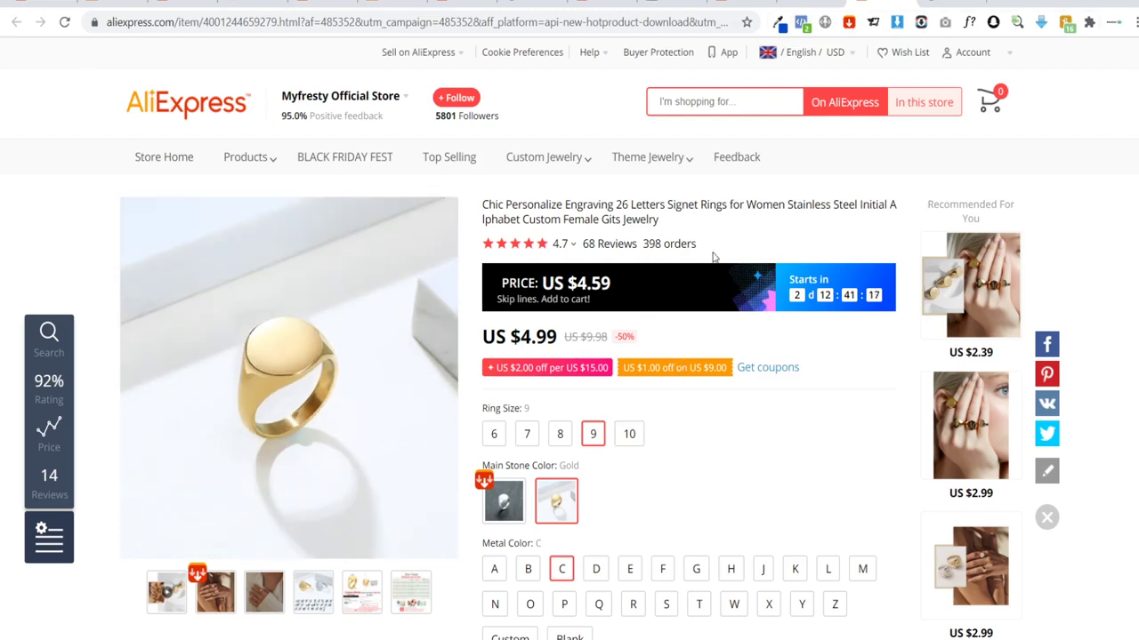
Step: Show the ring's customer reviews and enlarge the first two reviewers' photos
scroll(685, 276, down, 10)
click(432, 192)
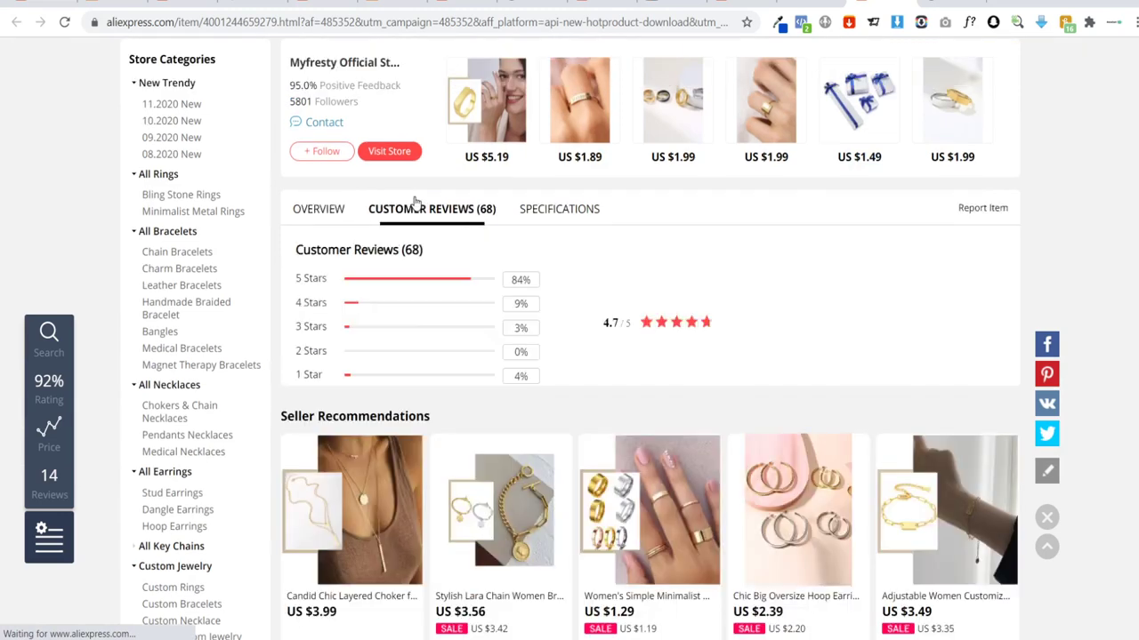
scroll(409, 266, down, 4)
click(407, 258)
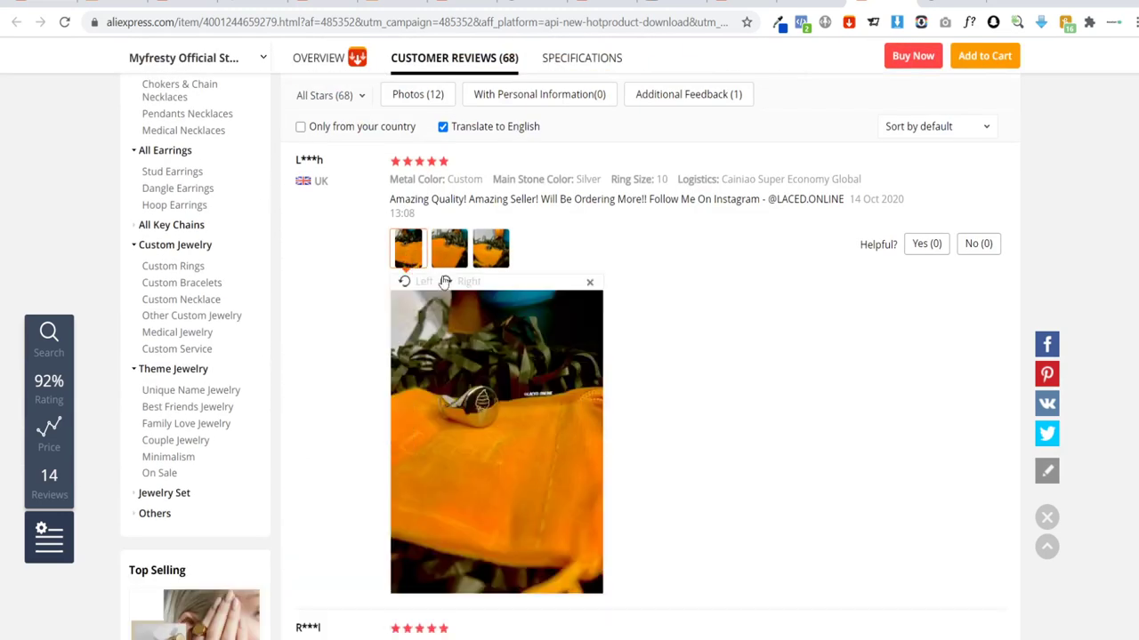
scroll(472, 410, down, 3)
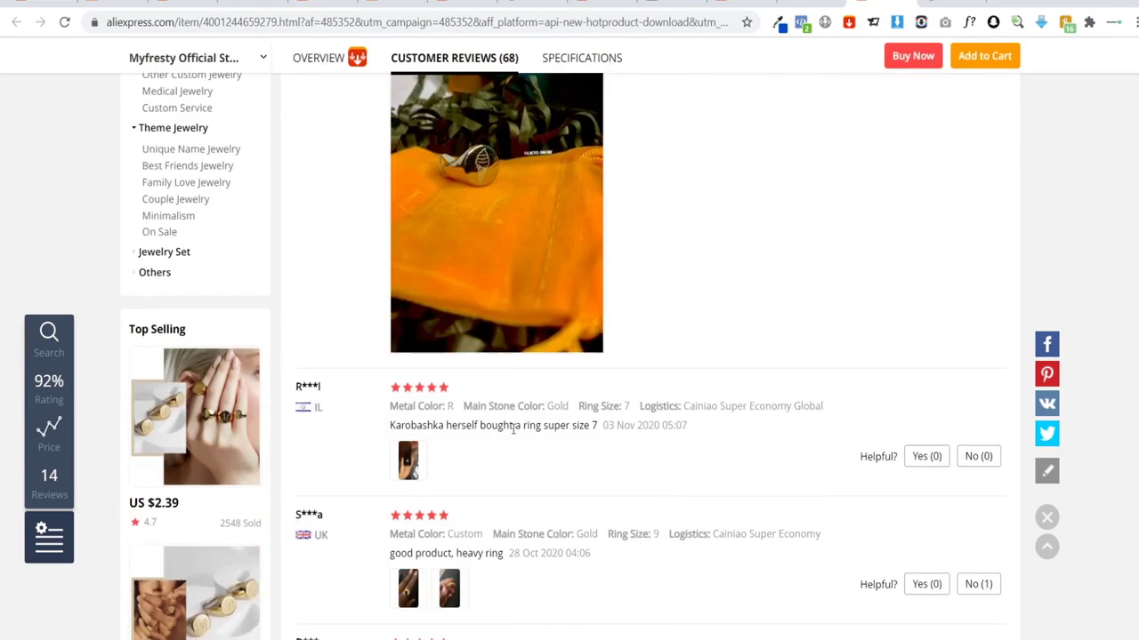
click(407, 460)
Step: Enlarge two more review photos, including the paw-print ring, then switch to the earrings listing
scroll(552, 450, down, 3)
scroll(500, 427, down, 3)
click(449, 351)
scroll(480, 373, down, 2)
scroll(495, 387, down, 5)
click(409, 317)
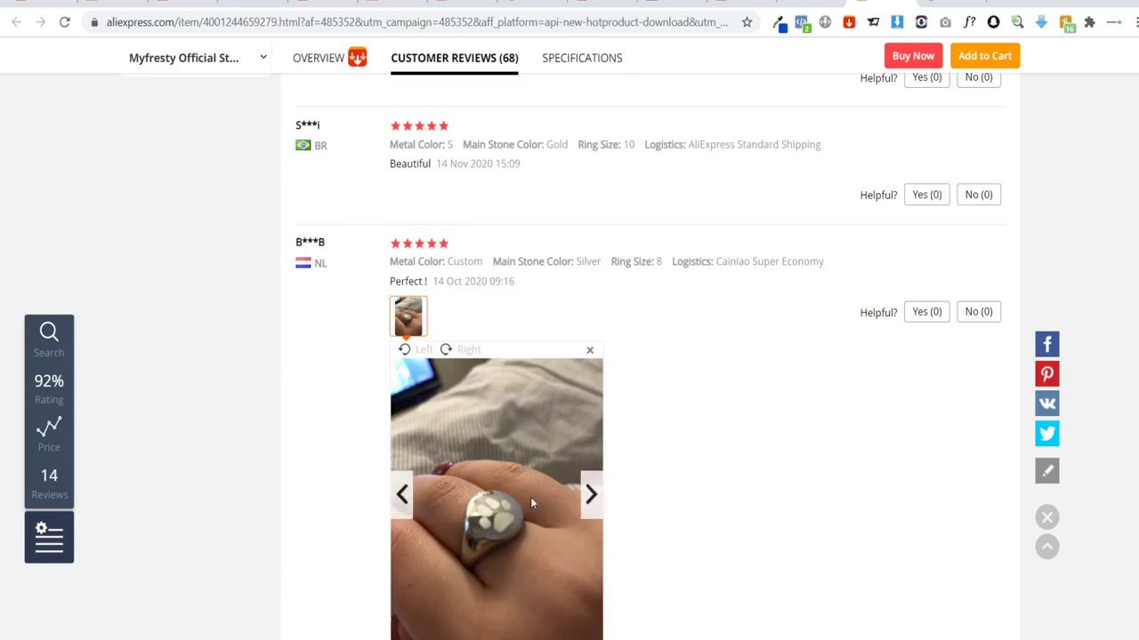
scroll(532, 494, up, 15)
scroll(548, 480, up, 3)
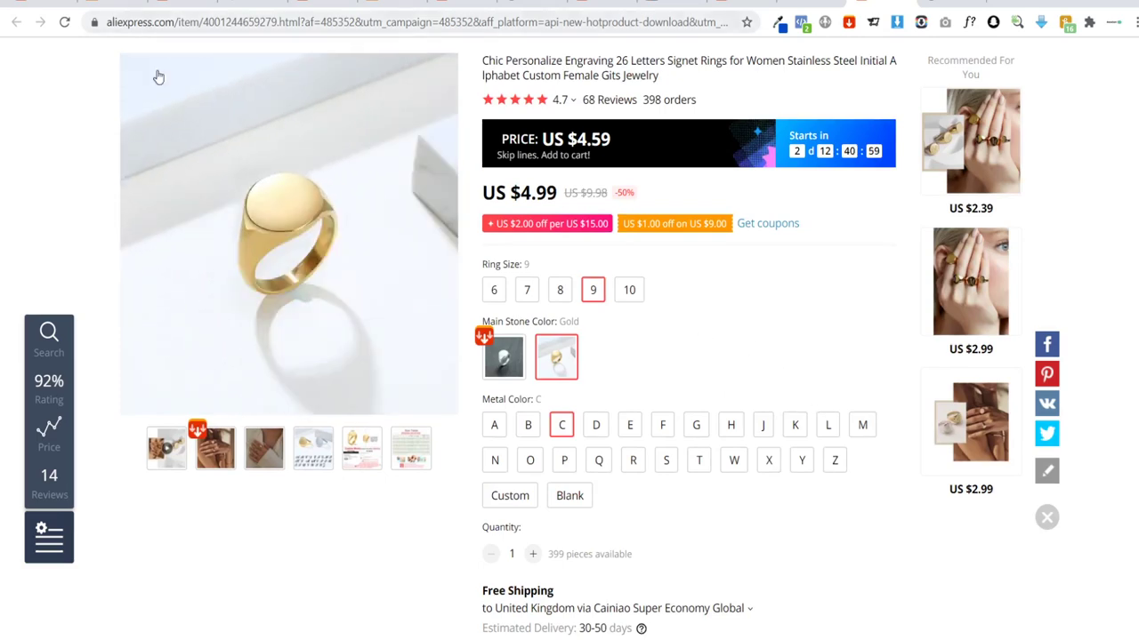
click(40, 4)
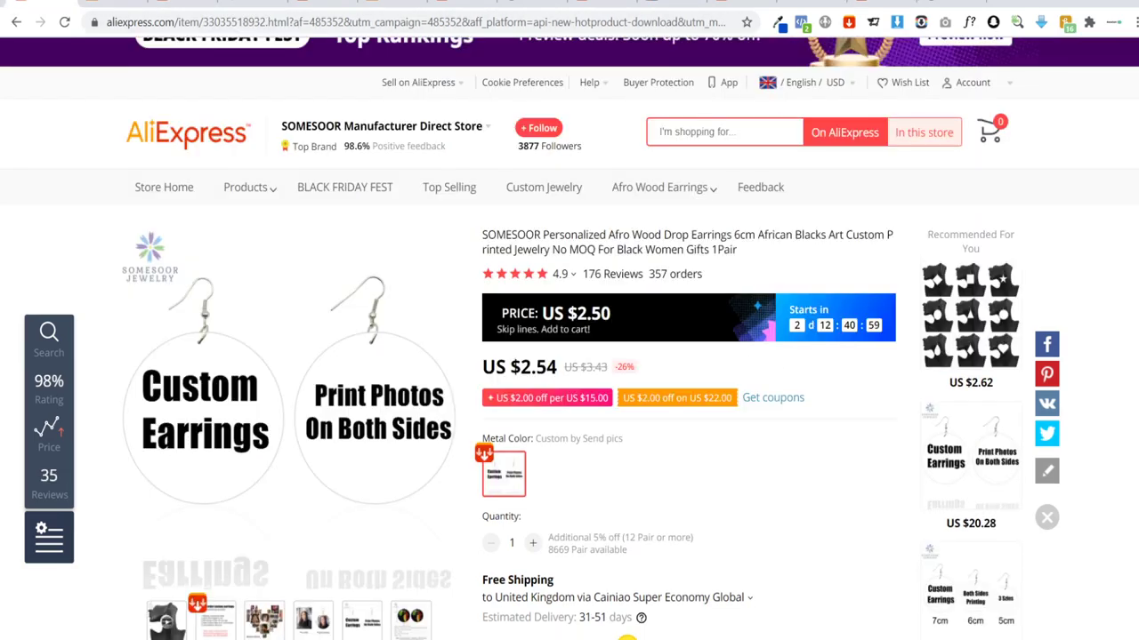
Step: Look over the Afro wood earrings' buyer photos and return to the top of the listing
scroll(193, 463, down, 1)
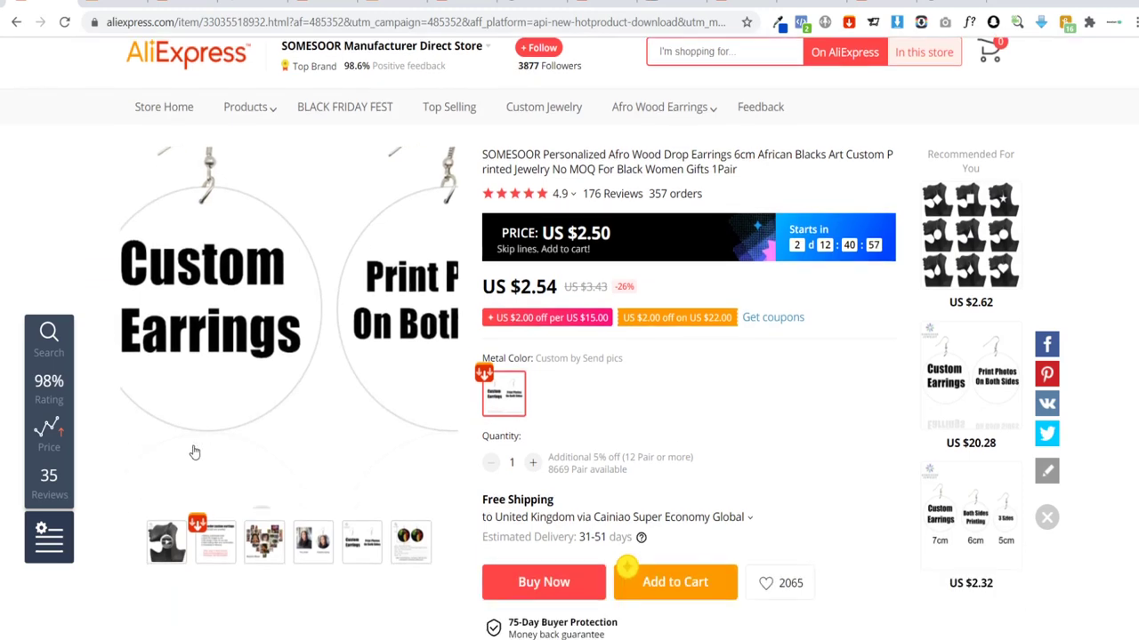
mouse_move(255, 543)
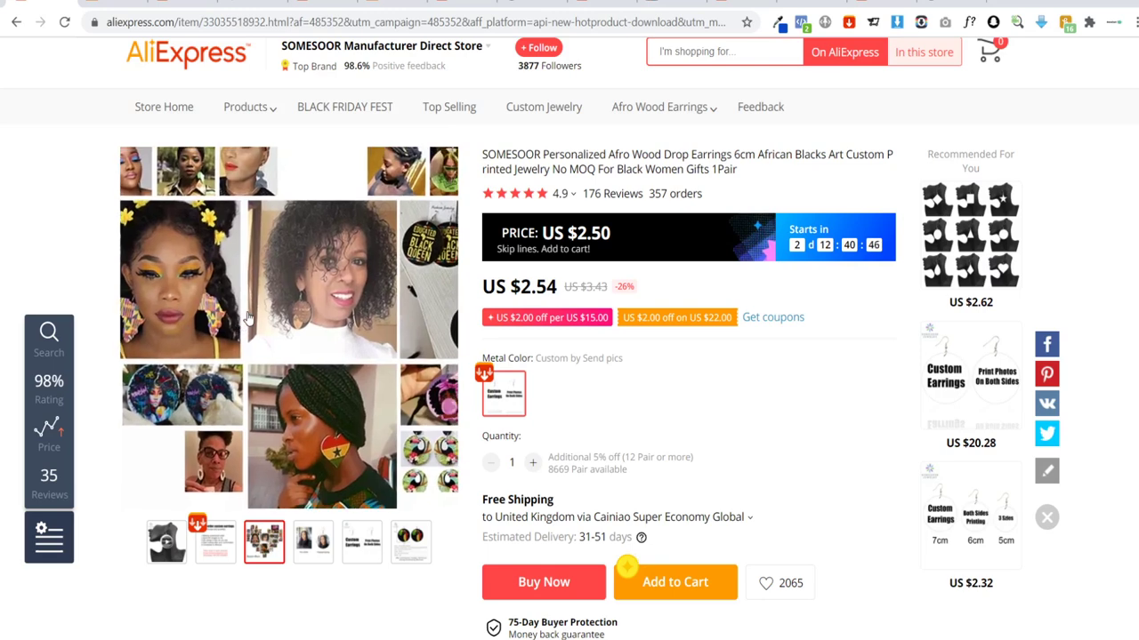
scroll(293, 296, up, 2)
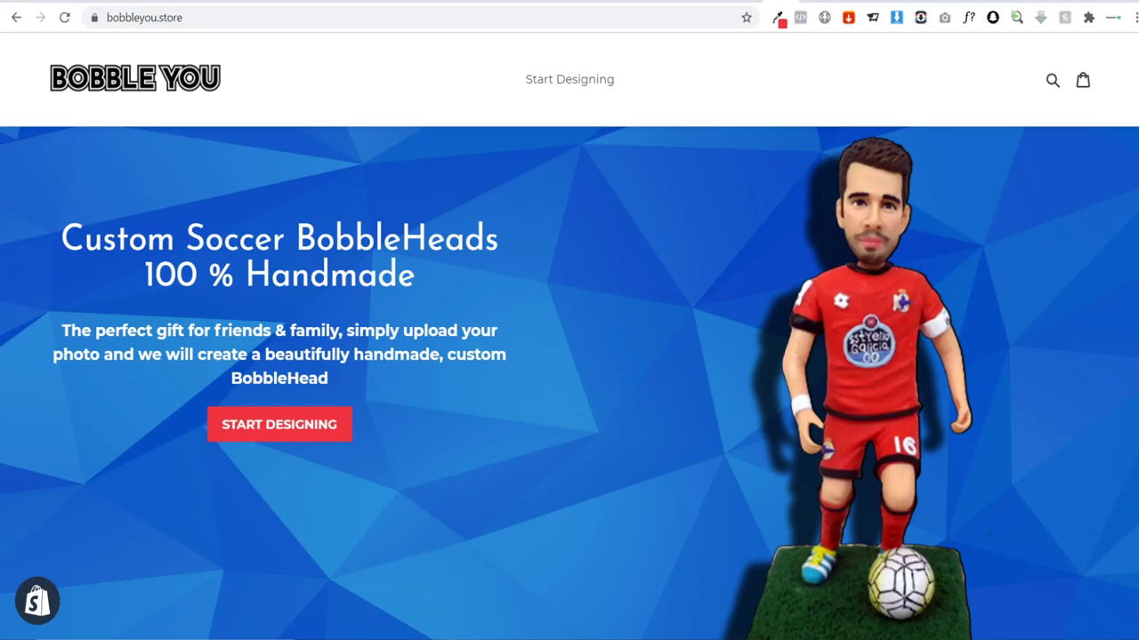
Step: Scroll past How It Works and page through reviews 2, 3 and 4
scroll(569, 380, down, 5)
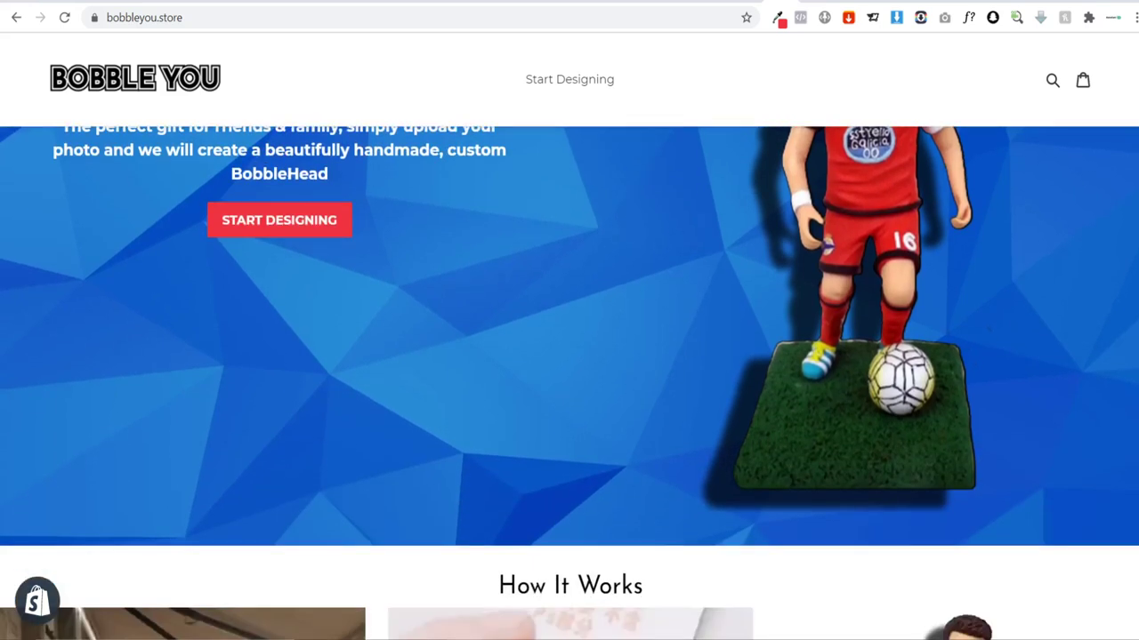
scroll(570, 380, down, 3)
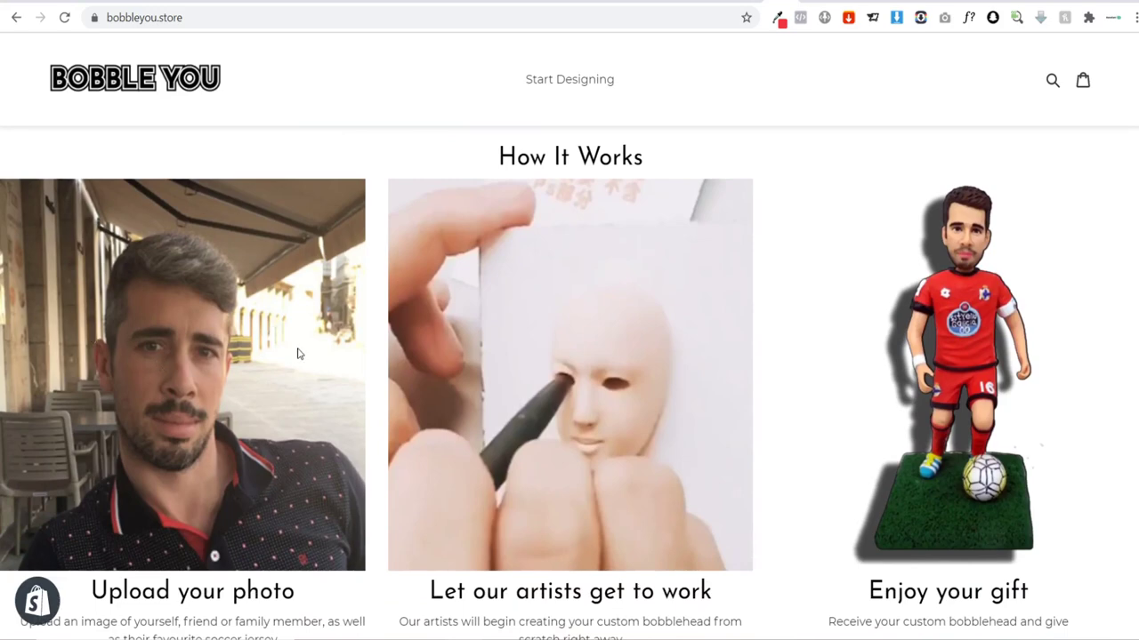
scroll(569, 382, down, 6)
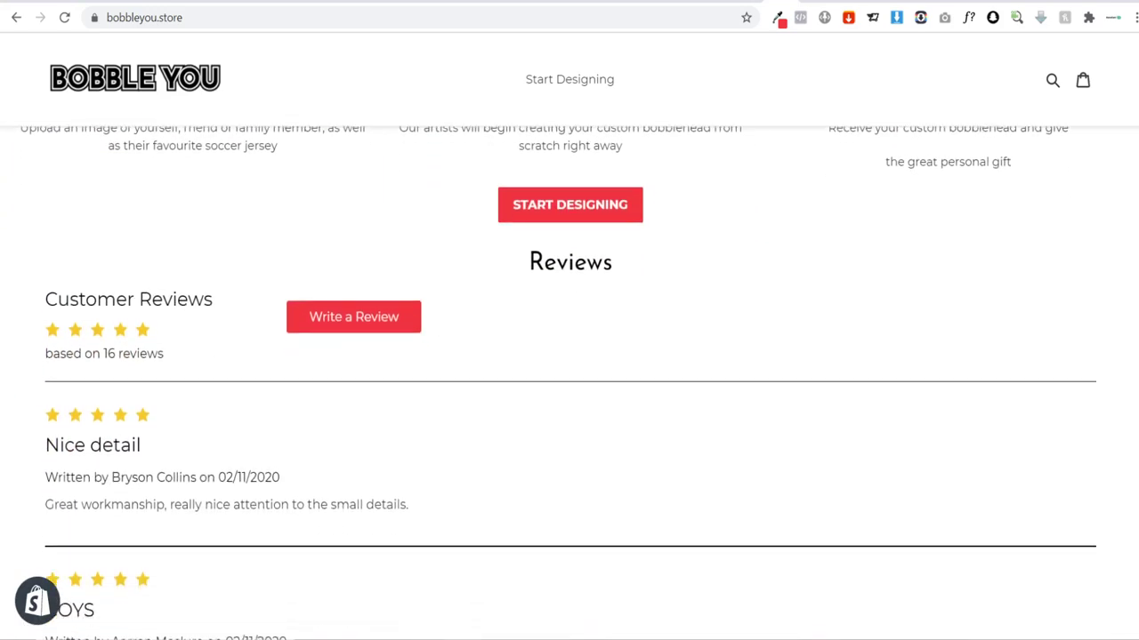
scroll(569, 383, down, 3)
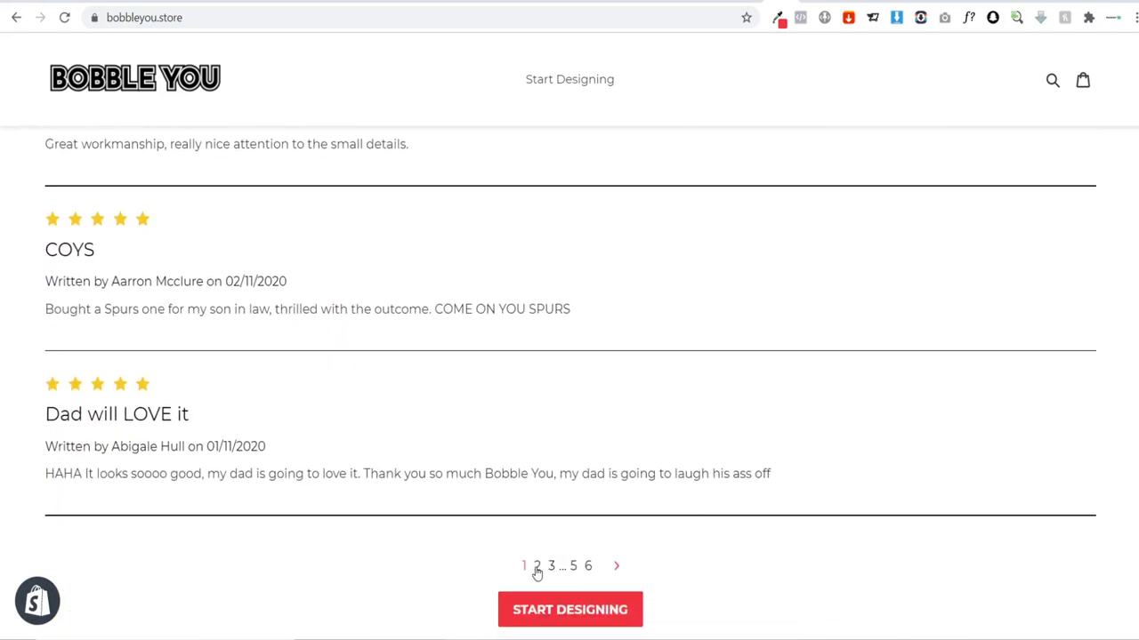
click(538, 569)
click(562, 567)
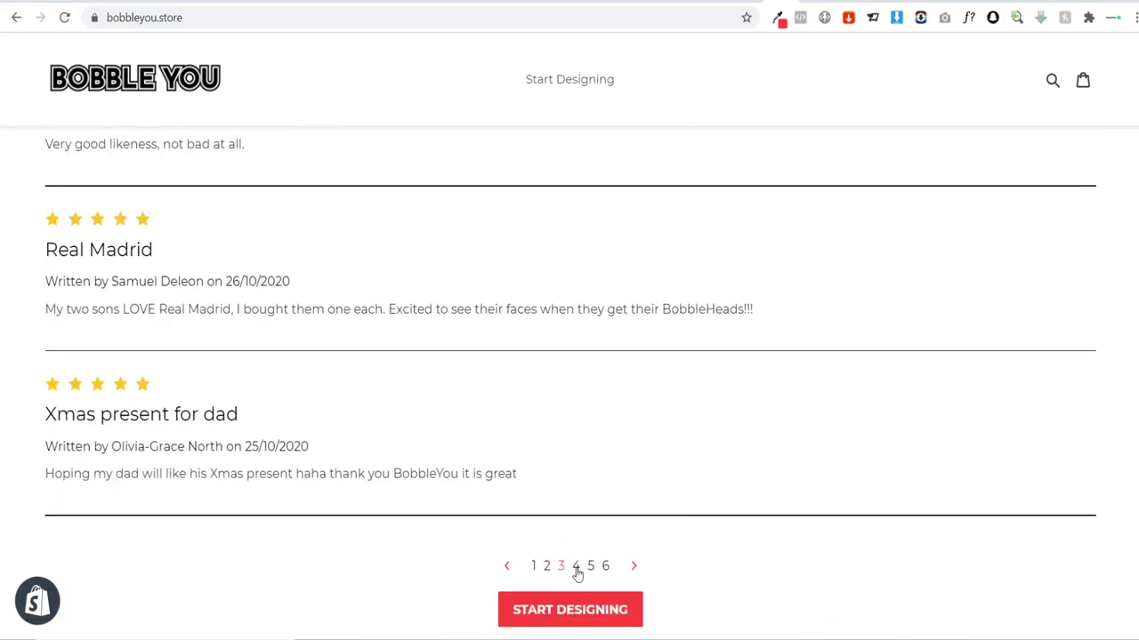
click(575, 568)
Step: Enlarge the first View Our Work gallery photo, then close it
scroll(1134, 378, down, 6)
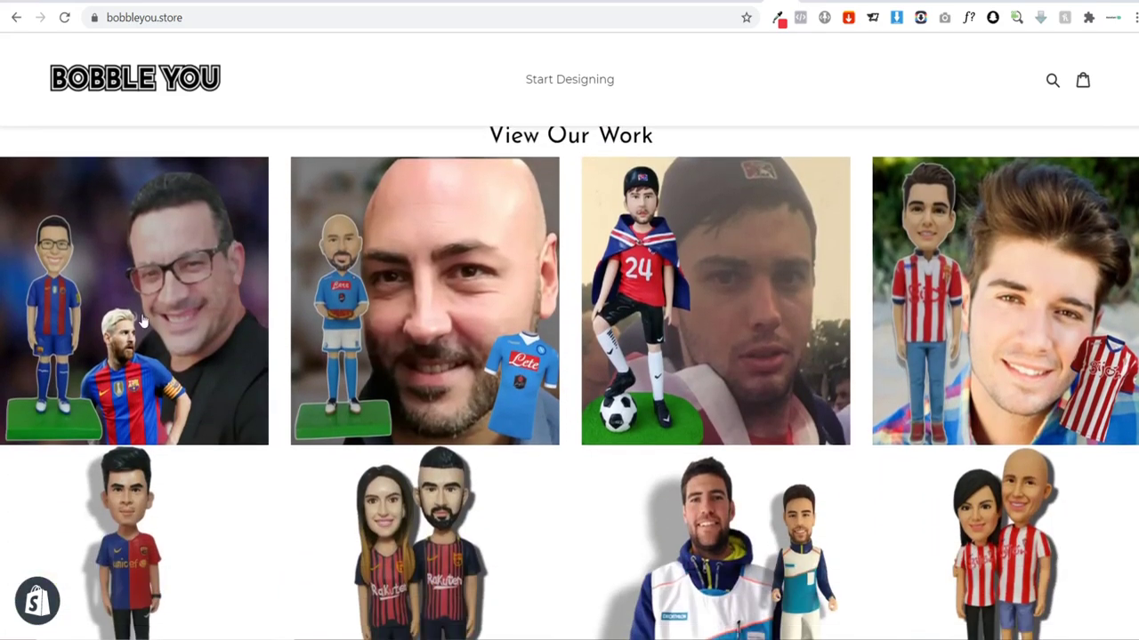
click(143, 332)
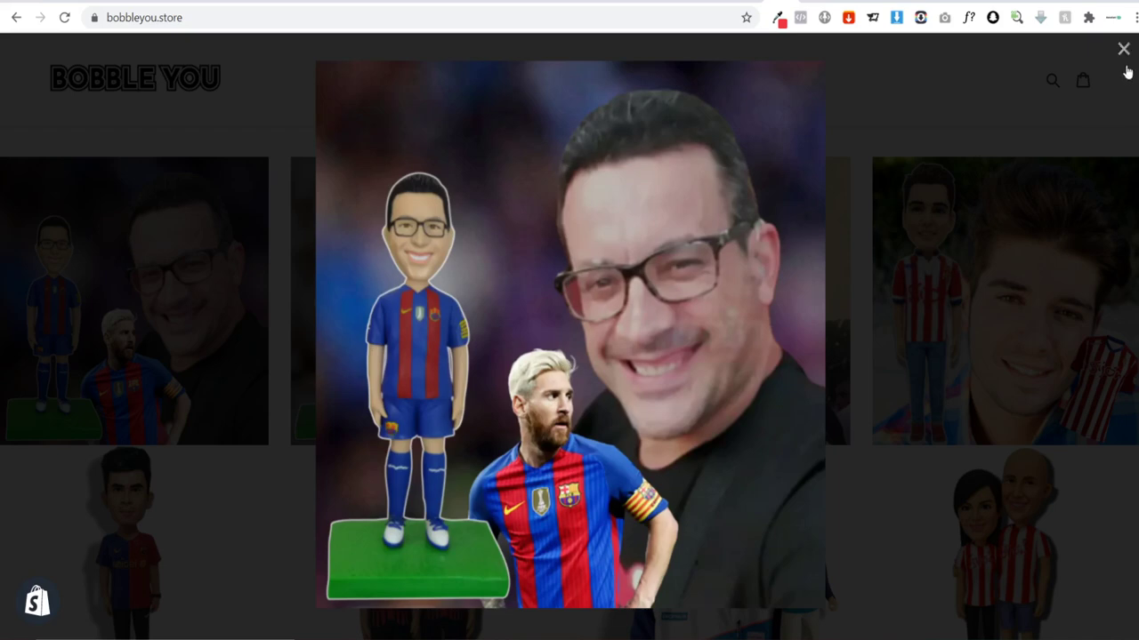
click(1123, 50)
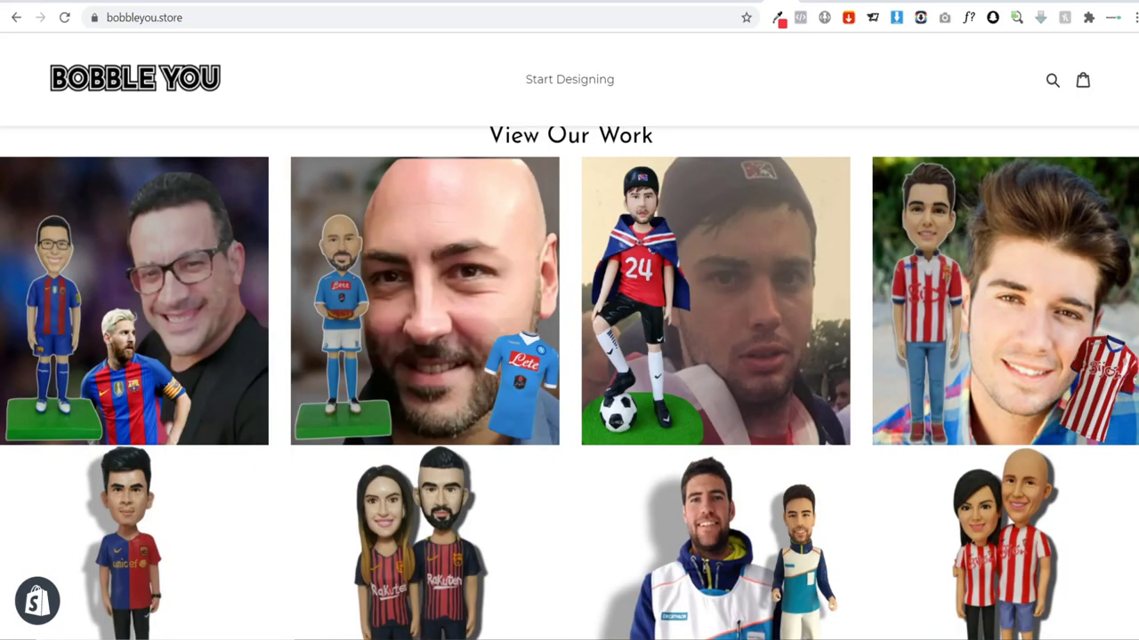
scroll(569, 384, down, 6)
scroll(569, 383, up, 3)
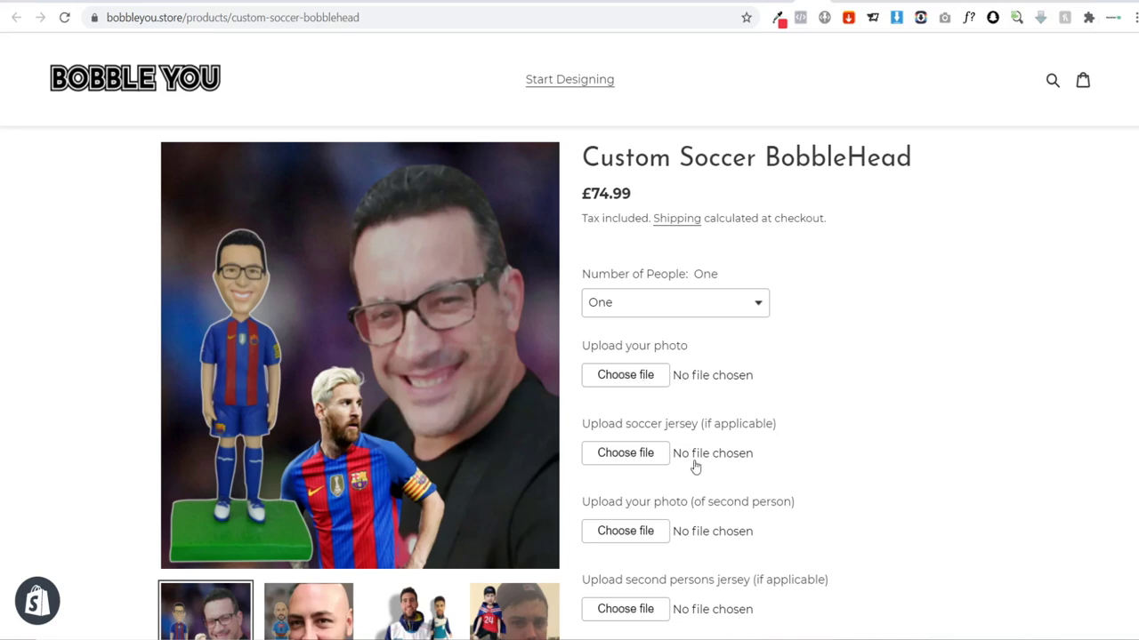
Step: Choose Silver as the bobblehead colour and cancel the second jersey image upload
mouse_move(277, 305)
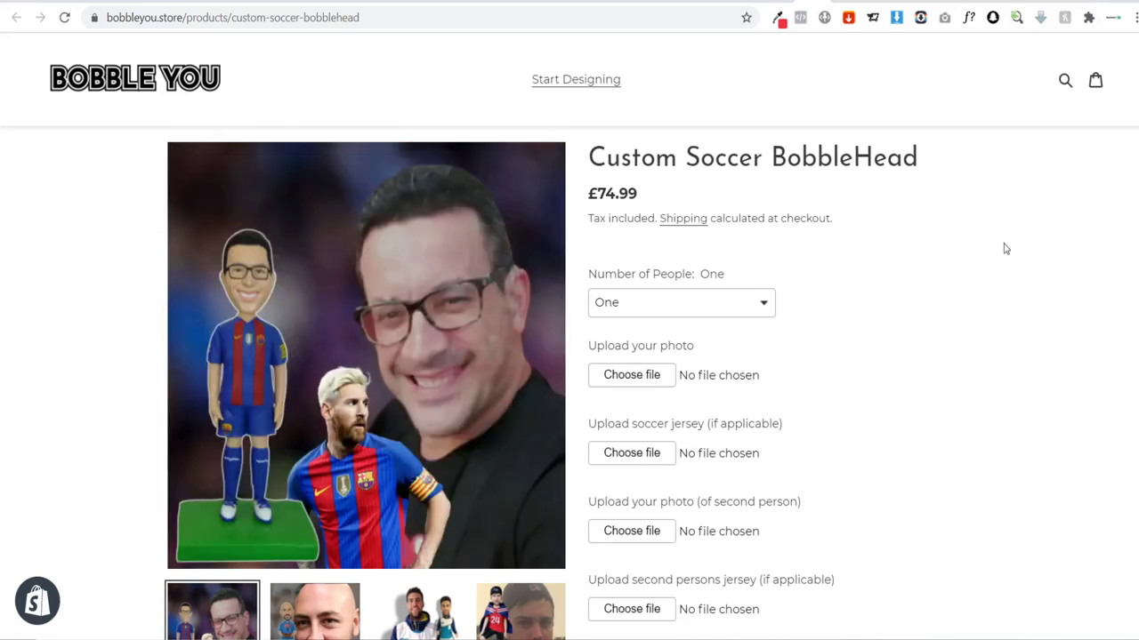
scroll(1005, 249, down, 3)
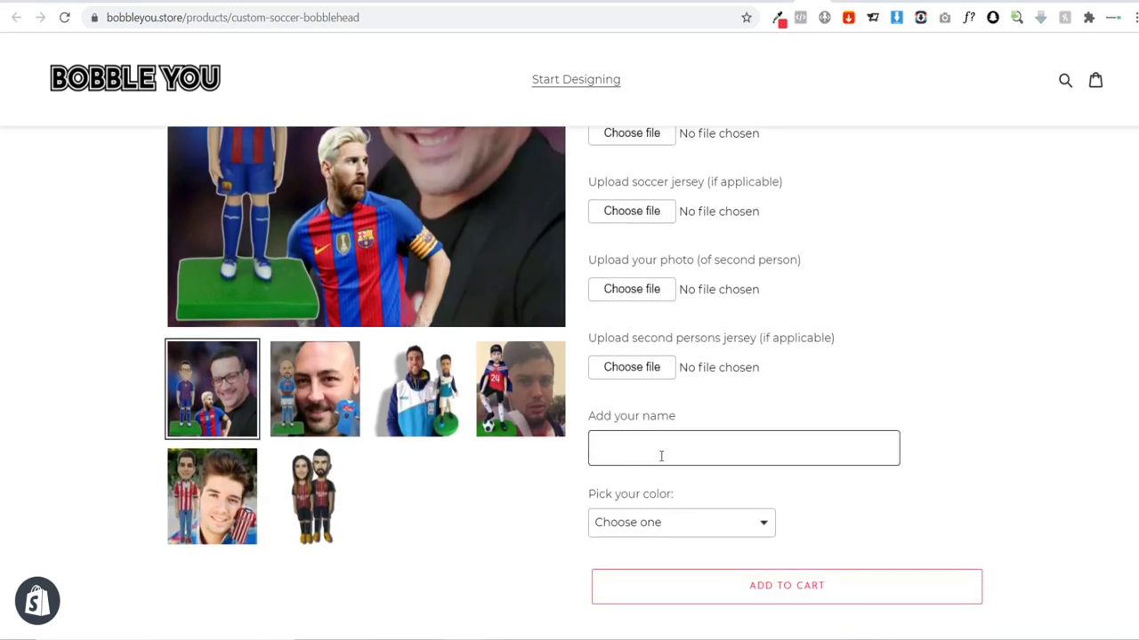
click(667, 521)
click(643, 470)
click(826, 364)
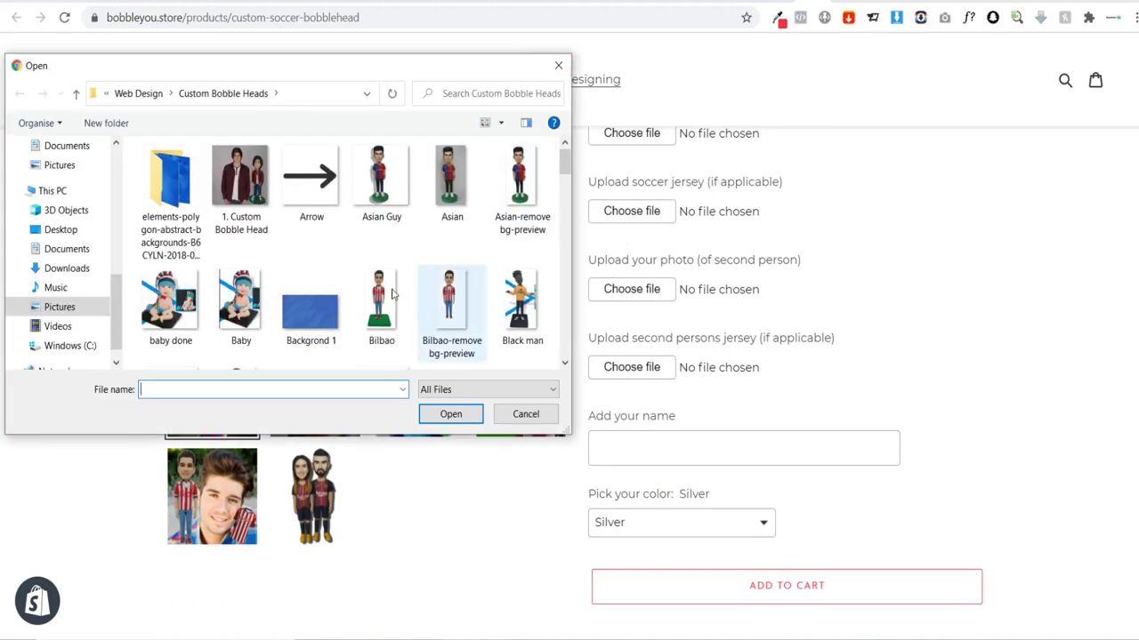
click(558, 65)
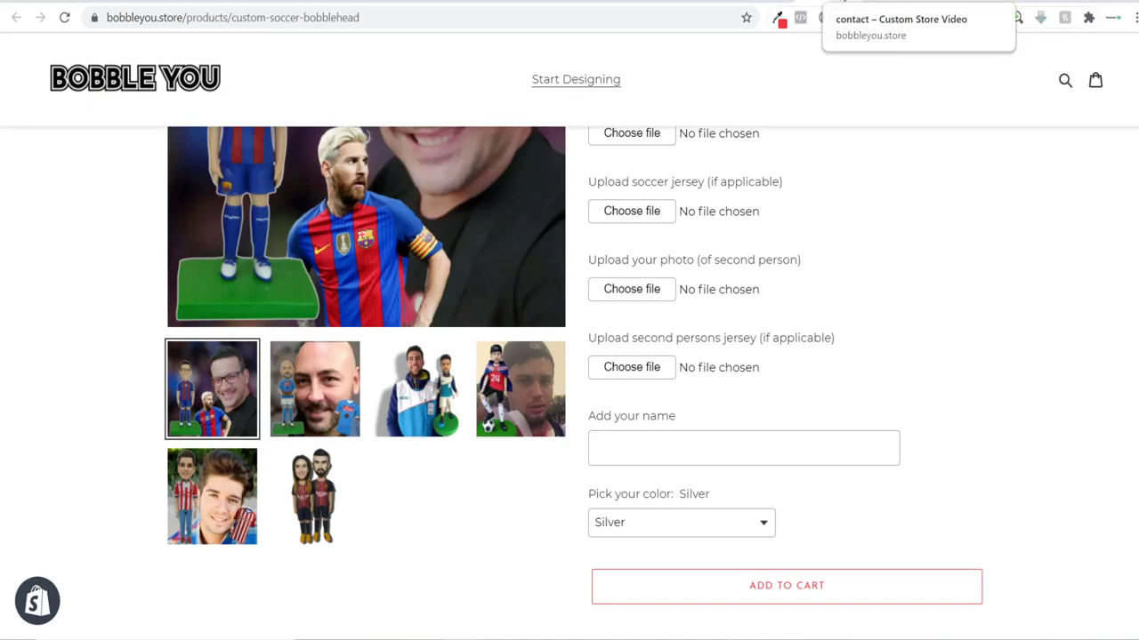
Step: Visit the Contact Us and Shipping policy pages, then the Galaxy S5 mobile preview
click(844, 2)
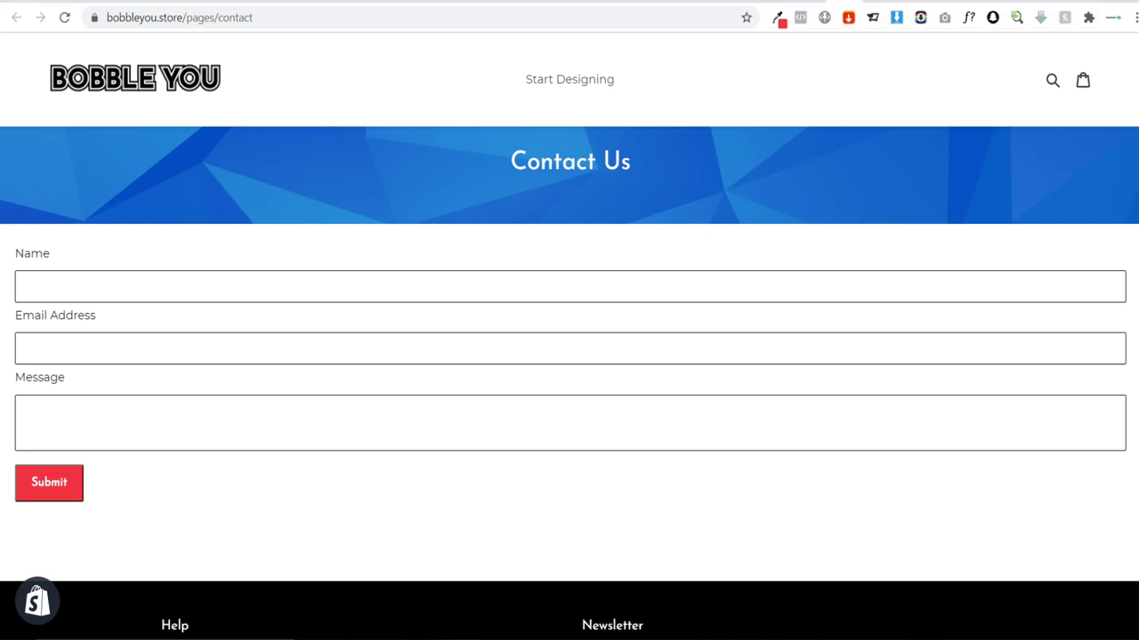
click(877, 1)
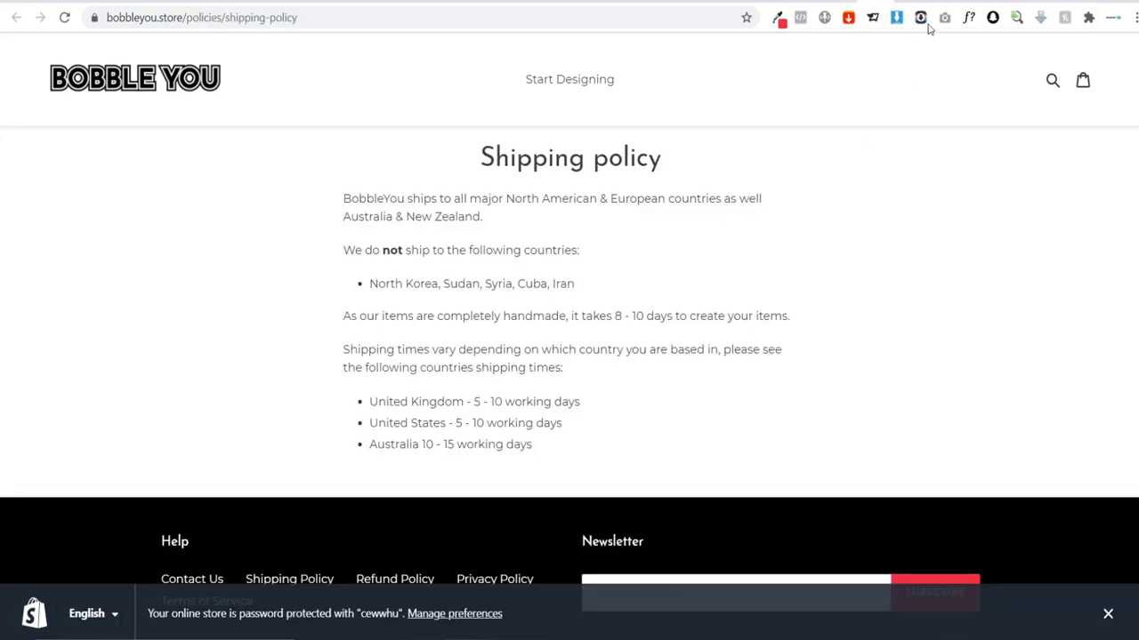
click(907, 2)
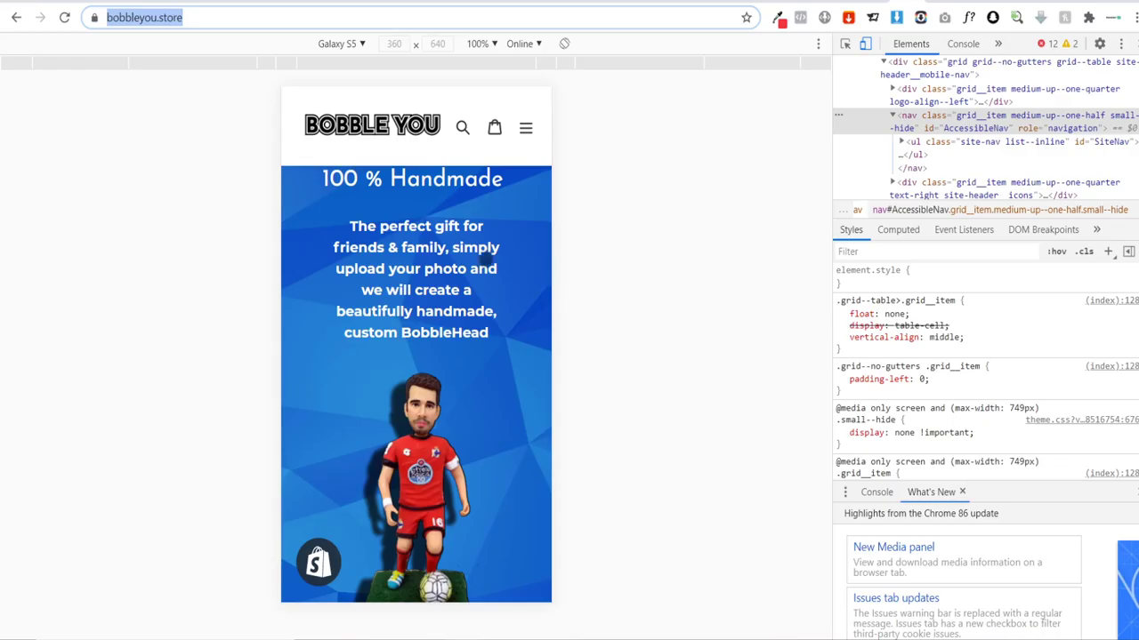
scroll(483, 254, down, 1)
scroll(484, 253, down, 5)
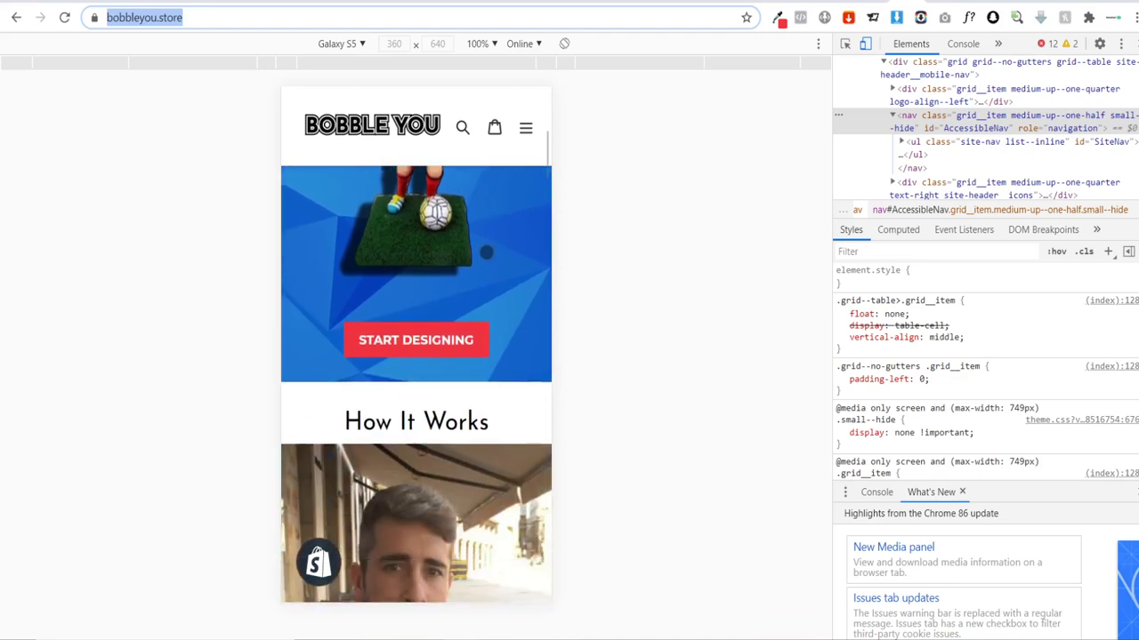
Step: Scroll the Bobble You homepage in Galaxy S5 emulation down and back to the top
scroll(485, 253, down, 10)
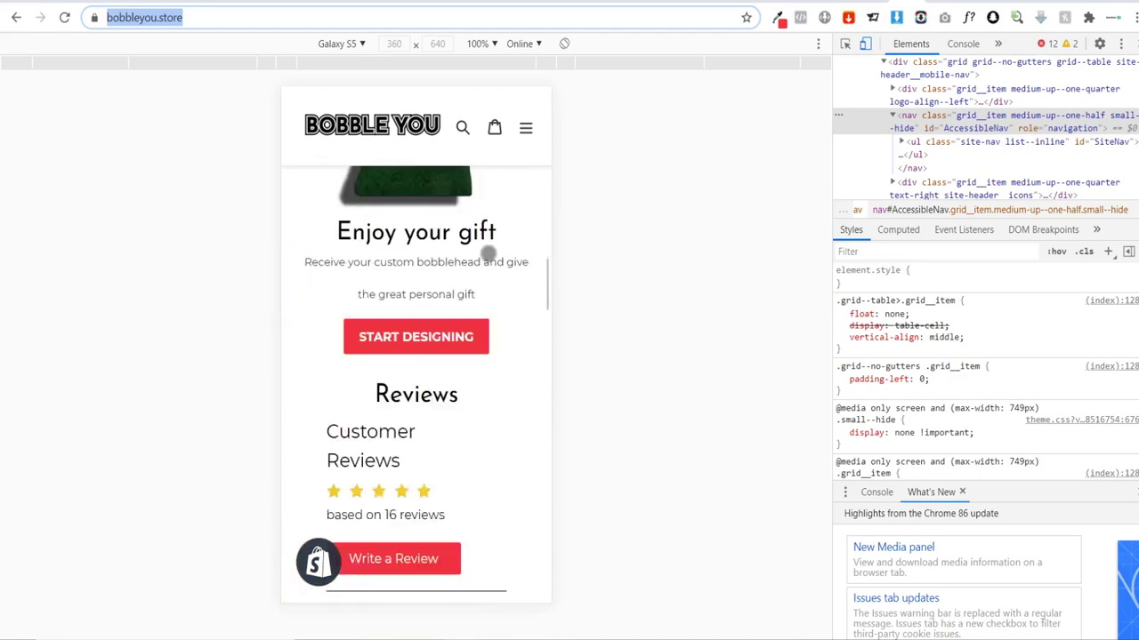
scroll(488, 254, down, 10)
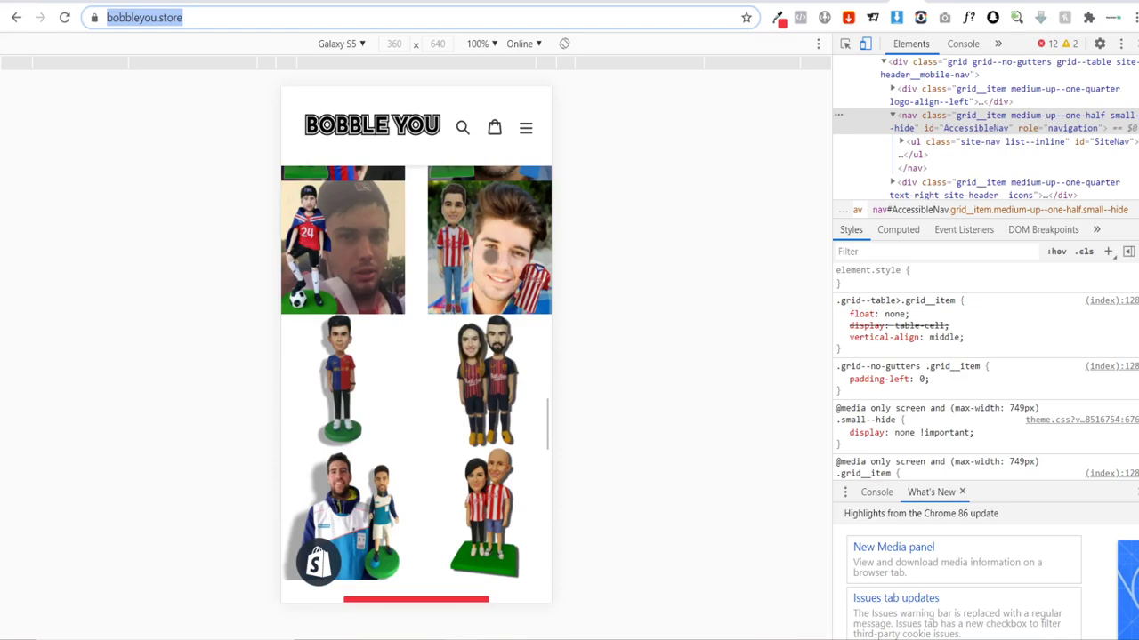
scroll(497, 255, down, 10)
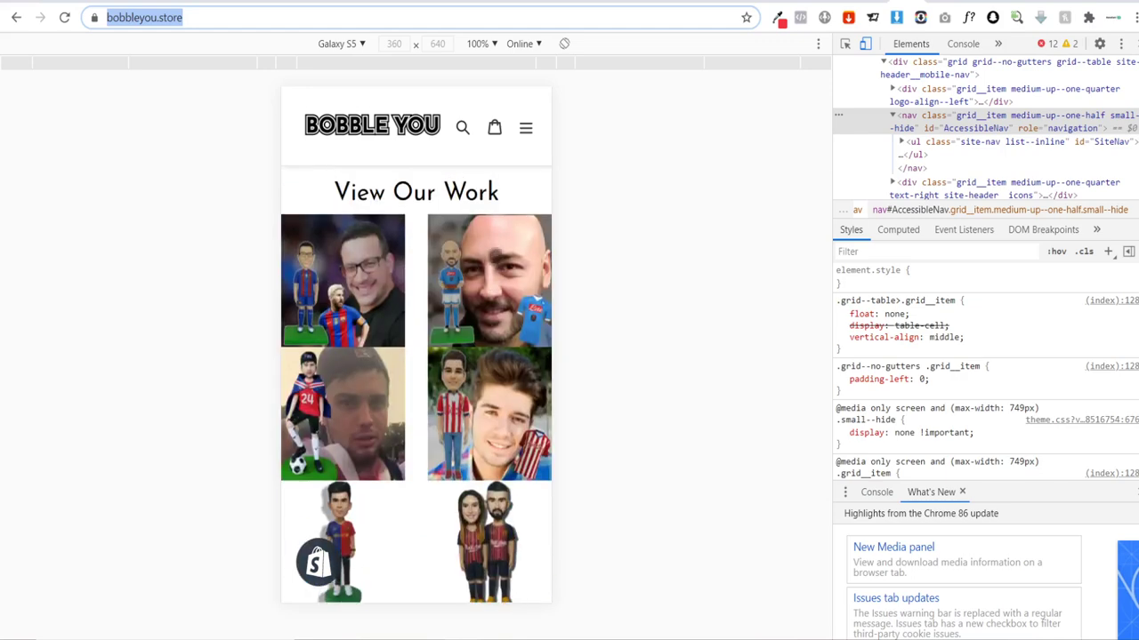
scroll(497, 255, up, 10)
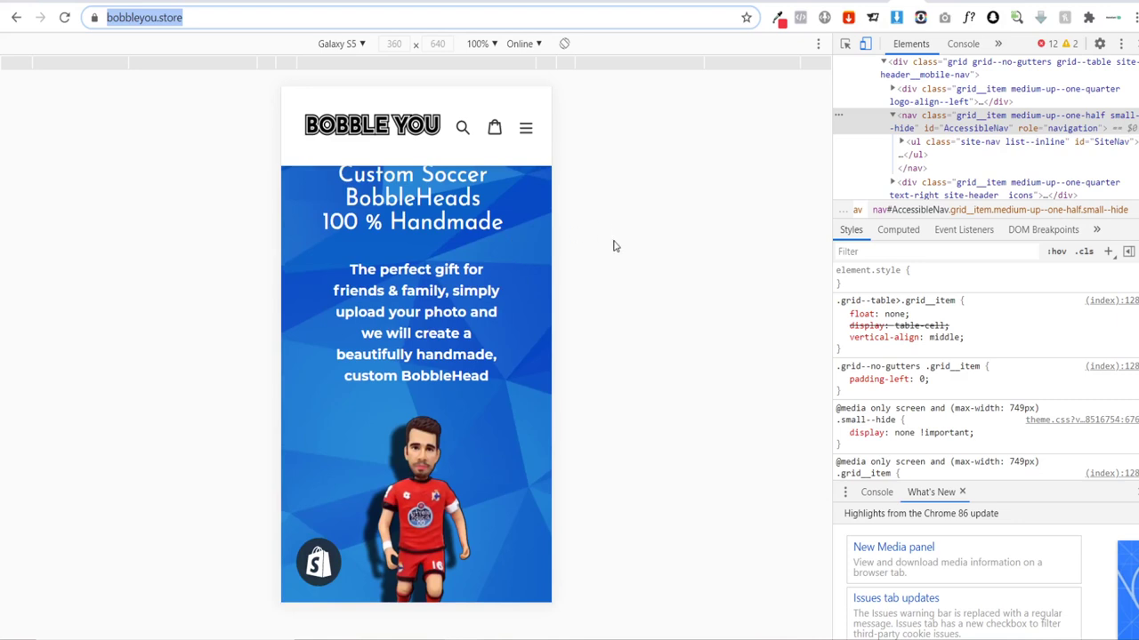
click(701, 235)
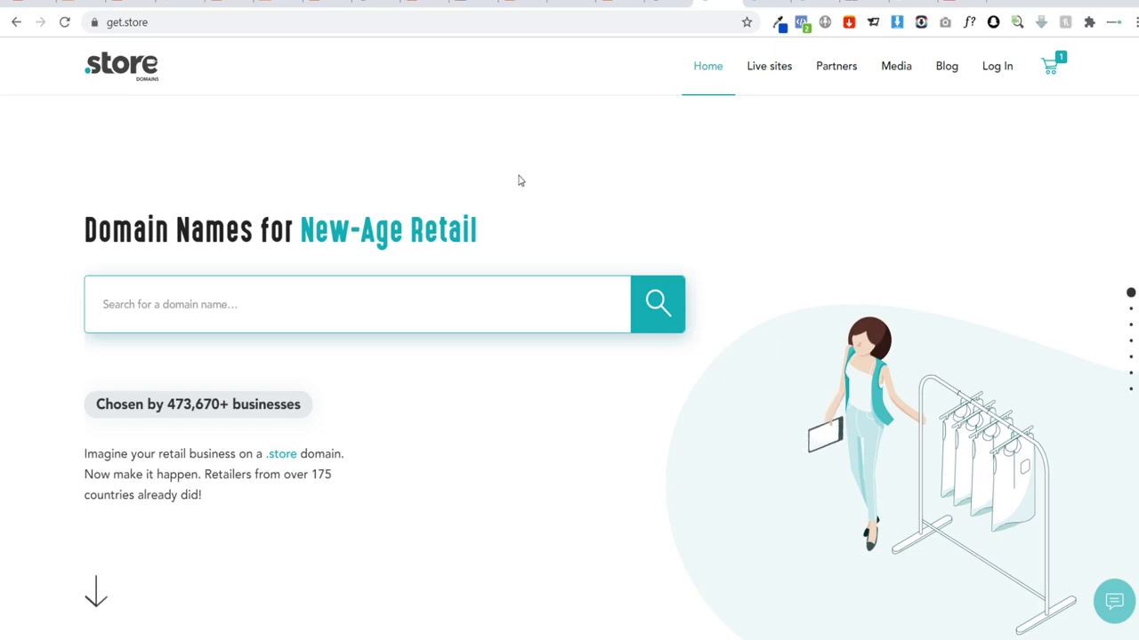
Step: Check classicsounds.store availability at £21.80 a year, then switch to the AliExpress leather wallet listing
click(751, 4)
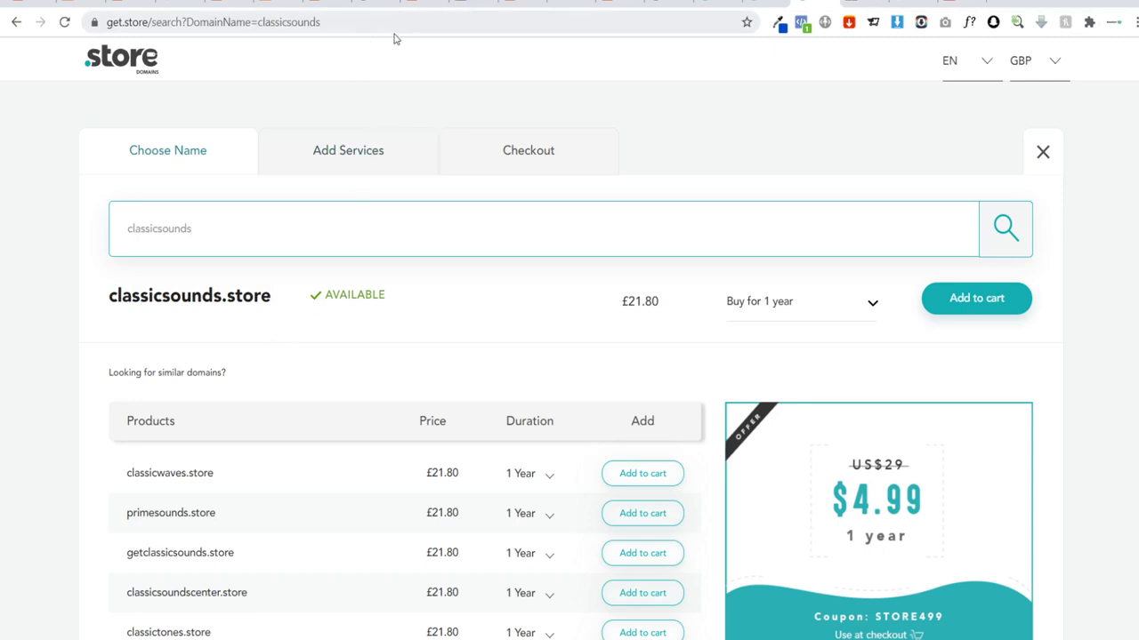
click(418, 5)
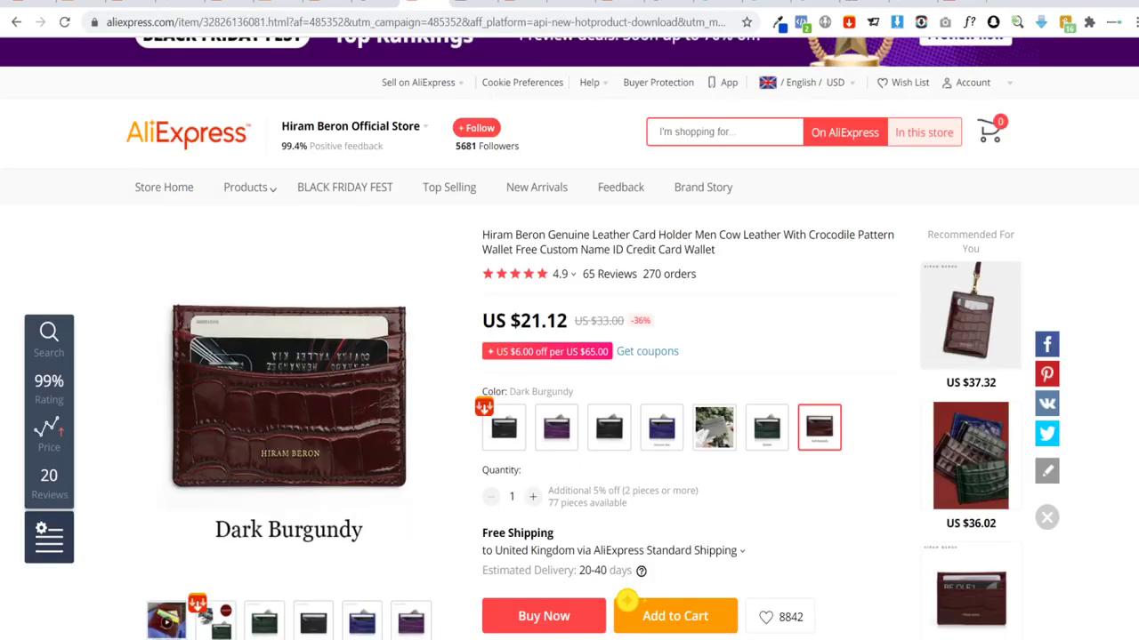
click(334, 5)
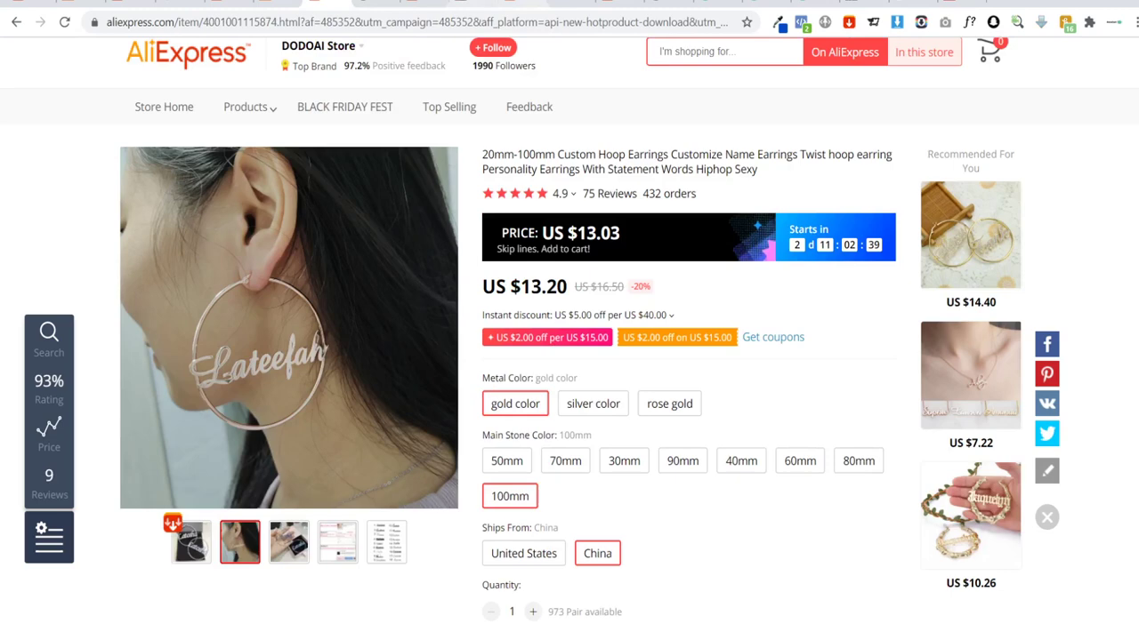
click(520, 5)
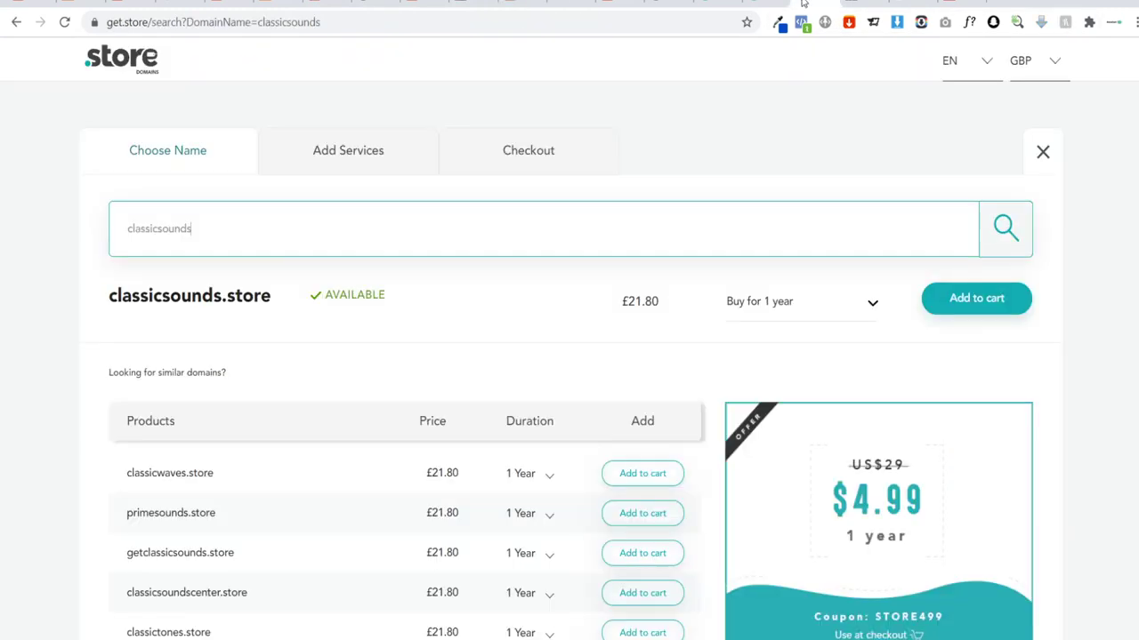
click(814, 4)
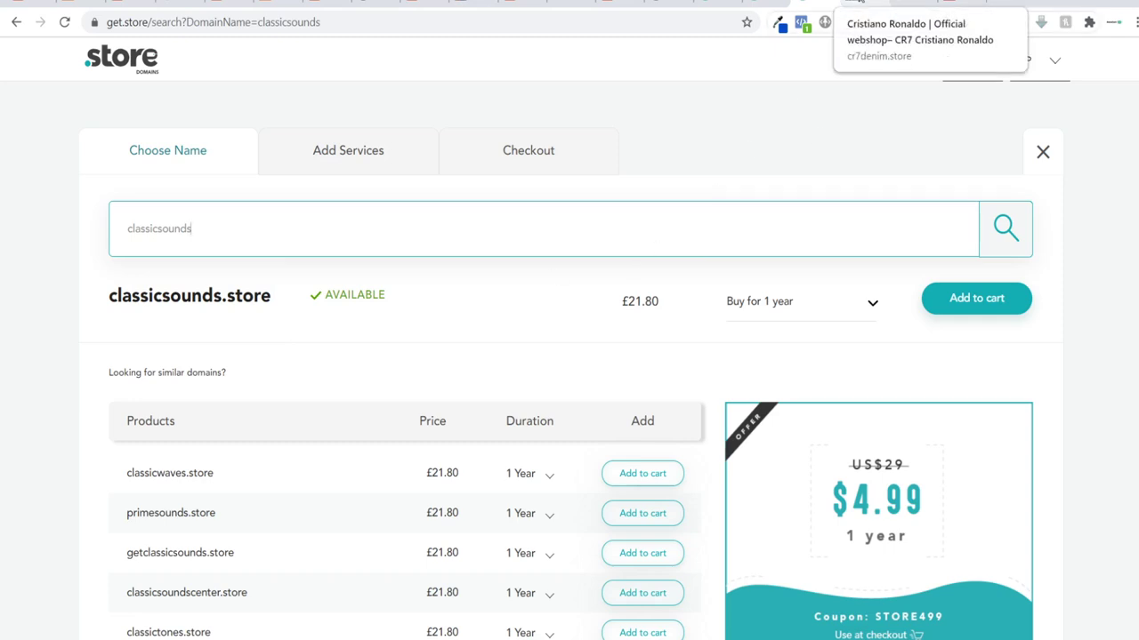
click(857, 3)
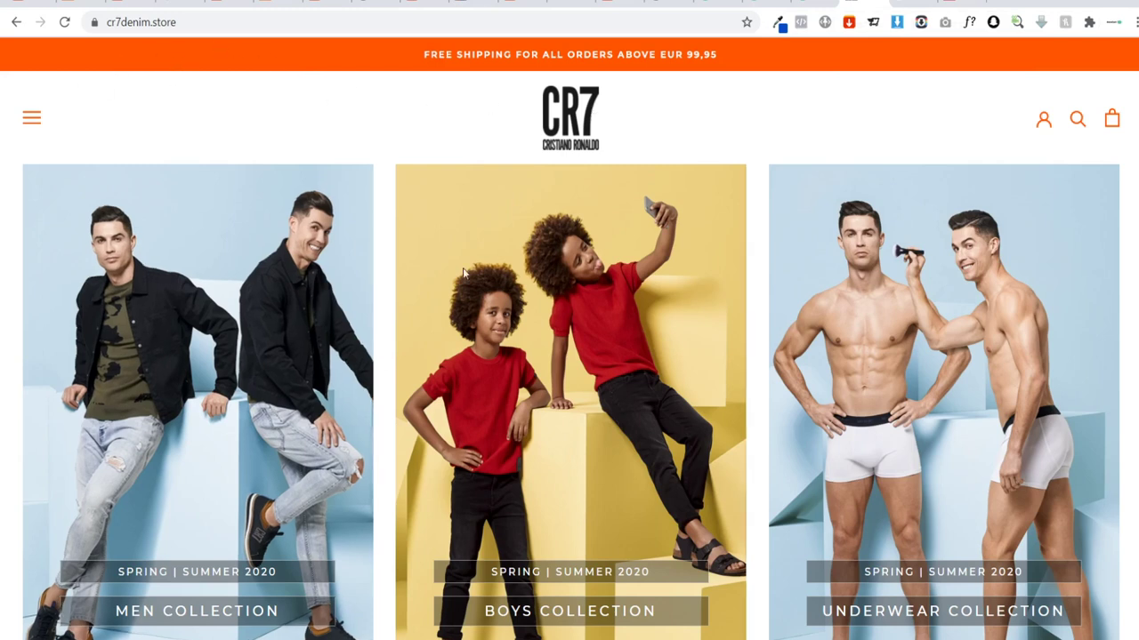
Step: Browse the pewdiepie.store and emirates.store example shops, then return to the get.store search
key(ctrl+Tab)
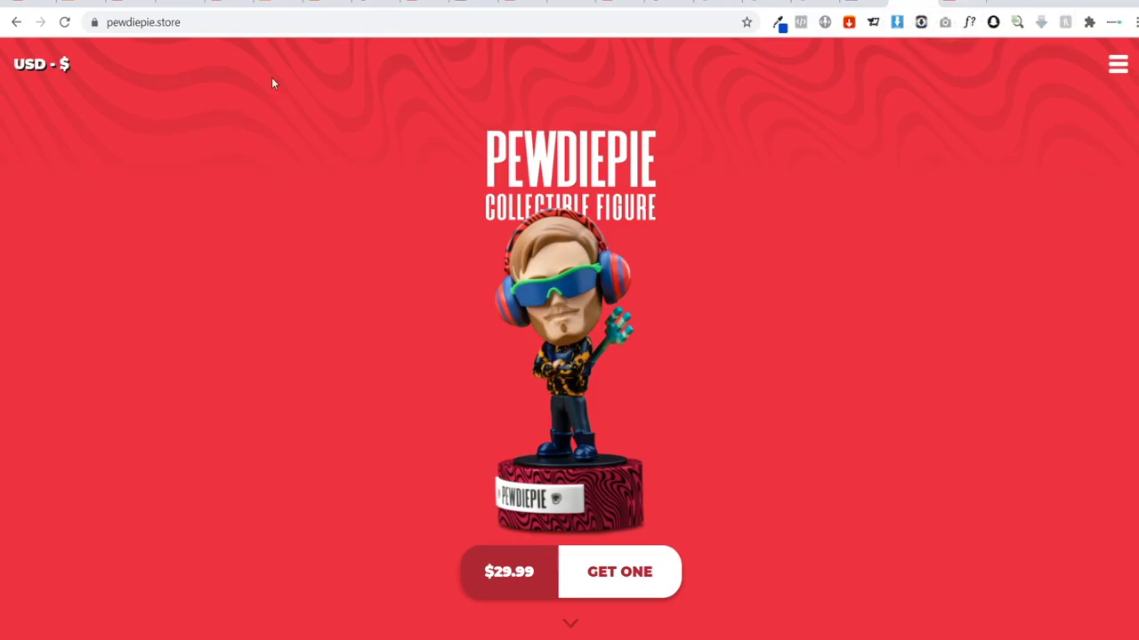
scroll(402, 169, down, 5)
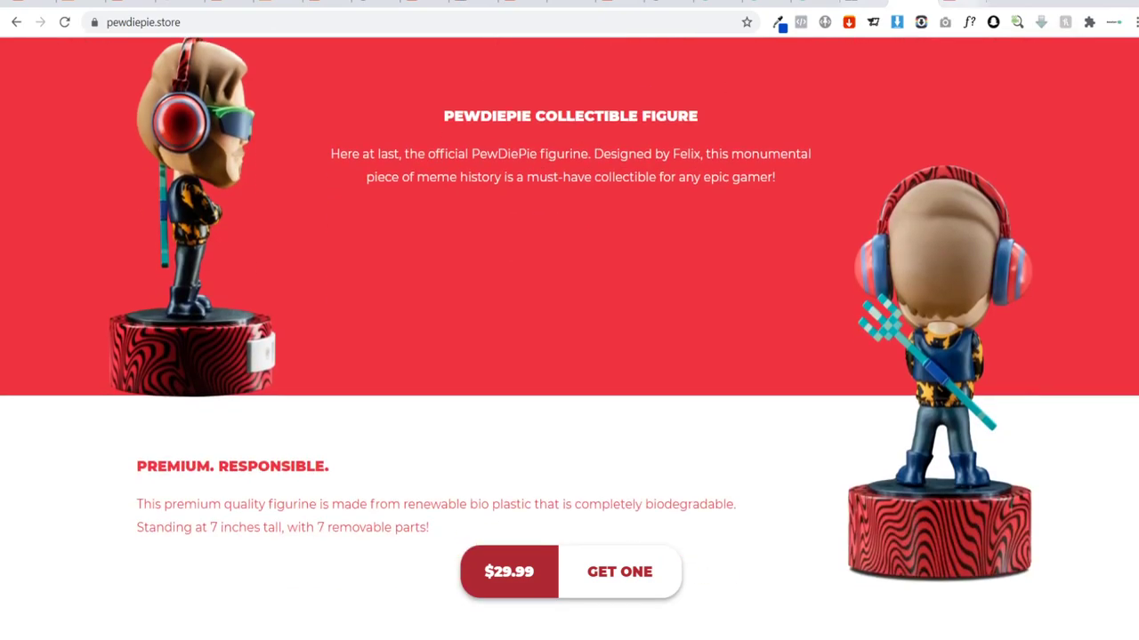
key(ctrl+Tab)
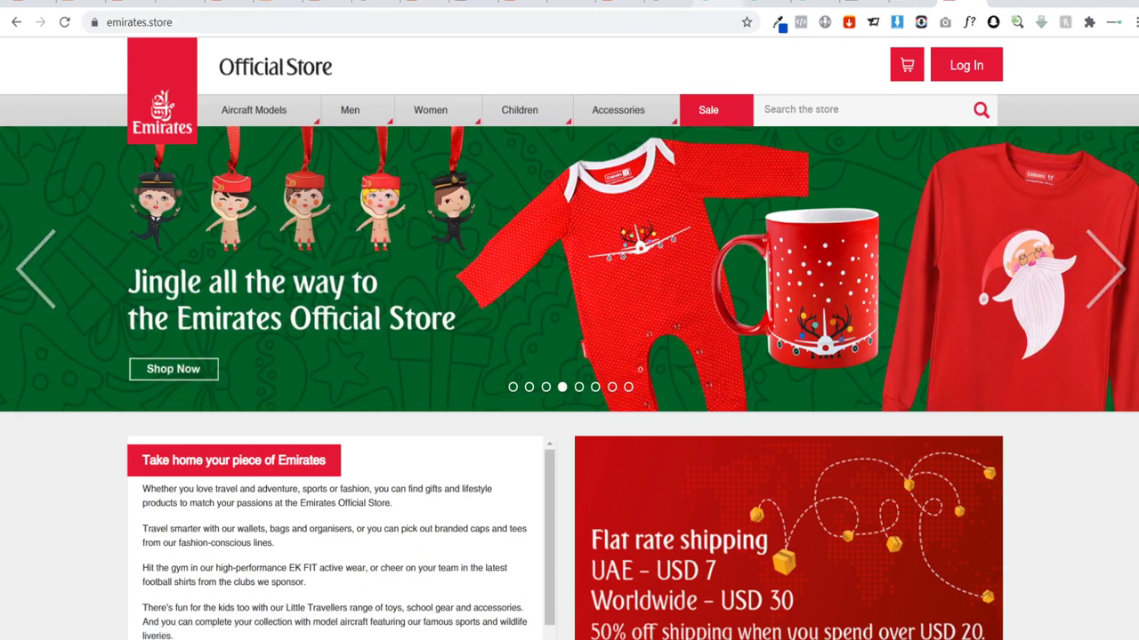
click(716, 5)
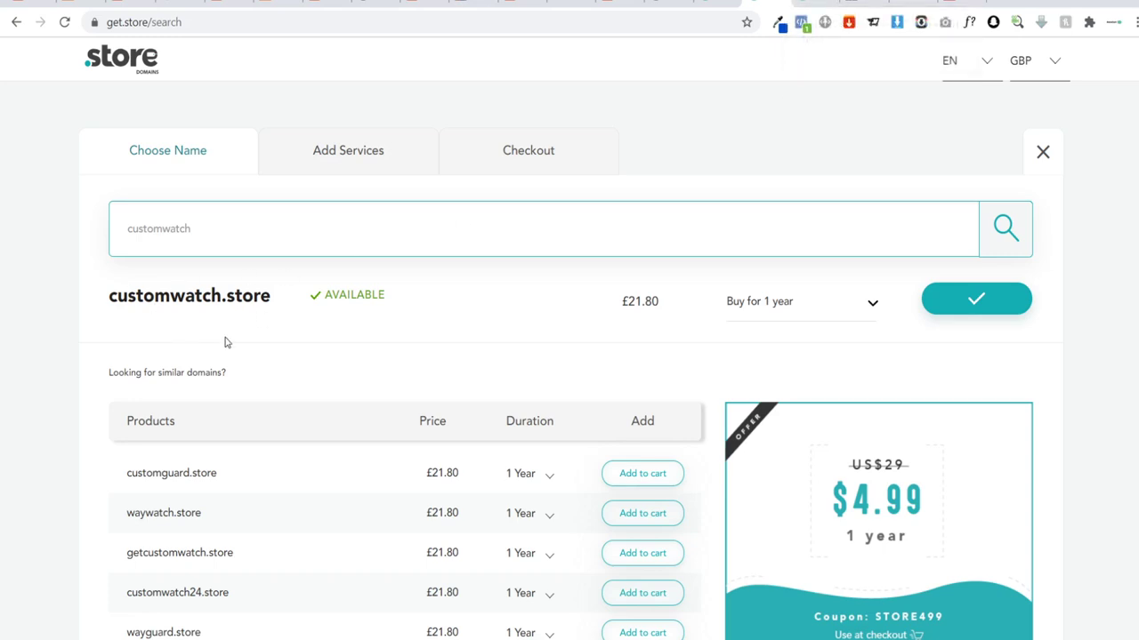
Step: On customwatch.store's add-on services step, toggle the Positive SSL certificate on and off
click(351, 152)
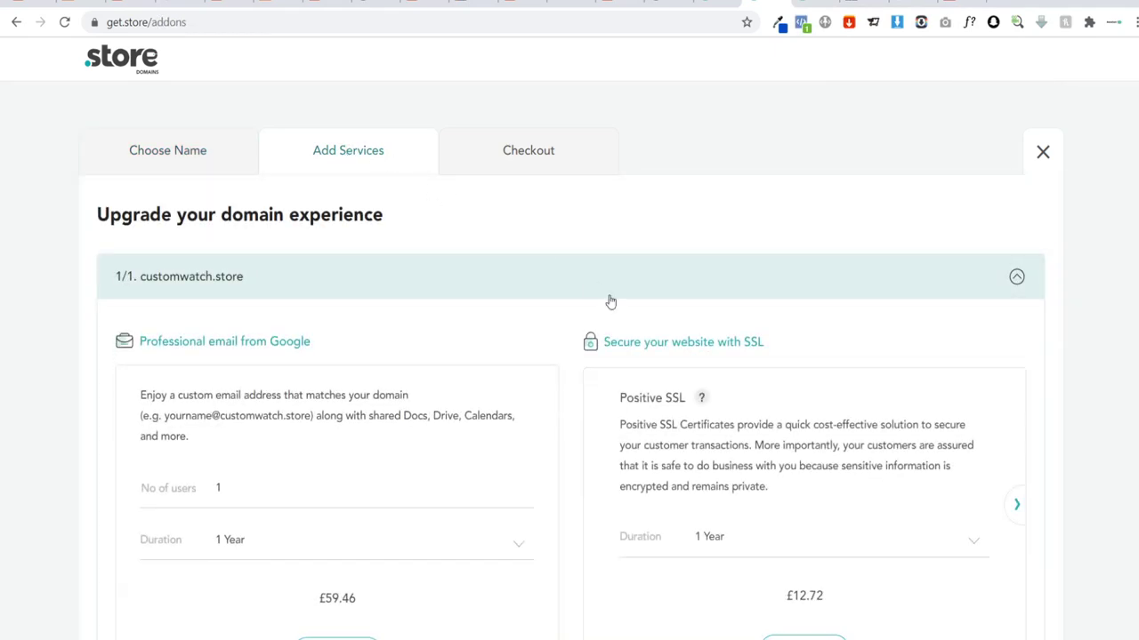
scroll(816, 569, down, 1)
click(804, 570)
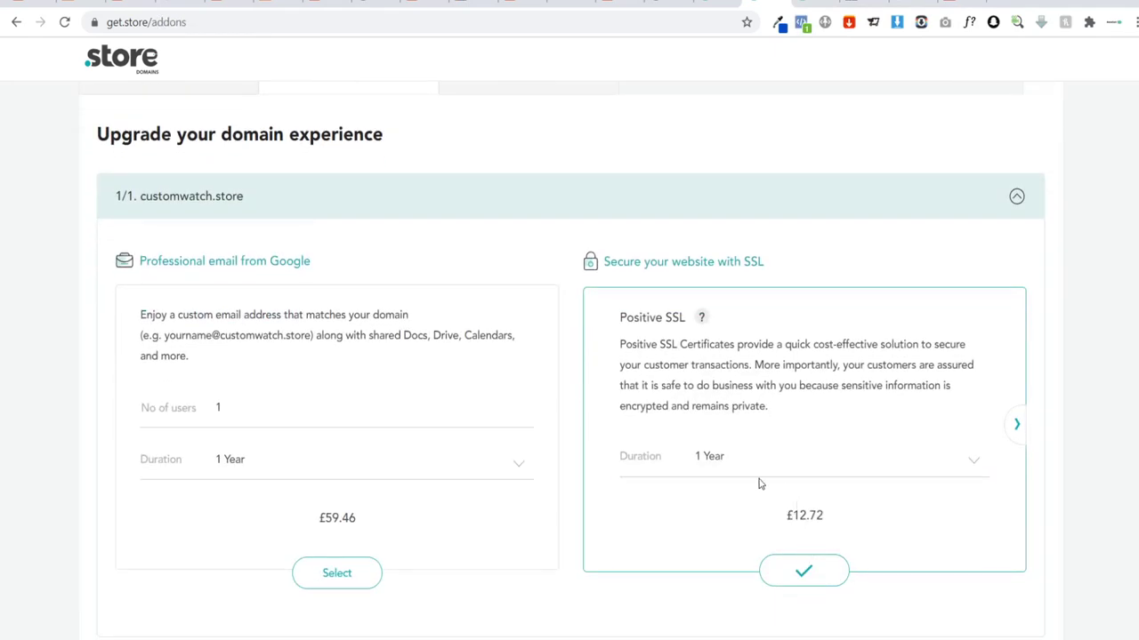
click(817, 575)
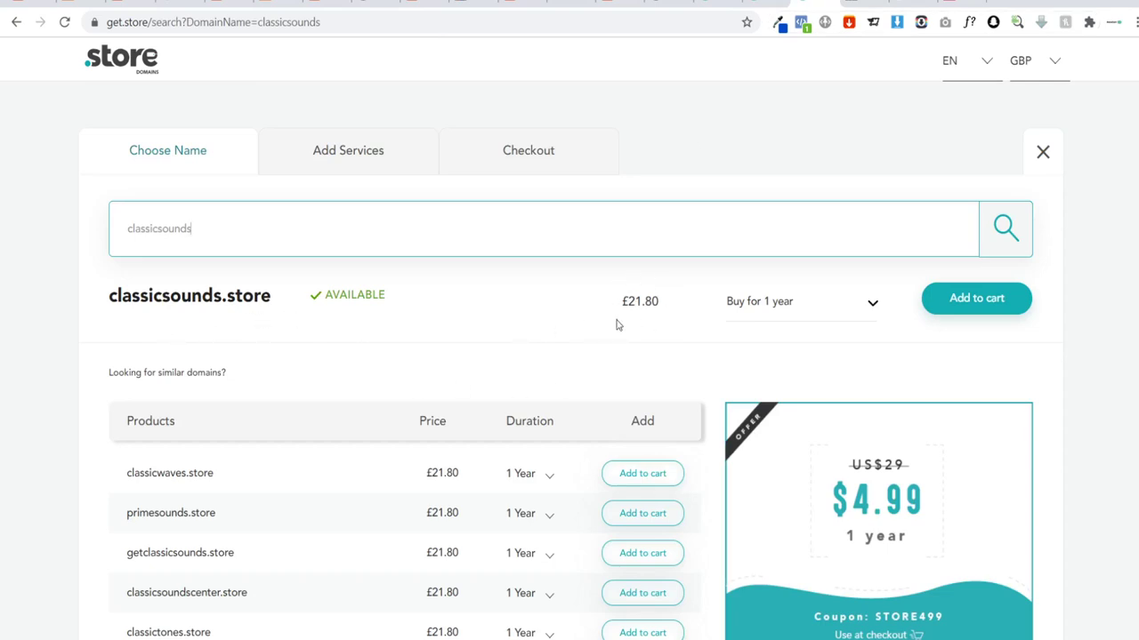
click(349, 171)
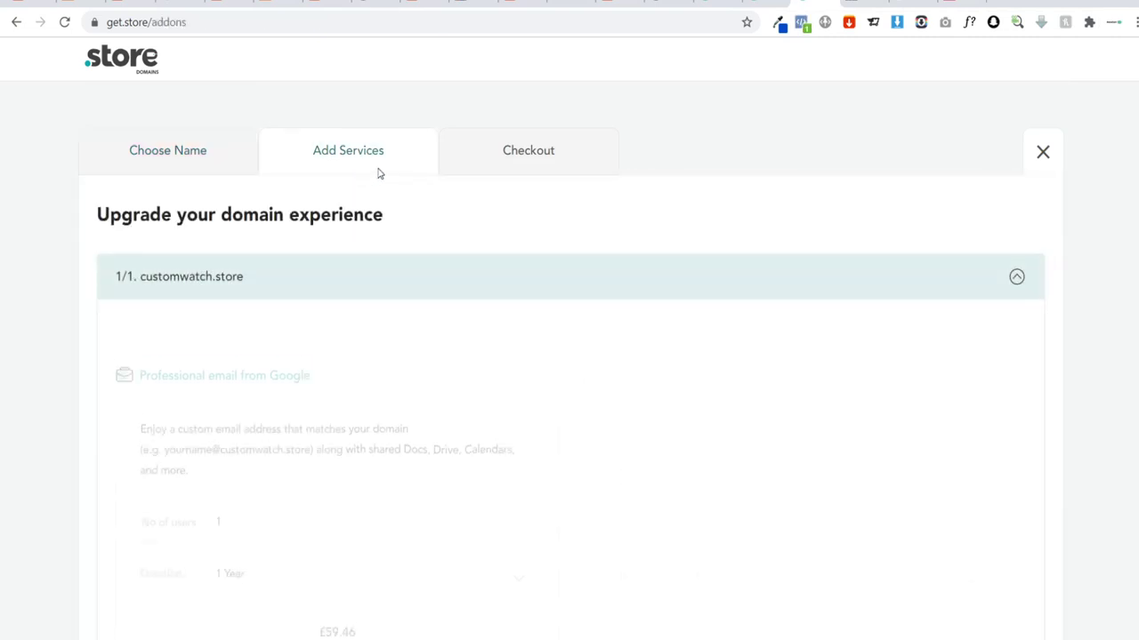
scroll(795, 503, down, 2)
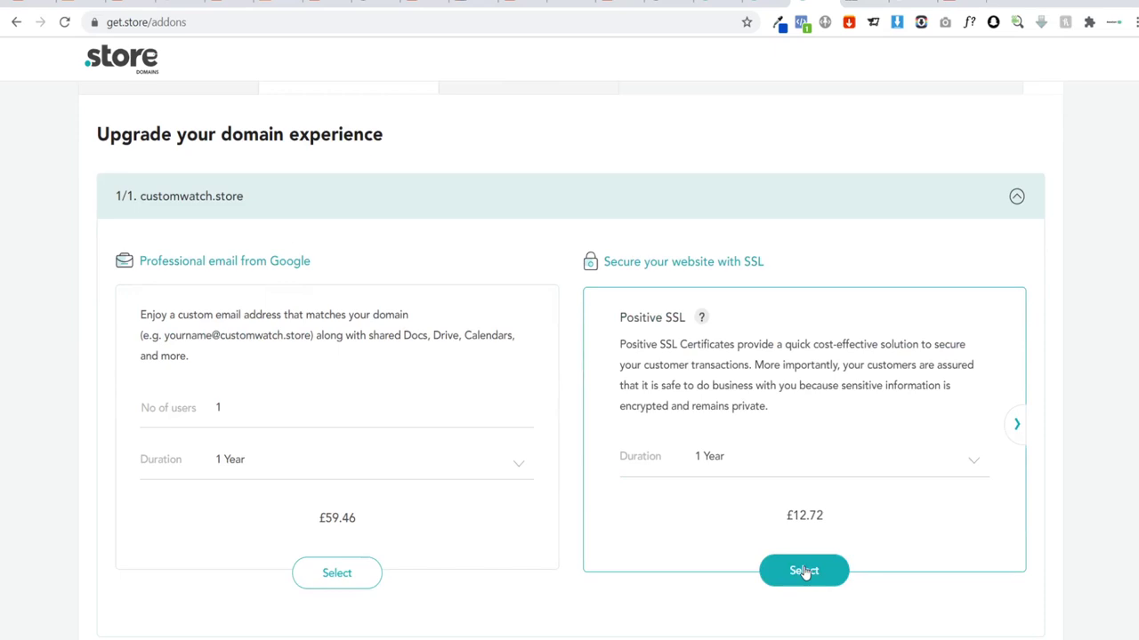
click(803, 570)
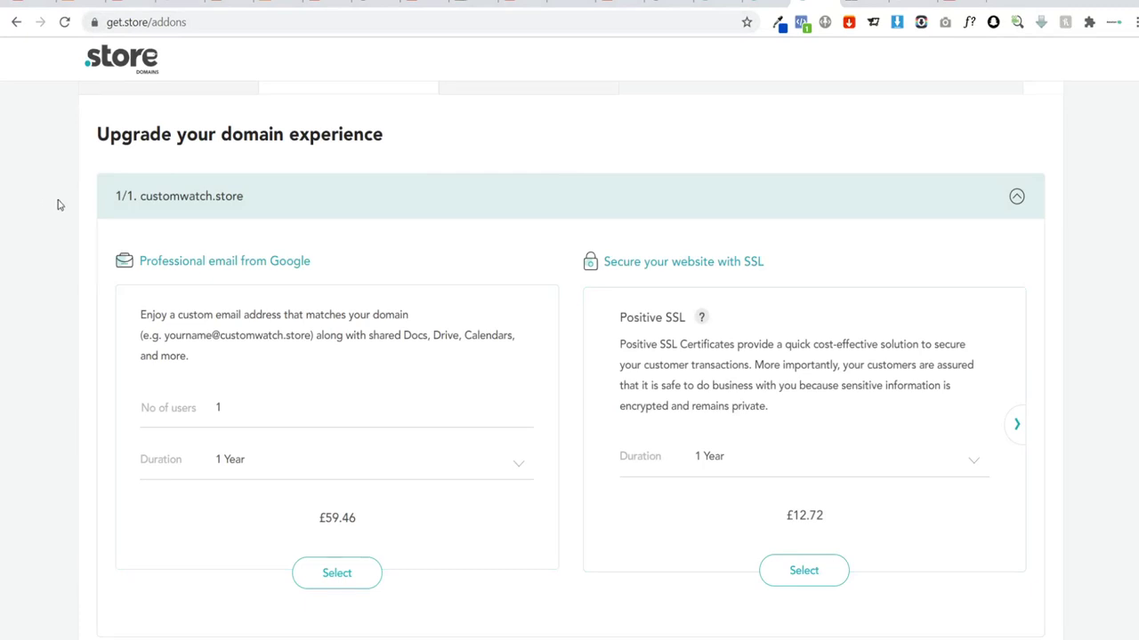
scroll(56, 203, up, 1)
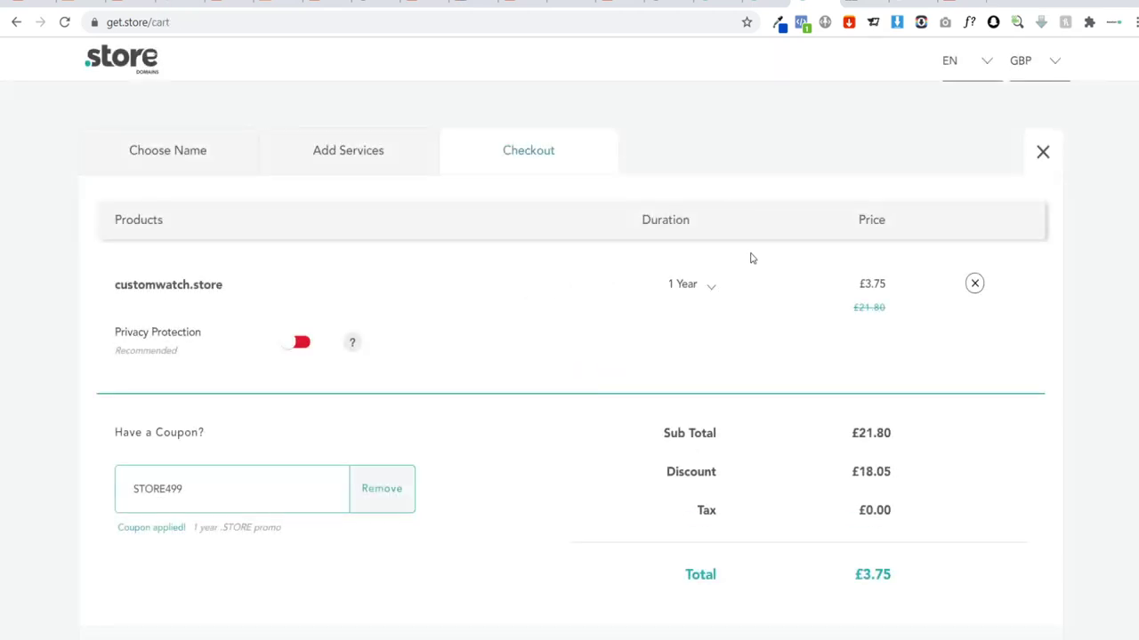
Step: Place the customwatch.store order at the £3.75 cart total
scroll(731, 244, down, 1)
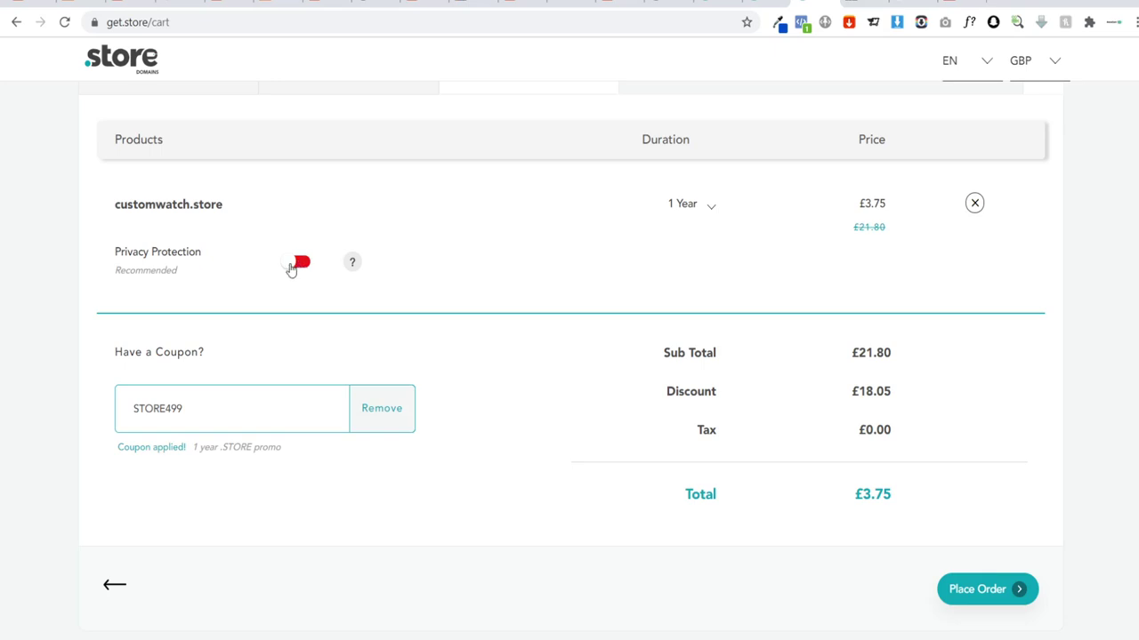
click(994, 595)
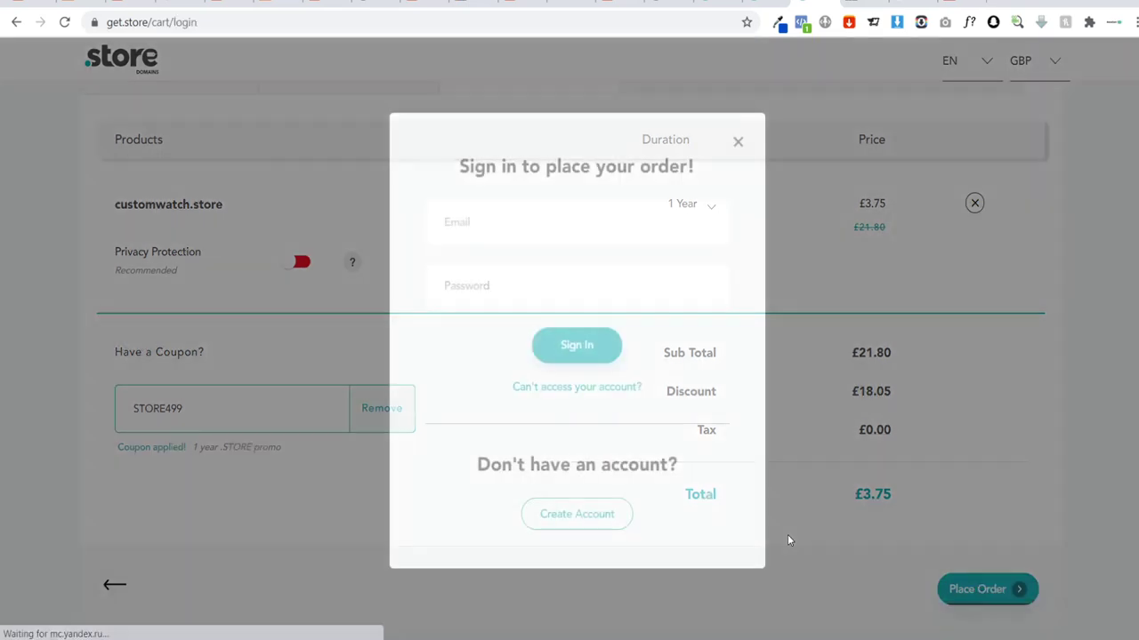
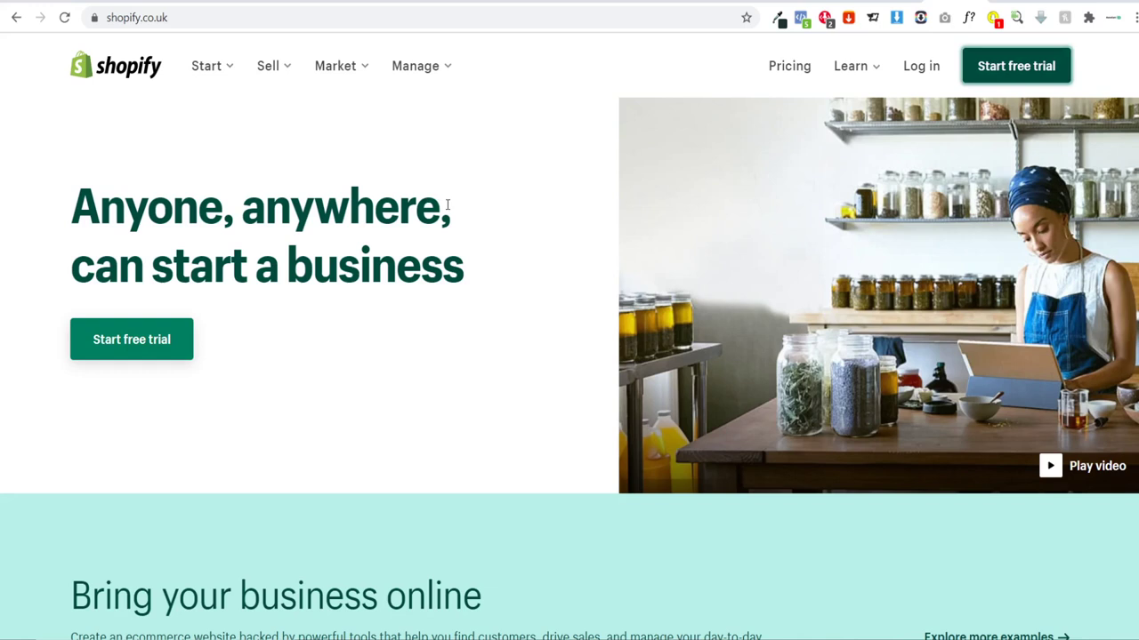
Step: Create the free trial store and answer that you're just playing around
click(1007, 67)
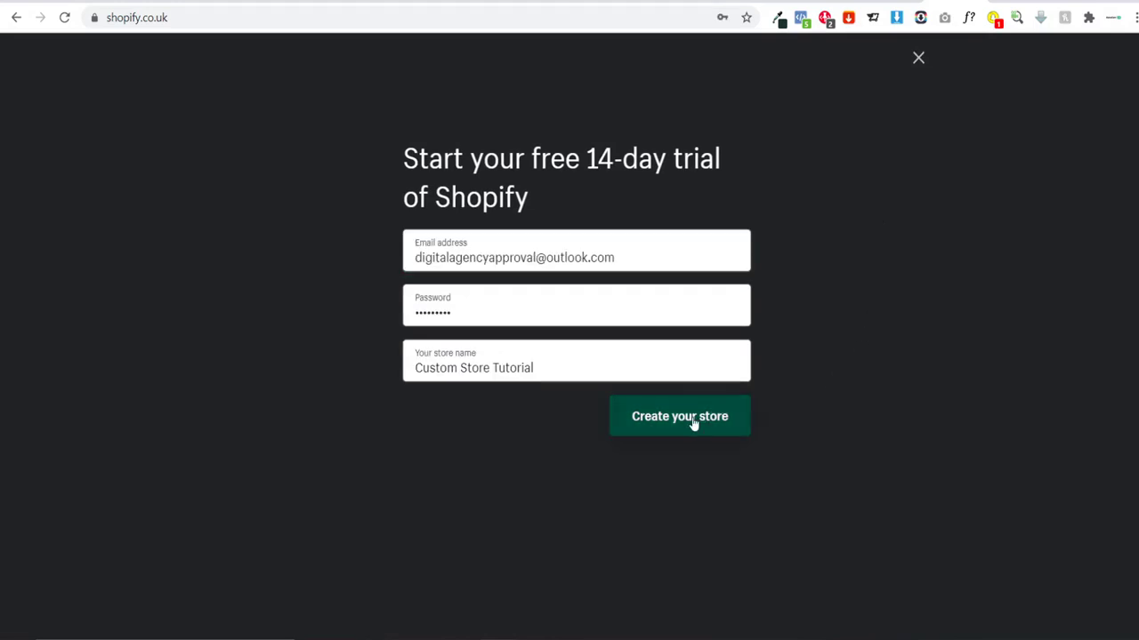
click(693, 423)
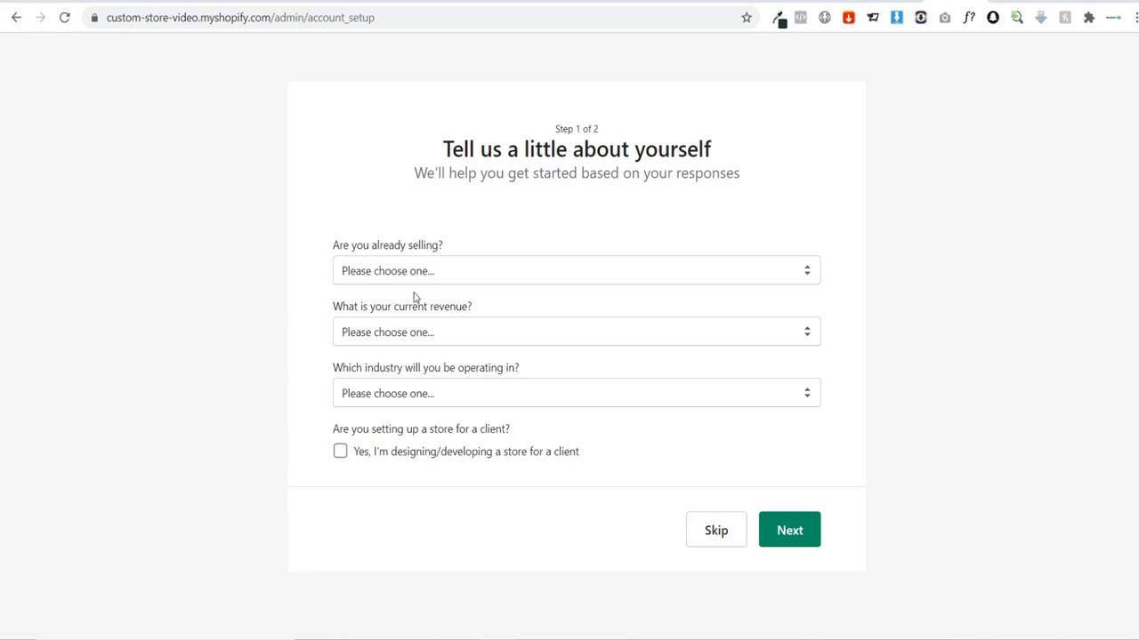
click(385, 267)
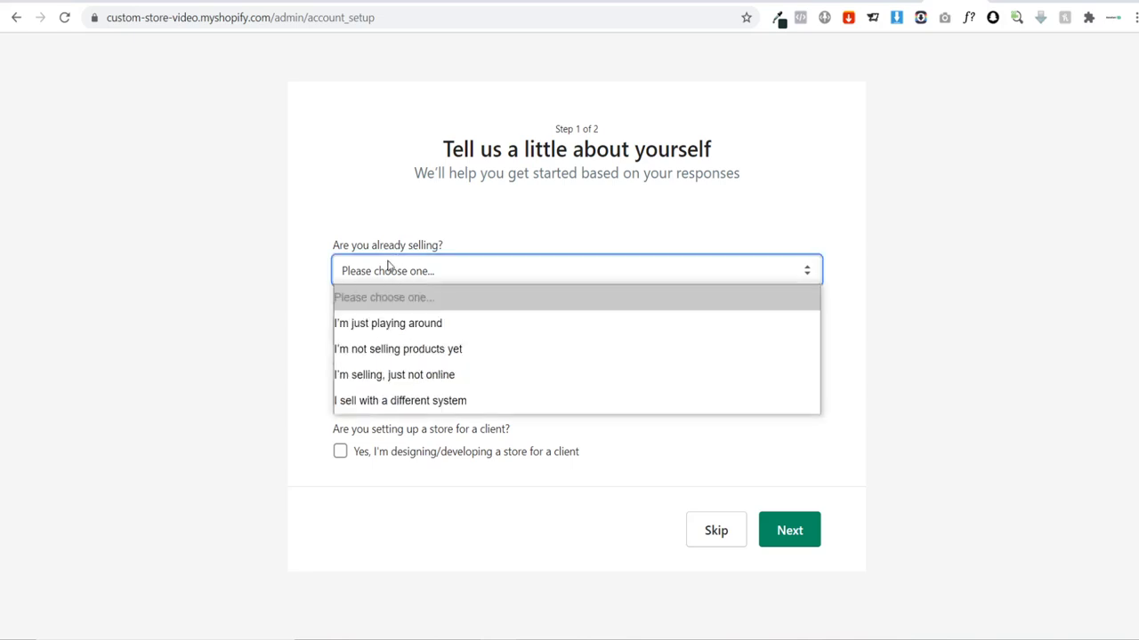
click(437, 326)
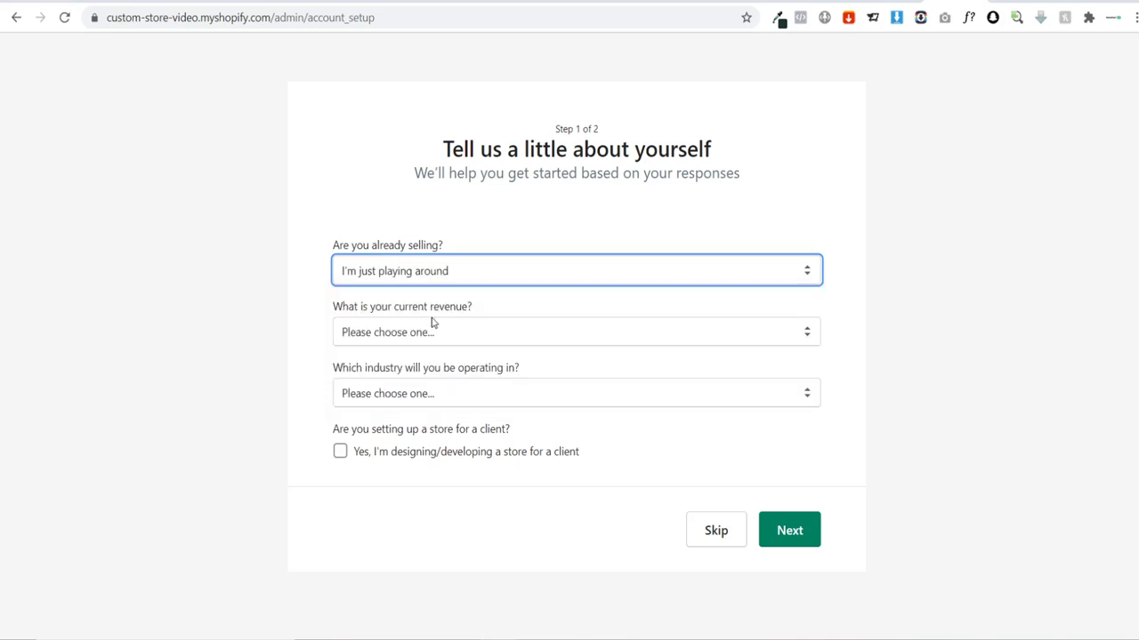
Step: Set current revenue to £0 GBP and industry to Jewelry, then continue
click(391, 330)
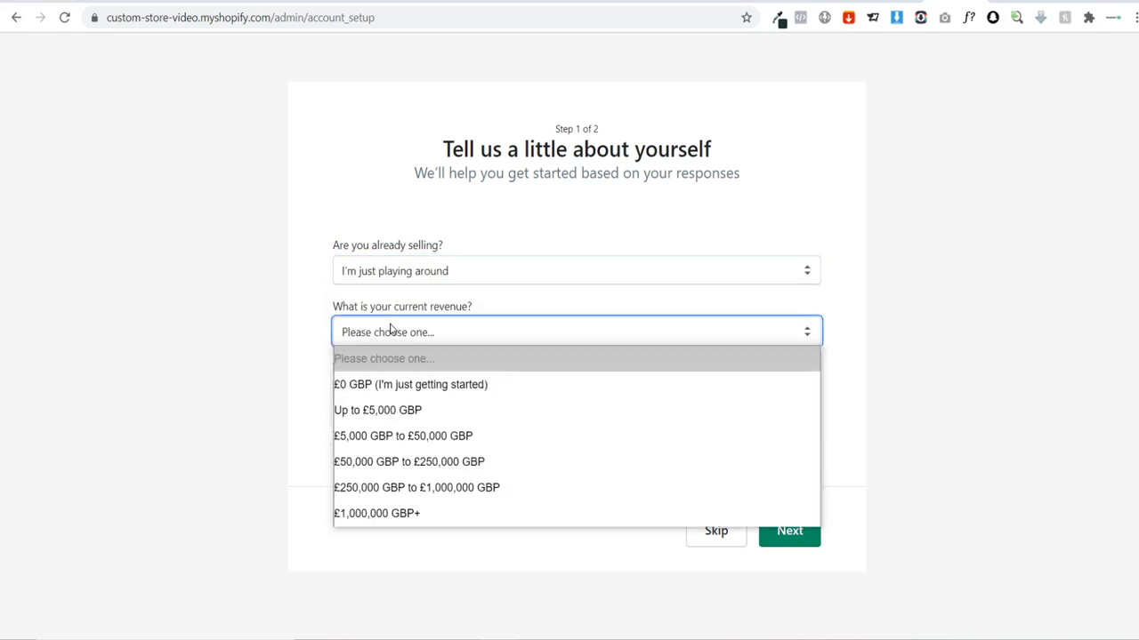
click(427, 385)
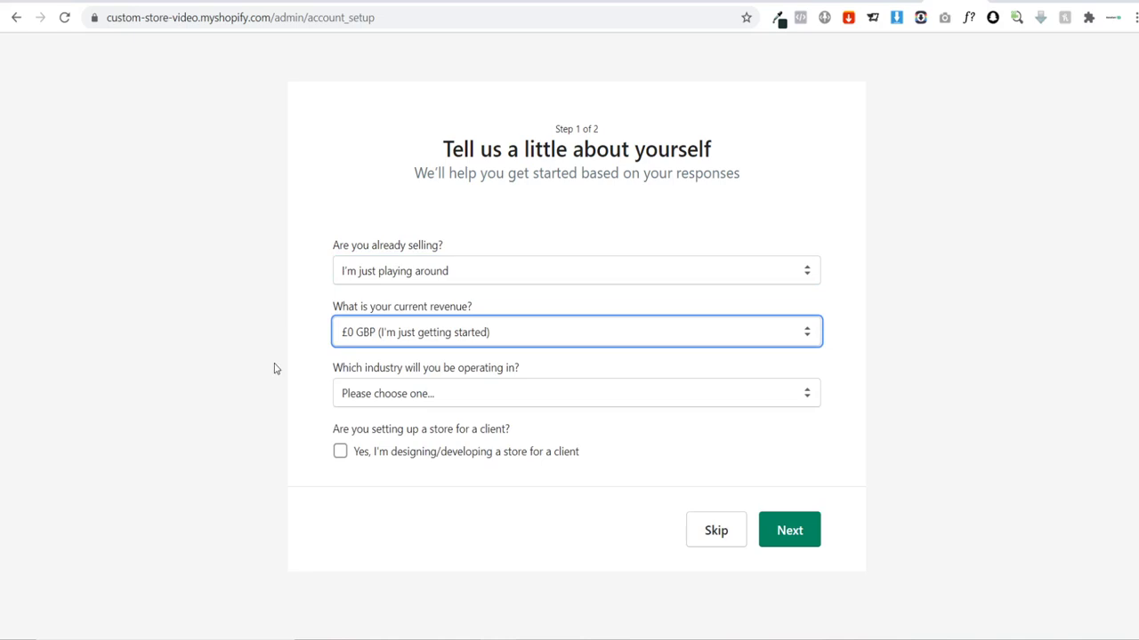
click(386, 397)
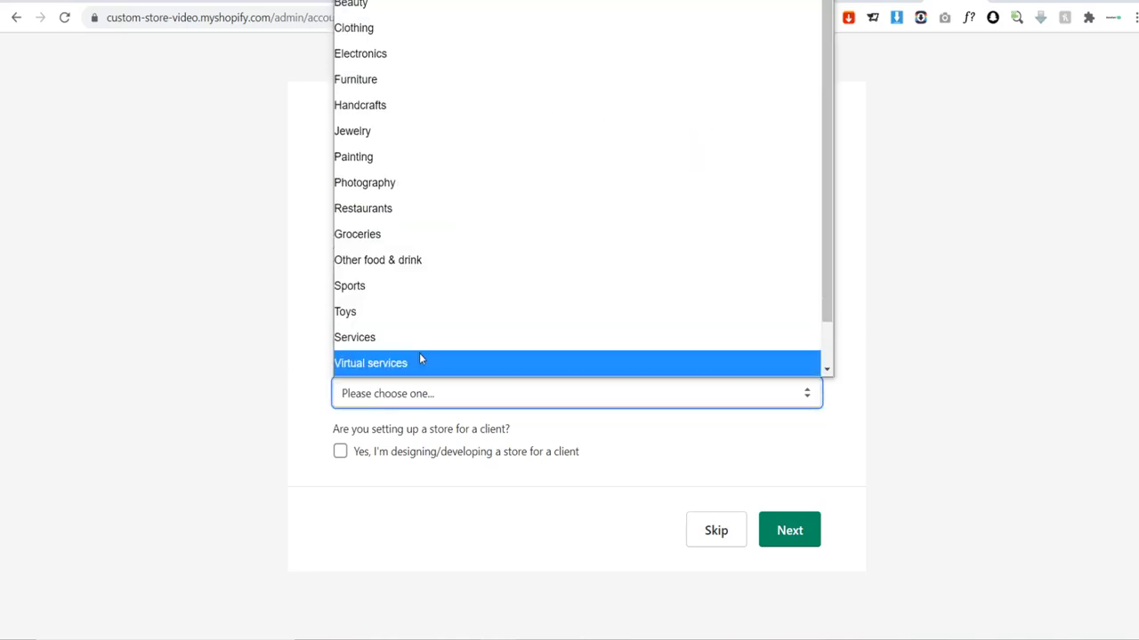
click(402, 133)
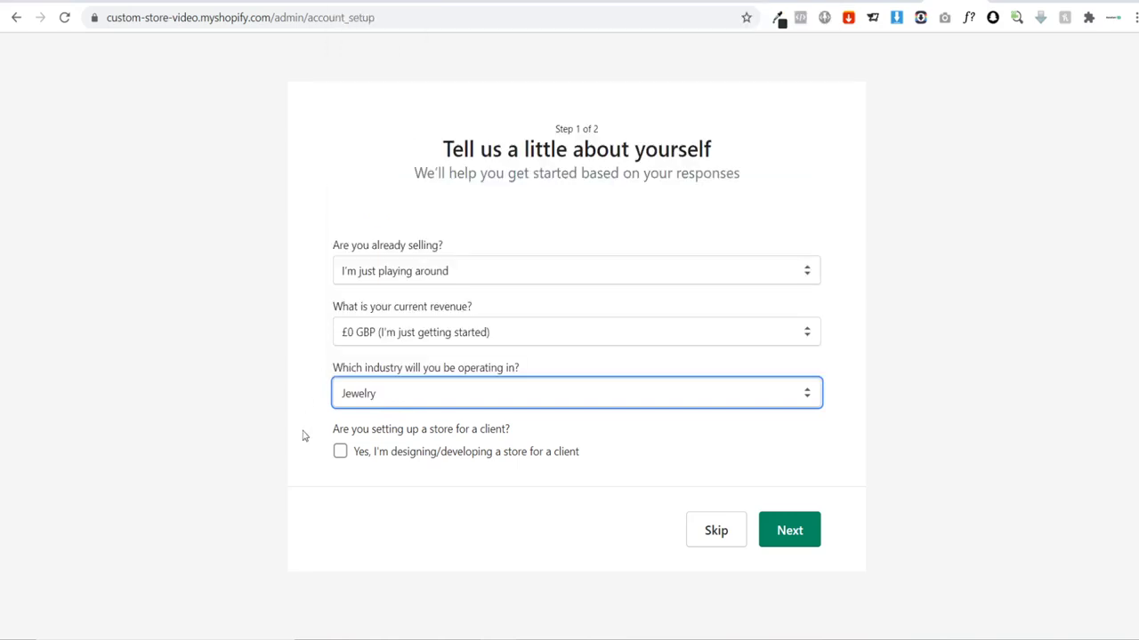
click(788, 534)
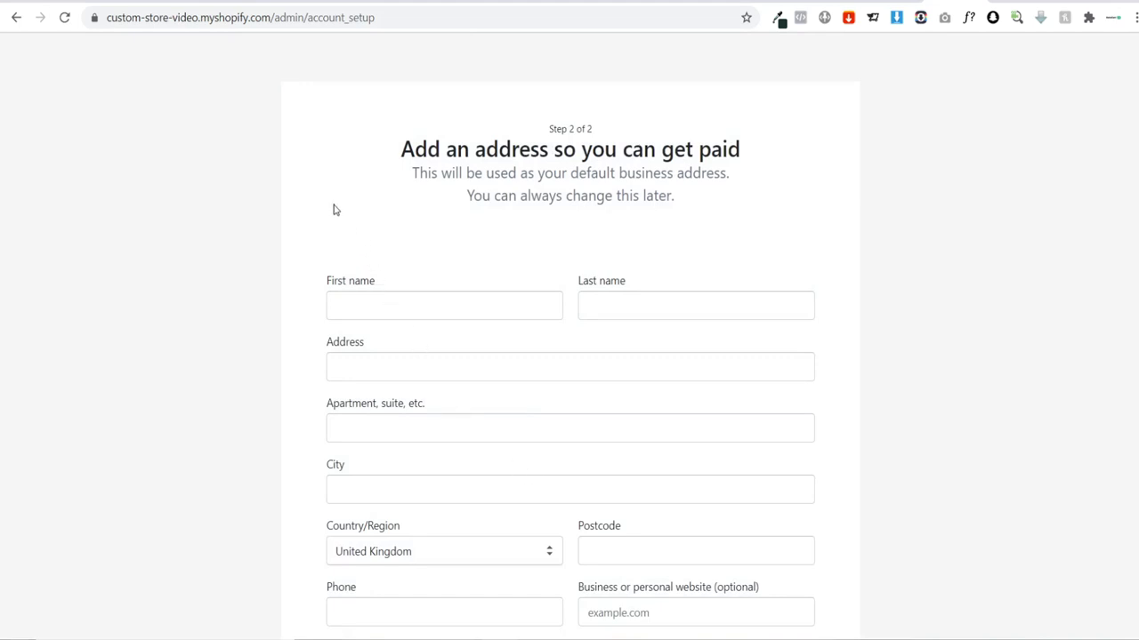
Step: Autofill the business address and enter the store admin
scroll(335, 210, down, 2)
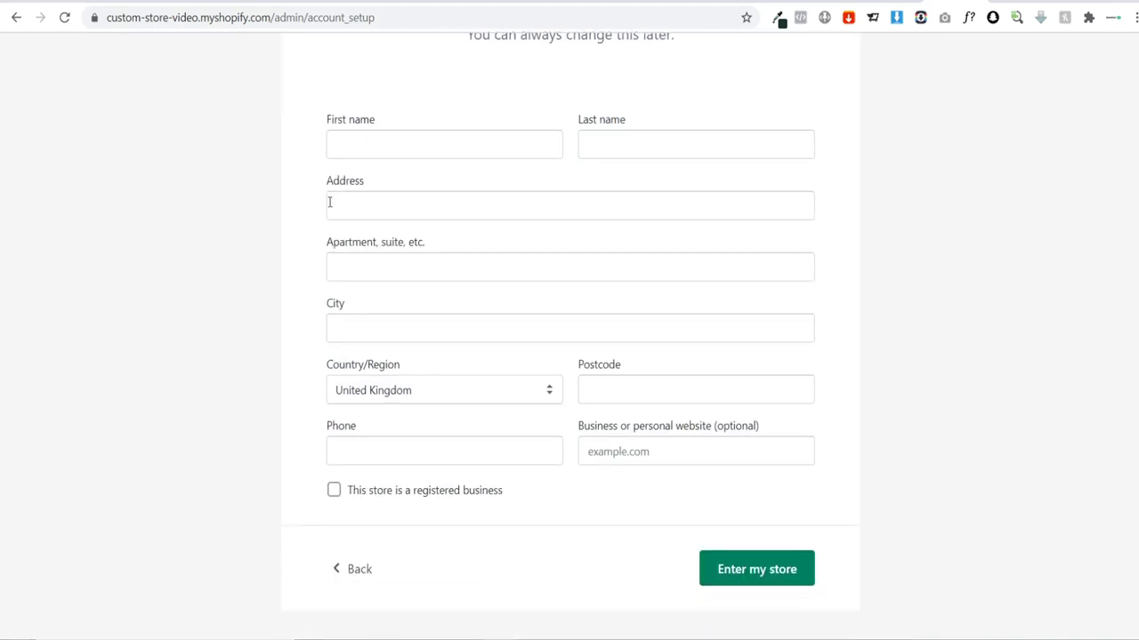
click(503, 518)
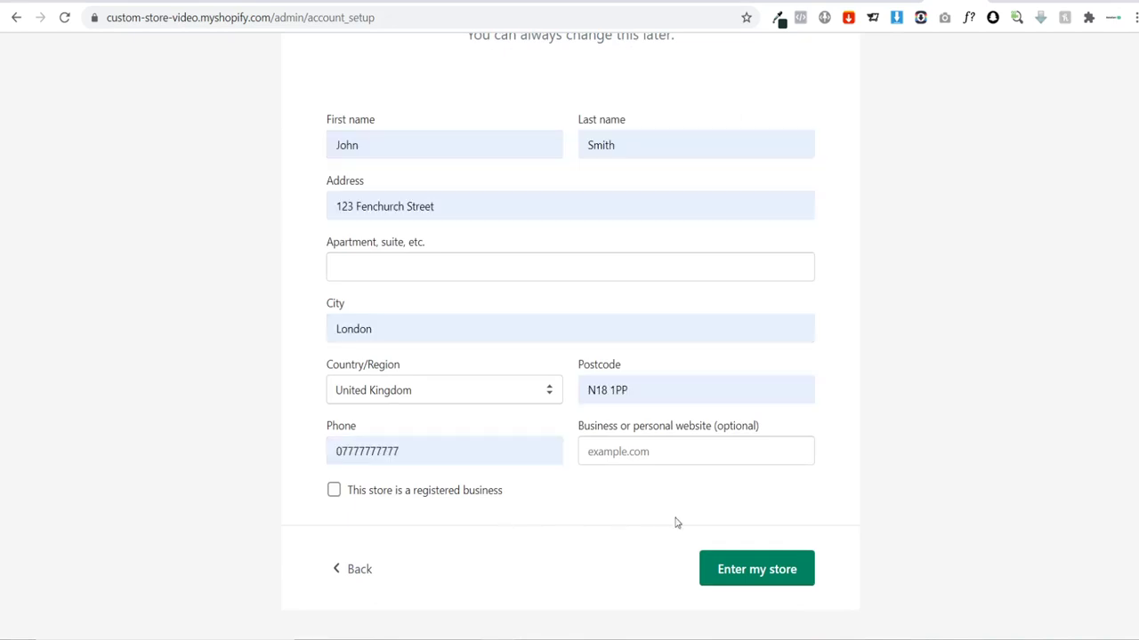
click(752, 570)
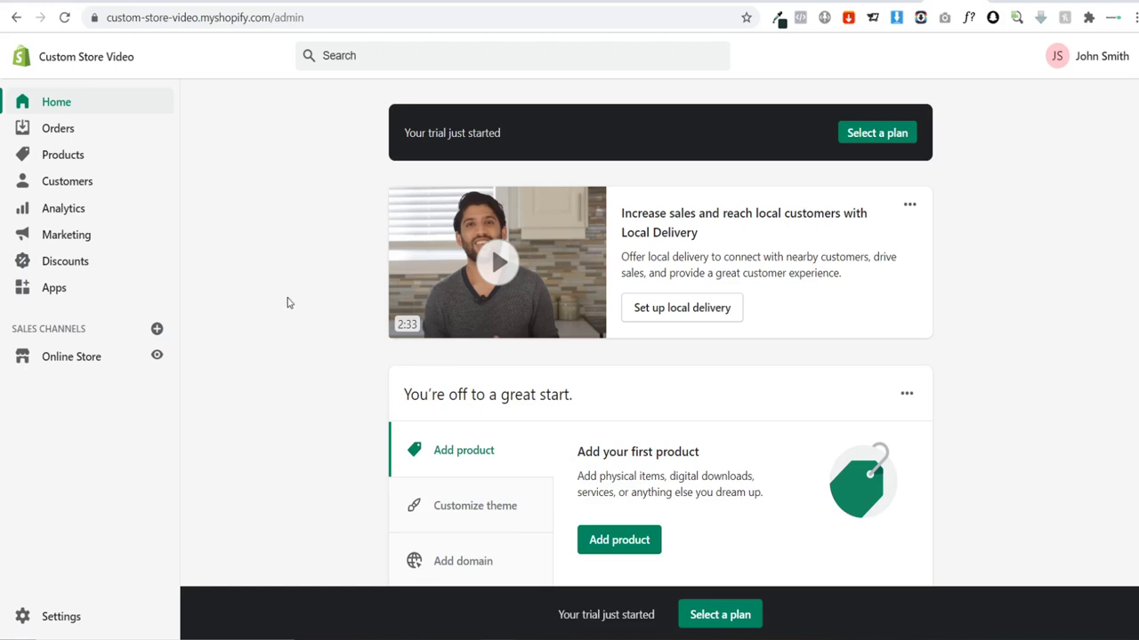
Step: Open the Domains settings from the Add domain setup step on Home
scroll(260, 279, down, 2)
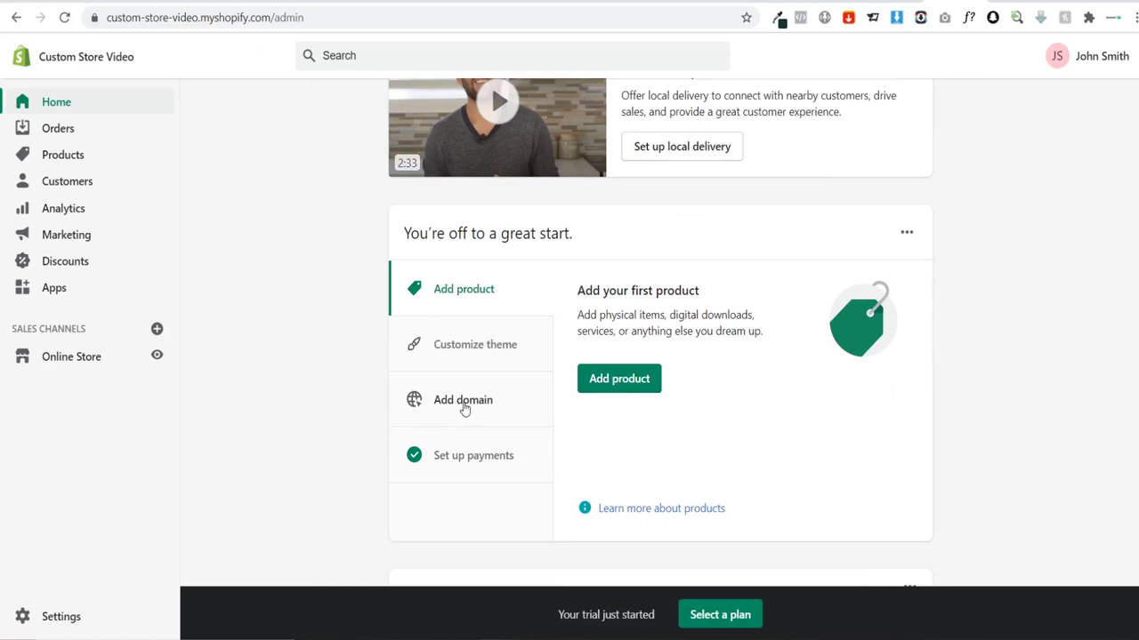
click(462, 407)
click(598, 430)
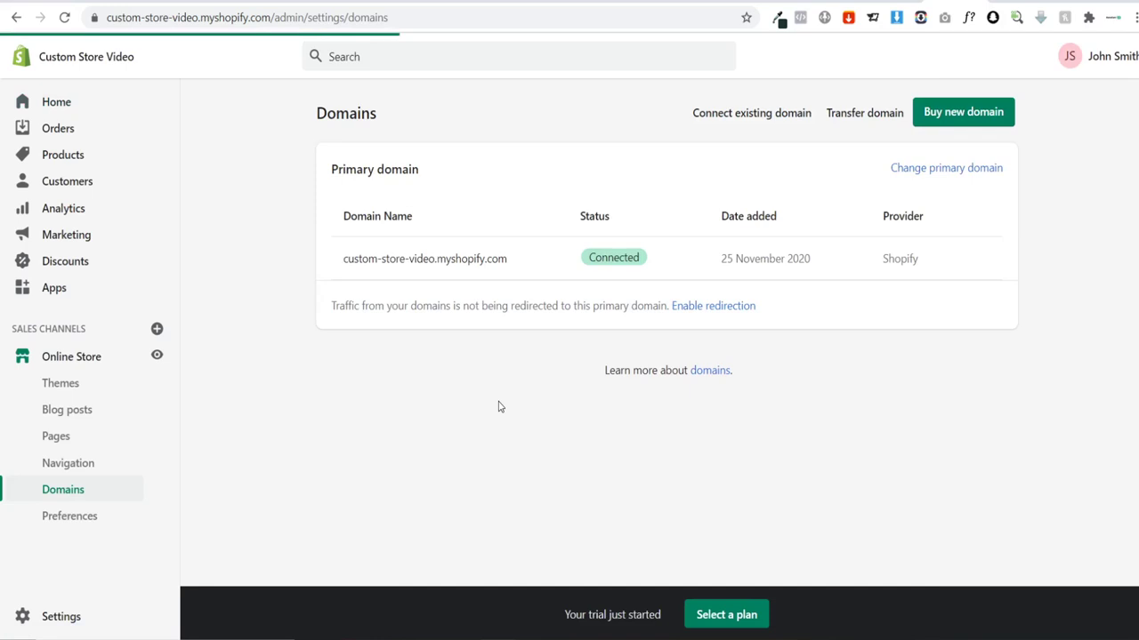
Step: Start connecting an existing domain and check the .store account's domain orders list
click(731, 119)
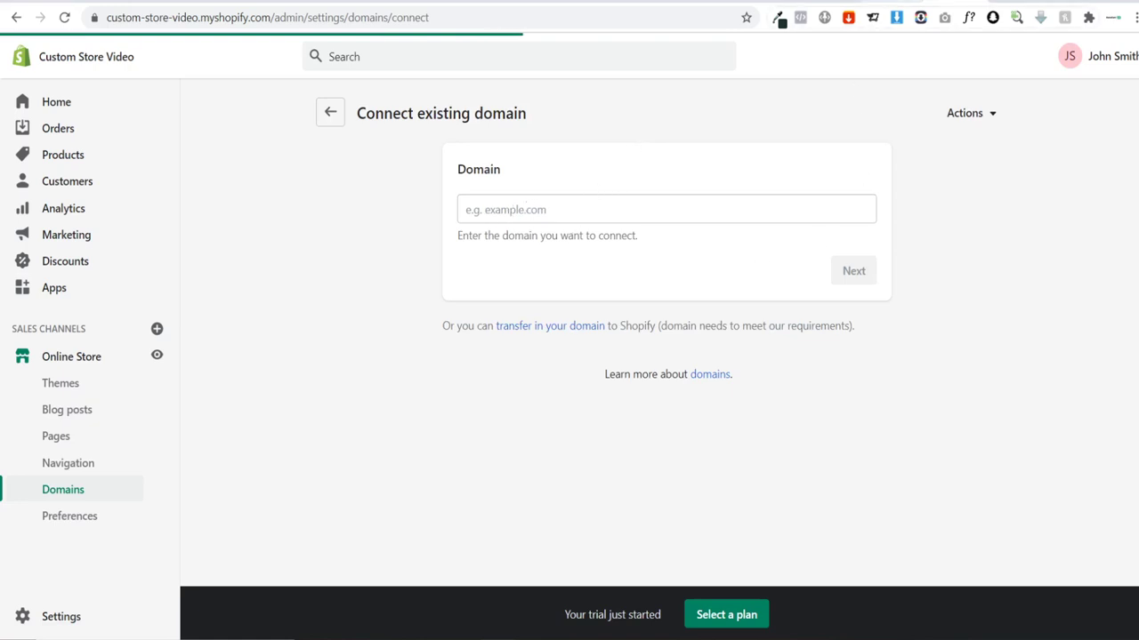
click(885, 3)
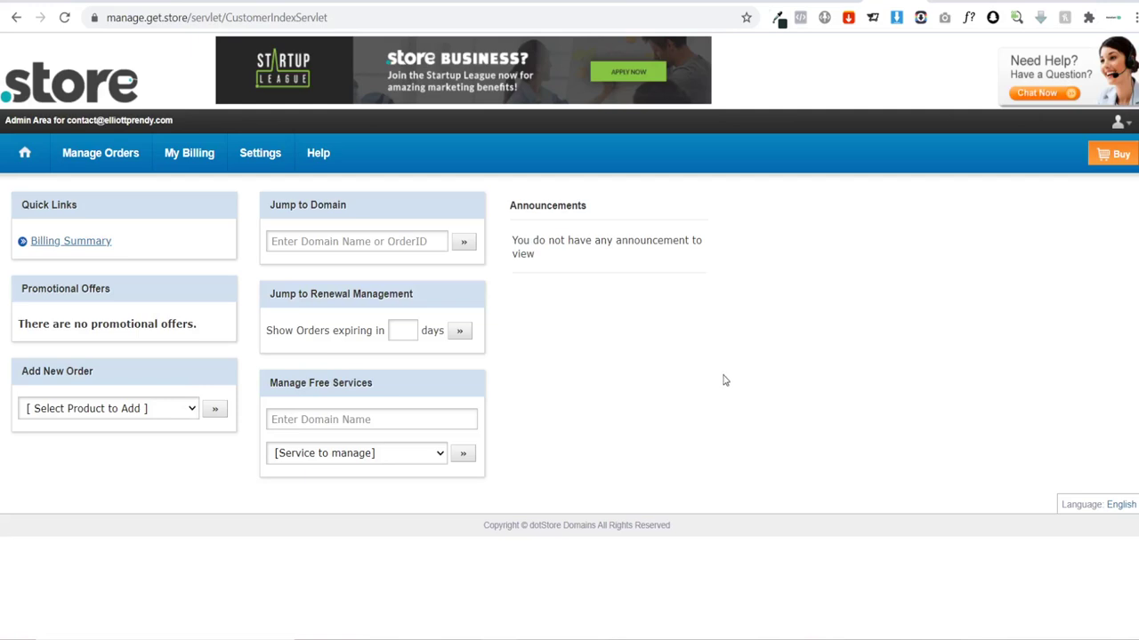
mouse_move(95, 159)
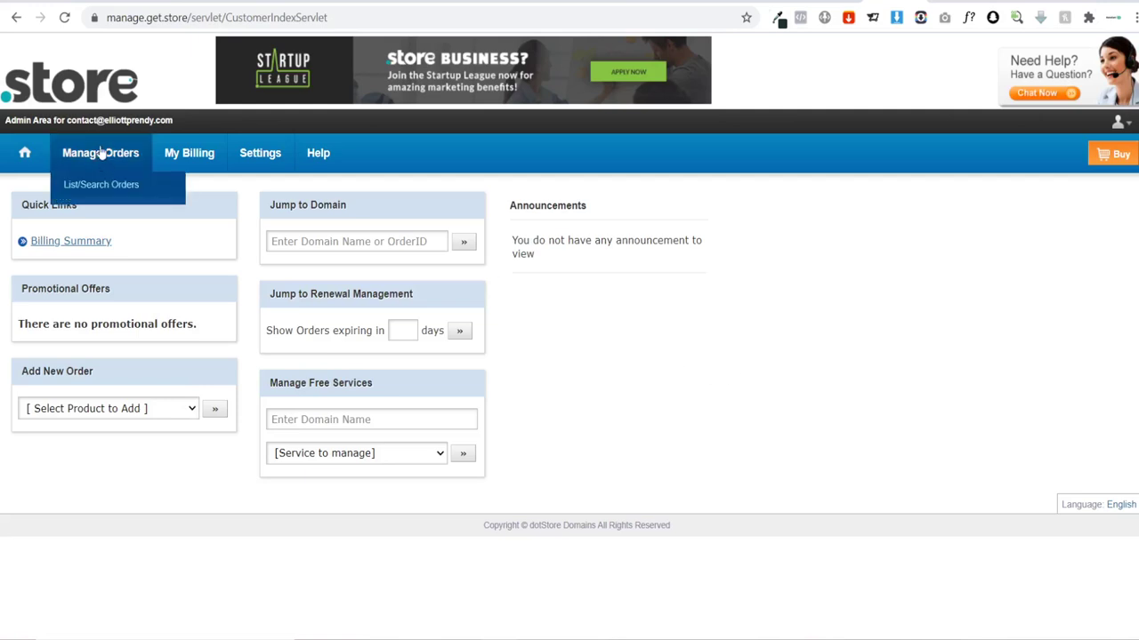
click(95, 192)
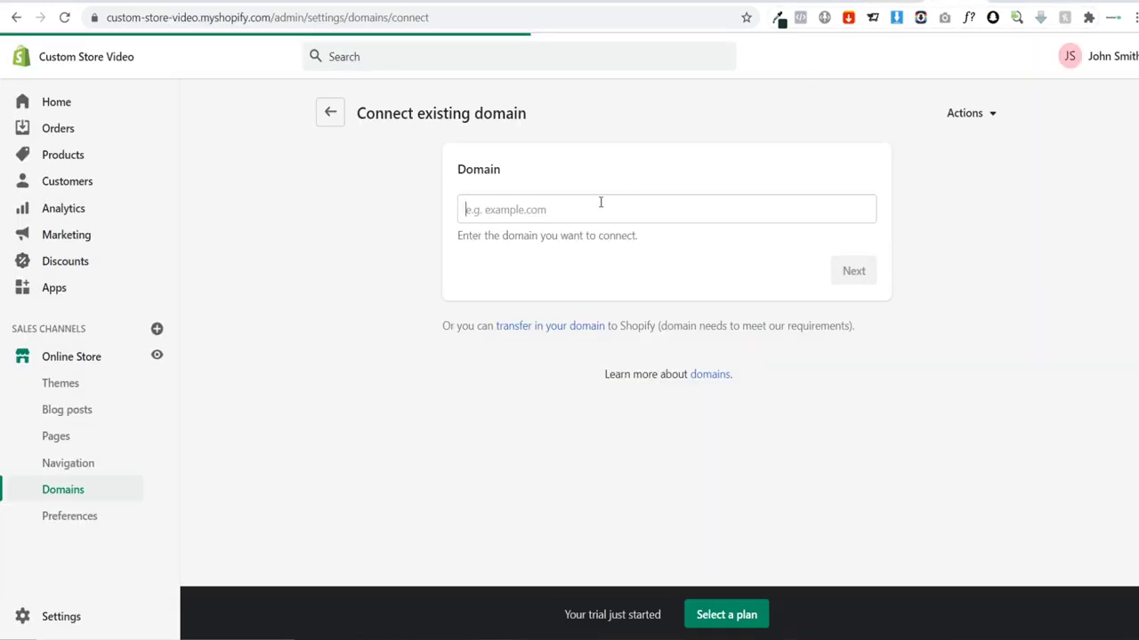
Step: Enter bobbleyou.store as the domain to connect and open the connection instructions
click(599, 206)
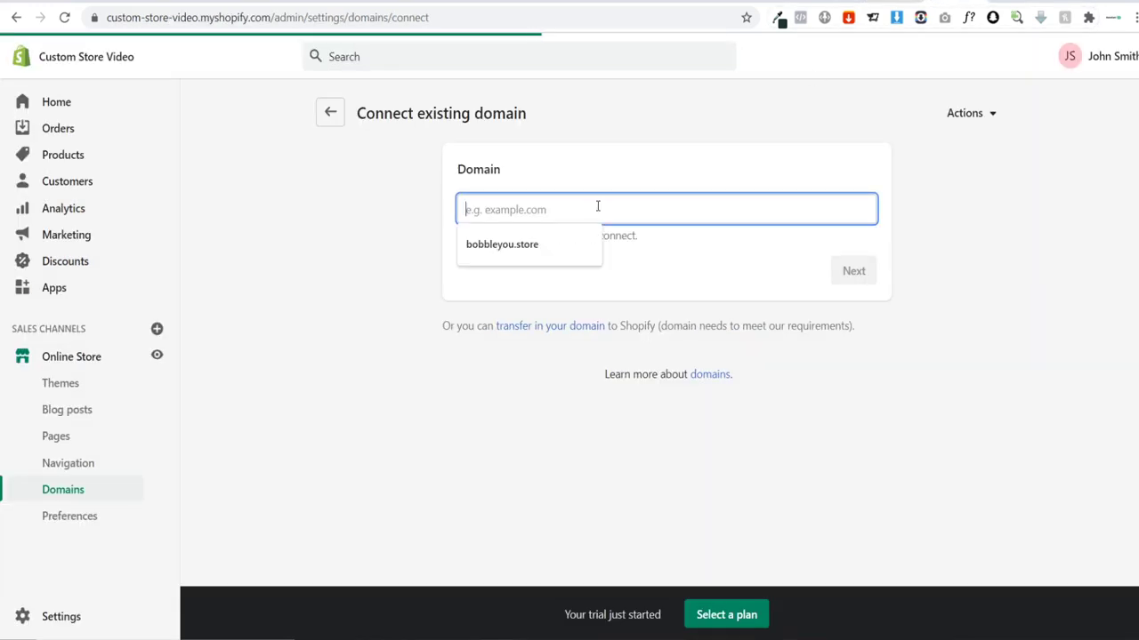
click(502, 243)
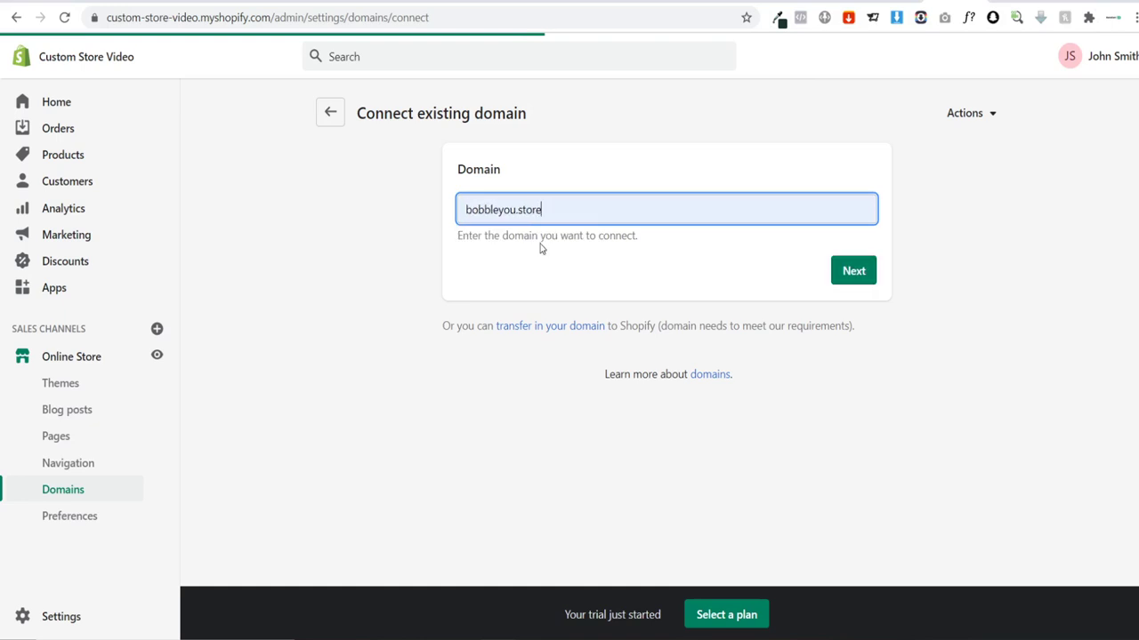
click(854, 271)
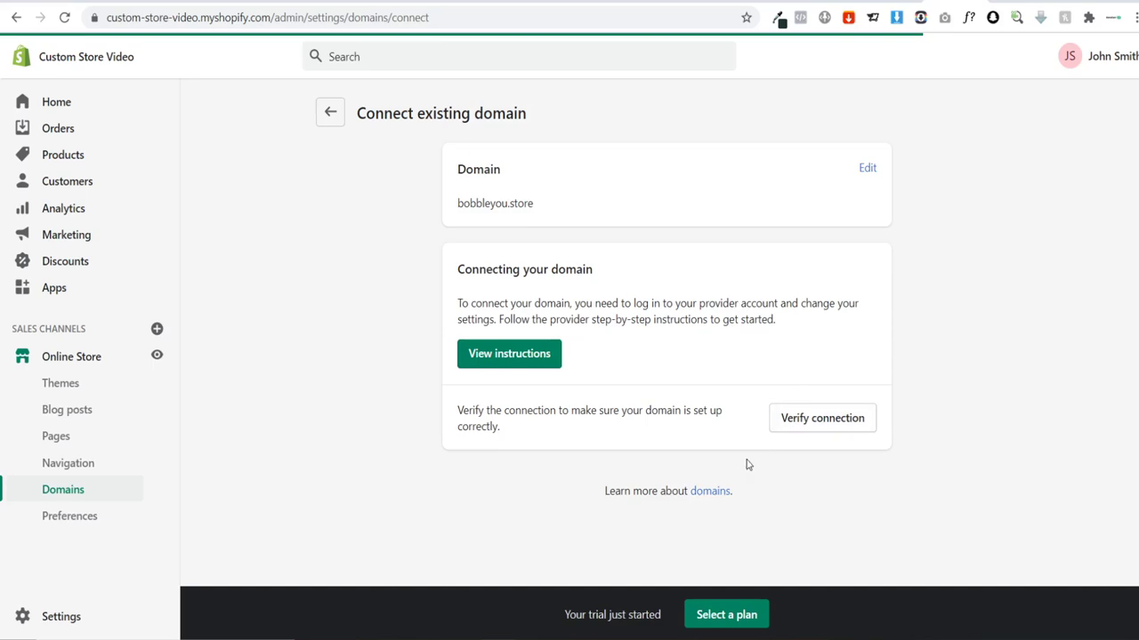
click(538, 355)
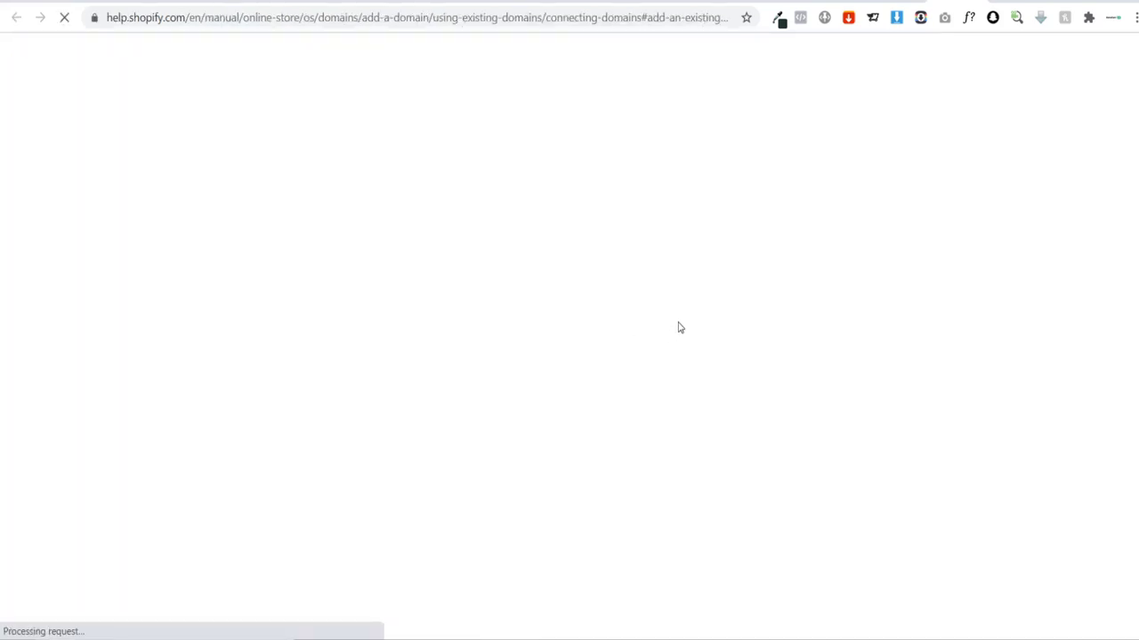
Step: Scroll the help article to the manual domain connection steps
scroll(650, 252, down, 10)
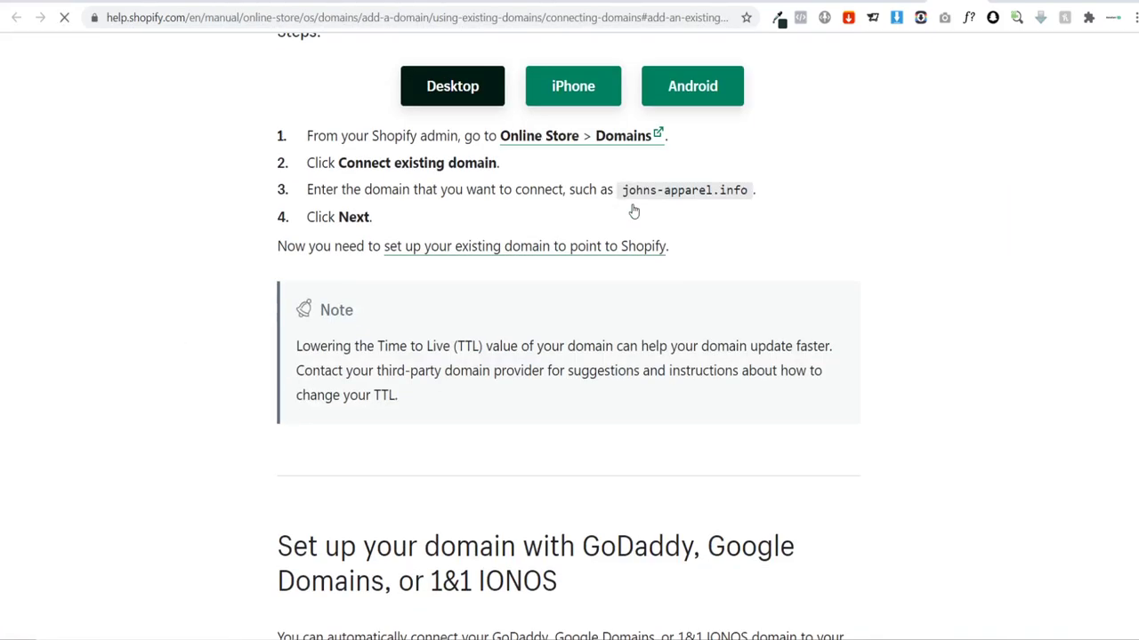
scroll(633, 210, down, 10)
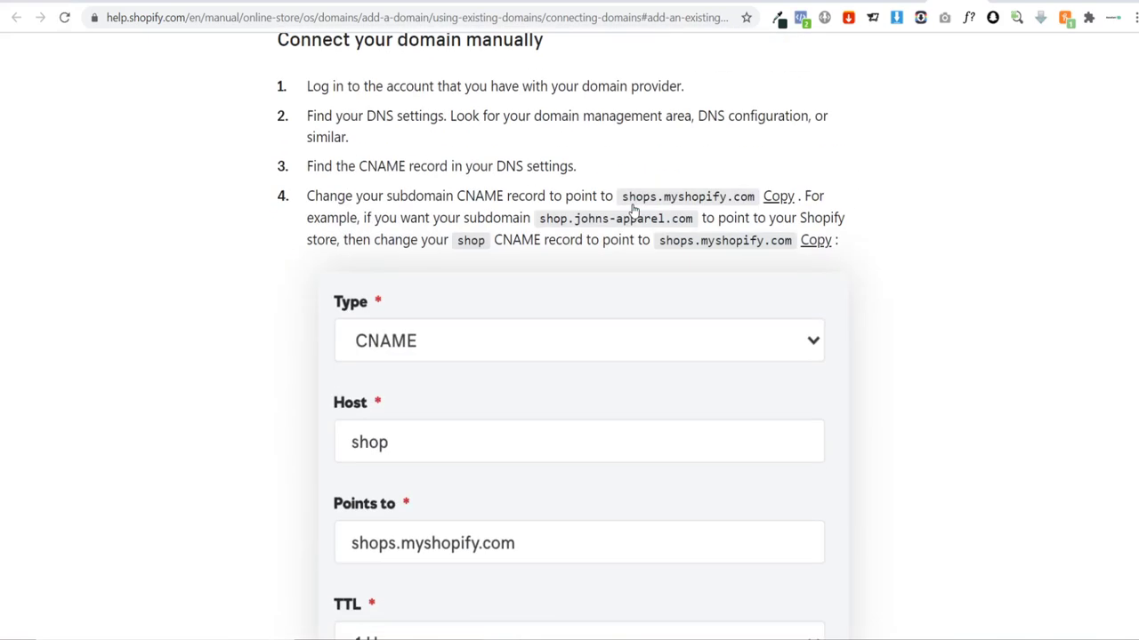
scroll(632, 208, up, 1)
scroll(502, 167, down, 1)
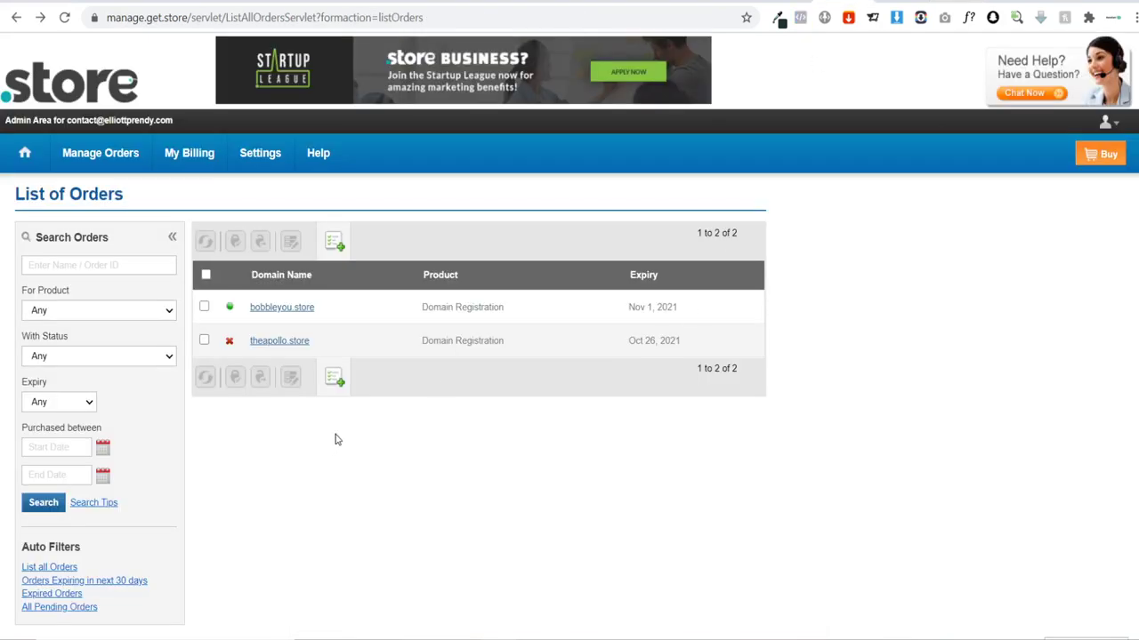
Step: Open bobbleyou.store in the .store orders and launch its DNS manager
mouse_move(76, 157)
click(290, 313)
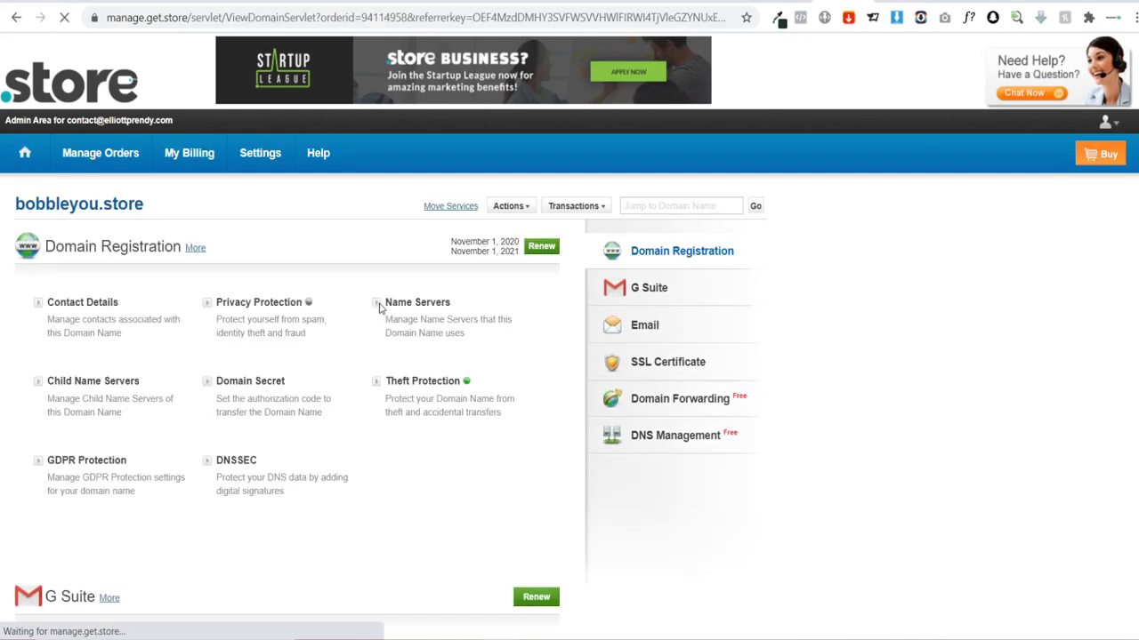
scroll(294, 232, down, 8)
scroll(299, 200, down, 5)
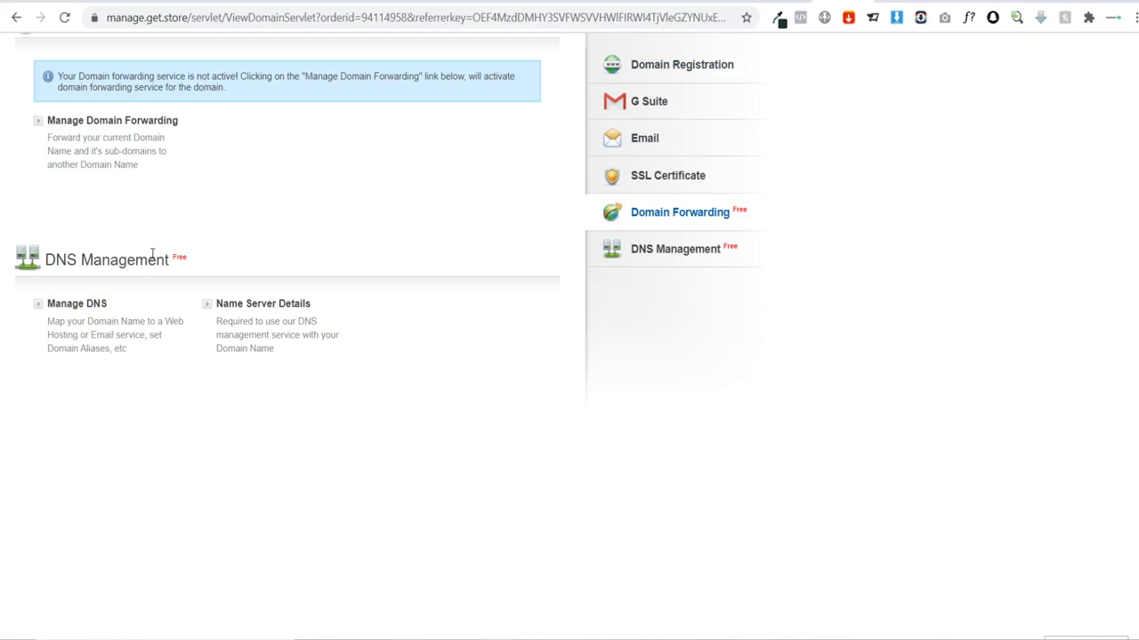
click(79, 305)
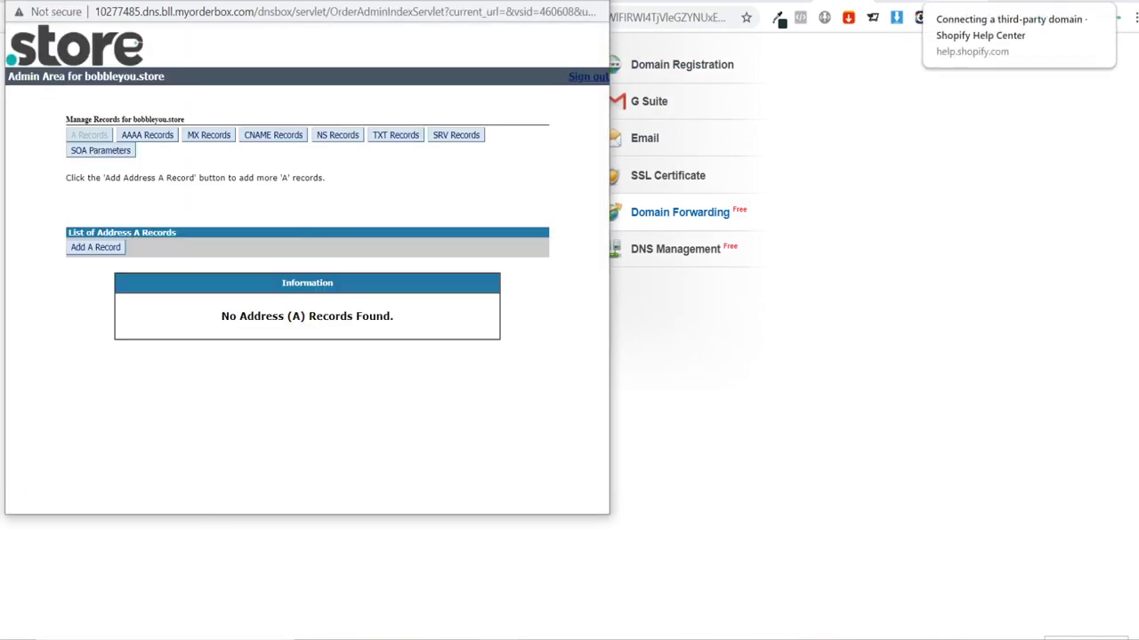
Step: Place the DNS window beside the help guide and show bobbleyou.store's CNAME records
click(1014, 3)
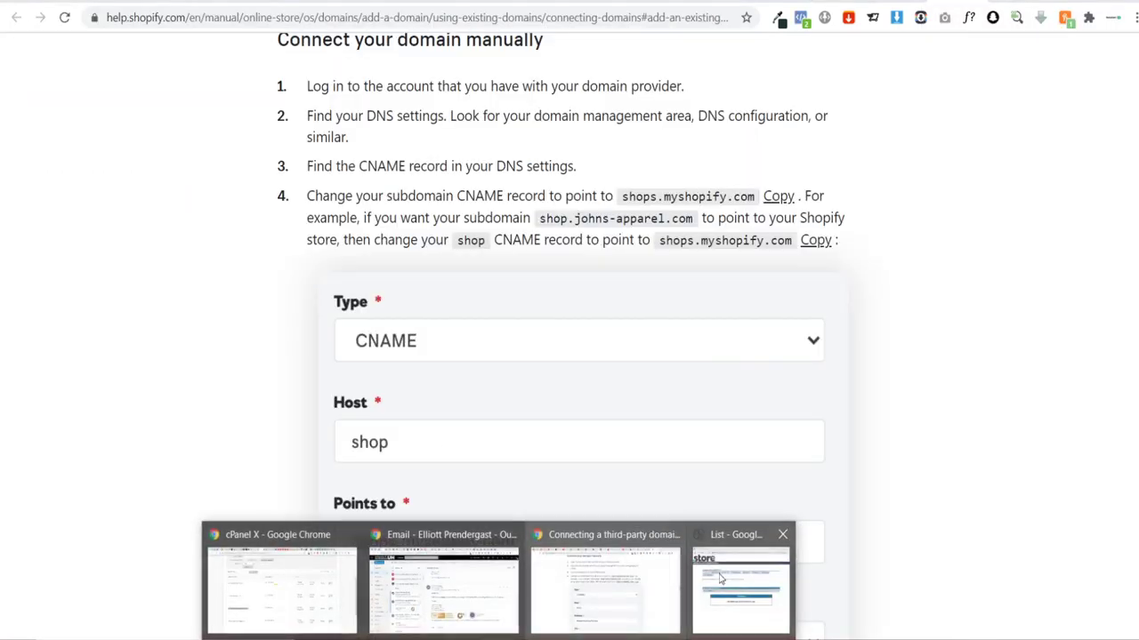
click(720, 579)
drag(279, 2, 843, 78)
click(890, 232)
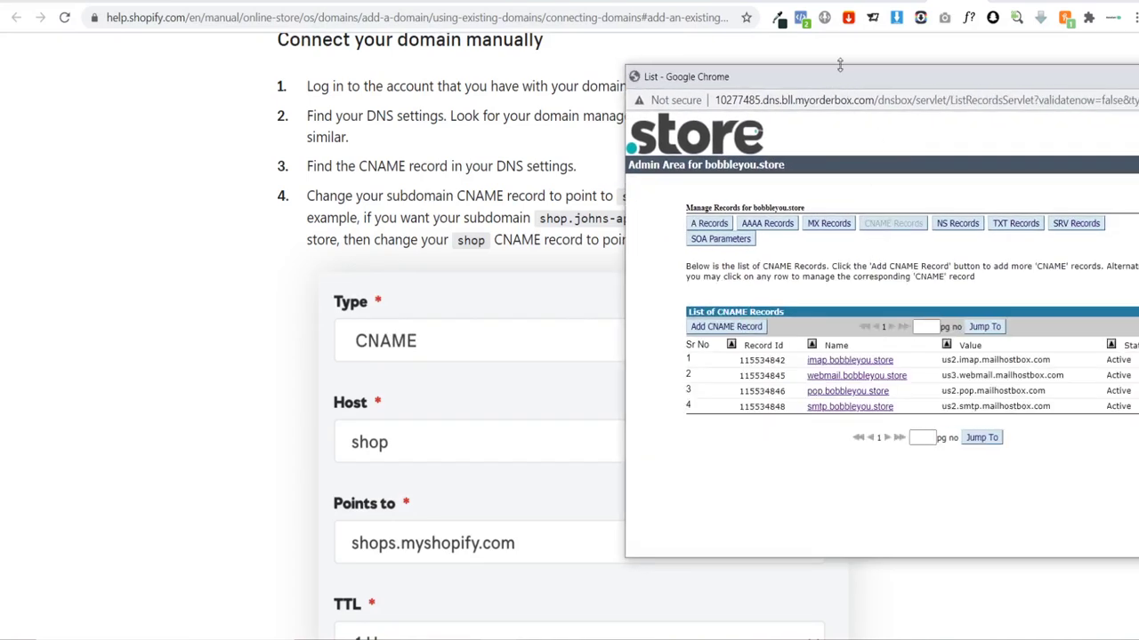
drag(847, 82, 519, 88)
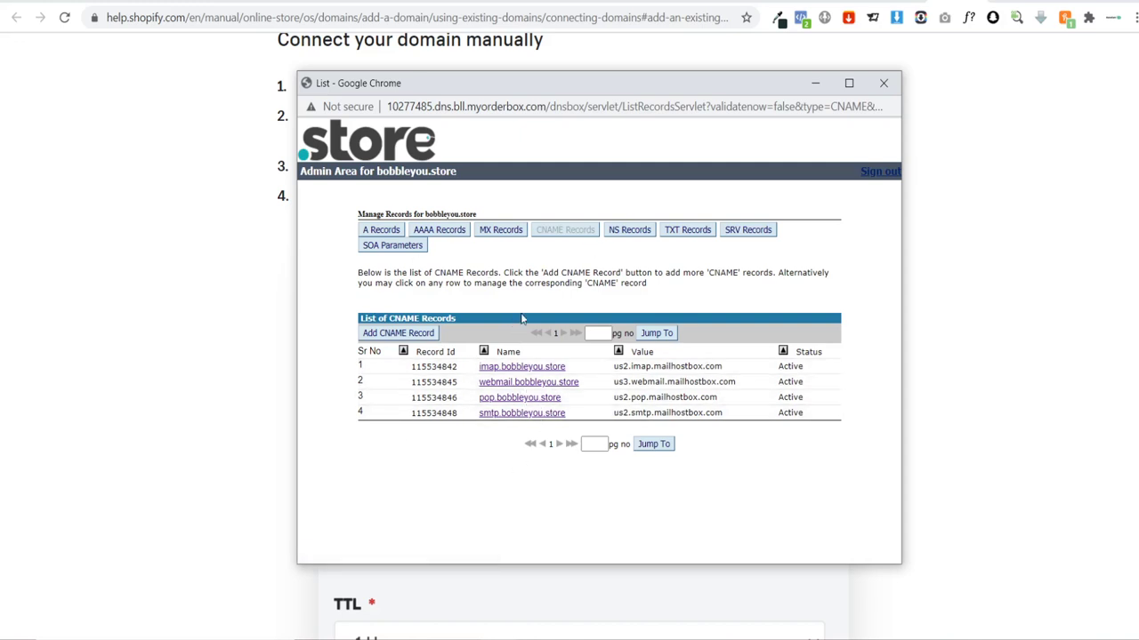
Step: Add a www CNAME record pointing to shops.myshopify.com with TTL 7200
click(397, 333)
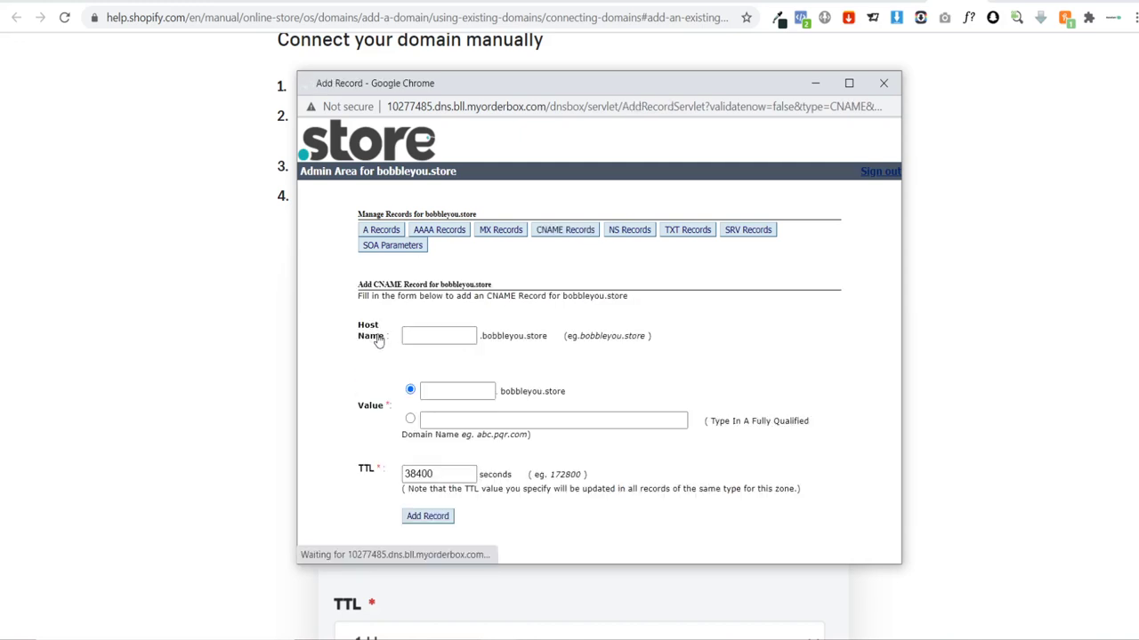
drag(466, 87, 867, 62)
click(839, 313)
click(822, 341)
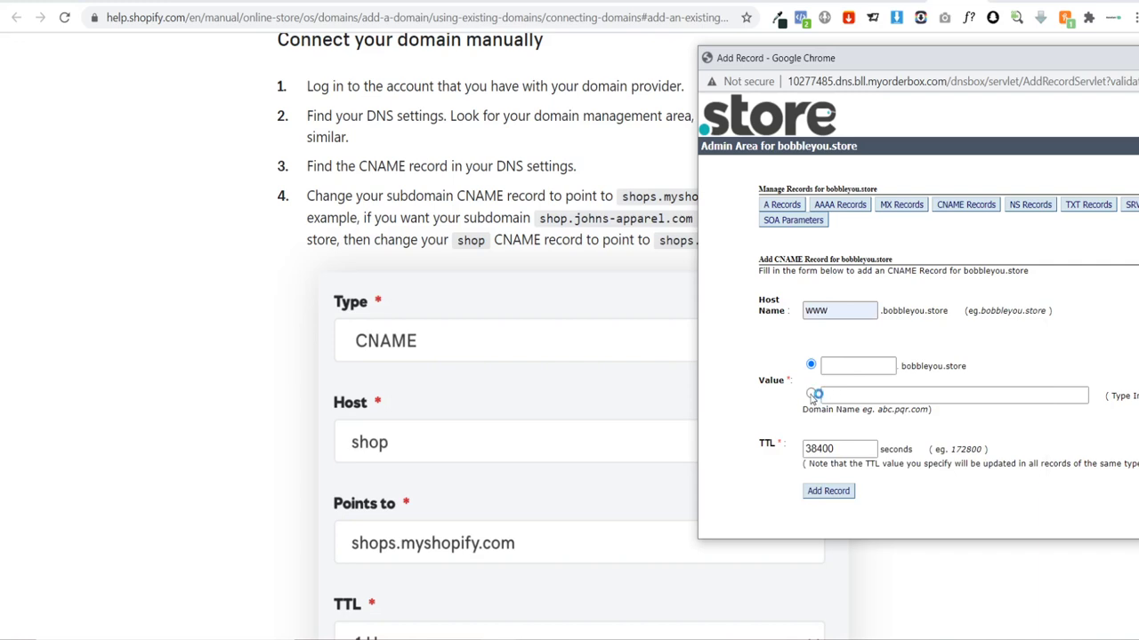
click(811, 394)
click(822, 395)
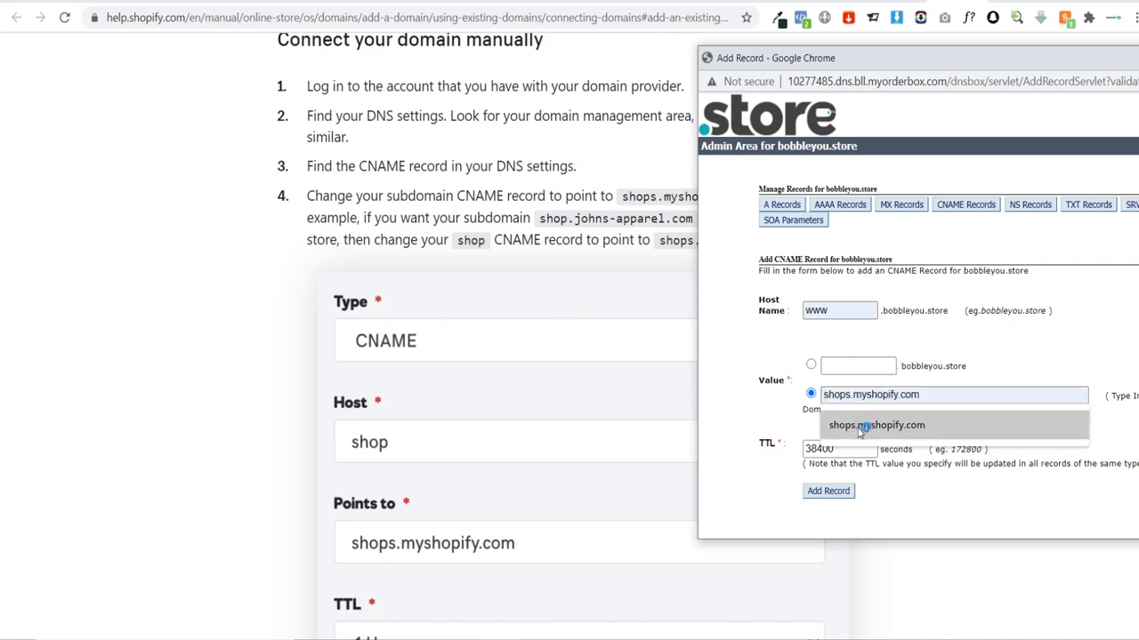
click(862, 425)
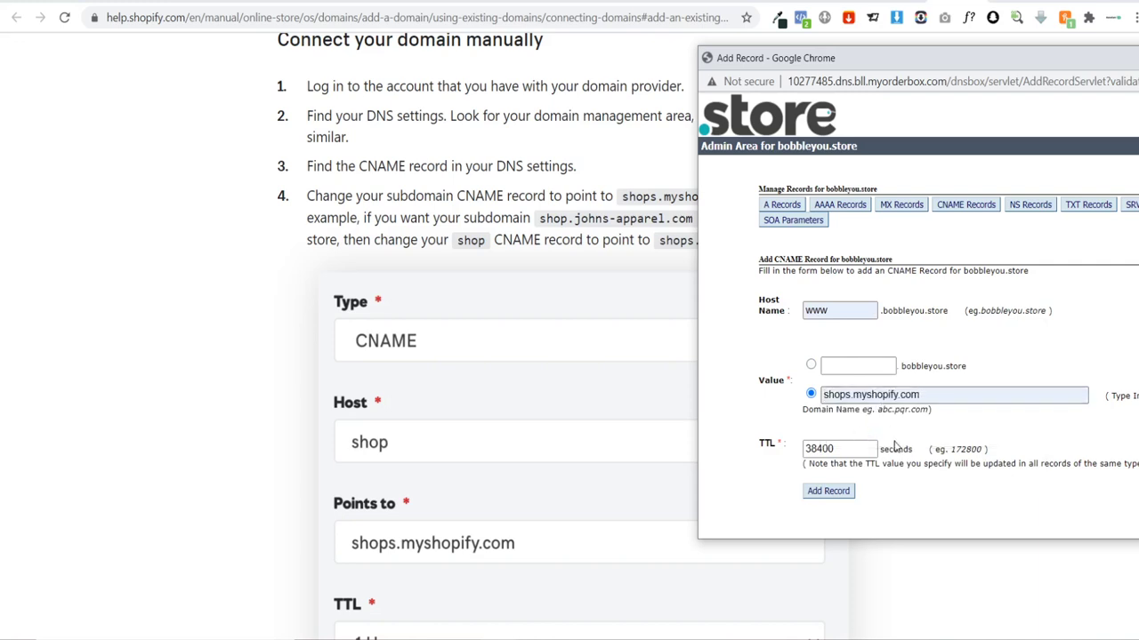
drag(856, 450, 728, 458)
text(7200)
click(829, 496)
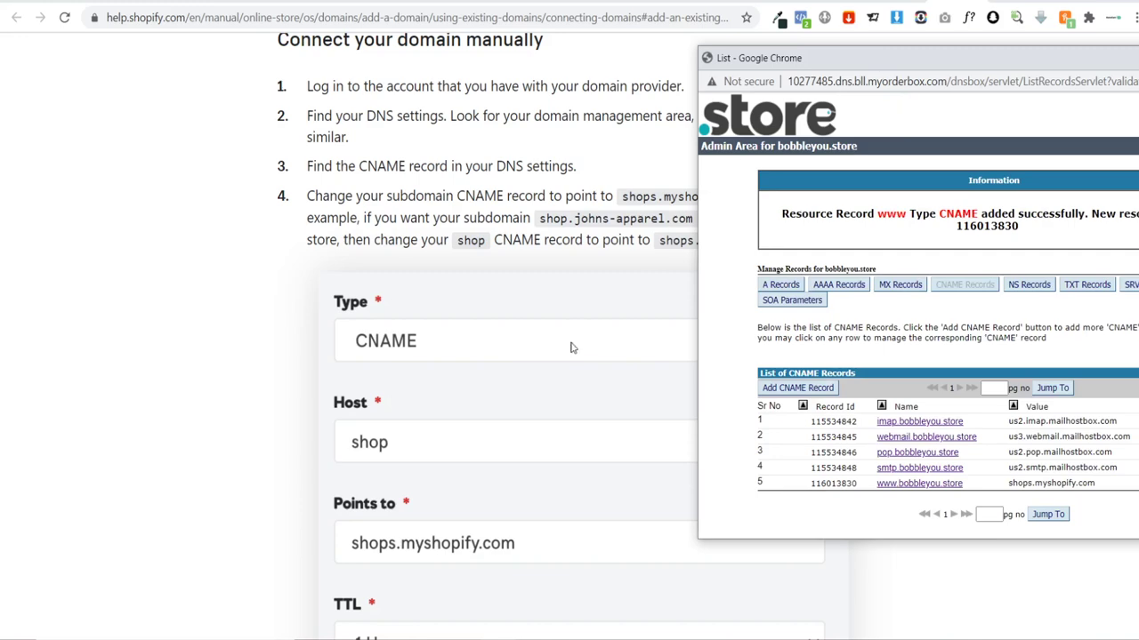
click(570, 380)
Step: Copy Shopify's IP 23.227.38.65 from the help page and open the A Records list
scroll(639, 374, down, 10)
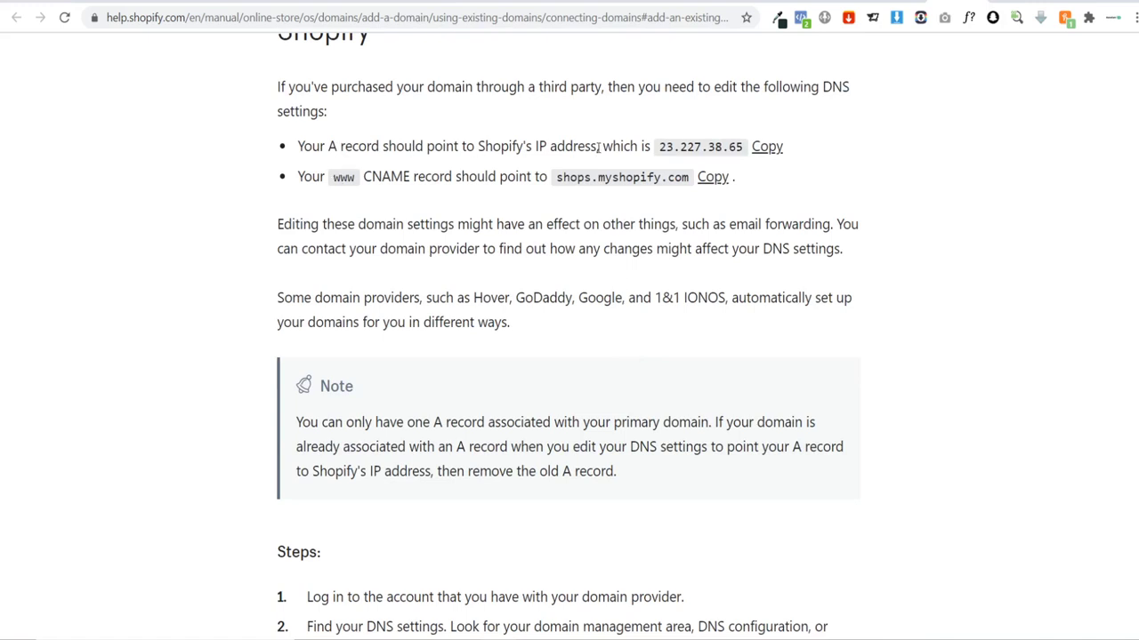
drag(658, 151, 749, 149)
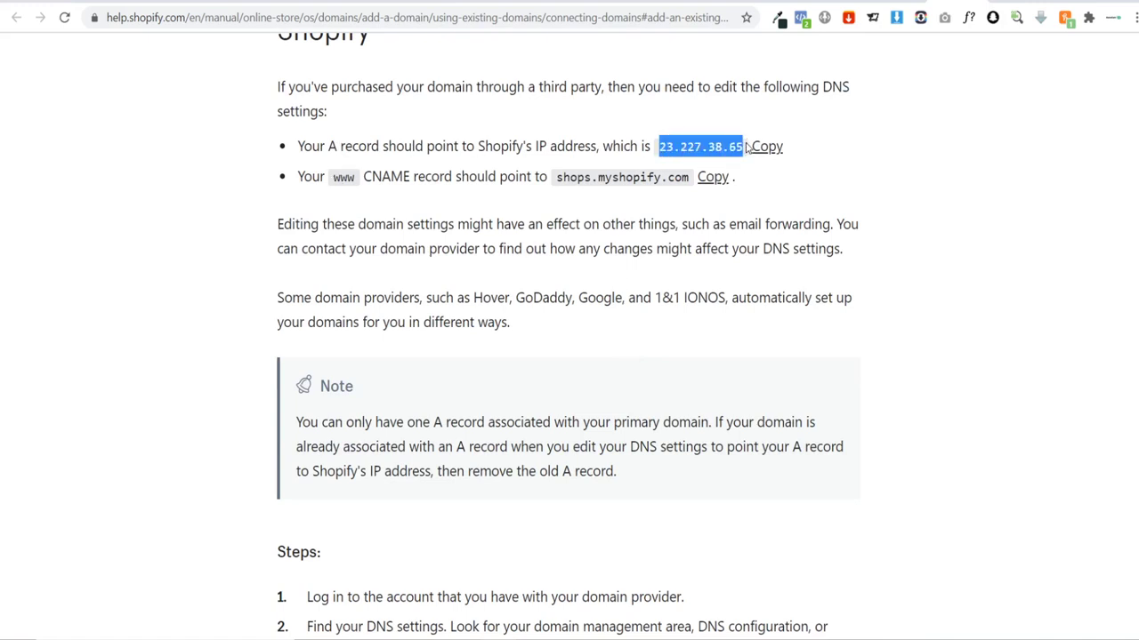
click(765, 153)
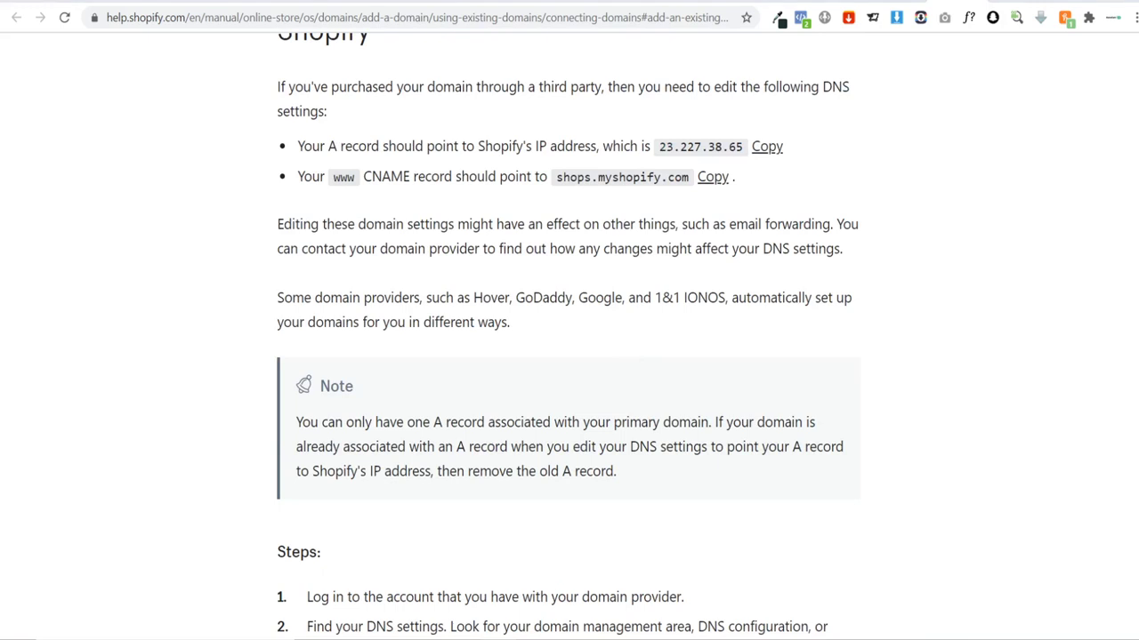
click(749, 587)
click(781, 286)
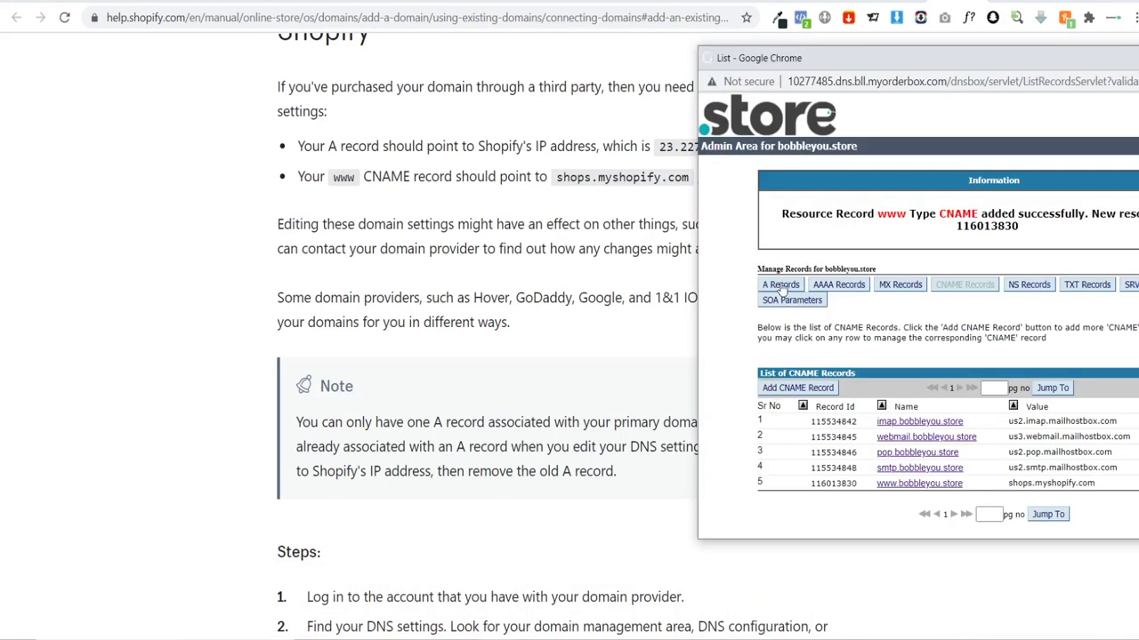
Step: Add an A record with host @, IPv4 23.227.38.65 and TTL 7200
click(789, 319)
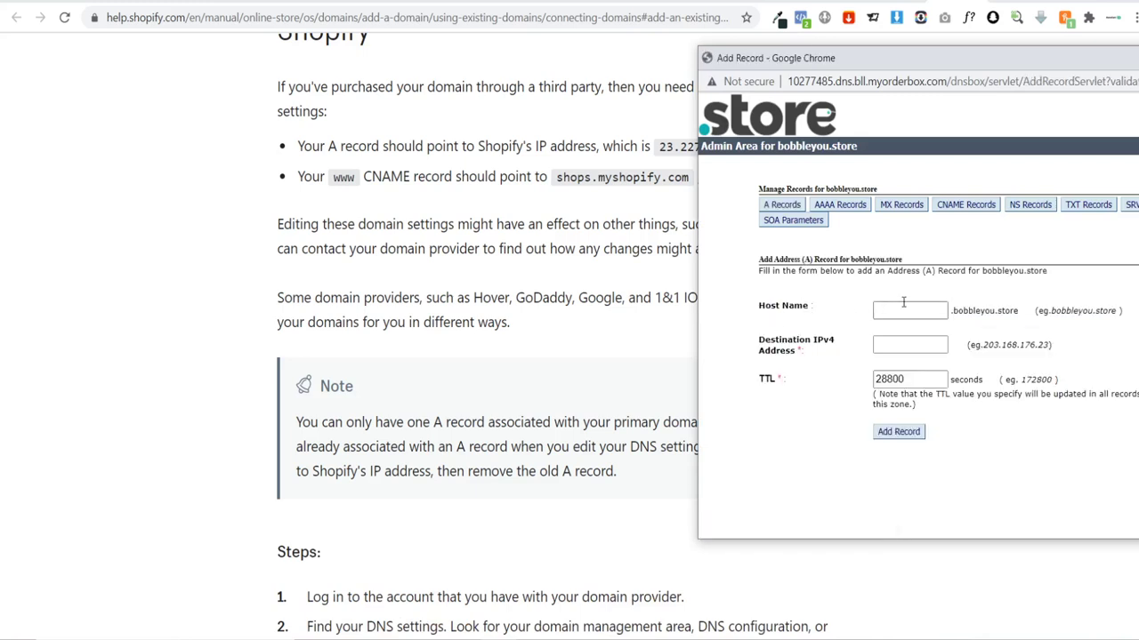
click(909, 305)
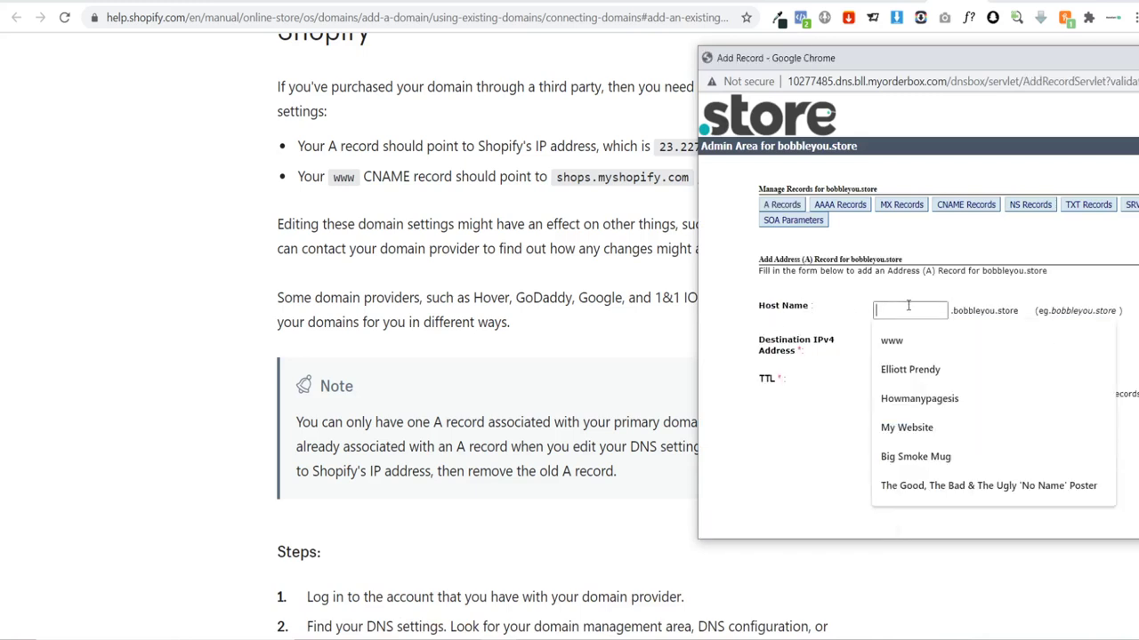
text(@)
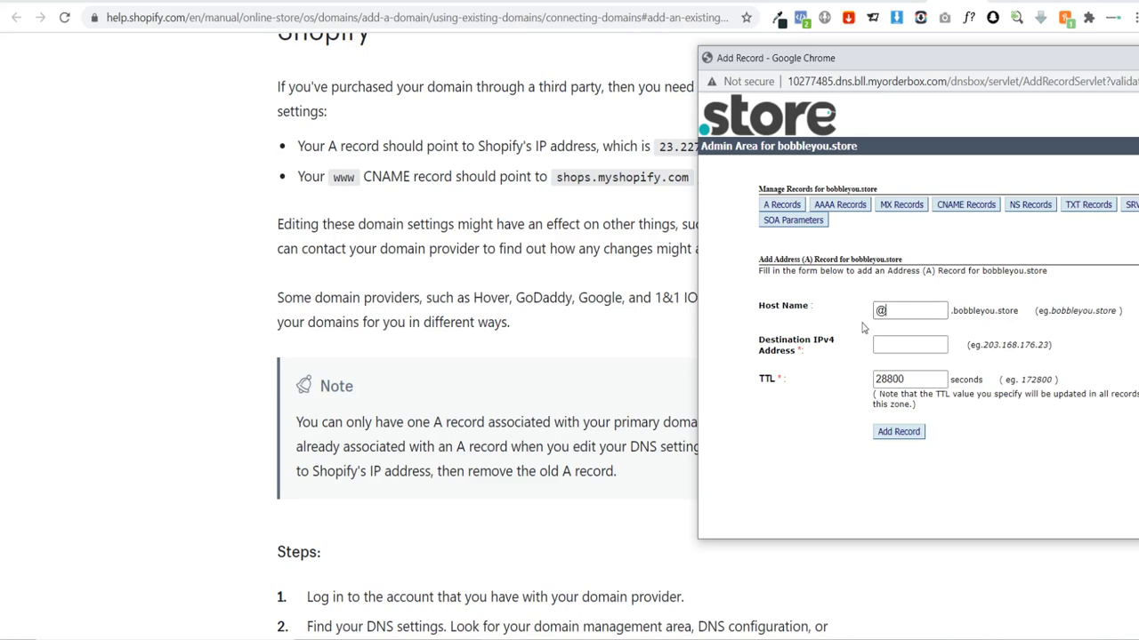
click(895, 345)
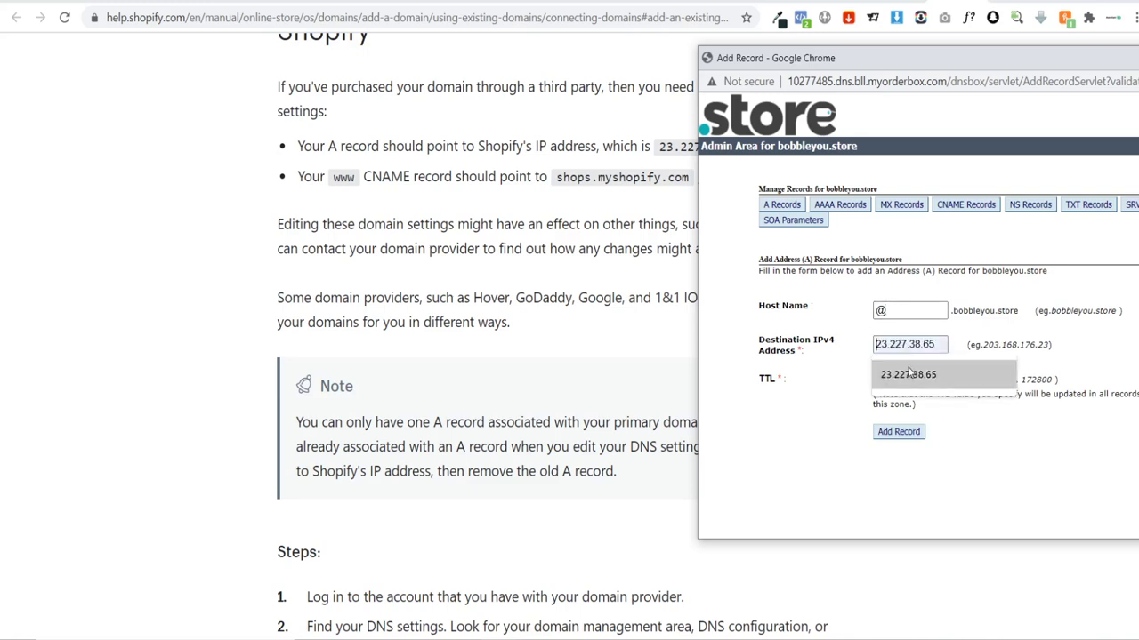
click(907, 375)
key(ctrl+a)
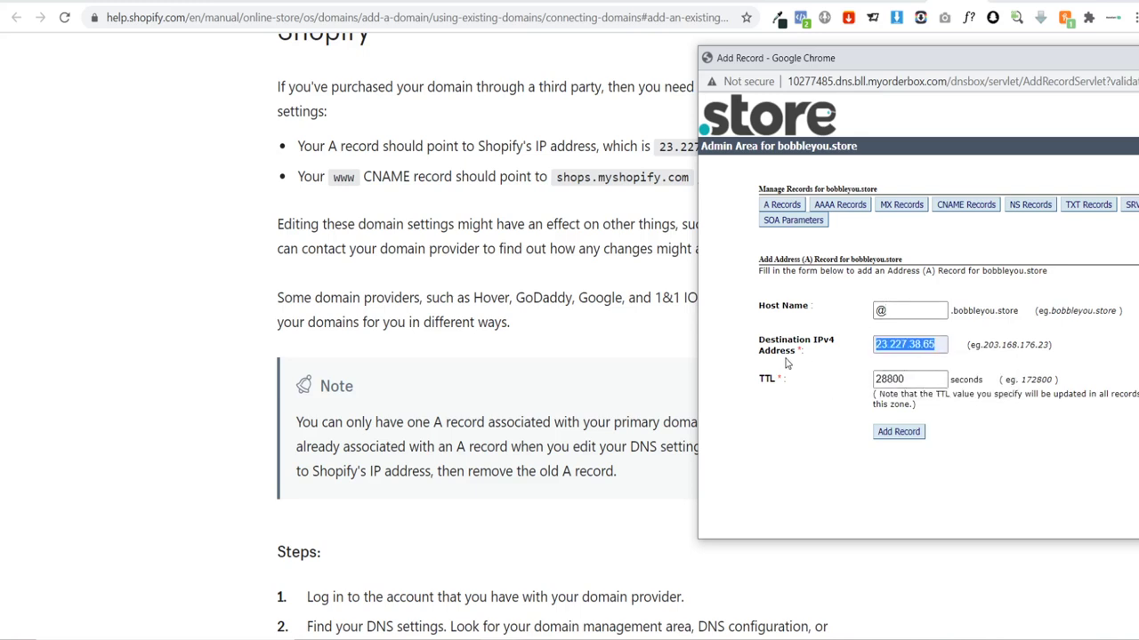
key(Right)
key(Tab)
key(ctrl+a)
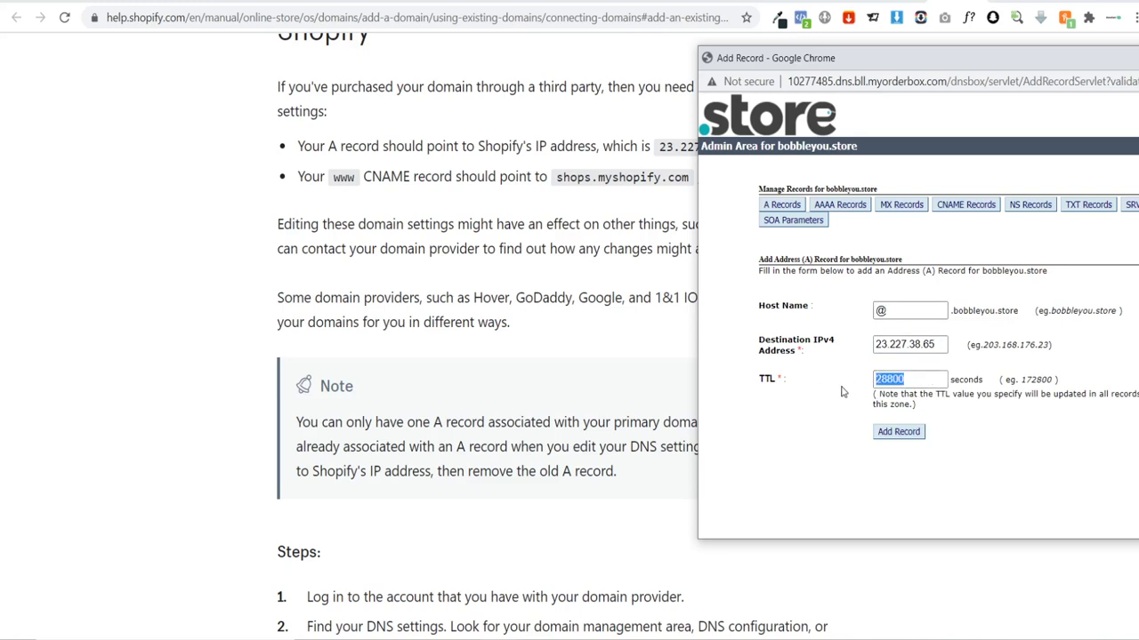
text(7200)
click(898, 435)
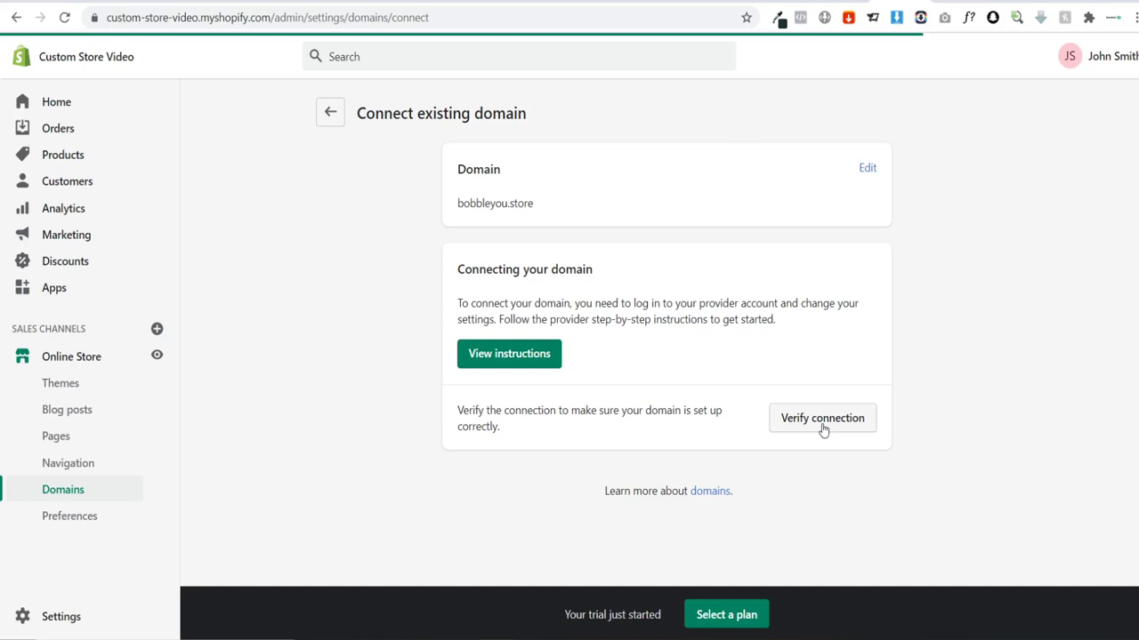
Step: Verify the connection, review the CNAME and A record status, and recheck until Connected
click(822, 425)
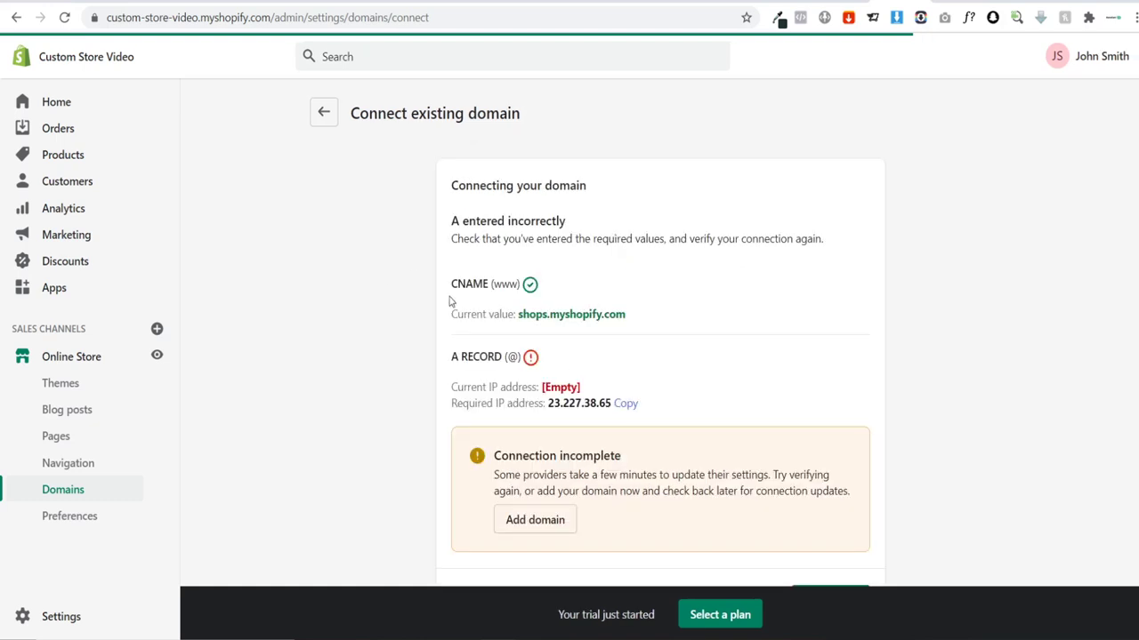
drag(452, 284, 520, 284)
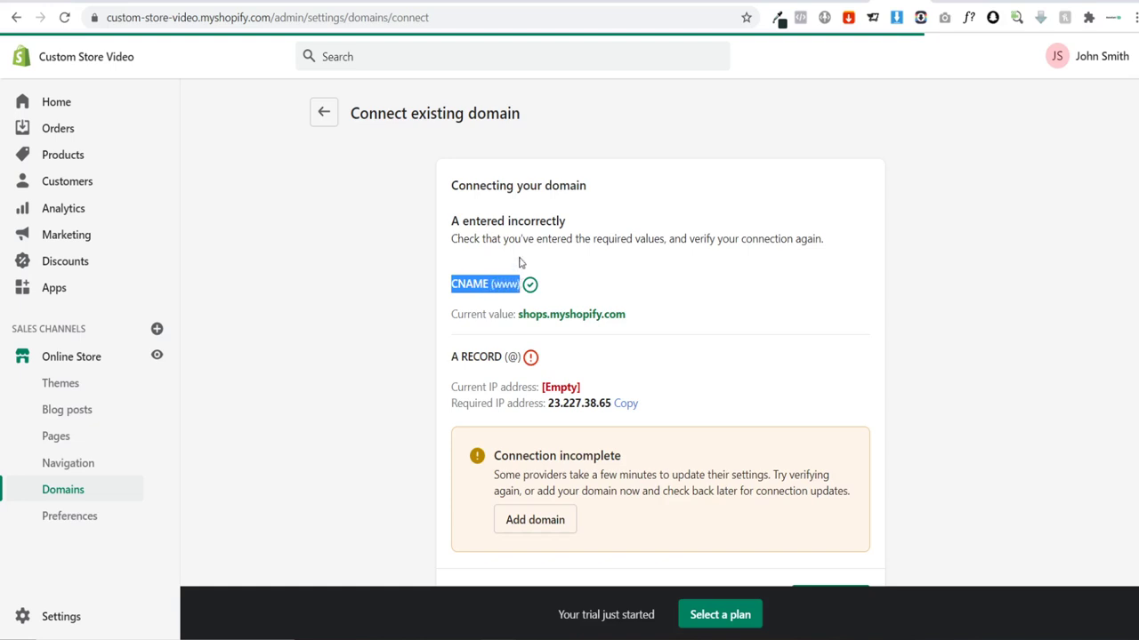
click(435, 349)
scroll(449, 291, down, 1)
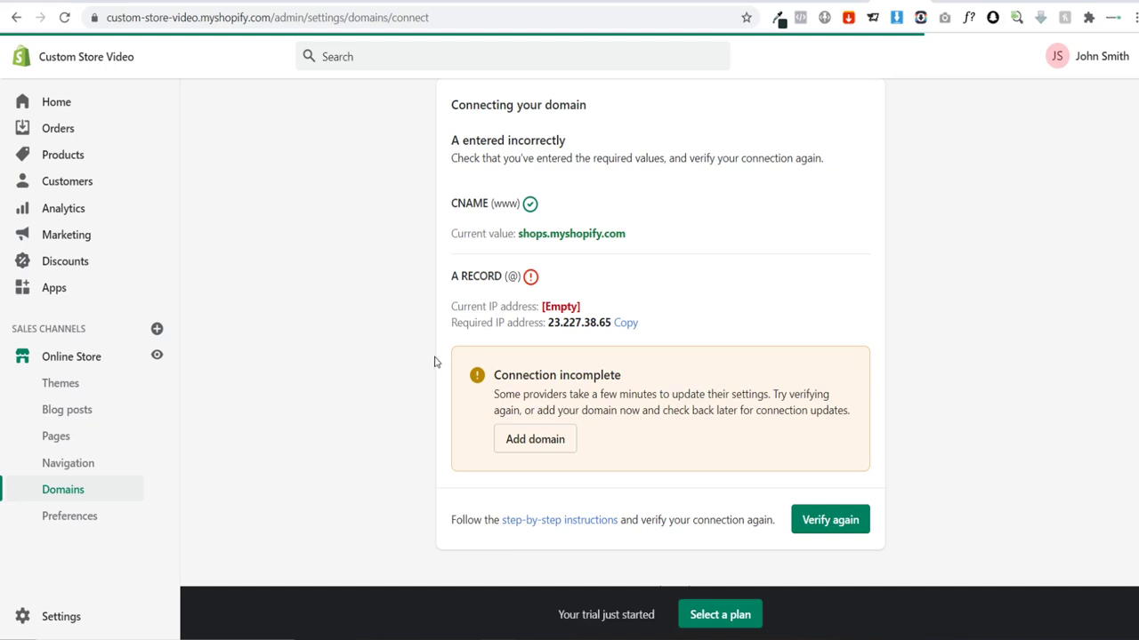
scroll(437, 360, up, 1)
scroll(406, 356, down, 1)
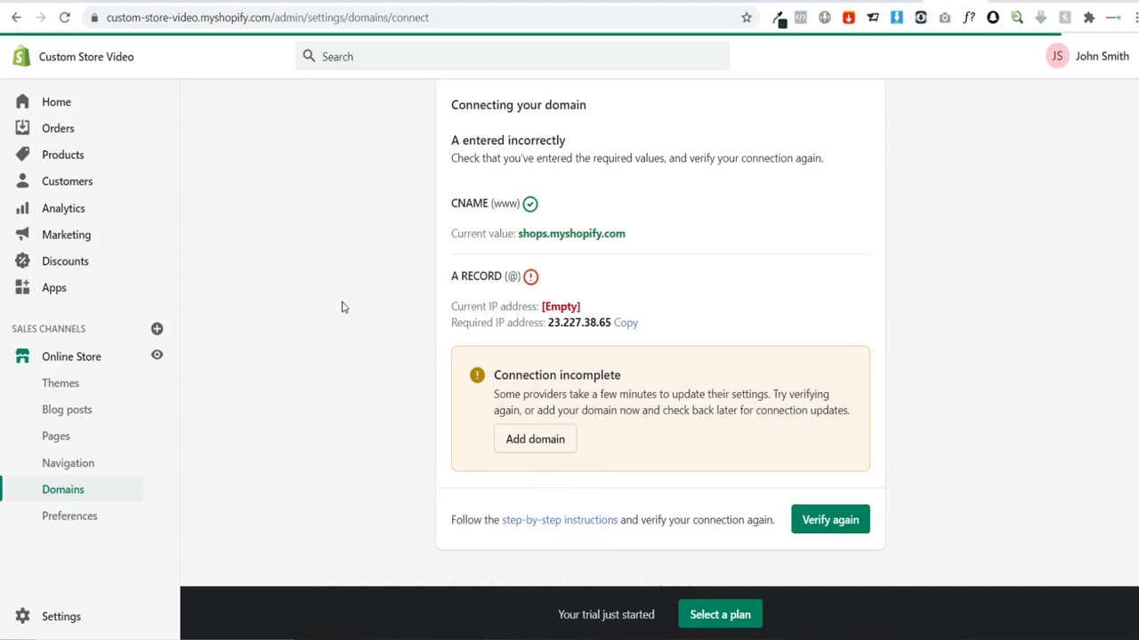
click(856, 525)
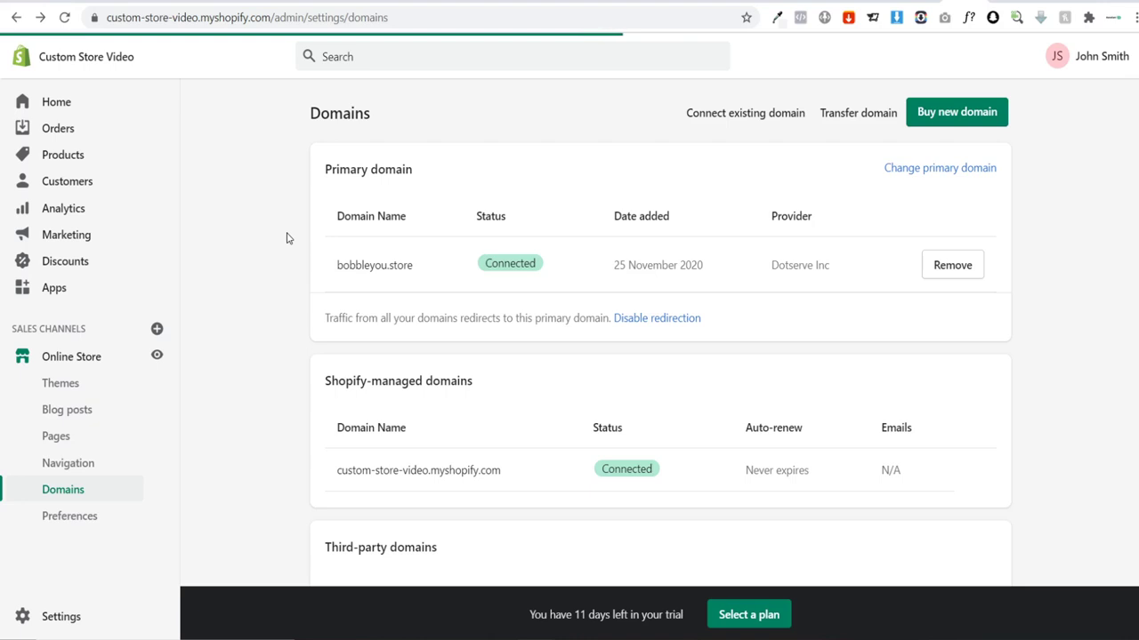
Step: Search the Shopify App Store for 'shogun' and open Shogun Landing Page Builder
click(81, 286)
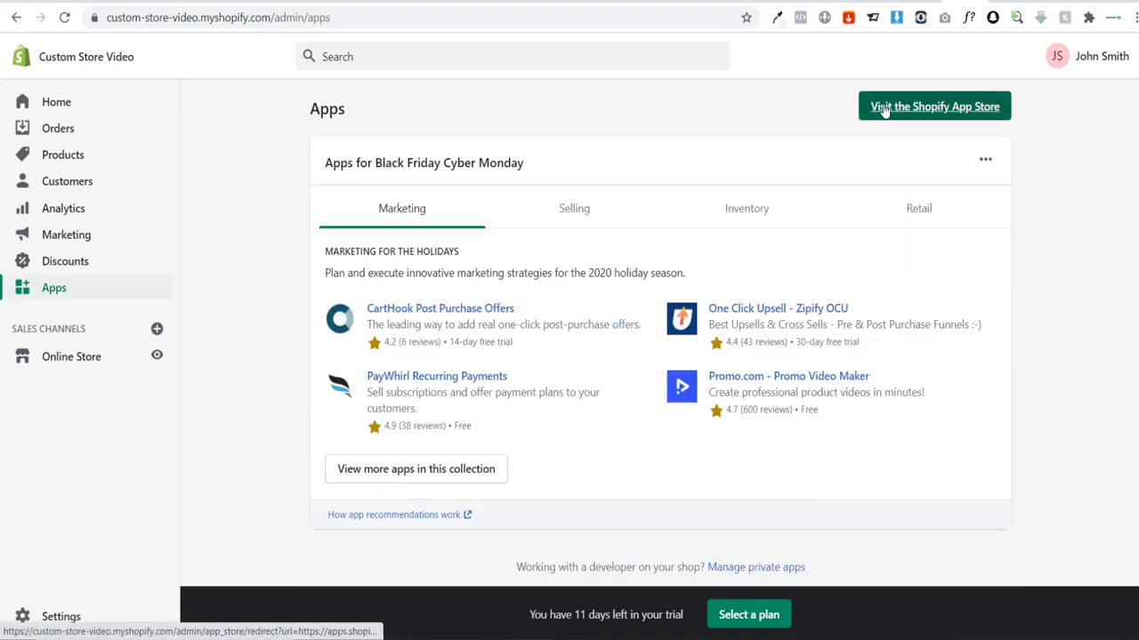
click(884, 109)
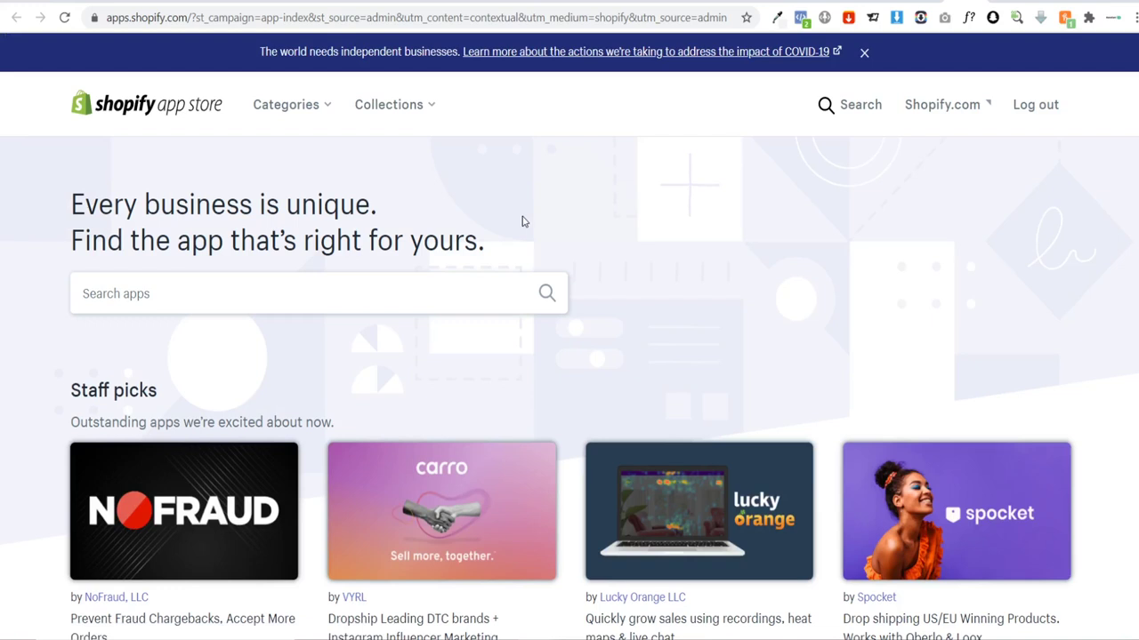
click(380, 281)
text(shogun)
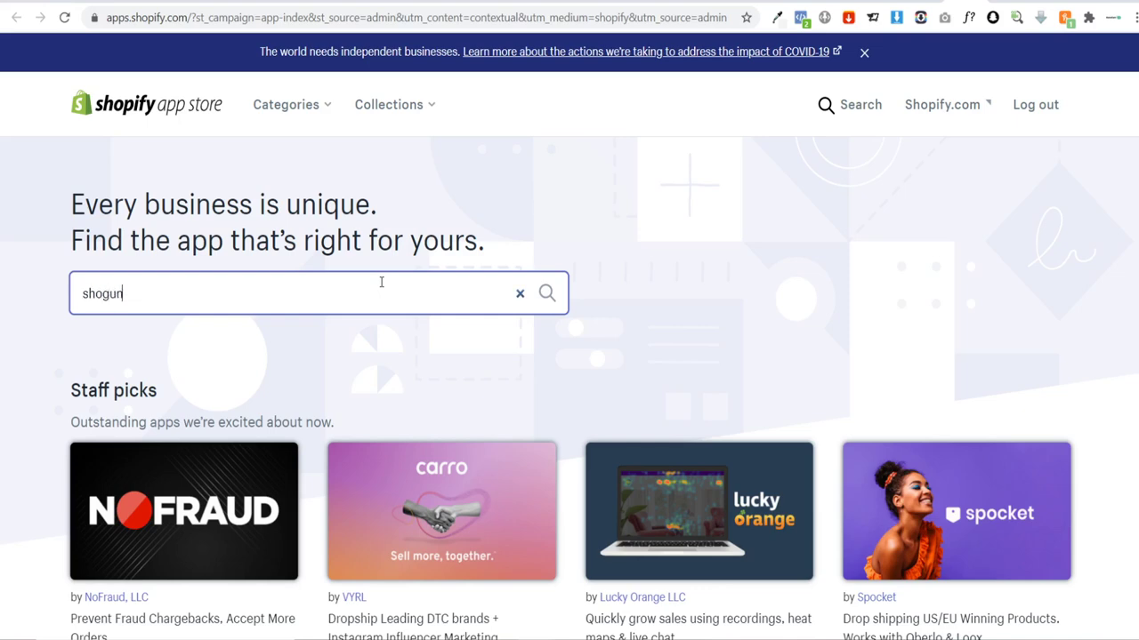
key(Return)
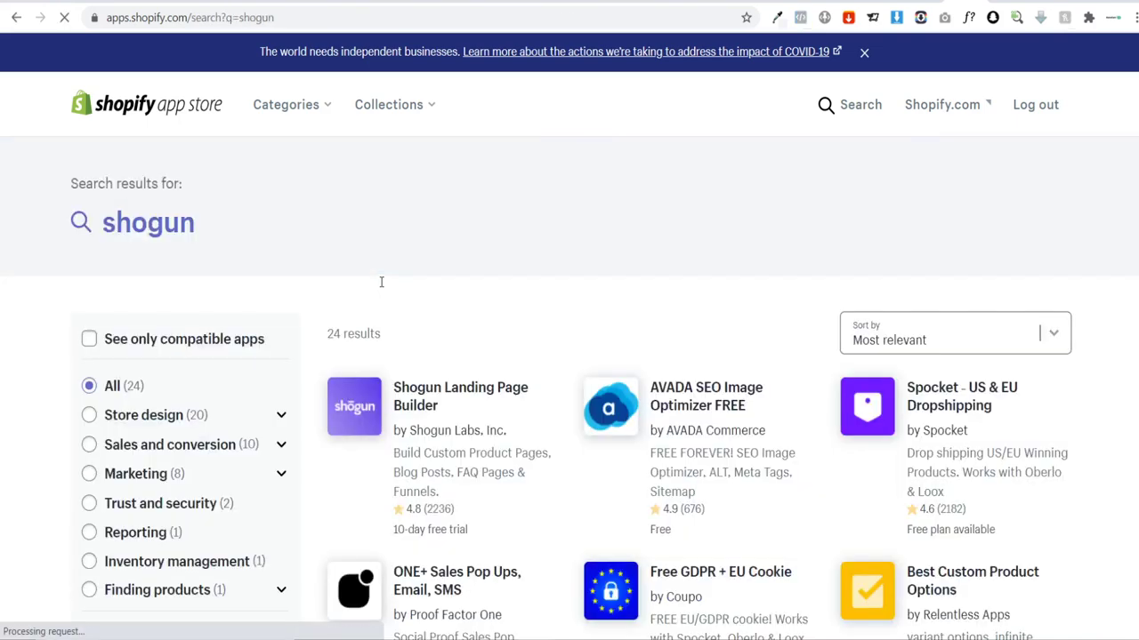
click(449, 398)
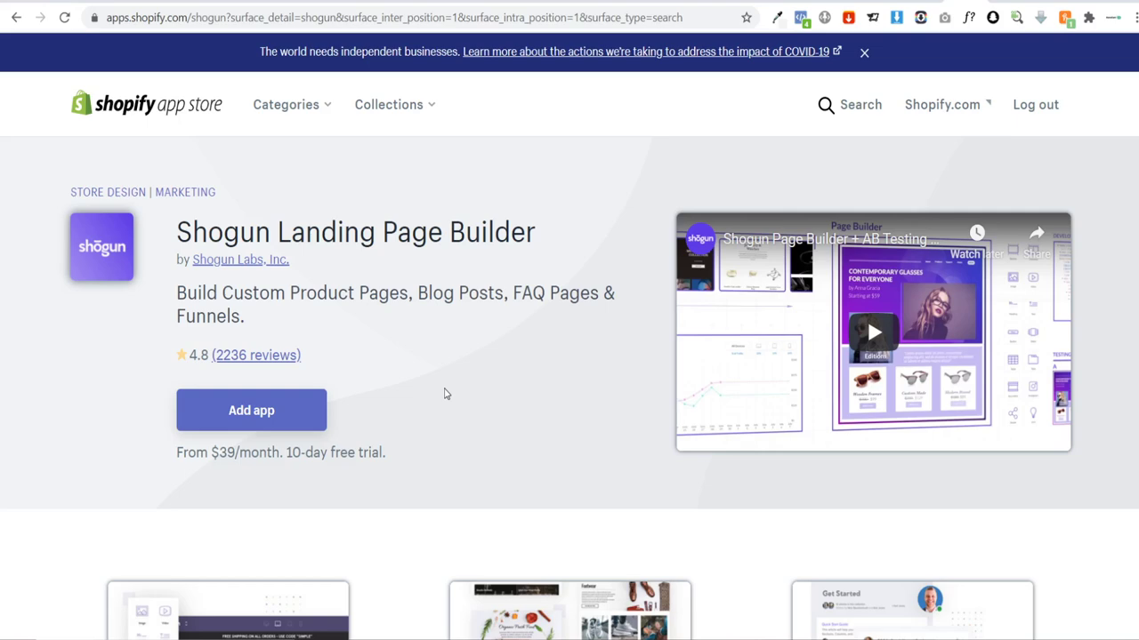
Step: Browse the Shogun listing's gallery images and features, then scroll back to the top
scroll(446, 394, down, 15)
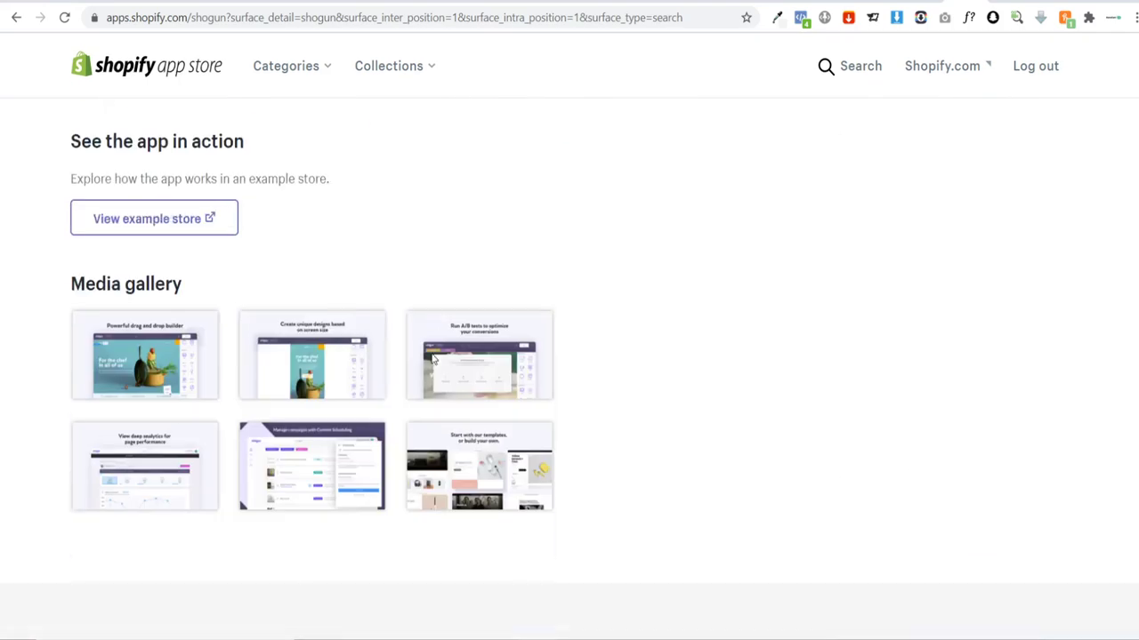
click(119, 287)
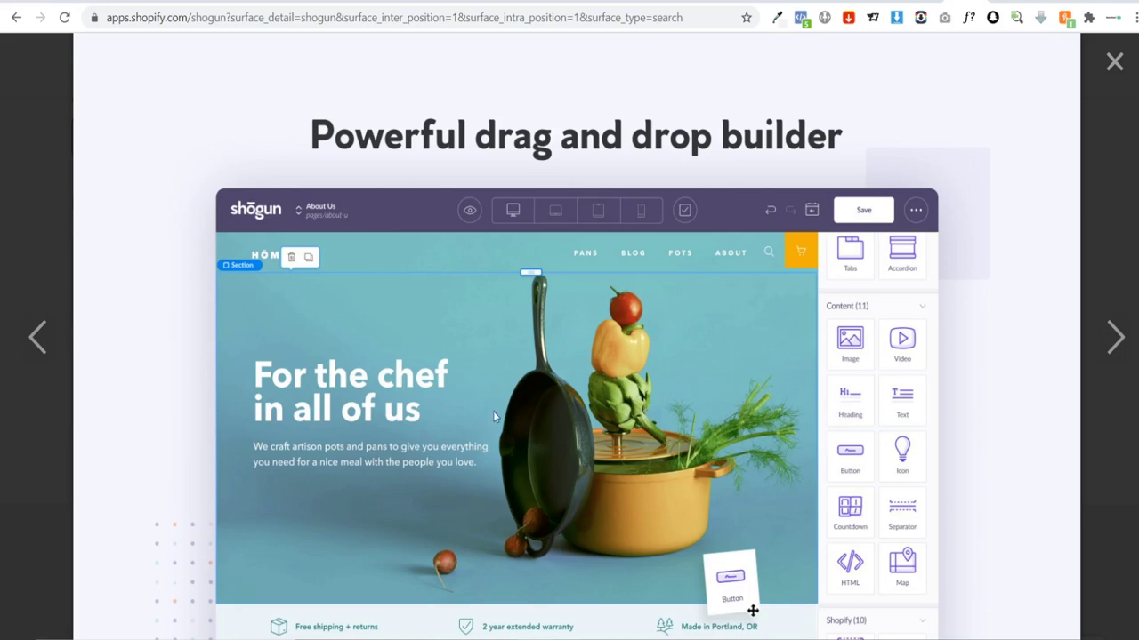
click(1113, 353)
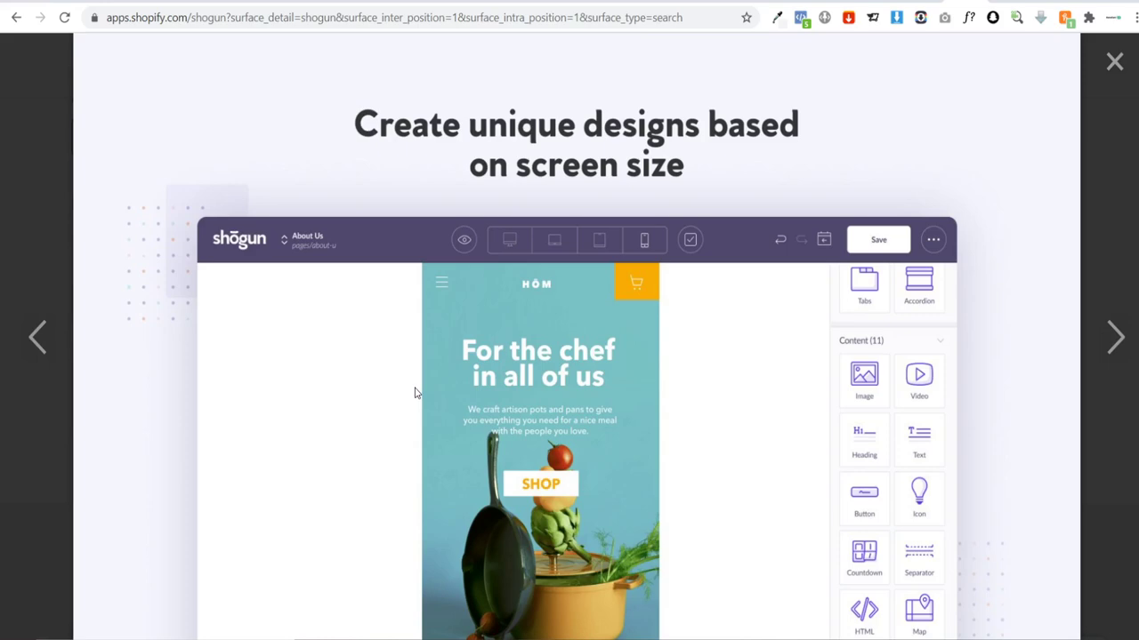
click(1115, 62)
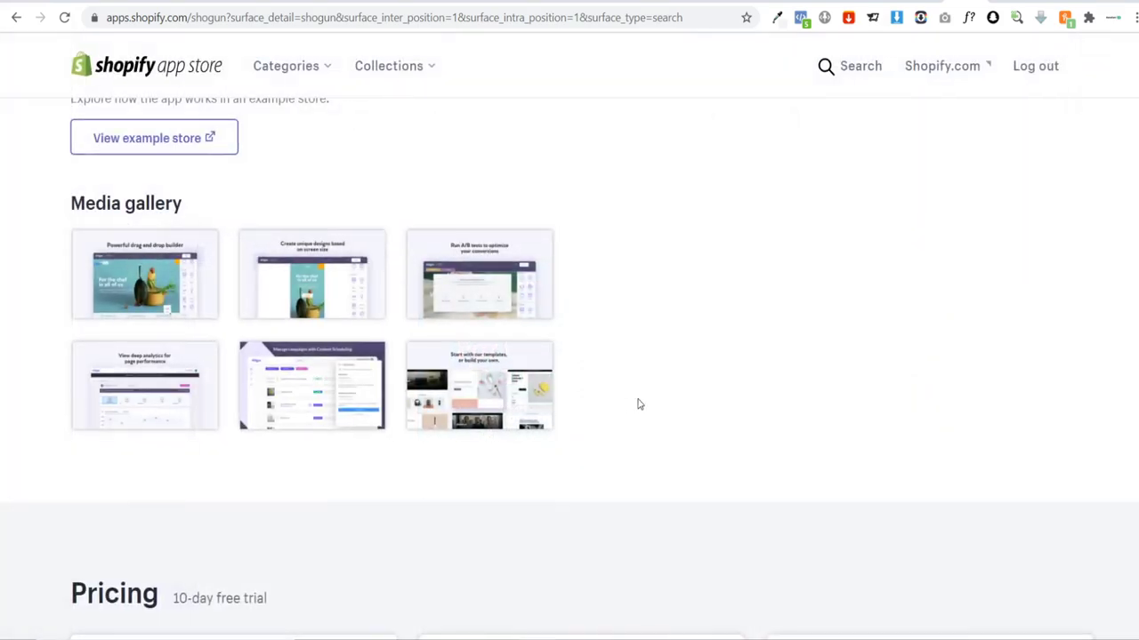
scroll(633, 373, down, 4)
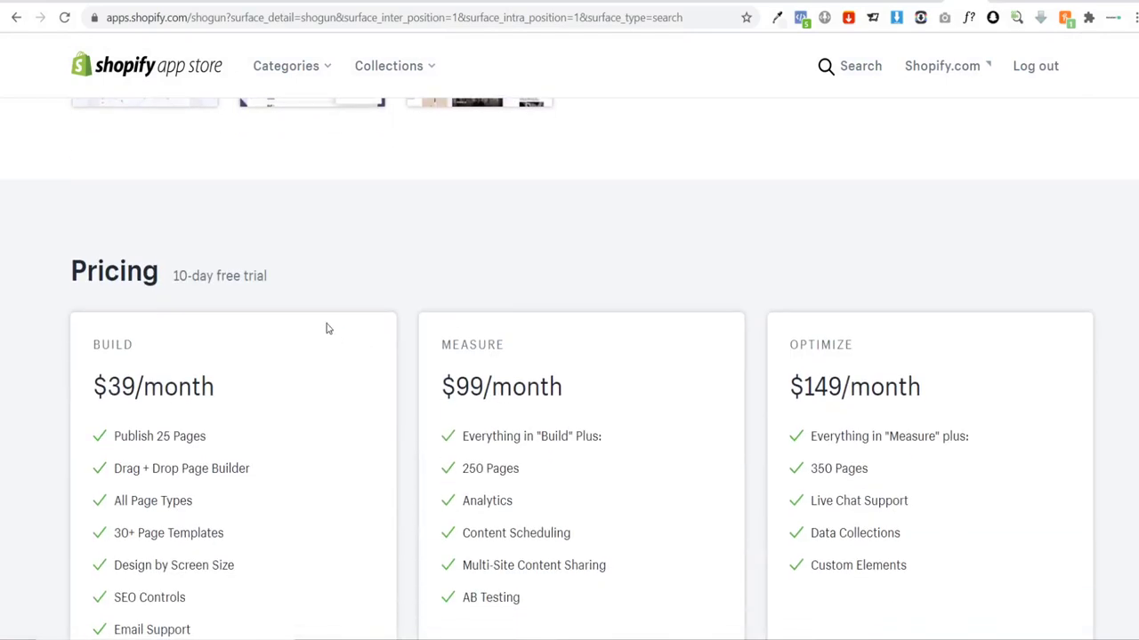
scroll(346, 332, up, 10)
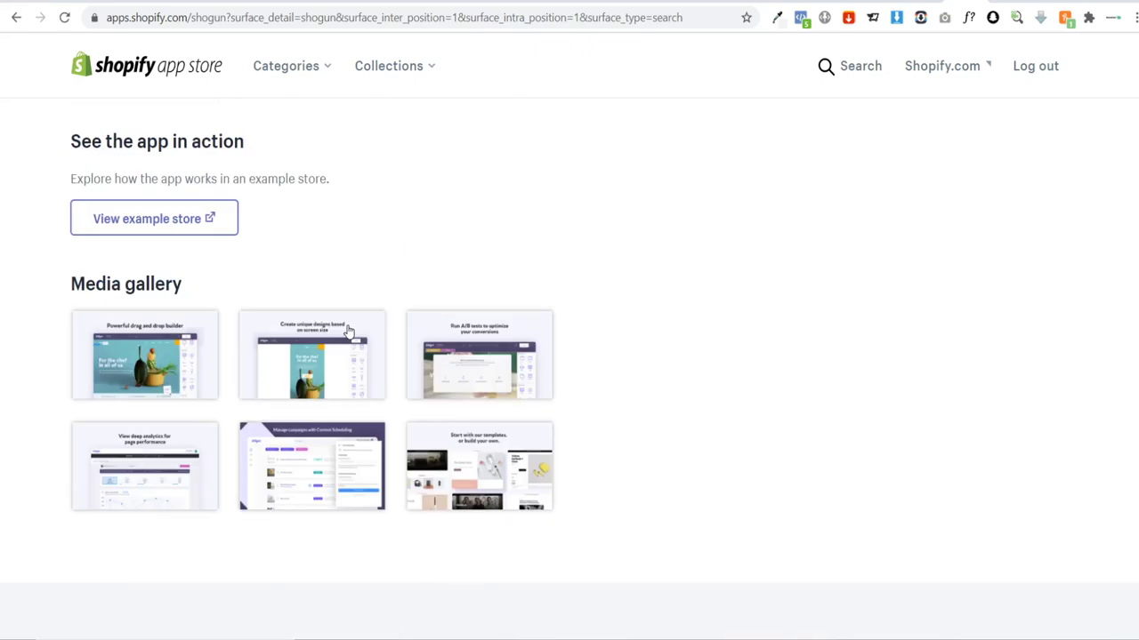
scroll(363, 333, up, 2)
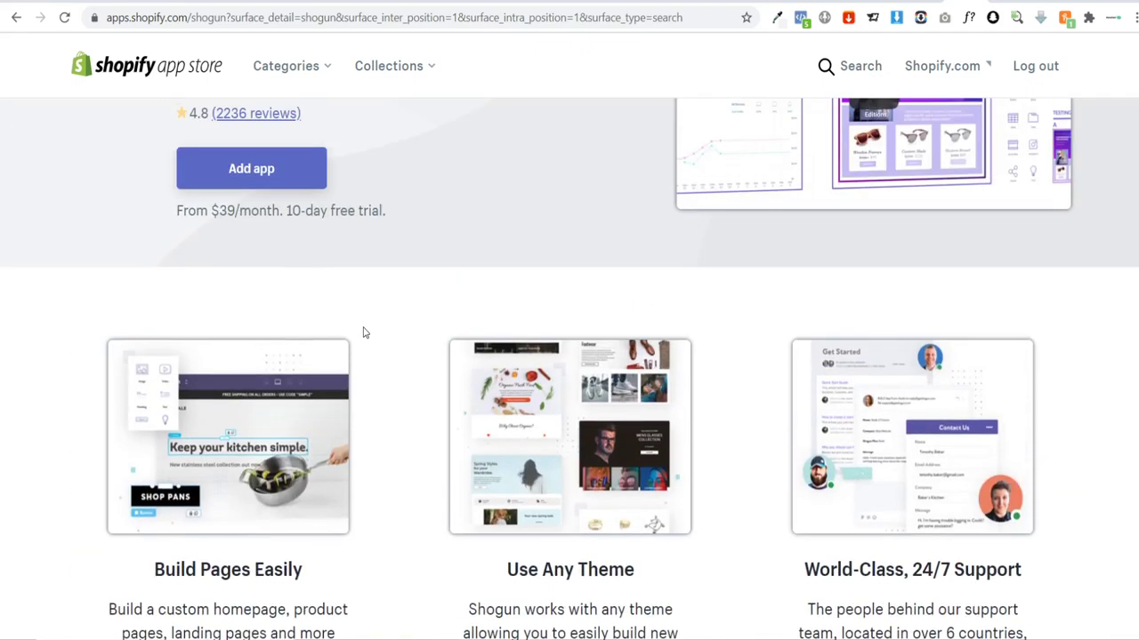
scroll(363, 332, up, 3)
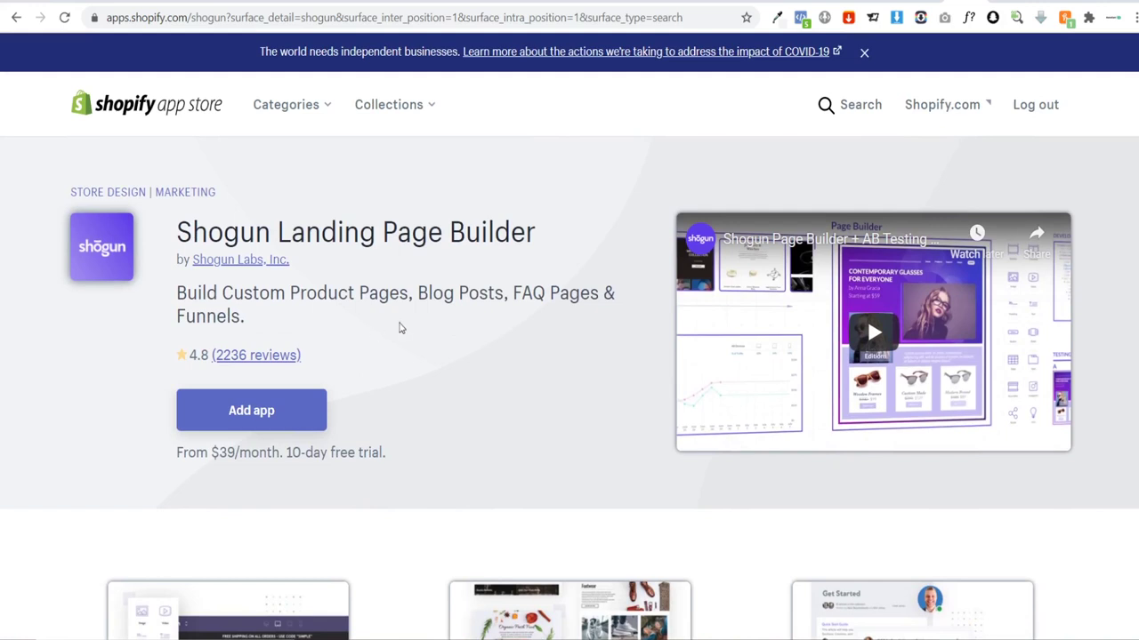
Step: Add and install Shogun Page Builder, then paste and submit the storefront password
click(267, 411)
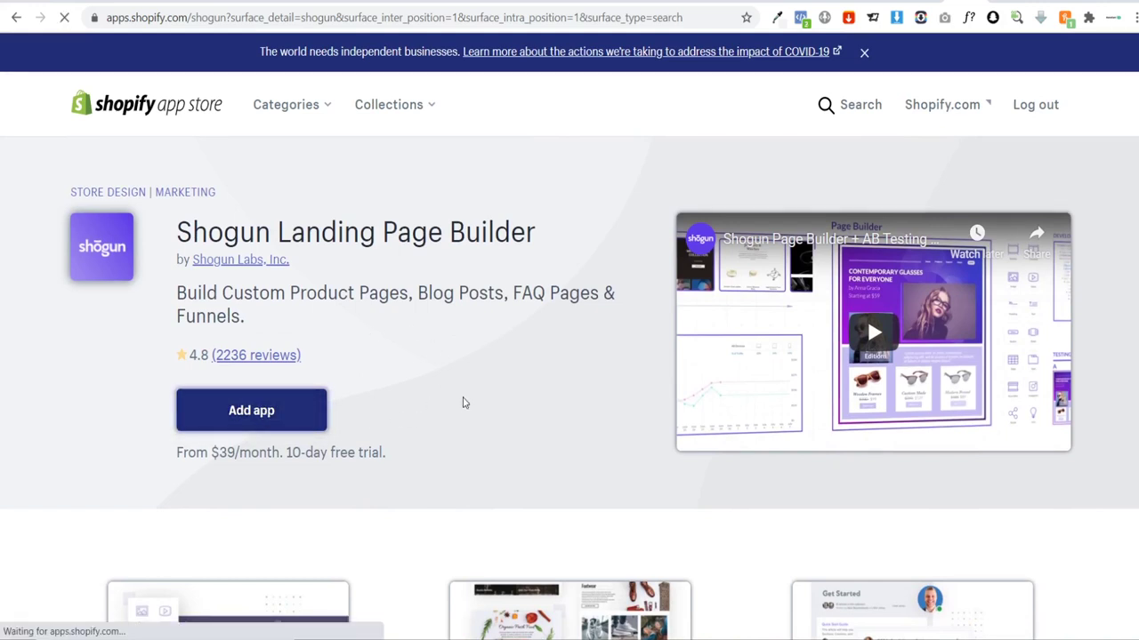
scroll(380, 259, down, 2)
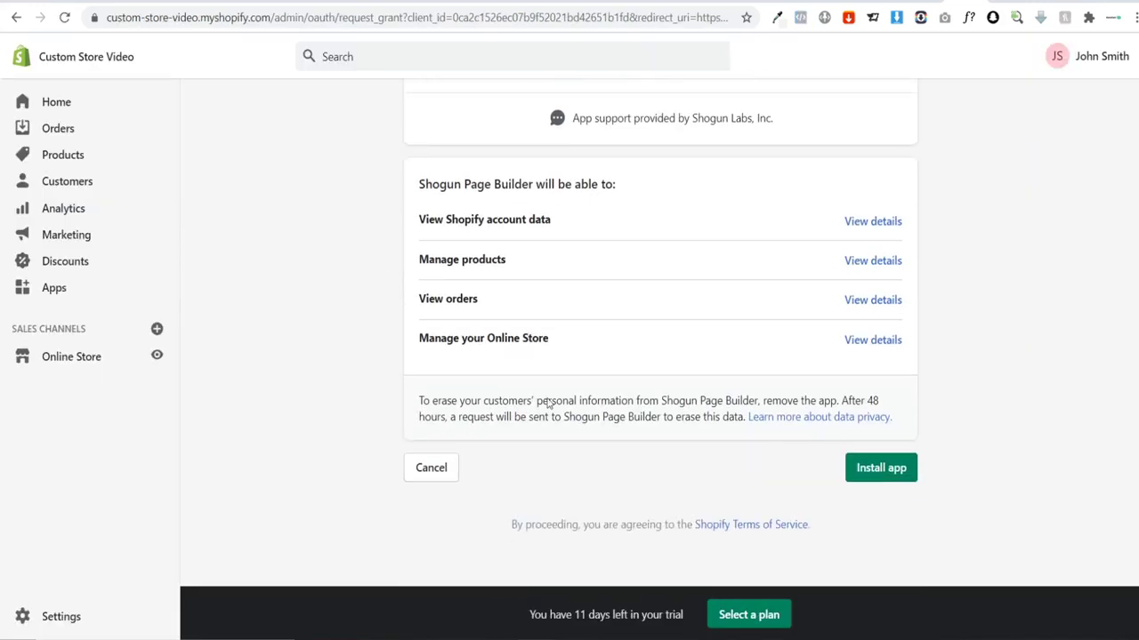
click(867, 467)
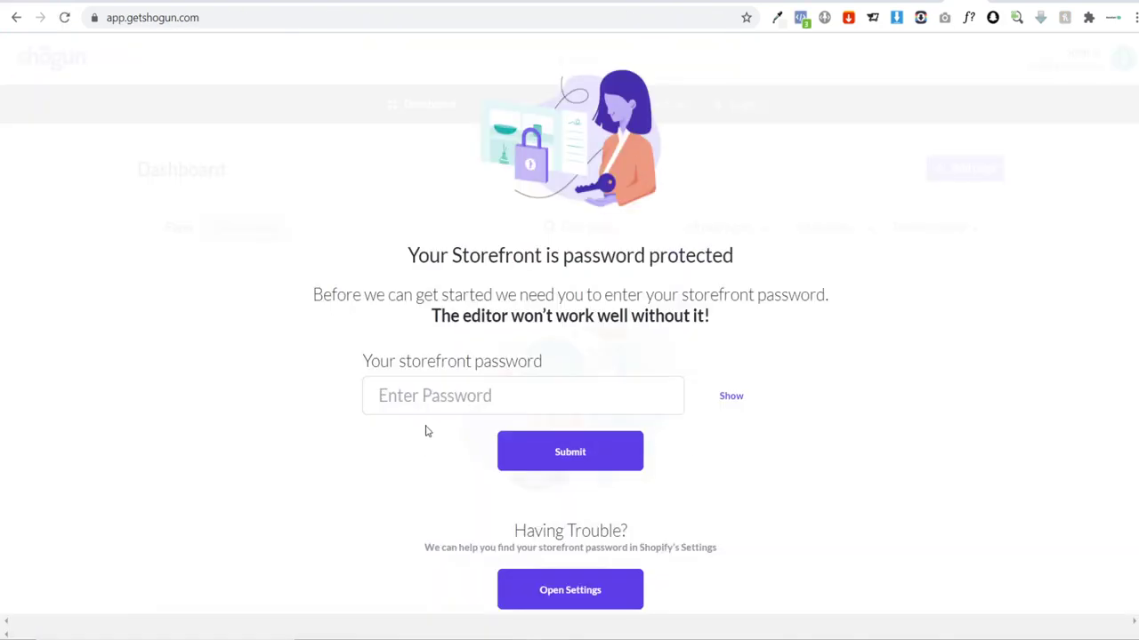
key(ctrl+v)
click(602, 465)
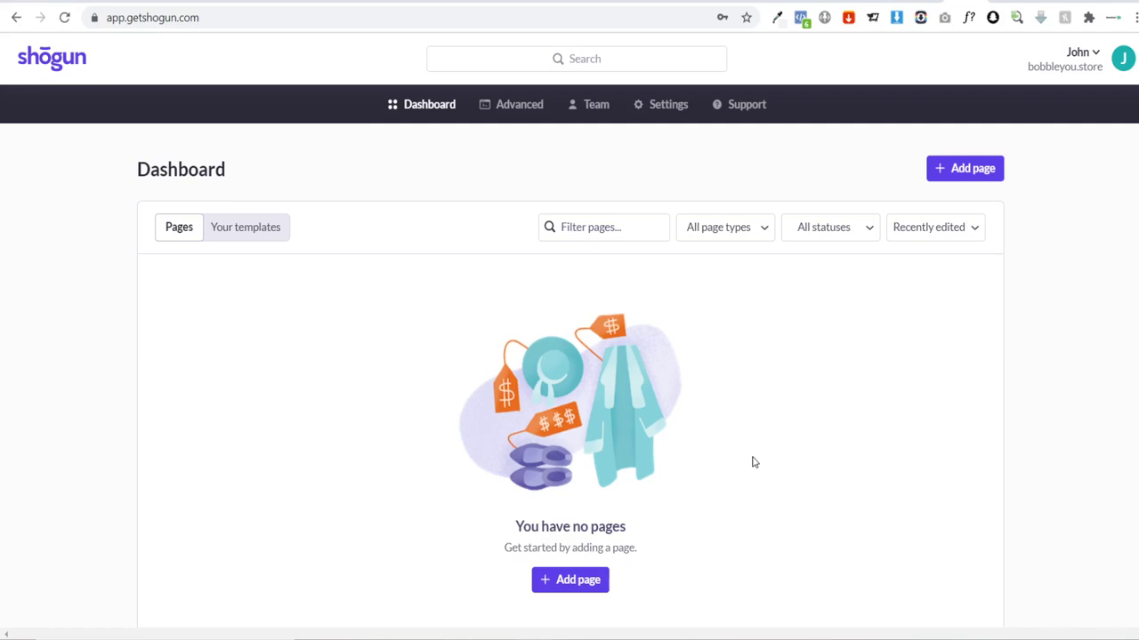
Step: Start a new page from the Dashboard and browse the Standard page templates
click(966, 171)
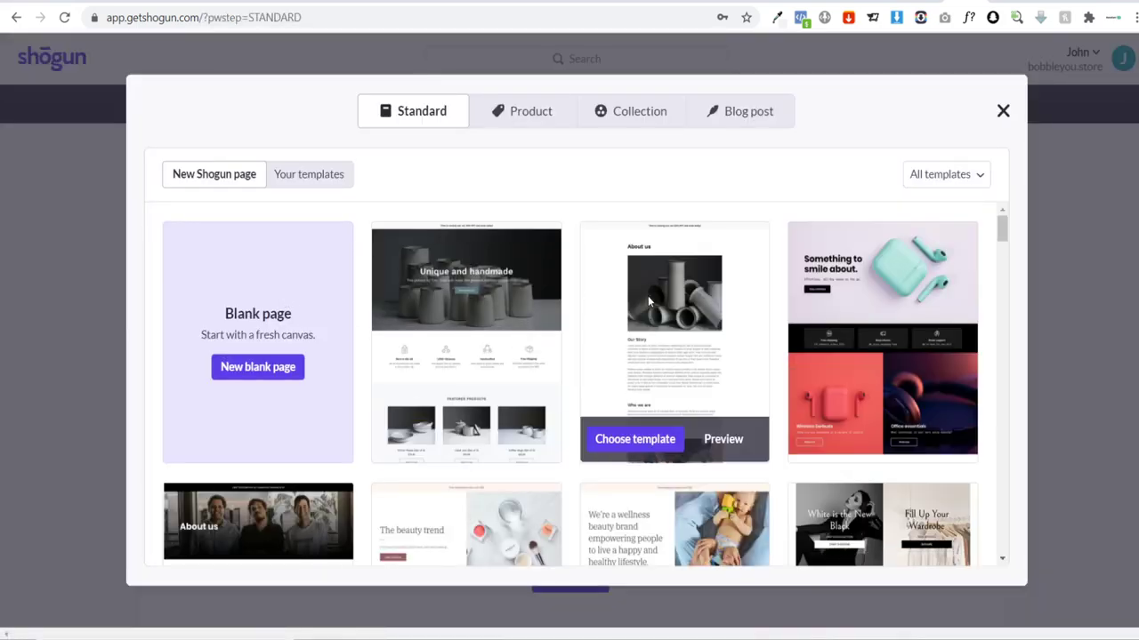
scroll(534, 307, down, 2)
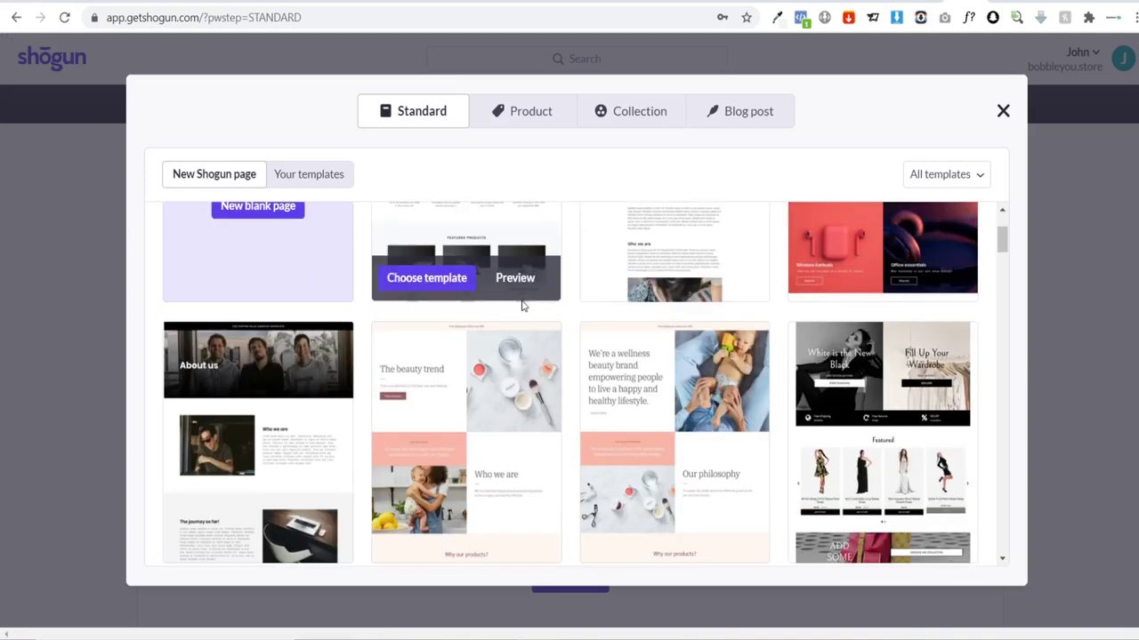
scroll(685, 294, down, 5)
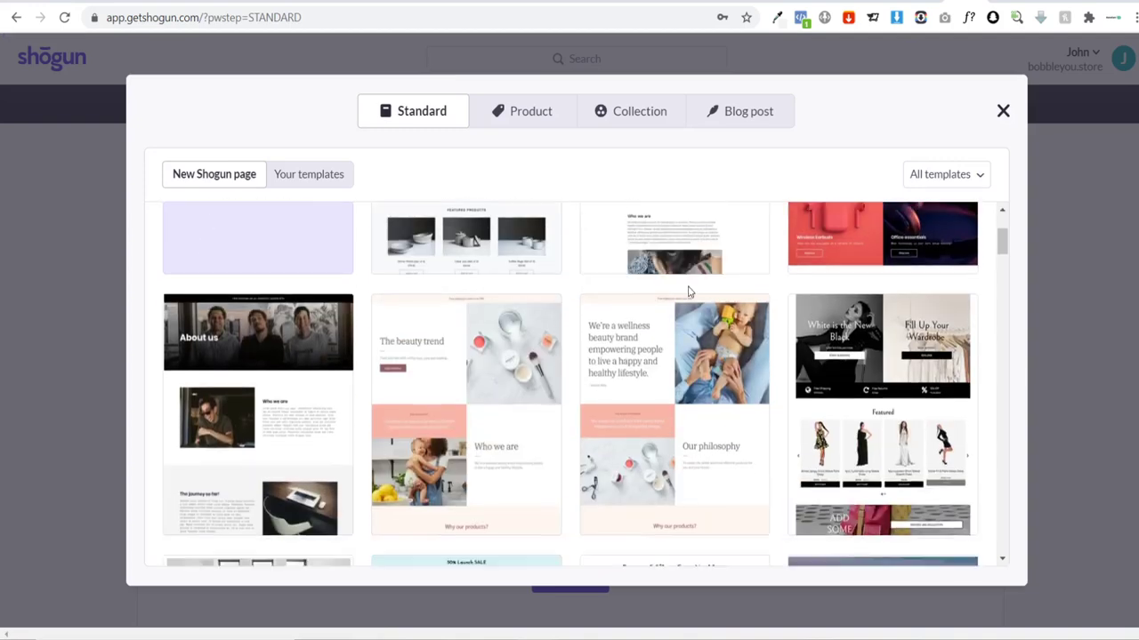
scroll(682, 295, down, 1)
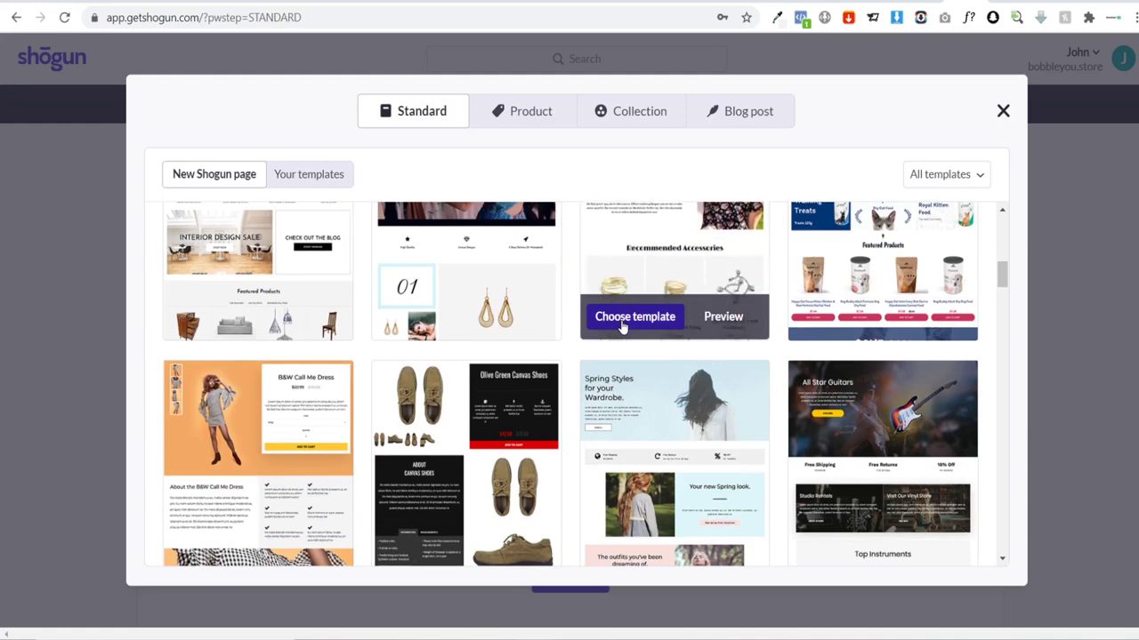
scroll(636, 311, up, 1)
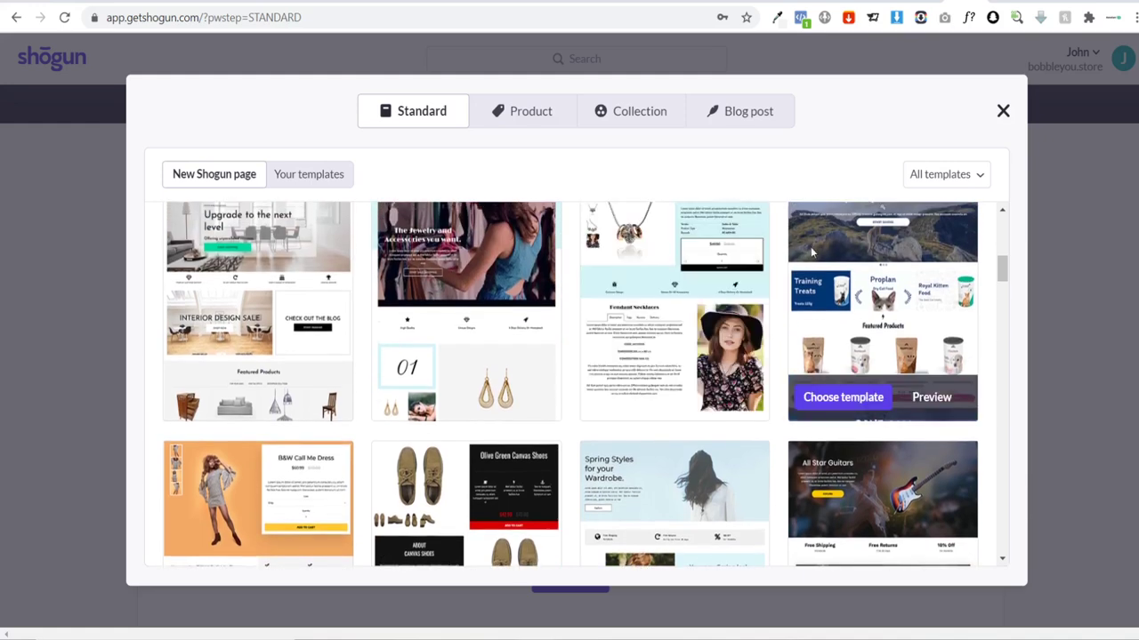
scroll(690, 321, up, 1)
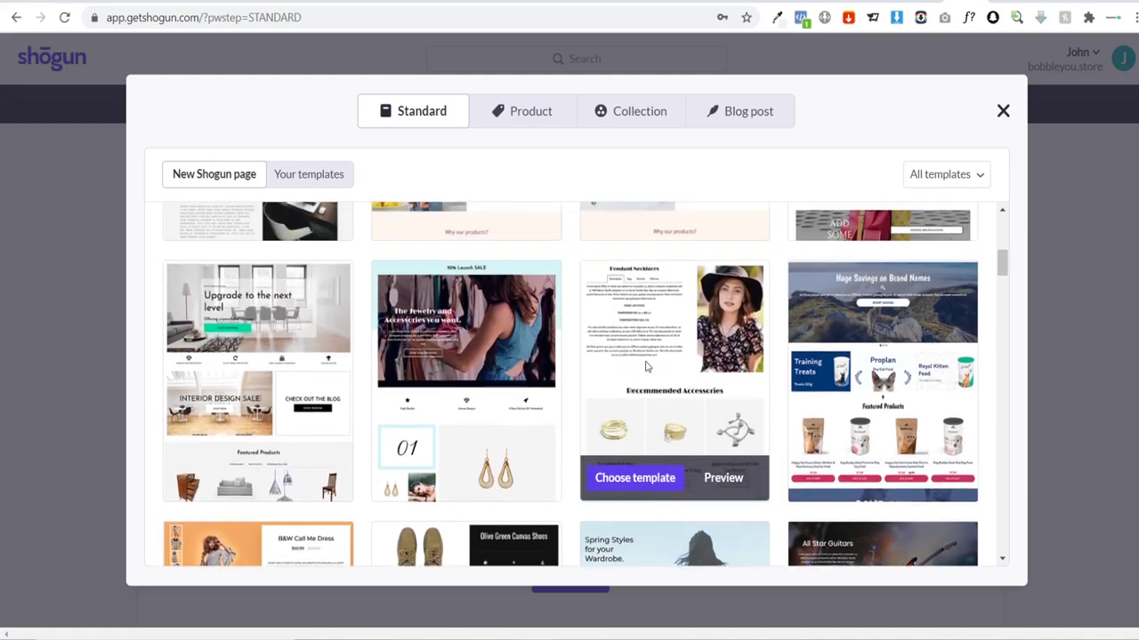
scroll(631, 310, down, 1)
scroll(338, 382, down, 2)
scroll(350, 381, down, 2)
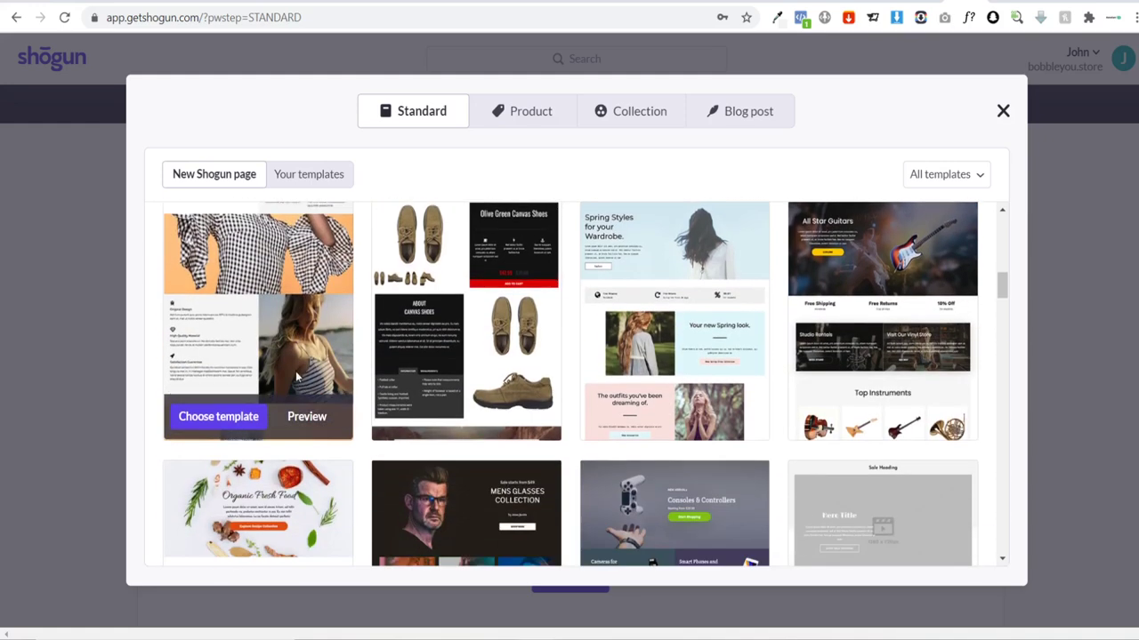
scroll(369, 379, down, 1)
scroll(449, 360, down, 2)
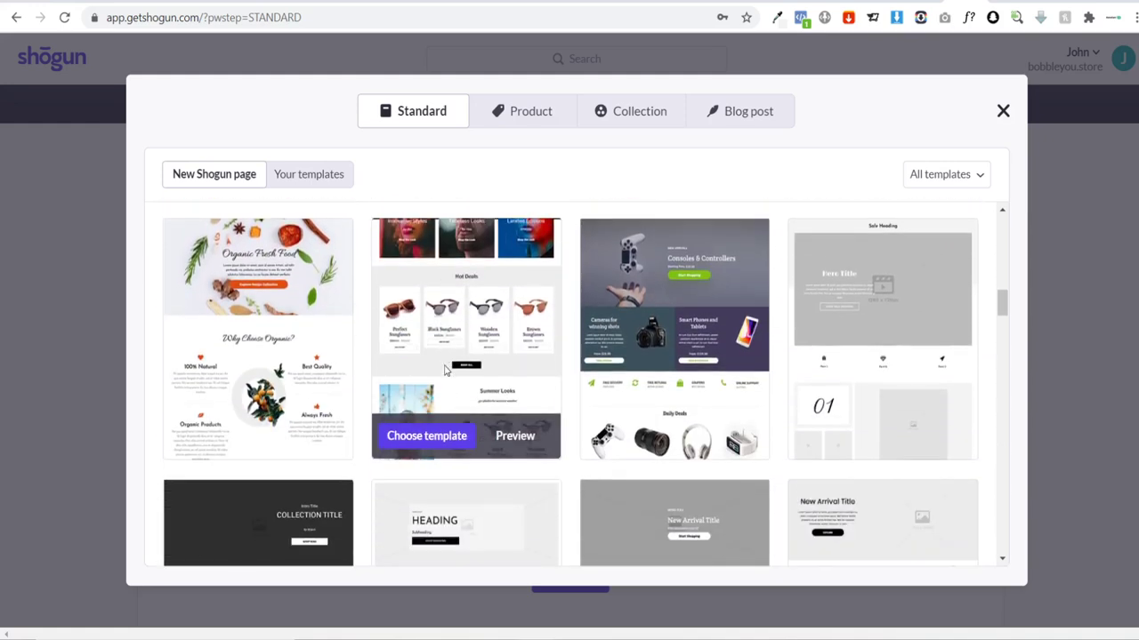
scroll(454, 357, down, 10)
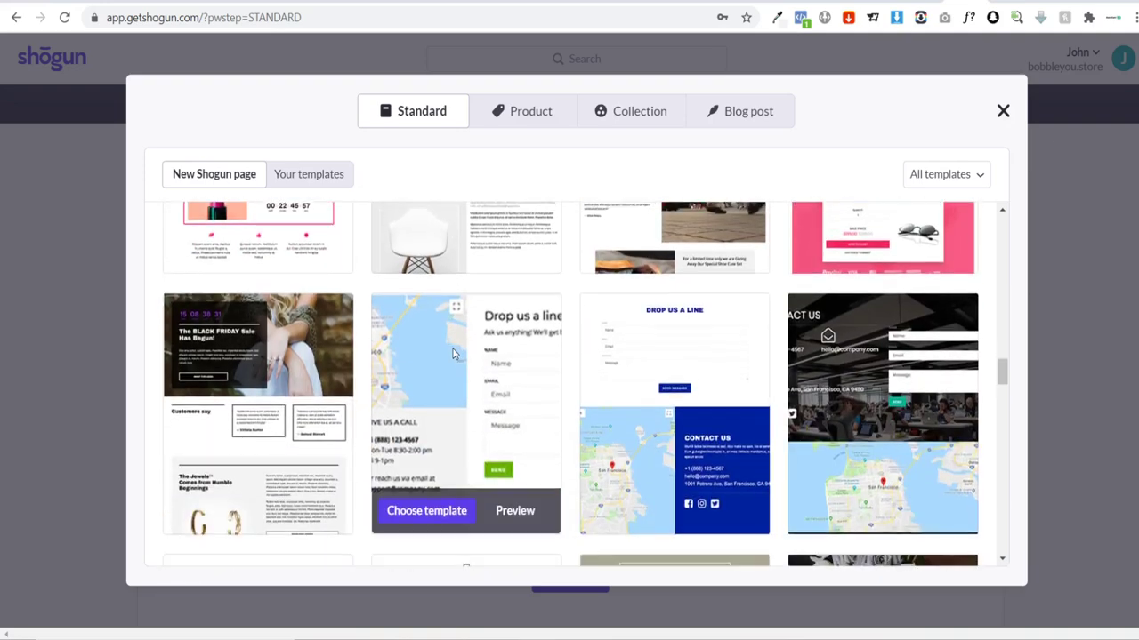
scroll(444, 360, down, 1)
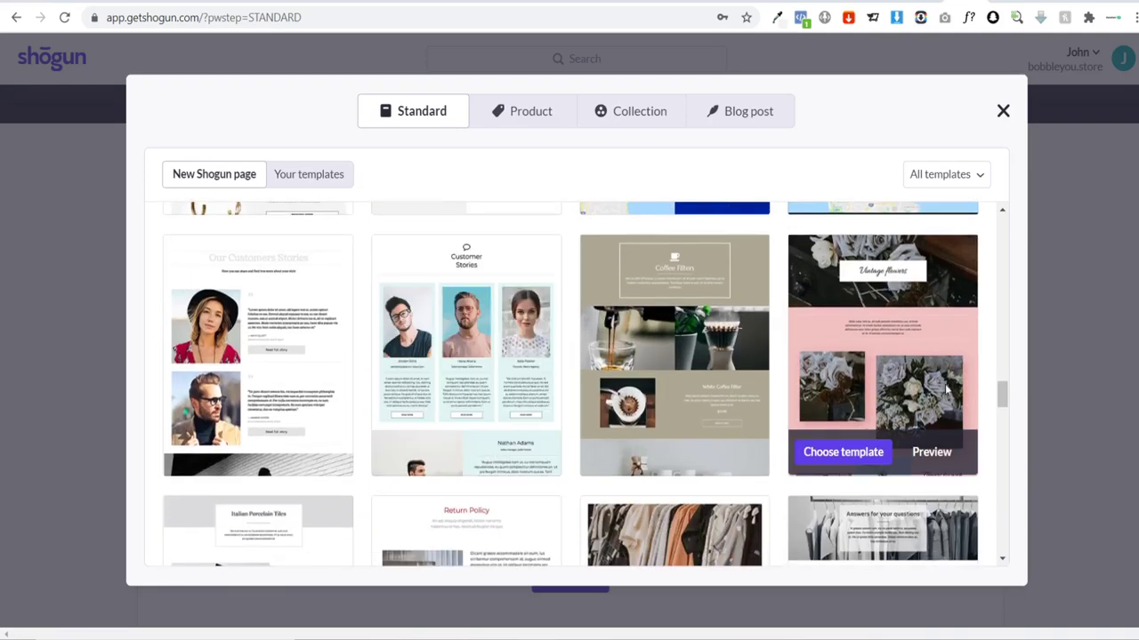
drag(1003, 397, 1003, 218)
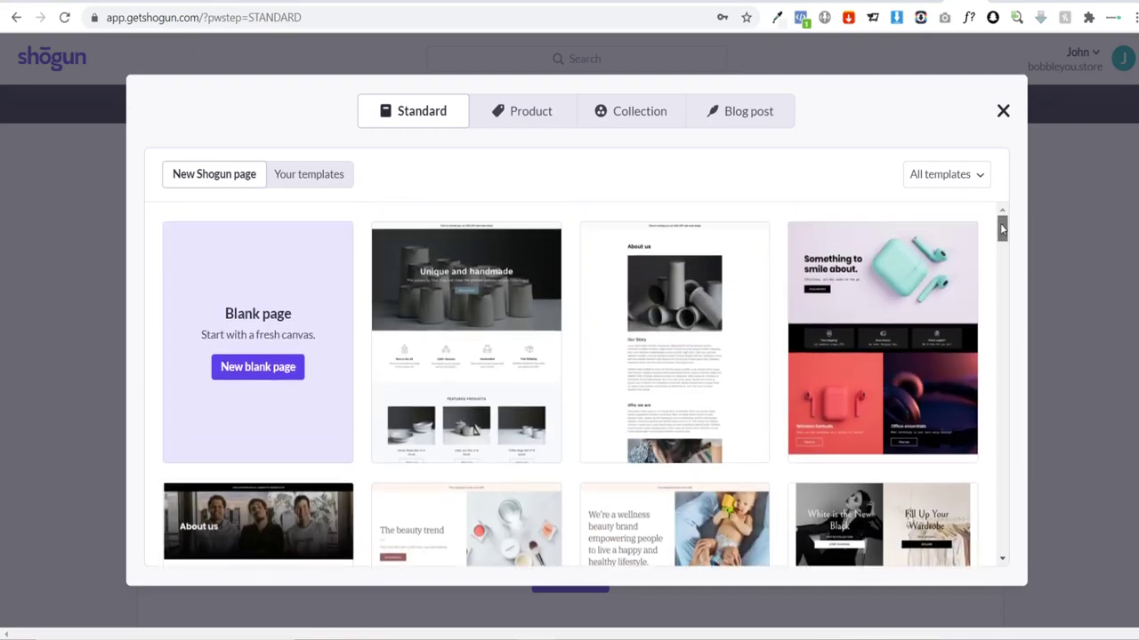
Step: Start a blank page named 'home' at pages/home, keeping the theme header and footer
click(234, 376)
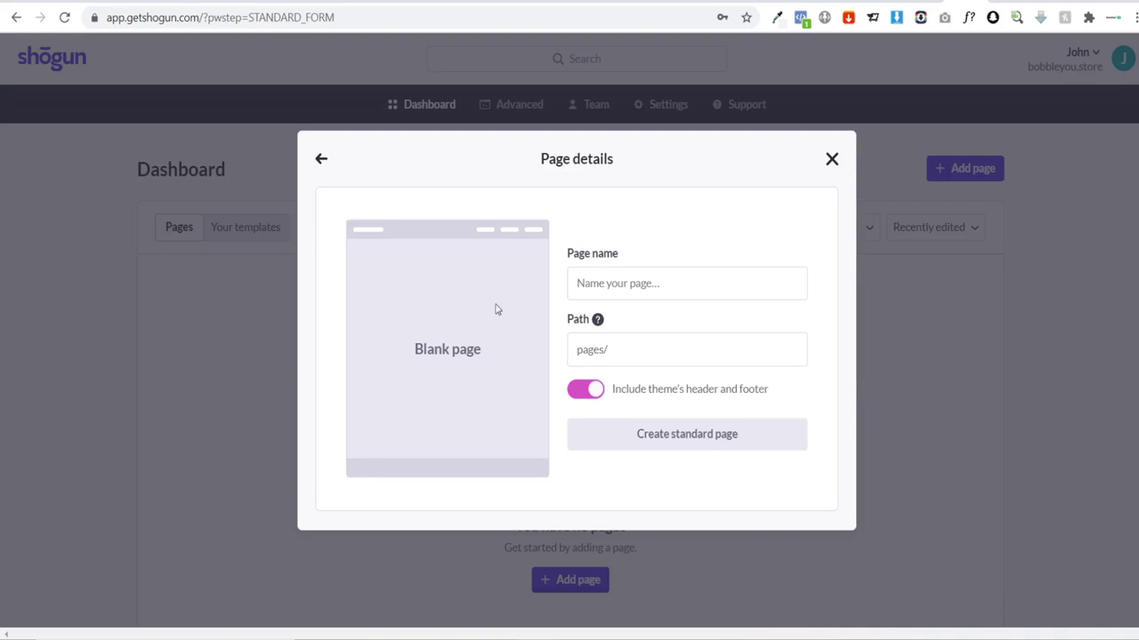
text(home)
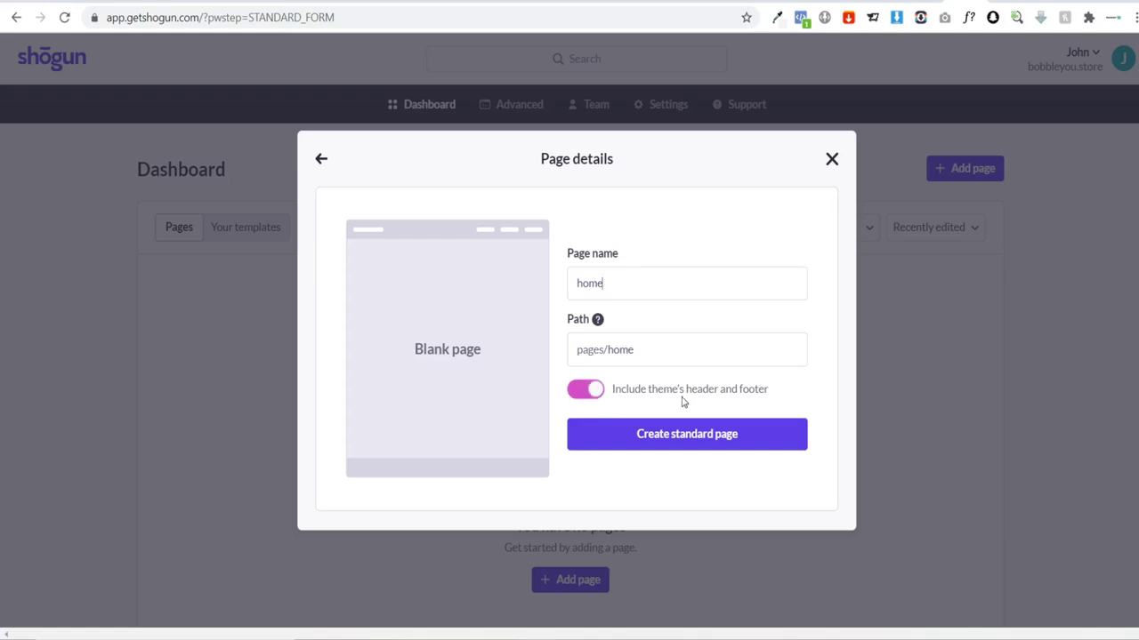
click(585, 391)
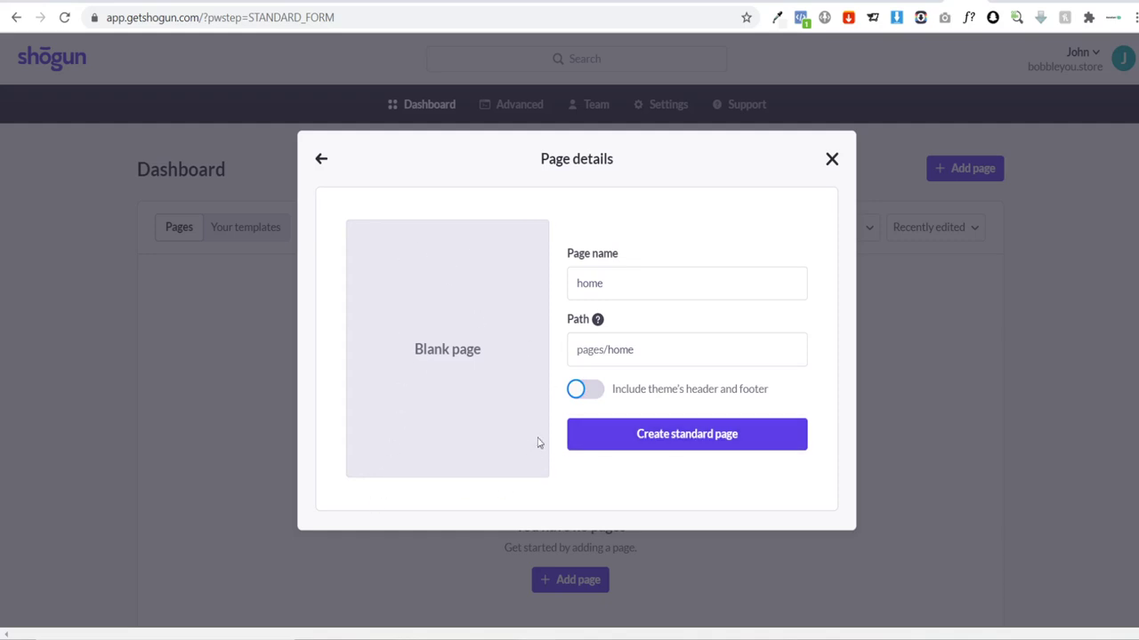
click(587, 391)
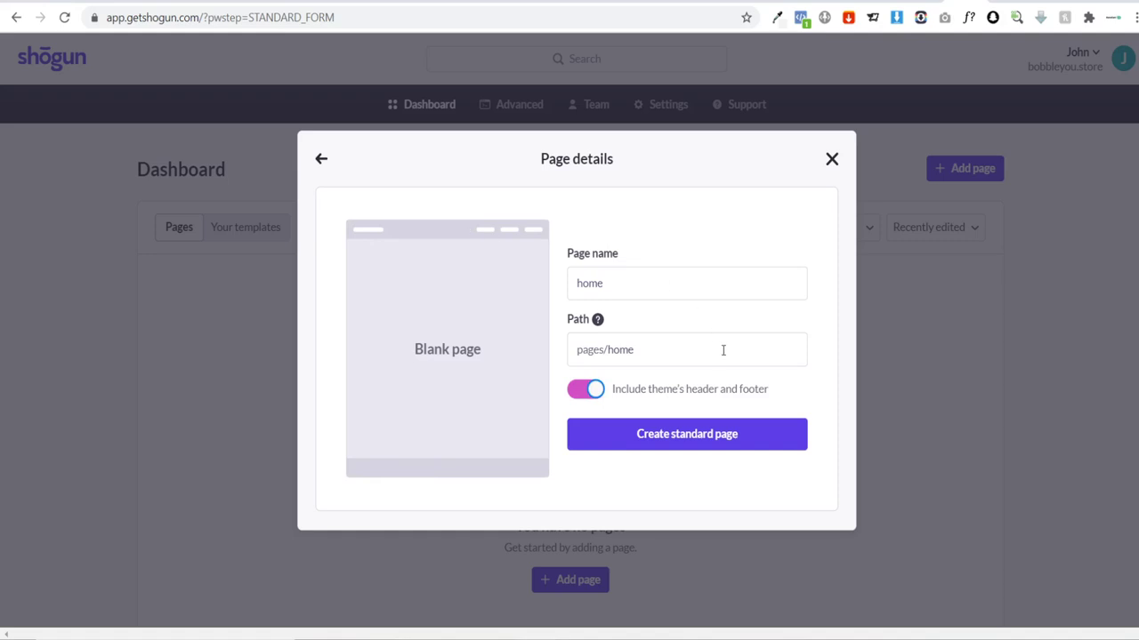
Step: Create the blank 'home' standard page and open it in the editor
click(716, 442)
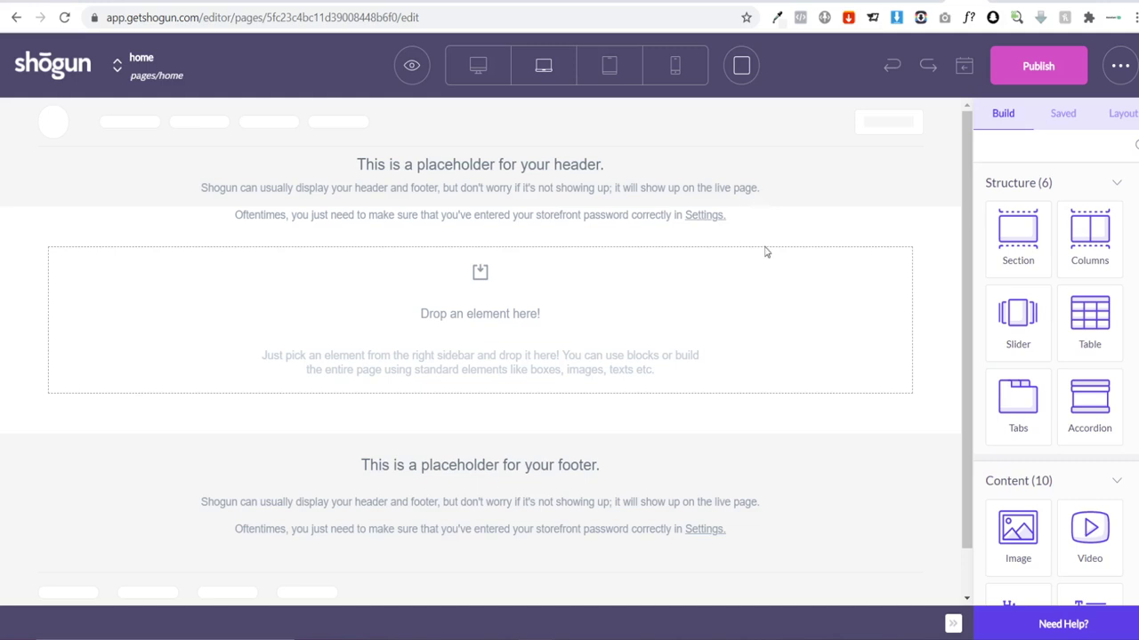
Step: Switch to the AliExpress bobblehead product listing
click(764, 1)
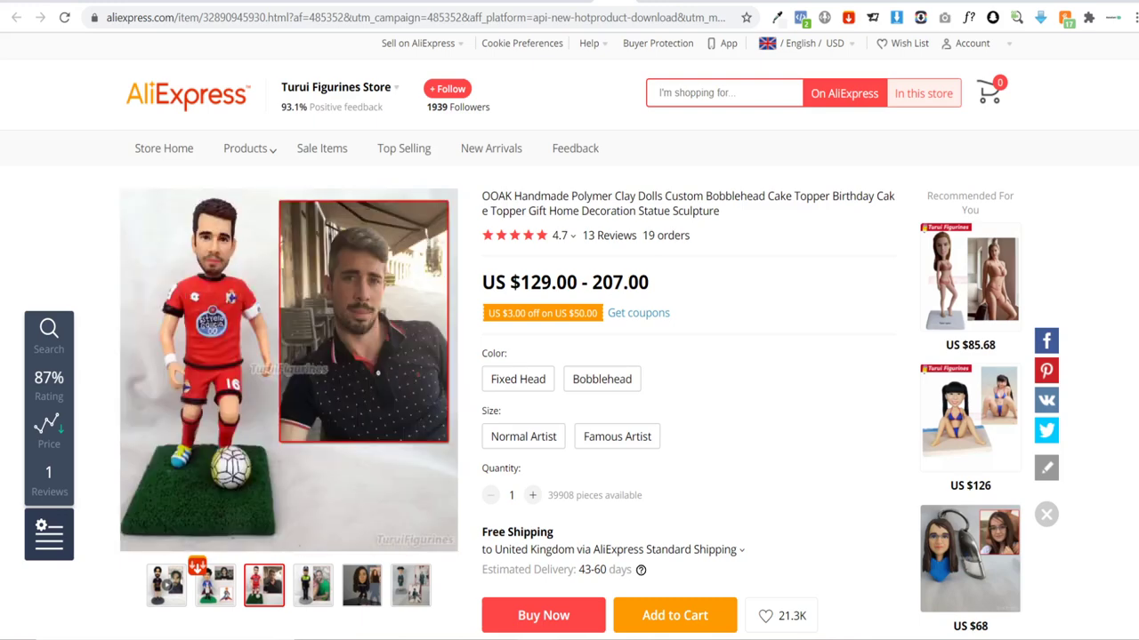
Step: Look over the handmade custom bobblehead product photos on AliExpress
mouse_move(356, 592)
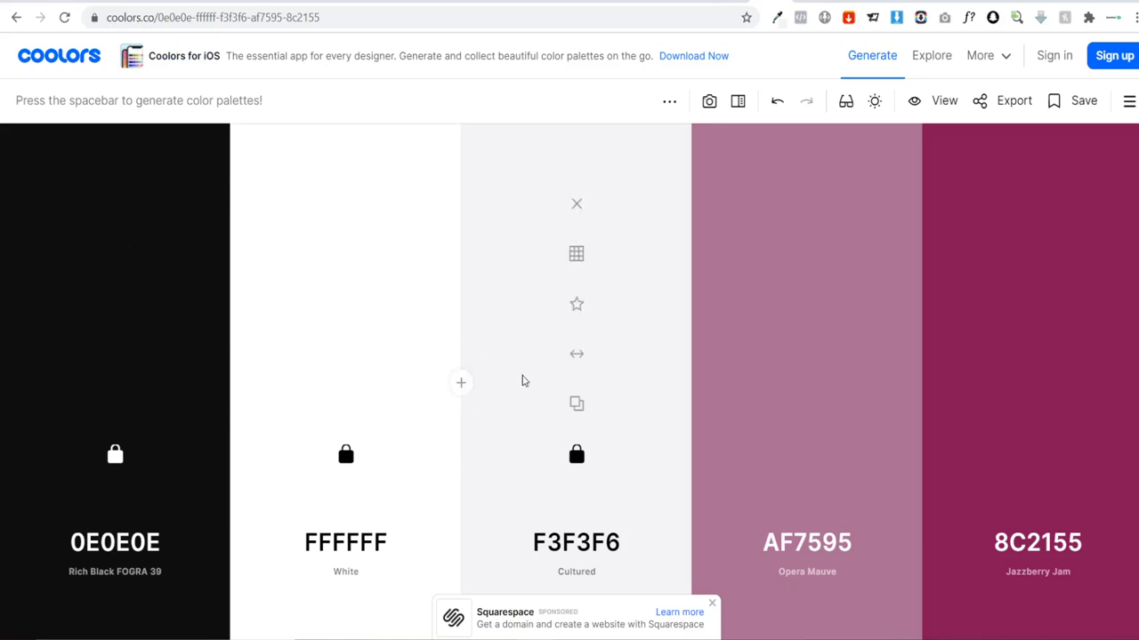
Step: Regenerate the two unlocked accent colours five times beside locked 0E0E0E, FFFFFF and F3F3F6
key(space)
key(space)
key(space)
key(space)
key(space)
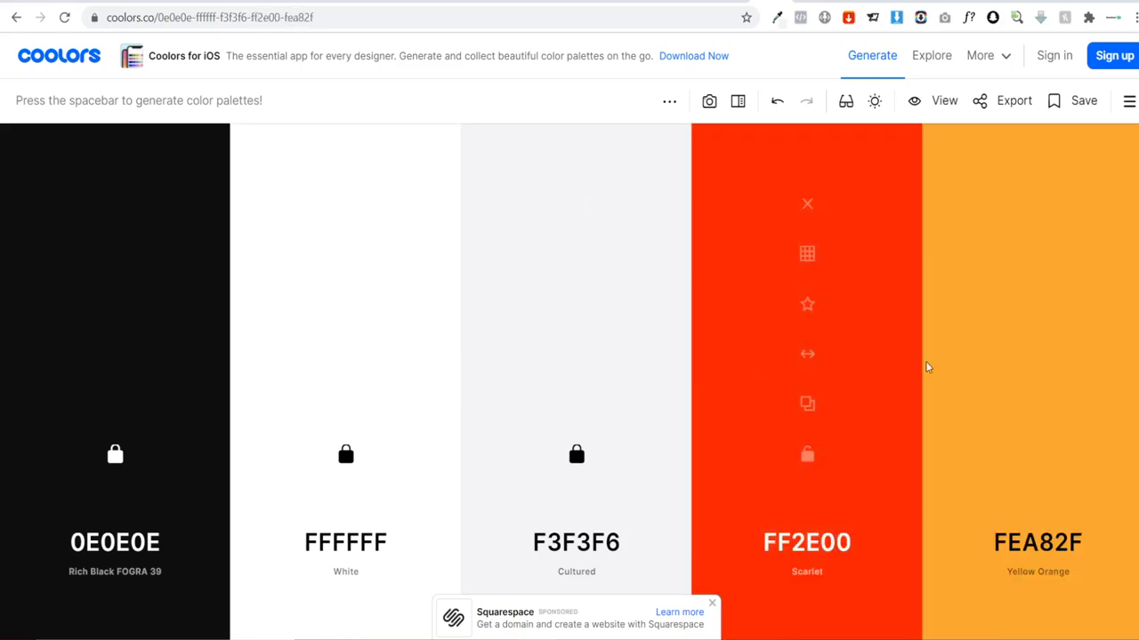
key(space)
key(space)
key(space)
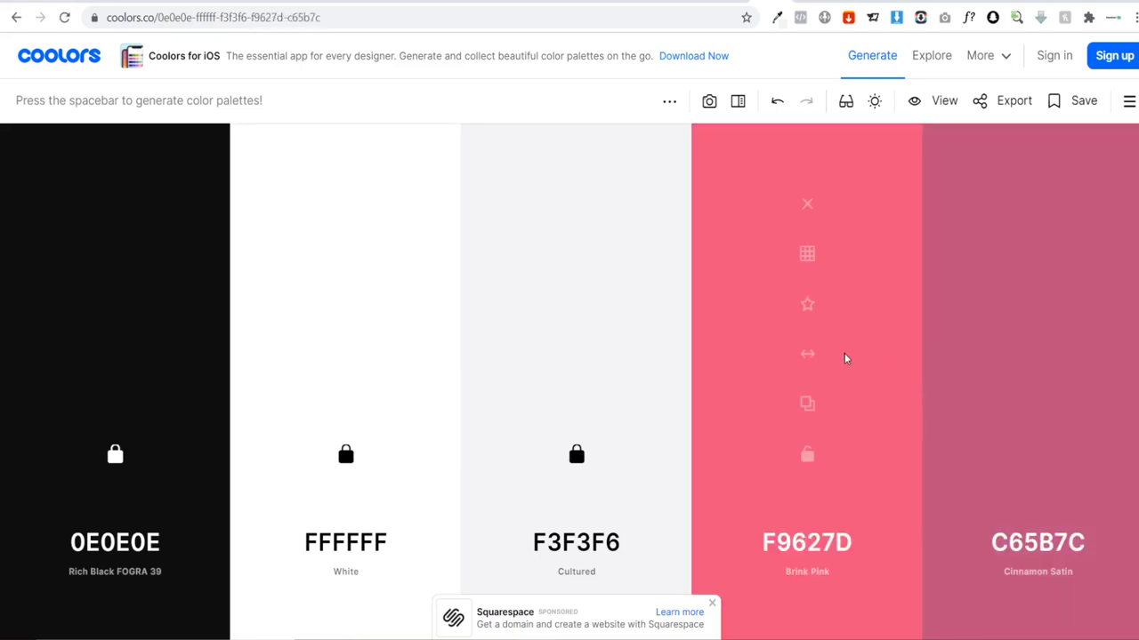
key(space)
key(space)
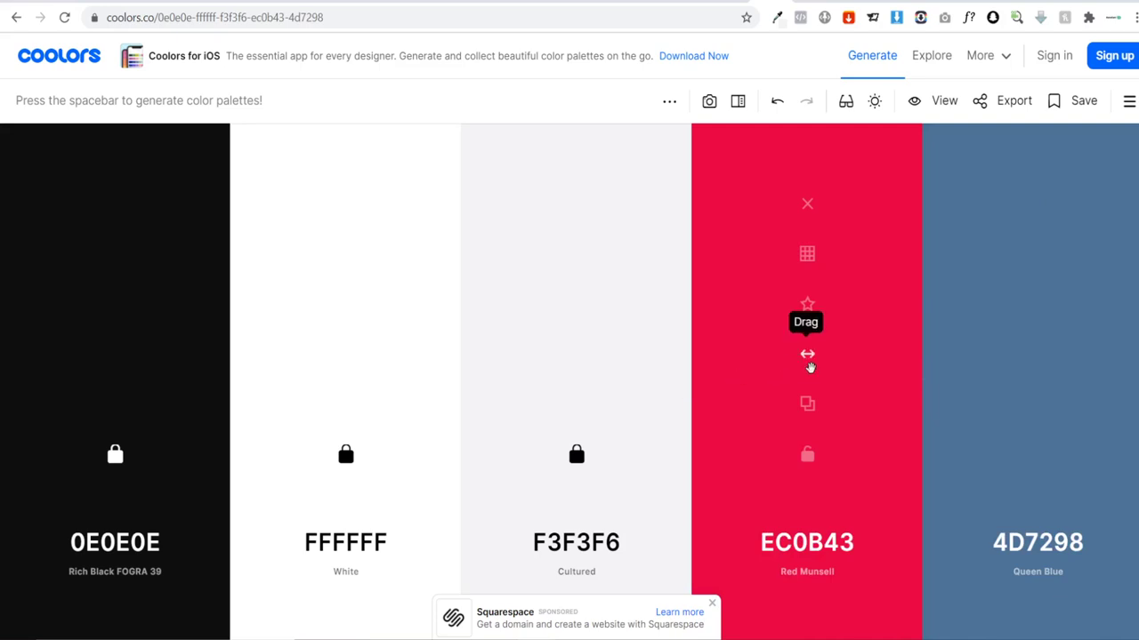
key(space)
key(space)
key(space)
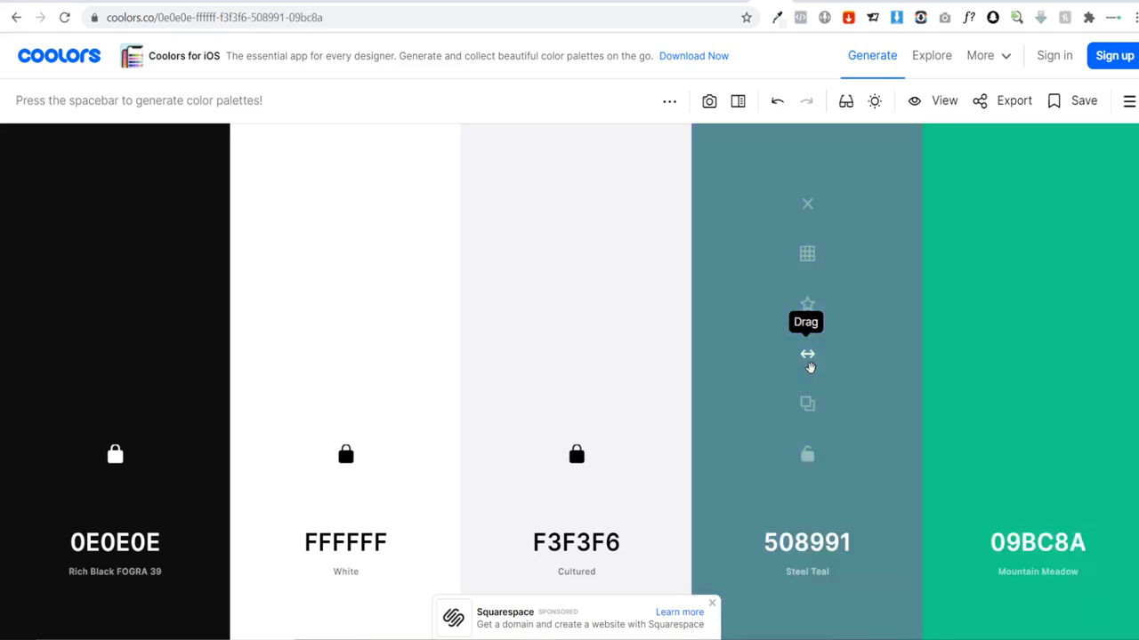
key(space)
key(space)
key(space)
key(space)
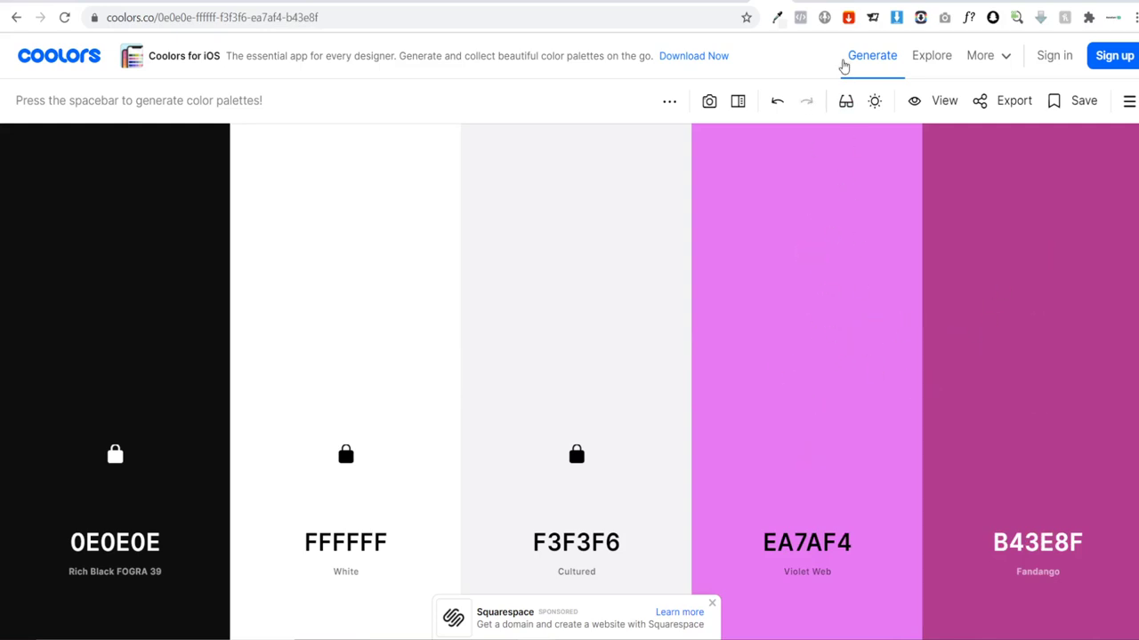
click(813, 2)
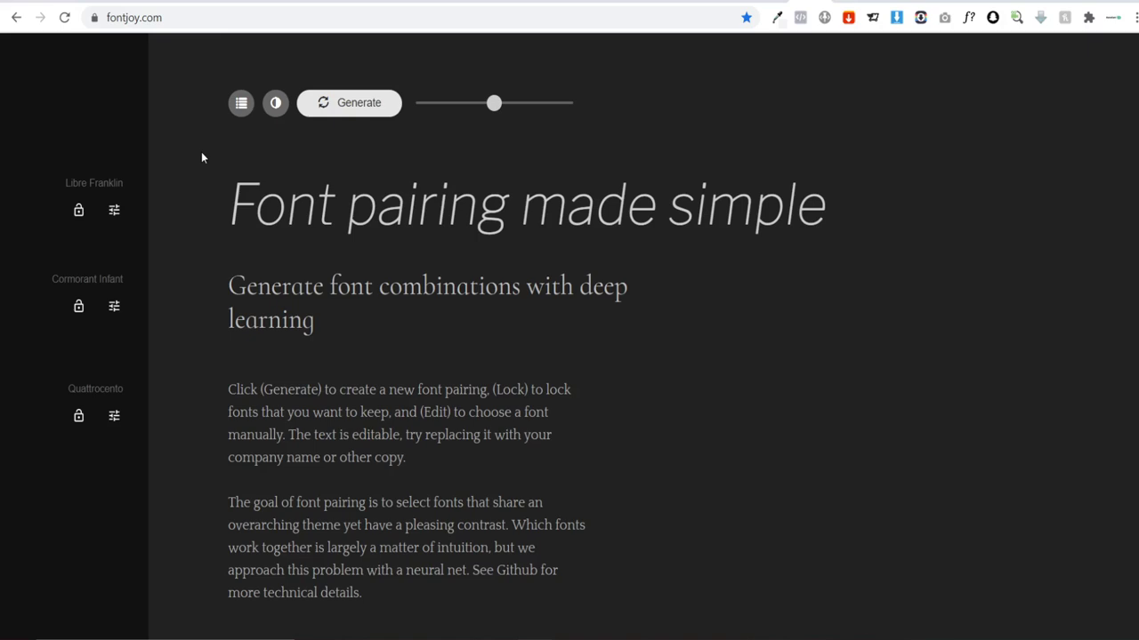
Step: Generate font pairings until landing on Crete Round, Average and Pavanam
click(342, 113)
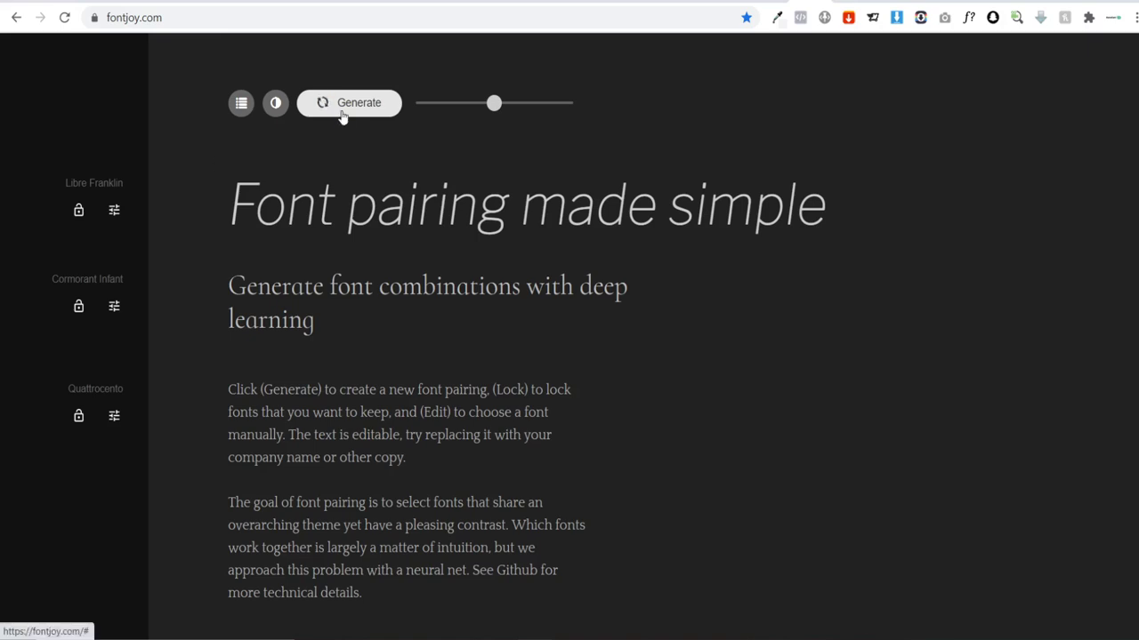
click(342, 111)
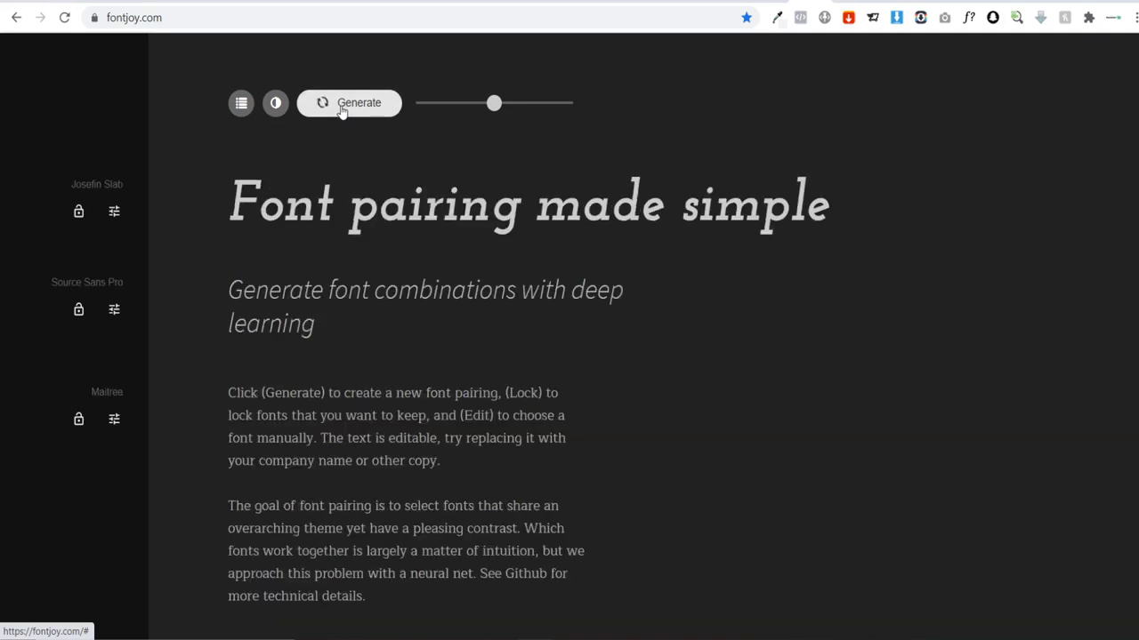
click(343, 111)
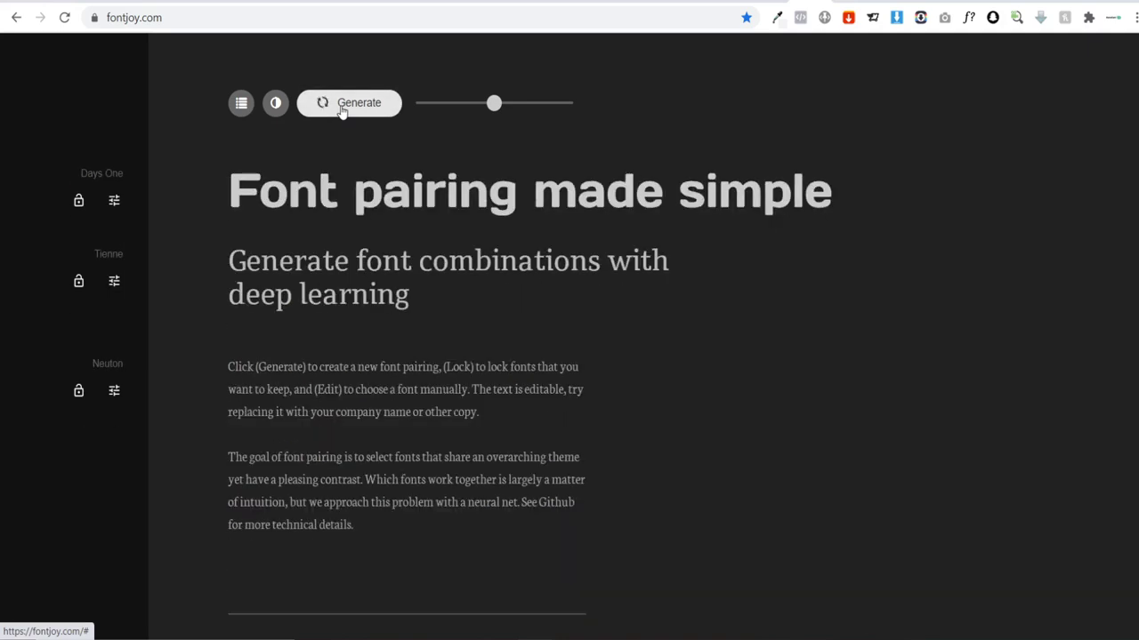
click(342, 111)
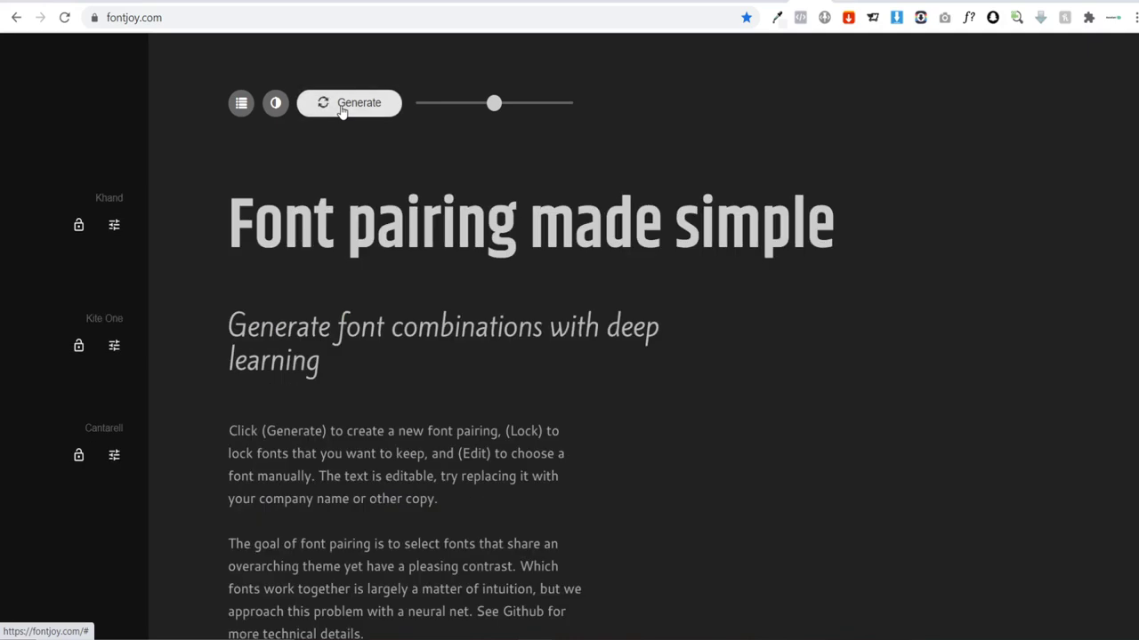
click(333, 111)
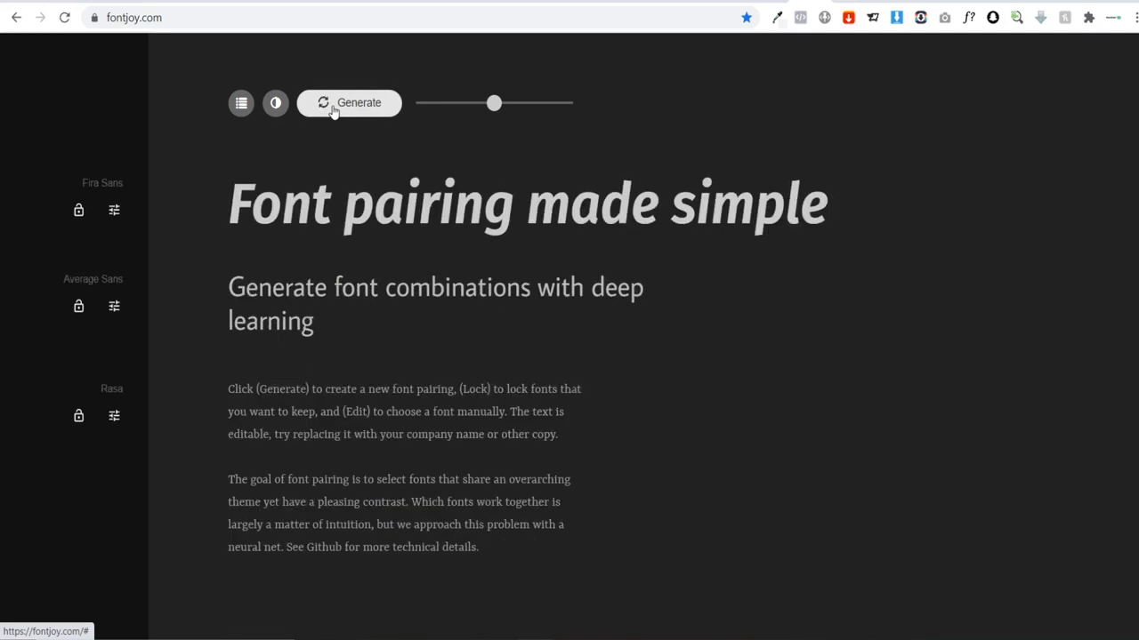
click(333, 111)
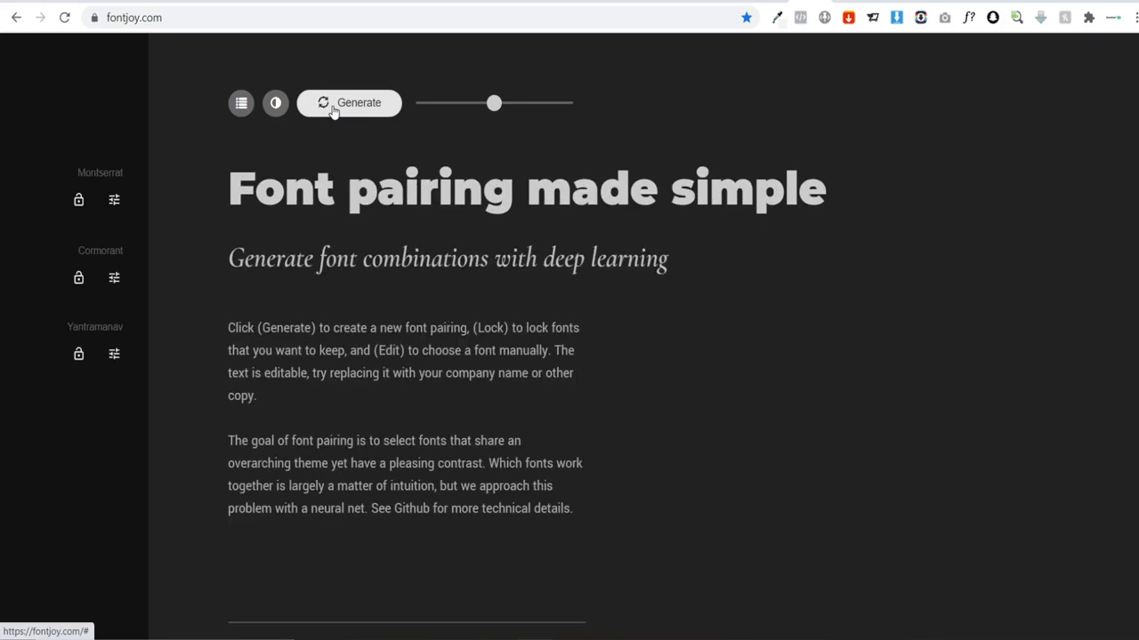
click(333, 110)
click(333, 110)
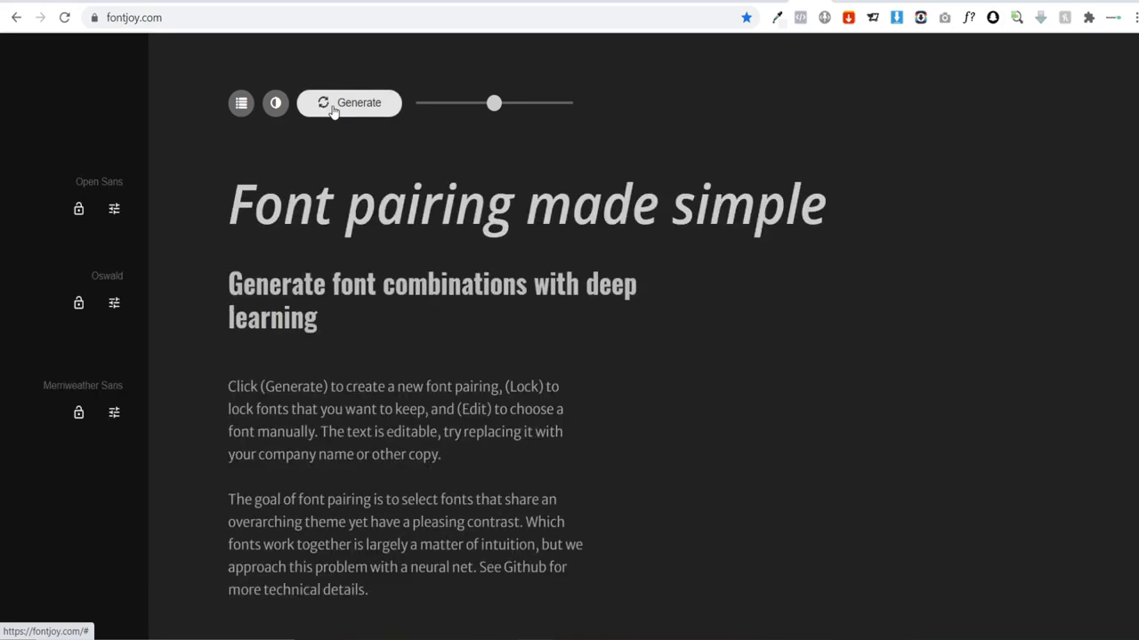
click(333, 110)
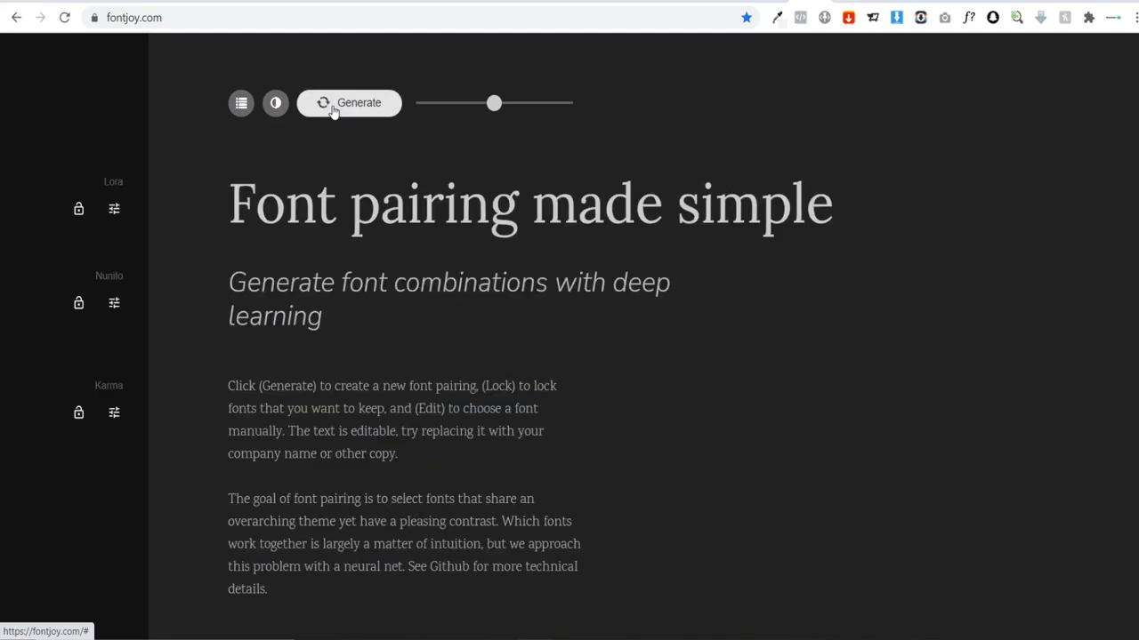
click(333, 111)
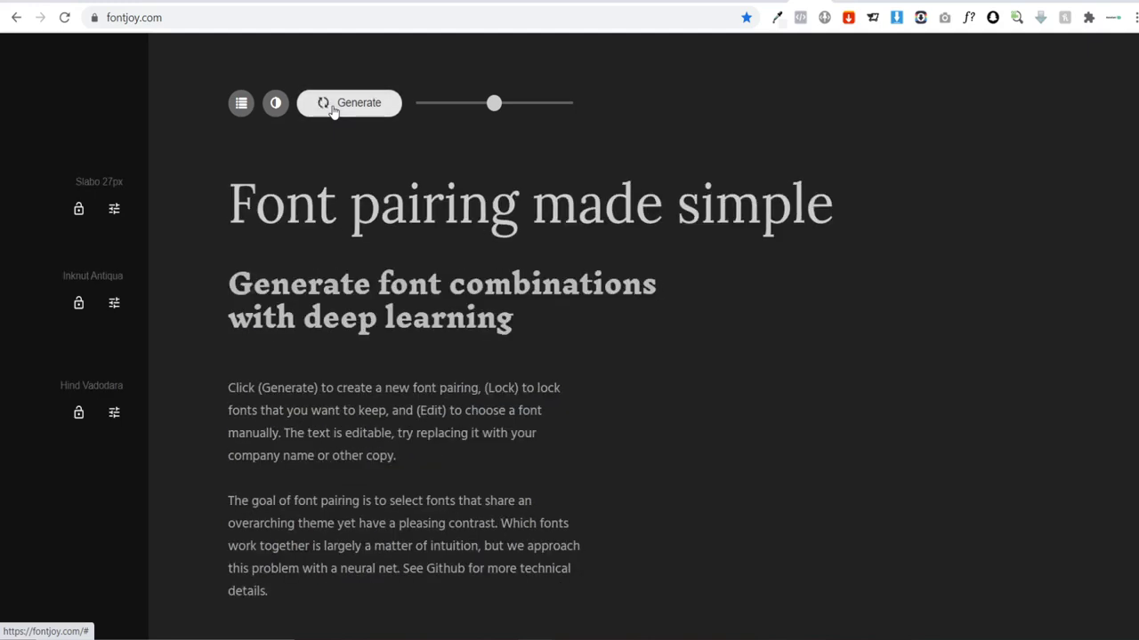
click(333, 110)
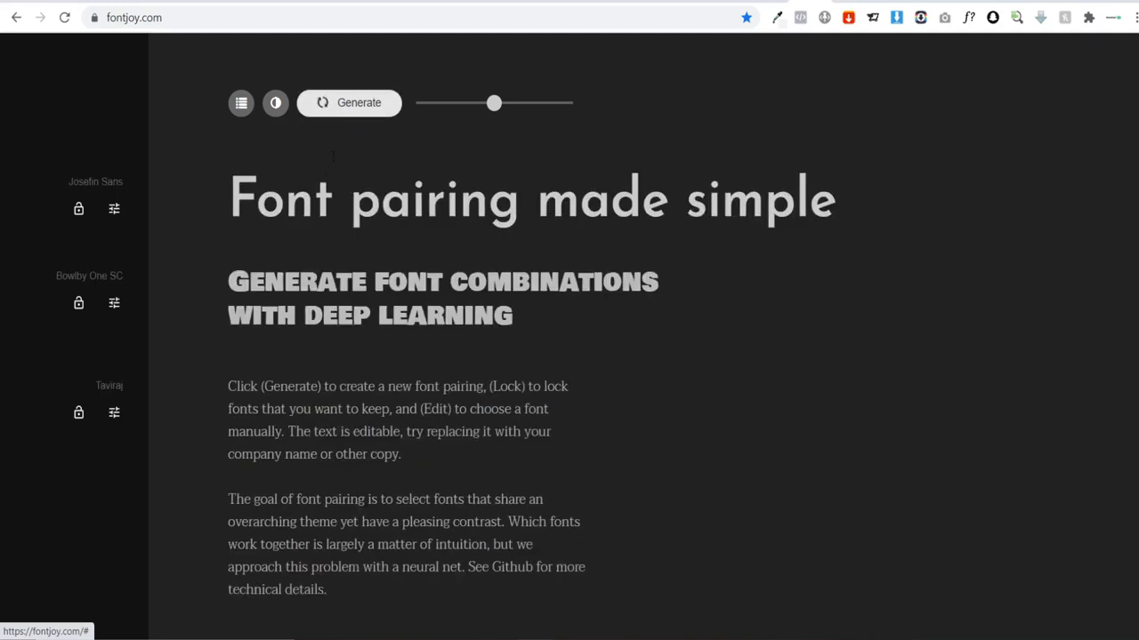
click(343, 108)
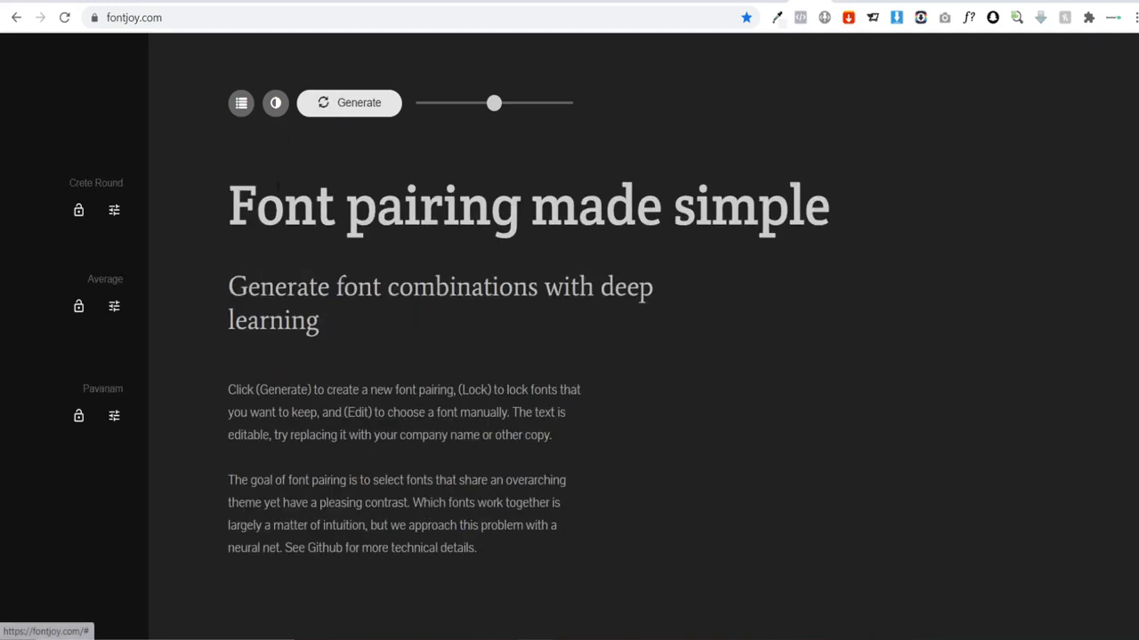
Step: Select the sample headline and subheading to inspect them, then return to Shogun
drag(213, 205, 840, 201)
click(839, 199)
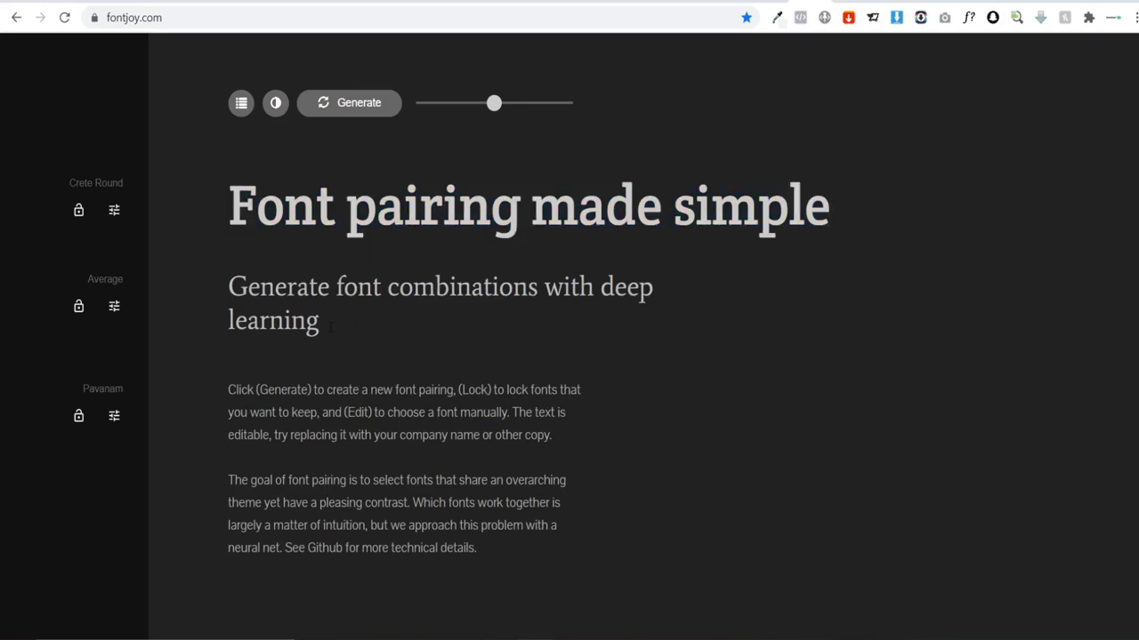
drag(330, 326, 225, 286)
click(226, 287)
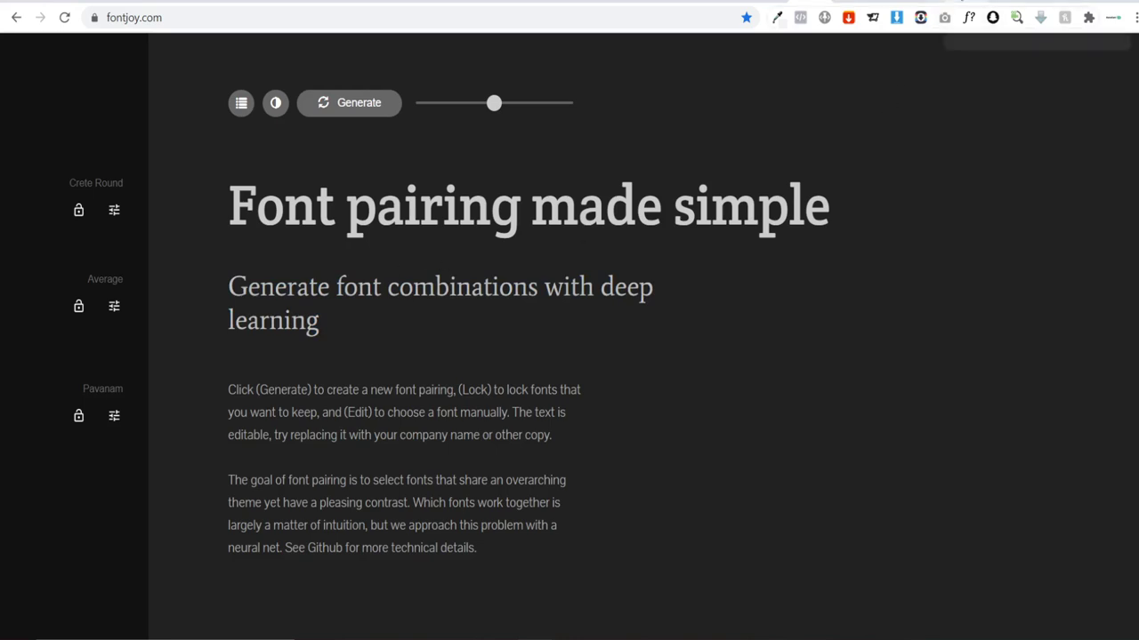
key(ctrl+Tab)
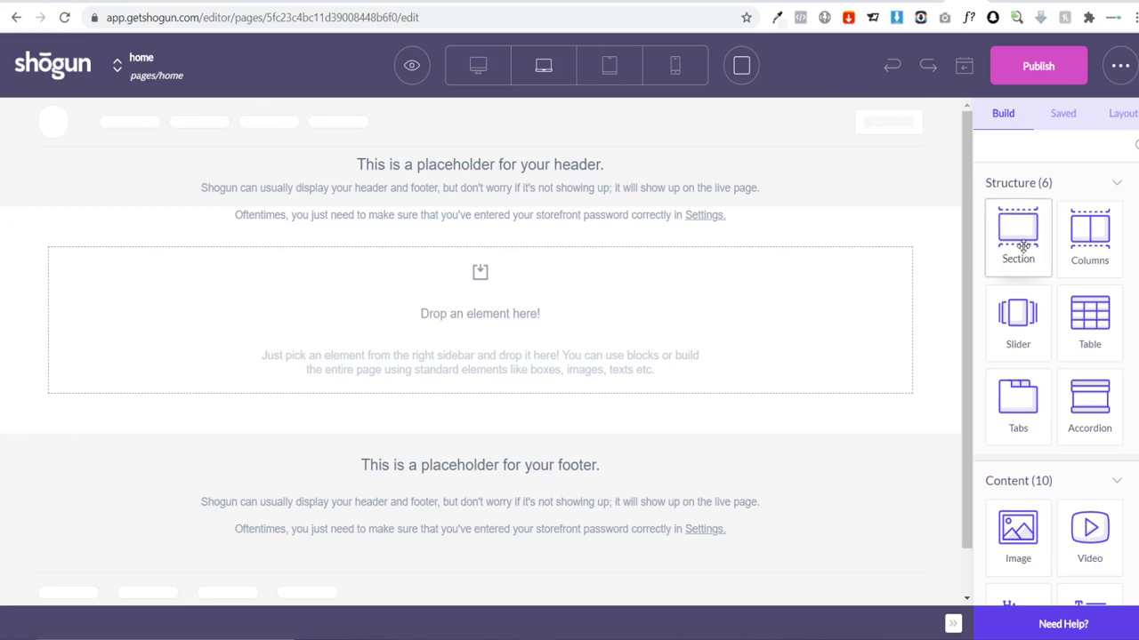
Step: Add a Section with Full Width turned on to the empty home page
drag(1014, 248, 401, 231)
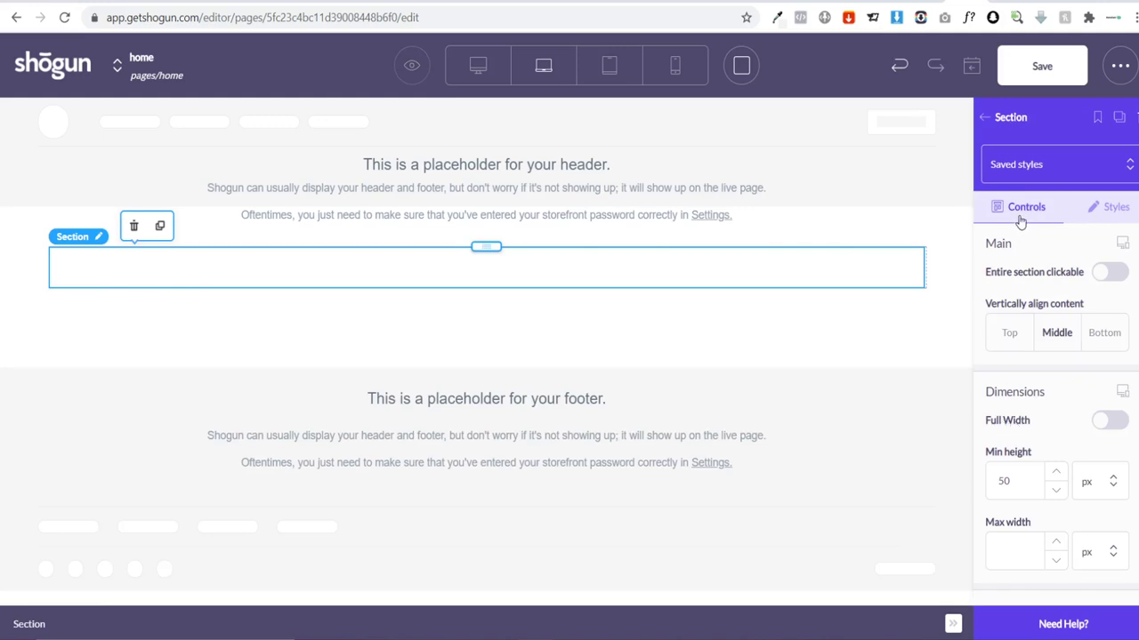
click(1110, 423)
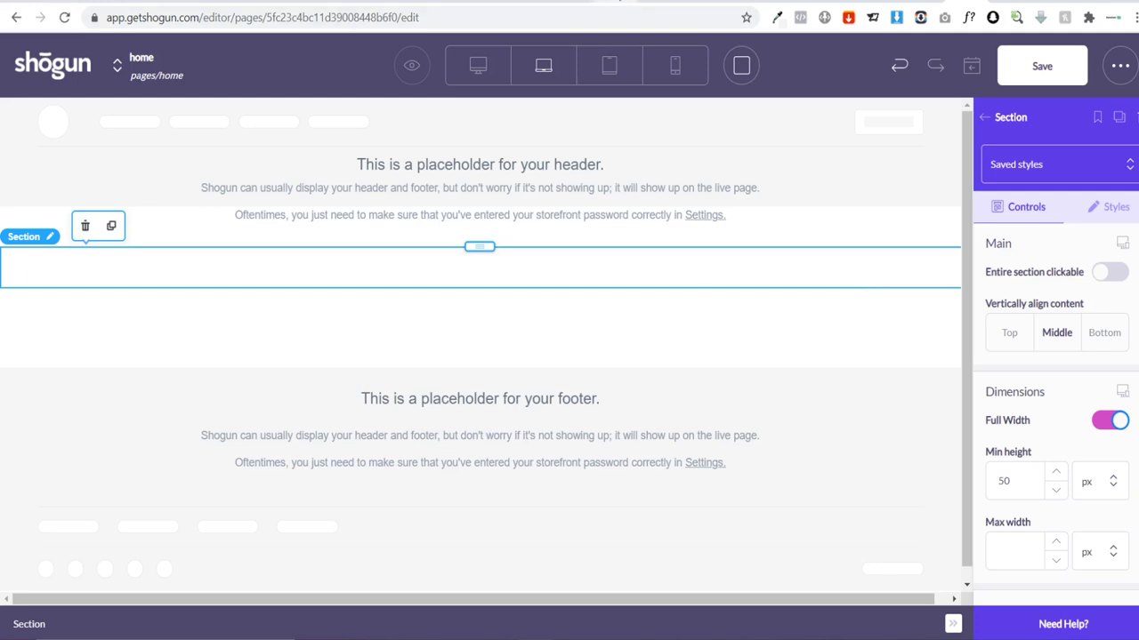
click(685, 1)
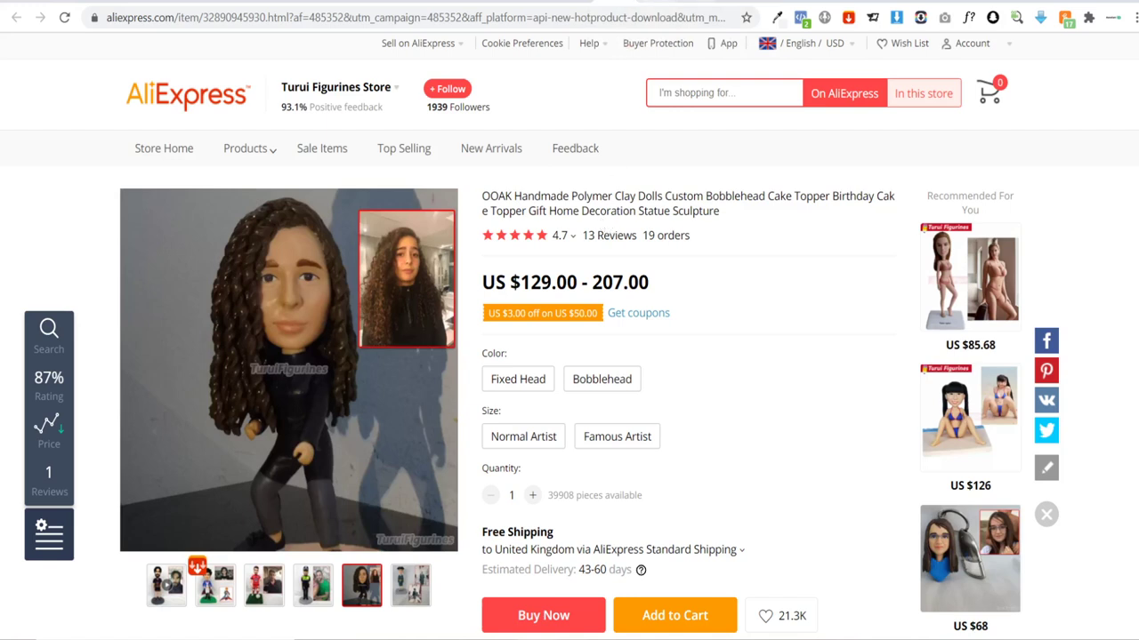
Step: Check the AliSave extension tab, then look over the bobblehead product thumbnails
click(653, 1)
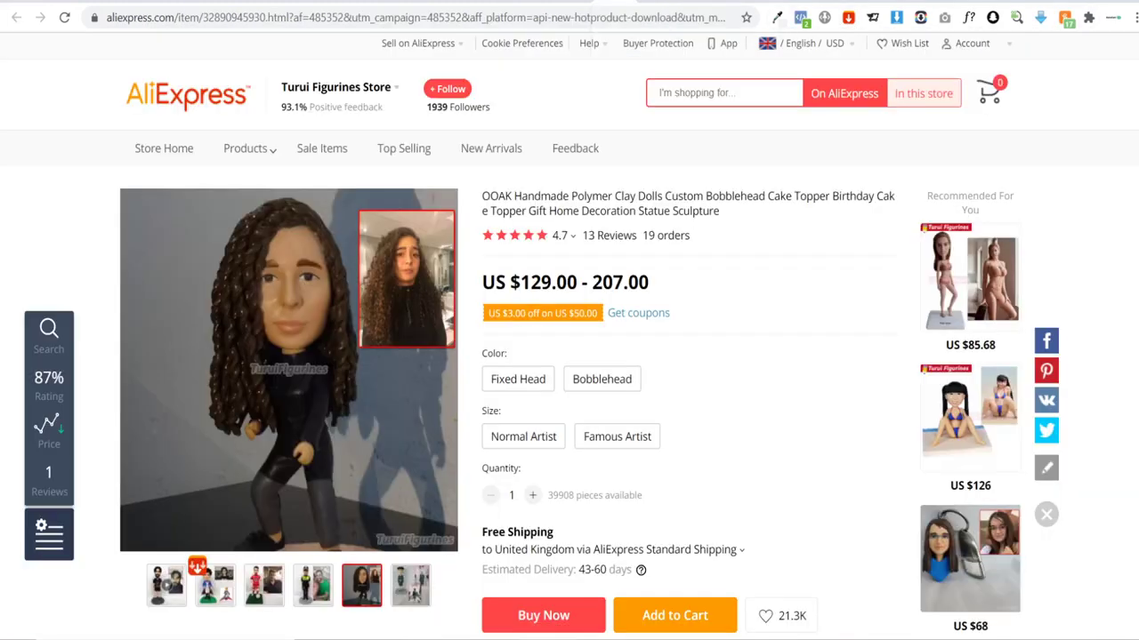
click(614, 1)
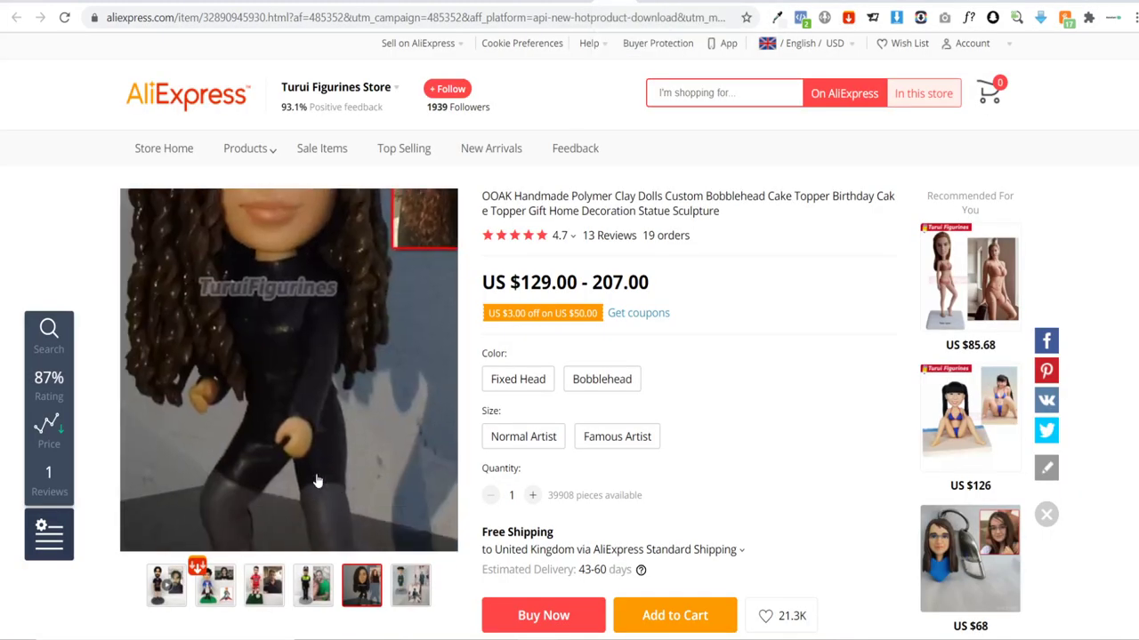
mouse_move(195, 569)
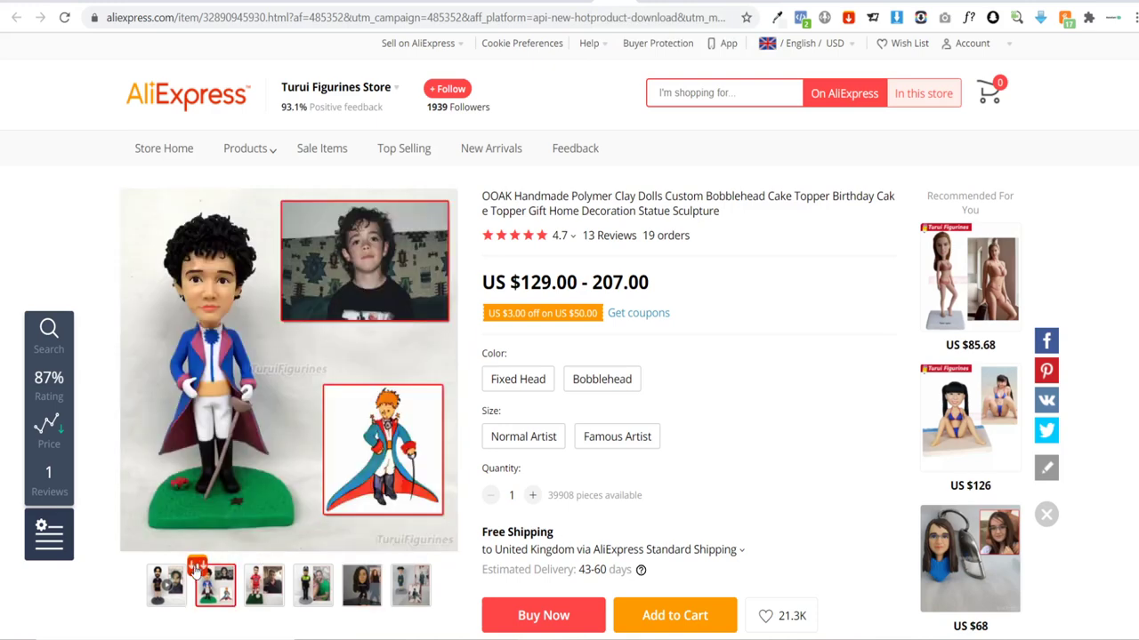
mouse_move(263, 584)
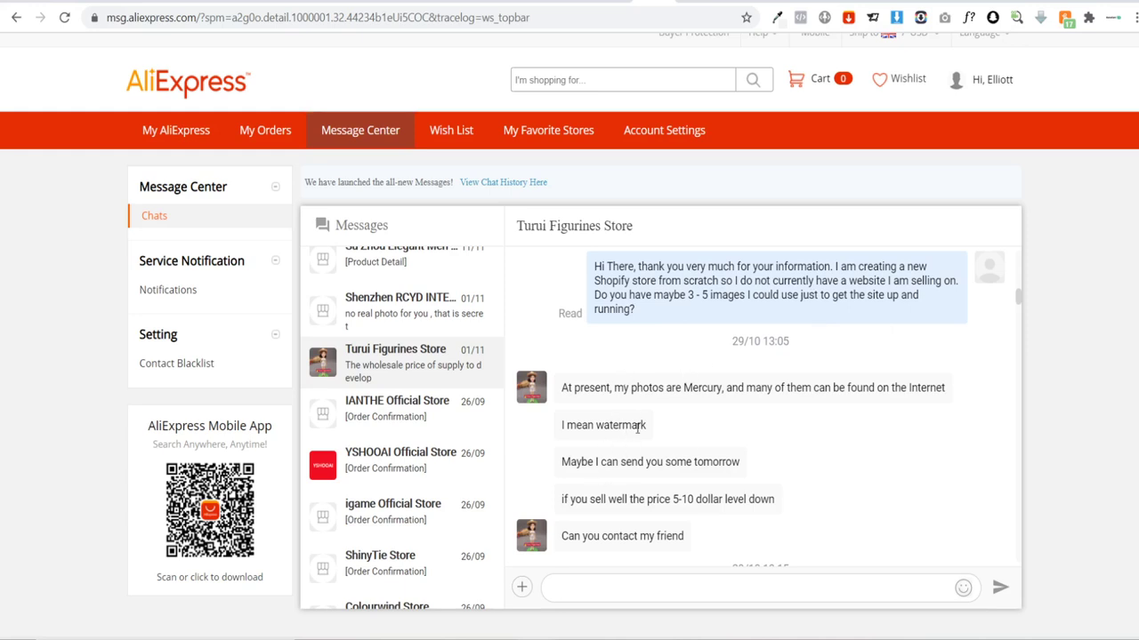
scroll(680, 396, down, 3)
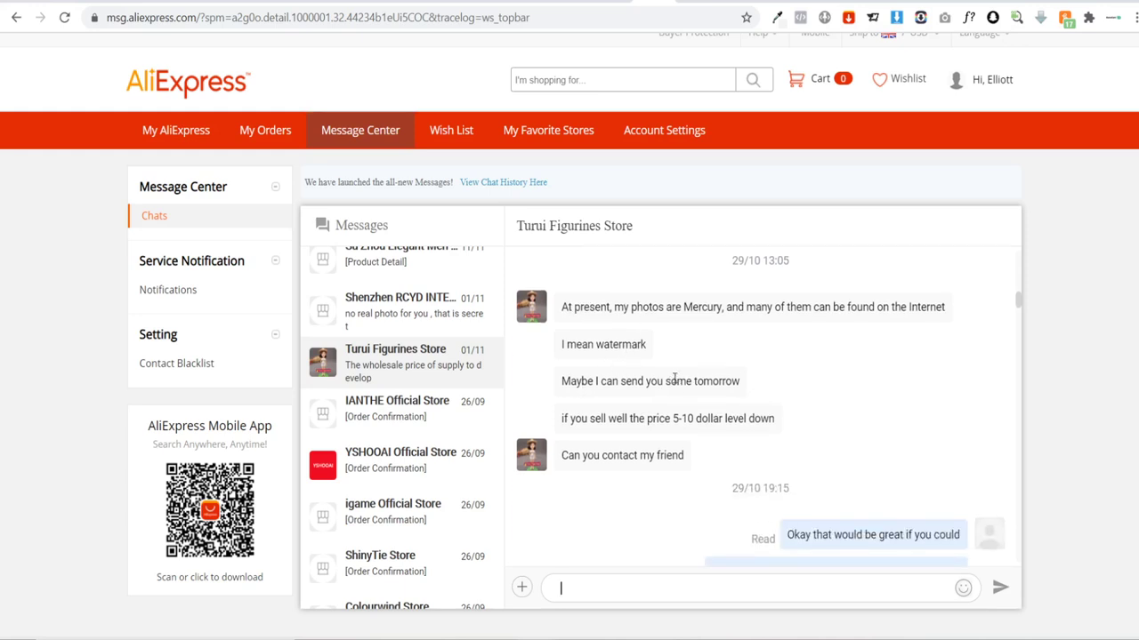
scroll(712, 400, down, 3)
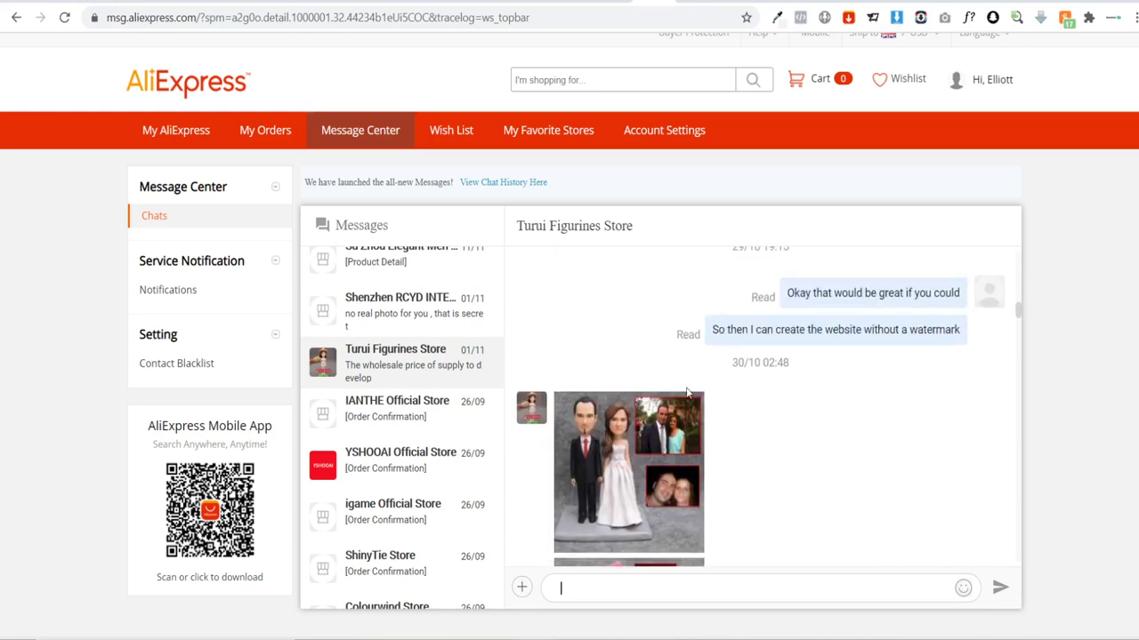
scroll(703, 443, down, 6)
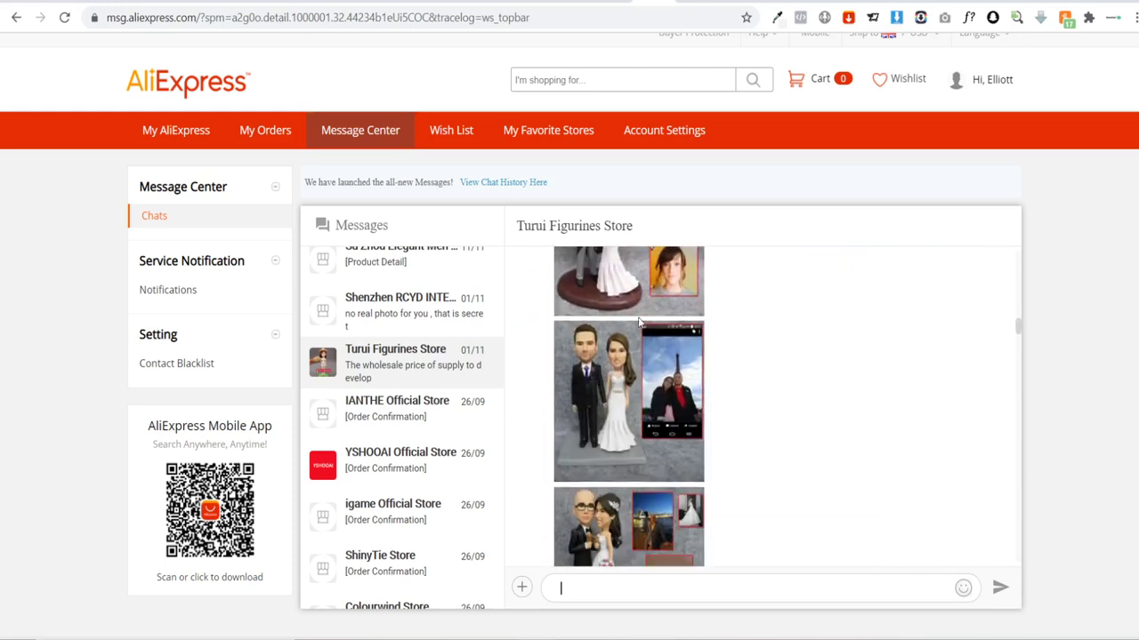
scroll(638, 318, down, 8)
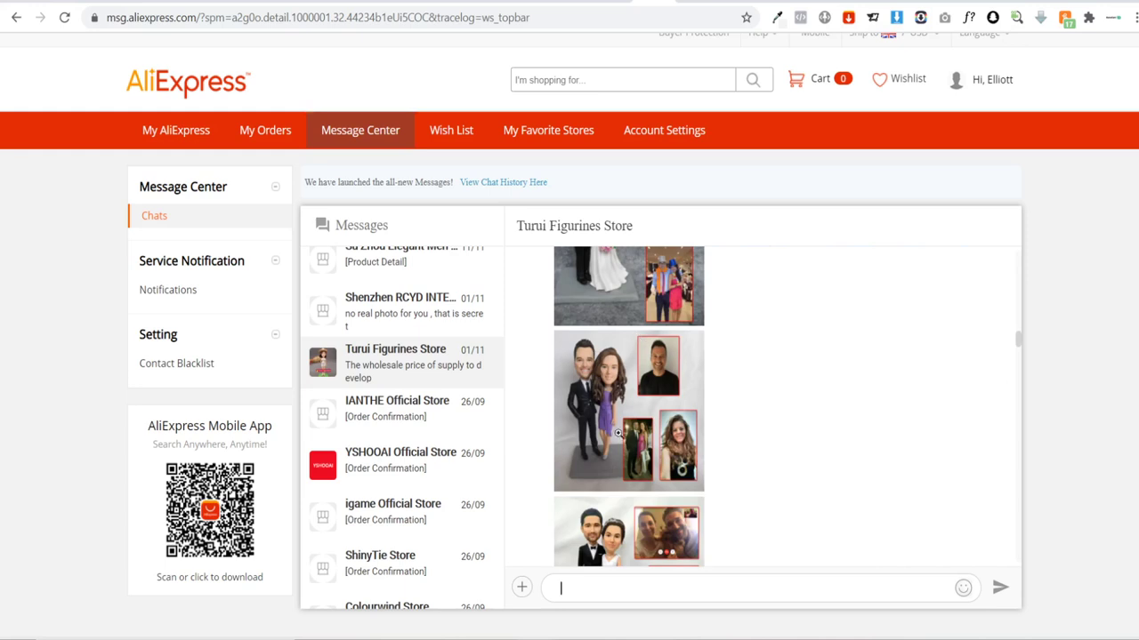
scroll(657, 368, down, 2)
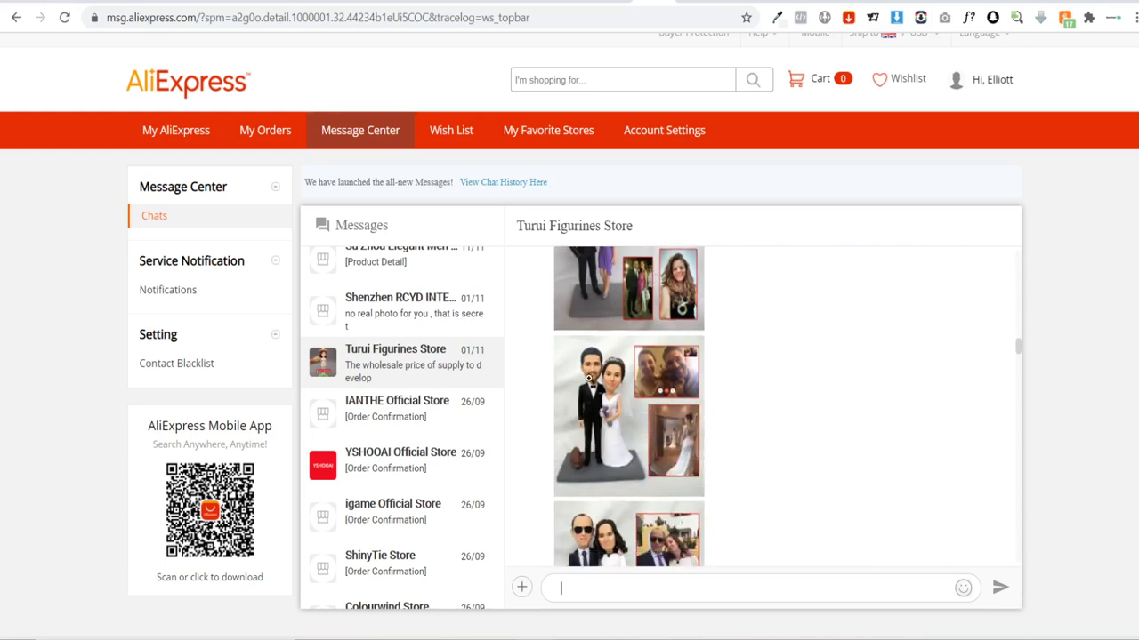
scroll(588, 378, down, 3)
scroll(642, 445, down, 3)
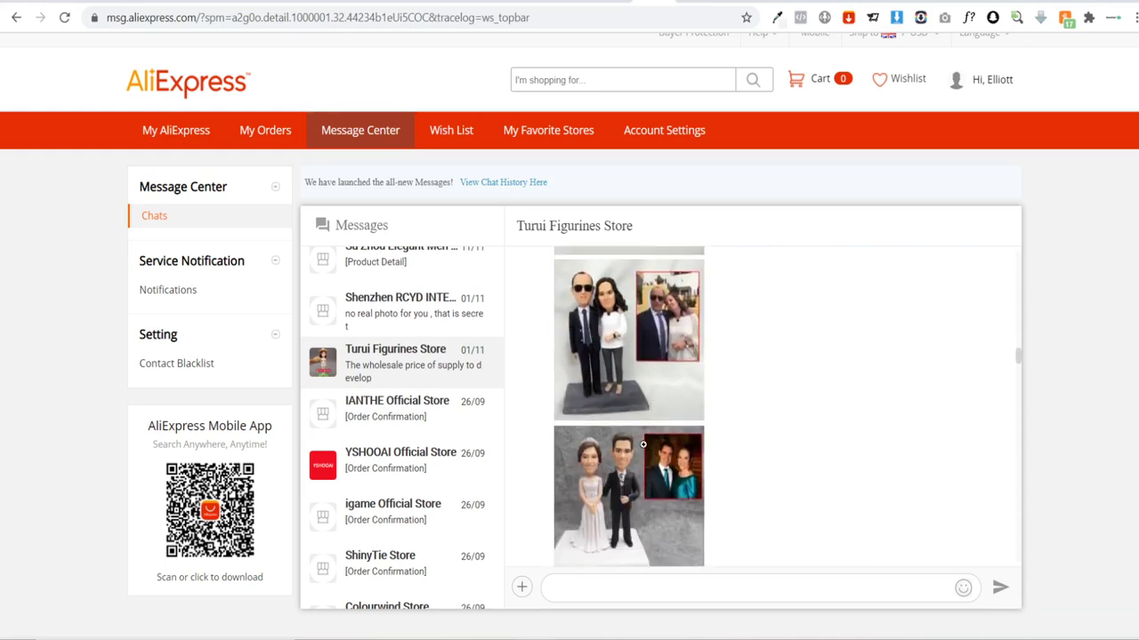
scroll(642, 445, down, 3)
scroll(654, 444, up, 6)
scroll(668, 446, down, 3)
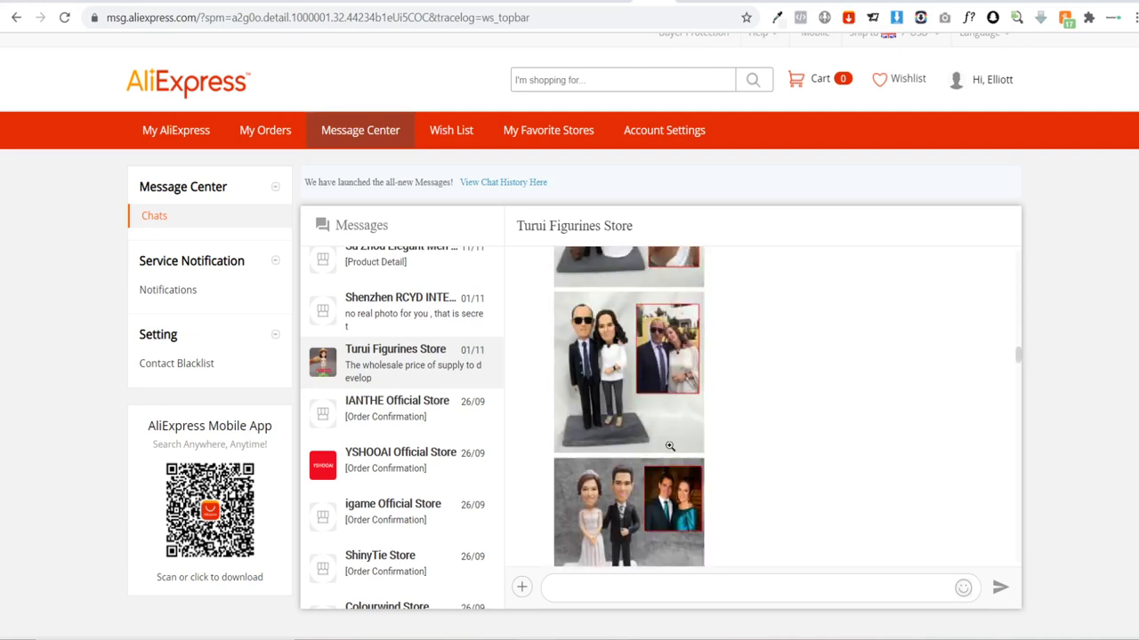
scroll(669, 445, down, 5)
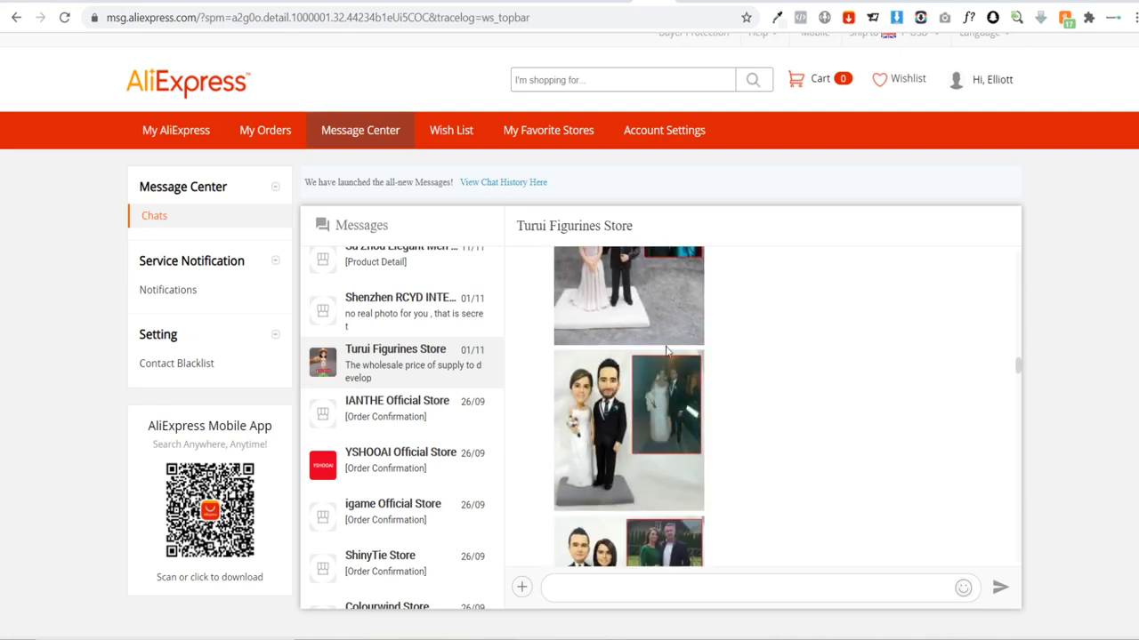
scroll(666, 352, down, 1)
Step: Open remove.bg's image picker and browse to the Custom Bobble Heads folder
click(733, 1)
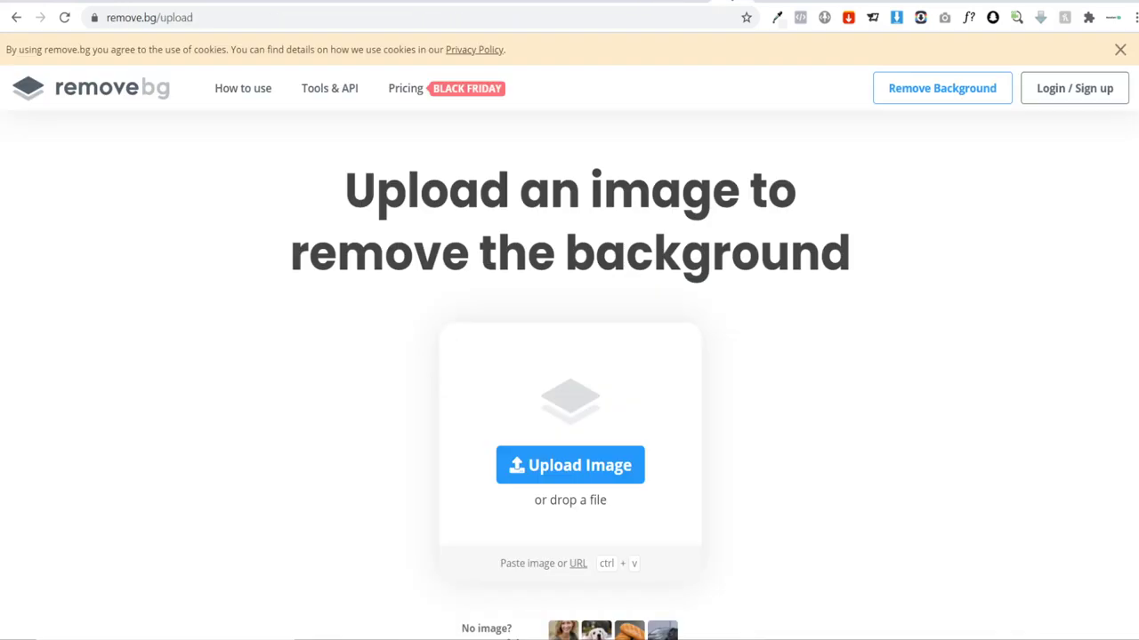
click(536, 471)
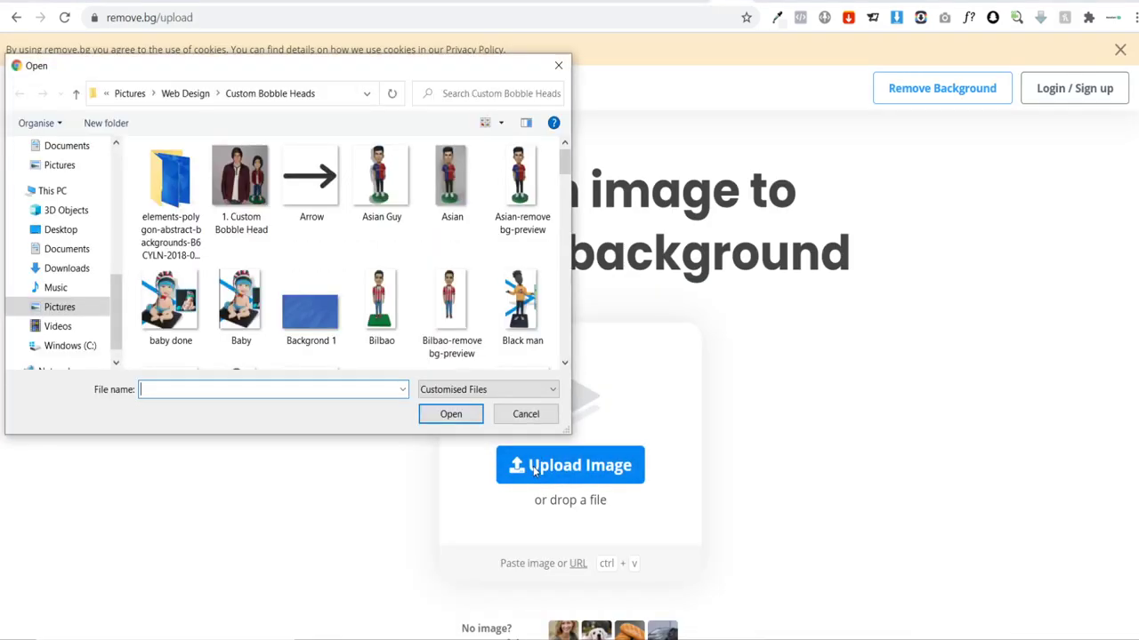
scroll(383, 224, down, 2)
scroll(387, 209, down, 6)
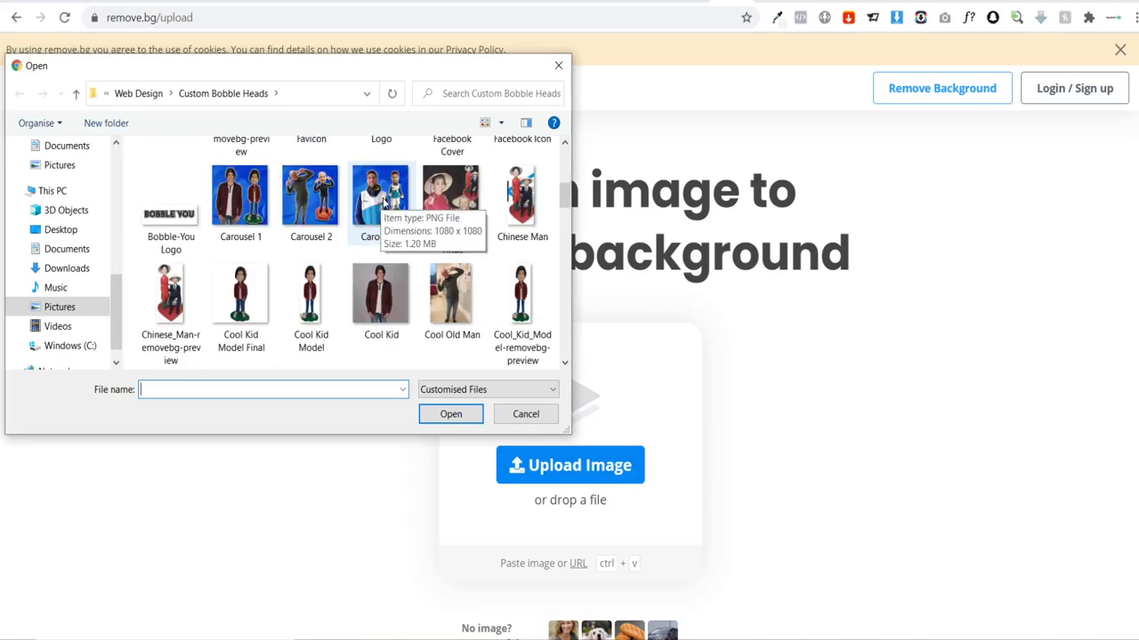
scroll(387, 203, down, 5)
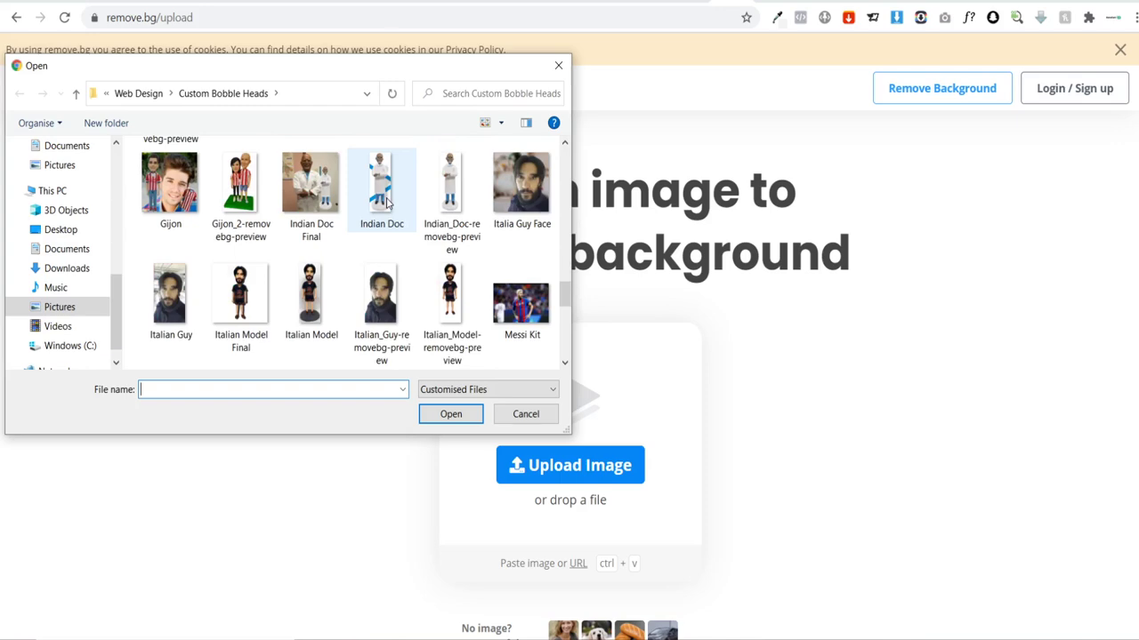
scroll(387, 202, down, 1)
scroll(387, 204, up, 3)
scroll(389, 204, up, 10)
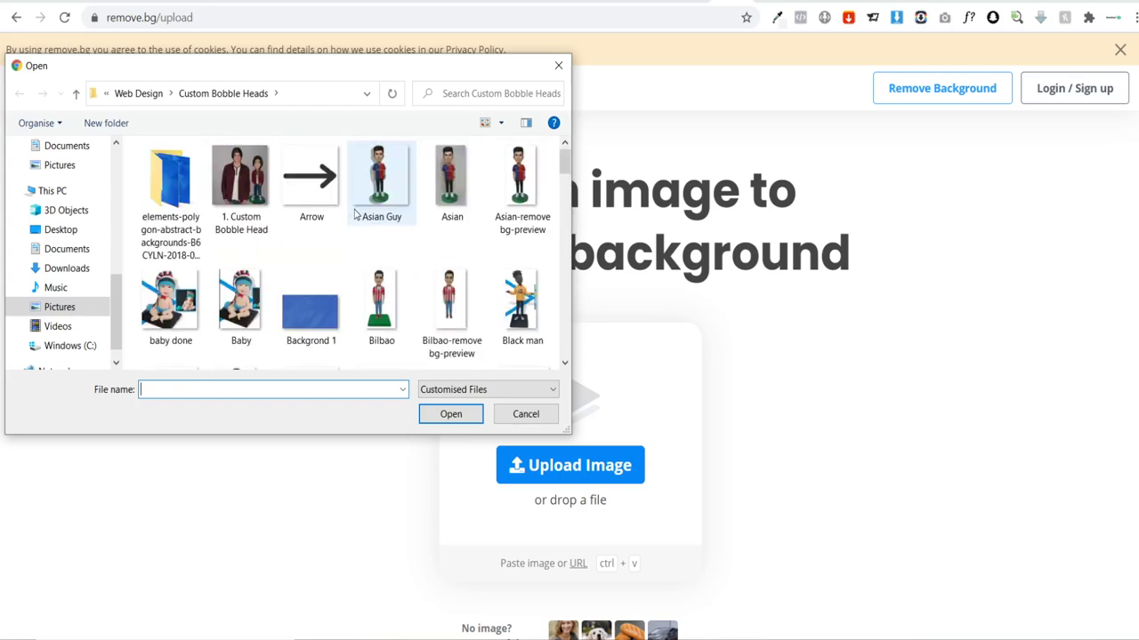
scroll(354, 214, down, 3)
scroll(418, 223, down, 1)
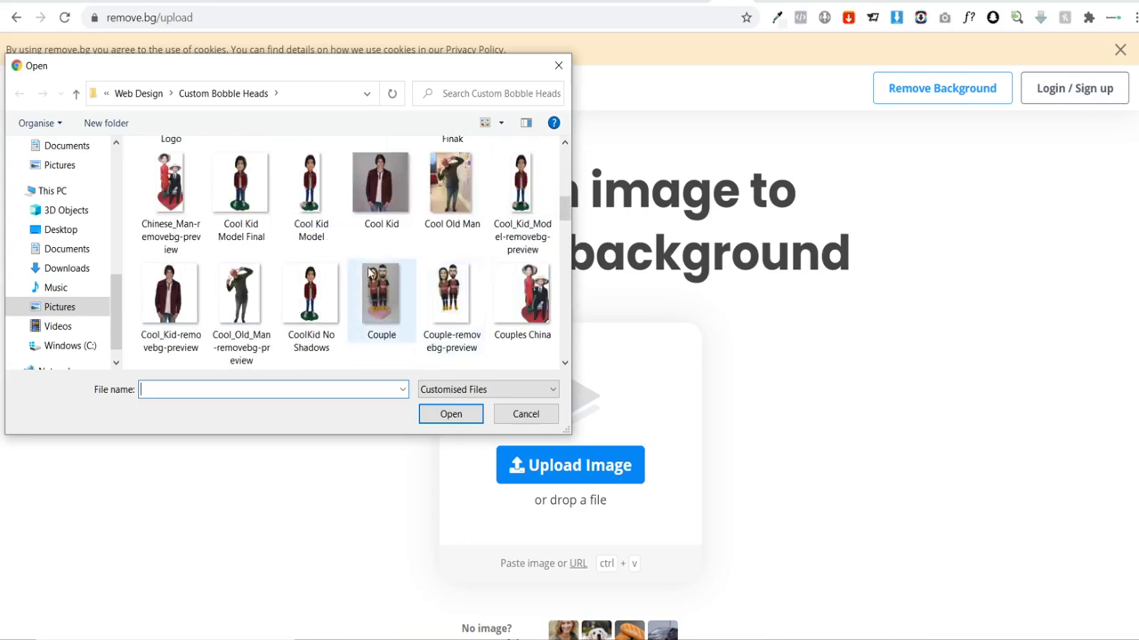
scroll(383, 294, down, 2)
Step: Upload 'Custom Bobble Head - Face' to remove its background
click(245, 322)
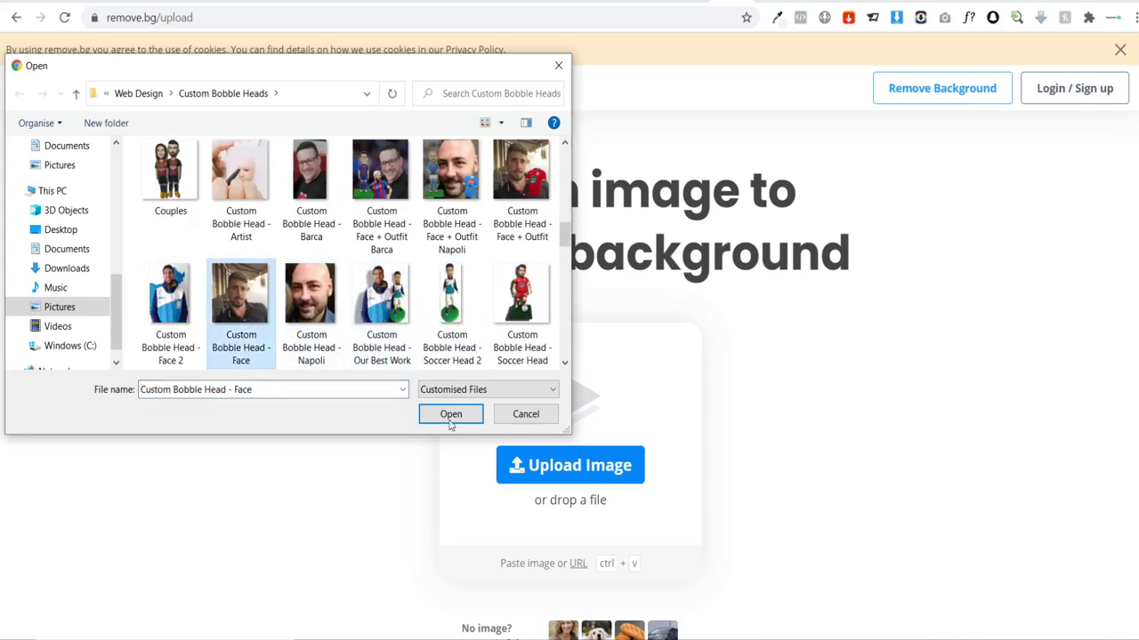
click(451, 414)
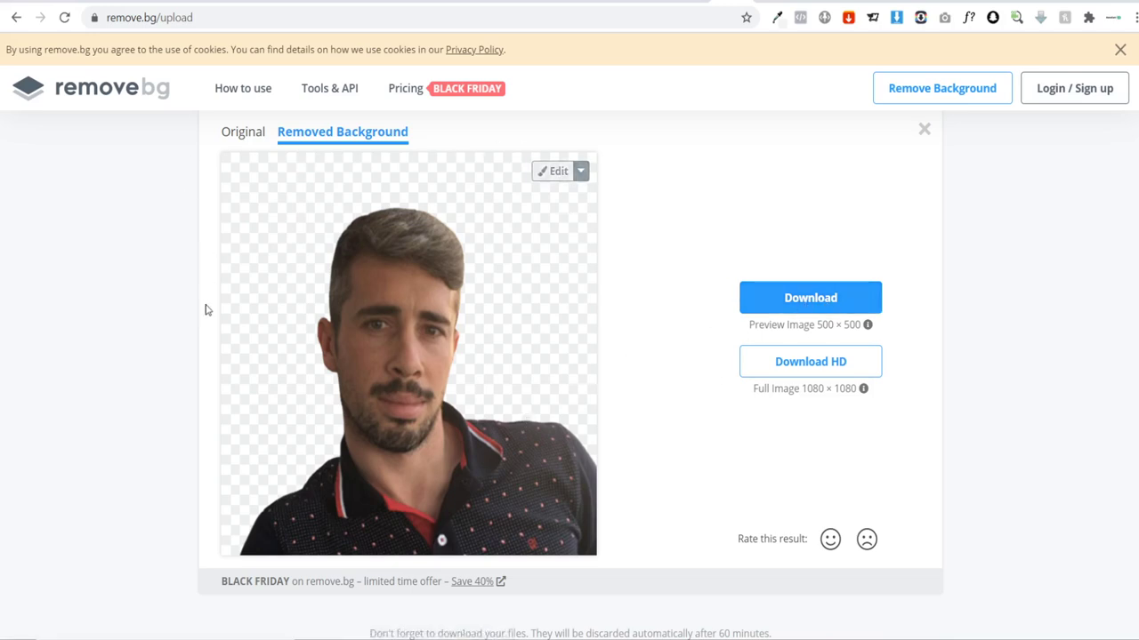
click(840, 1)
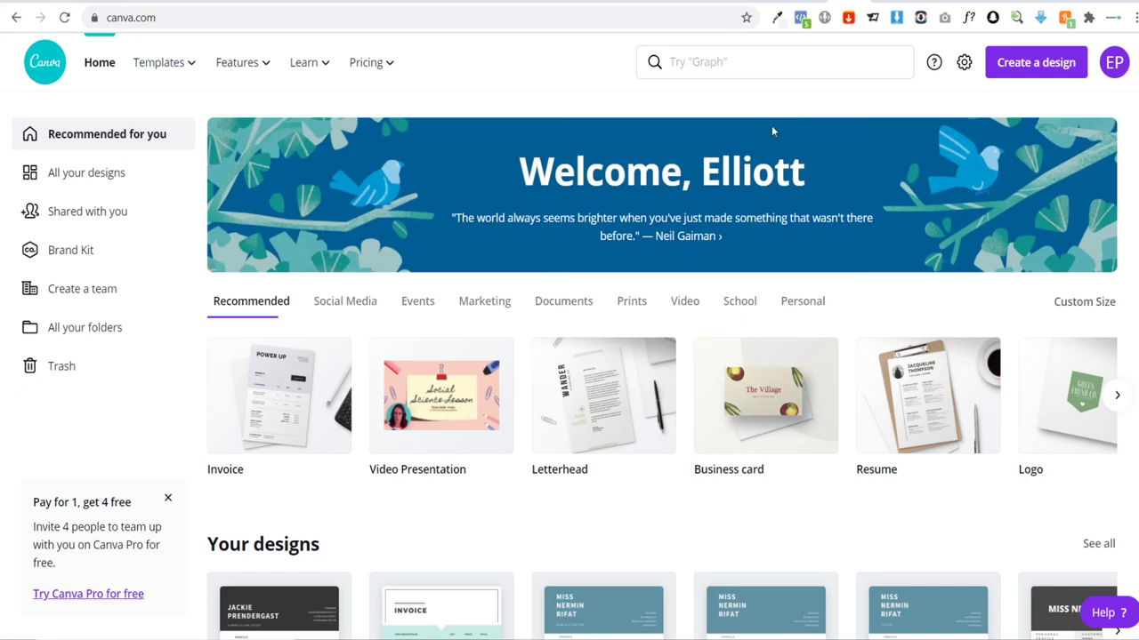
Step: Create a new custom-size 1080 × 1080 px design
click(1072, 305)
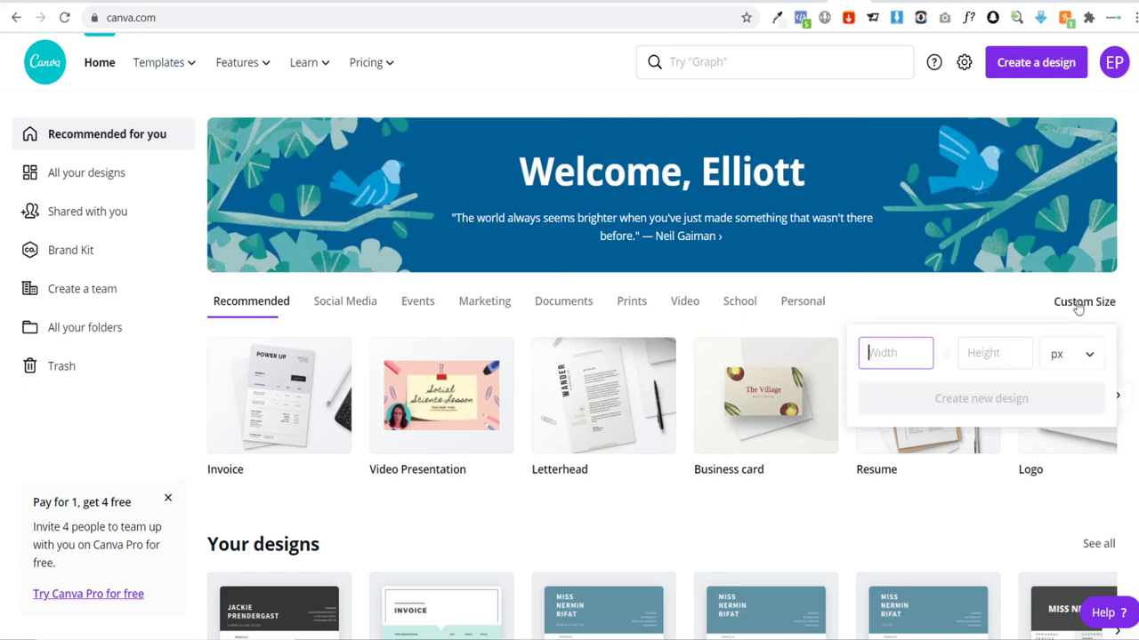
text(1080)
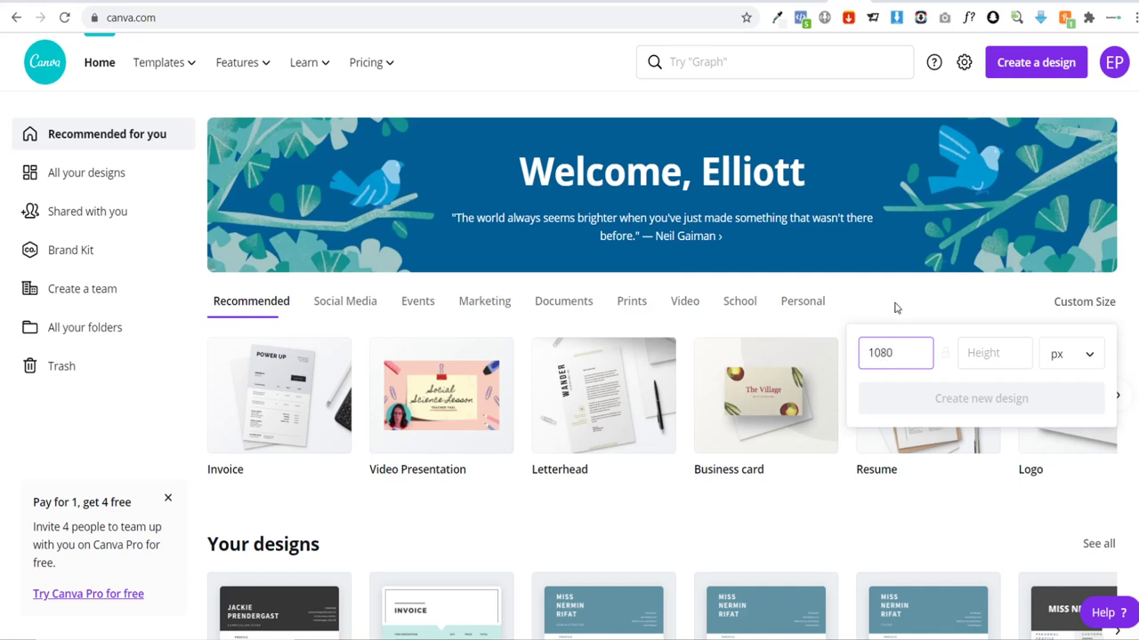
click(983, 353)
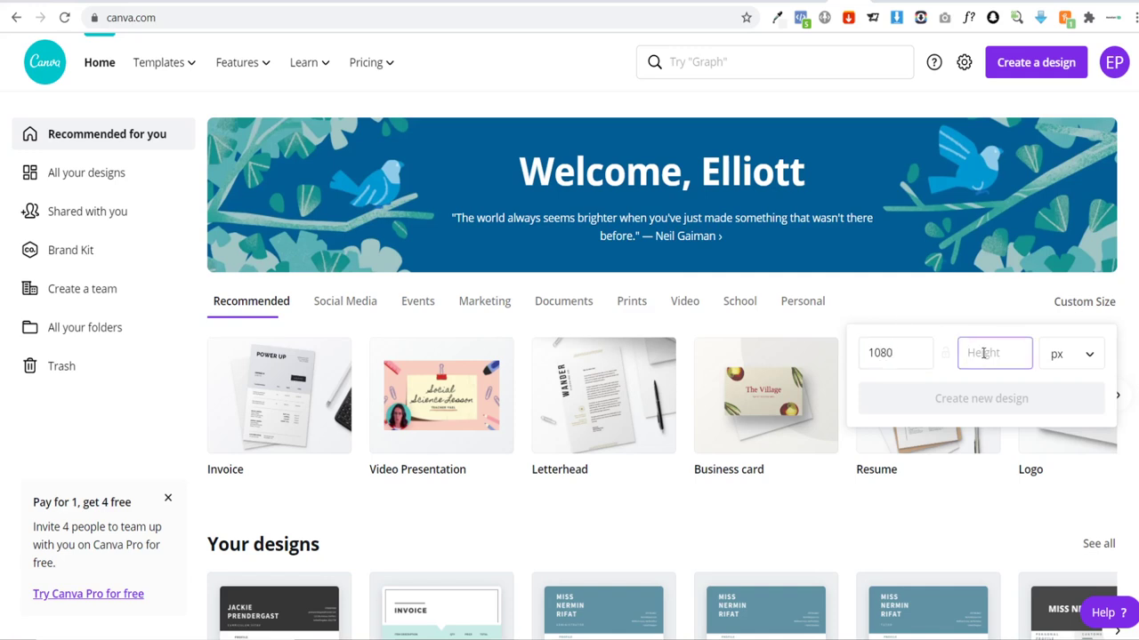
text(1080)
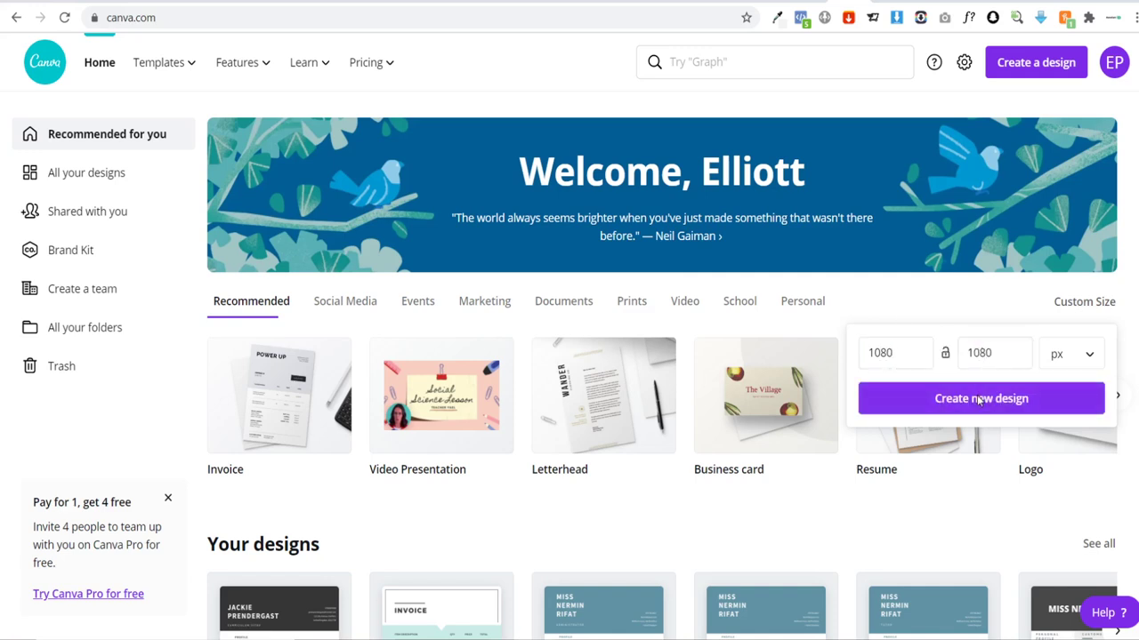
click(980, 400)
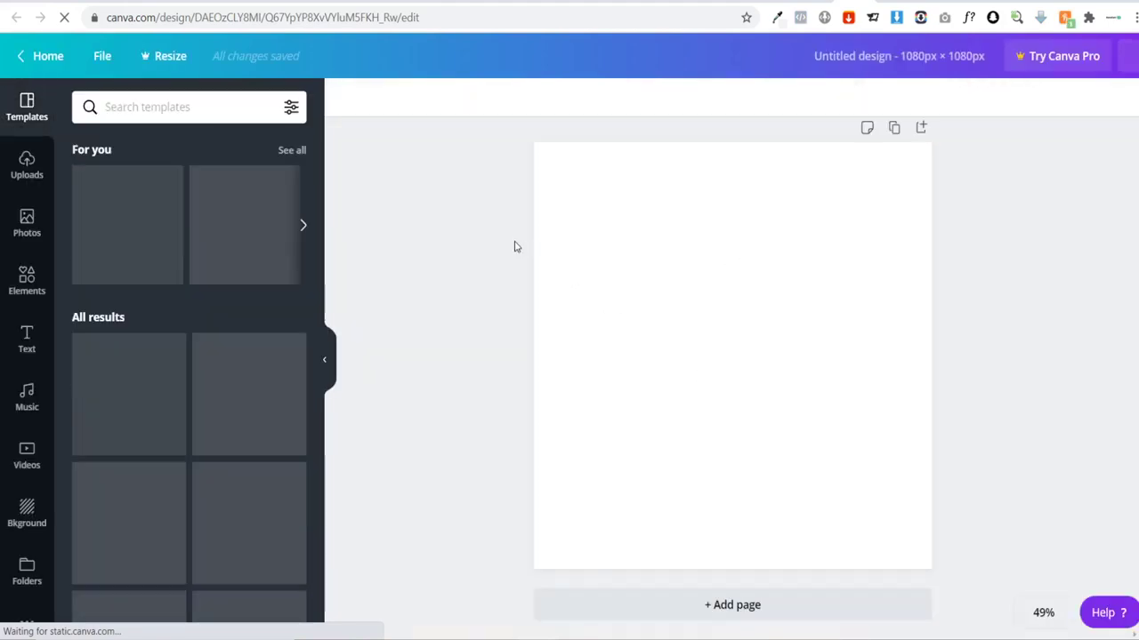
Step: Upload the background-removed face image from the computer to Uploads
click(27, 169)
click(216, 119)
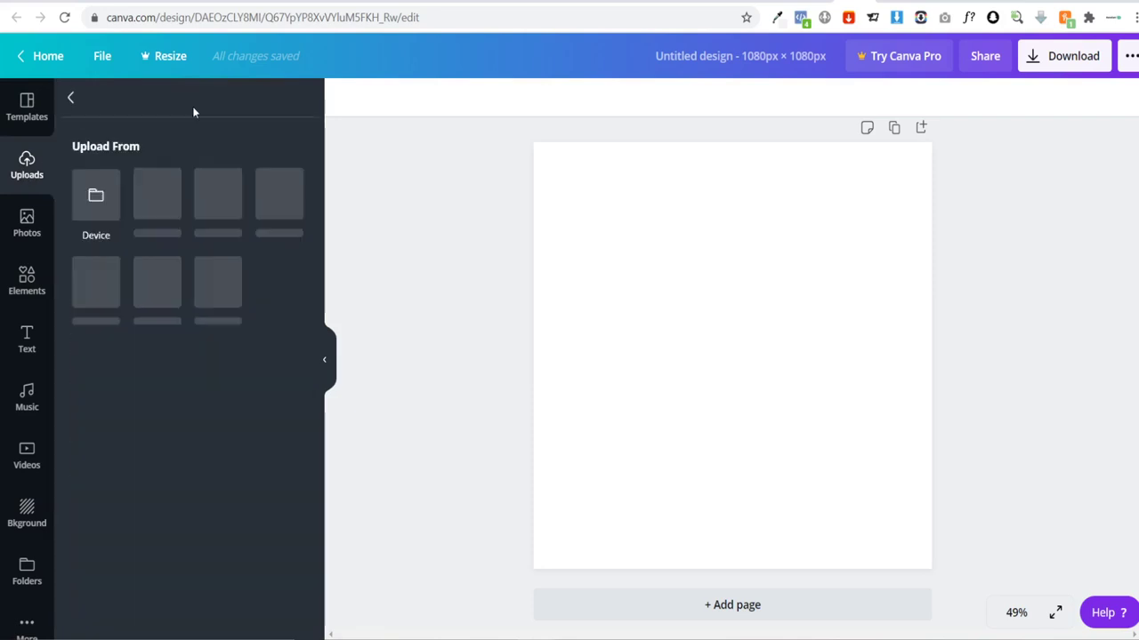
click(105, 213)
scroll(338, 233, down, 3)
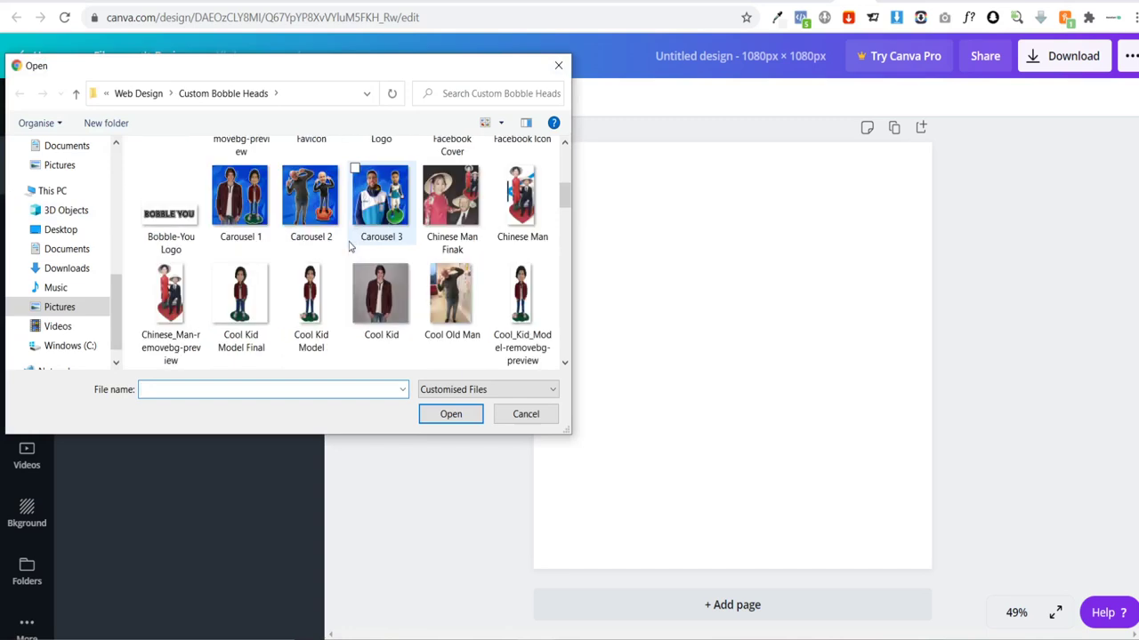
scroll(350, 244, down, 2)
scroll(443, 253, down, 1)
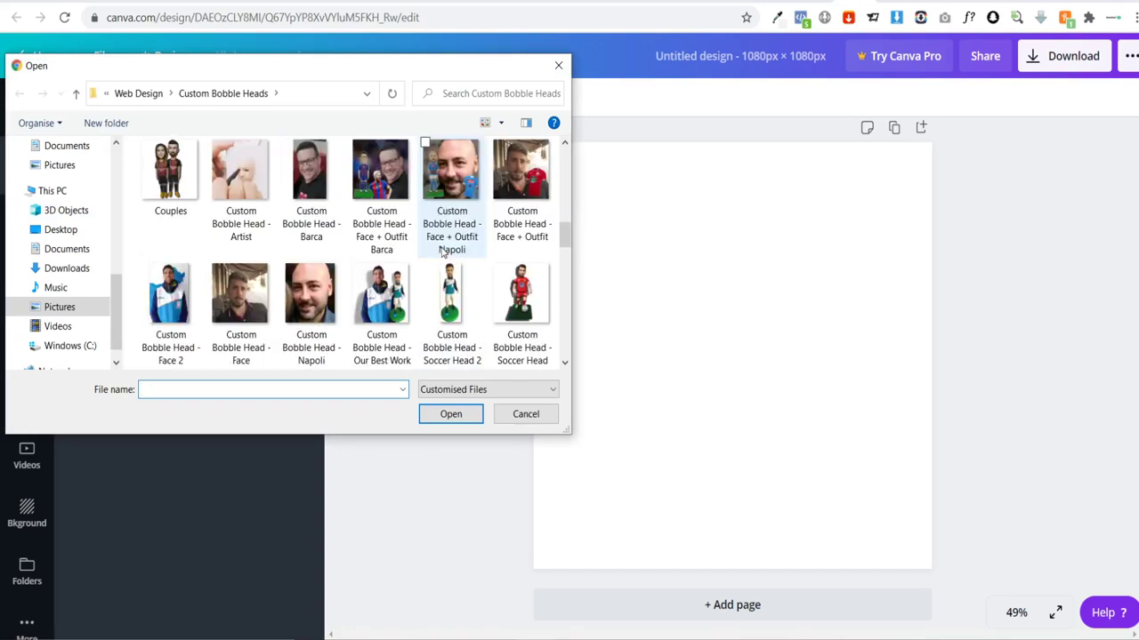
scroll(443, 254, down, 1)
scroll(449, 253, down, 1)
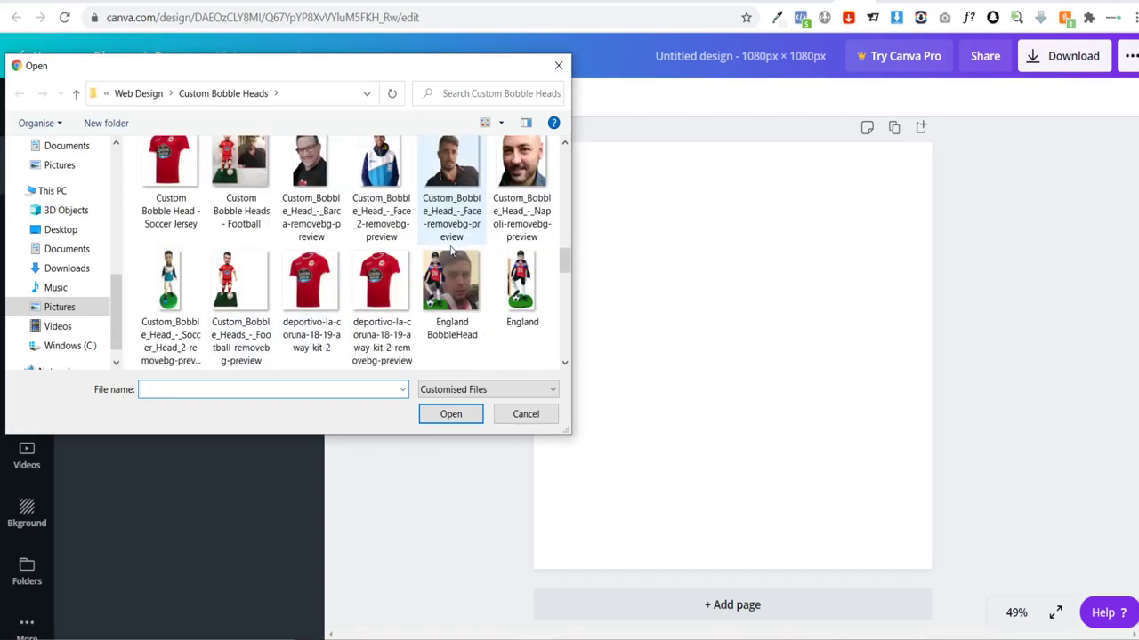
click(451, 241)
click(449, 415)
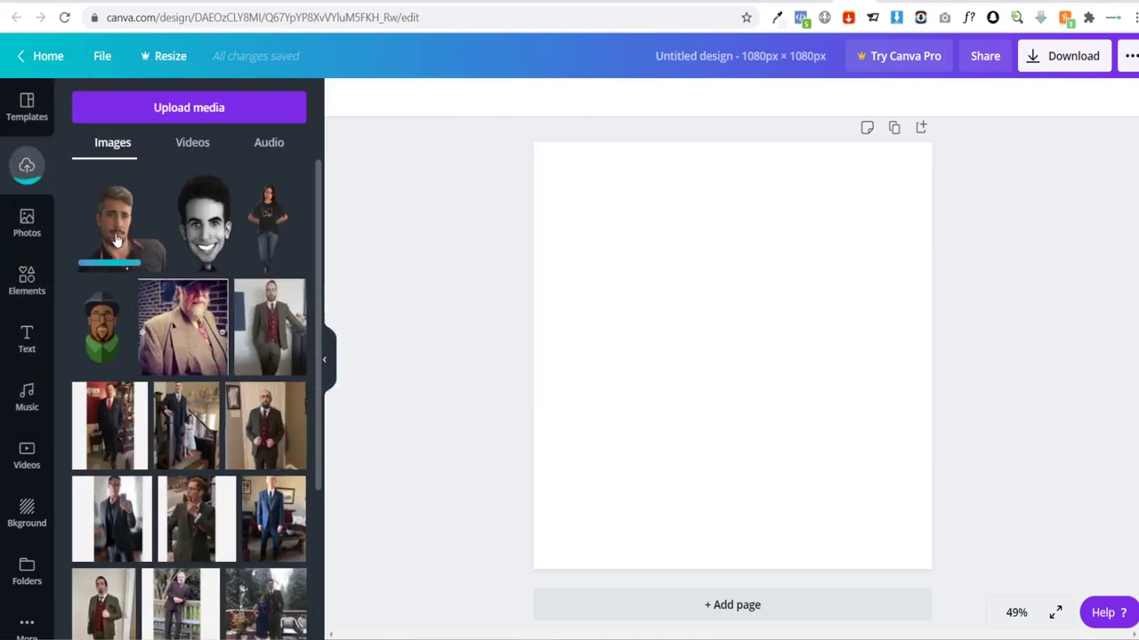
Step: Place the face image on the page and enlarge it to about 924 × 924
click(116, 240)
drag(755, 394, 838, 485)
drag(714, 330, 511, 178)
click(448, 229)
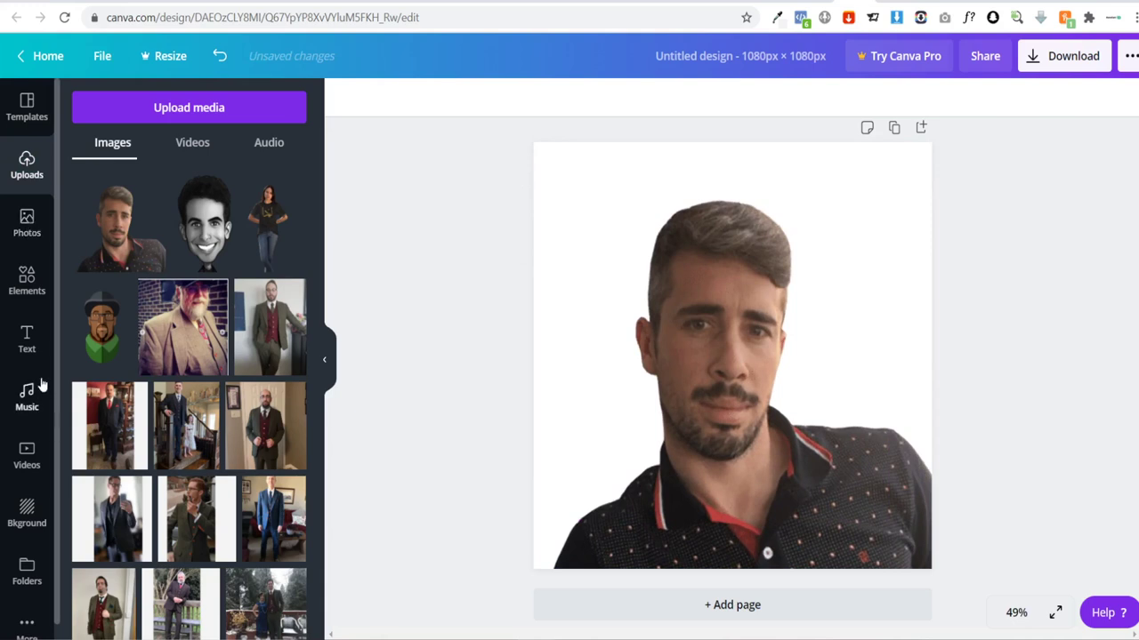
click(27, 277)
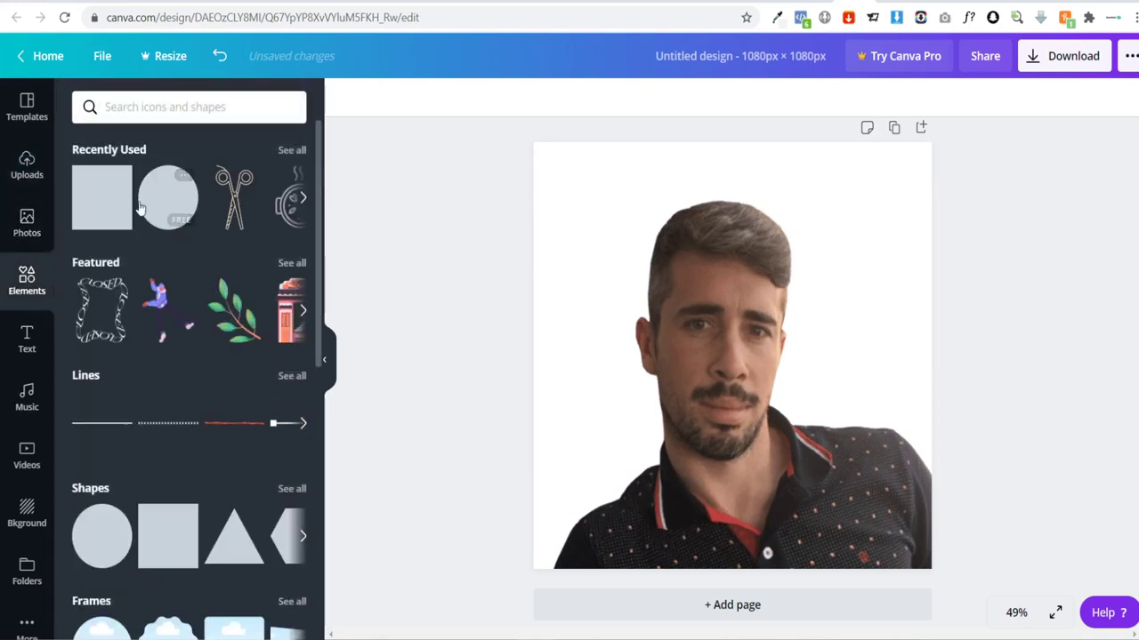
Step: Add a square shape and stretch it into a rectangle down the page's left side
click(100, 198)
drag(702, 358, 612, 258)
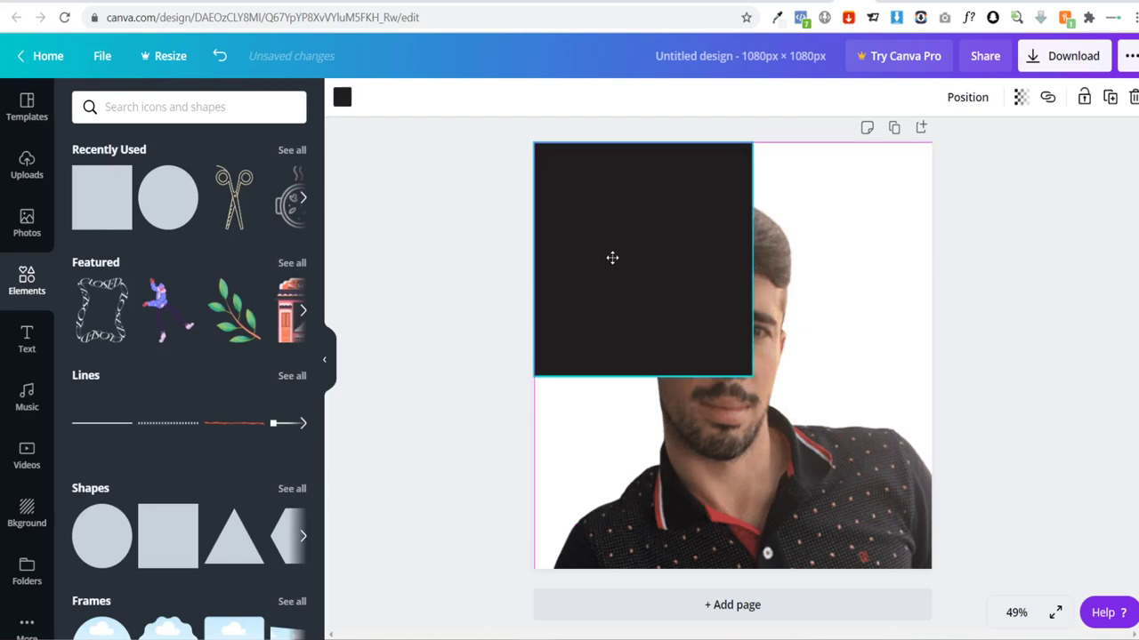
drag(643, 377, 630, 563)
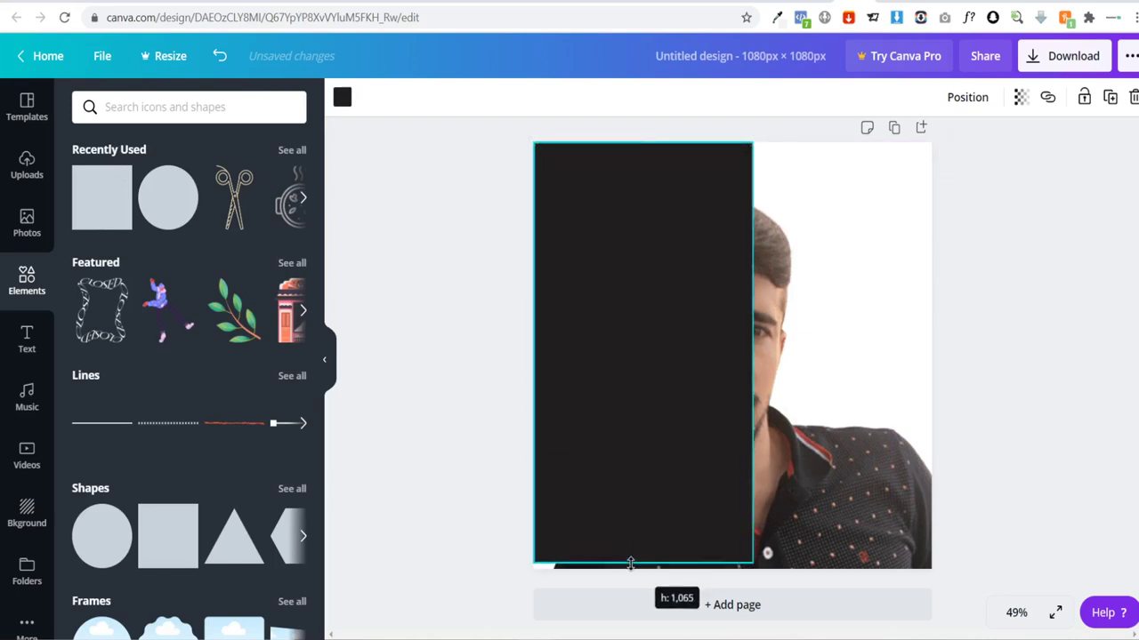
drag(753, 354, 930, 356)
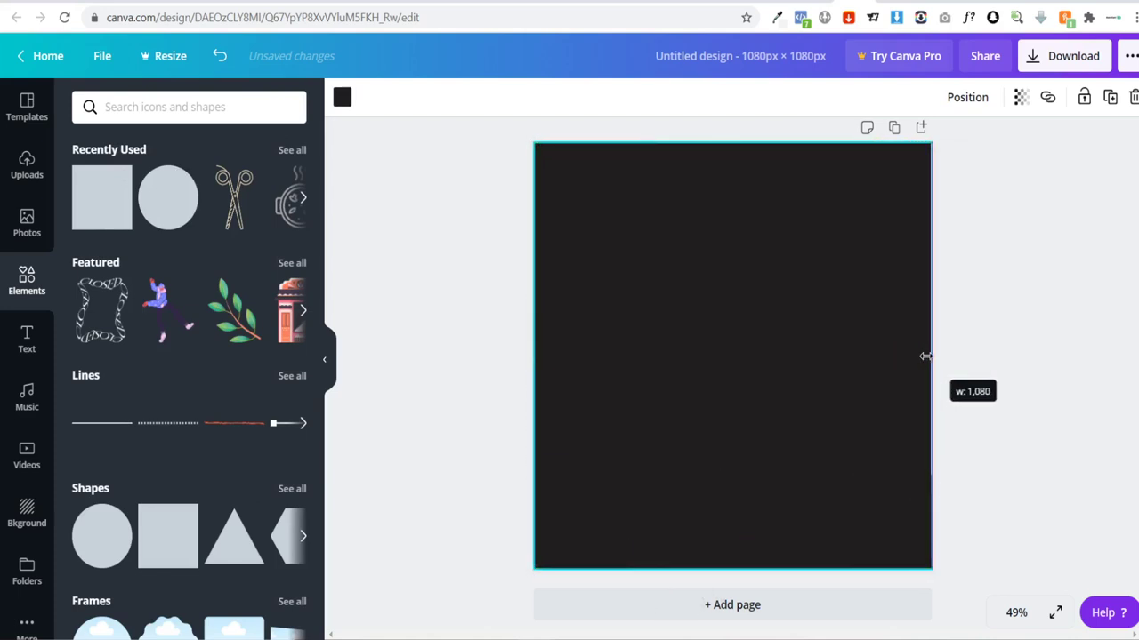
click(968, 100)
click(967, 100)
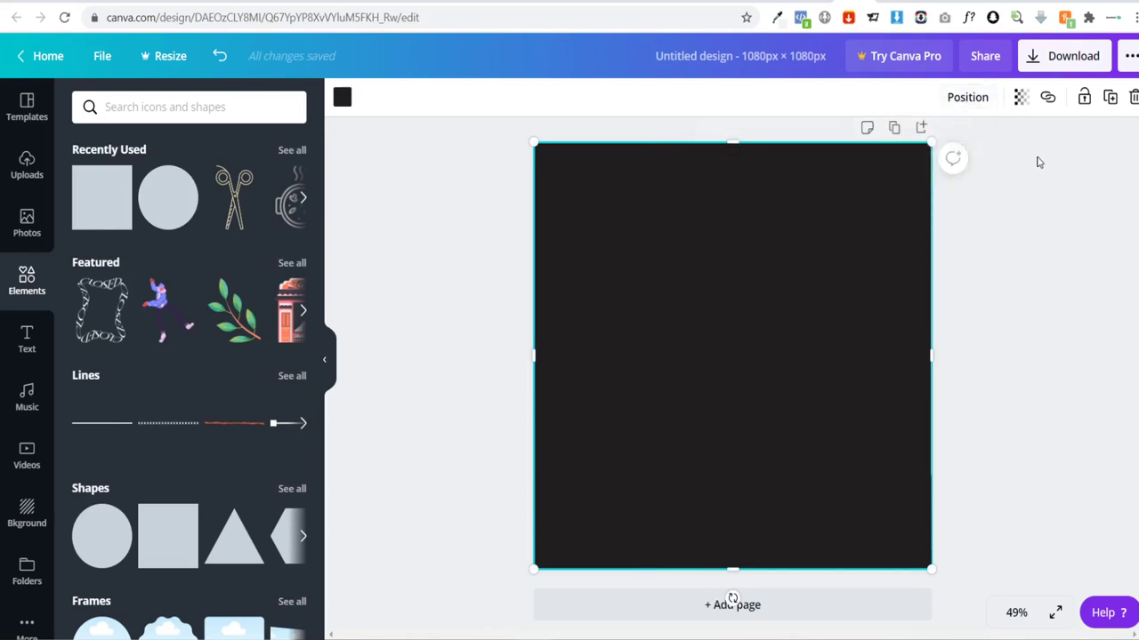
Step: Shift the black rectangle left to reveal the photo underneath
right_click(801, 278)
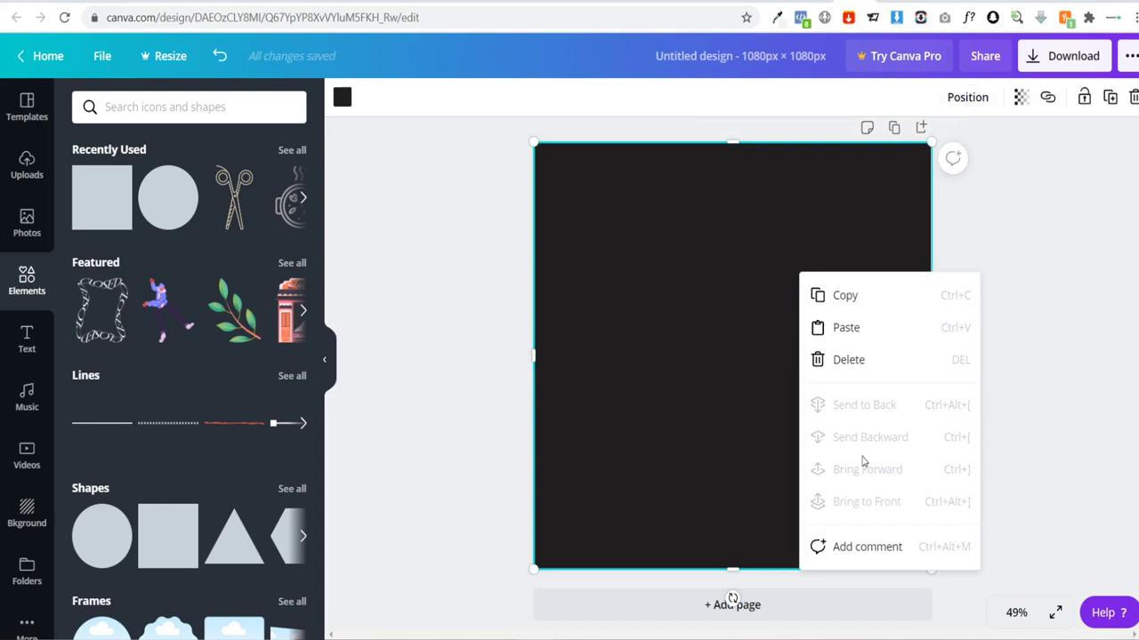
click(1004, 246)
click(771, 304)
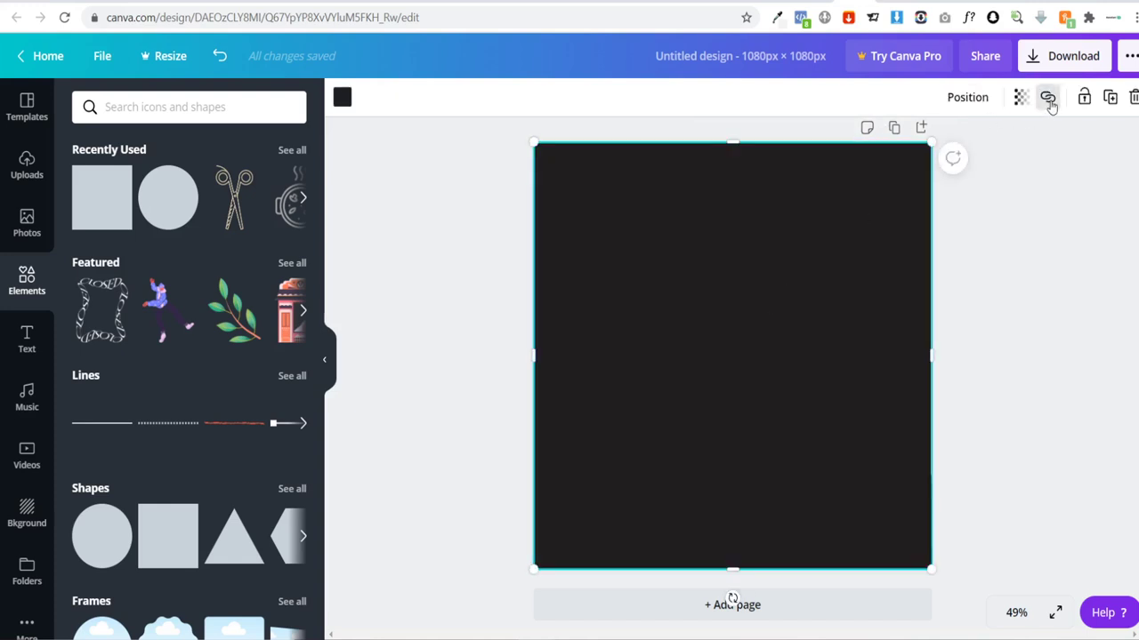
click(978, 100)
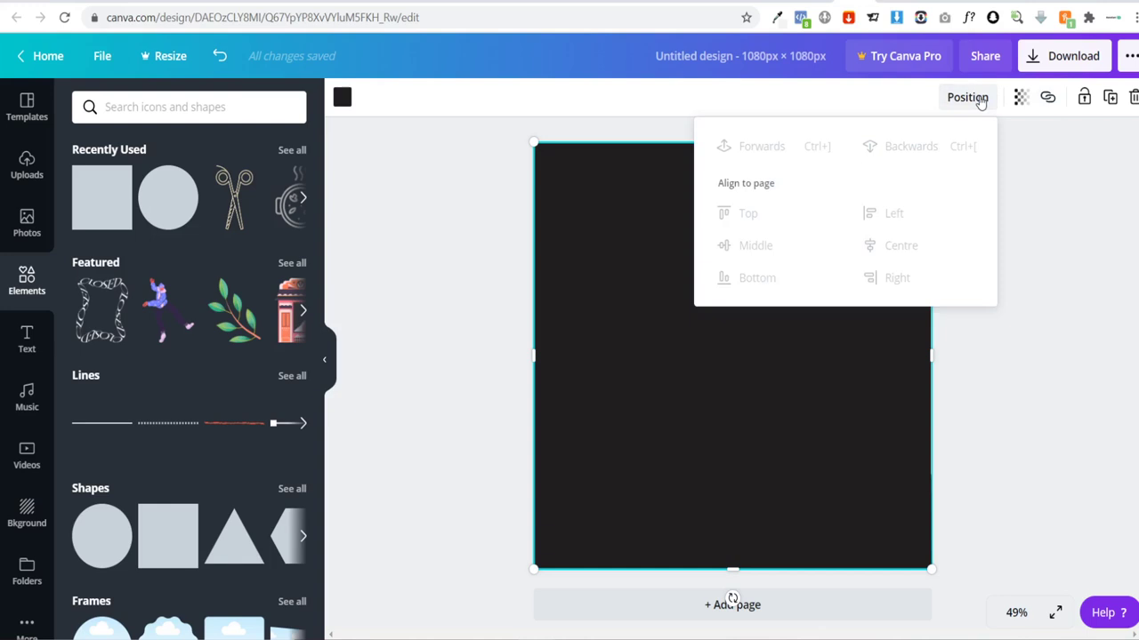
click(1011, 275)
click(844, 312)
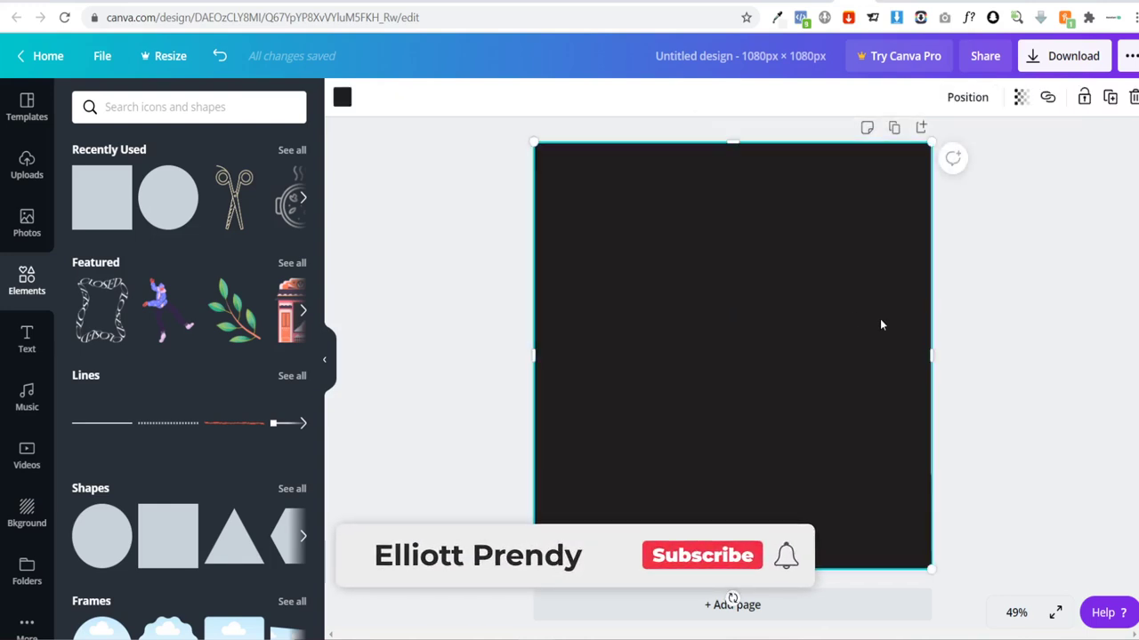
drag(880, 318, 782, 325)
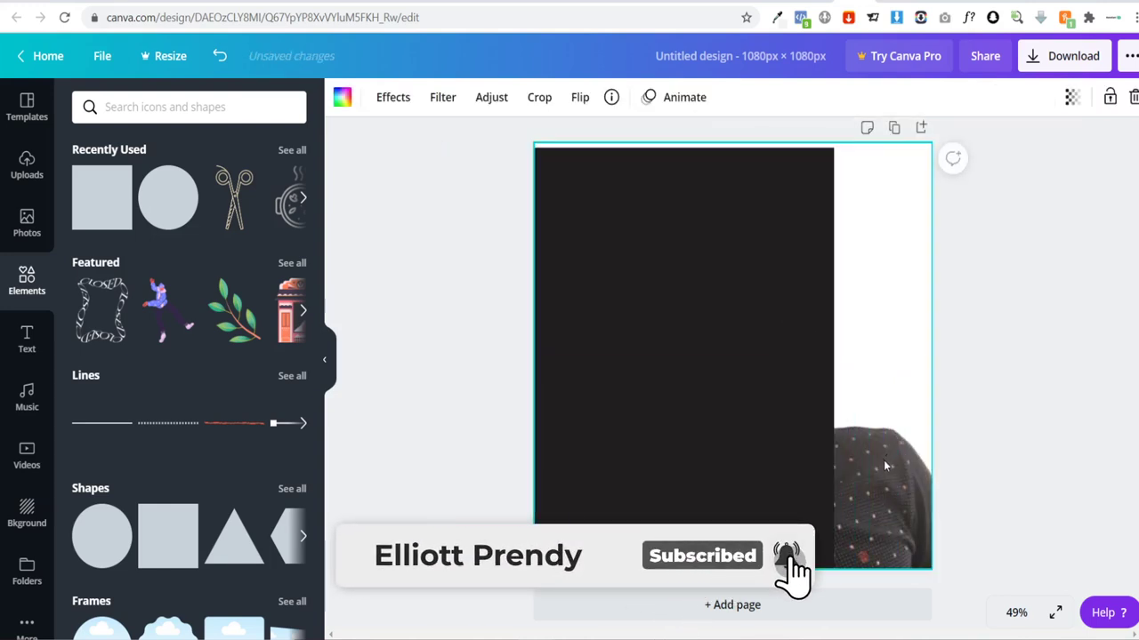
Step: Move the black rectangle aside and delete the old background photo from the page
right_click(886, 454)
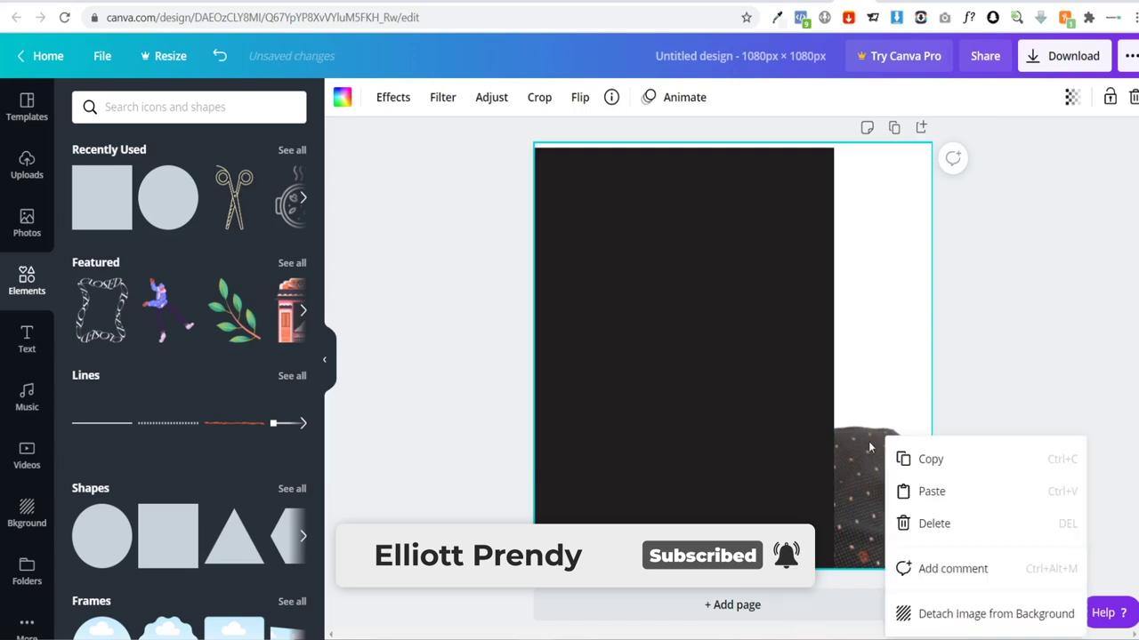
click(984, 383)
click(646, 352)
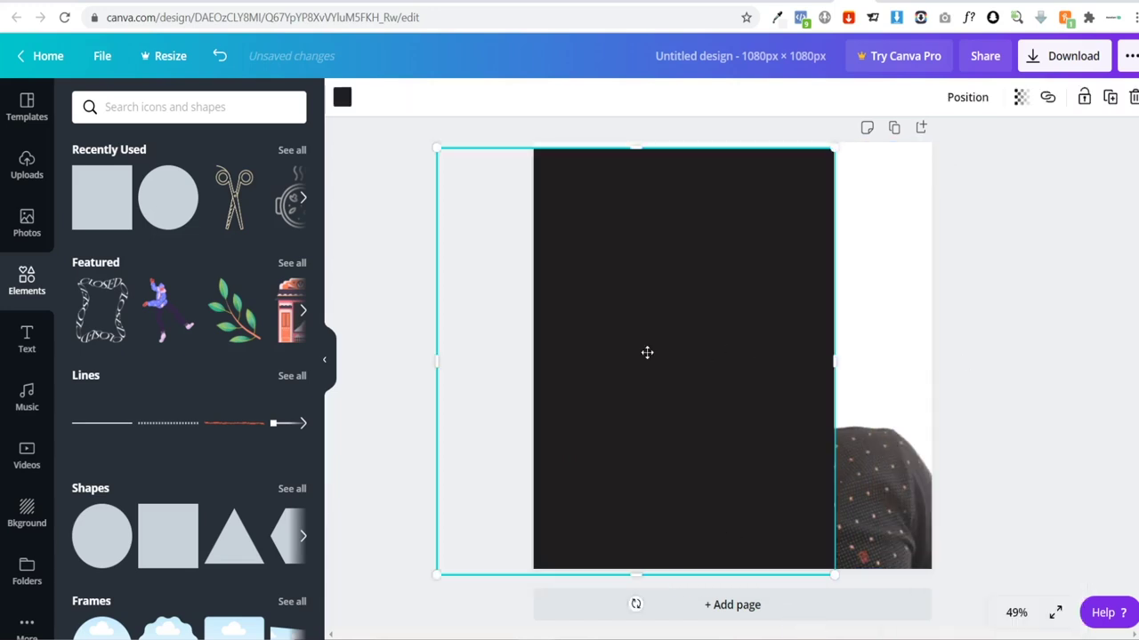
drag(646, 352, 905, 338)
click(788, 412)
key(Delete)
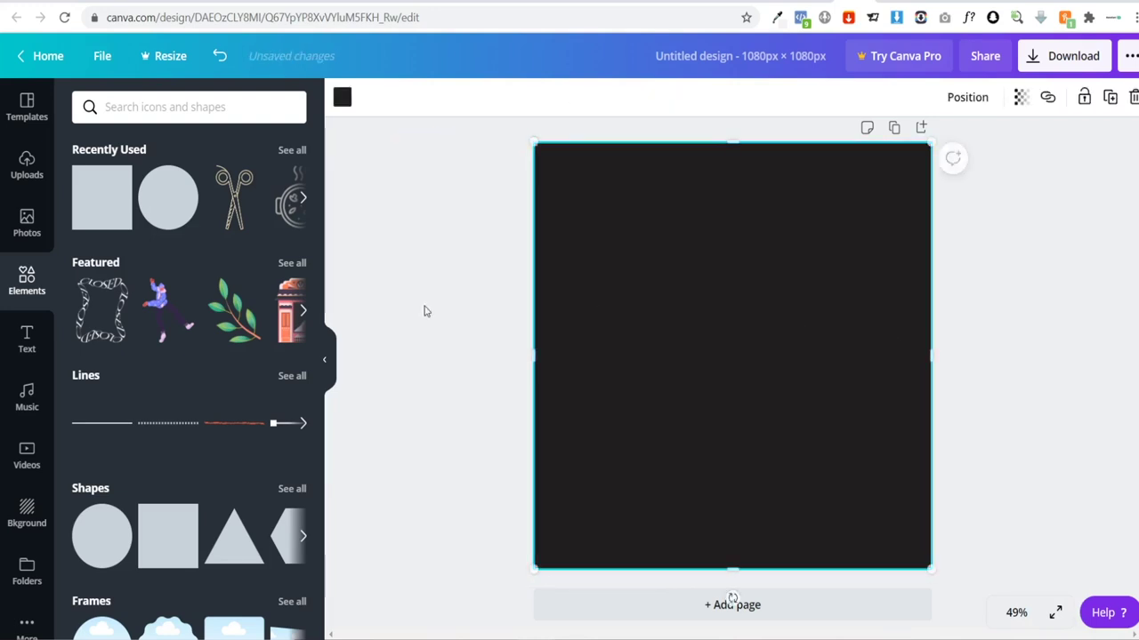
Step: Place the first uploaded cutout photo onto the page and resize it
click(33, 177)
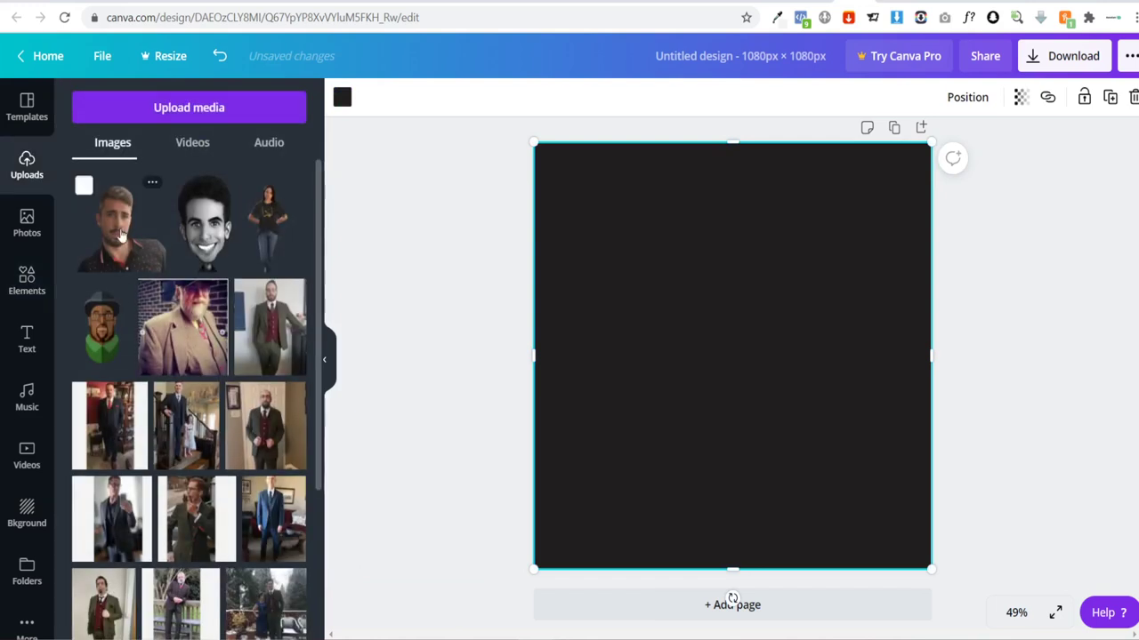
drag(121, 233, 801, 446)
drag(819, 330, 818, 142)
drag(710, 355, 532, 364)
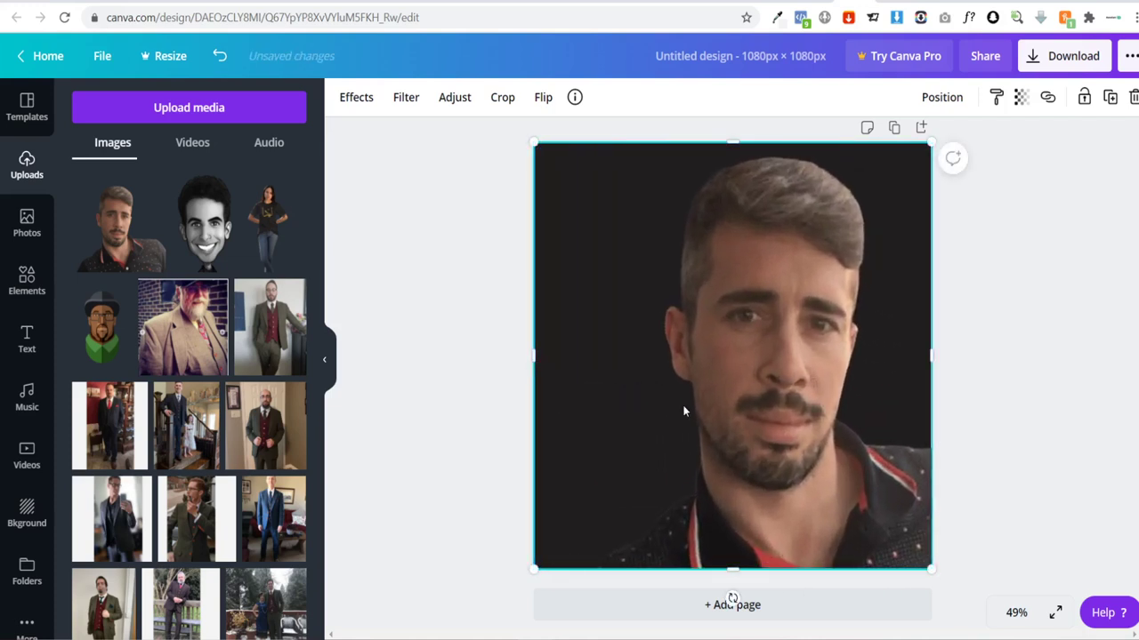
key(ctrl+z)
key(ctrl+z)
drag(712, 328, 487, 216)
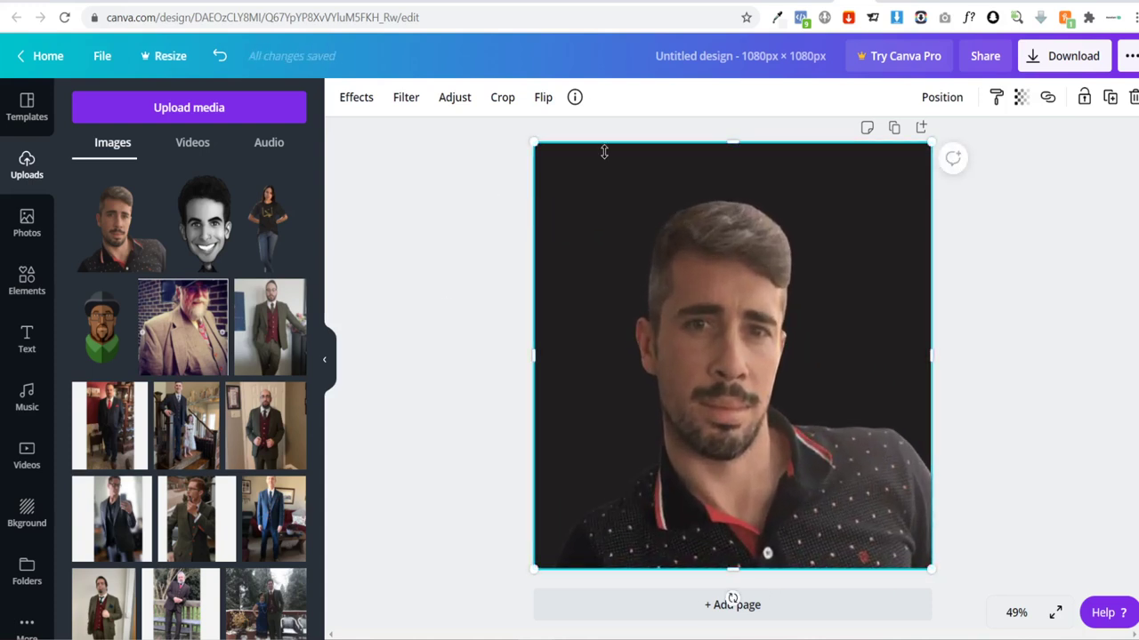
drag(537, 144, 546, 161)
Step: Set the page background to light grey after trying coral, pink, red and grey
click(547, 160)
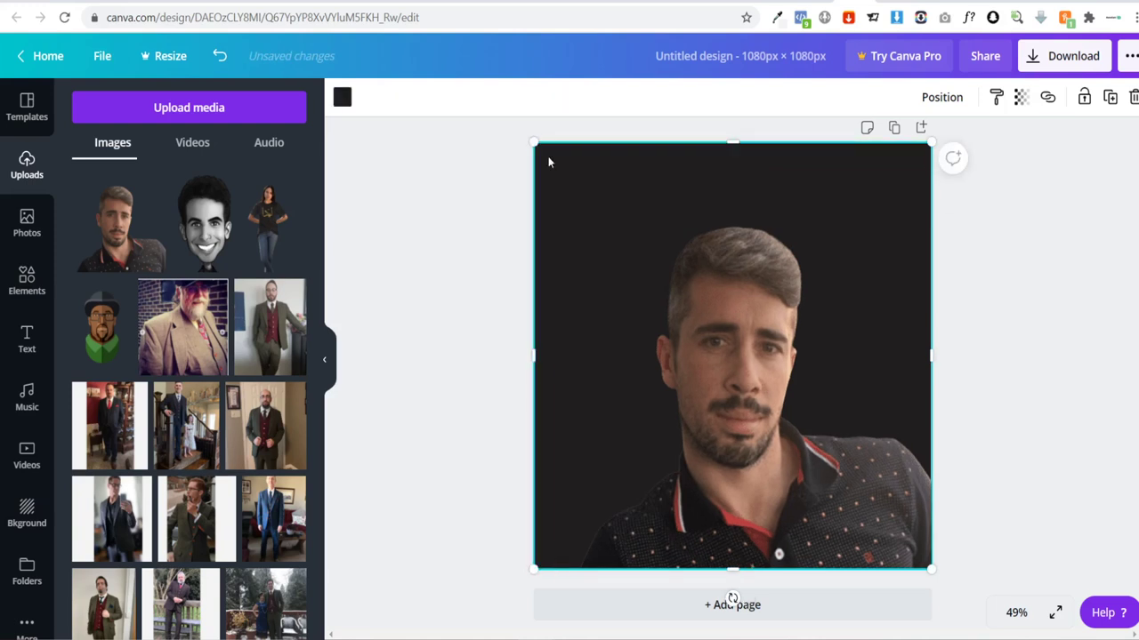
click(341, 97)
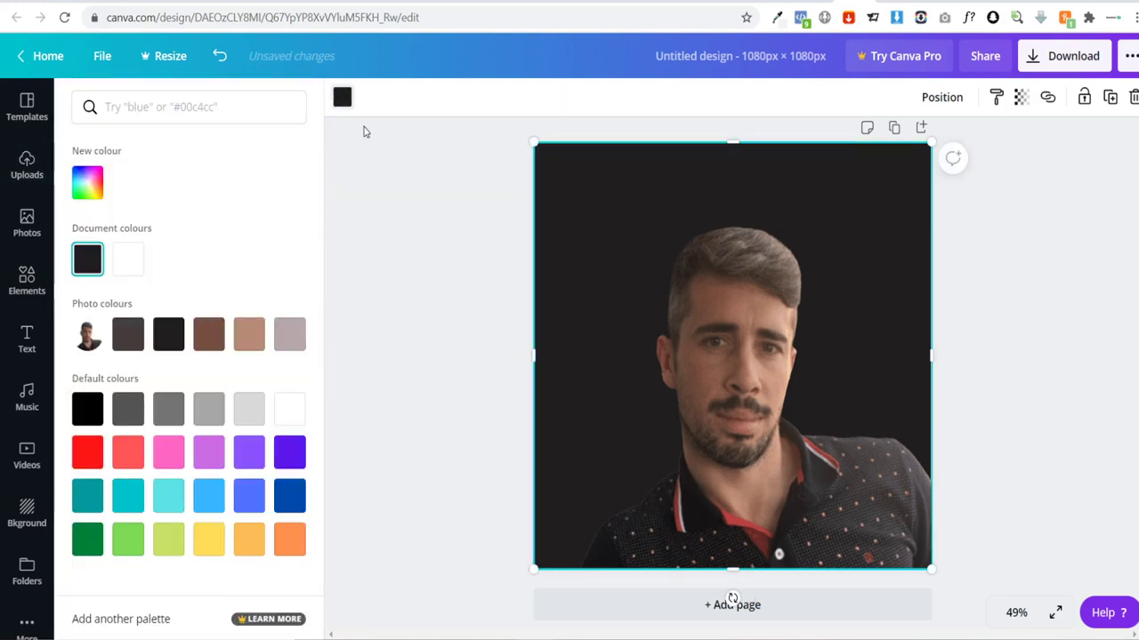
click(119, 454)
click(175, 459)
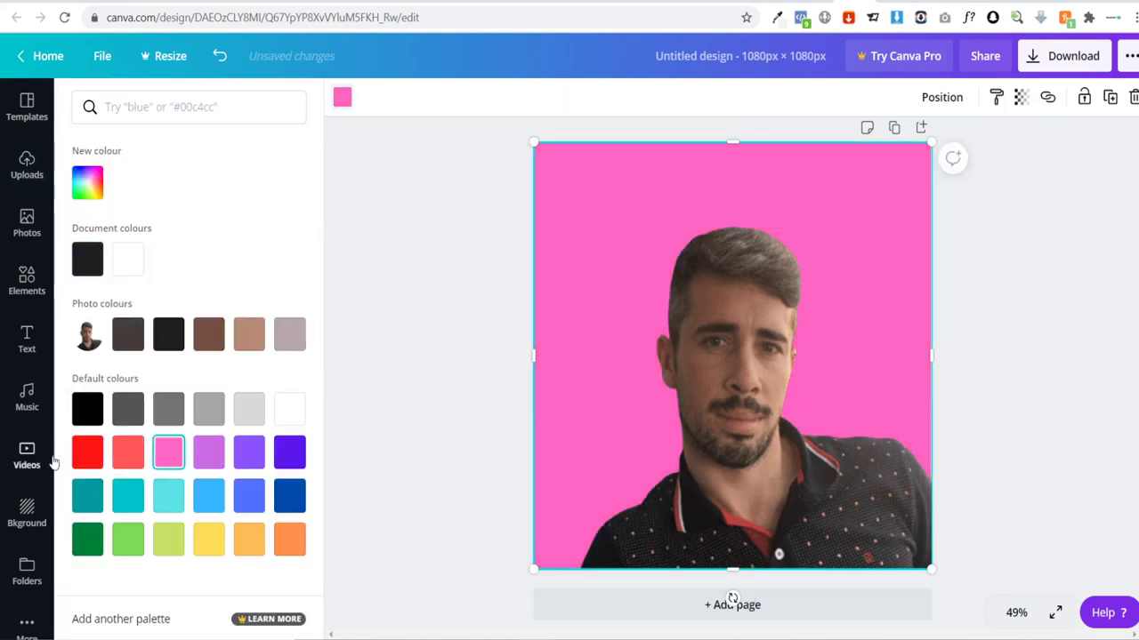
click(89, 453)
click(168, 409)
click(251, 411)
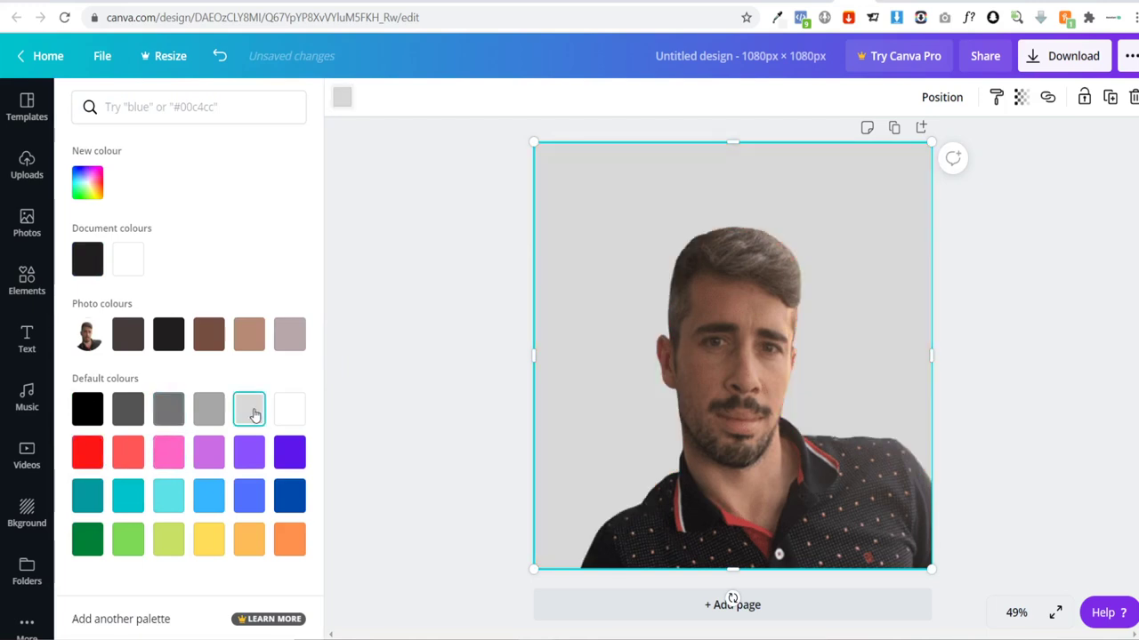
Step: Enlarge the photo to fill the page, restoring it after an accidental delete
click(690, 359)
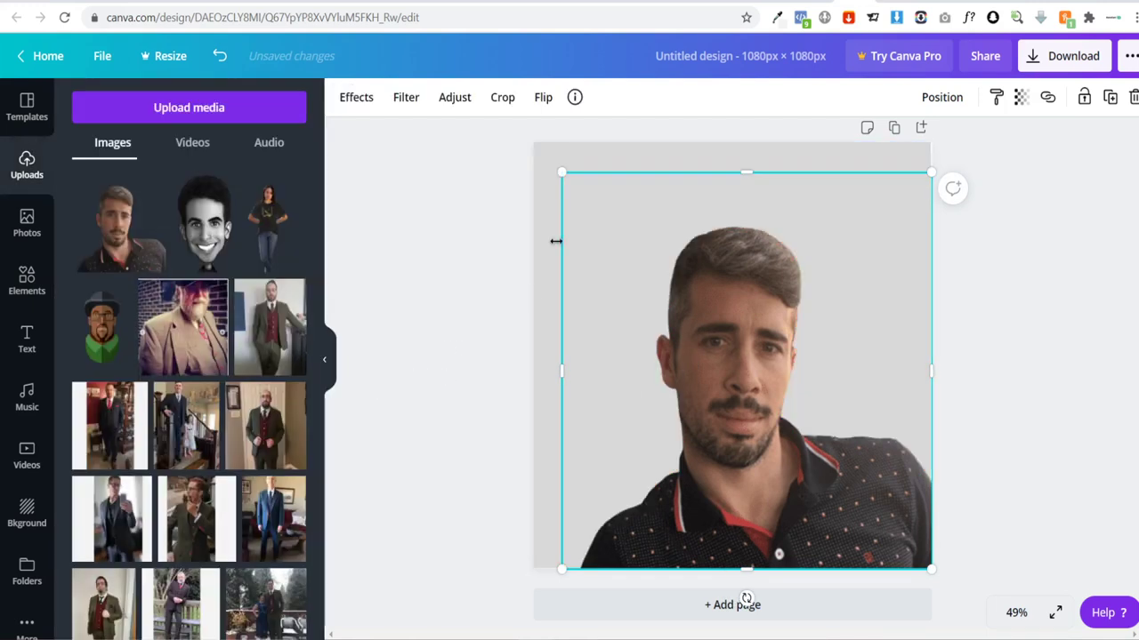
drag(562, 170, 532, 143)
key(Delete)
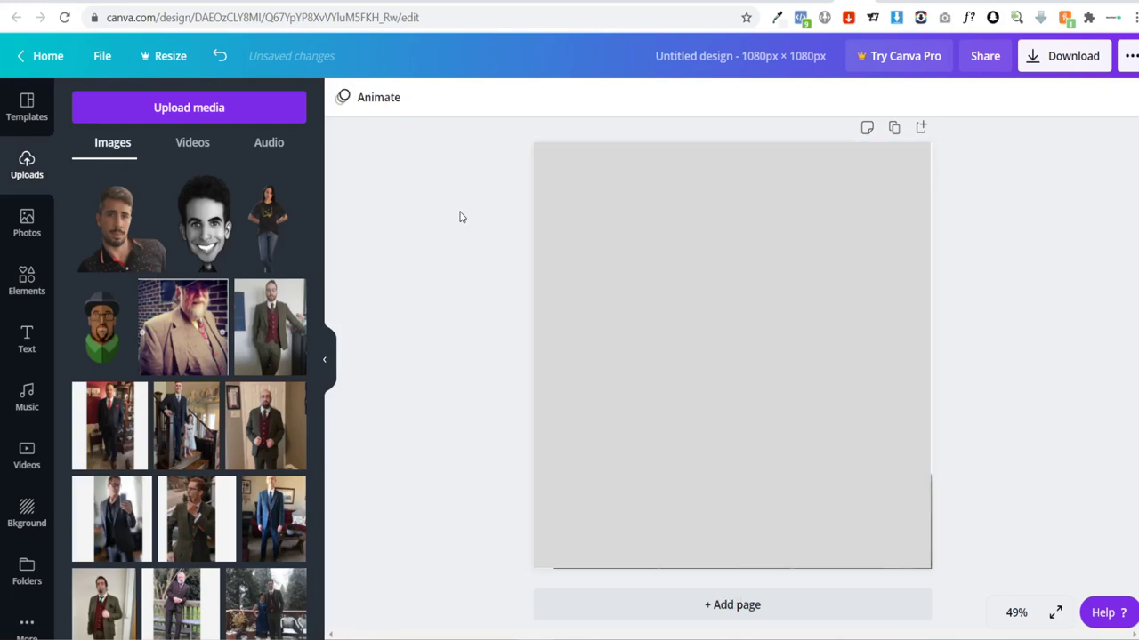
key(ctrl+z)
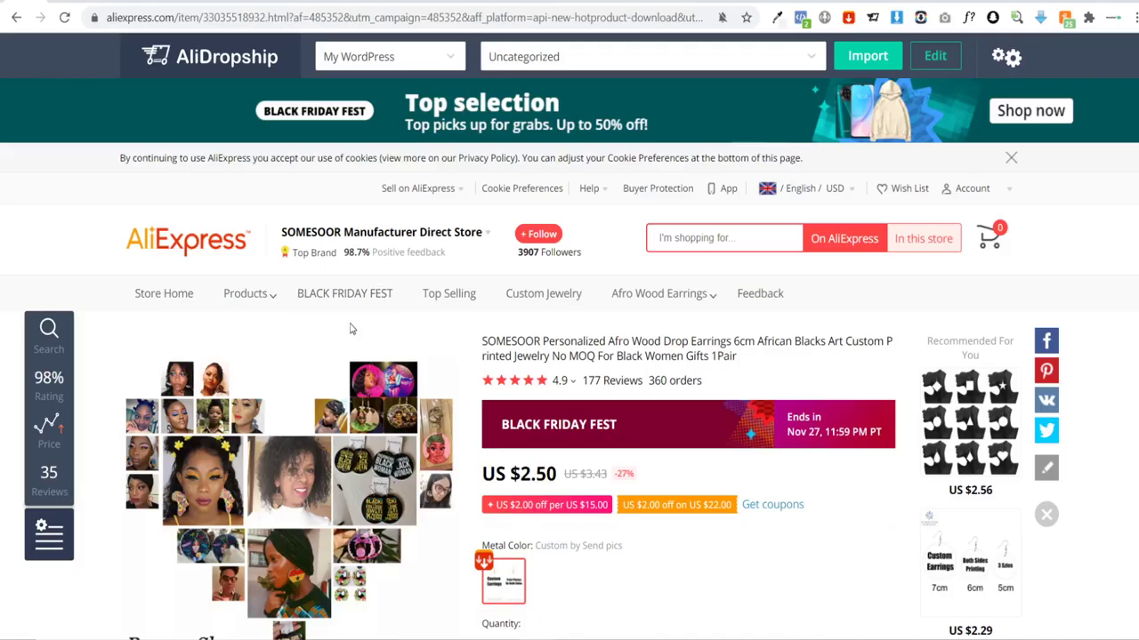
Step: Scroll through the custom wood earrings product page on AliExpress
scroll(351, 329, down, 3)
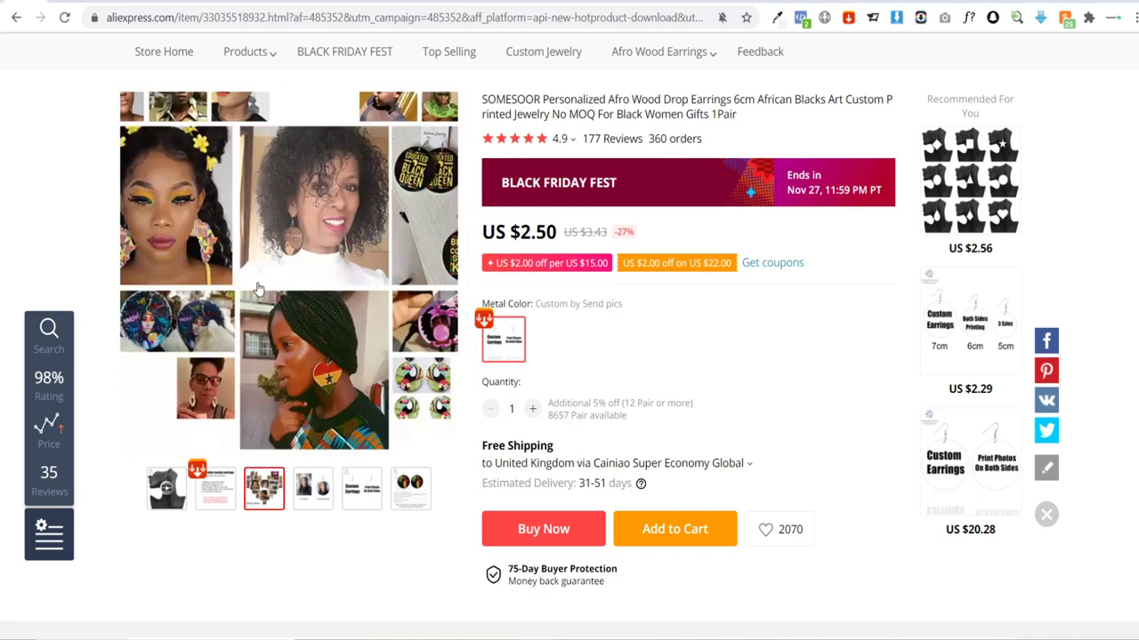
scroll(645, 373, up, 1)
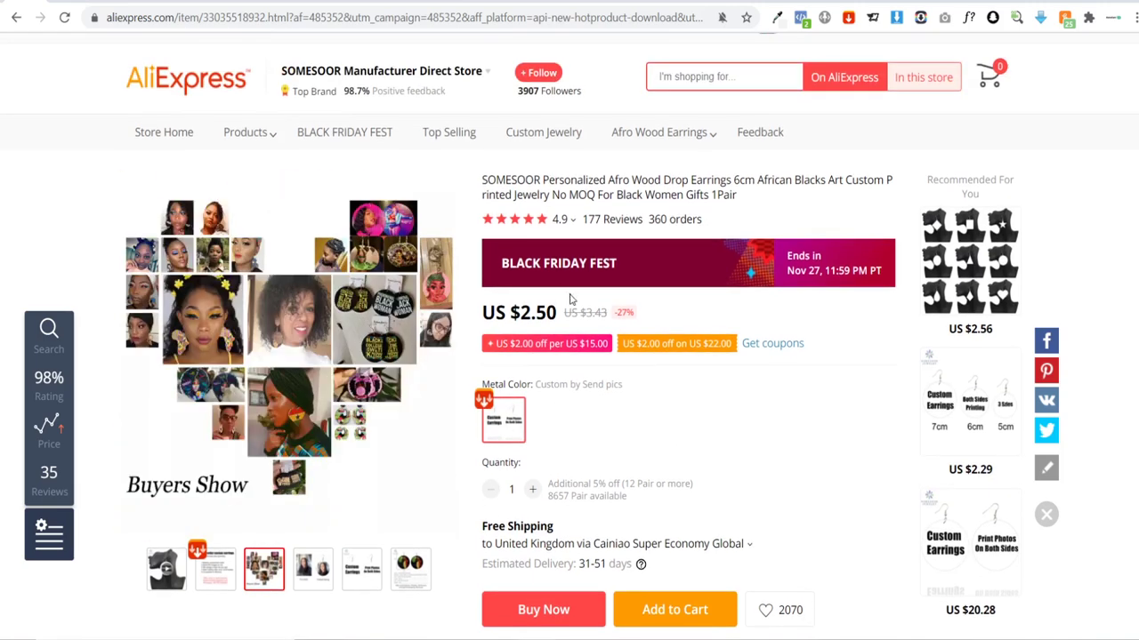
scroll(677, 389, down, 1)
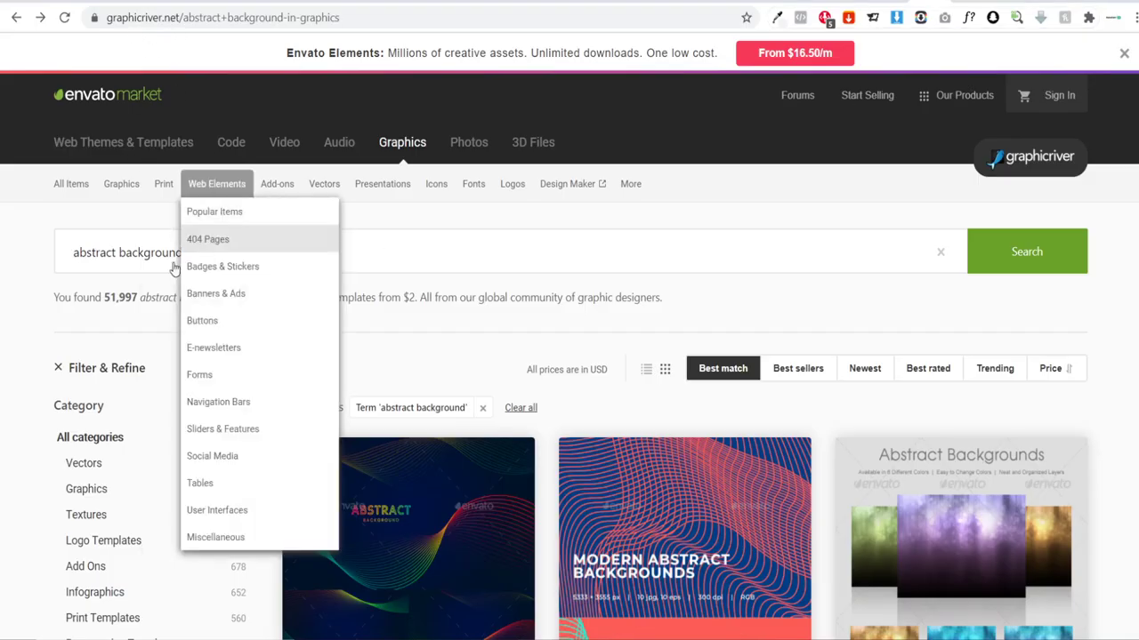
scroll(3, 233, down, 1)
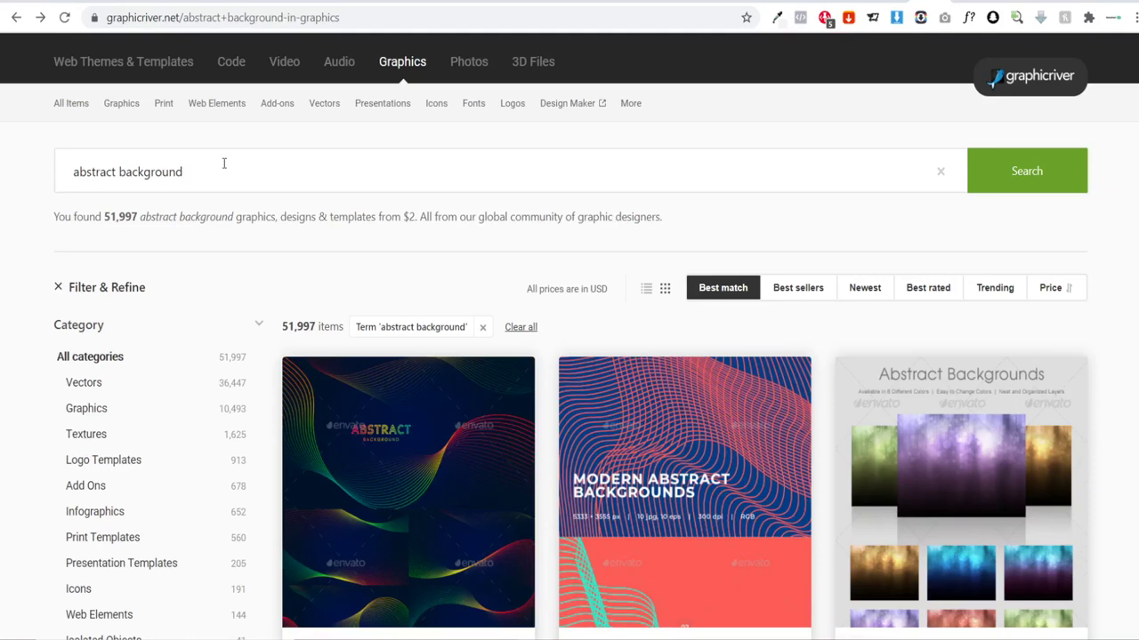
scroll(208, 163, down, 5)
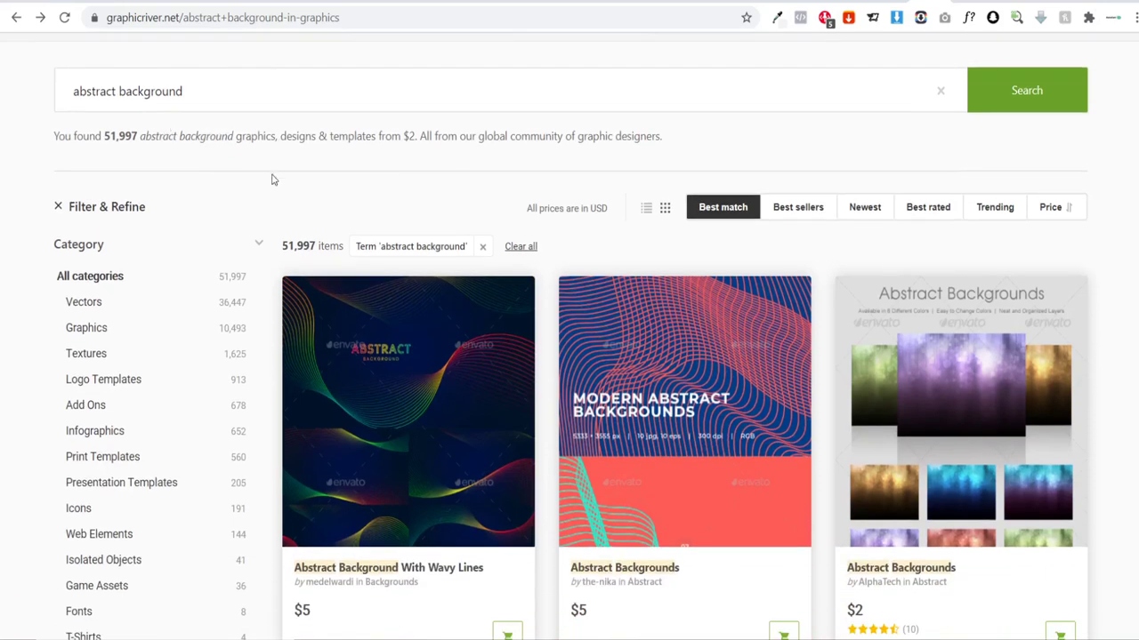
scroll(643, 297, down, 2)
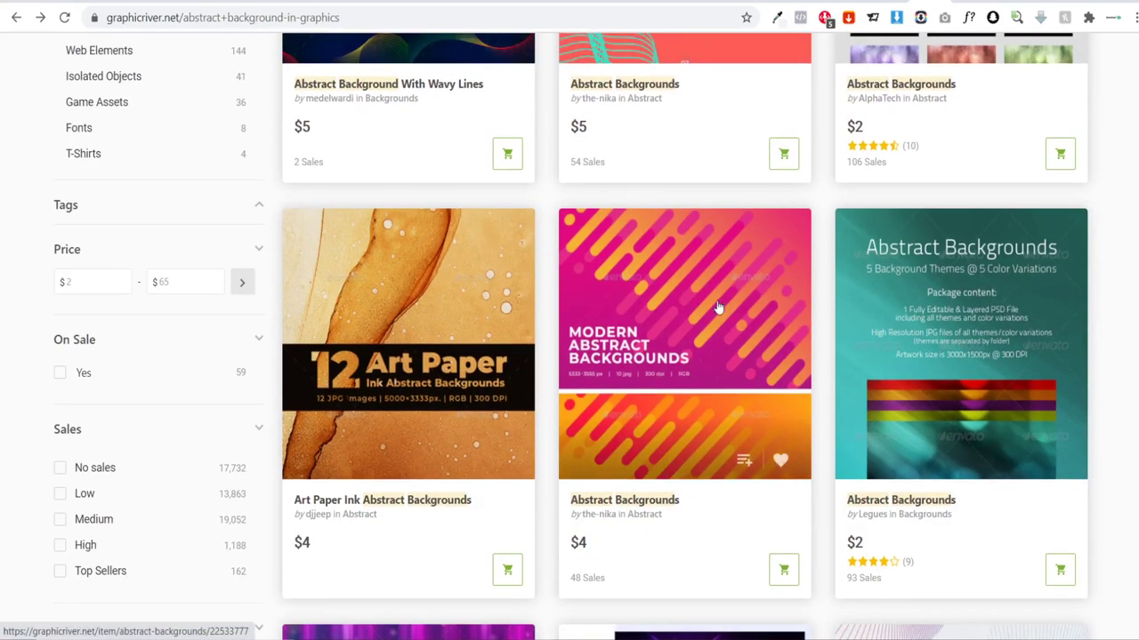
scroll(643, 298, down, 1)
scroll(944, 234, down, 5)
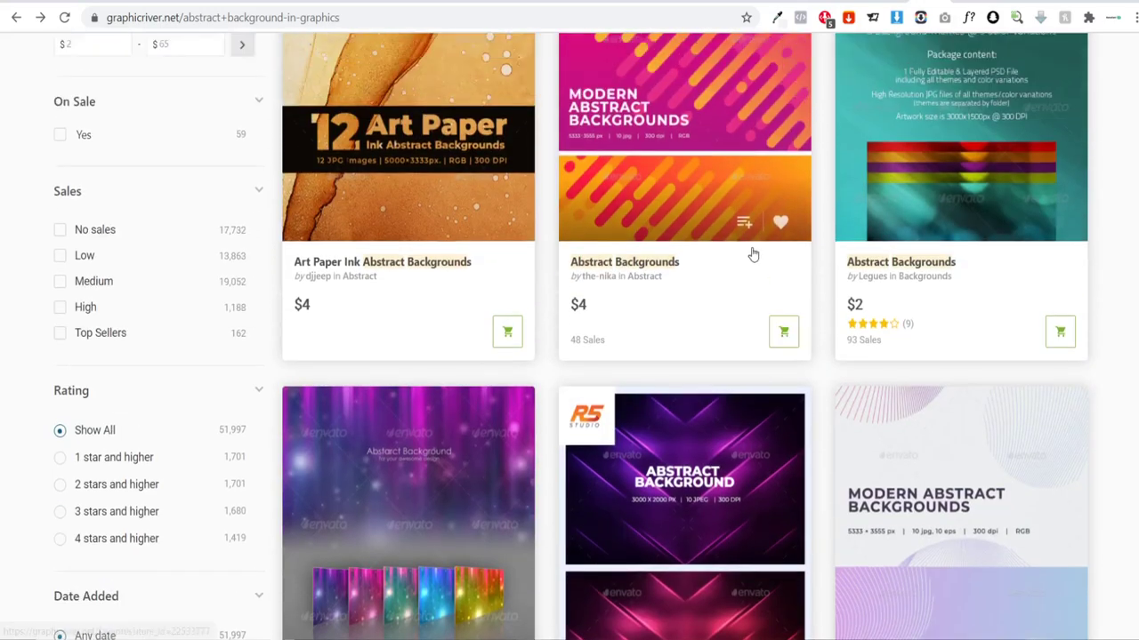
scroll(817, 298, down, 10)
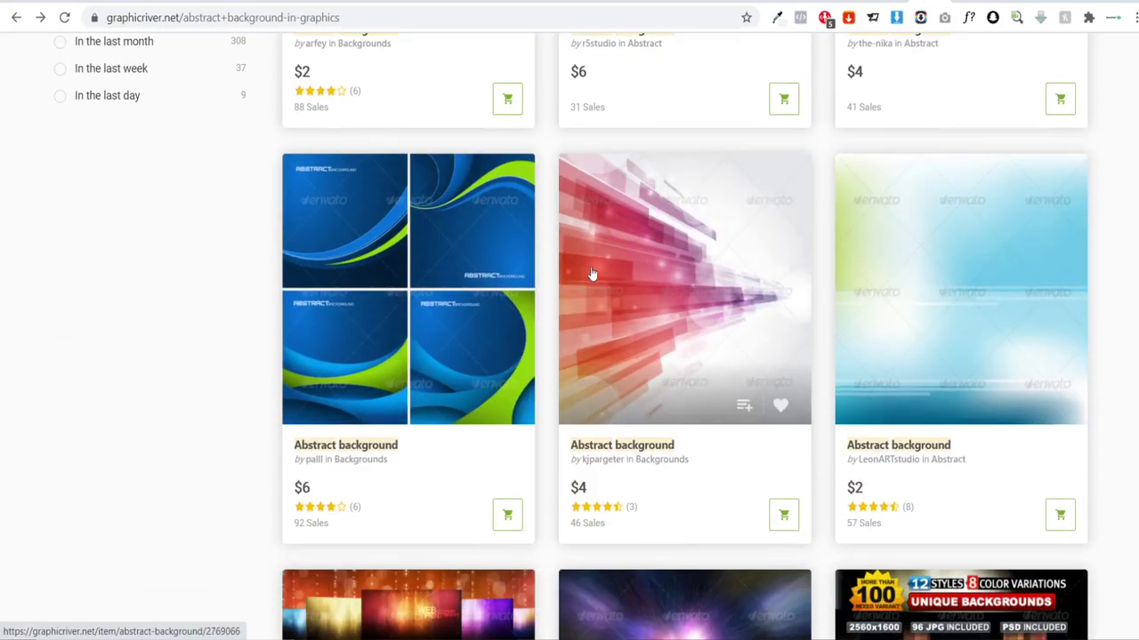
scroll(608, 288, down, 12)
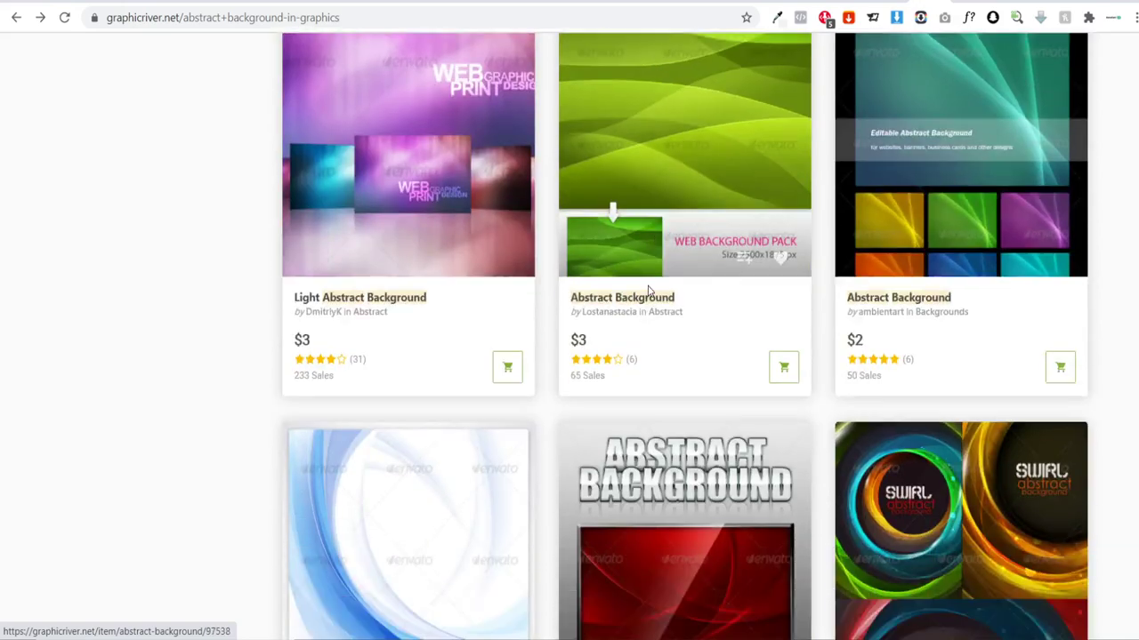
scroll(621, 272, down, 6)
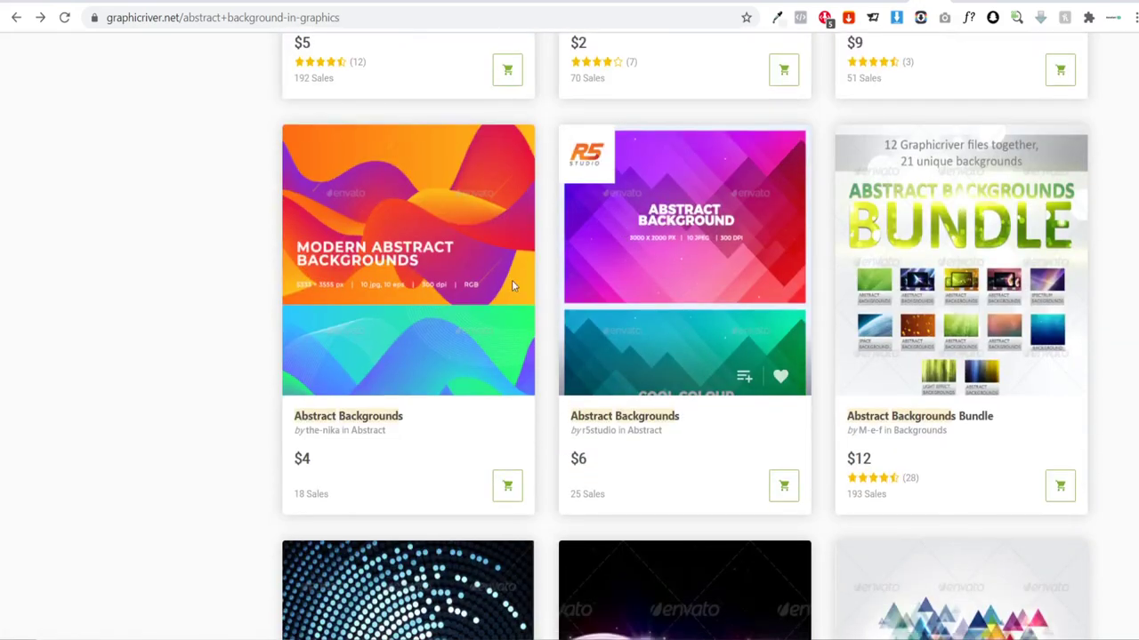
scroll(605, 329, down, 5)
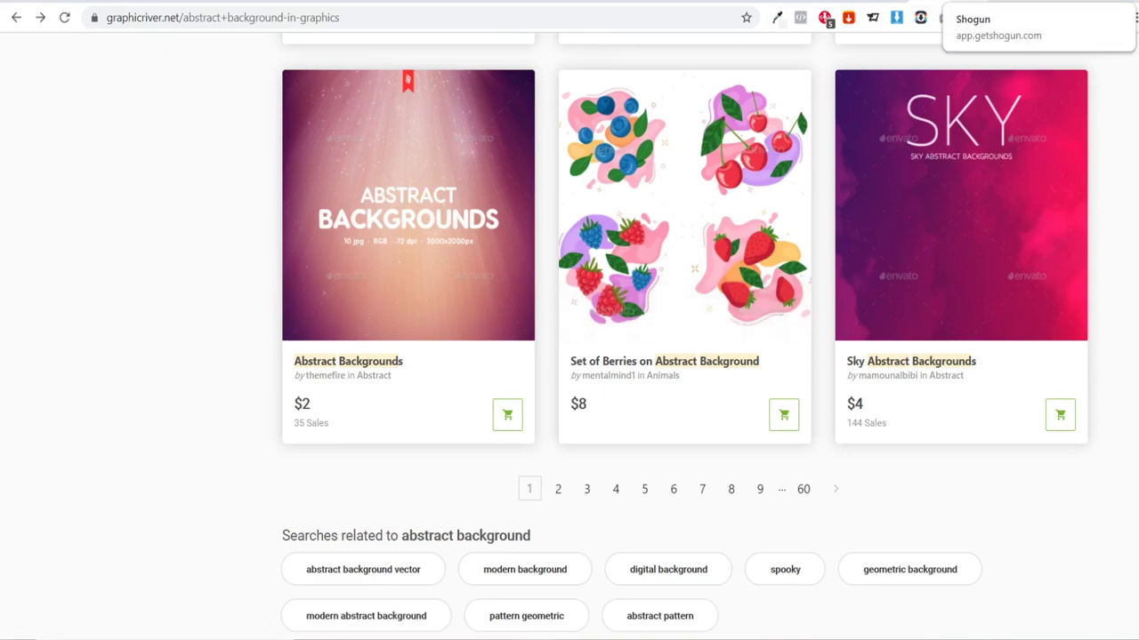
scroll(801, 285, up, 6)
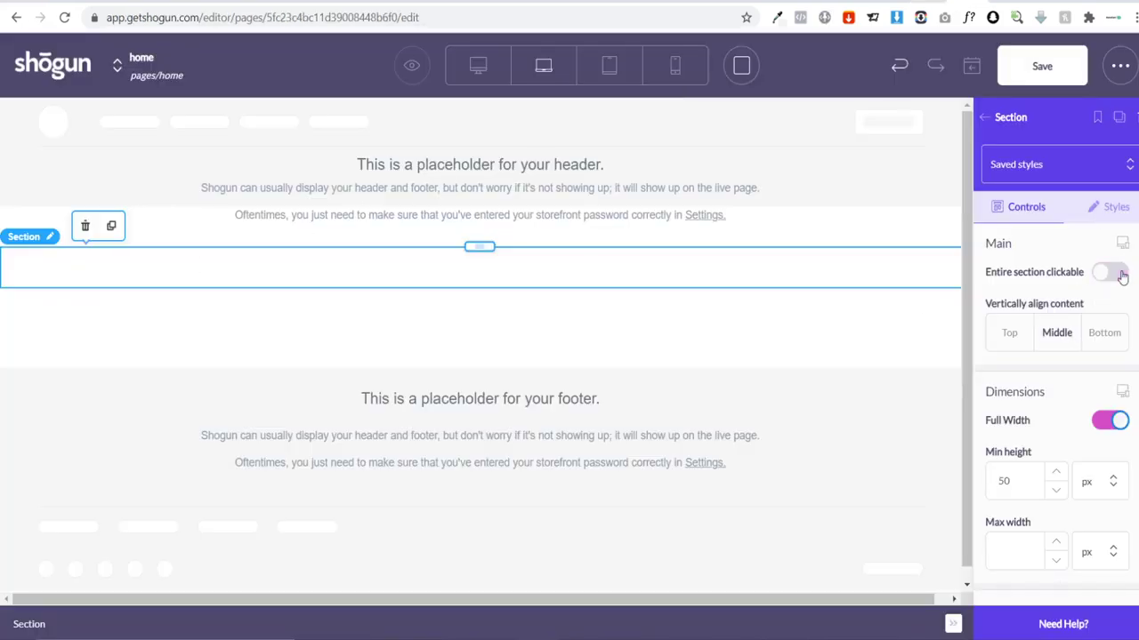
Step: Switch the full-width section's background to a solid colour
click(1099, 214)
scroll(1075, 283, down, 6)
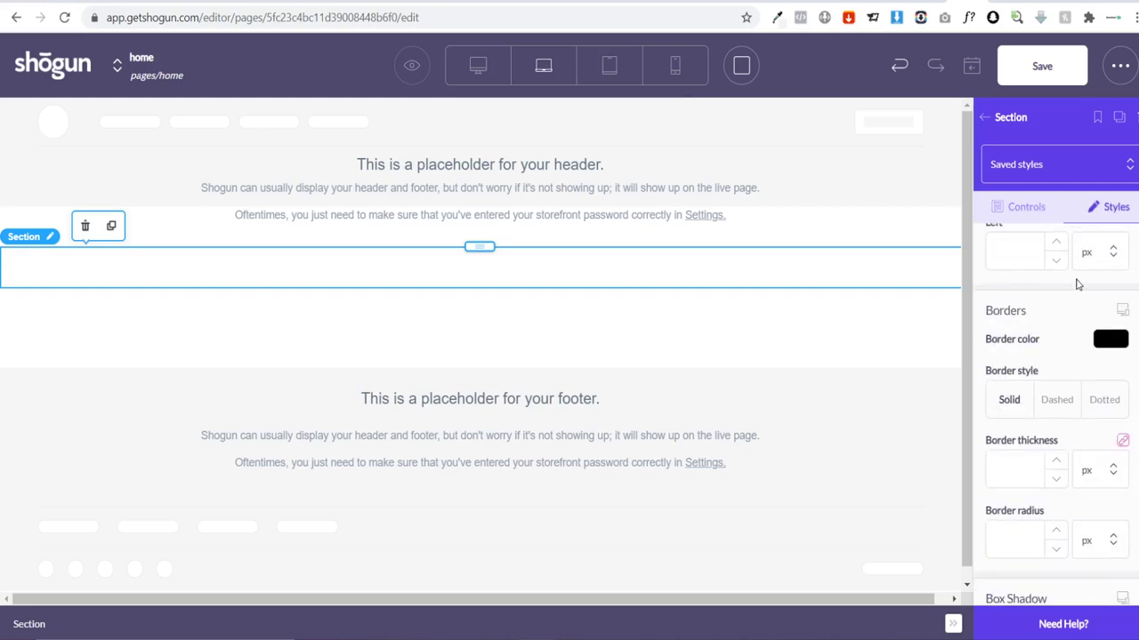
scroll(1050, 285, down, 3)
scroll(1050, 284, up, 3)
click(1032, 213)
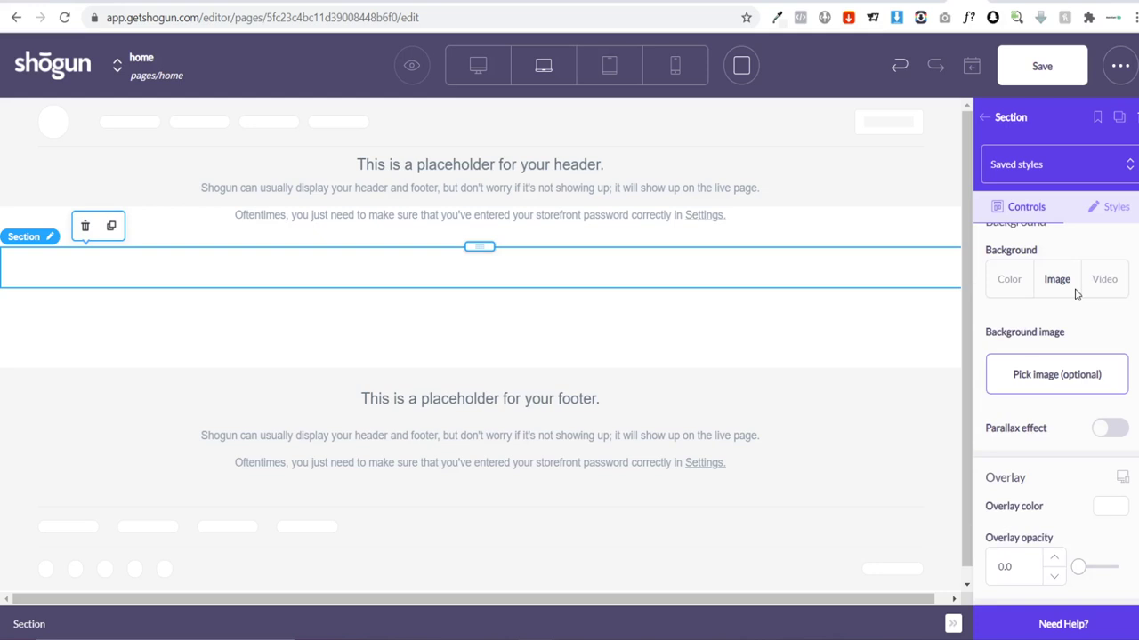
scroll(1098, 374, up, 3)
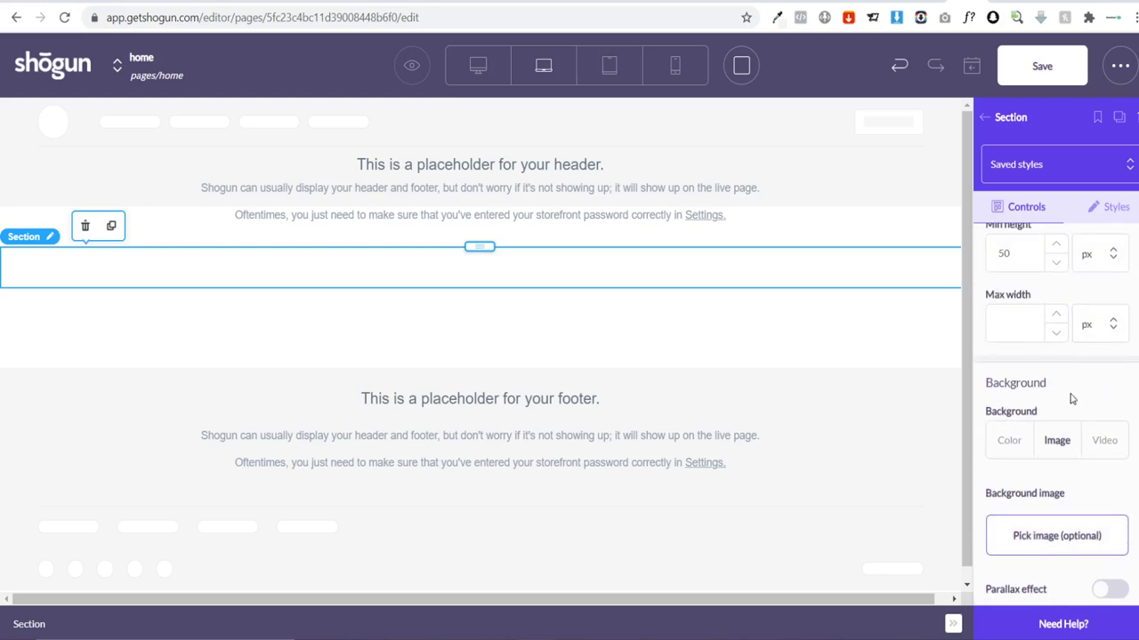
scroll(1072, 399, down, 2)
click(1005, 361)
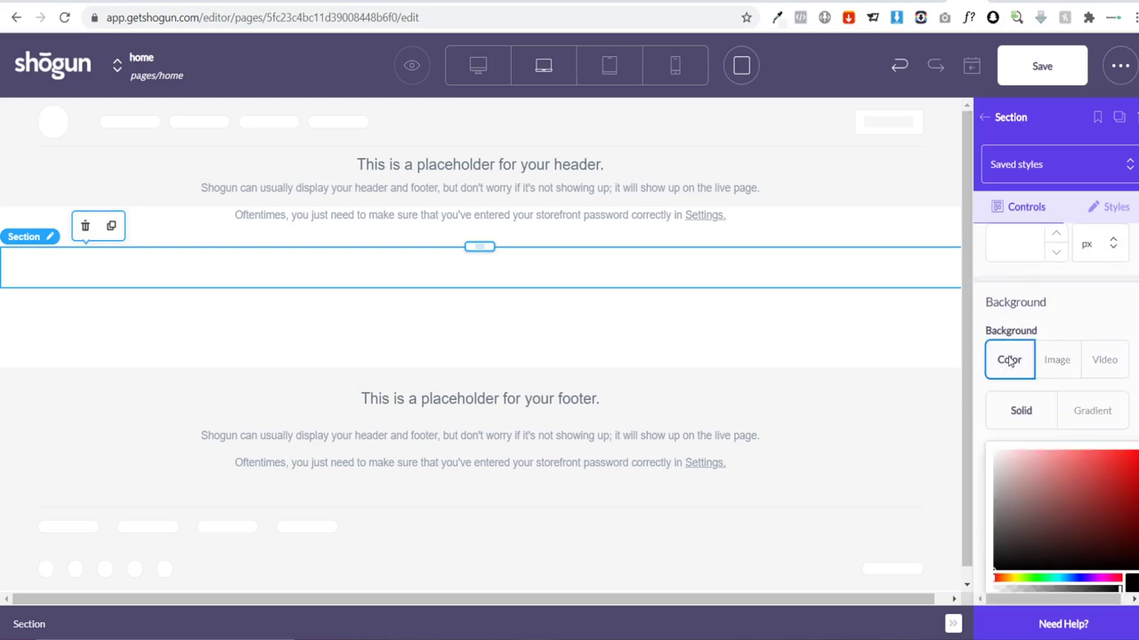
scroll(1010, 360, down, 2)
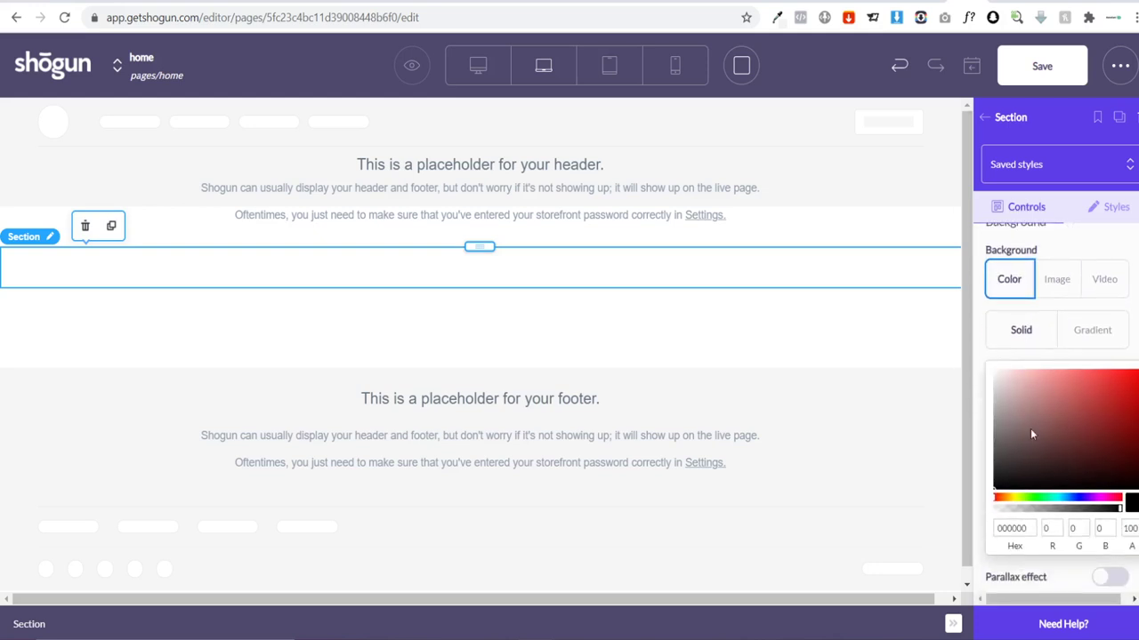
Step: Paste royal blue hex 084ac6 from the colour picker extension as the section colour
click(777, 17)
click(418, 180)
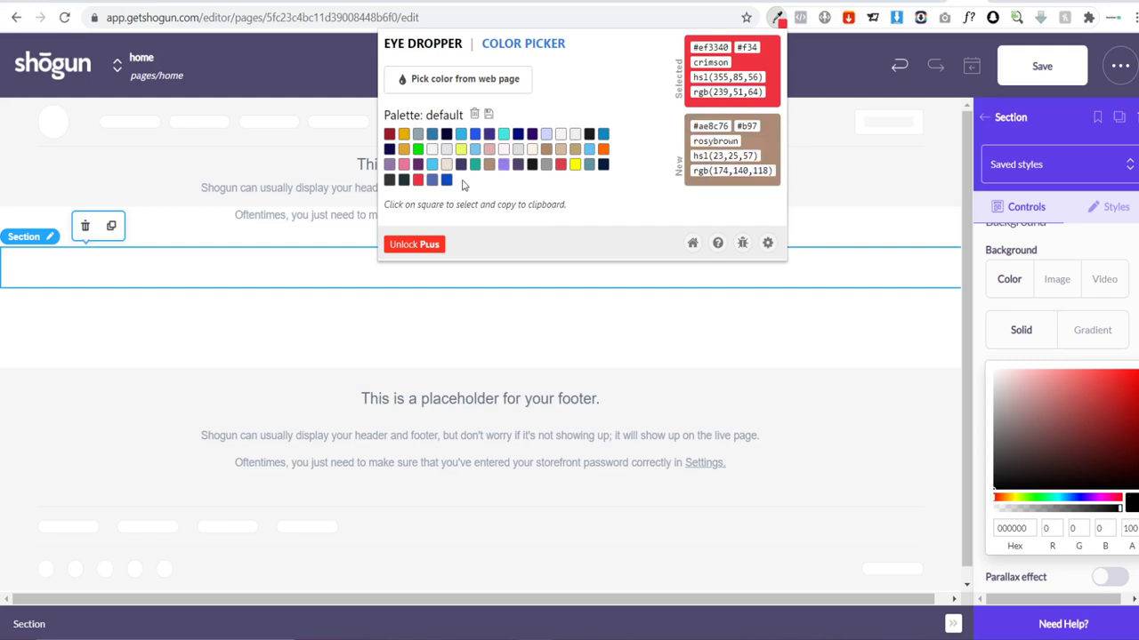
click(446, 180)
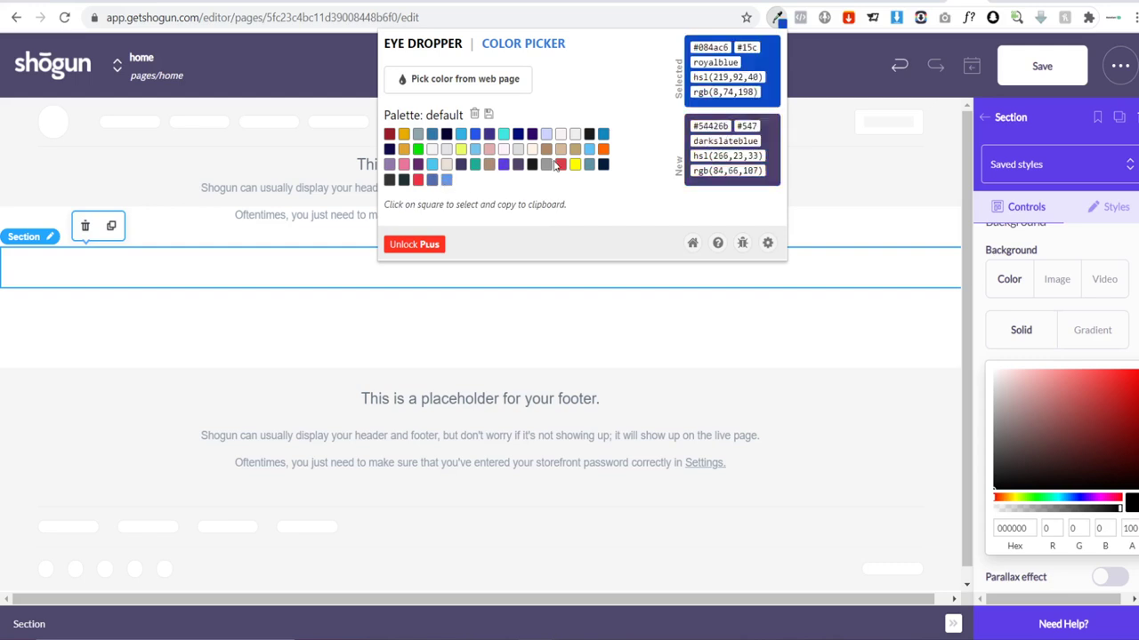
click(701, 47)
key(ctrl+c)
click(1014, 527)
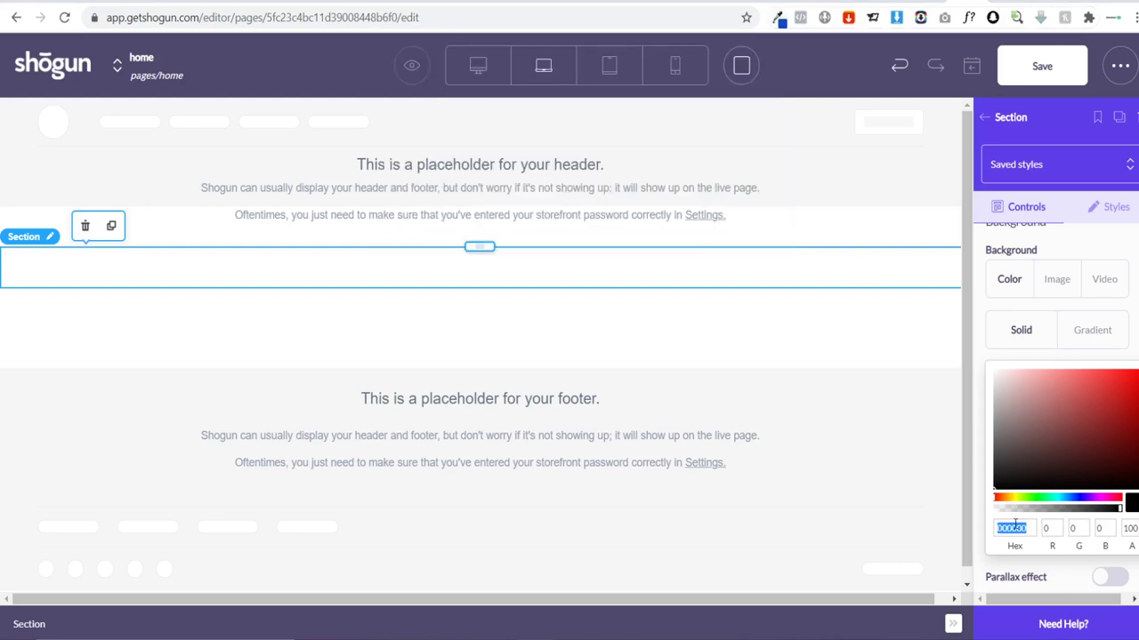
key(ctrl+v)
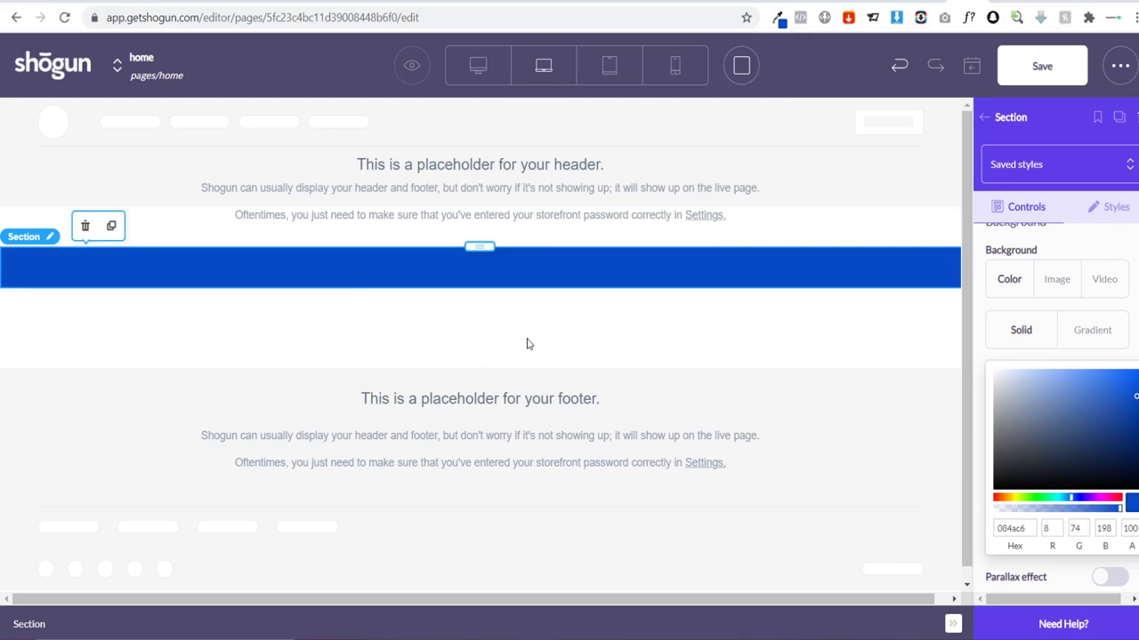
click(617, 348)
click(499, 282)
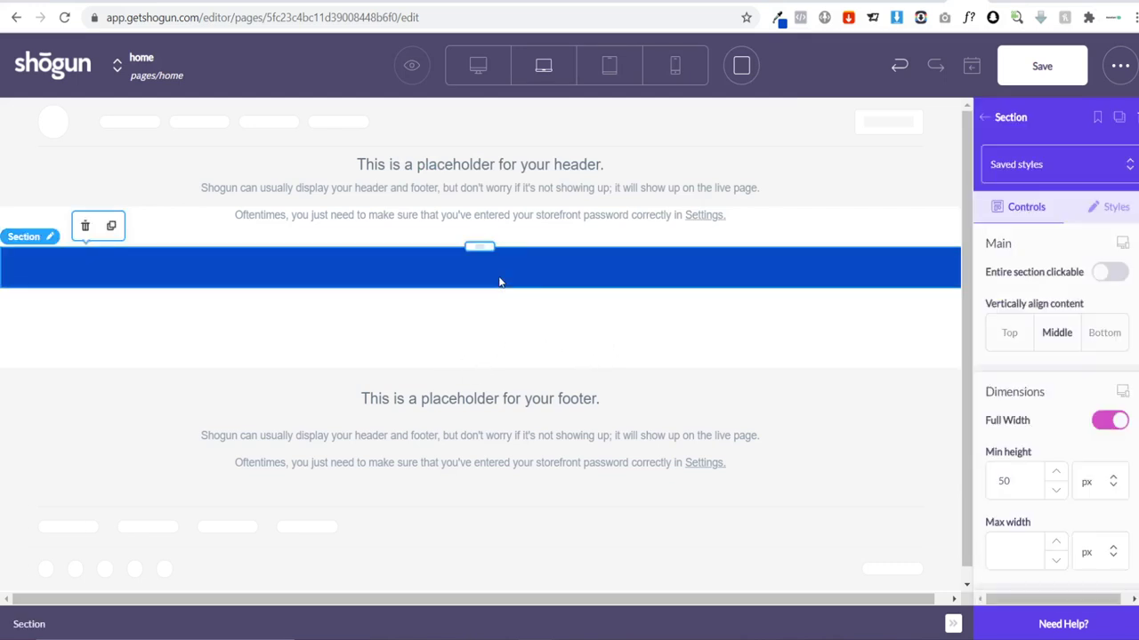
click(985, 119)
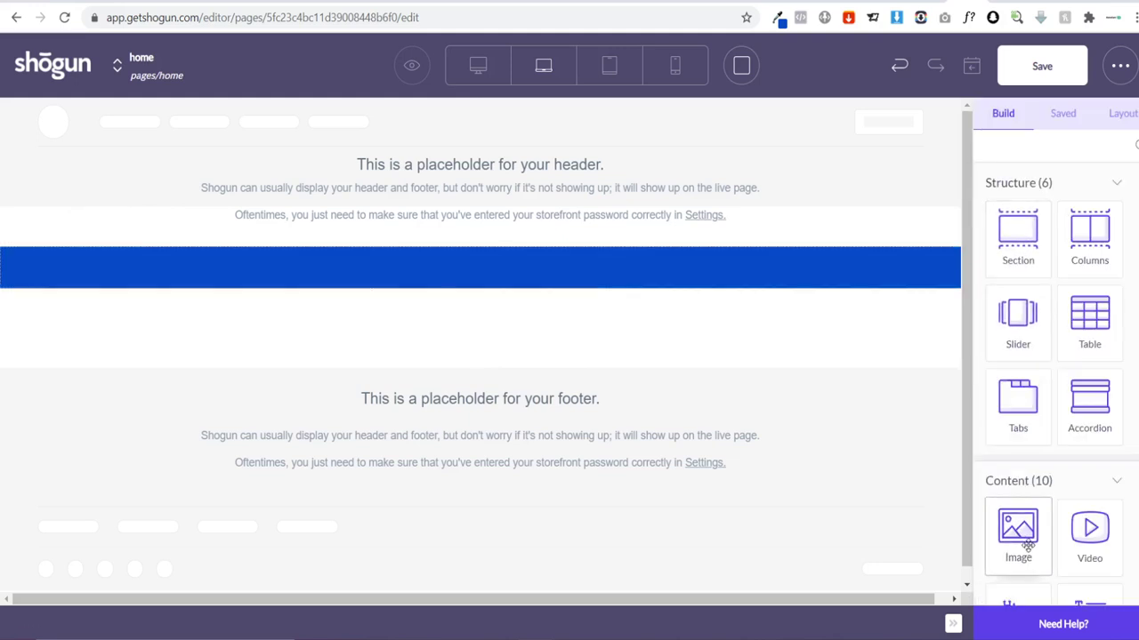
Step: Add a two-column layout to the blue section with an image block in the right column
drag(1028, 544, 837, 274)
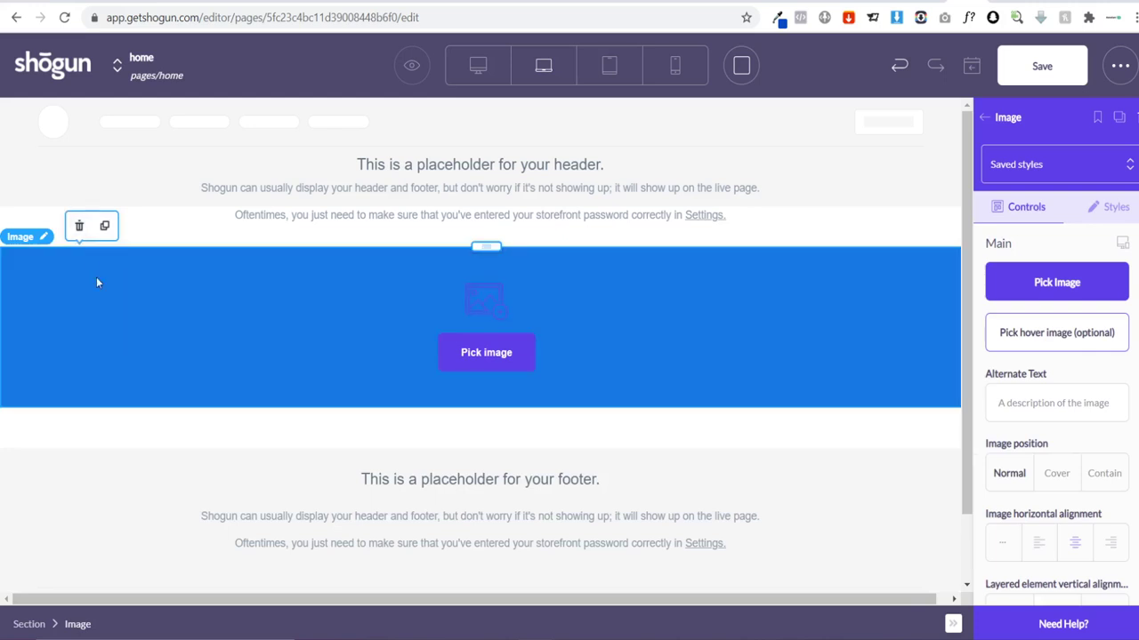
click(79, 225)
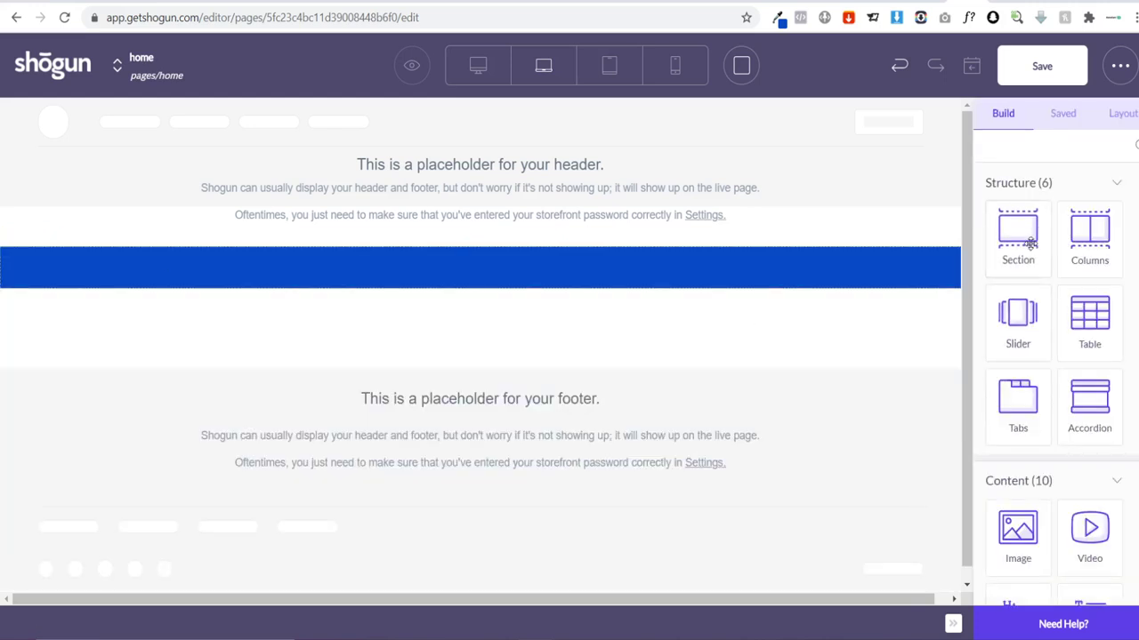
drag(1090, 233, 534, 281)
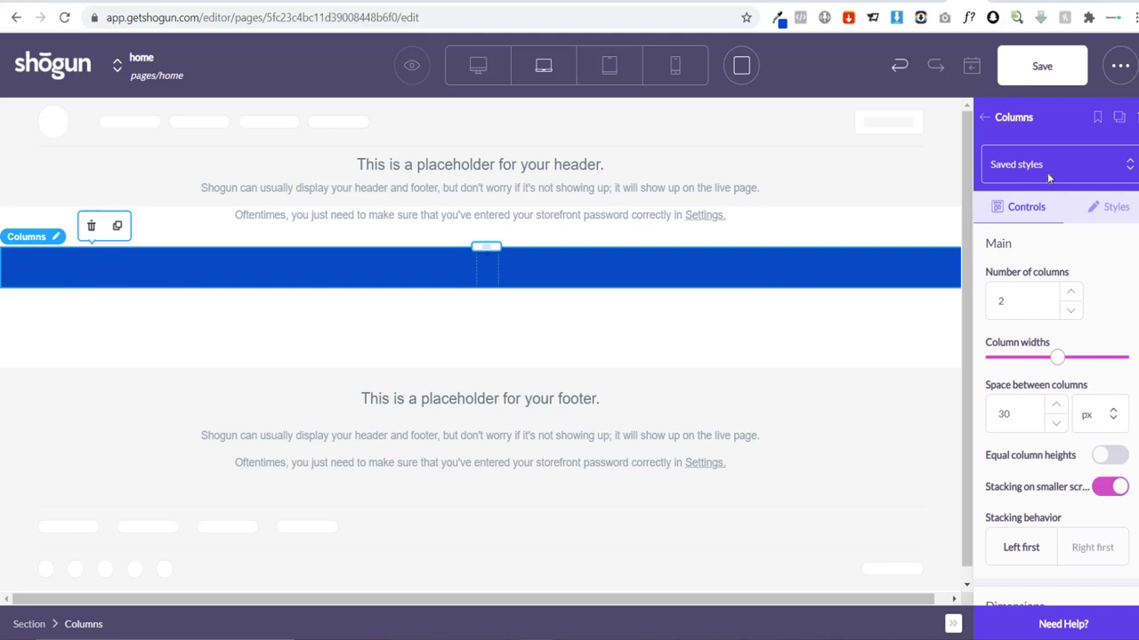
click(989, 121)
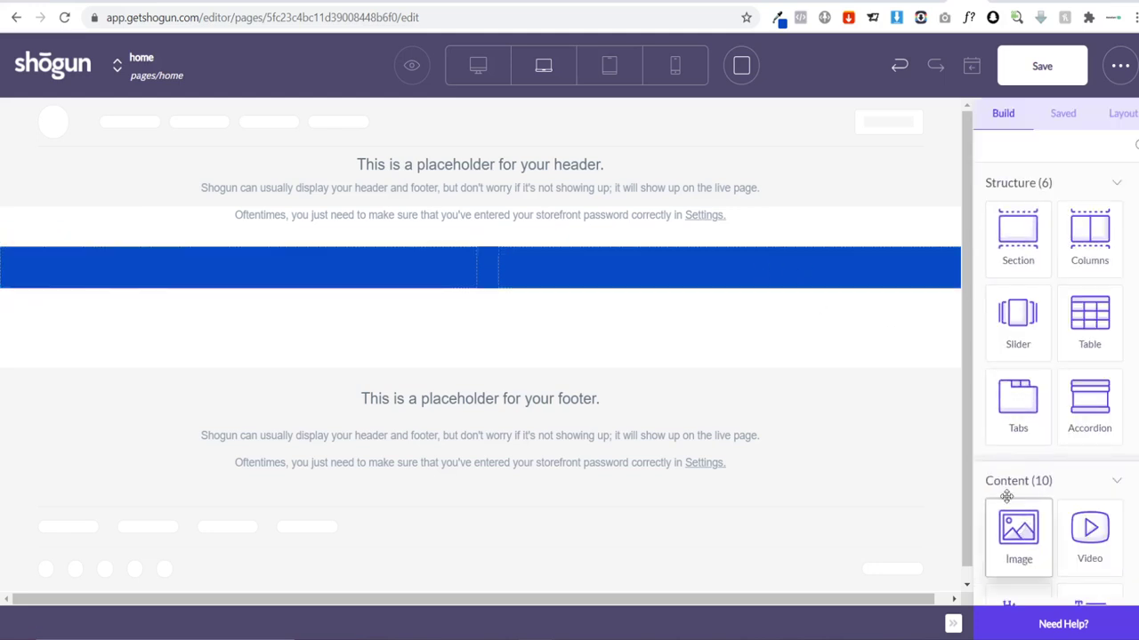
drag(1017, 527, 791, 267)
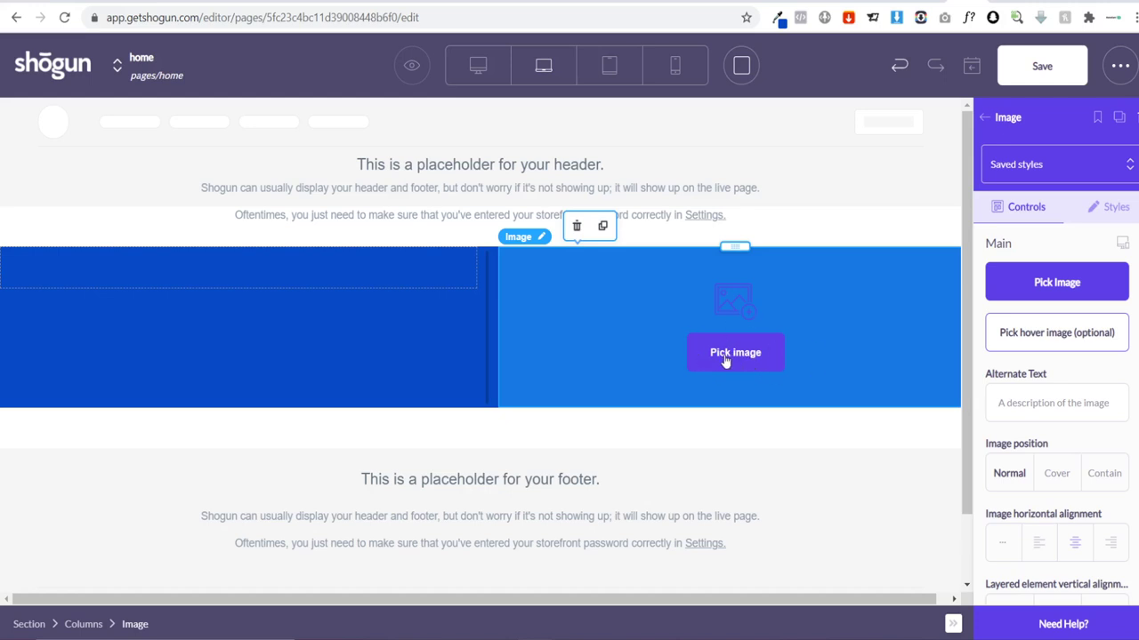
click(726, 355)
Step: Upload 'Custom Bobble Head - Soccer Head' from the computer into the right column's image block
click(721, 356)
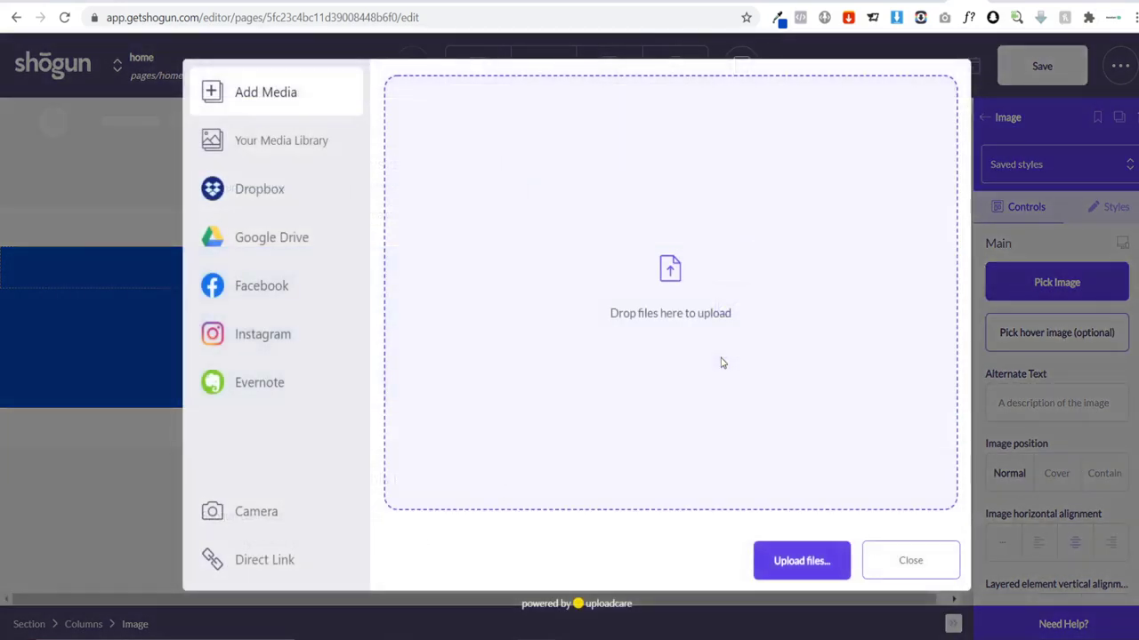
click(791, 554)
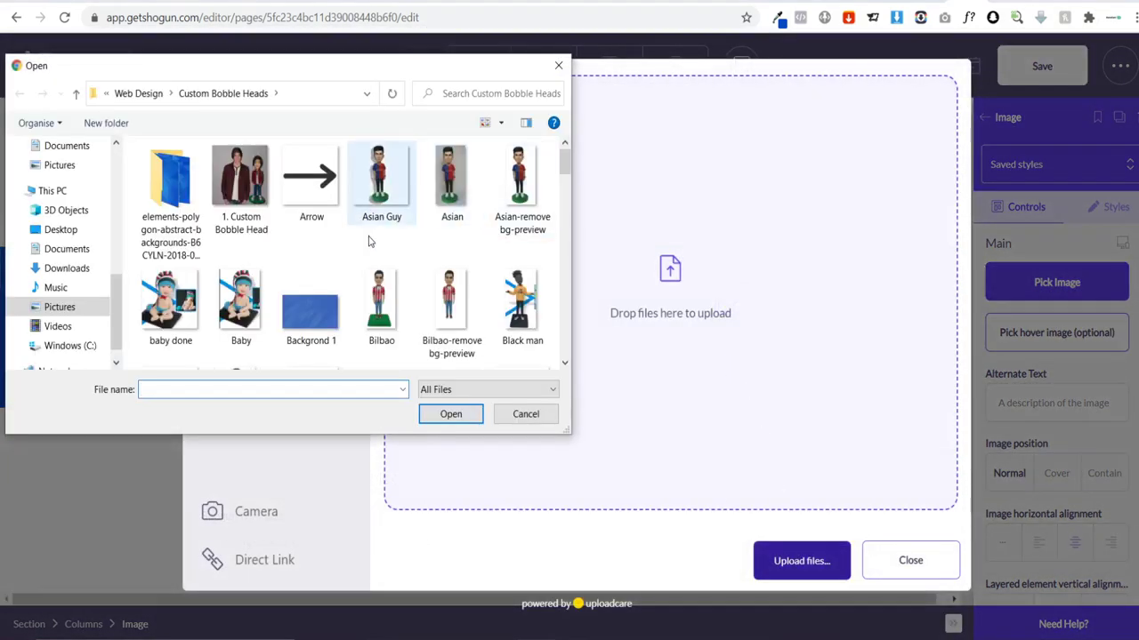
scroll(394, 271, down, 2)
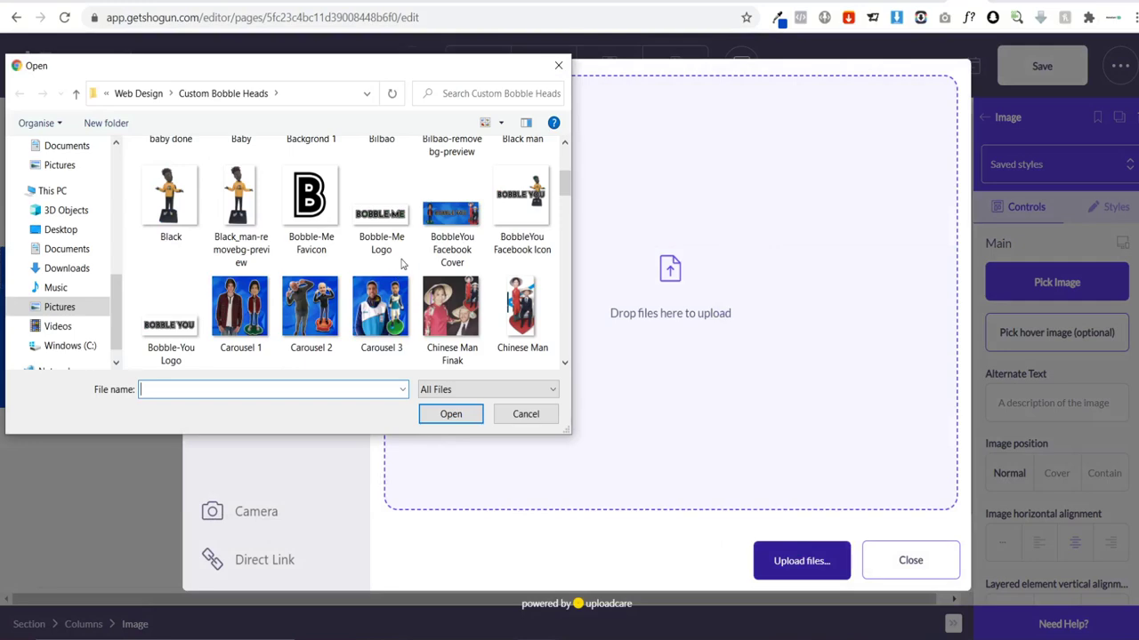
scroll(400, 267, down, 3)
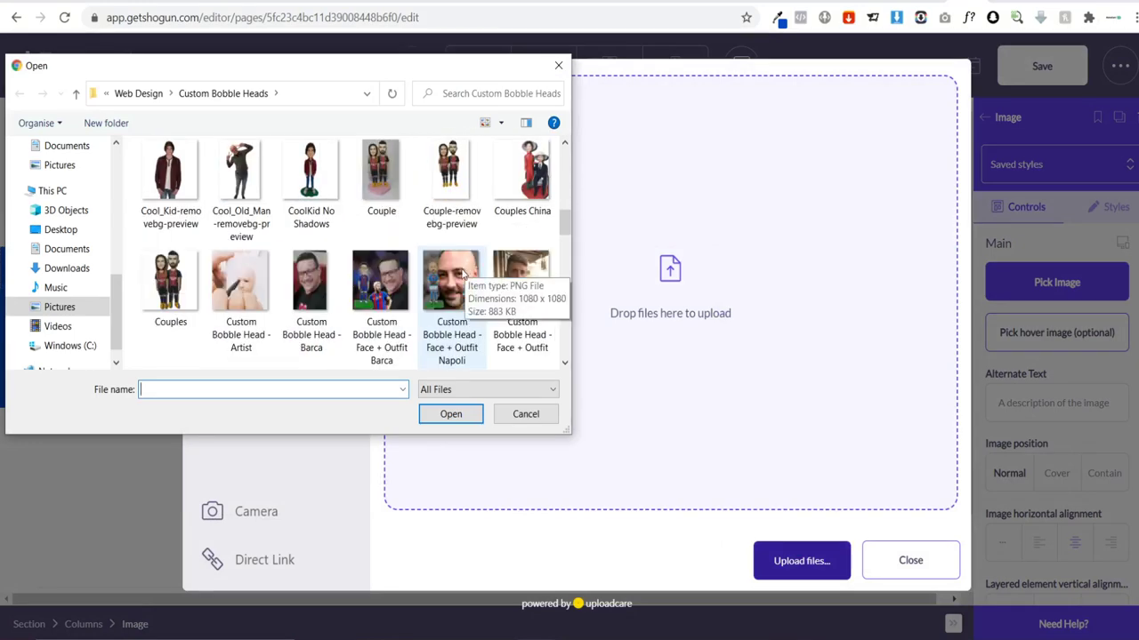
scroll(462, 285, down, 1)
click(522, 293)
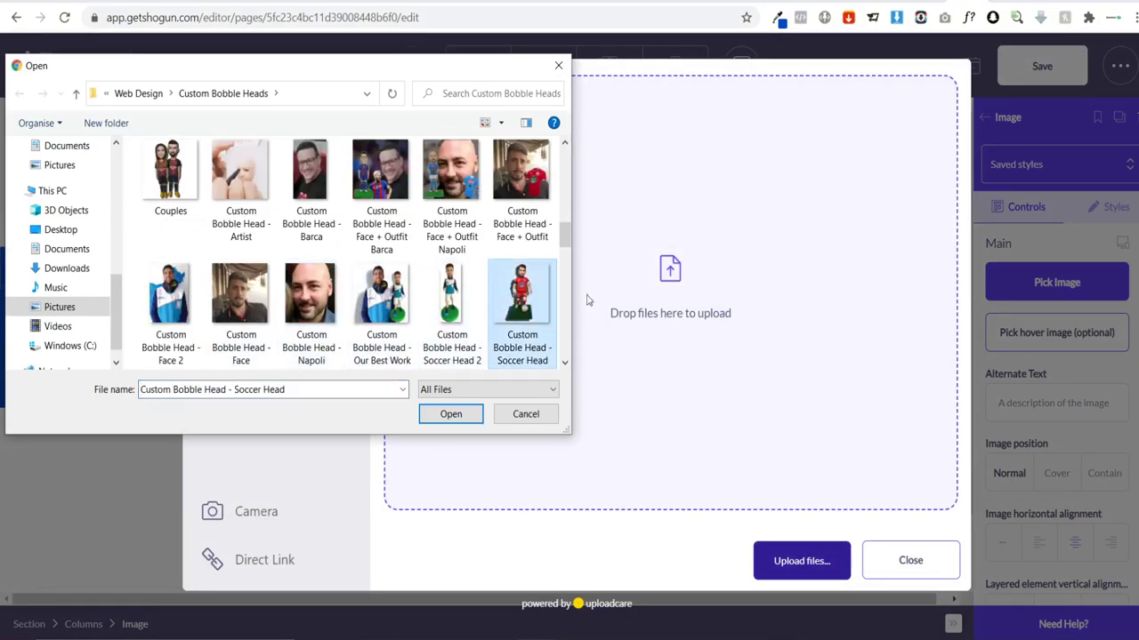
click(436, 417)
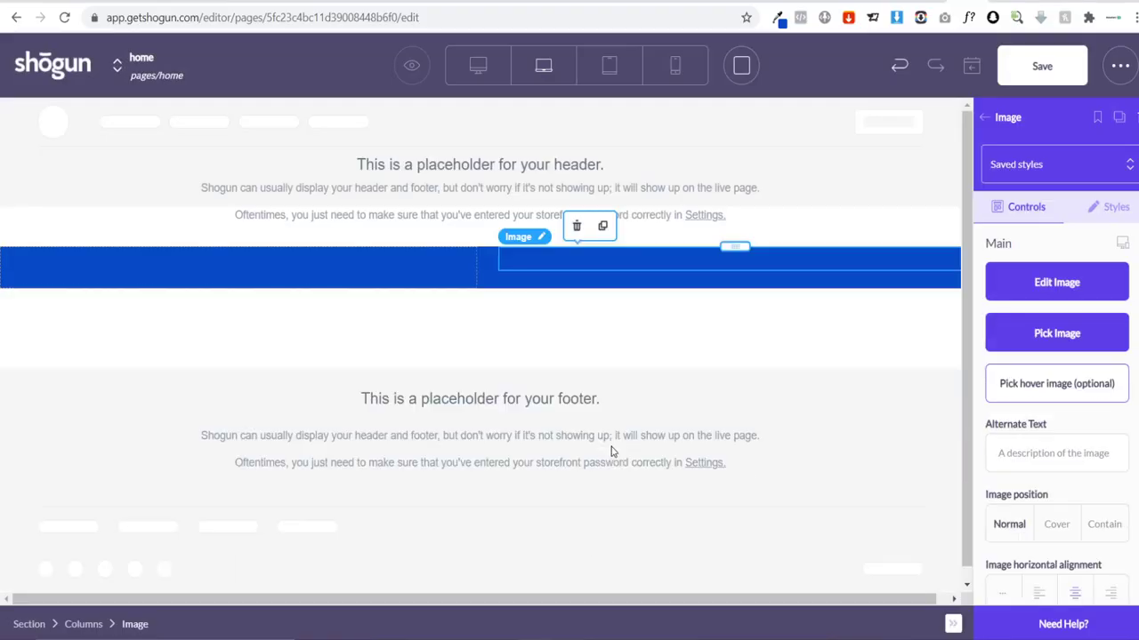
Step: Review the page with the bobblehead photo, then go to the AliExpress messages tab
scroll(322, 299, down, 2)
scroll(320, 297, down, 1)
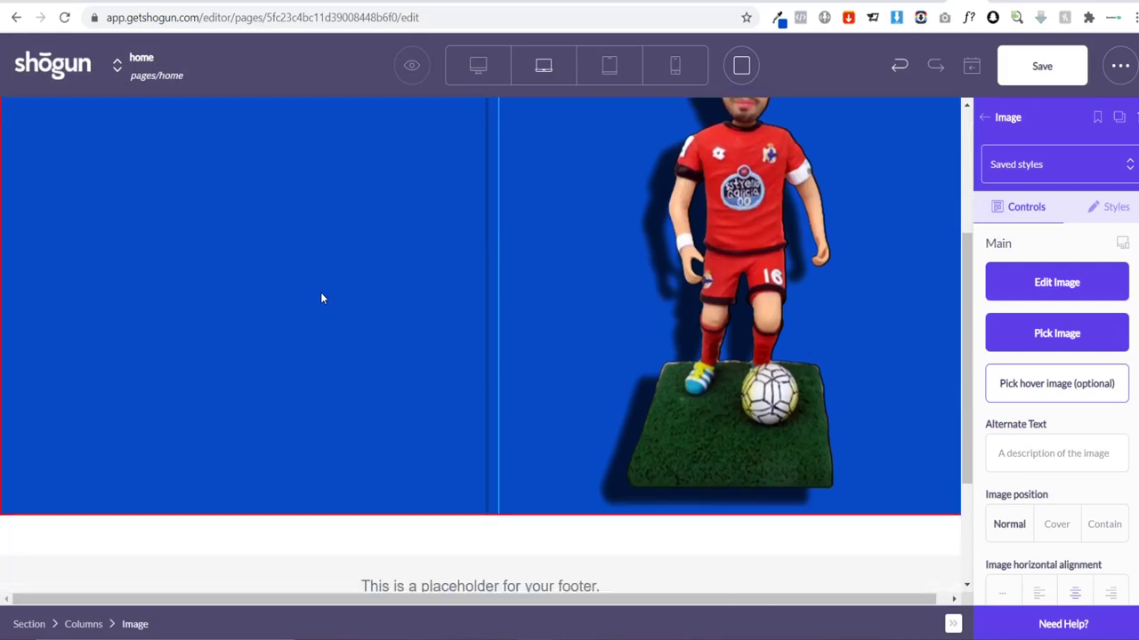
scroll(381, 297, up, 3)
scroll(796, 357, down, 2)
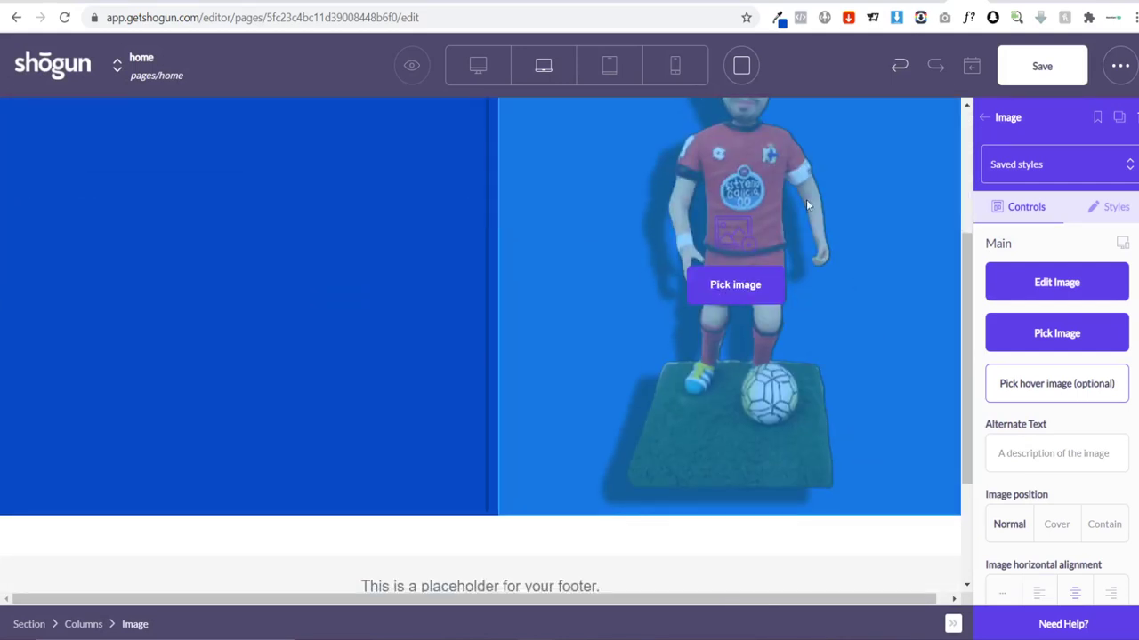
scroll(737, 350, up, 1)
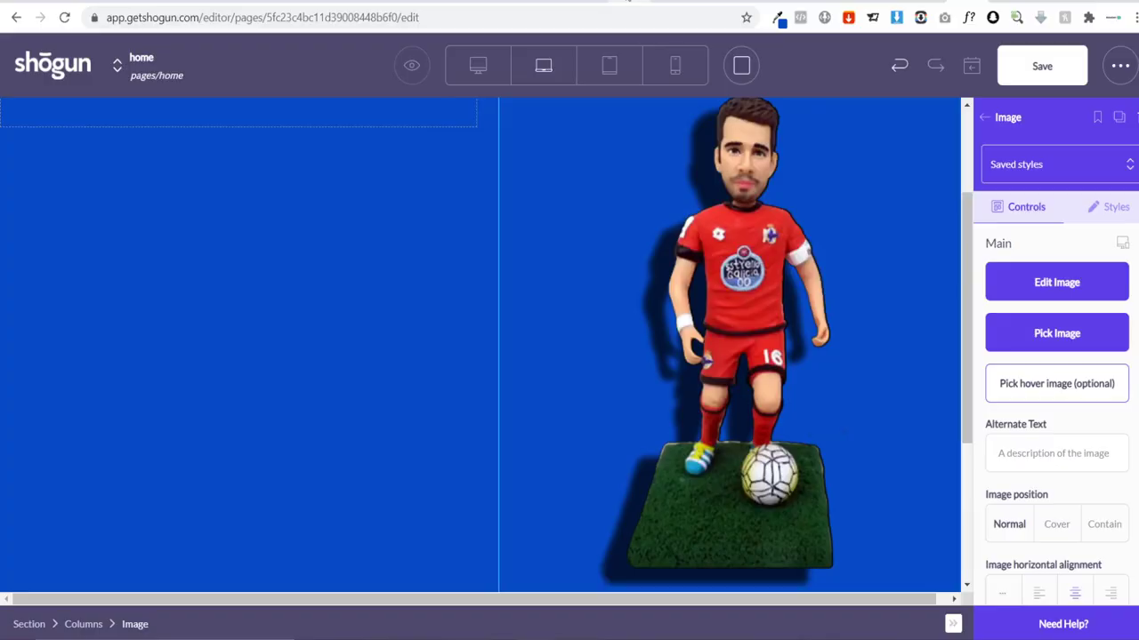
click(628, 1)
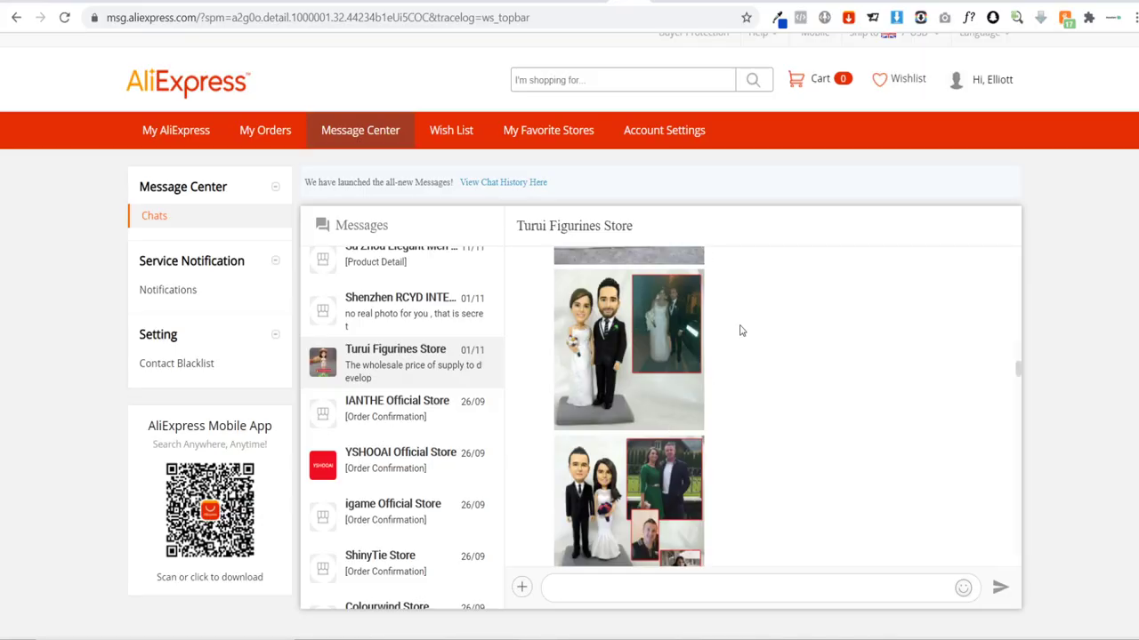
Step: Look through the remove.bg result and the Canva design, selecting its photo
click(687, 1)
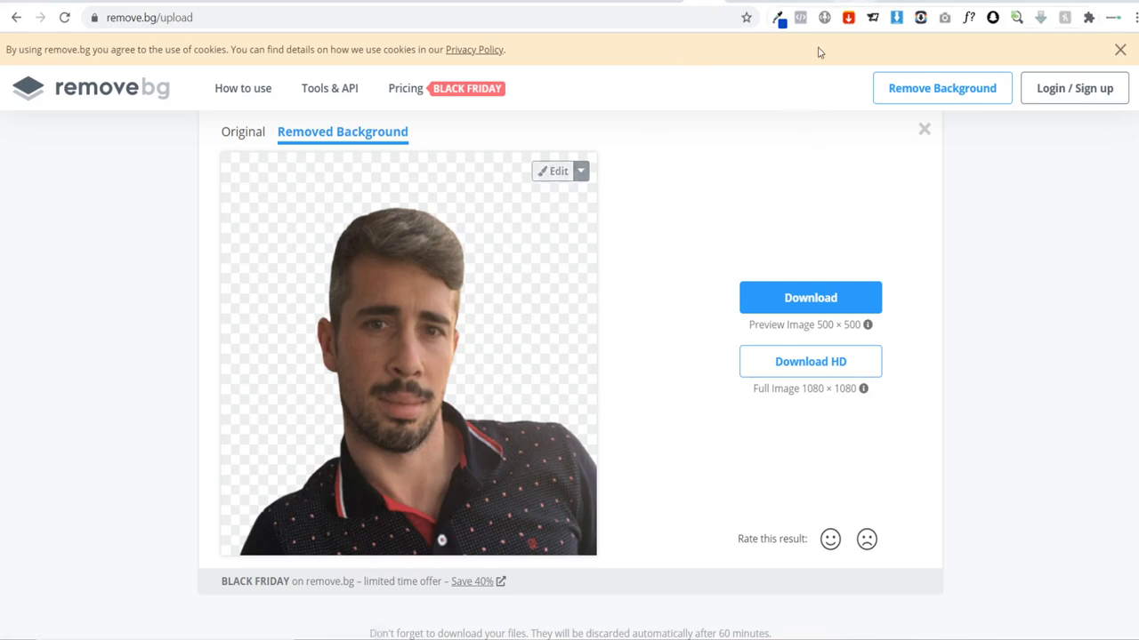
click(813, 3)
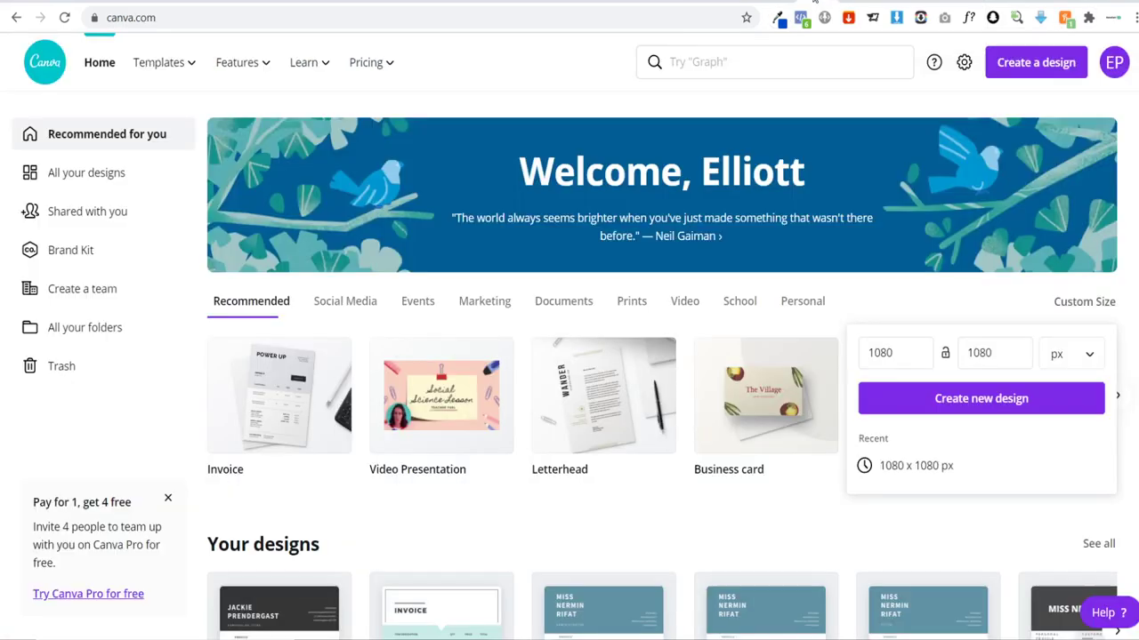
click(847, 4)
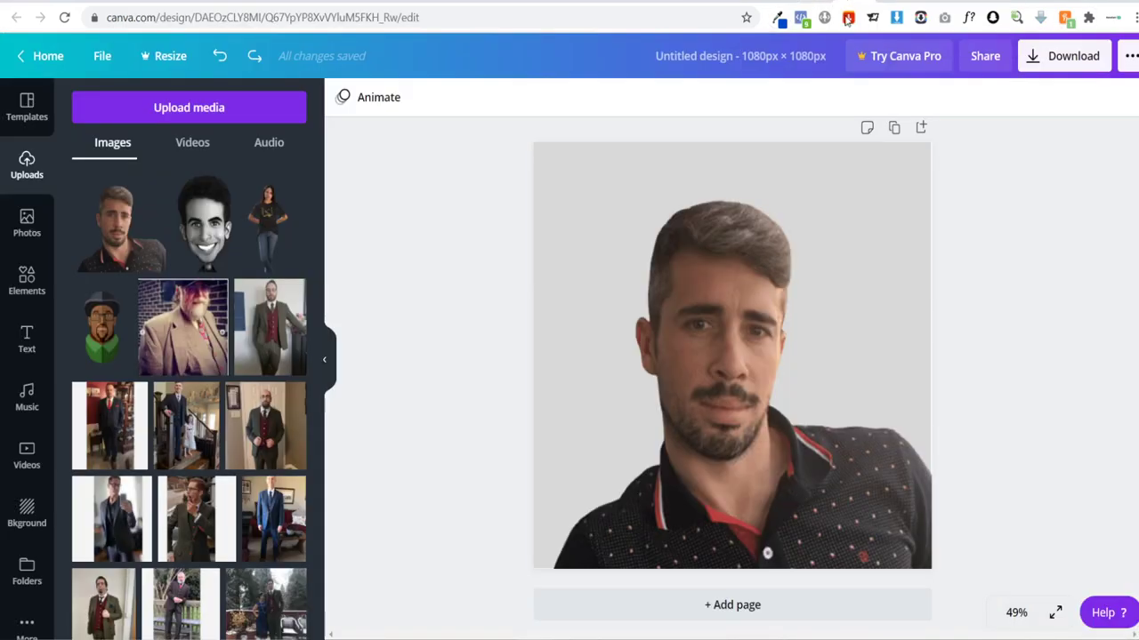
click(587, 201)
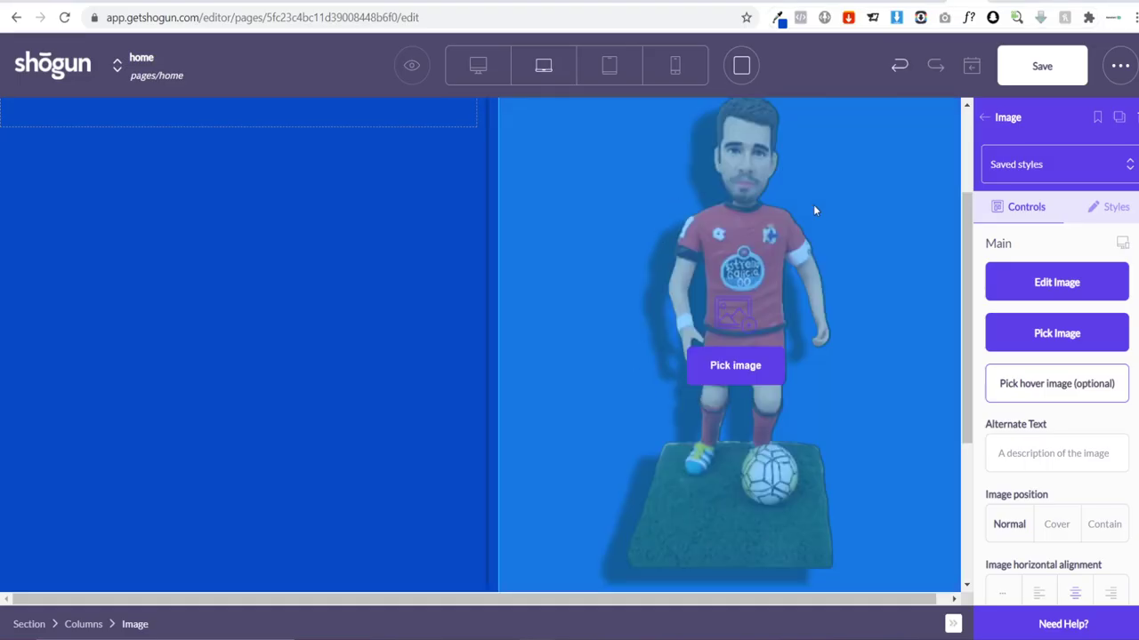
Step: Select the two-column layout and open the image picker for its background in Styles
scroll(813, 210, up, 3)
scroll(803, 246, down, 5)
scroll(803, 246, up, 4)
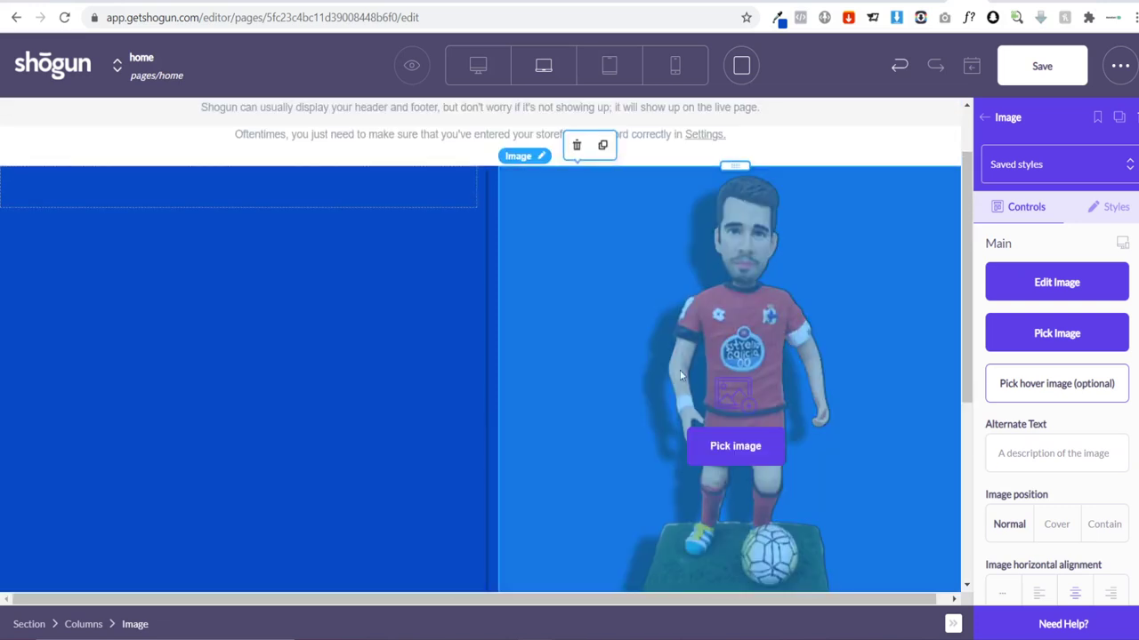
scroll(679, 376, down, 3)
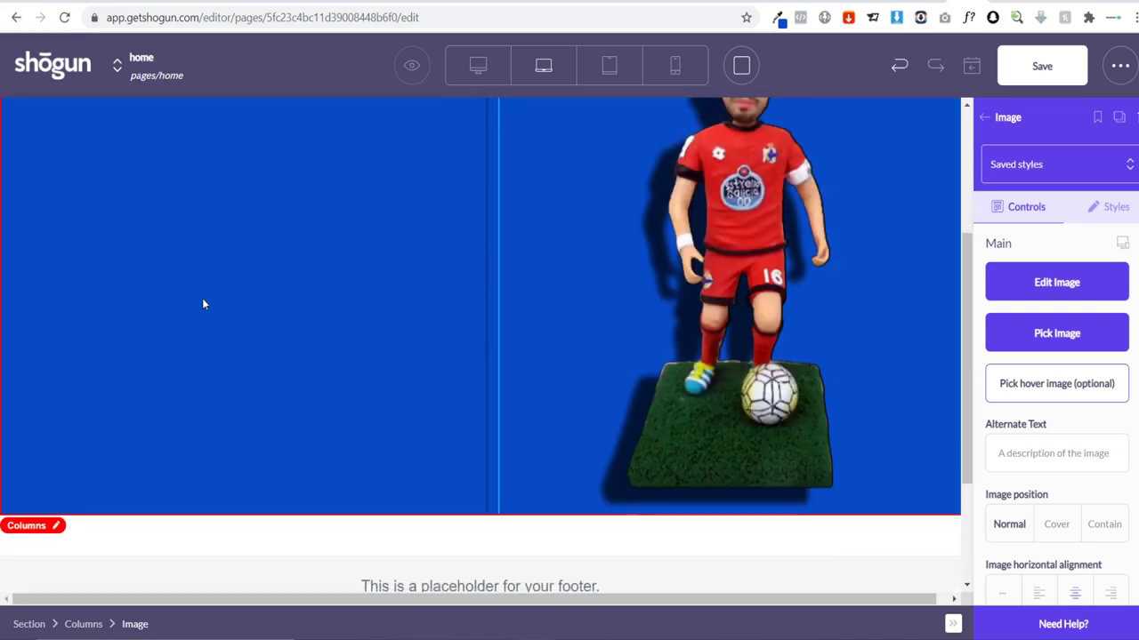
scroll(202, 304, up, 4)
scroll(267, 429, down, 2)
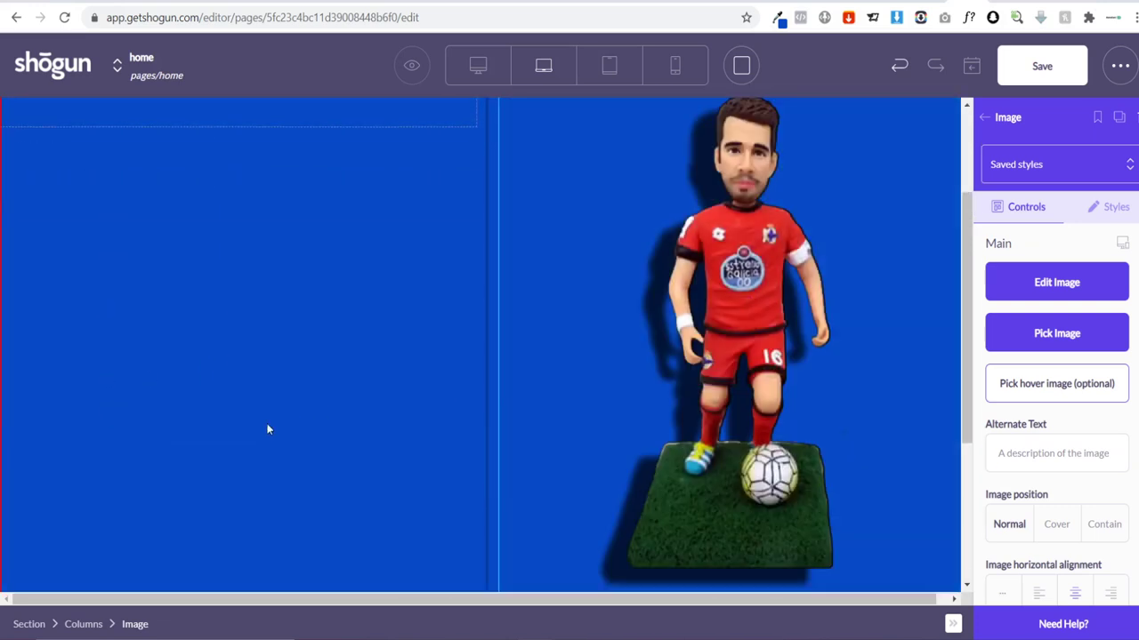
scroll(519, 377, down, 2)
scroll(546, 382, up, 4)
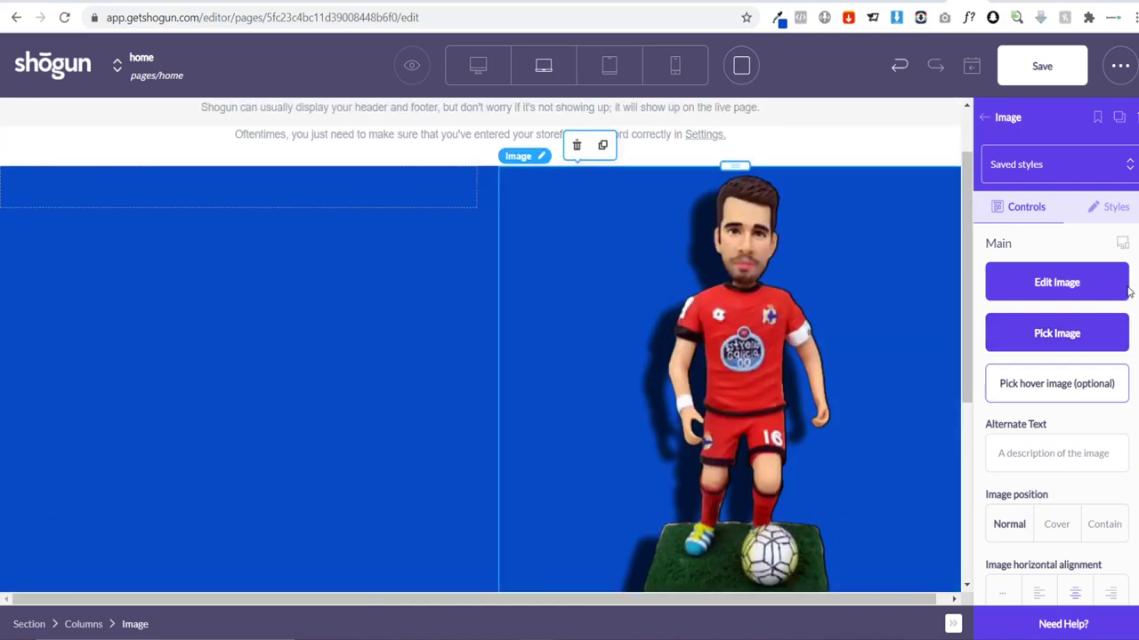
click(80, 216)
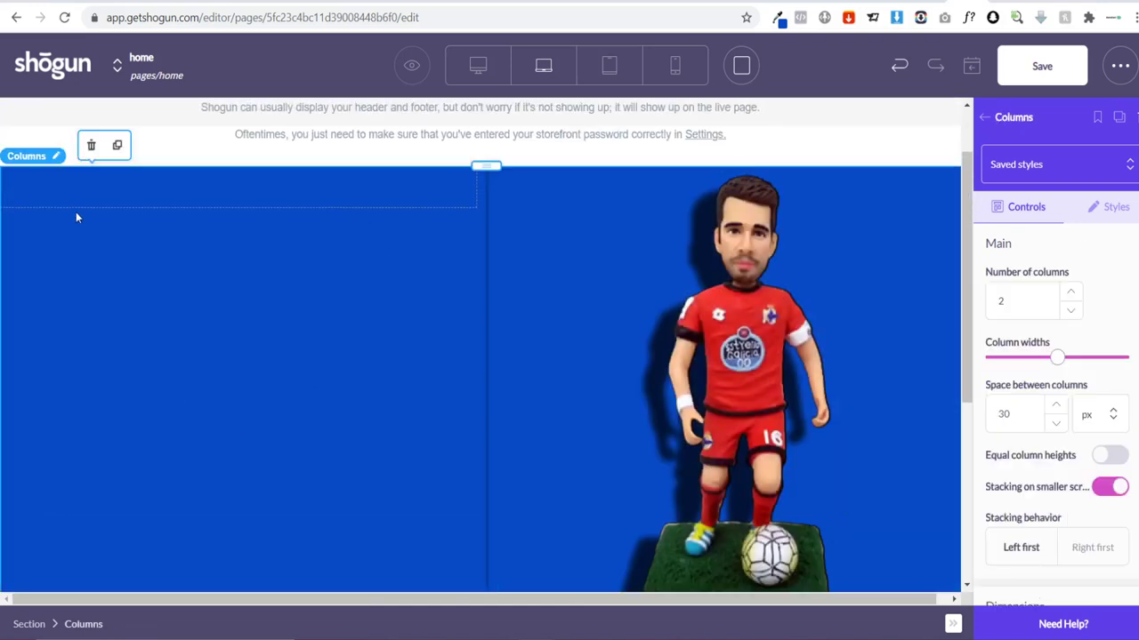
click(1103, 212)
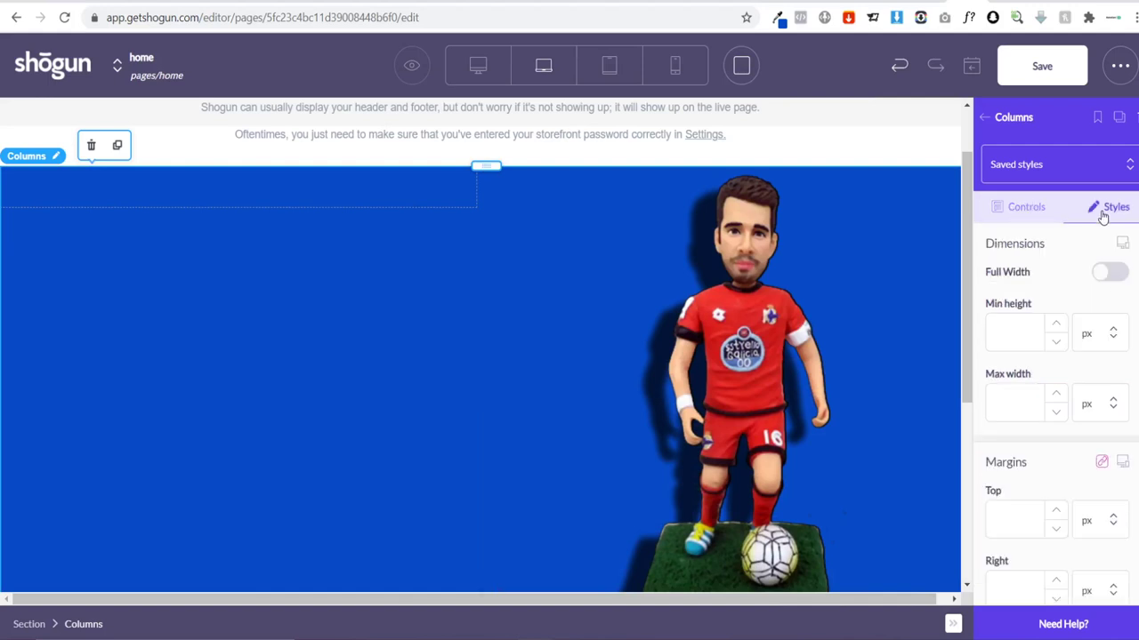
scroll(1063, 303, down, 3)
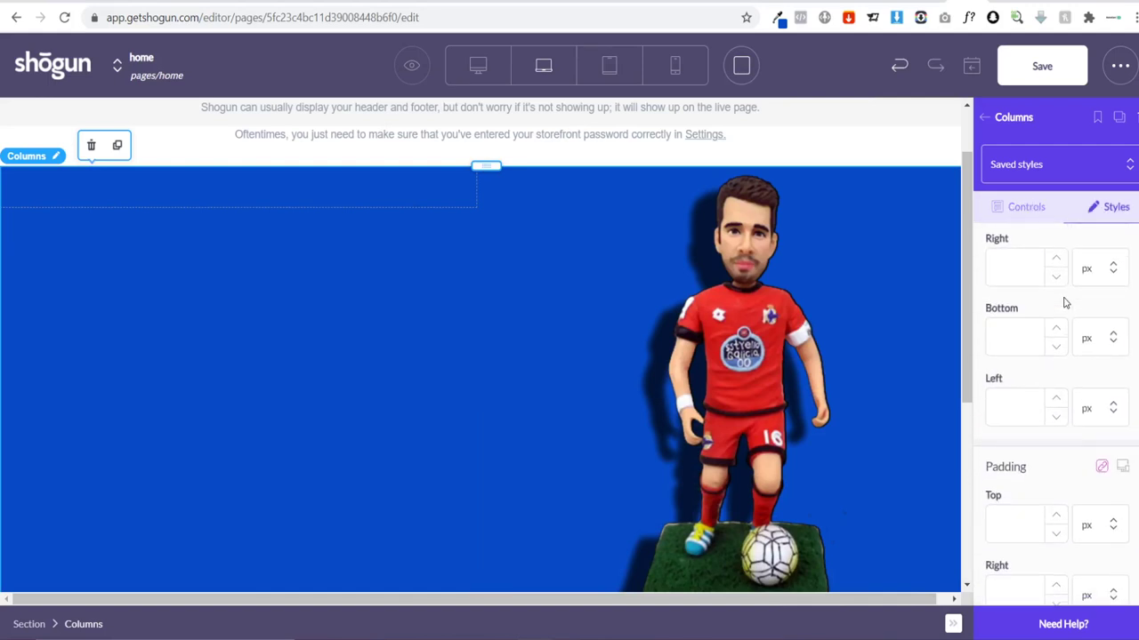
scroll(1063, 302, down, 2)
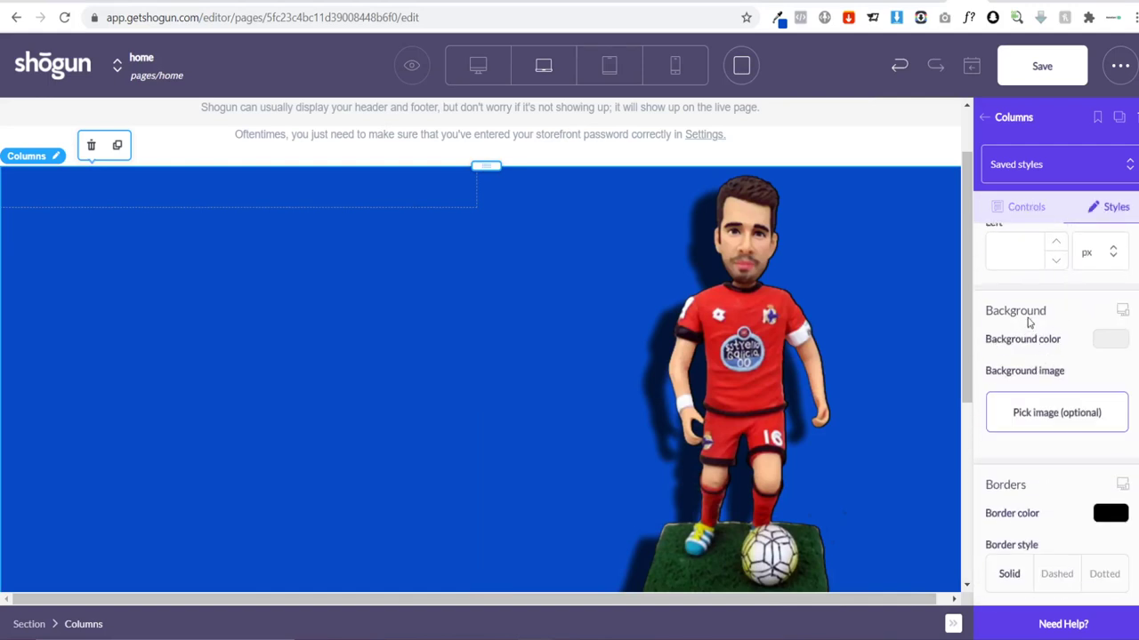
click(1051, 417)
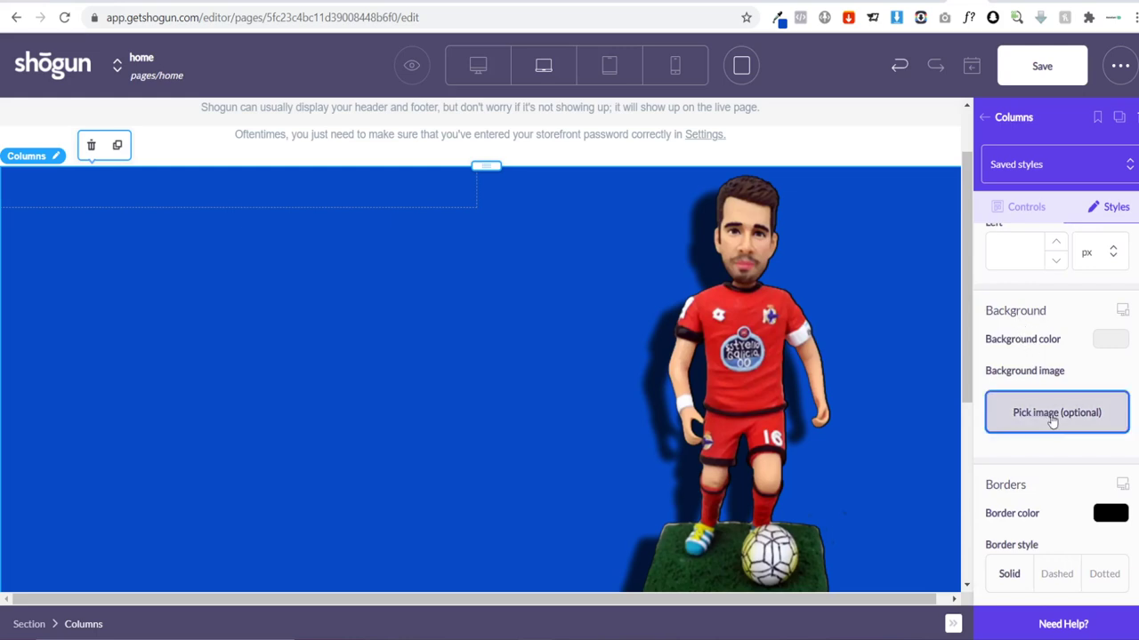
Step: Upload the third picture from the abstract polygon folder as the columns' background
click(795, 555)
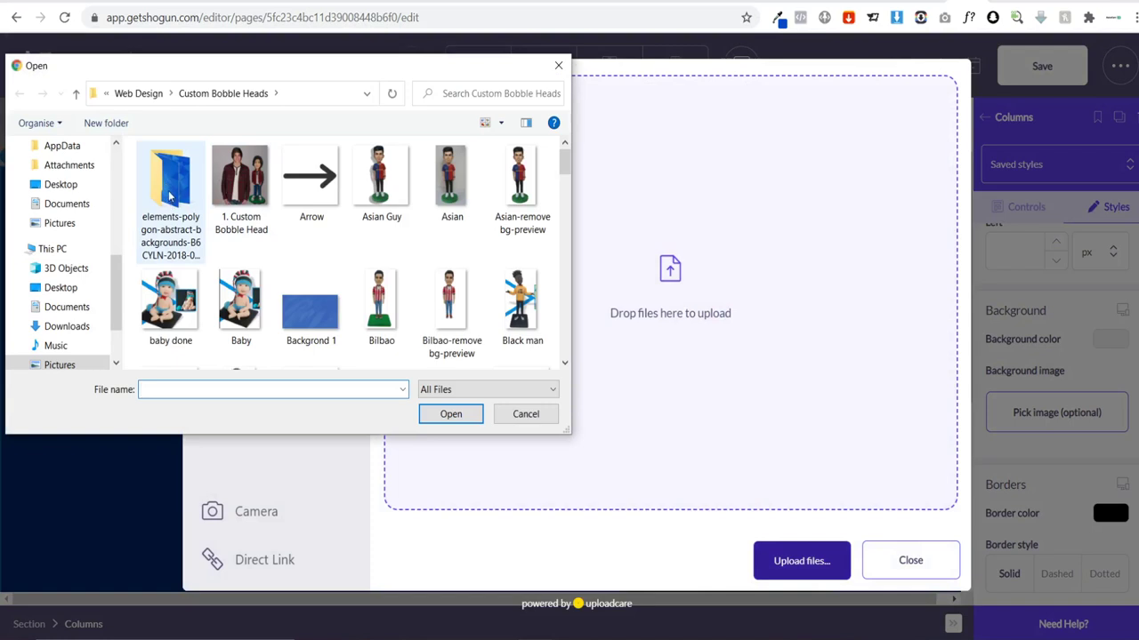
double_click(169, 196)
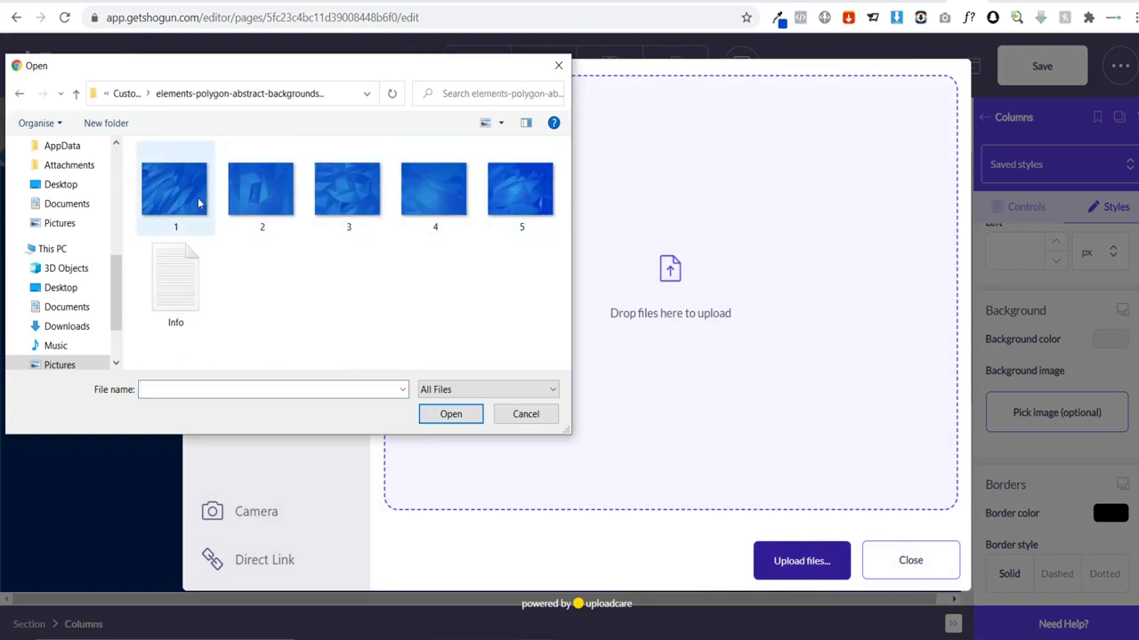
click(346, 189)
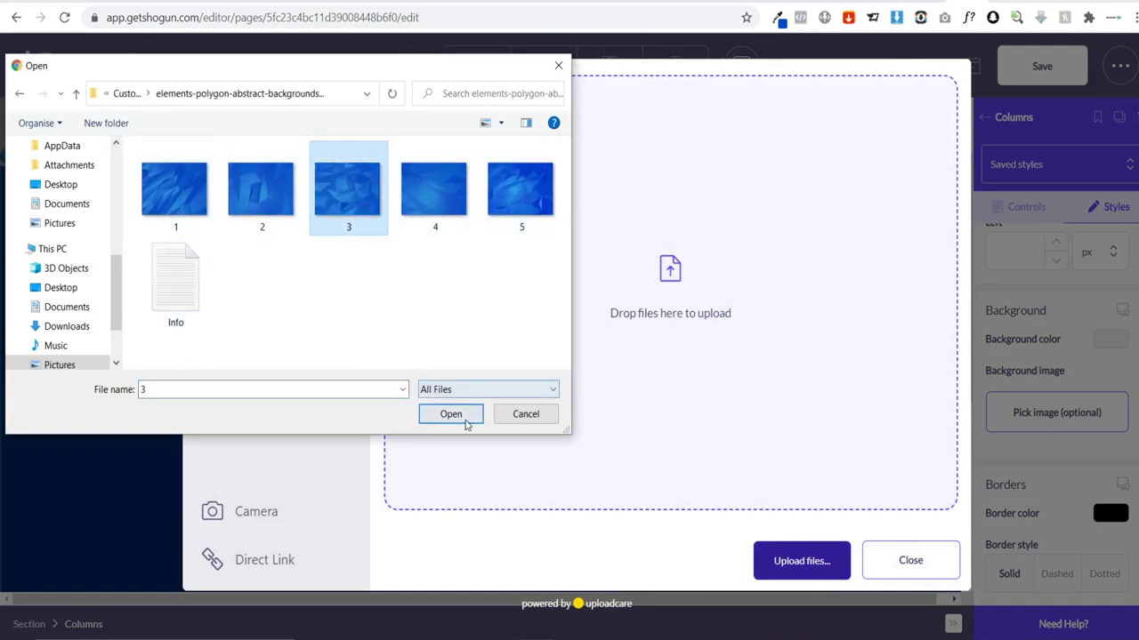
click(454, 414)
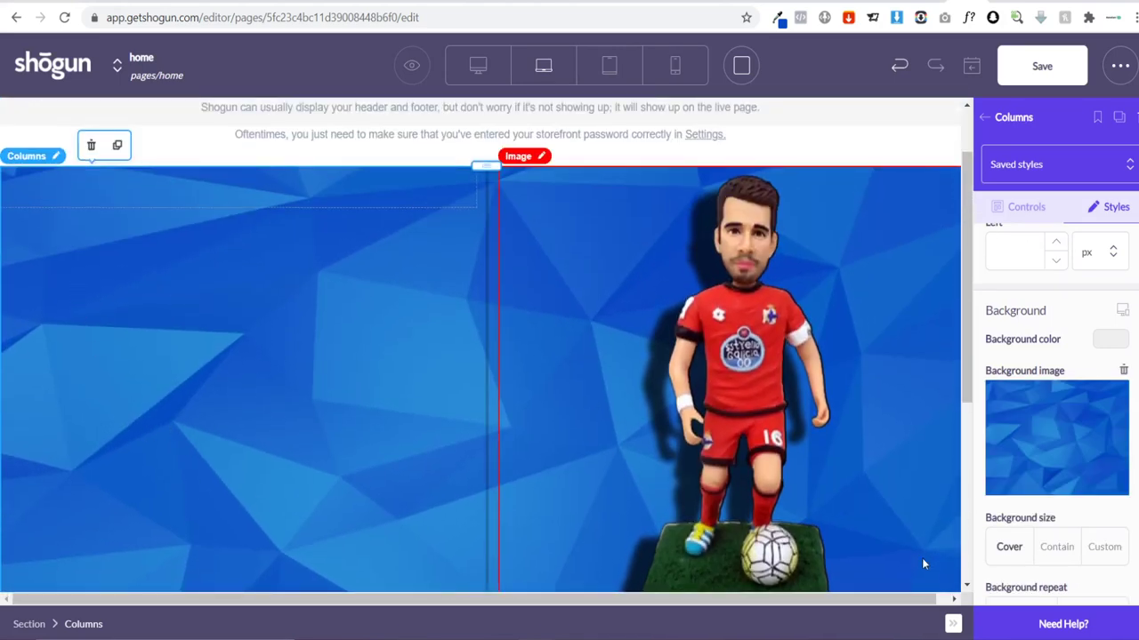
scroll(360, 374, down, 1)
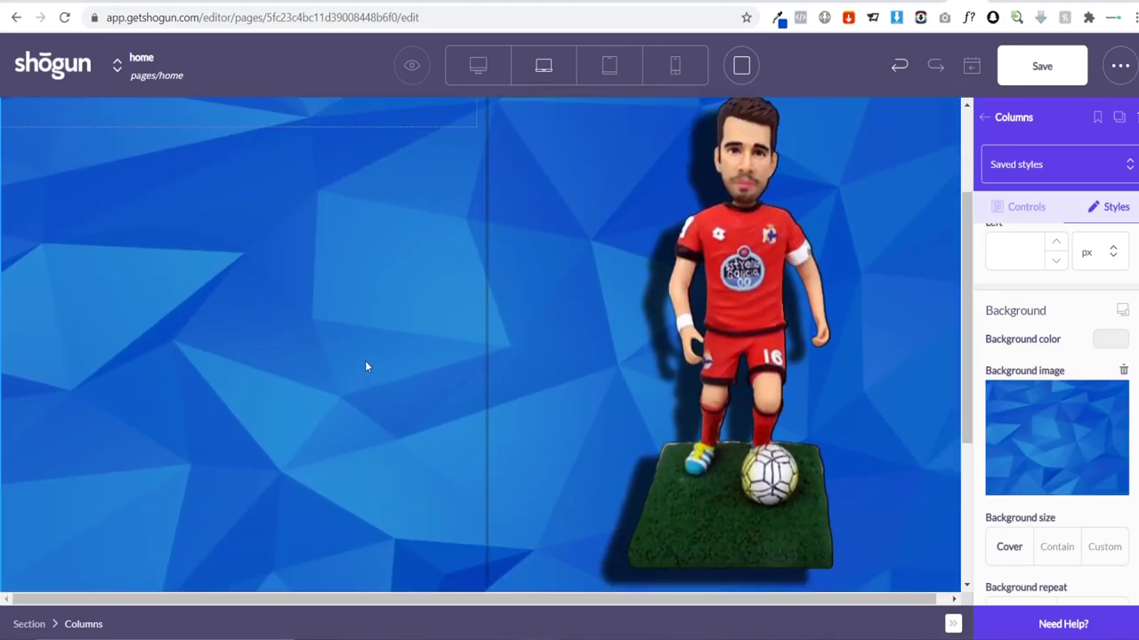
scroll(364, 367, up, 1)
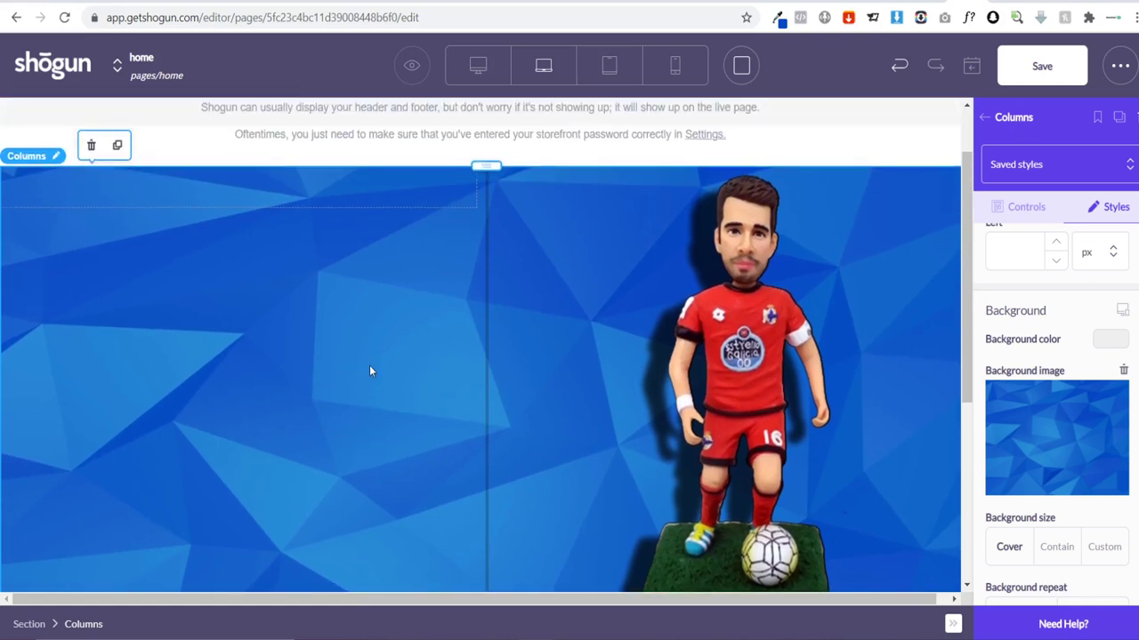
scroll(370, 367, down, 1)
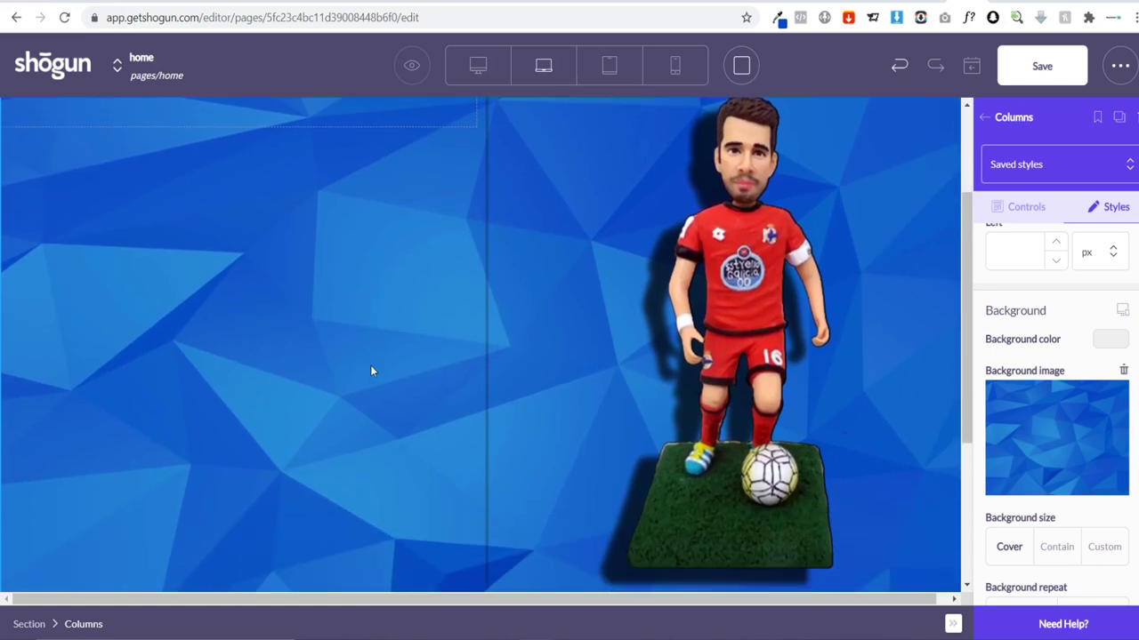
scroll(569, 372, up, 3)
scroll(676, 372, down, 4)
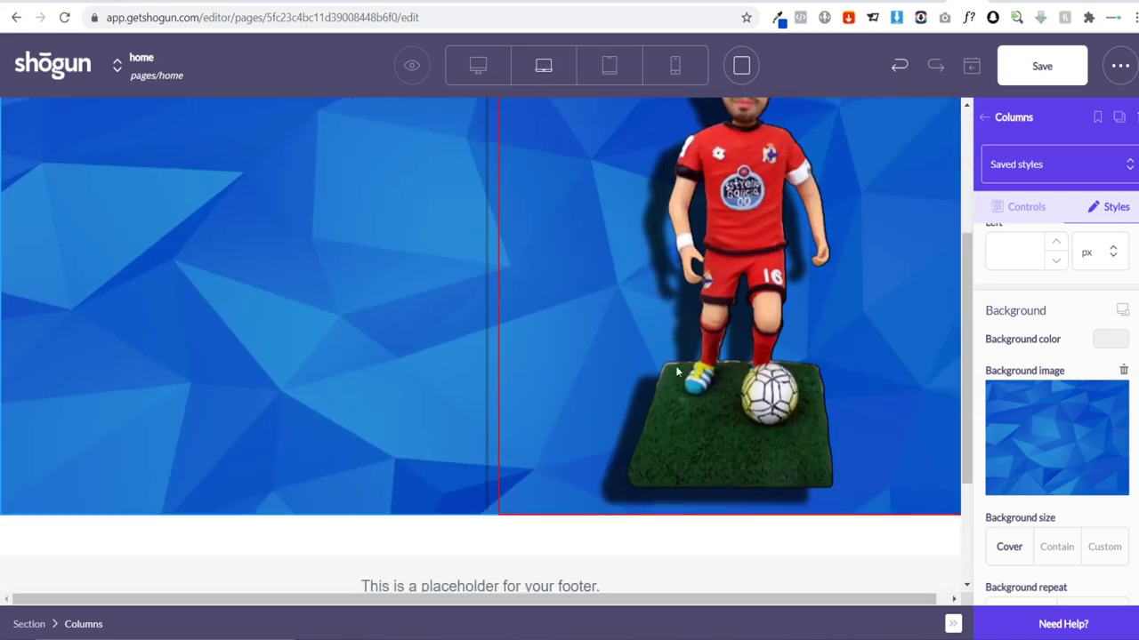
scroll(326, 392, up, 2)
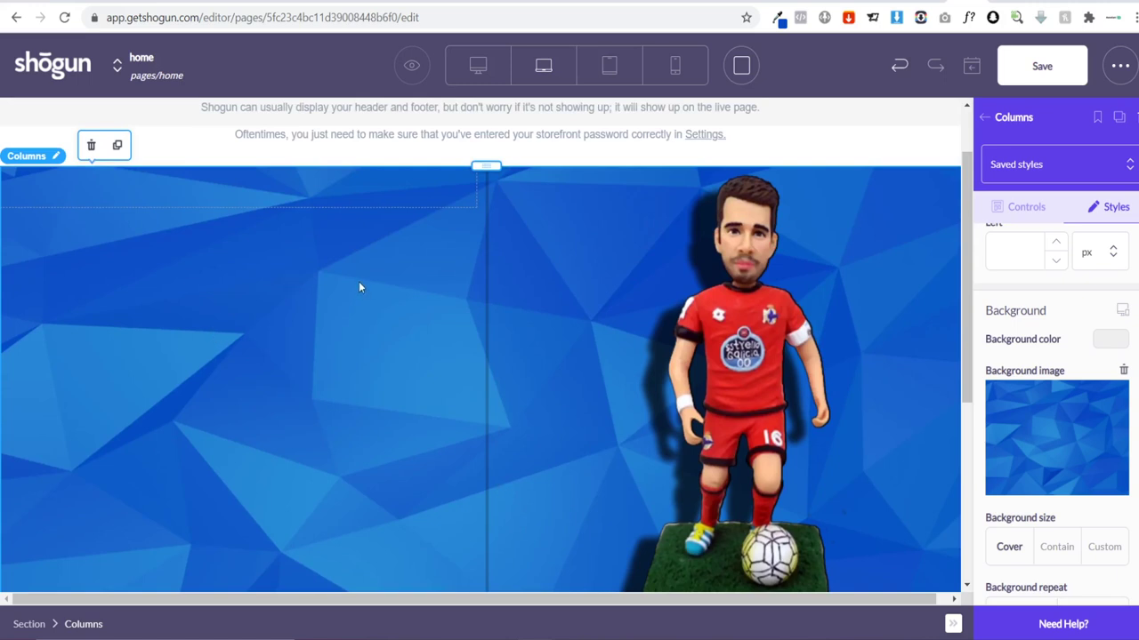
click(984, 117)
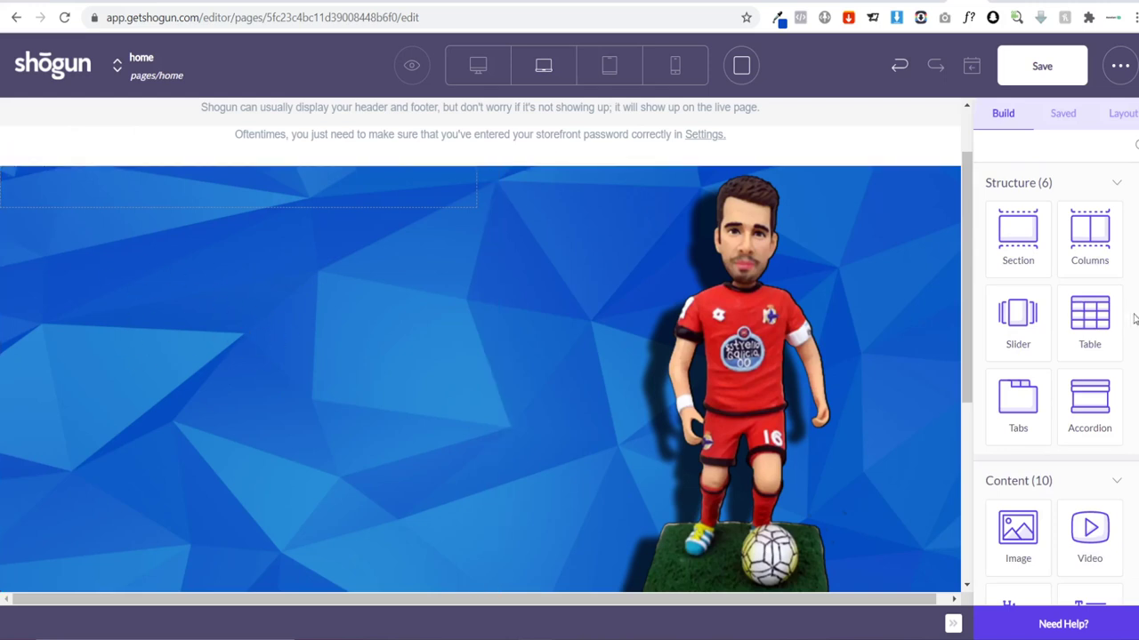
Step: Drop a heading into the left column and style it Josefin Sans in white FFFFFF
scroll(989, 396, down, 3)
drag(989, 396, 199, 271)
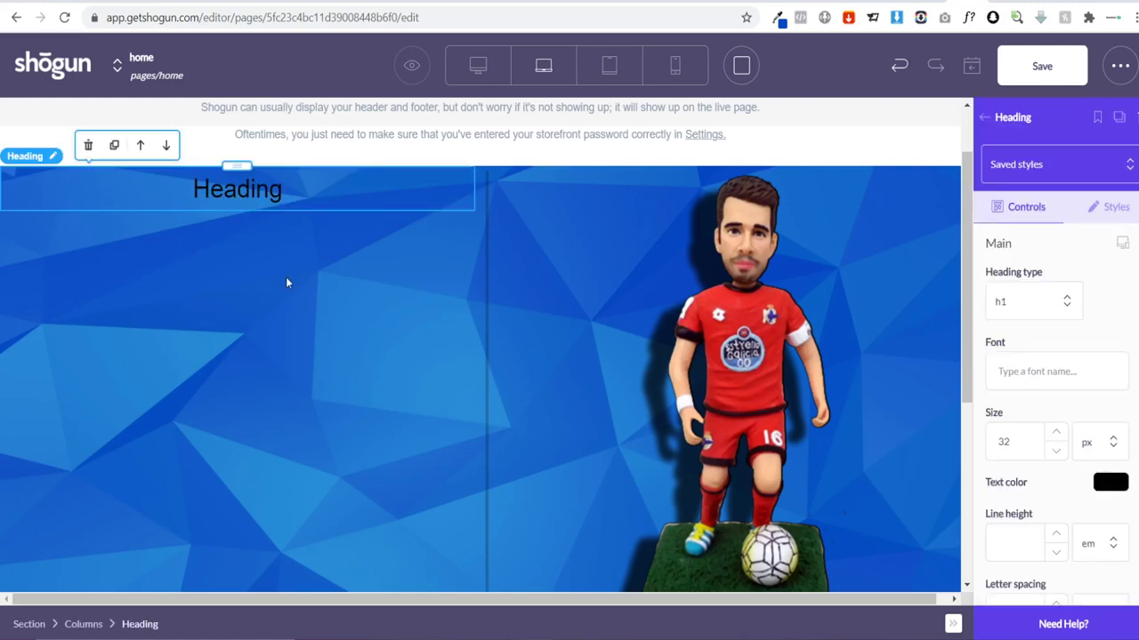
double_click(233, 189)
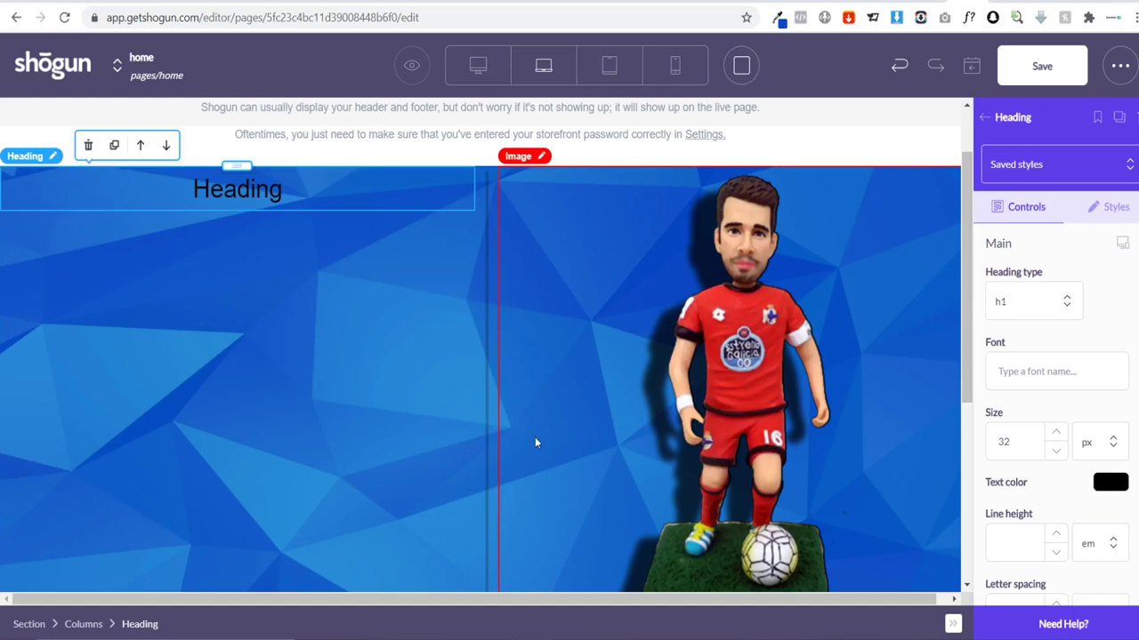
click(1034, 379)
text(josef)
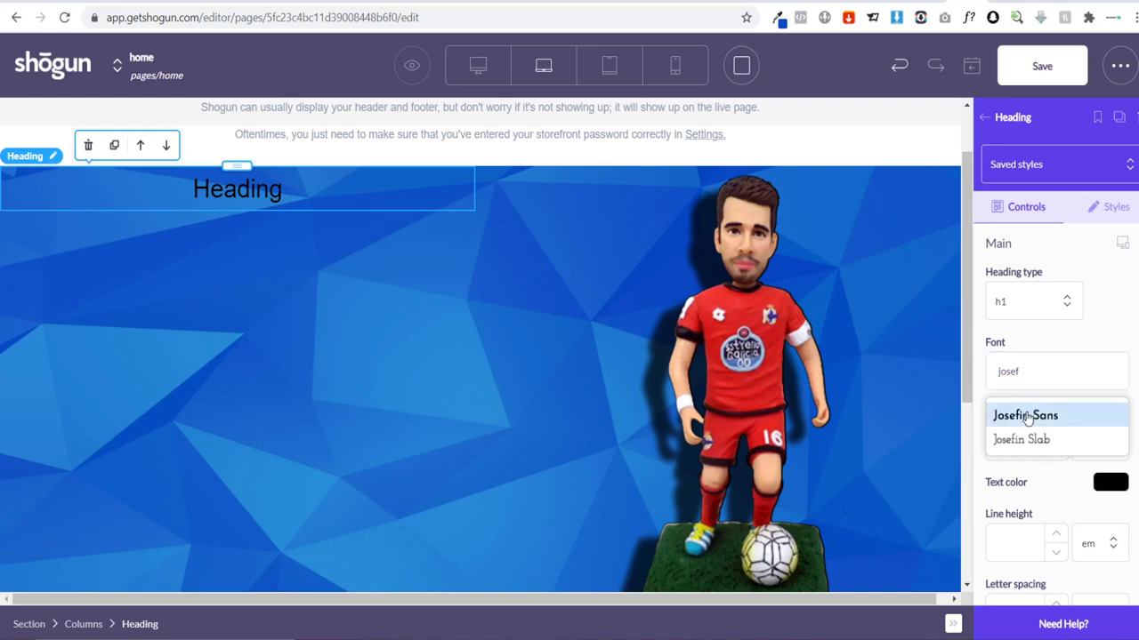
click(1027, 415)
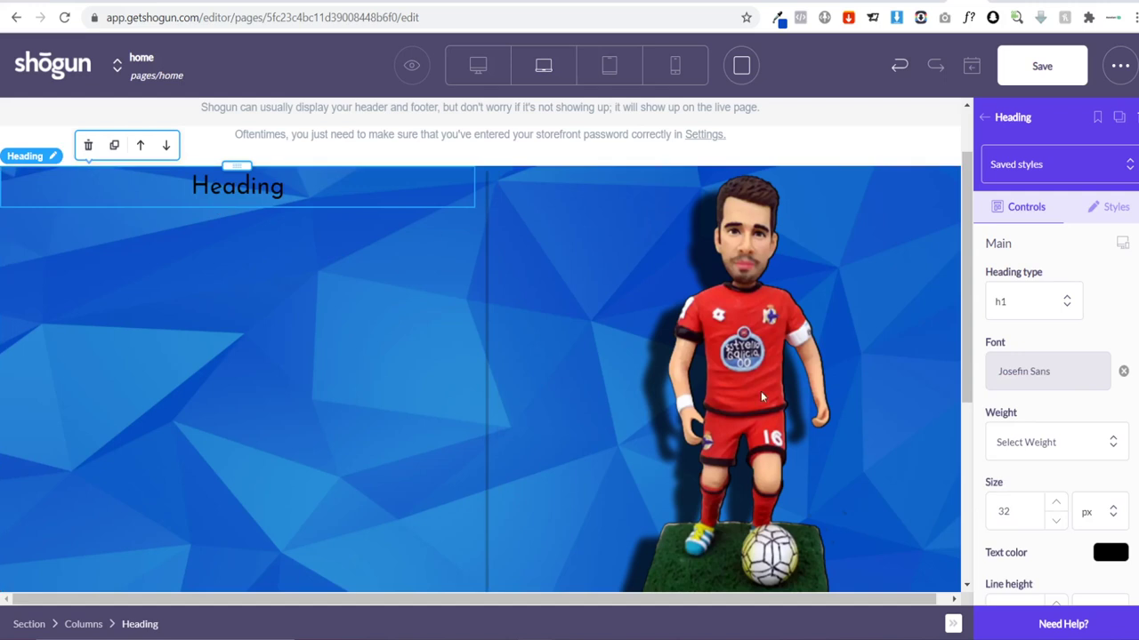
click(1109, 554)
scroll(1046, 511, down, 2)
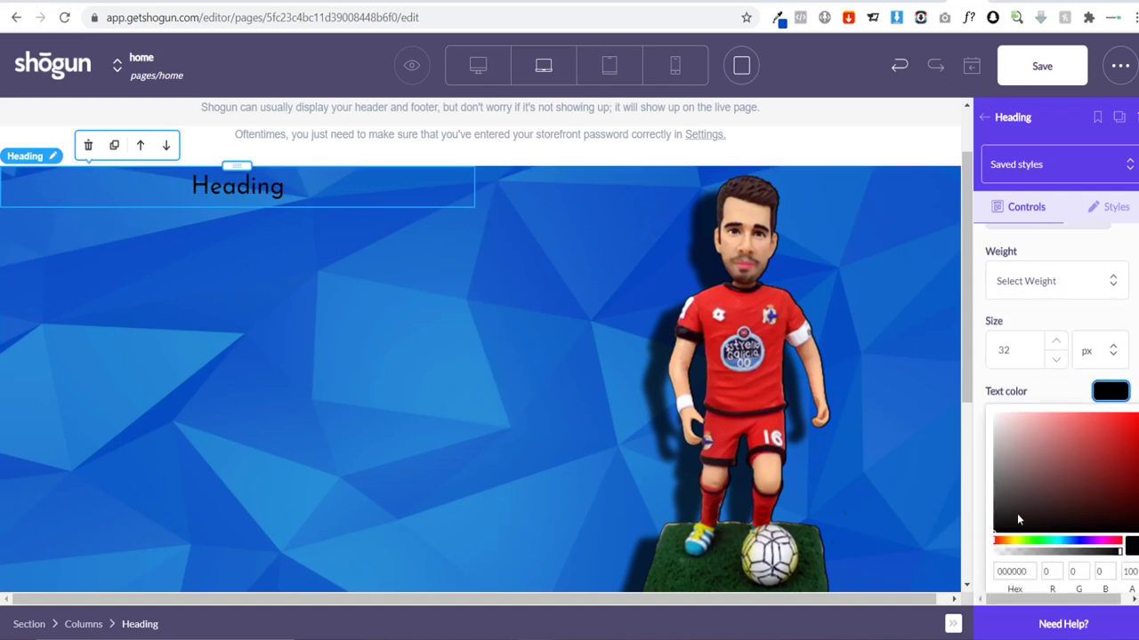
drag(993, 421, 986, 410)
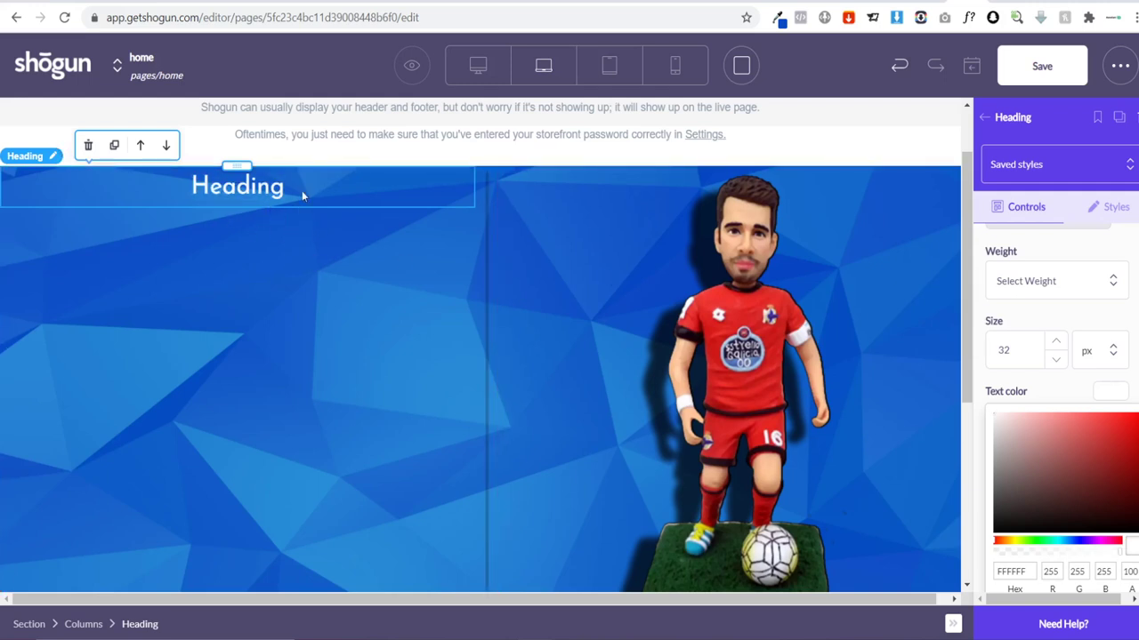
click(269, 187)
Step: Replace the placeholder with 'Custom Soccer BobbleHeads, 100 % Handmade', fixing typos along the way
key(BackSpace)
key(BackSpace)
key(BackSpace)
key(BackSpace)
key(BackSpace)
key(BackSpace)
key(BackSpace)
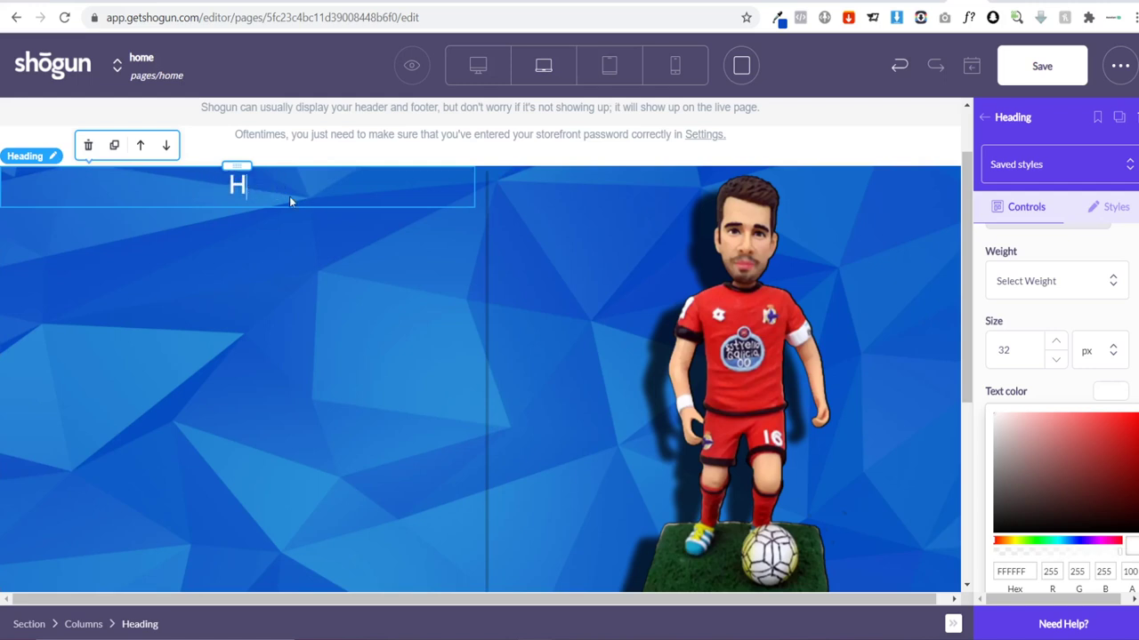
text(Custom Sc)
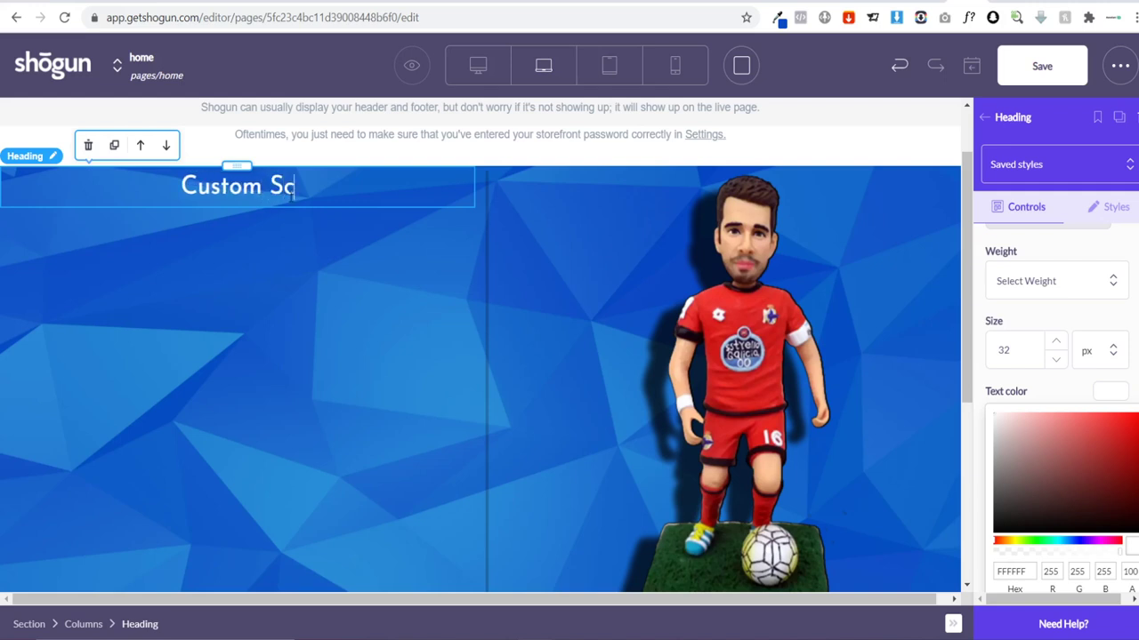
key(BackSpace)
text(occre)
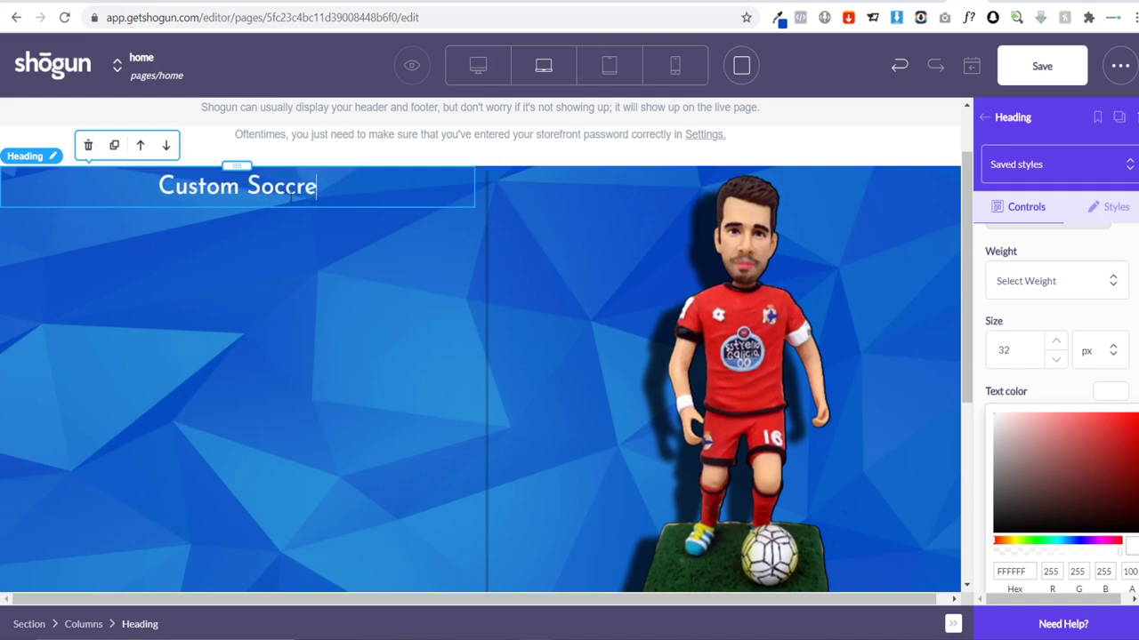
key(BackSpace)
key(BackSpace)
text(er N)
key(BackSpace)
text(B)
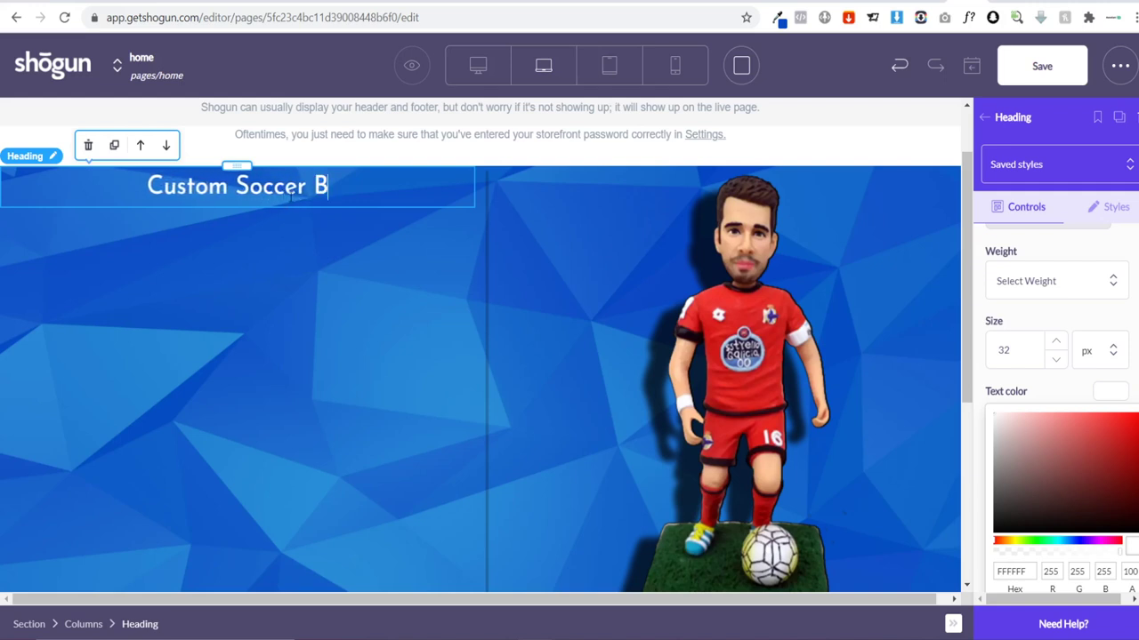
text(obble)
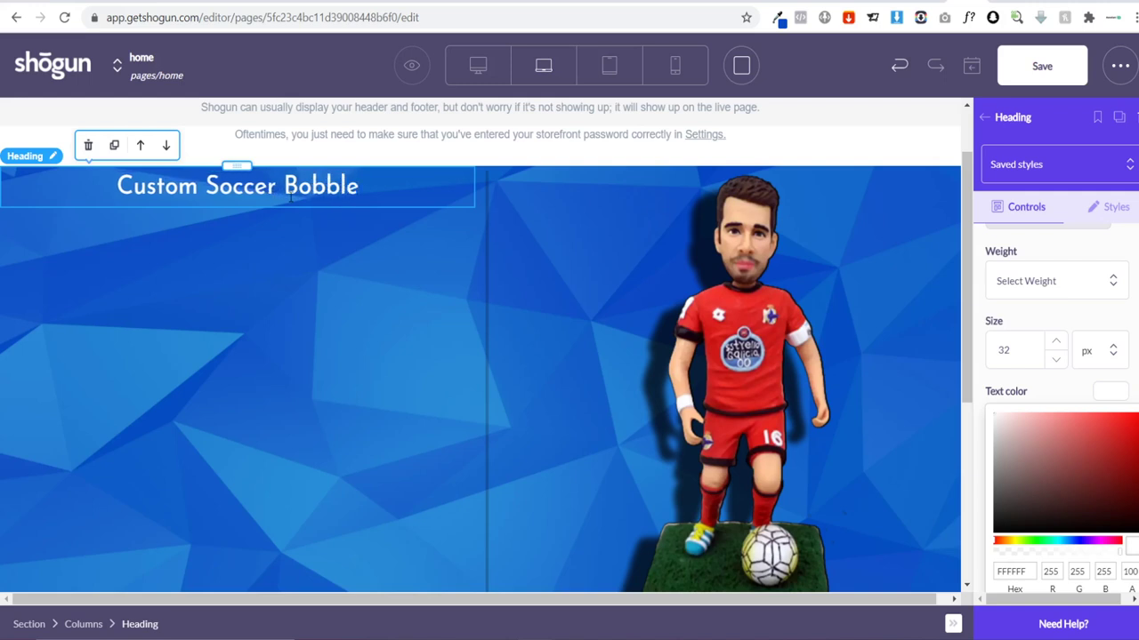
text(Heads)
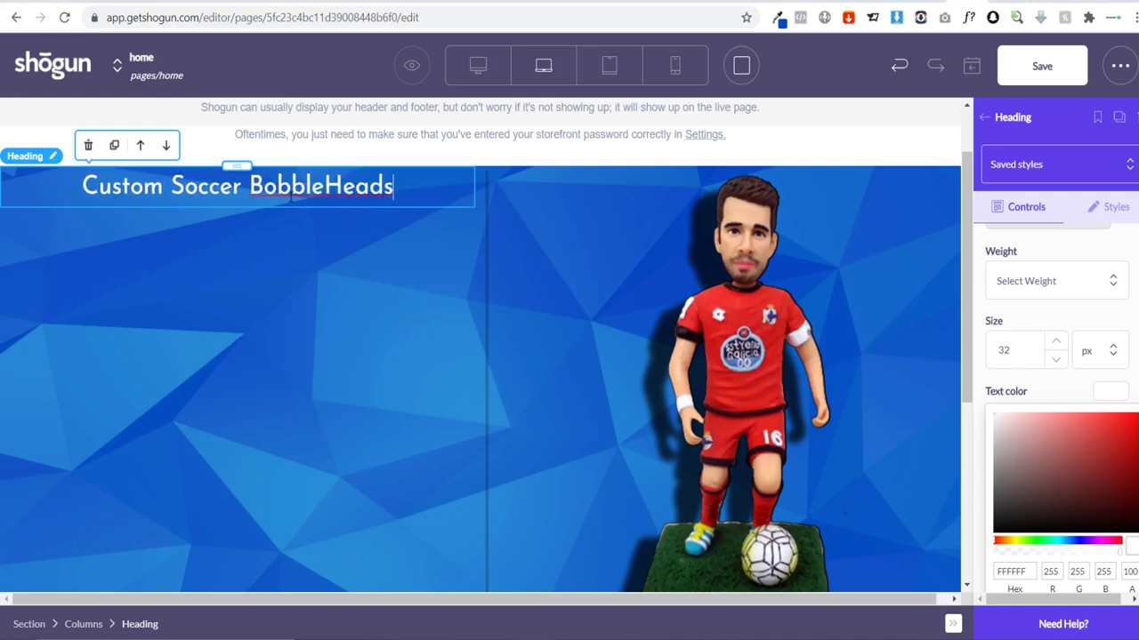
text(, 100 )
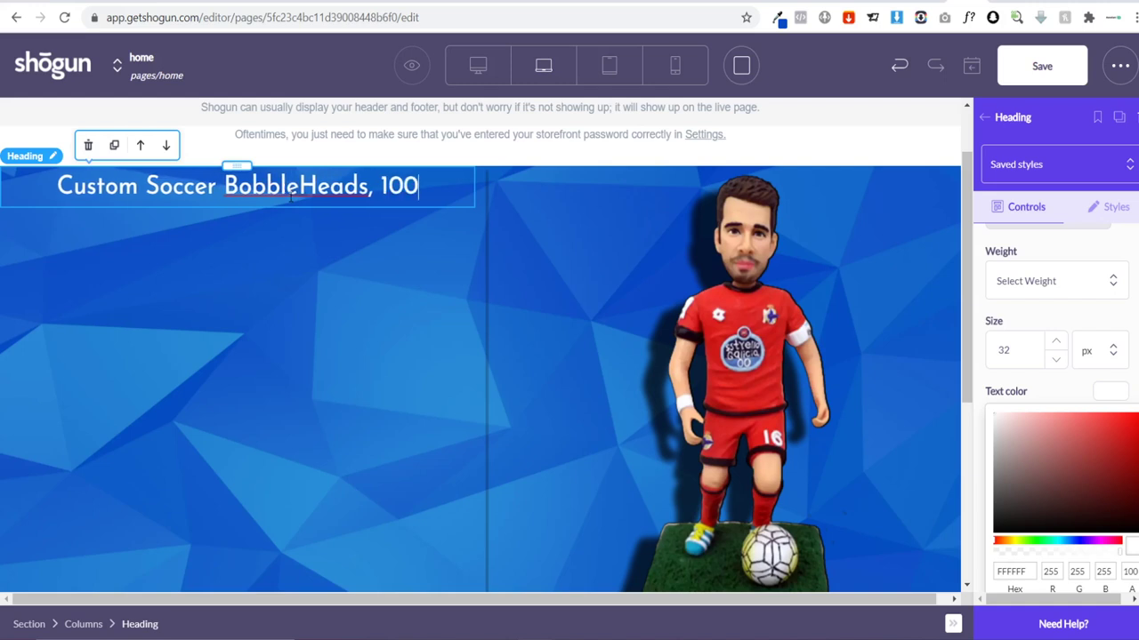
text(% )
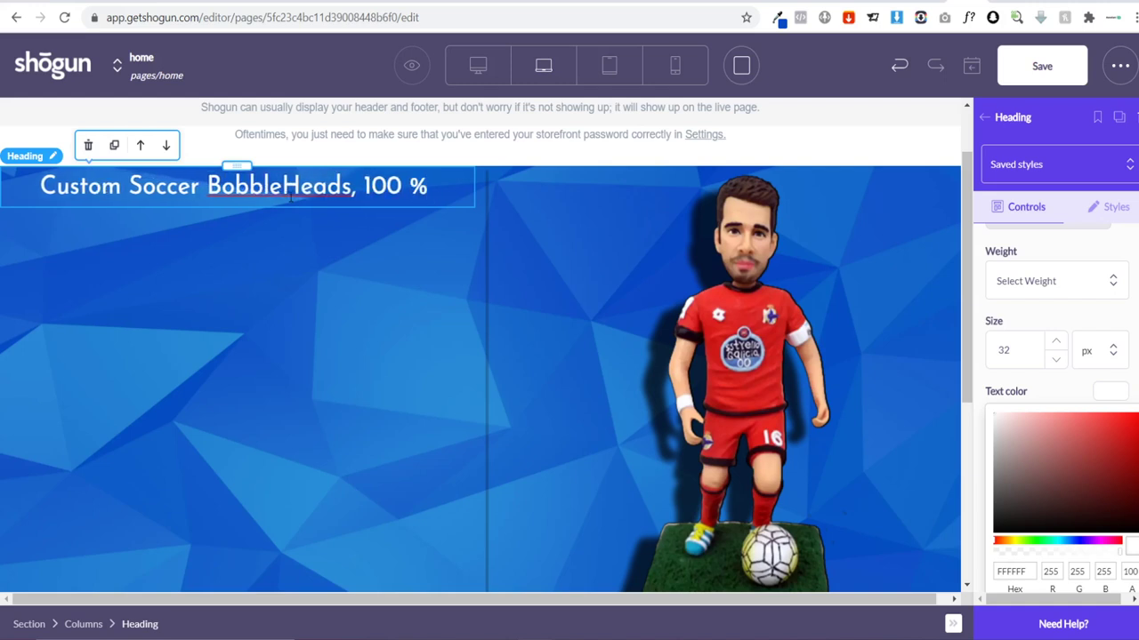
text(Handem)
key(BackSpace)
key(BackSpace)
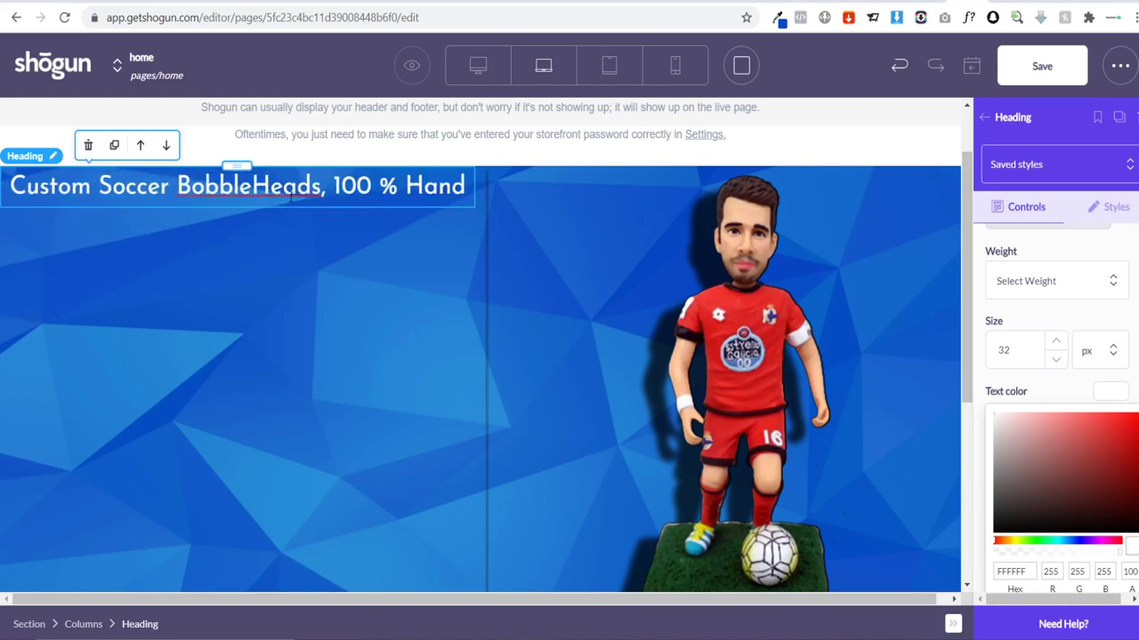
text(made)
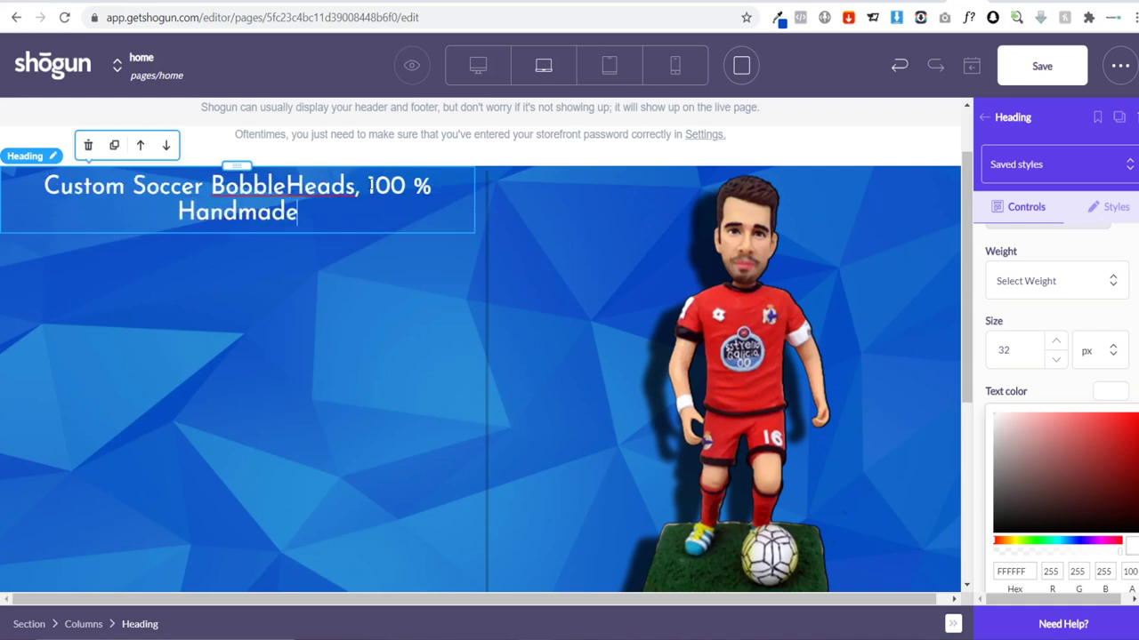
Step: Break the heading before '100' and delete the comma after BobbleHeads
click(370, 186)
key(Return)
click(401, 187)
triple_click(401, 187)
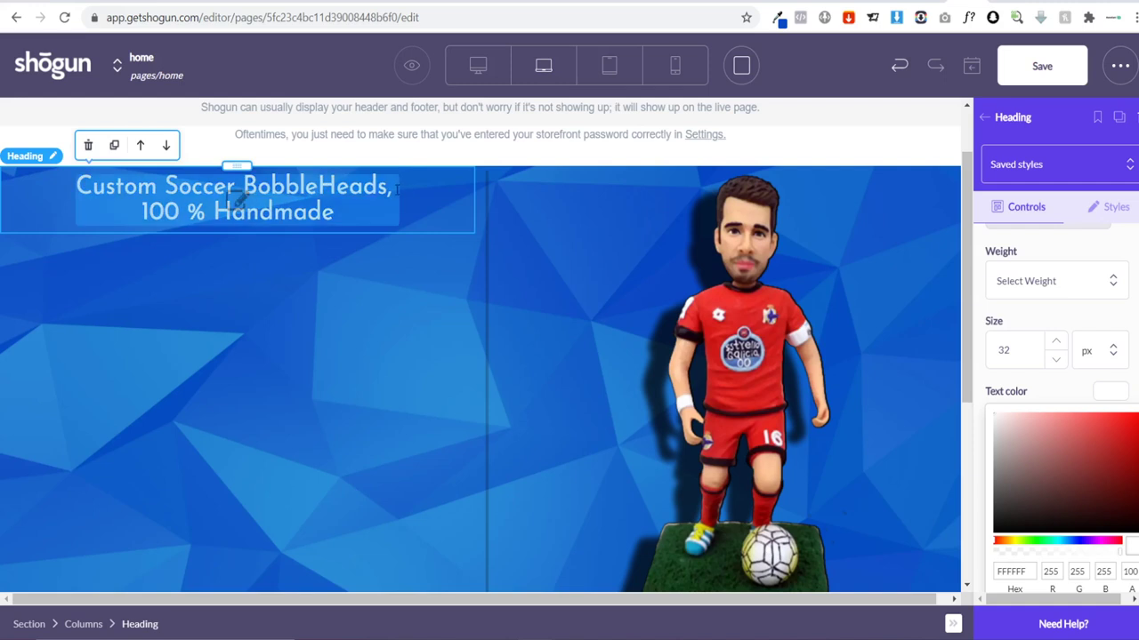
click(399, 187)
key(BackSpace)
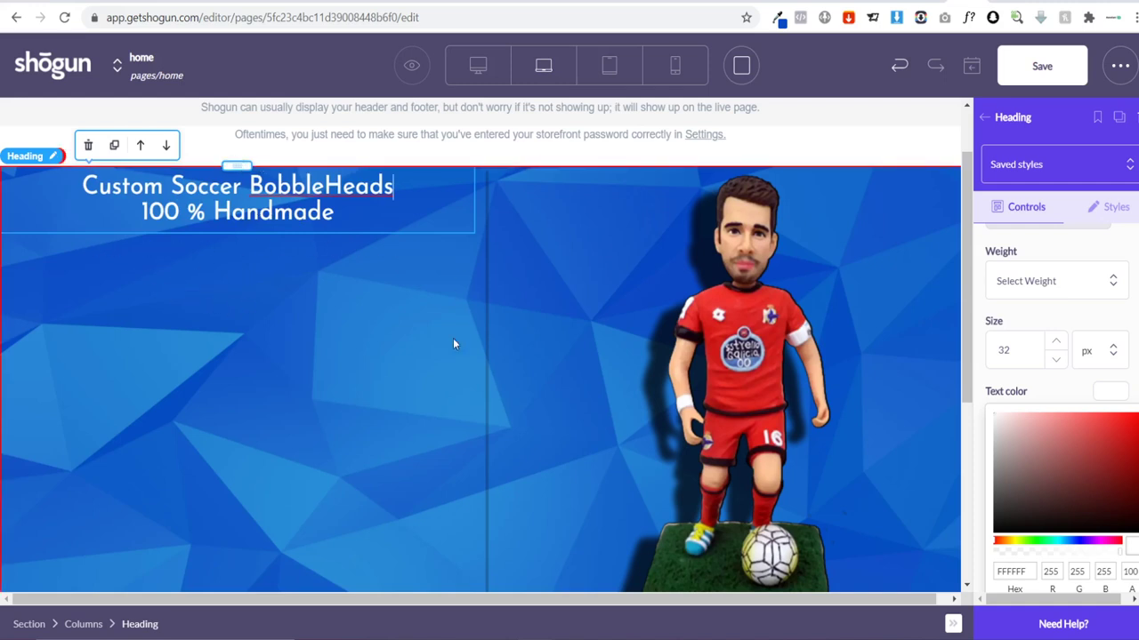
Step: Remove the extra top padding from the banner heading's spacing settings
click(1124, 205)
scroll(1067, 363, down, 1)
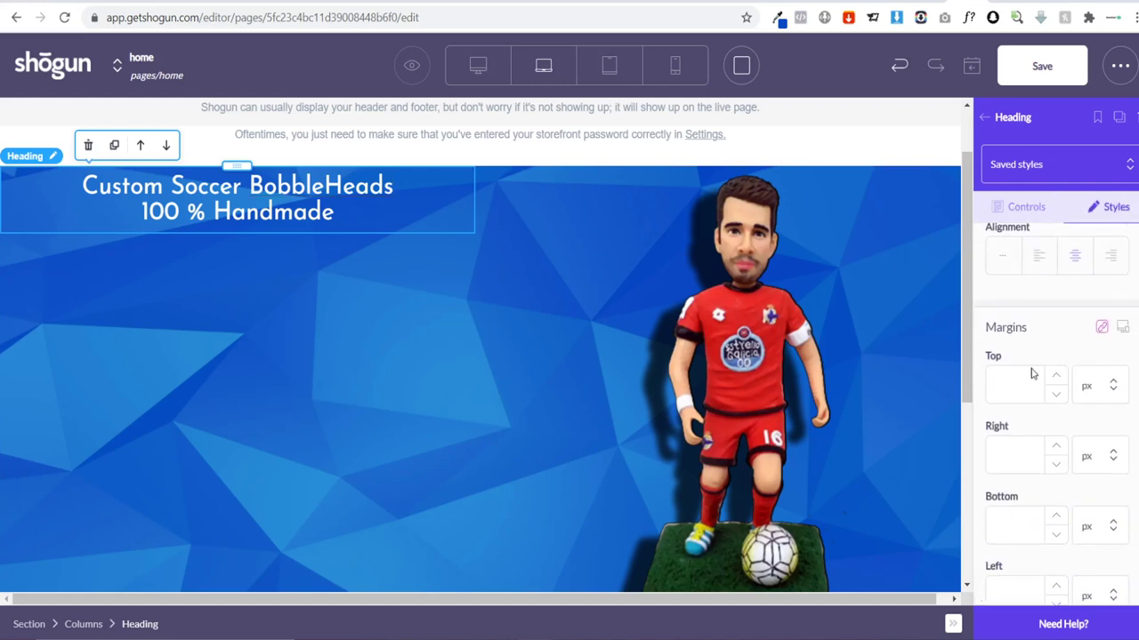
scroll(1032, 377, down, 1)
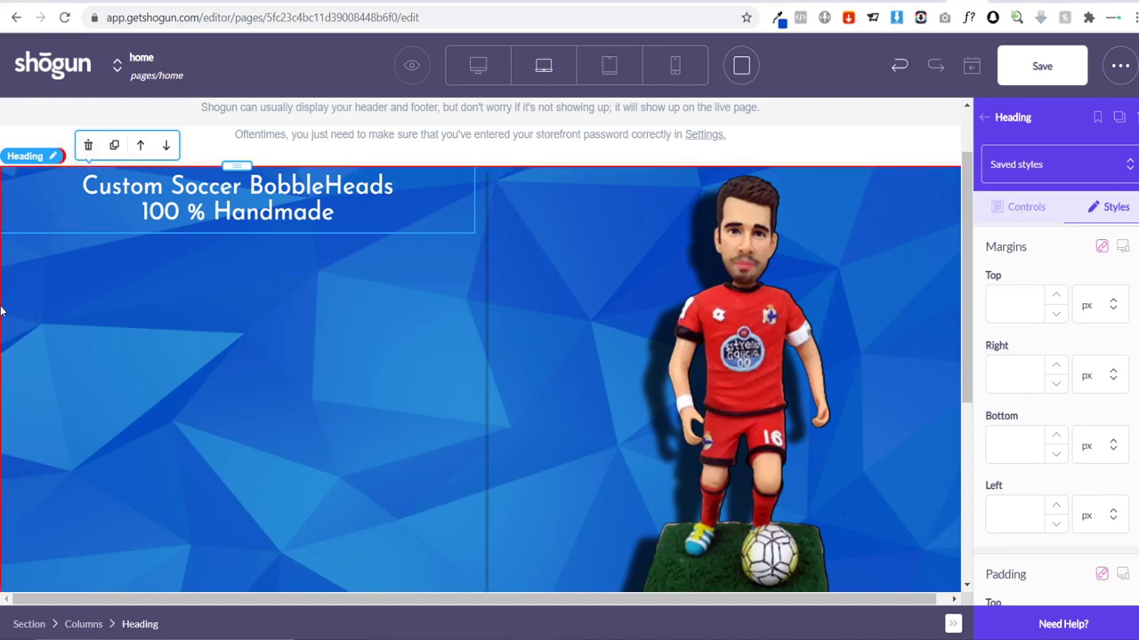
scroll(1005, 432, down, 2)
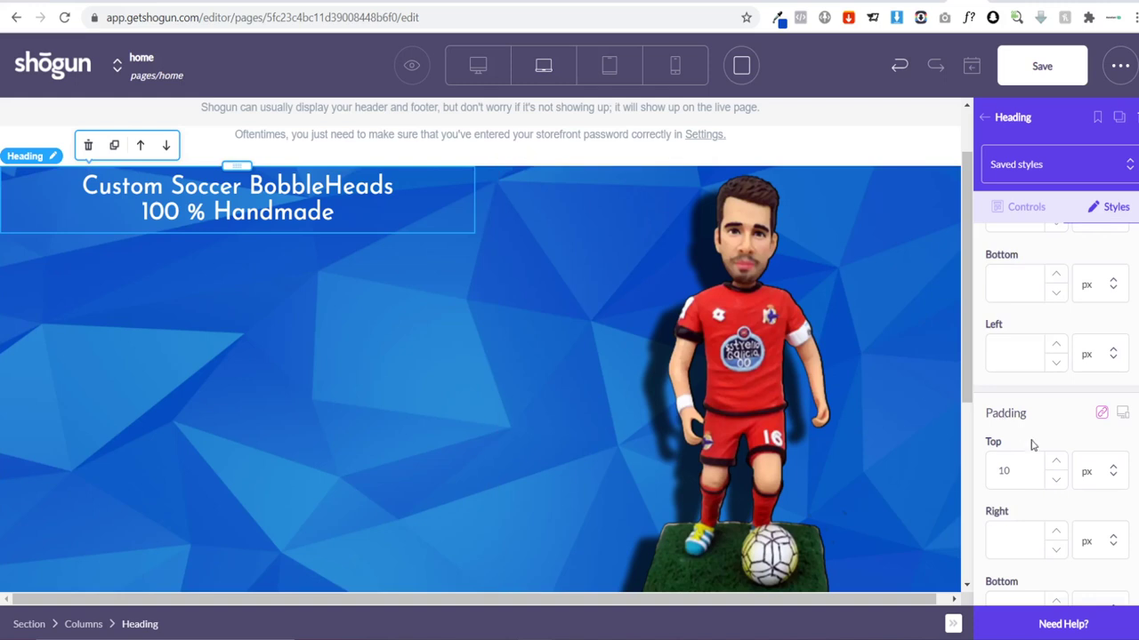
click(1021, 473)
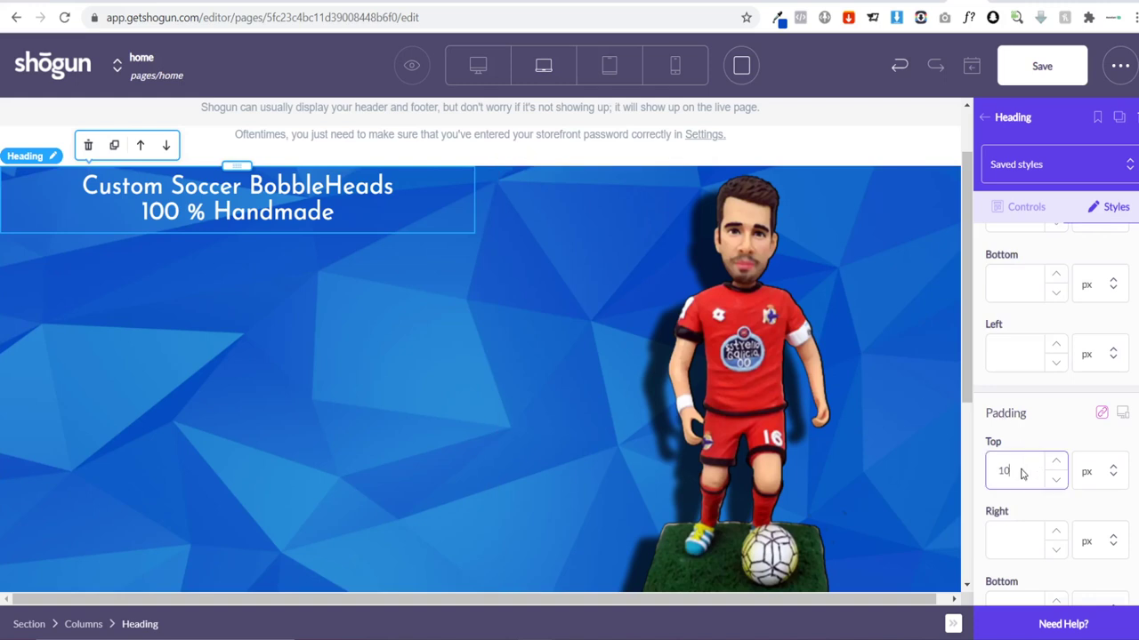
text(0)
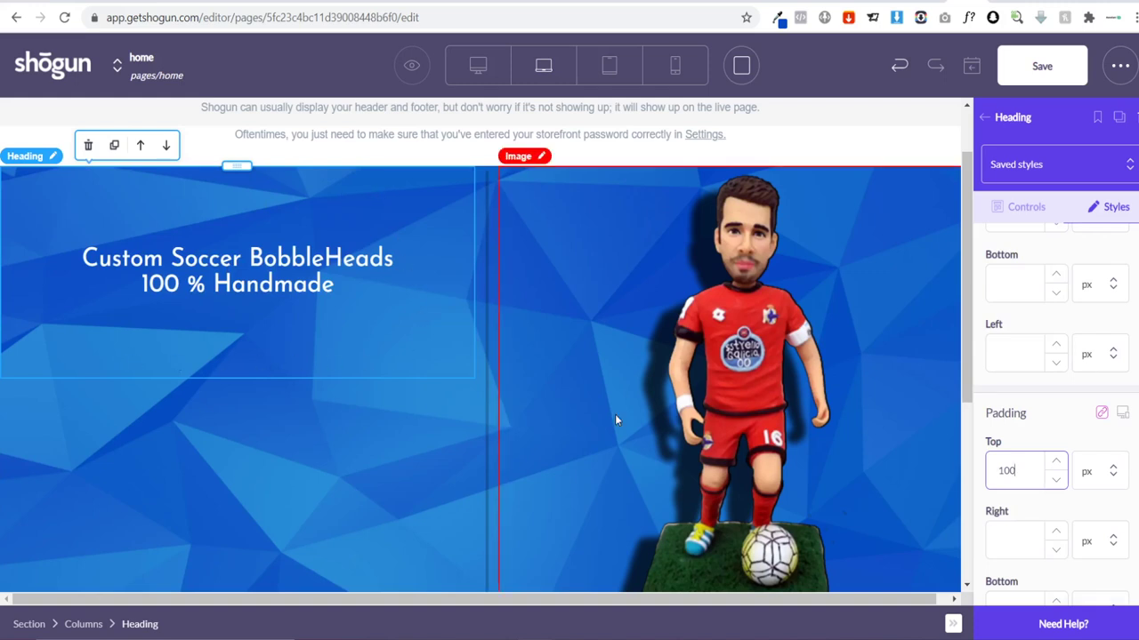
key(BackSpace)
Step: Unlink the heading margins and set only the top margin to 100 px
scroll(1029, 347, up, 2)
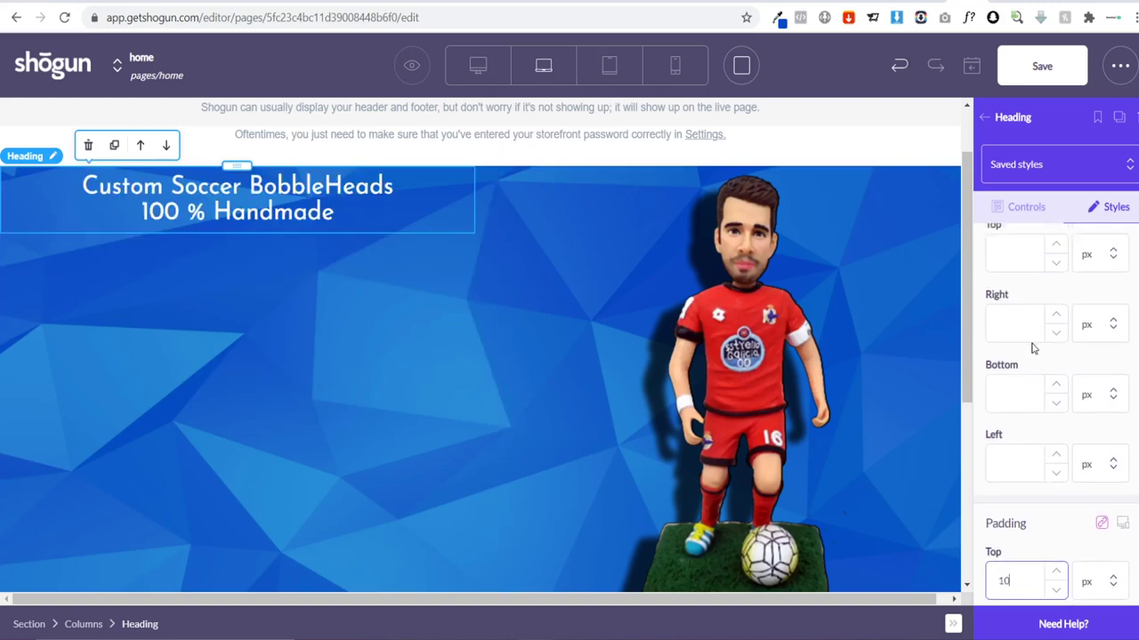
click(1012, 322)
text(100)
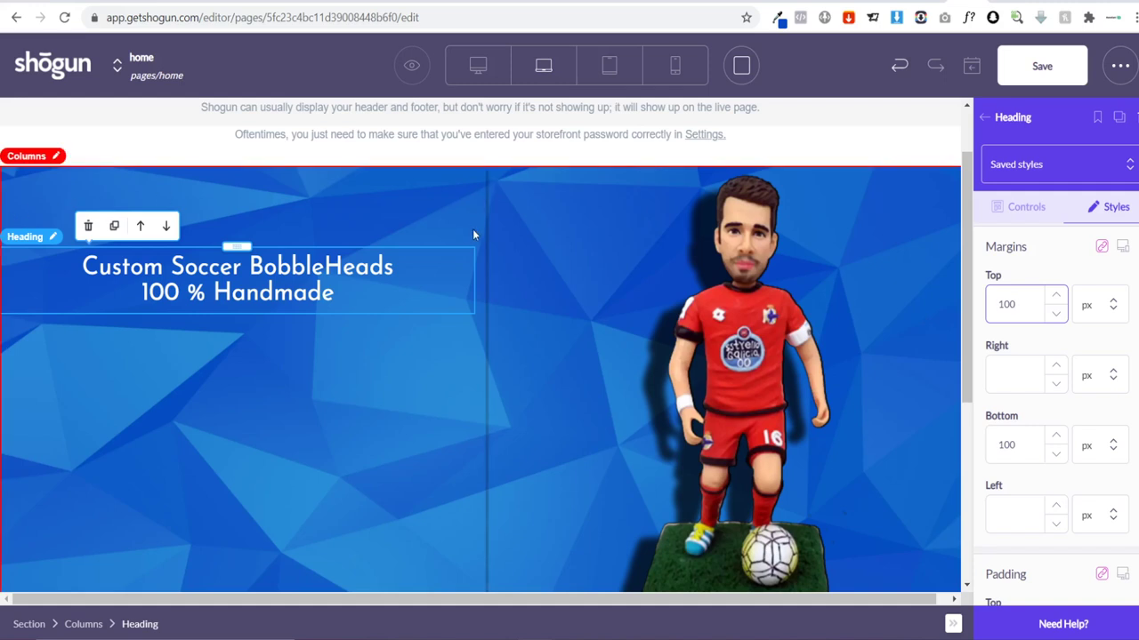
triple_click(394, 298)
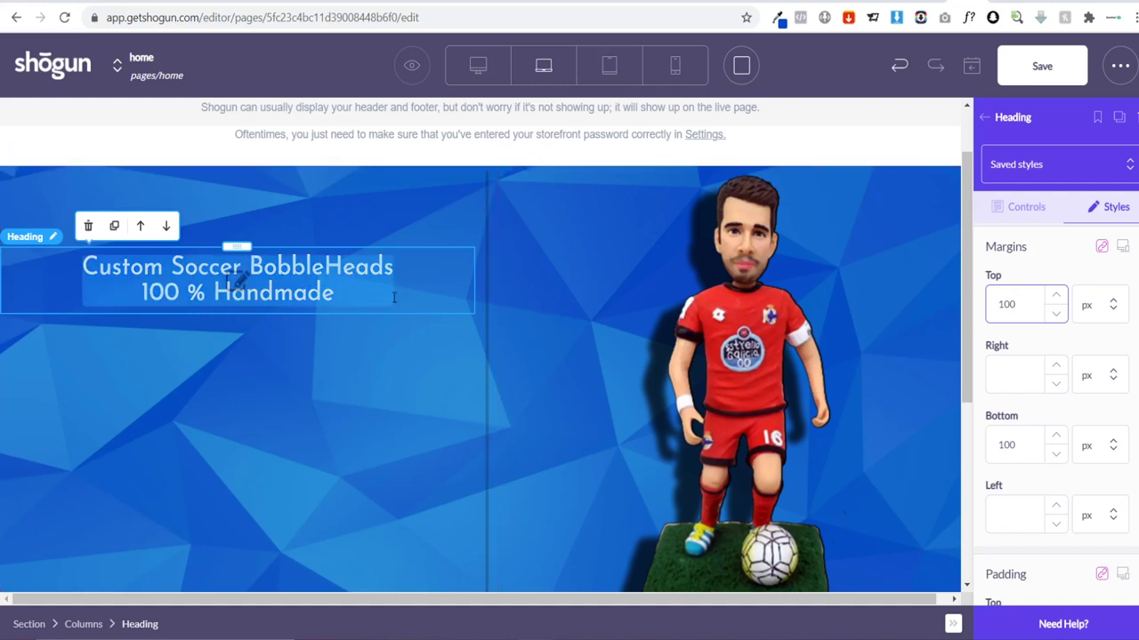
click(395, 298)
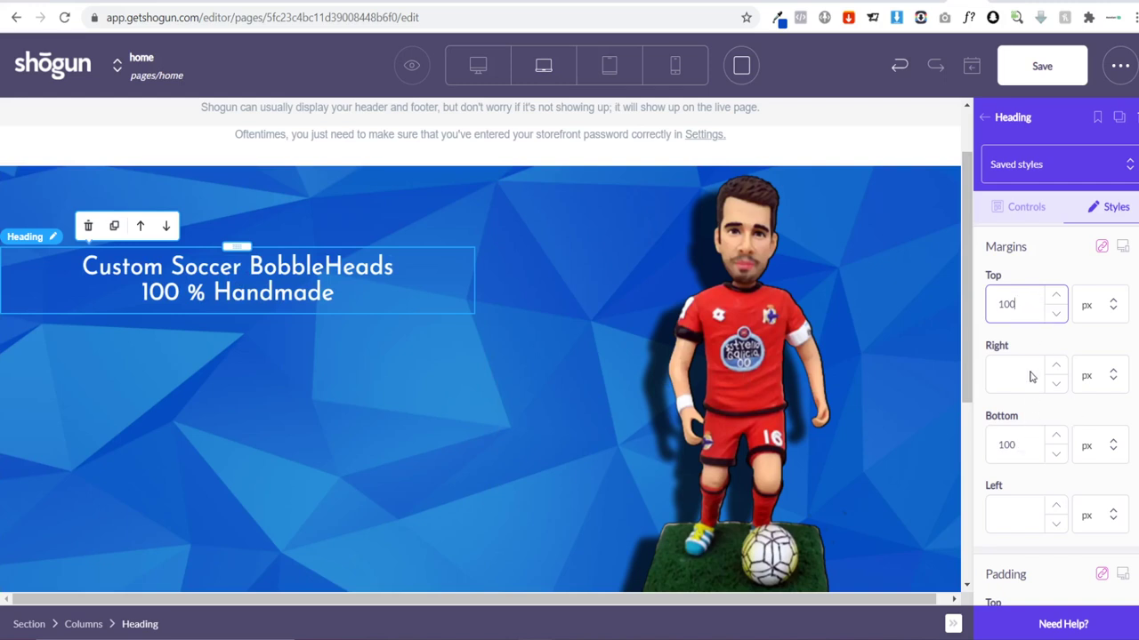
key(BackSpace)
key(BackSpace)
key(BackSpace)
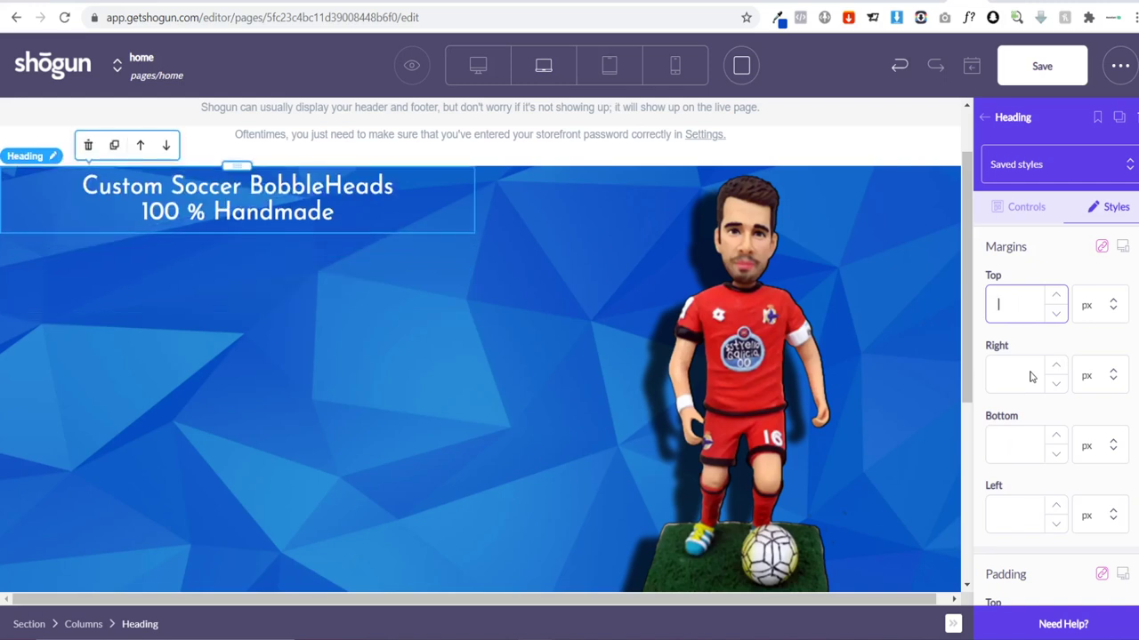
click(1102, 250)
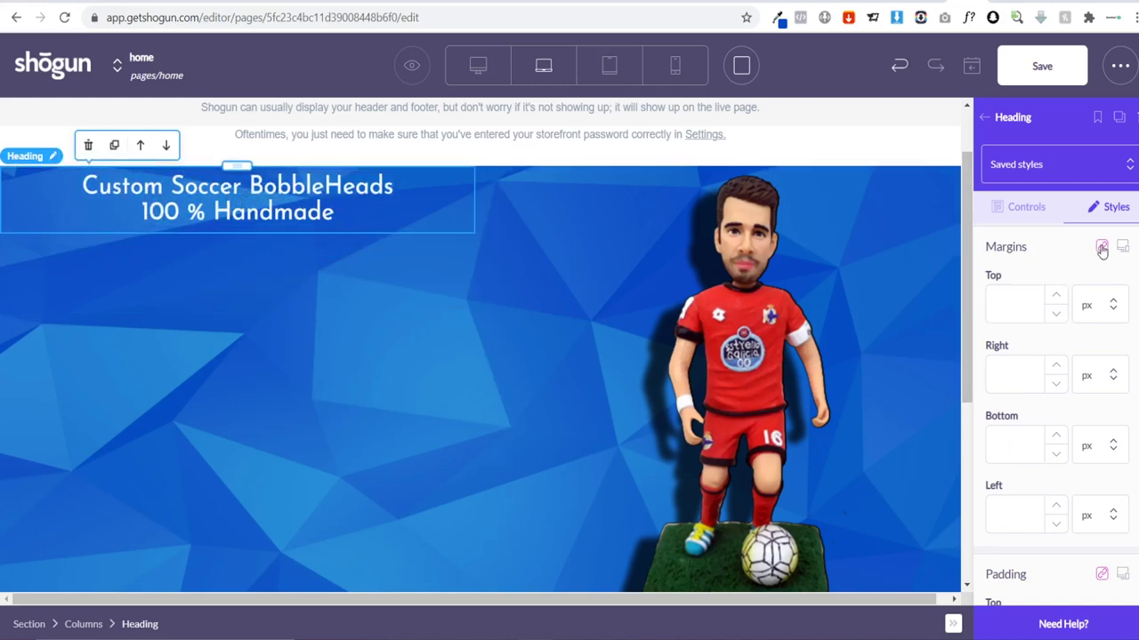
click(1011, 313)
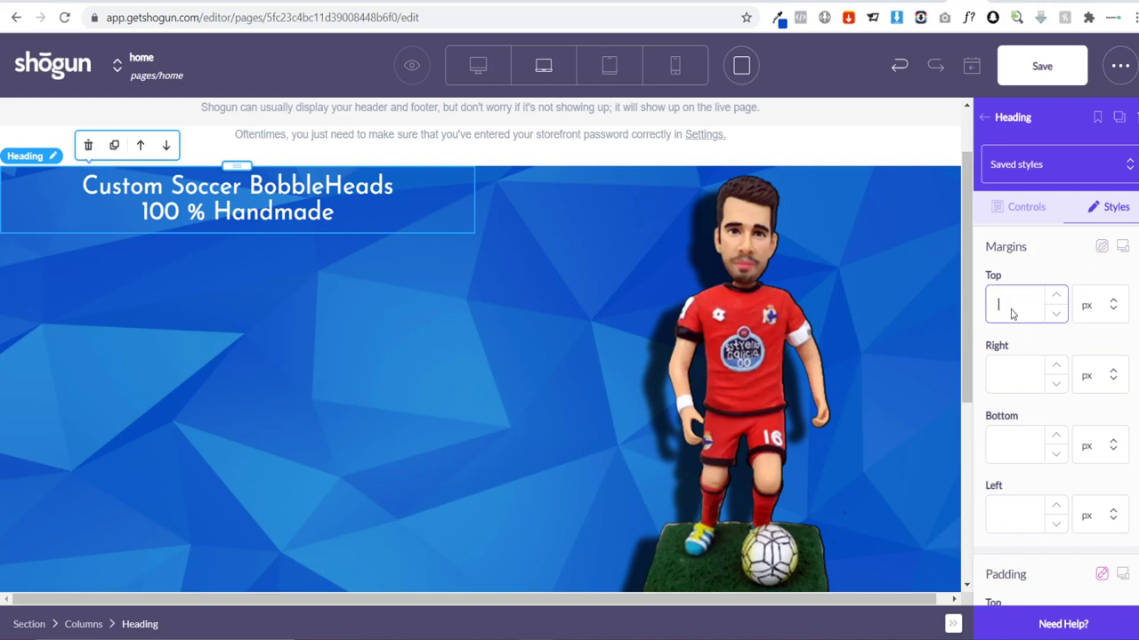
text(100)
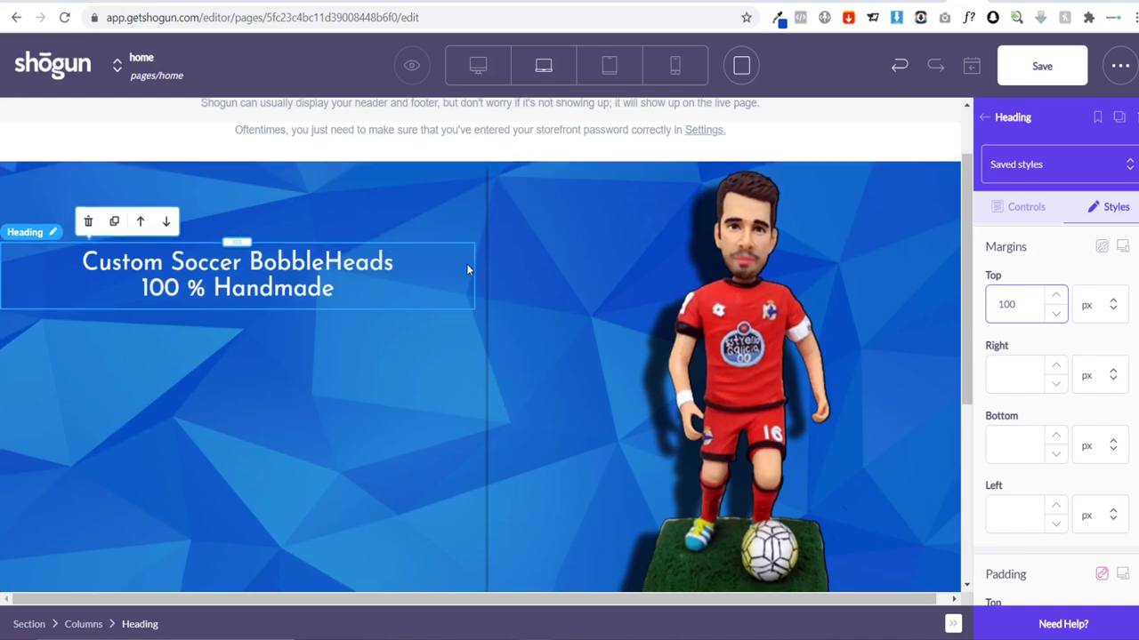
scroll(454, 285, down, 2)
scroll(442, 298, up, 2)
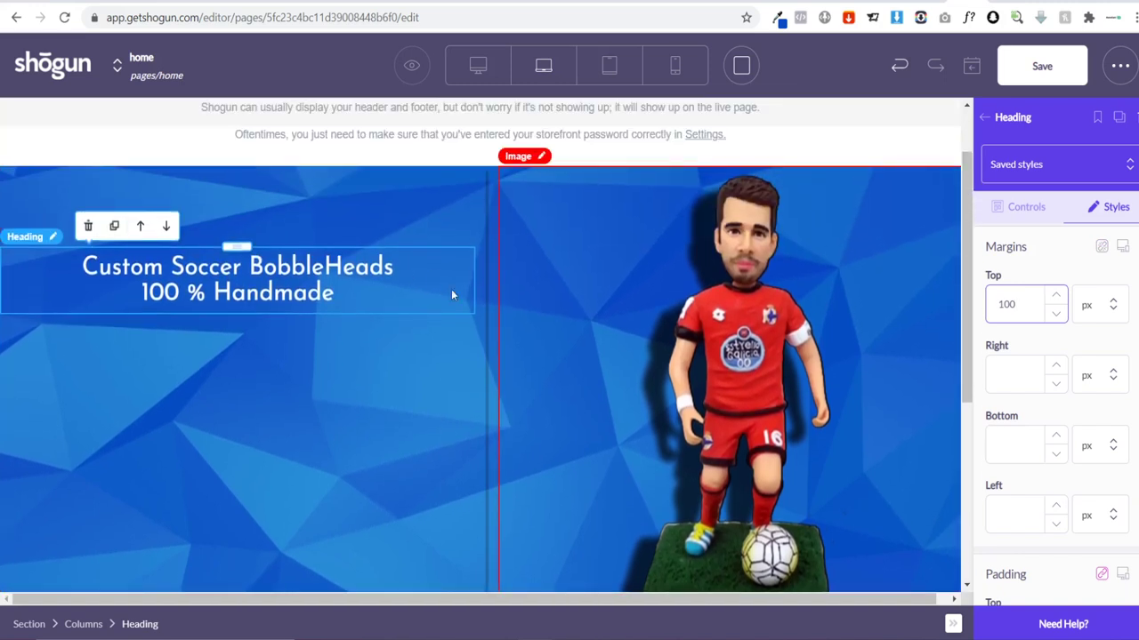
Step: Select both lines of the heading text to check it, then deselect it
double_click(419, 294)
click(450, 289)
triple_click(450, 288)
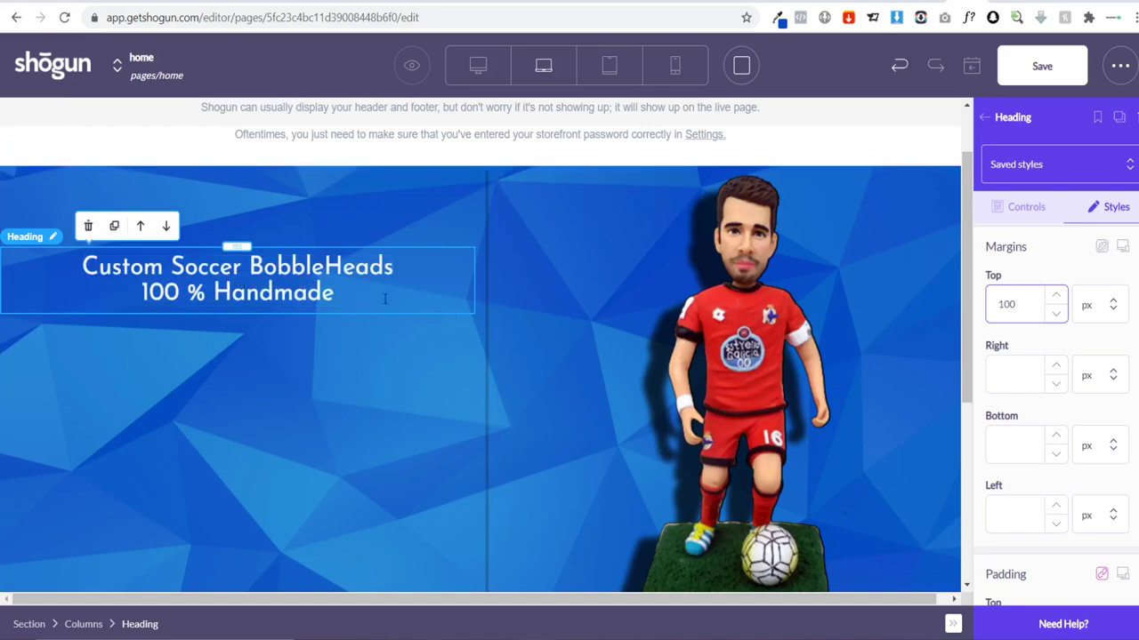
click(1119, 220)
click(1018, 223)
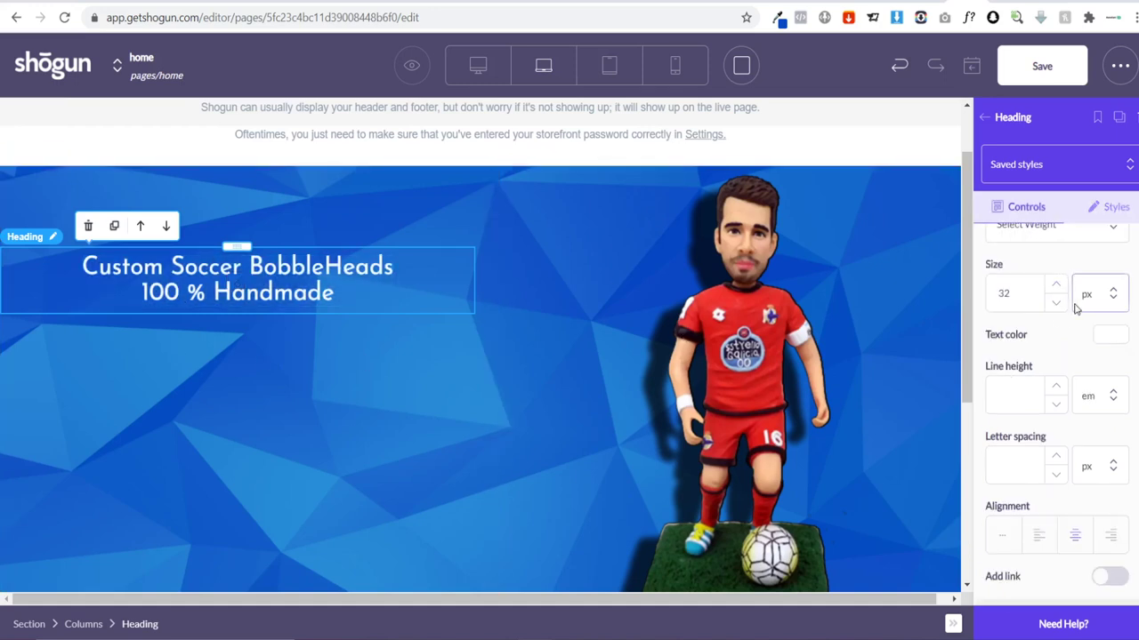
Step: Set the heading font size to 45 px instead of 50
click(1023, 374)
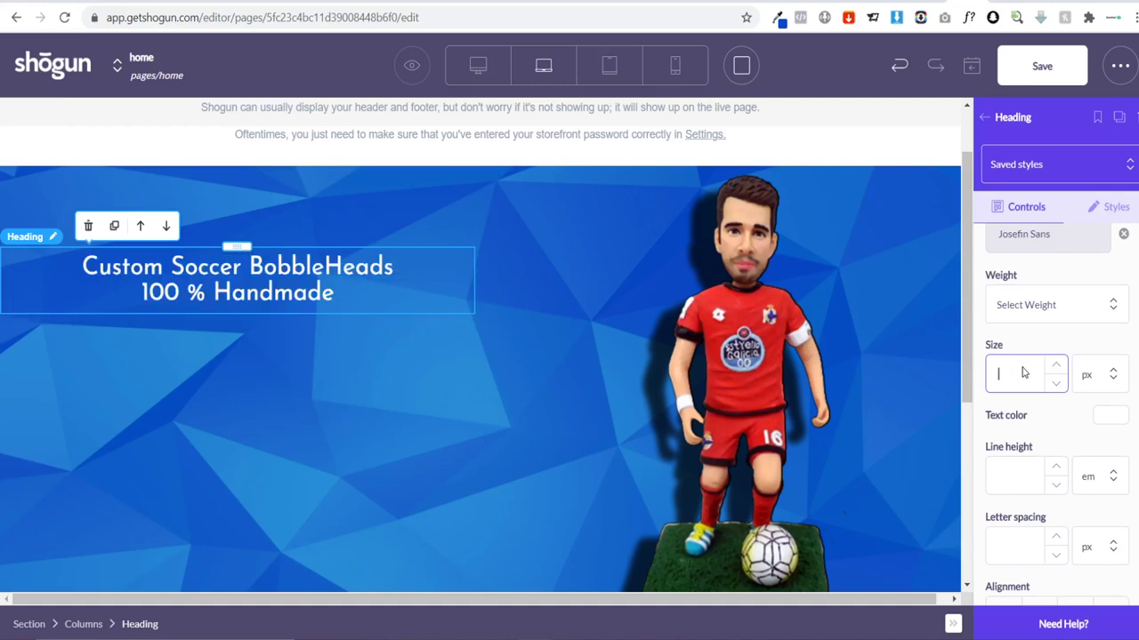
text(50)
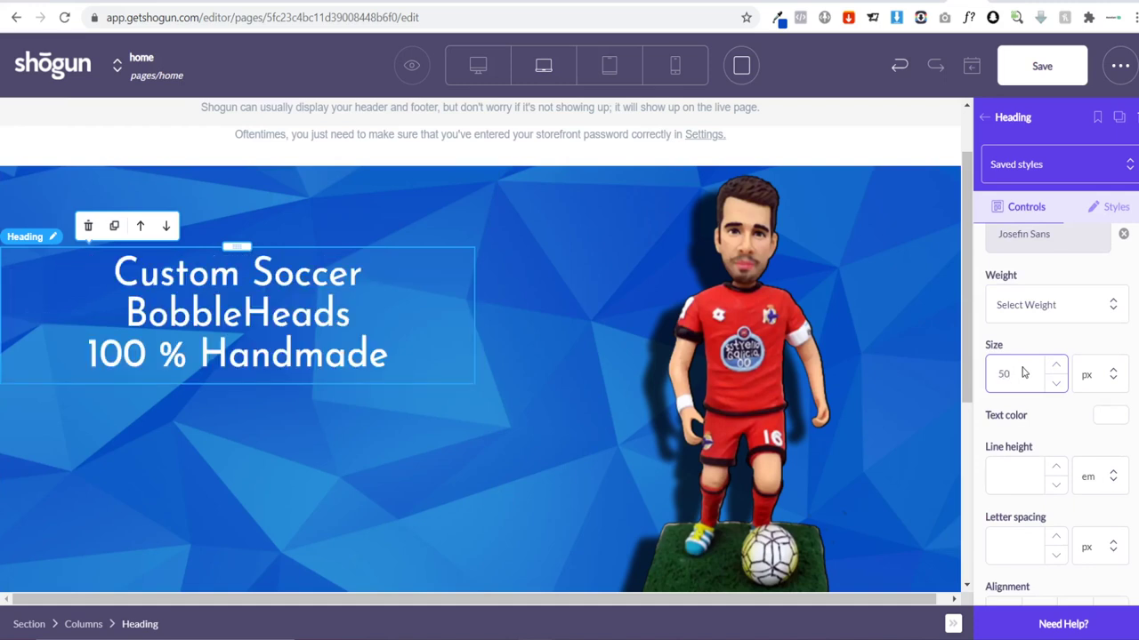
key(BackSpace)
key(BackSpace)
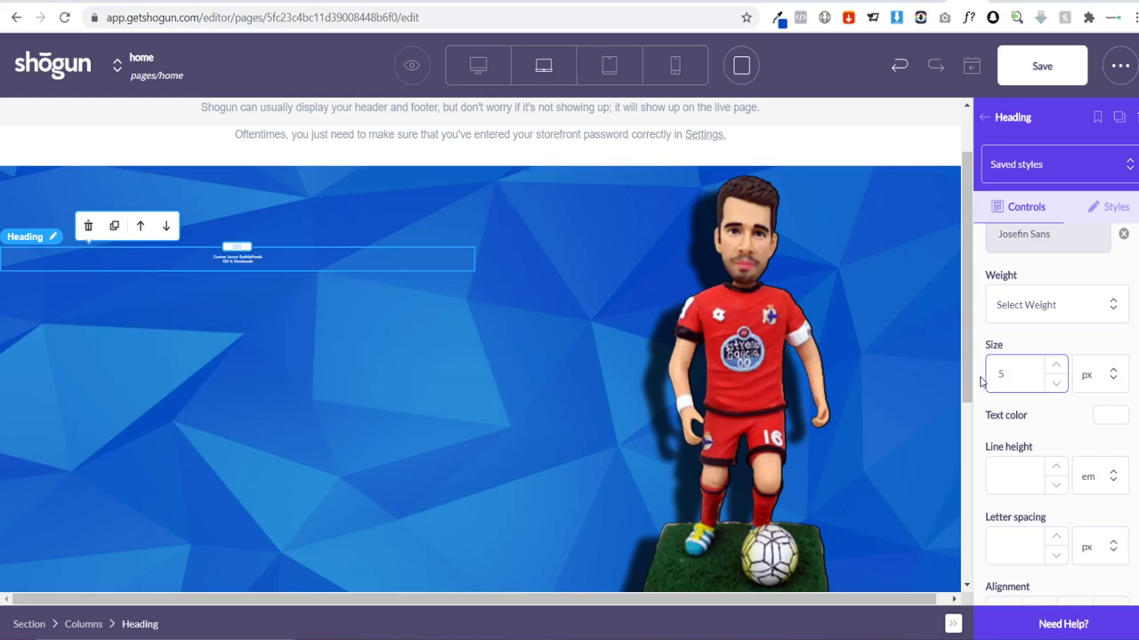
text(45)
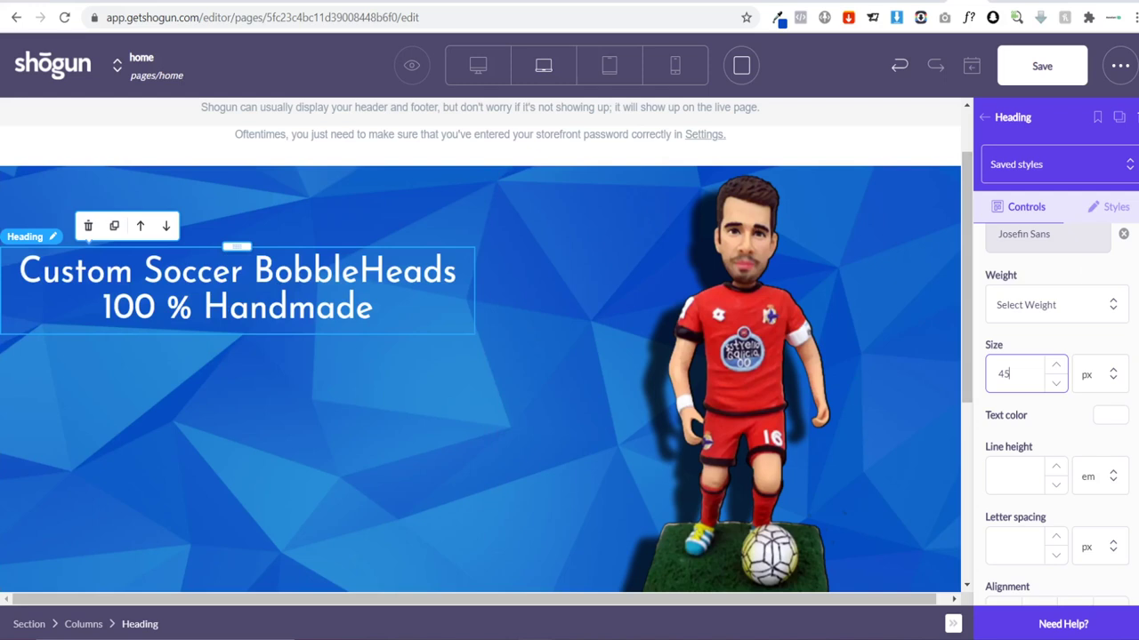
Step: Drag a Text element below the heading from Build and select it
click(985, 117)
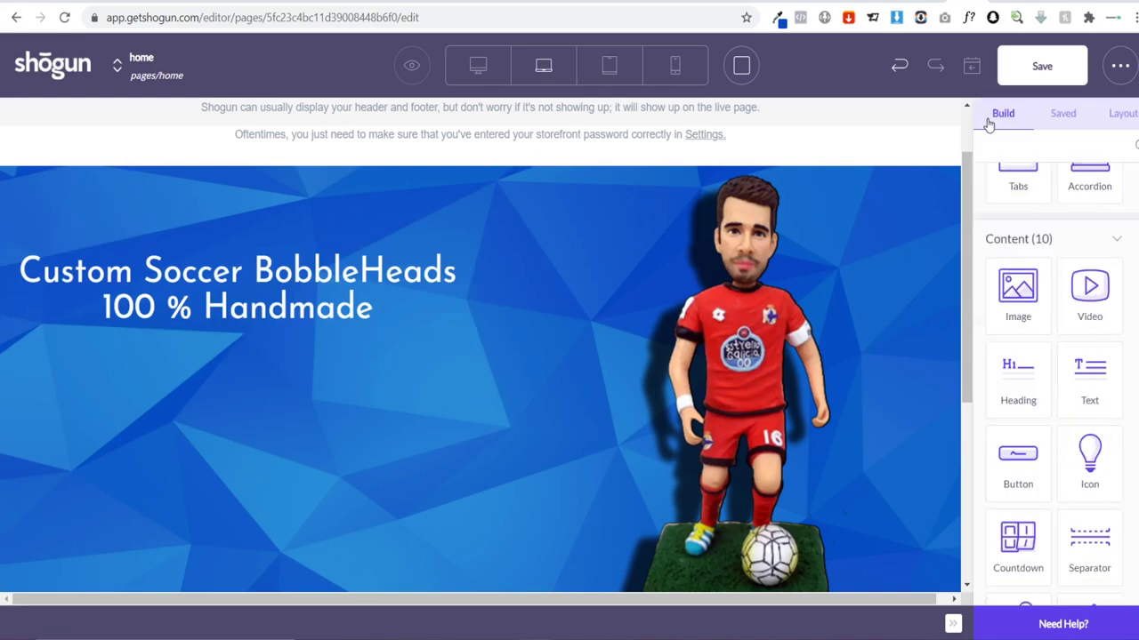
drag(991, 377, 227, 371)
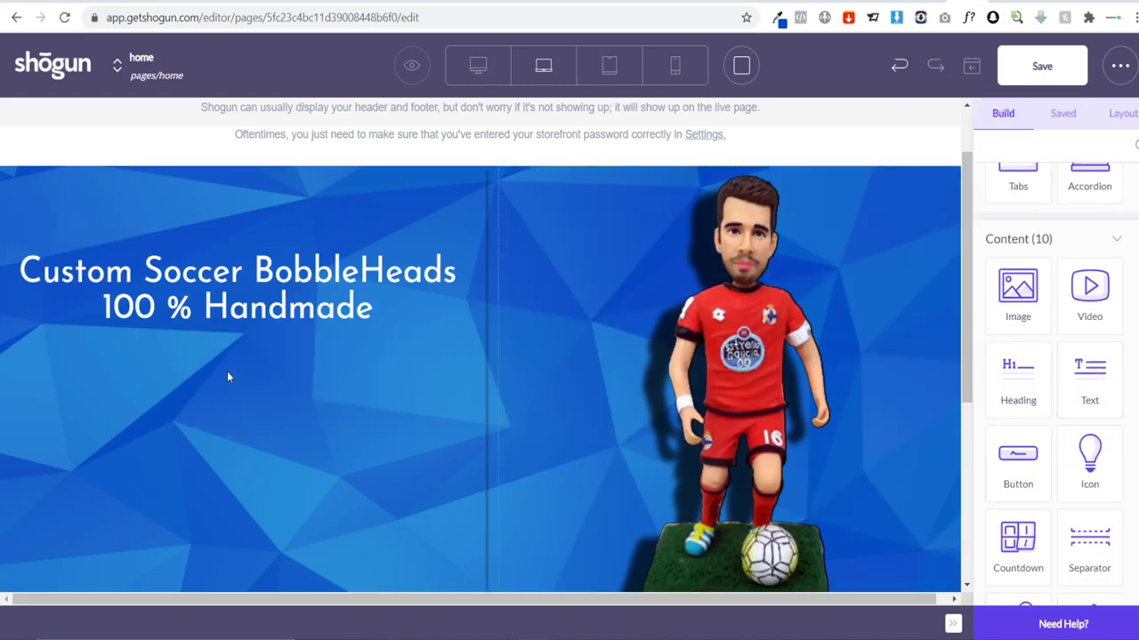
click(985, 118)
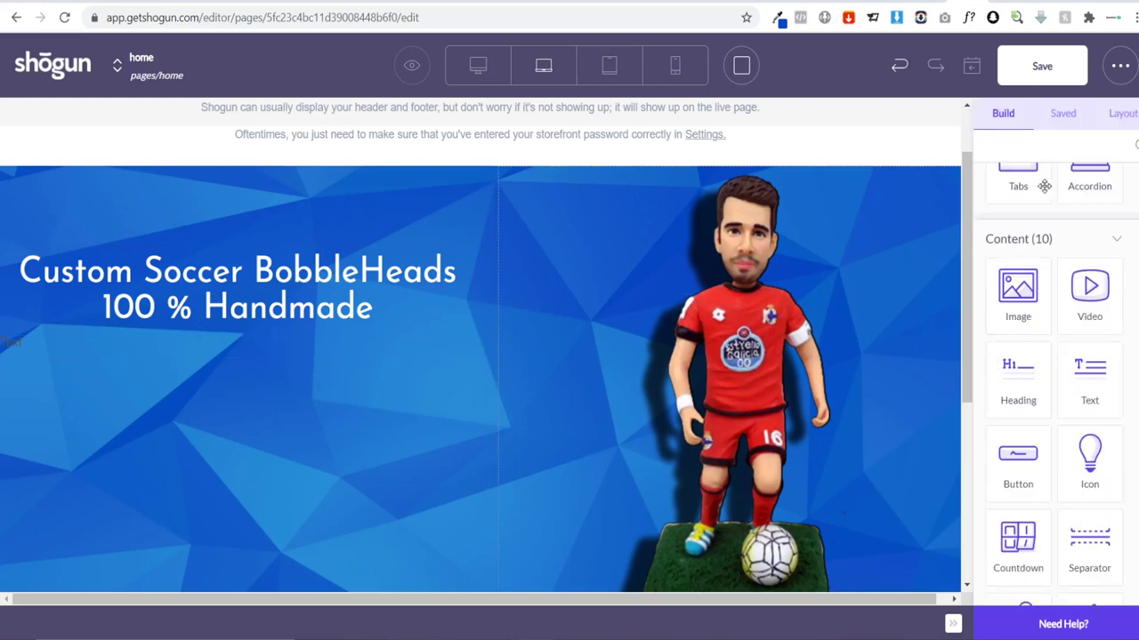
scroll(1076, 294, up, 2)
scroll(1087, 343, down, 1)
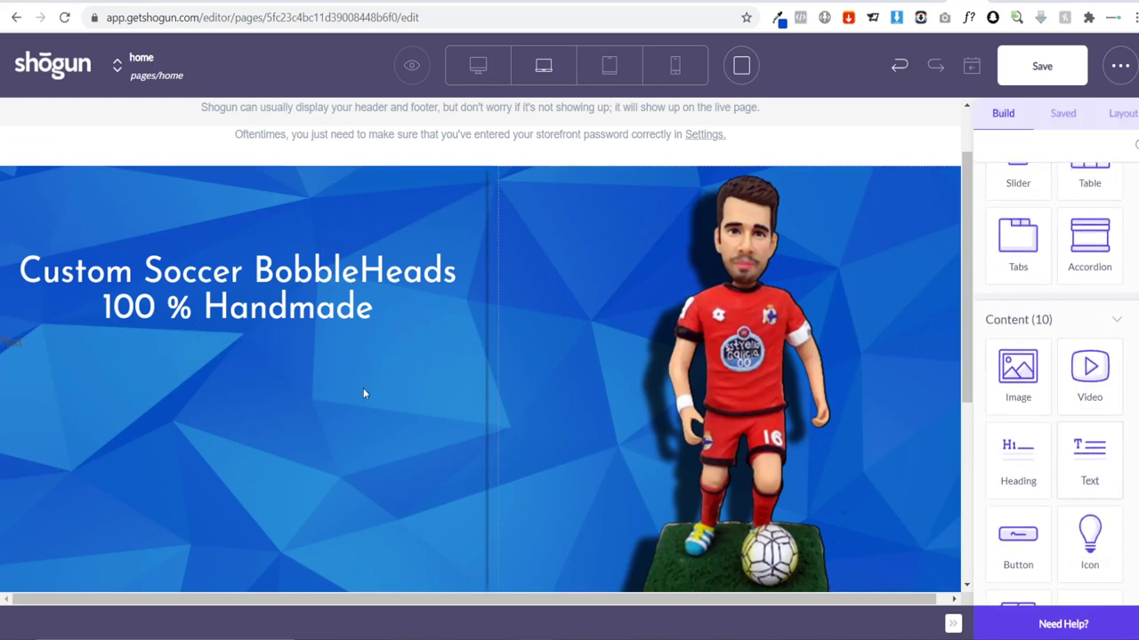
click(149, 345)
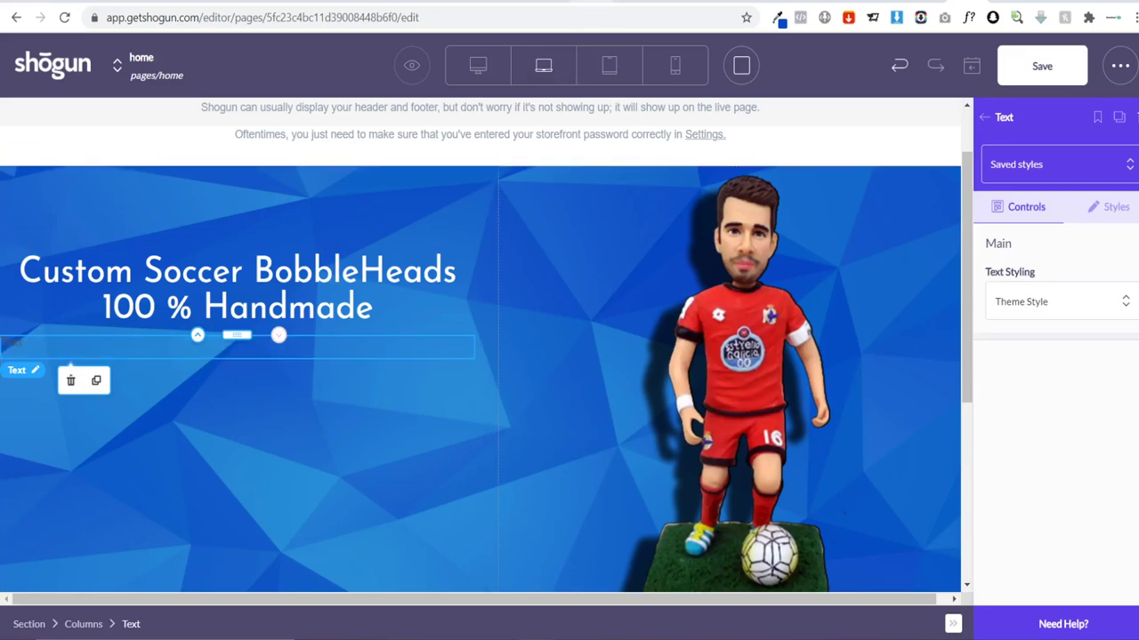
Step: Read the customization description on the AliExpress page, then click into Shogun's empty text block
key(ctrl+Tab)
scroll(738, 356, down, 8)
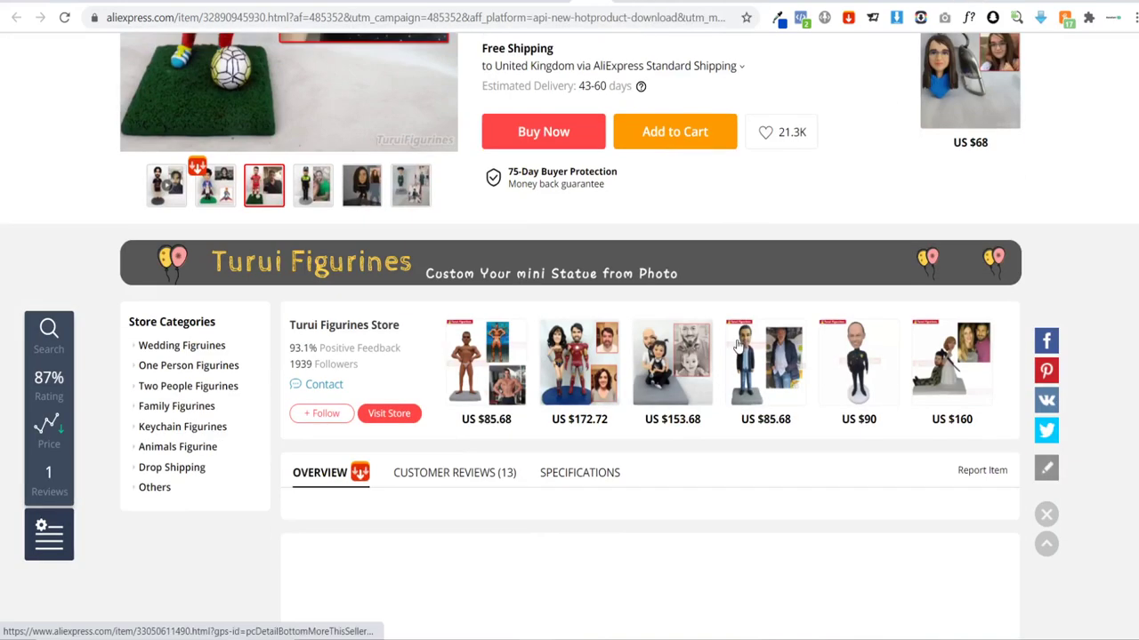
scroll(470, 400, down, 3)
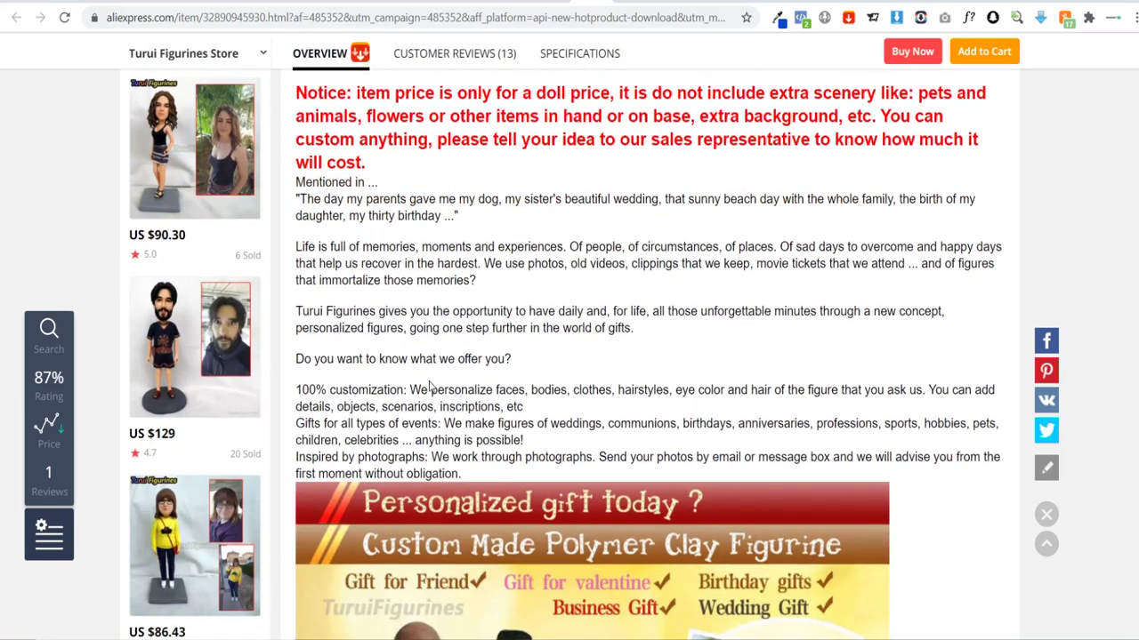
drag(410, 389, 476, 387)
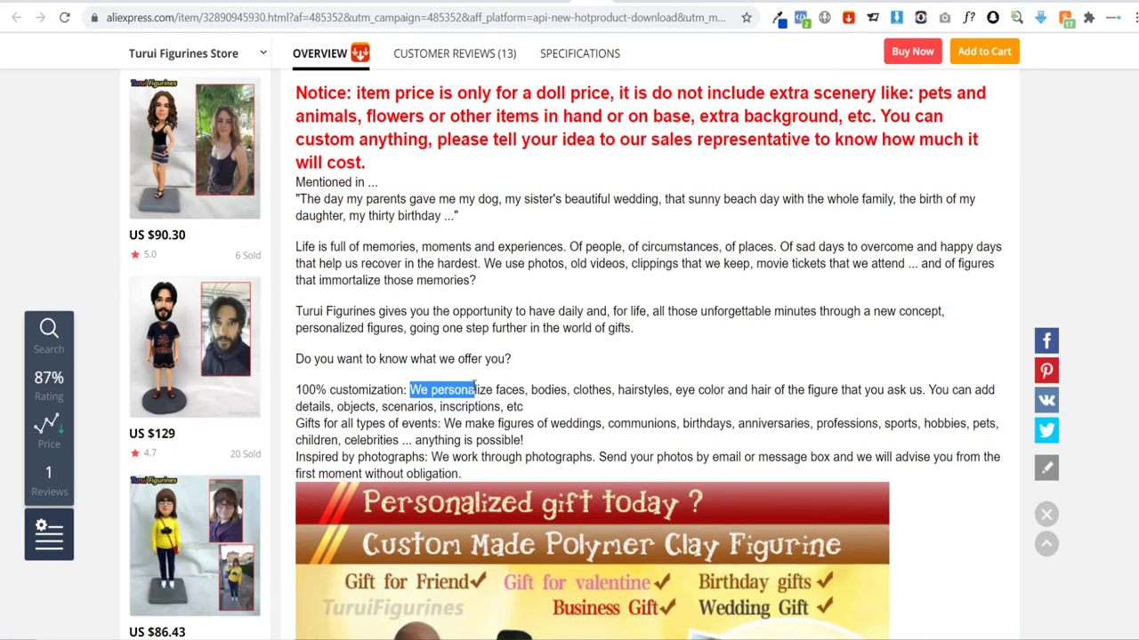
click(493, 385)
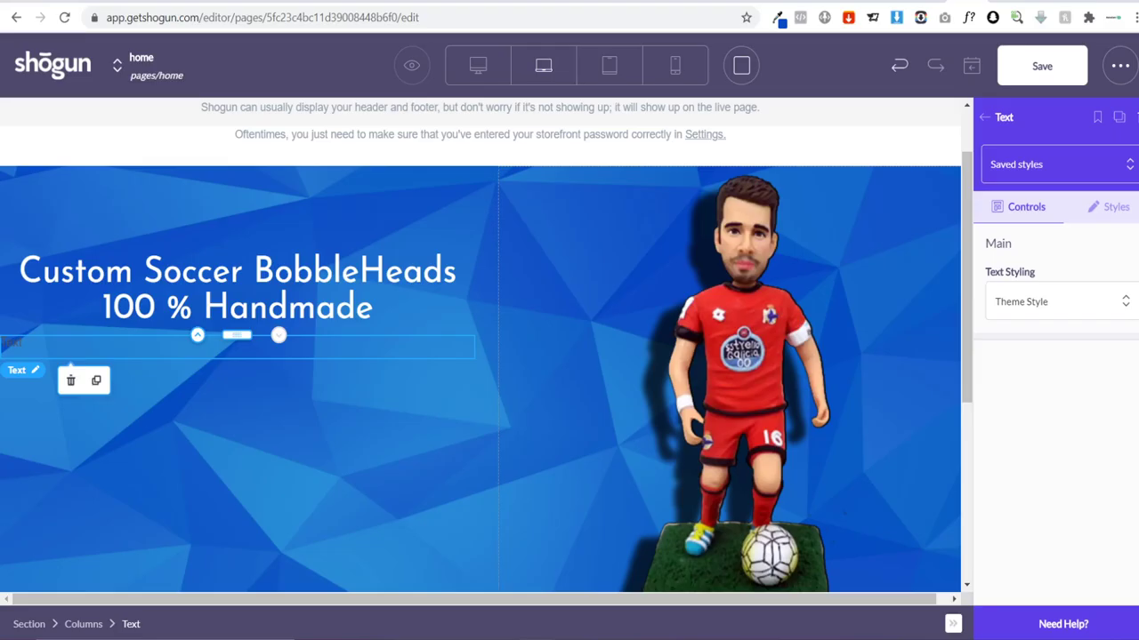
click(50, 344)
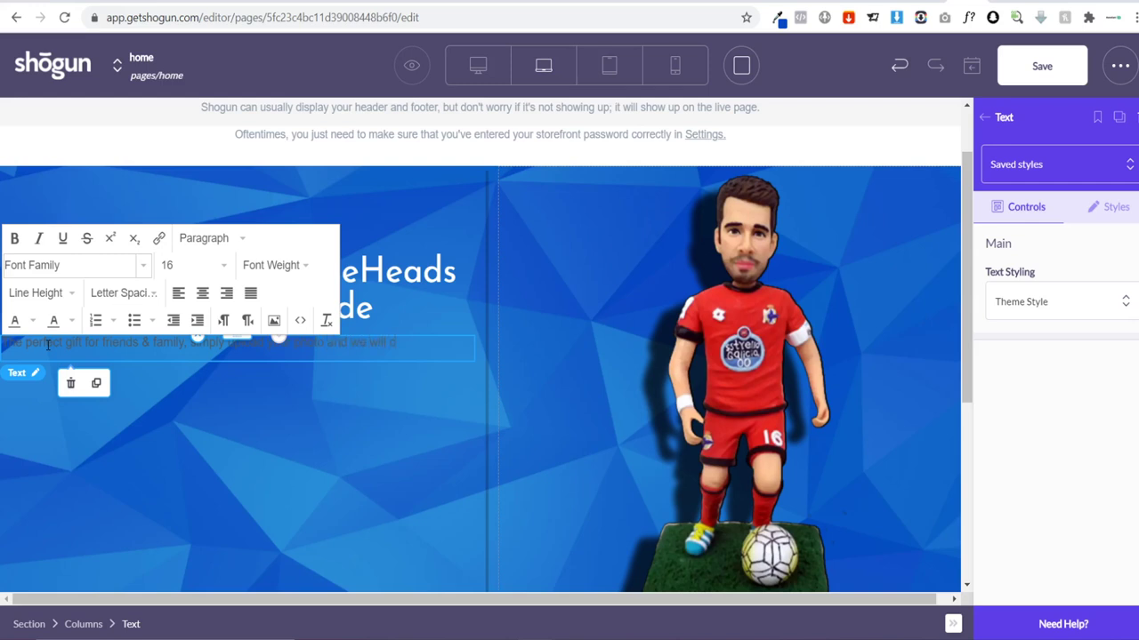
Step: Finish the hero sentence with 'beautifully handmade', correct the spelling, and select the whole paragraph
text(reate a)
text( beautiful!)
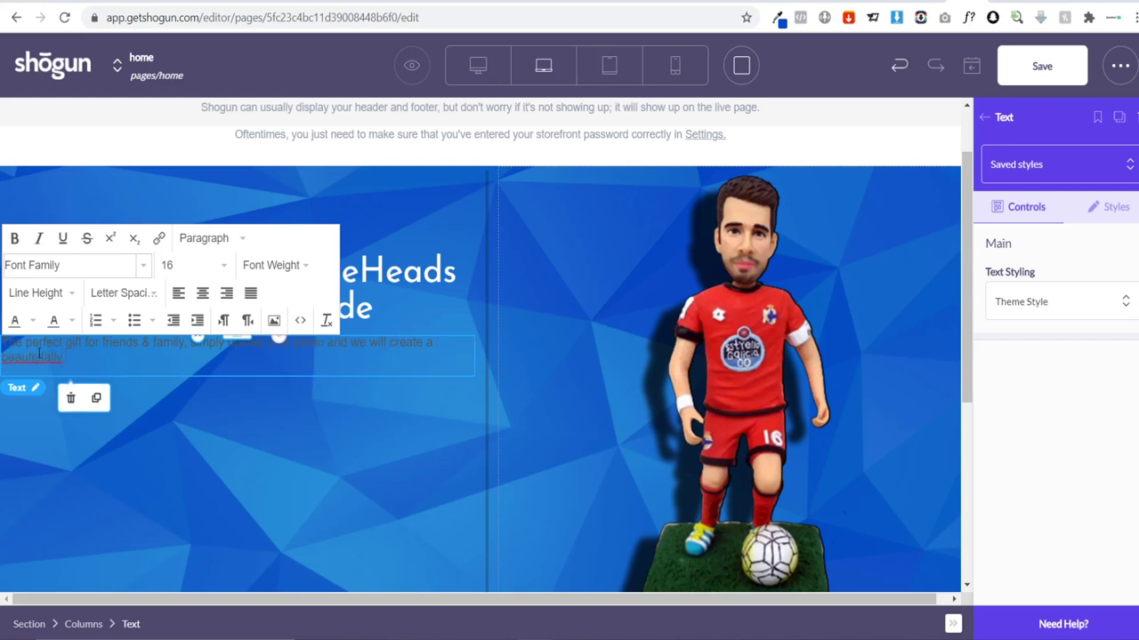
right_click(36, 358)
click(77, 375)
text(de, custom BobbleHeads)
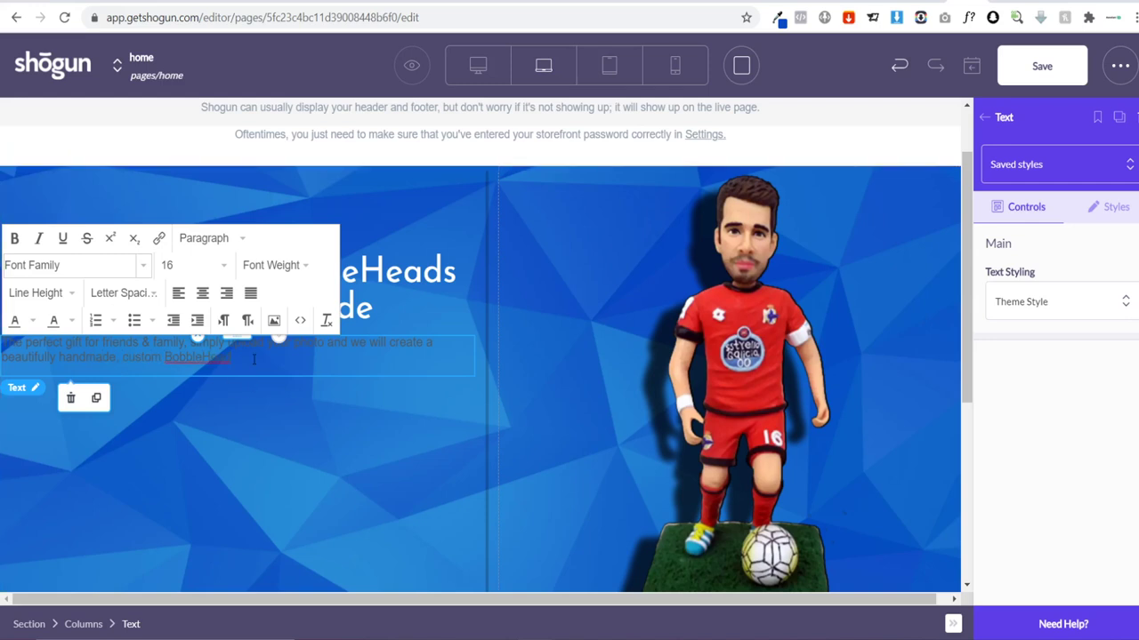
drag(244, 359, 2, 342)
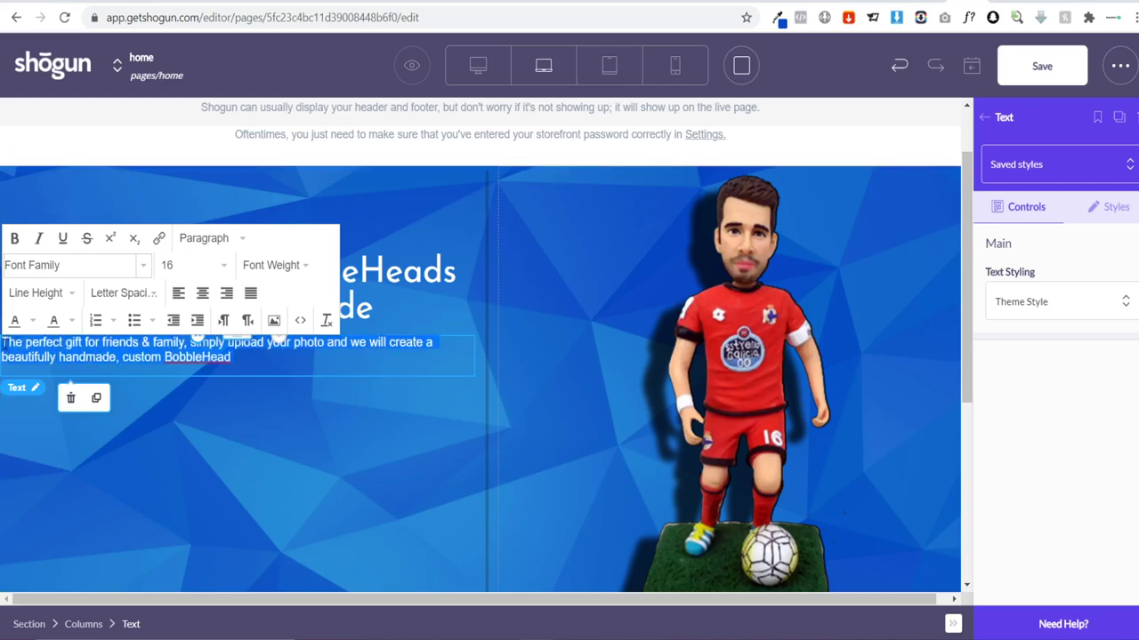
Step: Set the hero paragraph font to Montserrat at font weight 600
click(62, 265)
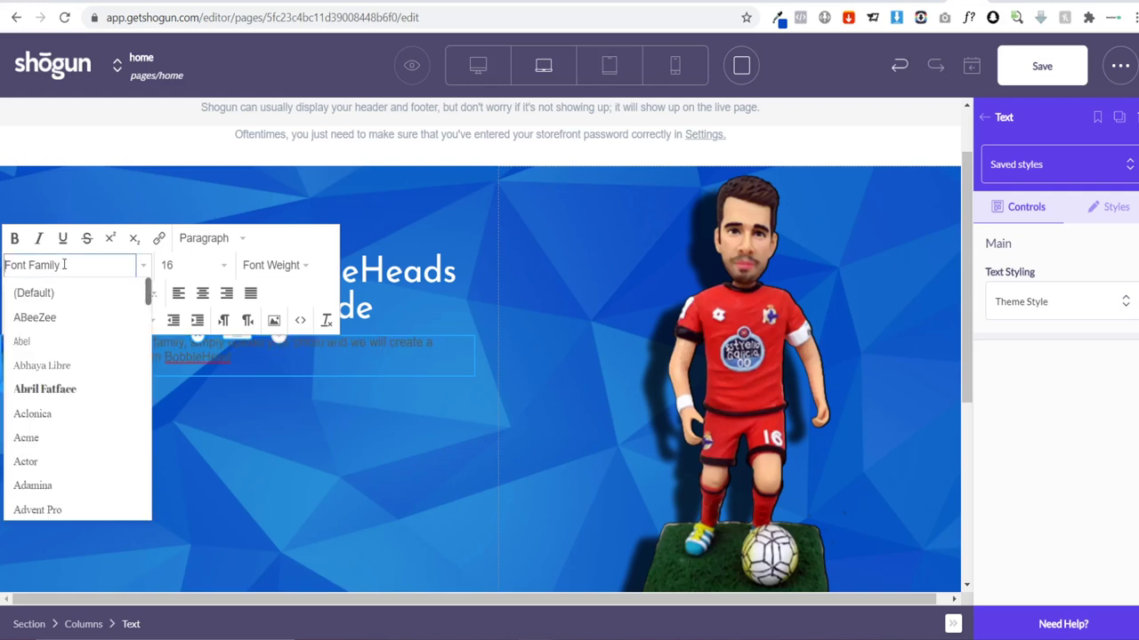
text(mont)
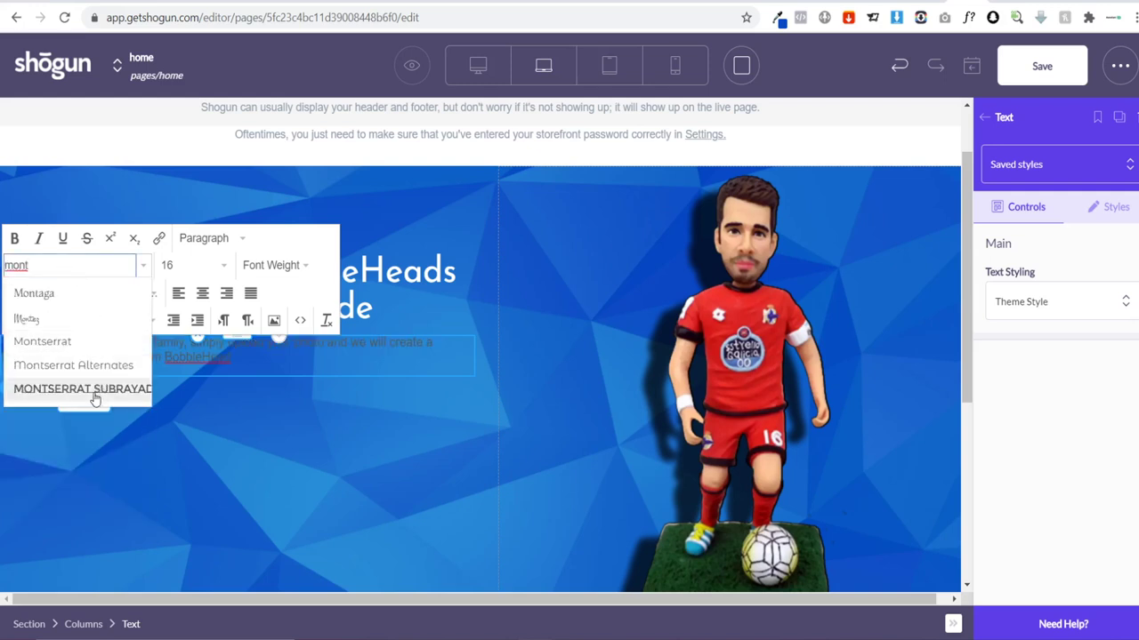
click(62, 345)
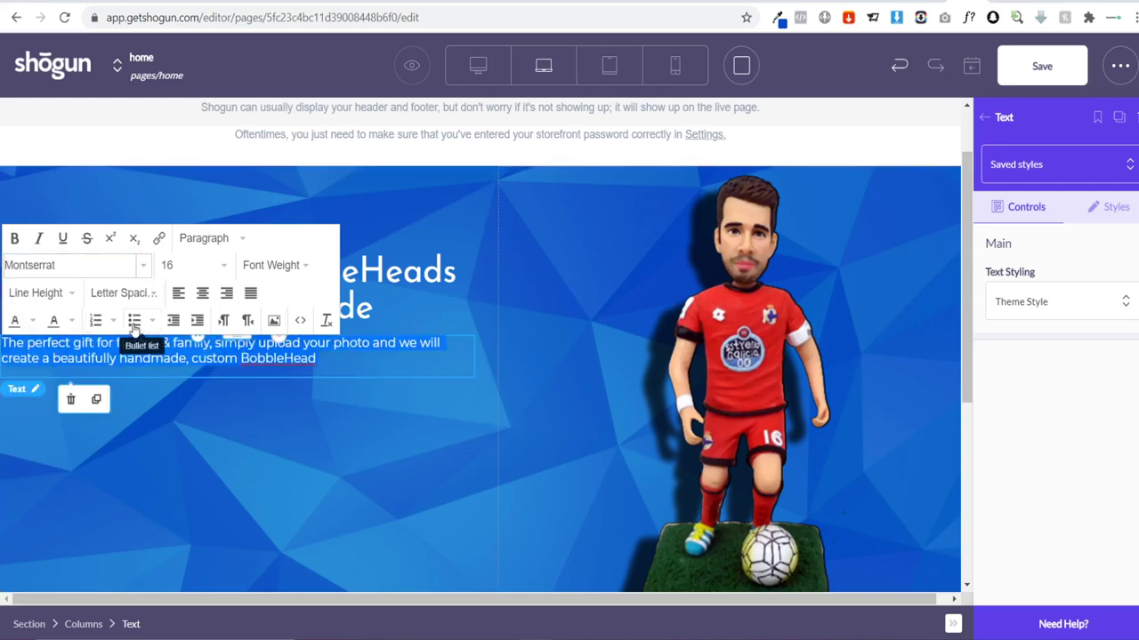
click(285, 265)
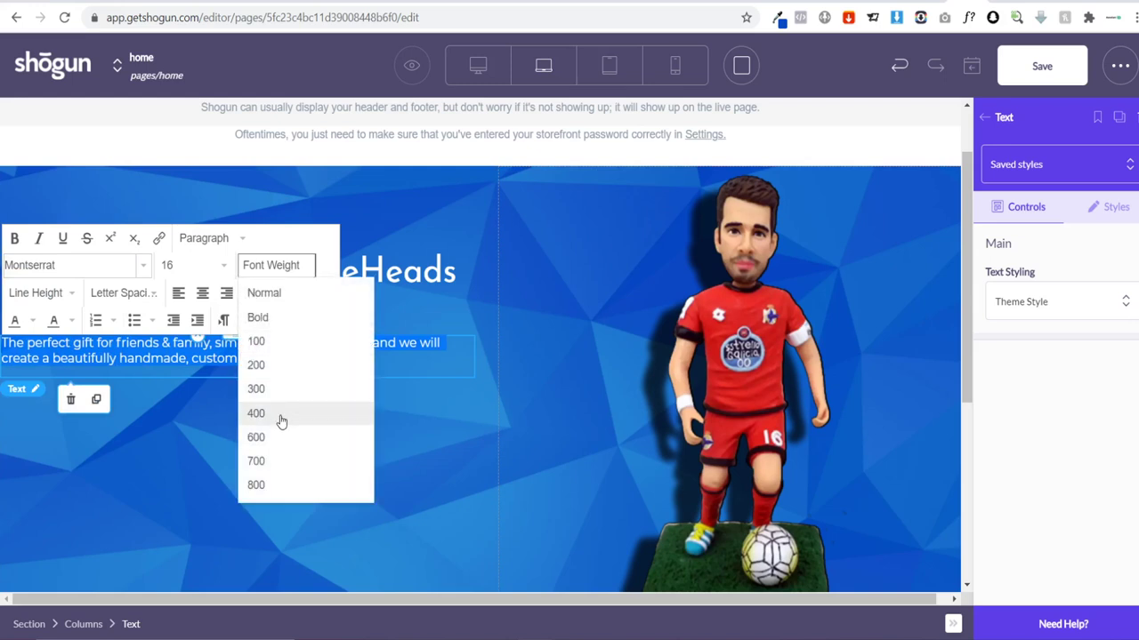
click(273, 389)
click(271, 265)
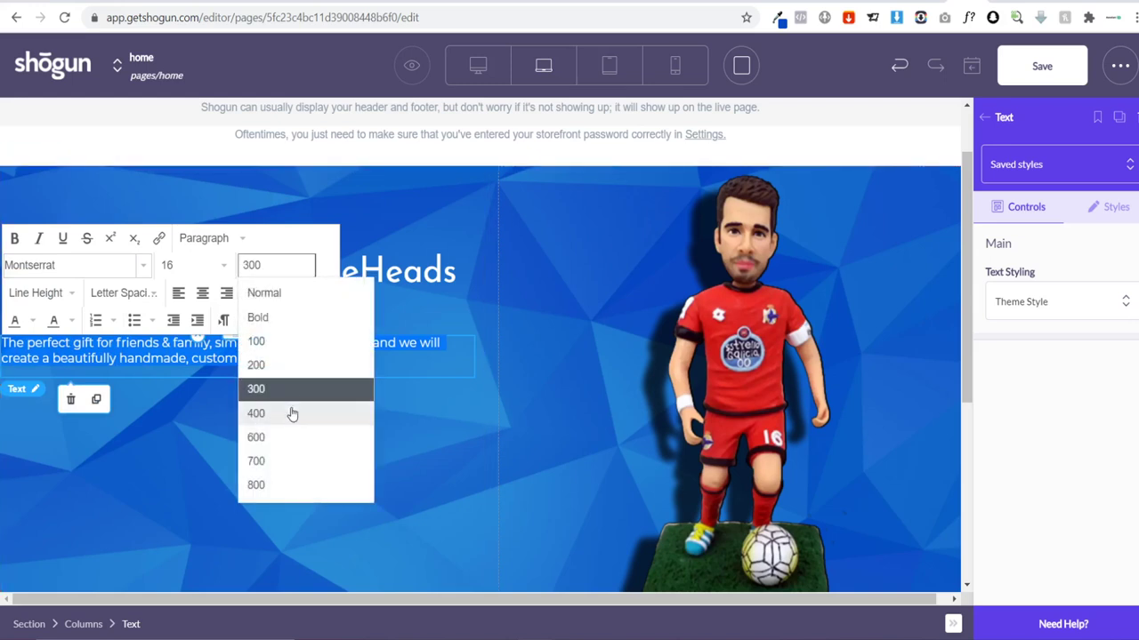
click(283, 414)
click(271, 265)
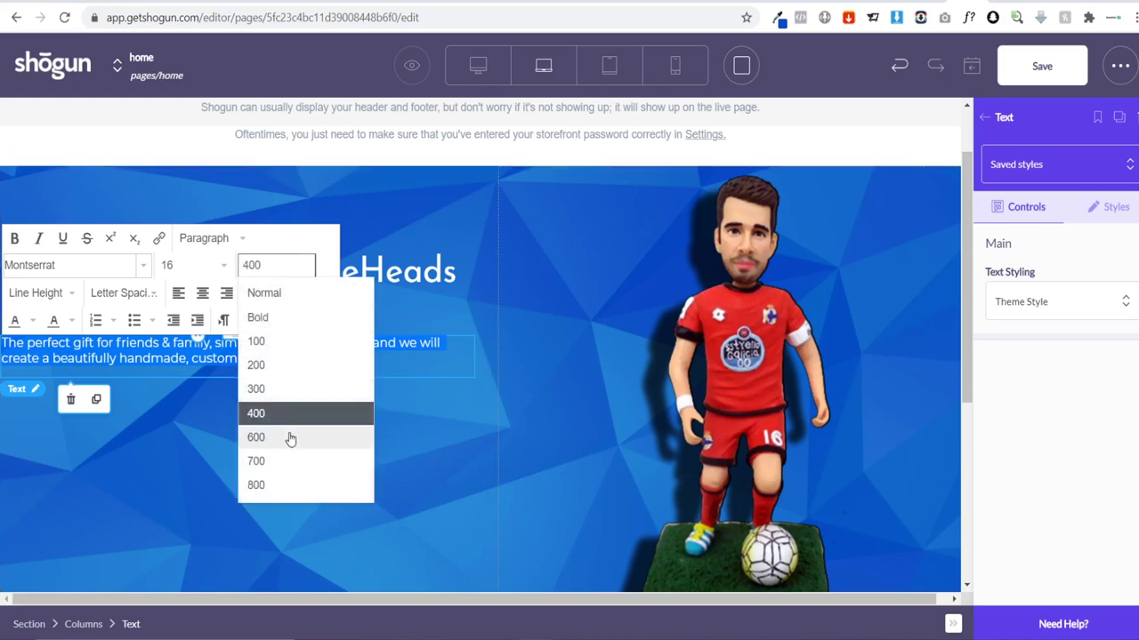
click(289, 437)
click(343, 359)
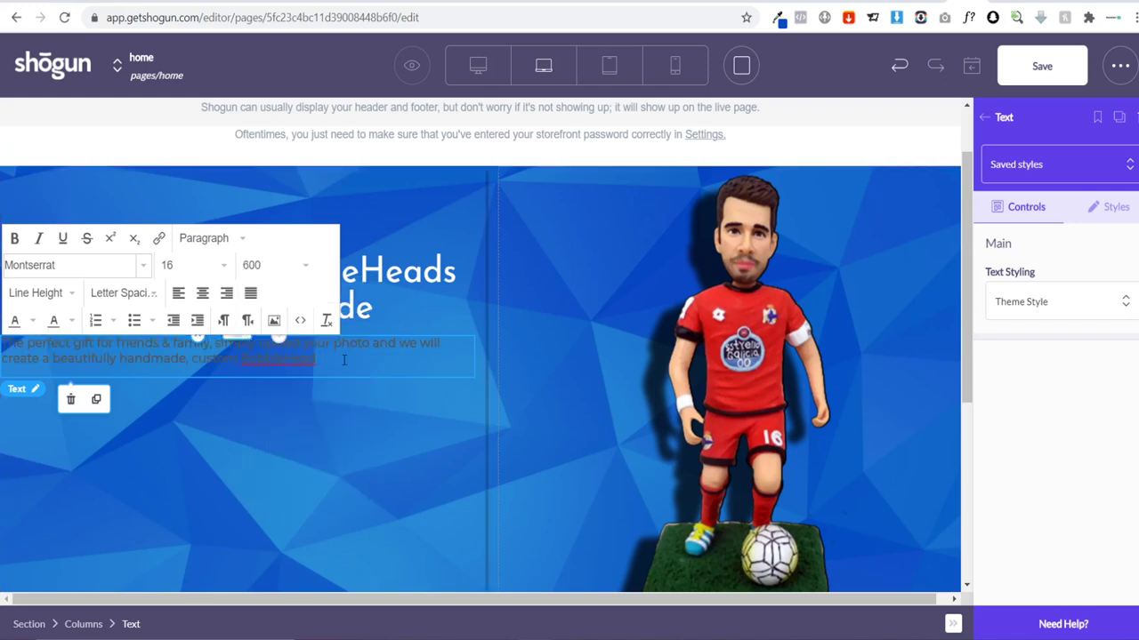
Step: Make the hero paragraph text white
triple_click(343, 360)
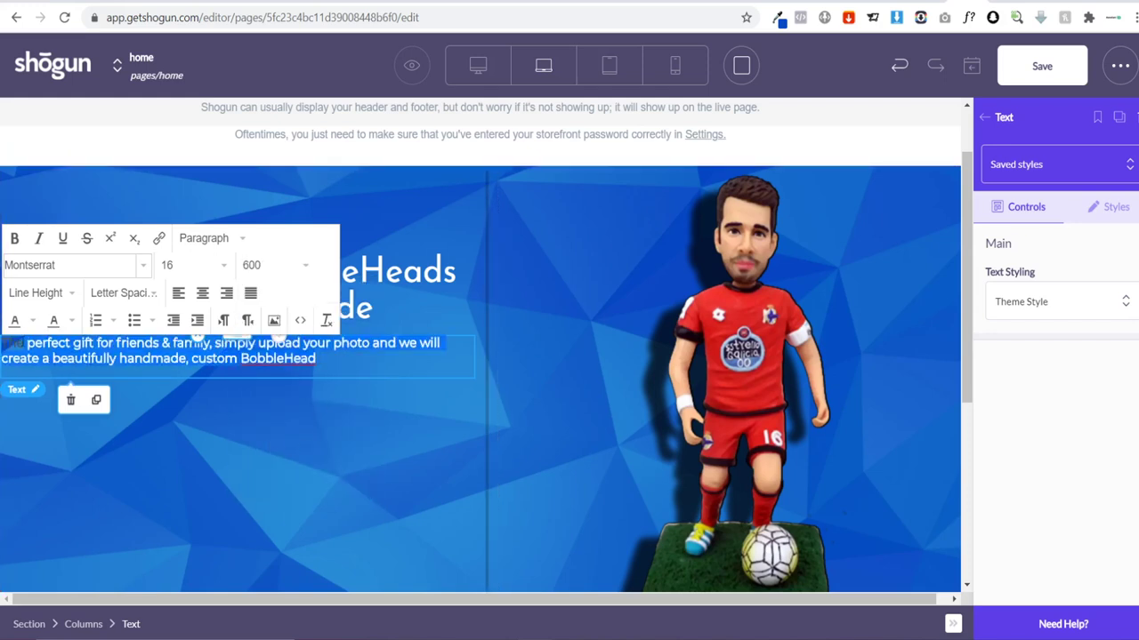
click(17, 325)
click(33, 322)
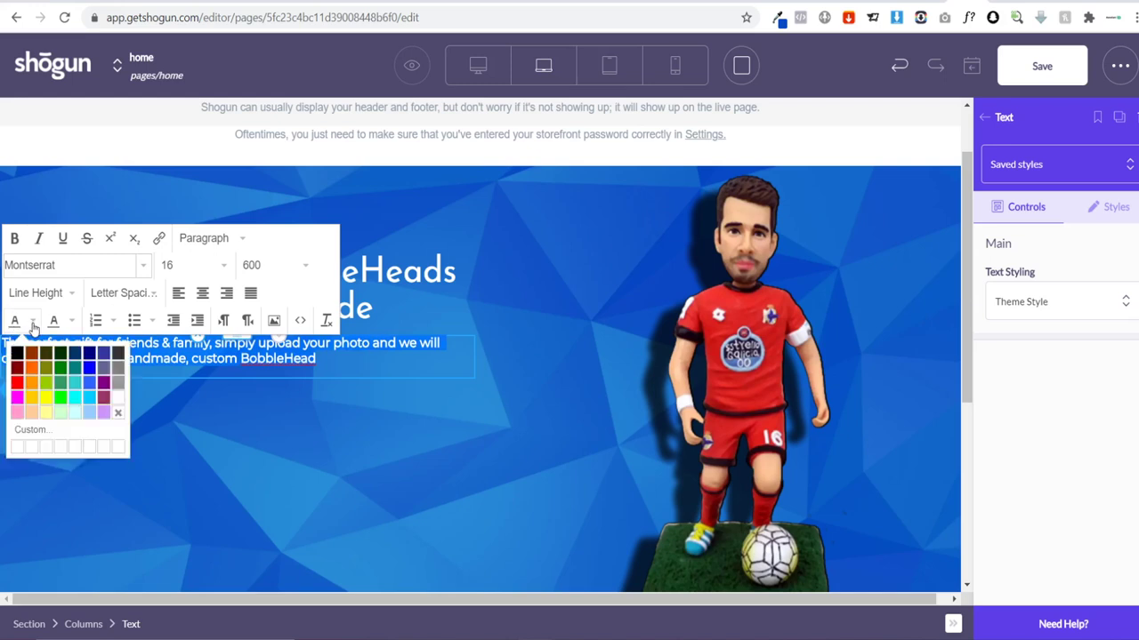
click(116, 401)
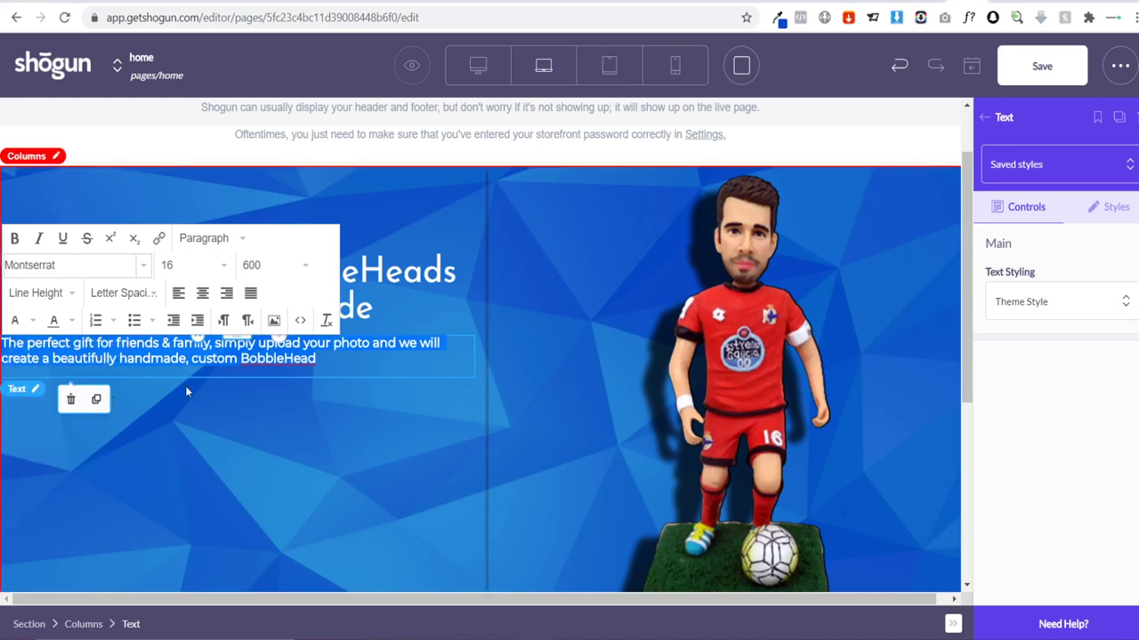
click(360, 357)
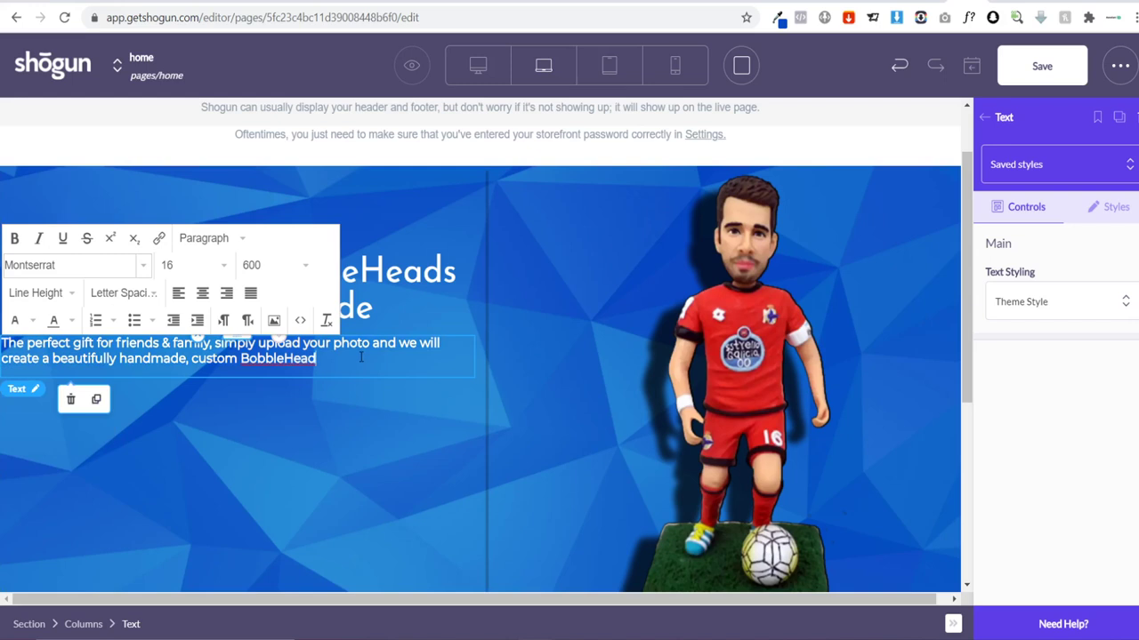
click(320, 399)
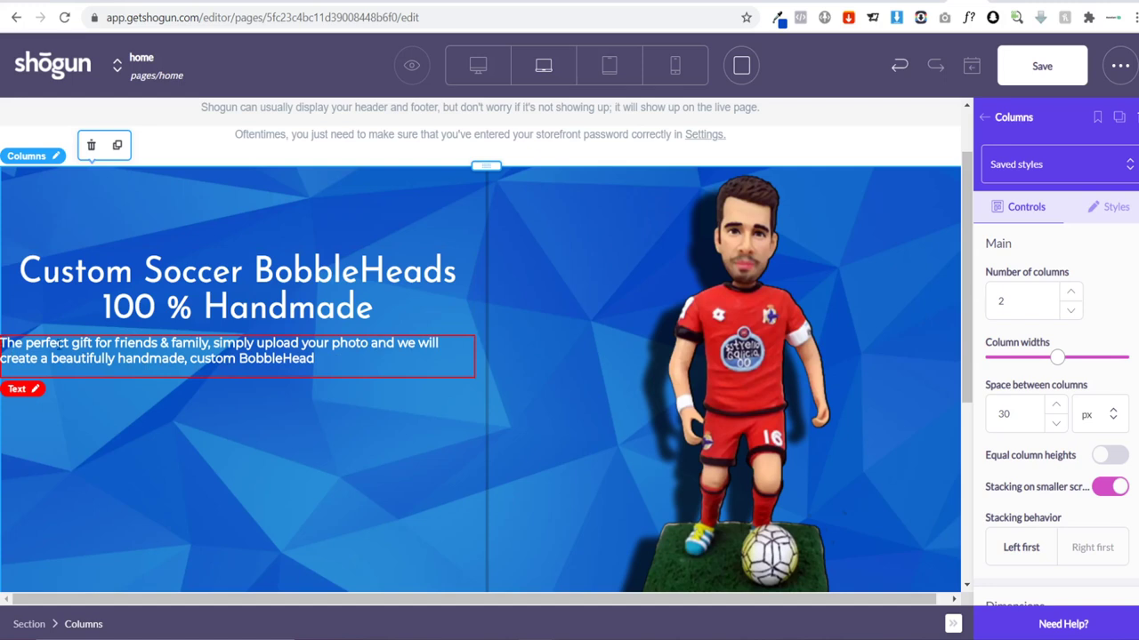
Step: Give the hero paragraph 60 px left and right padding
click(343, 358)
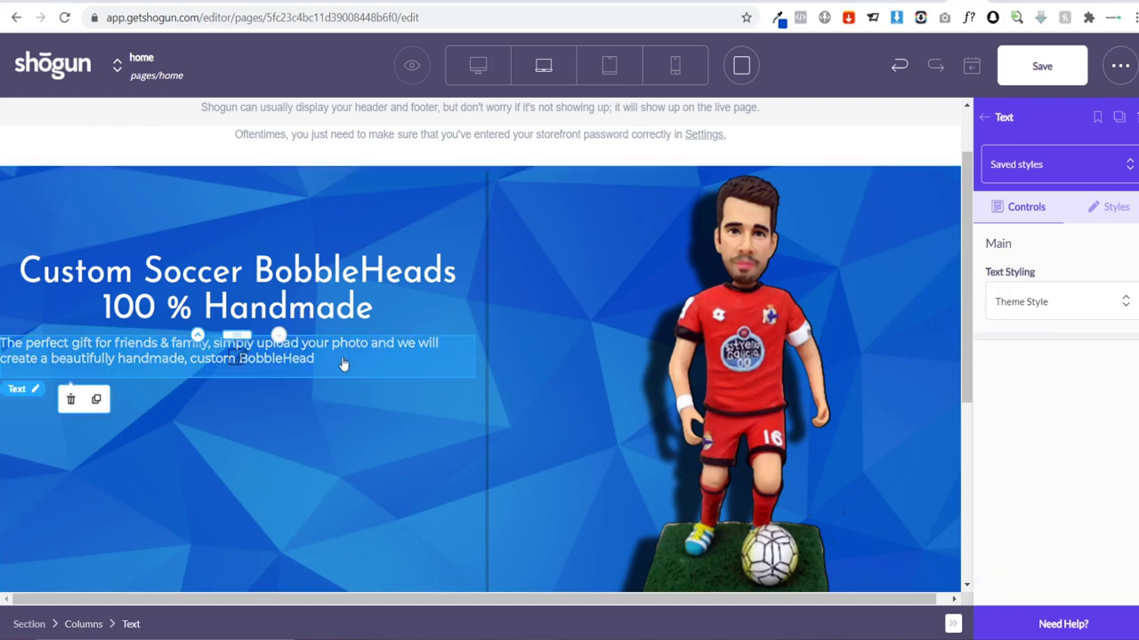
click(1097, 220)
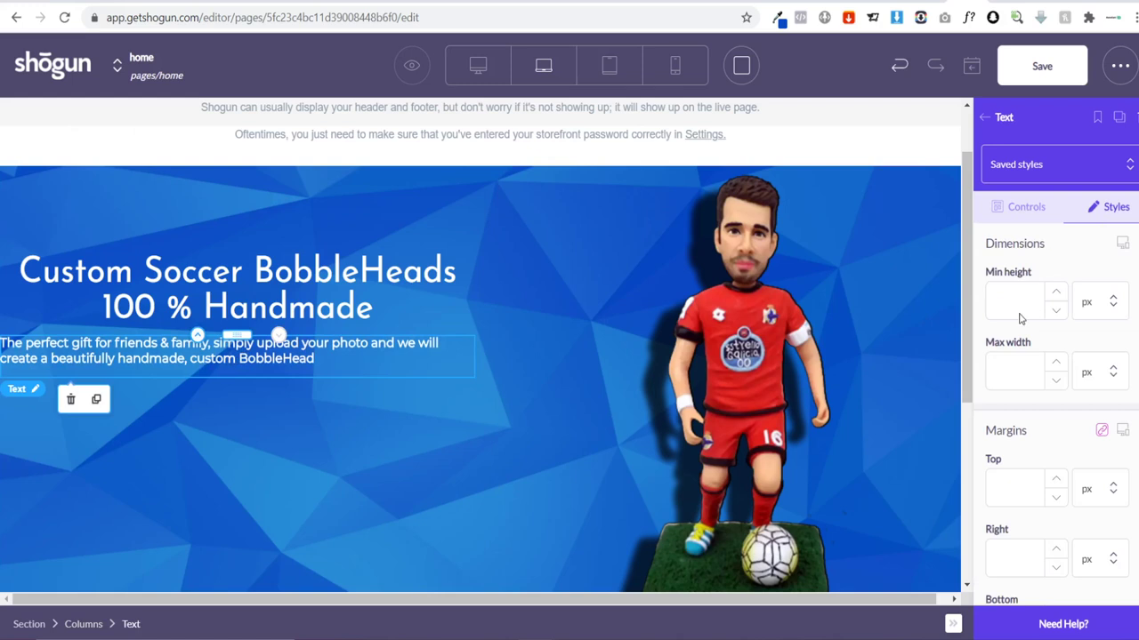
scroll(1034, 338, down, 6)
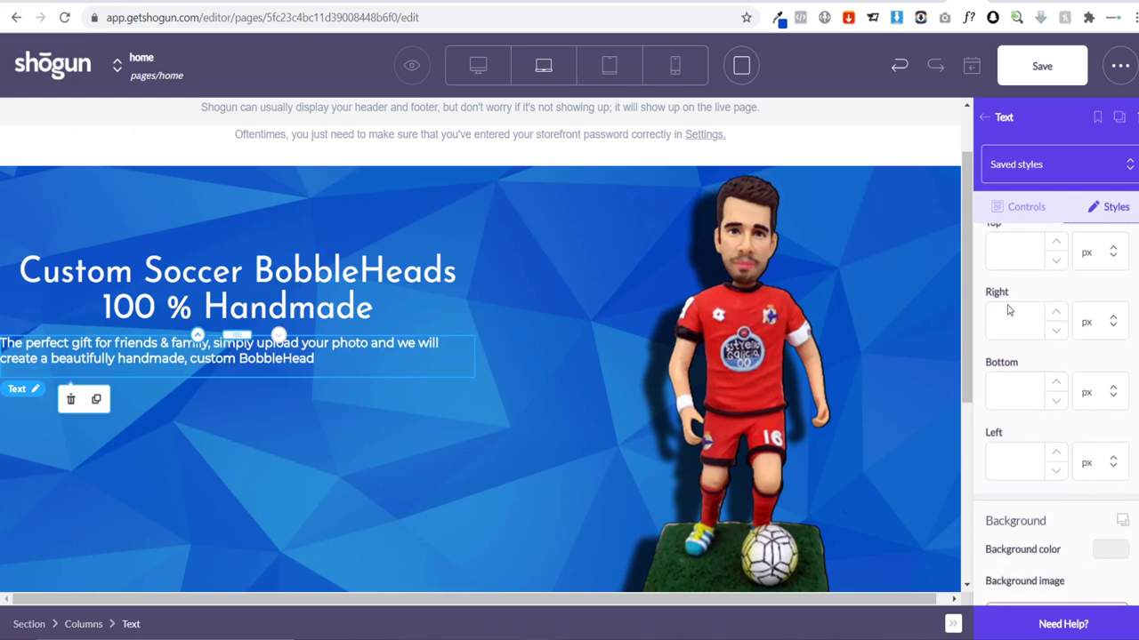
click(996, 467)
text(50)
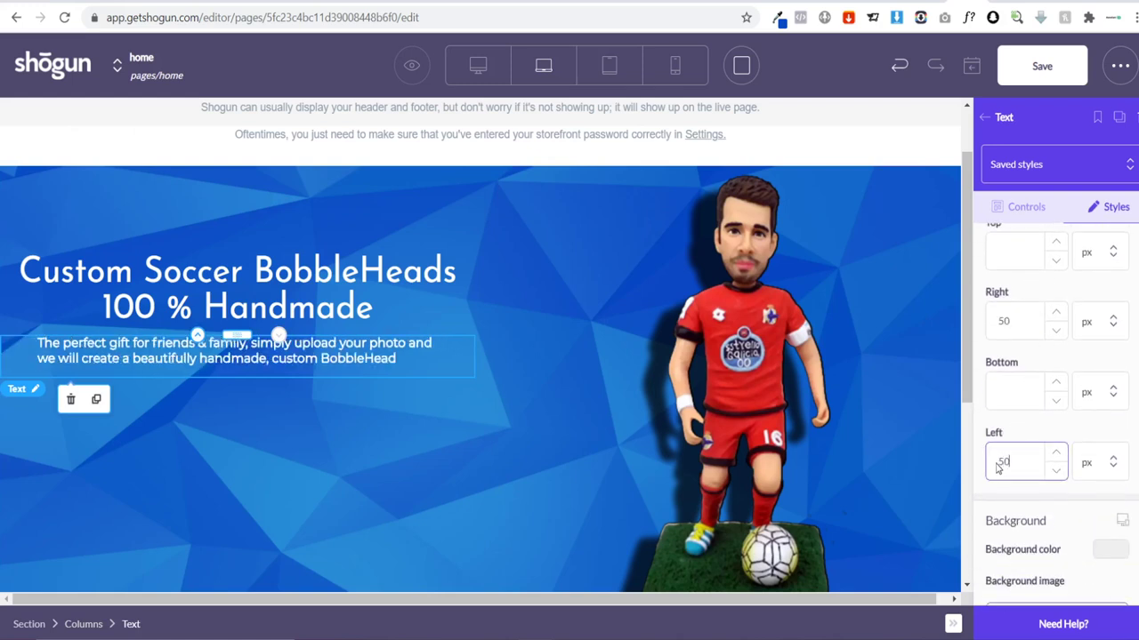
key(BackSpace)
key(BackSpace)
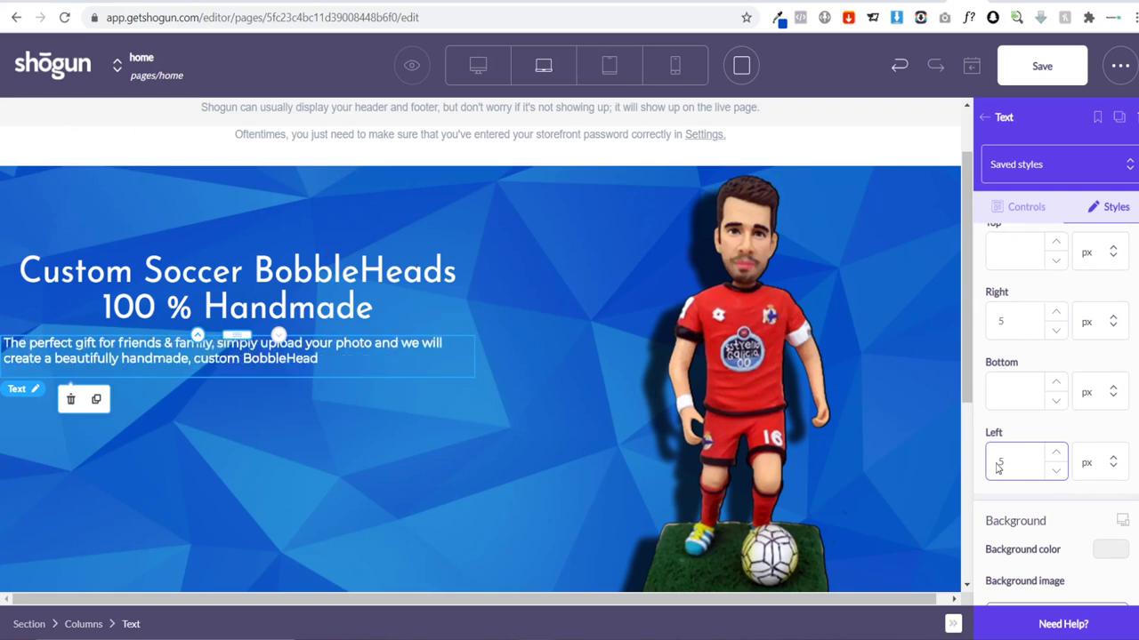
text(65)
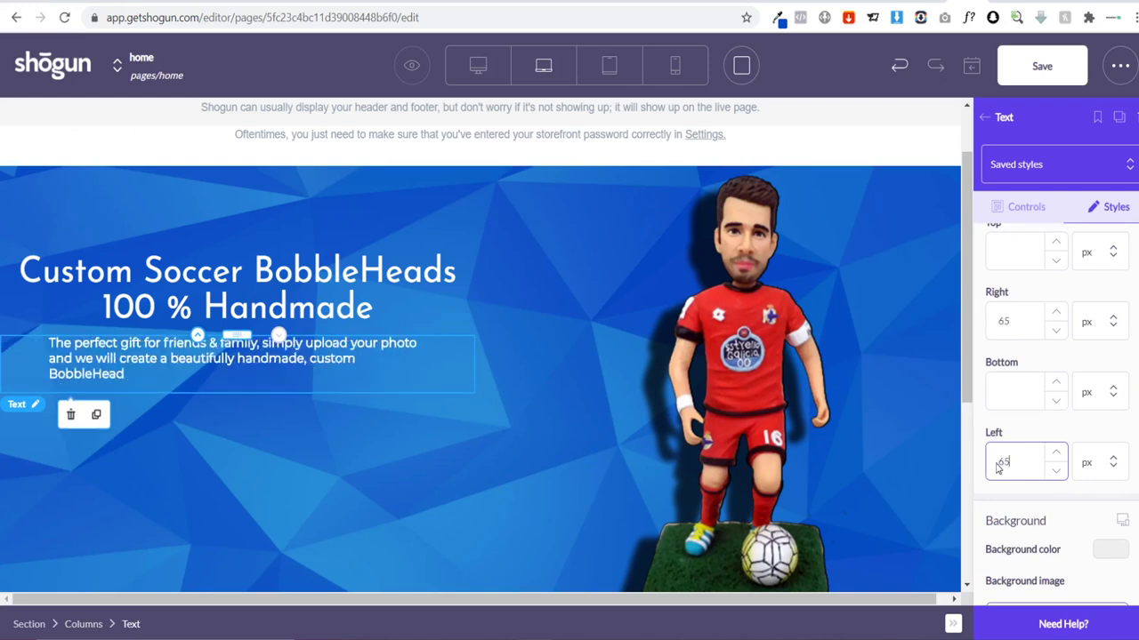
key(BackSpace)
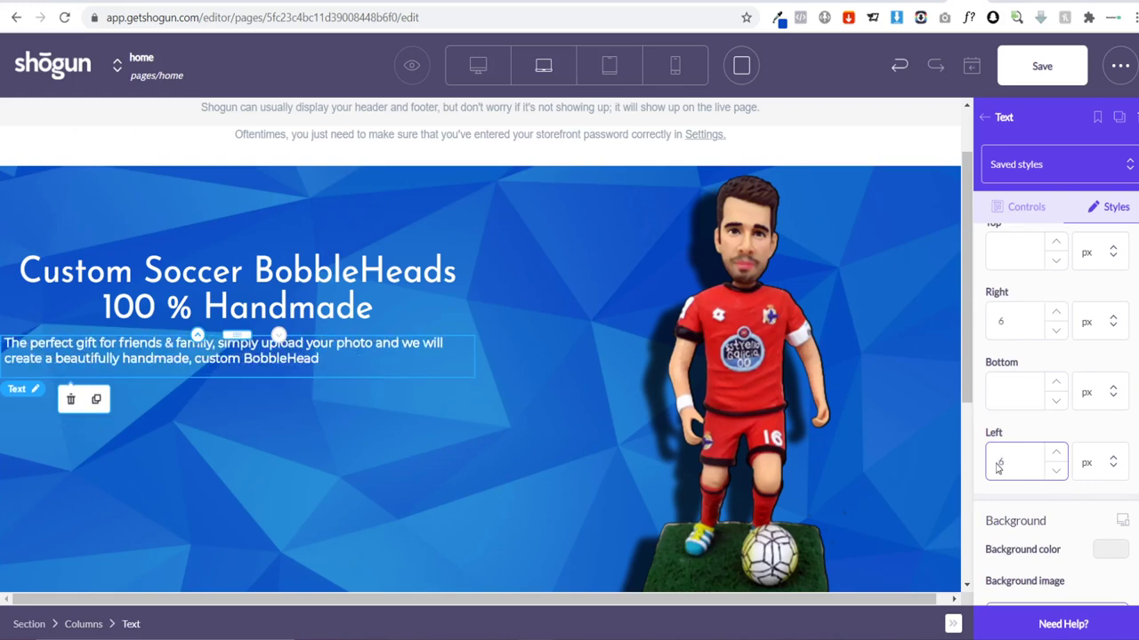
text(0)
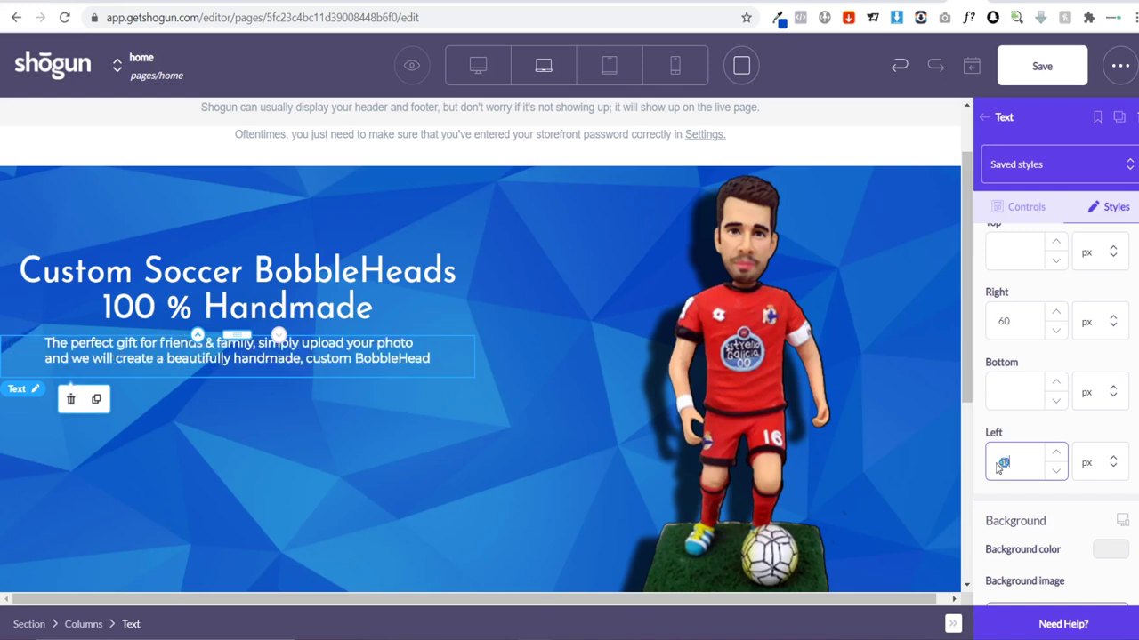
Step: Set the hero paragraph's top padding to 10 px
scroll(1041, 445, up, 2)
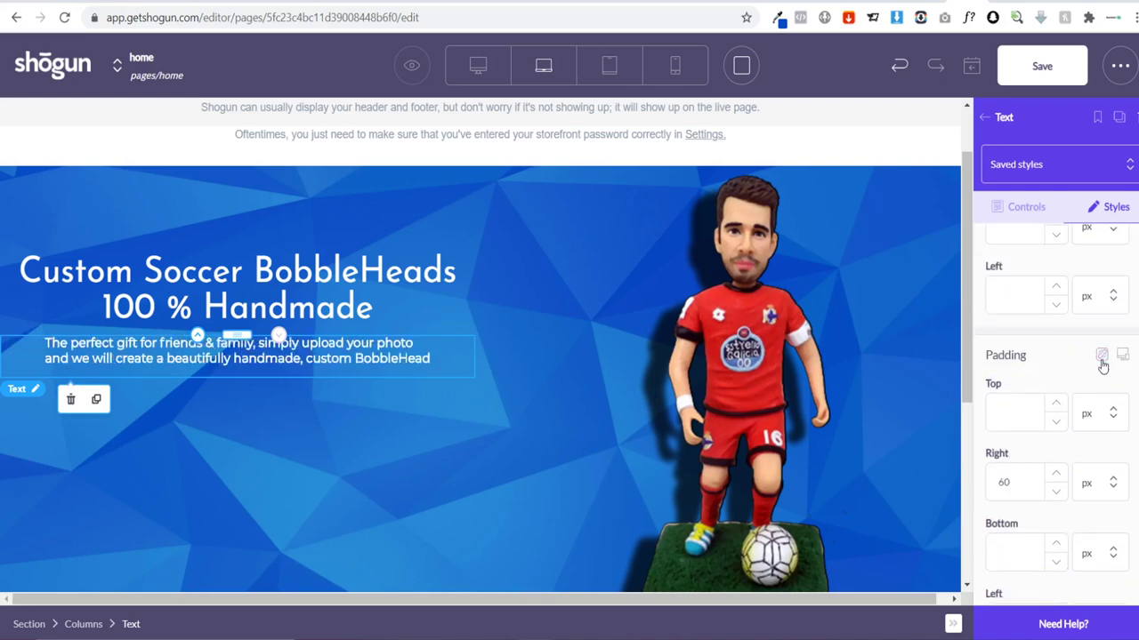
click(1021, 411)
text(20)
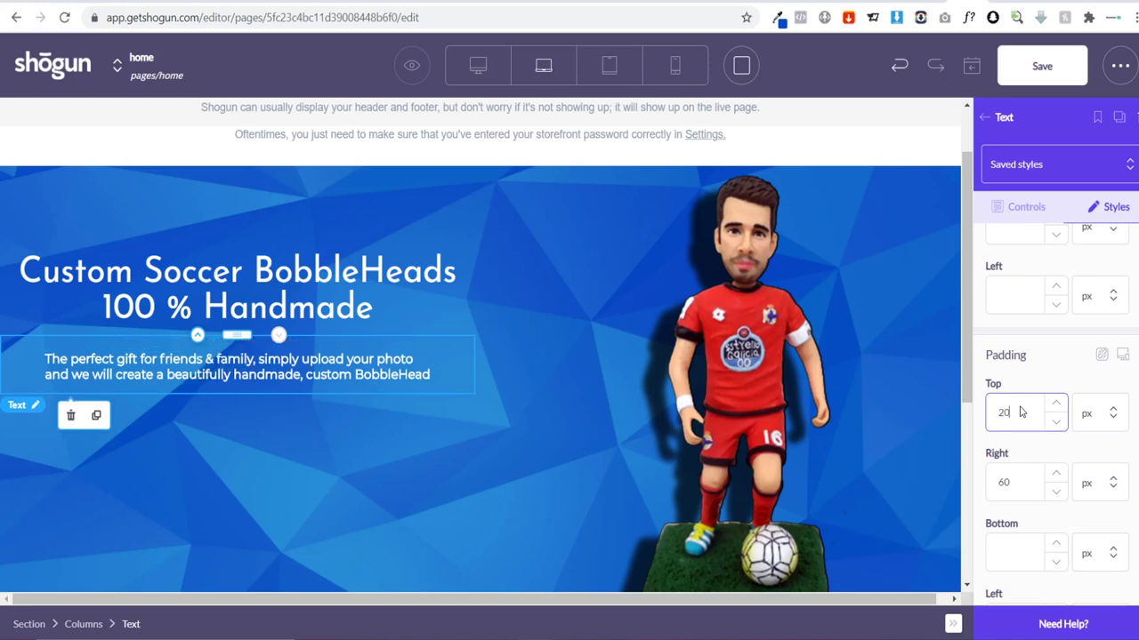
key(BackSpace)
key(BackSpace)
text(10)
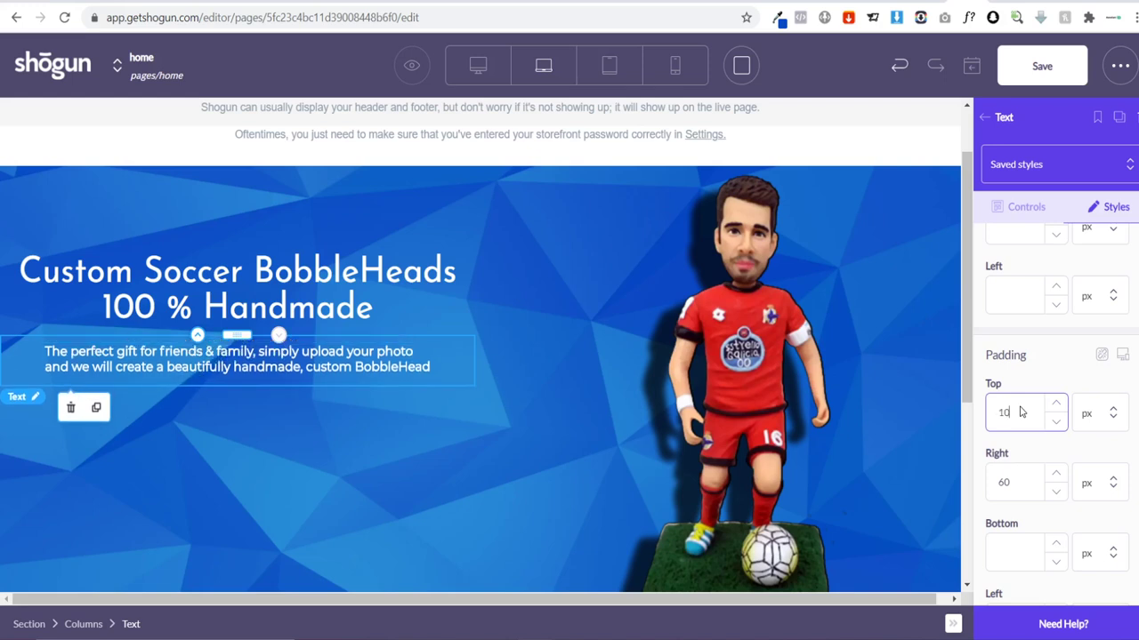
click(47, 352)
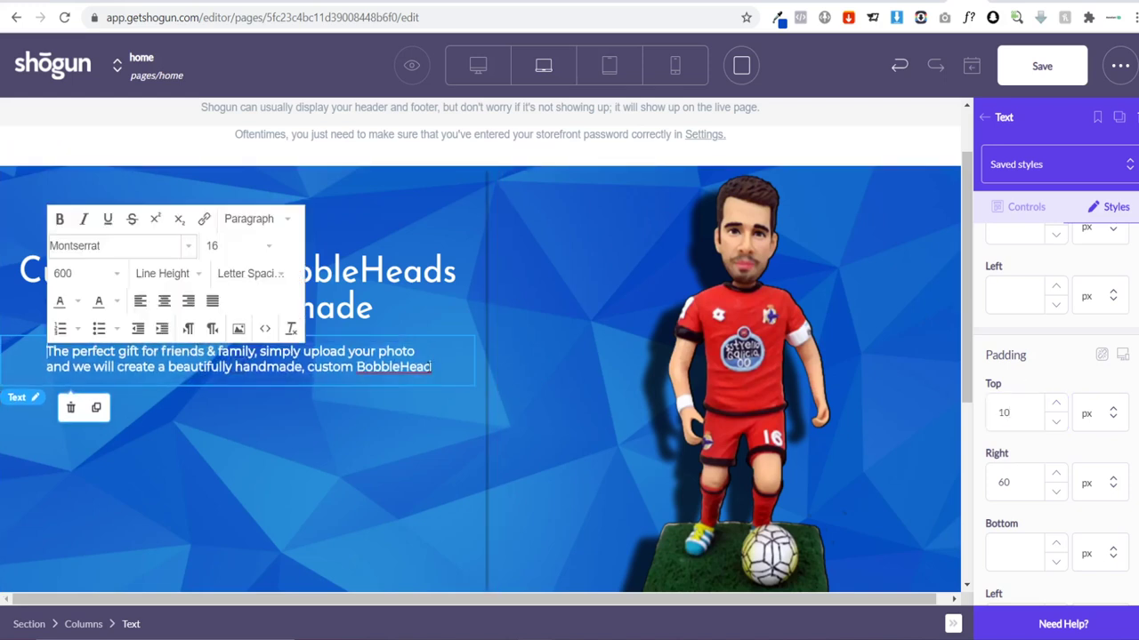
Step: Set the hero paragraph font size to 20 and center-align it
click(444, 369)
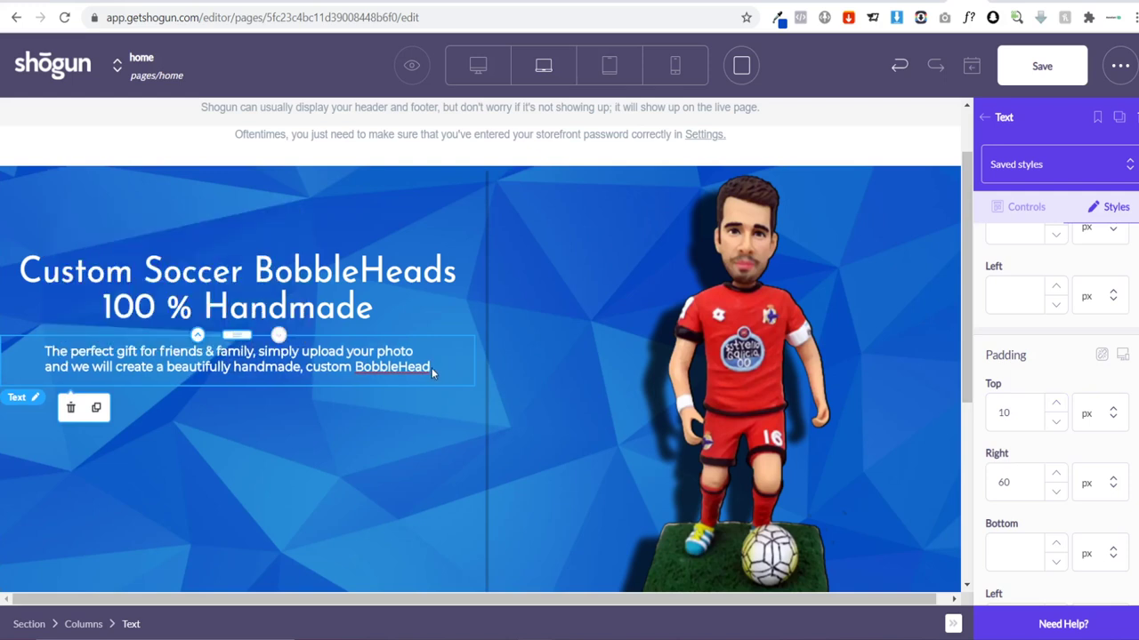
click(433, 368)
drag(433, 368, 56, 346)
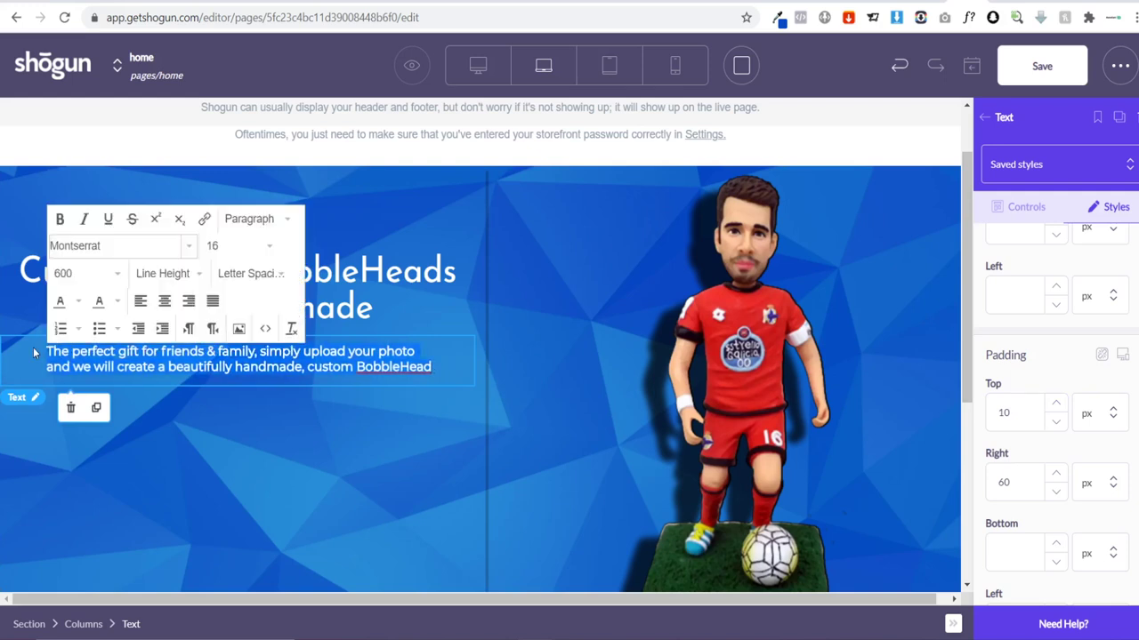
click(258, 244)
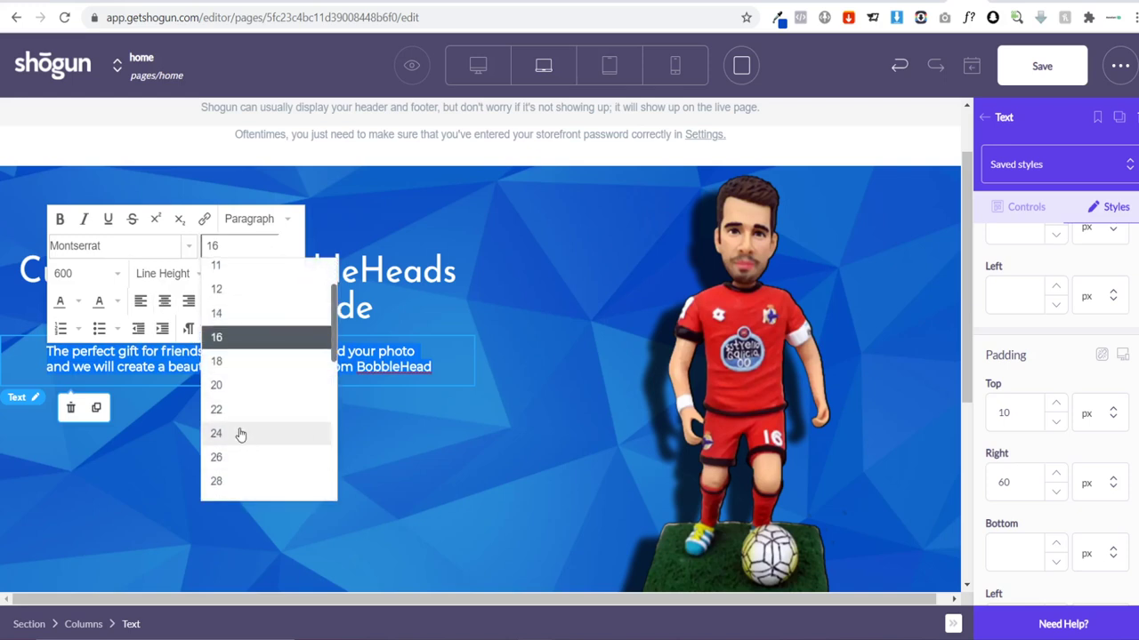
click(241, 433)
click(235, 255)
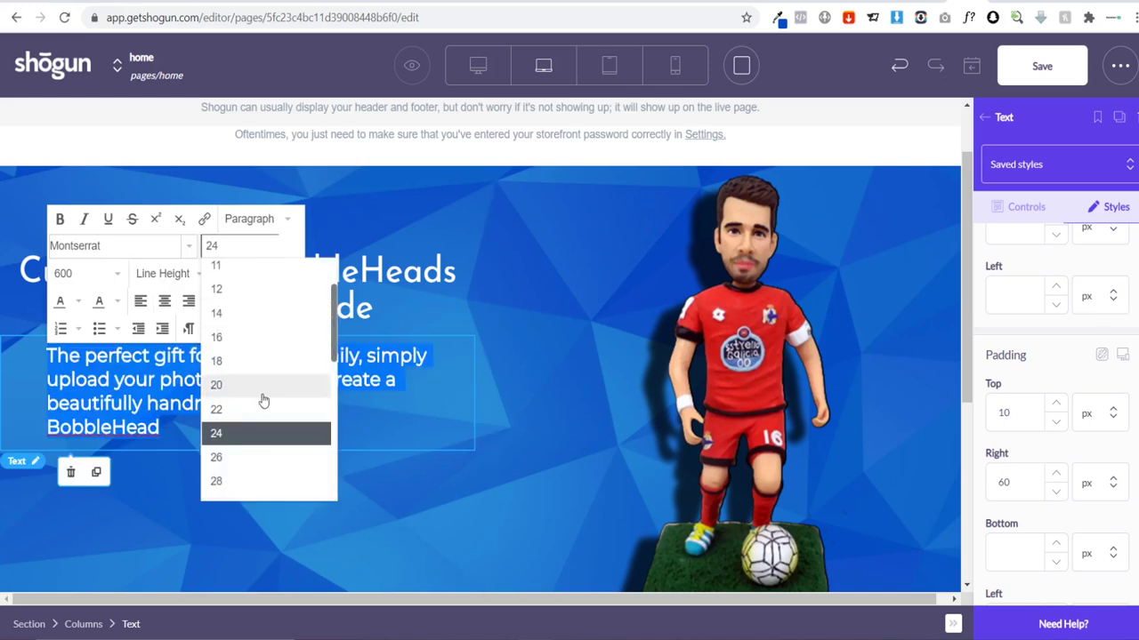
click(257, 405)
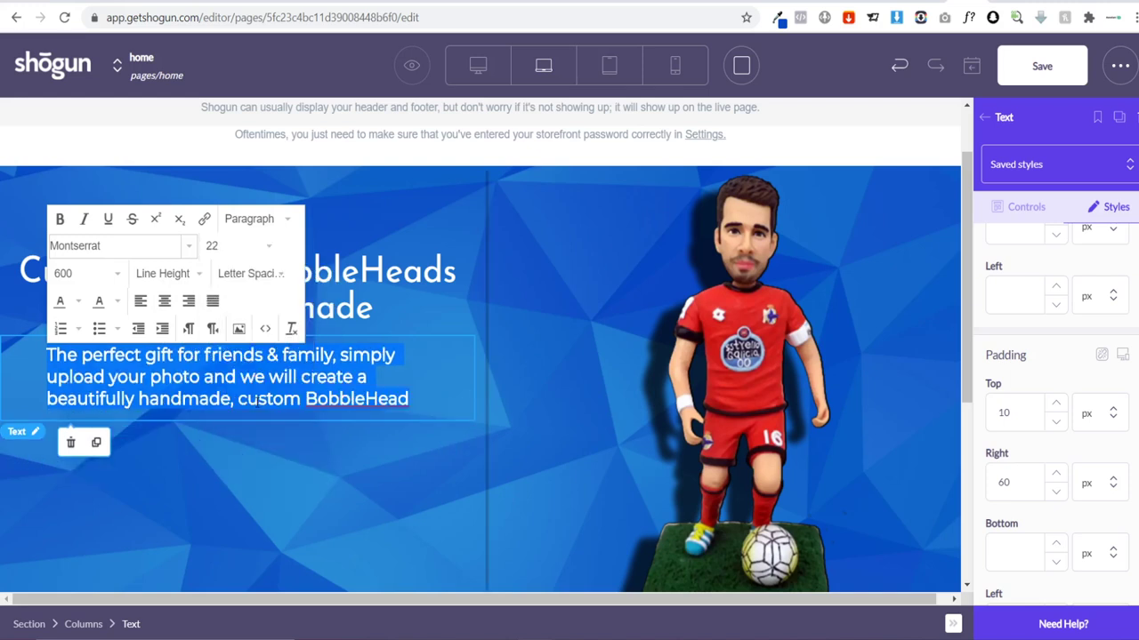
click(256, 250)
click(253, 383)
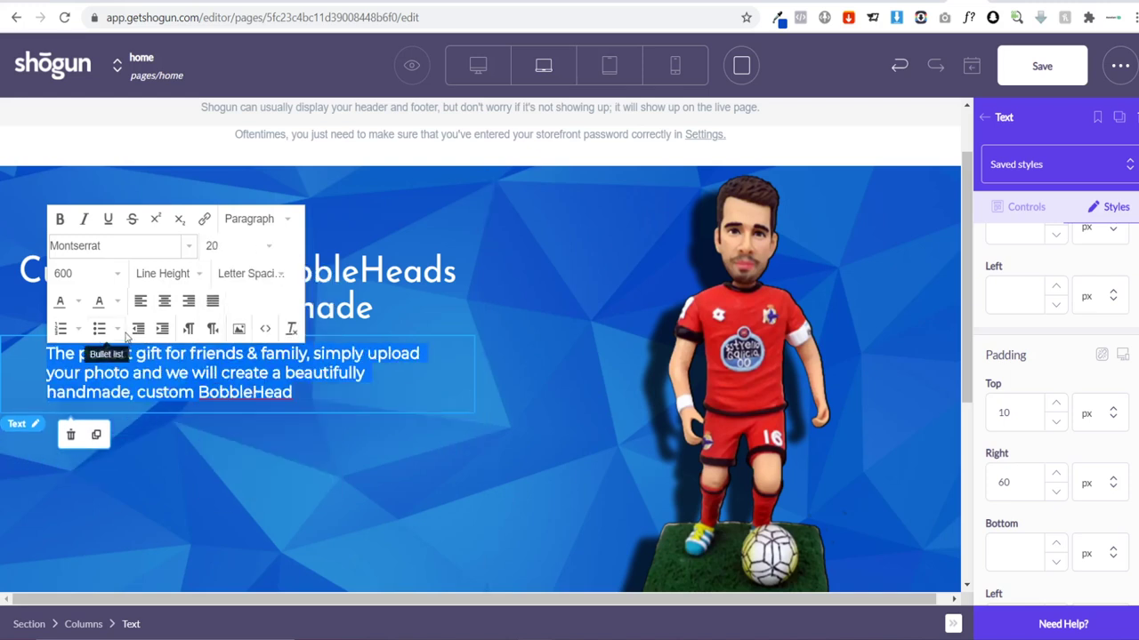
click(165, 302)
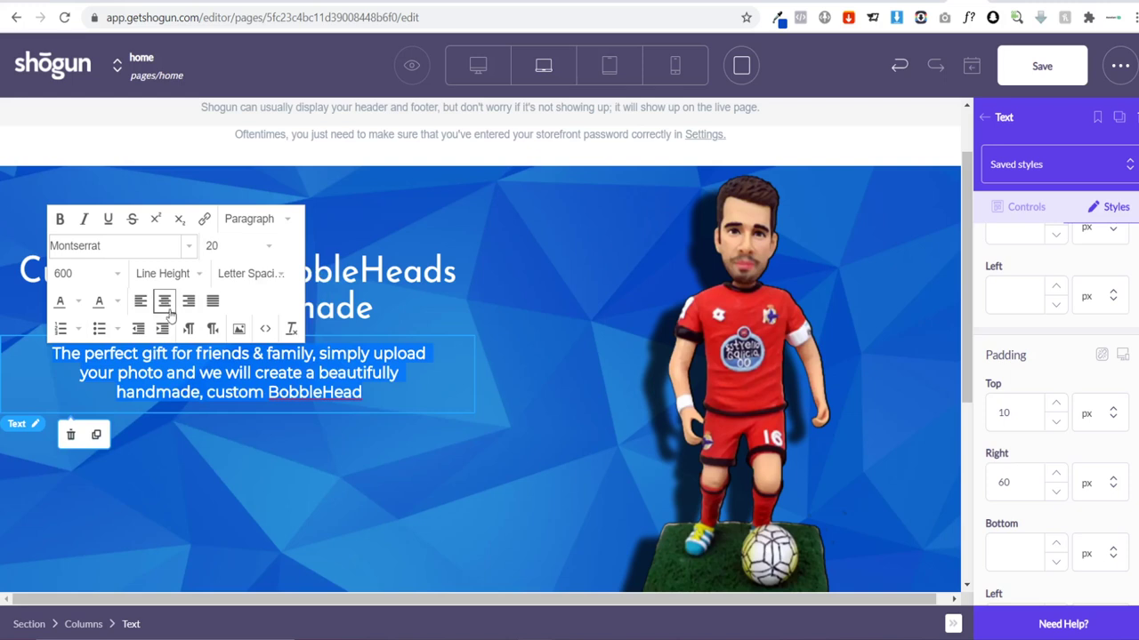
click(314, 516)
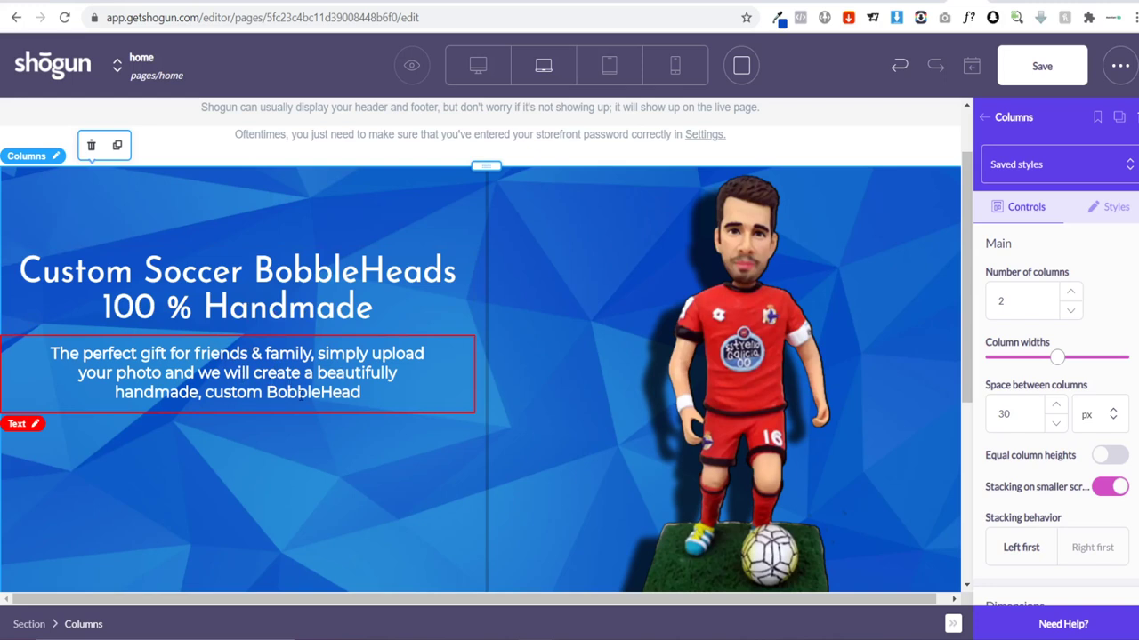
Step: Drag a Button element from the Build panel beneath the hero paragraph
scroll(299, 345, down, 2)
scroll(299, 345, up, 2)
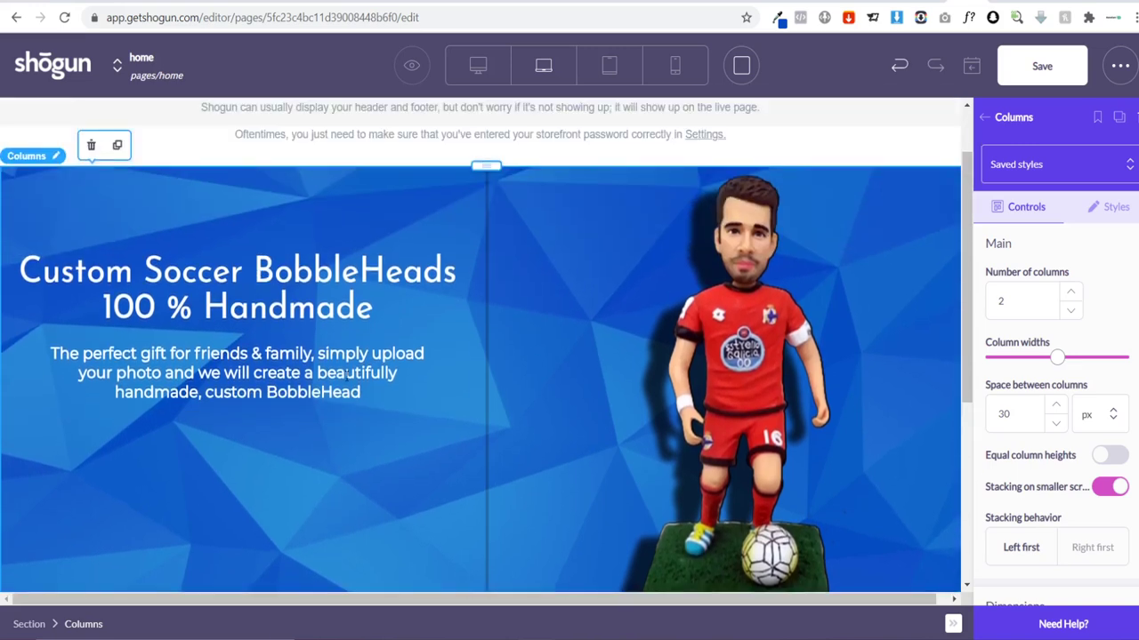
scroll(310, 409, down, 1)
scroll(369, 470, up, 2)
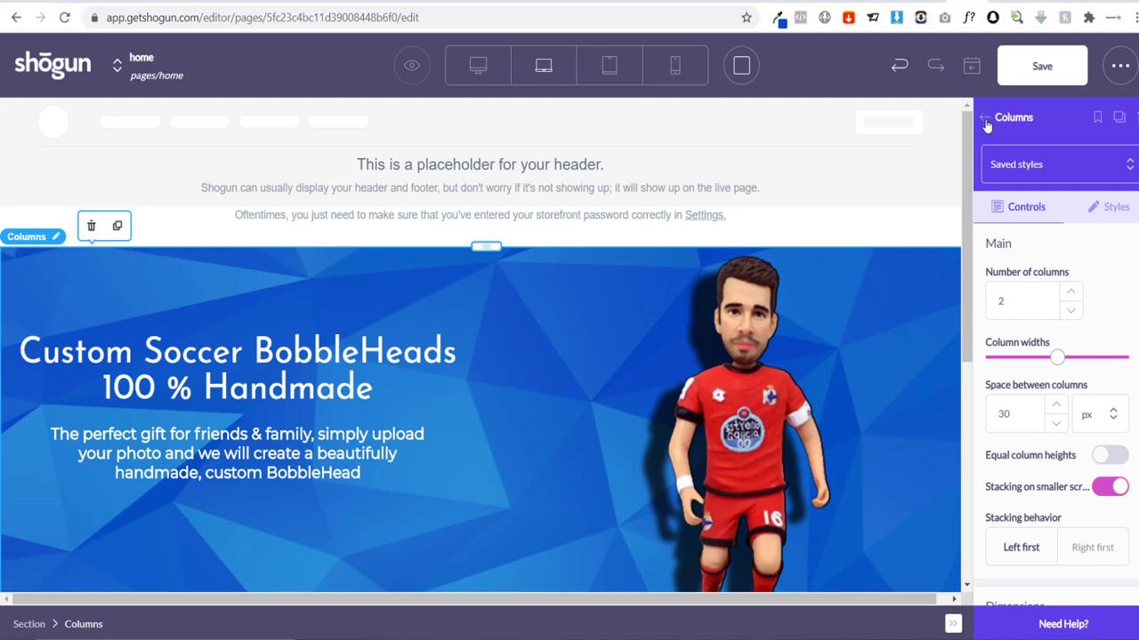
click(985, 119)
scroll(1033, 326, down, 4)
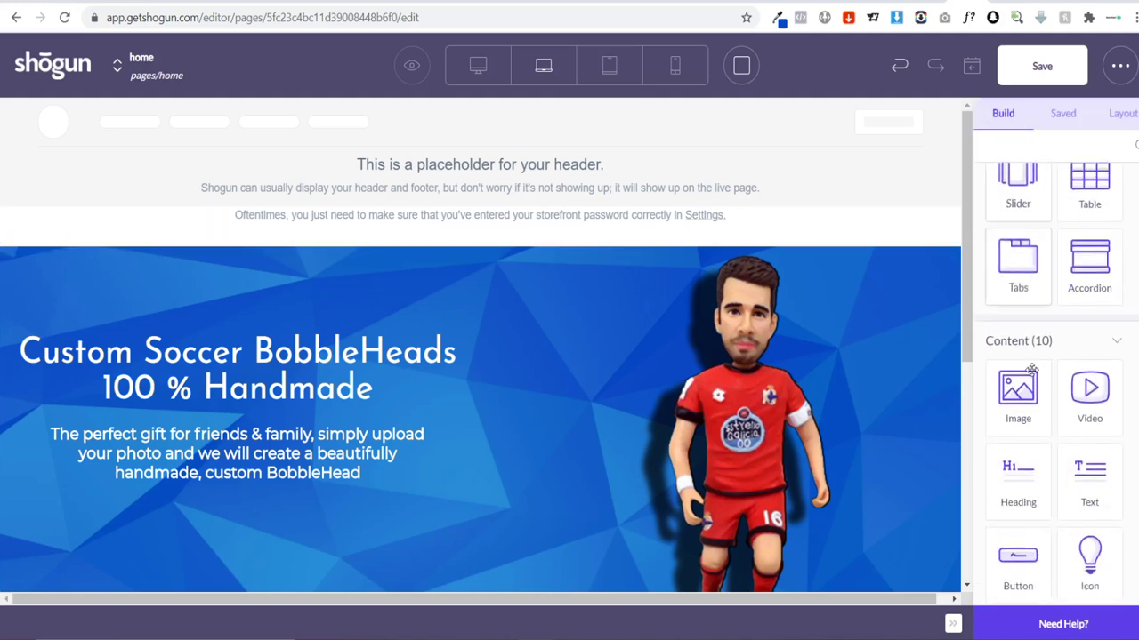
drag(1017, 380, 209, 519)
scroll(337, 486, down, 1)
scroll(338, 486, down, 1)
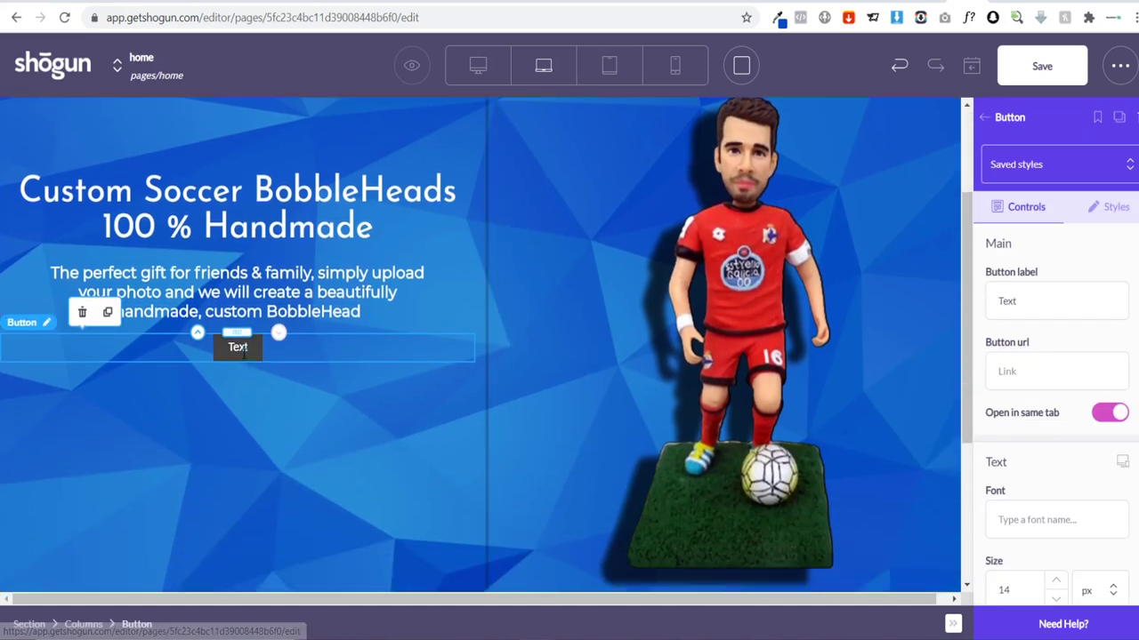
Step: Replace the button's default 'Text' label with START DESIGNING
click(1033, 307)
drag(1033, 307, 978, 307)
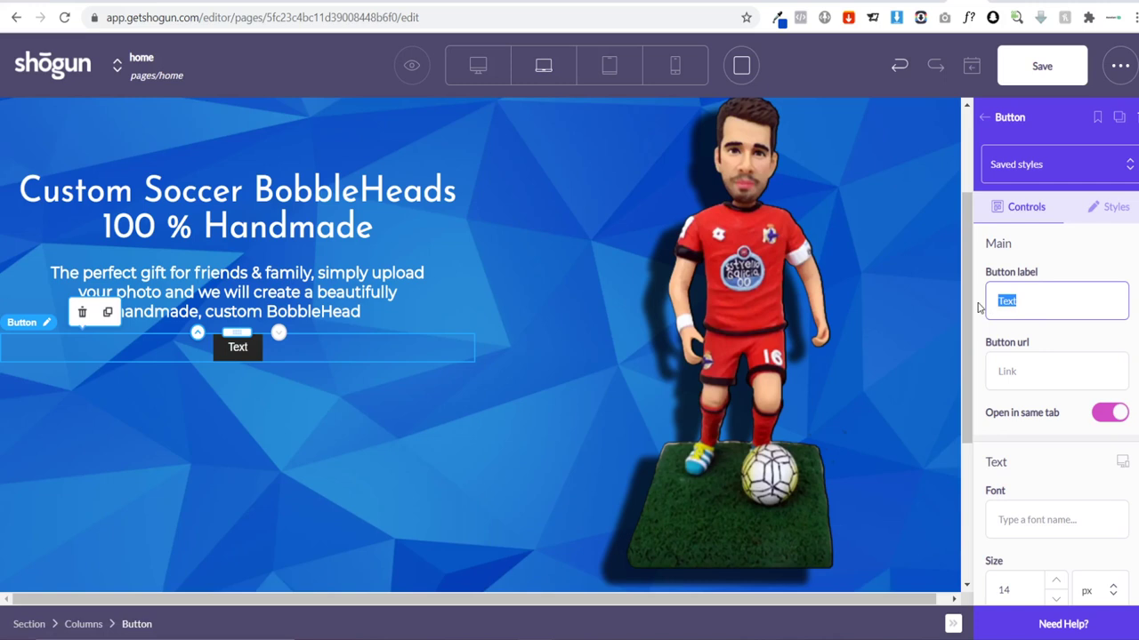
text(St)
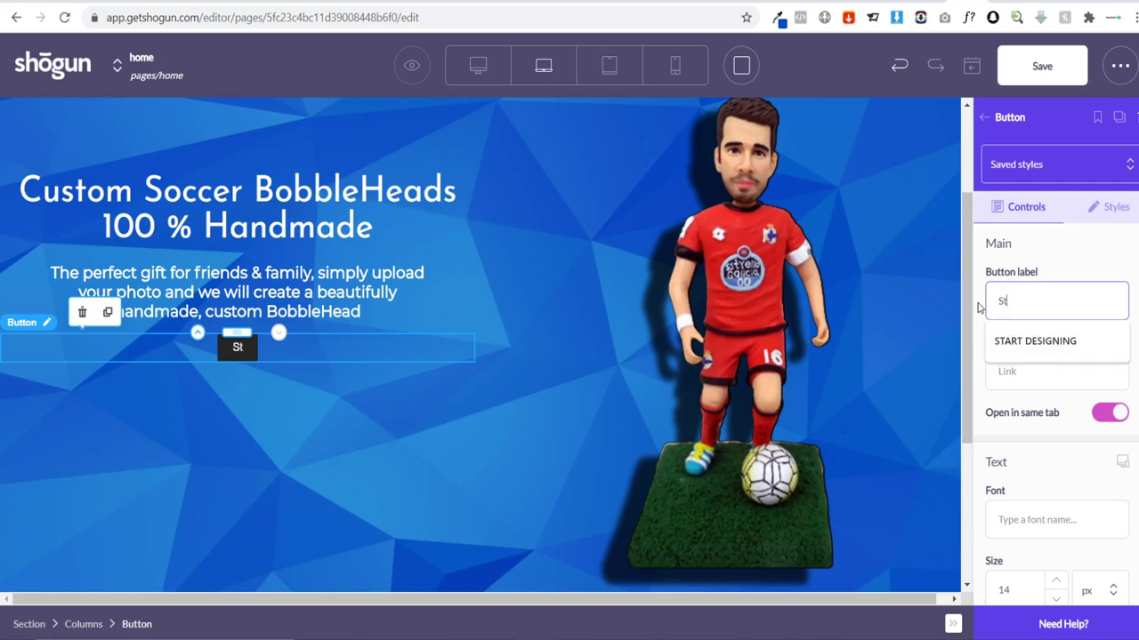
click(1057, 345)
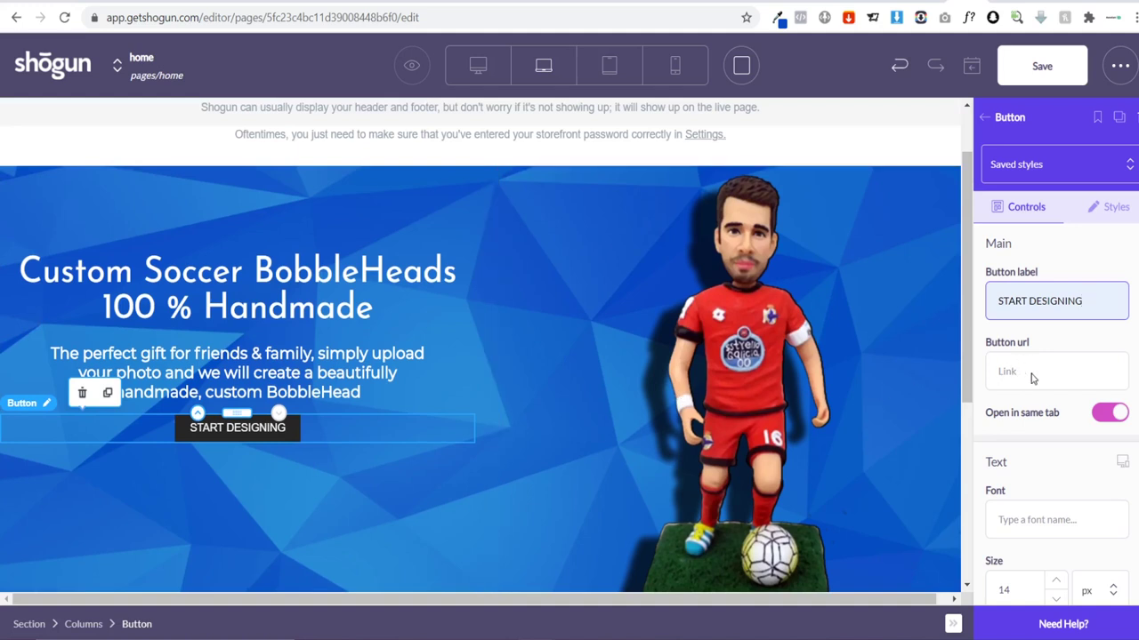
Step: Set the button label font to Montserrat
scroll(1023, 385, down, 3)
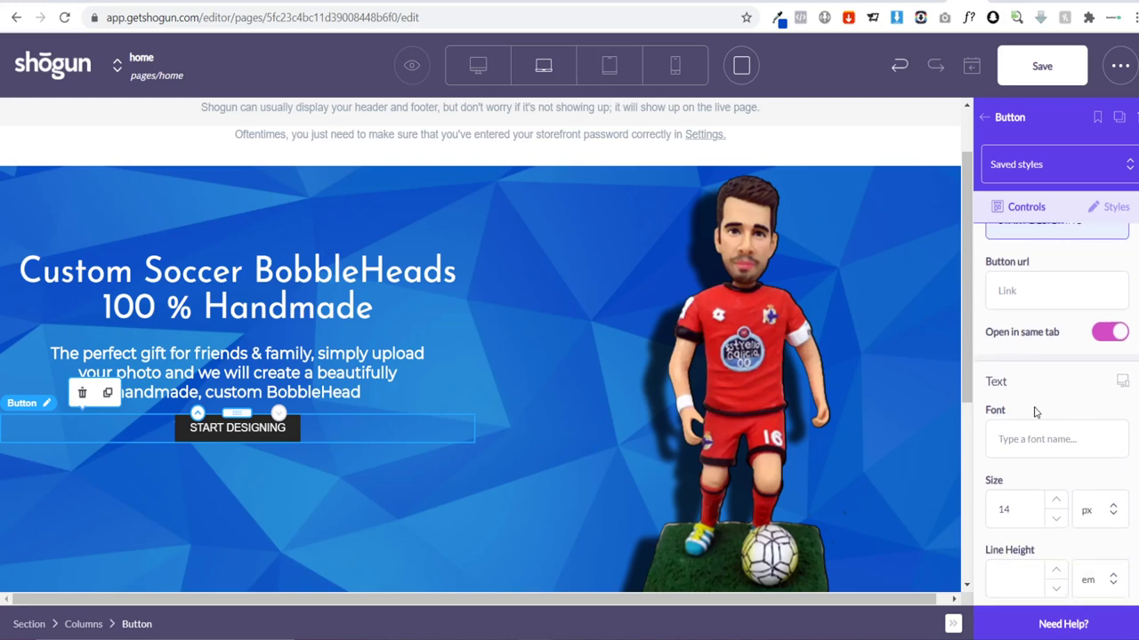
click(1023, 369)
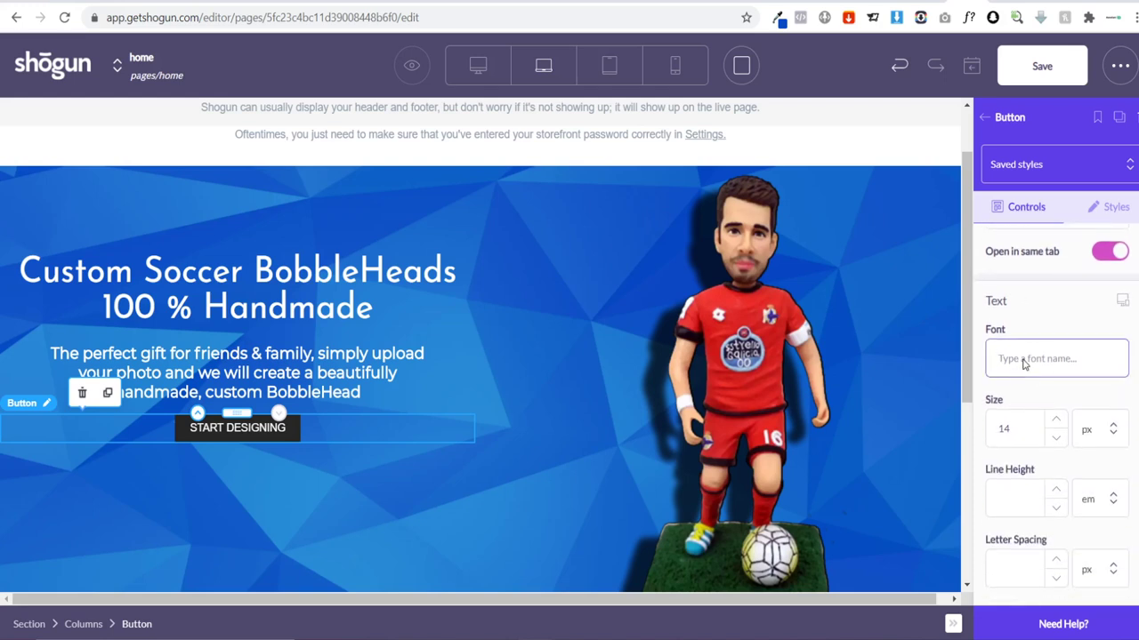
text(m)
key(BackSpace)
text(mo)
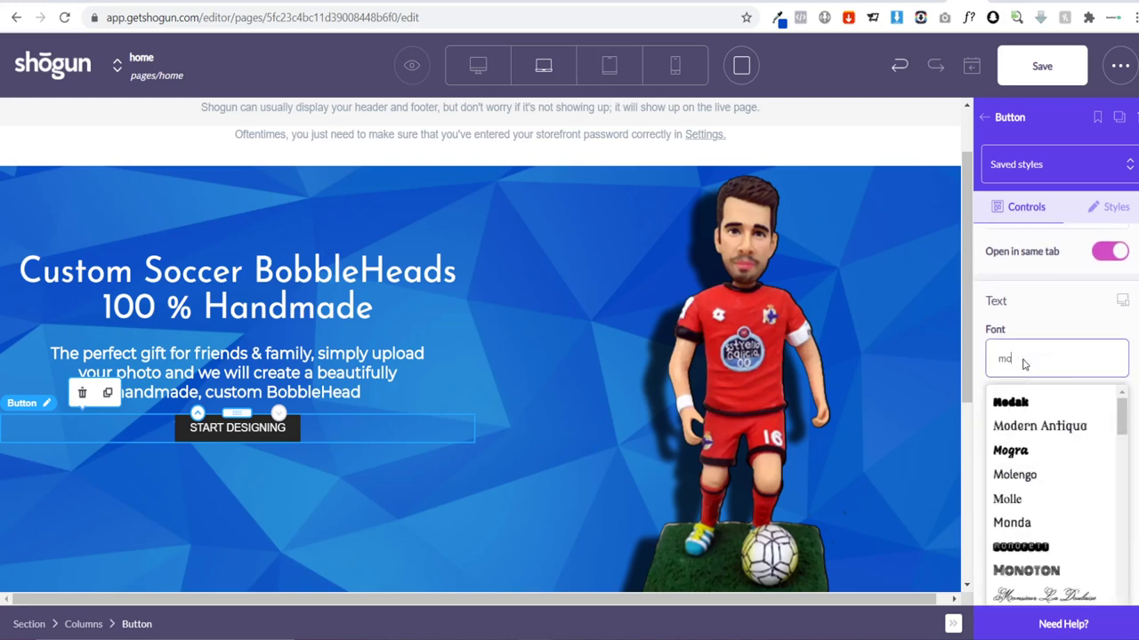
text(nts)
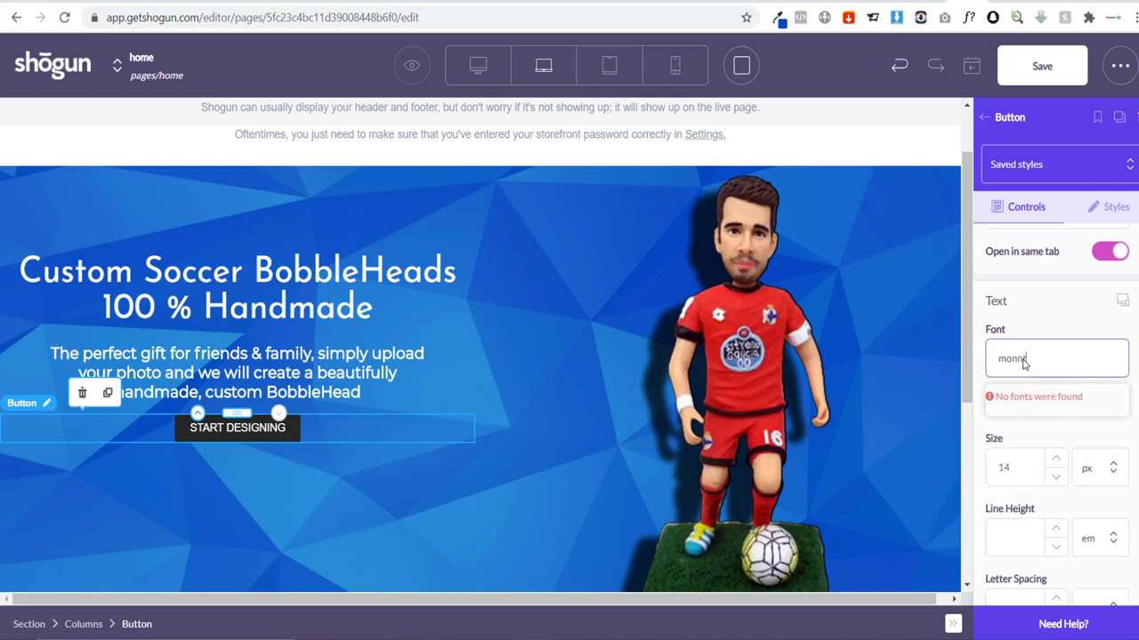
key(BackSpace)
text(ts)
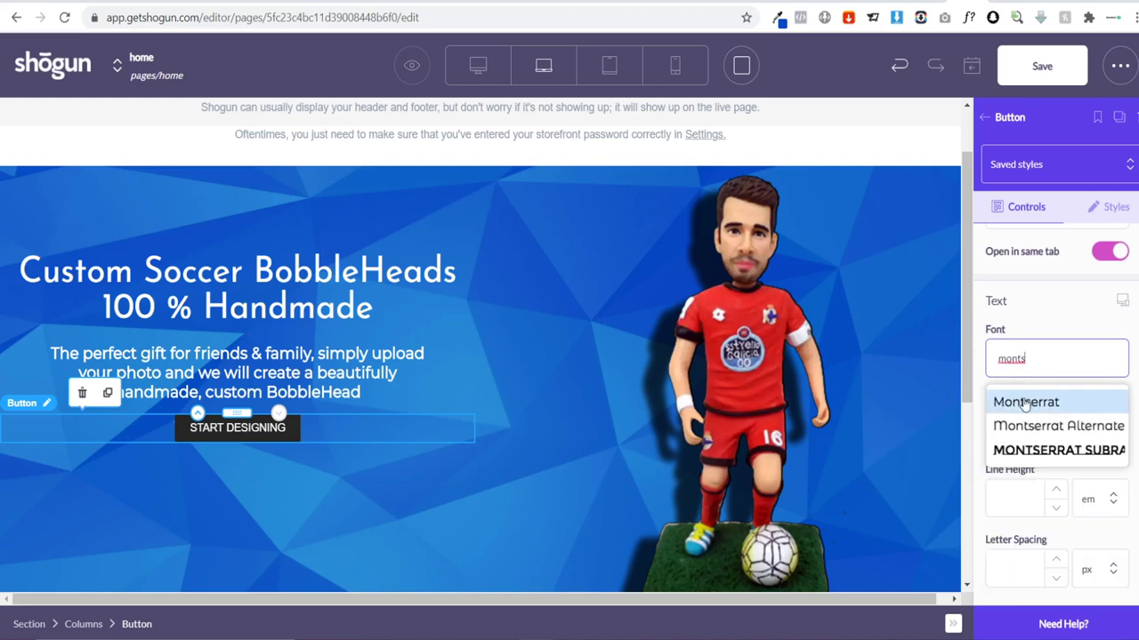
click(1025, 402)
Step: Set the button text size to 16, keeping the button at natural width
scroll(1050, 414, down, 1)
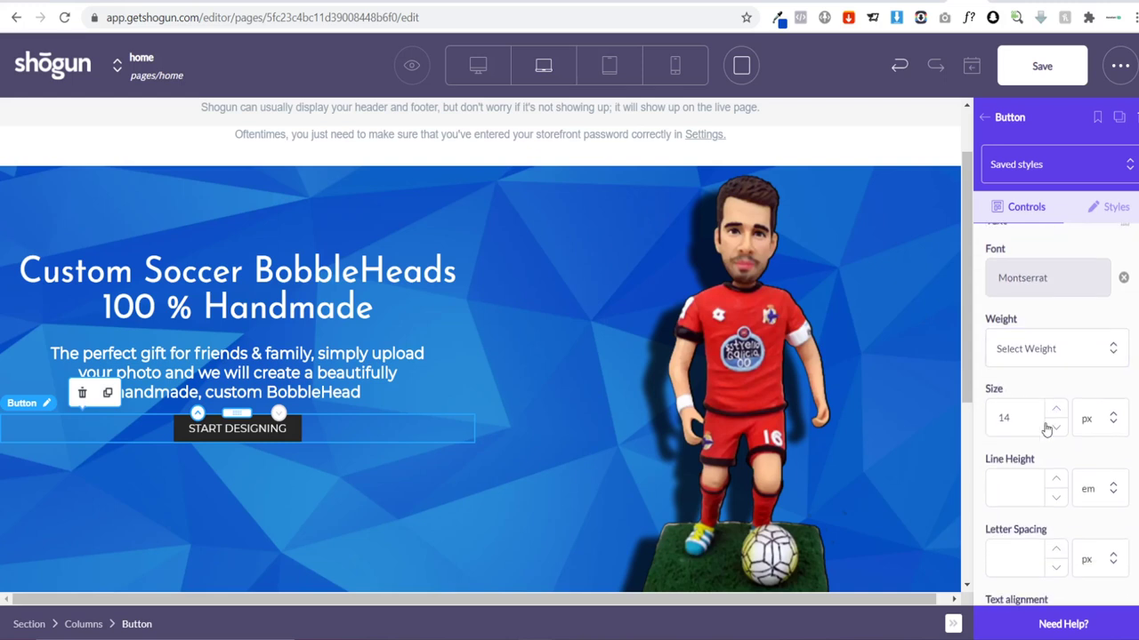
click(1023, 422)
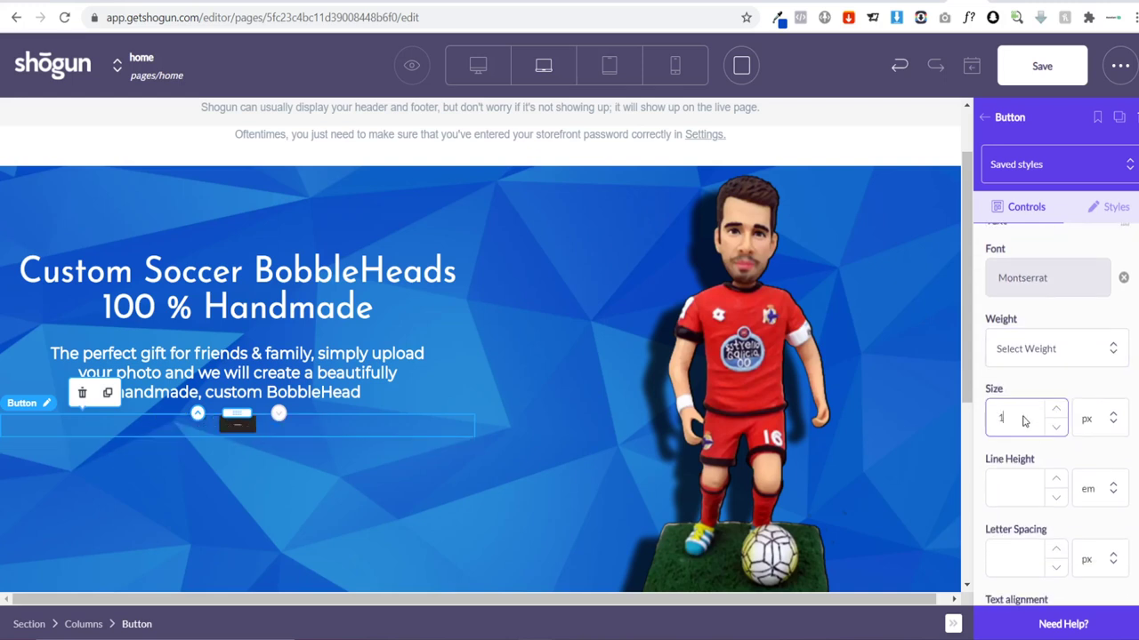
text(6)
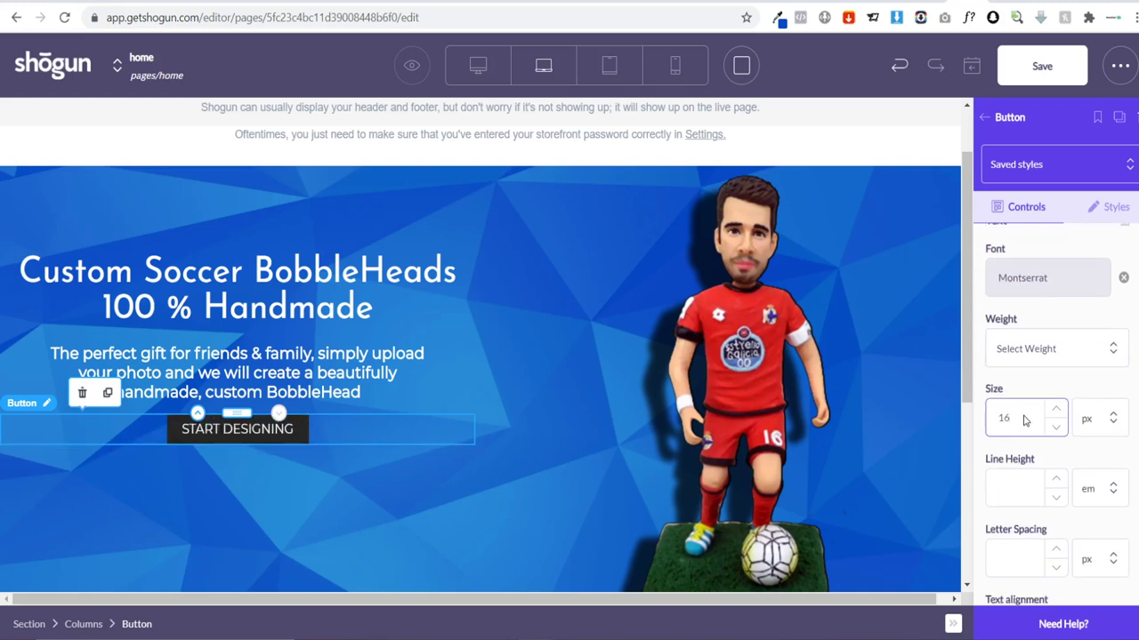
scroll(1023, 420, down, 5)
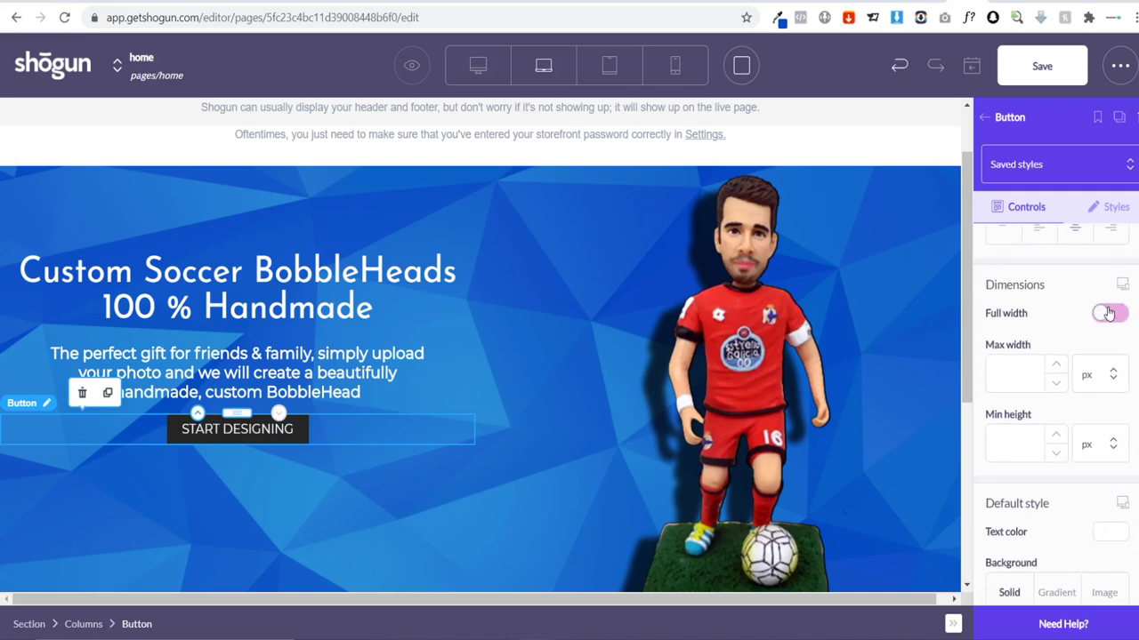
click(1107, 314)
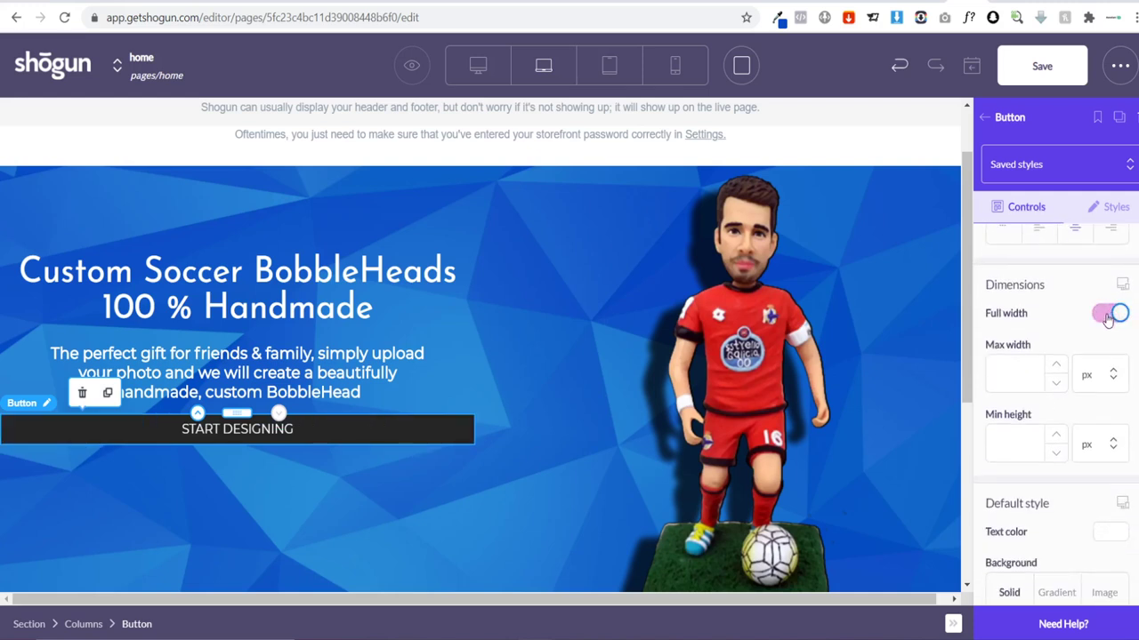
click(1107, 315)
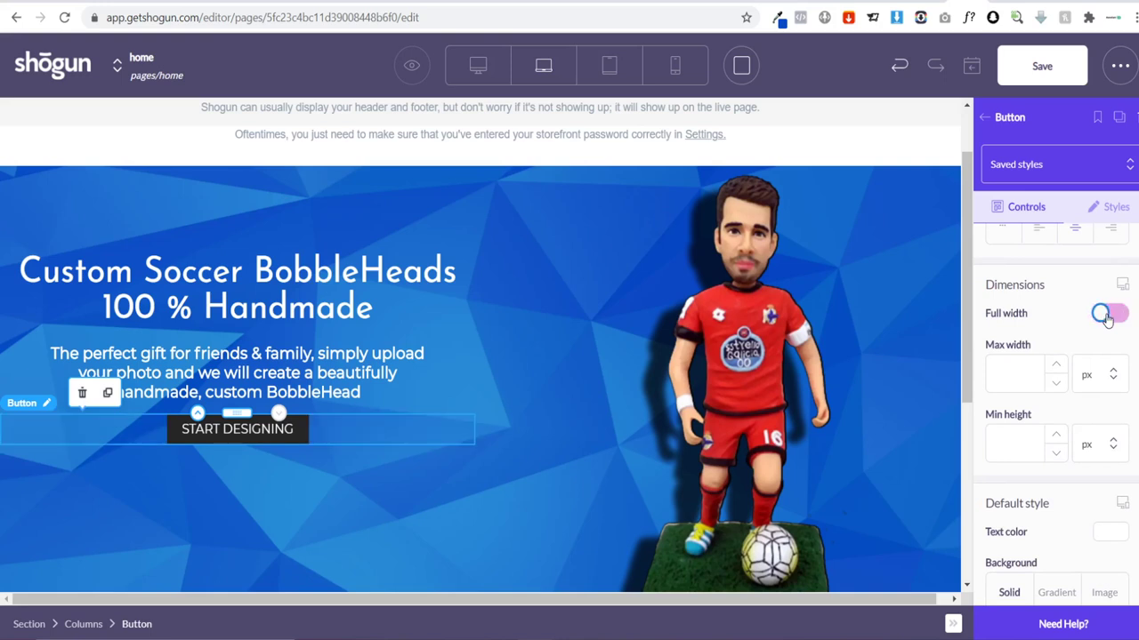
scroll(1076, 325, down, 3)
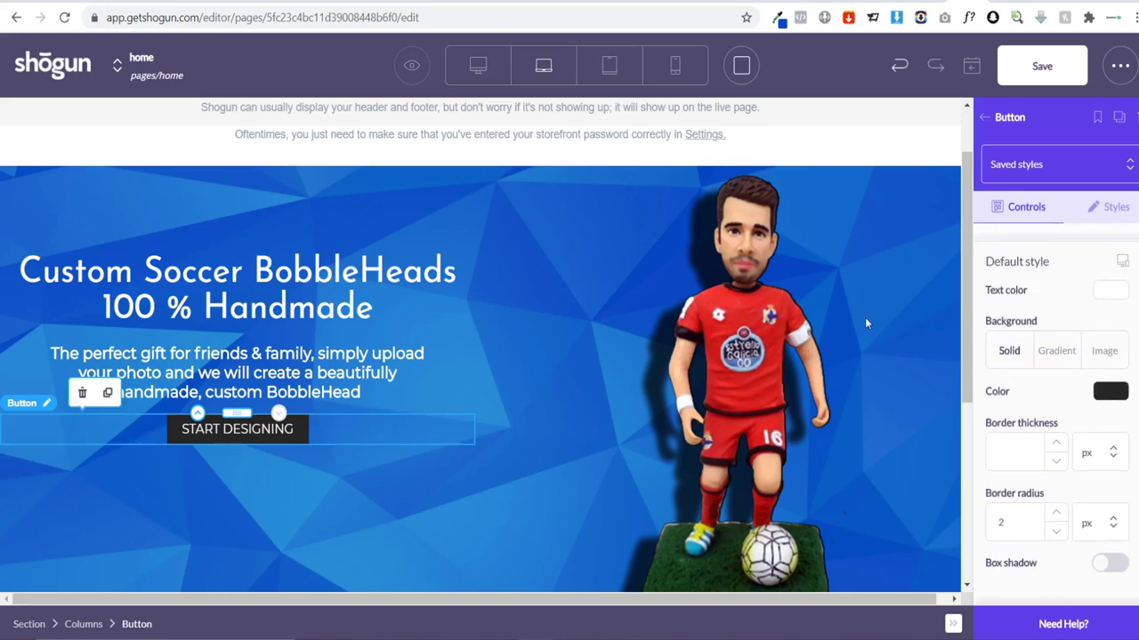
Step: Change the button background from 252525 to red EF3340
click(778, 20)
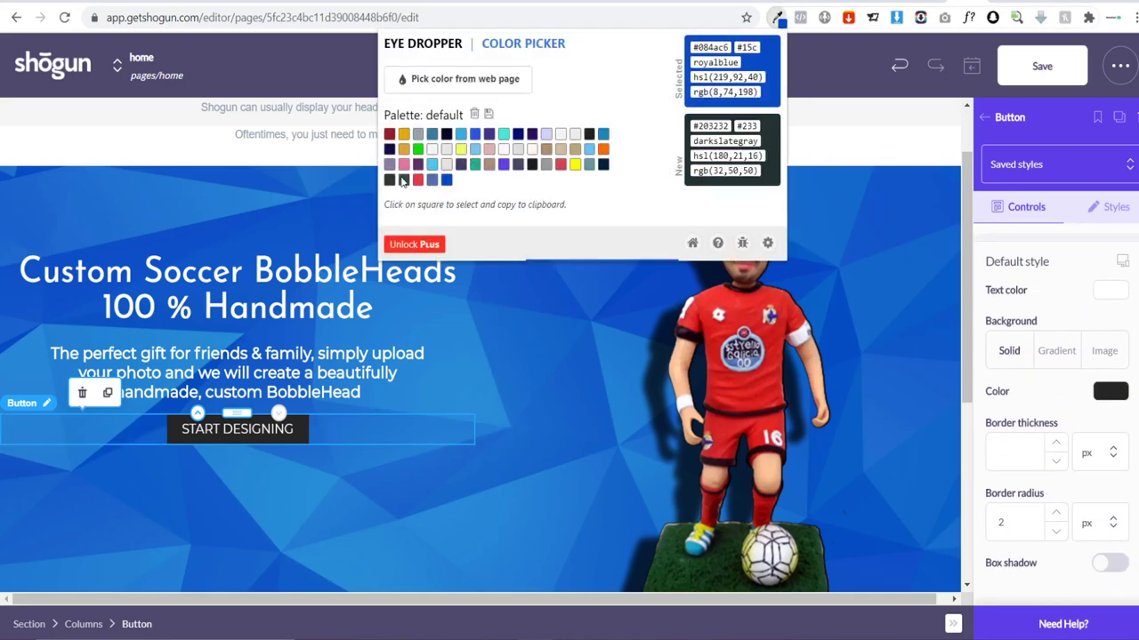
click(711, 47)
key(ctrl+c)
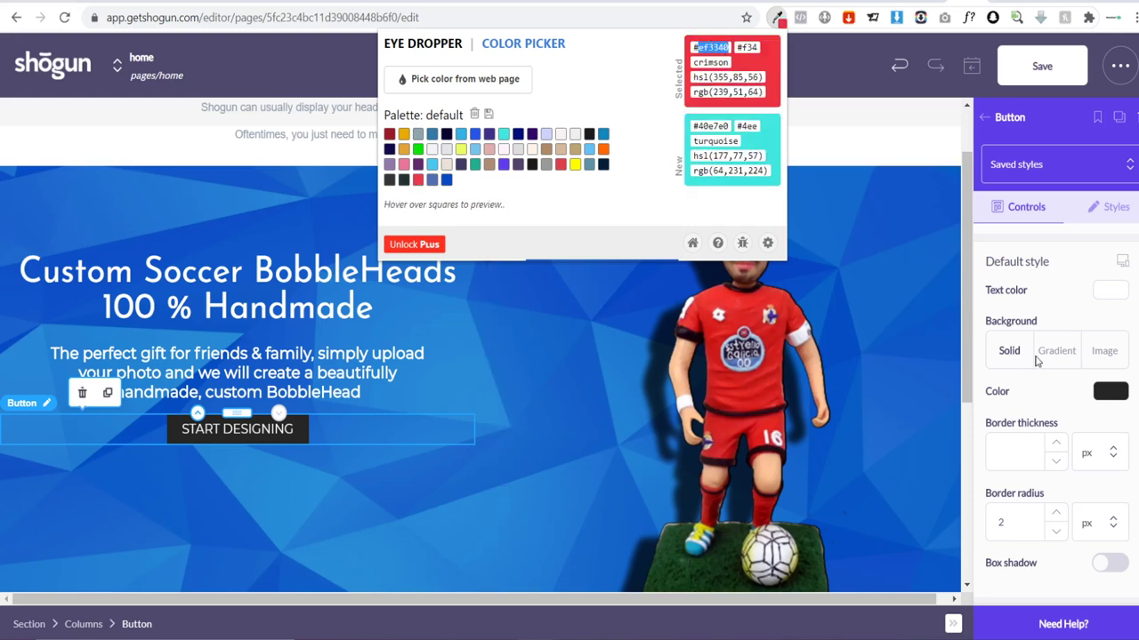
click(1103, 392)
scroll(1090, 419, down, 1)
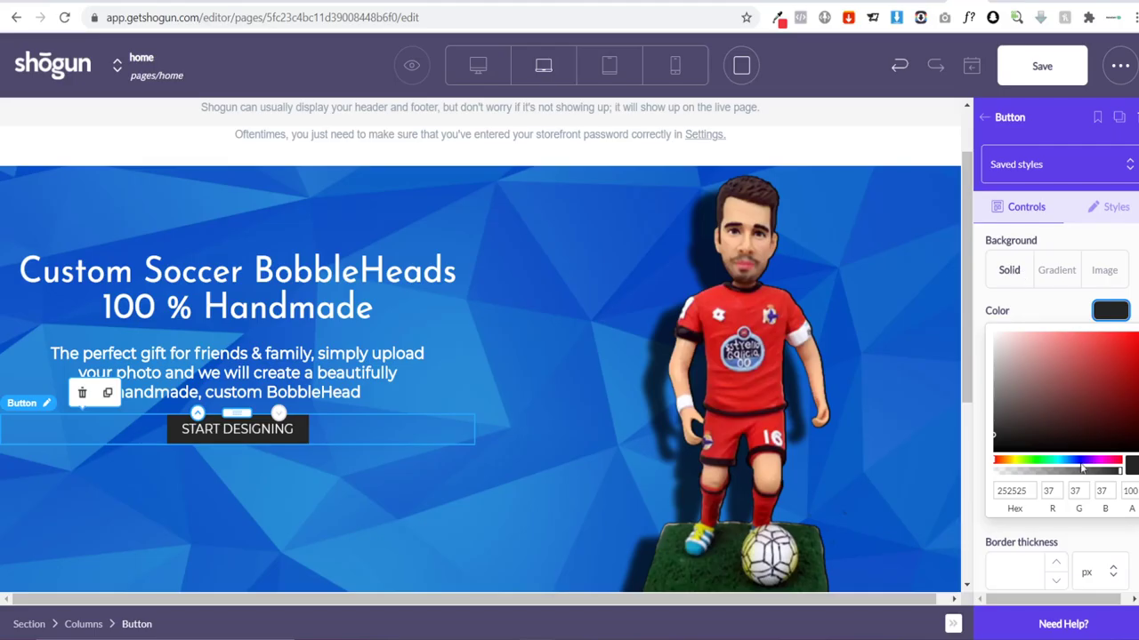
double_click(1022, 491)
key(ctrl+v)
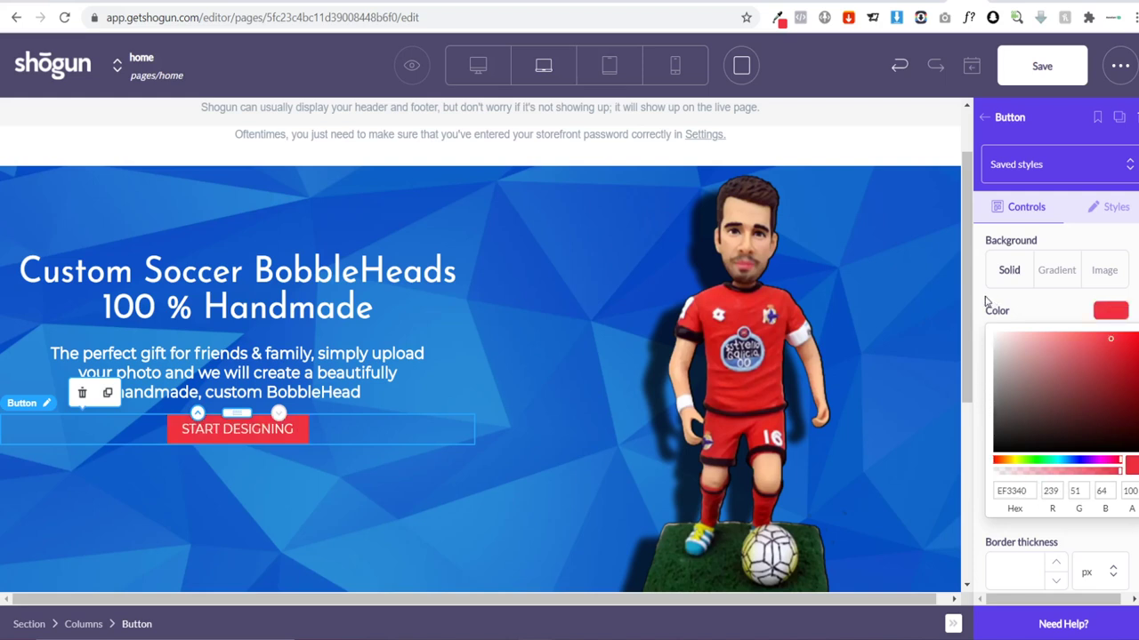
scroll(985, 304, up, 10)
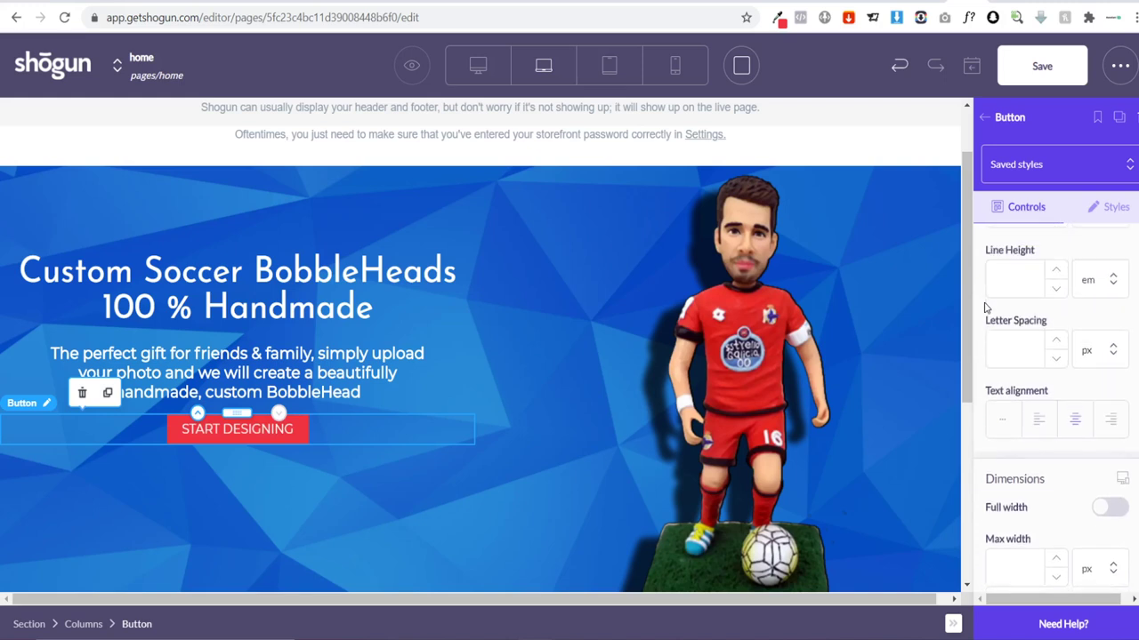
scroll(986, 311, up, 4)
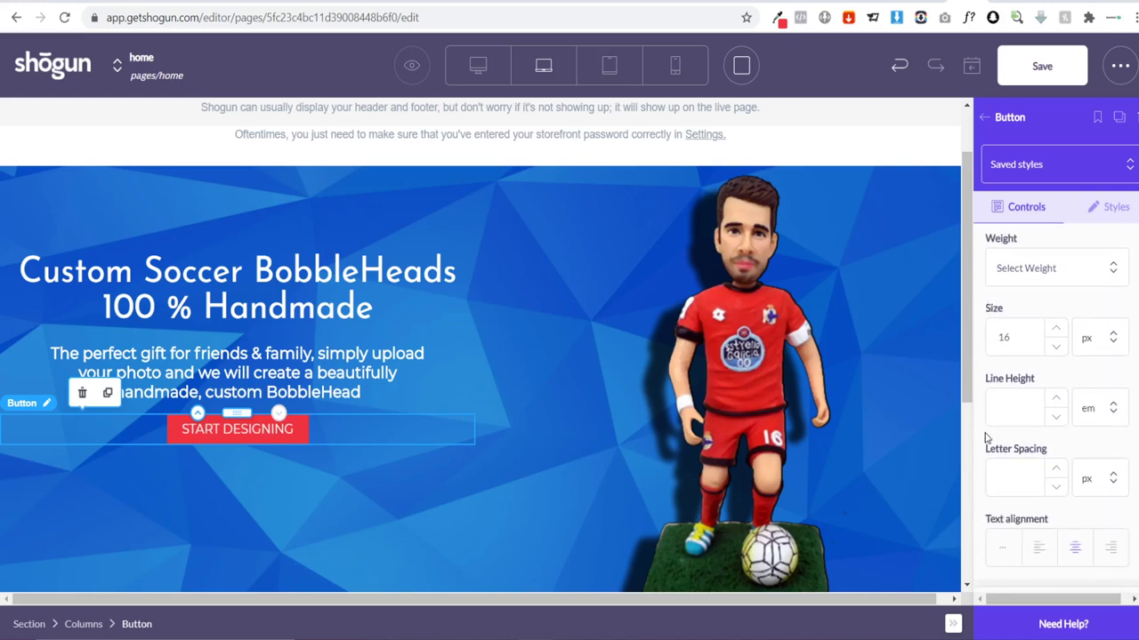
scroll(987, 438, up, 1)
Step: Set the button label font weight to 700
click(1029, 349)
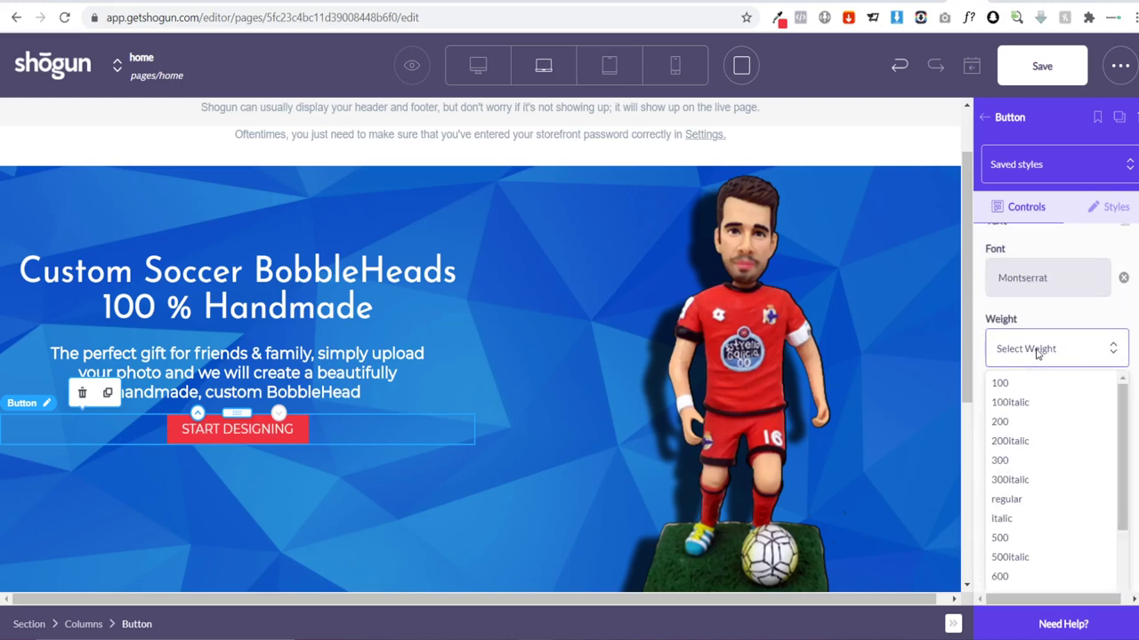
click(1035, 539)
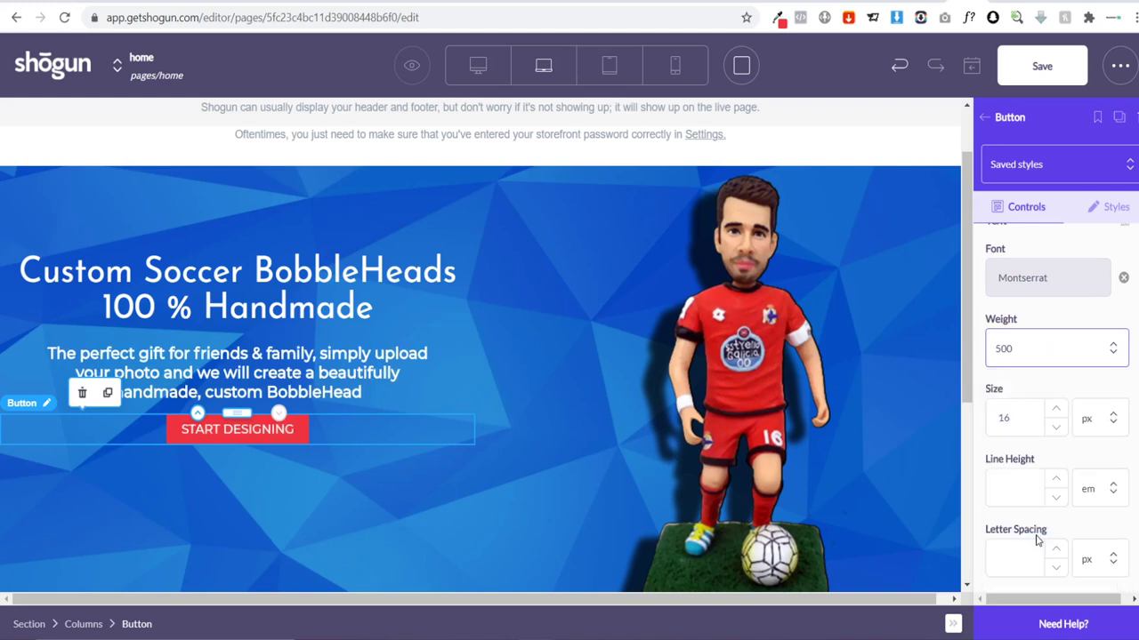
click(1035, 349)
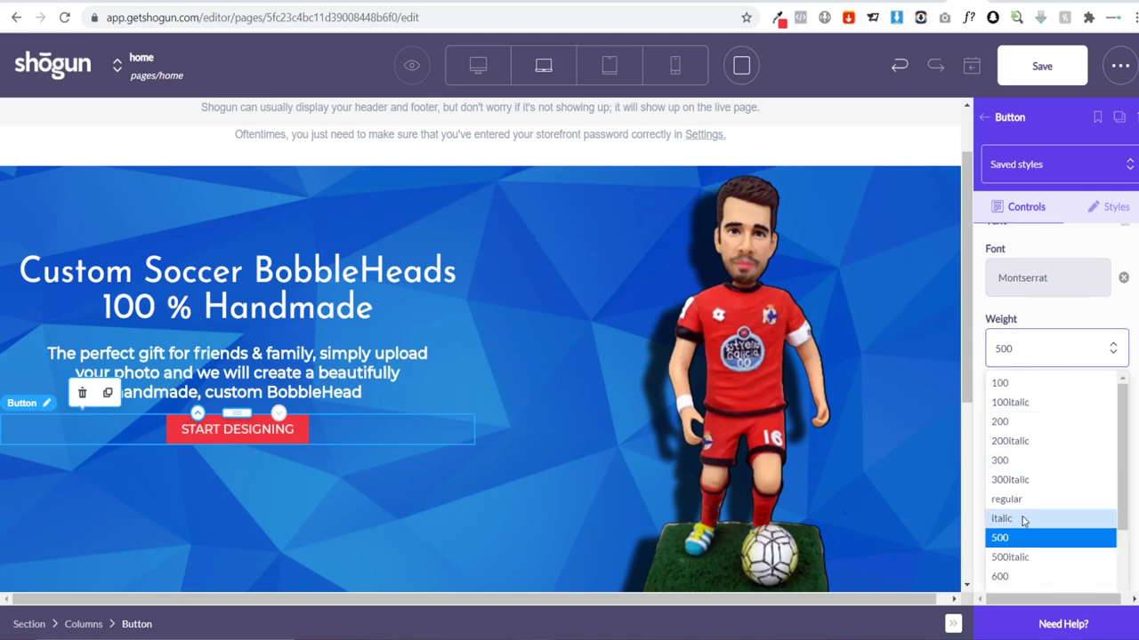
scroll(1010, 532, down, 2)
click(1029, 538)
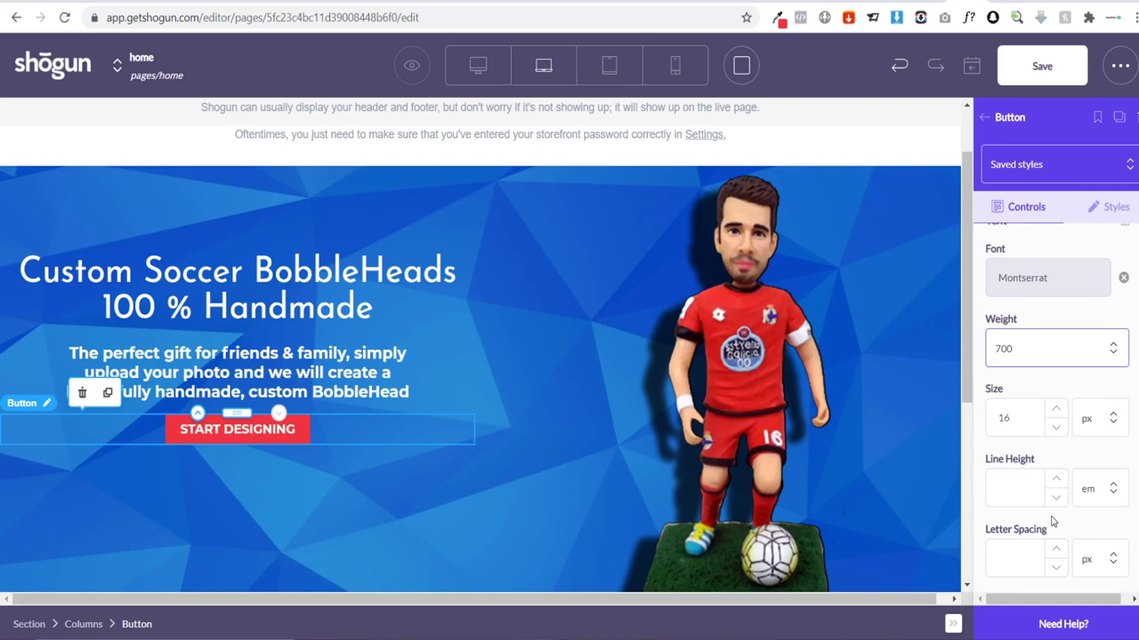
Step: Give the Custom Soccer BobbleHeads heading a 140 px top margin
click(479, 531)
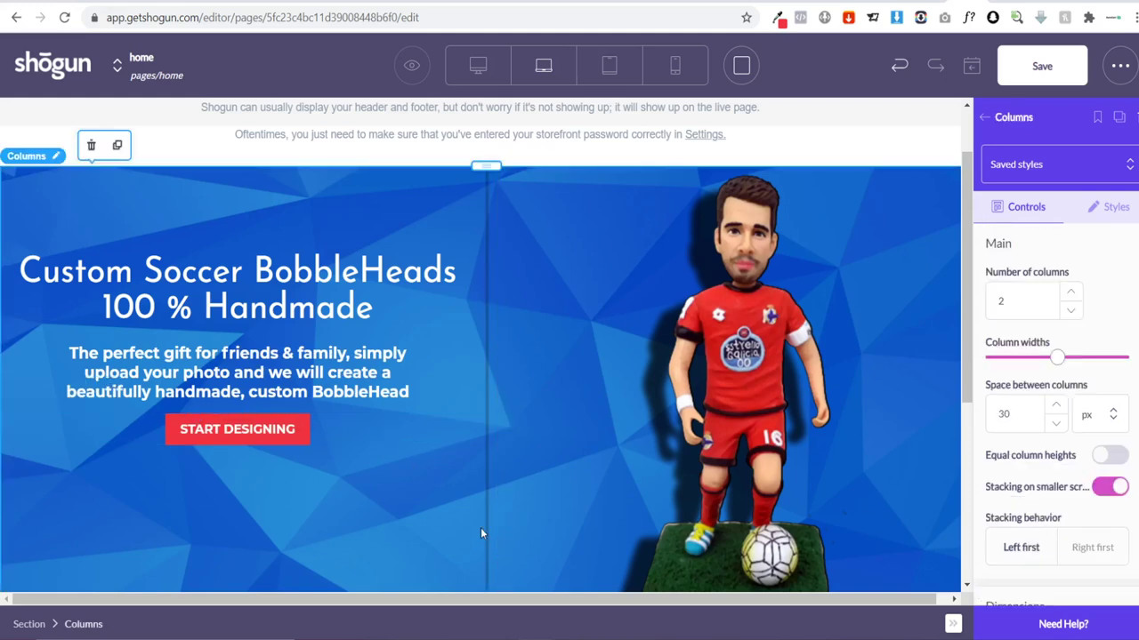
scroll(383, 548, down, 2)
scroll(429, 459, up, 2)
scroll(788, 341, down, 1)
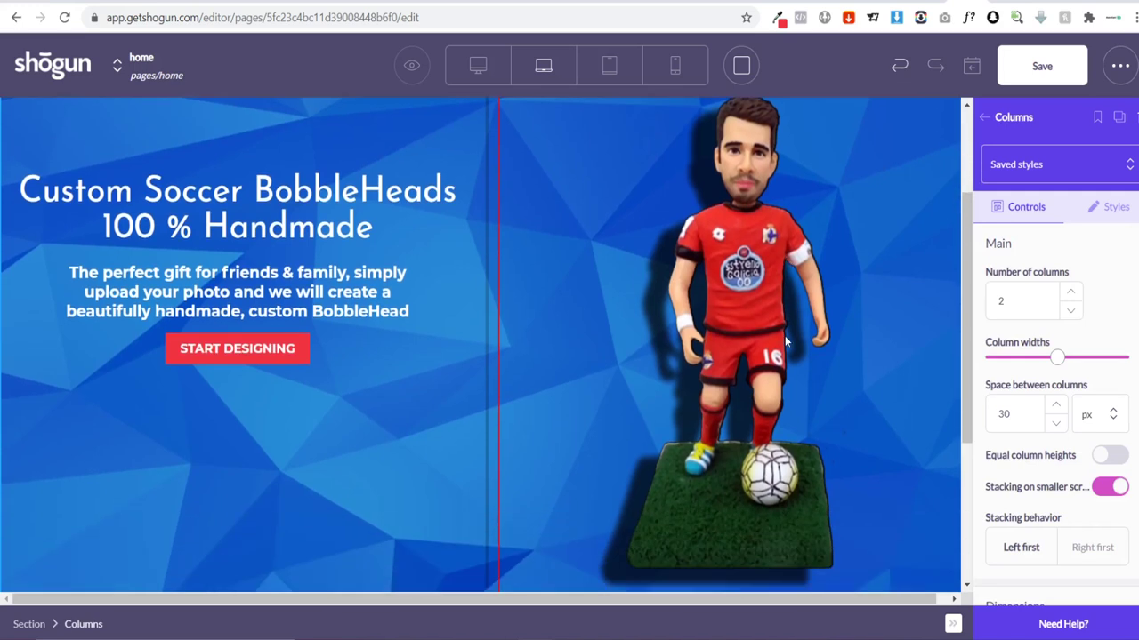
scroll(788, 341, up, 1)
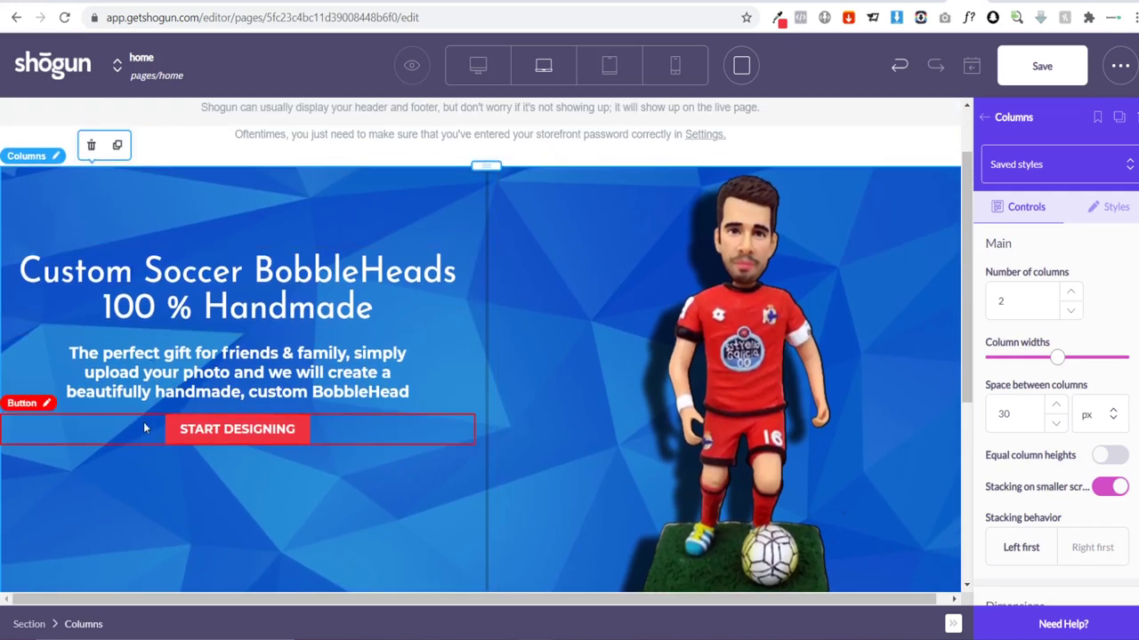
scroll(287, 442, down, 2)
scroll(392, 436, up, 2)
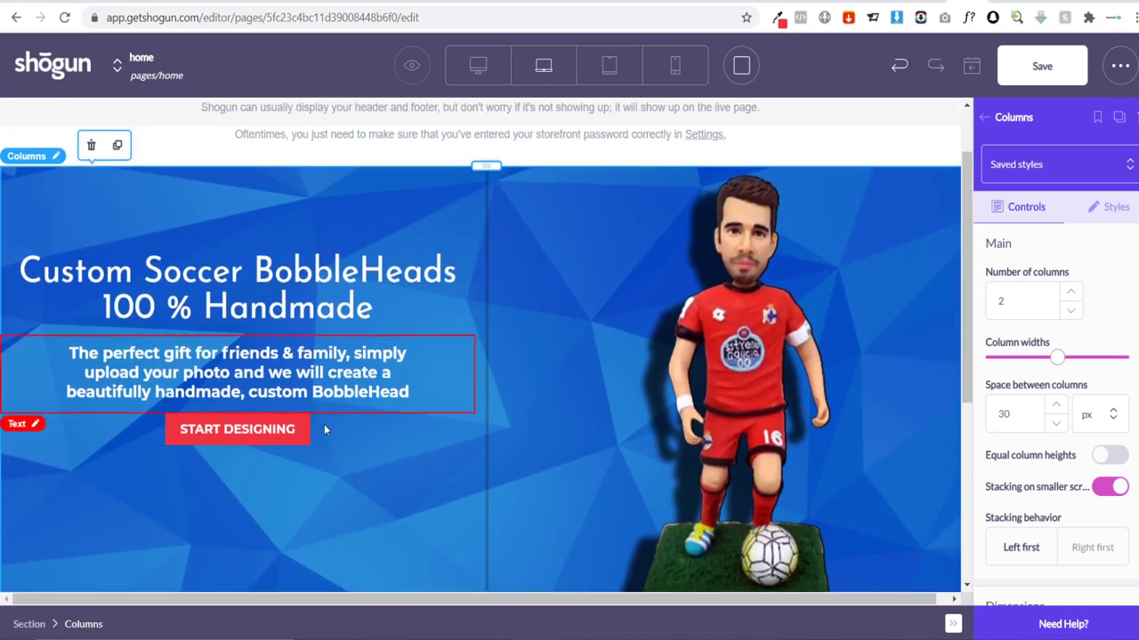
scroll(361, 444, down, 2)
scroll(417, 447, up, 1)
scroll(384, 460, down, 1)
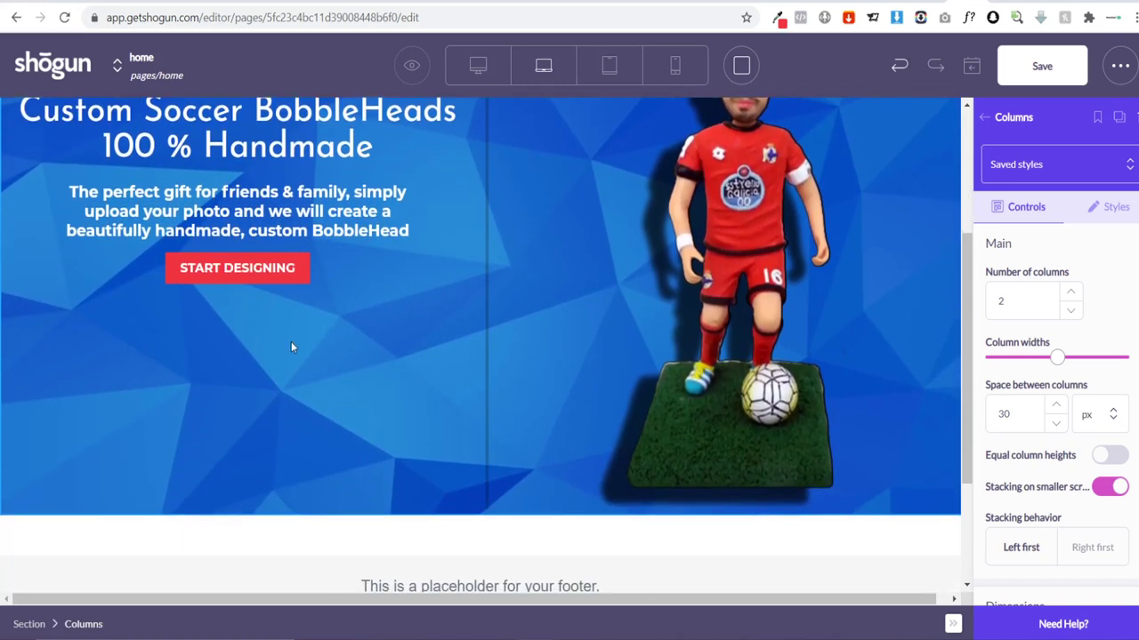
scroll(338, 445, up, 1)
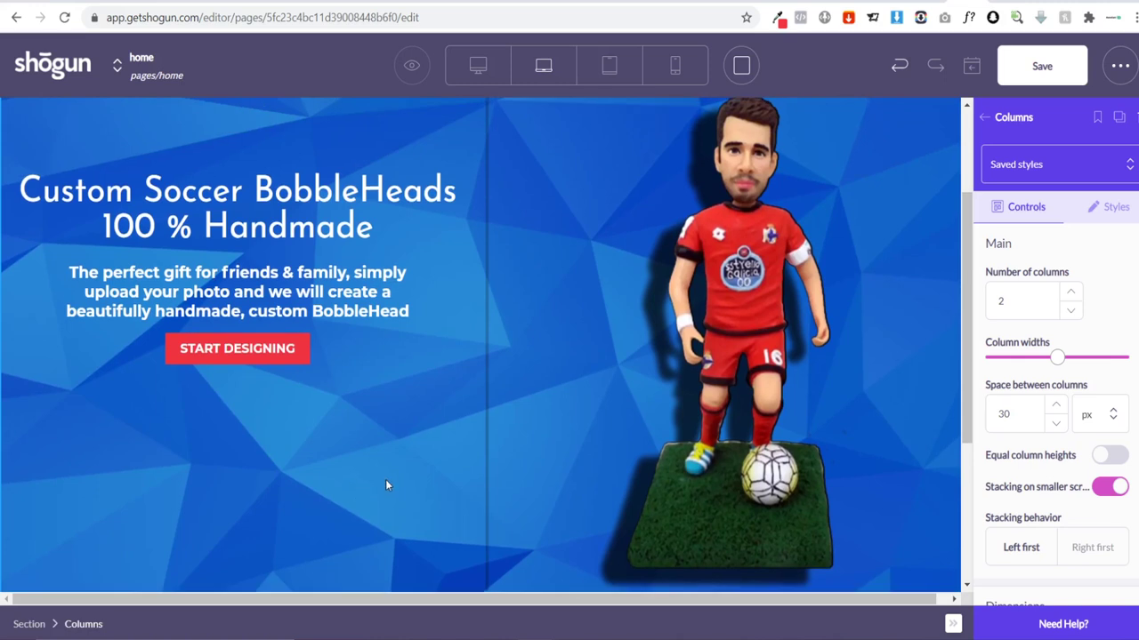
scroll(386, 483, up, 1)
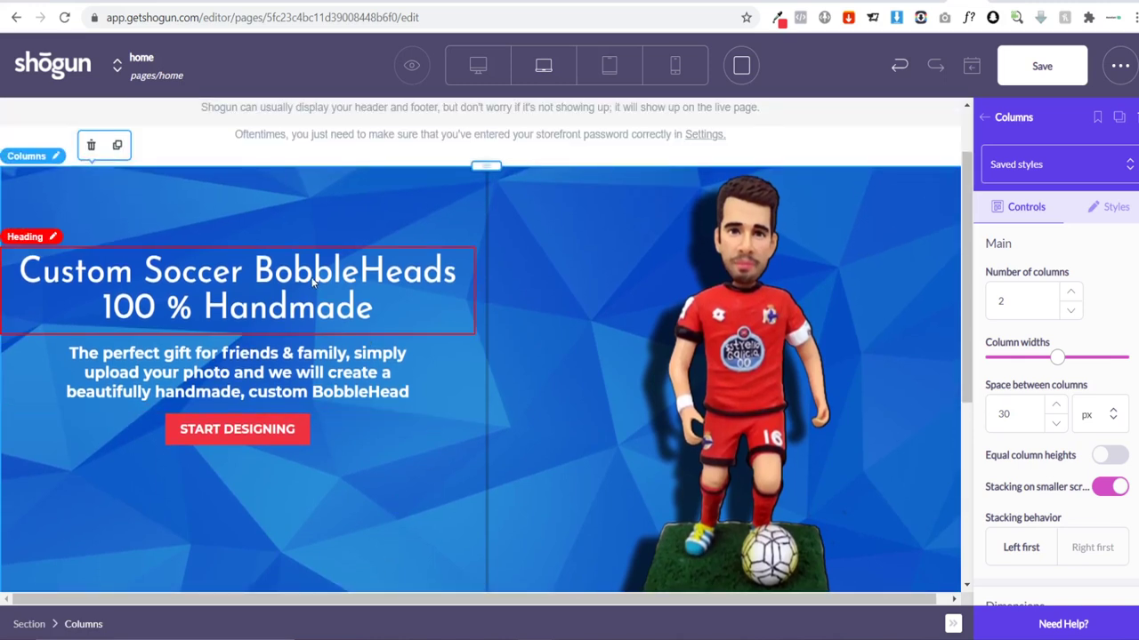
click(317, 286)
click(1085, 222)
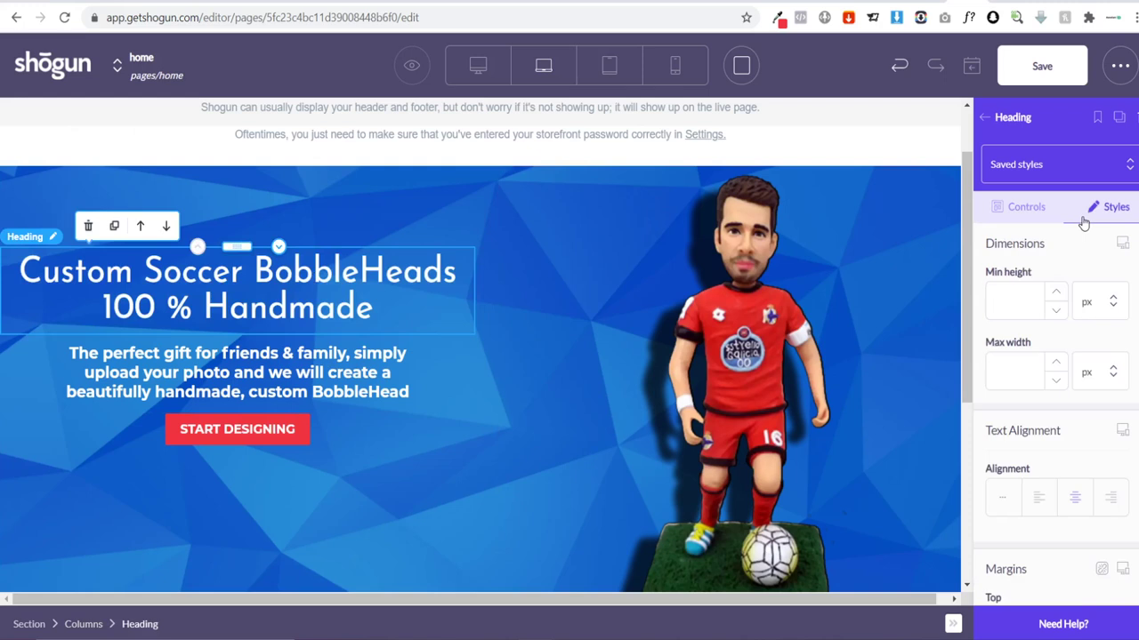
scroll(1103, 267, down, 3)
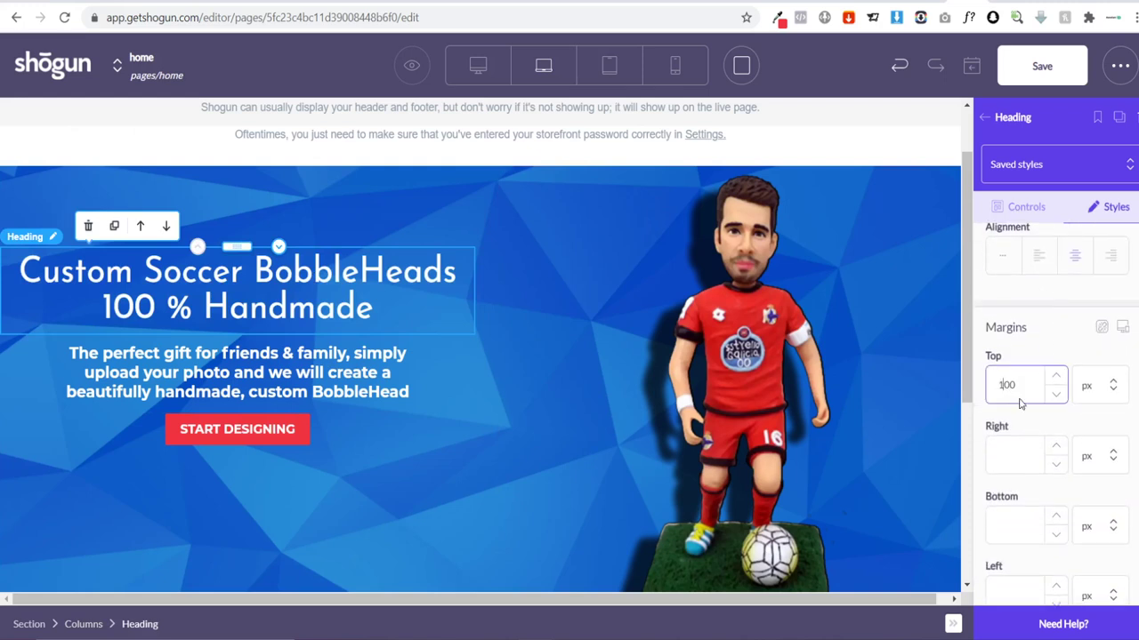
key(BackSpace)
text(2)
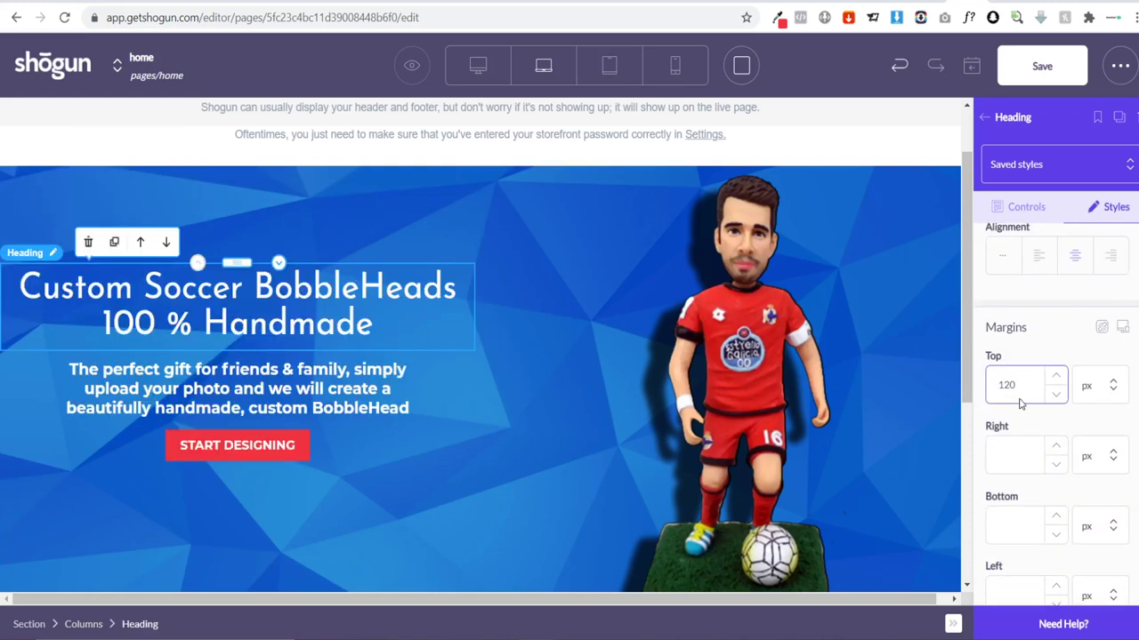
key(BackSpace)
key(BackSpace)
text(40)
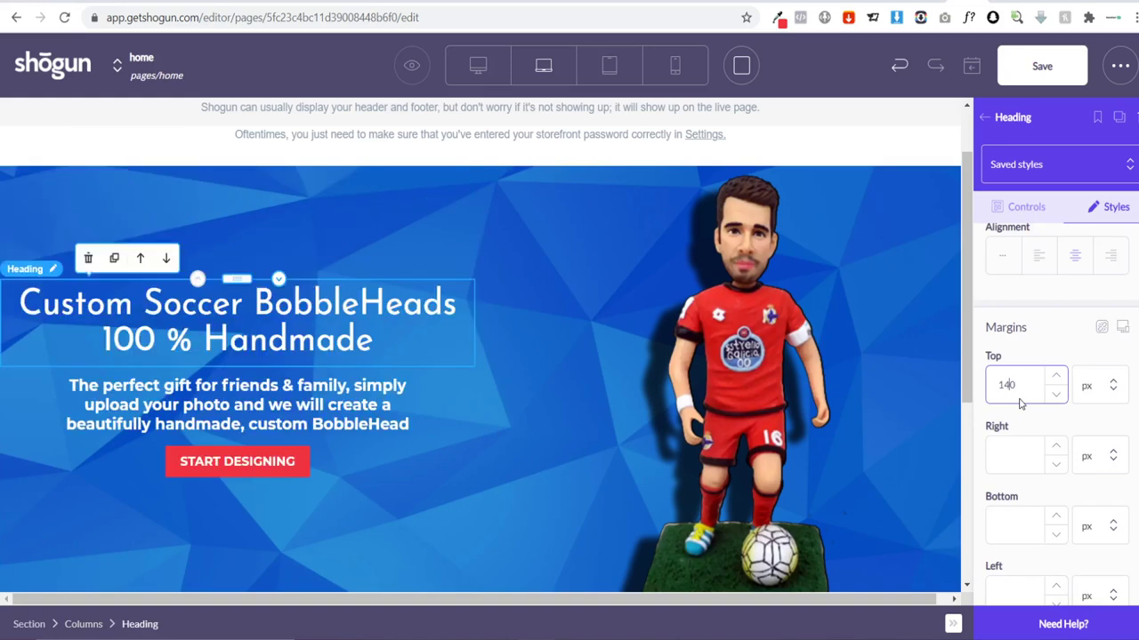
scroll(755, 295, down, 3)
scroll(752, 302, up, 3)
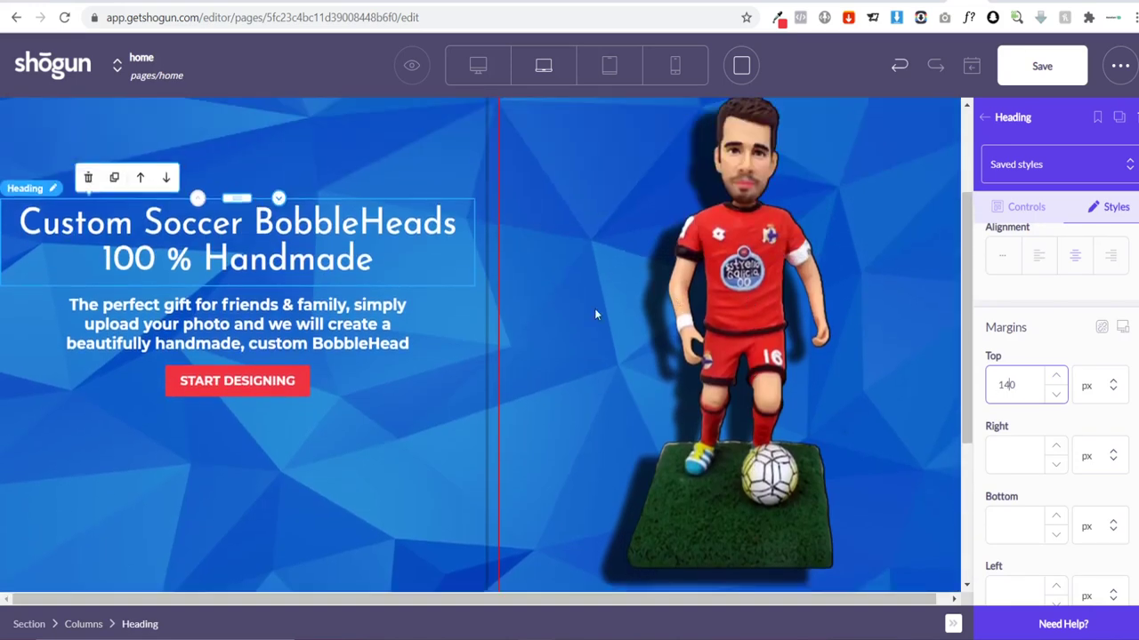
Step: Set the hero paragraph's top margin to 20 px
click(408, 338)
click(1093, 214)
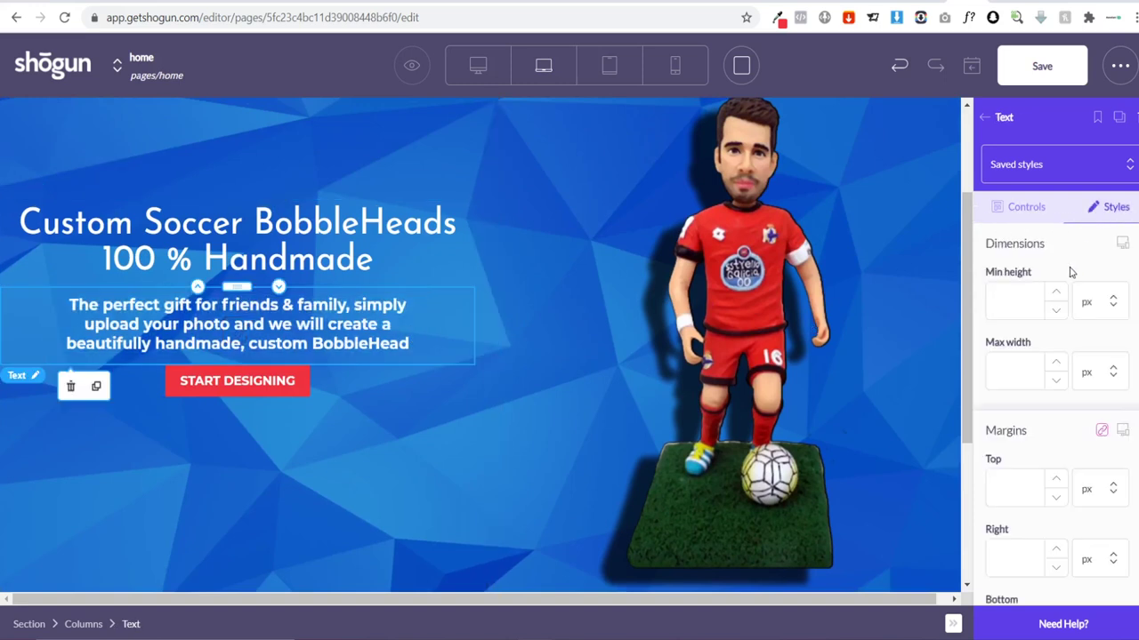
scroll(1067, 302, down, 3)
scroll(1095, 347, up, 1)
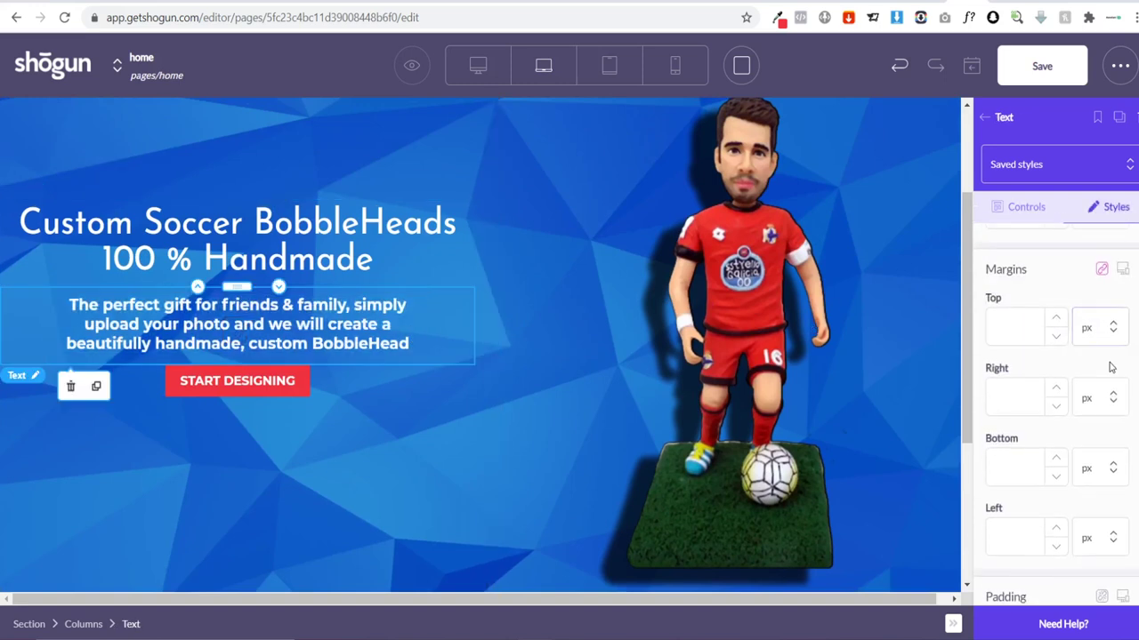
click(1001, 334)
text(20)
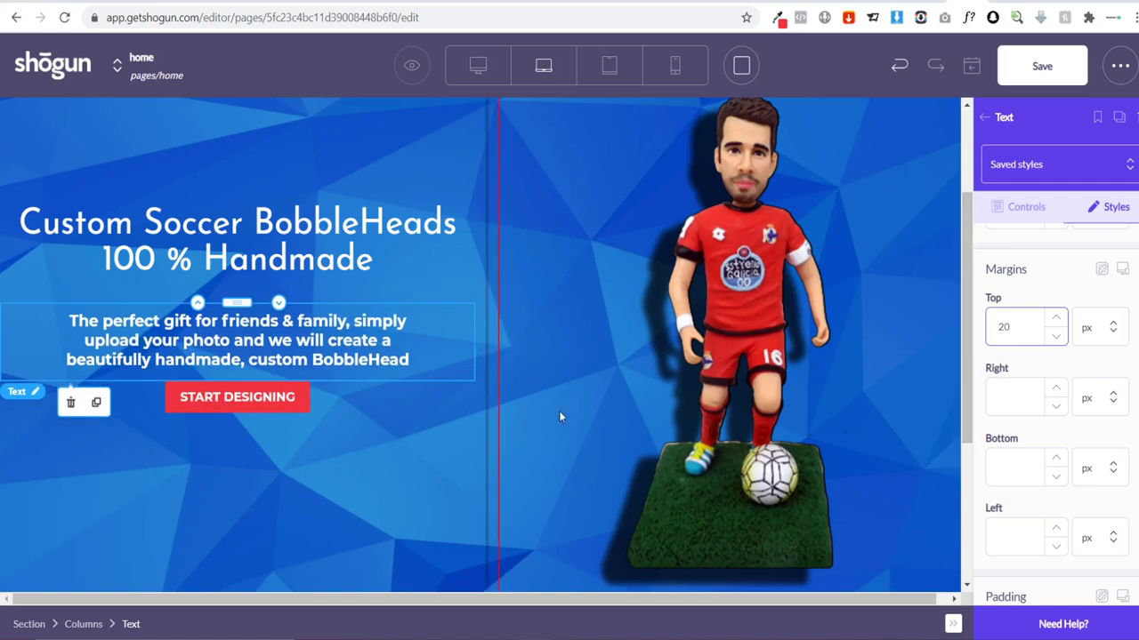
Step: Set the START DESIGNING button's top margin to 20 px
click(382, 397)
click(1105, 208)
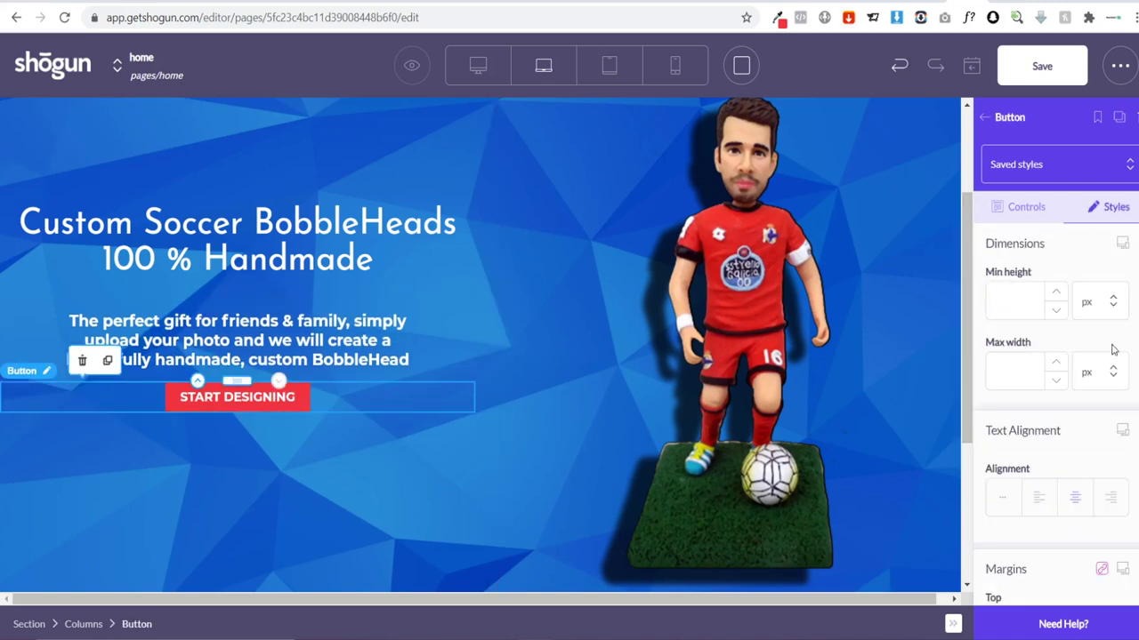
scroll(1094, 356, down, 3)
scroll(1072, 409, down, 1)
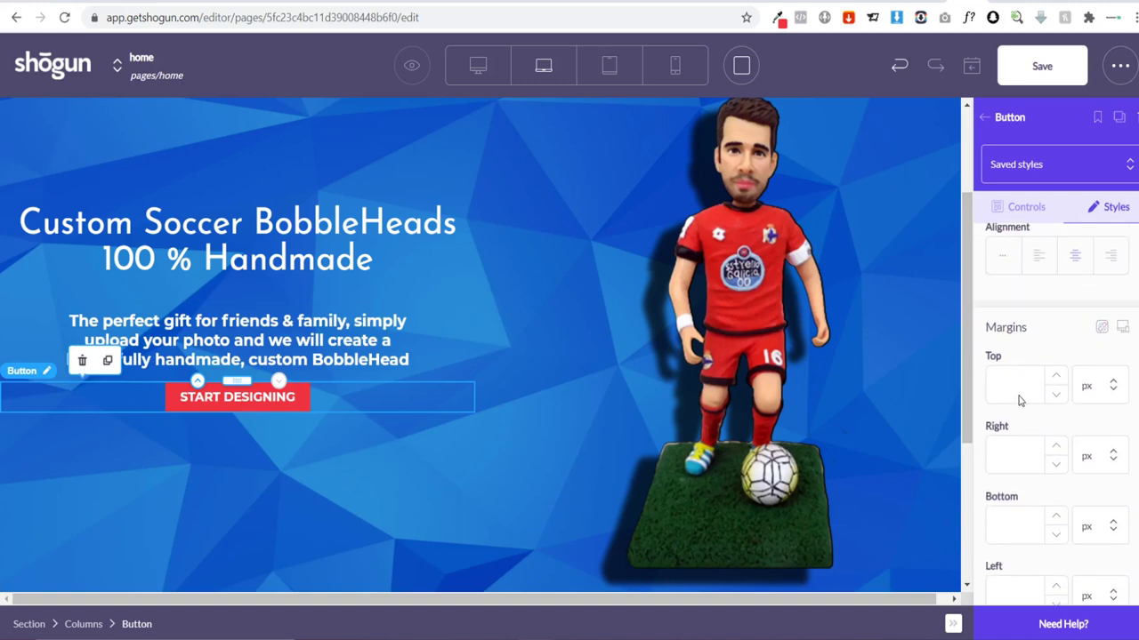
click(1019, 396)
text(20)
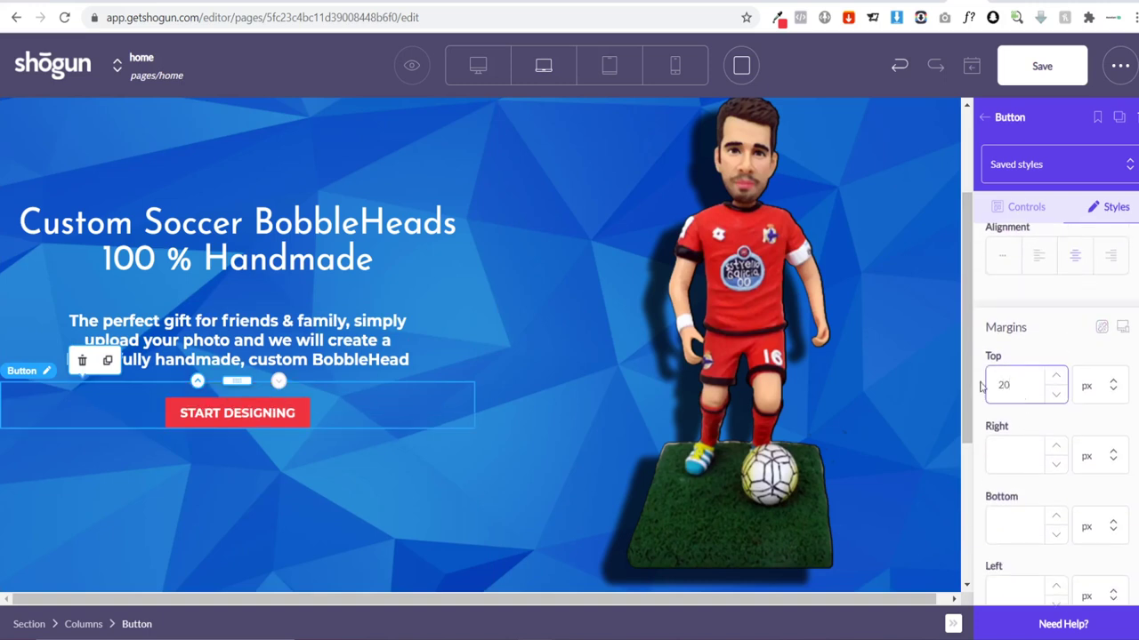
click(610, 473)
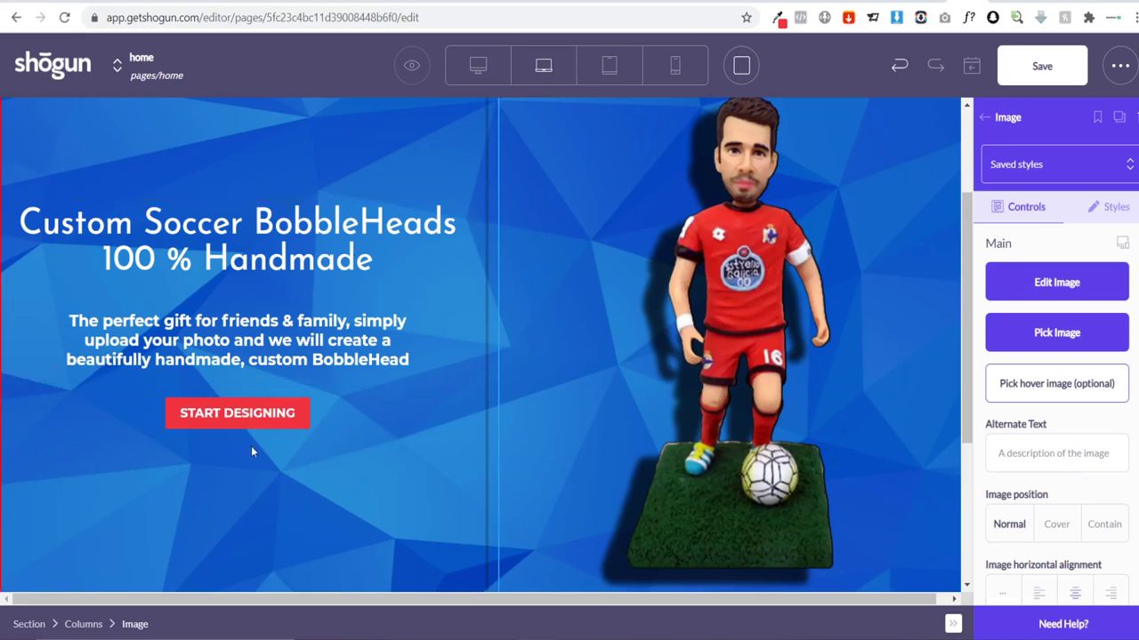
scroll(249, 365, up, 1)
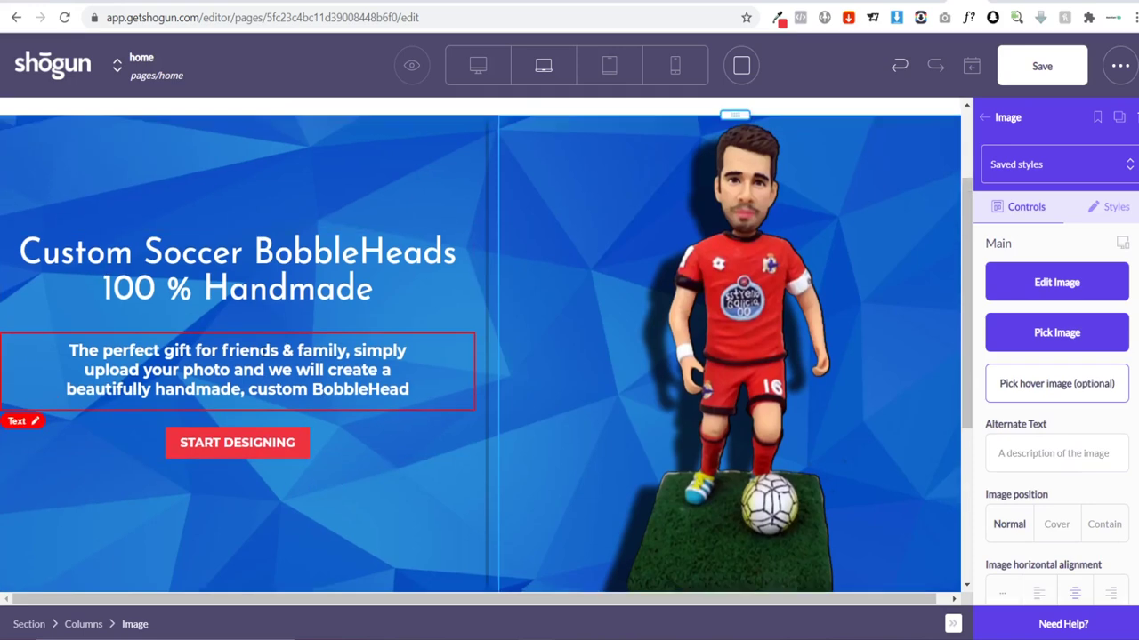
scroll(280, 258, up, 2)
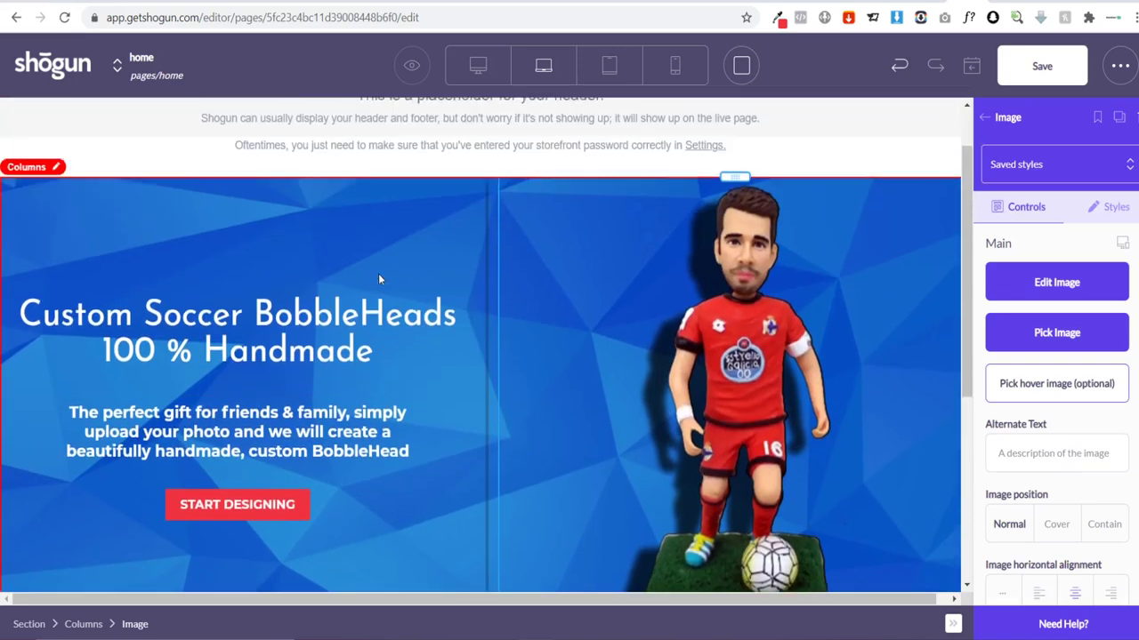
Step: Scroll around the page and select the hero bobblehead image
scroll(391, 321, down, 3)
scroll(122, 457, up, 2)
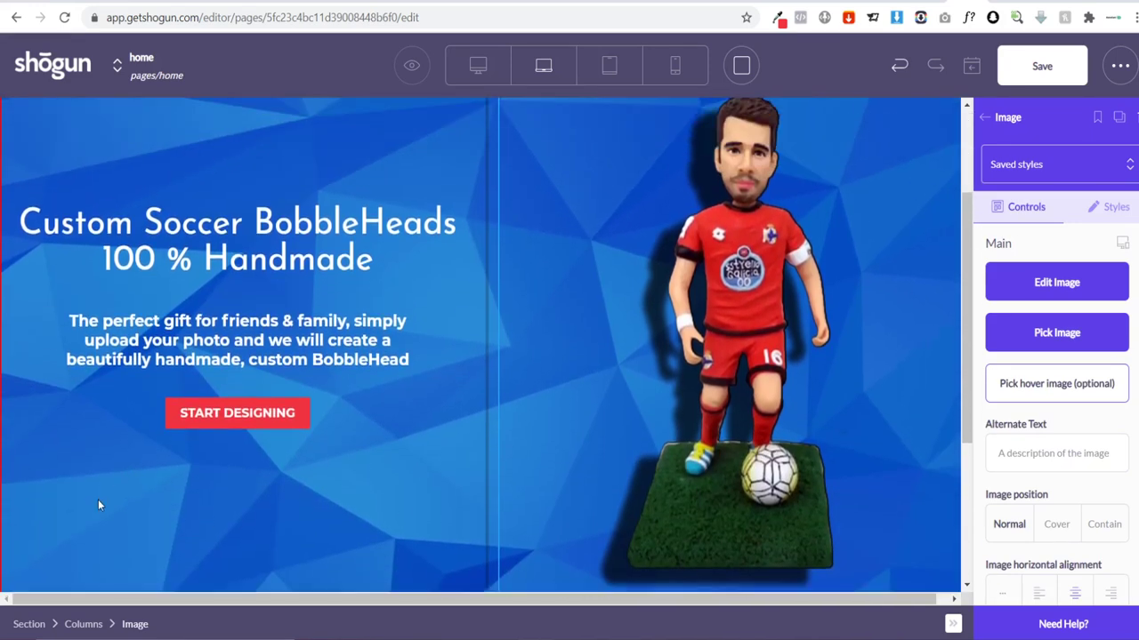
scroll(236, 478, down, 3)
scroll(127, 364, up, 4)
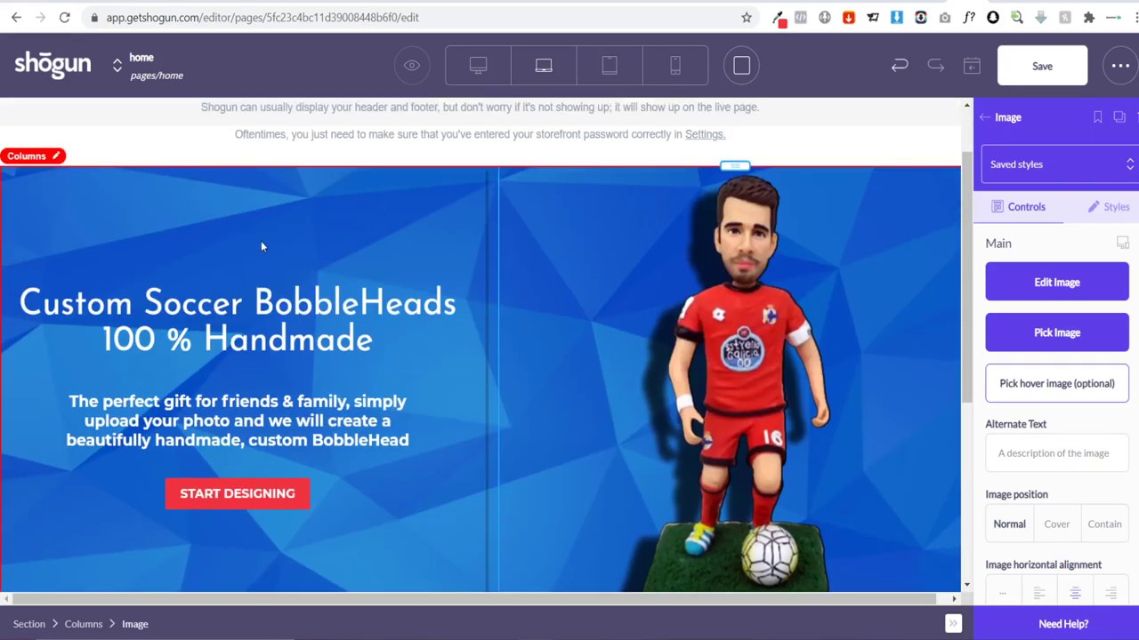
scroll(367, 232, down, 2)
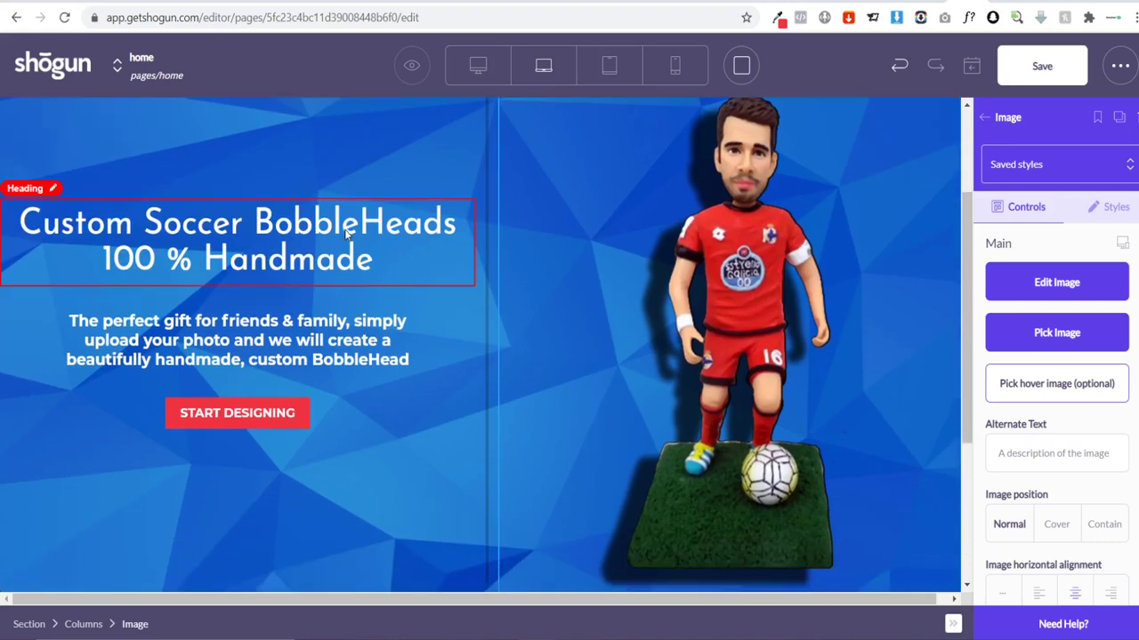
scroll(896, 349, down, 1)
scroll(881, 344, up, 2)
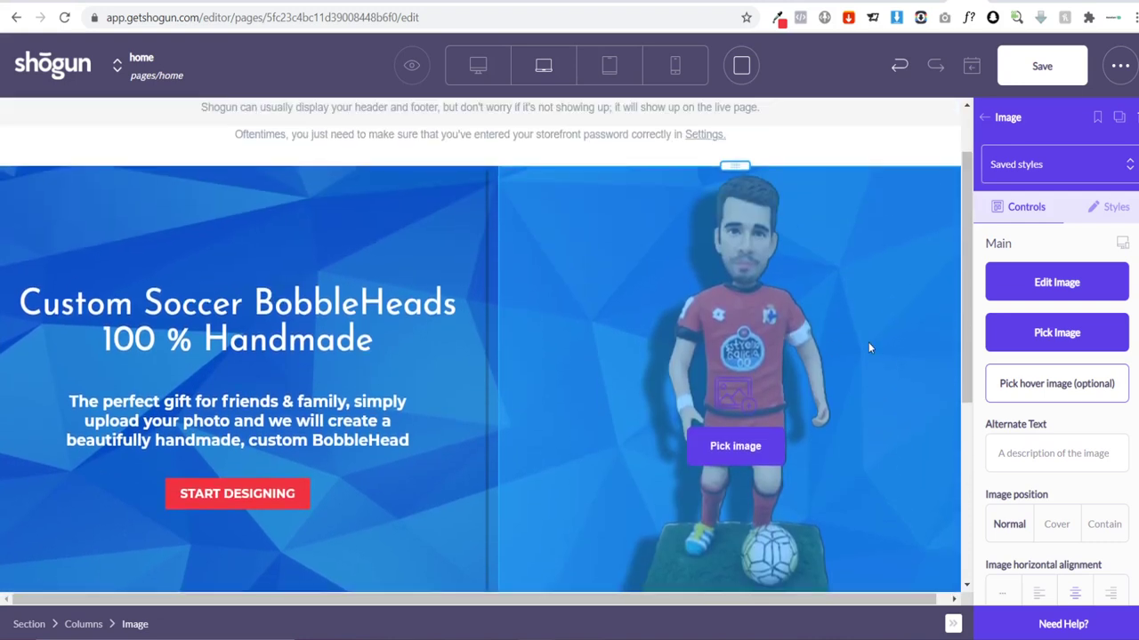
scroll(668, 391, down, 3)
scroll(423, 364, up, 2)
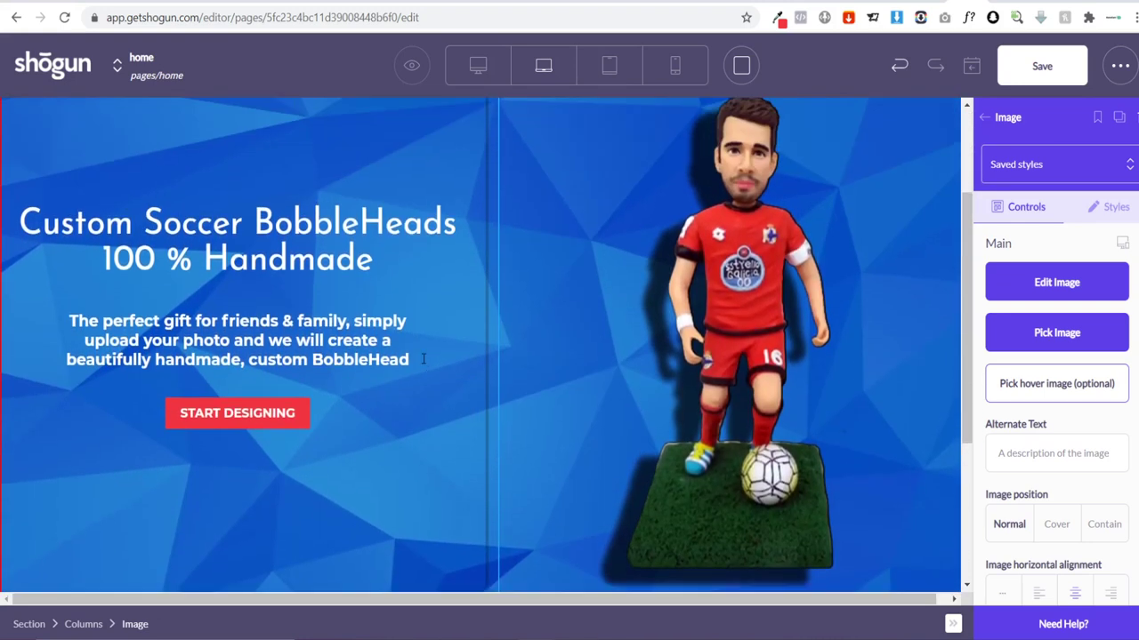
scroll(518, 312, down, 2)
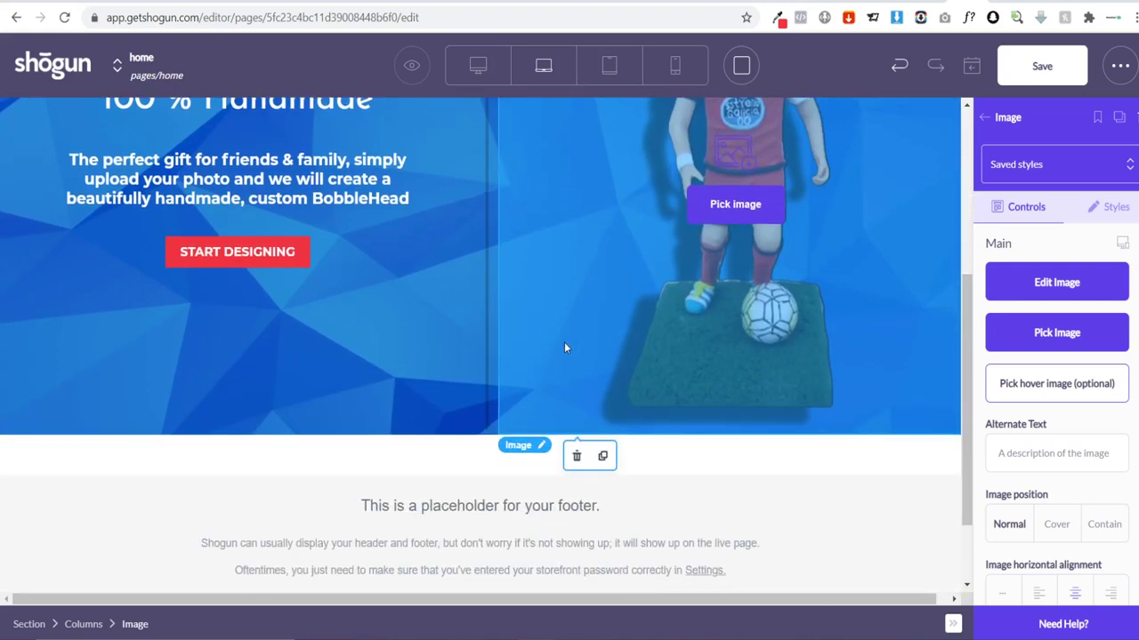
scroll(564, 347, up, 1)
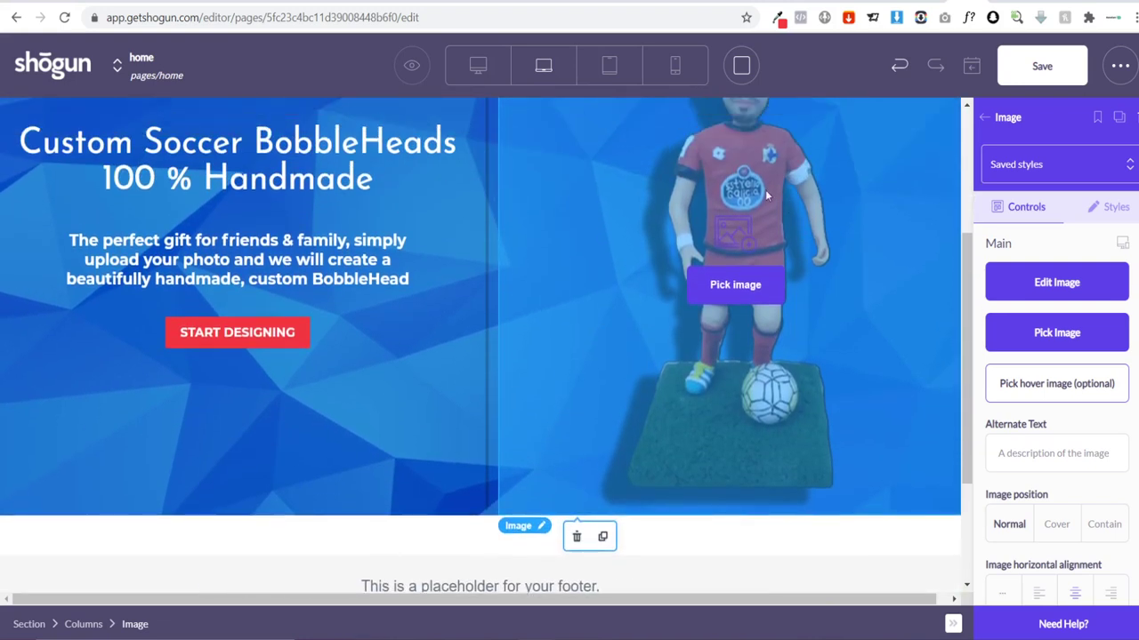
scroll(767, 195, up, 3)
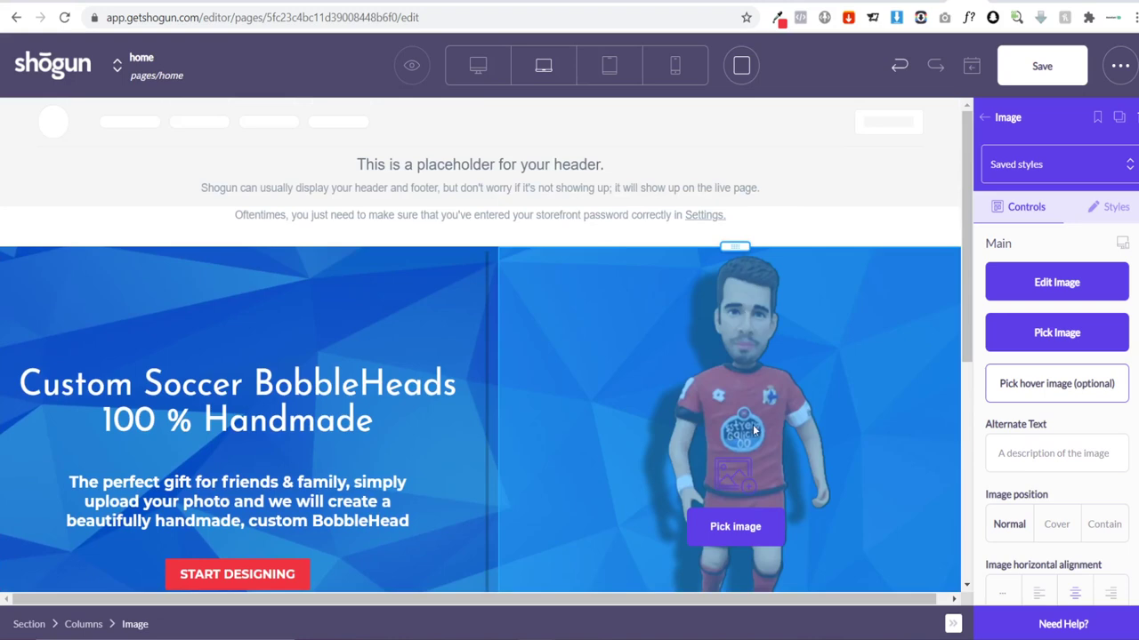
scroll(748, 463, down, 3)
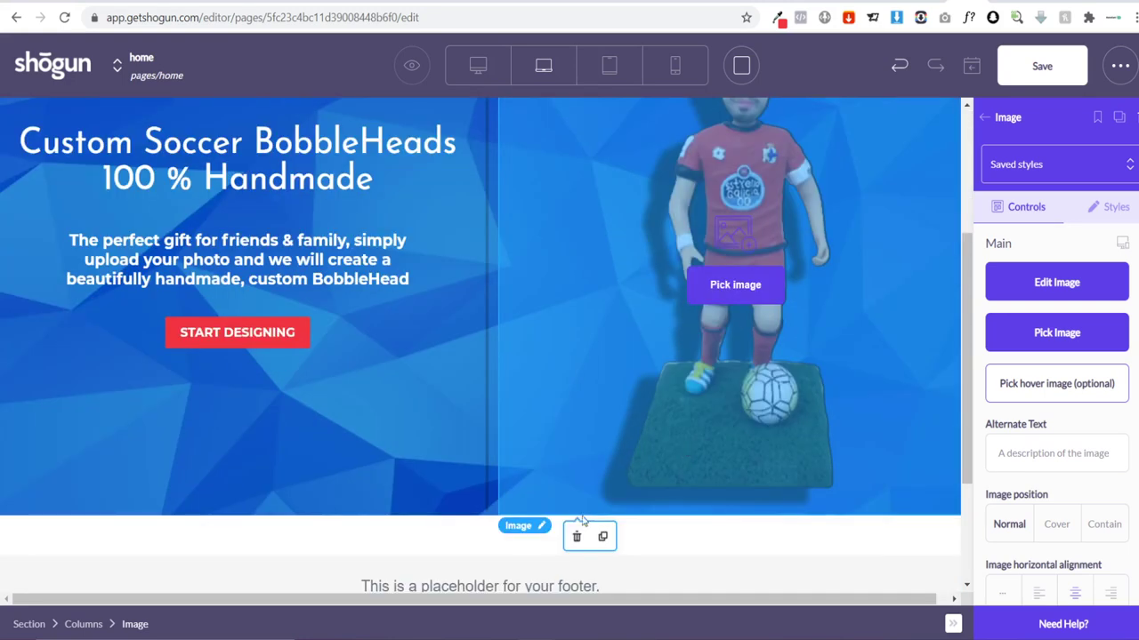
click(534, 532)
click(572, 472)
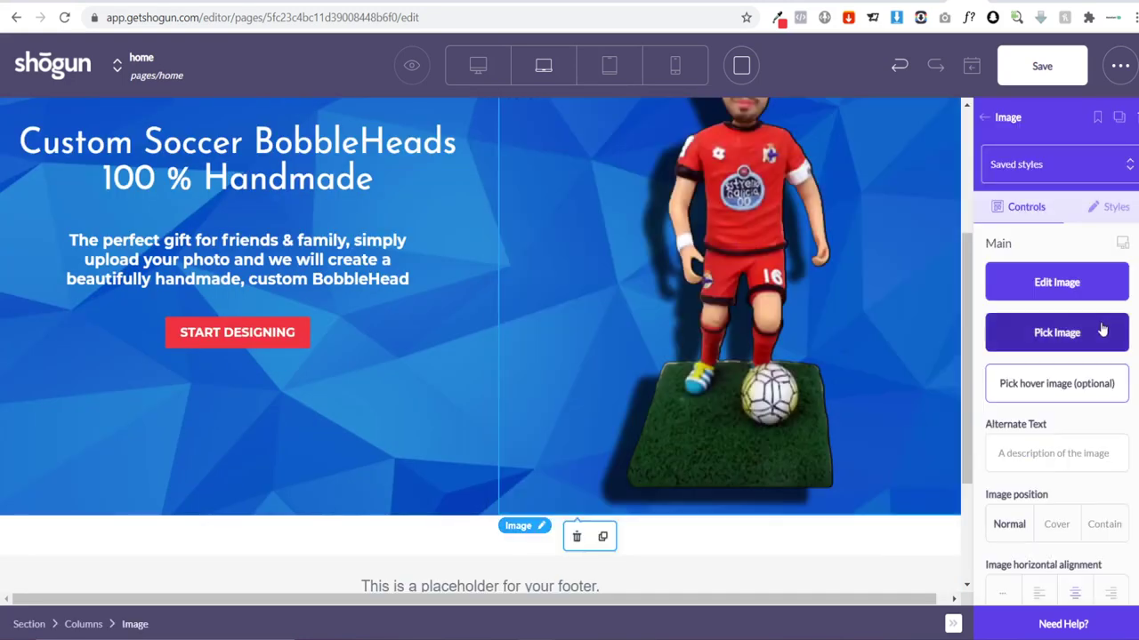
scroll(812, 341, up, 2)
scroll(572, 298, down, 1)
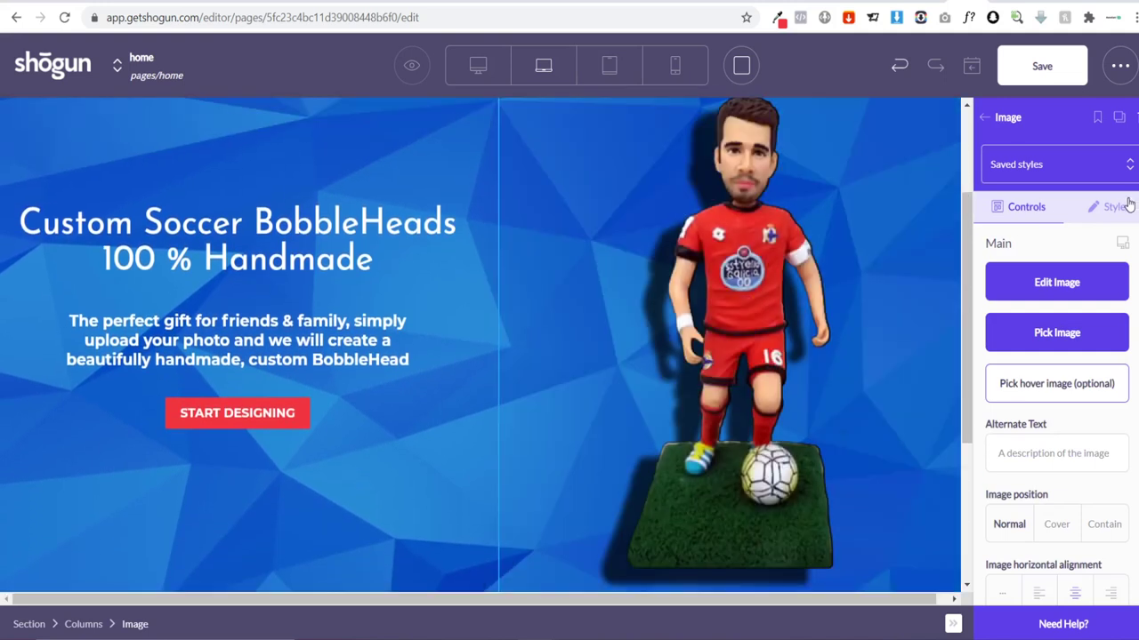
Step: In Styles, set the image's top margin to 100 px, then change it to 30 px
click(1112, 206)
scroll(1043, 347, down, 3)
click(1005, 394)
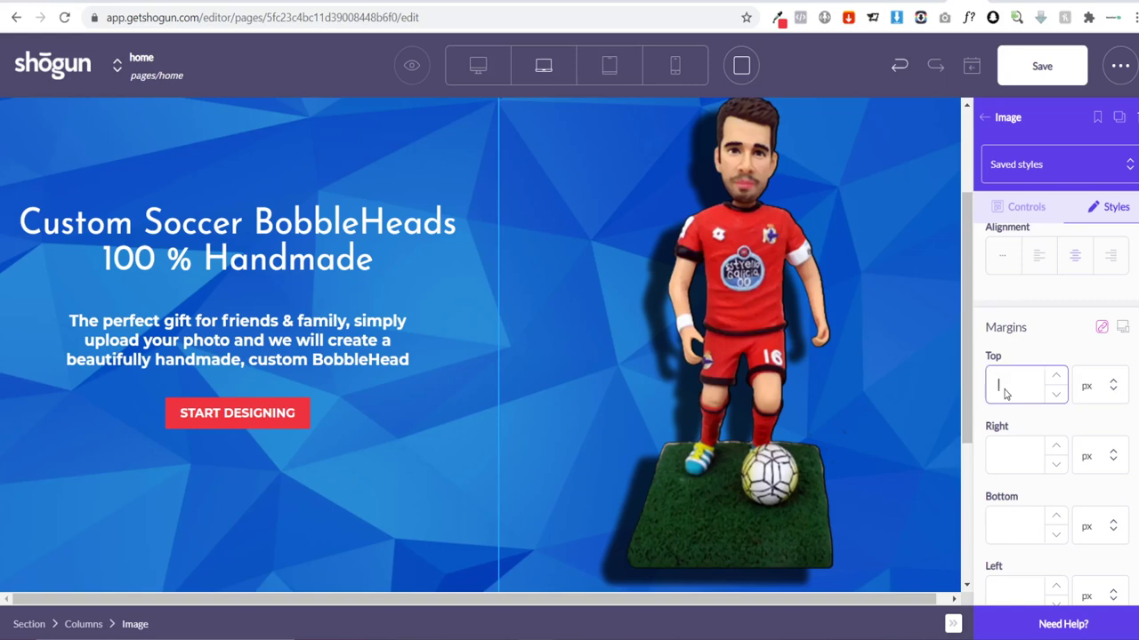
text(100)
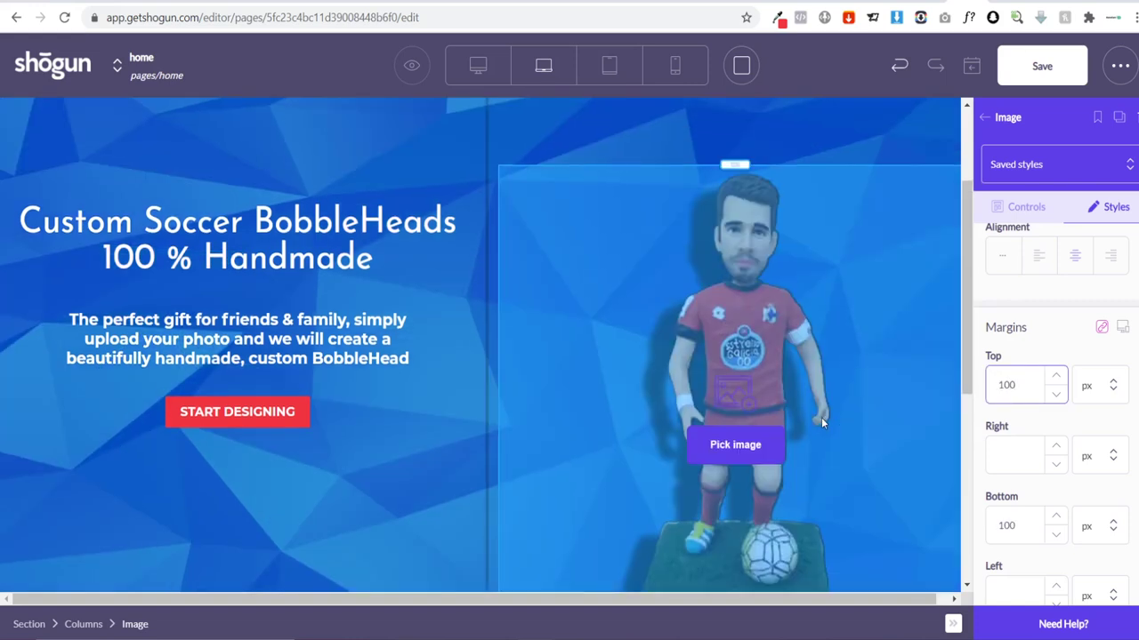
scroll(886, 368, down, 2)
scroll(381, 381, down, 2)
scroll(503, 346, up, 5)
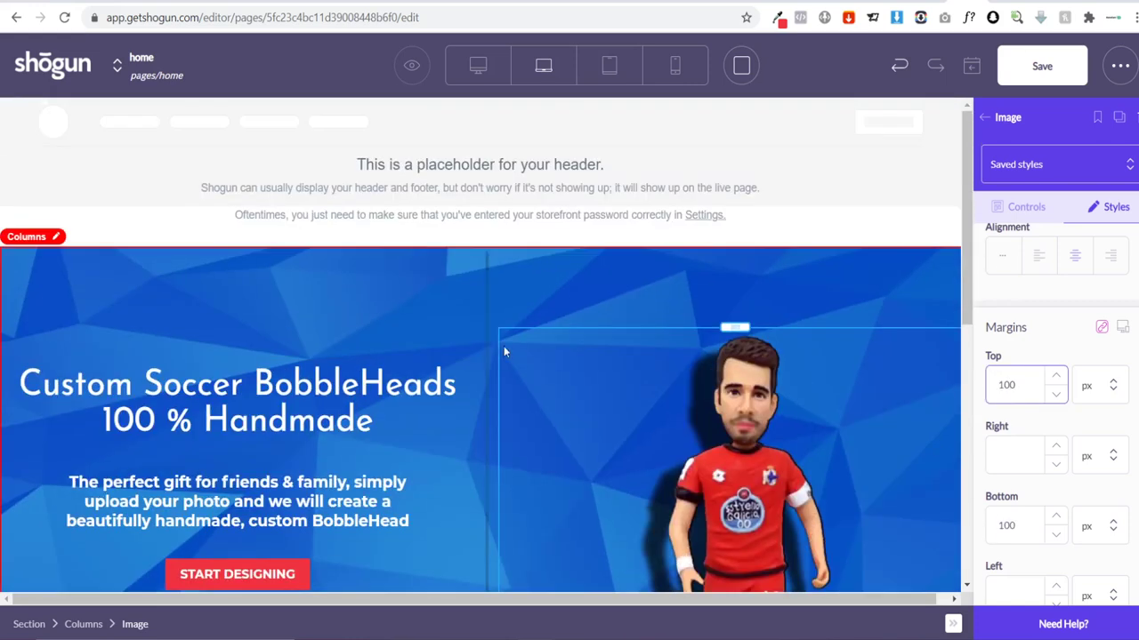
scroll(945, 399, down, 3)
drag(1029, 384, 972, 390)
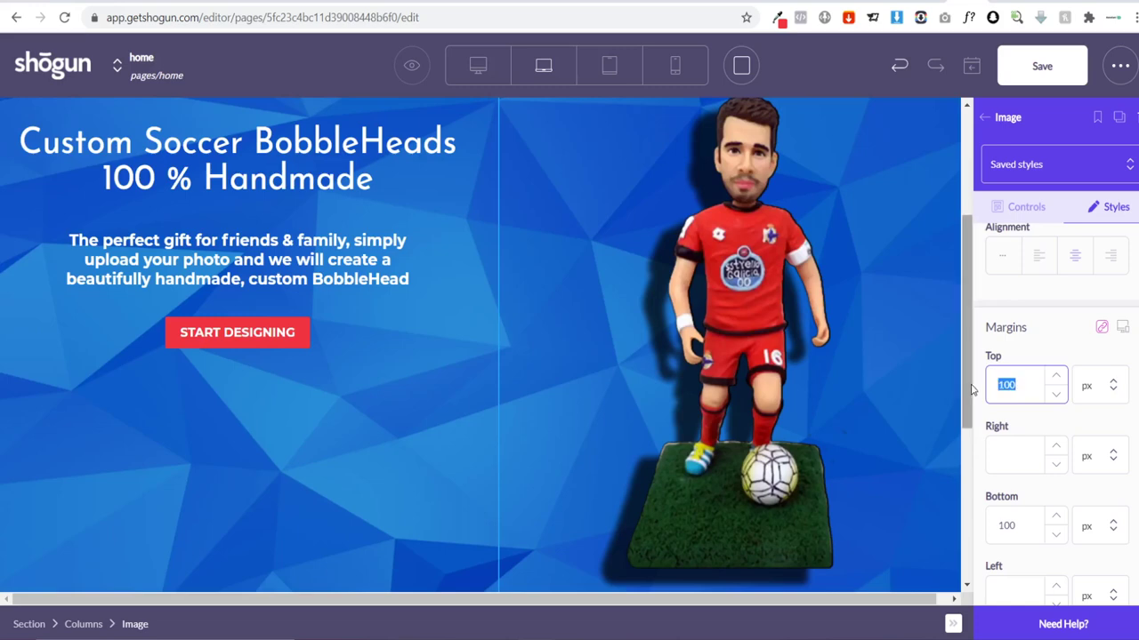
text(30)
scroll(912, 394, up, 2)
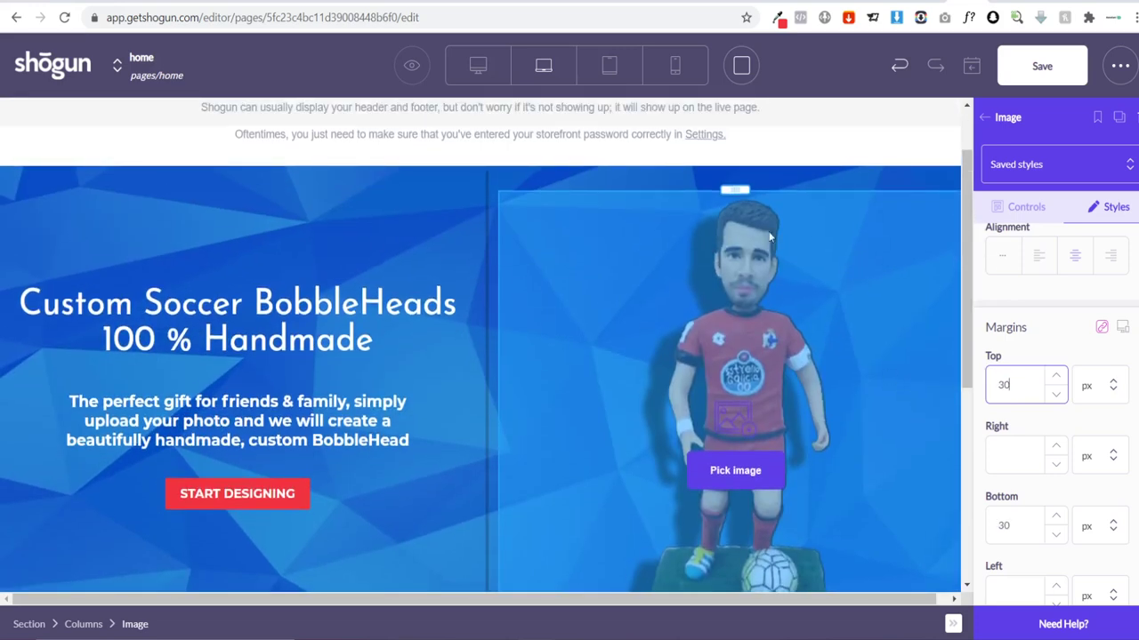
click(682, 173)
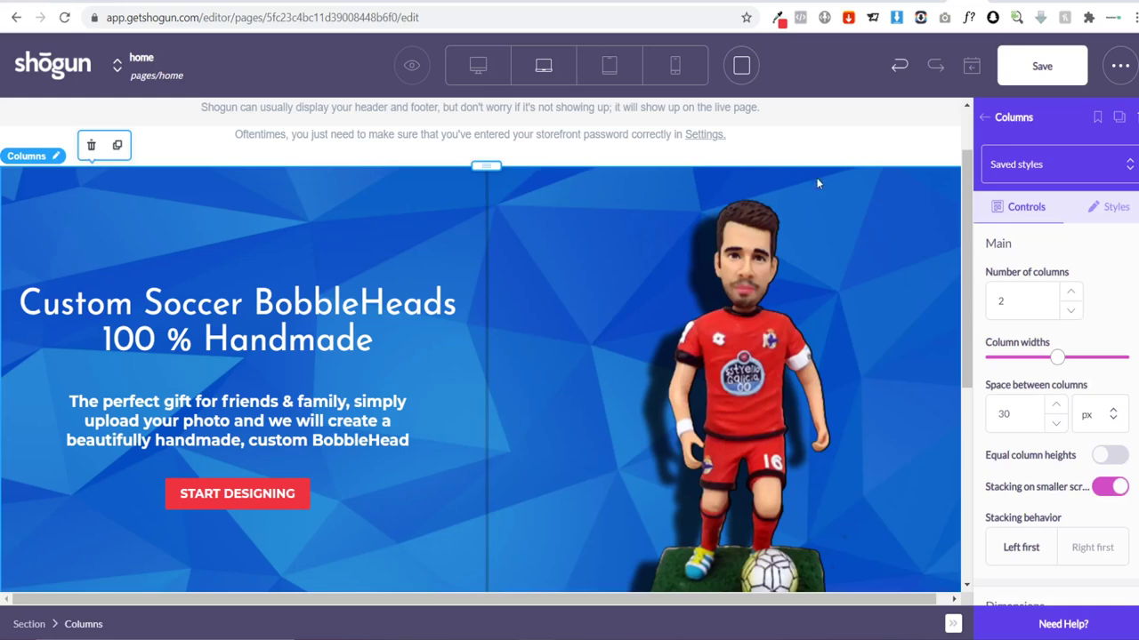
Step: Scroll through the editor page, then switch to the AliExpress Afro wood earrings listing
scroll(807, 385, down, 4)
scroll(583, 397, up, 4)
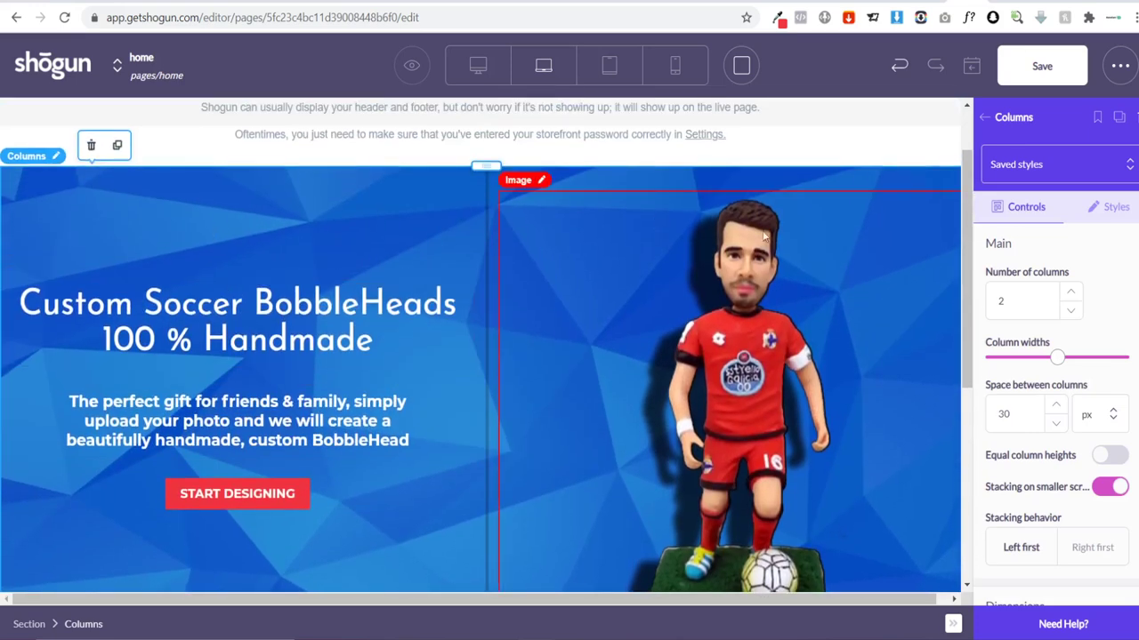
scroll(361, 391, down, 5)
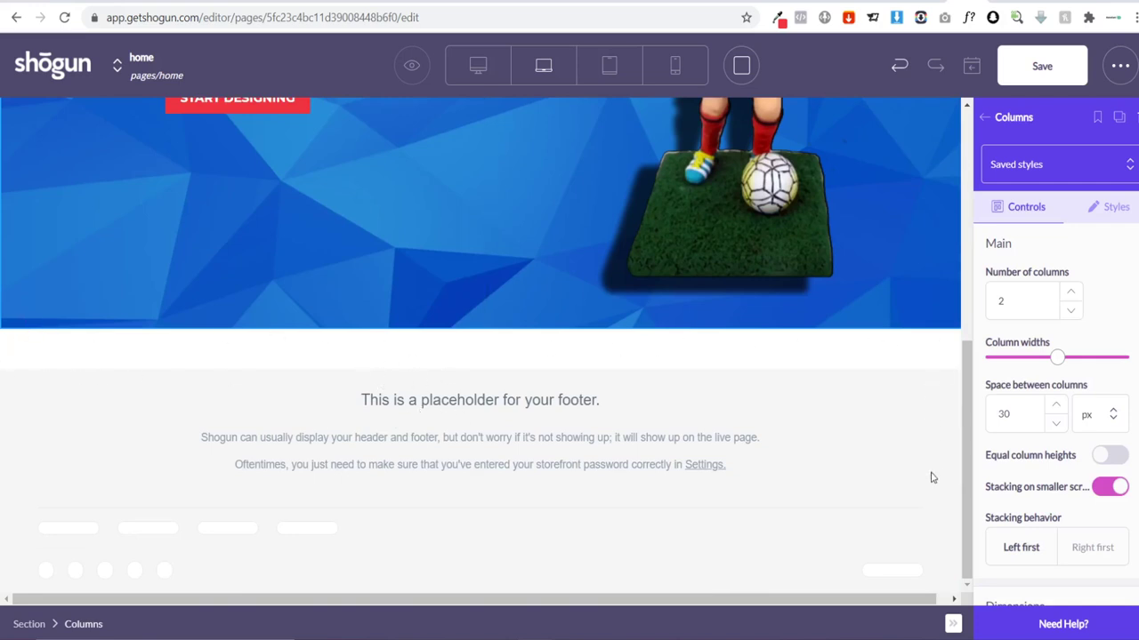
scroll(320, 462, up, 1)
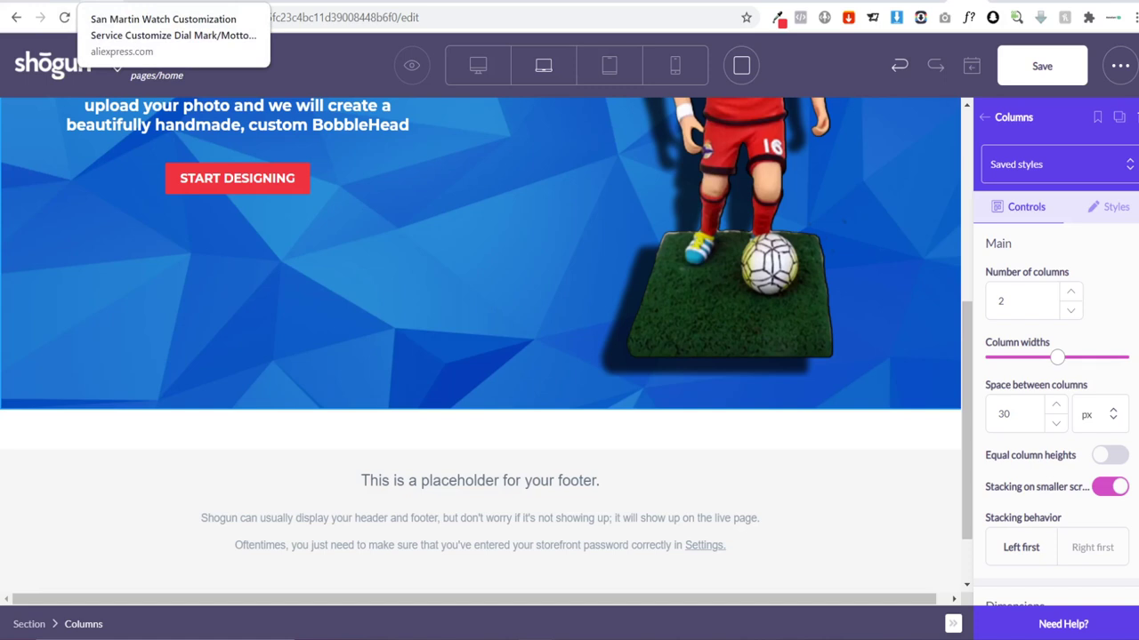
scroll(633, 249, up, 3)
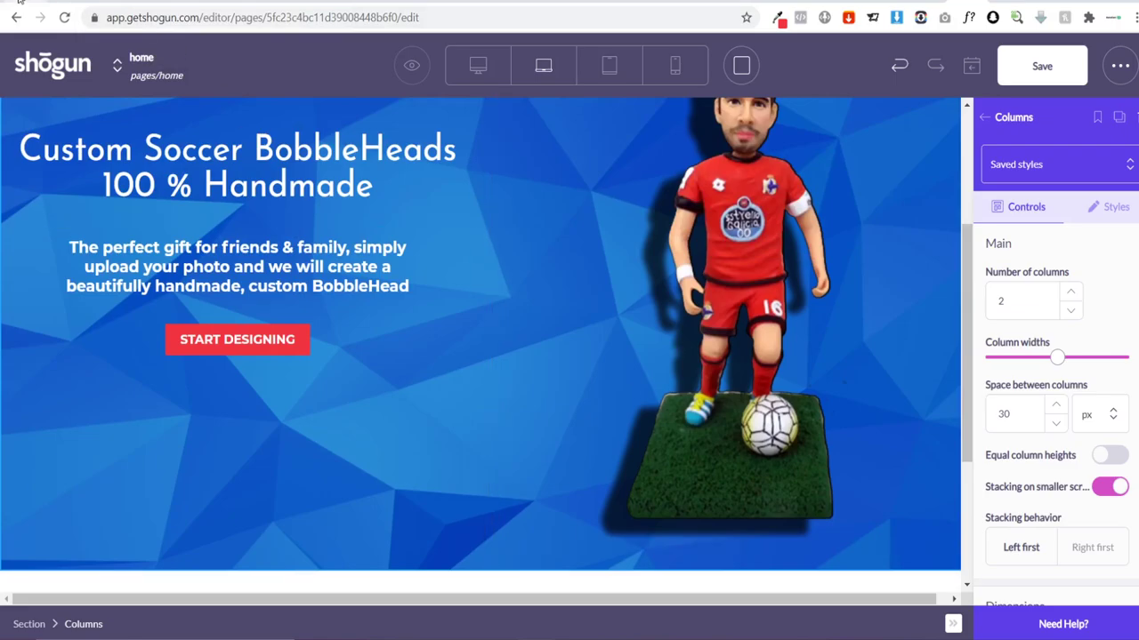
click(27, 4)
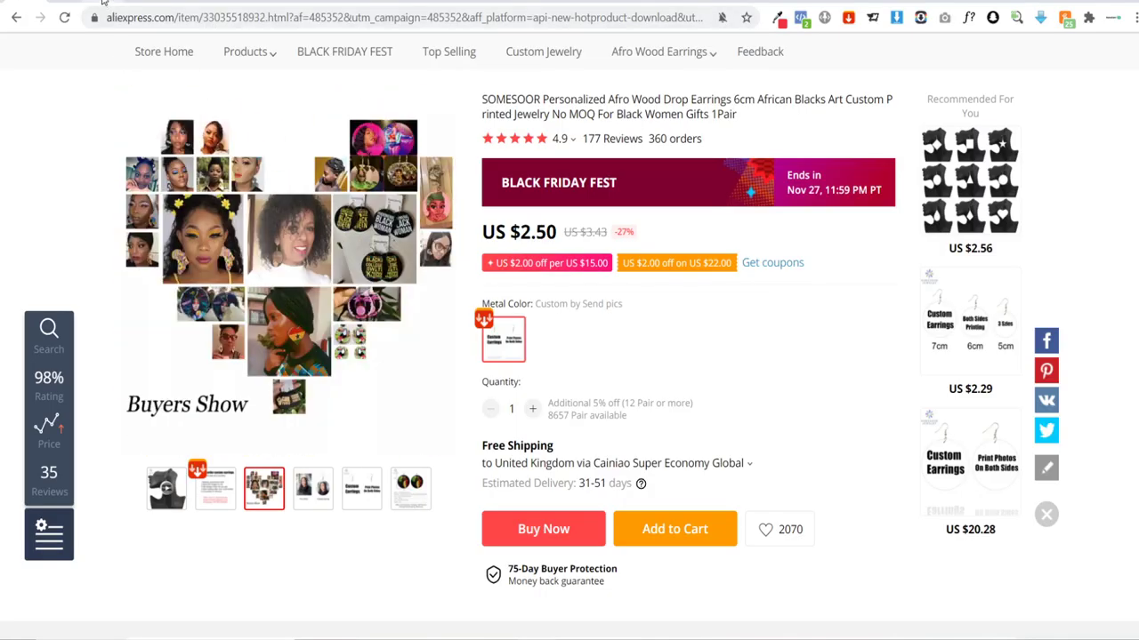
Step: View the San Martin watch listing, then return to the Shogun home page editor
click(102, 2)
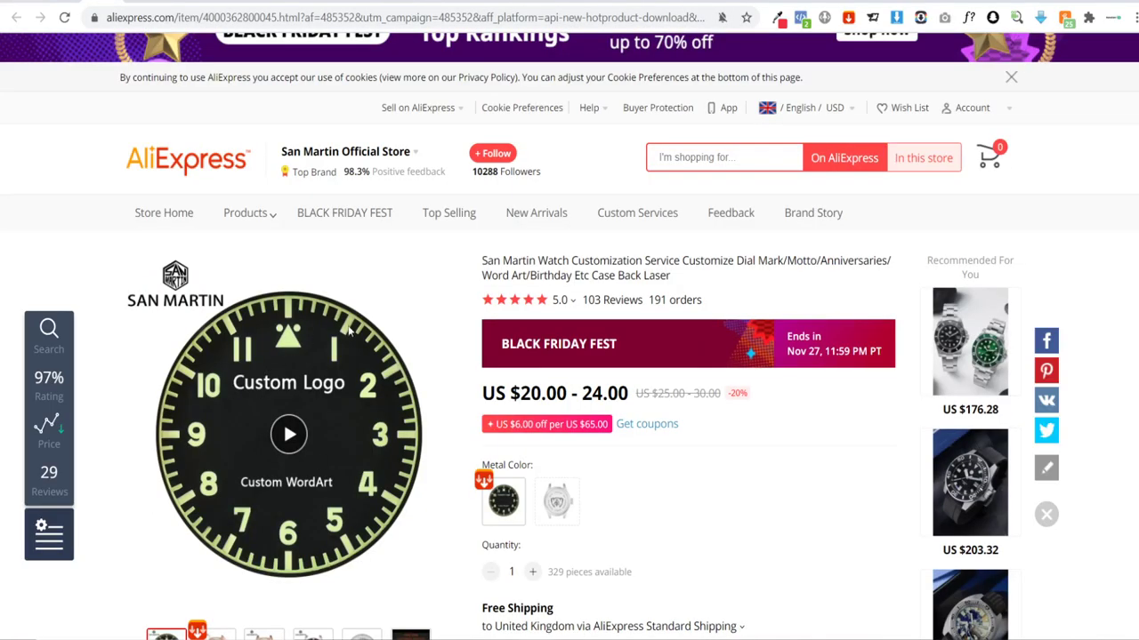
click(965, 3)
scroll(540, 371, down, 5)
scroll(481, 374, down, 1)
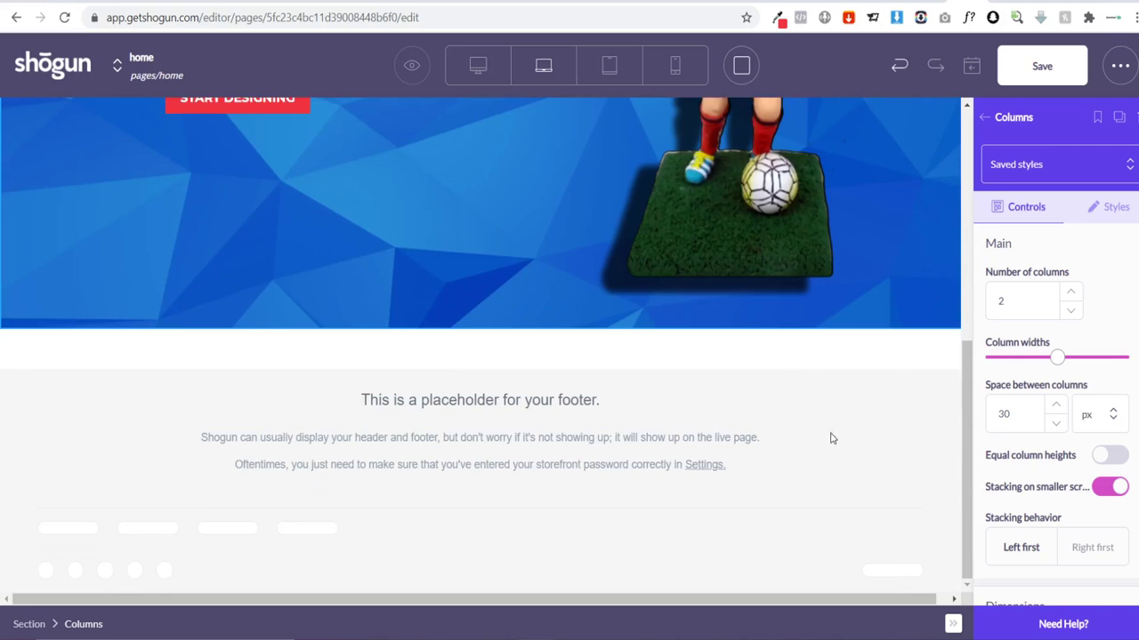
Step: Drop a Columns row under the hero, set to 3 columns with Full Width on
click(985, 122)
scroll(1088, 221, up, 4)
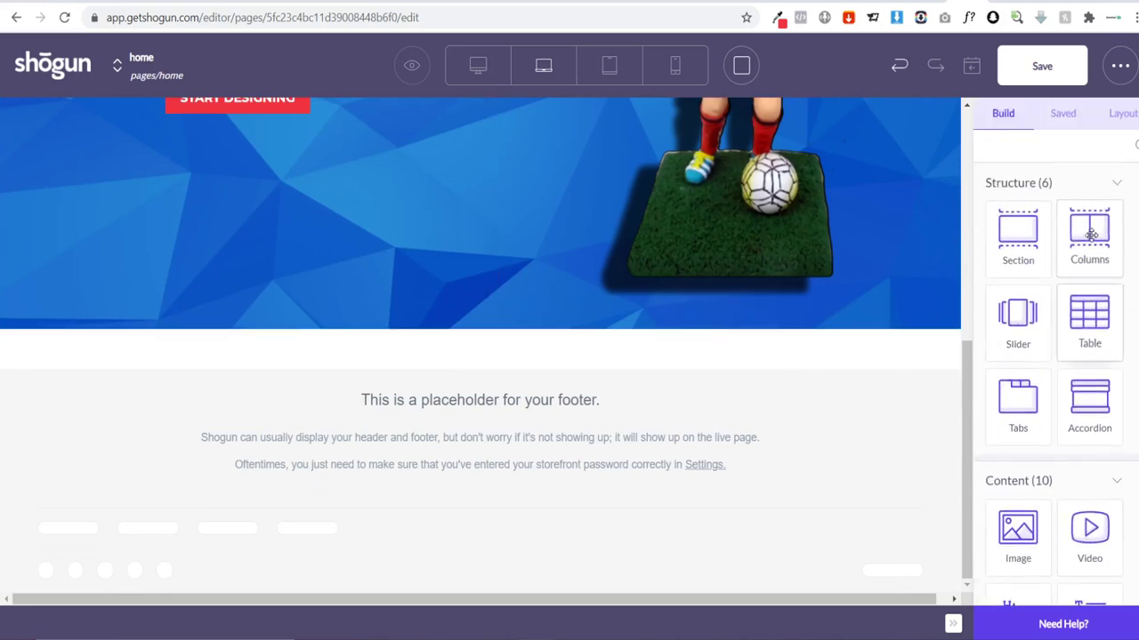
drag(1087, 238, 498, 436)
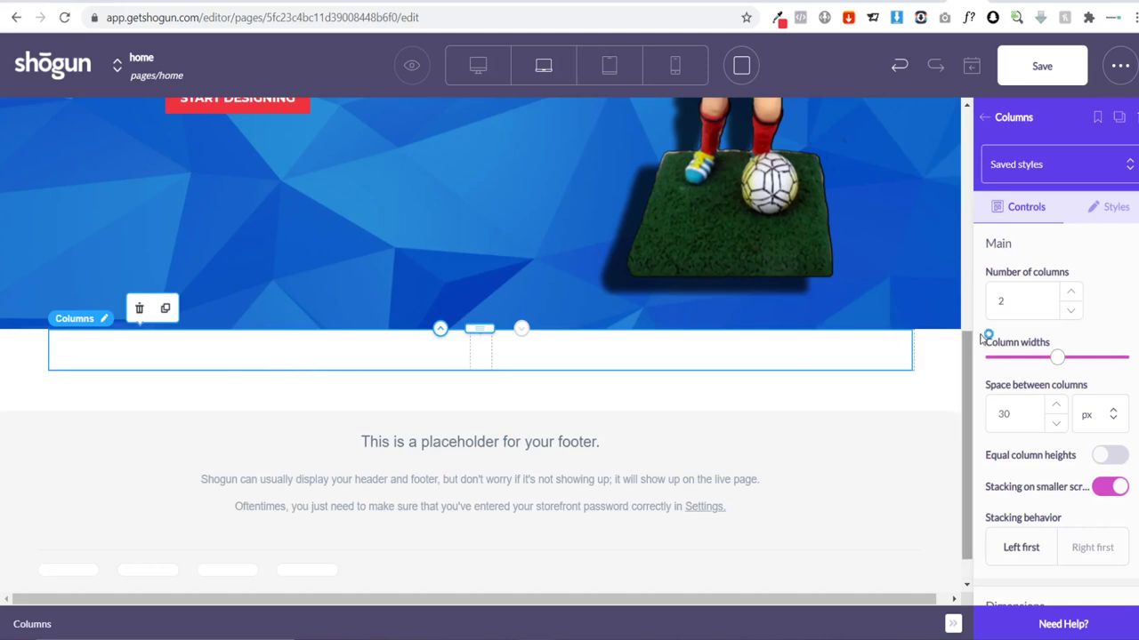
click(1072, 293)
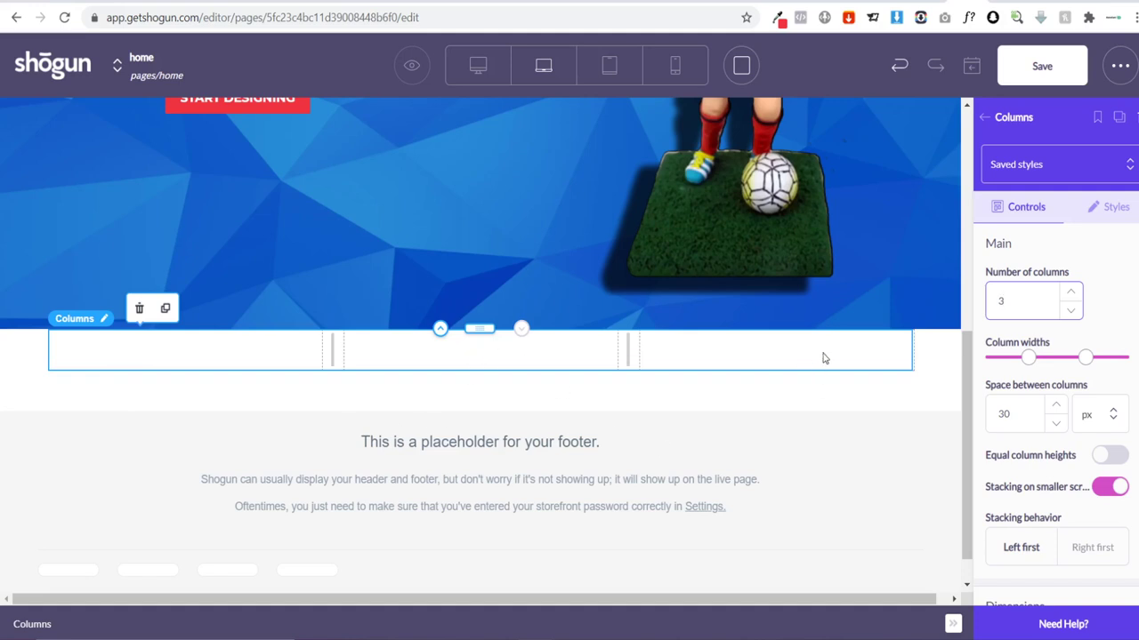
scroll(1111, 347, down, 2)
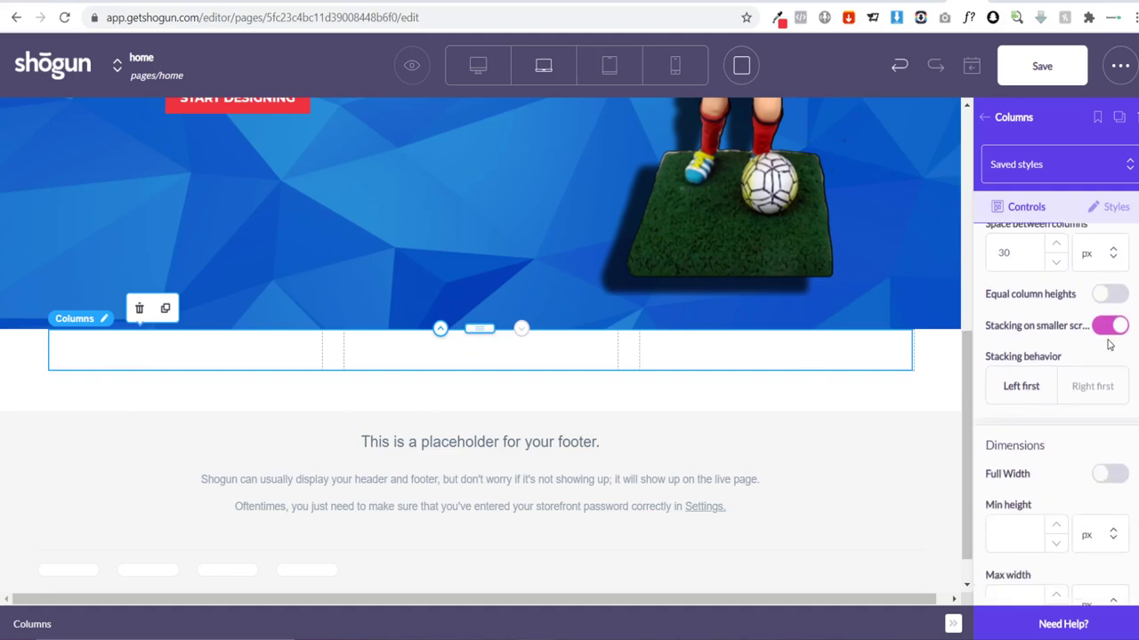
click(1109, 472)
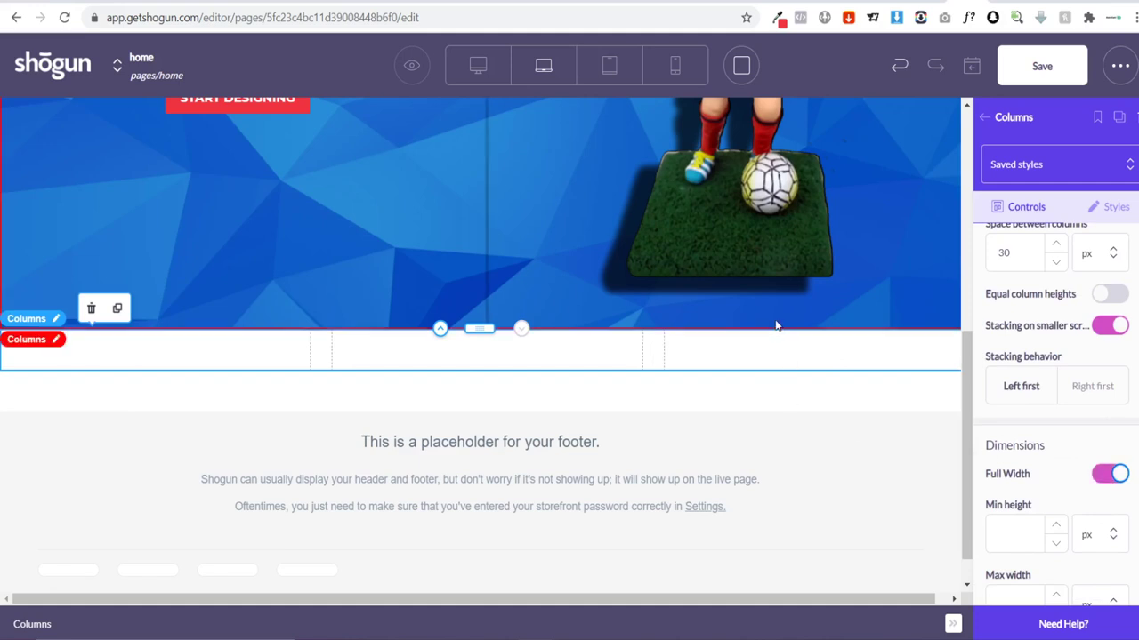
click(983, 117)
scroll(1107, 431, down, 2)
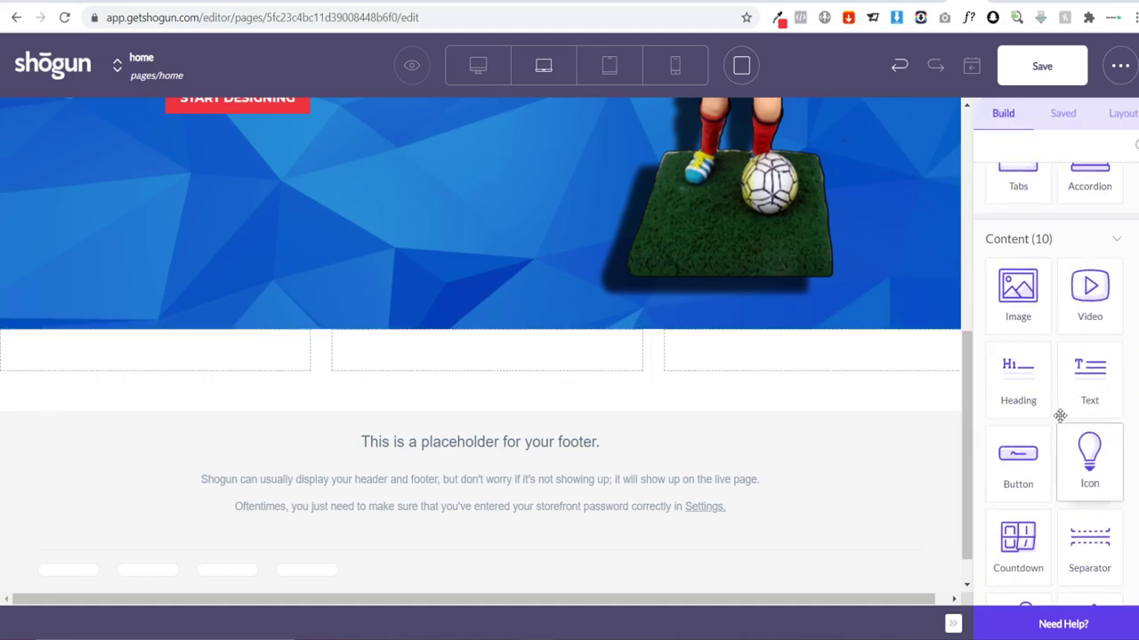
Step: Add a heading reading 'How It Works' and set it in Josefin Sans
drag(1037, 395, 518, 331)
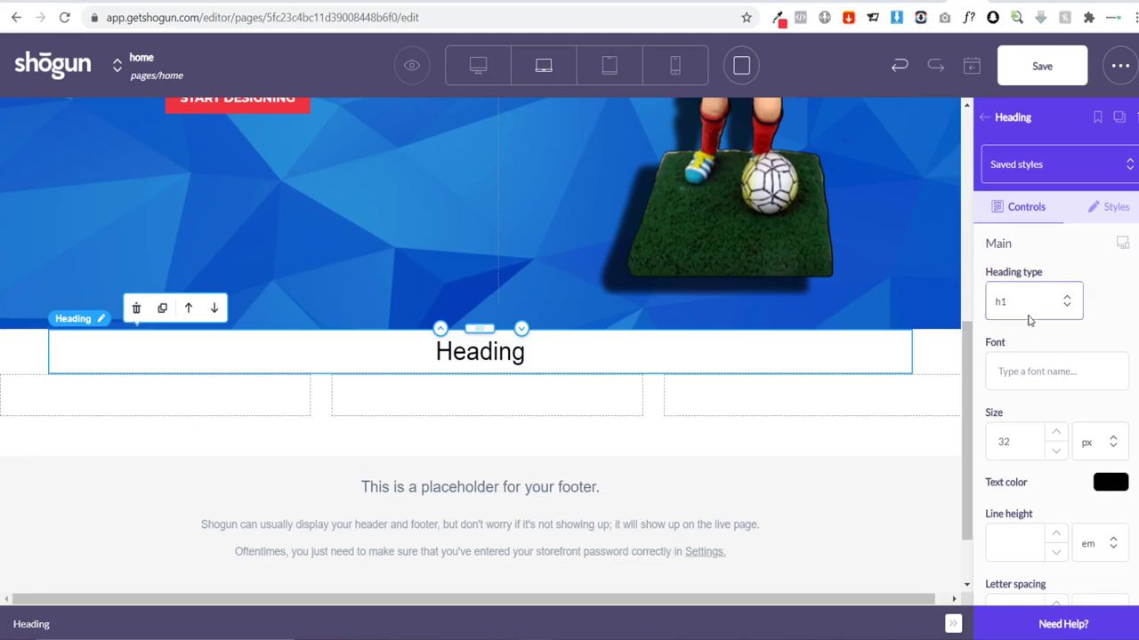
double_click(495, 357)
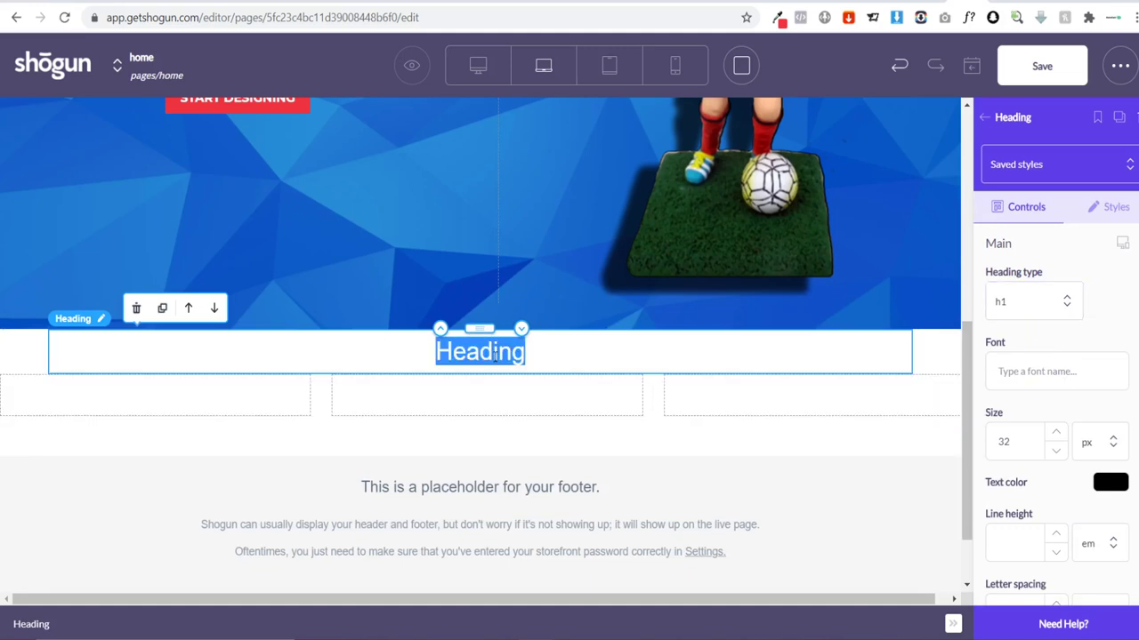
text(How it works)
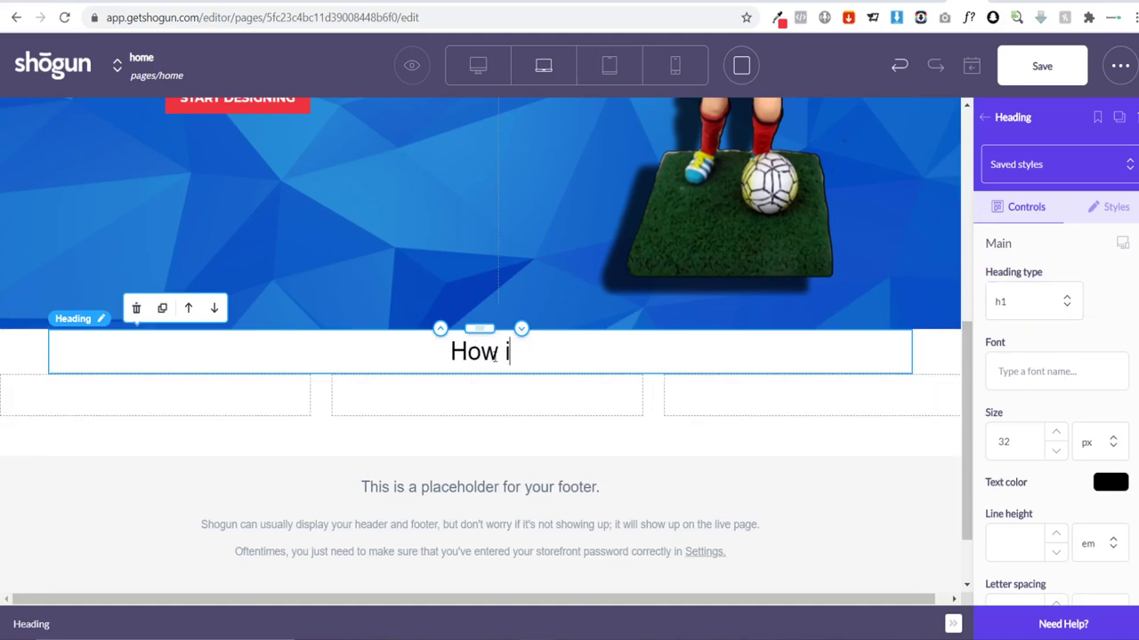
click(1009, 375)
text(Jos)
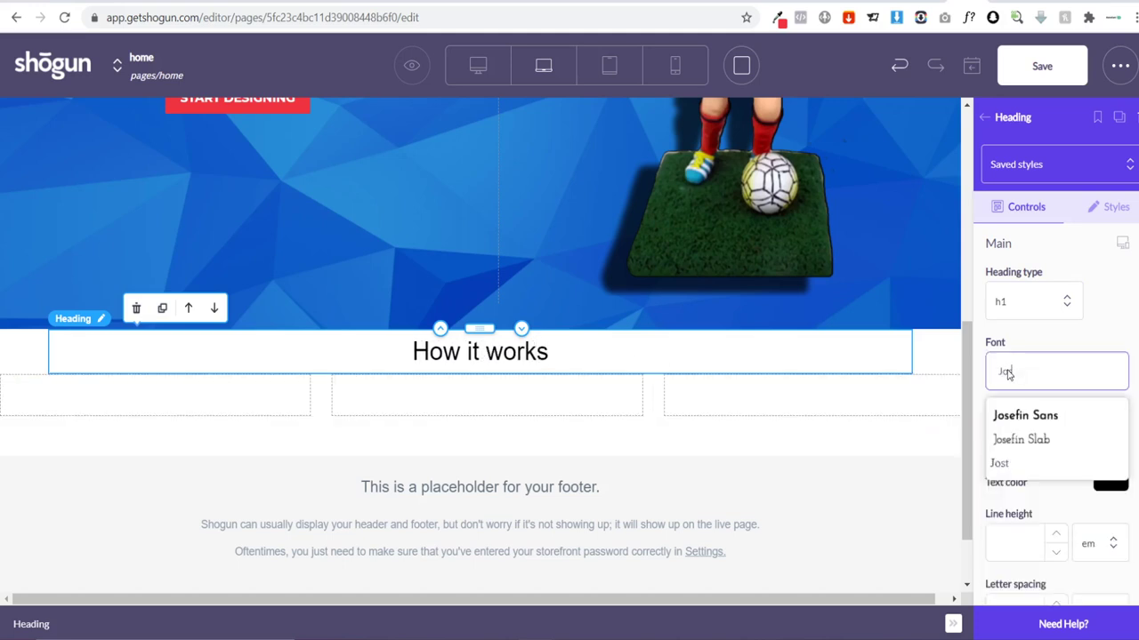
click(1018, 414)
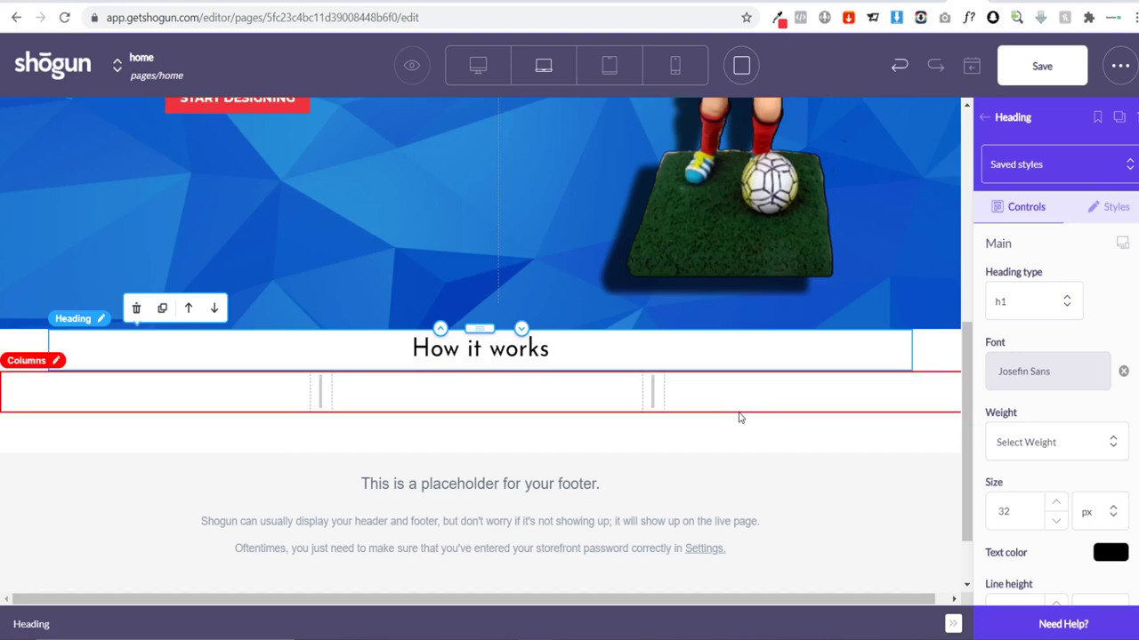
double_click(549, 350)
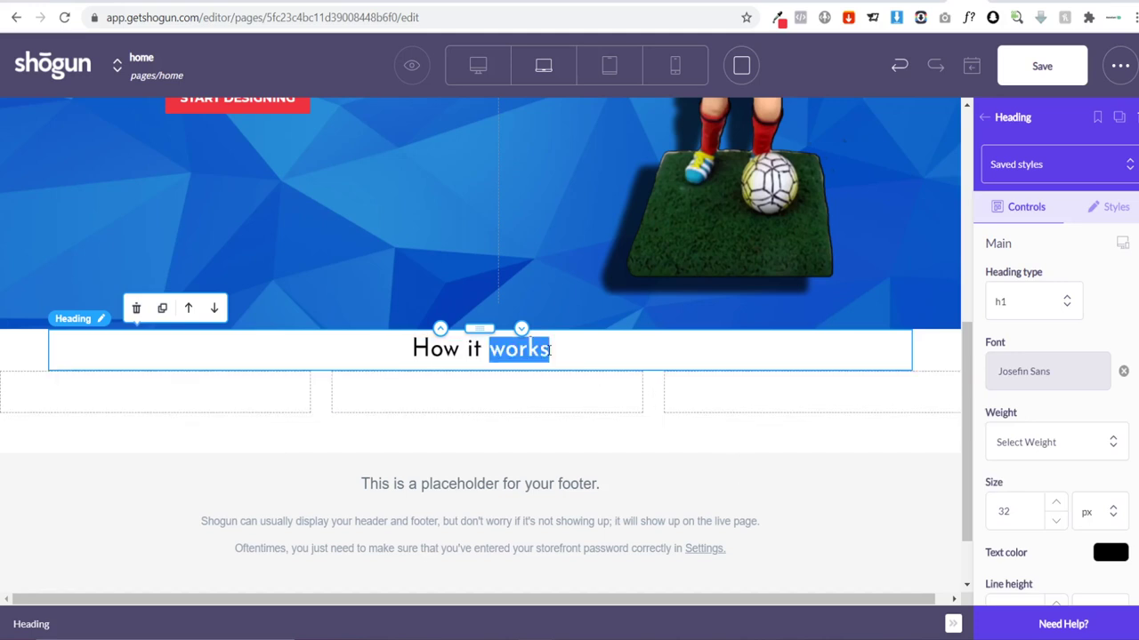
key(BackSpace)
key(BackSpace)
key(BackSpace)
key(BackSpace)
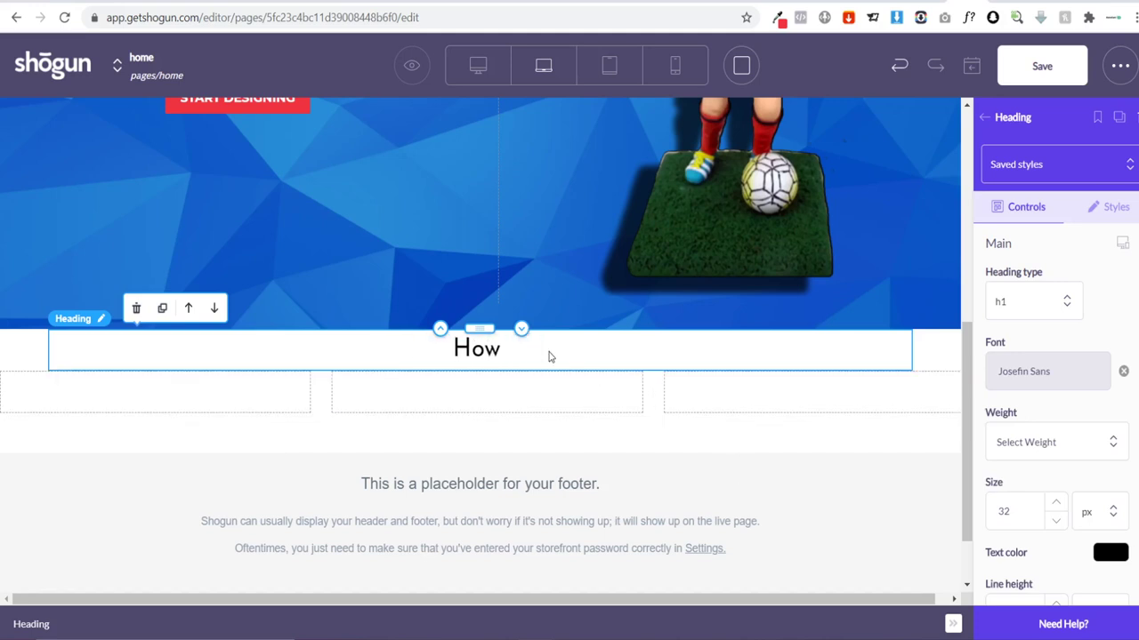
text(It Works)
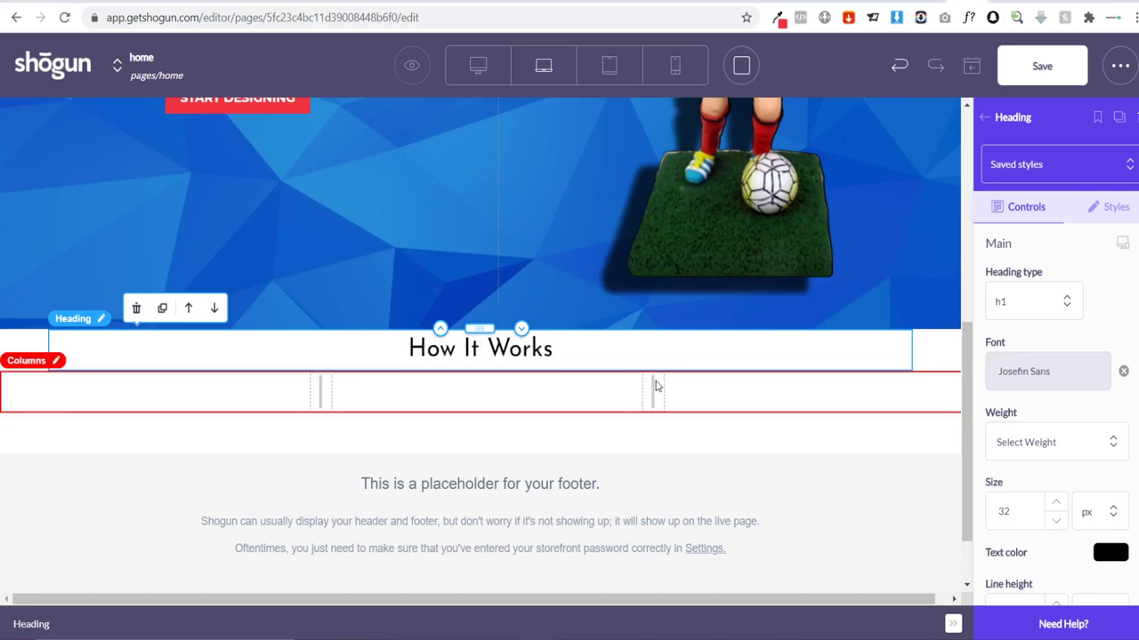
Step: Give the How It Works heading a 25 px top margin
click(1091, 209)
scroll(1103, 436, down, 3)
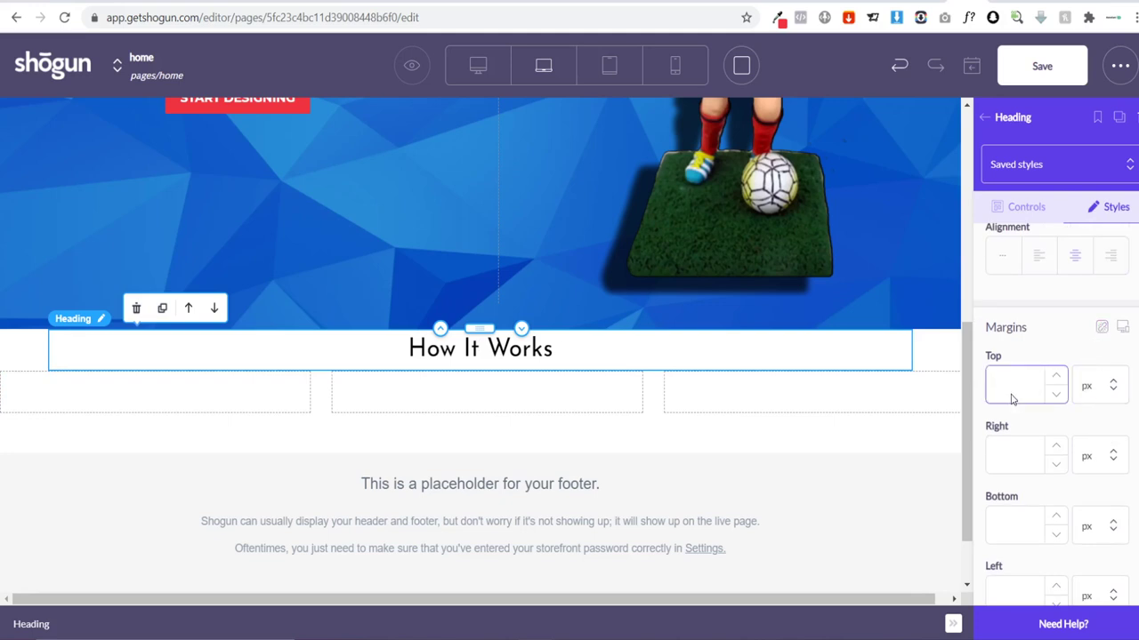
text(20)
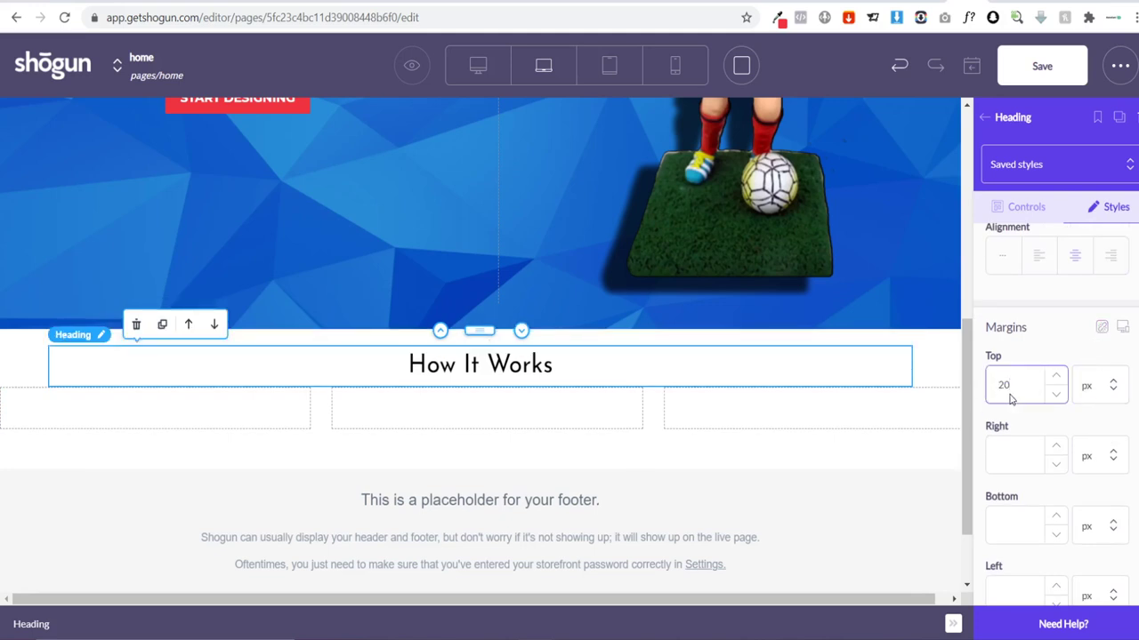
text(5)
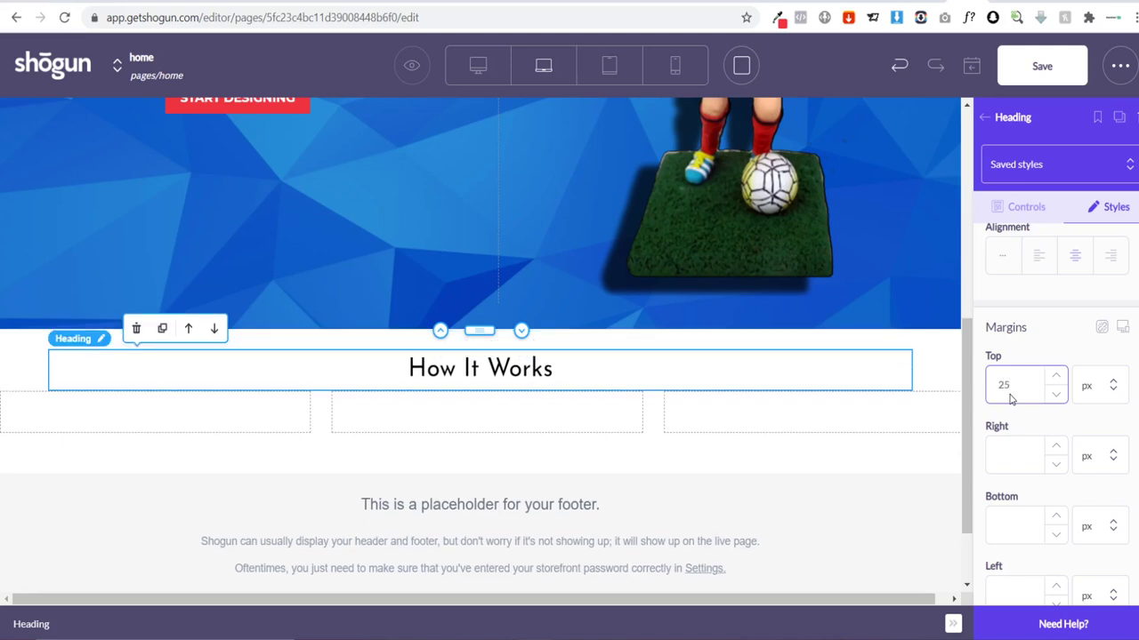
click(561, 453)
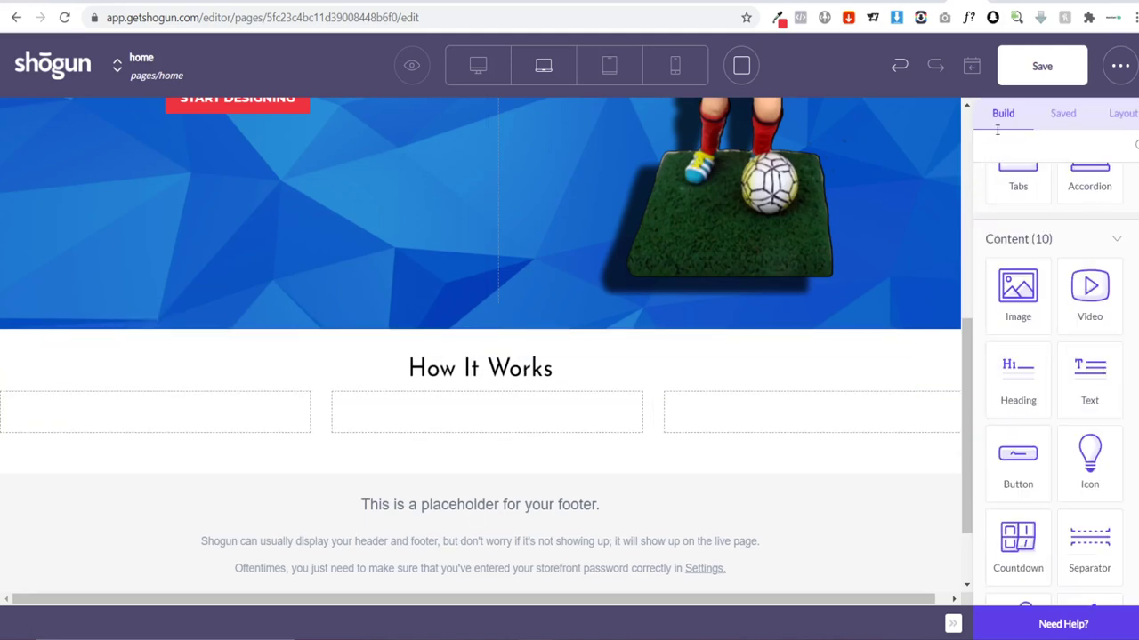
Step: Place an Image element in the first, second and third columns
scroll(1023, 267, up, 3)
scroll(1023, 285, down, 2)
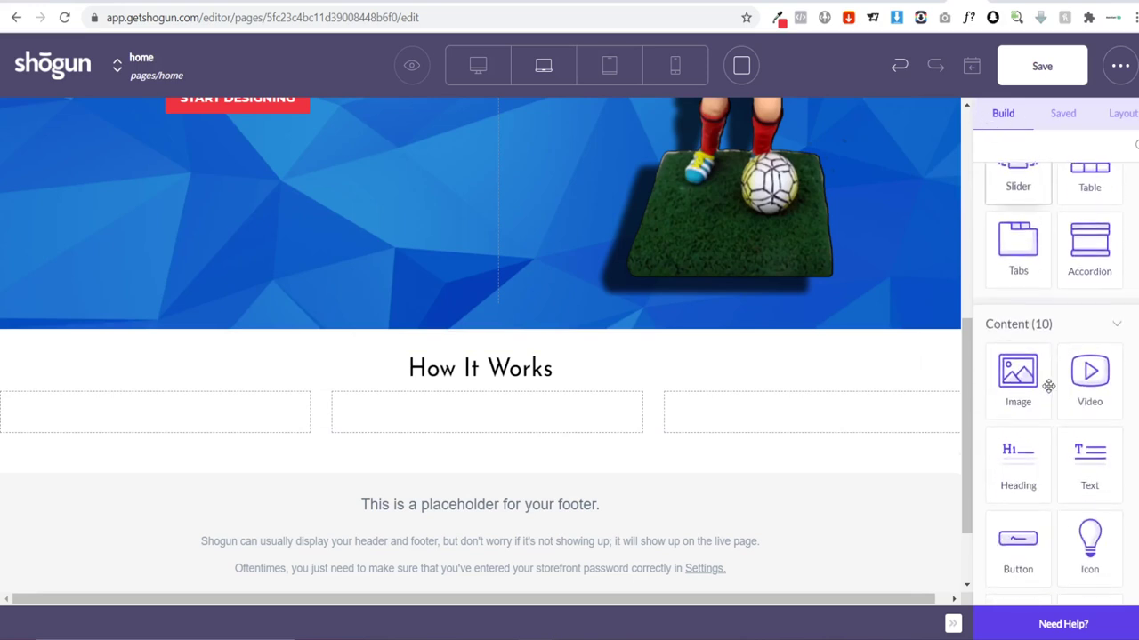
drag(1031, 374, 133, 404)
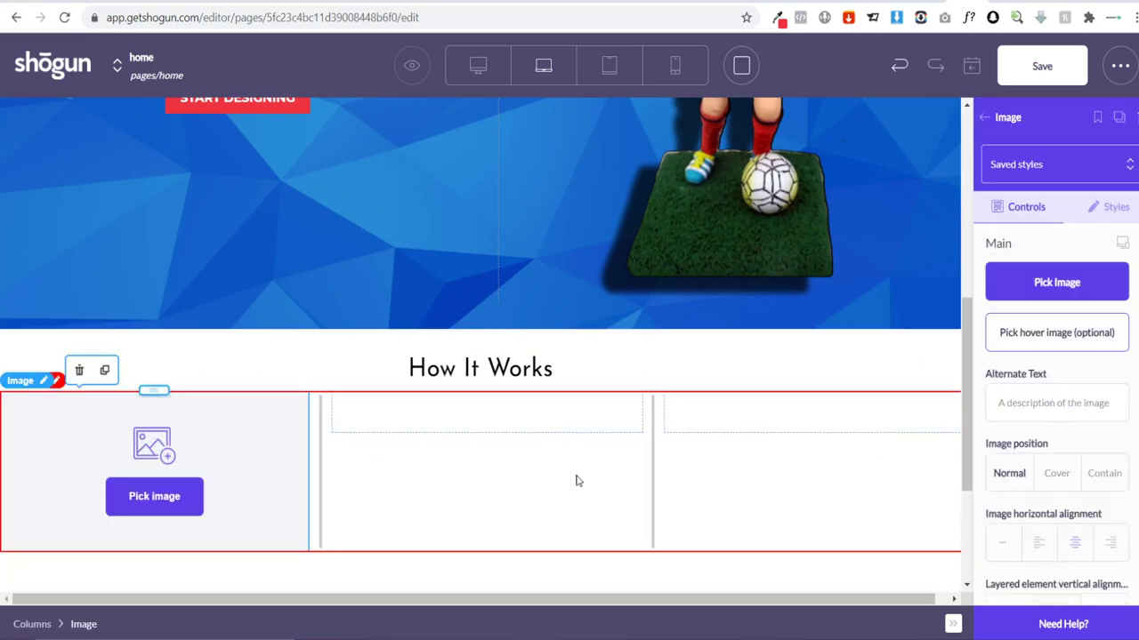
click(983, 117)
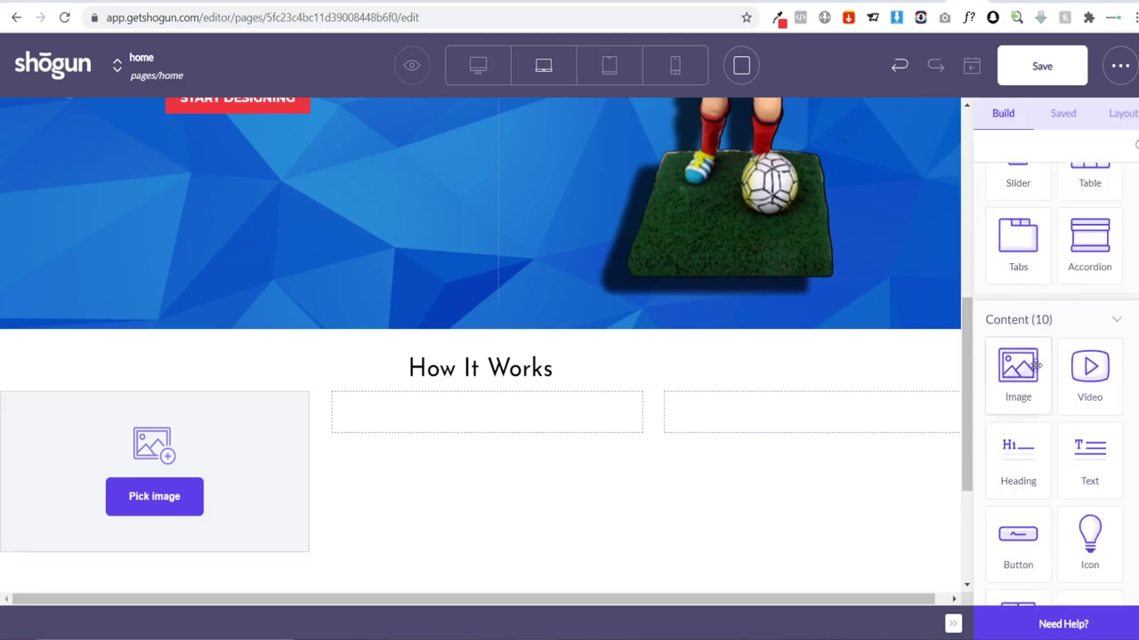
drag(1017, 374, 454, 434)
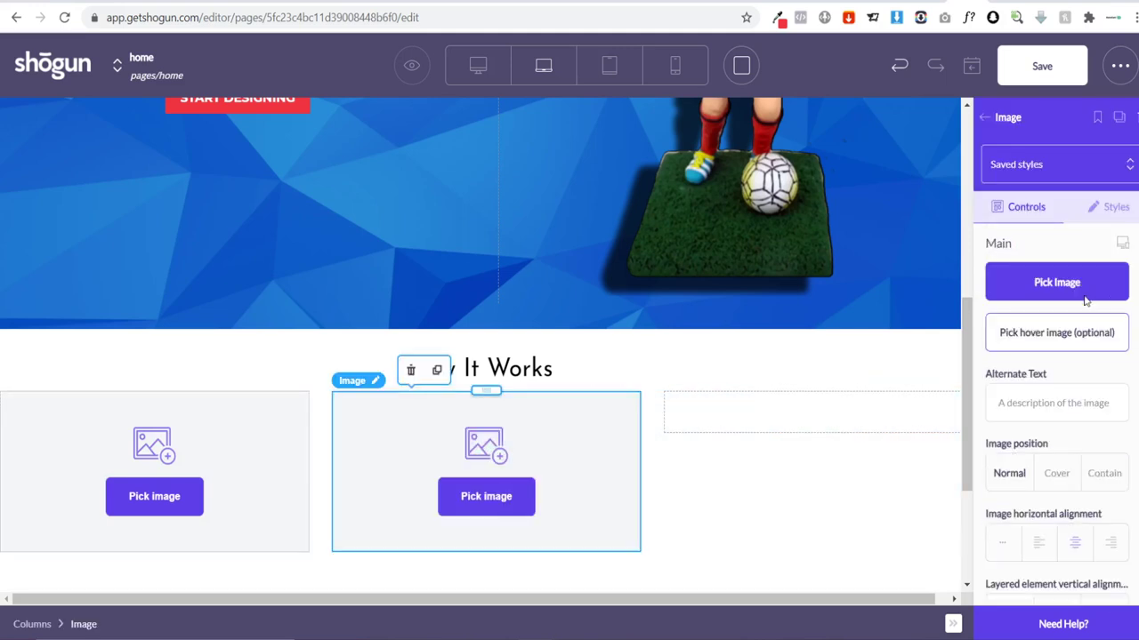
click(986, 118)
drag(1016, 365, 730, 425)
scroll(463, 445, down, 1)
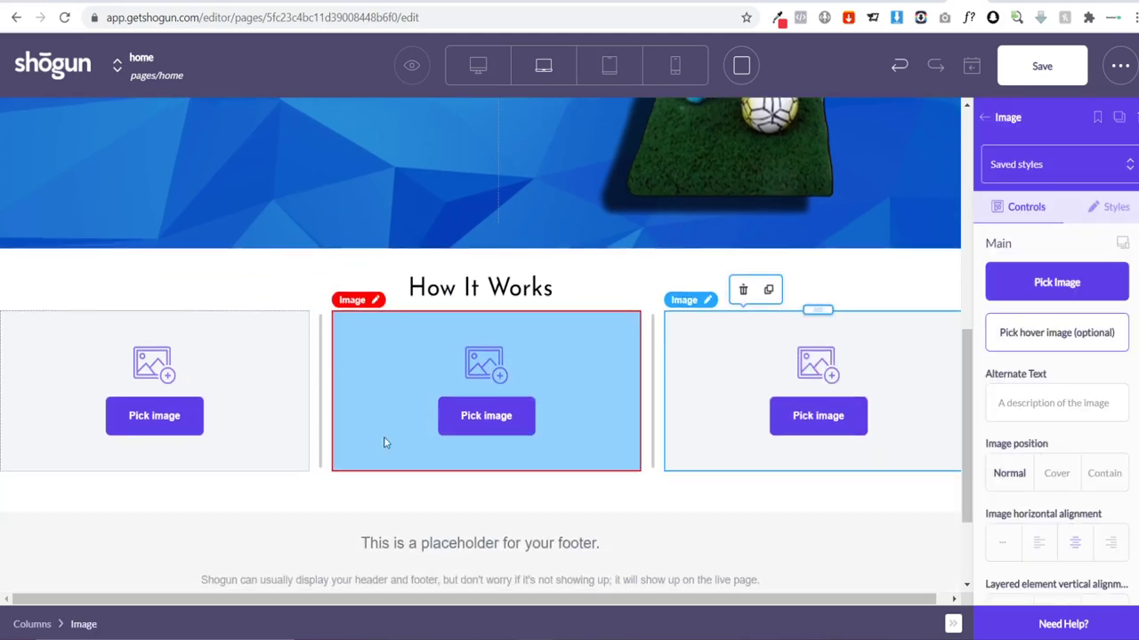
click(148, 426)
Step: Upload 'Custom Bobble Head - Face' from Custom Bobble Heads into the first column's image
click(155, 418)
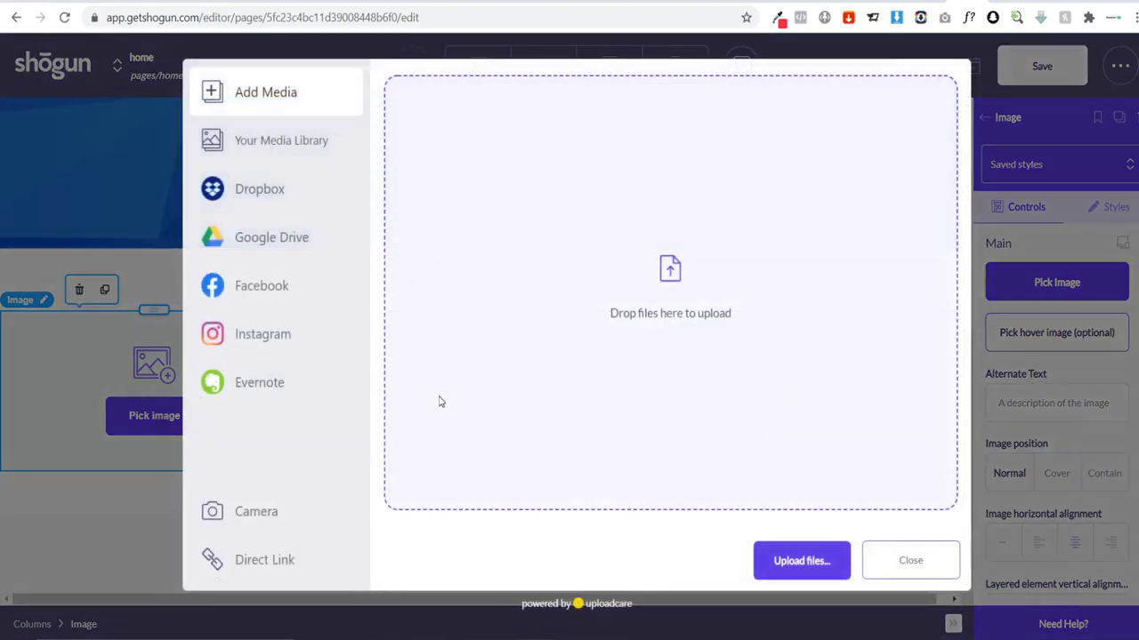
click(764, 563)
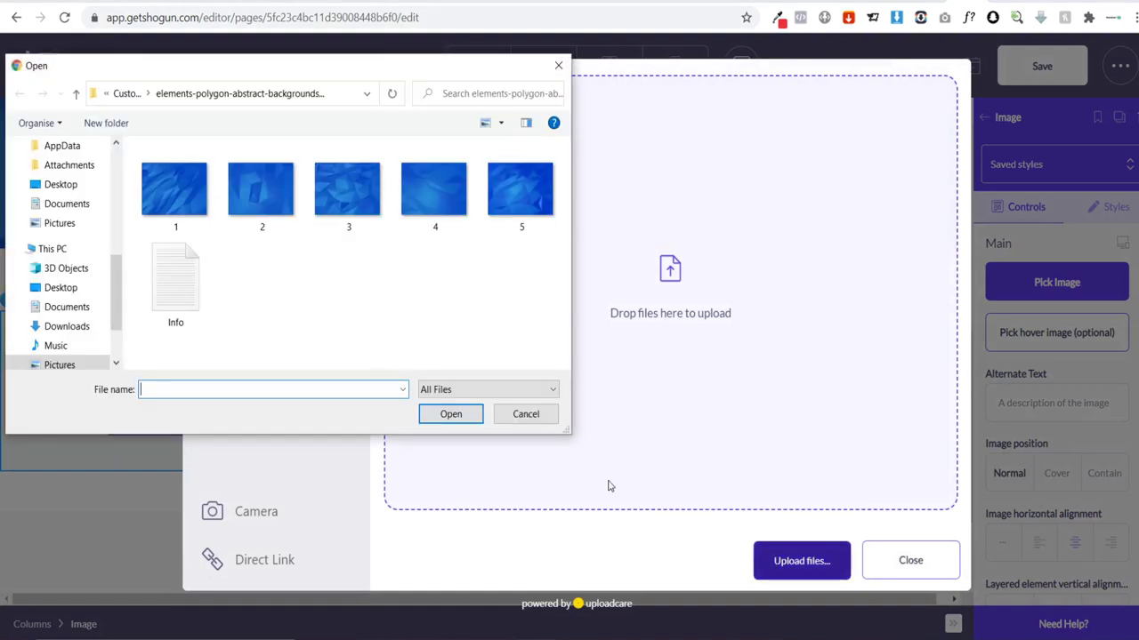
click(127, 96)
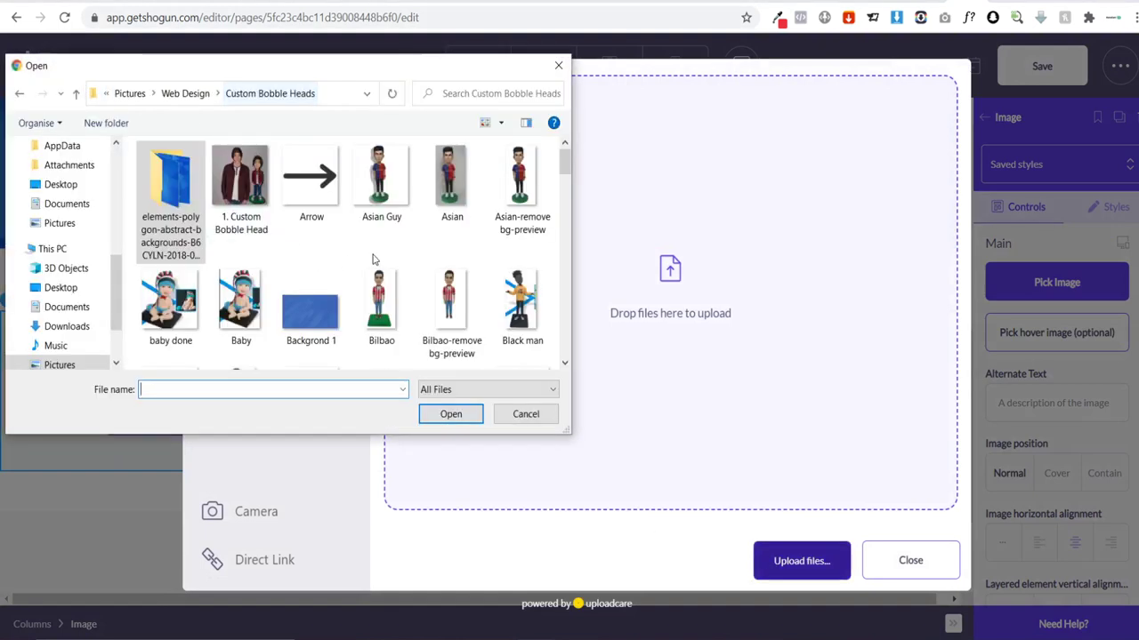
scroll(433, 249, down, 5)
scroll(433, 250, down, 6)
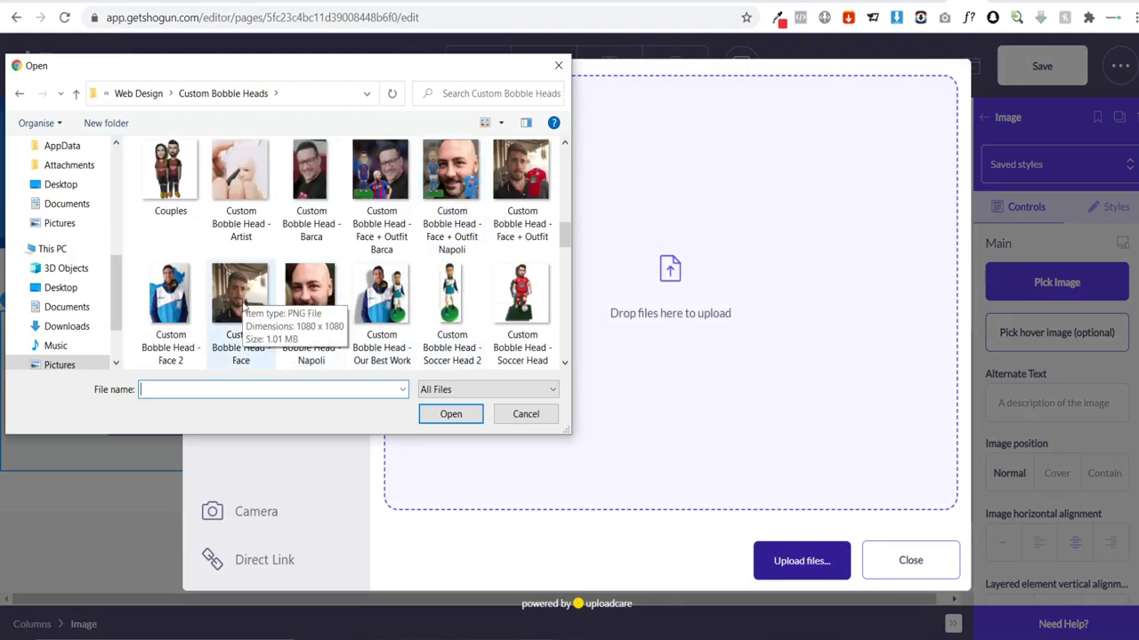
click(241, 306)
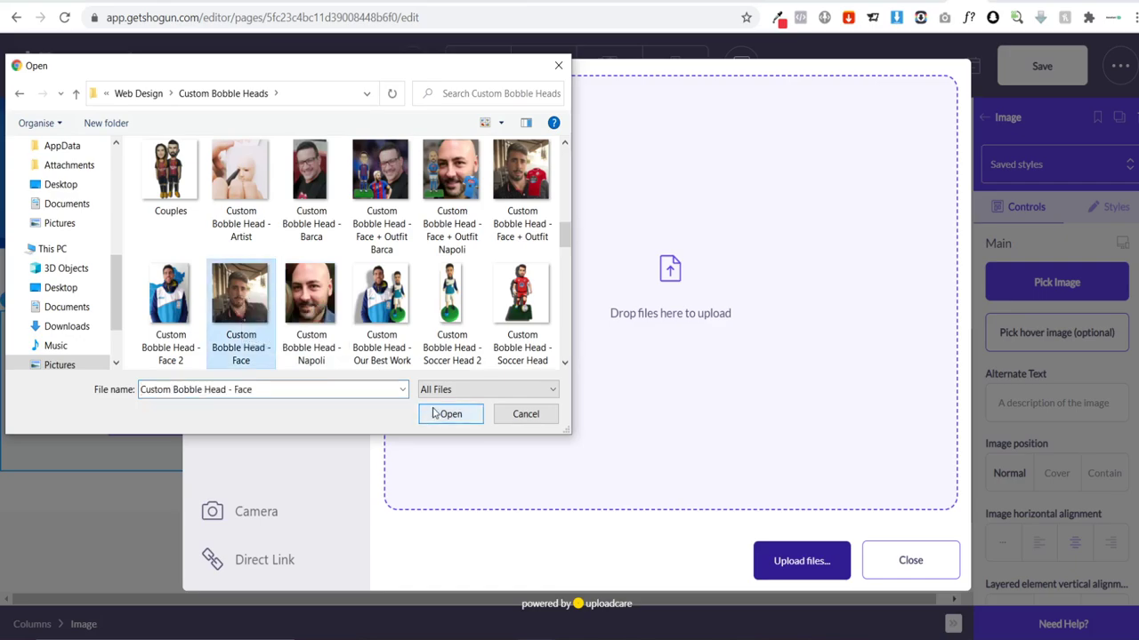
click(447, 414)
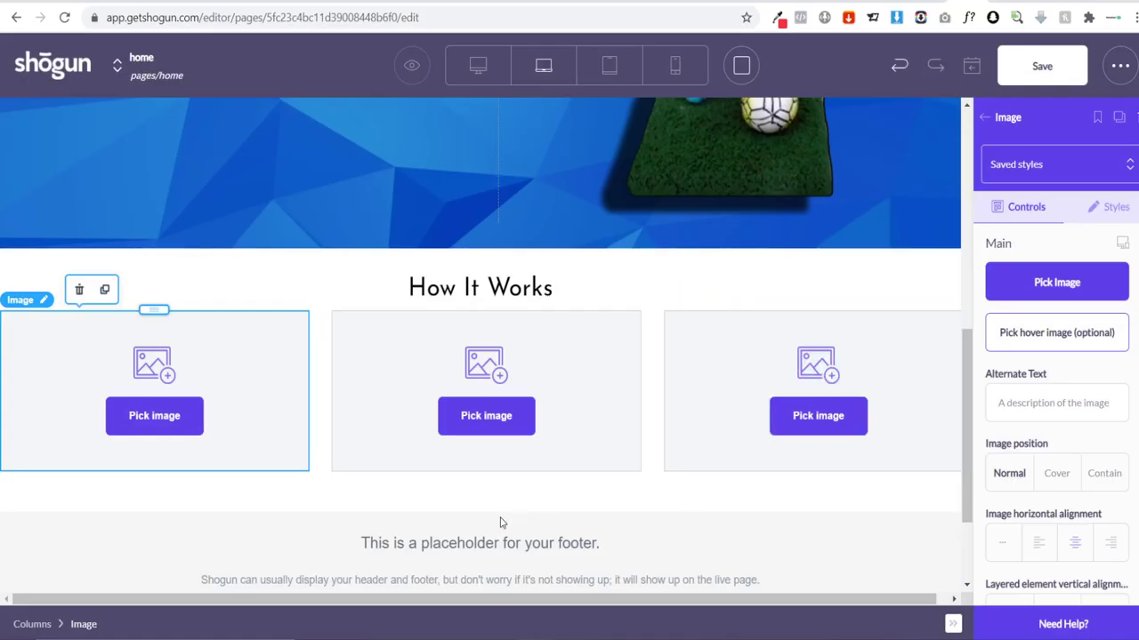
scroll(239, 398, down, 1)
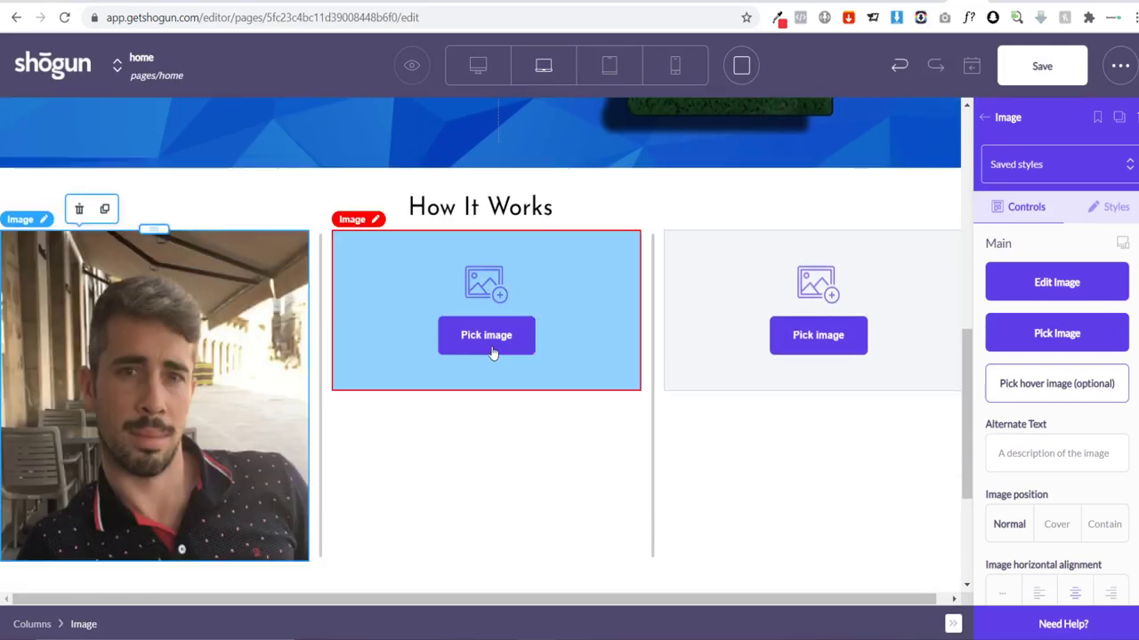
Step: Upload 'Custom Bobble Head - Artist' into the second column's image
click(491, 349)
click(802, 564)
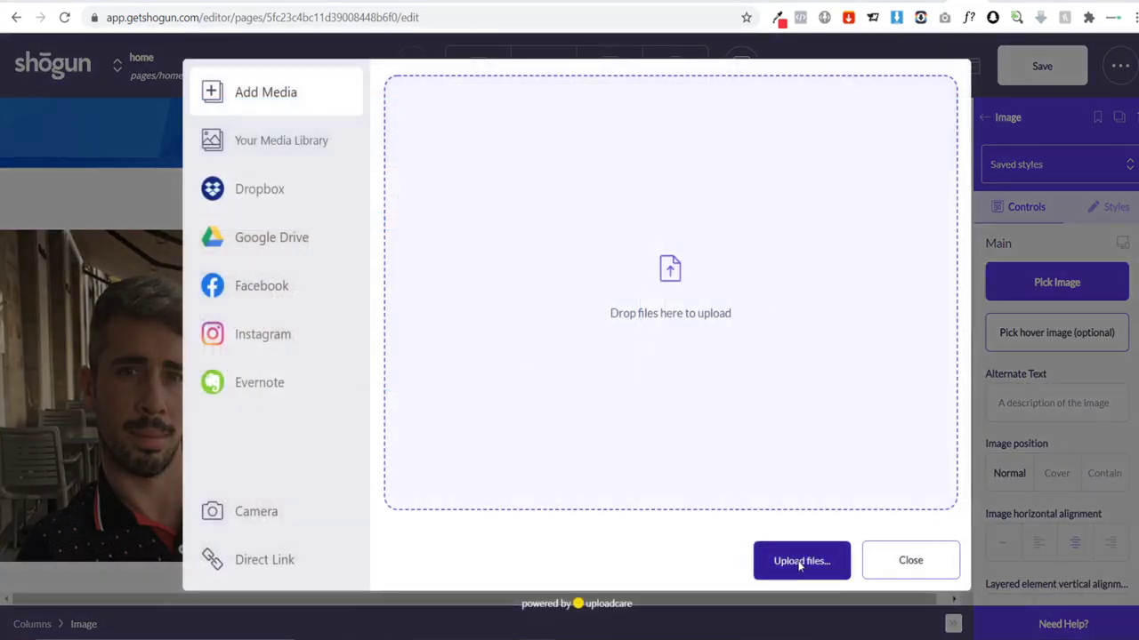
scroll(325, 234, down, 2)
scroll(326, 234, down, 6)
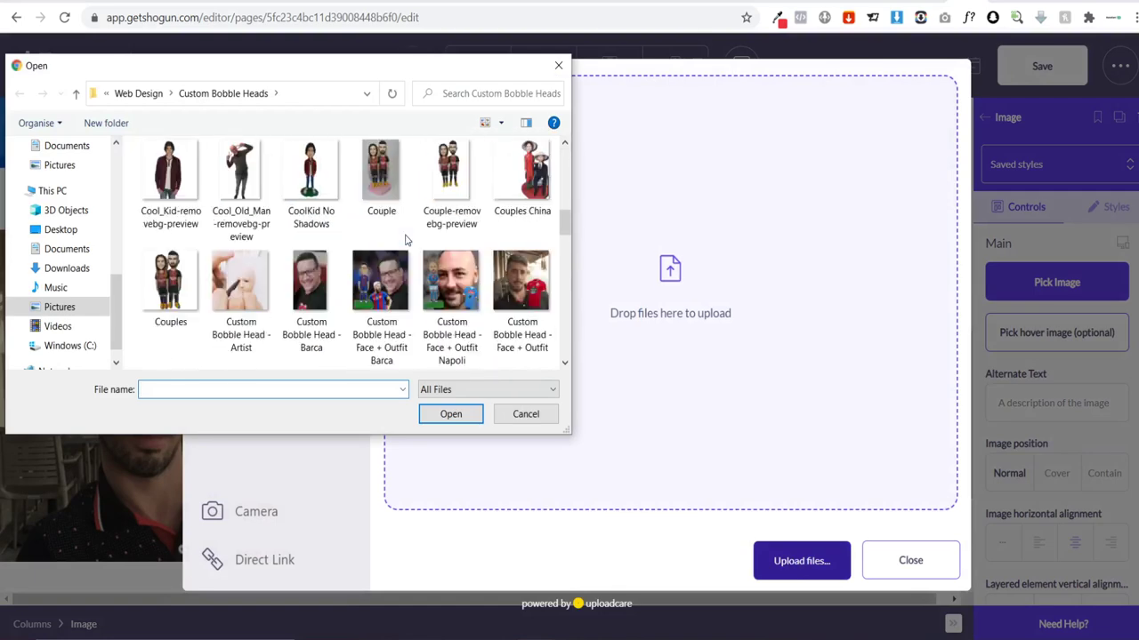
scroll(405, 238, down, 8)
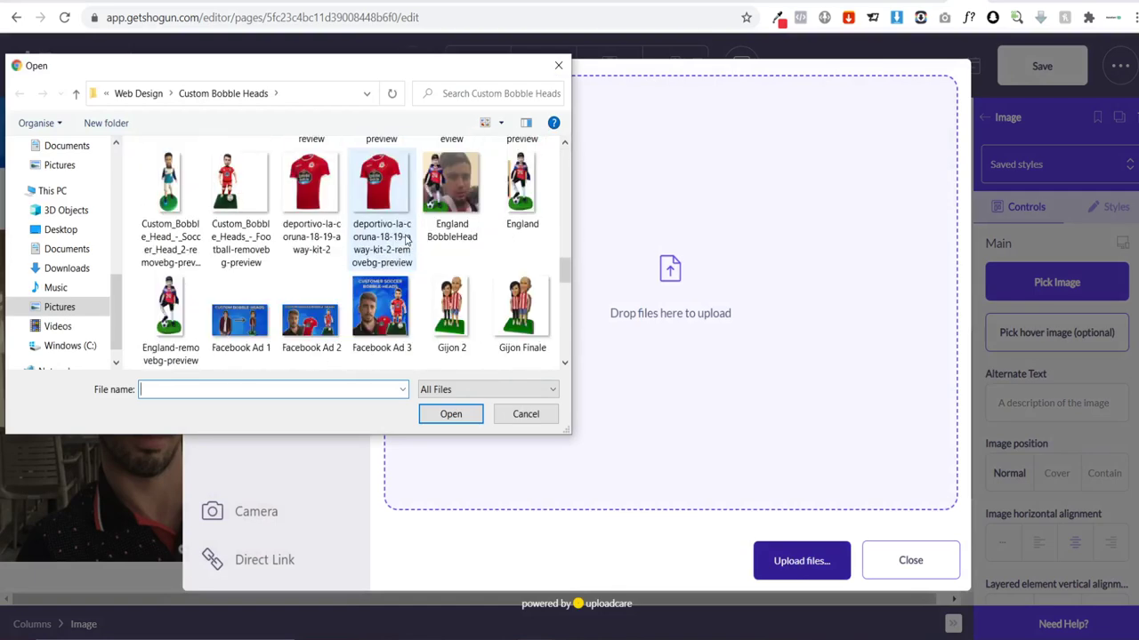
scroll(317, 237, down, 6)
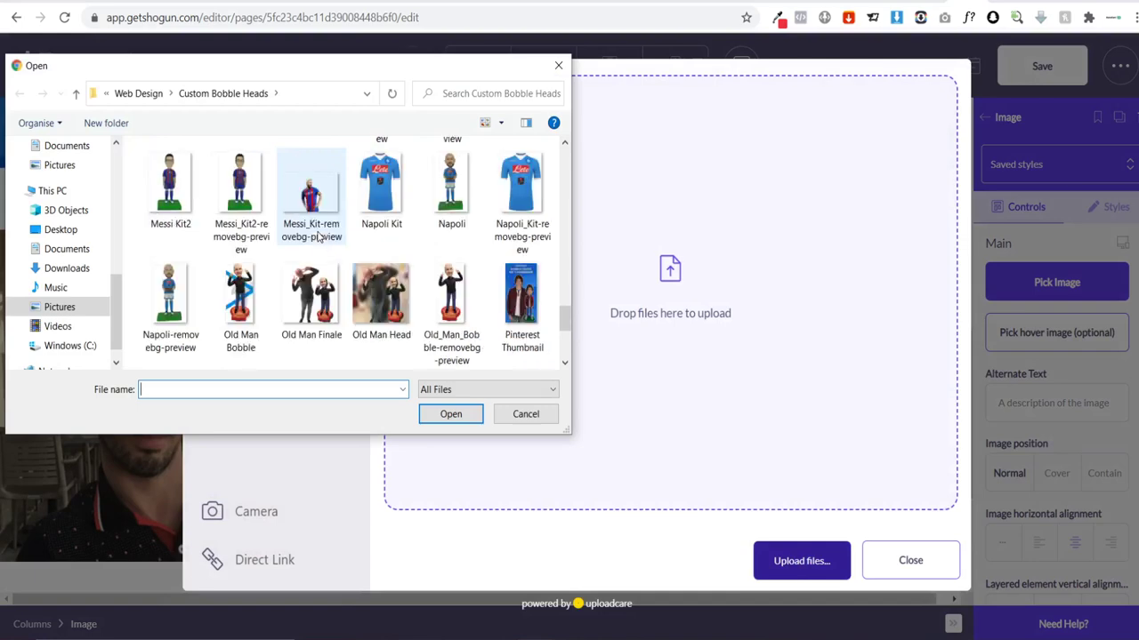
scroll(382, 240, up, 12)
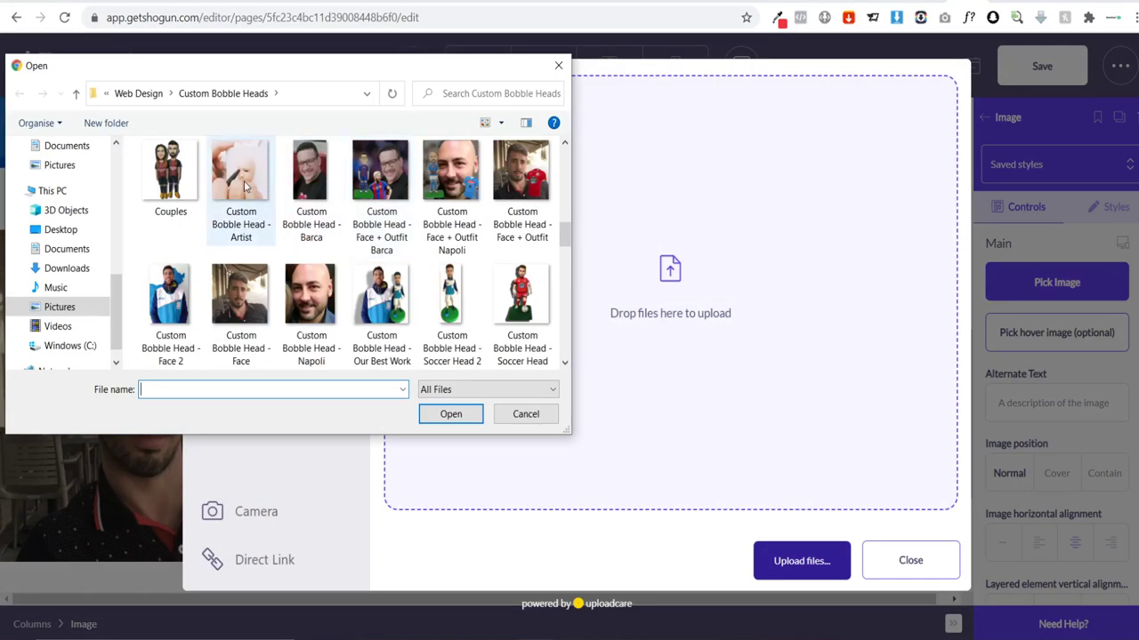
click(247, 185)
click(469, 413)
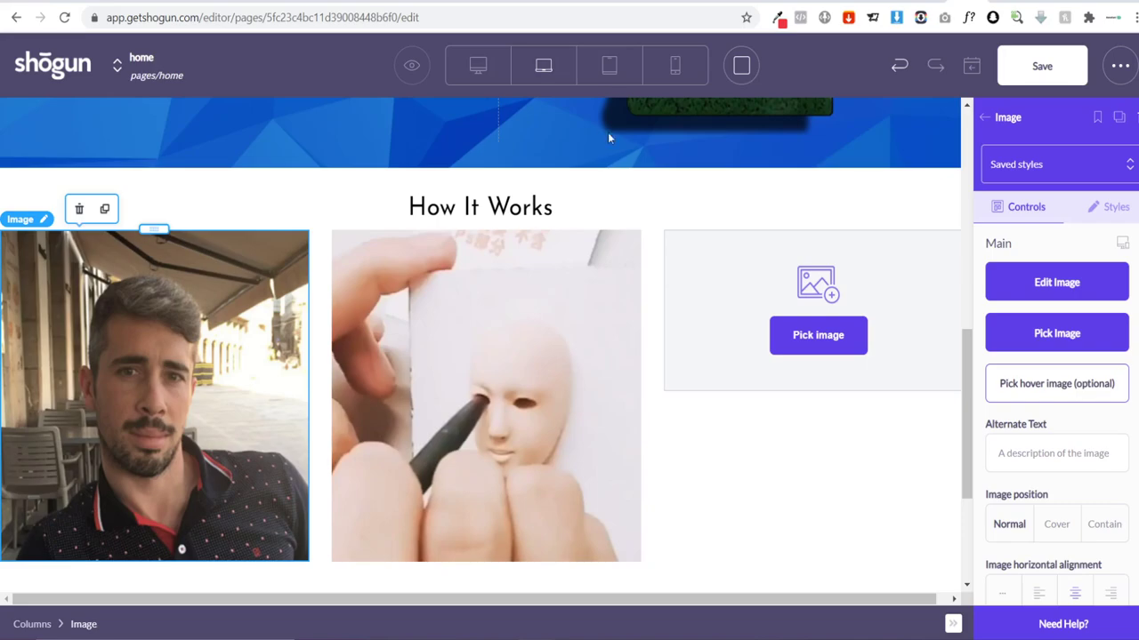
Step: Bring up the AliExpress figurine listing and scroll through it
click(589, 1)
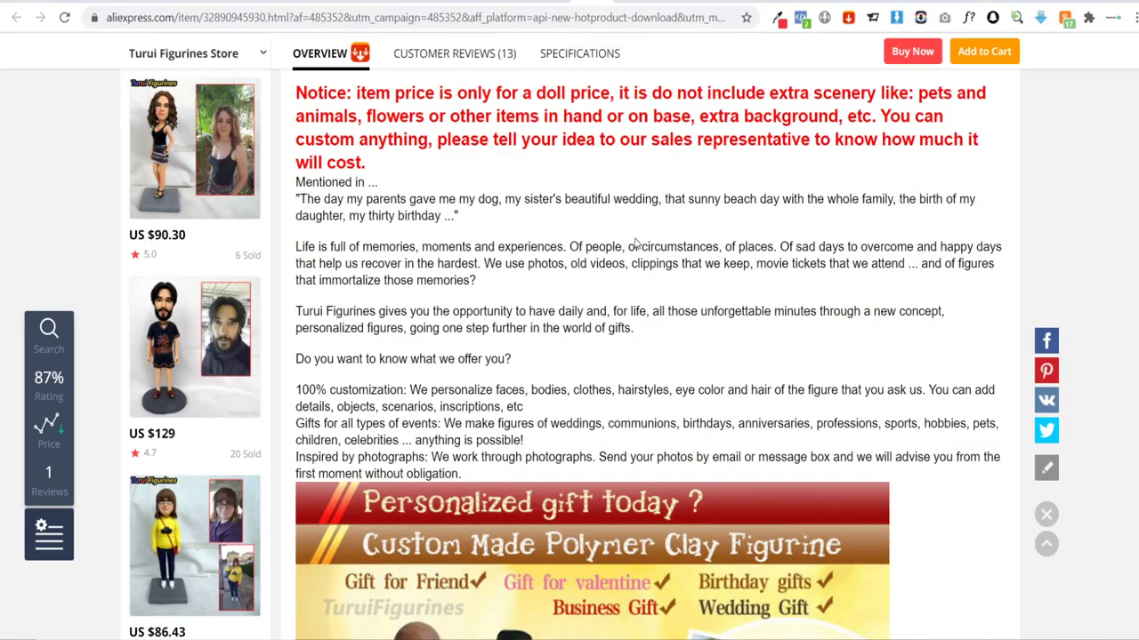
scroll(710, 307, down, 6)
scroll(711, 307, down, 20)
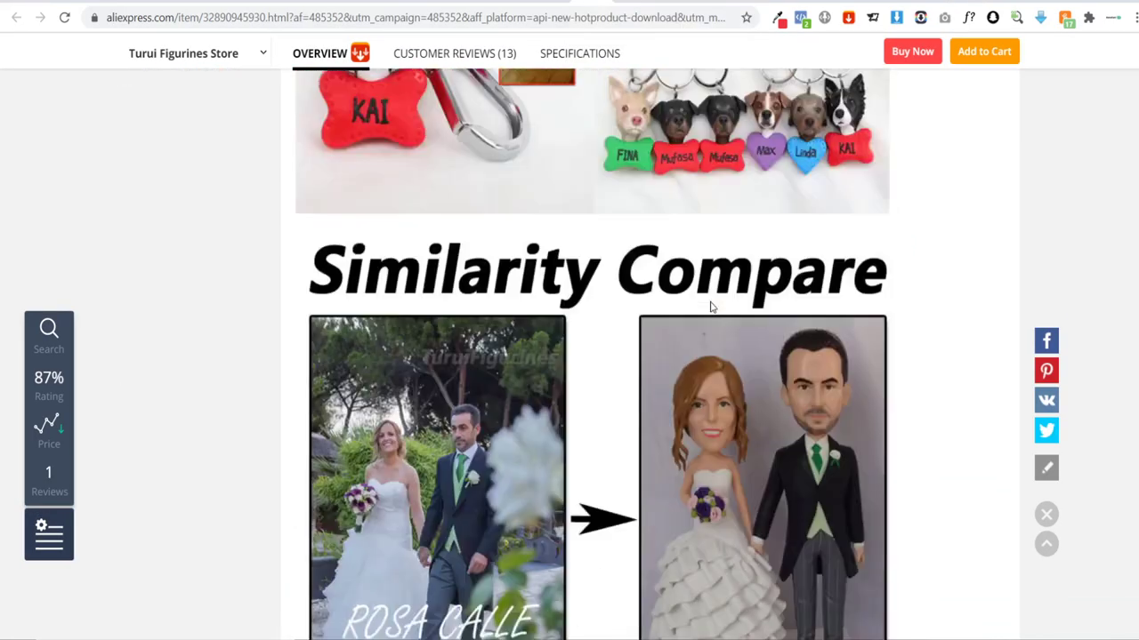
scroll(711, 308, down, 10)
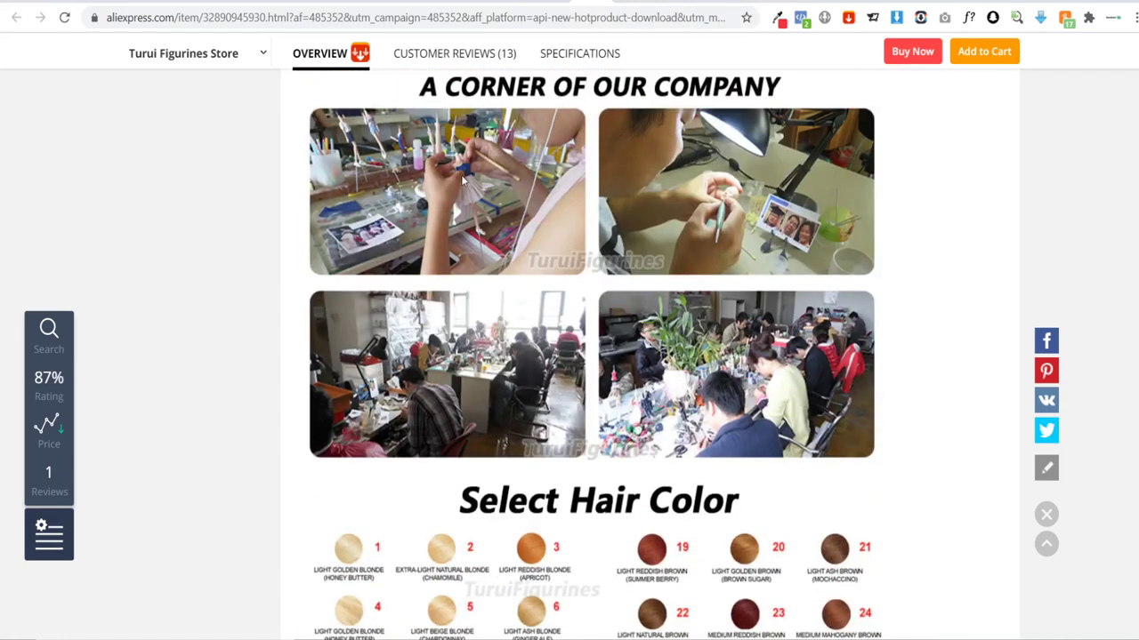
scroll(717, 374, down, 15)
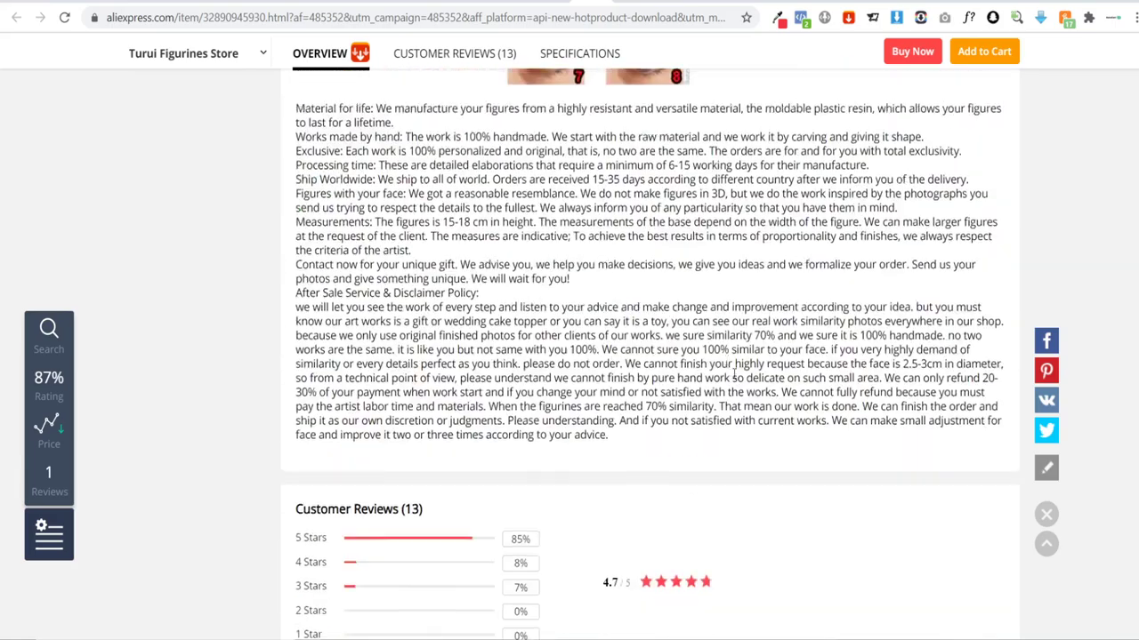
scroll(604, 325, up, 10)
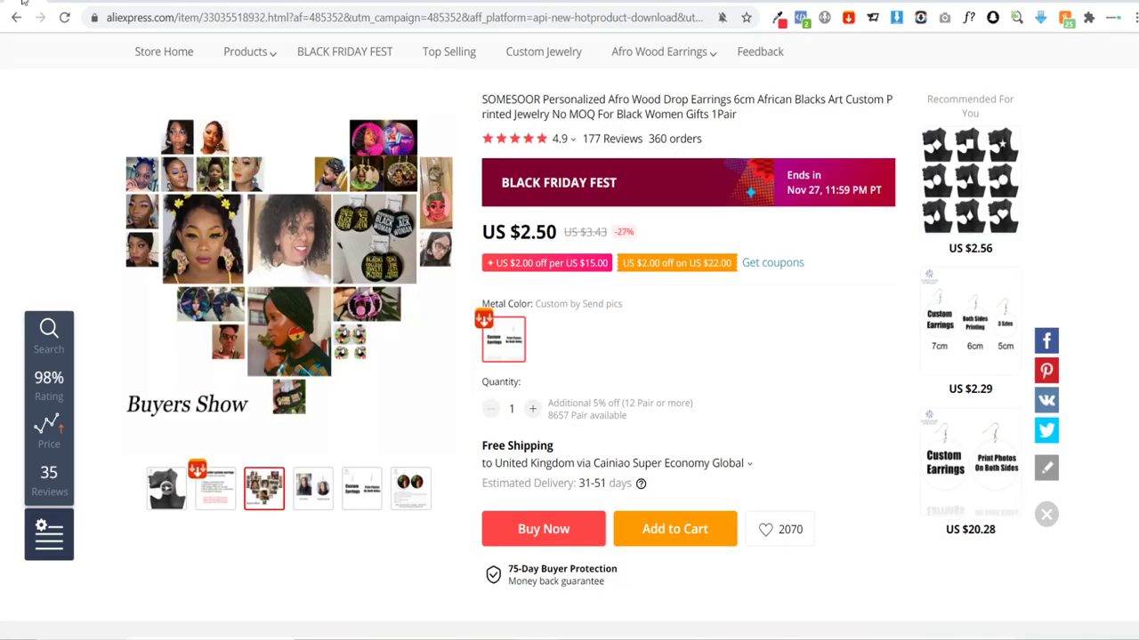
scroll(673, 338, down, 15)
scroll(623, 311, up, 5)
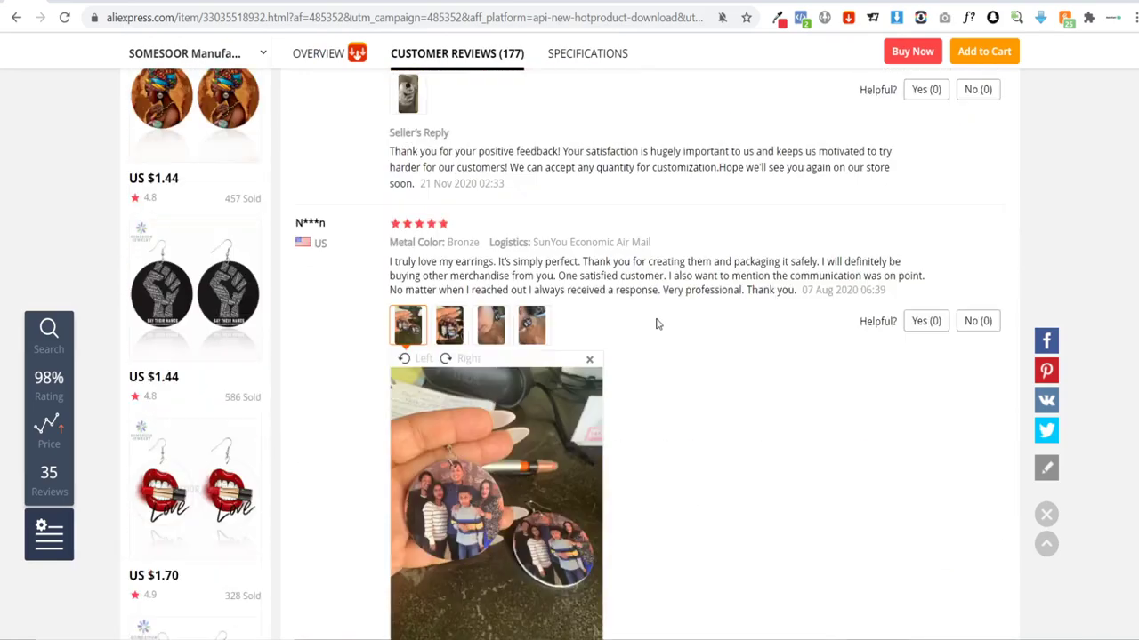
scroll(414, 318, up, 4)
Step: Show the SOMESOOR earrings' Overview and scroll through its description images
click(318, 411)
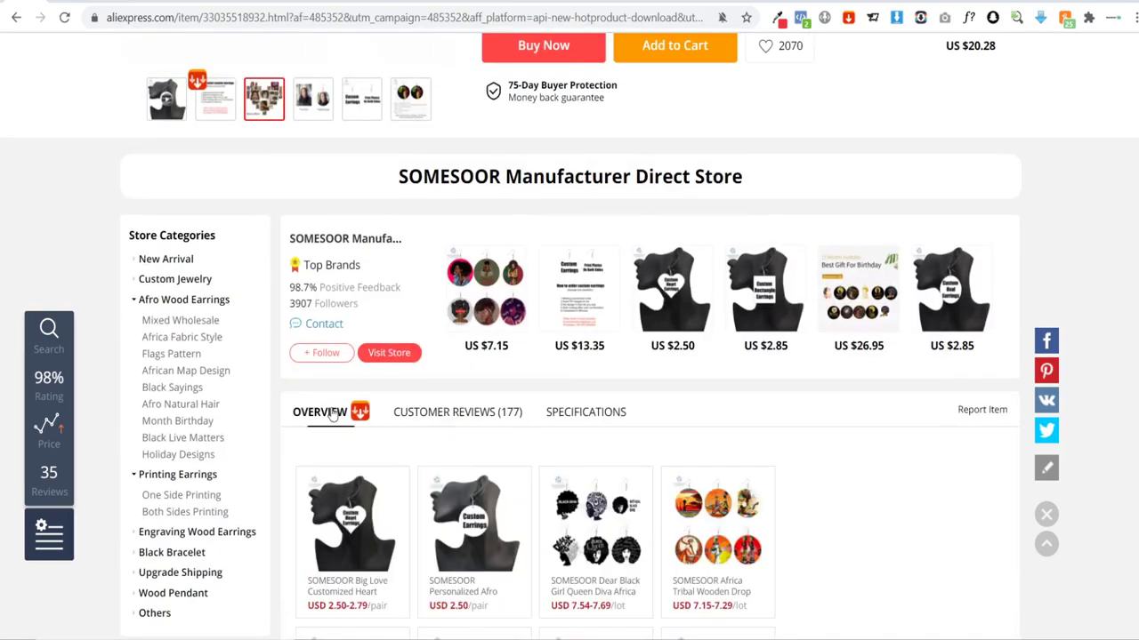
scroll(728, 418, down, 10)
scroll(725, 415, down, 15)
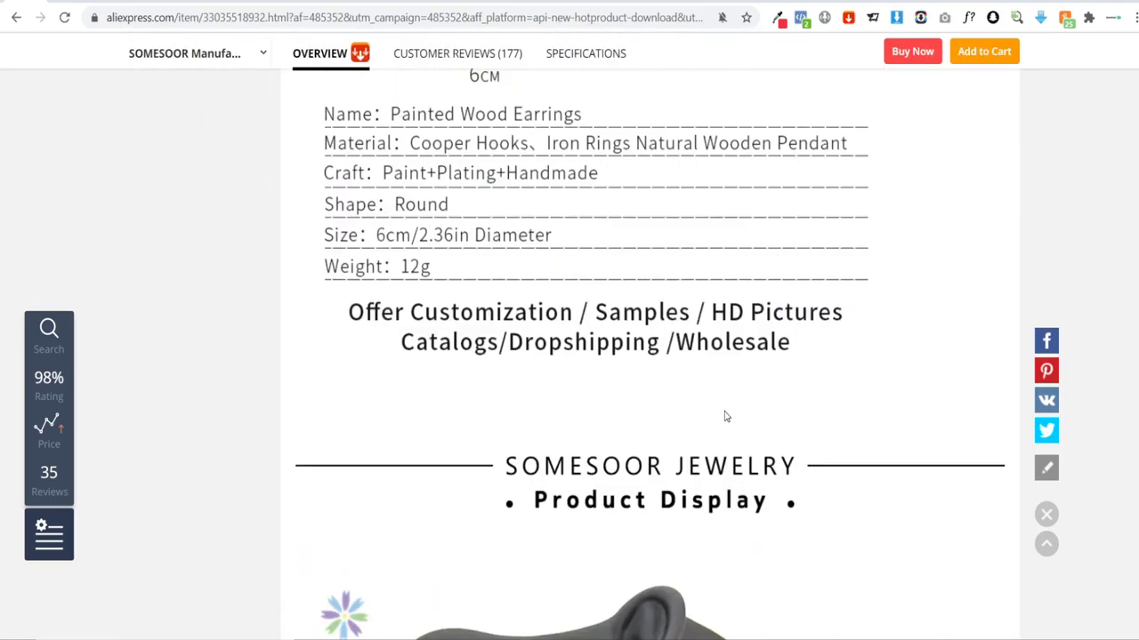
scroll(725, 416, down, 15)
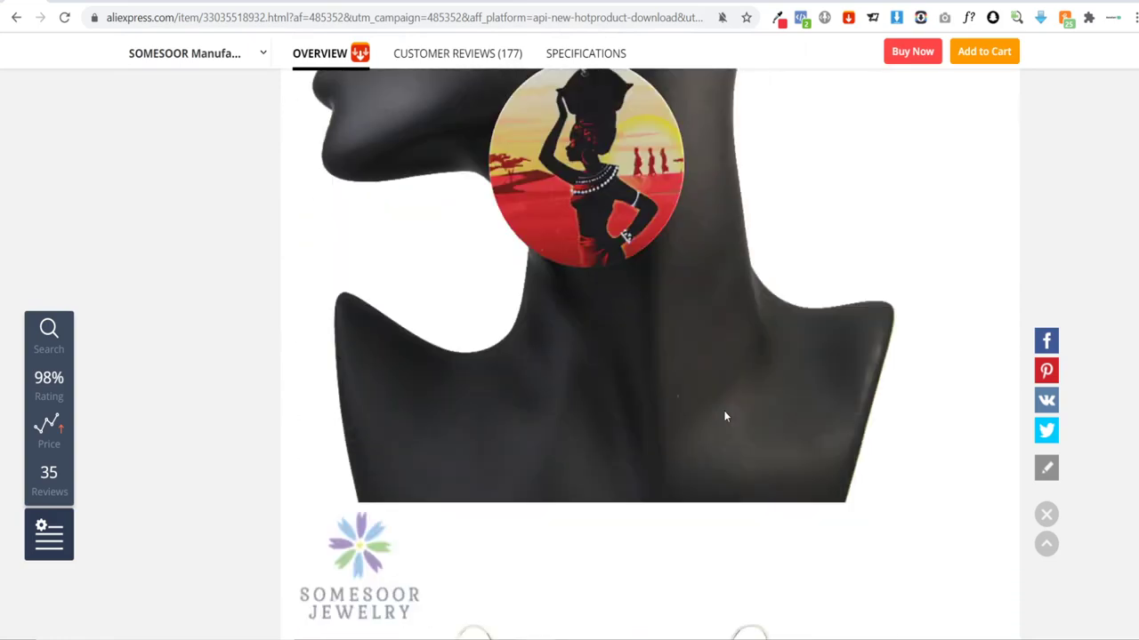
scroll(725, 415, down, 3)
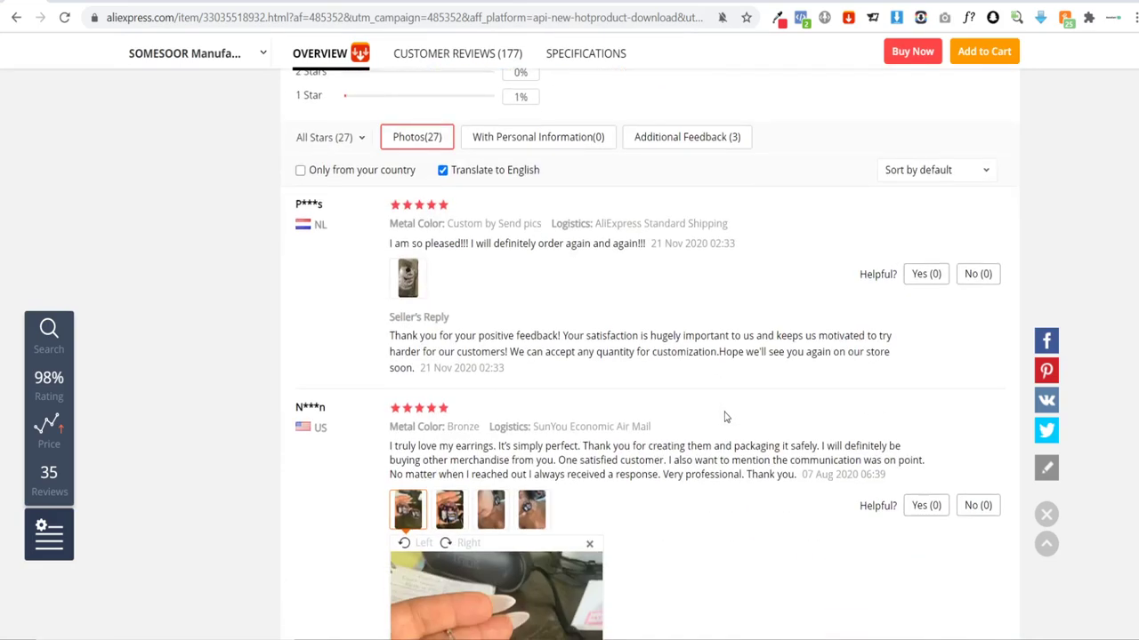
scroll(725, 414, up, 10)
scroll(757, 427, up, 1)
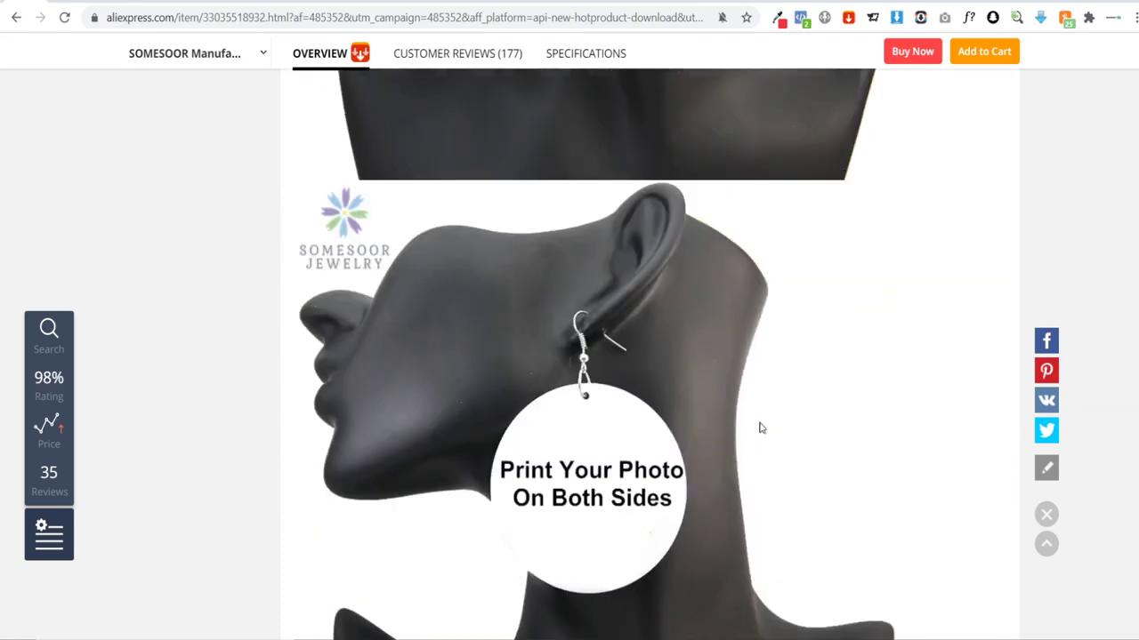
scroll(410, 364, down, 5)
scroll(783, 249, up, 2)
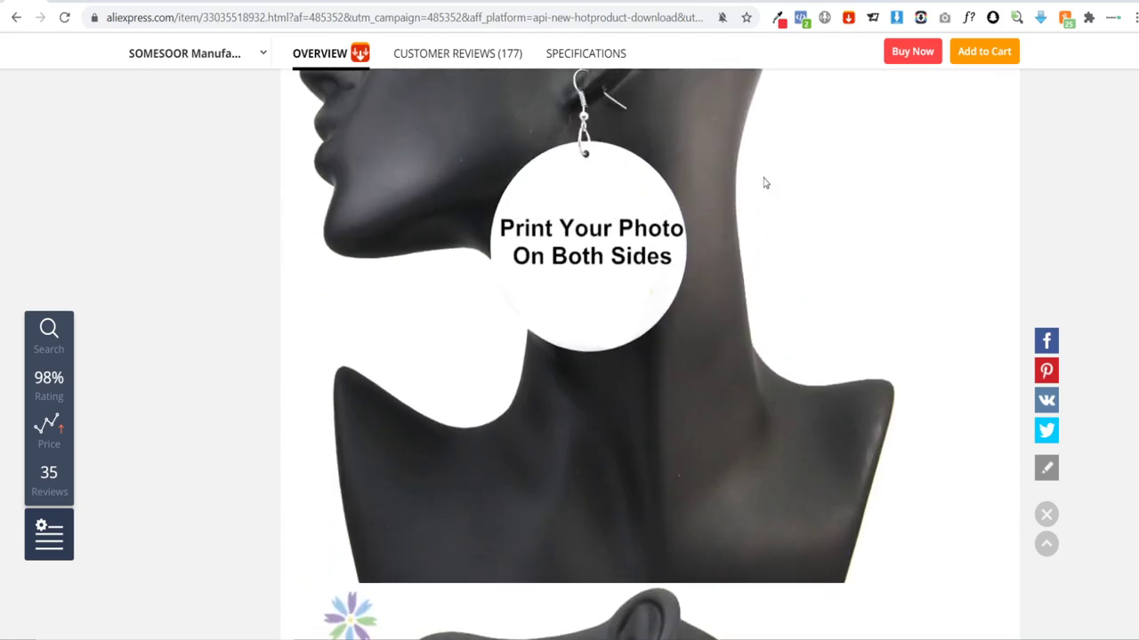
scroll(687, 382, up, 6)
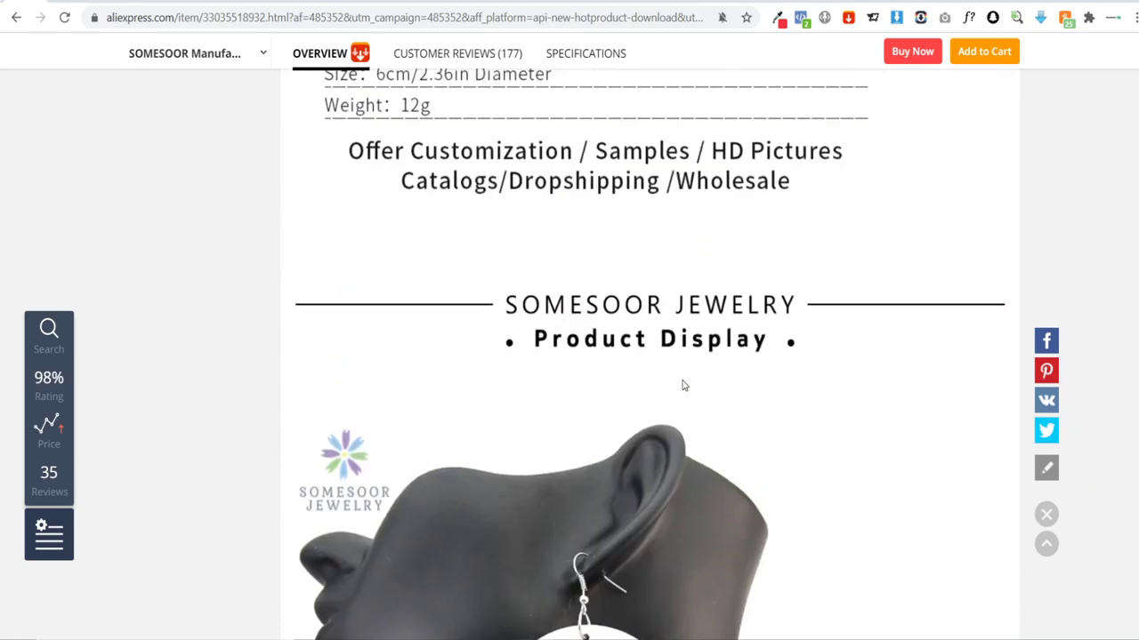
scroll(683, 385, up, 5)
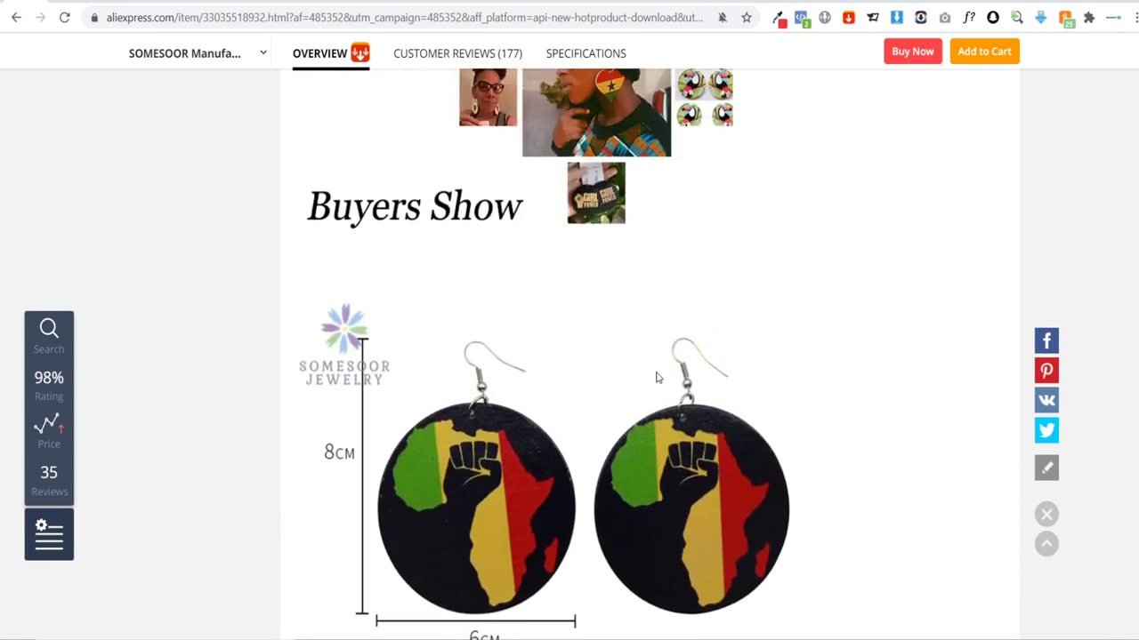
scroll(656, 378, up, 1)
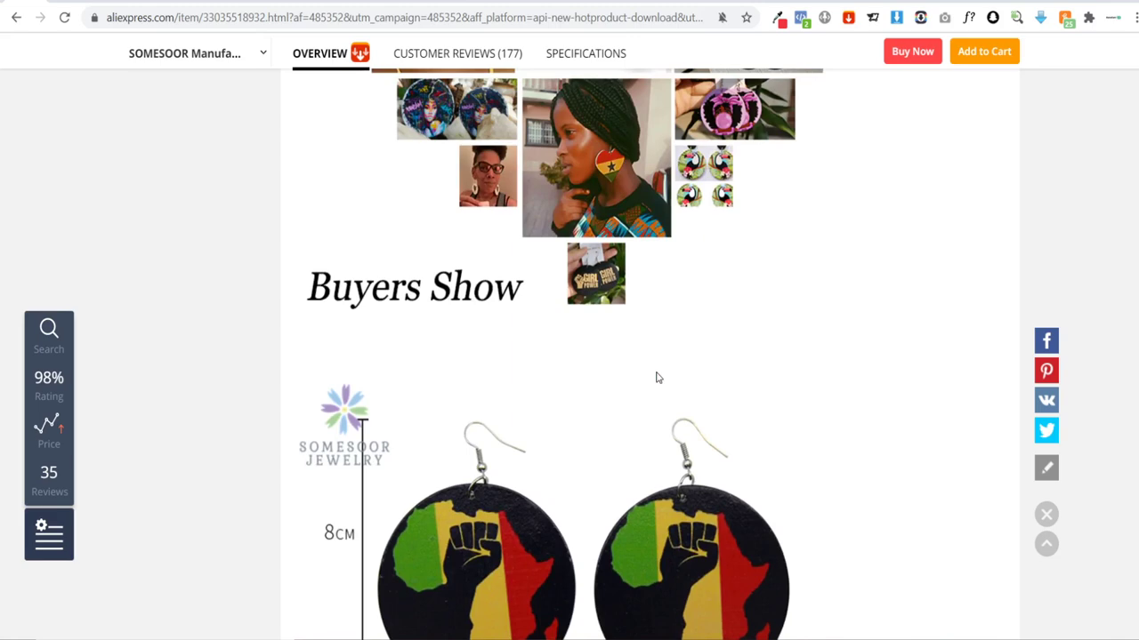
scroll(657, 378, down, 12)
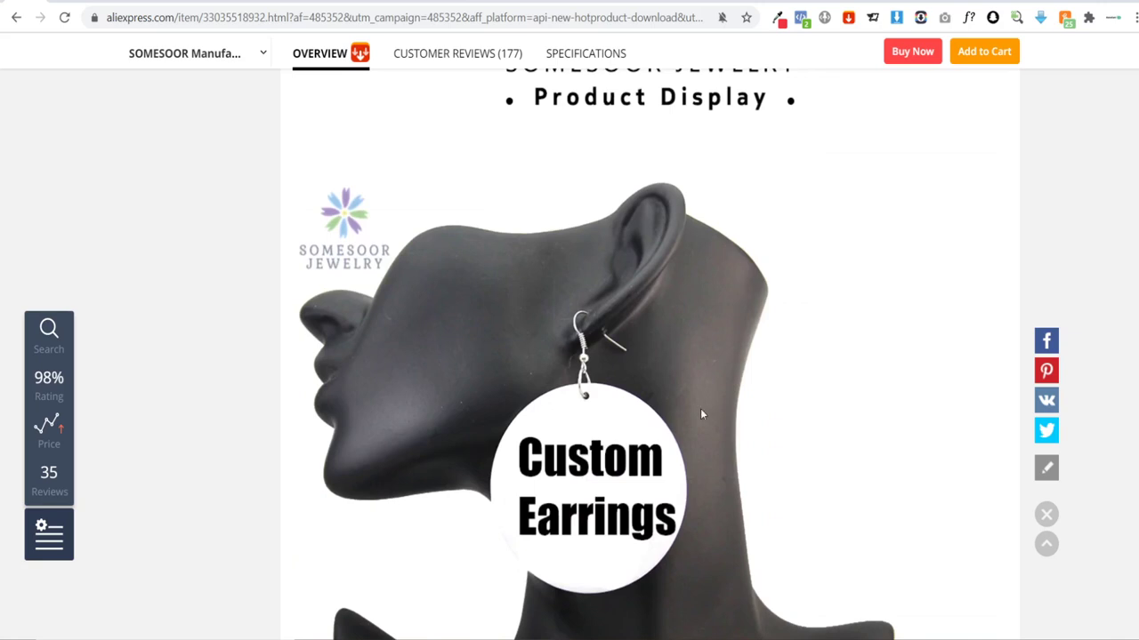
Step: Upload 'Custom Bobble Head - Soccer Head' into the third column's image
click(965, 2)
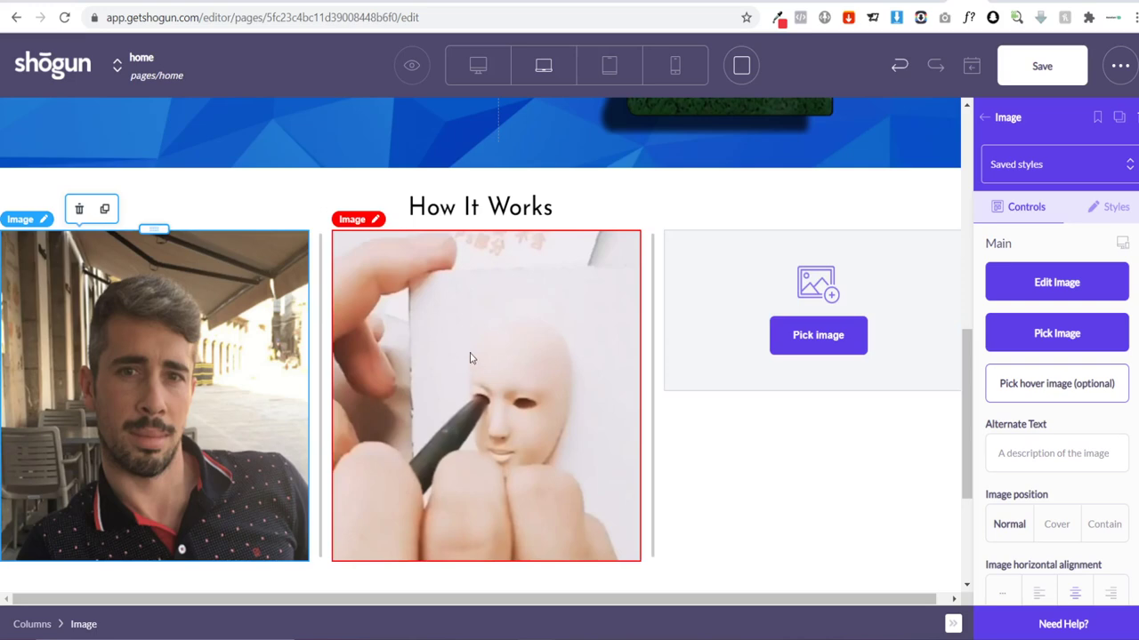
click(825, 351)
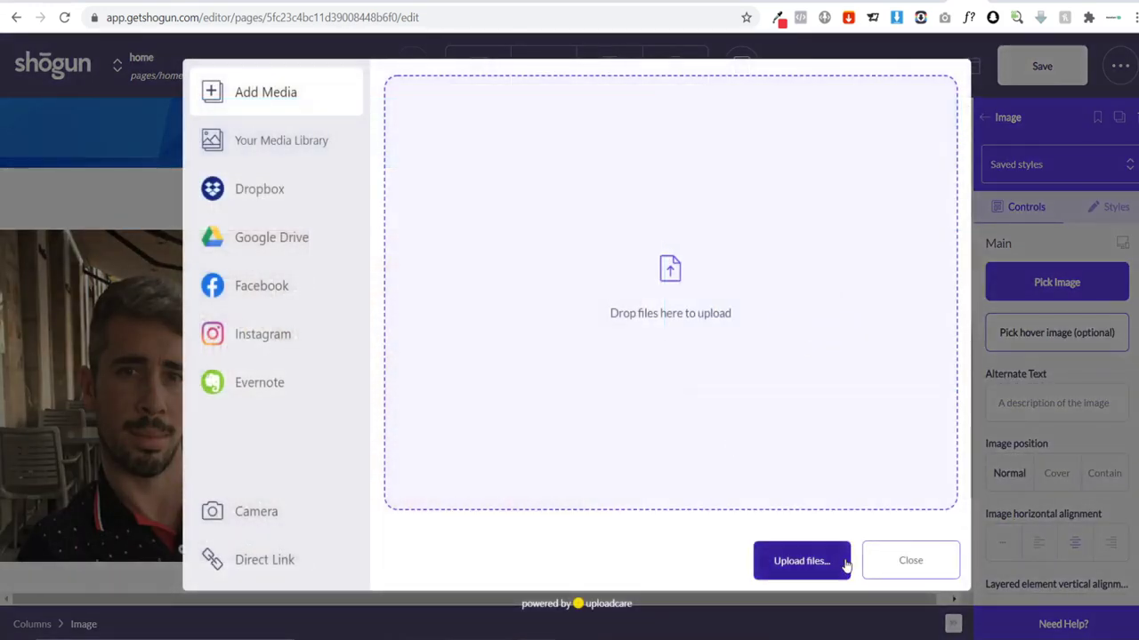
click(845, 562)
scroll(436, 242, down, 4)
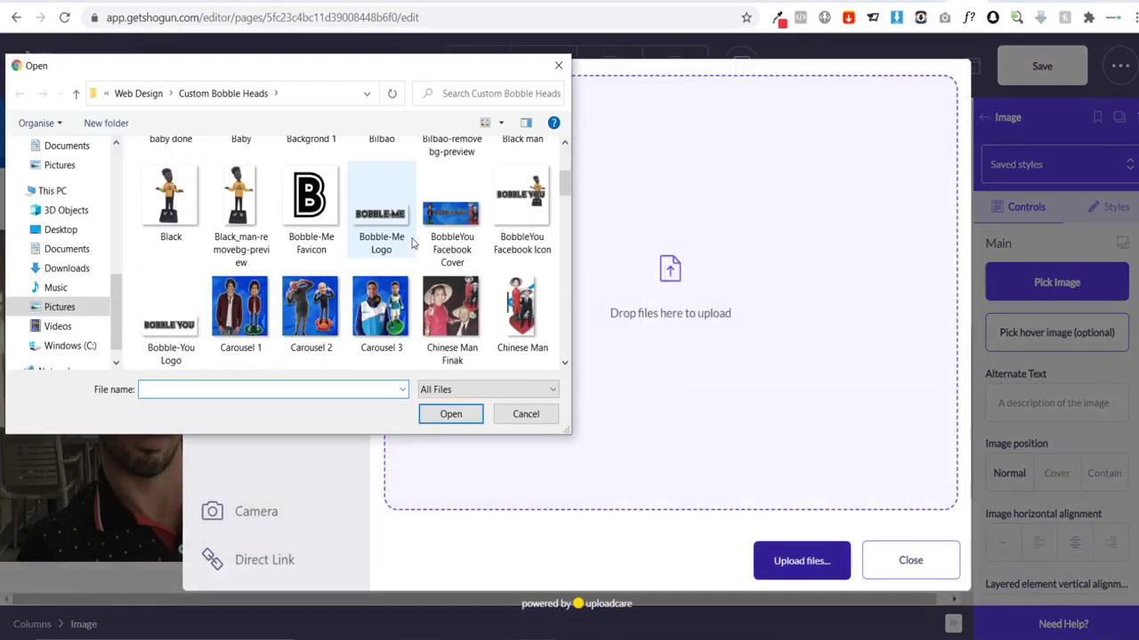
scroll(436, 242, down, 8)
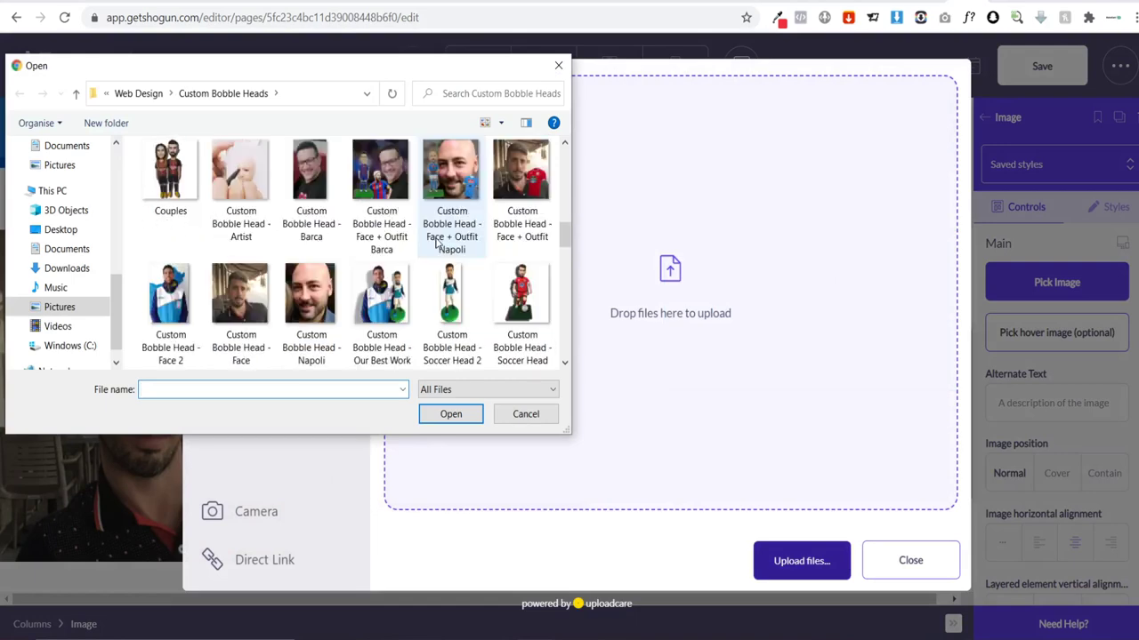
click(521, 293)
click(451, 413)
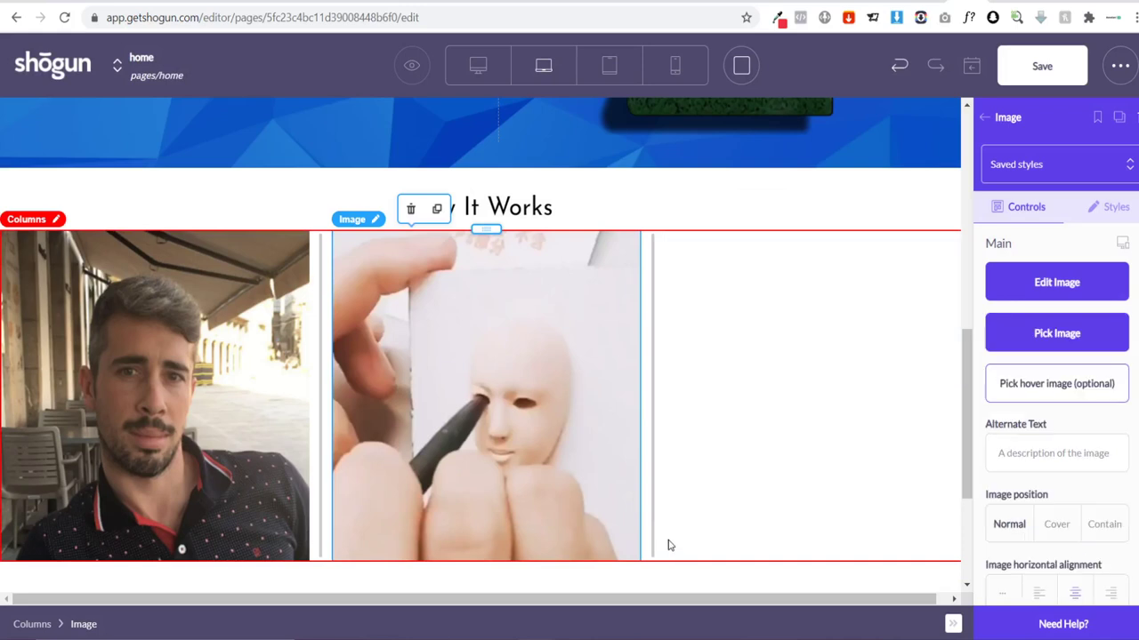
Step: Return to the element list and drag a new element below the photos
scroll(335, 428, down, 1)
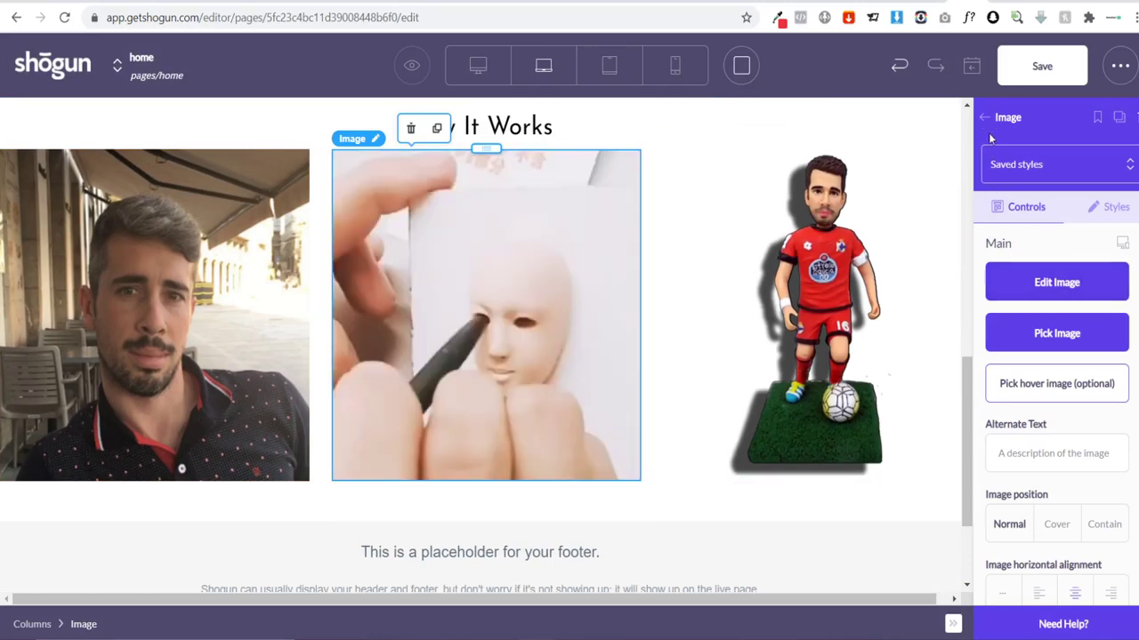
click(984, 118)
scroll(1023, 374, down, 1)
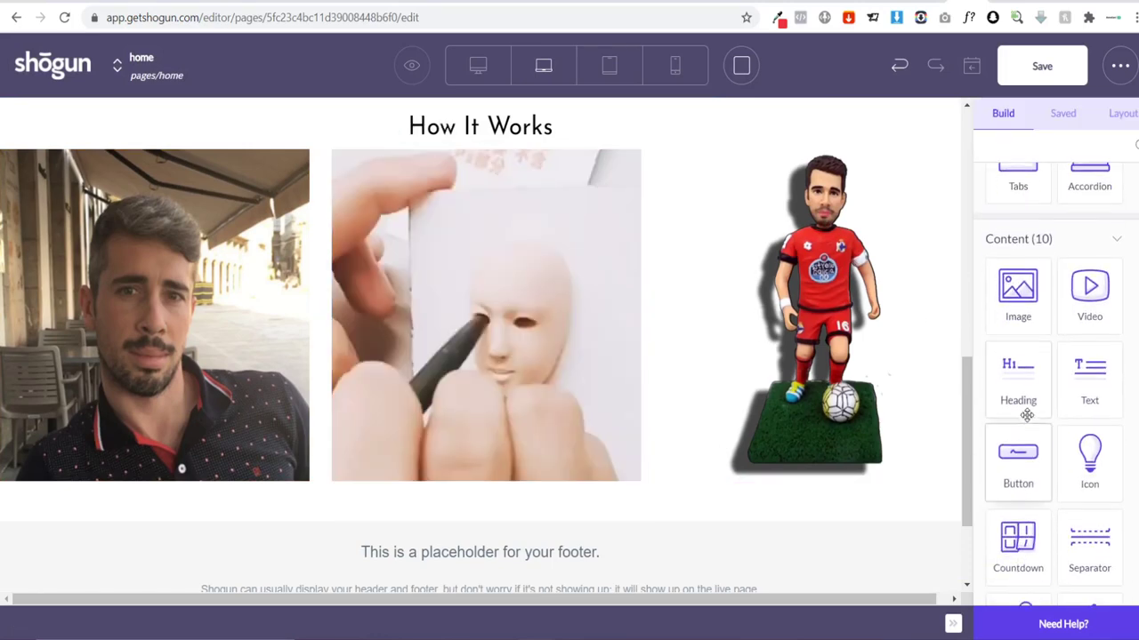
drag(1013, 378, 925, 438)
Step: Remove a heading block that was dropped in the wrong place
scroll(1075, 382, down, 2)
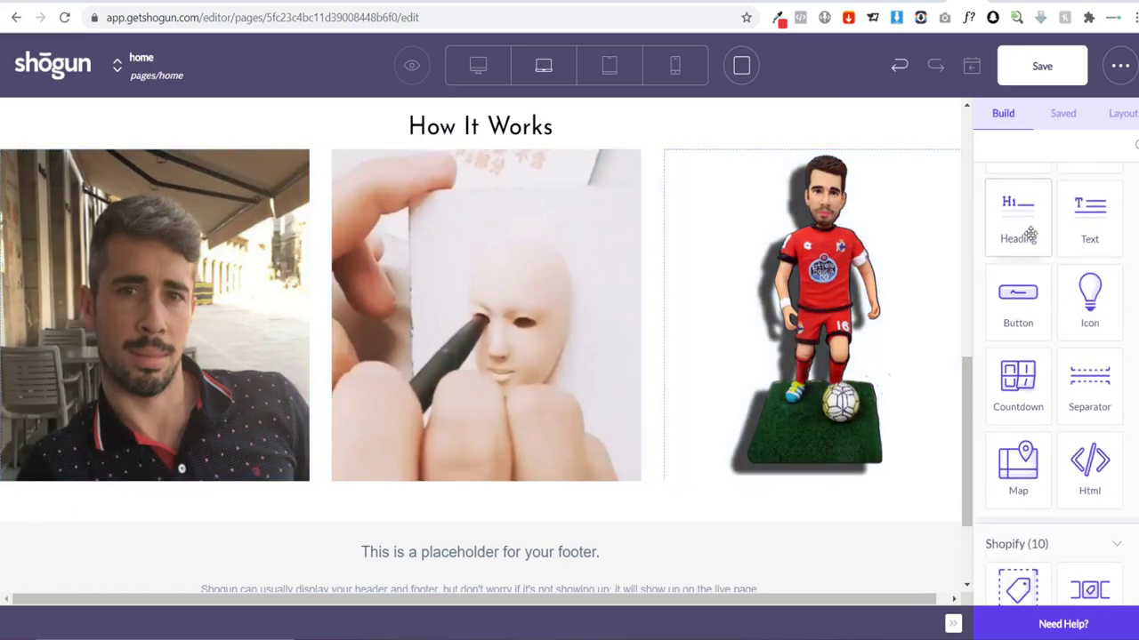
drag(1027, 229, 127, 530)
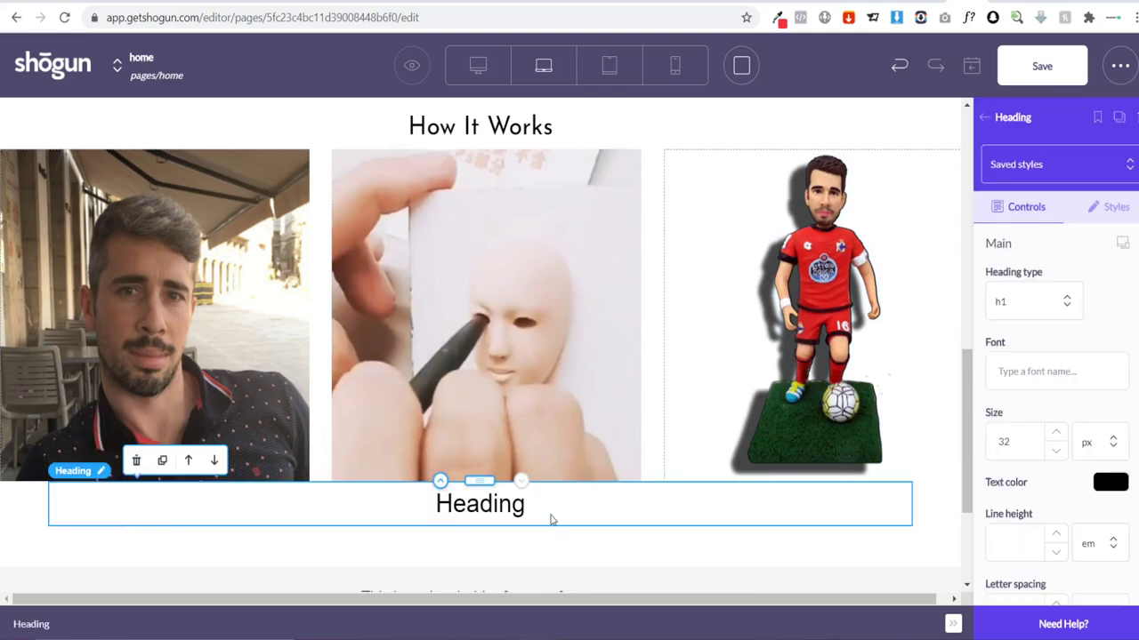
double_click(514, 499)
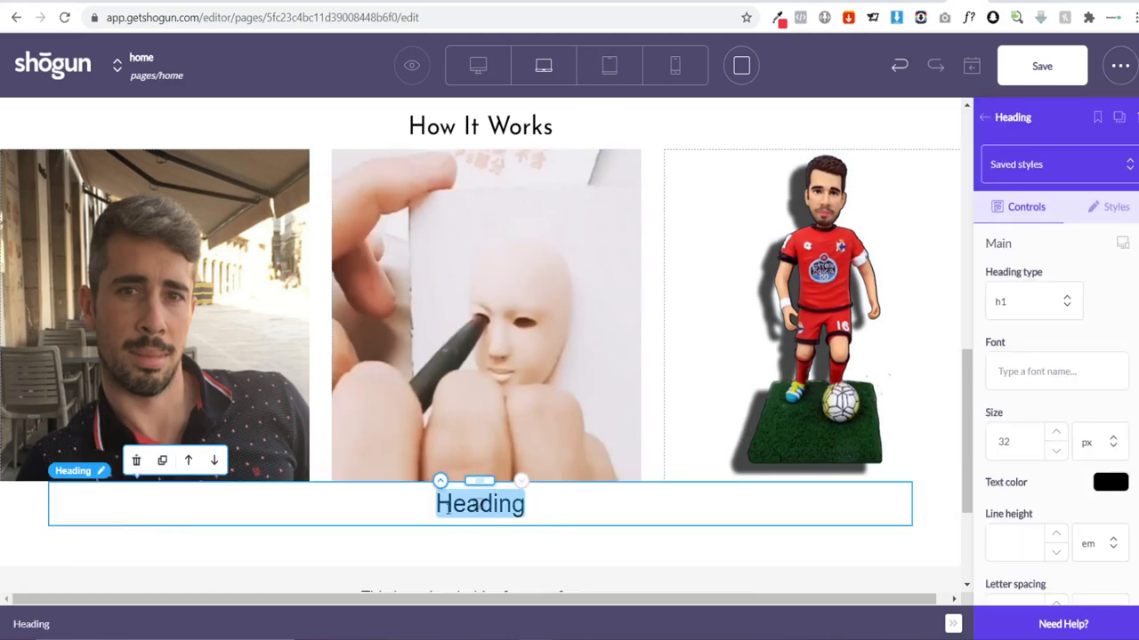
click(134, 461)
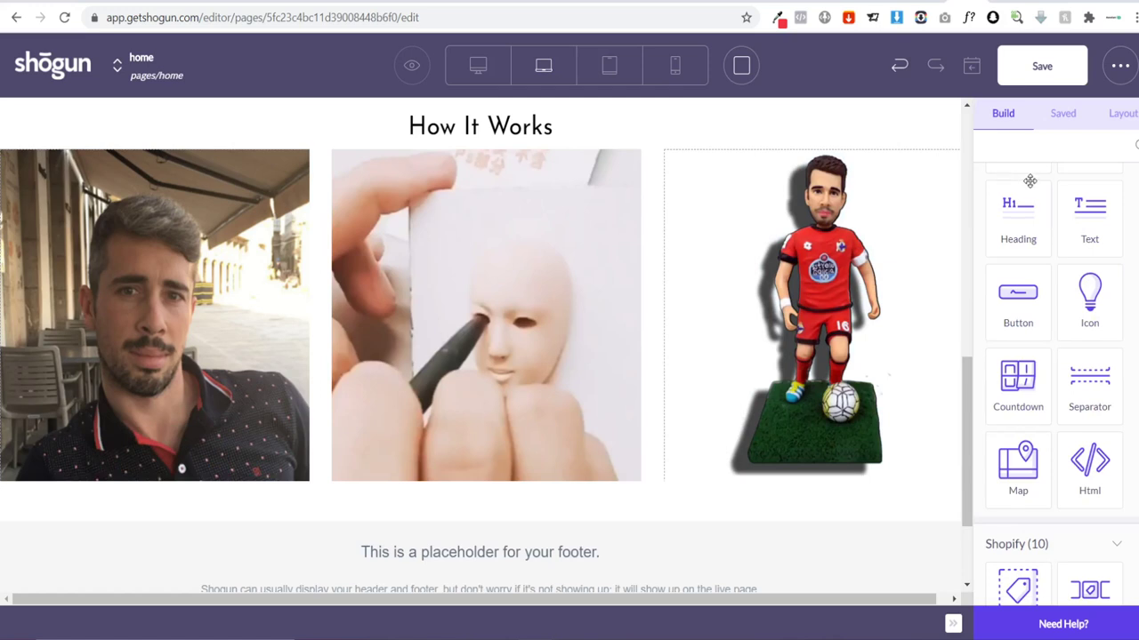
scroll(1029, 181, up, 5)
Step: Add a Columns row below the photos, set to 3 columns with Full Width on
drag(1103, 227, 462, 498)
scroll(467, 494, down, 1)
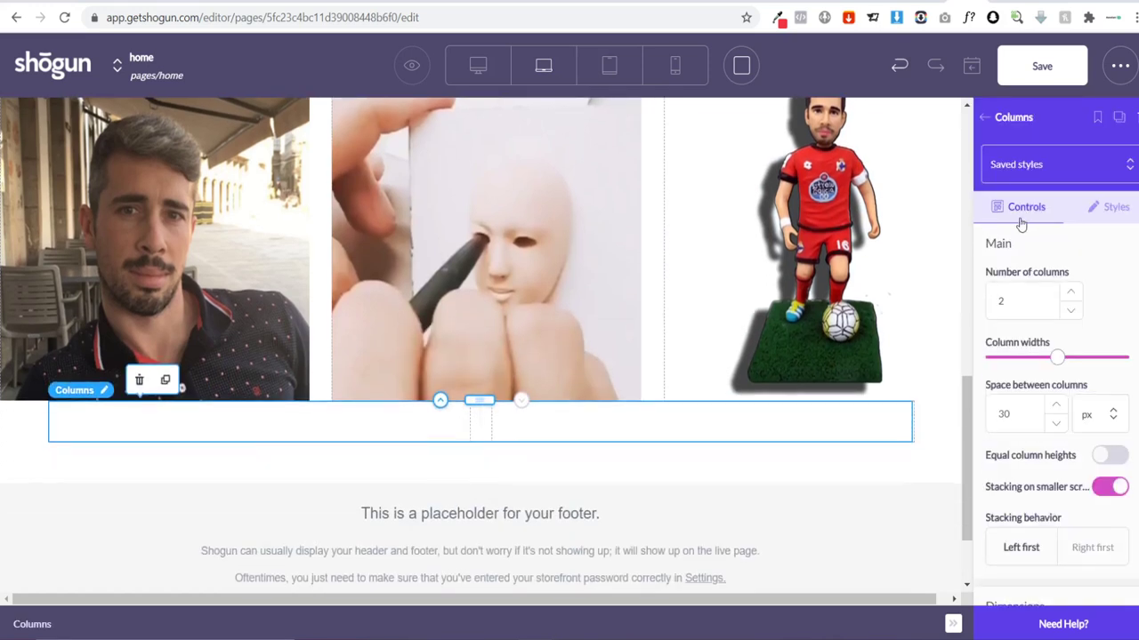
click(1070, 293)
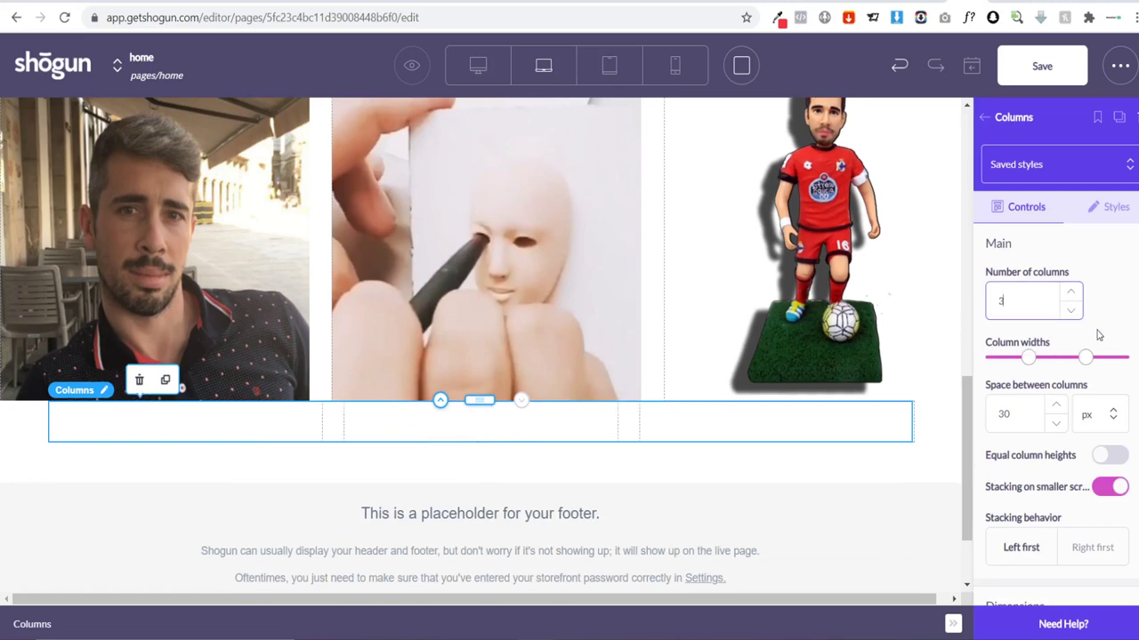
scroll(1067, 427, down, 3)
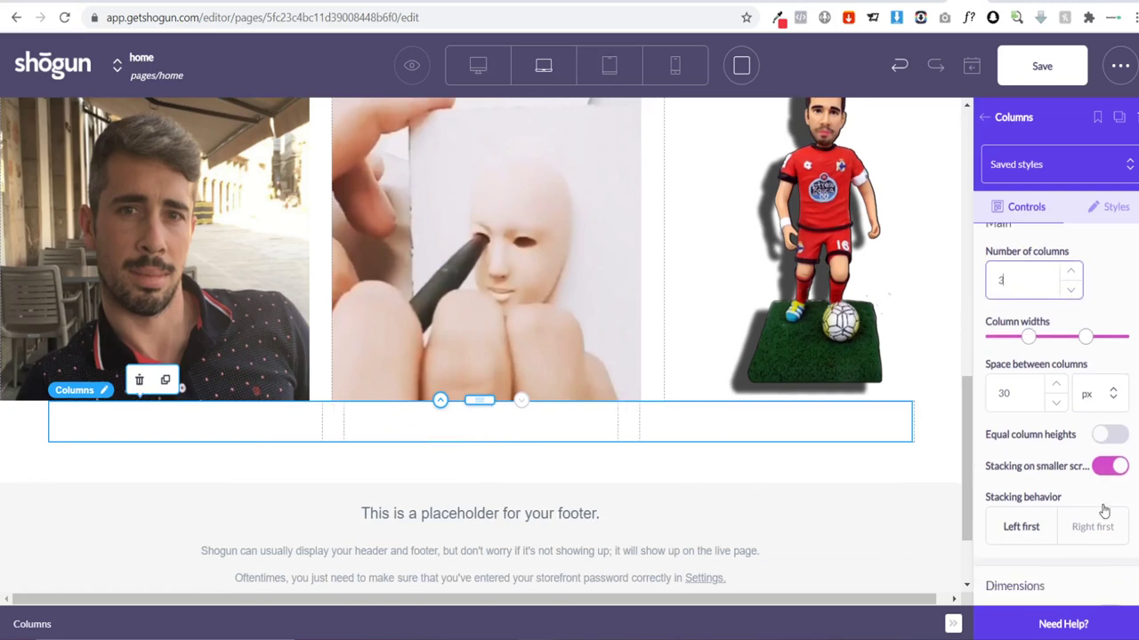
click(1103, 437)
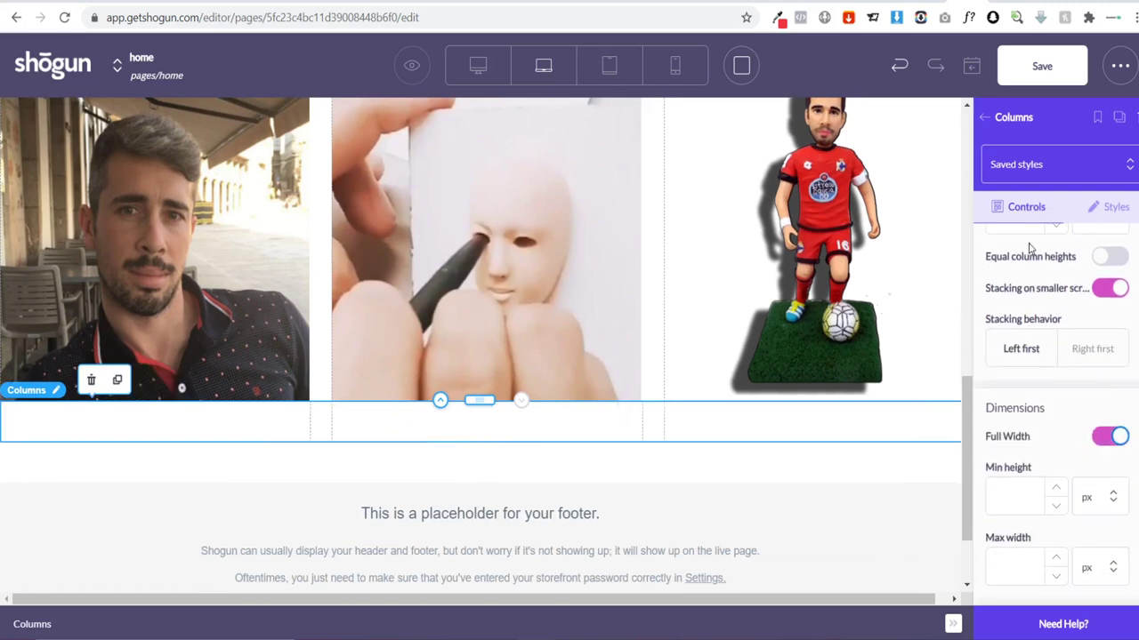
click(986, 121)
scroll(1006, 261, down, 2)
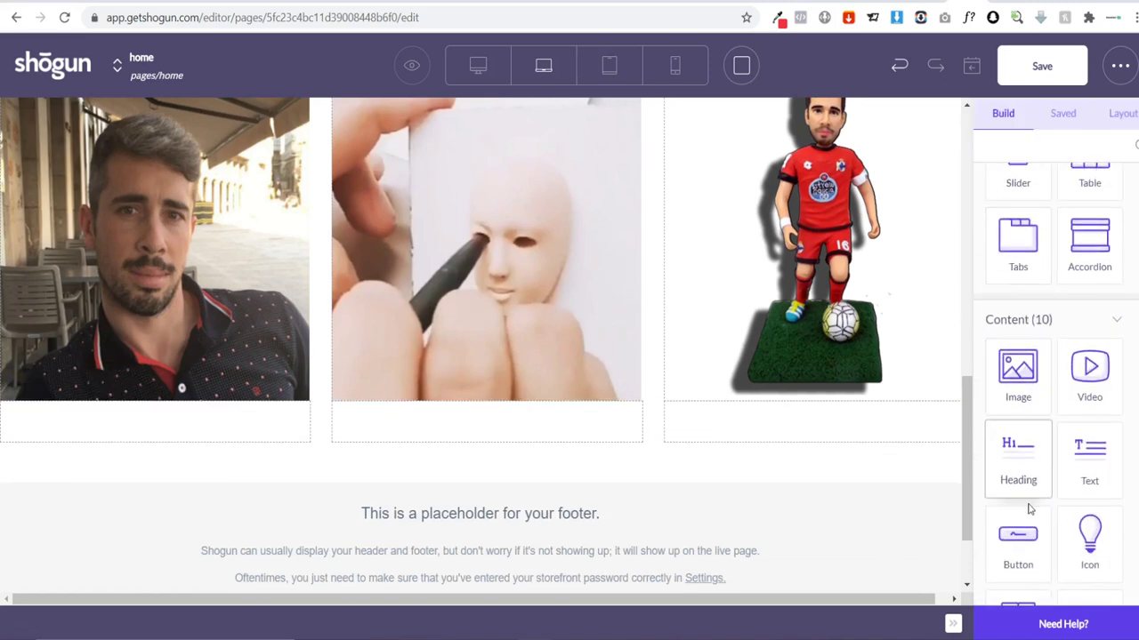
Step: Drop a Heading element from the Content section into each of the three How It Works columns
drag(1028, 489, 104, 422)
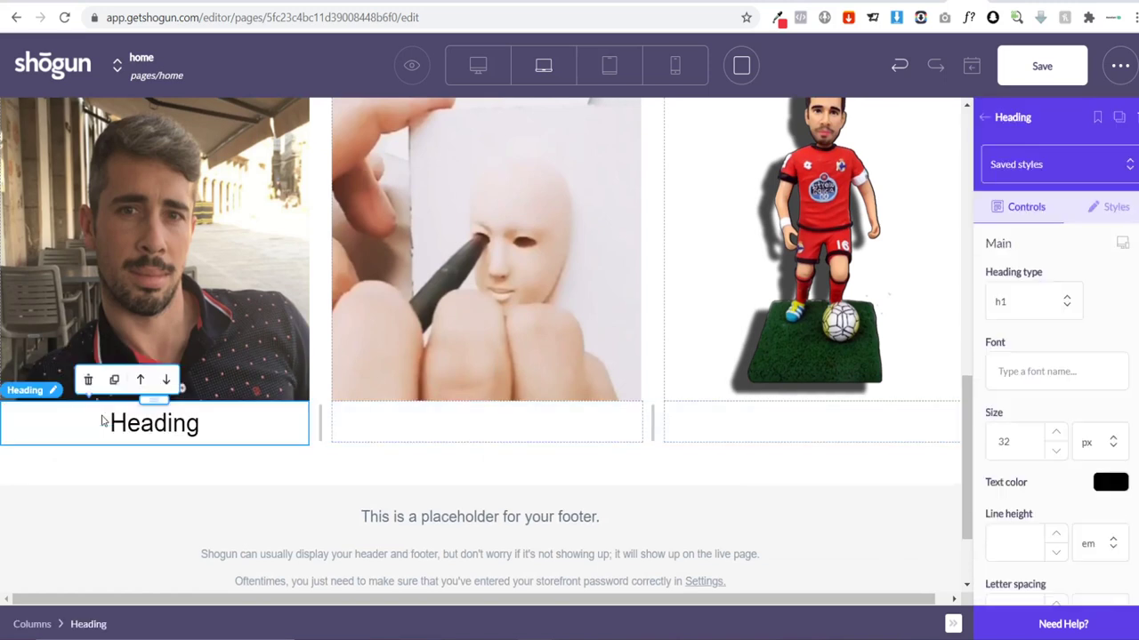
click(986, 125)
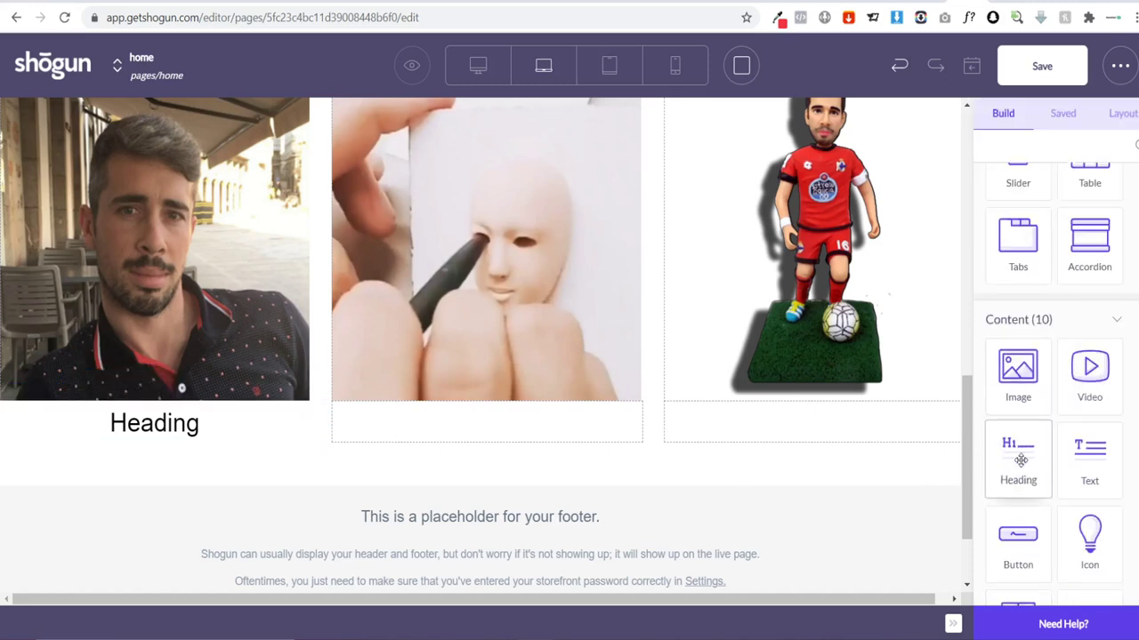
drag(1017, 463, 488, 411)
click(987, 125)
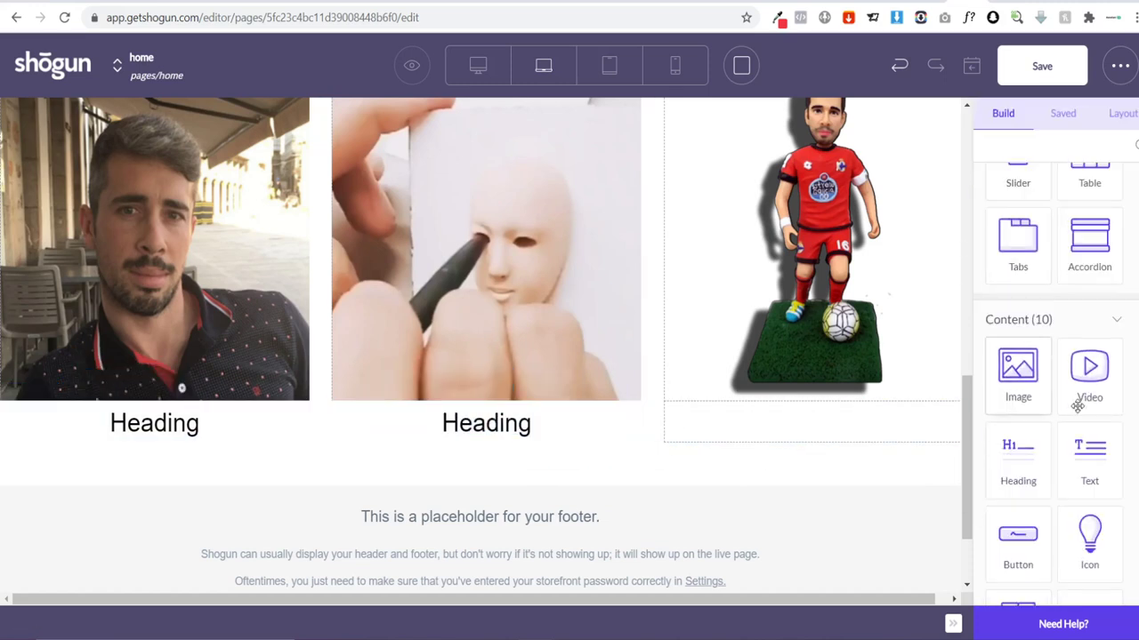
drag(738, 427, 738, 427)
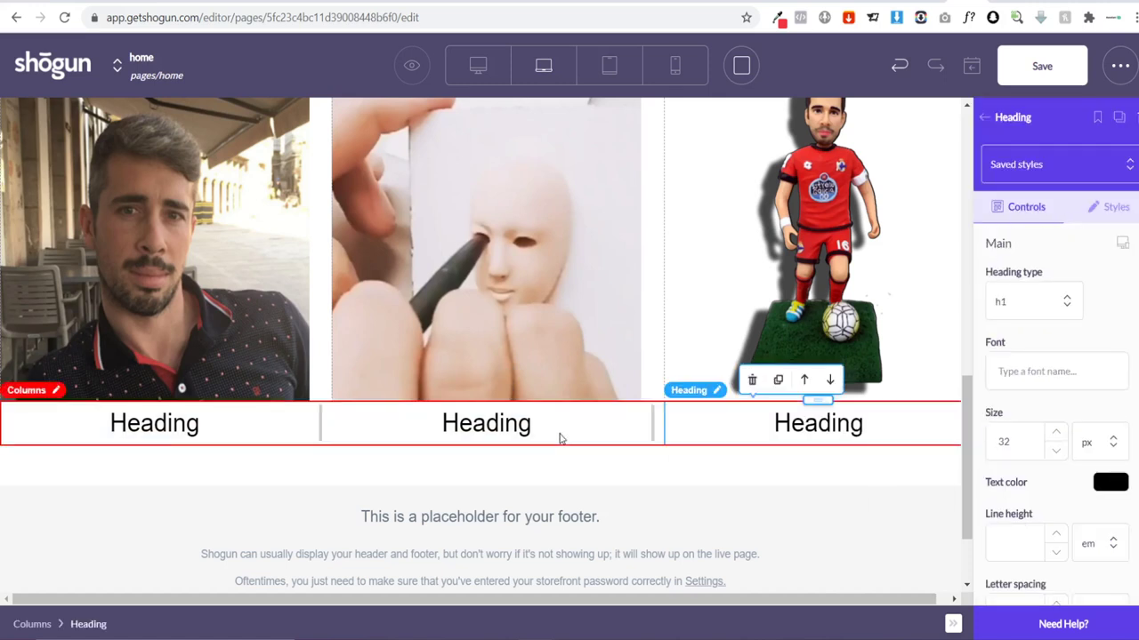
Step: Retitle the first two headings 'Upload your photo' and 'Let our artists get to work'
double_click(178, 424)
click(187, 424)
double_click(185, 424)
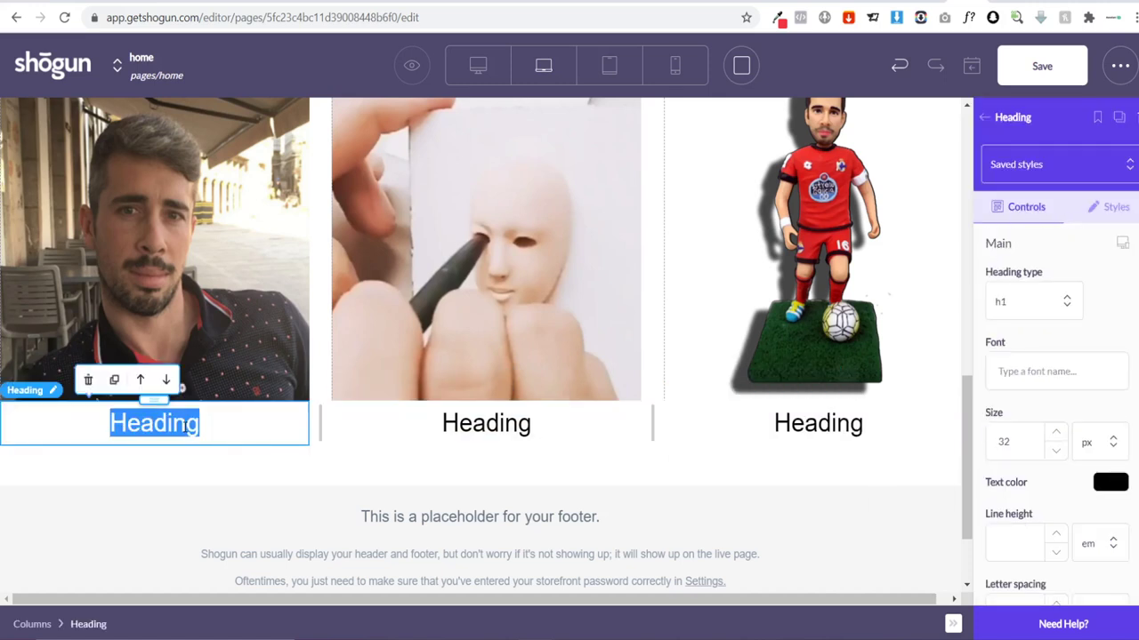
text(Uplo)
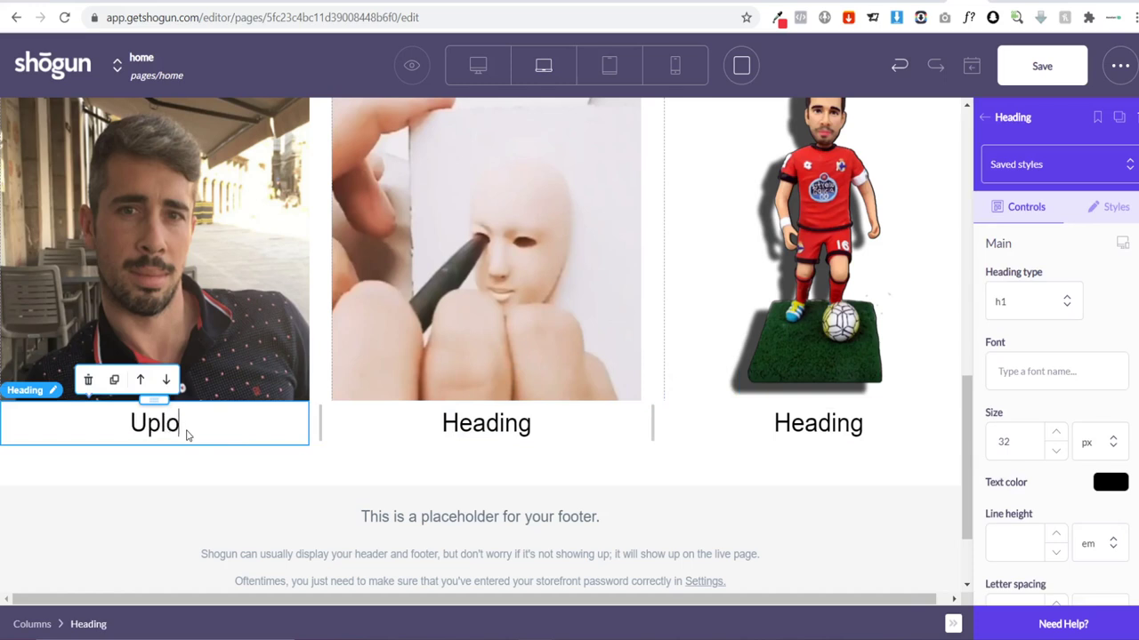
text(ad your photo)
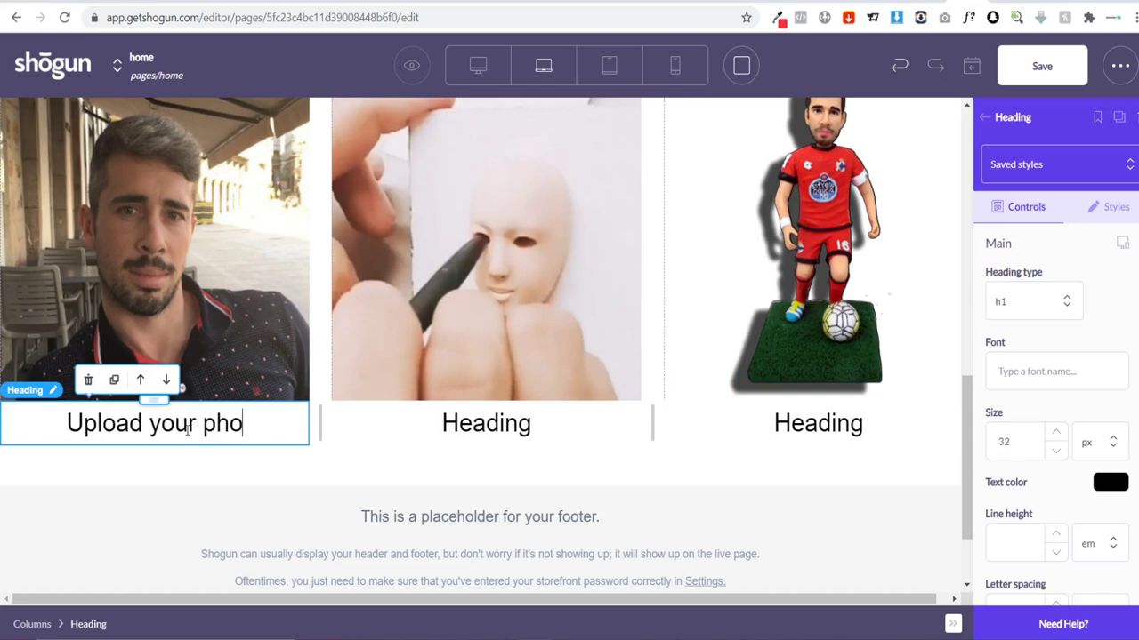
double_click(458, 428)
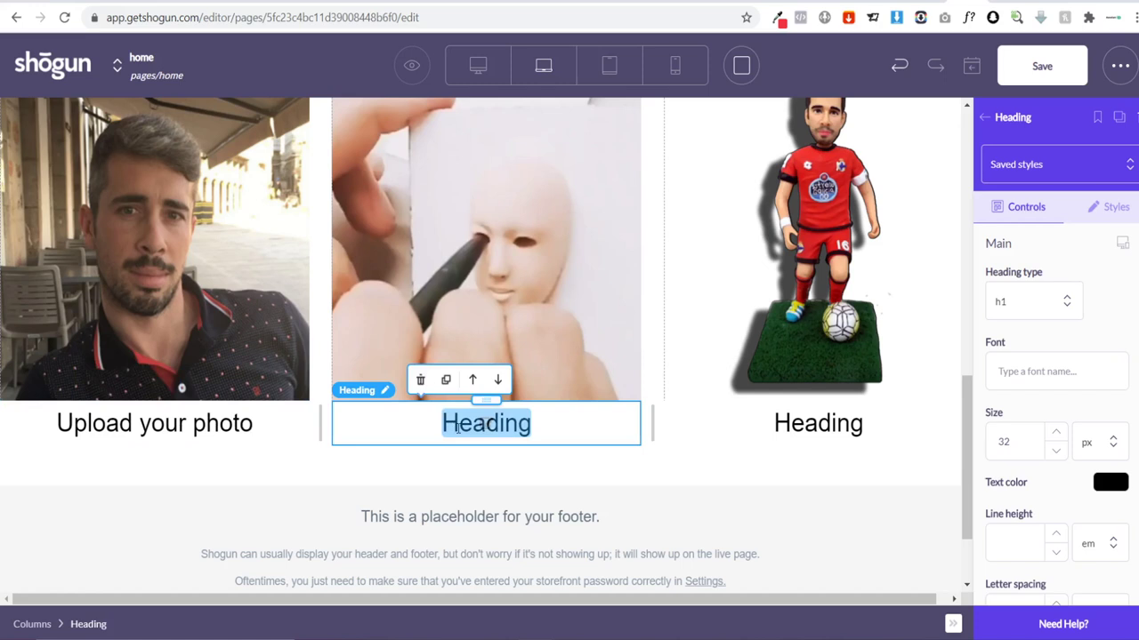
double_click(458, 428)
text(Let)
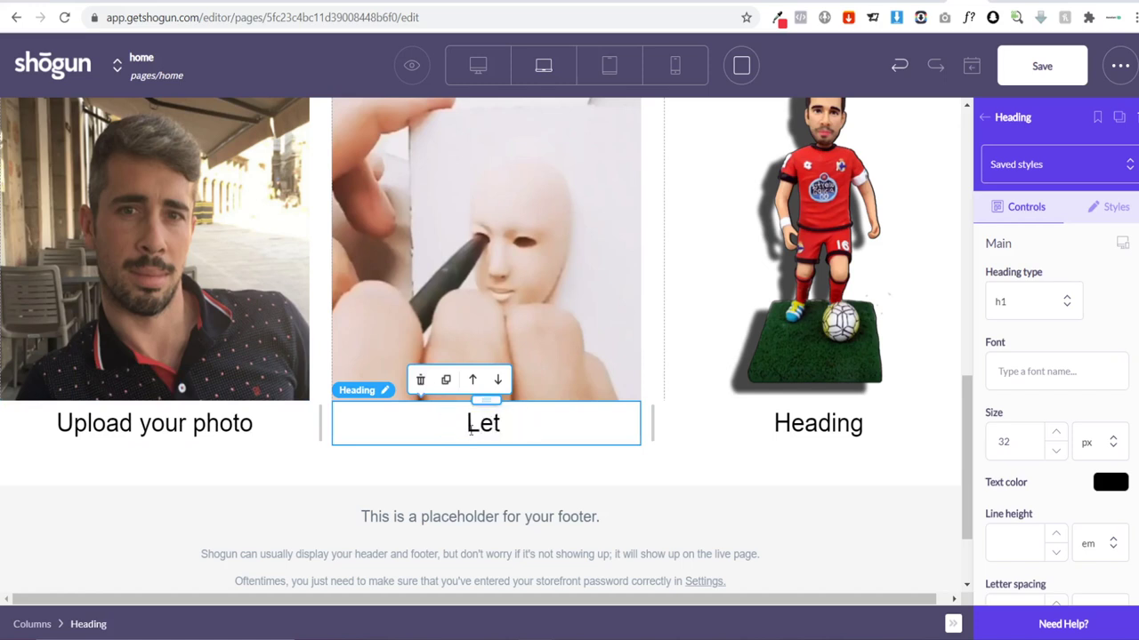
text( our artists g)
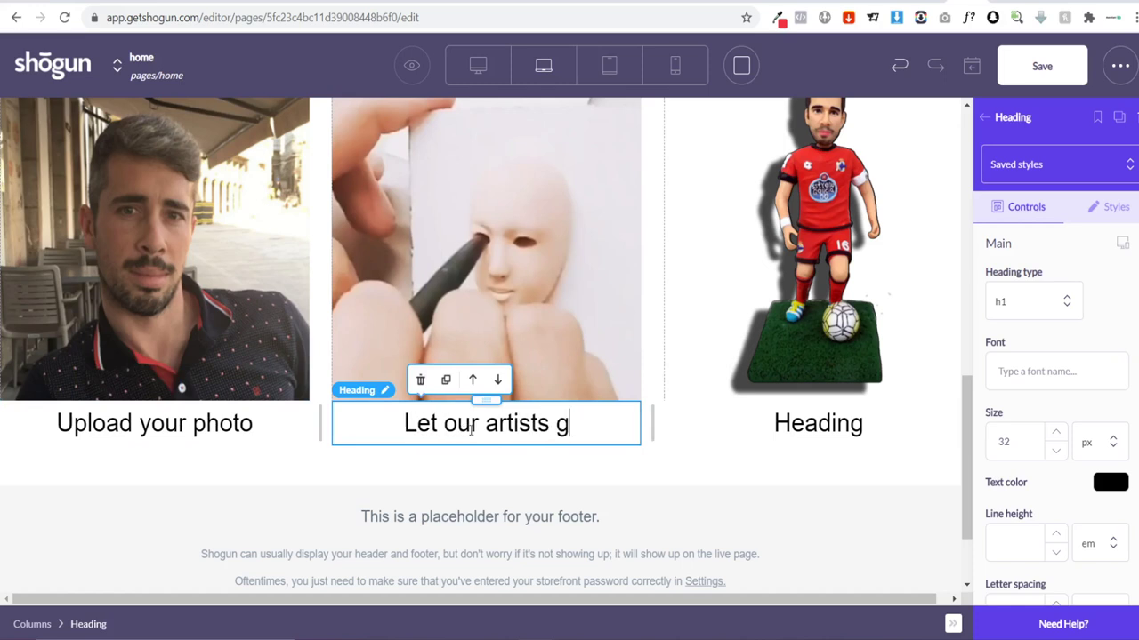
text(et to work)
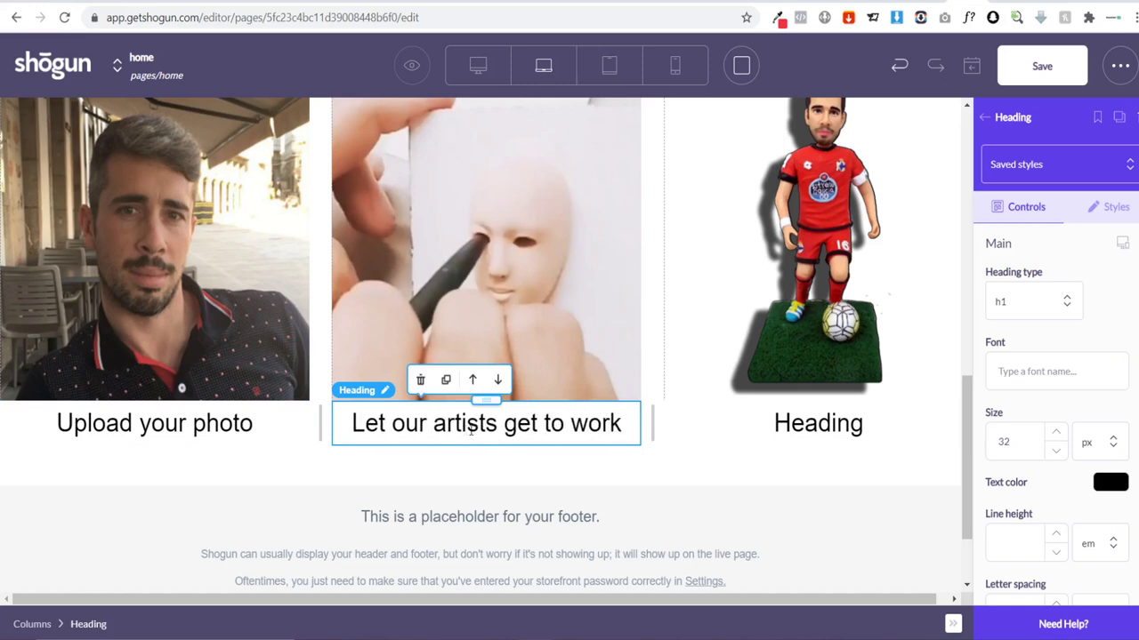
Step: Retitle the third heading 'Enjoy your gift!'
double_click(785, 424)
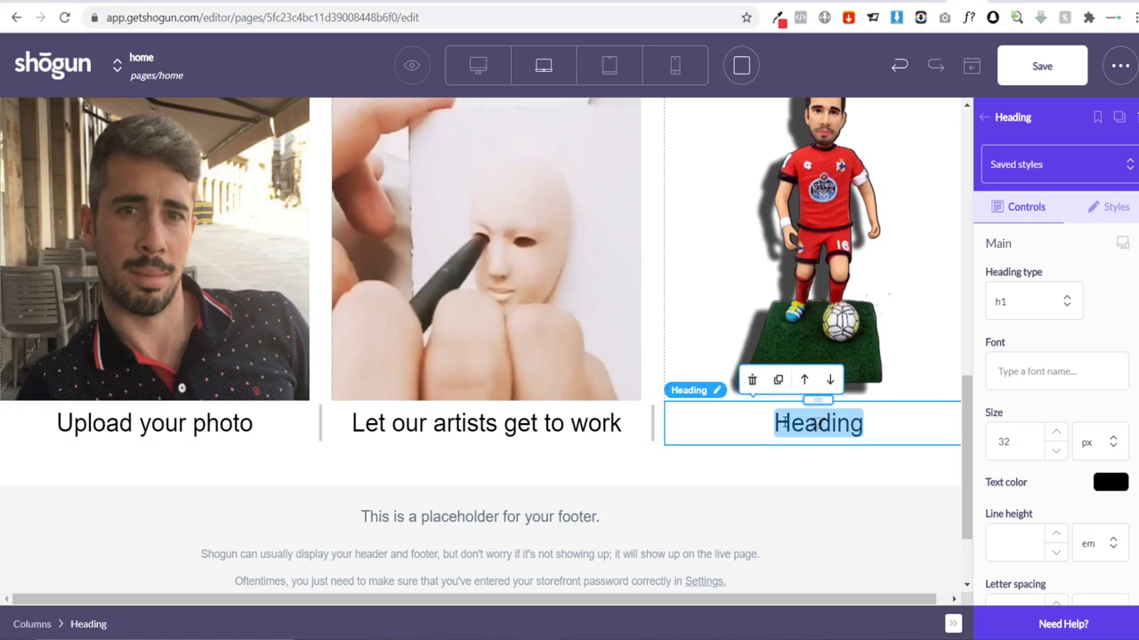
click(784, 423)
double_click(795, 424)
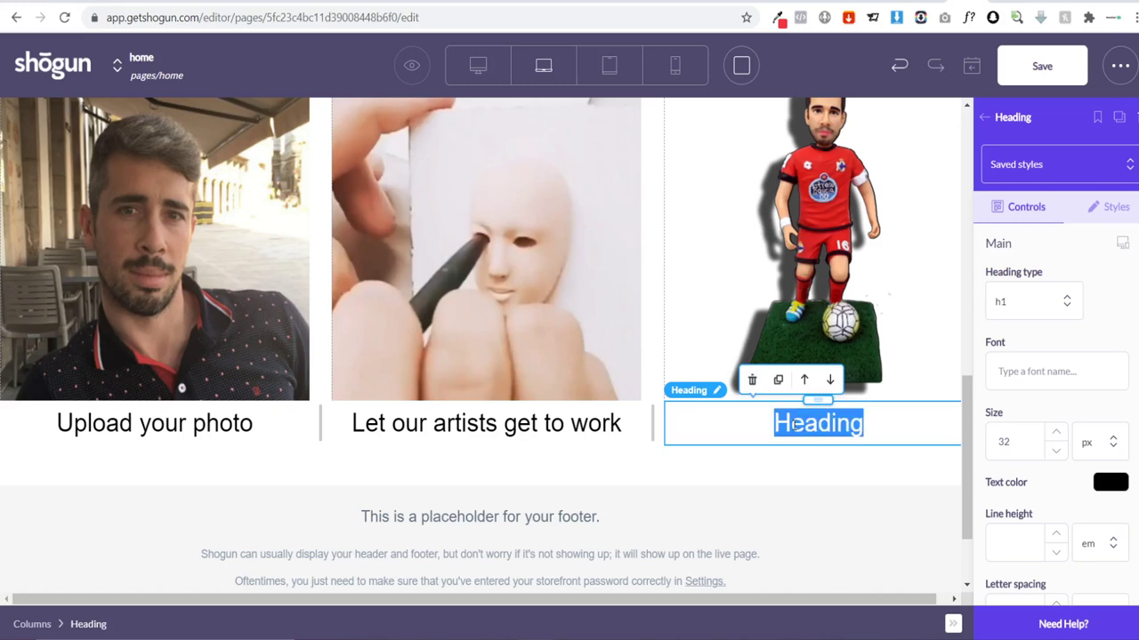
text(Give)
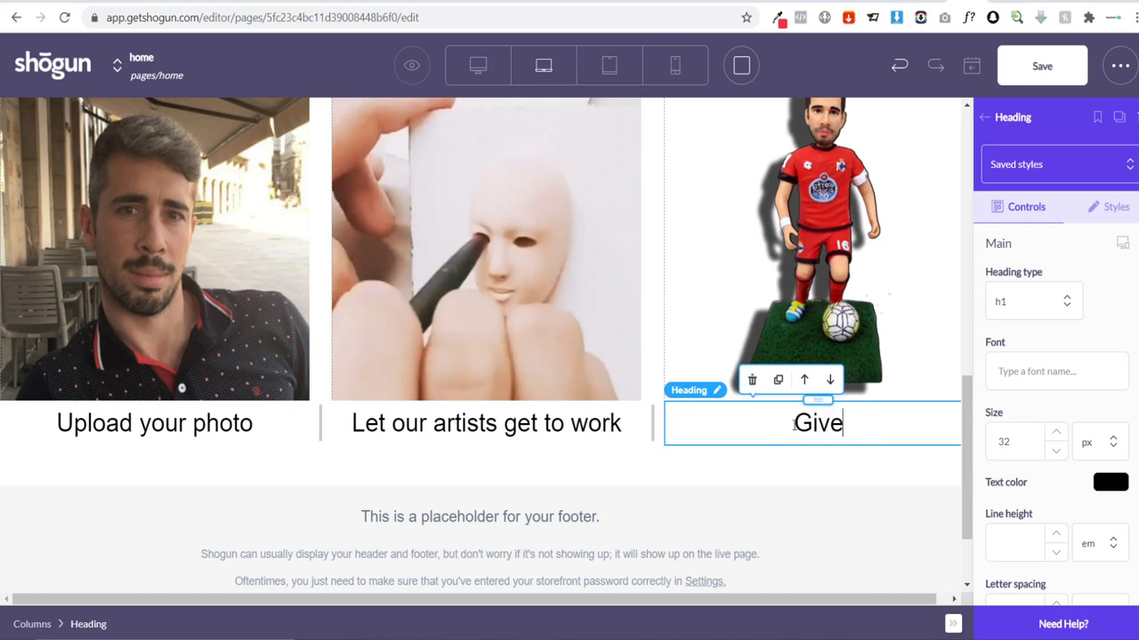
text( your gift)
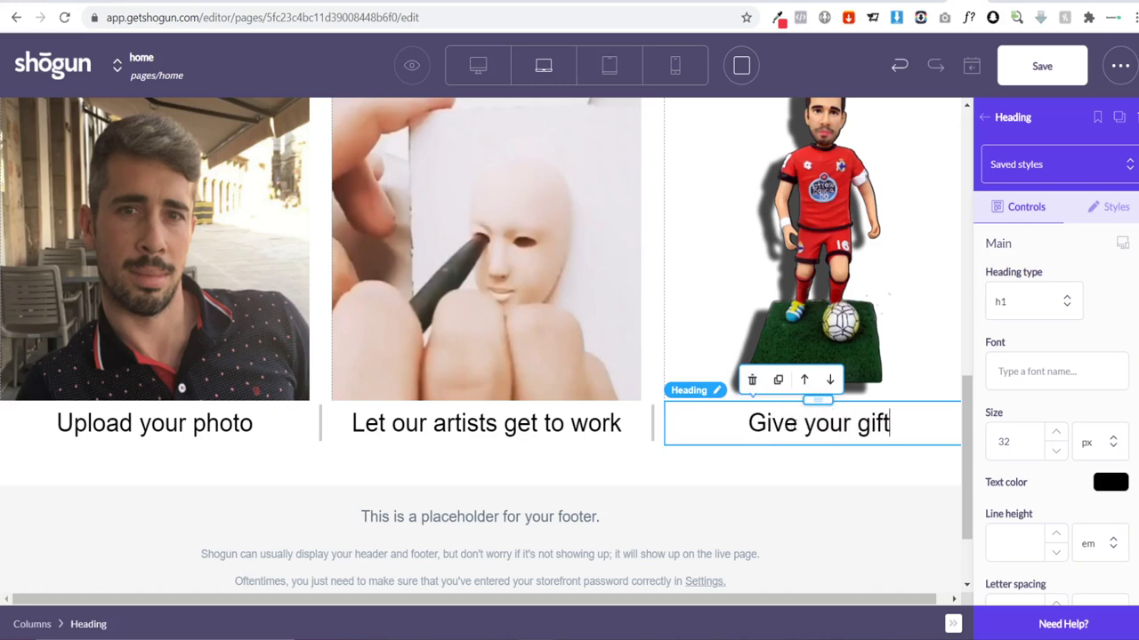
text(!)
double_click(768, 431)
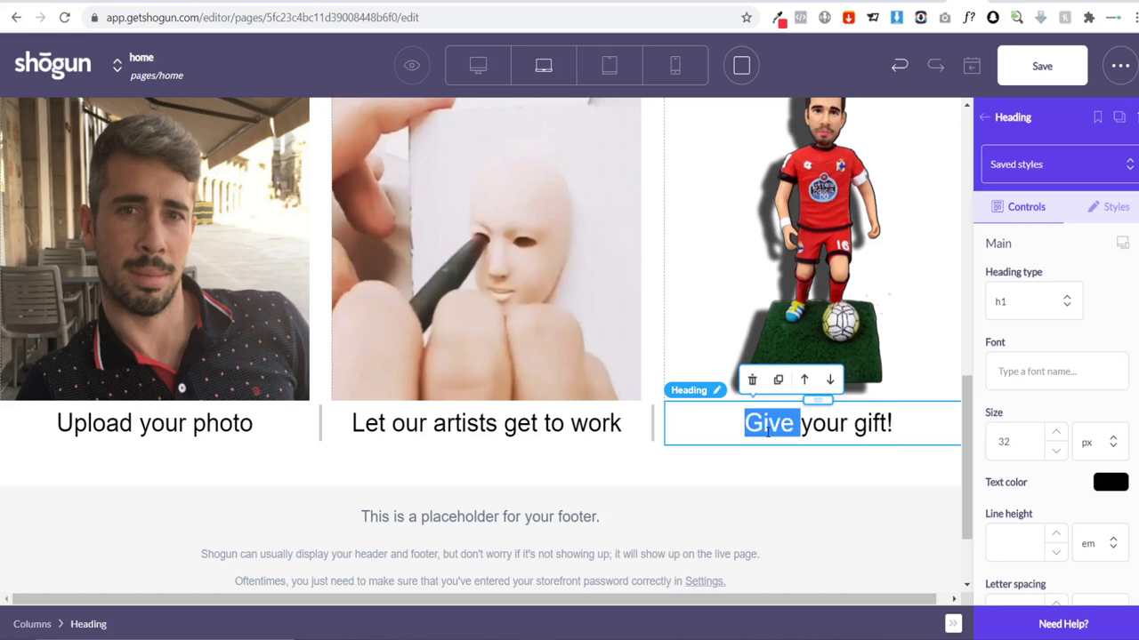
text(Enjoy)
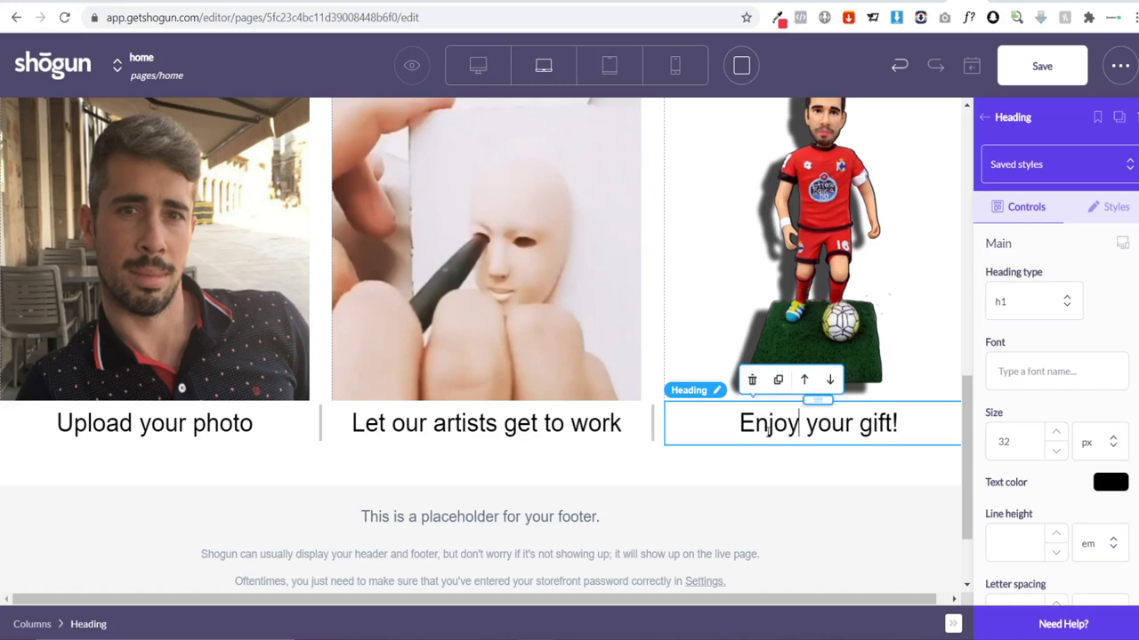
click(169, 424)
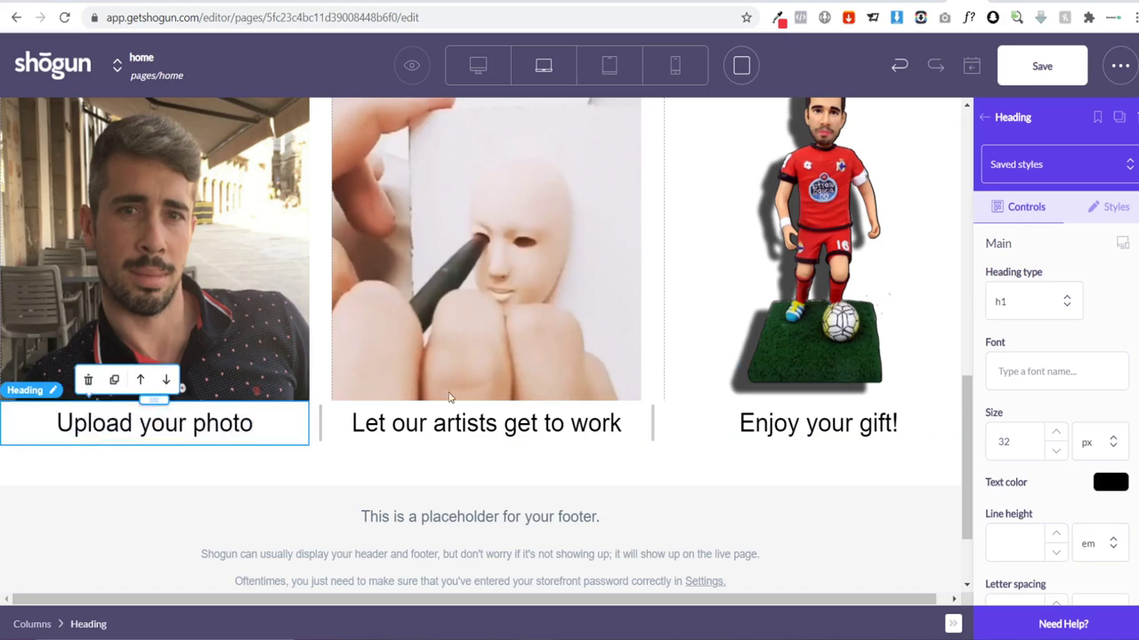
Step: Set the 'Upload your photo' and 'Let our artists get to work' headings in Josefin Sans
click(1046, 378)
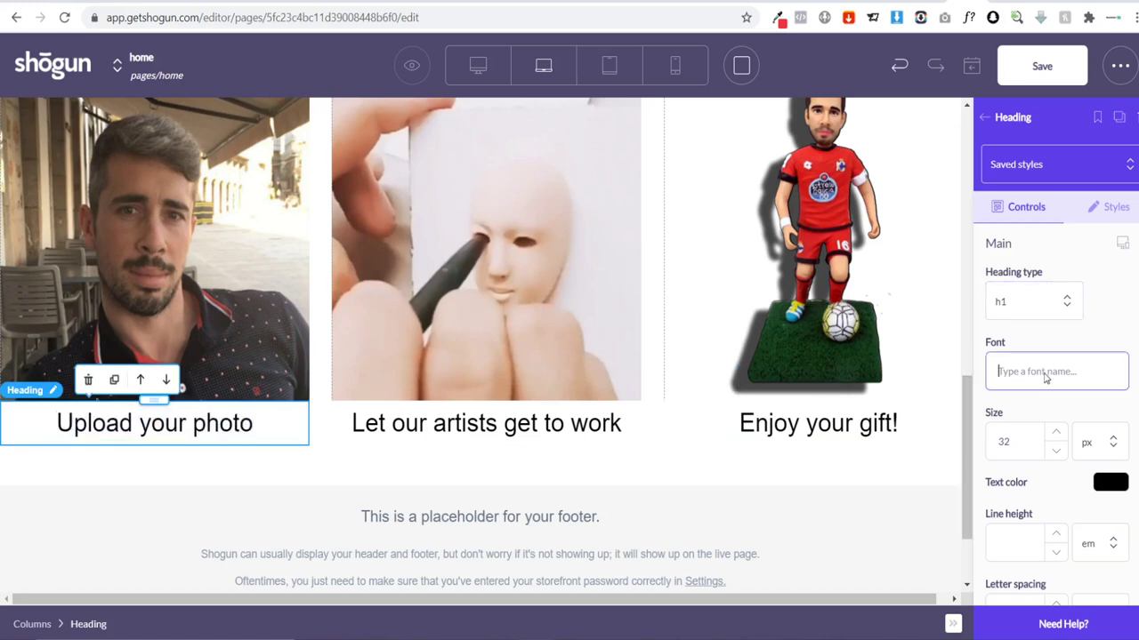
text(jos)
click(1046, 413)
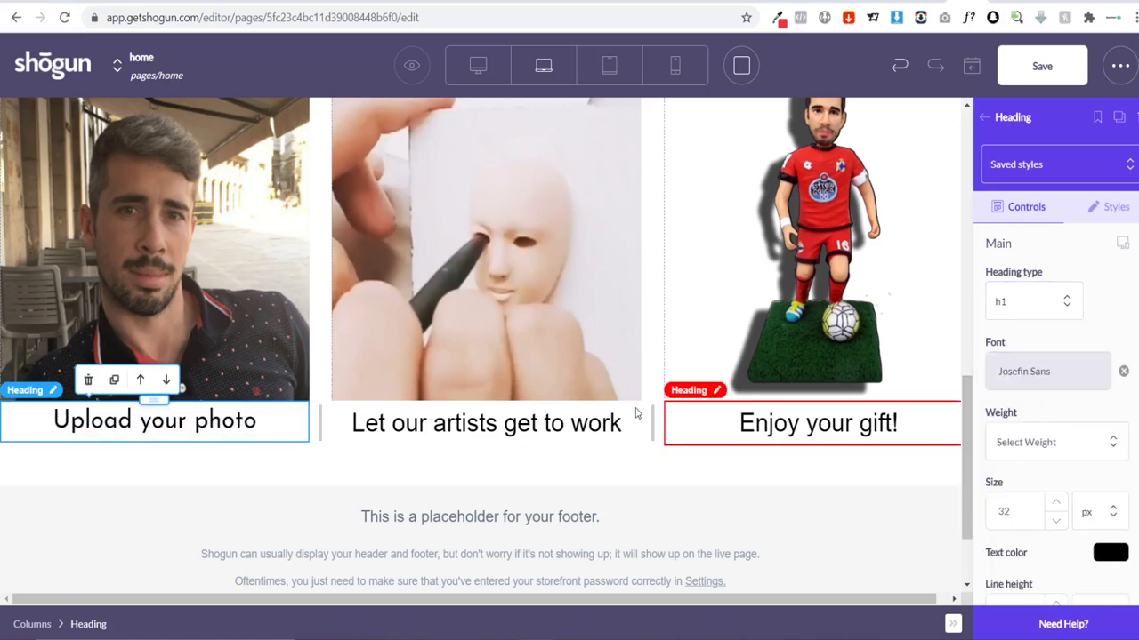
click(547, 416)
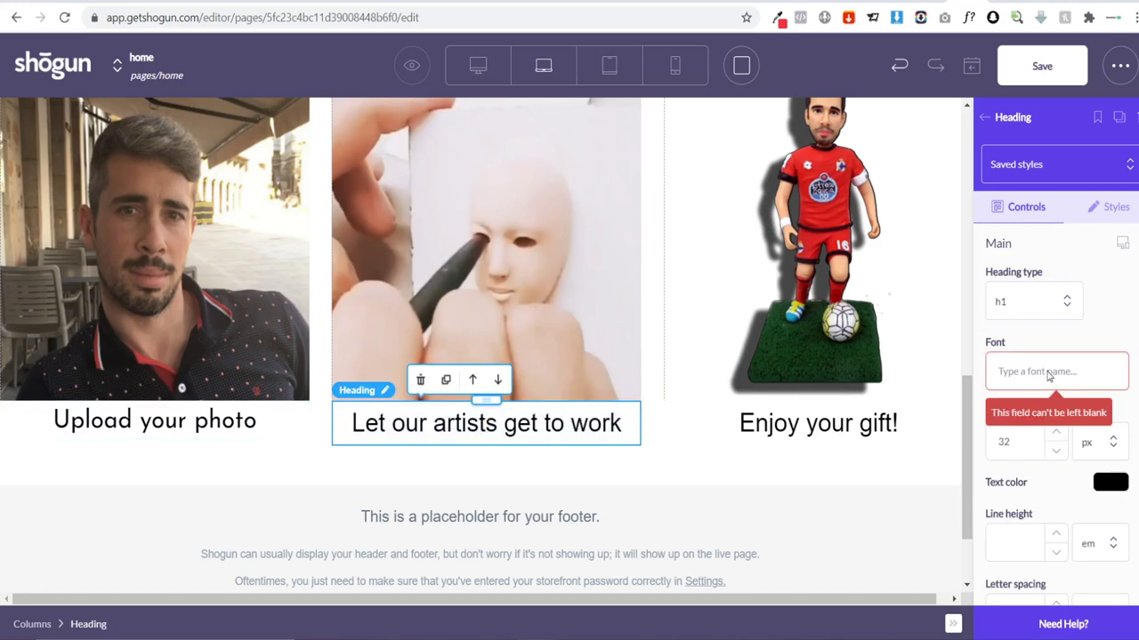
click(1048, 376)
text(jso)
key(BackSpace)
key(BackSpace)
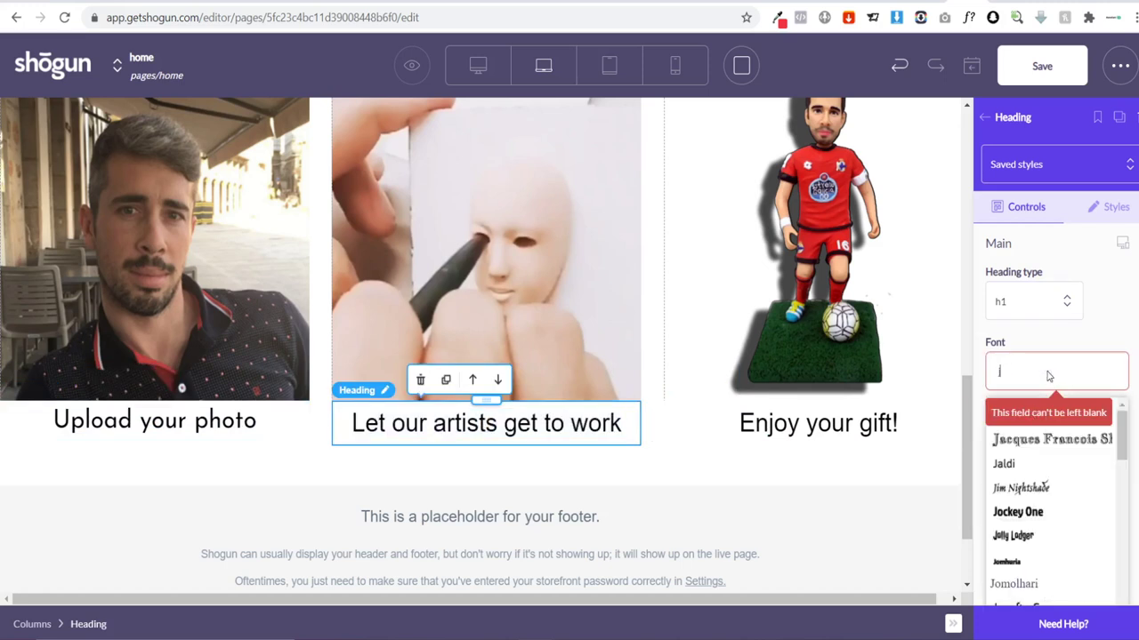
text(os)
click(1122, 418)
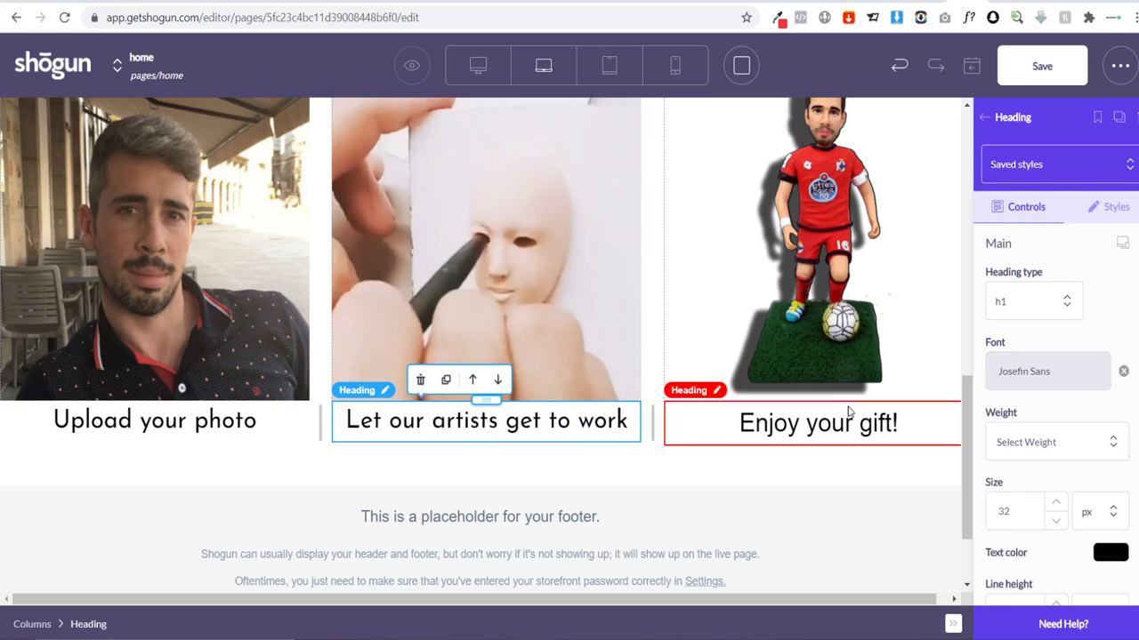
Step: Set the 'Enjoy your gift!' heading in Josefin Sans as well
click(845, 418)
click(1019, 387)
text(jos)
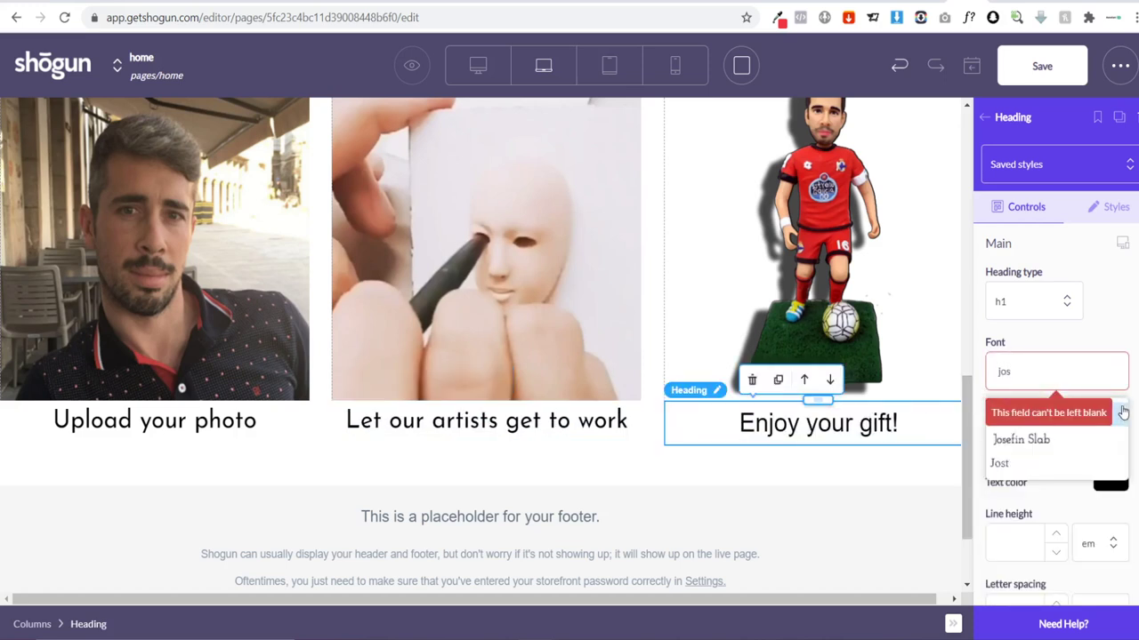
click(1121, 413)
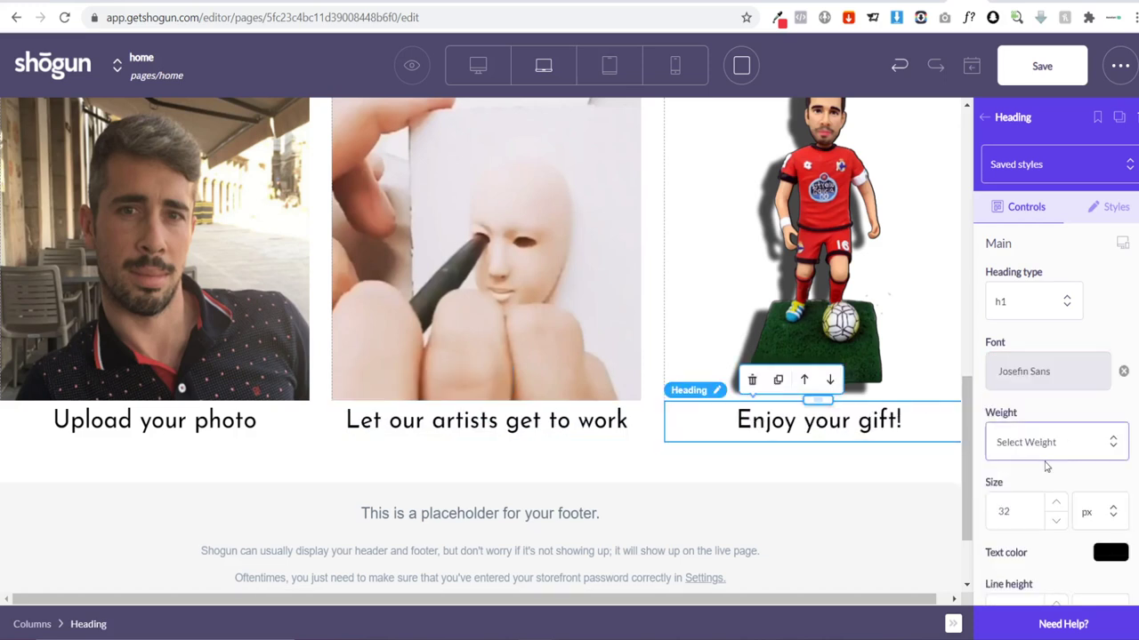
click(987, 119)
scroll(1046, 296, down, 2)
Step: Add a centred Montserrat text block under the 'Upload your photo' heading
scroll(1046, 297, down, 1)
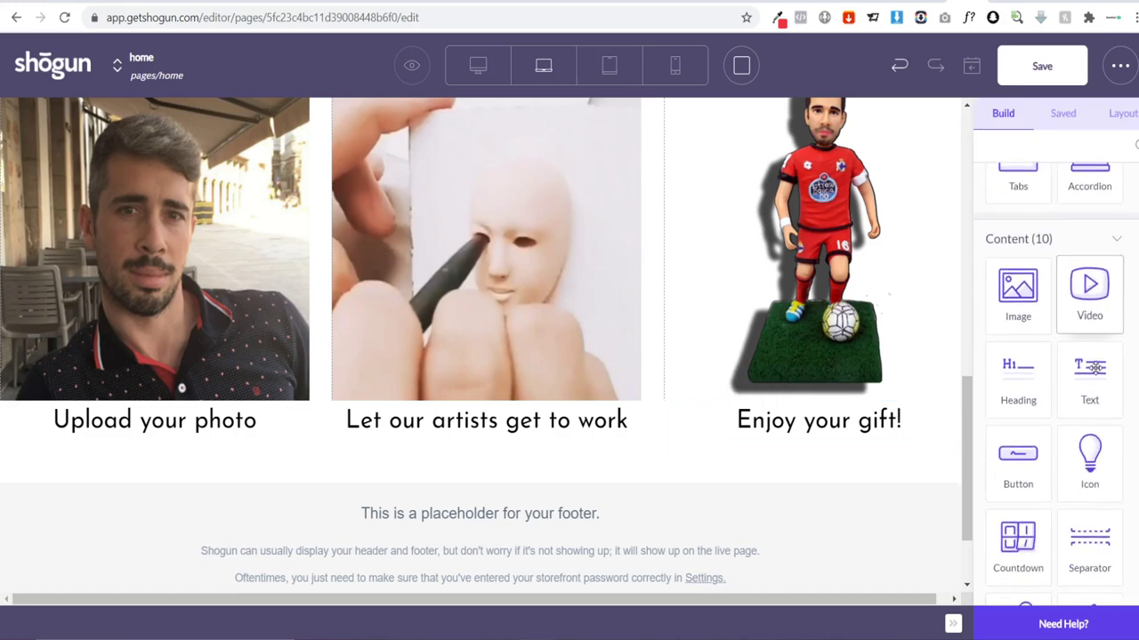
drag(1087, 378, 129, 427)
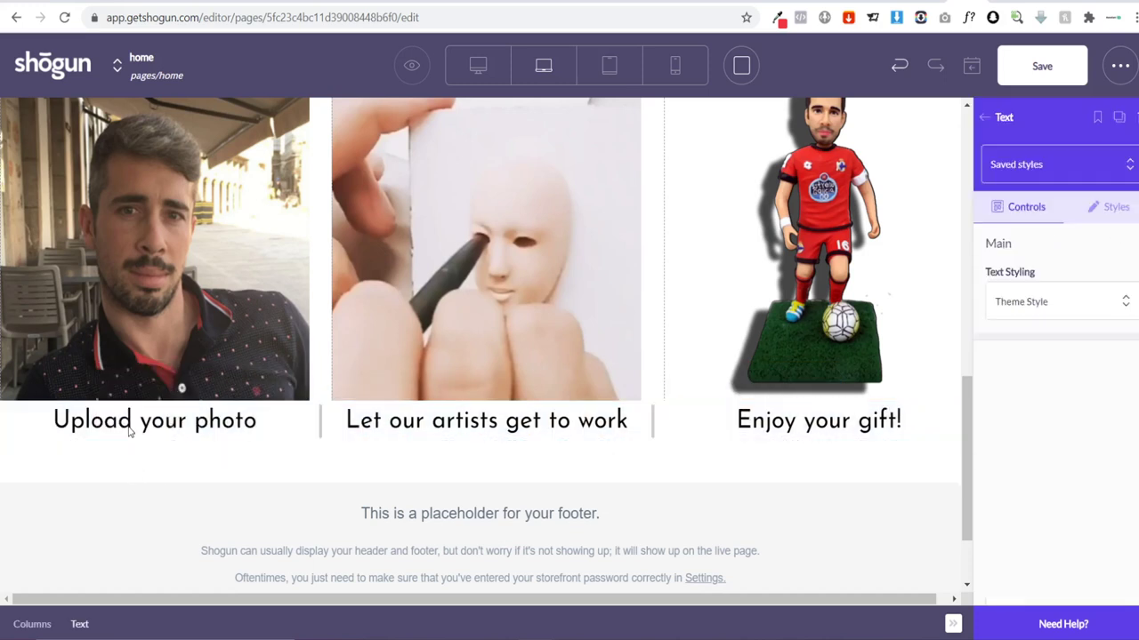
click(58, 451)
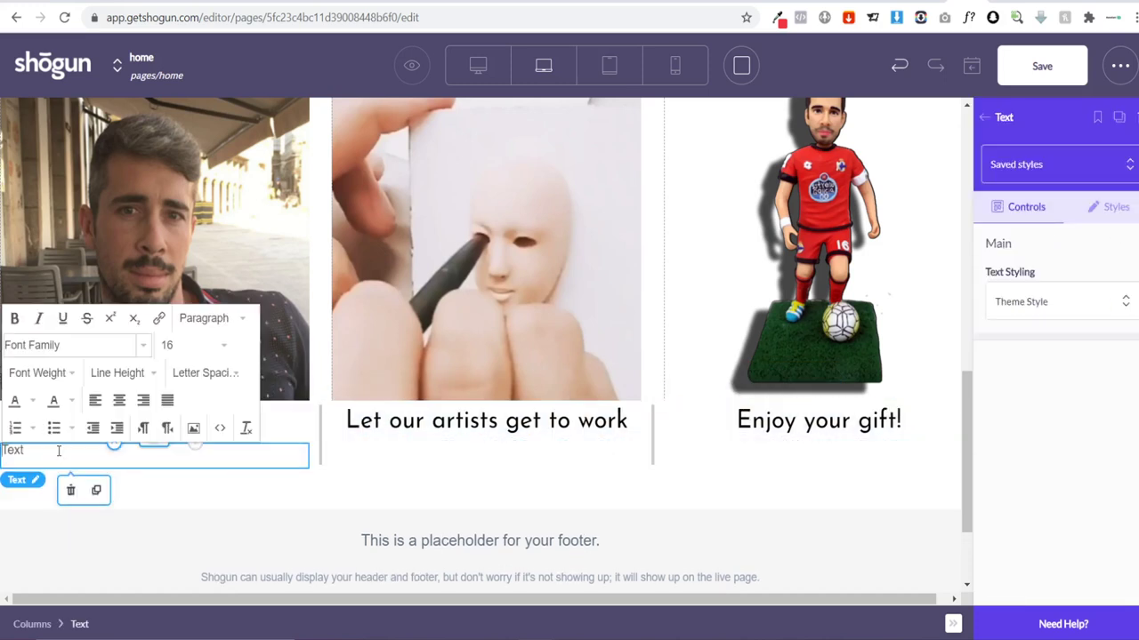
click(119, 401)
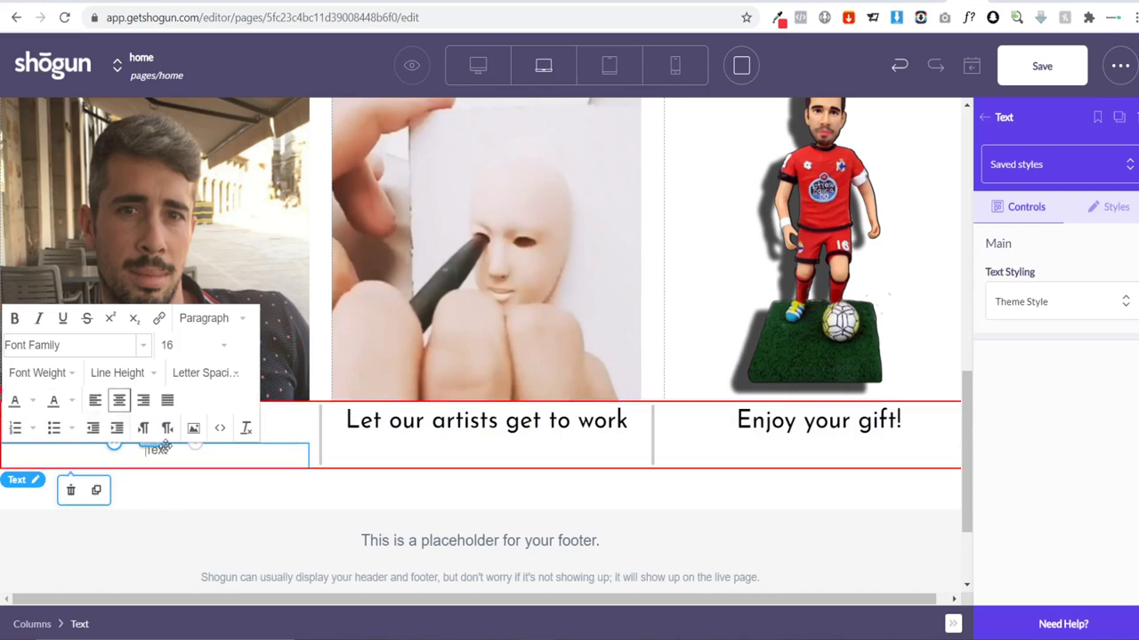
click(73, 344)
text(m)
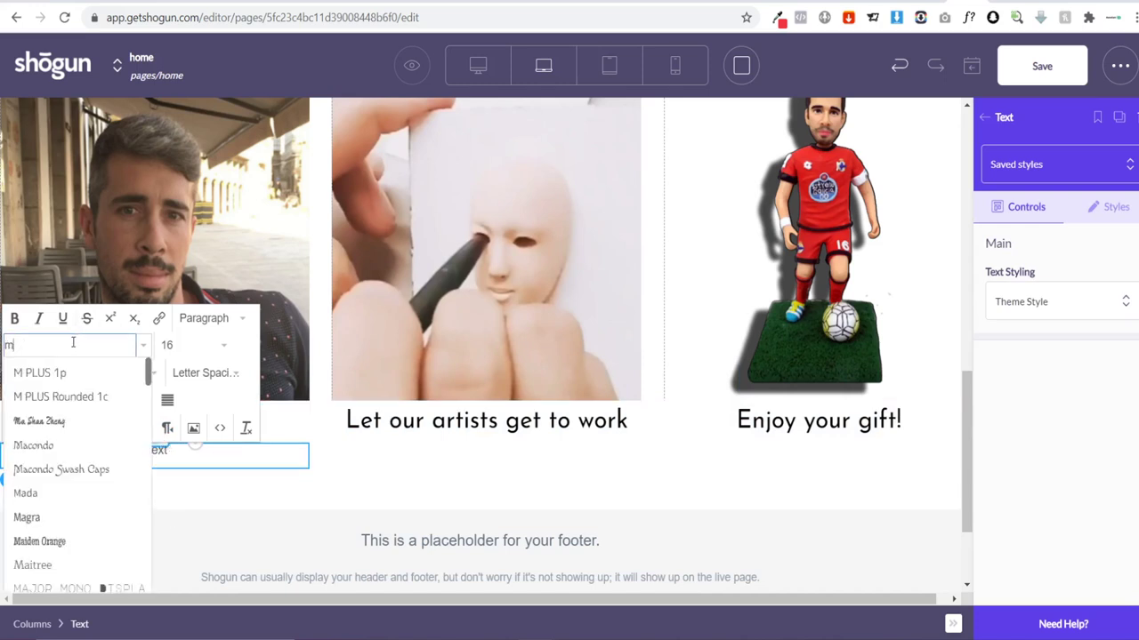
text(ont)
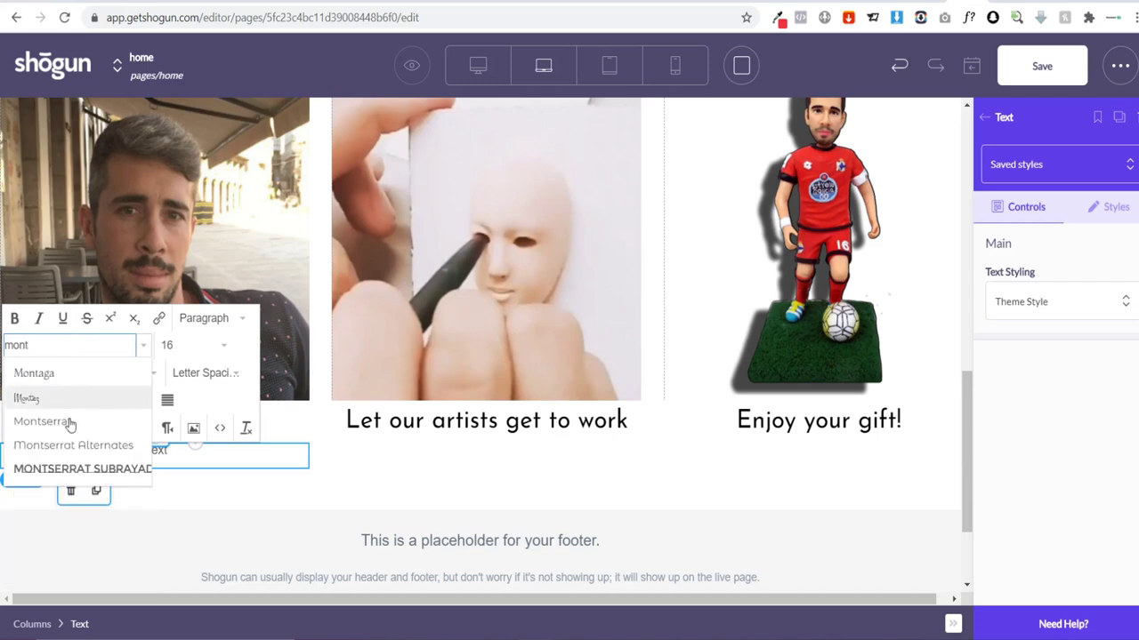
click(71, 421)
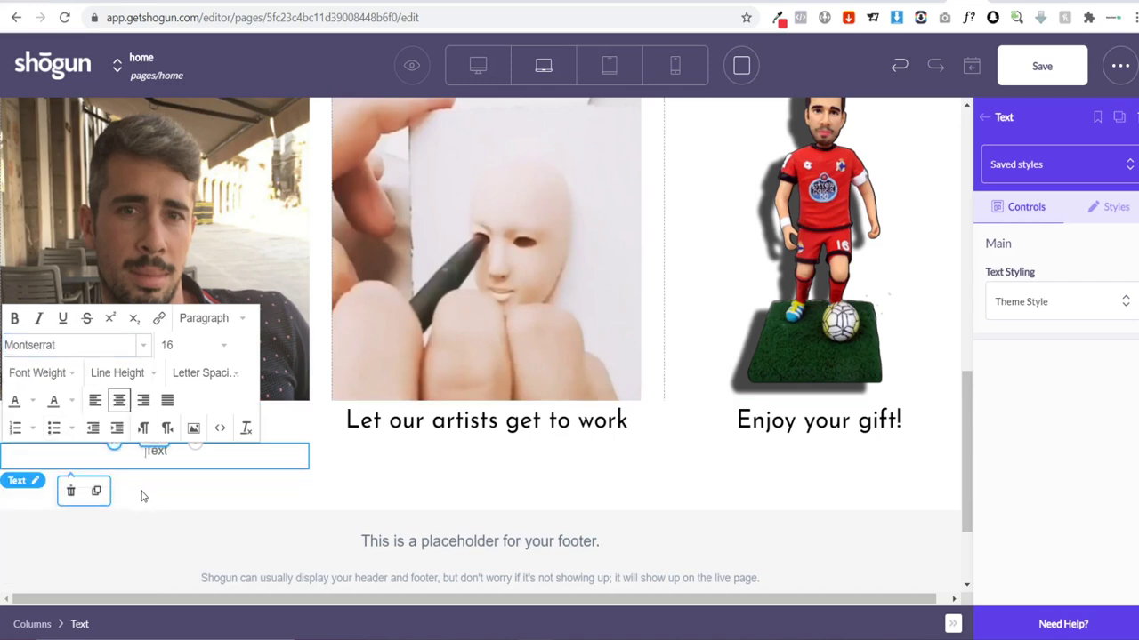
Step: Write the caption 'Upload an image of yourself, friend or family member, as well as their favourite soccer jersey'
text(Upload an image)
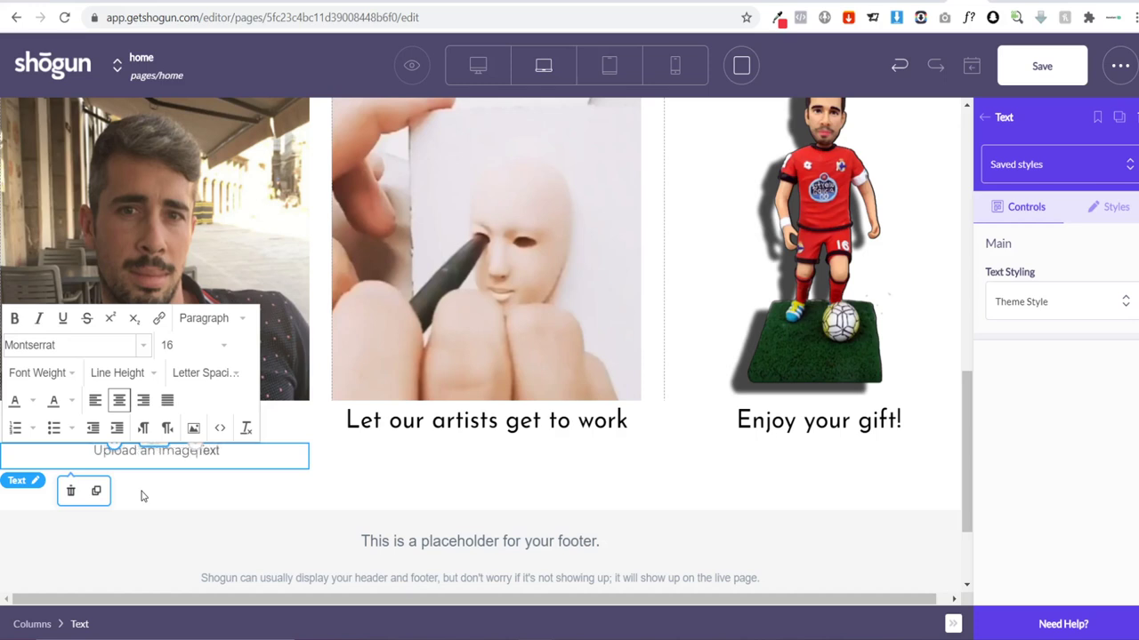
text( of your)
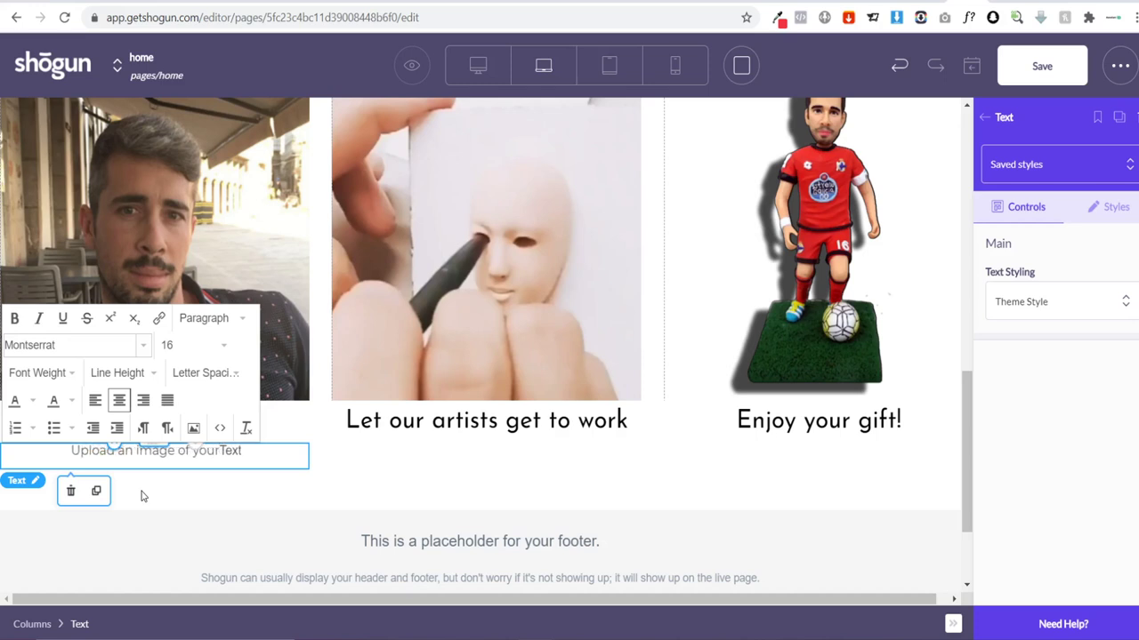
text(self, fr)
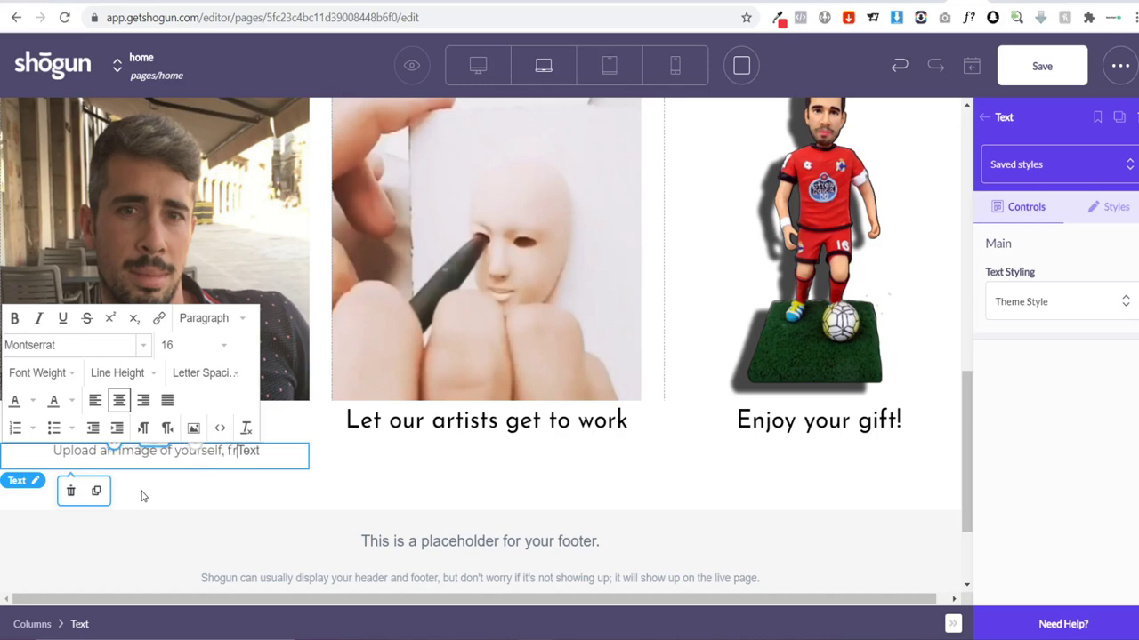
text(iend or family)
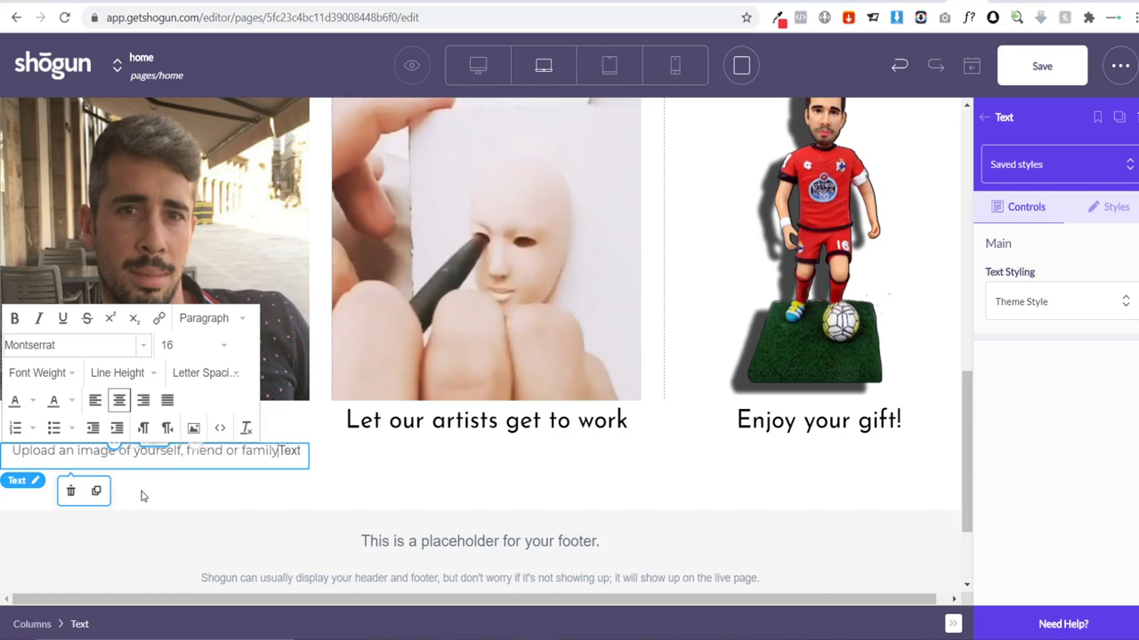
text( member)
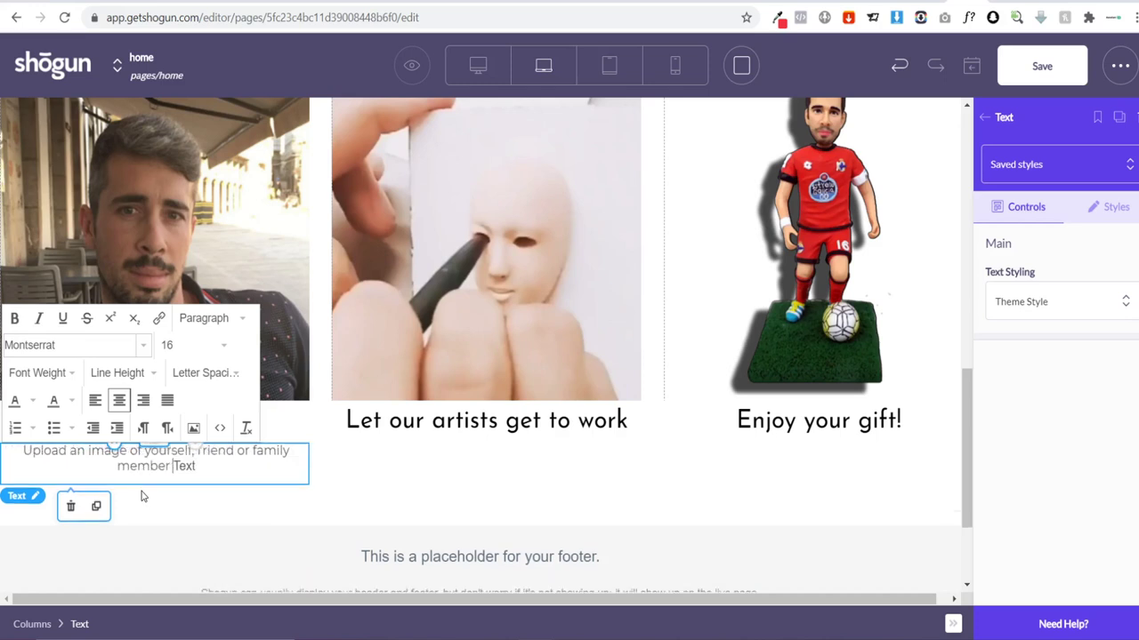
key(BackSpace)
text(, as well as th)
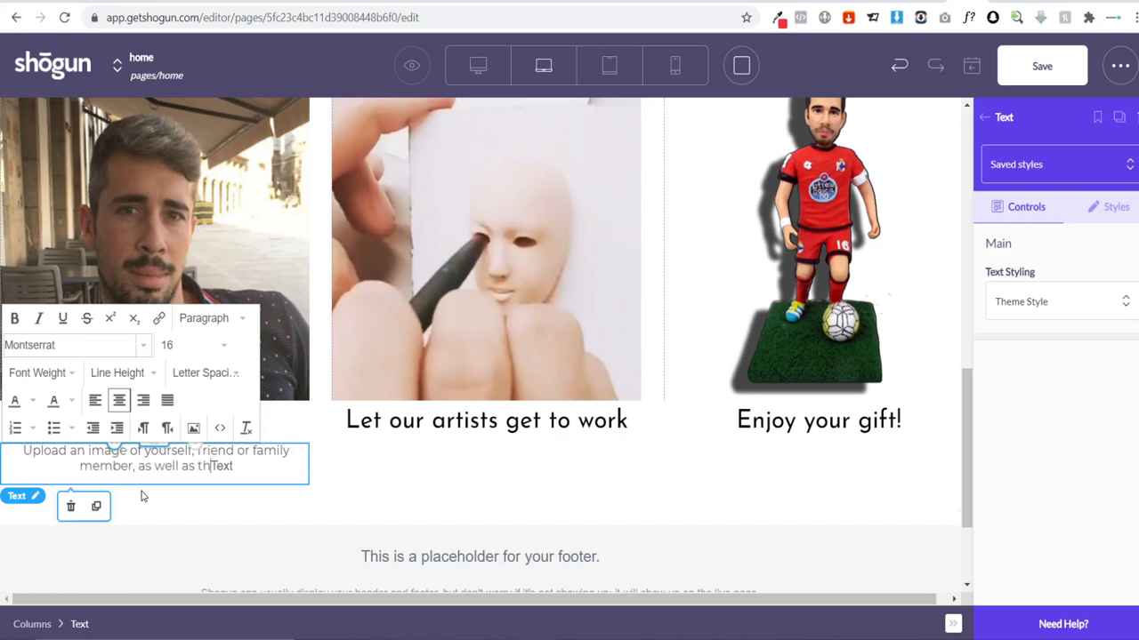
text(eir fa)
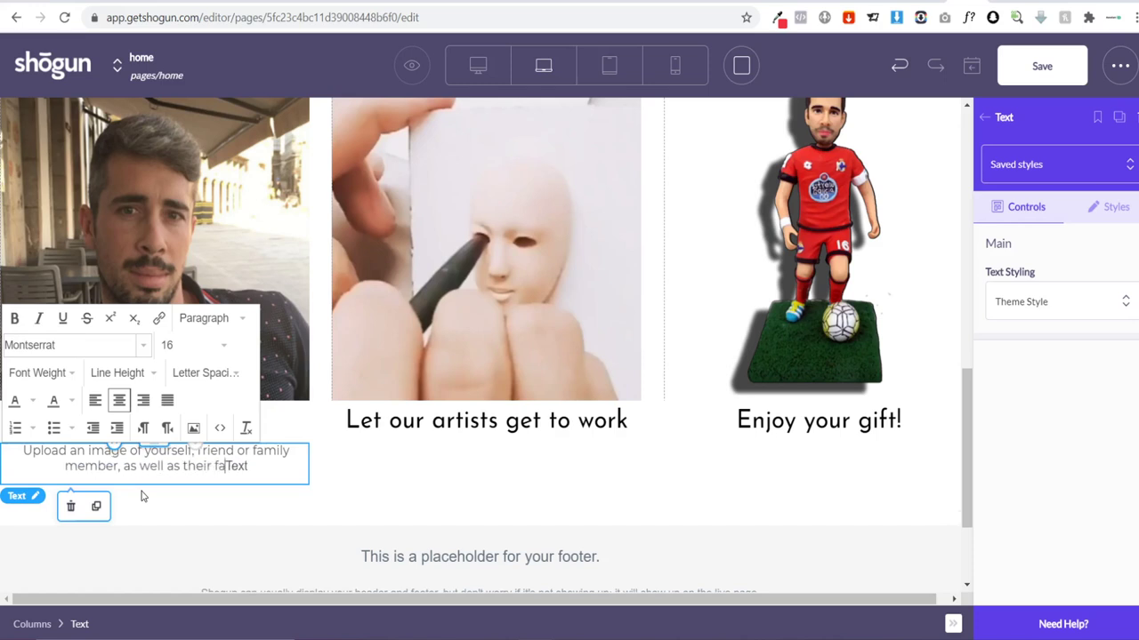
text(courite s)
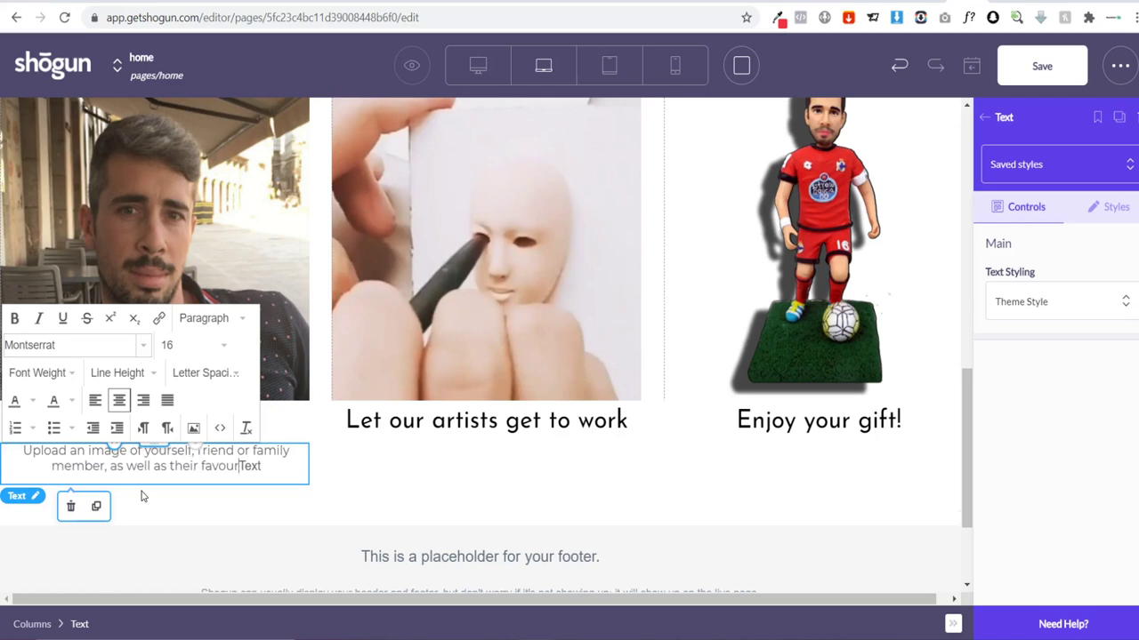
text(occer jer)
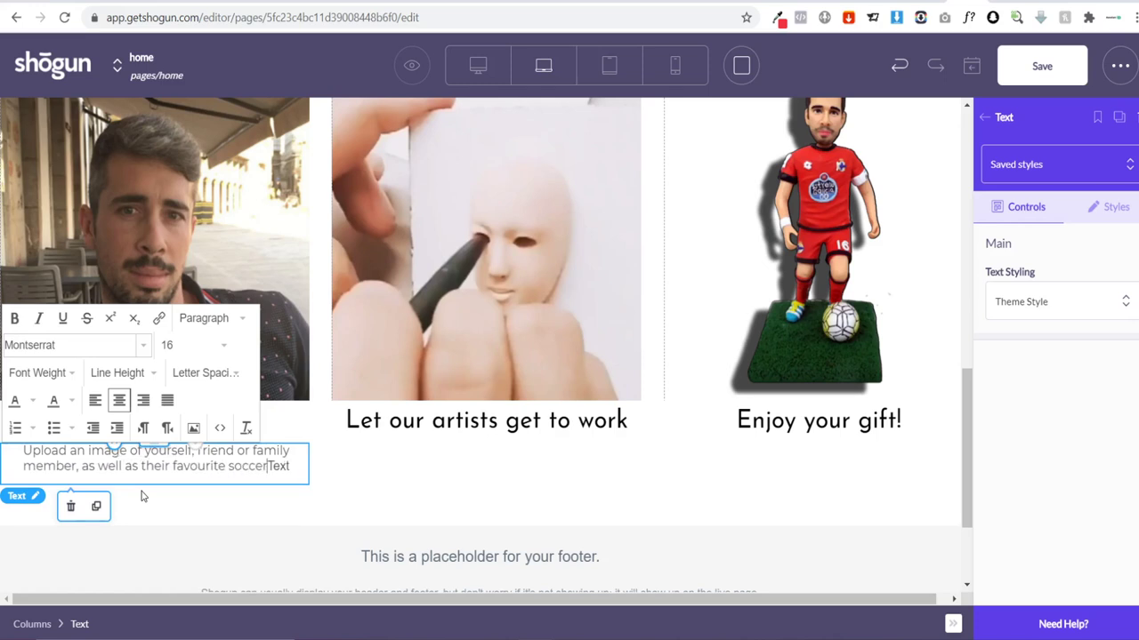
text(sey)
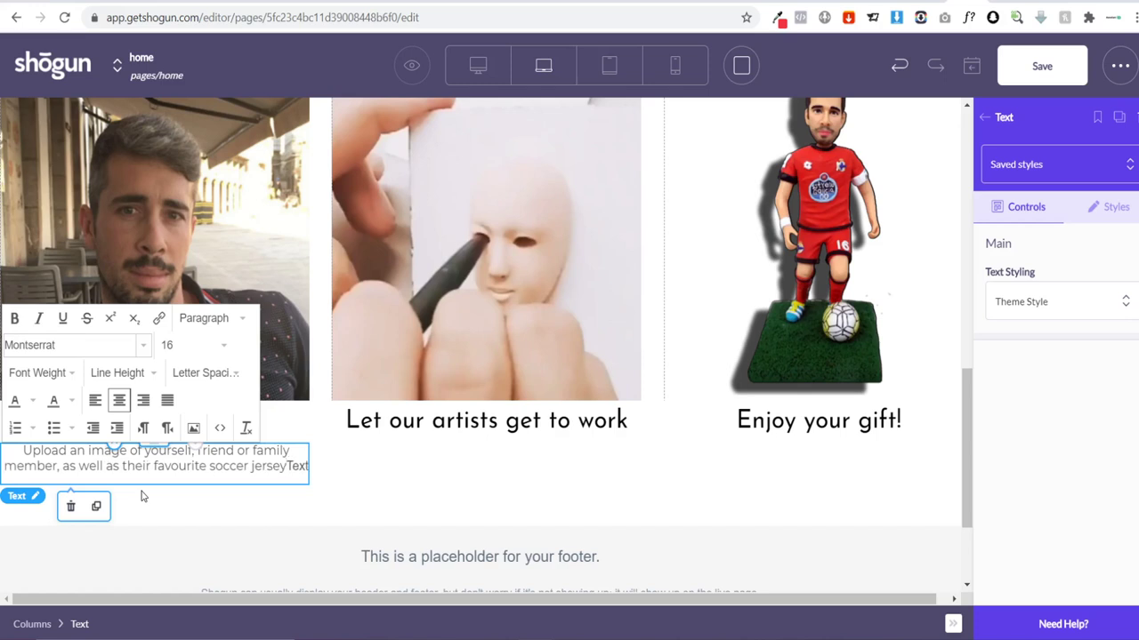
key(Delete)
key(Delete)
key(Delete)
key(Delete)
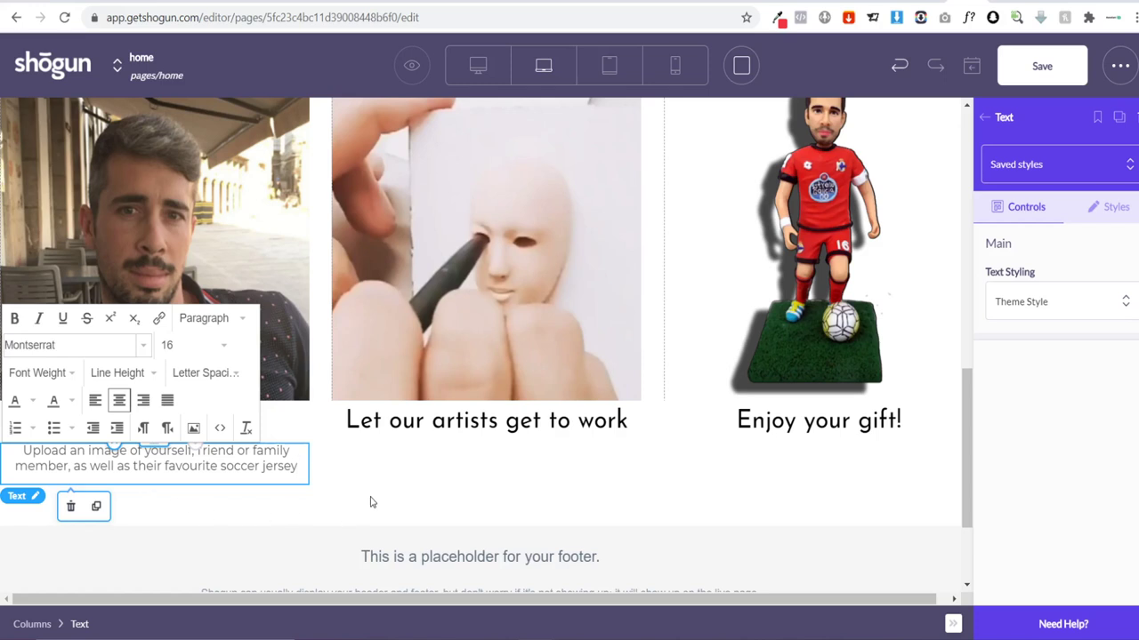
click(403, 499)
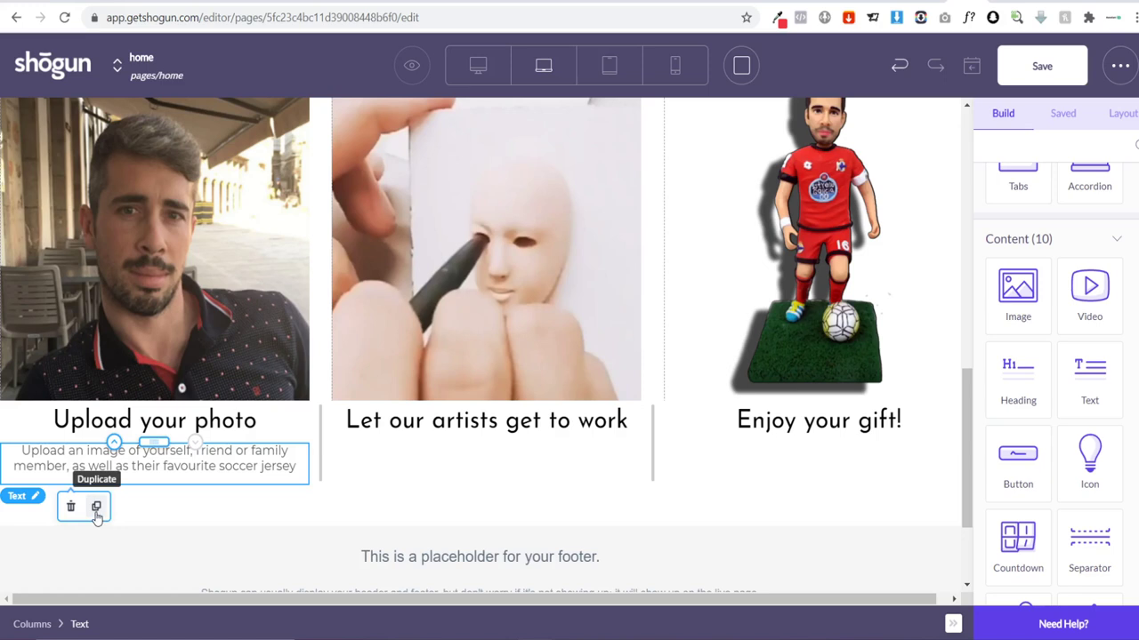
Step: Copy the caption to column two as 'Our artists will begin creating your custom bobblehead from scratch right away', then copy it under 'Enjoy your gift!'
click(96, 507)
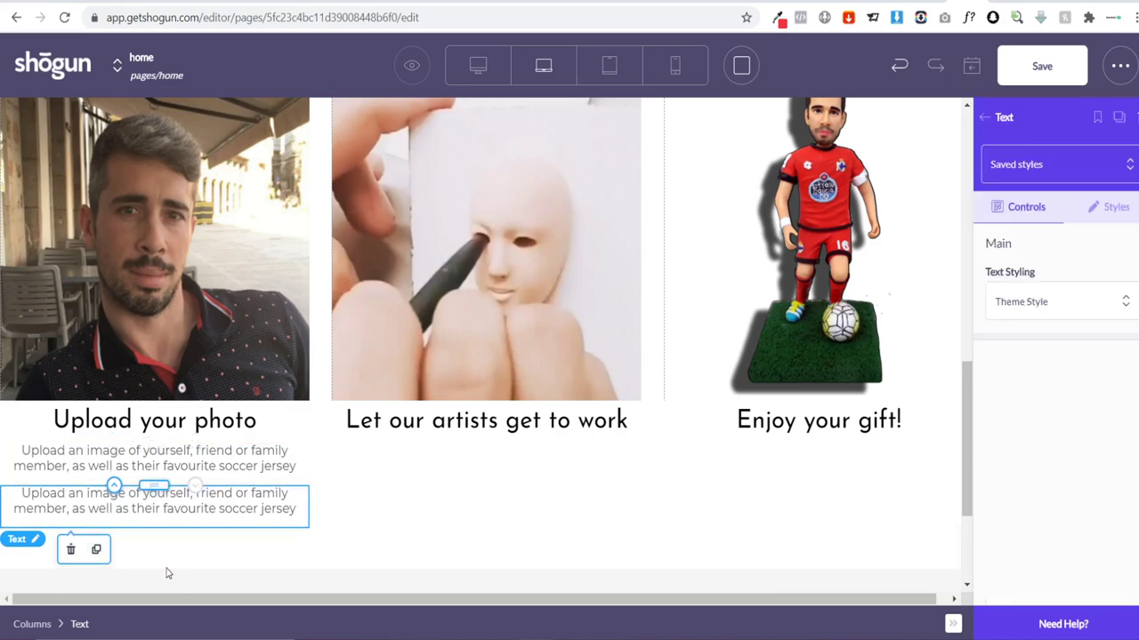
drag(153, 485, 350, 452)
click(619, 466)
key(BackSpace)
text(Our)
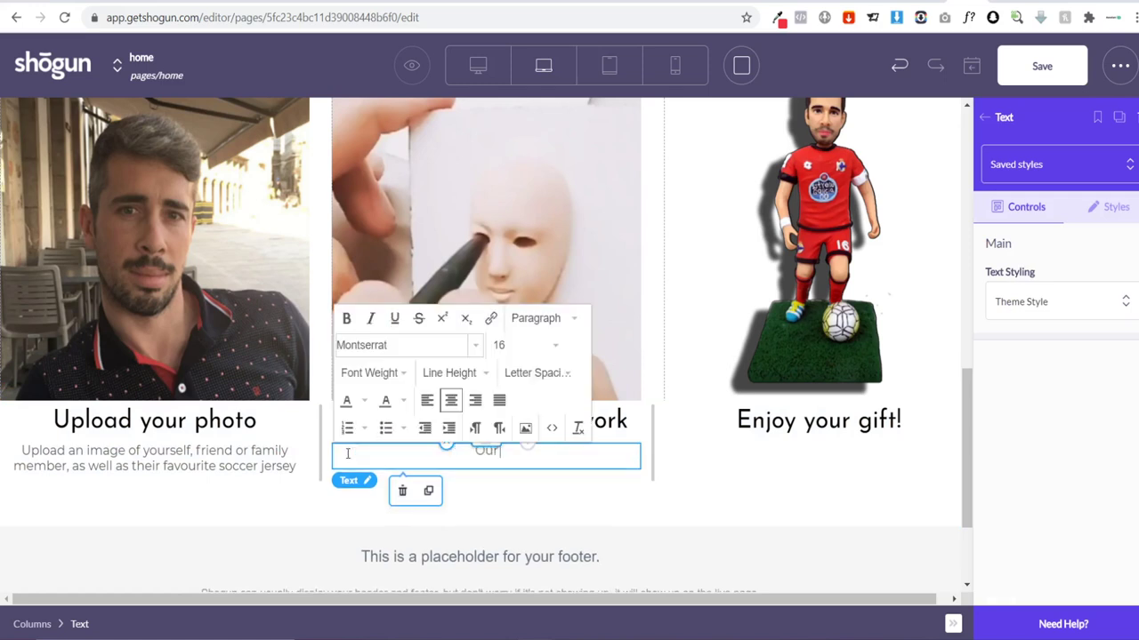
text( artists will c)
text(egin cr)
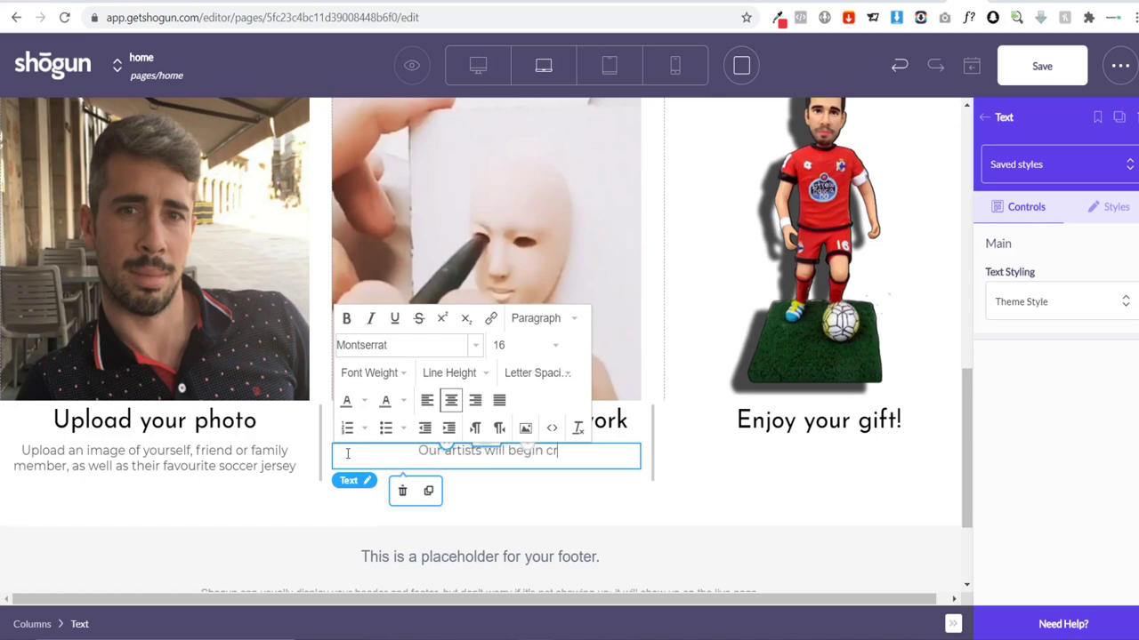
text(eating your cu)
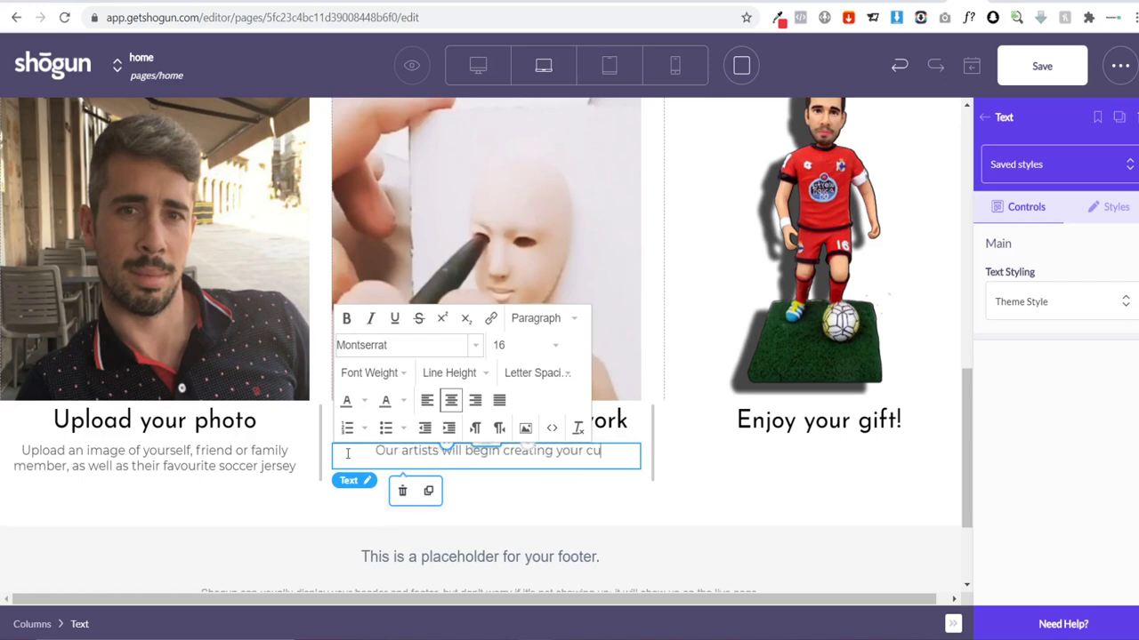
text(stom bobble)
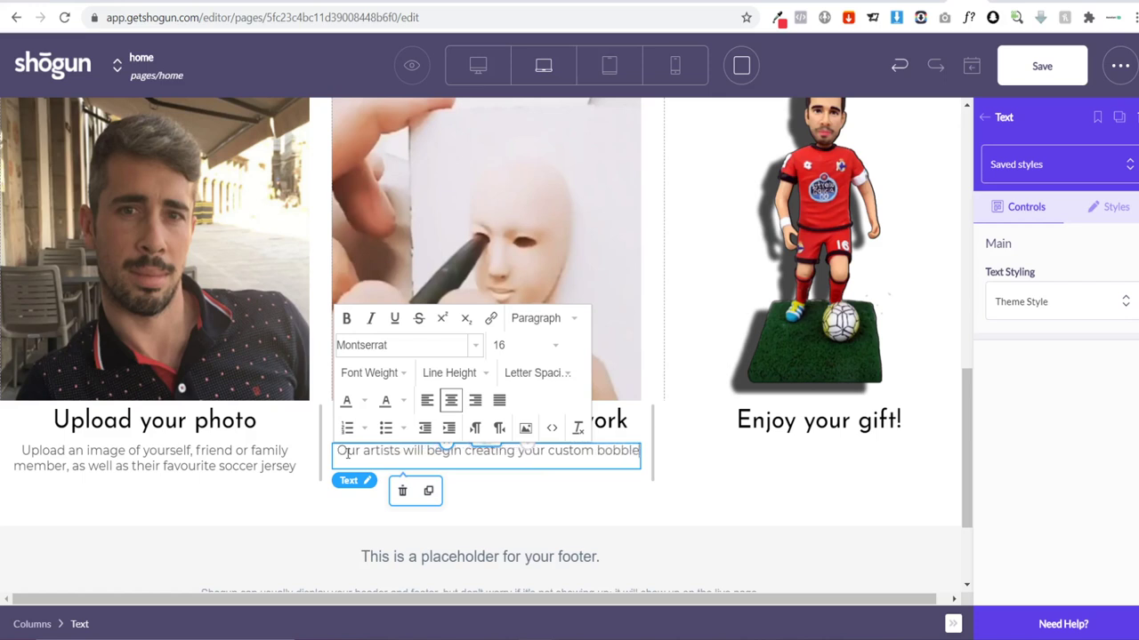
text(head from scrar)
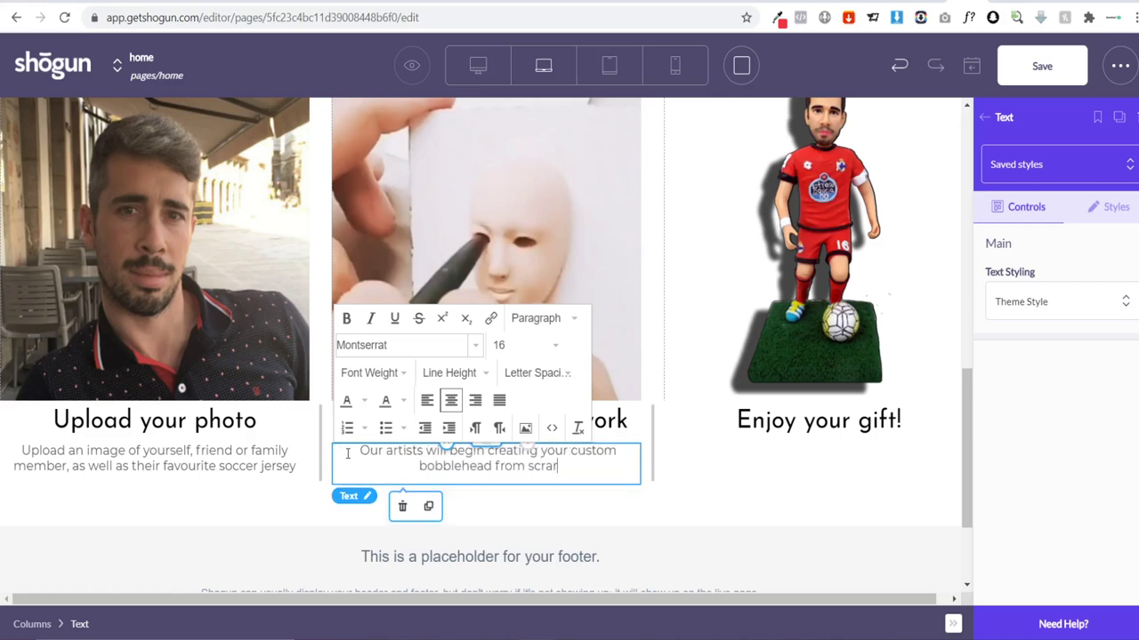
key(BackSpace)
text(tch rig)
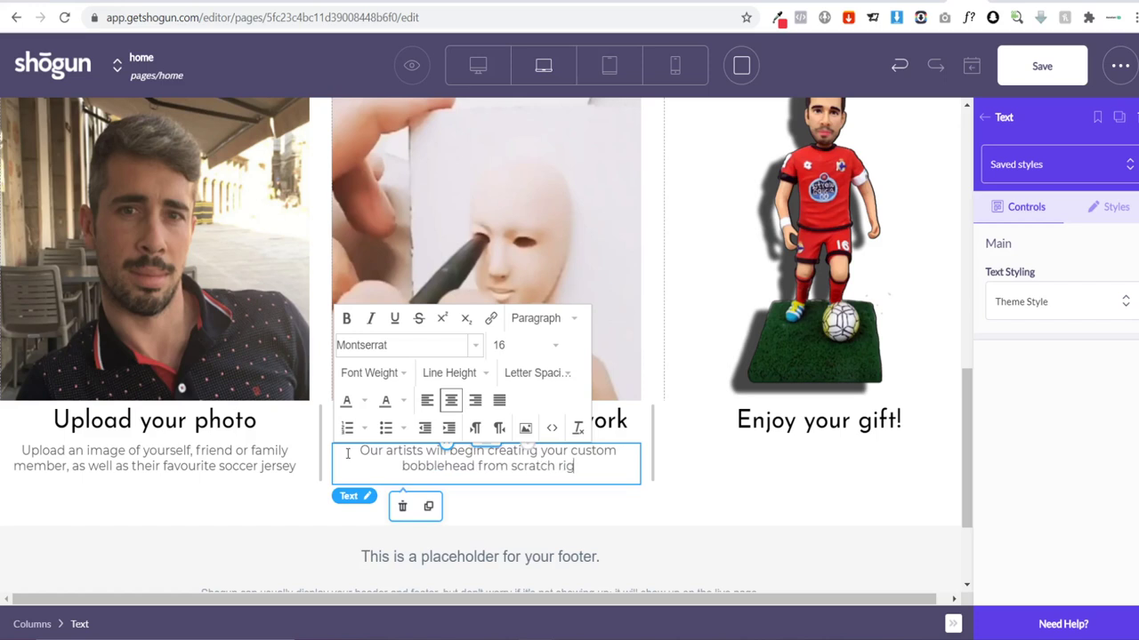
text(ht away)
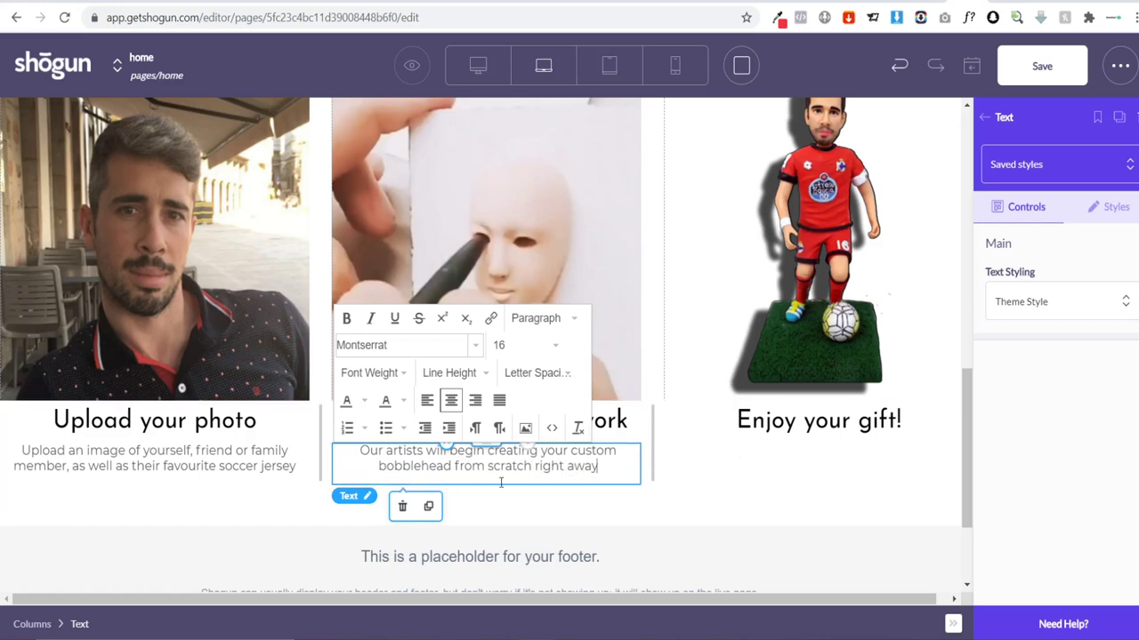
click(428, 506)
drag(495, 521, 773, 489)
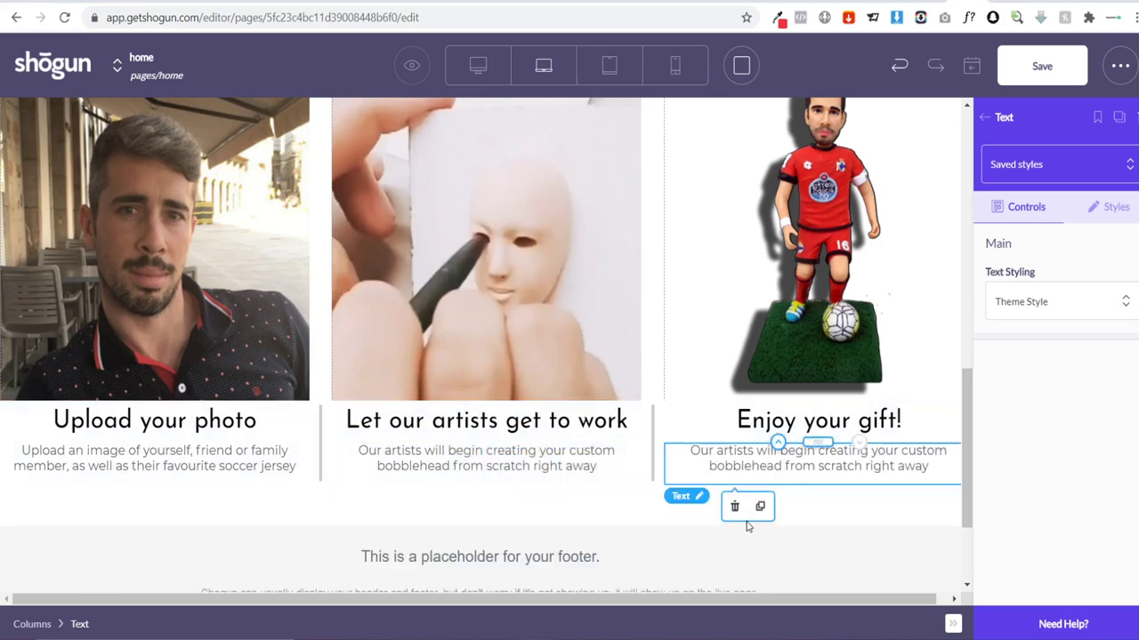
Step: Replace the third caption with 'Receive your custom bobblehead and give the great personal gift'
click(934, 475)
drag(943, 472, 691, 450)
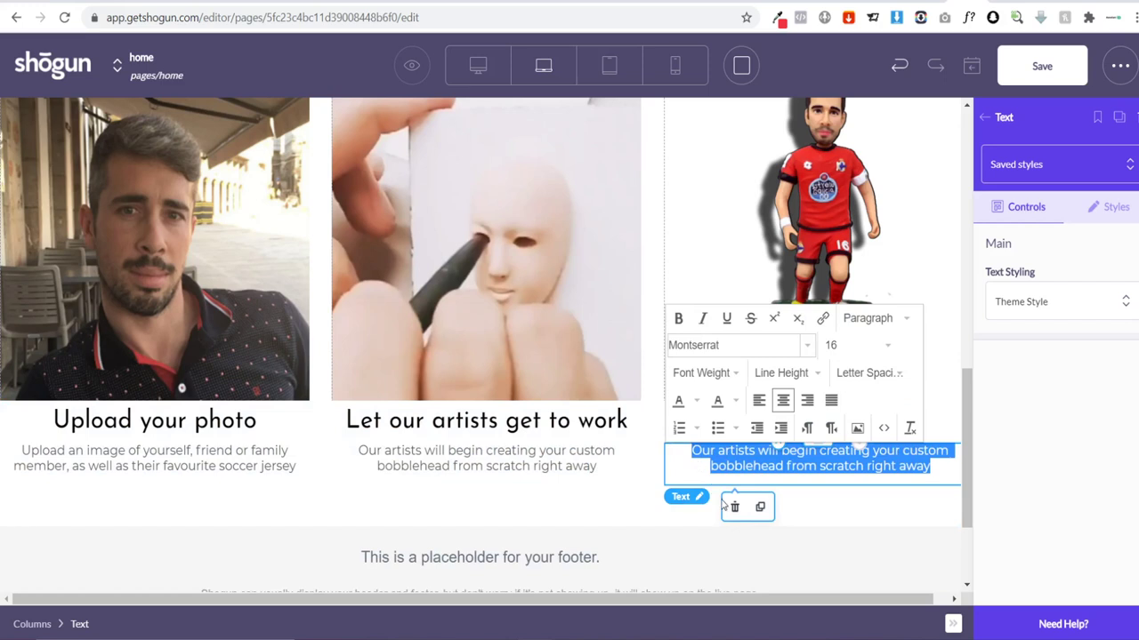
key(BackSpace)
text(Reqeive)
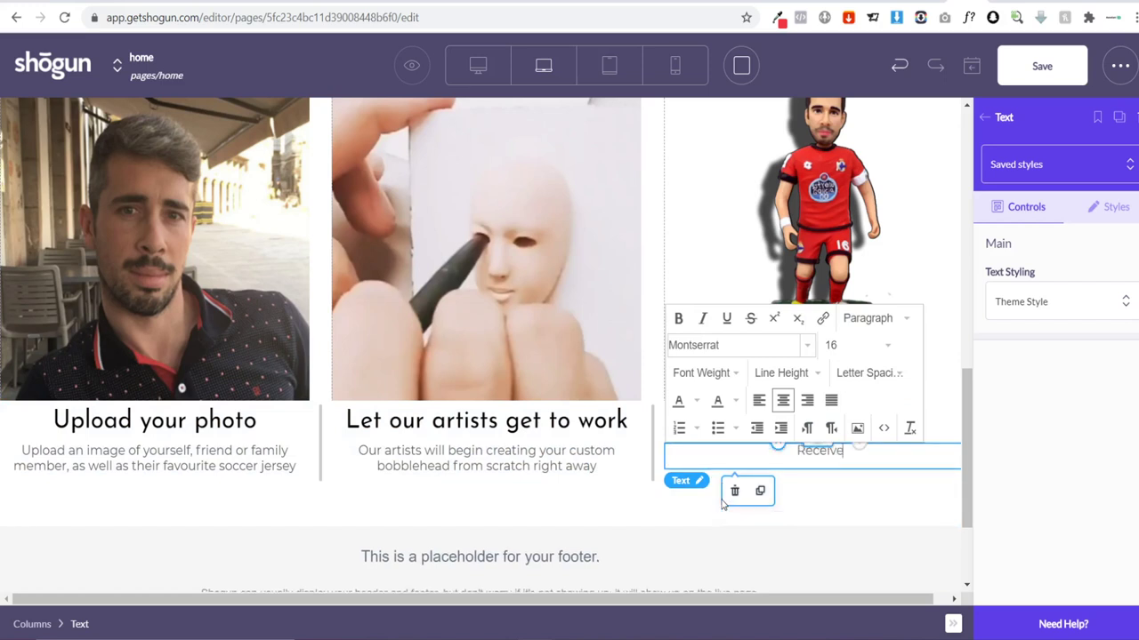
text( your custom b)
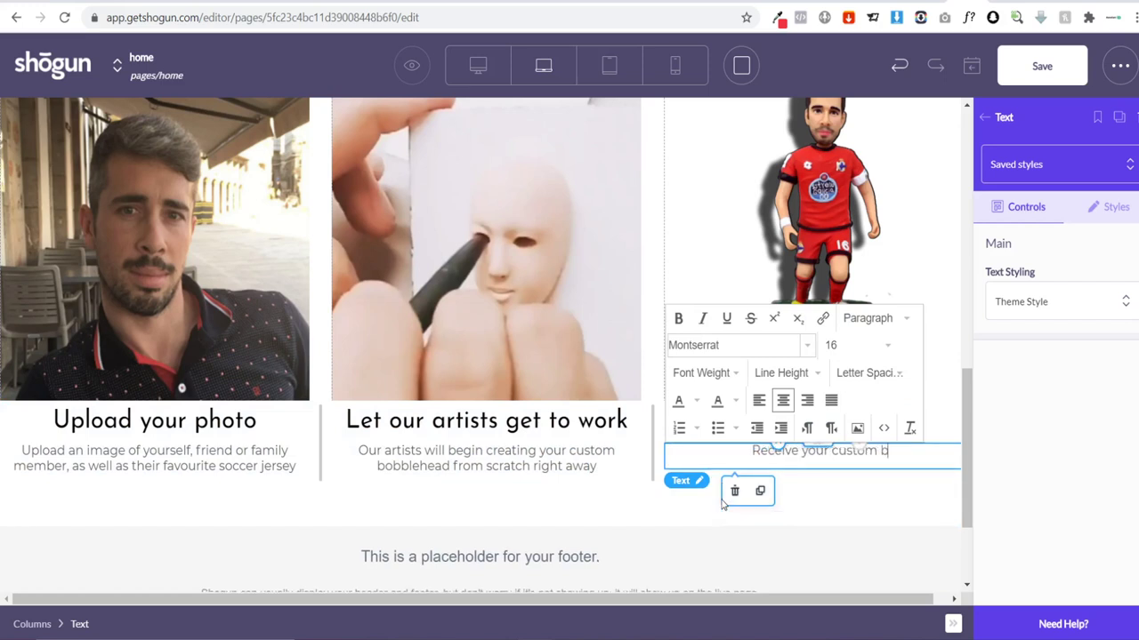
text(obblehead )
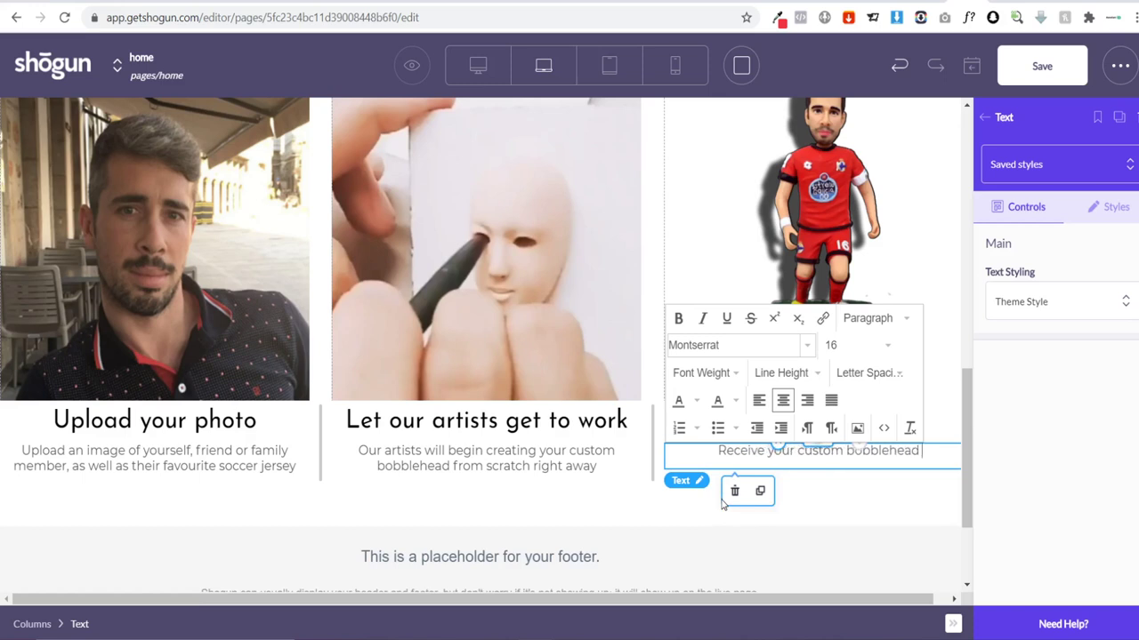
text(and )
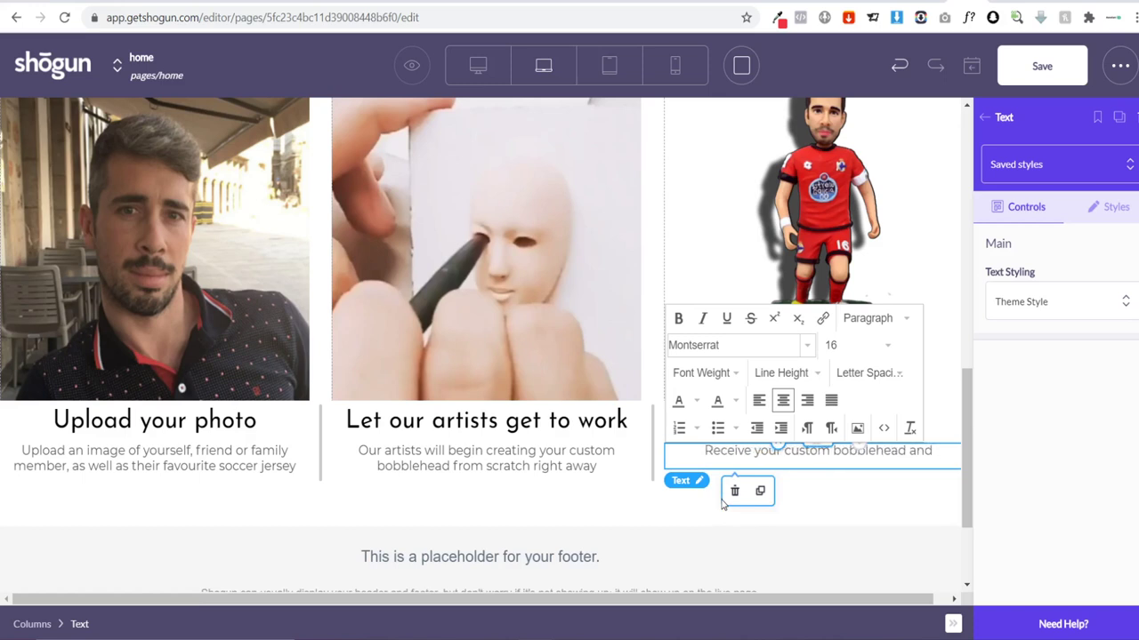
text(give the)
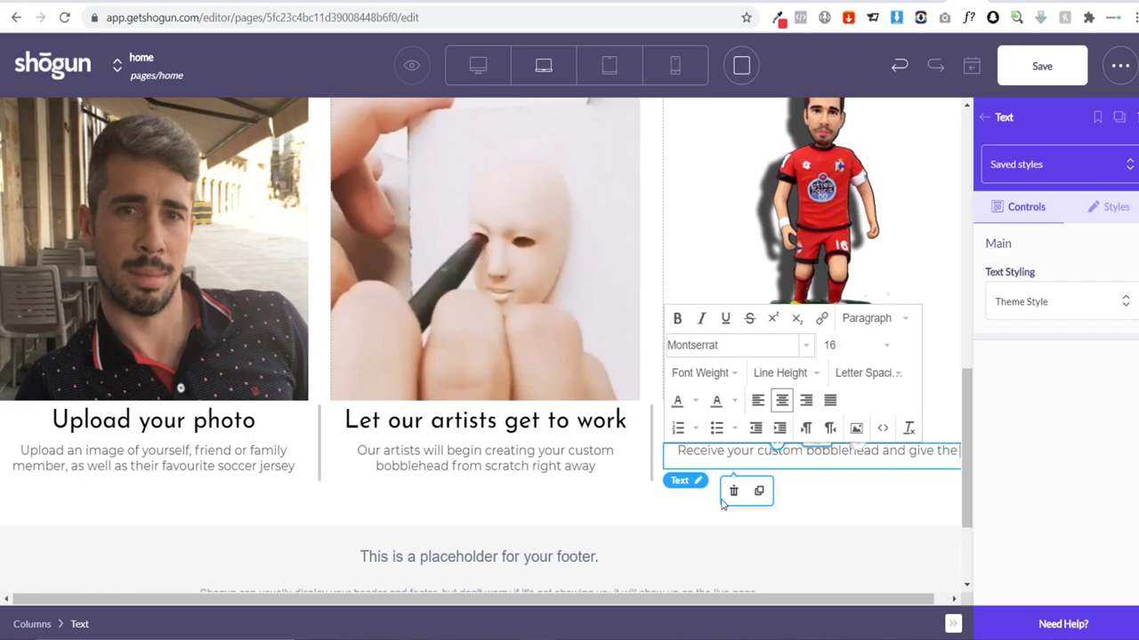
text( great personal)
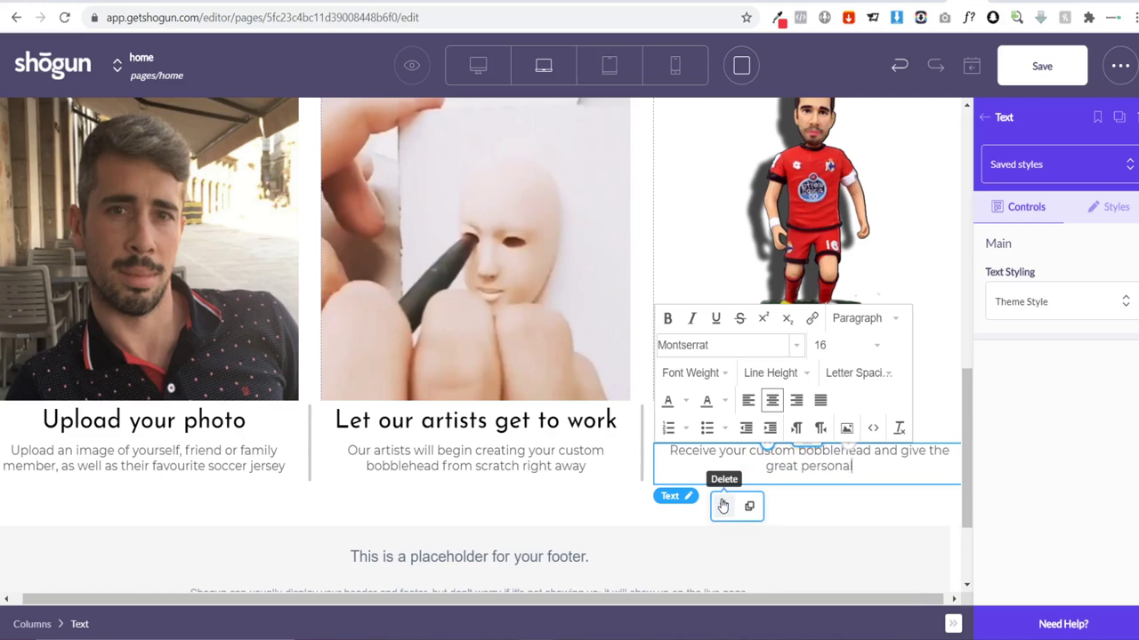
text(  gift)
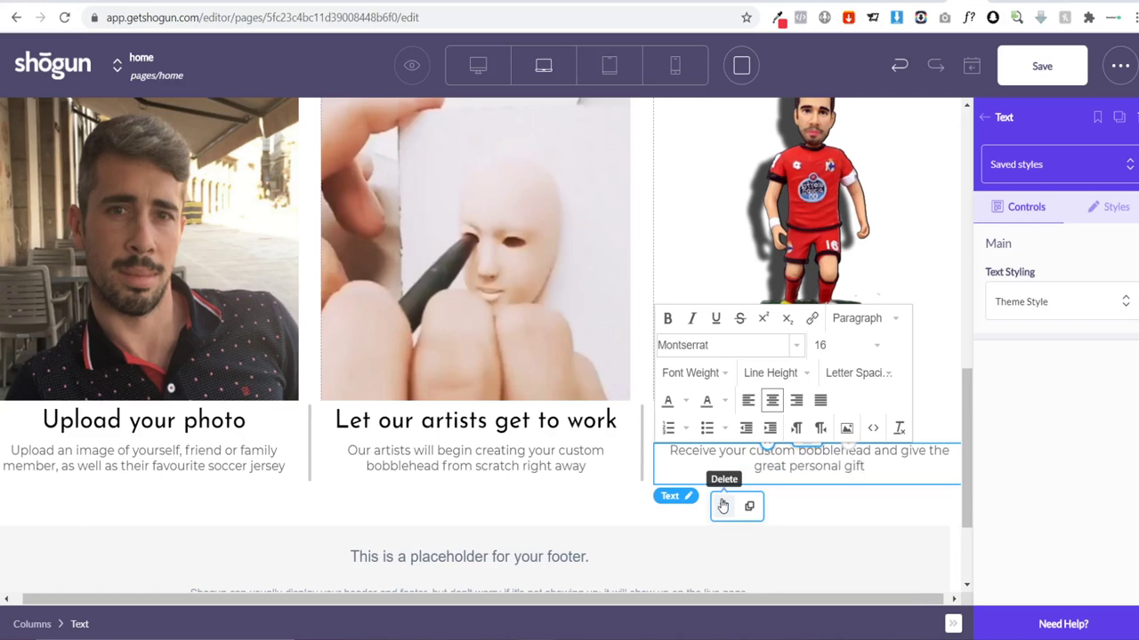
click(845, 501)
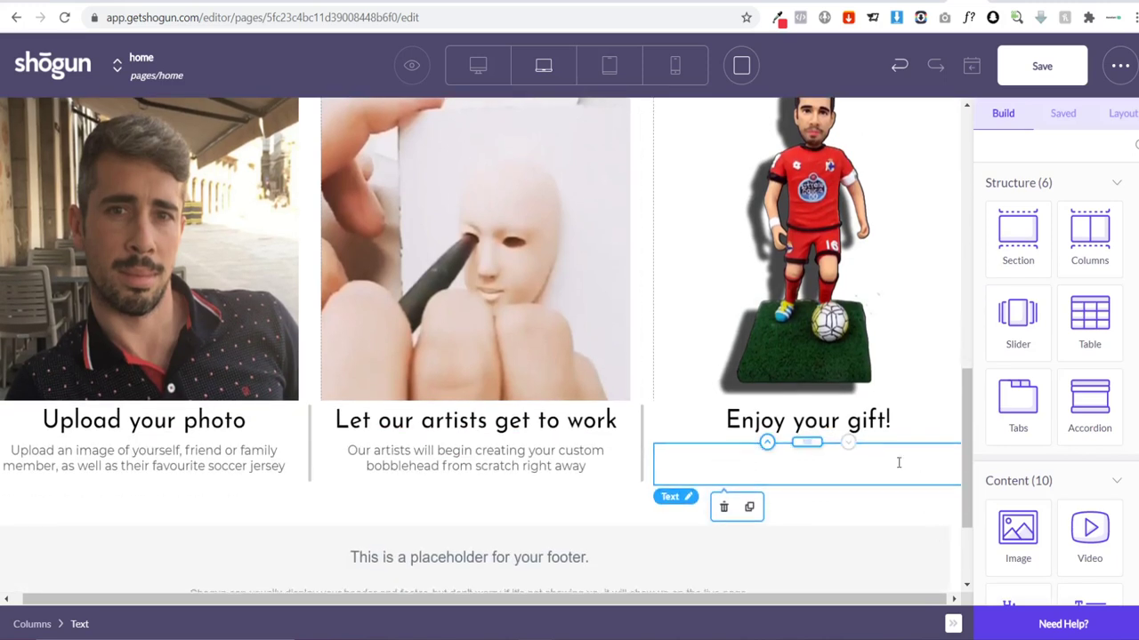
click(898, 463)
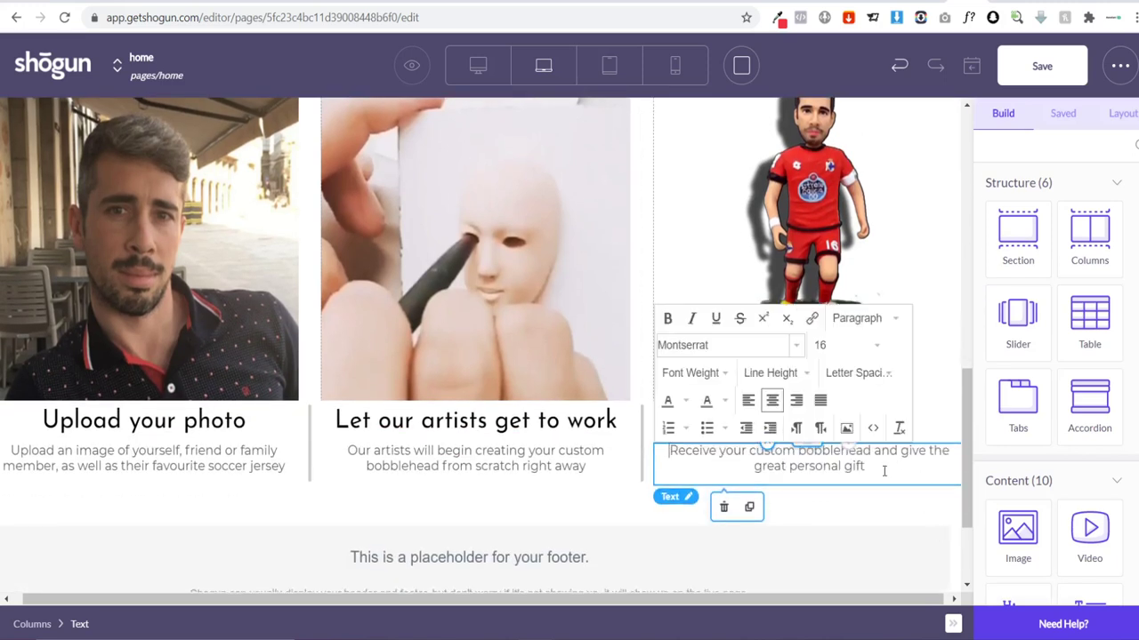
drag(872, 467, 669, 448)
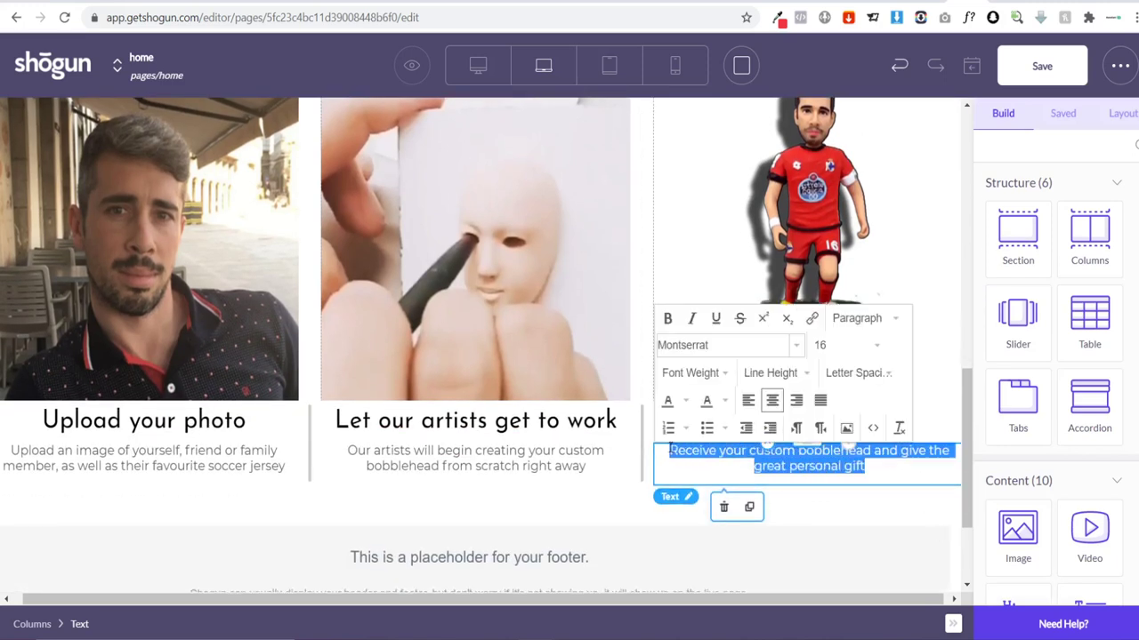
Step: Try a right padding of 5 on the gift description block, then clear it again
click(880, 490)
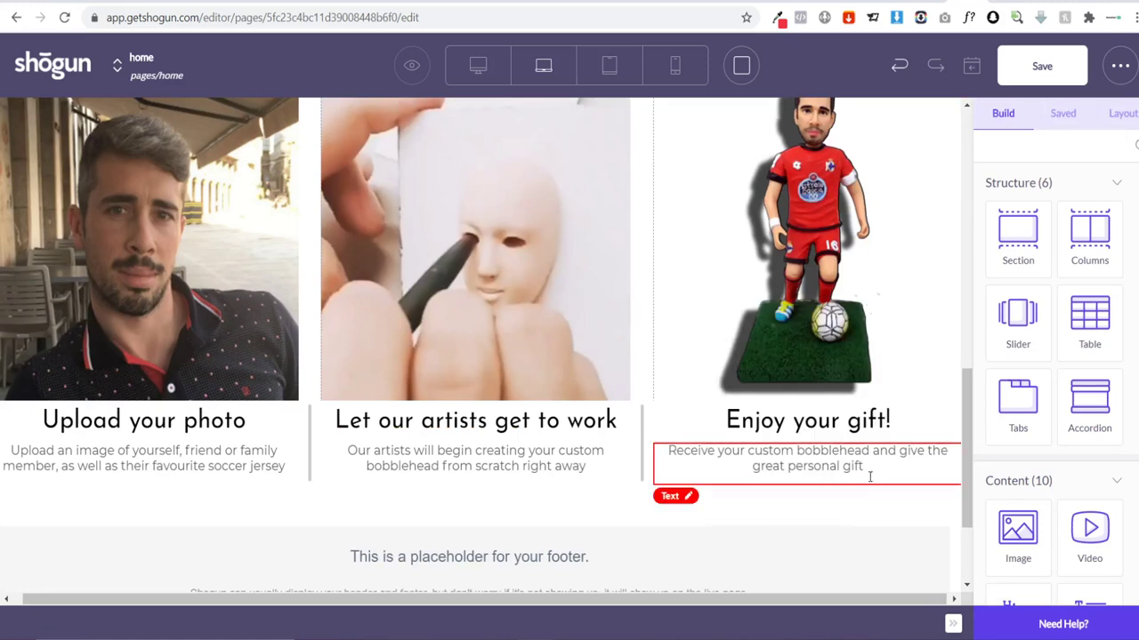
click(874, 479)
click(1102, 212)
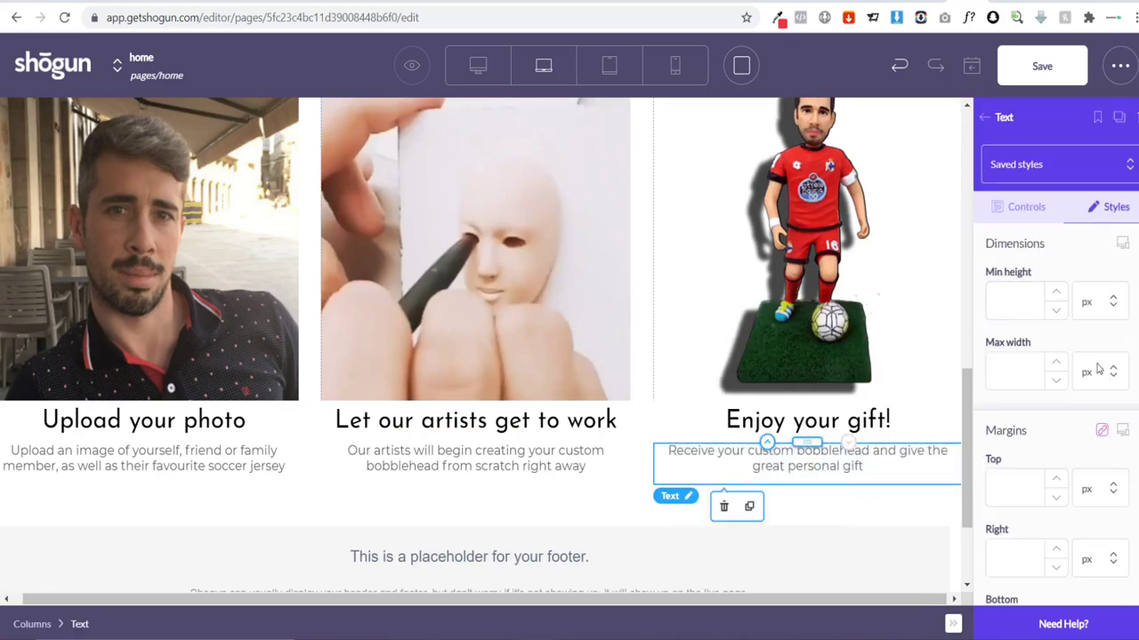
scroll(1076, 373, down, 3)
scroll(1077, 372, up, 2)
scroll(1061, 321, down, 3)
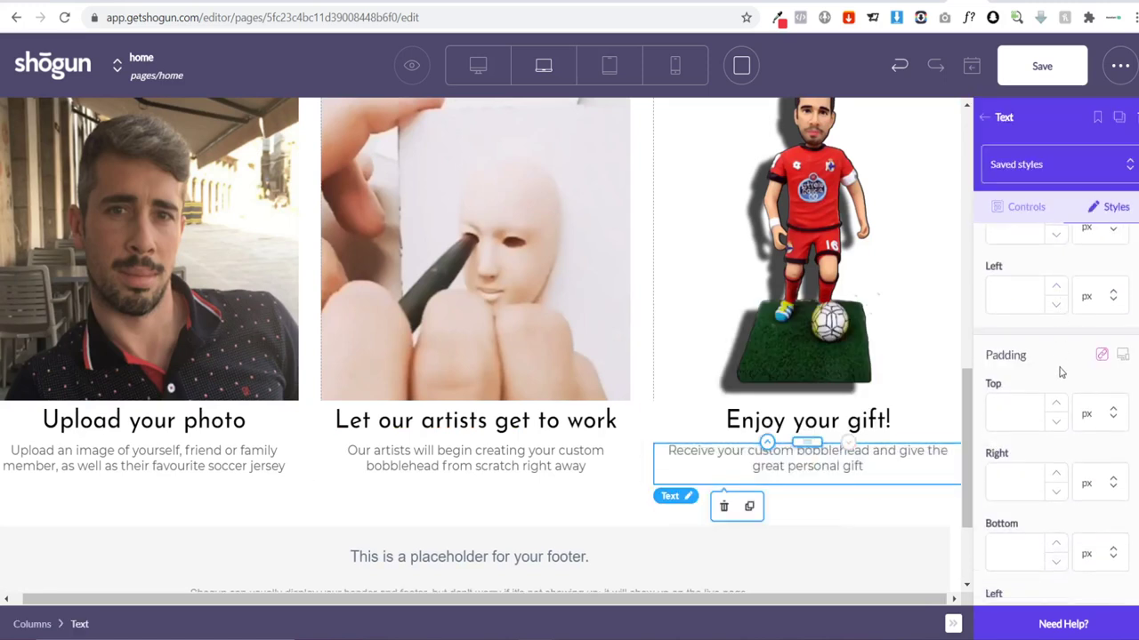
click(1024, 477)
text(5)
key(BackSpace)
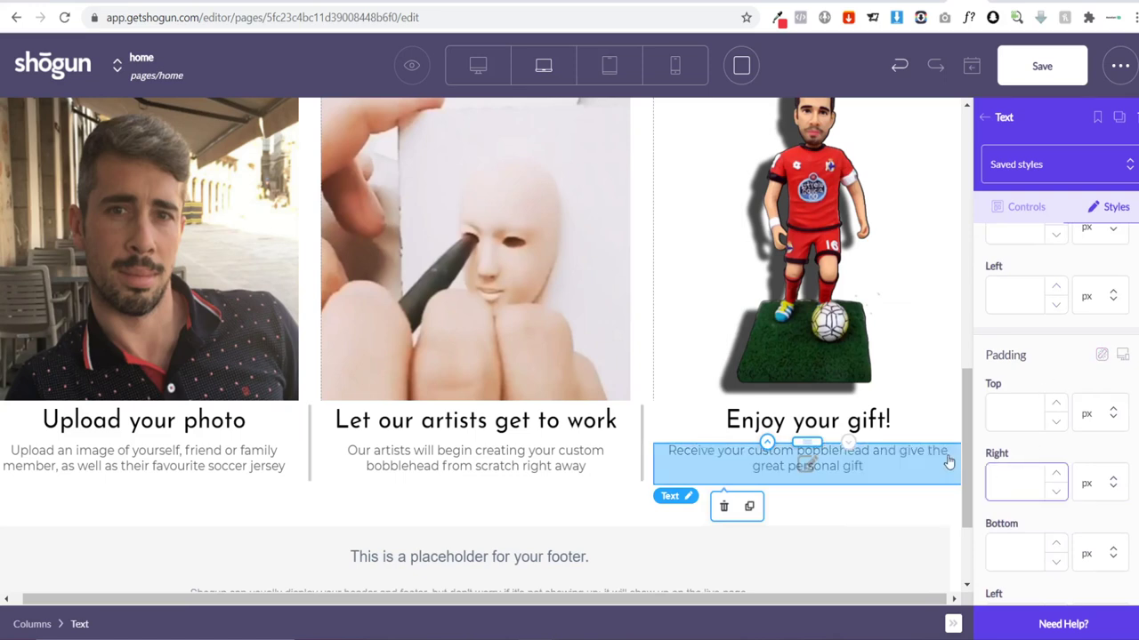
Step: Try font size 14 on the description, revert it to 16, and break the line after 'give'
click(903, 463)
drag(877, 466, 672, 450)
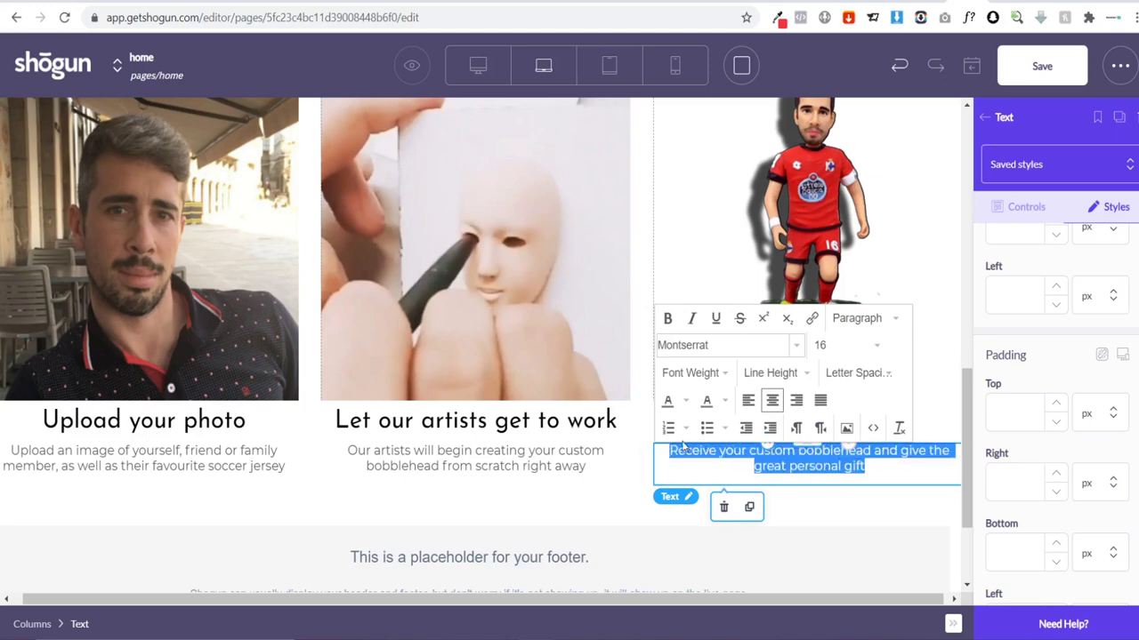
click(863, 354)
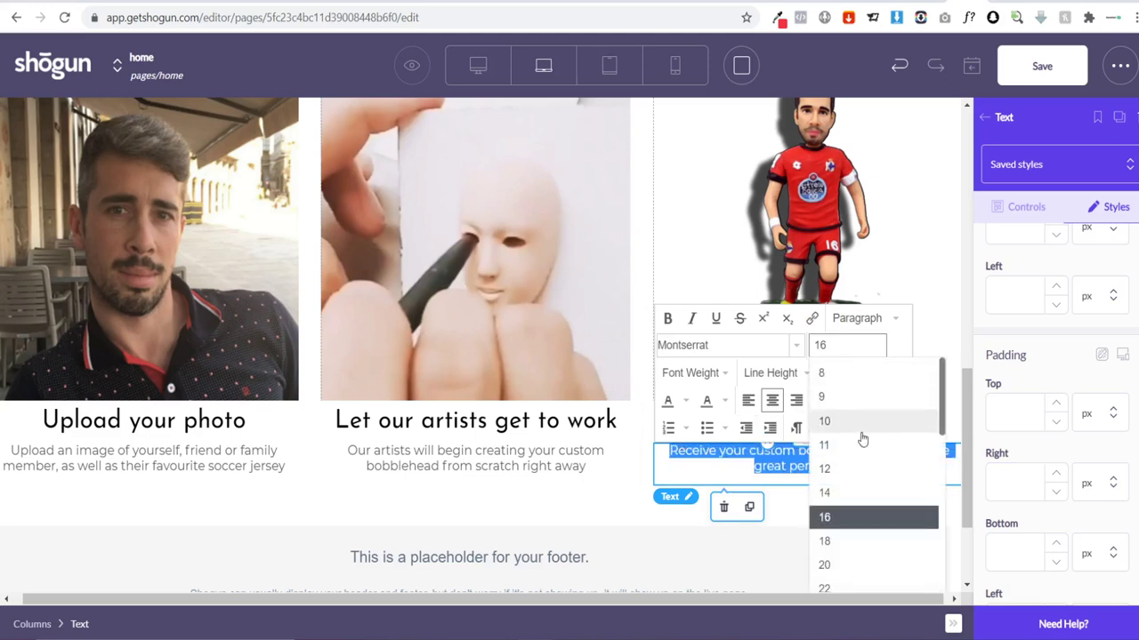
click(859, 480)
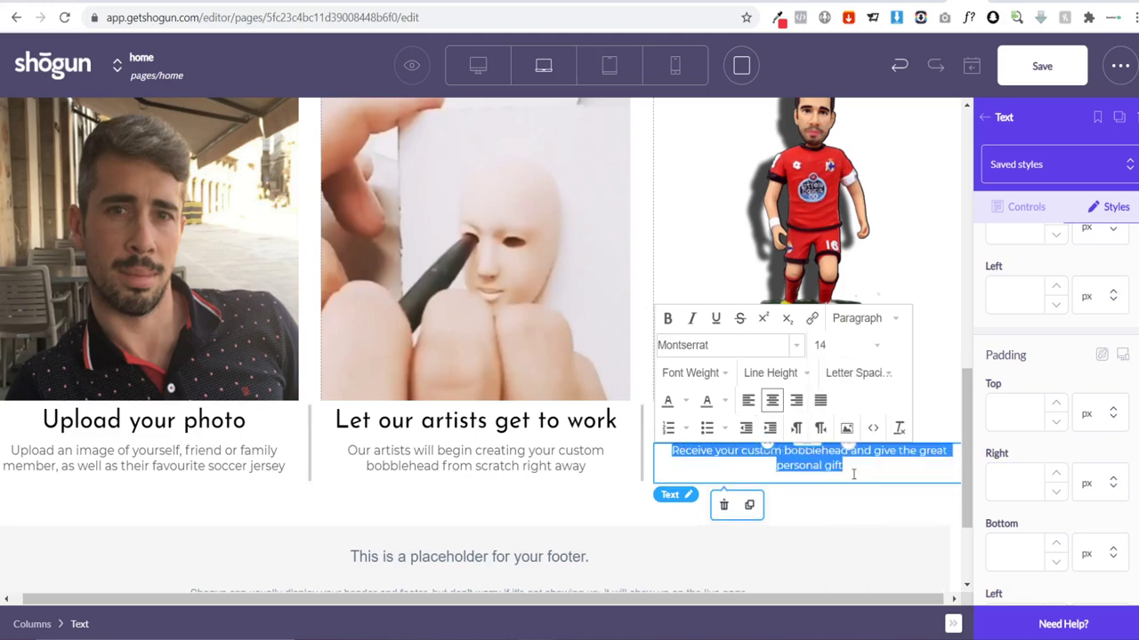
click(856, 352)
click(858, 523)
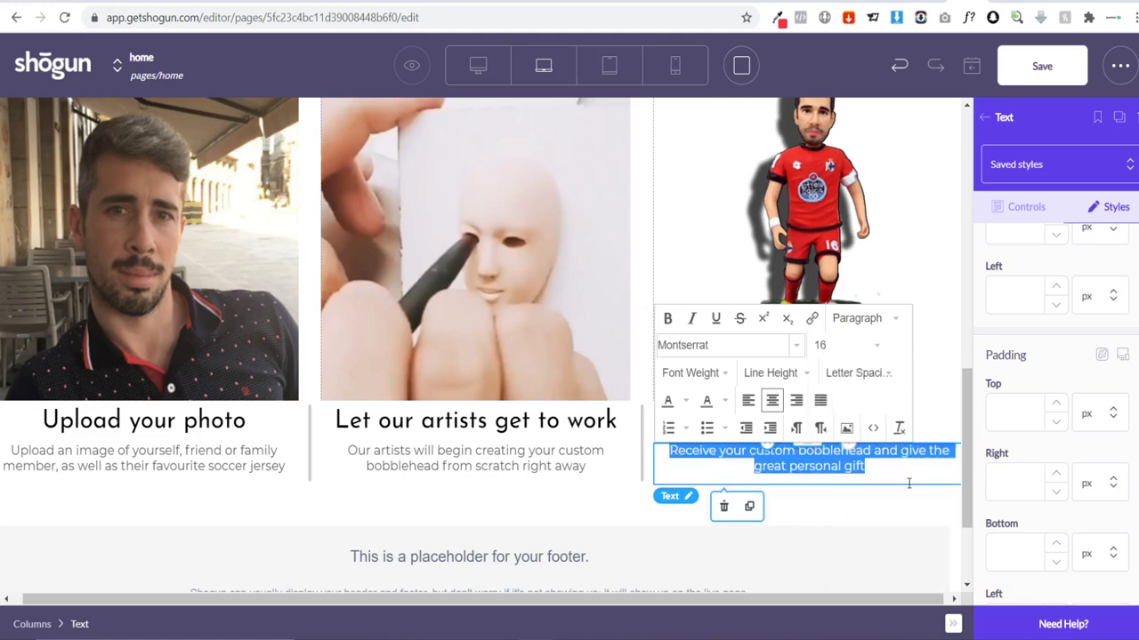
click(903, 452)
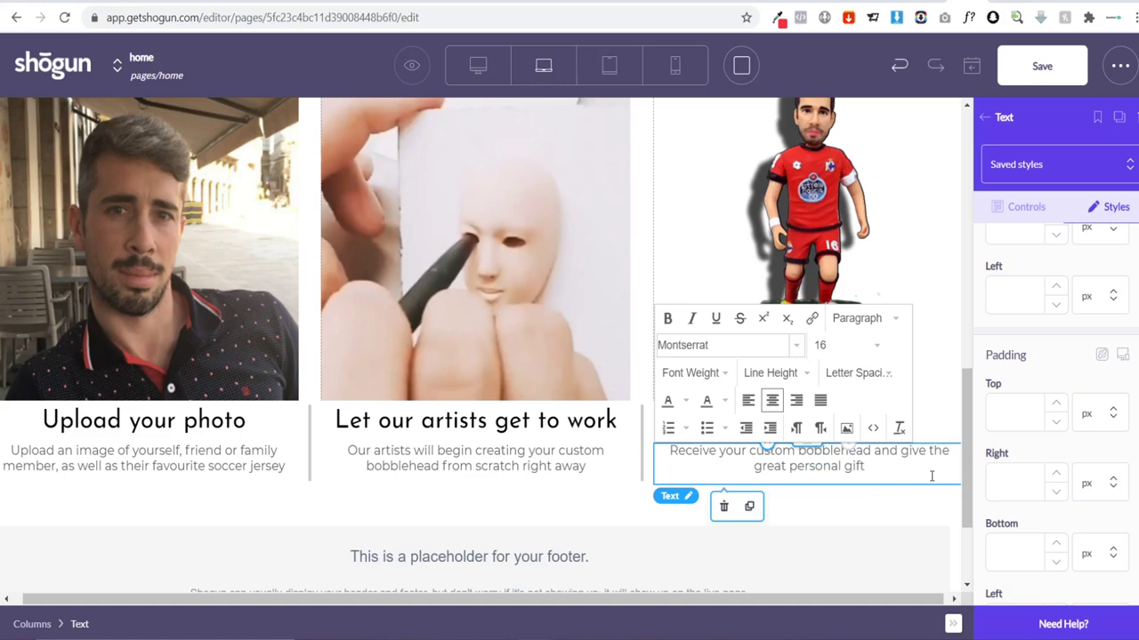
key(Return)
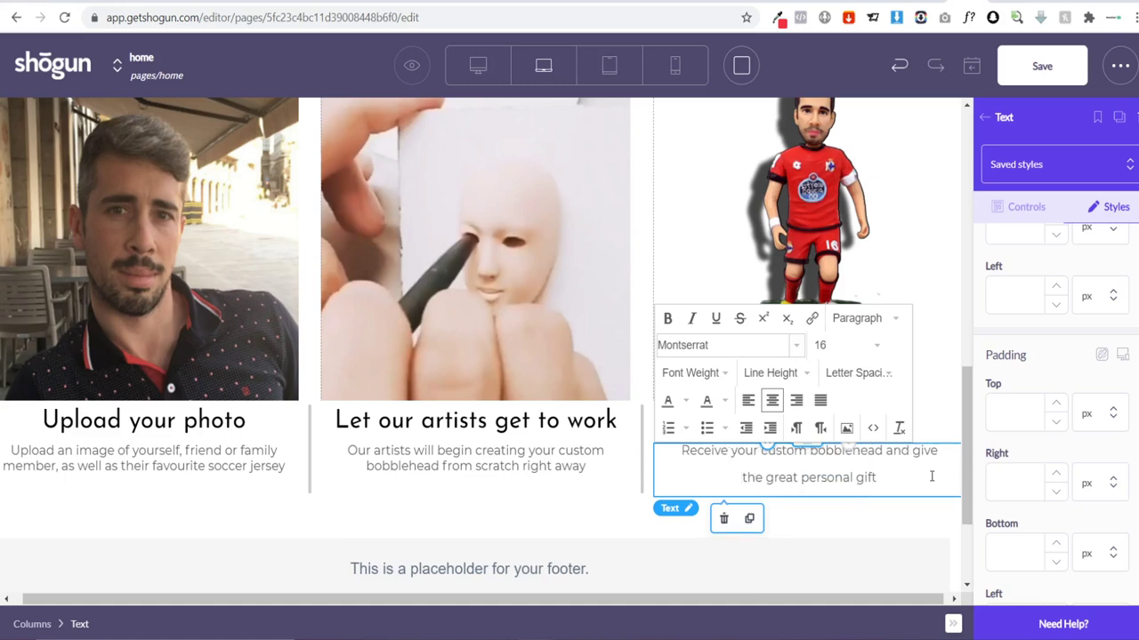
click(919, 524)
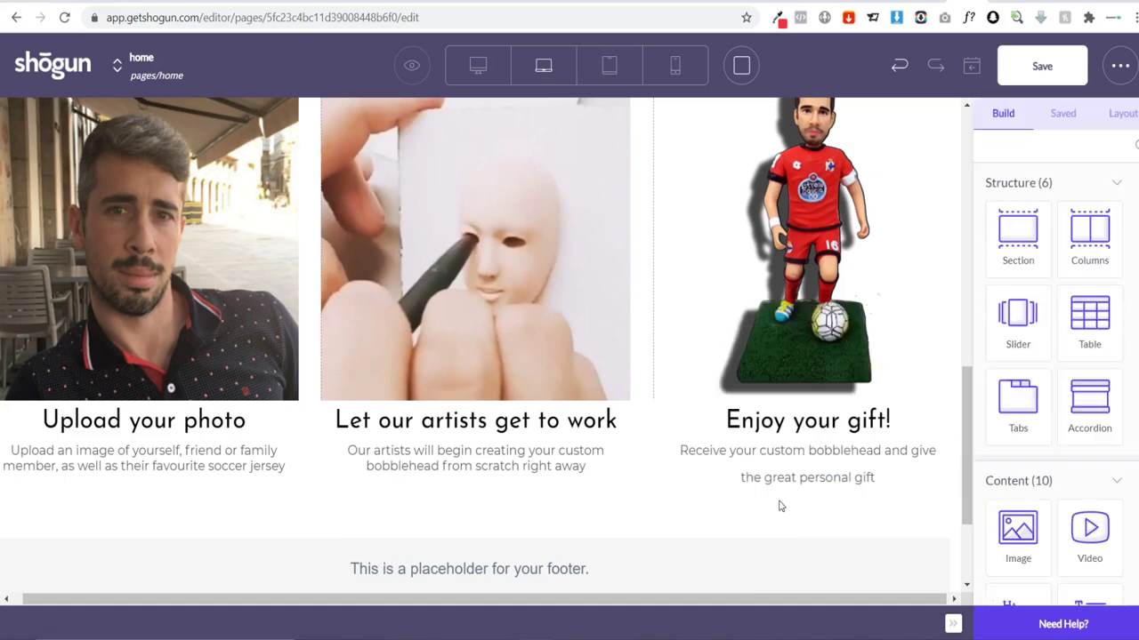
click(829, 478)
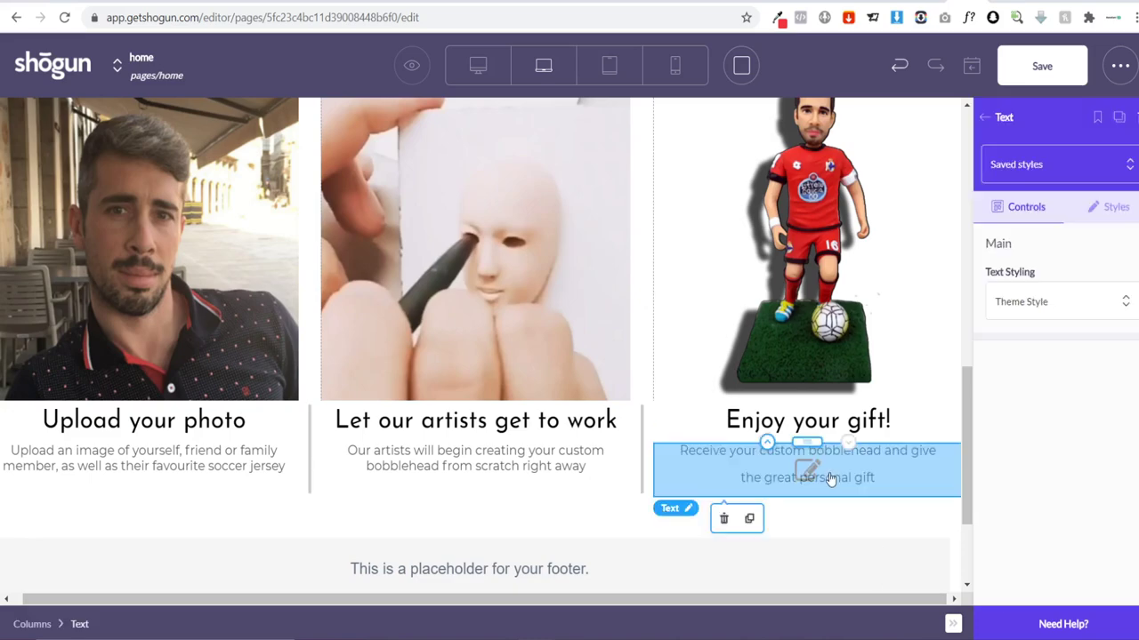
click(842, 549)
scroll(523, 458, up, 10)
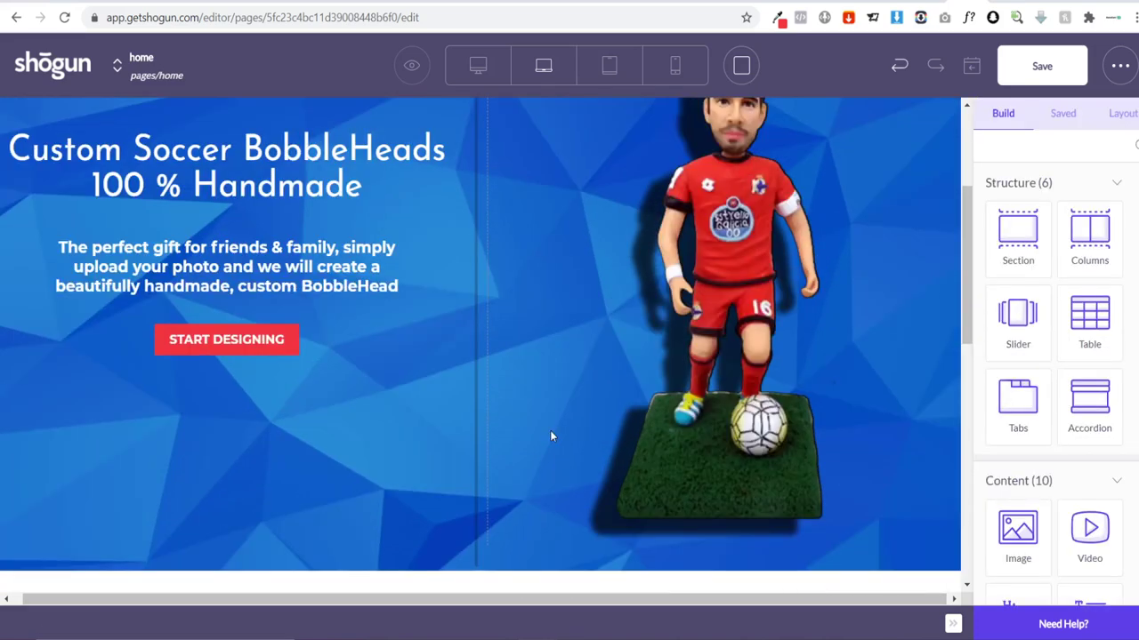
scroll(549, 436, up, 3)
scroll(404, 305, down, 3)
scroll(127, 418, up, 3)
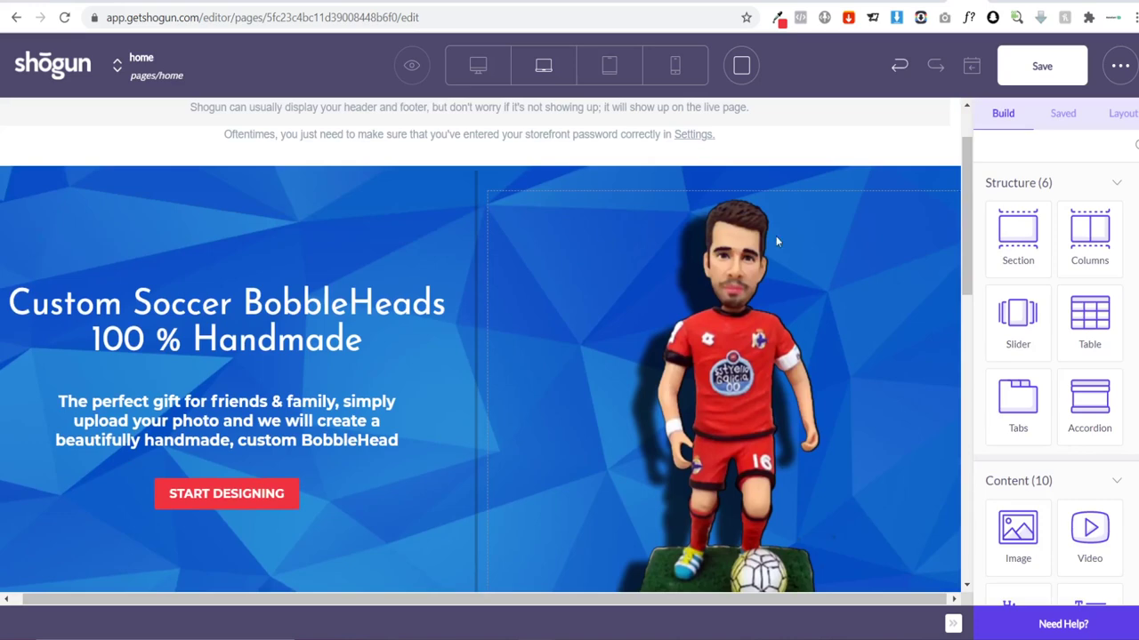
scroll(869, 313, down, 2)
scroll(867, 315, up, 2)
scroll(849, 318, down, 2)
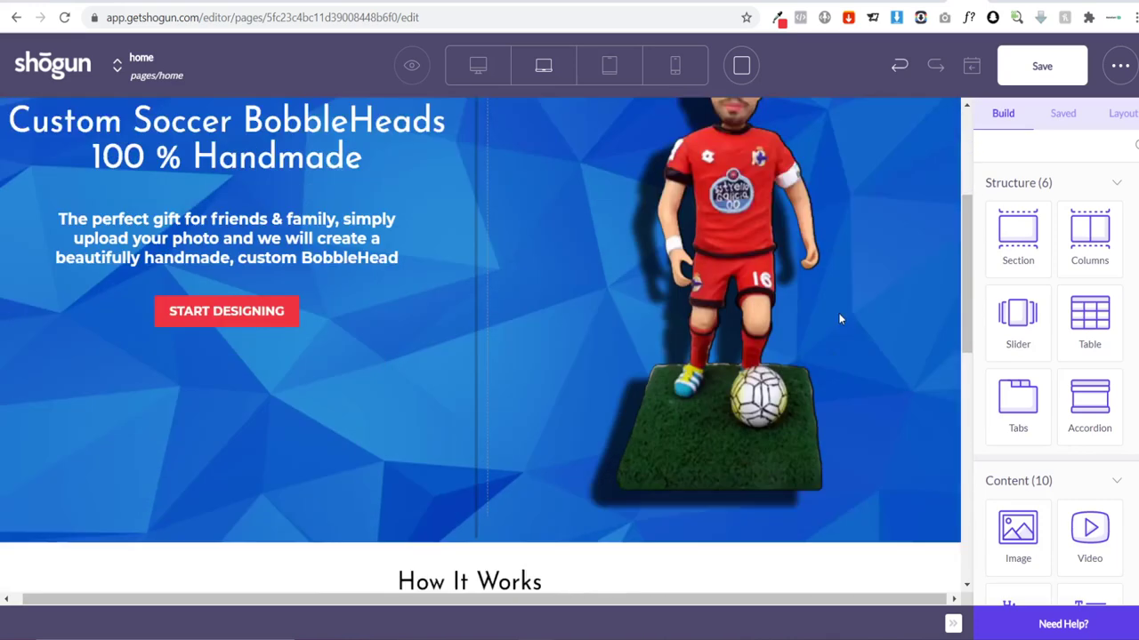
scroll(783, 294, down, 6)
scroll(722, 310, up, 1)
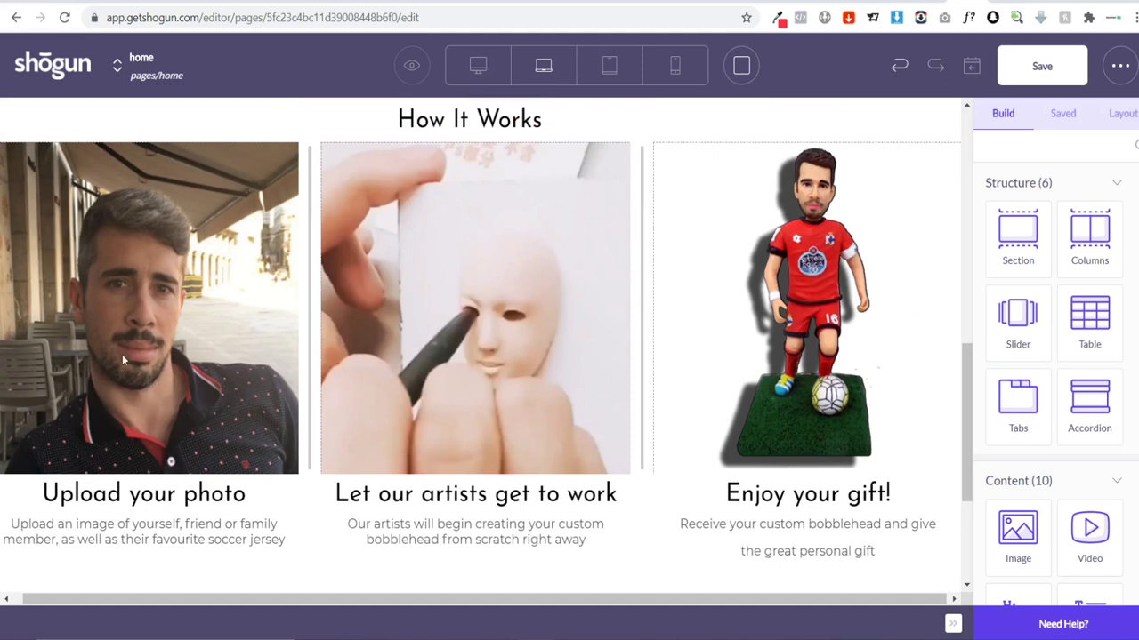
scroll(516, 329, down, 1)
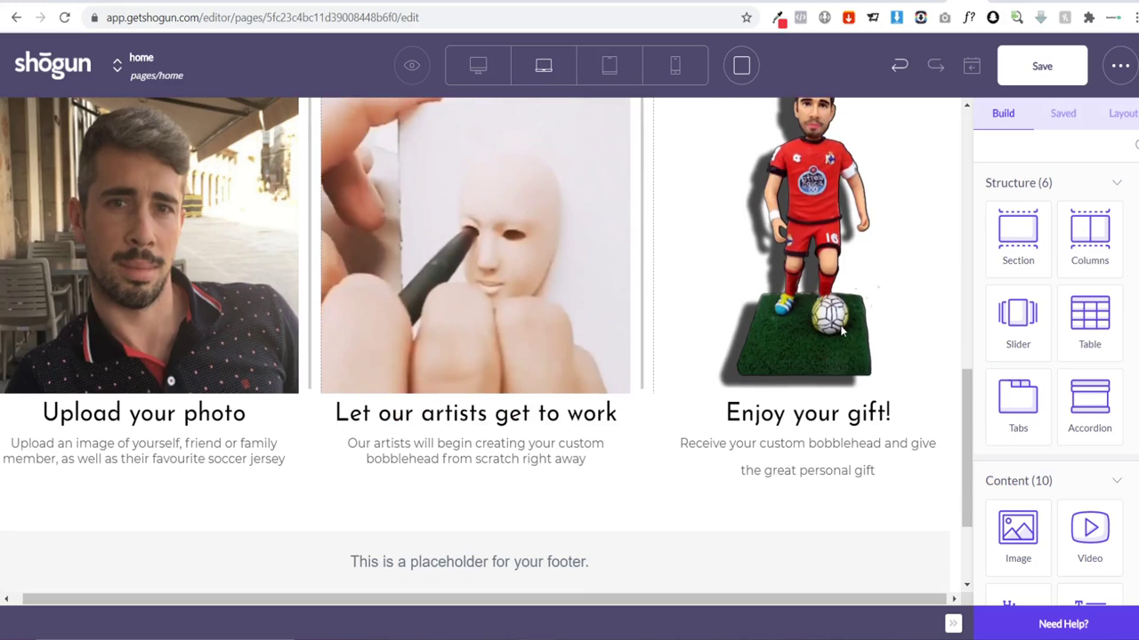
Step: Set the How It Works columns row's right margin to 20 px, with the left margin matching
click(47, 489)
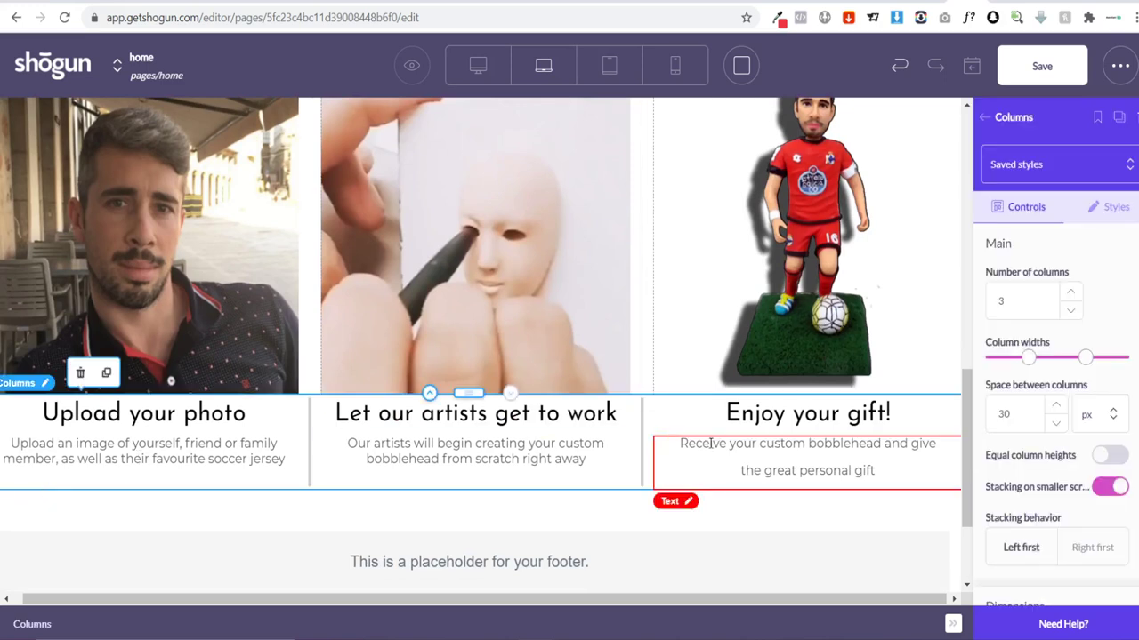
click(1110, 210)
scroll(1070, 334, down, 5)
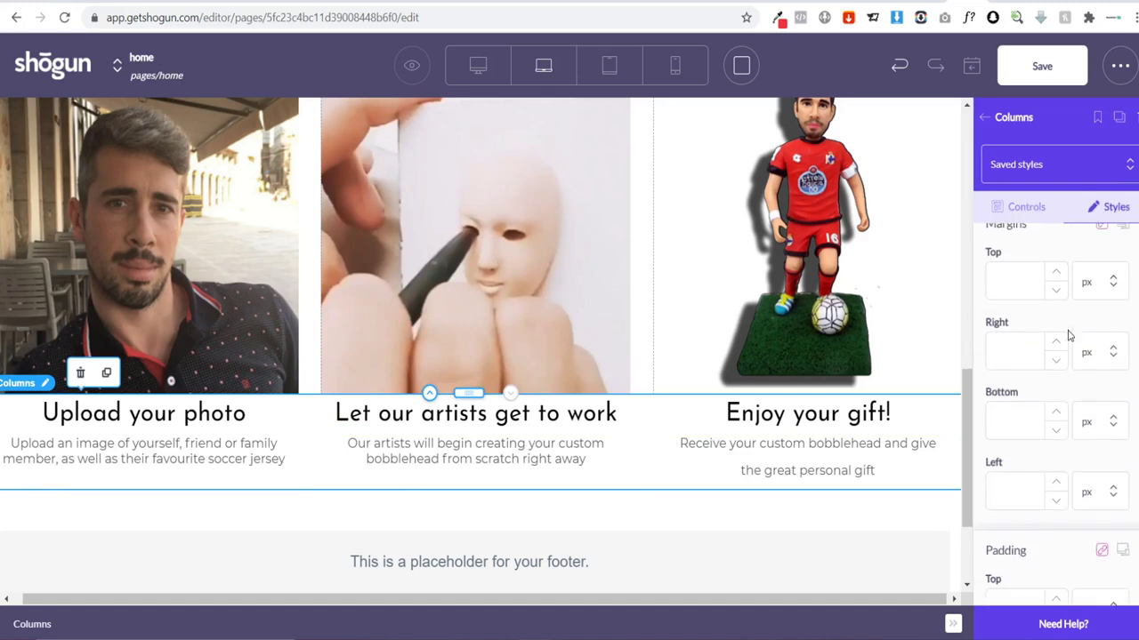
scroll(1065, 332, up, 3)
scroll(1063, 331, up, 2)
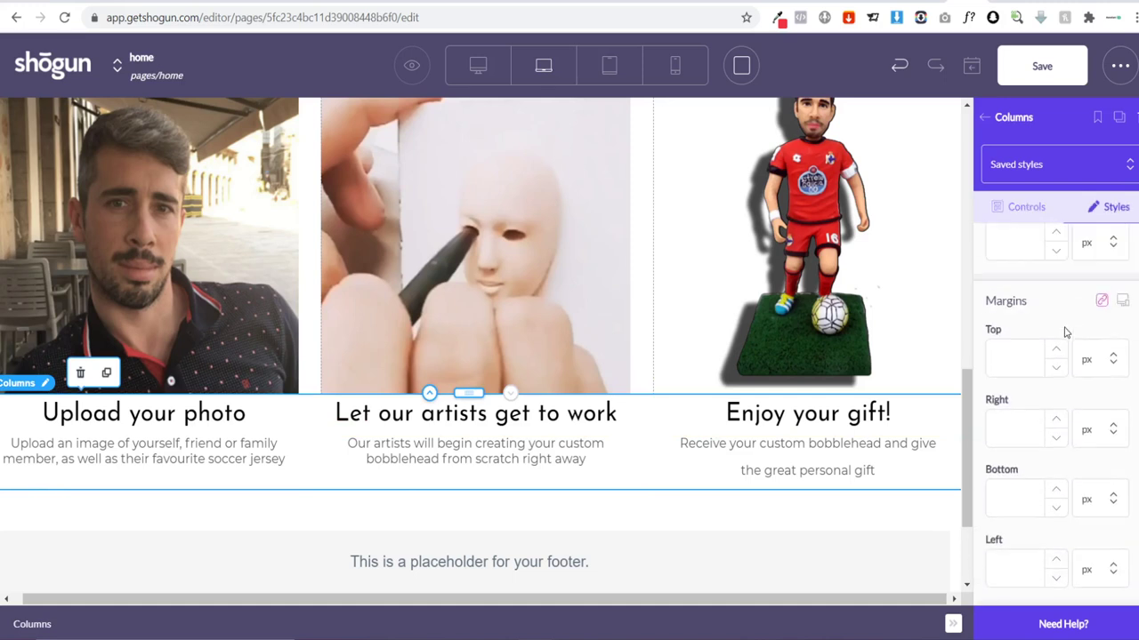
scroll(1063, 331, down, 5)
scroll(1063, 331, up, 3)
click(1022, 342)
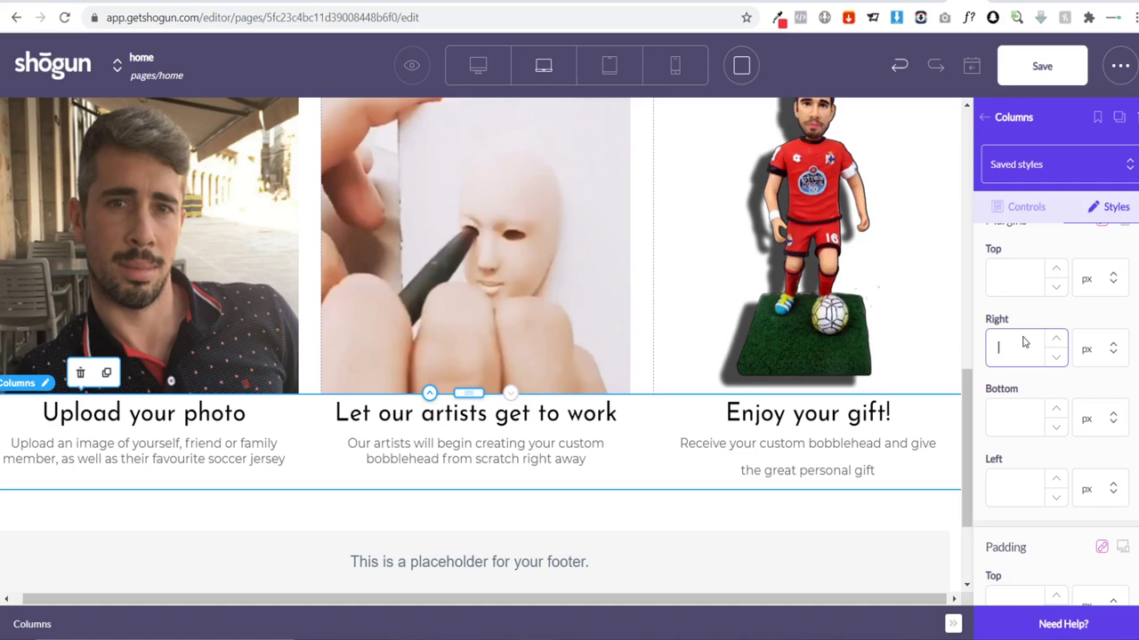
text(10)
key(BackSpace)
key(BackSpace)
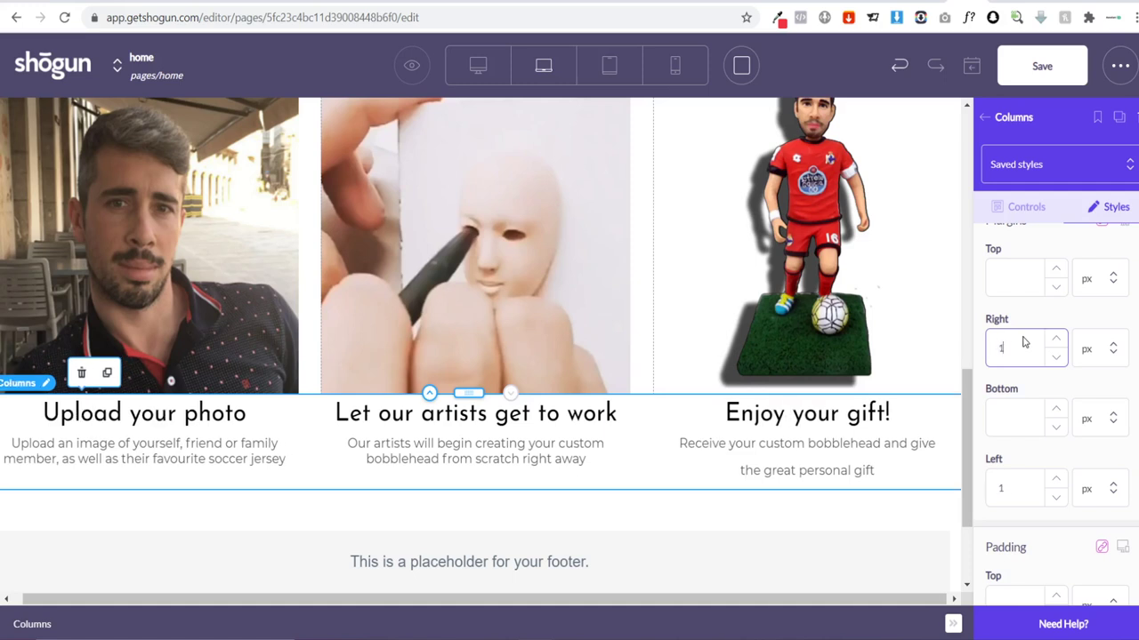
text(20)
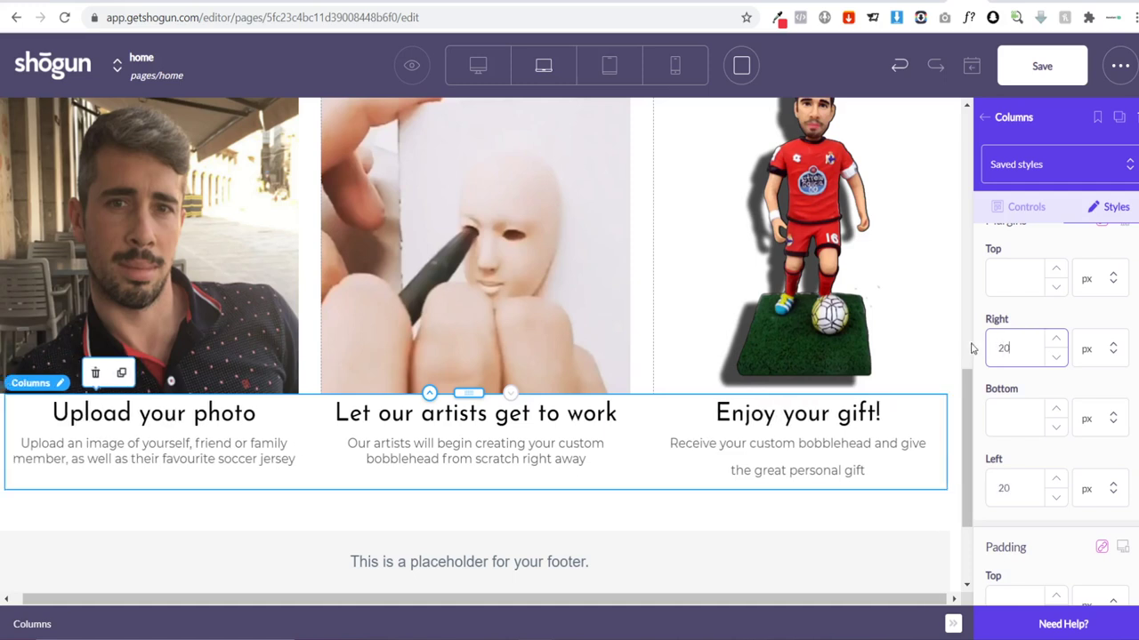
click(810, 510)
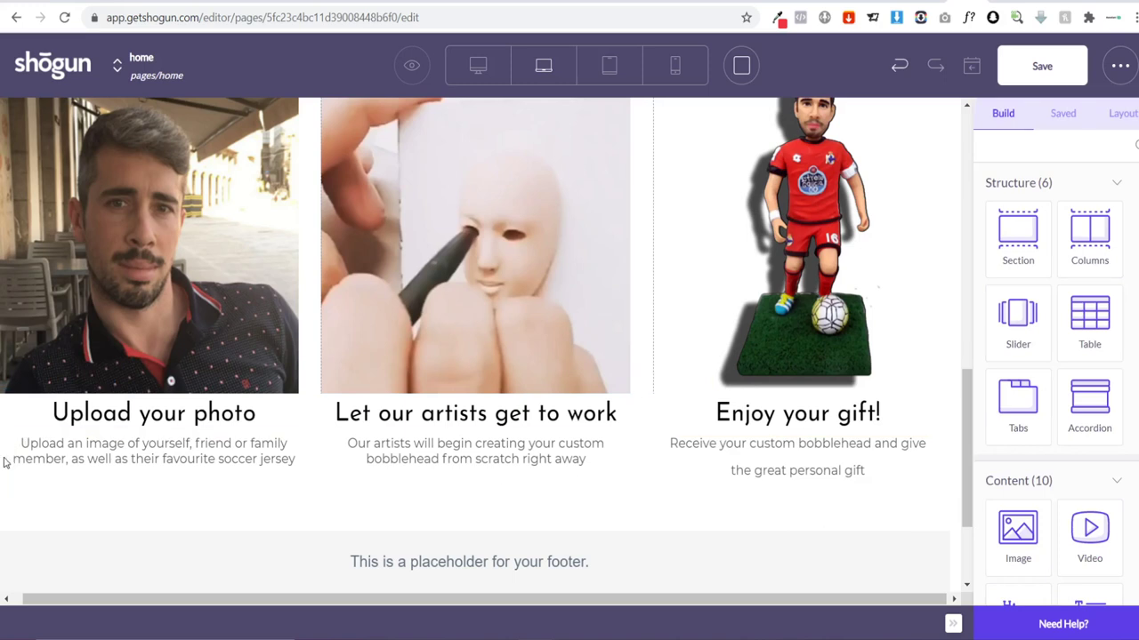
scroll(593, 326, up, 2)
scroll(566, 249, down, 1)
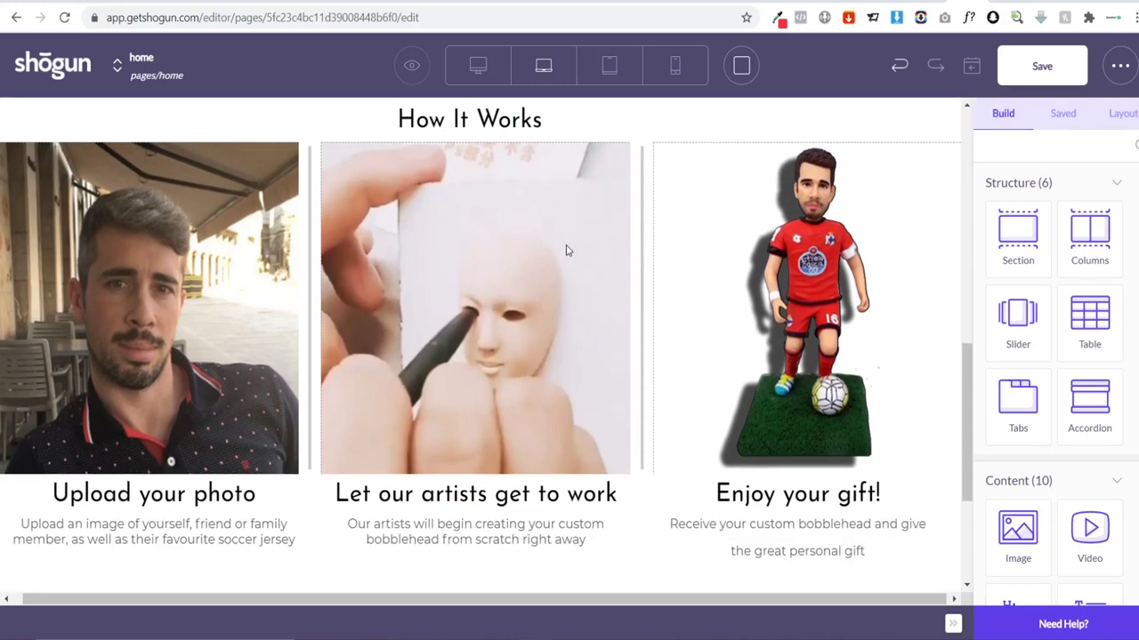
scroll(499, 231, up, 1)
scroll(480, 373, down, 4)
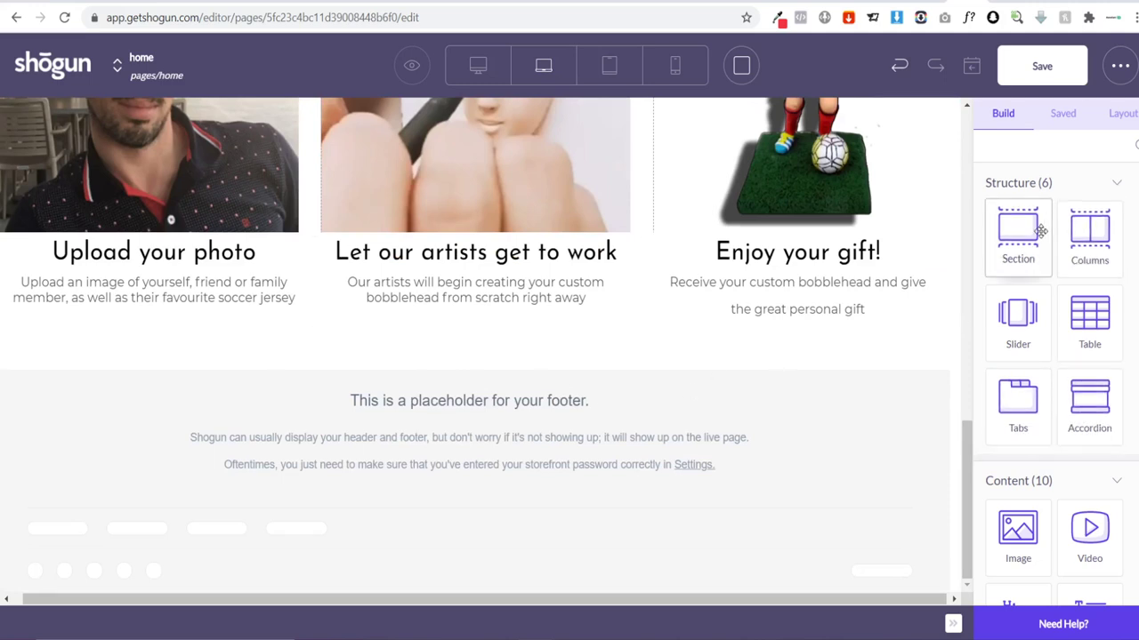
Step: Add a full-width section below the columns and place a copy of the How It Works heading in it
drag(1021, 233, 427, 373)
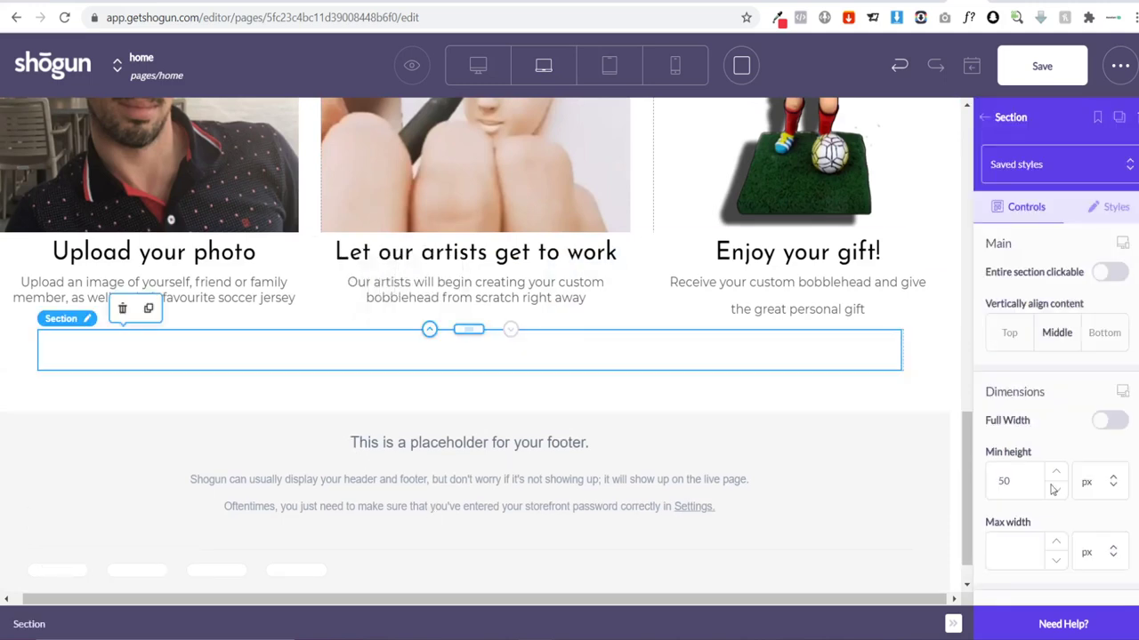
click(1105, 421)
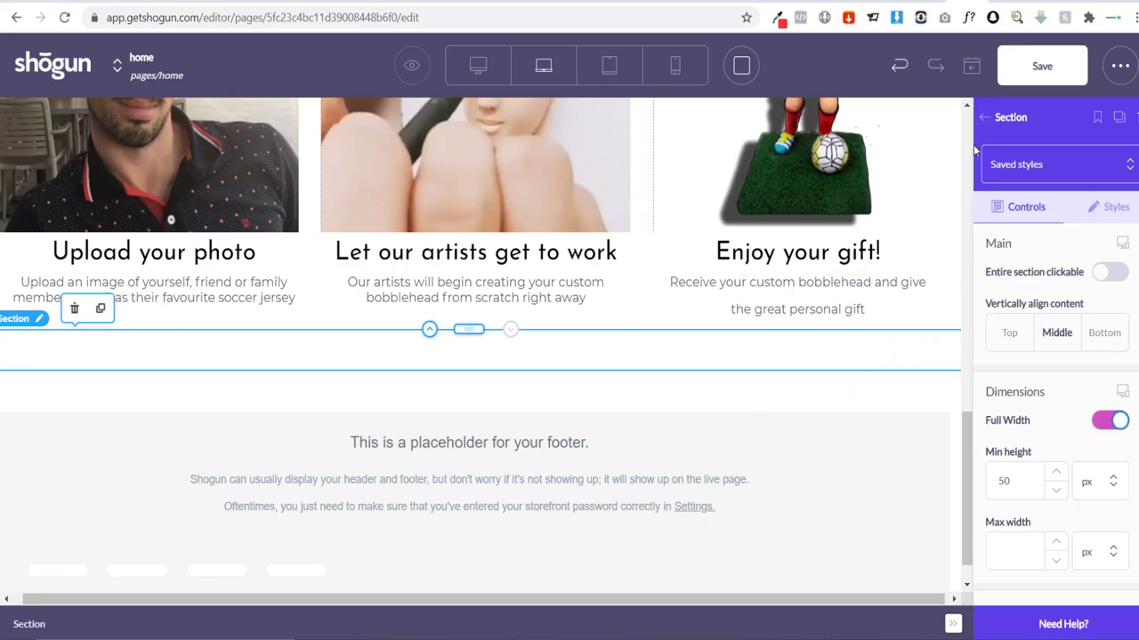
scroll(658, 347, up, 4)
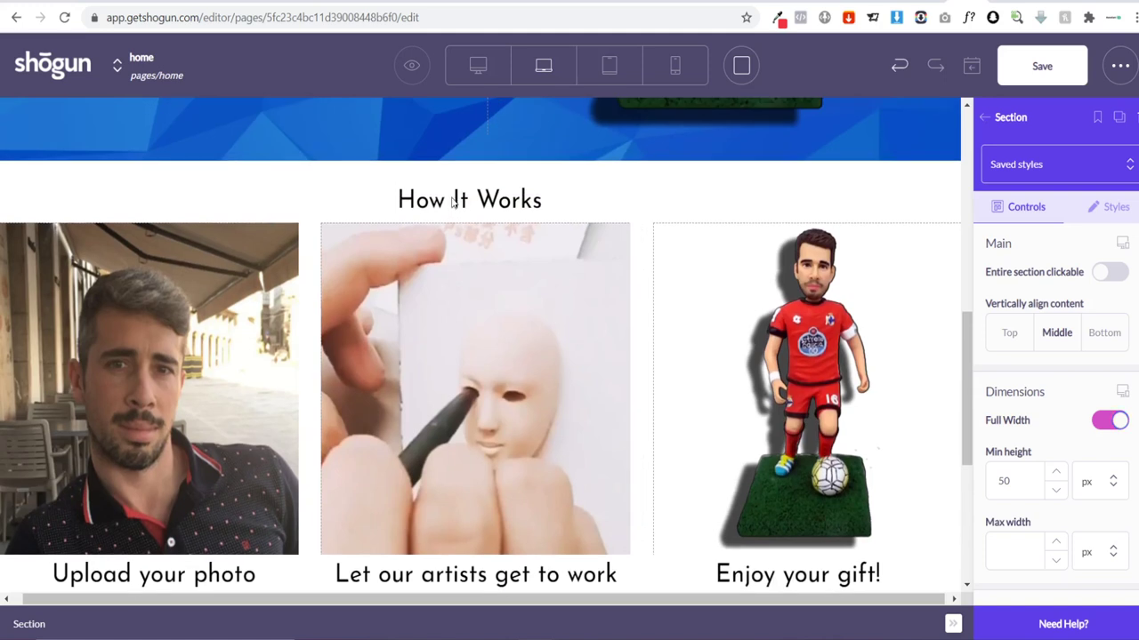
double_click(459, 203)
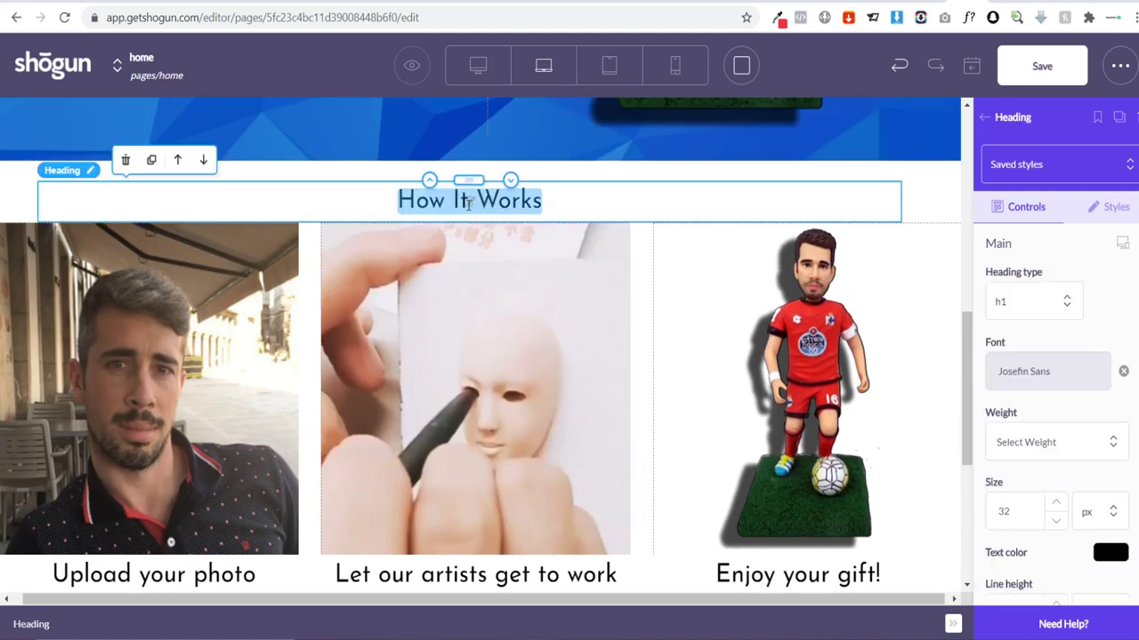
click(151, 160)
drag(468, 242, 480, 473)
scroll(542, 409, down, 1)
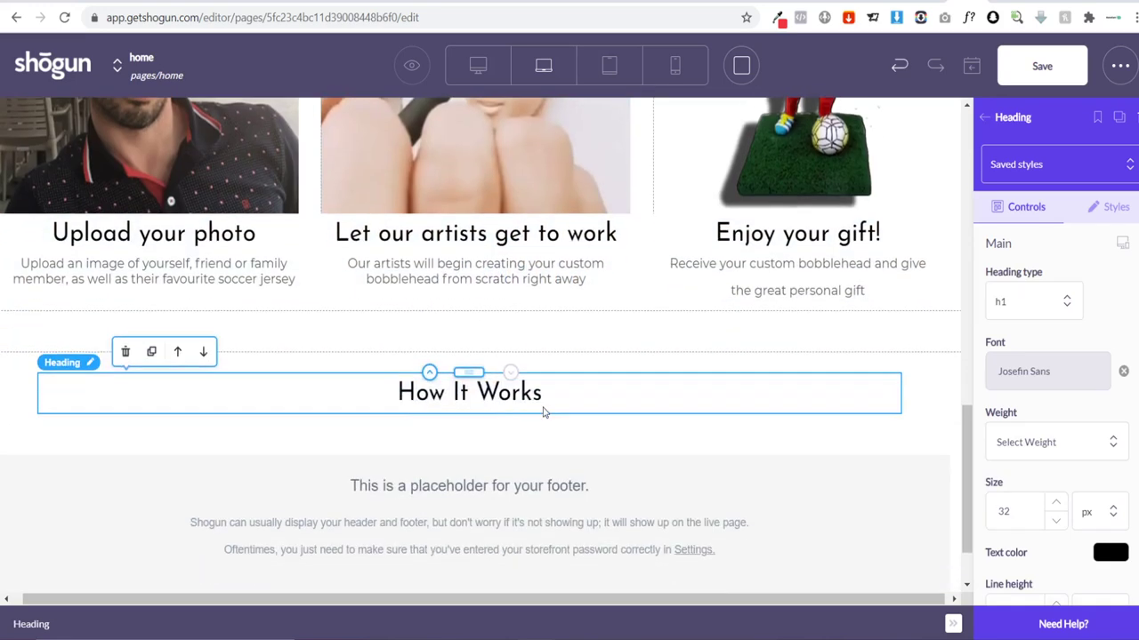
drag(469, 372, 486, 362)
Step: Retitle the copied heading 'Reviews' and switch to the Shopify Products page
click(542, 359)
key(ctrl+shift+Left)
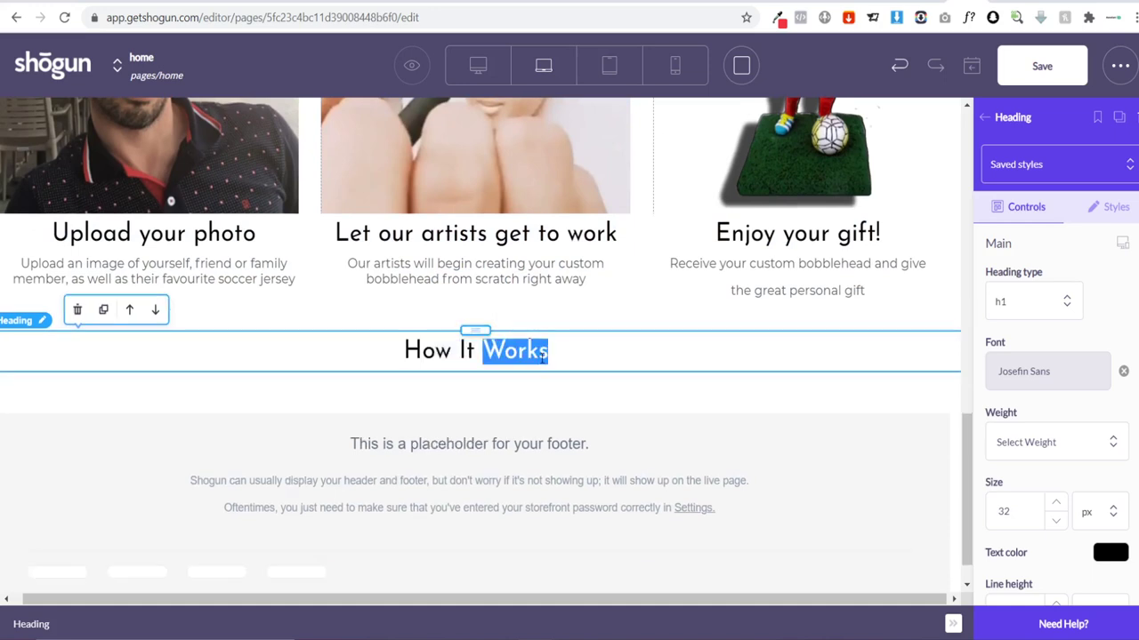
key(ctrl+shift+Left)
key(ctrl+shift+Left)
text(Reviews)
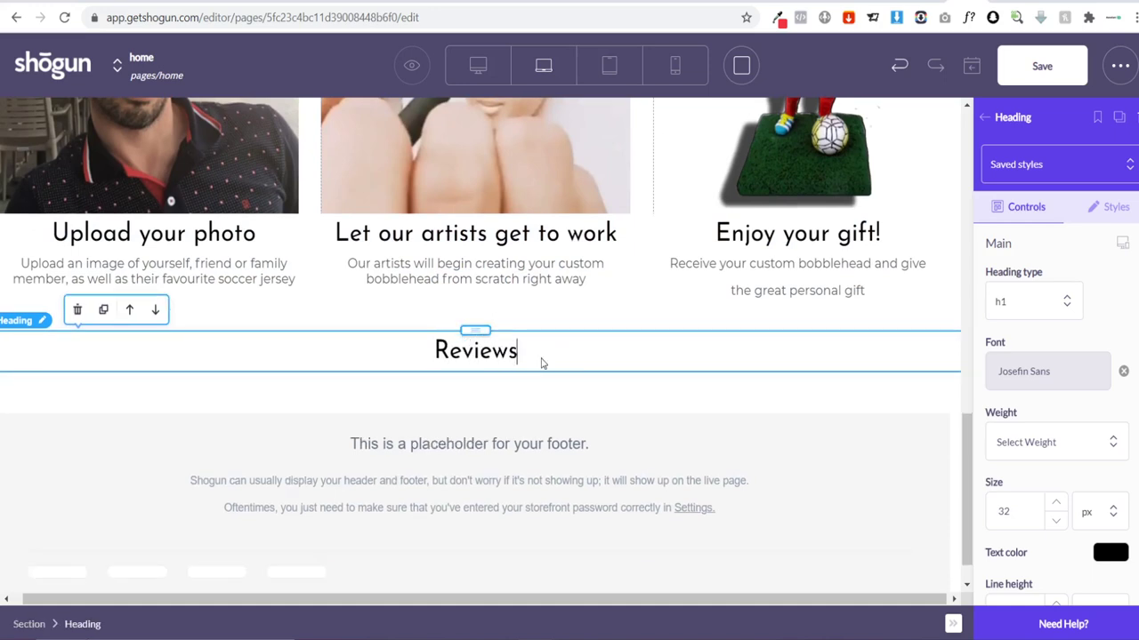
click(549, 405)
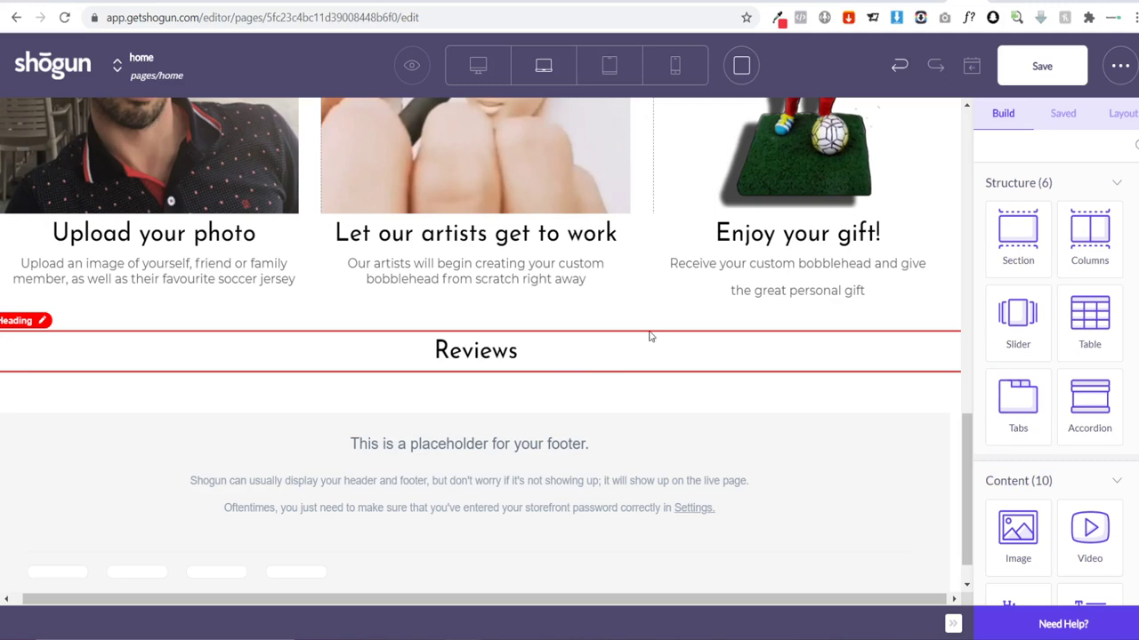
click(872, 1)
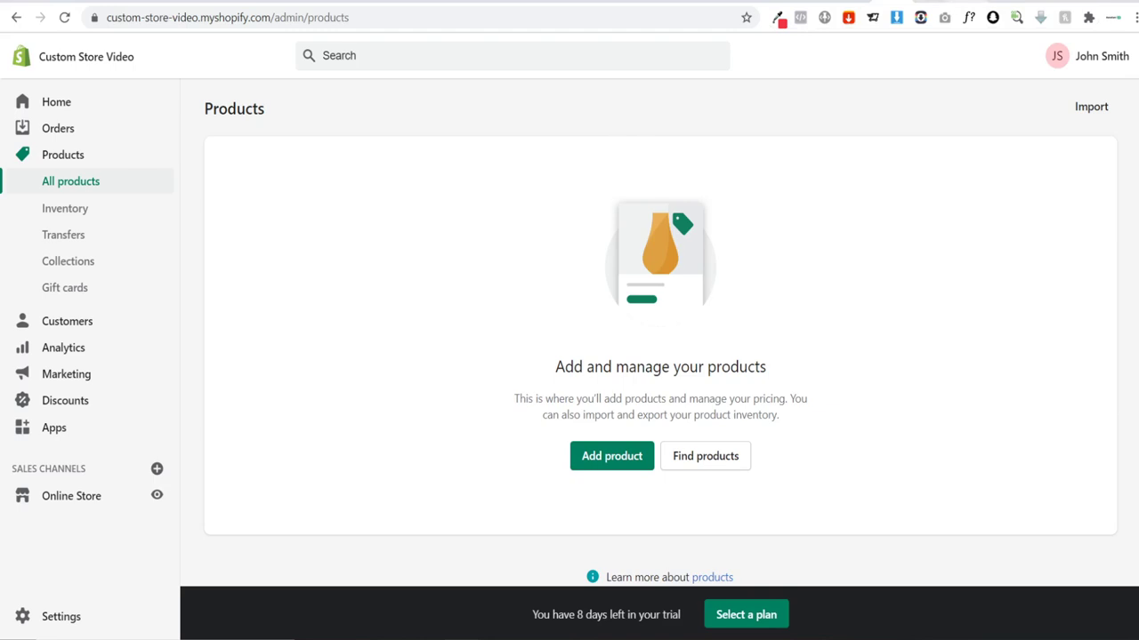
Step: Start a new blank product from the Shopify Products page with Add product
click(756, 1)
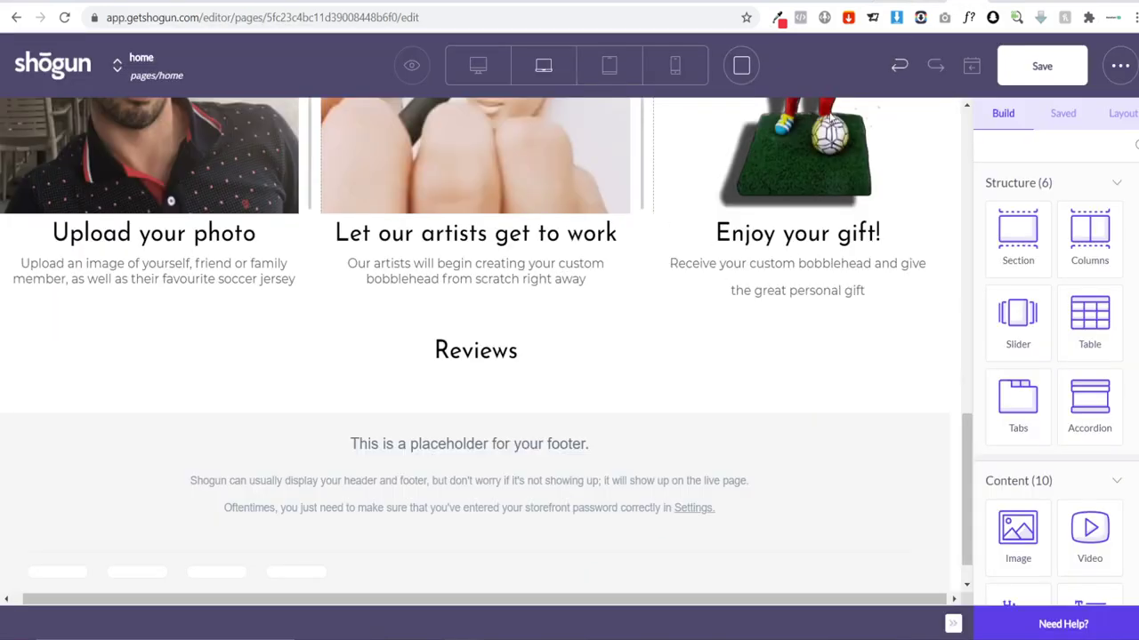
click(722, 1)
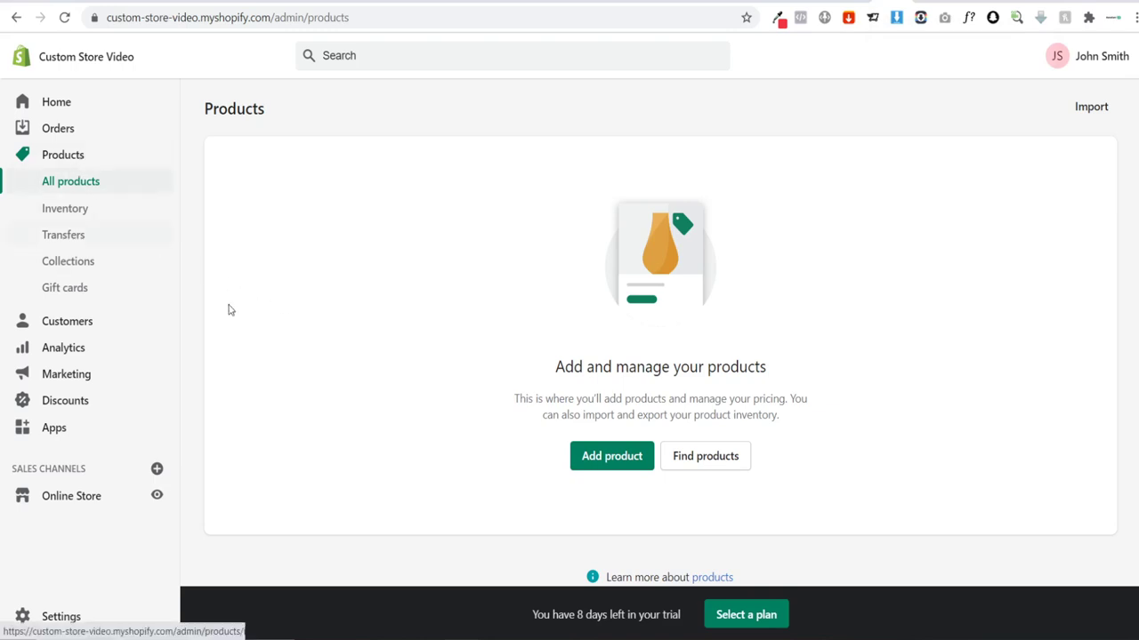
click(600, 456)
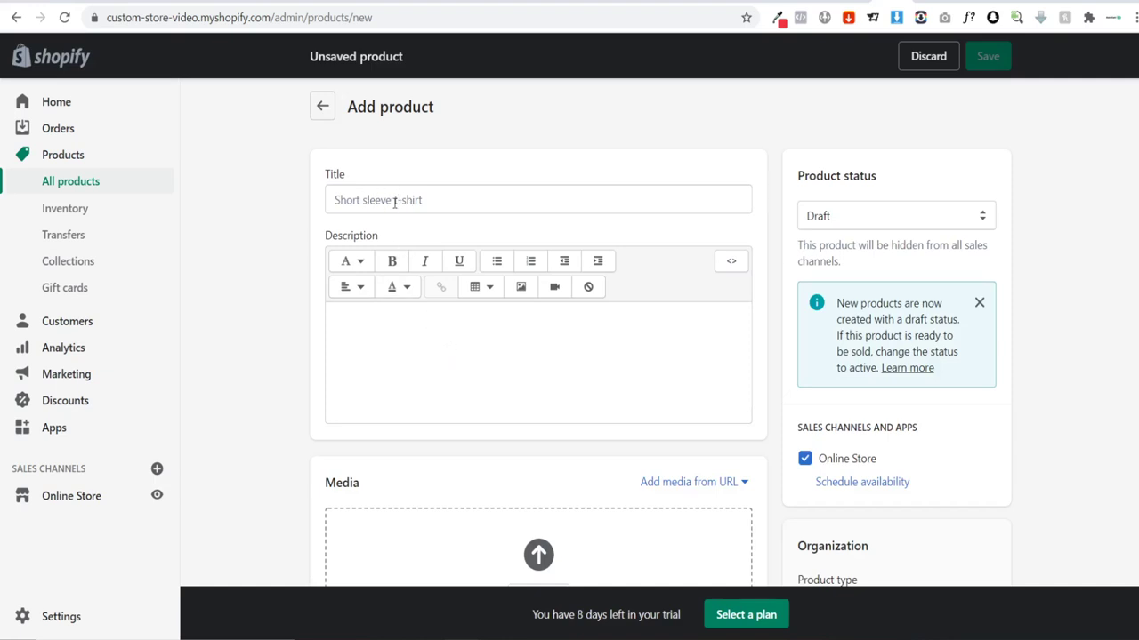
Step: Review the AliExpress custom bobblehead listing for reference
click(580, 6)
scroll(674, 203, up, 10)
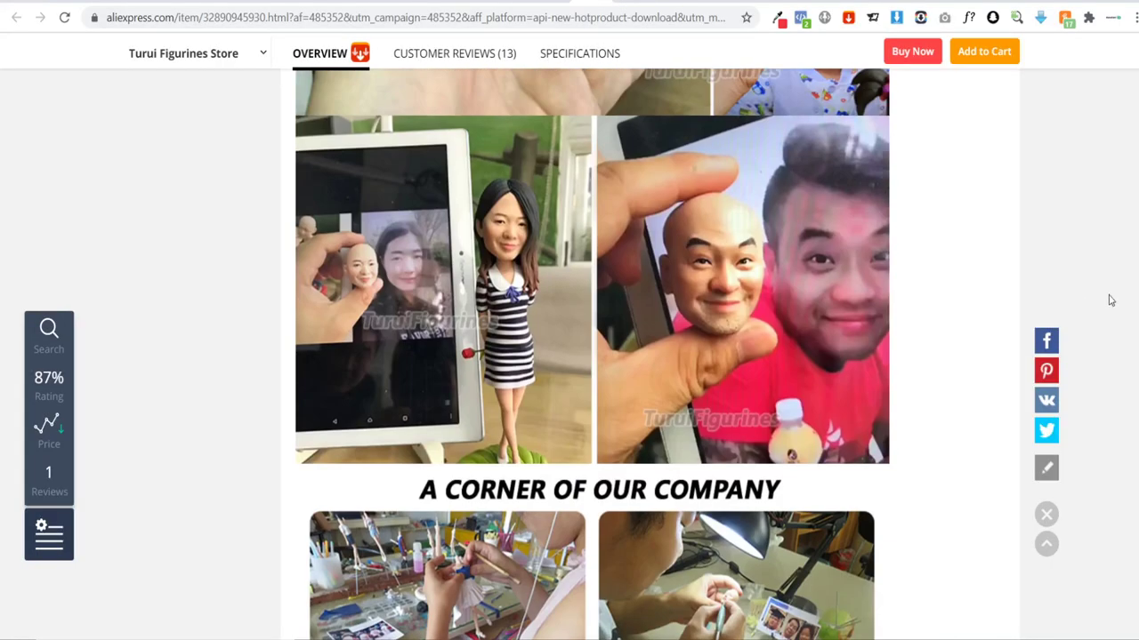
scroll(592, 354, up, 5)
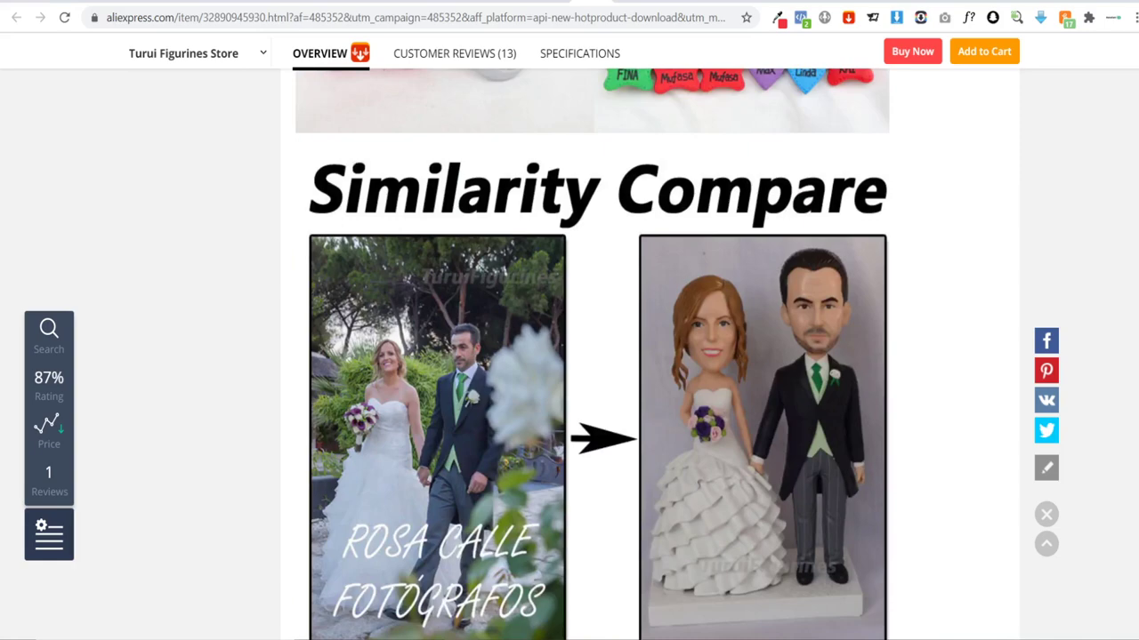
scroll(592, 354, up, 20)
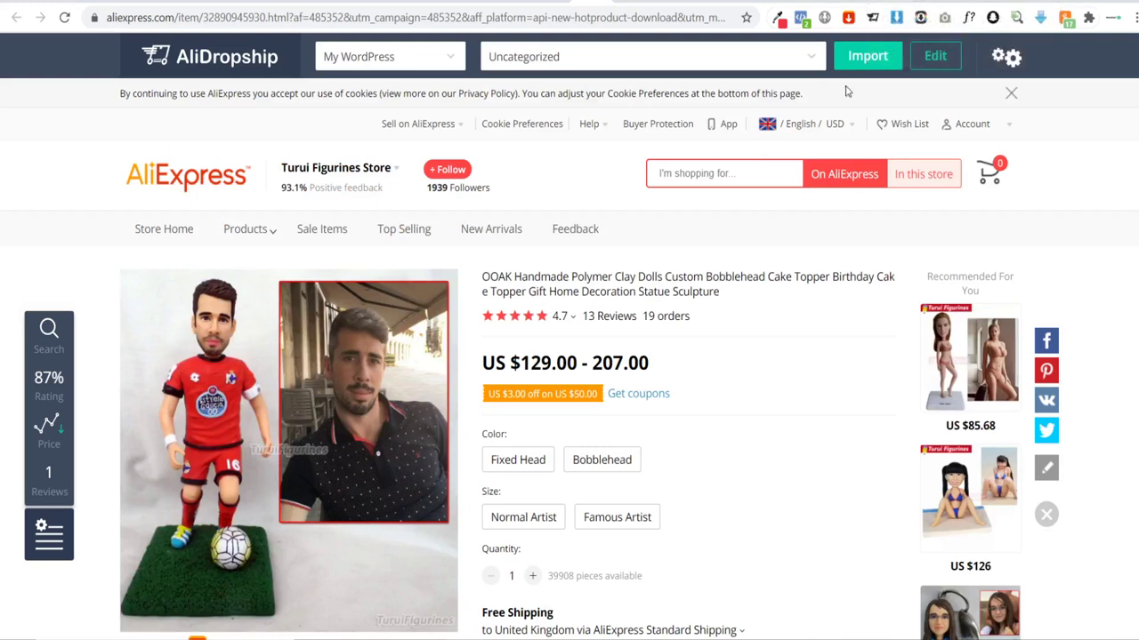
Step: Title the Shopify draft product 'Custom Soccer BobbleHead' and move into the Description editor
click(879, 2)
click(443, 205)
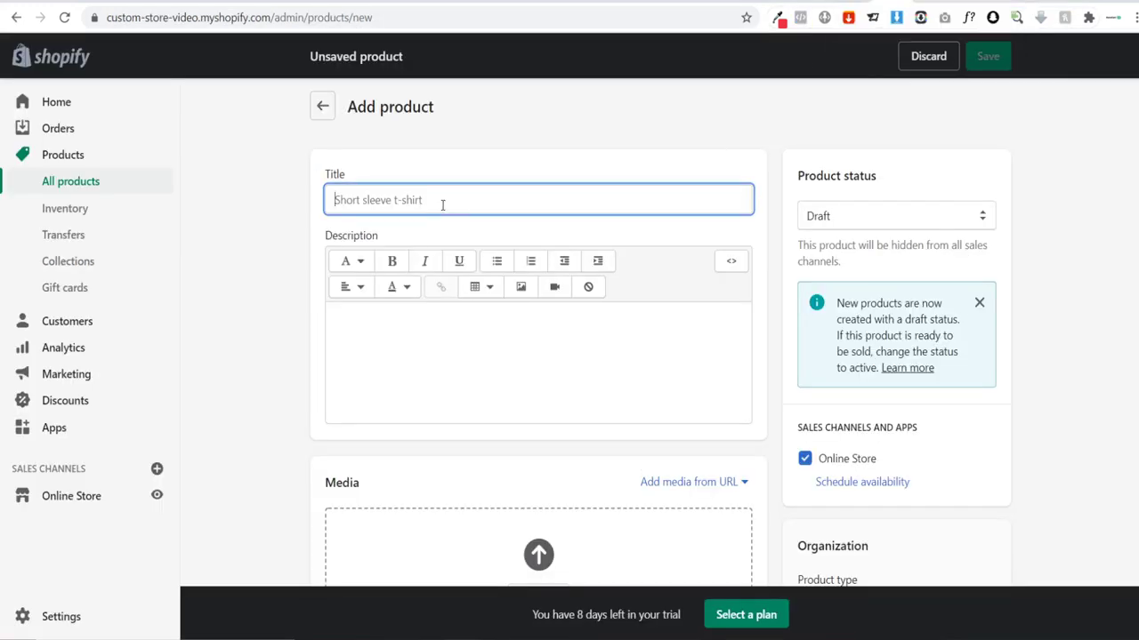
text(Custo)
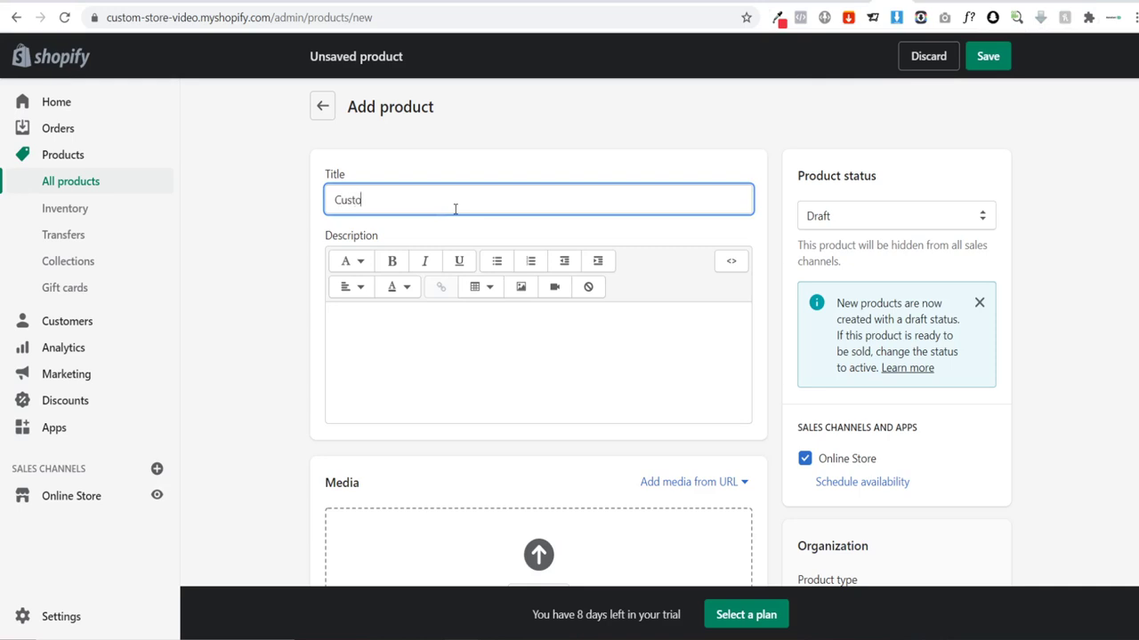
text(m Soccer BobbleHead)
click(401, 357)
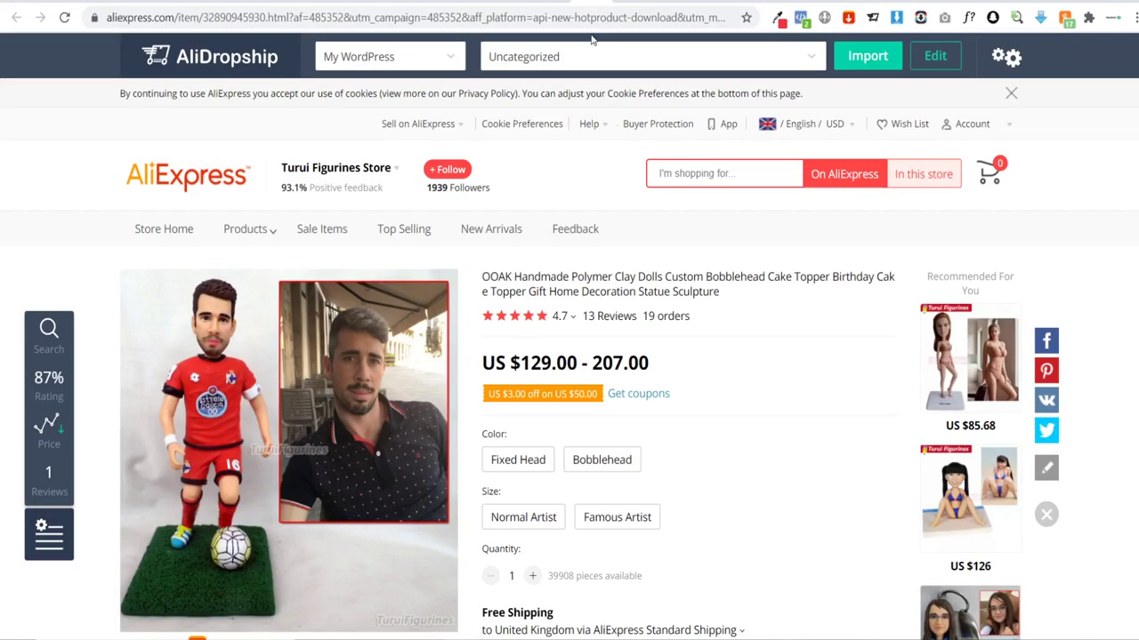
scroll(601, 388, down, 7)
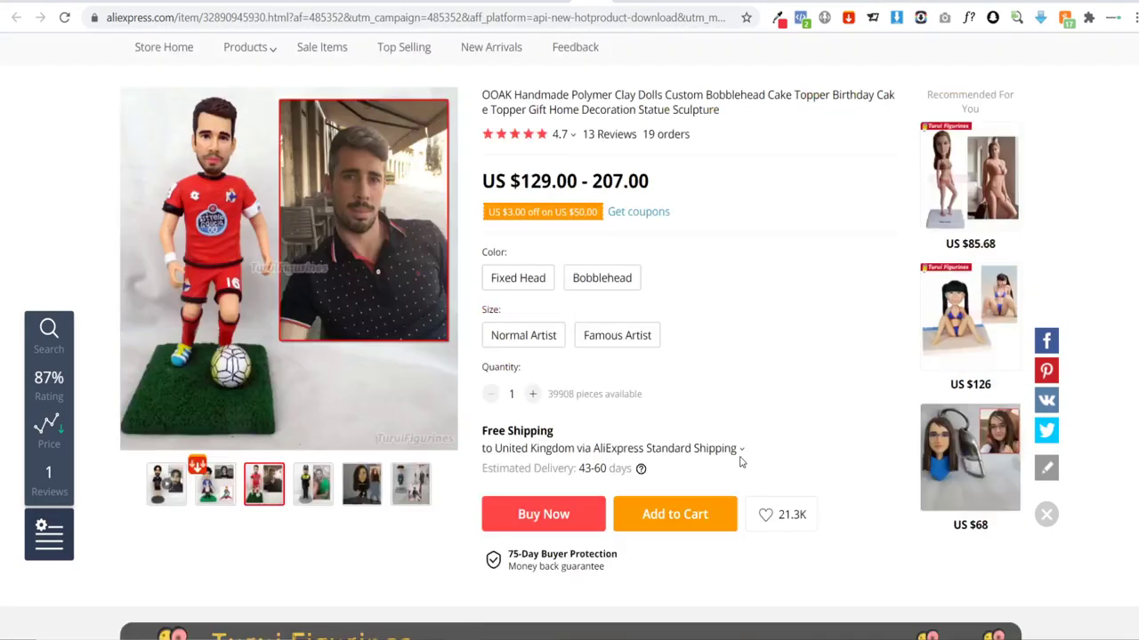
scroll(601, 389, down, 3)
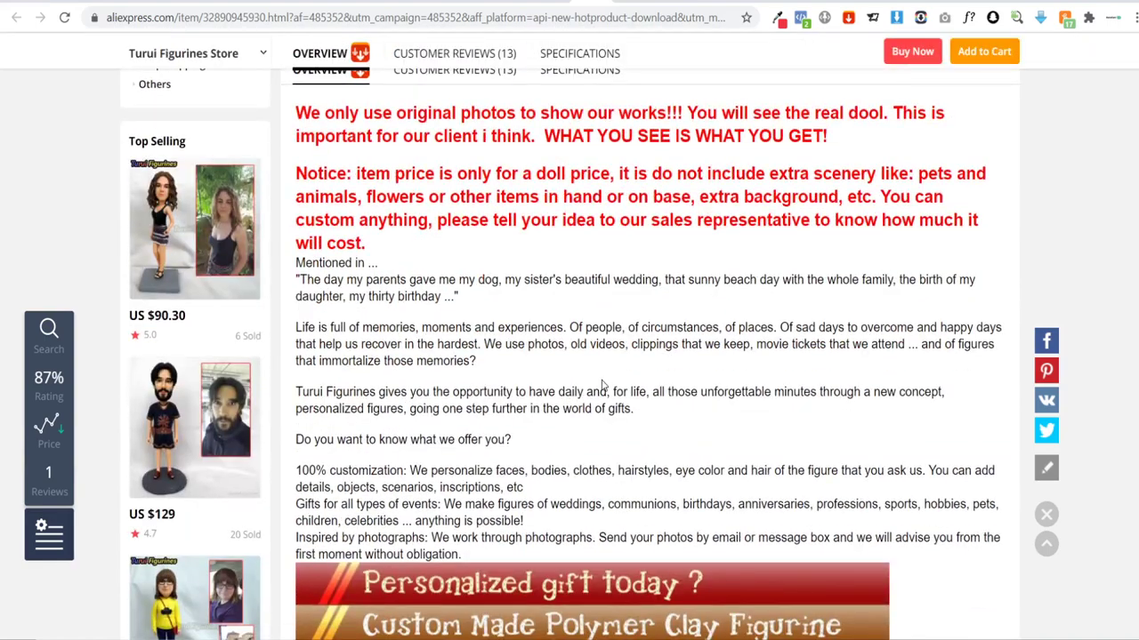
scroll(601, 389, down, 2)
scroll(613, 366, down, 15)
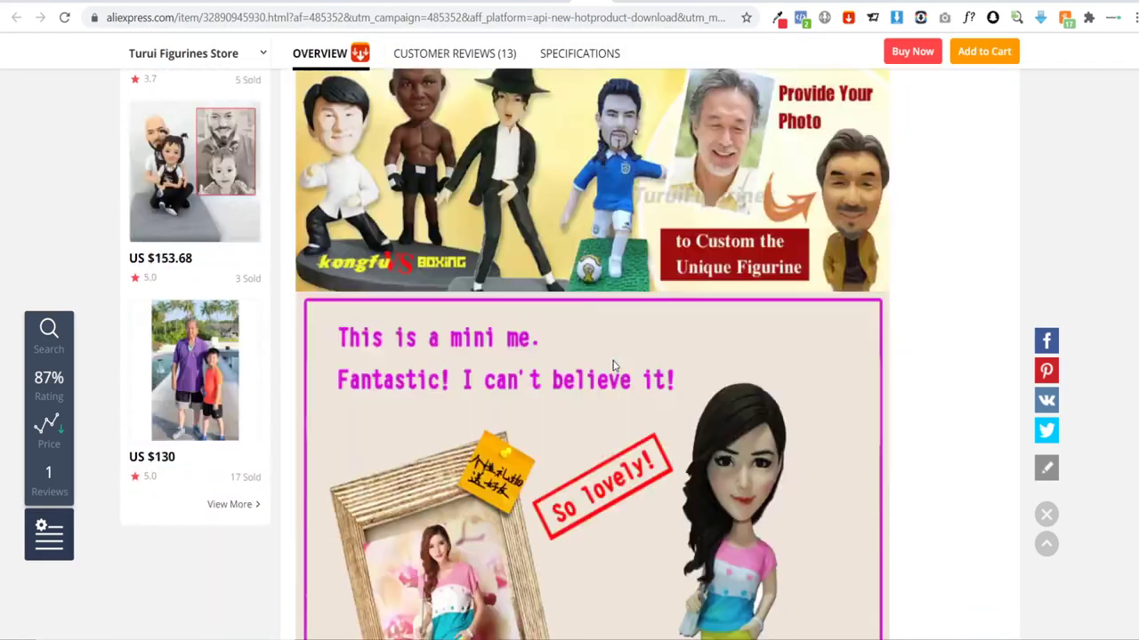
scroll(613, 365, down, 5)
scroll(613, 365, down, 10)
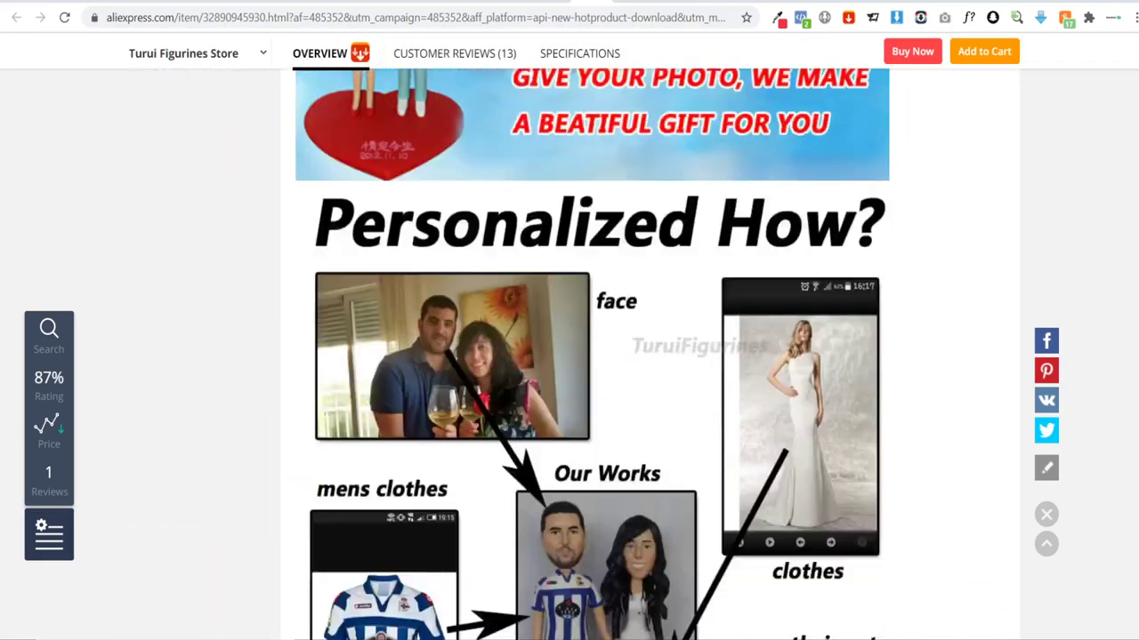
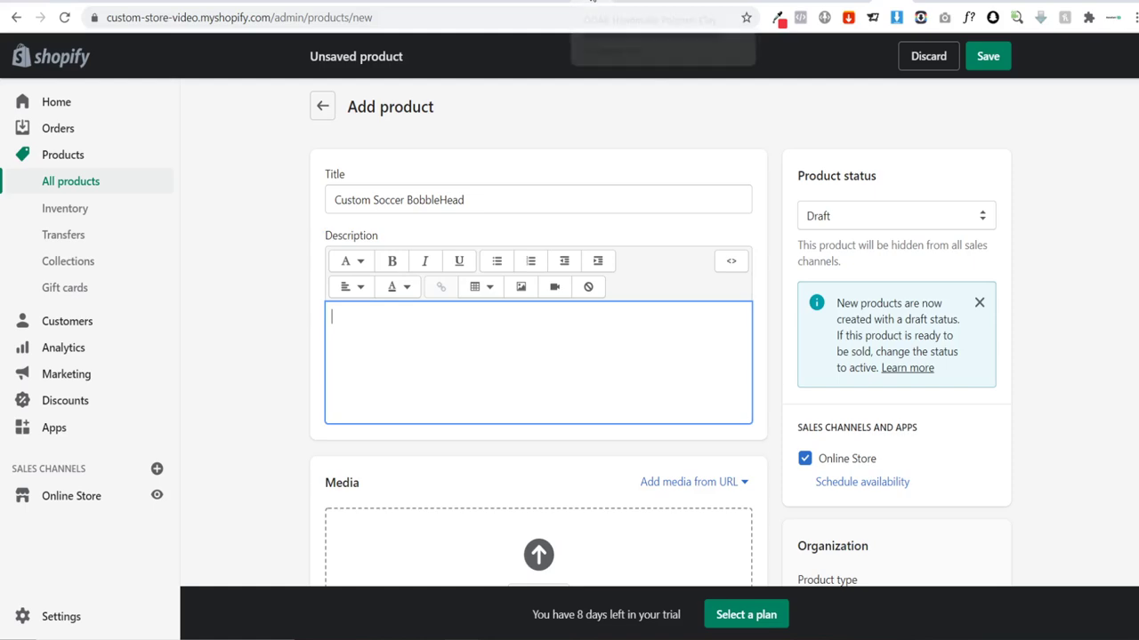
Step: Copy the AliExpress description from 'Material for life' to 'Measurements' into the Shopify Description box
key(ctrl+Tab)
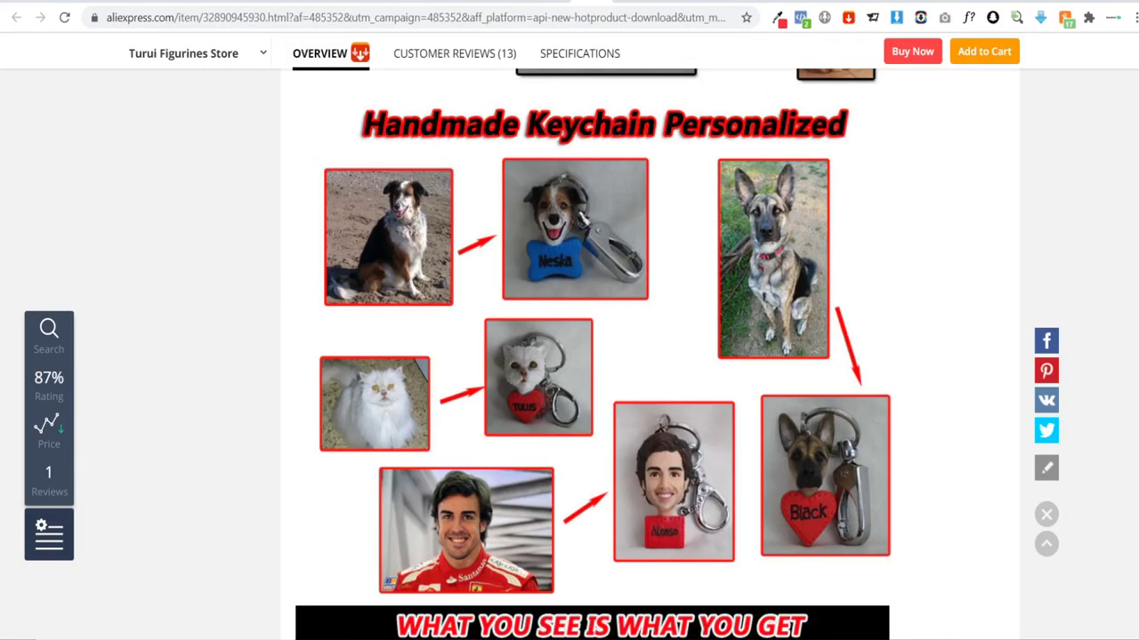
scroll(687, 274, down, 10)
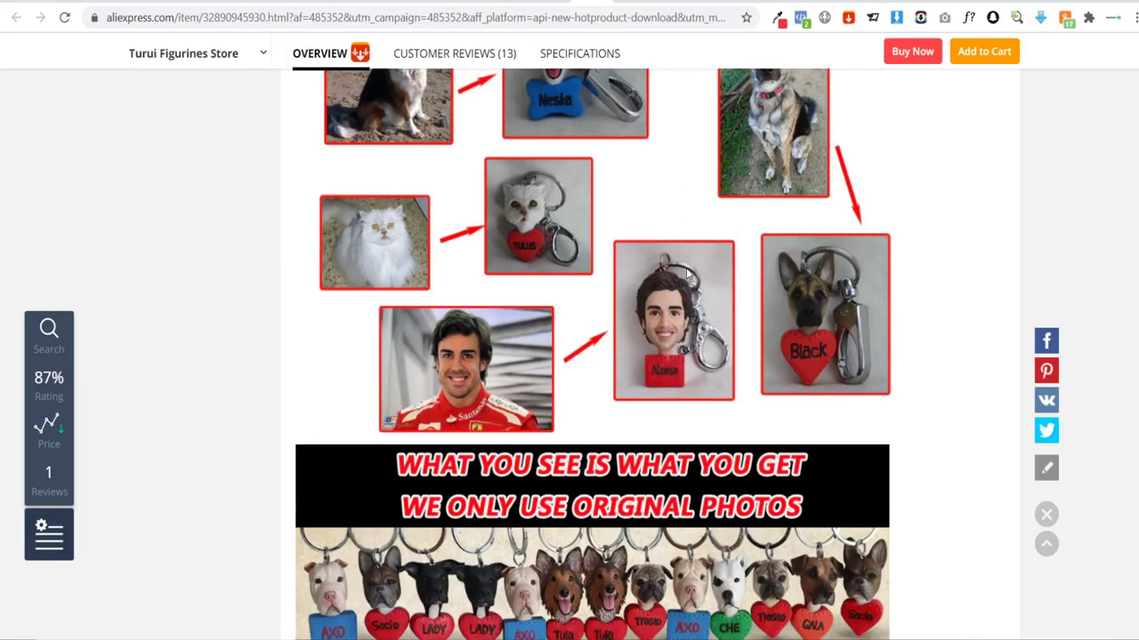
scroll(686, 274, down, 10)
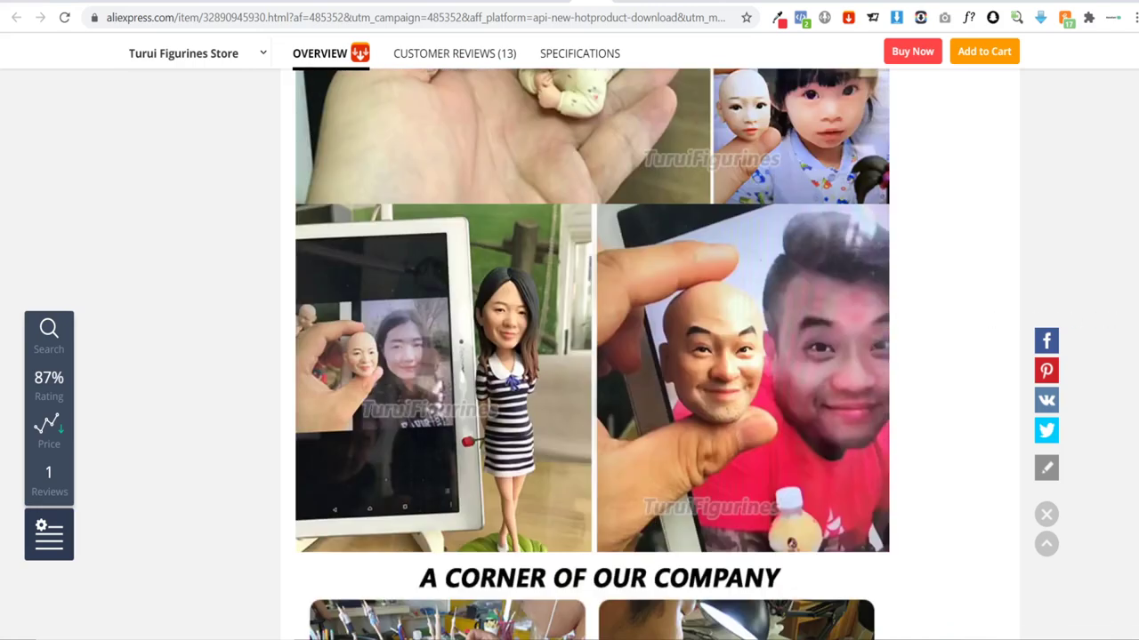
scroll(593, 354, down, 10)
scroll(593, 354, down, 5)
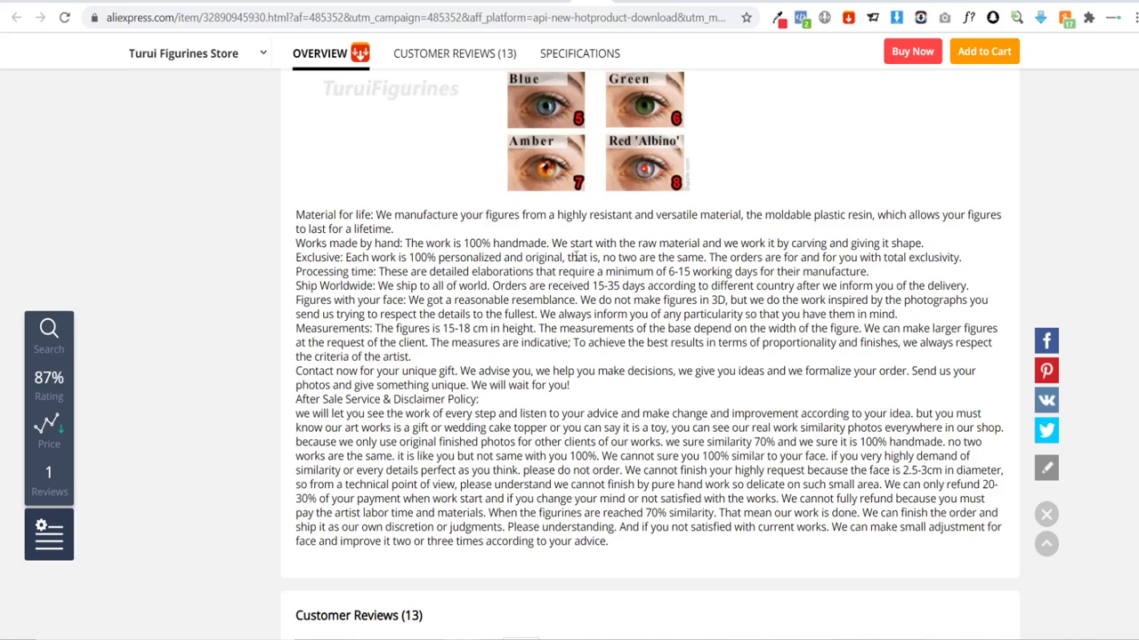
drag(407, 243, 655, 343)
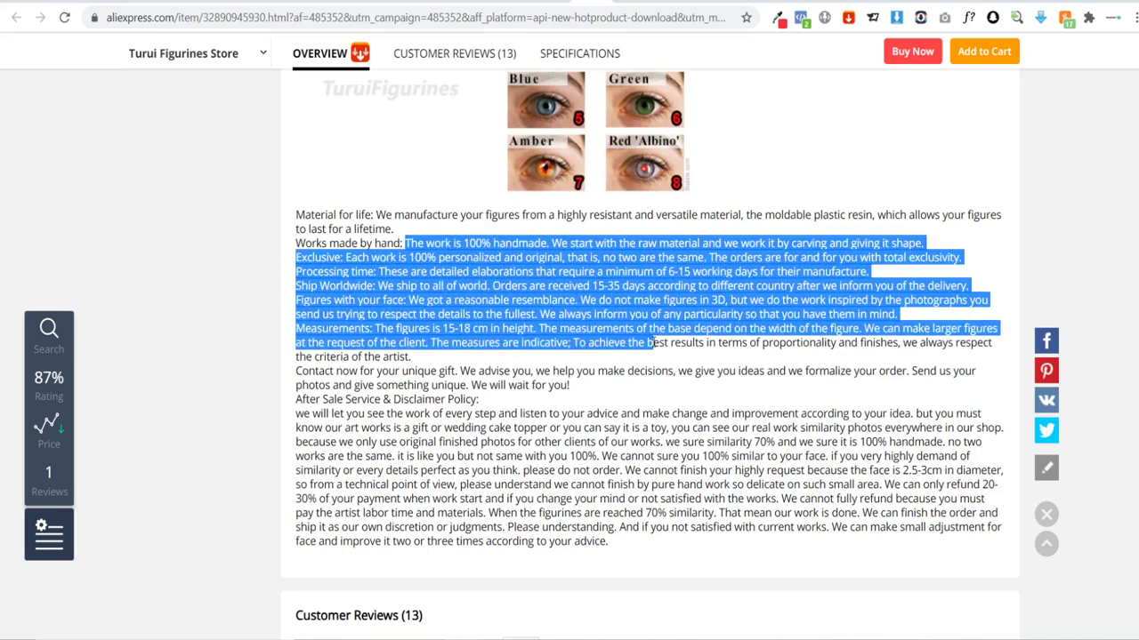
click(541, 321)
drag(294, 219, 508, 360)
key(ctrl+c)
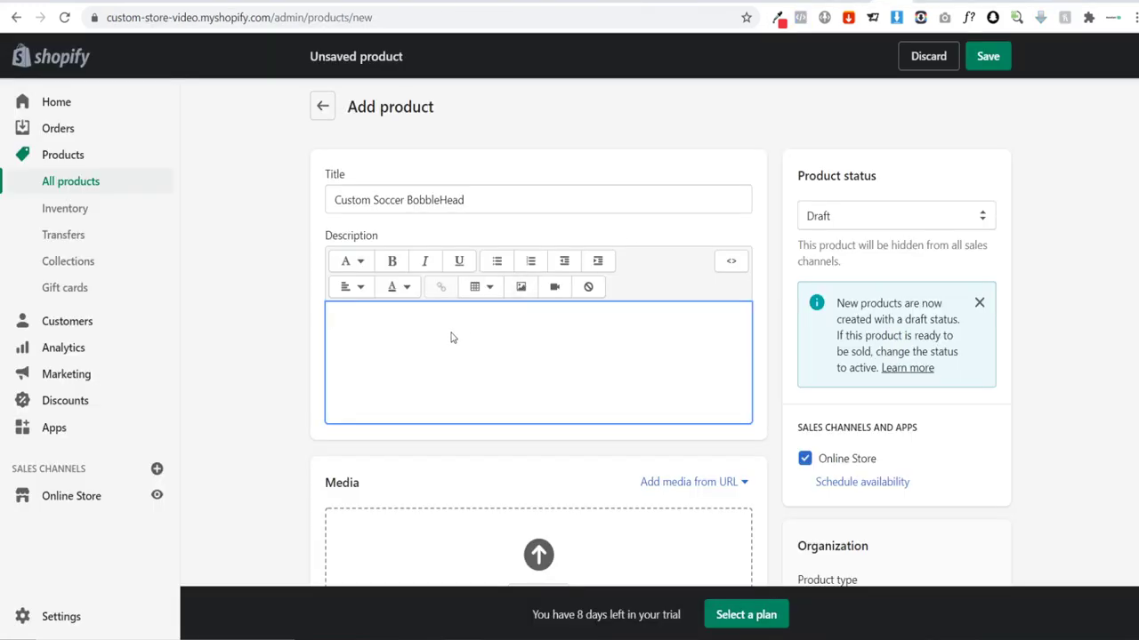
click(449, 339)
key(ctrl+v)
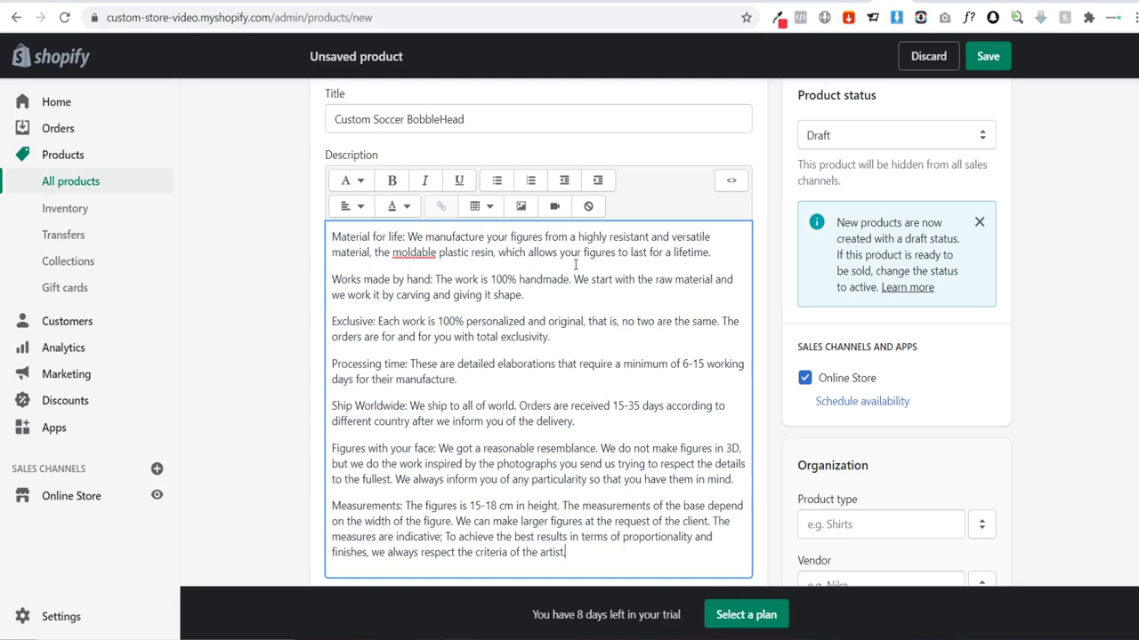
Step: Make the Material for life and Works made by hand paragraphs spaced bullet points
click(333, 236)
click(496, 180)
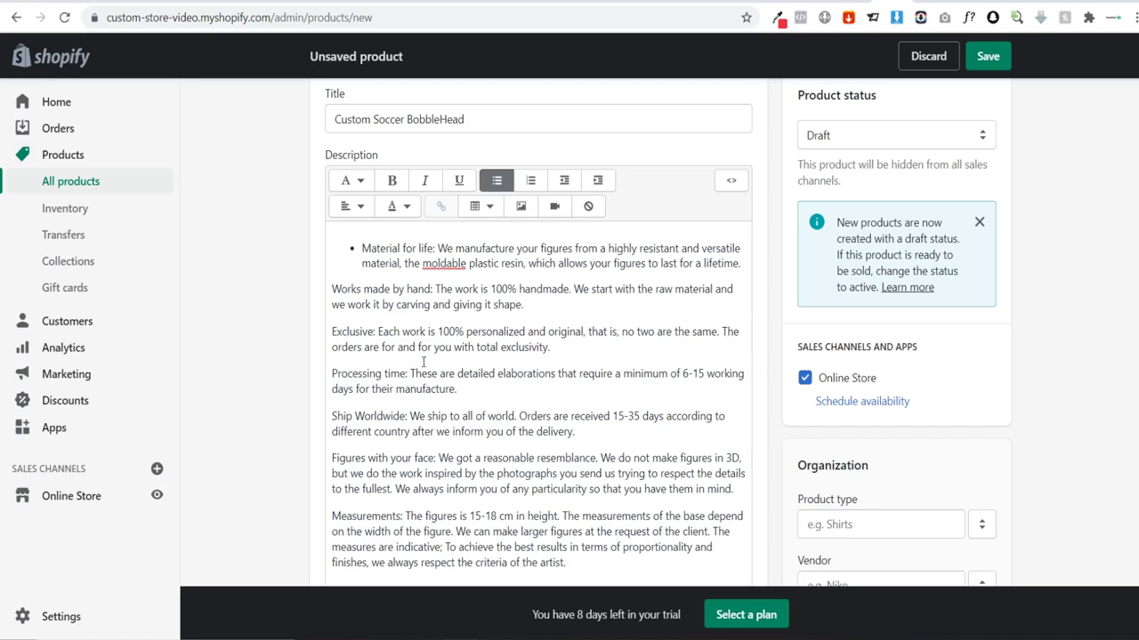
click(329, 294)
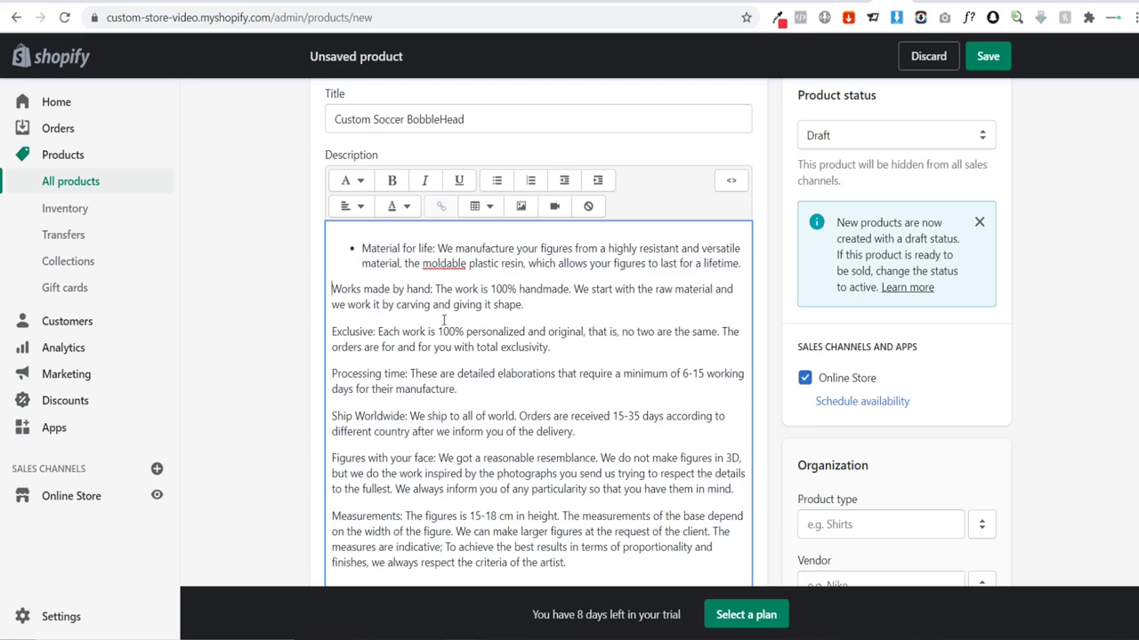
click(497, 179)
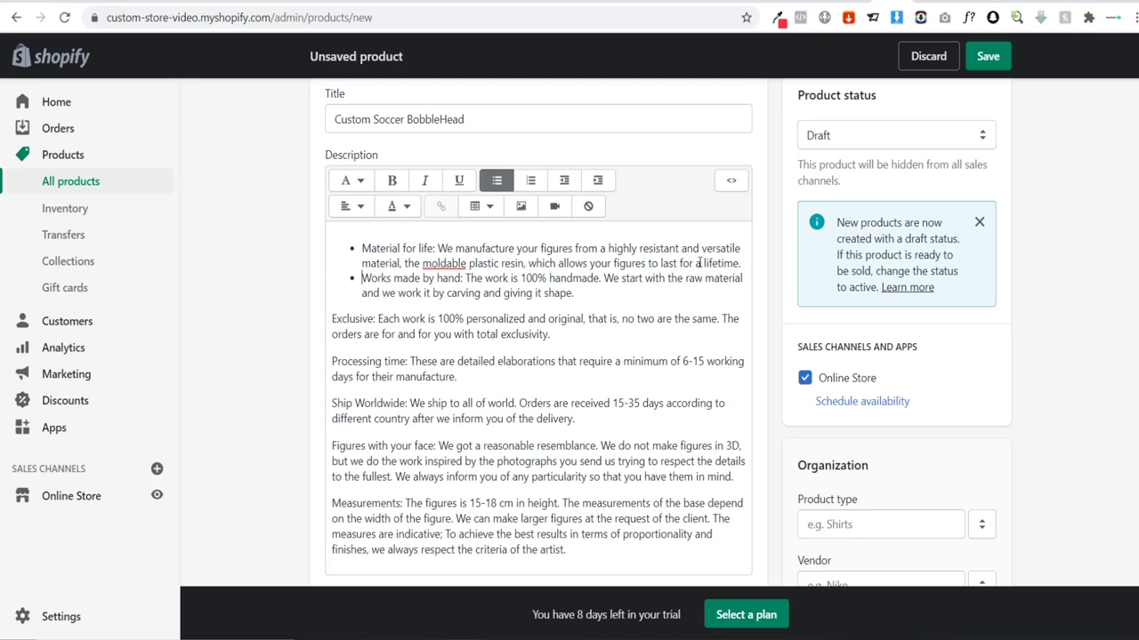
click(745, 264)
key(Return)
key(Return)
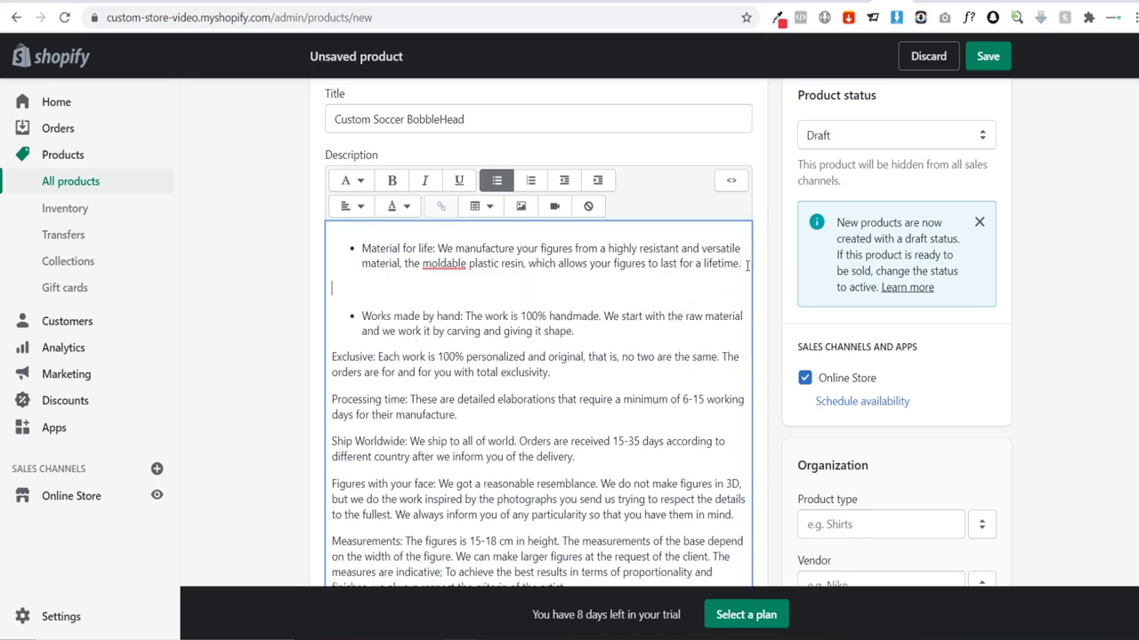
key(BackSpace)
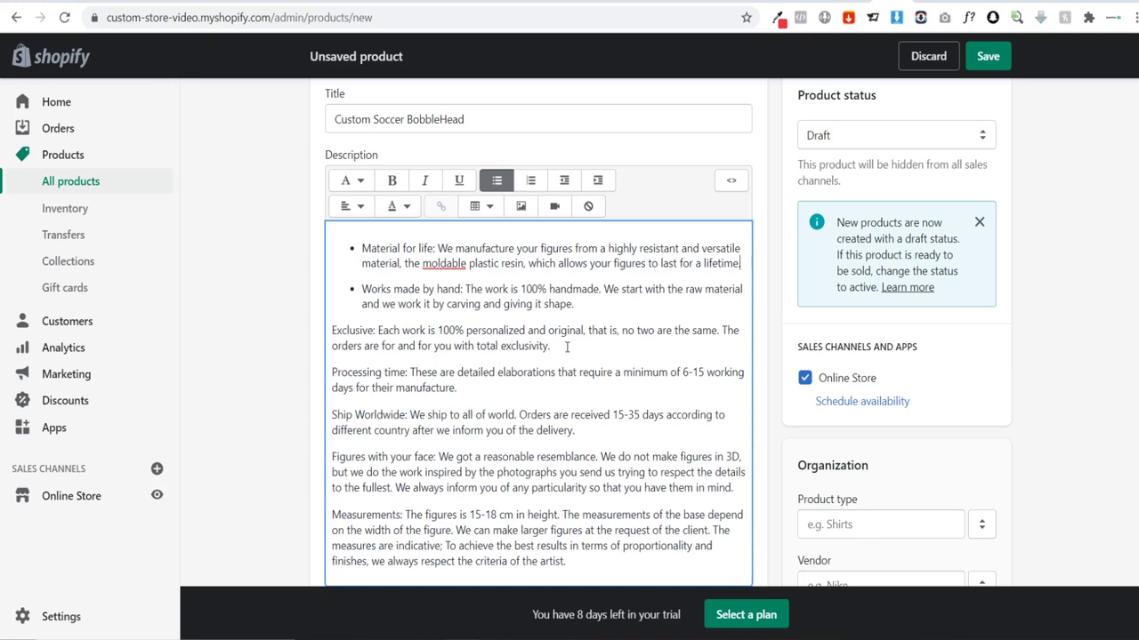
Step: Add the Exclusive paragraph as a third bullet, with spacing matching the others
click(334, 330)
click(496, 180)
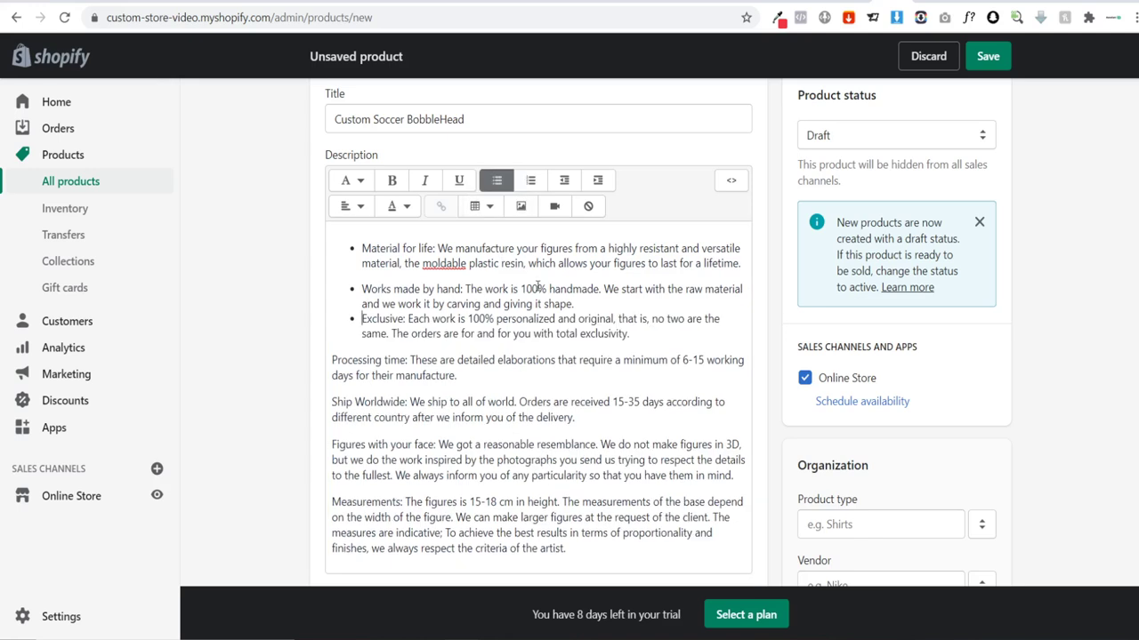
key(Return)
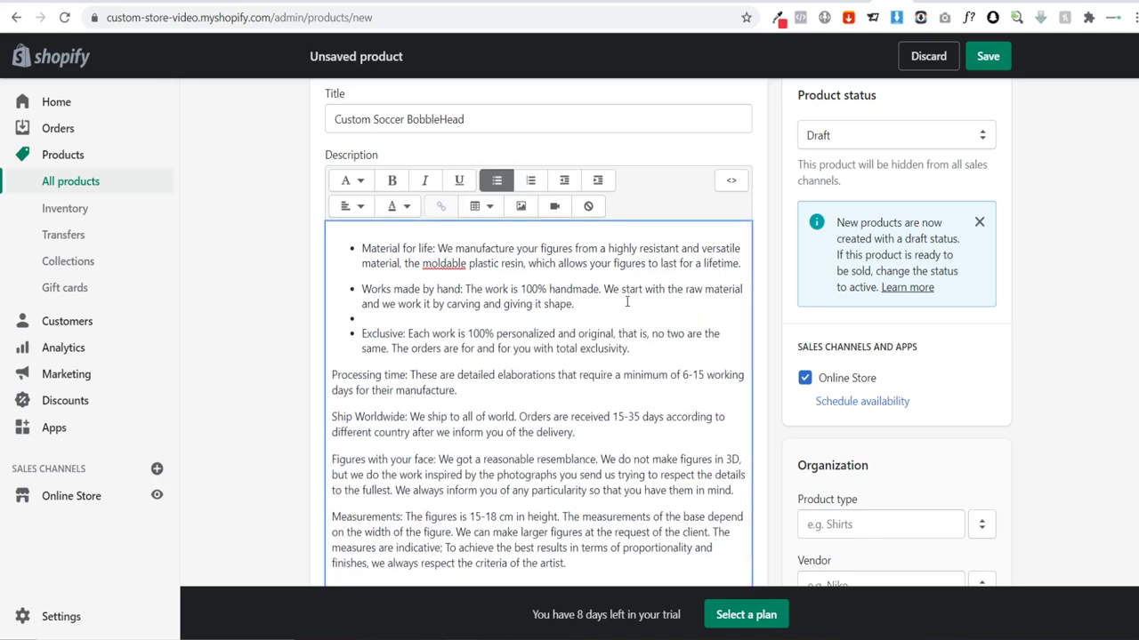
key(BackSpace)
key(Return)
key(Return)
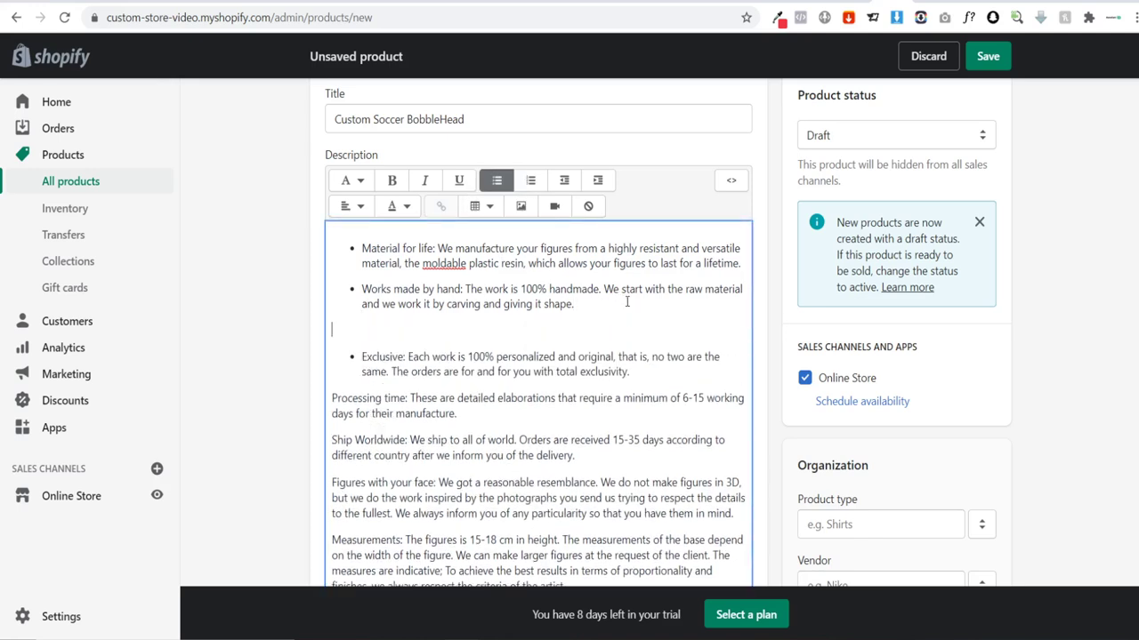
key(BackSpace)
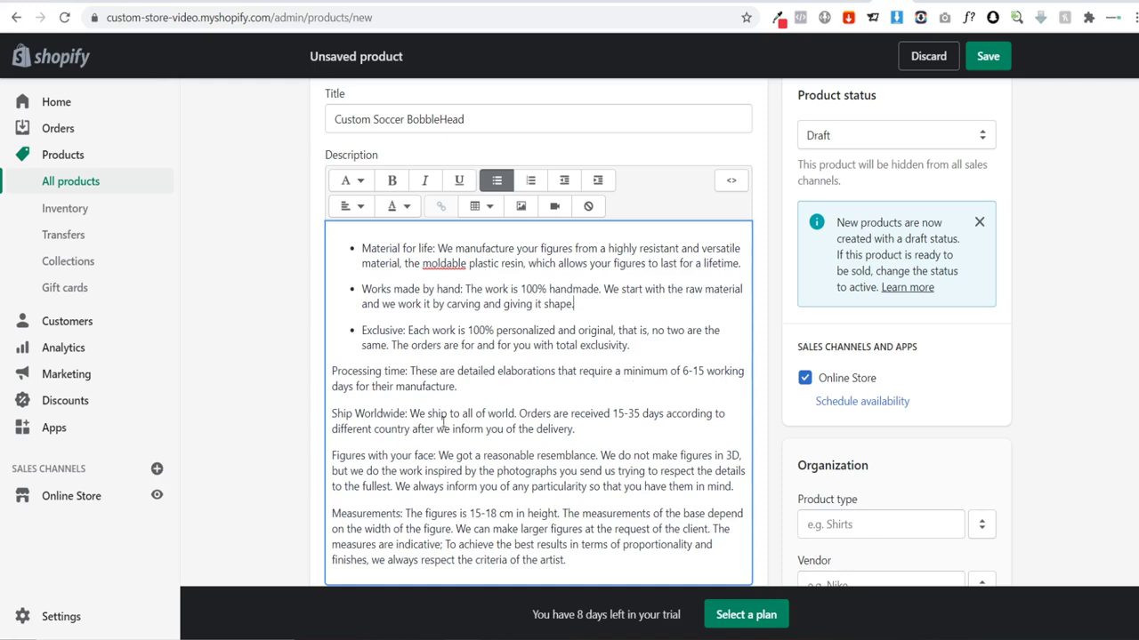
Step: Make Processing time a bullet, spaced after the Exclusive bullet
click(334, 378)
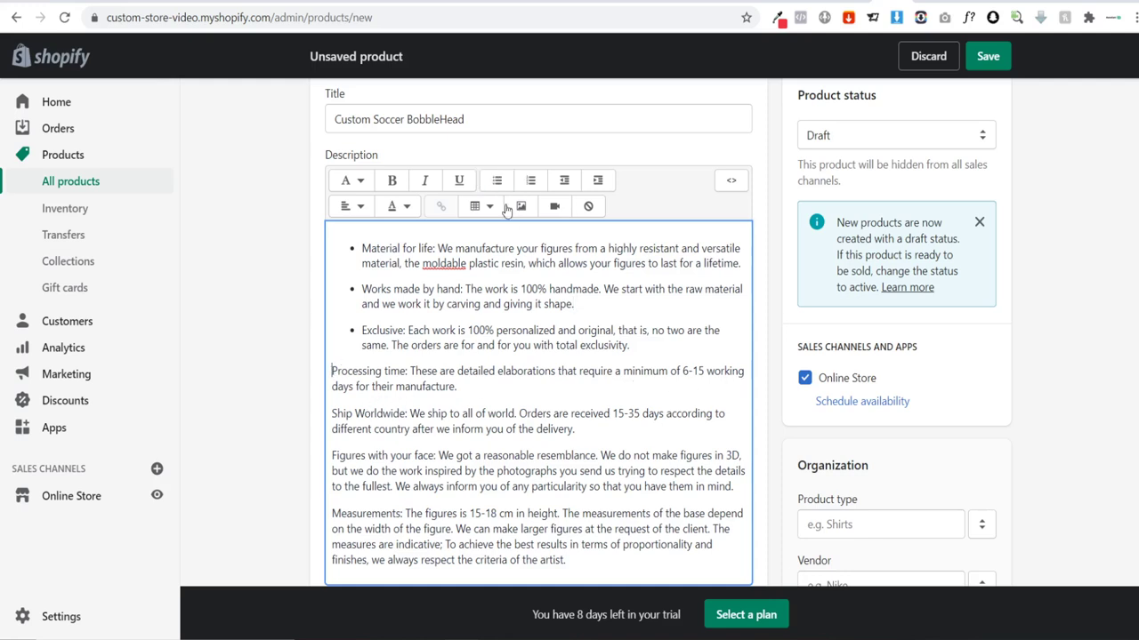
click(497, 180)
click(658, 342)
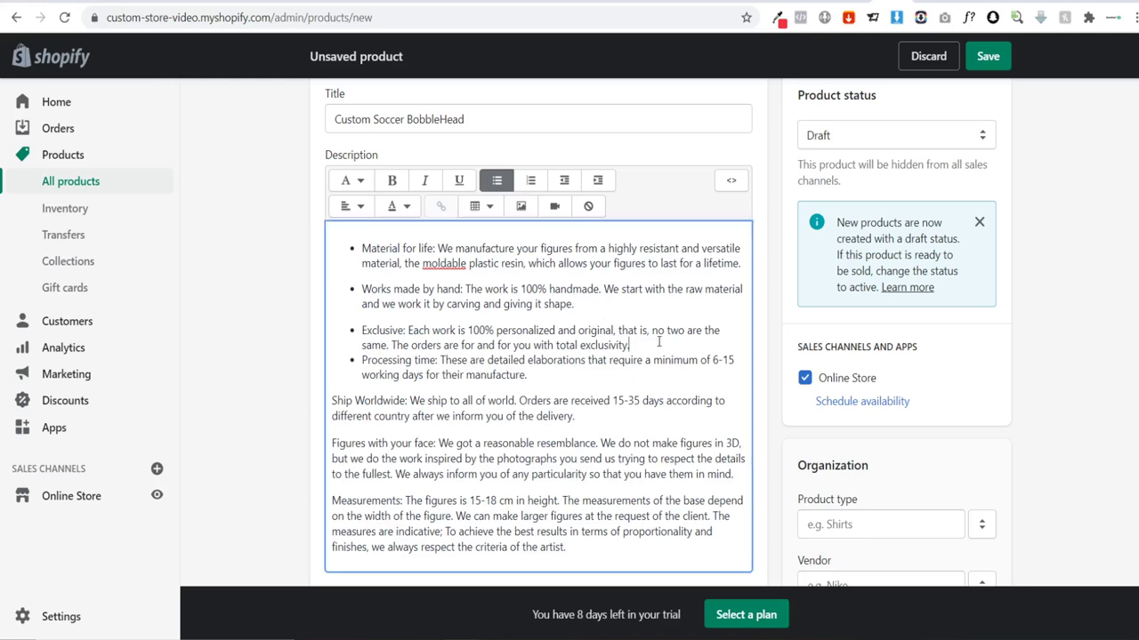
key(Return)
key(BackSpace)
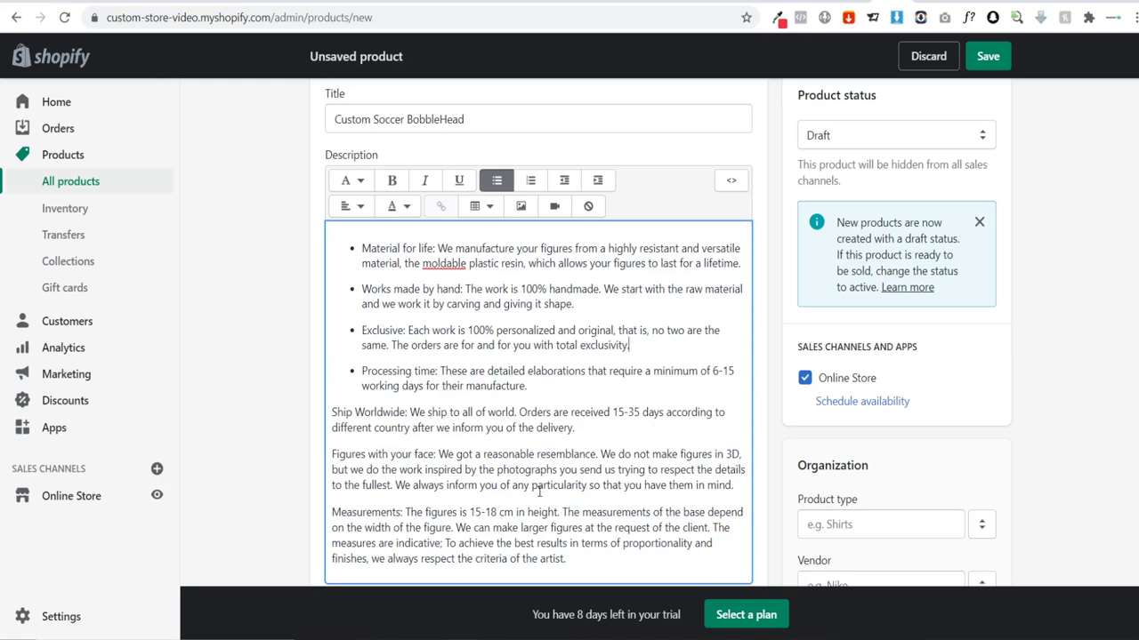
Step: Make Ship Worldwide a spaced bullet after Processing time and check the 'Worldwide' spelling
click(335, 411)
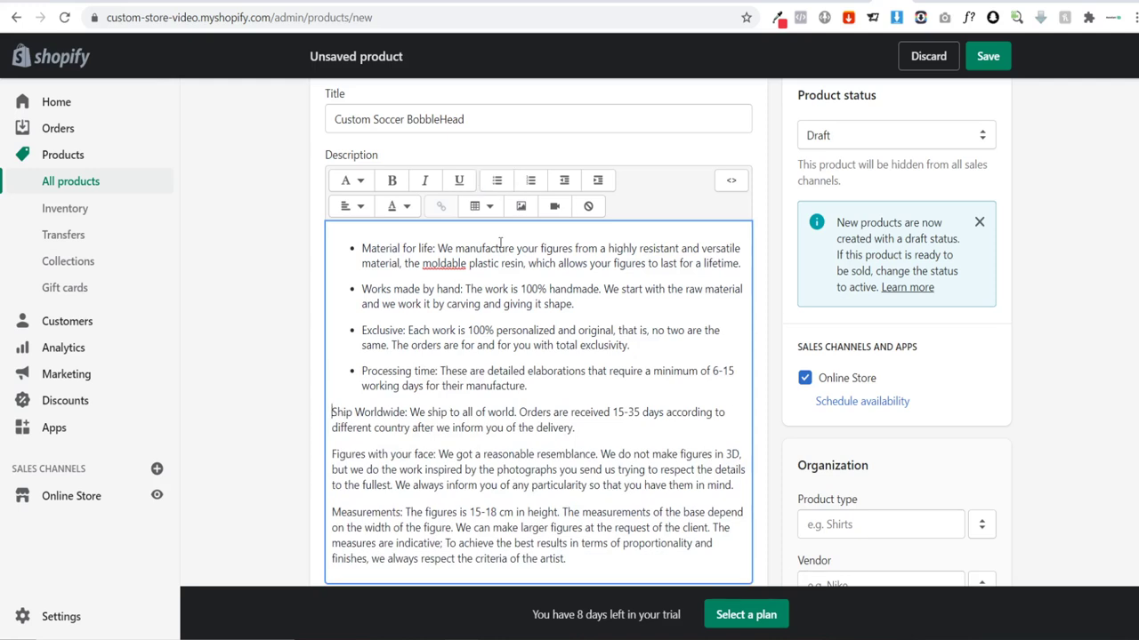
click(496, 180)
click(549, 385)
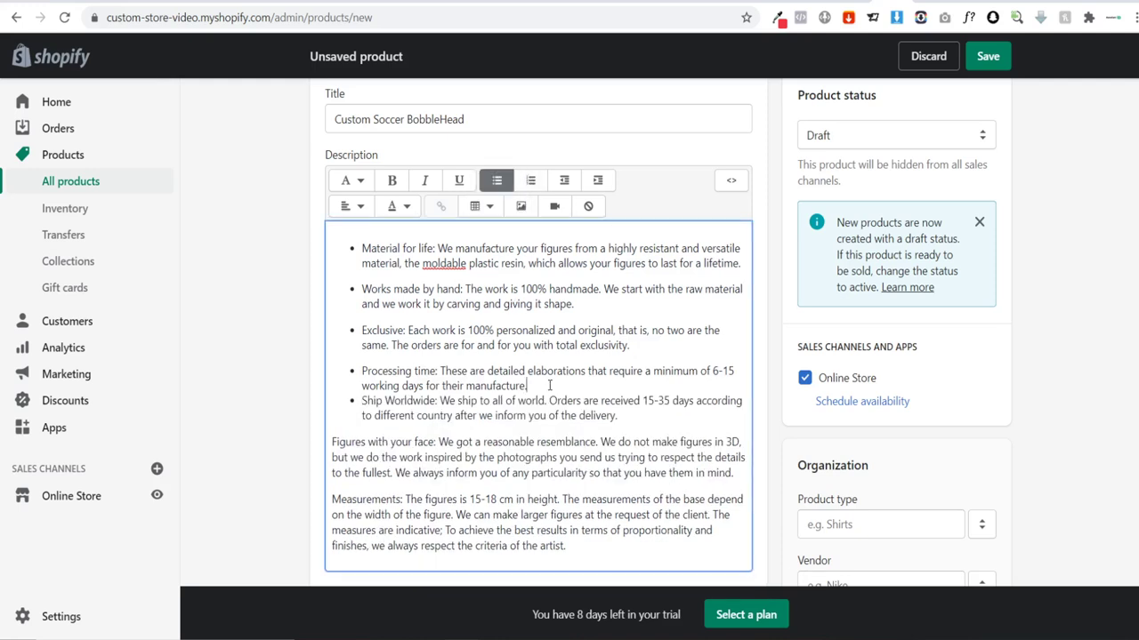
key(Return)
key(BackSpace)
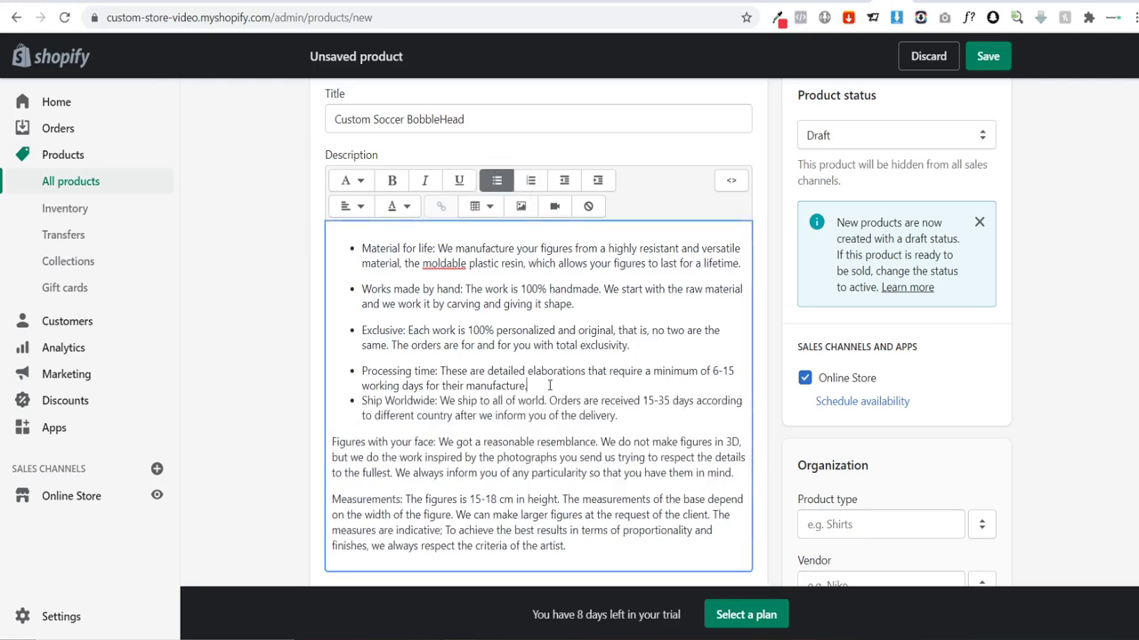
key(Return)
key(Return)
key(BackSpace)
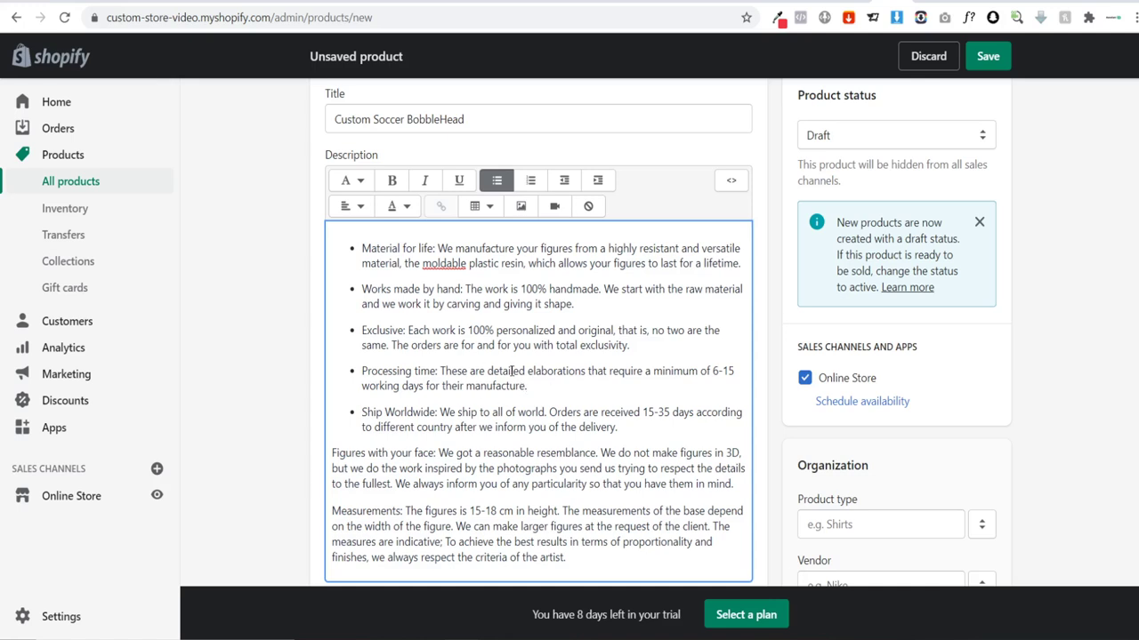
double_click(394, 413)
click(424, 413)
Step: Delete the 'We got a reasonable resemblance' sentence and the 'Figures with your face' paragraph
double_click(459, 452)
text(got)
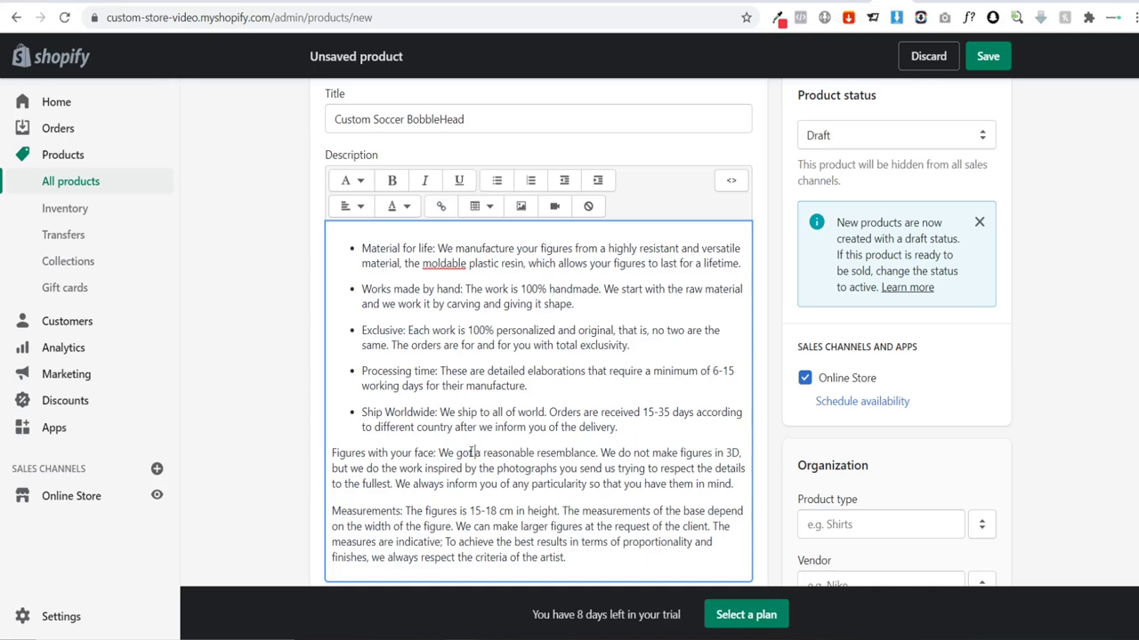
drag(440, 453, 597, 452)
key(BackSpace)
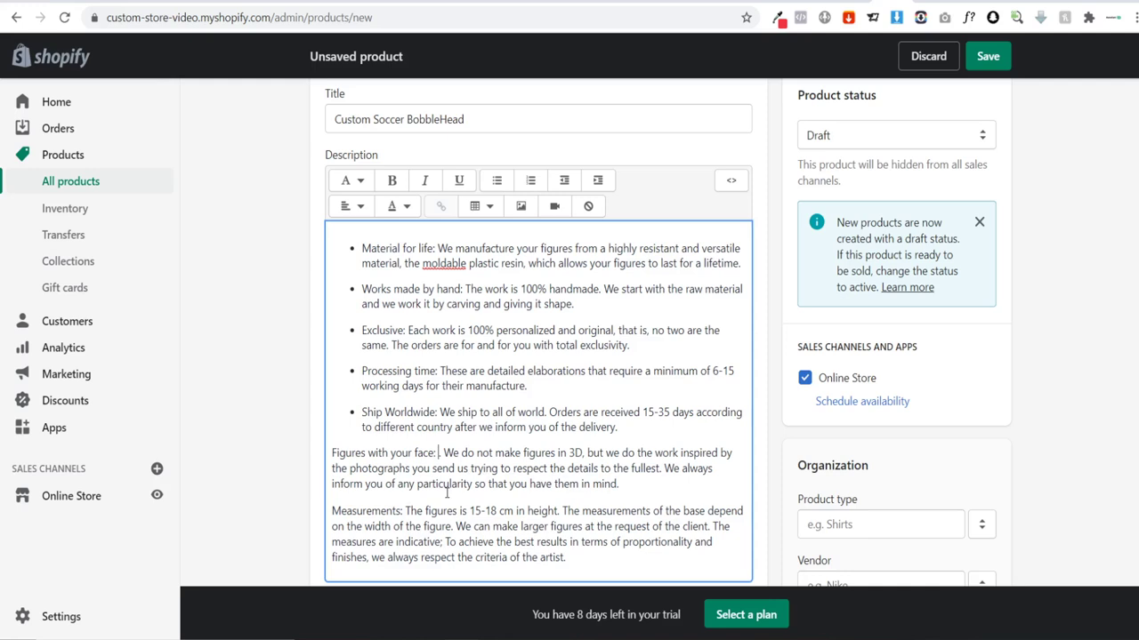
drag(621, 485, 316, 457)
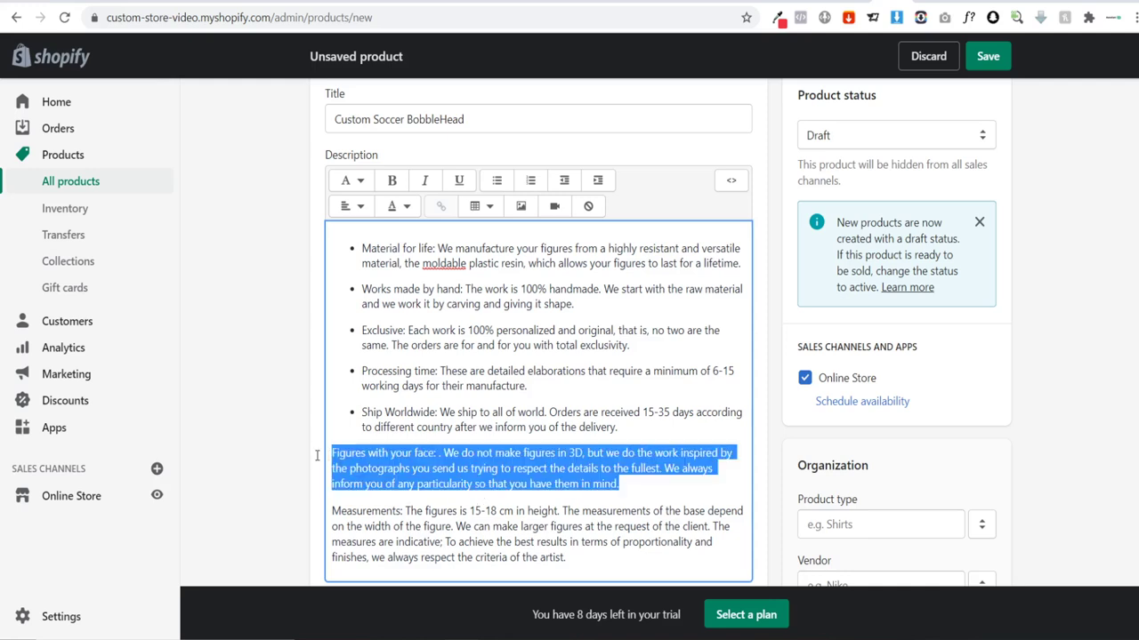
key(BackSpace)
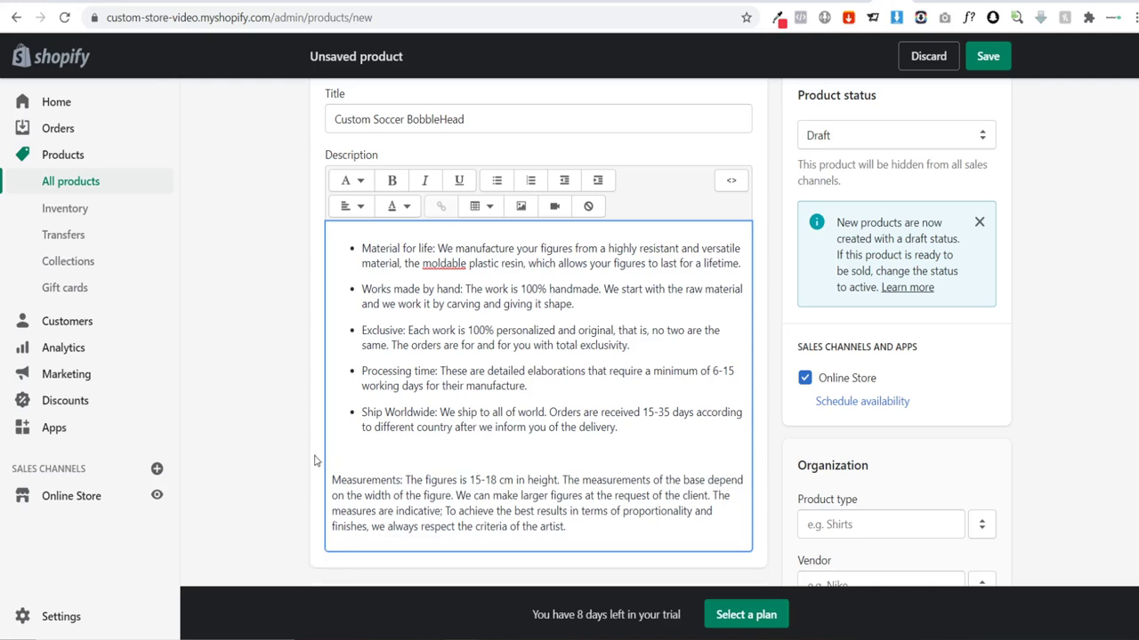
key(BackSpace)
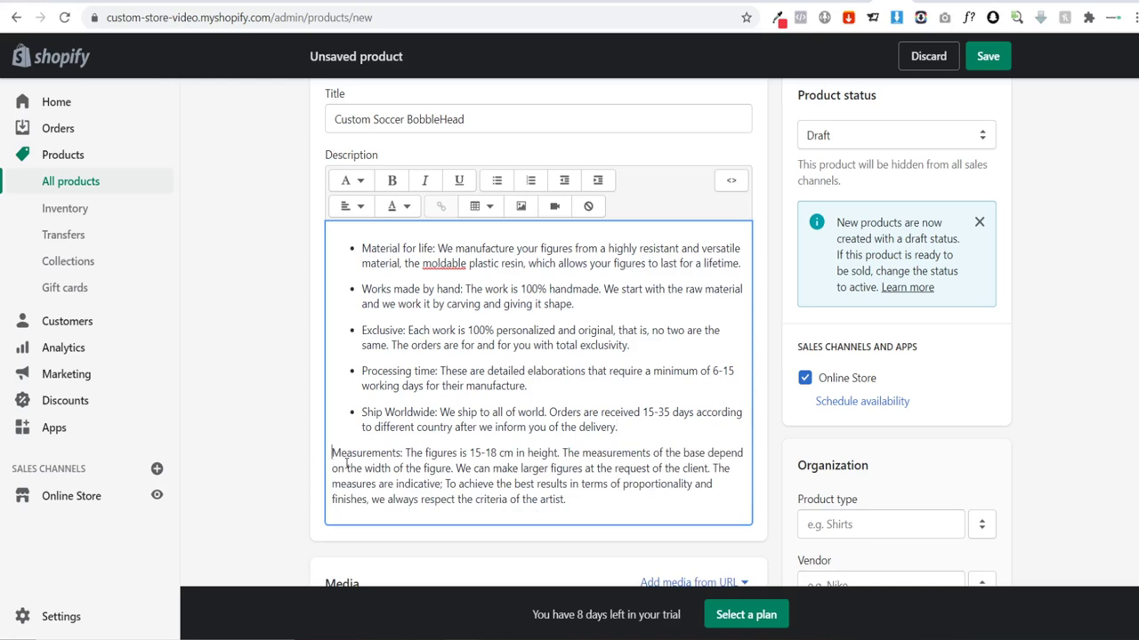
Step: Make Measurements the sixth spaced bullet and finish editing the description
click(497, 182)
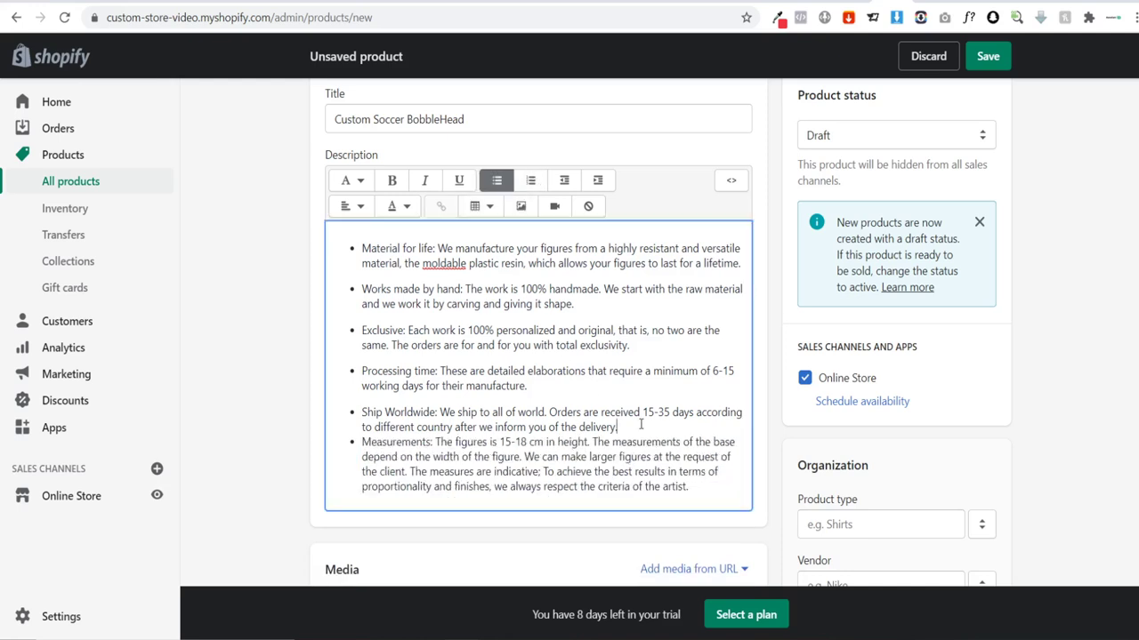
key(Return)
key(BackSpace)
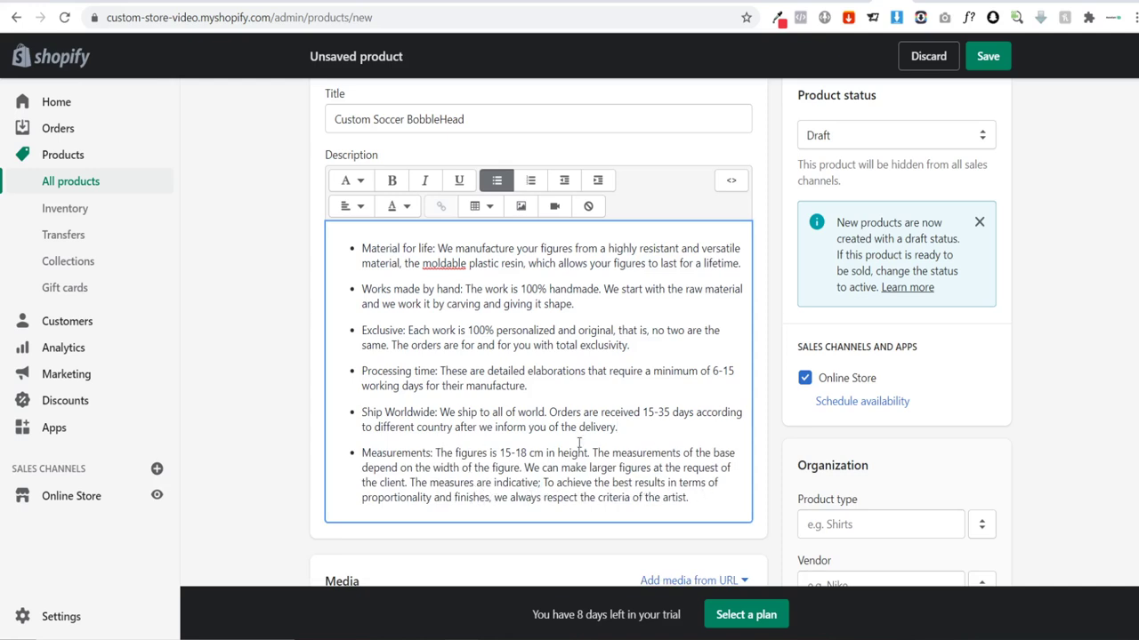
scroll(509, 433, down, 2)
scroll(509, 432, up, 2)
scroll(593, 481, up, 1)
scroll(592, 480, down, 1)
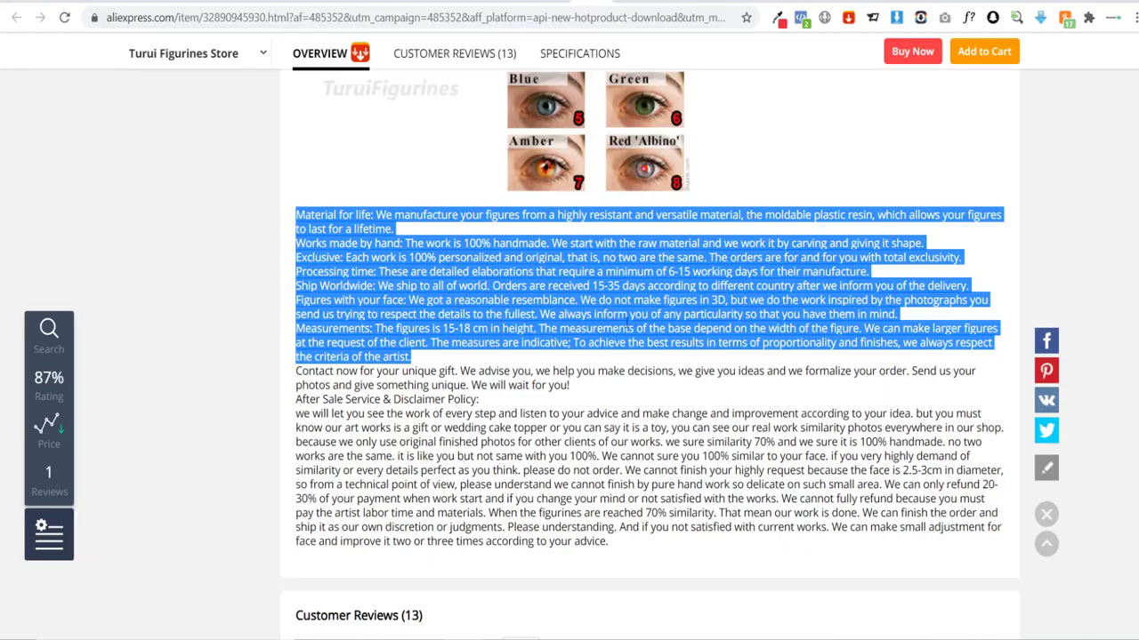
click(642, 388)
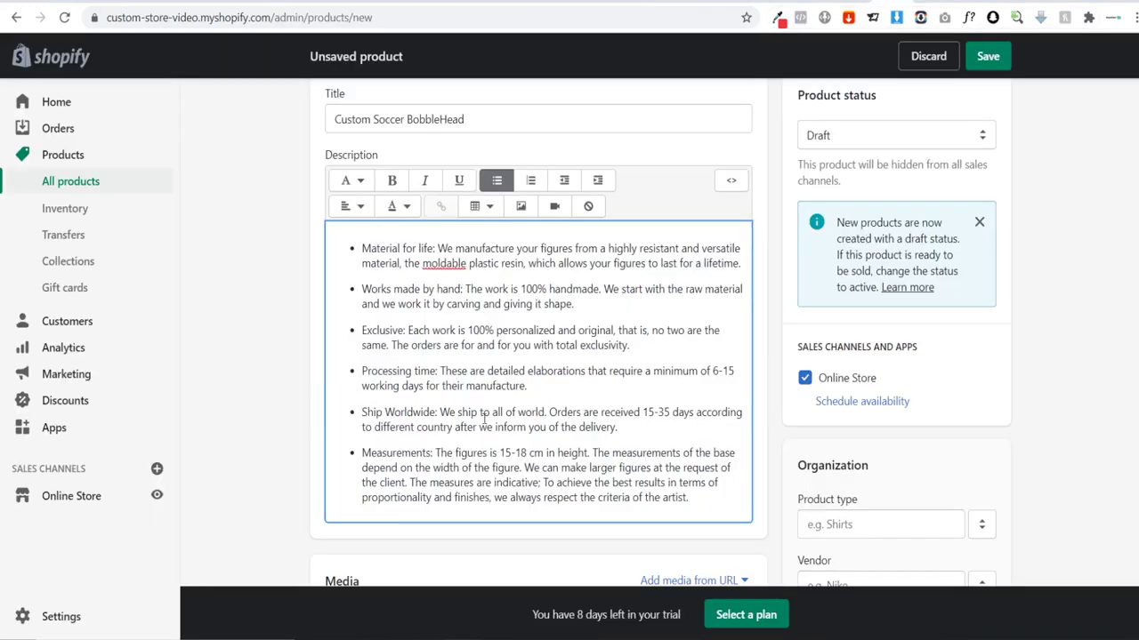
click(298, 267)
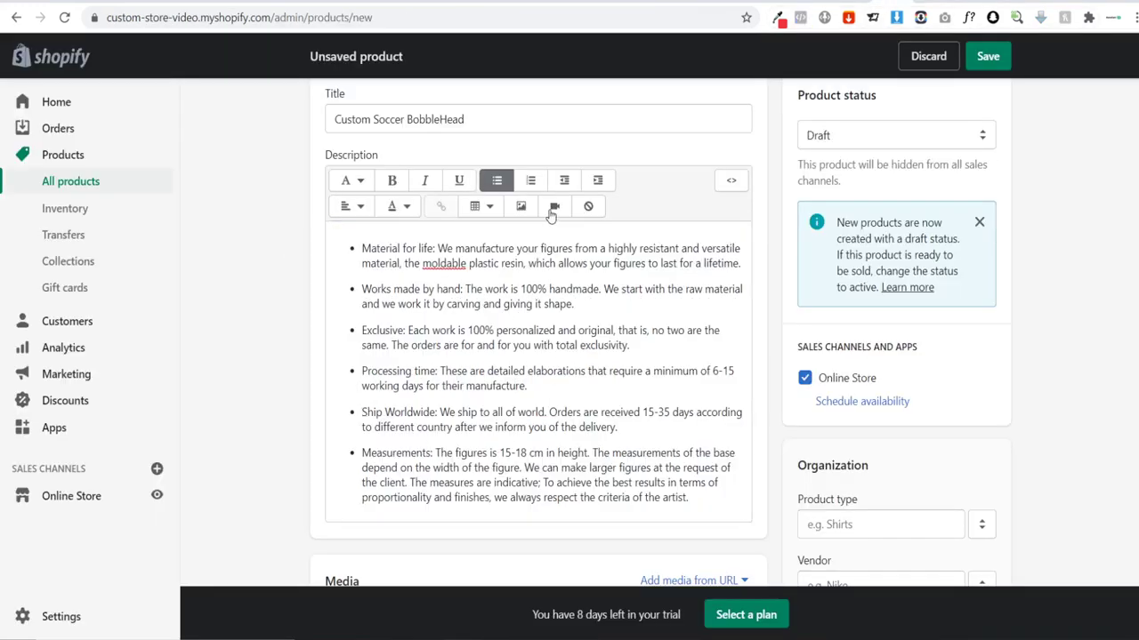
Step: Scroll the product form down and switch to the AliExpress listing's description
scroll(599, 342, down, 4)
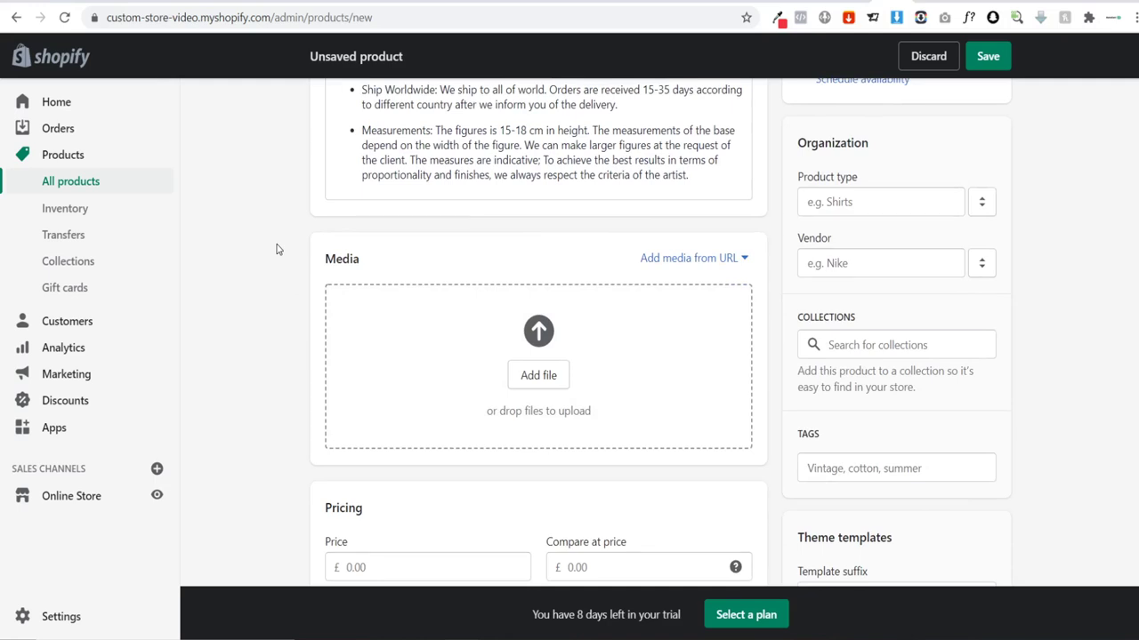
key(ctrl+Tab)
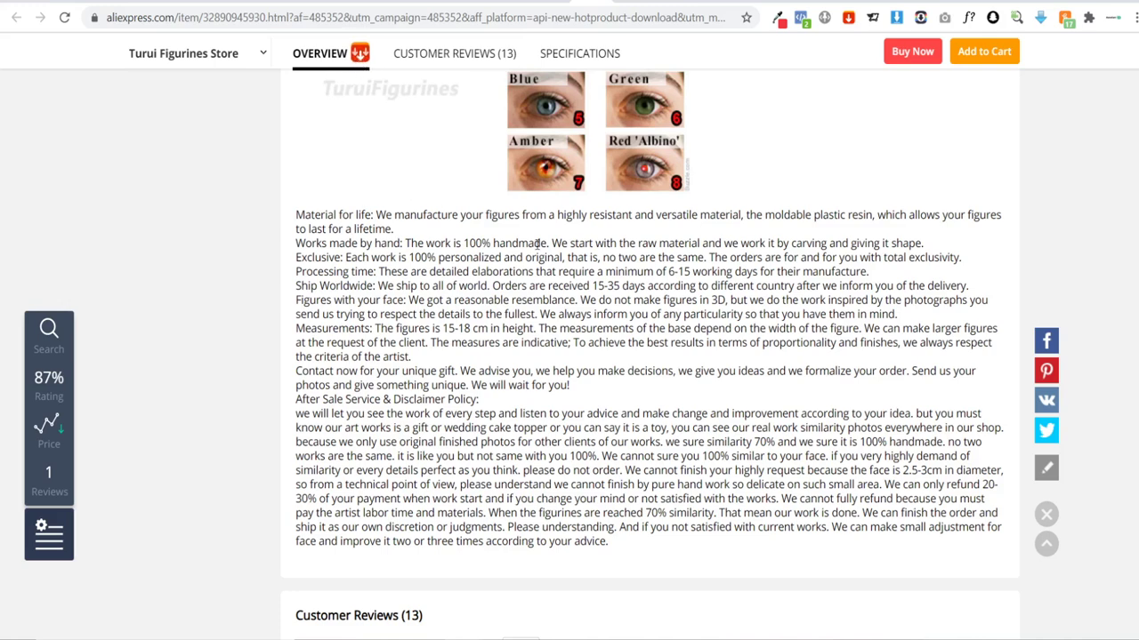
Step: Delete the portrait photo from the Canva design and go back to Shopify's new-product page
click(707, 3)
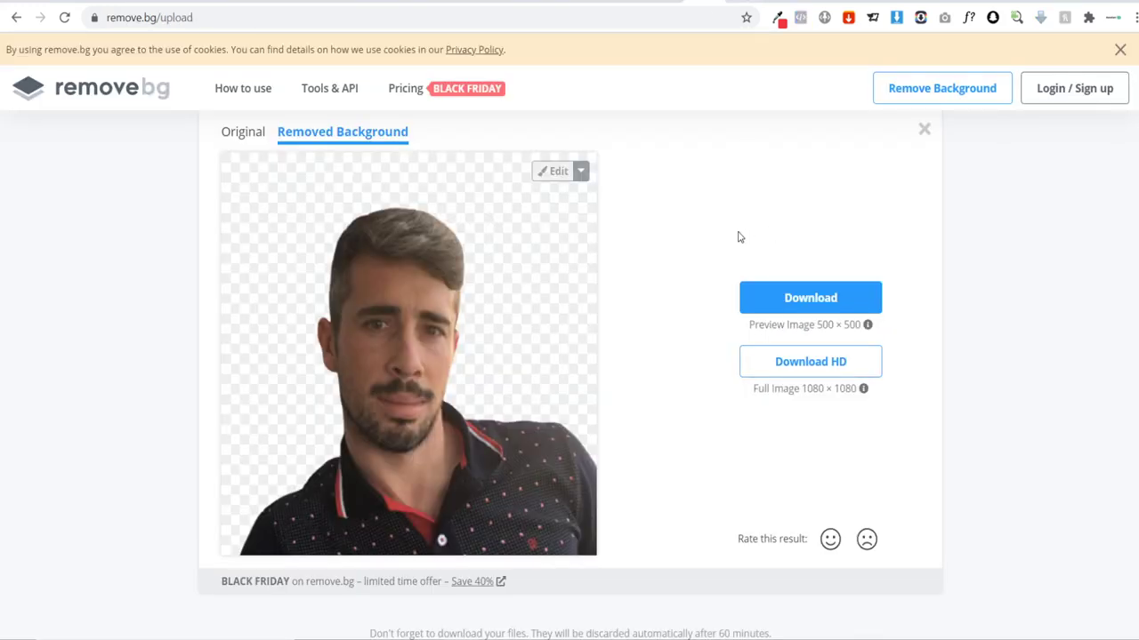
click(815, 3)
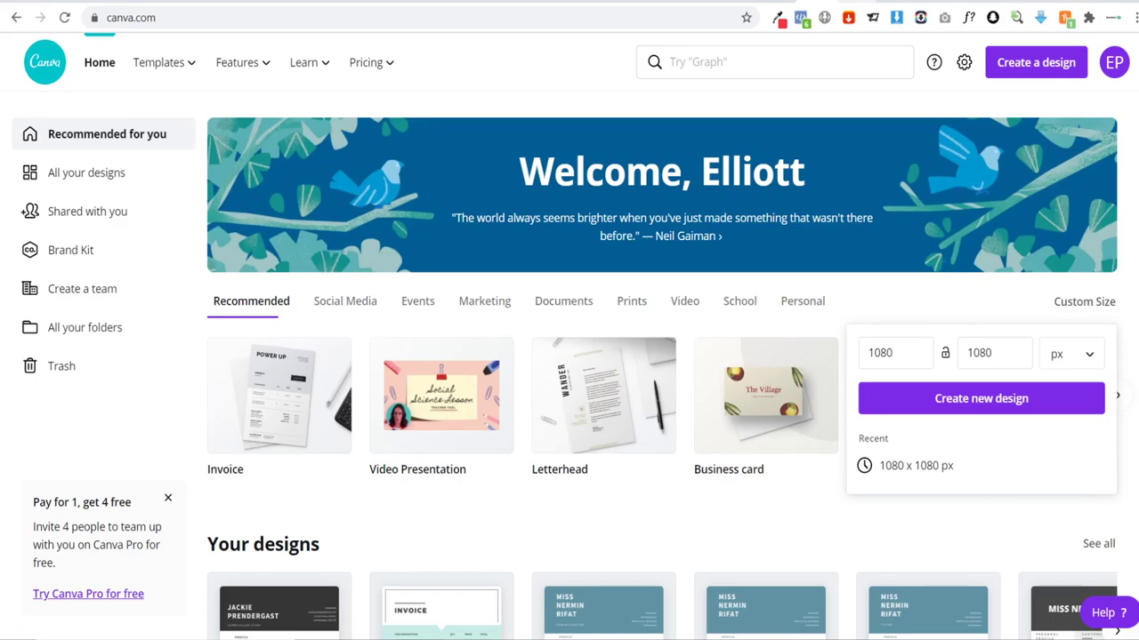
click(840, 3)
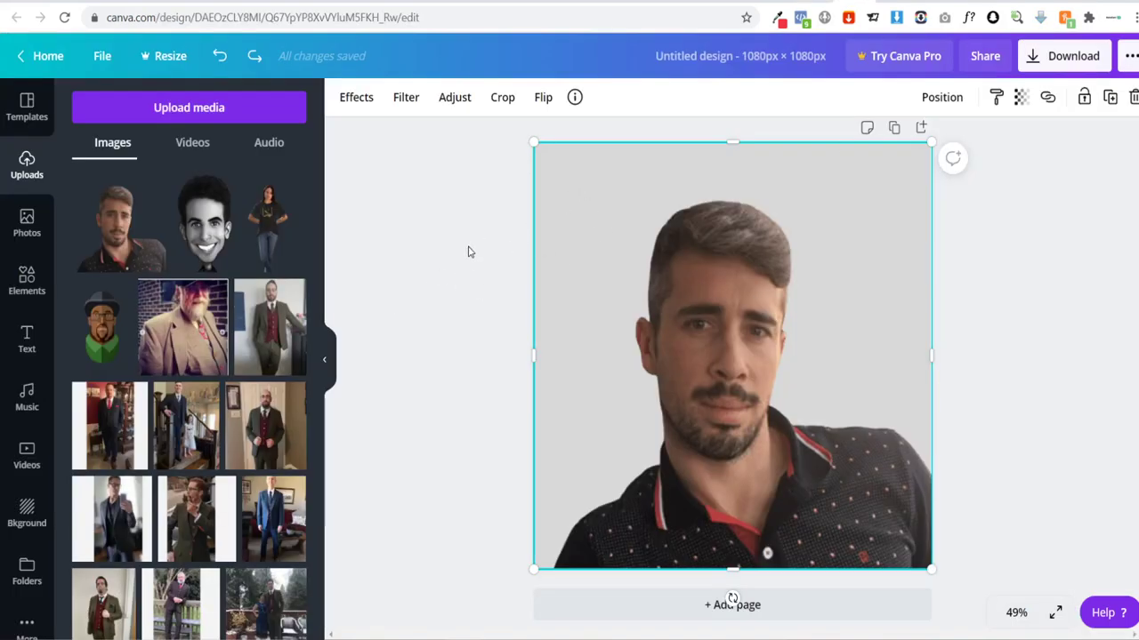
key(Delete)
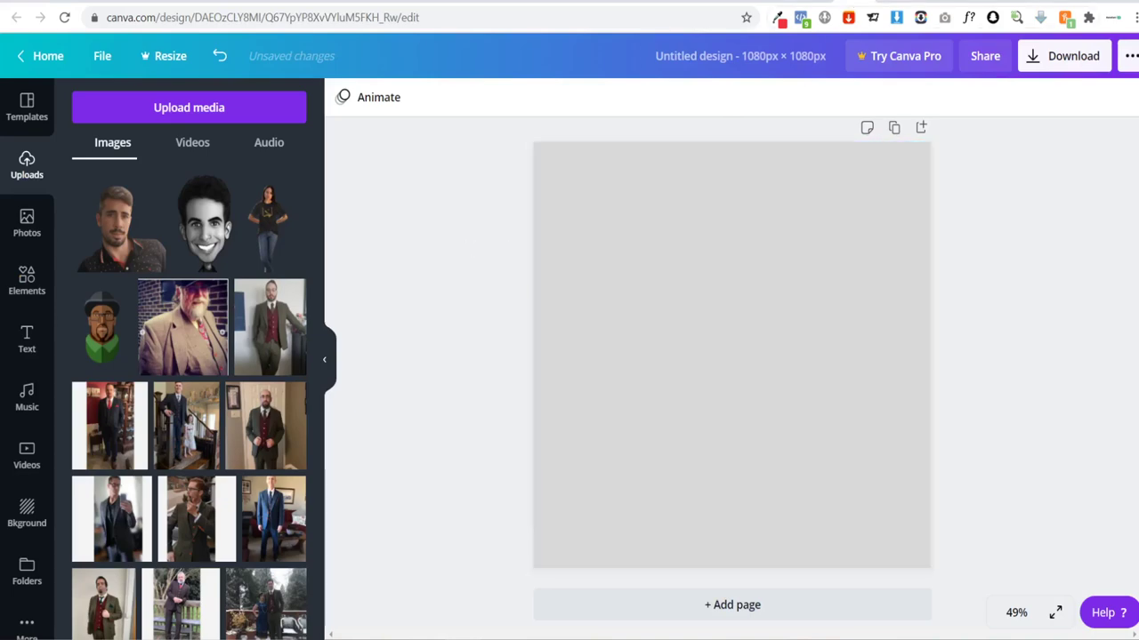
click(896, 1)
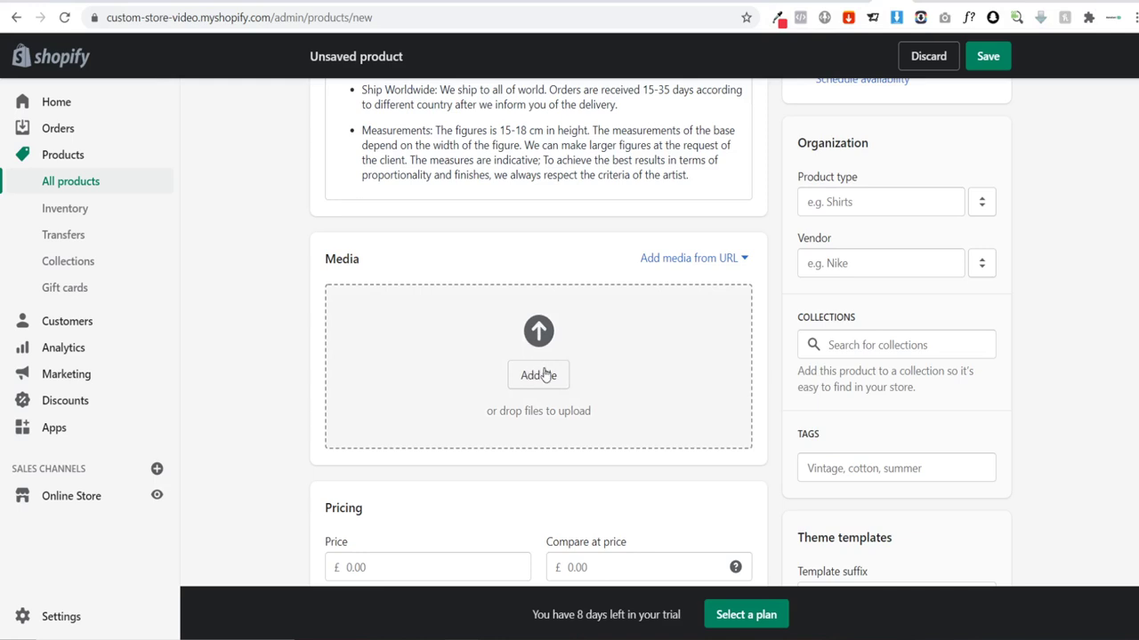
Step: Select the Face + Outfit Barca, Face + Outfit Napoli and Our Best Work images for upload
click(538, 375)
scroll(334, 228, down, 3)
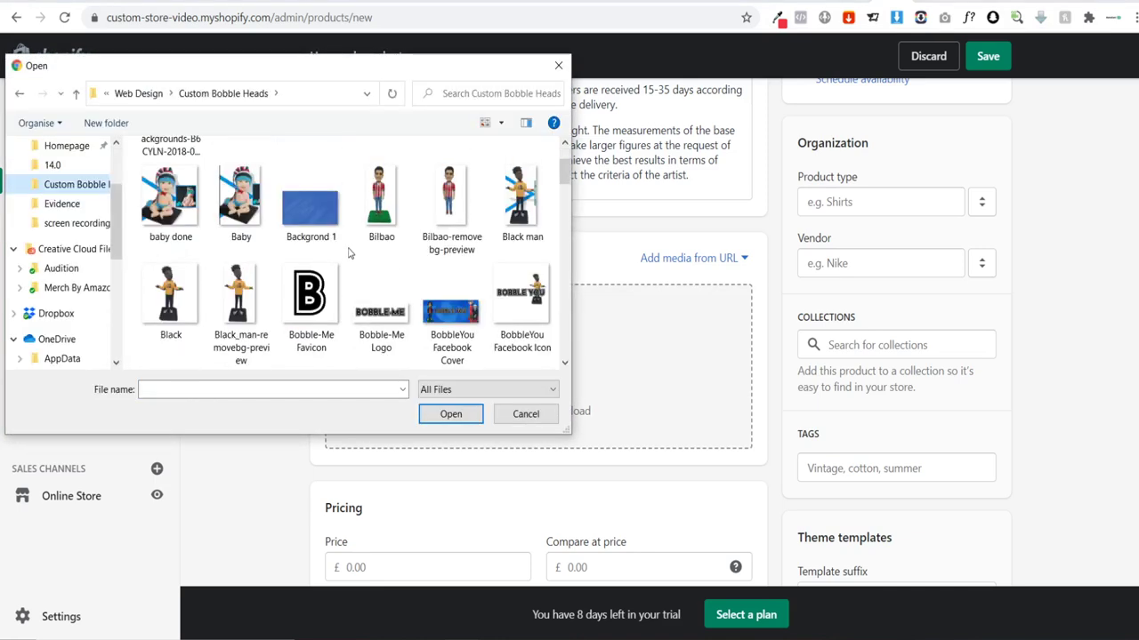
scroll(307, 253, down, 5)
scroll(386, 264, down, 3)
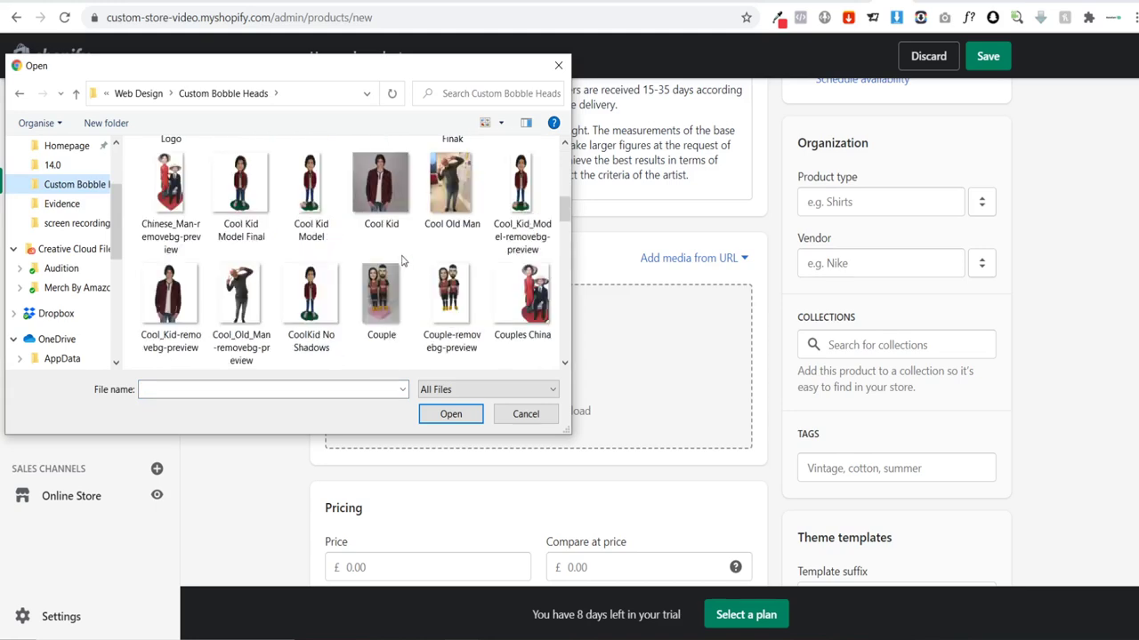
scroll(392, 271, down, 5)
scroll(396, 276, up, 3)
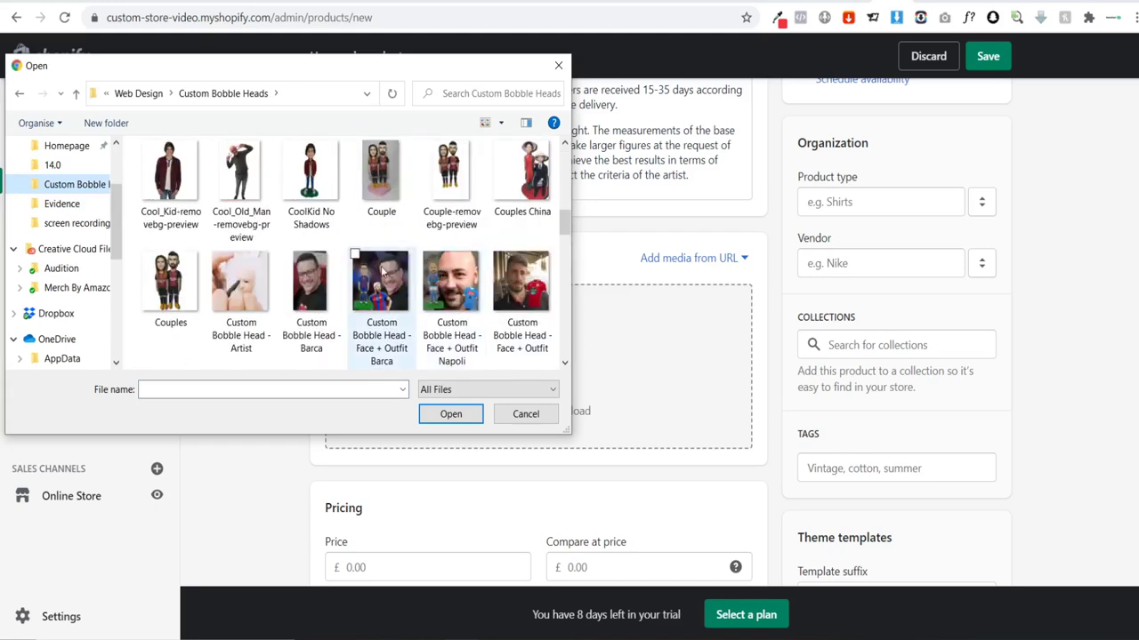
click(380, 283)
ctrl+click(451, 283)
scroll(266, 302, down, 3)
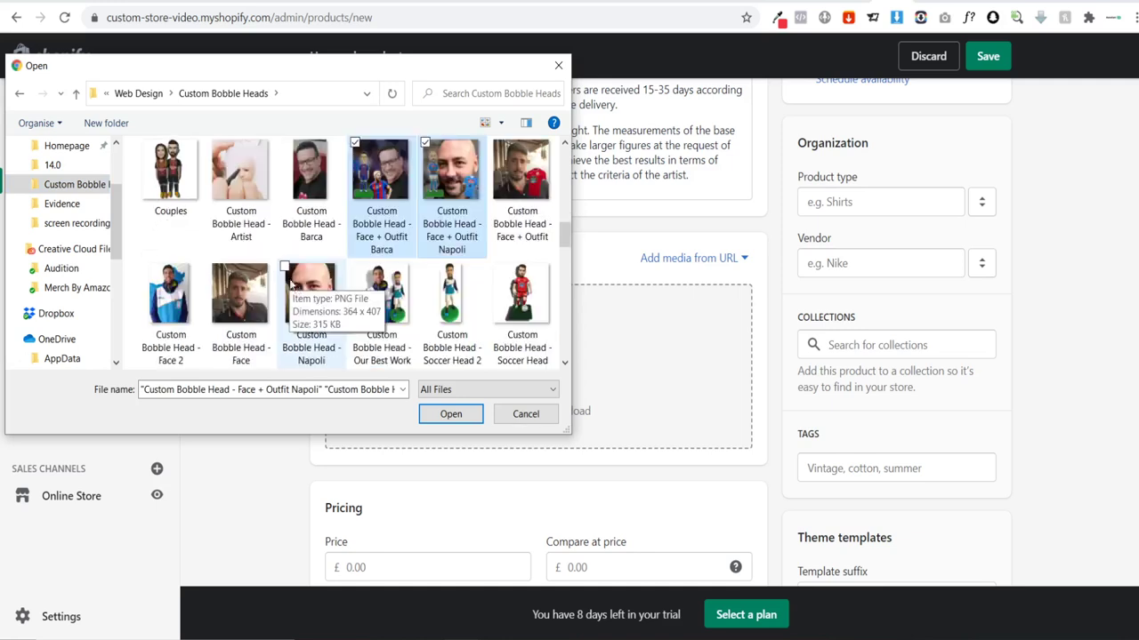
ctrl+click(381, 311)
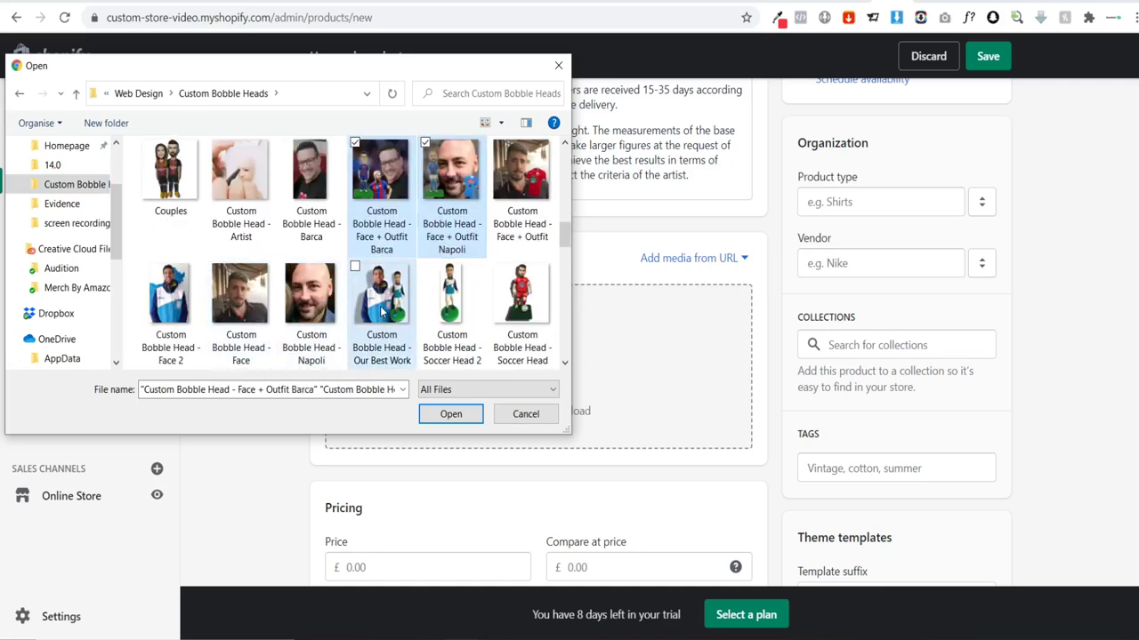
scroll(480, 324, down, 3)
ctrl+click(242, 283)
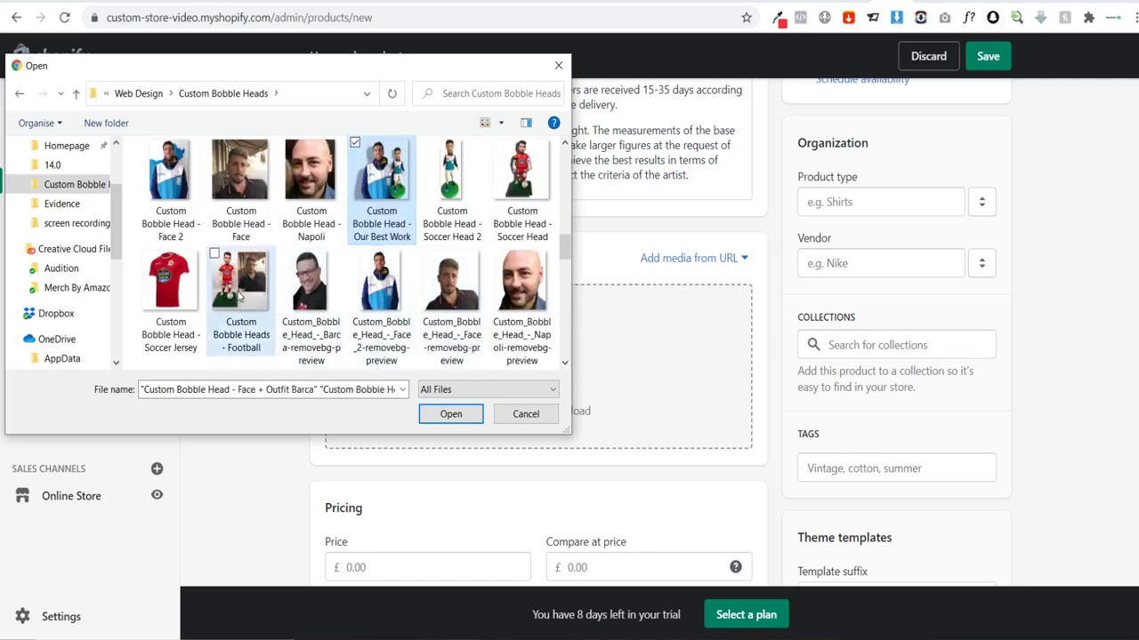
click(242, 283)
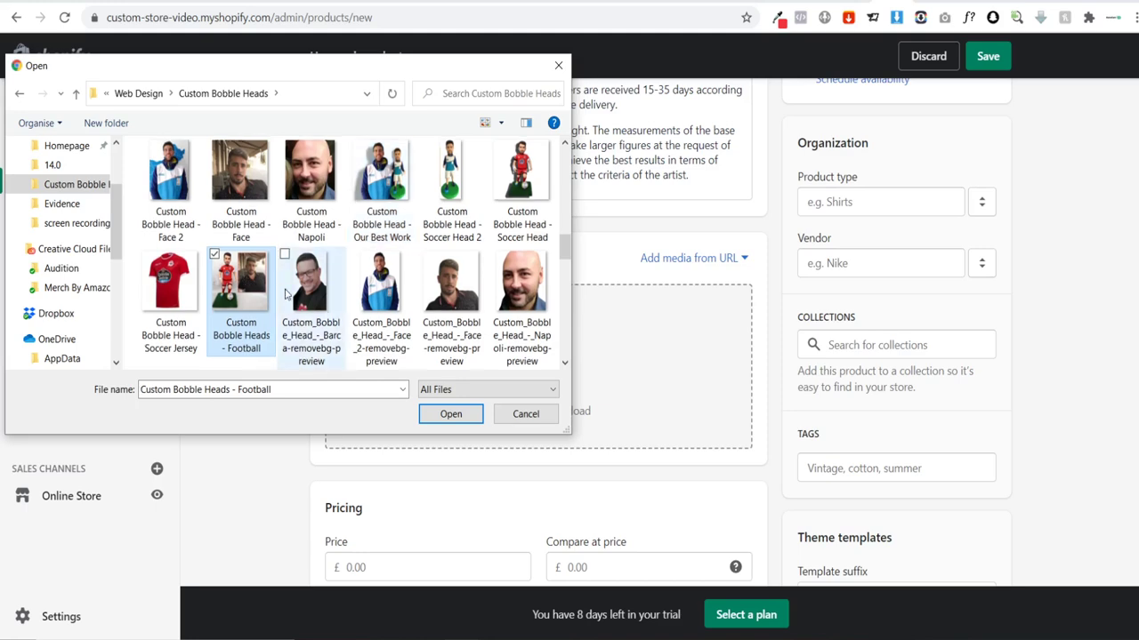
scroll(311, 298, up, 3)
click(378, 299)
ctrl+click(385, 233)
ctrl+click(452, 227)
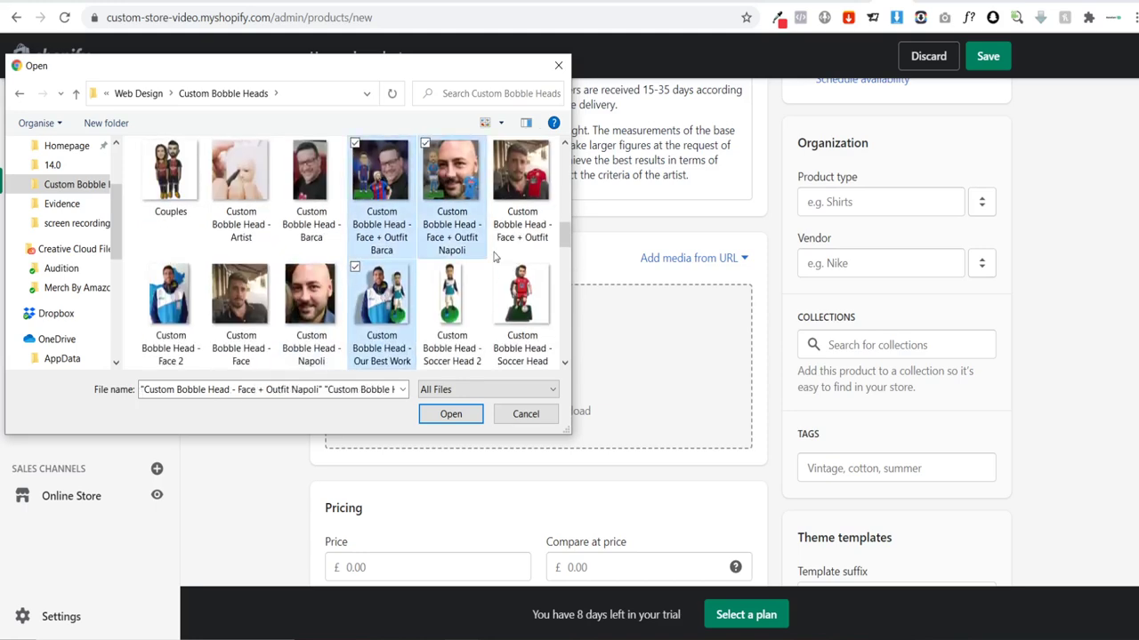
scroll(472, 267, down, 5)
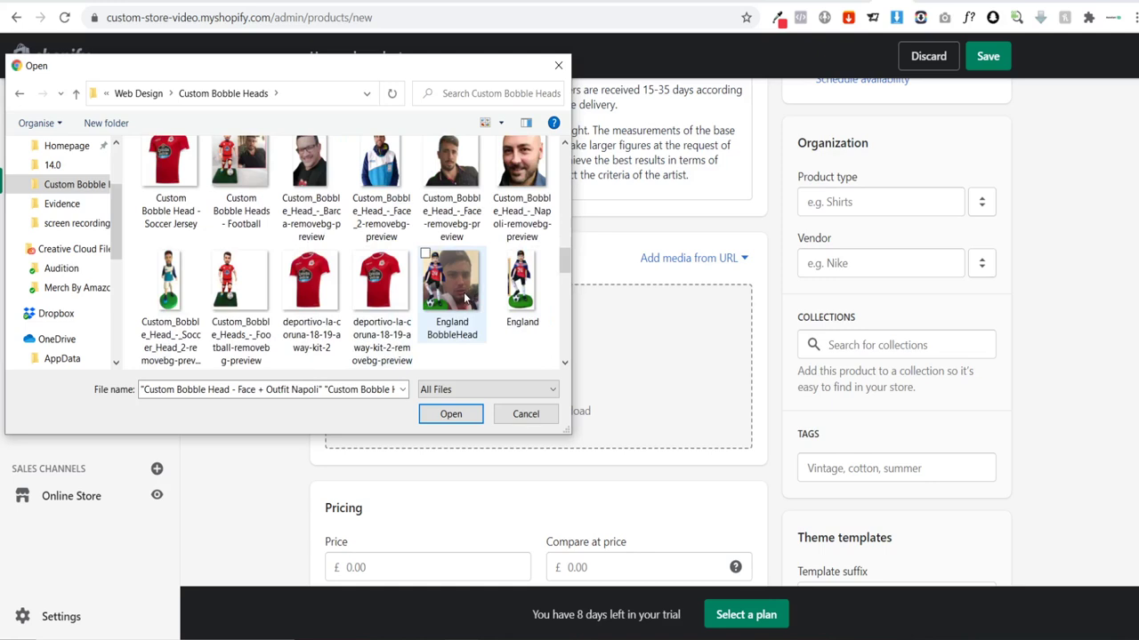
Step: Add the England BobbleHead and Gijon images and upload all five to Media
ctrl+click(465, 296)
scroll(391, 322, down, 2)
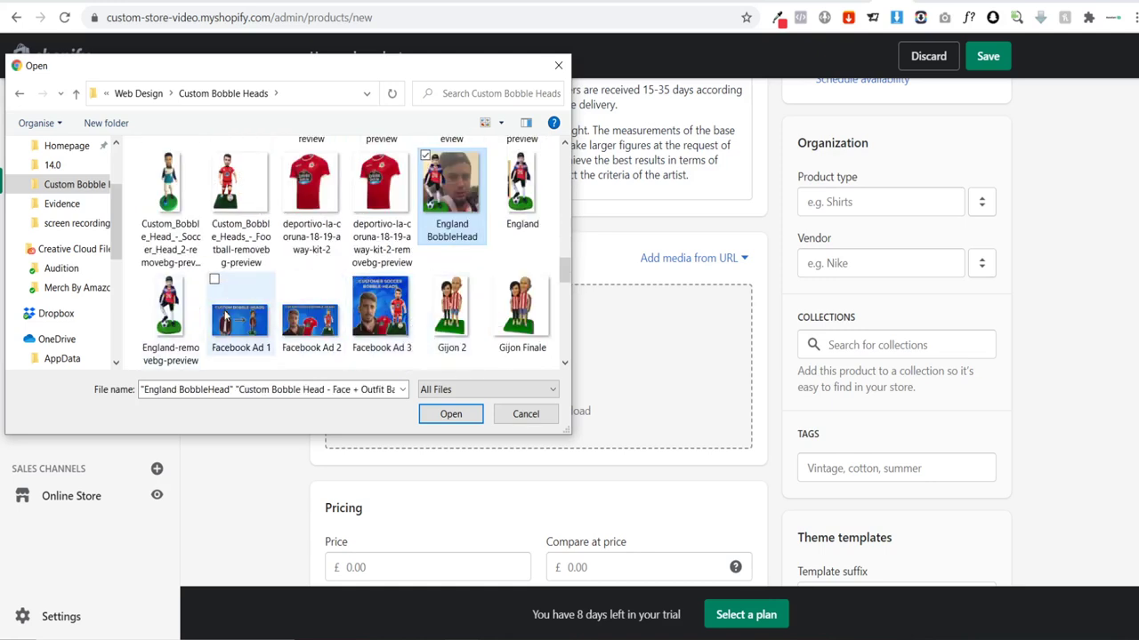
scroll(227, 320, down, 3)
ctrl+click(174, 191)
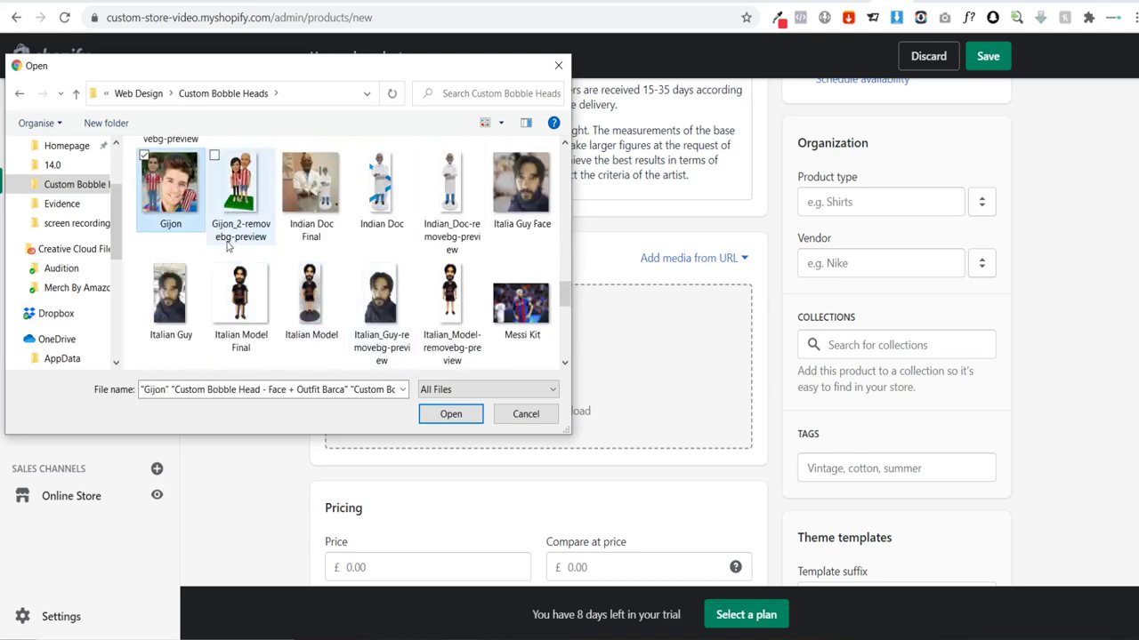
scroll(377, 240, down, 3)
scroll(377, 240, down, 3)
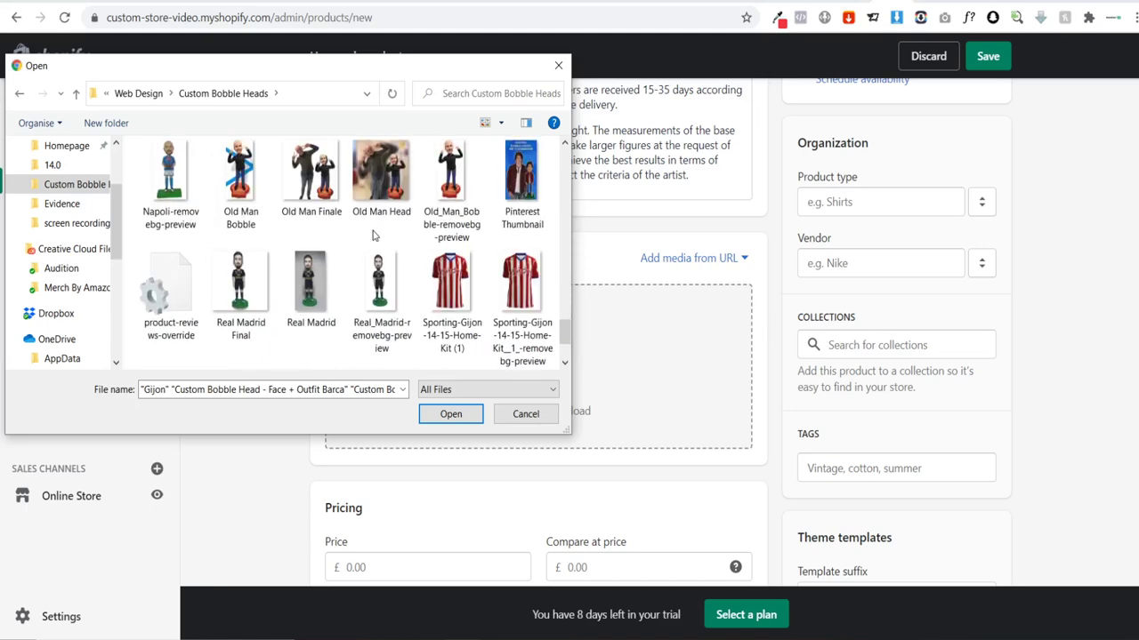
scroll(377, 240, down, 2)
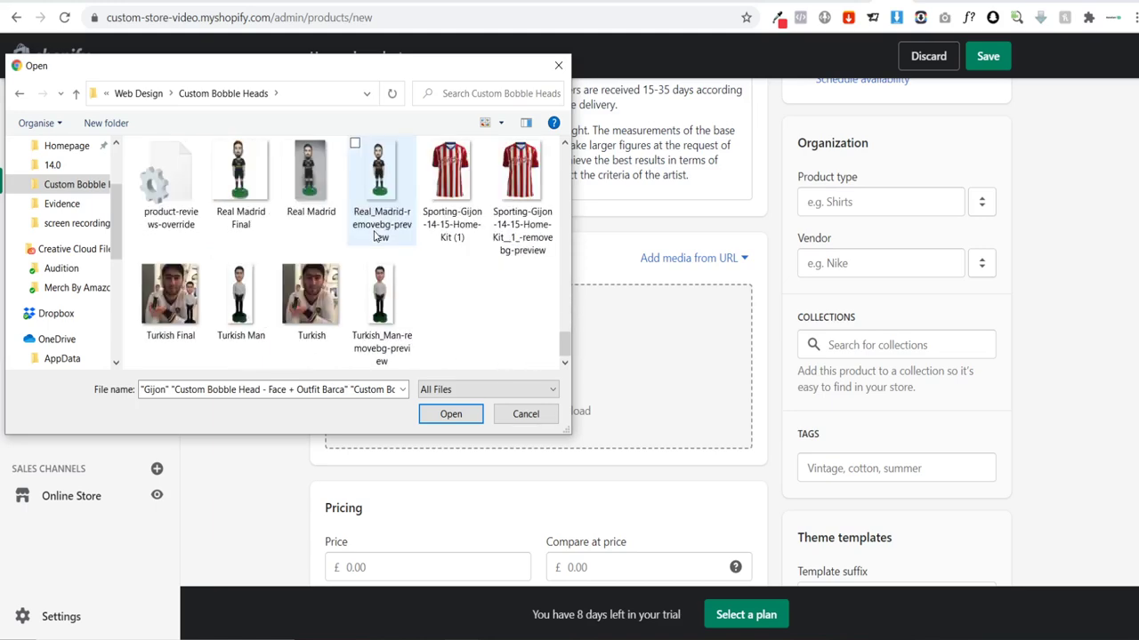
click(450, 414)
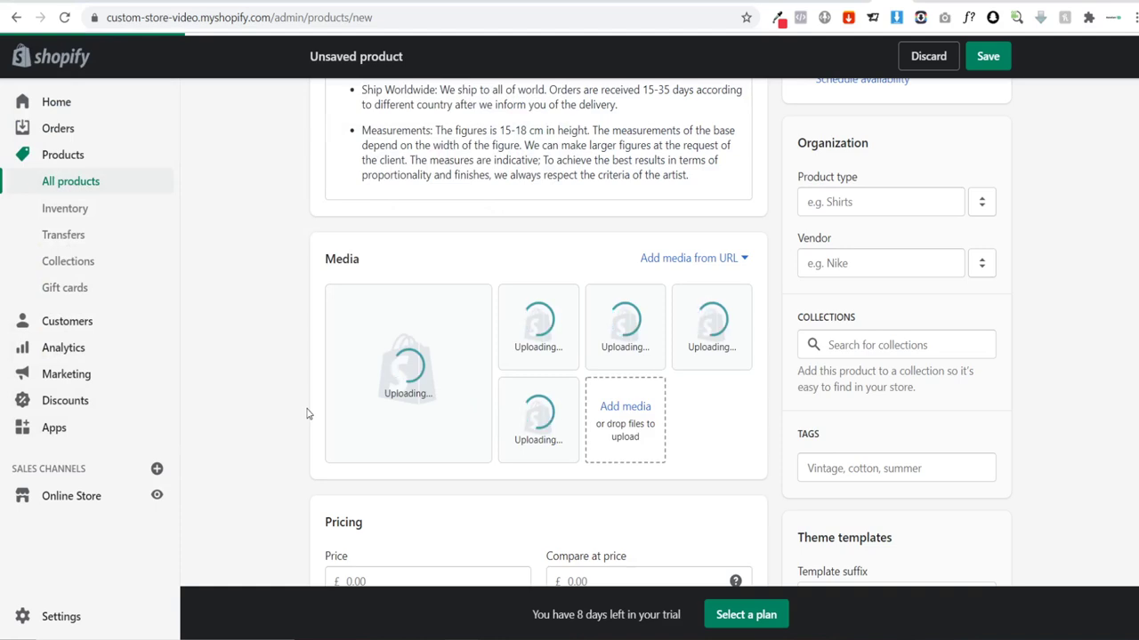
Step: Enter 74.99 as the product price and as the cost per item
scroll(288, 329, down, 3)
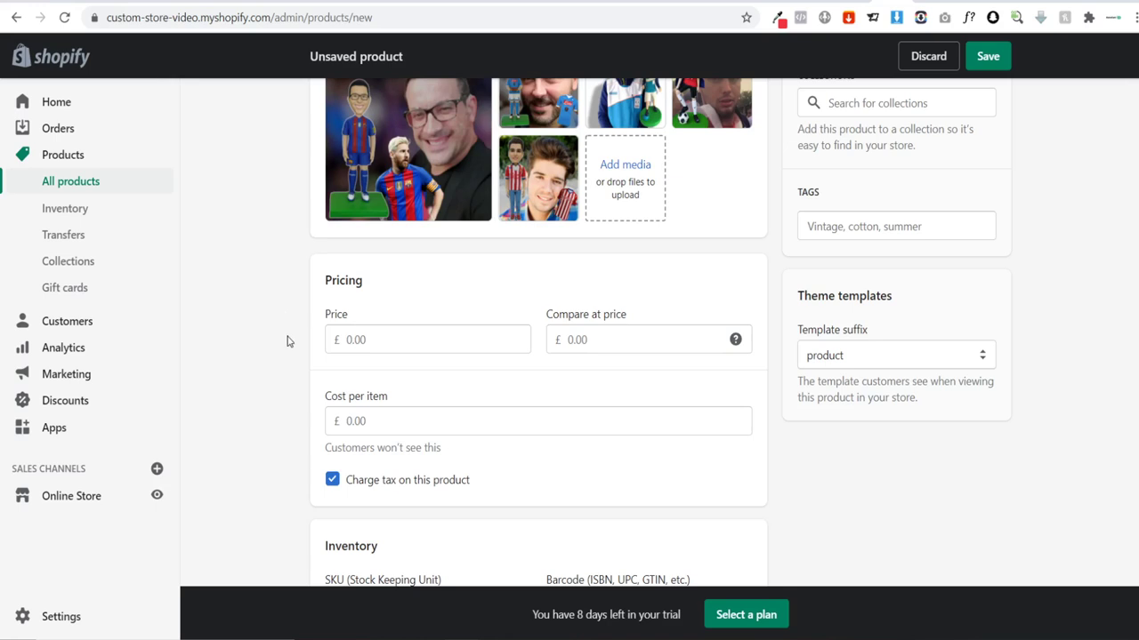
scroll(287, 341, up, 1)
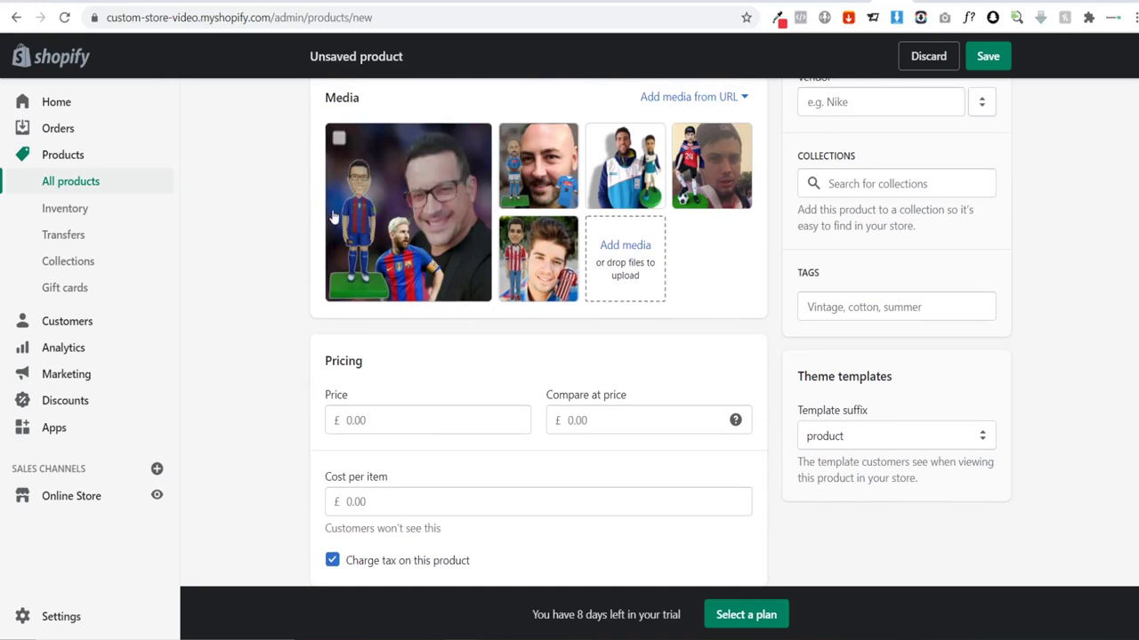
mouse_move(336, 214)
click(380, 420)
text(7)
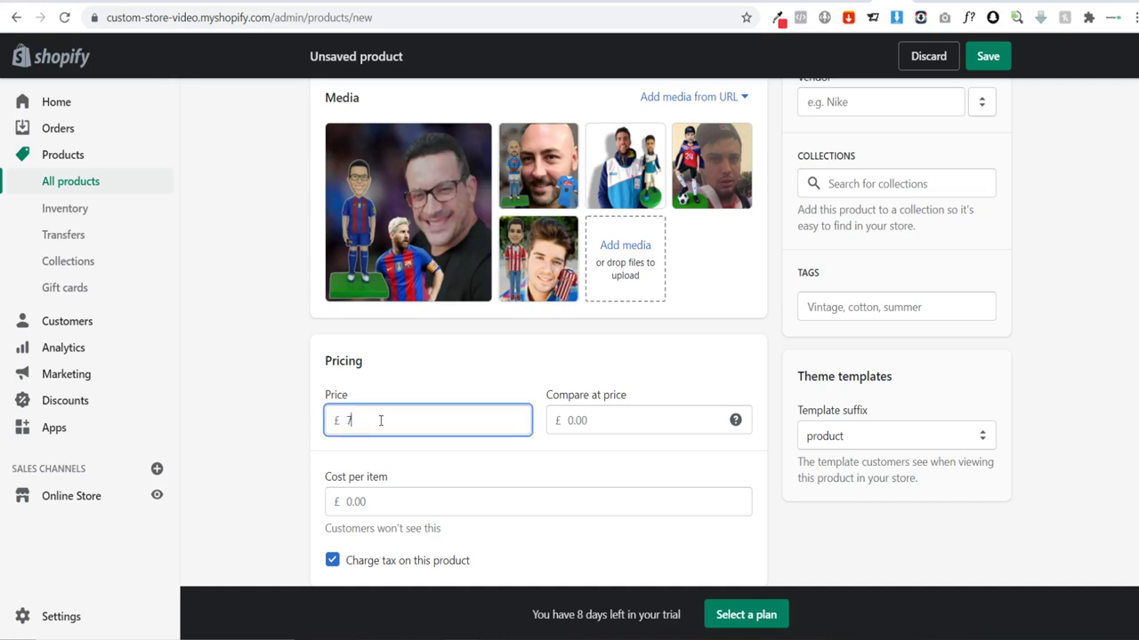
text(4.99)
click(286, 401)
scroll(290, 396, down, 2)
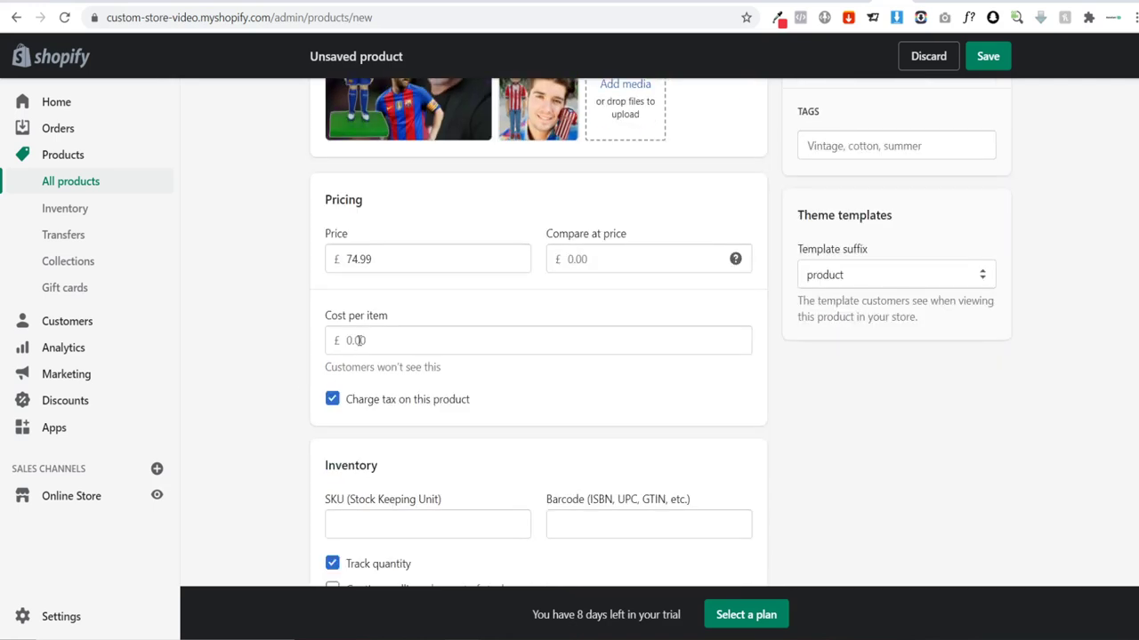
scroll(287, 361, down, 1)
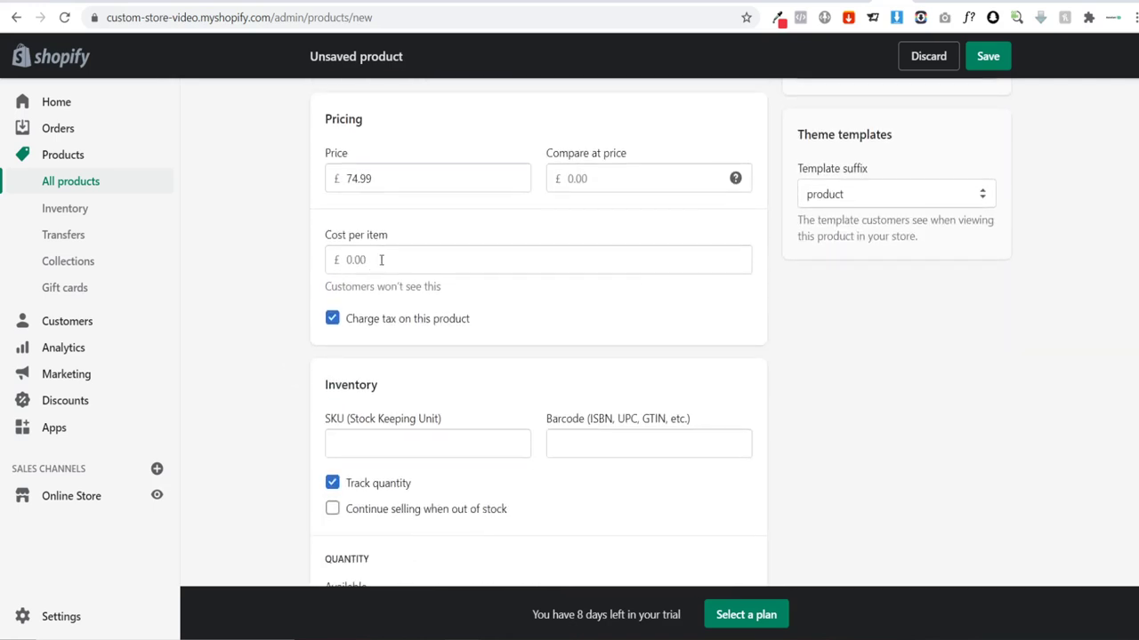
click(381, 260)
text(74.99)
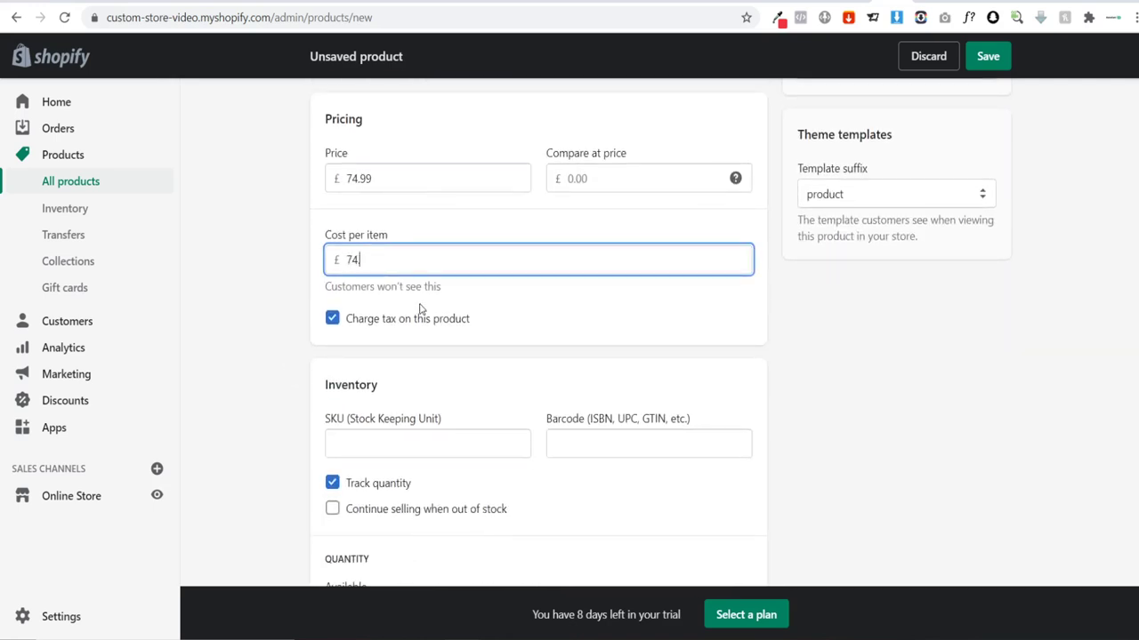
click(255, 302)
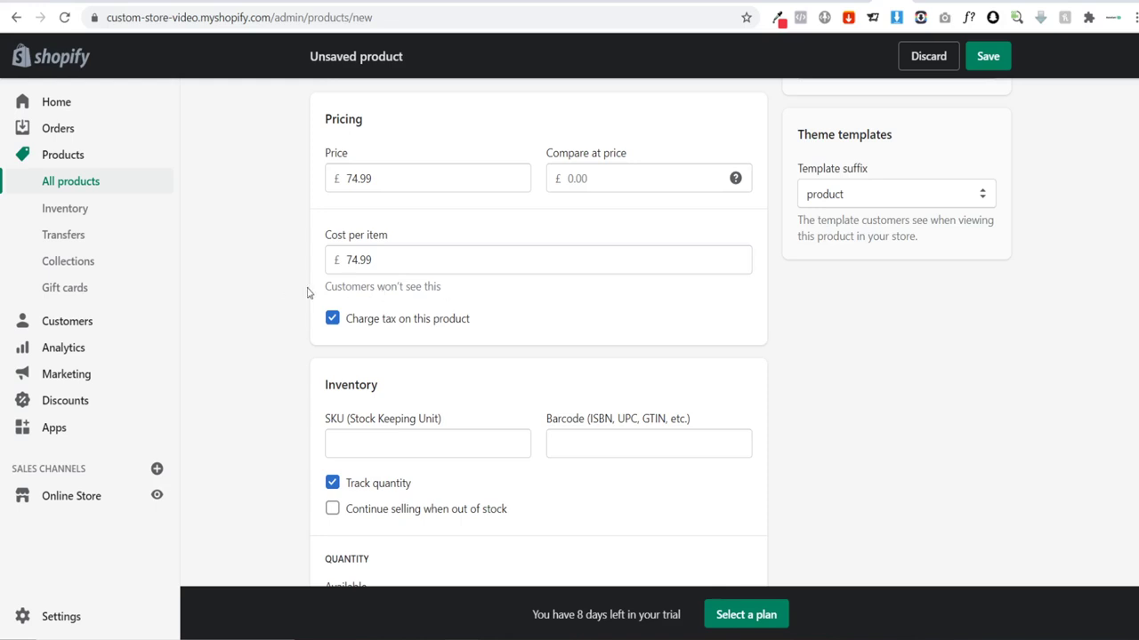
scroll(267, 324, down, 1)
scroll(271, 315, down, 5)
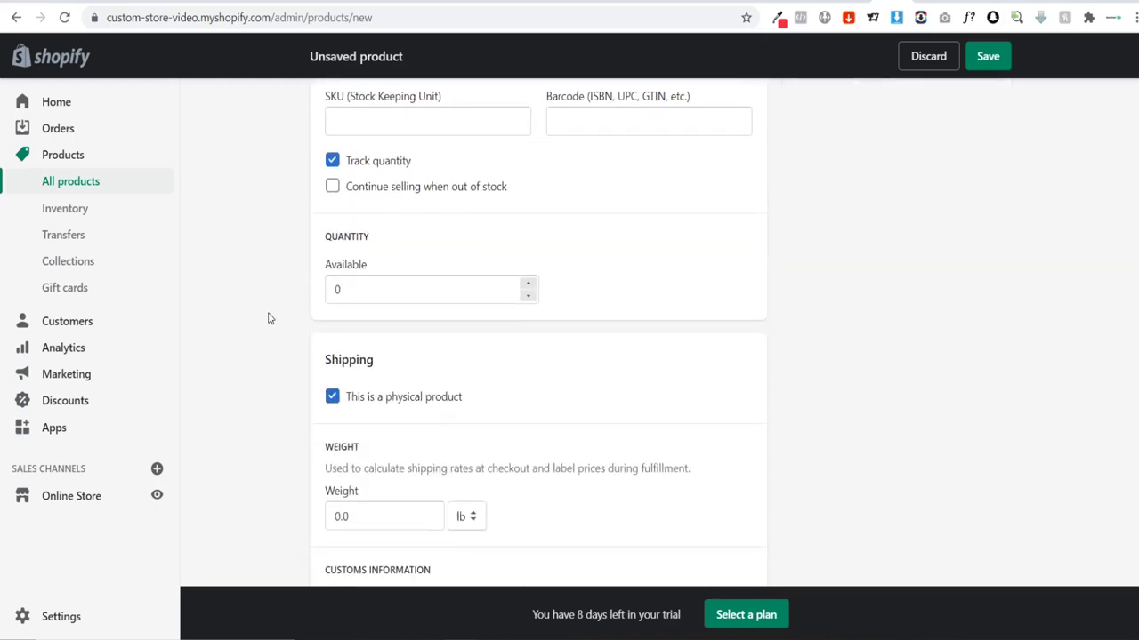
scroll(266, 296, up, 2)
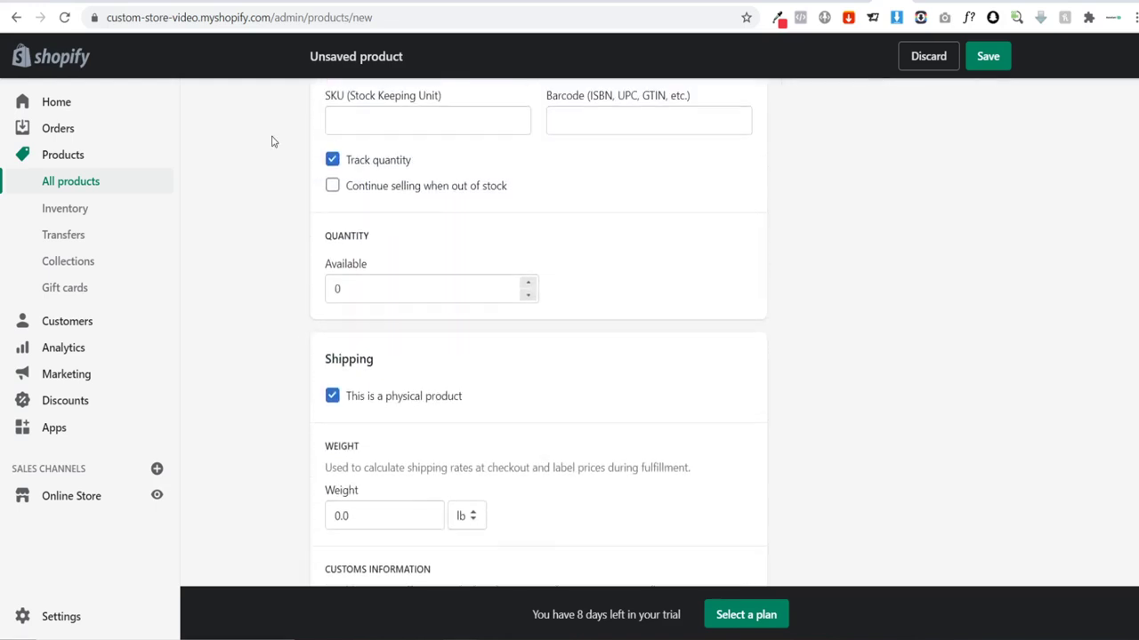
scroll(270, 153, down, 6)
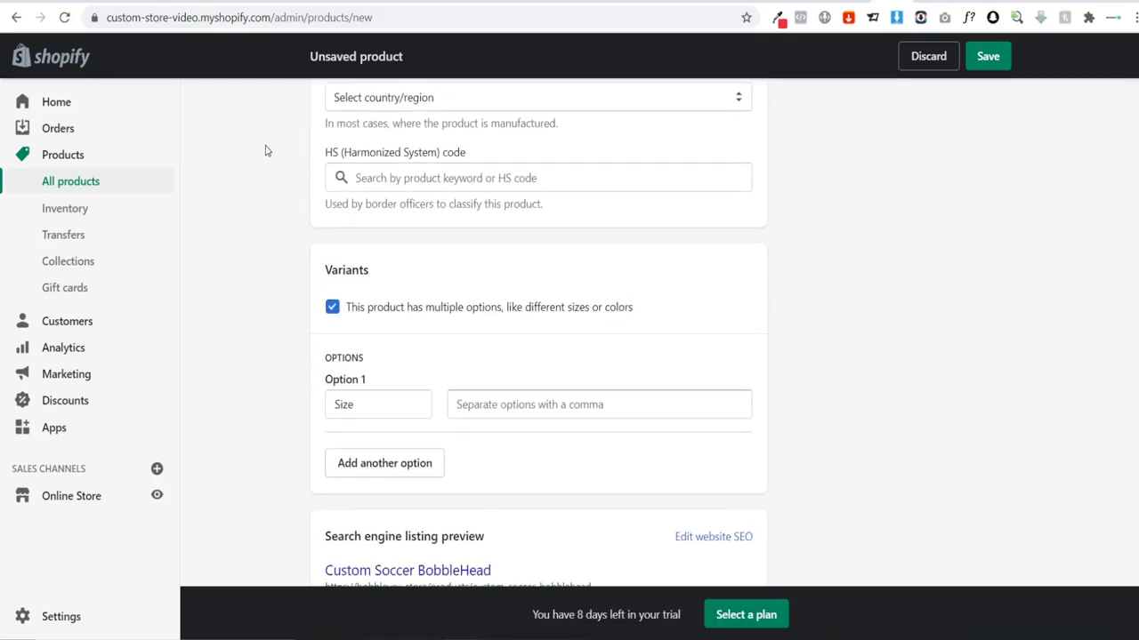
scroll(264, 151, down, 1)
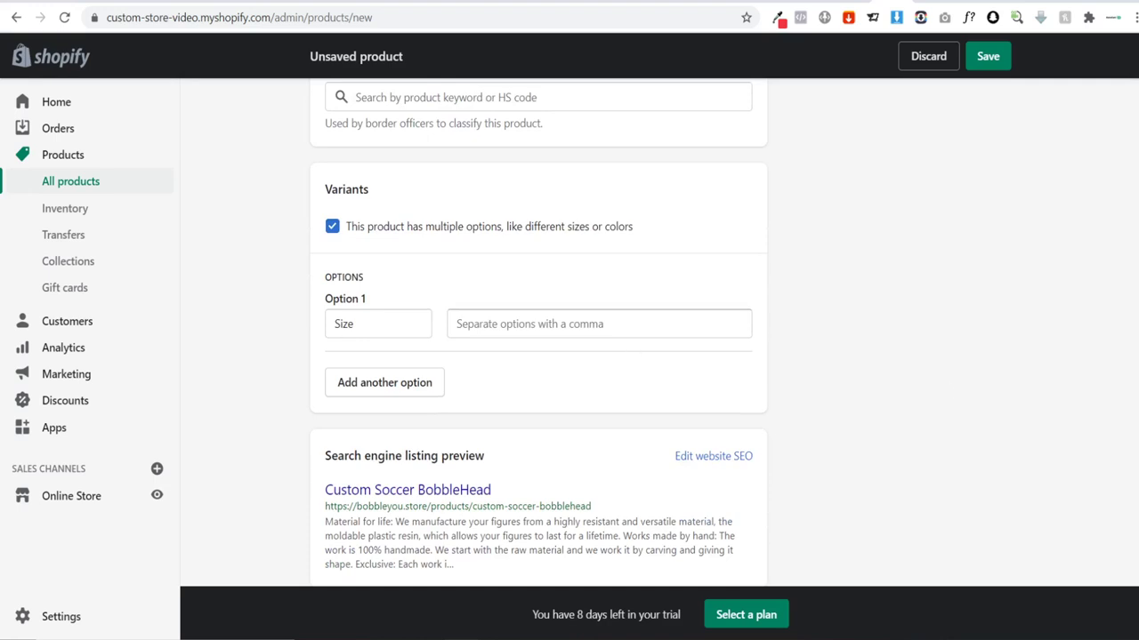
scroll(538, 333, up, 10)
scroll(685, 445, up, 2)
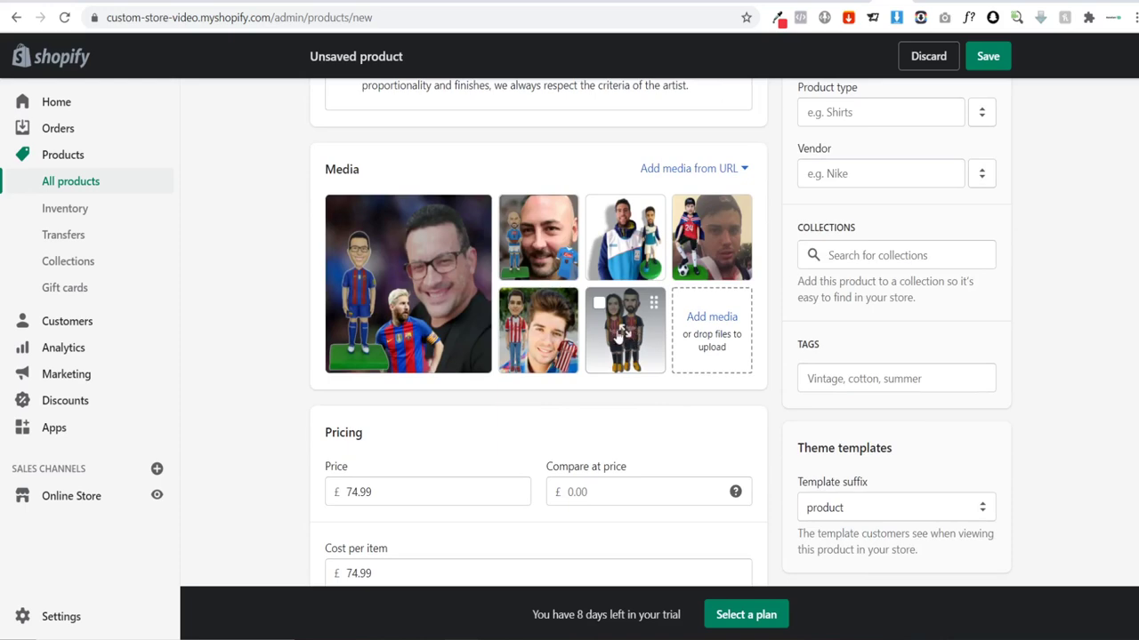
scroll(449, 360, down, 3)
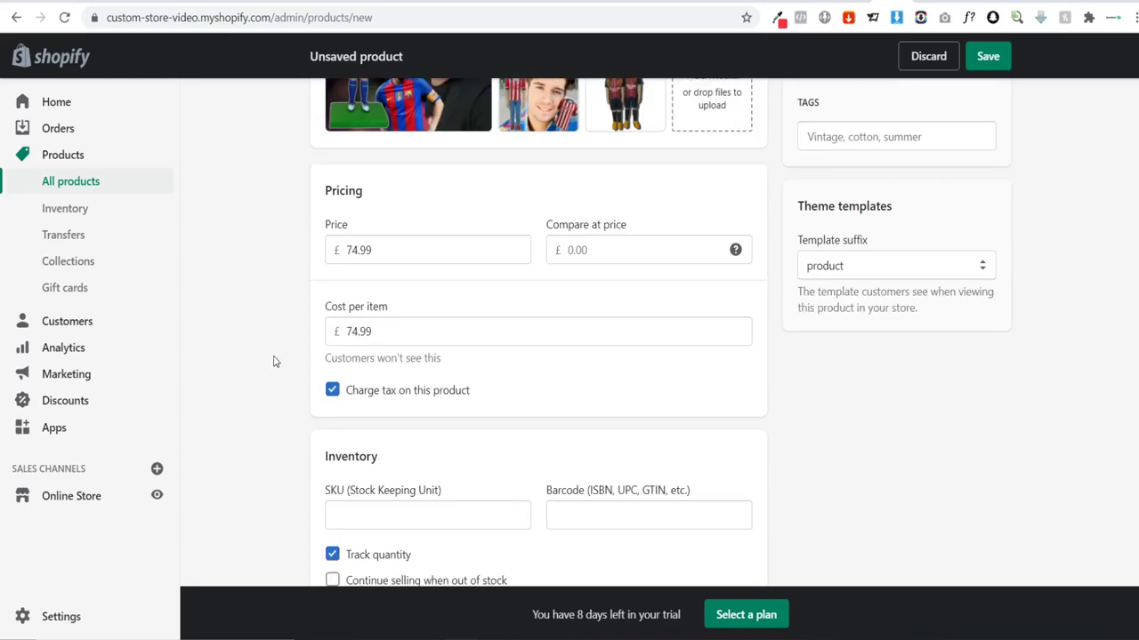
scroll(274, 361, down, 12)
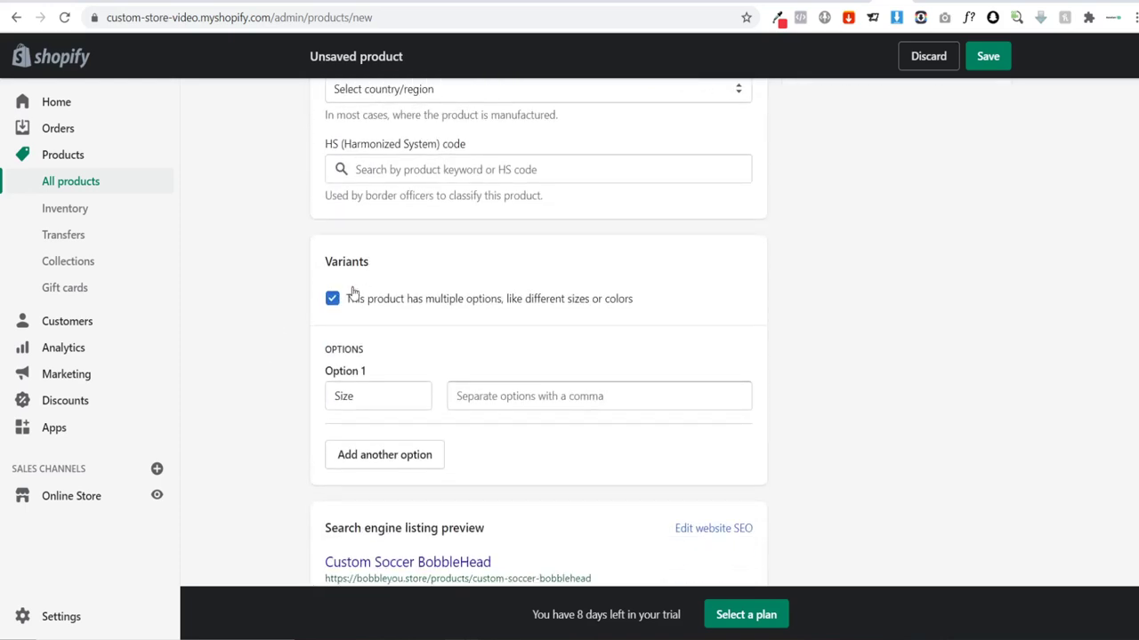
scroll(352, 293, down, 1)
Step: Rename the option to 'Number of People' with values One and Two
click(370, 322)
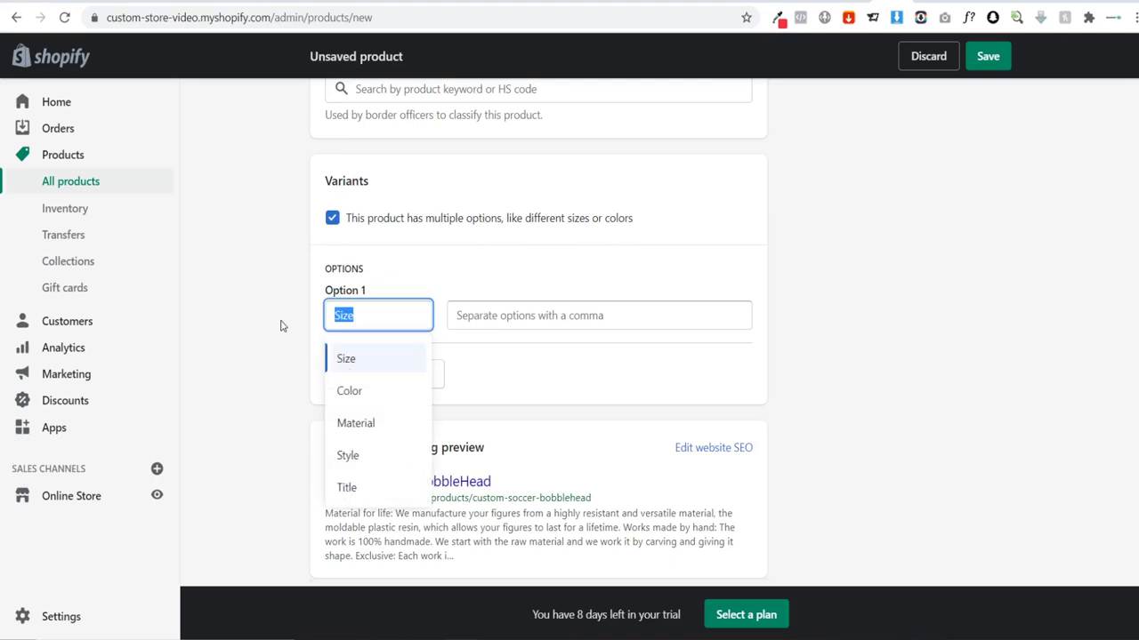
text(N)
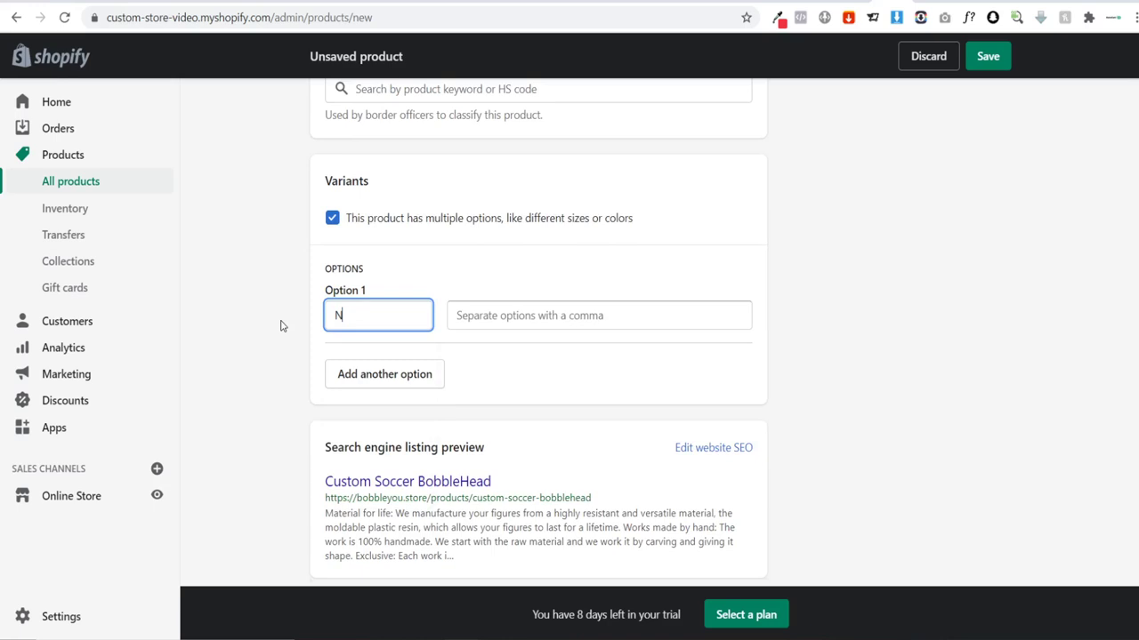
text(umber of People)
click(512, 320)
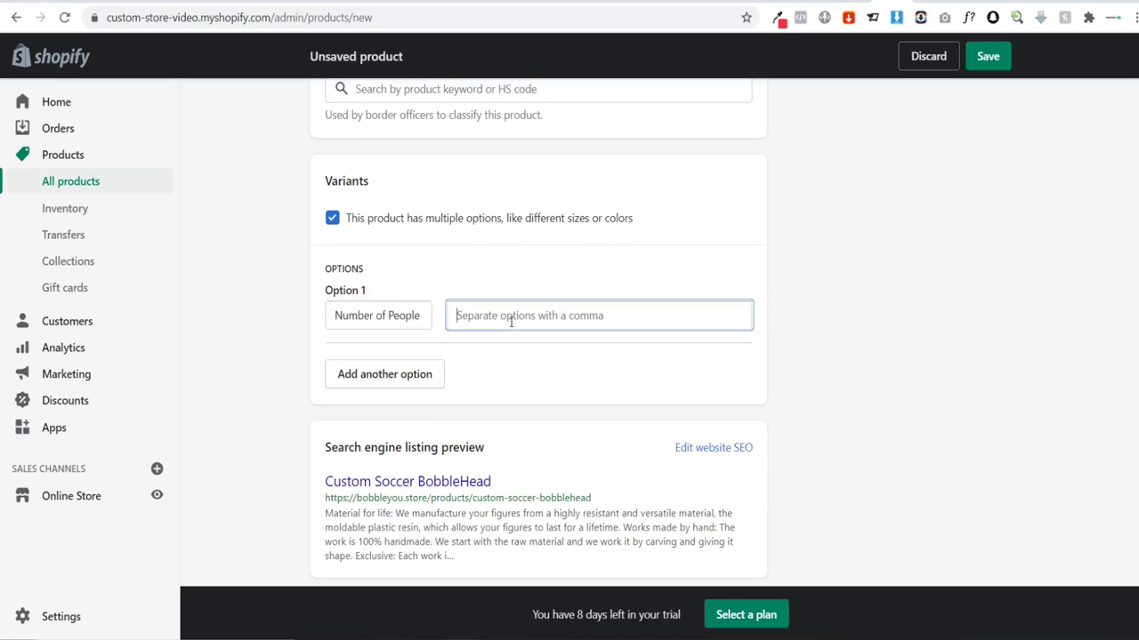
text(On)
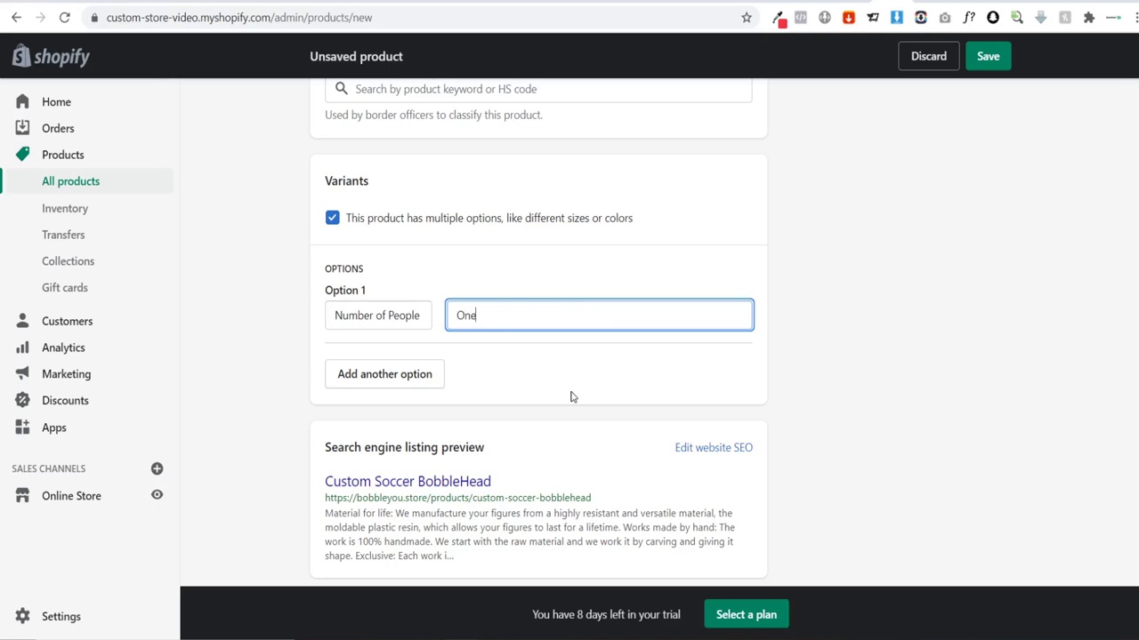
text(e)
key(Return)
text(Two)
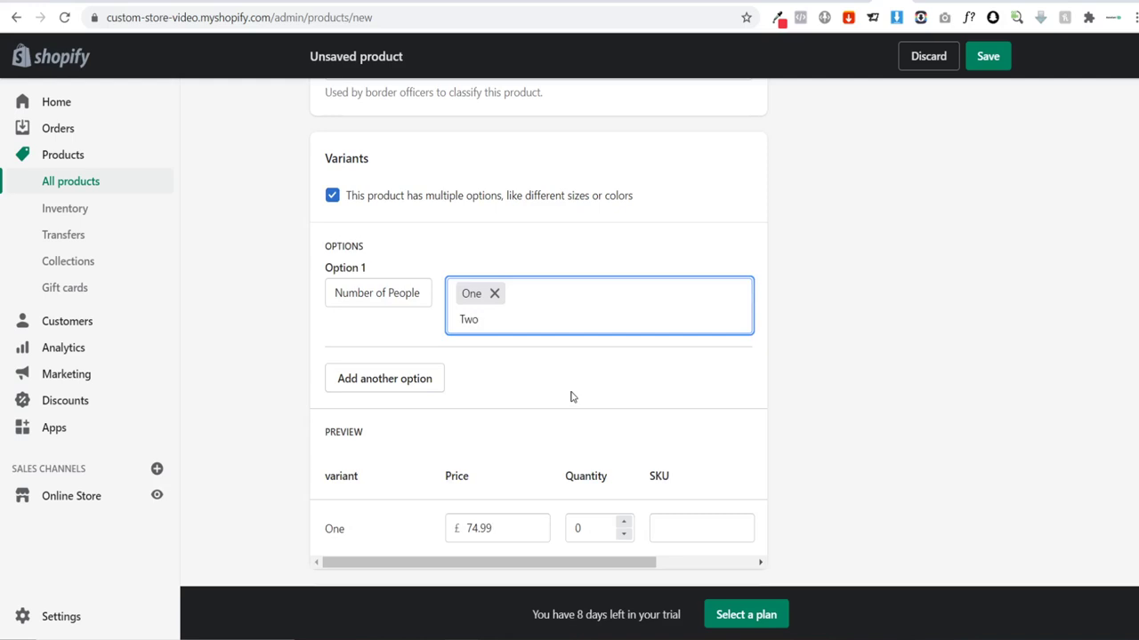
click(572, 398)
Step: Change variant Two's price to 124.99
scroll(277, 366, down, 2)
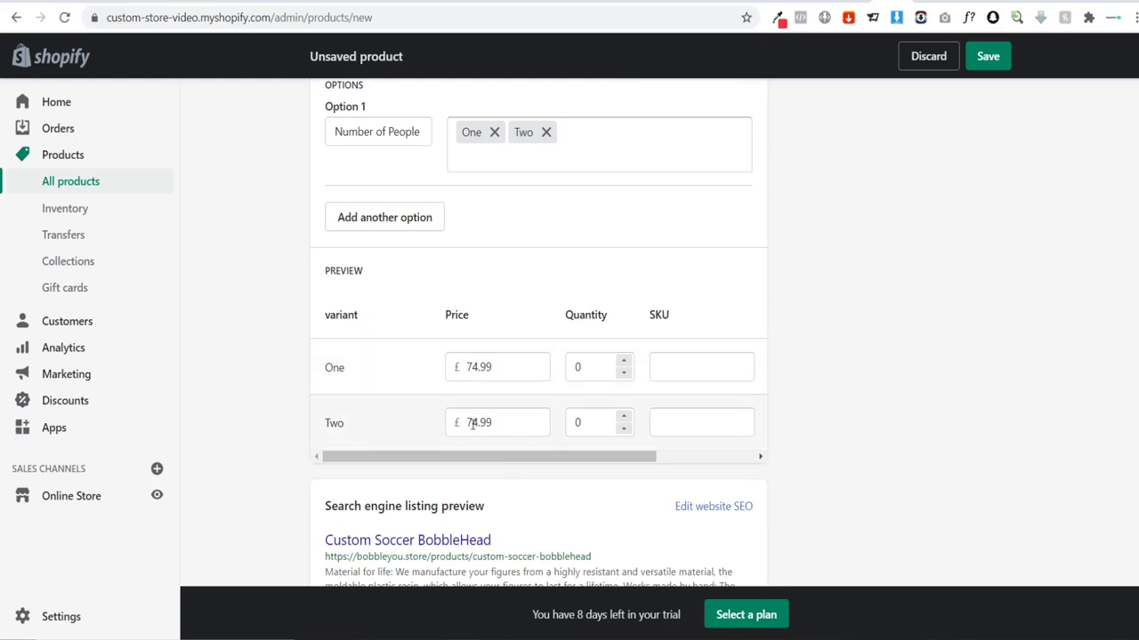
click(481, 423)
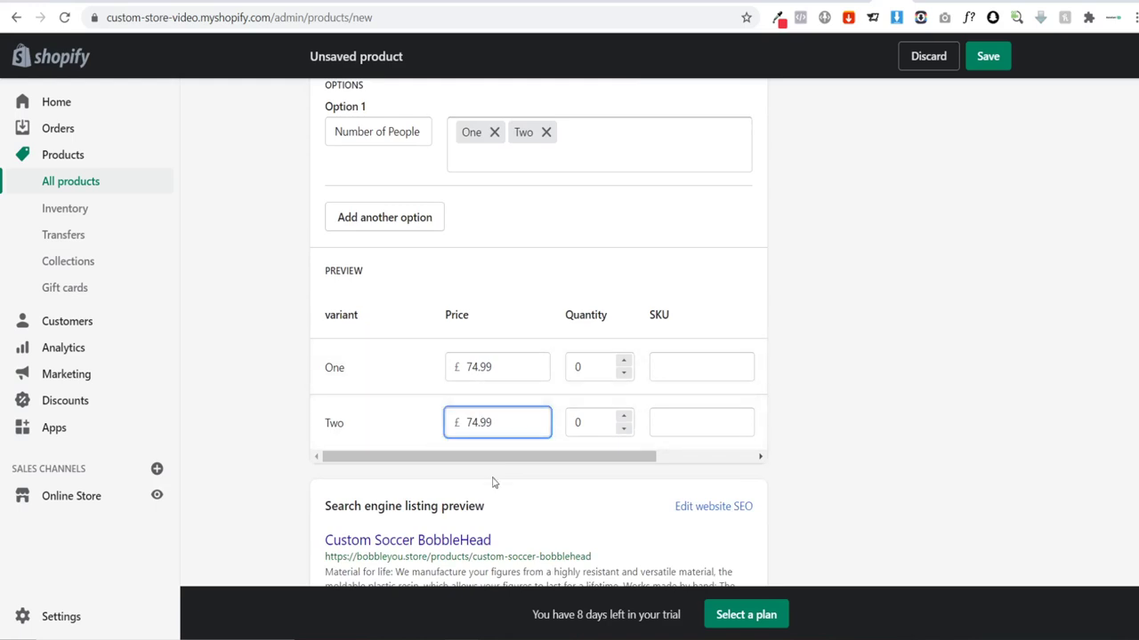
key(BackSpace)
key(BackSpace)
text(124)
Step: Set the stock quantity of variants One and Two to 1000 each
click(302, 427)
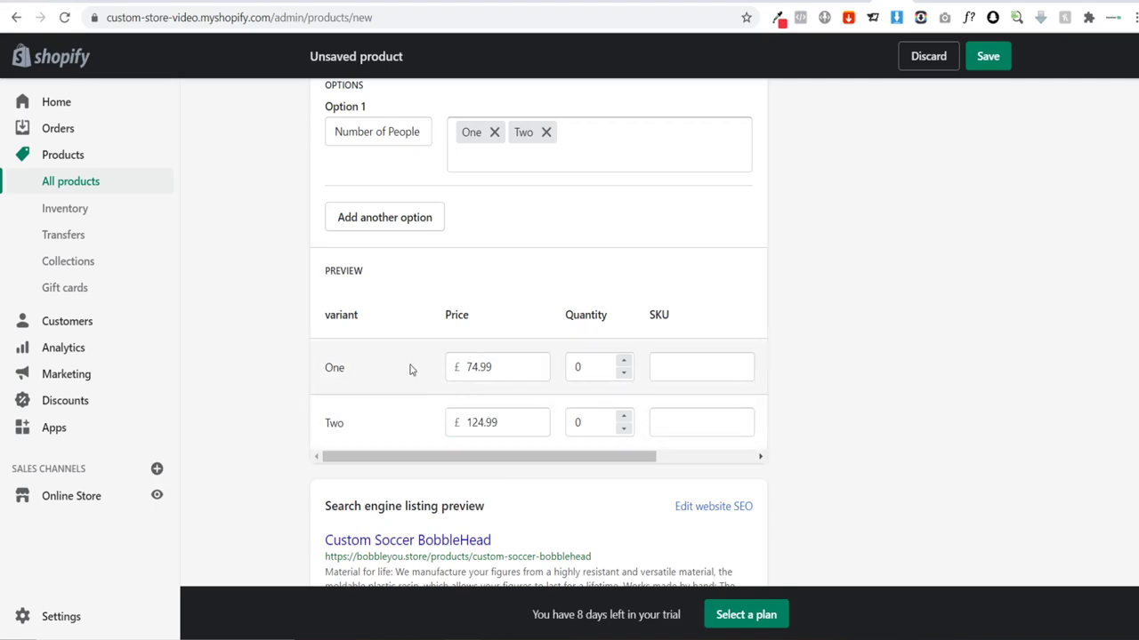
click(623, 362)
drag(595, 365, 553, 369)
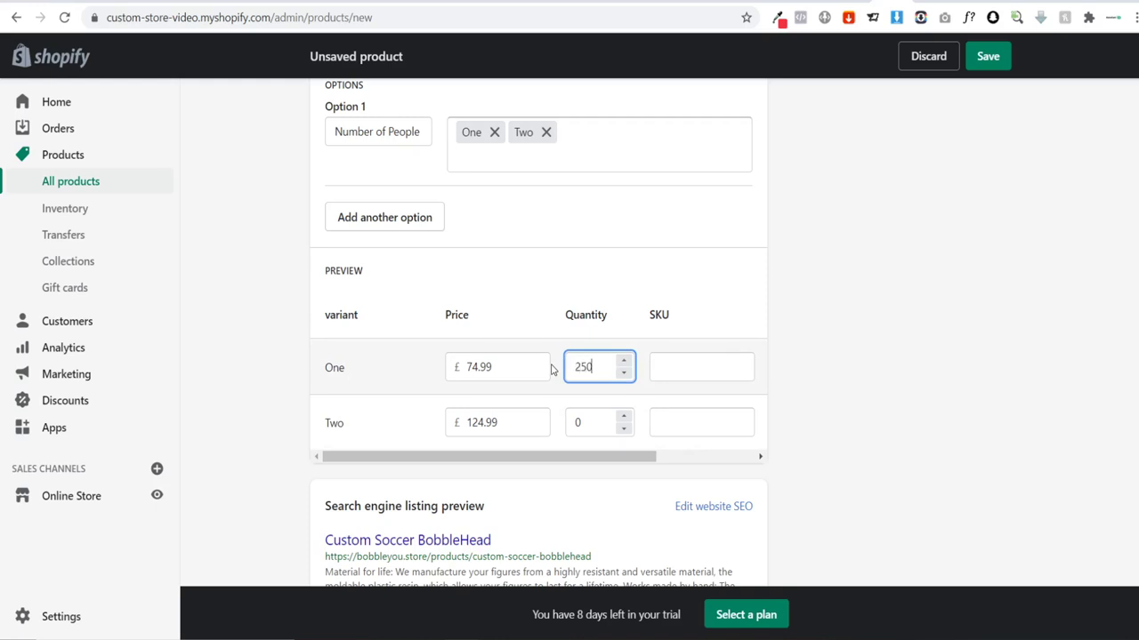
text(1000)
click(1008, 400)
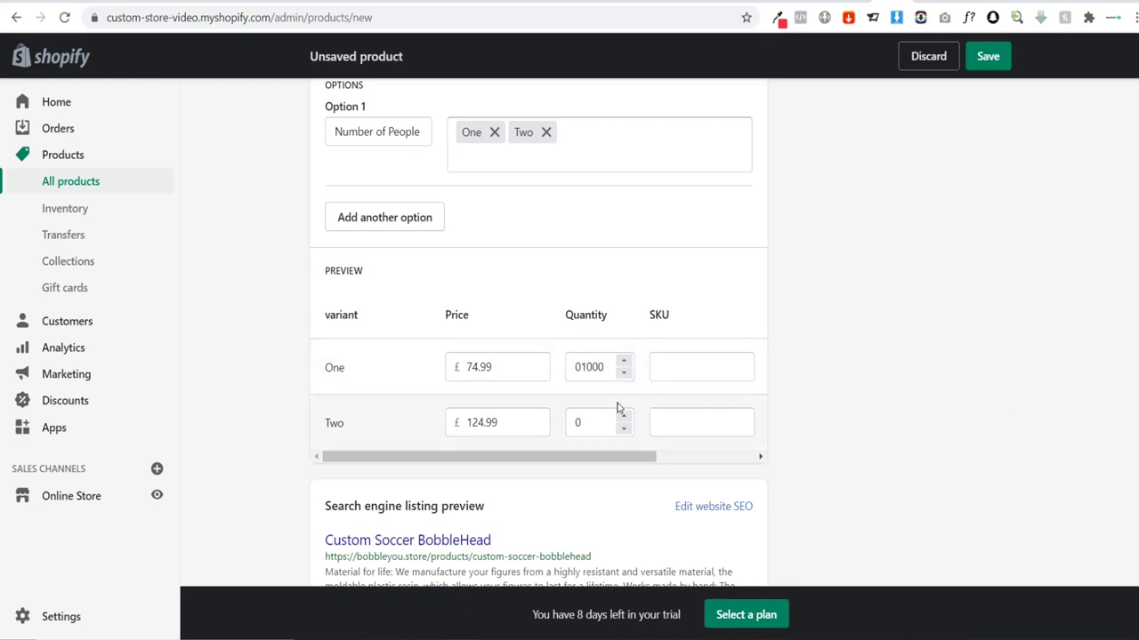
drag(583, 367, 620, 373)
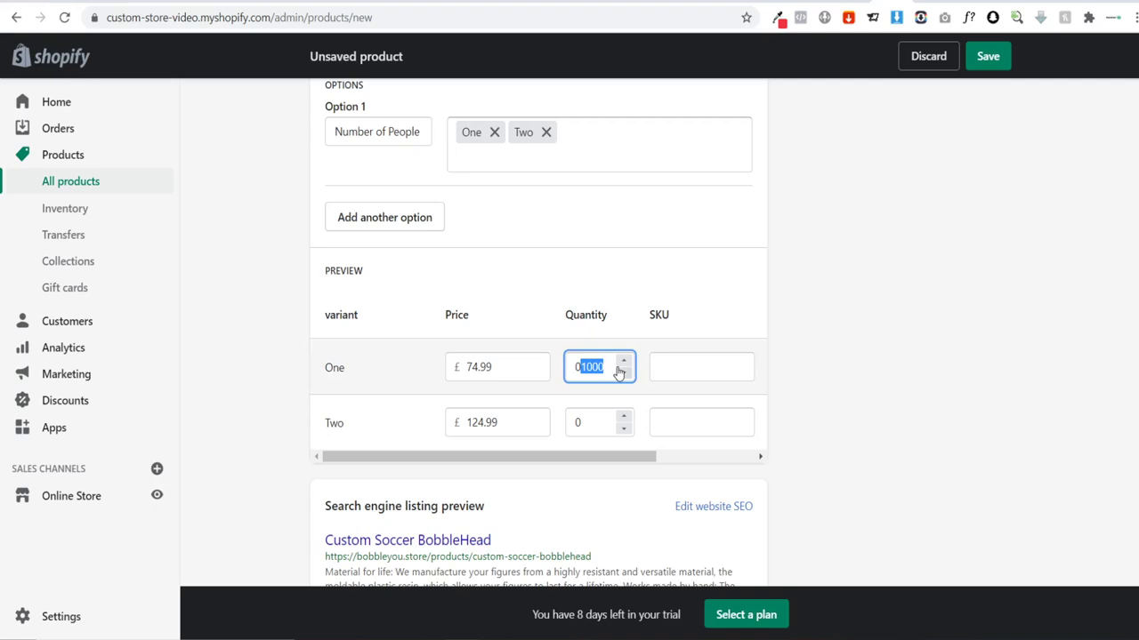
key(BackSpace)
text(100)
click(577, 423)
text(10)
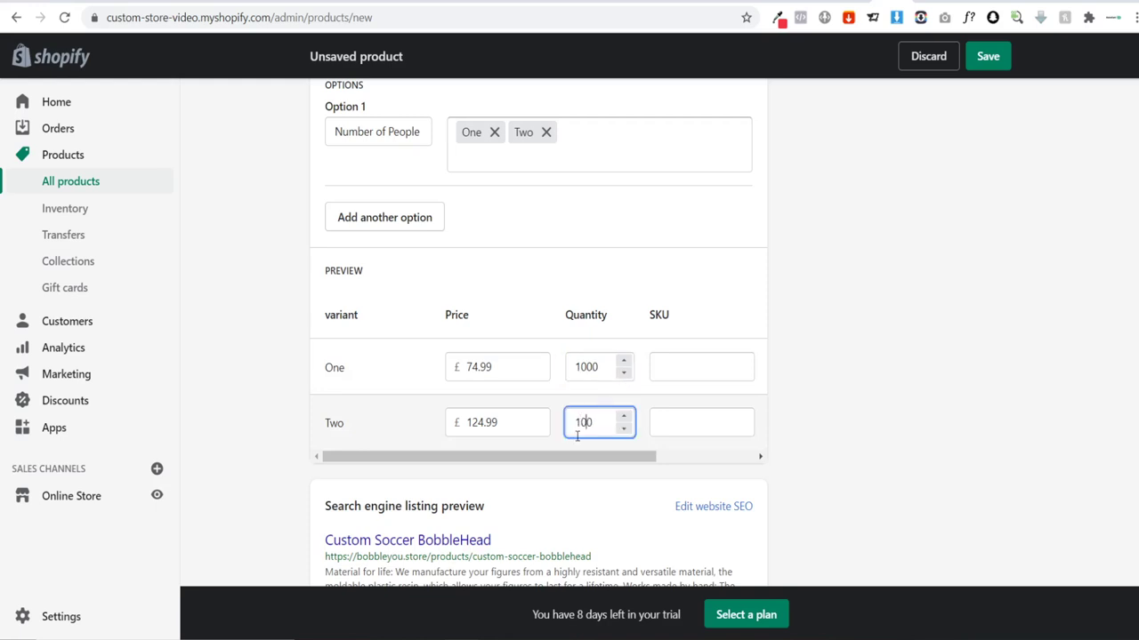
click(850, 451)
scroll(877, 445, down, 2)
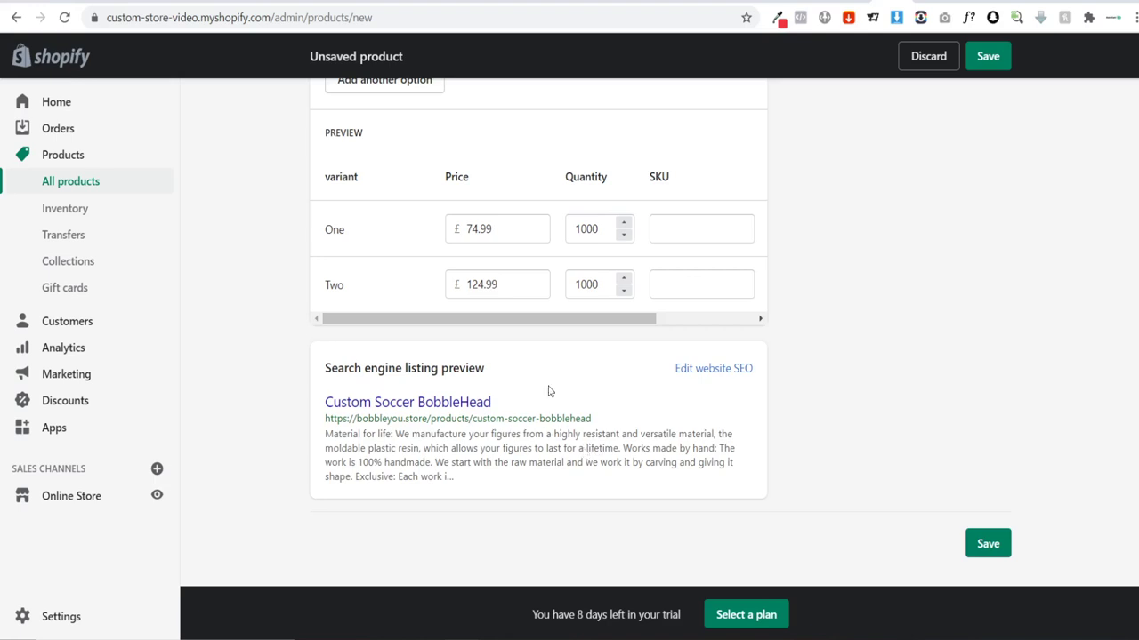
Step: Replace the SEO description with 'Custom Made Soccer Bobbleheads… 100 % handmade bobblehead to your likeness'
click(696, 368)
scroll(634, 444, down, 2)
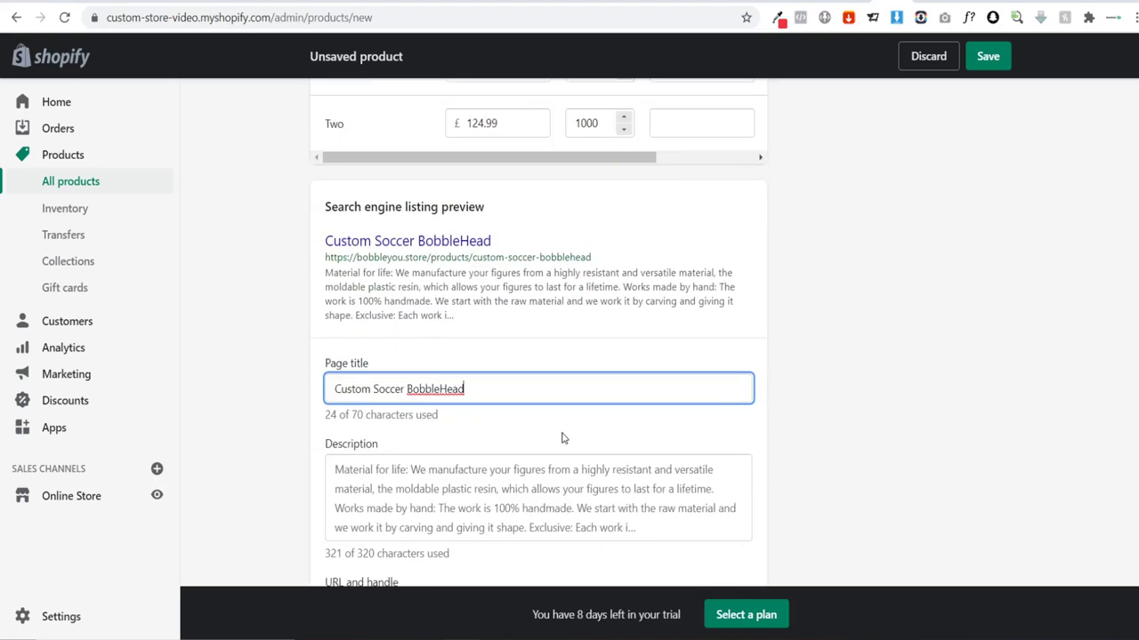
scroll(642, 487, down, 1)
drag(647, 392, 328, 326)
key(ctrl+a)
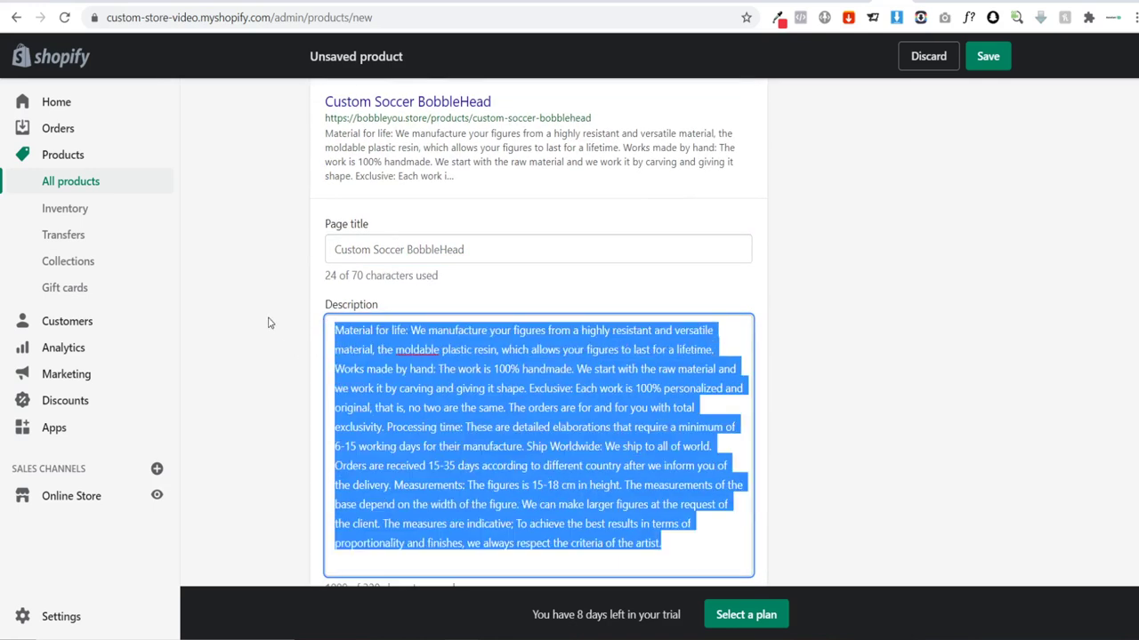
text(Custo)
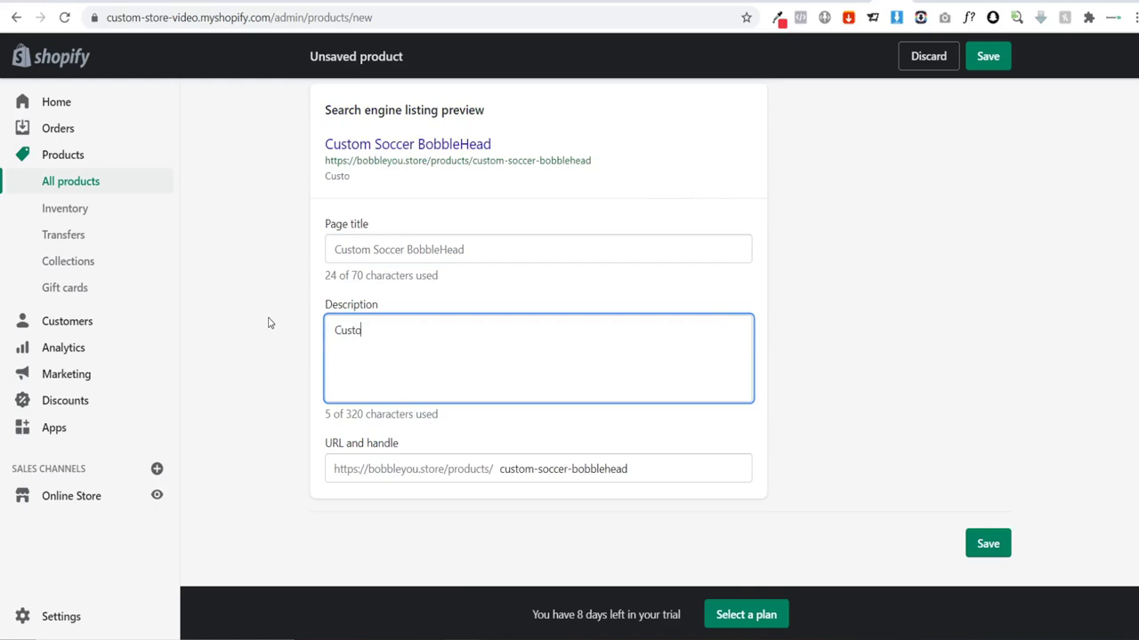
text(m Made Soc)
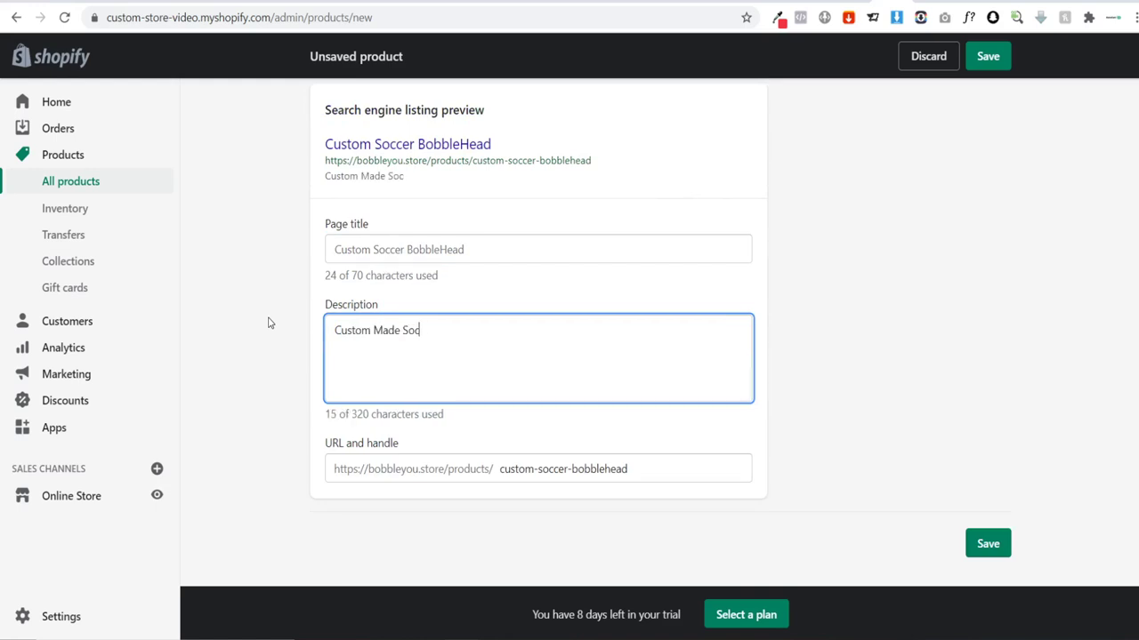
text(cer Bobbleh)
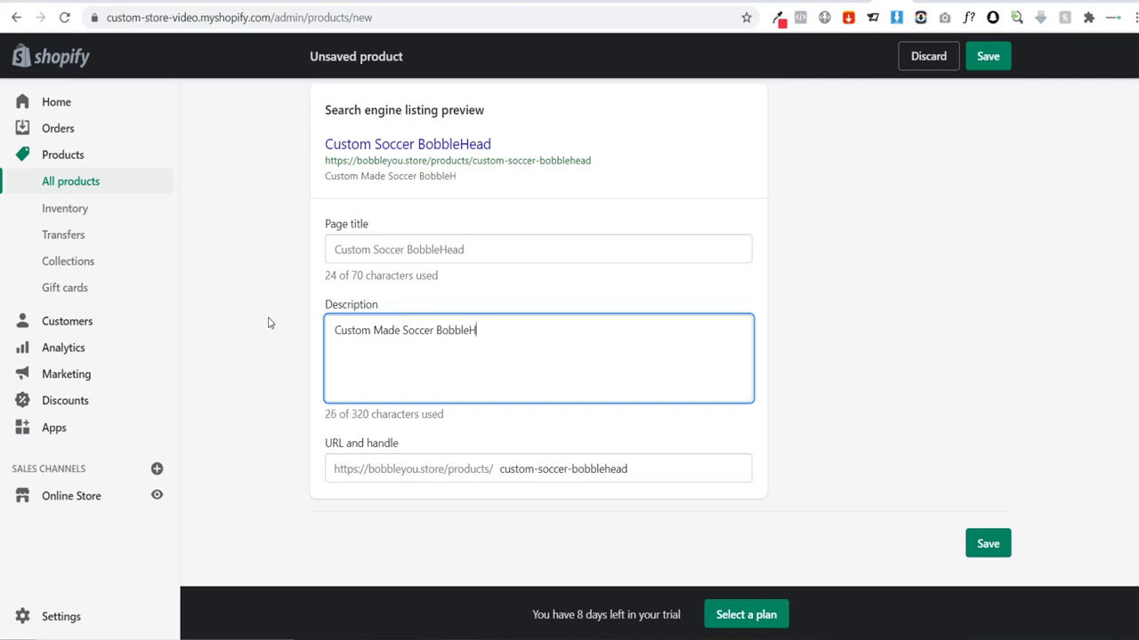
text(eads. Simply )
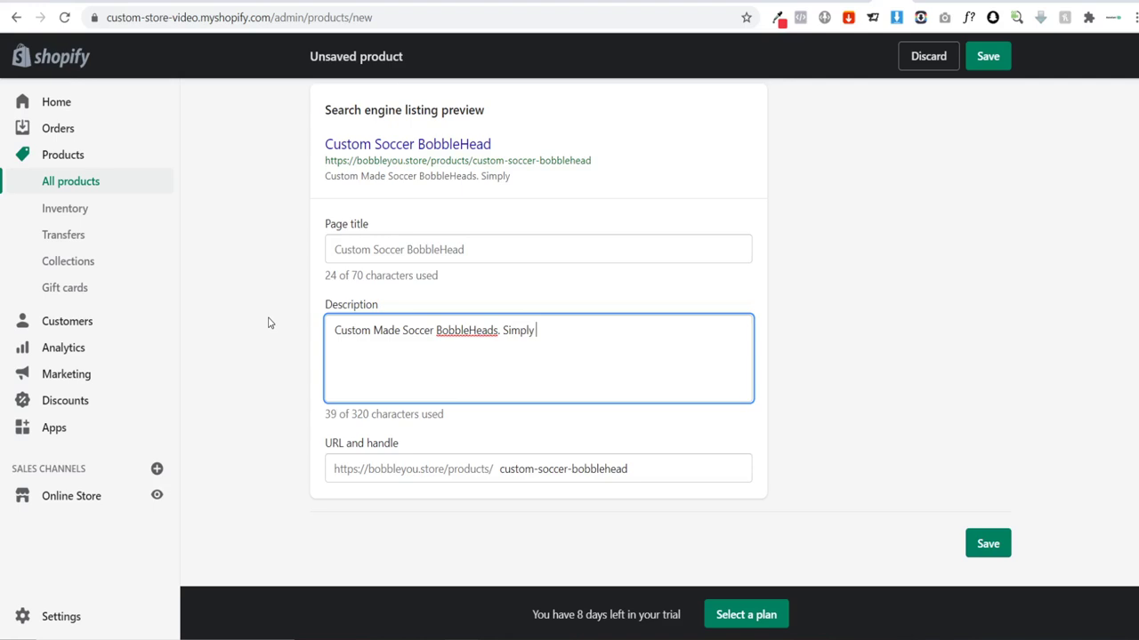
text(upload your i)
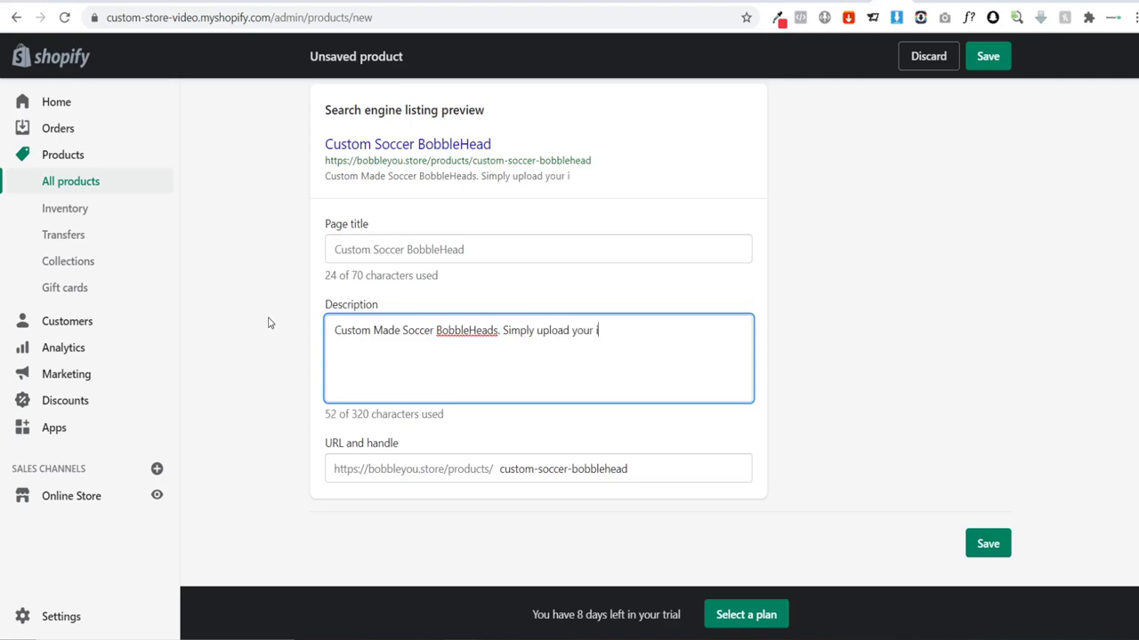
text(mage)
key(BackSpace)
key(BackSpace)
key(BackSpace)
key(BackSpace)
key(BackSpace)
text(photo & your)
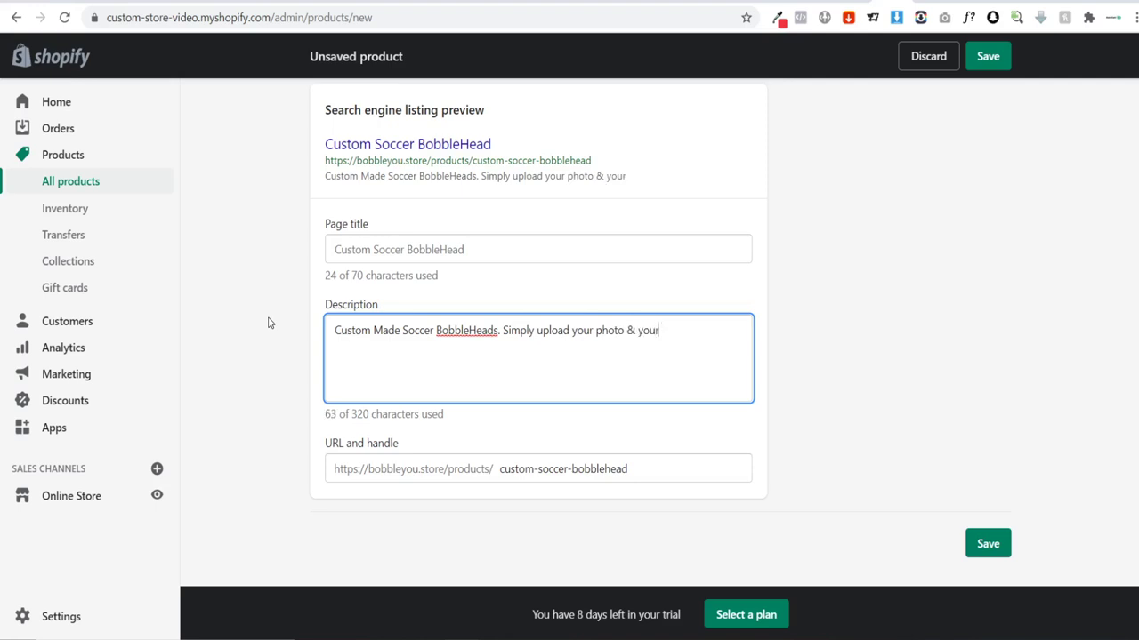
text( favourite soccer he)
key(BackSpace)
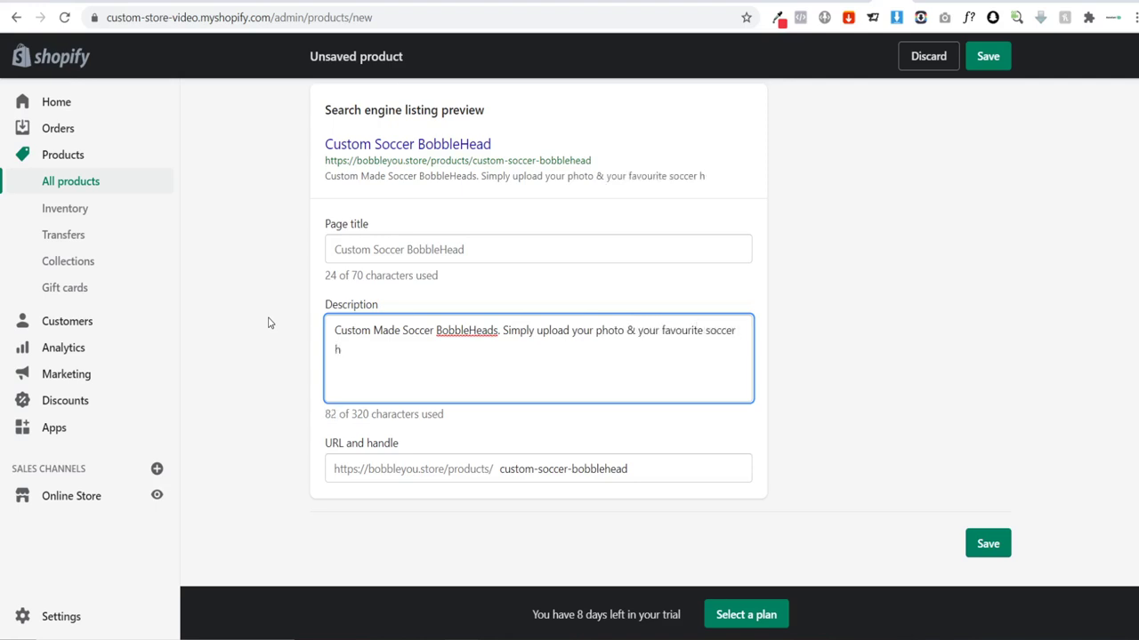
text(jser)
key(BackSpace)
key(BackSpace)
text(ersey and we will create)
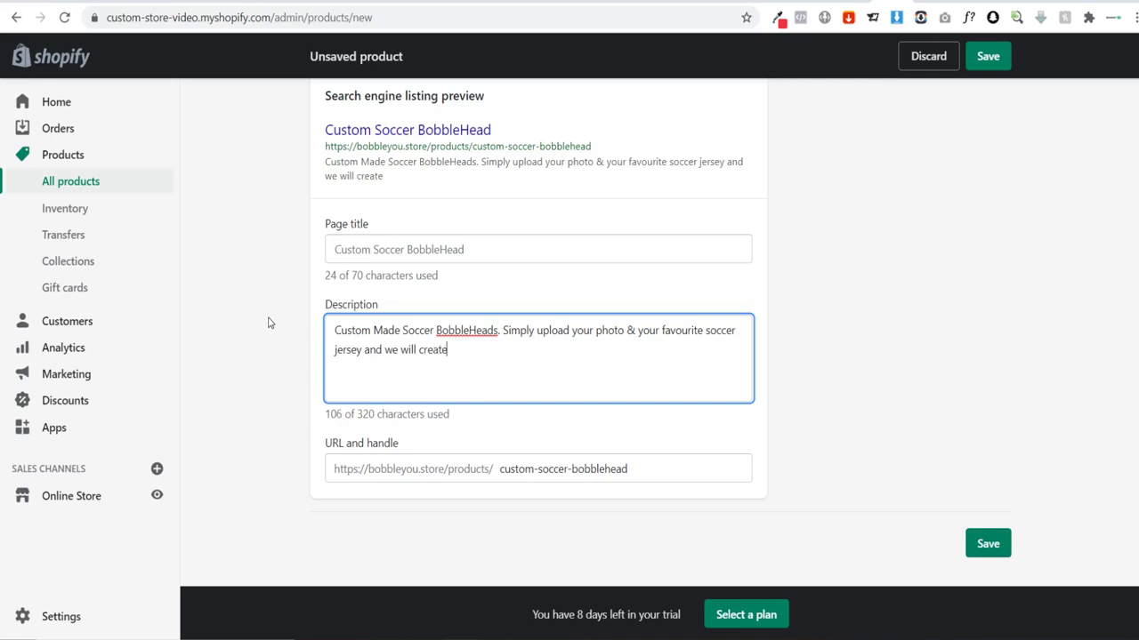
text( a 100 % handmade c)
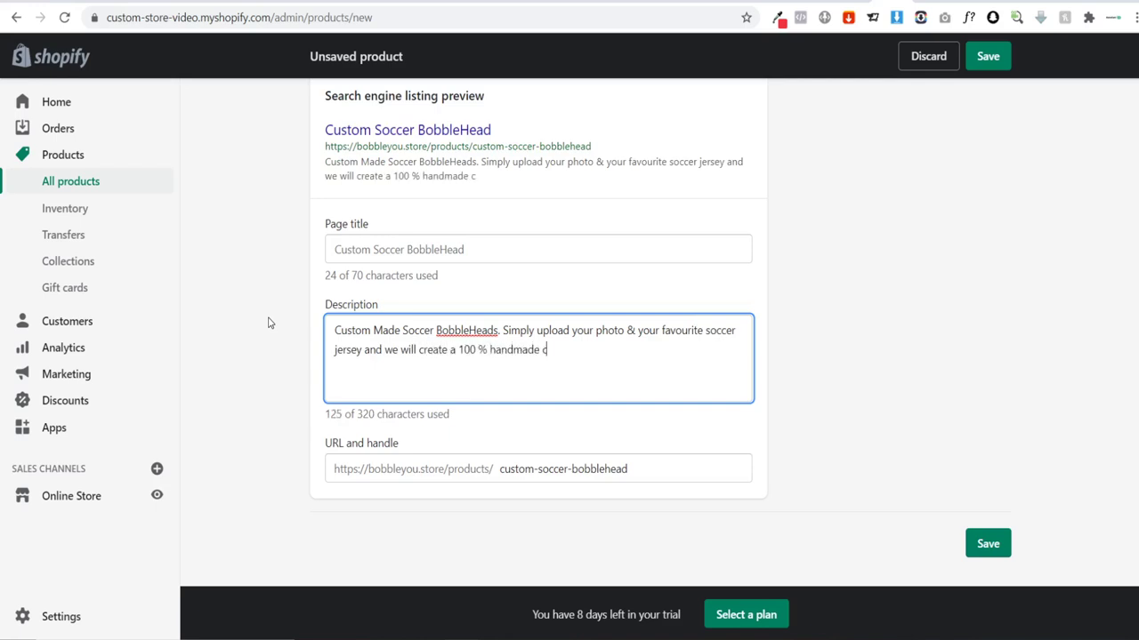
text(b)
key(BackSpace)
key(BackSpace)
text(bobblehead to you)
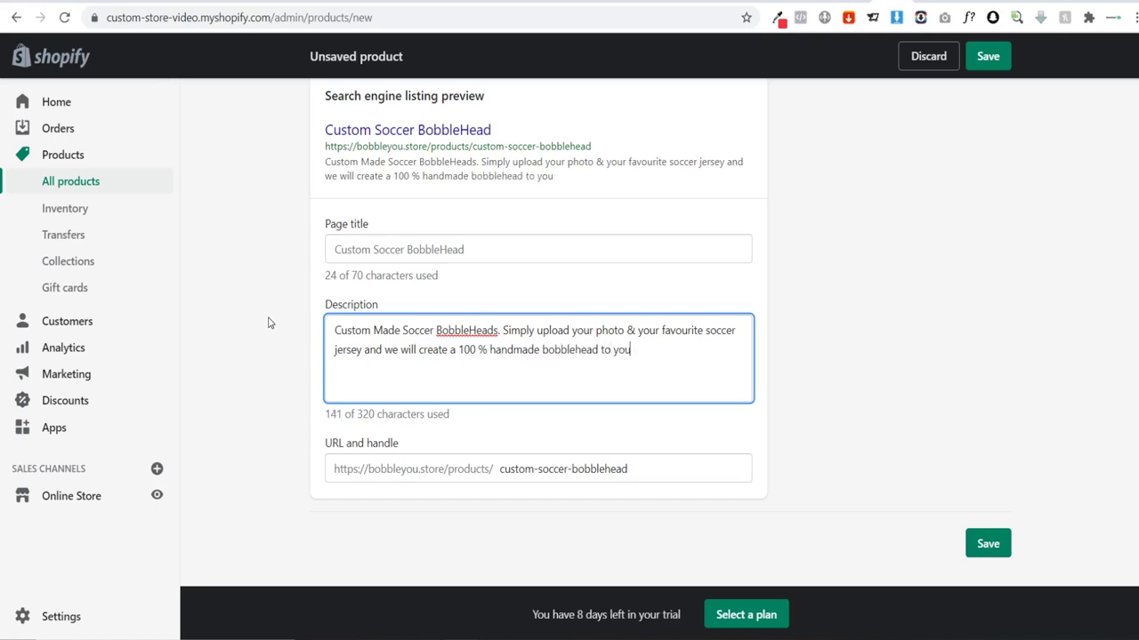
text(r likeness.)
scroll(284, 296, up, 1)
drag(616, 258, 303, 227)
scroll(279, 310, down, 2)
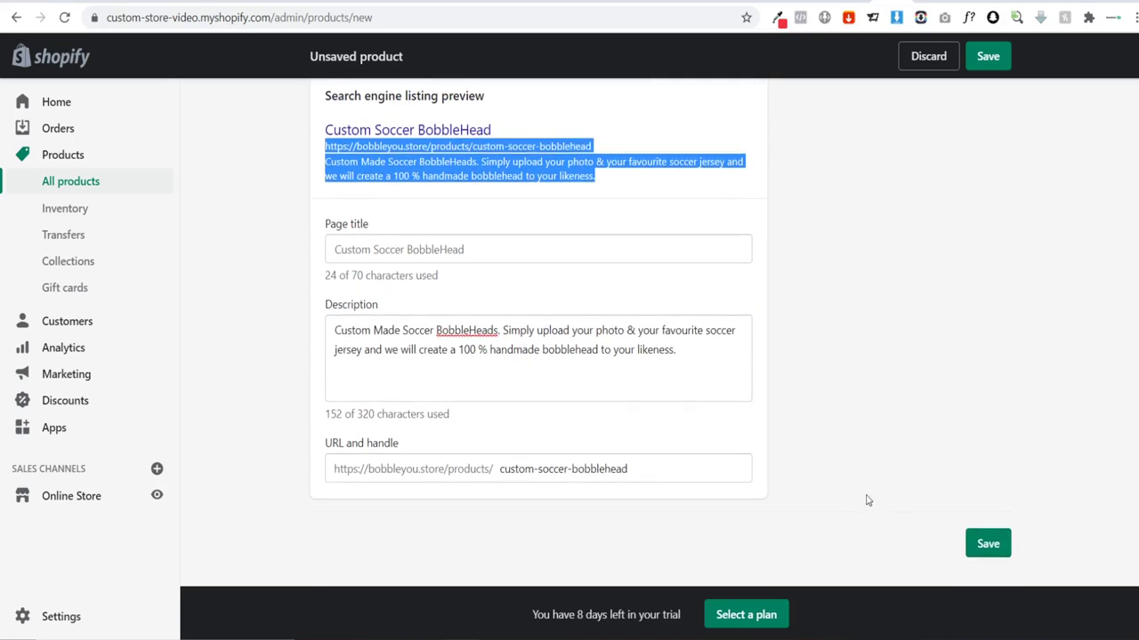
Step: Save the product edits and scroll through the product page to find its status
click(988, 545)
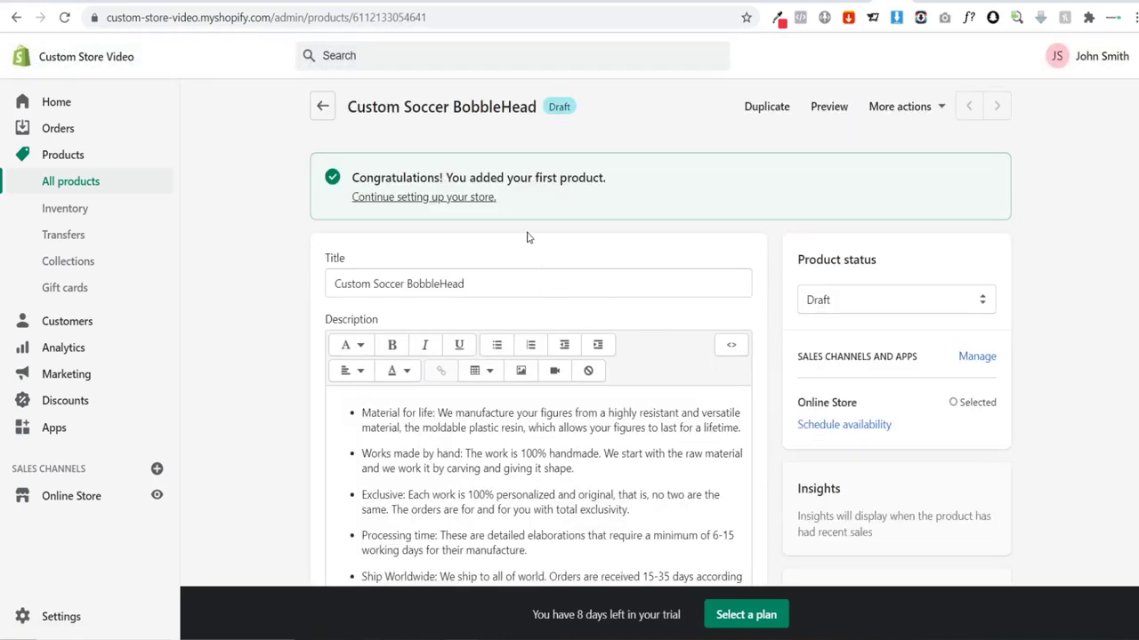
scroll(526, 236, down, 4)
scroll(472, 284, down, 2)
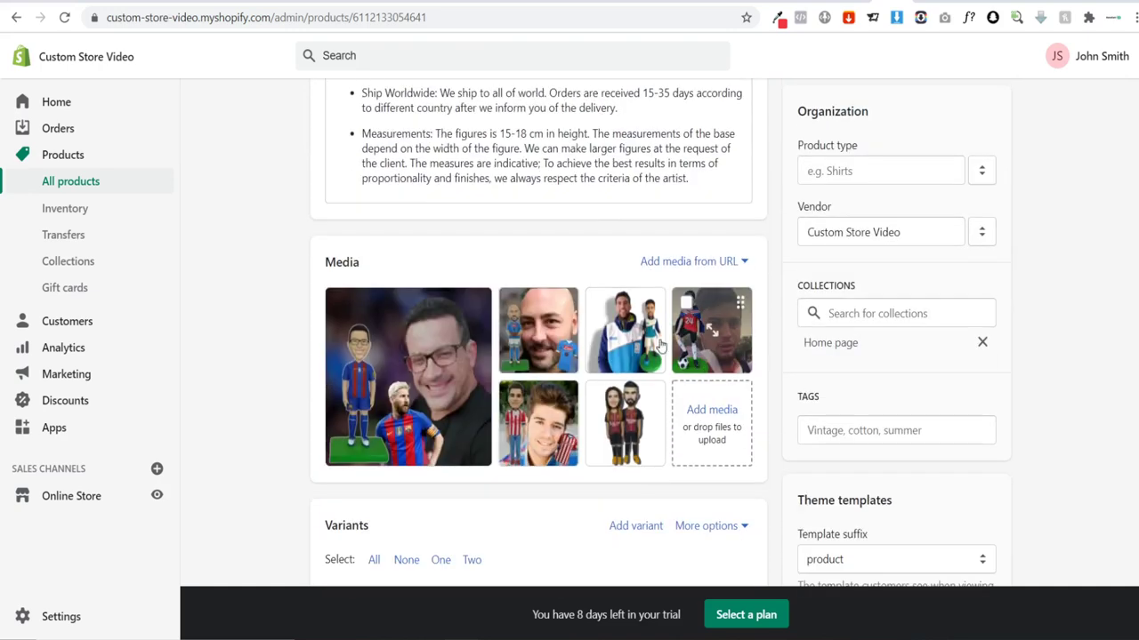
scroll(635, 343, down, 4)
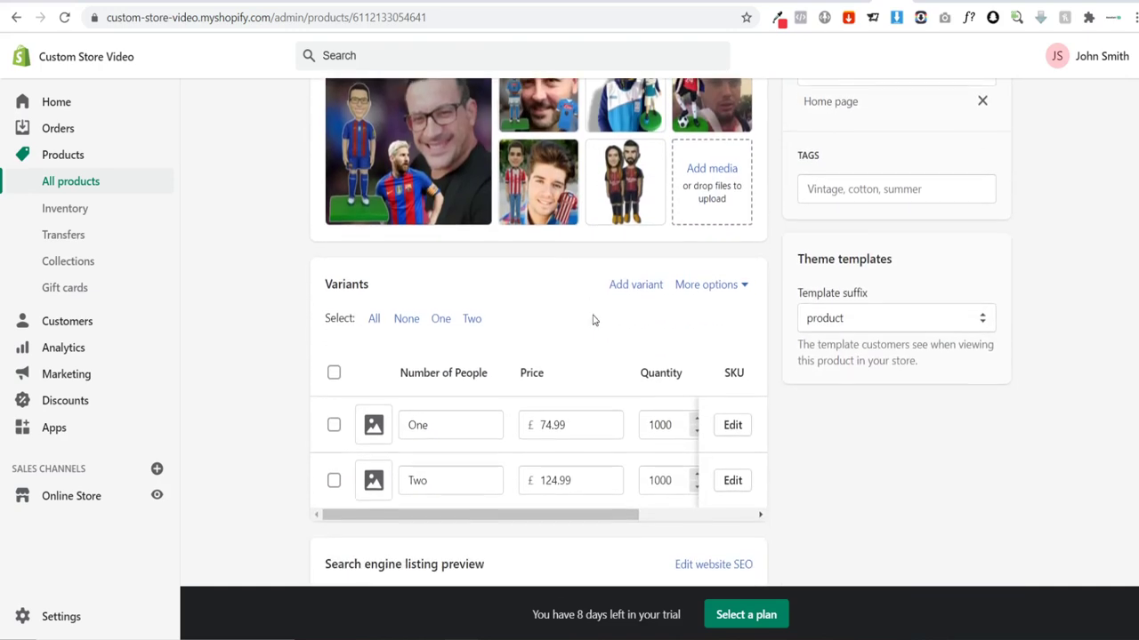
scroll(570, 307, down, 1)
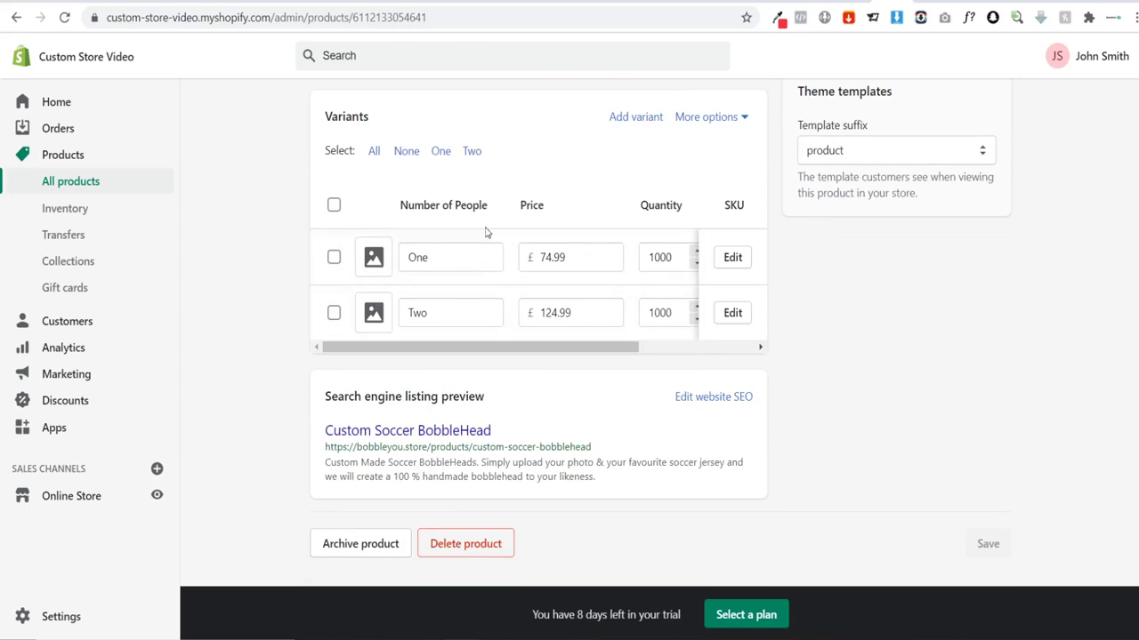
scroll(643, 498, up, 7)
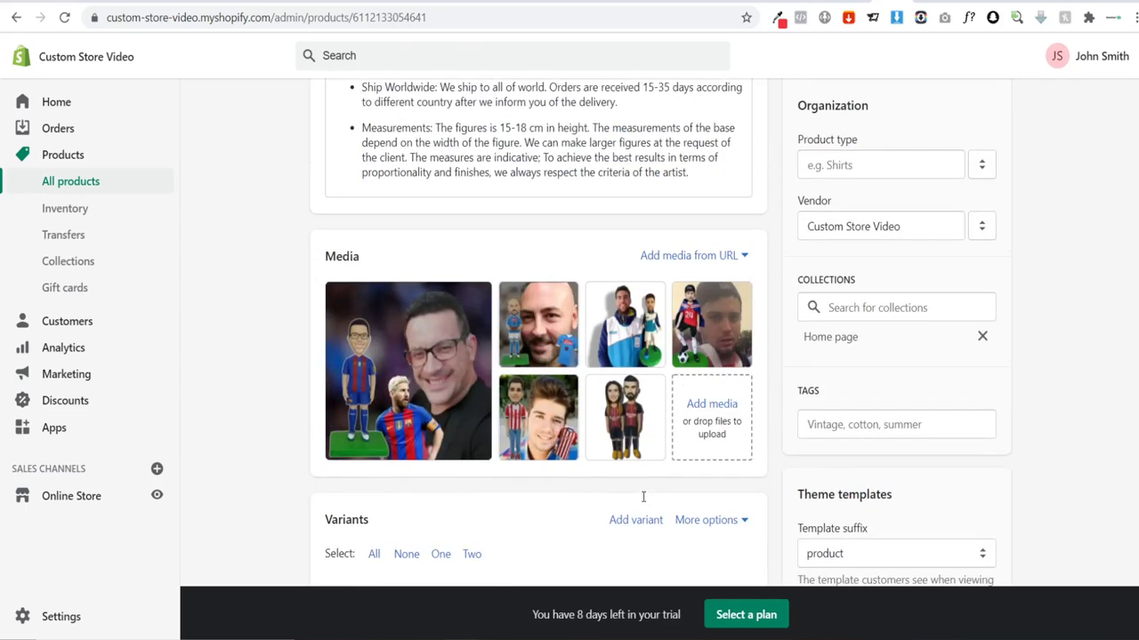
scroll(644, 501, up, 3)
Step: Change the product status from Draft to Active and save the product
click(868, 295)
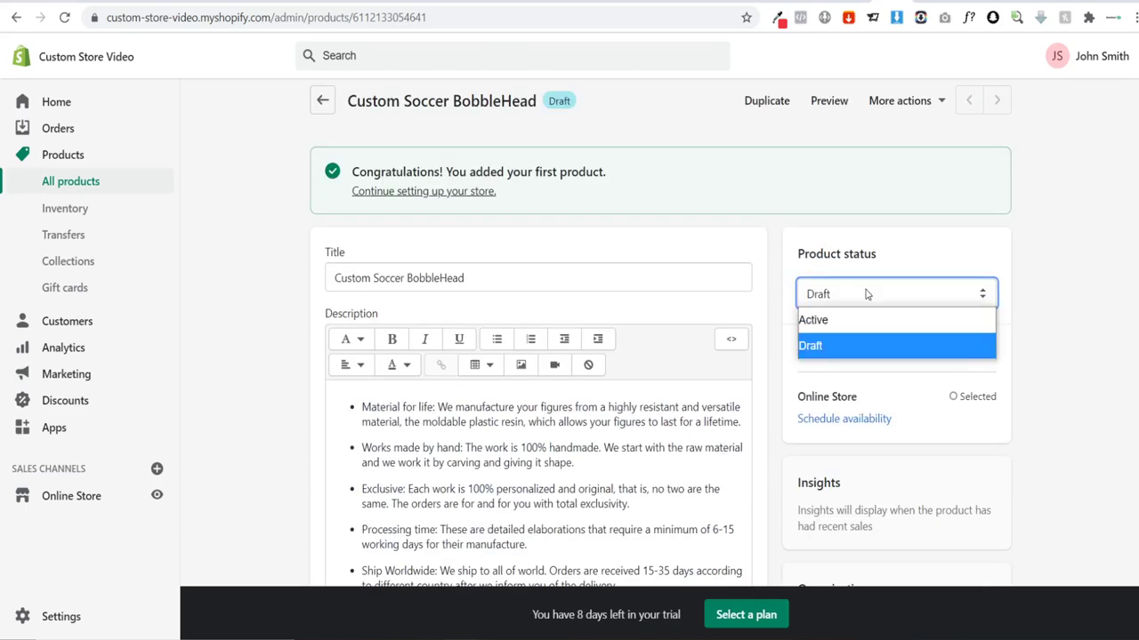
click(846, 320)
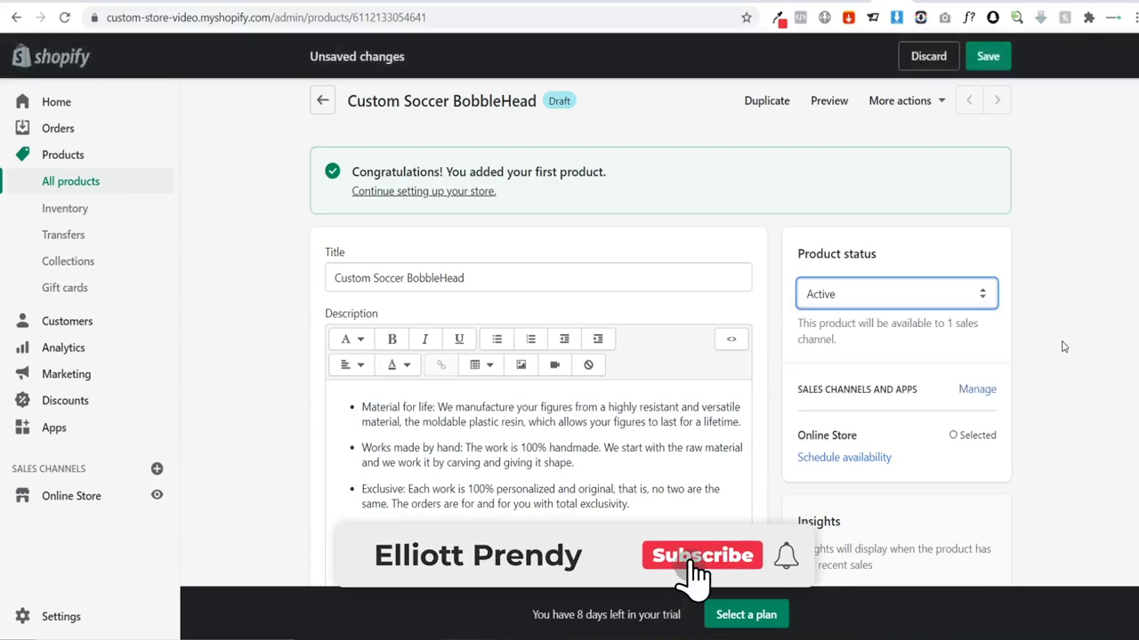
scroll(1061, 345, down, 2)
scroll(1061, 345, down, 5)
scroll(1062, 346, up, 7)
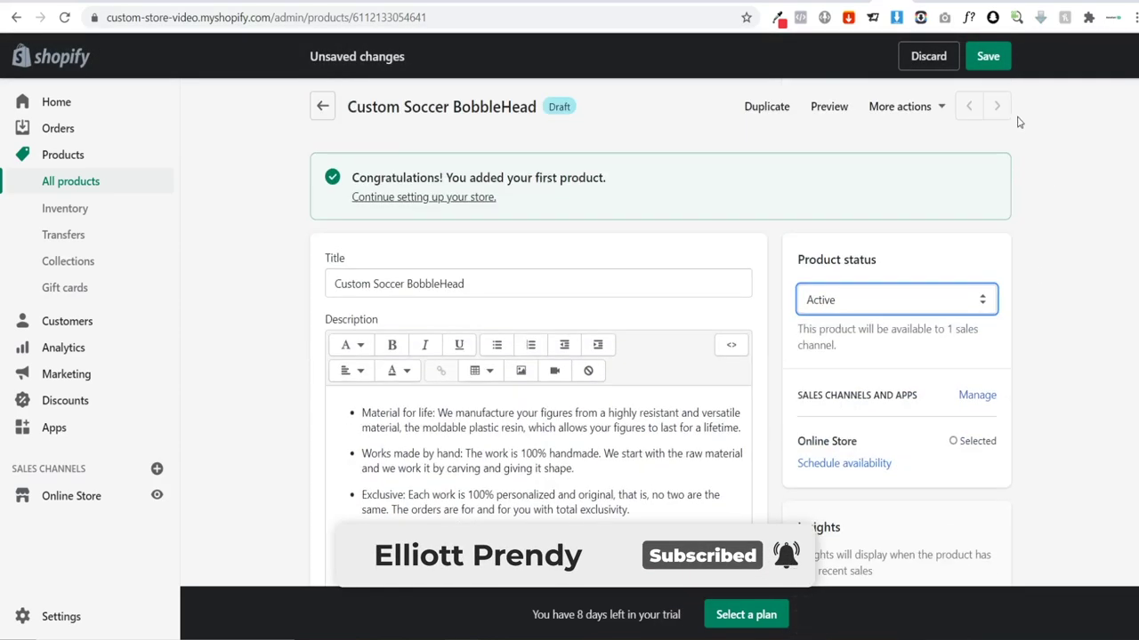
click(994, 55)
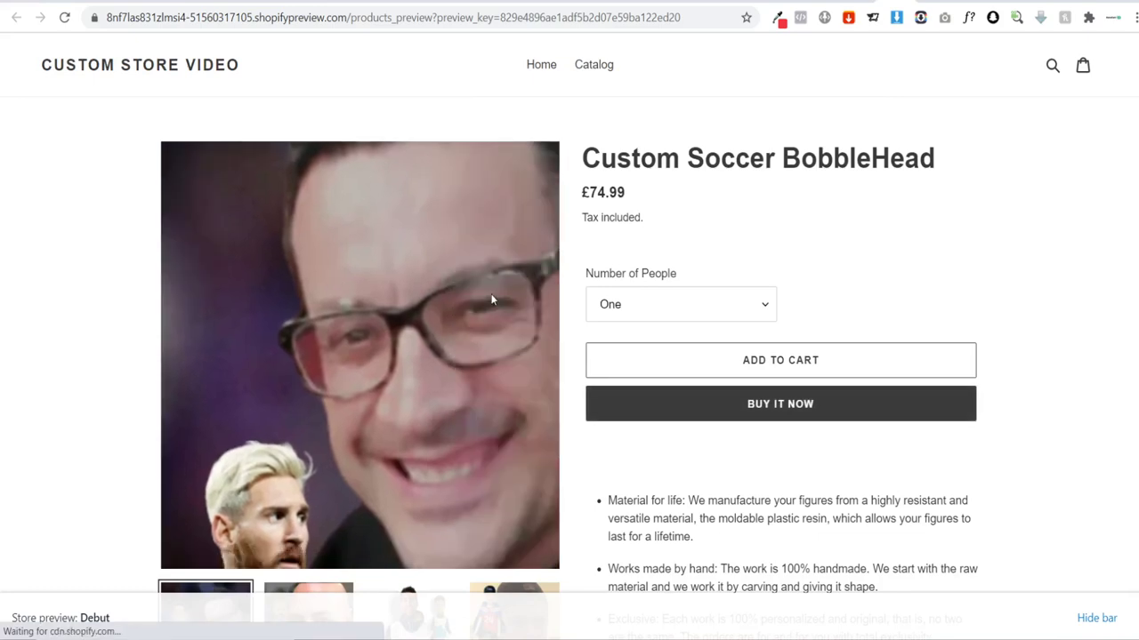
Step: Browse the second through sixth photos in the storefront preview, then return to the admin product
scroll(622, 320, down, 1)
click(347, 543)
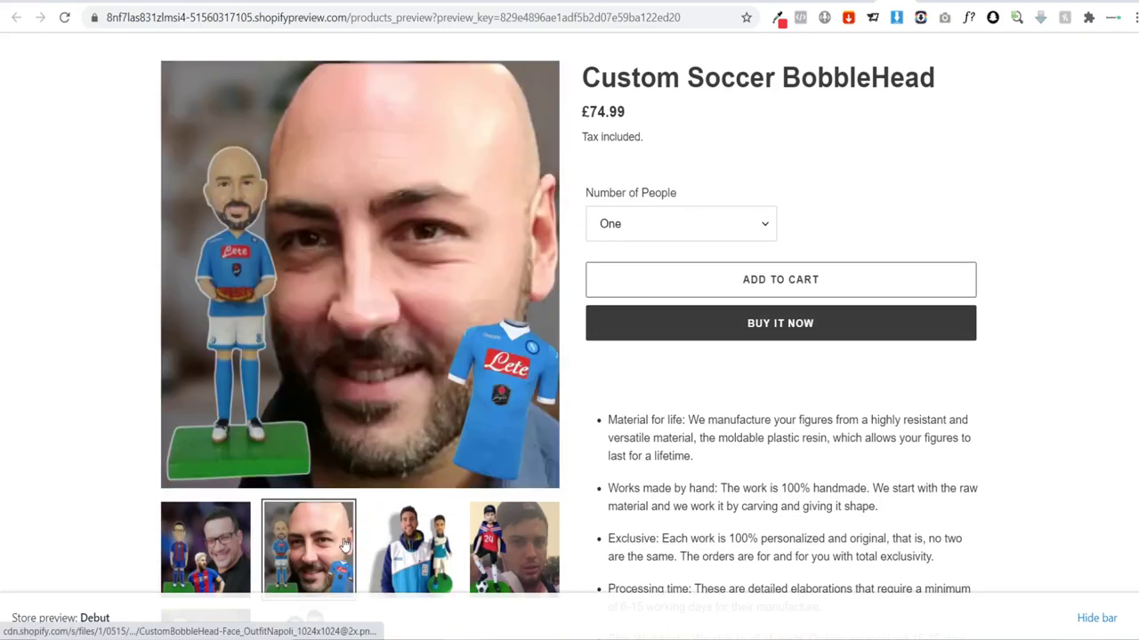
click(414, 547)
click(514, 547)
scroll(404, 518, down, 1)
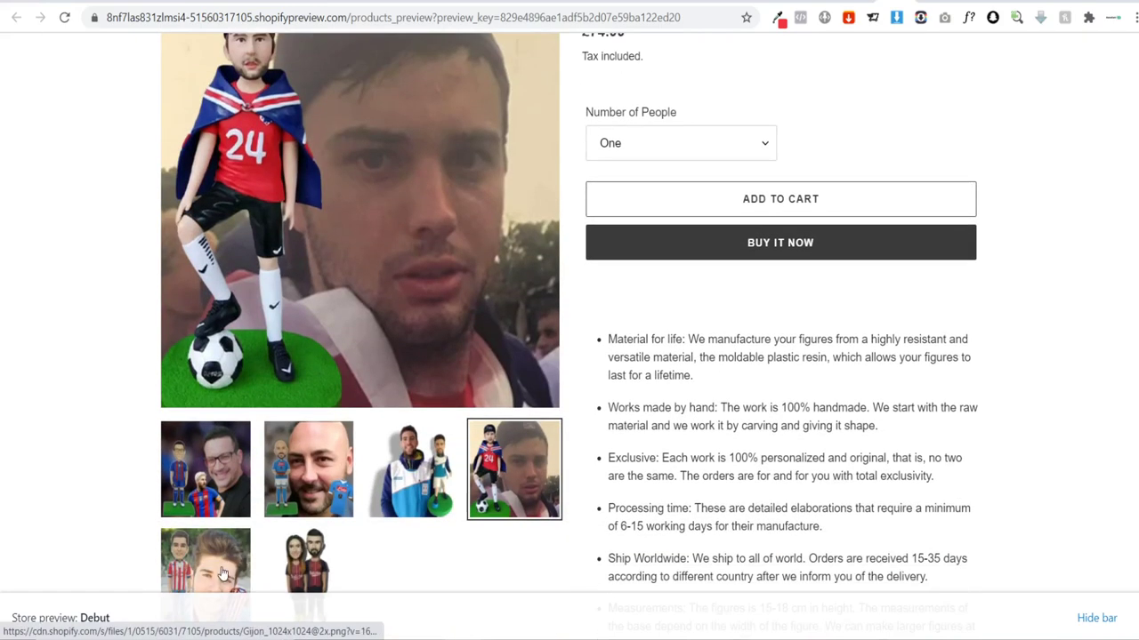
click(204, 567)
click(307, 568)
scroll(374, 498, up, 2)
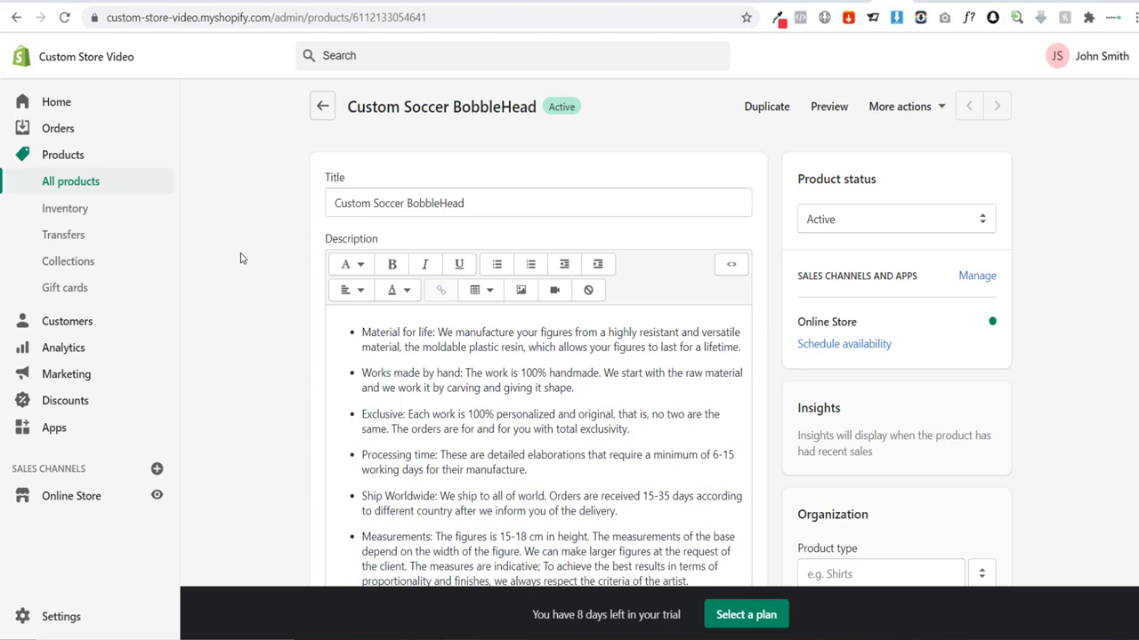
click(959, 2)
Step: Search the App Store for 'product reviews' and add the free Product Reviews app by Shopify
click(48, 429)
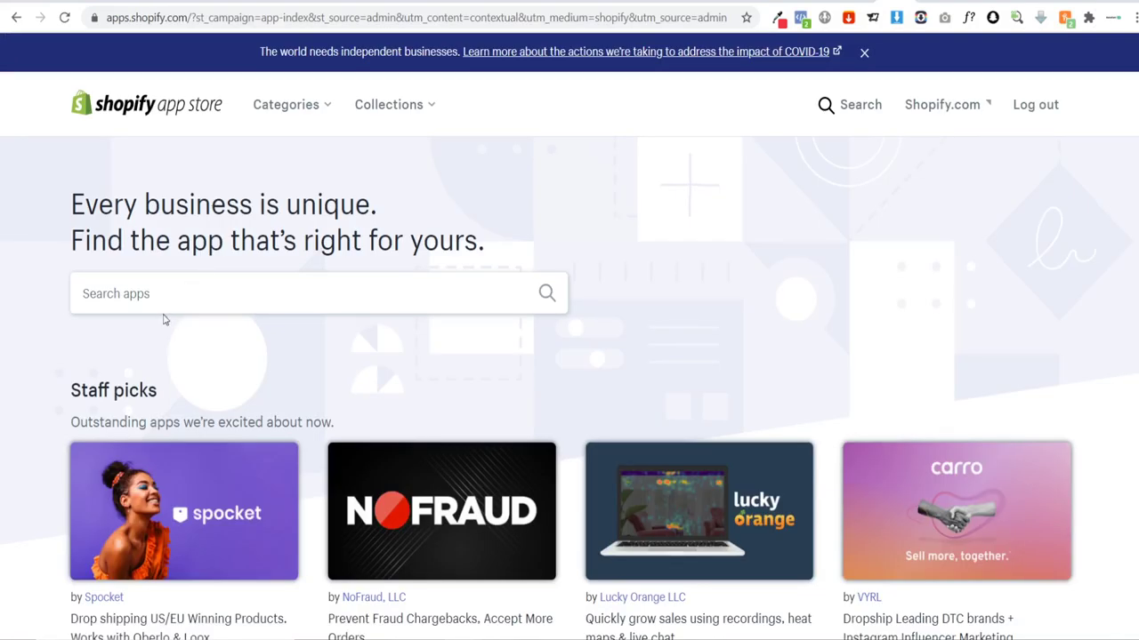
click(154, 291)
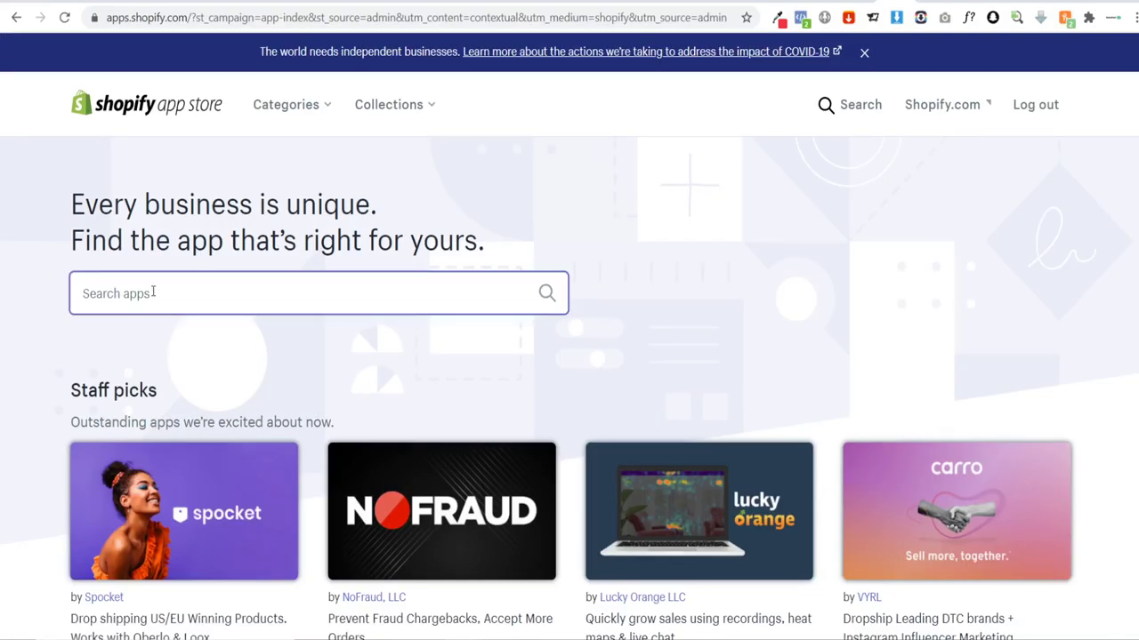
text(prod)
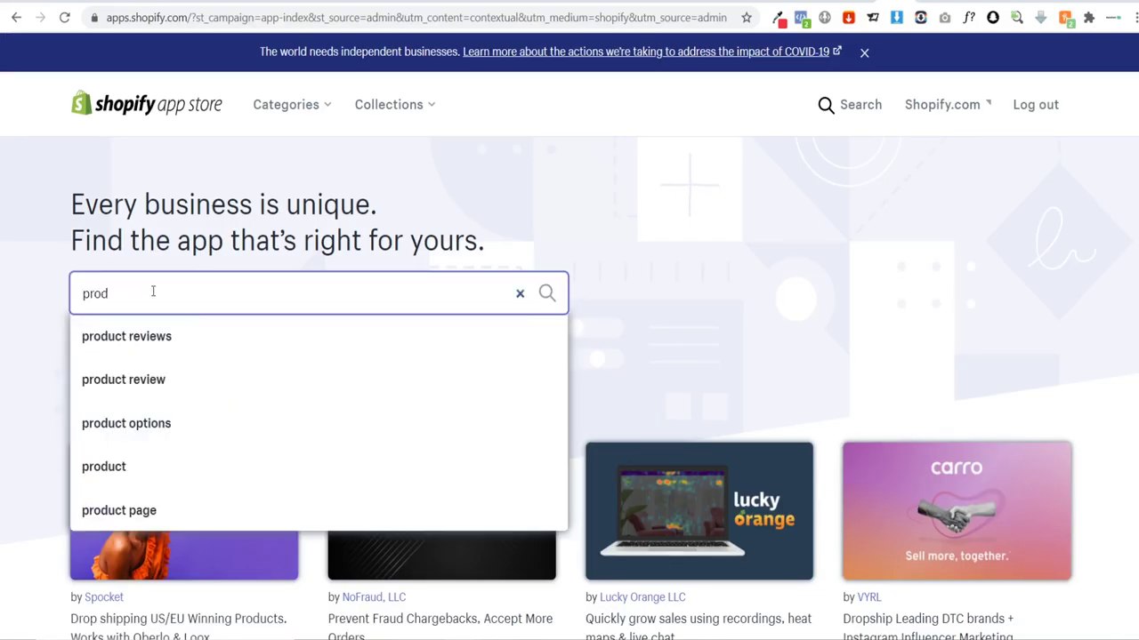
text(uct)
click(156, 338)
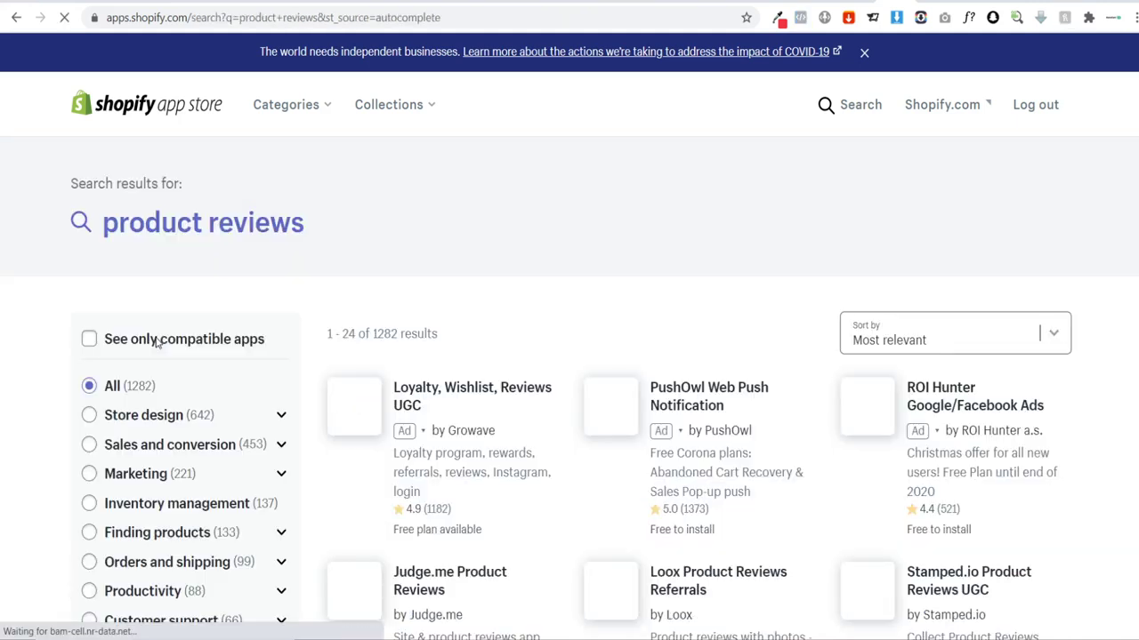
scroll(558, 247, down, 2)
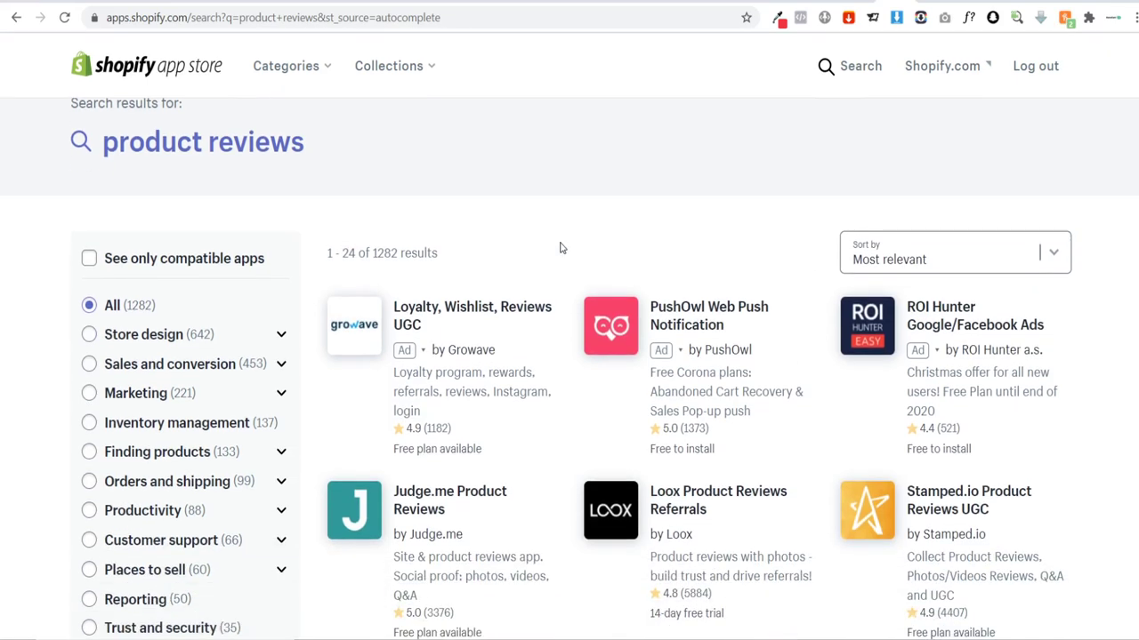
scroll(538, 221, down, 1)
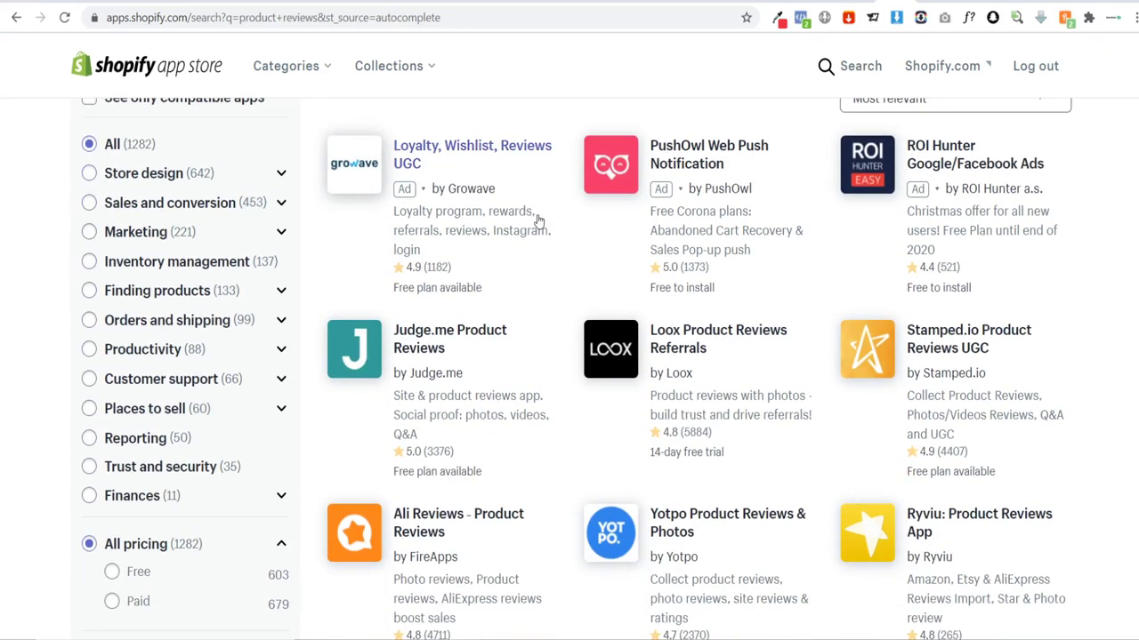
scroll(532, 222, down, 3)
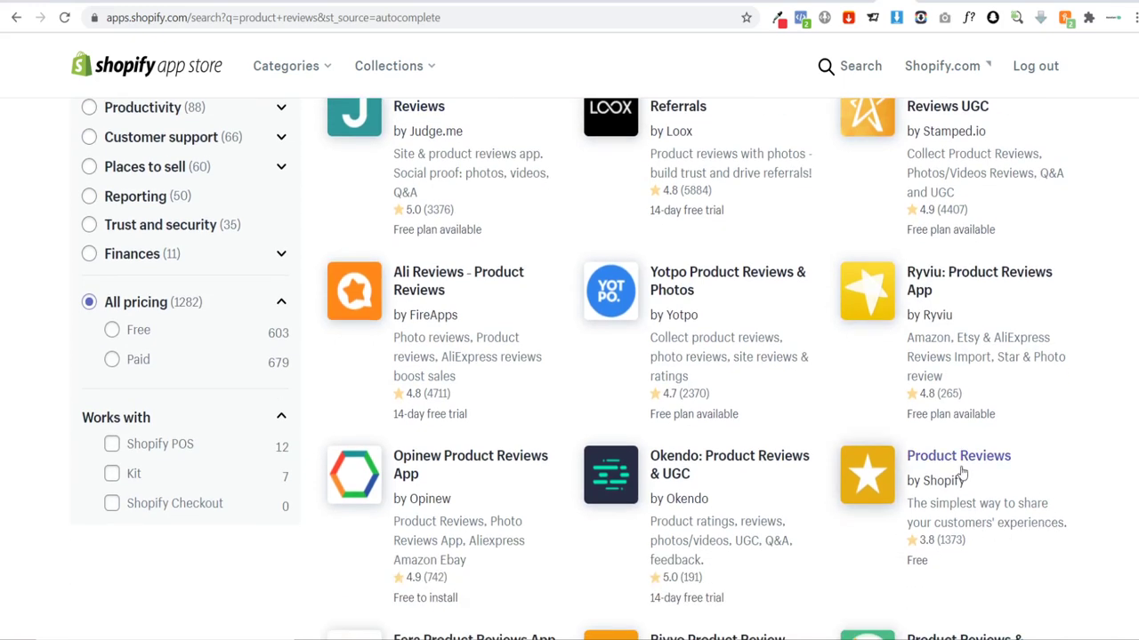
click(962, 475)
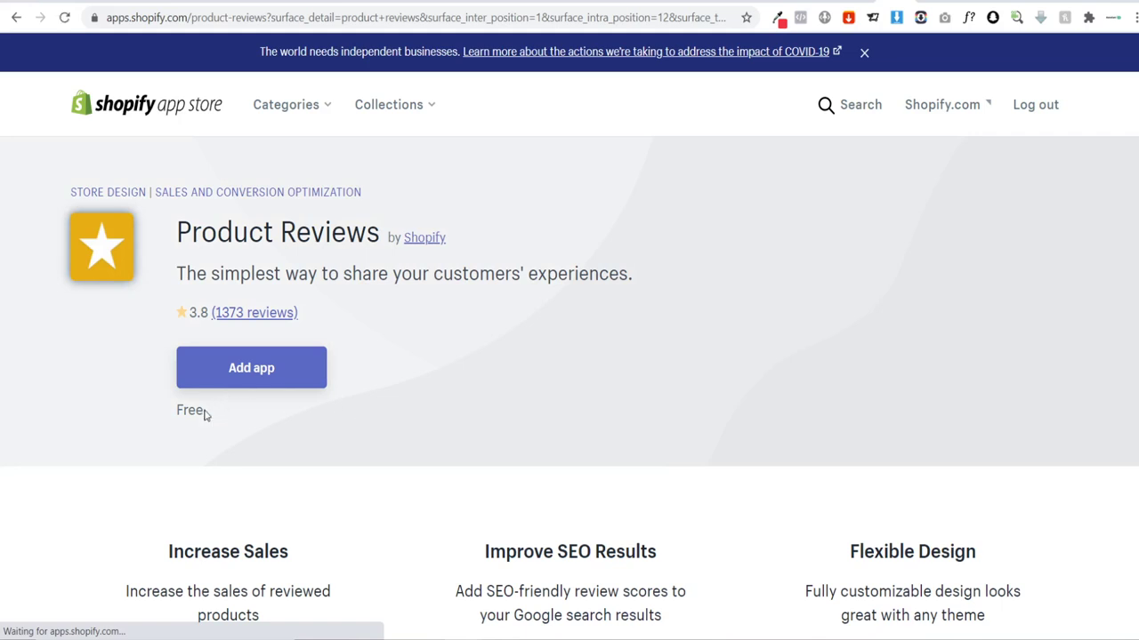
click(256, 370)
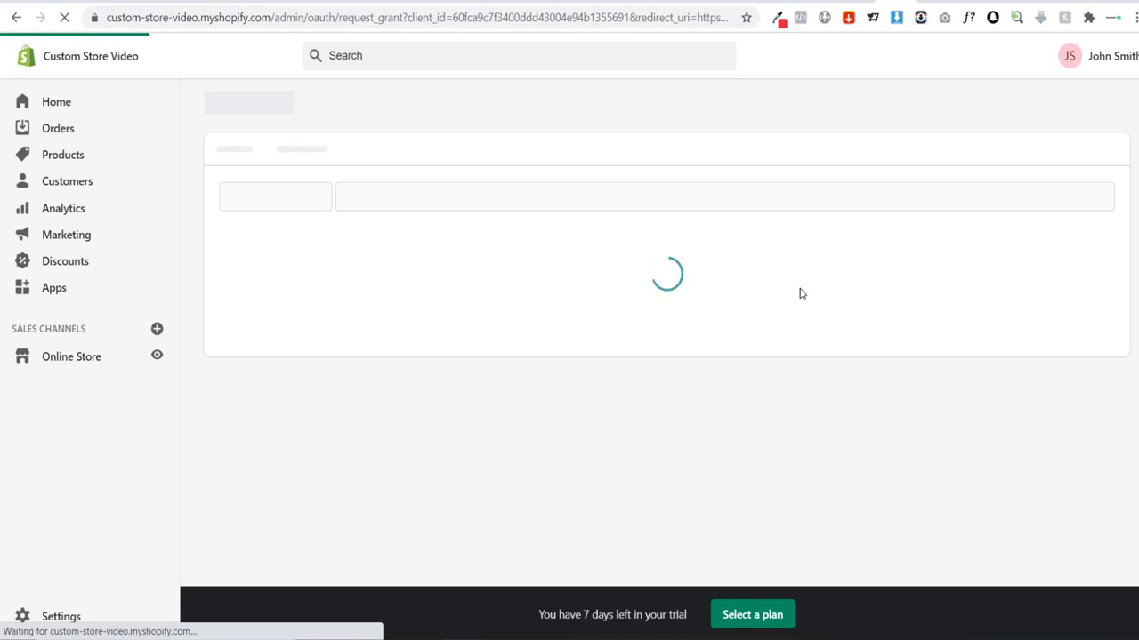
Step: Install Product Reviews, copy its review code snippet, and open sections/product-template.liquid
click(885, 468)
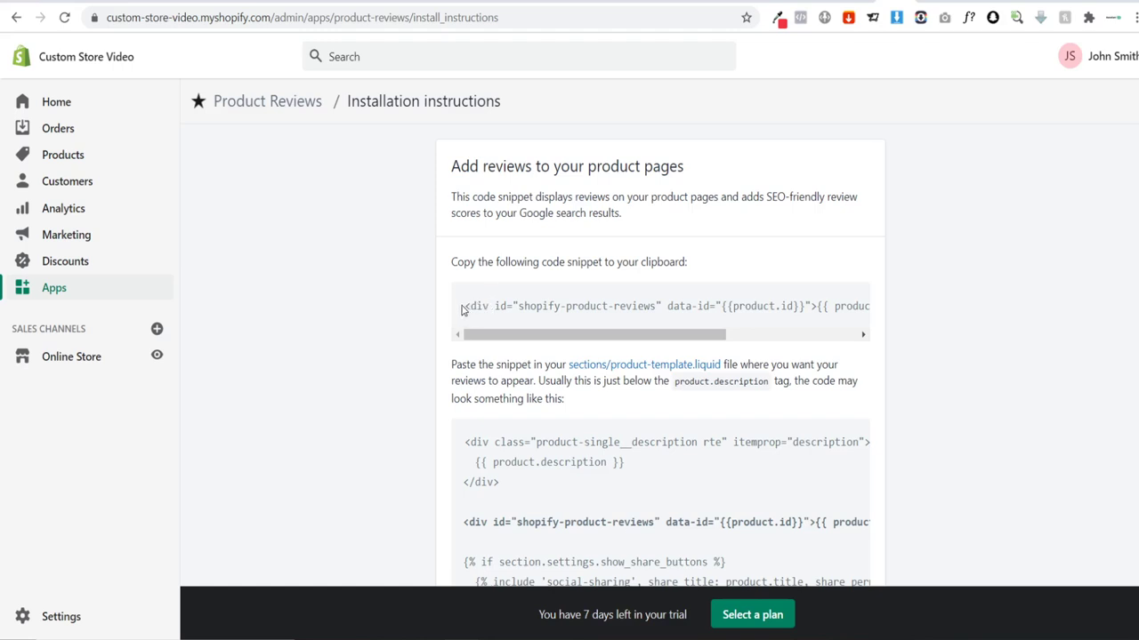
drag(461, 307, 911, 311)
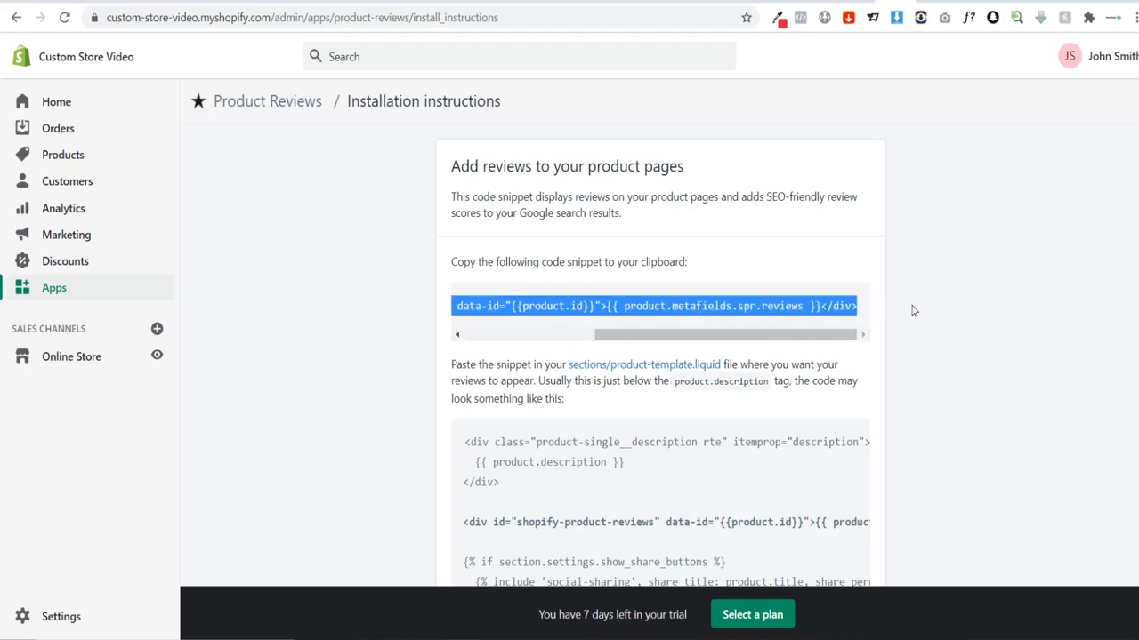
right_click(786, 303)
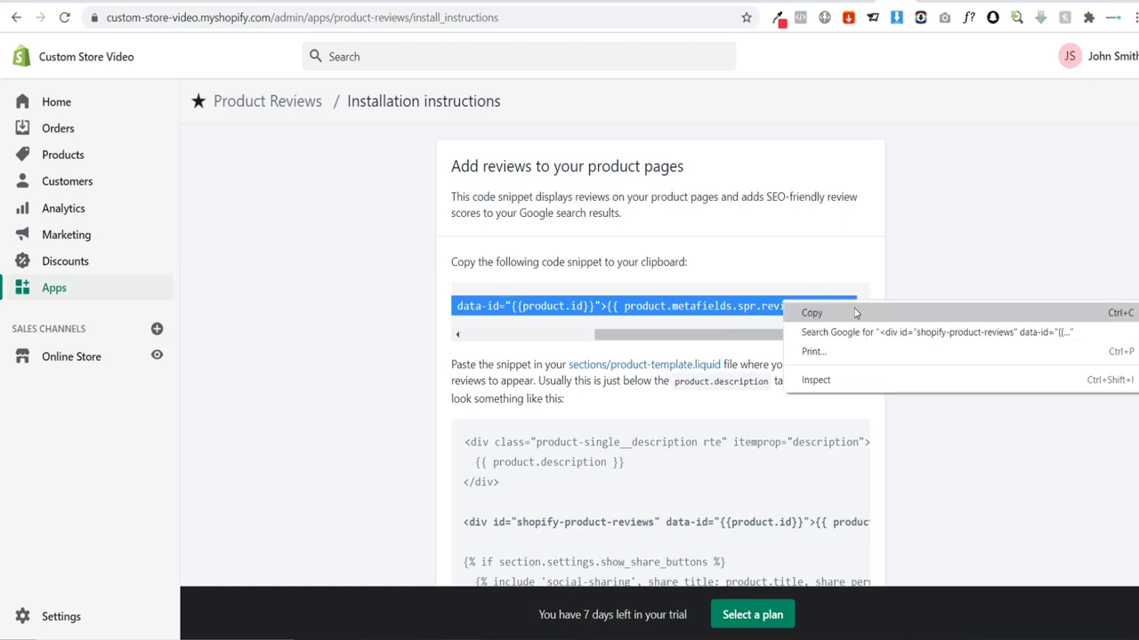
click(962, 307)
click(961, 307)
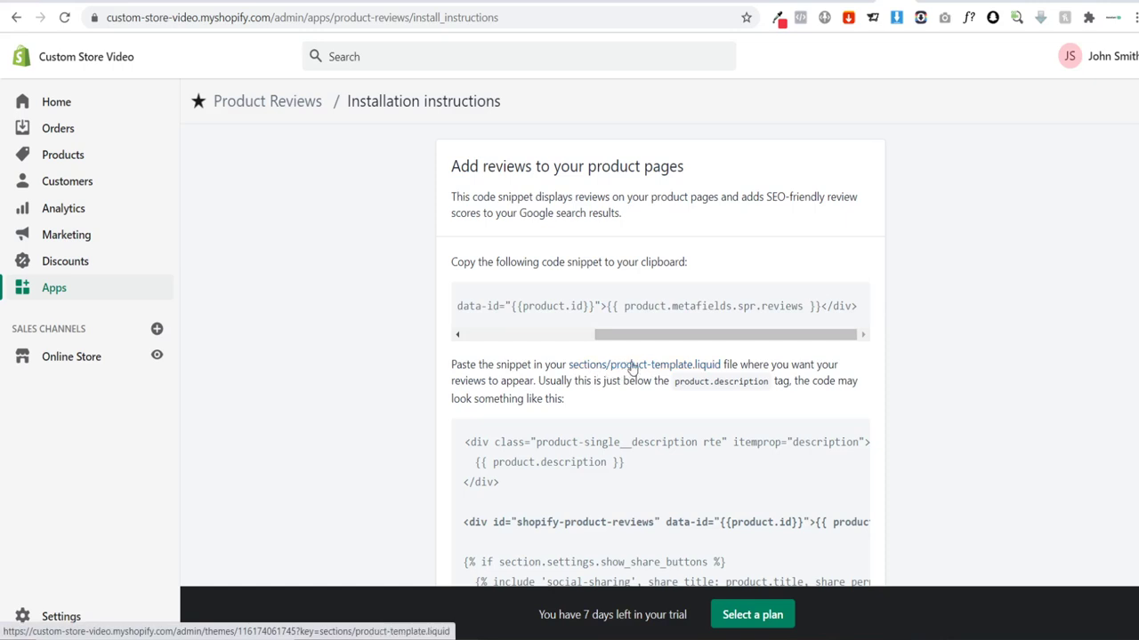
click(632, 368)
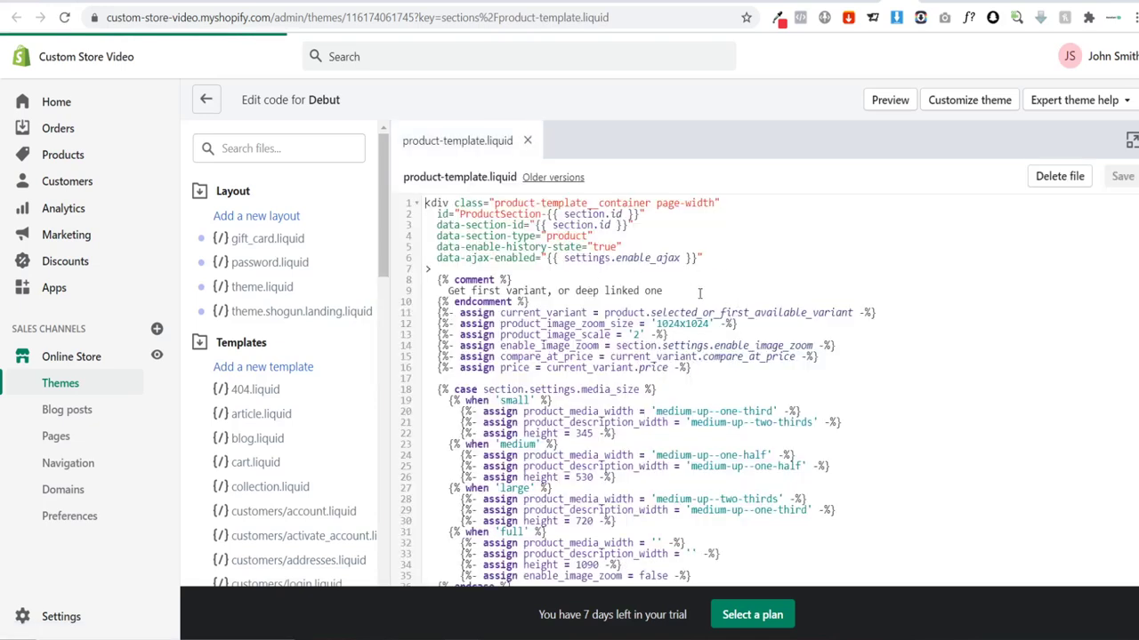
Step: Locate the product.description block in product-template.liquid with a find search
click(808, 259)
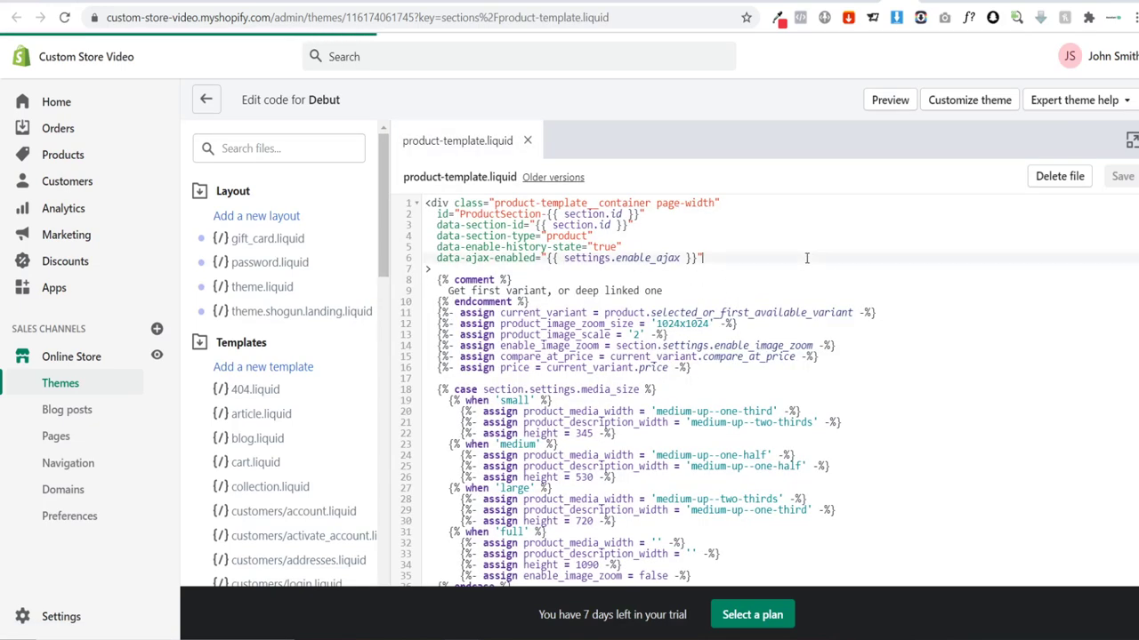
key(ctrl+f)
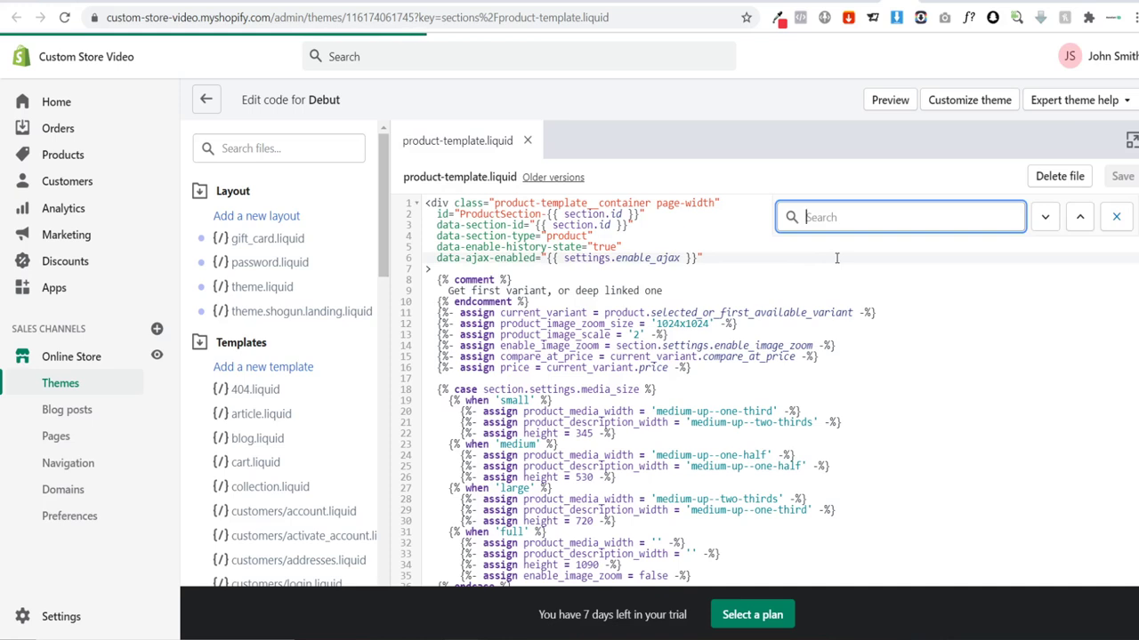
text(product)
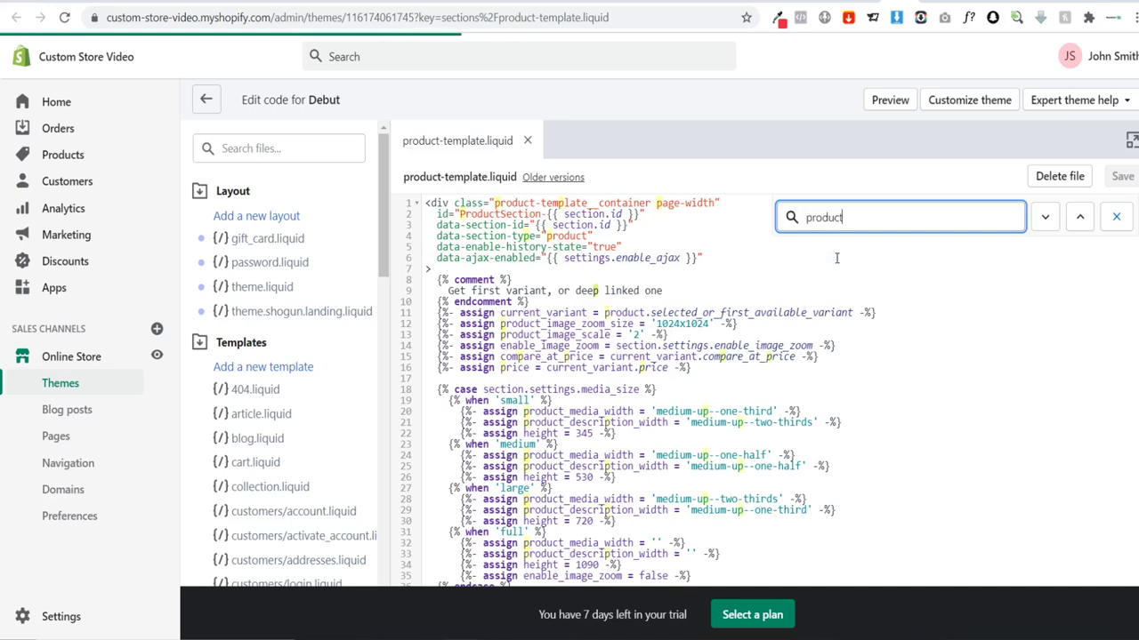
text( descr)
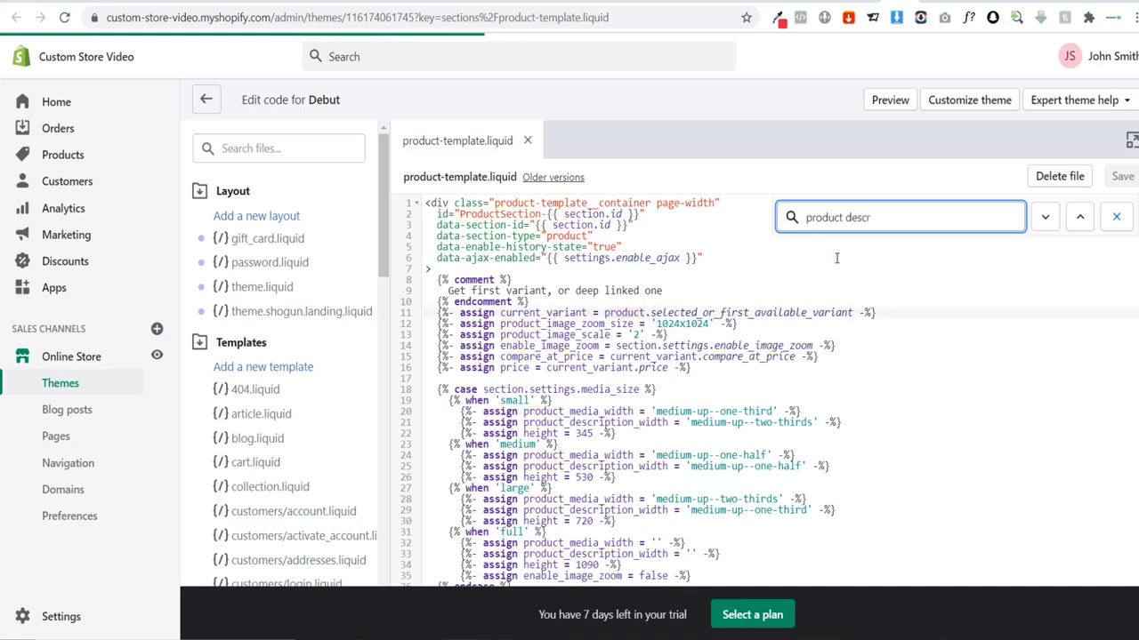
text(iption)
click(1045, 218)
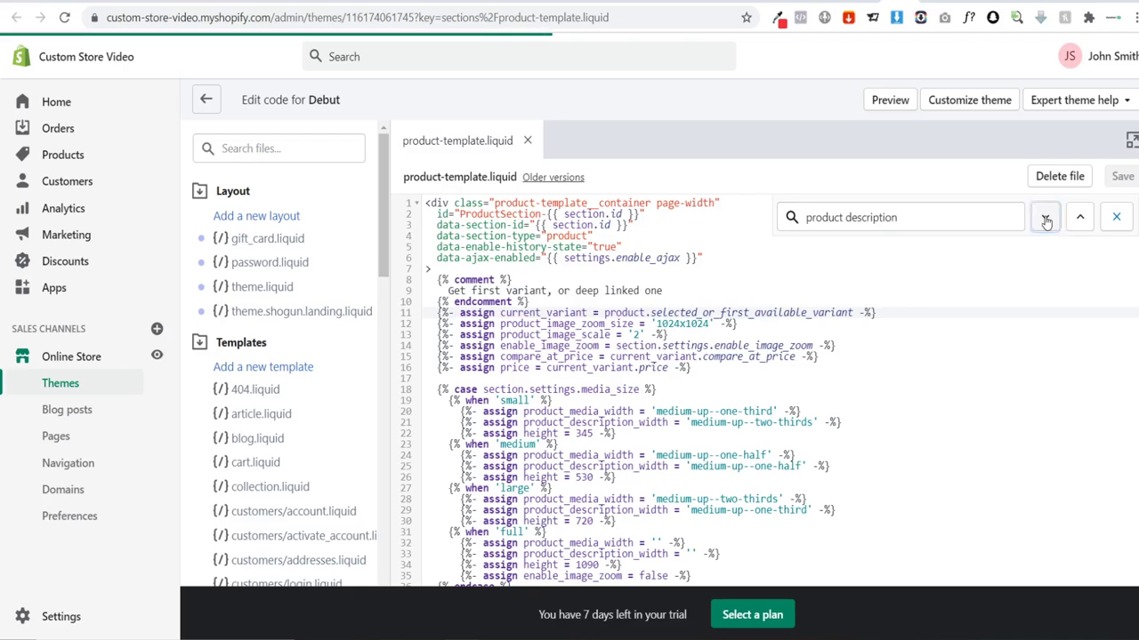
scroll(1028, 274, down, 3)
scroll(1028, 276, down, 12)
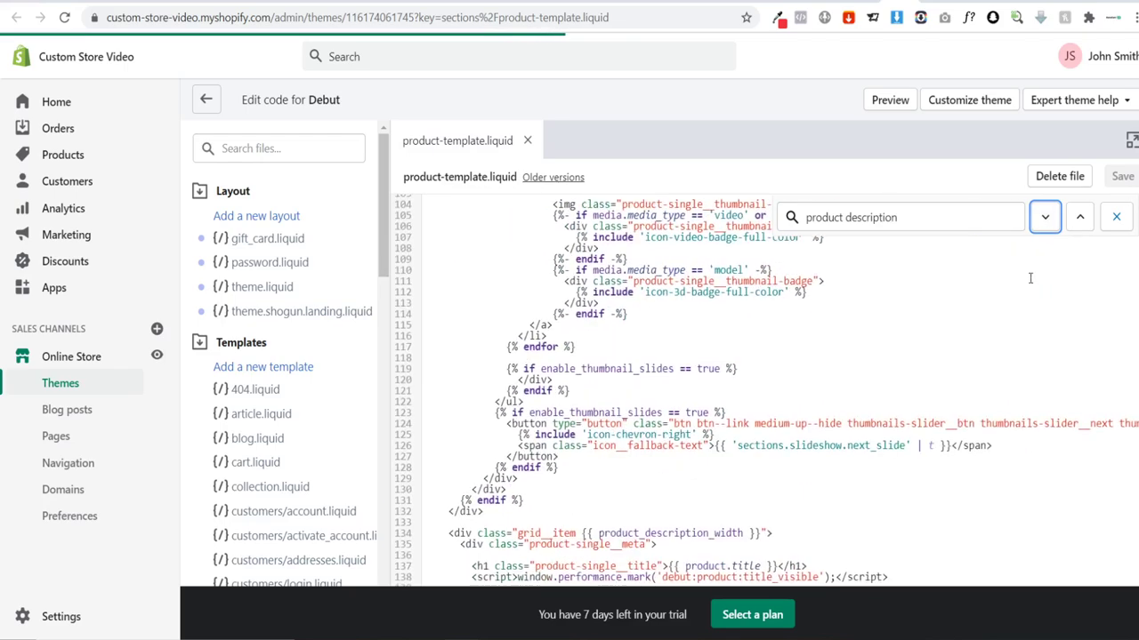
scroll(1001, 270, up, 9)
scroll(1000, 268, up, 5)
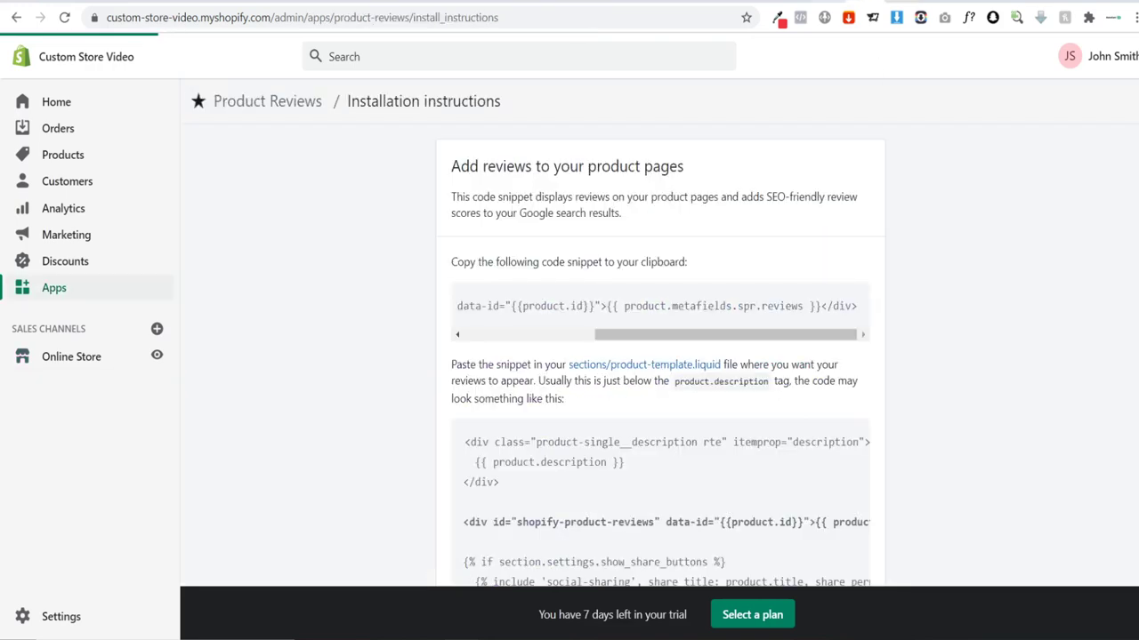
triple_click(715, 383)
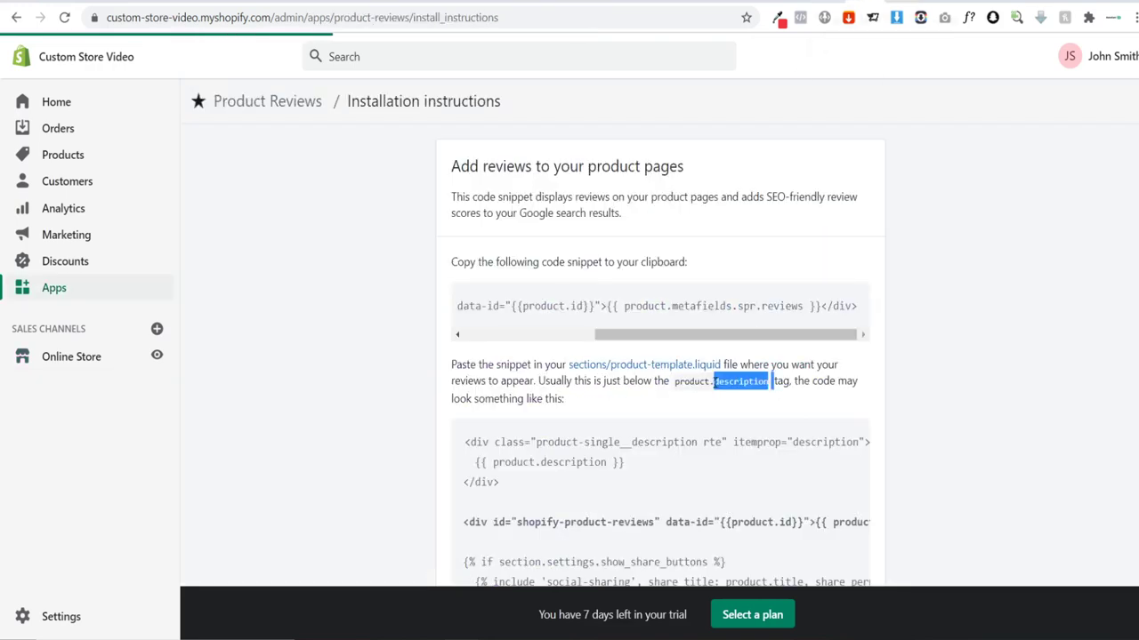
click(712, 383)
drag(674, 381, 770, 381)
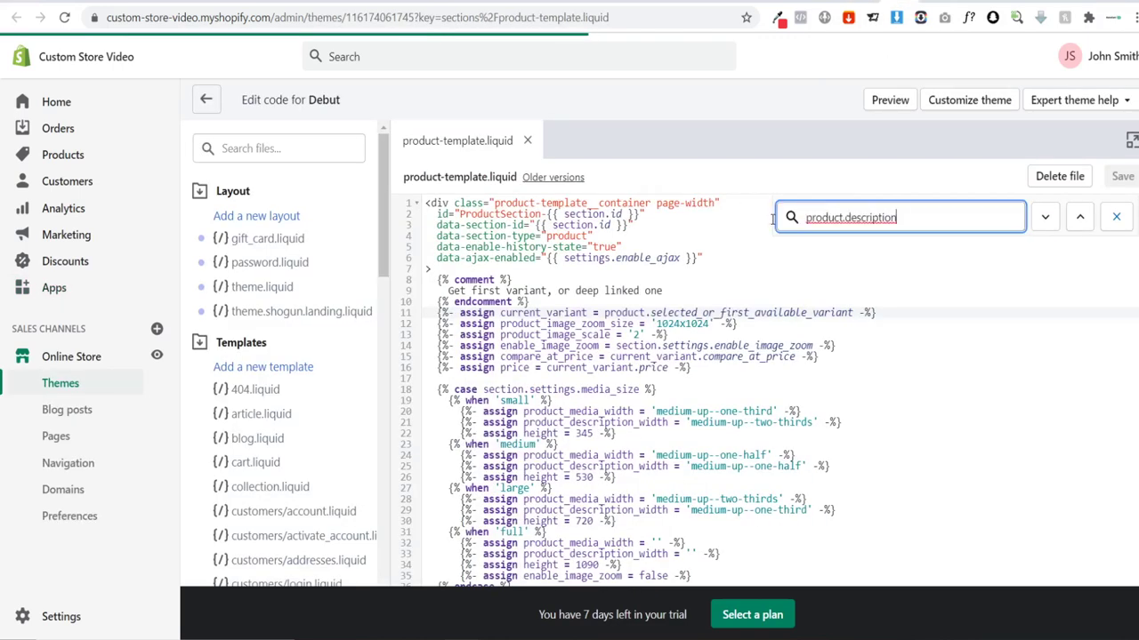
key(Return)
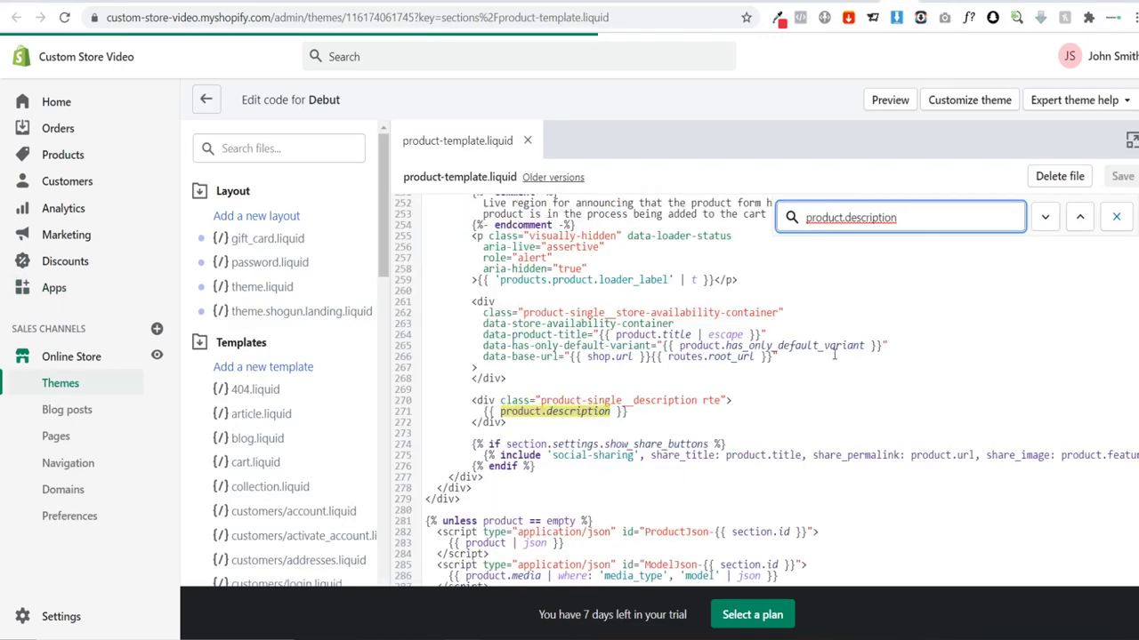
Step: Paste the reviews snippet on a new line below the description block and save the template
click(547, 425)
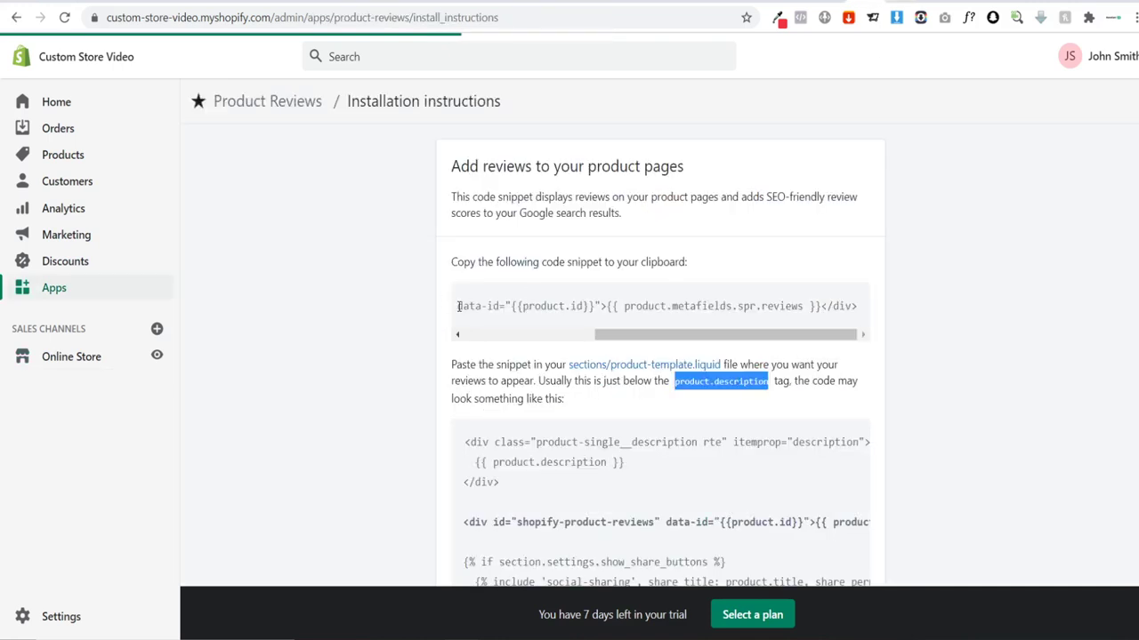
drag(457, 306, 397, 310)
key(ctrl+c)
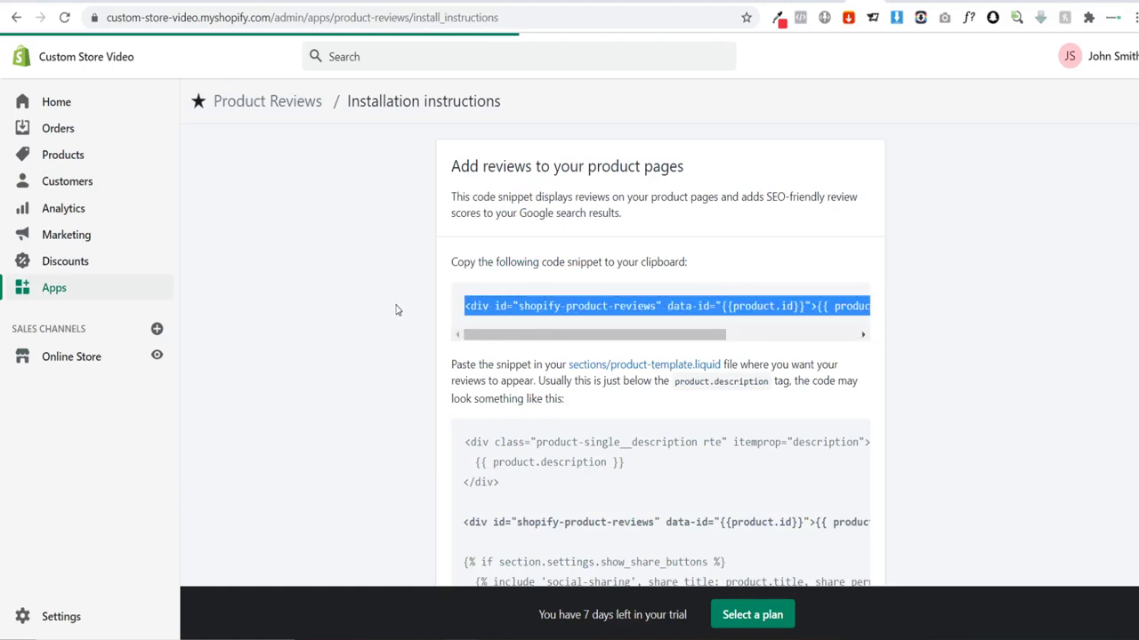
key(alt+Tab)
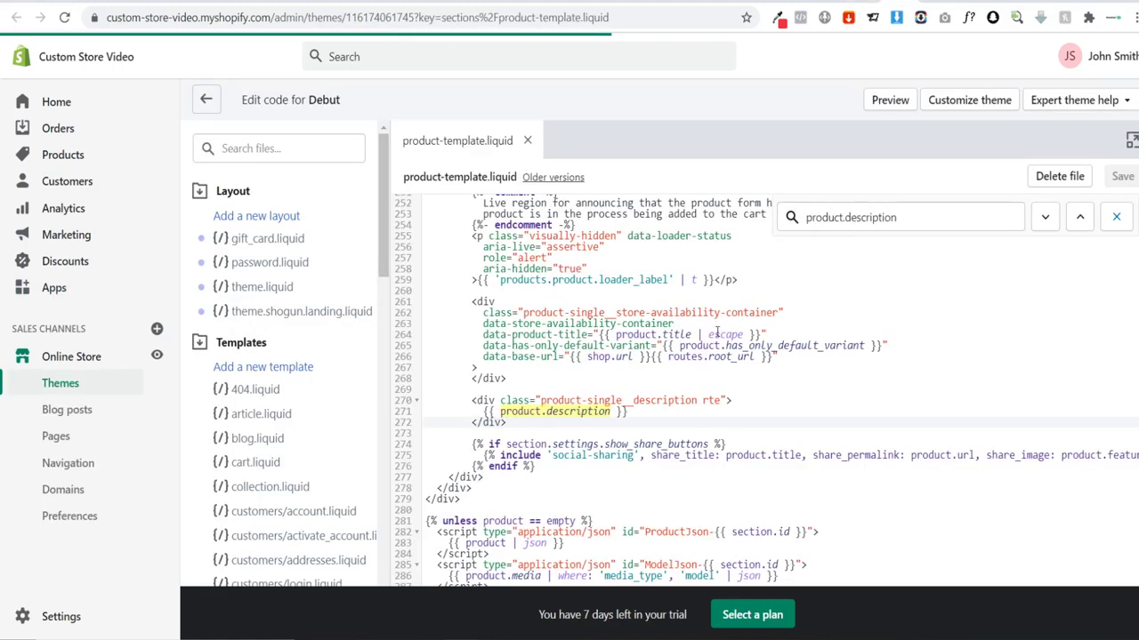
scroll(711, 331, down, 2)
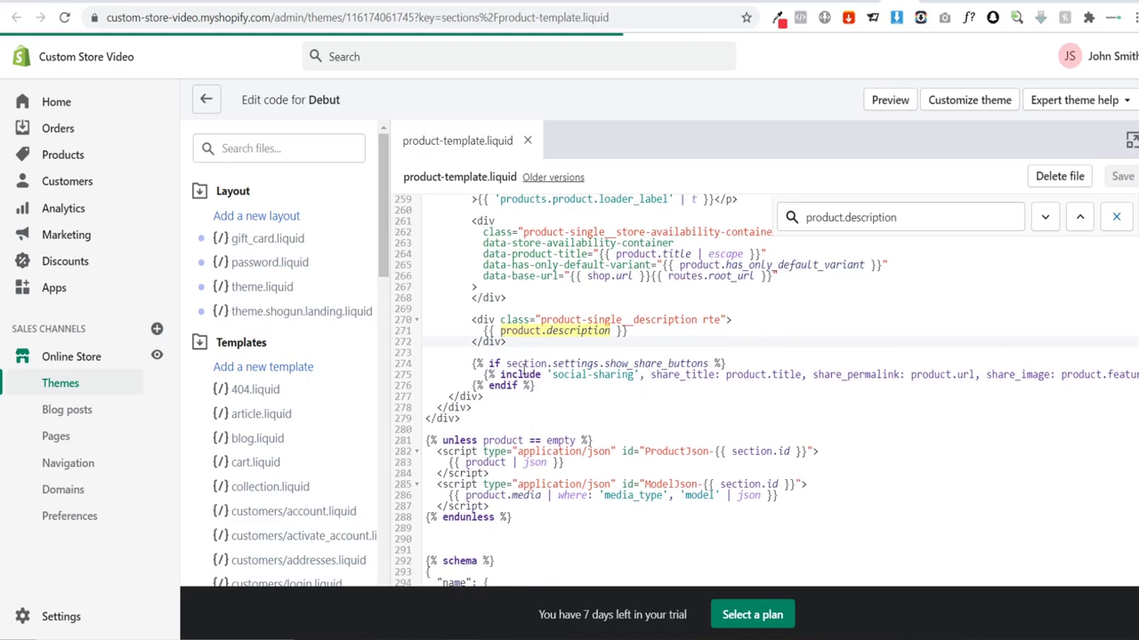
scroll(537, 381, down, 2)
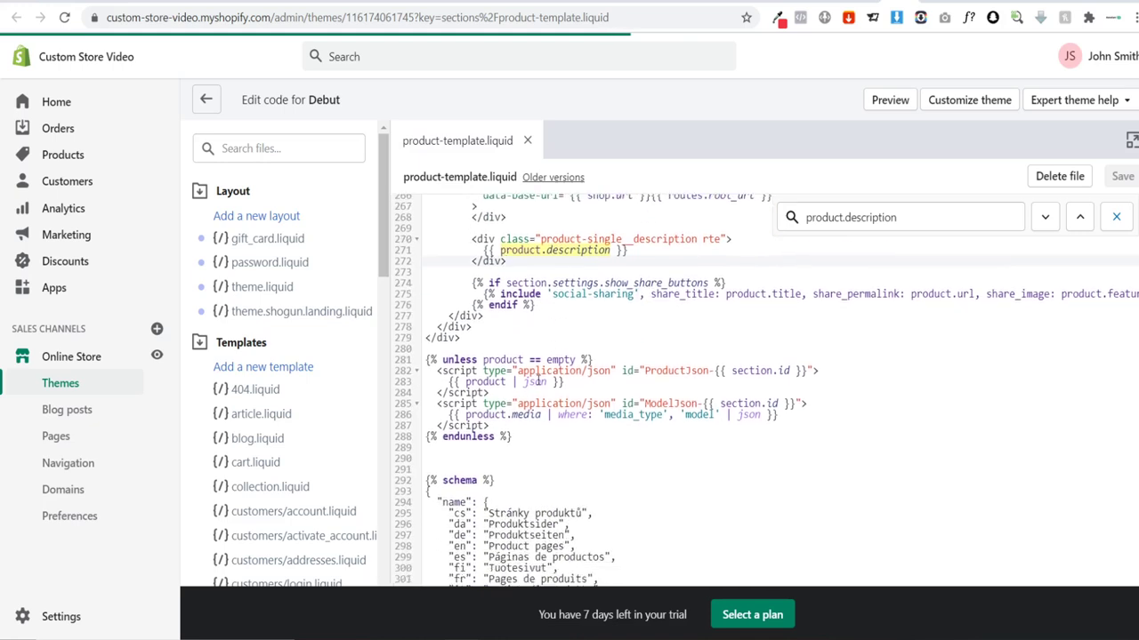
scroll(537, 381, up, 2)
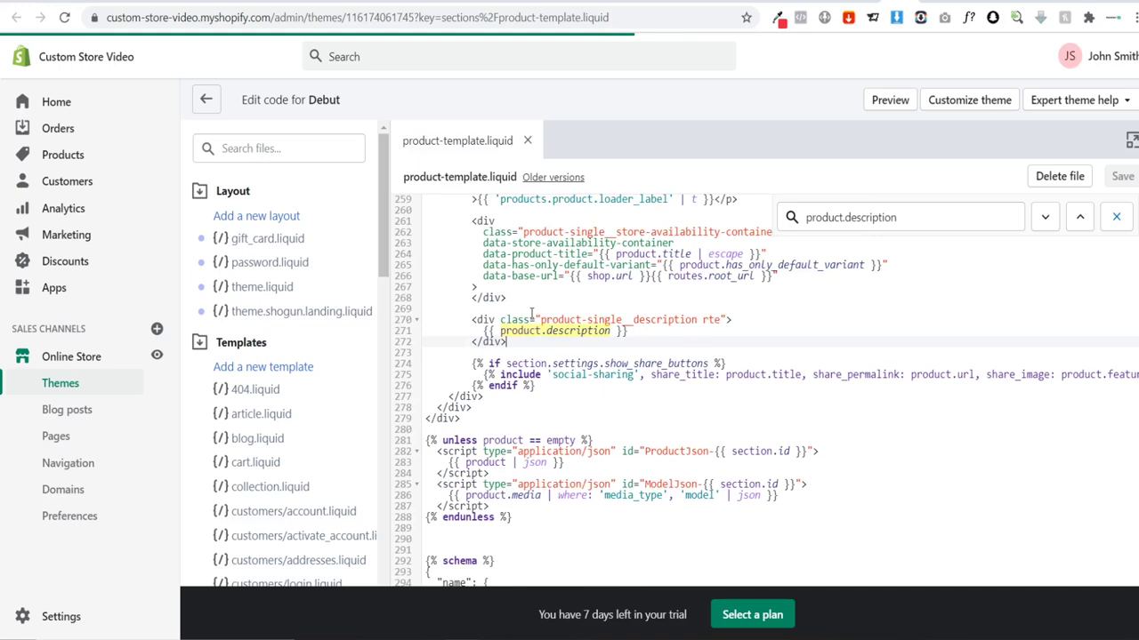
scroll(534, 317, up, 2)
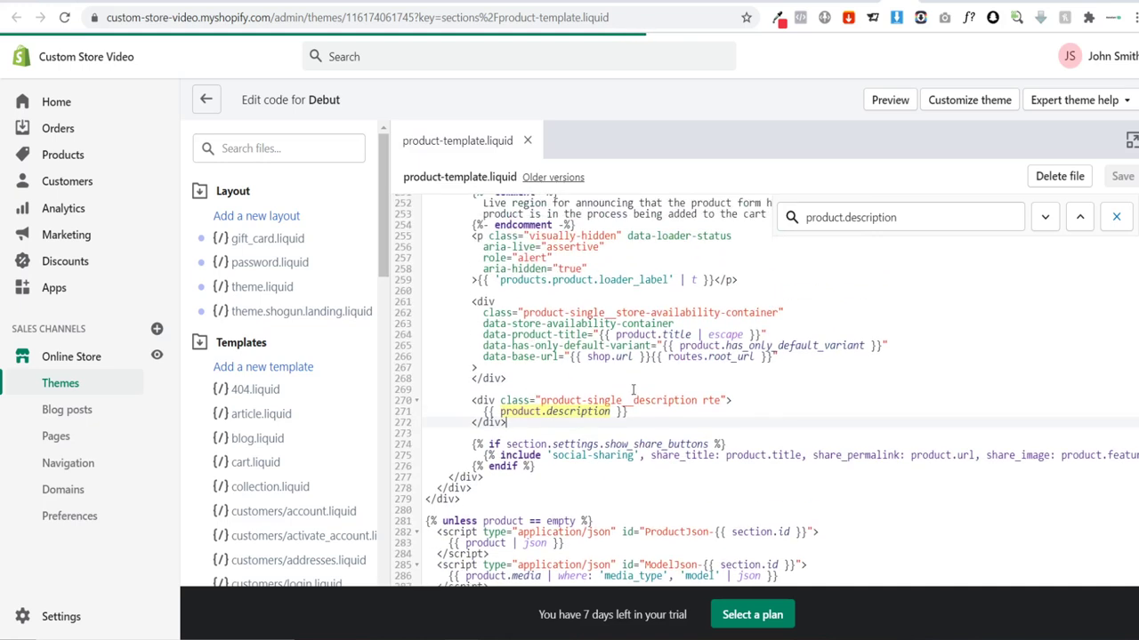
key(Return)
key(ctrl+v)
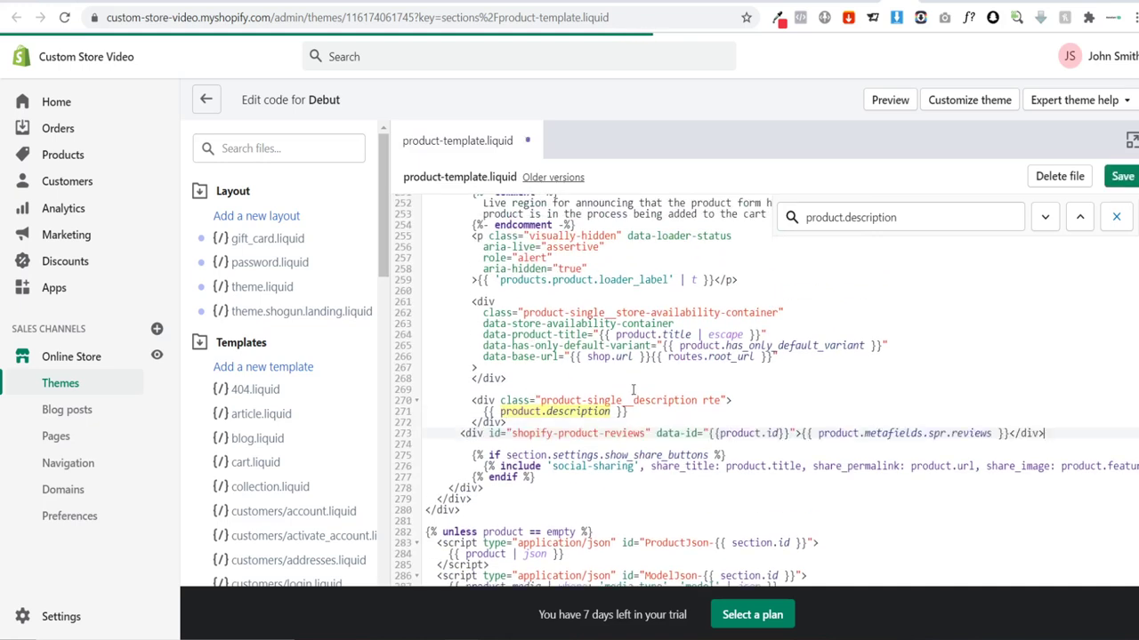
click(1124, 176)
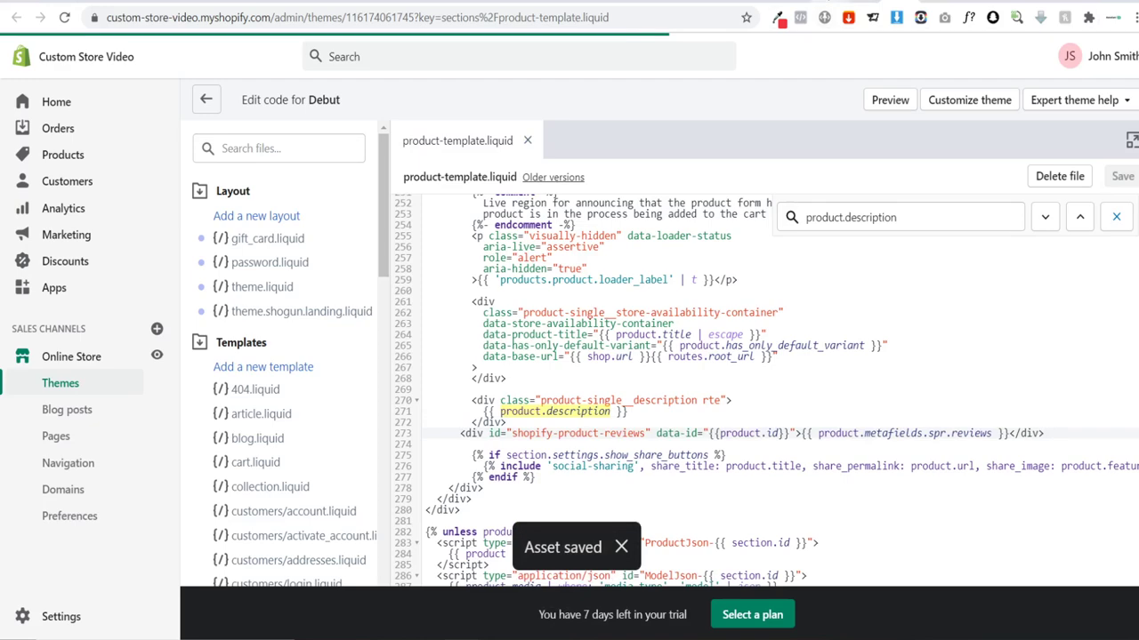
click(832, 2)
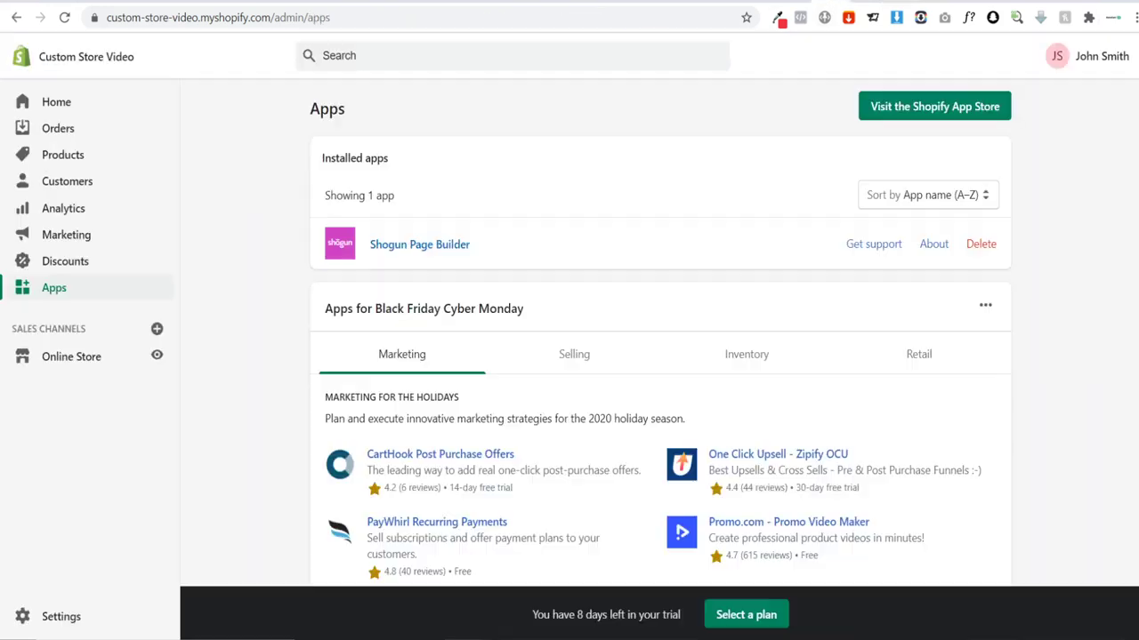
Step: Preview the Custom Soccer BobbleHead from the Products list and check its Customer Reviews section
click(57, 155)
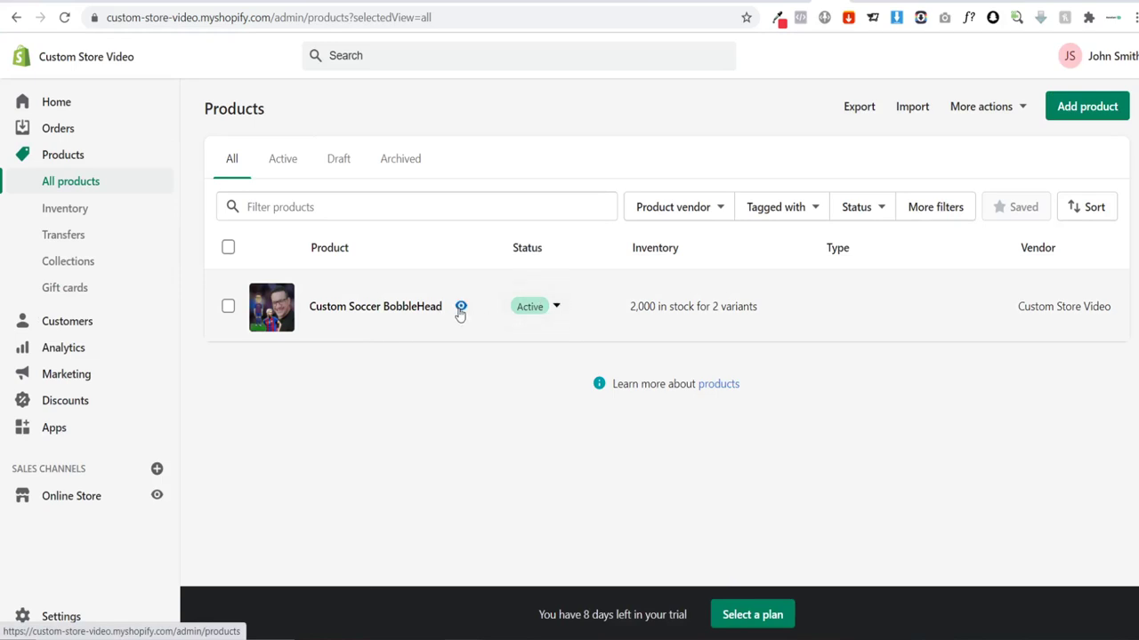
click(460, 307)
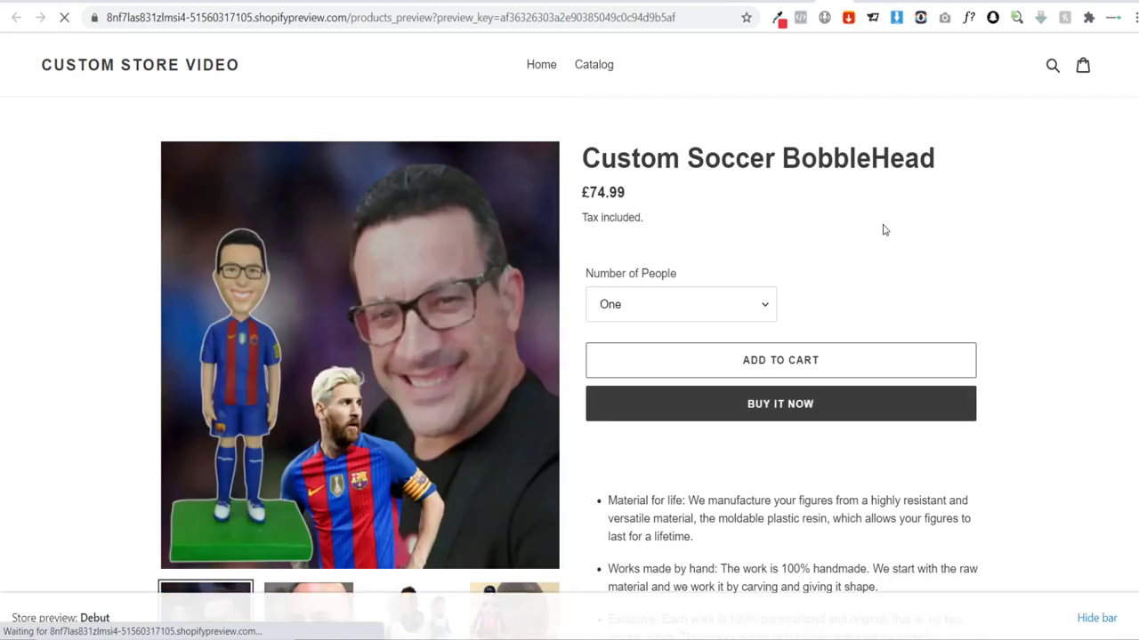
scroll(901, 218, down, 1)
scroll(901, 218, down, 5)
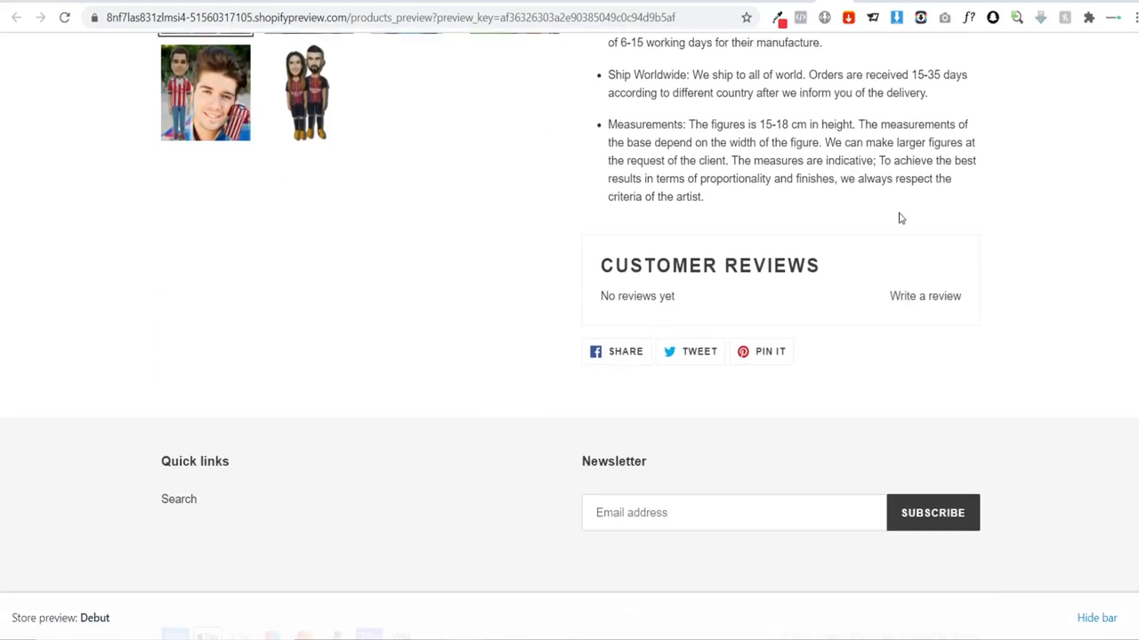
scroll(626, 374, up, 1)
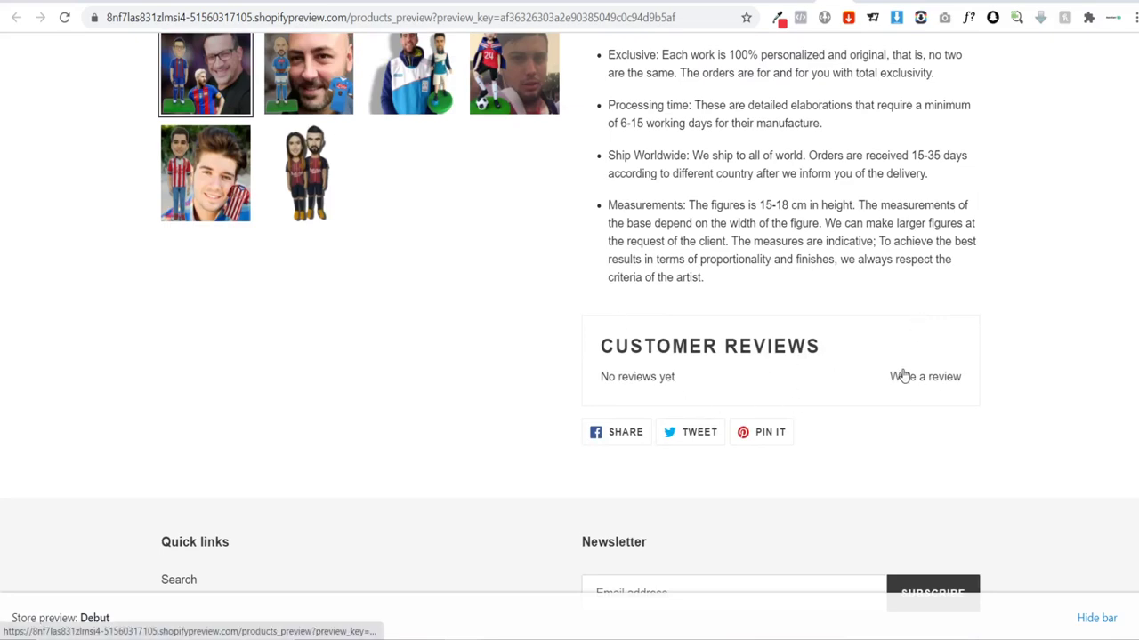
scroll(901, 376, up, 5)
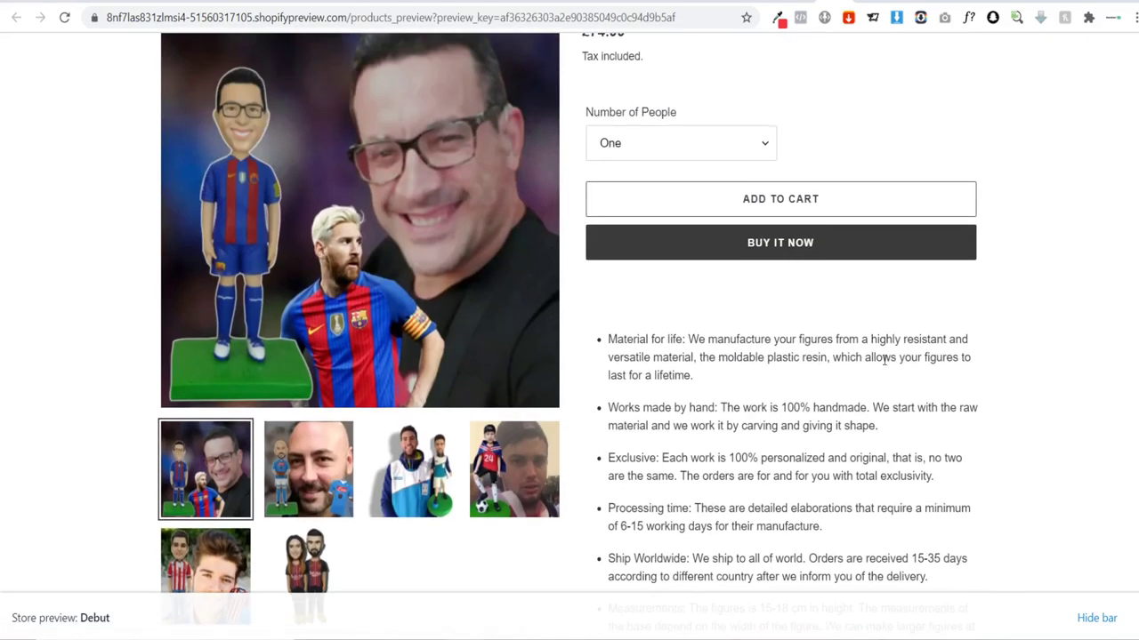
scroll(884, 357, up, 2)
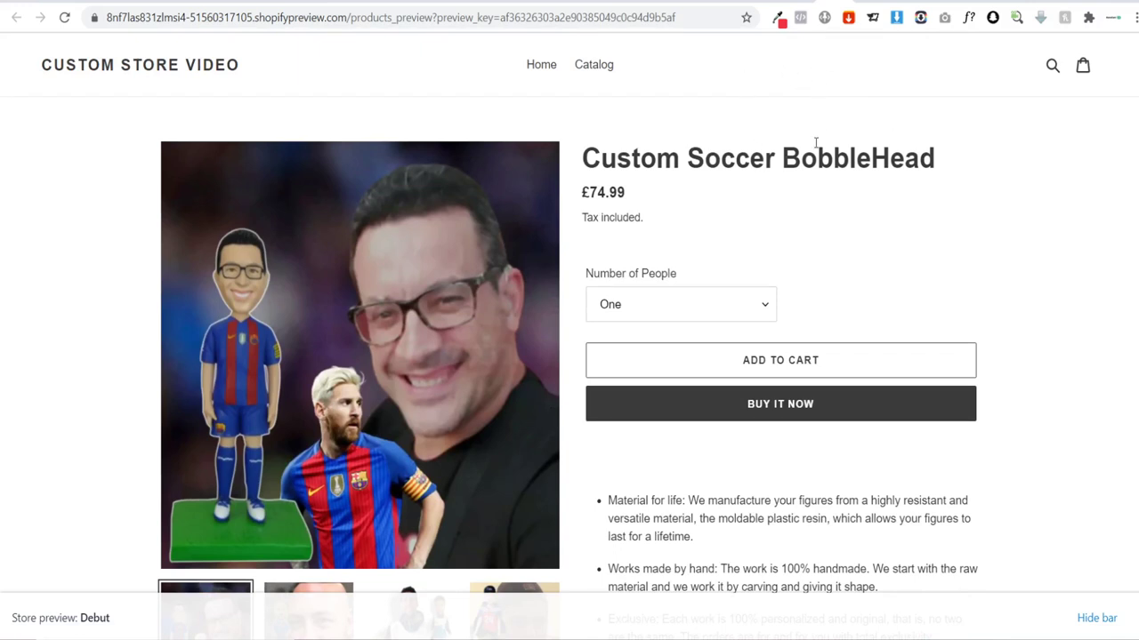
scroll(754, 209, down, 1)
scroll(756, 187, up, 1)
click(838, 1)
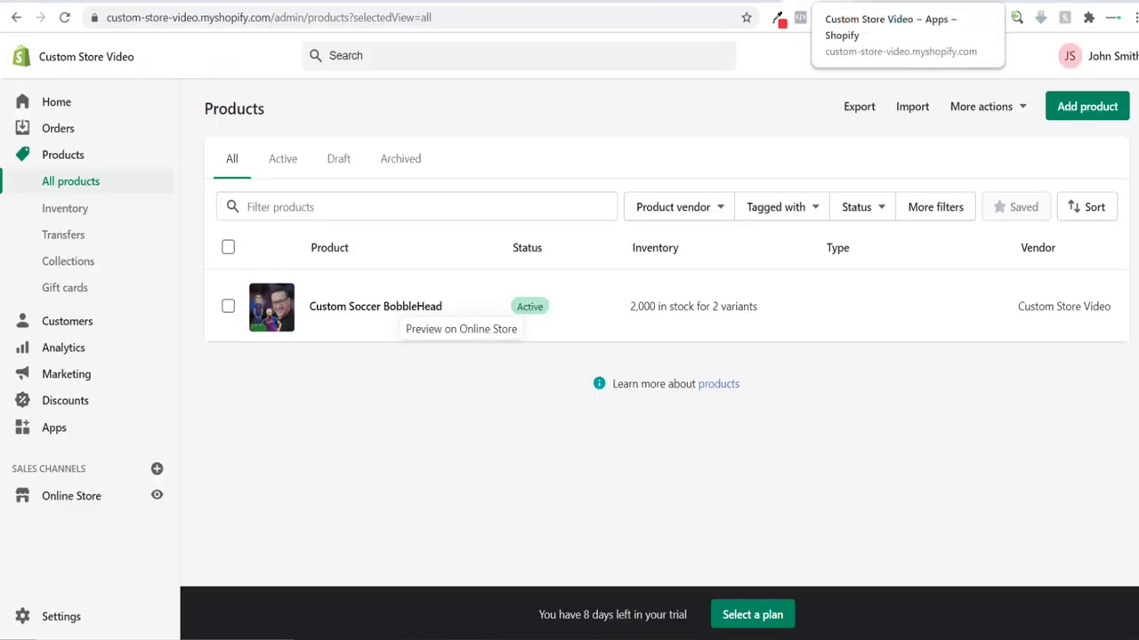
Step: In the Product Reviews app's Import reviews window, download the reviews CSV template
click(854, 2)
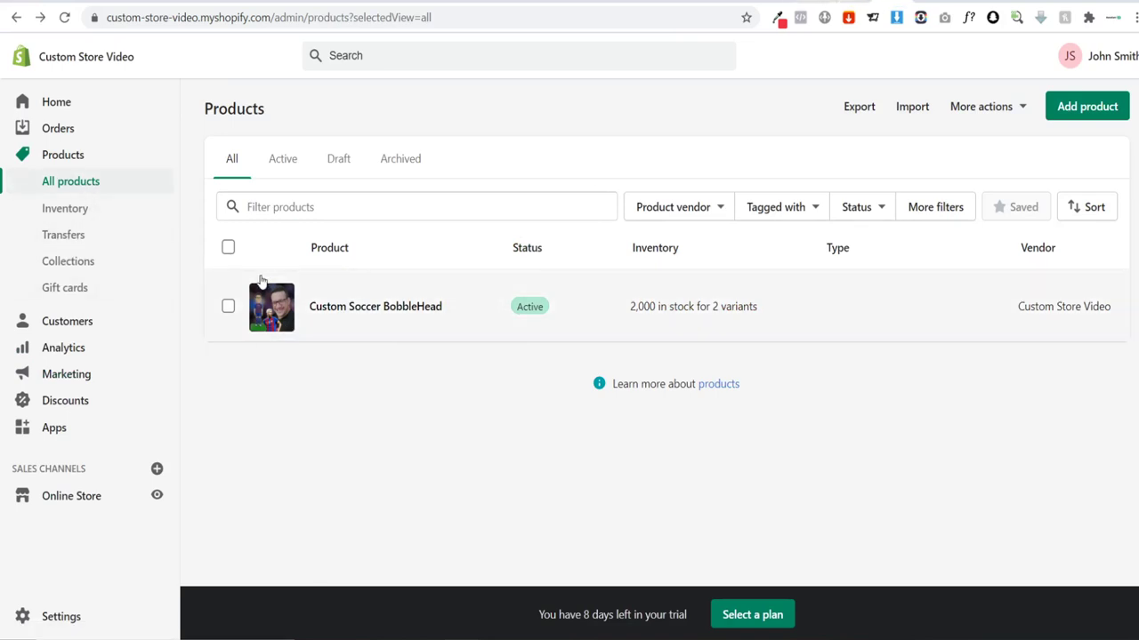
click(57, 441)
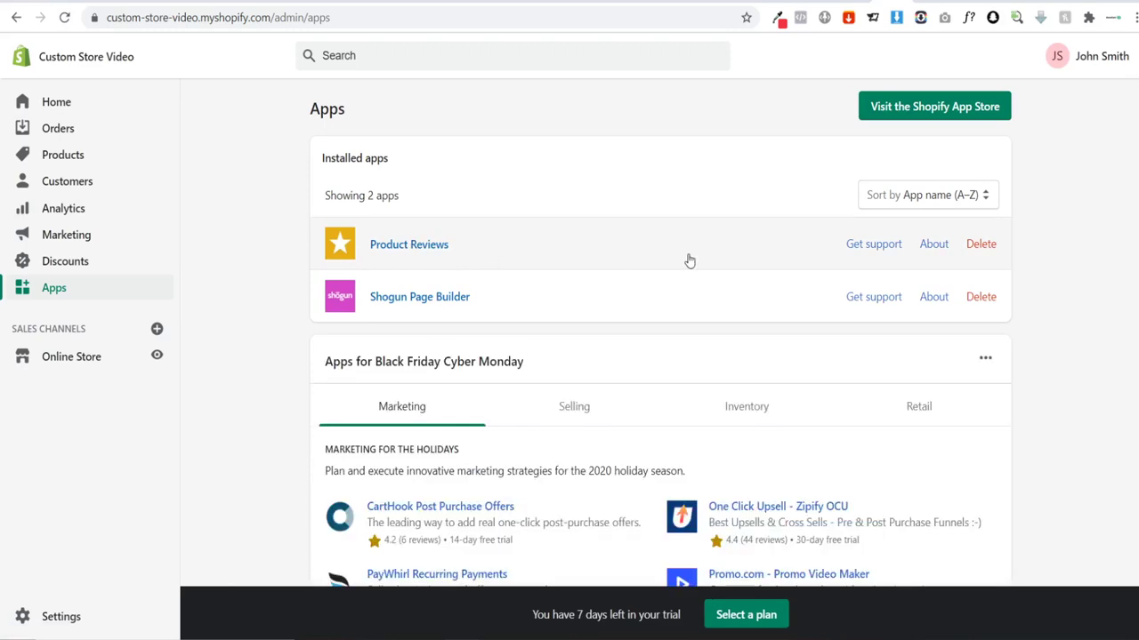
click(469, 244)
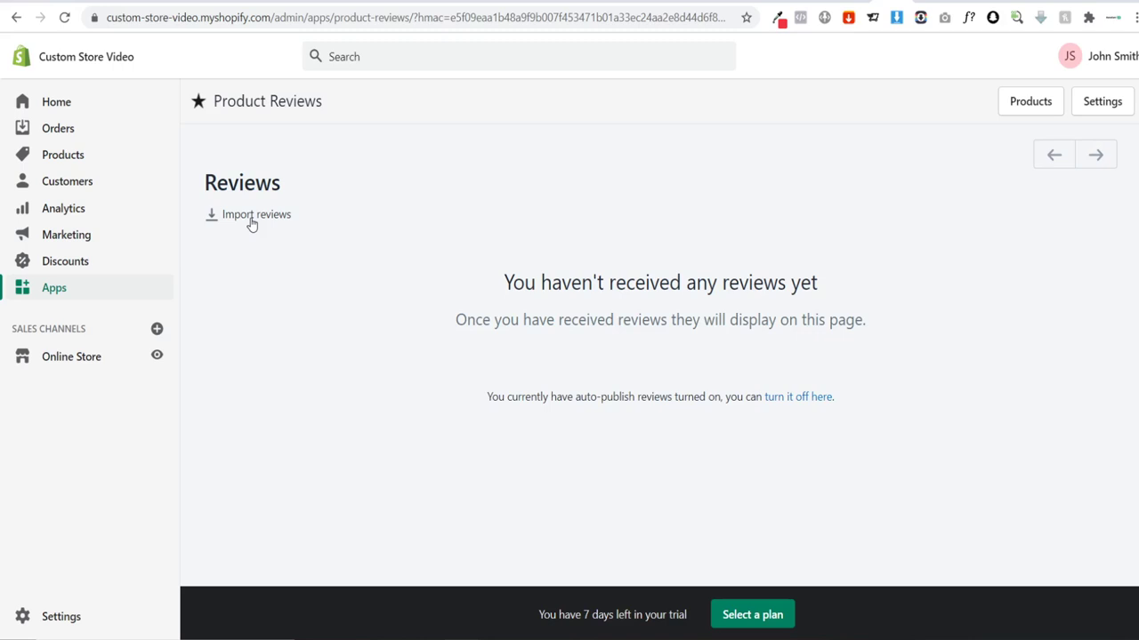
click(252, 225)
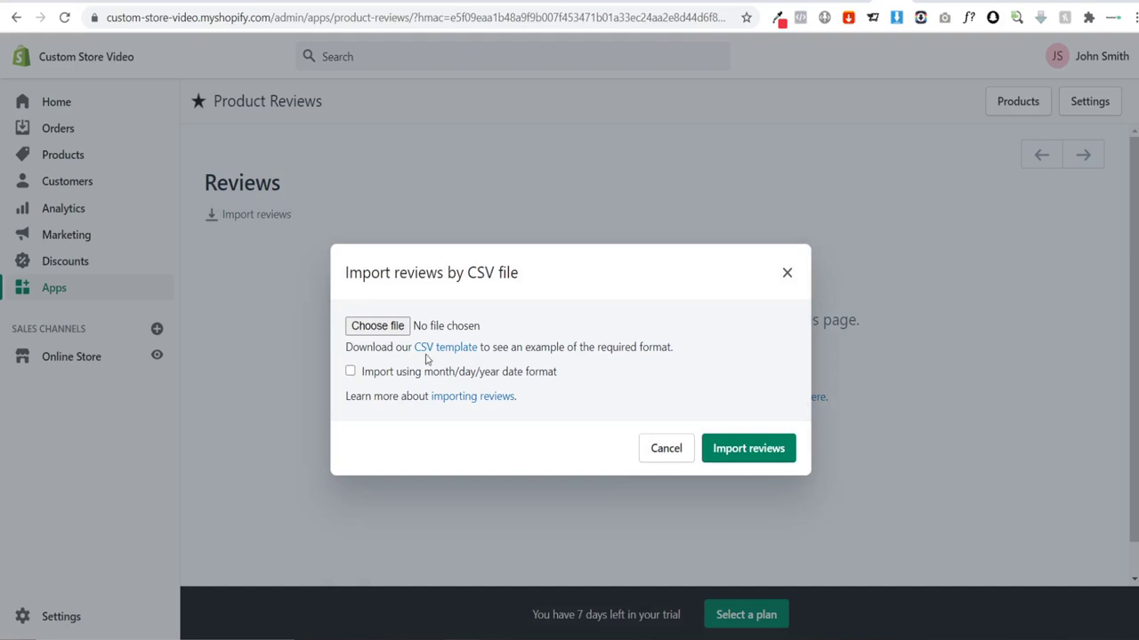
click(461, 350)
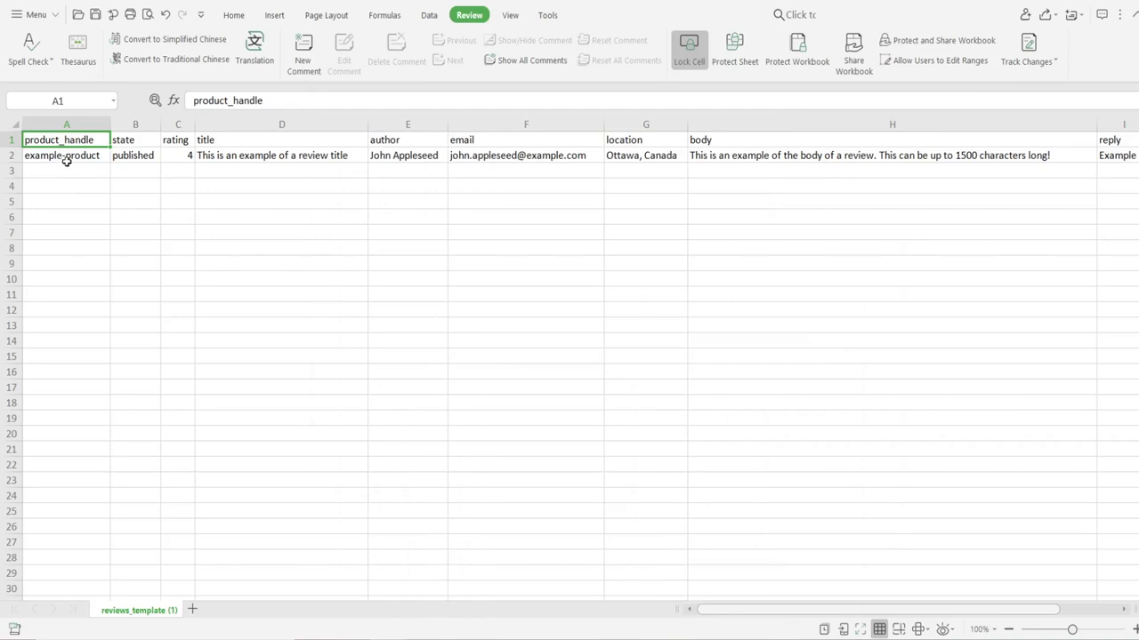
Step: Inspect the template's example review row and the product handle in A2, then return to Chrome
drag(87, 156, 864, 158)
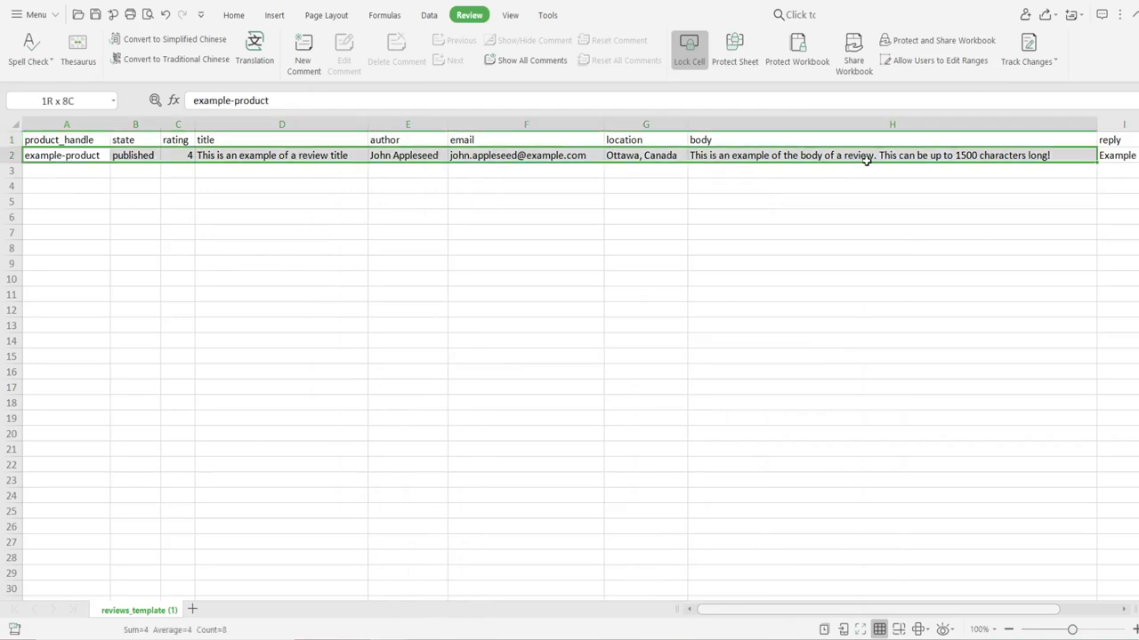
click(800, 215)
click(71, 156)
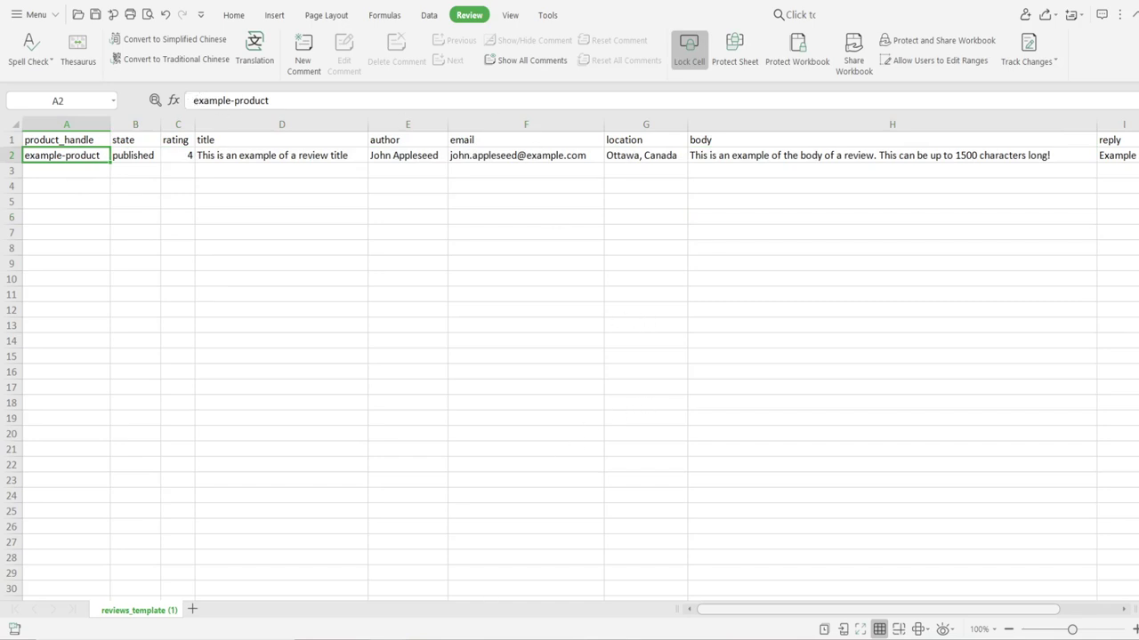
click(612, 582)
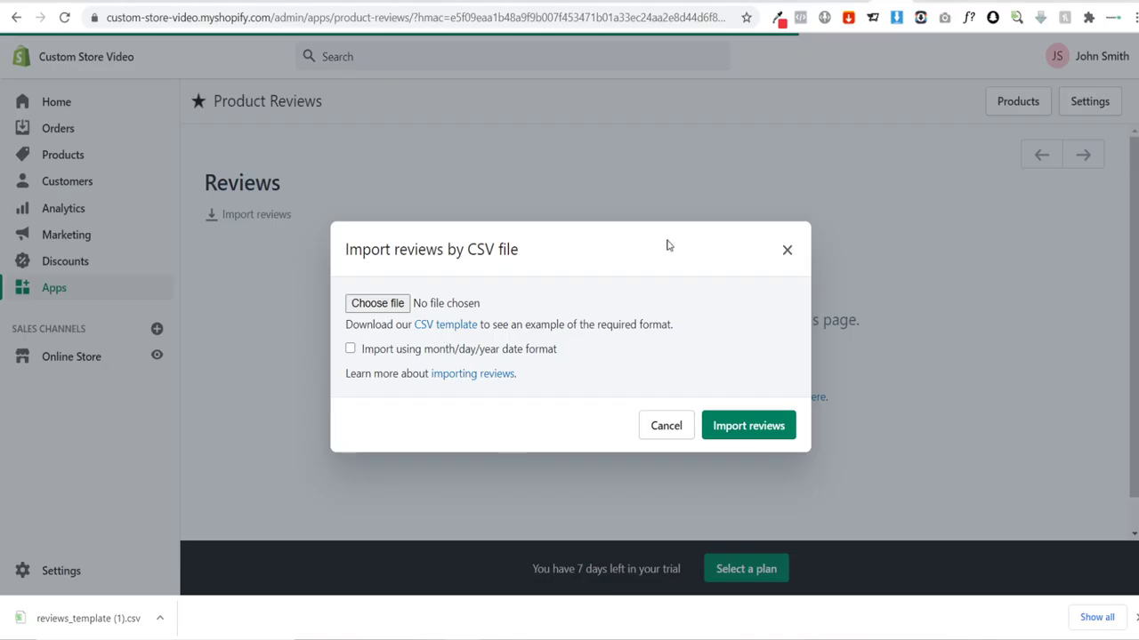
Step: Preview the Custom Soccer BobbleHead on the storefront, then open its admin edit page's Title field
click(788, 252)
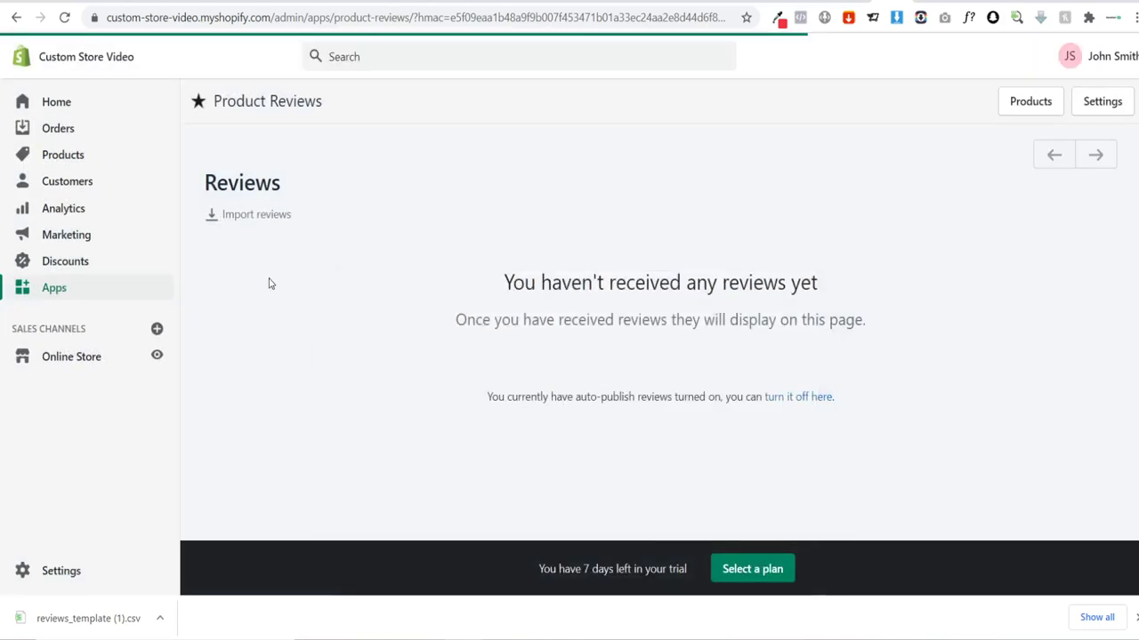
click(73, 155)
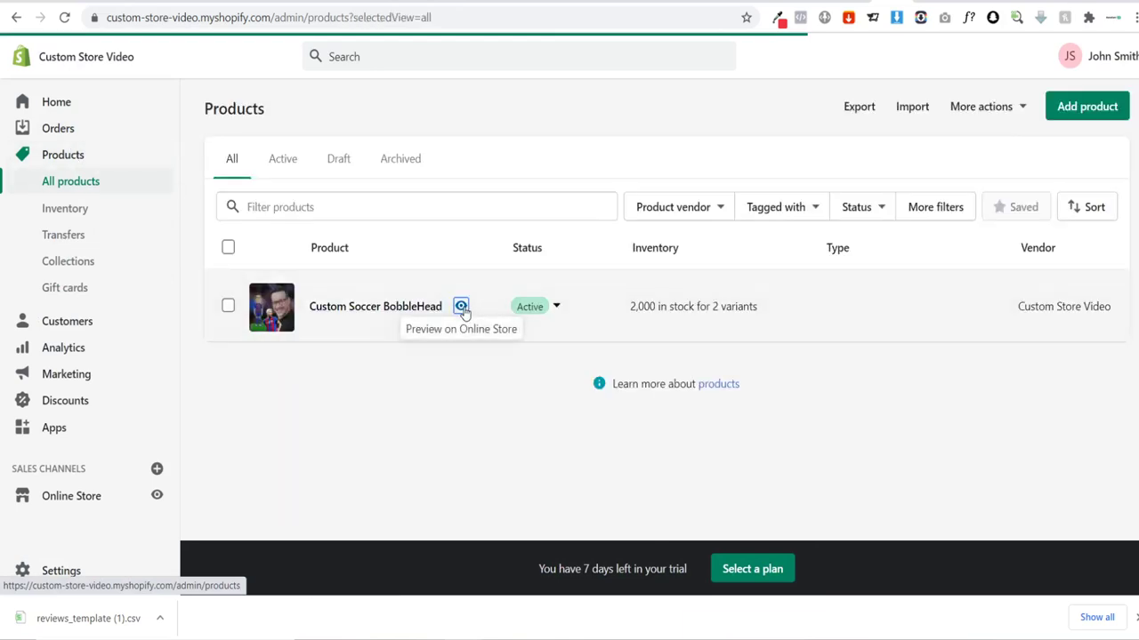
click(462, 308)
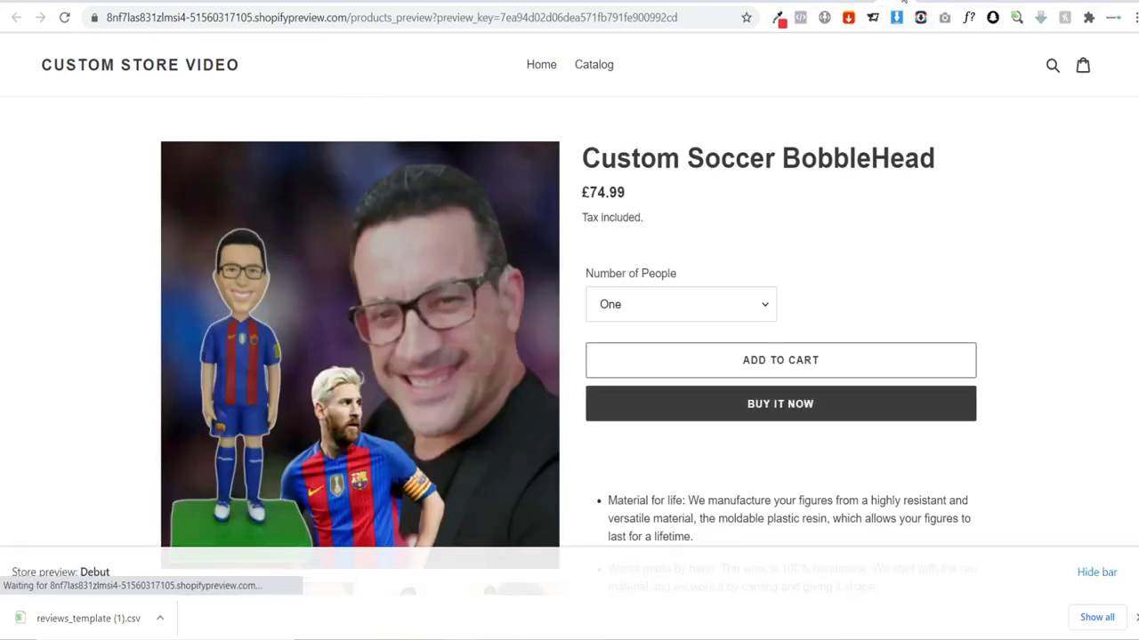
click(868, 3)
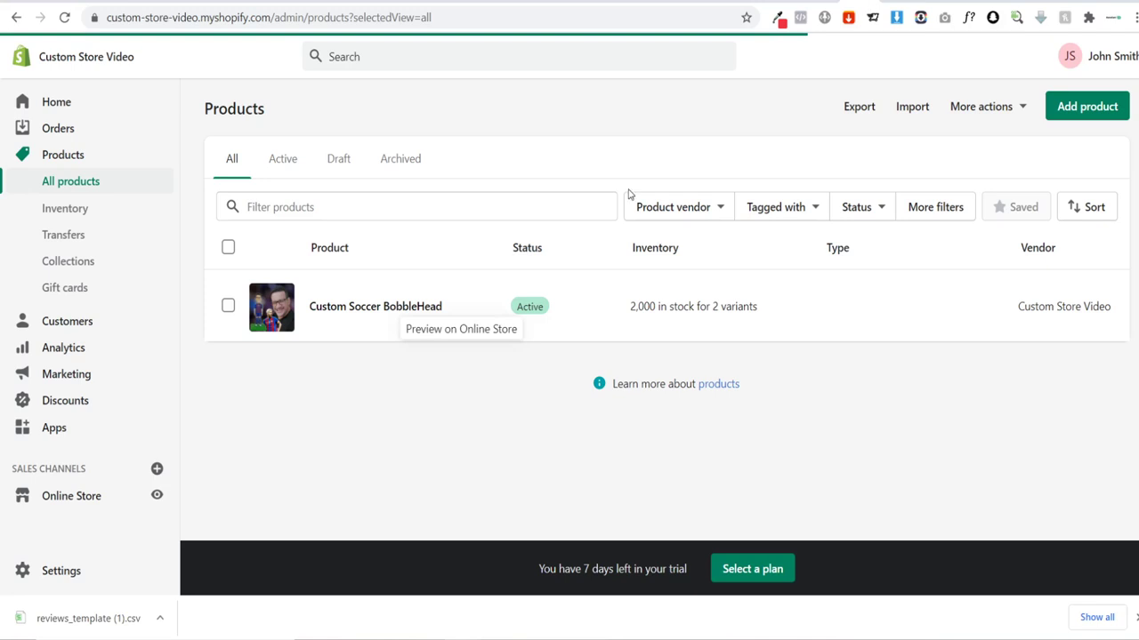
click(353, 303)
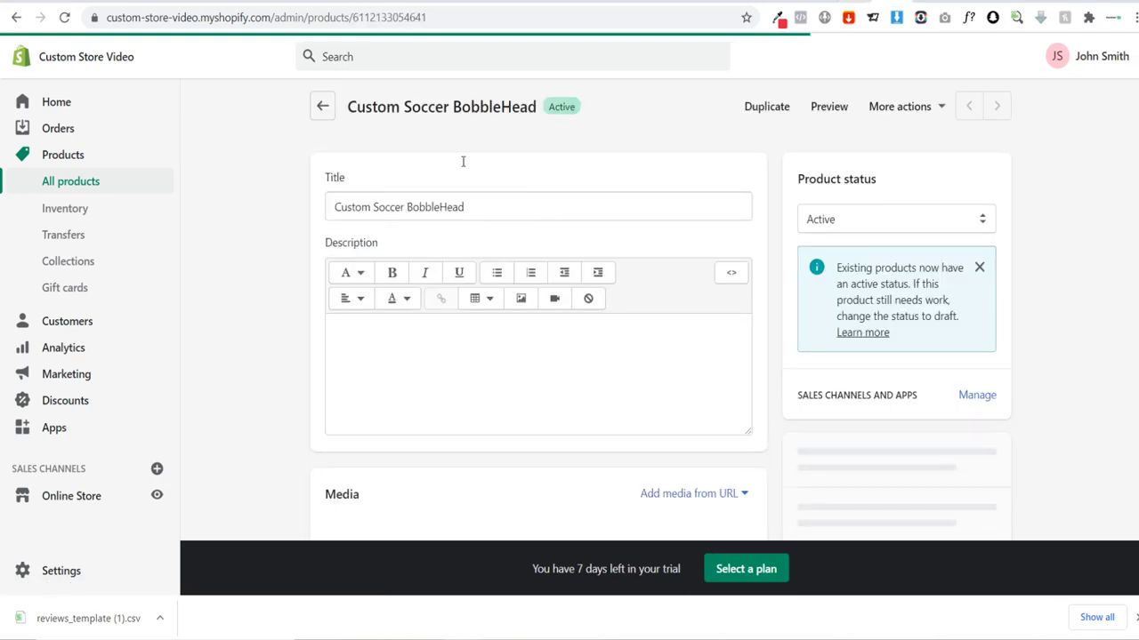
click(828, 108)
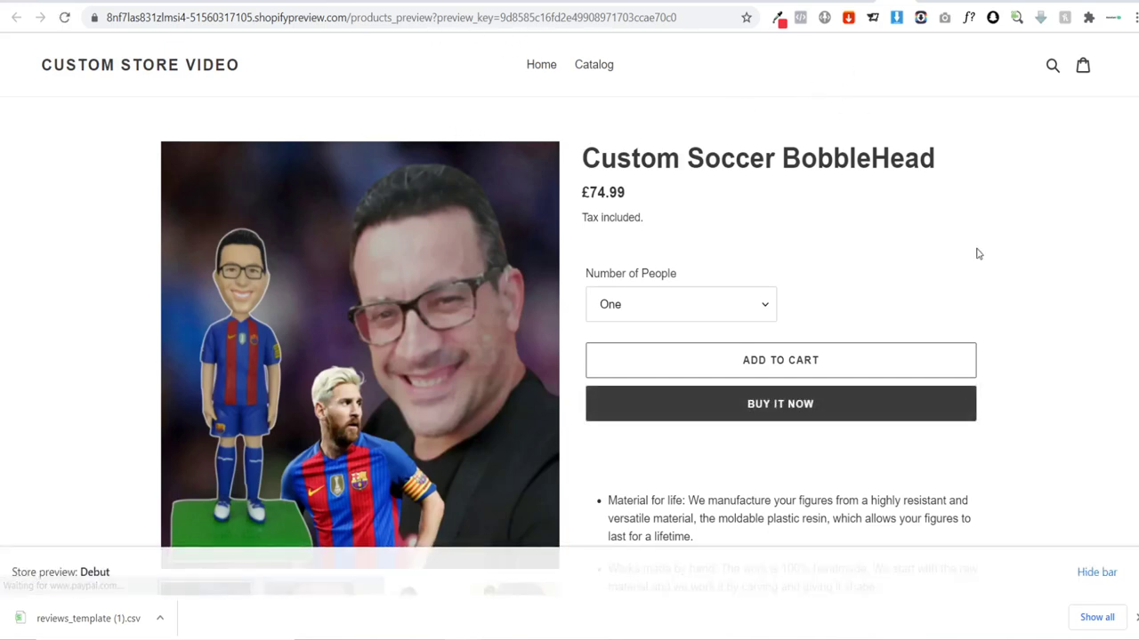
key(ctrl+w)
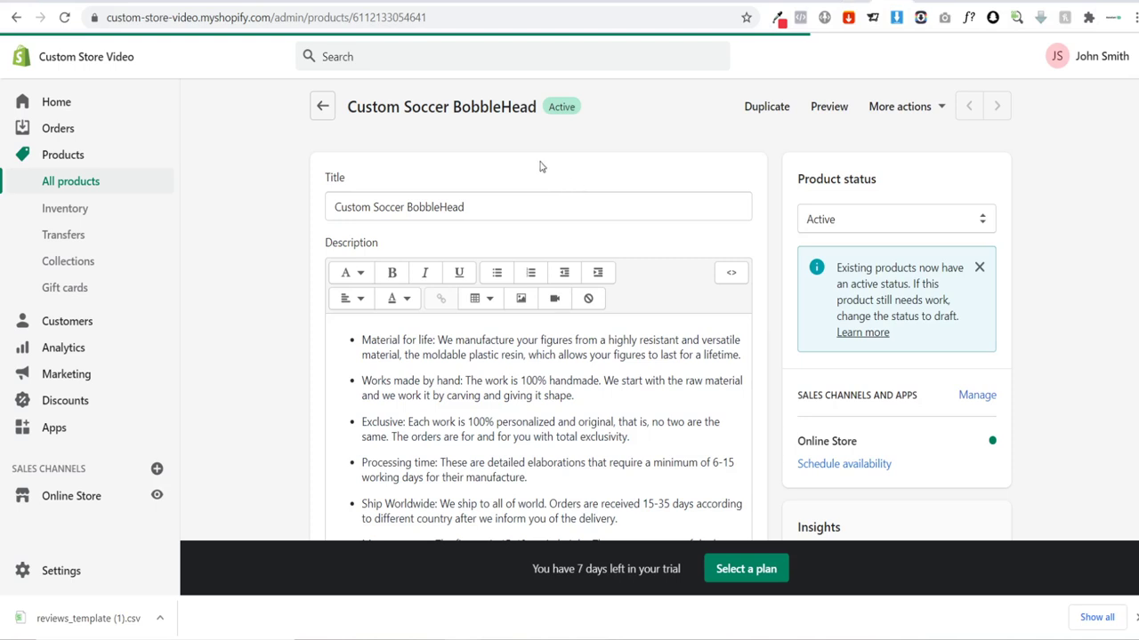
click(371, 207)
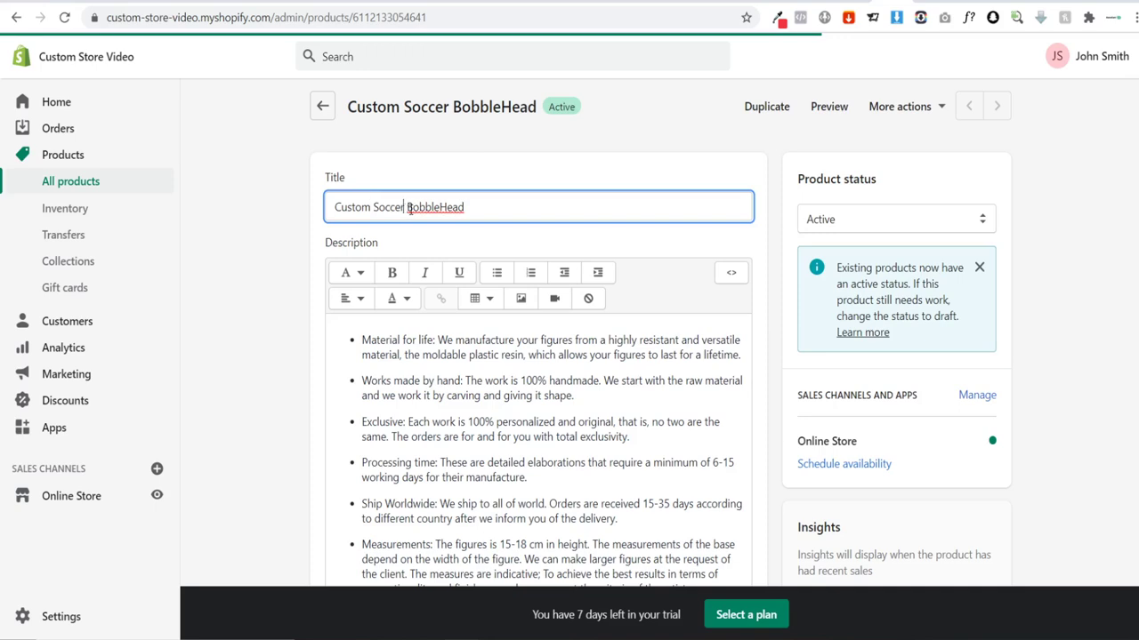
key(alt+Tab)
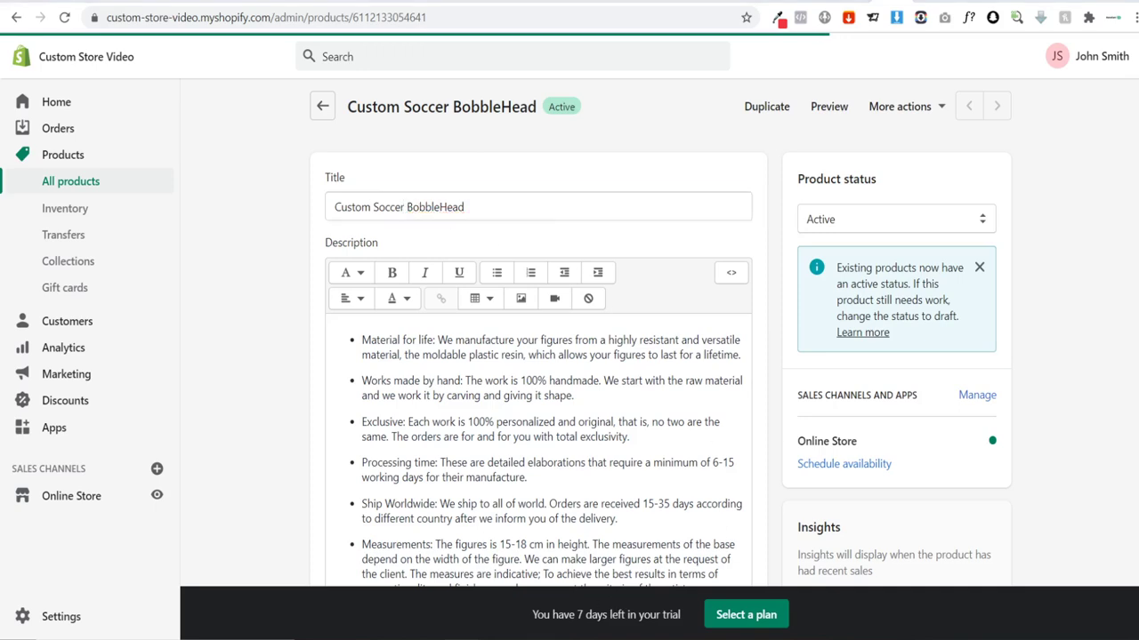
Step: Copy the product handle from the old URL into A2 as custom-soccer-bobble-head, without the leading slash, and autofit column A
double_click(210, 154)
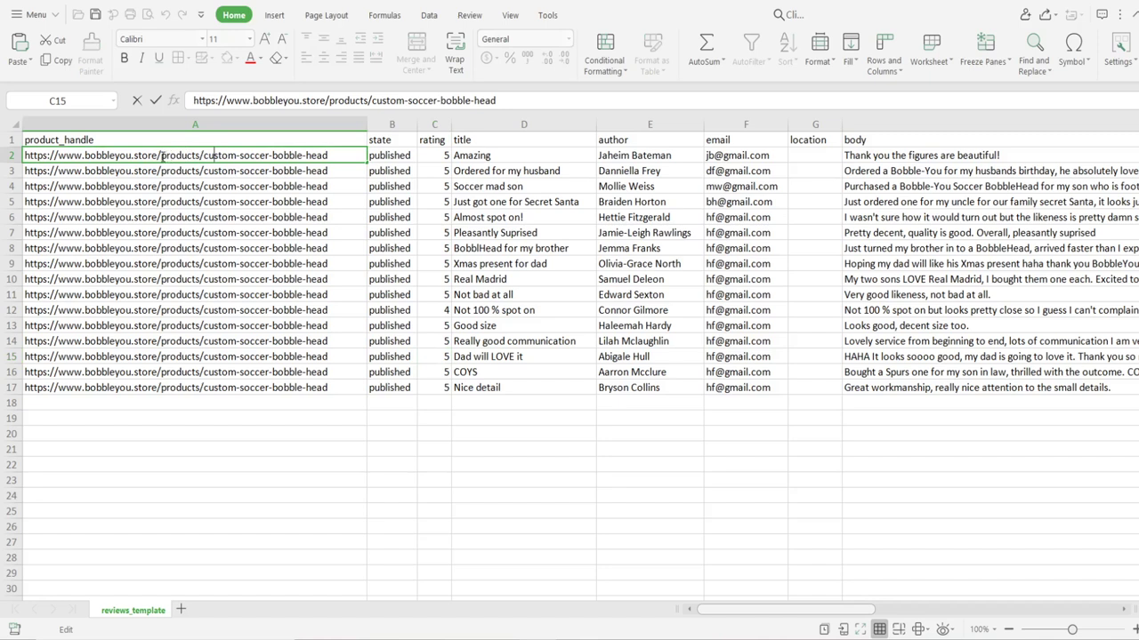
drag(204, 155, 328, 156)
key(ctrl+c)
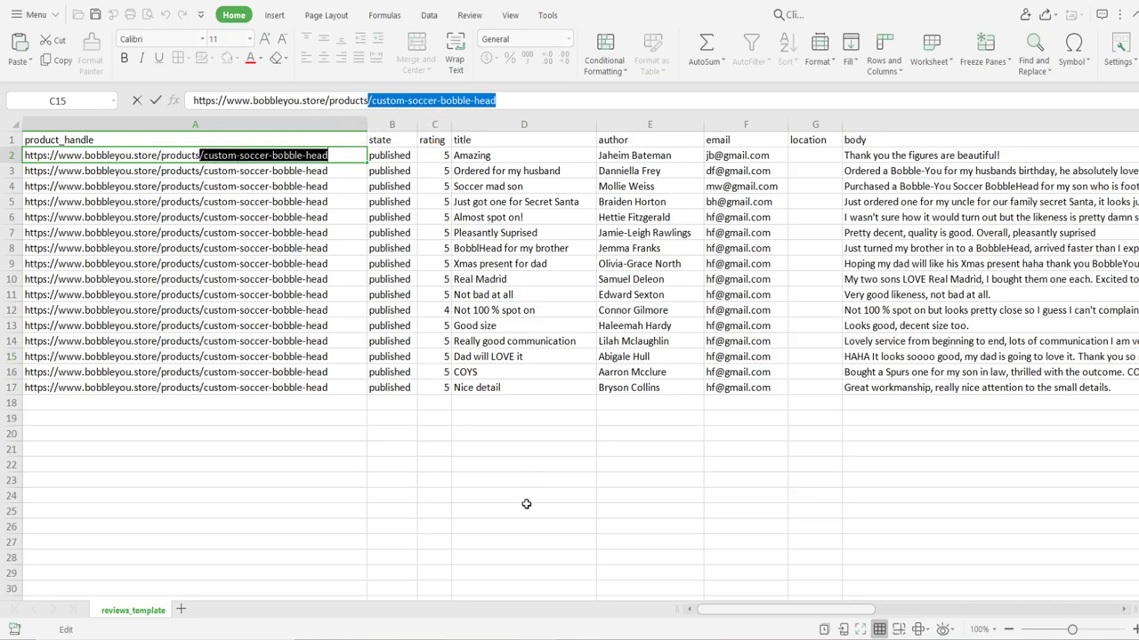
click(494, 614)
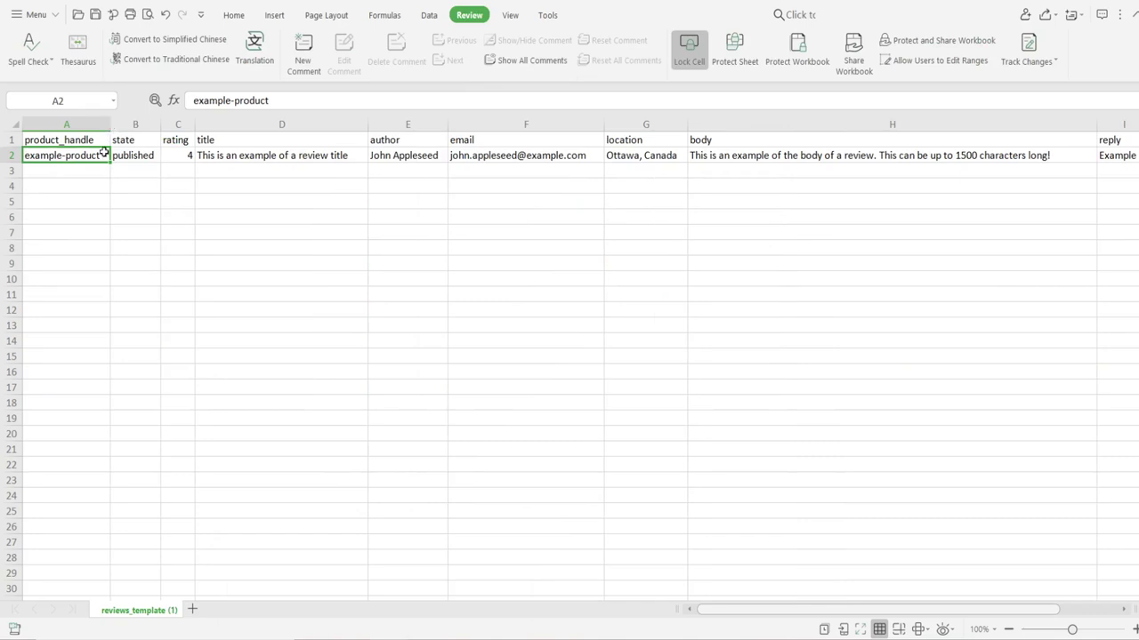
key(ctrl+v)
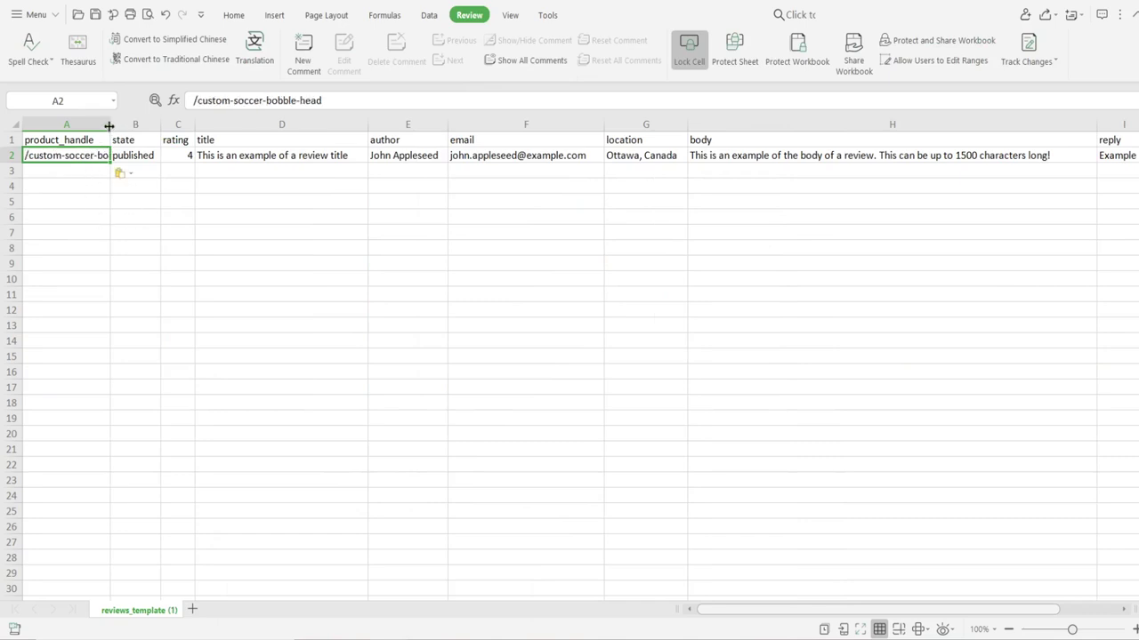
double_click(109, 125)
double_click(32, 156)
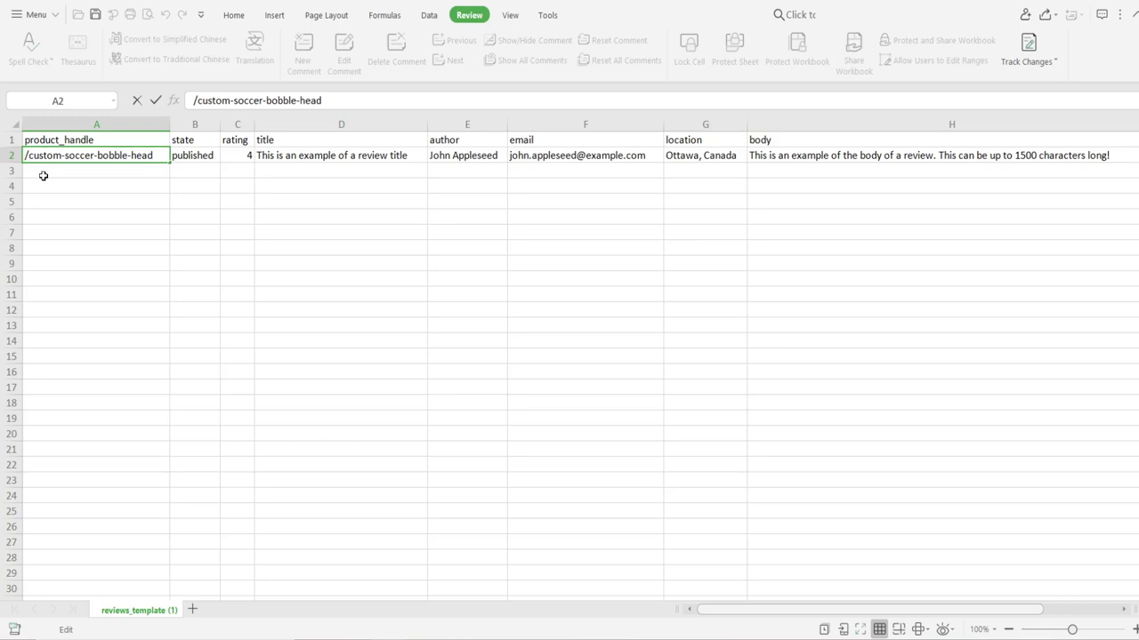
key(BackSpace)
click(42, 175)
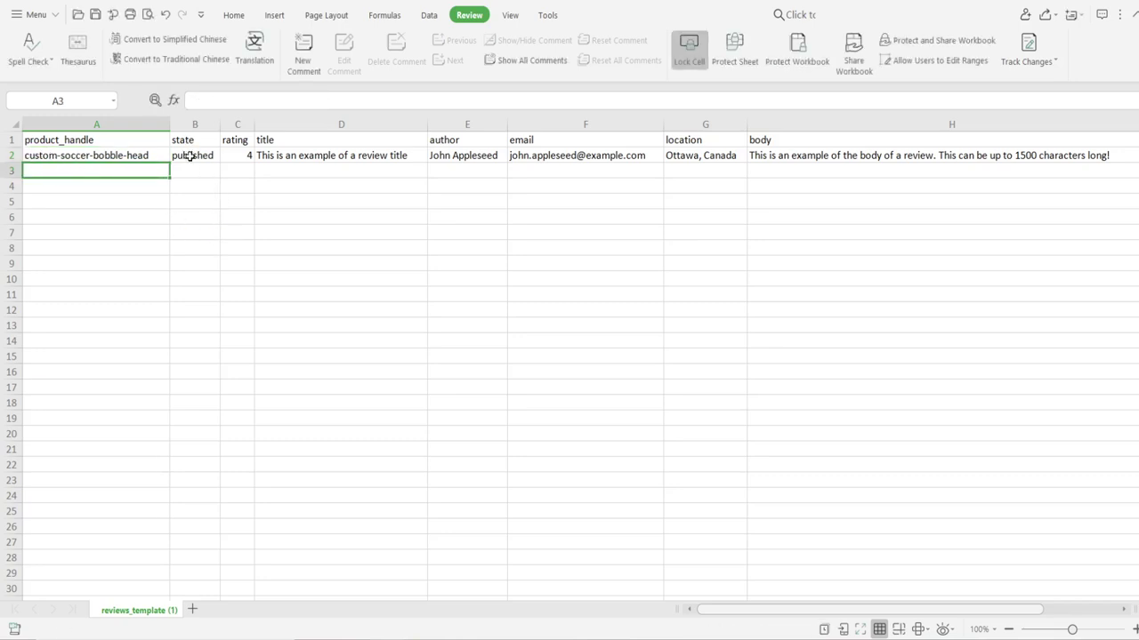
Step: Change the rating in C2 from 4 to 5
click(189, 156)
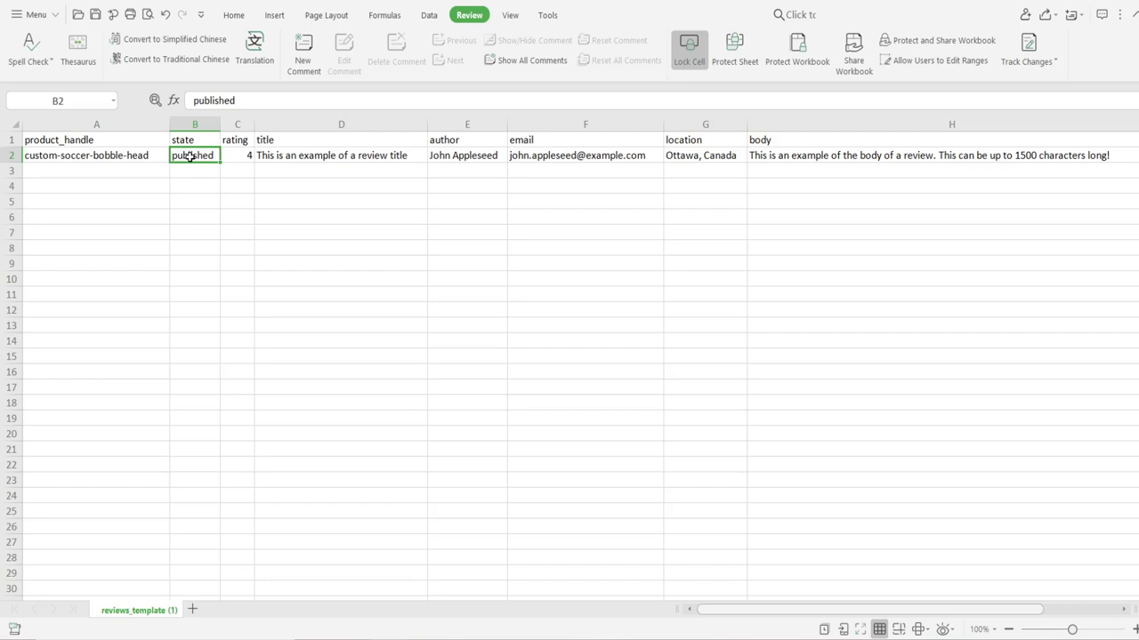
click(244, 153)
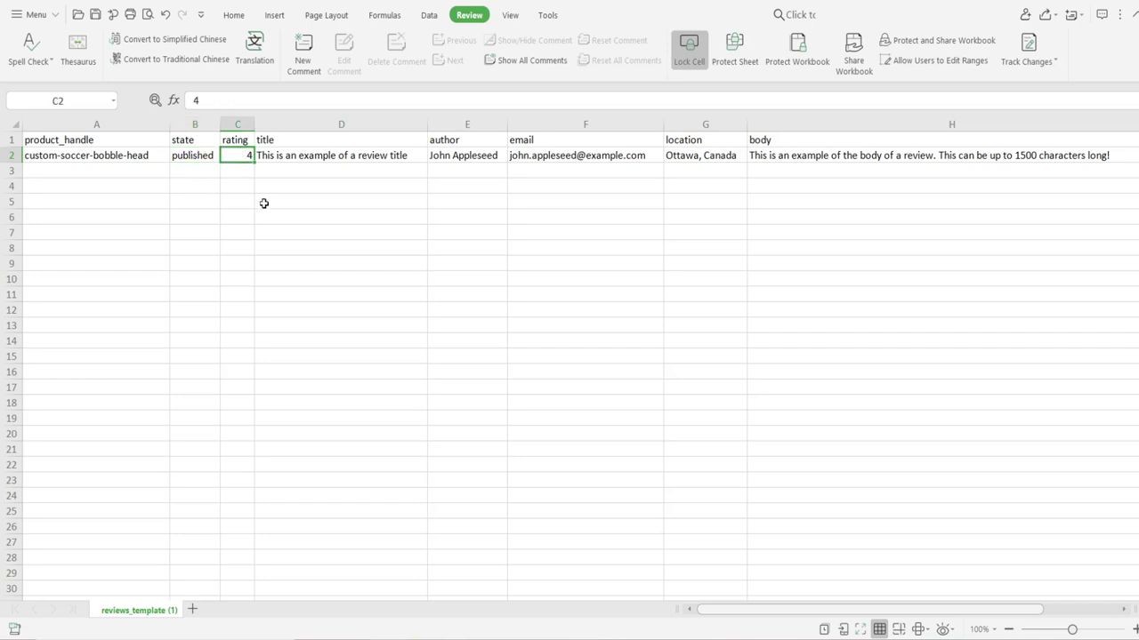
text(5)
click(287, 189)
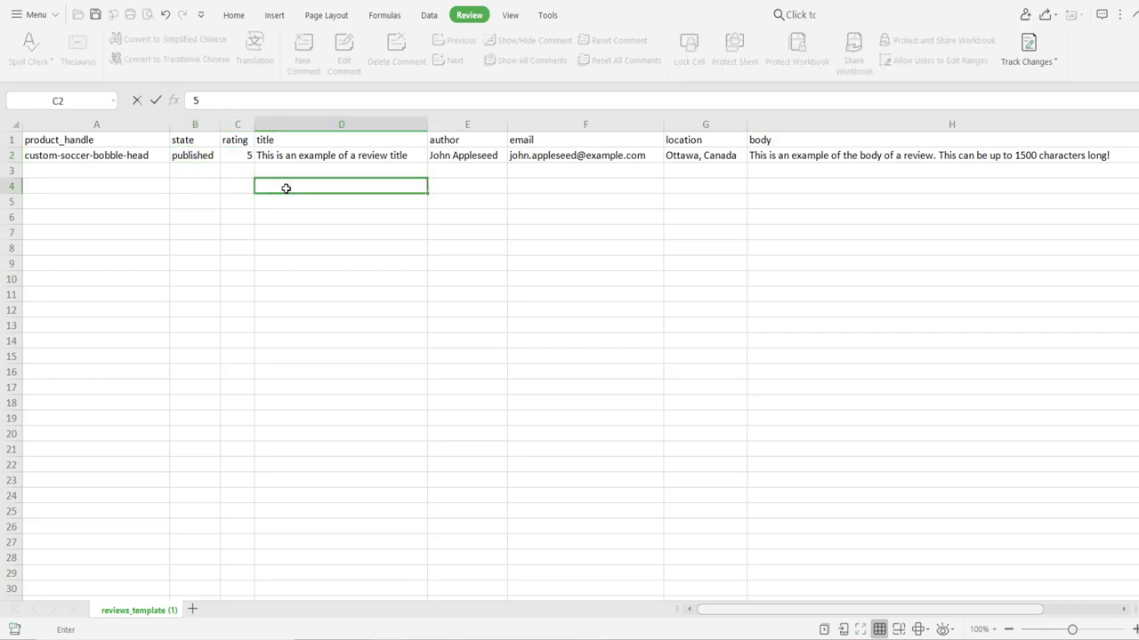
Step: Review the sample title, author, email and location in D2–G2, then return to the AliExpress messages
click(370, 157)
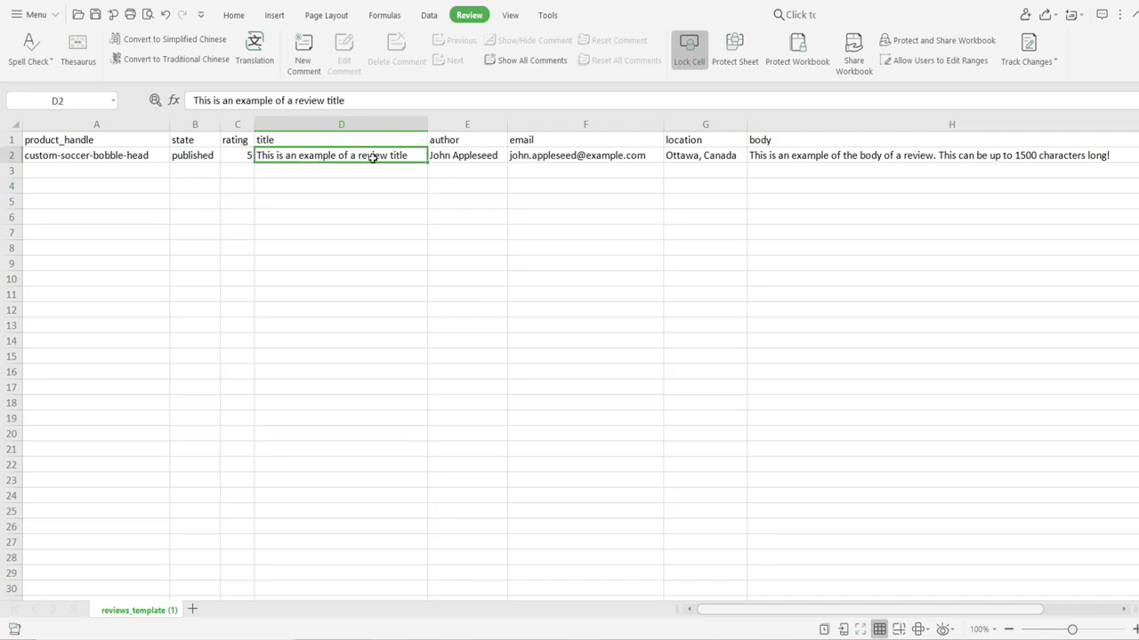
click(459, 162)
click(650, 166)
click(689, 162)
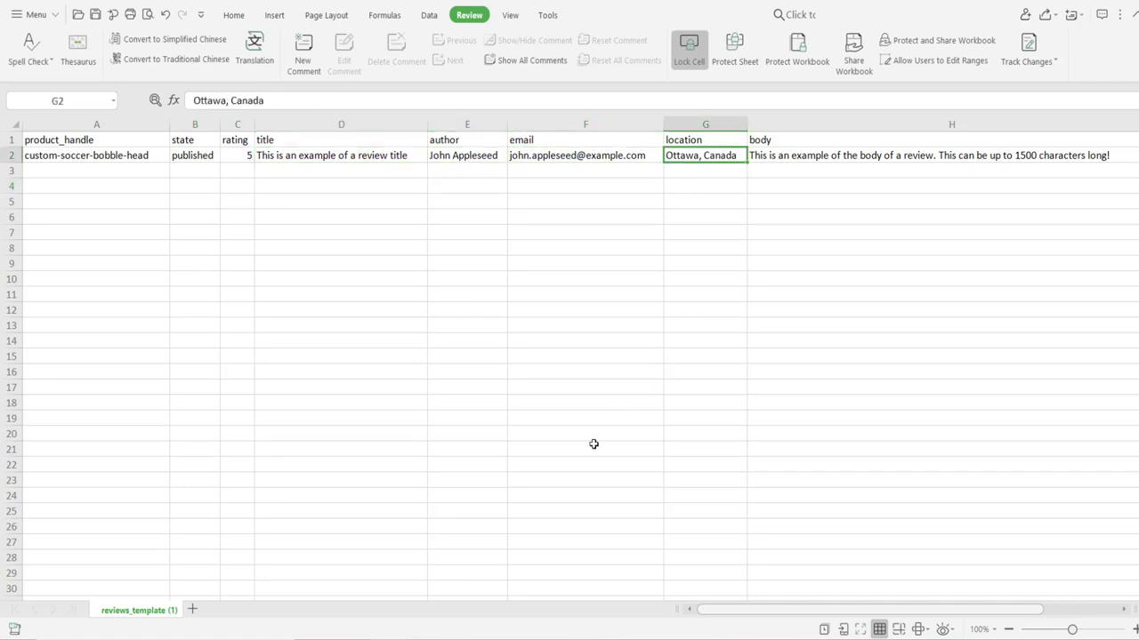
mouse_move(461, 634)
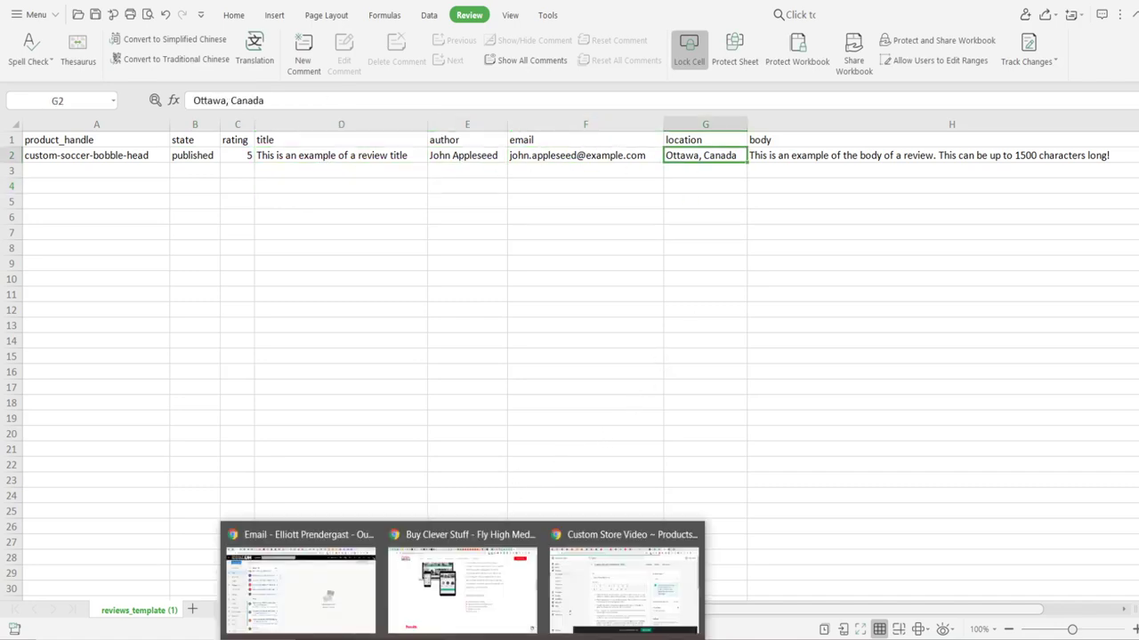
click(634, 614)
click(618, 6)
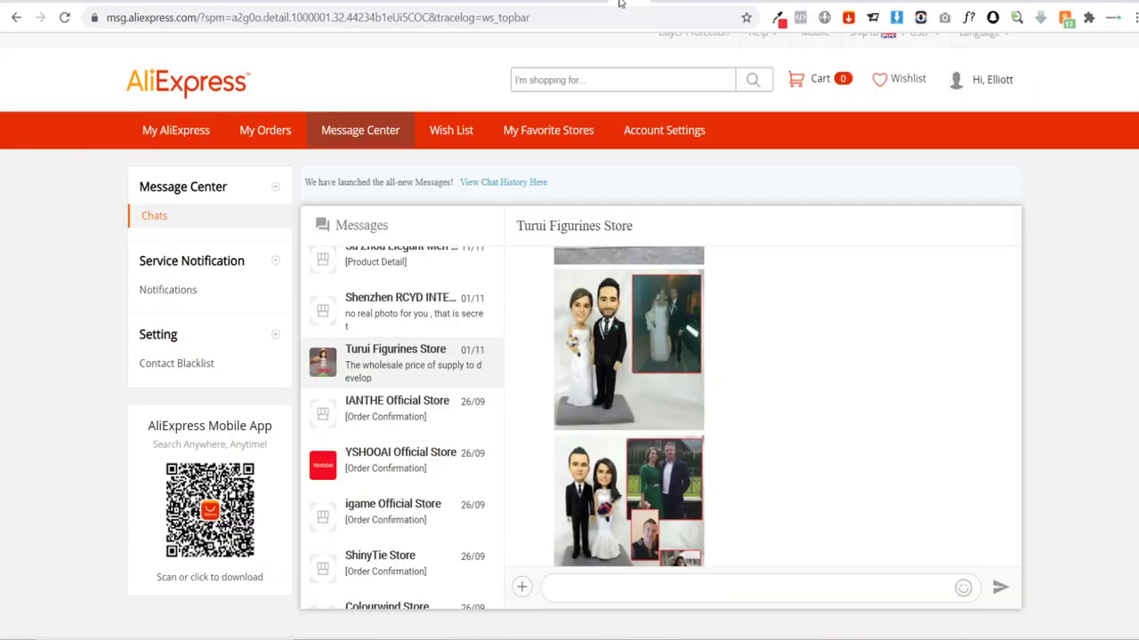
Step: Go to the Customer Reviews section of the AliExpress product page
key(ctrl+Tab)
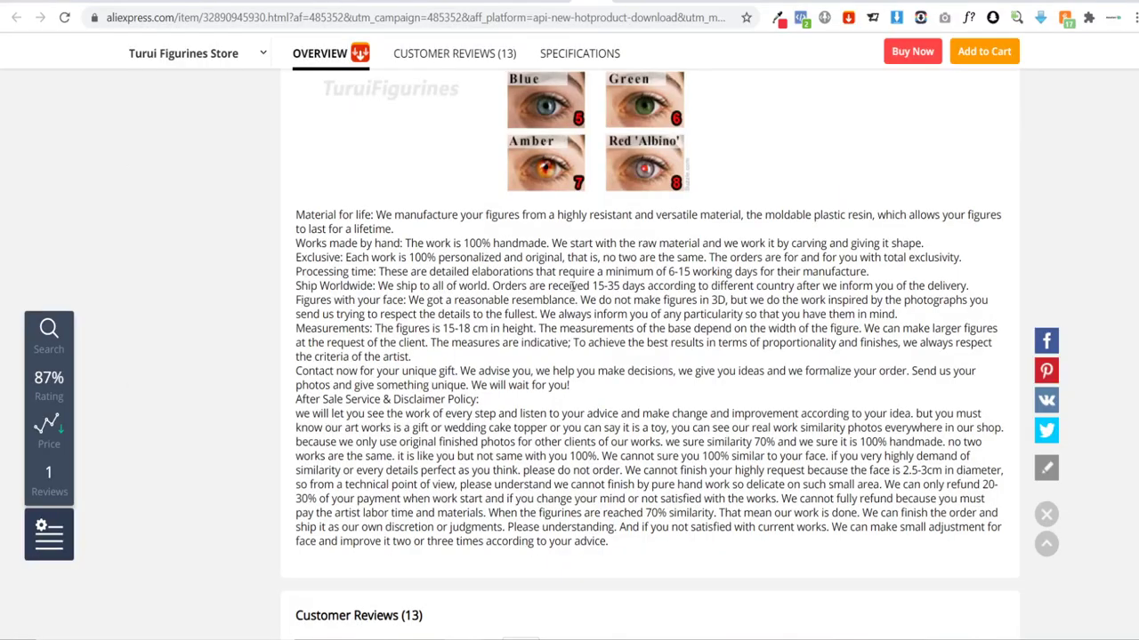
scroll(570, 355, up, 3)
click(438, 50)
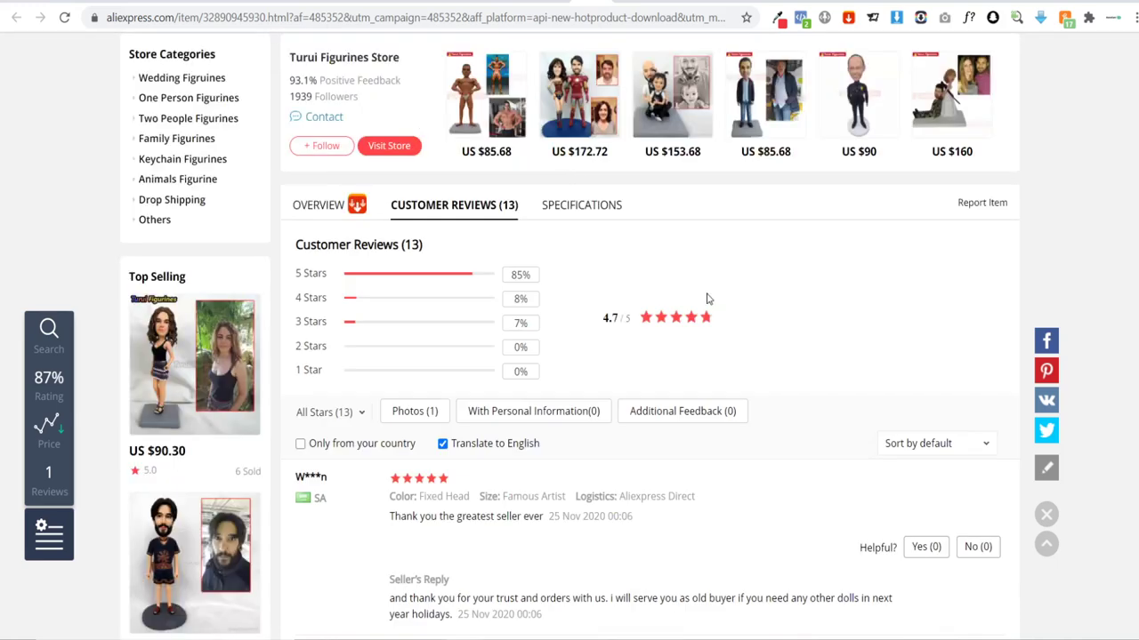
scroll(549, 347, down, 3)
scroll(504, 339, down, 1)
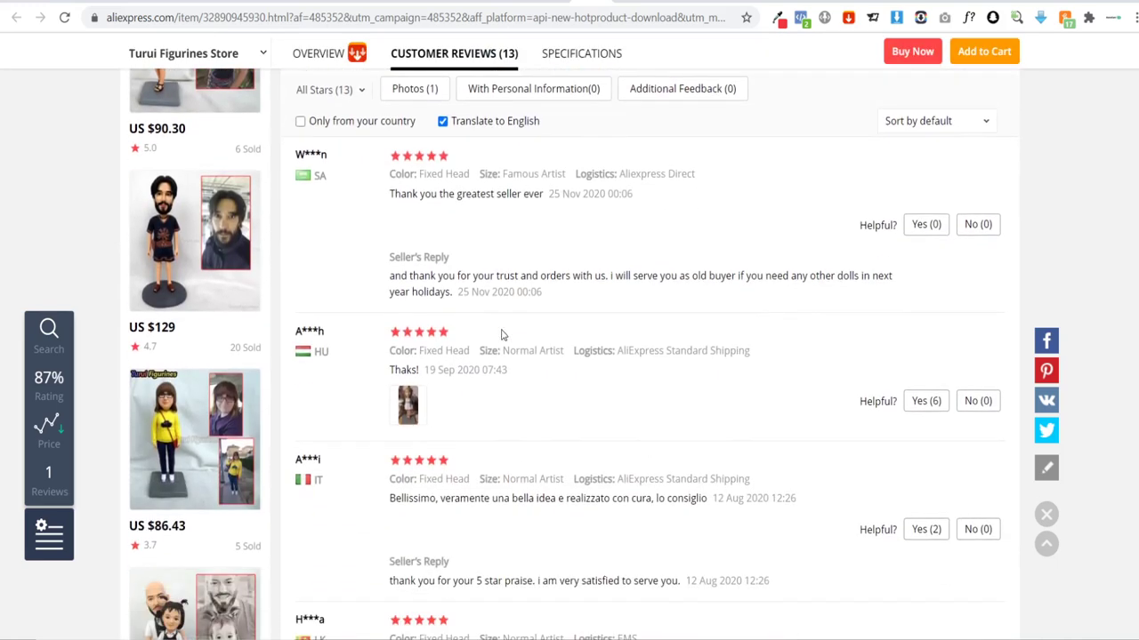
scroll(480, 293, up, 1)
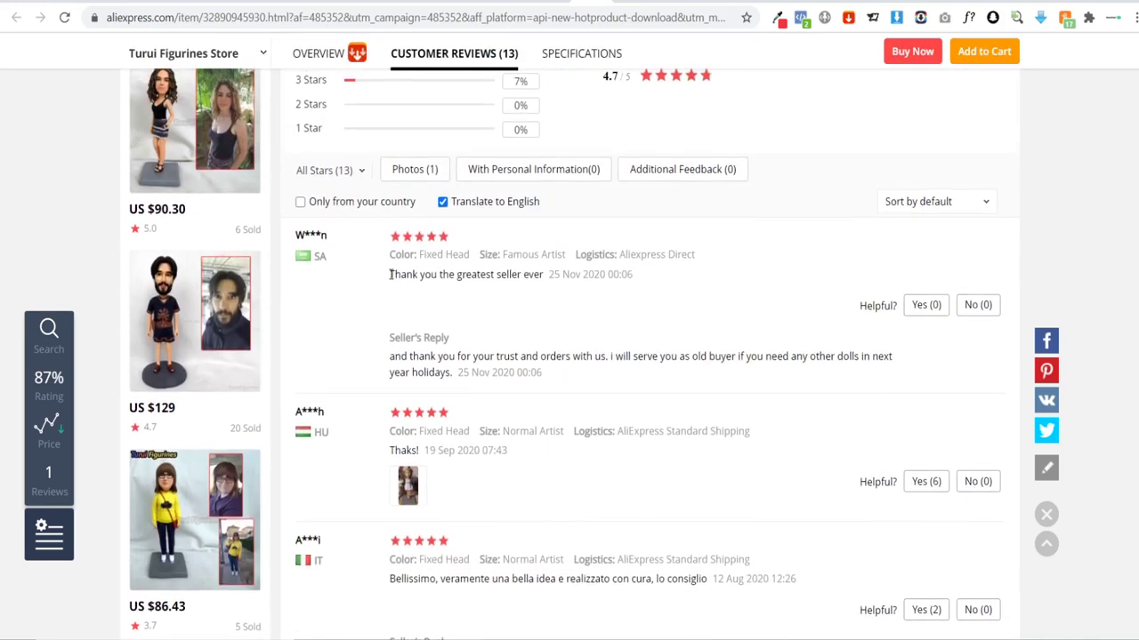
drag(390, 274, 516, 276)
click(558, 335)
Step: Select the full text of the long five-star Sri Lankan review and return to the spreadsheet
scroll(549, 306, down, 3)
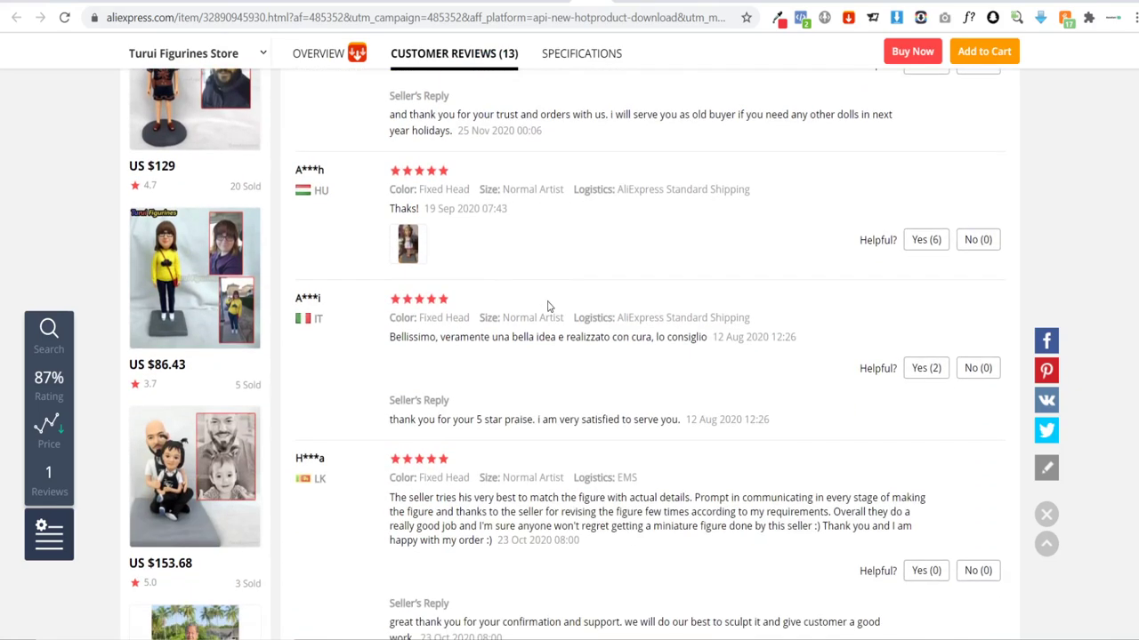
scroll(549, 306, down, 1)
scroll(547, 305, down, 1)
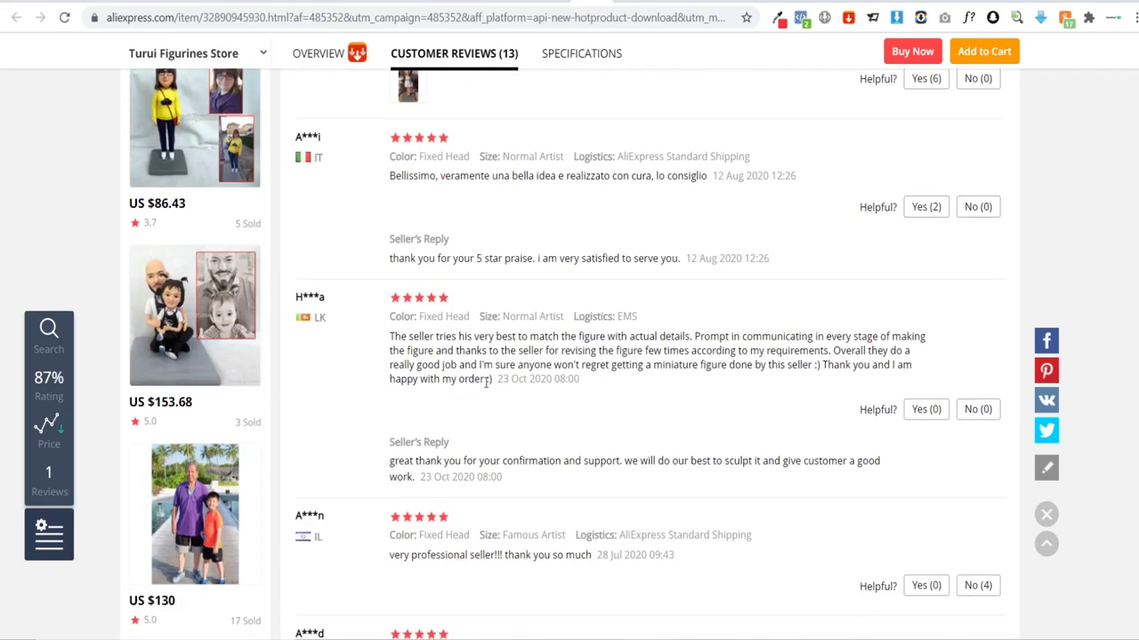
drag(496, 384, 389, 342)
key(ctrl+c)
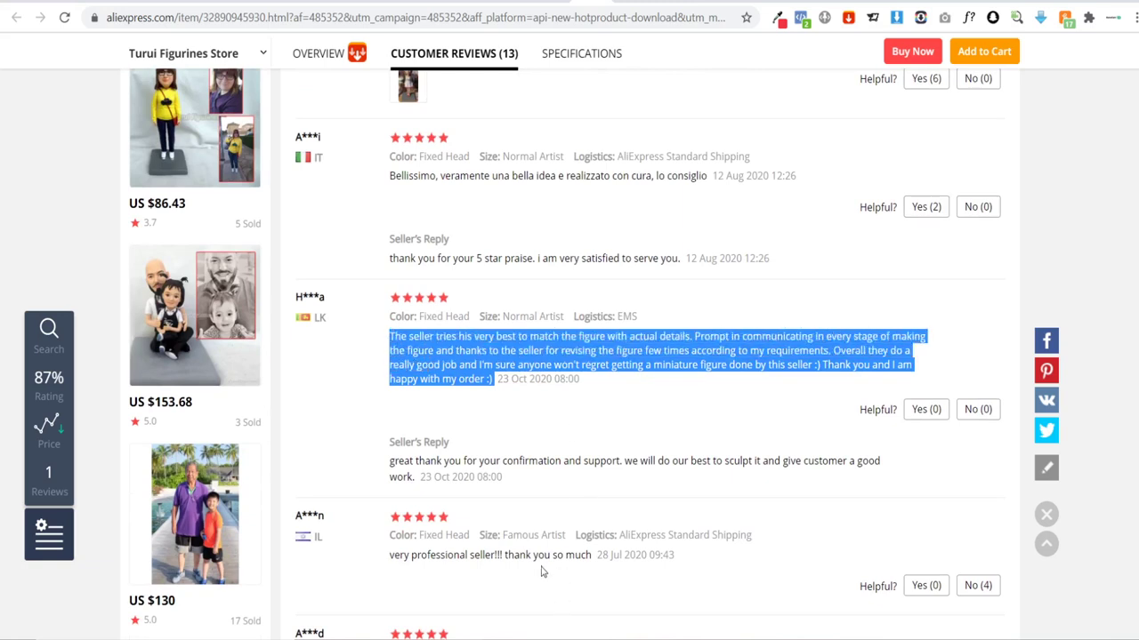
mouse_move(382, 636)
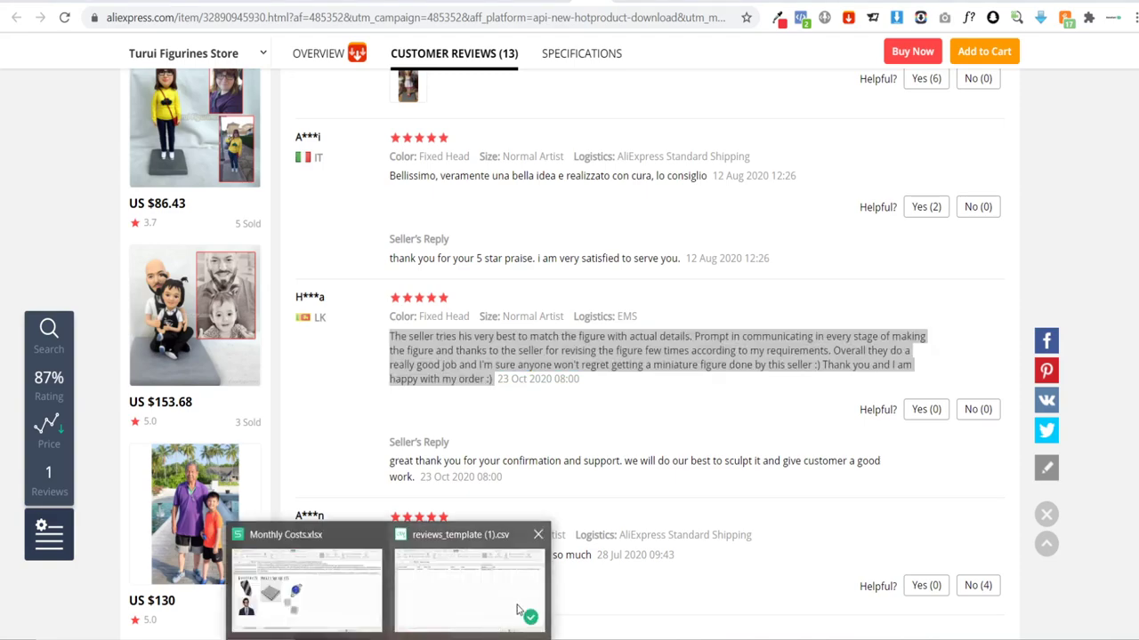
click(461, 613)
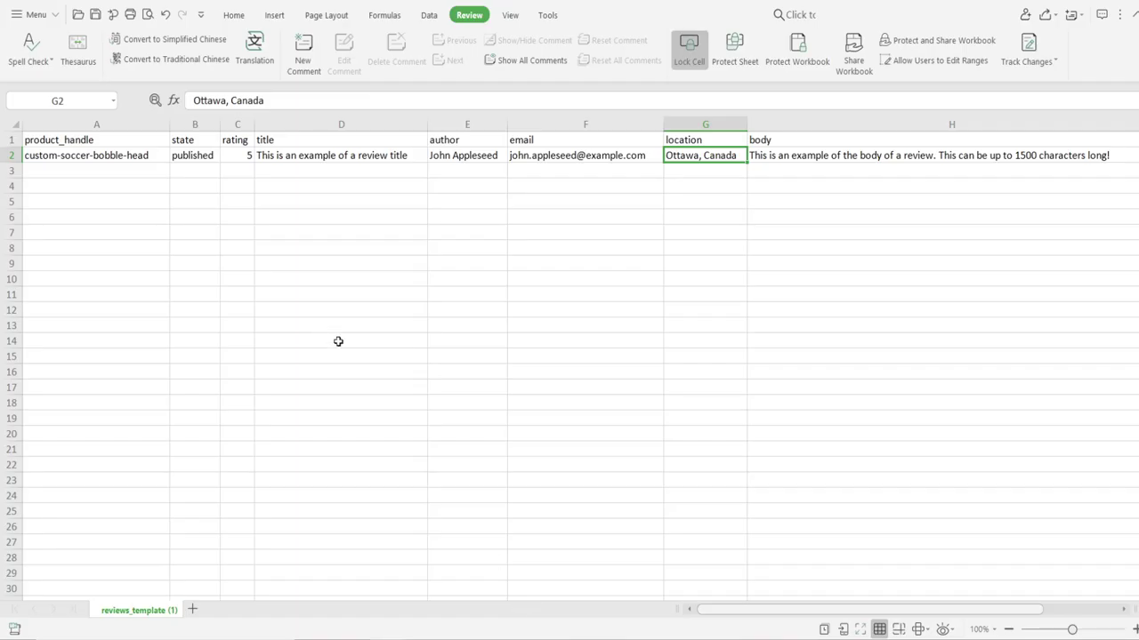
Step: Replace the sample author in E2 with a new name and update the email prefix in F2 to match
click(480, 152)
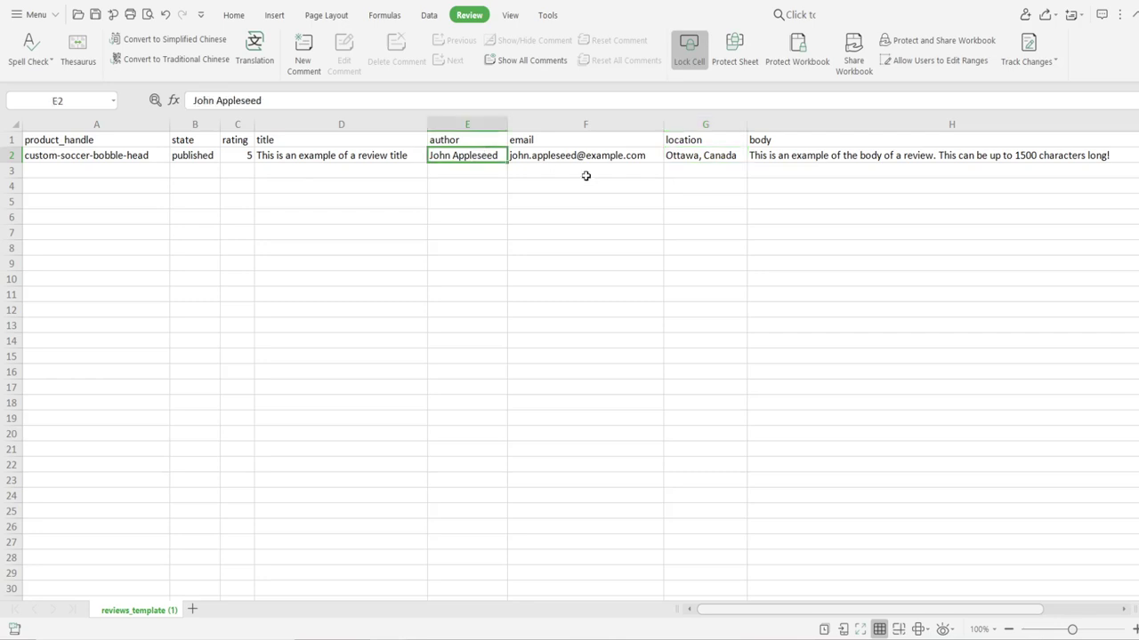
text(Jo)
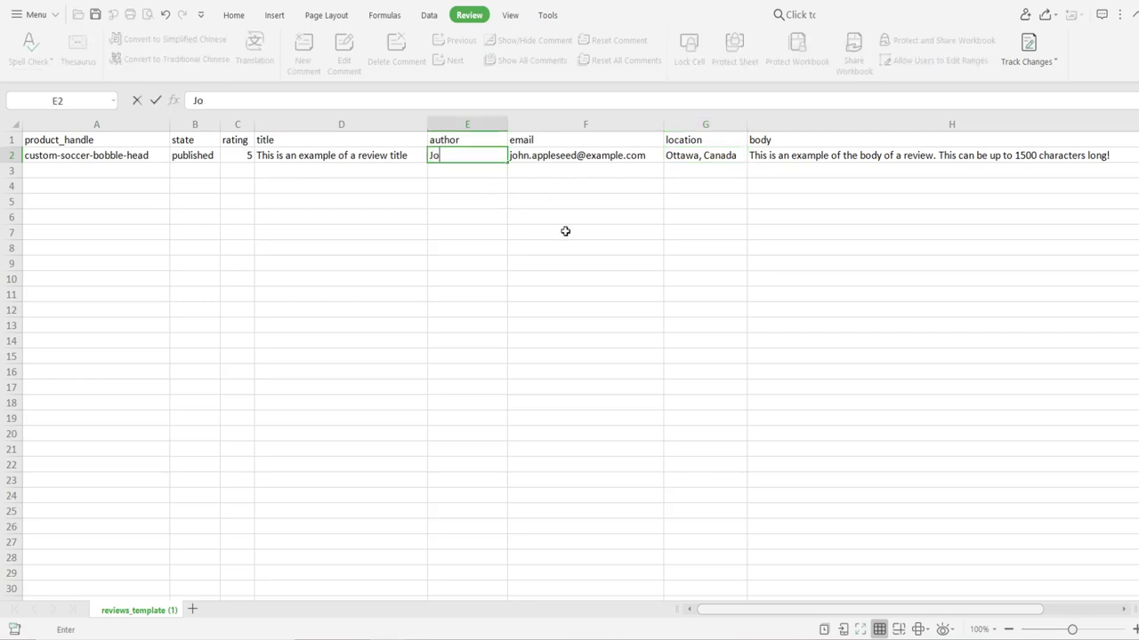
text(hn Smith)
click(565, 232)
double_click(653, 154)
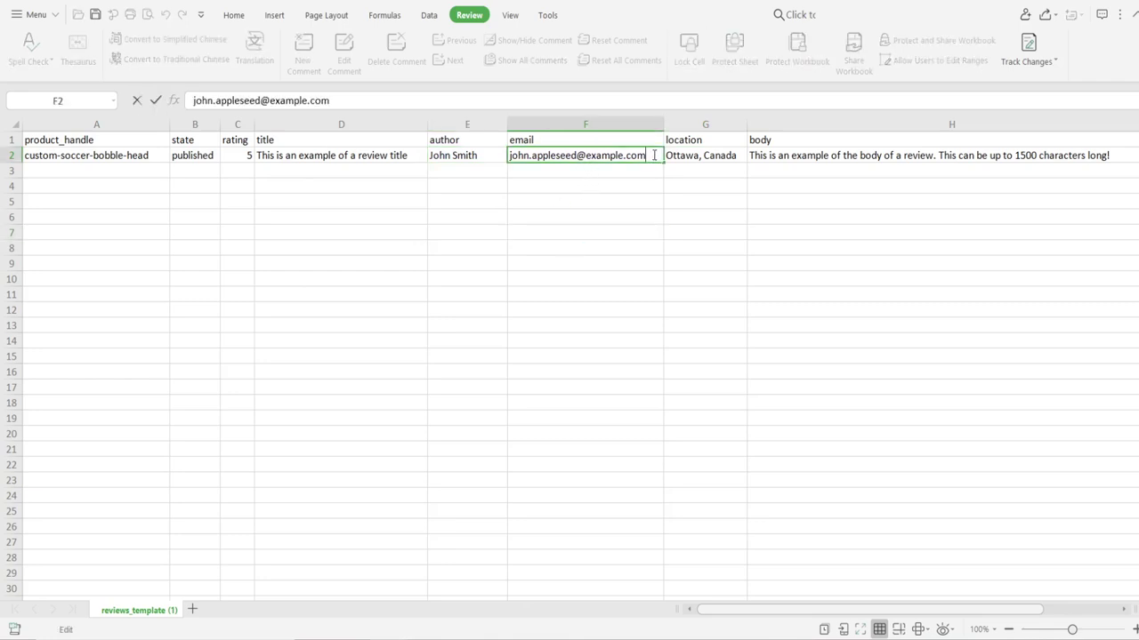
drag(580, 156, 490, 156)
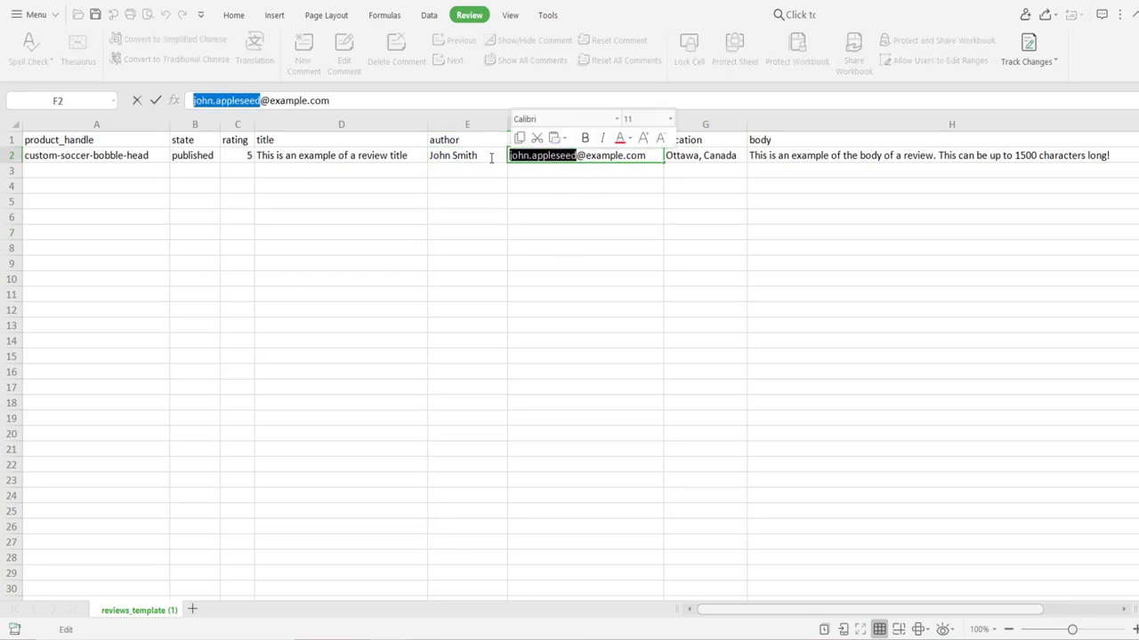
text(johnsmit)
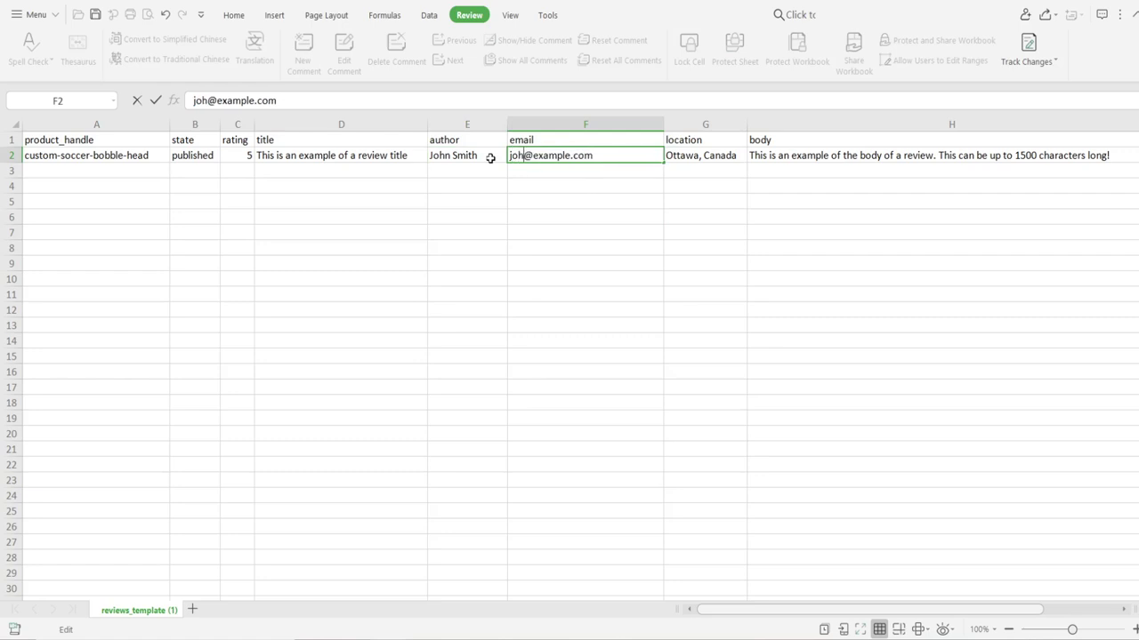
text(h)
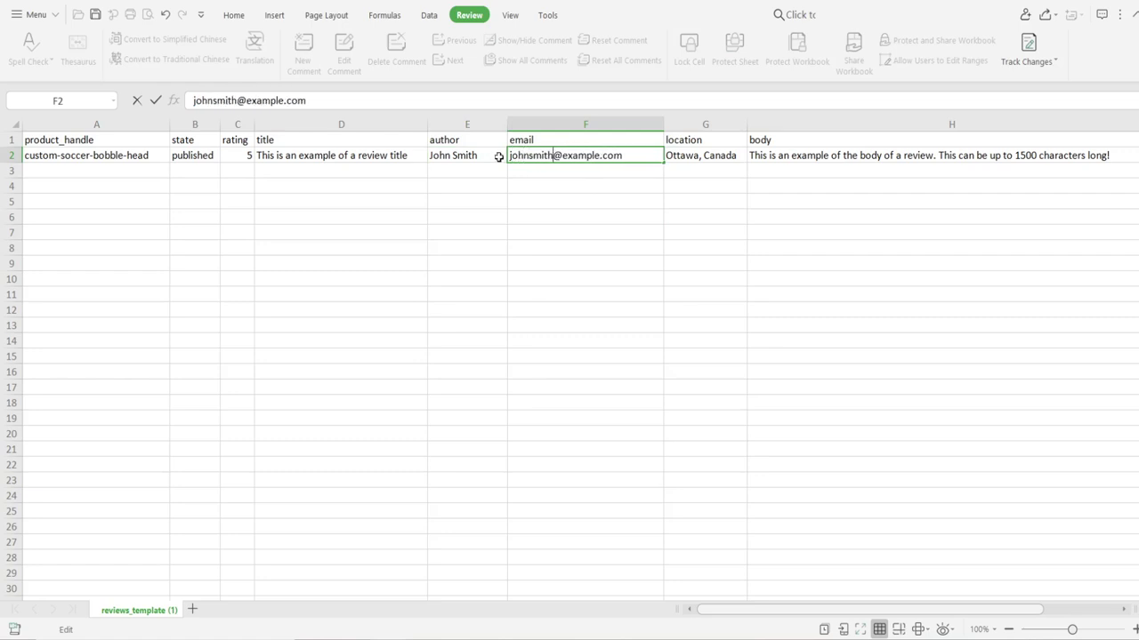
click(642, 170)
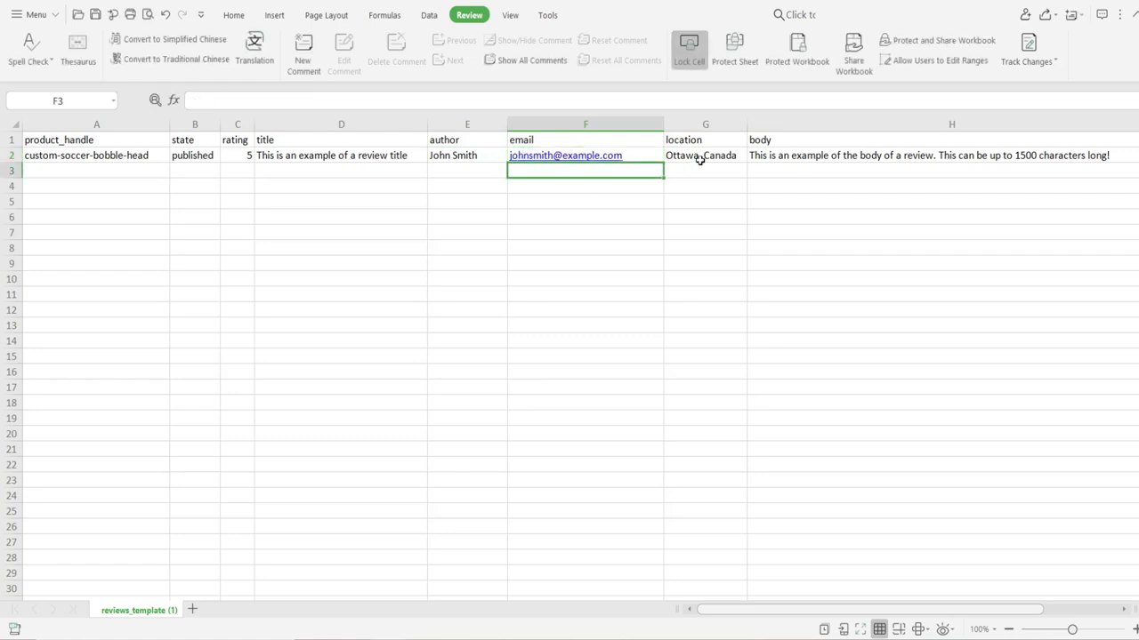
Step: Change the location in G2 from Ottawa, Canada to London, United Kingdom and autofit column G
click(700, 157)
double_click(707, 156)
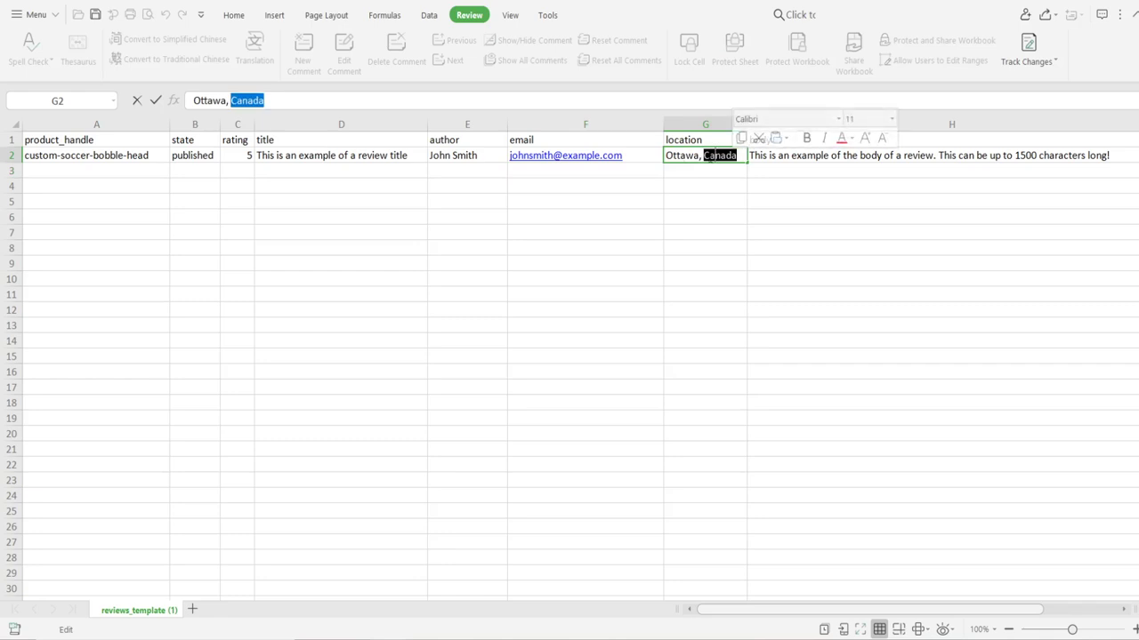
double_click(681, 155)
text(London)
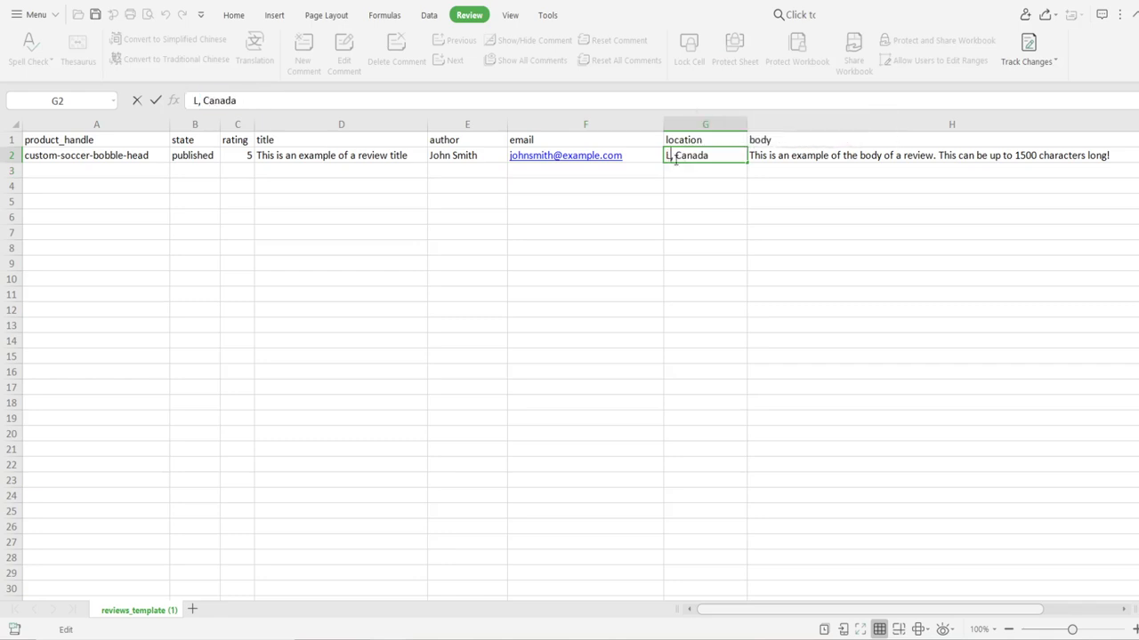
double_click(712, 156)
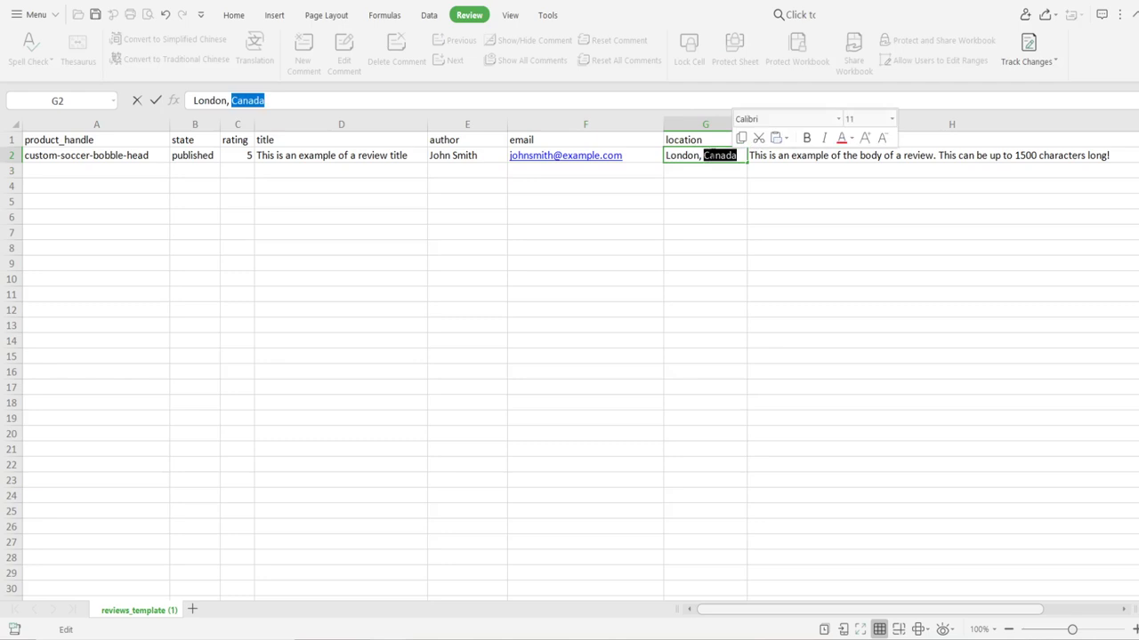
text(United K)
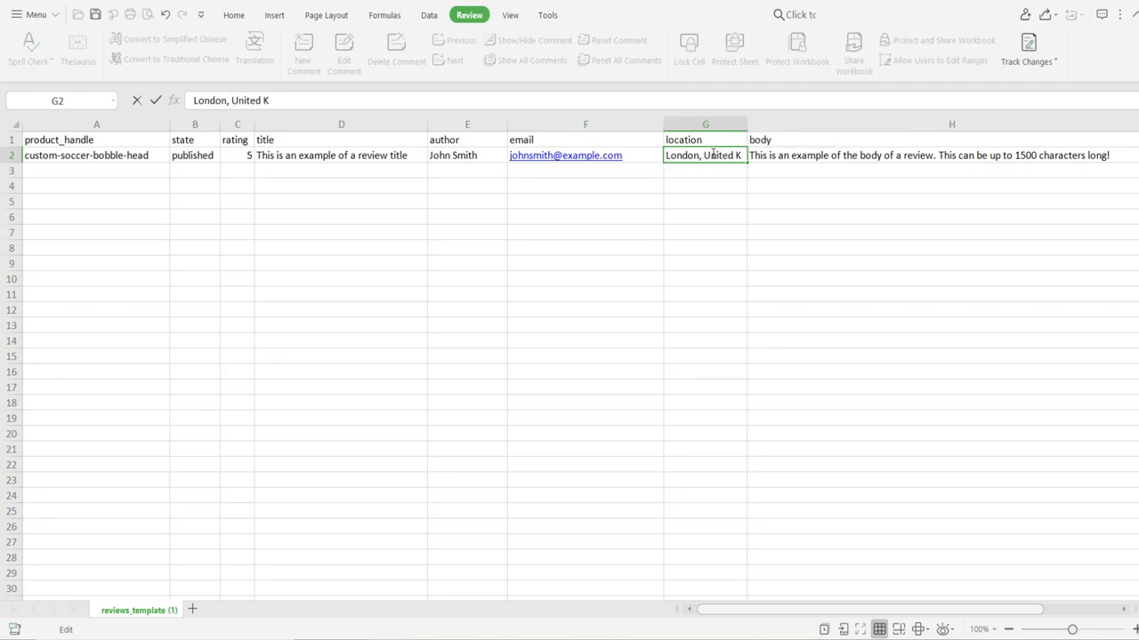
text(ingdom)
click(712, 252)
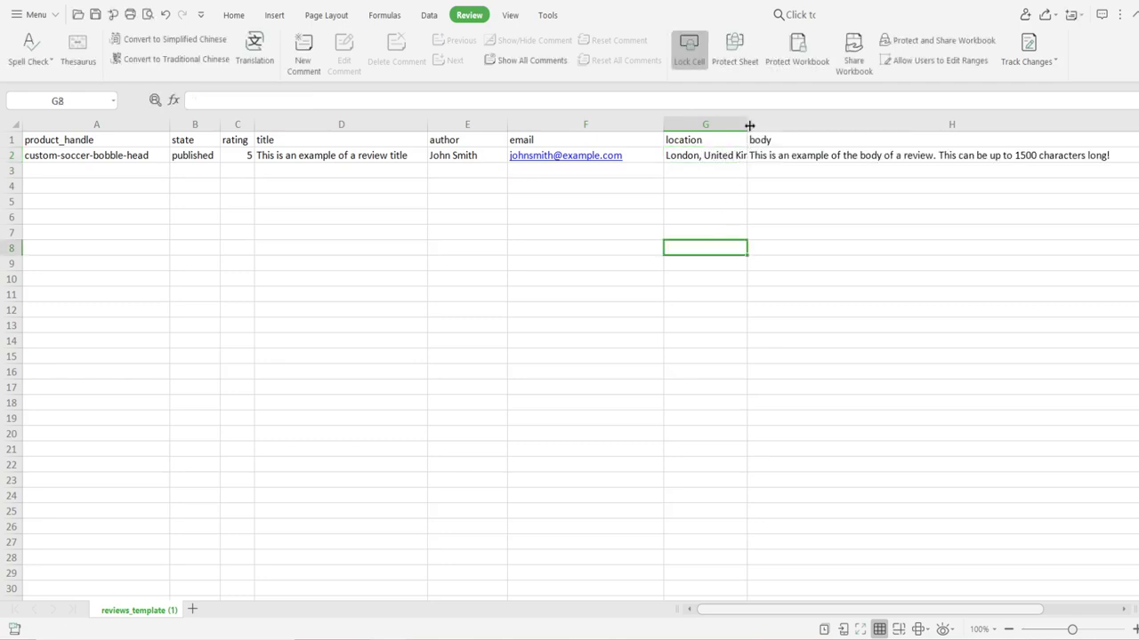
double_click(749, 126)
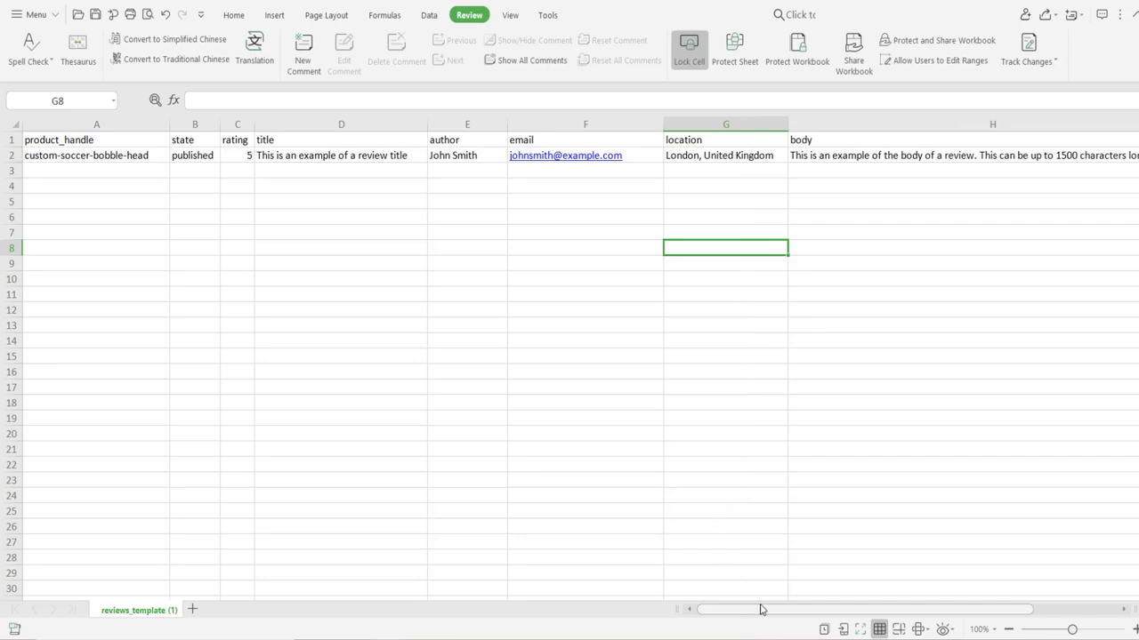
Step: Paste the copied AliExpress review into H2 and autofit column H
click(817, 155)
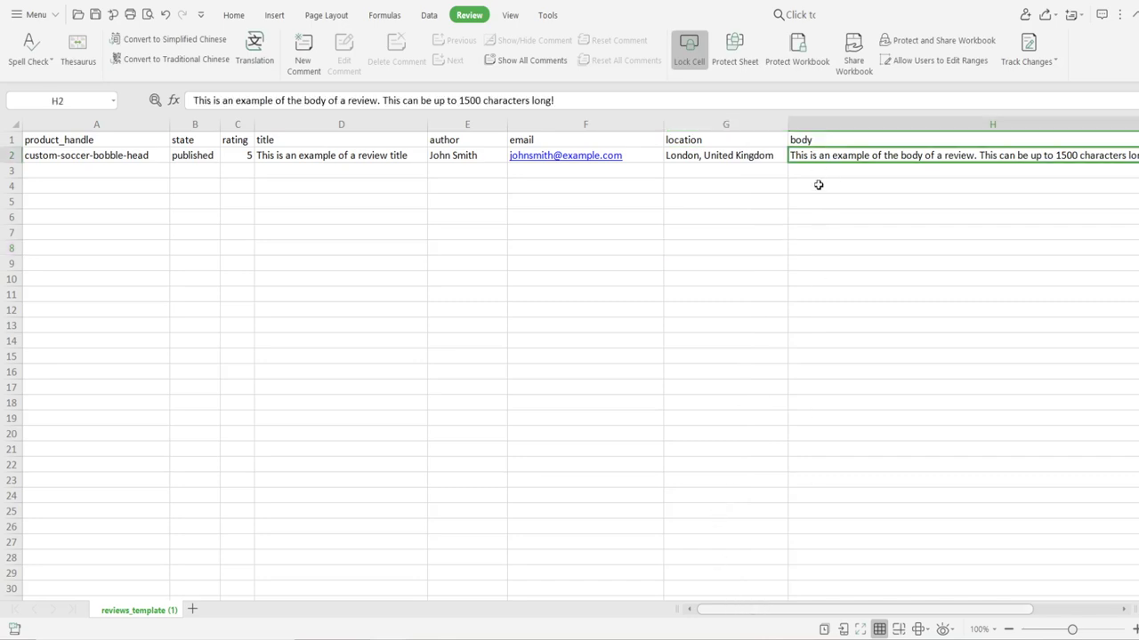
key(ctrl+v)
scroll(819, 183, right, 3)
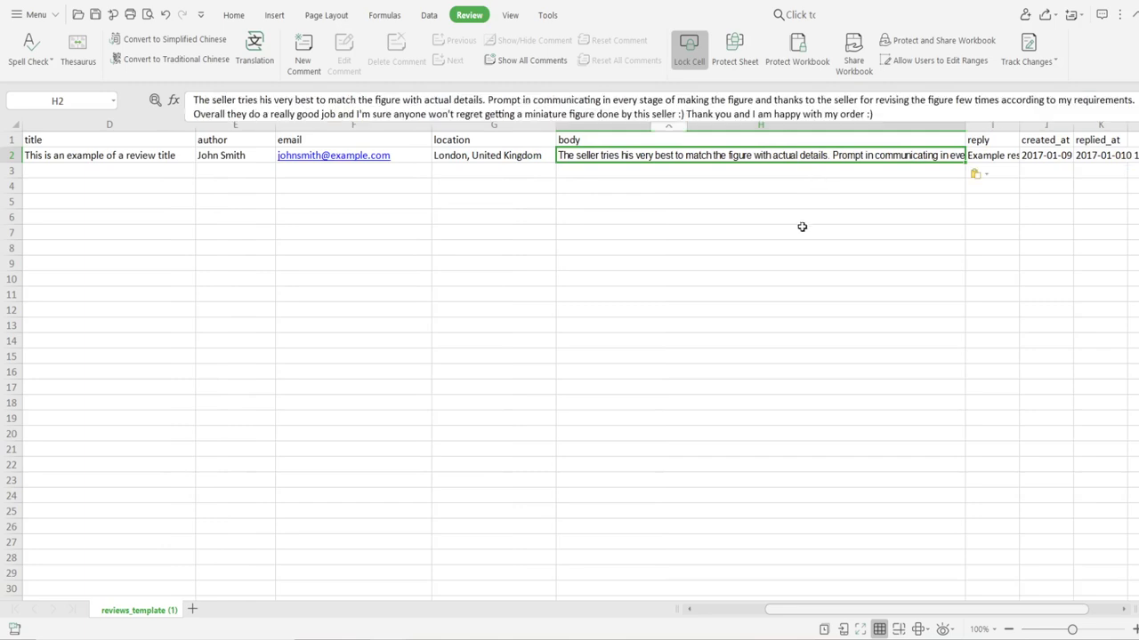
double_click(963, 131)
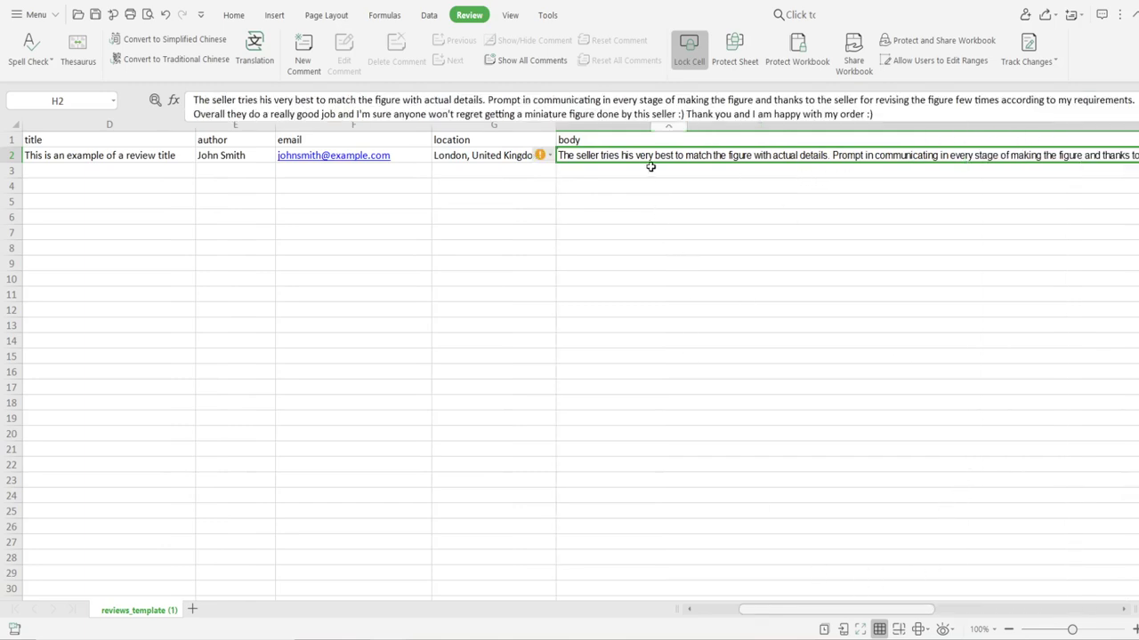
Step: Copy the review's first sentence from H2 and paste it into D2 as the title
click(75, 161)
double_click(572, 156)
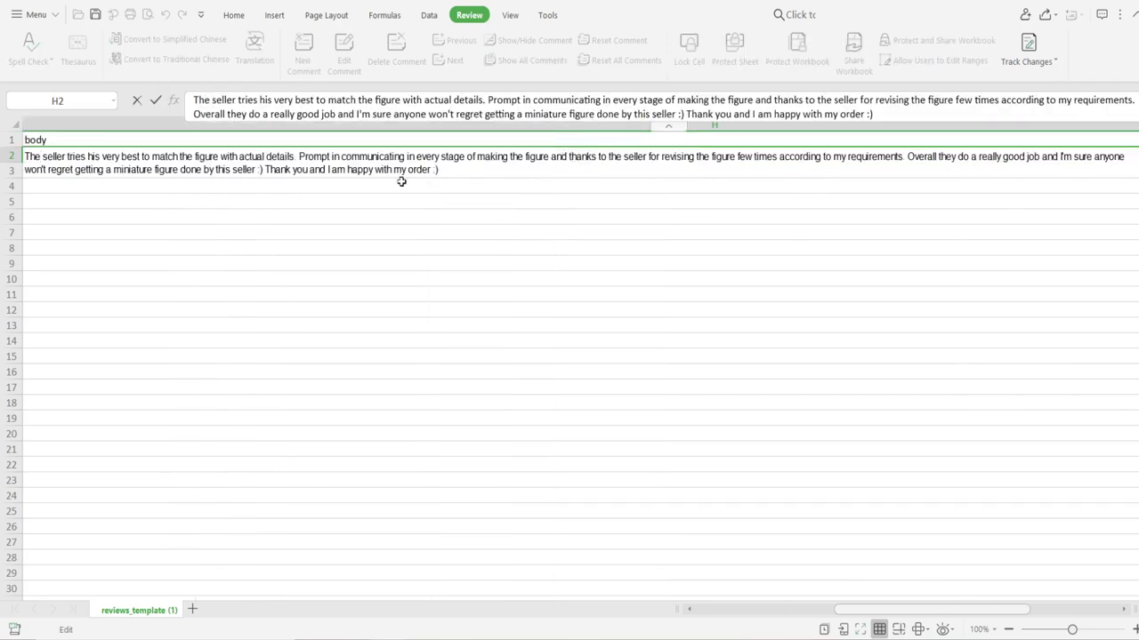
drag(886, 613, 801, 610)
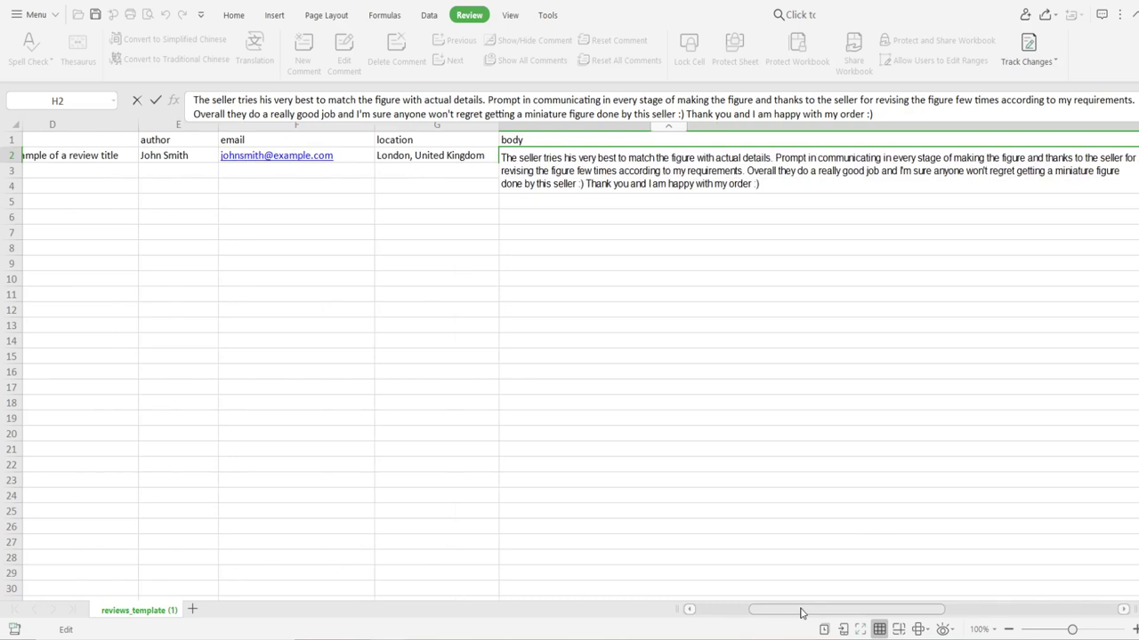
click(82, 161)
click(582, 158)
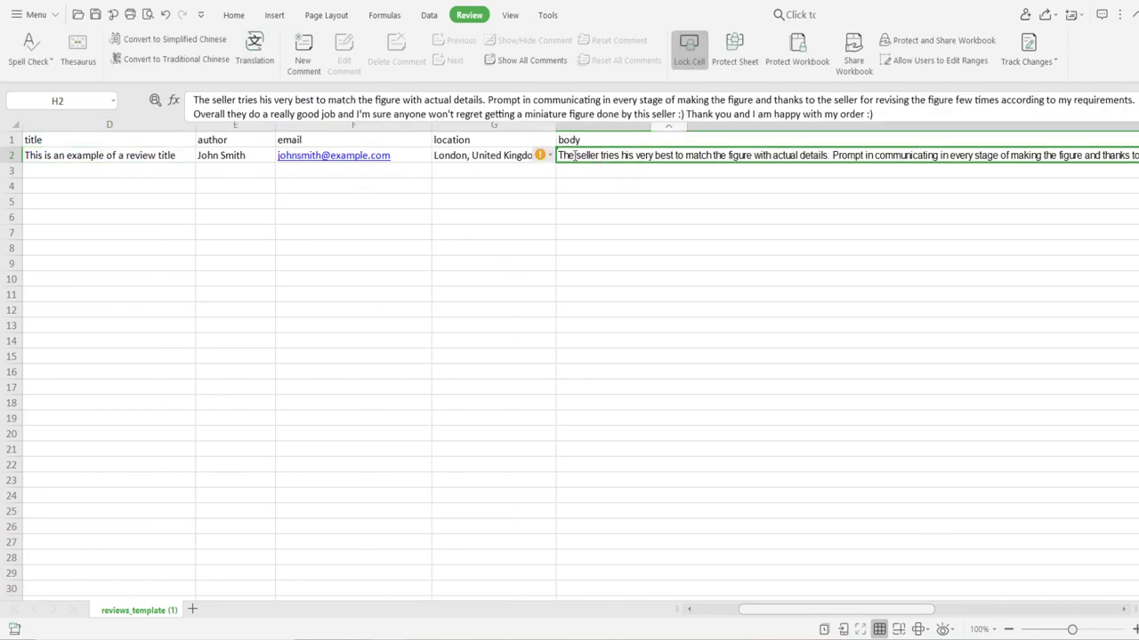
double_click(574, 155)
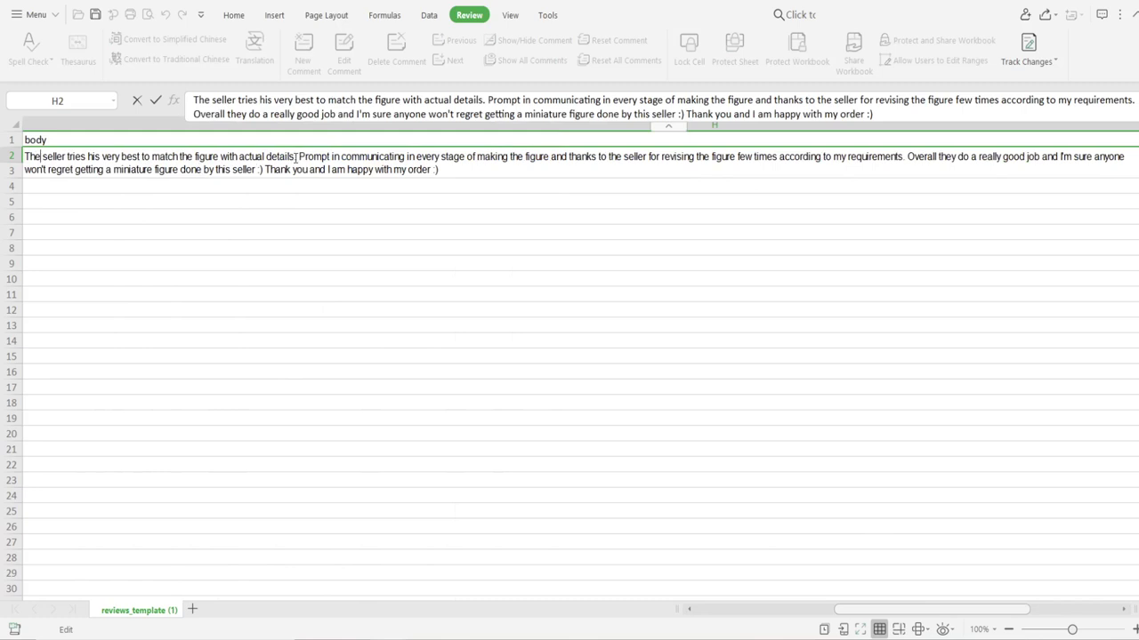
drag(295, 157, 24, 157)
key(ctrl+c)
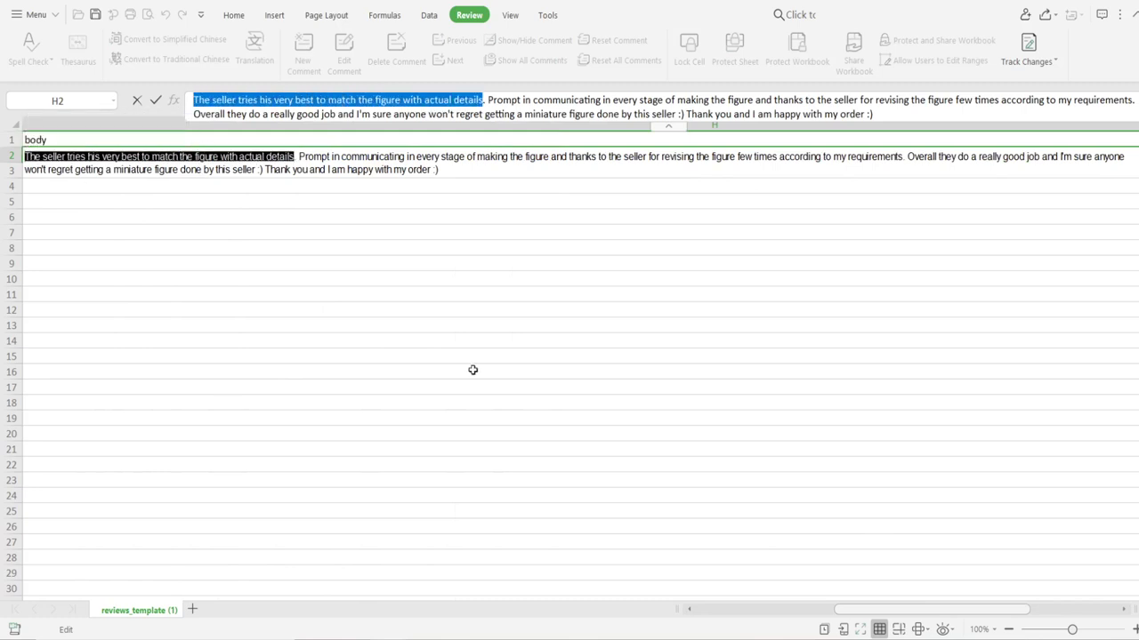
drag(899, 610, 1019, 630)
click(316, 157)
key(ctrl+v)
Step: Enter the reply 'Thansks for the review' in I2 and autofit column I
click(945, 155)
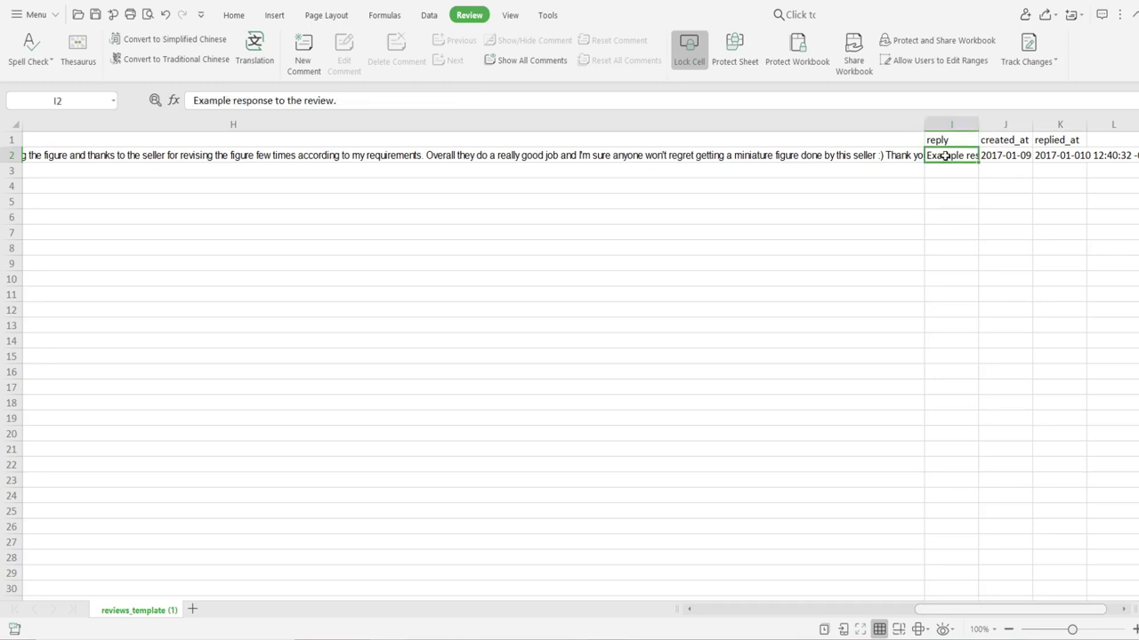
text(Thans)
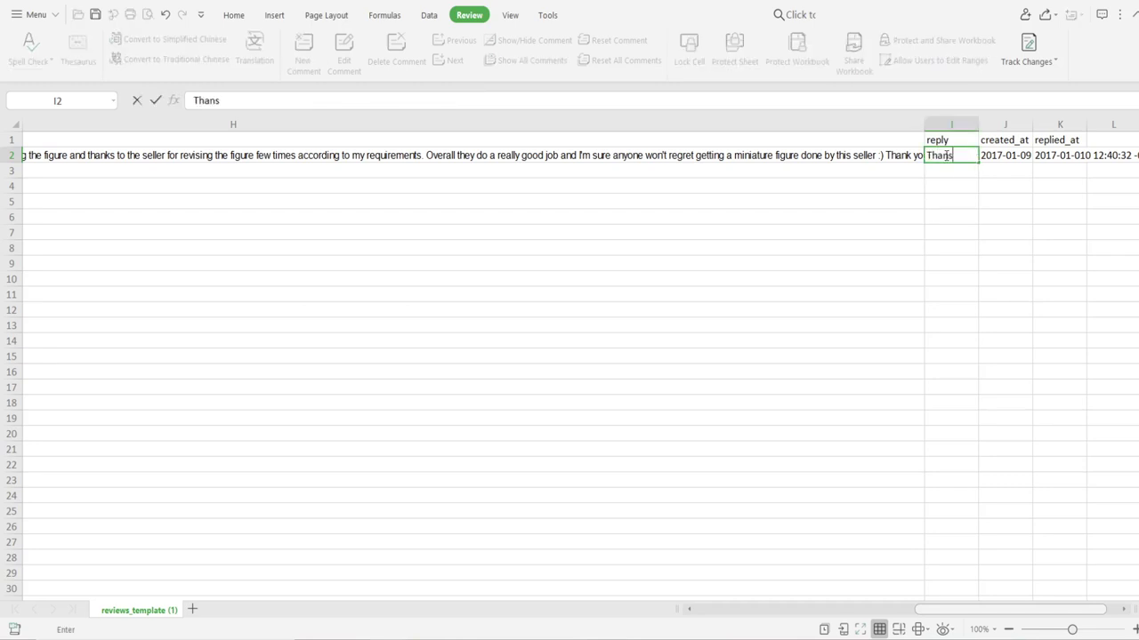
text(ks for the review)
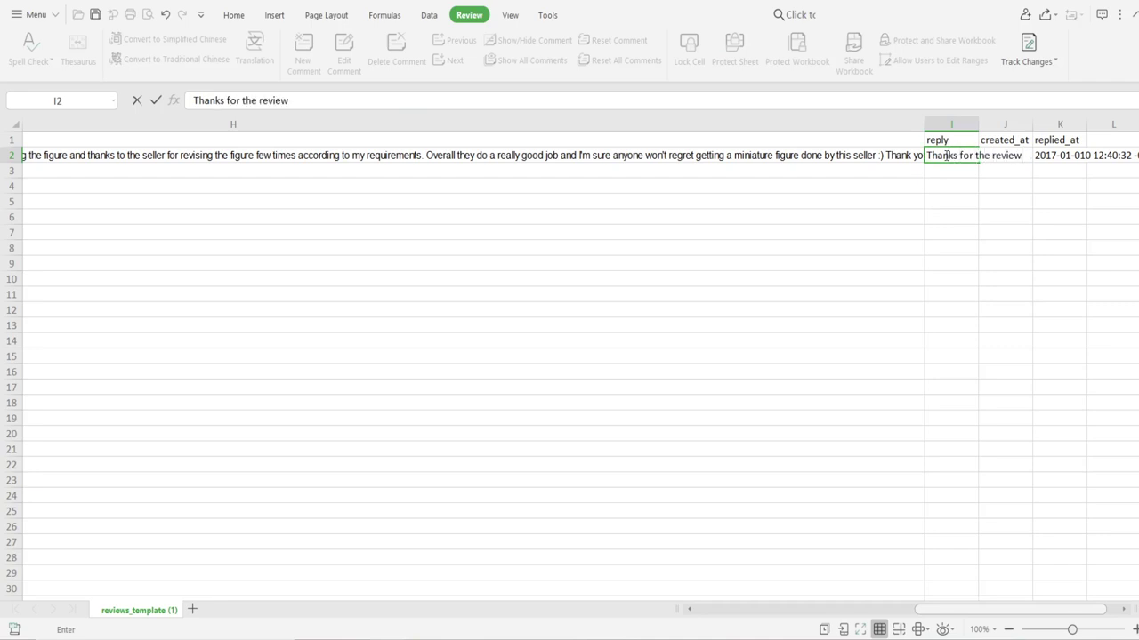
key(Return)
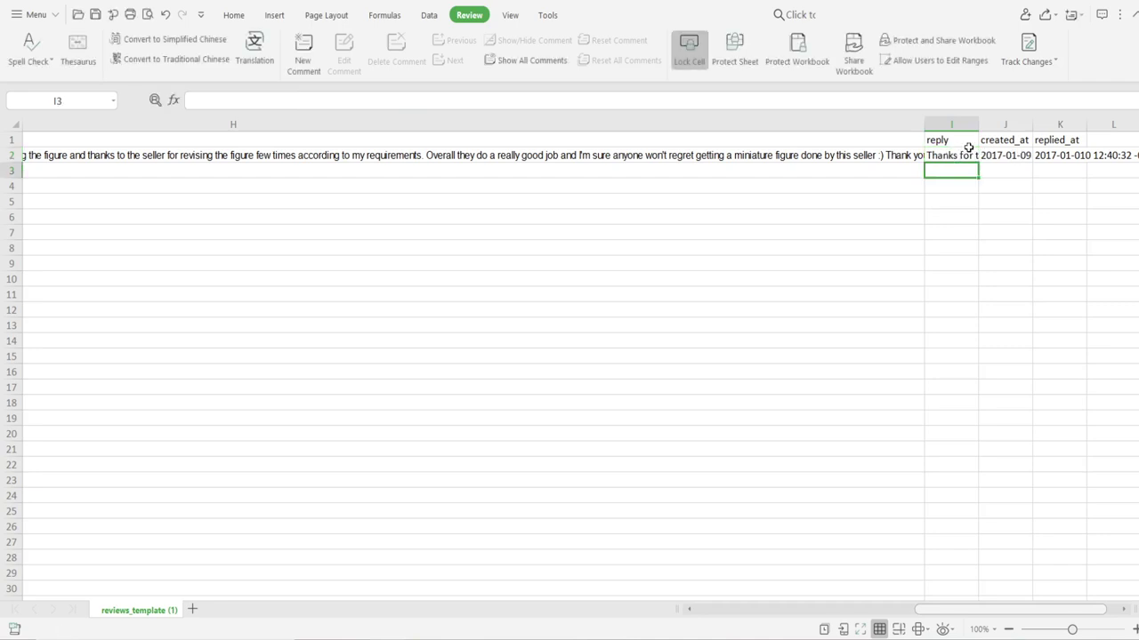
double_click(980, 125)
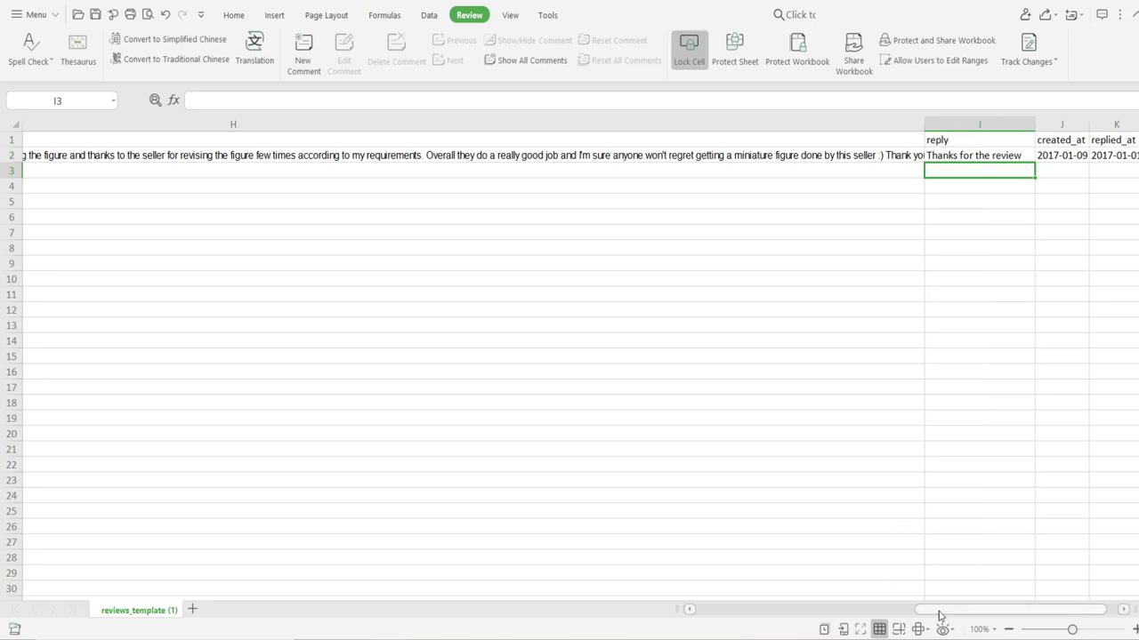
Step: Autofit the created_at and replied_at columns to show their full timestamps
scroll(952, 612, right, 2)
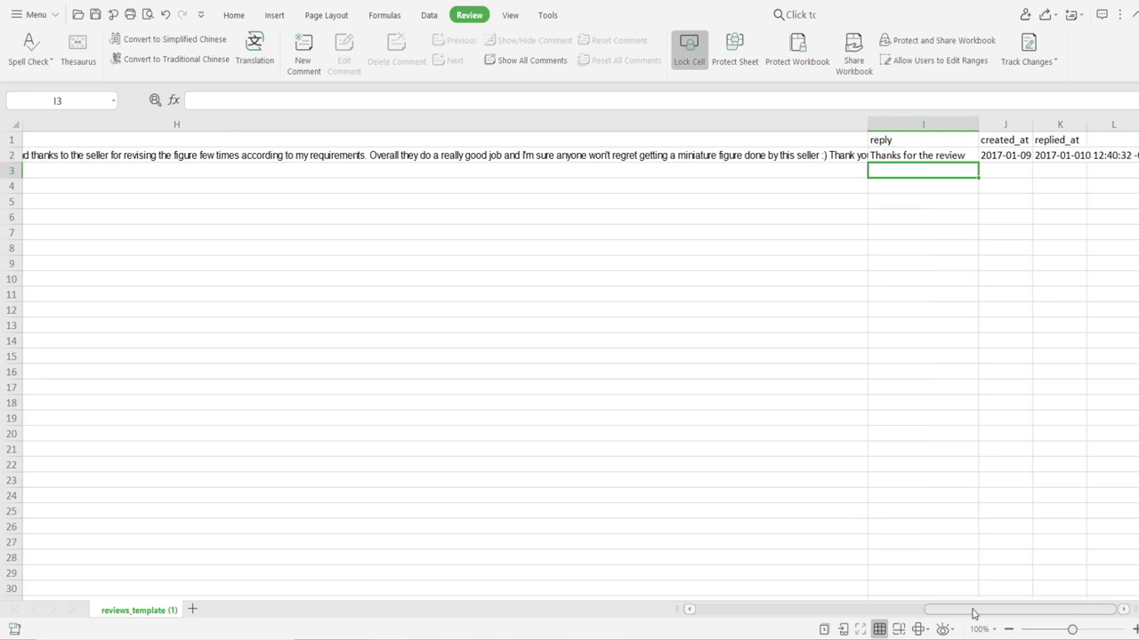
double_click(1032, 122)
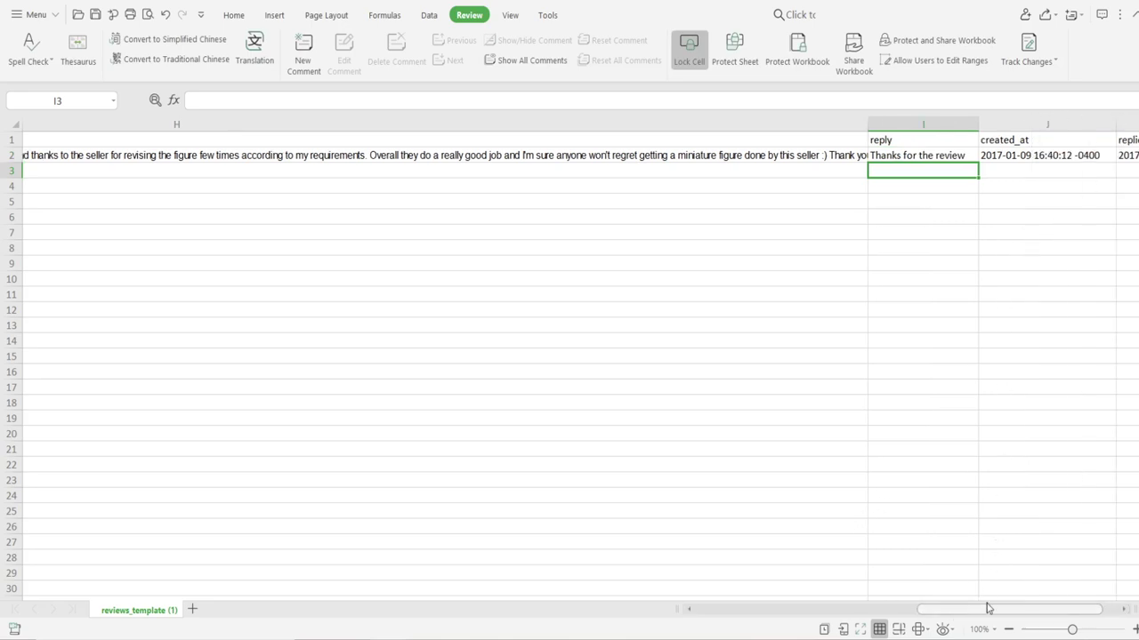
scroll(986, 609, right, 1)
double_click(1087, 124)
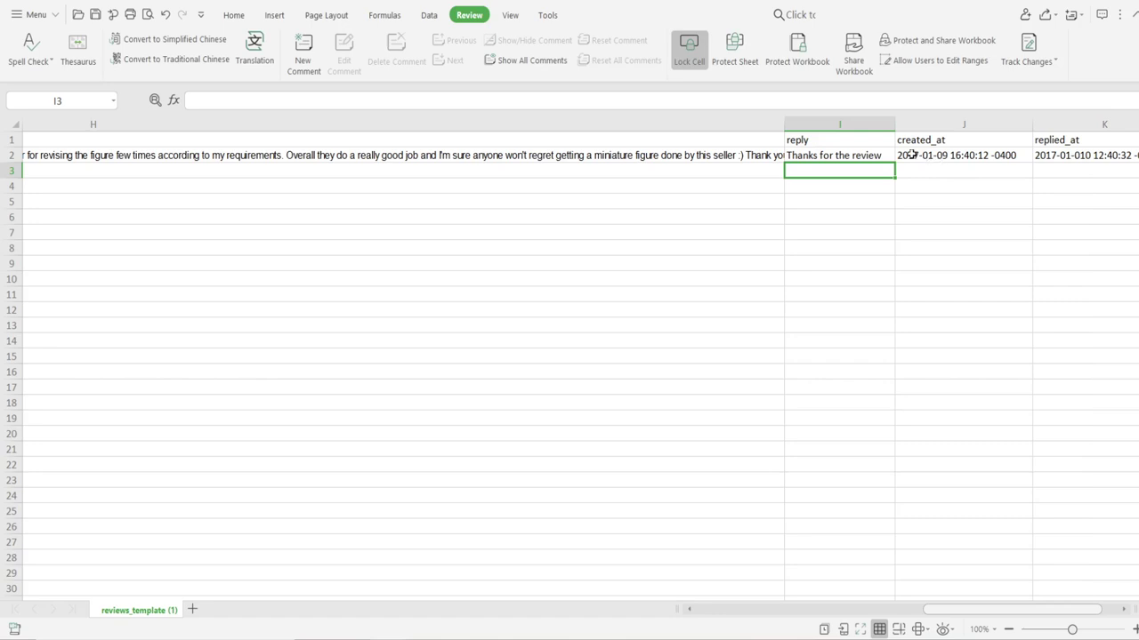
double_click(912, 154)
click(925, 217)
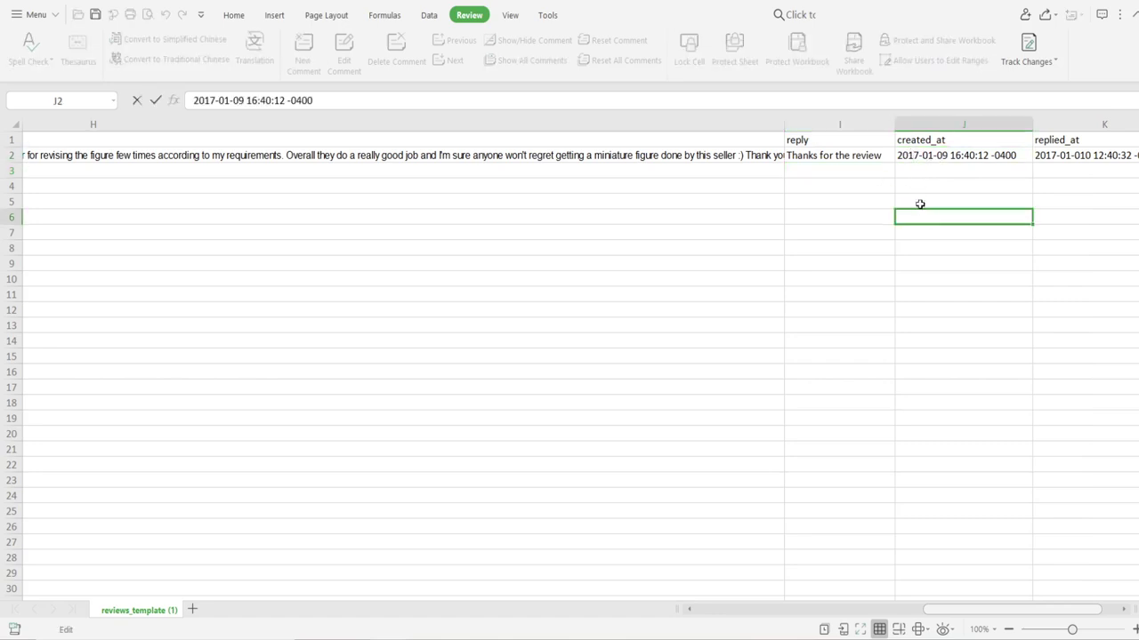
click(959, 151)
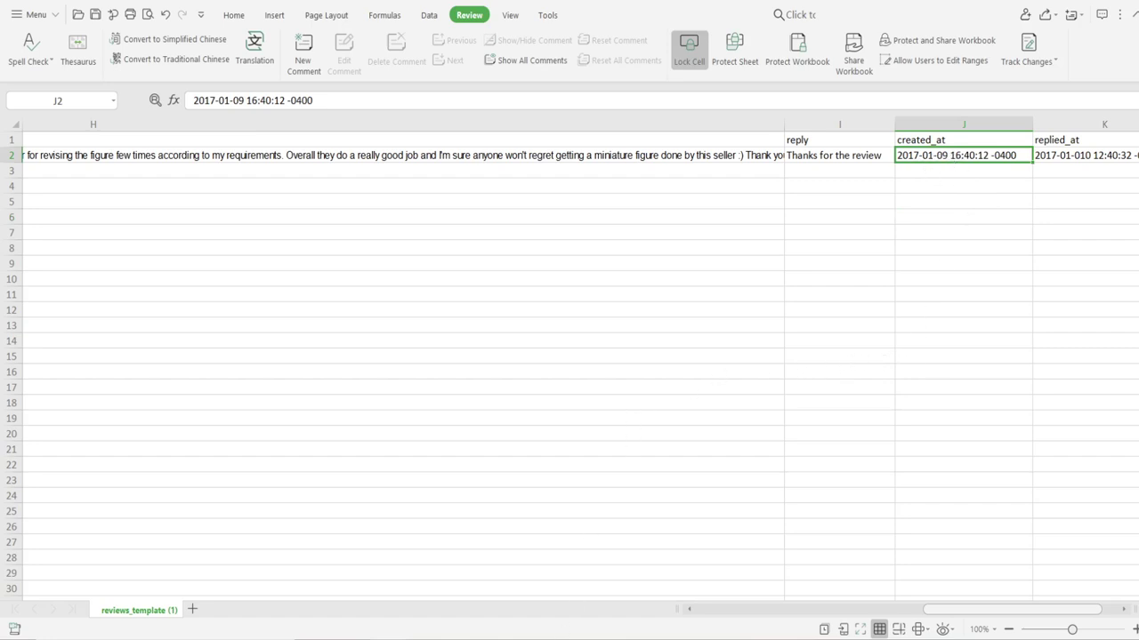
Step: Switch to reviews_template and inspect the handle, title, author, email, location and body columns
key(ctrl+w)
click(261, 250)
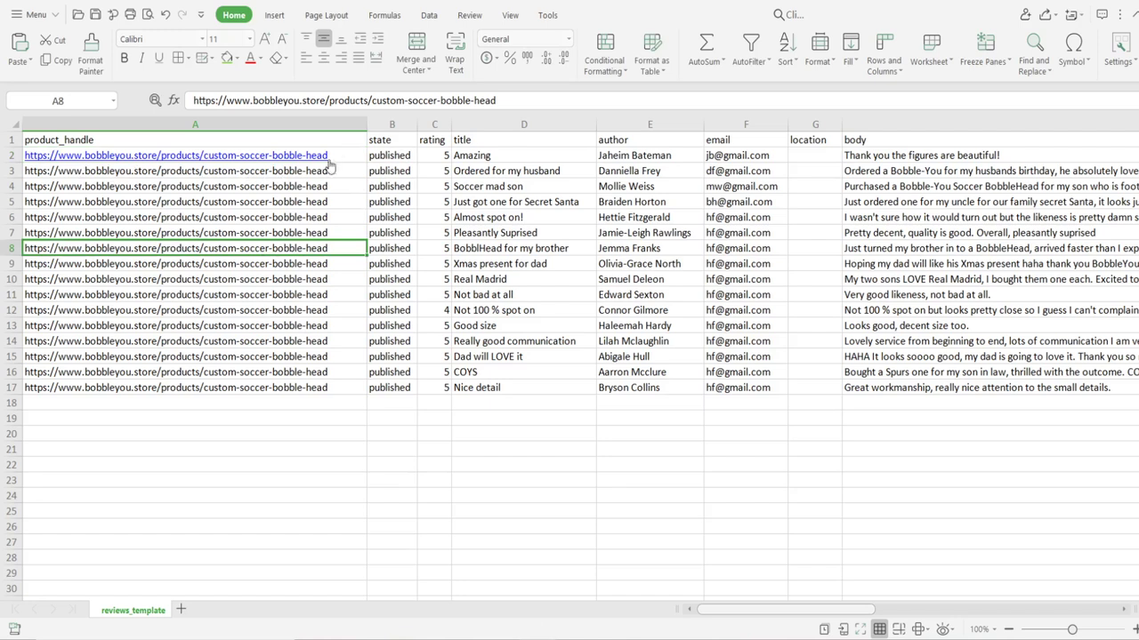
drag(487, 156, 518, 386)
drag(642, 155, 676, 378)
drag(745, 144, 755, 372)
click(753, 389)
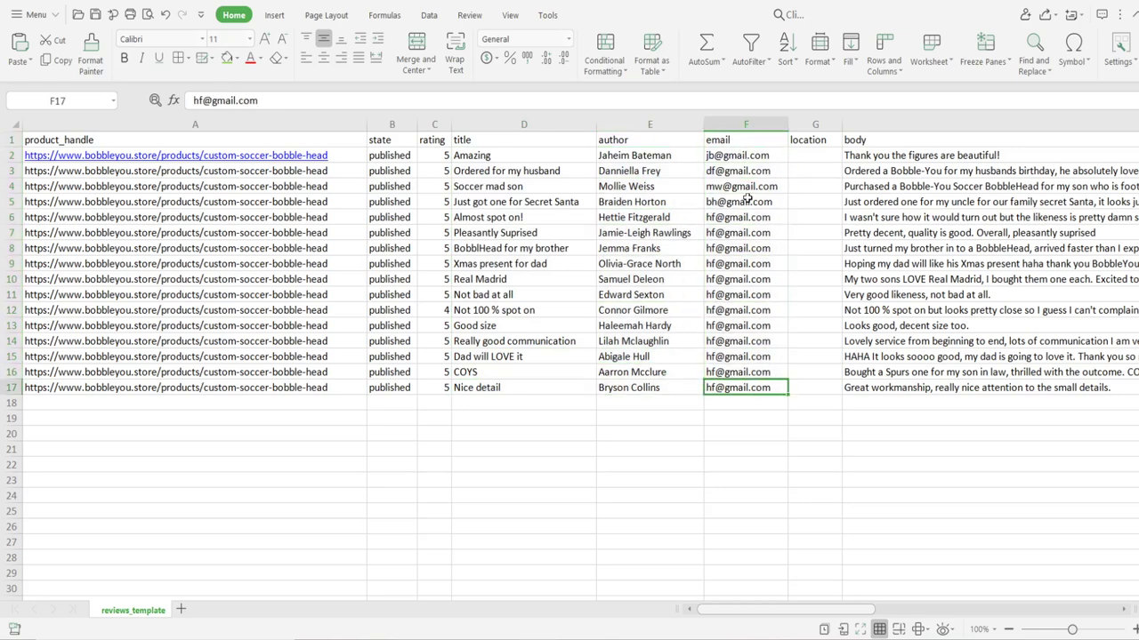
scroll(797, 605, right, 10)
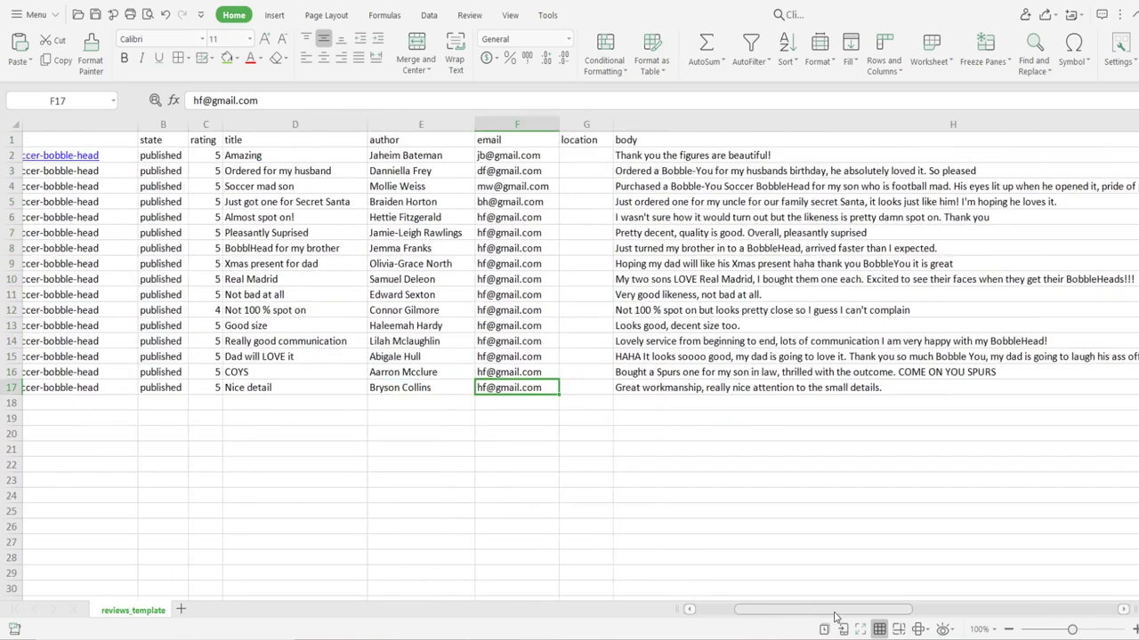
drag(231, 161, 256, 294)
click(253, 369)
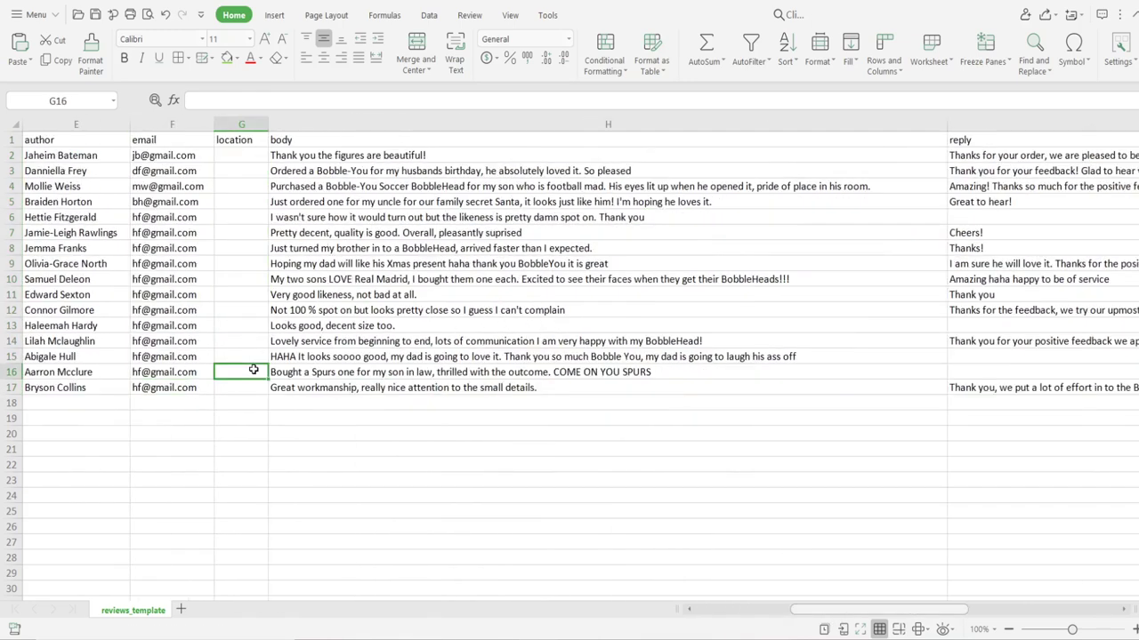
drag(300, 160, 341, 186)
click(340, 186)
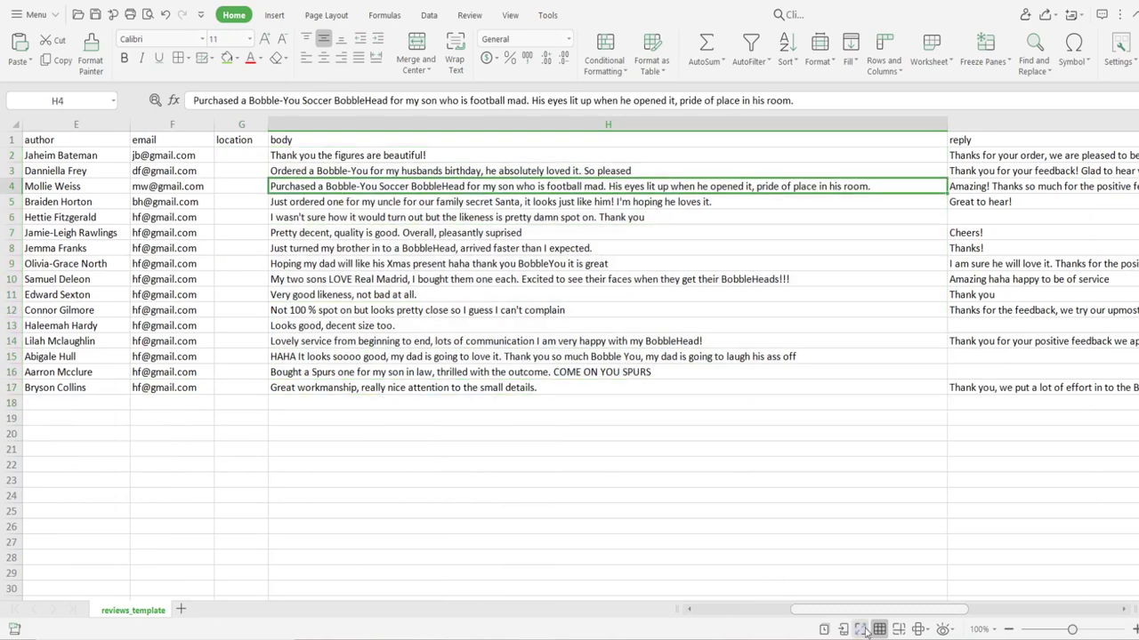
Step: Check the replies in column I and several product handles in column A
drag(856, 610, 909, 617)
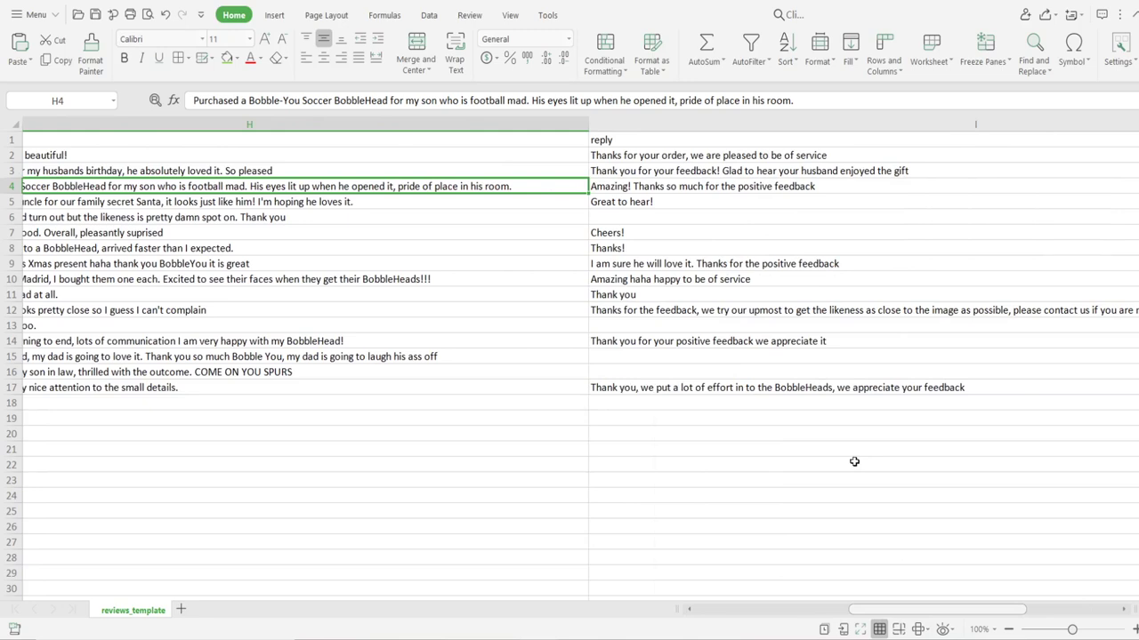
click(851, 461)
drag(667, 158, 609, 223)
click(610, 233)
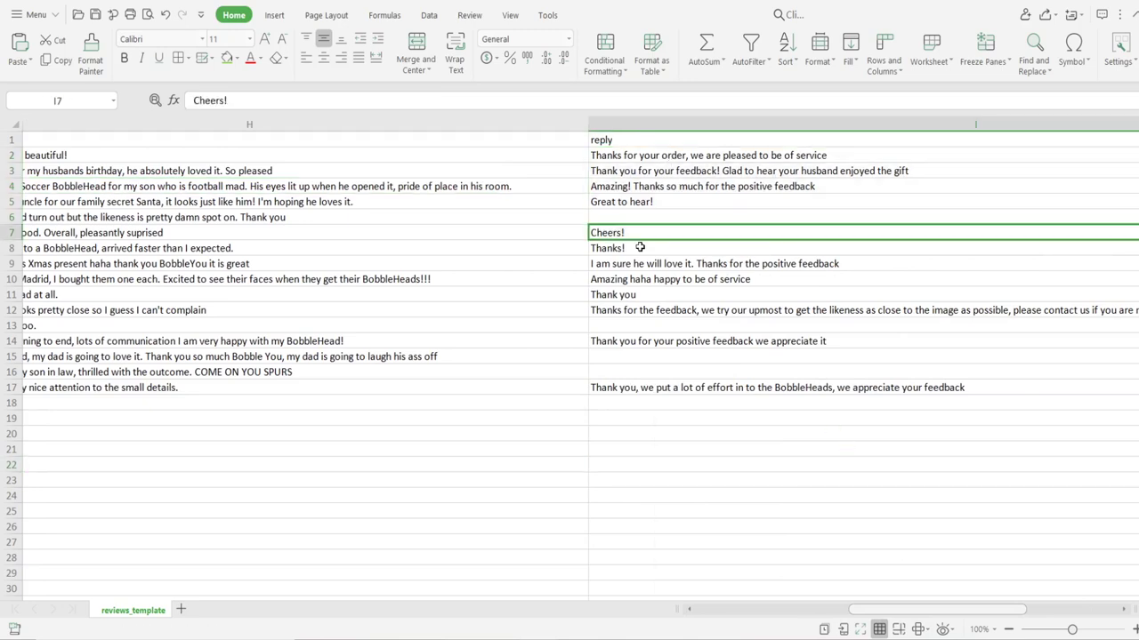
click(647, 249)
click(652, 263)
drag(881, 614, 589, 593)
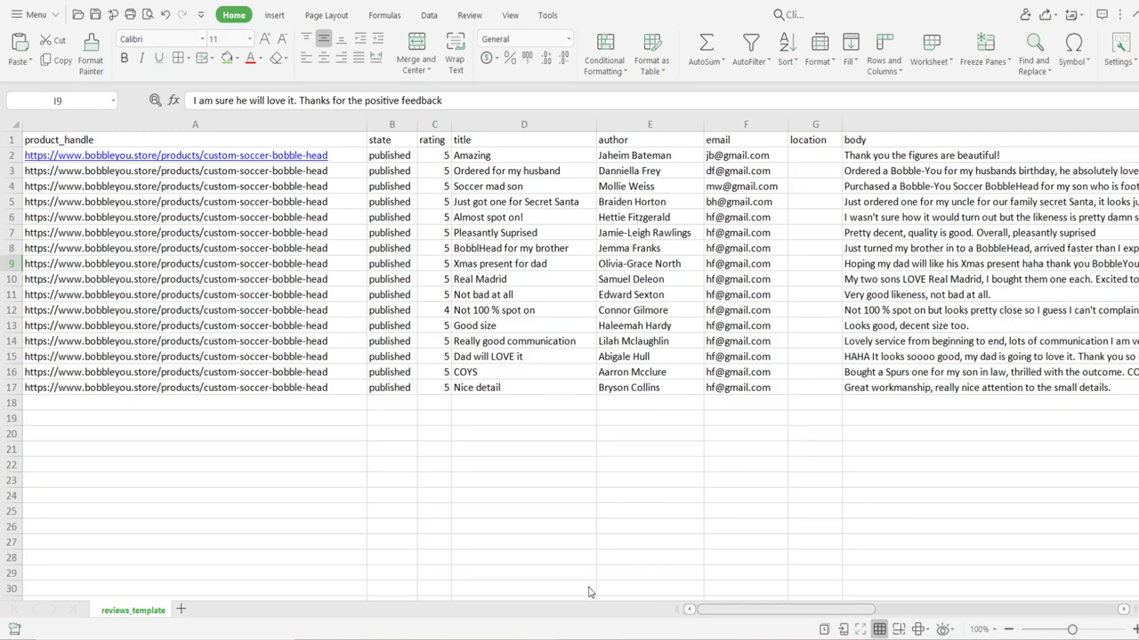
click(300, 402)
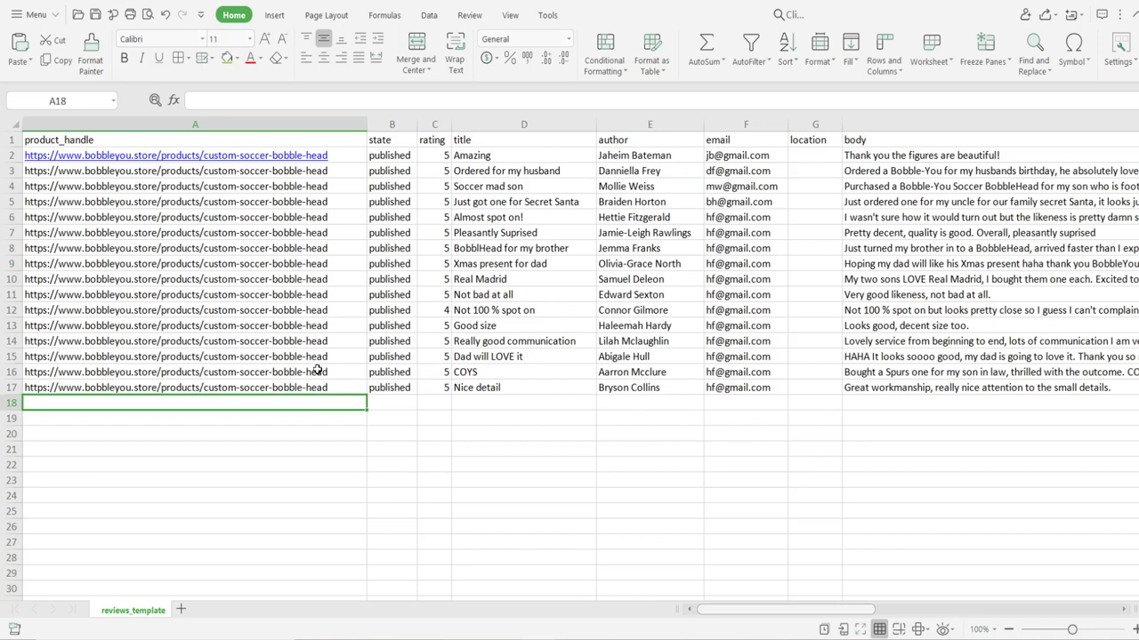
click(194, 259)
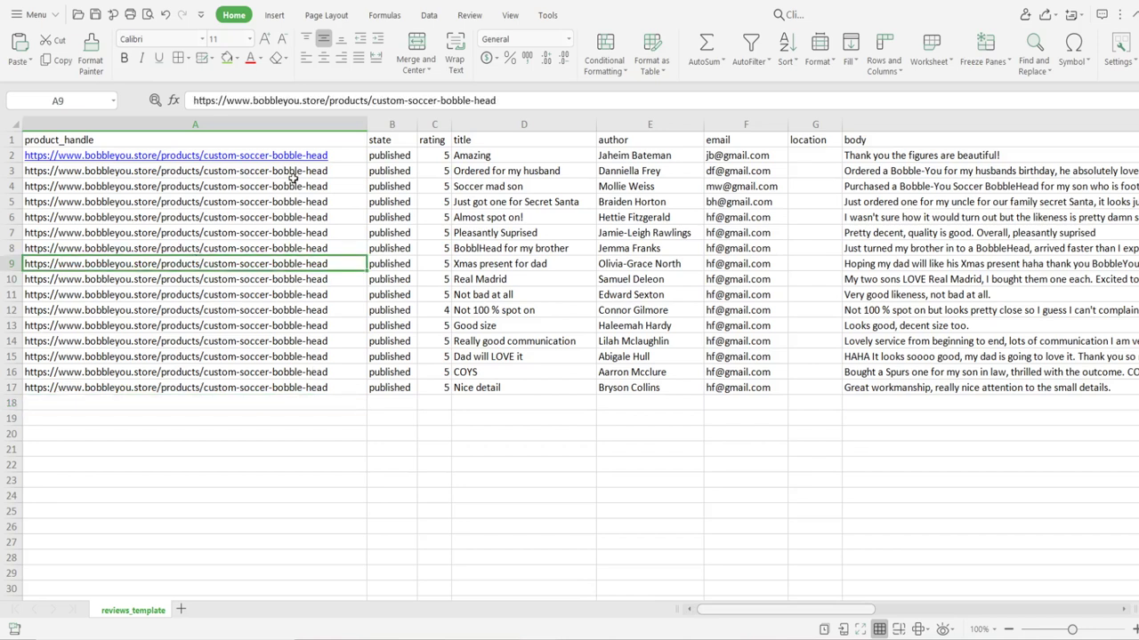
click(352, 156)
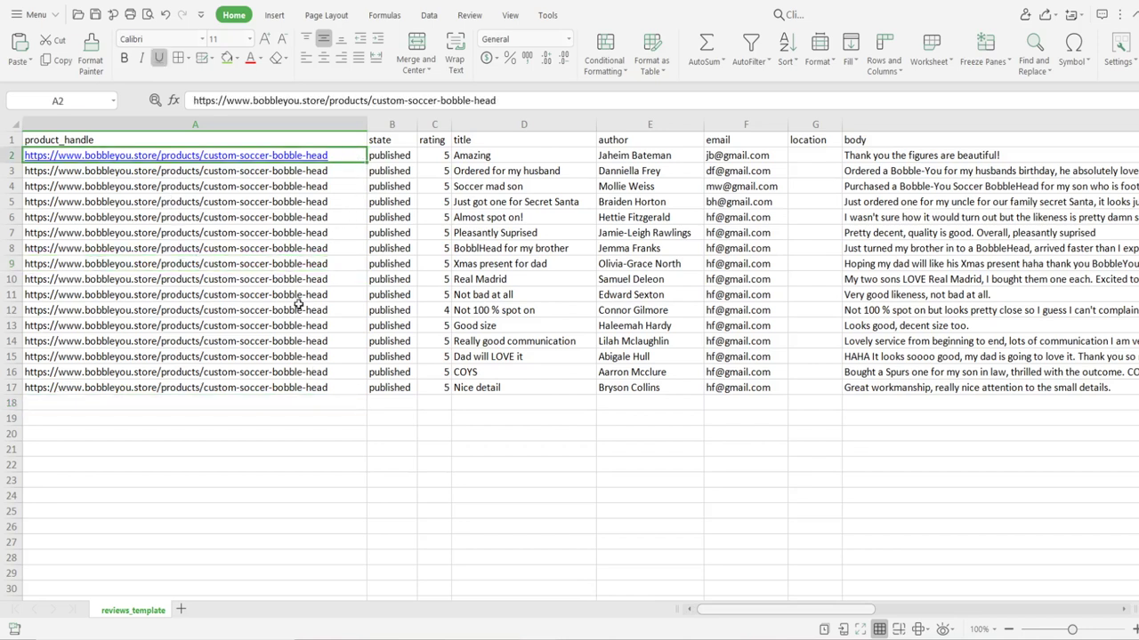
click(298, 294)
click(116, 403)
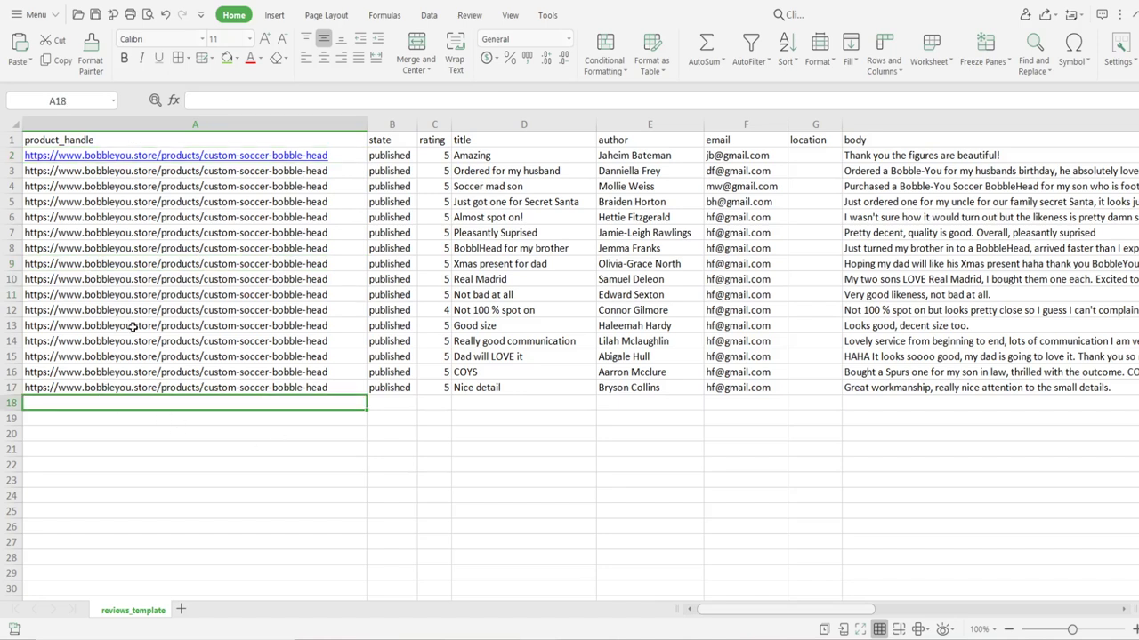
click(180, 235)
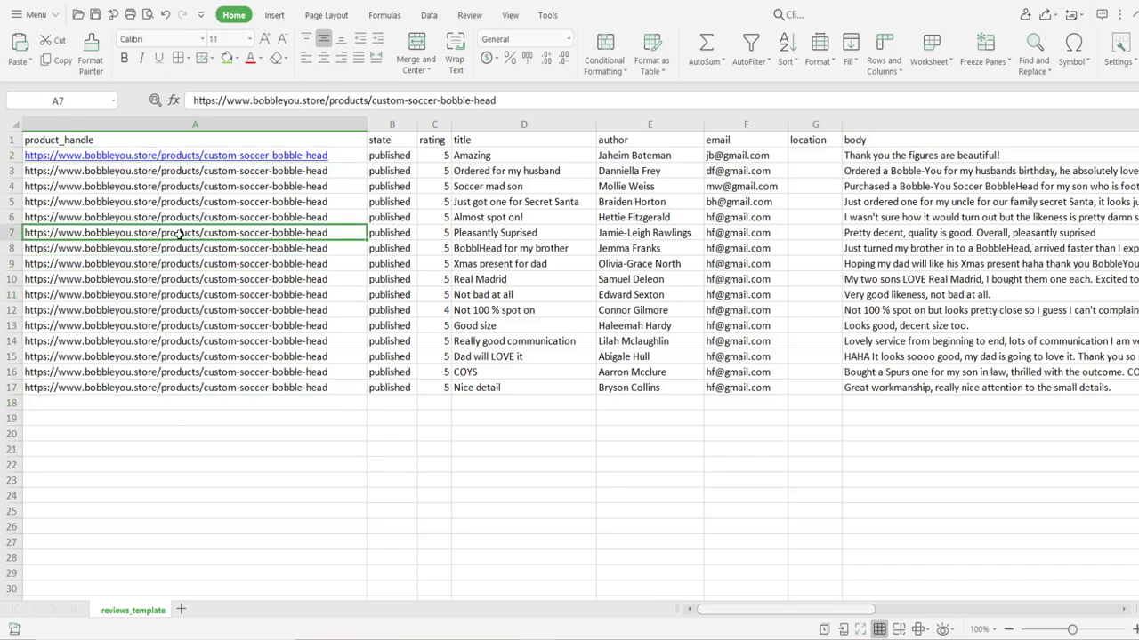
Step: Copy the custom-soccer-bobble-head handle text from the end of A3's URL
click(337, 152)
double_click(337, 152)
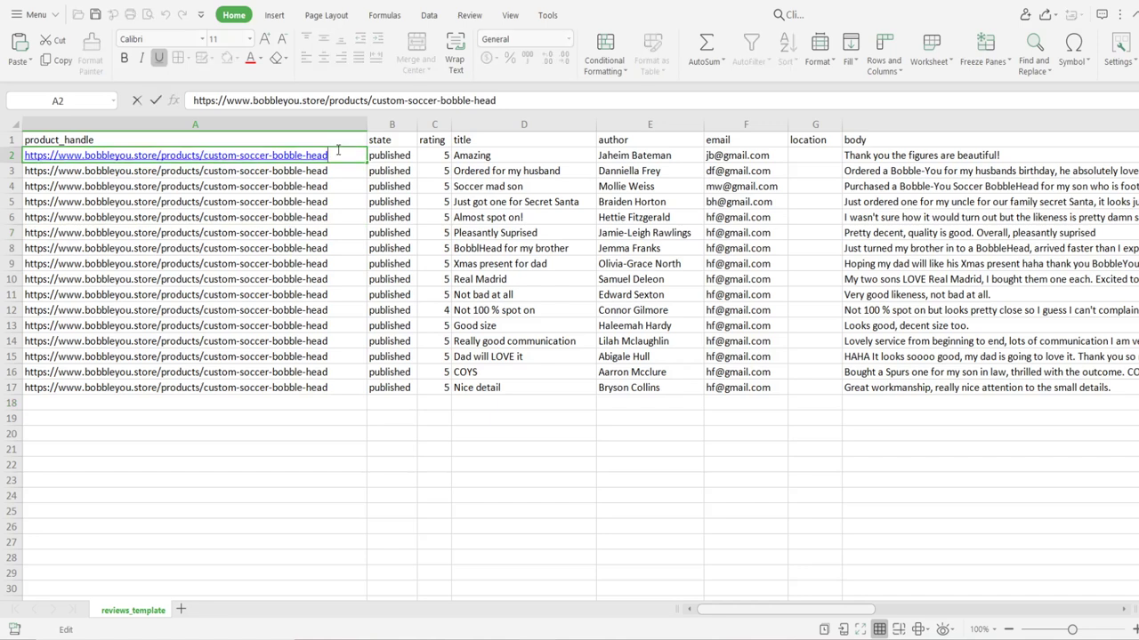
click(246, 176)
double_click(327, 170)
drag(327, 171, 202, 169)
key(ctrl+c)
key(Escape)
Step: Paste the plain handle over A2, A3 and A4, removing their hyperlinks
click(338, 157)
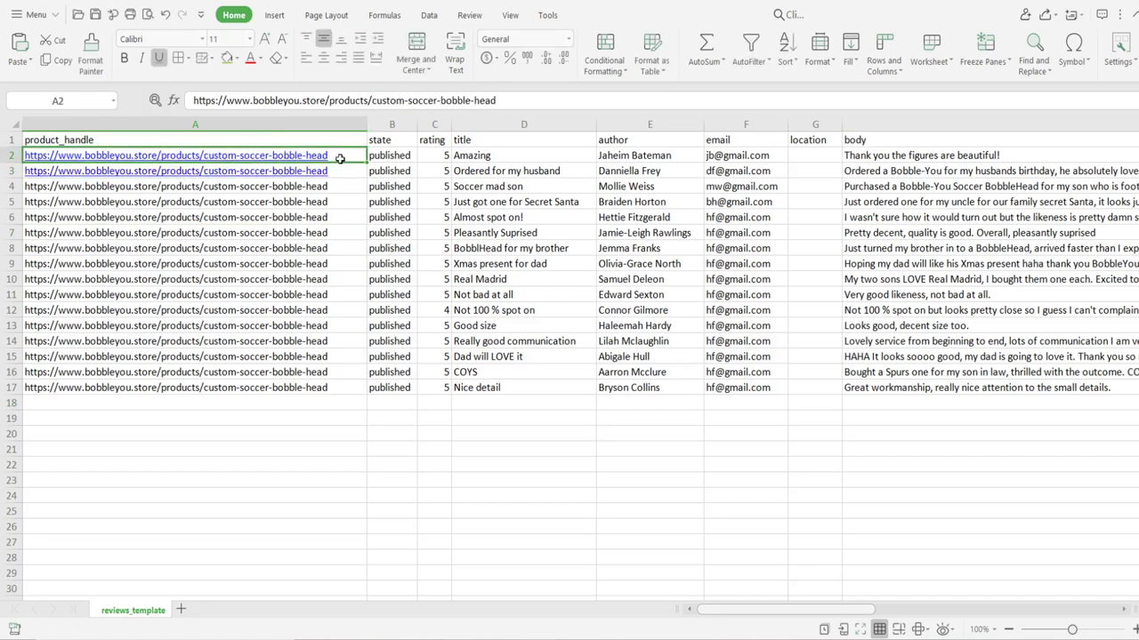
key(ctrl+v)
click(338, 173)
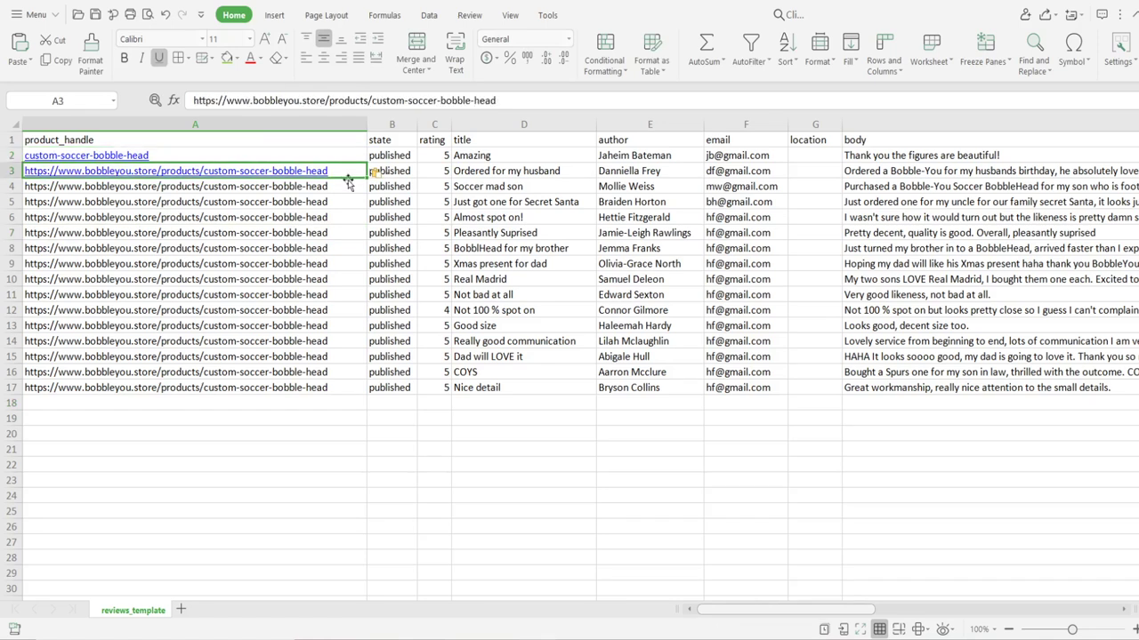
click(345, 185)
key(ctrl+v)
click(339, 172)
key(ctrl+v)
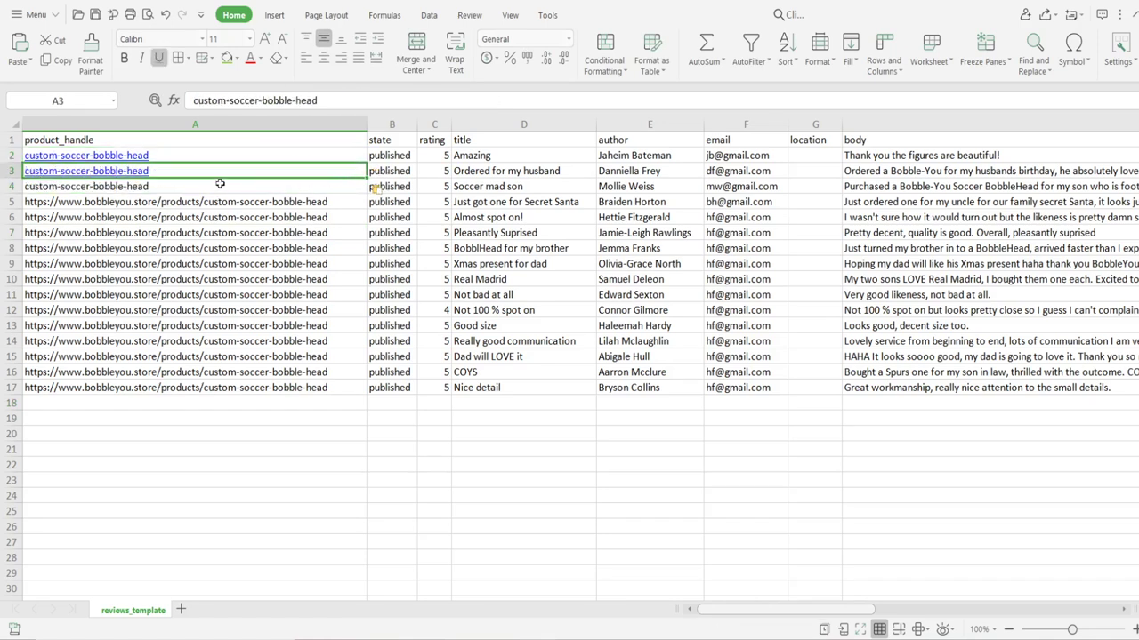
click(220, 185)
click(216, 172)
key(ctrl+v)
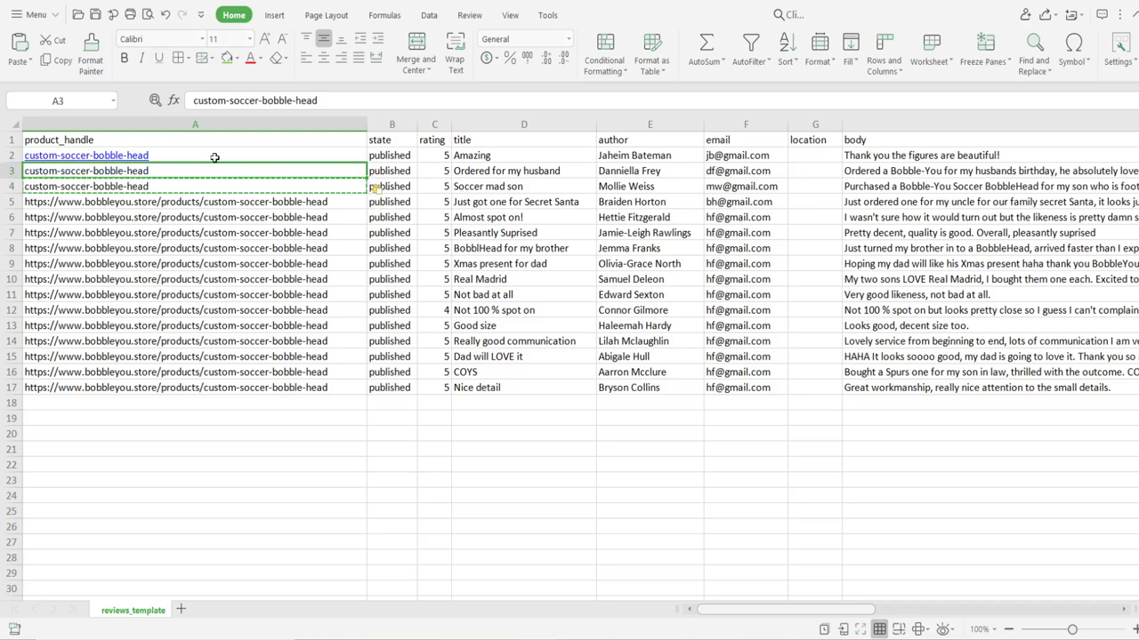
click(216, 157)
key(ctrl+v)
Step: Paste the handle over the remaining URLs in A5:A17 and spot-check the cells
drag(199, 201, 214, 389)
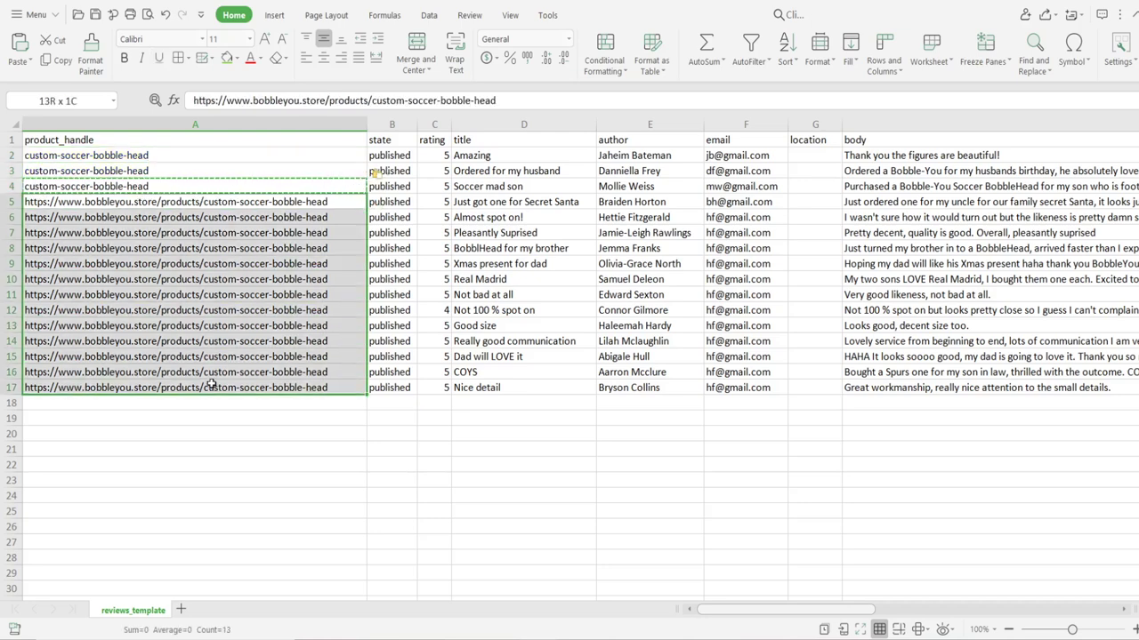
key(ctrl+v)
click(240, 426)
click(184, 338)
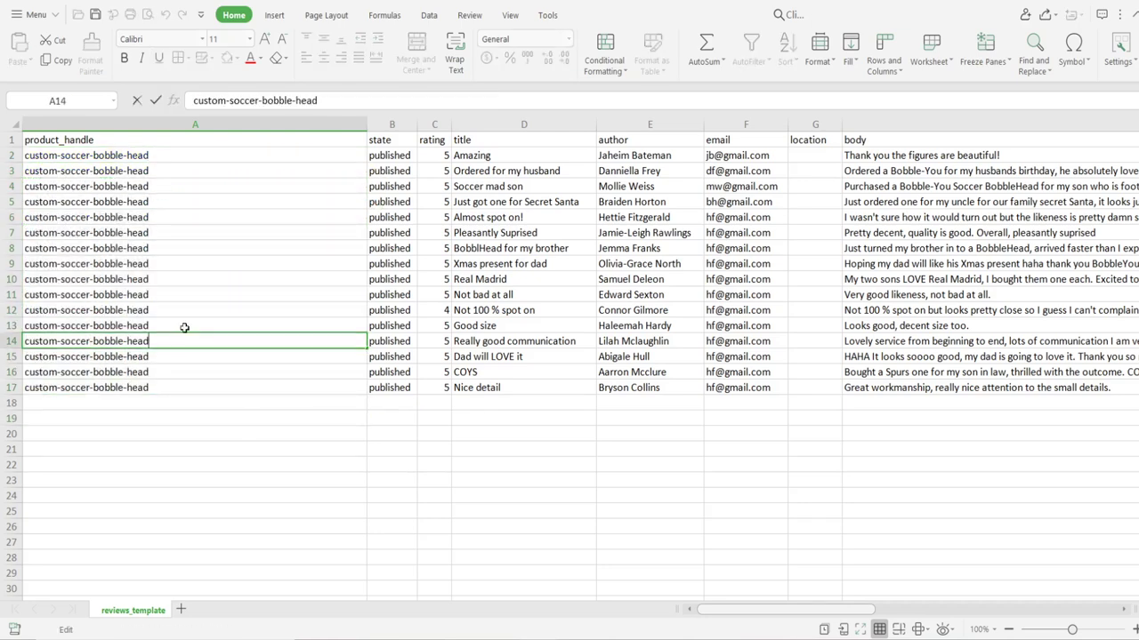
click(187, 311)
Step: Save the workbook in CSV format and switch to the AliExpress reviews page
key(ctrl+s)
click(534, 363)
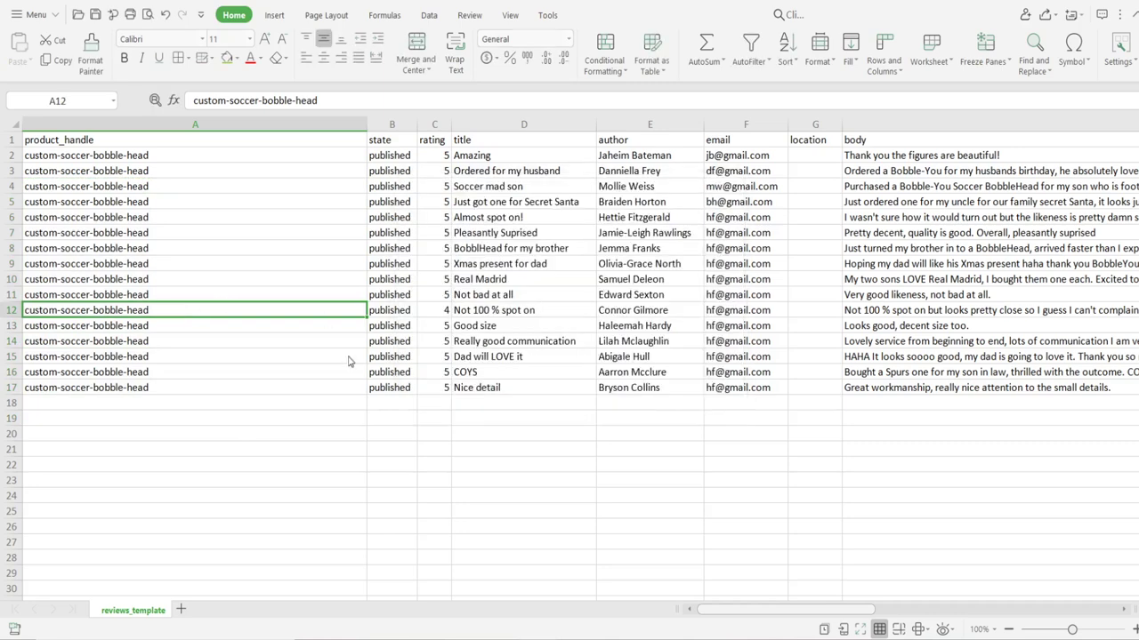
mouse_move(462, 632)
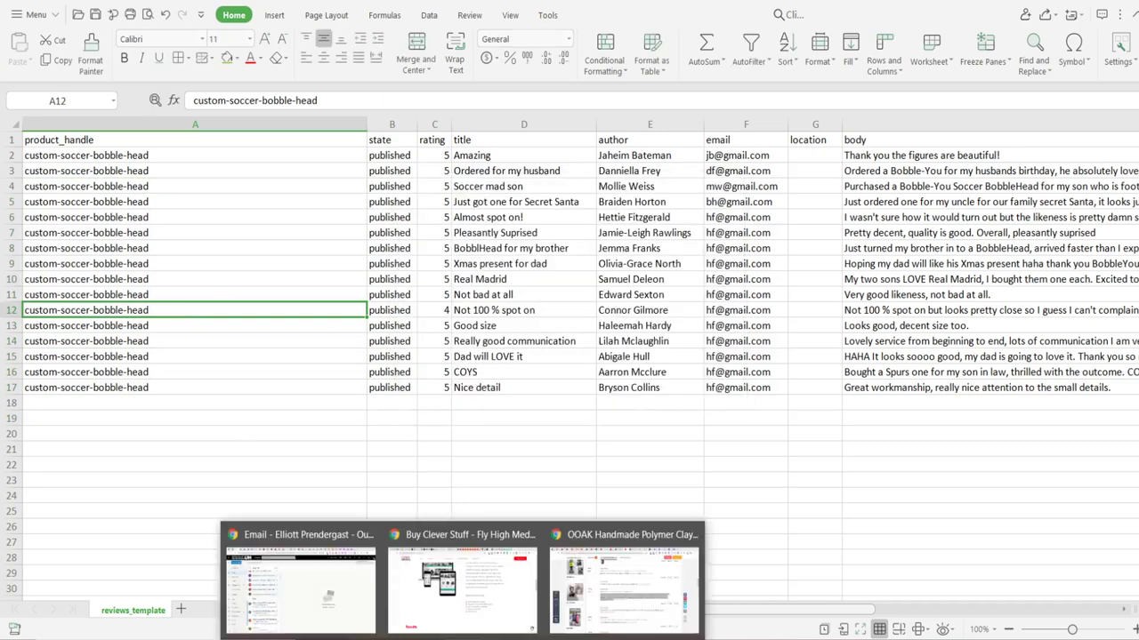
click(612, 605)
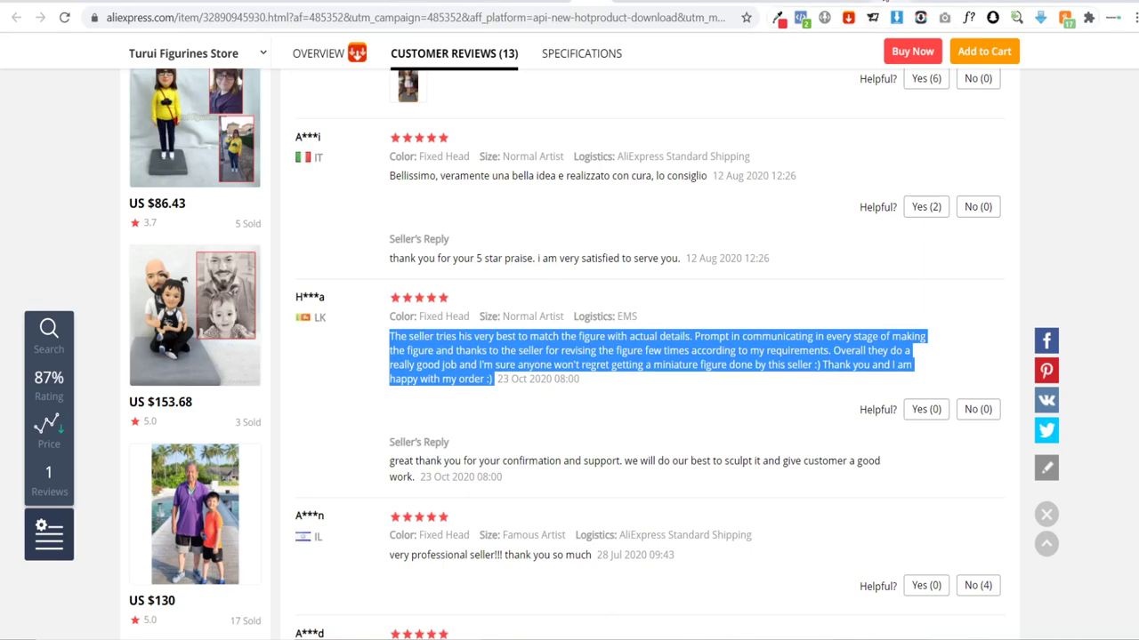
Step: Open the Product Reviews app in Shopify and start a CSV review import
click(886, 3)
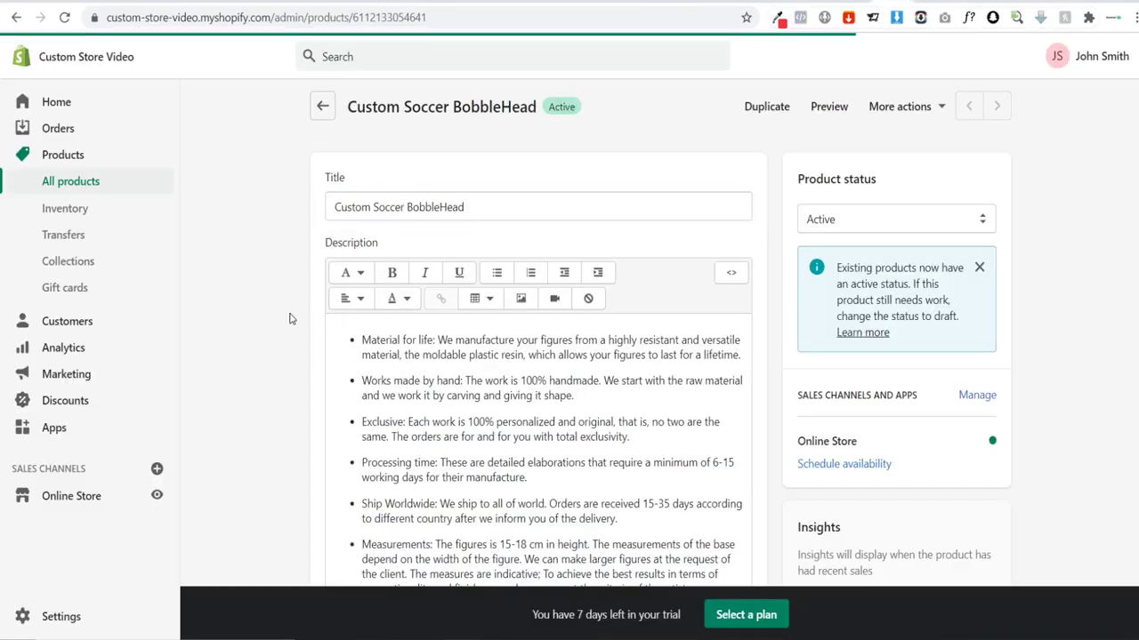
click(80, 428)
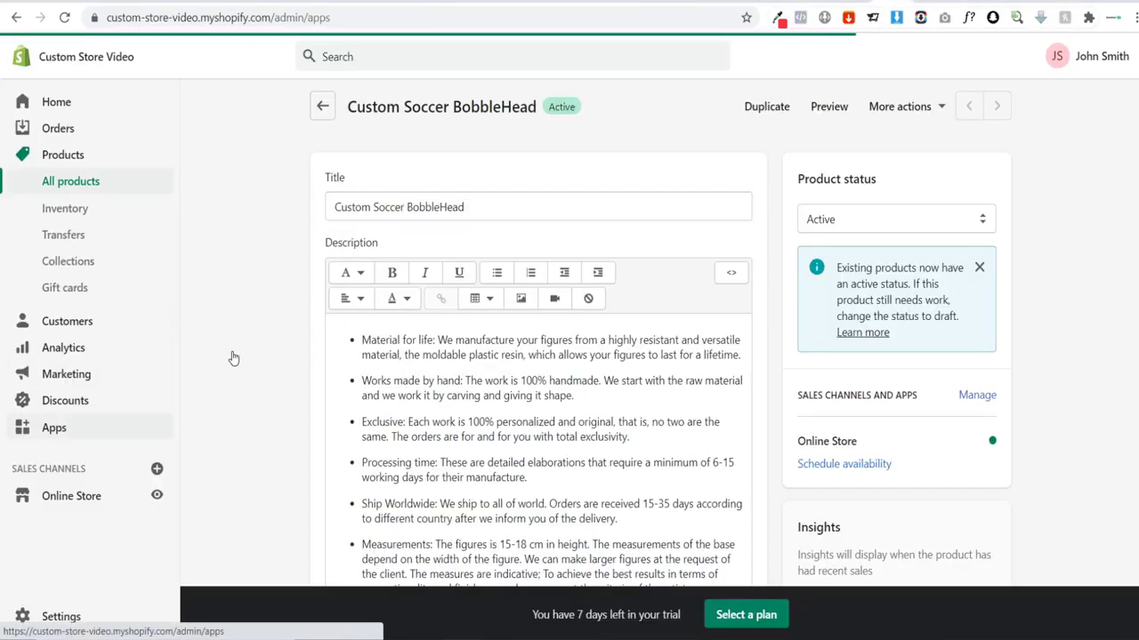
click(443, 251)
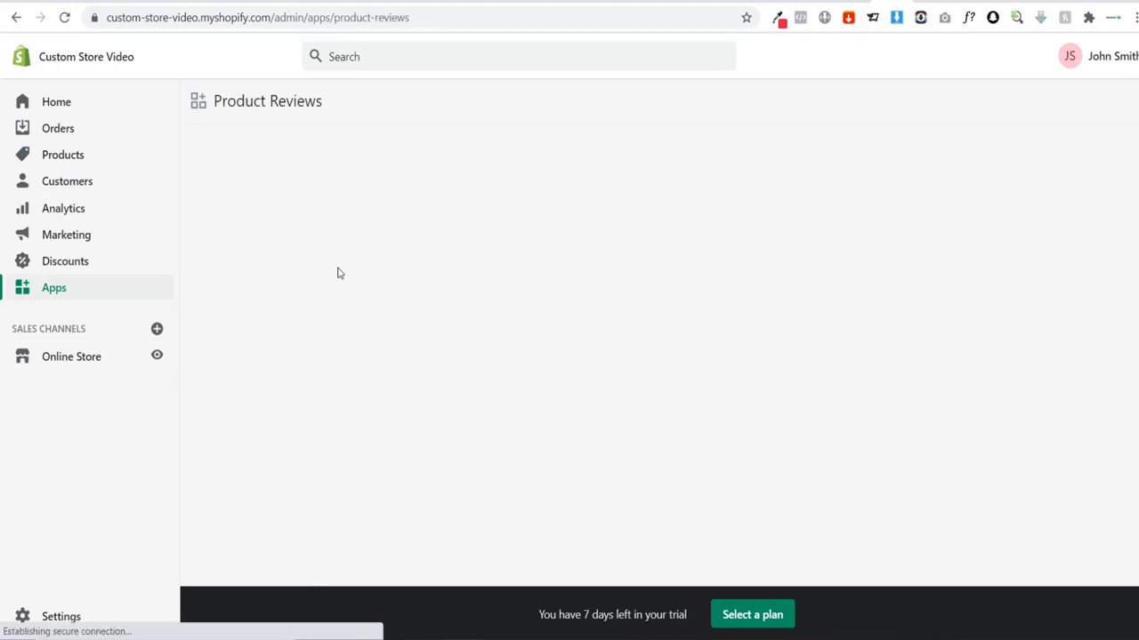
click(266, 217)
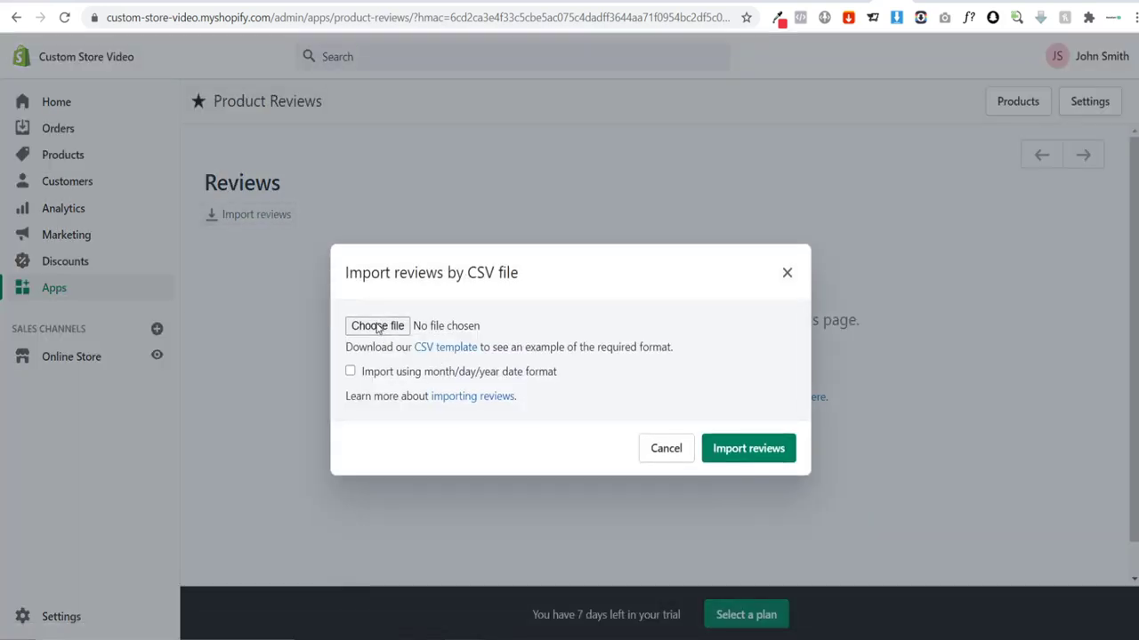
Step: Choose reviews_template.csv as the file and run the import
click(379, 327)
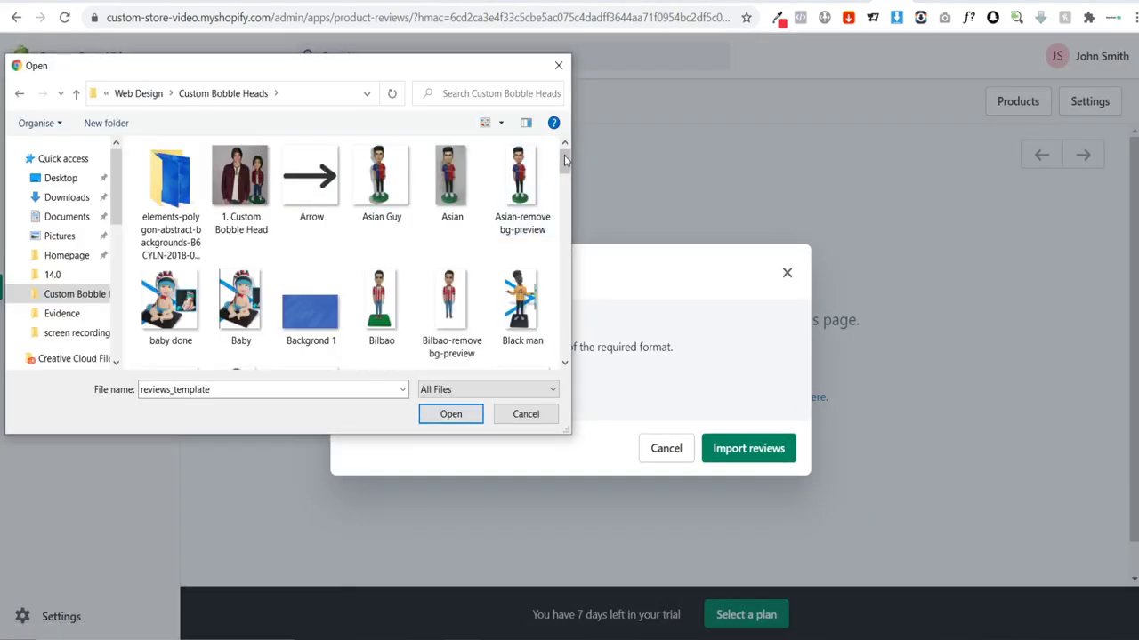
drag(564, 158, 564, 354)
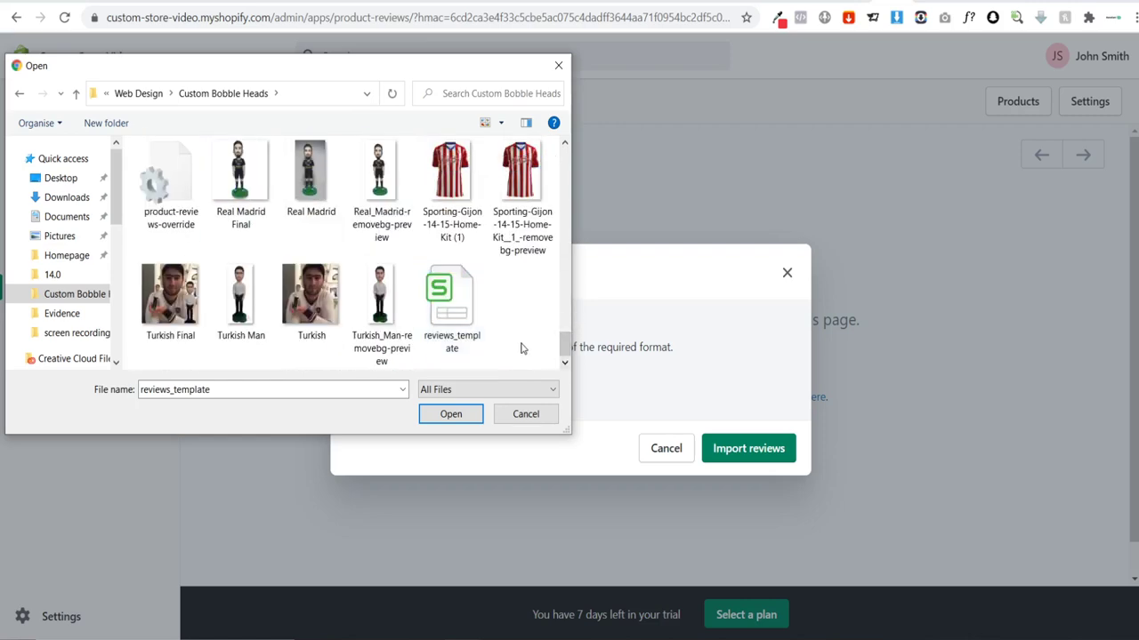
click(447, 311)
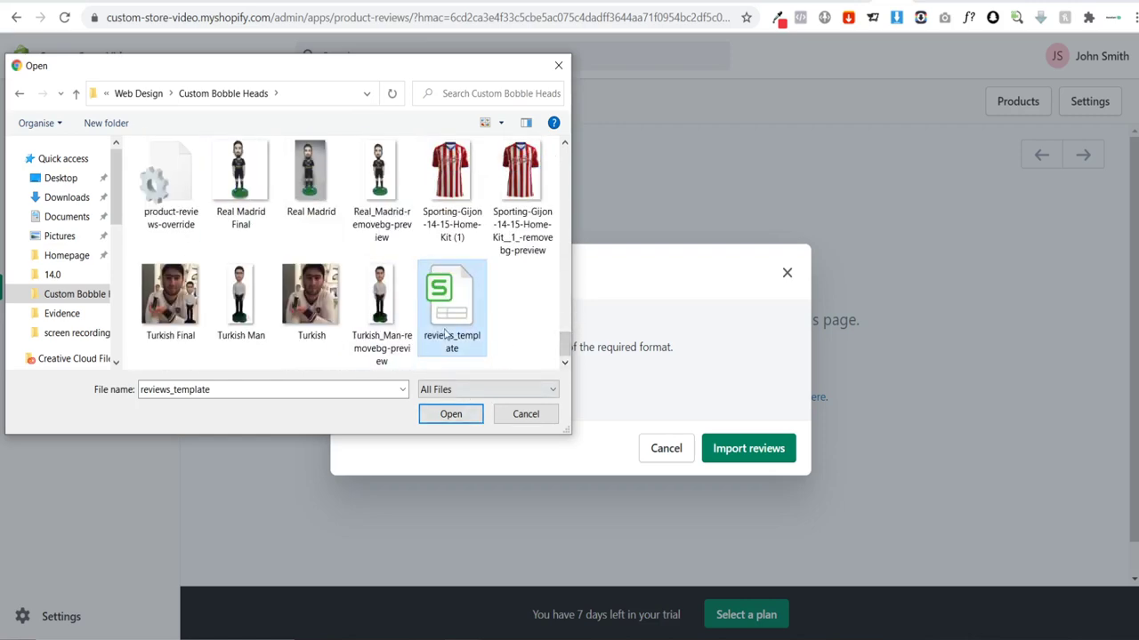
click(444, 416)
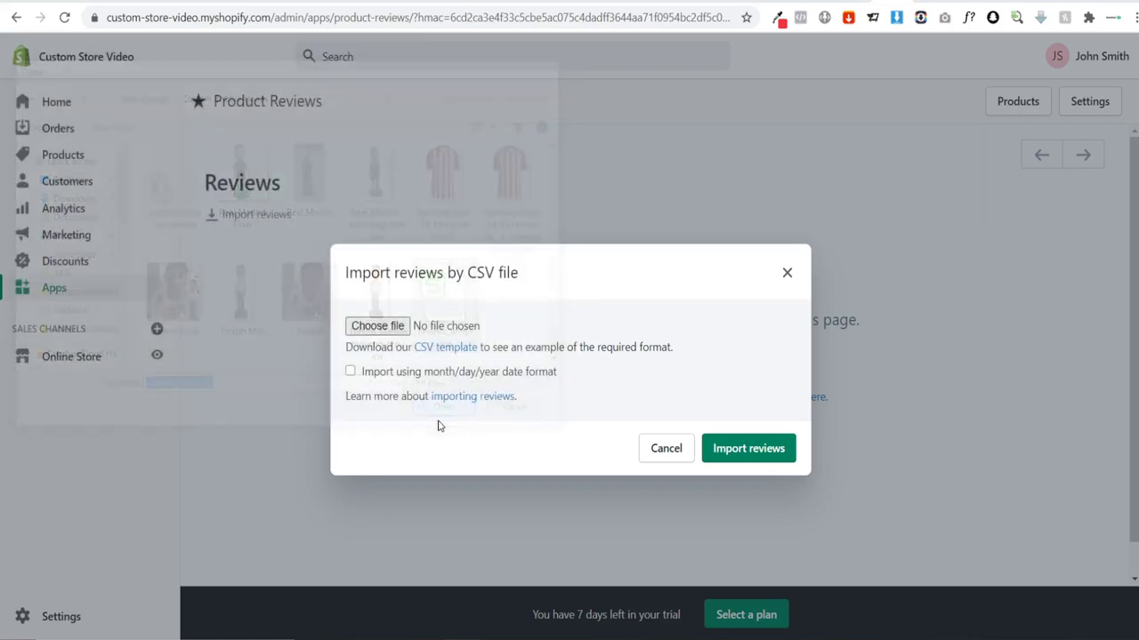
click(716, 449)
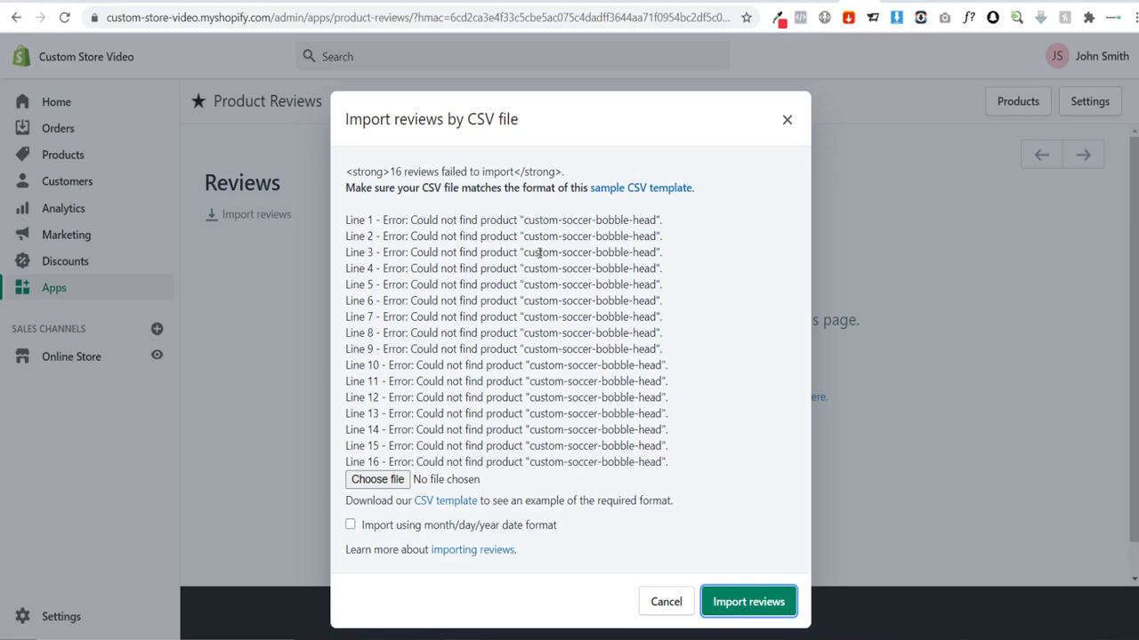
Step: Read the import error saying product custom-soccer-bobble-head was not found
drag(522, 220, 654, 220)
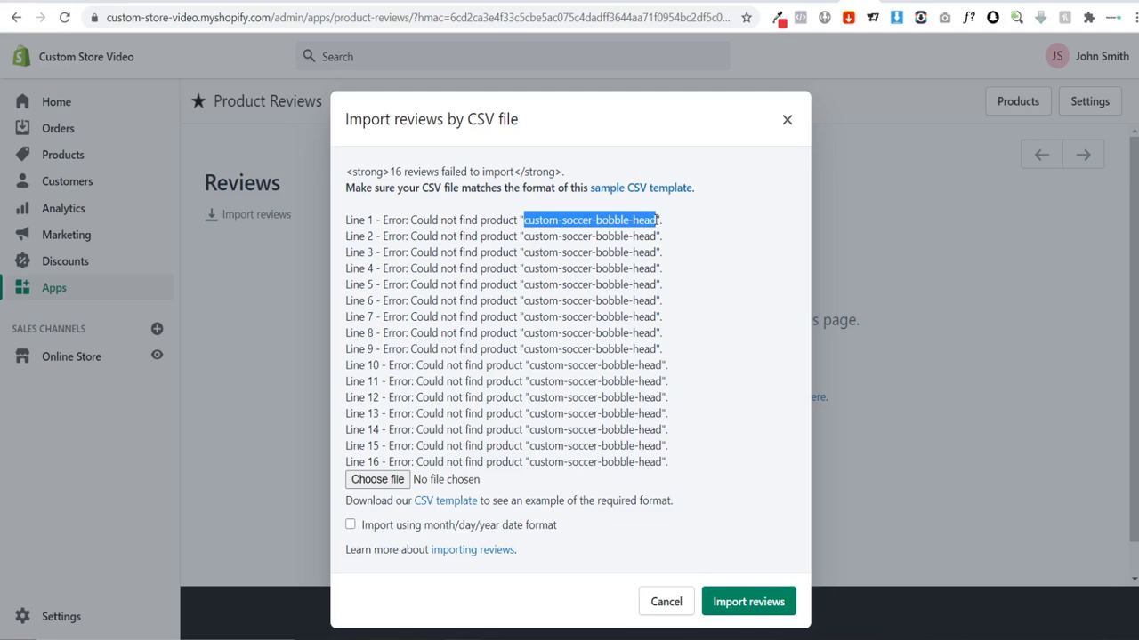
click(631, 219)
double_click(603, 219)
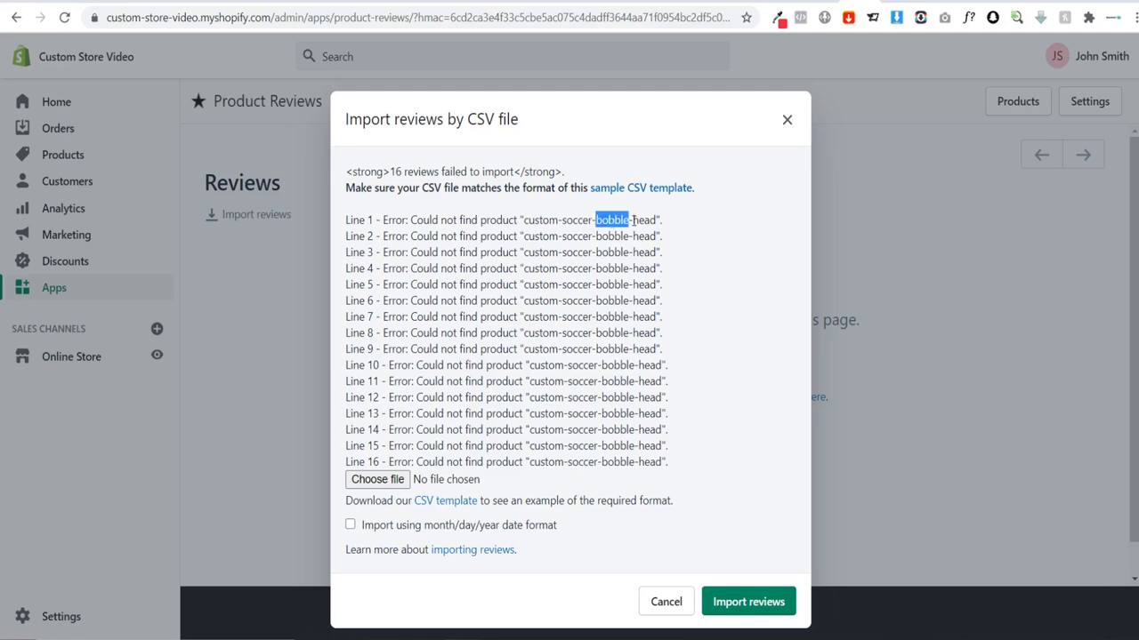
double_click(634, 219)
Step: Open the live Custom Soccer BobbleHead product page and copy its handle from the address bar
key(alt+Tab)
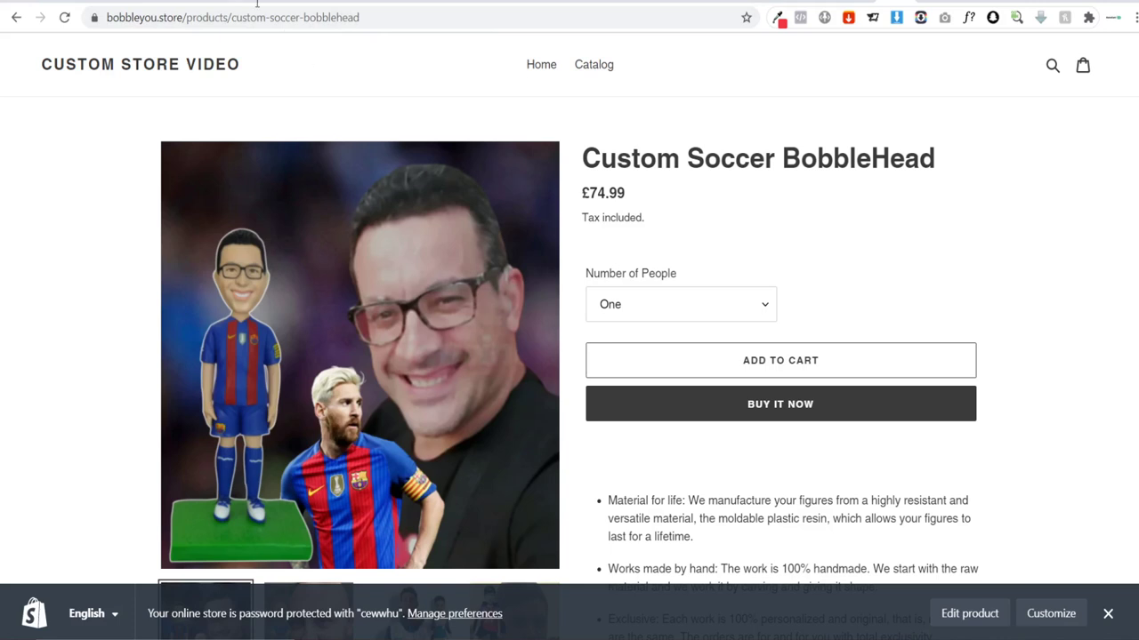
click(598, 69)
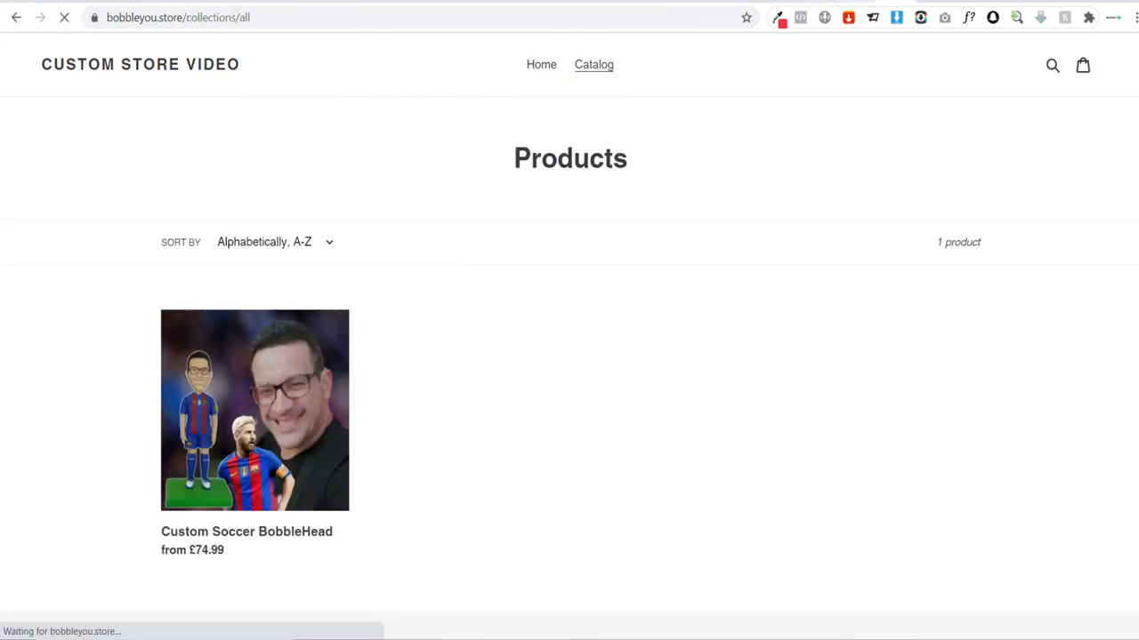
click(858, 2)
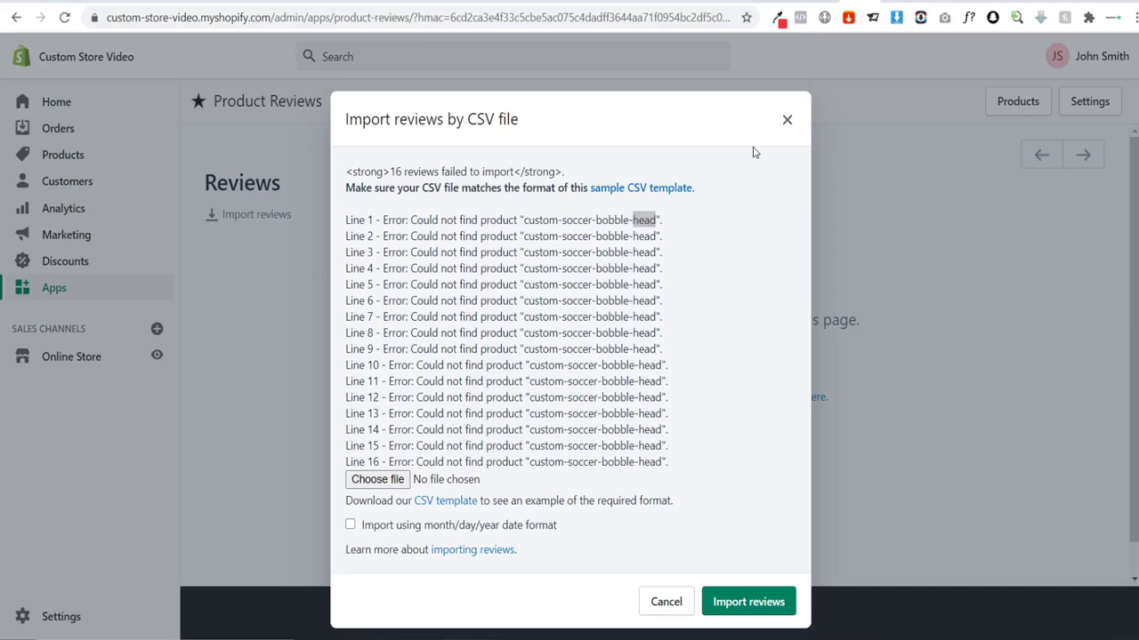
click(788, 119)
click(156, 355)
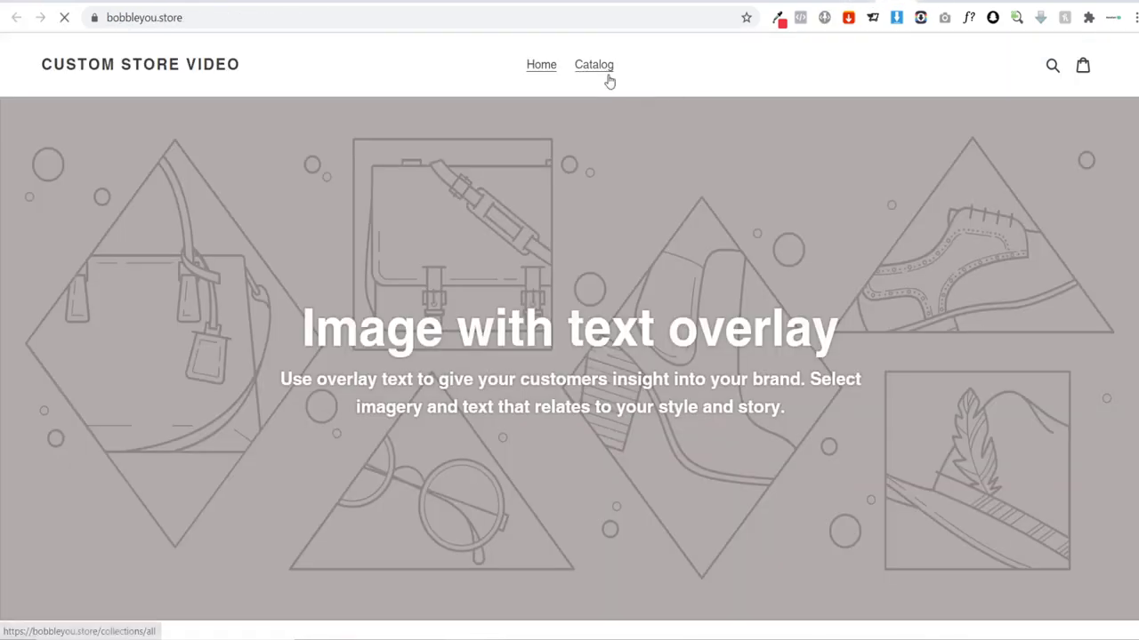
click(605, 73)
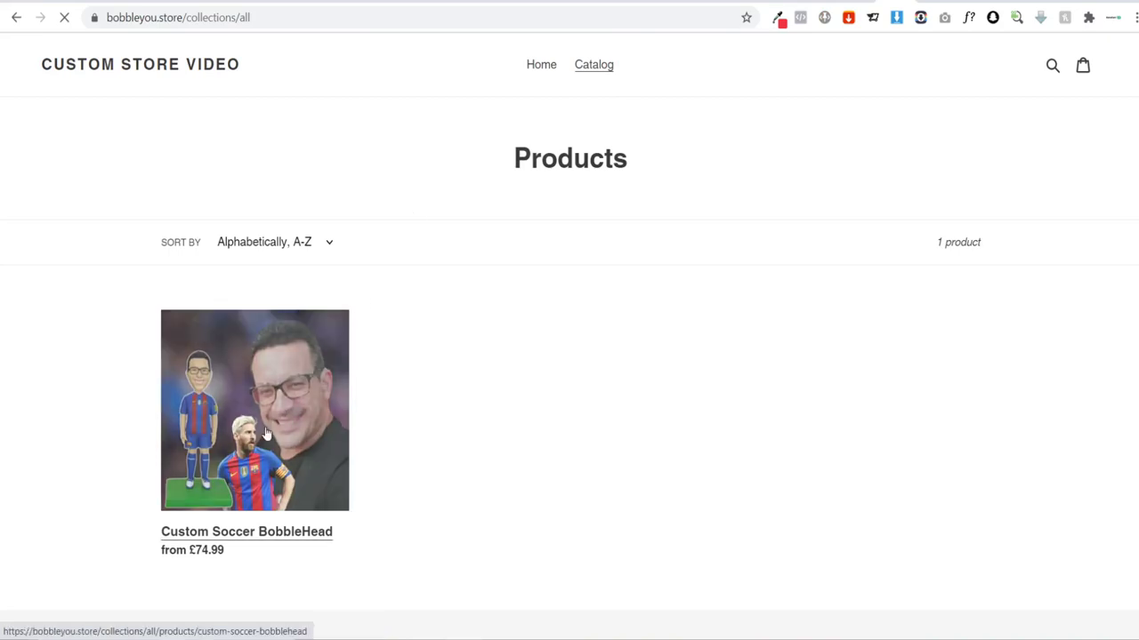
click(303, 419)
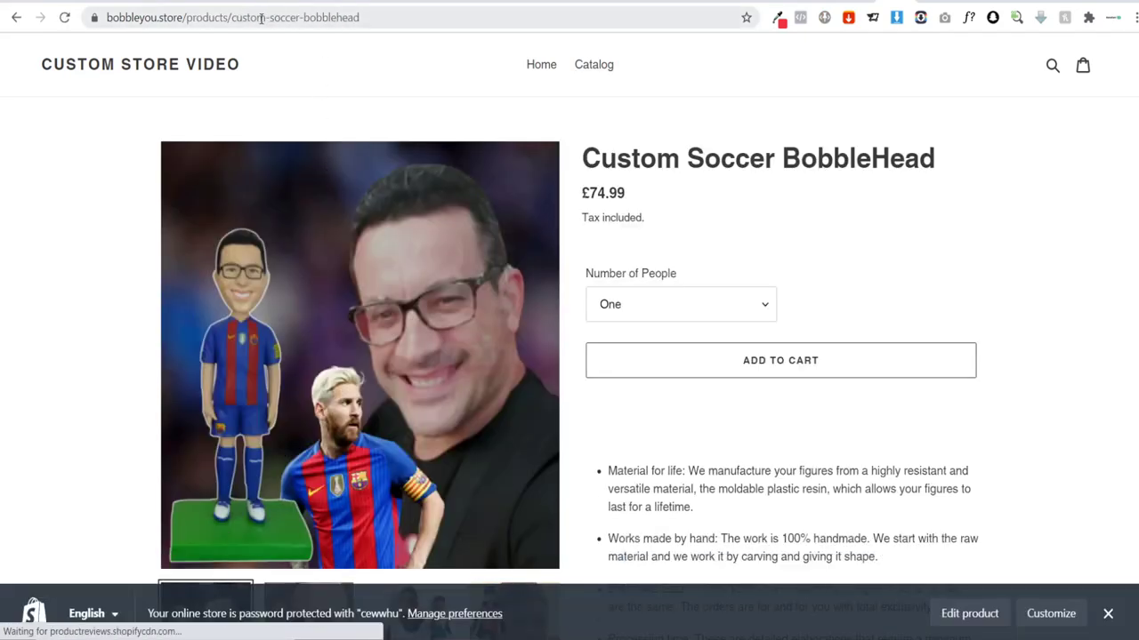
drag(233, 18, 360, 18)
key(ctrl+c)
key(alt+Tab)
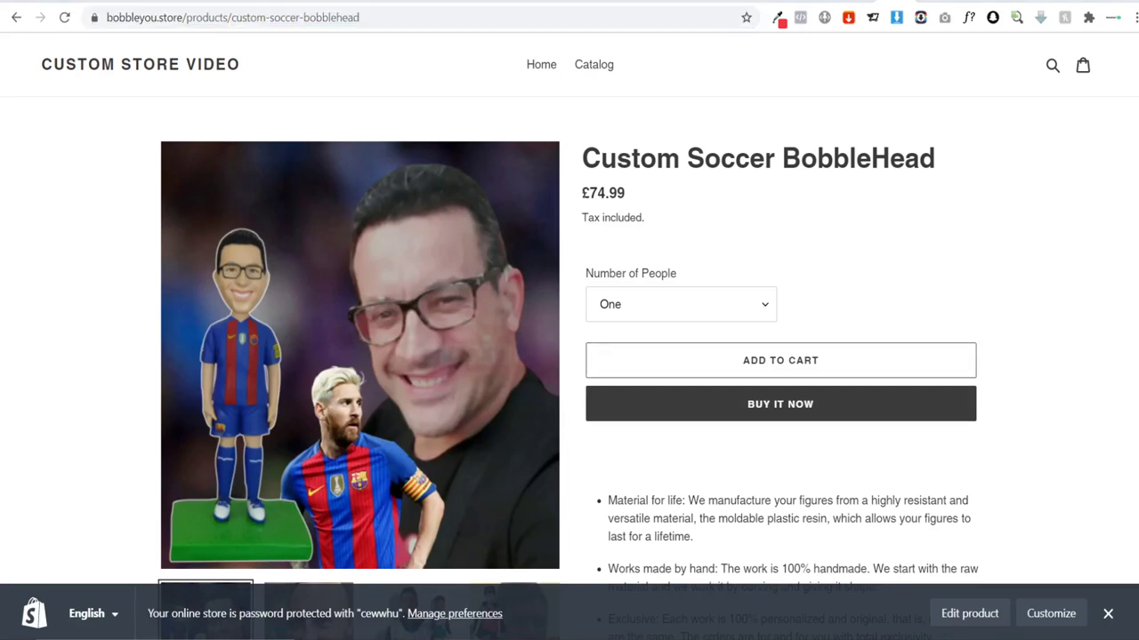
Step: Paste custom-soccer-bobblehead into all product_handle cells A2:A17
drag(125, 156, 124, 388)
key(ctrl+v)
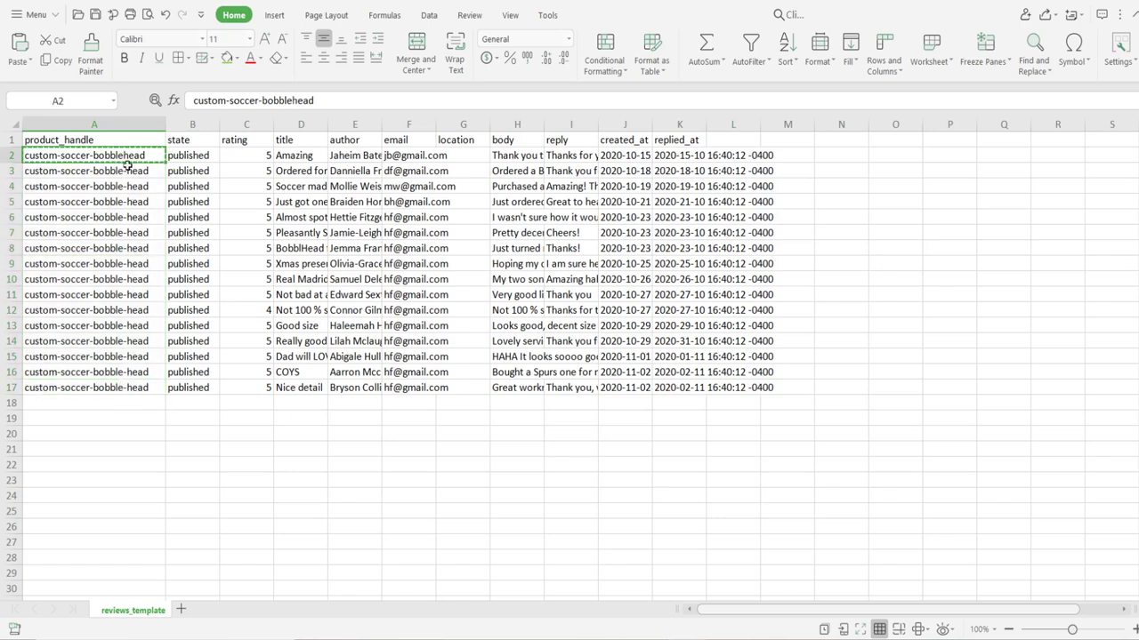
drag(127, 165, 125, 388)
text(custom-soccer-bobblehead custom-soccer-bobblehead custom-soccer-bobblehead custom-soccer-bobblehead custom-soccer-bobblehead custom-soccer-bobblehead custom-soccer-bobblehead custom-soccer-bobblehead custom-soccer-bobblehead custom-soccer-bobblehead custom-soccer-bobblehead custom-soccer-bobblehead custom-soccer-bobblehead custom-soccer-bobblehead custom-soccer-bobblehead)
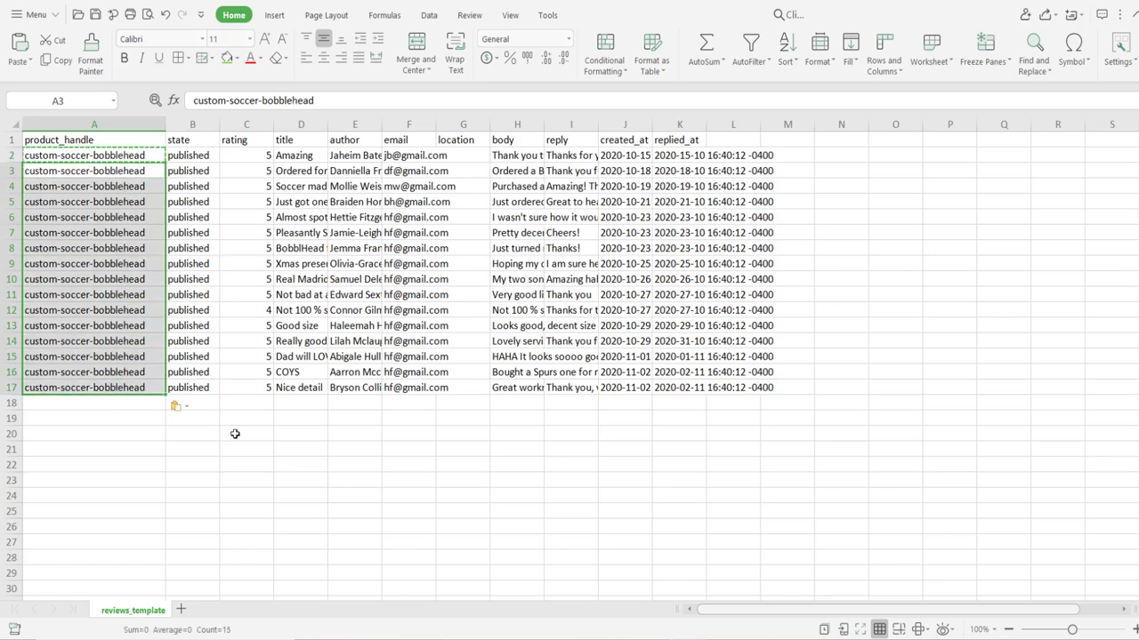
click(235, 434)
Step: Save the workbook as CSV and reopen Shopify's review import form
key(ctrl+s)
click(523, 382)
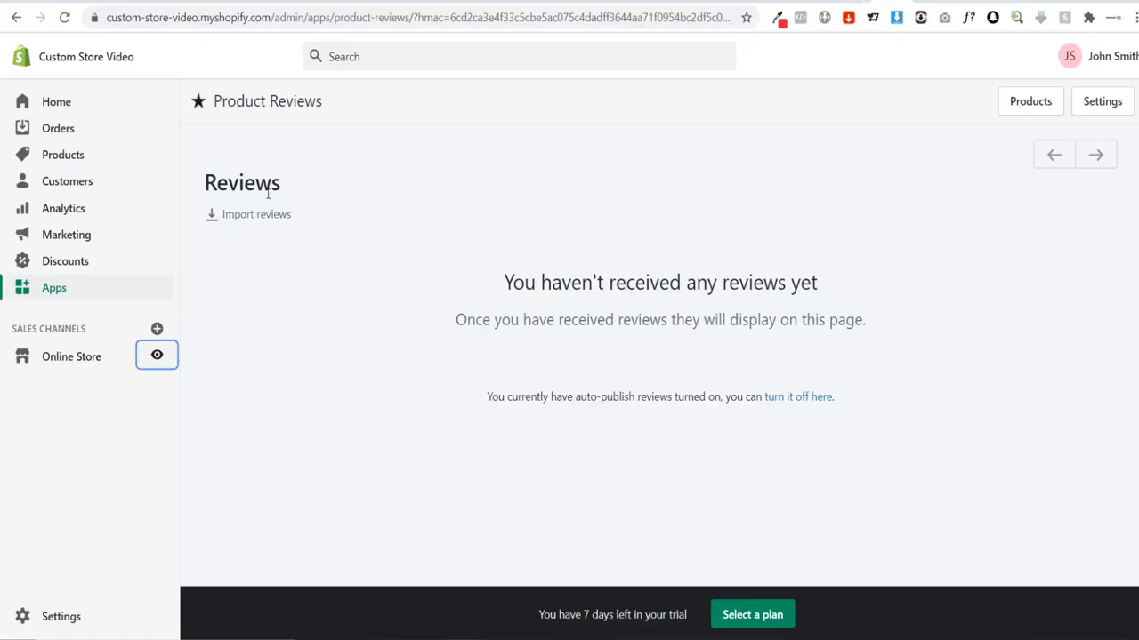
click(254, 215)
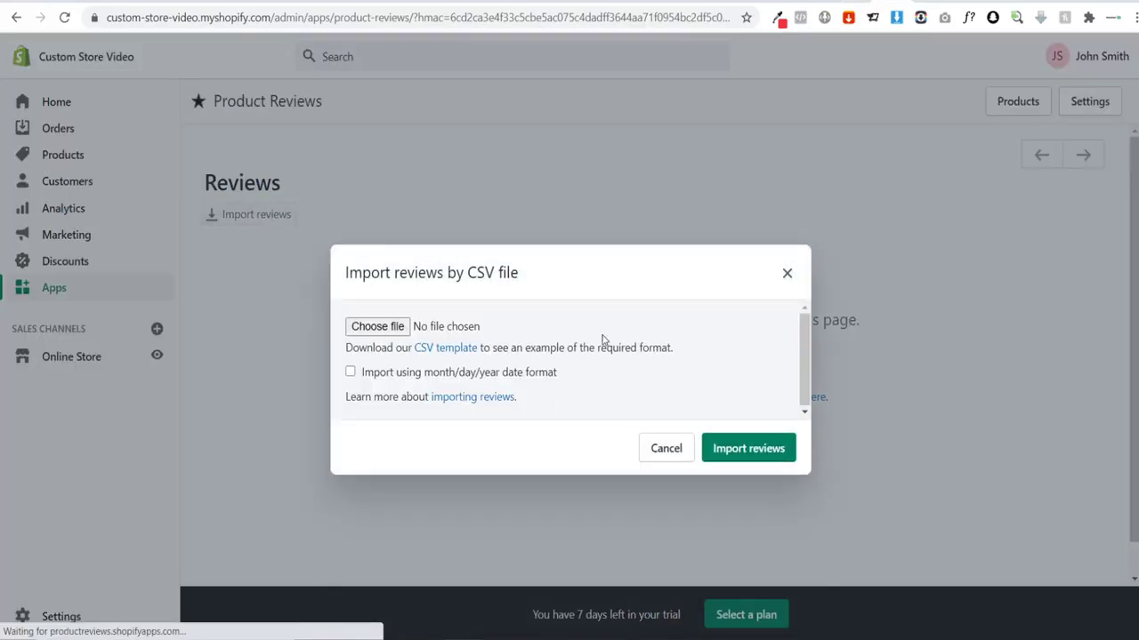
click(737, 448)
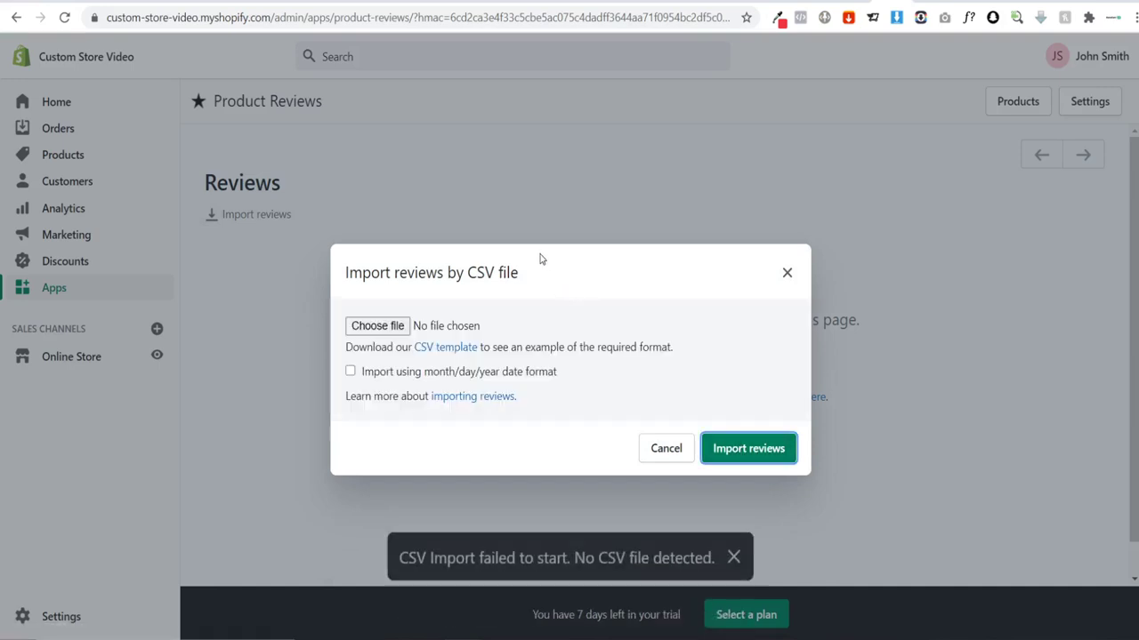
Step: Choose the corrected reviews_template file and import the reviews
click(379, 327)
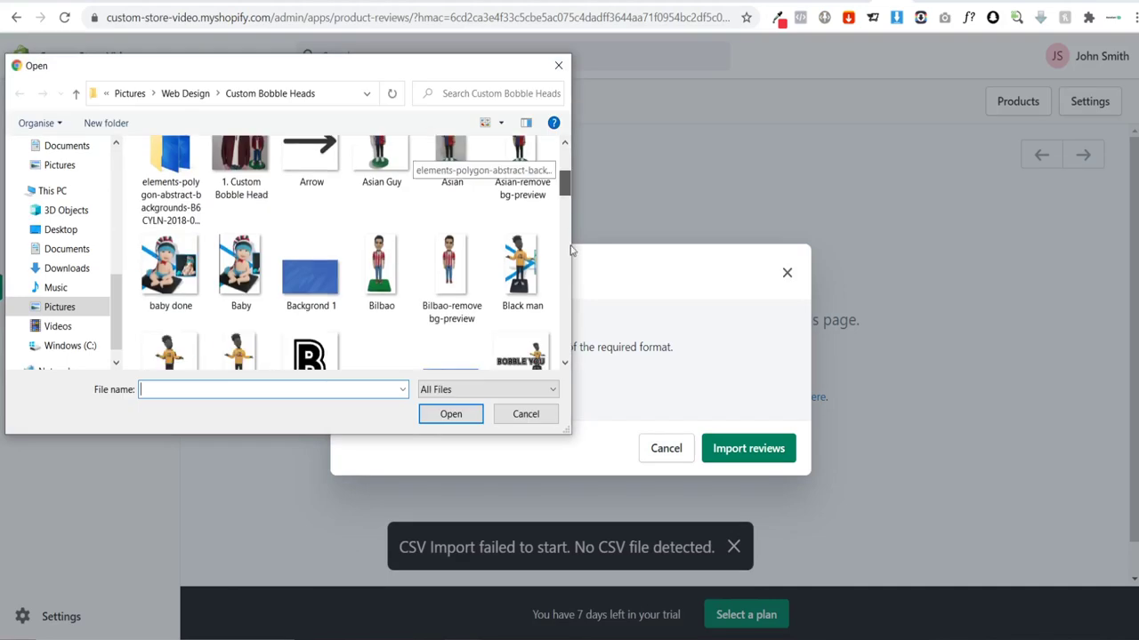
scroll(565, 359, down, 10)
click(452, 182)
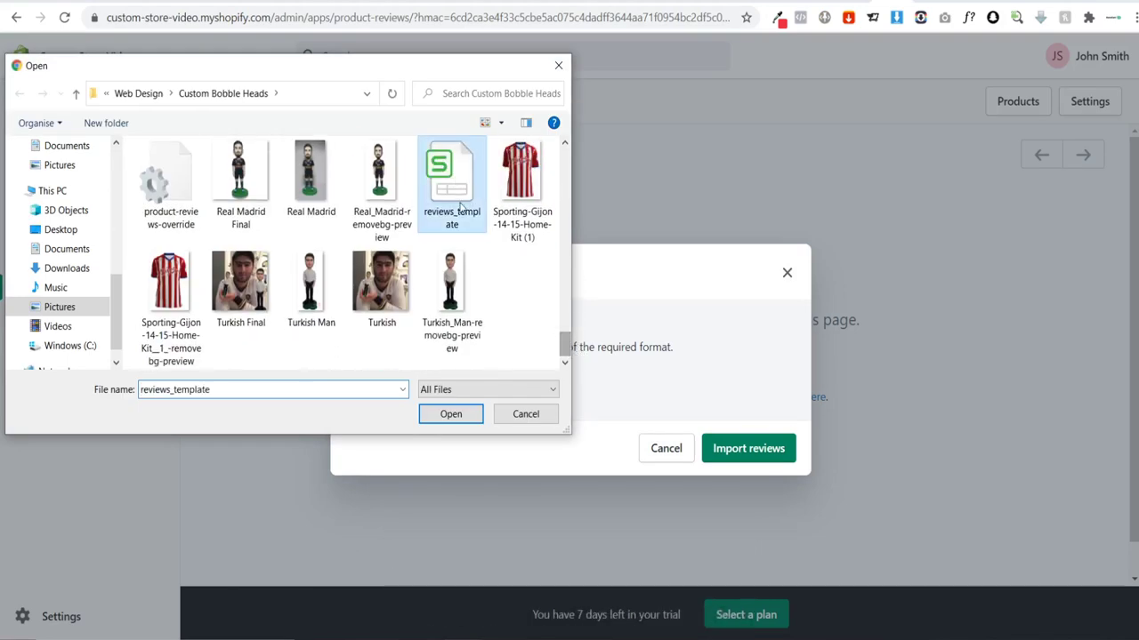
click(451, 413)
click(732, 449)
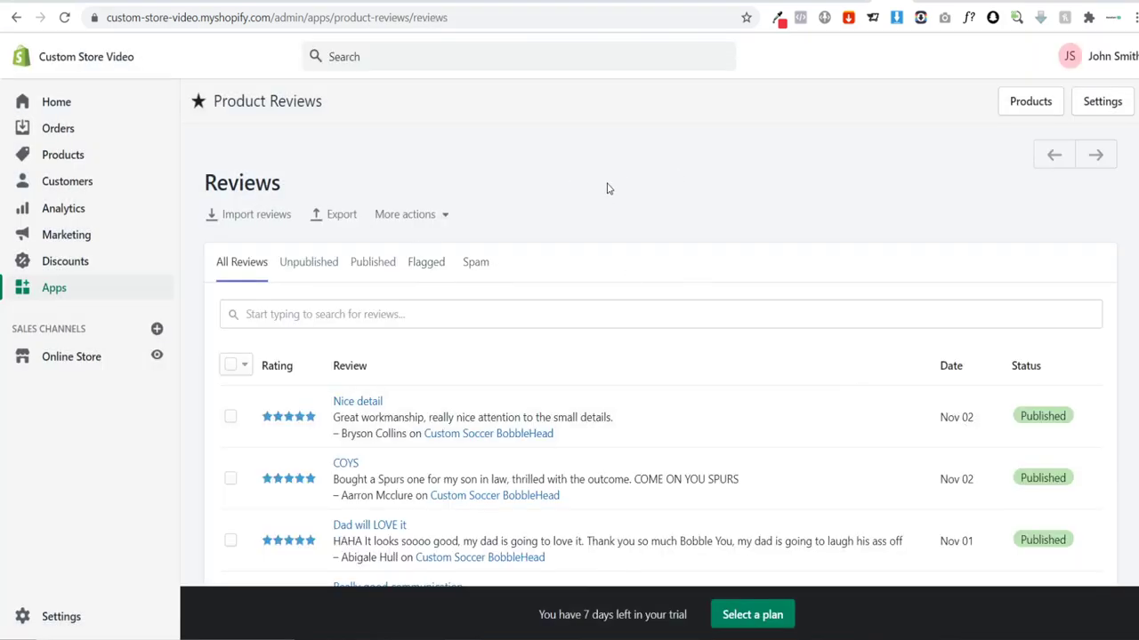
Step: Scroll through the imported Custom Soccer BobbleHead reviews to confirm they are published
scroll(605, 186, down, 2)
scroll(368, 305, down, 9)
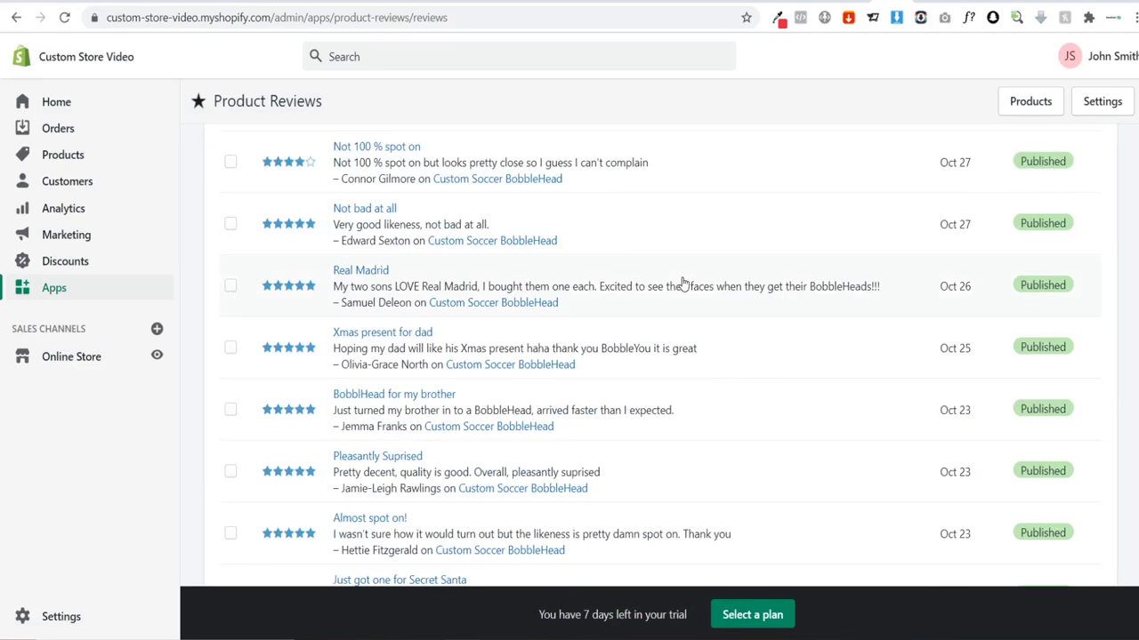
scroll(368, 349, up, 7)
scroll(370, 347, up, 4)
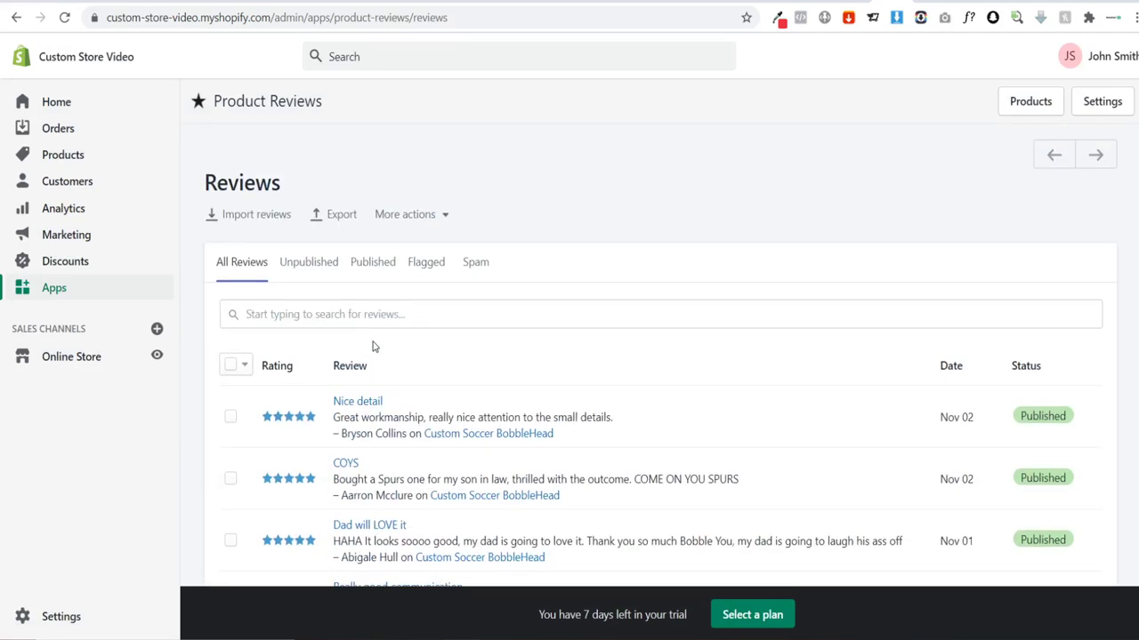
scroll(513, 383, down, 2)
scroll(498, 338, up, 2)
scroll(570, 389, down, 9)
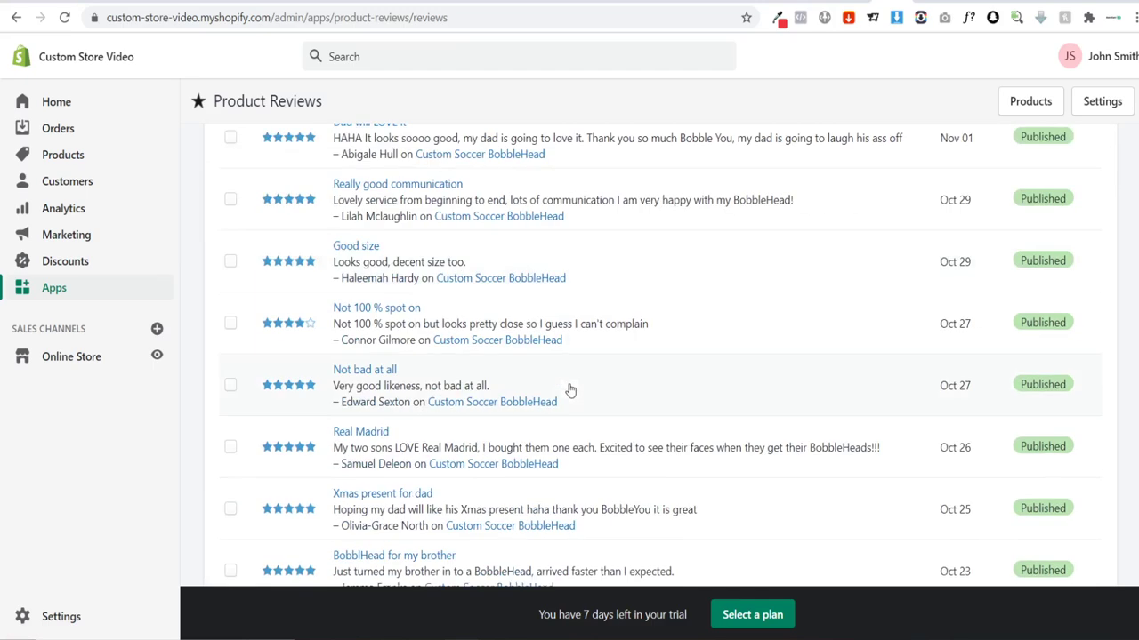
scroll(569, 407, up, 9)
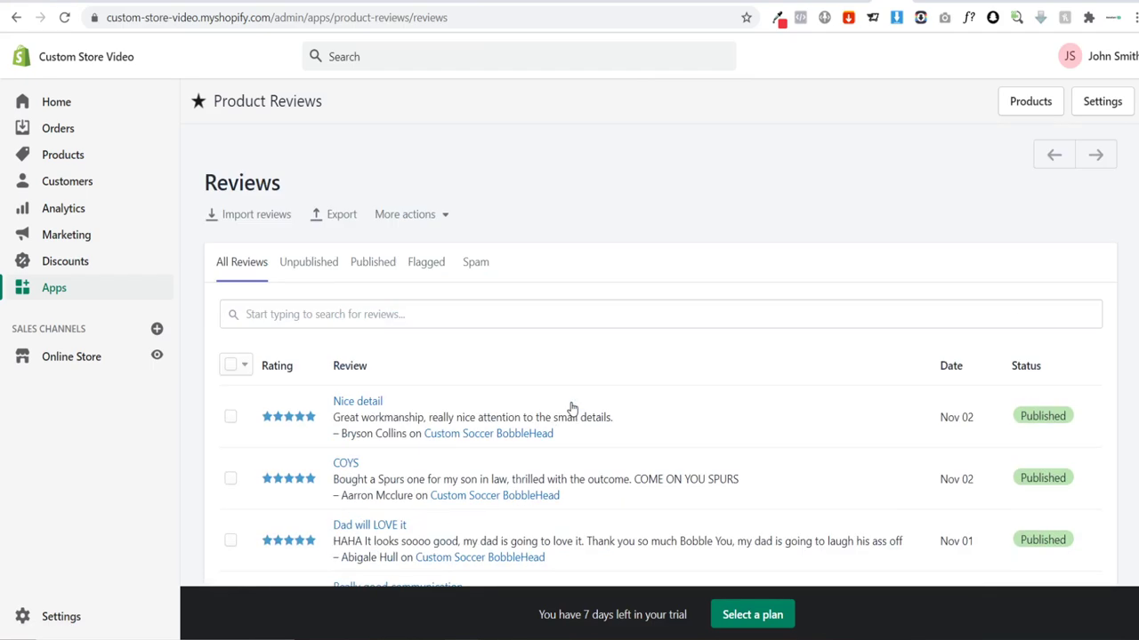
Step: Return to the Shogun home page editor and scroll to the Reviews heading
click(964, 3)
click(50, 294)
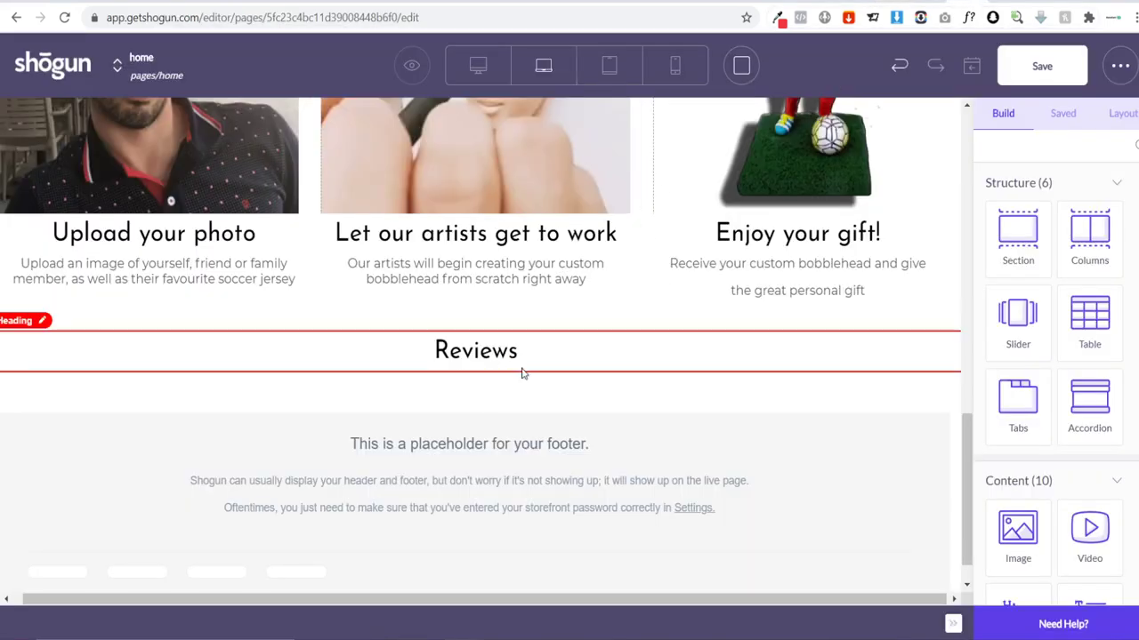
scroll(656, 360, up, 10)
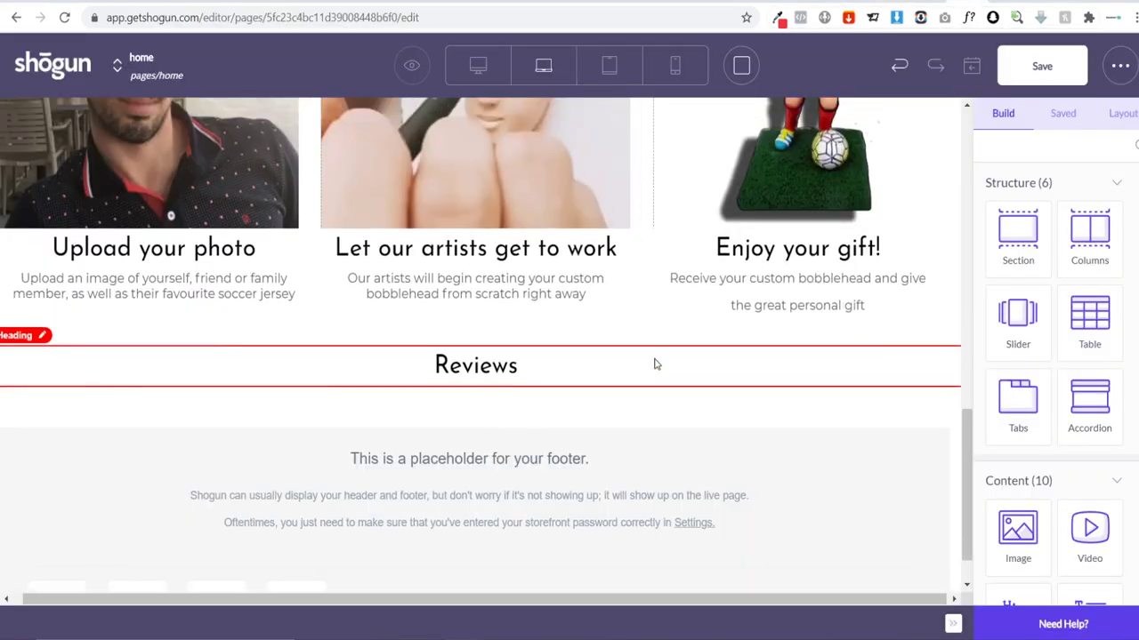
scroll(660, 346, down, 10)
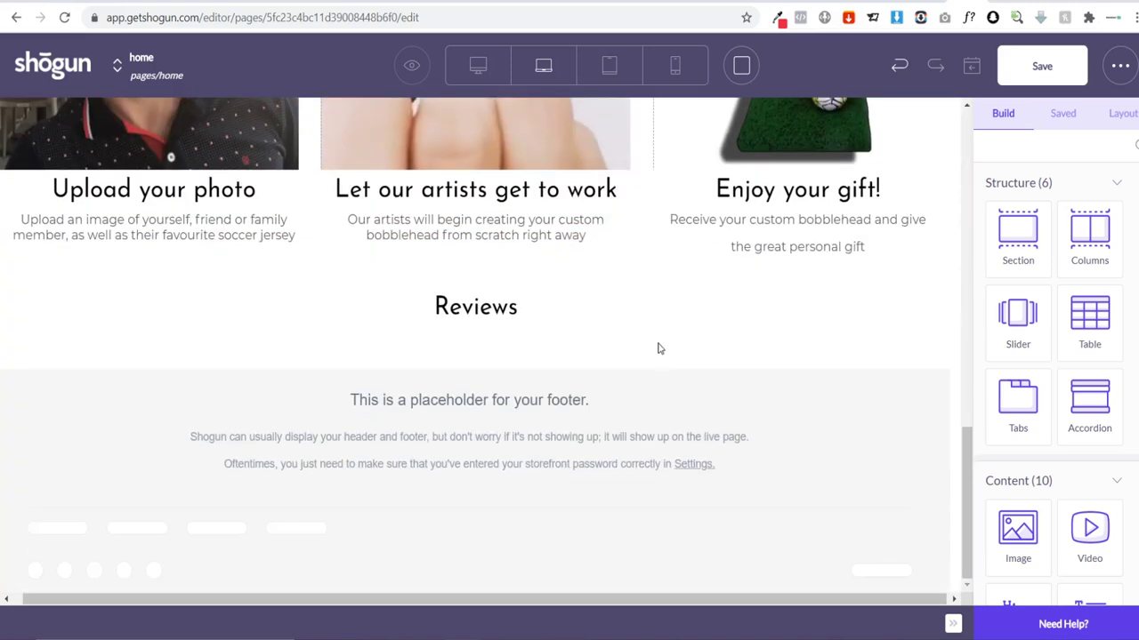
Step: Leave the Reviews heading settings and scroll the element library to the Shopify elements
click(634, 329)
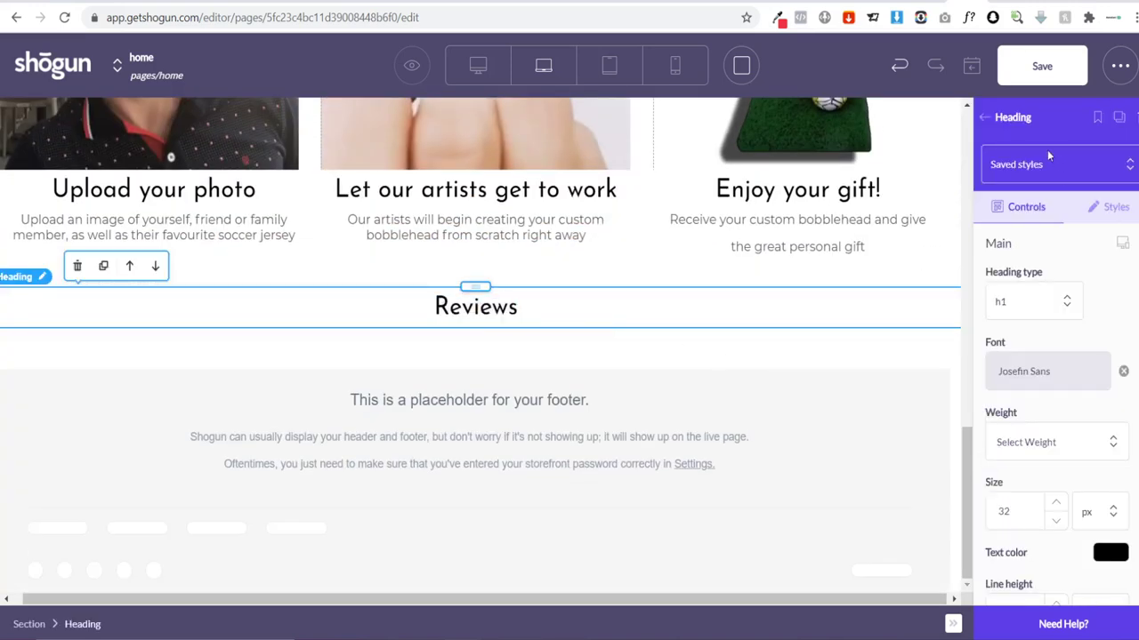
click(986, 121)
scroll(1093, 350, down, 3)
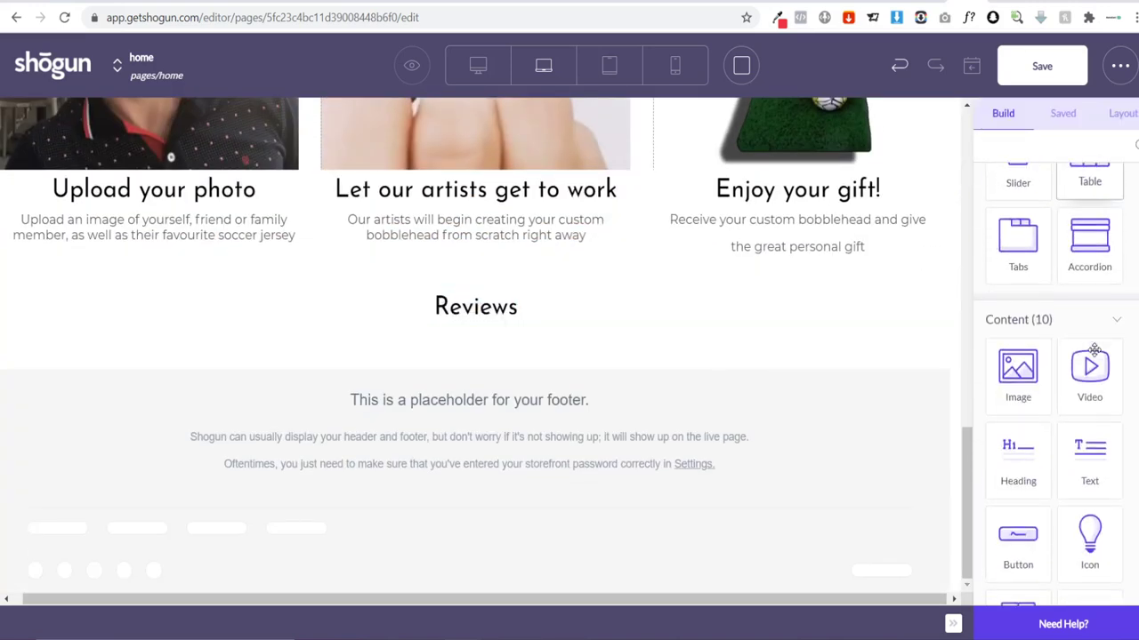
scroll(1093, 349, down, 3)
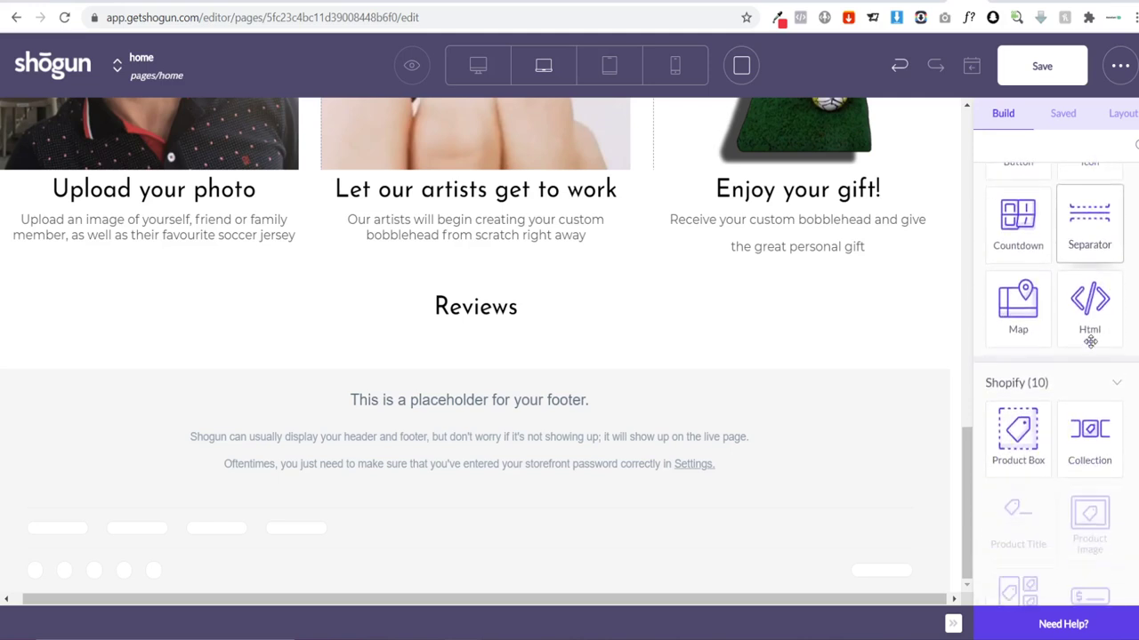
Step: Drop a Product Box under the Reviews heading and assign it Custom Soccer BobbleHead via 'cust' search
mouse_move(1022, 436)
mouse_down()
mouse_move(836, 445)
mouse_move(512, 335)
mouse_move(489, 355)
mouse_up()
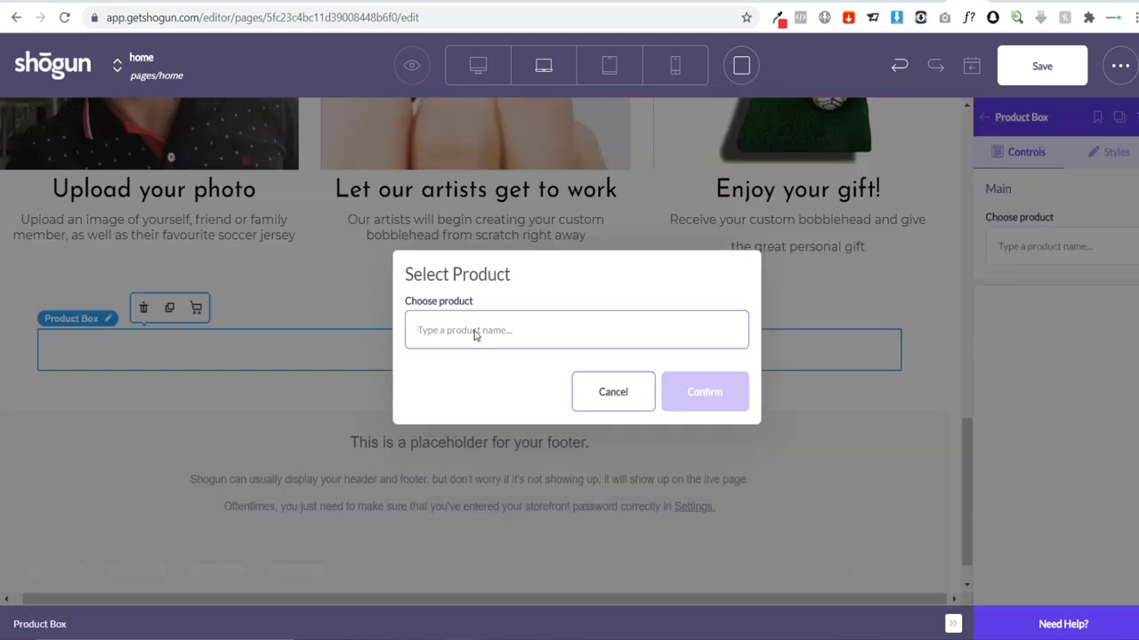
text(cust)
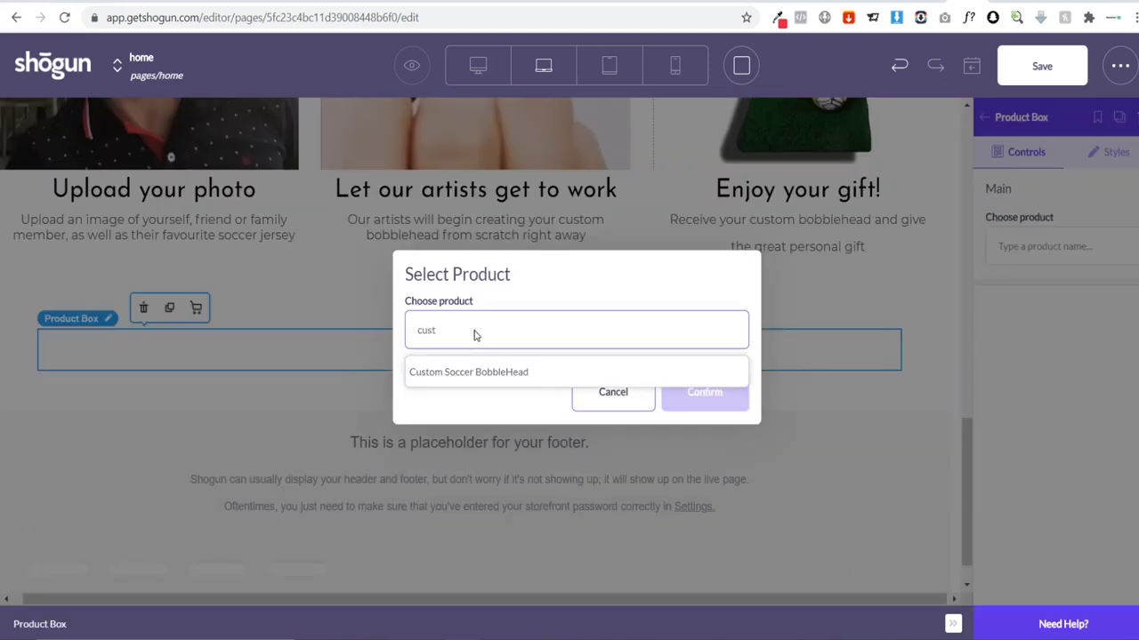
click(483, 372)
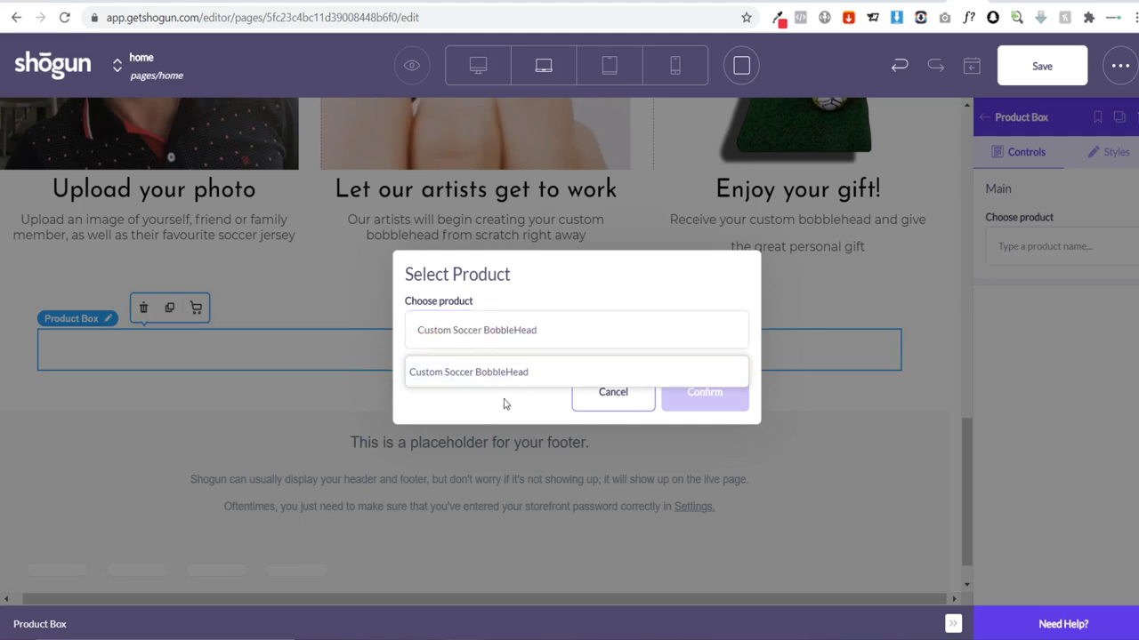
click(462, 373)
click(457, 370)
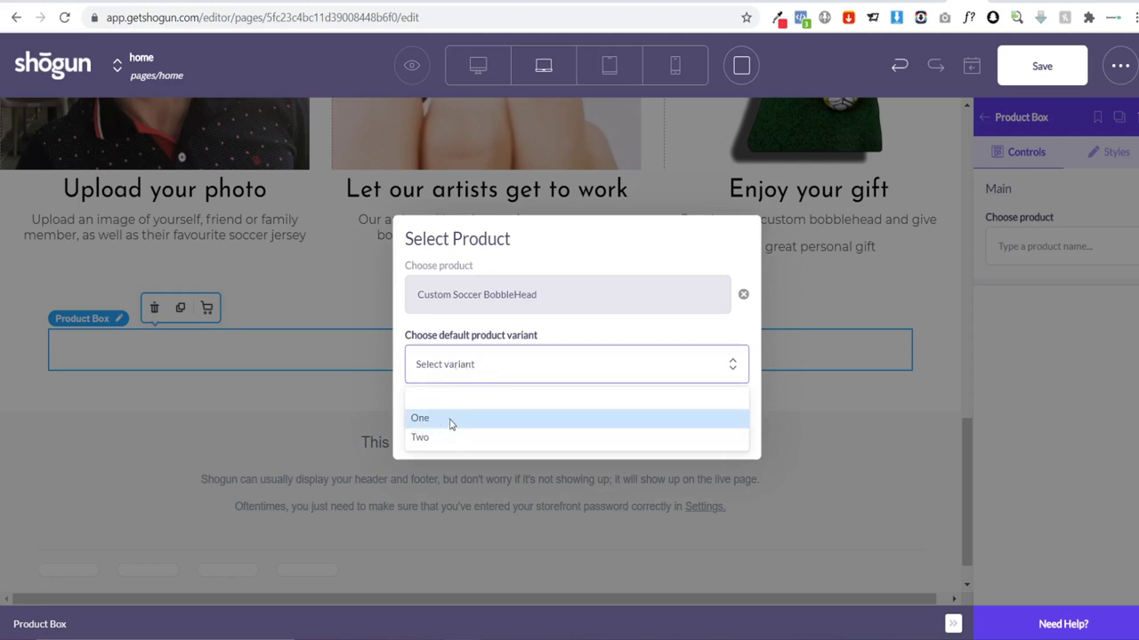
click(405, 338)
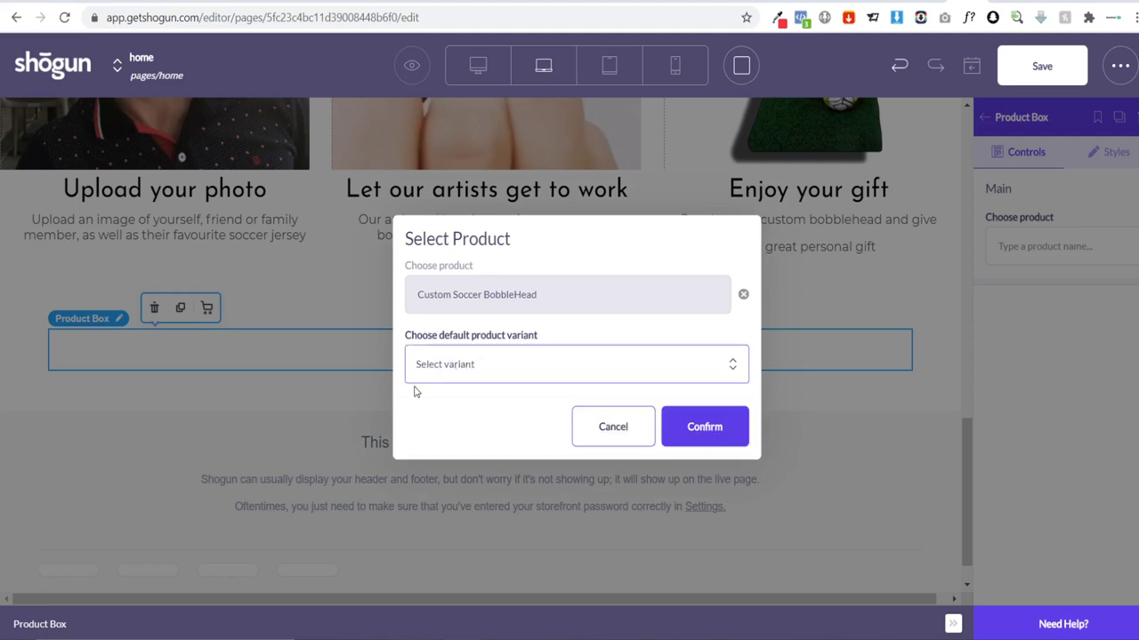
click(672, 433)
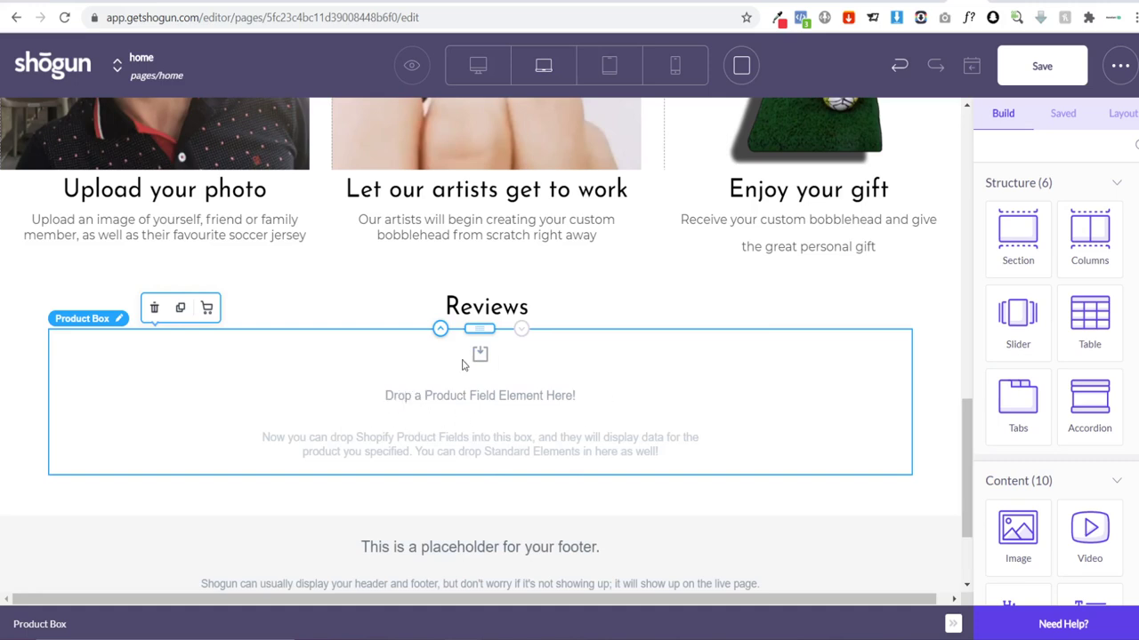
Step: Drag a Product Reviews element into the Product Box and scroll to check it
scroll(1085, 445, down, 10)
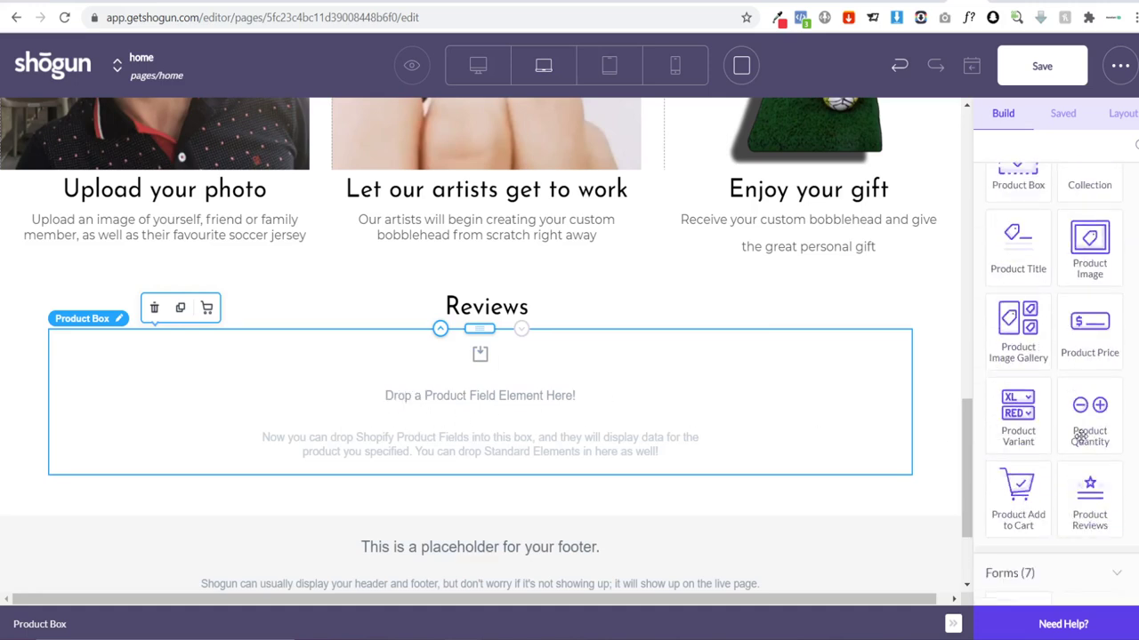
scroll(1079, 434, down, 1)
drag(1091, 463, 505, 415)
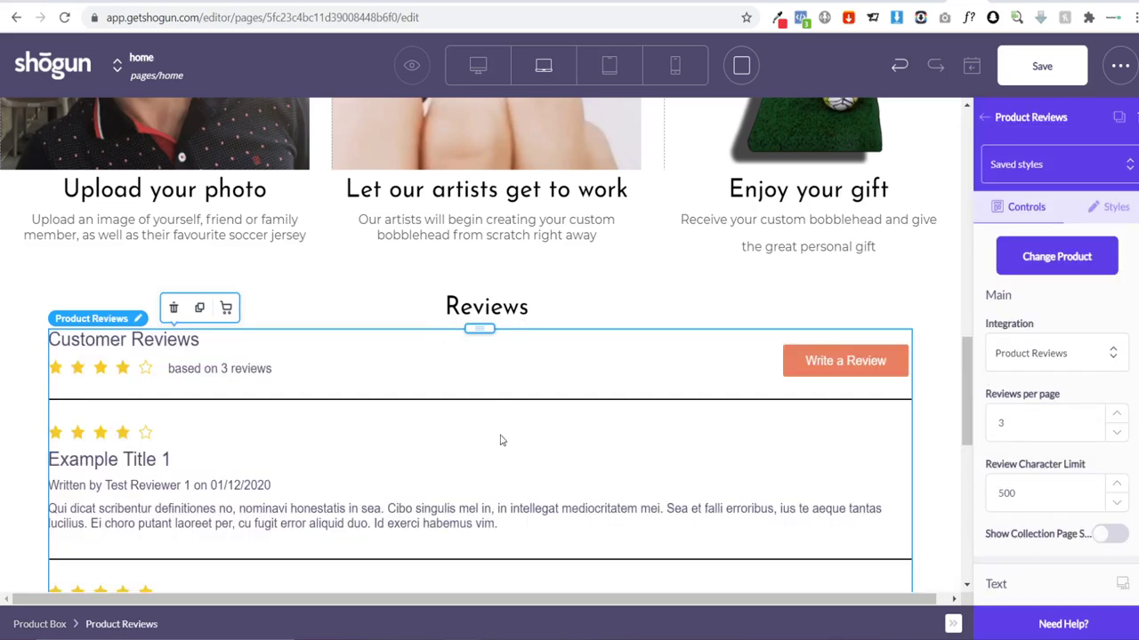
scroll(298, 418, down, 6)
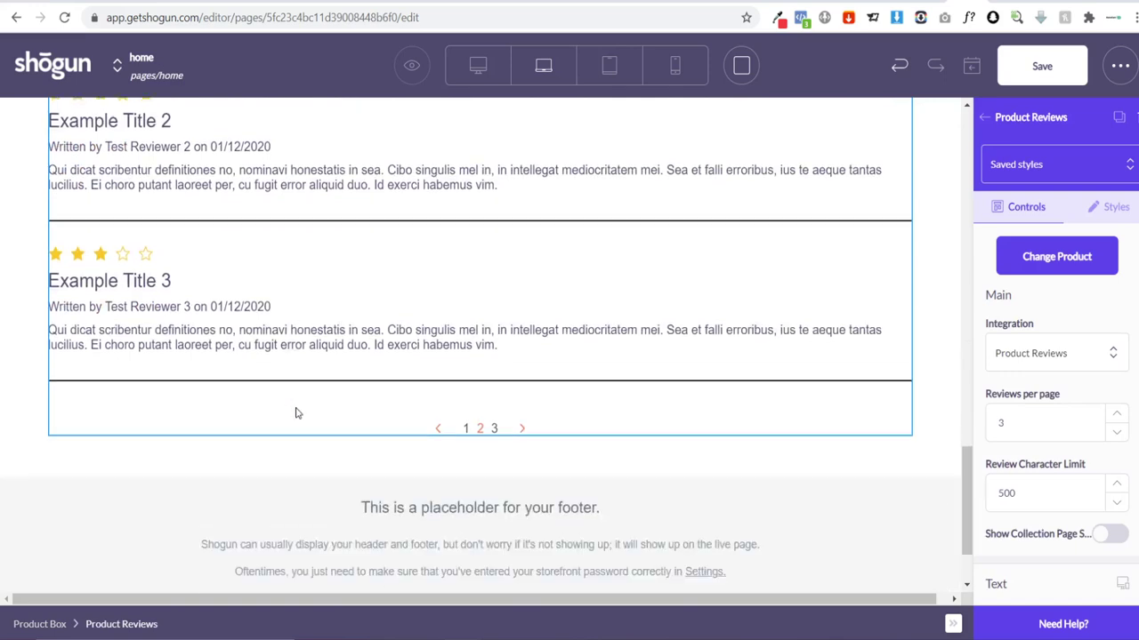
scroll(299, 419, up, 5)
scroll(222, 356, down, 2)
scroll(300, 406, down, 2)
scroll(296, 404, up, 2)
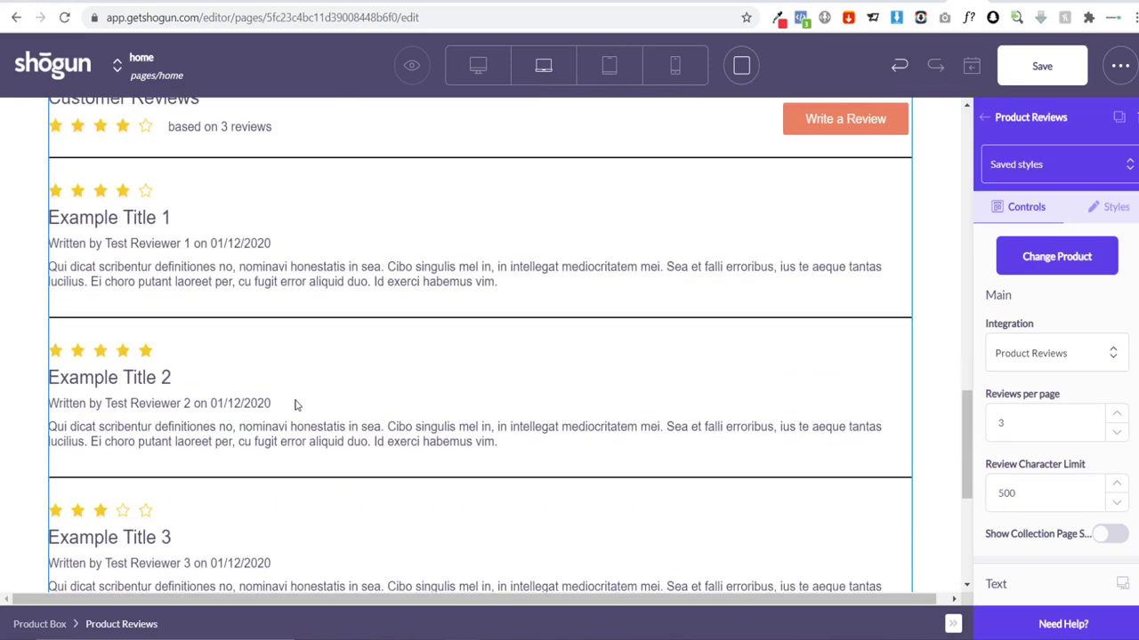
scroll(226, 369, up, 1)
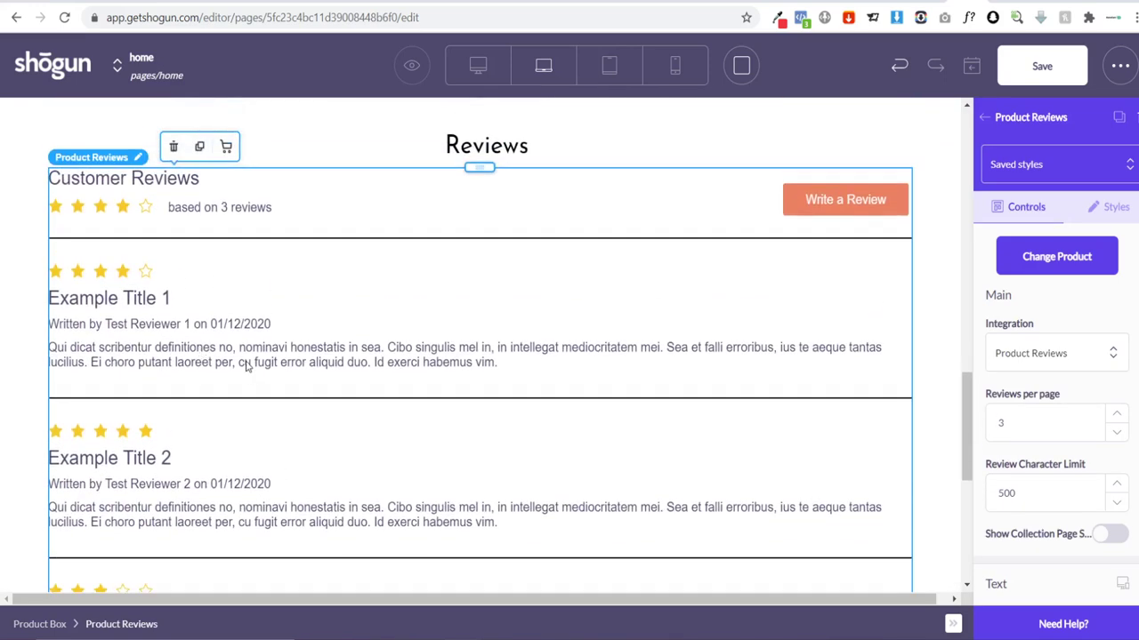
scroll(285, 315, down, 6)
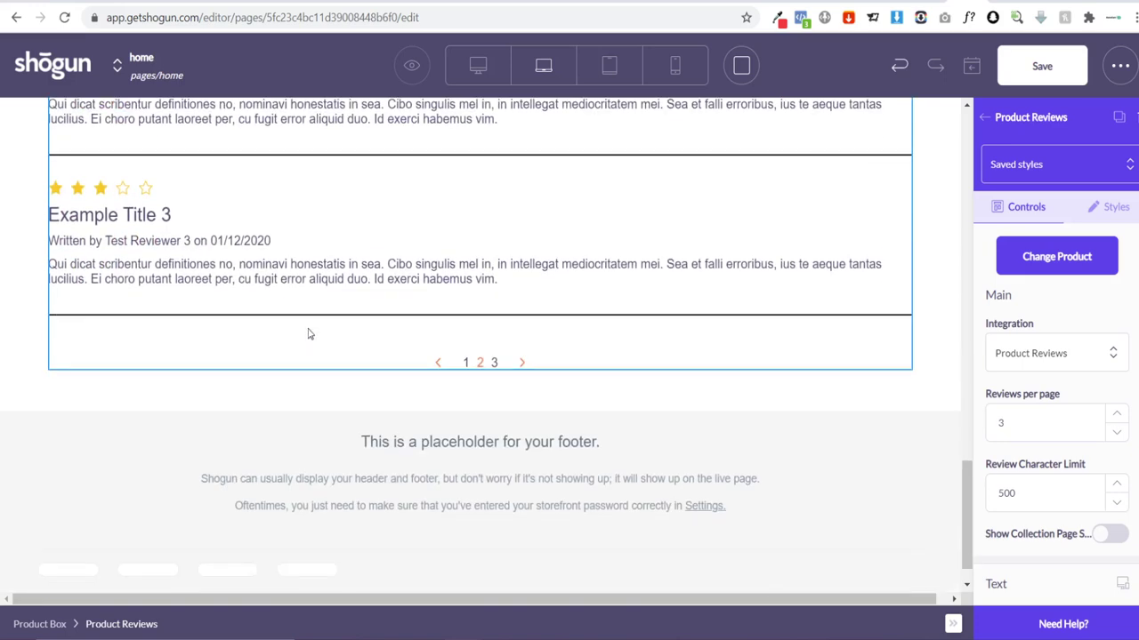
scroll(560, 320, up, 7)
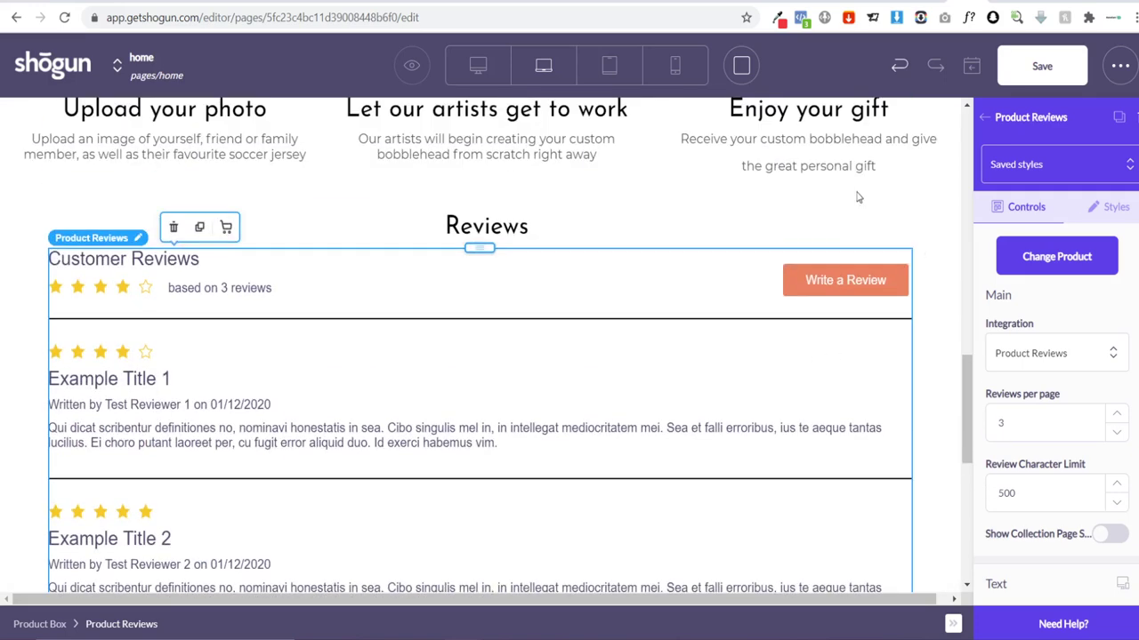
Step: Save the home page and publish it
click(1041, 66)
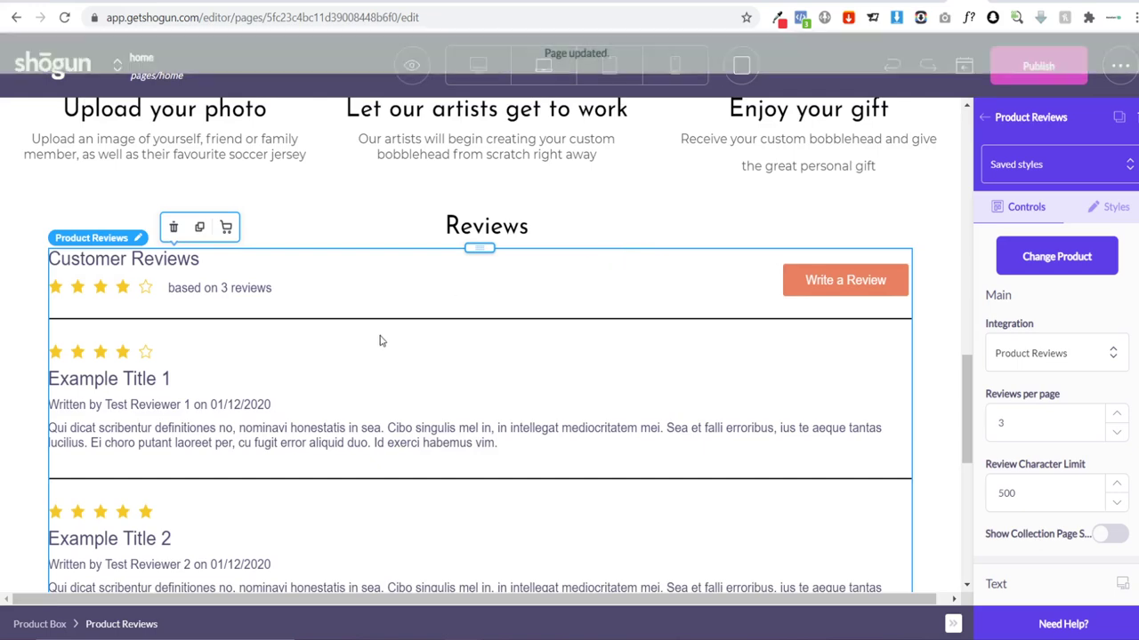
scroll(435, 326, down, 4)
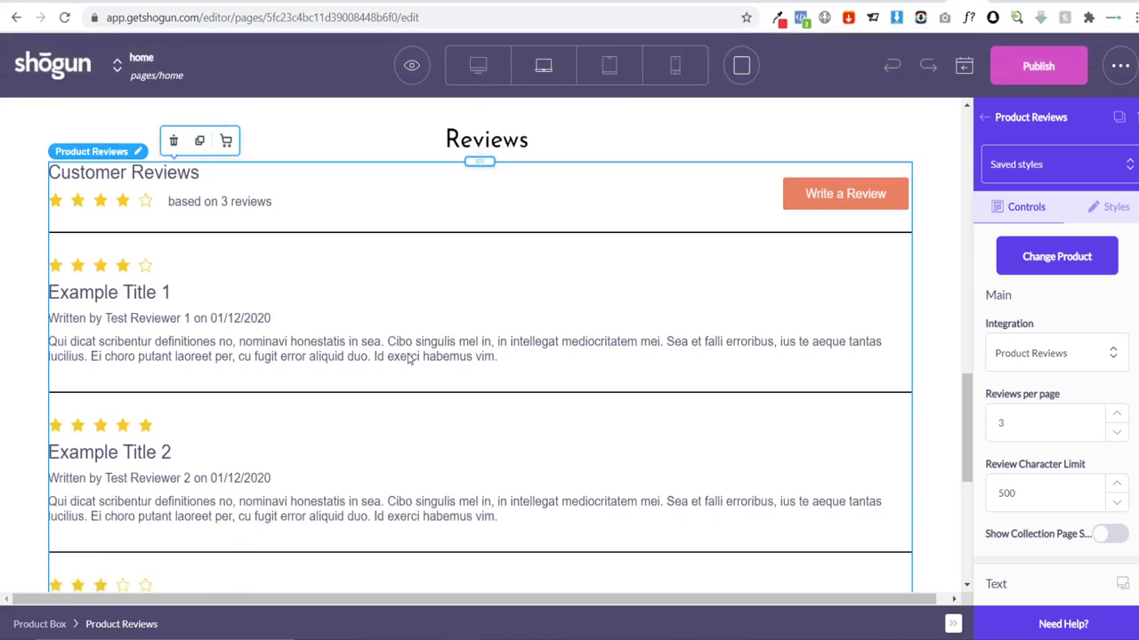
scroll(435, 360, up, 3)
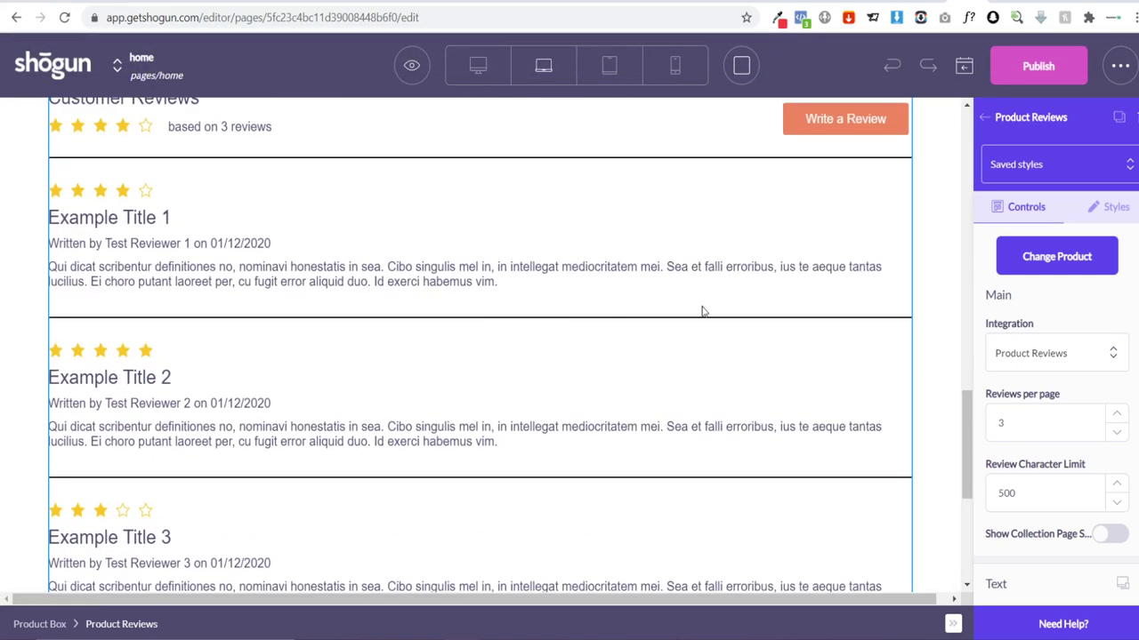
click(1038, 76)
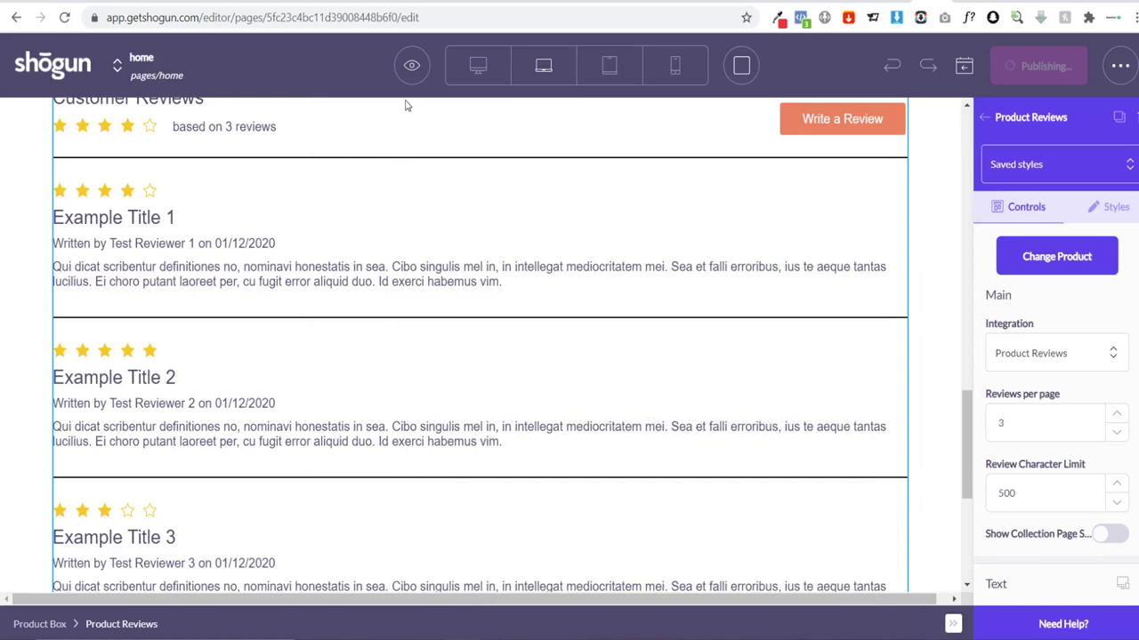
Step: View the live home page and inspect the Customer Reviews section's no-reviews message
click(410, 65)
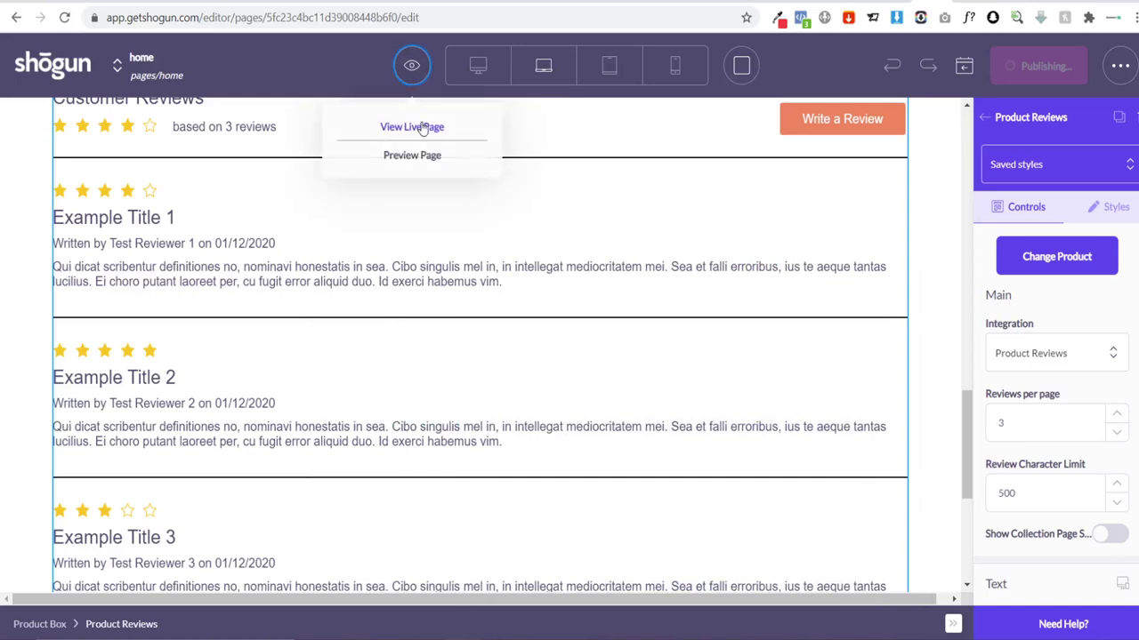
click(423, 128)
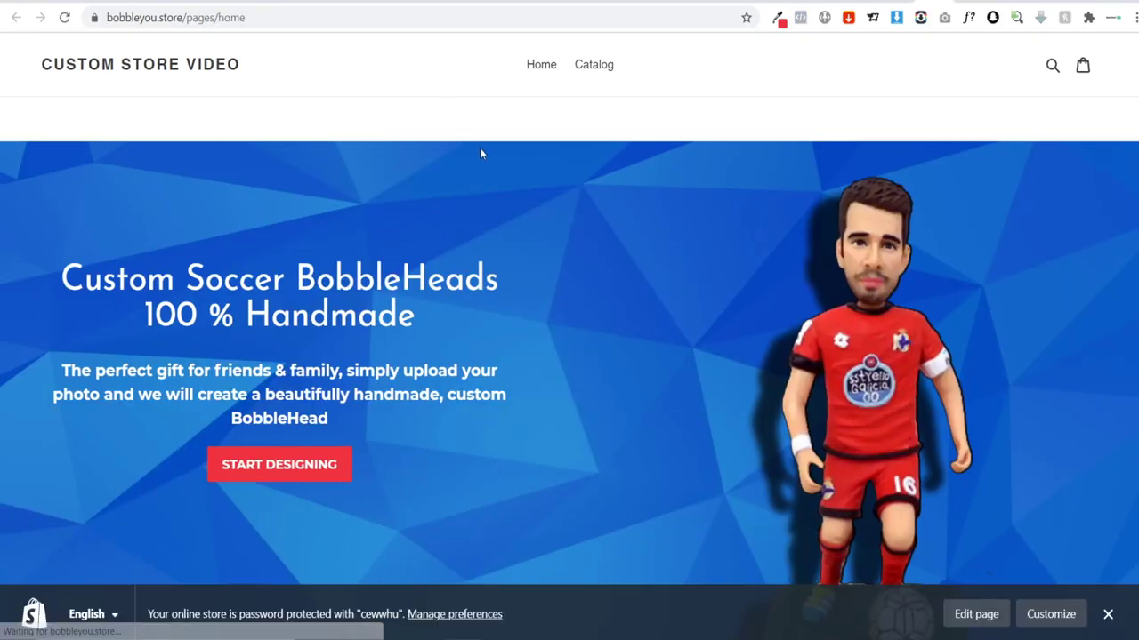
scroll(480, 151, down, 15)
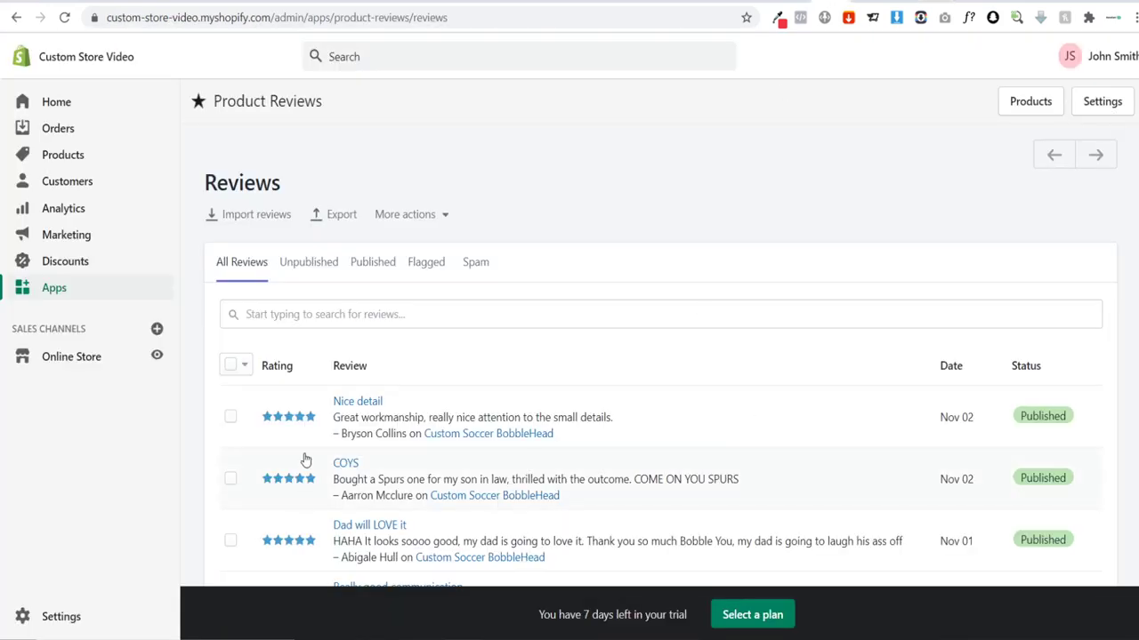
scroll(589, 378, down, 2)
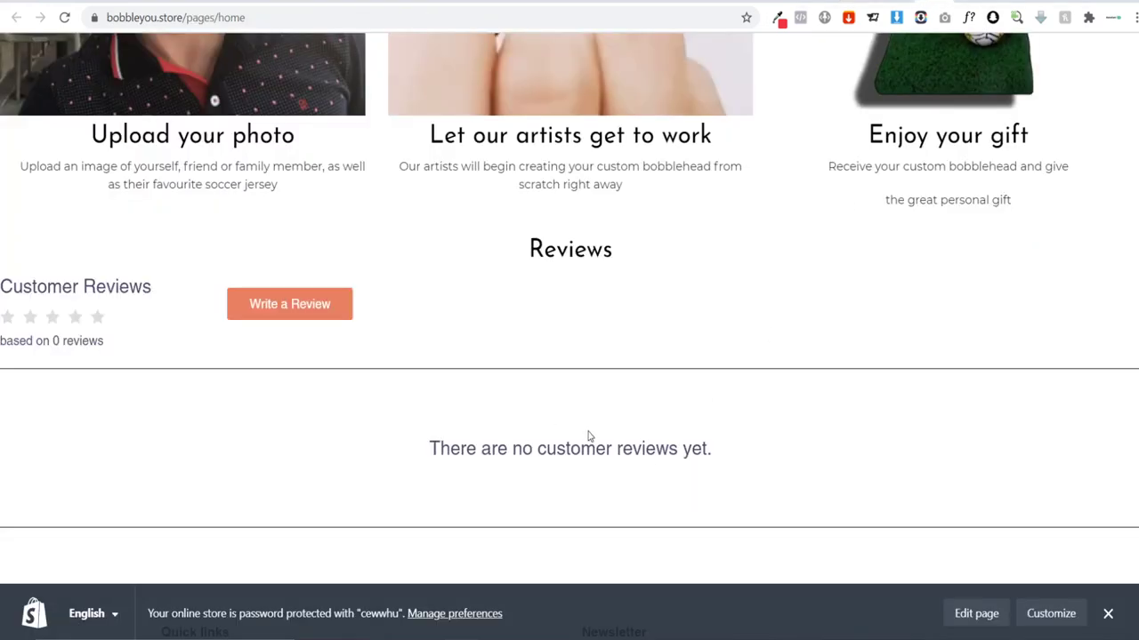
drag(418, 455, 803, 458)
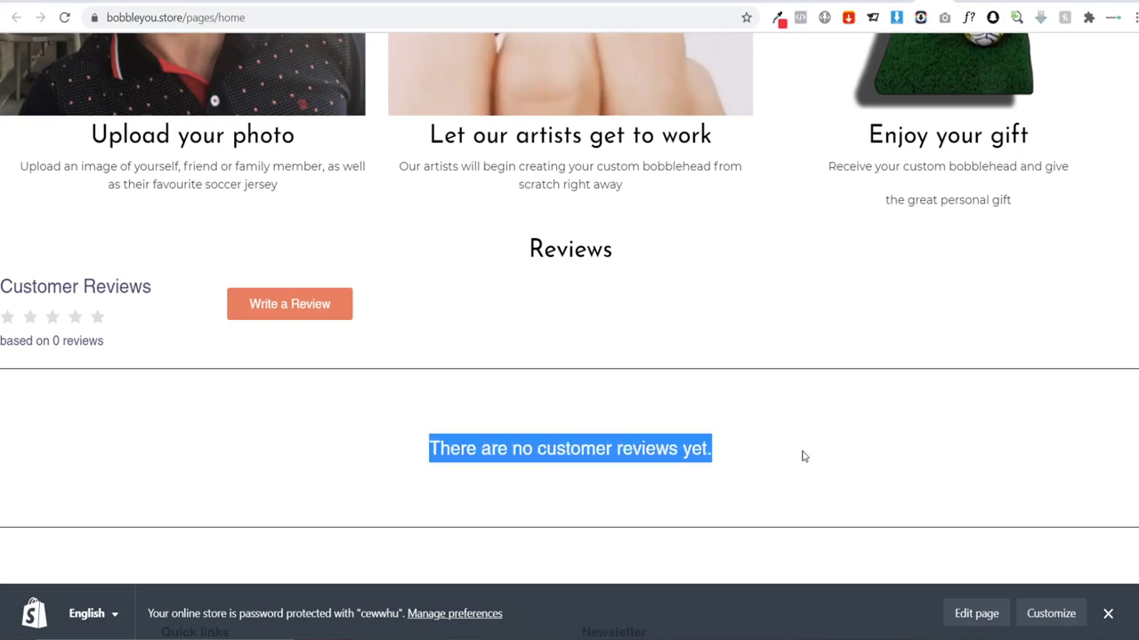
click(745, 513)
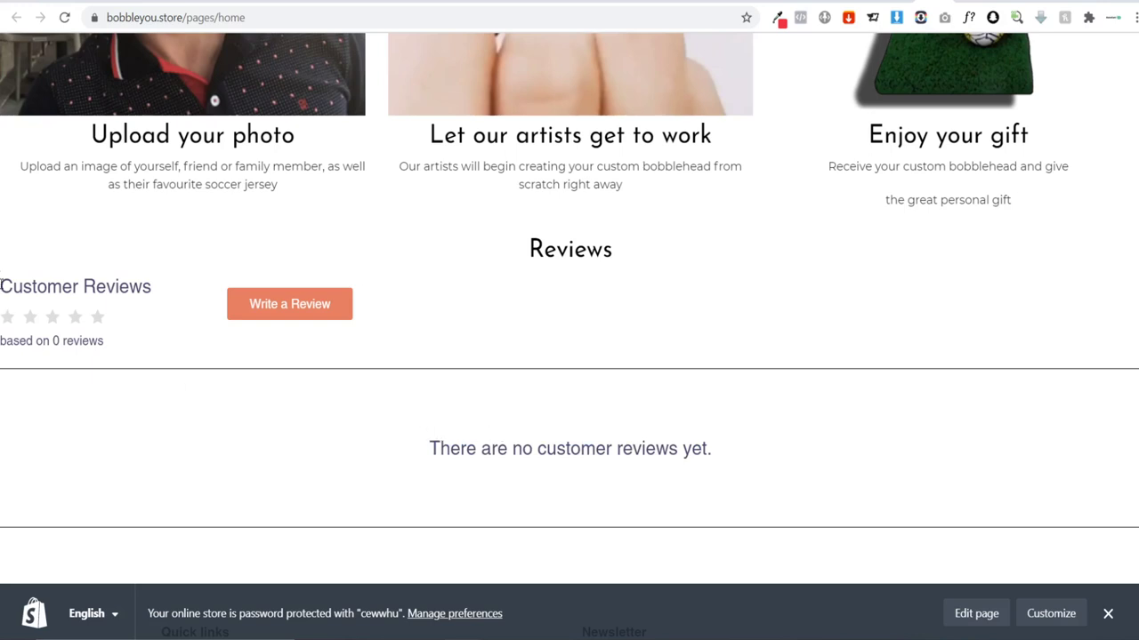
drag(3, 285, 186, 288)
click(96, 288)
scroll(569, 320, down, 2)
Step: Set the Reviews block's right margin to 0 and save the home page
click(945, 2)
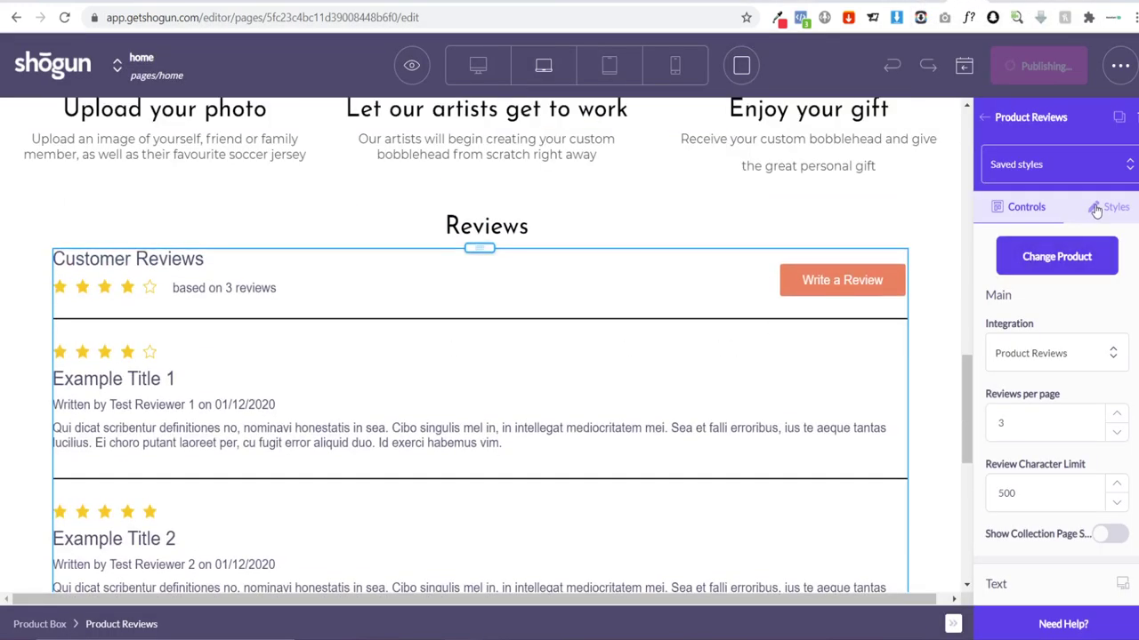
click(1097, 210)
scroll(1065, 346, down, 5)
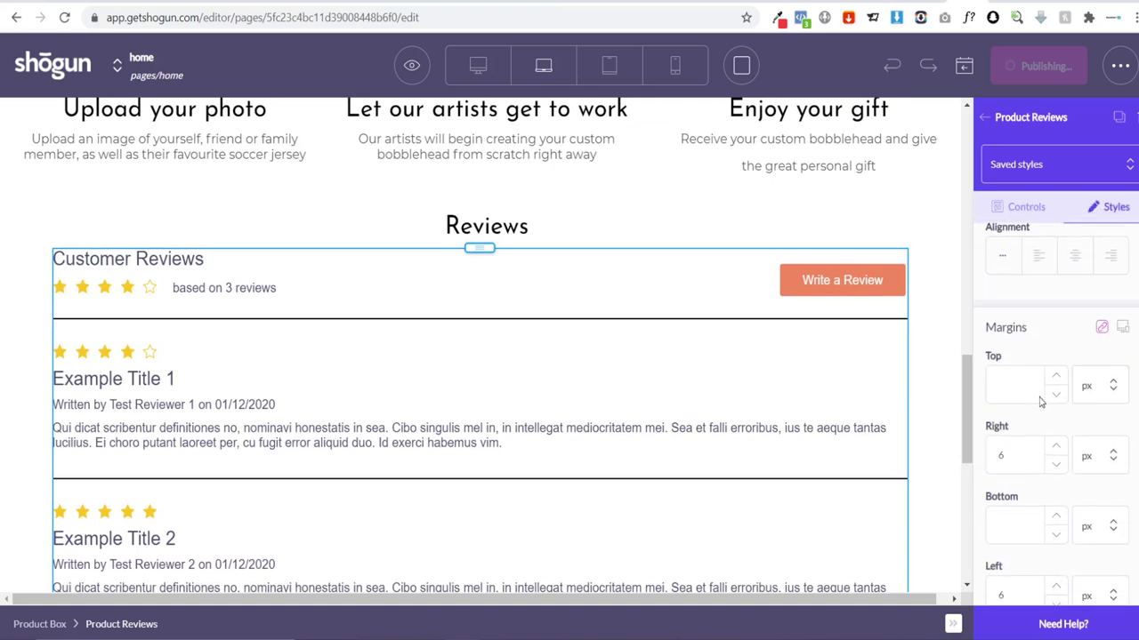
click(1021, 381)
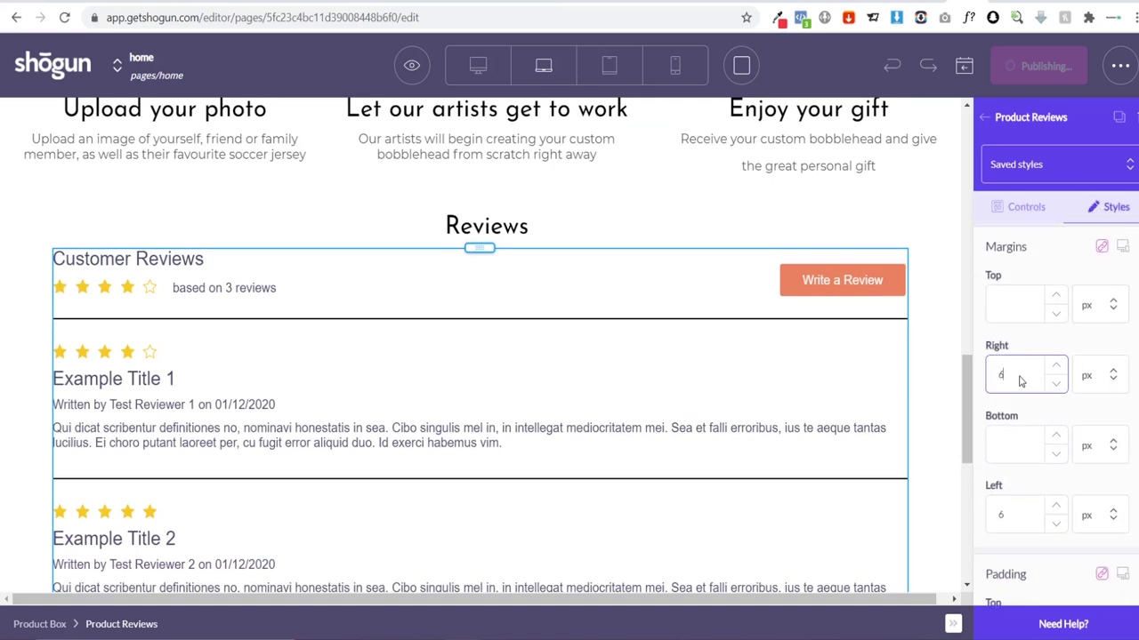
text(0)
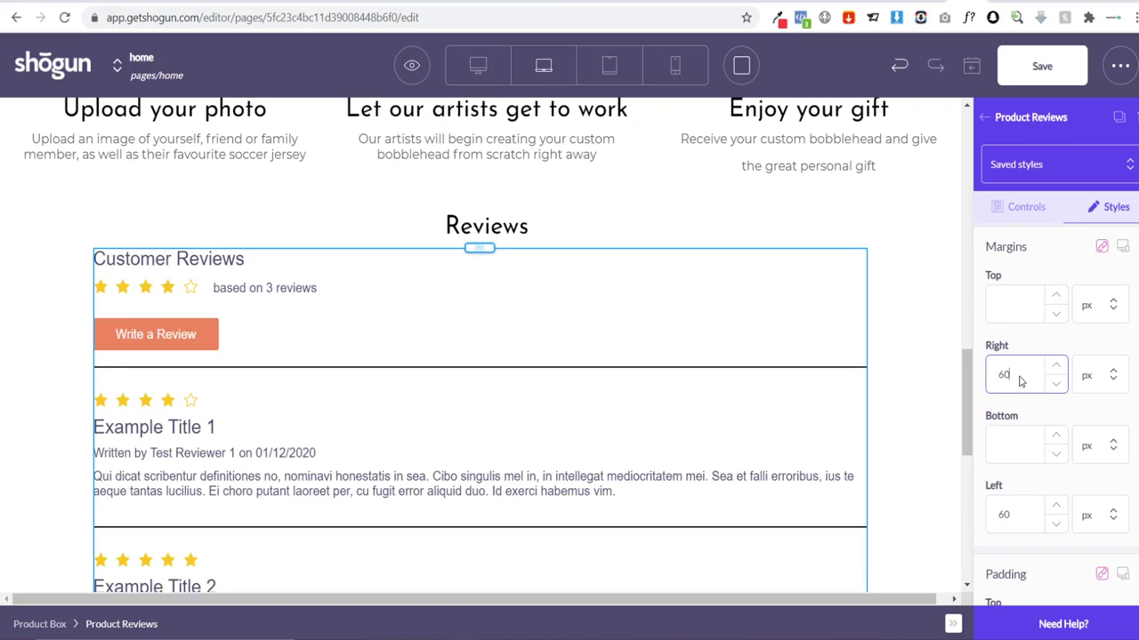
scroll(661, 338, down, 6)
scroll(674, 341, up, 5)
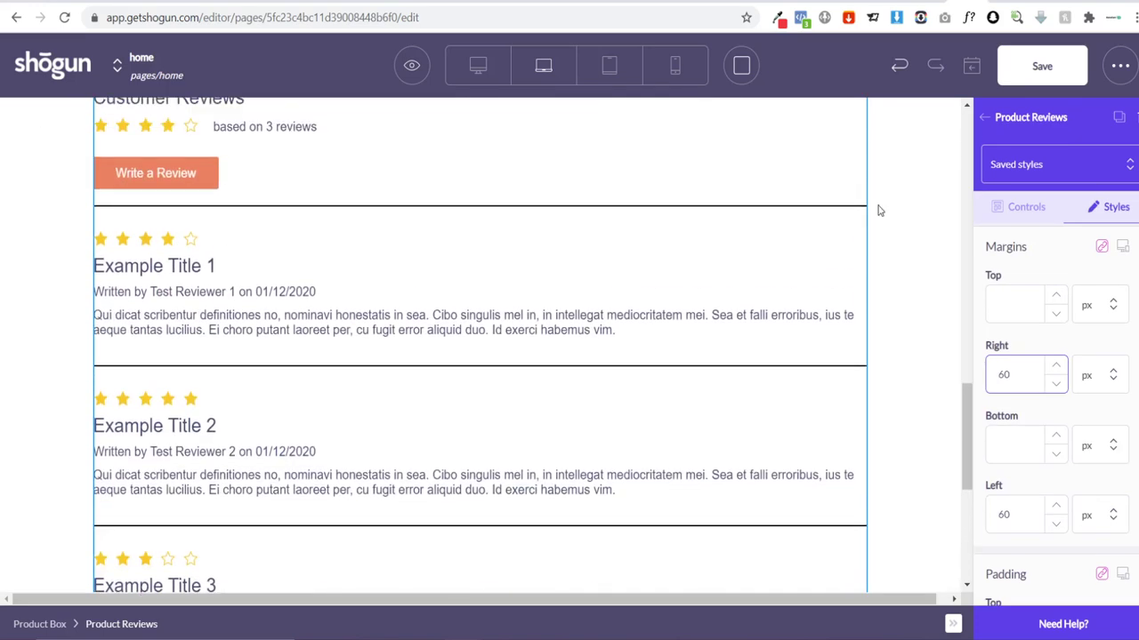
click(1041, 68)
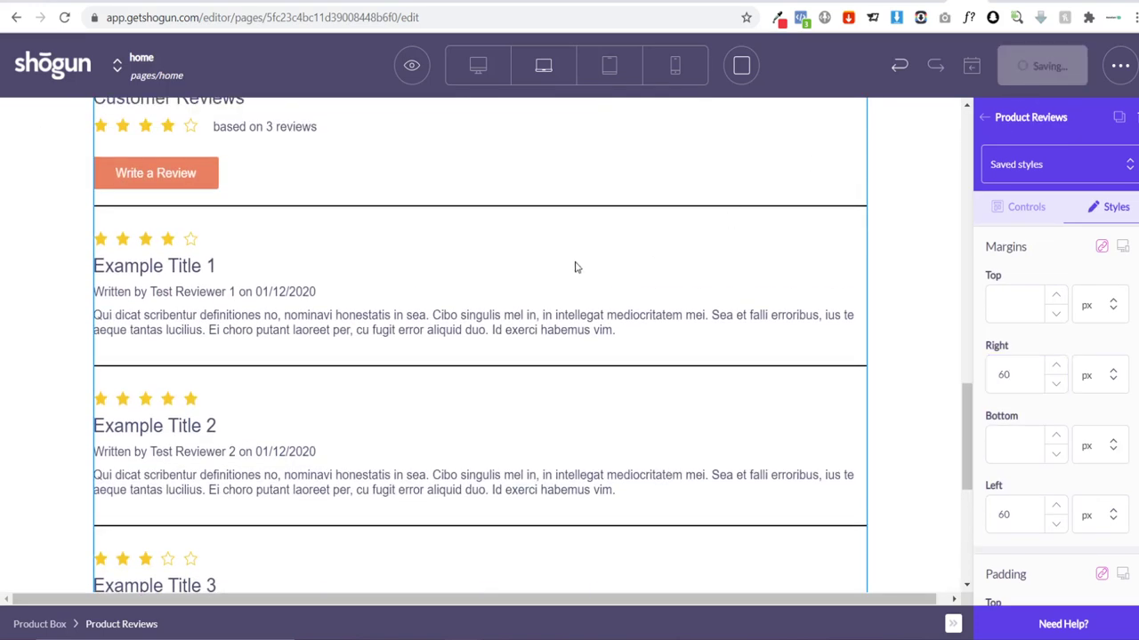
Step: Duplicate the Reviews heading section and drag the copy down toward the footer
scroll(464, 305, up, 2)
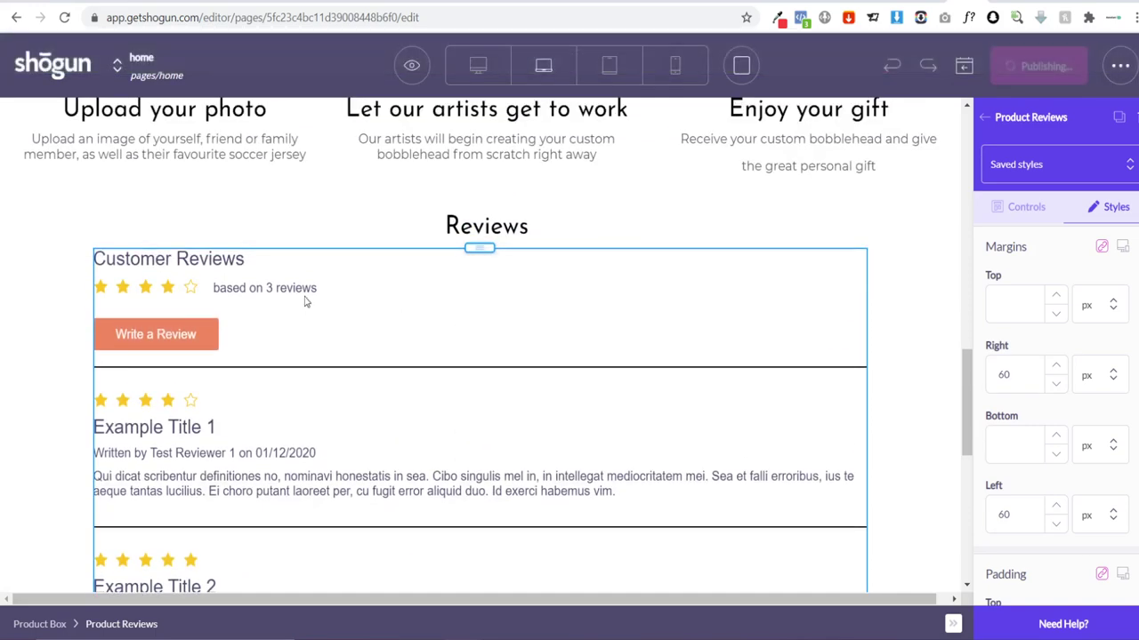
scroll(320, 347, down, 3)
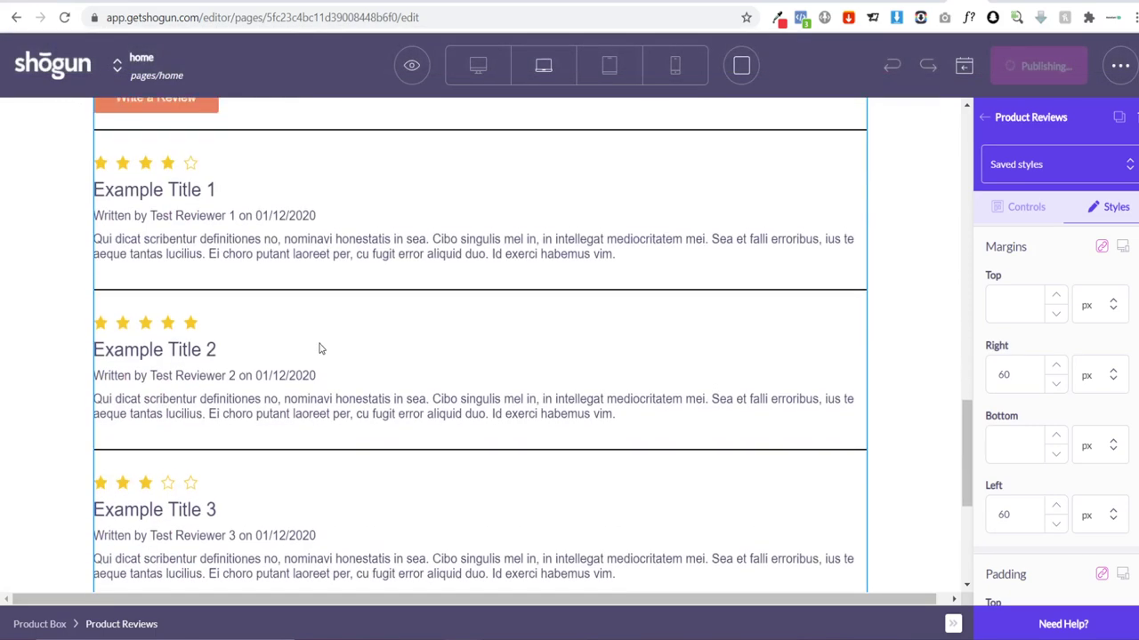
scroll(320, 347, up, 3)
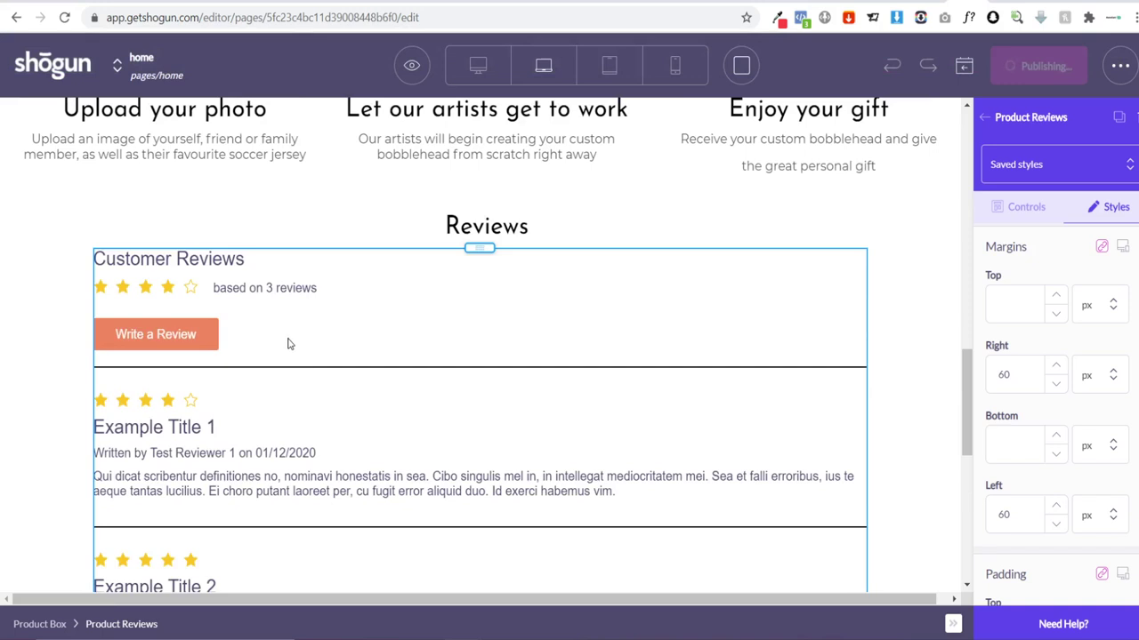
click(94, 203)
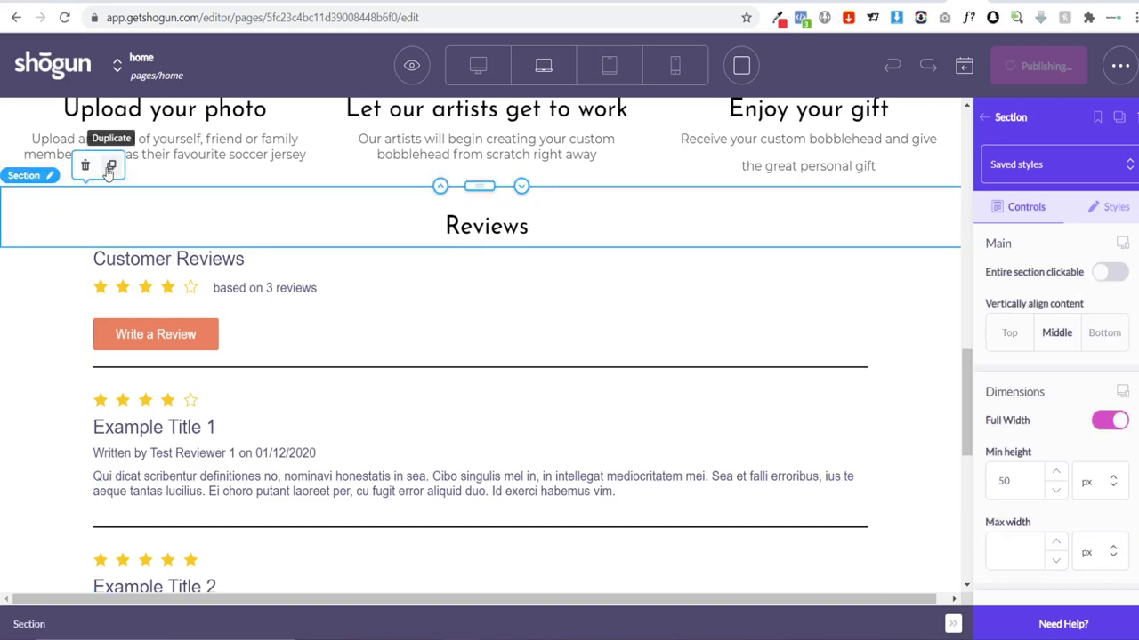
click(110, 167)
drag(479, 249, 460, 393)
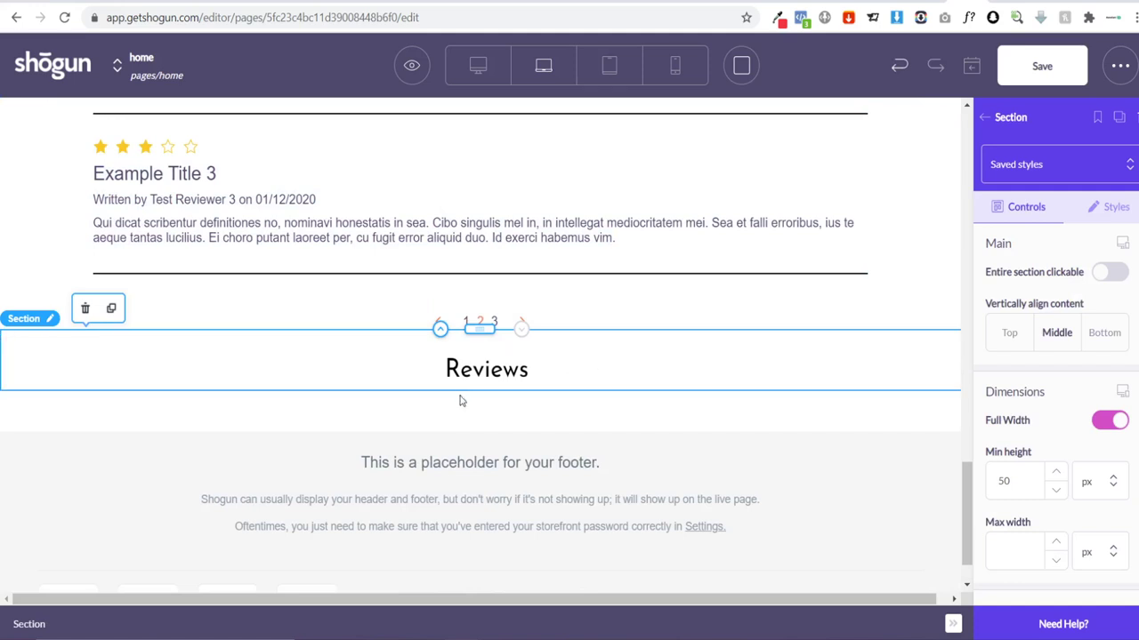
Step: Change the copied heading's text from 'Reviews' to 'View Our Work'
double_click(461, 375)
text(G)
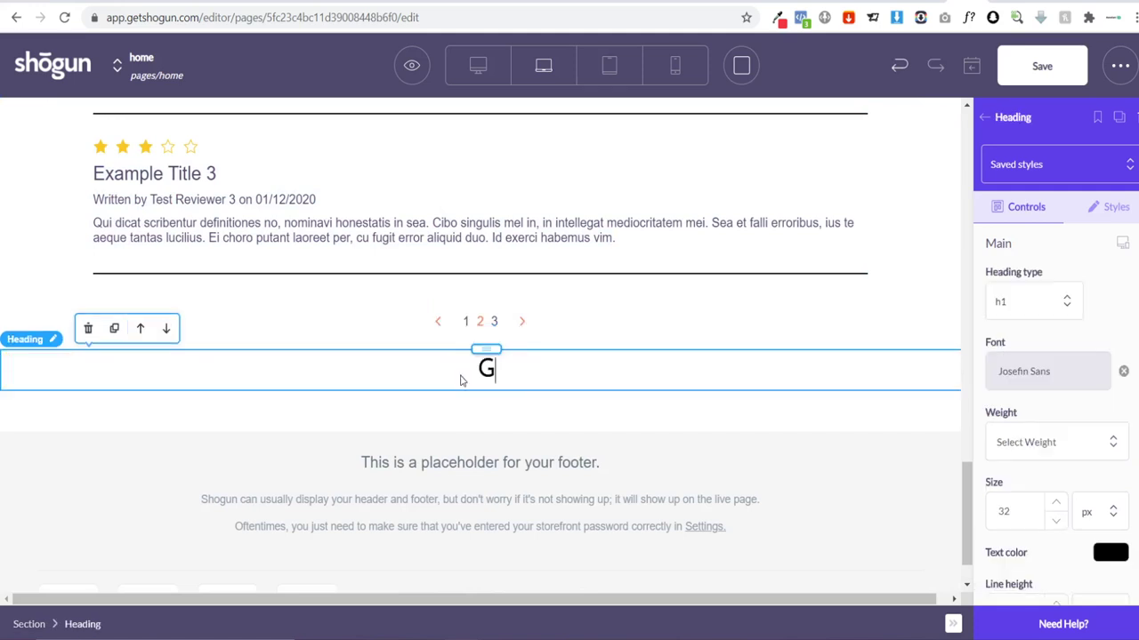
text(alle)
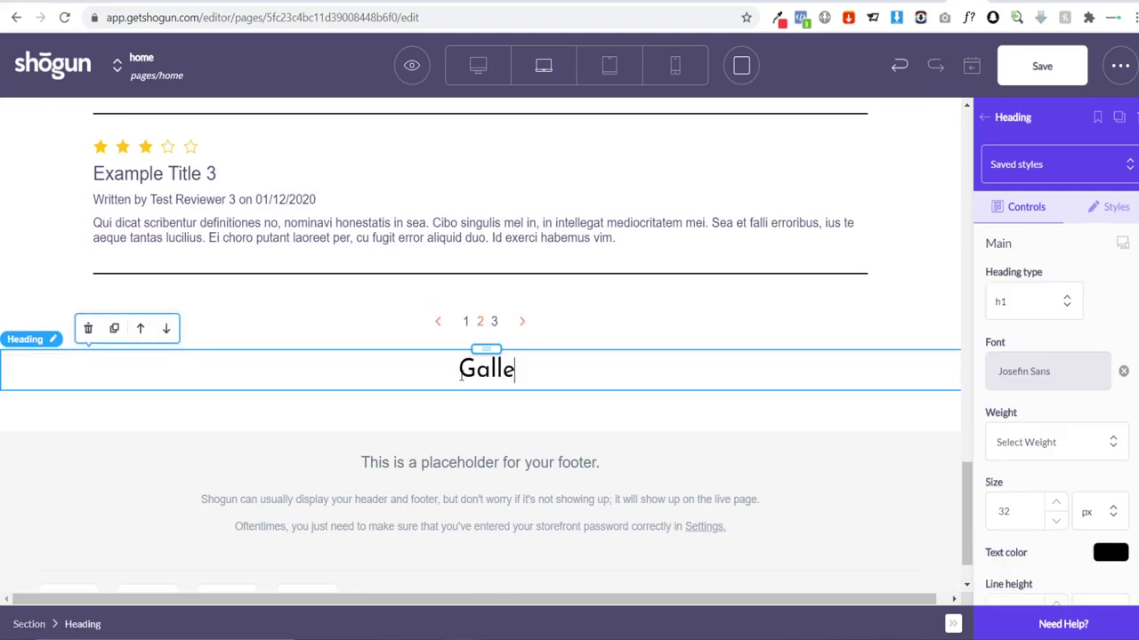
text(ry)
key(BackSpace)
key(BackSpace)
key(BackSpace)
key(BackSpace)
key(BackSpace)
key(BackSpace)
key(BackSpace)
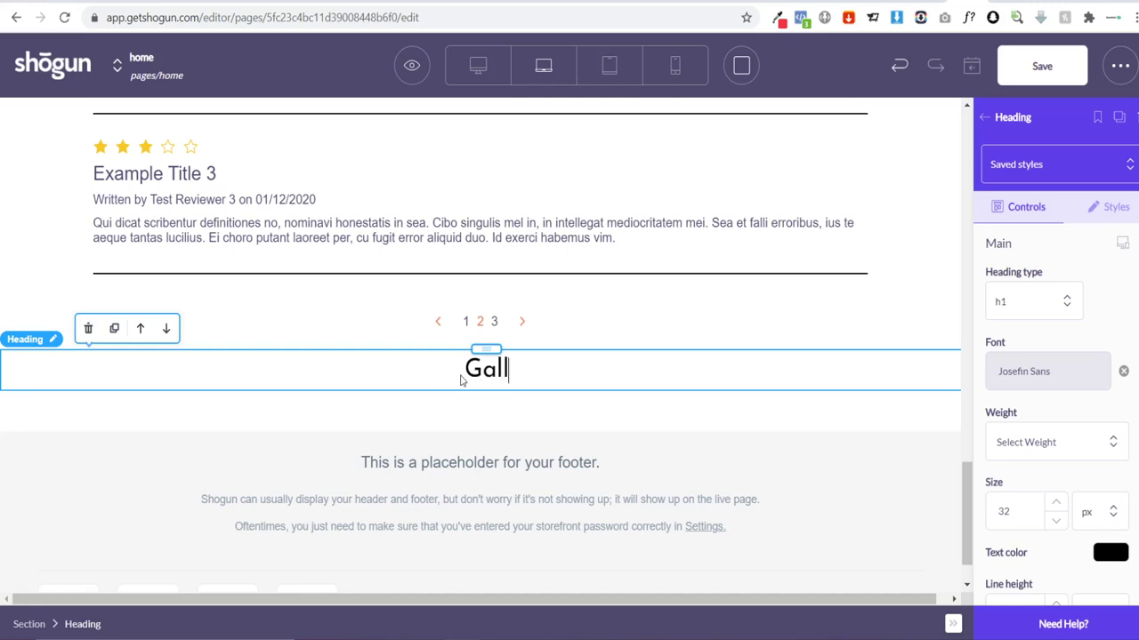
text(Vie)
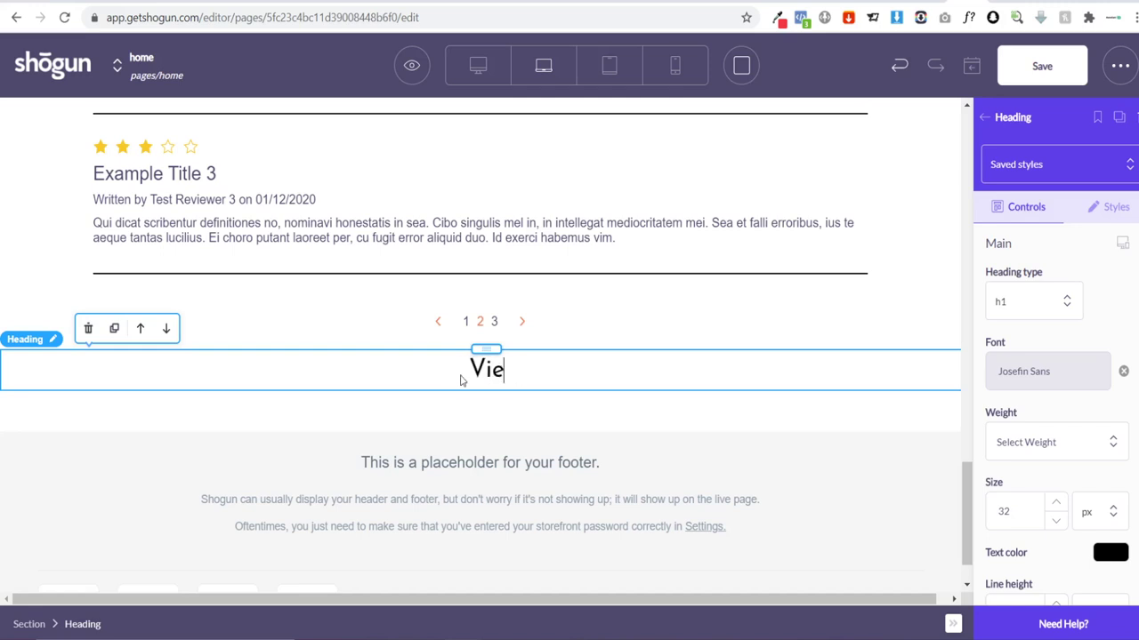
text(w Our Work)
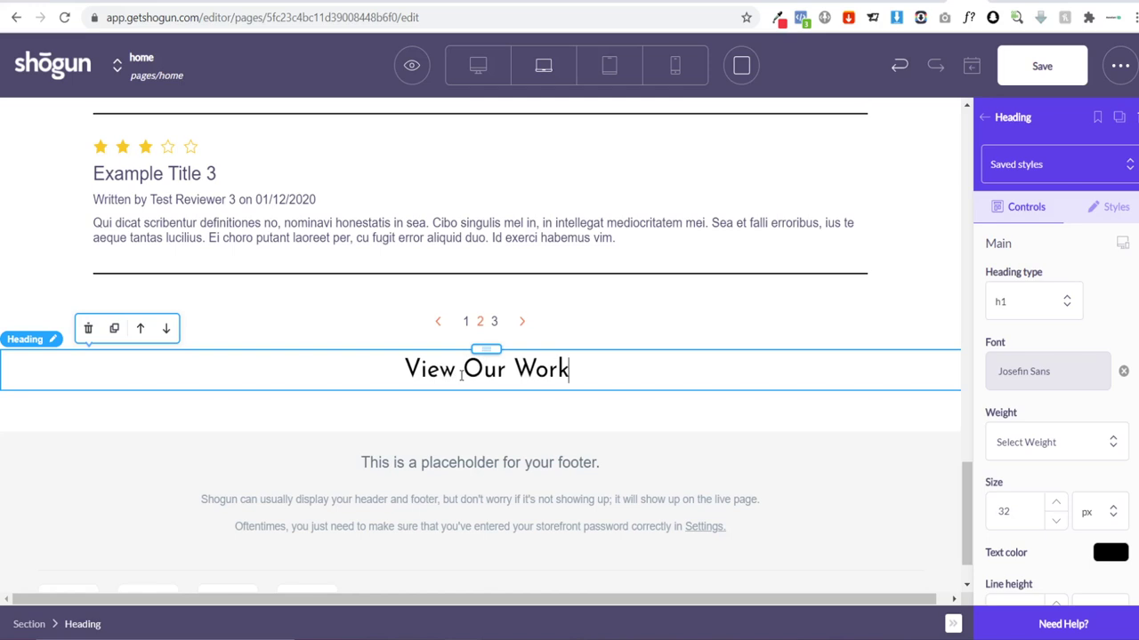
click(985, 129)
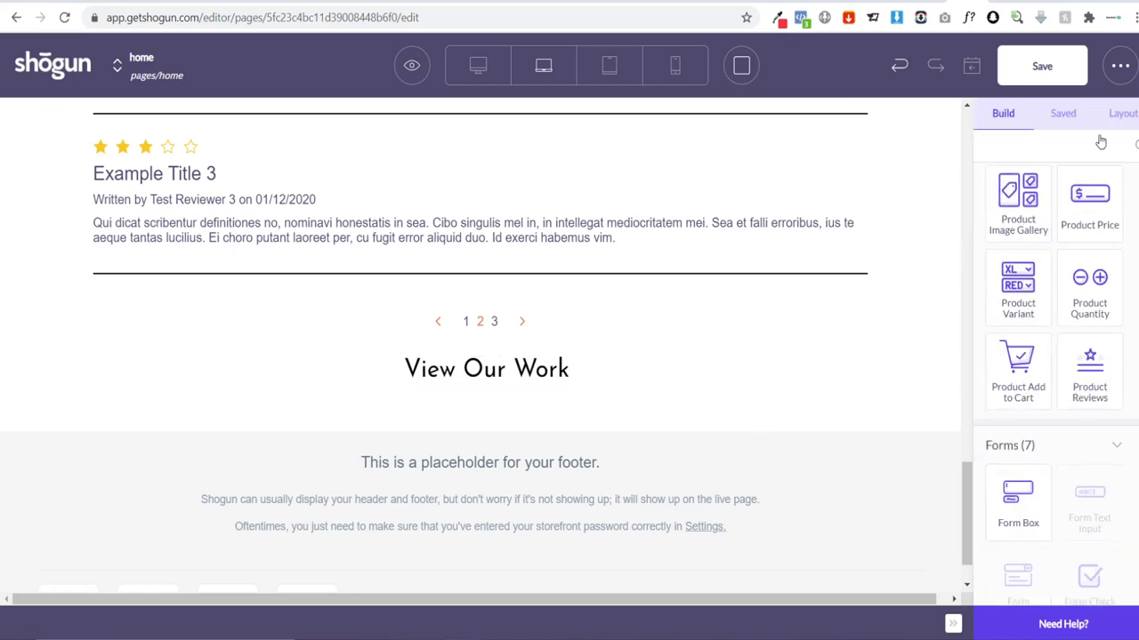
Step: Add a full-width Columns row with 4 columns under the View Our Work heading
scroll(1081, 232, down, 1)
scroll(1081, 240, up, 6)
scroll(1087, 262, down, 2)
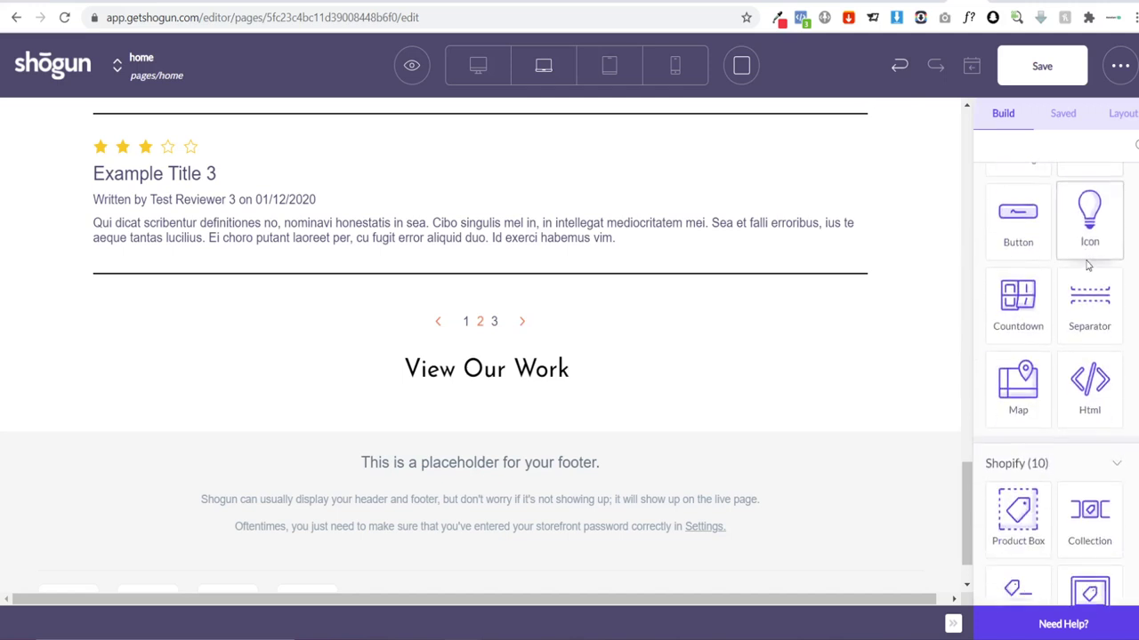
scroll(1086, 262, up, 5)
drag(1098, 223, 566, 430)
click(1073, 294)
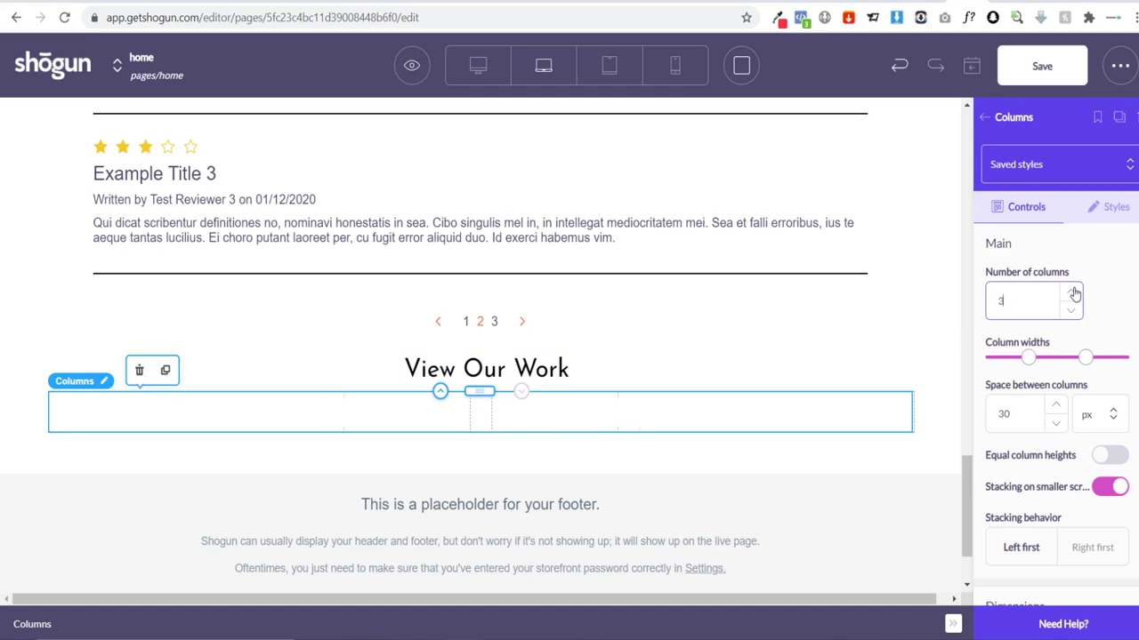
click(1074, 294)
scroll(1099, 514, down, 2)
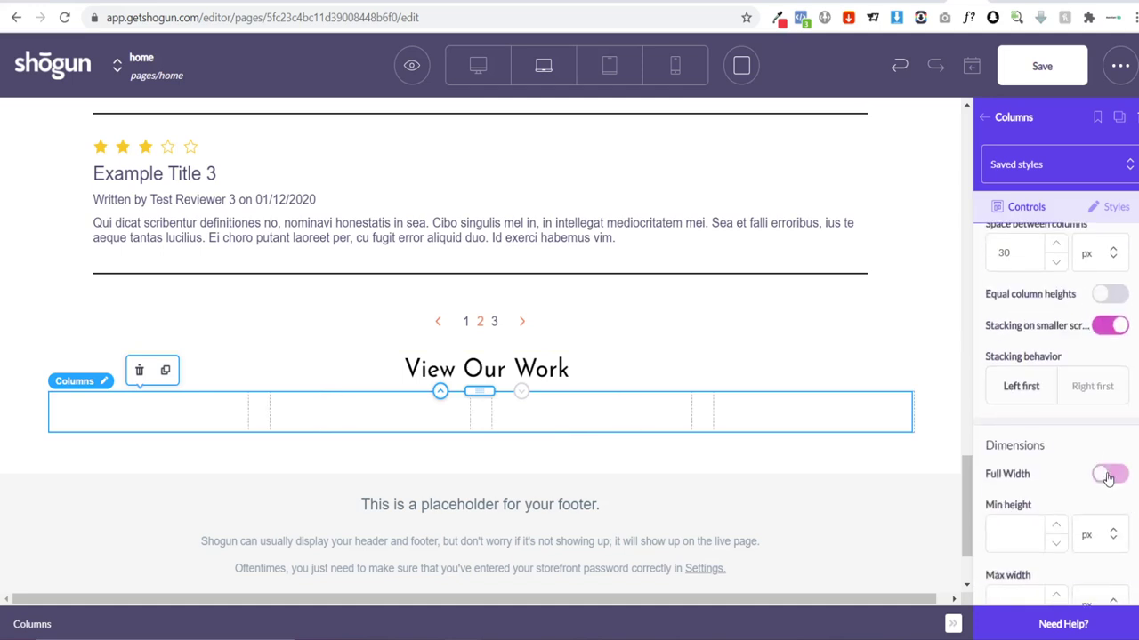
click(1108, 476)
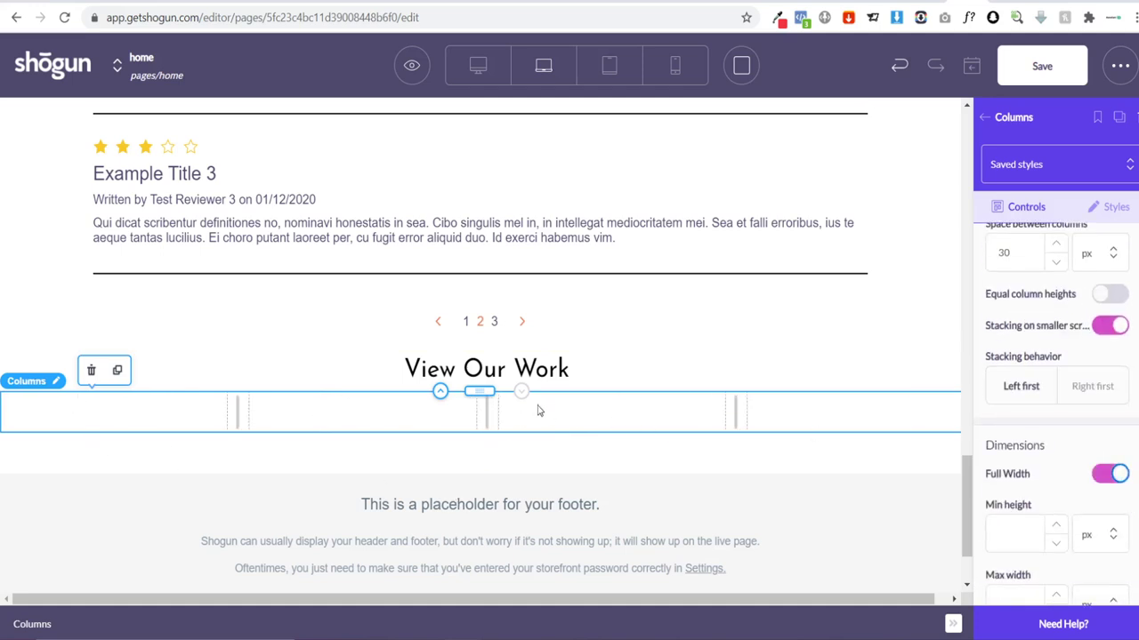
click(987, 117)
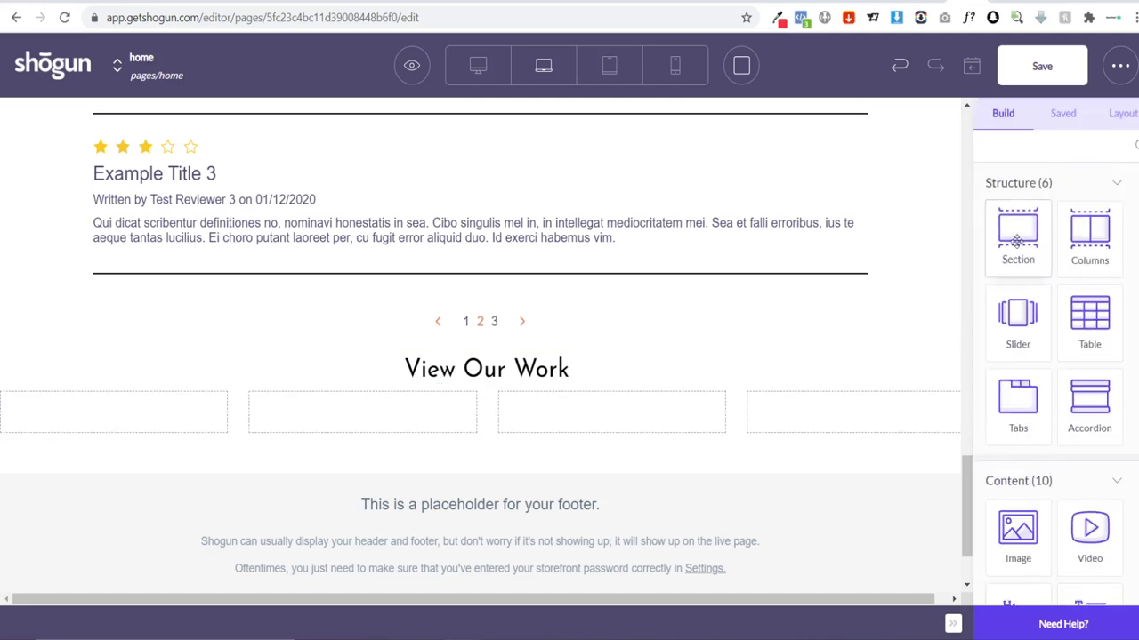
Step: Put an Image element in each of the four columns, then duplicate the whole image row
drag(1018, 533, 169, 413)
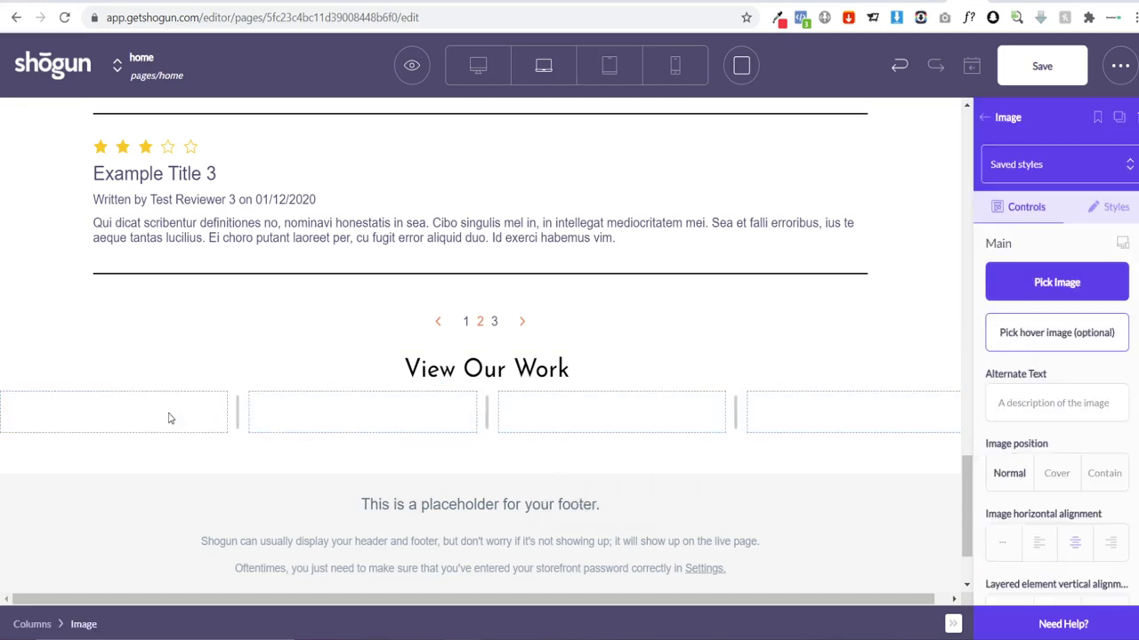
scroll(165, 397, down, 2)
click(104, 210)
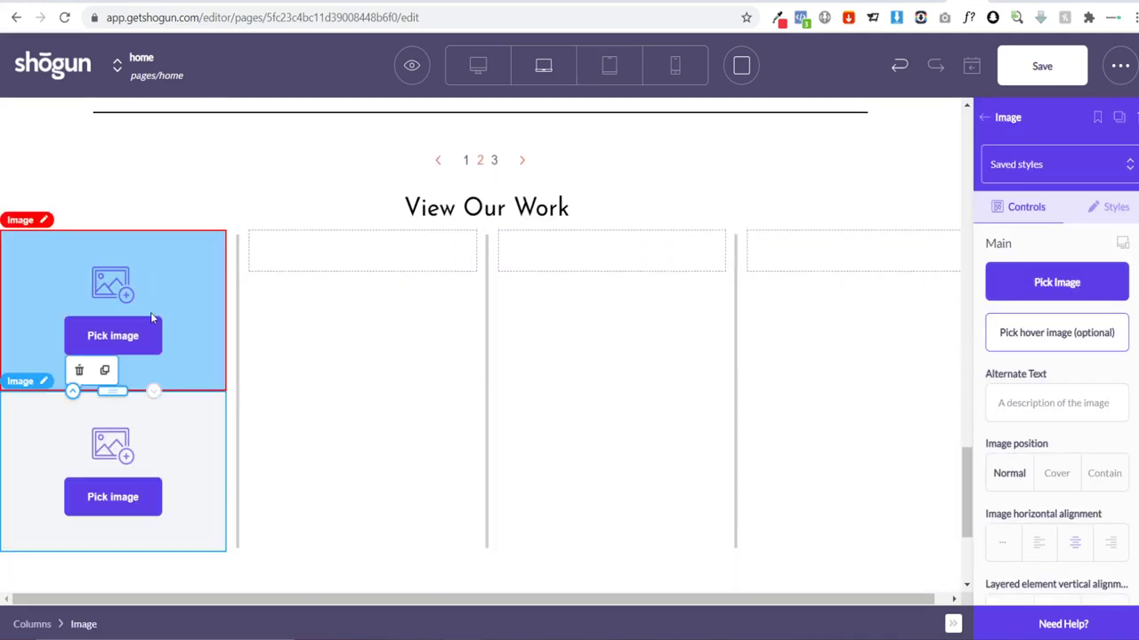
drag(108, 397, 324, 274)
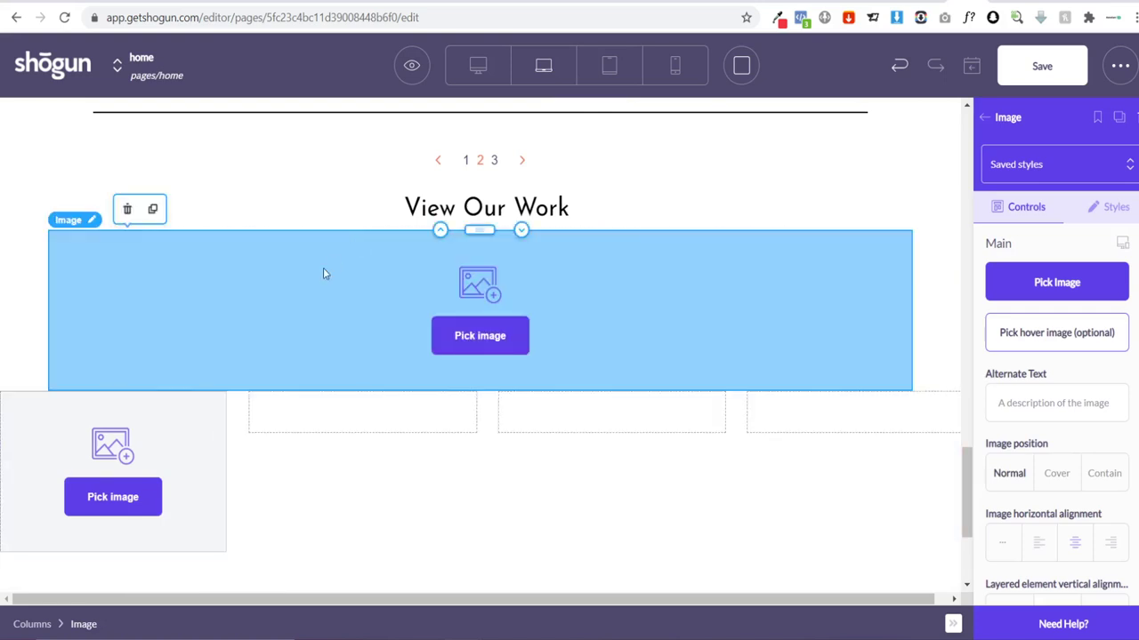
key(ctrl+z)
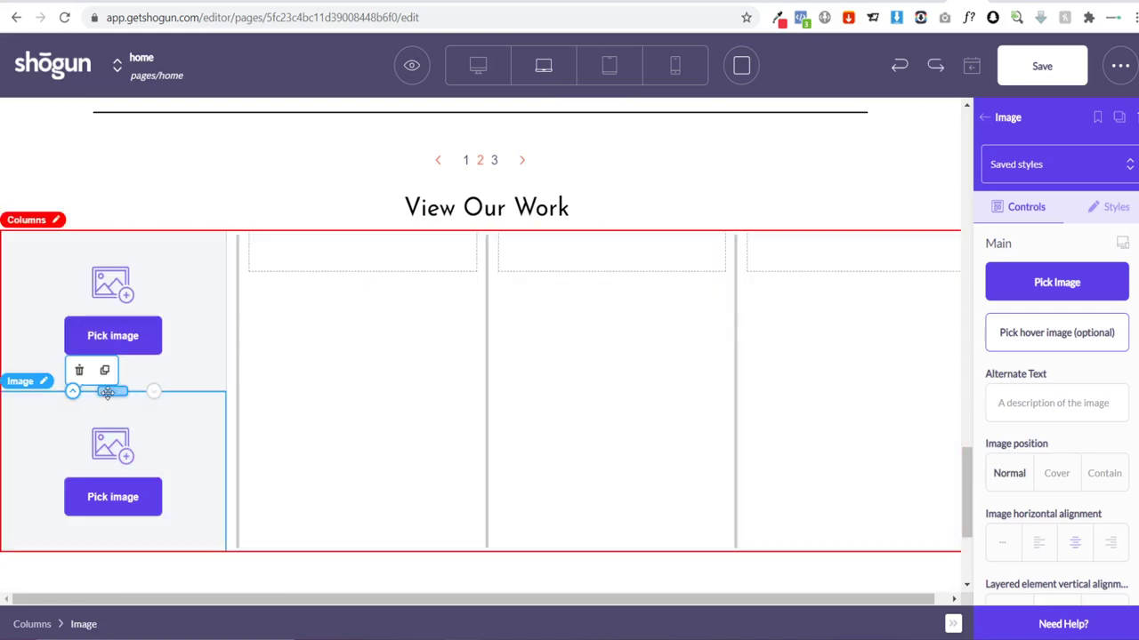
drag(111, 395, 351, 252)
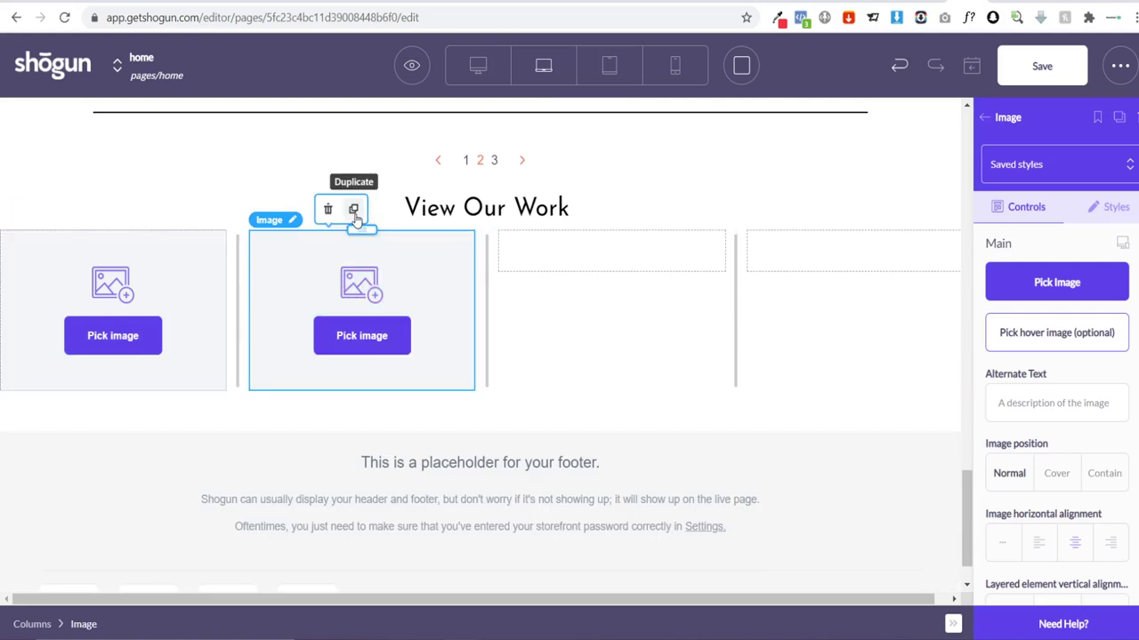
click(355, 205)
drag(361, 392, 579, 279)
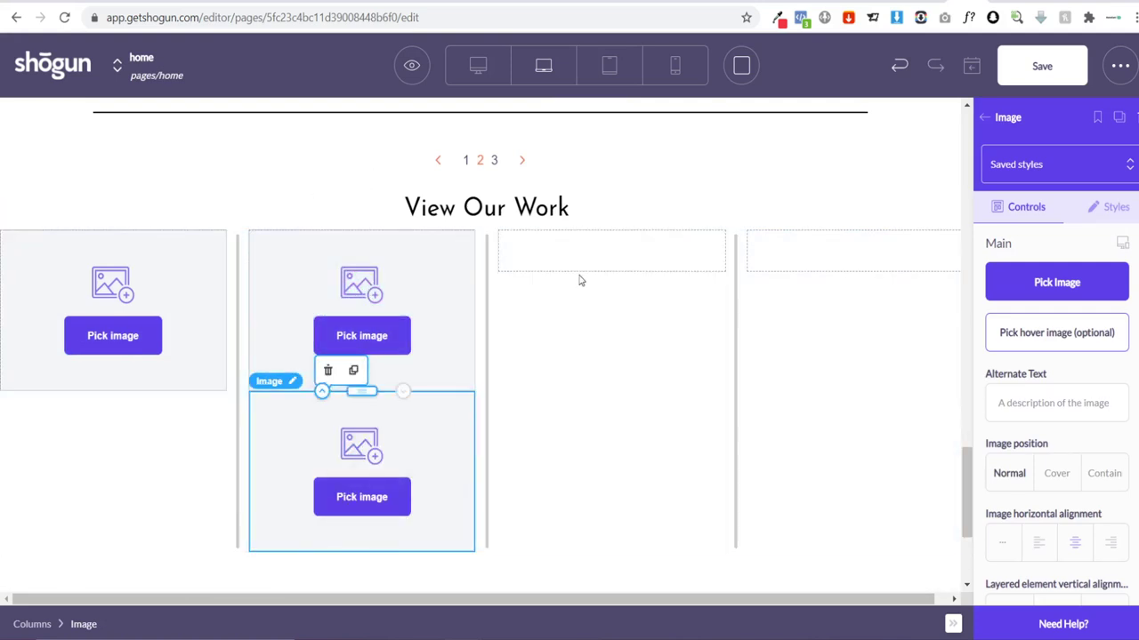
click(602, 209)
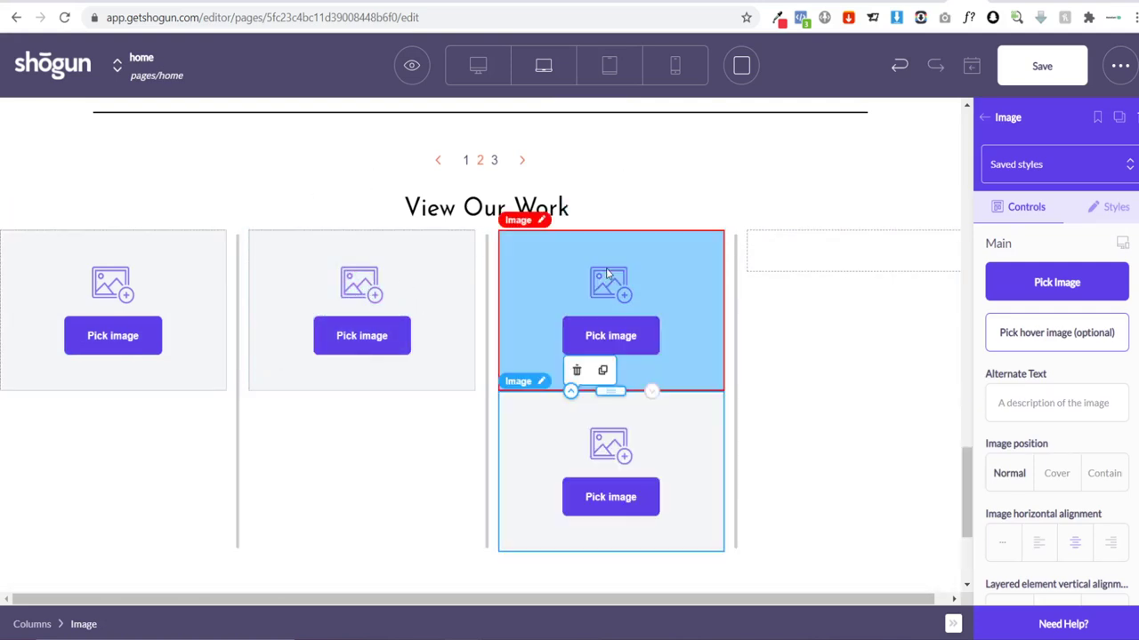
drag(611, 389, 805, 258)
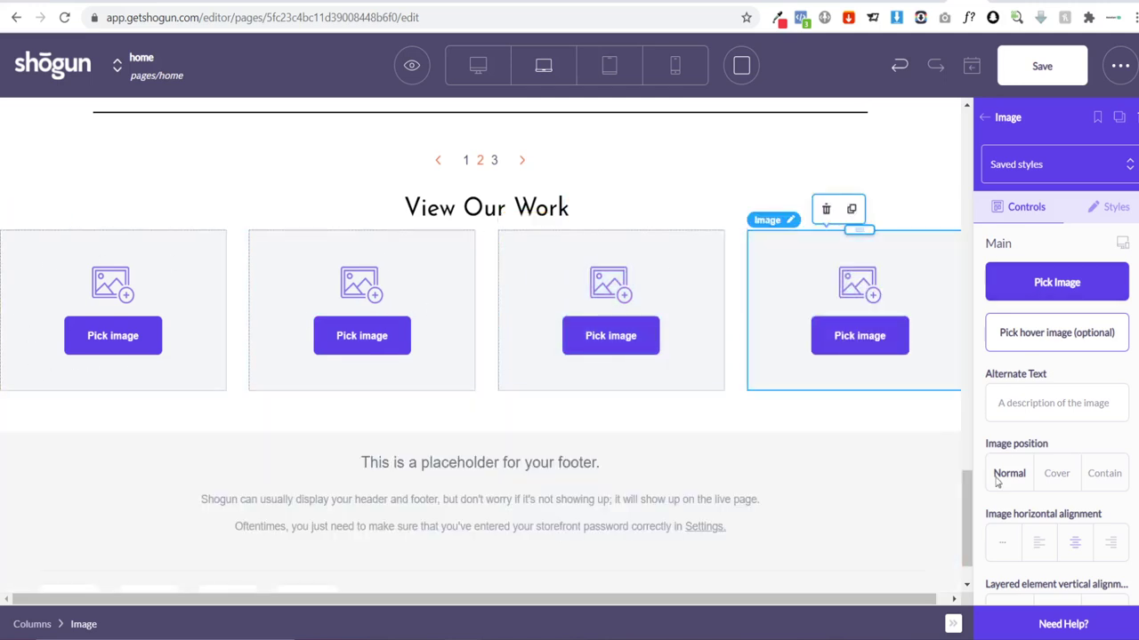
click(28, 240)
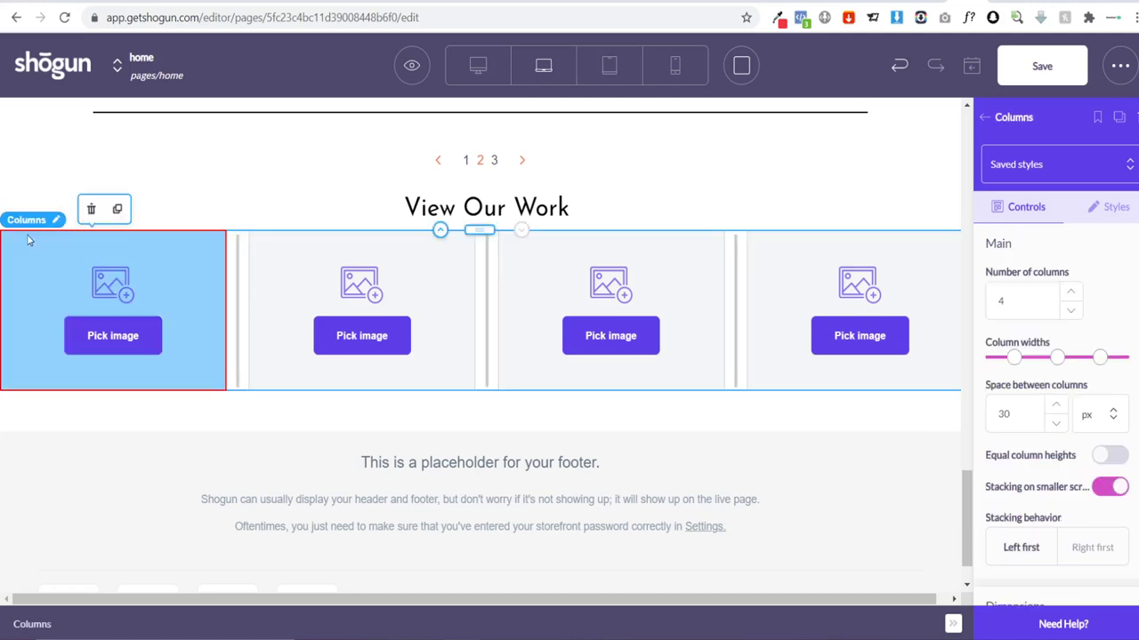
click(116, 208)
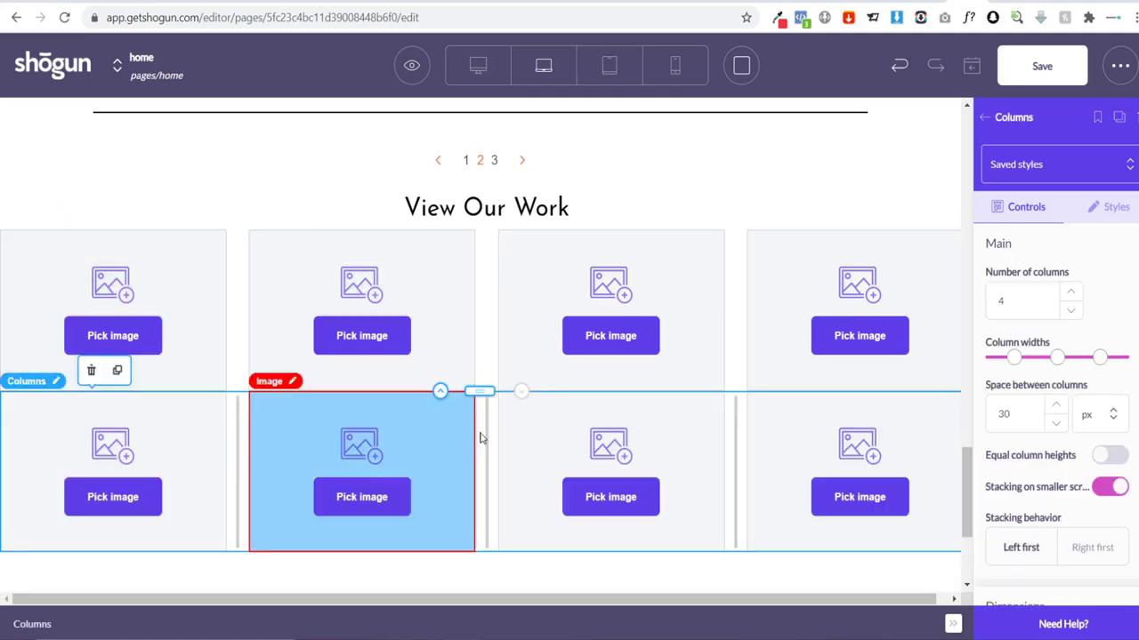
Step: Upload the Barca bobble-head photo into the top-left gallery slot
click(113, 335)
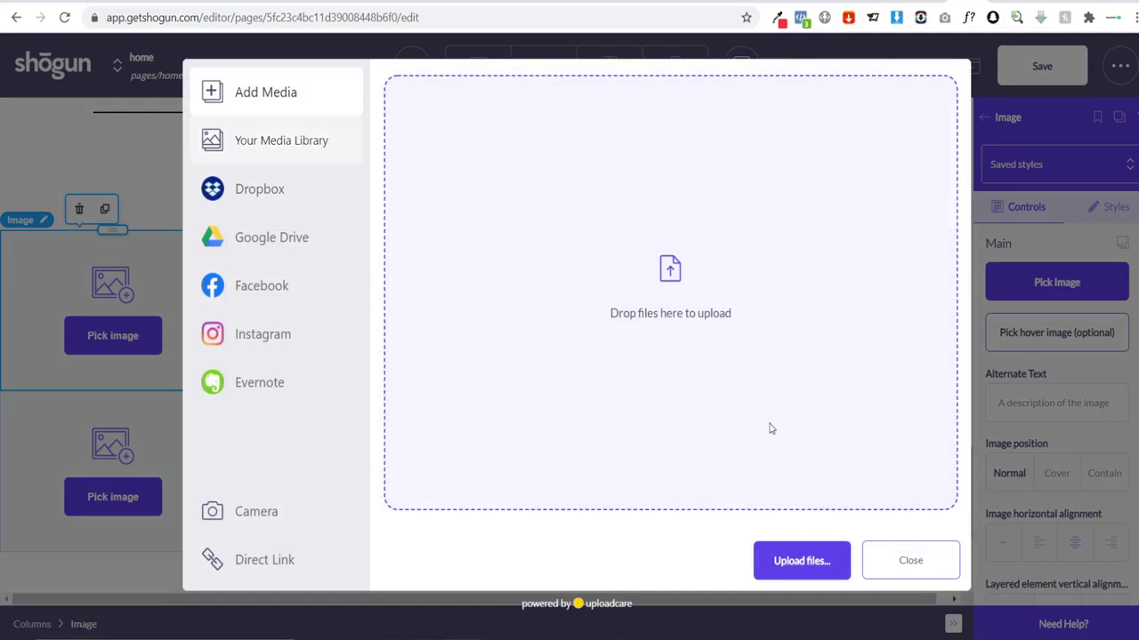
click(800, 562)
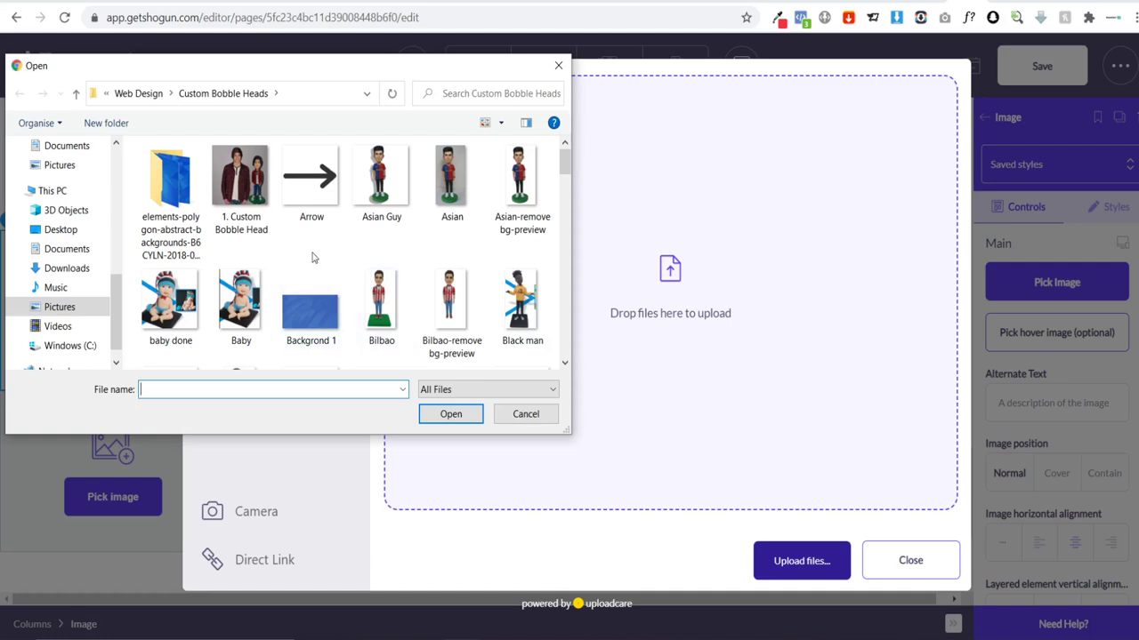
scroll(311, 258, down, 5)
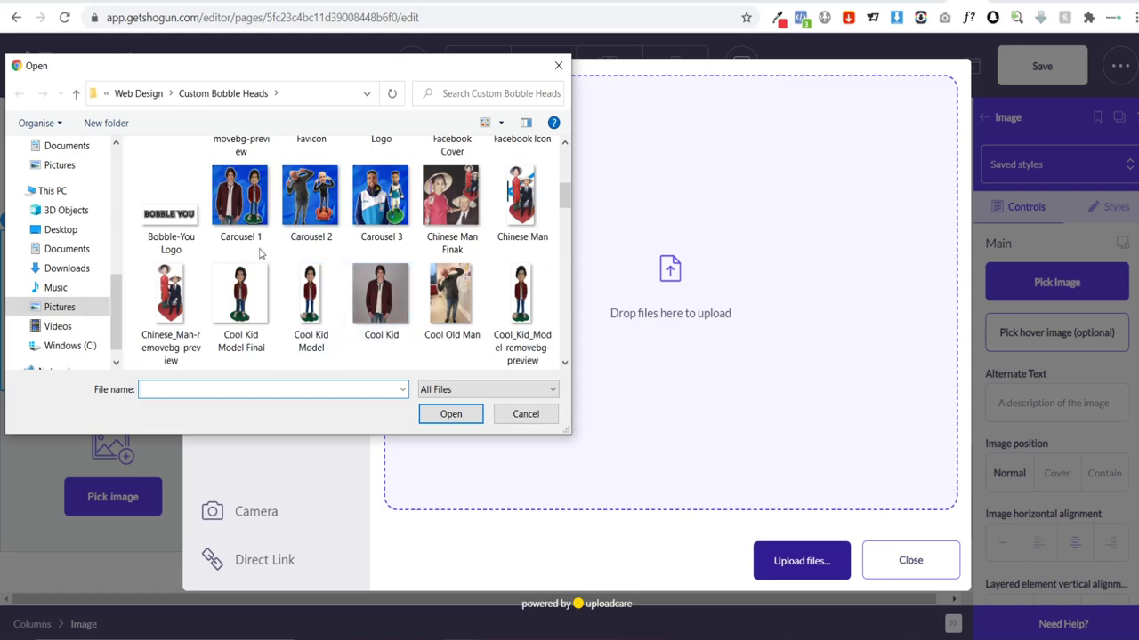
scroll(402, 258, down, 3)
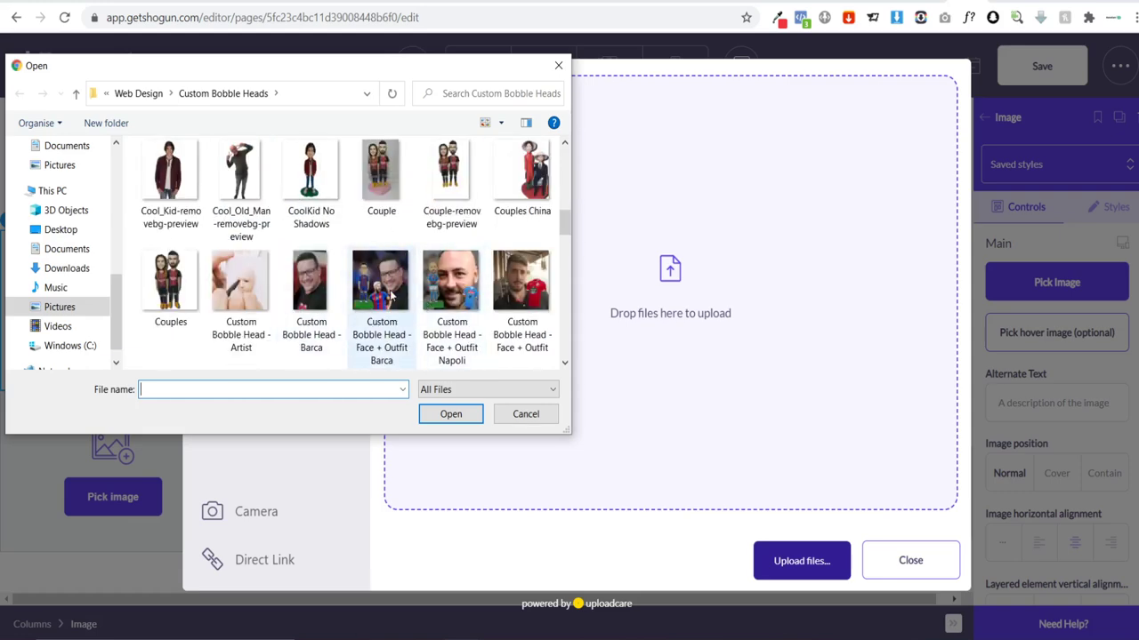
click(454, 307)
click(382, 294)
click(451, 414)
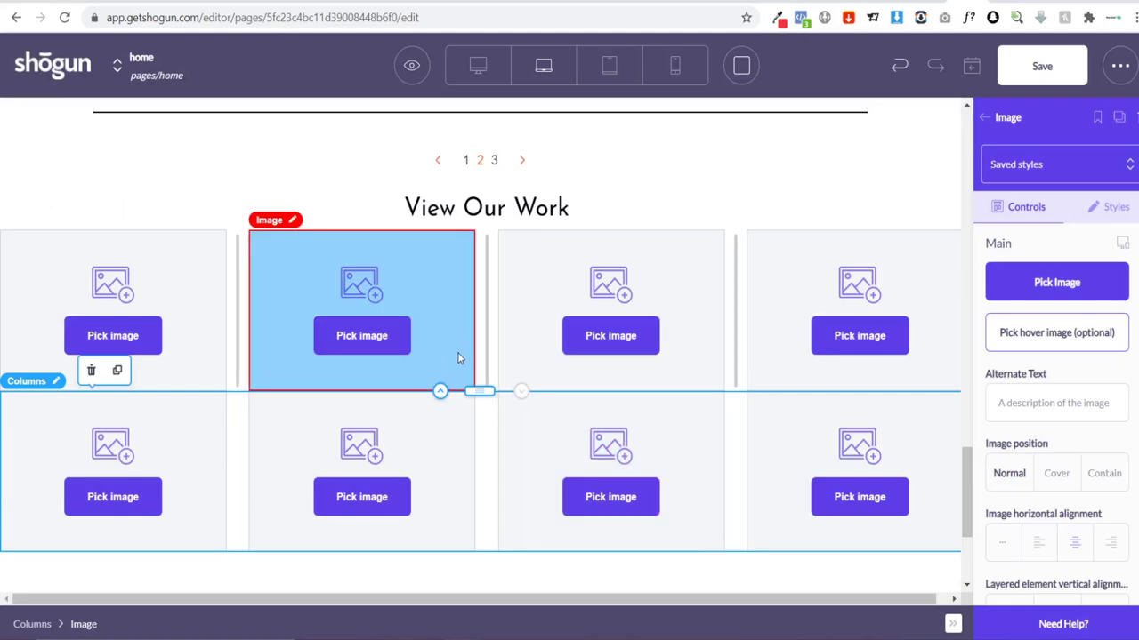
Step: Upload the Napoli bobble-head photo into the second gallery slot
click(382, 338)
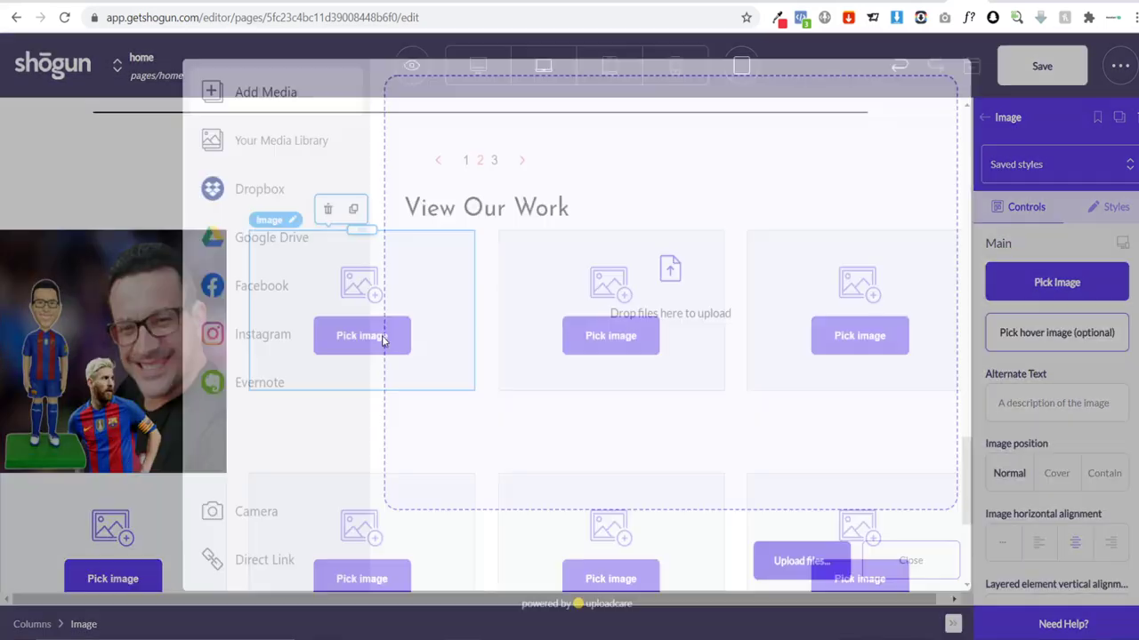
click(790, 560)
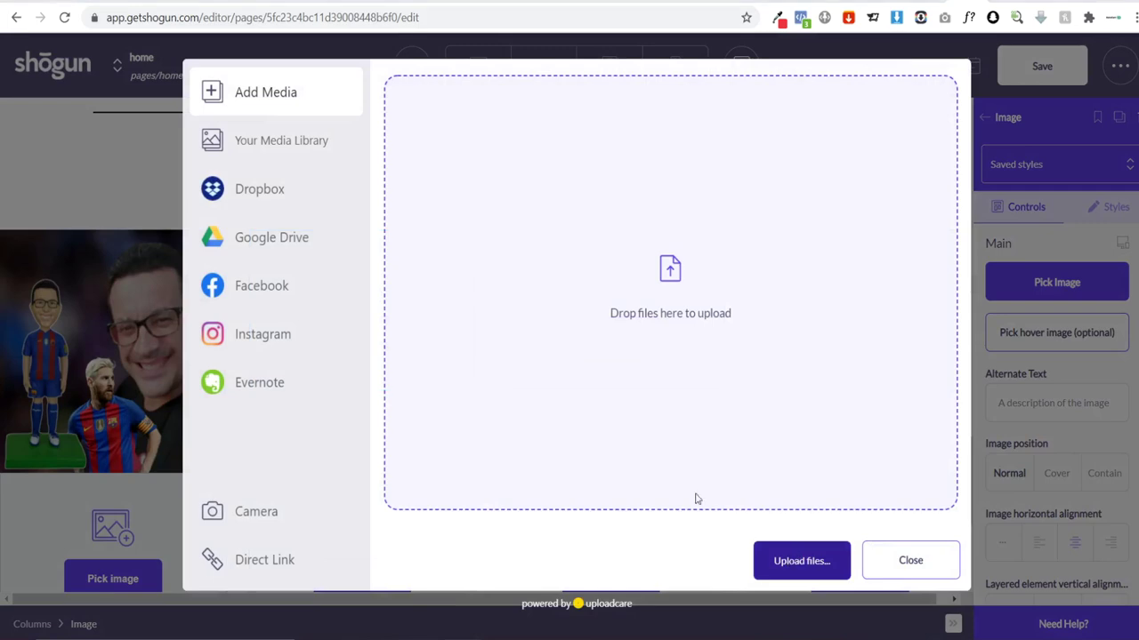
scroll(454, 265, down, 10)
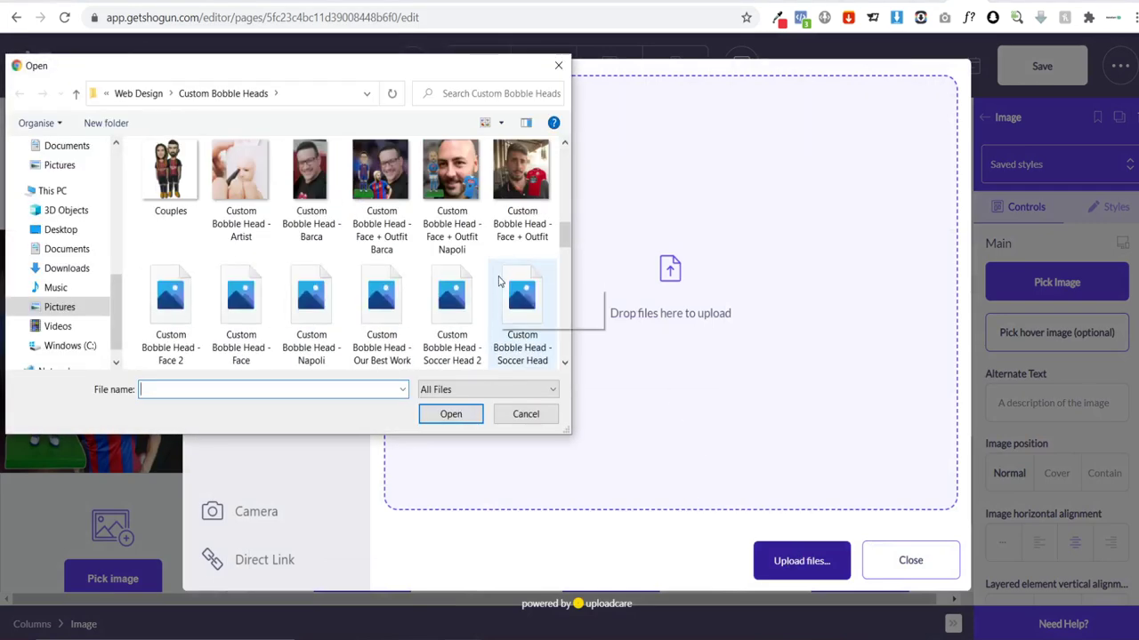
click(456, 197)
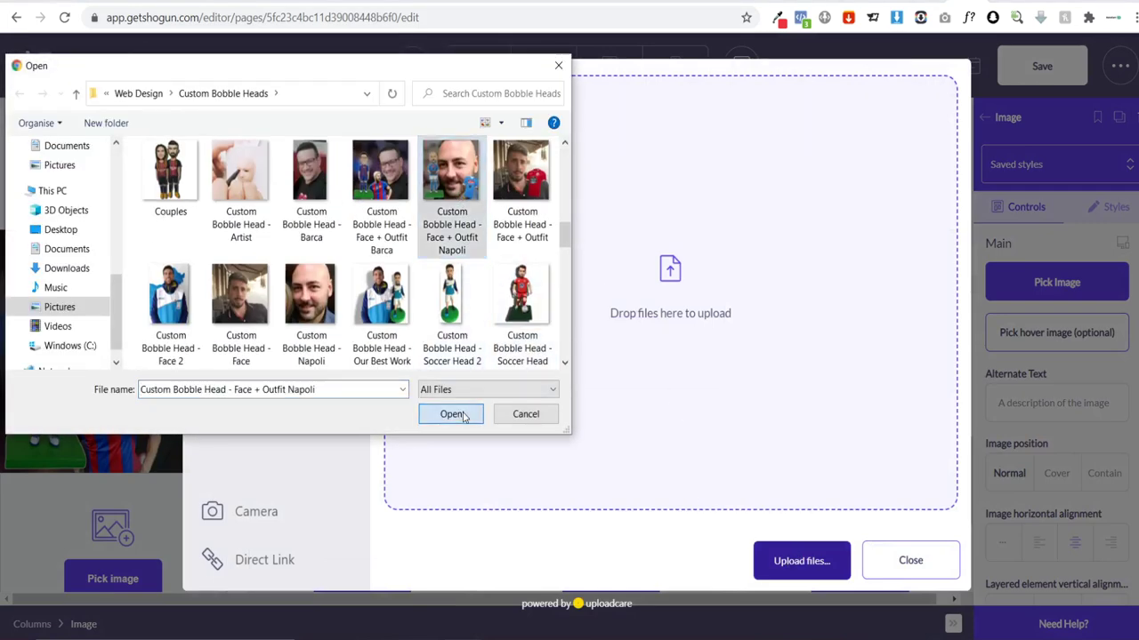
click(451, 414)
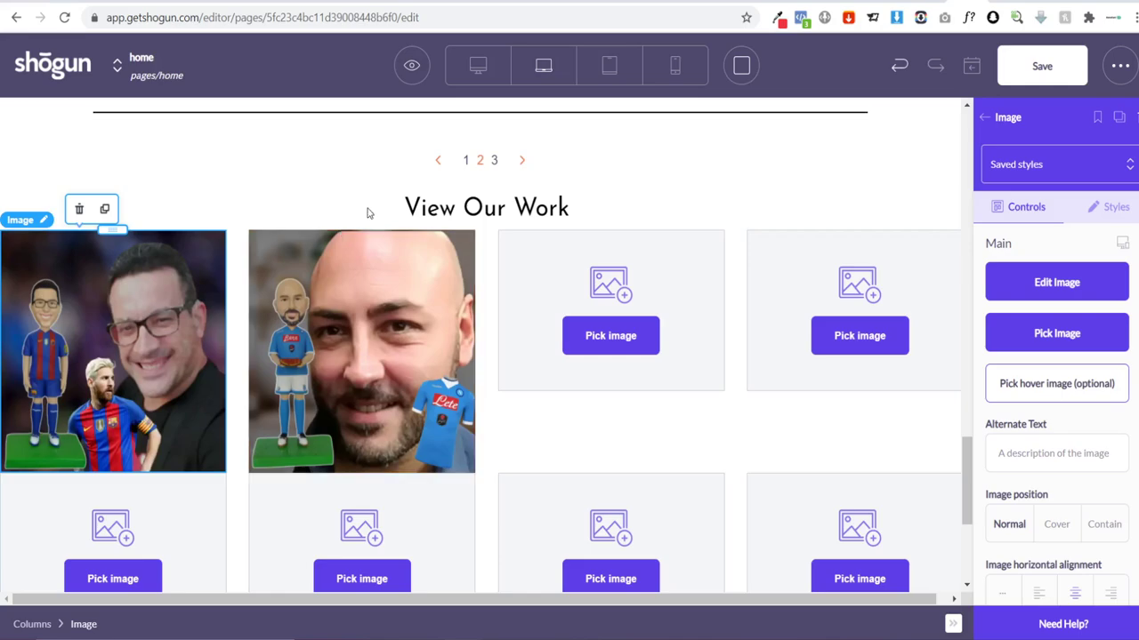
click(584, 3)
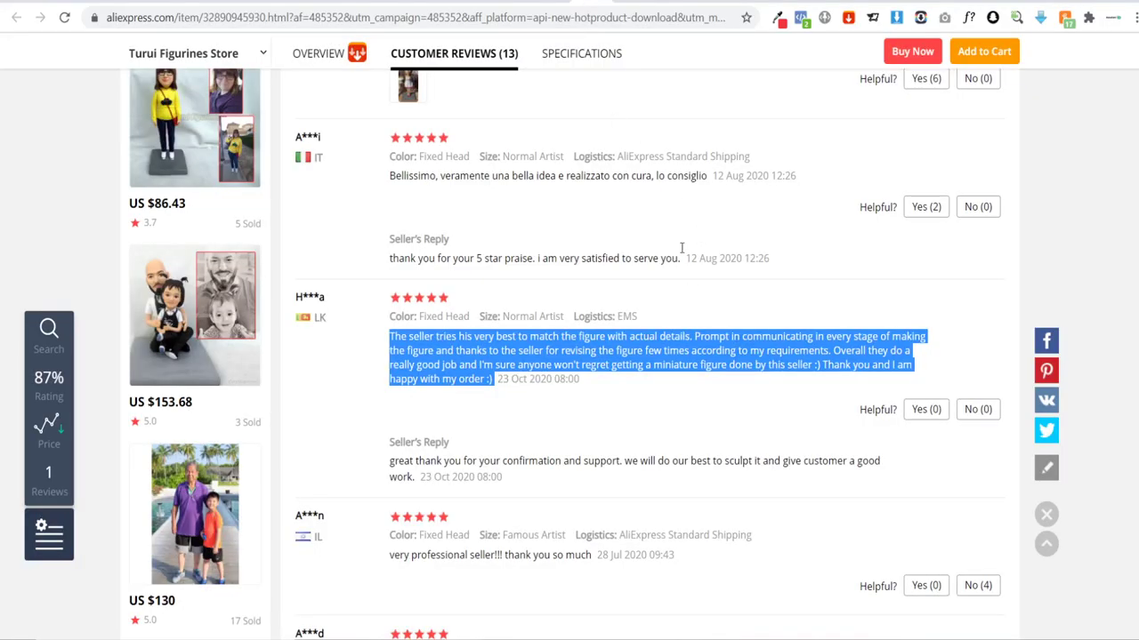
Step: Scroll through the Turui Figurines Store chat photos in AliExpress Message Center
scroll(699, 235, up, 15)
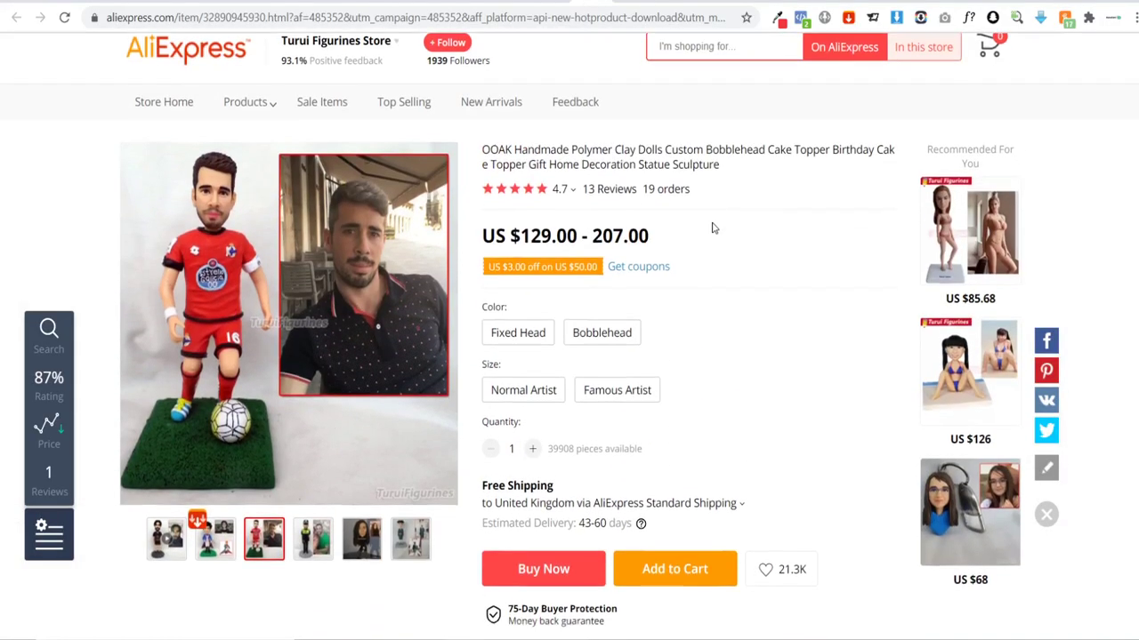
scroll(708, 224, down, 15)
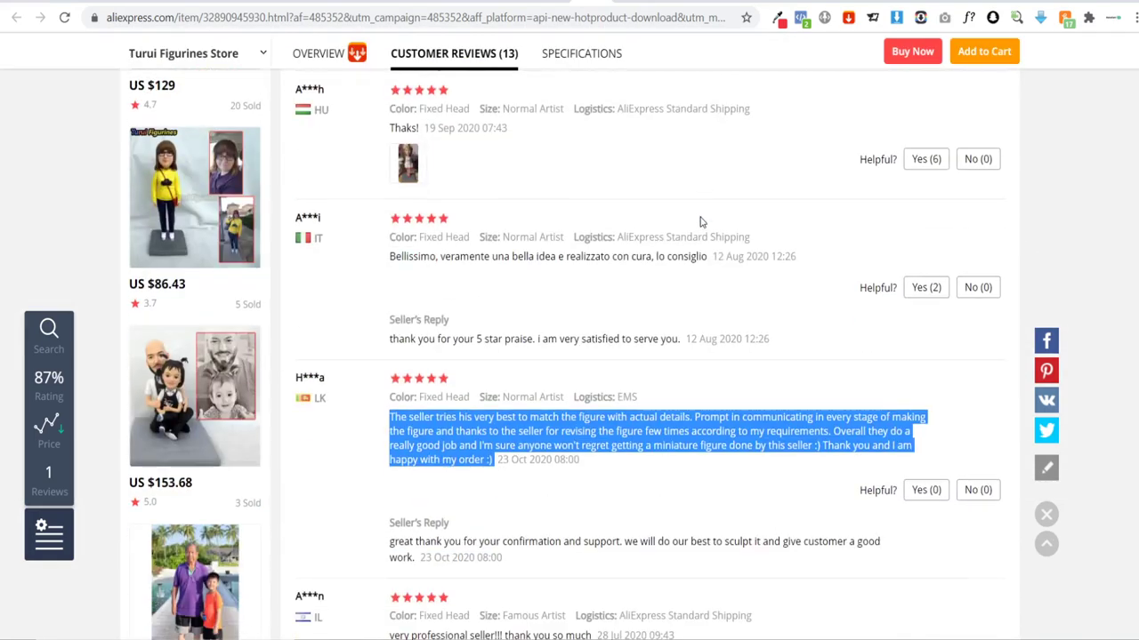
click(617, 3)
scroll(785, 346, down, 5)
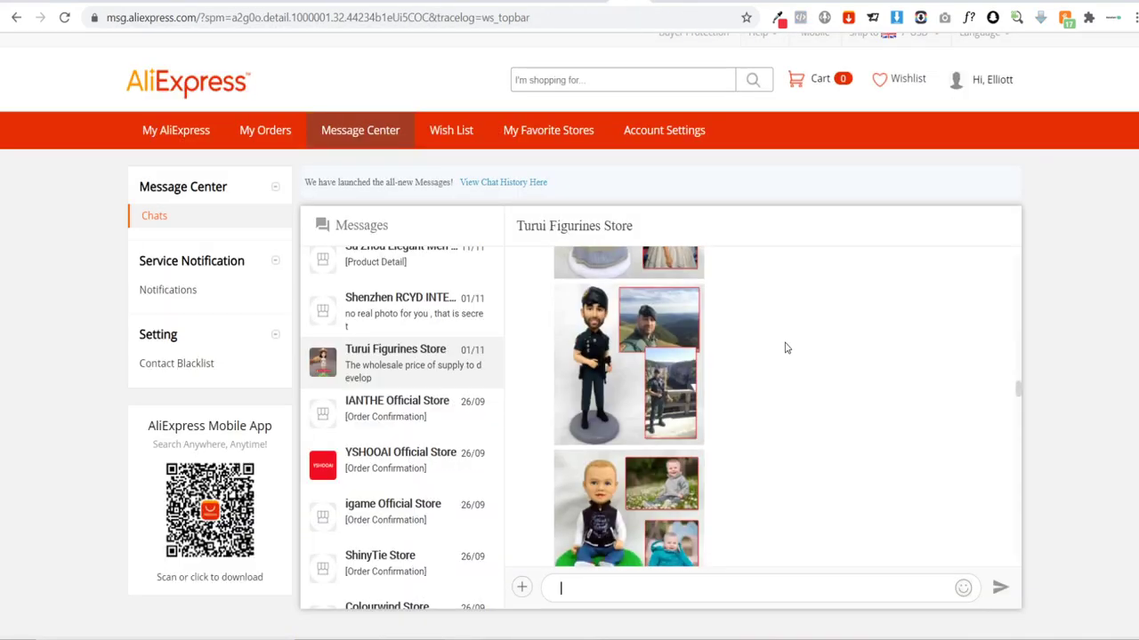
scroll(784, 346, down, 10)
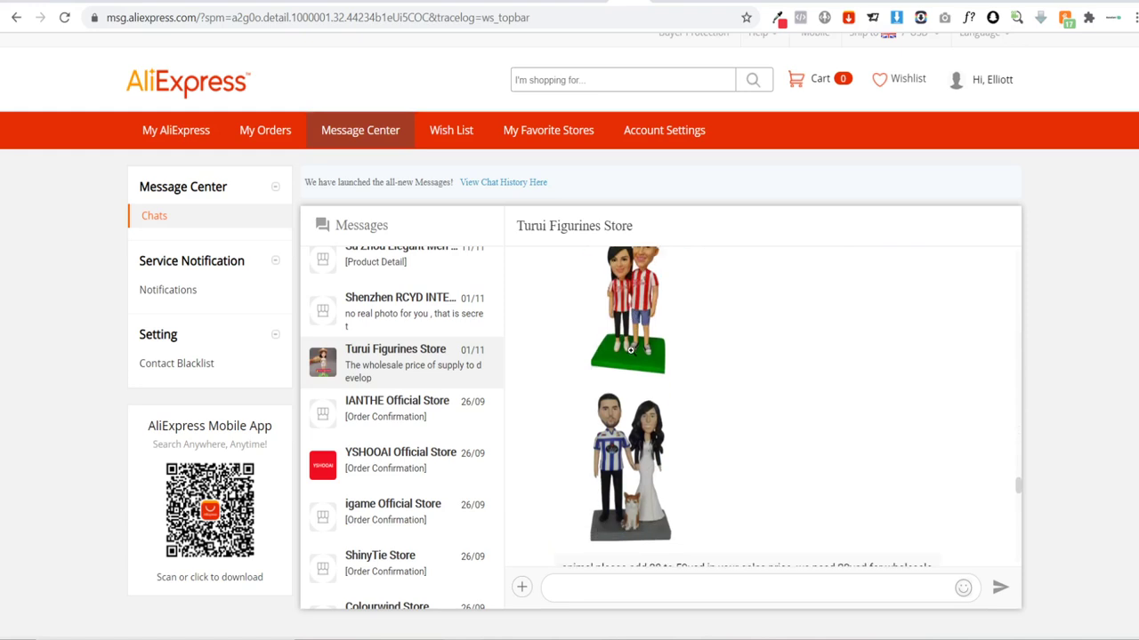
scroll(649, 366, down, 2)
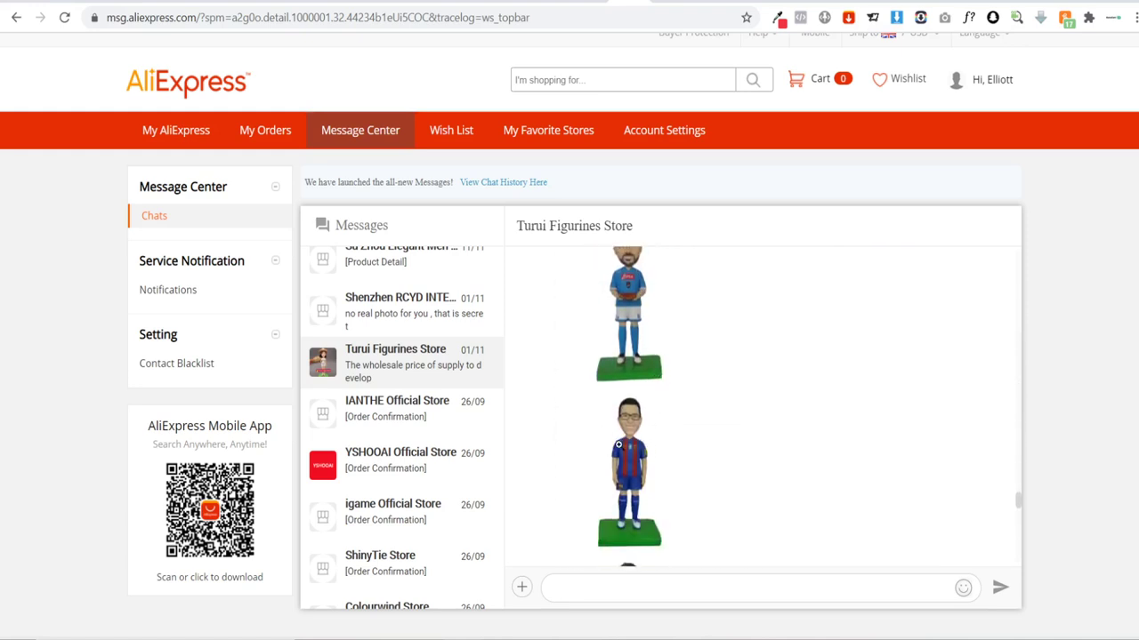
scroll(633, 409, down, 4)
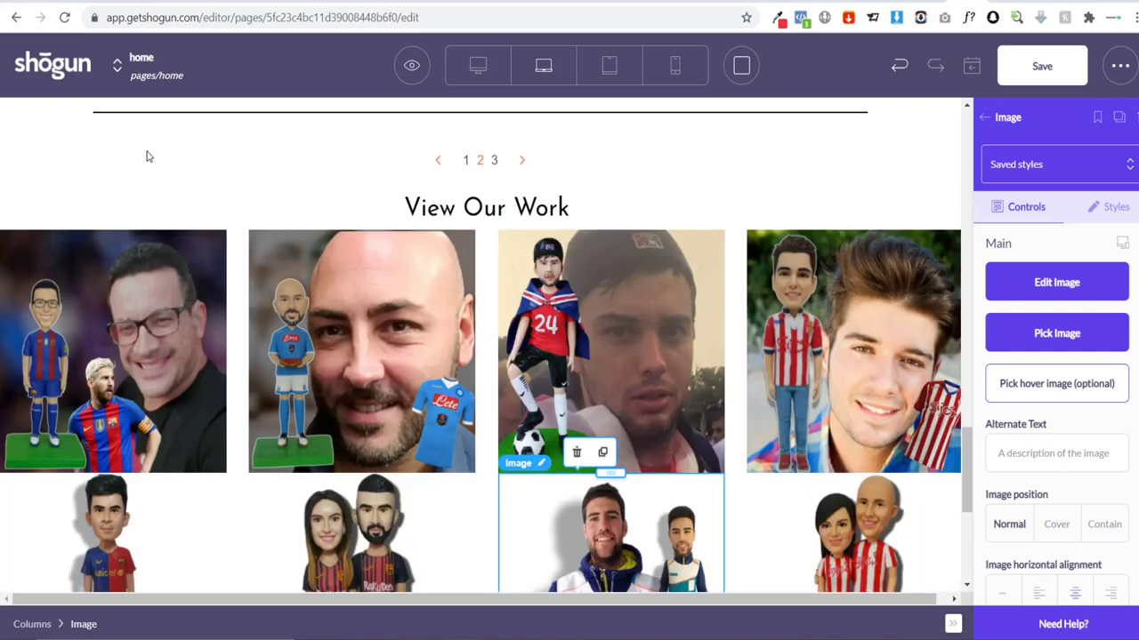
scroll(148, 156, down, 1)
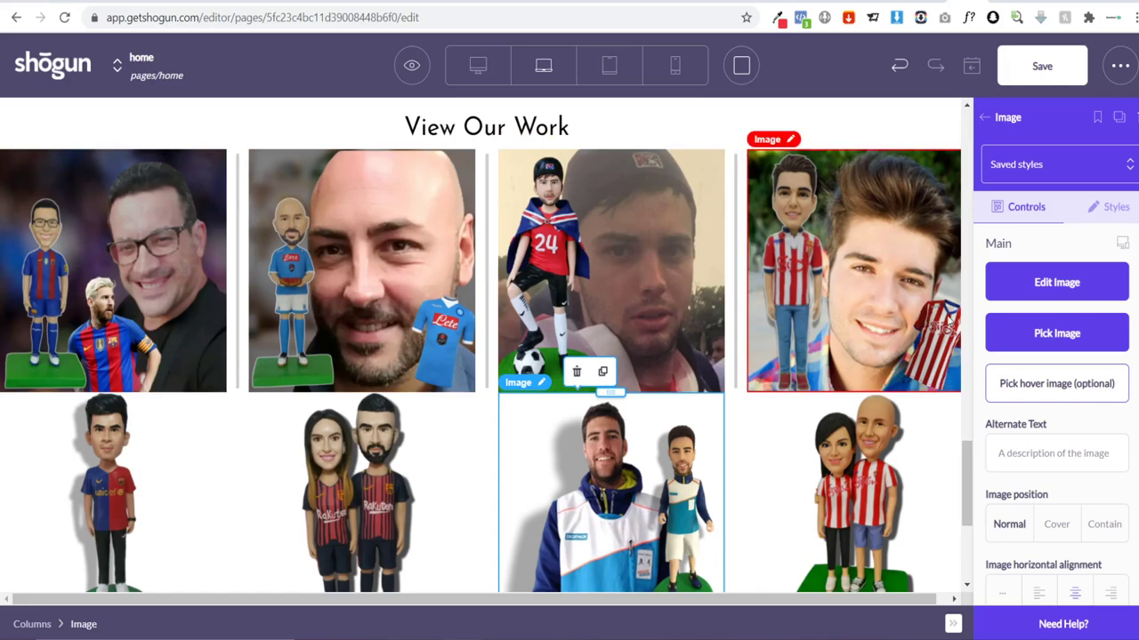
scroll(941, 391, down, 1)
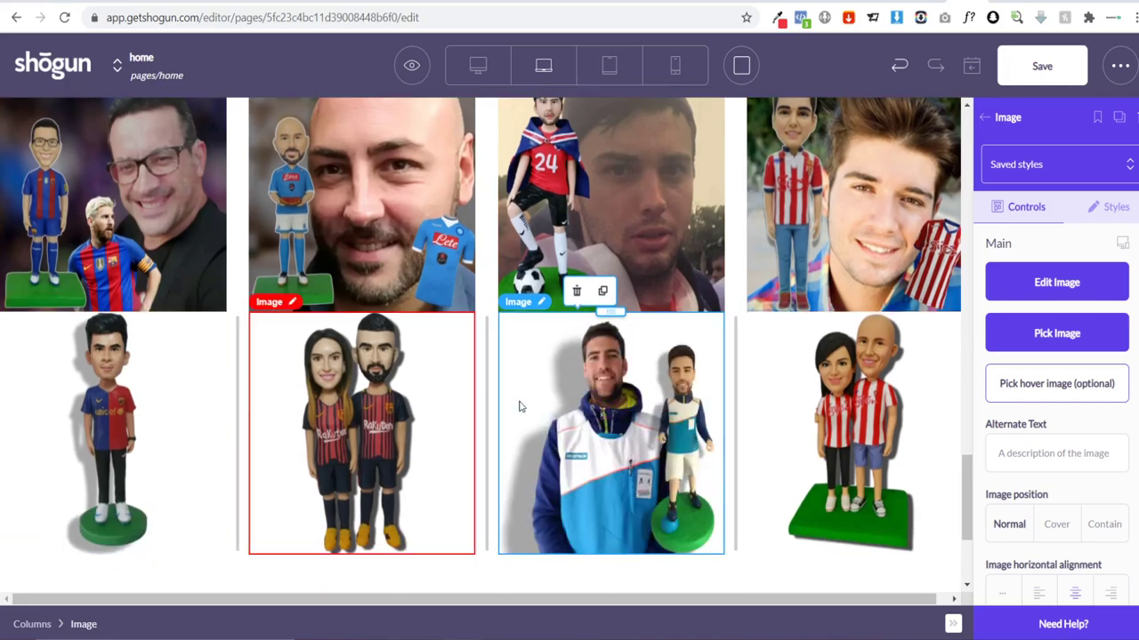
scroll(702, 383, up, 15)
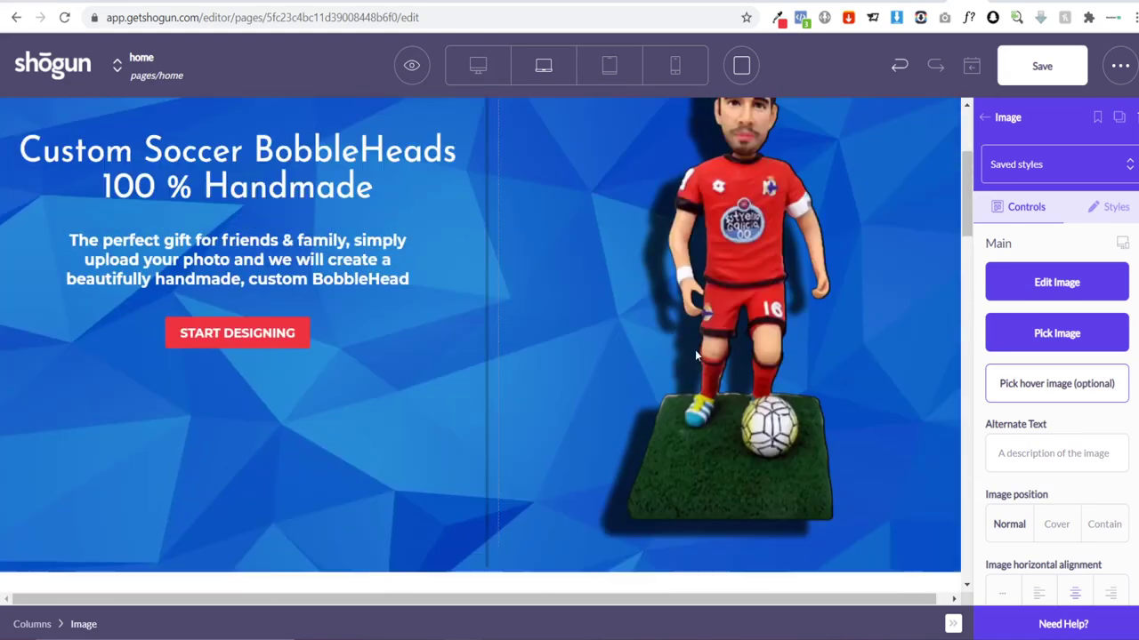
scroll(695, 350, up, 3)
scroll(658, 338, down, 2)
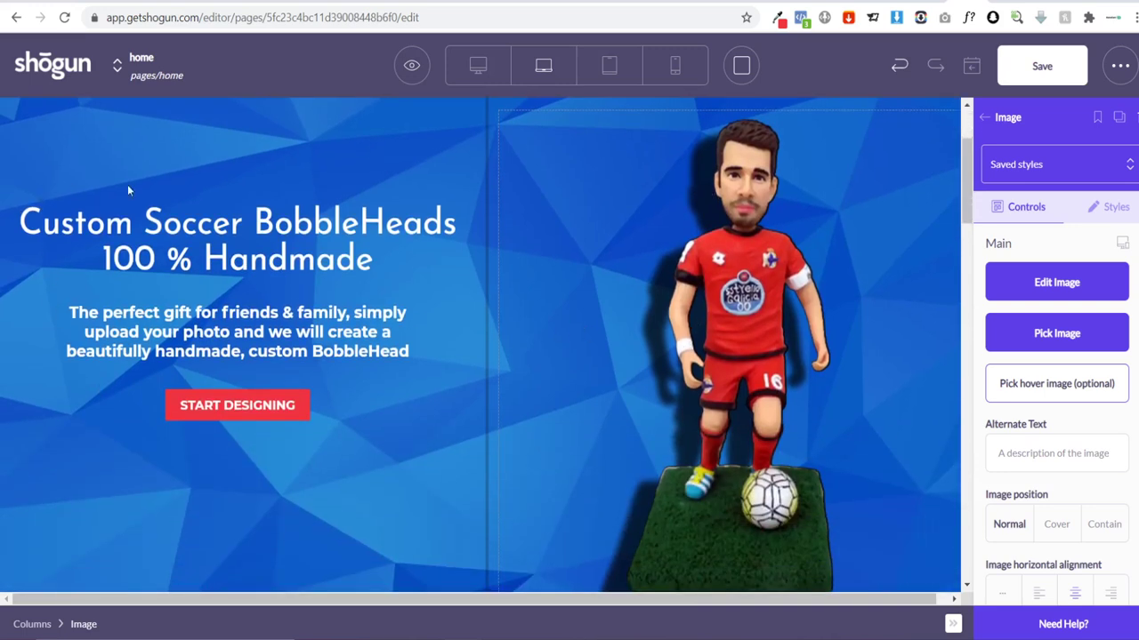
scroll(310, 271, down, 5)
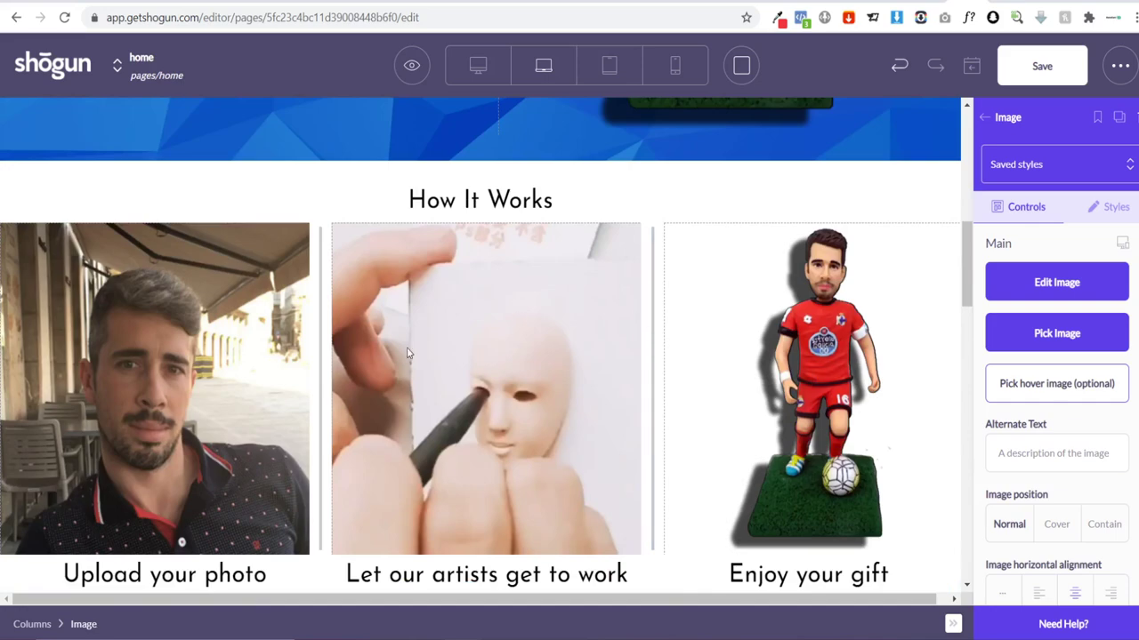
scroll(408, 354, down, 8)
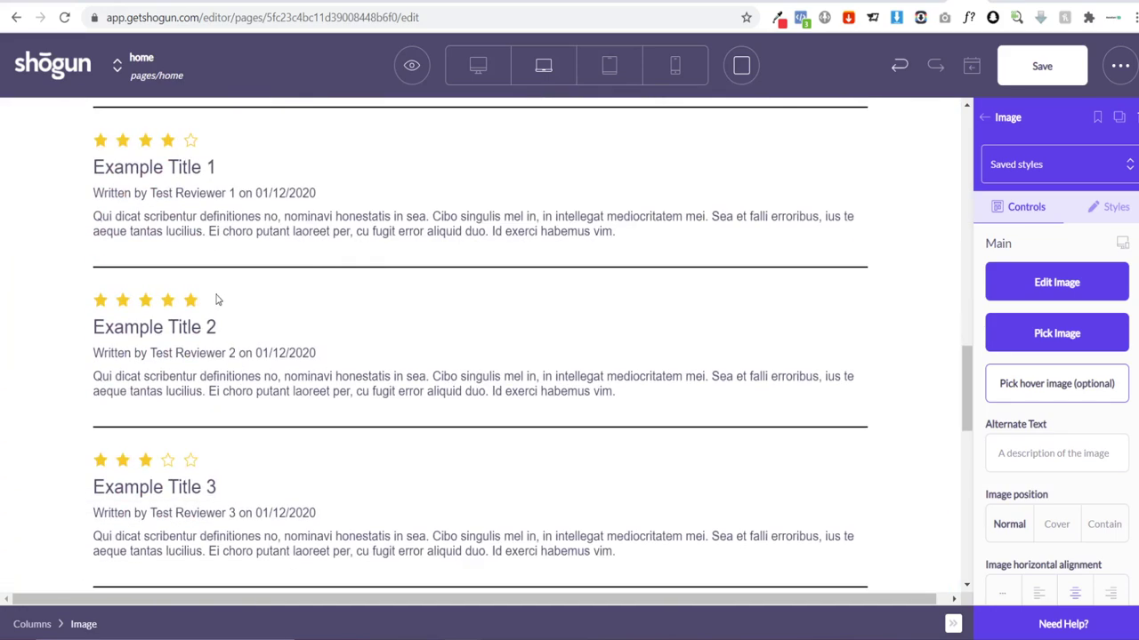
scroll(427, 222, down, 6)
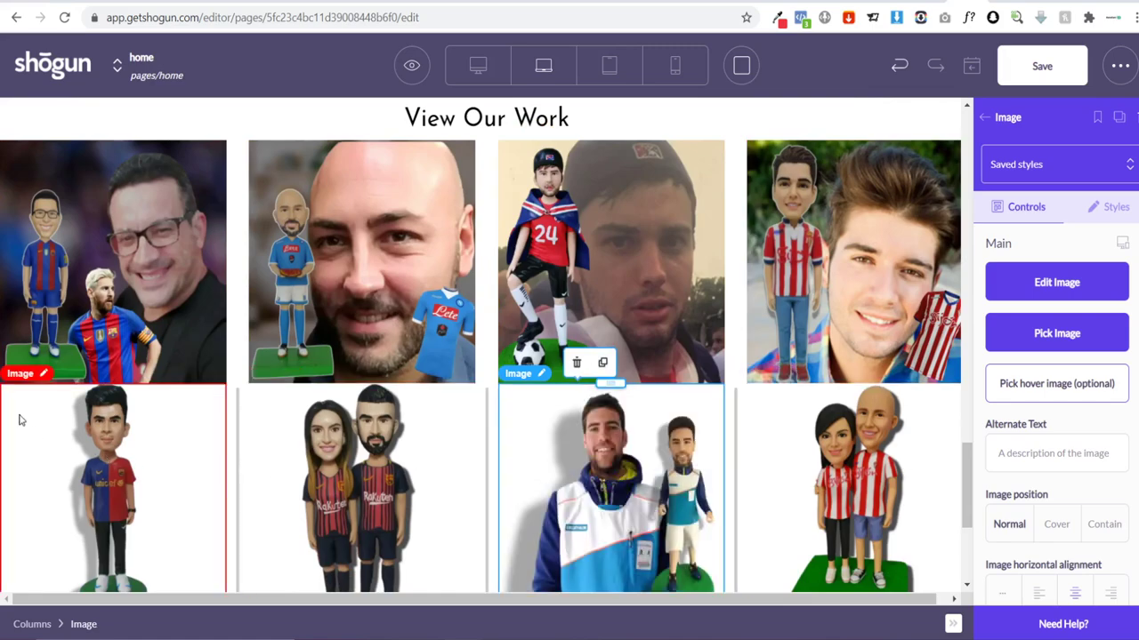
scroll(622, 276, down, 3)
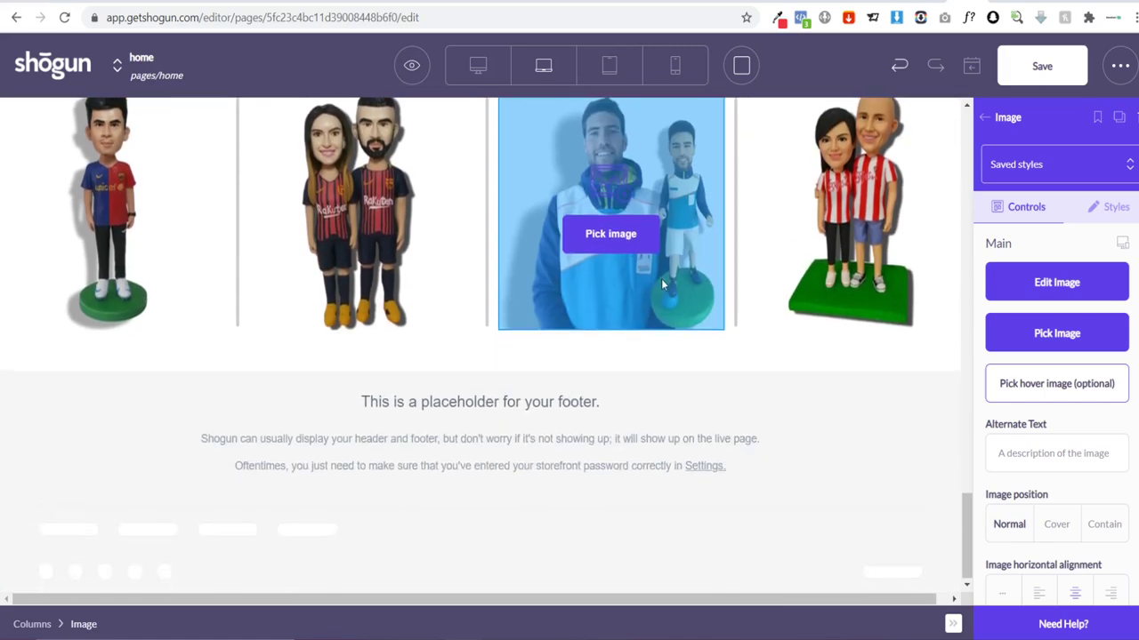
scroll(661, 283, up, 15)
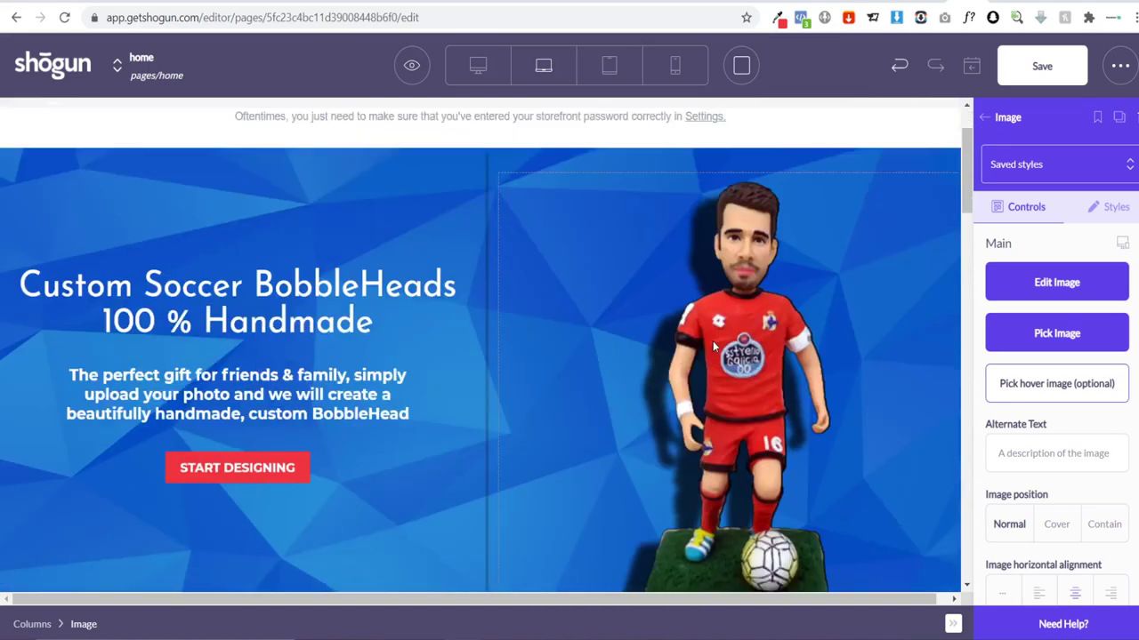
scroll(235, 372, down, 2)
scroll(234, 372, up, 2)
scroll(837, 378, down, 10)
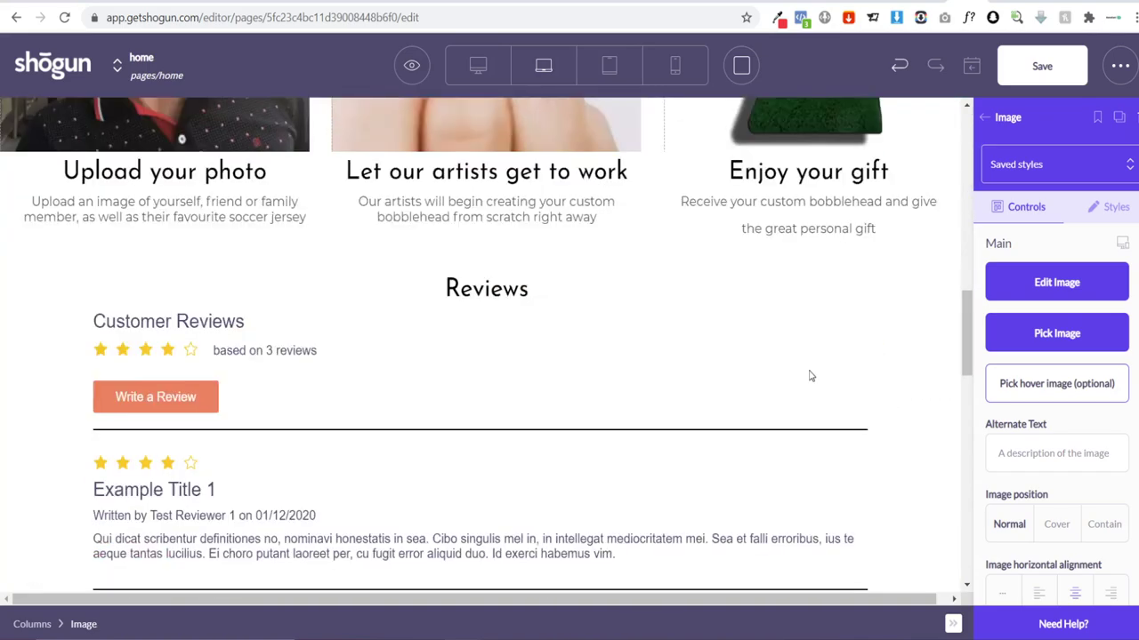
scroll(774, 453, down, 8)
scroll(753, 483, up, 8)
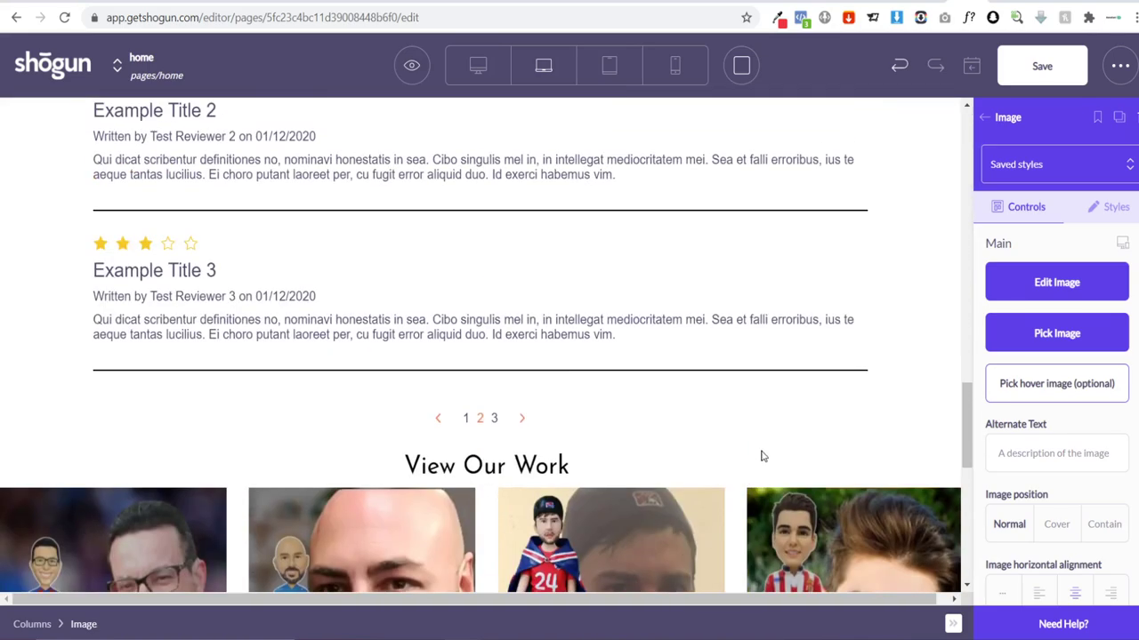
scroll(762, 456, up, 12)
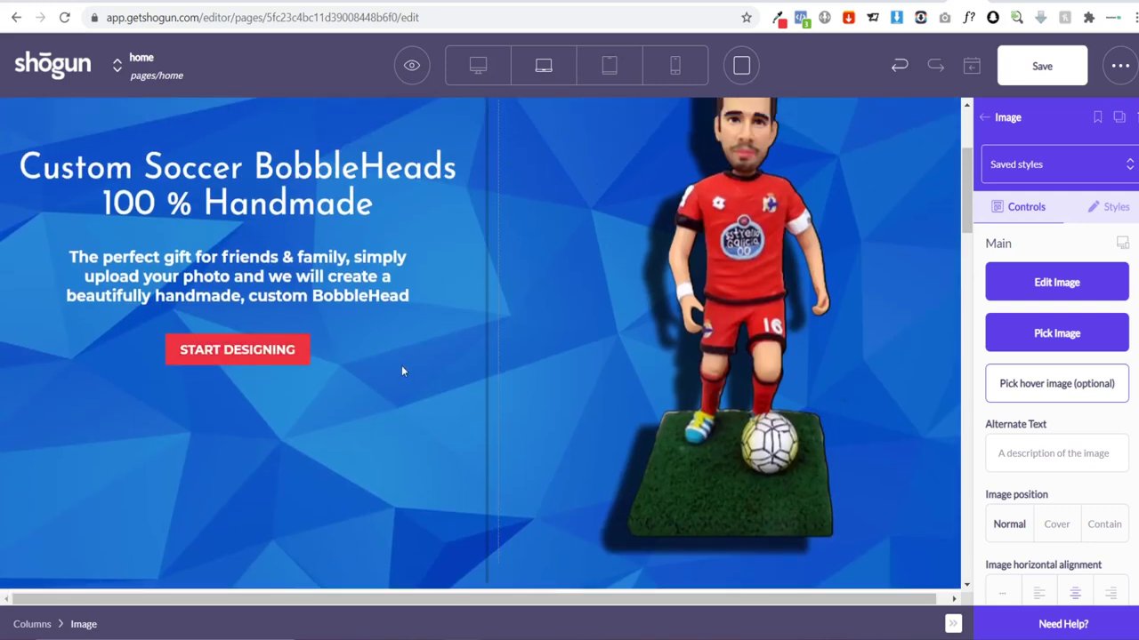
scroll(397, 398, up, 3)
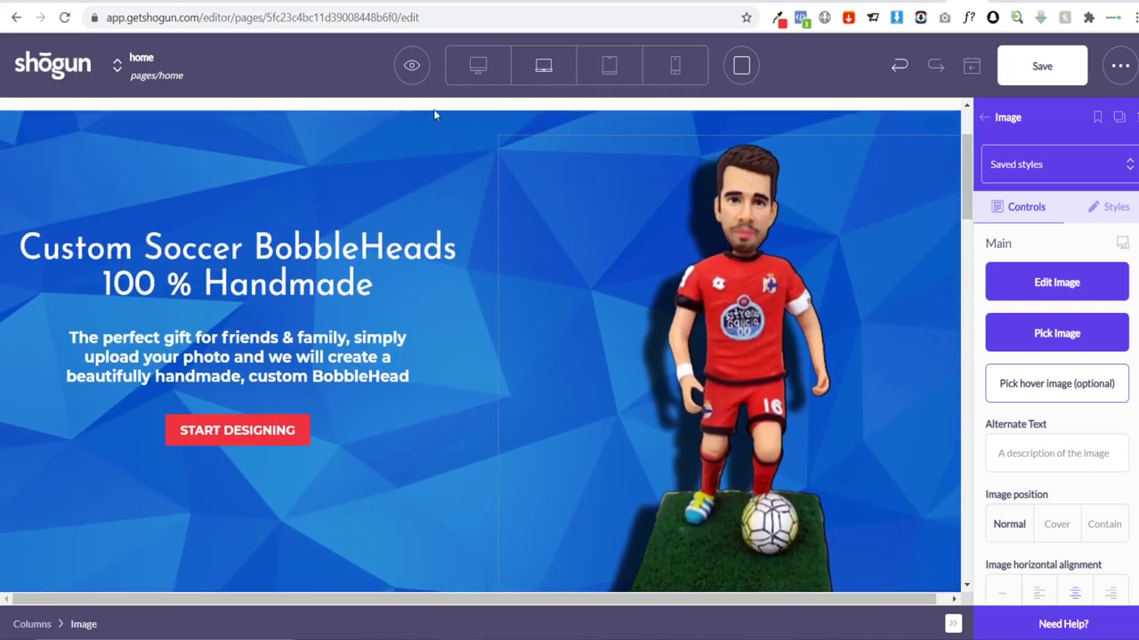
Step: Duplicate the Custom Soccer BobbleHeads hero banner and move the copy below the photo row
scroll(445, 213, up, 2)
click(420, 256)
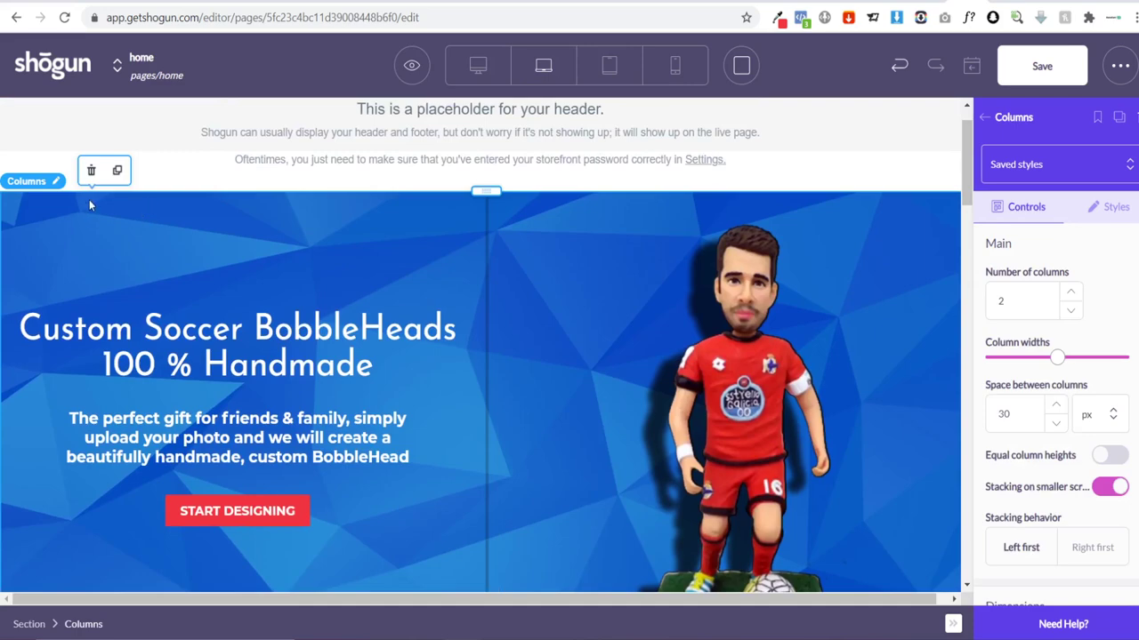
click(117, 170)
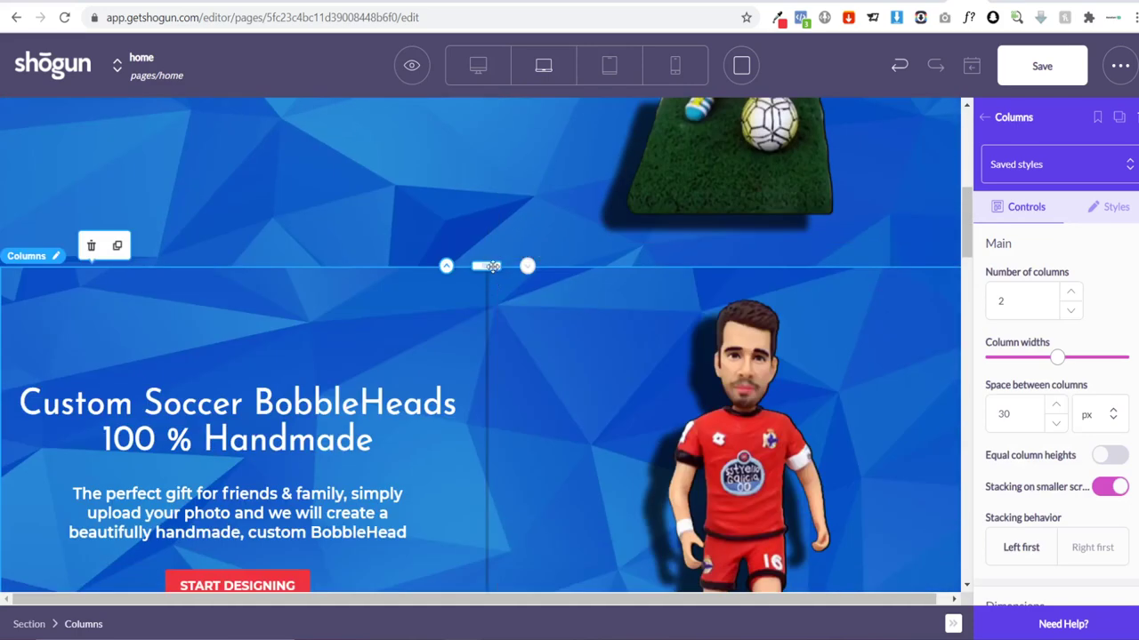
drag(492, 266, 469, 369)
scroll(405, 394, down, 1)
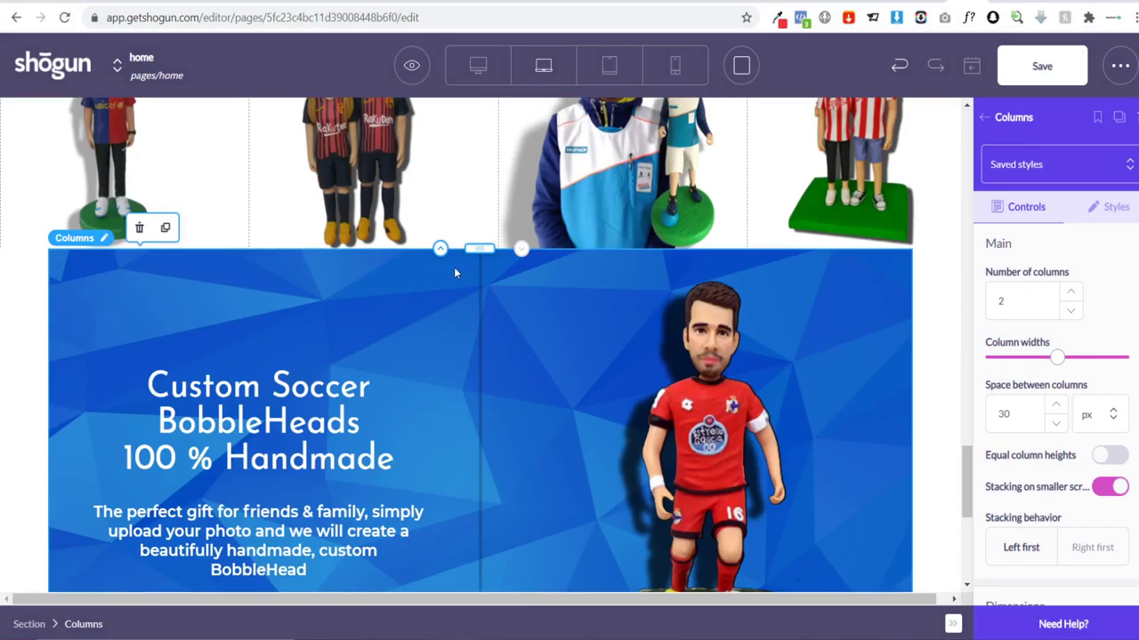
key(ctrl+z)
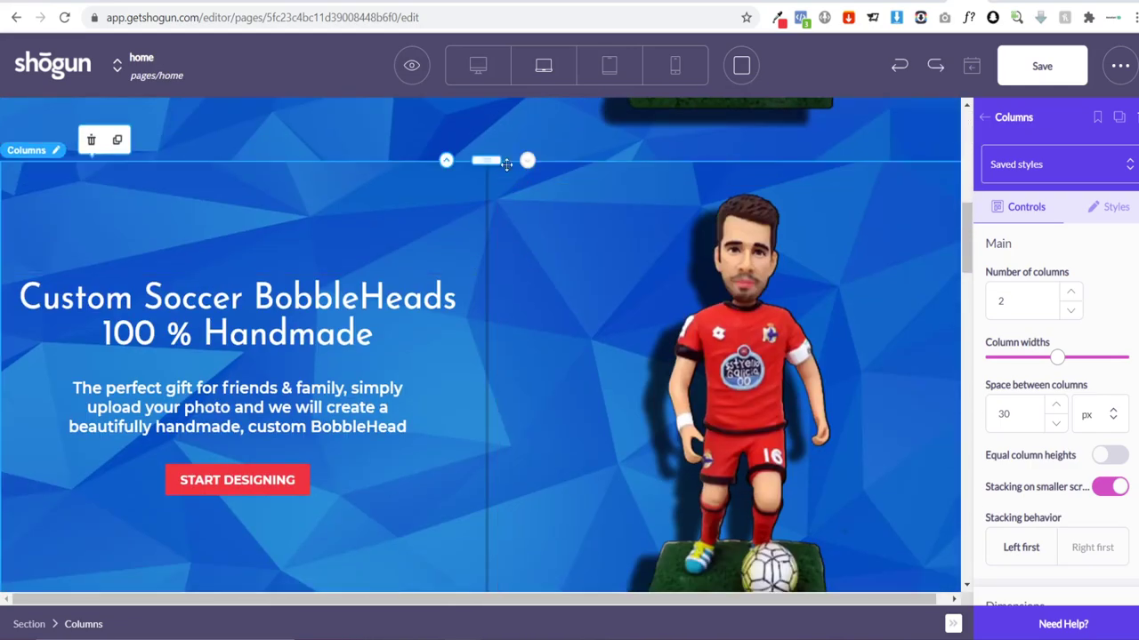
drag(506, 165, 844, 358)
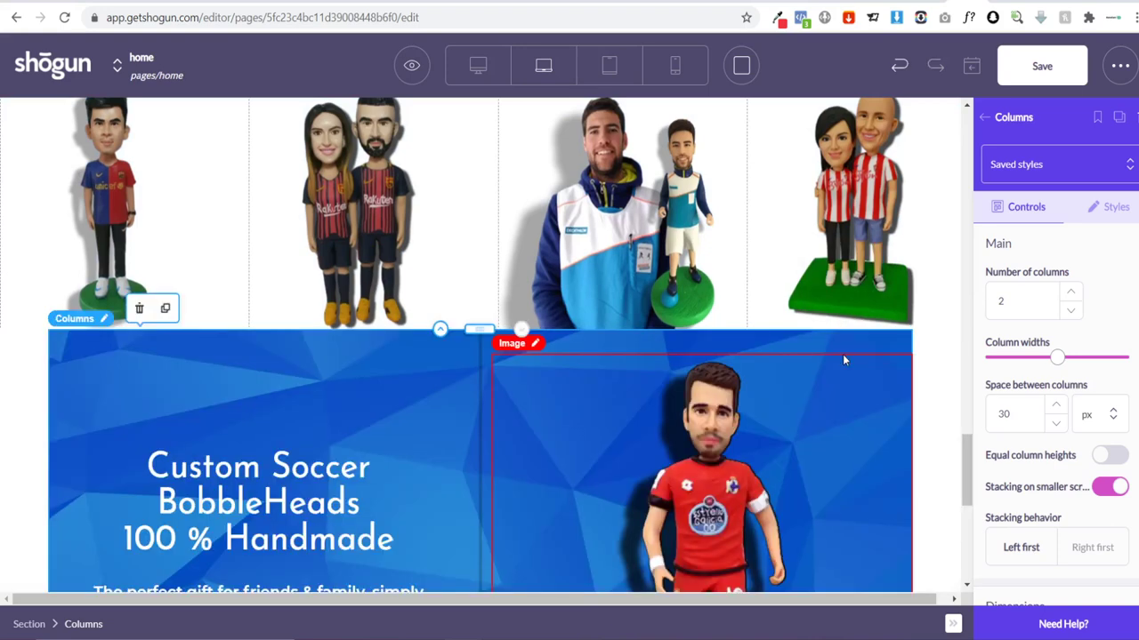
scroll(264, 370, down, 5)
scroll(425, 338, up, 2)
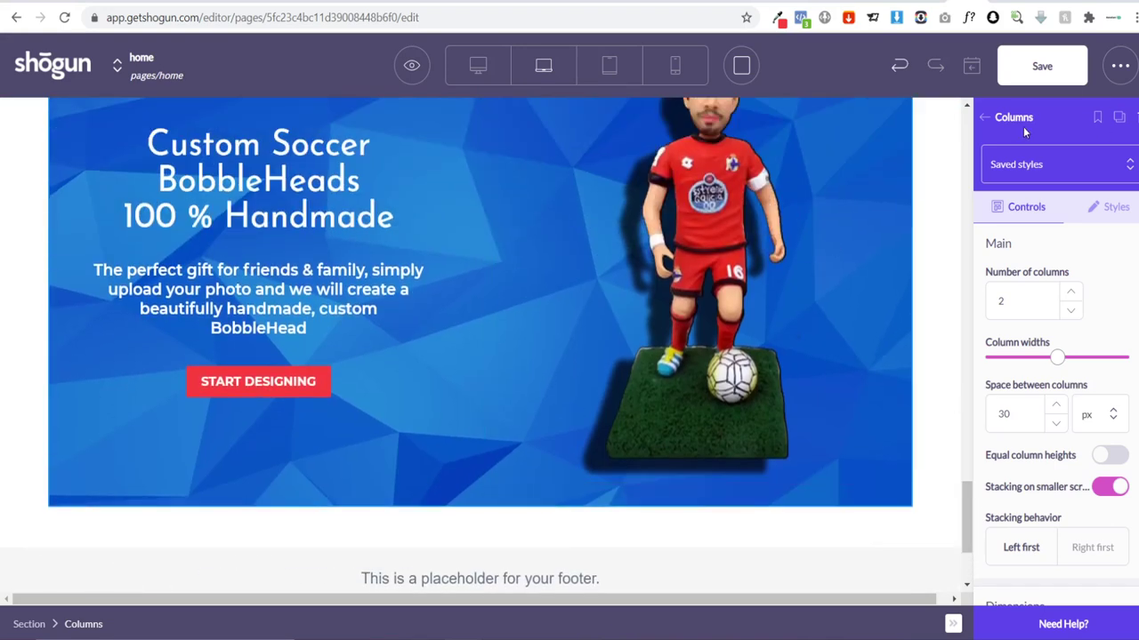
Step: Add a new section below the banner copy and stretch its columns to full width
click(984, 118)
drag(1017, 241, 545, 531)
scroll(388, 388, down, 3)
scroll(368, 346, up, 5)
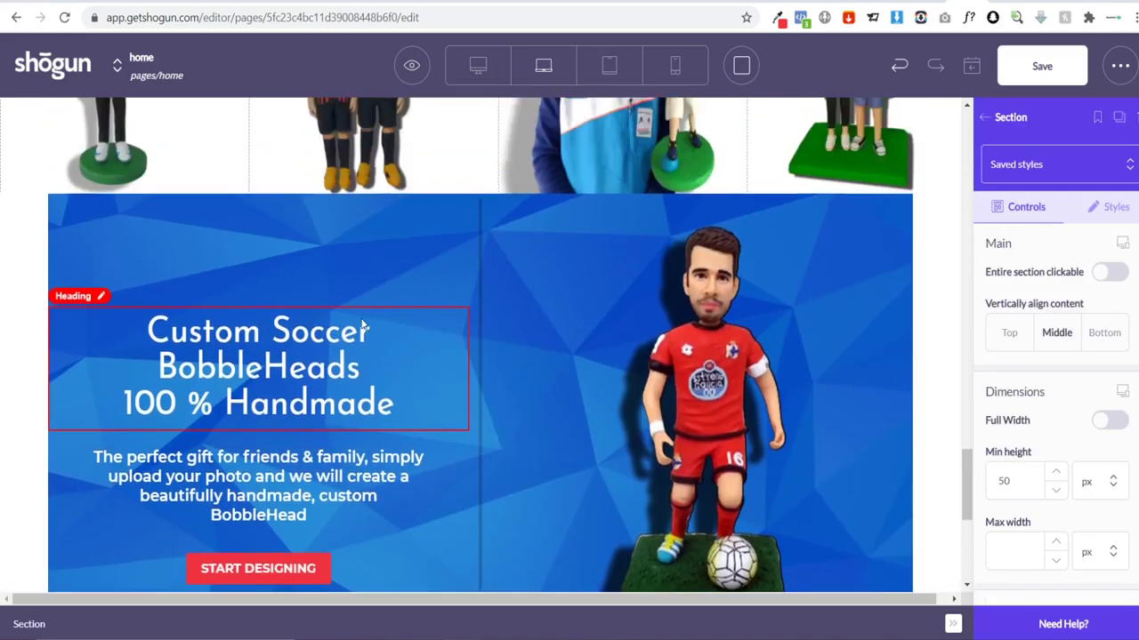
click(450, 285)
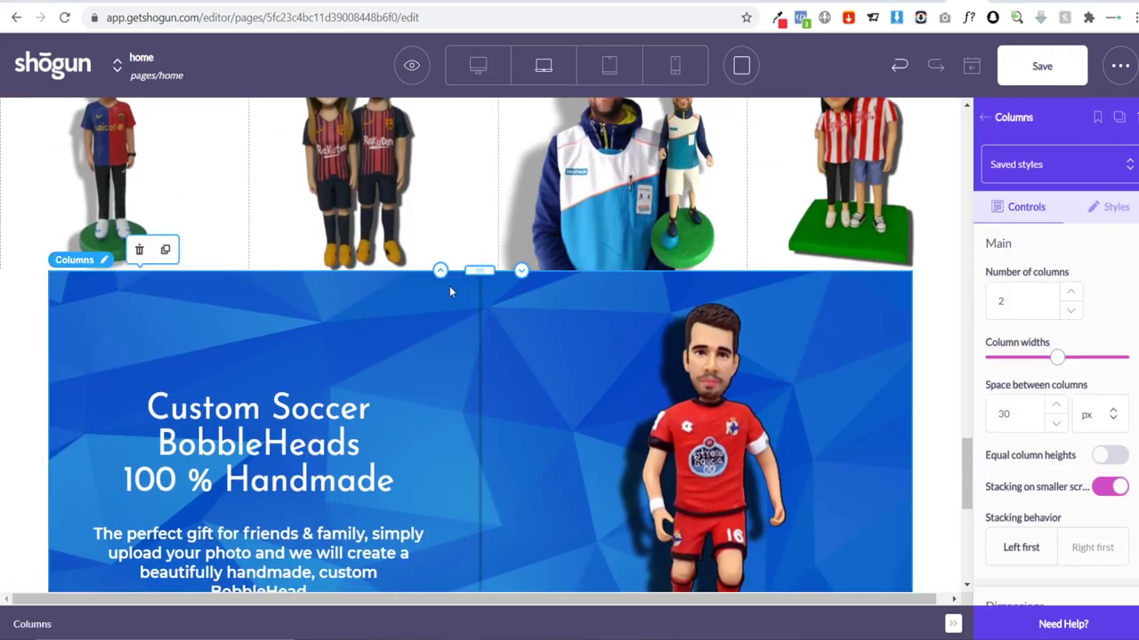
scroll(478, 330, down, 4)
scroll(481, 355, up, 4)
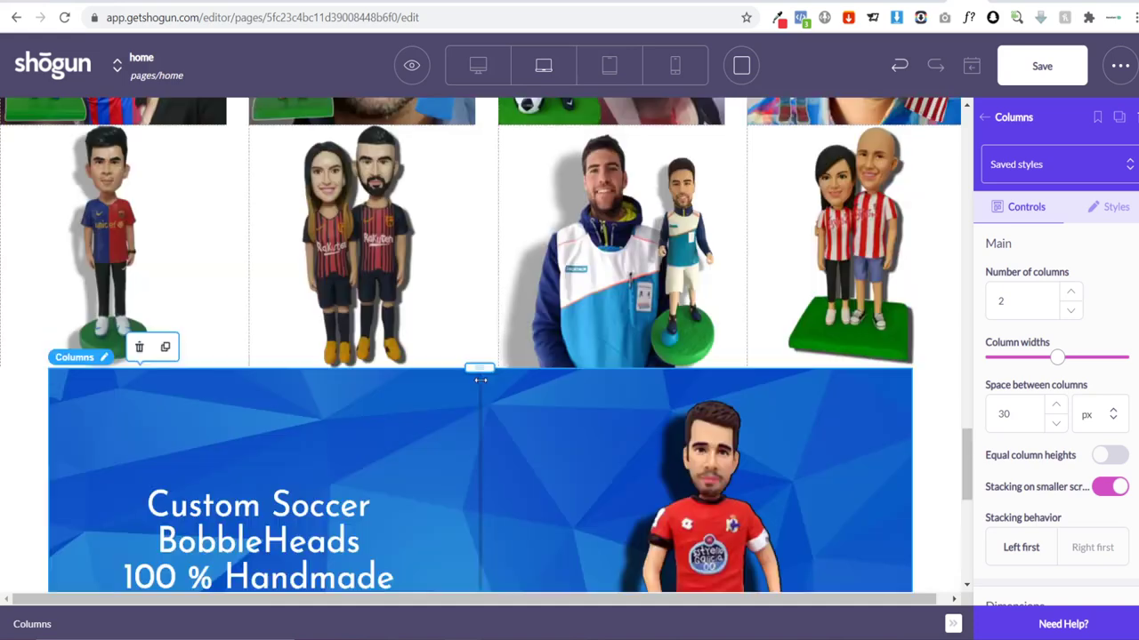
scroll(813, 379, down, 1)
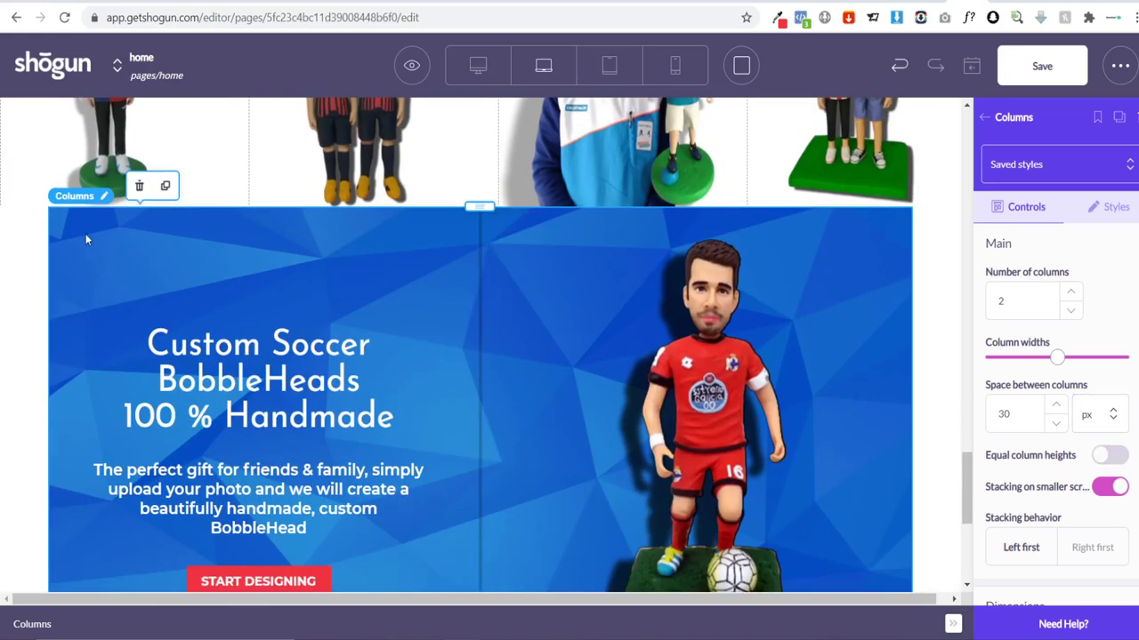
scroll(1099, 330, down, 2)
click(1110, 554)
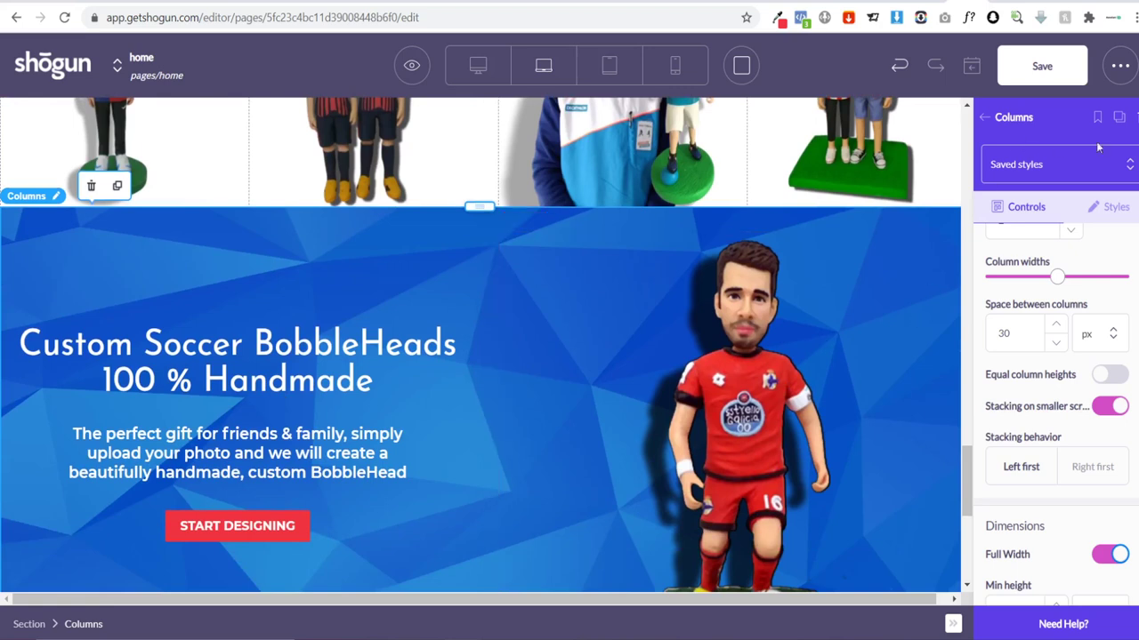
Step: Give the lower banner's columns a 100 px top margin
click(1112, 208)
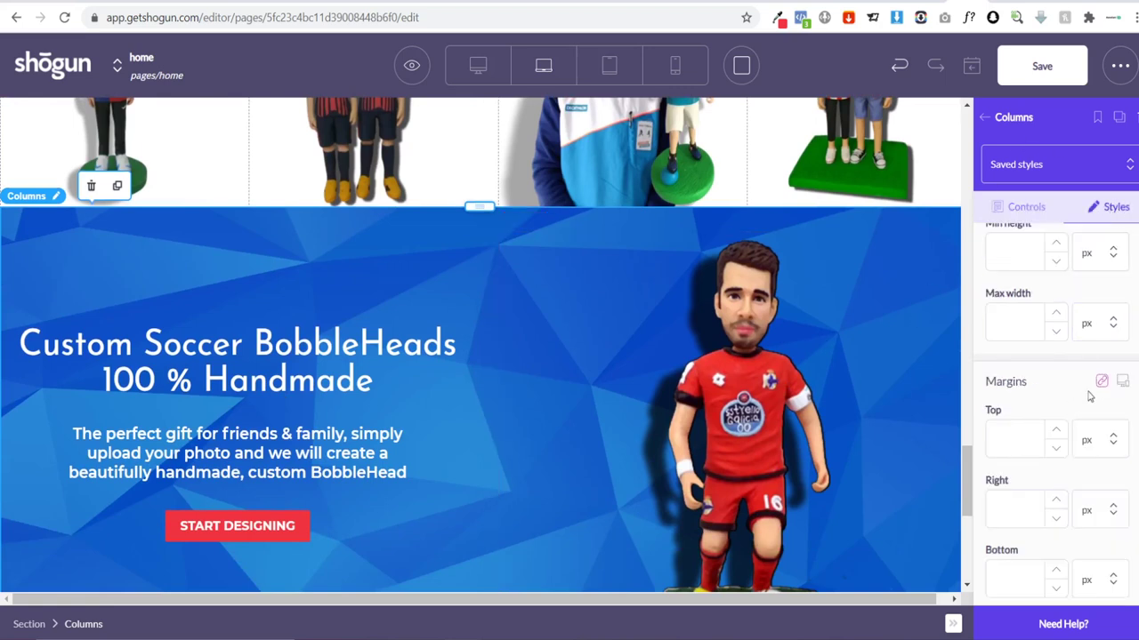
click(1009, 449)
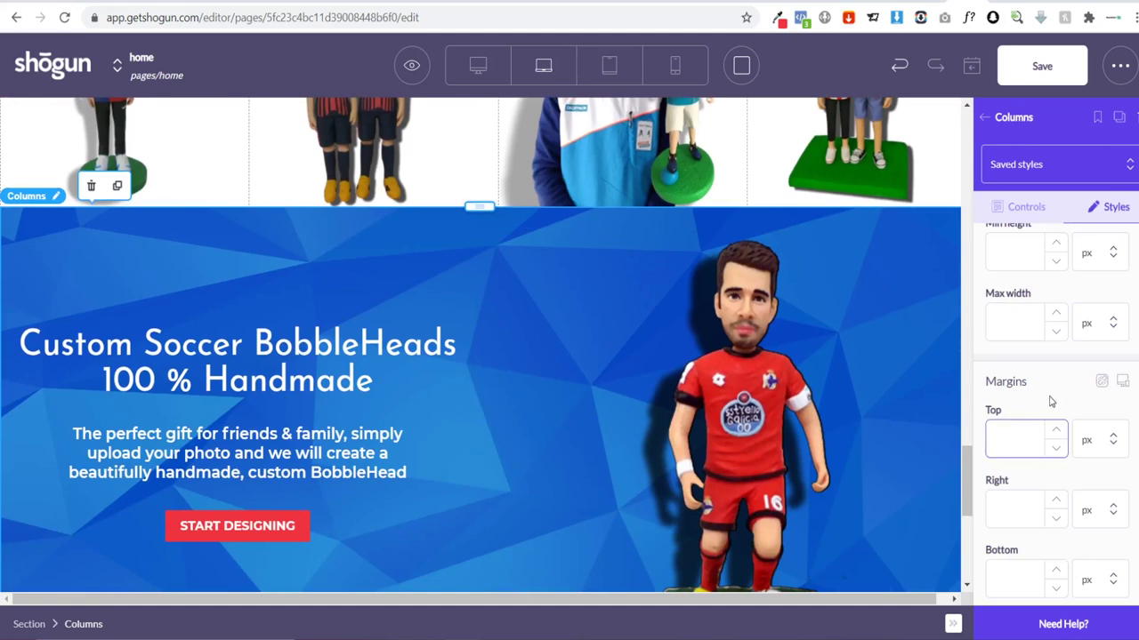
text(100)
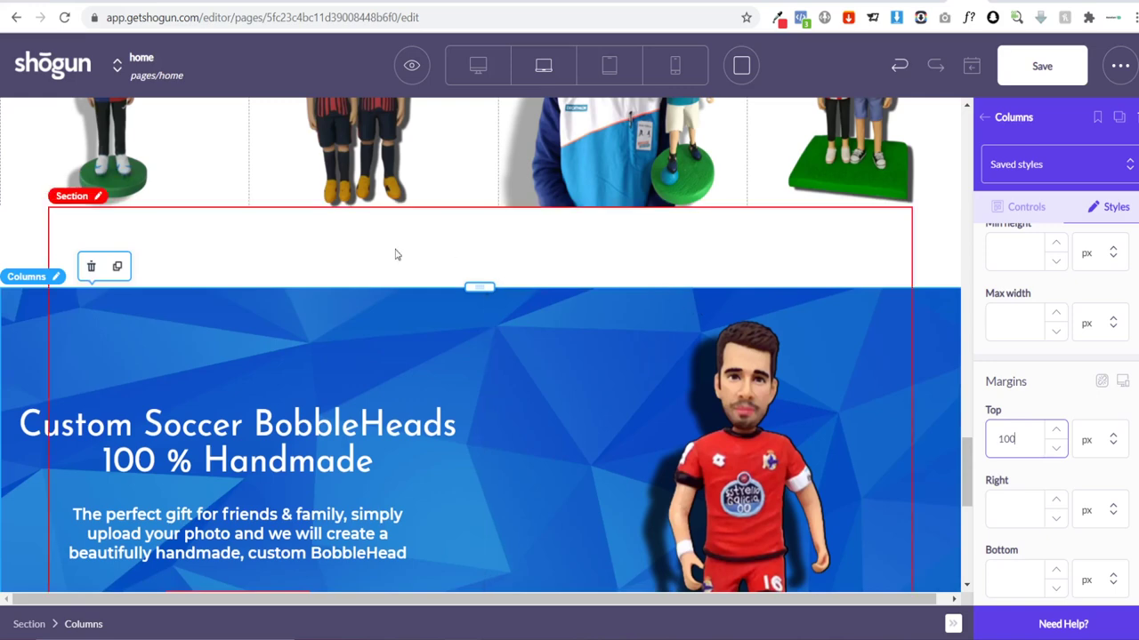
scroll(516, 260, down, 3)
scroll(521, 260, down, 2)
scroll(626, 422, up, 3)
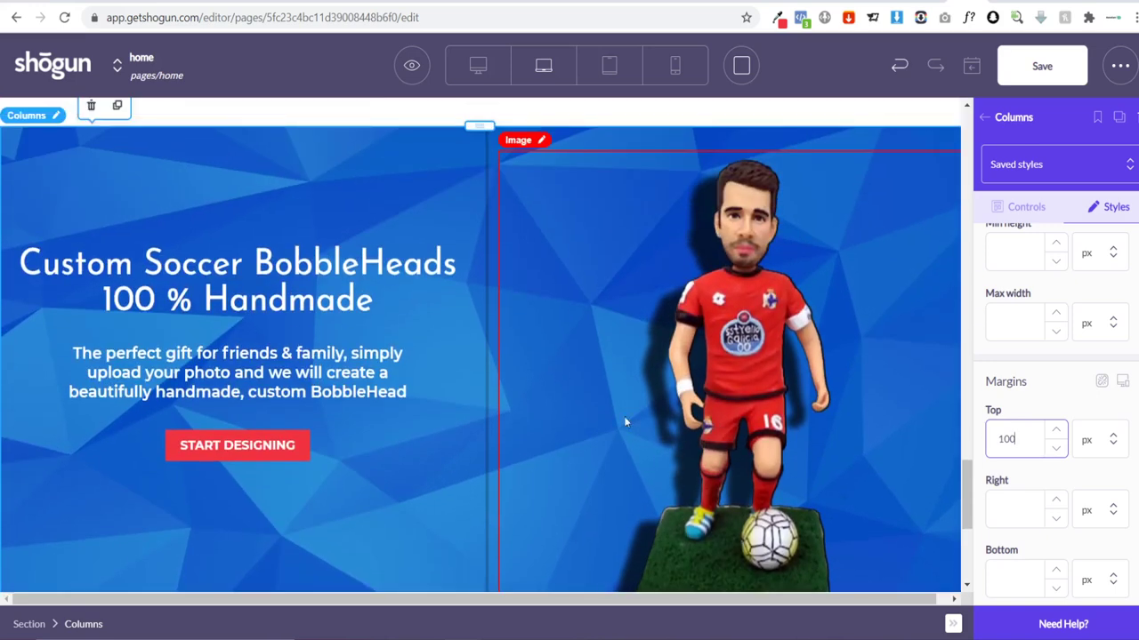
Step: Replace the banner's soccer player picture with the couple bobblehead from the media library
click(772, 301)
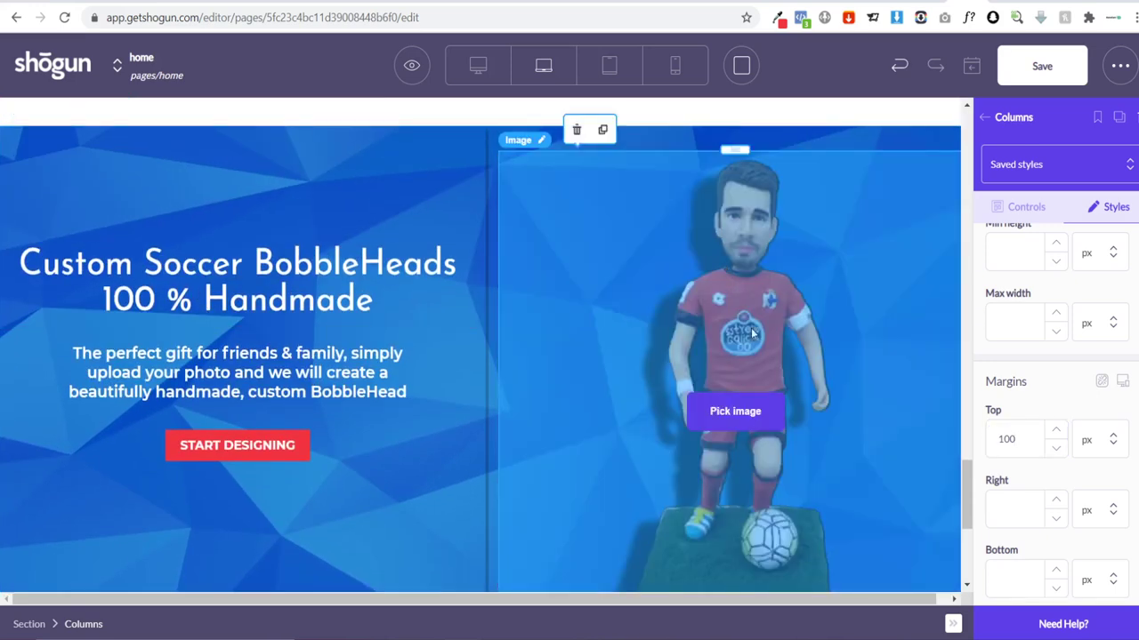
click(744, 434)
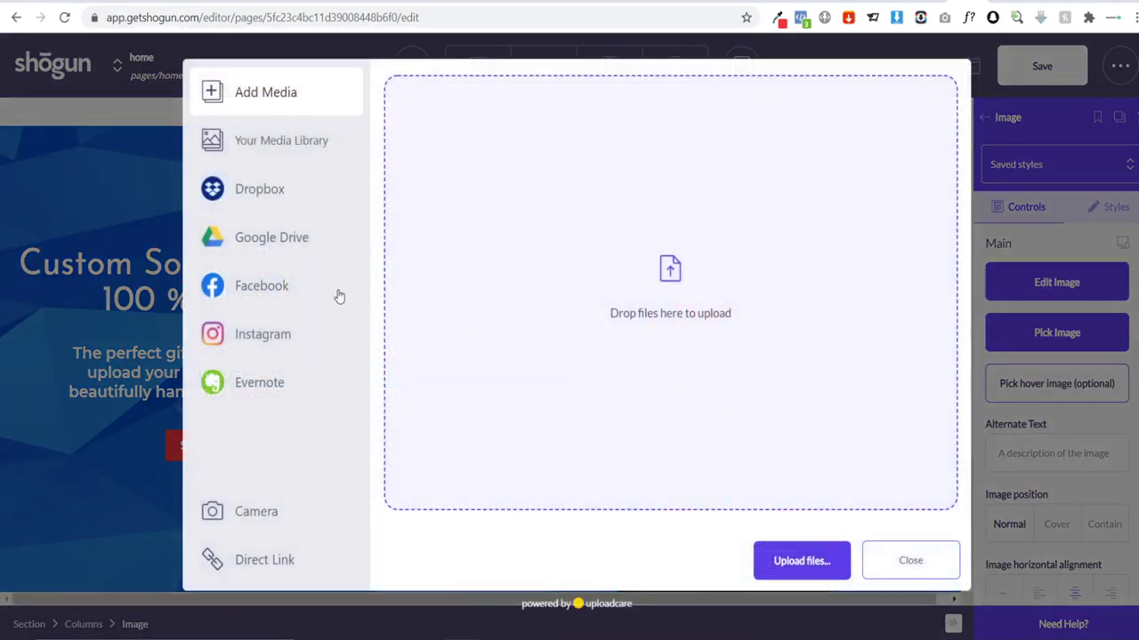
click(299, 154)
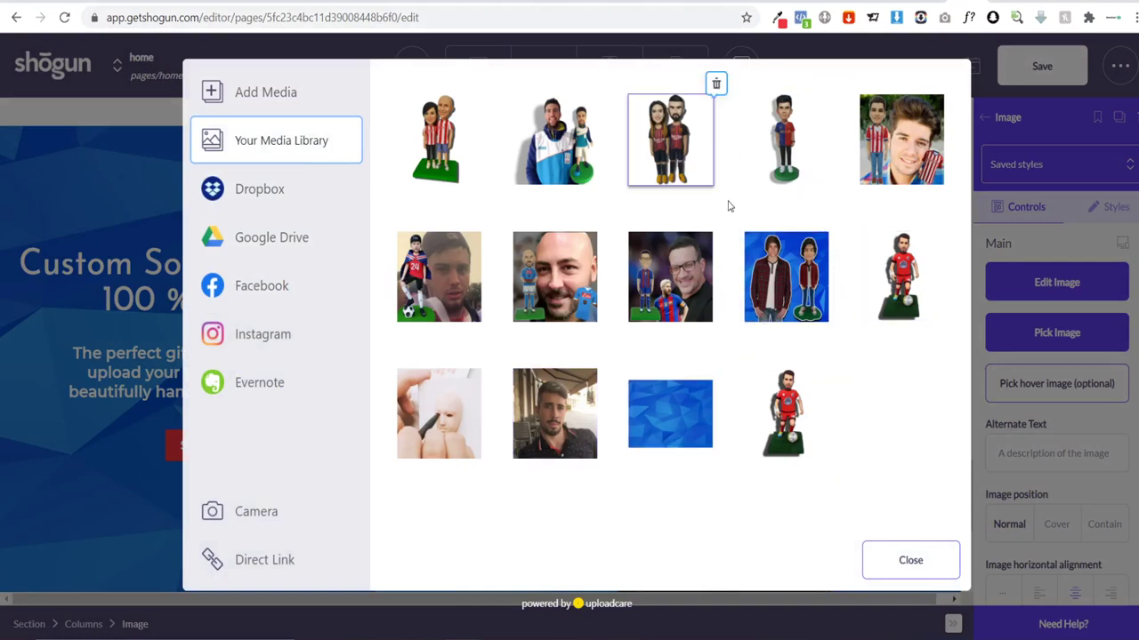
click(461, 161)
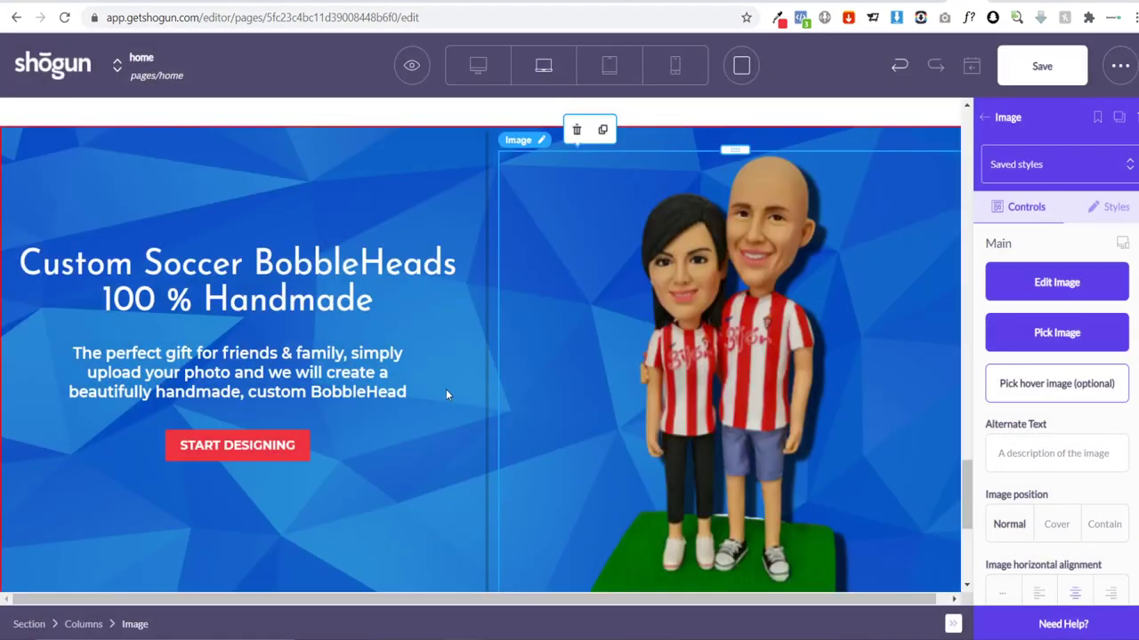
scroll(394, 359, down, 3)
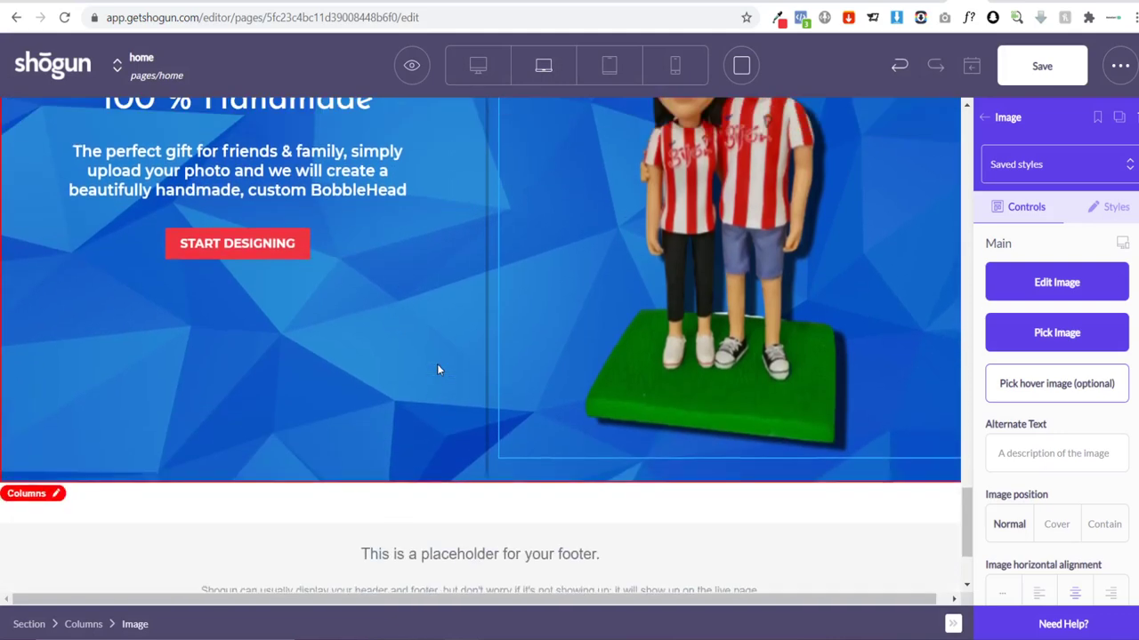
scroll(278, 218, up, 2)
scroll(277, 218, up, 3)
scroll(443, 306, down, 4)
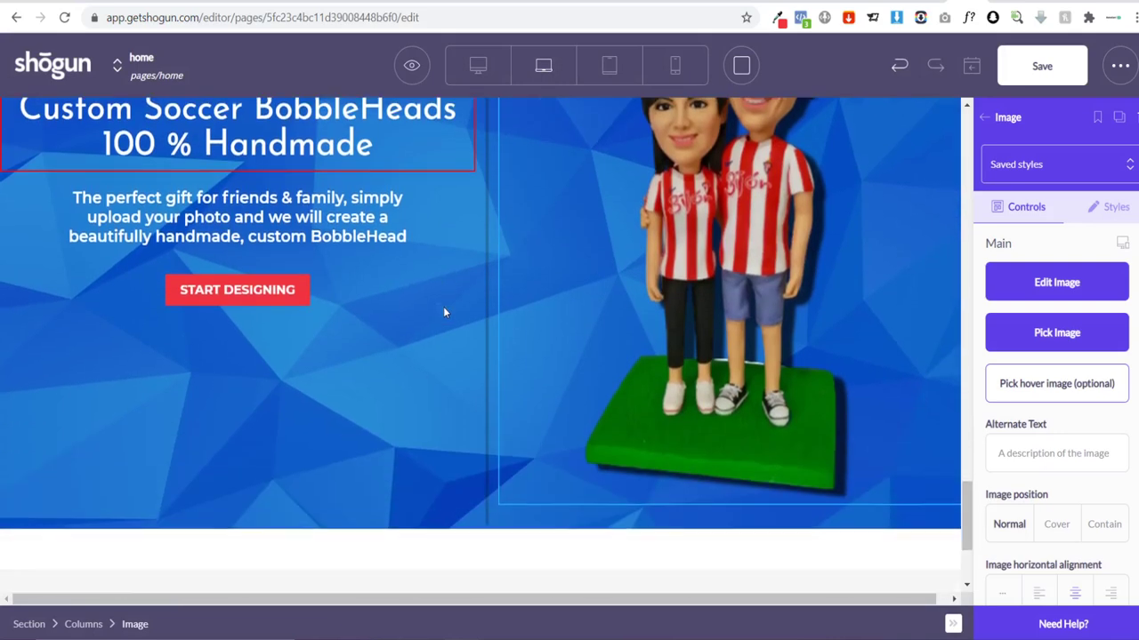
click(387, 287)
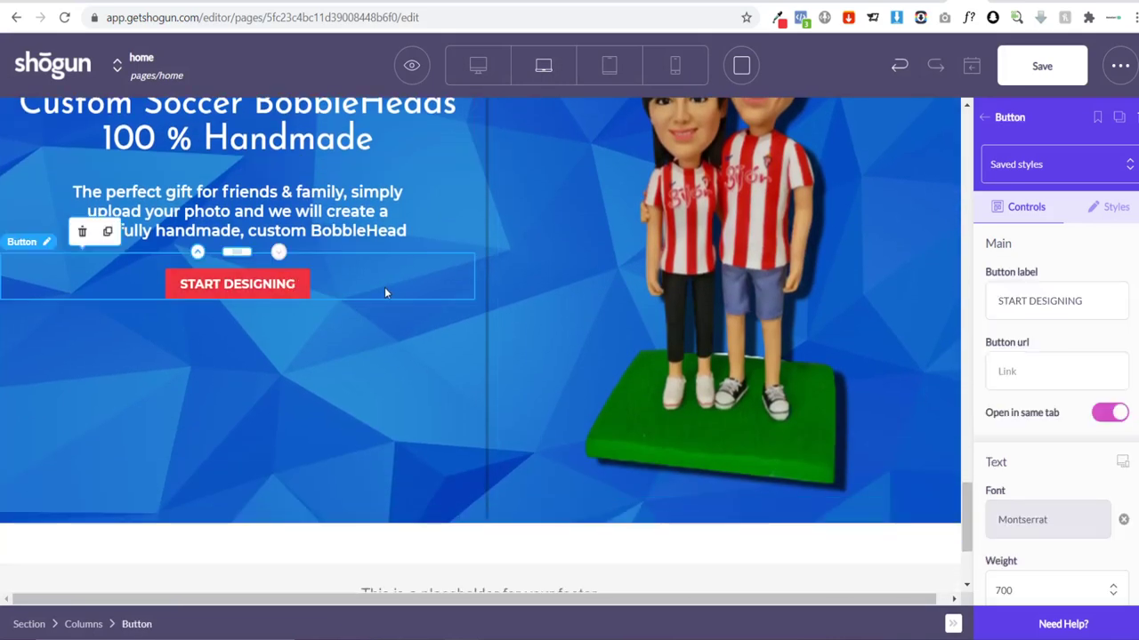
click(106, 233)
drag(234, 300, 498, 313)
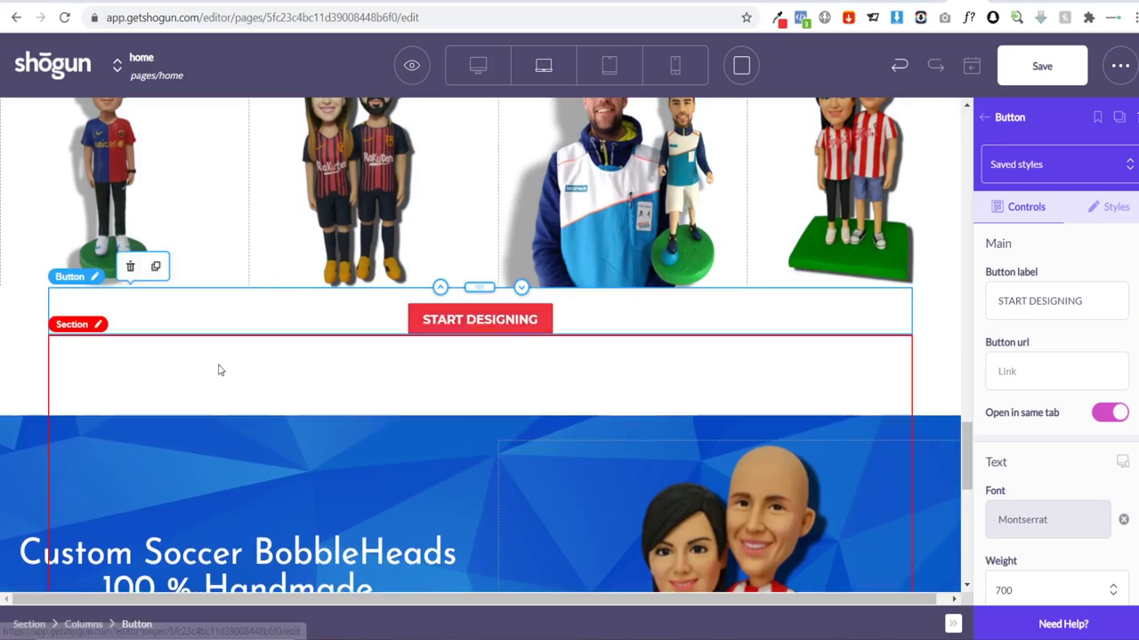
click(156, 267)
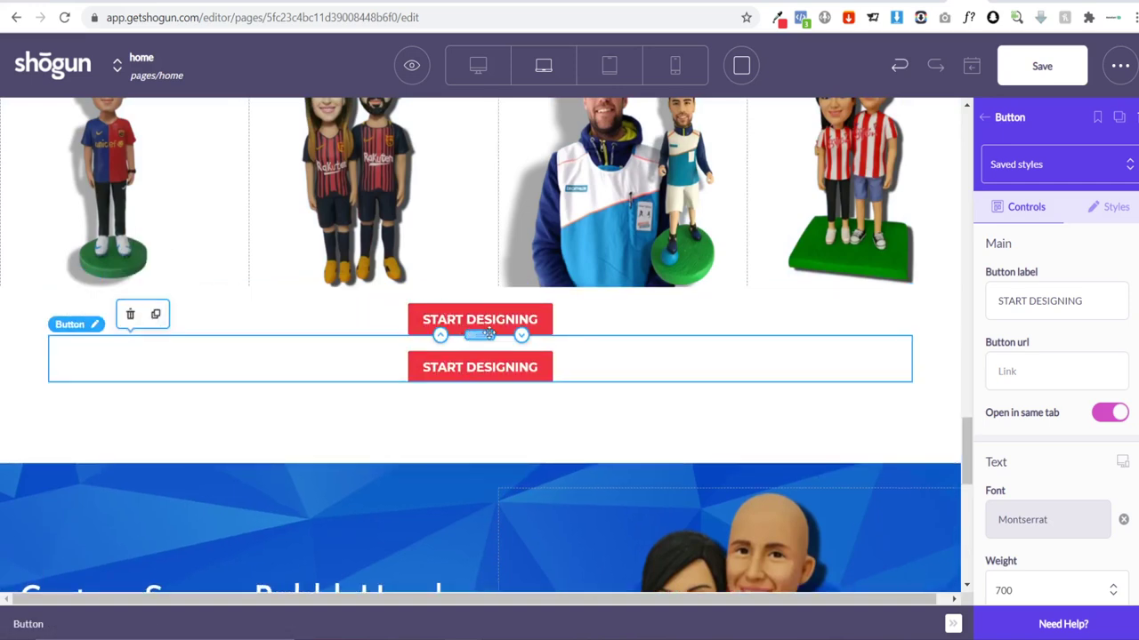
scroll(487, 340, up, 10)
drag(487, 341, 480, 389)
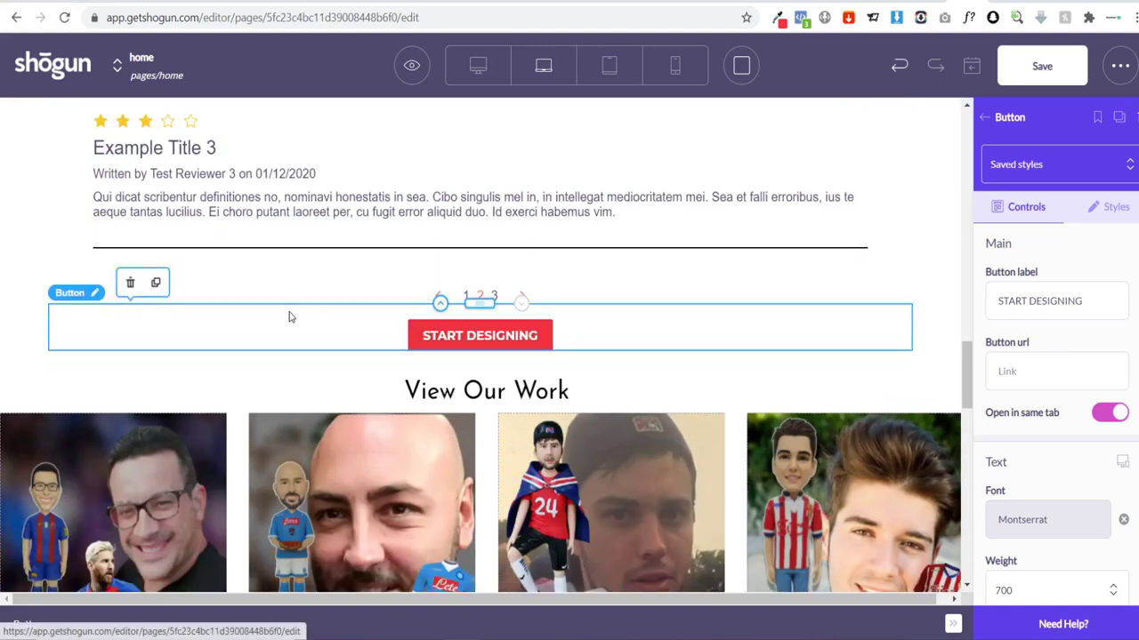
scroll(294, 315, up, 9)
scroll(305, 312, down, 1)
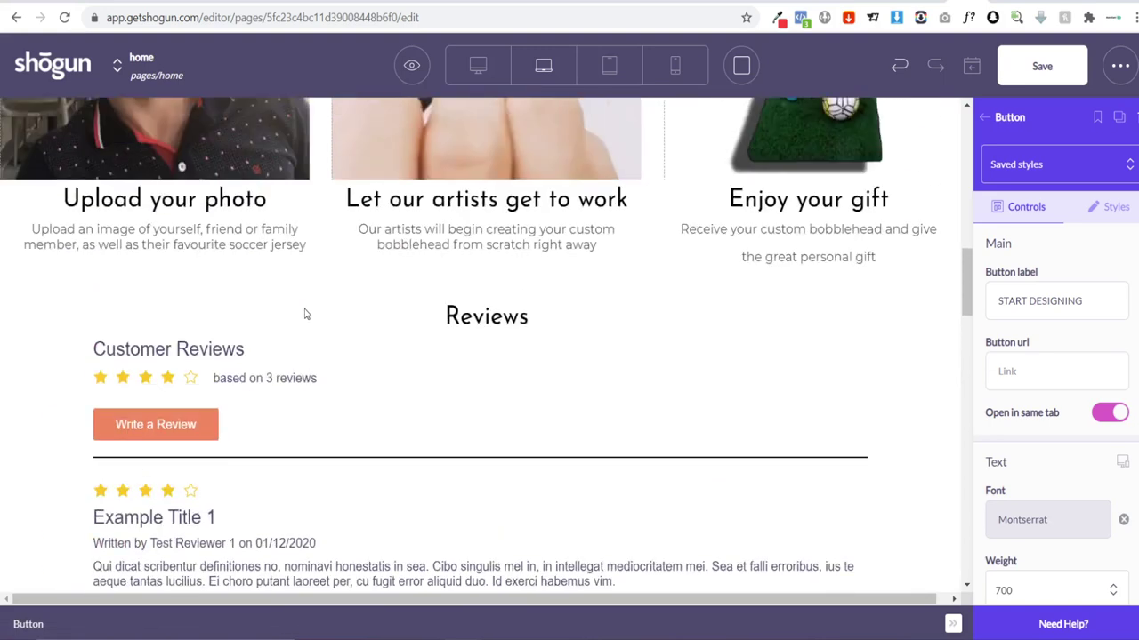
scroll(475, 338, up, 1)
scroll(516, 359, down, 7)
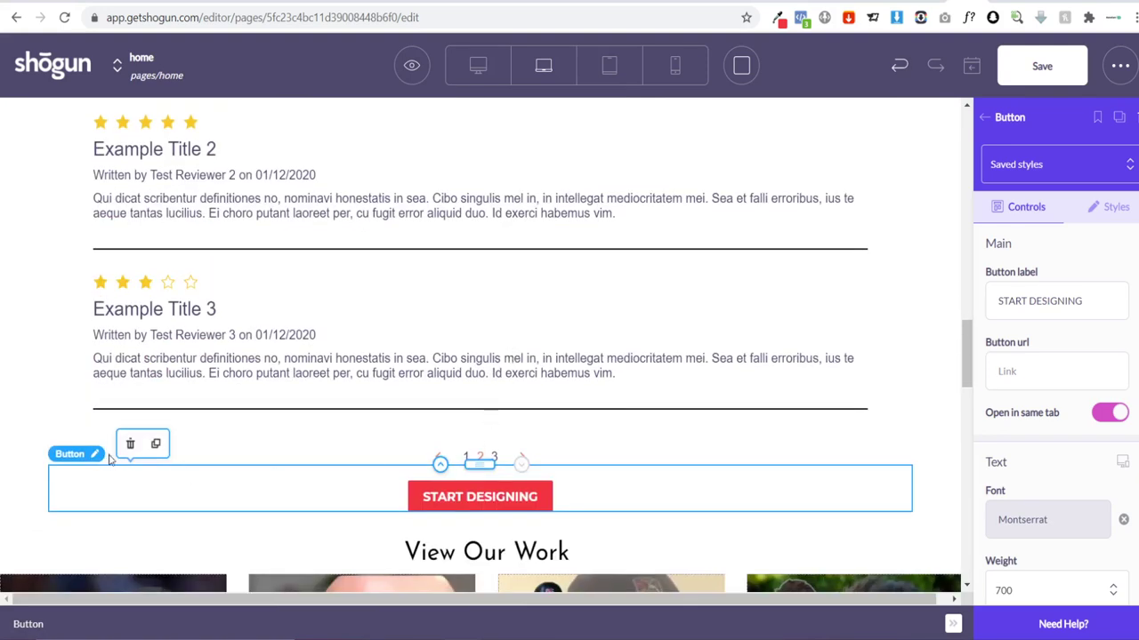
click(157, 447)
drag(480, 497, 566, 431)
scroll(497, 386, up, 5)
scroll(498, 392, up, 3)
scroll(566, 432, up, 10)
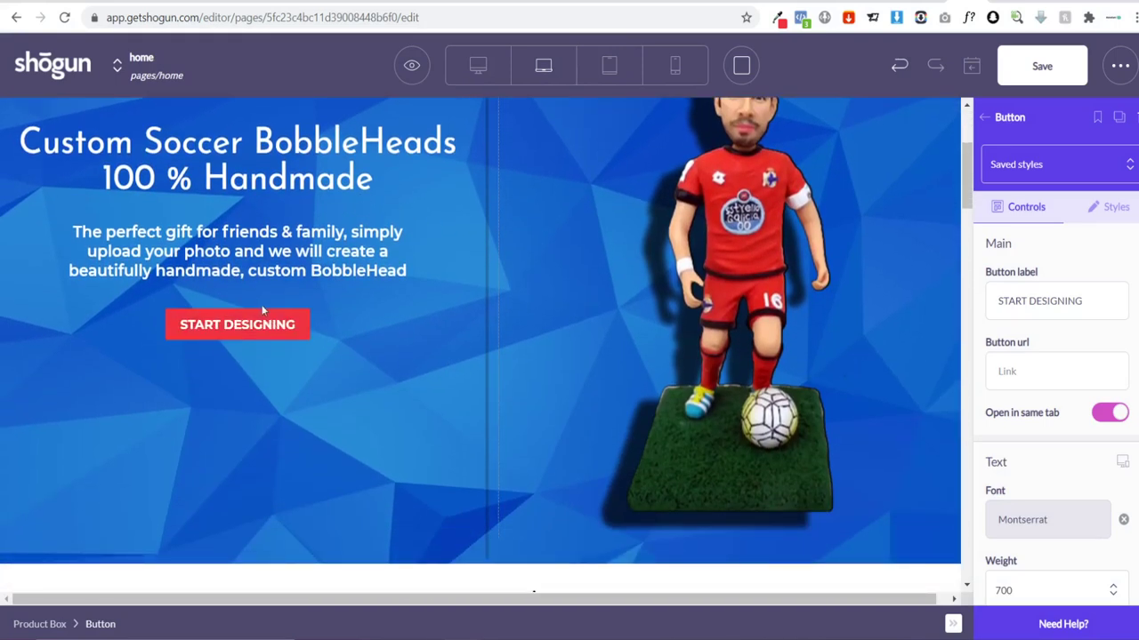
scroll(248, 214, down, 3)
scroll(468, 252, down, 6)
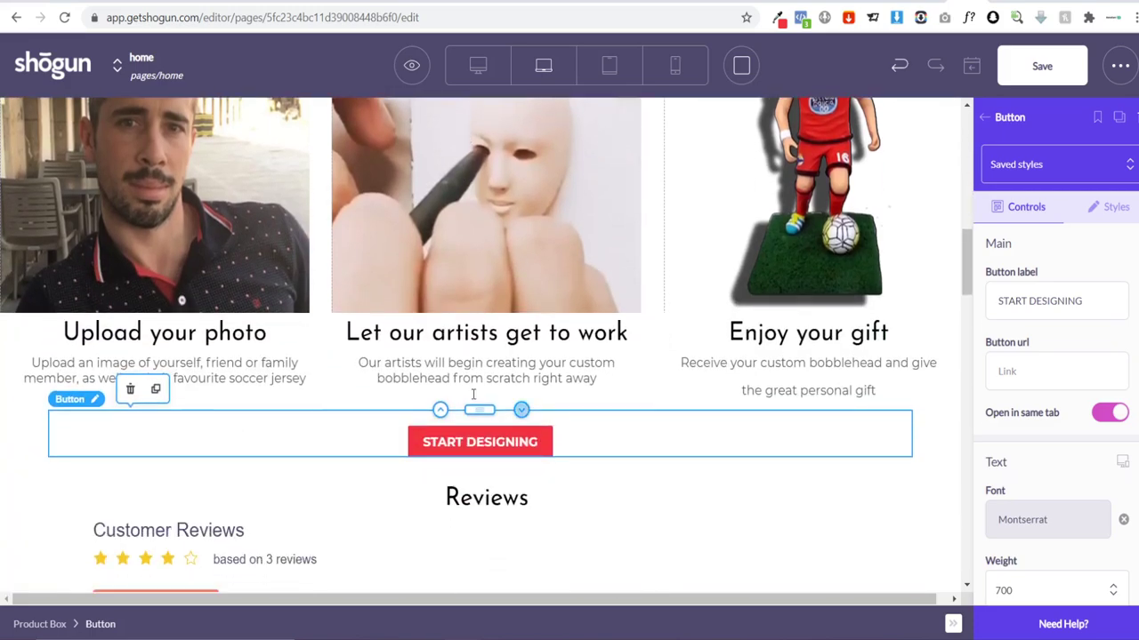
double_click(469, 441)
scroll(500, 386, down, 15)
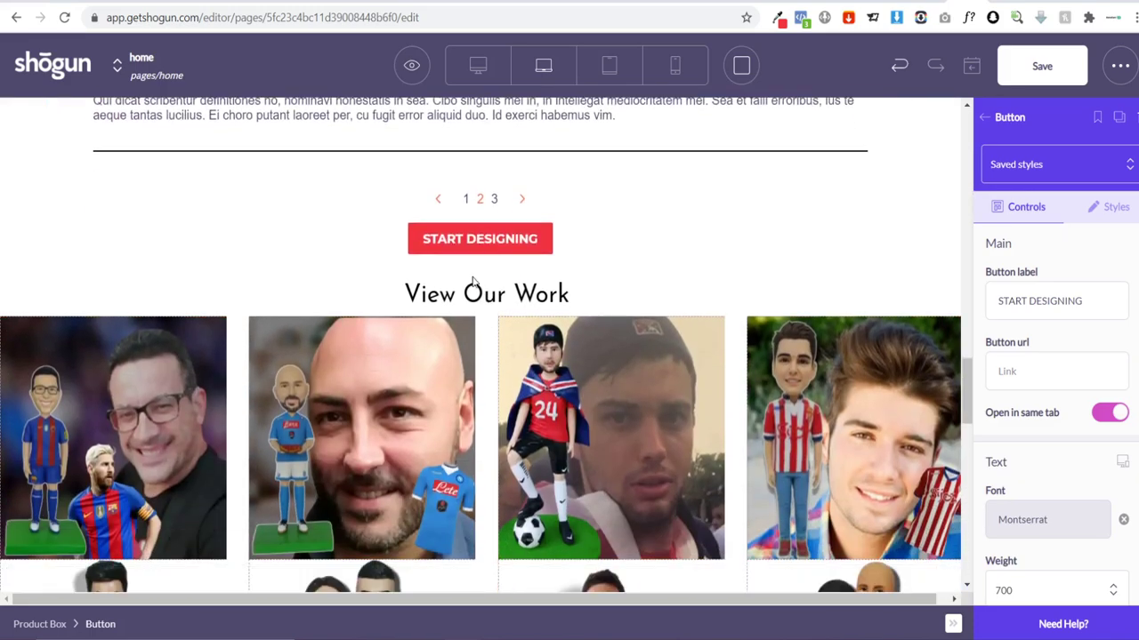
scroll(475, 289, down, 3)
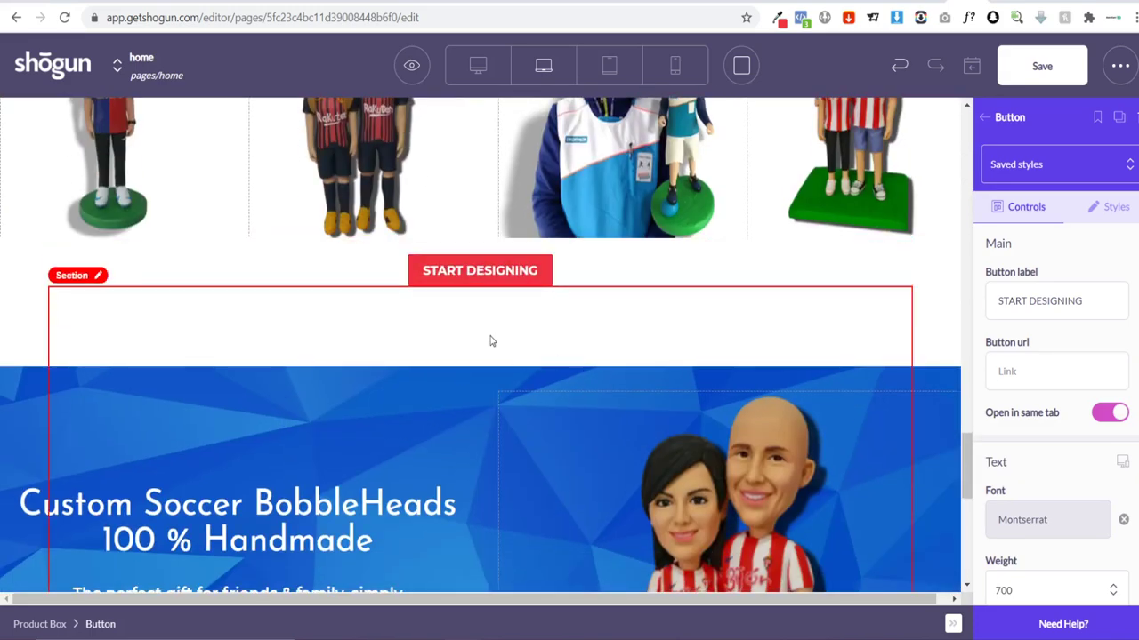
scroll(303, 462, down, 5)
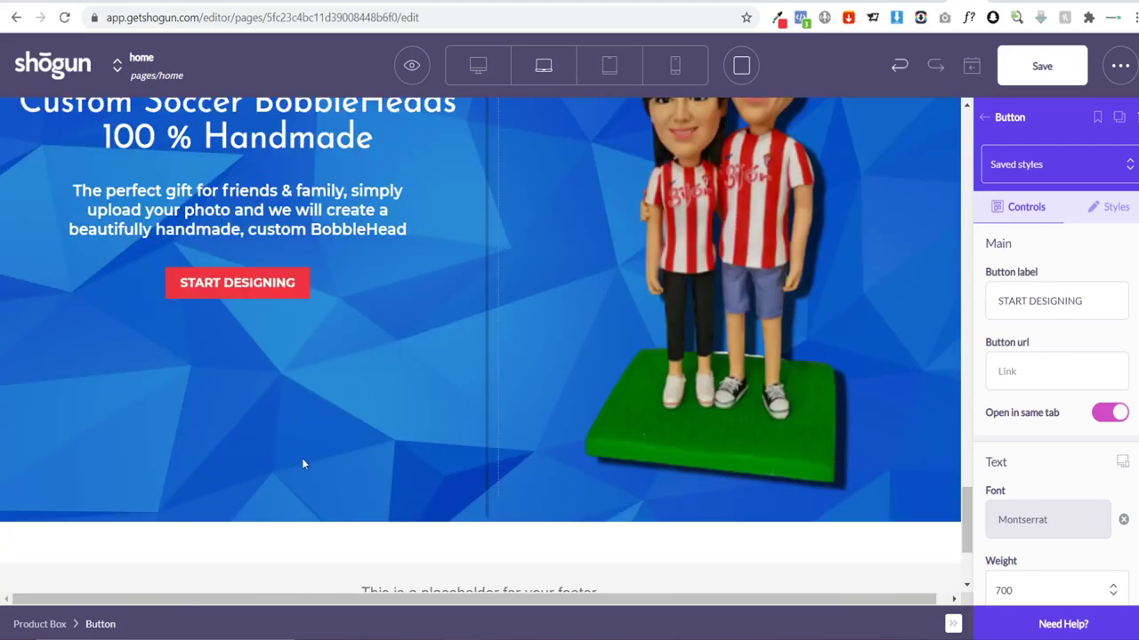
scroll(330, 468, up, 10)
scroll(333, 459, up, 1)
scroll(338, 454, down, 2)
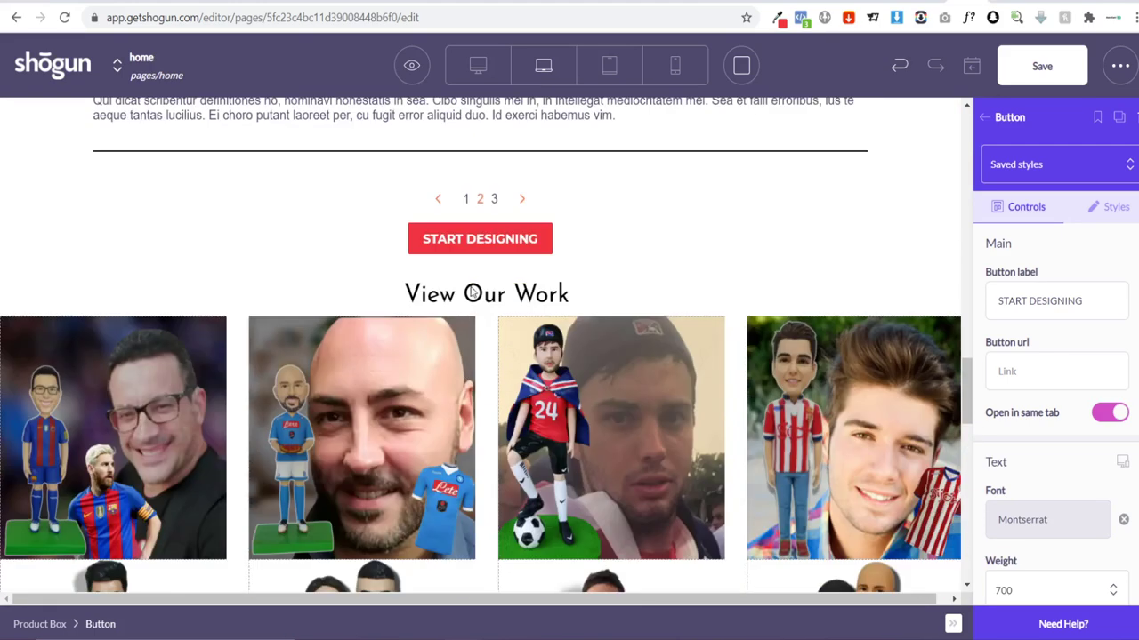
Step: Set the View Our Work section's top margin to 20 px
click(473, 268)
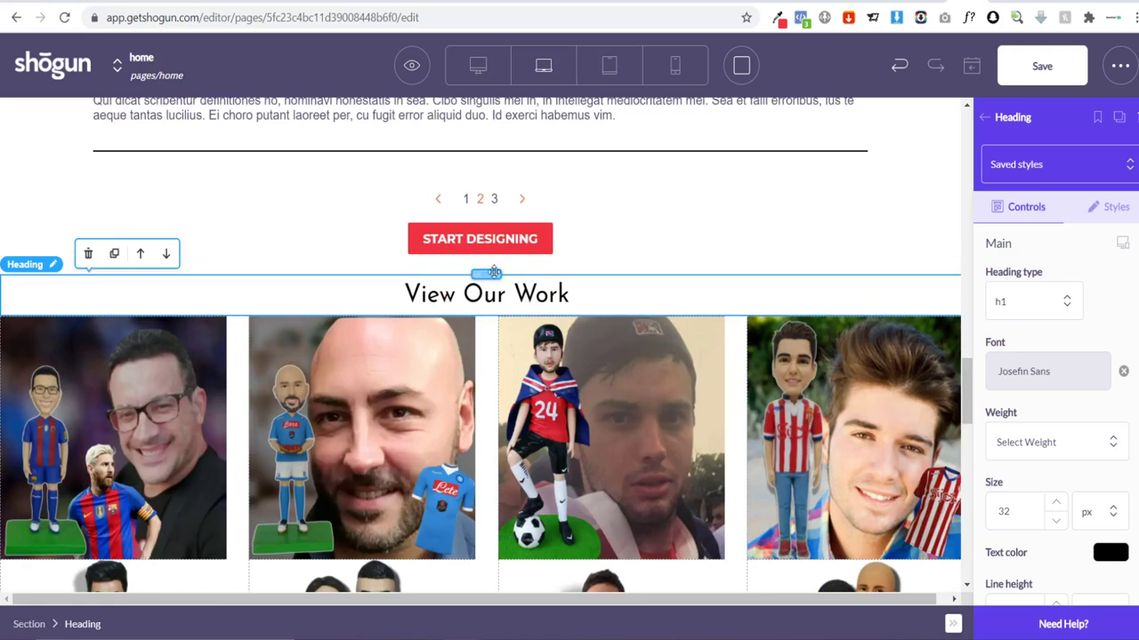
click(287, 263)
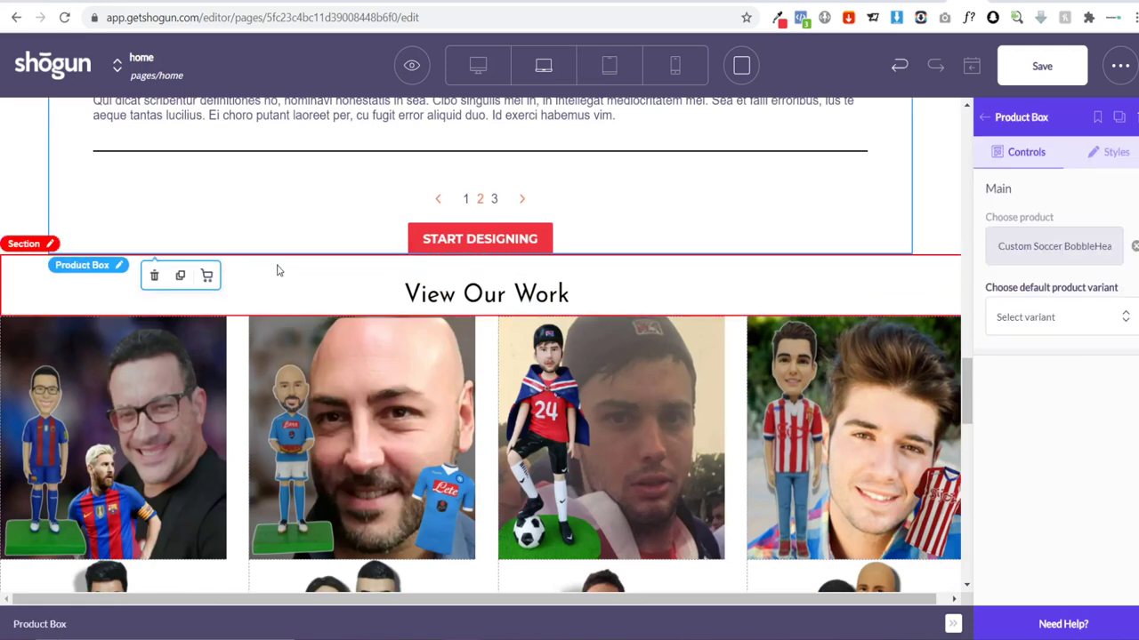
click(278, 270)
scroll(1055, 409, down, 2)
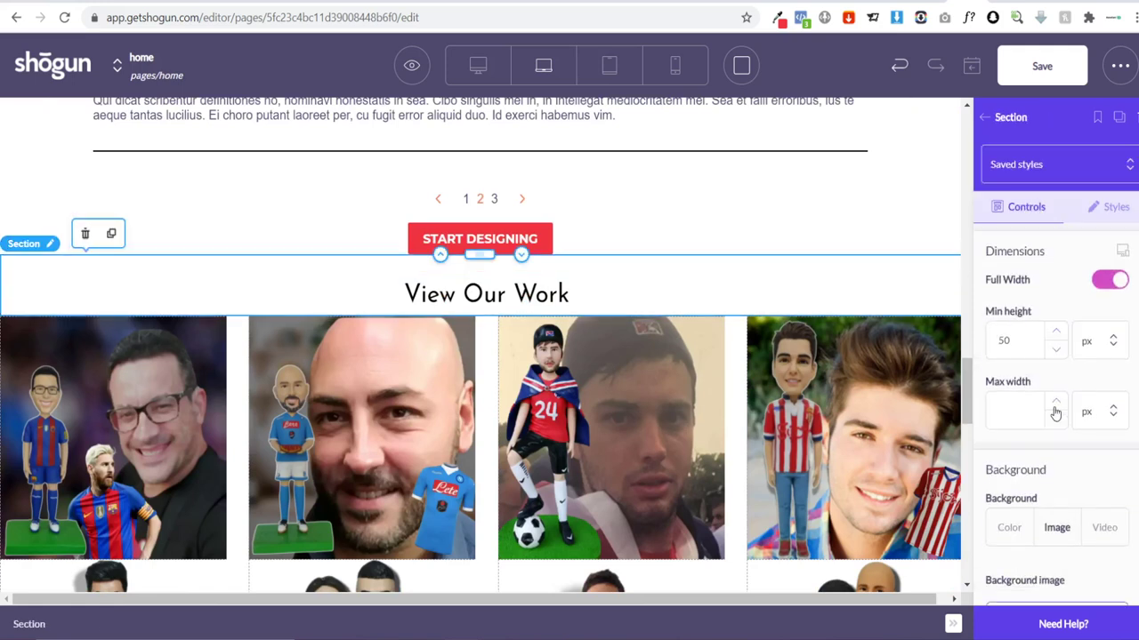
double_click(1022, 317)
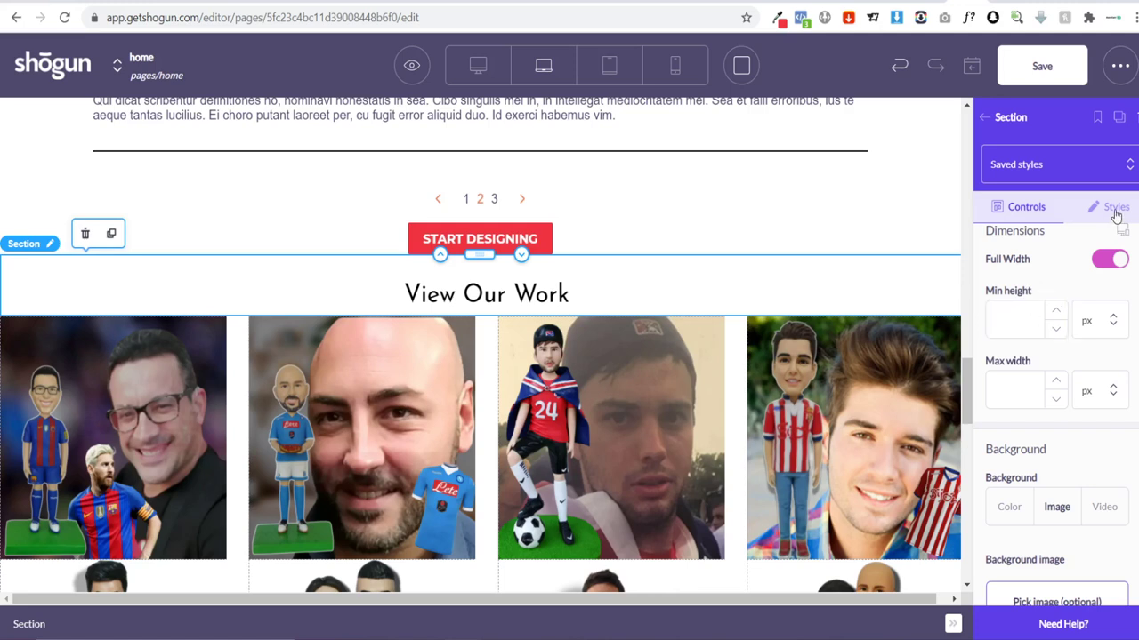
click(1114, 208)
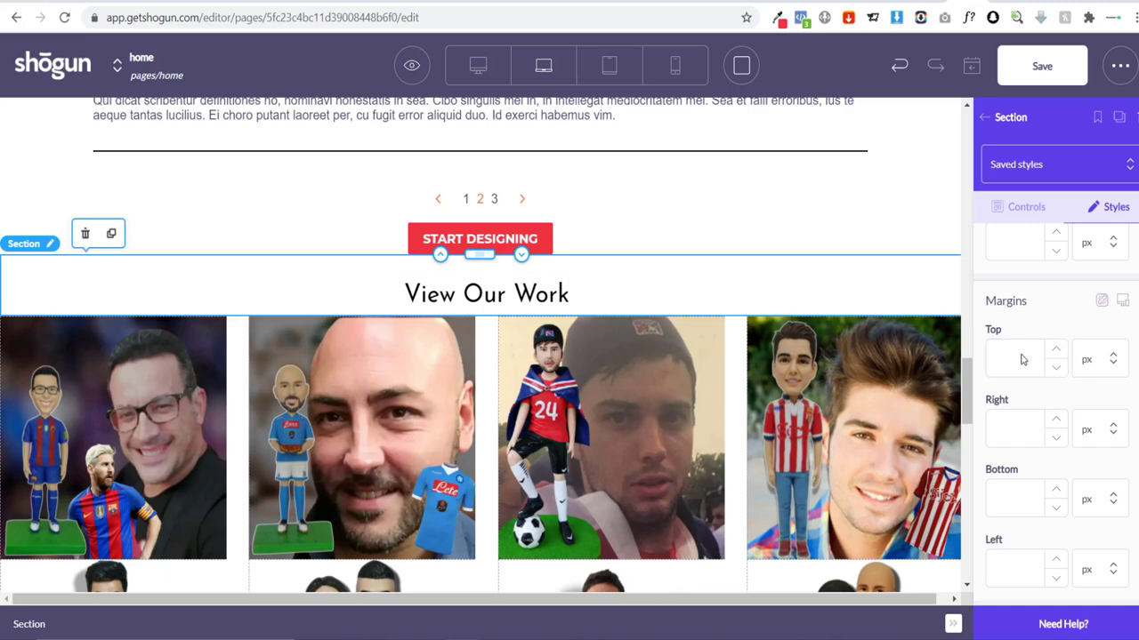
click(1021, 359)
text(50)
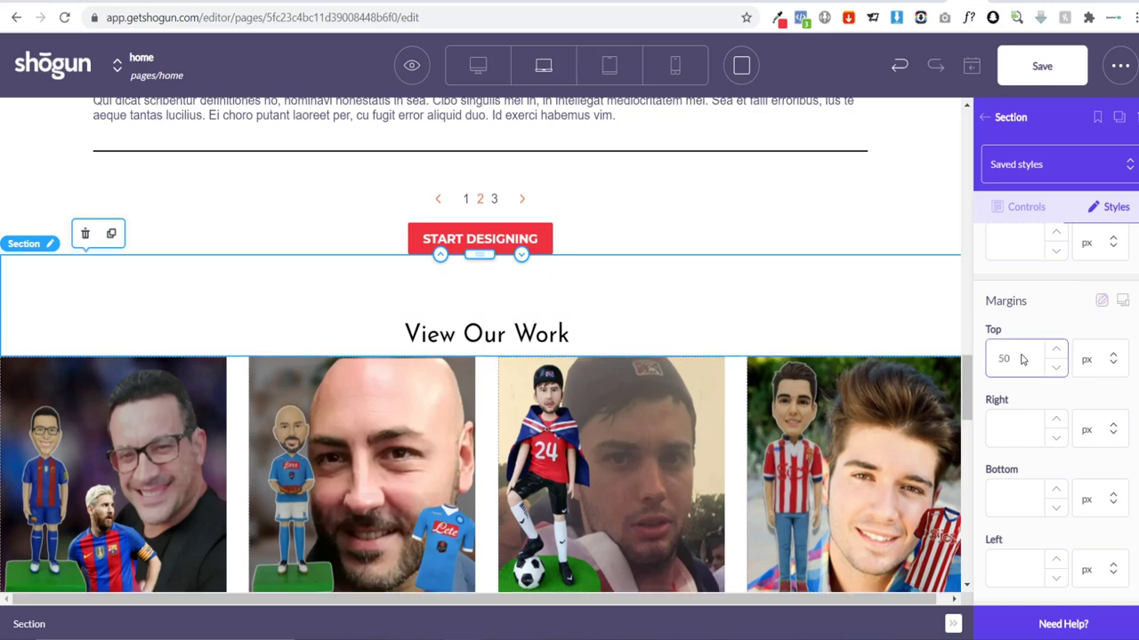
key(BackSpace)
key(BackSpace)
text(20)
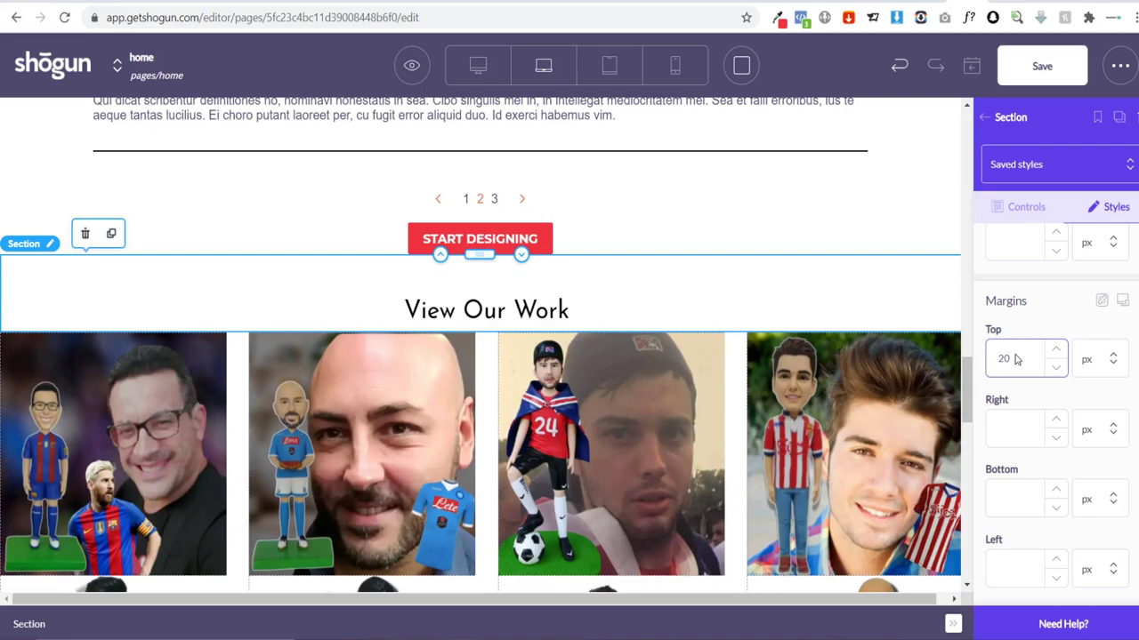
click(247, 198)
click(2, 201)
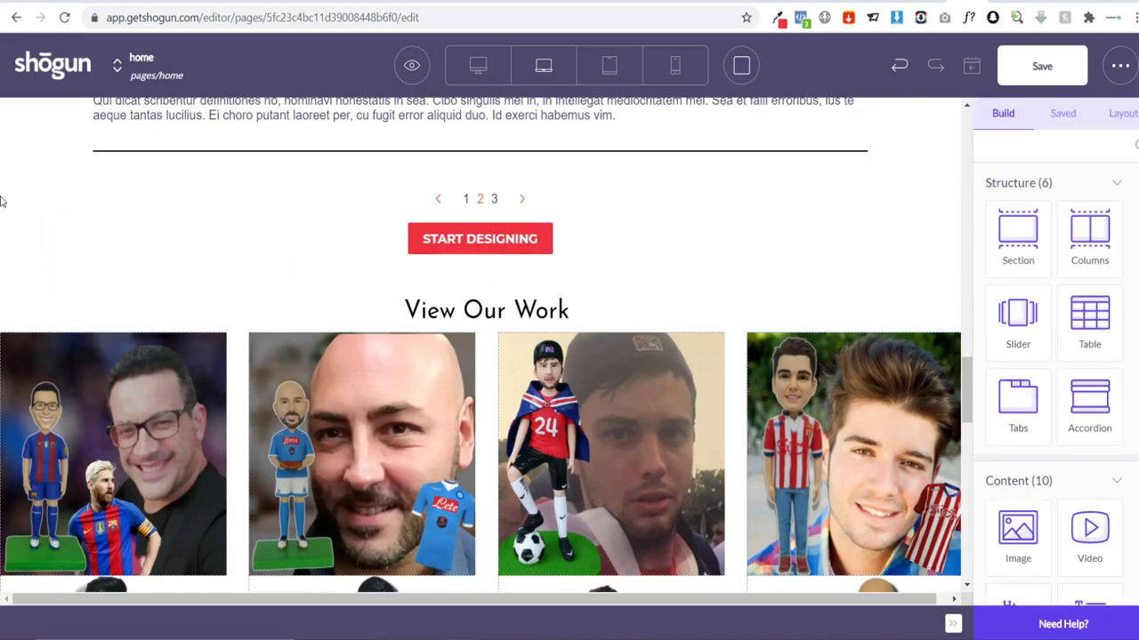
Step: Save the home page changes with Ctrl+S
scroll(8, 225, up, 3)
scroll(5, 223, down, 12)
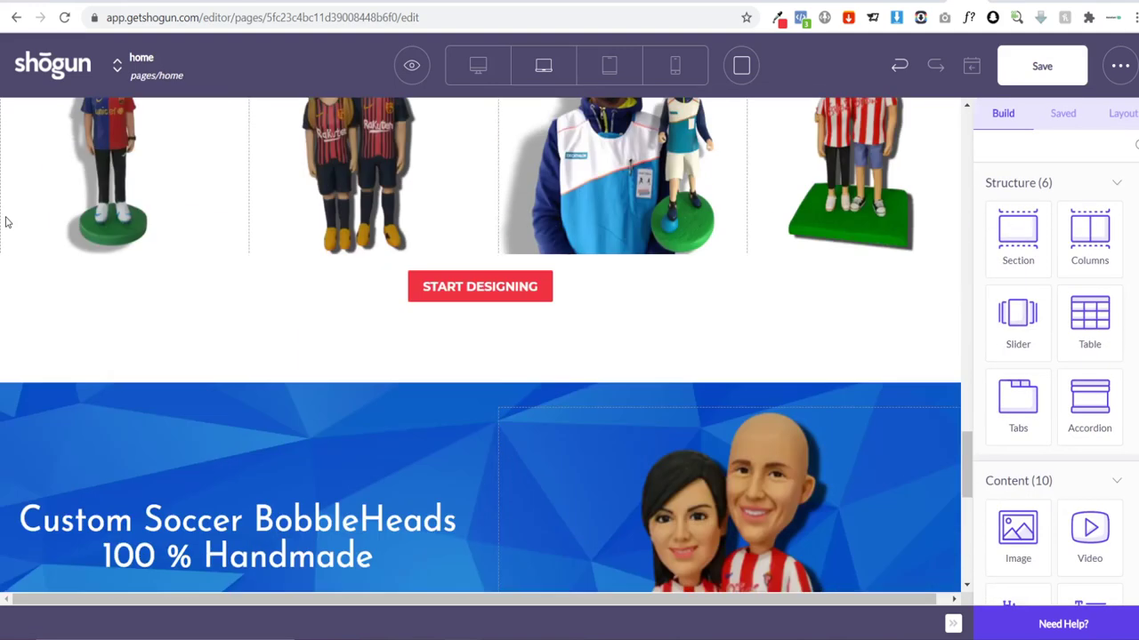
scroll(18, 229, up, 4)
scroll(89, 250, up, 10)
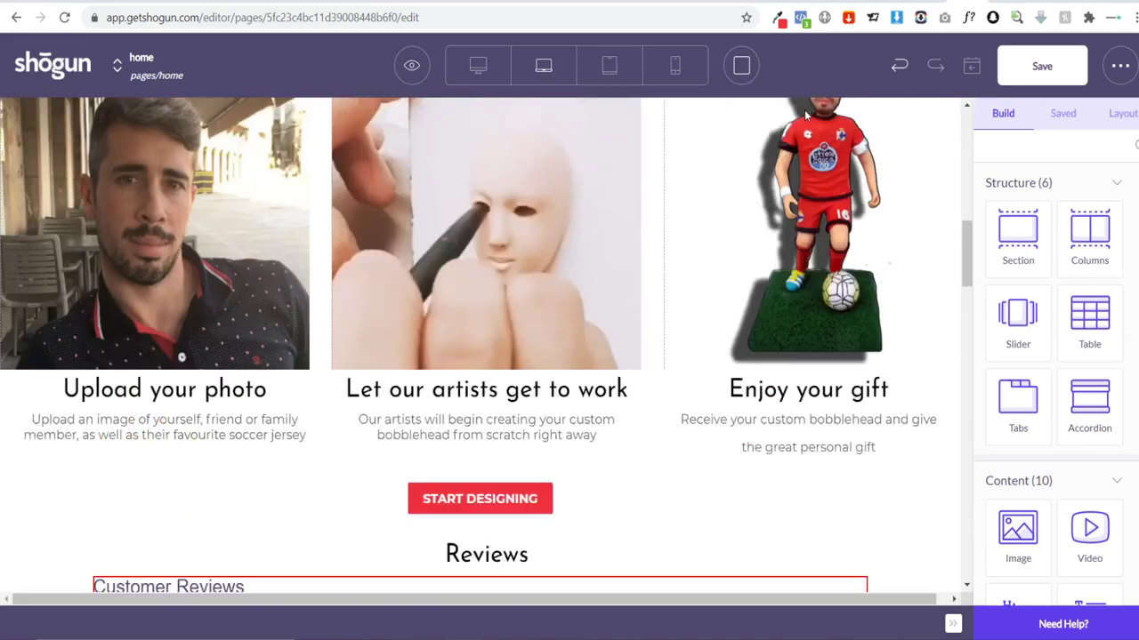
key(ctrl+s)
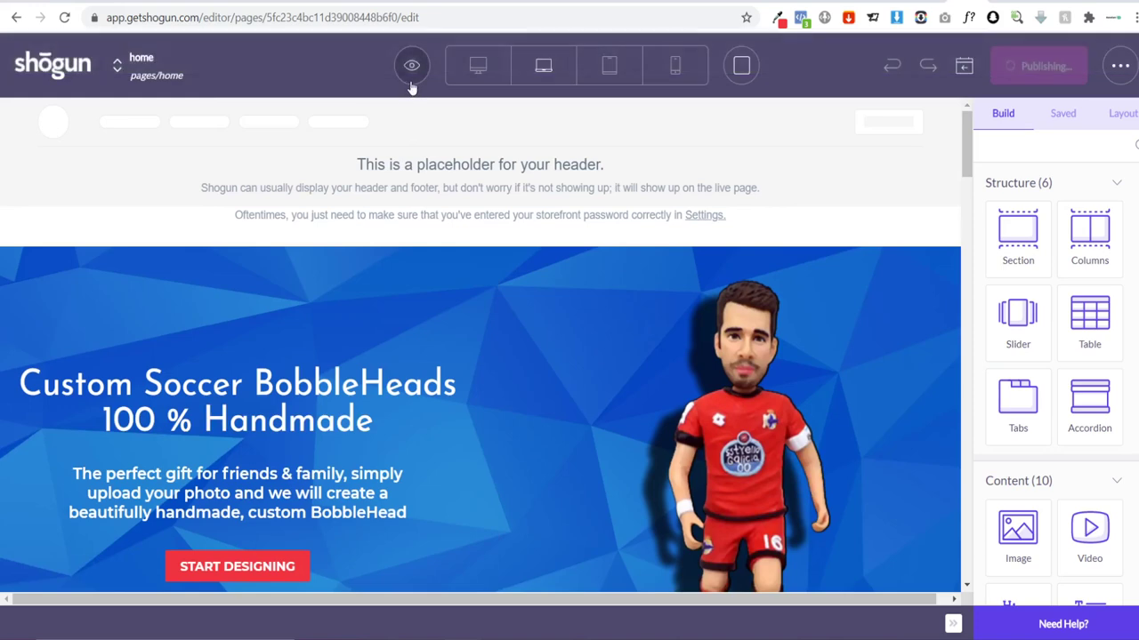
click(414, 62)
Step: View the published home page on the live store, then return to the editor
click(410, 128)
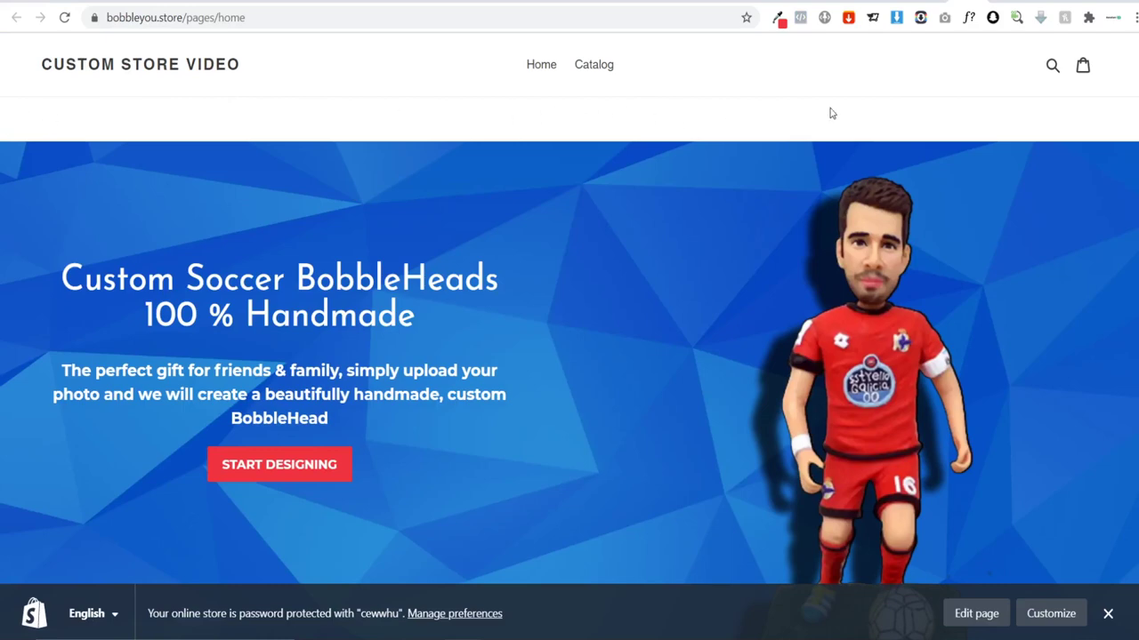
scroll(499, 230, down, 2)
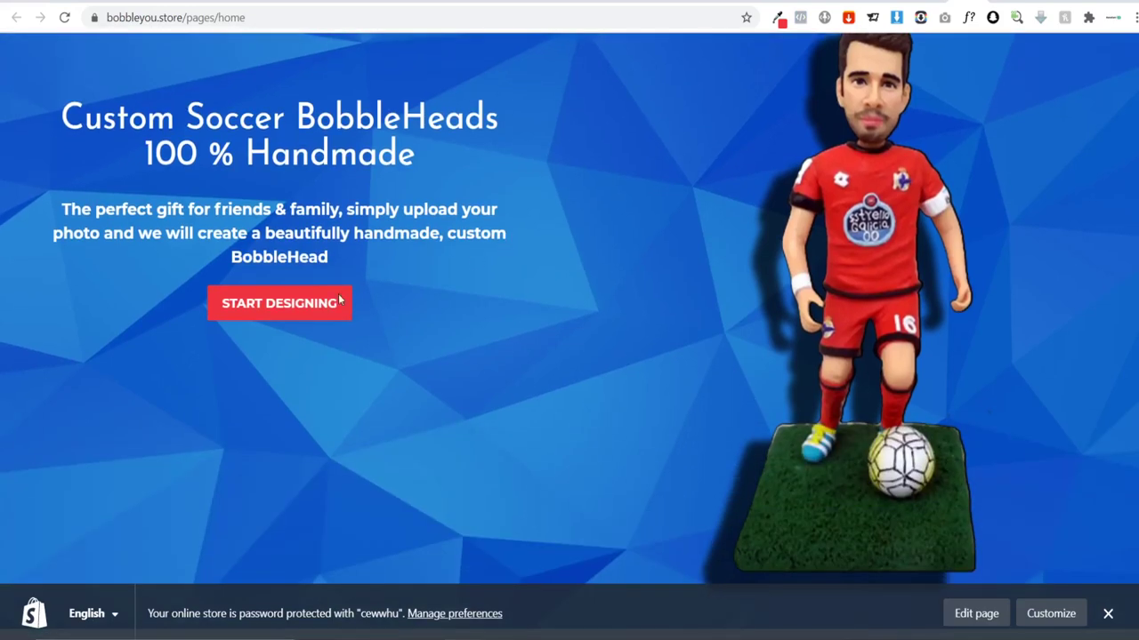
scroll(330, 300, up, 2)
scroll(358, 314, down, 10)
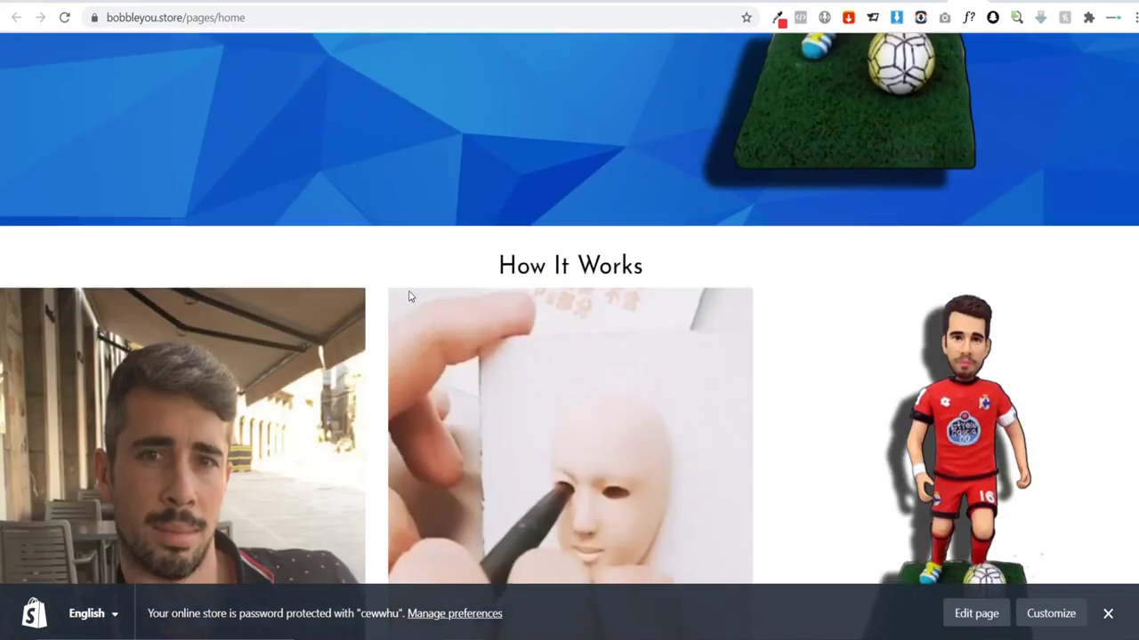
scroll(544, 307, down, 3)
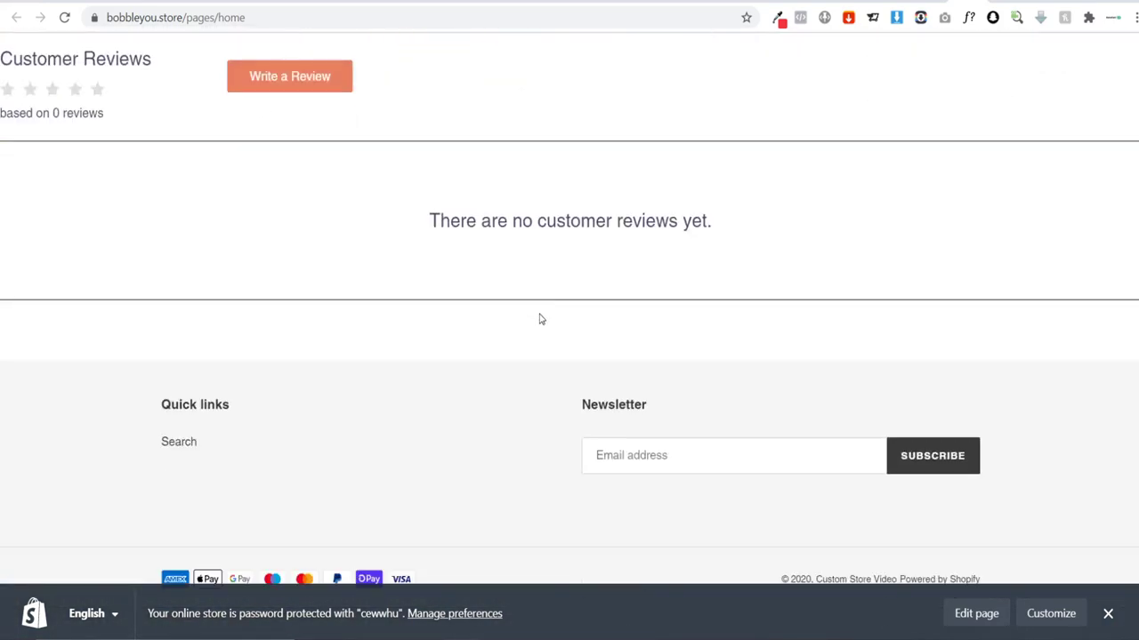
scroll(539, 318, up, 8)
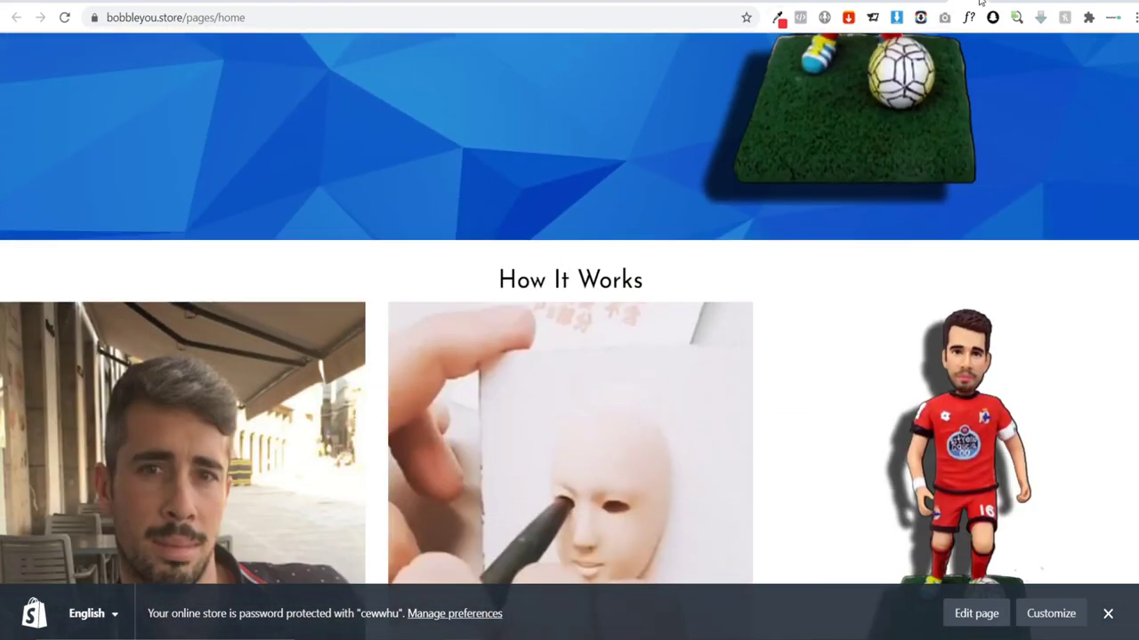
click(980, 4)
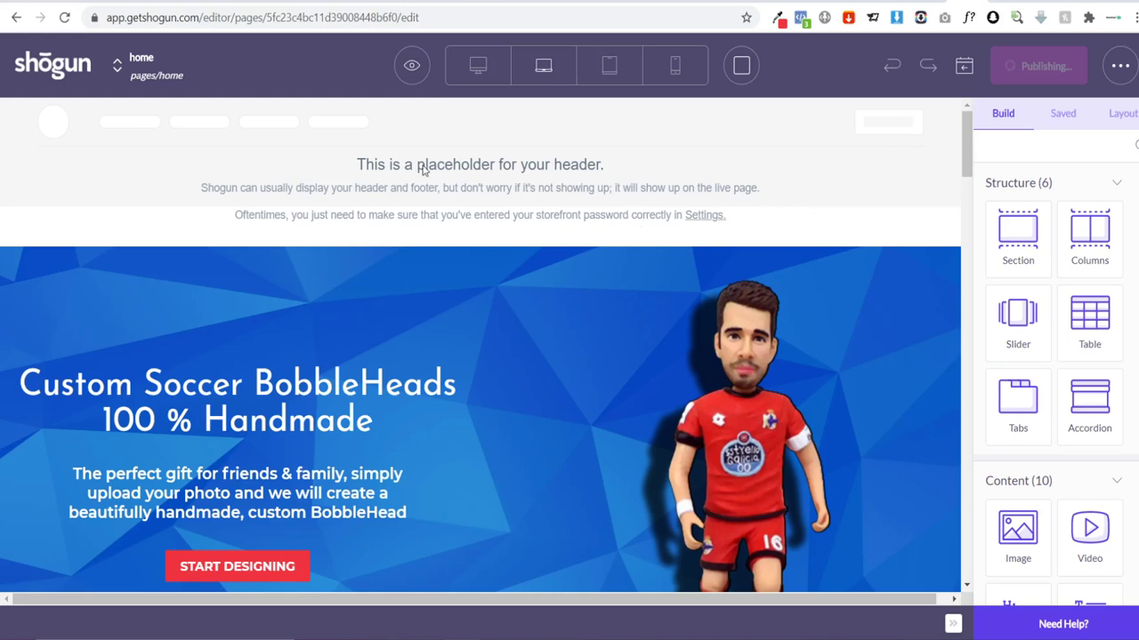
Step: Reopen the live store home page for a second check, then come back to the editor
scroll(631, 317, down, 3)
scroll(434, 311, up, 3)
click(412, 65)
click(411, 127)
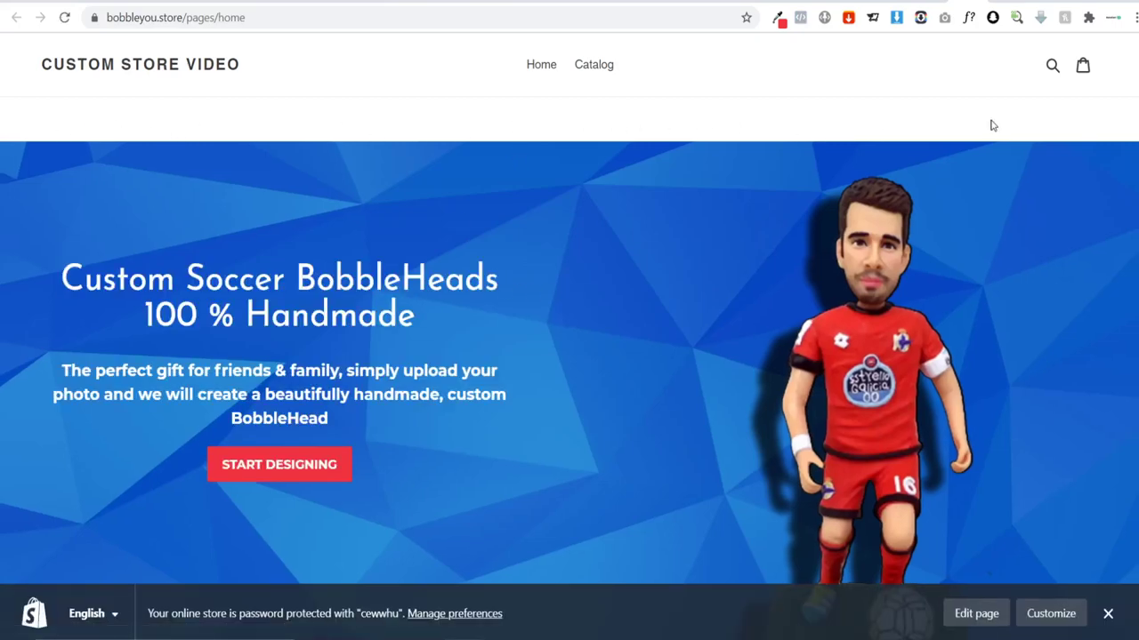
scroll(818, 170, down, 15)
scroll(795, 170, up, 15)
click(981, 2)
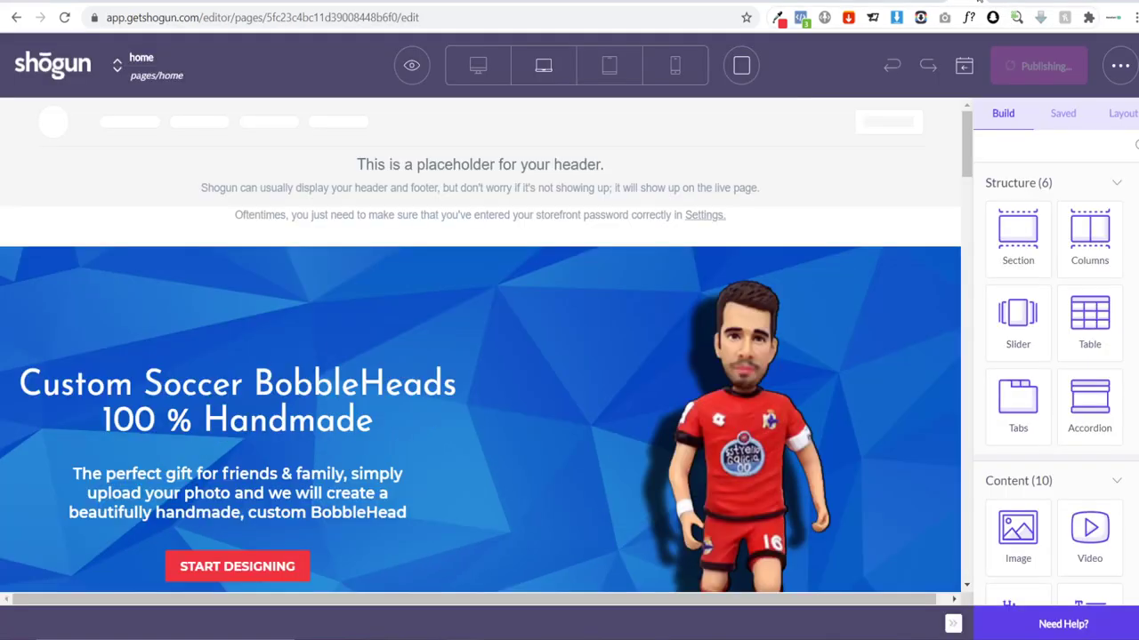
Step: Give the hero columns a -50 px top margin, then save and publish the home page
click(373, 258)
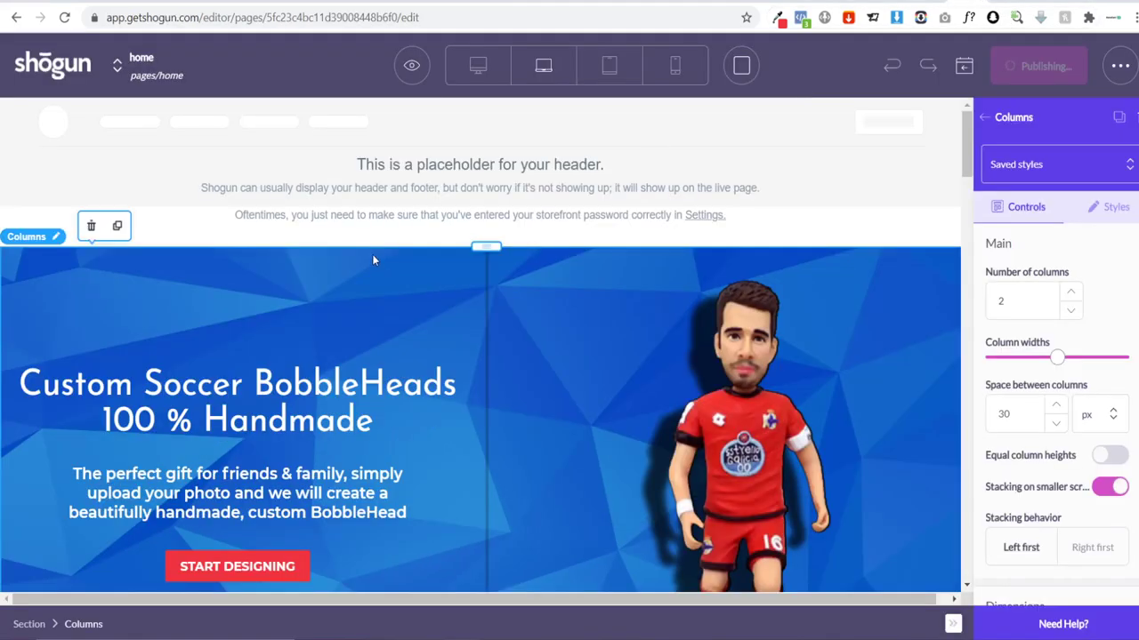
click(1114, 206)
scroll(1053, 341, down, 3)
scroll(1111, 281, up, 1)
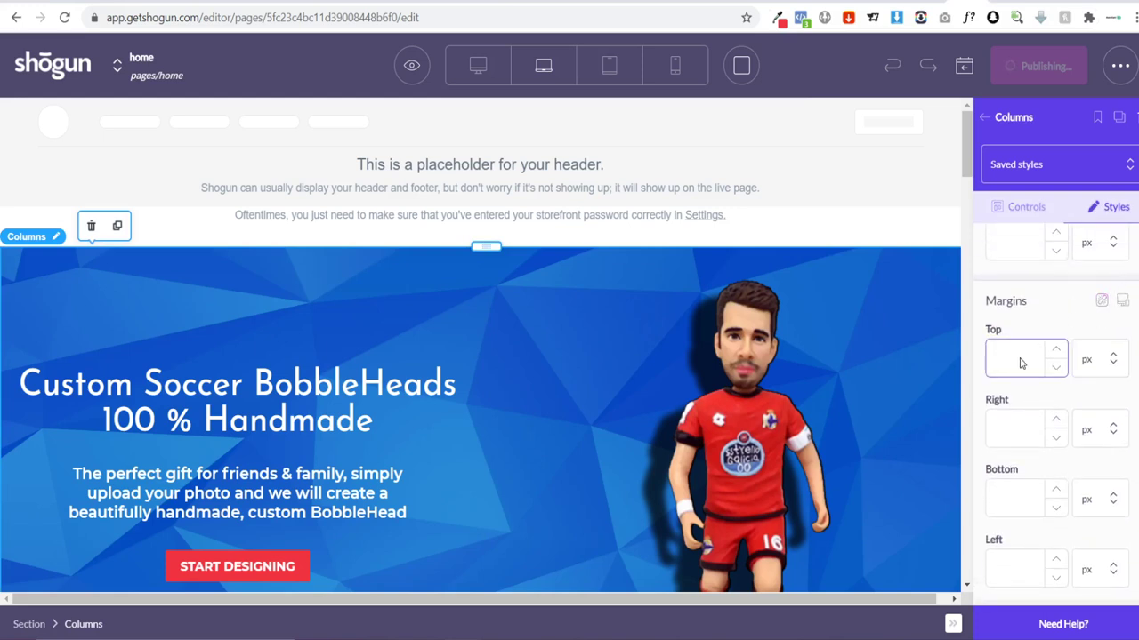
text(-50)
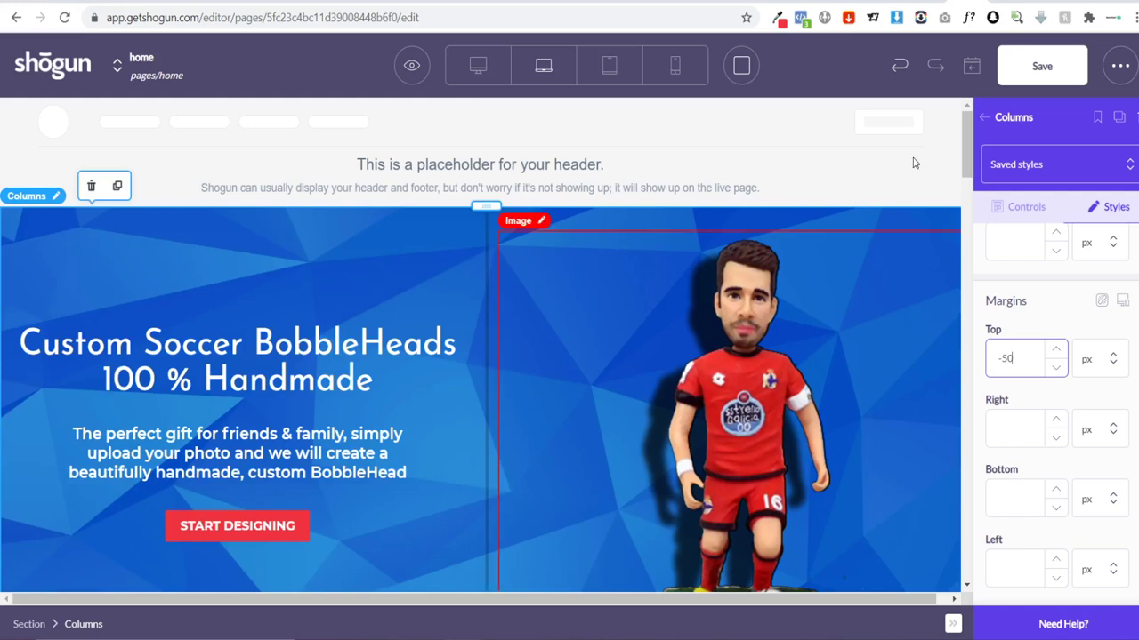
click(1041, 66)
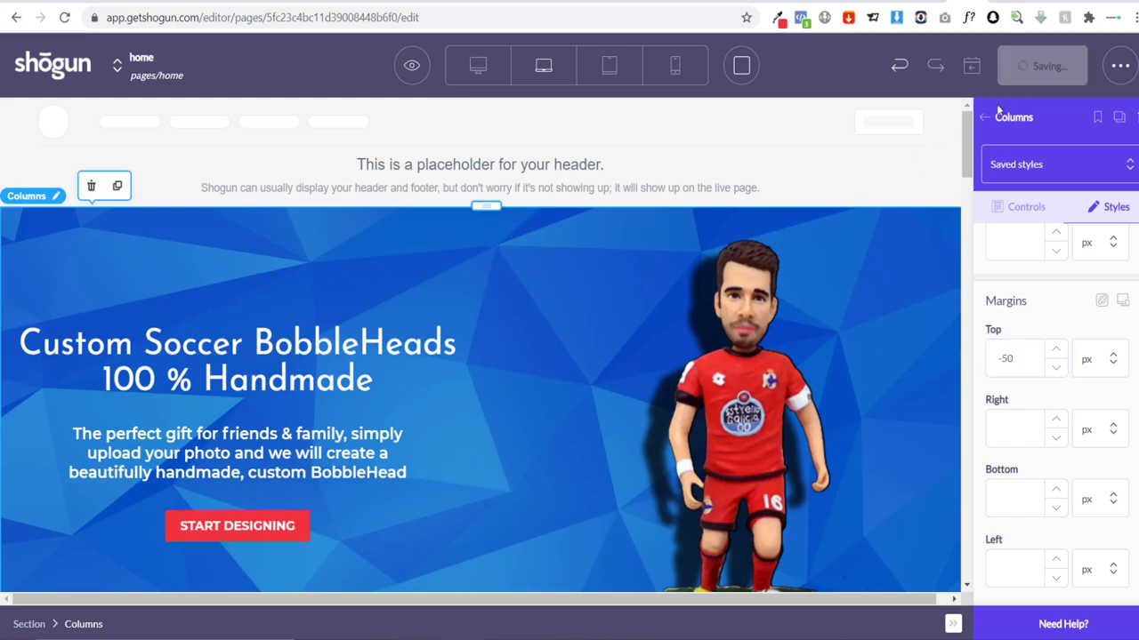
click(1034, 77)
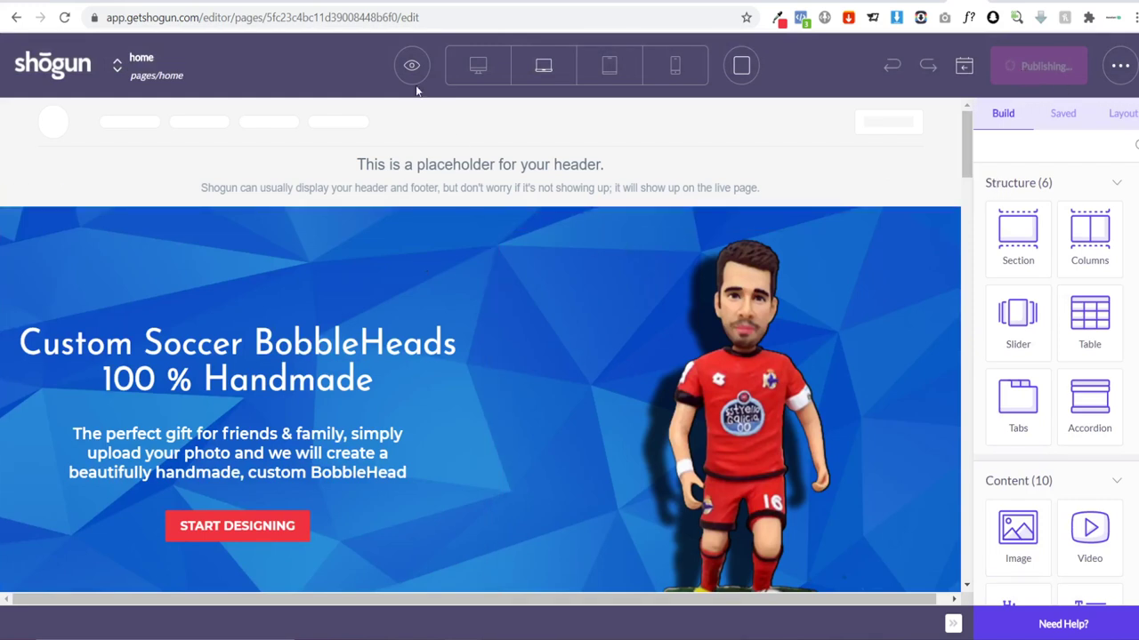
click(411, 65)
Step: Look over the live store home page's hero, steps and Reviews sections, then close the storefront tab
click(410, 128)
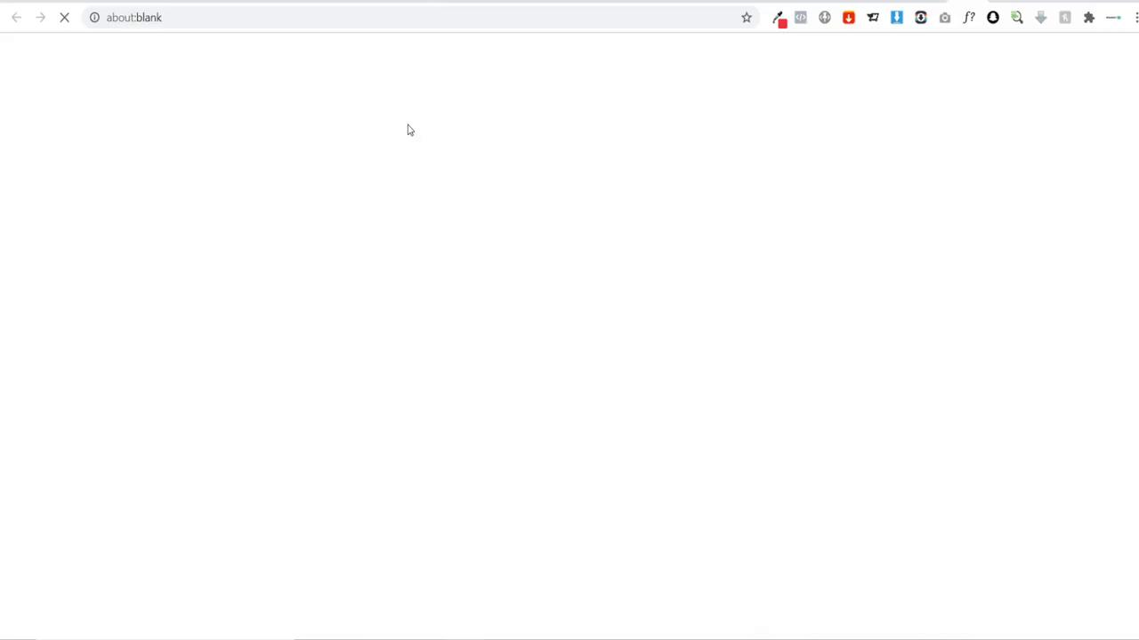
scroll(412, 153, down, 15)
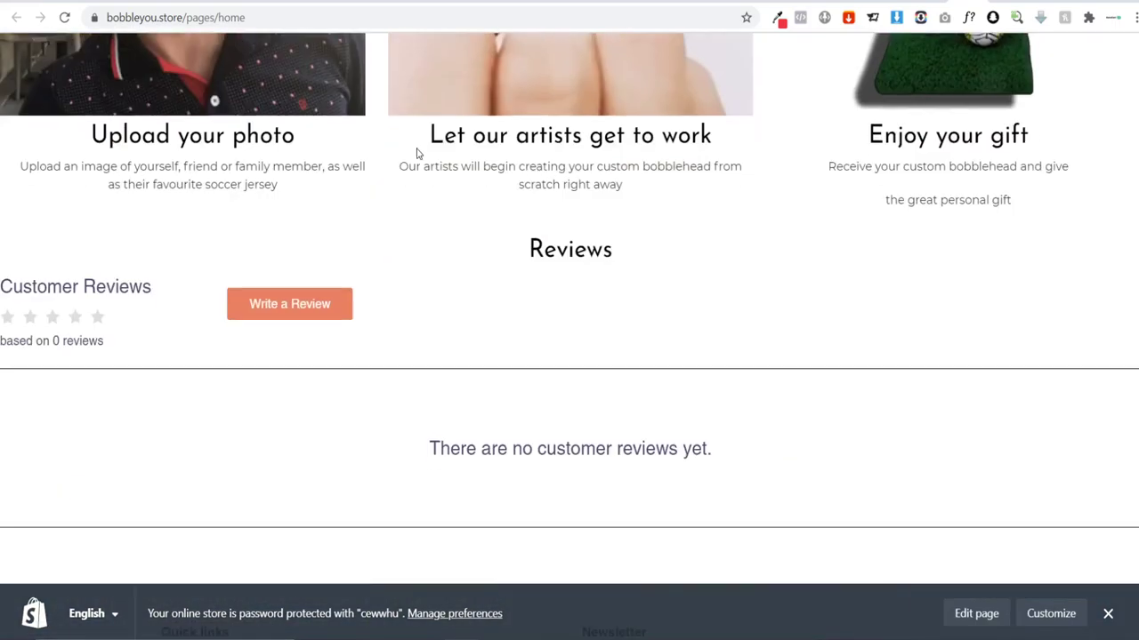
scroll(445, 185, up, 12)
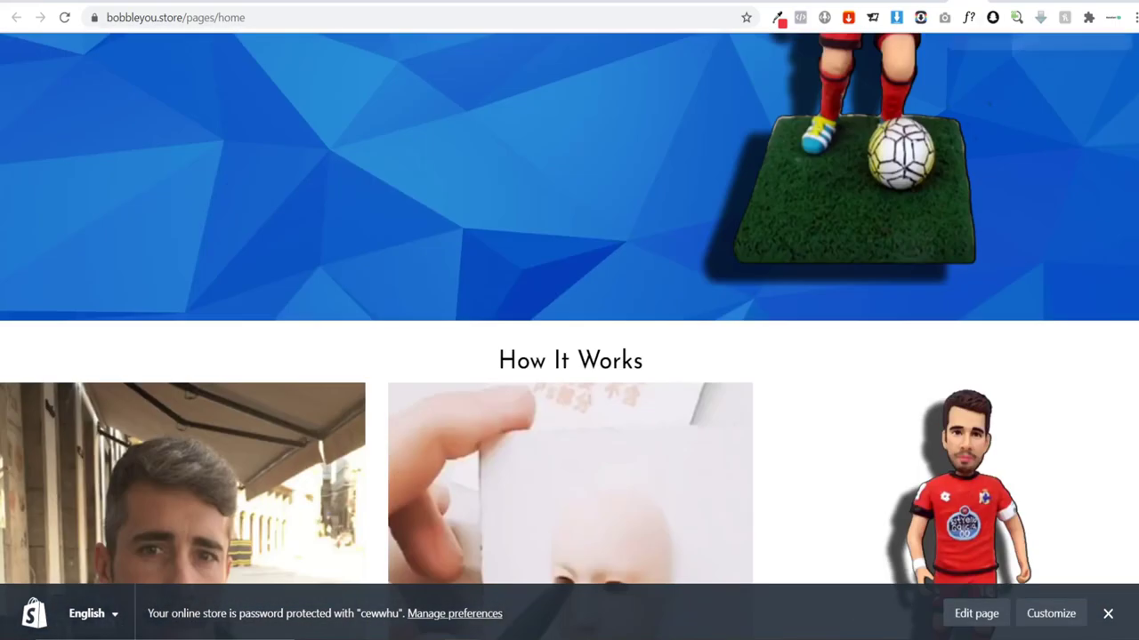
key(ctrl+w)
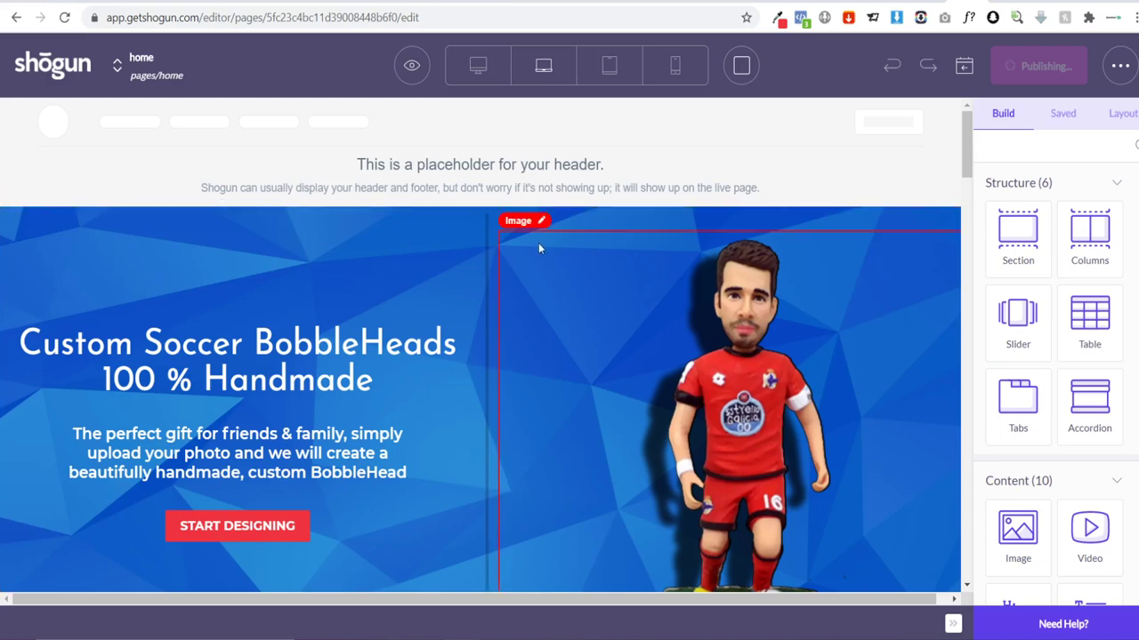
Step: Review the home page's Start Designing buttons in the editor, then switch to the Shopify admin
scroll(515, 221, down, 10)
scroll(514, 222, down, 15)
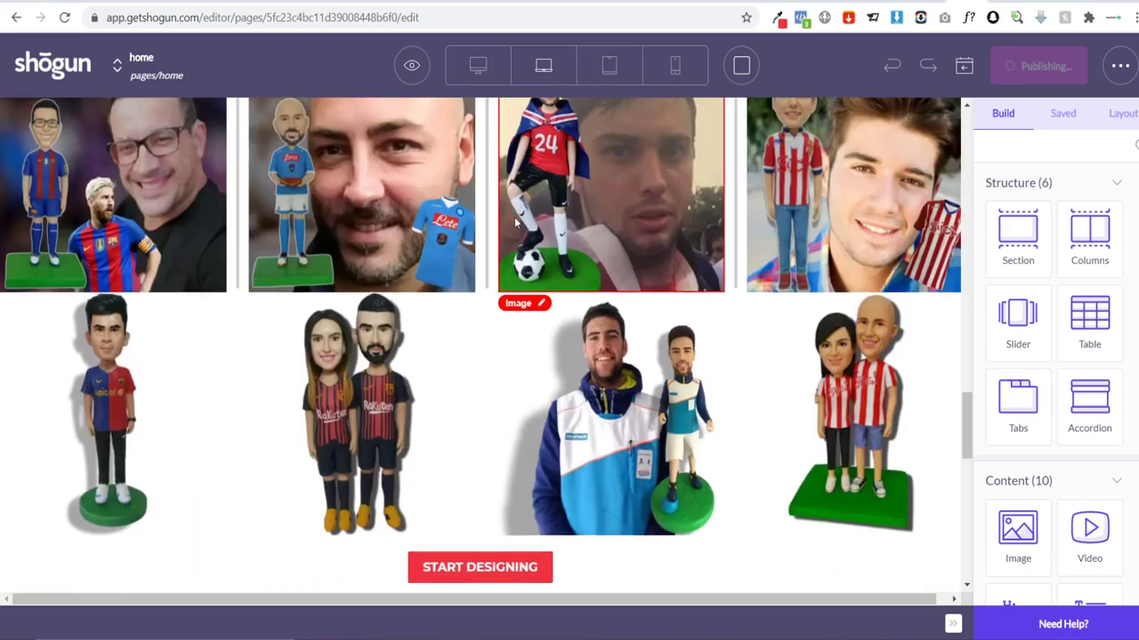
scroll(514, 223, up, 5)
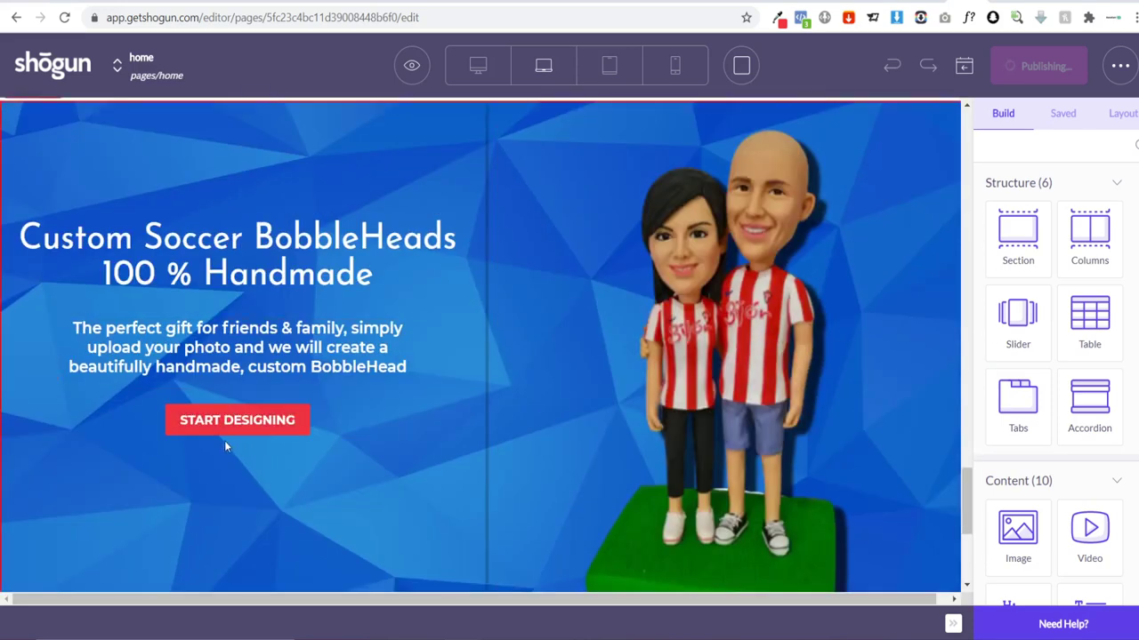
scroll(518, 360, up, 6)
scroll(522, 360, up, 3)
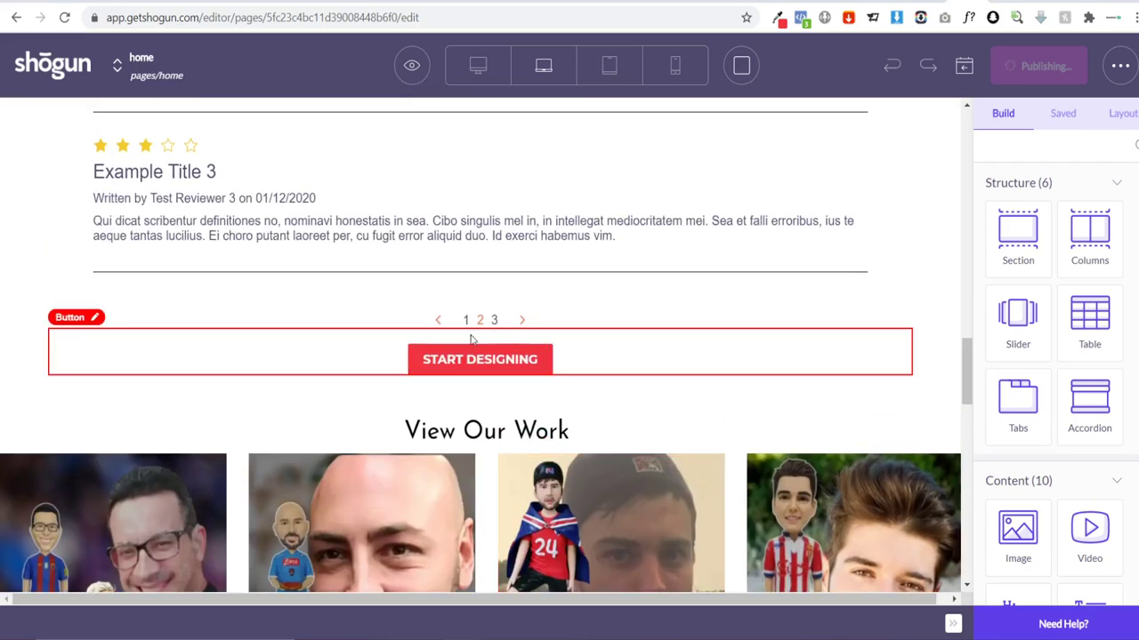
scroll(516, 365, up, 6)
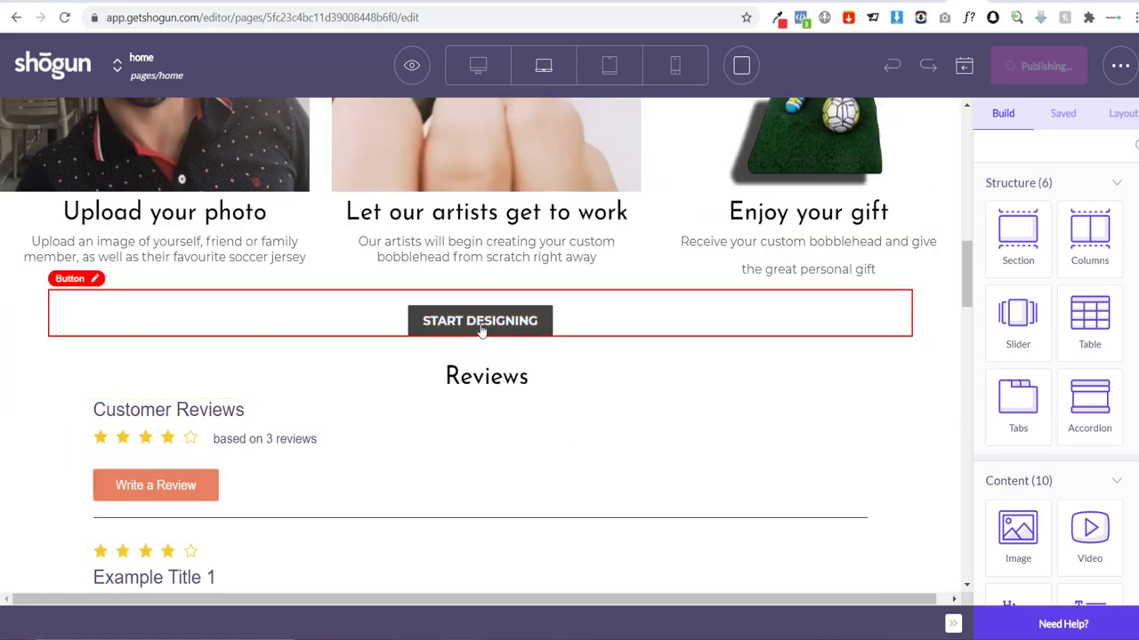
scroll(516, 338, up, 10)
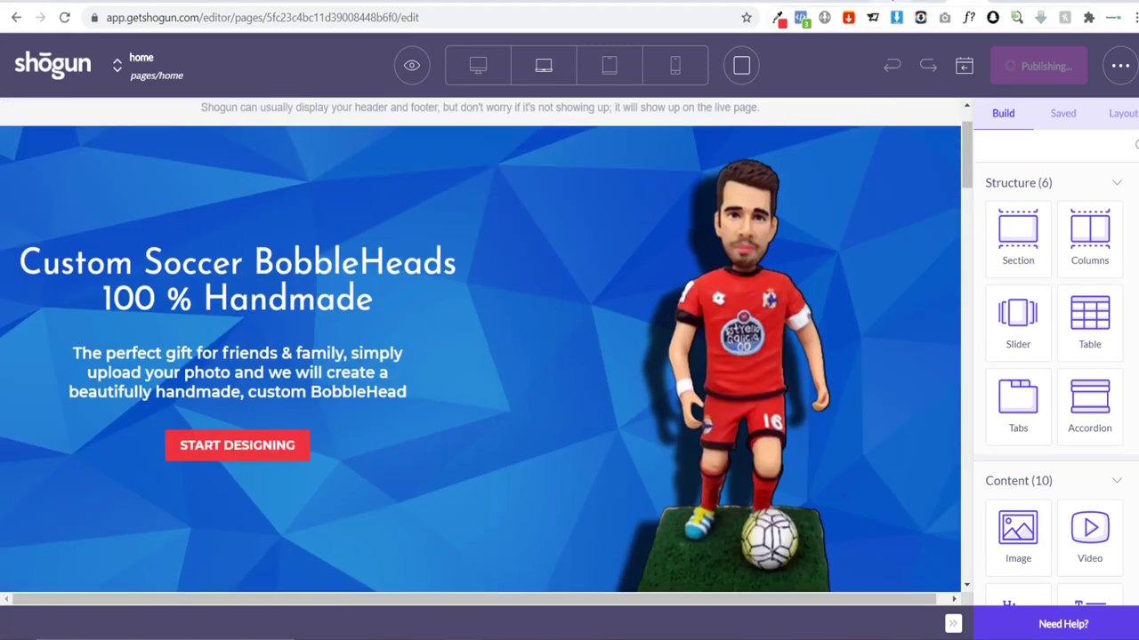
click(883, 2)
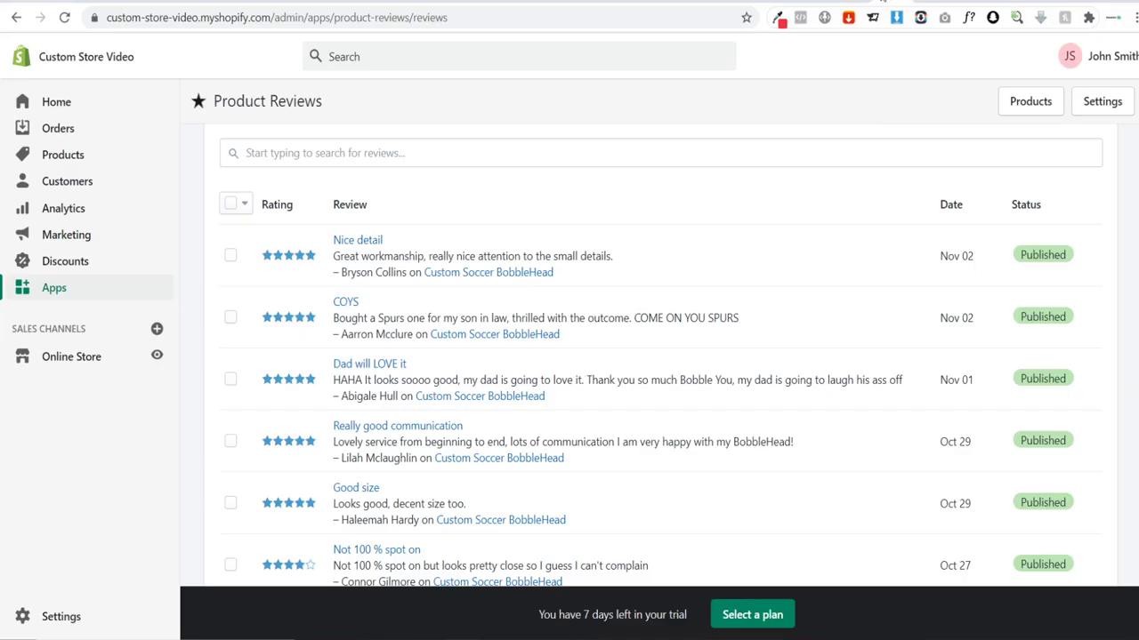
Step: Open the live Custom Soccer BobbleHead product page and copy its web address
click(156, 357)
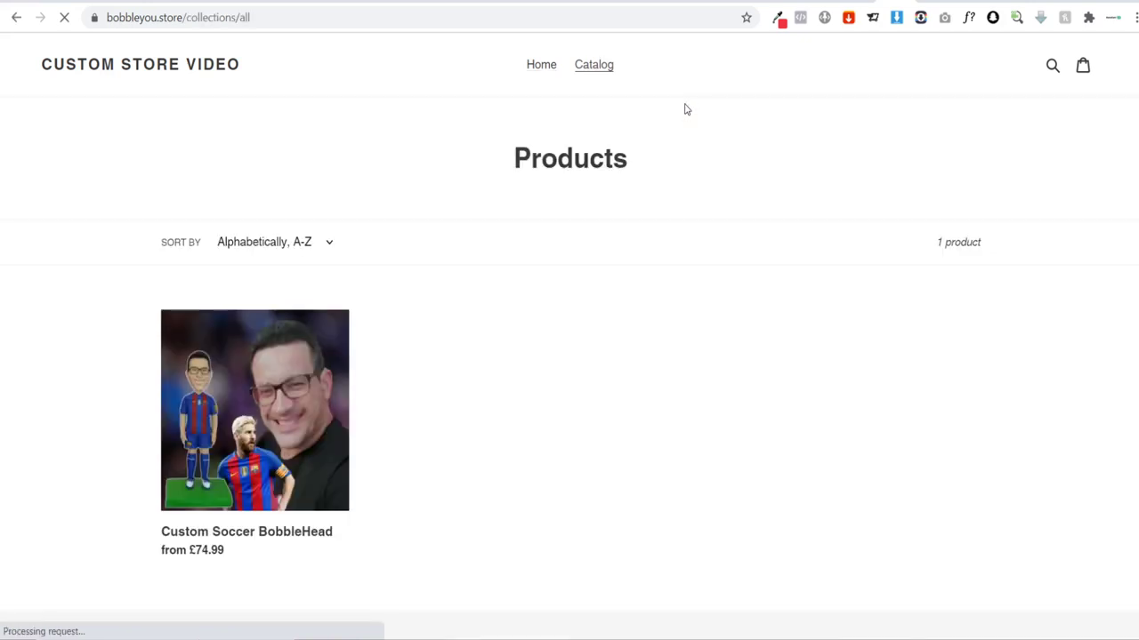
click(255, 412)
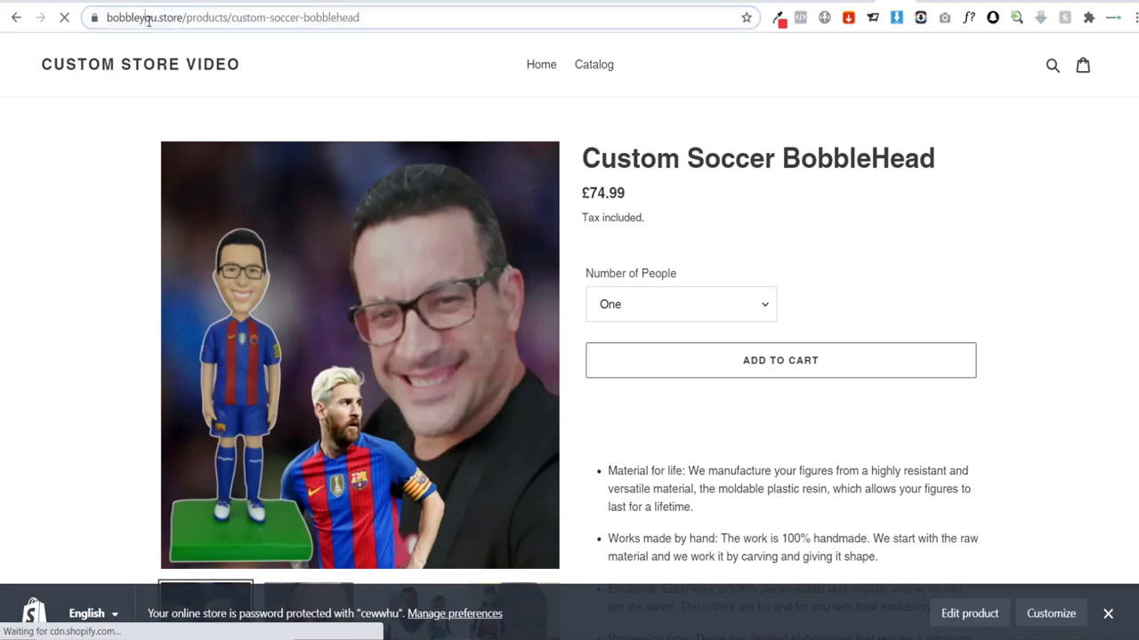
click(142, 18)
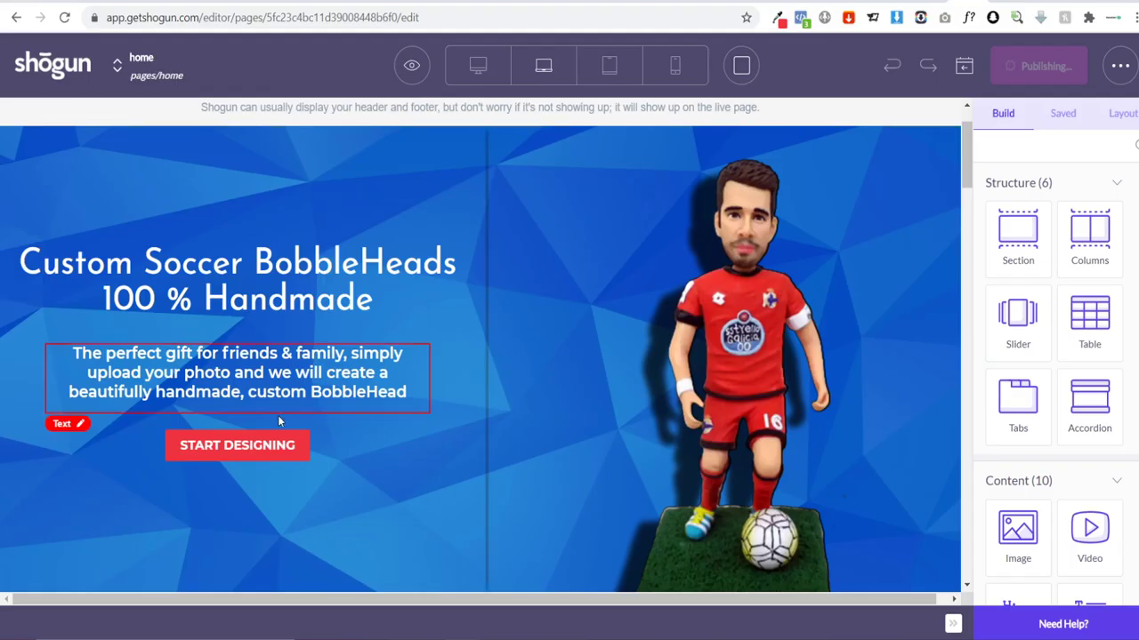
Step: Paste the product URL as the Button url for the hero, How It Works and reviews Start Designing buttons
click(334, 455)
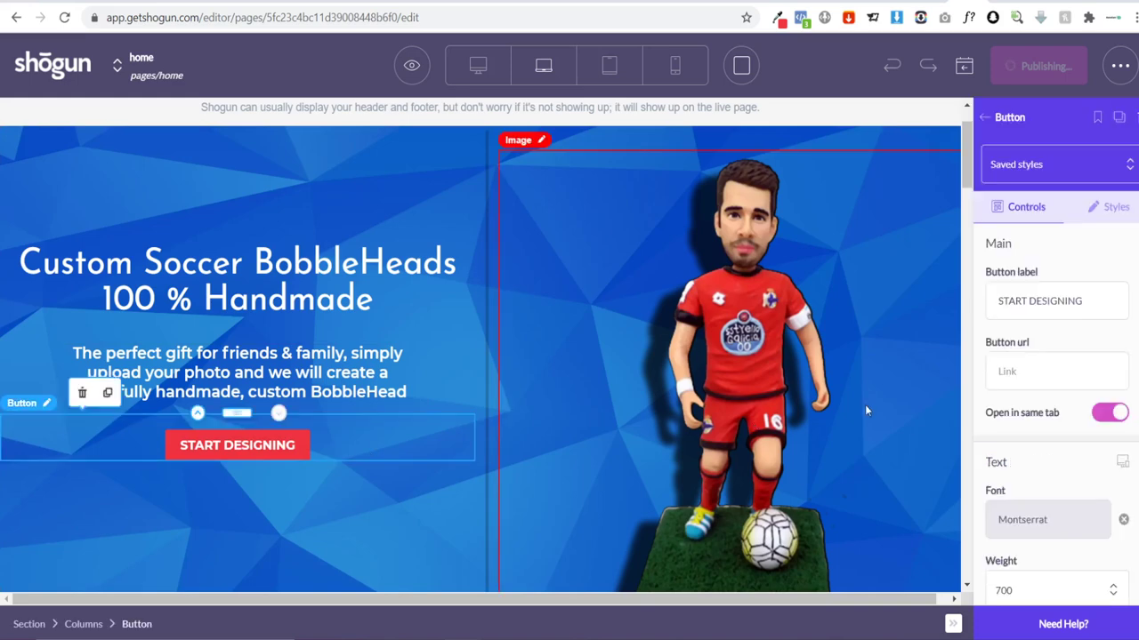
click(1023, 377)
key(ctrl+v)
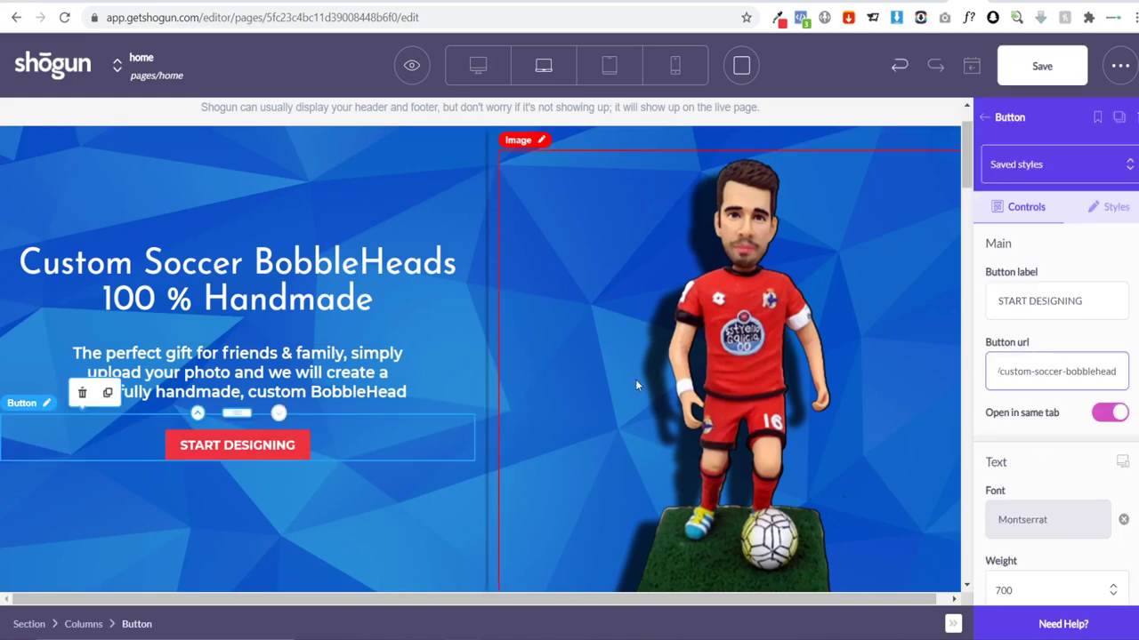
scroll(636, 379, down, 8)
scroll(574, 361, down, 2)
click(572, 406)
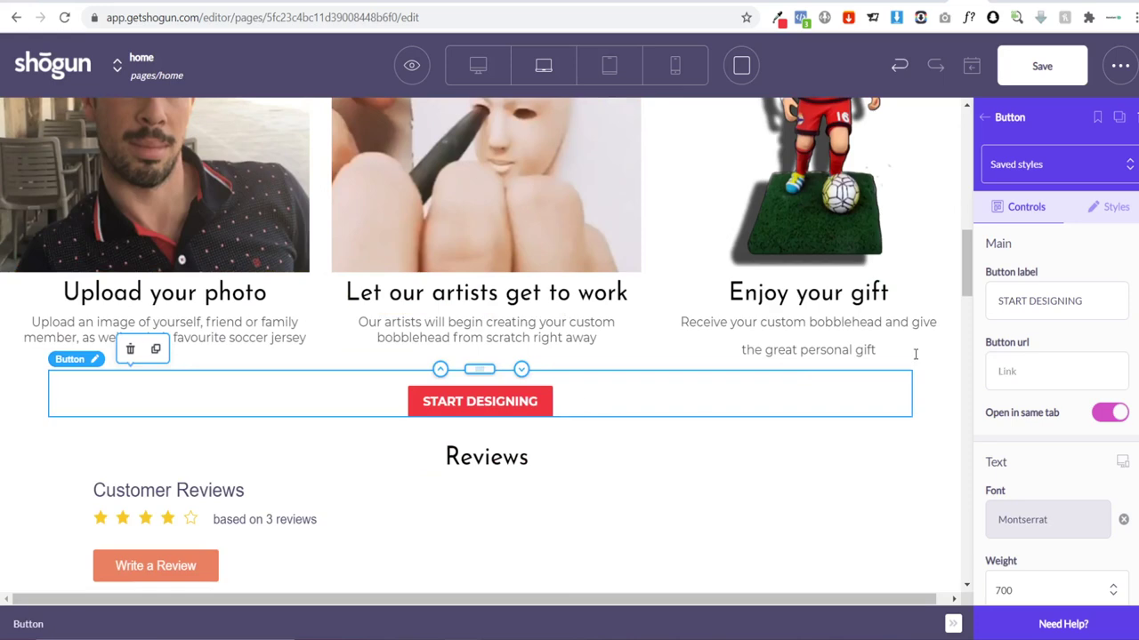
scroll(667, 375, down, 10)
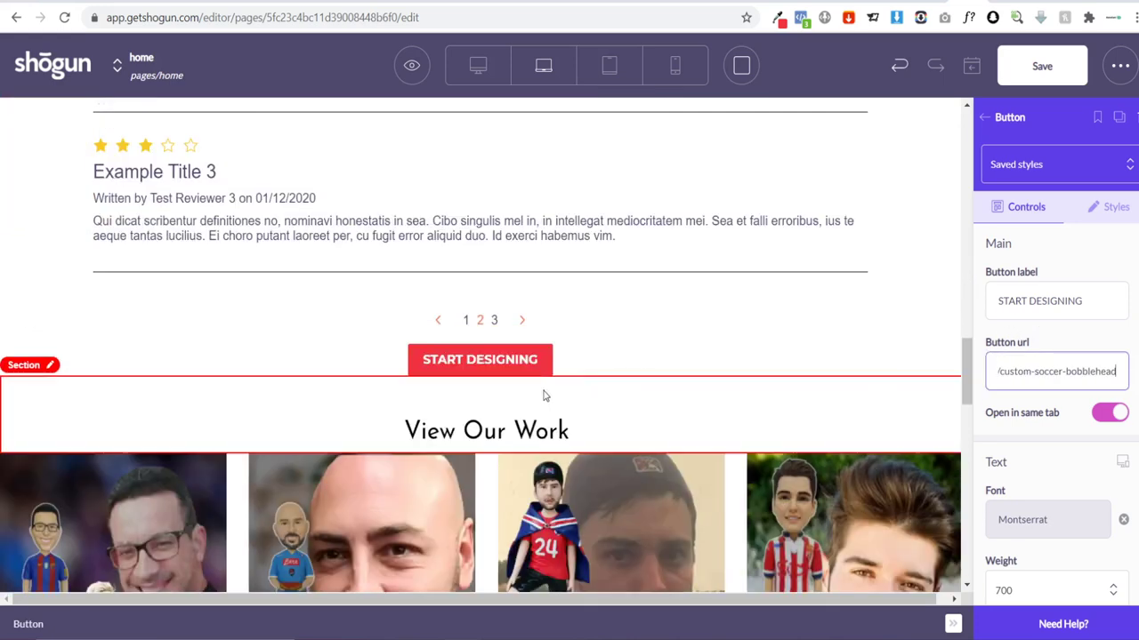
click(595, 376)
click(594, 364)
text(/custom-soccer-bobblehead)
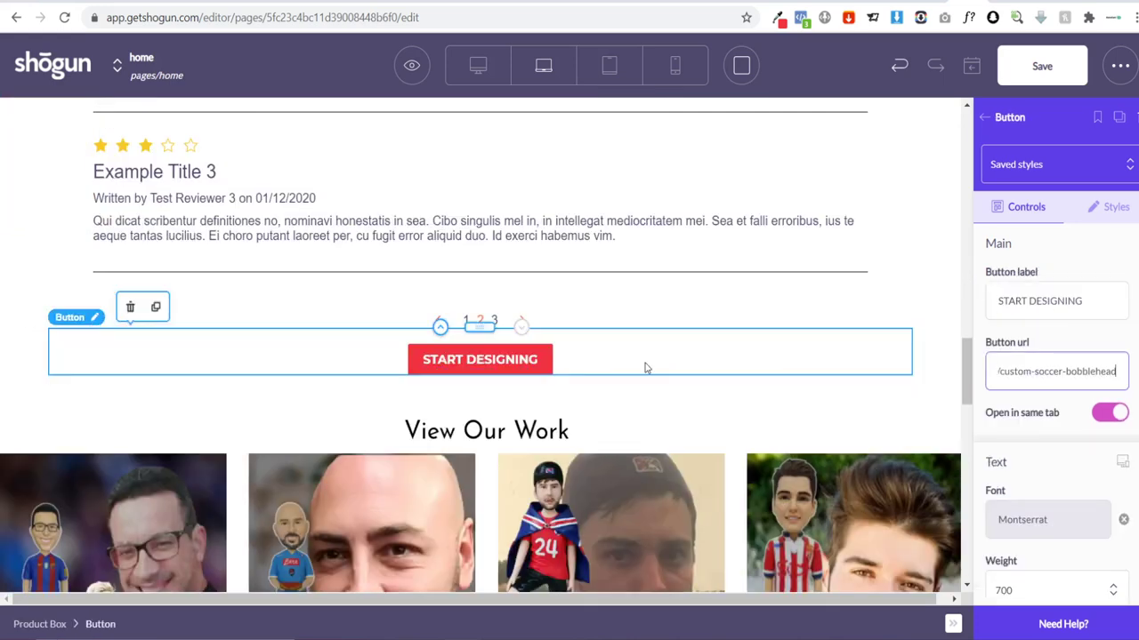
Step: Link the gallery Start Designing button to the product URL and re-apply the hero button's link
scroll(644, 369, down, 6)
click(676, 480)
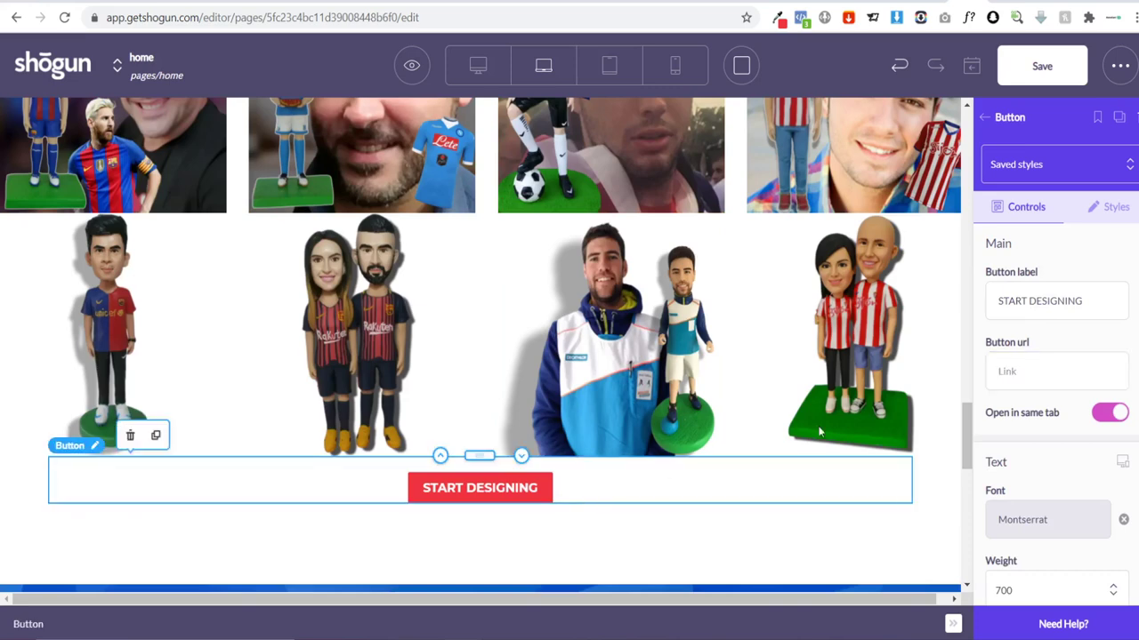
click(1021, 375)
key(ctrl+v)
scroll(627, 405, up, 10)
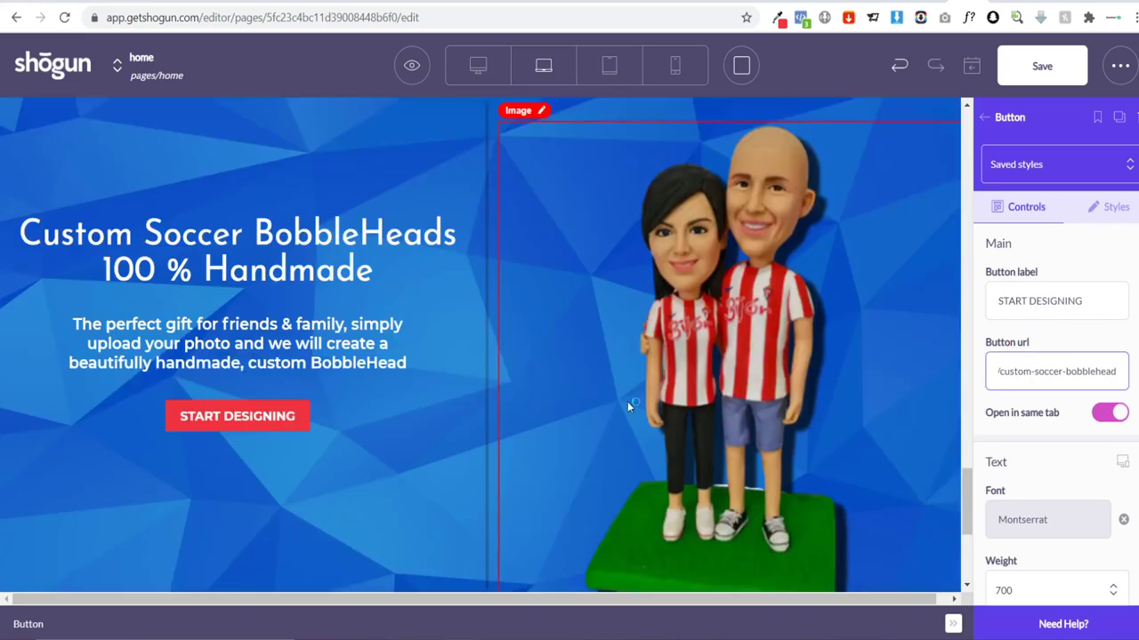
scroll(329, 342, down, 1)
click(328, 340)
click(1058, 370)
key(ctrl+v)
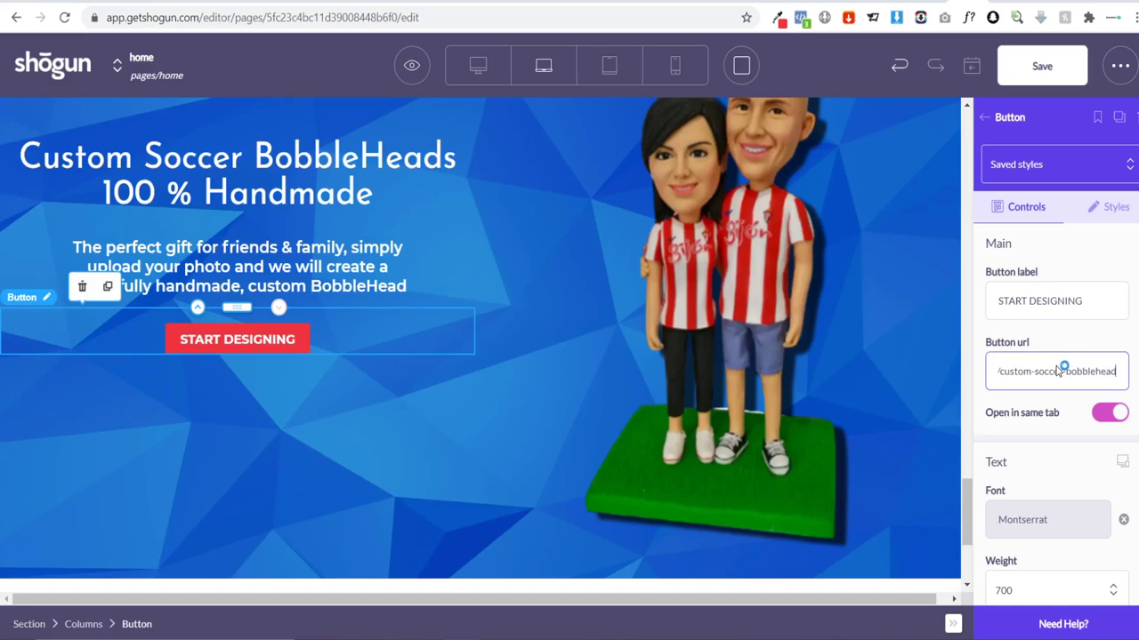
scroll(724, 367, down, 15)
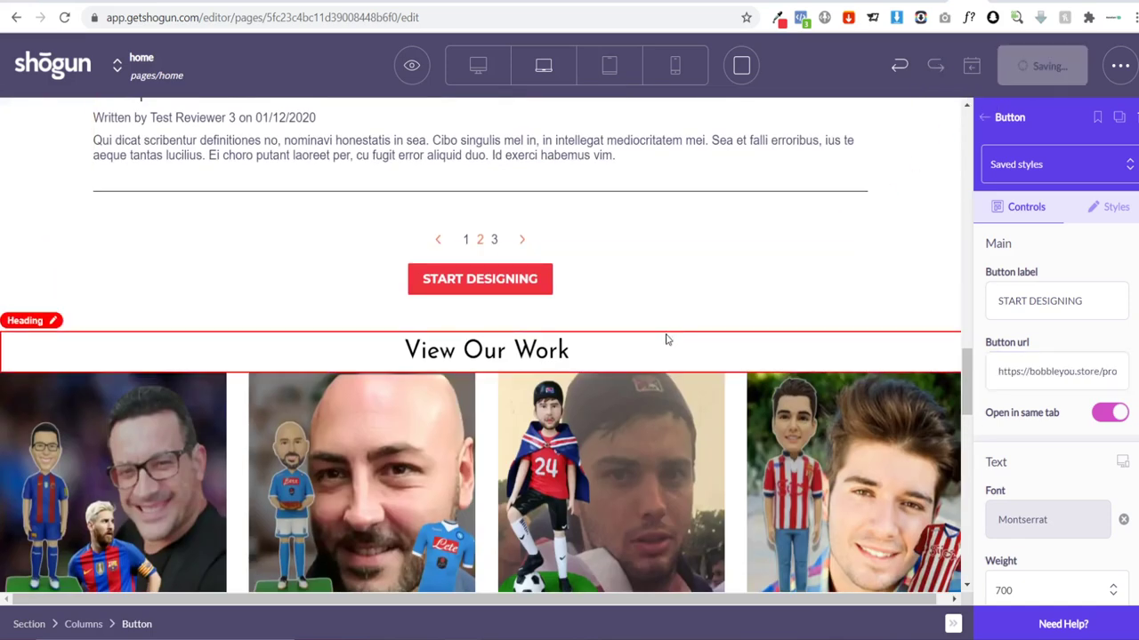
key(ctrl+tab)
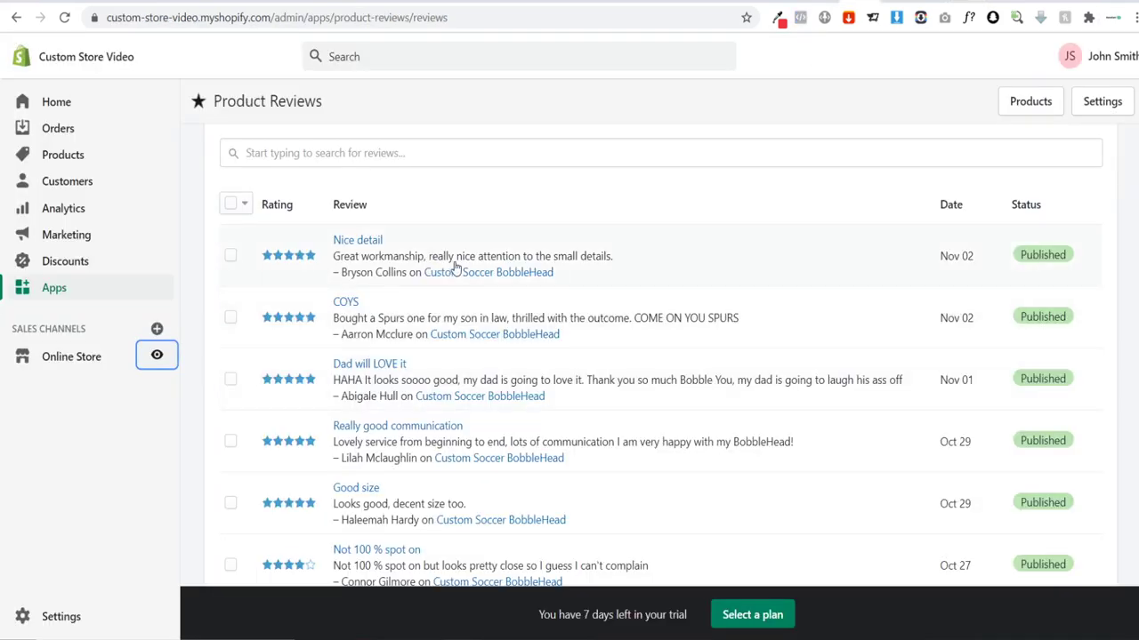
Step: On the live Custom Soccer BobbleHead page, view the second, fourth and third product photos
key(ctrl+tab)
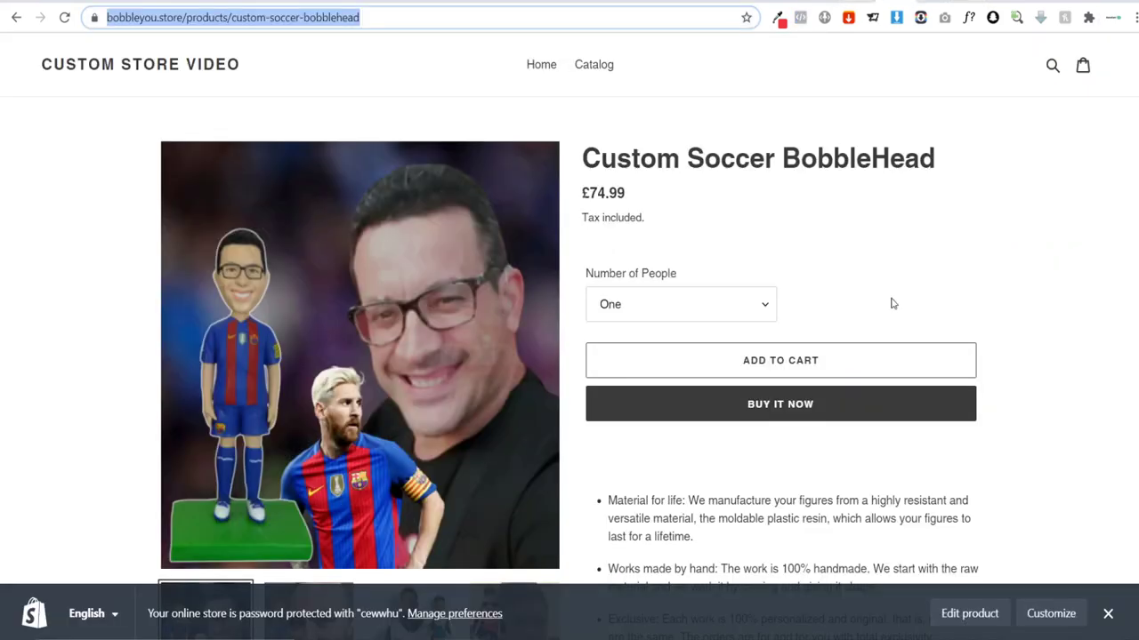
scroll(893, 304, down, 4)
scroll(889, 267, up, 3)
scroll(861, 260, down, 3)
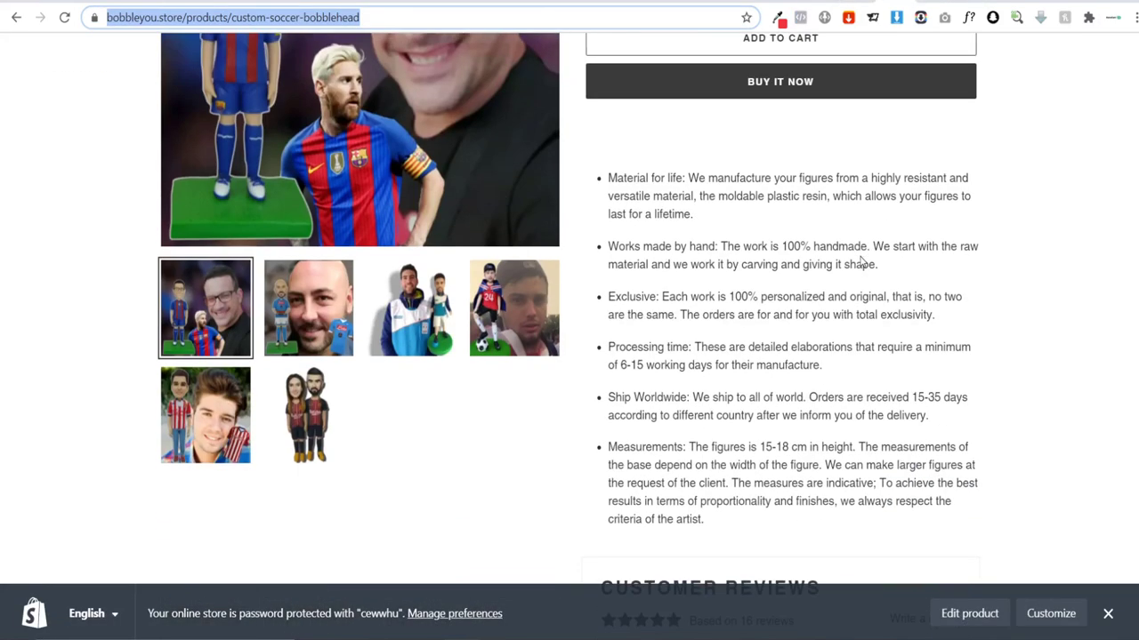
scroll(261, 274, up, 2)
click(361, 486)
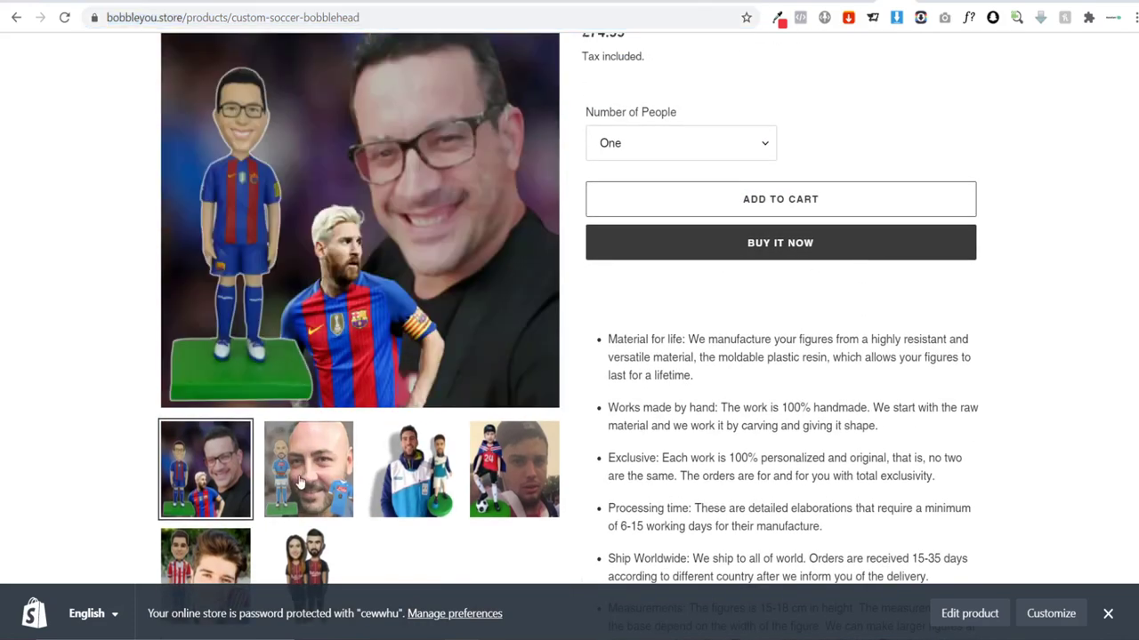
click(300, 481)
click(513, 481)
click(436, 472)
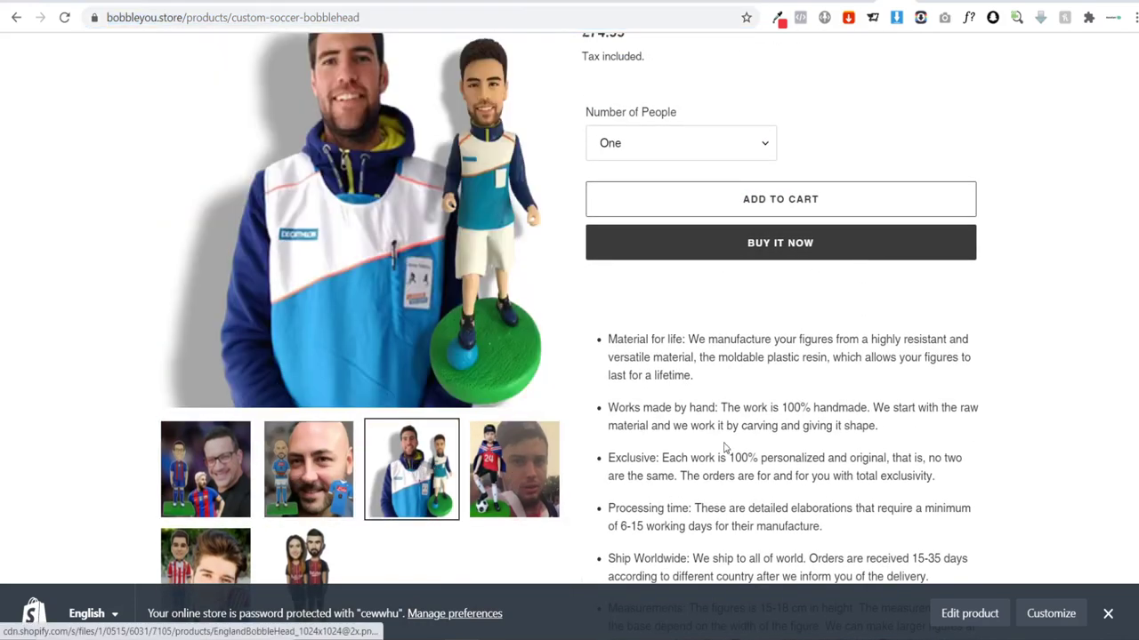
Step: Scroll down to the Customer Reviews section based on 16 reviews and back up
scroll(725, 448, down, 4)
scroll(720, 436, up, 3)
scroll(734, 423, down, 4)
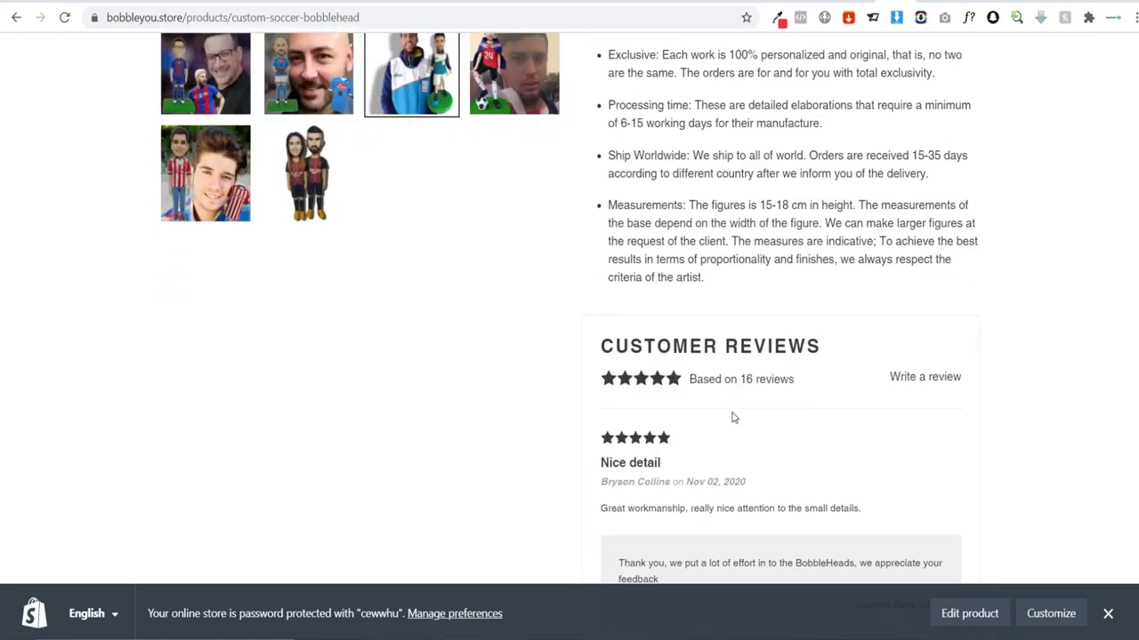
scroll(733, 418, down, 12)
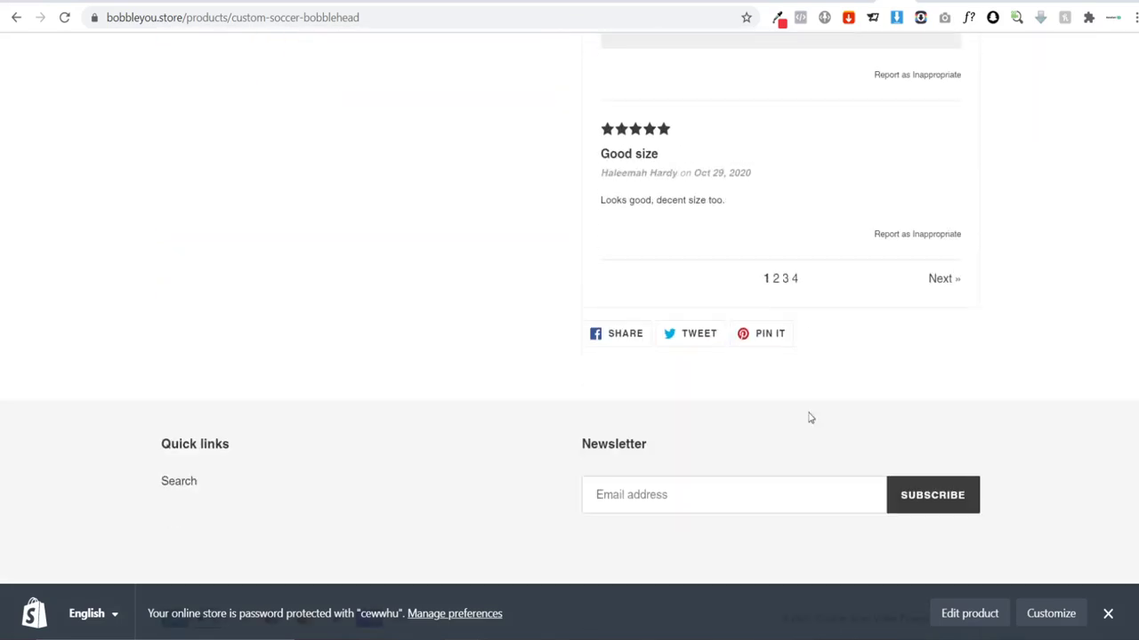
scroll(810, 418, up, 7)
scroll(746, 231, up, 10)
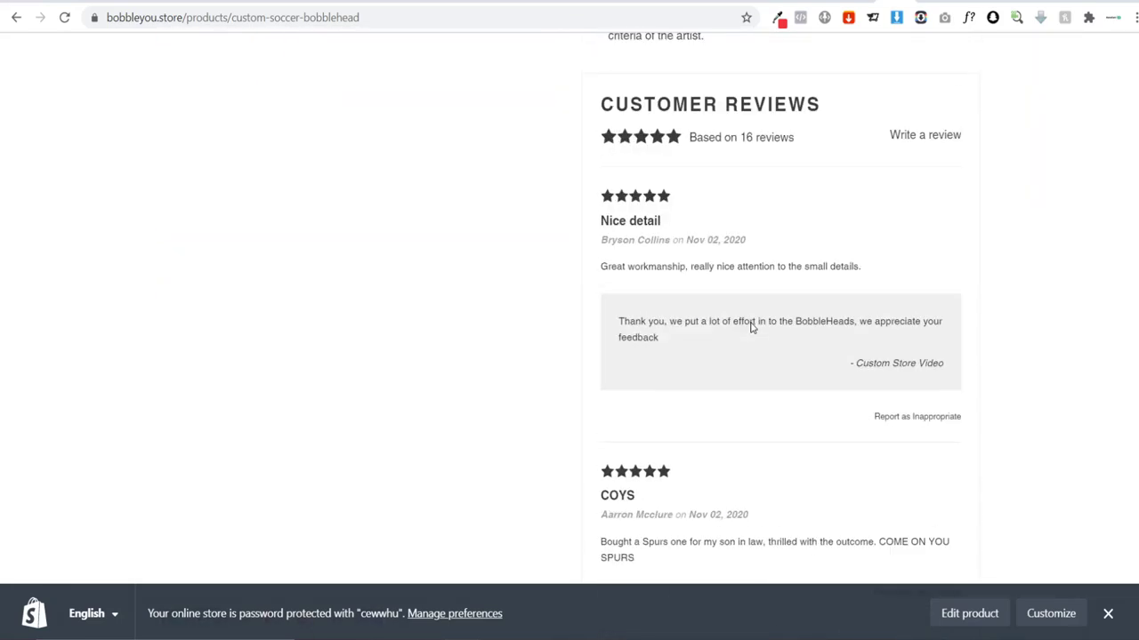
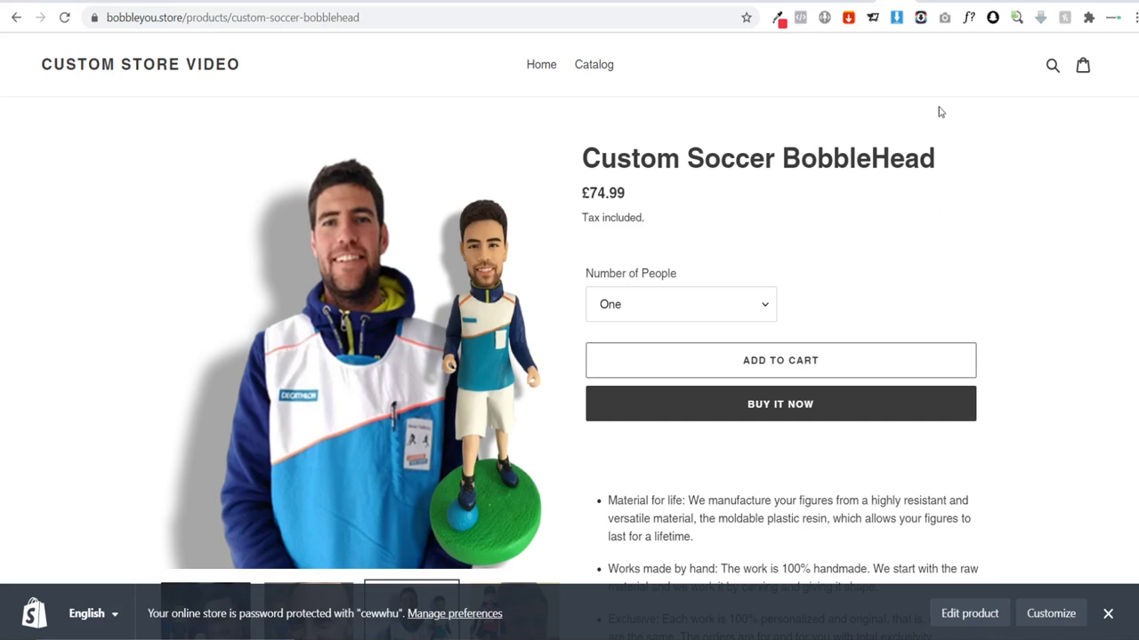
Step: From the admin's installed apps list, go to the Shopify App Store home page
click(888, 3)
click(867, 2)
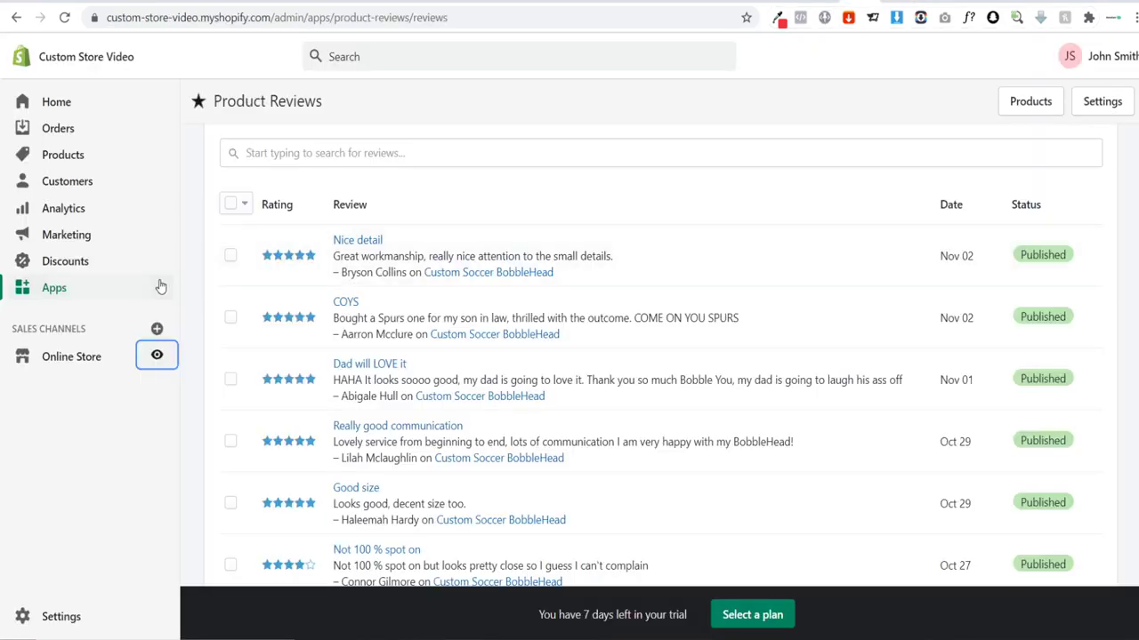
click(53, 289)
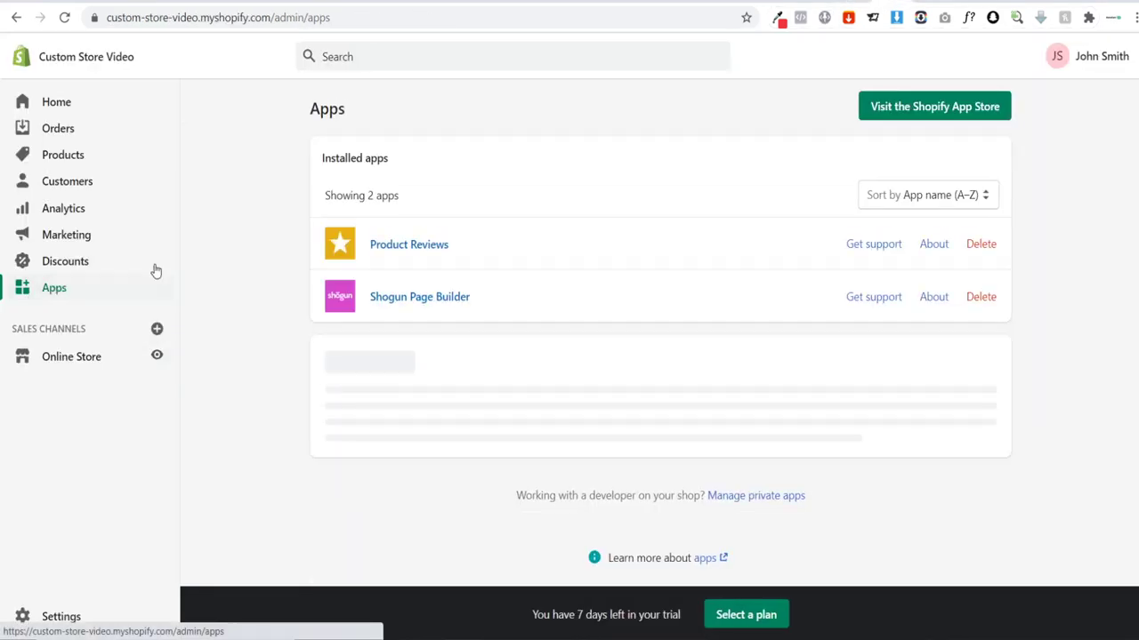
click(893, 119)
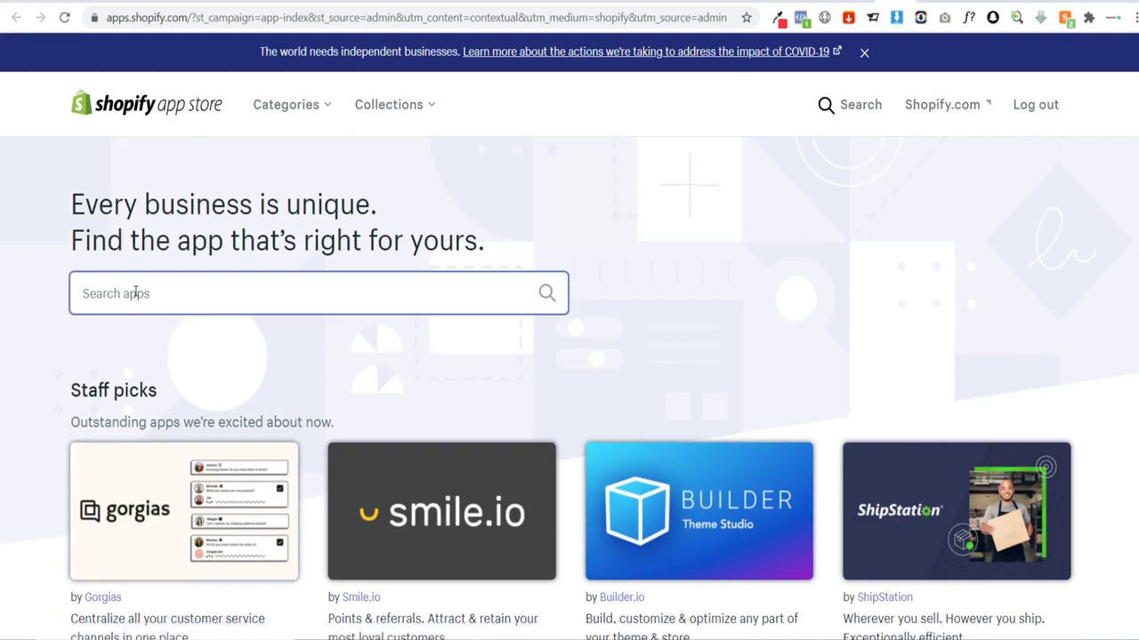
Step: Search the App Store for custom product apps and open Best Custom Product Options
text(custom r)
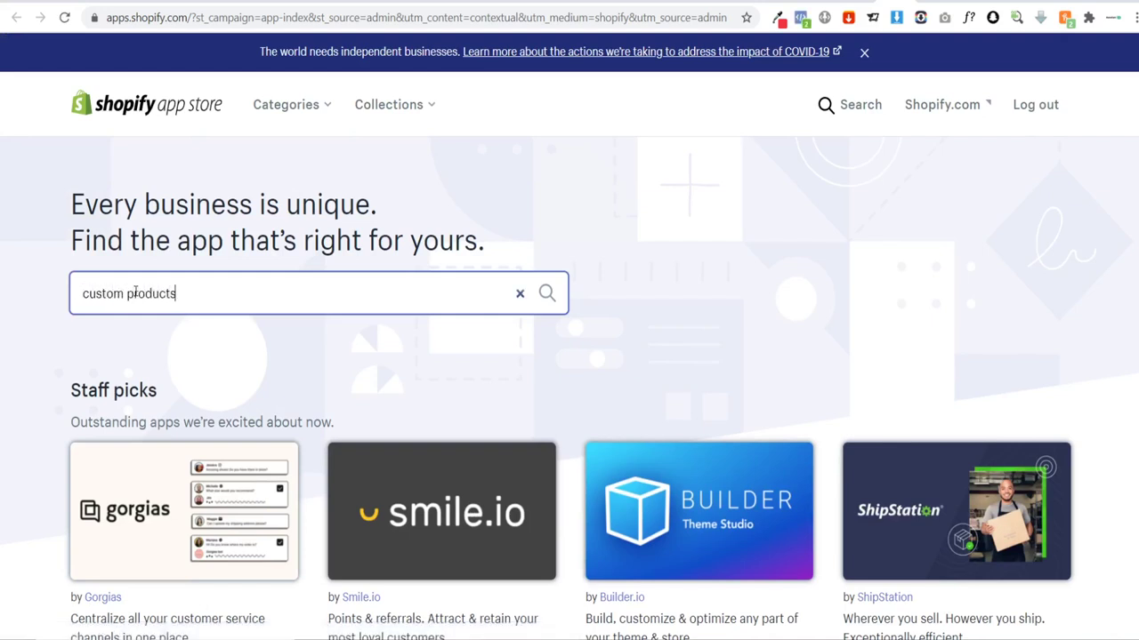
key(Return)
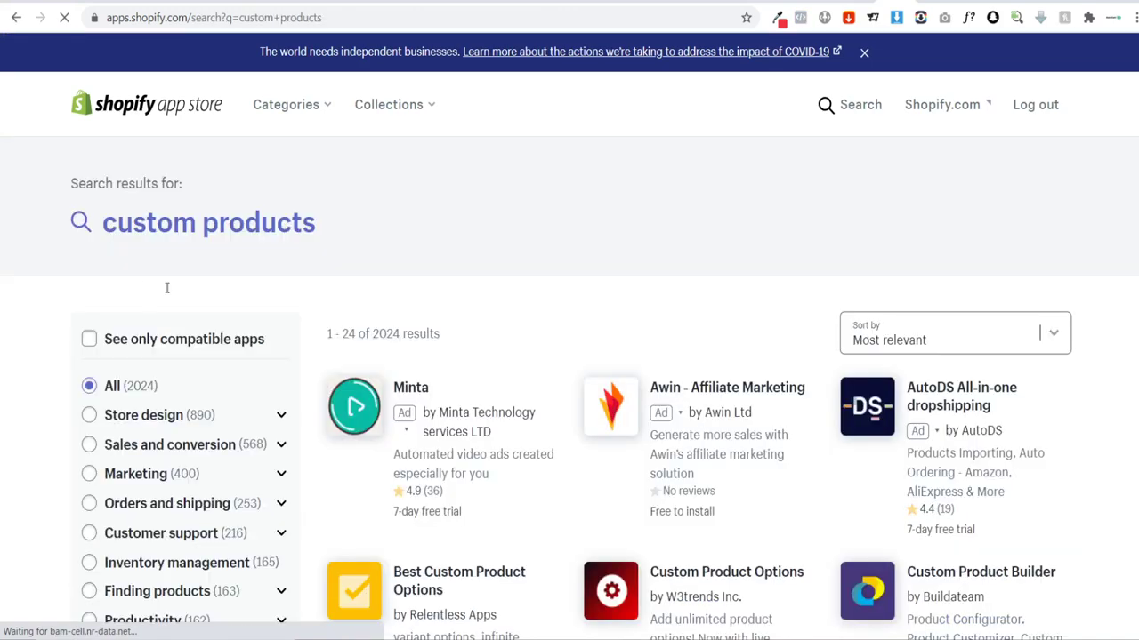
scroll(495, 445, down, 2)
scroll(495, 445, down, 1)
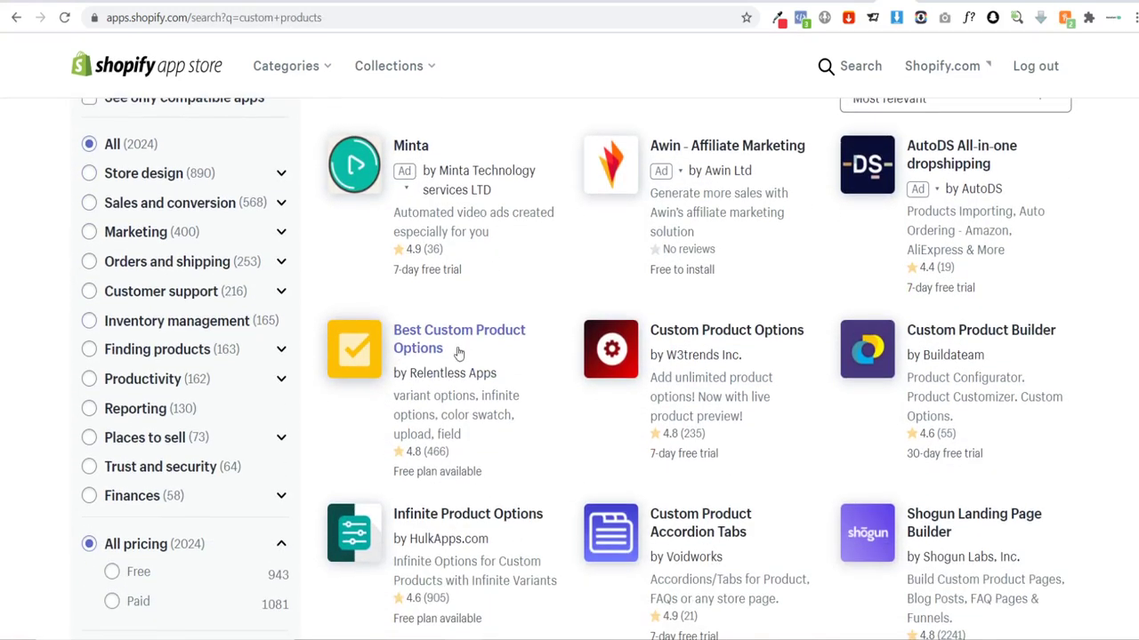
click(532, 433)
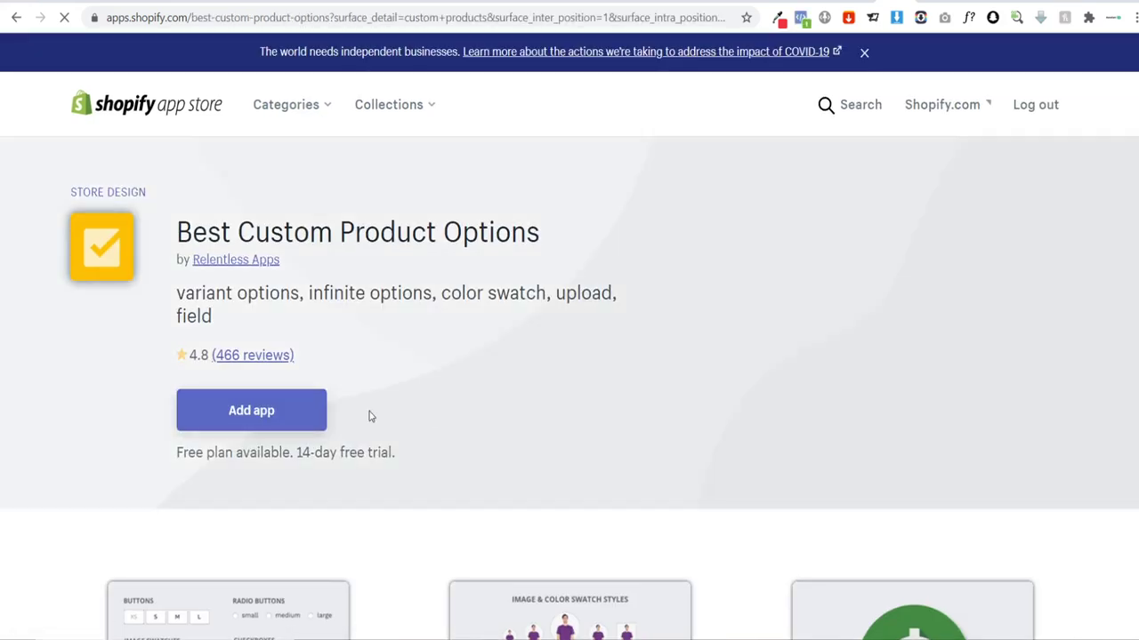
Step: Review the app's pricing plans, then add Best Custom Product Options to the store
click(279, 414)
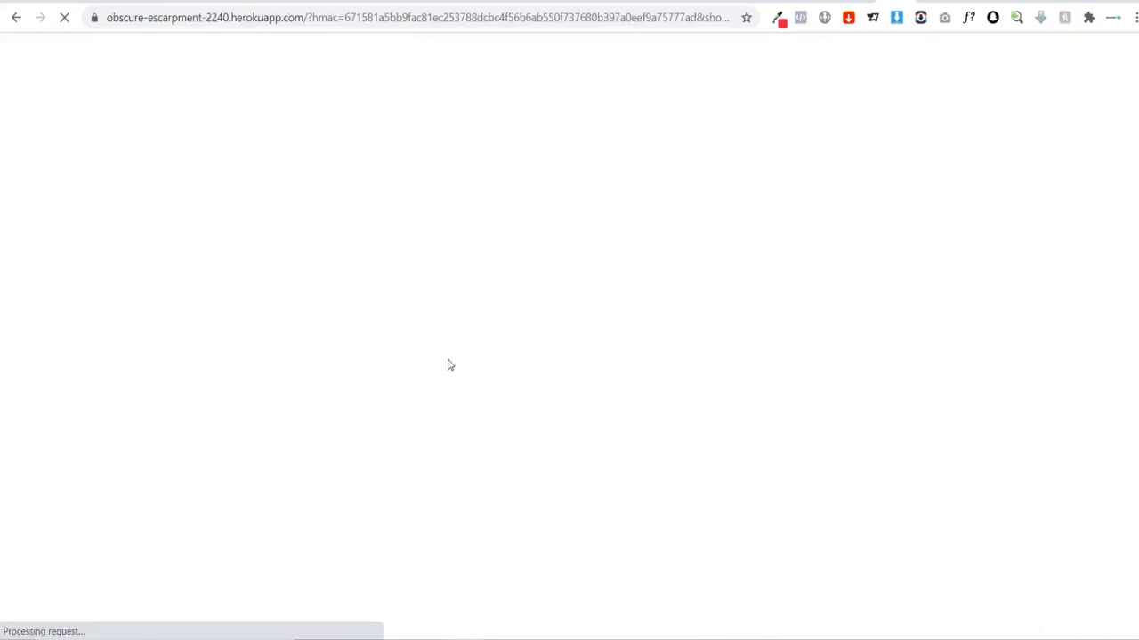
click(14, 17)
scroll(566, 346, down, 15)
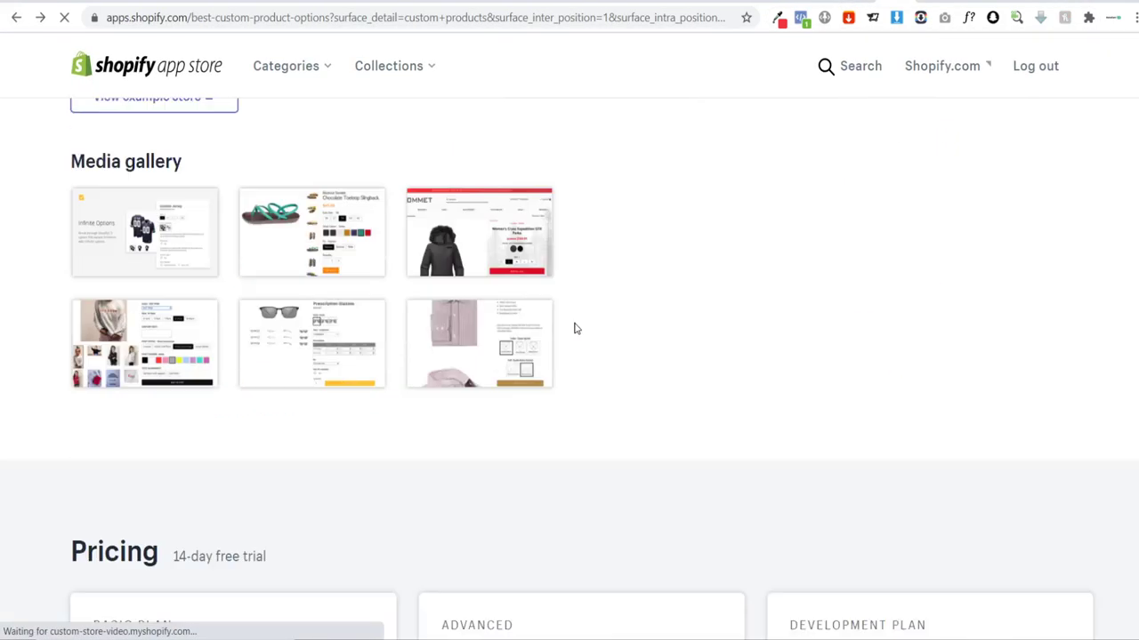
scroll(234, 323, up, 2)
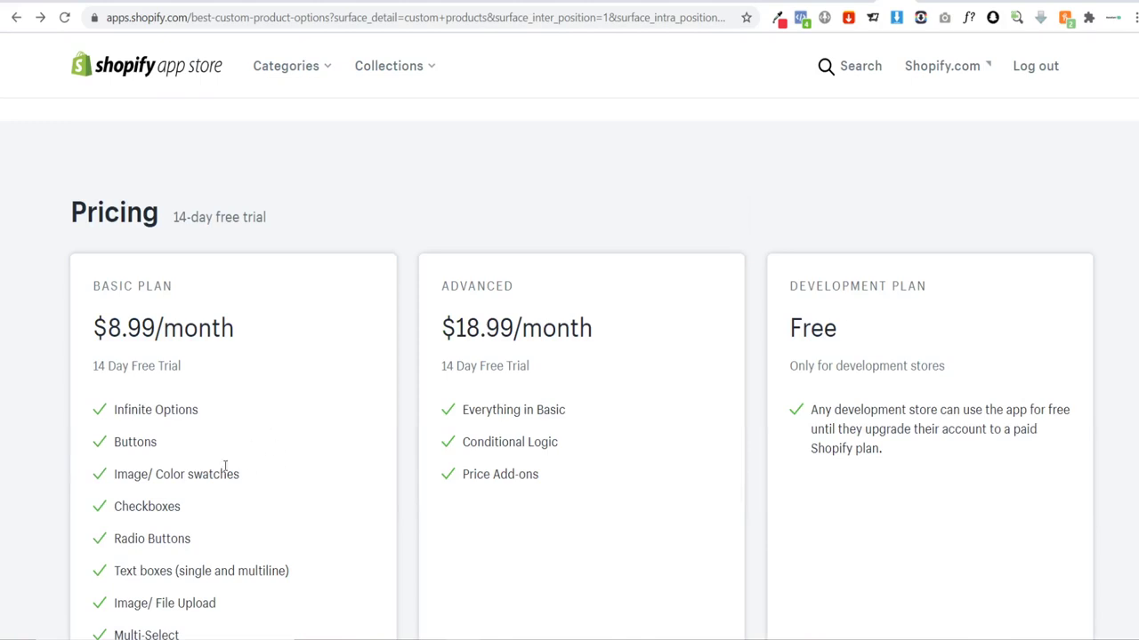
scroll(166, 390, down, 1)
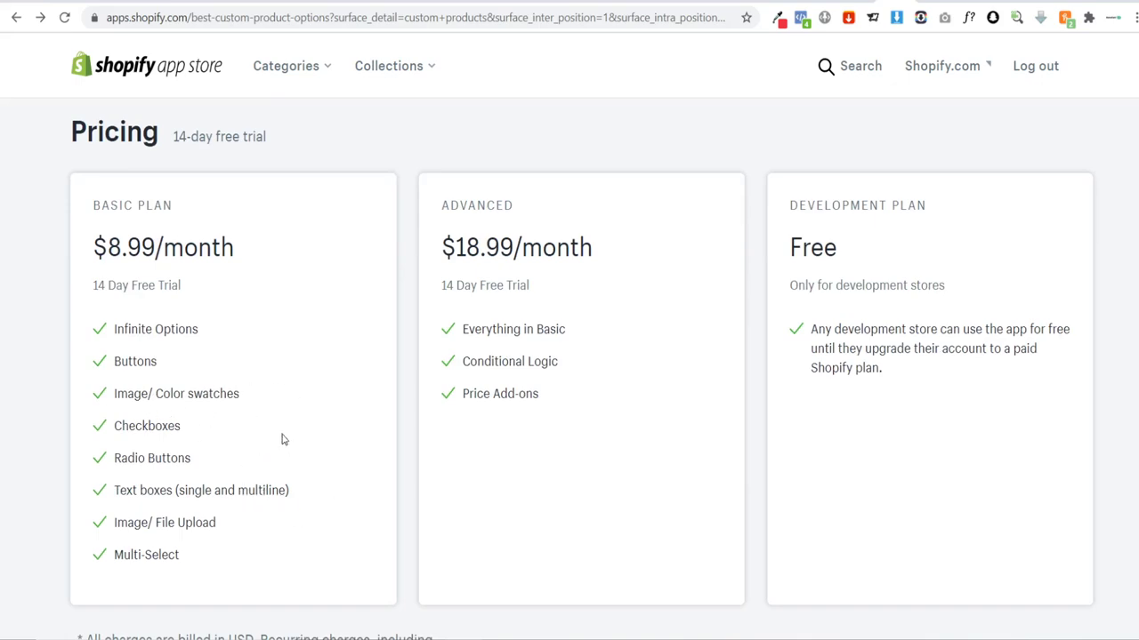
scroll(299, 427, up, 20)
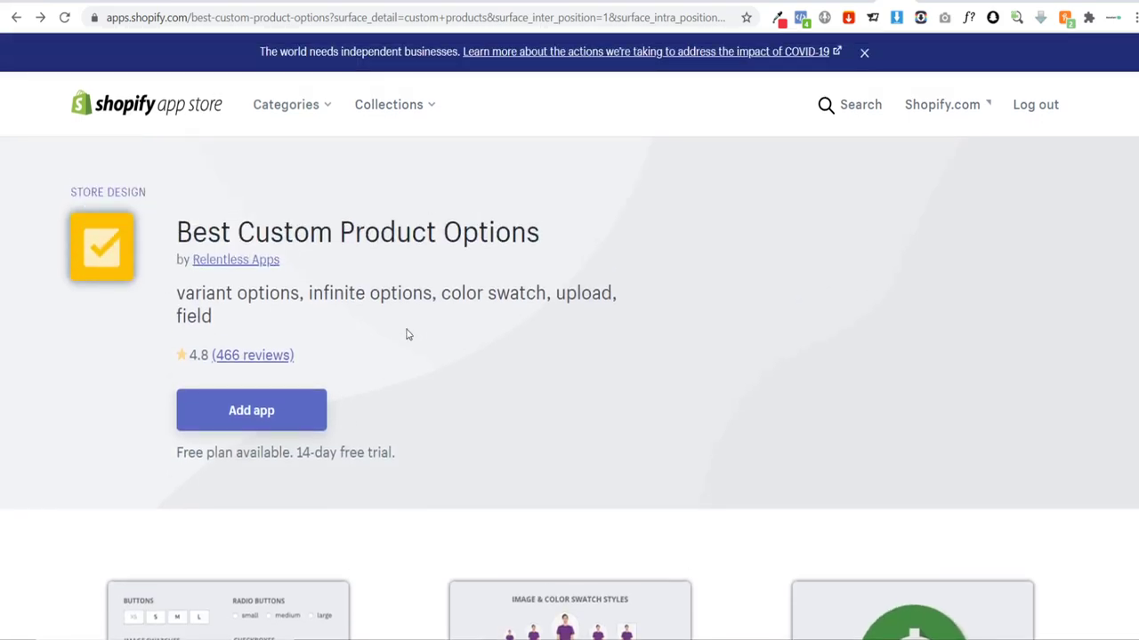
click(254, 408)
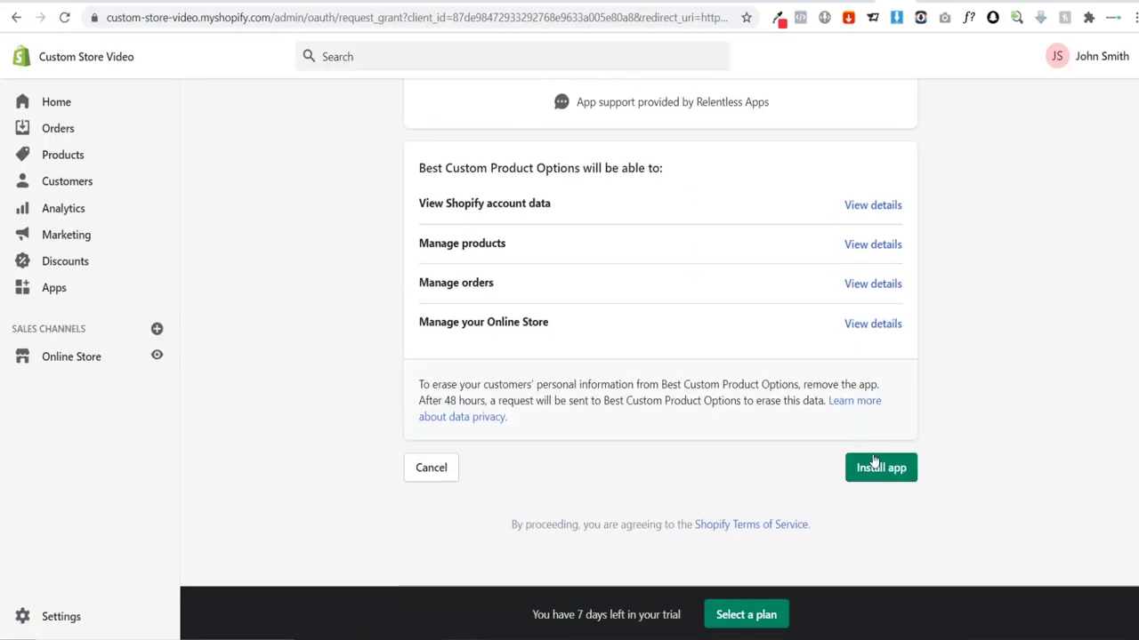
Step: Install the app and start the free trial of the $8.99/month Basic Plan
click(876, 462)
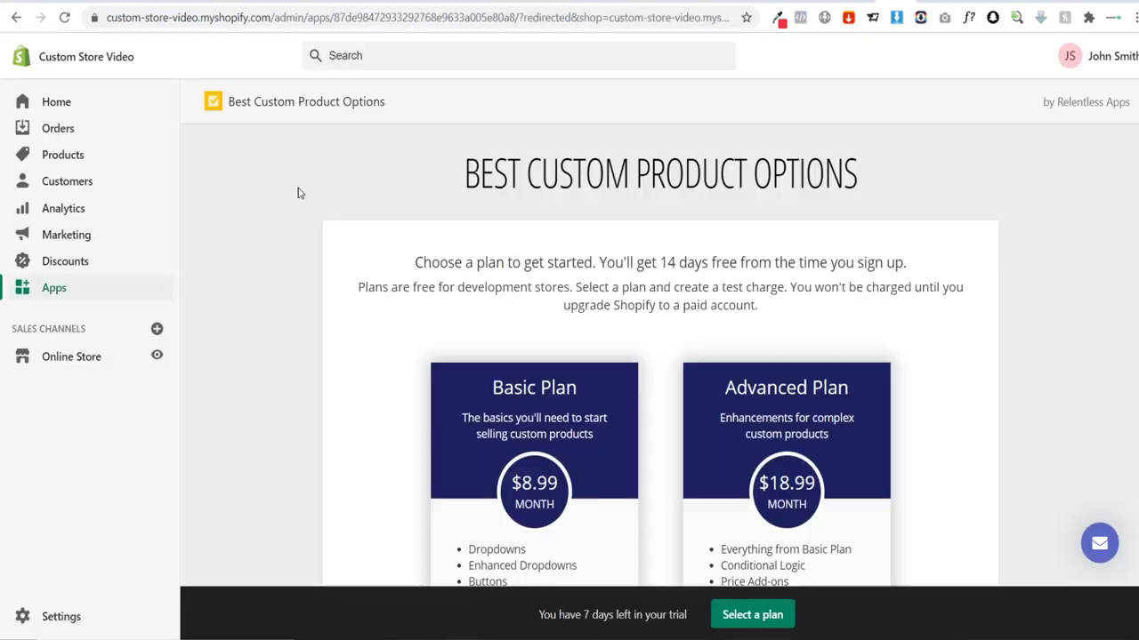
scroll(297, 187, down, 3)
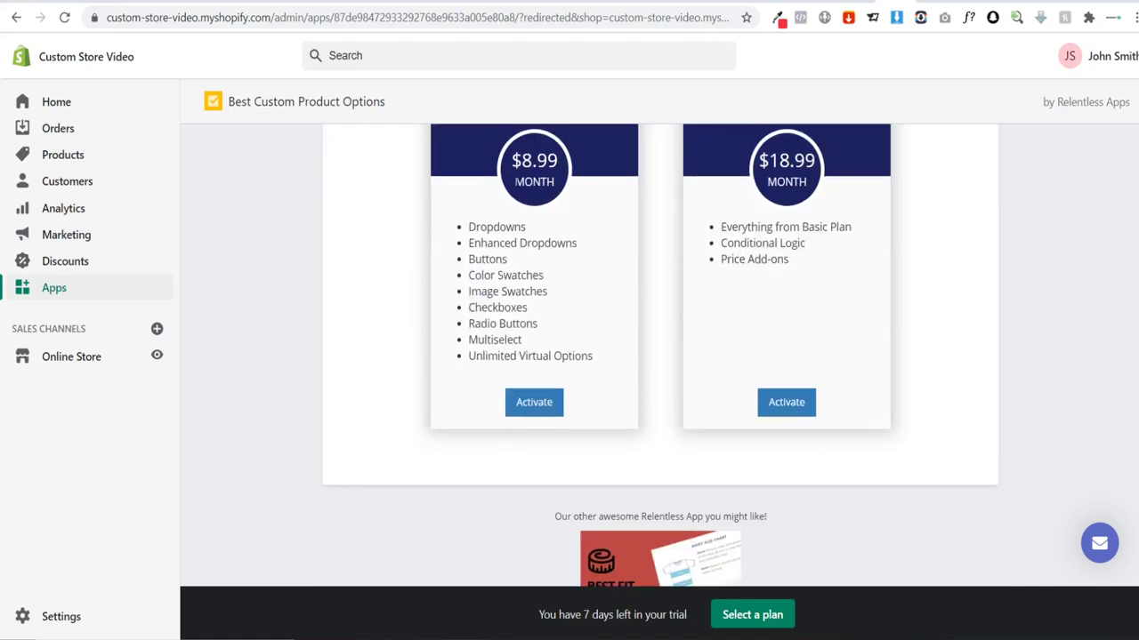
click(545, 406)
click(900, 506)
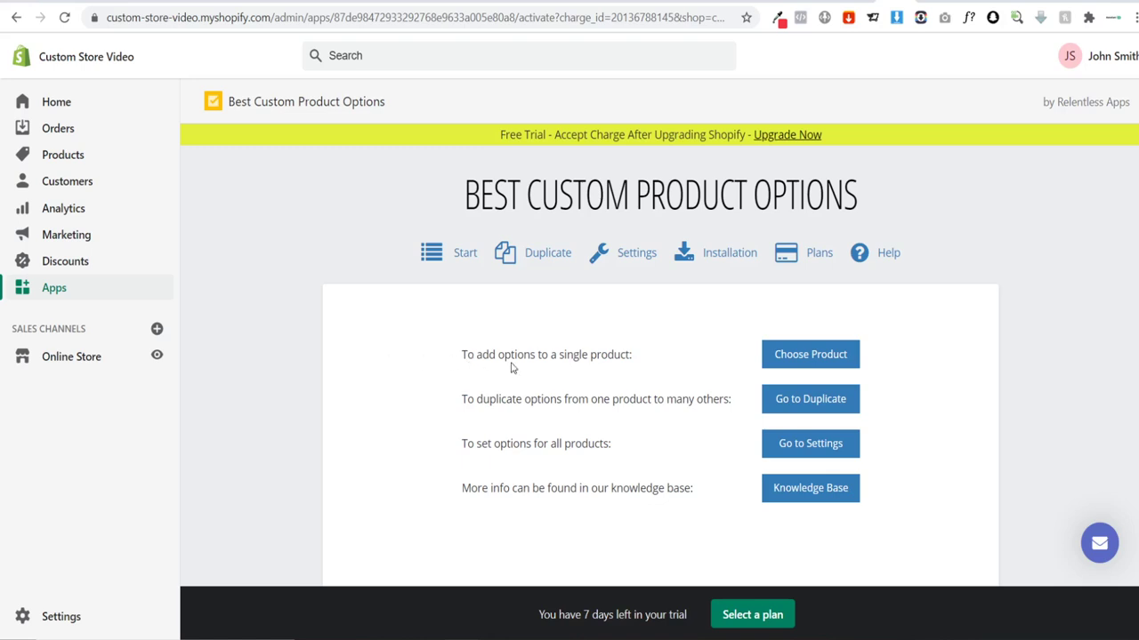
Step: Choose Custom Soccer BobbleHead as the product to add options to
click(805, 356)
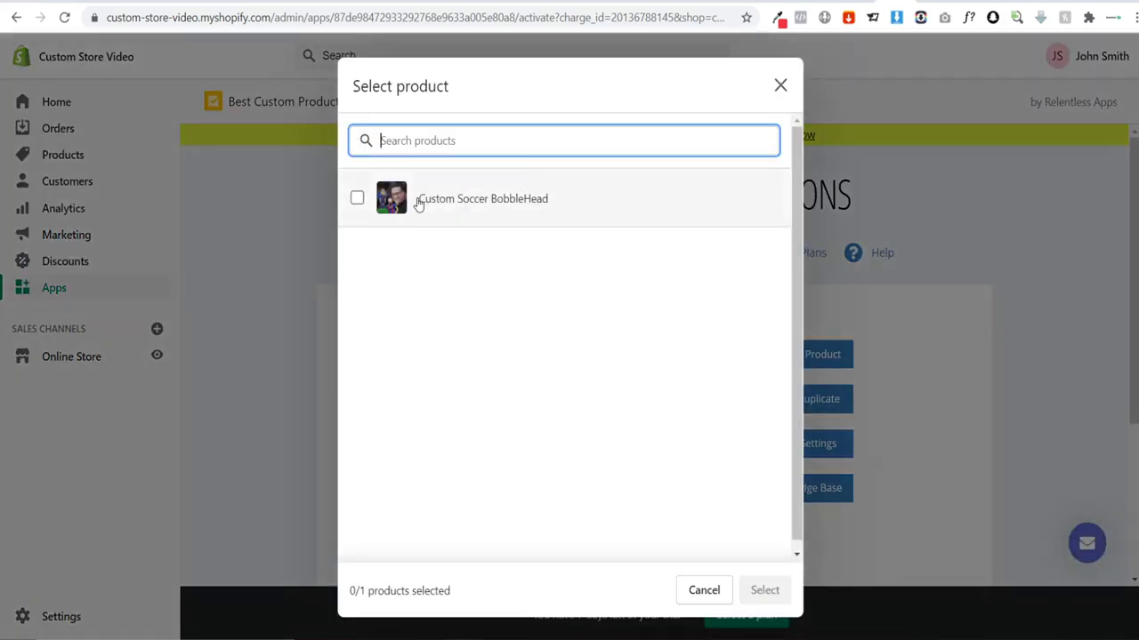
click(457, 203)
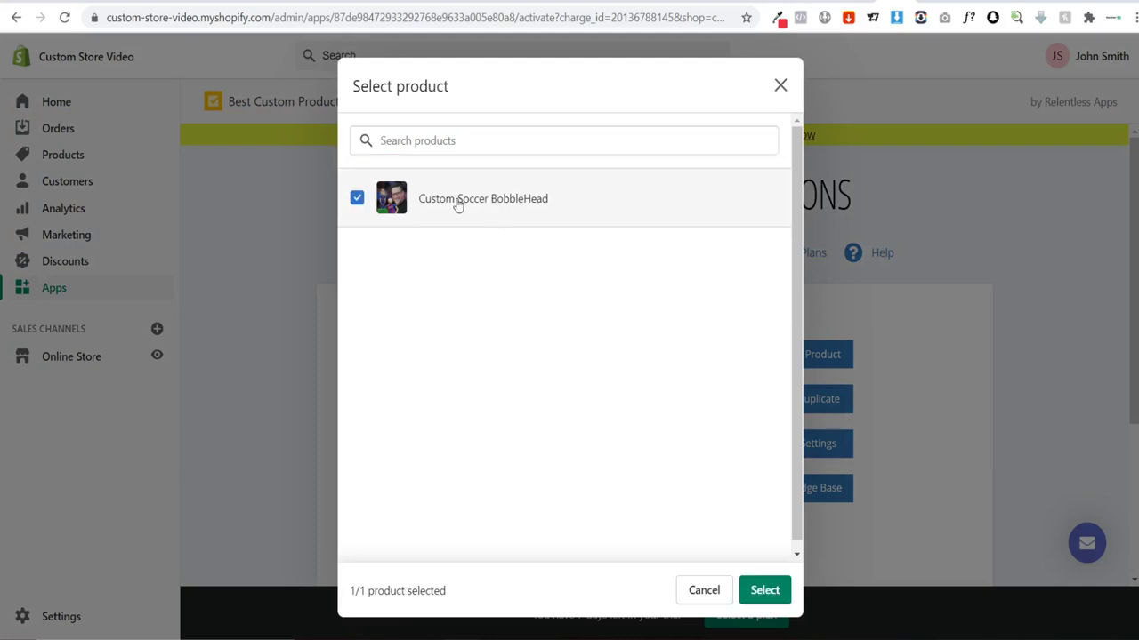
click(765, 590)
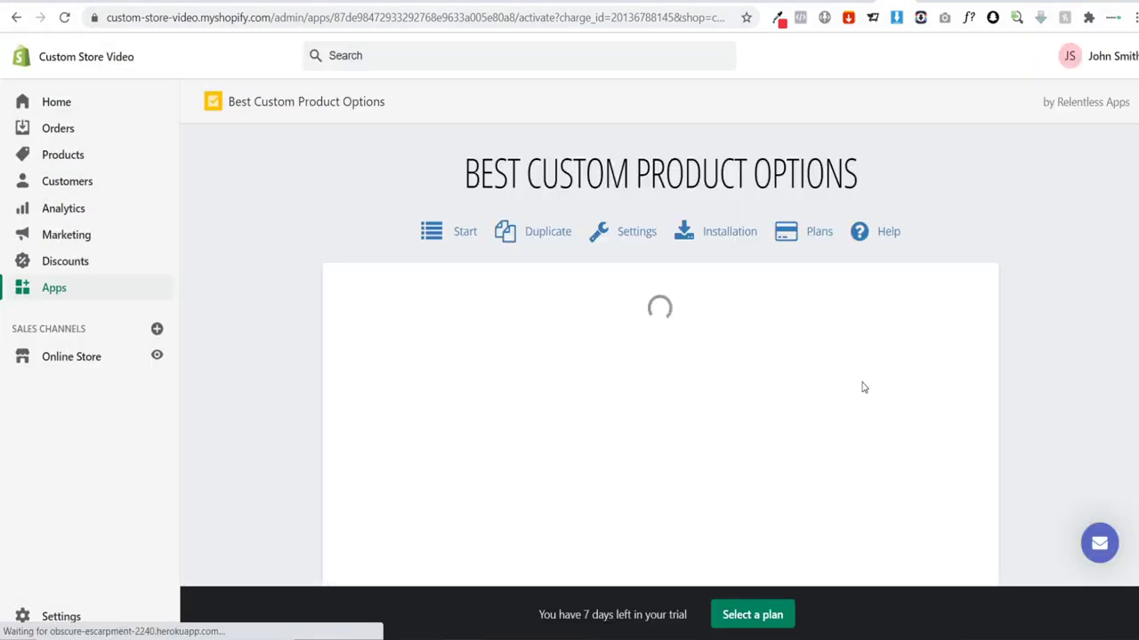
Step: Set the Number of People preview to One and check the product's option settings
scroll(1003, 258, down, 3)
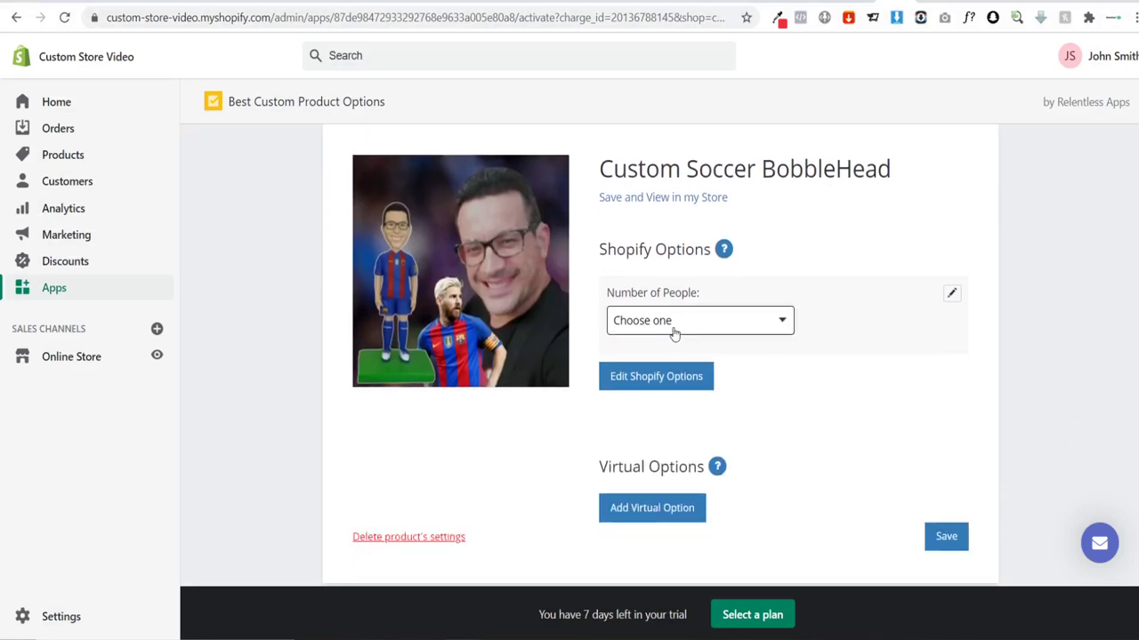
click(745, 335)
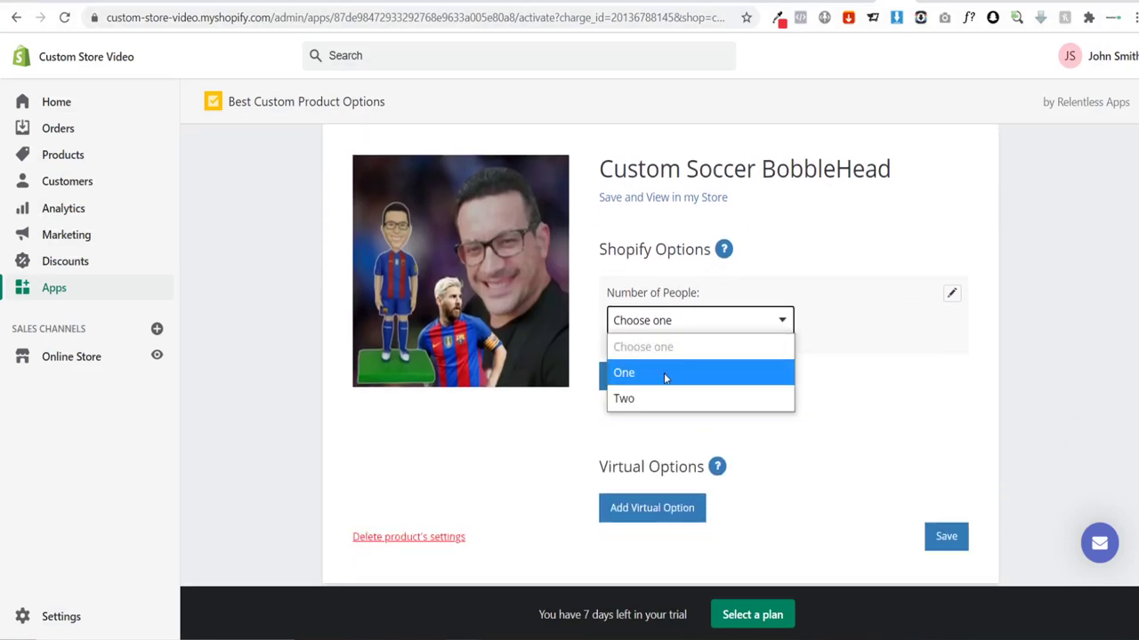
click(665, 374)
scroll(671, 373, down, 1)
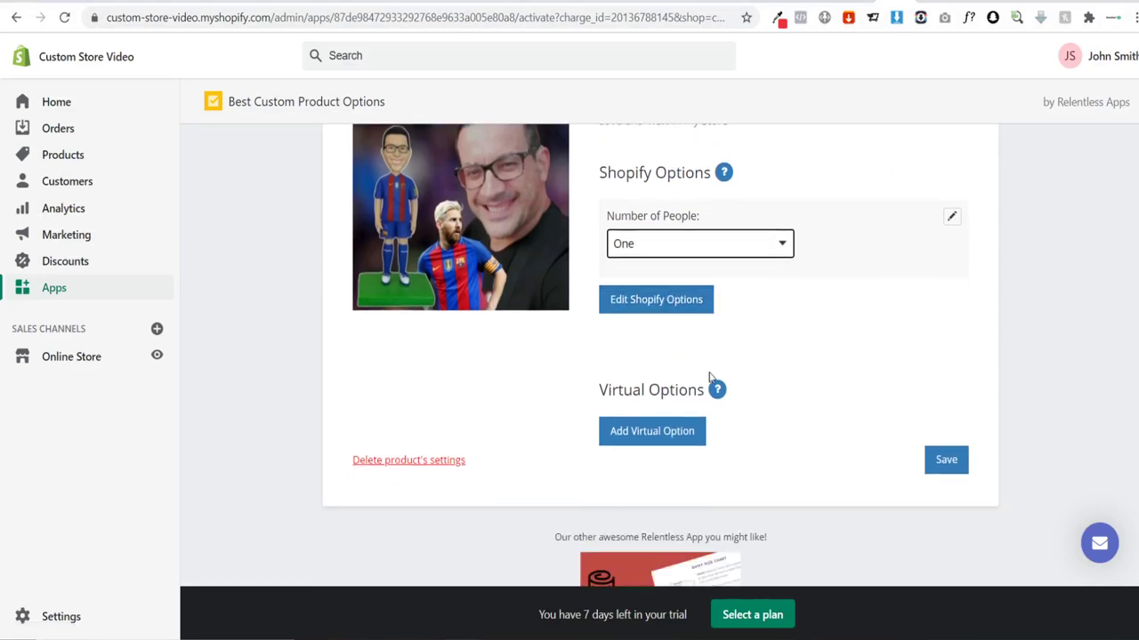
scroll(732, 335, up, 1)
click(657, 325)
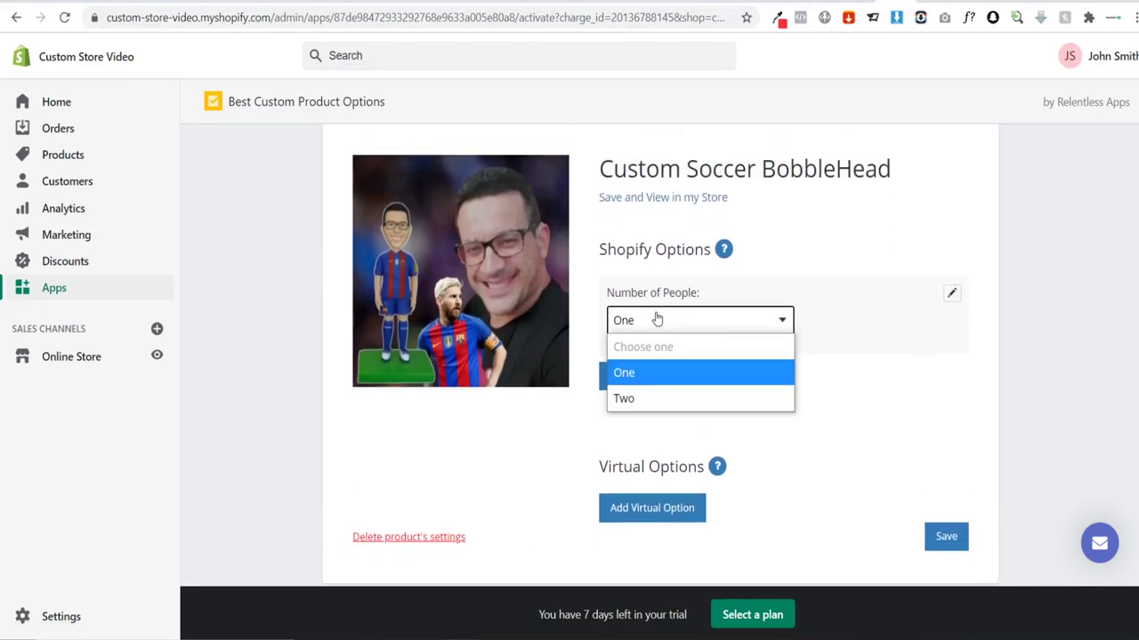
click(655, 374)
click(655, 381)
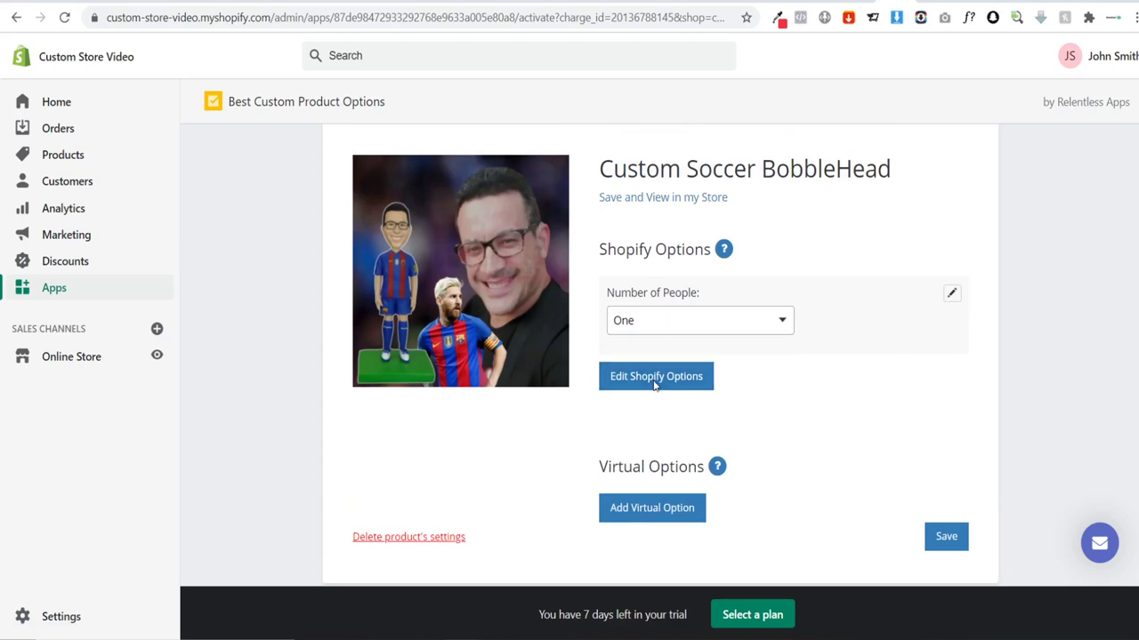
click(901, 2)
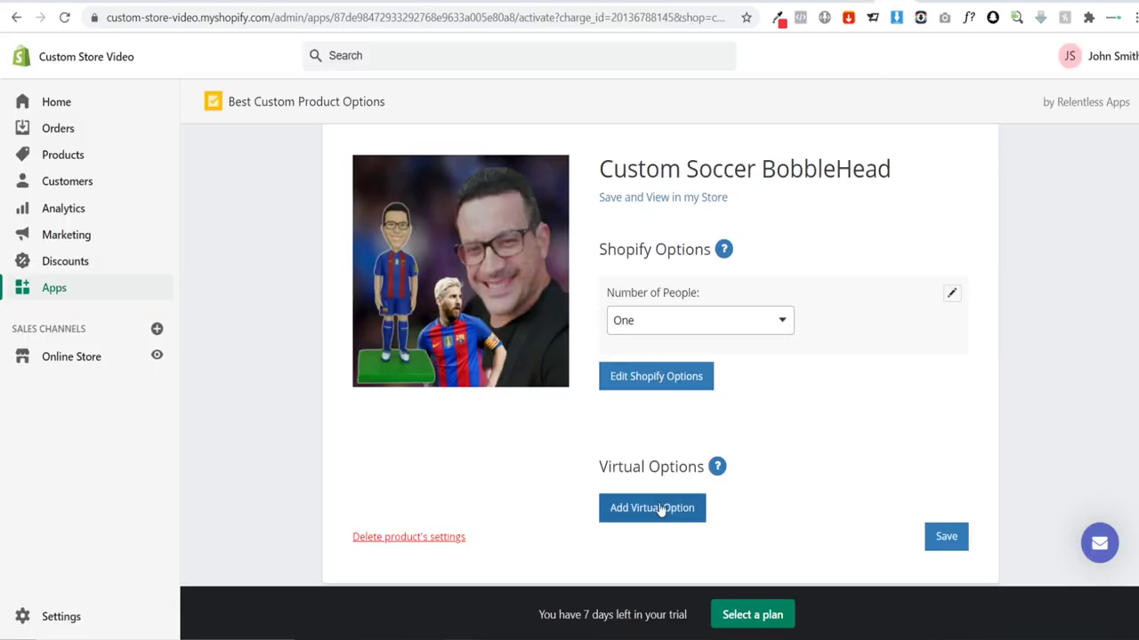
scroll(692, 445, down, 1)
Step: Add an 'Upload your photo' virtual option of type File Upload
click(656, 428)
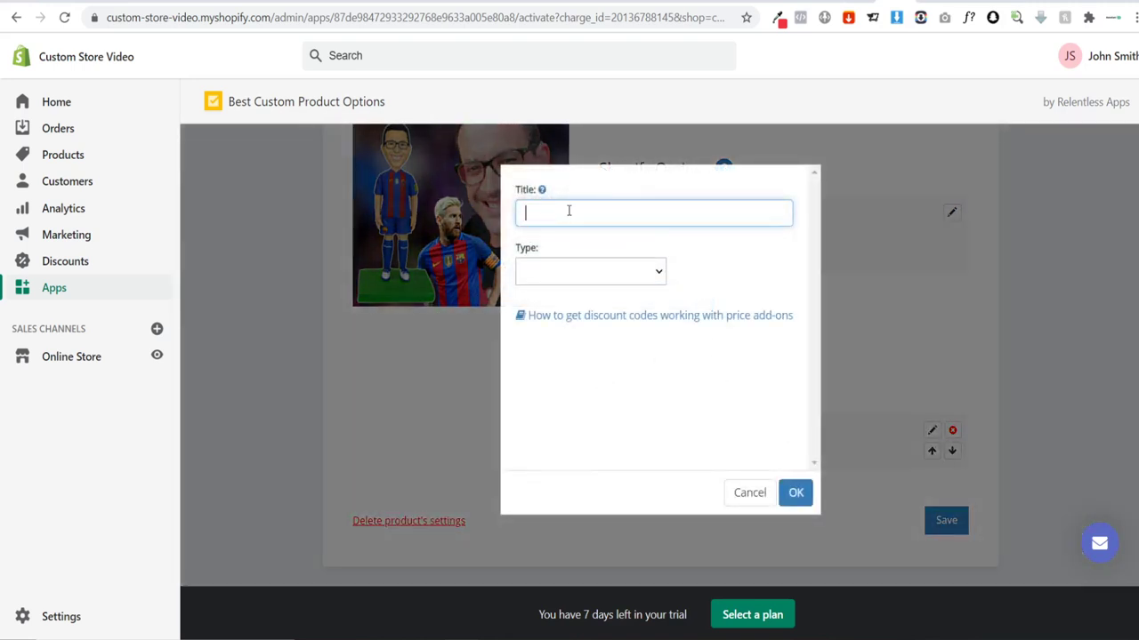
text(Upload your photo)
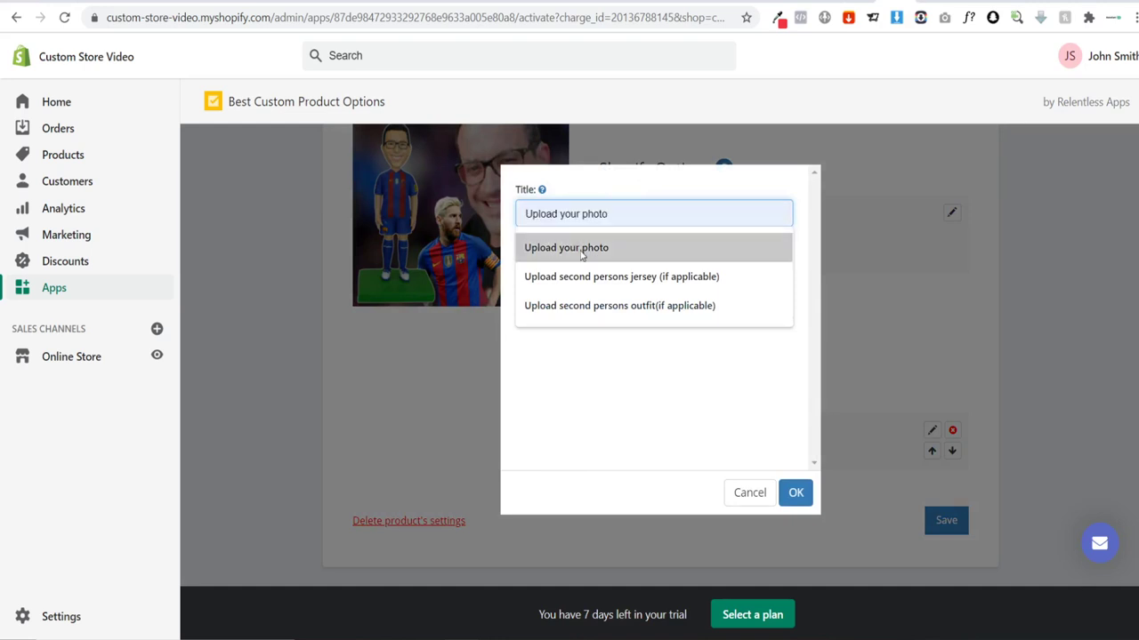
click(583, 248)
click(579, 274)
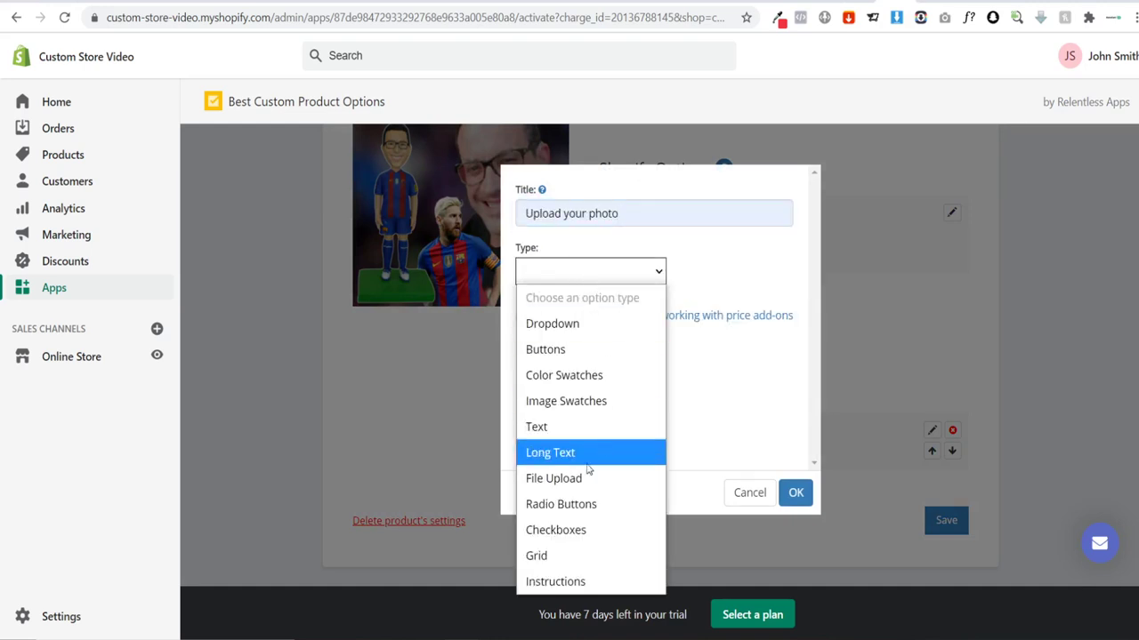
click(559, 480)
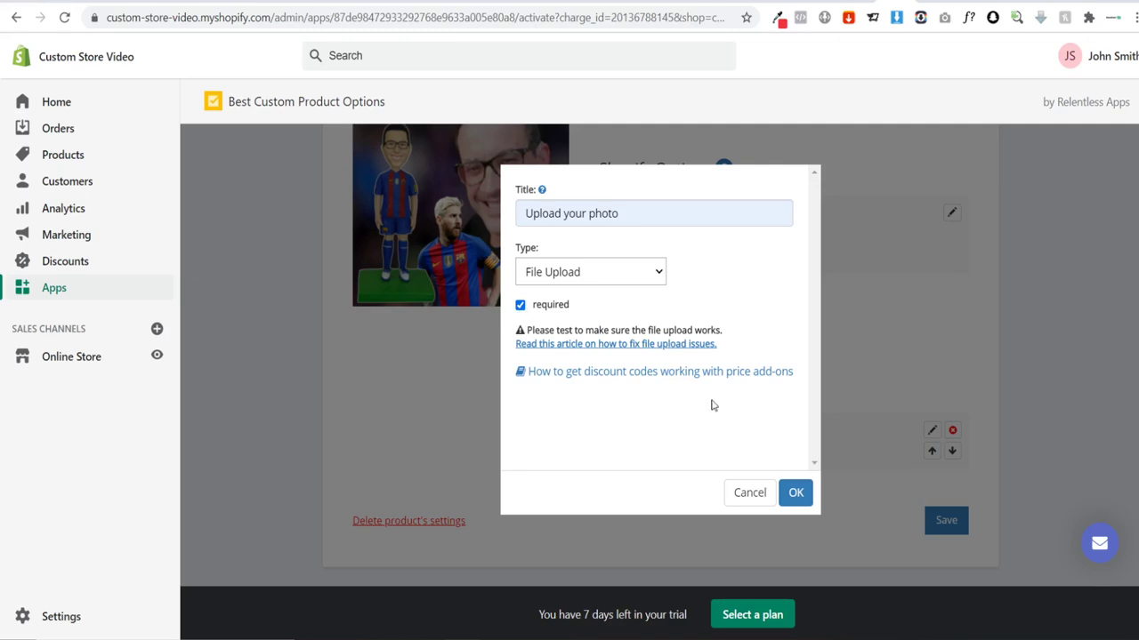
click(796, 493)
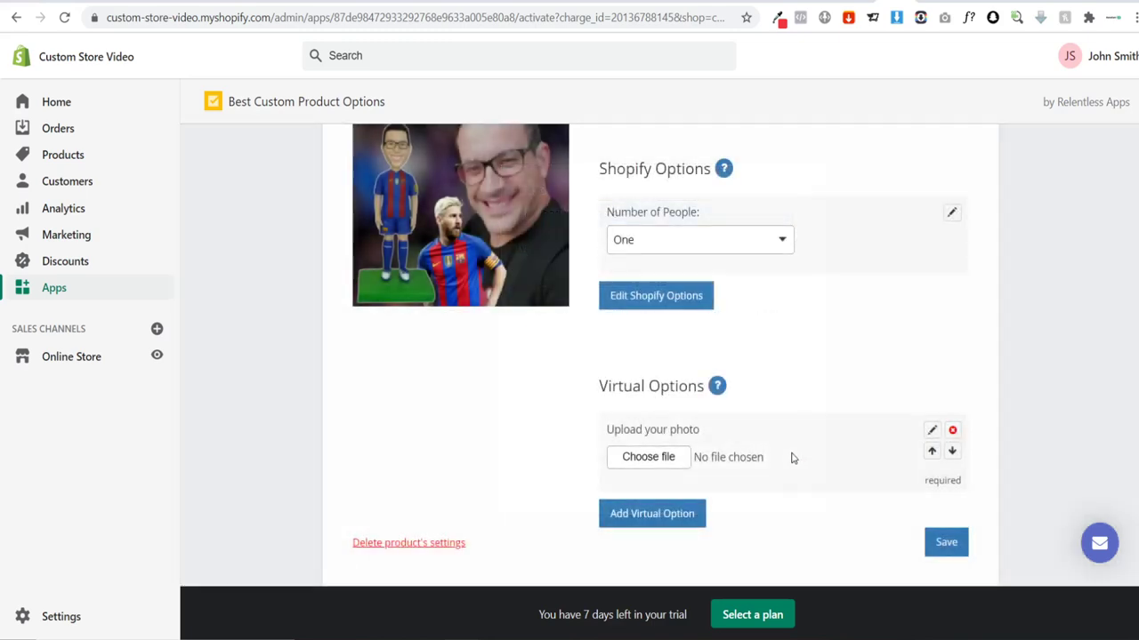
Step: Add a soccer jersey File Upload option, editing the suggested jersey title to say soccer
click(654, 514)
click(544, 213)
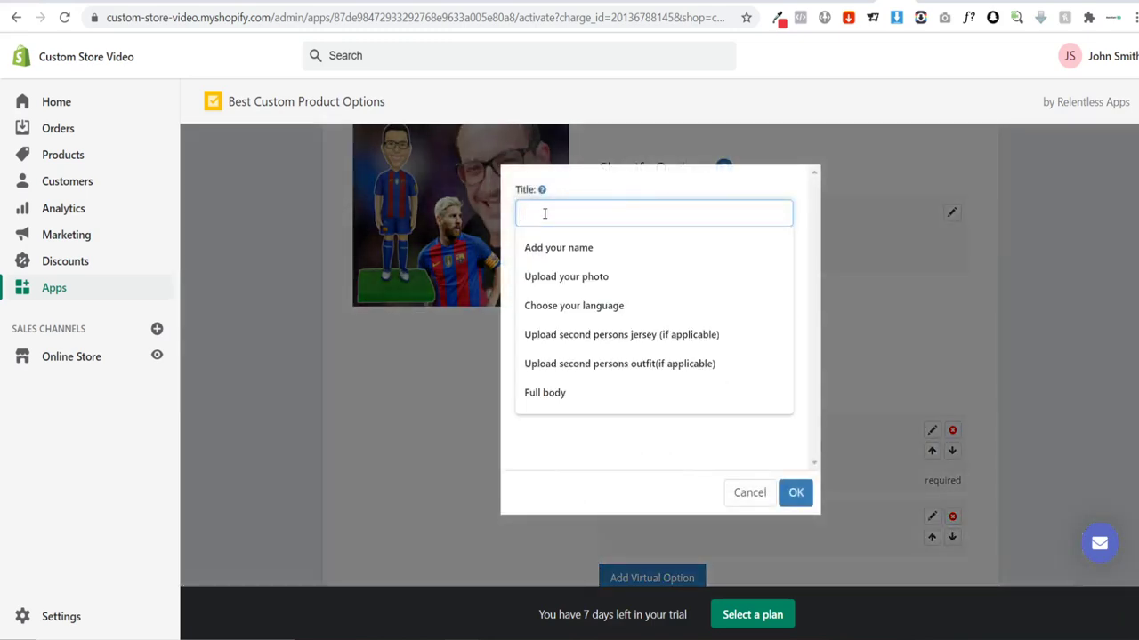
text(Y)
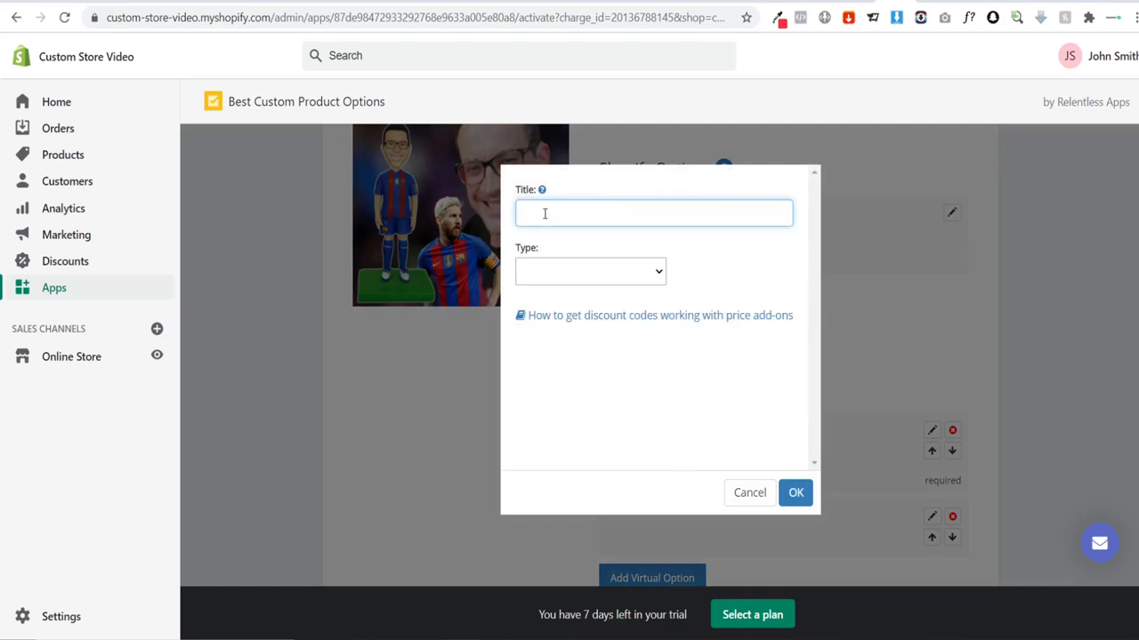
text(Up)
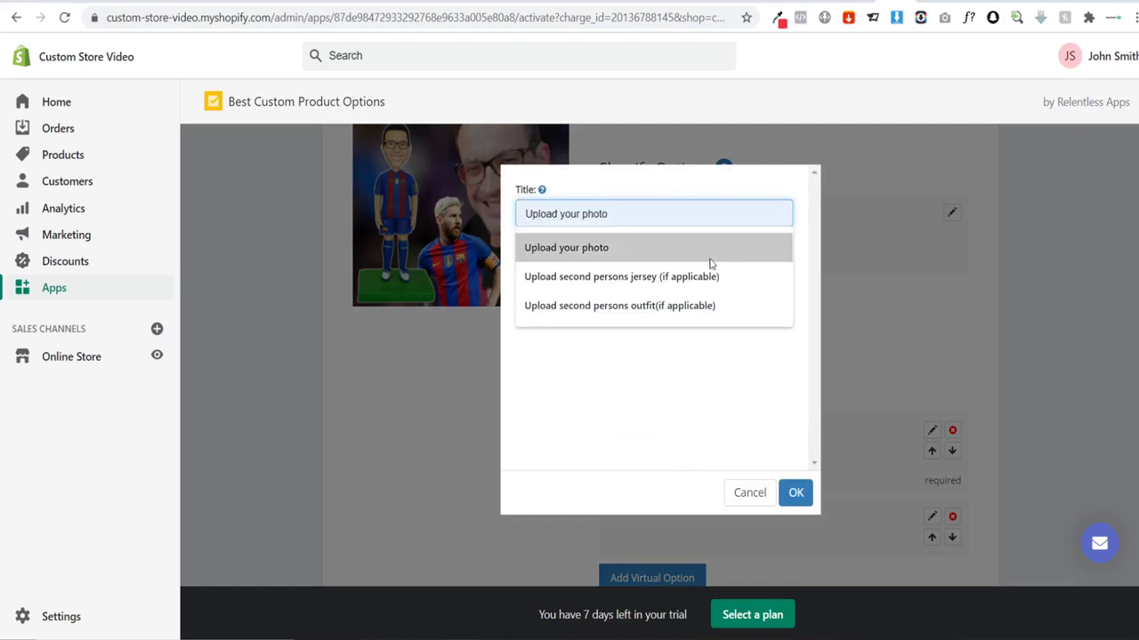
click(648, 276)
drag(601, 213, 568, 213)
key(BackSpace)
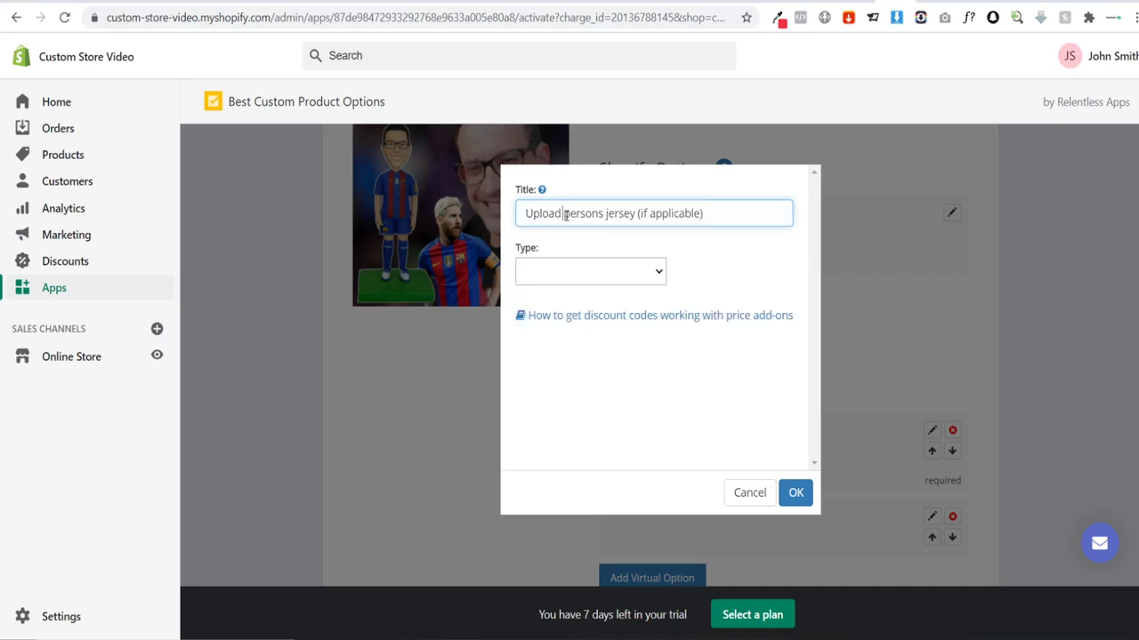
double_click(576, 215)
text(soc)
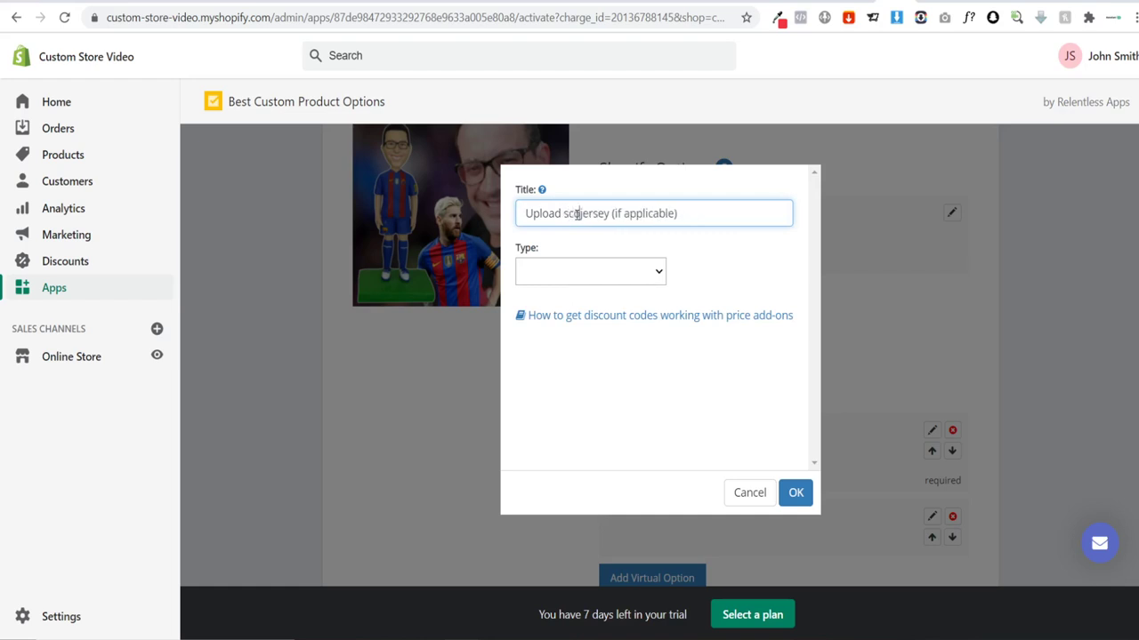
text(cer)
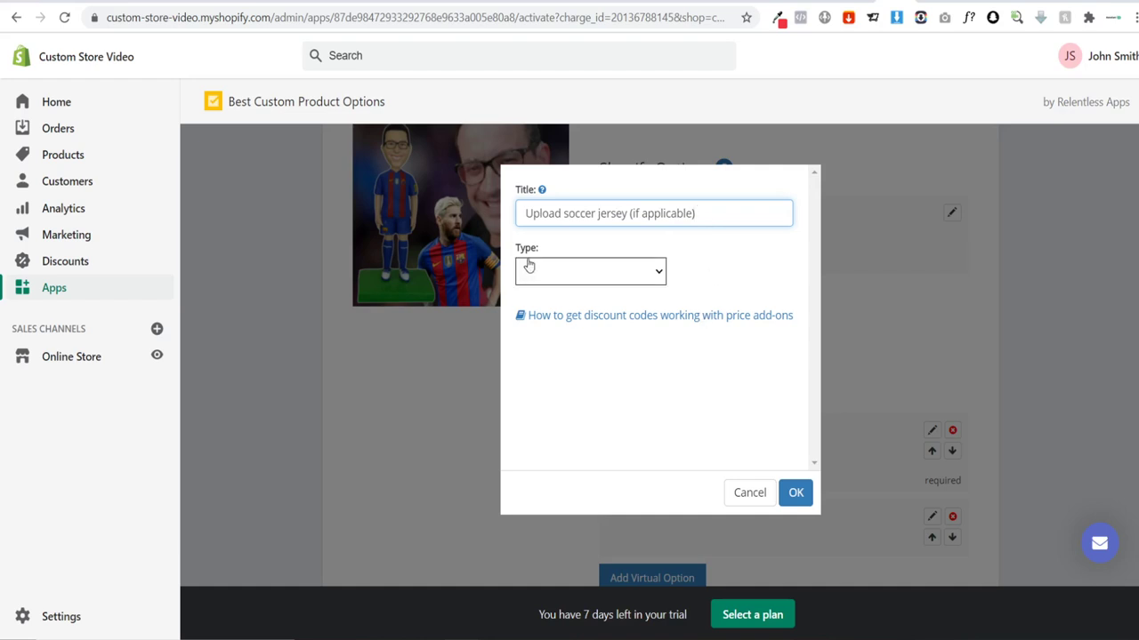
click(570, 282)
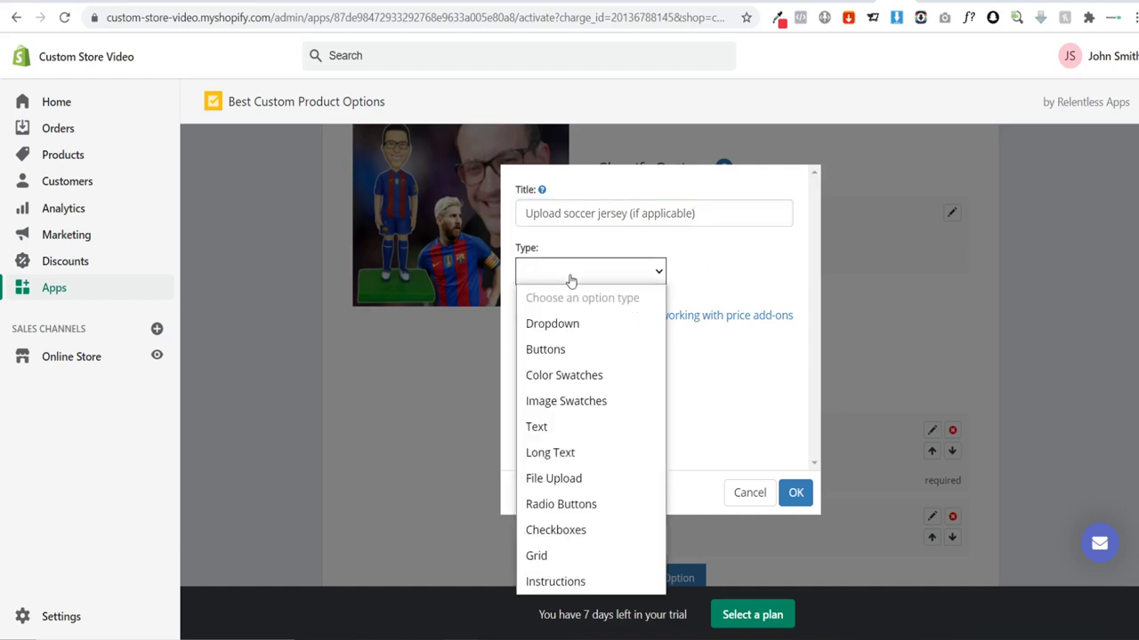
click(600, 475)
click(794, 492)
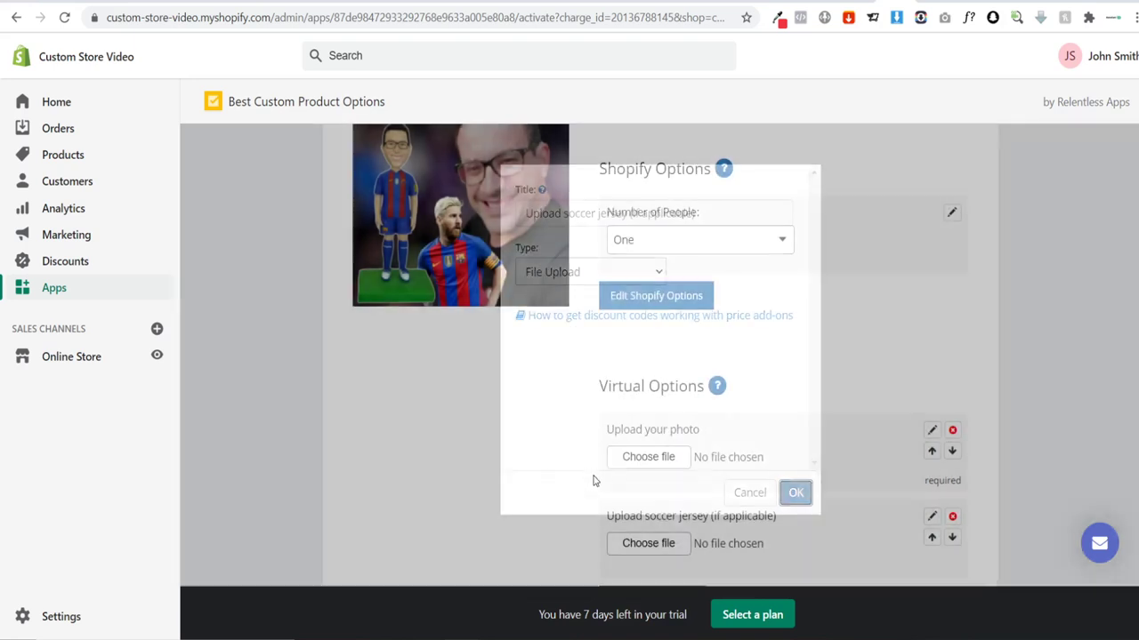
Step: Save the product's options and preview it with Two people
scroll(539, 436, down, 2)
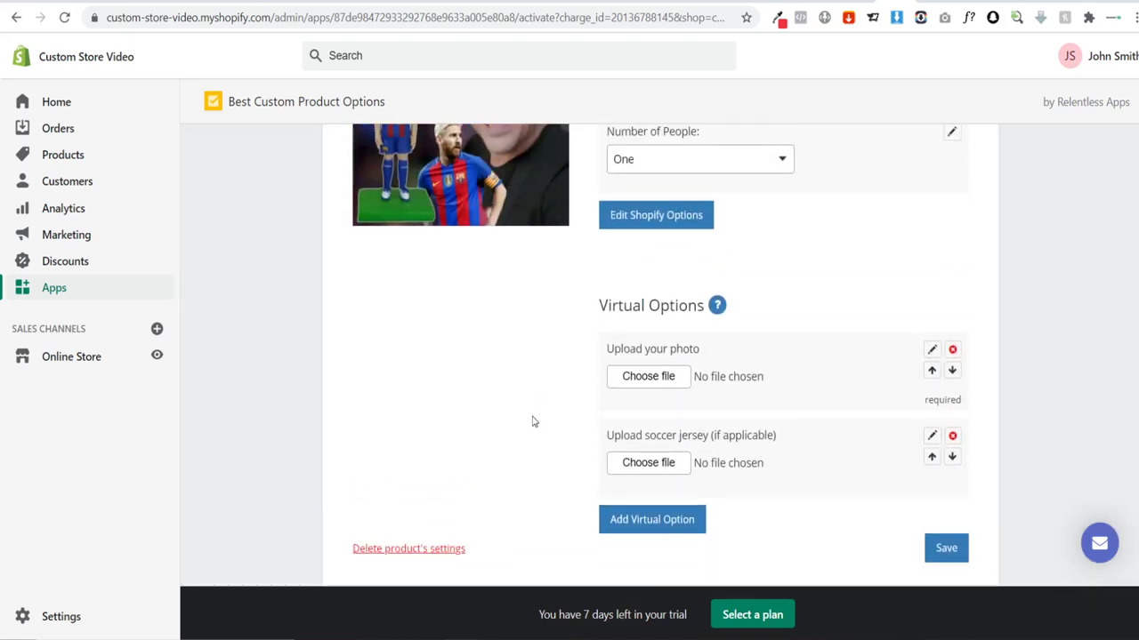
click(947, 548)
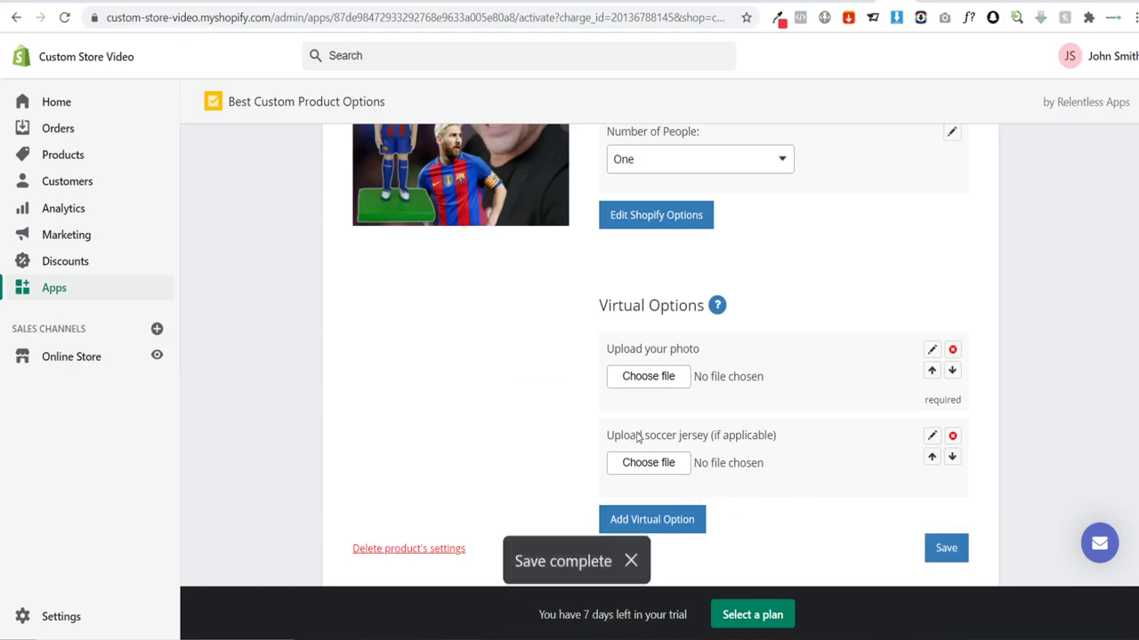
scroll(765, 349, up, 2)
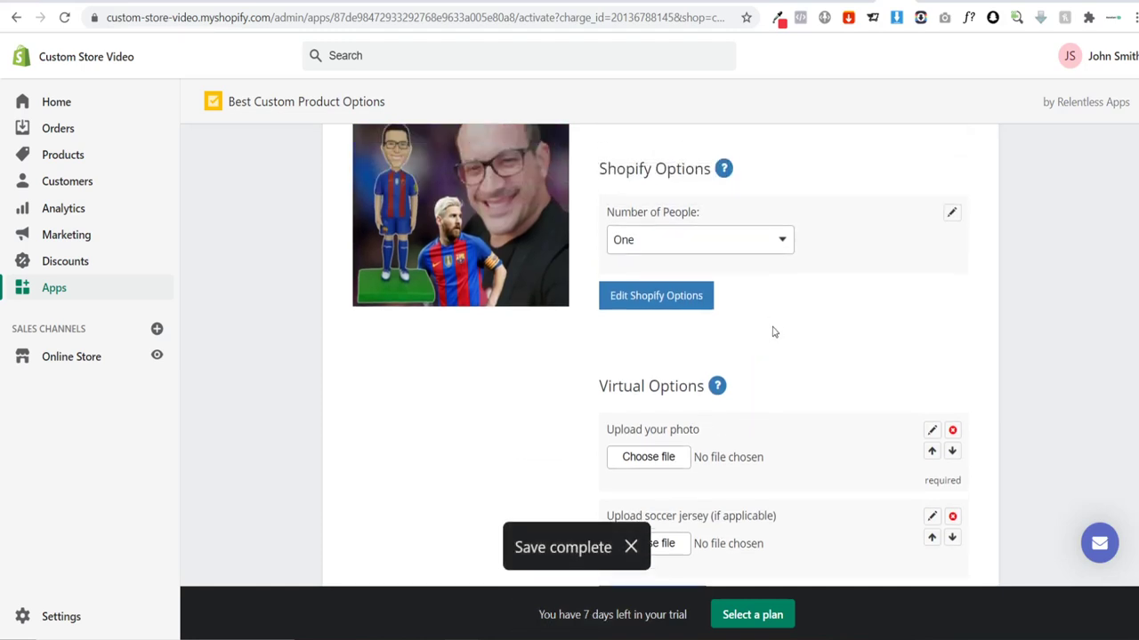
click(706, 246)
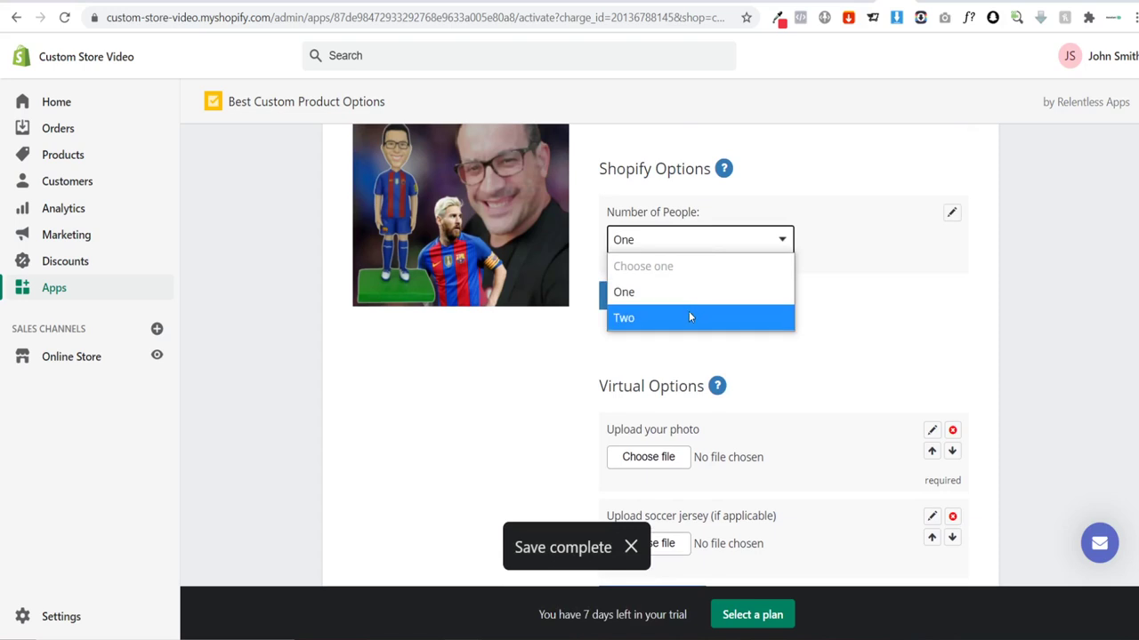
click(688, 318)
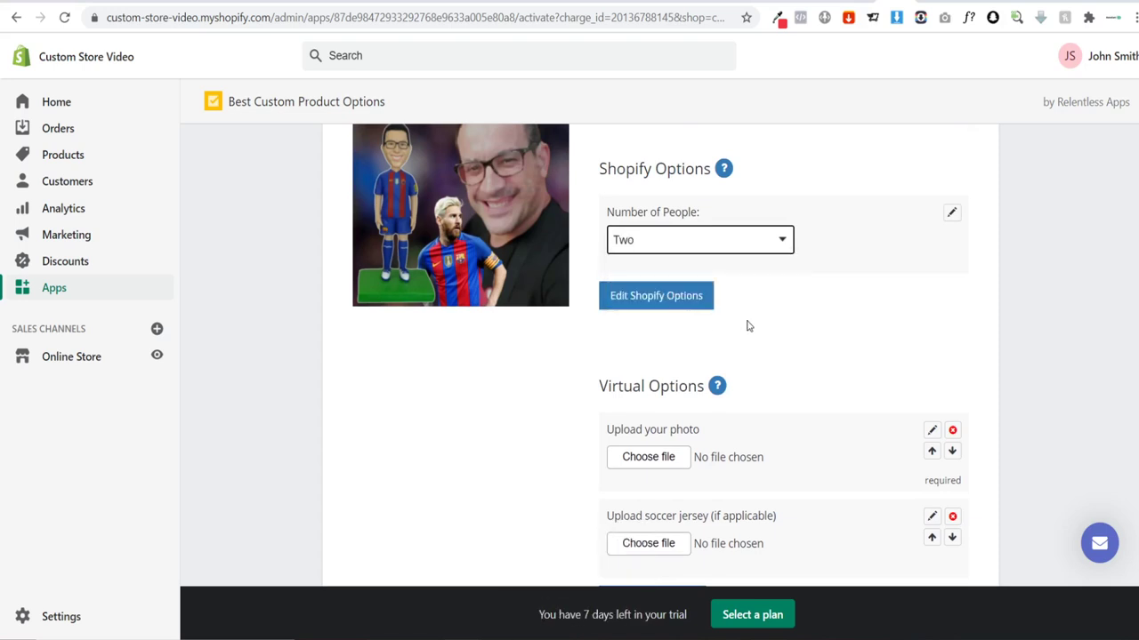
scroll(756, 311, down, 2)
scroll(770, 371, up, 2)
scroll(770, 320, down, 3)
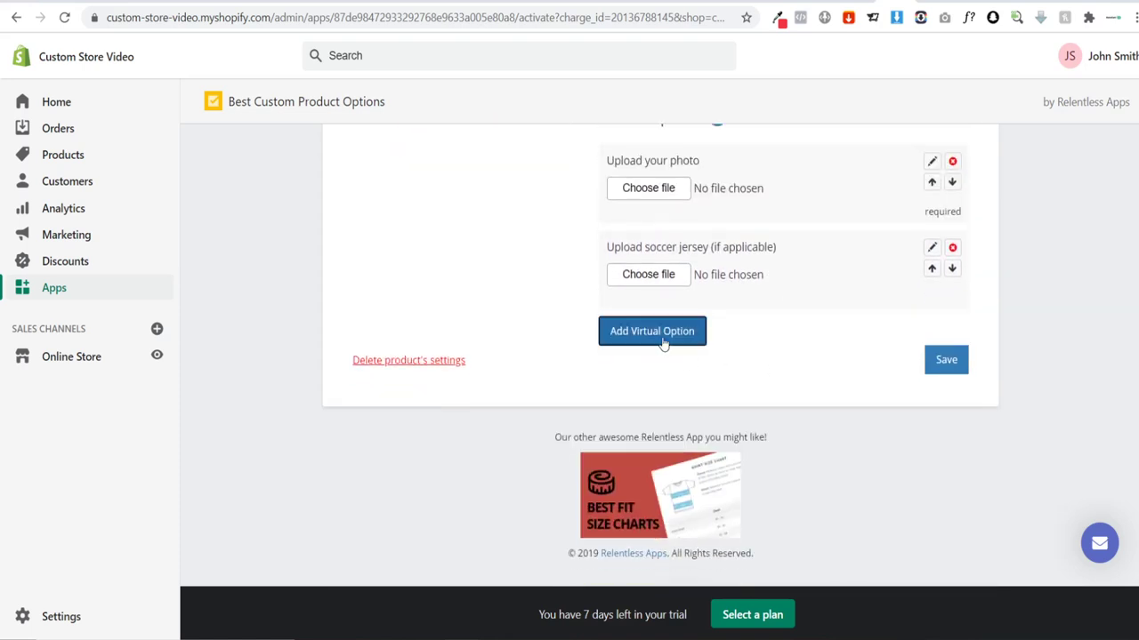
Step: Add an optional 'Upload your photo (of second person)' File Upload option
click(662, 343)
click(572, 214)
click(631, 270)
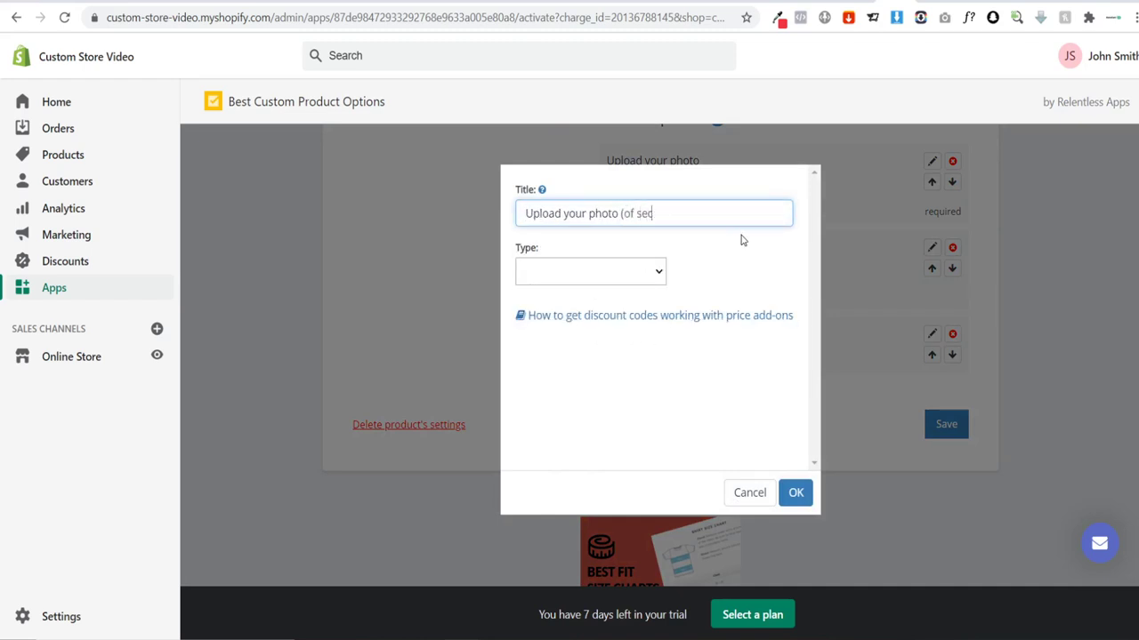
text((of second person))
click(625, 273)
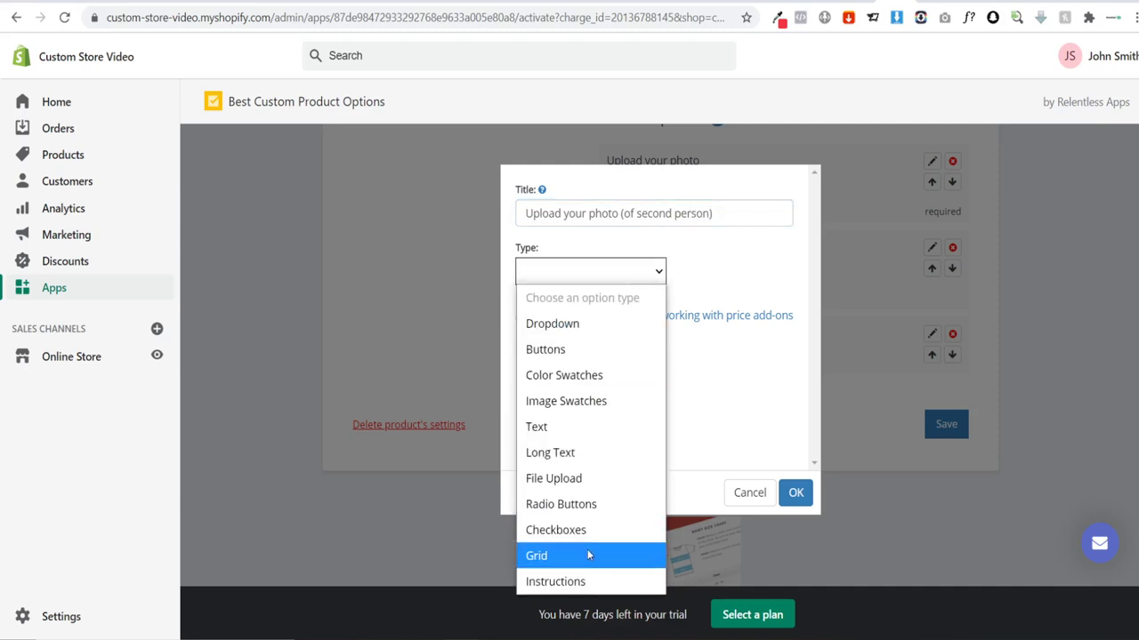
click(591, 479)
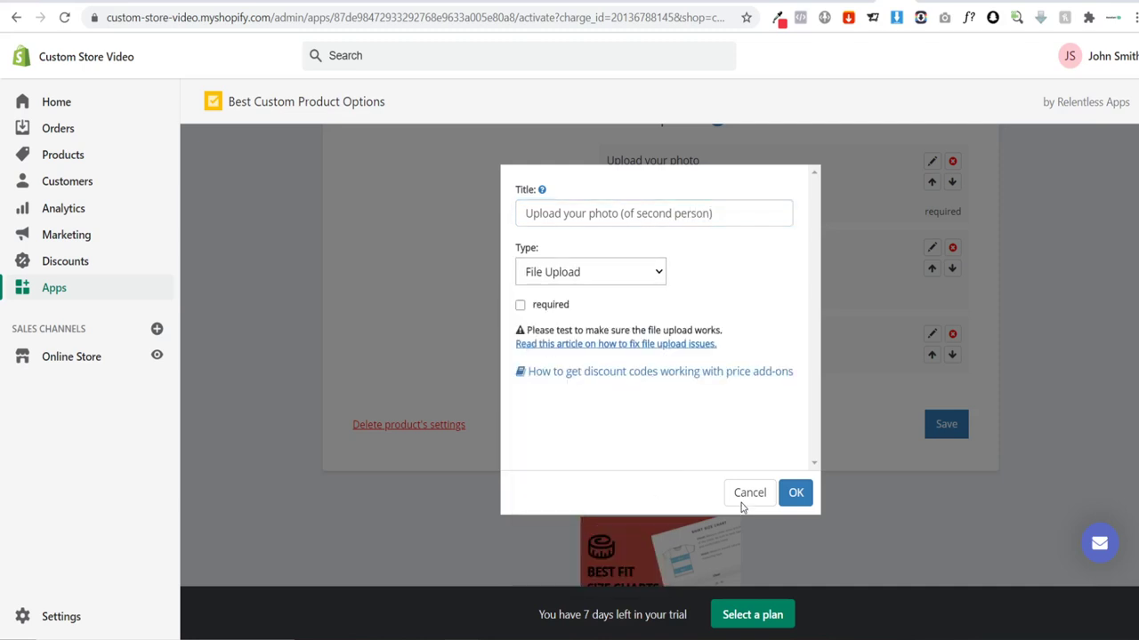
click(521, 306)
click(520, 306)
click(795, 492)
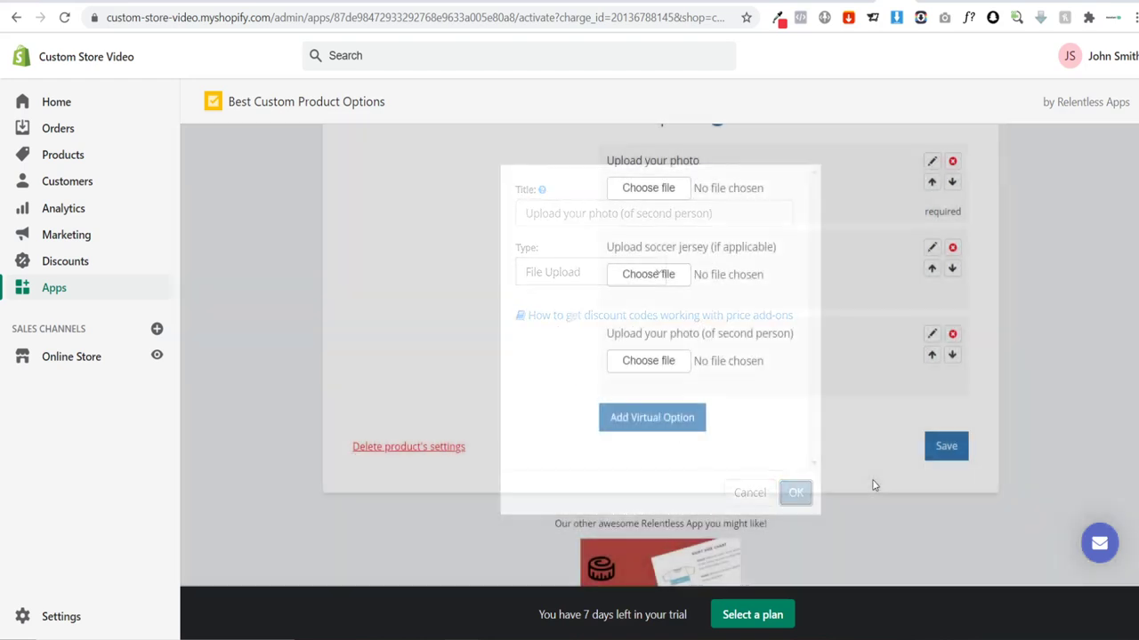
Step: Add the second person's jersey as a File Upload option
click(647, 422)
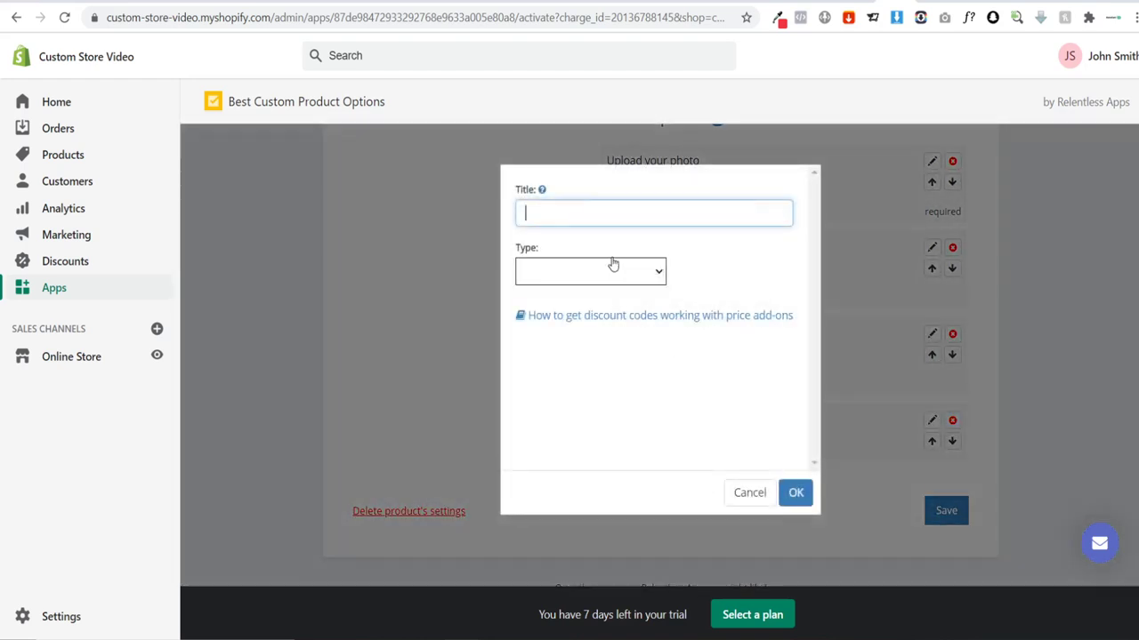
click(570, 215)
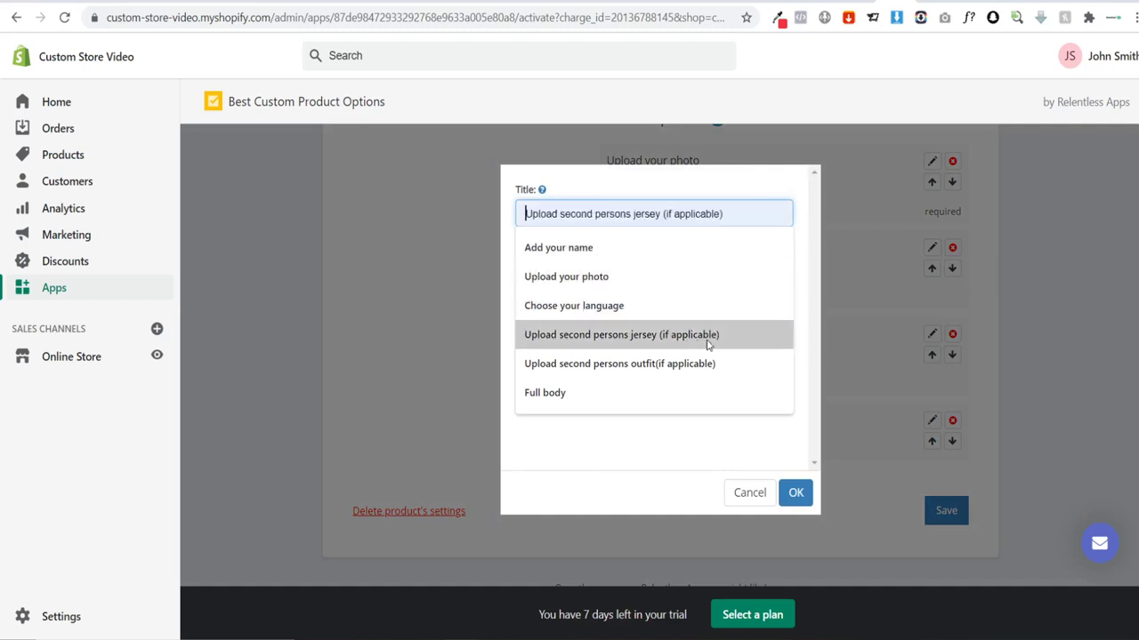
click(655, 336)
click(579, 269)
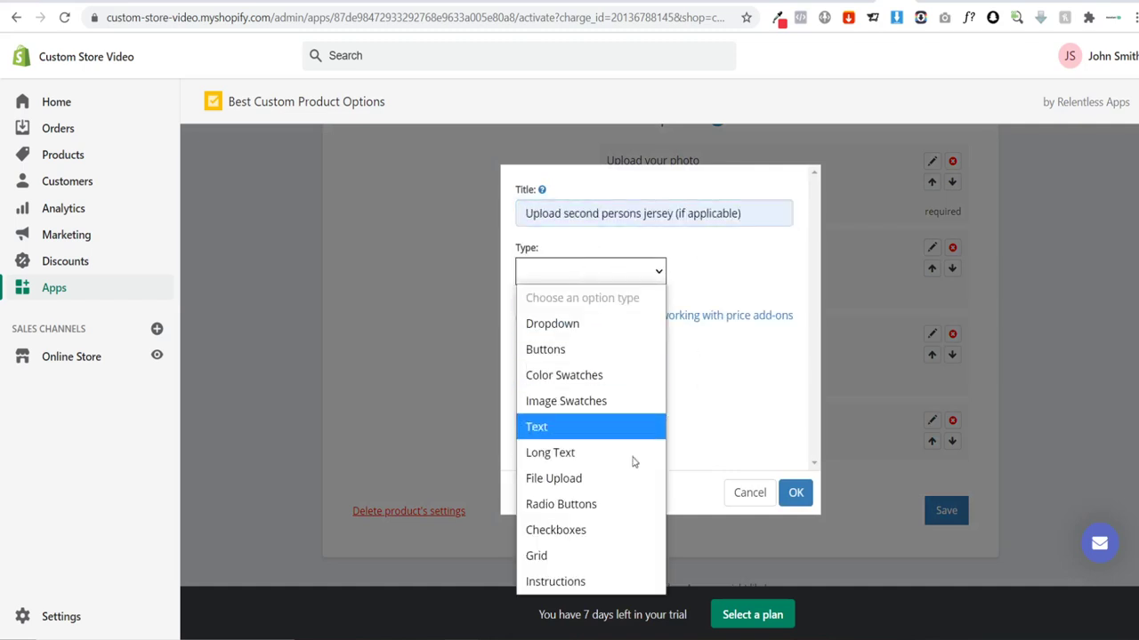
click(591, 479)
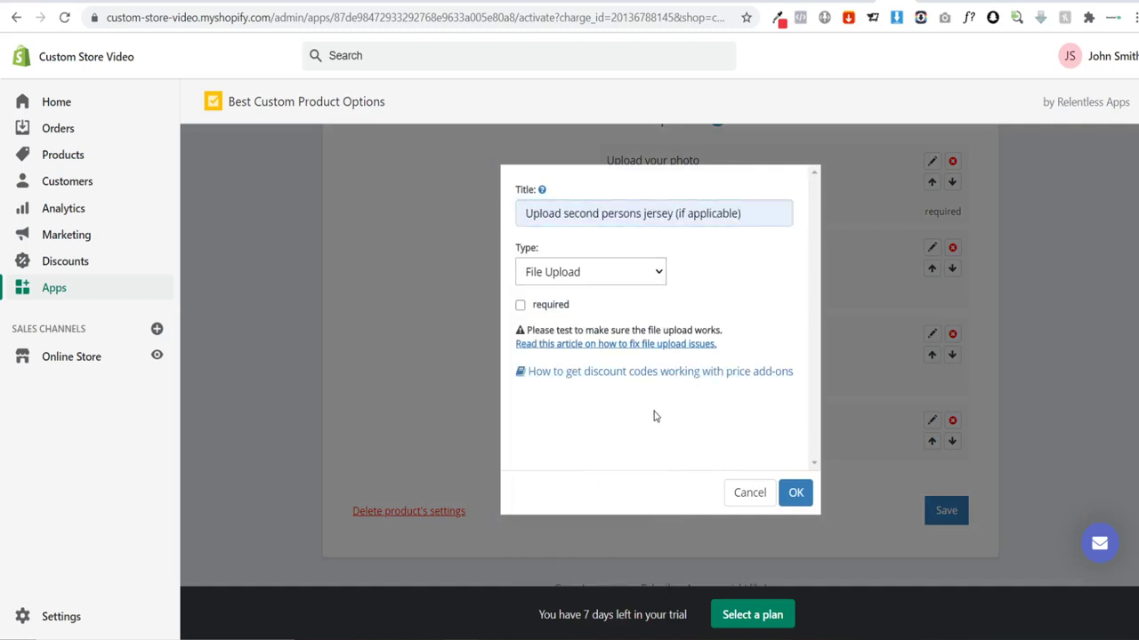
click(795, 493)
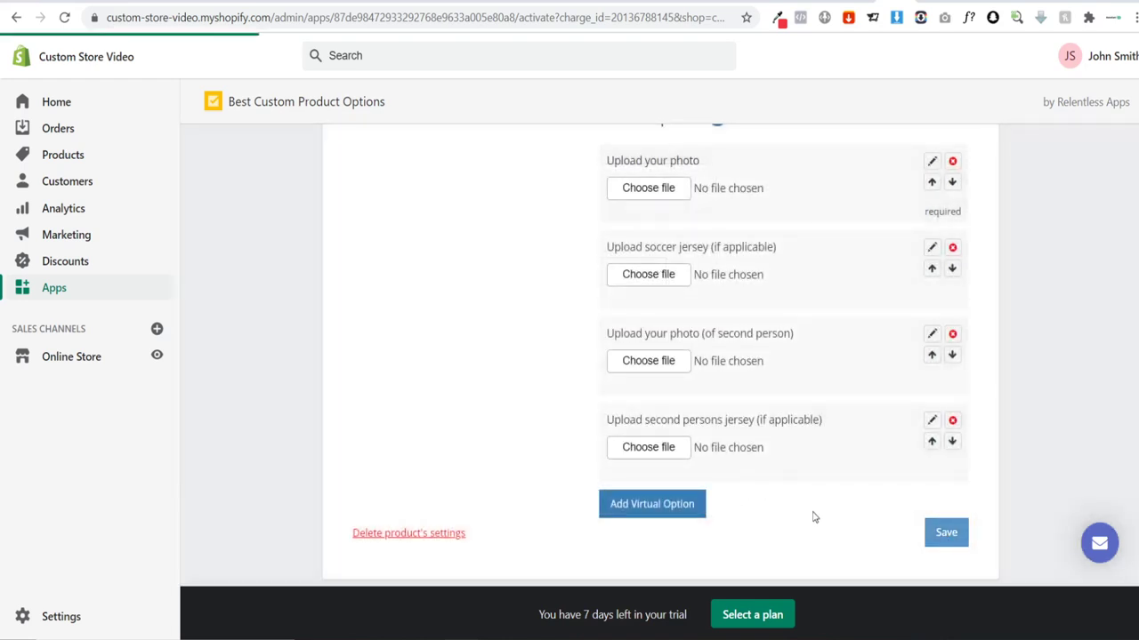
Step: Compare the One and Two people previews, then go to the product's Shopify variant settings
scroll(1006, 386, up, 4)
scroll(712, 276, up, 1)
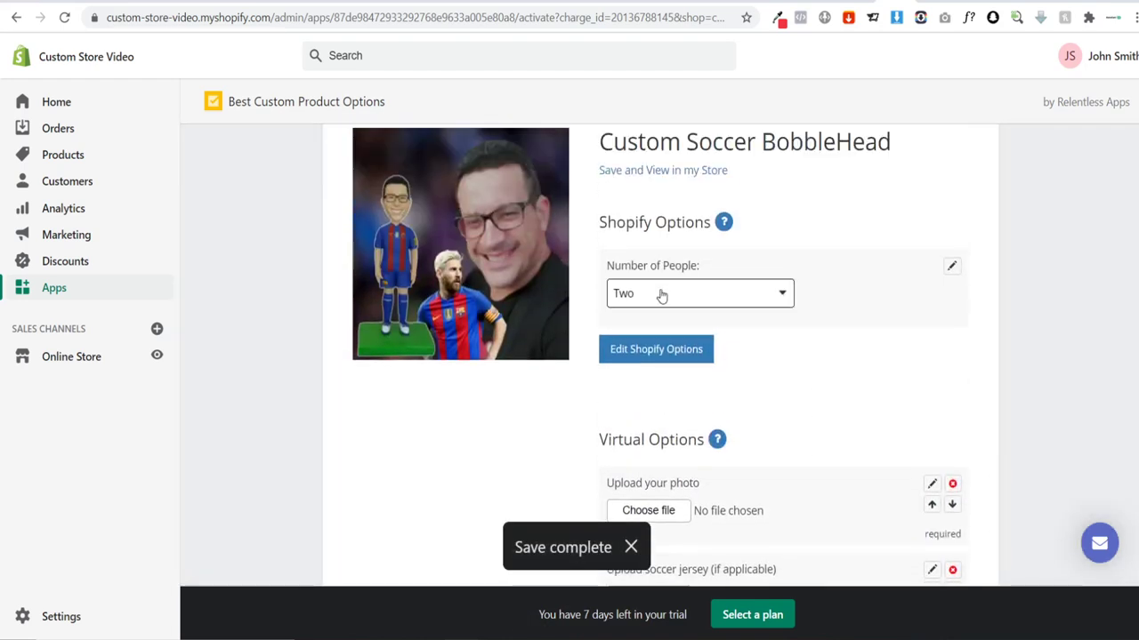
click(661, 295)
click(660, 339)
scroll(765, 333, down, 1)
scroll(788, 330, down, 1)
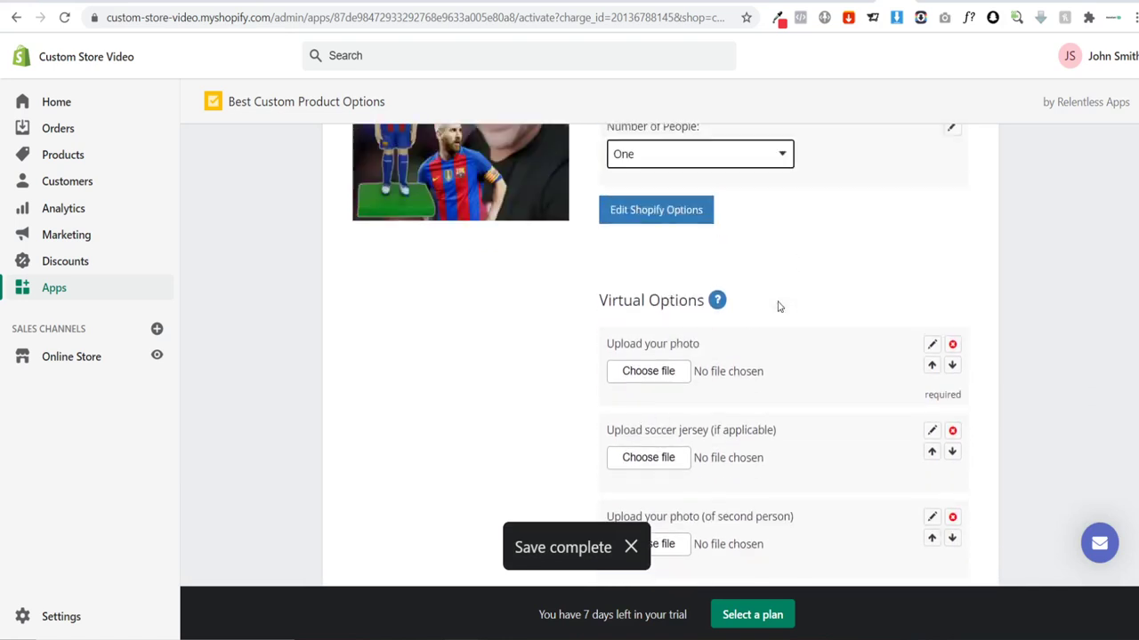
scroll(778, 305, up, 1)
click(676, 214)
click(674, 290)
scroll(801, 369, up, 2)
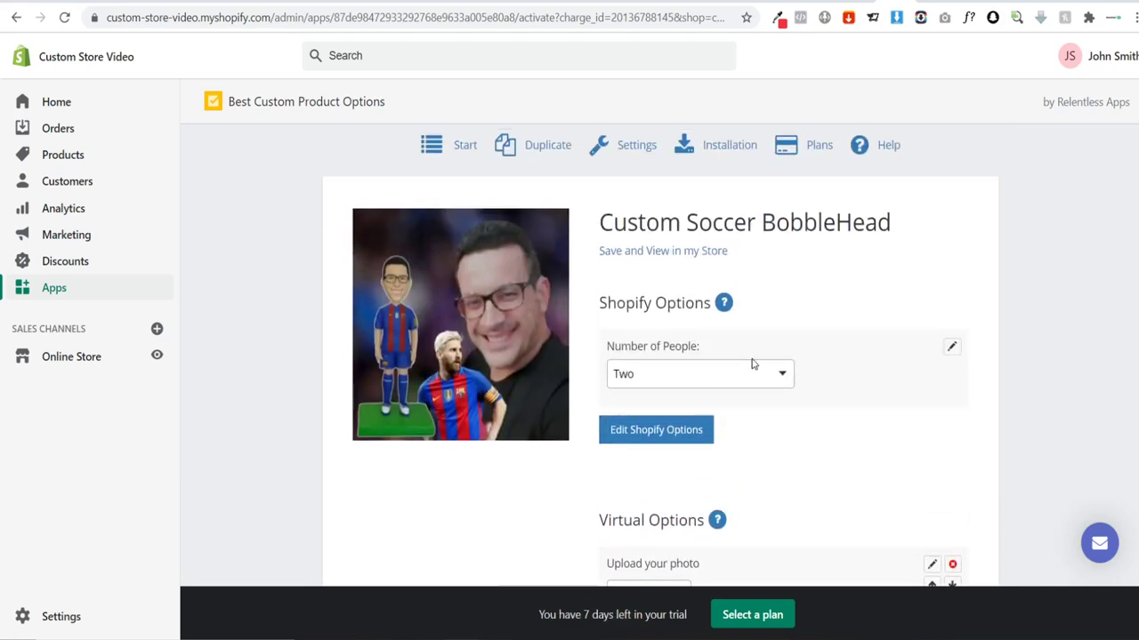
click(663, 442)
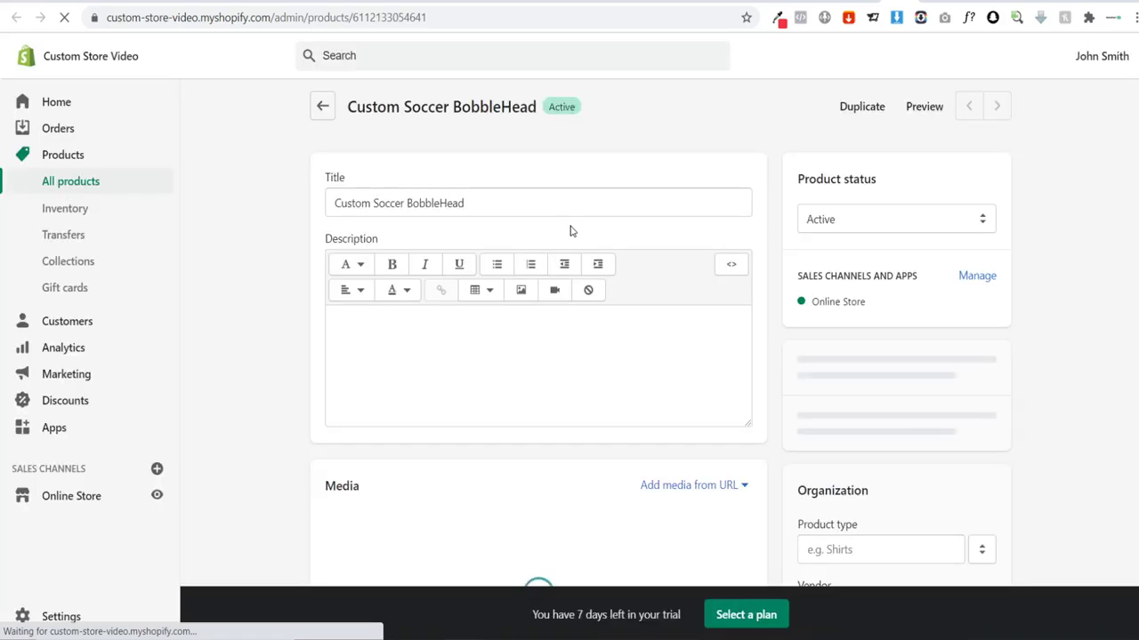
Step: Give variant One the single-figure photo and variant Two the couple photo, and save
scroll(376, 257, down, 2)
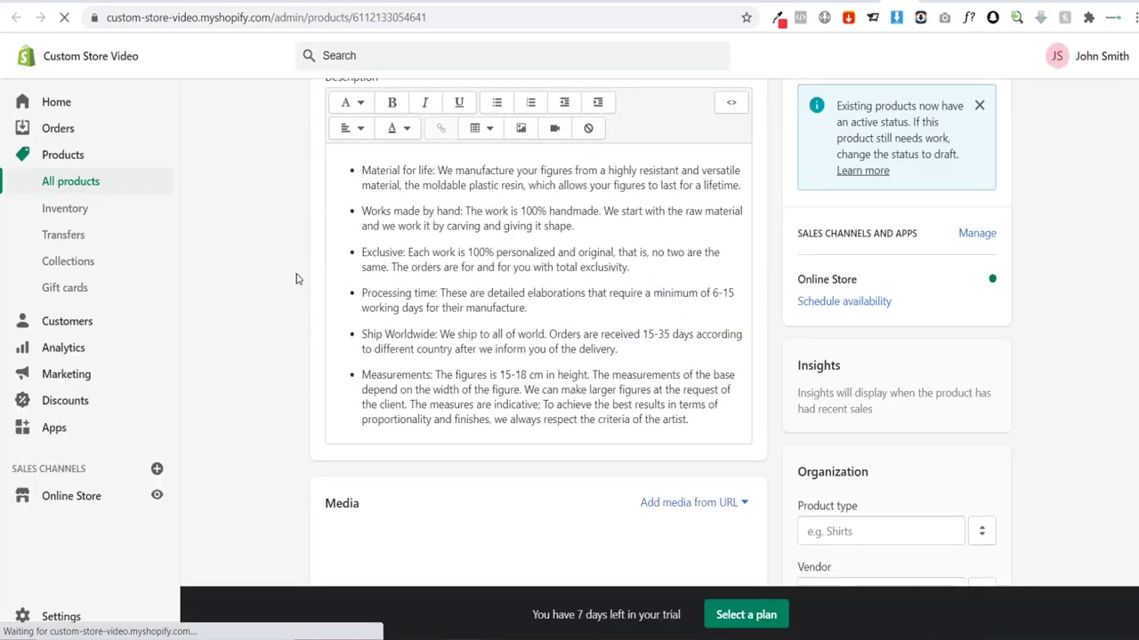
scroll(294, 279, down, 10)
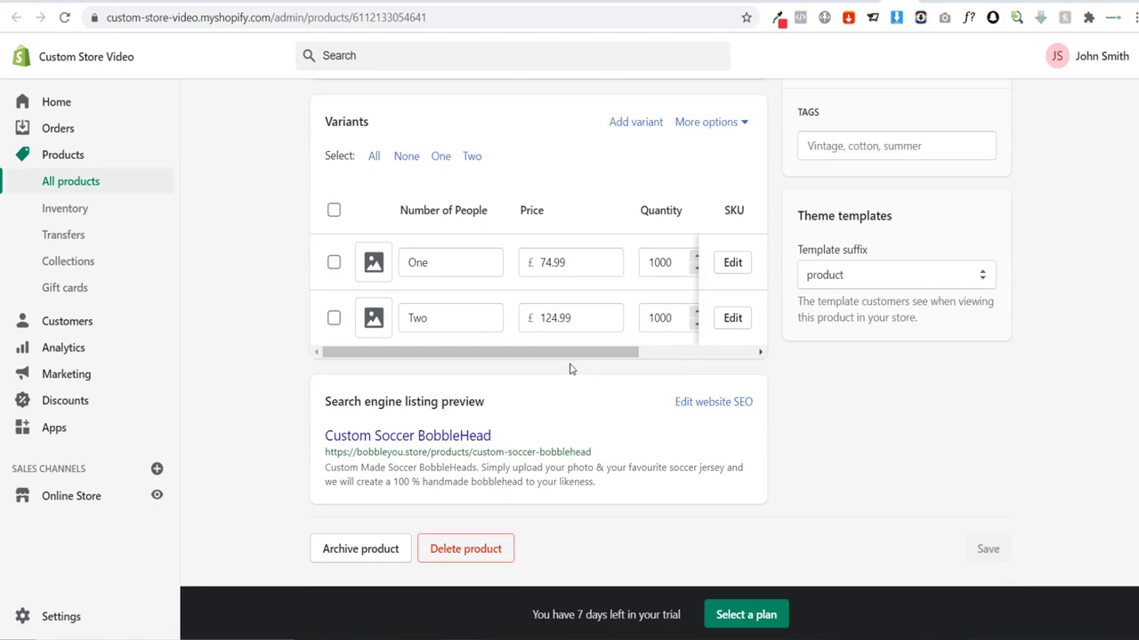
drag(599, 352, 597, 352)
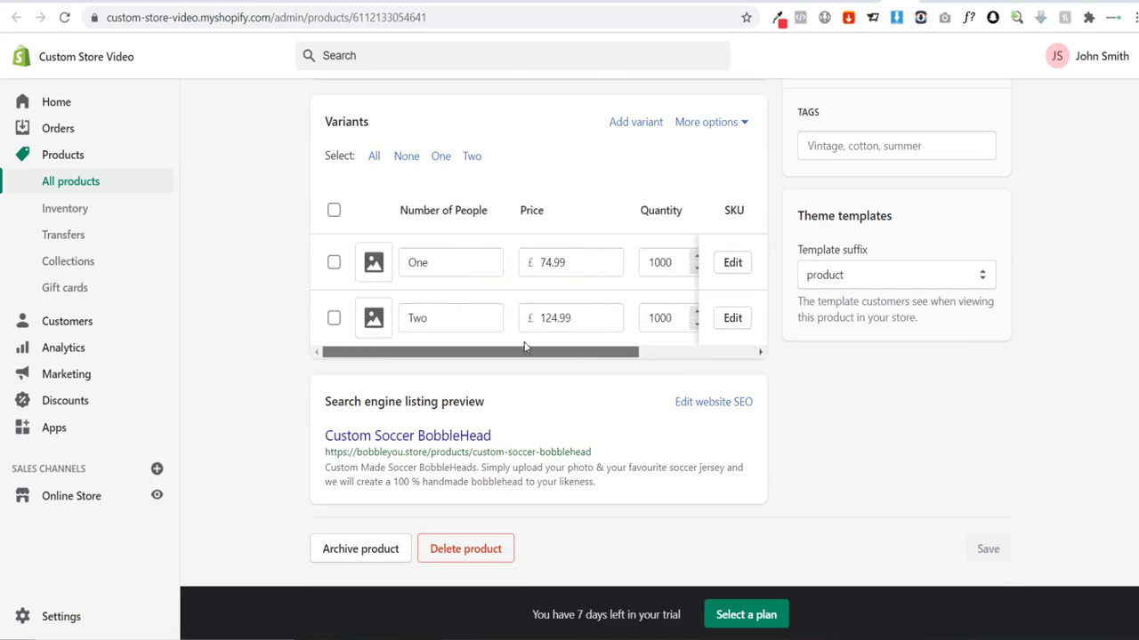
click(383, 265)
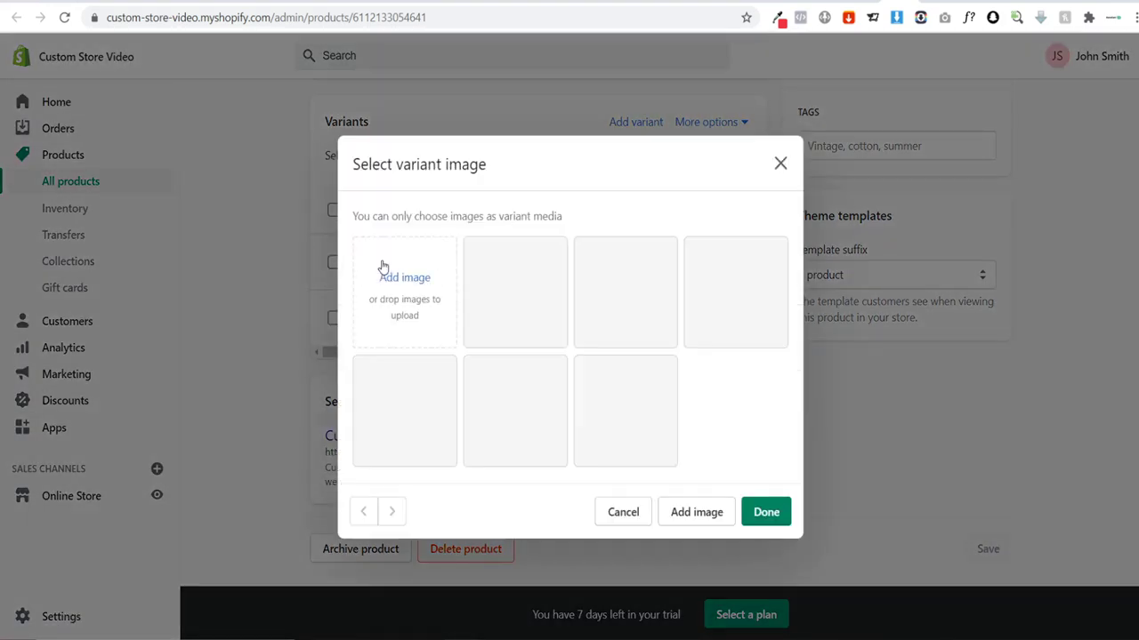
click(514, 301)
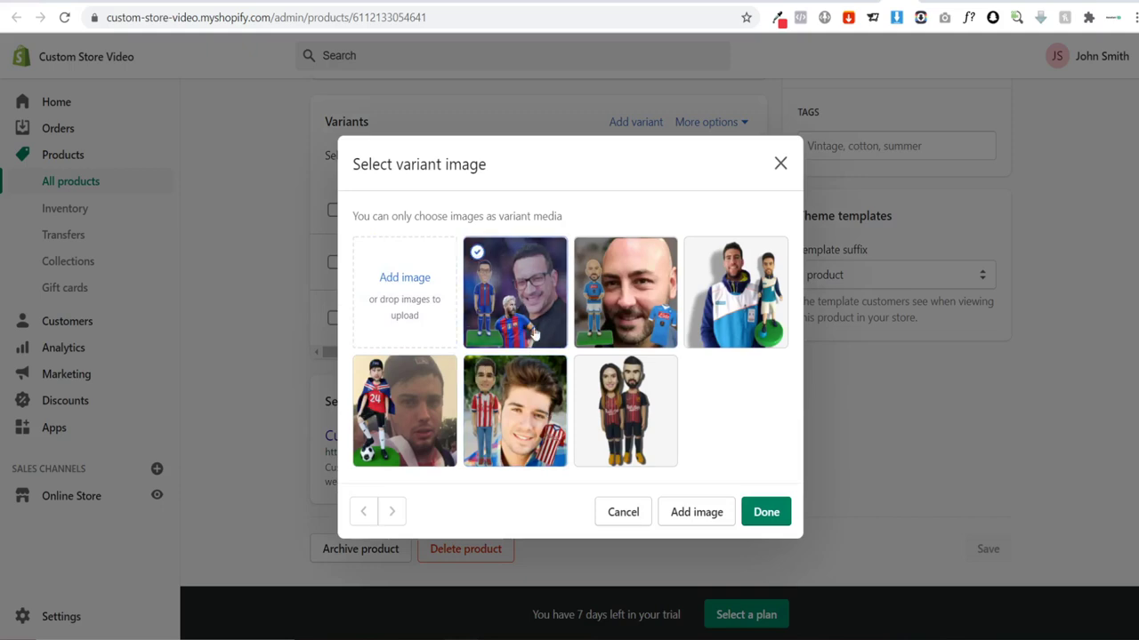
click(765, 512)
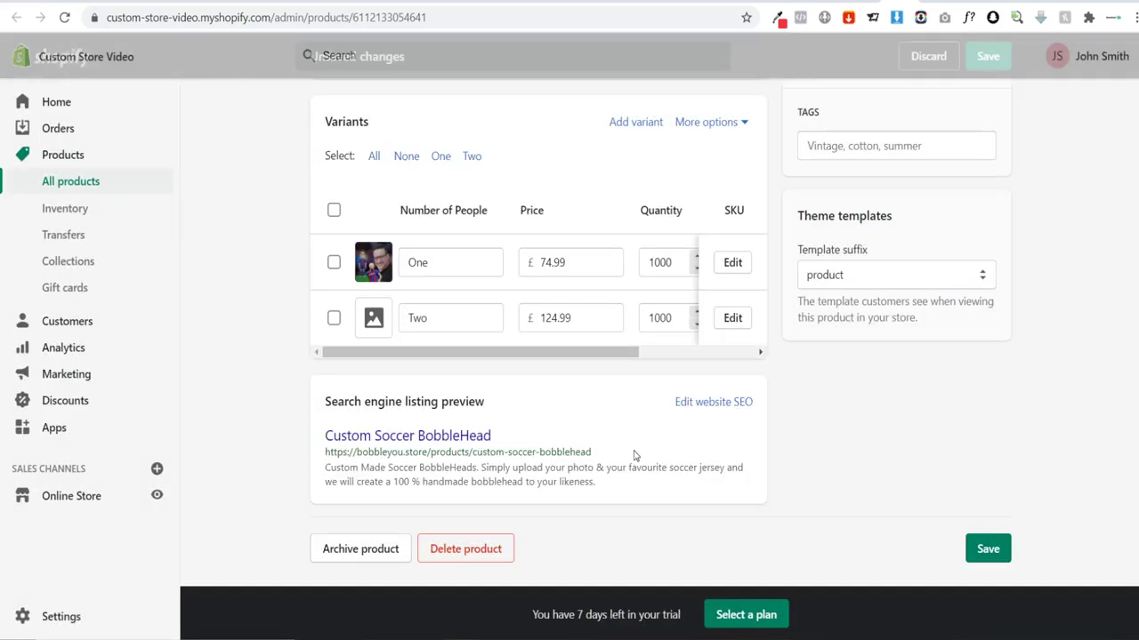
click(374, 320)
click(649, 412)
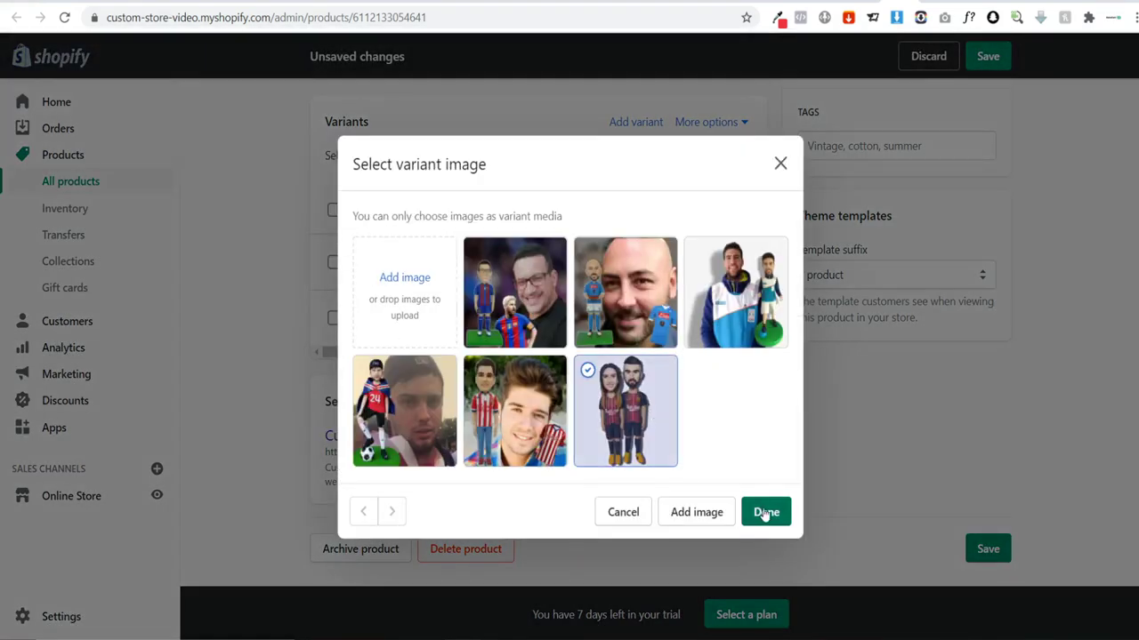
click(765, 512)
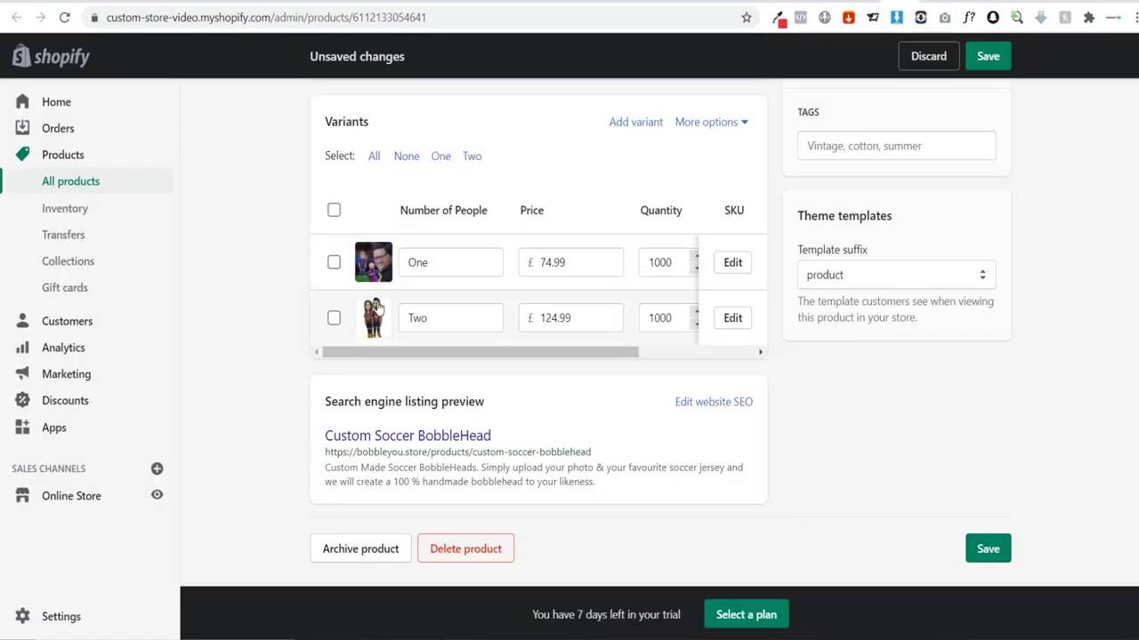
click(986, 550)
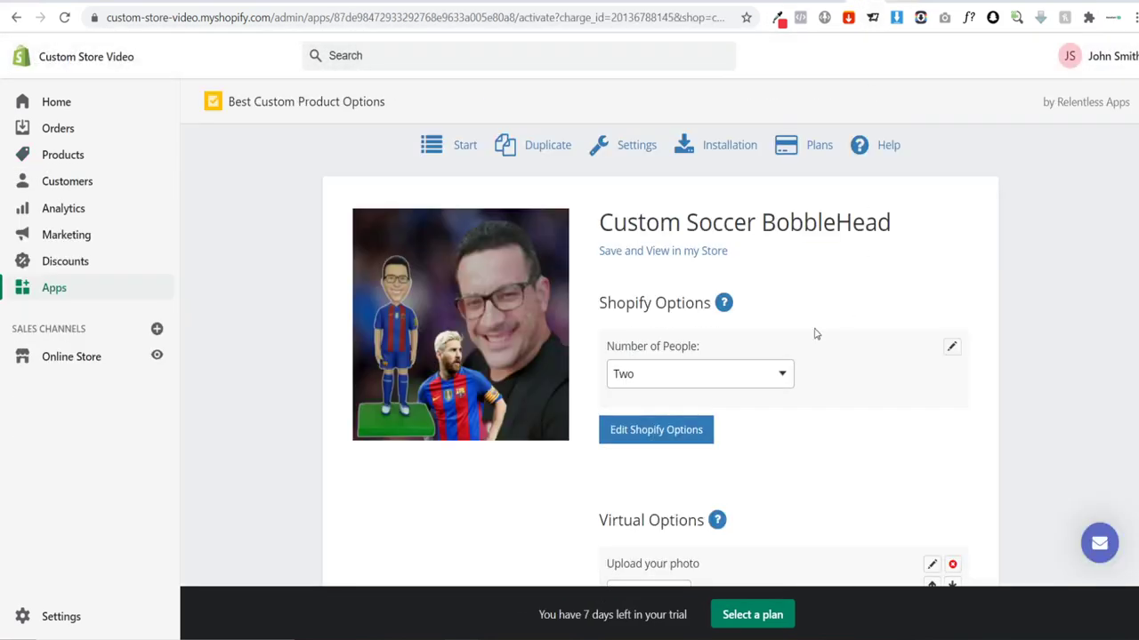
Step: Add a new blank virtual option to Custom Soccer BobbleHead and look over the type list
scroll(738, 356, down, 5)
scroll(765, 408, up, 2)
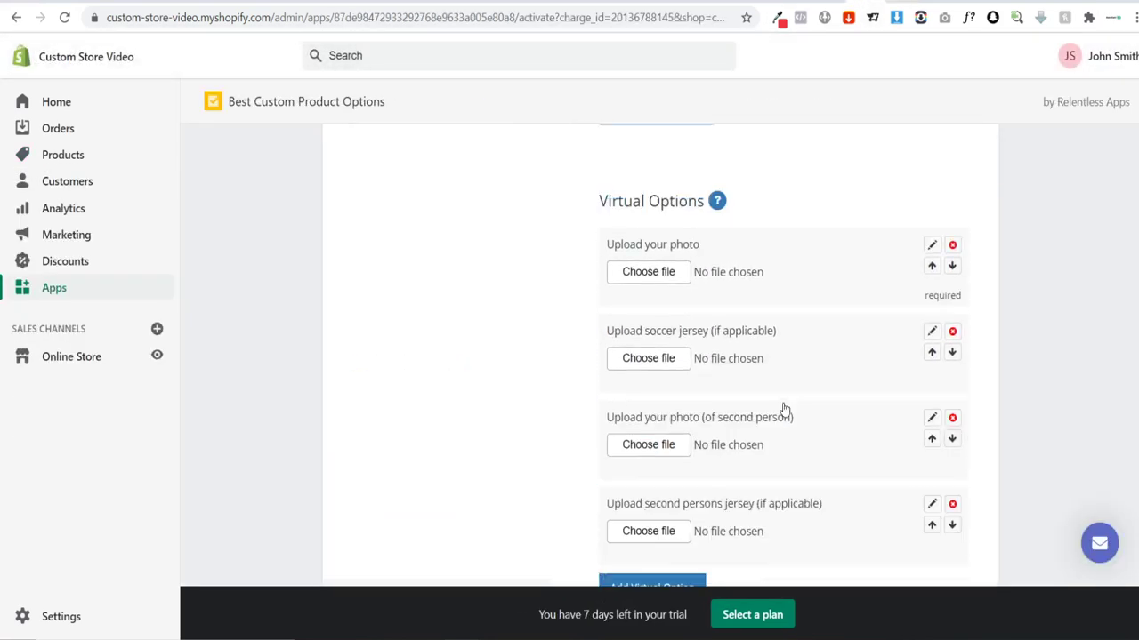
scroll(700, 279, up, 3)
scroll(709, 279, down, 1)
scroll(705, 271, up, 2)
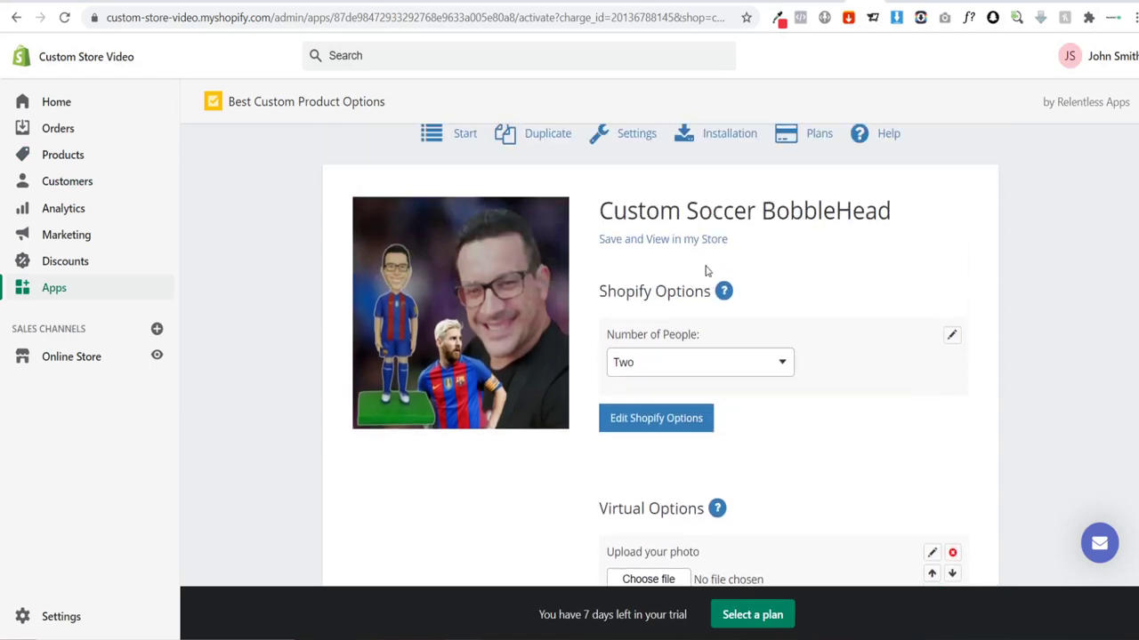
scroll(707, 271, down, 5)
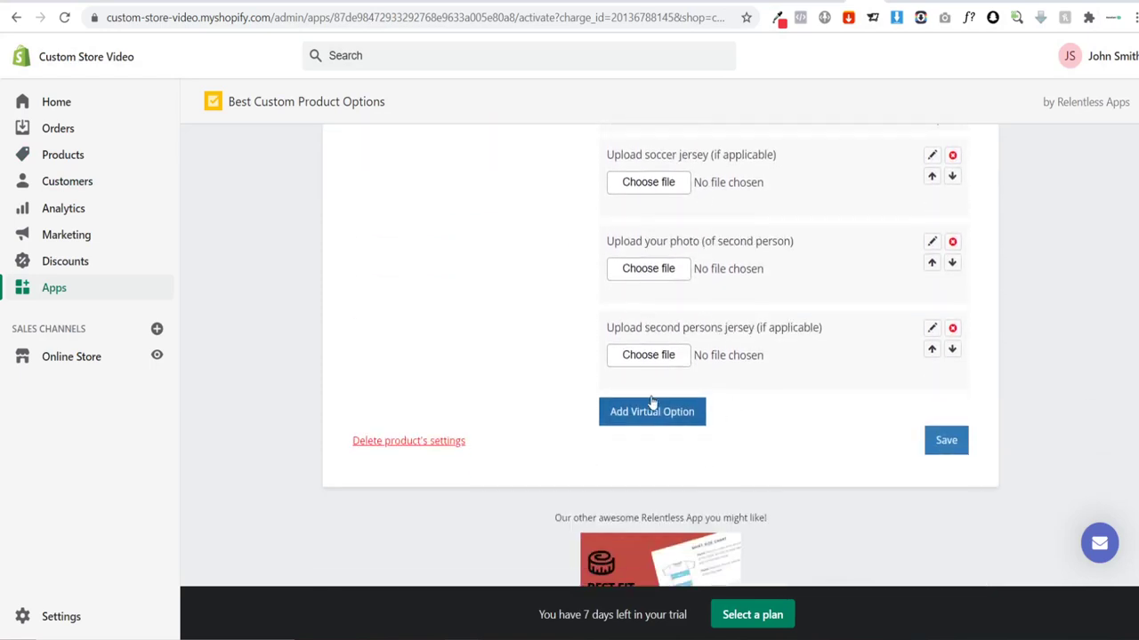
click(651, 408)
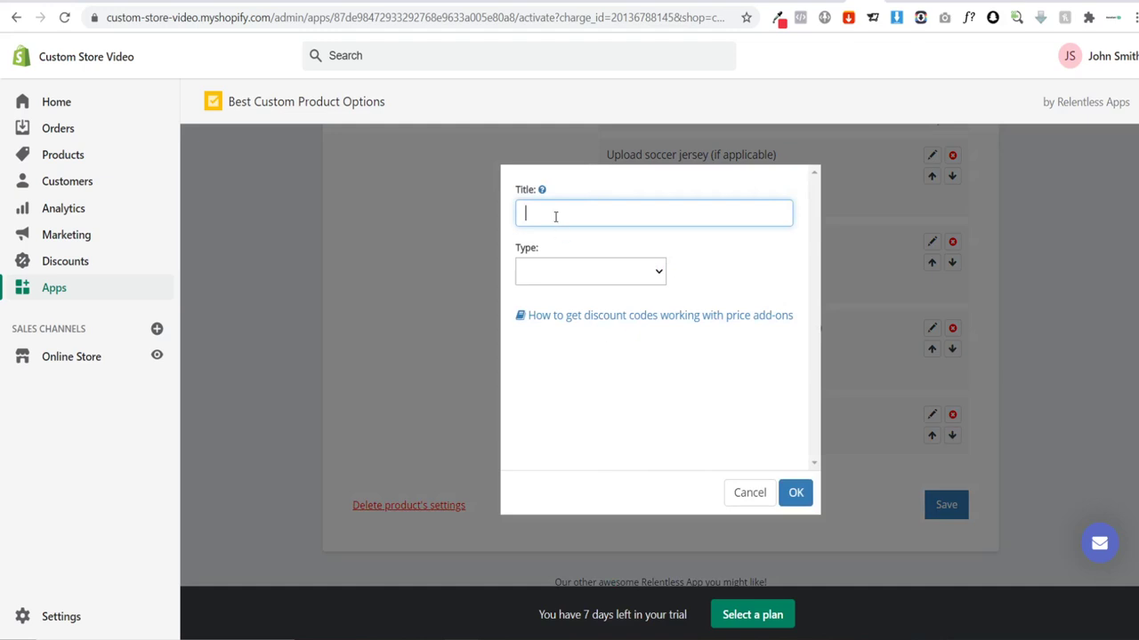
click(574, 275)
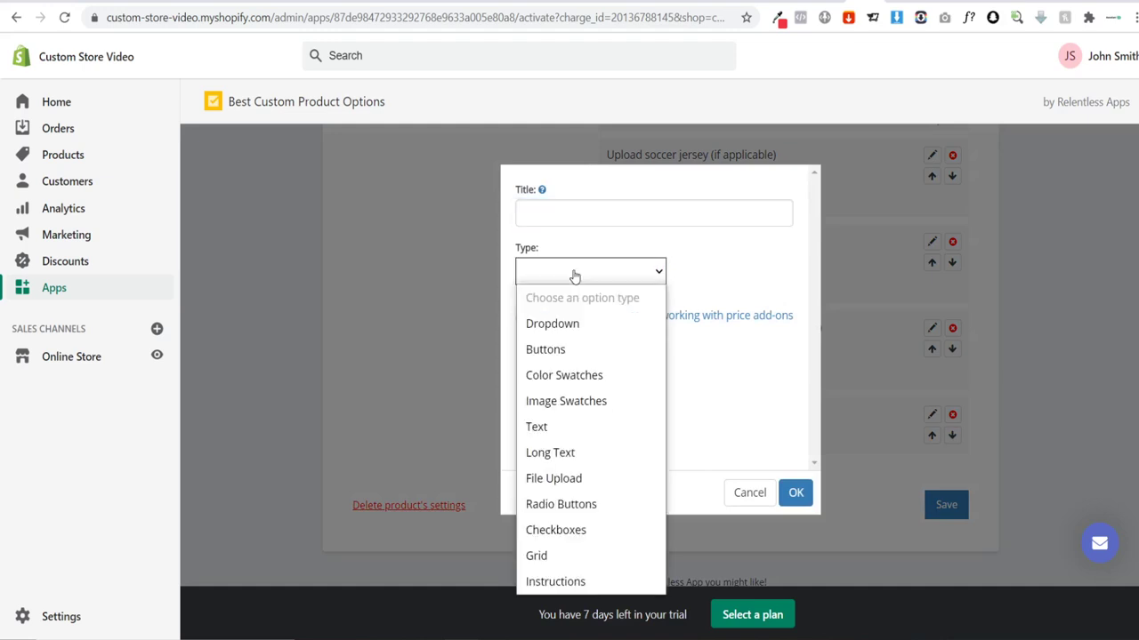
click(573, 276)
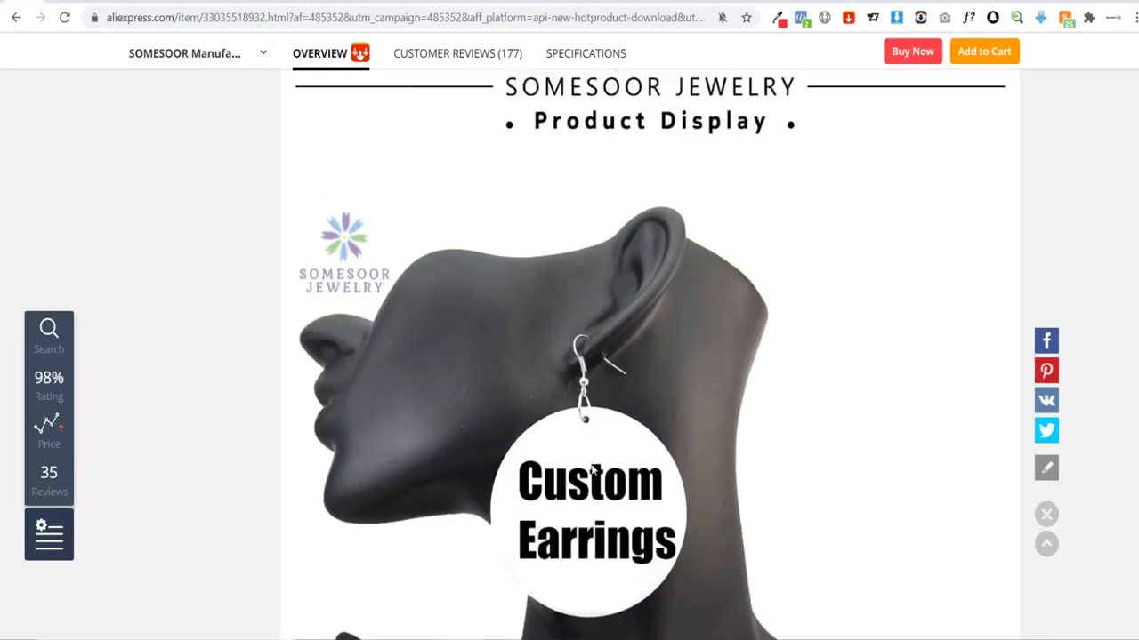
scroll(597, 470, up, 6)
scroll(617, 465, down, 6)
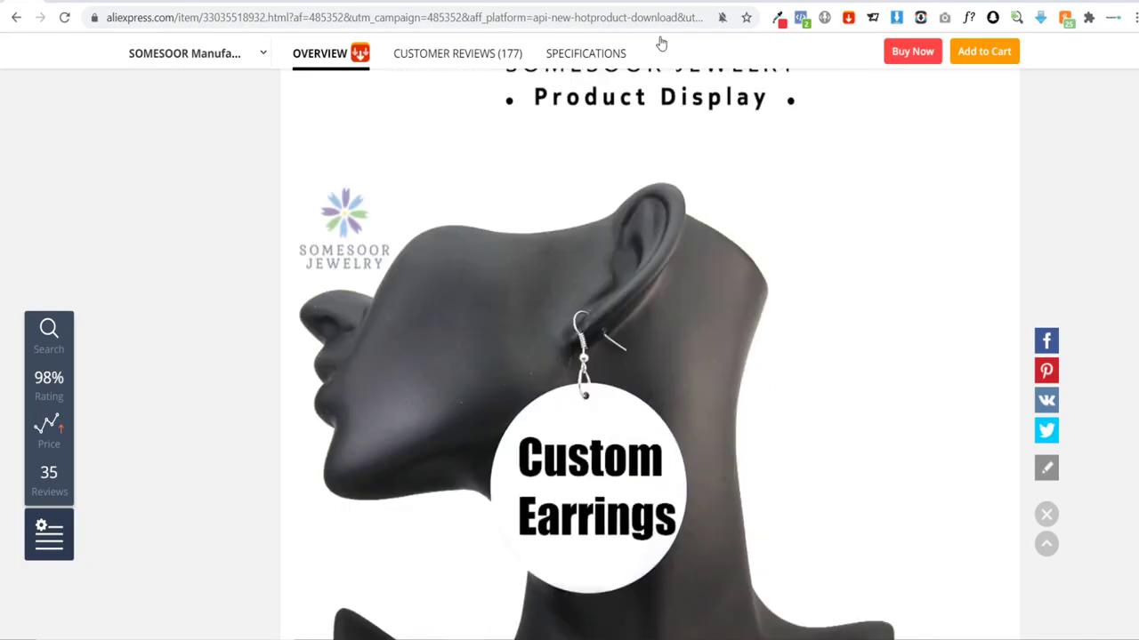
key(ctrl+Tab)
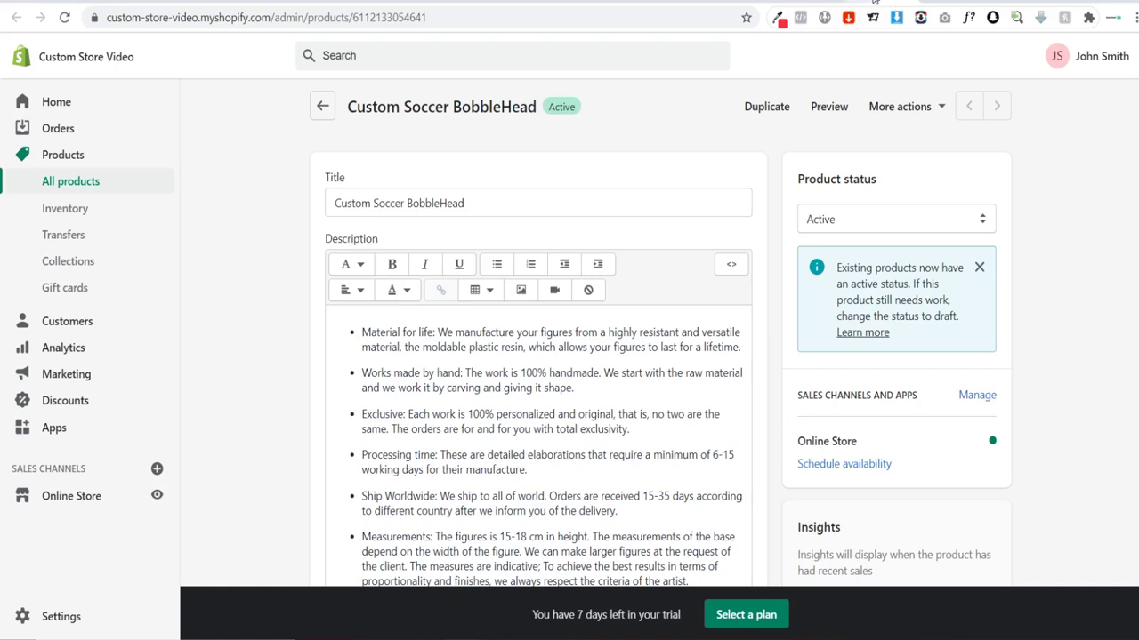
key(ctrl+Tab)
Step: Title the new option 'Upload your flag' and bring up its type choices
click(575, 211)
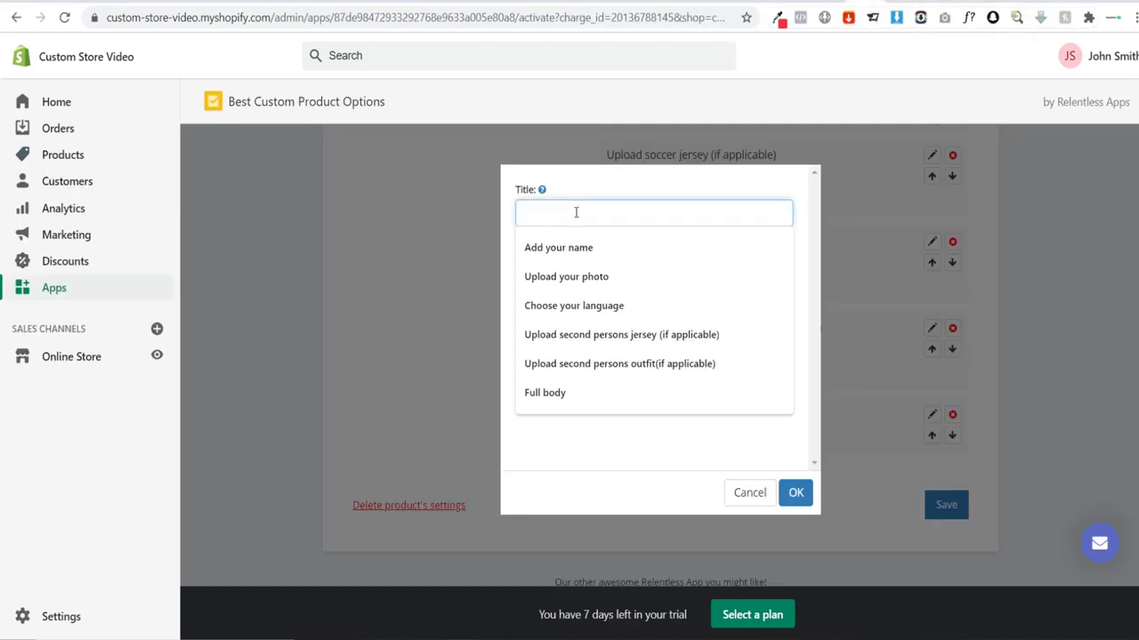
text(Upload image)
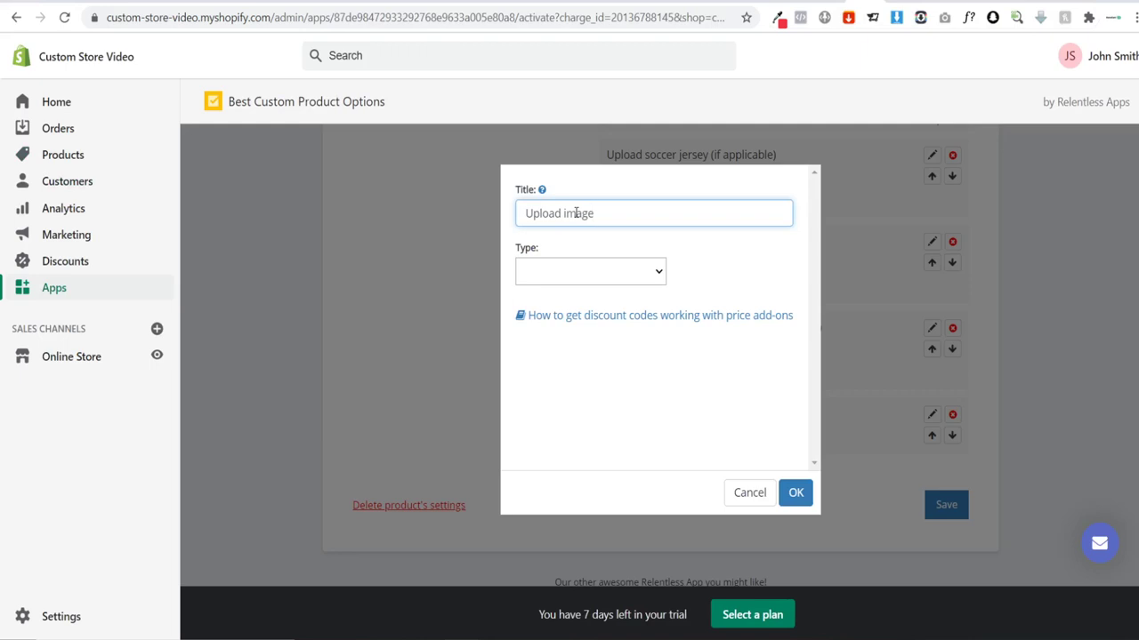
key(BackSpace)
key(BackSpace)
text(your flag)
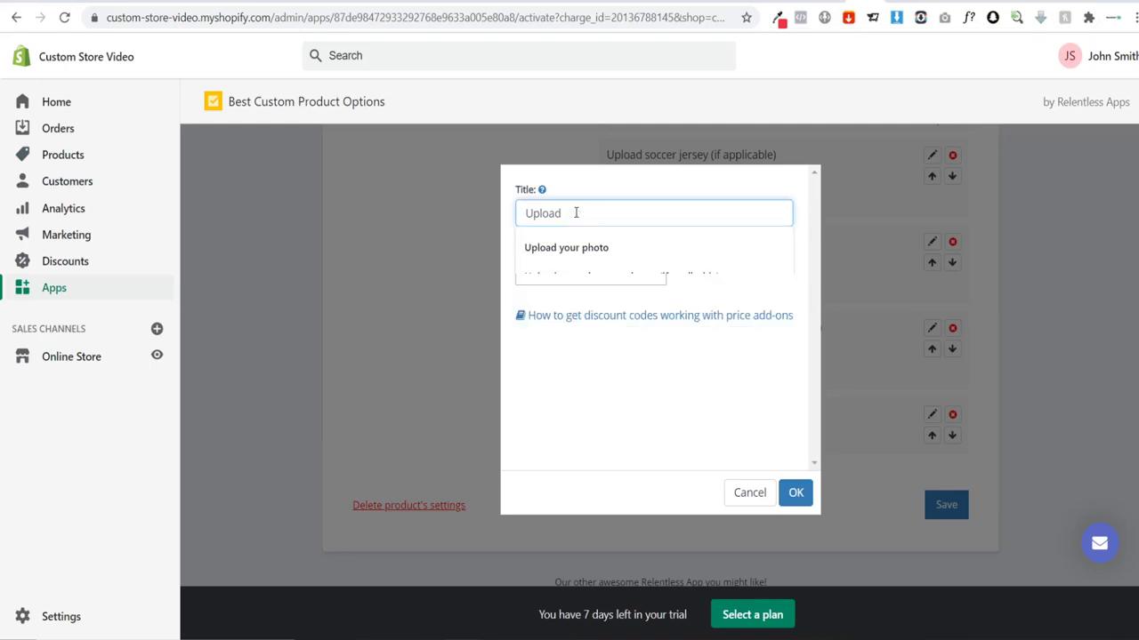
click(597, 272)
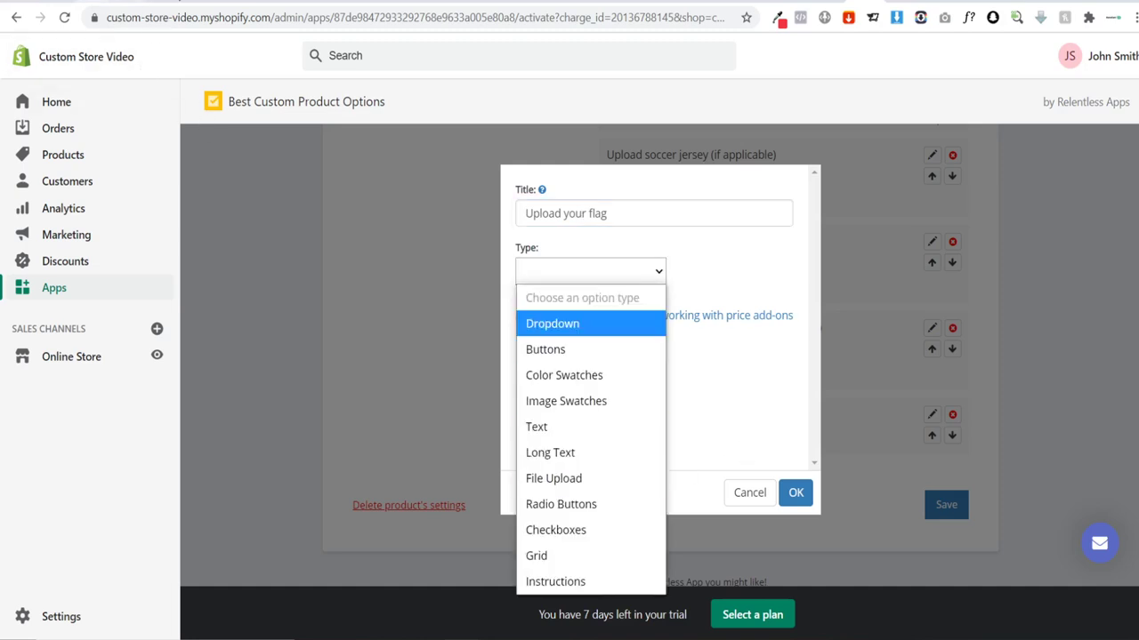
click(204, 2)
Step: Browse AliExpress examples, trying gold then rose gold on the name hoop earrings, and return
click(233, 2)
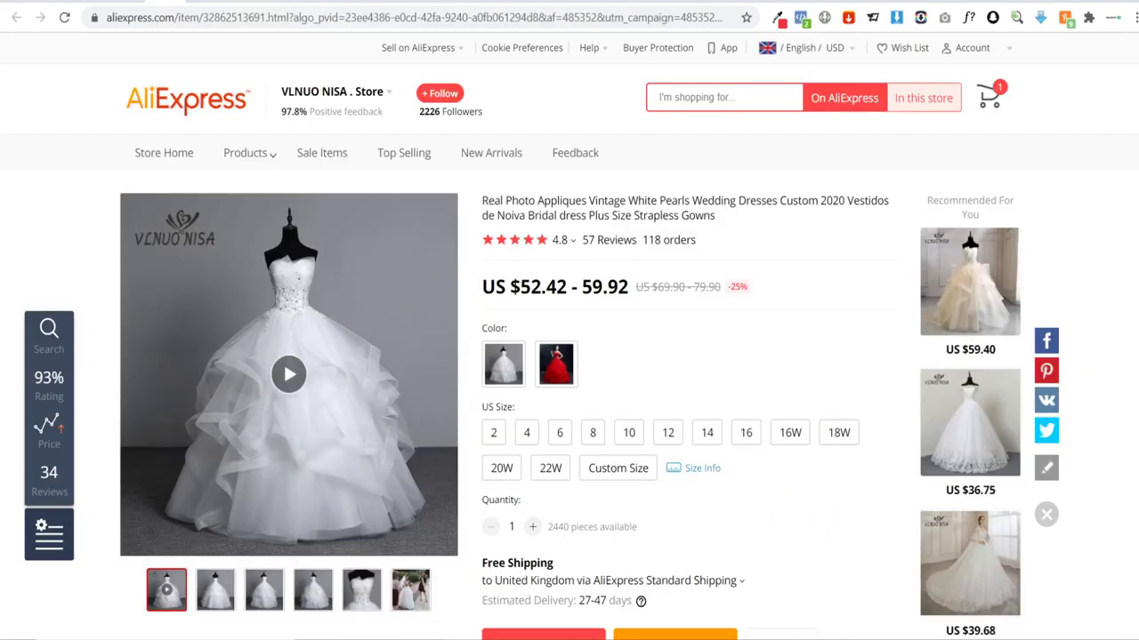
key(ctrl+Tab)
key(ctrl+Tab)
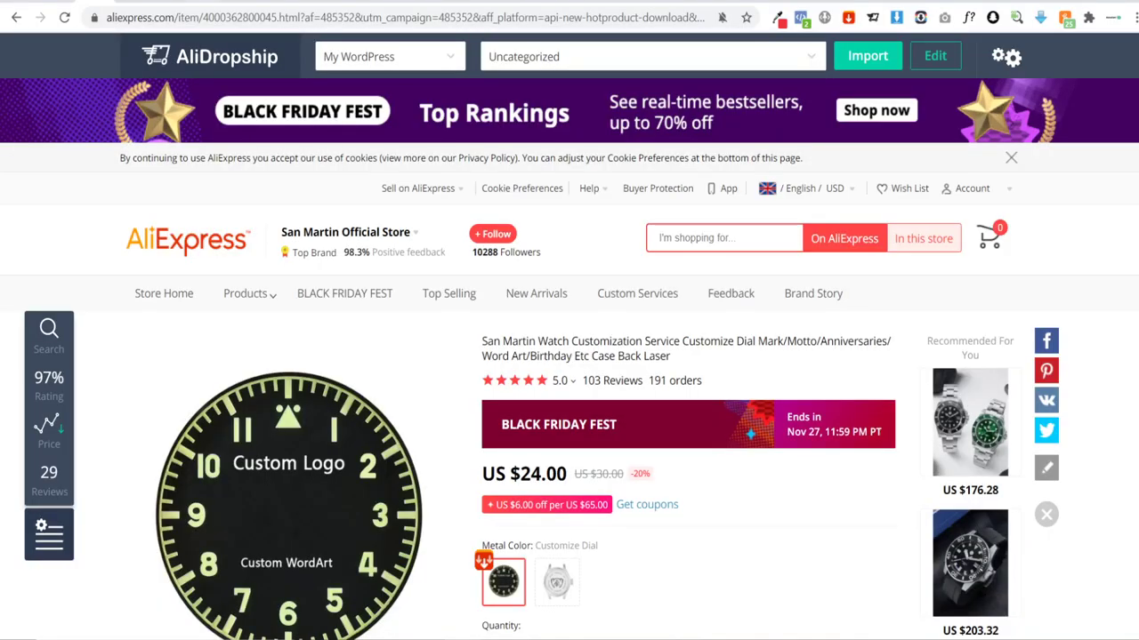
key(ctrl+Tab)
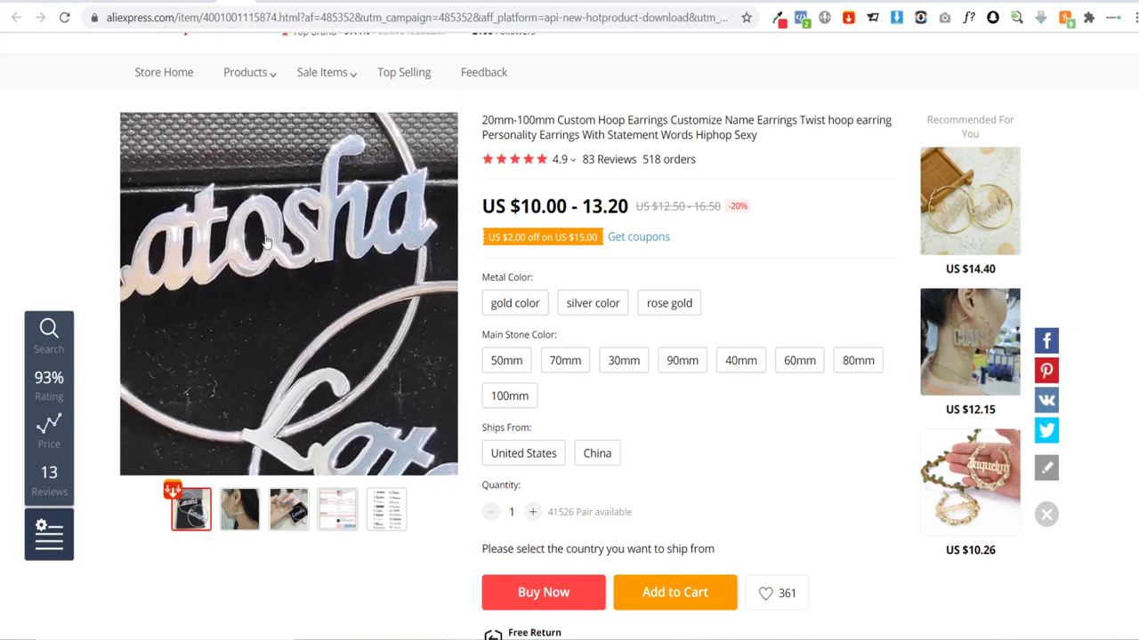
click(516, 310)
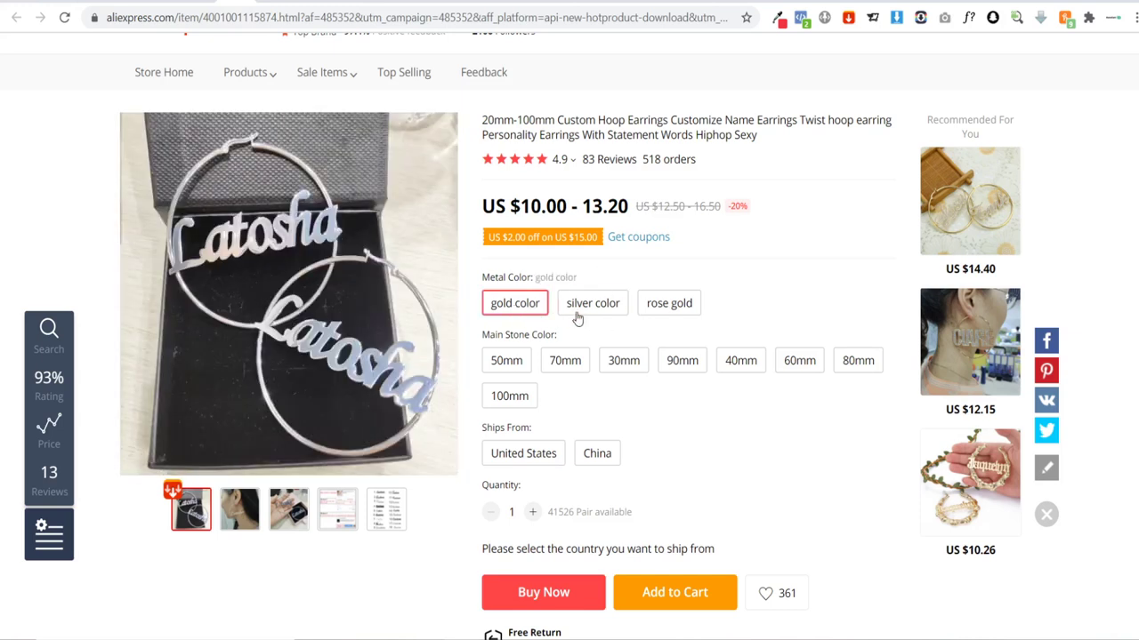
click(668, 308)
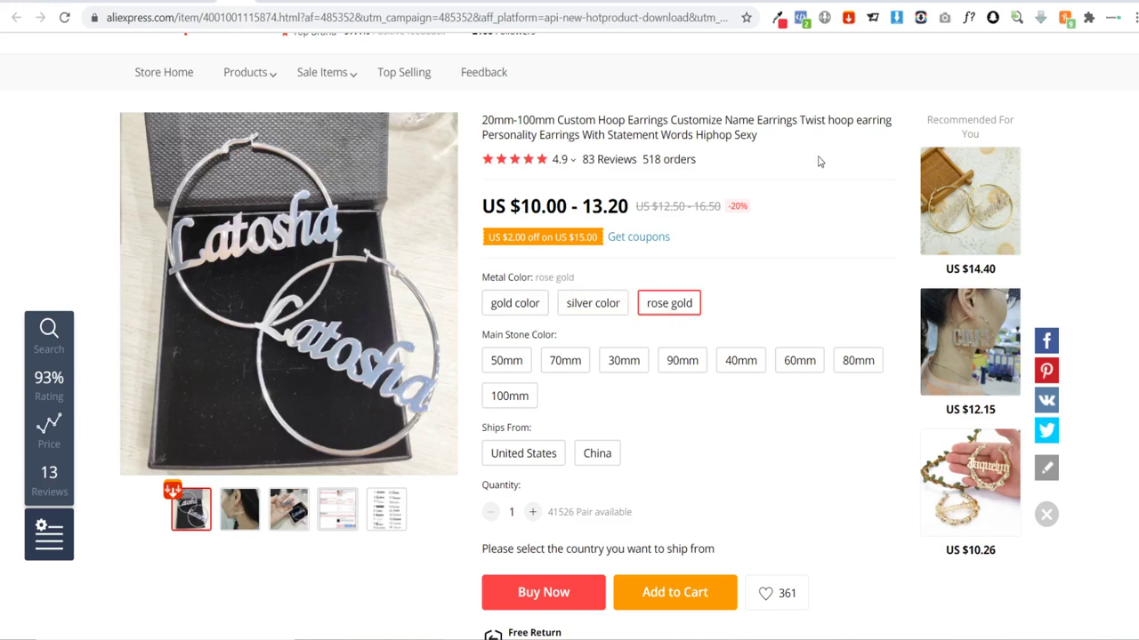
click(863, 2)
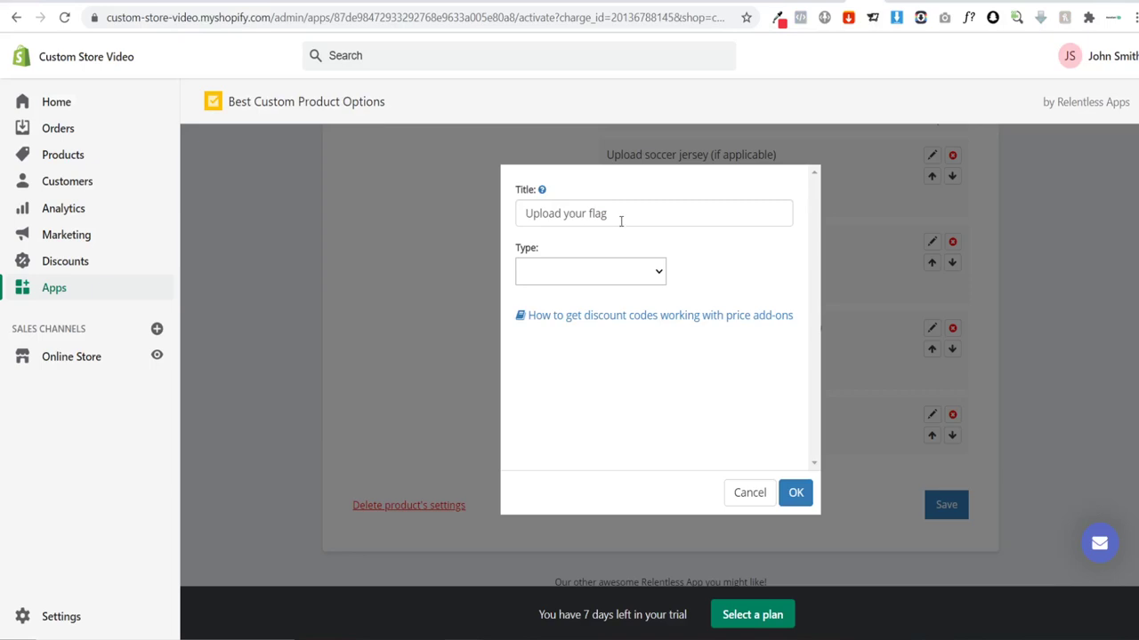
Step: Replace the title with 'Add your name' and save it as a Text option with no max length
drag(621, 221, 521, 215)
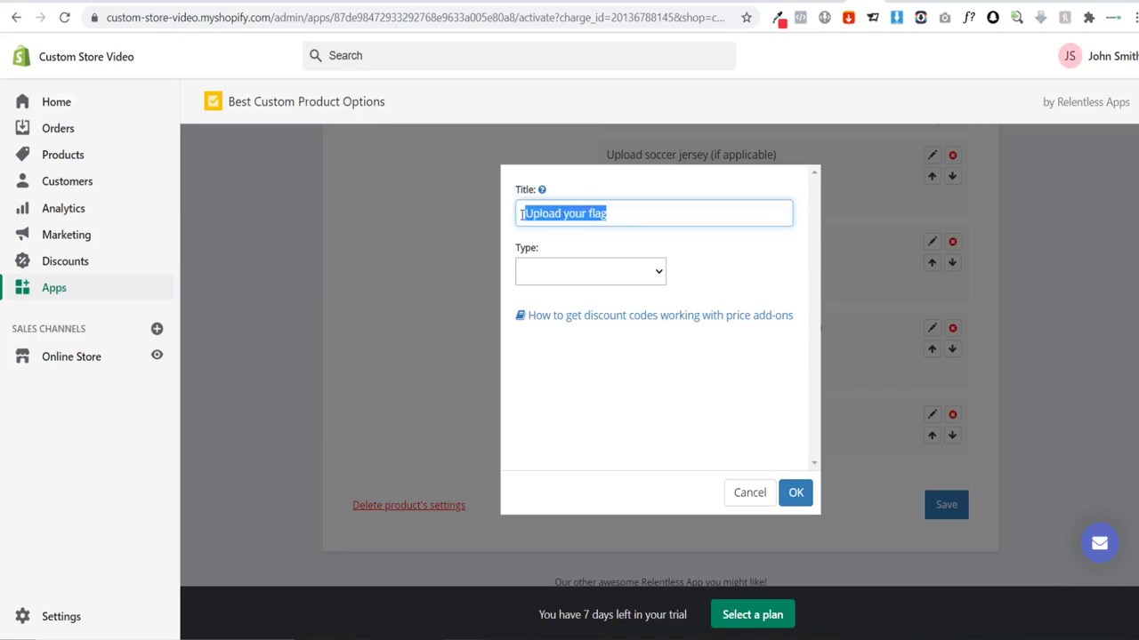
text(Add)
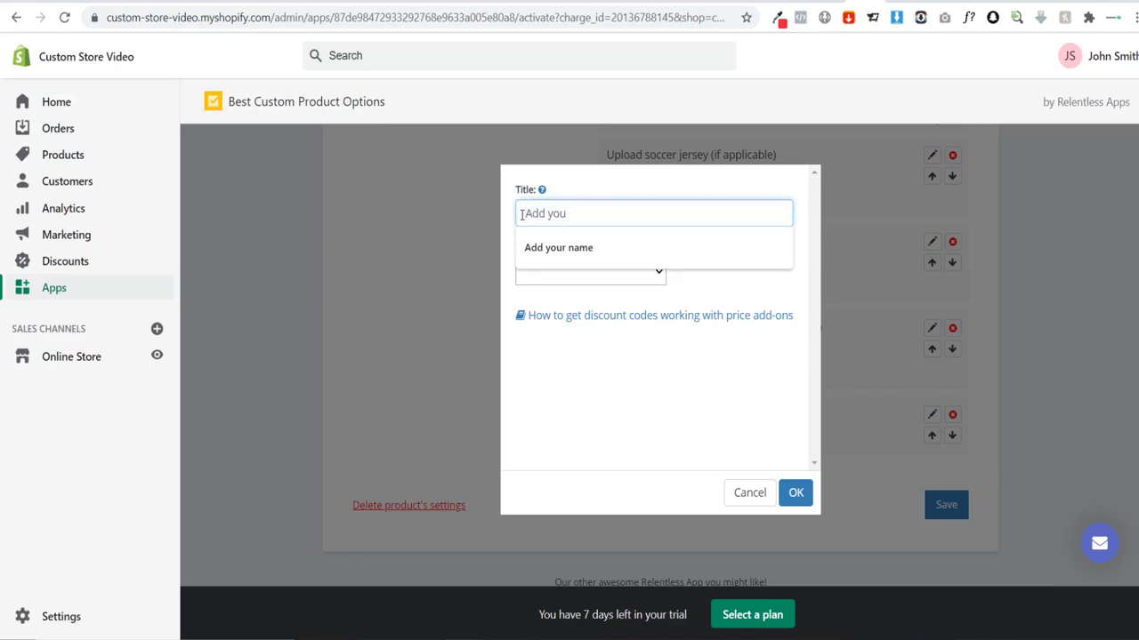
click(558, 247)
click(574, 271)
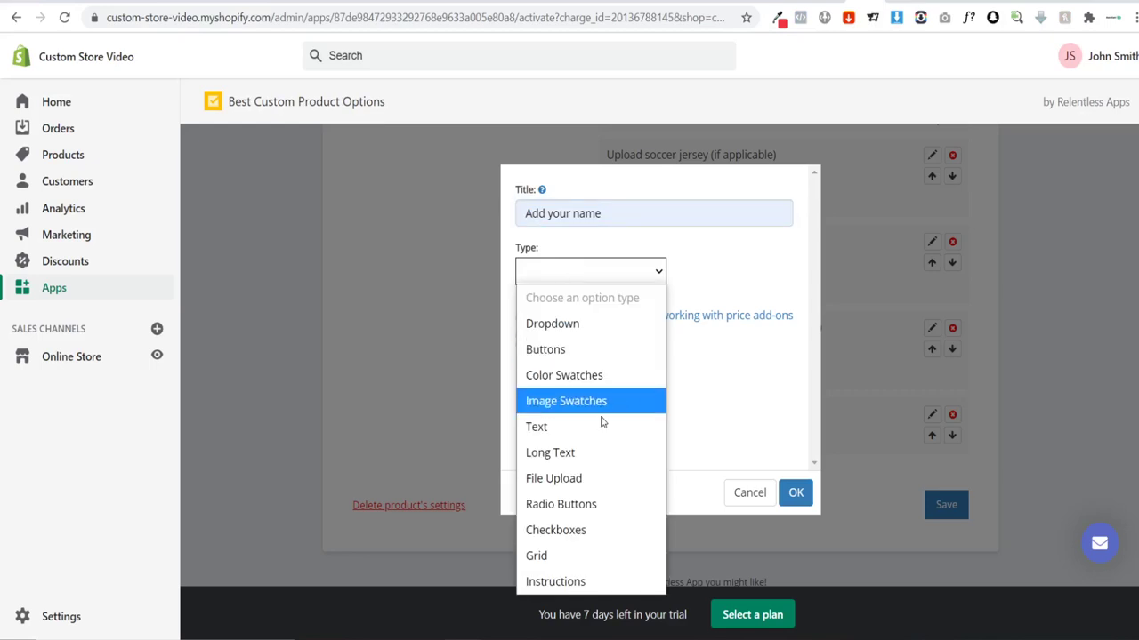
click(572, 434)
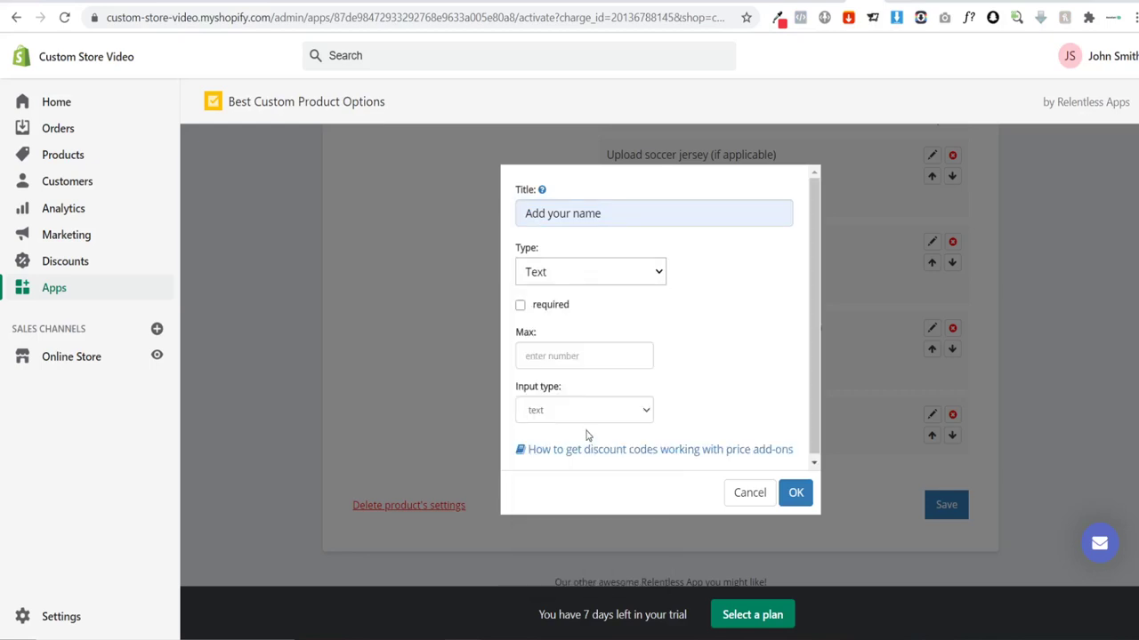
click(551, 356)
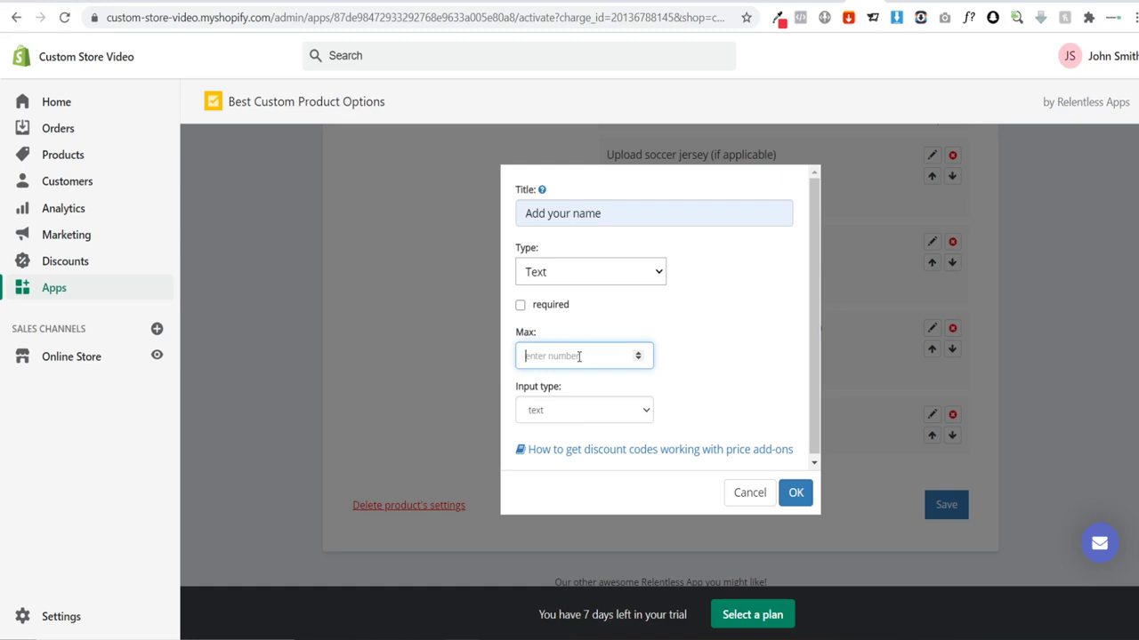
text(10)
key(BackSpace)
key(BackSpace)
click(564, 409)
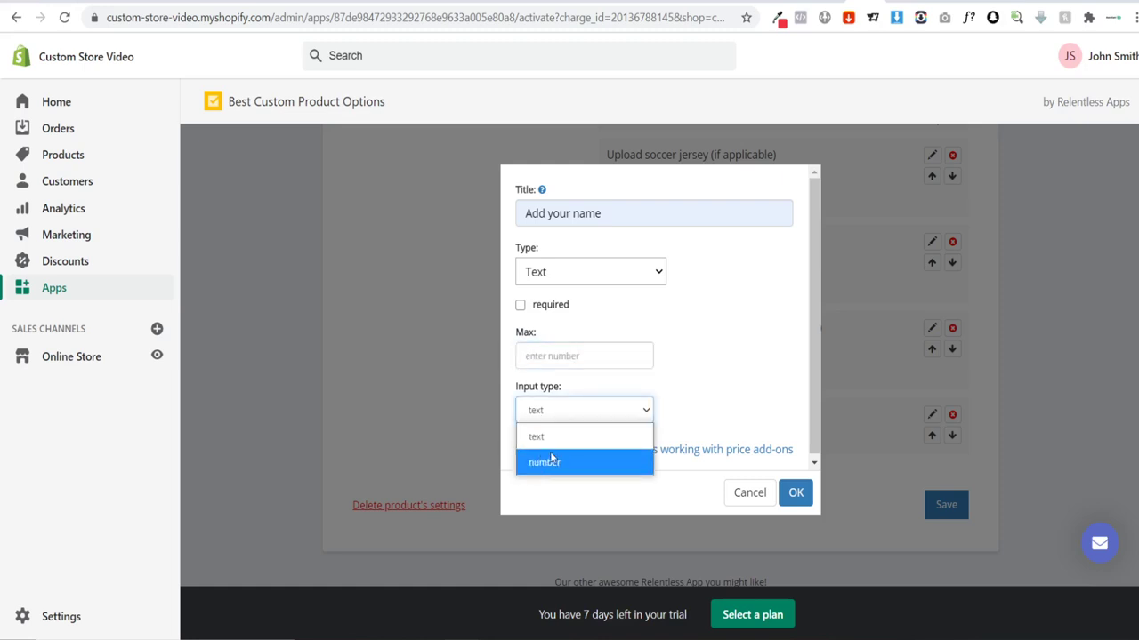
click(748, 401)
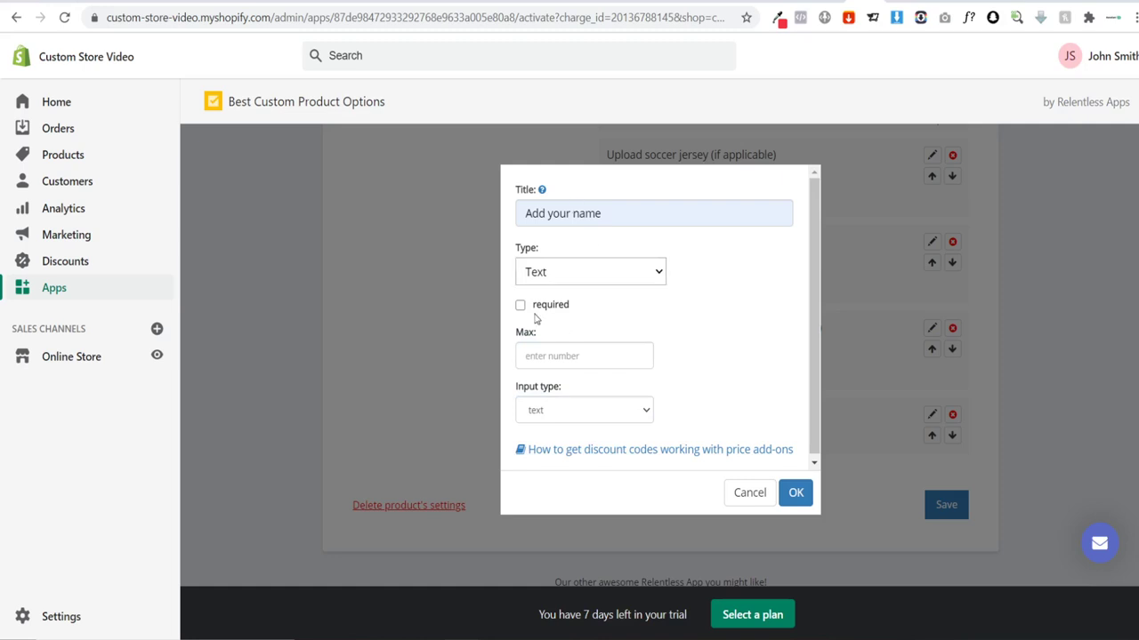
click(796, 493)
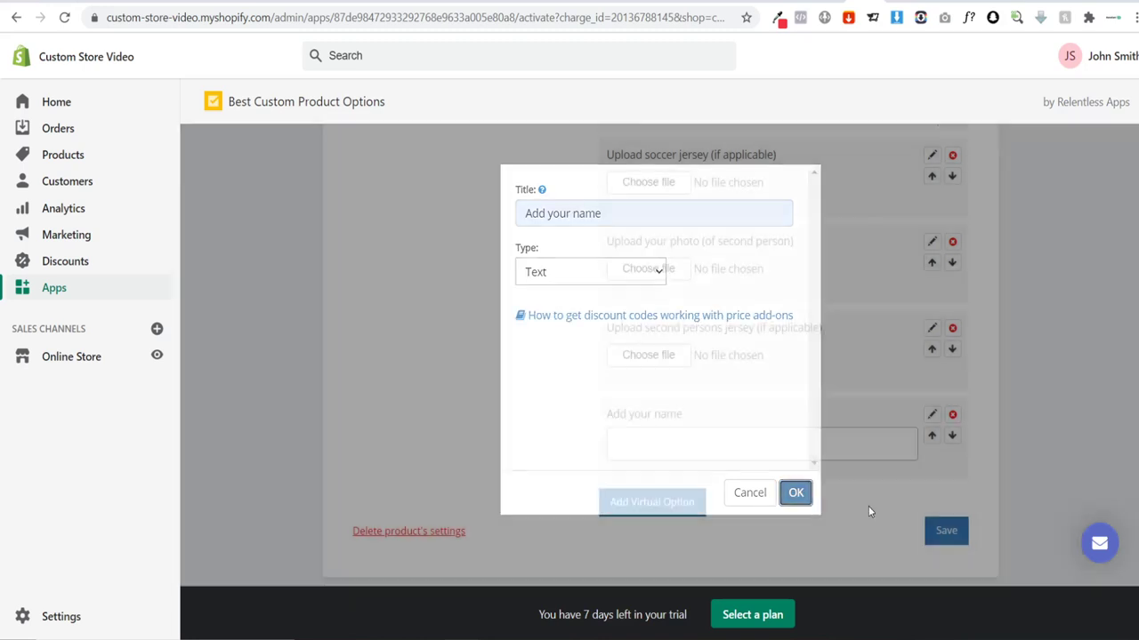
Step: Start another virtual option titled 'Pick your color' and open its type list
scroll(748, 450, down, 1)
click(656, 425)
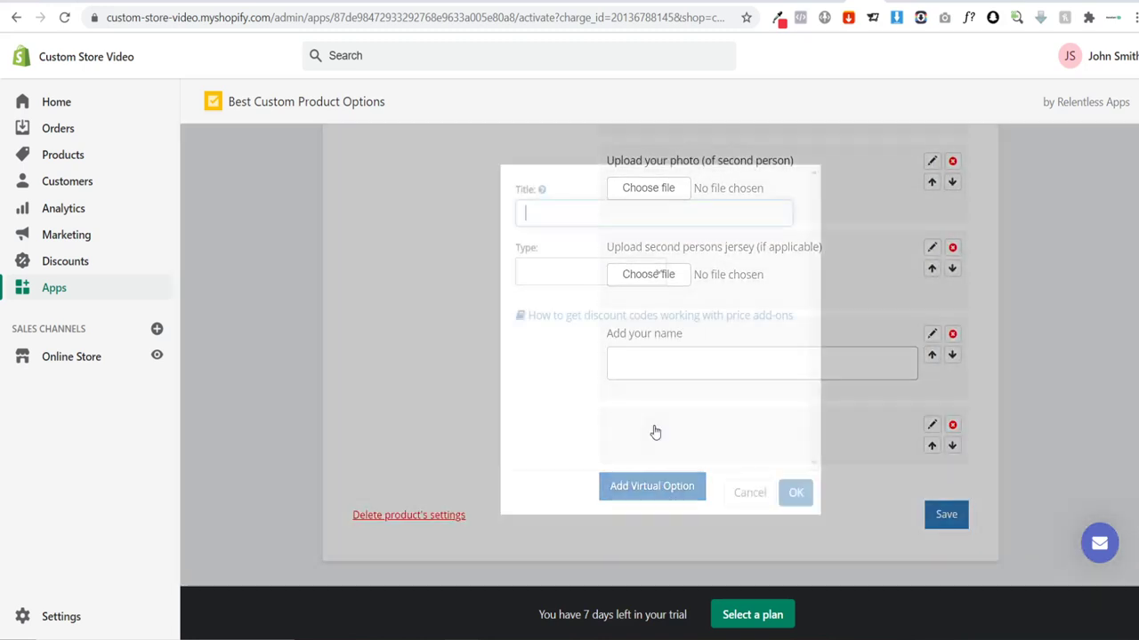
click(552, 213)
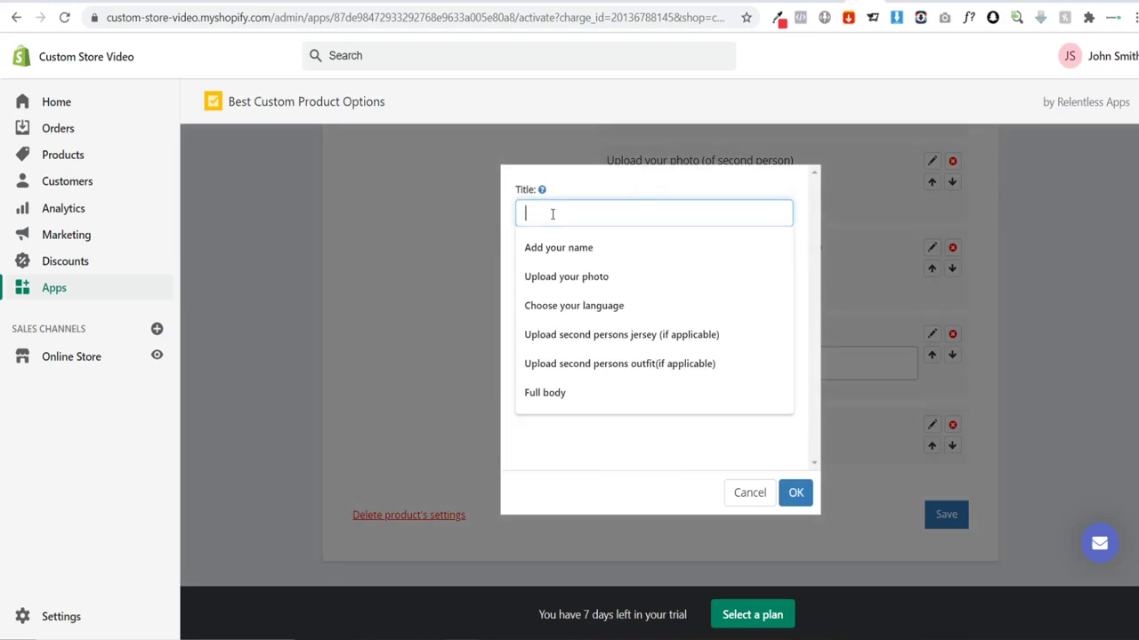
text(Pick your color)
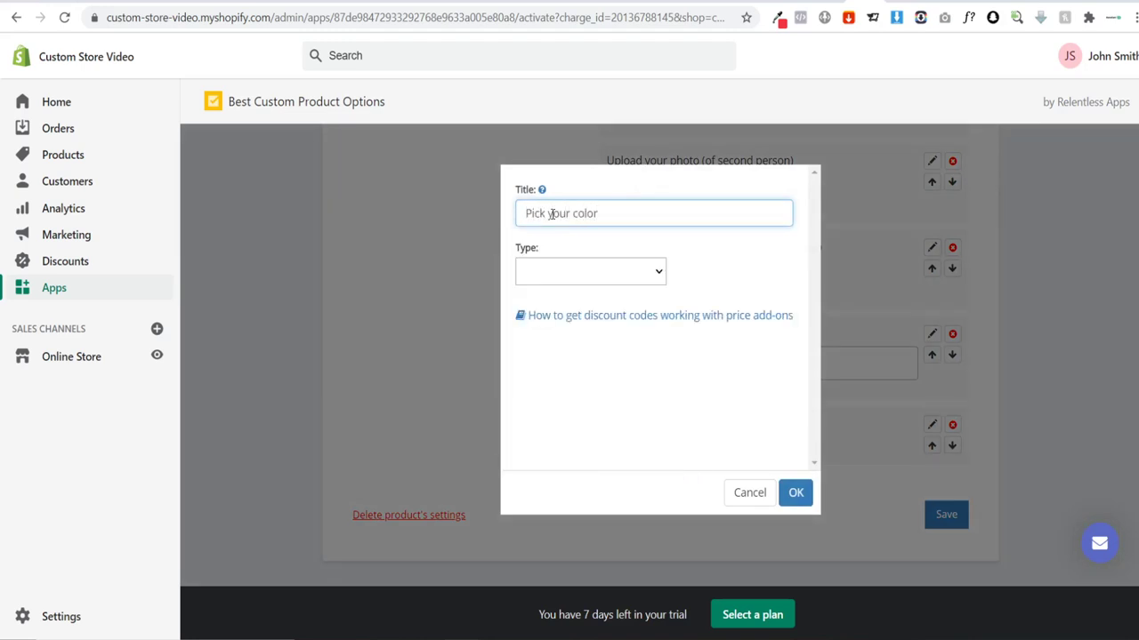
click(560, 272)
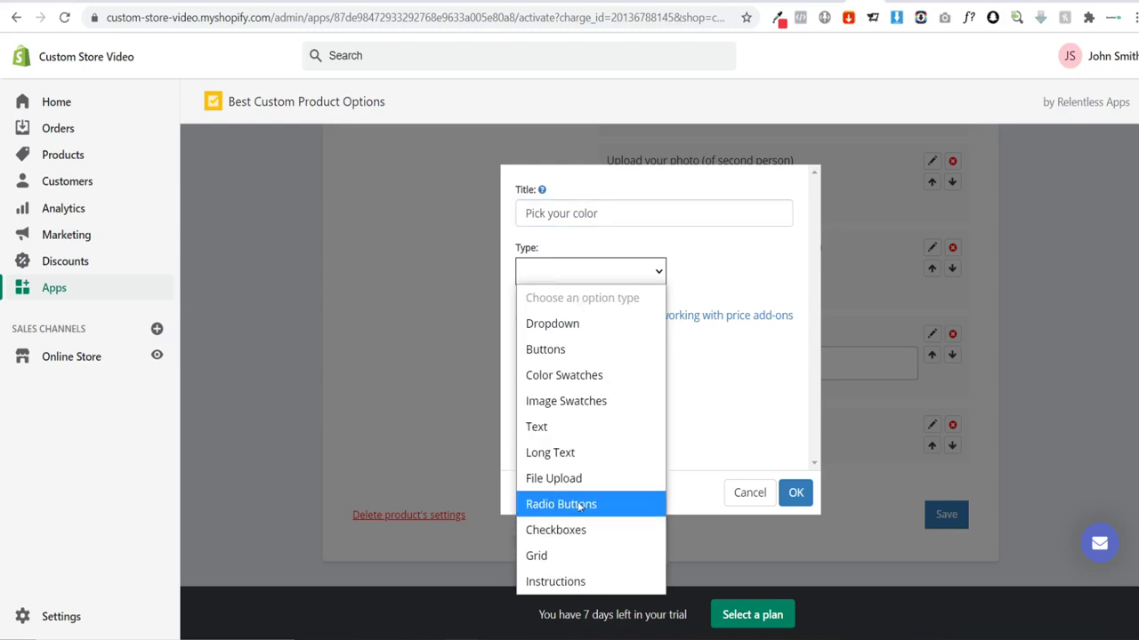
Step: Make the colour option a required dropdown with values Gold, Silver and White Gold, and save it
click(577, 324)
click(520, 358)
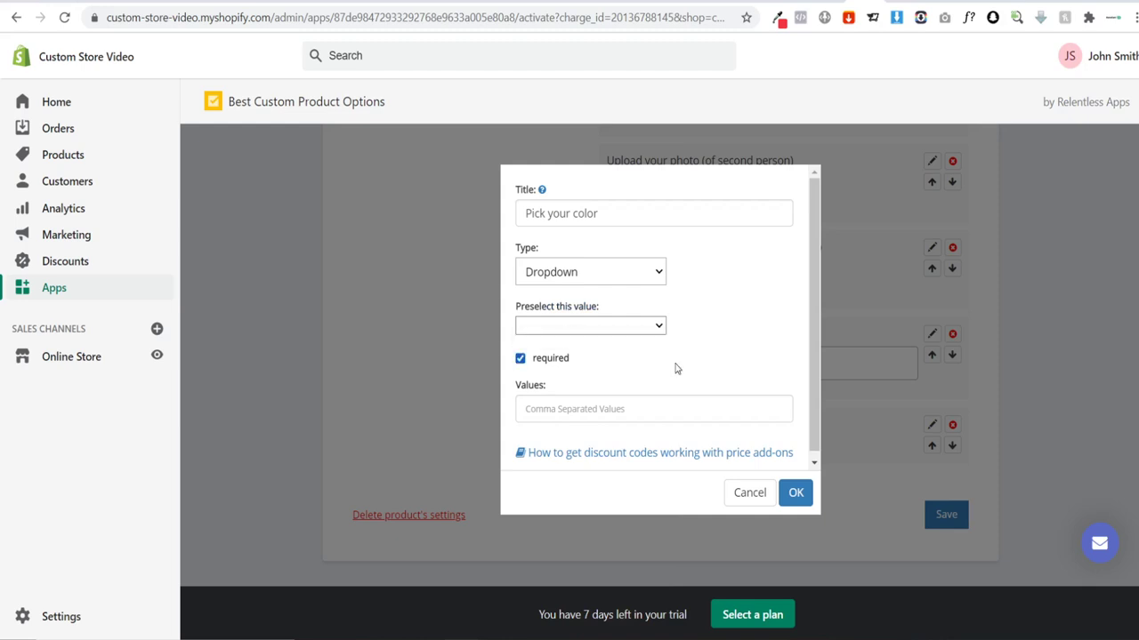
click(582, 409)
text(C)
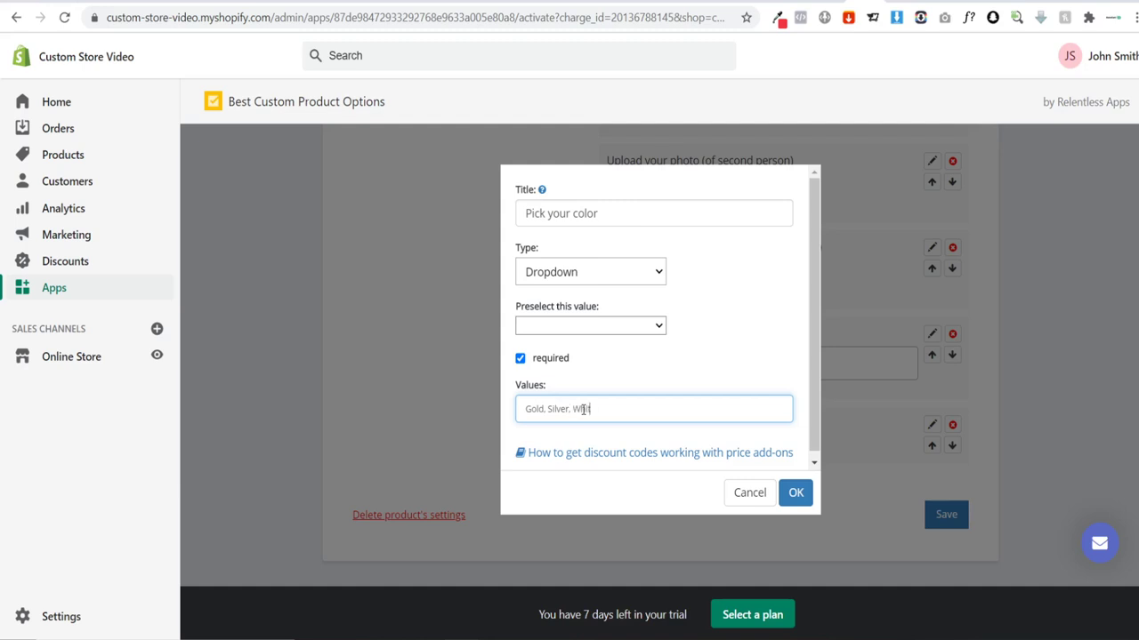
click(794, 492)
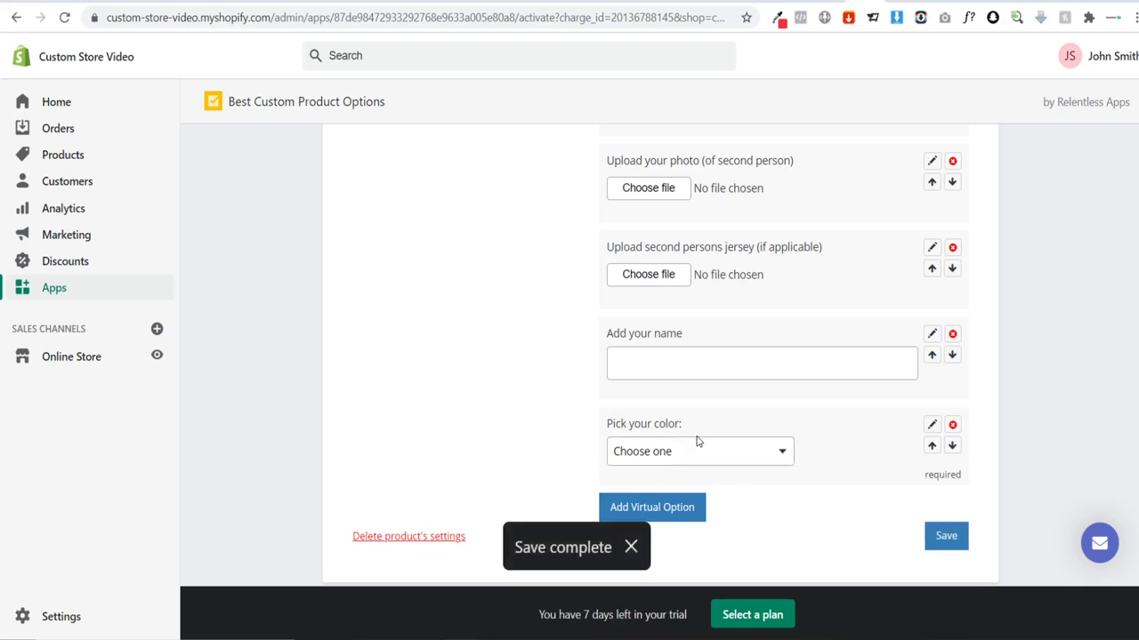
scroll(564, 393, up, 10)
scroll(883, 142, up, 1)
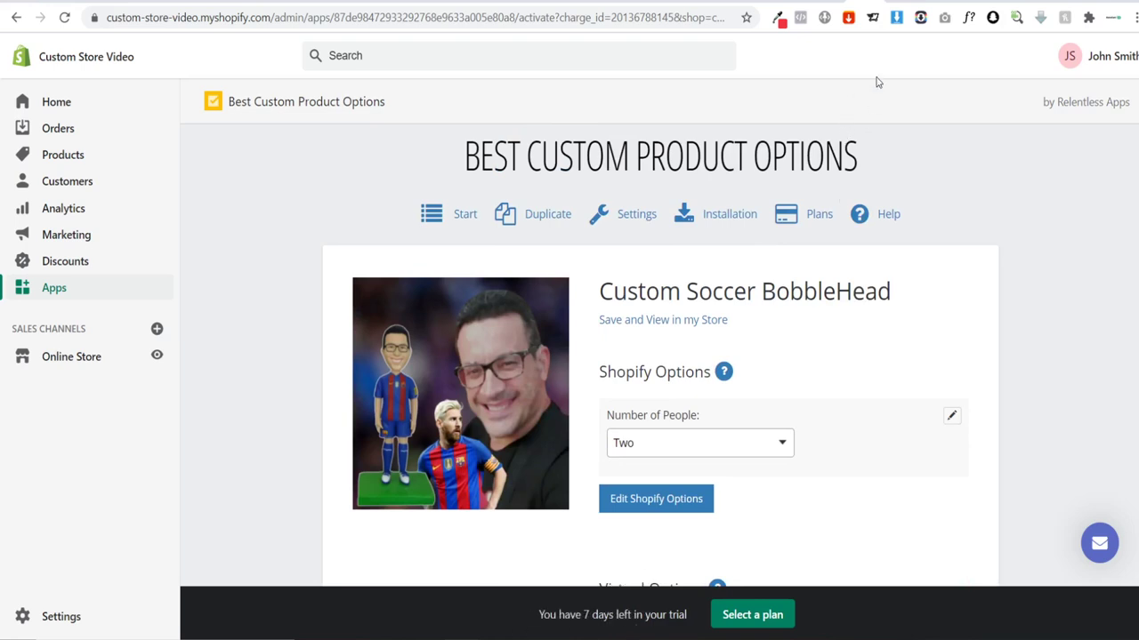
Step: Open the Custom Soccer BobbleHead product in the admin and preview it on the storefront
click(900, 1)
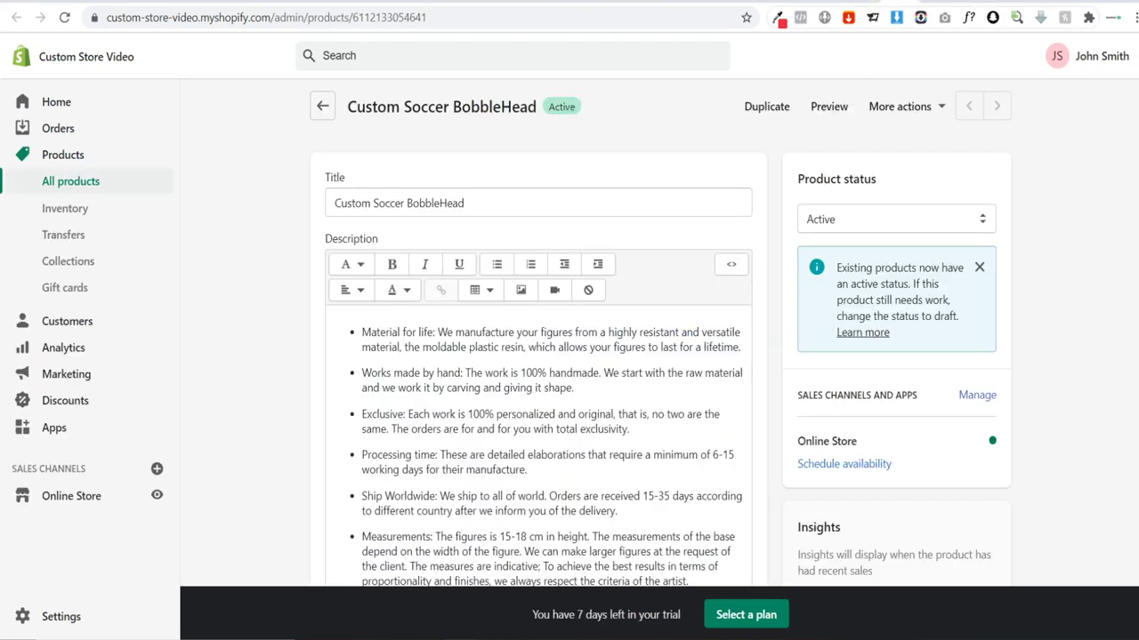
click(827, 107)
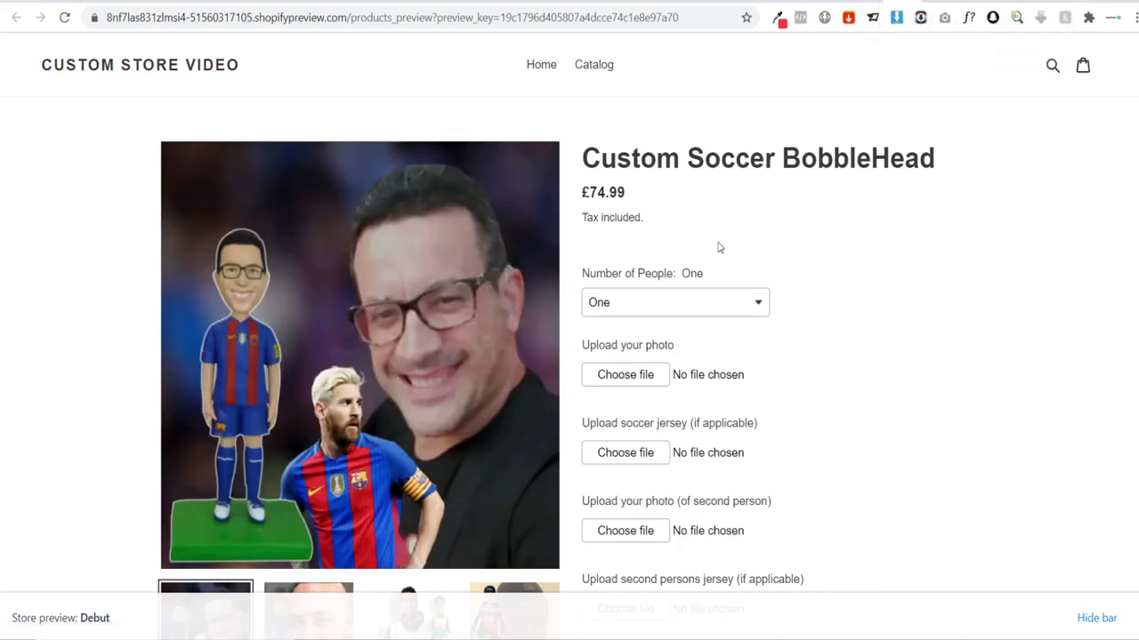
scroll(857, 184, down, 3)
scroll(856, 183, up, 2)
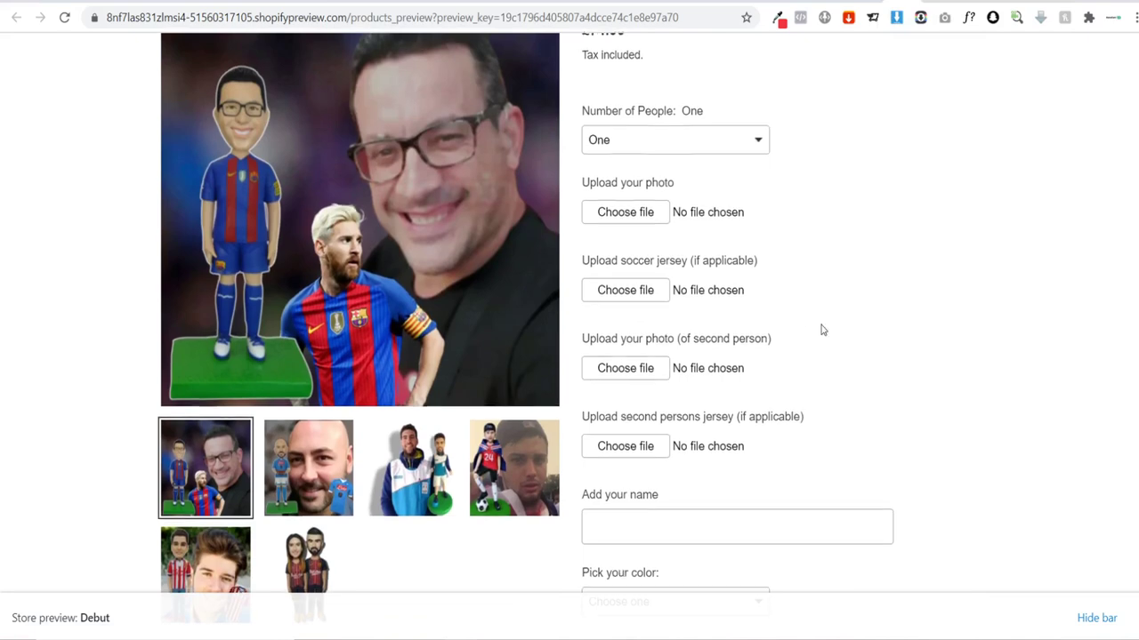
scroll(661, 364, down, 2)
scroll(643, 218, down, 3)
Step: Check the Pick your color choices on the preview page without selecting one
click(639, 201)
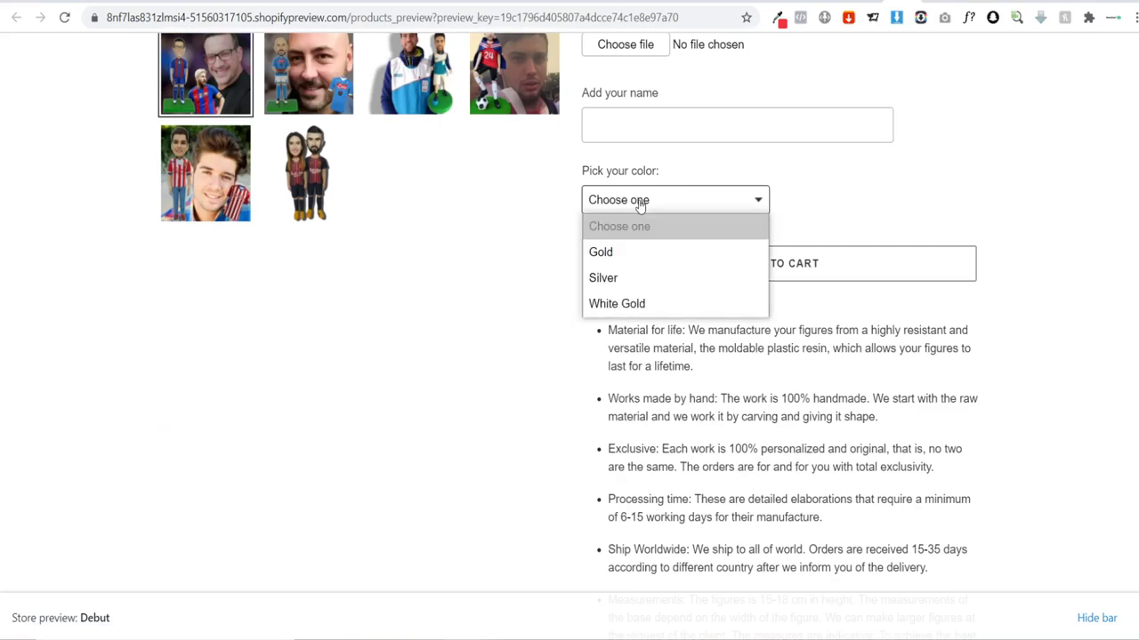
click(539, 361)
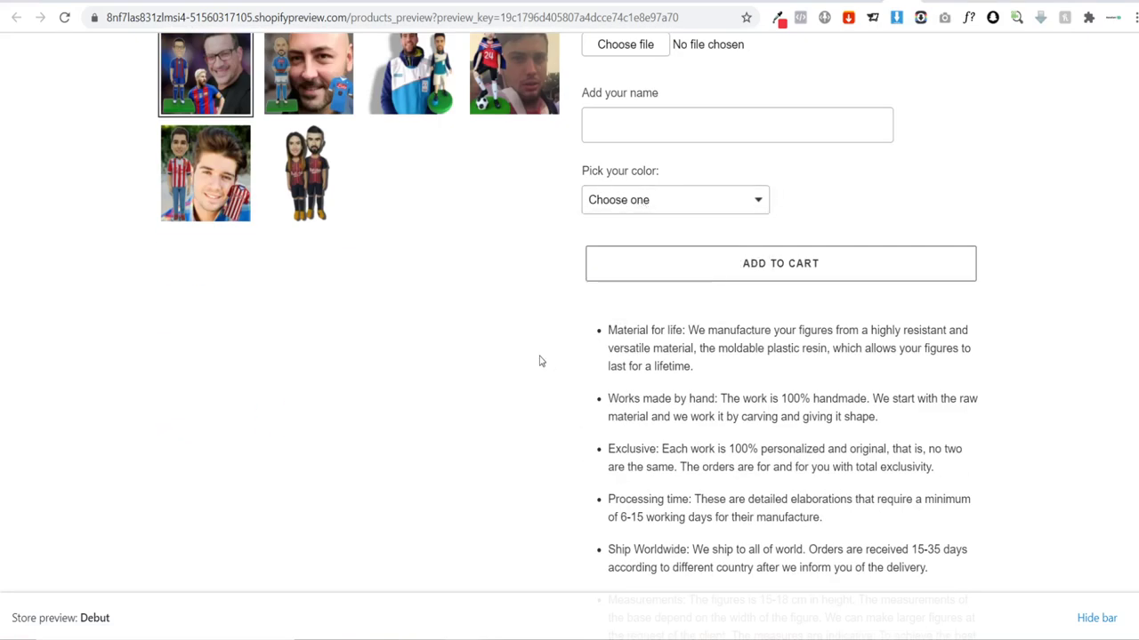
scroll(539, 361, up, 2)
scroll(813, 292, up, 2)
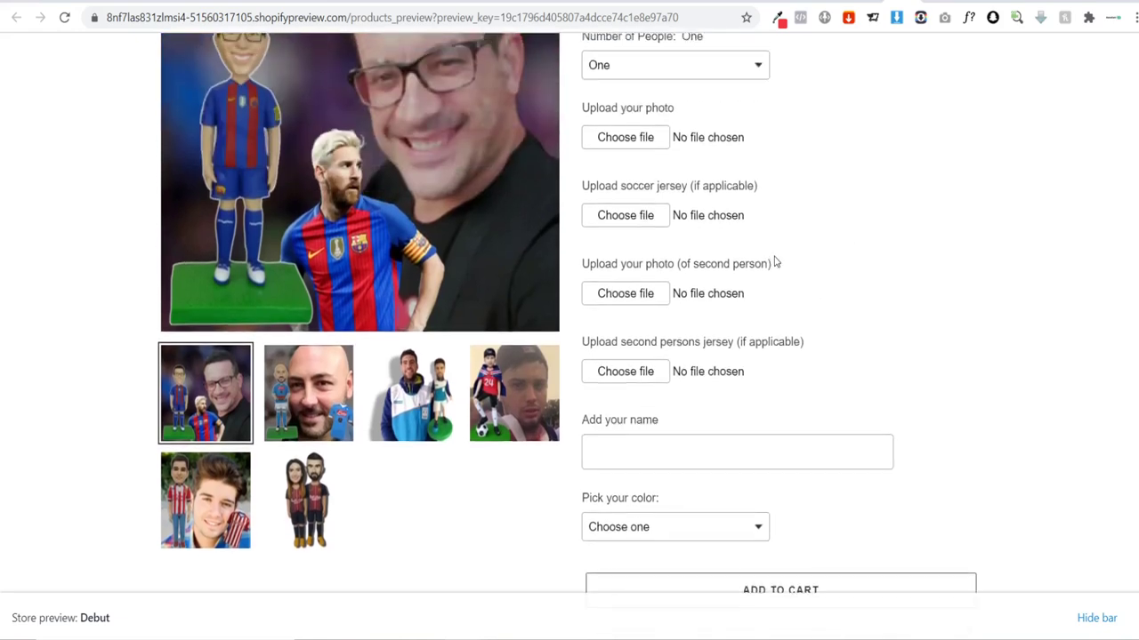
scroll(775, 259, up, 2)
scroll(770, 229, down, 2)
scroll(772, 179, up, 3)
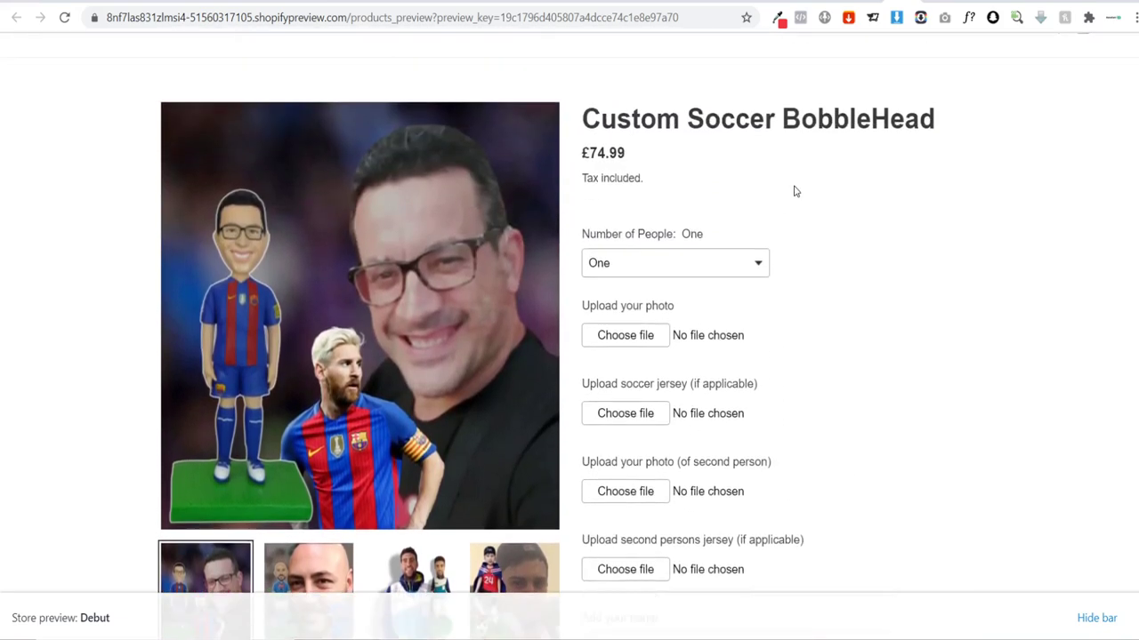
scroll(694, 214, down, 1)
Step: Switch Number of People between One and Two to check the price, ending on One at £74.99
click(645, 235)
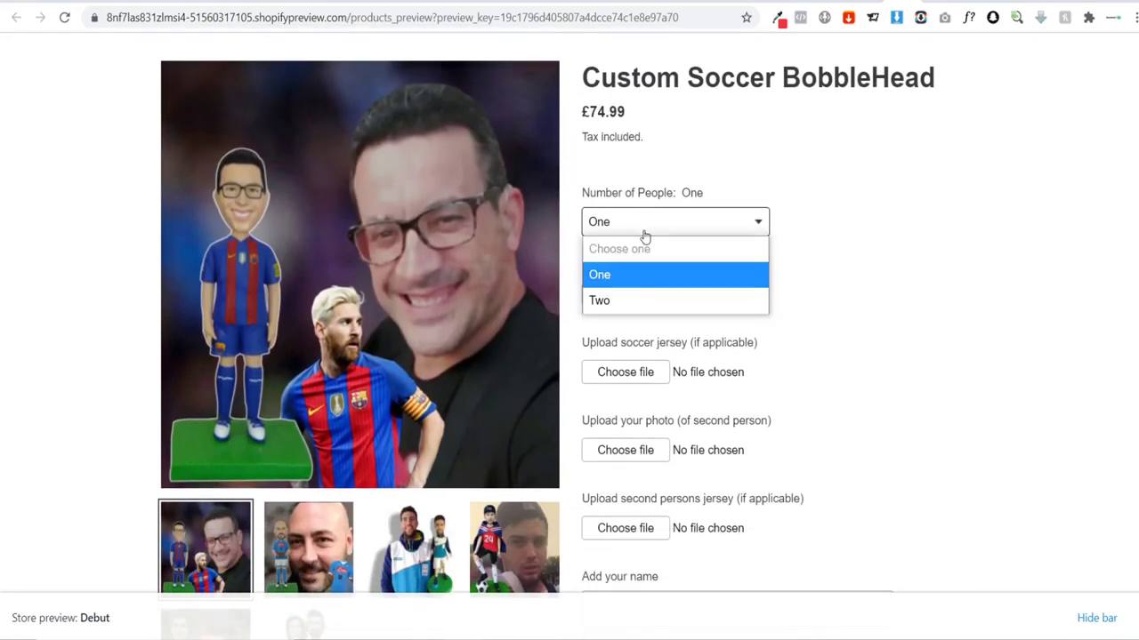
click(644, 303)
click(629, 235)
click(635, 275)
click(656, 223)
click(658, 300)
scroll(879, 330, up, 1)
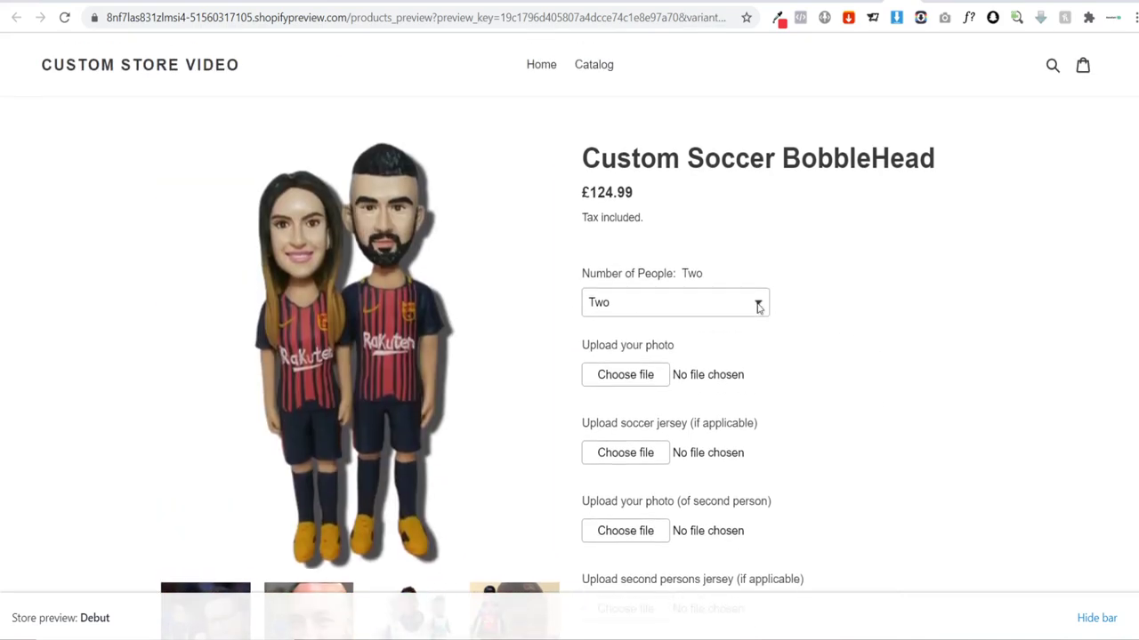
click(655, 307)
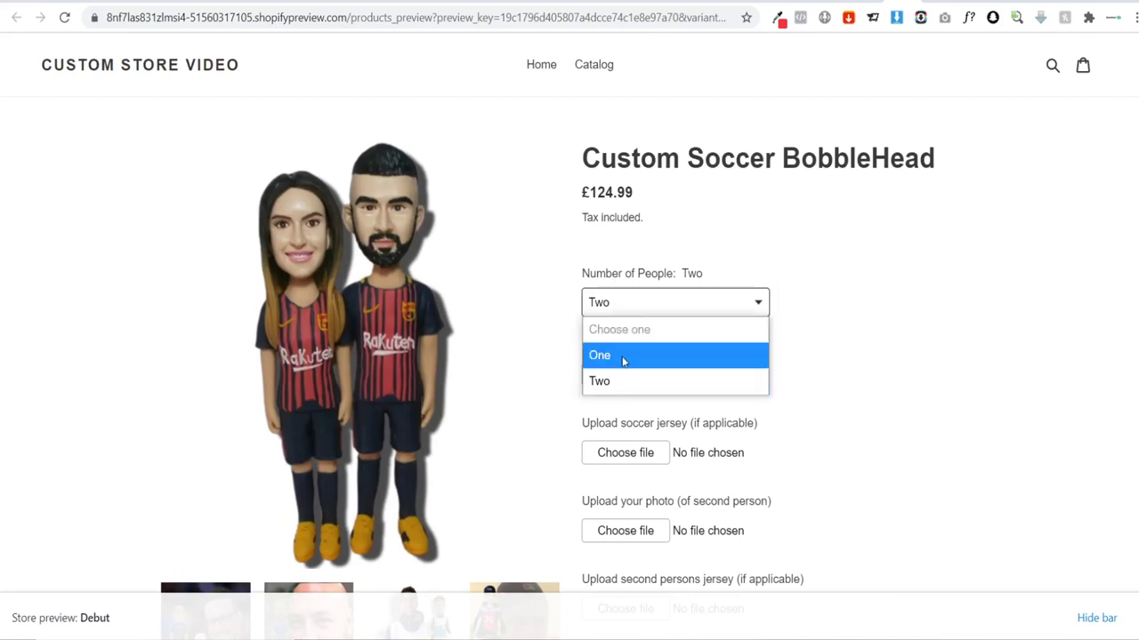
click(625, 357)
scroll(831, 285, down, 3)
scroll(830, 264, down, 1)
scroll(843, 257, up, 5)
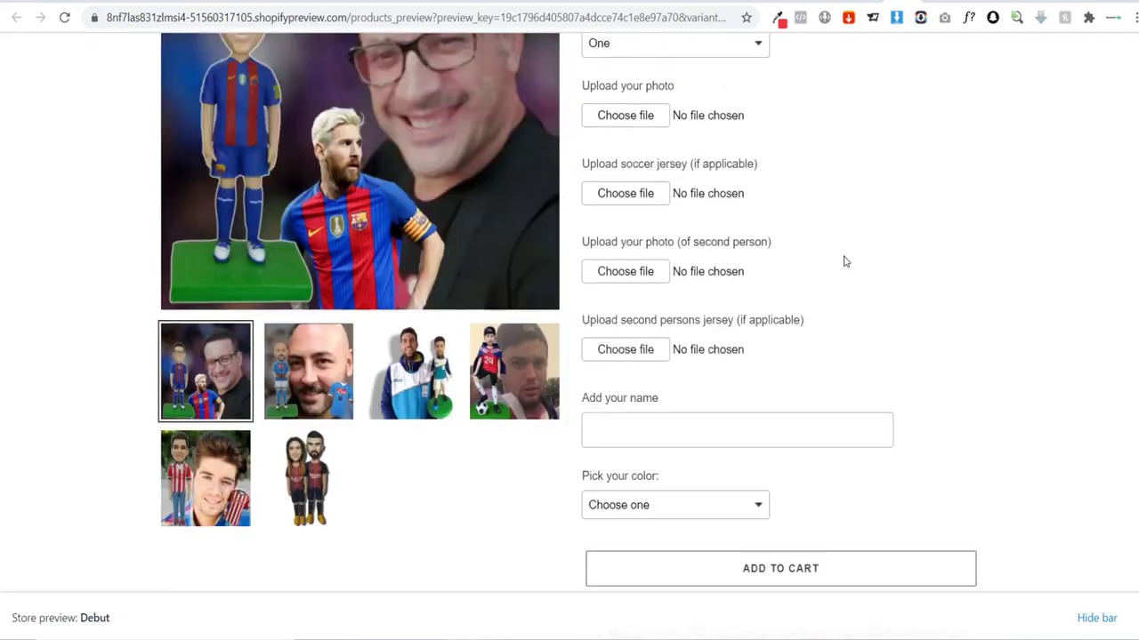
scroll(849, 257, down, 3)
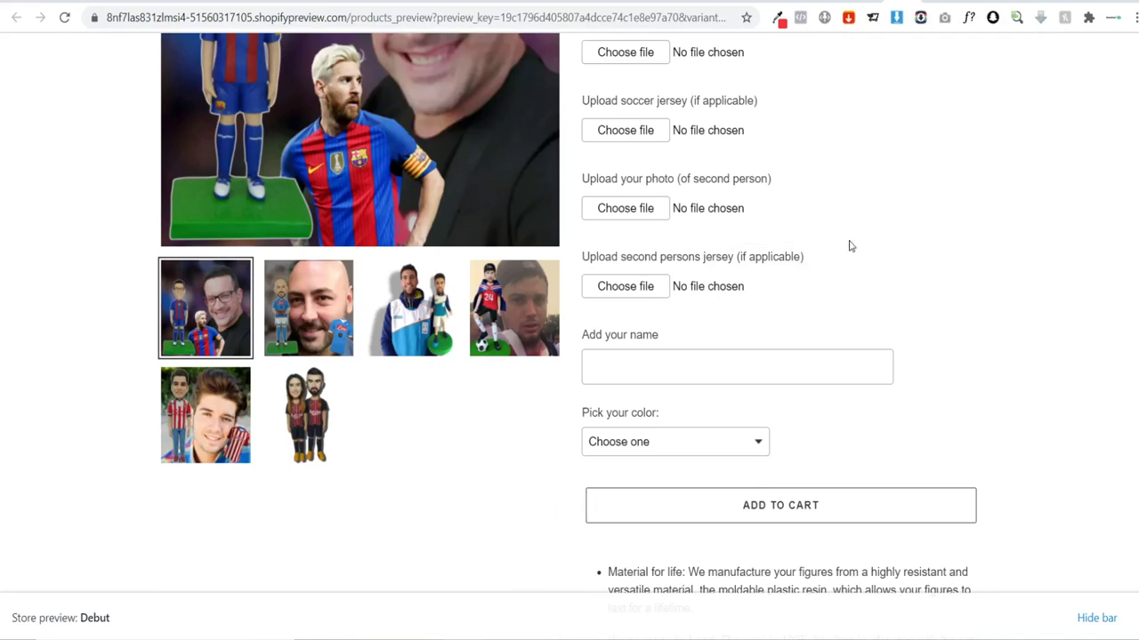
scroll(849, 246, up, 4)
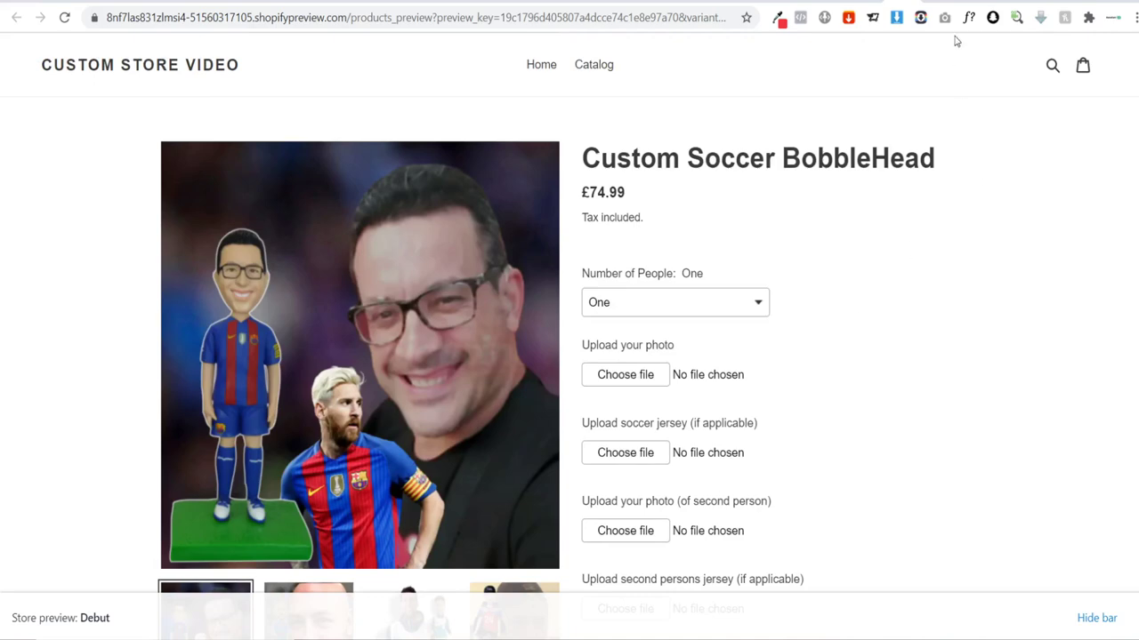
Step: Switch to the Shogun home page editor, then exit to the Dashboard listing /pages/home
click(961, 2)
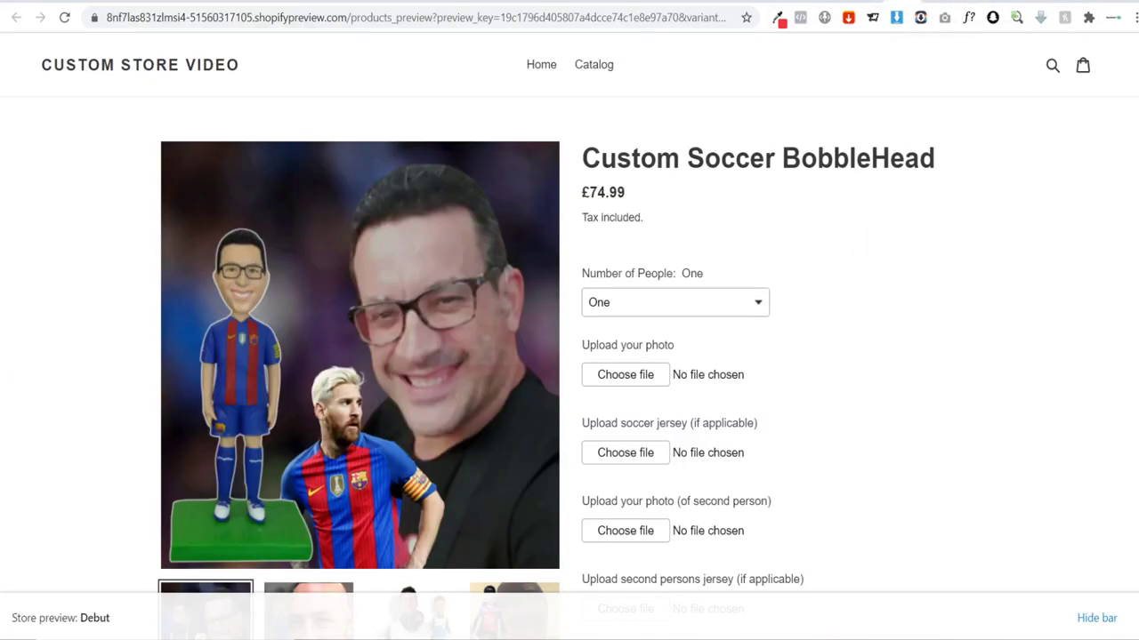
scroll(755, 359, down, 10)
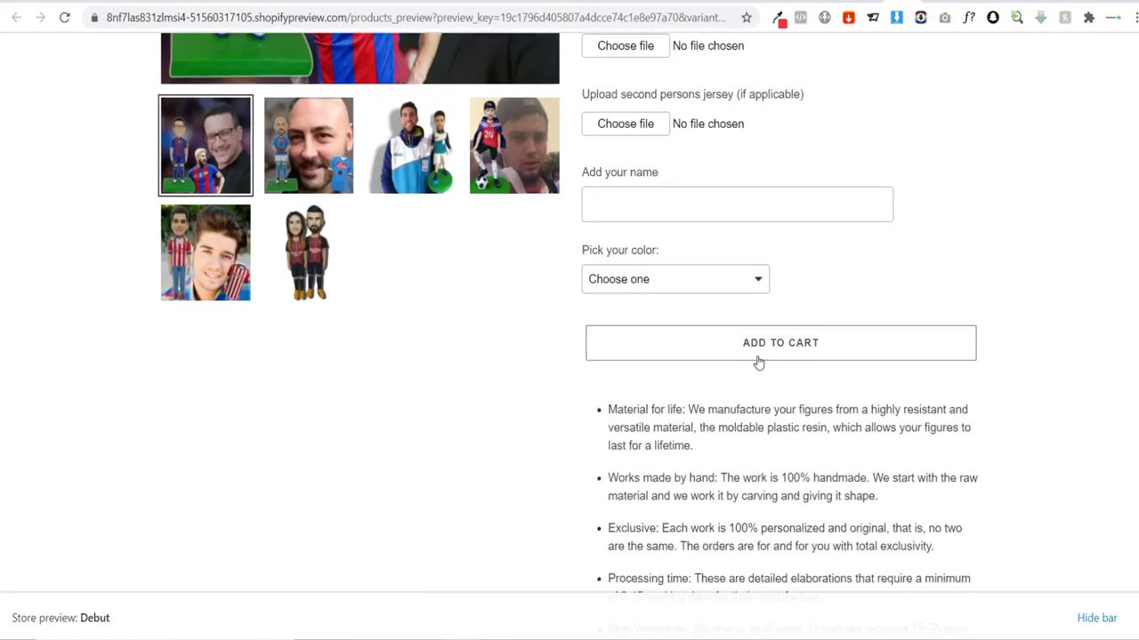
scroll(770, 363, up, 10)
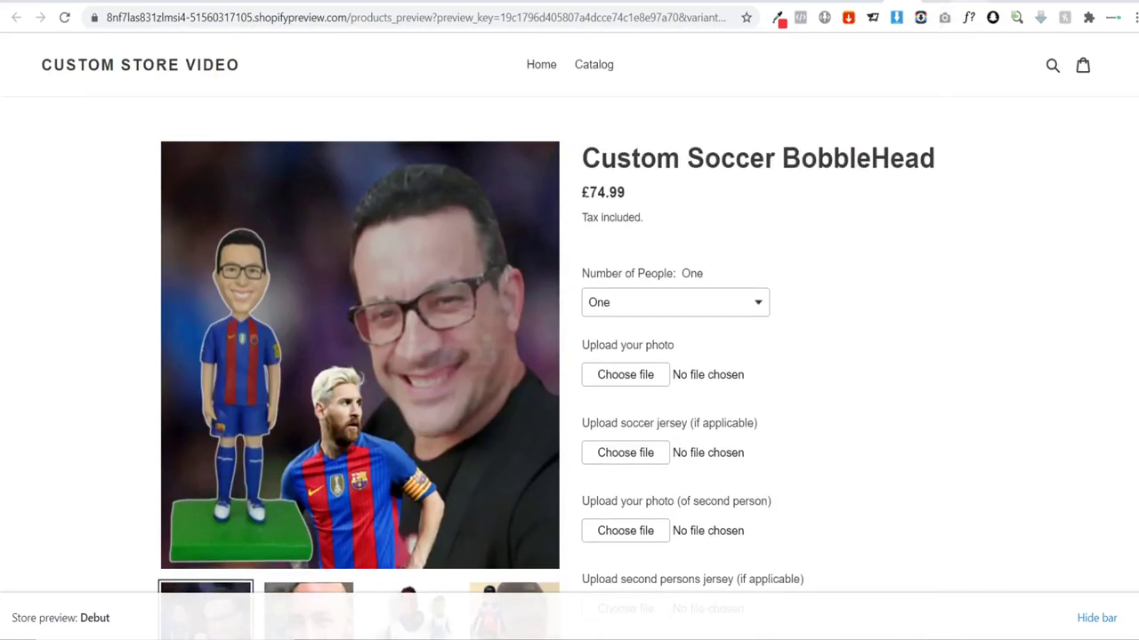
click(979, 1)
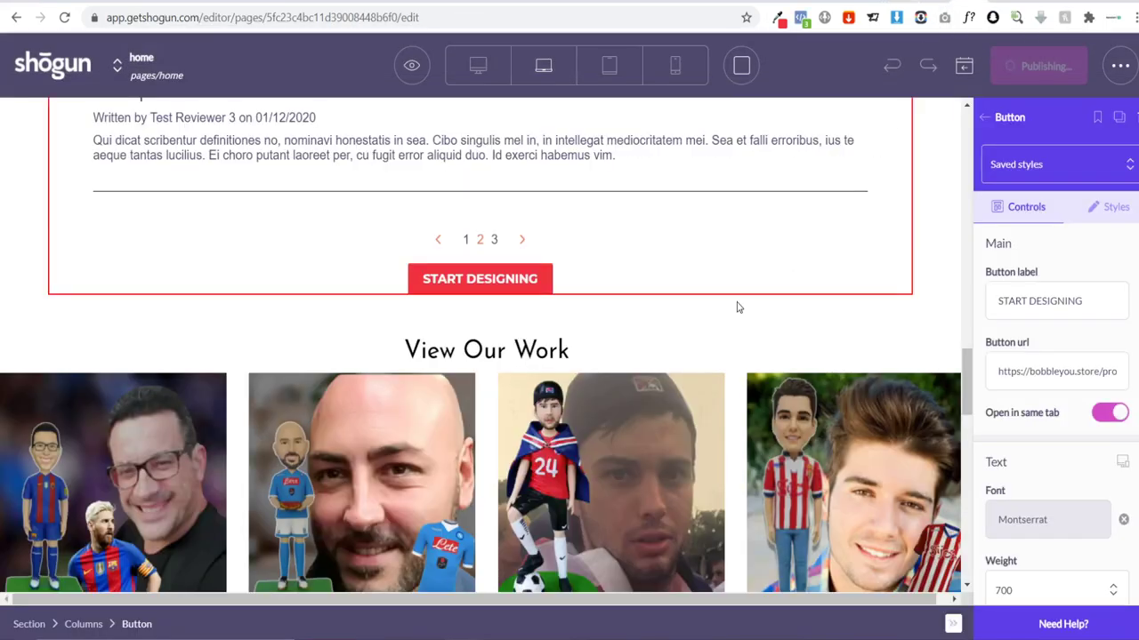
click(982, 119)
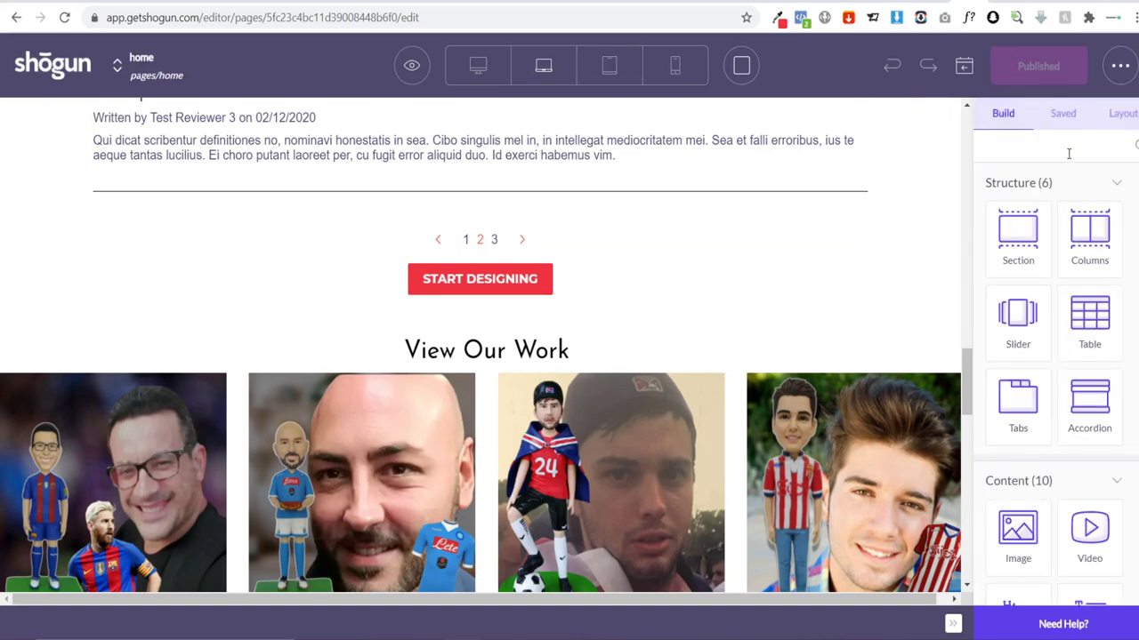
drag(967, 382, 958, 169)
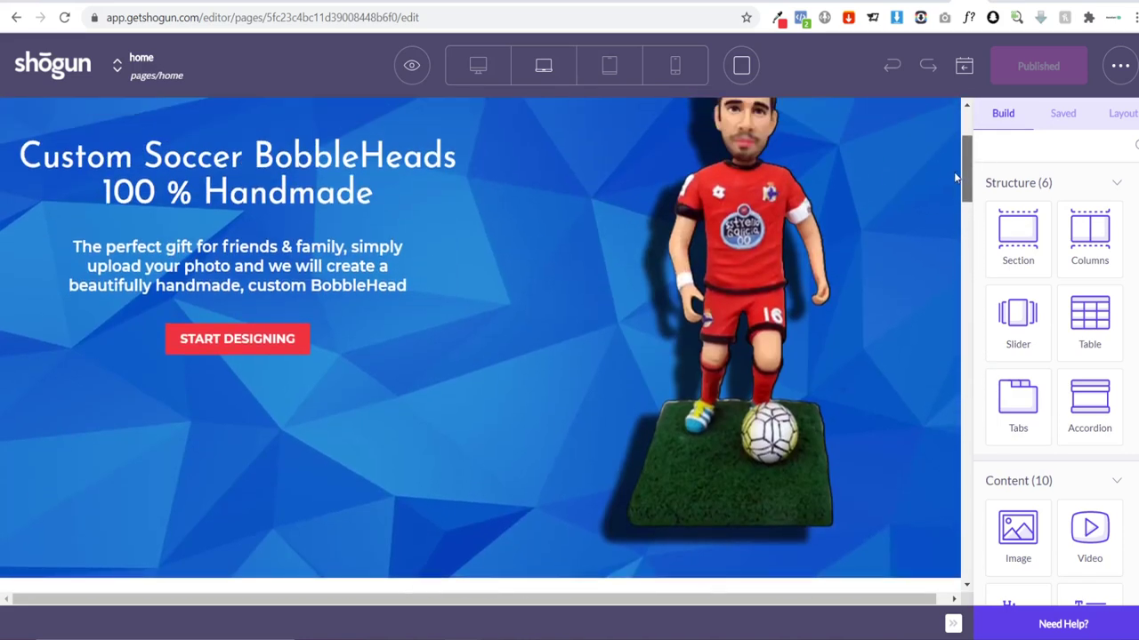
click(54, 69)
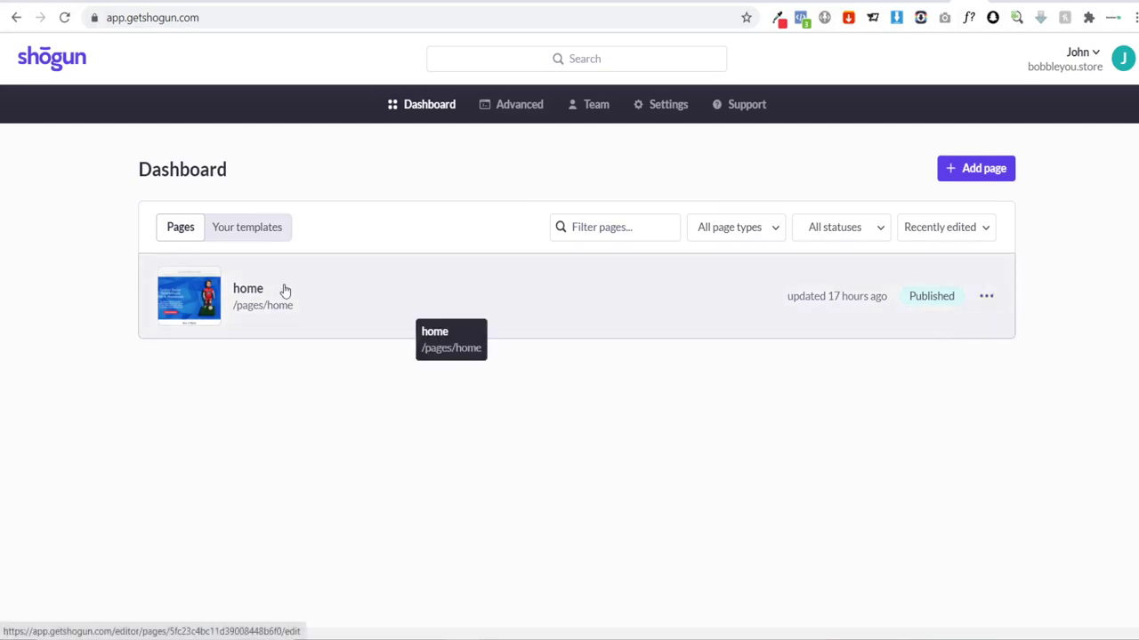
Step: Set the Shogun home page as the store's homepage from its '...' menu and confirm
click(986, 297)
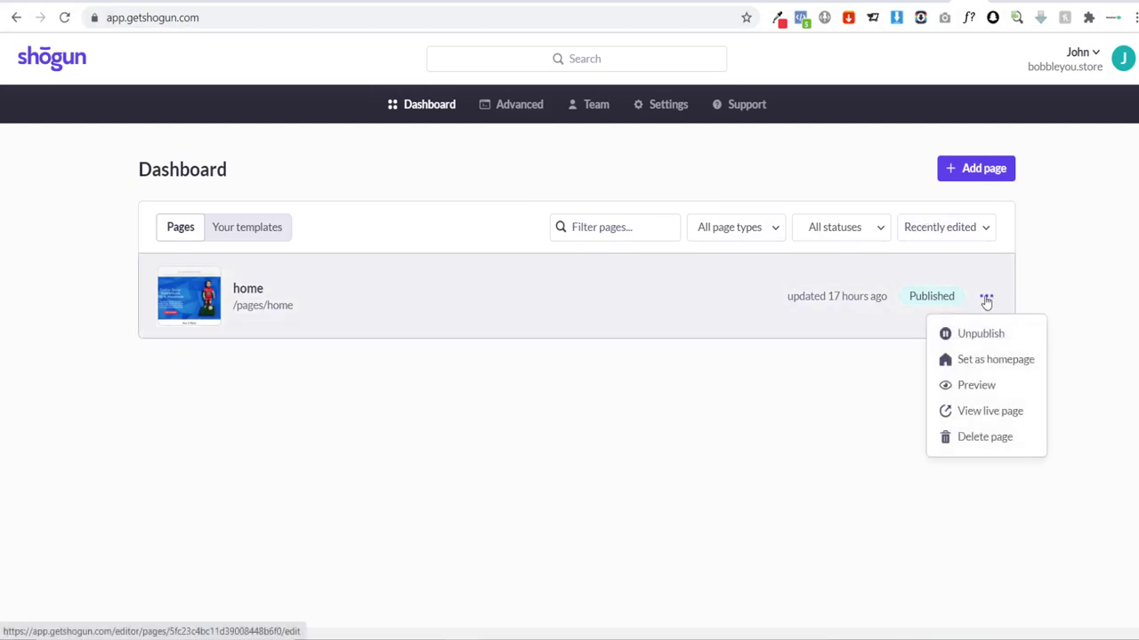
click(994, 360)
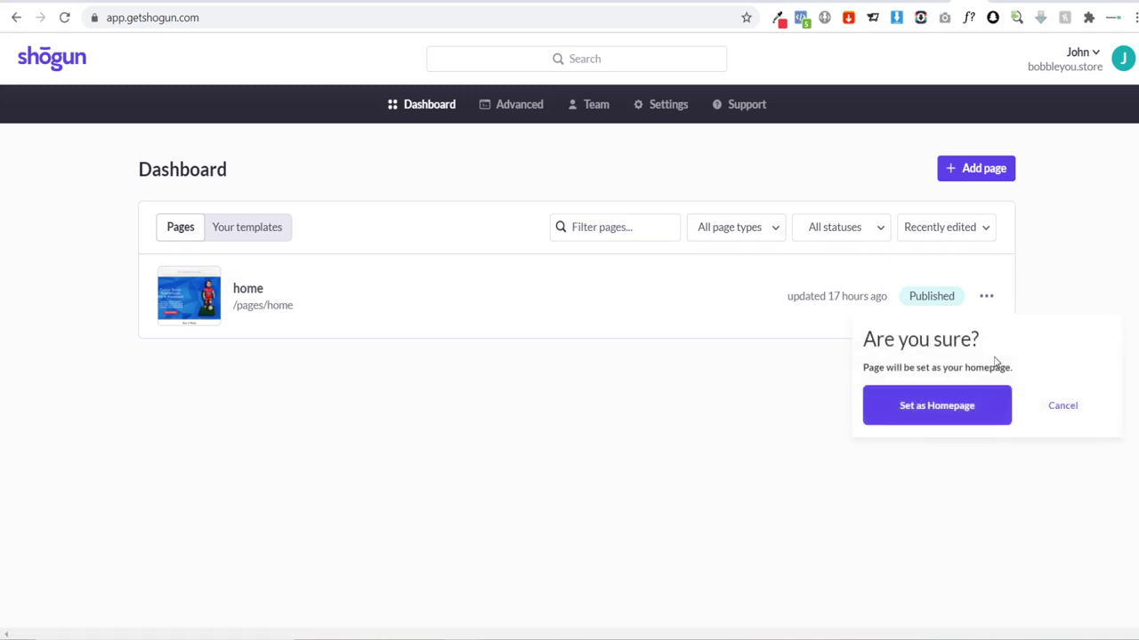
click(925, 421)
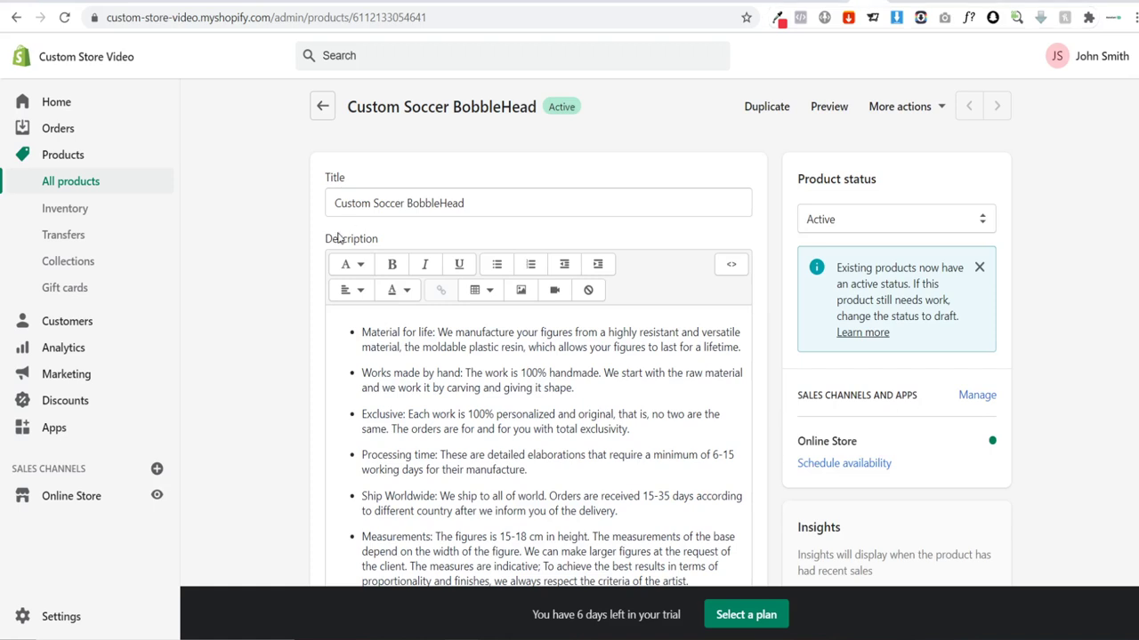
Step: Go to Online Store themes and open the current Debut theme in the customizer
click(71, 497)
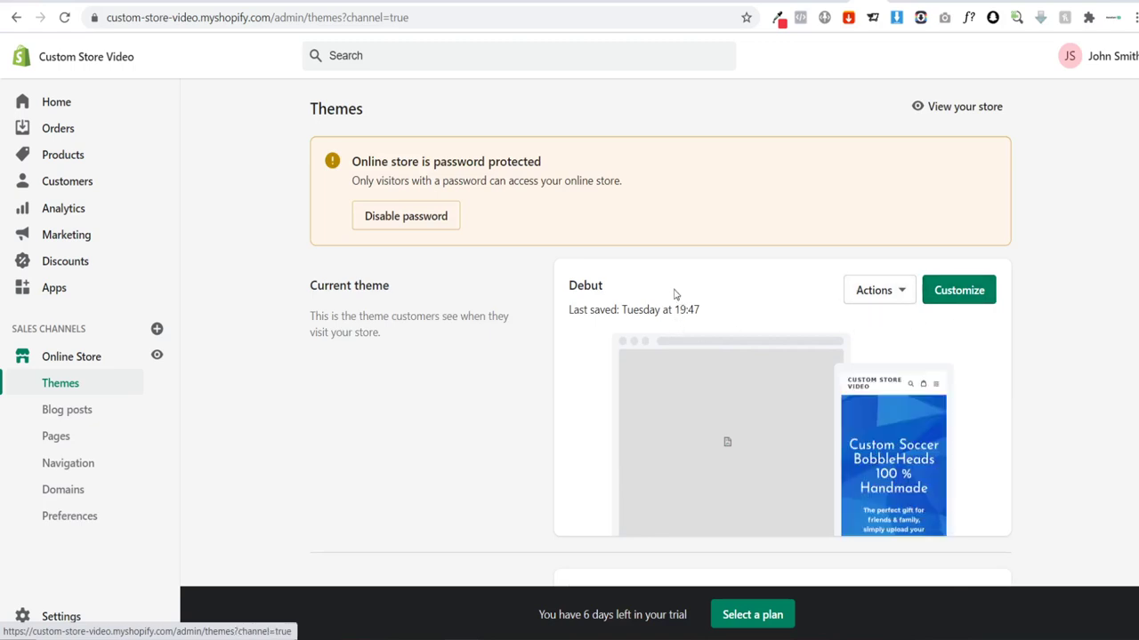
scroll(674, 294, down, 1)
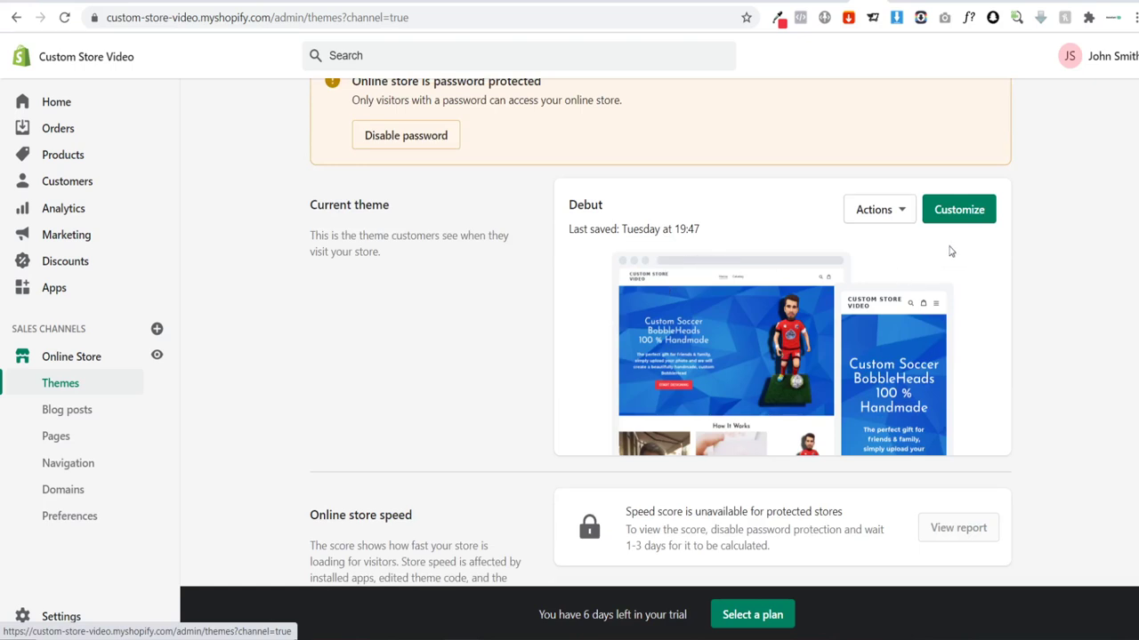
click(961, 213)
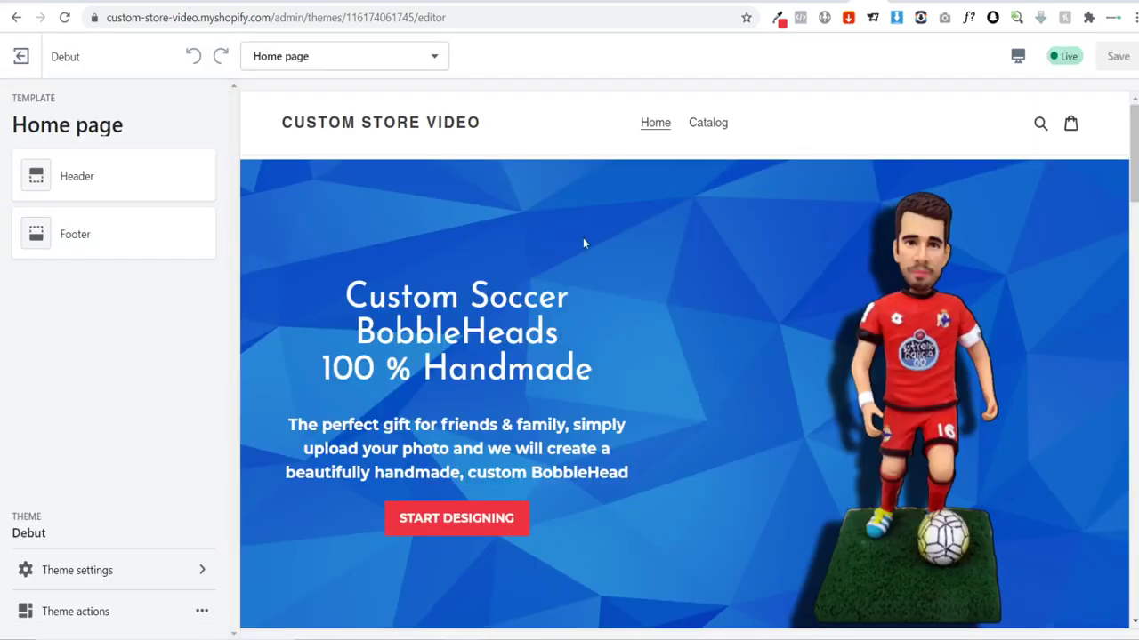
scroll(582, 242, down, 4)
scroll(570, 246, up, 4)
scroll(495, 202, down, 1)
scroll(476, 207, up, 1)
scroll(572, 223, down, 15)
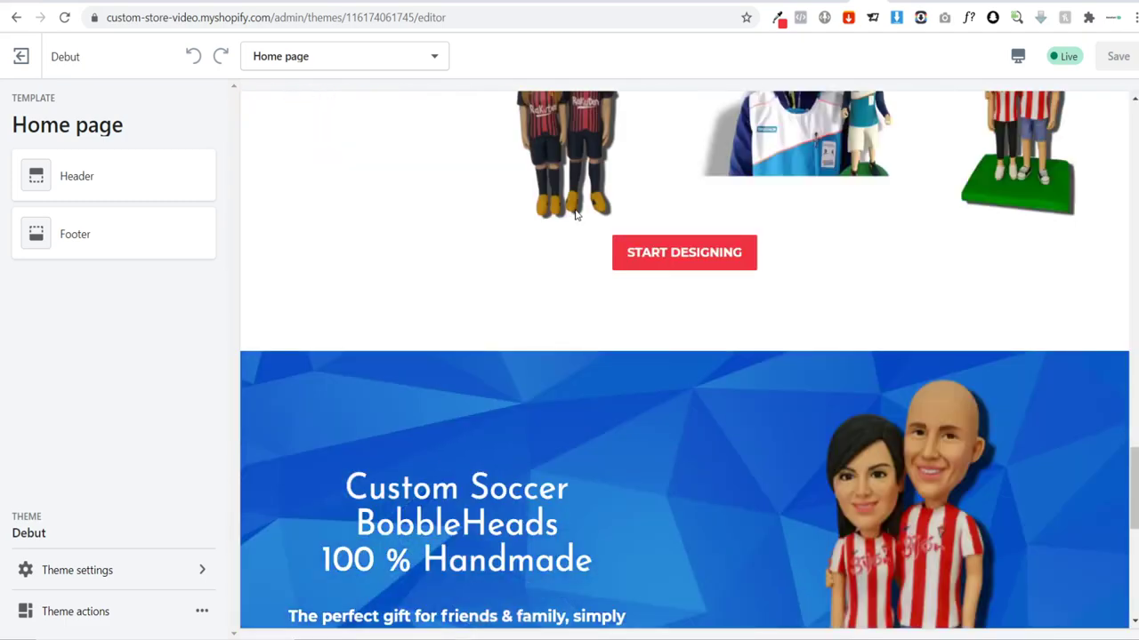
scroll(576, 213, up, 8)
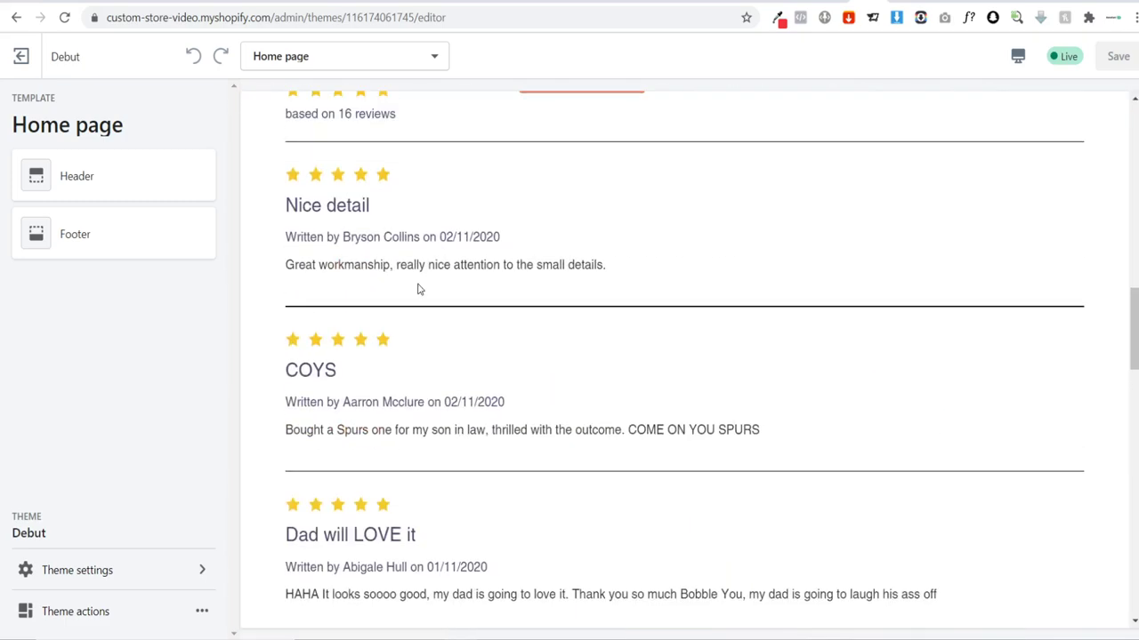
scroll(419, 289, up, 2)
scroll(453, 305, down, 5)
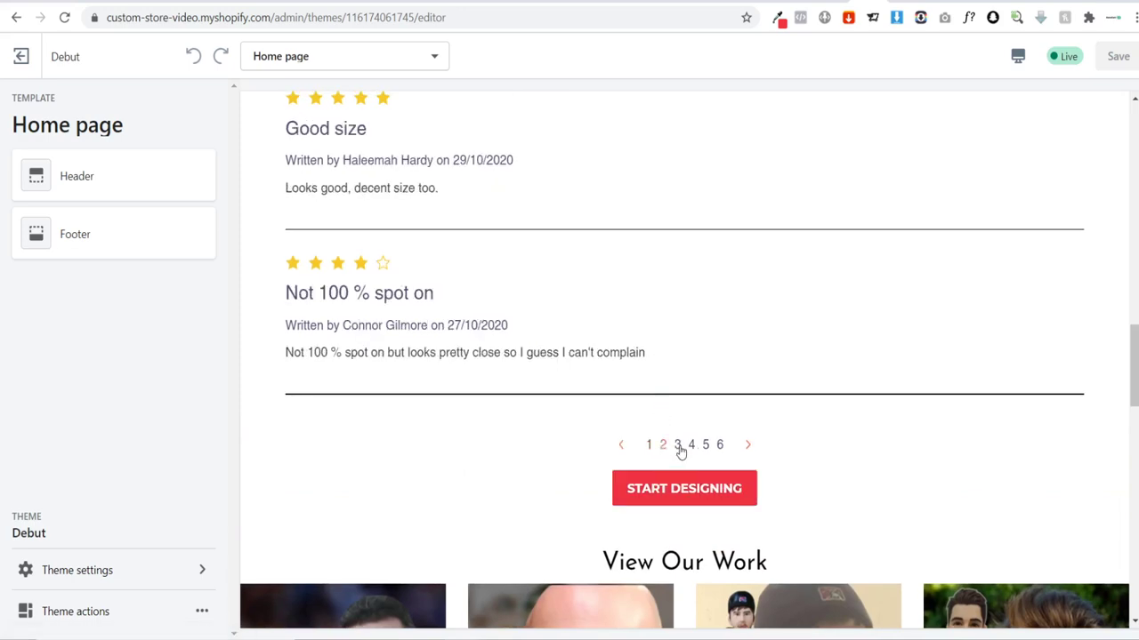
click(678, 445)
scroll(521, 338, up, 10)
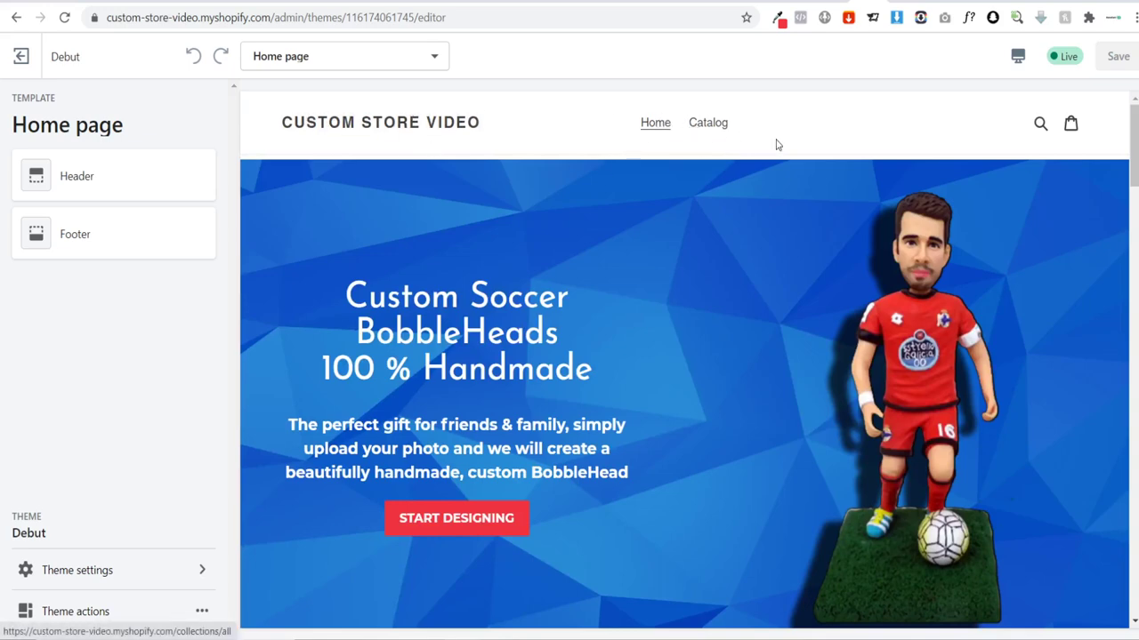
scroll(534, 268, down, 4)
scroll(534, 268, up, 2)
click(516, 360)
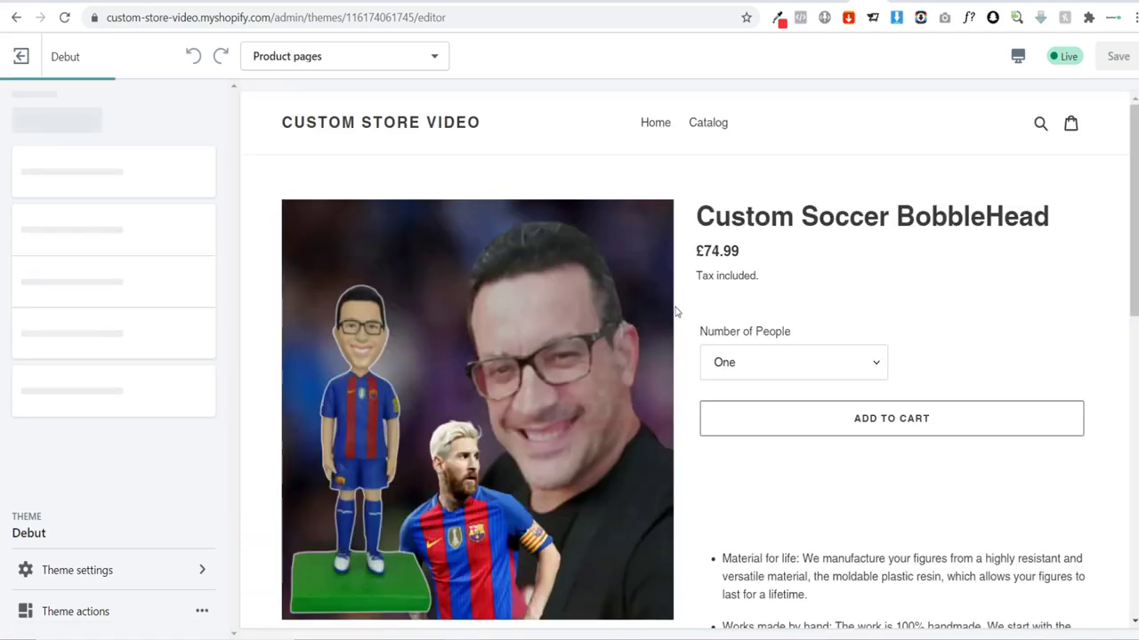
scroll(846, 513, down, 5)
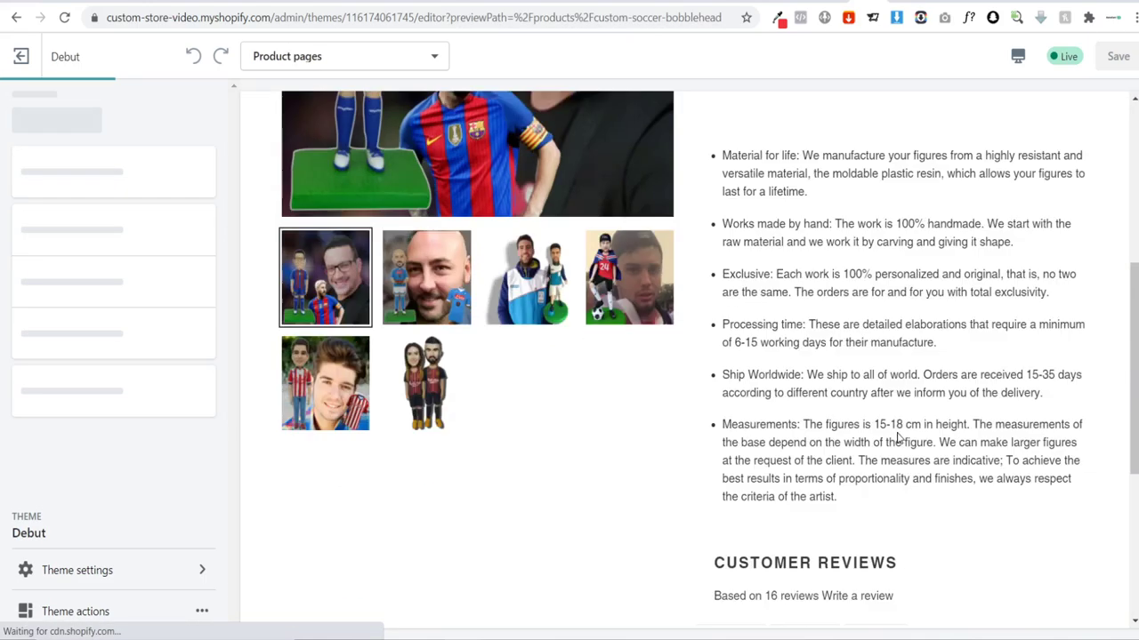
scroll(898, 433, up, 5)
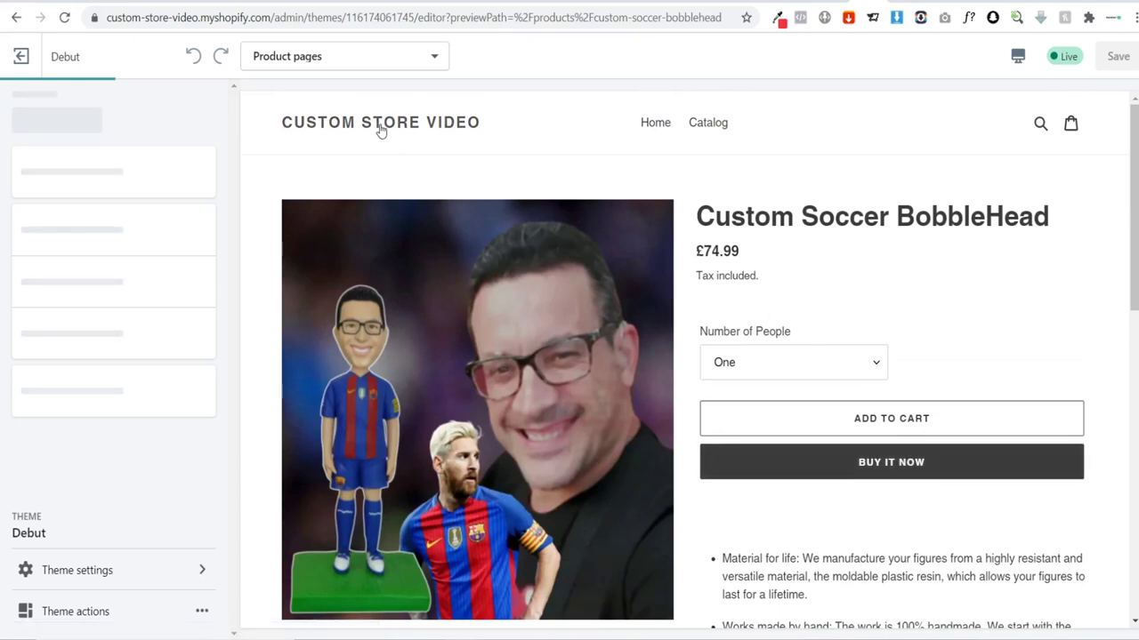
click(381, 130)
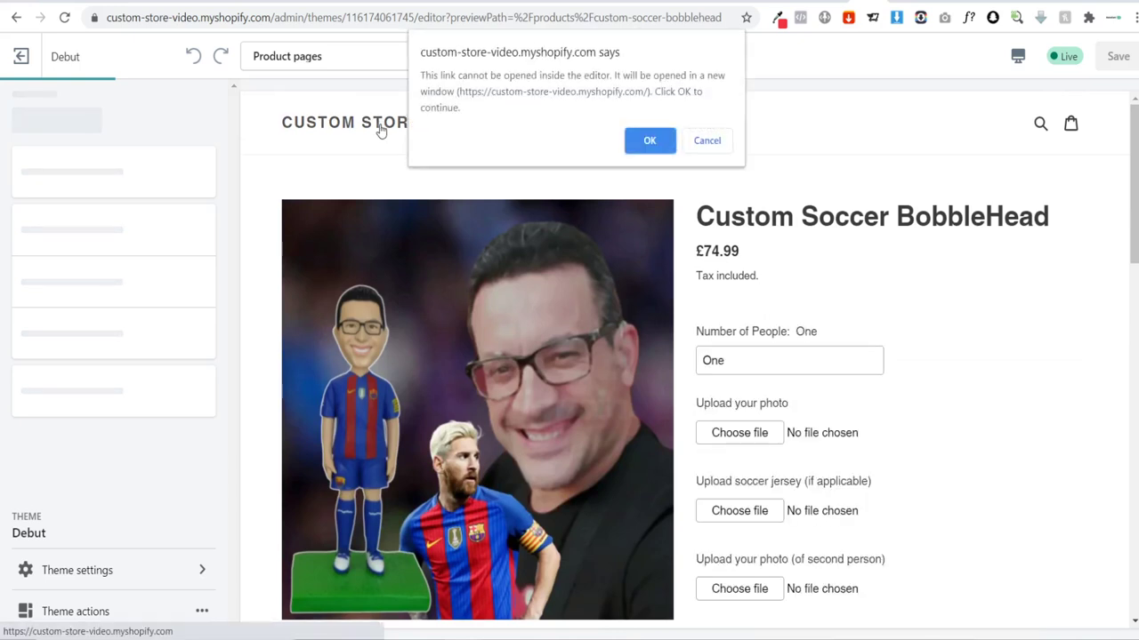
click(651, 142)
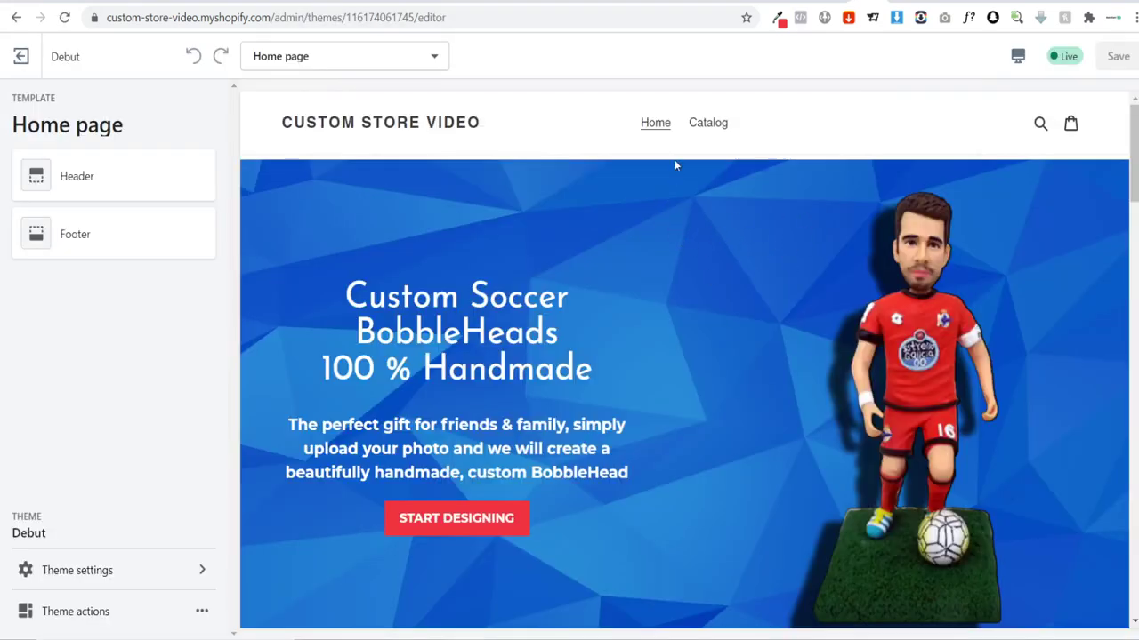
Step: Change the headings and buttons font to Josefin Sans under Theme settings > Typography
click(107, 571)
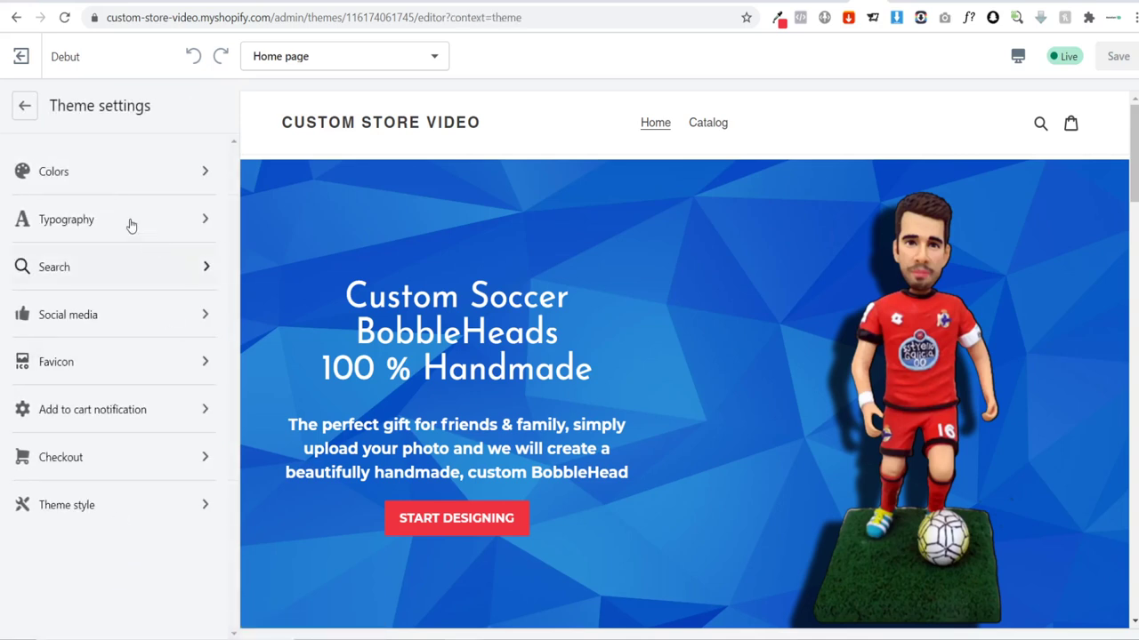
click(94, 226)
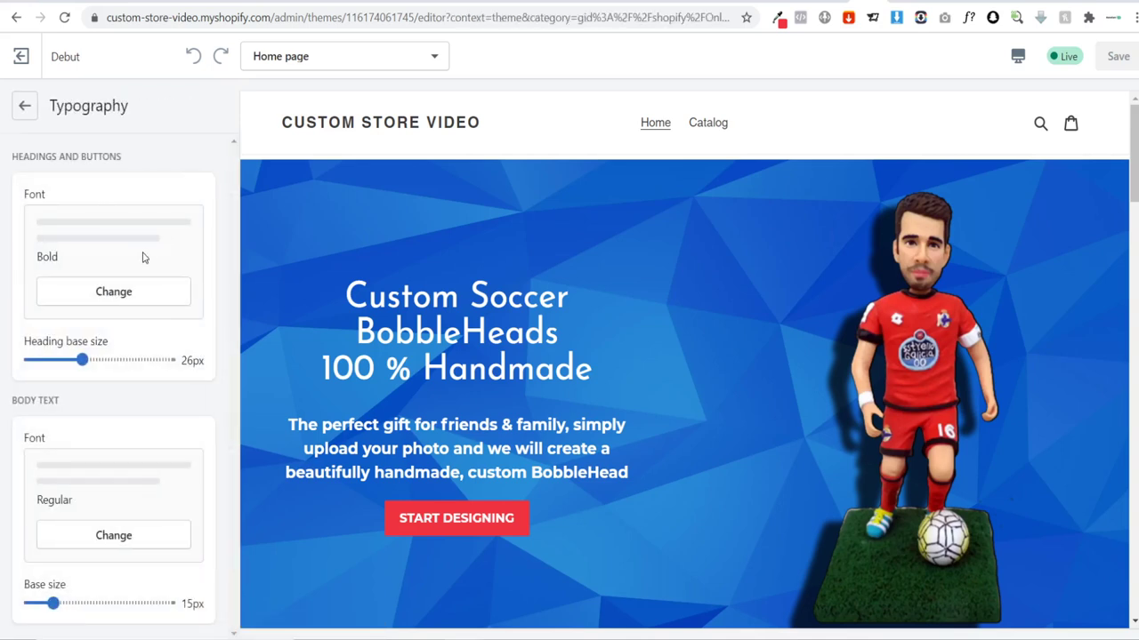
click(79, 293)
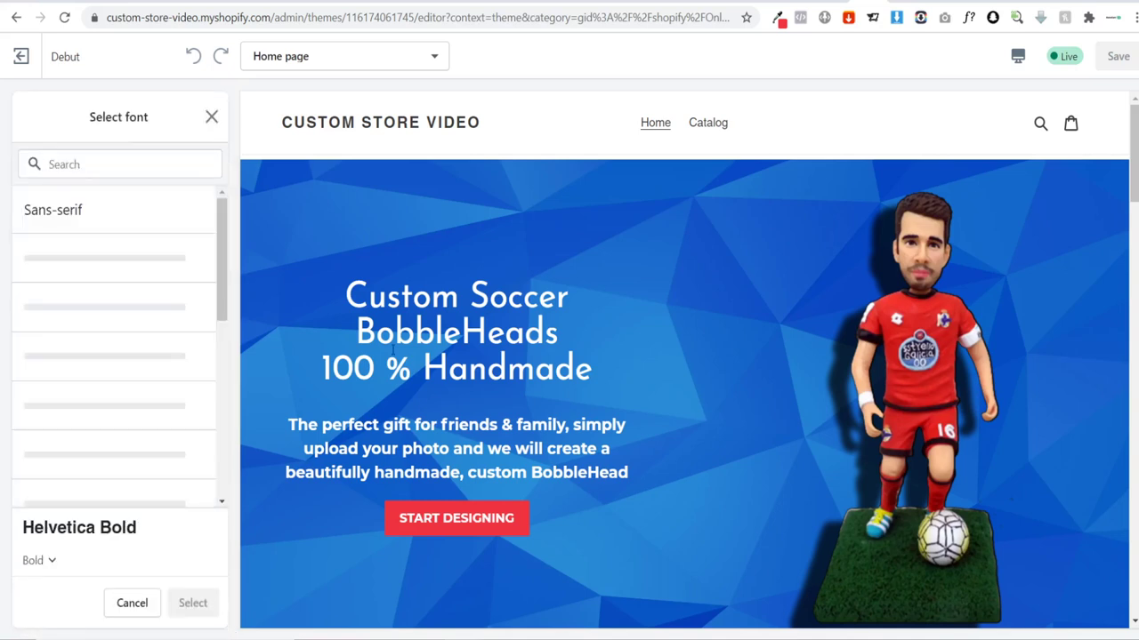
click(96, 162)
text(josefin)
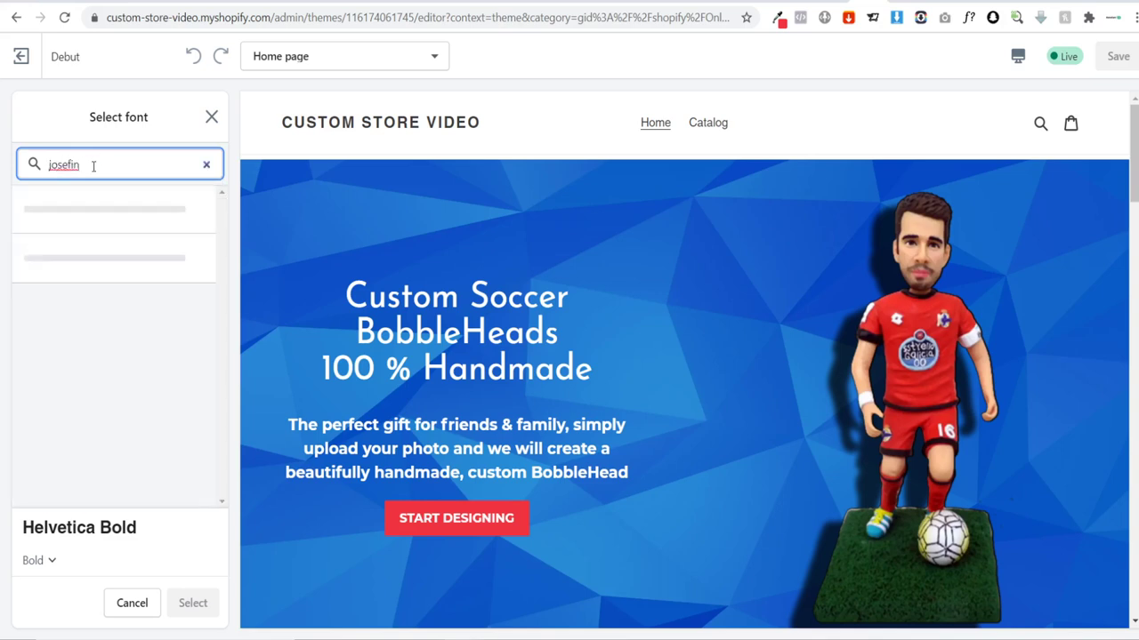
click(82, 218)
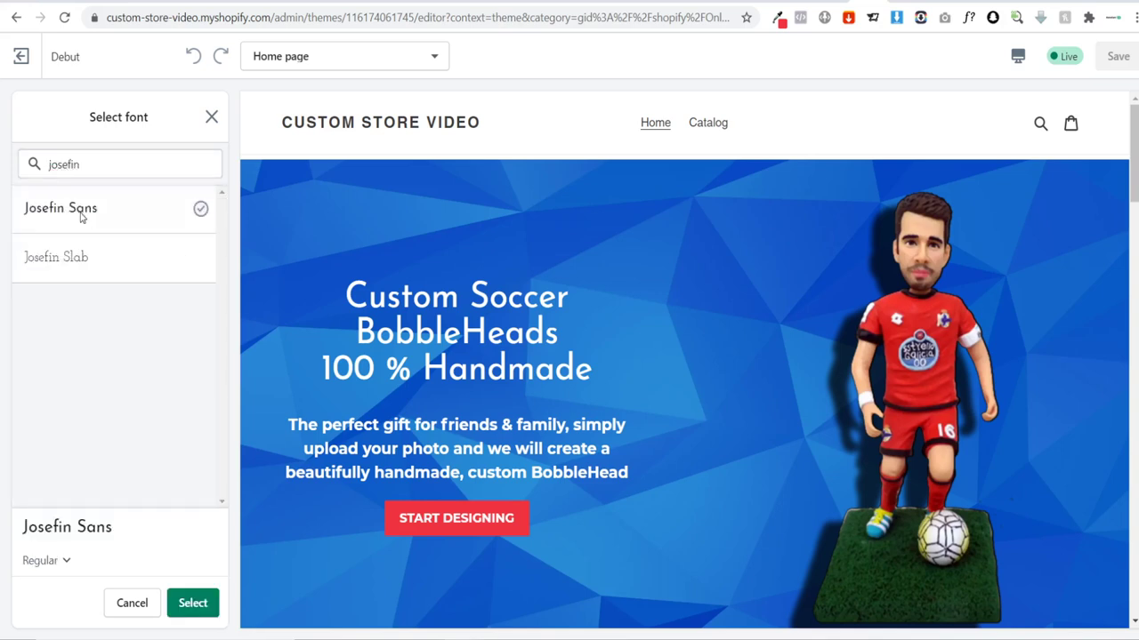
click(188, 610)
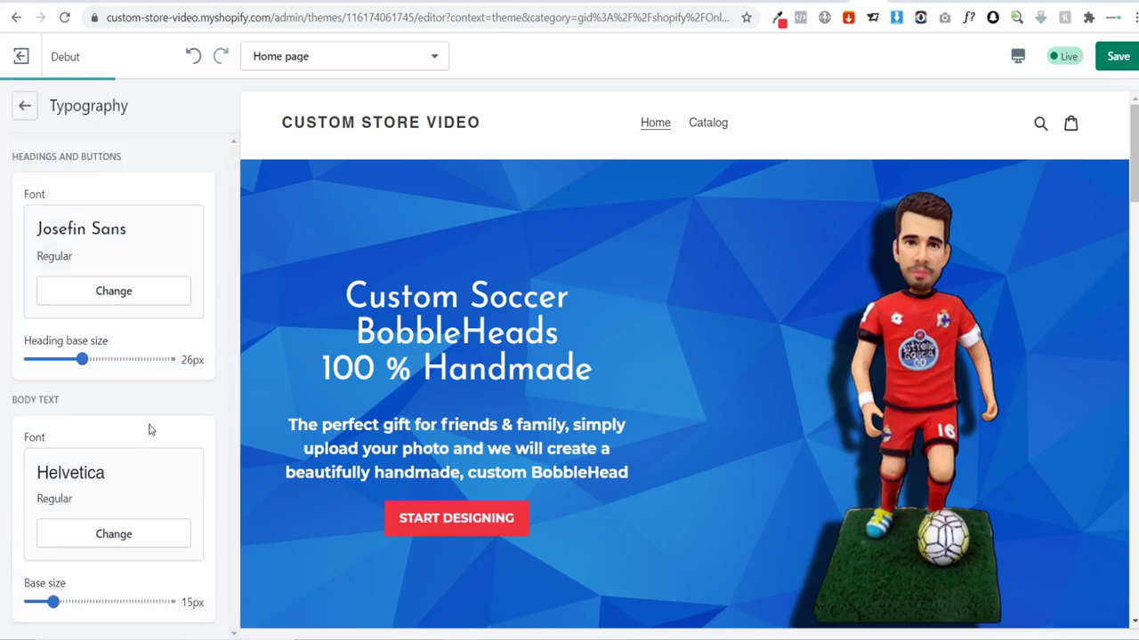
Step: Change the body text font to Montserrat
click(105, 533)
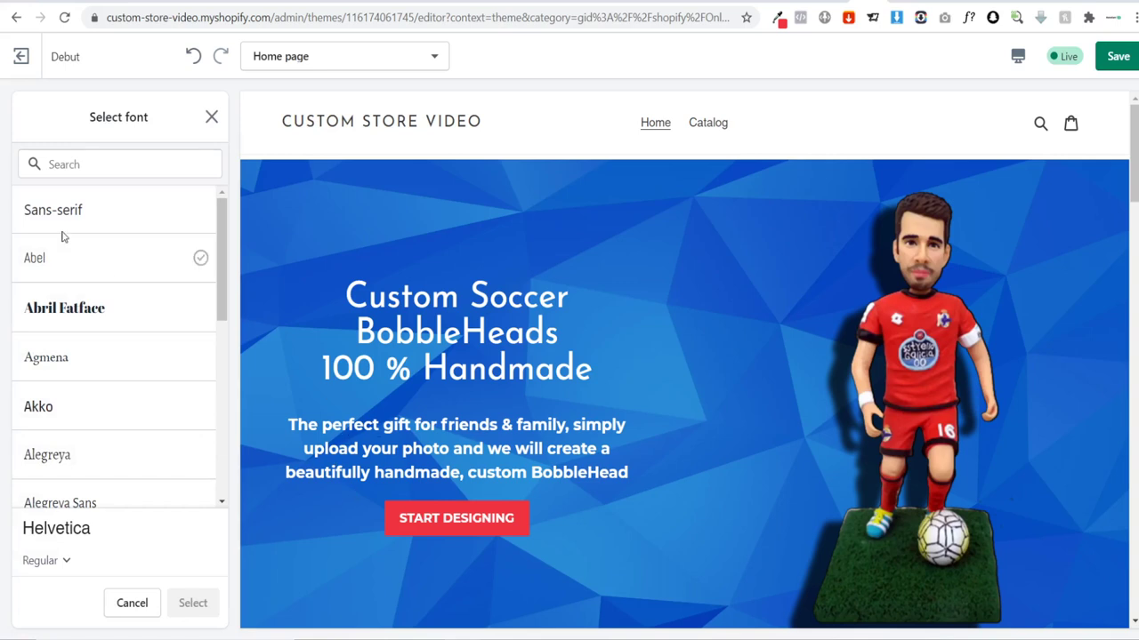
click(87, 160)
text(mont)
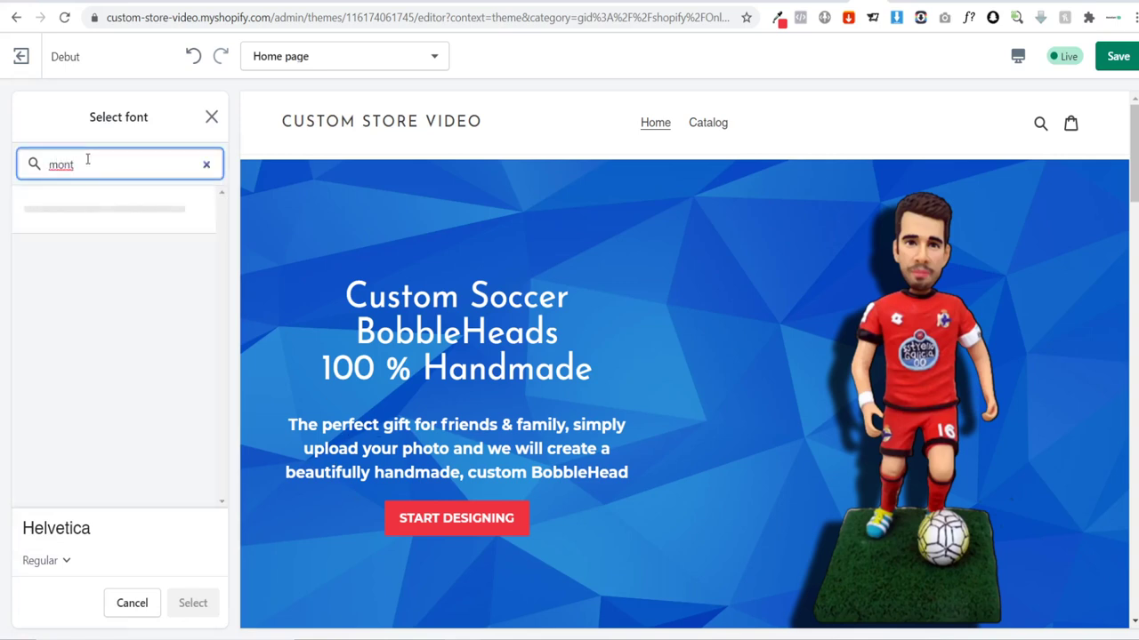
click(91, 207)
click(190, 603)
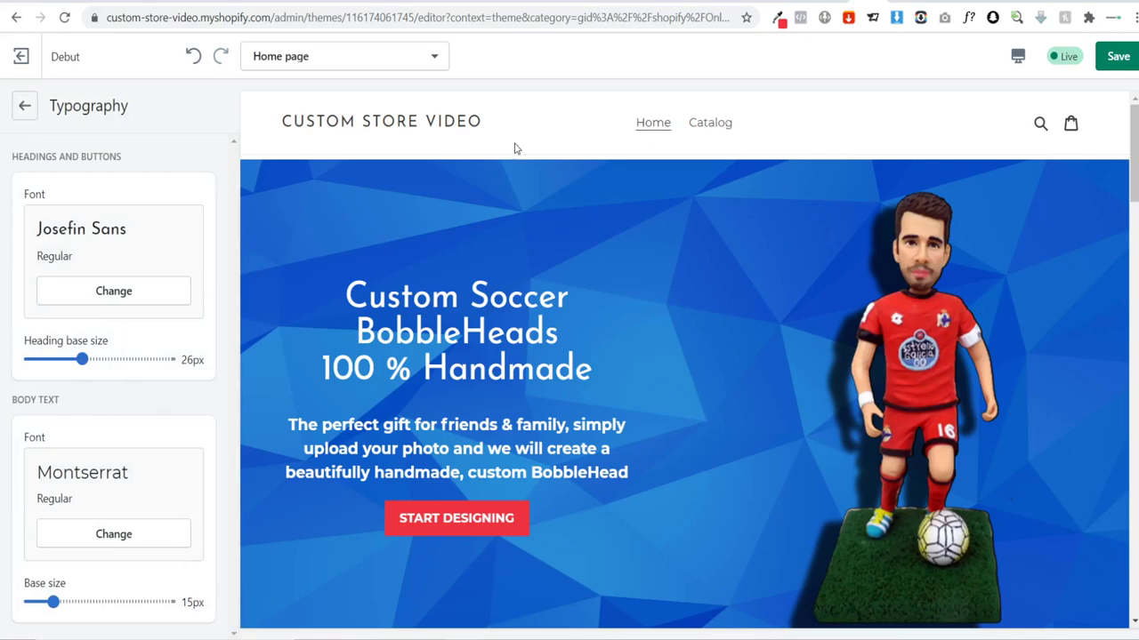
drag(1134, 194, 1134, 359)
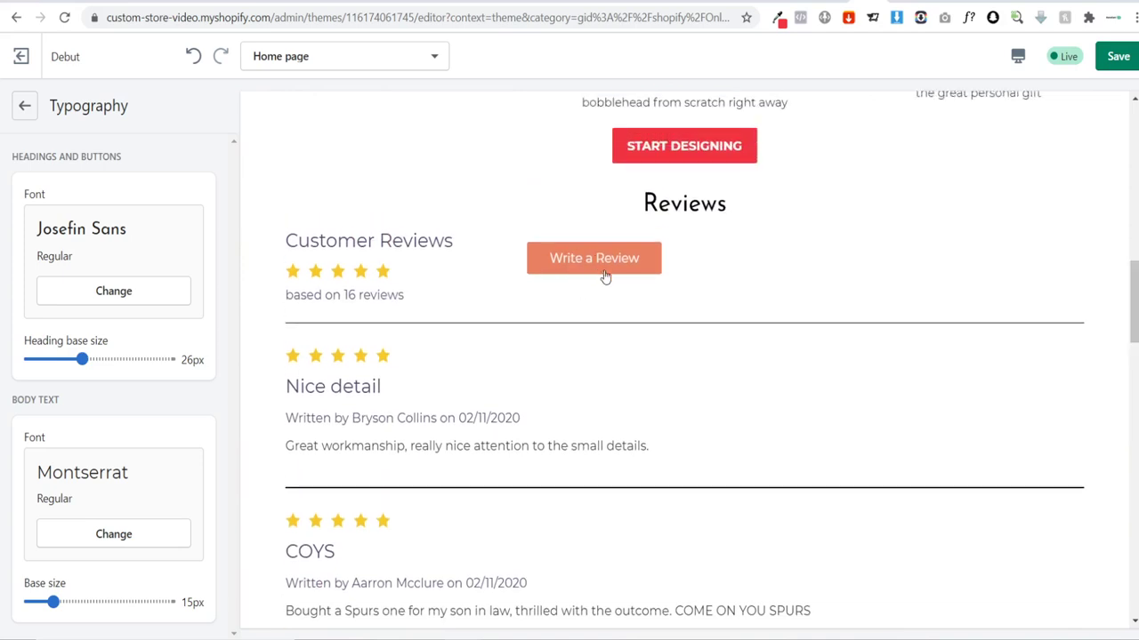
Step: Open the theme's Colors settings and look over the product page preview
click(21, 107)
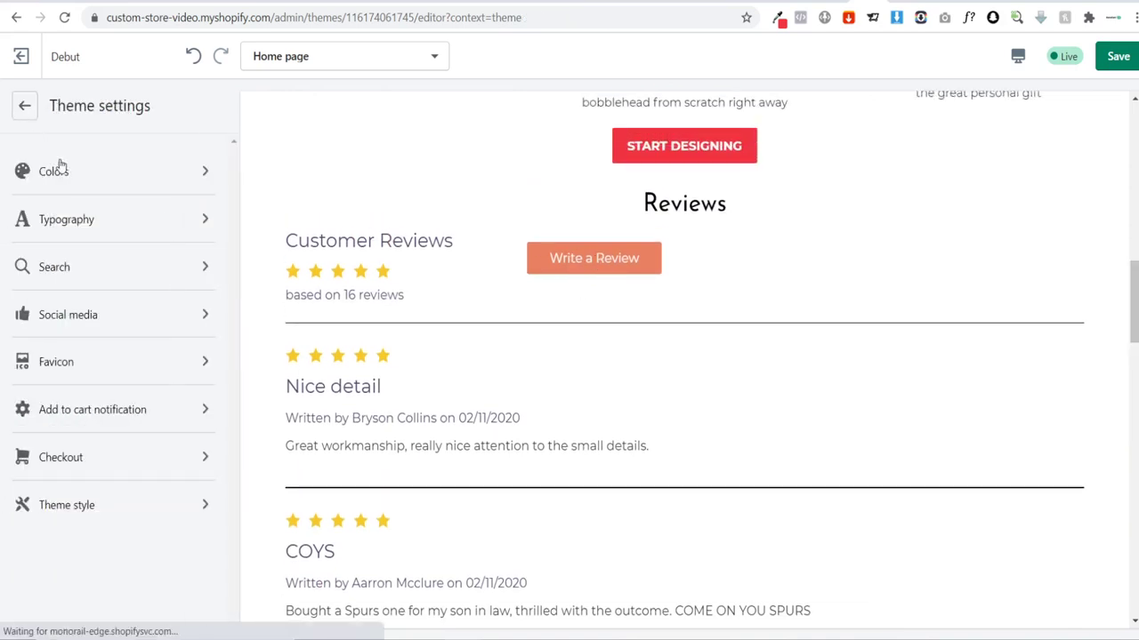
click(57, 173)
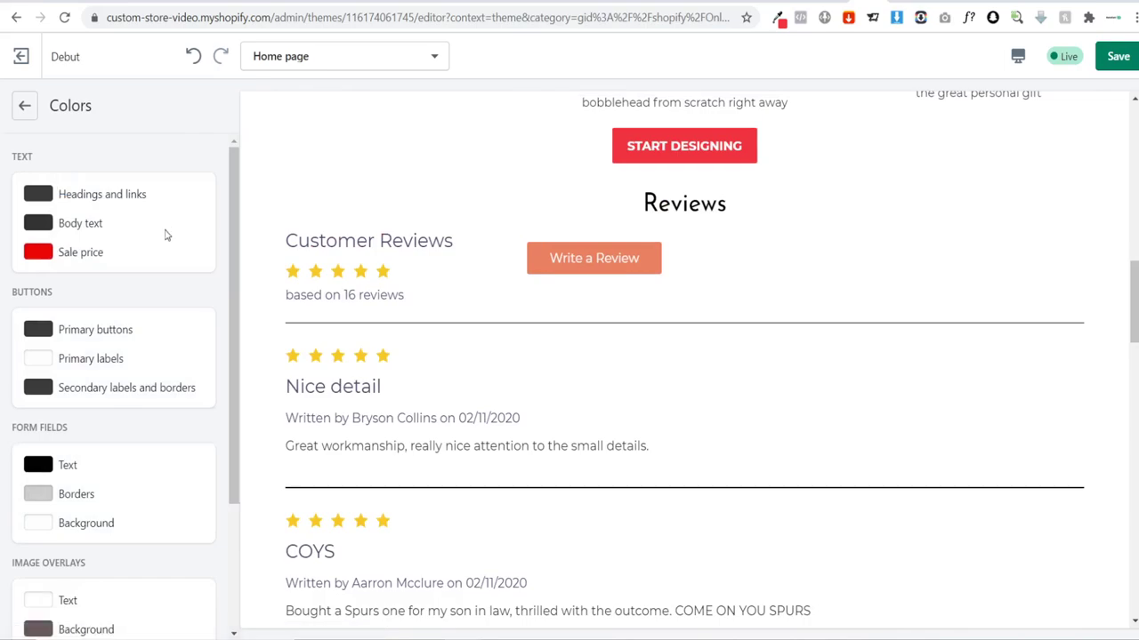
scroll(165, 234, down, 2)
scroll(183, 323, up, 2)
scroll(741, 361, up, 2)
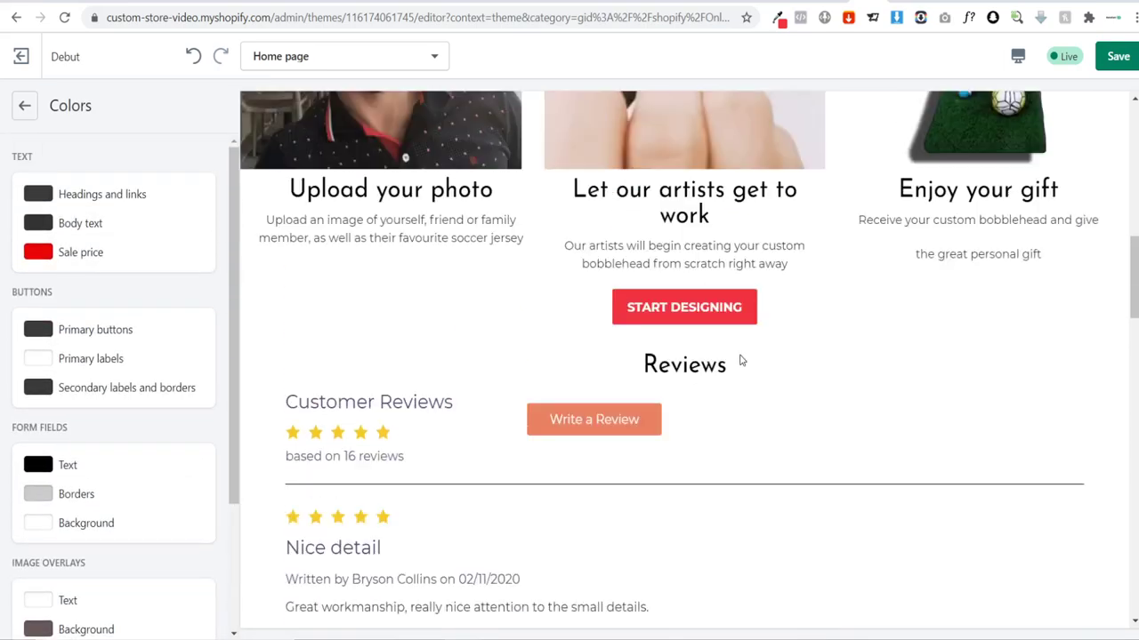
scroll(386, 339, up, 10)
scroll(386, 339, down, 12)
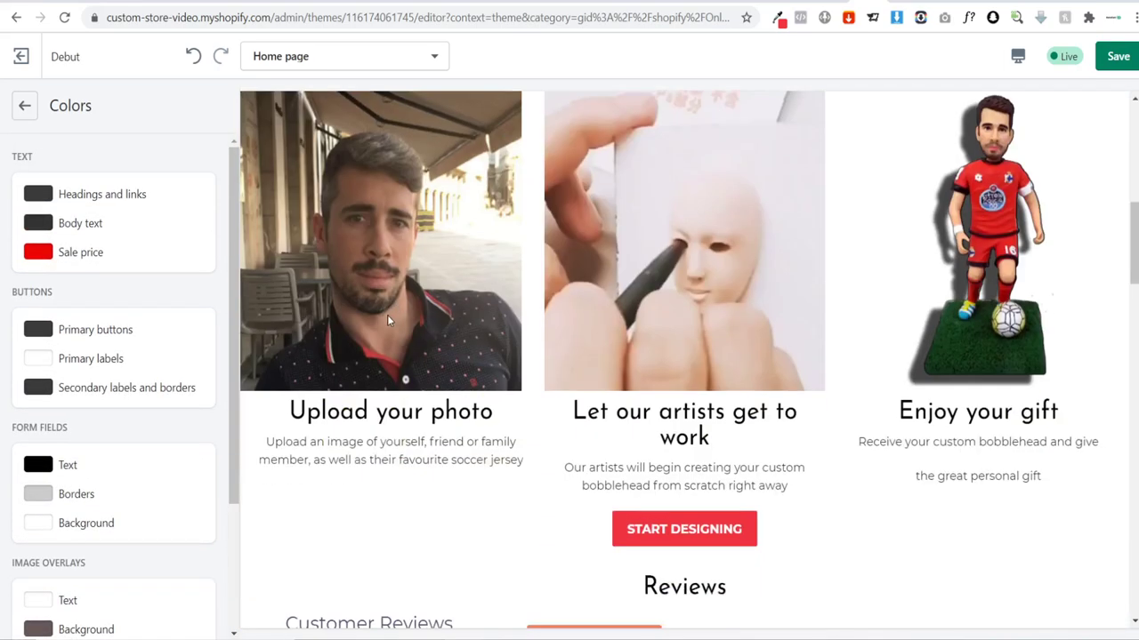
scroll(382, 319, down, 9)
scroll(421, 307, up, 15)
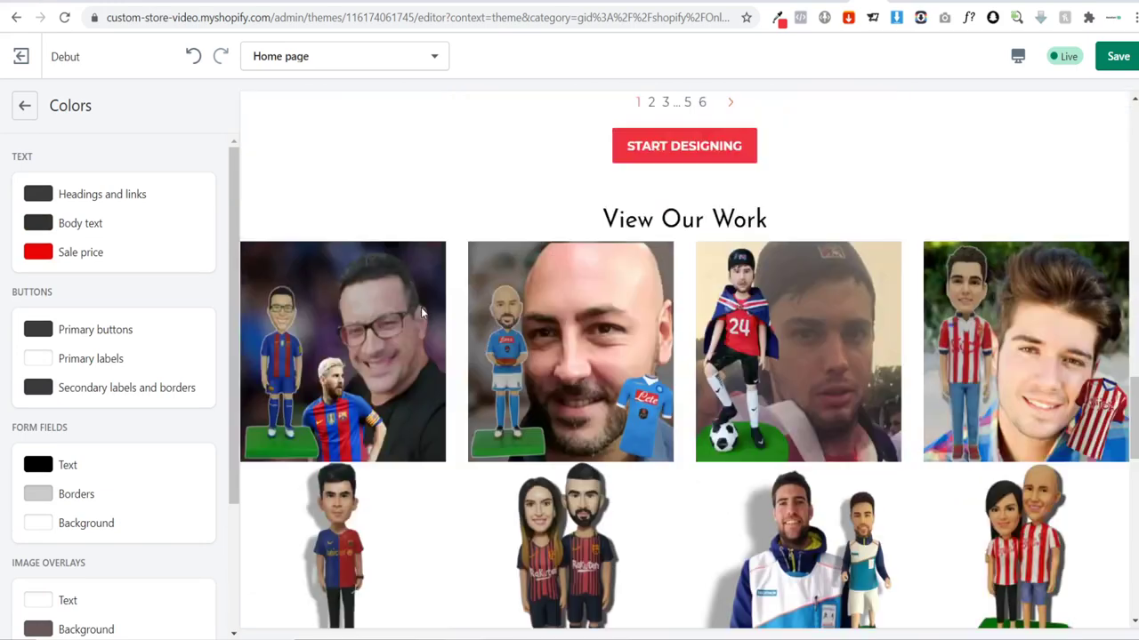
scroll(436, 303, up, 6)
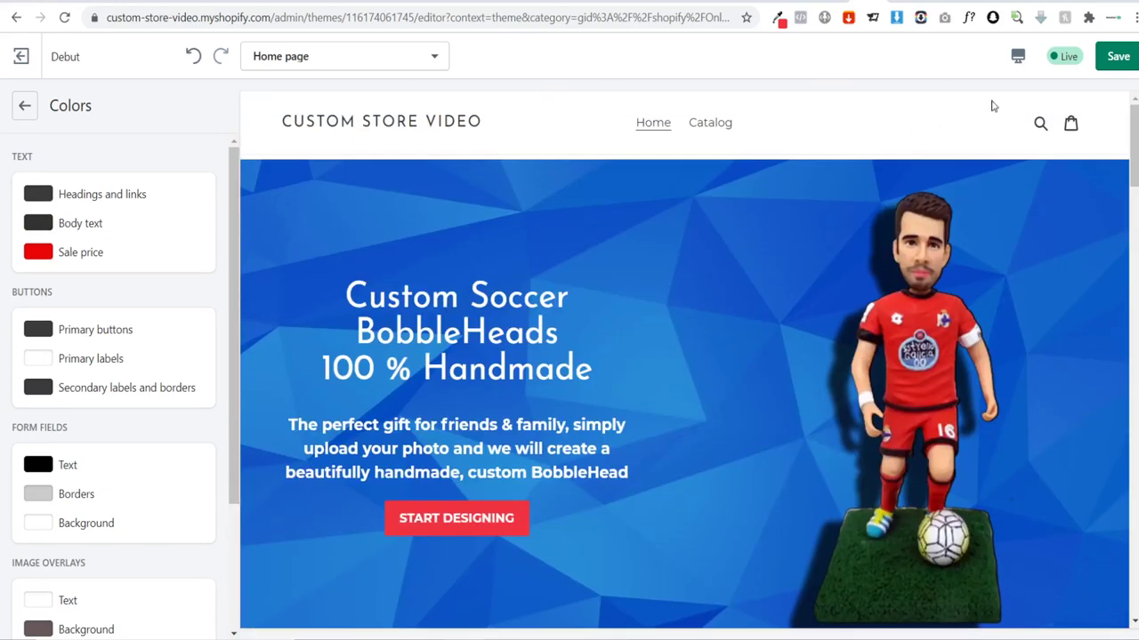
Step: Save the theme changes, review the product page, and return to the Theme settings list
click(1117, 56)
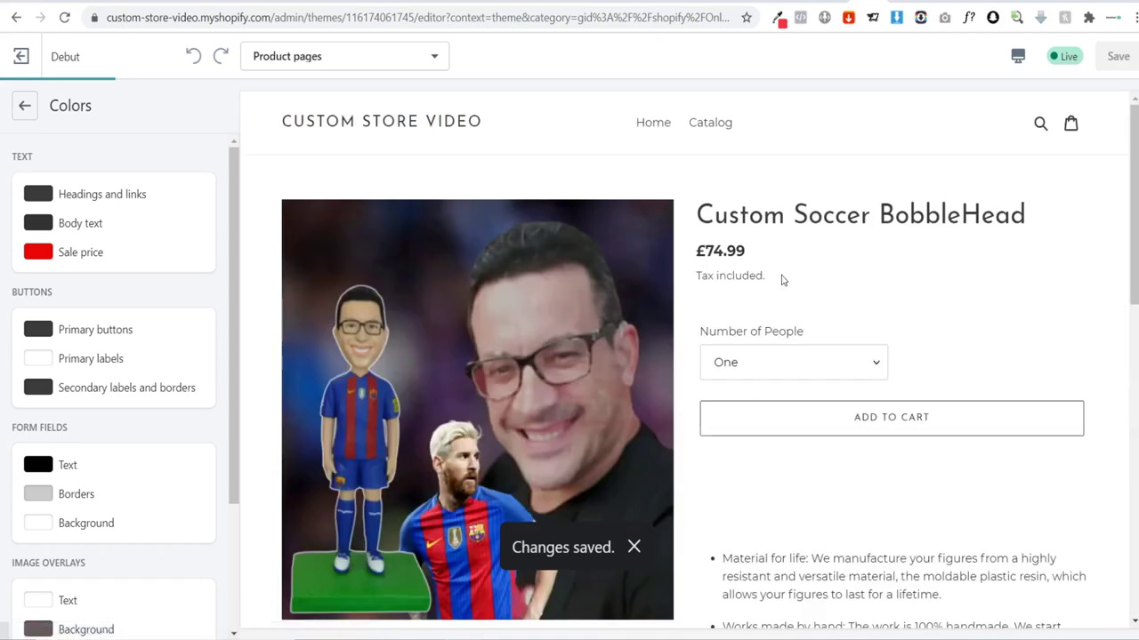
scroll(872, 259, down, 5)
scroll(874, 263, down, 6)
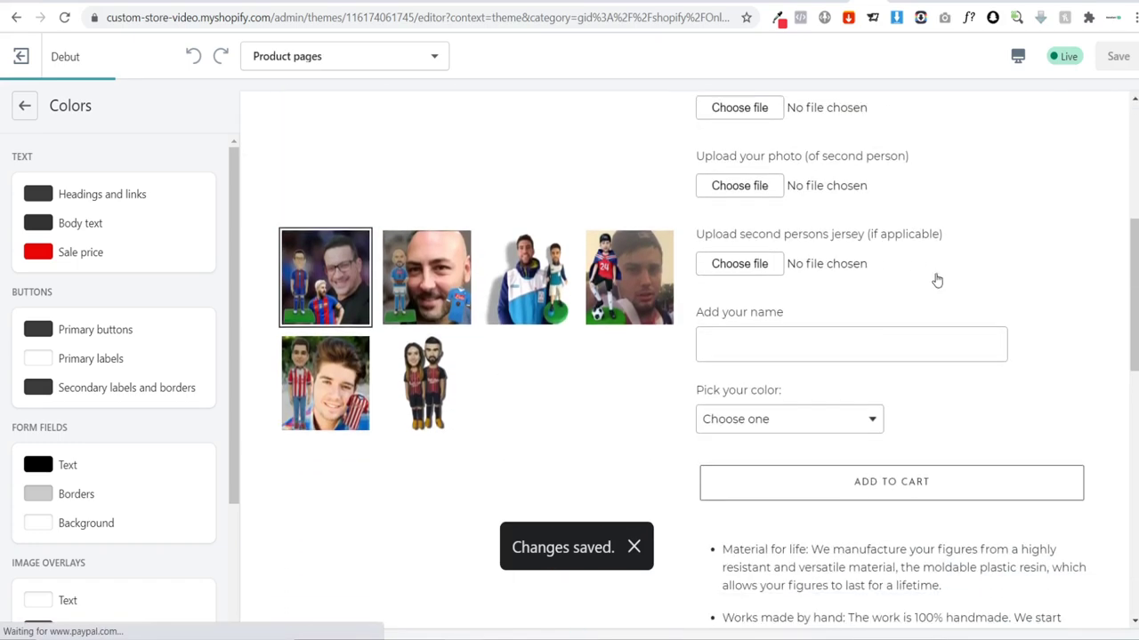
scroll(888, 356, down, 3)
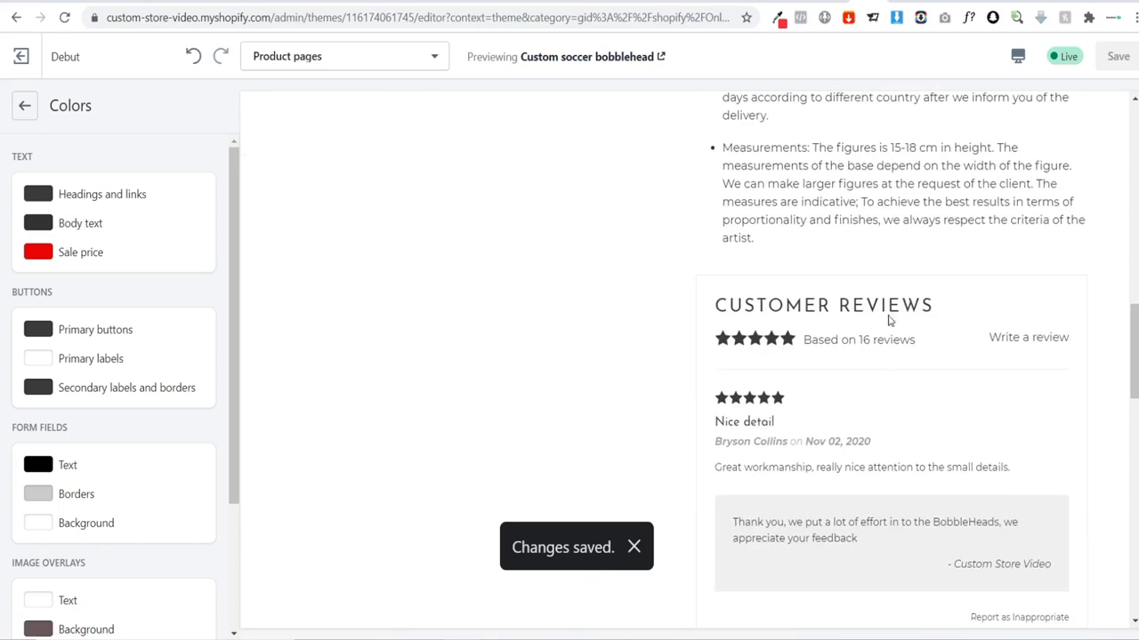
drag(940, 309, 743, 309)
click(758, 312)
scroll(659, 317, up, 5)
scroll(657, 316, up, 7)
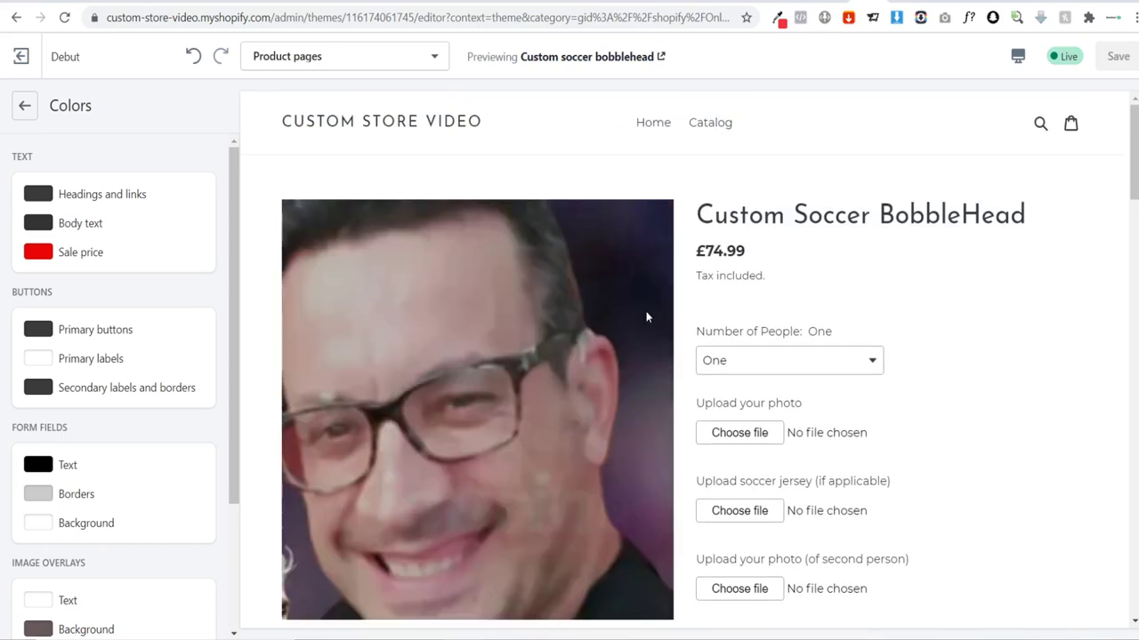
click(27, 107)
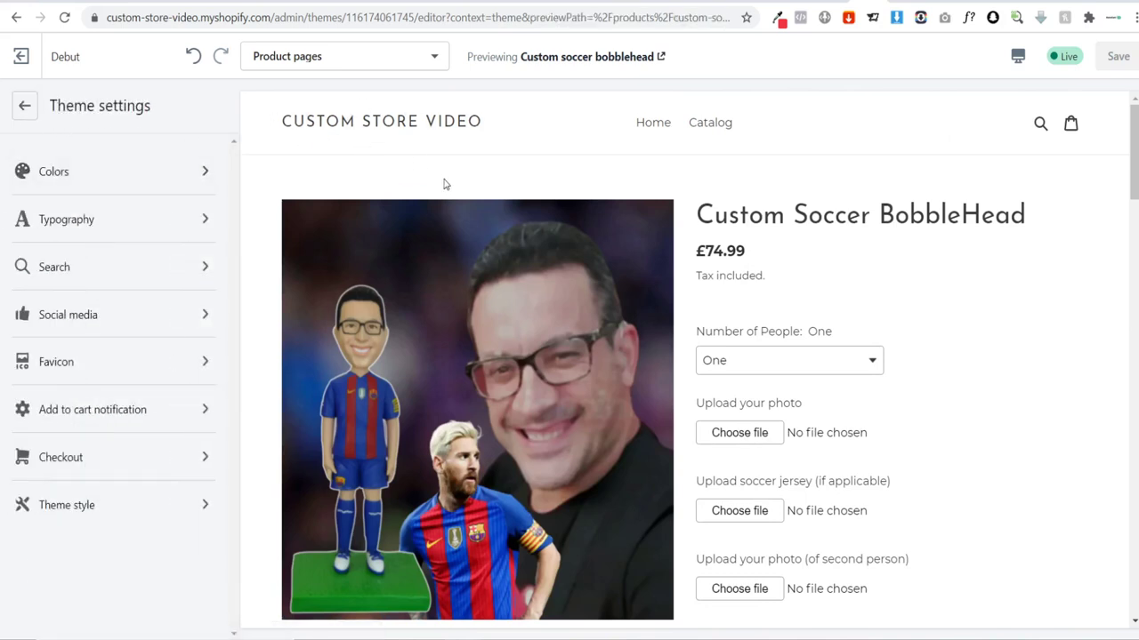
click(736, 2)
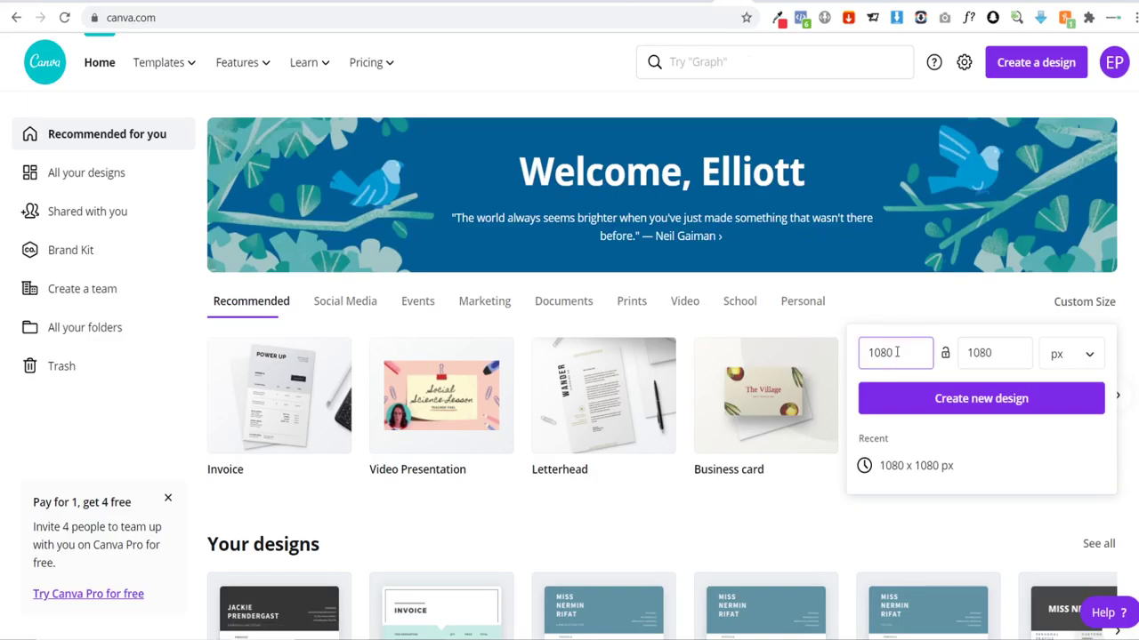
Step: Enter a custom size of 295 × 60 px and create the blank Canva design
drag(895, 352, 854, 355)
text(295)
key(Tab)
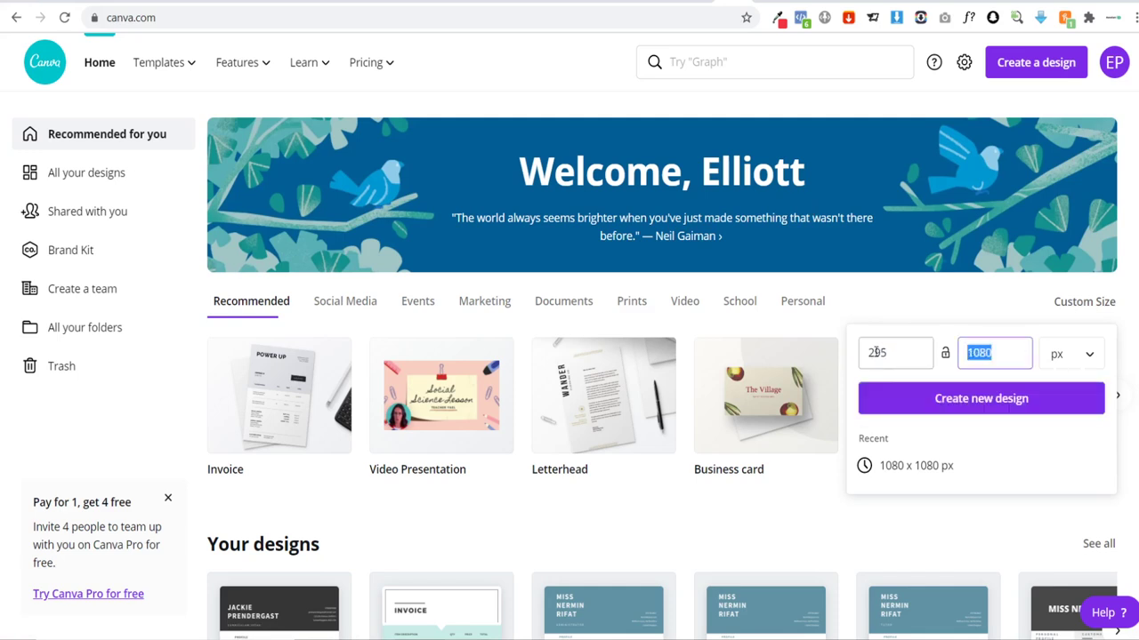
text(60)
click(968, 411)
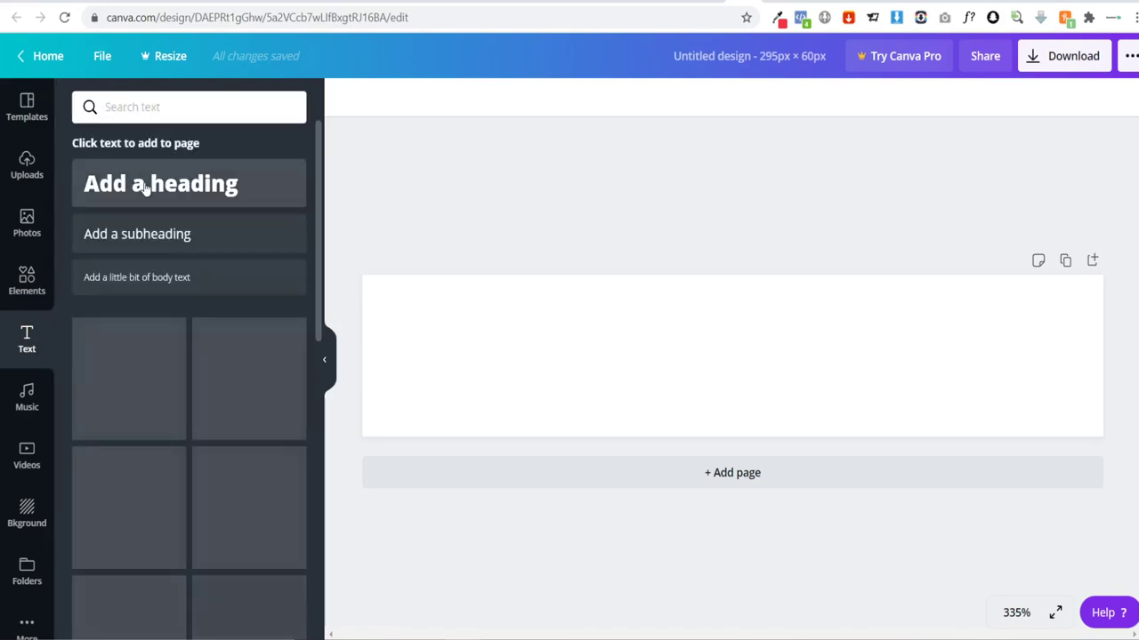
Step: Add a heading text box reading 'BOBBLE YOU'
click(244, 205)
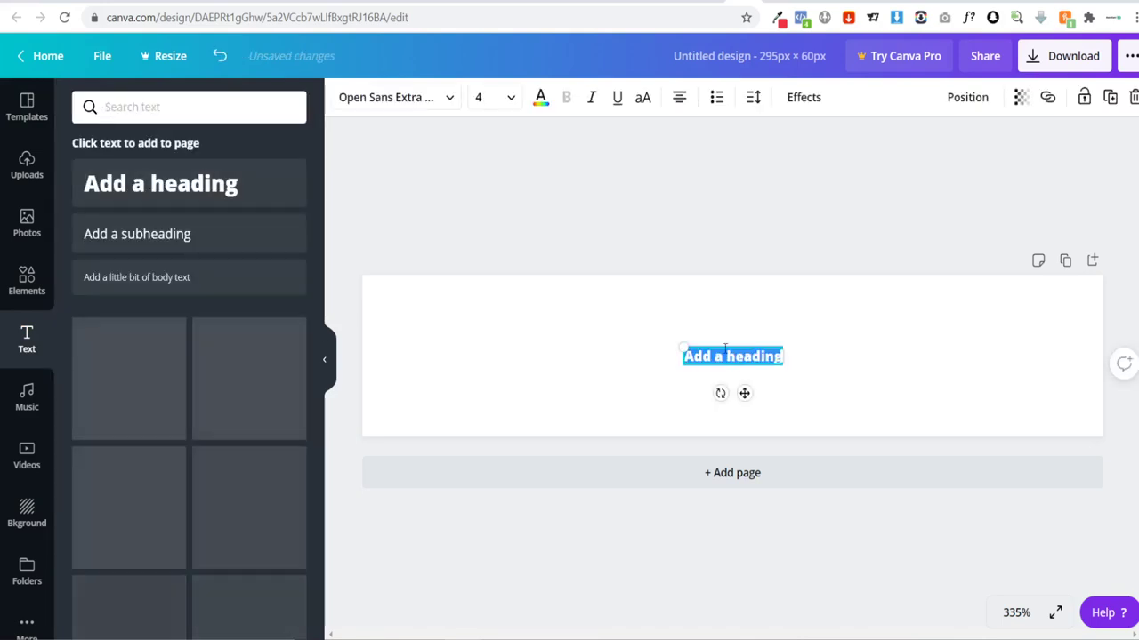
key(BackSpace)
text(BO)
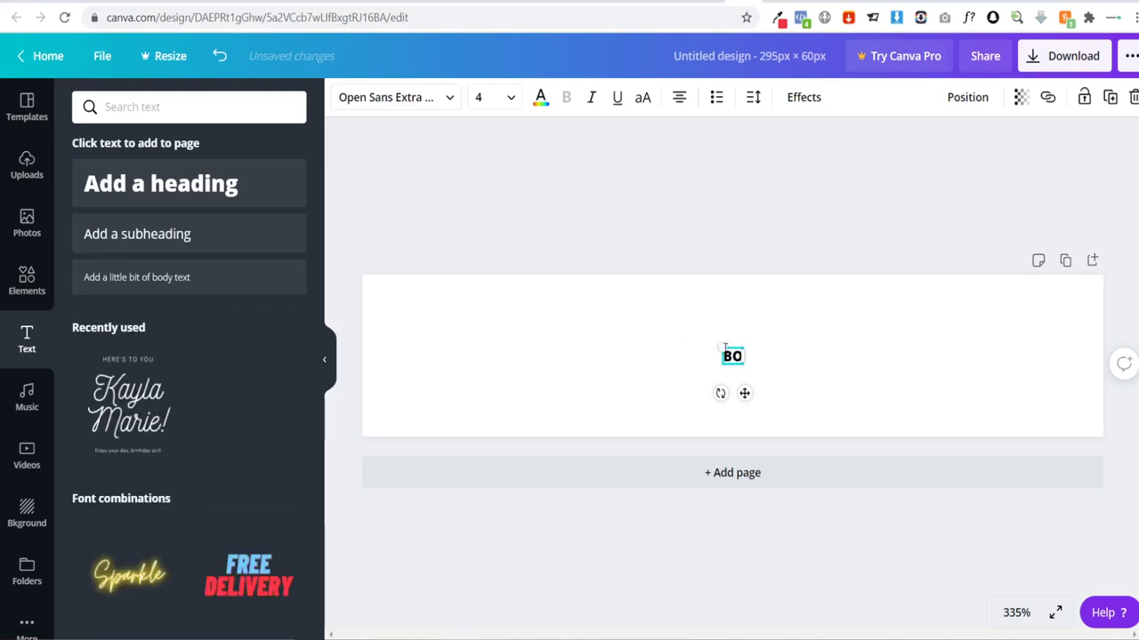
text(BBLE YOU)
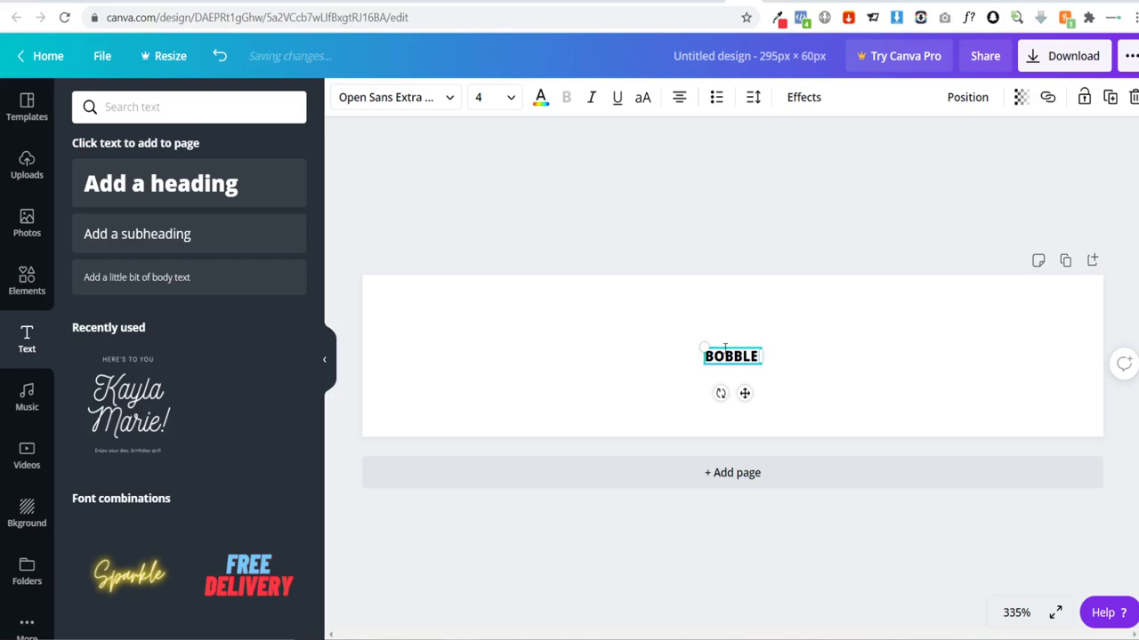
click(787, 377)
click(752, 363)
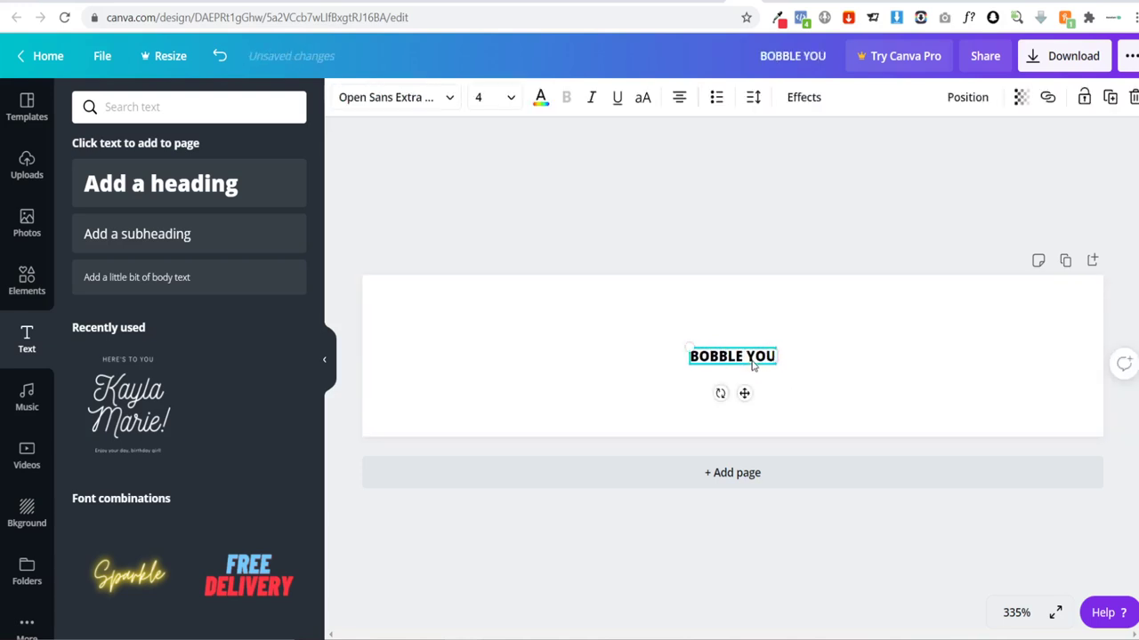
Step: Change the heading font to Josefin Sans Bold and enlarge and widen the text box
click(410, 104)
click(208, 107)
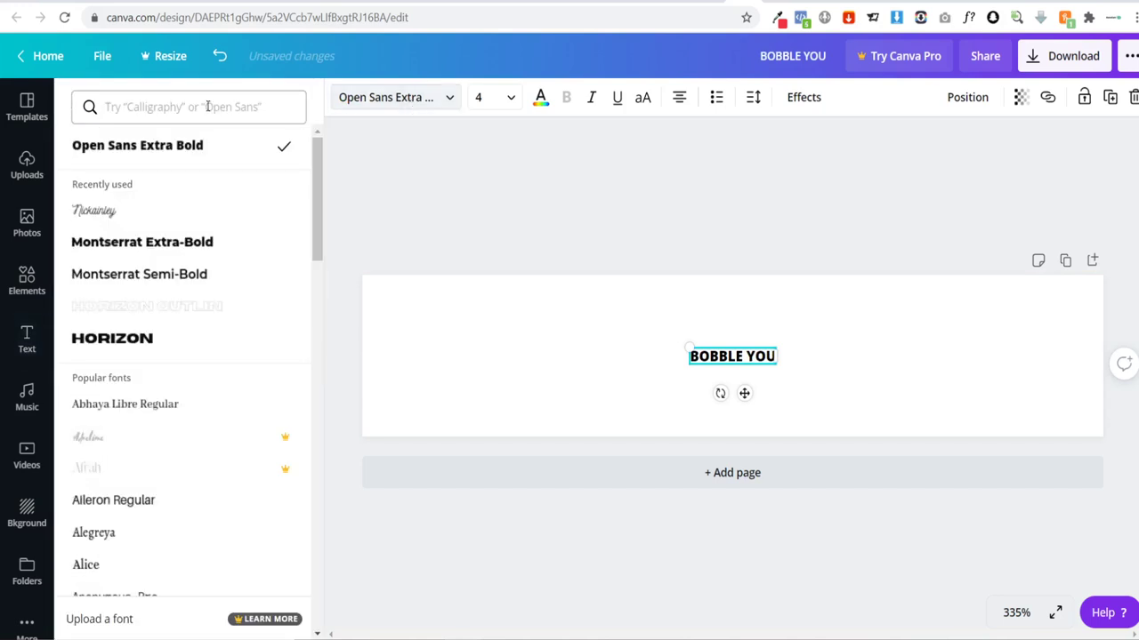
text(jos)
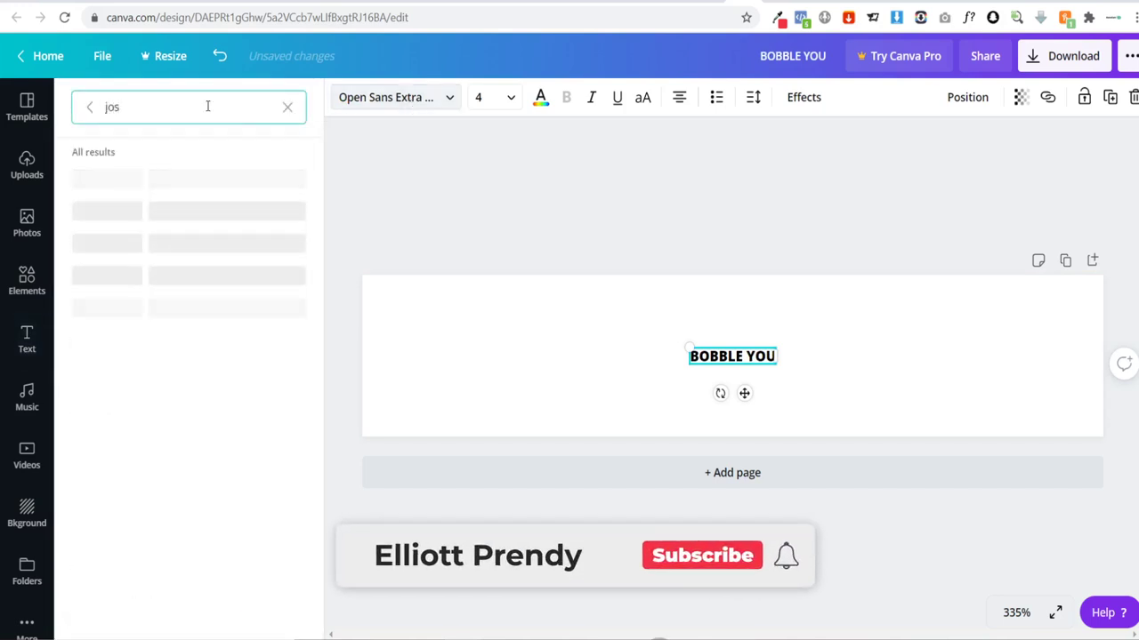
text(ef)
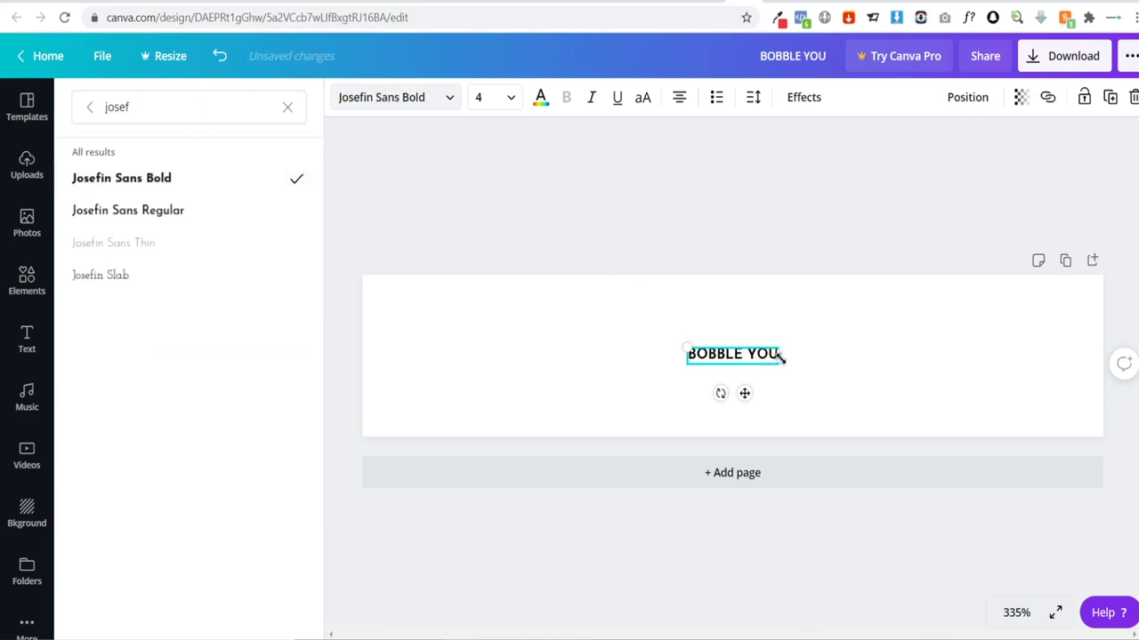
drag(781, 357, 985, 411)
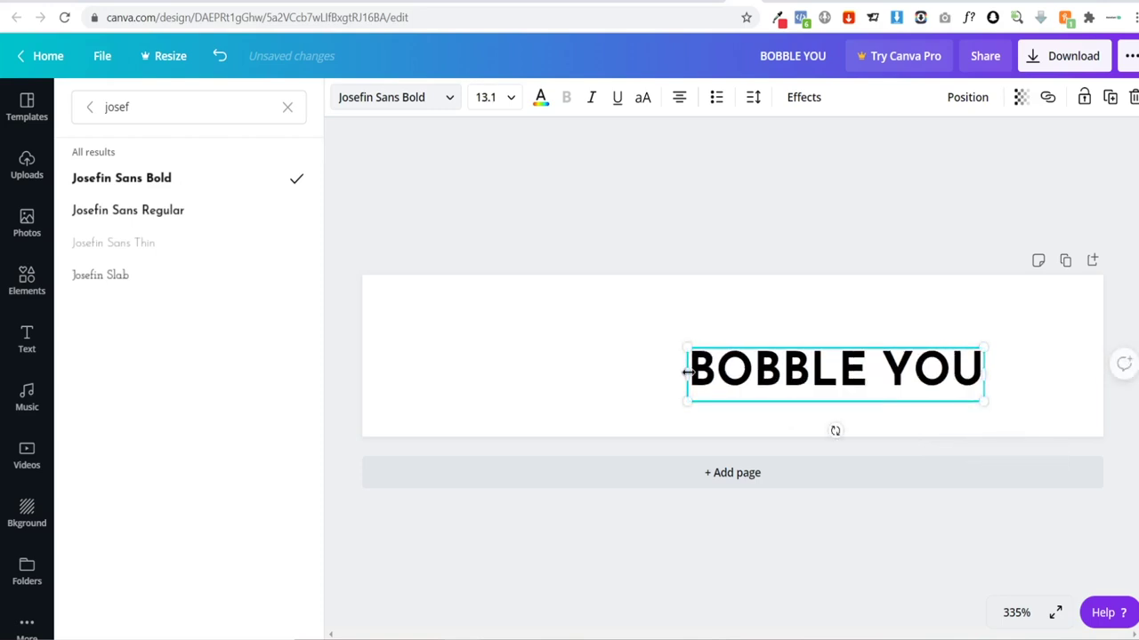
drag(686, 372, 396, 333)
click(608, 364)
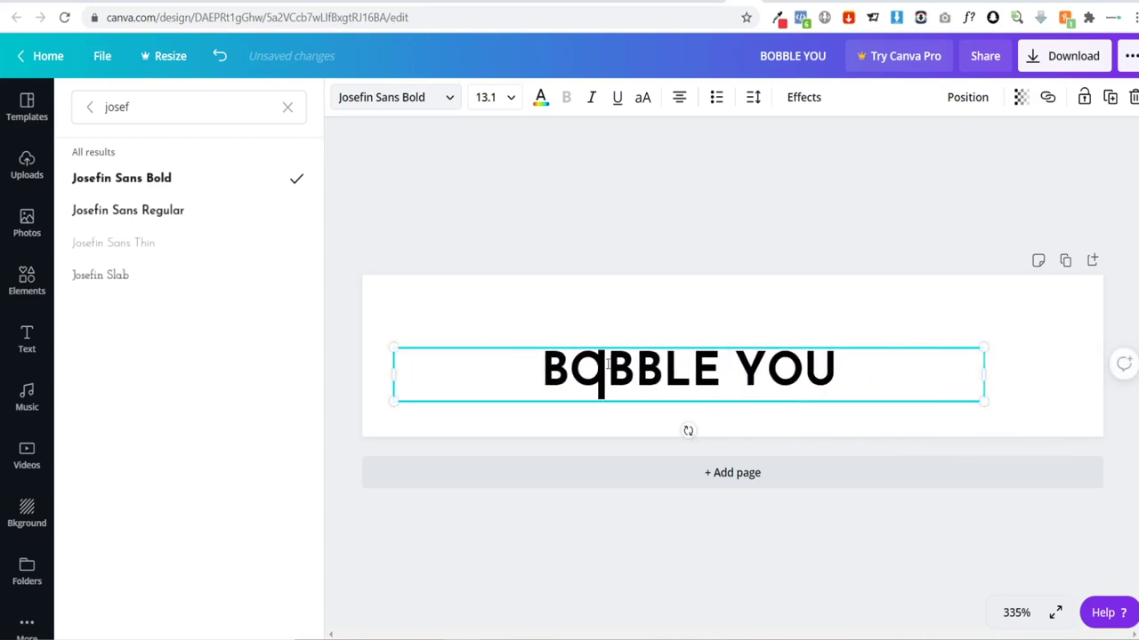
double_click(607, 365)
key(ctrl+a)
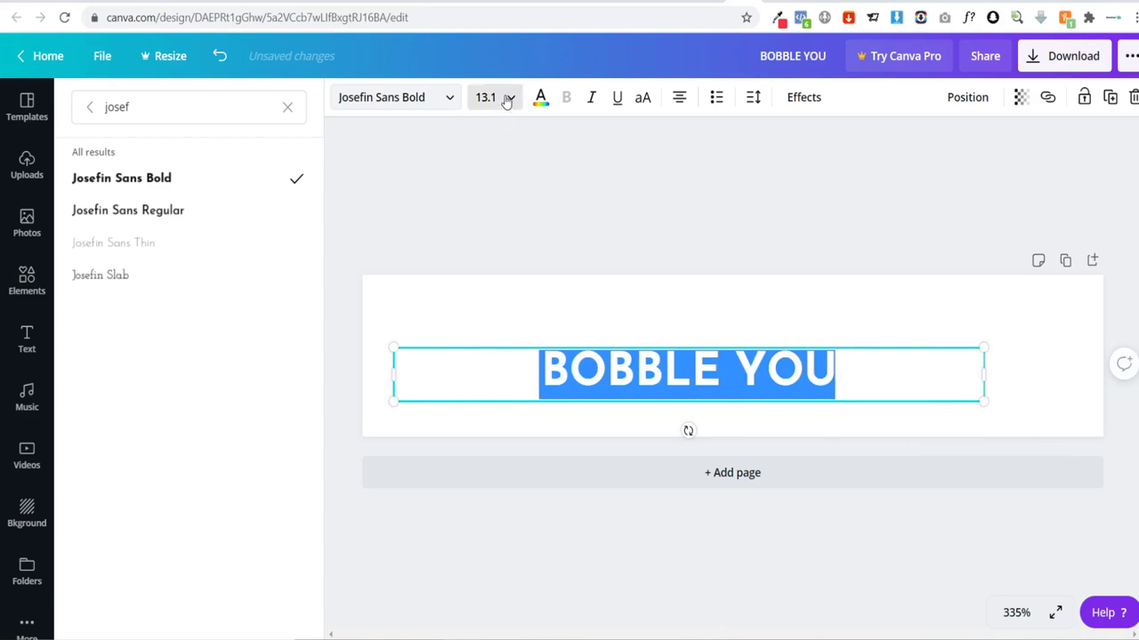
Step: Set the heading size to 28 and fit BOBBLE YOU on one centred line
click(508, 98)
scroll(533, 321, down, 3)
click(519, 365)
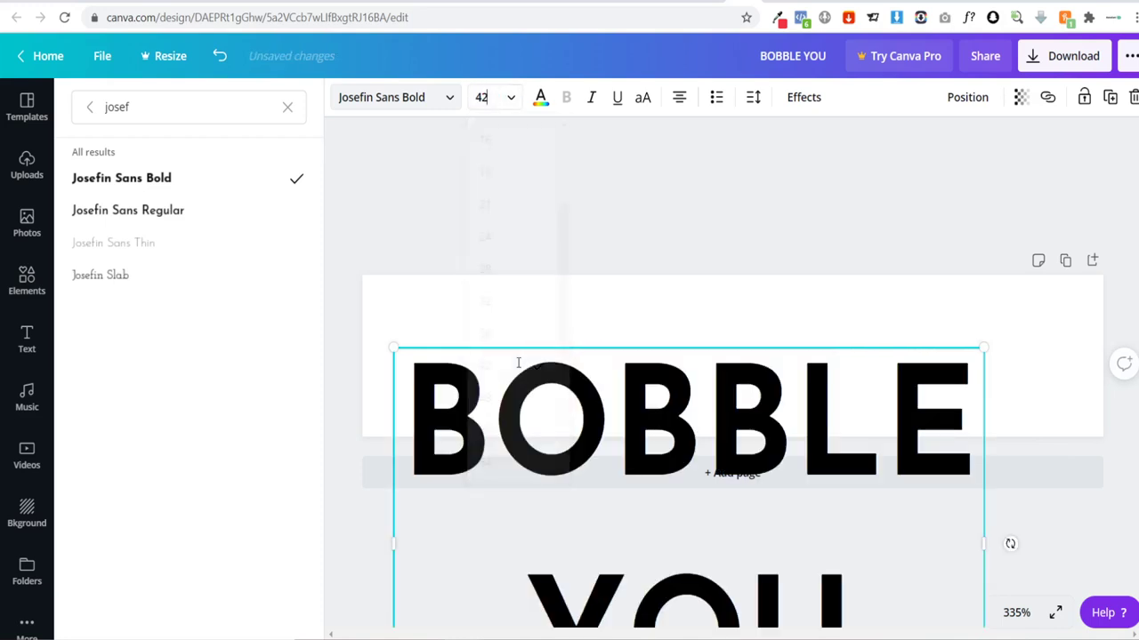
click(509, 99)
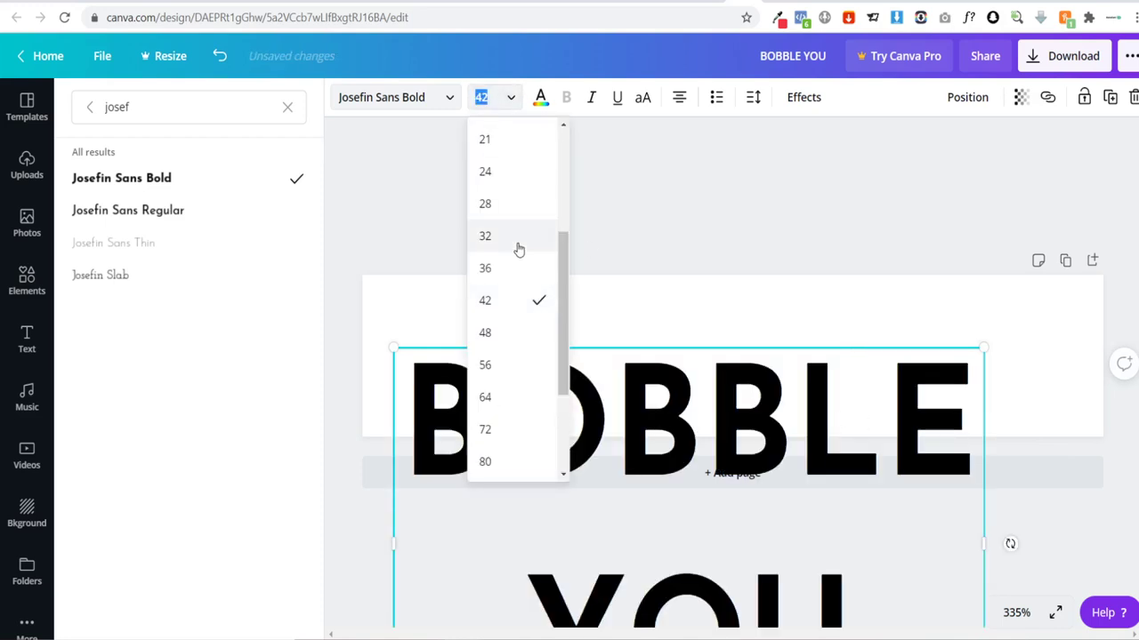
click(496, 210)
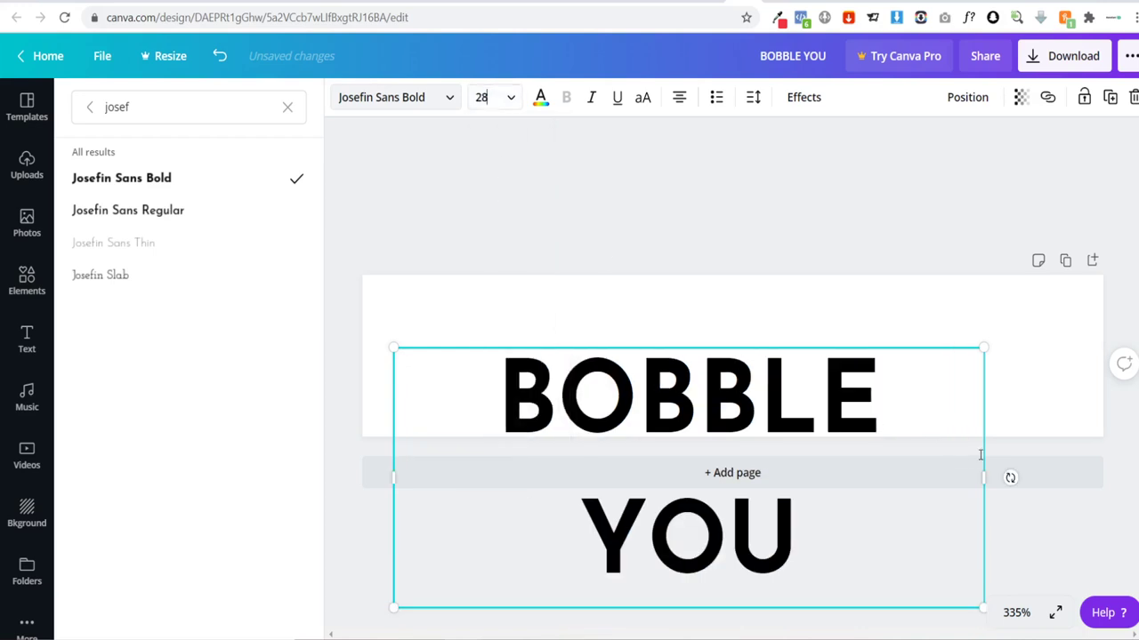
drag(980, 478, 1068, 472)
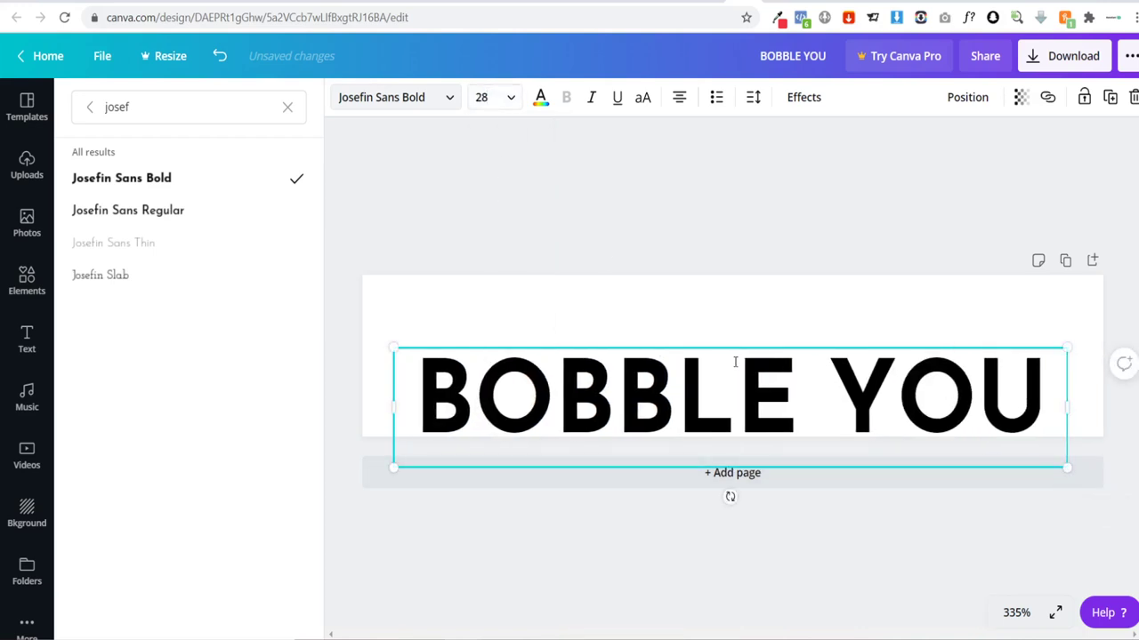
drag(704, 346, 706, 298)
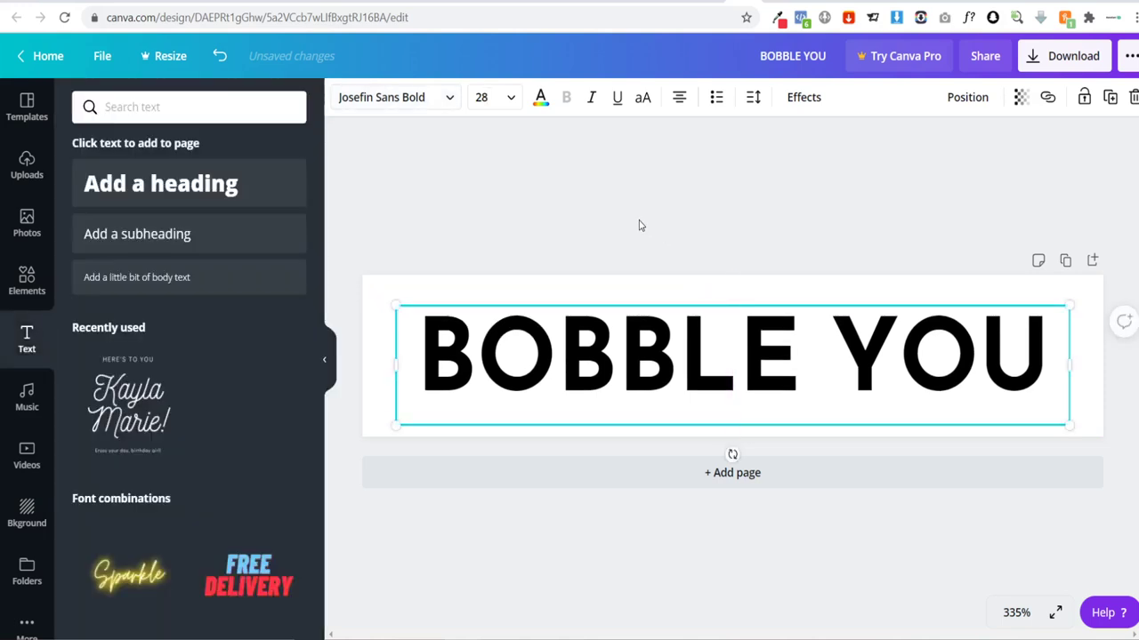
Step: Duplicate the BOBBLE YOU text, offset the copy slightly and colour it coral
click(573, 241)
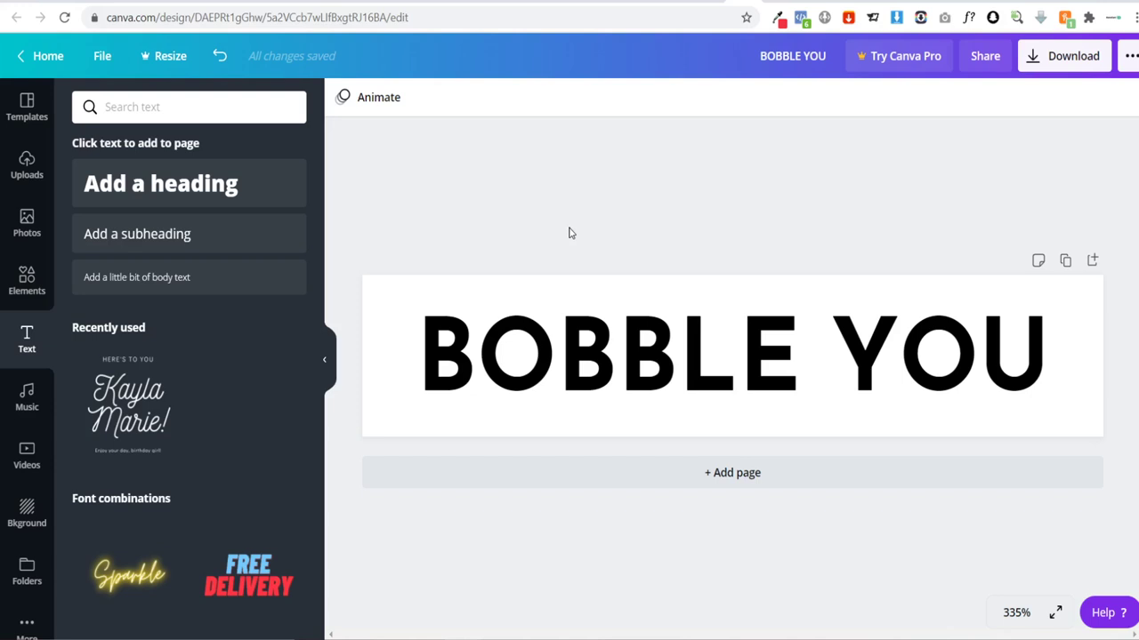
click(471, 336)
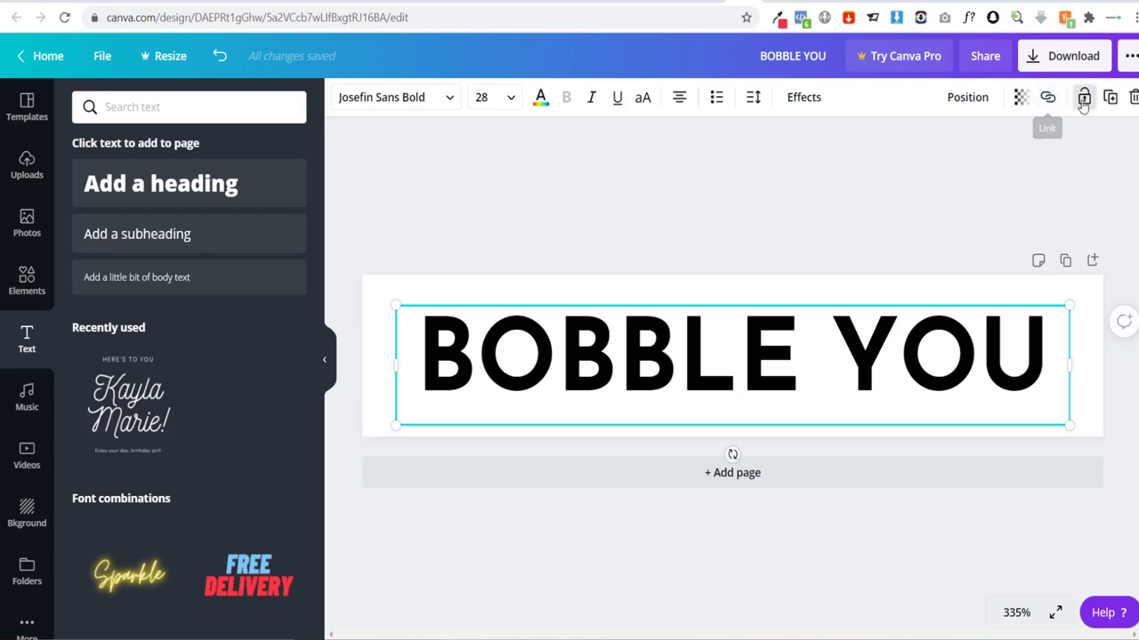
click(1110, 97)
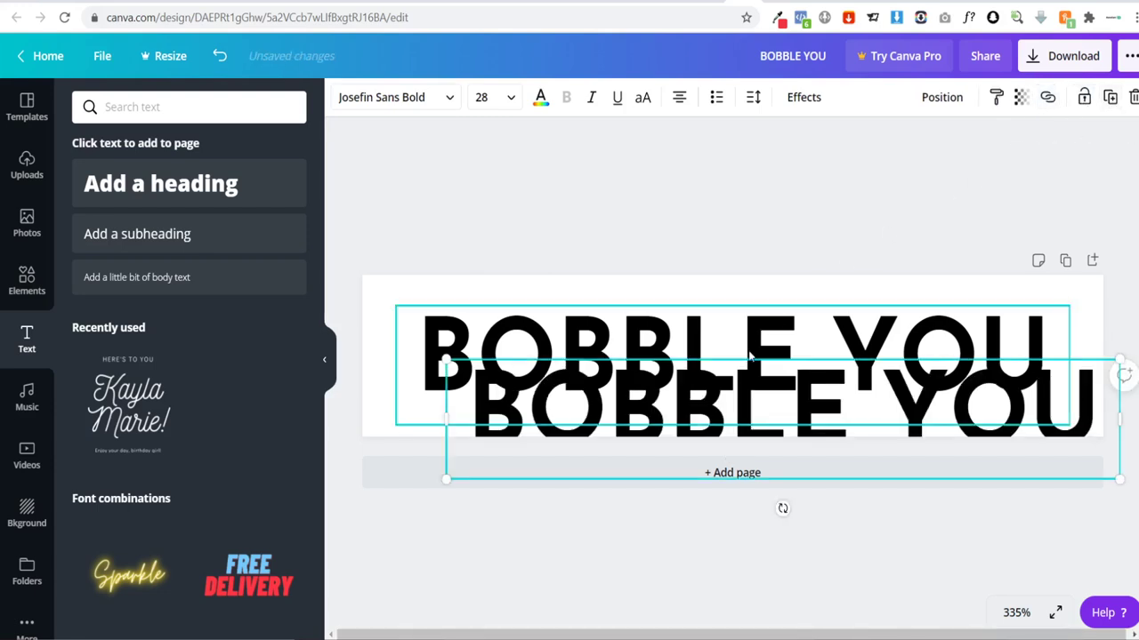
drag(731, 368, 700, 325)
click(540, 100)
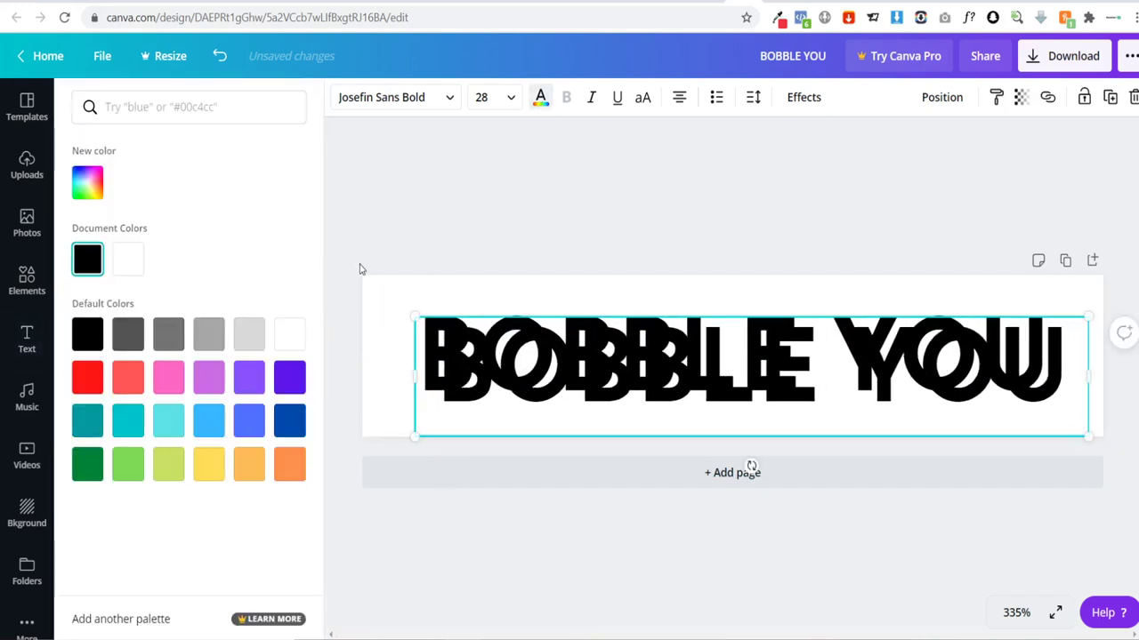
click(127, 378)
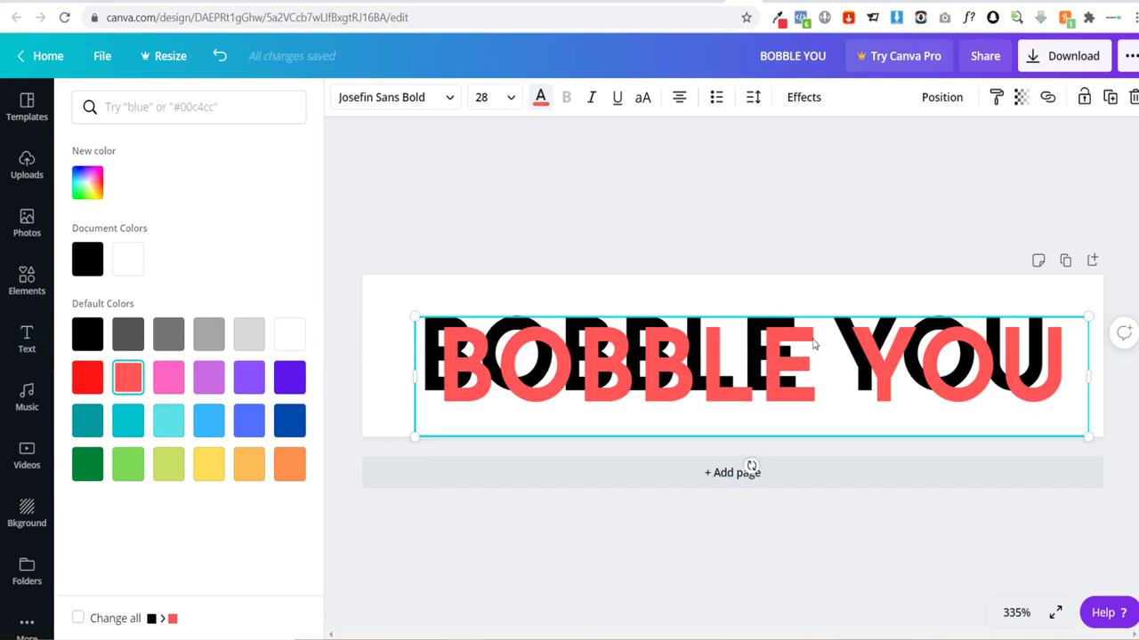
Step: Centre BOBBLE YOU on the banner and undo the coral effect back to plain black
drag(812, 346, 719, 285)
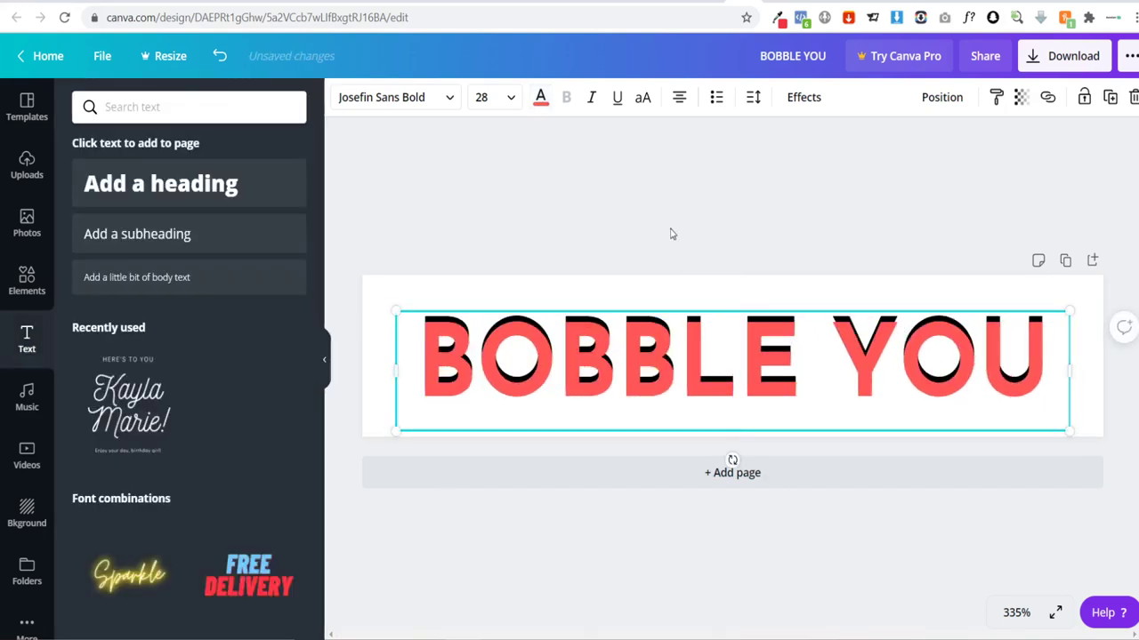
click(580, 204)
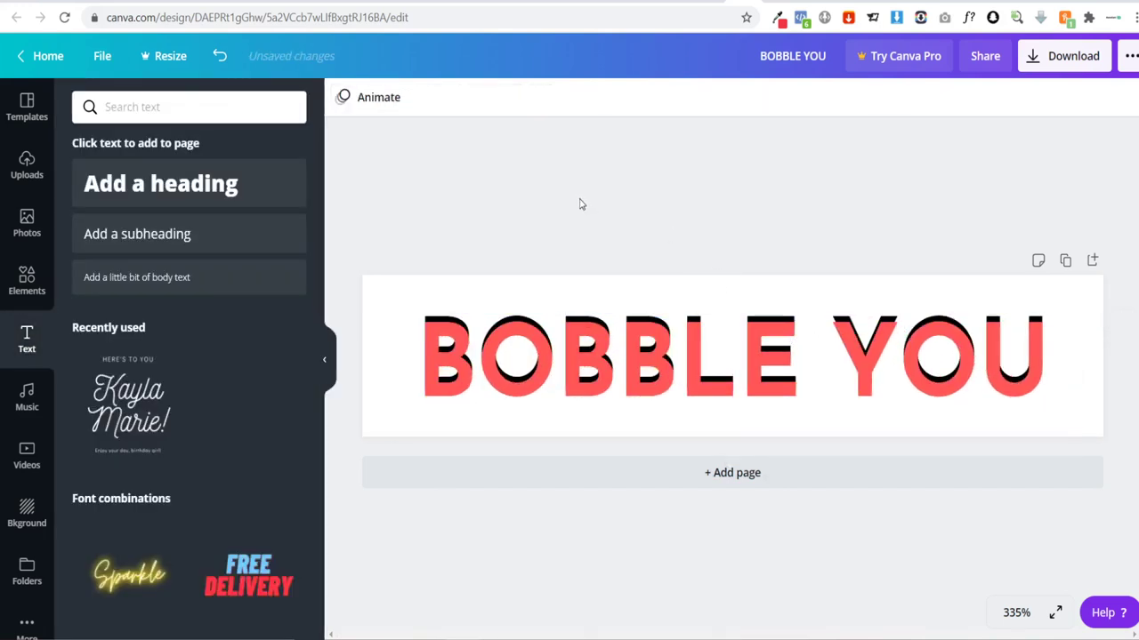
click(634, 380)
key(ctrl+z)
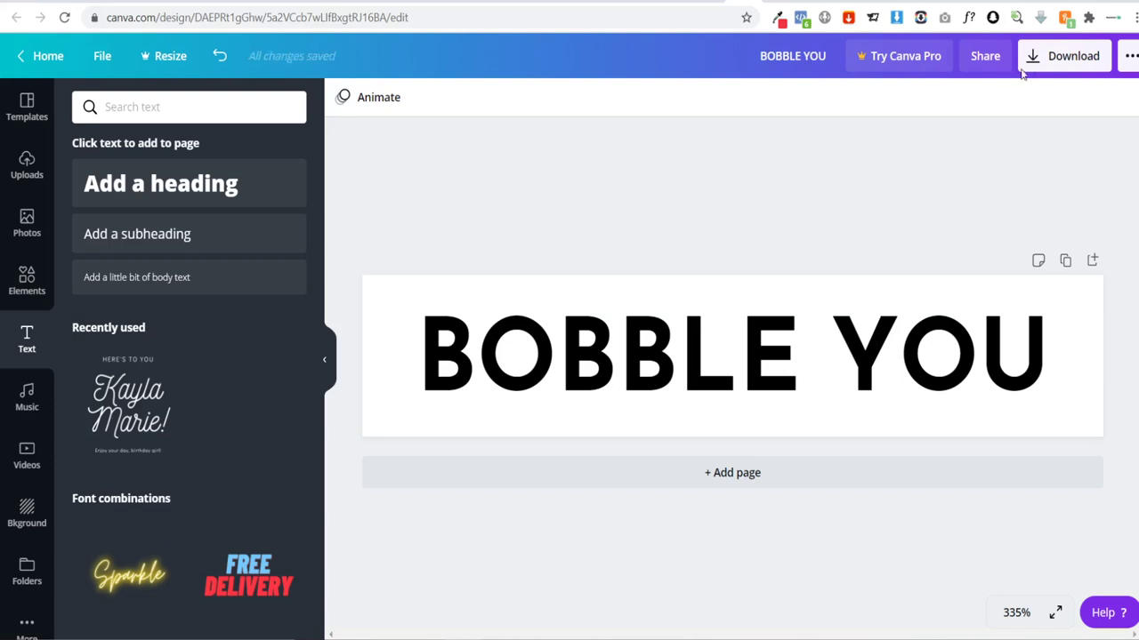
Step: Download the BOBBLE YOU Canva design as a PNG and return to the Shopify theme editor
click(1058, 59)
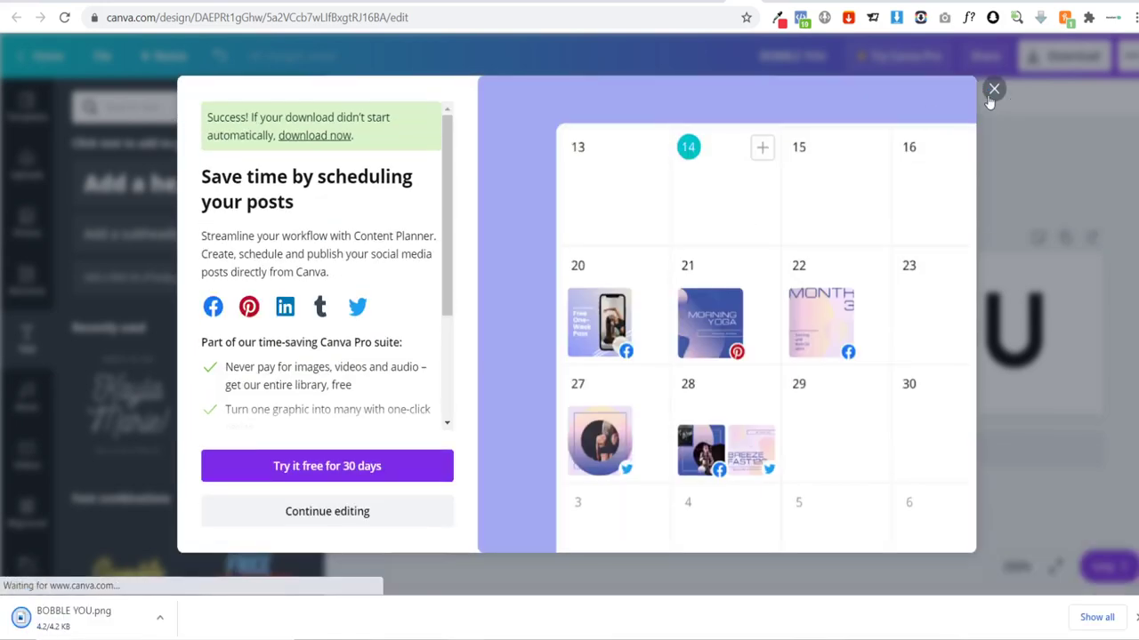
click(993, 89)
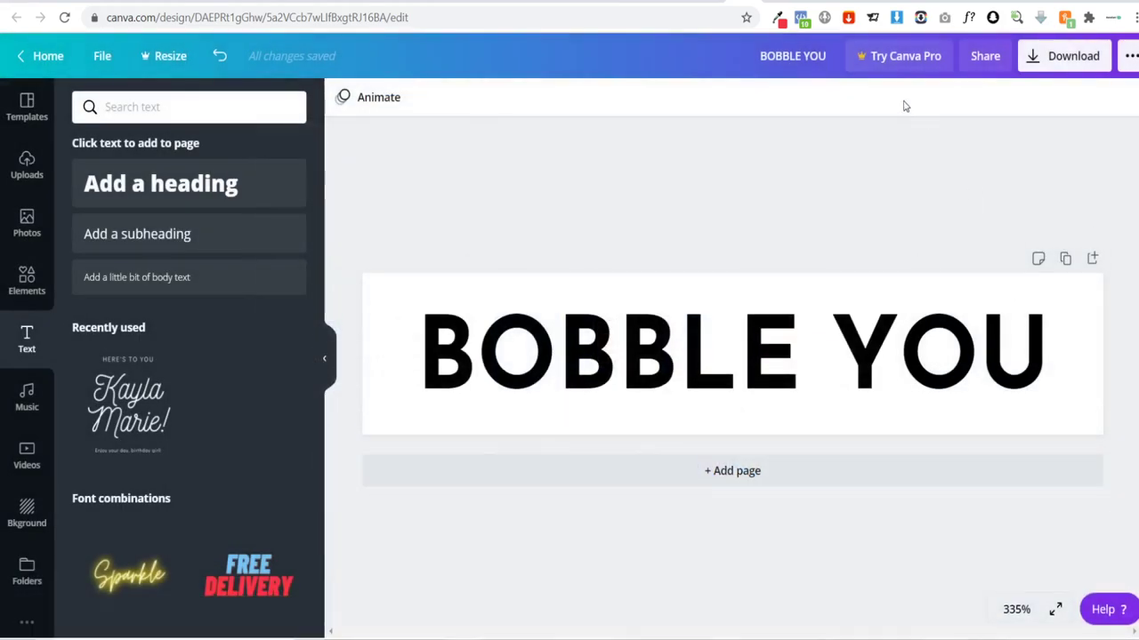
click(903, 1)
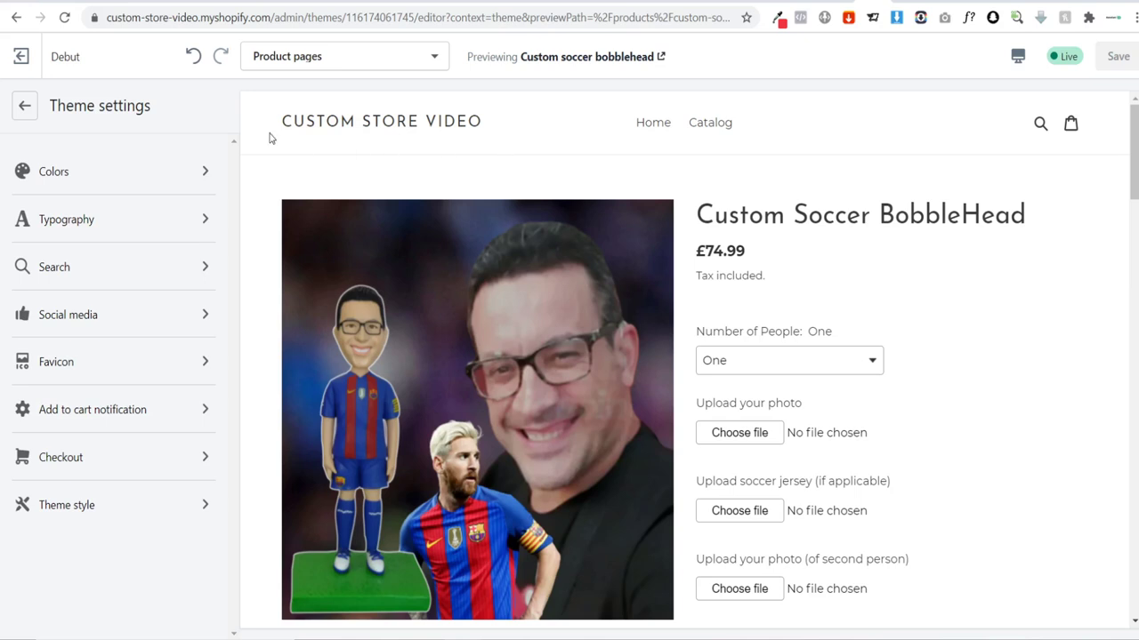
Step: Upload BOBBLE YOU.png from the computer into the header's image library
click(24, 106)
click(89, 174)
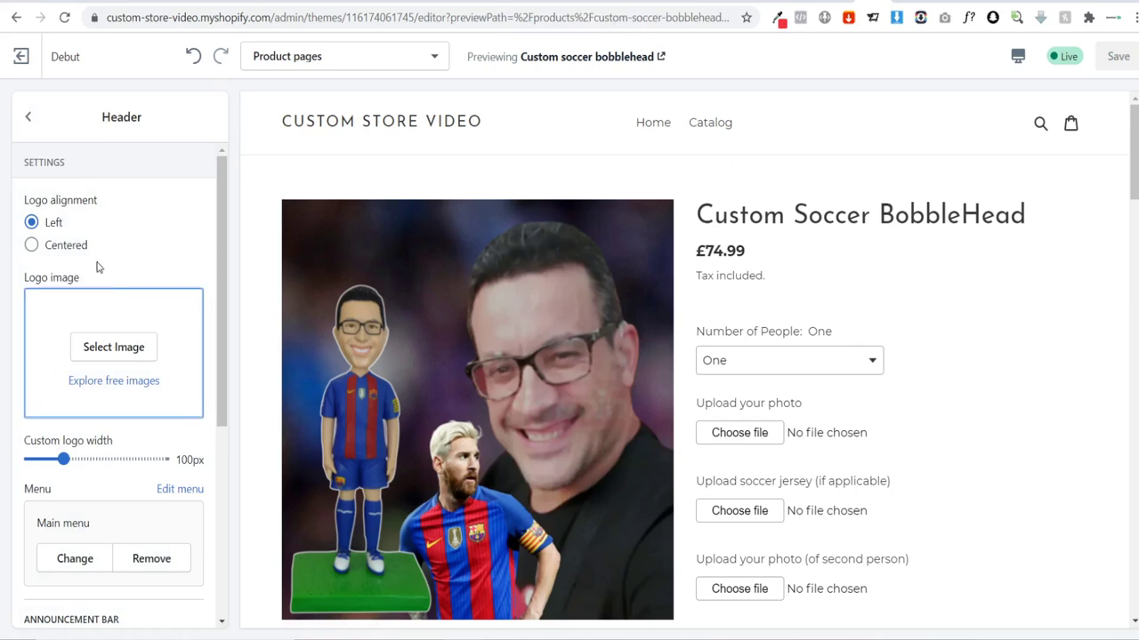
click(105, 350)
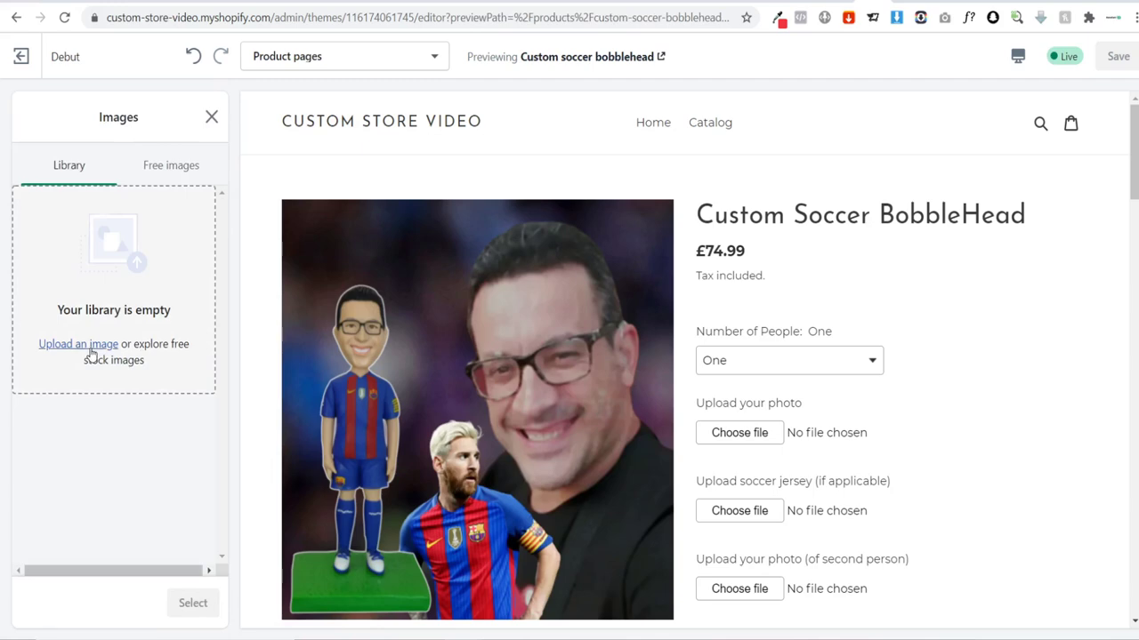
click(130, 305)
scroll(356, 204, down, 3)
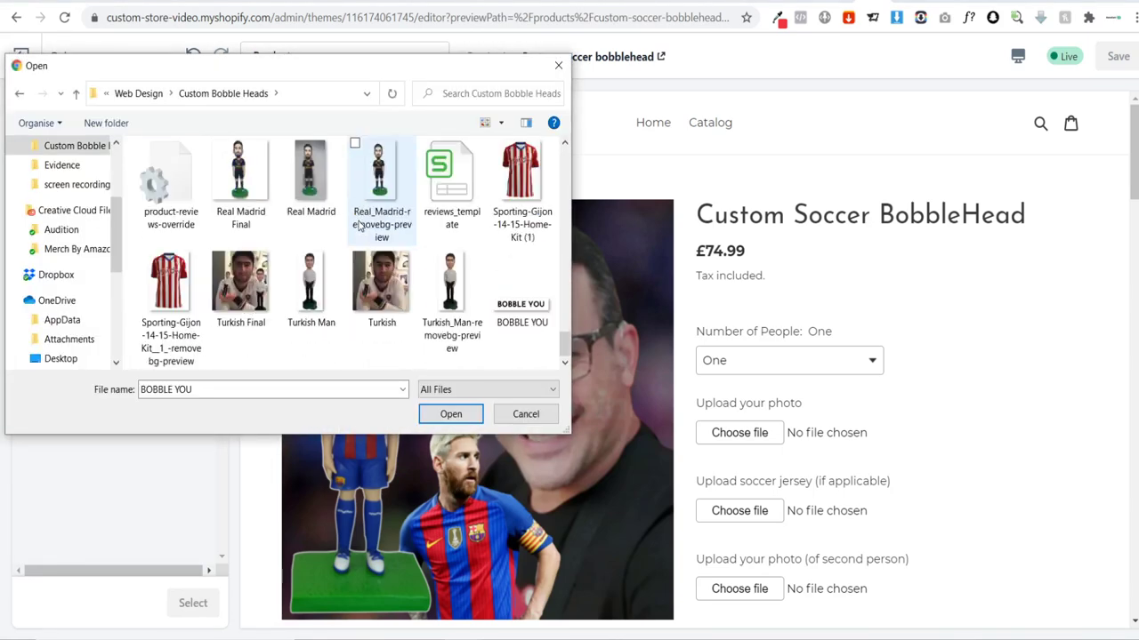
click(522, 285)
click(451, 414)
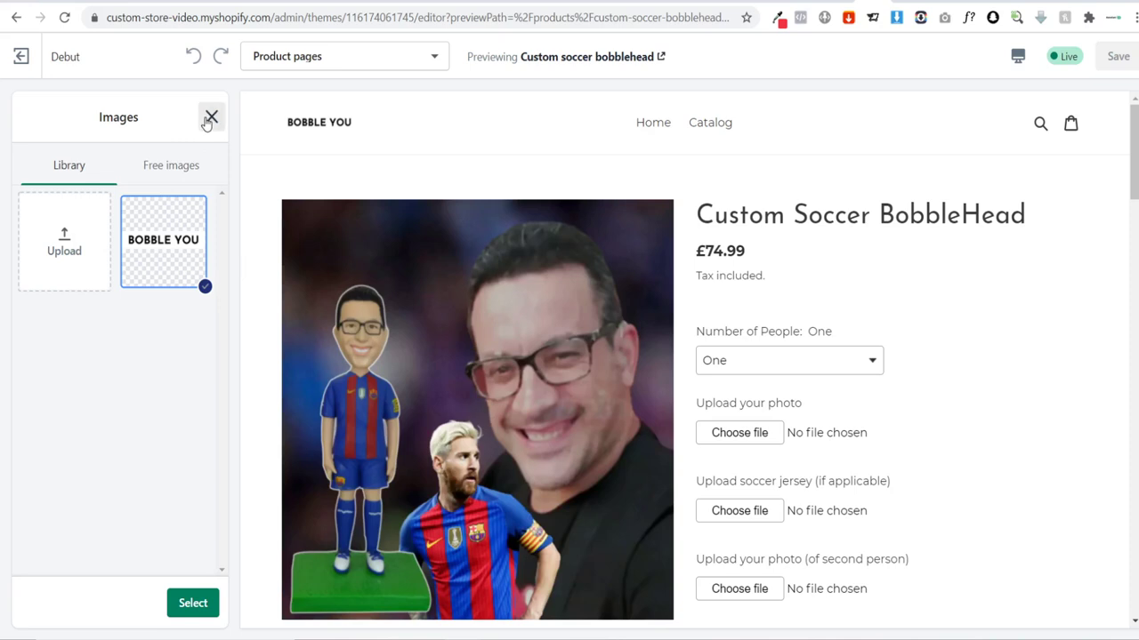
click(211, 117)
Step: Set BOBBLE YOU as the header logo at 250px width and save the theme
drag(61, 459, 165, 460)
click(133, 347)
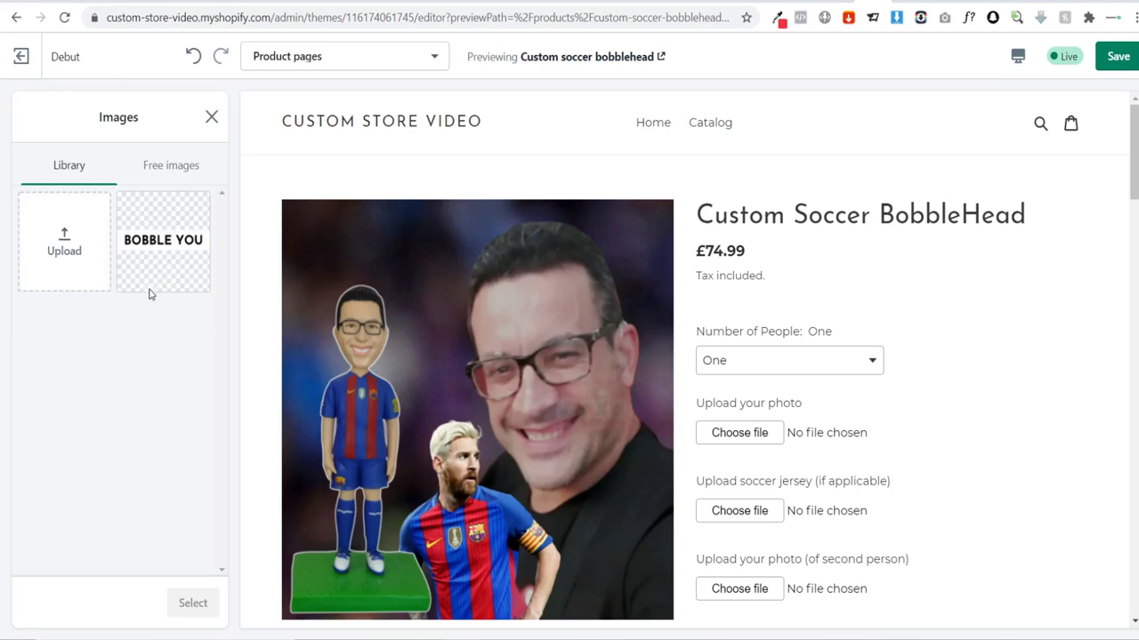
click(149, 289)
click(207, 608)
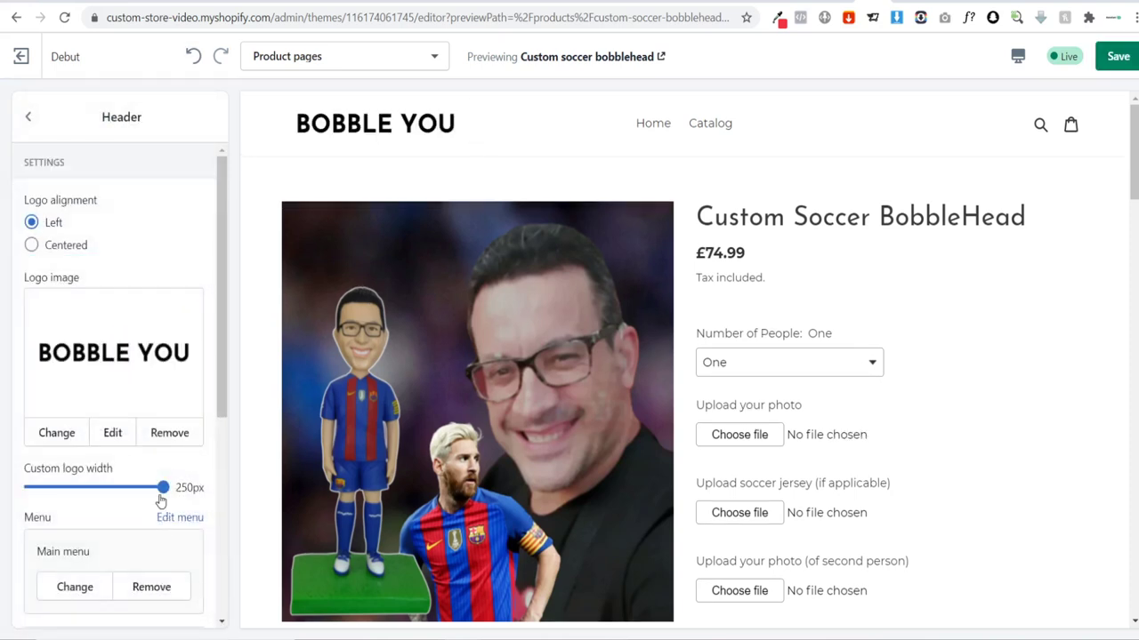
drag(162, 487, 244, 490)
click(28, 117)
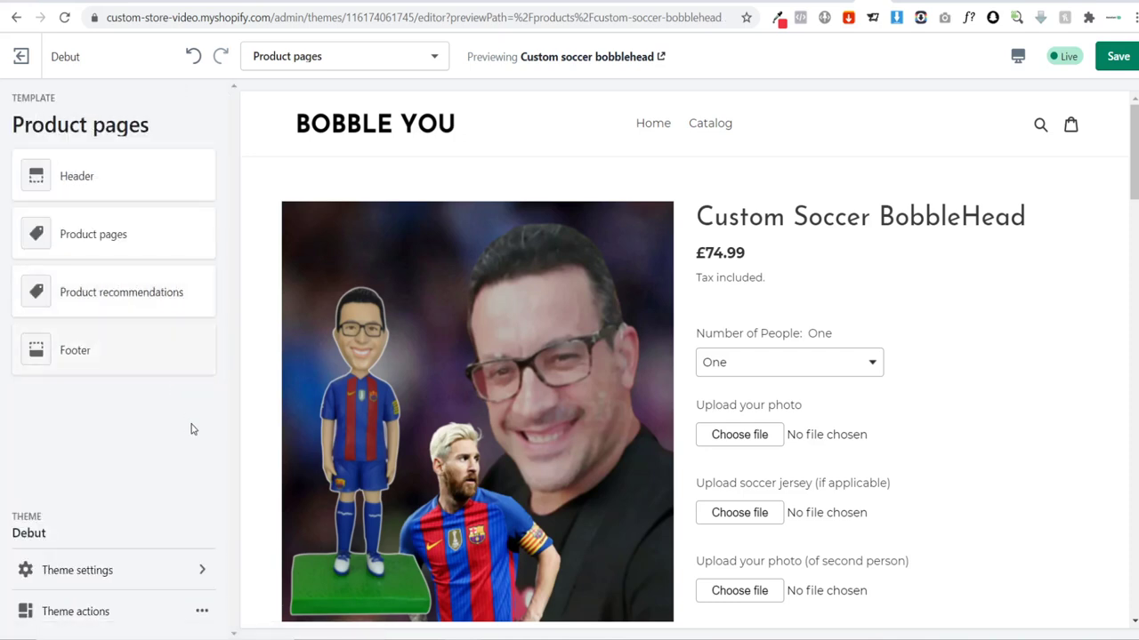
click(1118, 56)
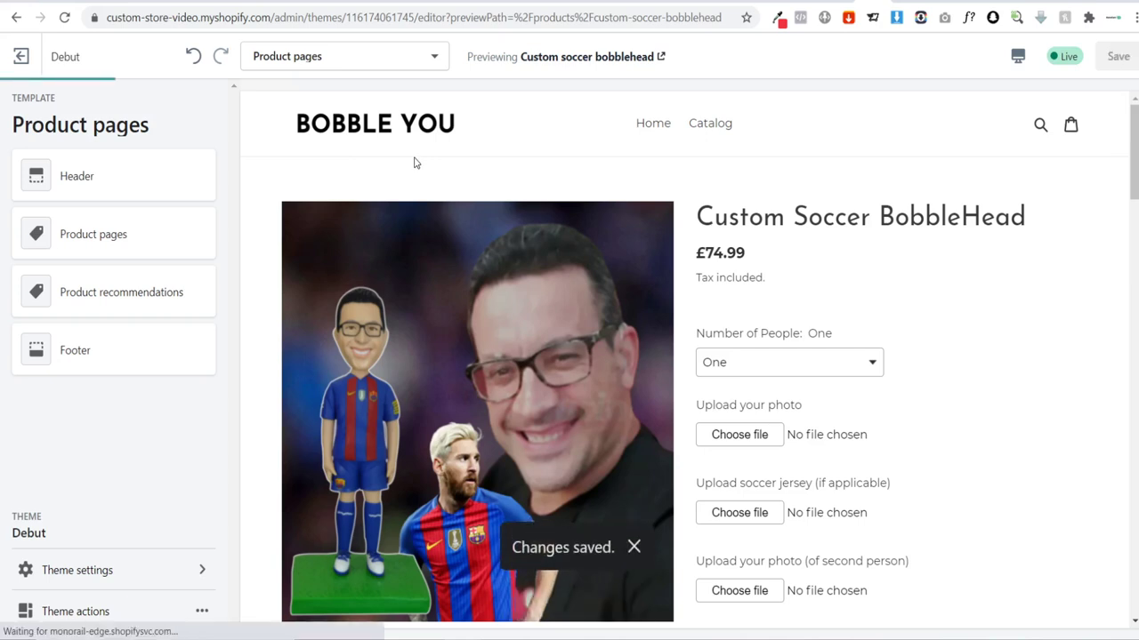
Step: Preview the store home page with the new BOBBLE YOU logo, scrolling down through the reviews
click(643, 130)
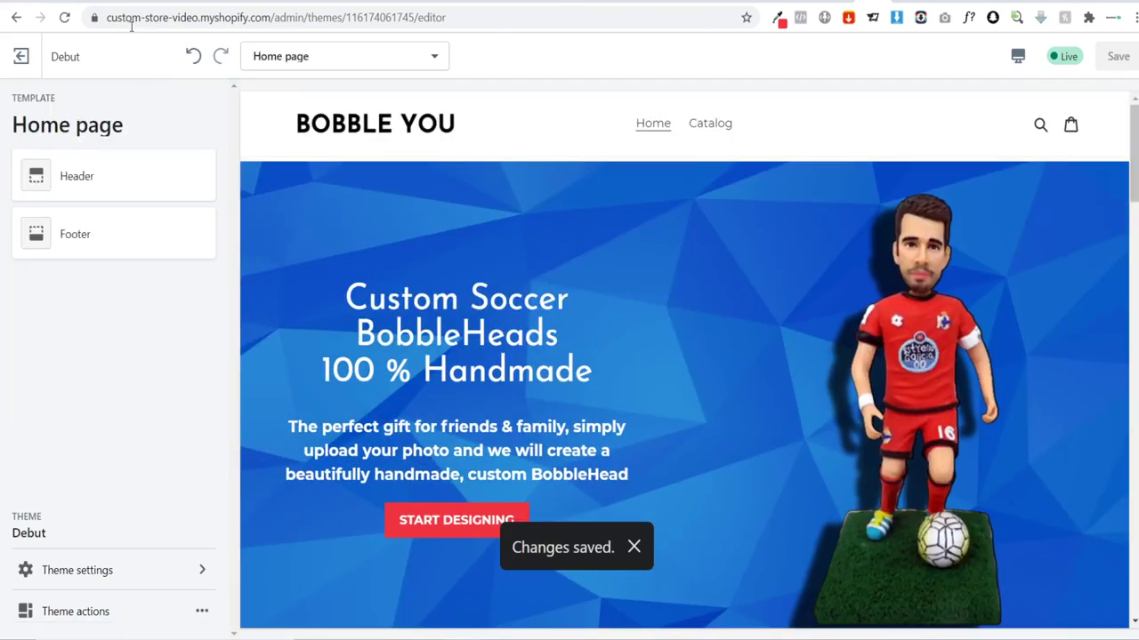
scroll(742, 223, down, 20)
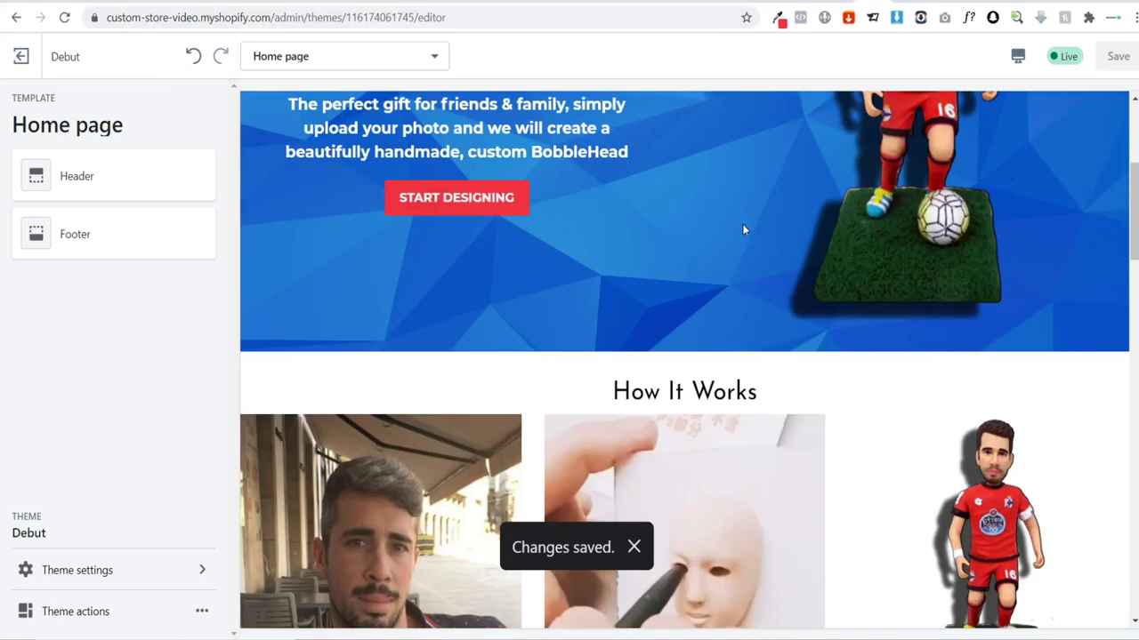
scroll(740, 223, down, 5)
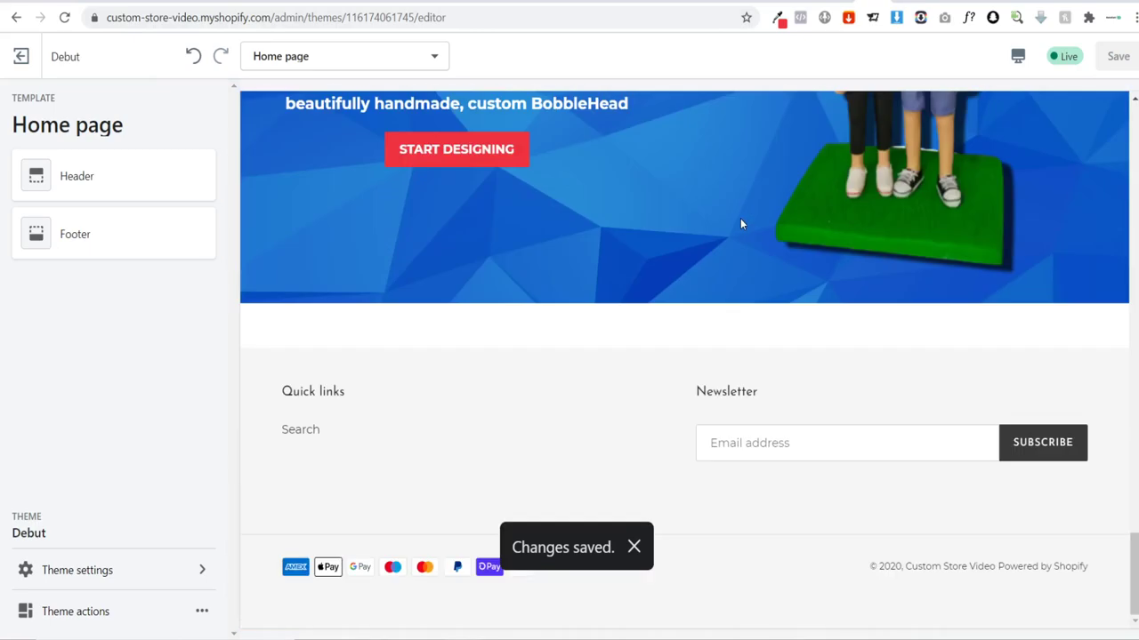
scroll(740, 222, up, 10)
scroll(739, 224, down, 10)
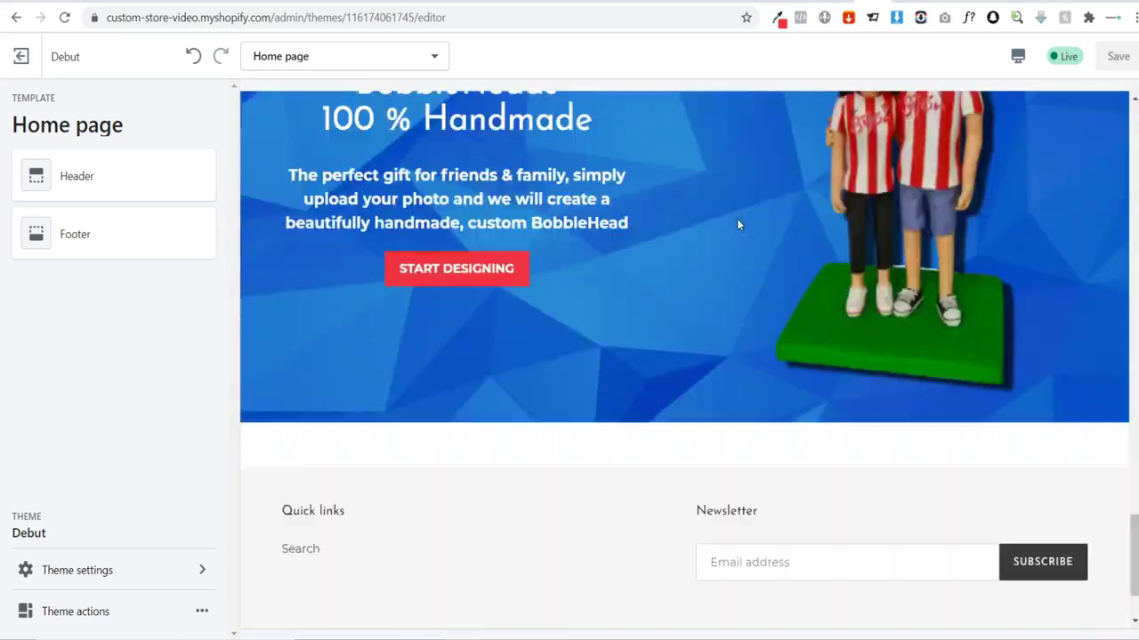
scroll(654, 427, up, 3)
scroll(654, 427, down, 2)
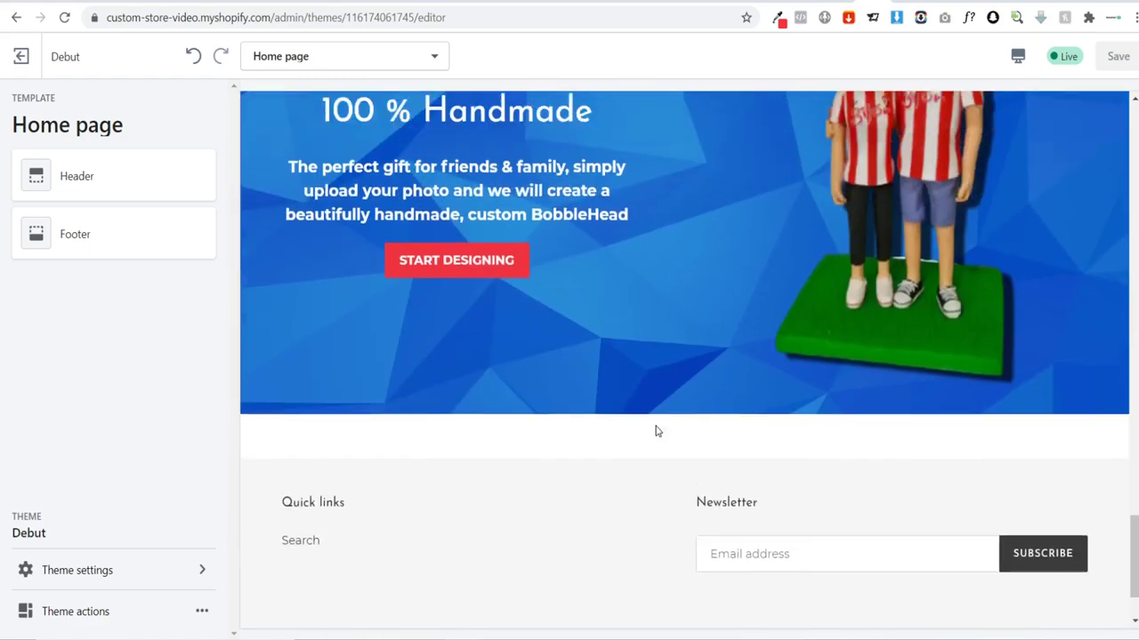
scroll(655, 426, up, 8)
scroll(655, 432, up, 6)
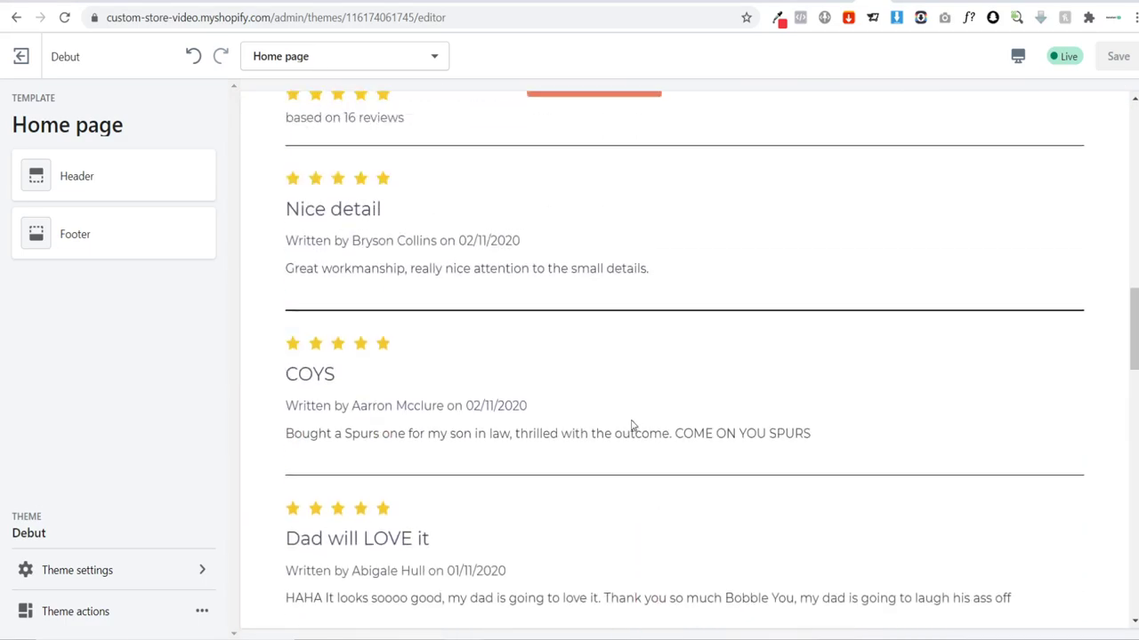
scroll(631, 424, down, 2)
scroll(626, 422, up, 5)
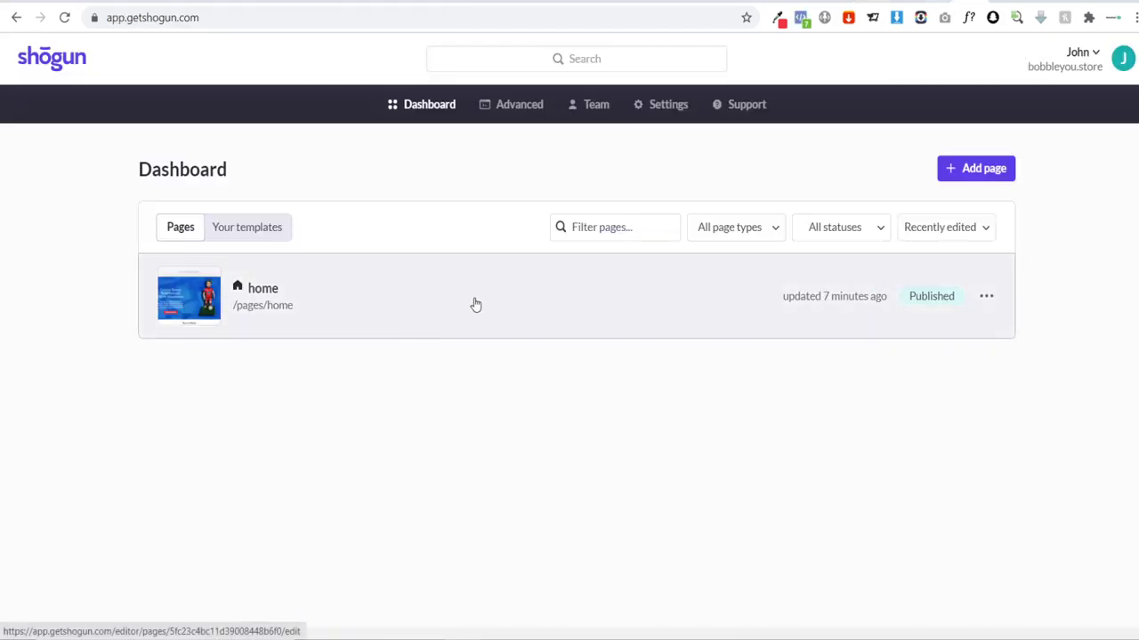
Step: Open the home page in the Shogun editor and select the Product Reviews block
click(474, 305)
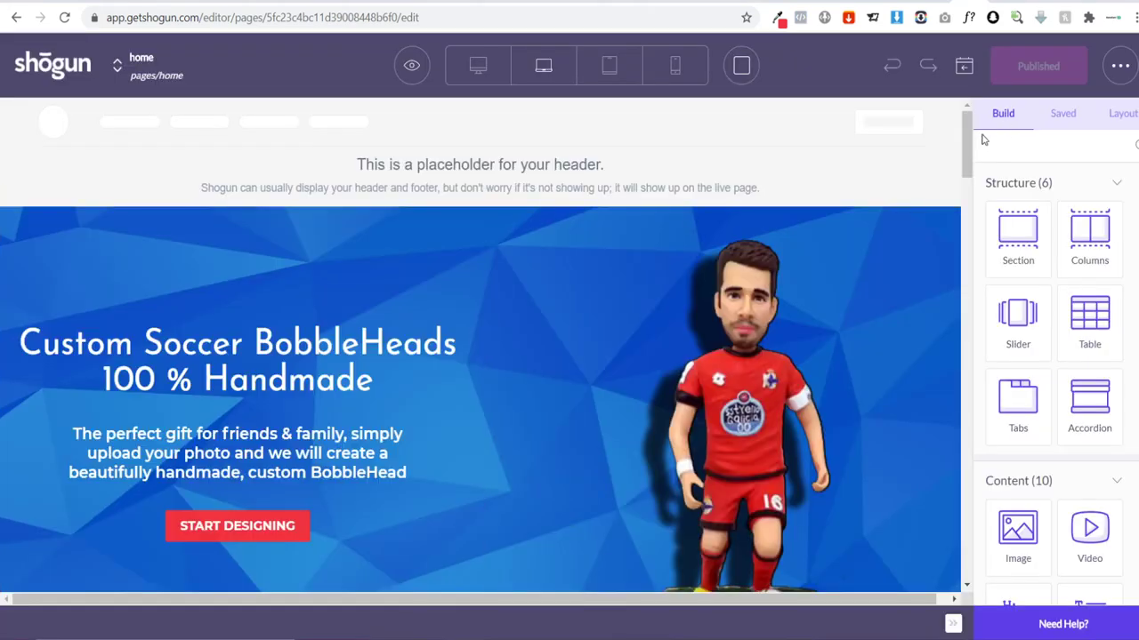
drag(967, 142, 971, 305)
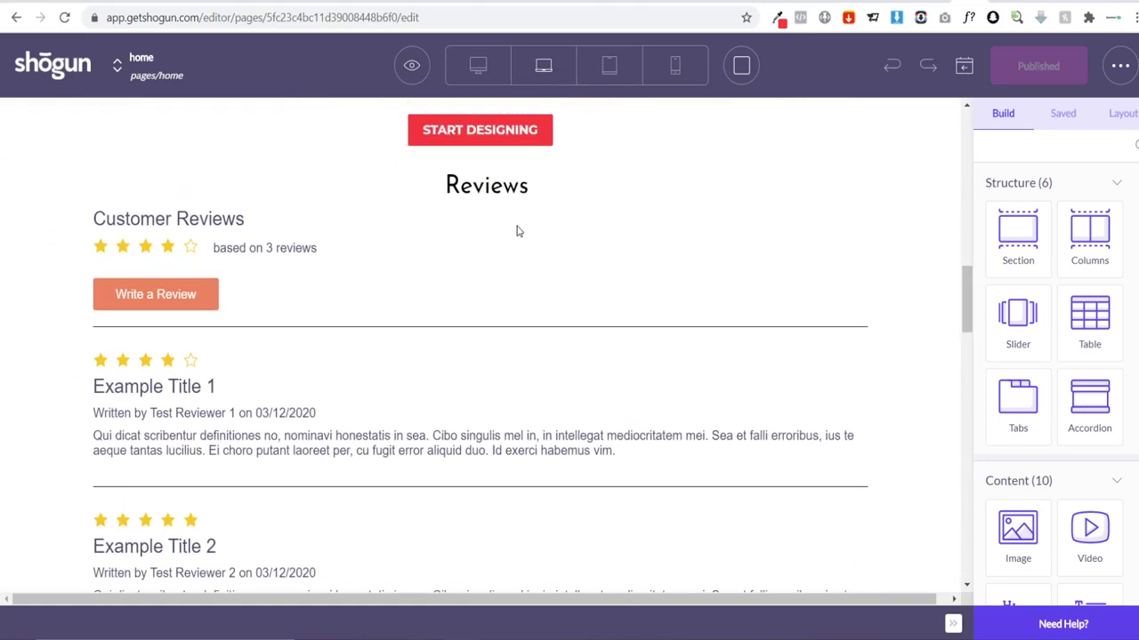
click(485, 242)
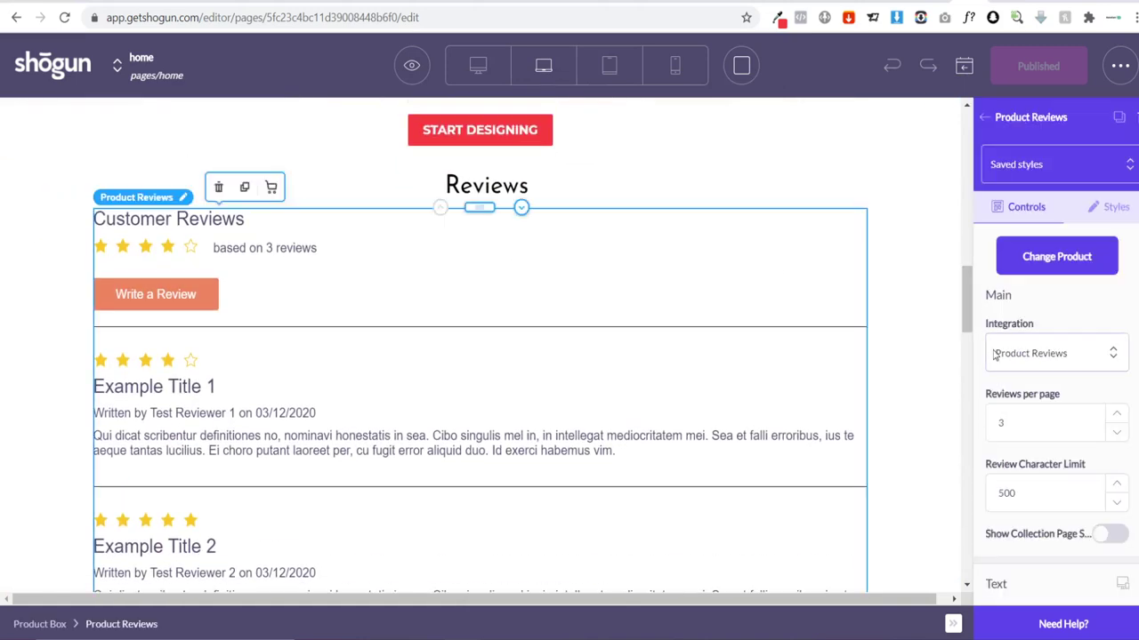
scroll(1009, 329, down, 5)
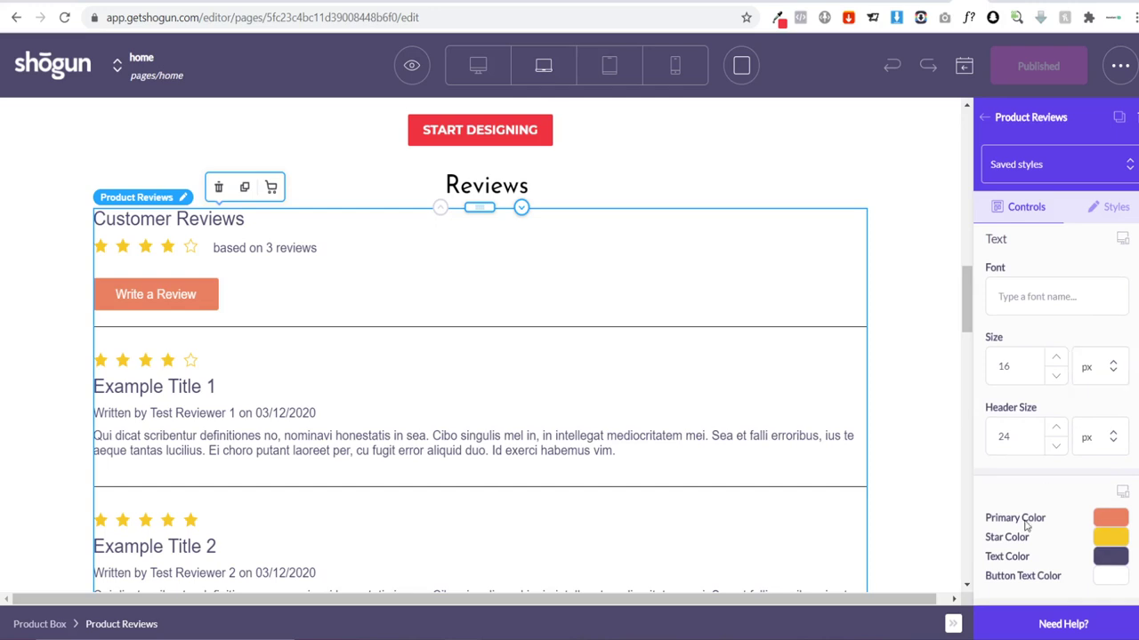
Step: Set the Product Reviews primary colour to crimson #ef3340
click(1110, 517)
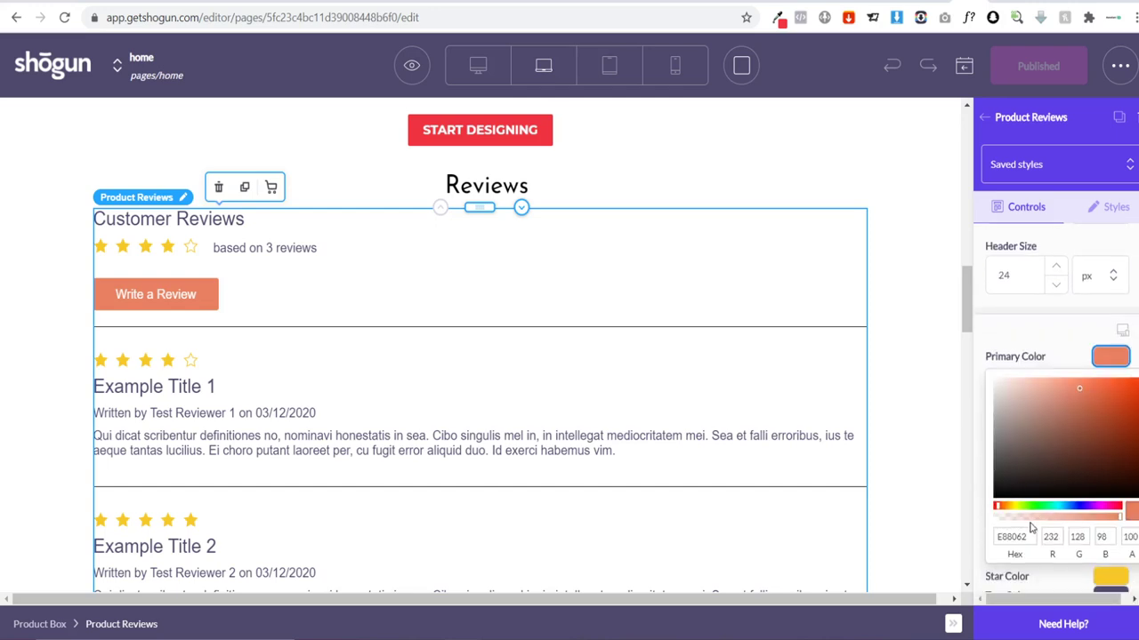
click(777, 18)
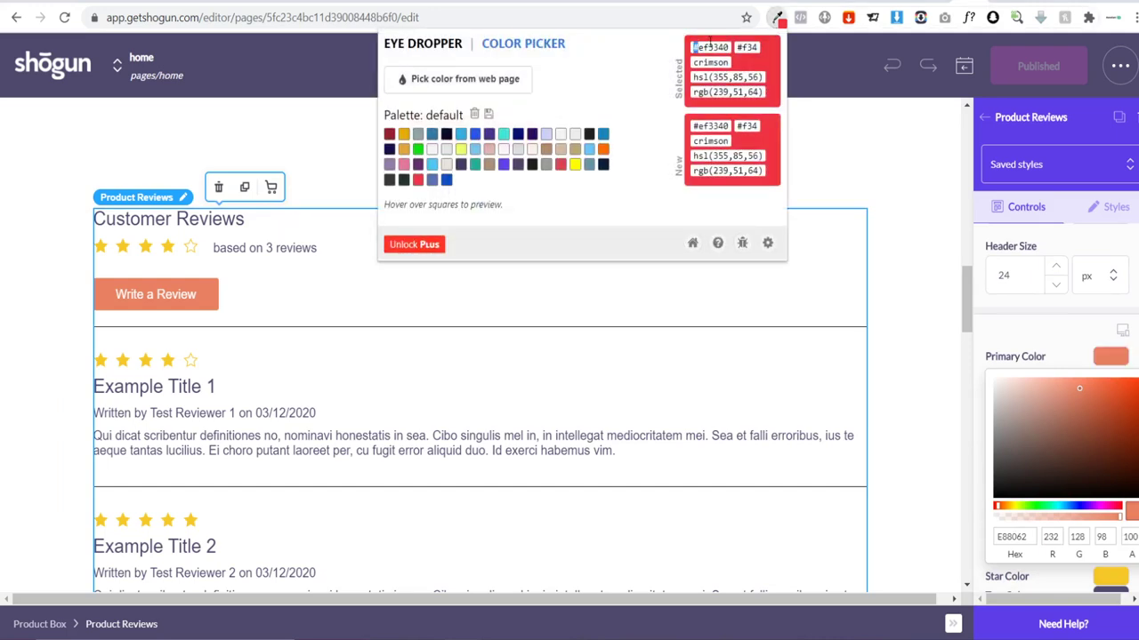
triple_click(709, 44)
double_click(711, 46)
key(ctrl+c)
double_click(1012, 536)
key(ctrl+v)
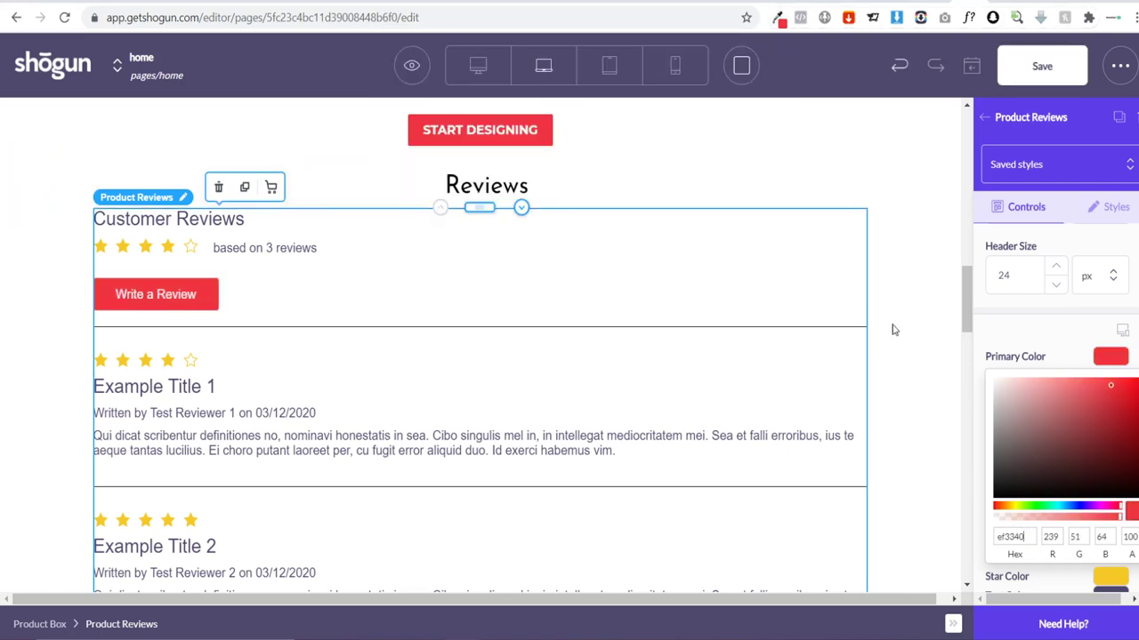
scroll(1008, 531, down, 1)
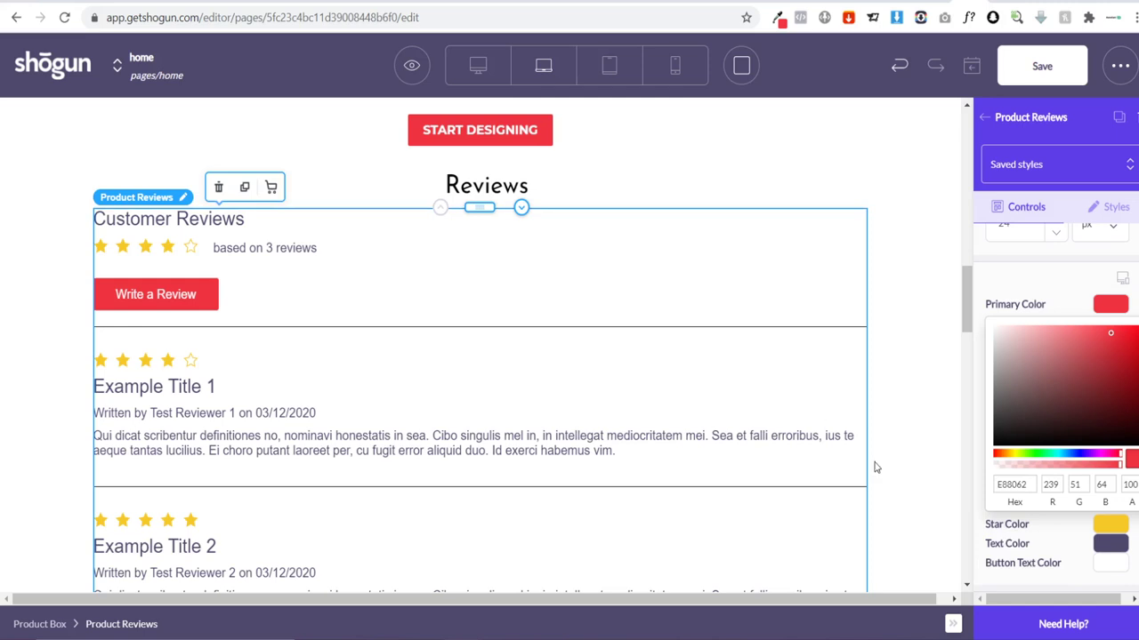
scroll(1005, 414, up, 5)
scroll(1010, 416, down, 2)
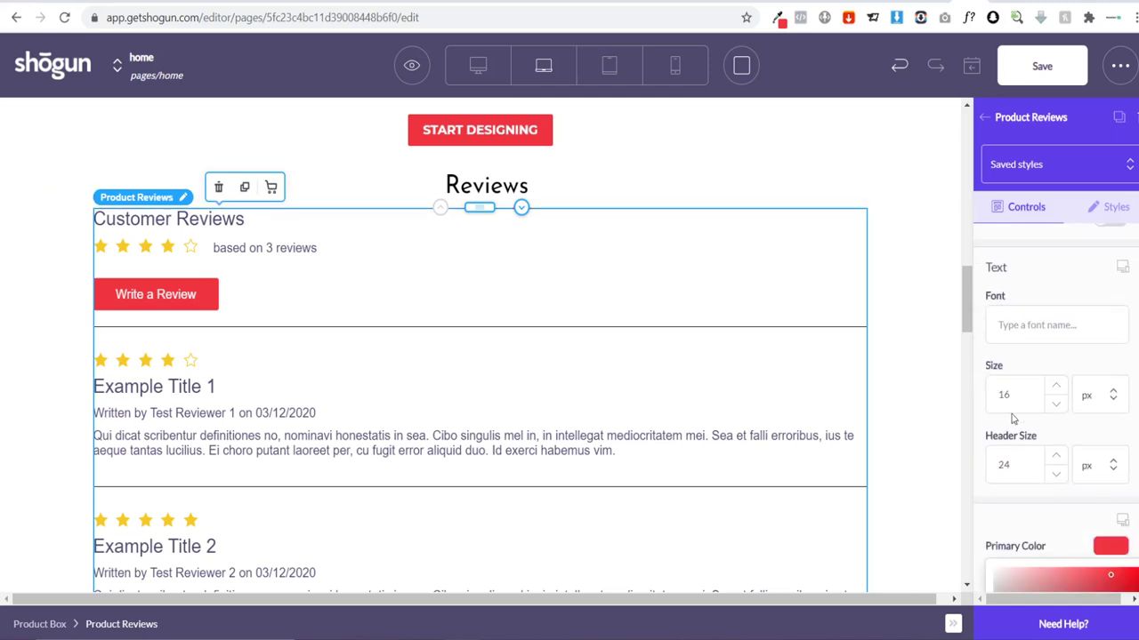
Step: Set the Product Reviews text font to Montserrat
click(1020, 336)
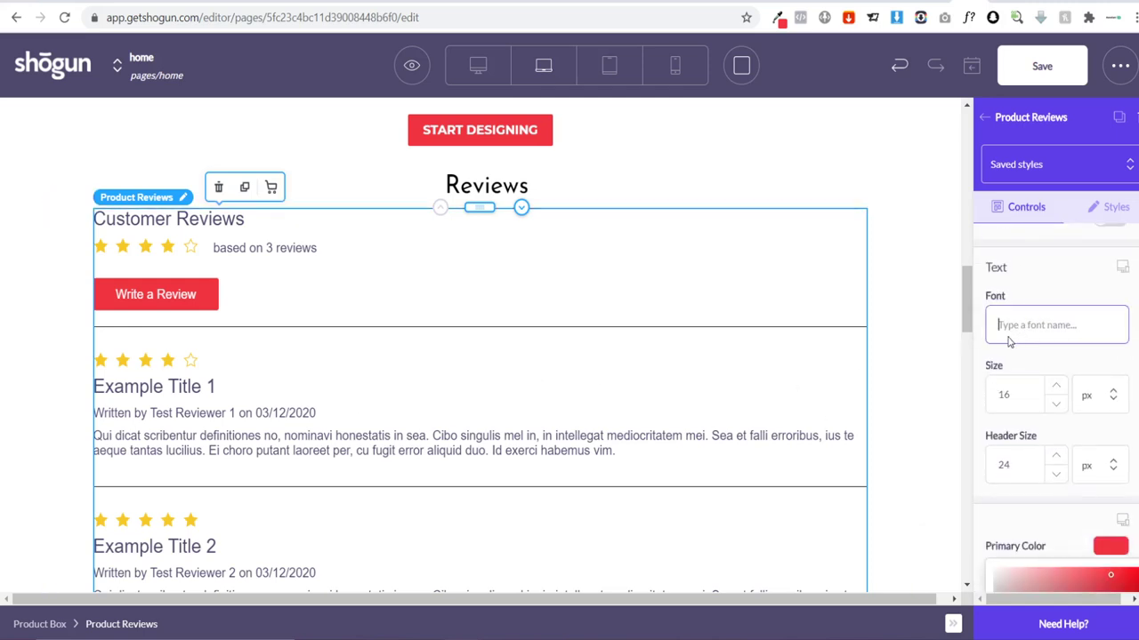
text(monts)
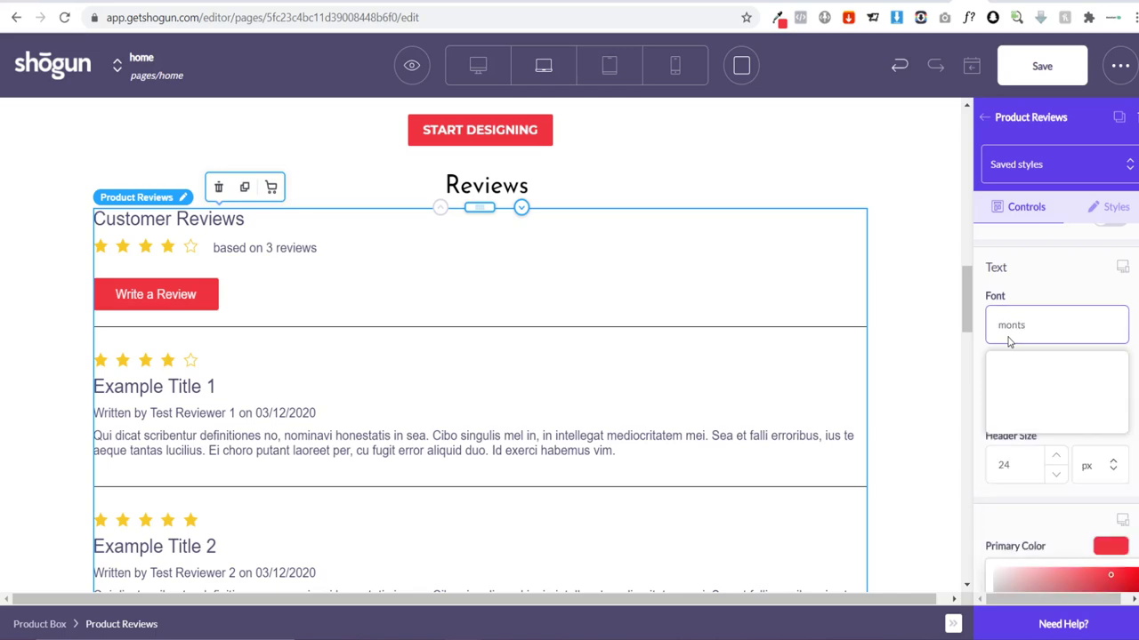
click(1040, 368)
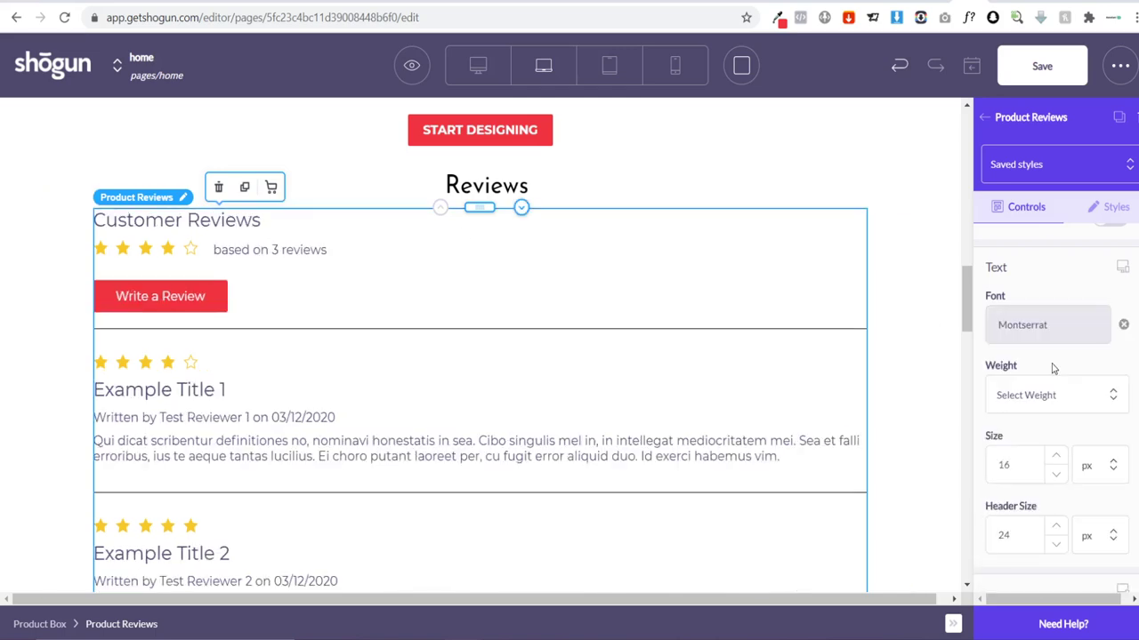
scroll(425, 359, up, 6)
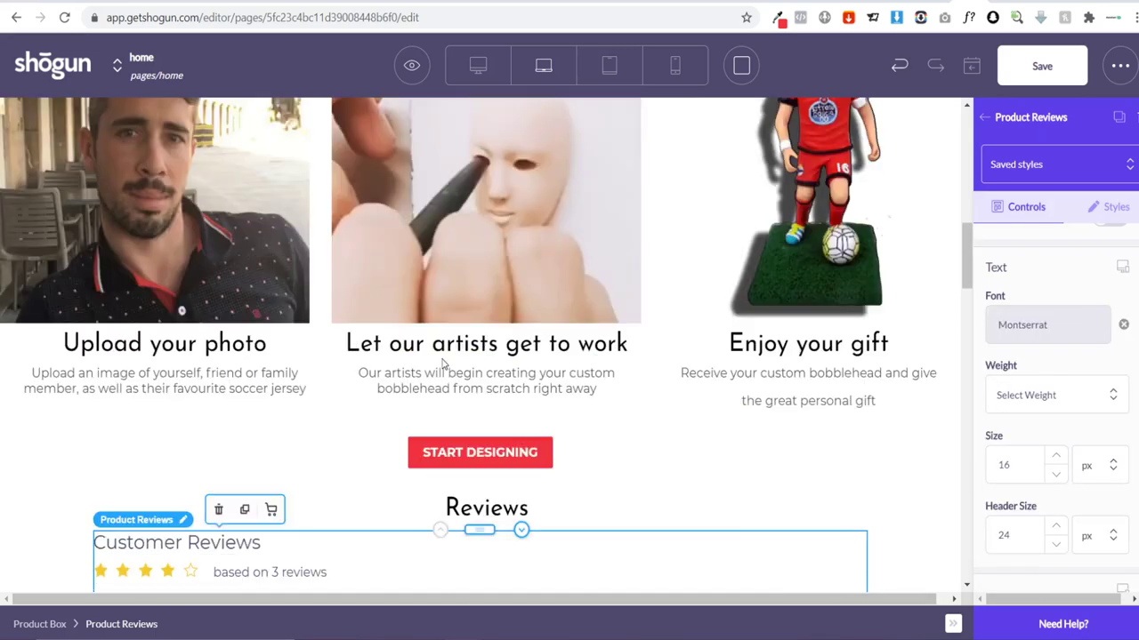
scroll(765, 388, down, 4)
scroll(765, 388, up, 2)
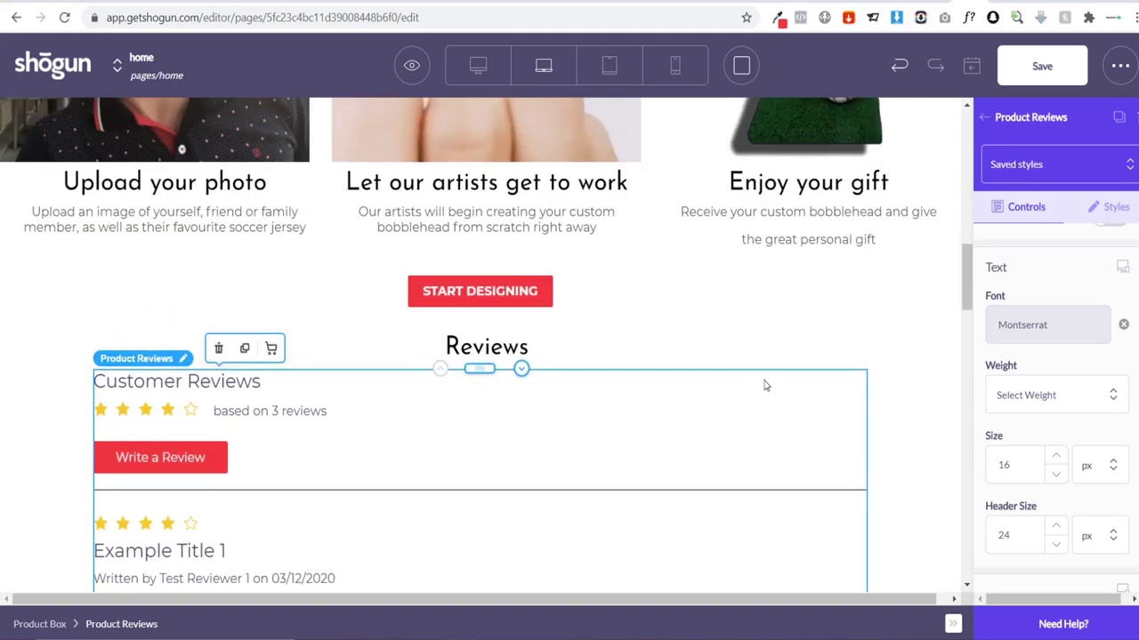
scroll(762, 377, down, 6)
scroll(1050, 494, down, 2)
scroll(1050, 494, down, 3)
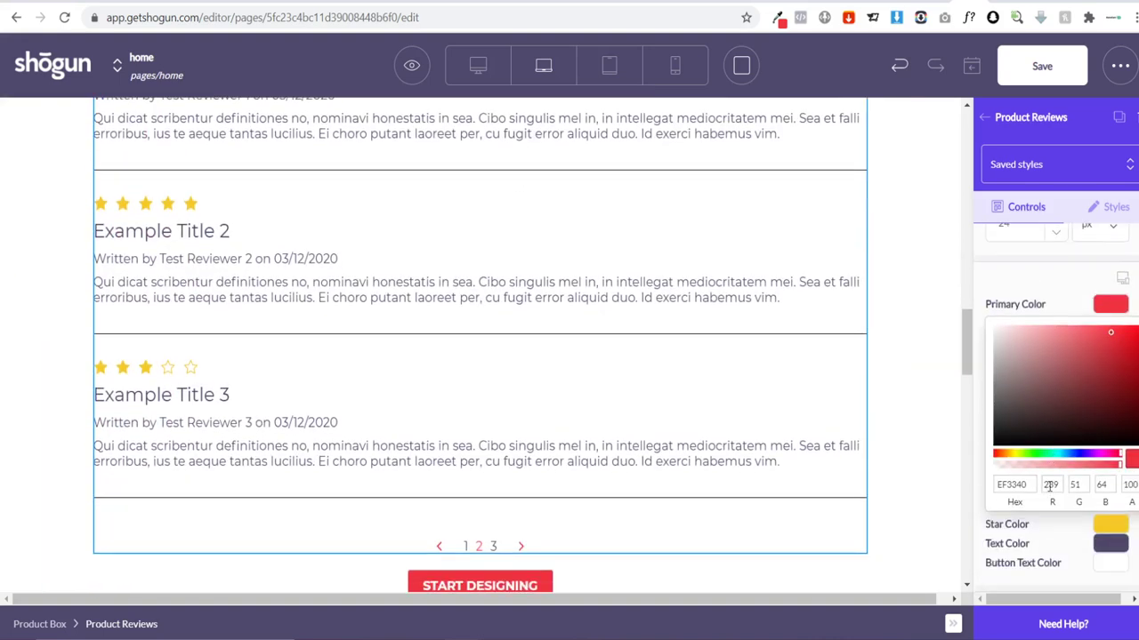
Step: Make the review text colour black (000000) and save the page
click(1108, 540)
scroll(1046, 535, down, 1)
scroll(1045, 534, down, 2)
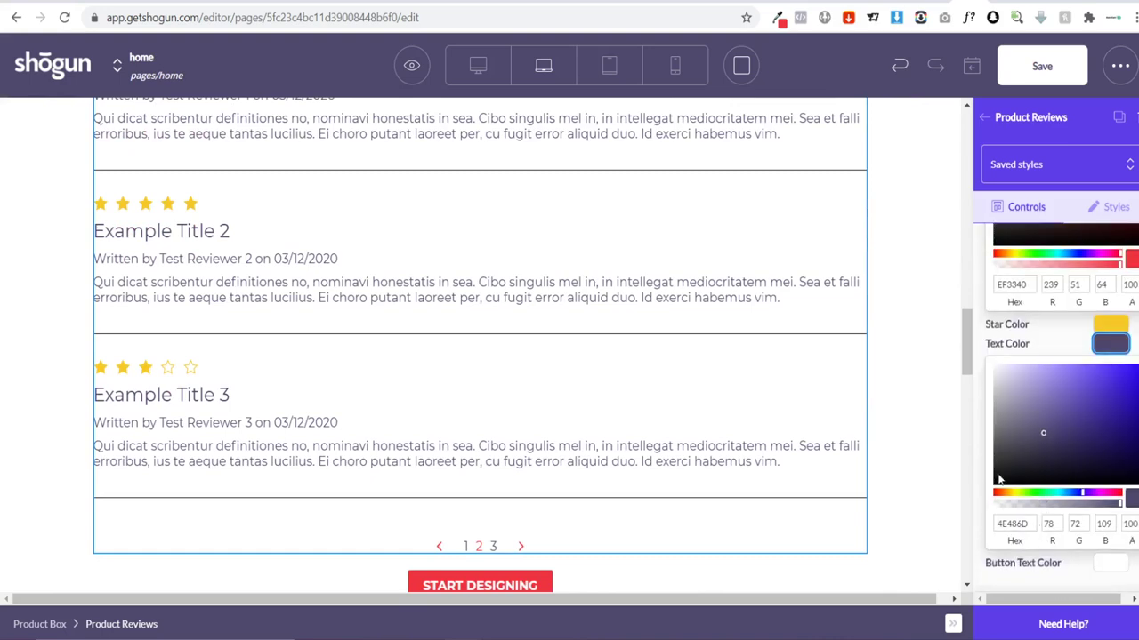
click(994, 481)
drag(994, 481, 948, 480)
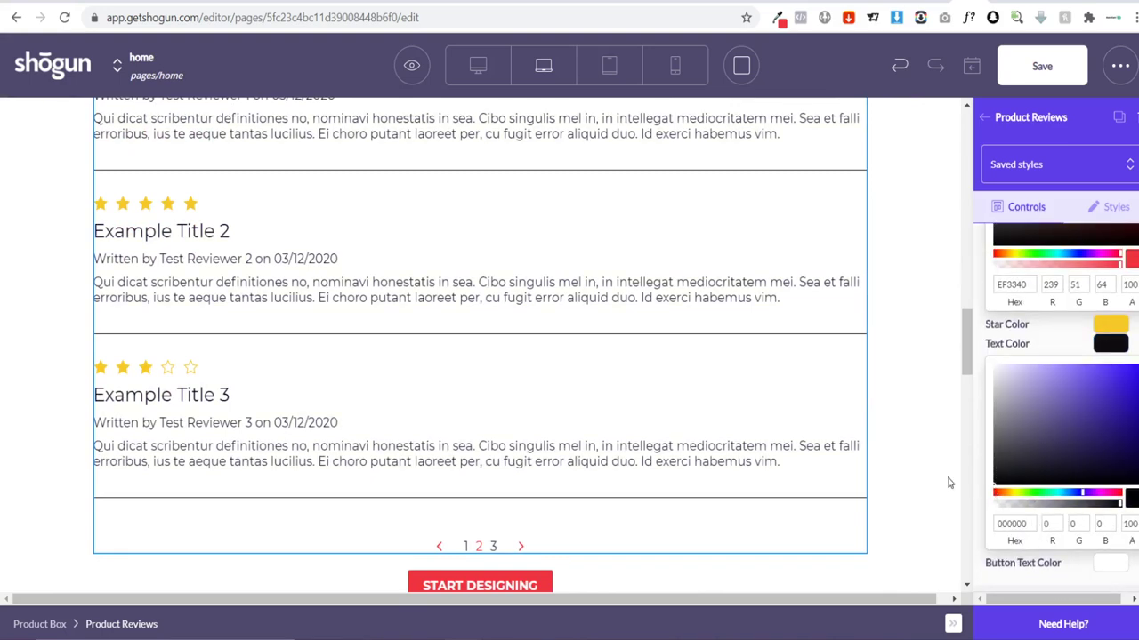
scroll(834, 473, up, 8)
scroll(633, 365, up, 4)
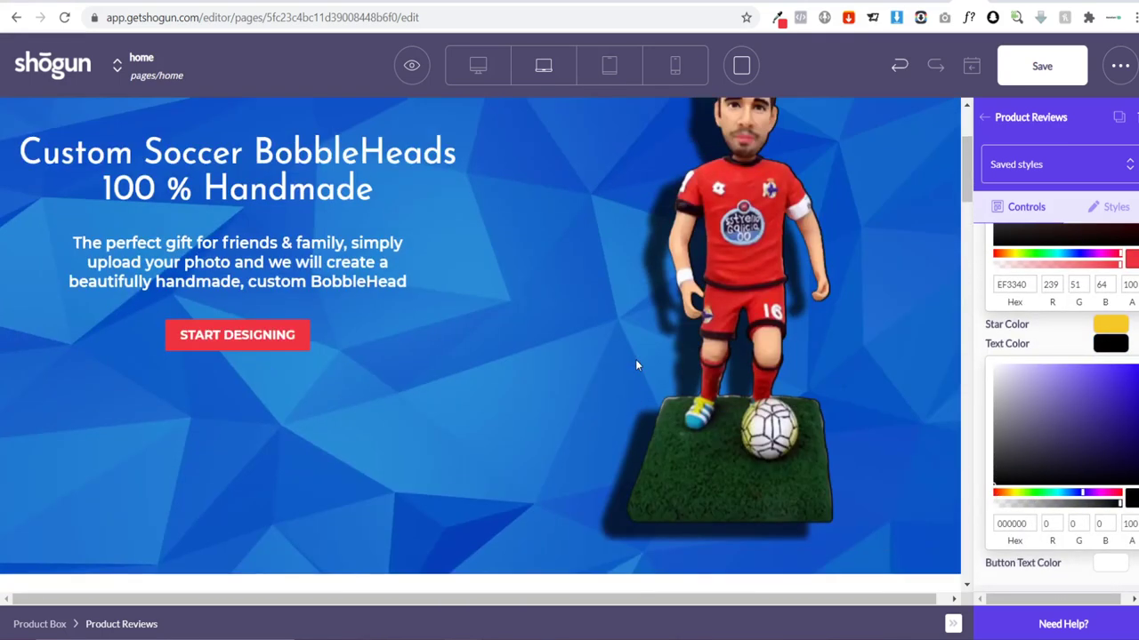
scroll(633, 376, down, 15)
scroll(884, 415, up, 5)
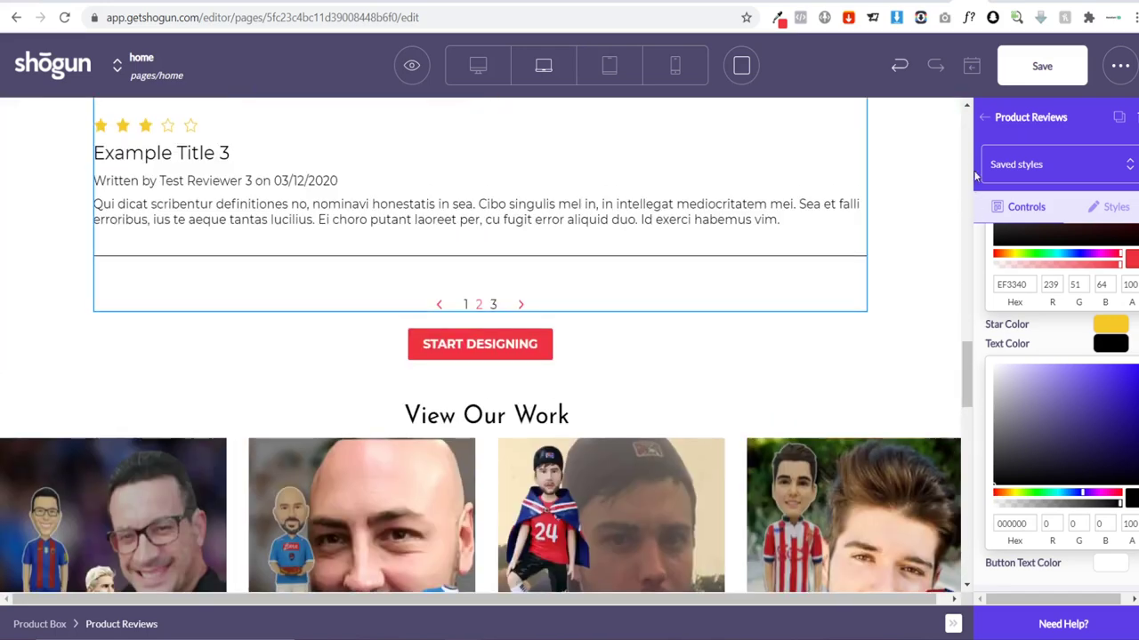
click(1030, 72)
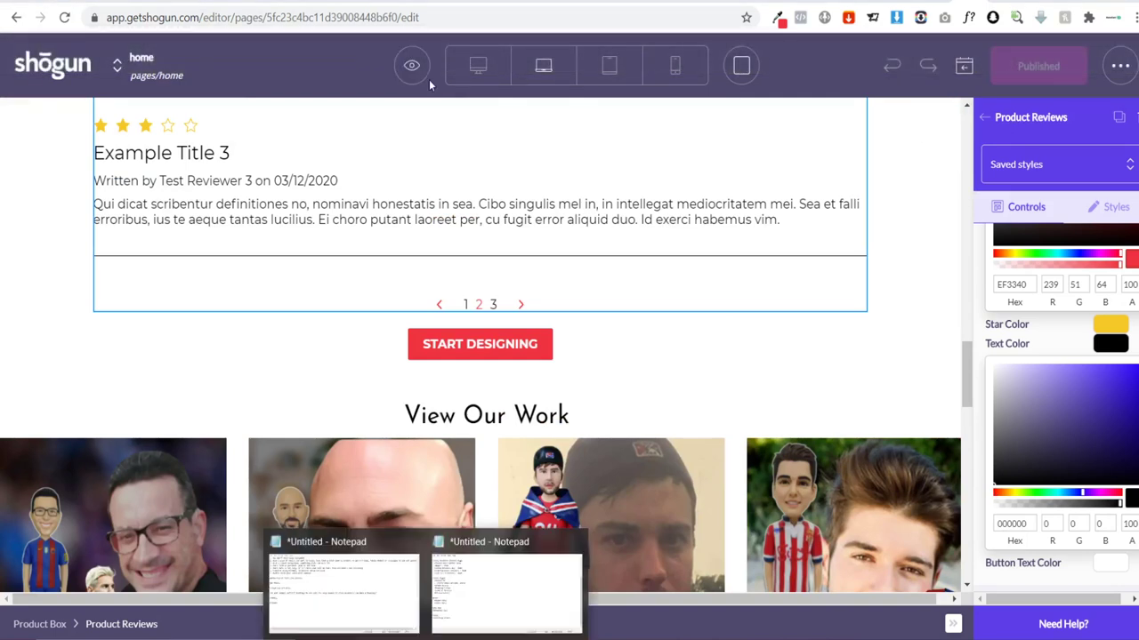
click(423, 81)
Step: View the live BOBBLE YOU home page and scroll down to the restyled reviews
click(423, 128)
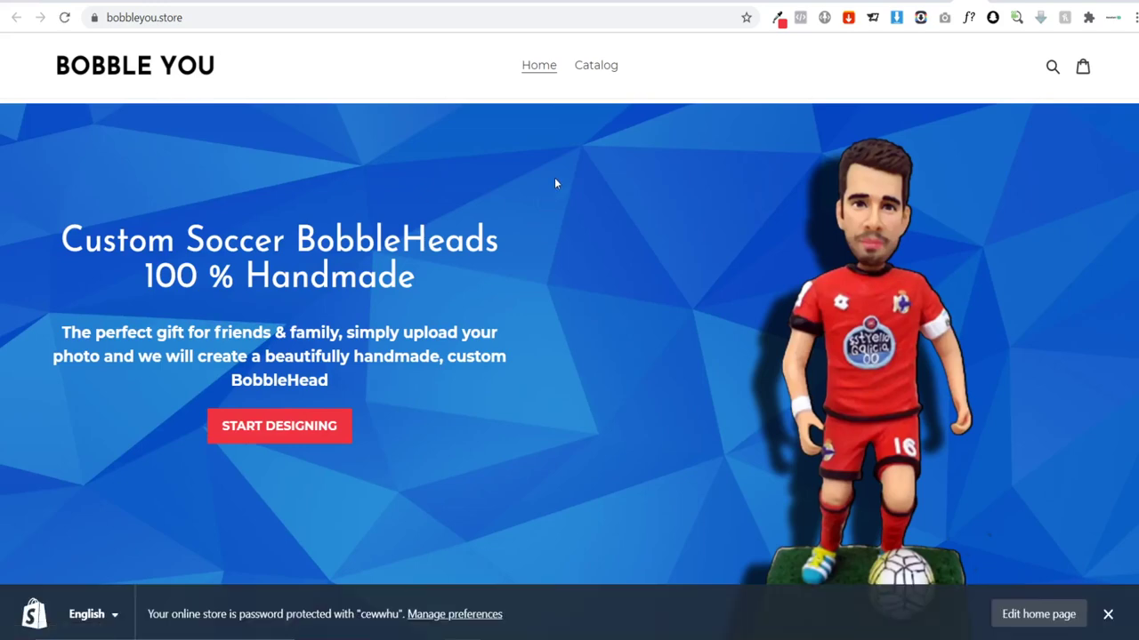
click(1109, 613)
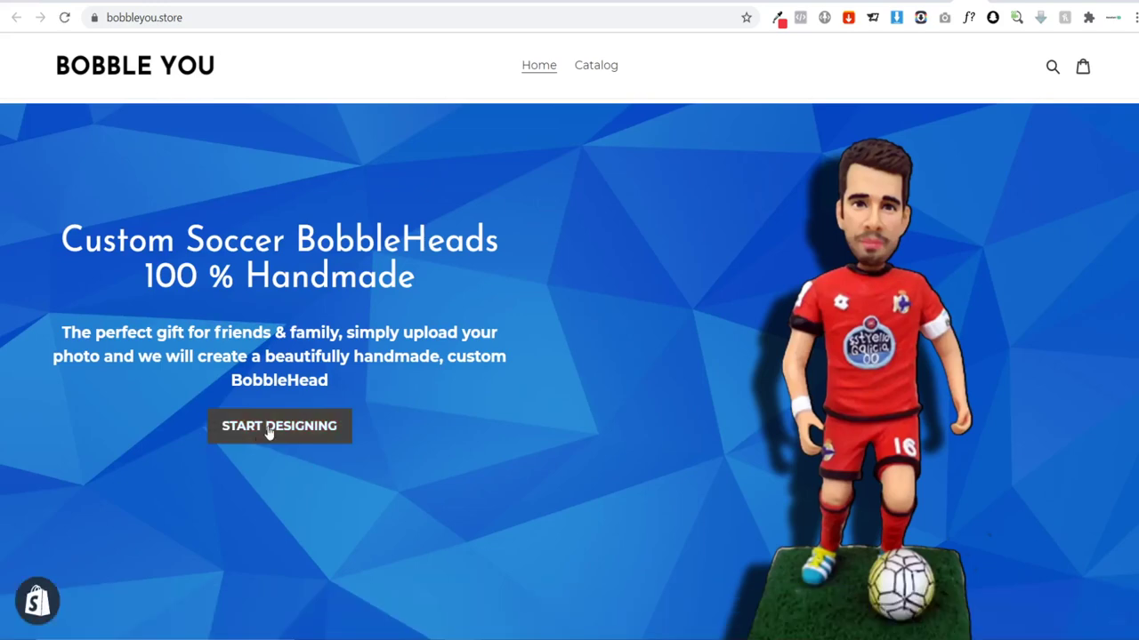
scroll(501, 317, down, 10)
scroll(572, 402, down, 2)
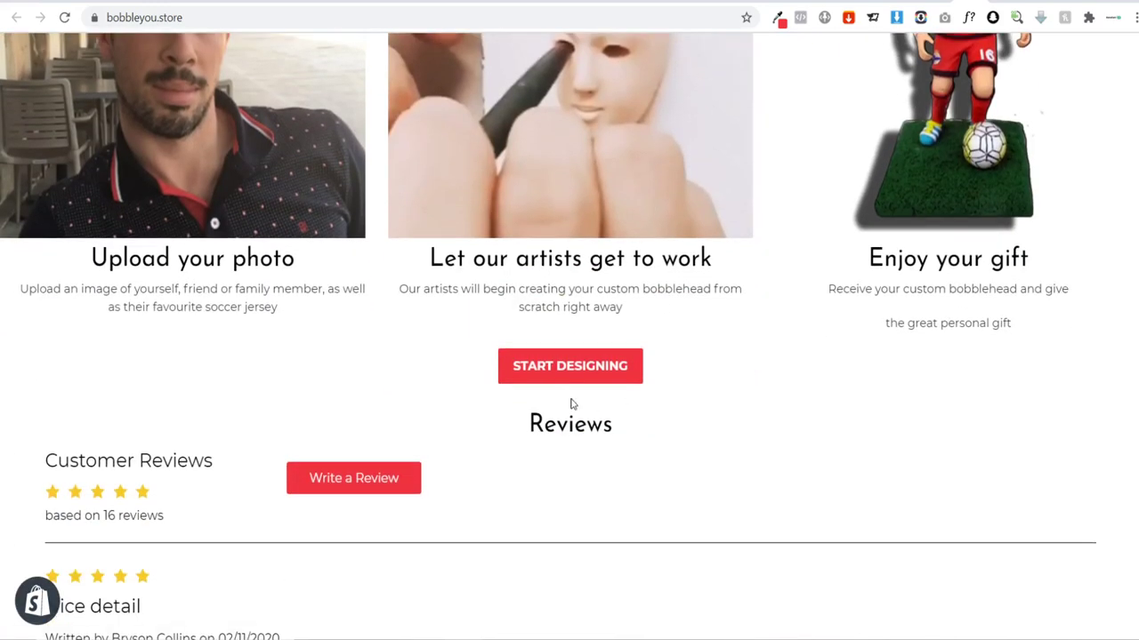
scroll(322, 356, down, 2)
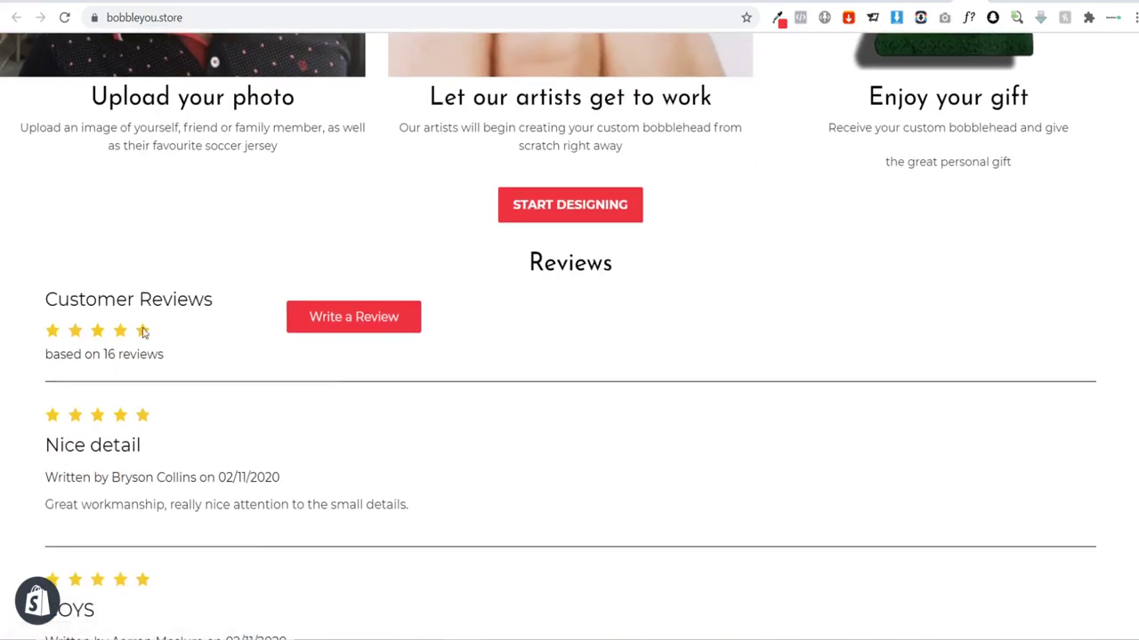
scroll(365, 258, down, 3)
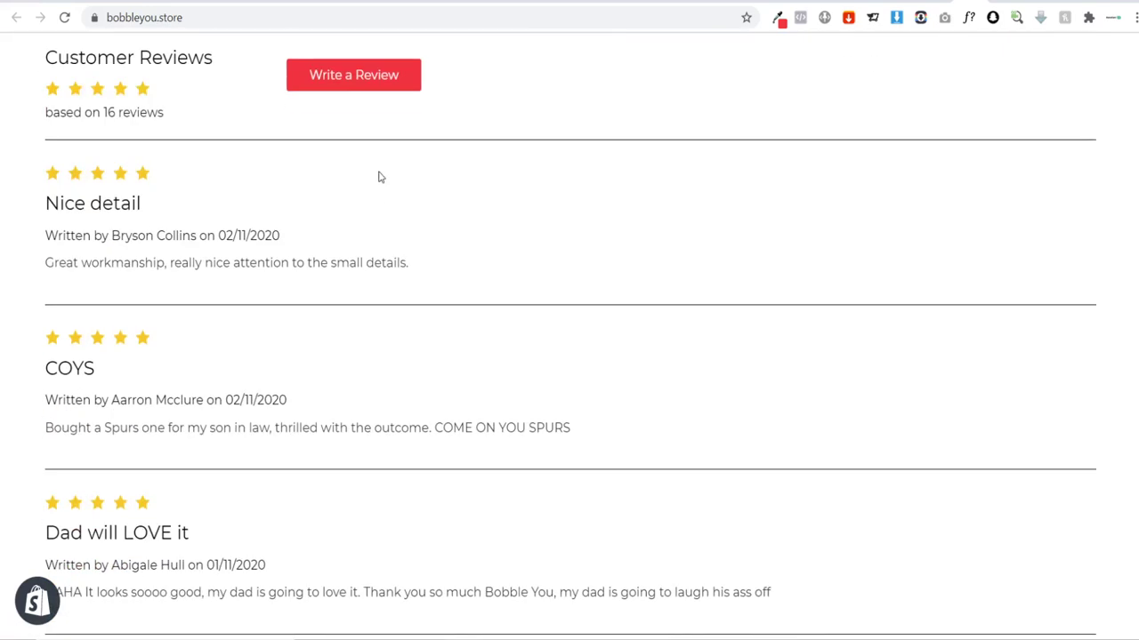
scroll(392, 195, up, 2)
scroll(435, 249, down, 1)
scroll(473, 289, down, 5)
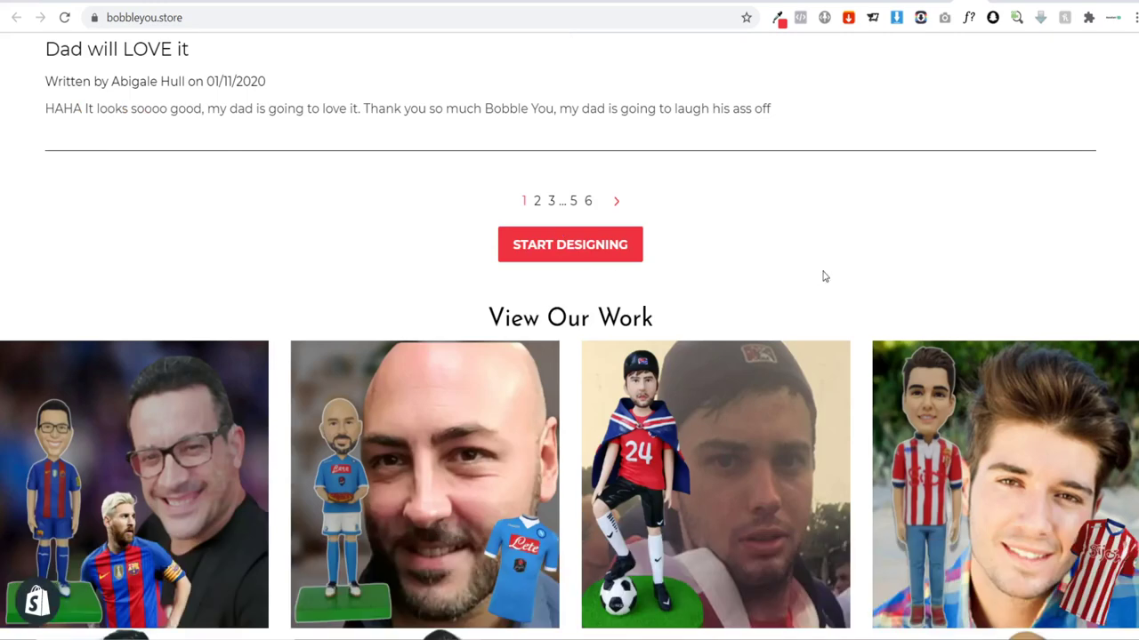
scroll(681, 323, up, 3)
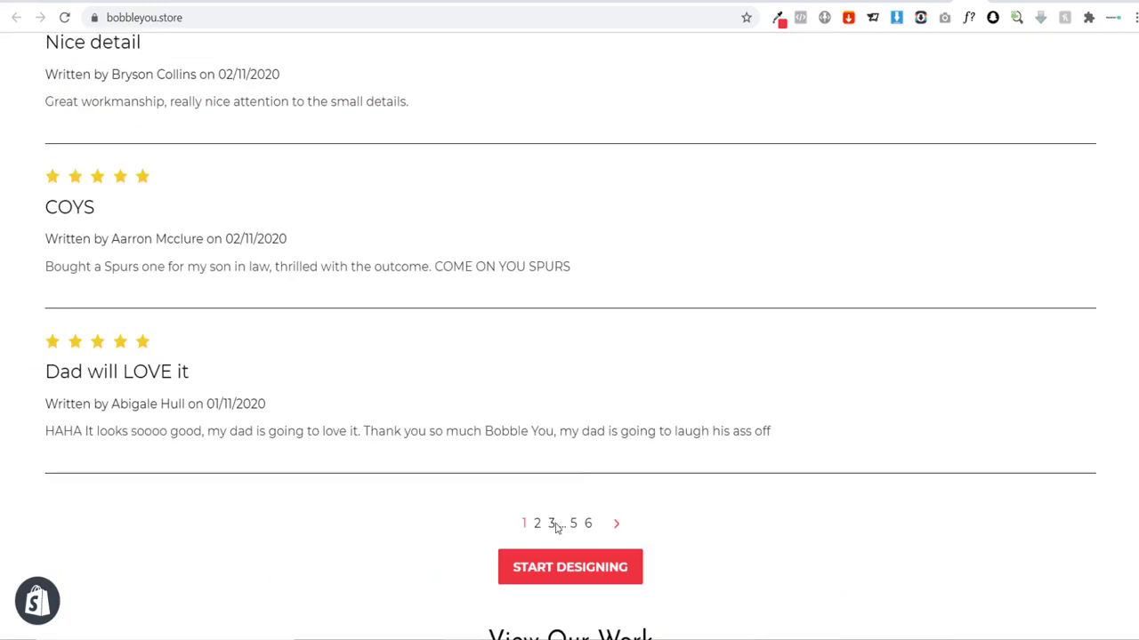
Step: Page through the reviews to page five, then return to the Shogun dashboard
click(552, 525)
click(592, 527)
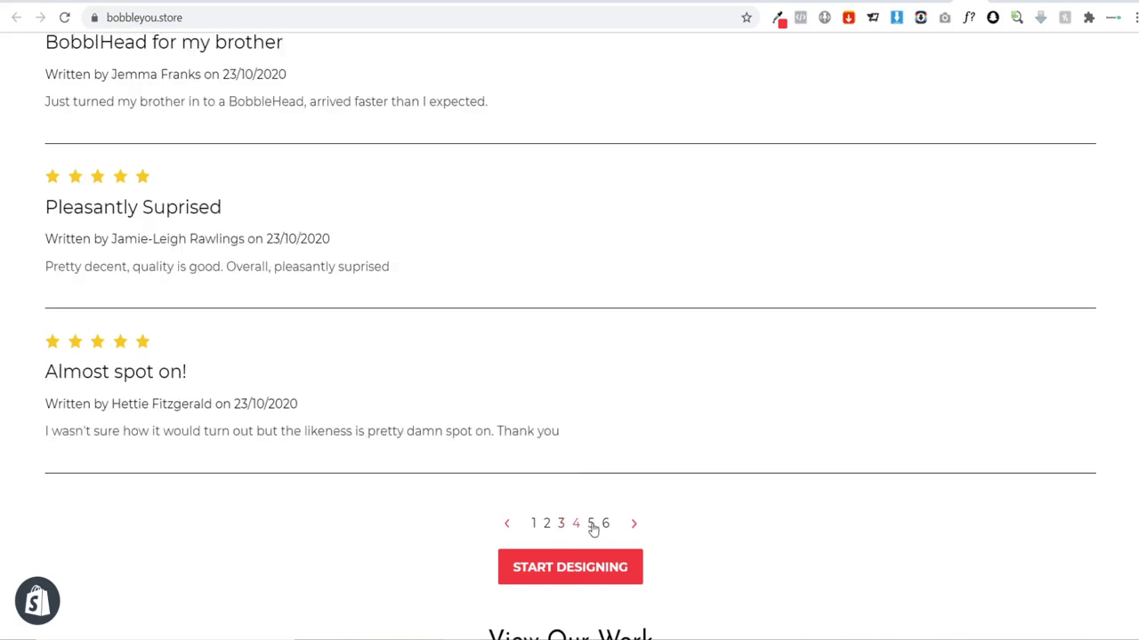
click(592, 526)
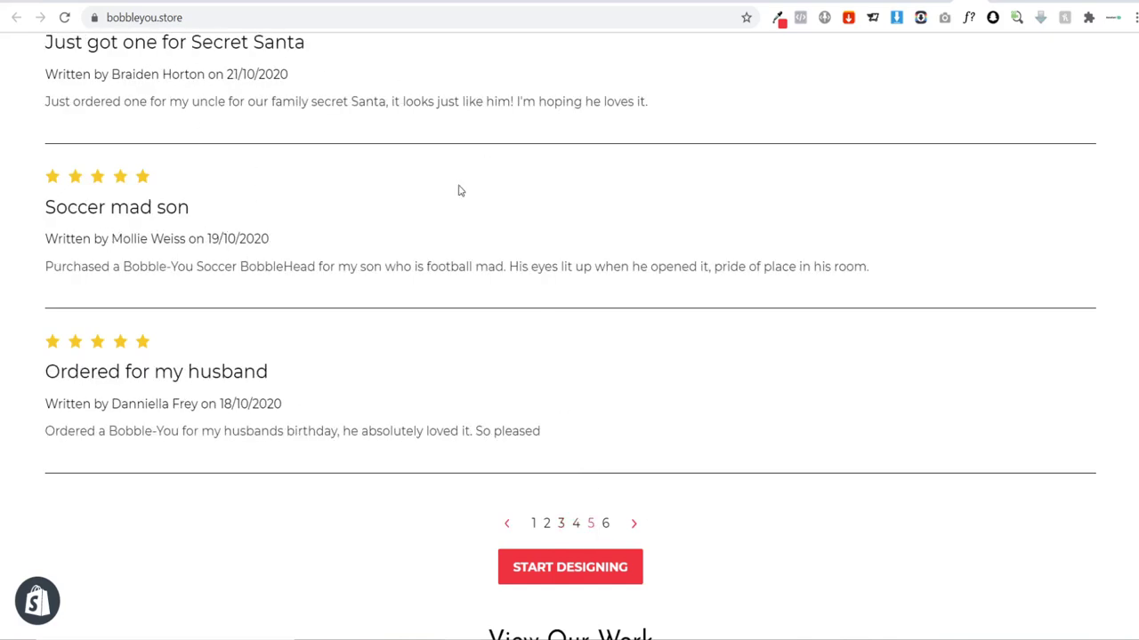
scroll(460, 190, down, 8)
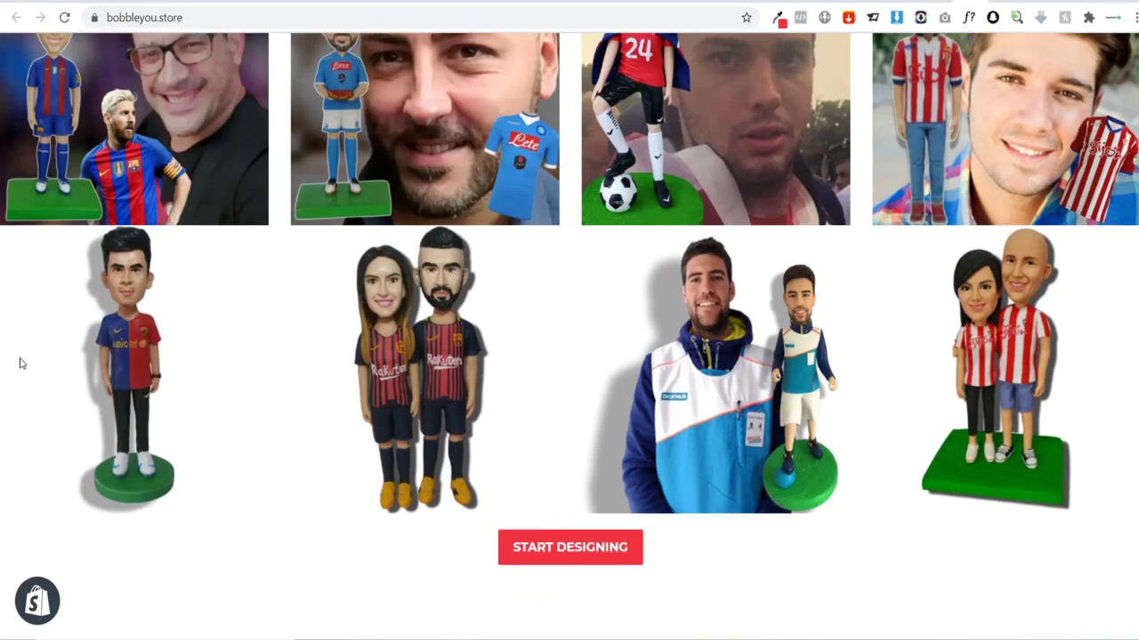
scroll(937, 330, down, 10)
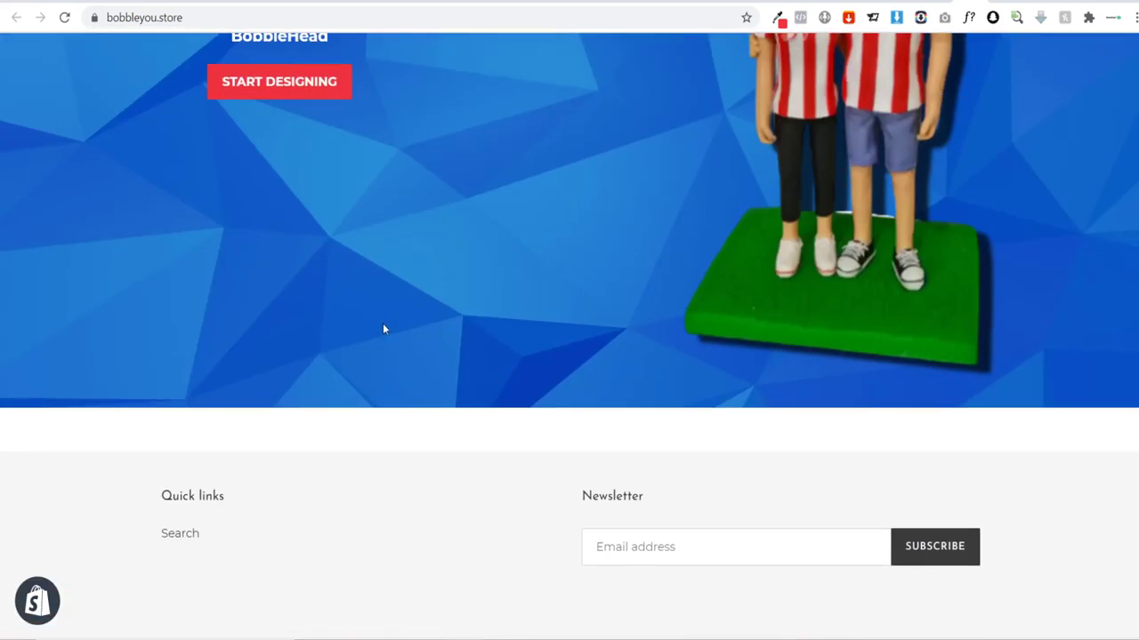
scroll(580, 342, up, 3)
scroll(581, 346, up, 1)
scroll(533, 241, down, 5)
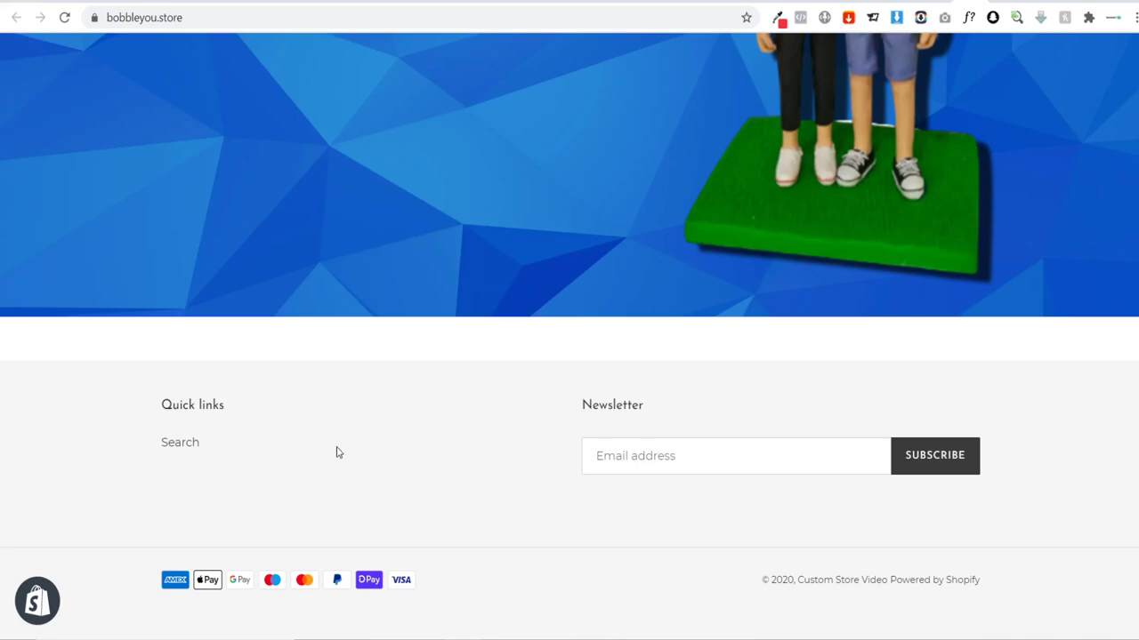
scroll(367, 451, up, 6)
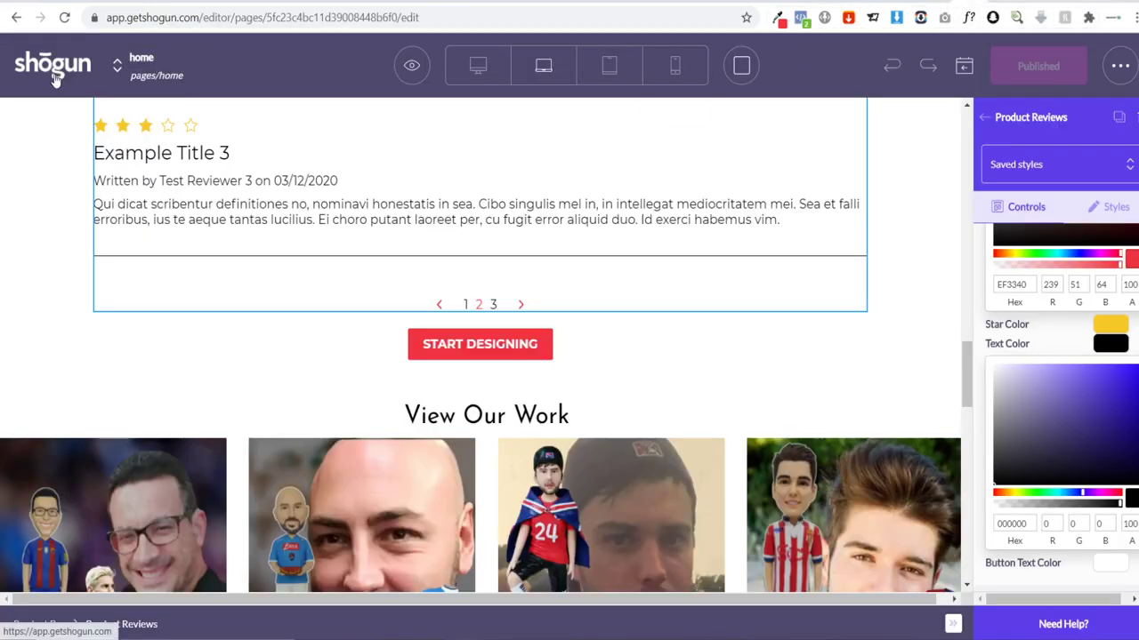
click(55, 78)
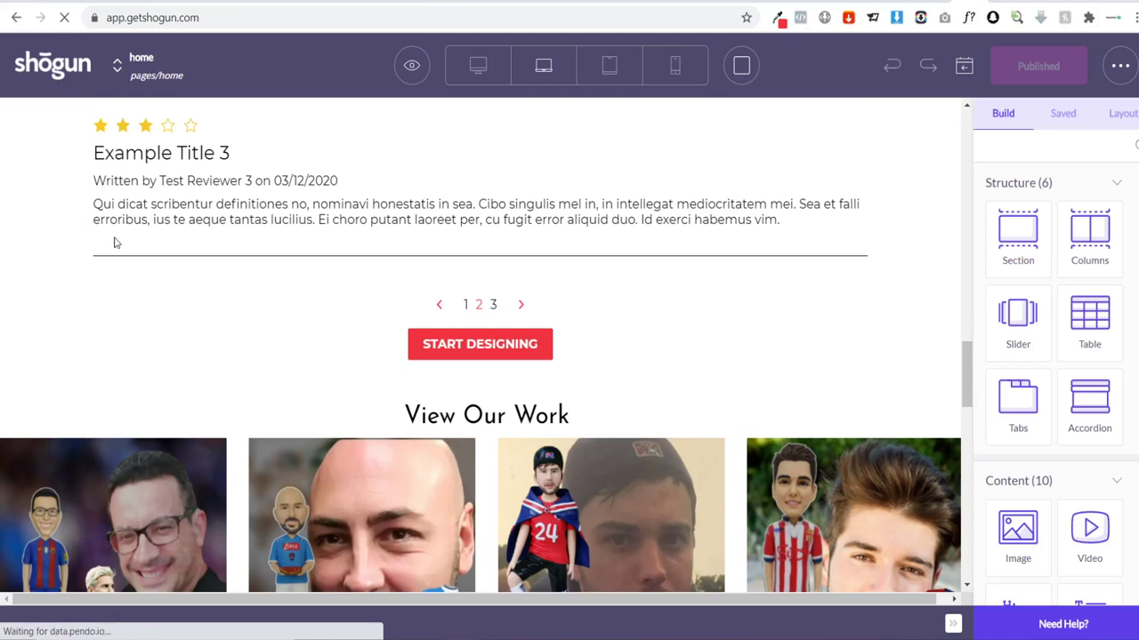
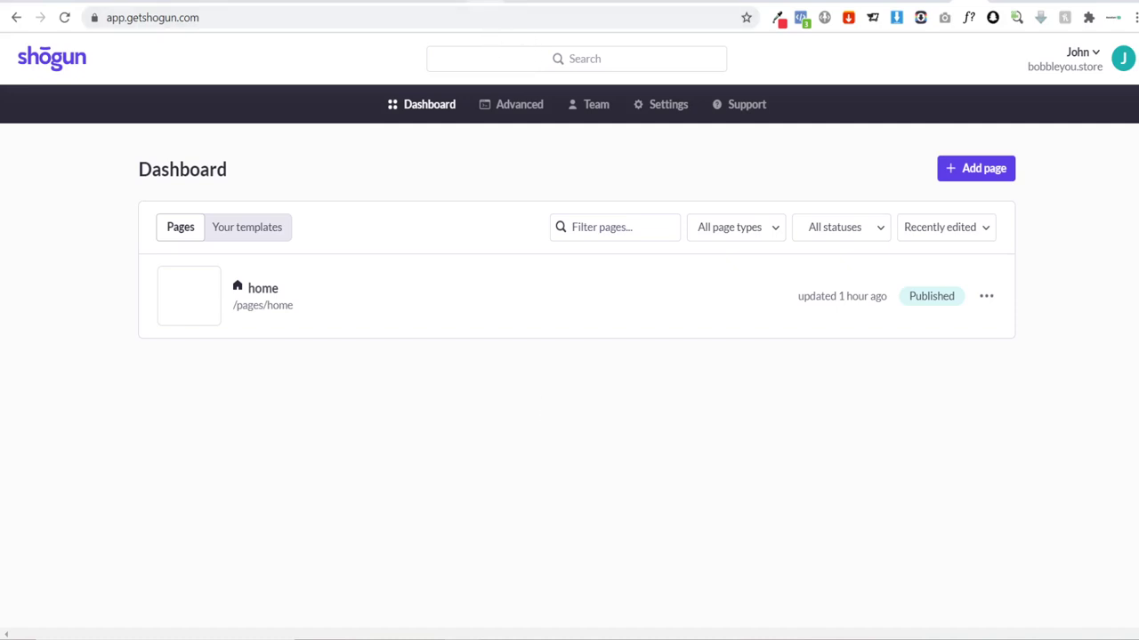
Step: From the order list, open bobbleyou.store's Email section and launch its email management panel
click(490, 1)
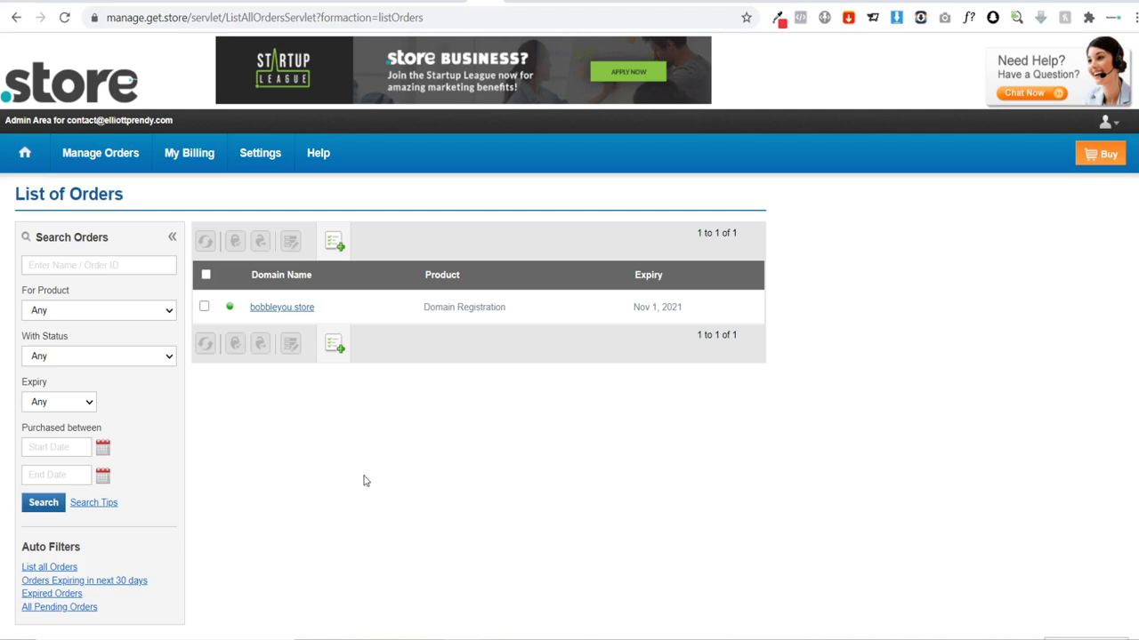
mouse_move(102, 162)
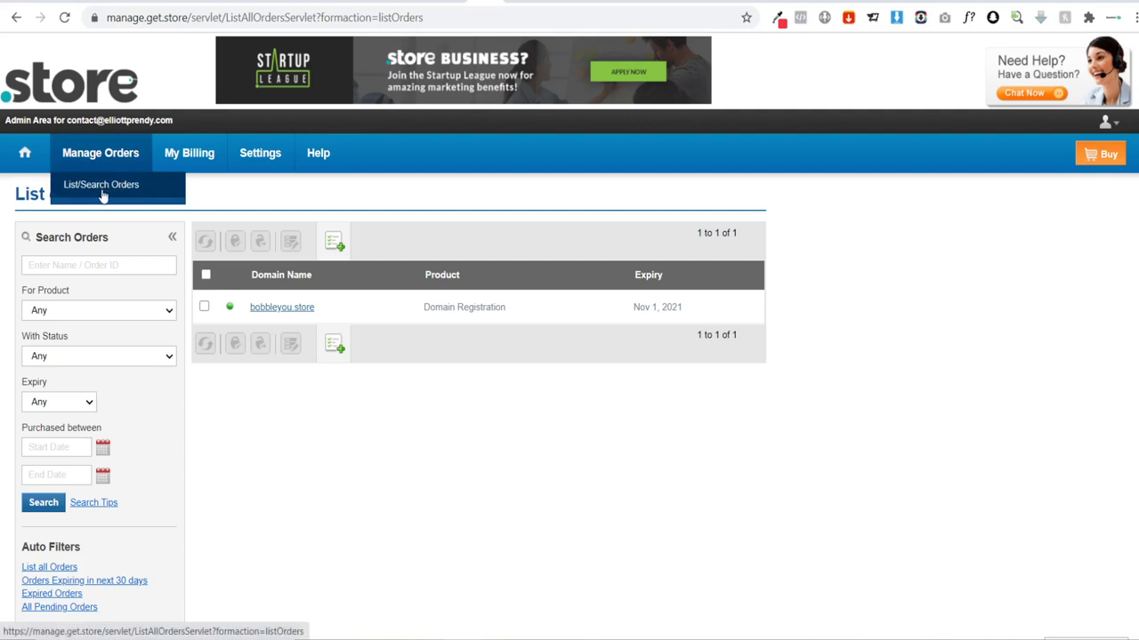
click(264, 309)
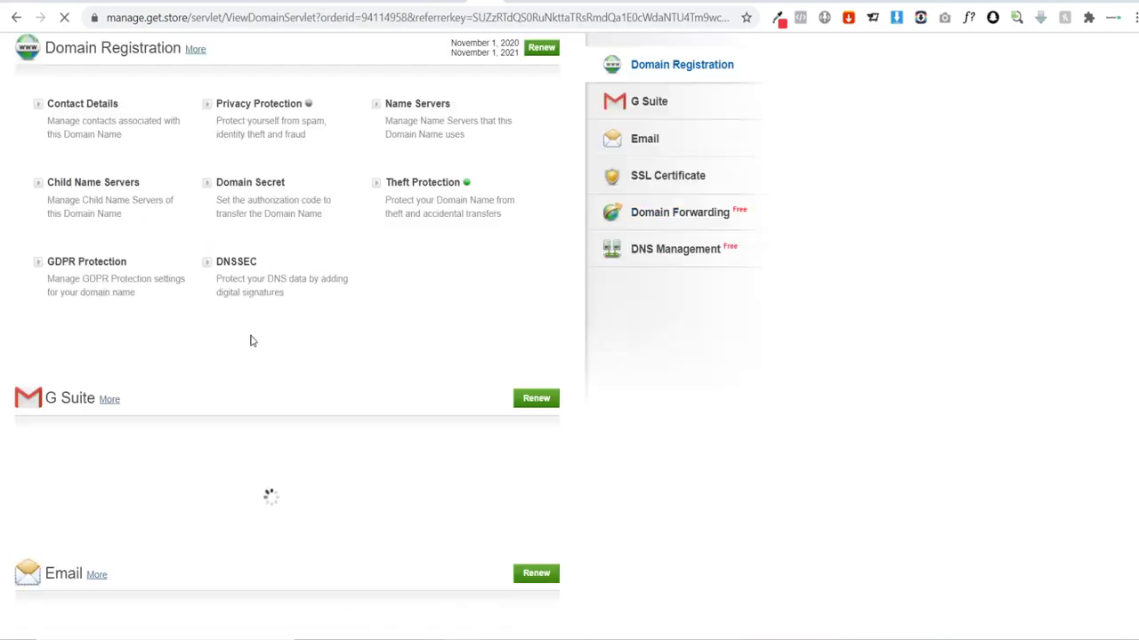
click(648, 139)
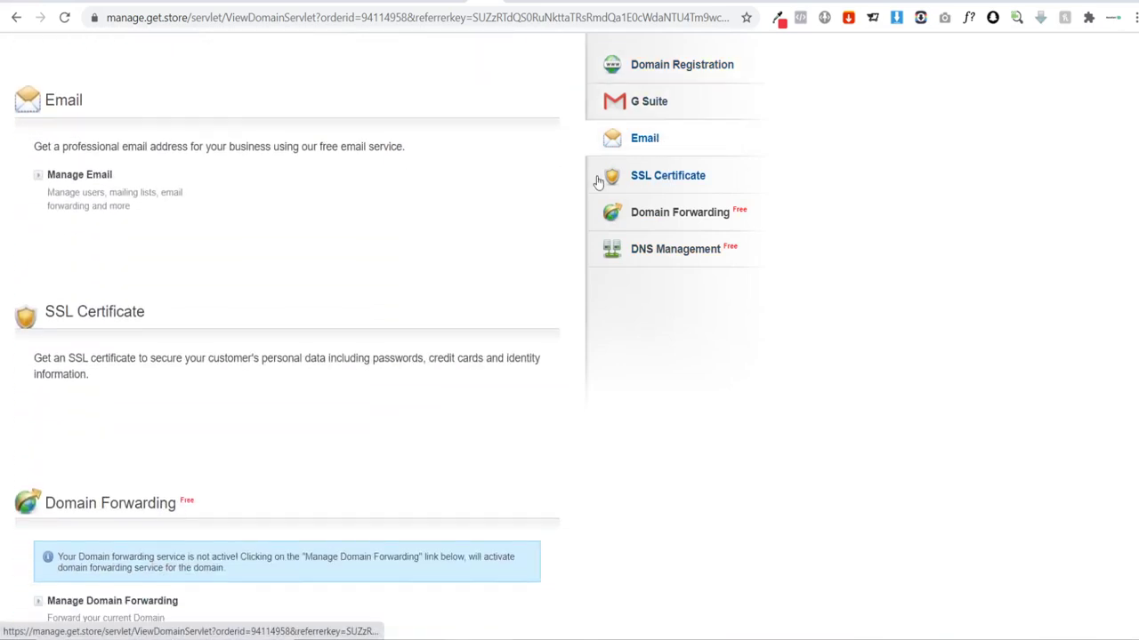
click(74, 177)
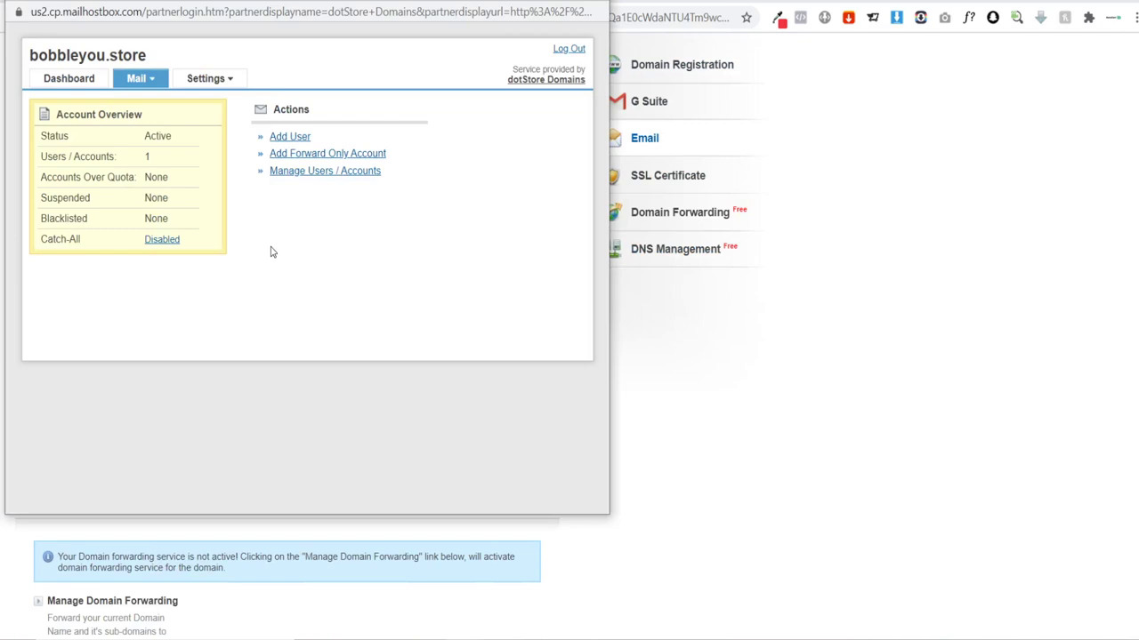
Step: Add a mail user with username 'help', filling in the name and an alternate e-mail address
click(287, 139)
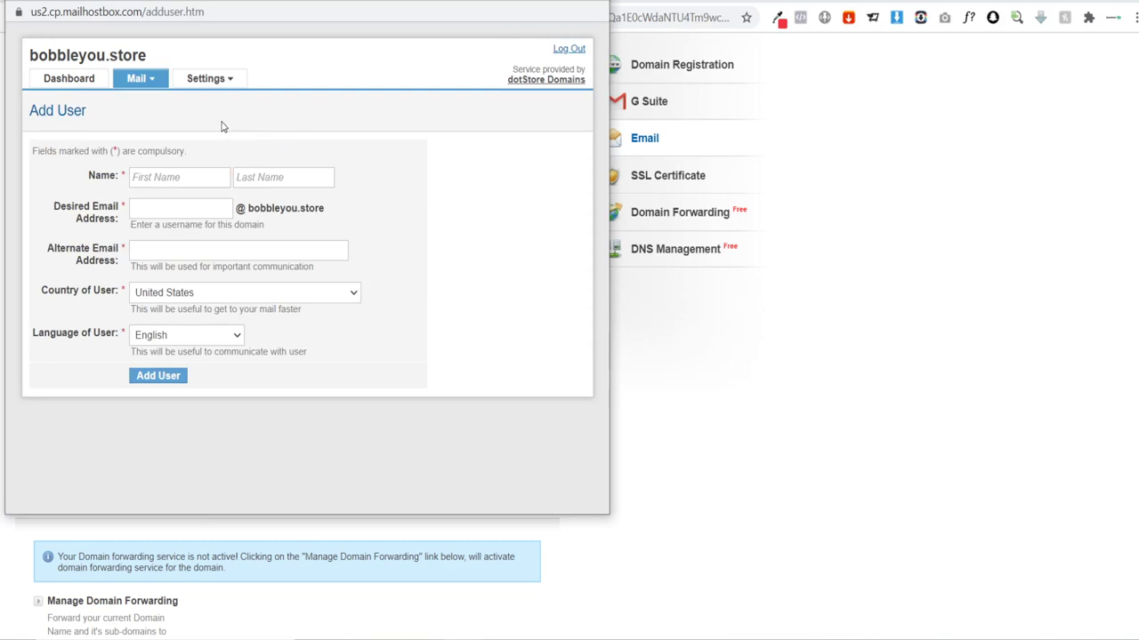
click(163, 176)
click(165, 210)
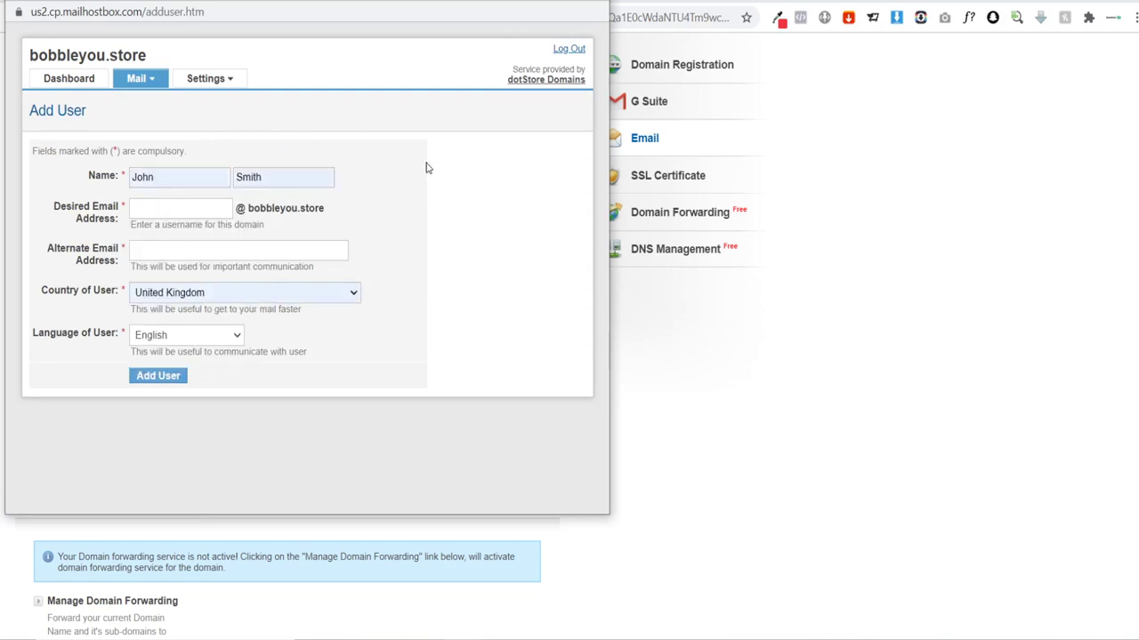
click(206, 215)
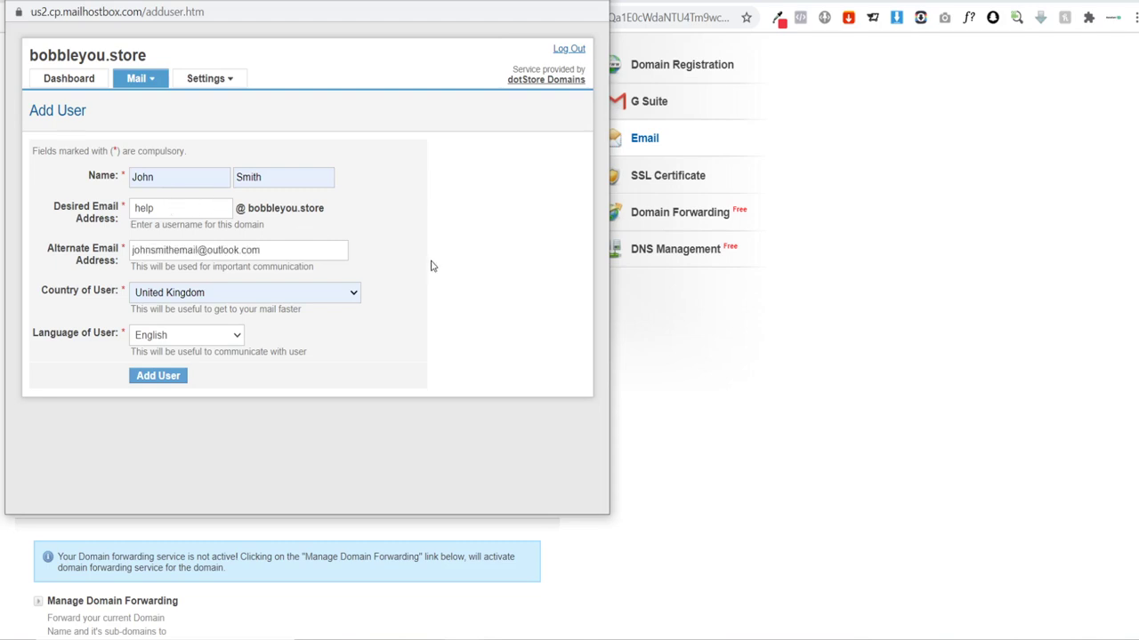
click(158, 376)
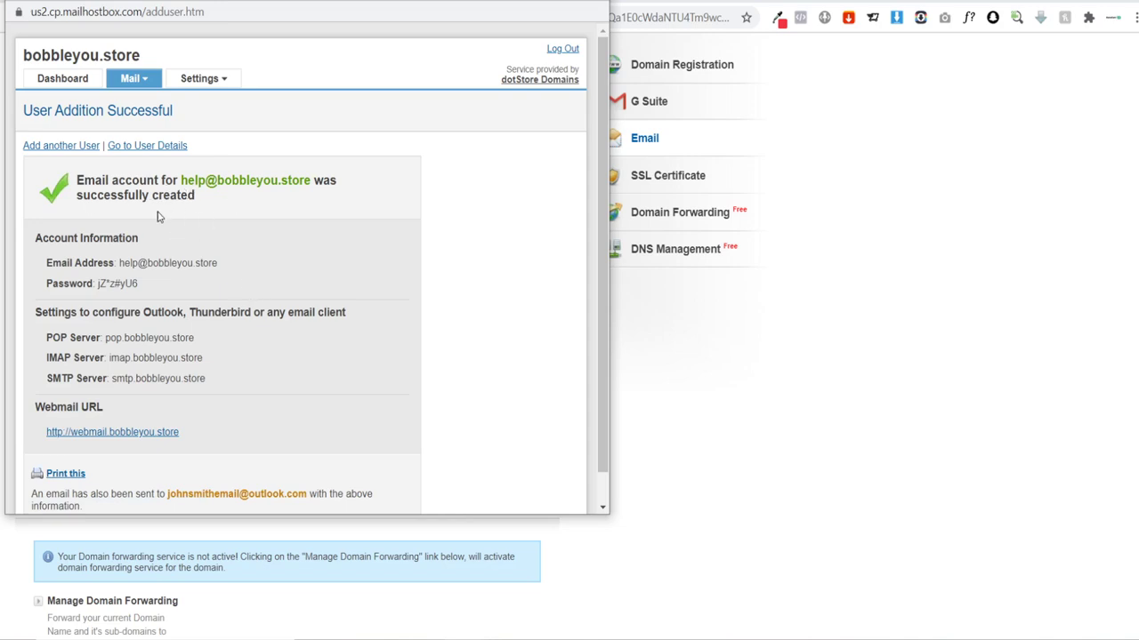
Step: Select the new help mailbox's address, then switch back to the Shogun window
scroll(159, 216, down, 1)
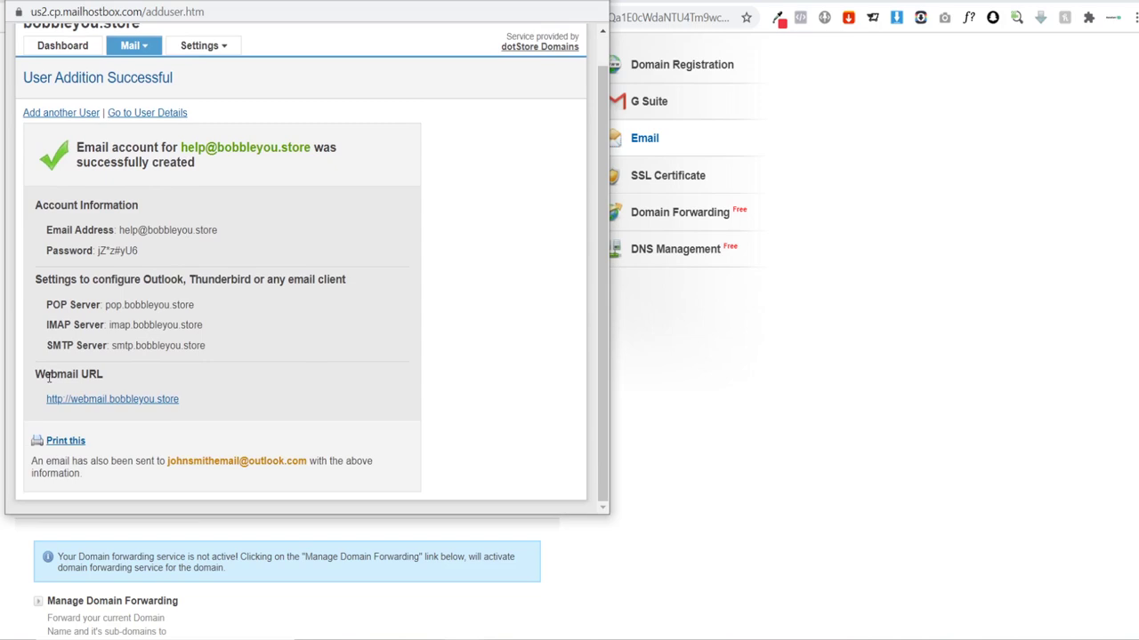
drag(182, 399, 45, 400)
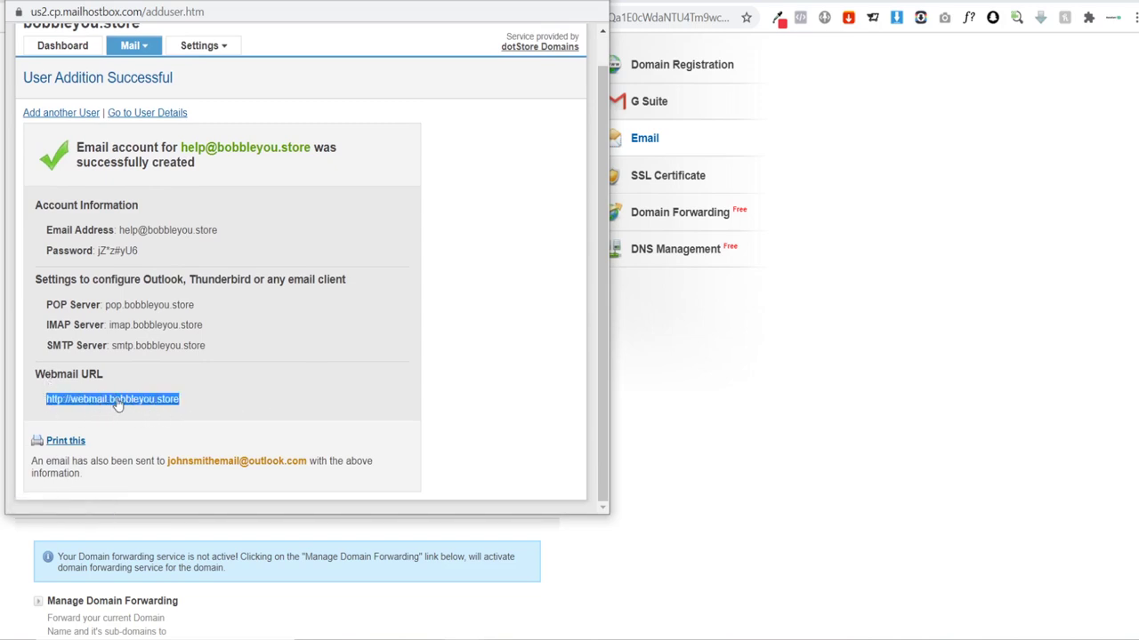
click(201, 406)
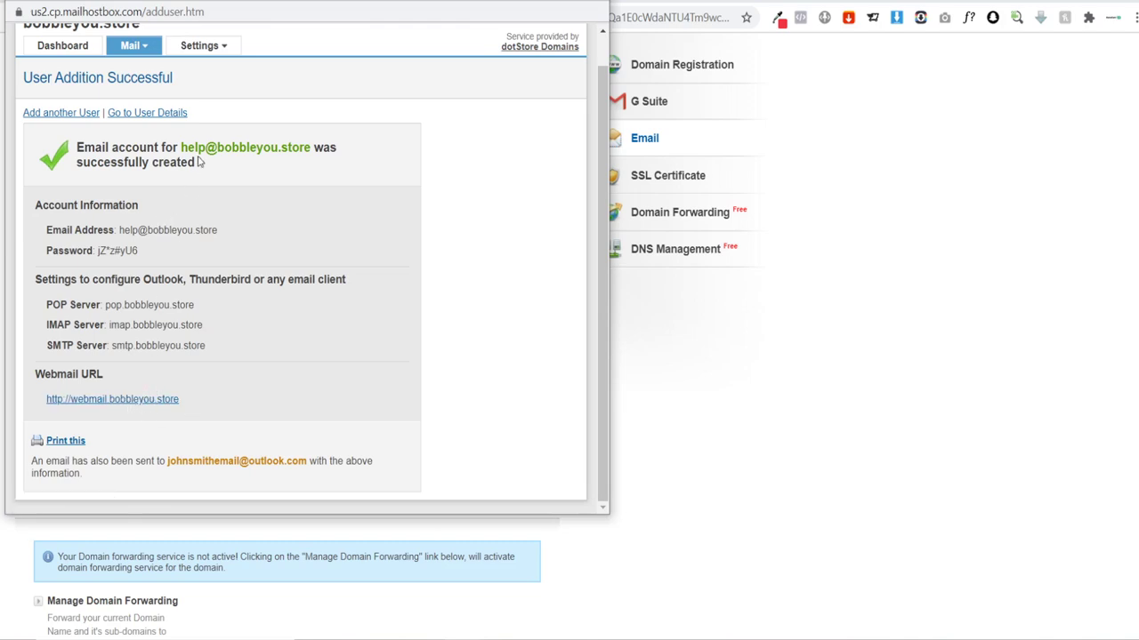
drag(181, 153, 311, 151)
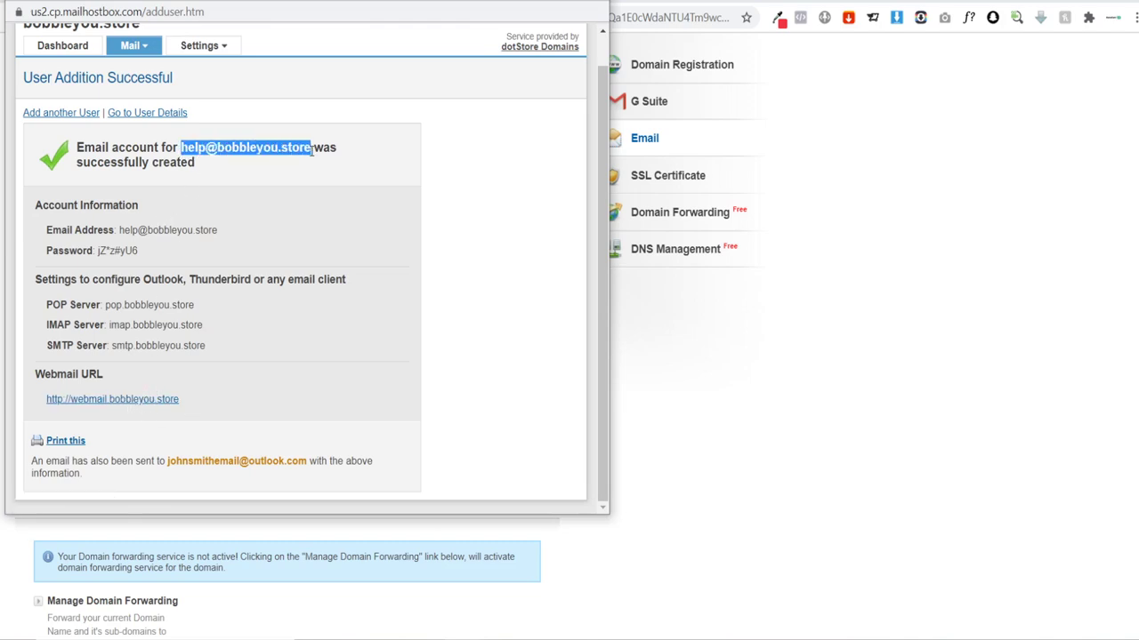
click(167, 411)
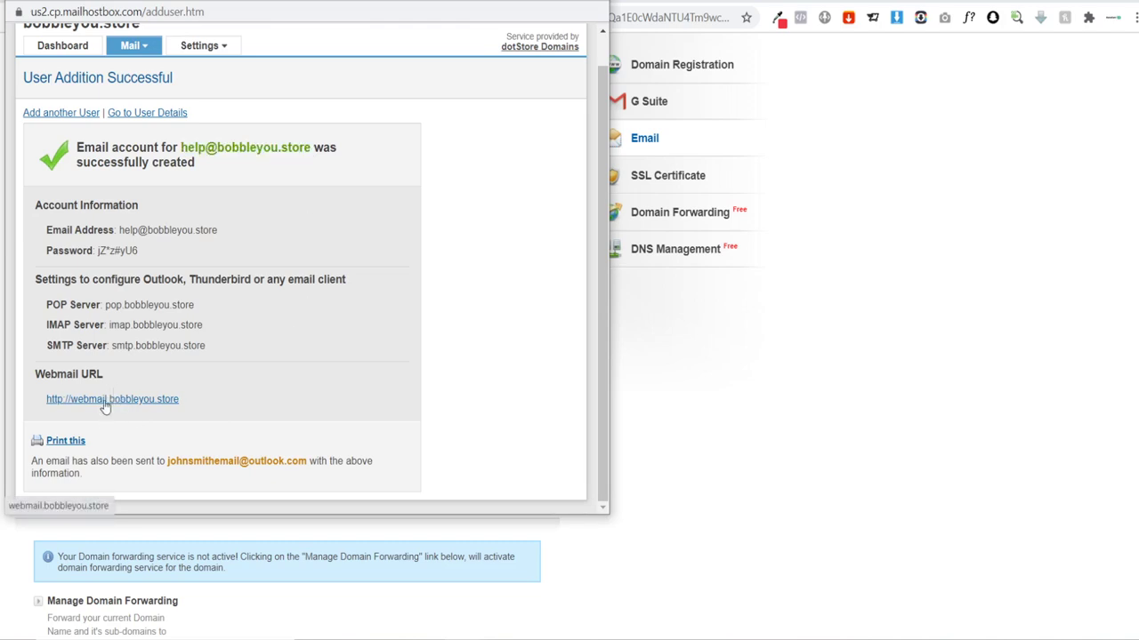
click(805, 462)
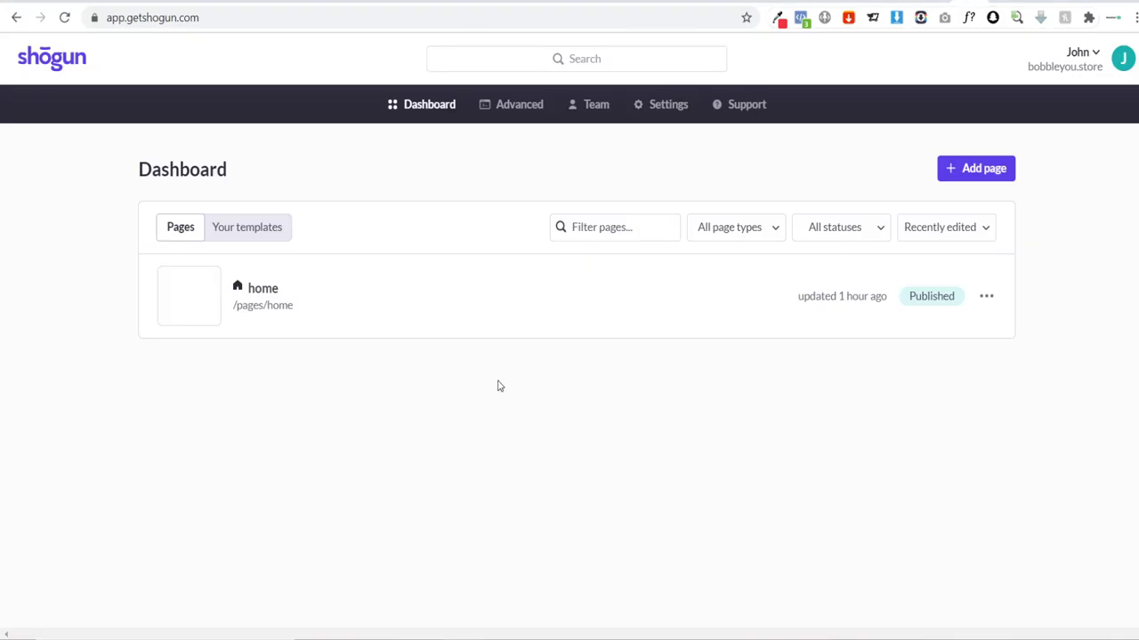
Step: Create a new blank standard page named 'contact' and open it in the editor
click(968, 168)
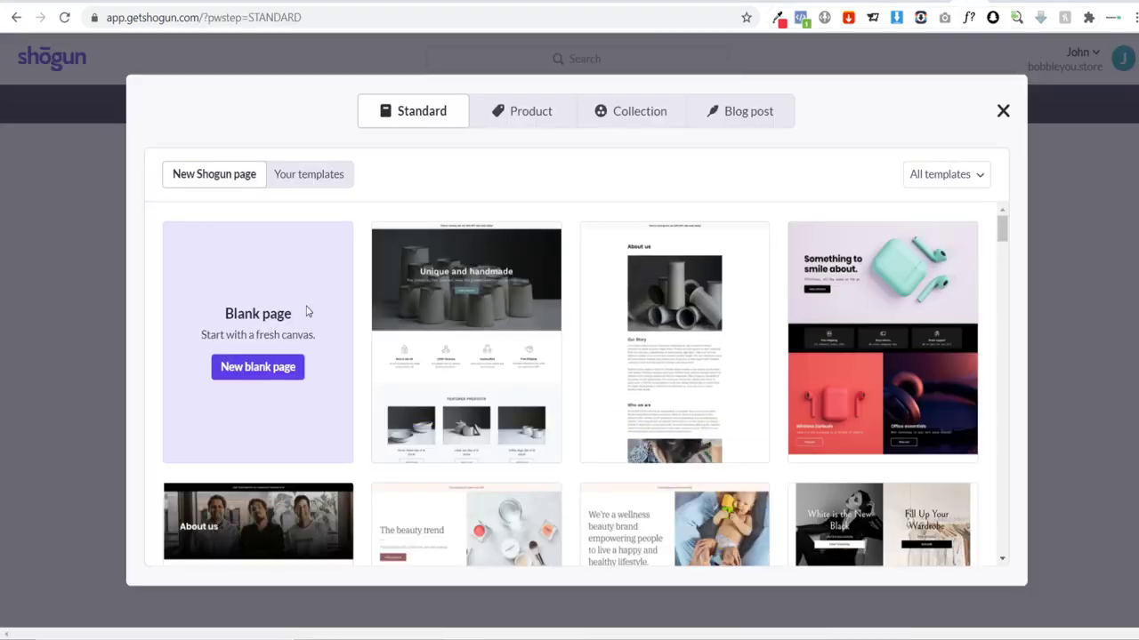
click(235, 368)
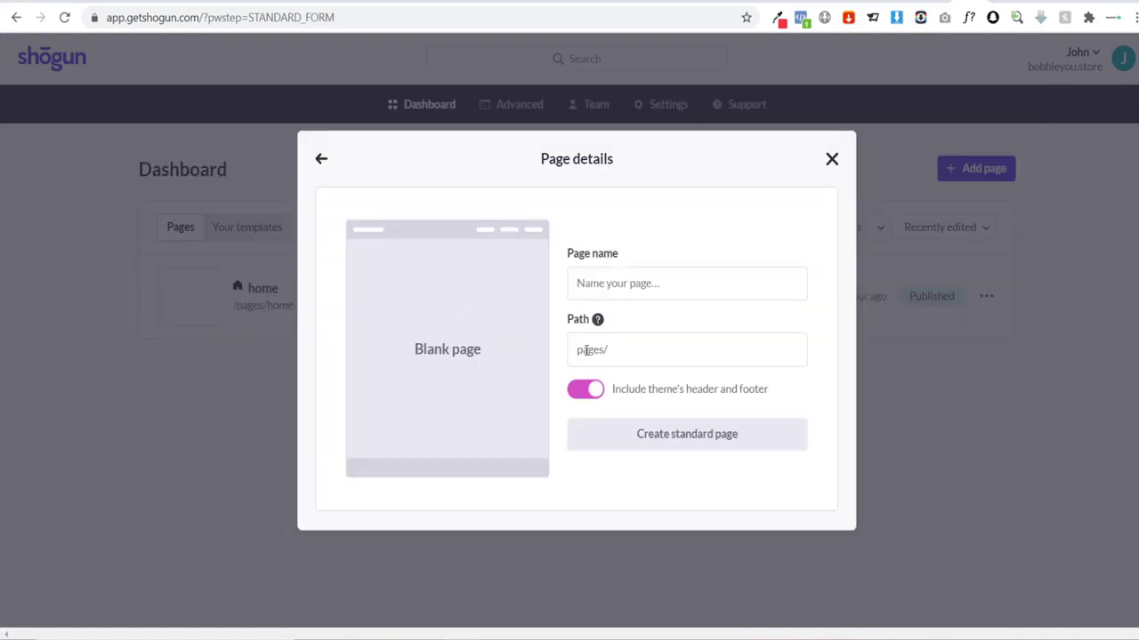
text(contact)
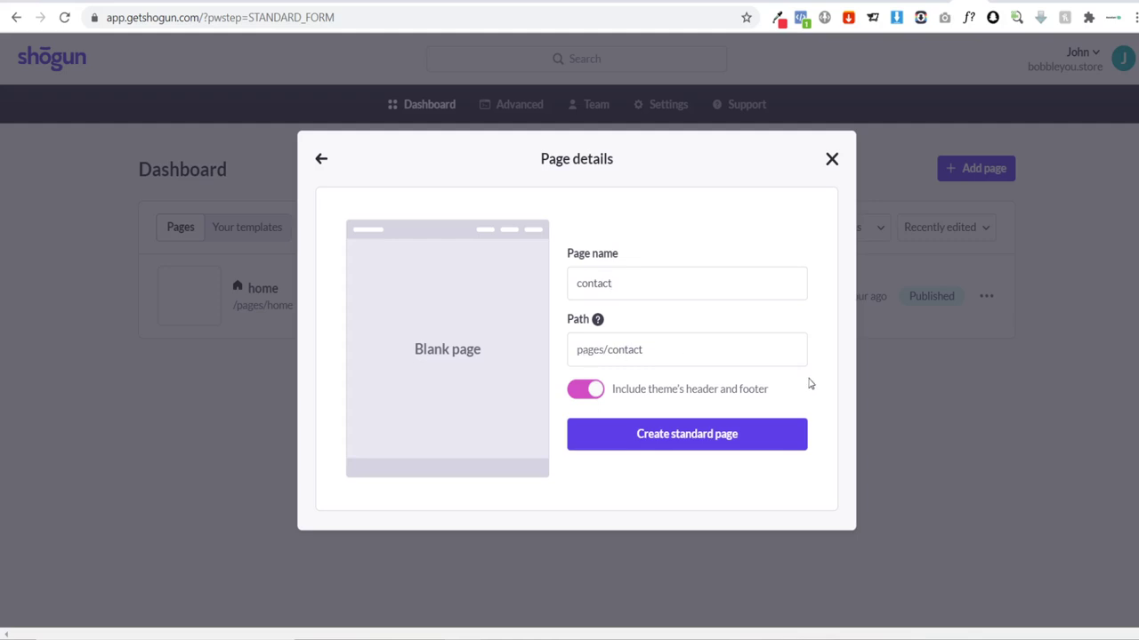
click(673, 442)
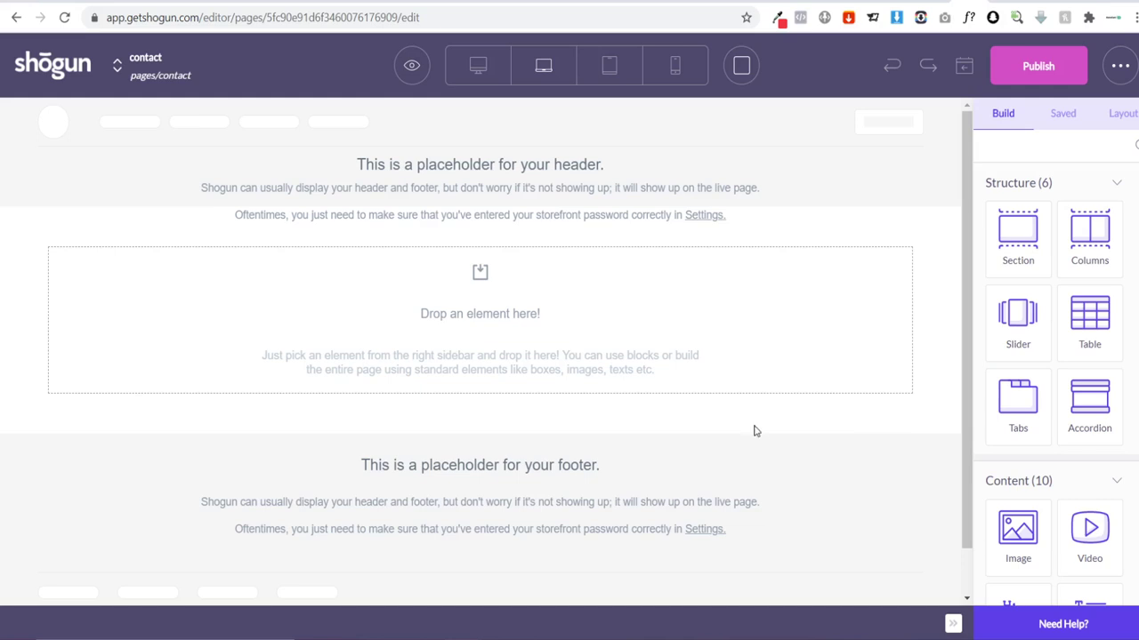
Step: Add a full-width section using the uploaded blue image as its background
drag(1020, 236, 539, 327)
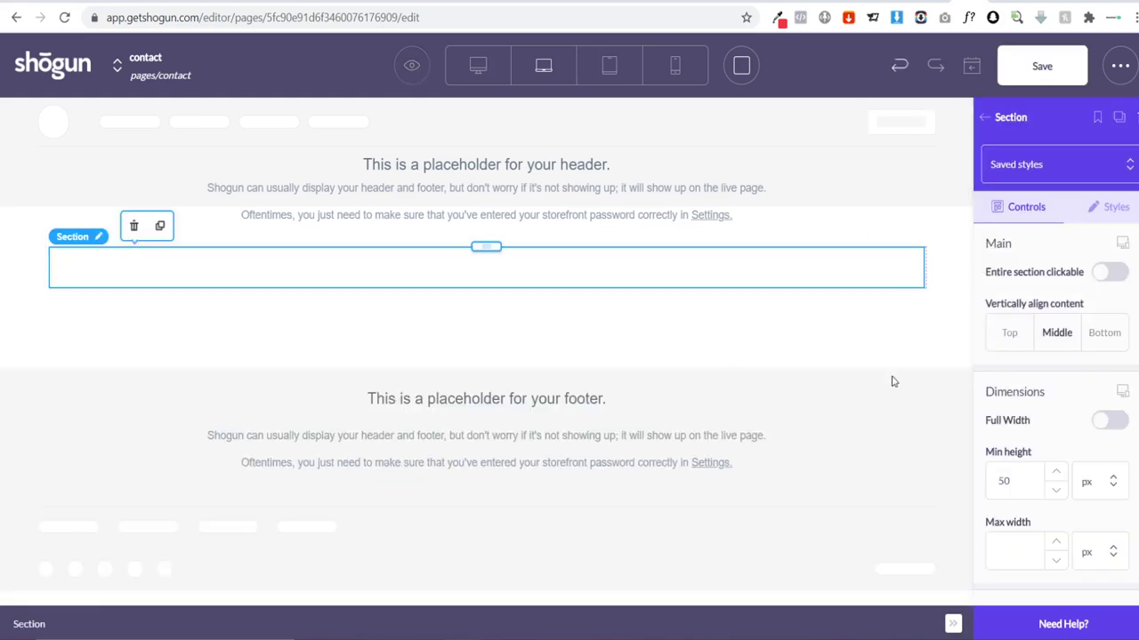
click(1109, 425)
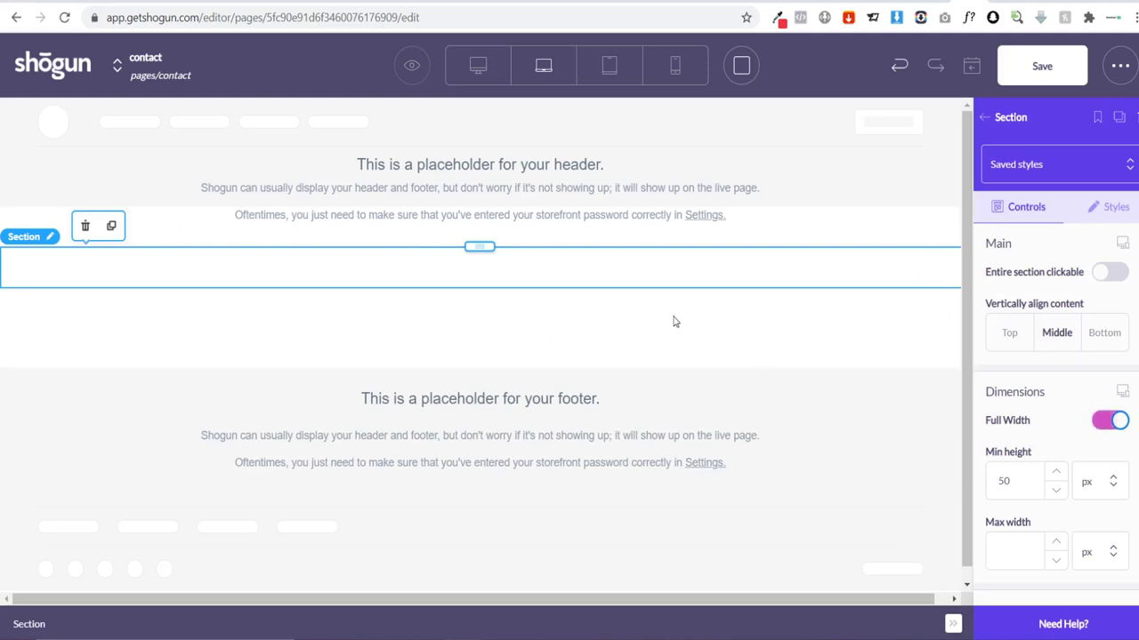
scroll(1070, 404, down, 2)
scroll(1070, 405, down, 2)
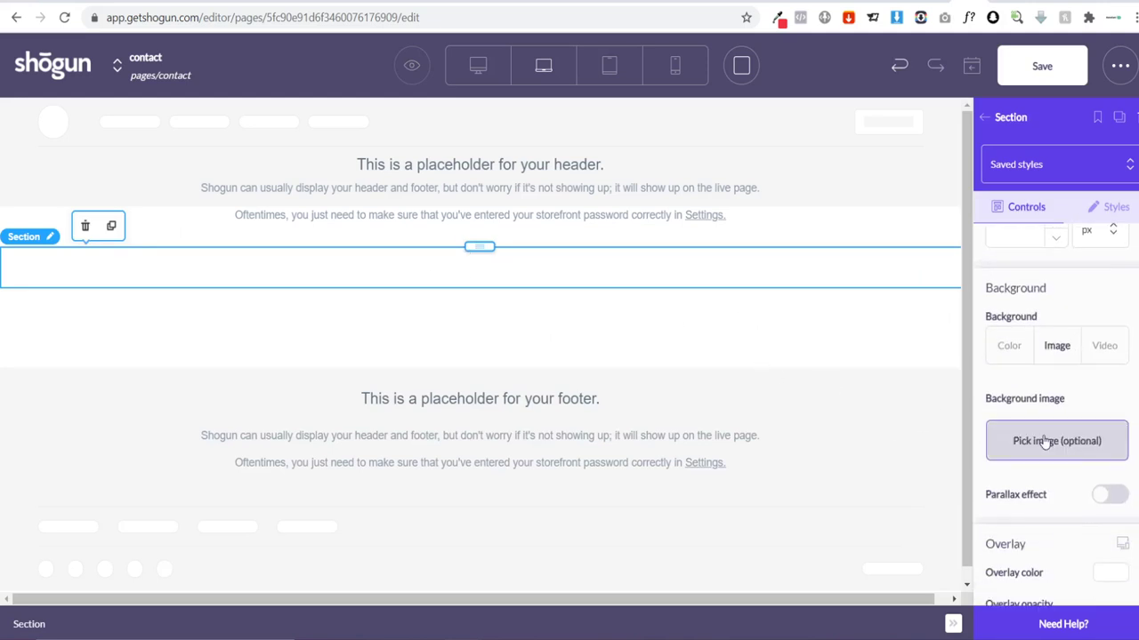
click(1050, 441)
click(312, 142)
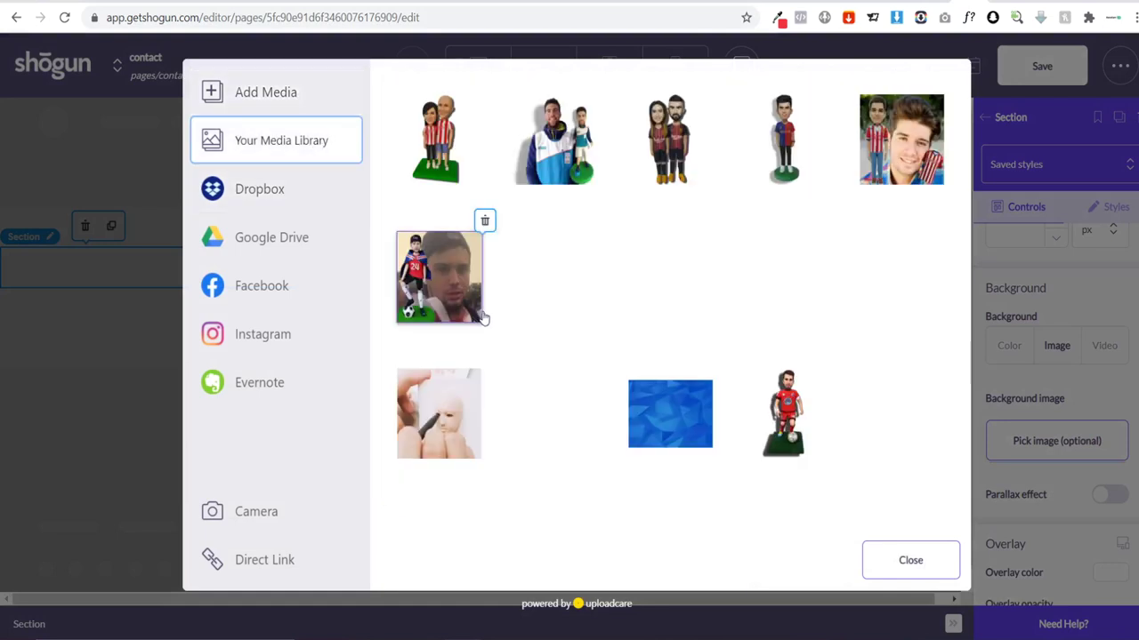
click(683, 425)
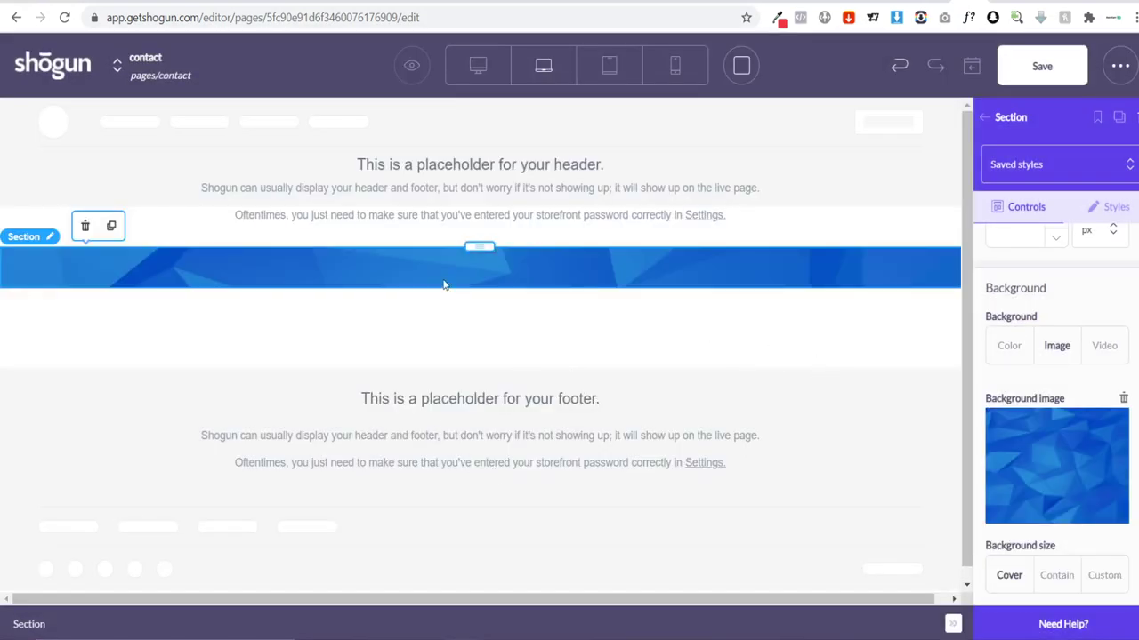
click(980, 118)
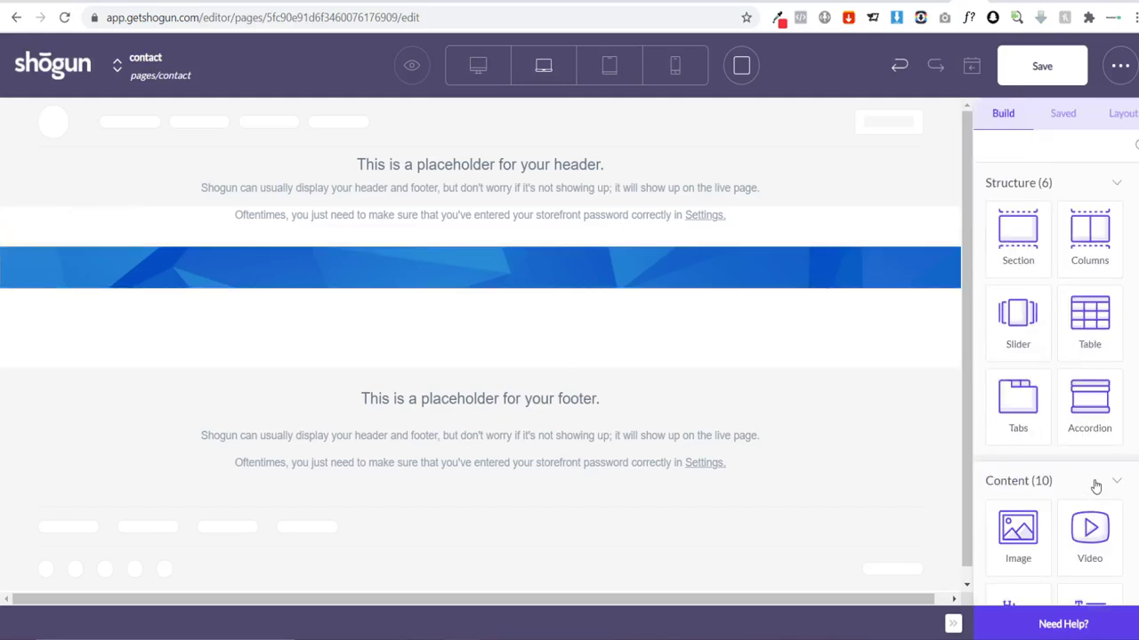
scroll(1095, 483, down, 3)
Step: Add a white Josefin Sans heading reading 'Contact Us' inside the blue section
drag(1007, 381, 533, 344)
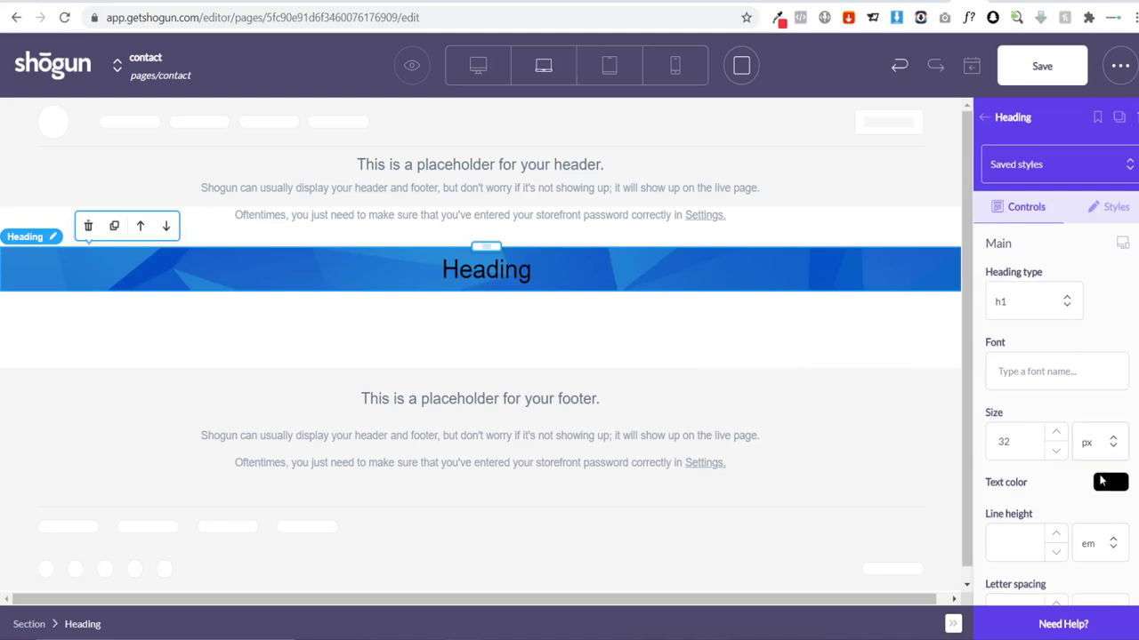
click(1101, 481)
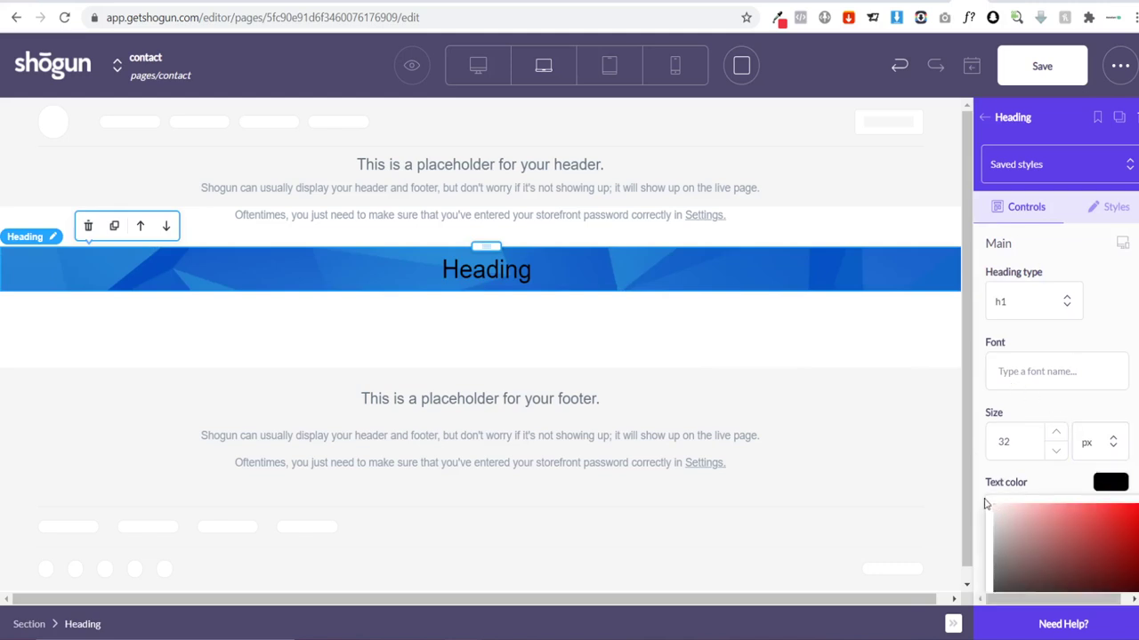
click(995, 505)
click(1035, 371)
text(Jos)
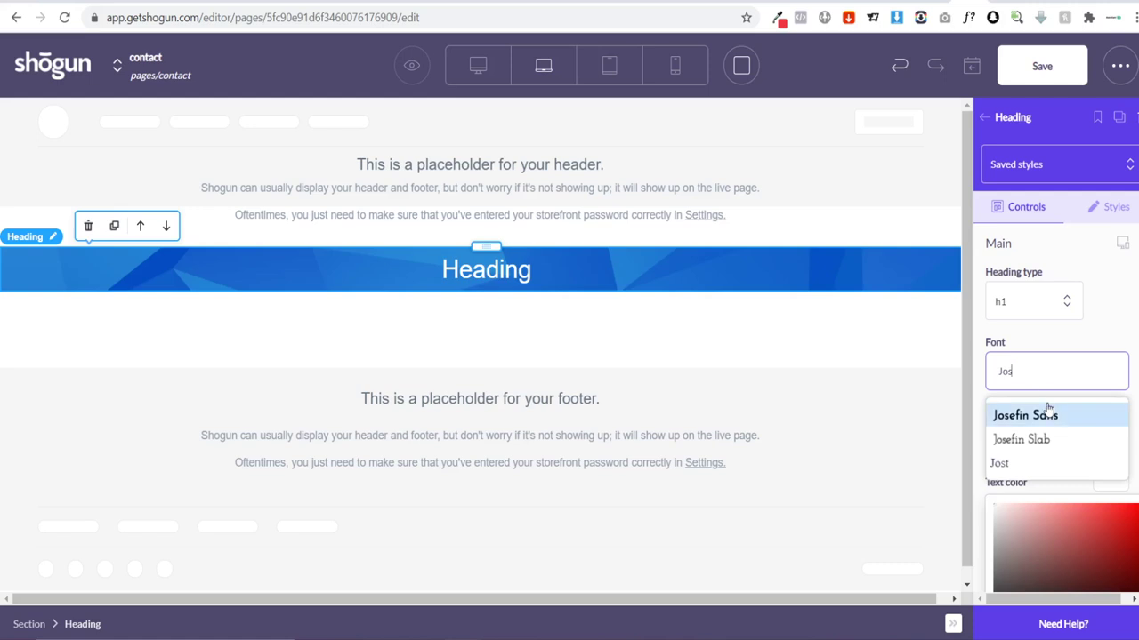
click(1048, 410)
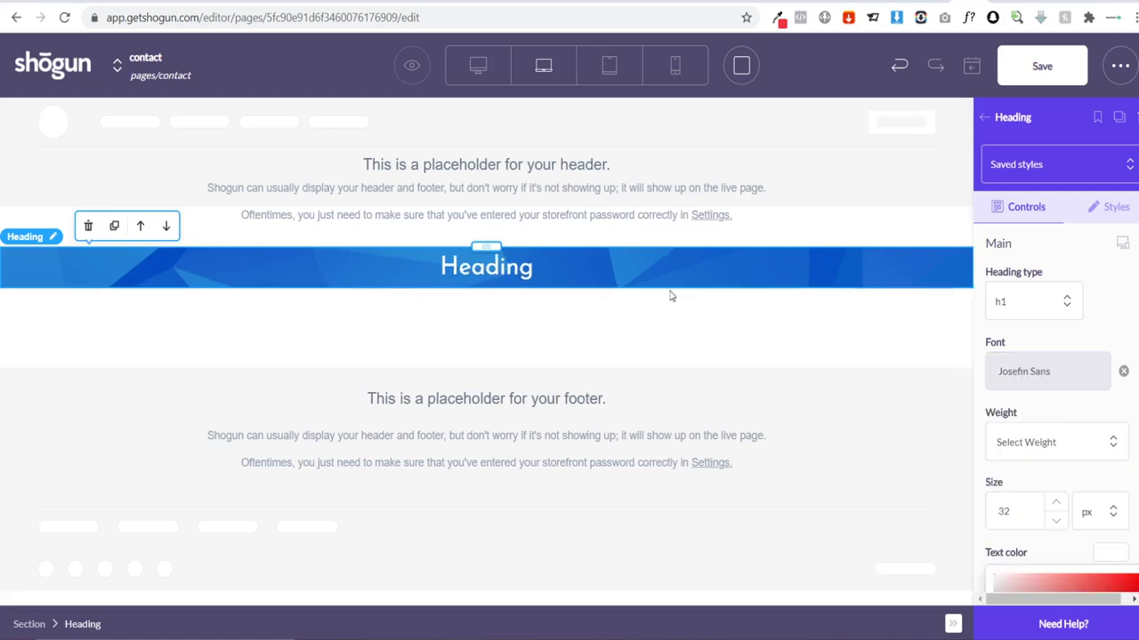
double_click(518, 267)
text(Con)
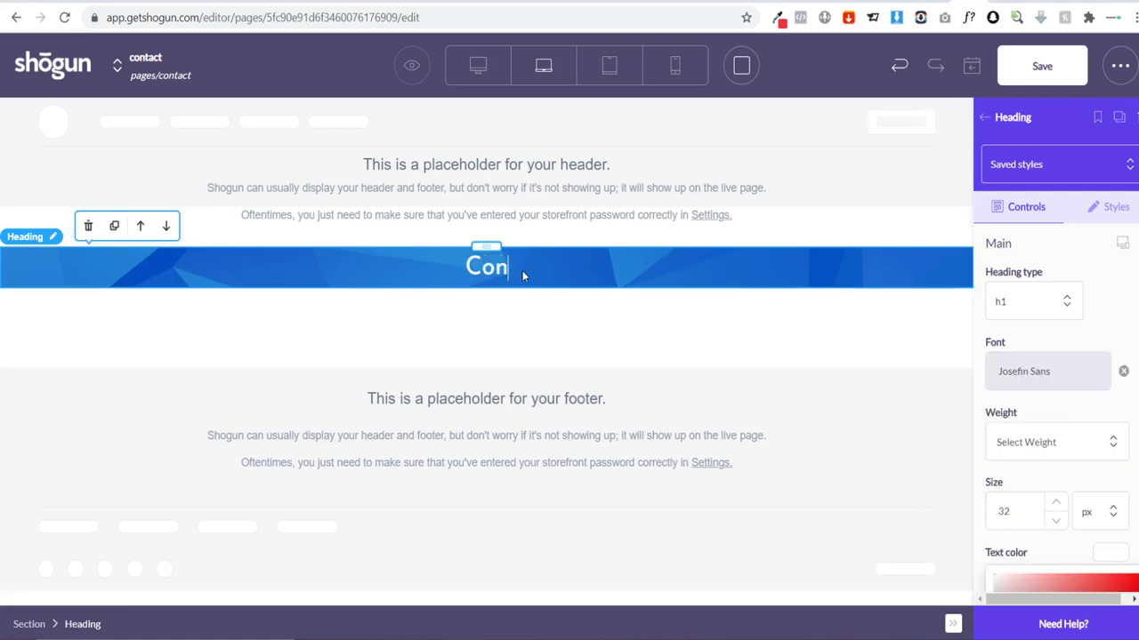
text(tact)
key(BackSpace)
key(BackSpace)
text(tact Us)
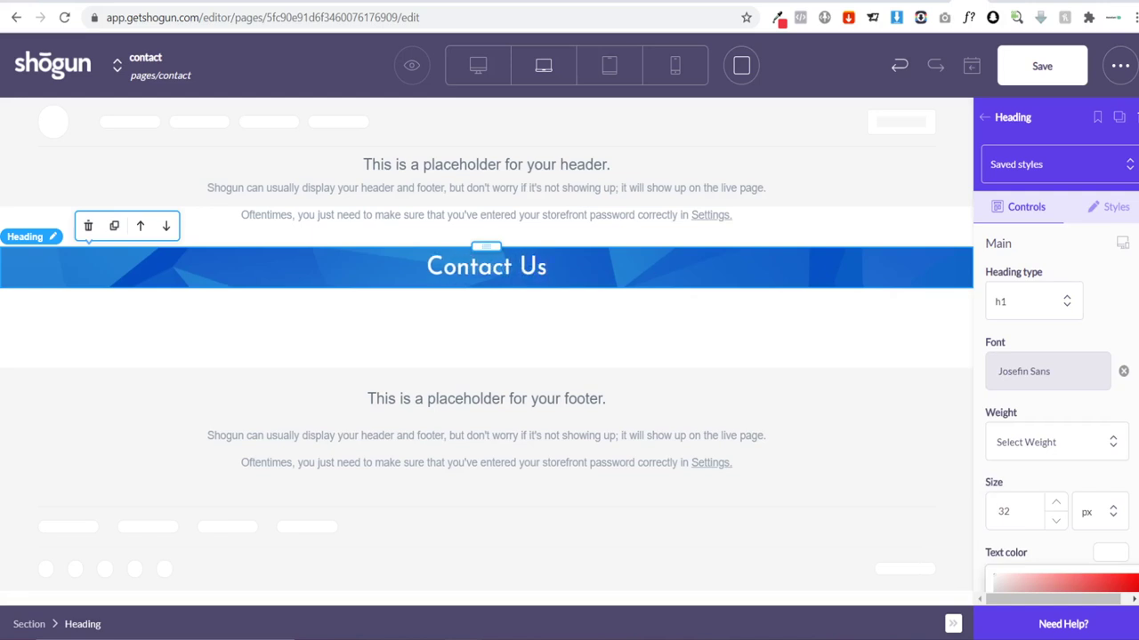
Step: Set the heading's top and bottom margins to 50 px
click(1112, 206)
scroll(1068, 297, down, 5)
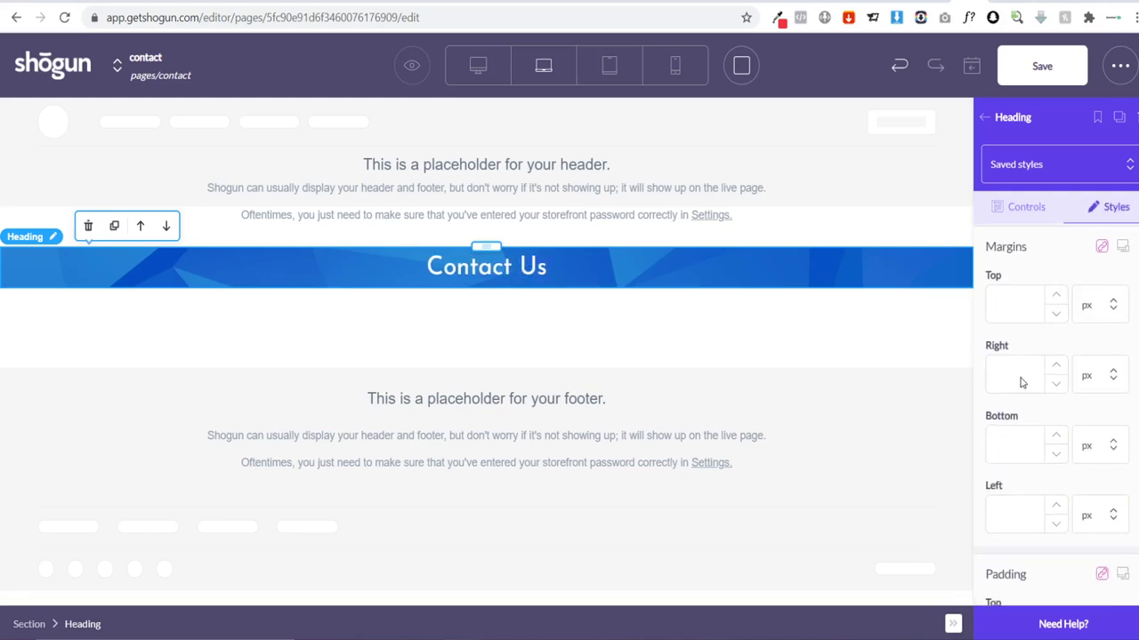
click(1021, 382)
click(1012, 318)
text(50)
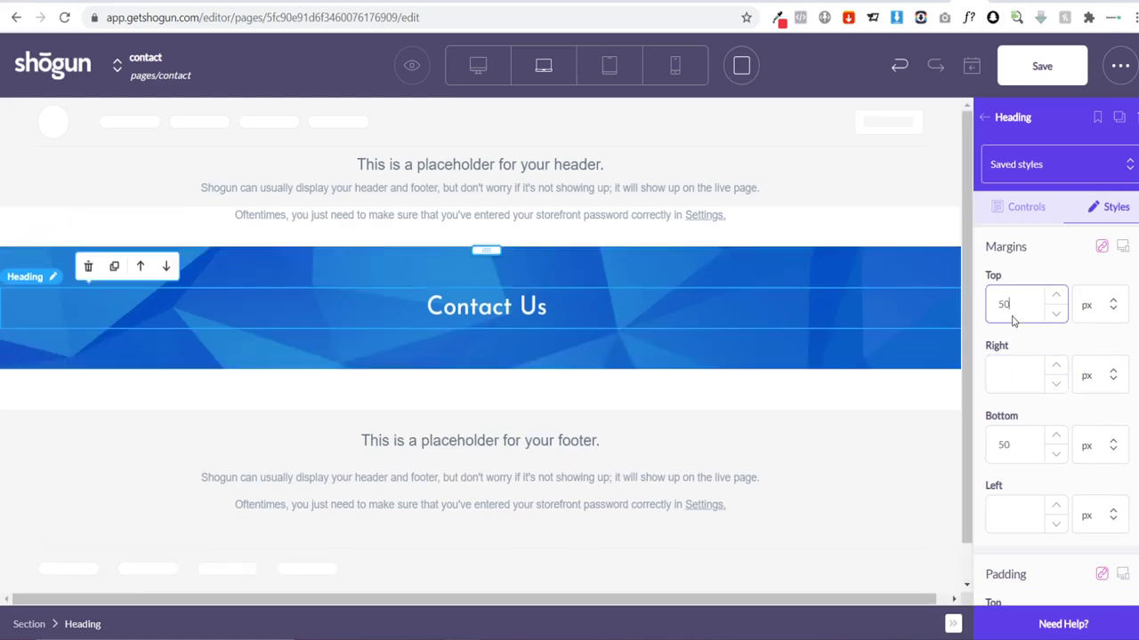
click(587, 391)
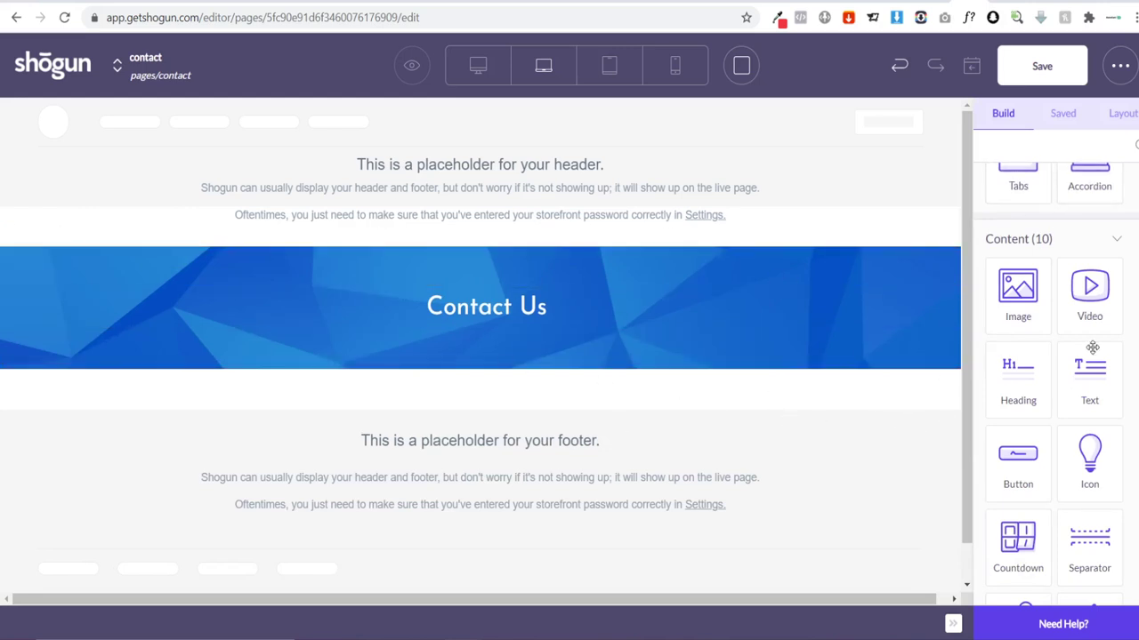
Step: Add a Form Box below the banner and name the form 'contact'
scroll(1090, 354, down, 4)
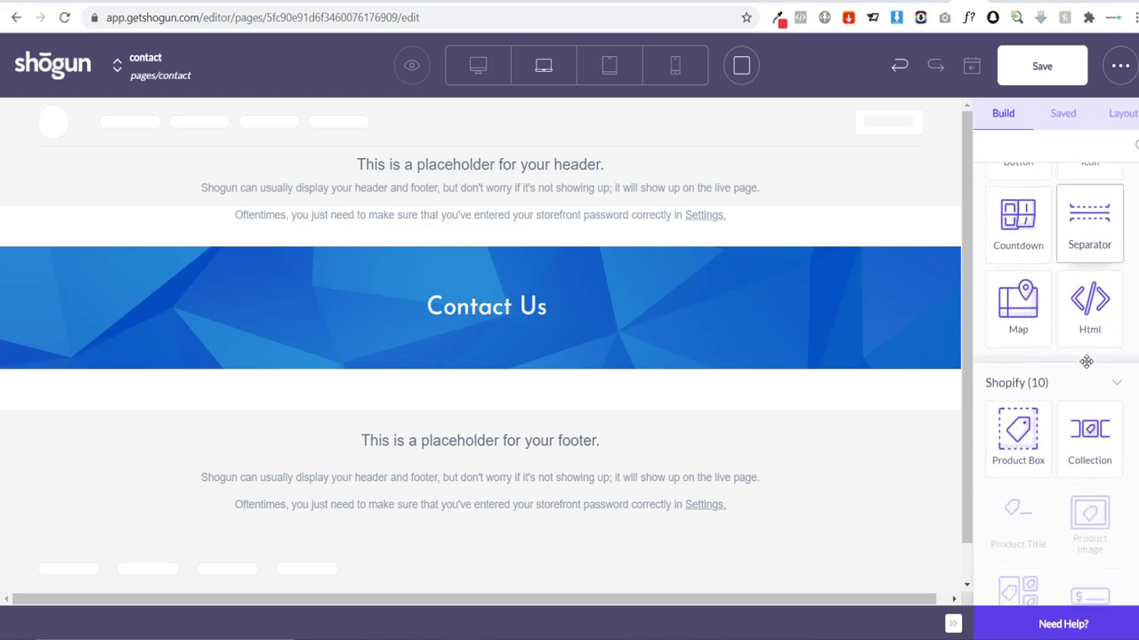
scroll(1086, 362, down, 7)
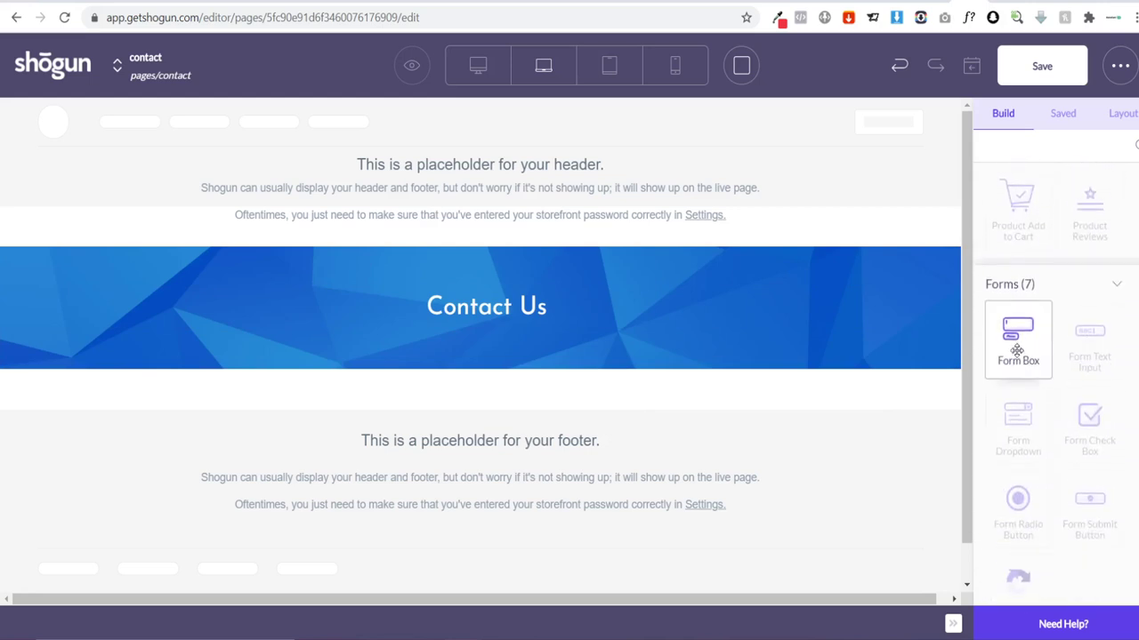
drag(1023, 350, 530, 418)
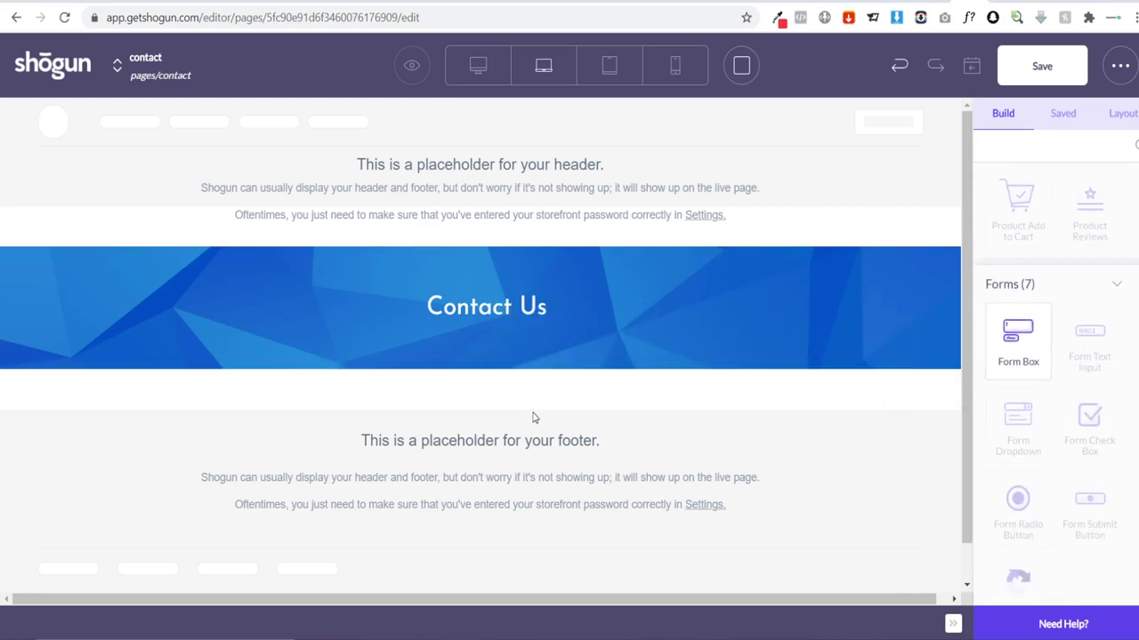
scroll(696, 368, down, 2)
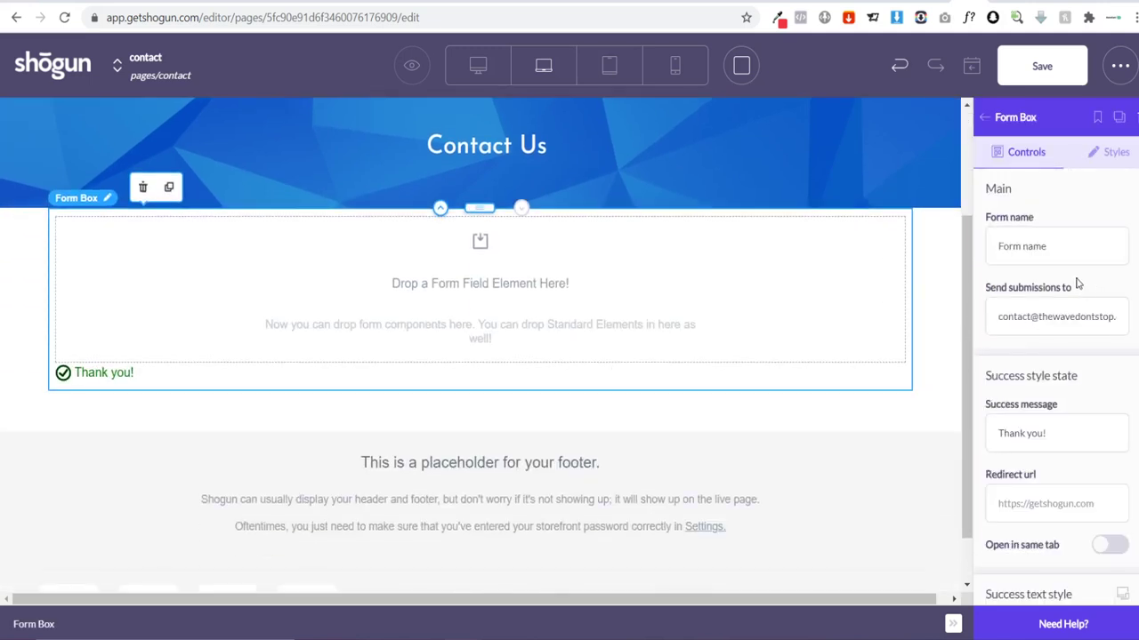
scroll(1073, 287, down, 1)
scroll(1073, 287, up, 1)
click(1048, 257)
text(c)
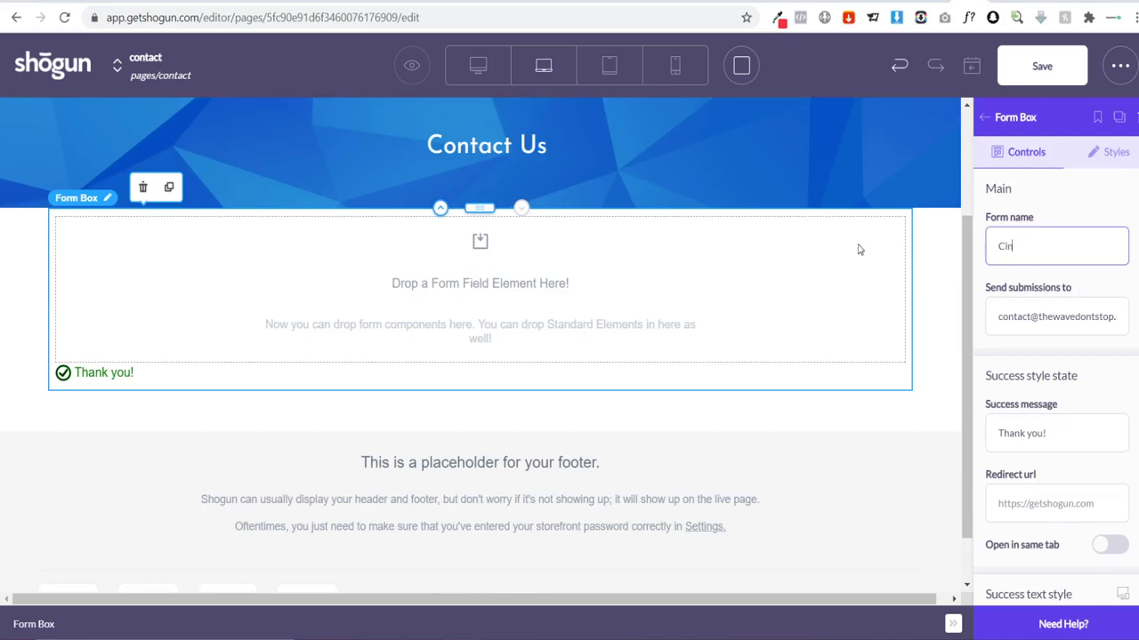
text(ontact Us)
Step: Copy the new help mailbox address and paste it into 'Send submissions to'
click(704, 578)
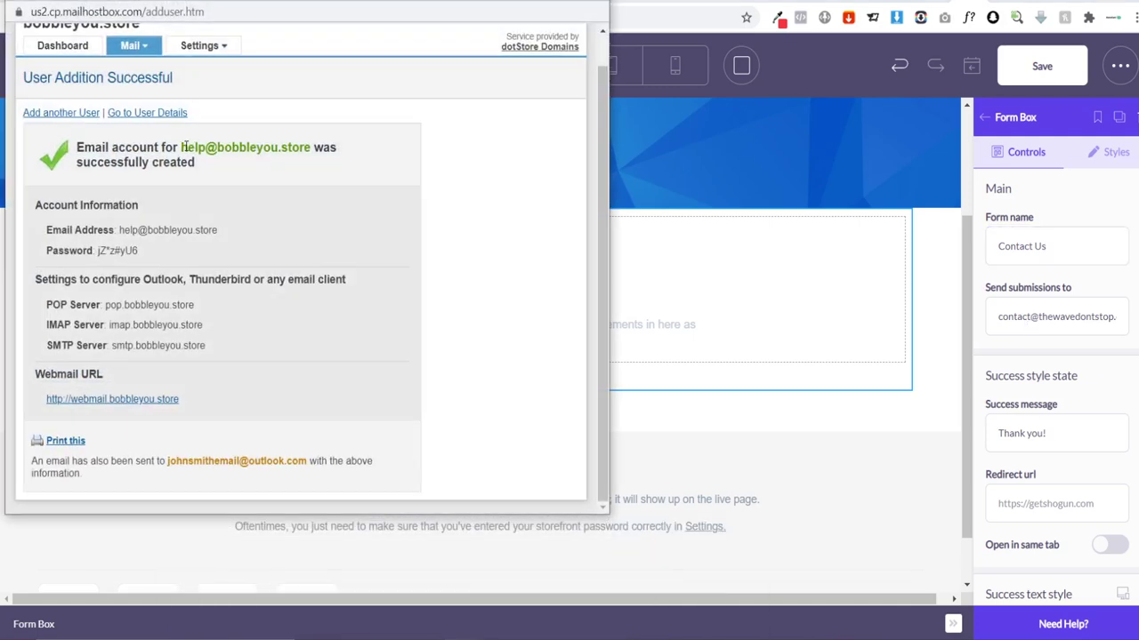
drag(180, 148, 302, 148)
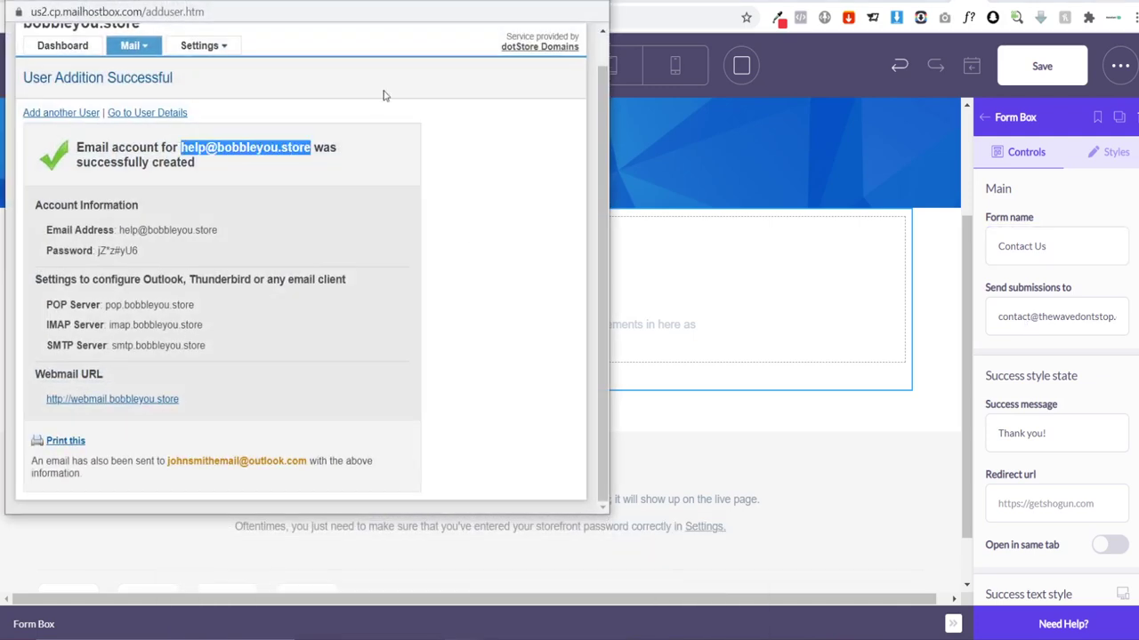
click(1014, 262)
triple_click(1055, 316)
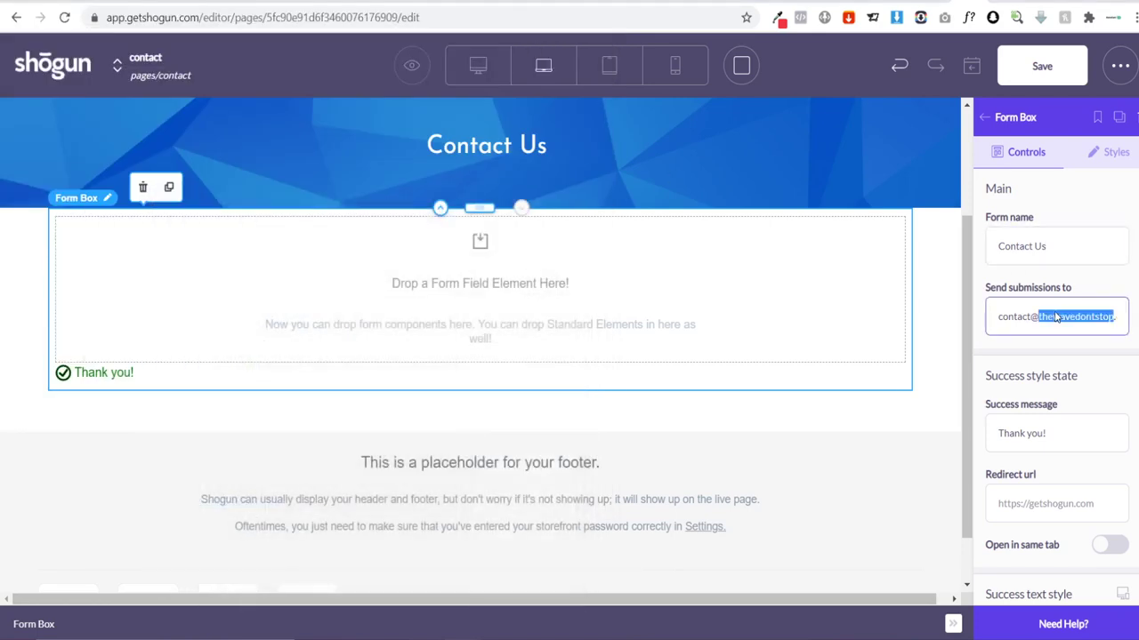
key(ctrl+v)
Step: Change the success message to 'Thanks for contacting. We will aim to reply in 3 - 5 working days.'
scroll(1080, 360, down, 1)
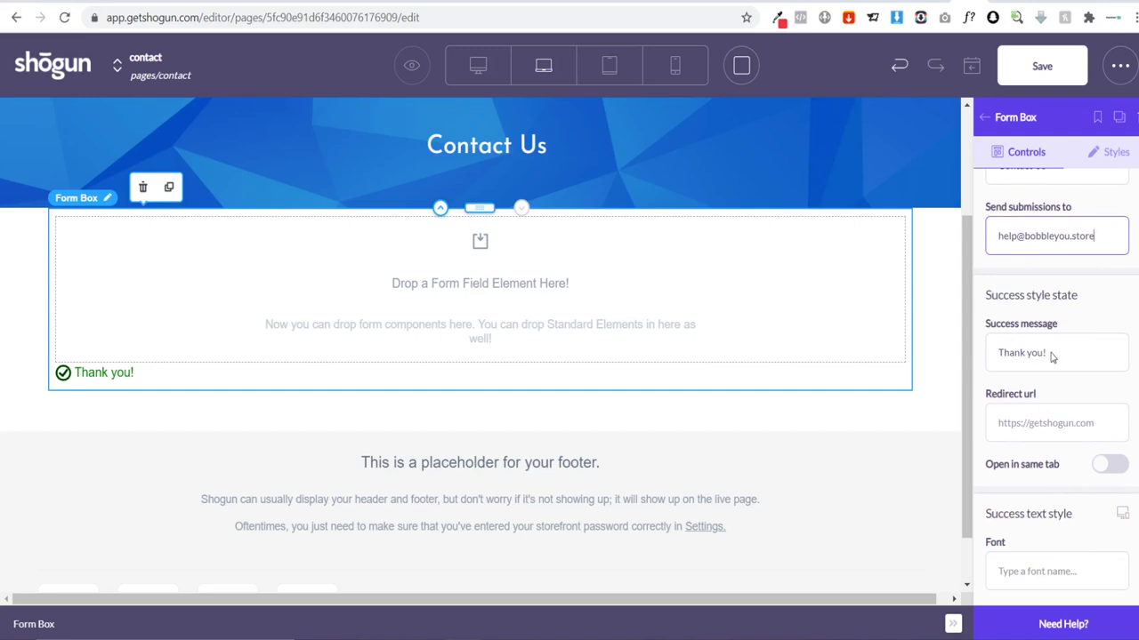
click(1058, 359)
key(BackSpace)
key(BackSpace)
key(BackSpace)
key(BackSpace)
key(BackSpace)
key(BackSpace)
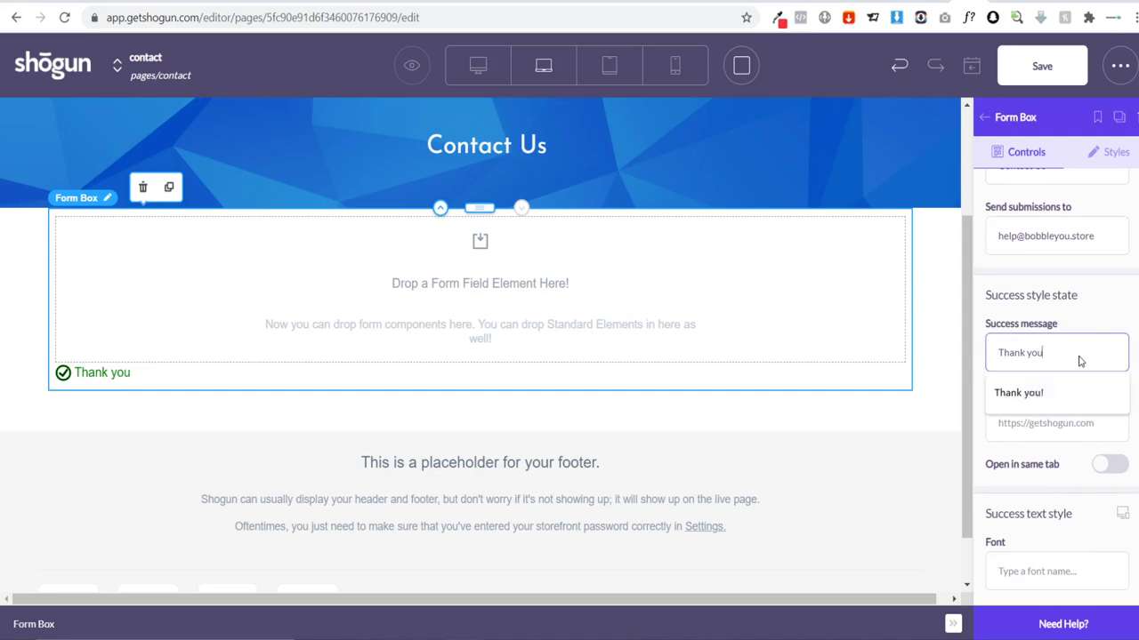
text(s)
text(ks fr)
text(r conta)
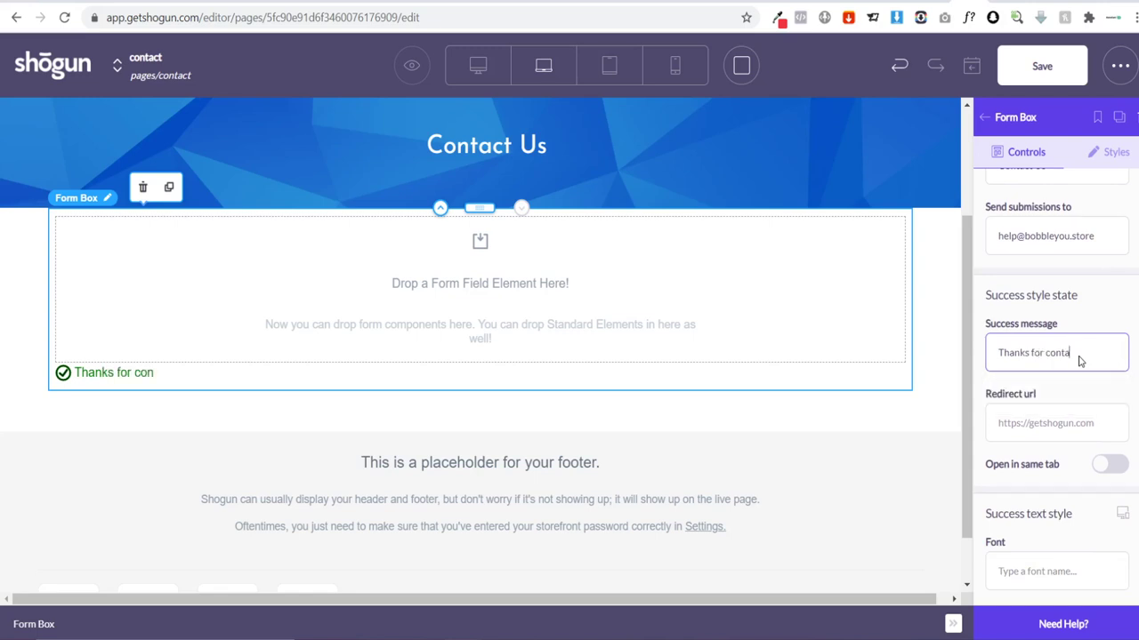
text(ting. We will ai t)
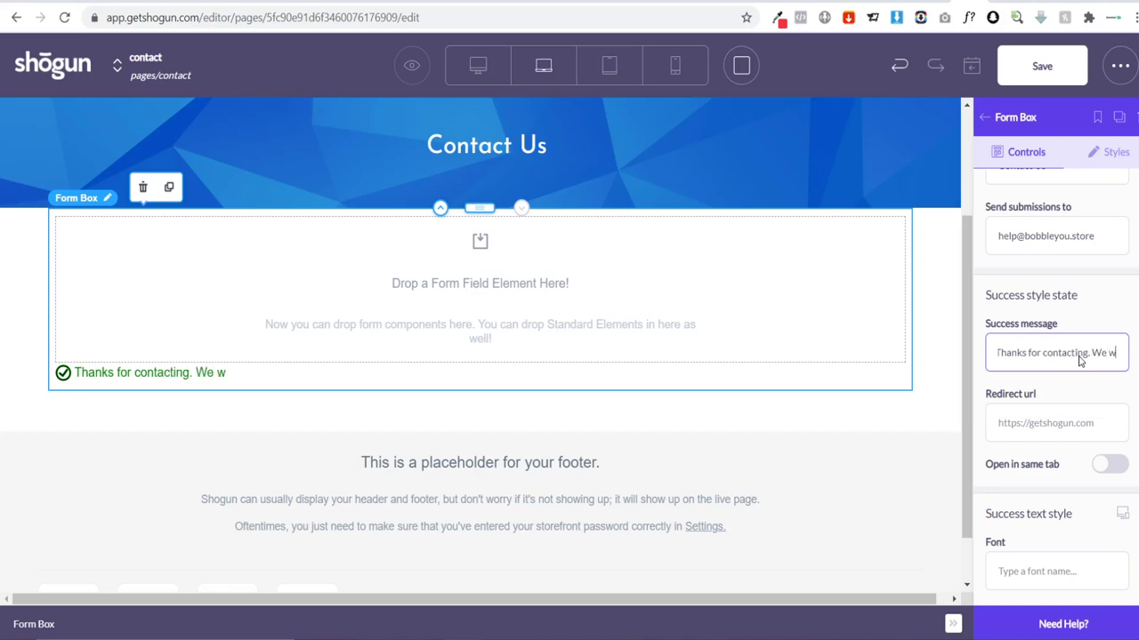
key(BackSpace)
key(BackSpace)
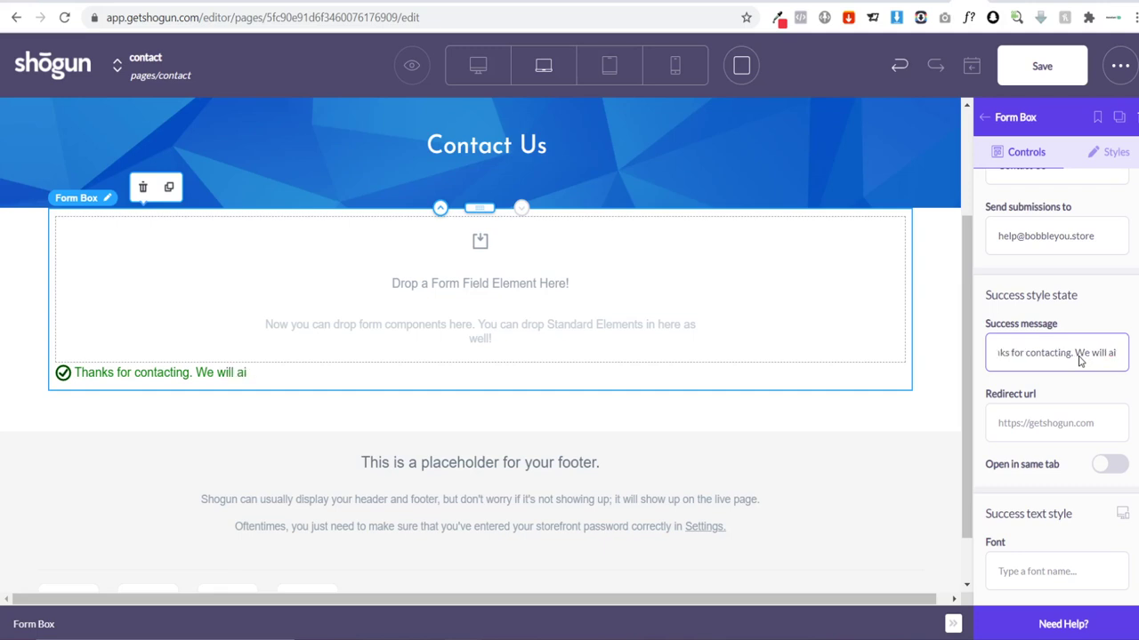
text(m to repky)
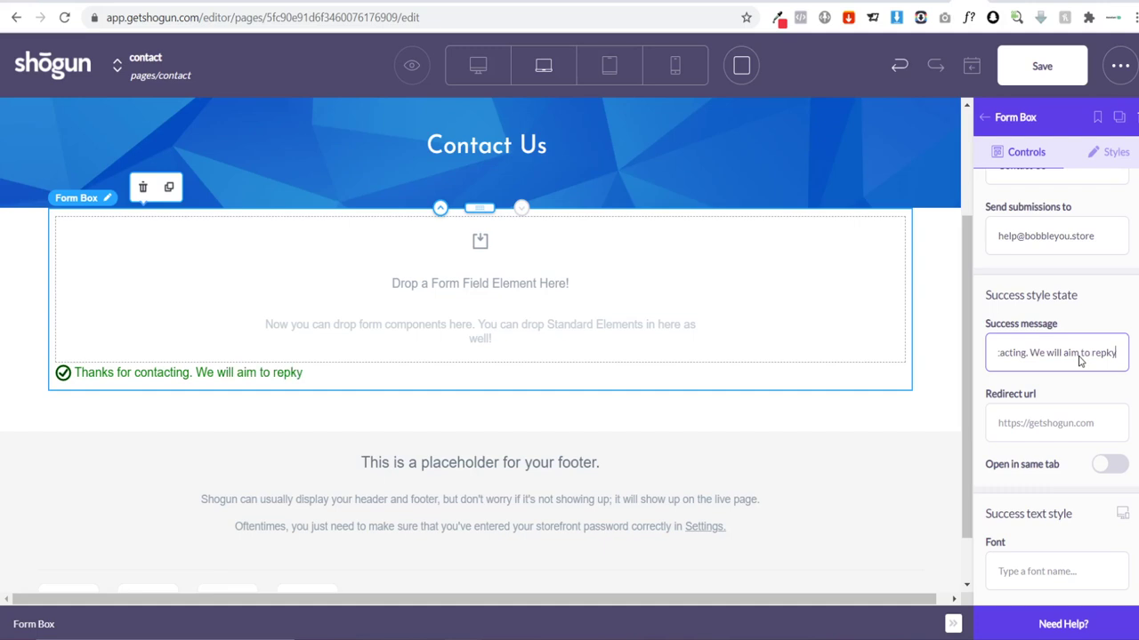
key(BackSpace)
key(BackSpace)
text(lt)
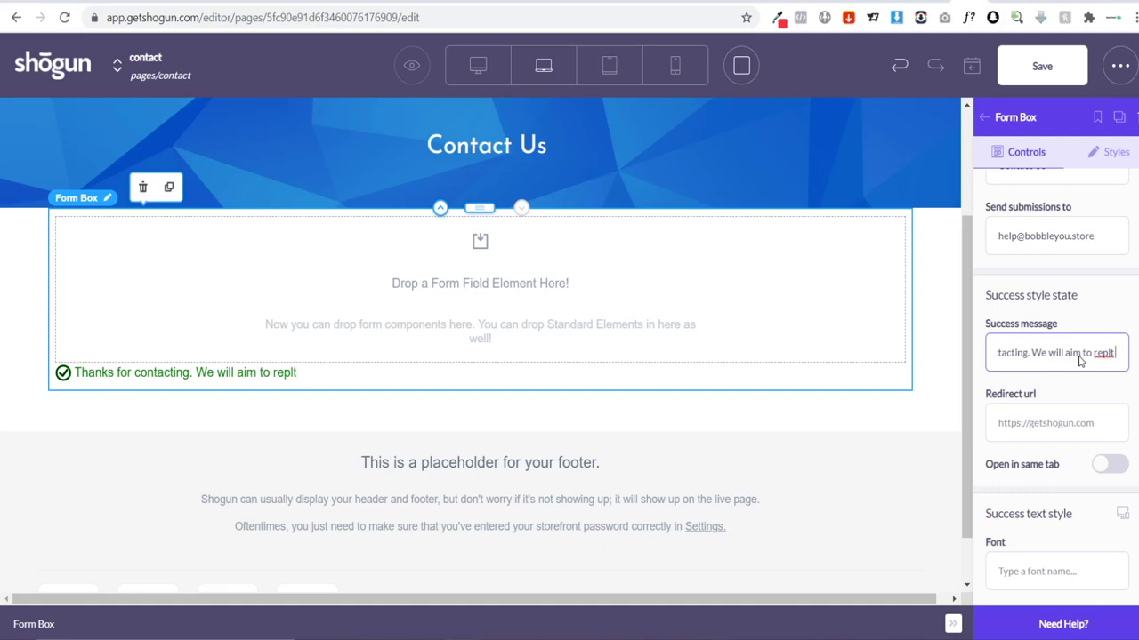
text(y)
key(BackSpace)
key(BackSpace)
text(y in 3 - 5)
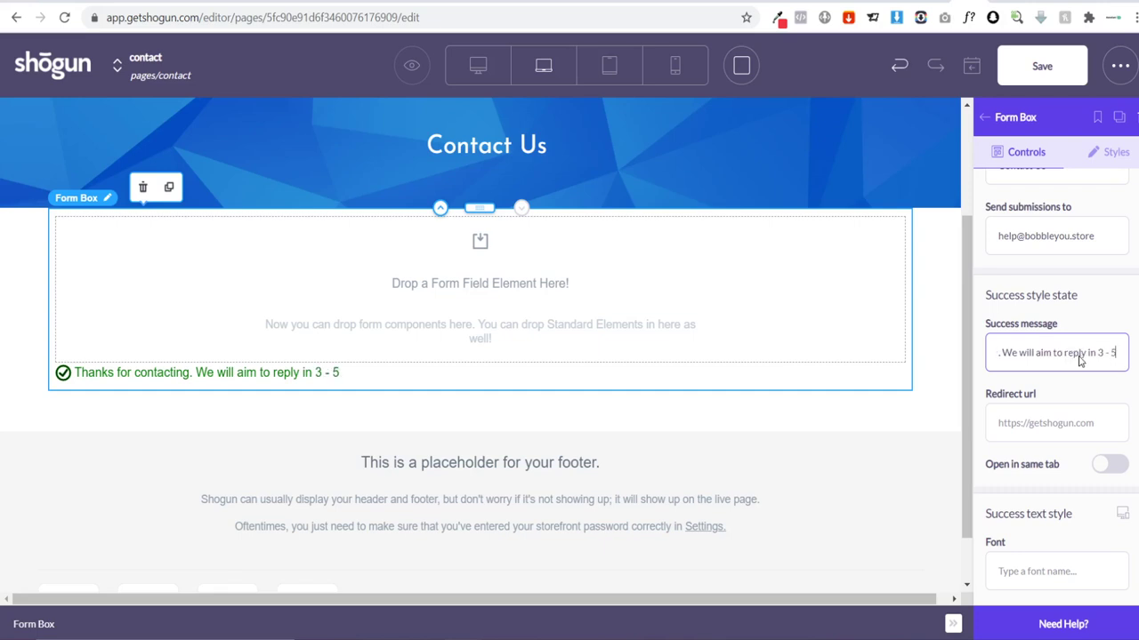
text( working)
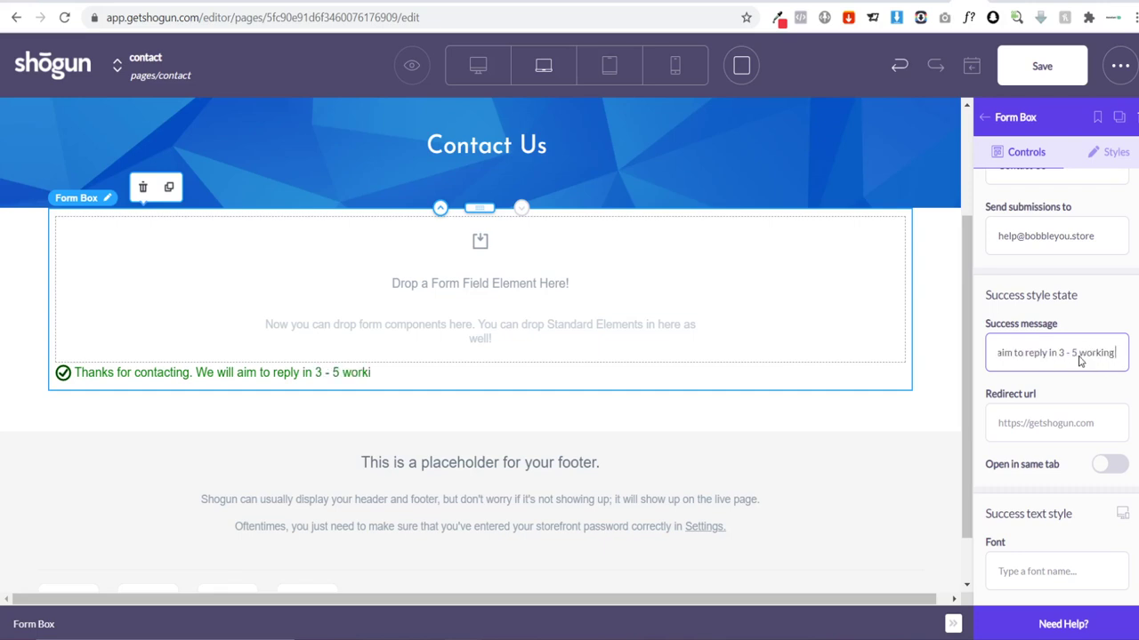
text( days.)
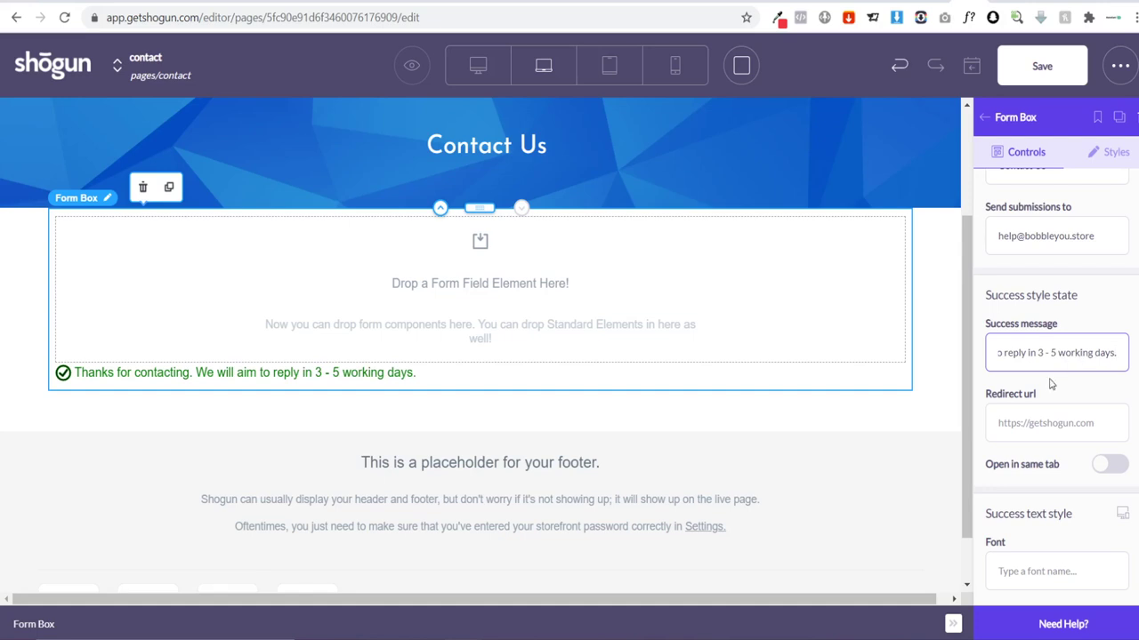
Step: Set the form's success text font to Montserrat
scroll(1050, 374, down, 3)
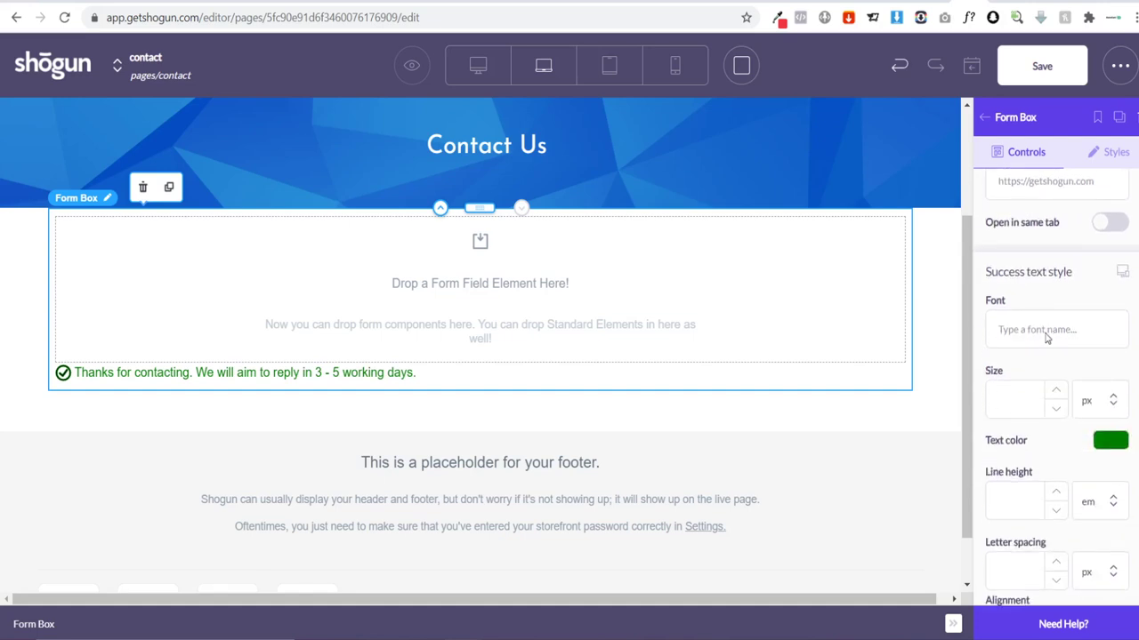
click(1047, 338)
text(jos)
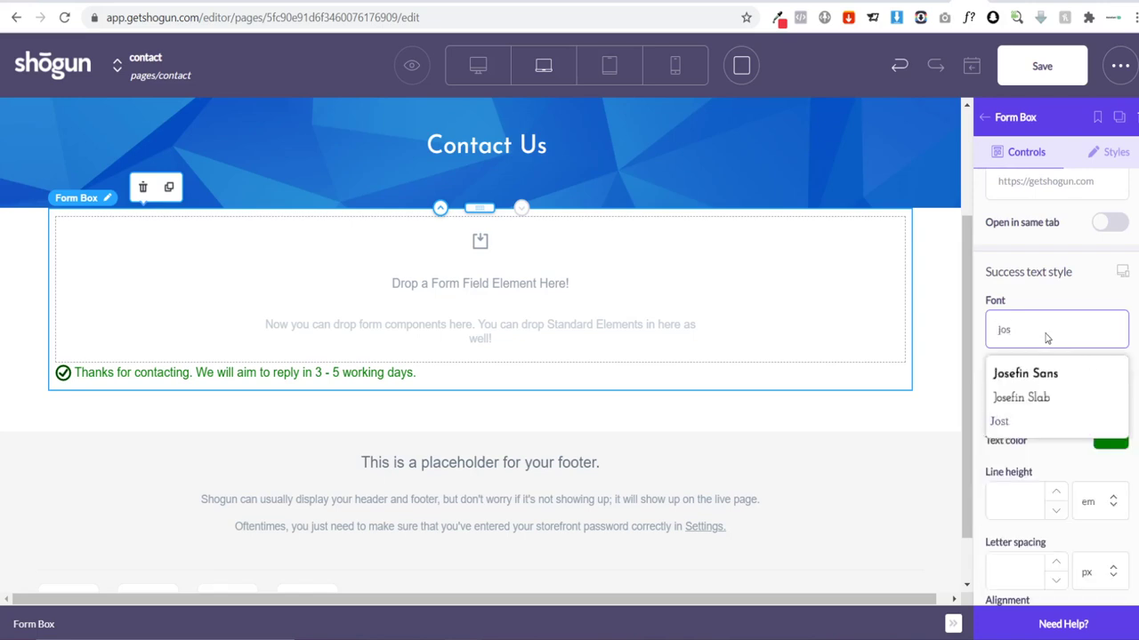
key(BackSpace)
key(BackSpace)
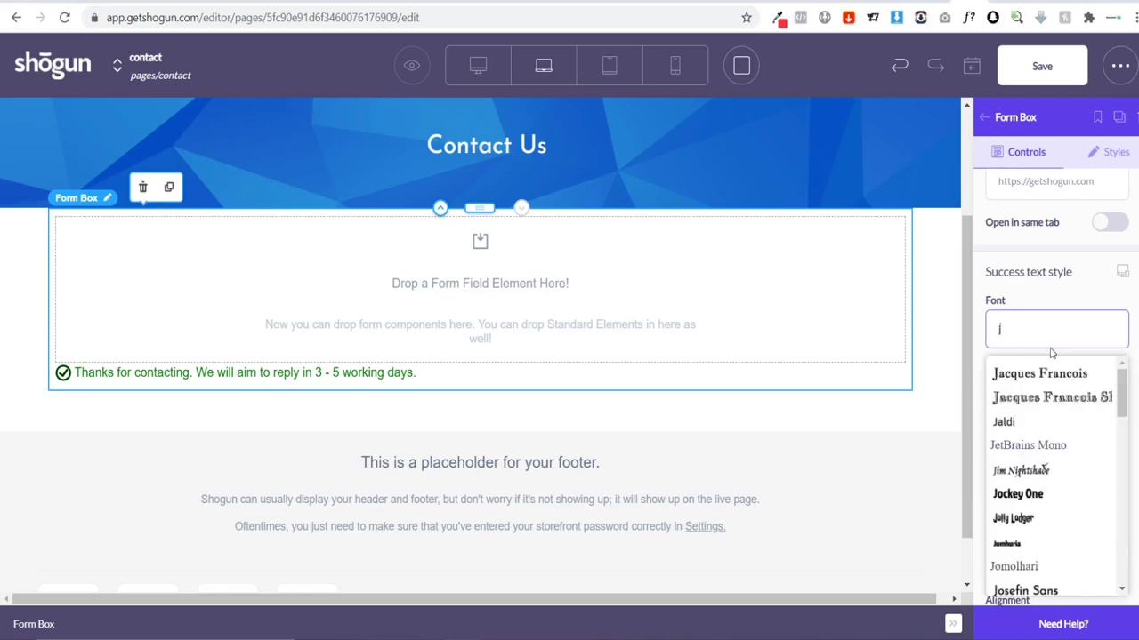
text(mon)
key(BackSpace)
key(BackSpace)
key(BackSpace)
key(BackSpace)
text(mon)
scroll(1052, 380, down, 2)
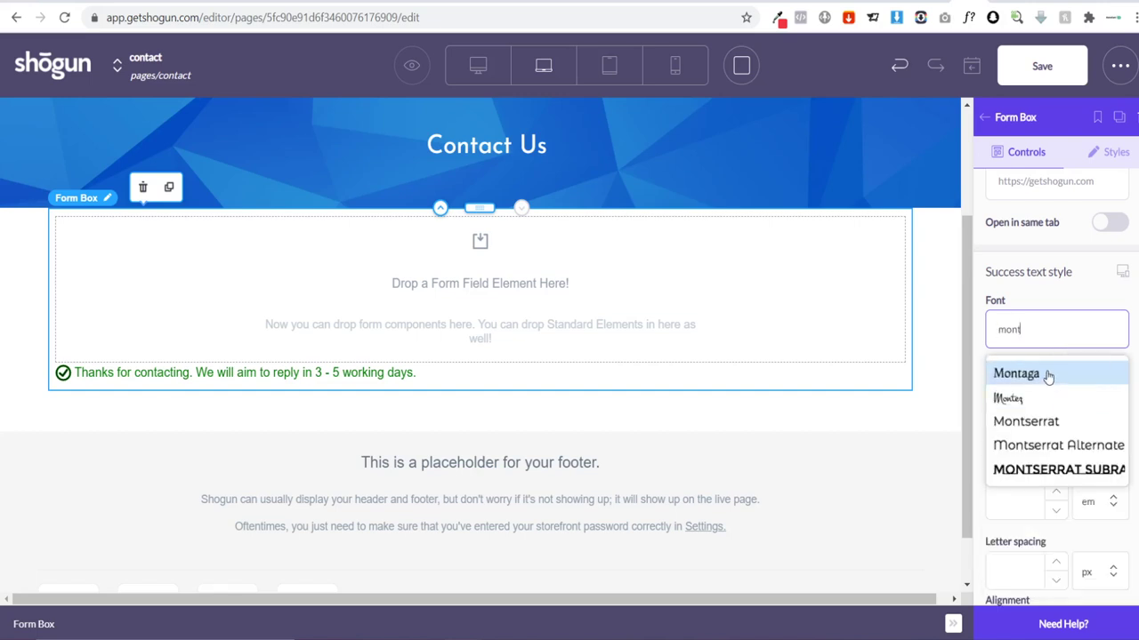
click(1071, 416)
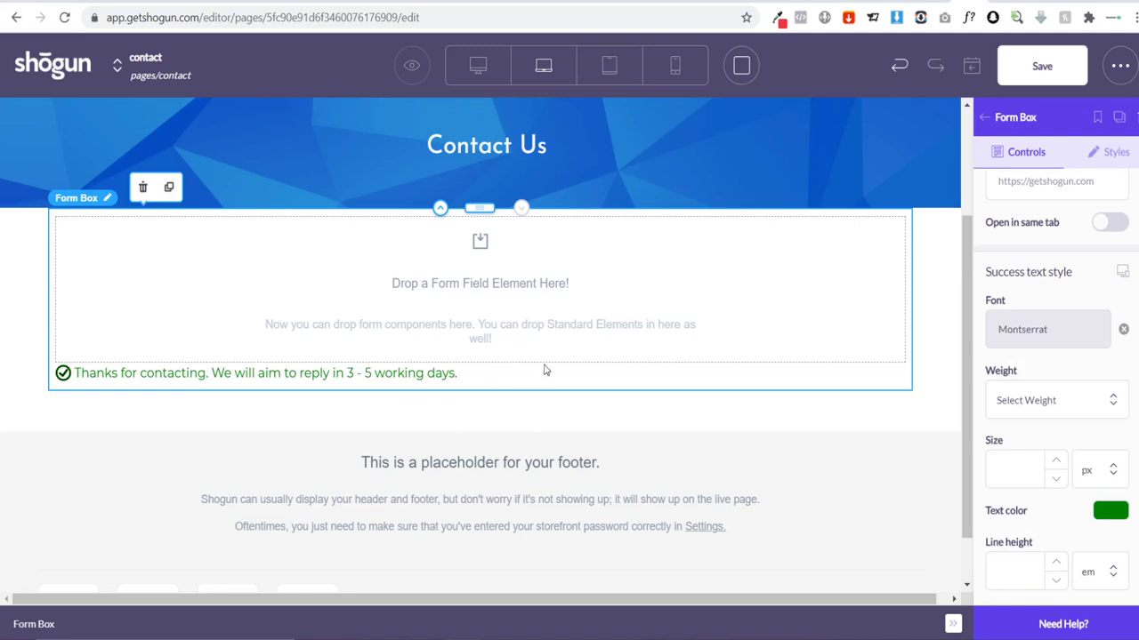
Step: Set the error text and field label fonts to Montserrat as well
scroll(1049, 392, down, 5)
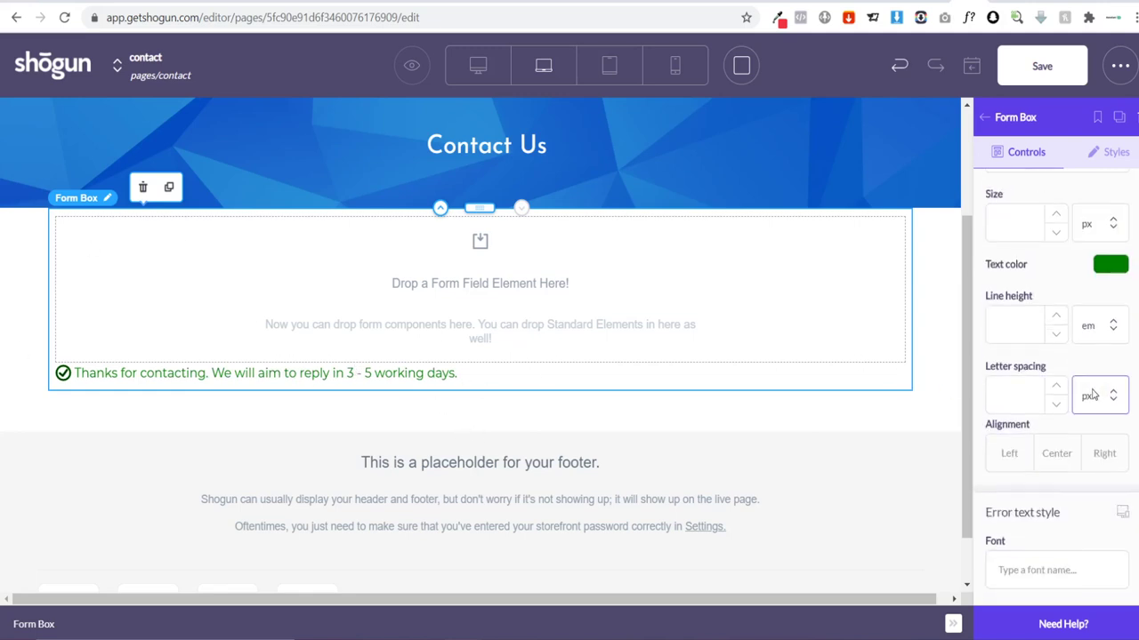
scroll(1032, 347, down, 5)
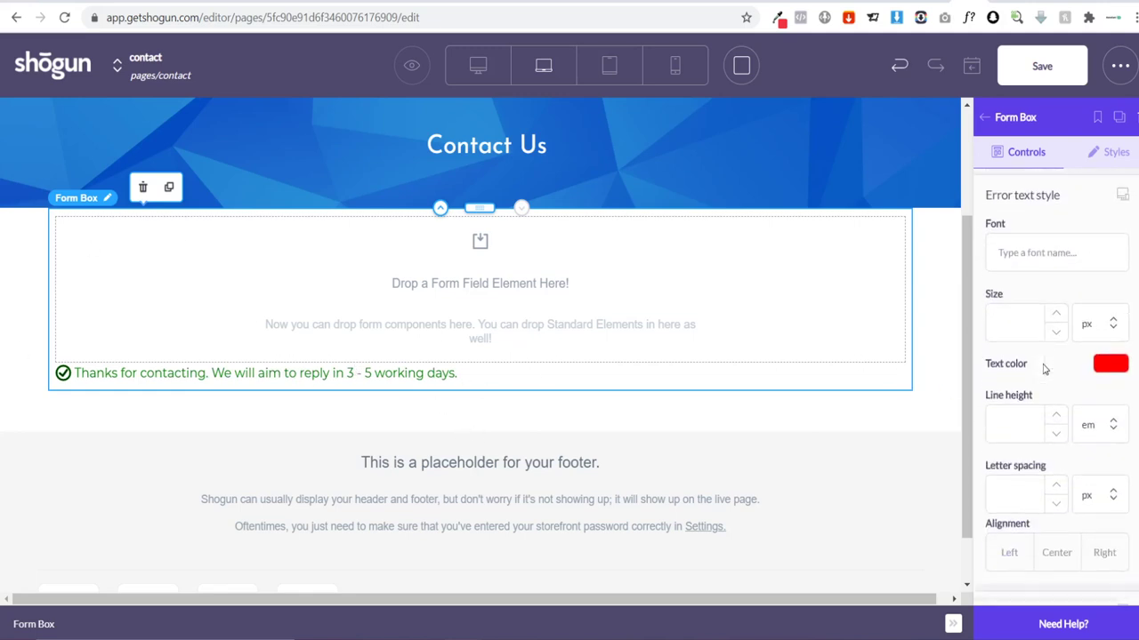
scroll(1048, 357, up, 5)
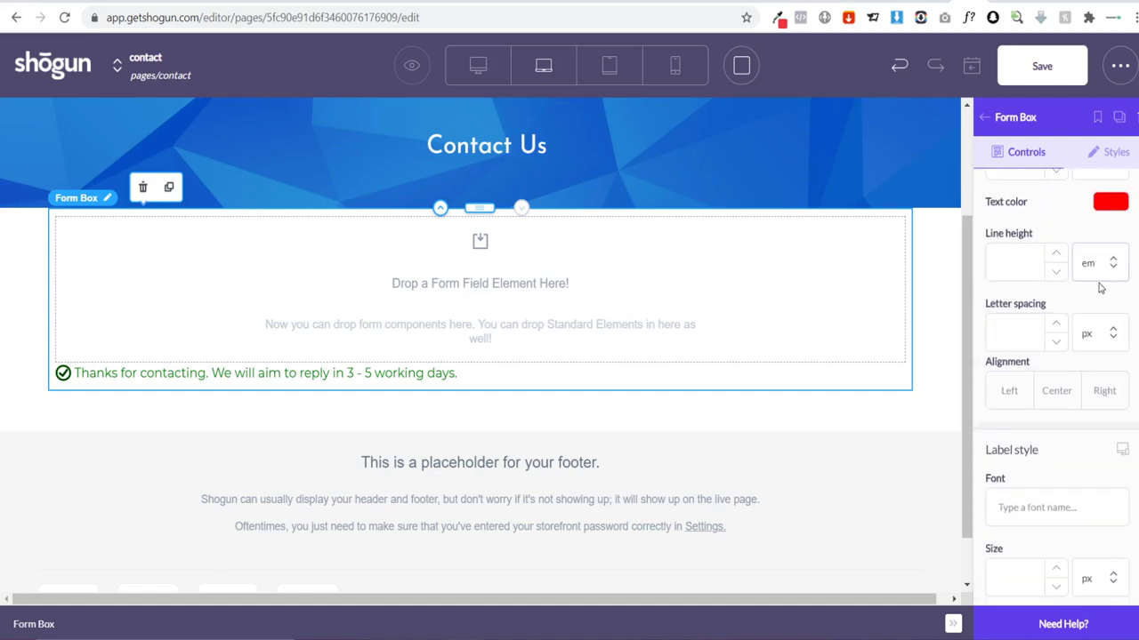
click(1044, 256)
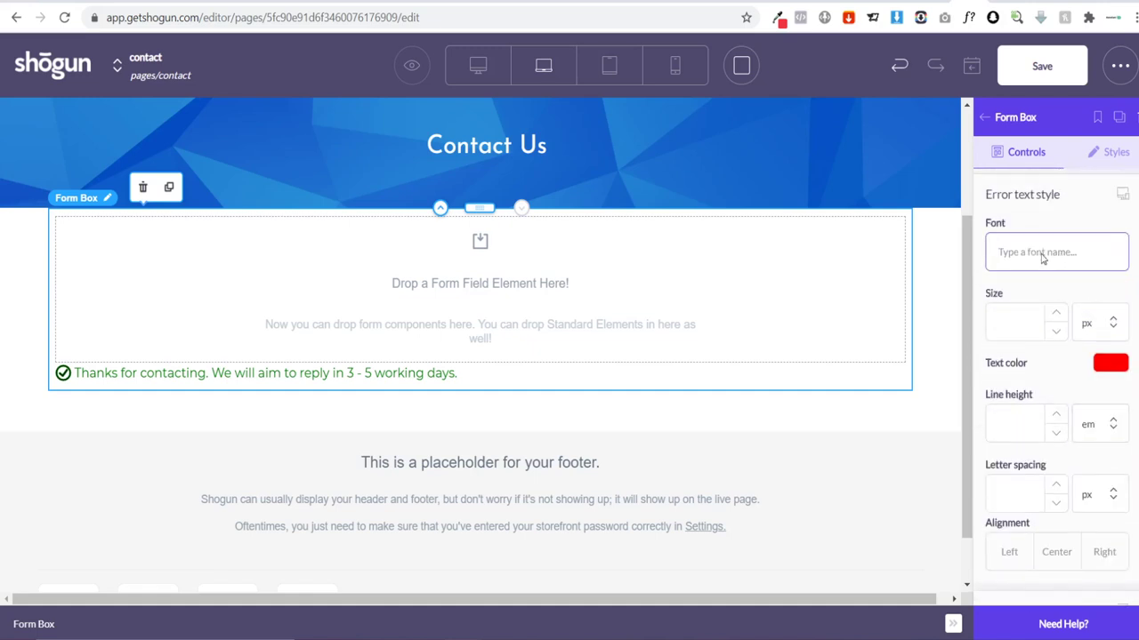
text(mont)
click(1047, 343)
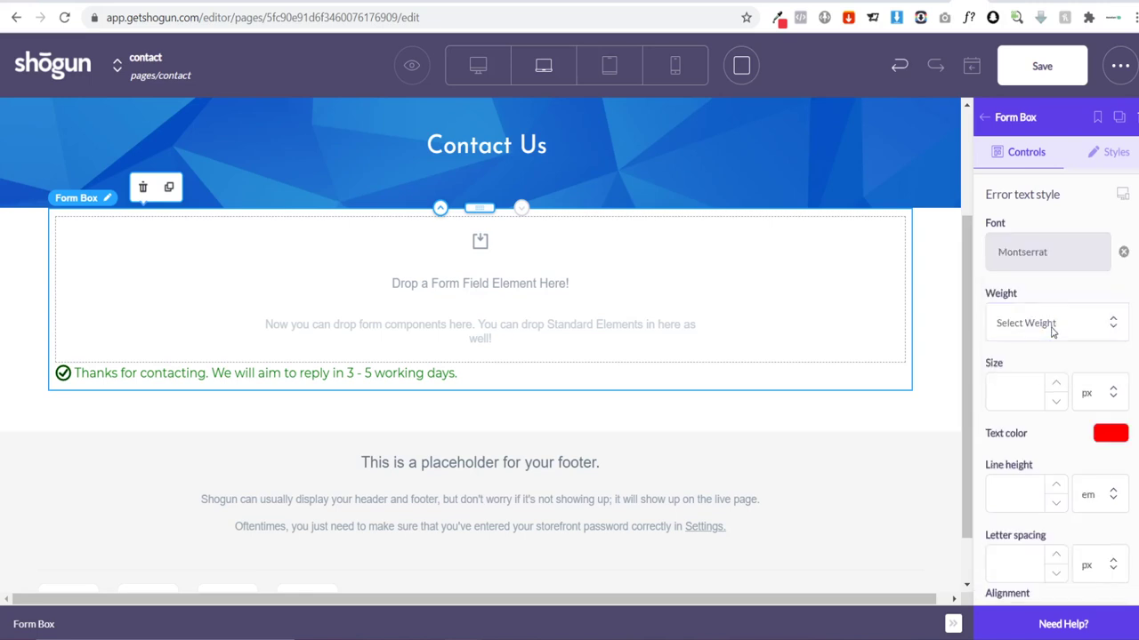
scroll(1067, 328, down, 3)
scroll(1068, 329, down, 2)
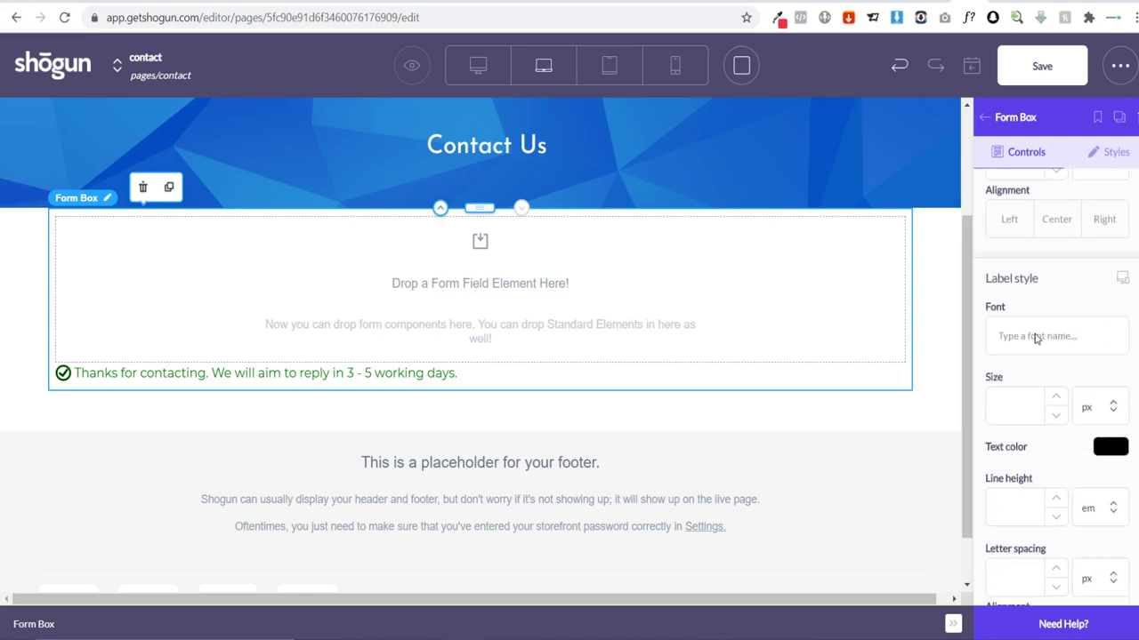
click(1053, 337)
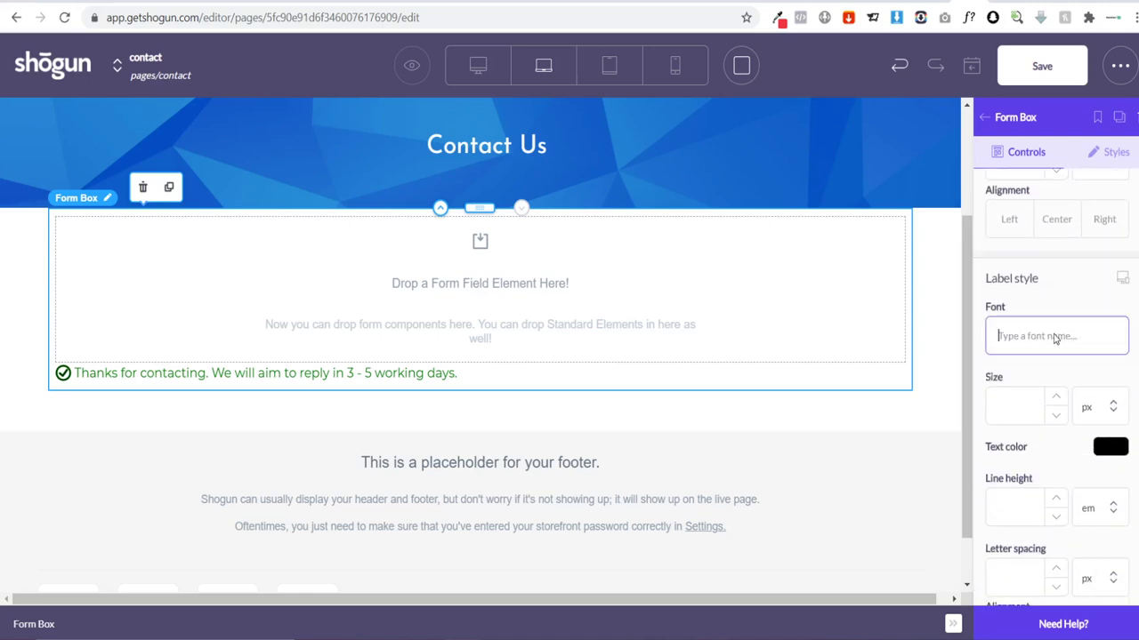
text(monts)
click(1049, 381)
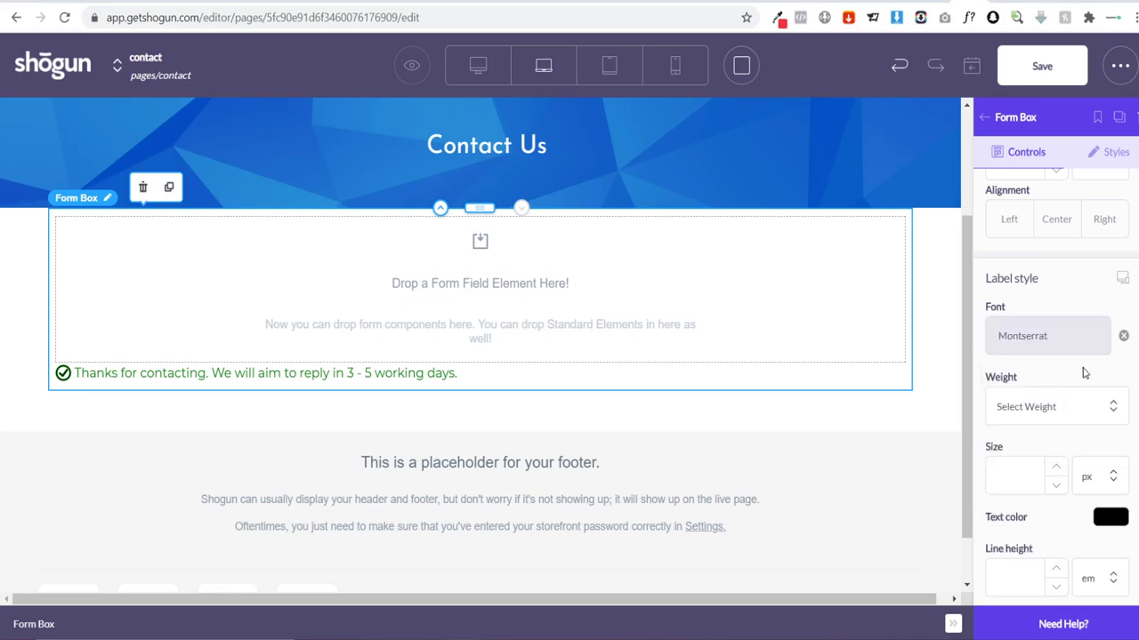
scroll(1083, 372, down, 5)
scroll(1082, 369, up, 10)
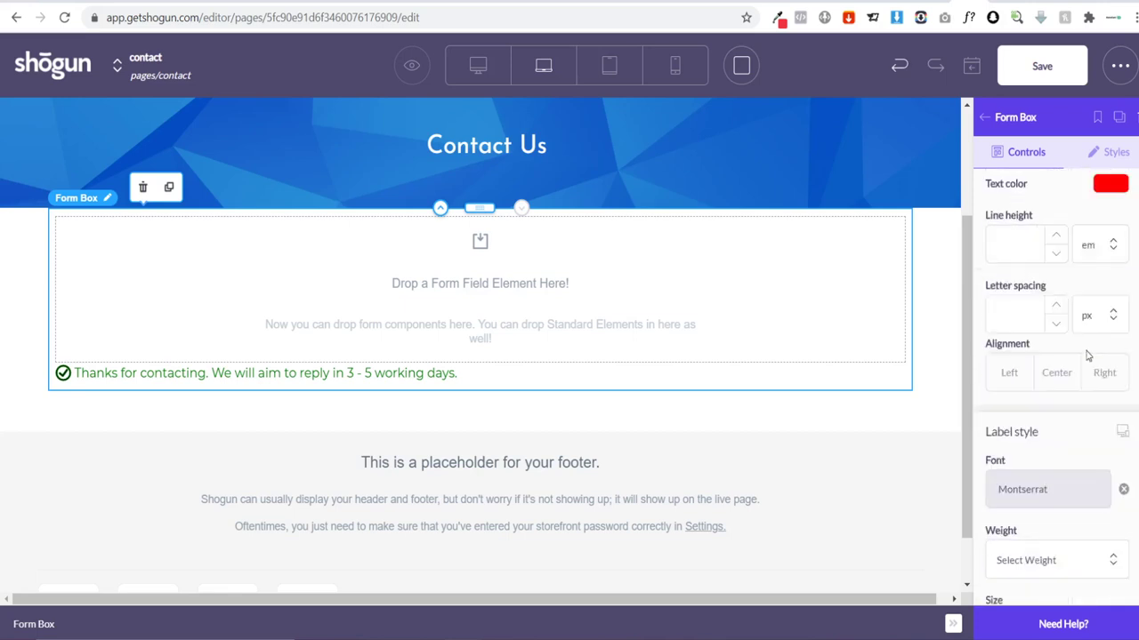
click(986, 118)
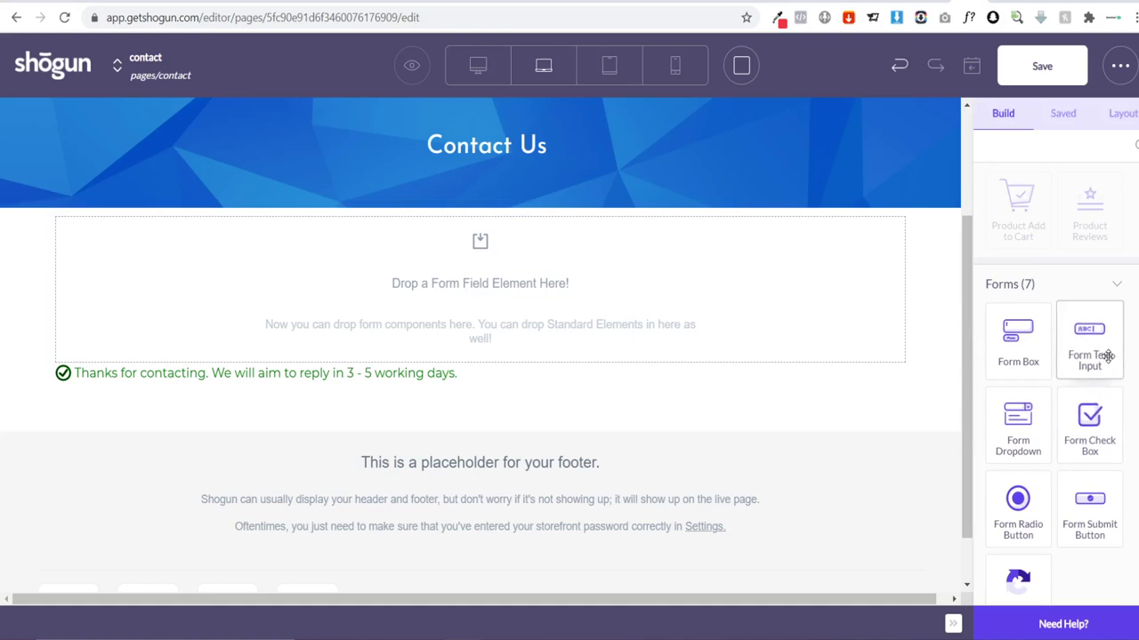
Step: Add two text inputs to the form labelled 'Name' and 'Email Address'
drag(1017, 338, 511, 290)
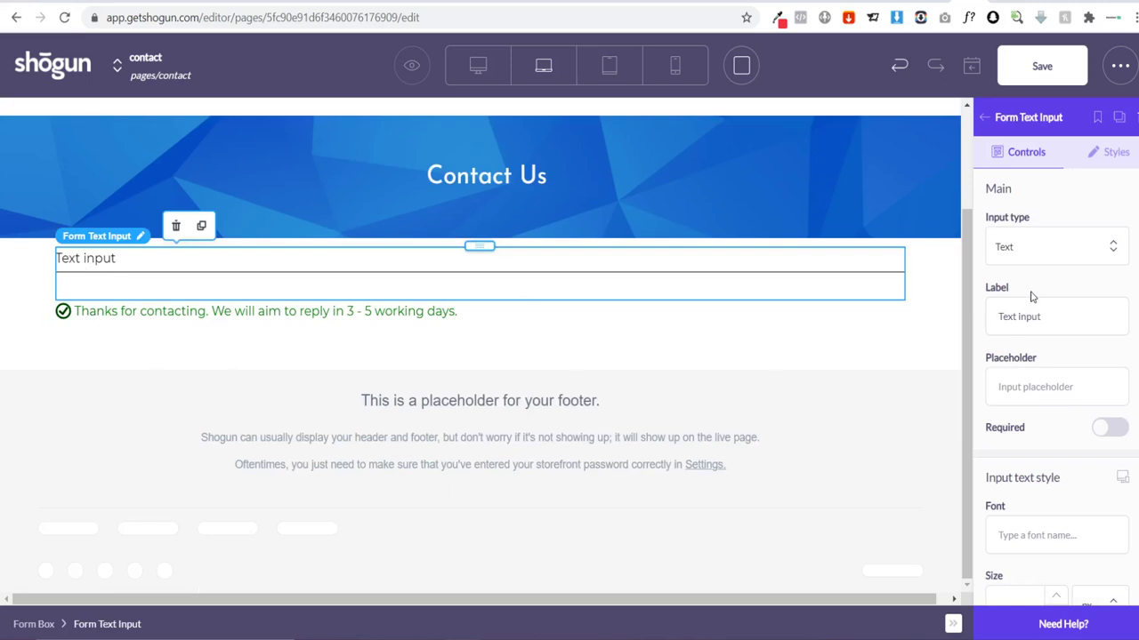
drag(1054, 320, 861, 329)
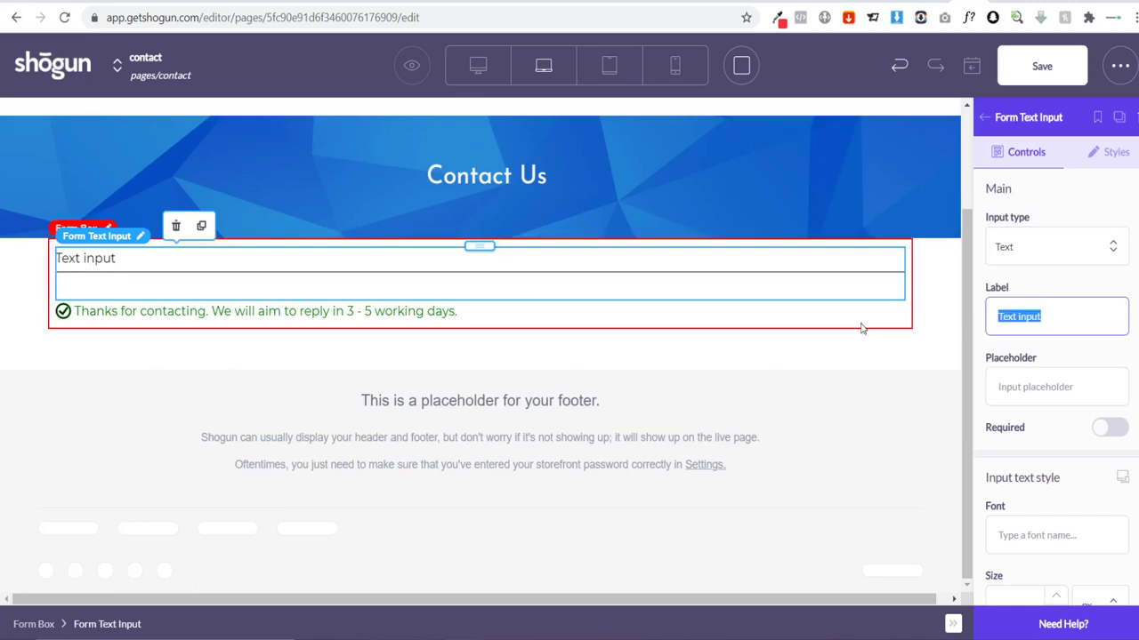
text(Name)
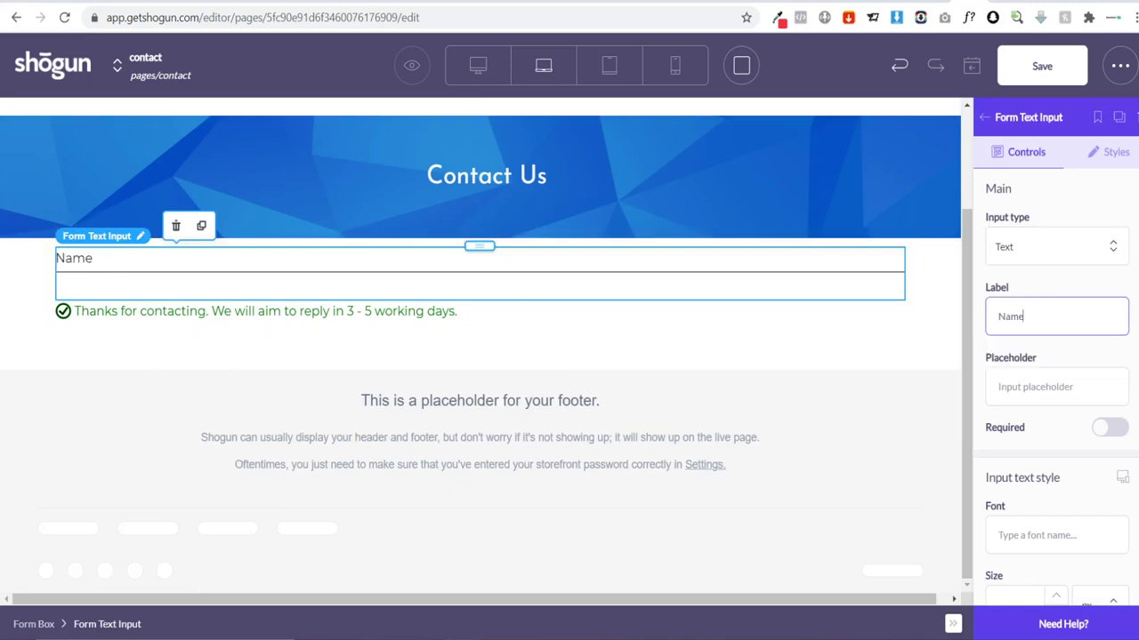
click(983, 116)
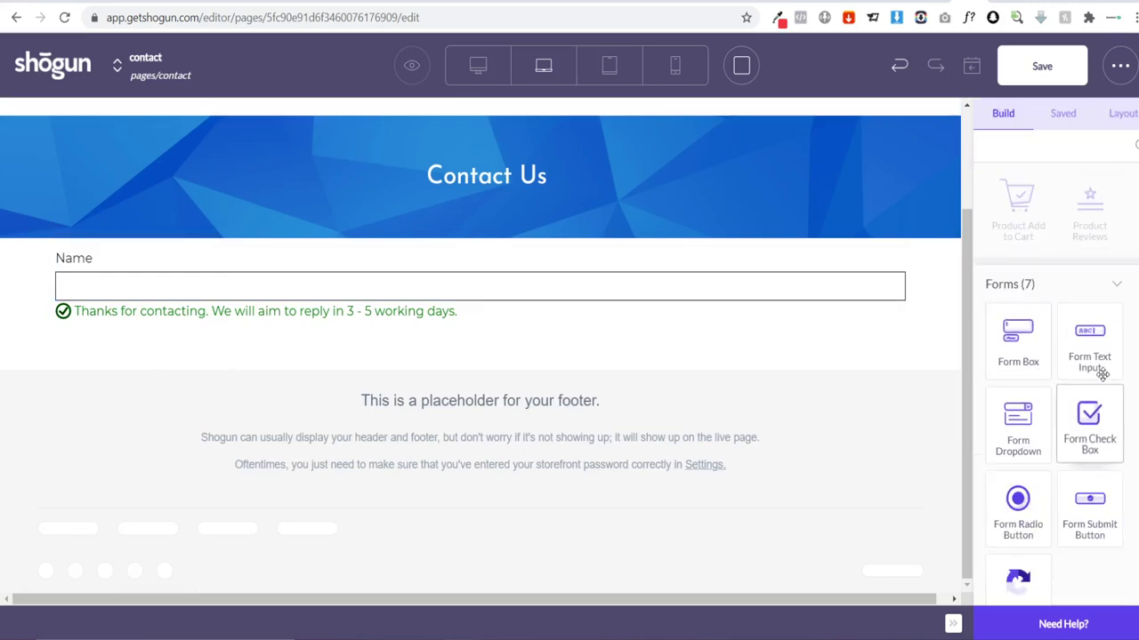
drag(1100, 372, 376, 350)
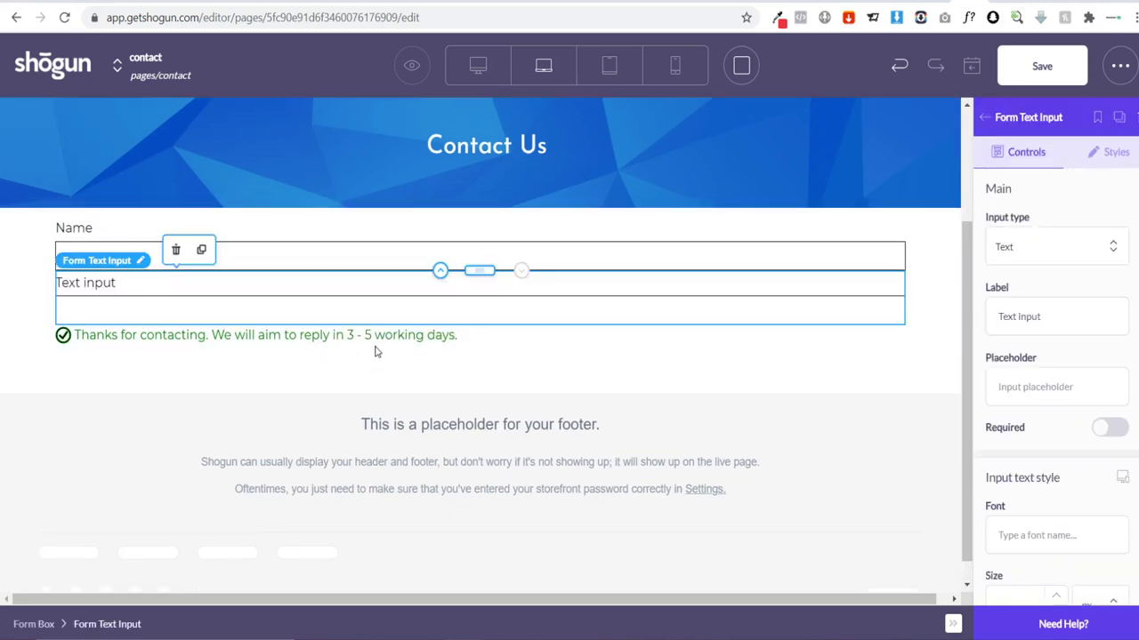
drag(1060, 322, 813, 320)
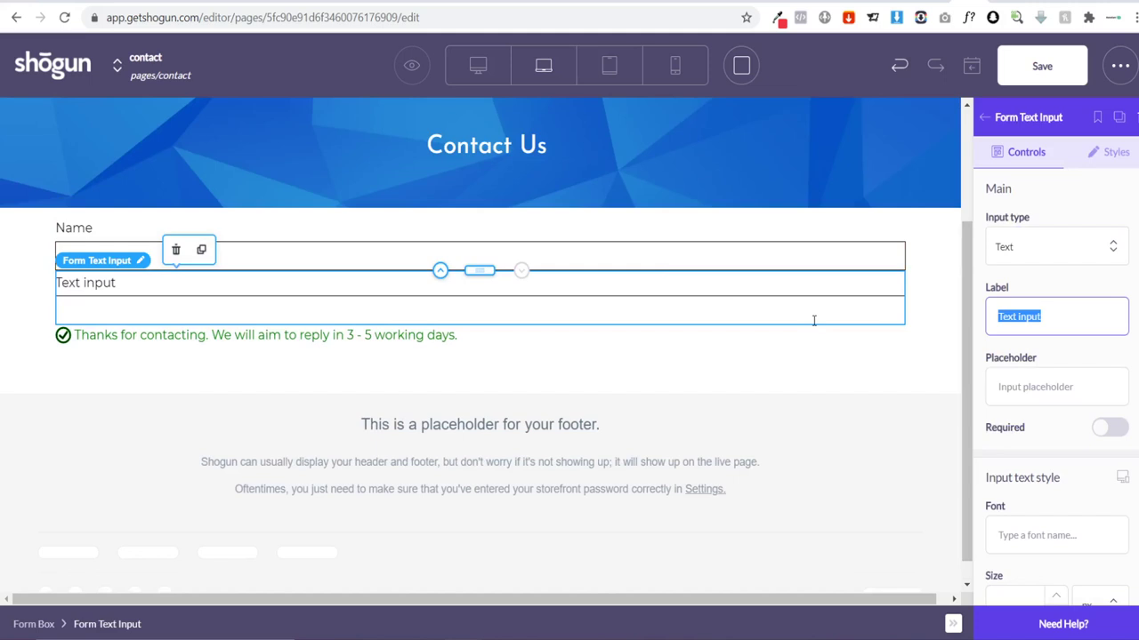
text(Email Address)
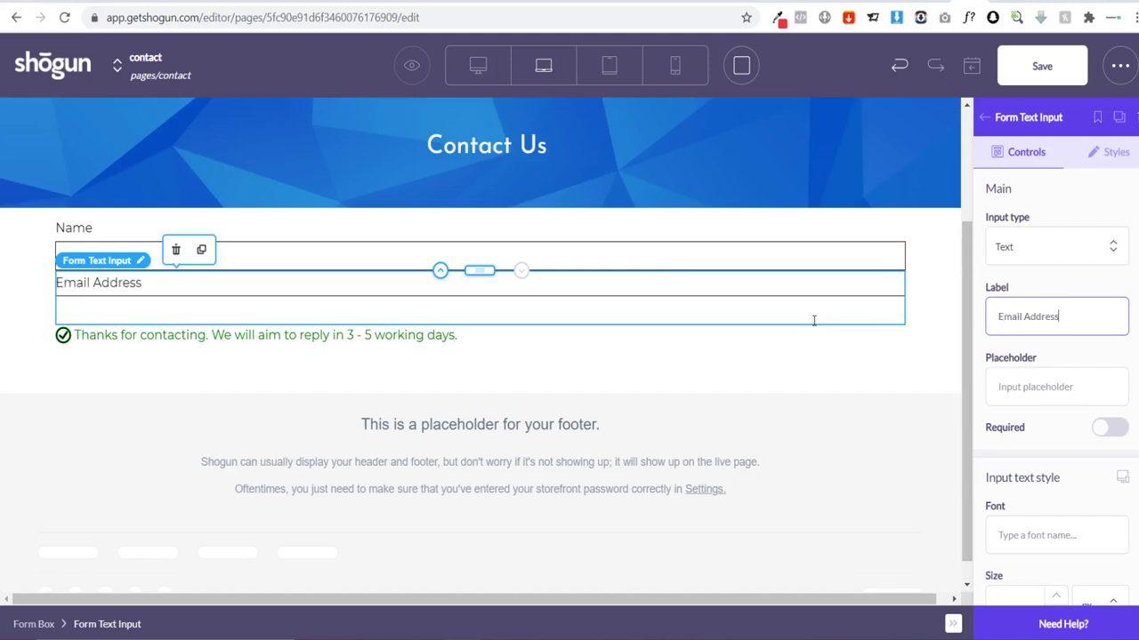
click(984, 117)
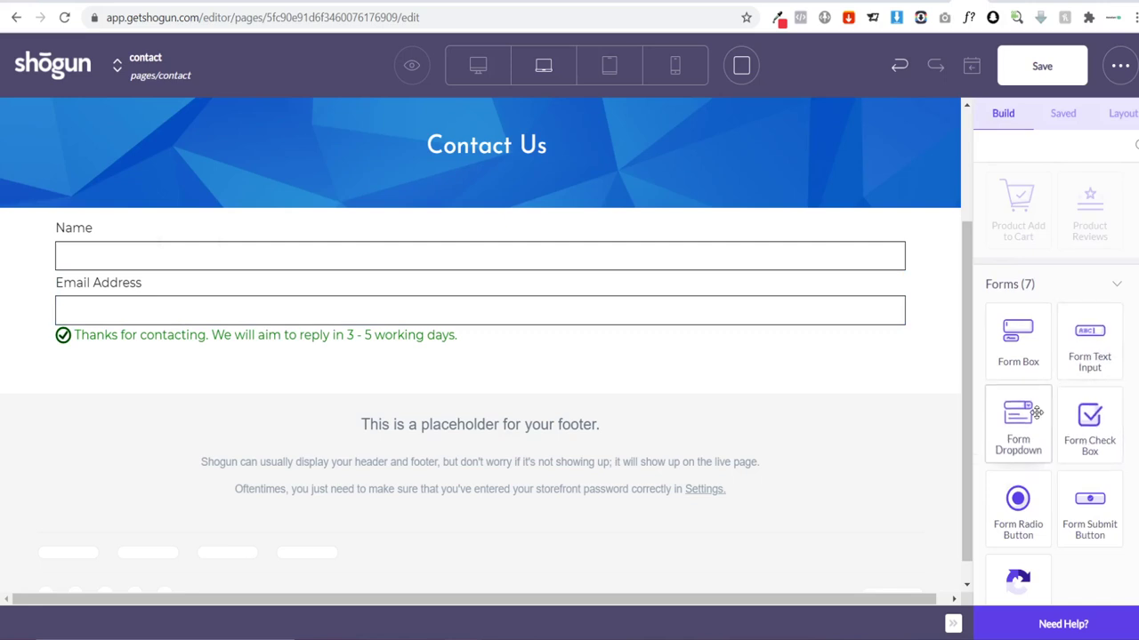
Step: Add a third input labelled 'Message' with its input type set to Text area
scroll(1025, 412, down, 2)
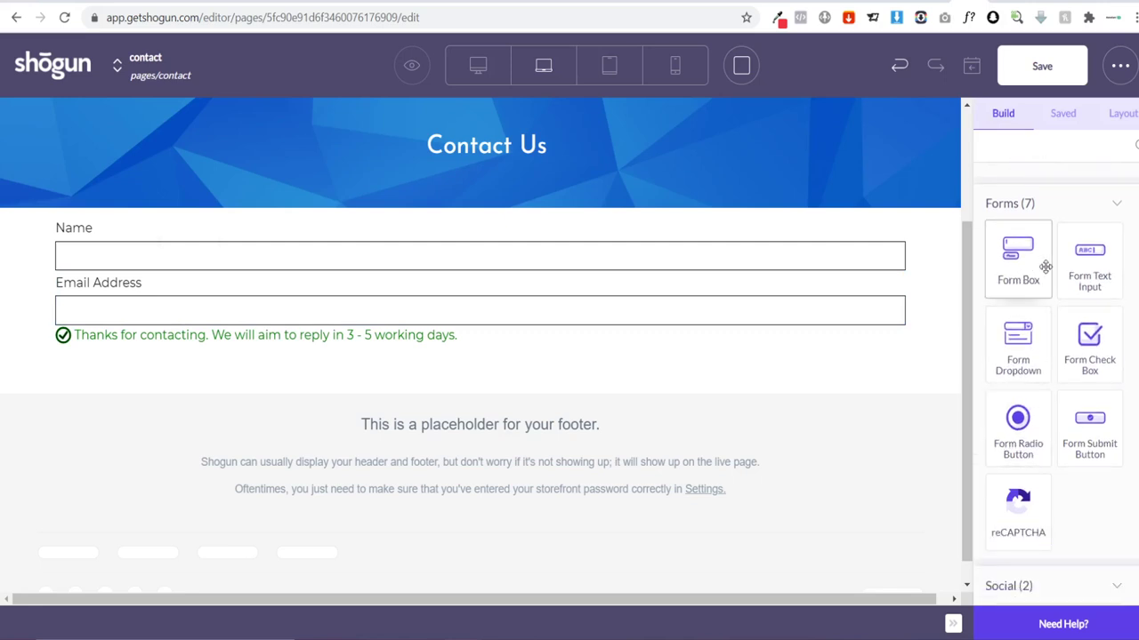
drag(1109, 258, 221, 384)
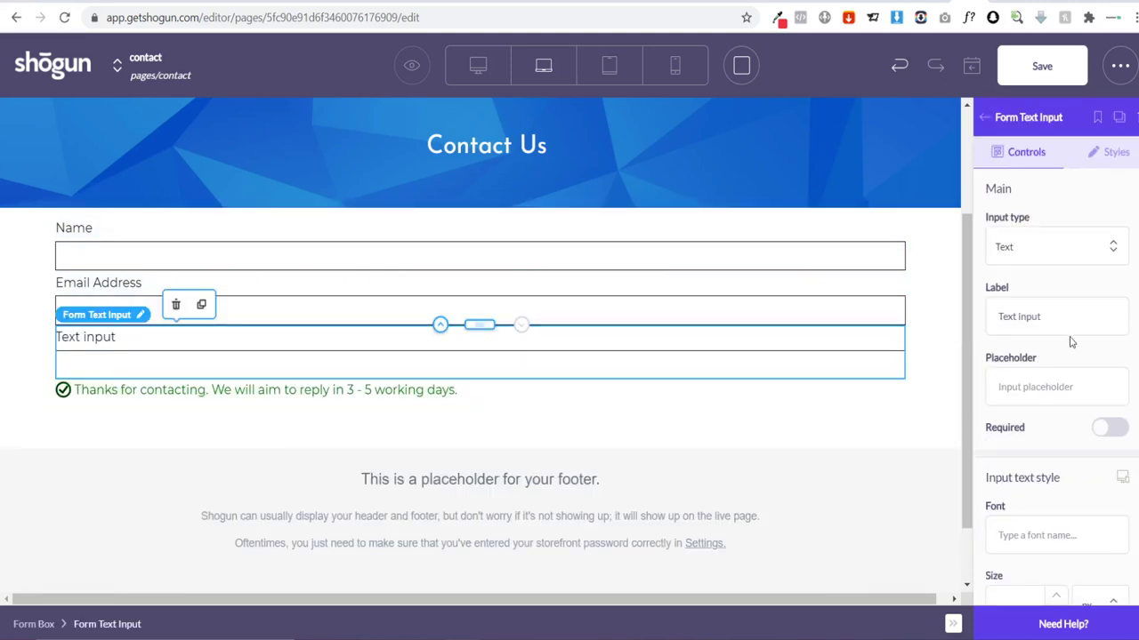
drag(1064, 321, 984, 322)
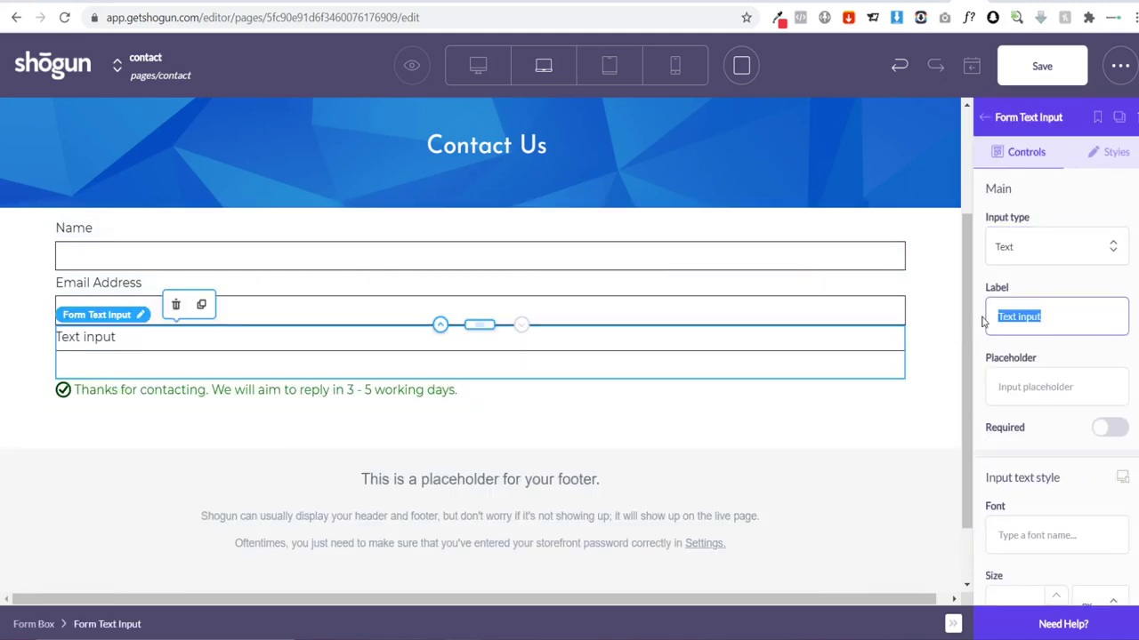
text(Message)
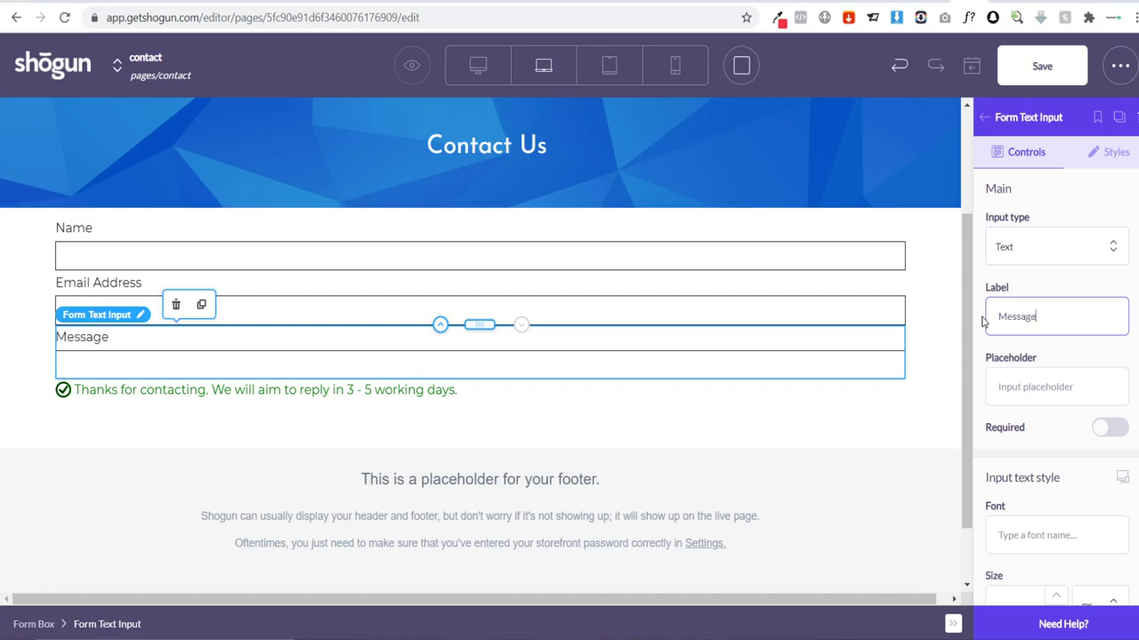
click(1082, 249)
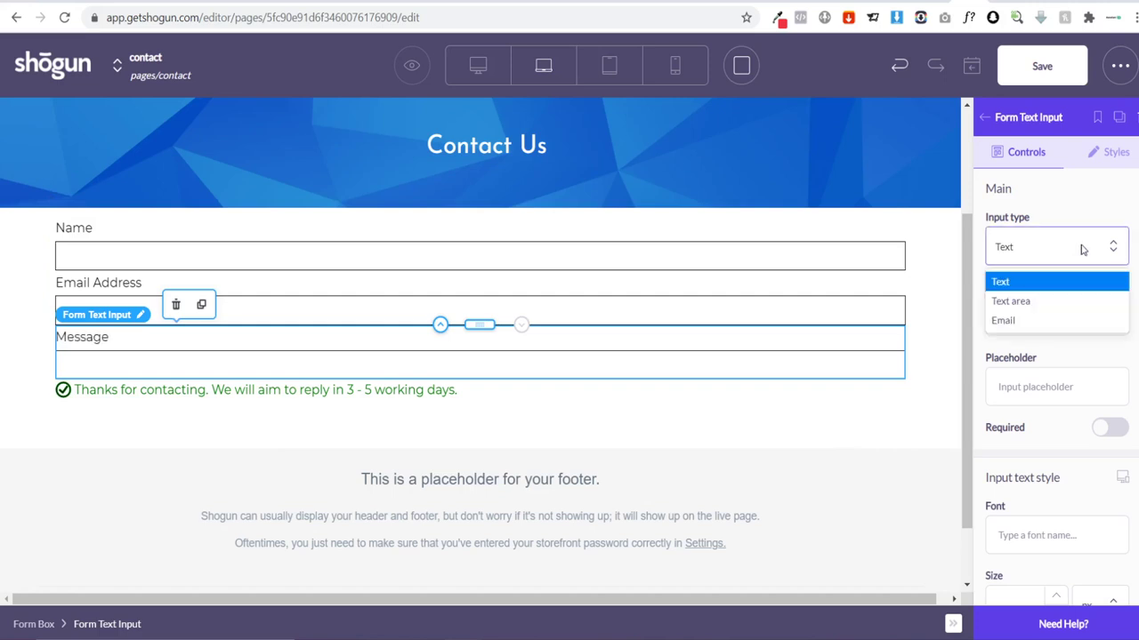
click(1044, 303)
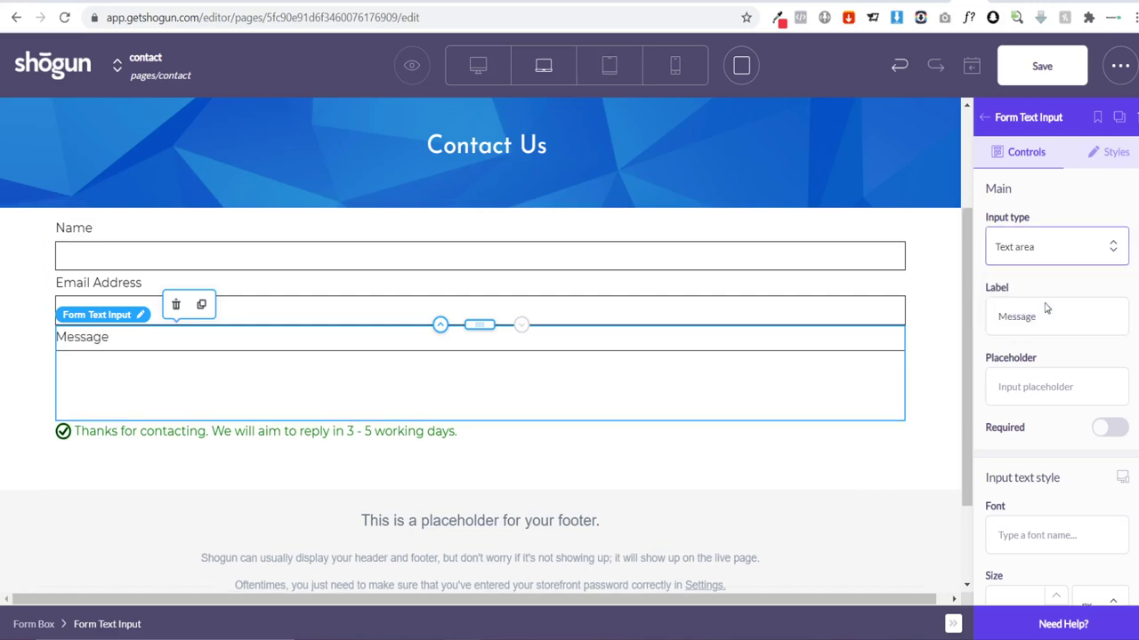
click(80, 361)
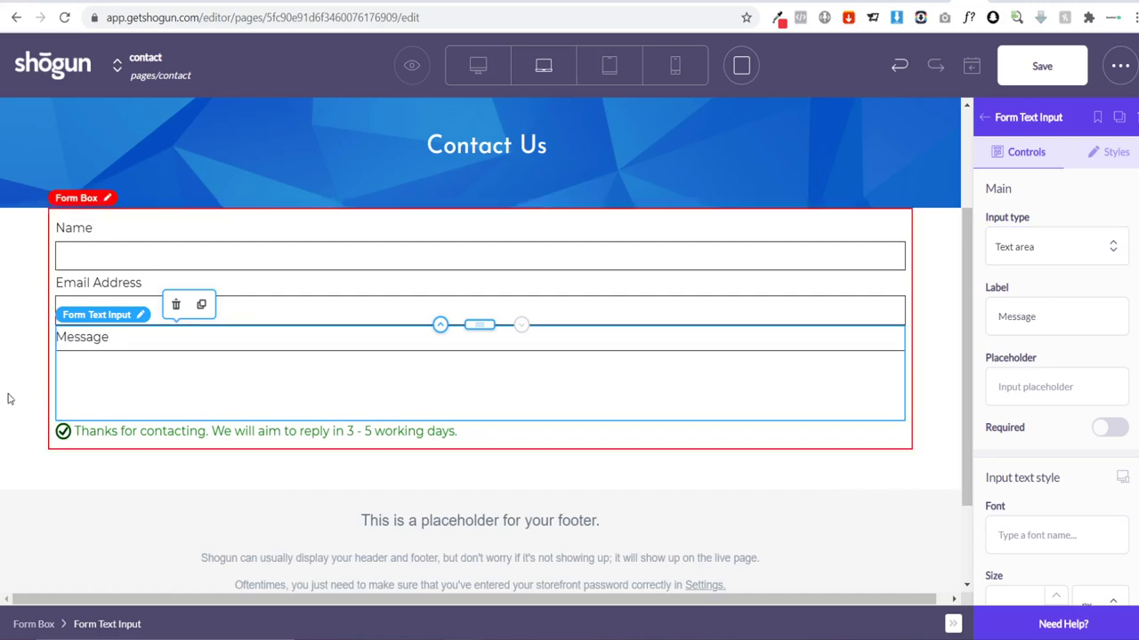
click(985, 119)
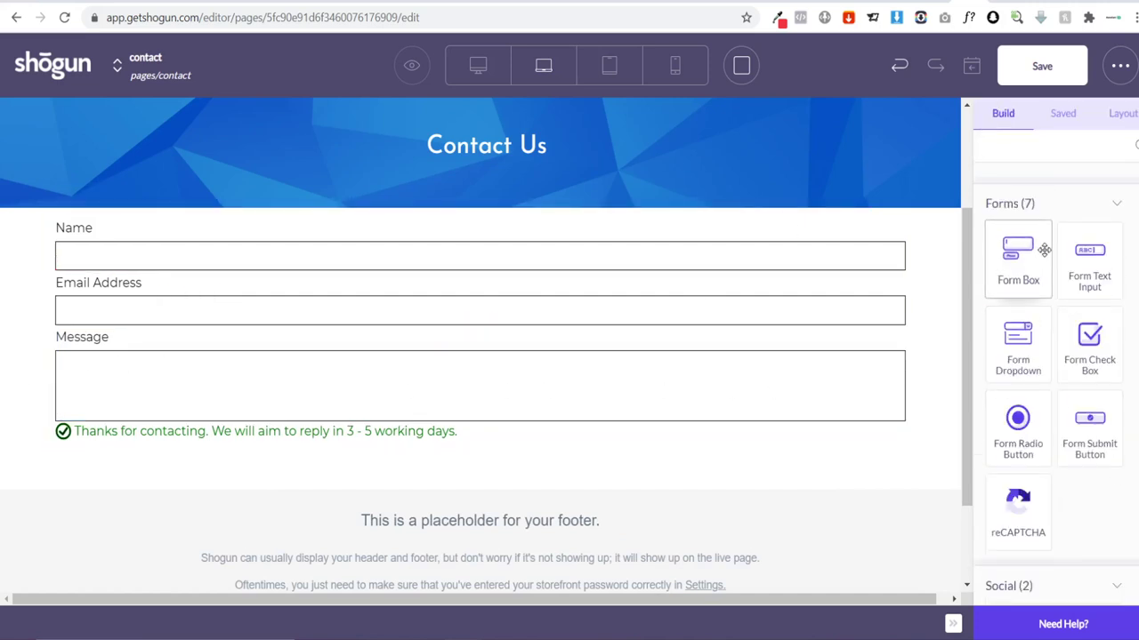
Step: Add a Submit button below the Message field and check its label text
drag(1036, 442, 364, 452)
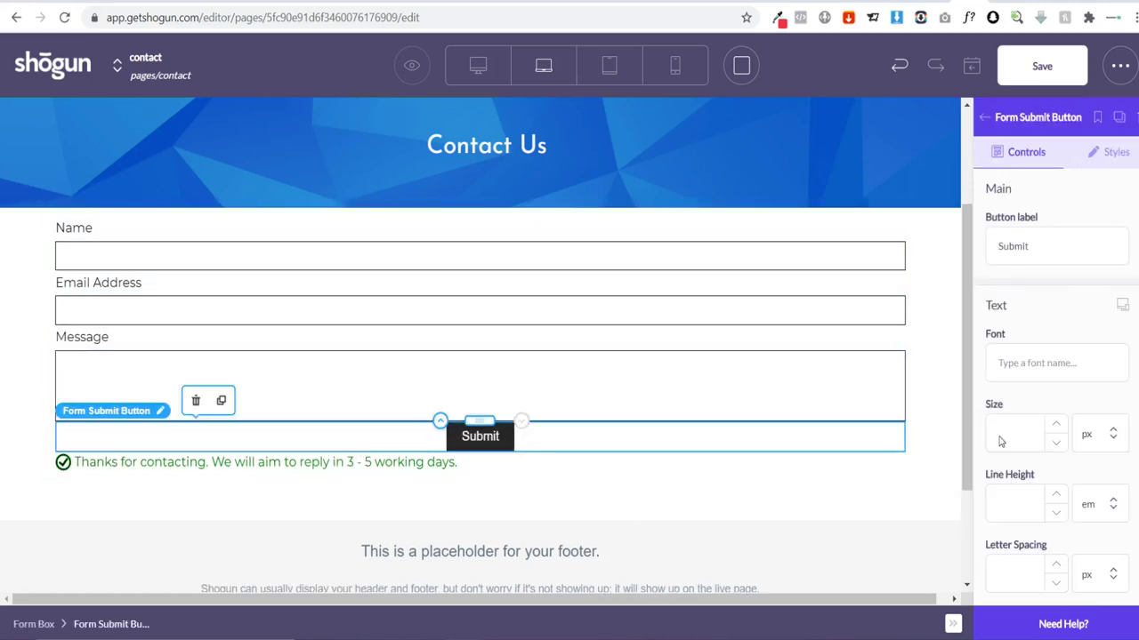
scroll(1061, 335, down, 2)
scroll(1060, 334, down, 3)
scroll(1068, 335, up, 5)
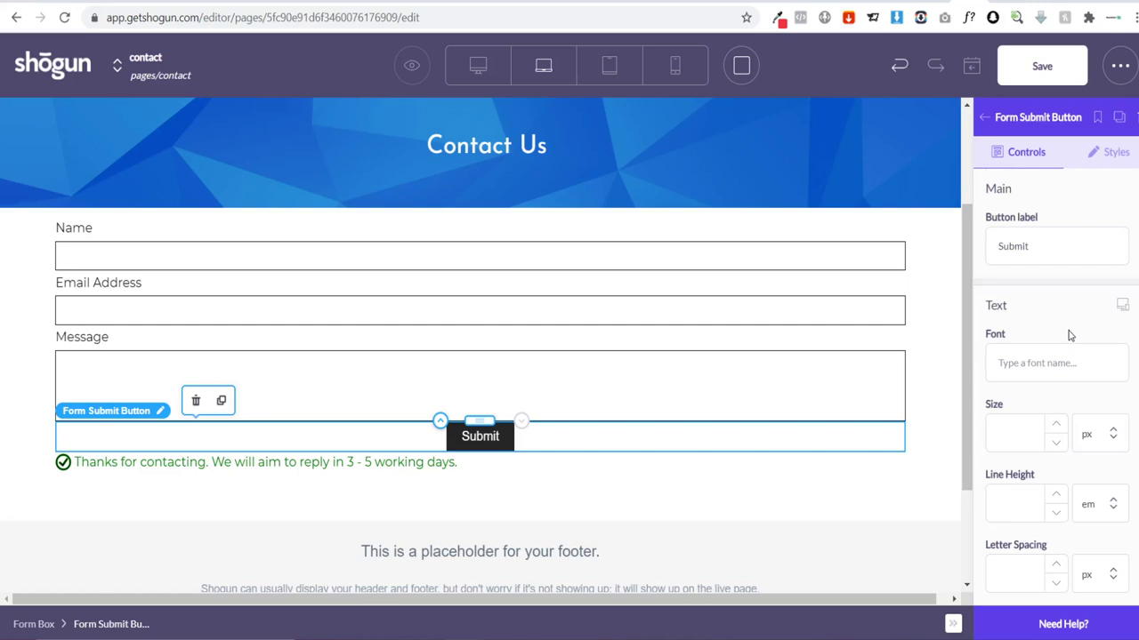
click(1051, 251)
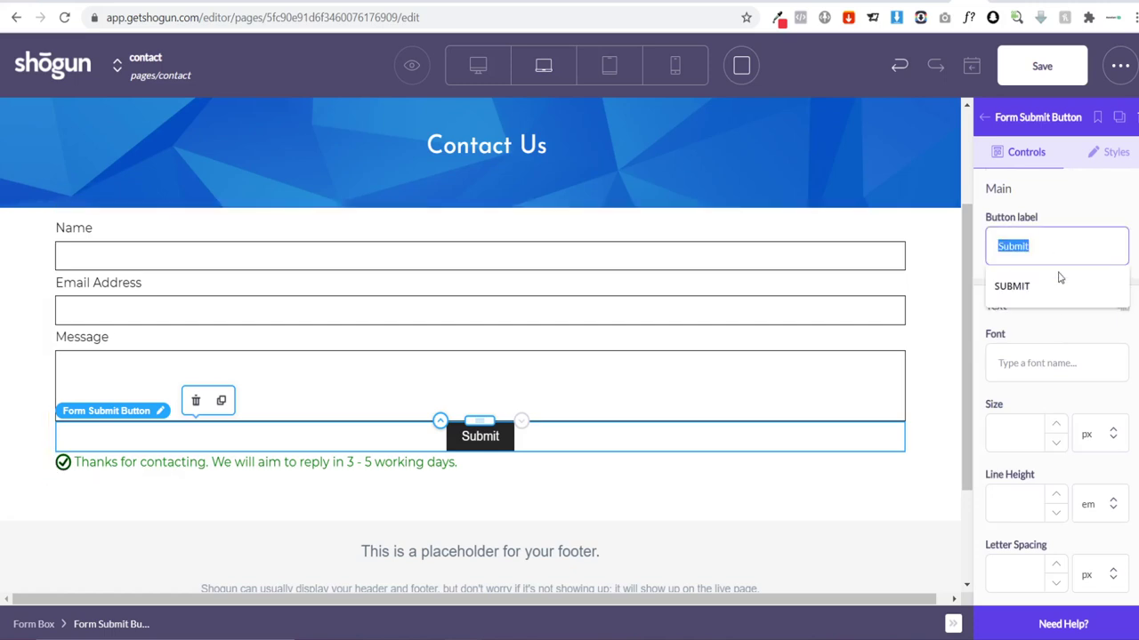
click(1061, 330)
Step: Set the button text font to Josefin Sans with weight 700
click(1044, 367)
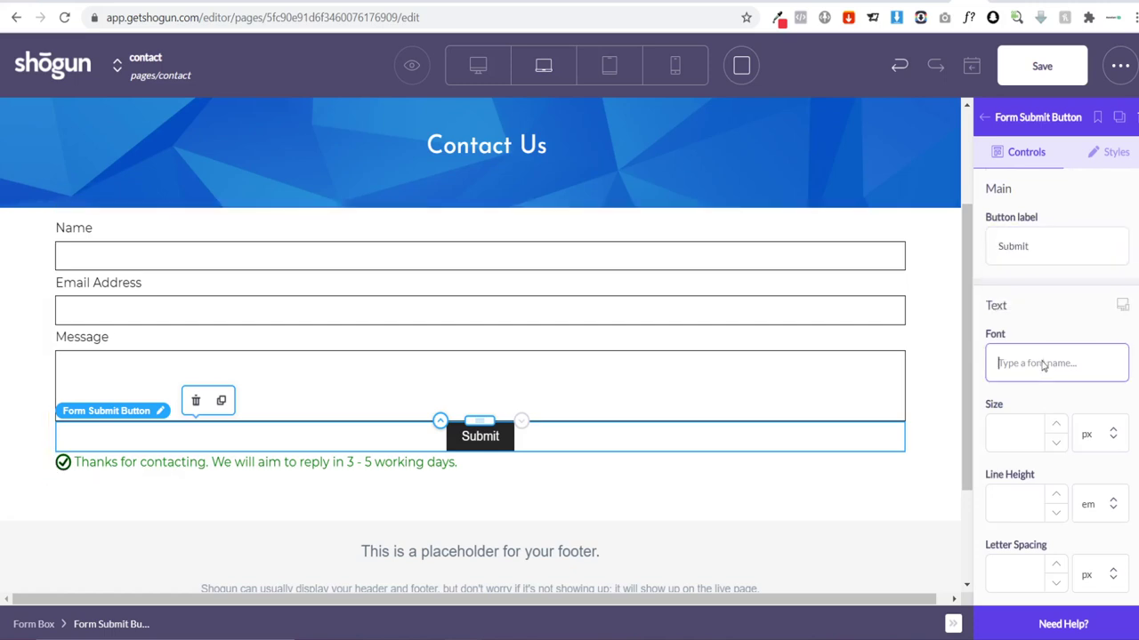
text(jos)
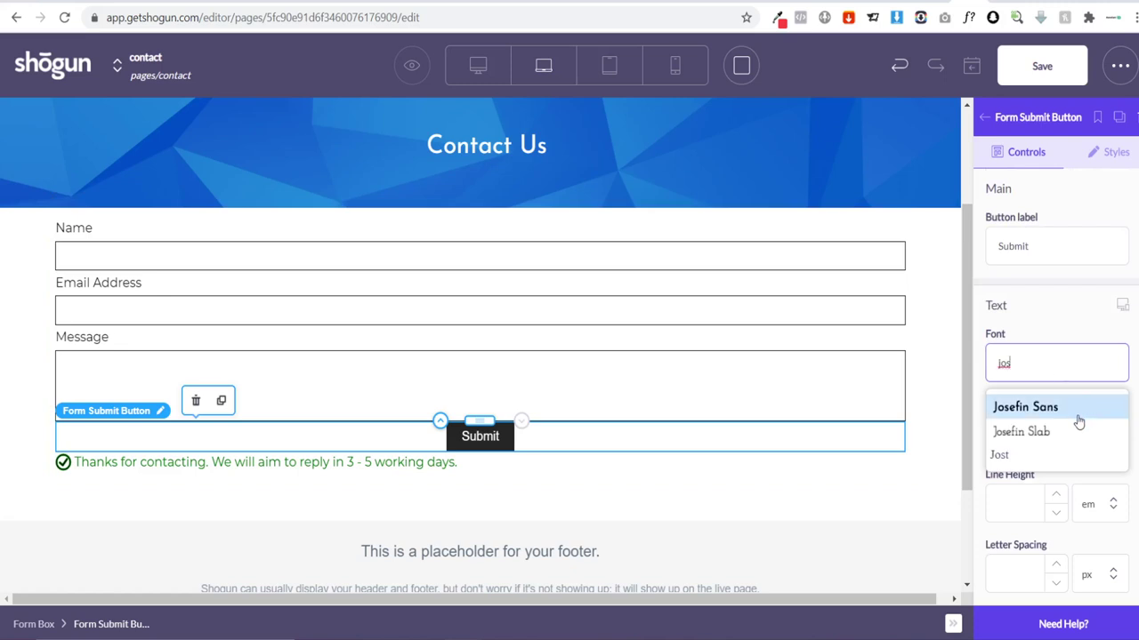
click(1078, 418)
scroll(1072, 391, down, 1)
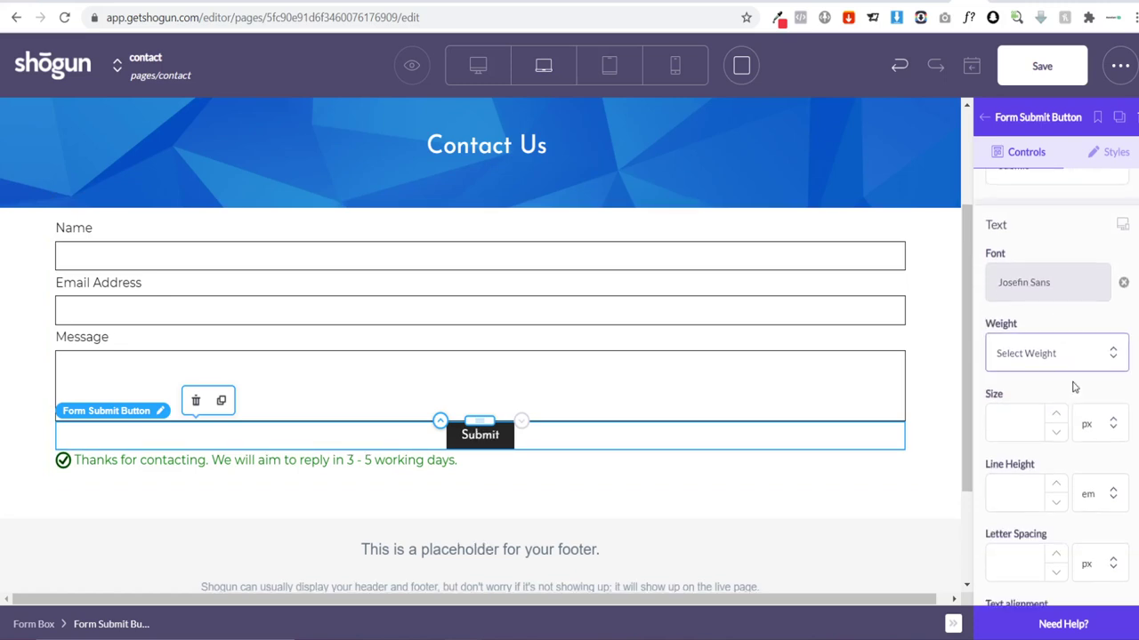
click(1061, 355)
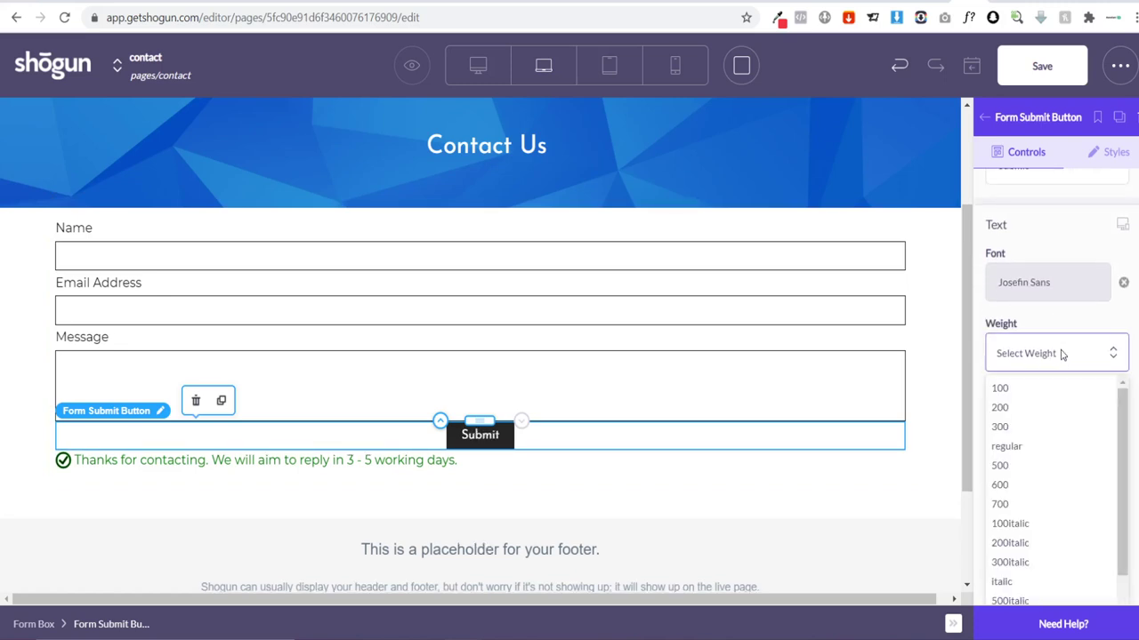
click(1035, 509)
scroll(1012, 425, down, 5)
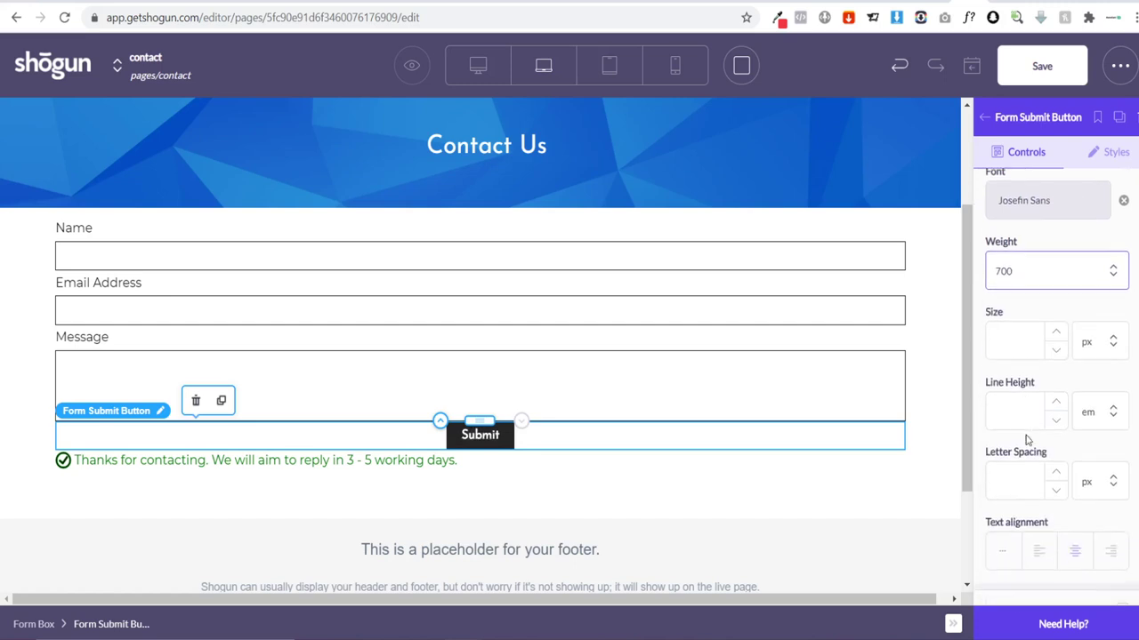
Step: Give the Submit button a crimson #EF3340 background colour
click(777, 17)
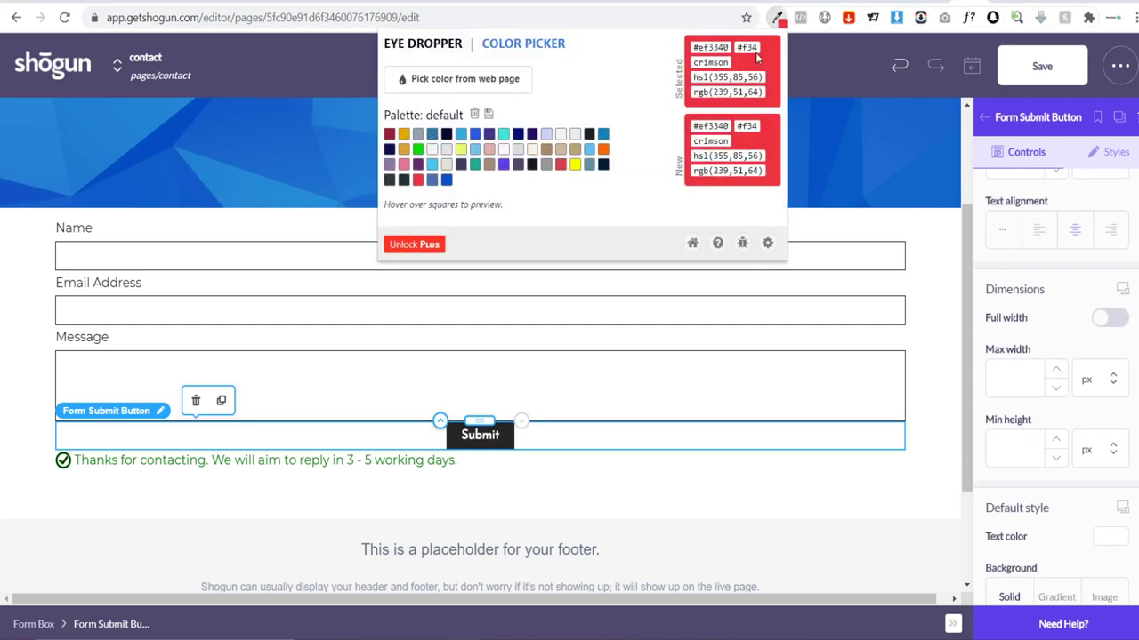
click(725, 47)
key(ctrl+c)
scroll(1085, 386, down, 2)
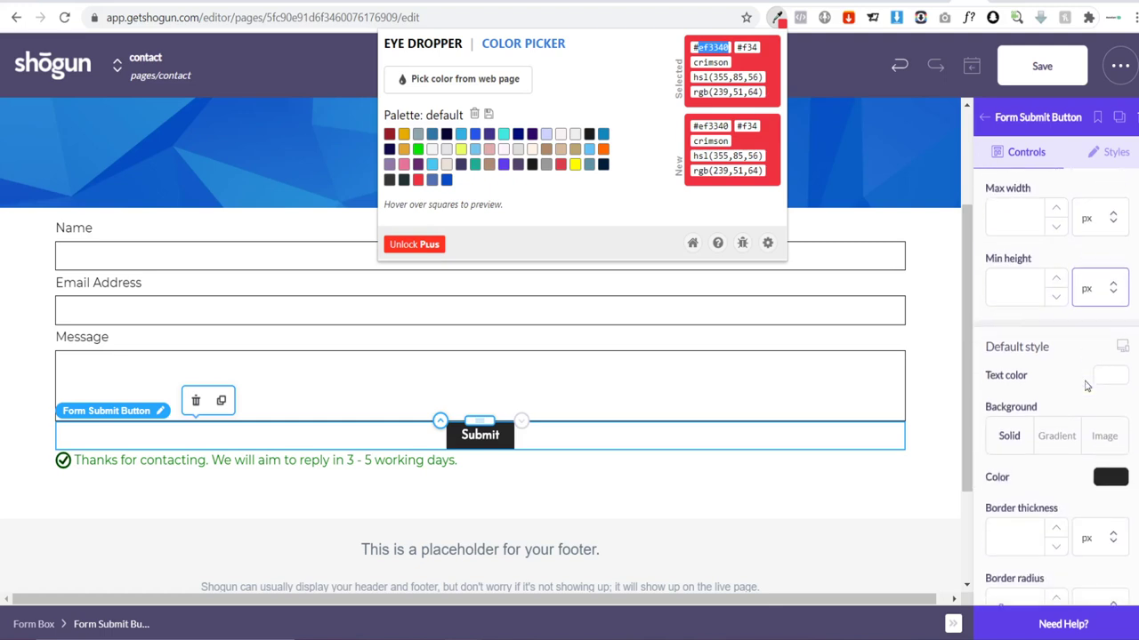
scroll(1083, 425, down, 2)
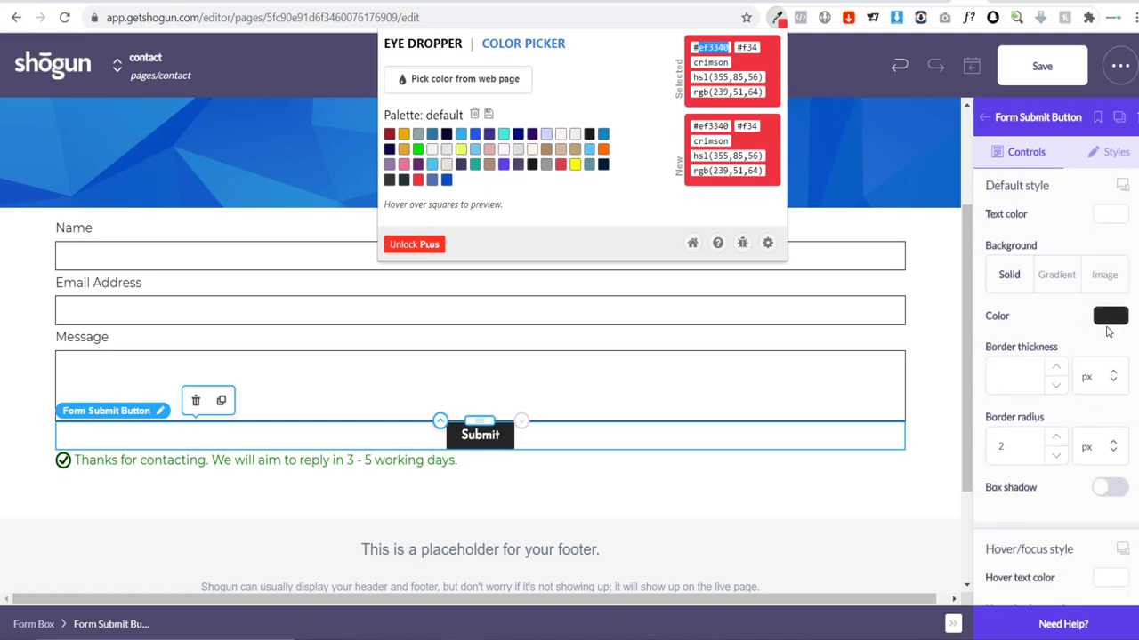
click(1103, 319)
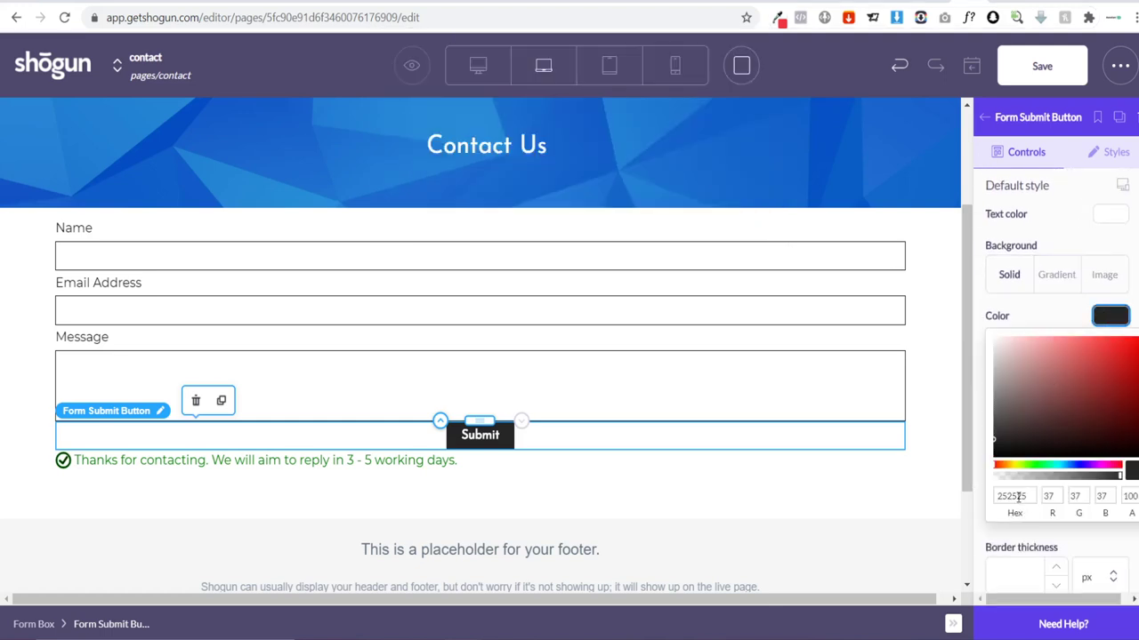
double_click(1018, 496)
key(ctrl+v)
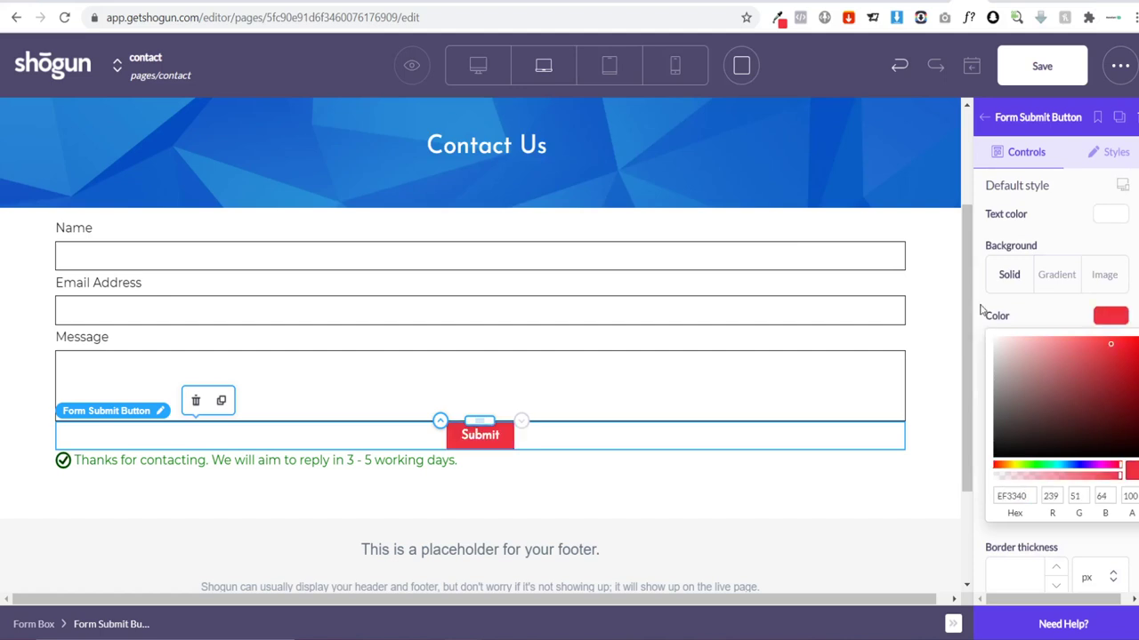
click(1110, 317)
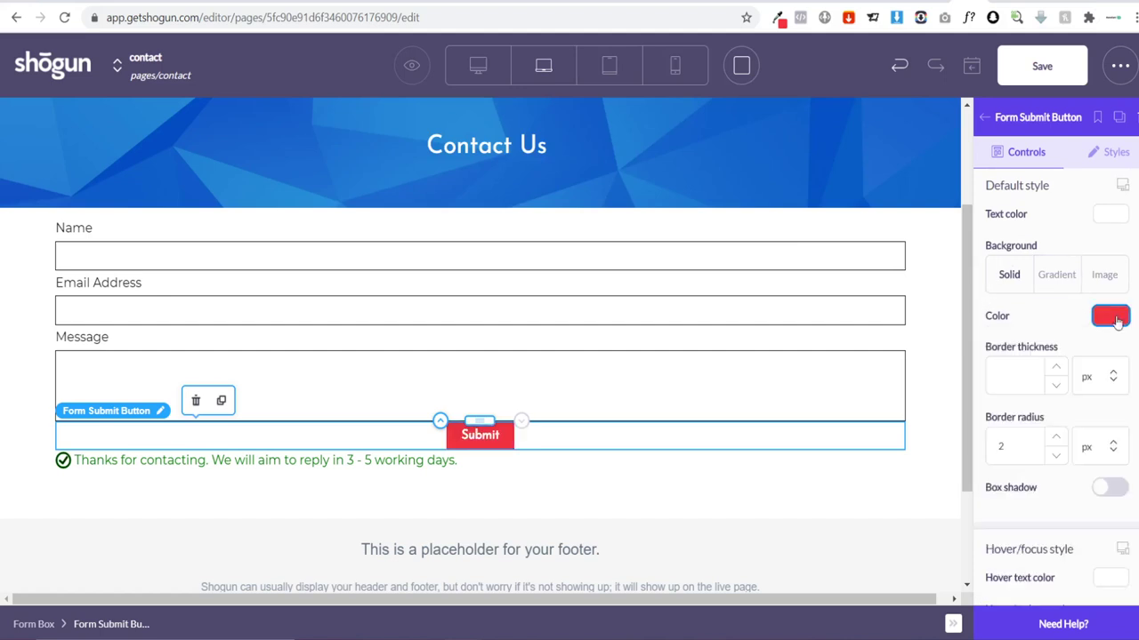
scroll(1058, 331, down, 1)
scroll(1058, 329, down, 5)
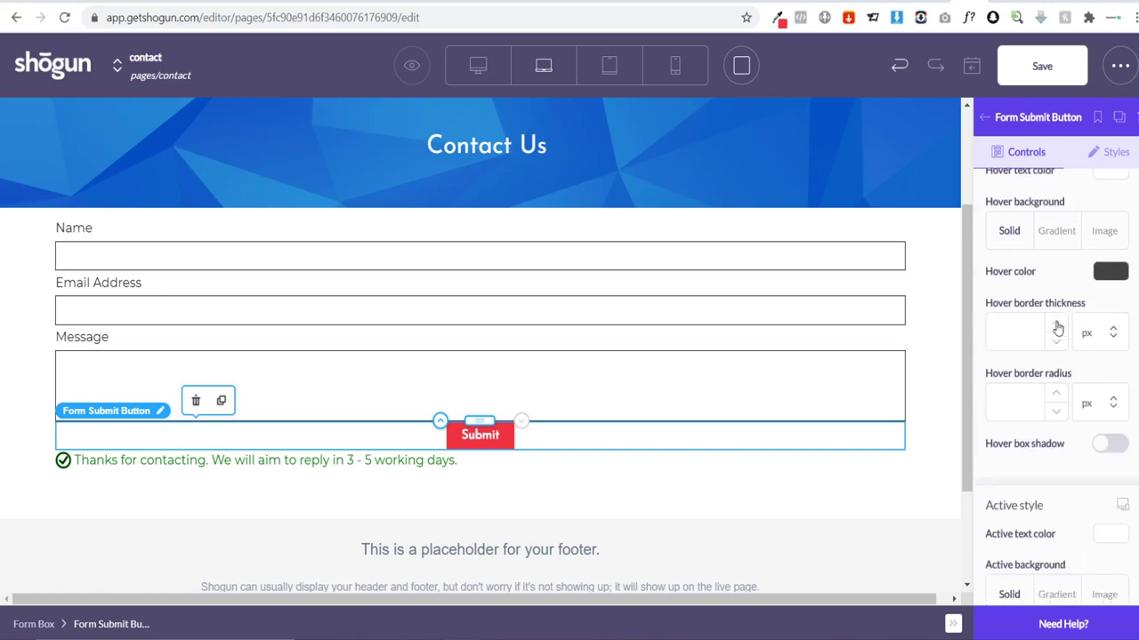
scroll(1058, 329, up, 10)
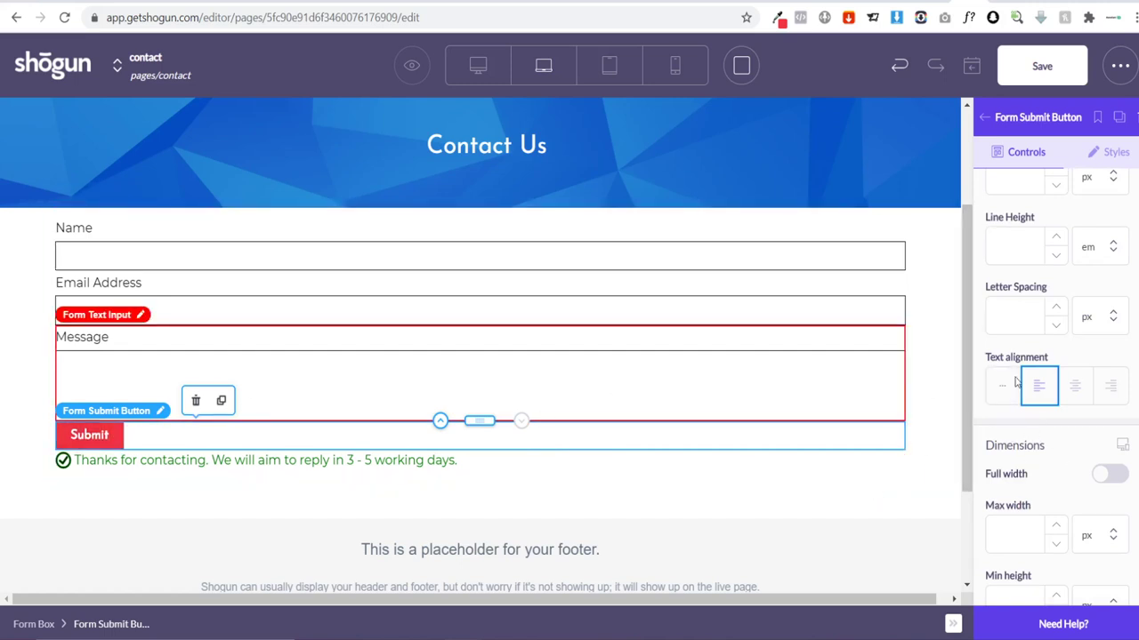
Step: Unlink the button's margins and set its top margin to 10 px
click(1107, 152)
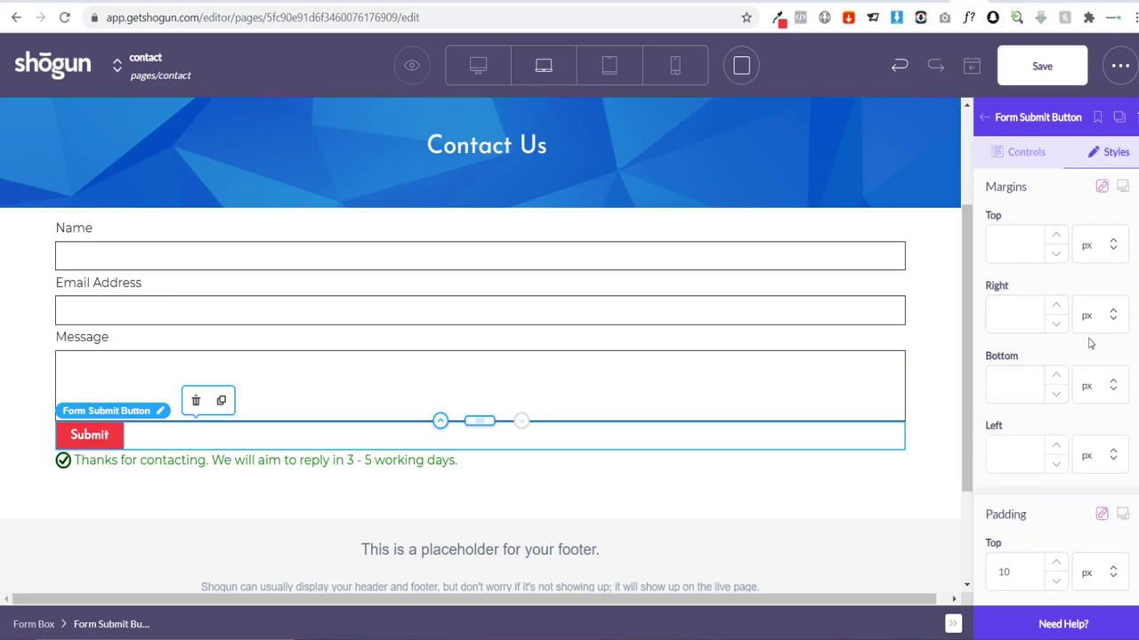
scroll(1091, 344, down, 2)
scroll(1046, 334, up, 3)
click(1101, 187)
click(998, 246)
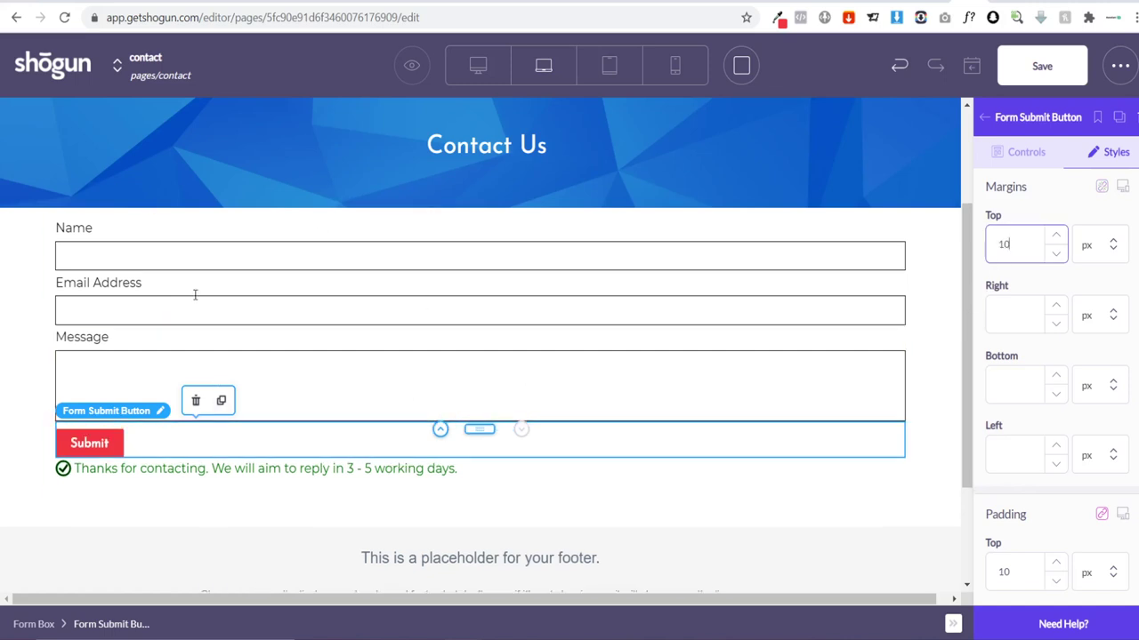
scroll(510, 381, up, 1)
scroll(508, 379, down, 1)
scroll(356, 344, up, 1)
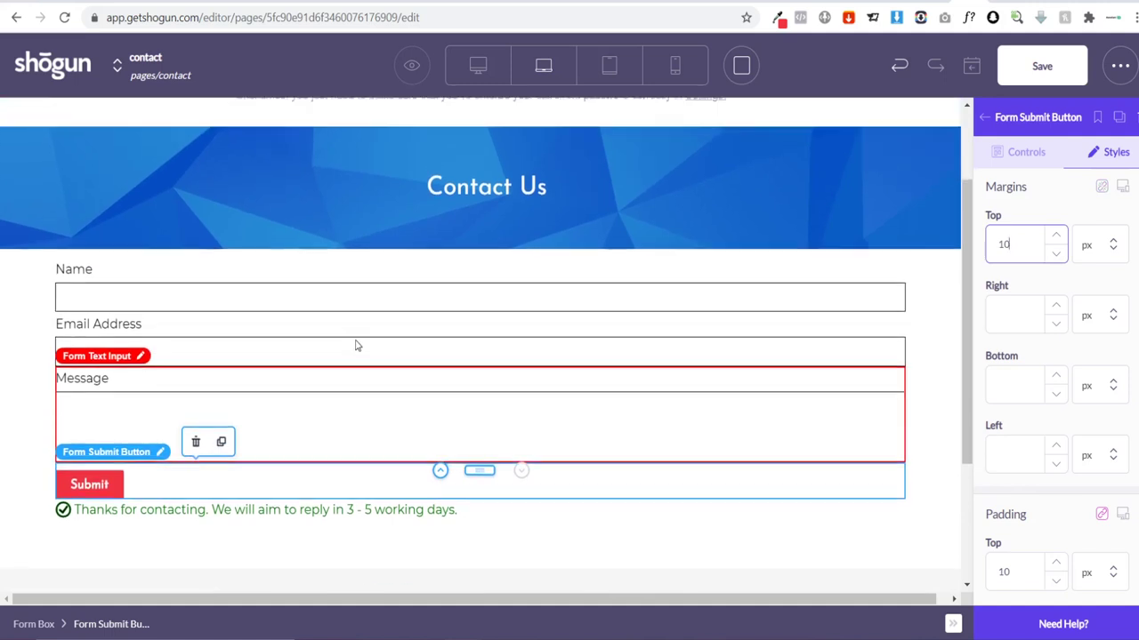
Step: Set the Contact Us banner section's top margin to -50 px and save the contact page
scroll(346, 200, up, 1)
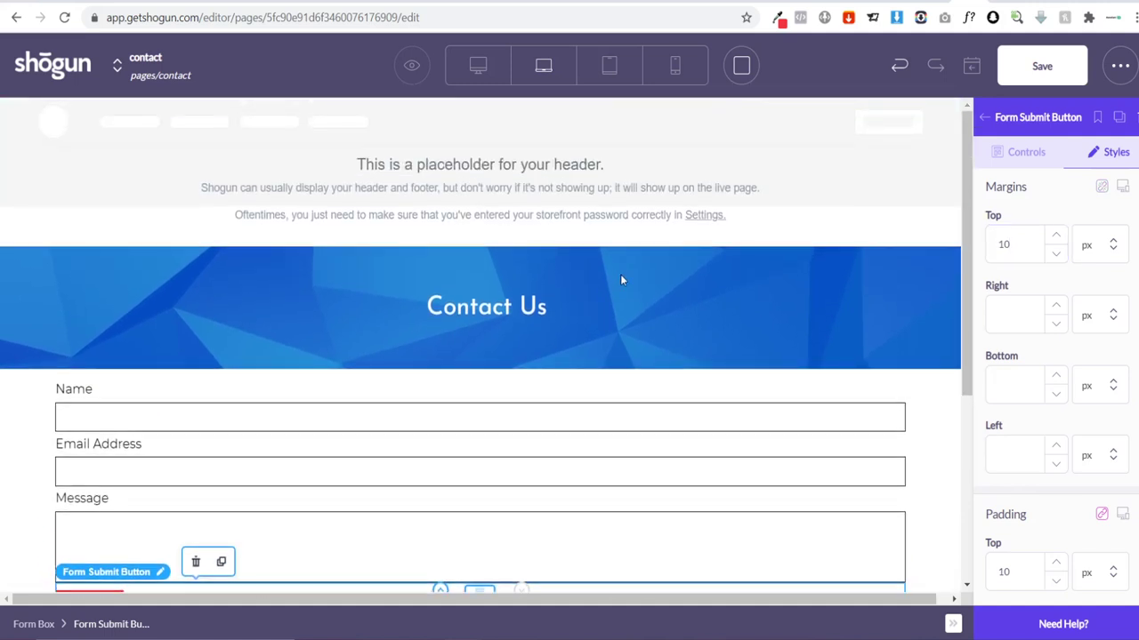
click(224, 255)
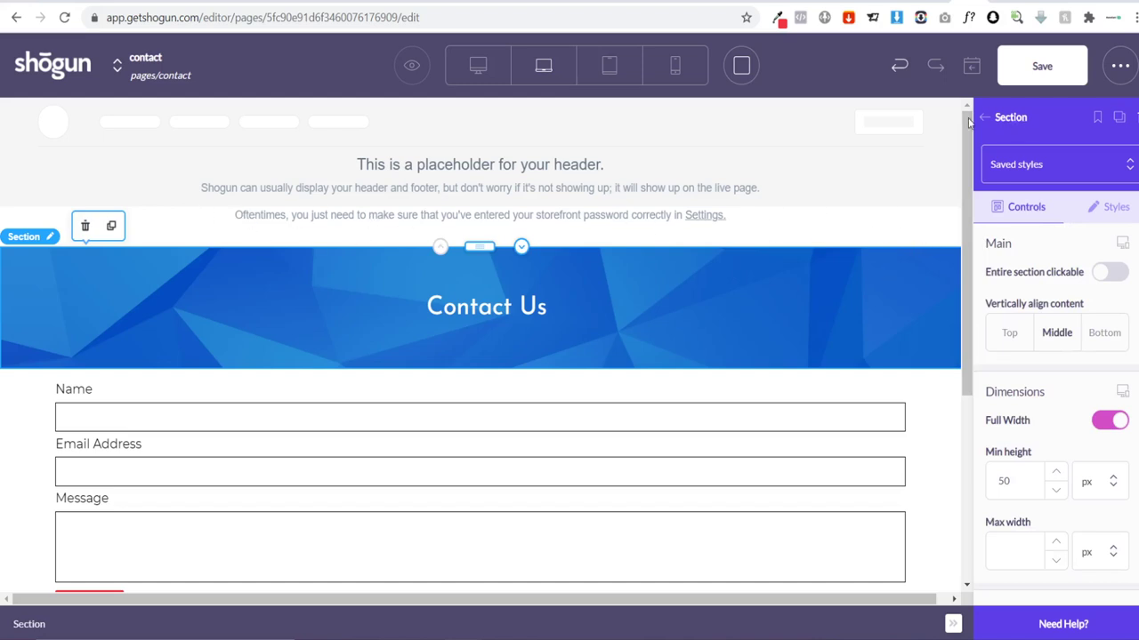
click(1099, 209)
scroll(1083, 400, down, 1)
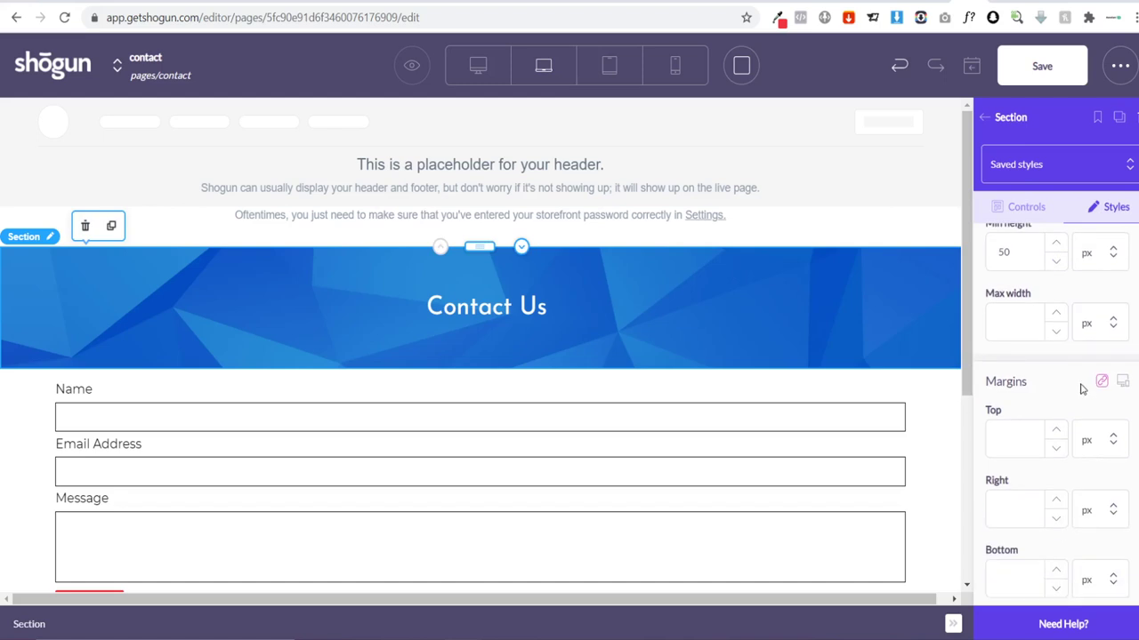
click(1021, 442)
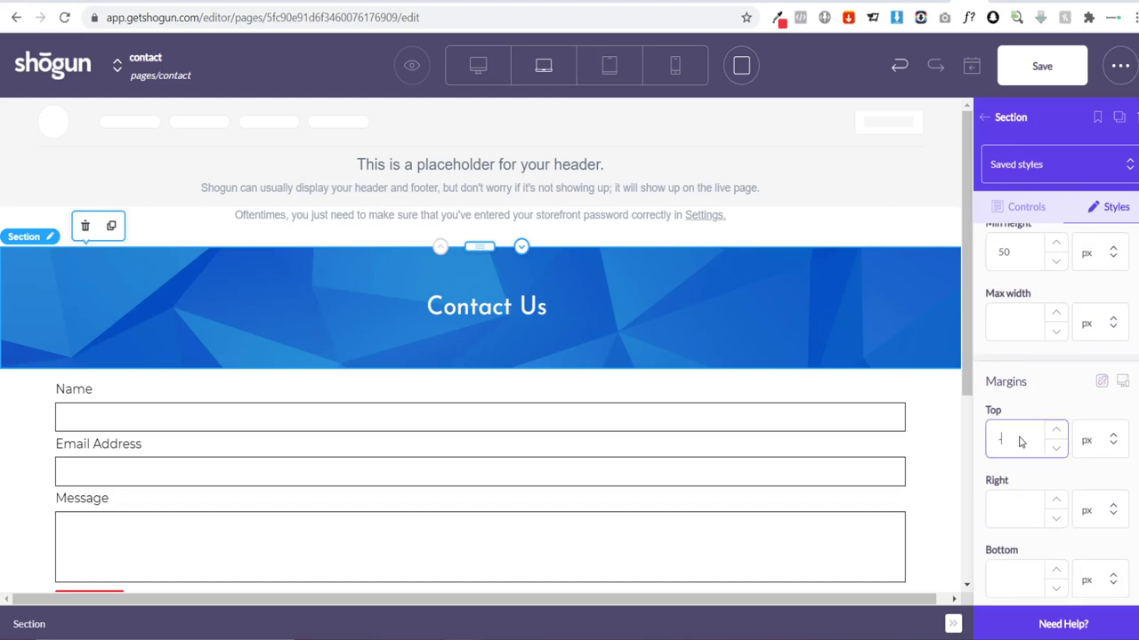
text(-50)
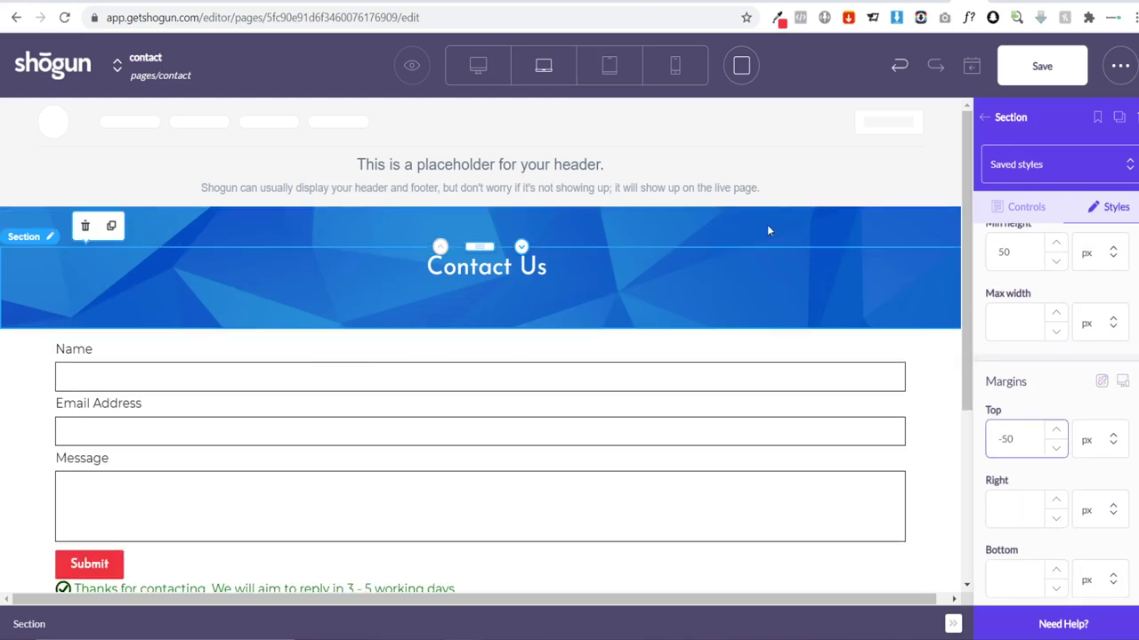
click(1038, 55)
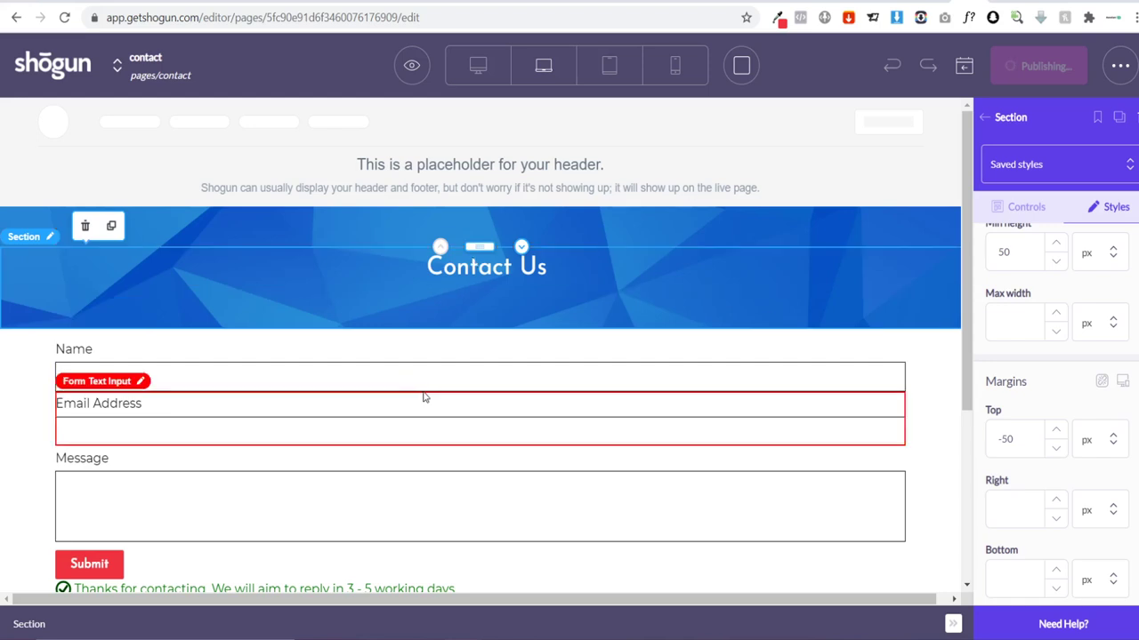
Step: Preview the contact page at mobile and tablet widths, return to laptop view, then exit to the dashboard
click(986, 120)
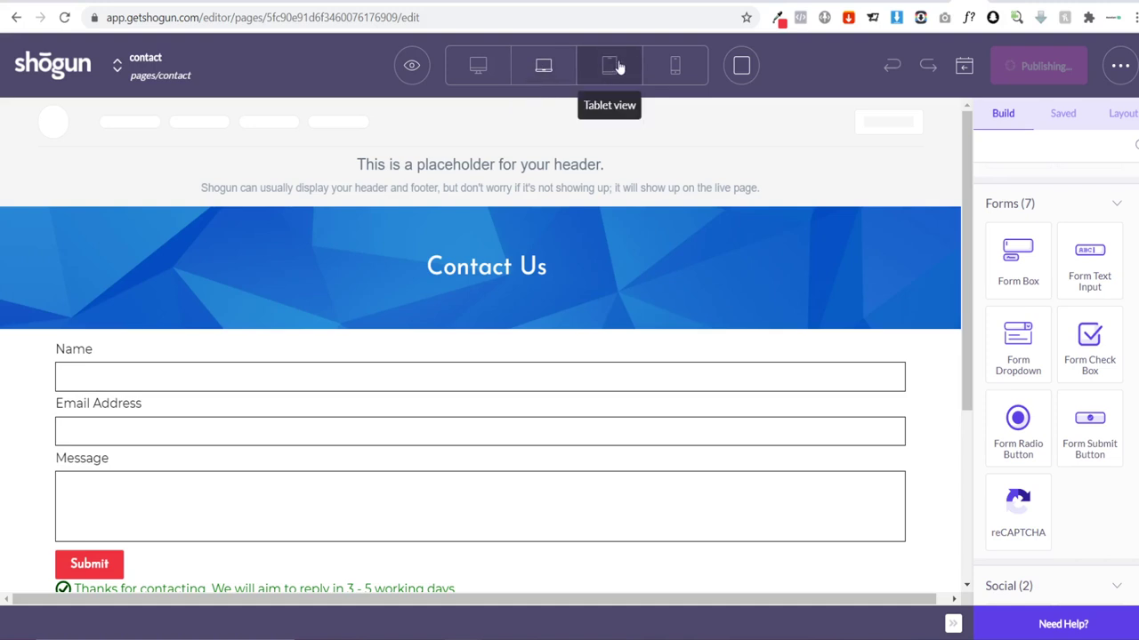
click(674, 69)
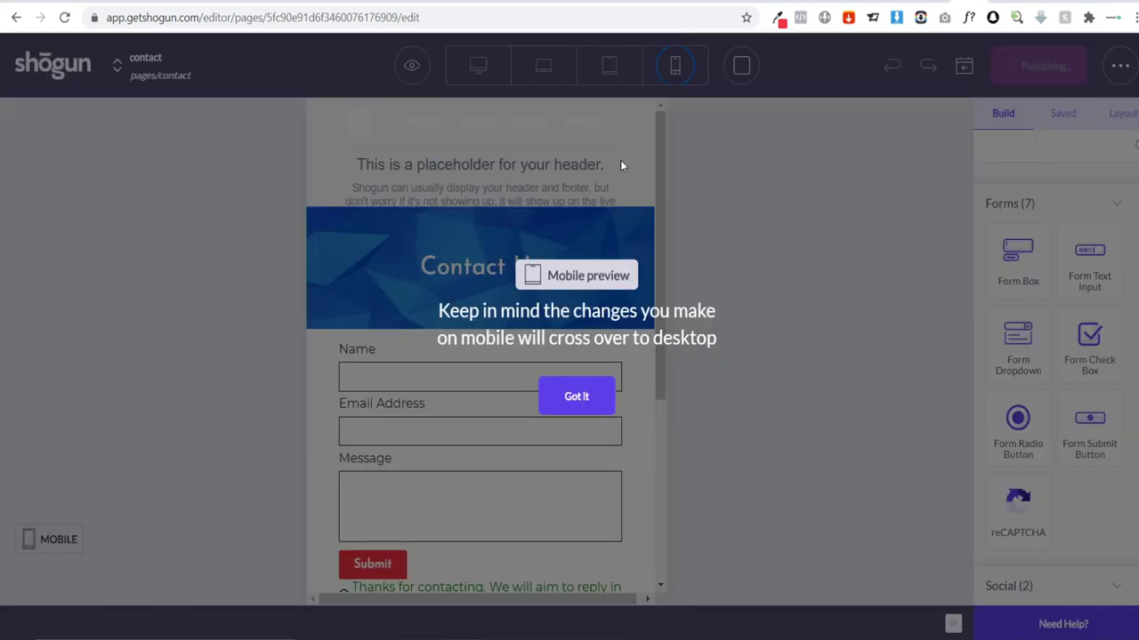
click(605, 391)
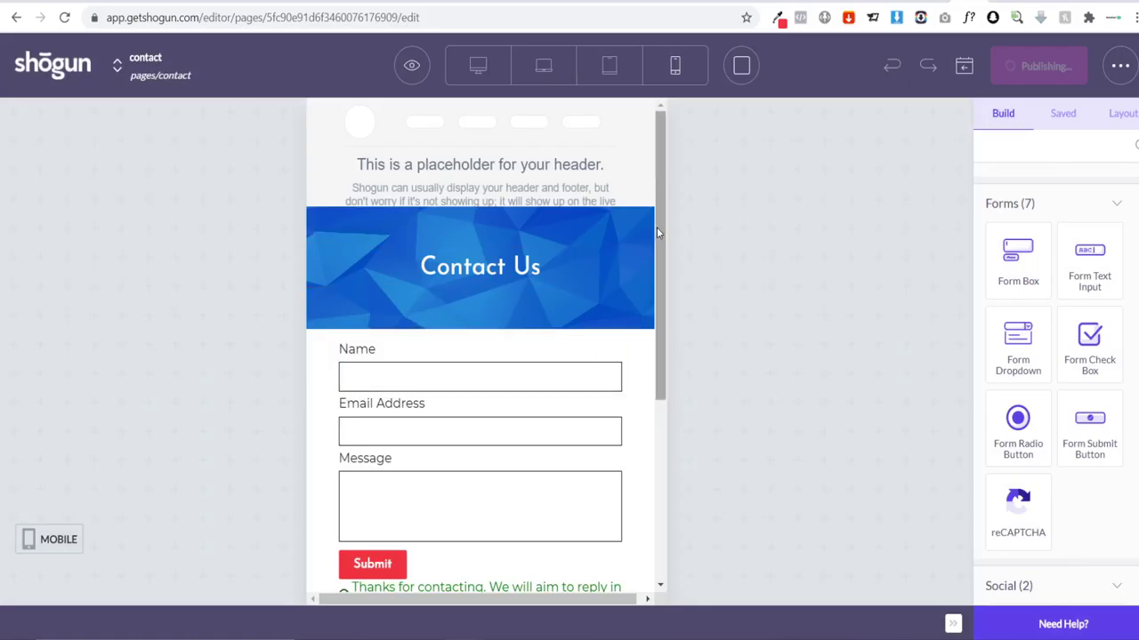
scroll(642, 331, down, 3)
scroll(645, 245, up, 5)
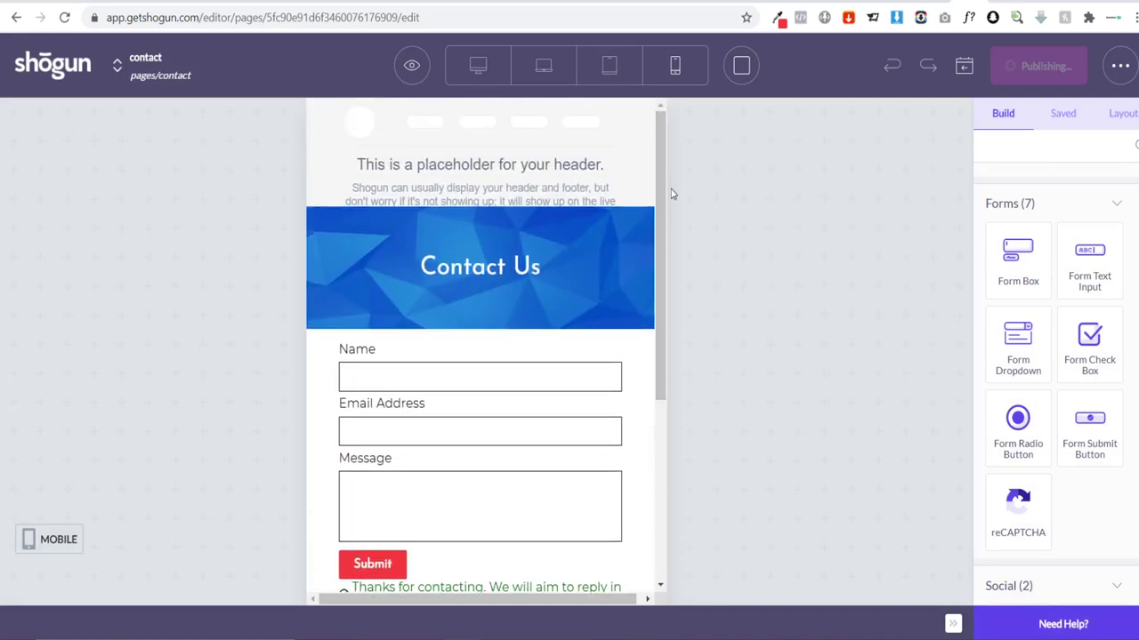
click(614, 66)
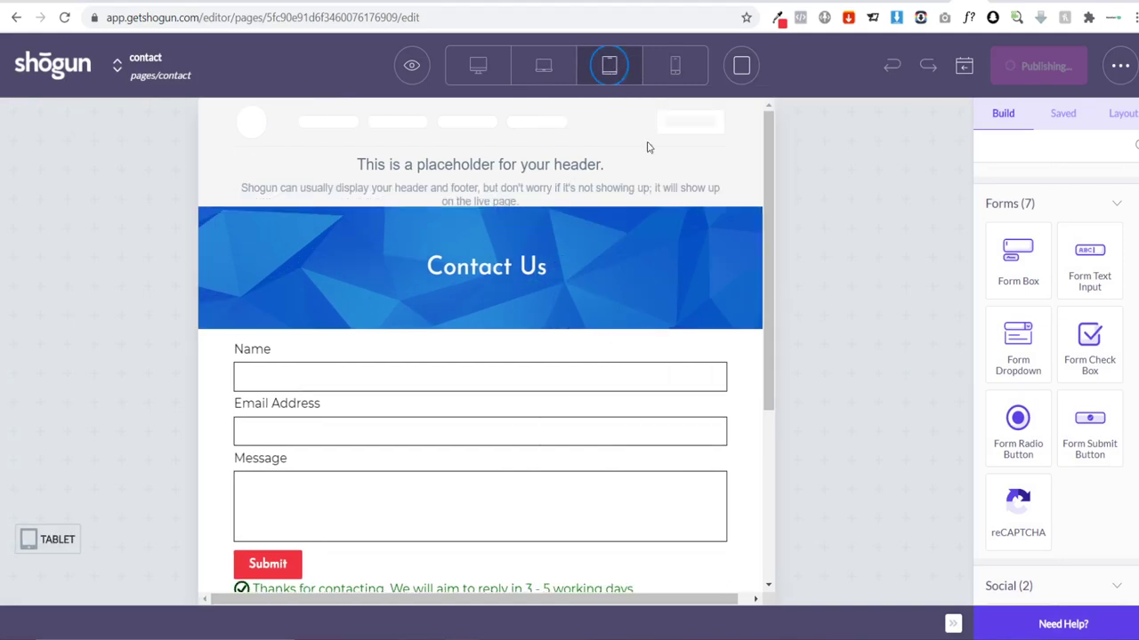
click(540, 67)
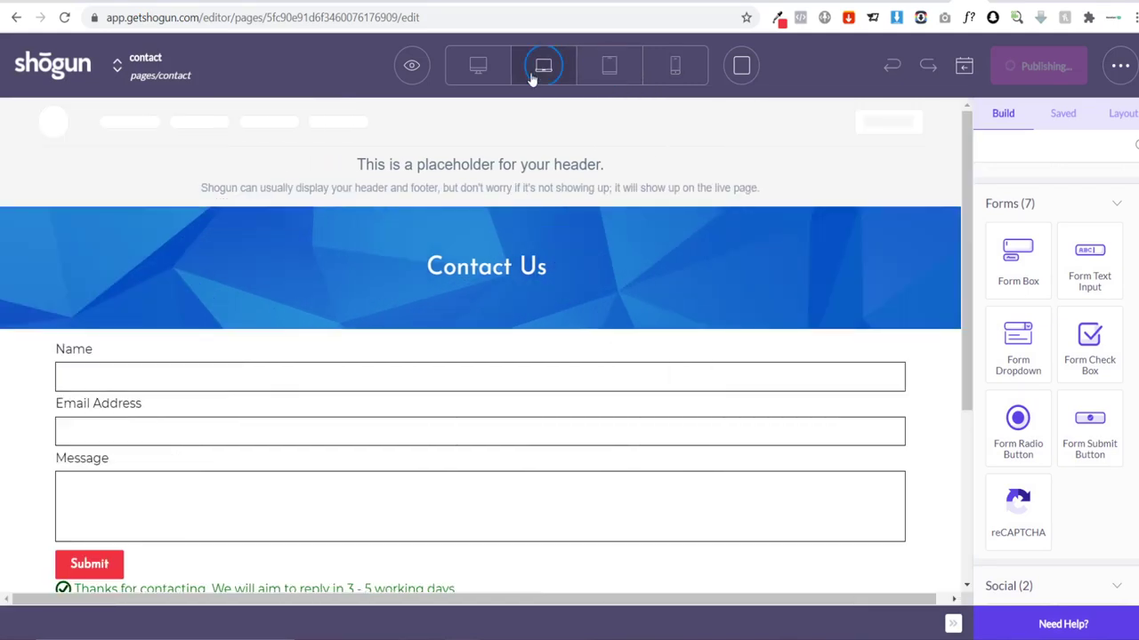
click(64, 67)
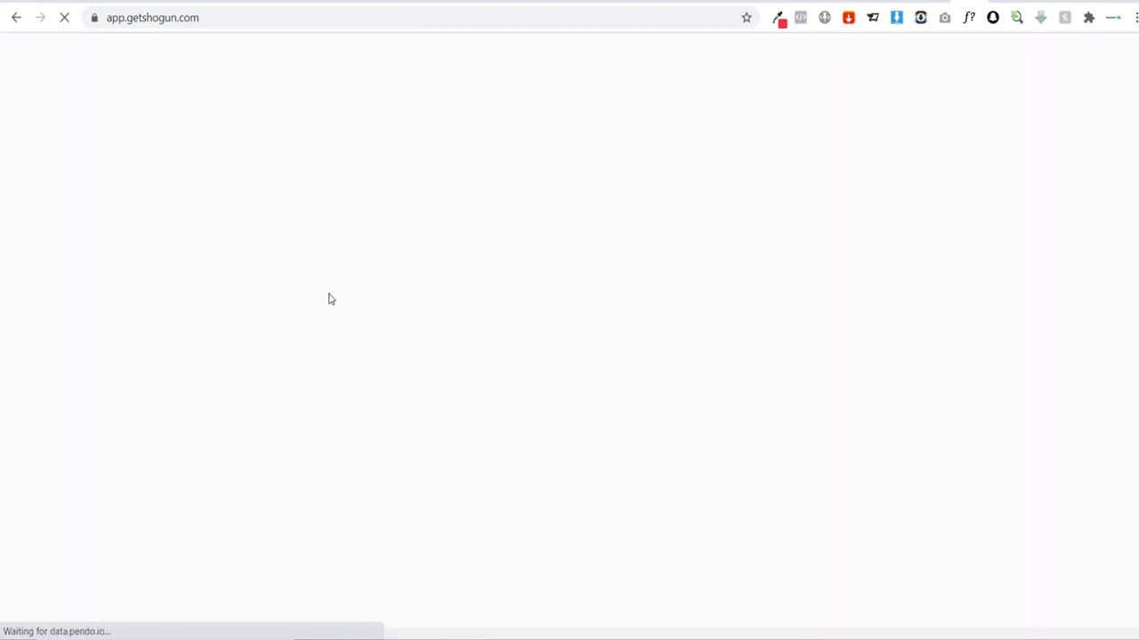
Step: Open the home page in the editor and scroll through it
click(625, 305)
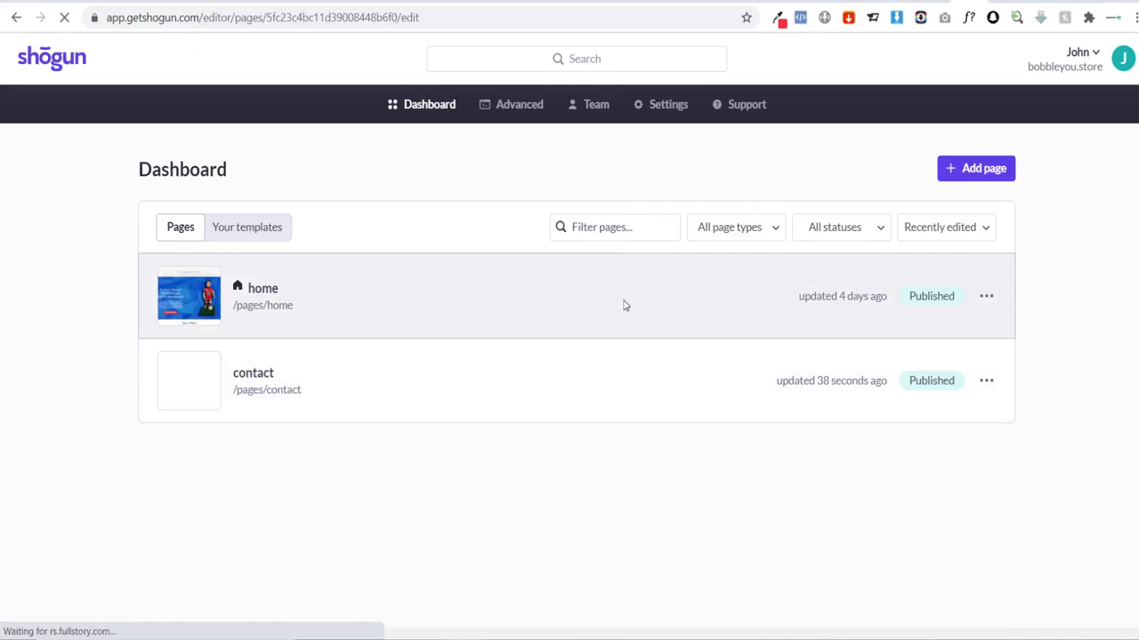
scroll(274, 158, down, 10)
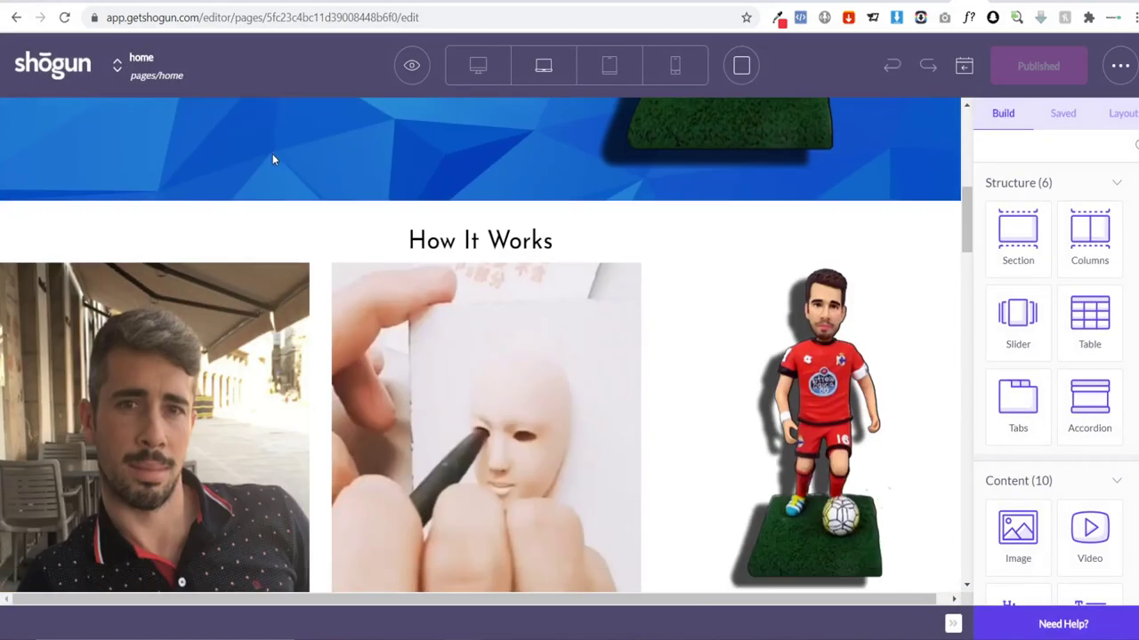
scroll(273, 157, down, 15)
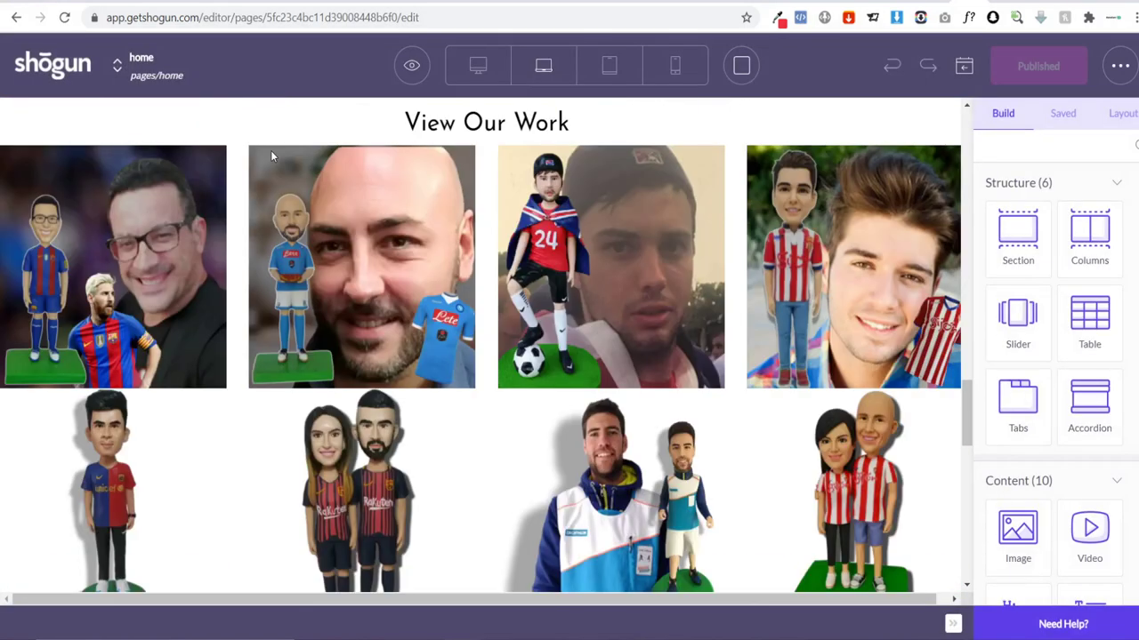
scroll(283, 175, up, 20)
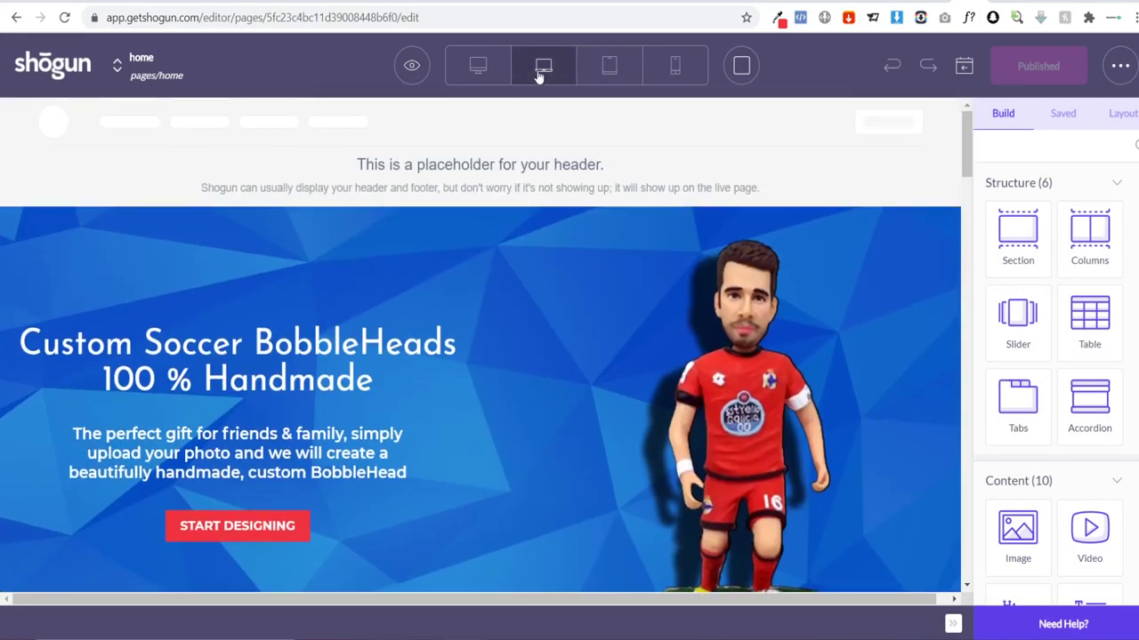
Step: Review the whole home page at mobile width, then return the preview to desktop width
click(674, 66)
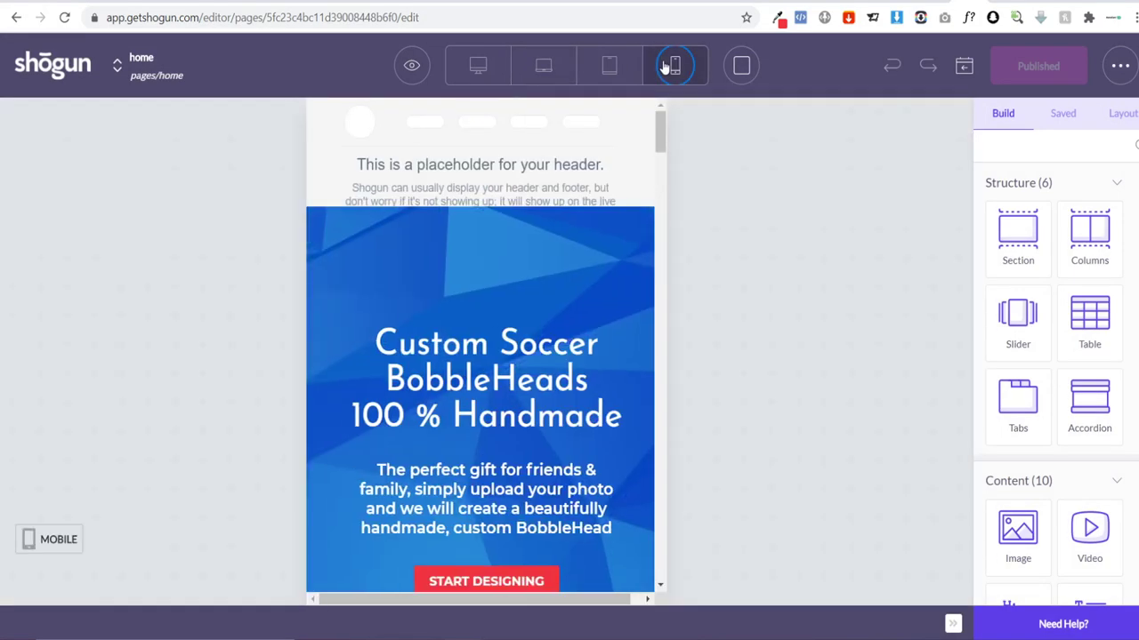
scroll(544, 191, down, 2)
scroll(544, 191, down, 5)
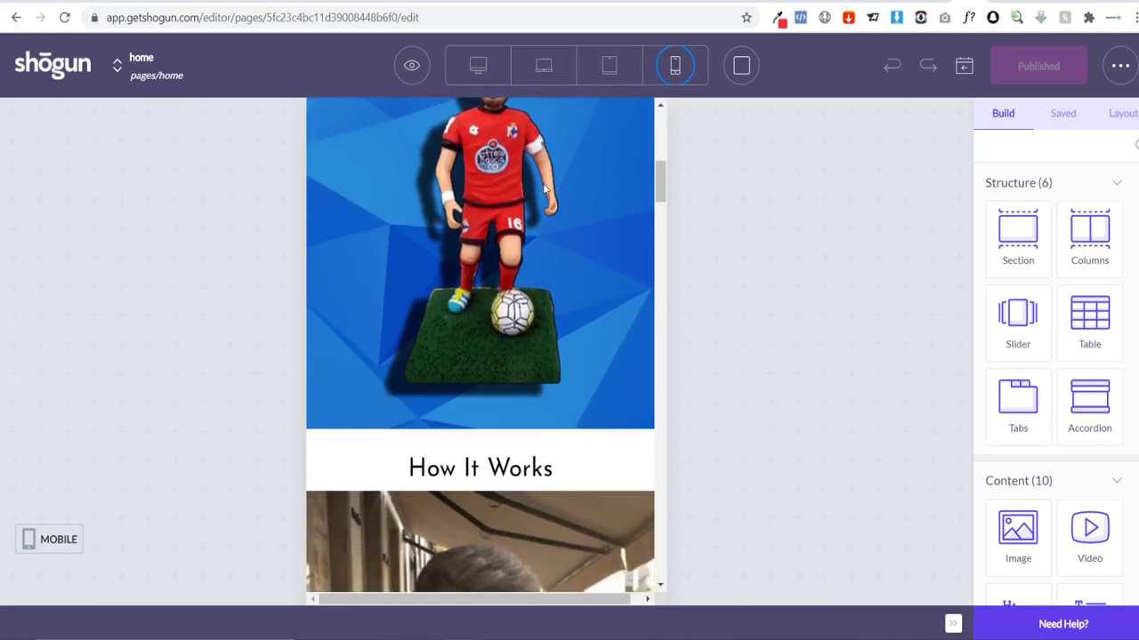
scroll(620, 142, up, 7)
scroll(620, 143, down, 8)
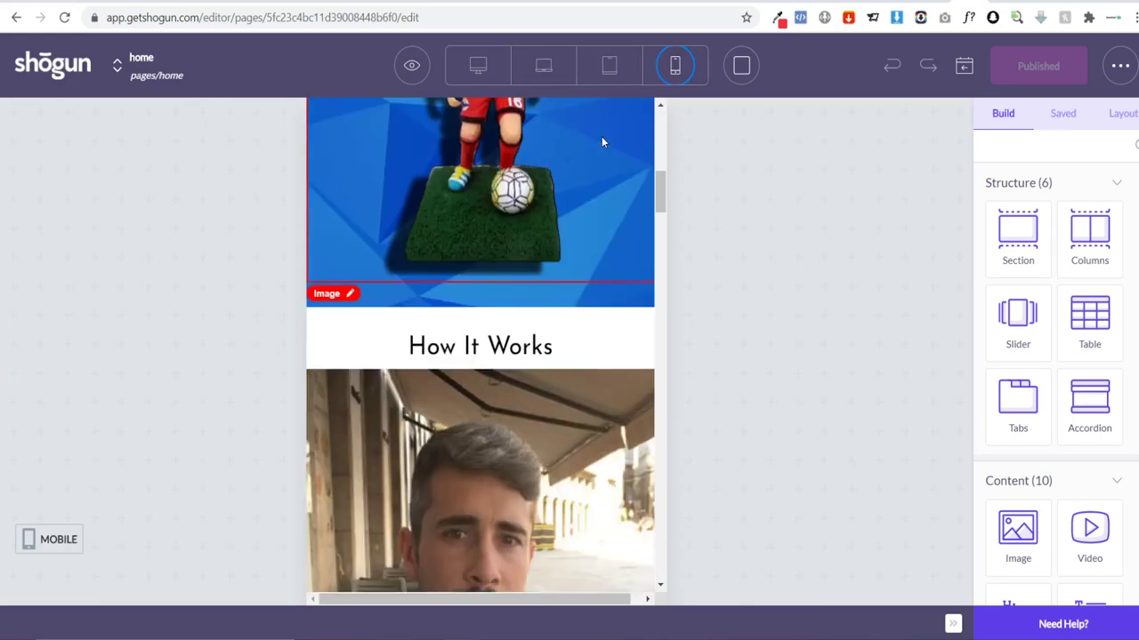
scroll(599, 147, down, 6)
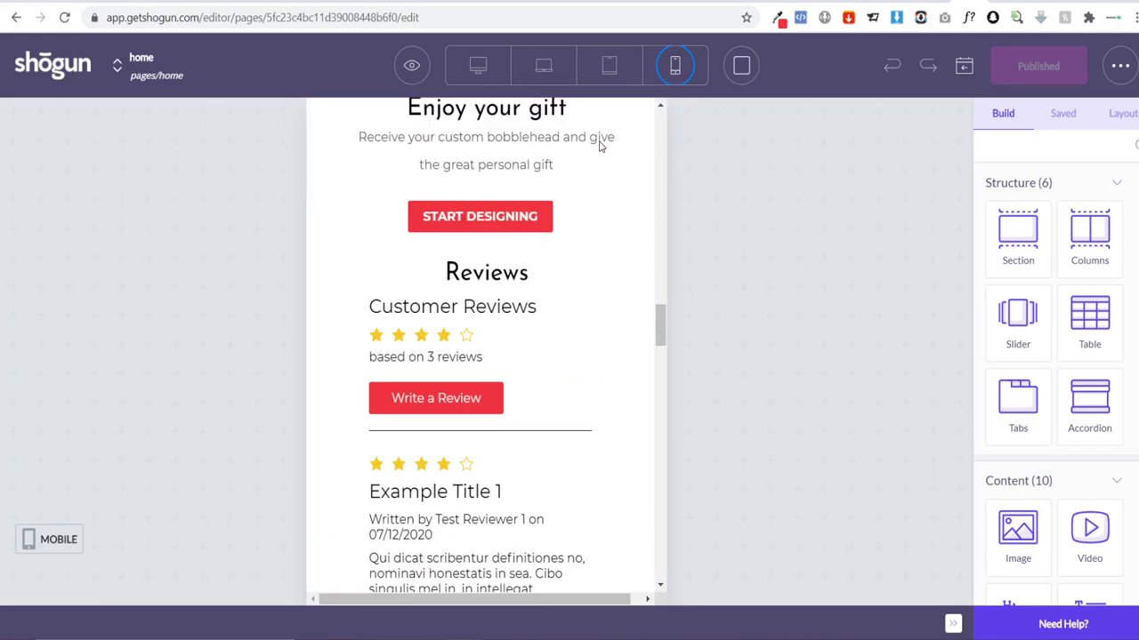
scroll(599, 147, up, 2)
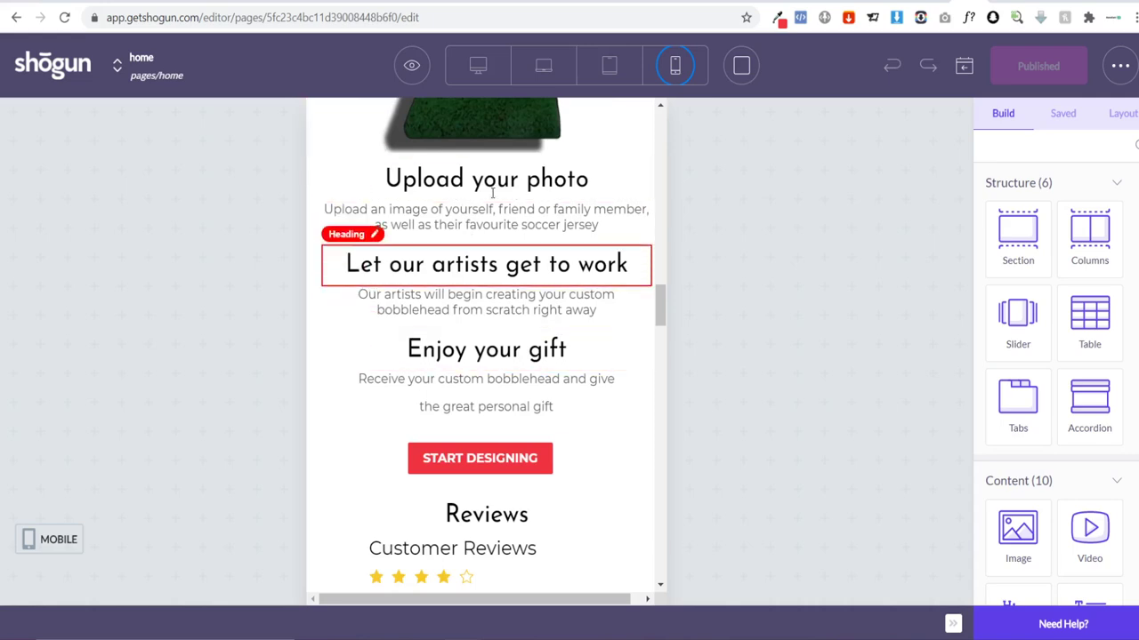
scroll(543, 347, down, 10)
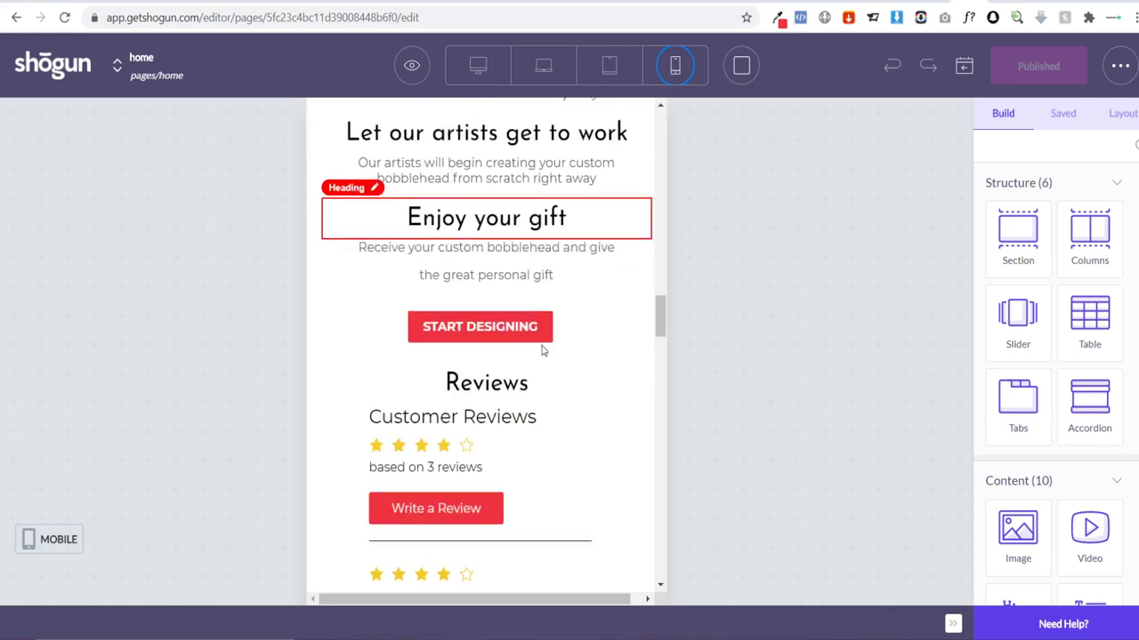
scroll(602, 249, down, 3)
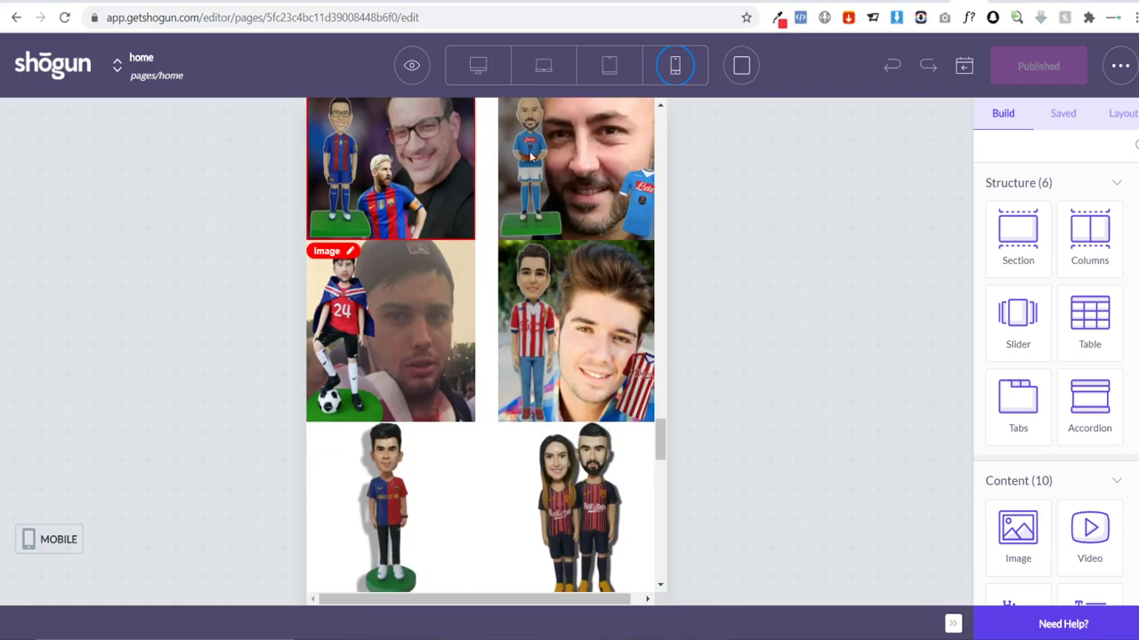
scroll(402, 296, down, 4)
scroll(403, 296, down, 10)
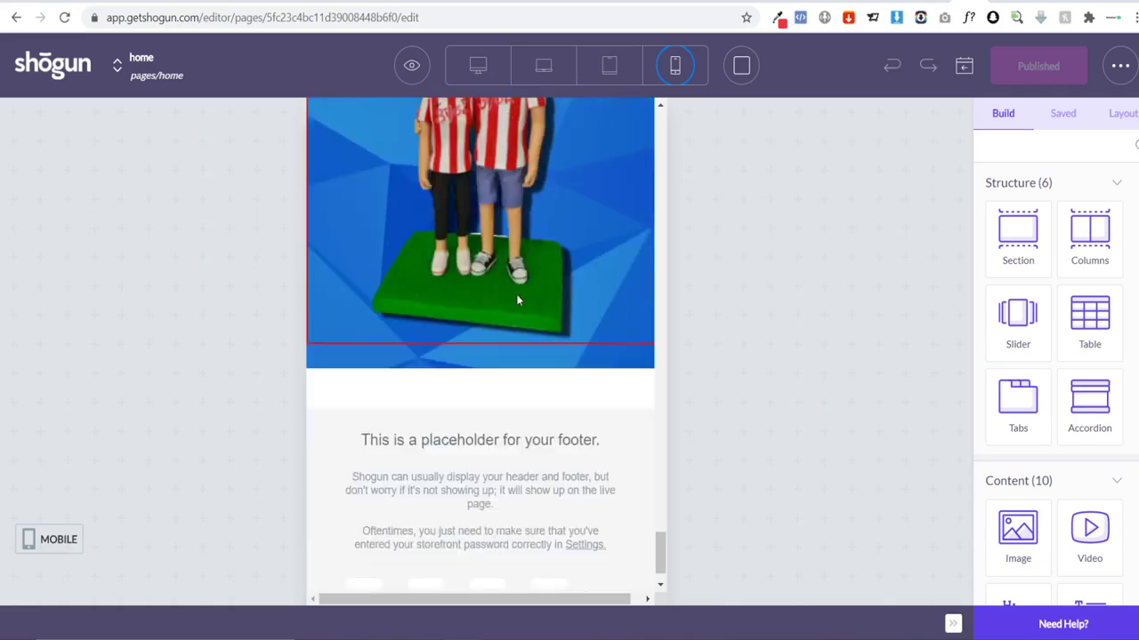
scroll(537, 346, up, 12)
scroll(542, 343, up, 15)
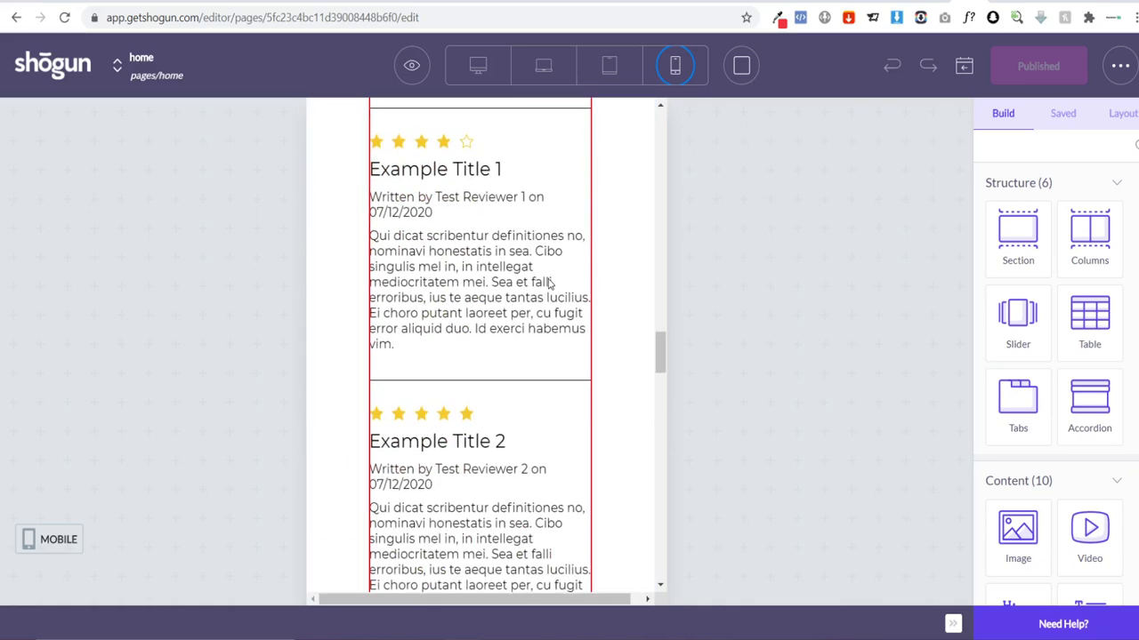
scroll(556, 281, up, 8)
scroll(511, 280, down, 2)
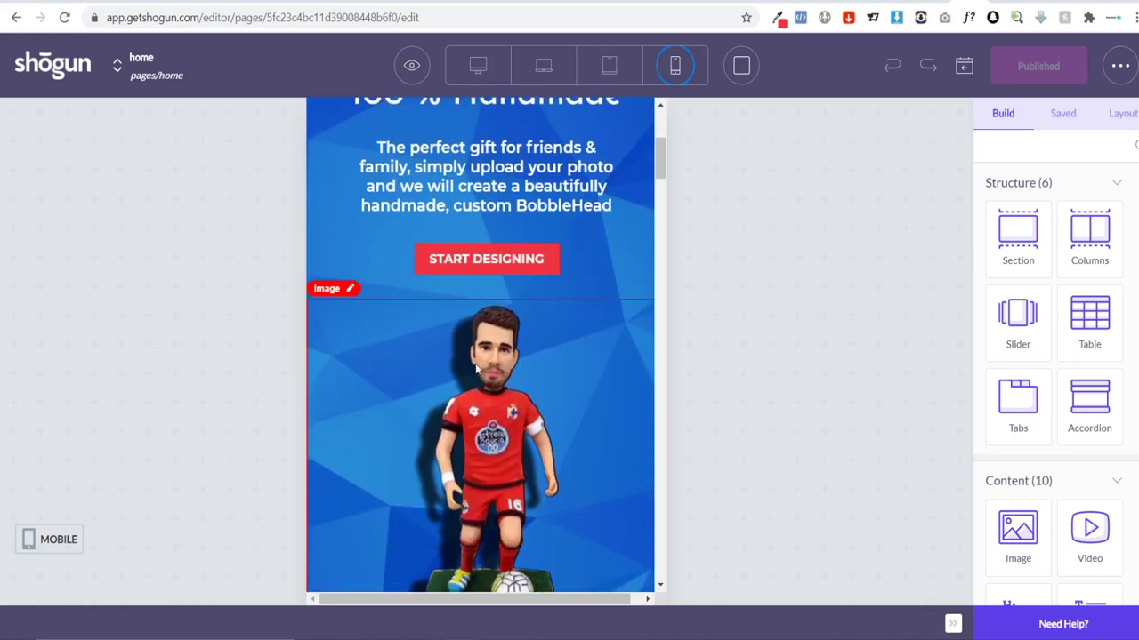
scroll(468, 279, up, 4)
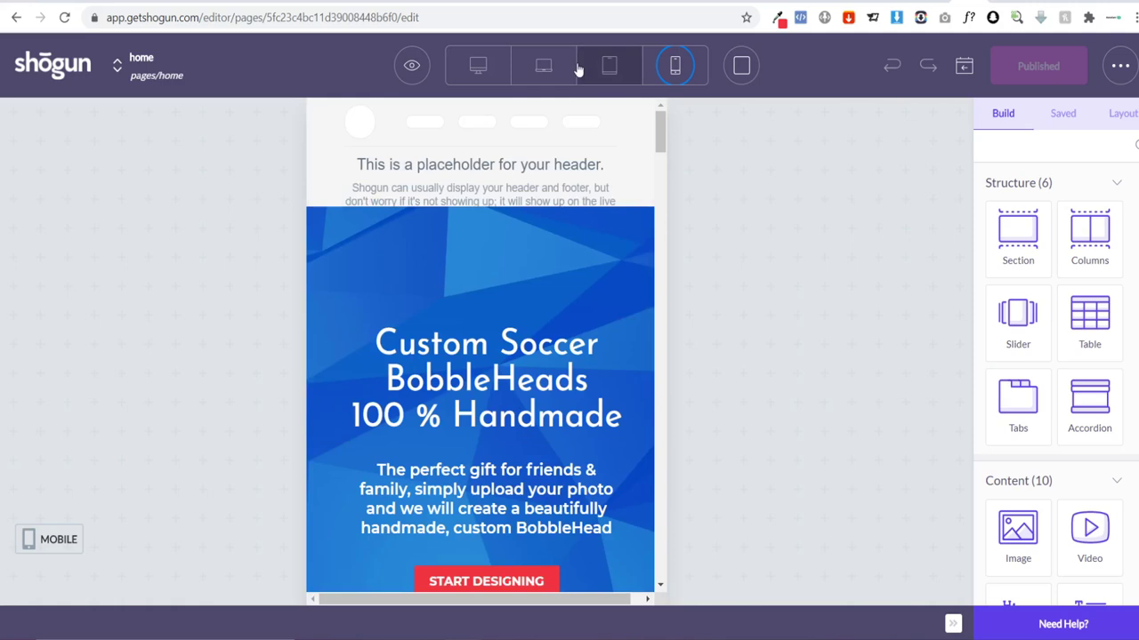
click(548, 68)
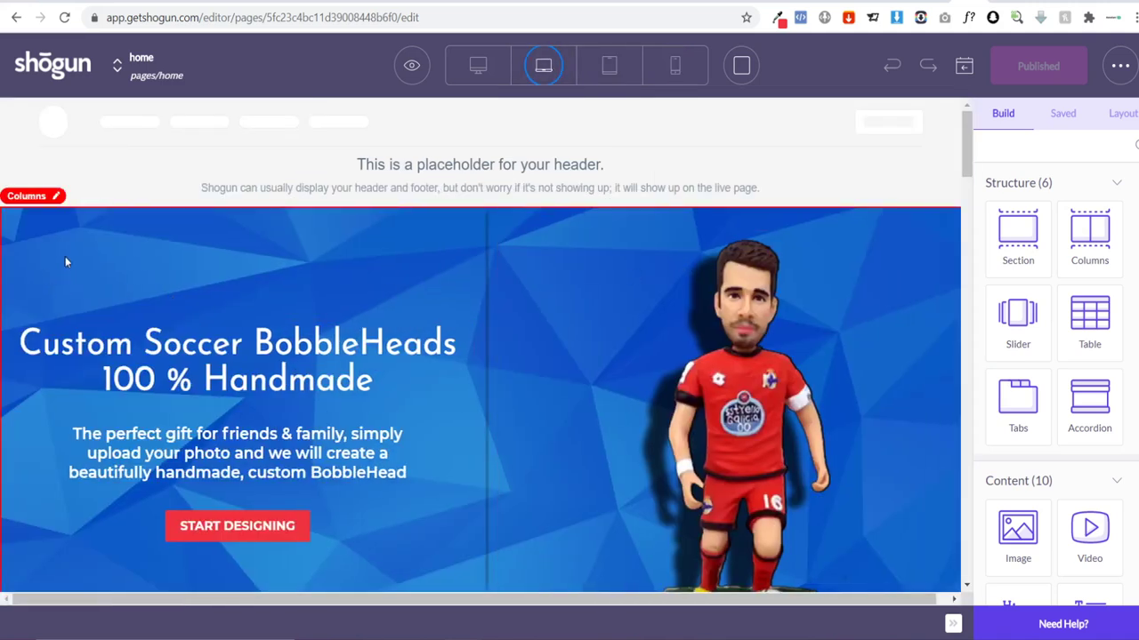
Step: Select the hero banner's columns block and open its style settings
click(39, 225)
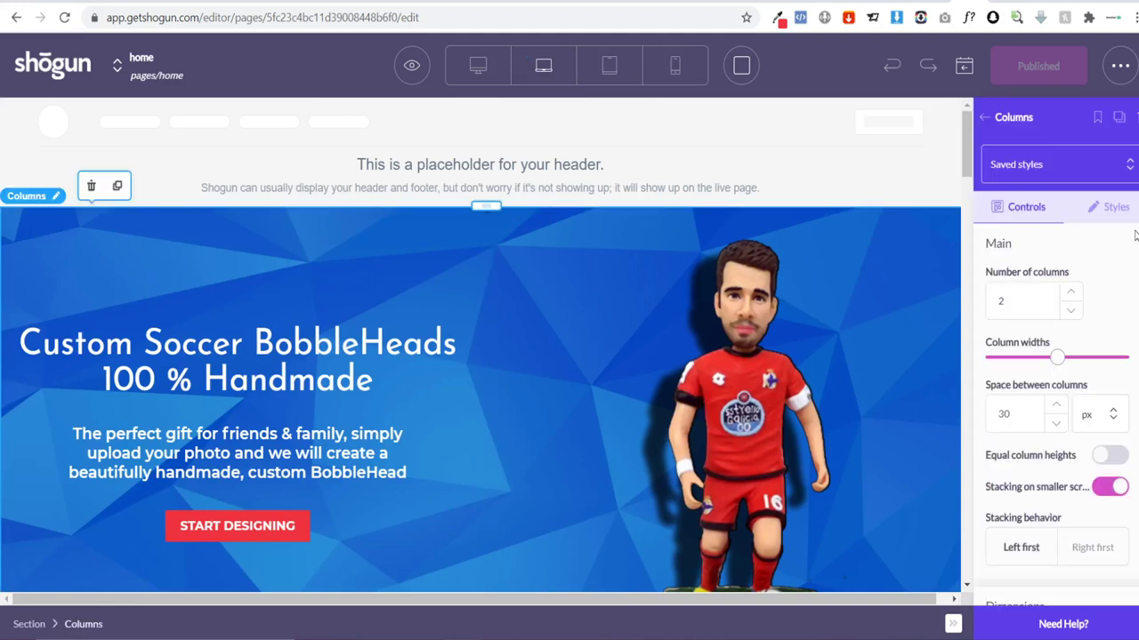
scroll(1056, 400, down, 2)
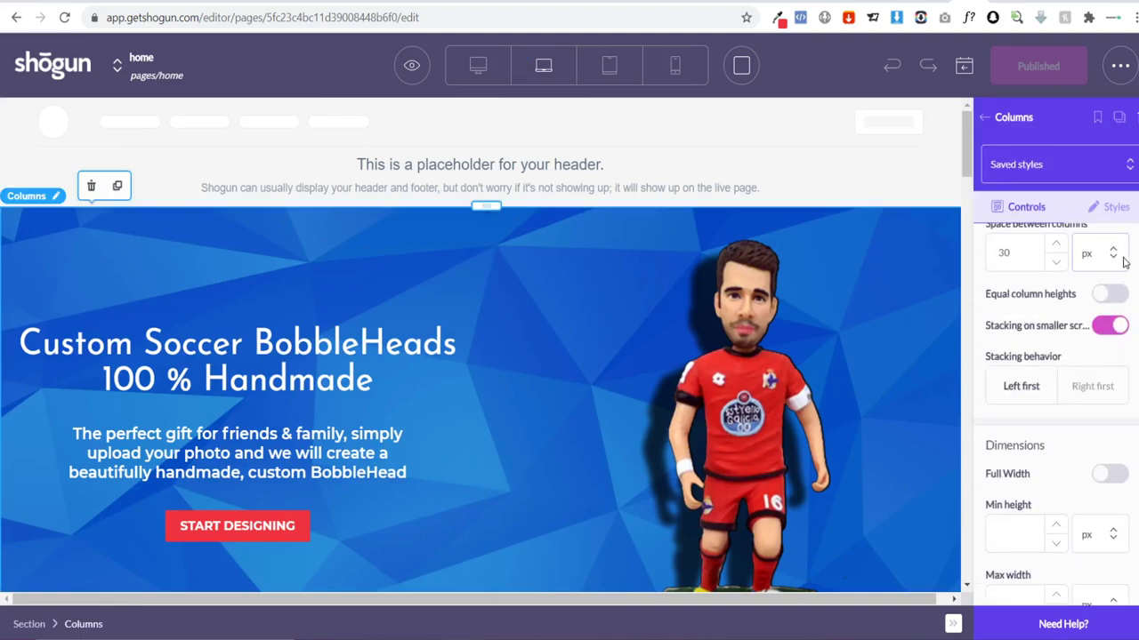
click(1107, 206)
scroll(1056, 400, down, 10)
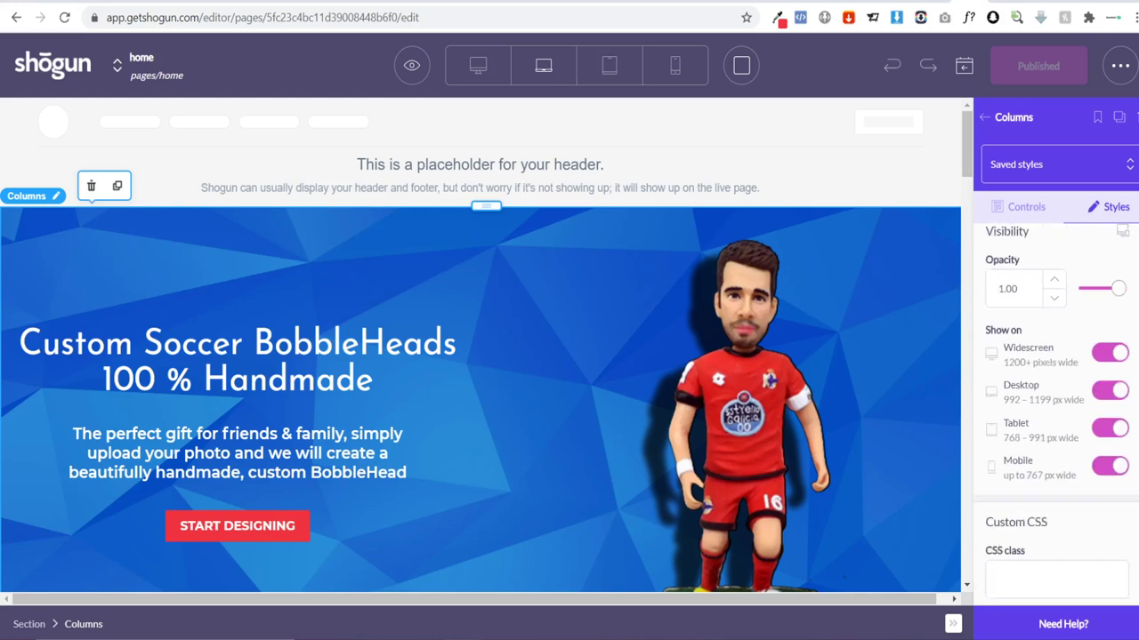
scroll(1036, 356, up, 1)
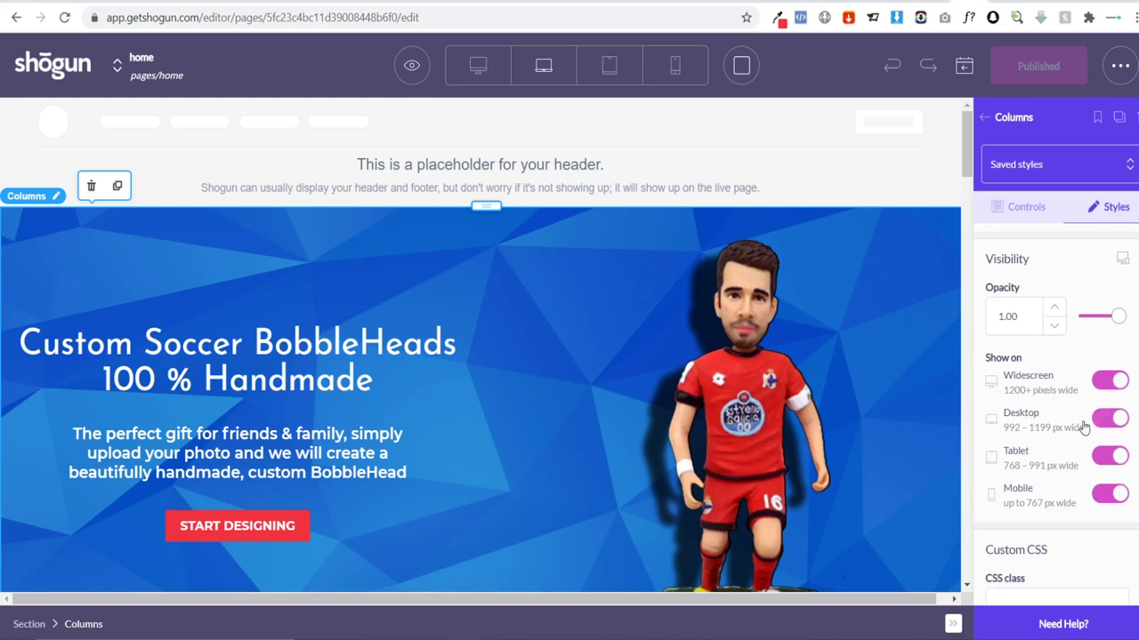
Step: Check the page at tablet width, then switch off the hero's Tablet visibility
click(608, 66)
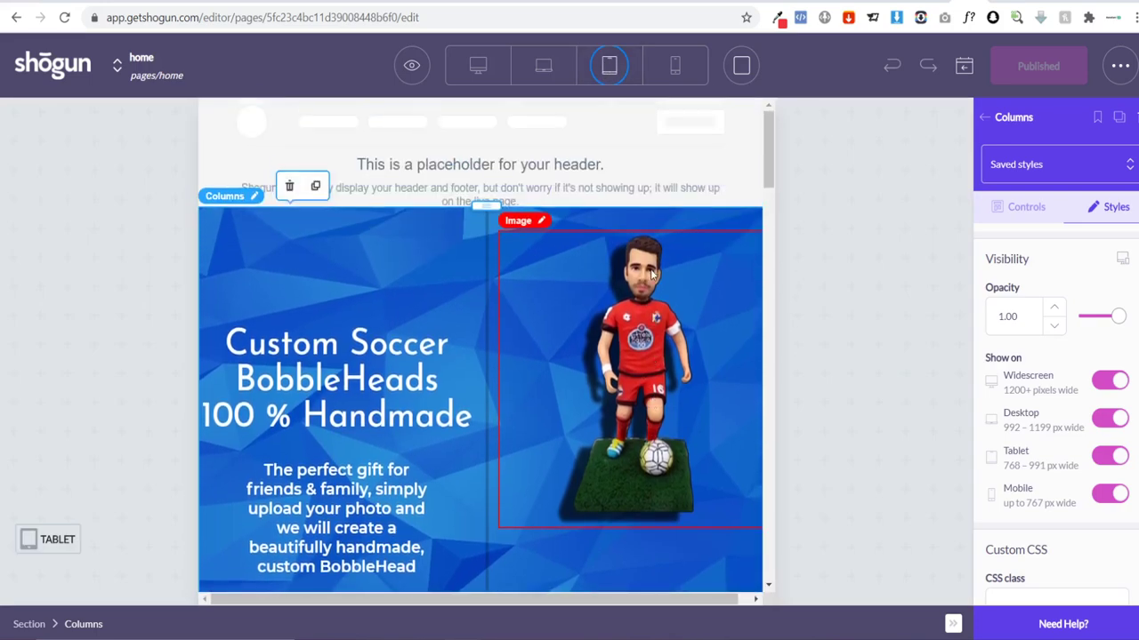
scroll(533, 302, down, 10)
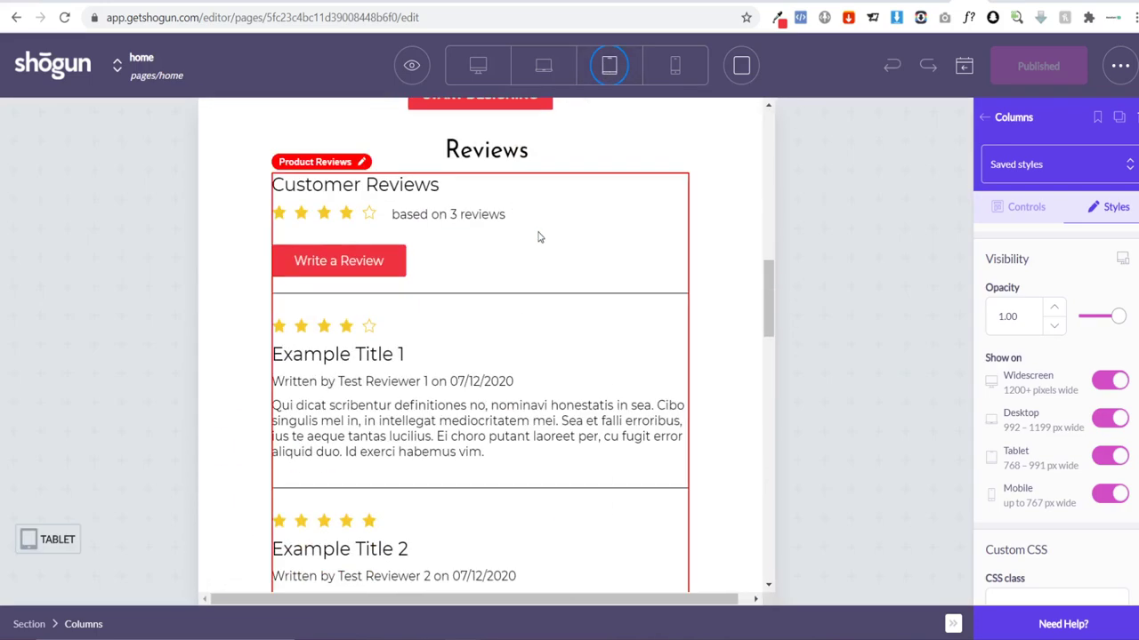
scroll(551, 285, down, 15)
scroll(586, 335, up, 8)
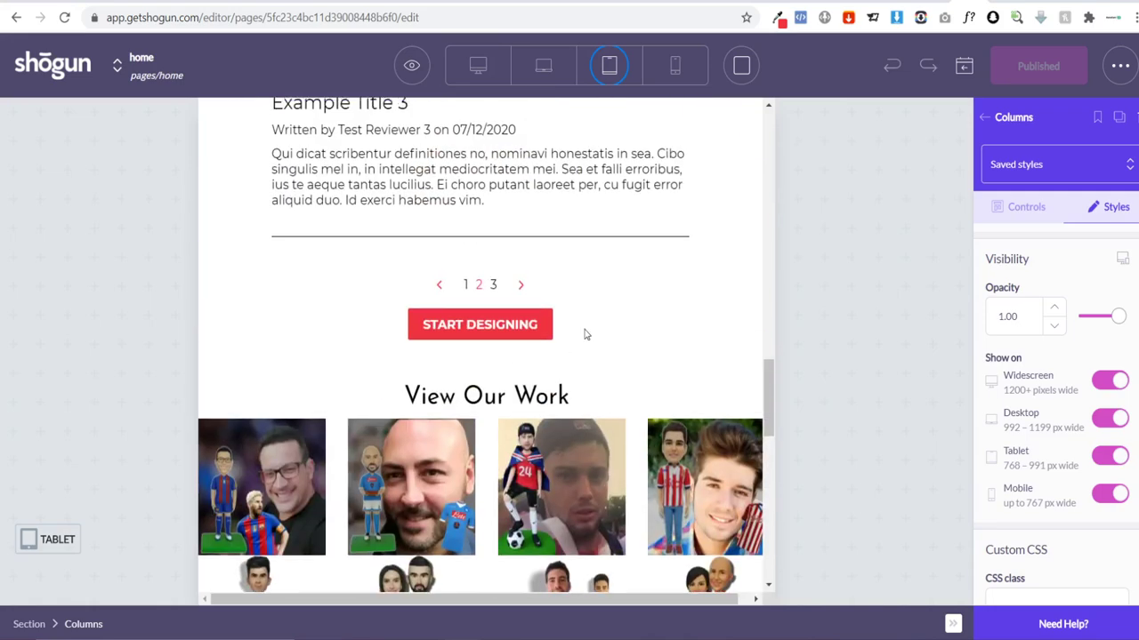
scroll(585, 334, up, 15)
click(543, 66)
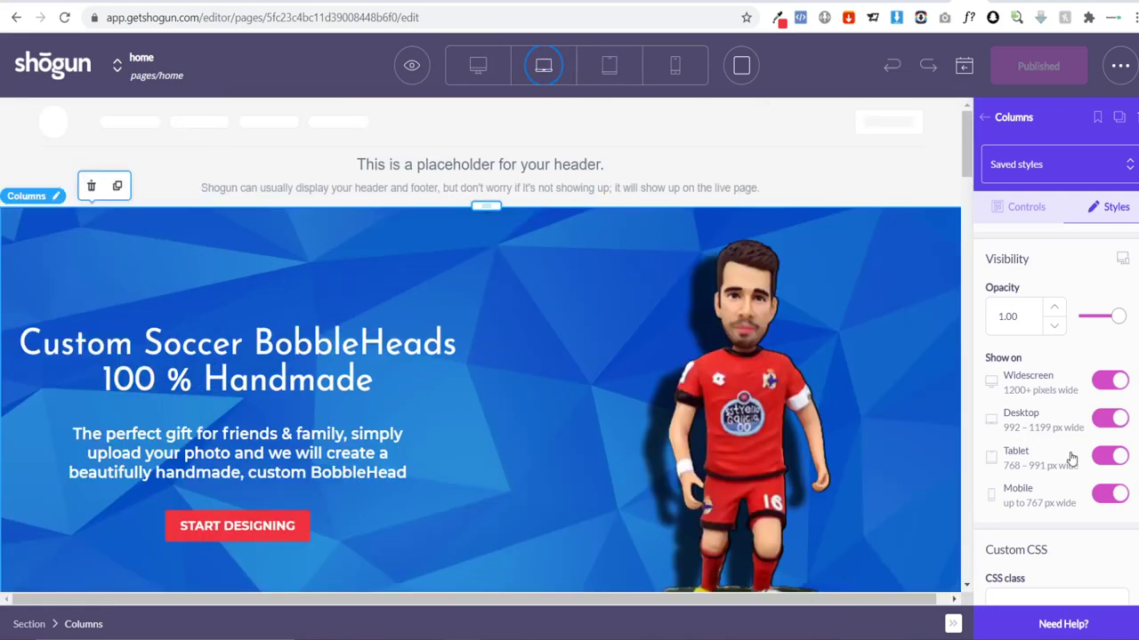
click(1103, 457)
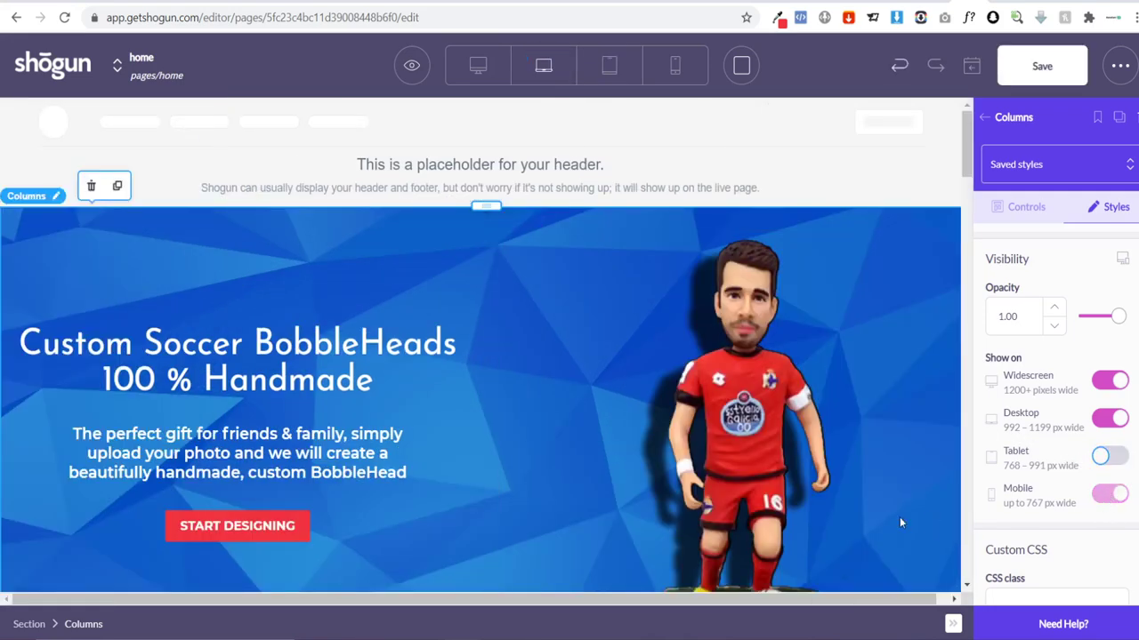
Step: Duplicate the hero banner columns and check the page at tablet width
scroll(356, 307, down, 1)
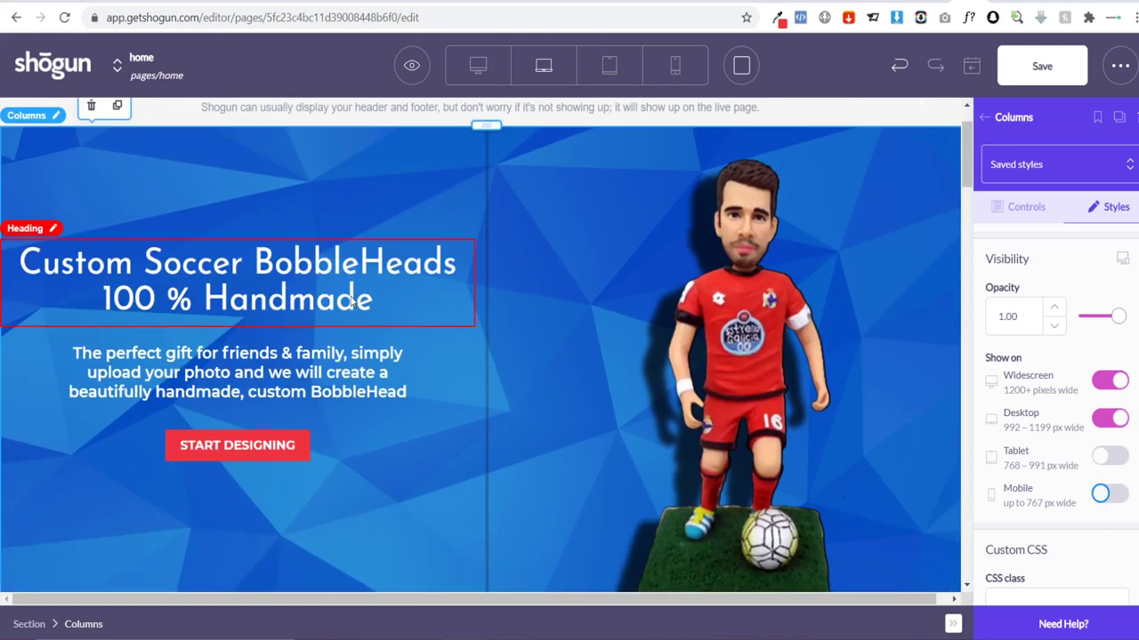
scroll(351, 302, up, 1)
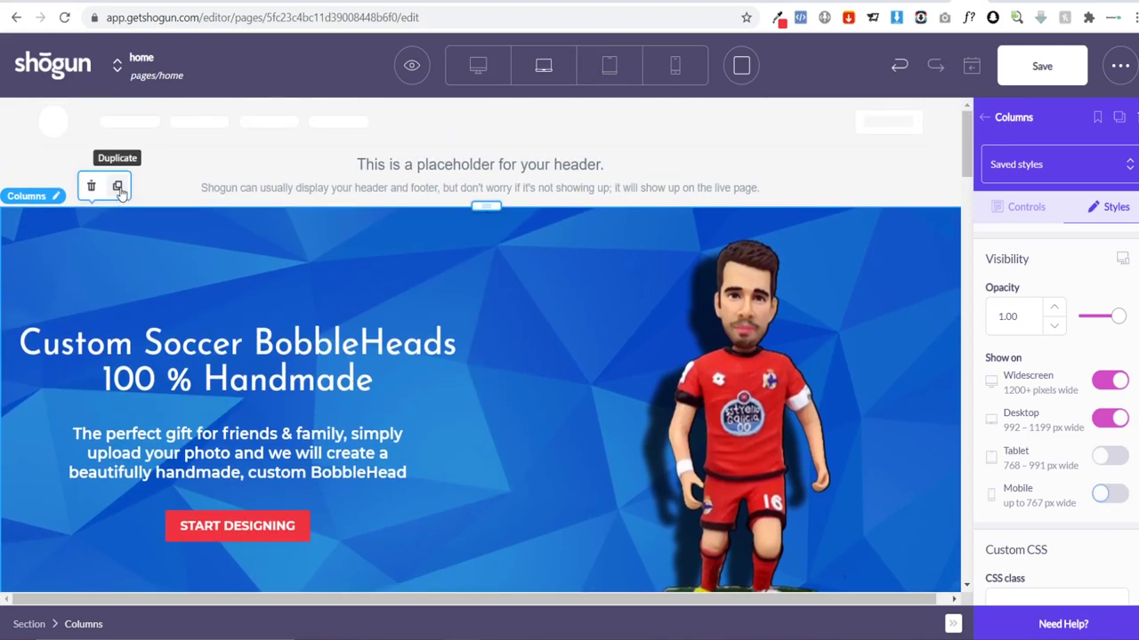
click(118, 187)
scroll(513, 385, down, 6)
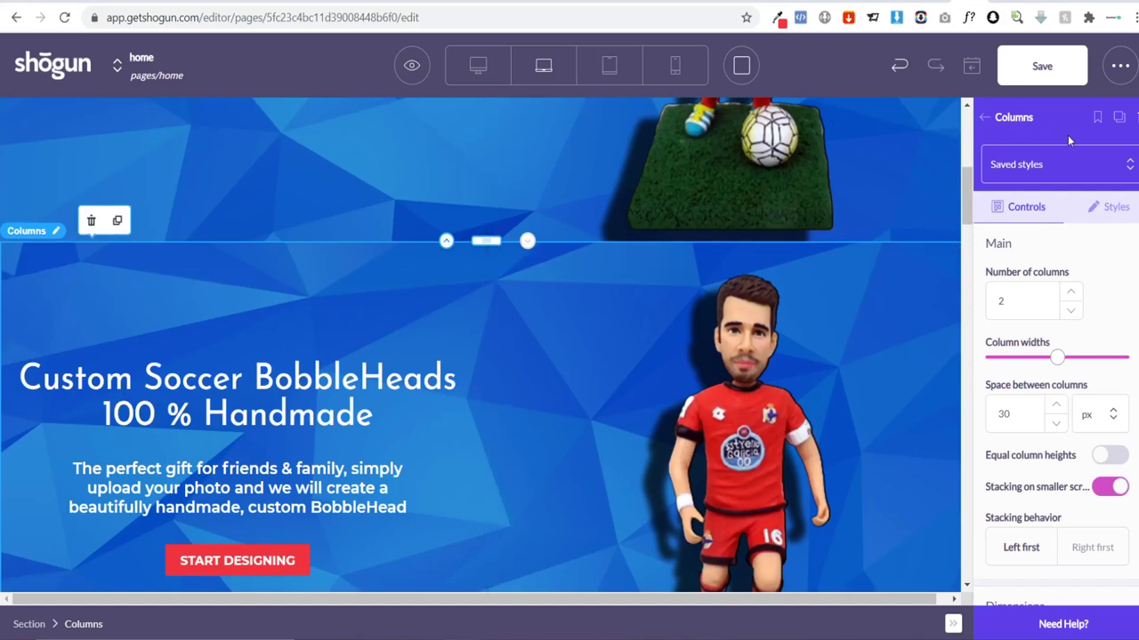
click(606, 71)
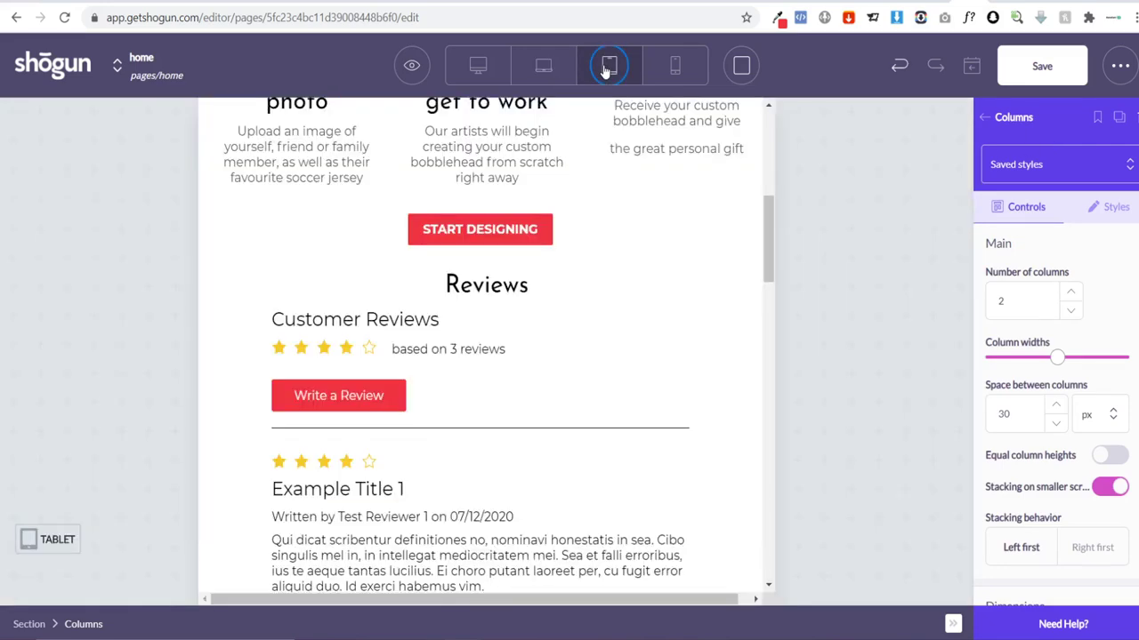
scroll(700, 278, up, 10)
scroll(701, 277, down, 5)
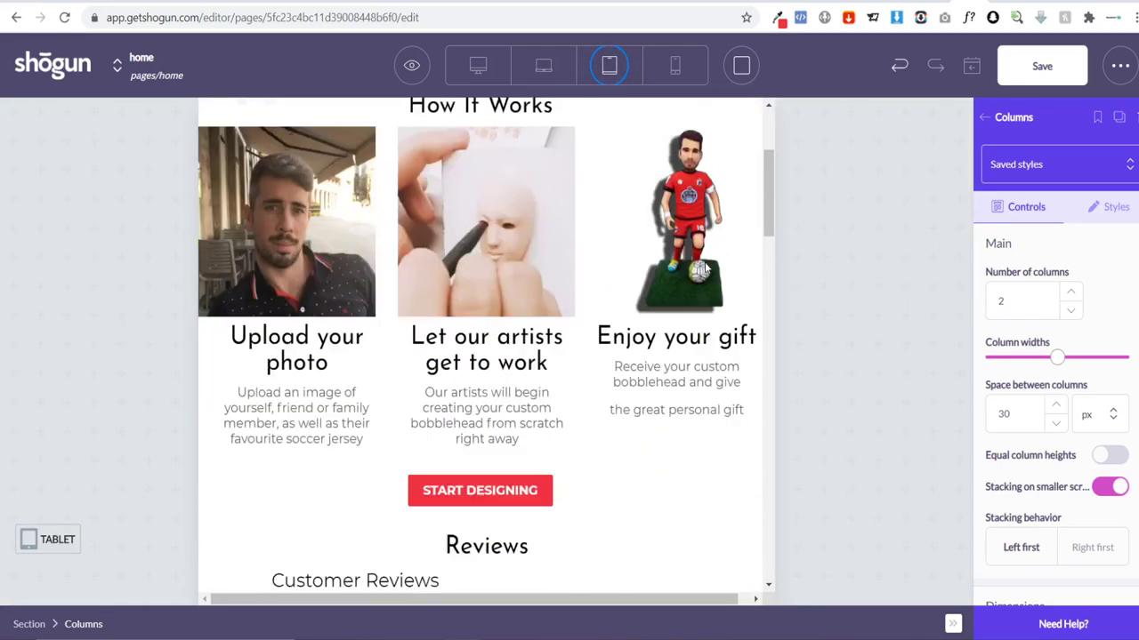
scroll(685, 222, up, 5)
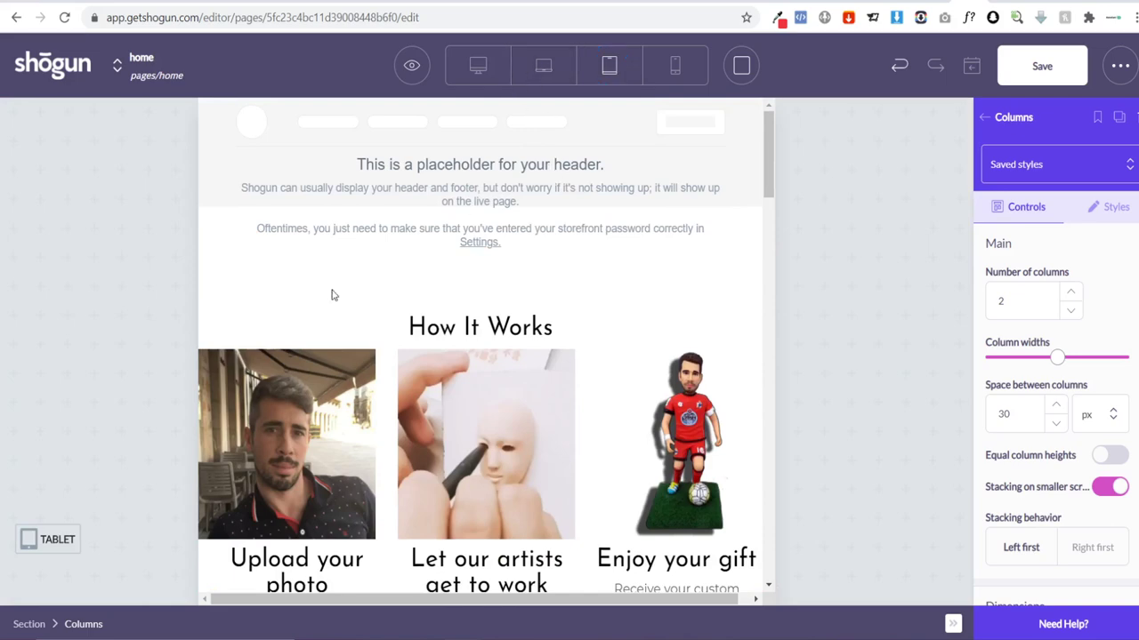
click(544, 64)
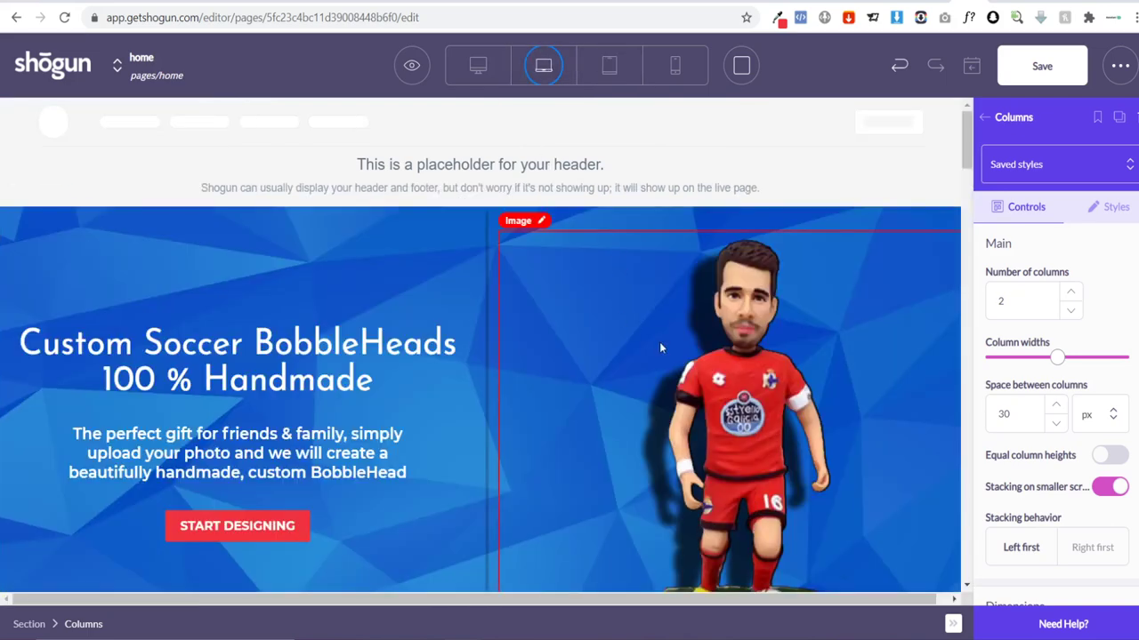
Step: Make the copied hero show on Tablet and Mobile only, hiding Desktop and Widescreen
scroll(659, 342, down, 5)
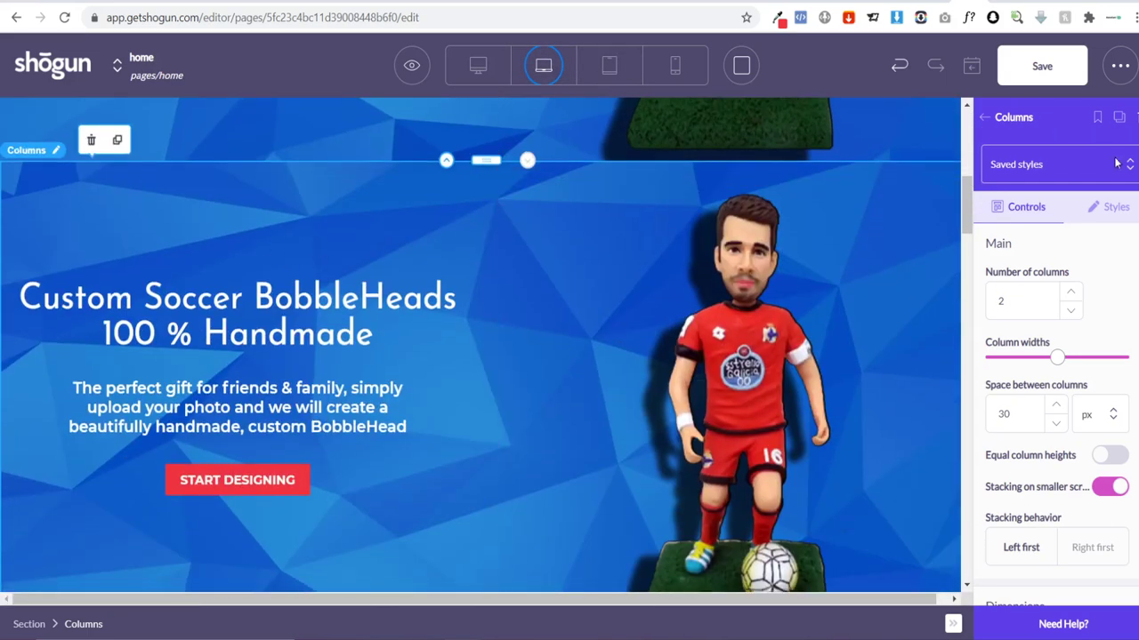
click(1111, 206)
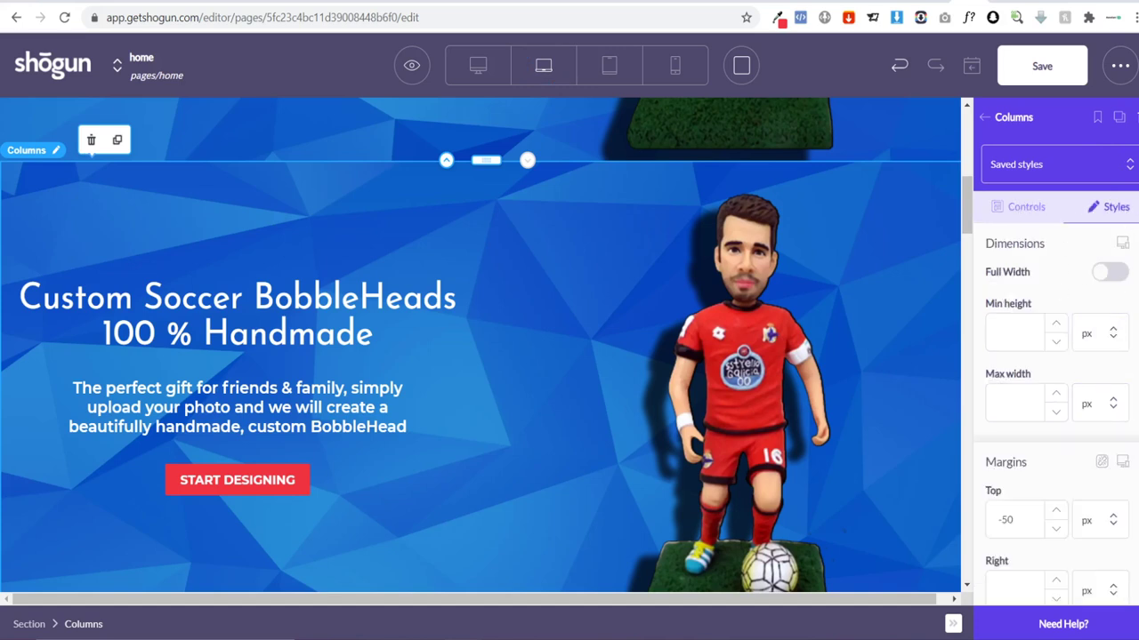
scroll(1121, 311, down, 15)
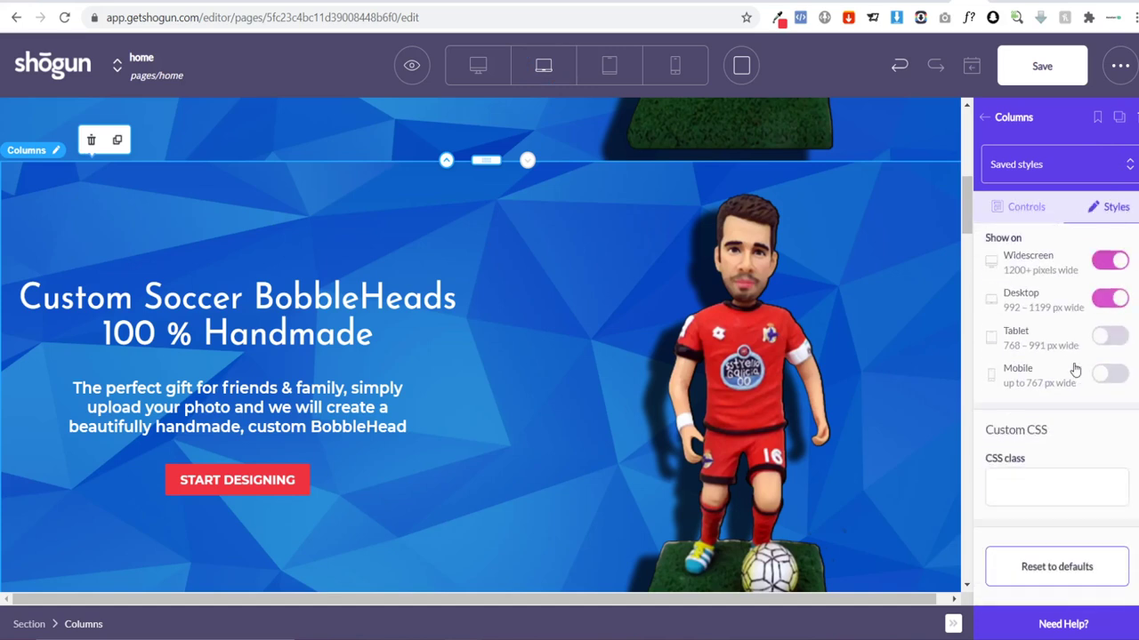
click(1110, 335)
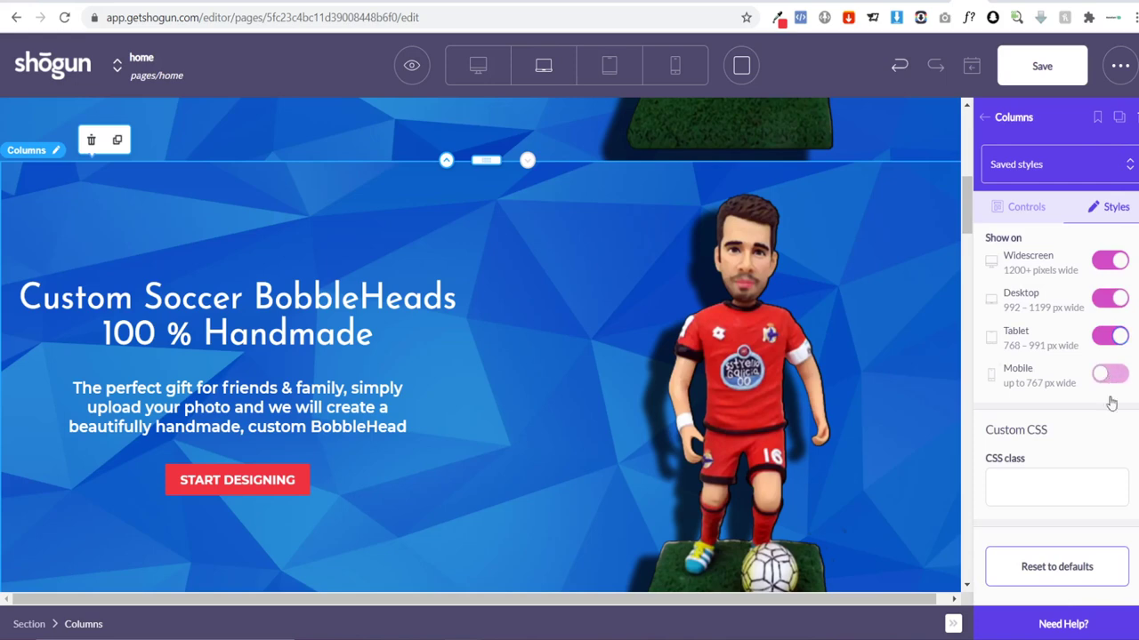
click(1110, 374)
click(1110, 299)
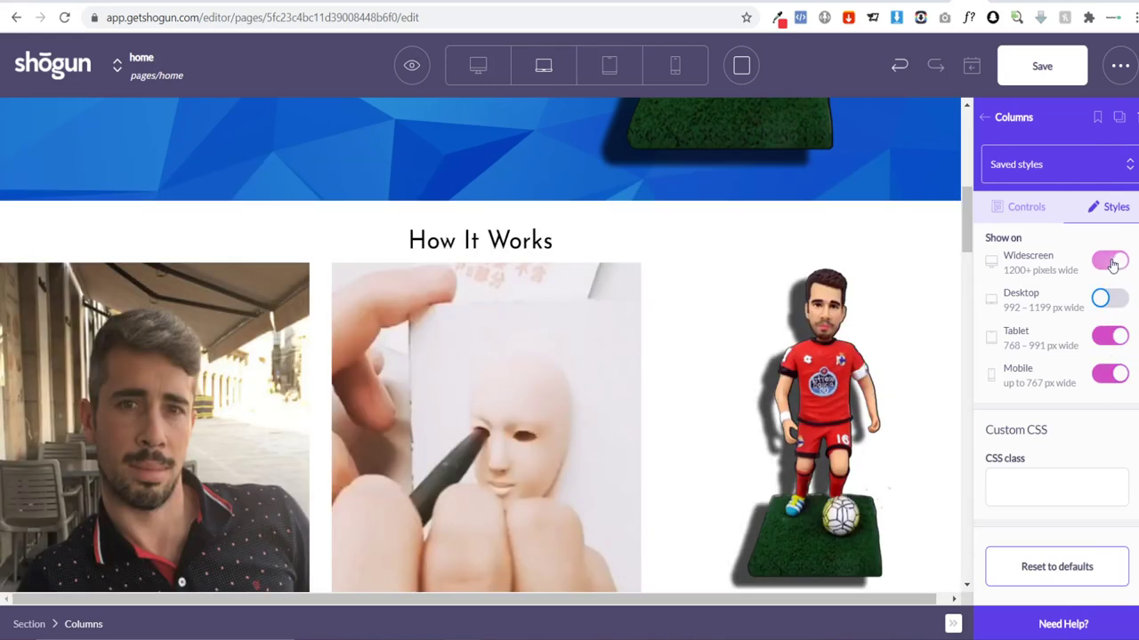
click(1110, 261)
Step: Switch to tablet preview and open the hero heading's spacing settings
click(610, 65)
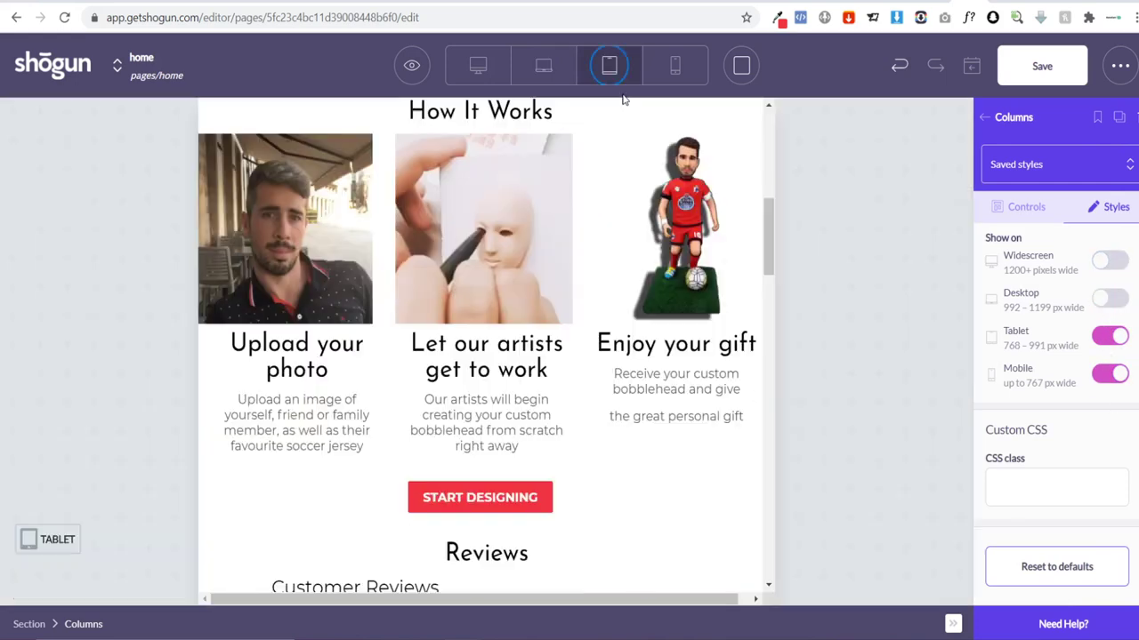
scroll(659, 178, up, 6)
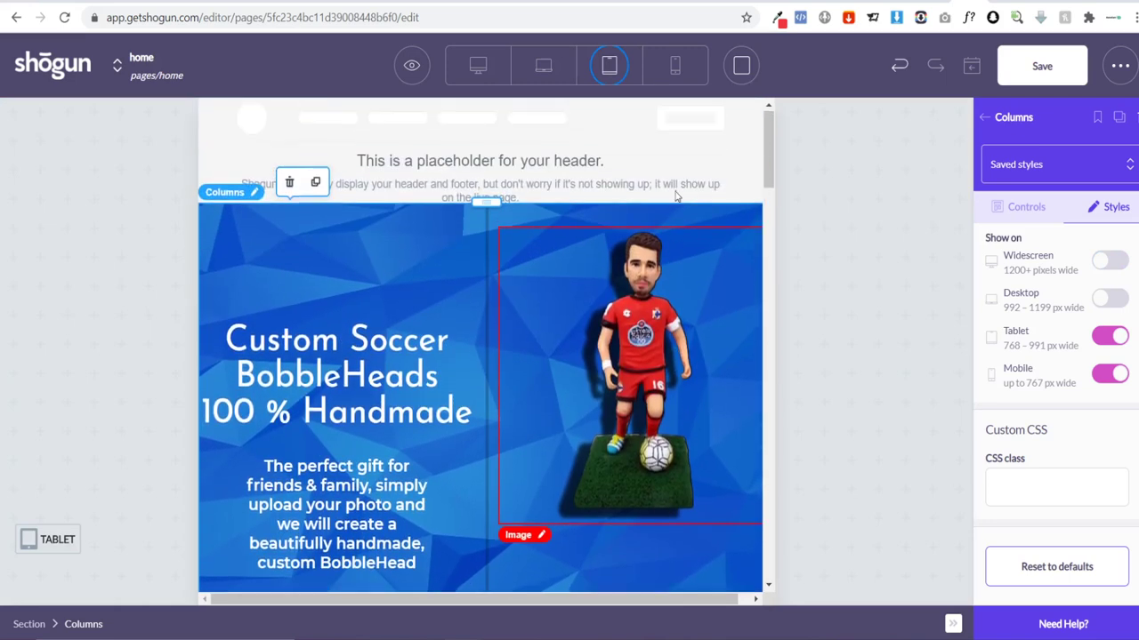
scroll(551, 240, down, 1)
scroll(416, 196, up, 1)
scroll(432, 198, down, 1)
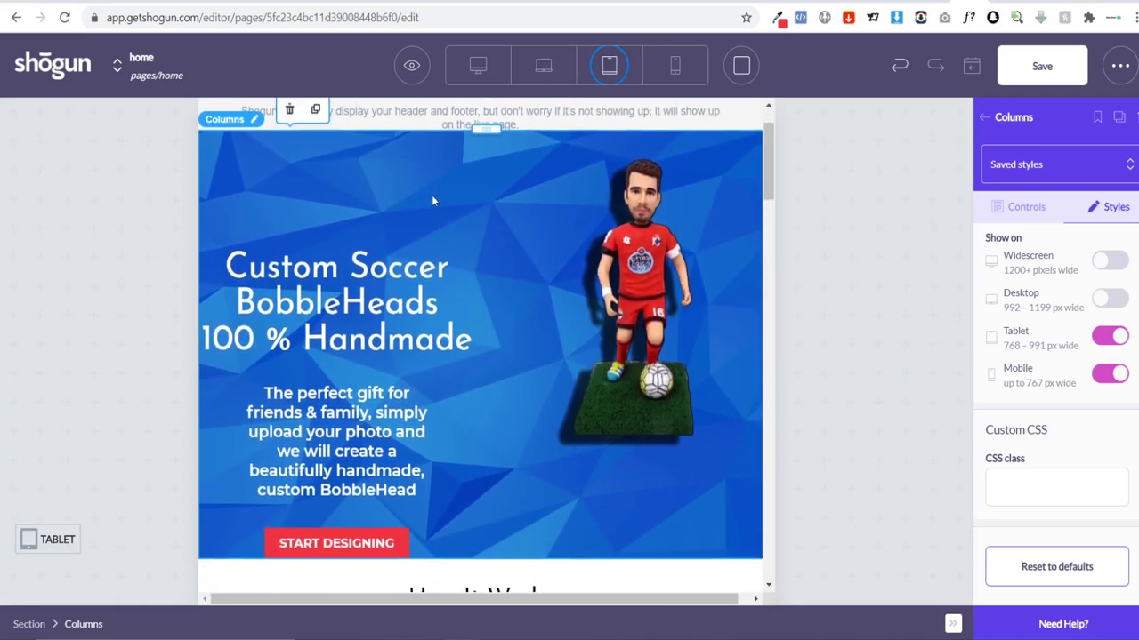
click(331, 267)
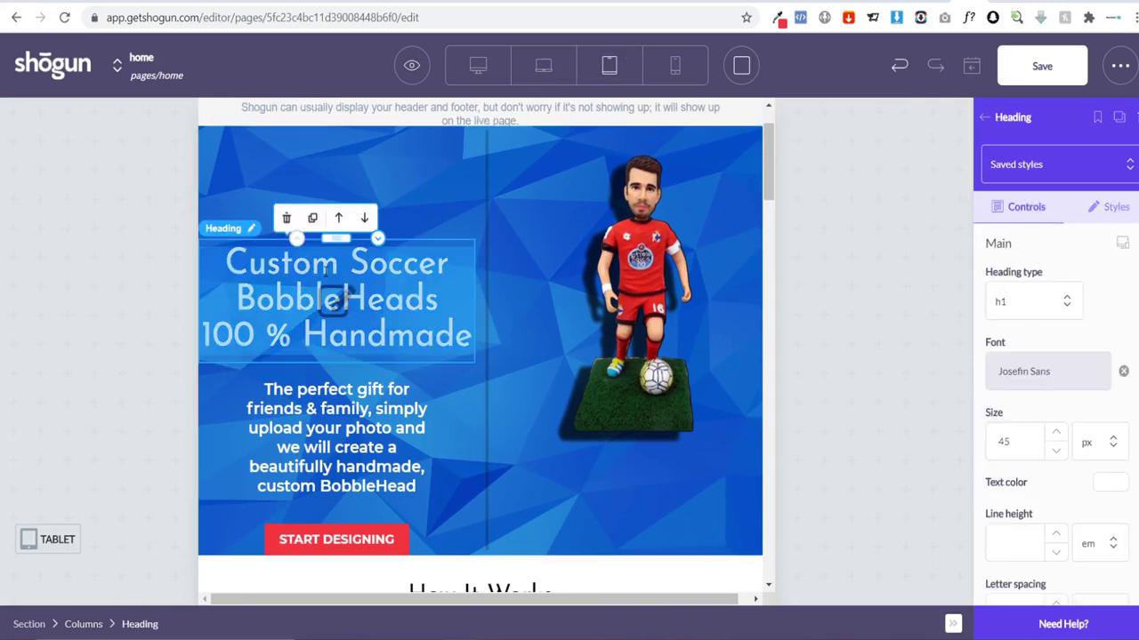
click(1104, 209)
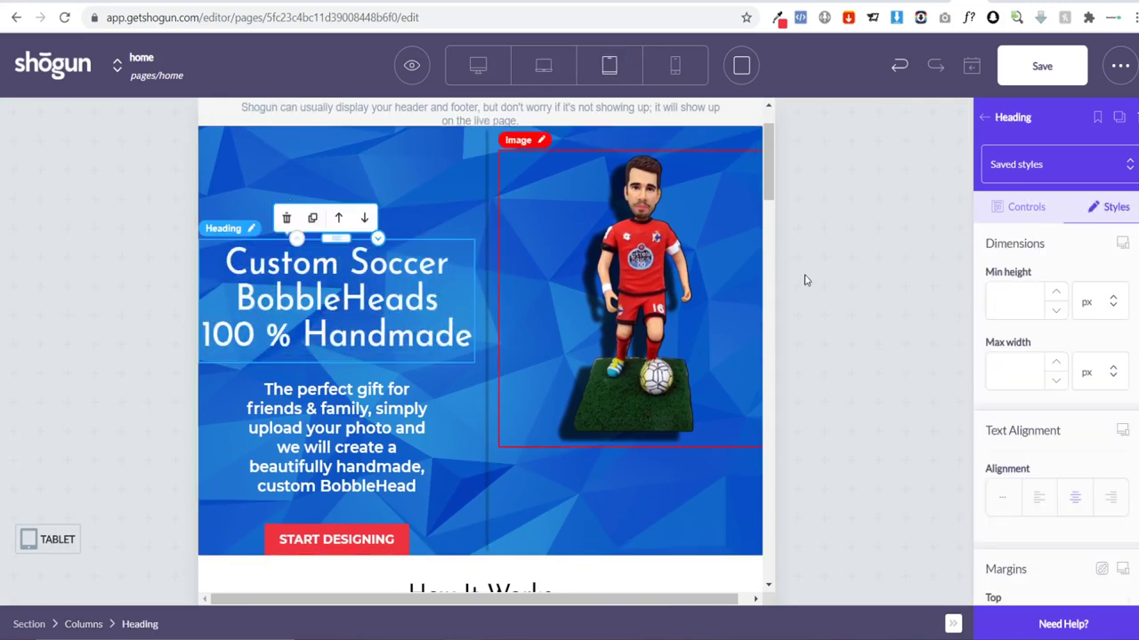
Step: Set the heading's top margin to 30 and right margin to 10
scroll(1010, 361, down, 3)
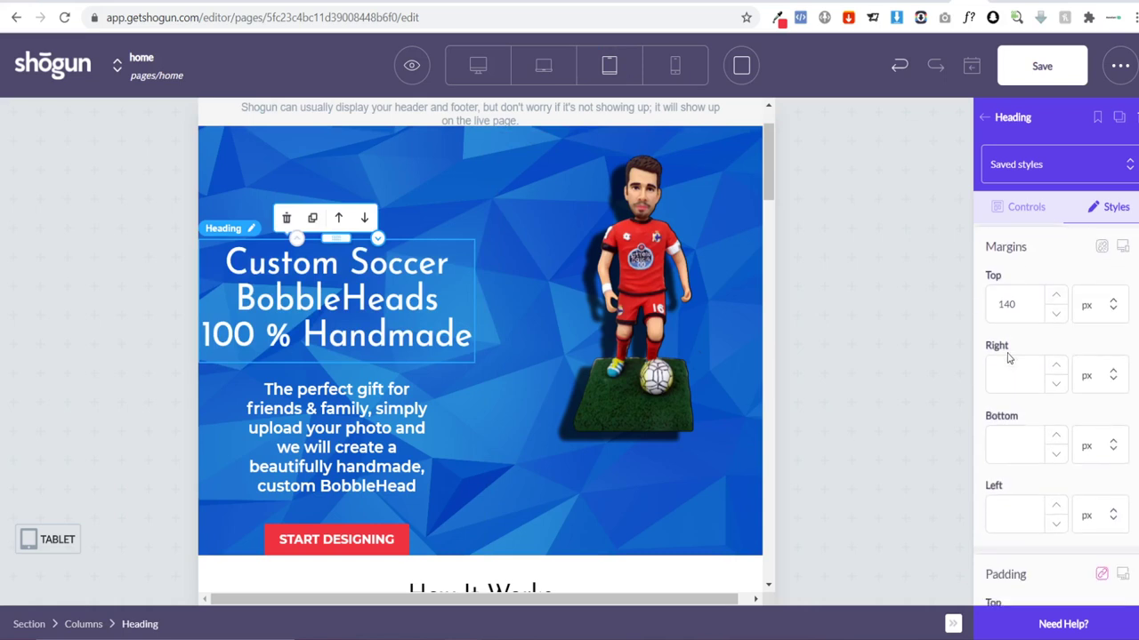
click(1009, 309)
key(BackSpace)
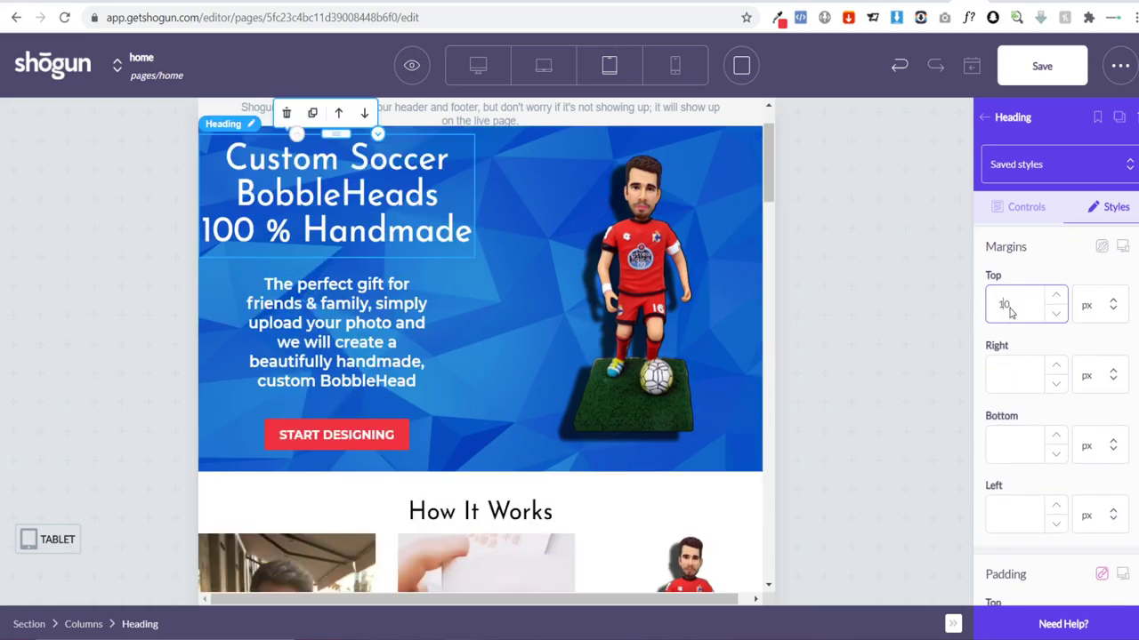
text(0)
key(BackSpace)
key(BackSpace)
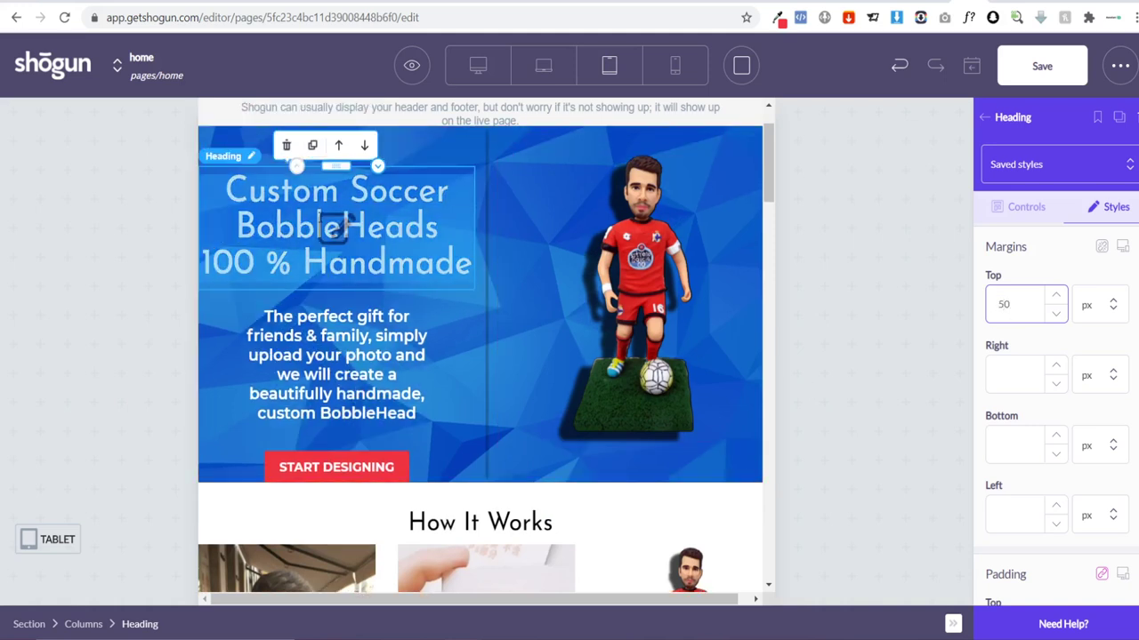
click(1017, 376)
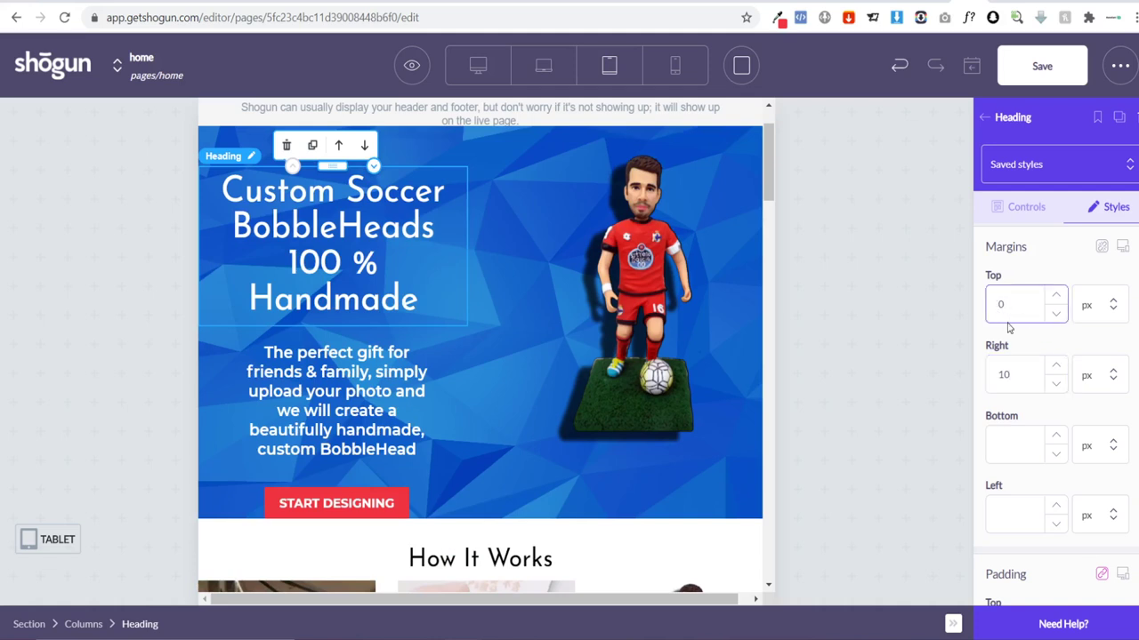
text(3)
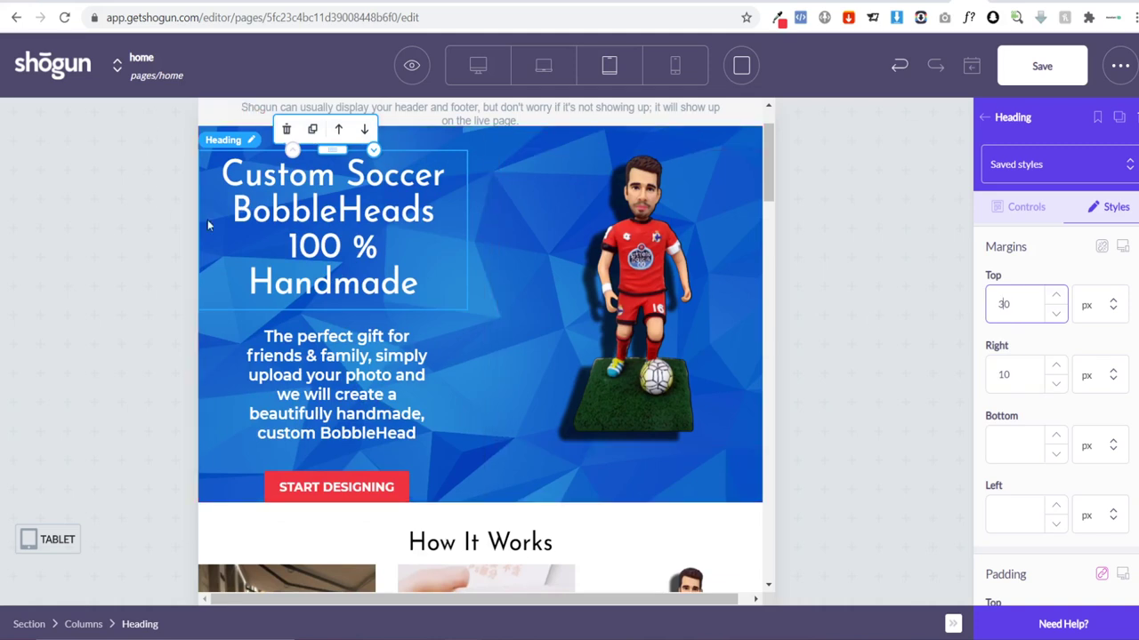
Step: Keep '100 %' and 'Handmade' on separate heading lines and set the text size to 30 px
click(292, 246)
key(Return)
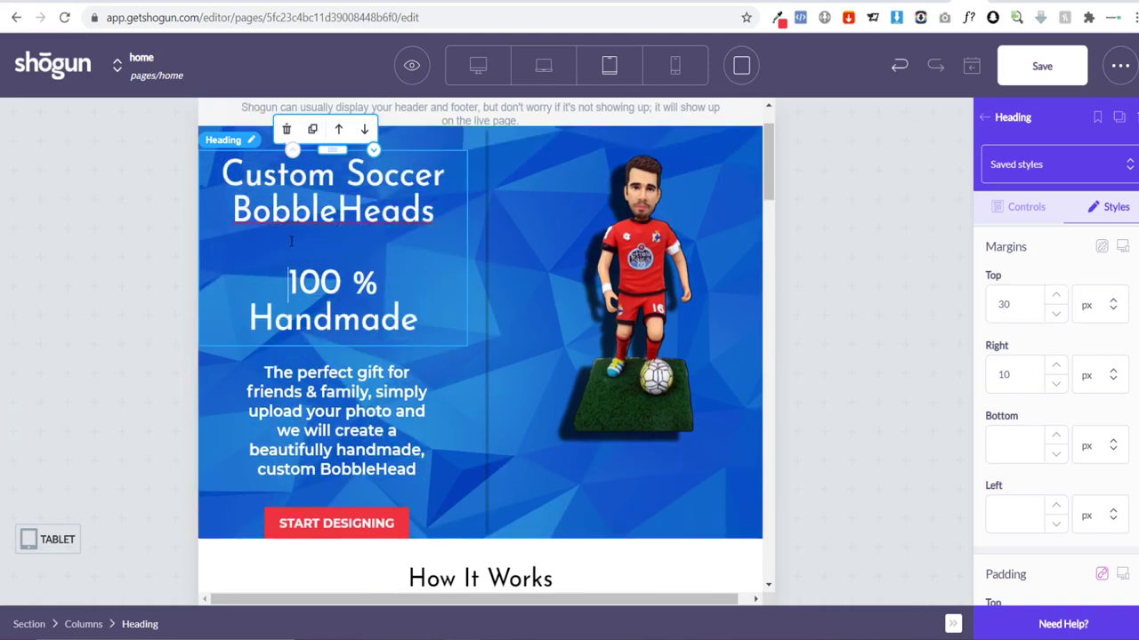
key(BackSpace)
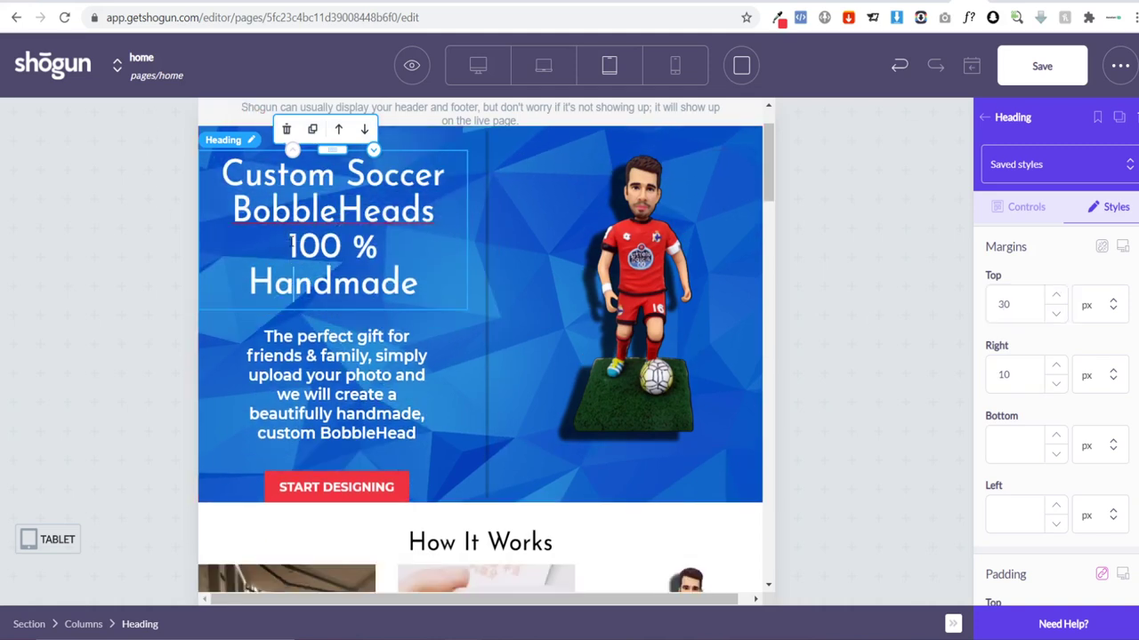
key(Down)
key(BackSpace)
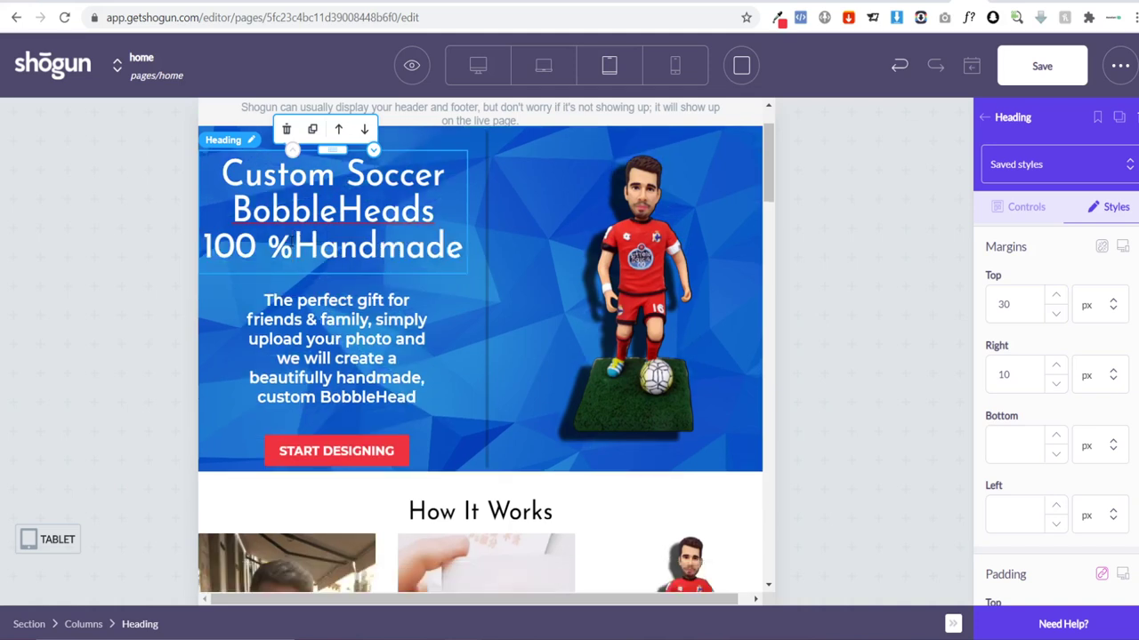
key(Return)
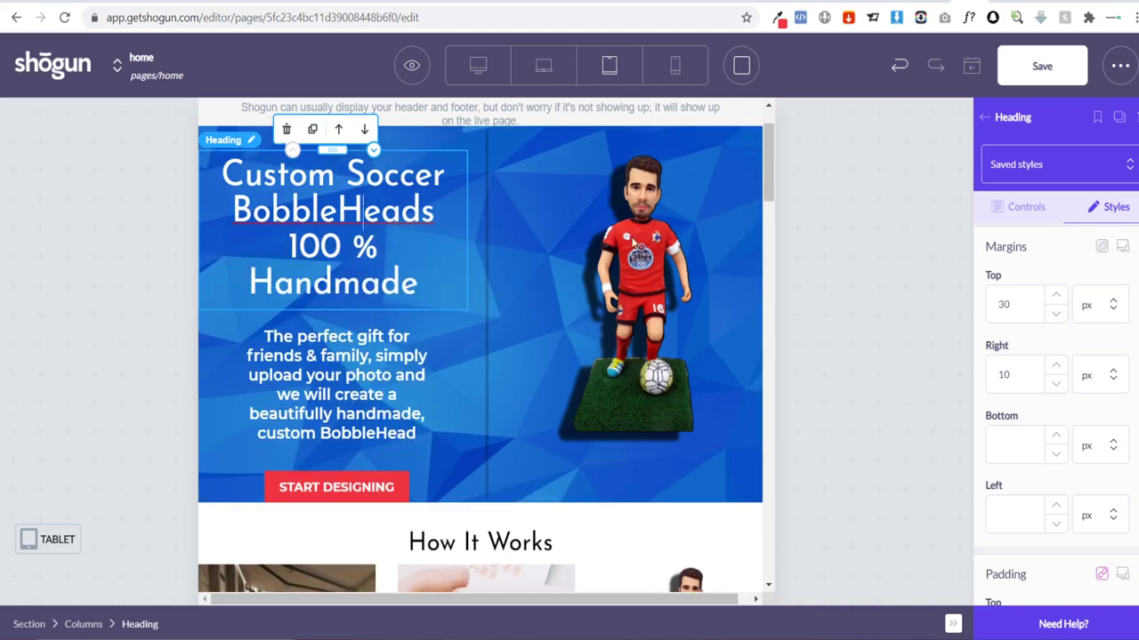
click(1015, 214)
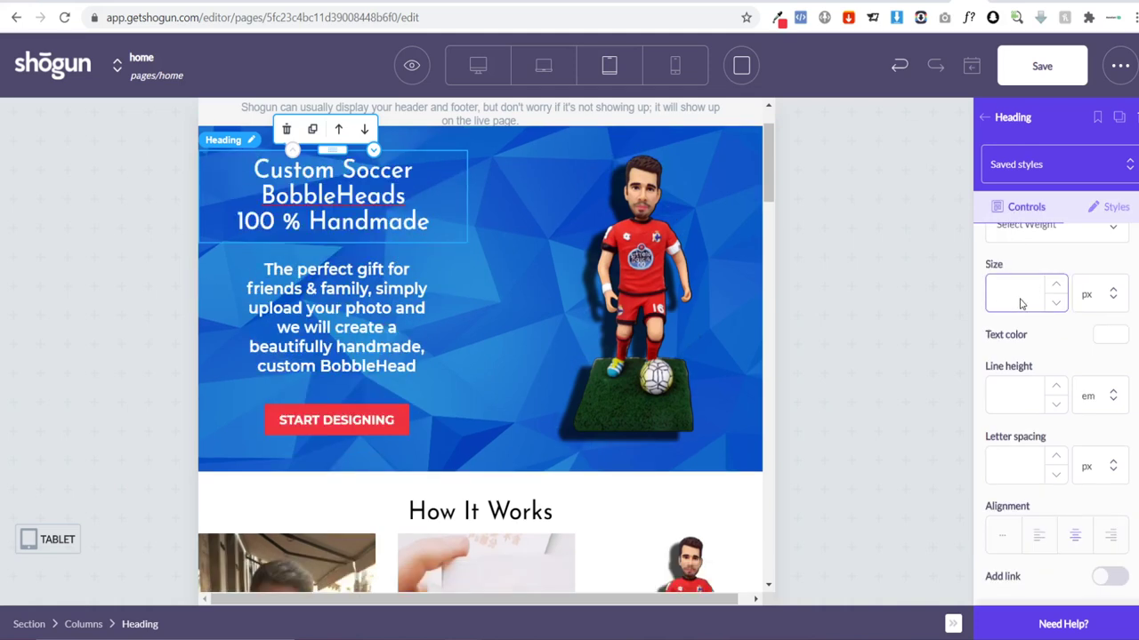
text(0)
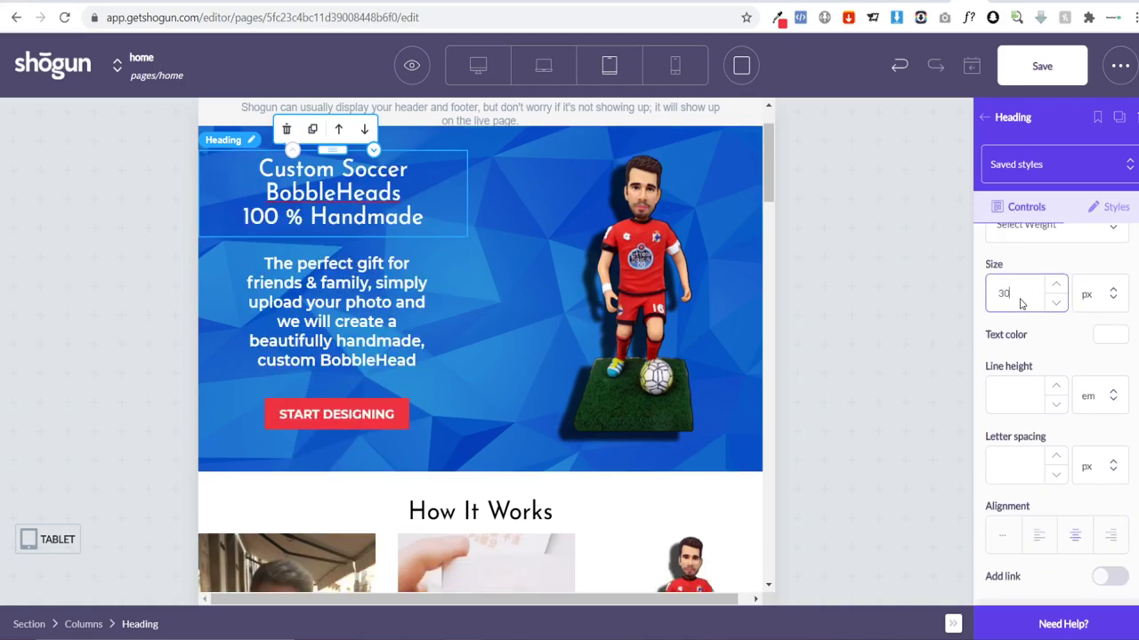
Step: After trying sizes 16 and 12, set the hero description paragraph to font size 18
click(363, 310)
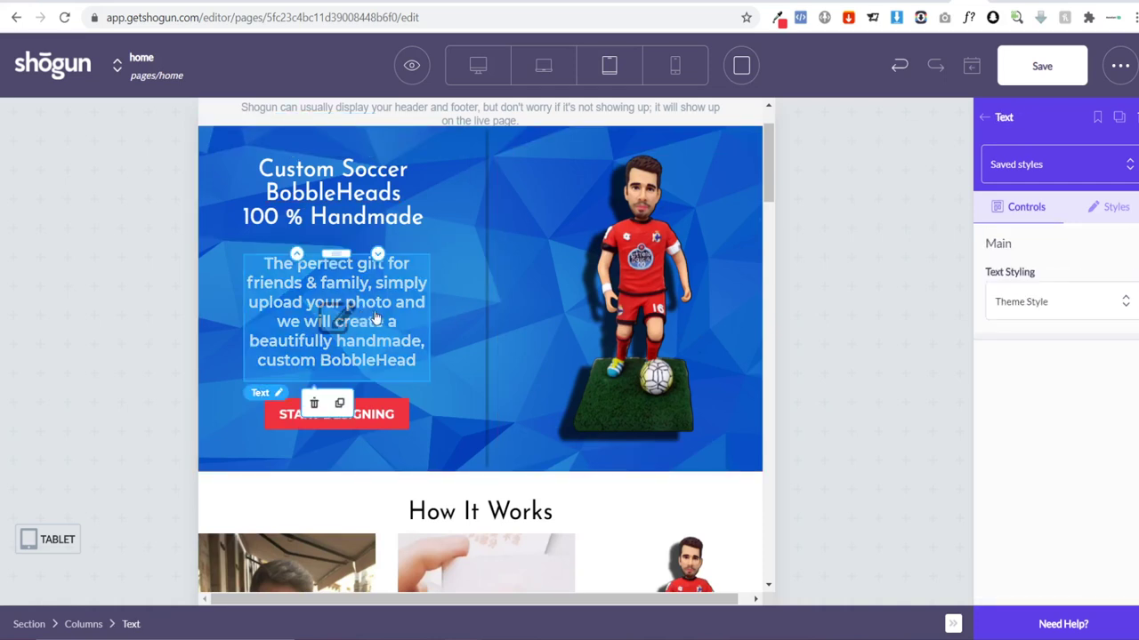
click(343, 322)
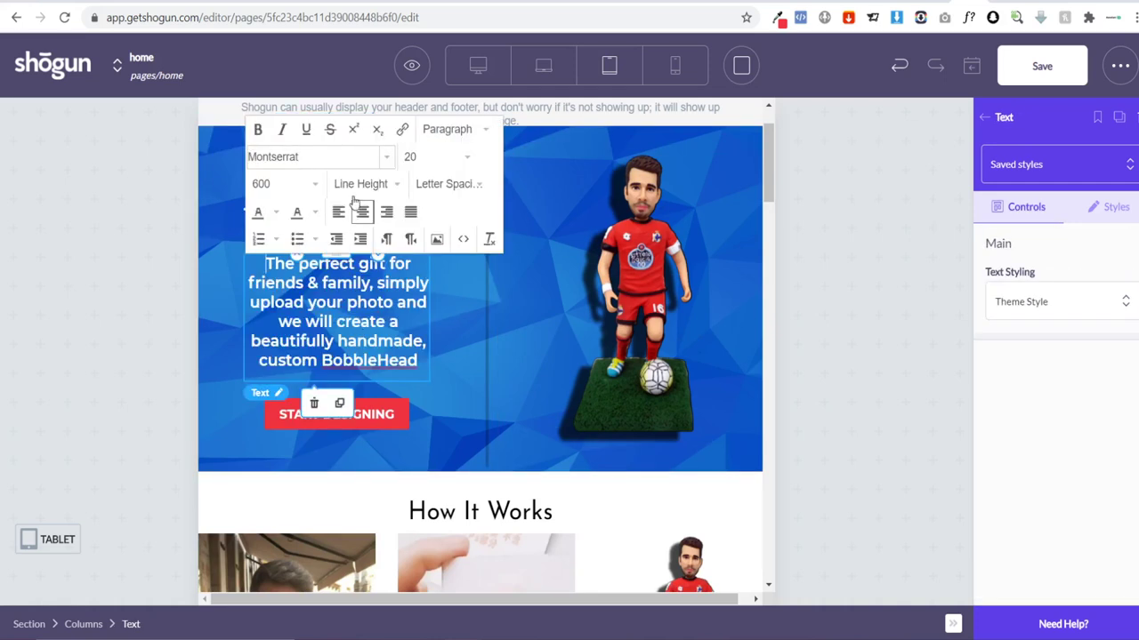
click(436, 158)
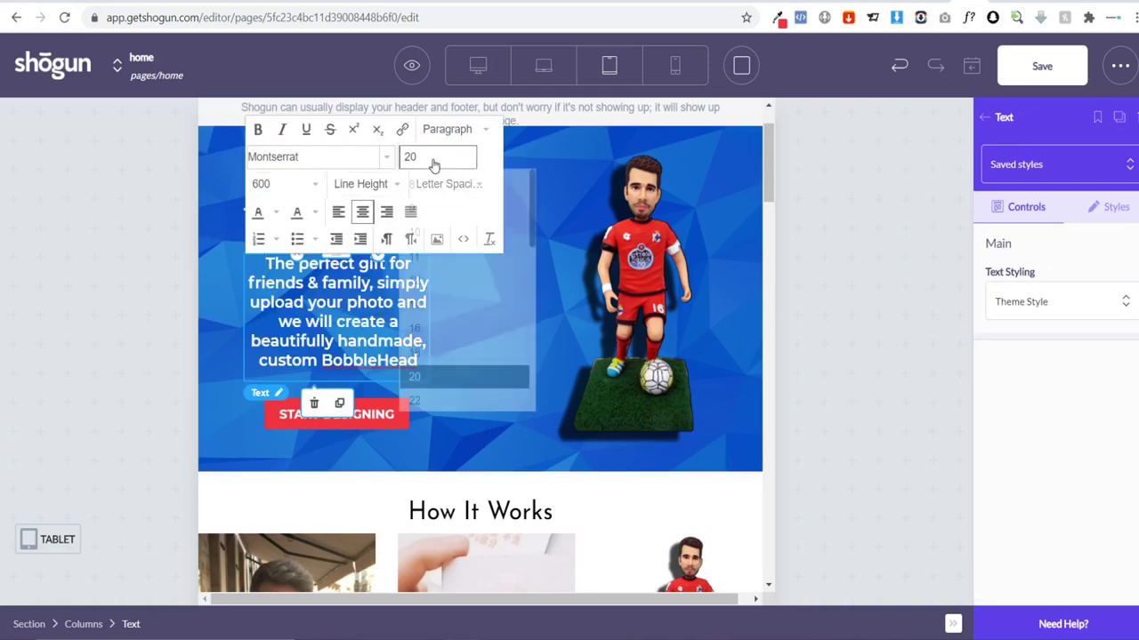
click(448, 326)
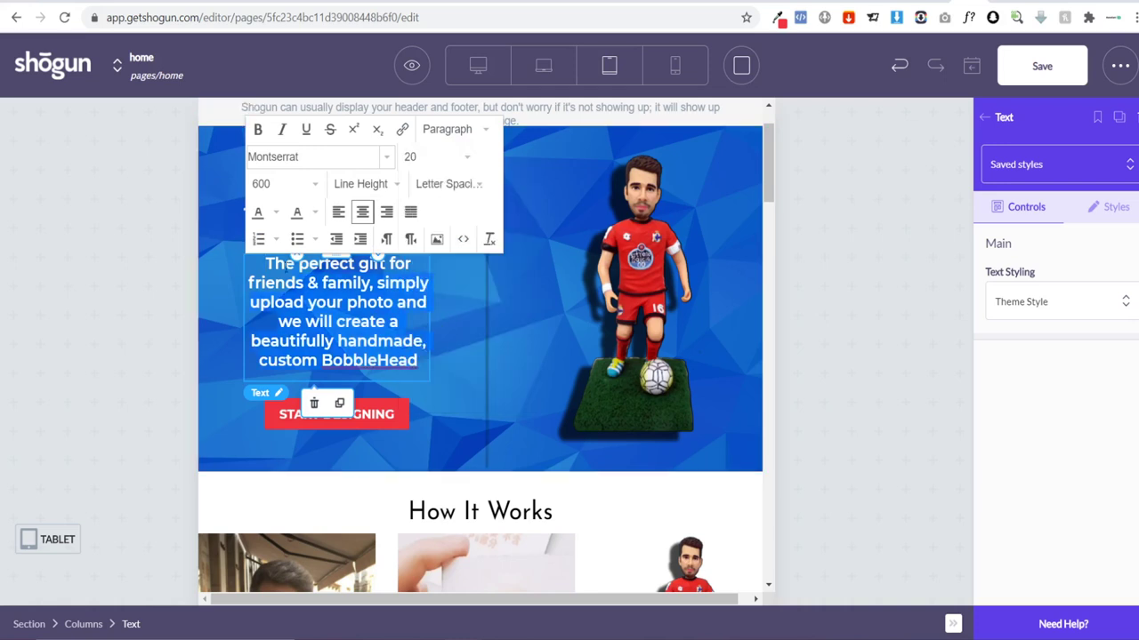
click(437, 157)
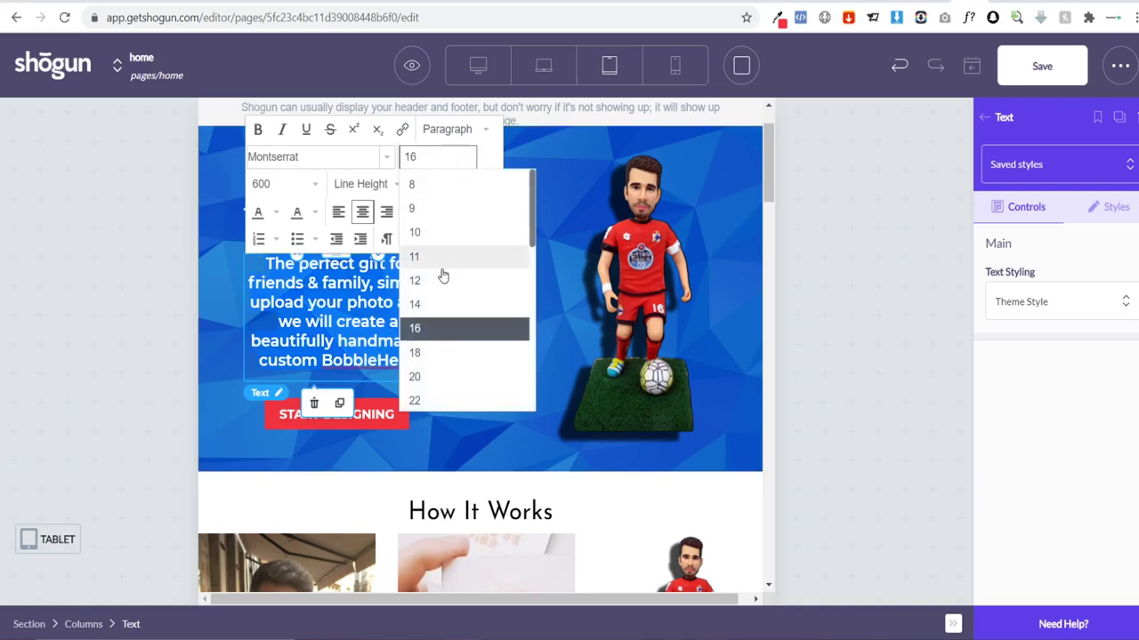
click(440, 281)
click(447, 158)
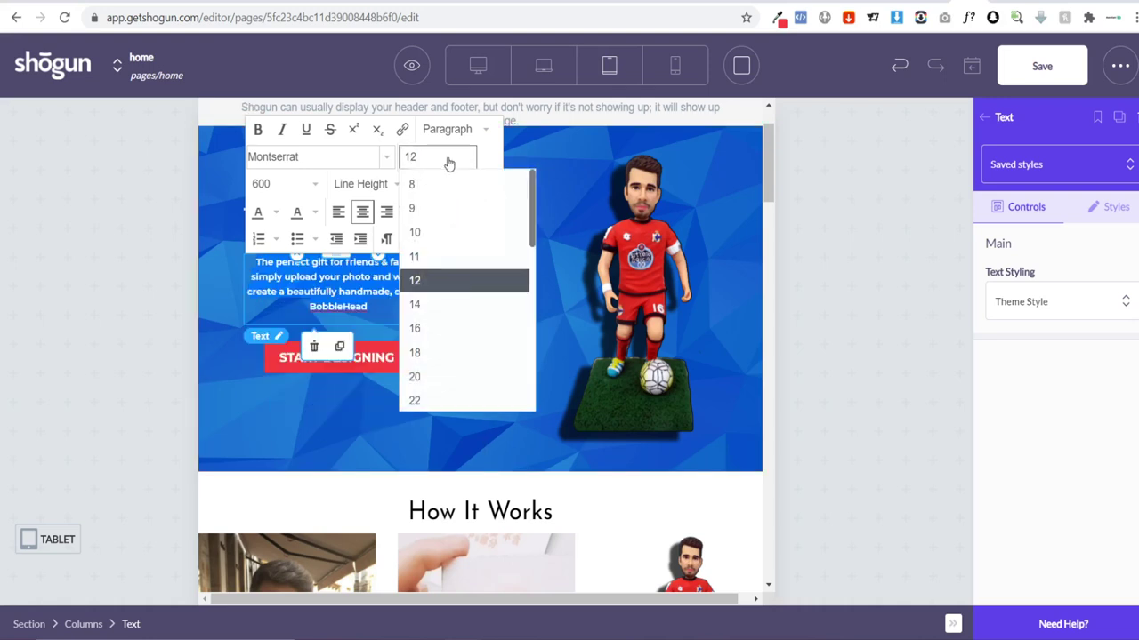
click(464, 335)
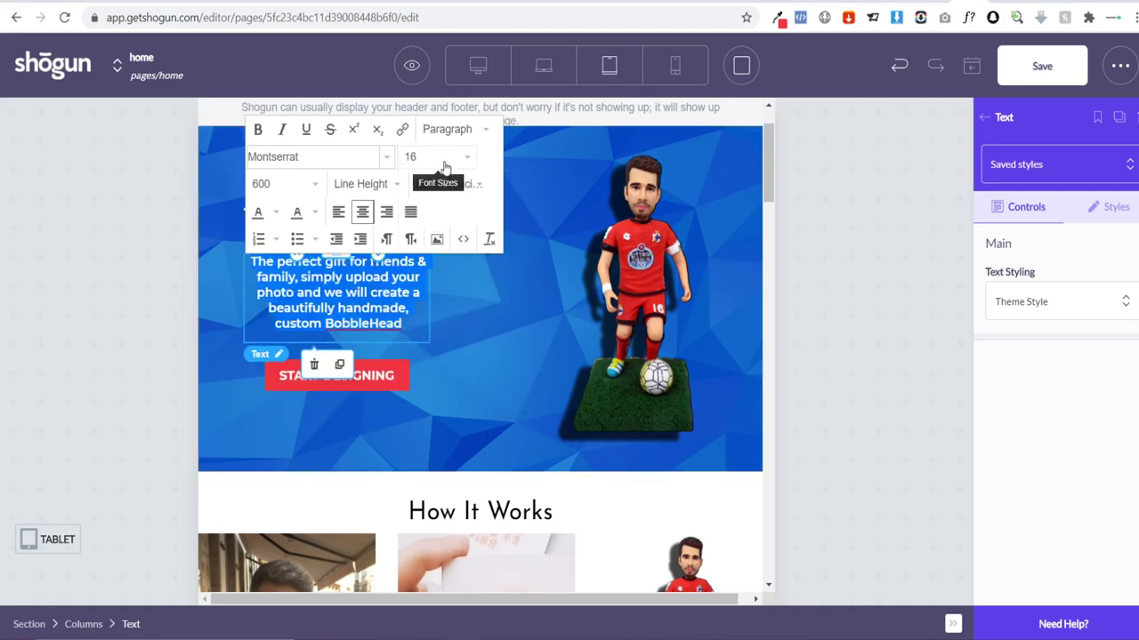
click(436, 157)
click(453, 354)
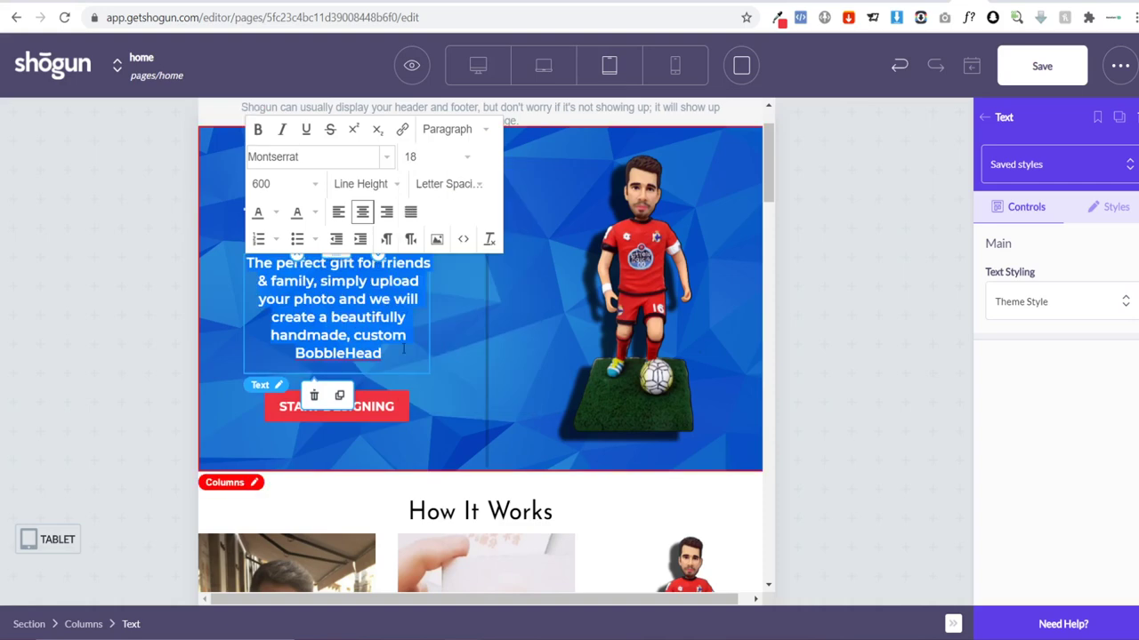
click(124, 277)
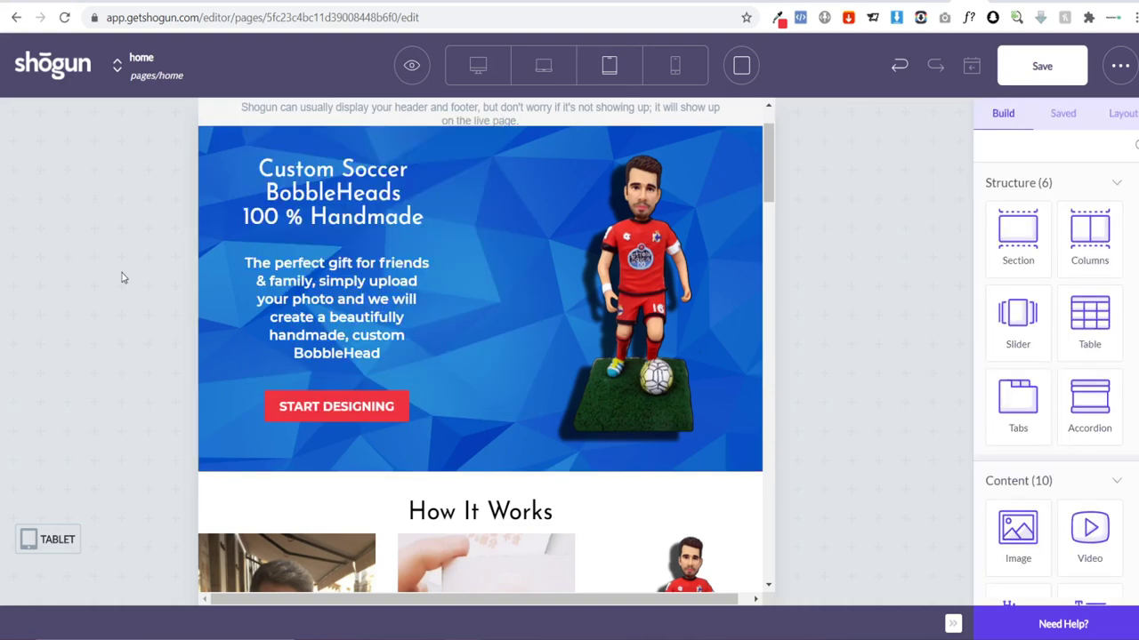
Step: Duplicate the soccer-player hero columns block and move the copy below the product photo gallery
scroll(542, 265, up, 1)
scroll(558, 228, down, 3)
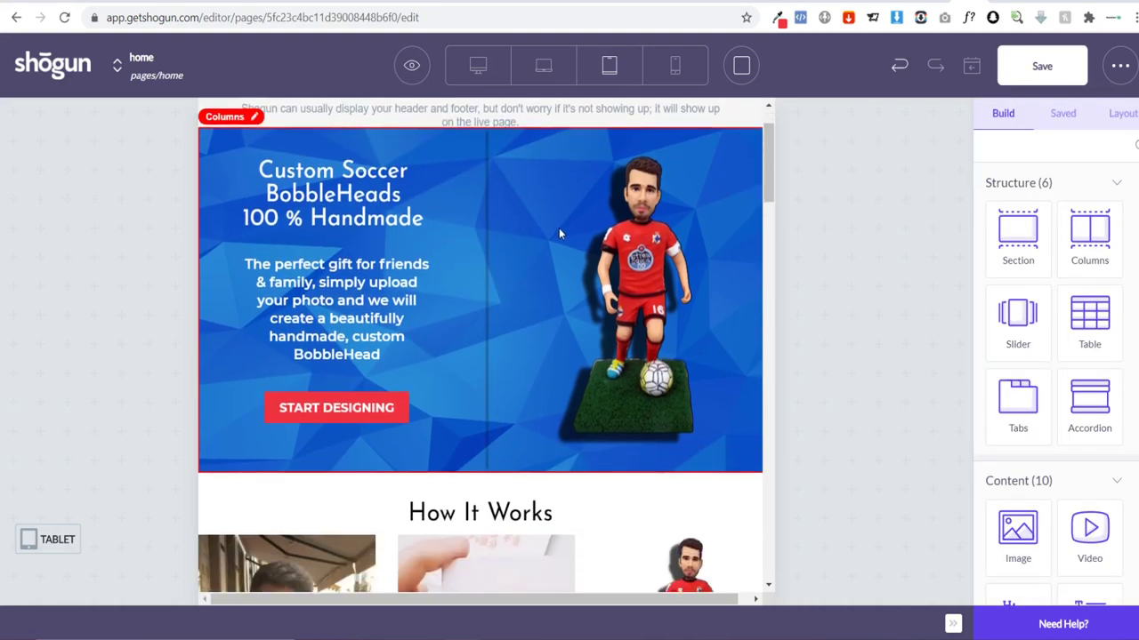
scroll(558, 227, down, 6)
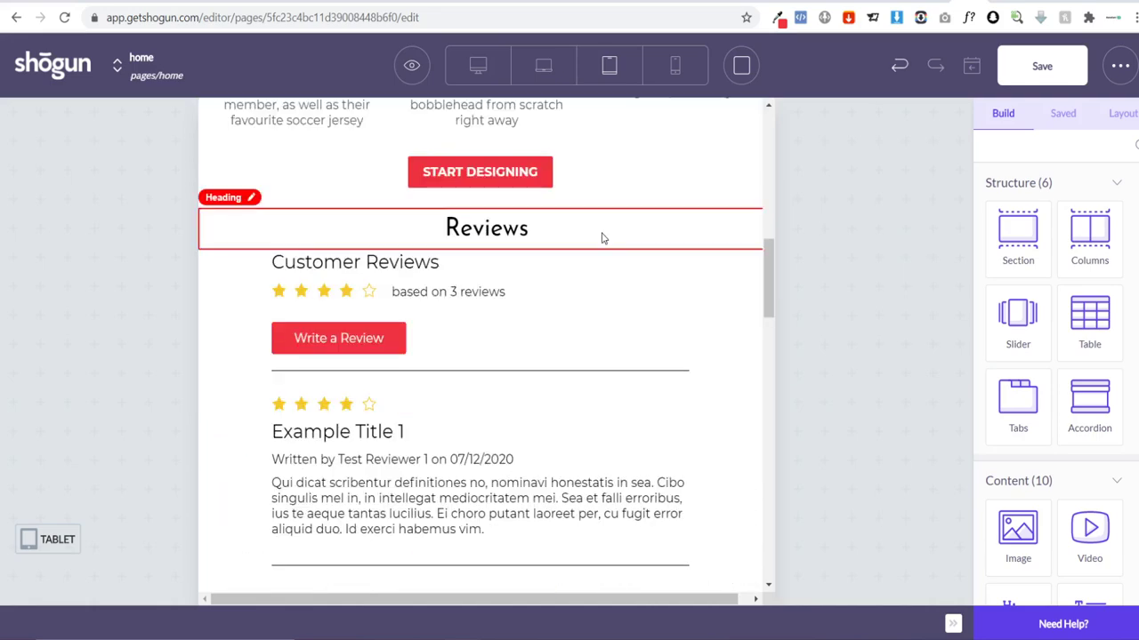
scroll(602, 237, down, 5)
scroll(602, 237, down, 5)
scroll(603, 234, up, 15)
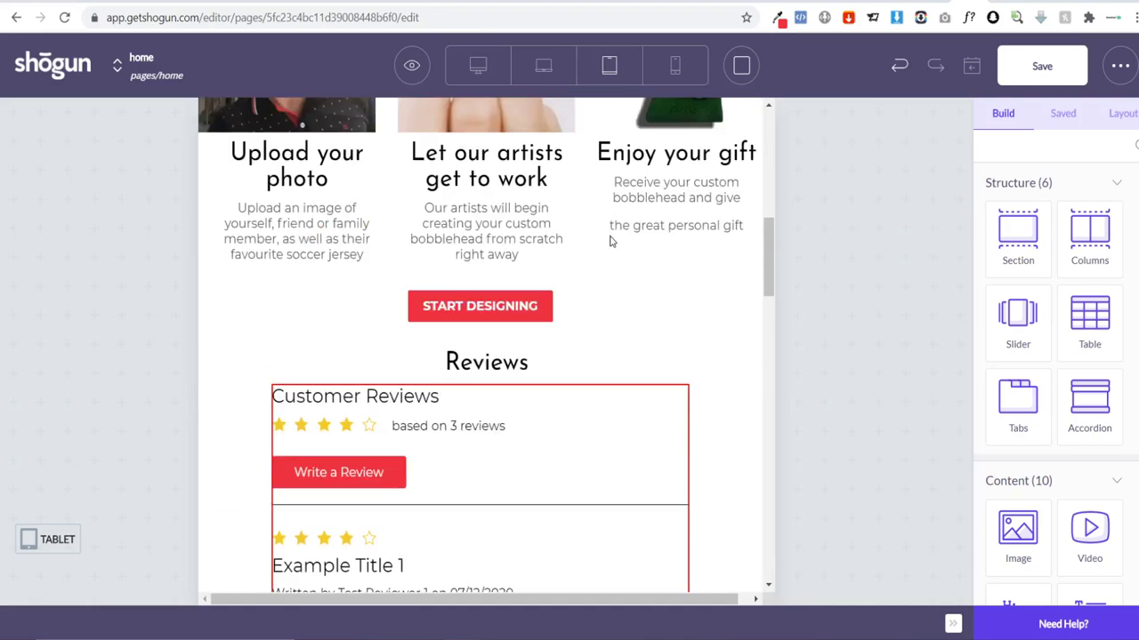
scroll(610, 235, up, 1)
scroll(511, 266, down, 1)
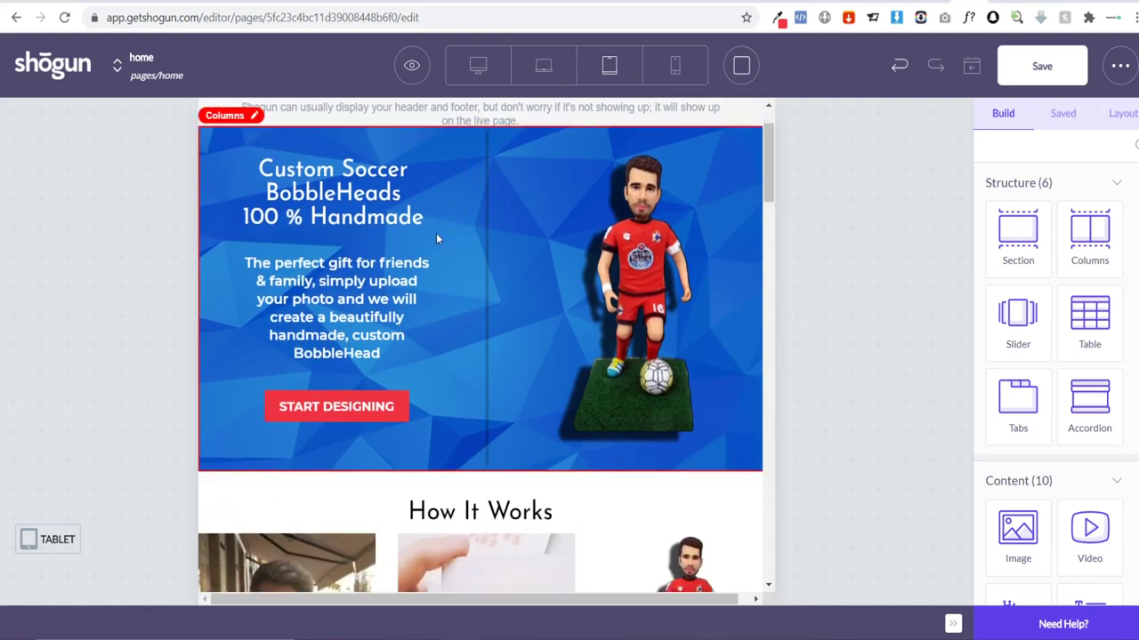
click(366, 135)
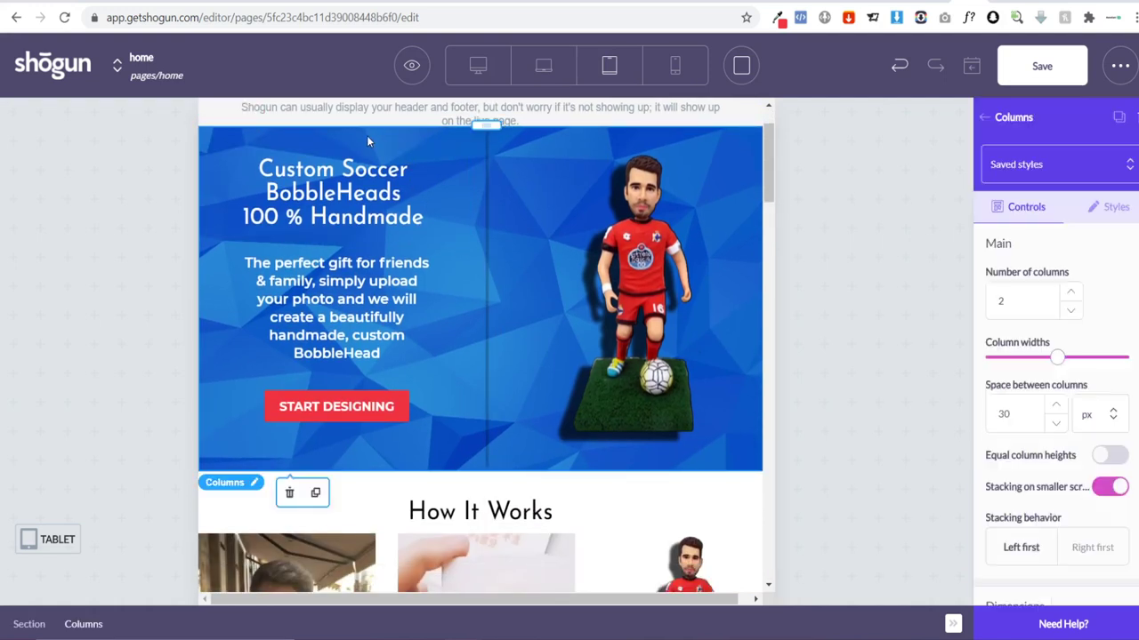
scroll(379, 184, up, 1)
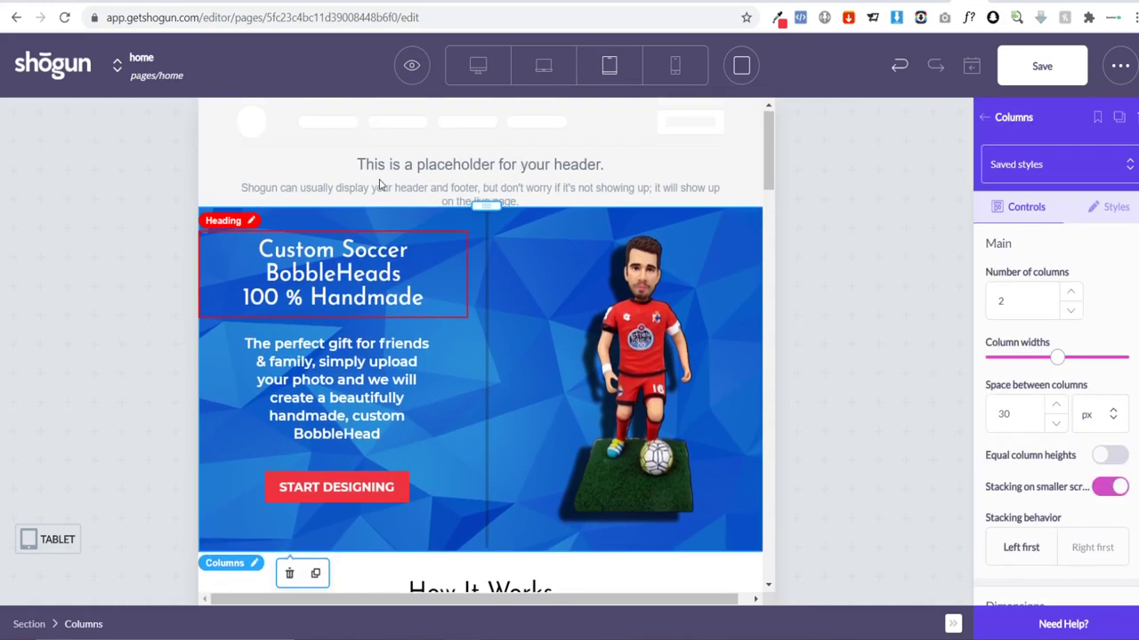
click(334, 568)
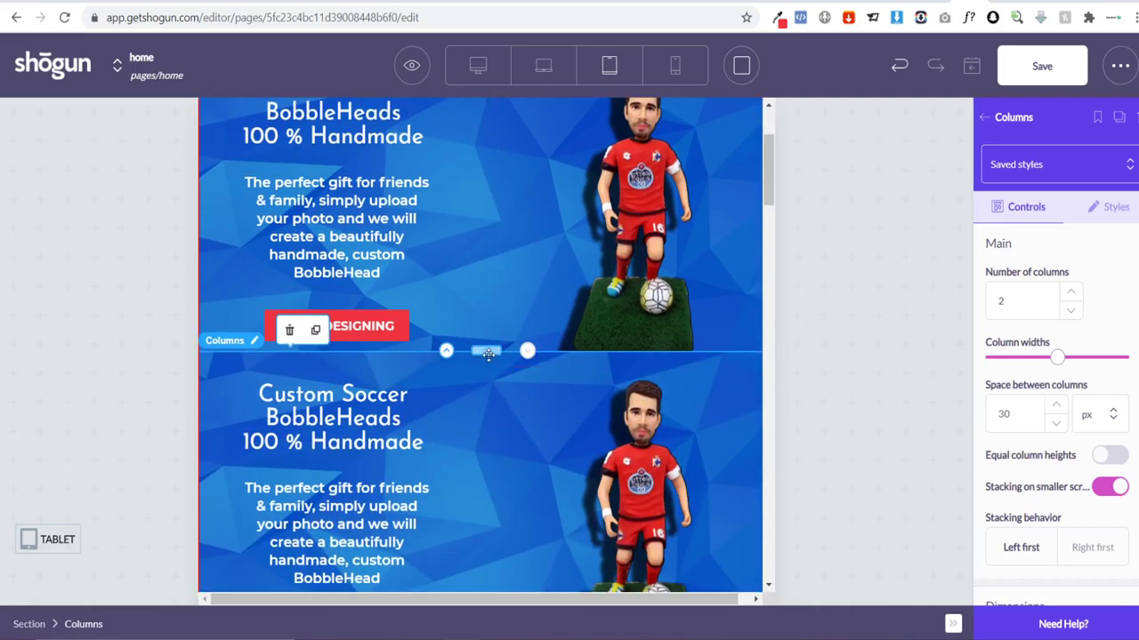
scroll(489, 333, down, 20)
drag(488, 406, 298, 190)
scroll(564, 257, down, 3)
Step: Scroll the Controls panel down to the banner columns' Dimensions settings
scroll(522, 273, up, 1)
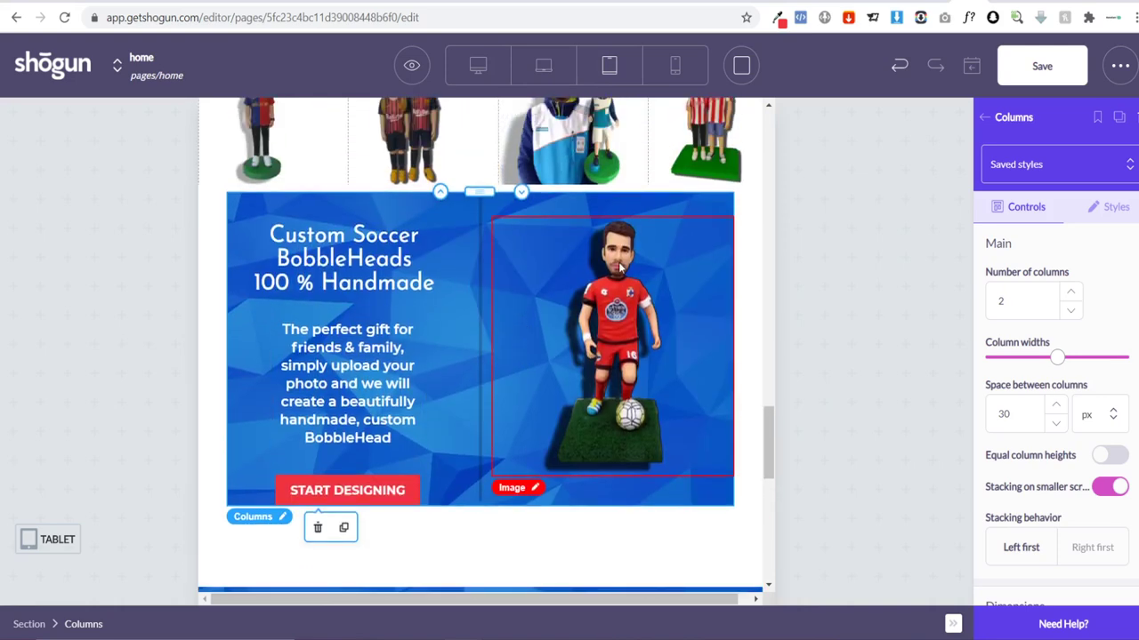
scroll(614, 263, down, 3)
scroll(612, 258, up, 4)
scroll(493, 169, down, 2)
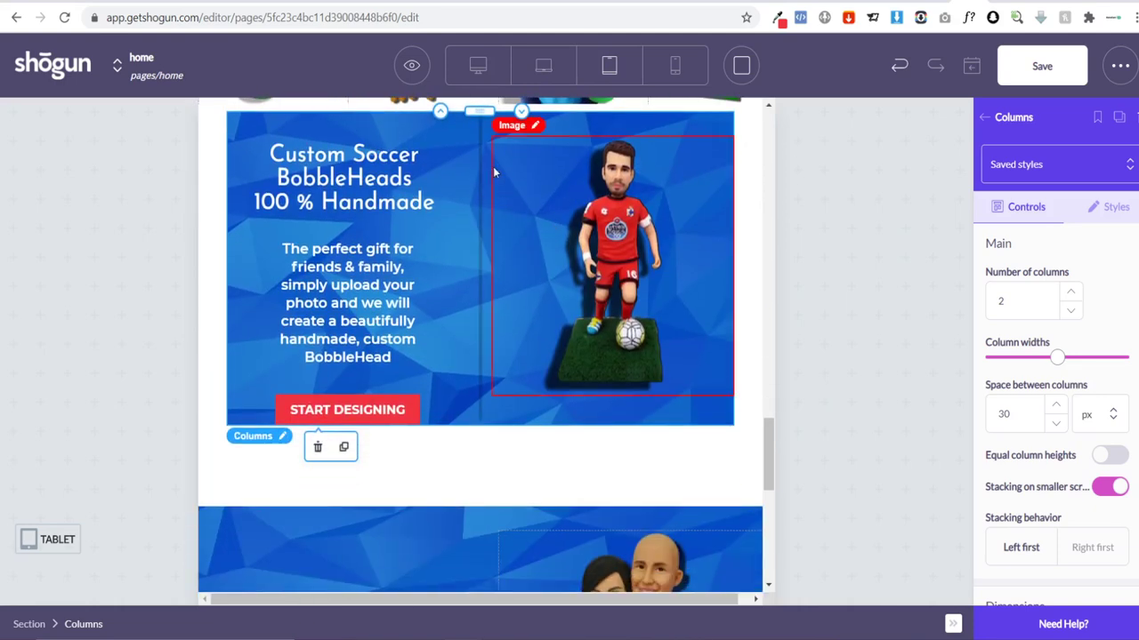
scroll(513, 194, up, 1)
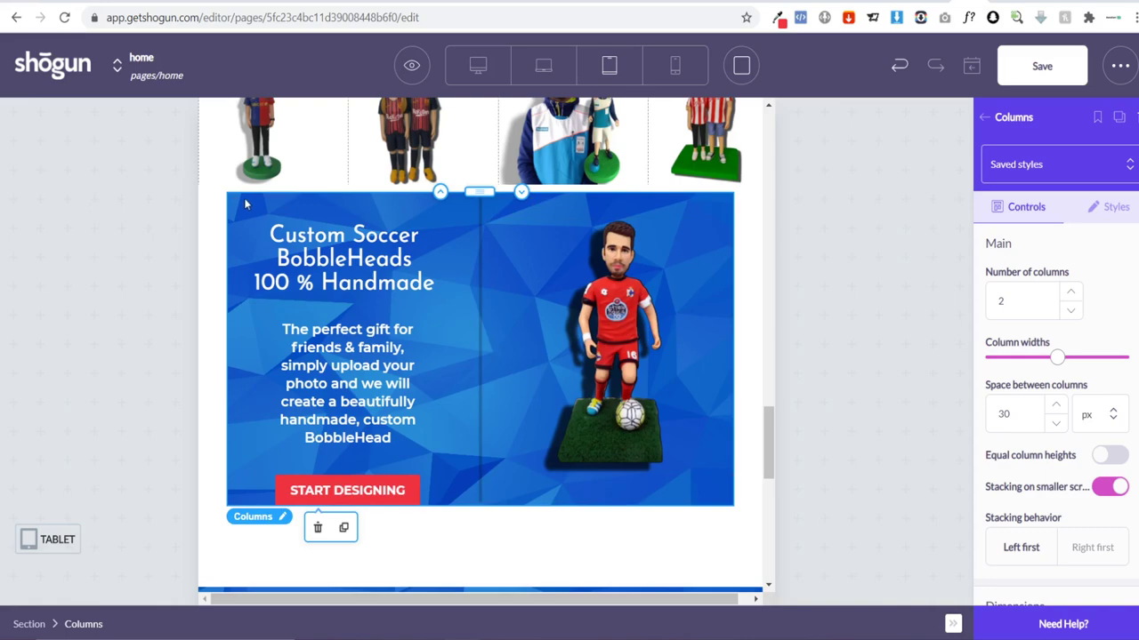
scroll(1116, 395, down, 2)
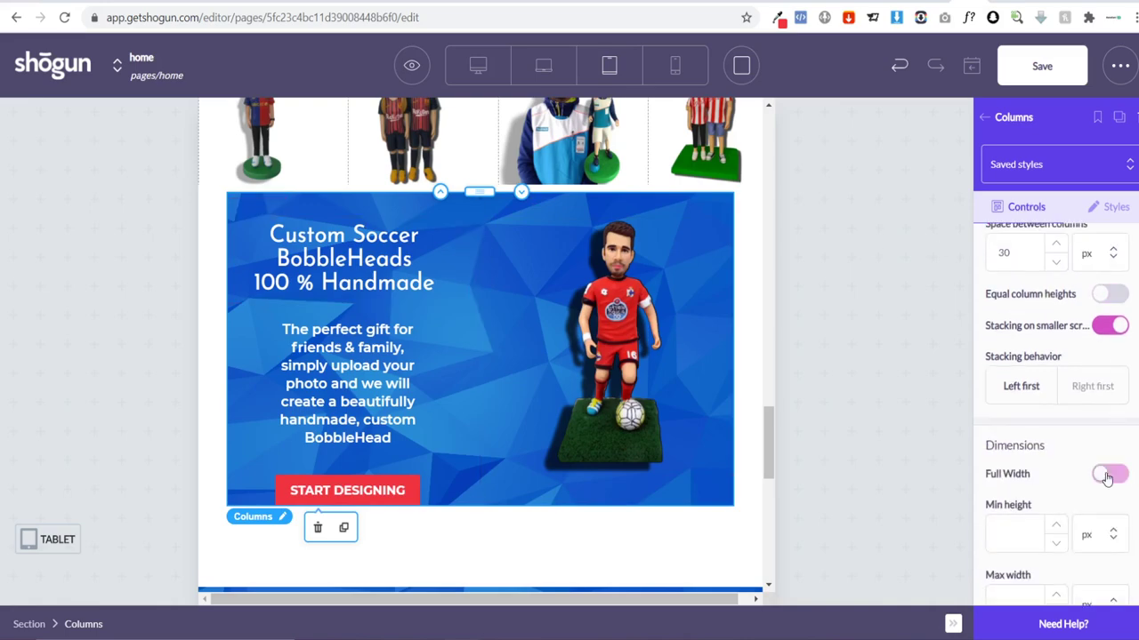
Step: Turn on Full Width for the player banner's columns
click(1106, 475)
scroll(572, 384, up, 5)
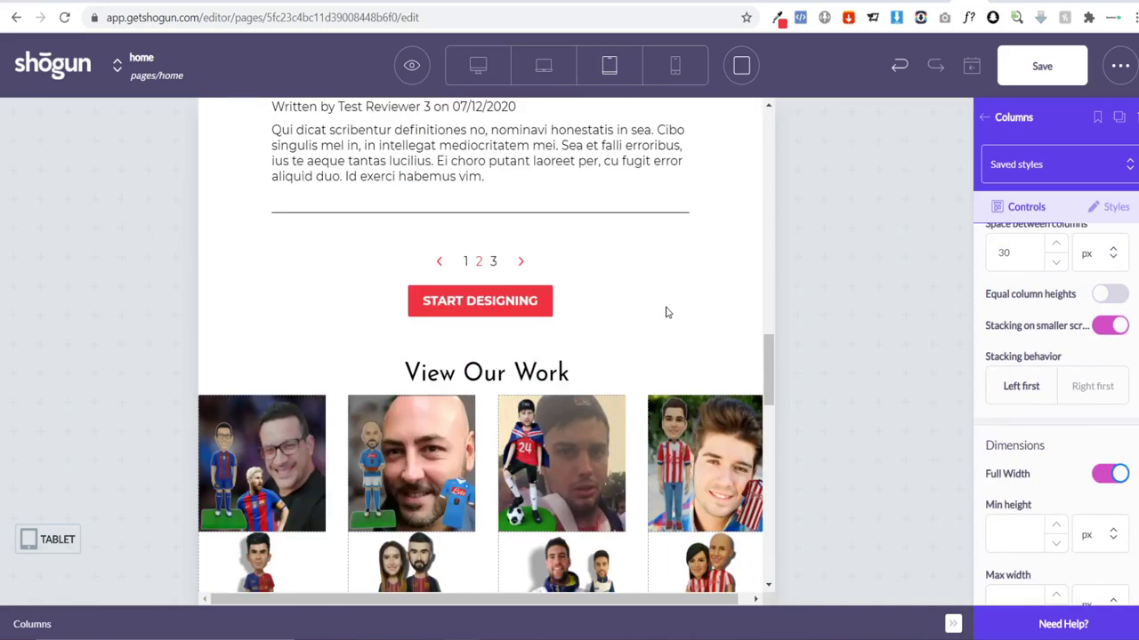
scroll(667, 310, down, 10)
scroll(666, 311, up, 3)
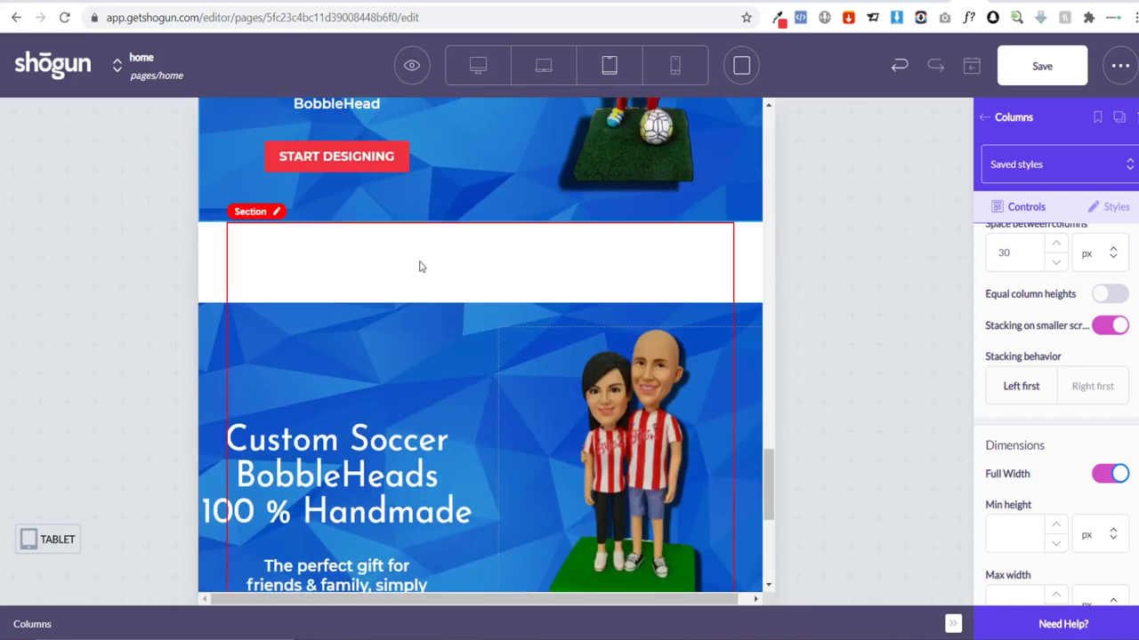
scroll(588, 292, up, 2)
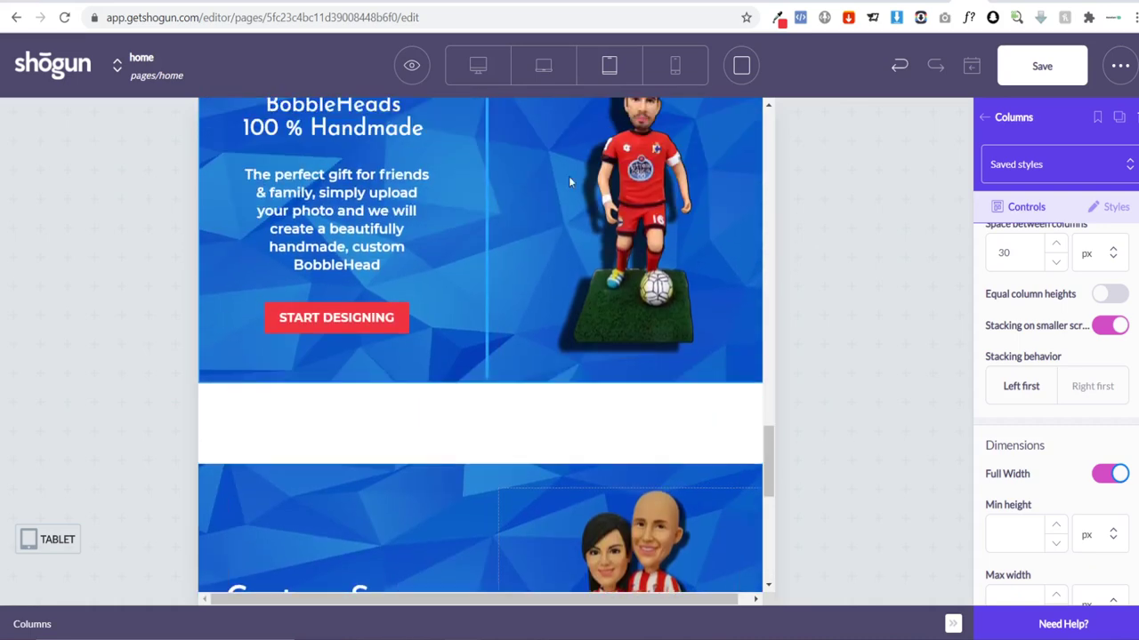
Step: In Desktop view, select the couple banner's columns and bring up their Styles visibility settings
click(545, 67)
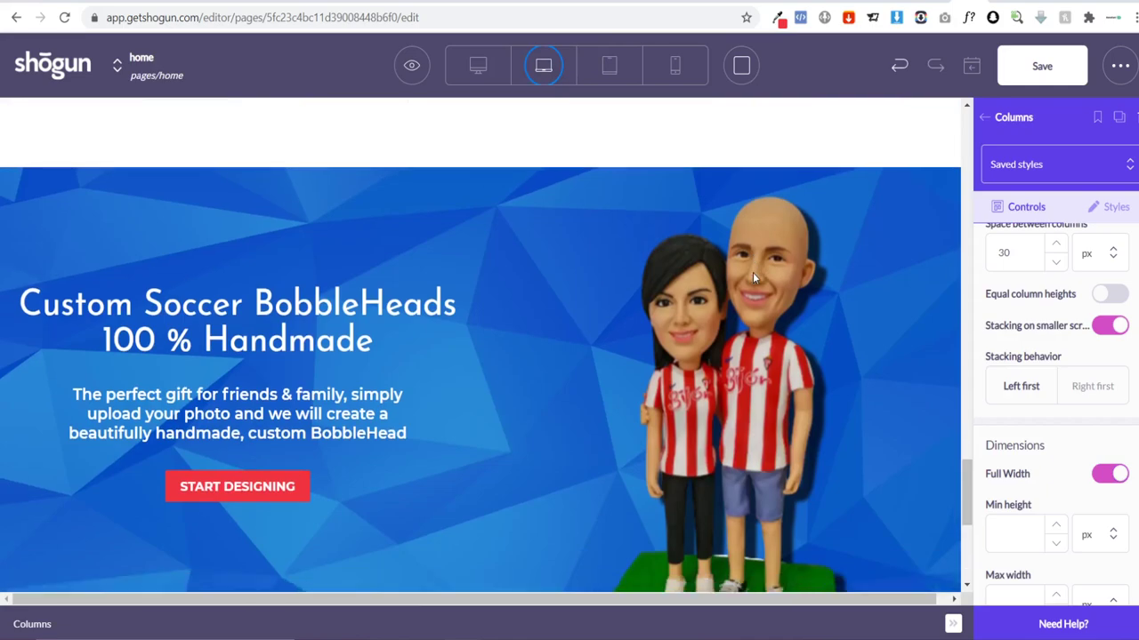
scroll(632, 389, up, 20)
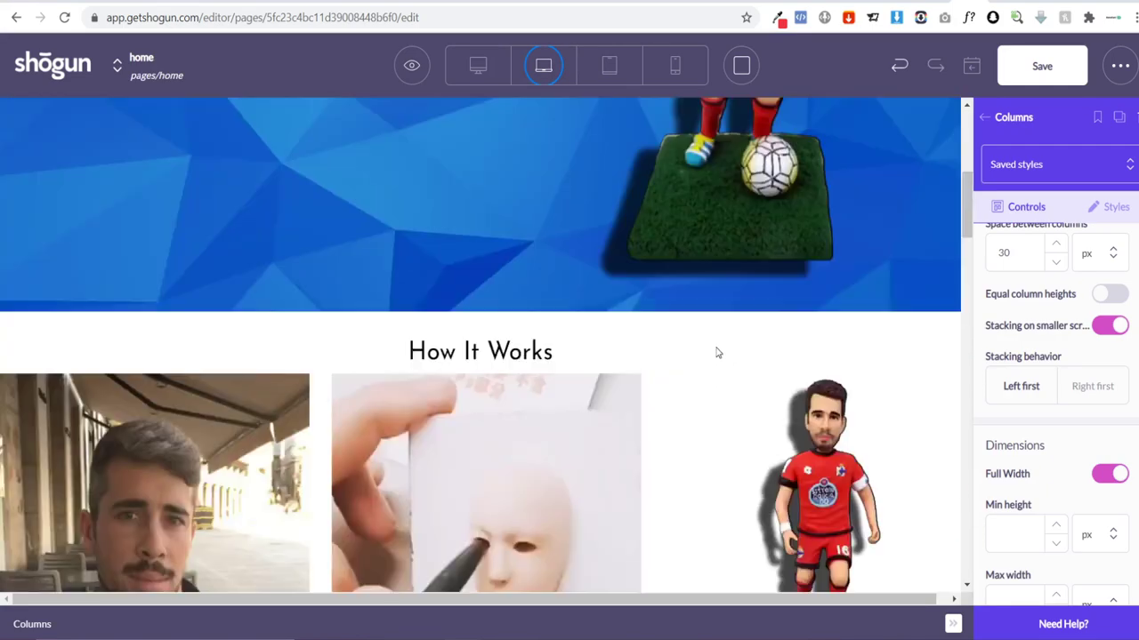
scroll(718, 351, down, 20)
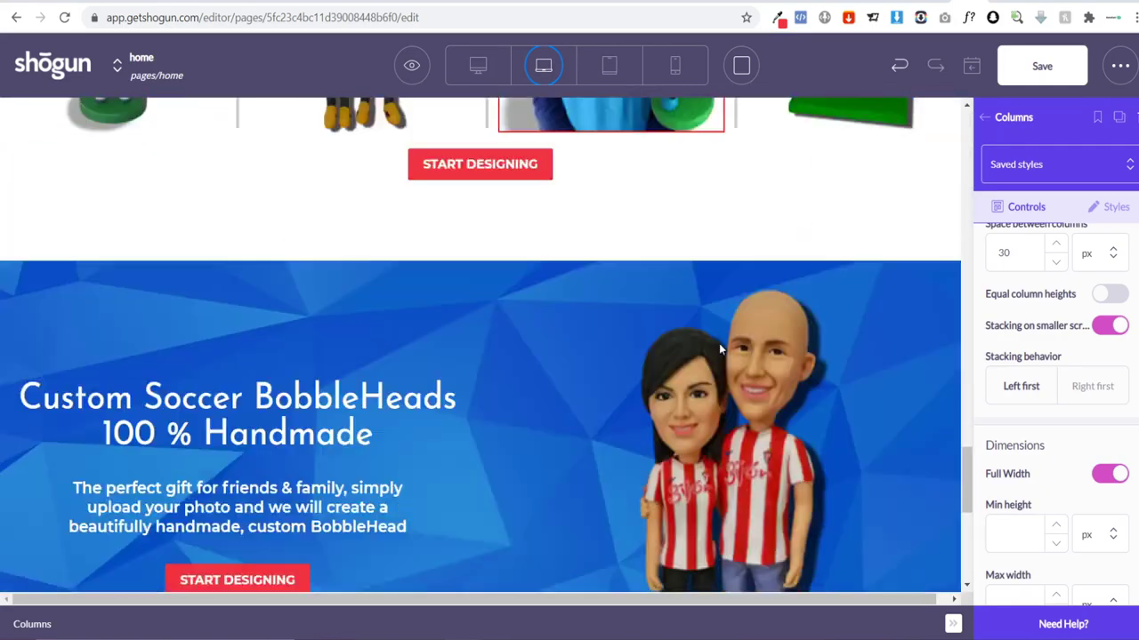
scroll(481, 356, up, 2)
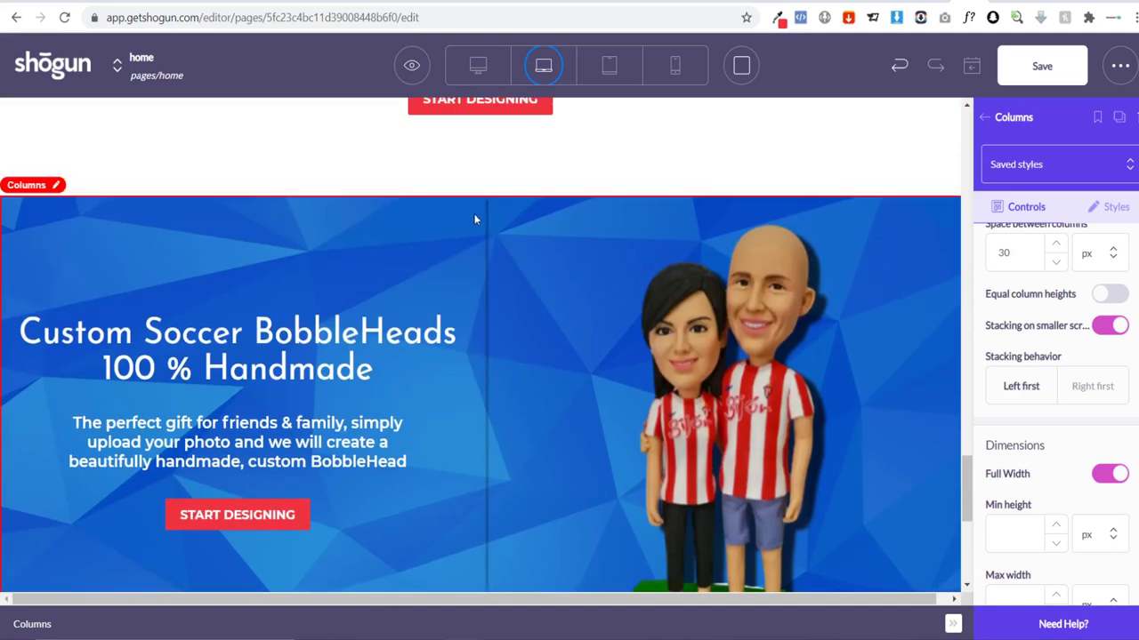
click(474, 219)
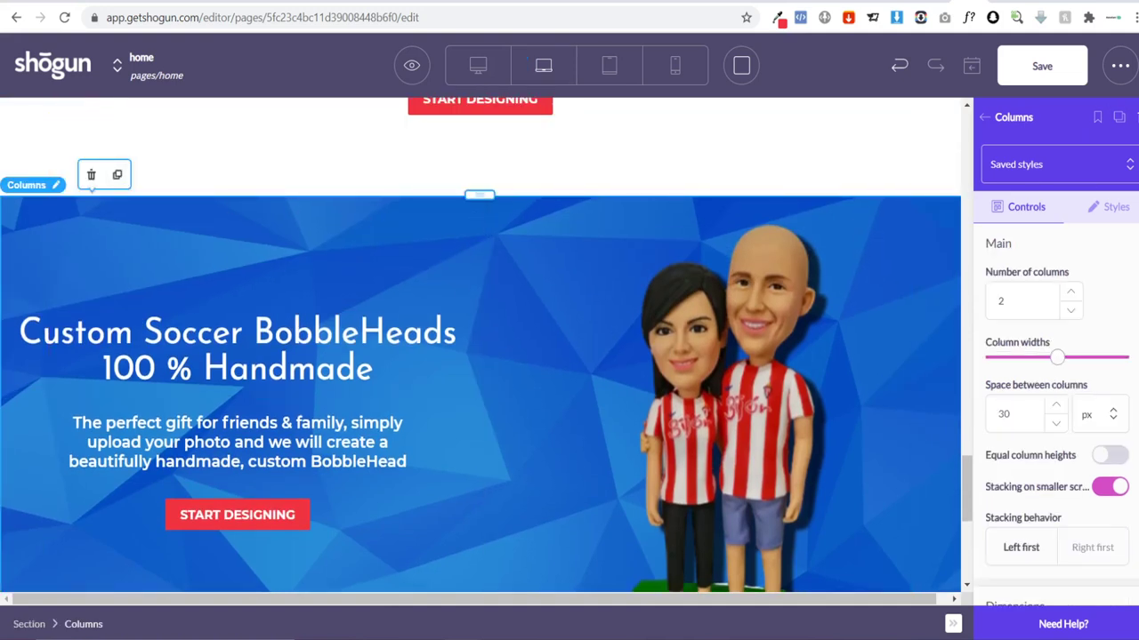
click(1114, 207)
scroll(1068, 359, down, 10)
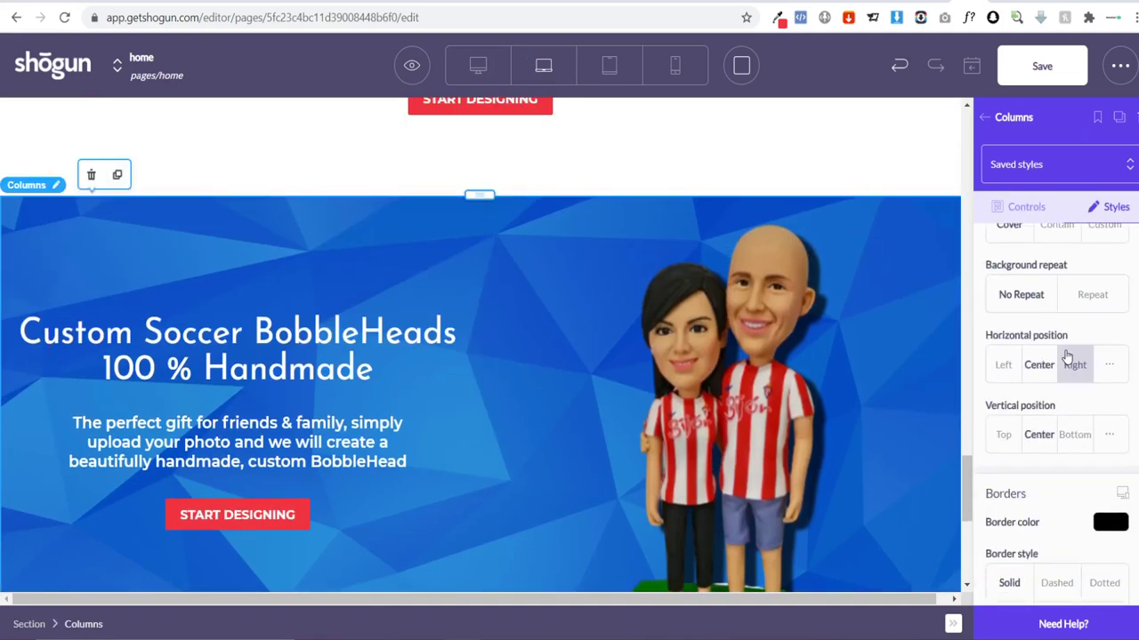
scroll(1067, 359, down, 4)
scroll(1050, 391, up, 1)
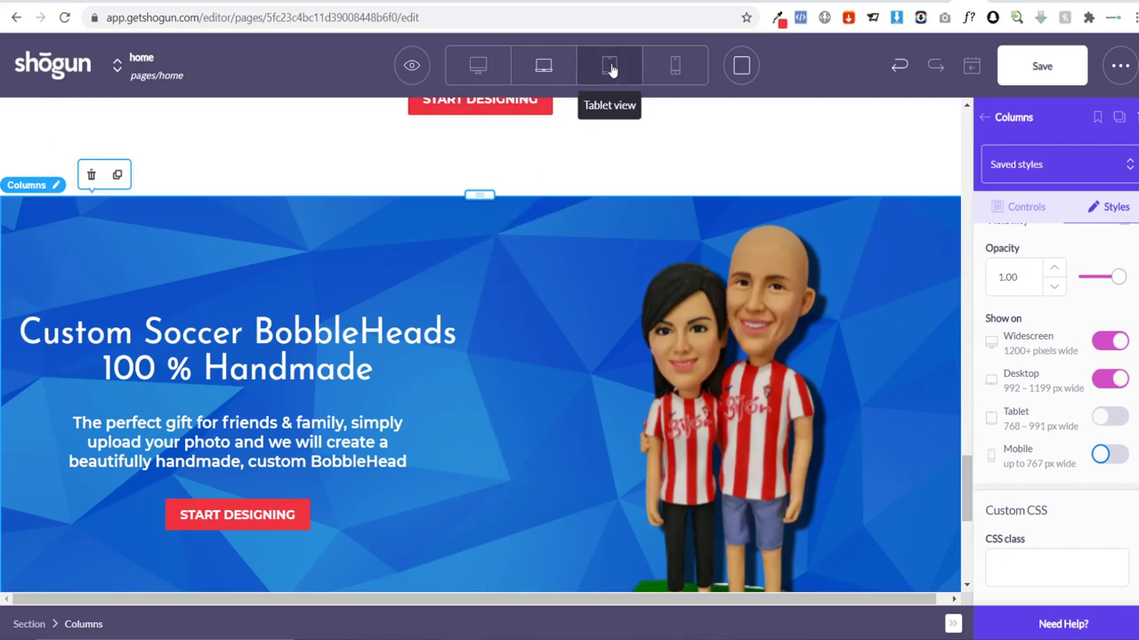
Step: Duplicate the START DESIGNING button, place the copy above the banner, and open its Styles settings
scroll(664, 368, up, 15)
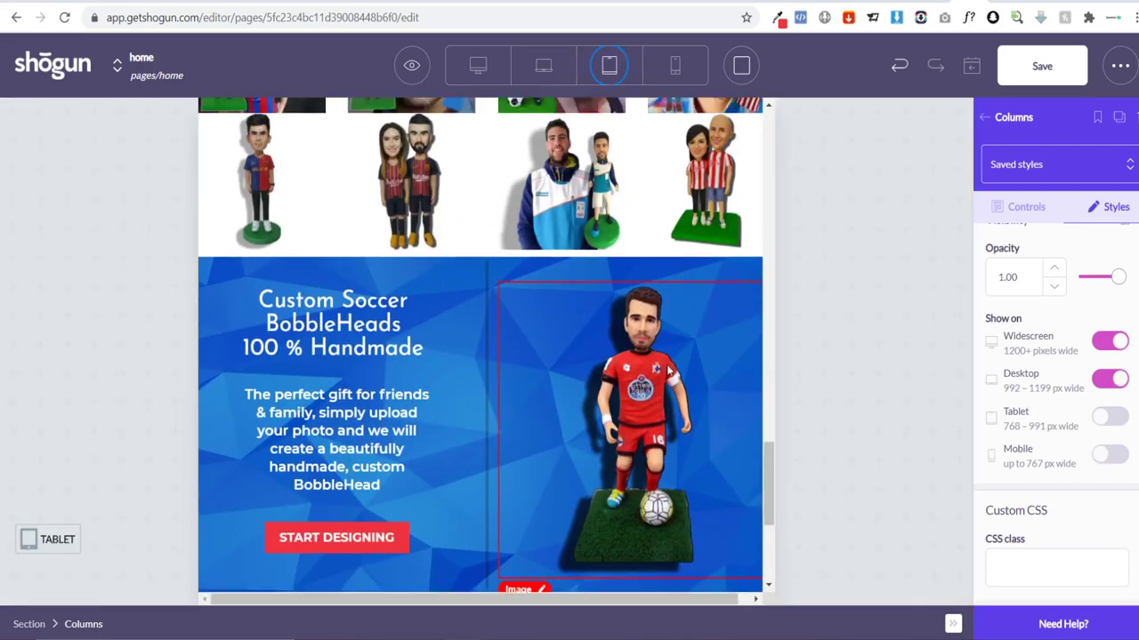
scroll(670, 323, up, 6)
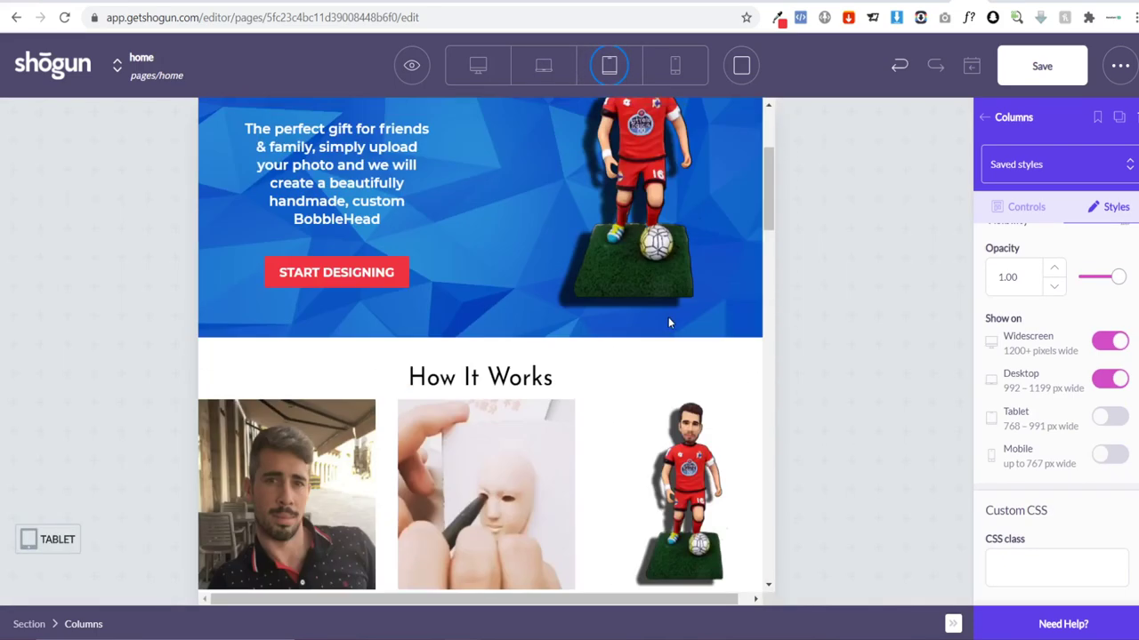
scroll(665, 317, down, 12)
scroll(660, 313, down, 6)
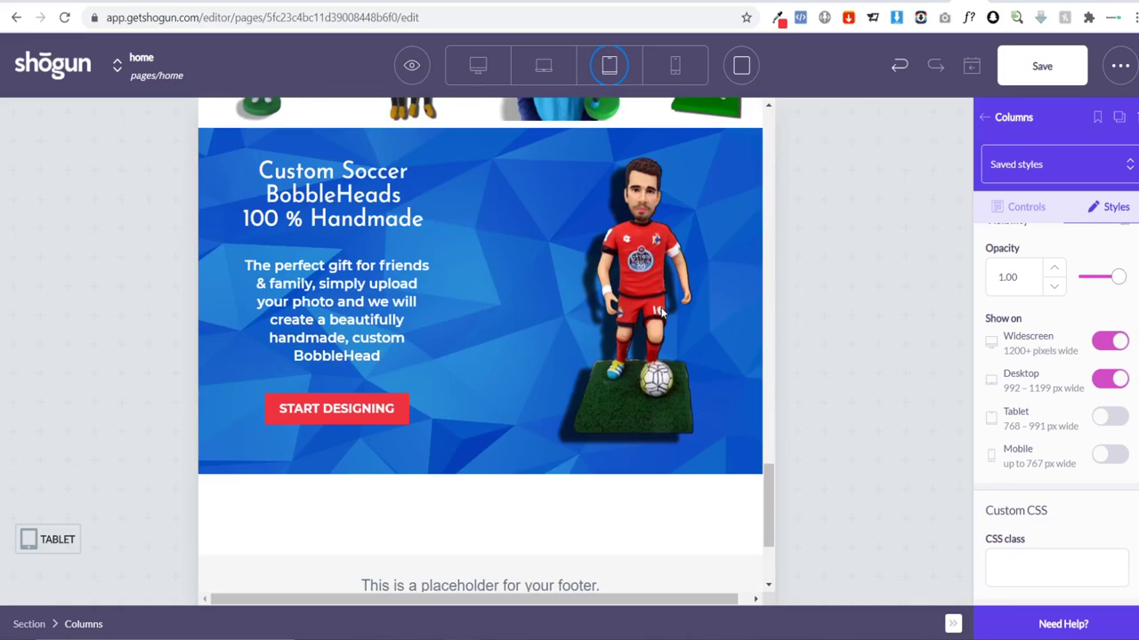
scroll(658, 311, up, 4)
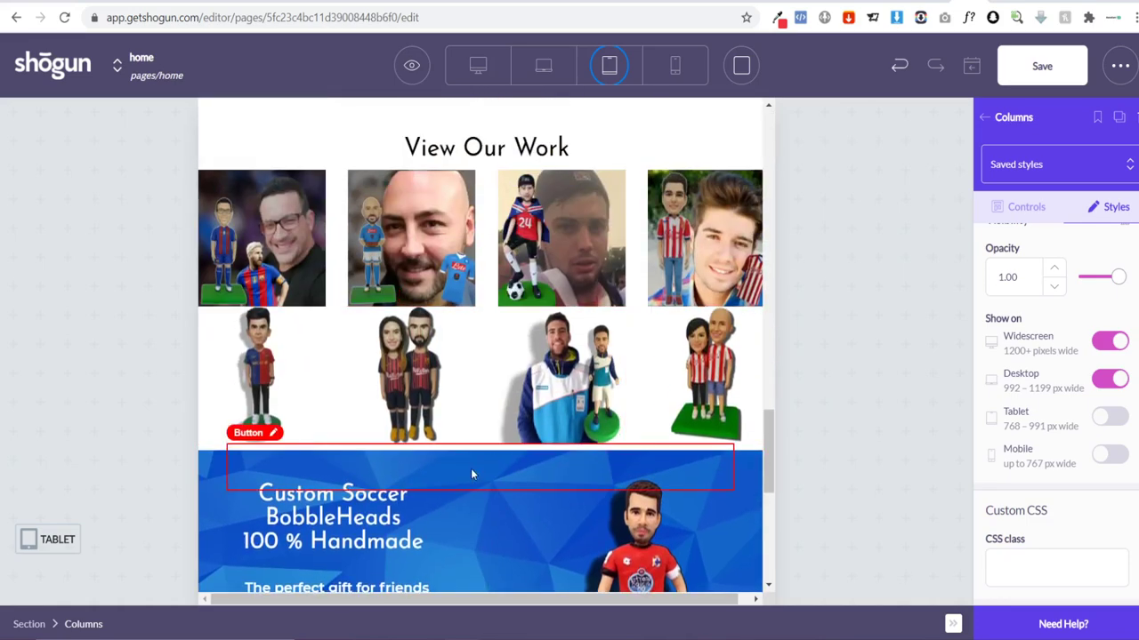
scroll(480, 444, down, 4)
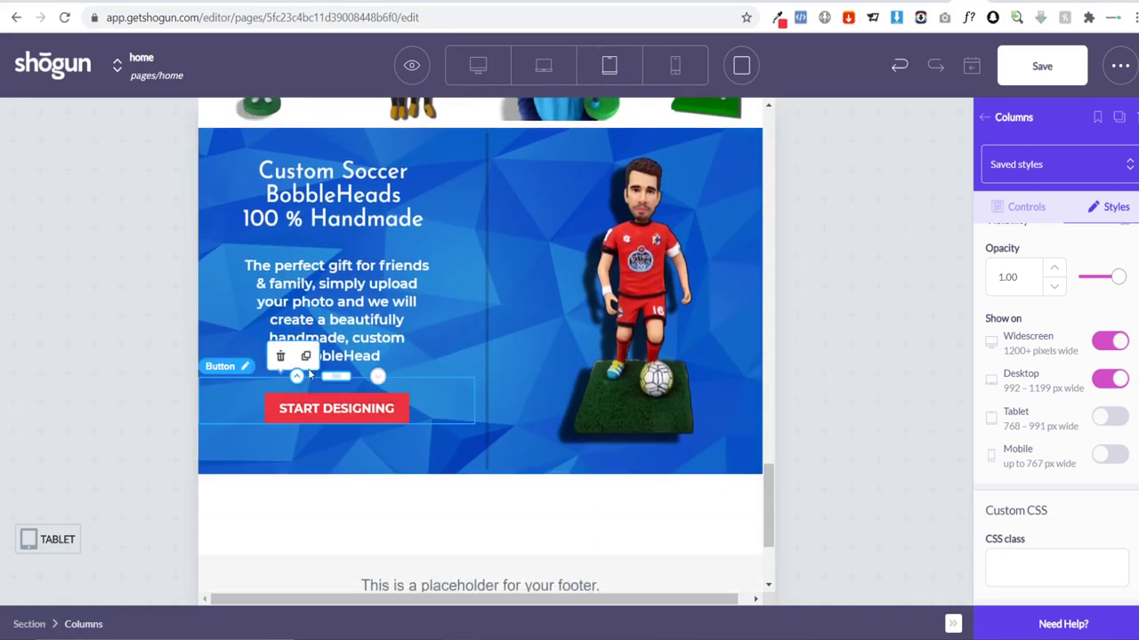
click(382, 402)
click(305, 356)
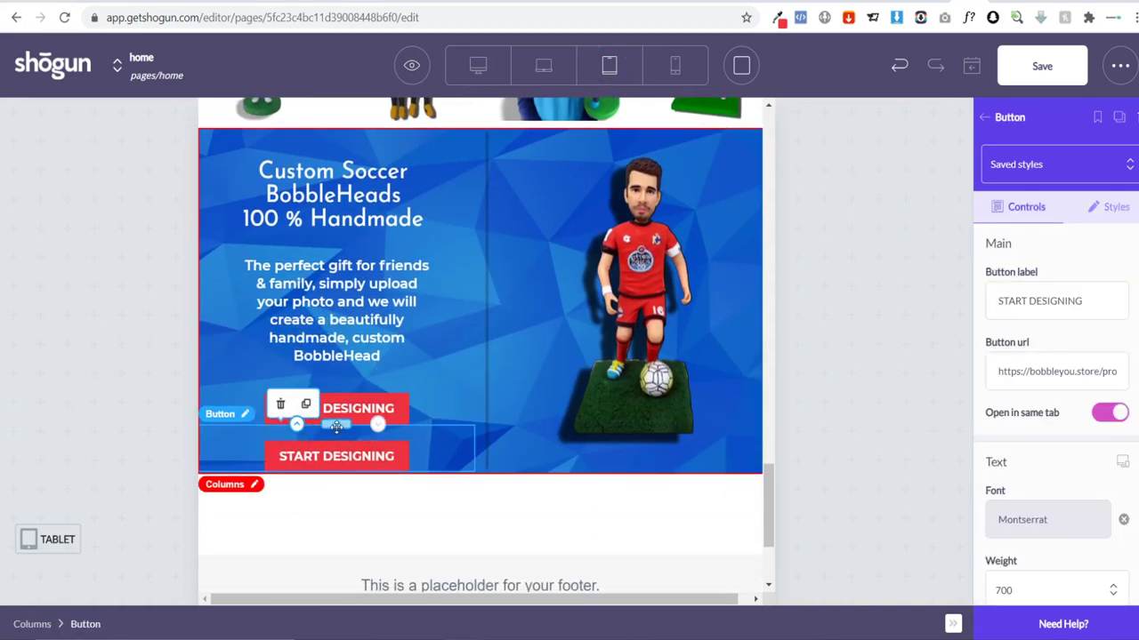
drag(336, 427, 474, 372)
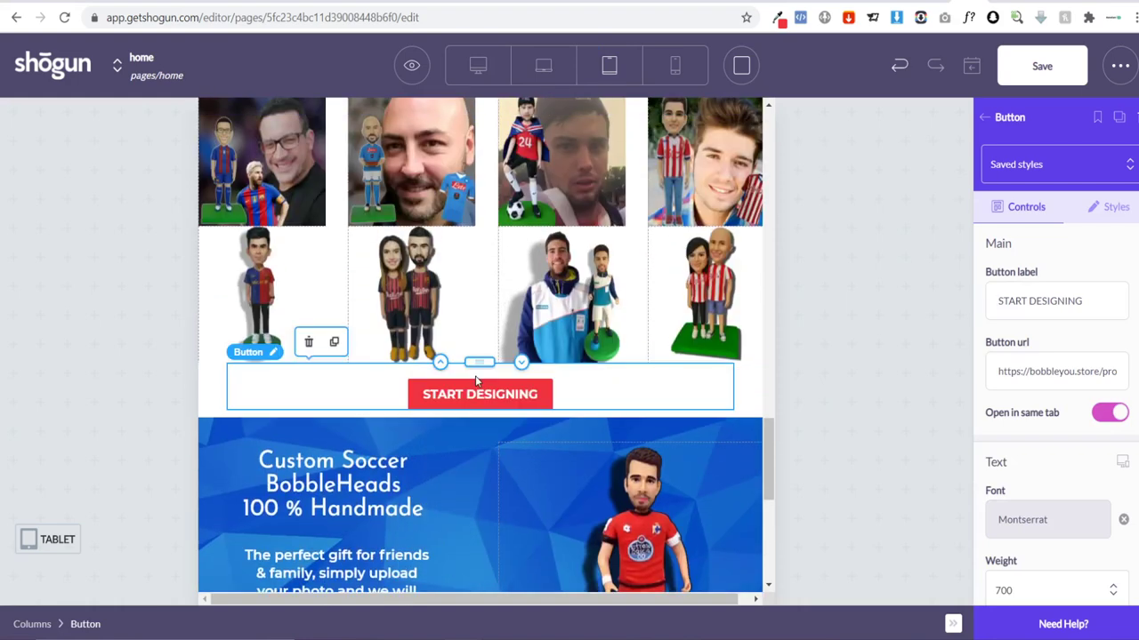
click(1107, 207)
scroll(1103, 373, down, 10)
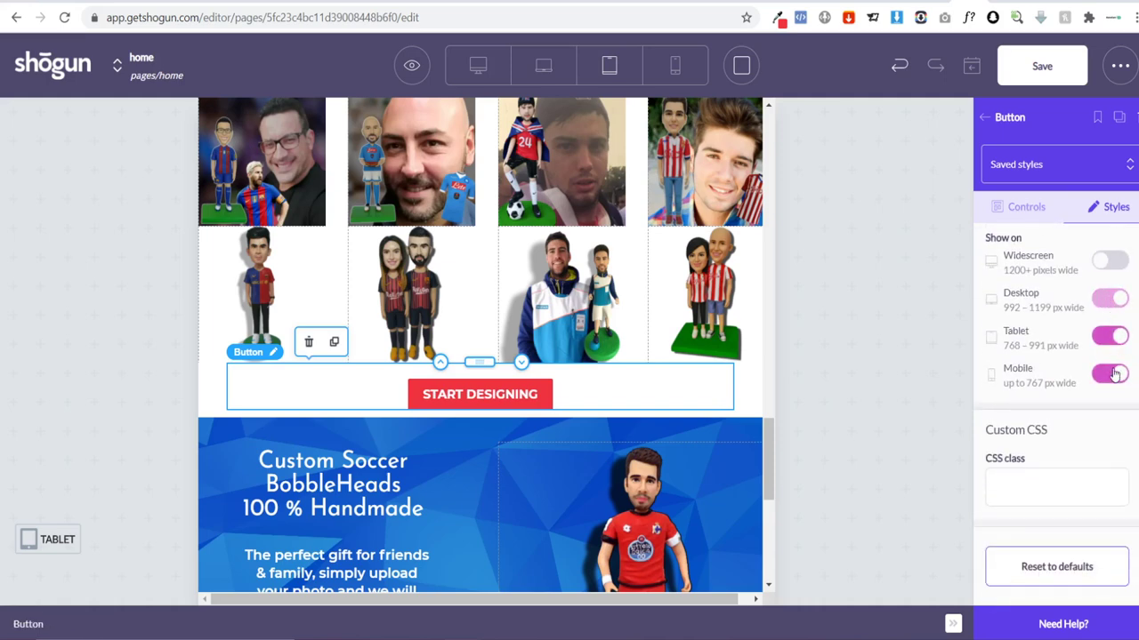
scroll(595, 458, down, 3)
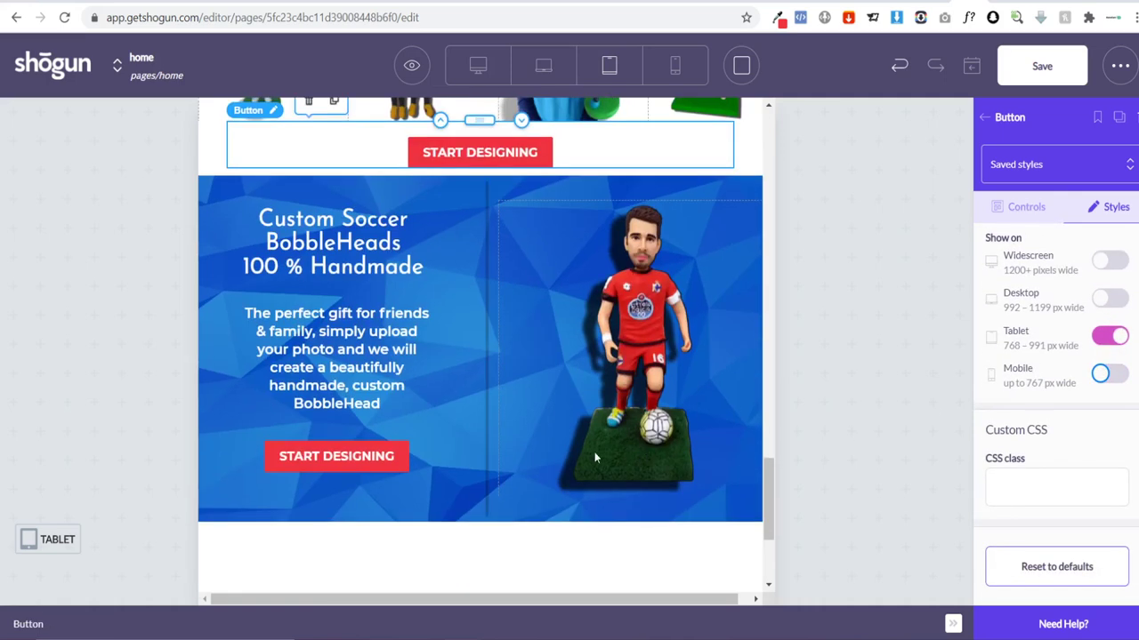
Step: Replace the banner's player image with the couple bobblehead from Your Media Library
click(615, 297)
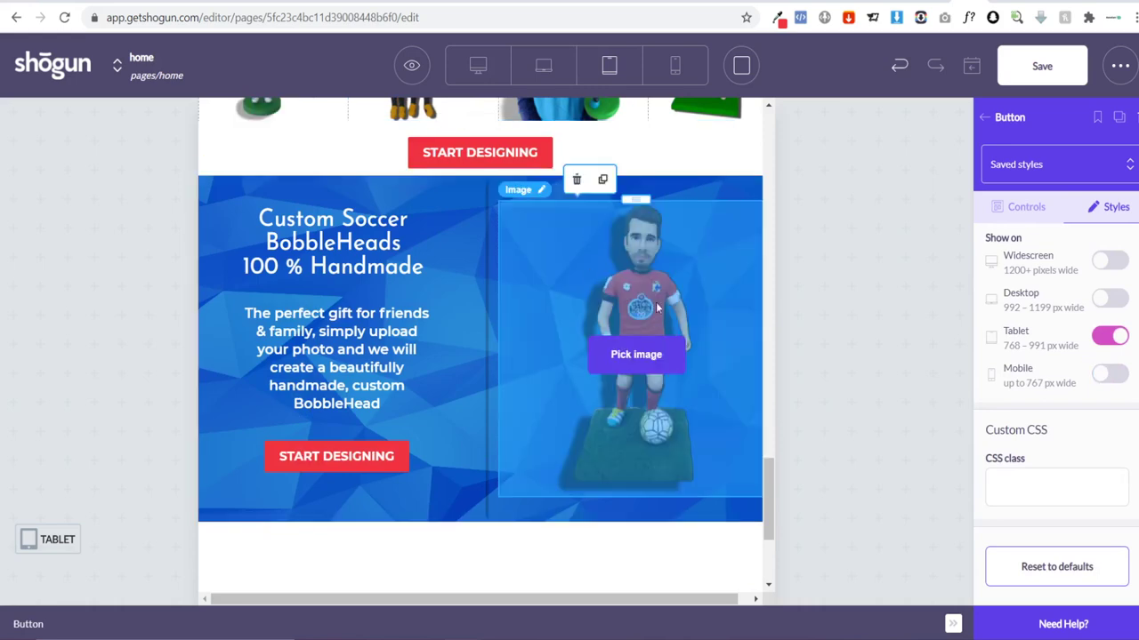
click(636, 374)
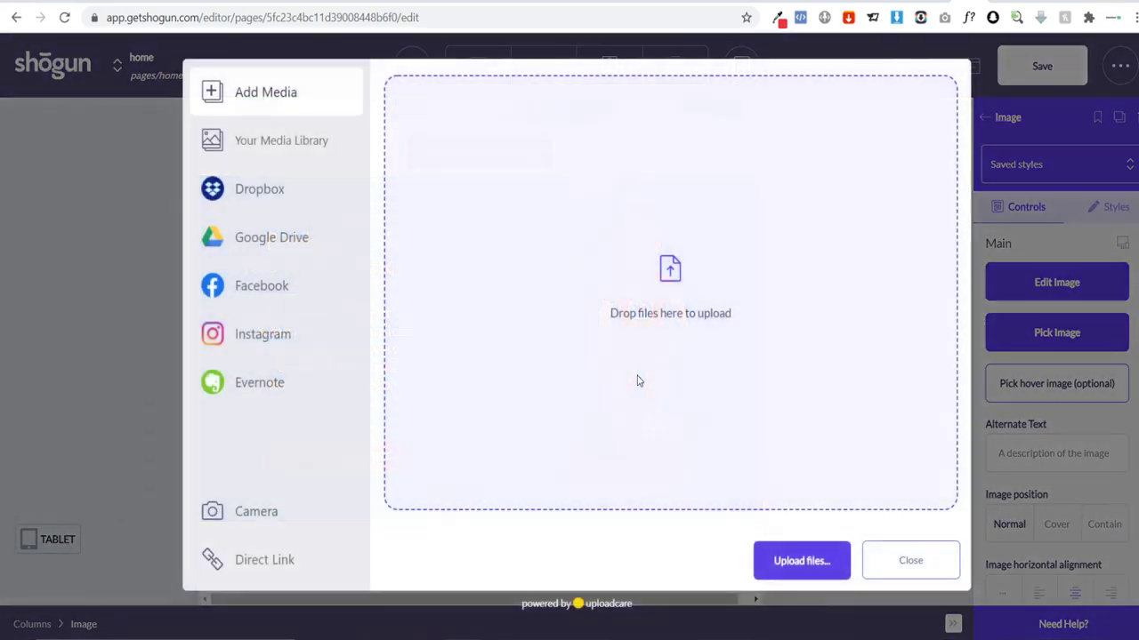
click(300, 145)
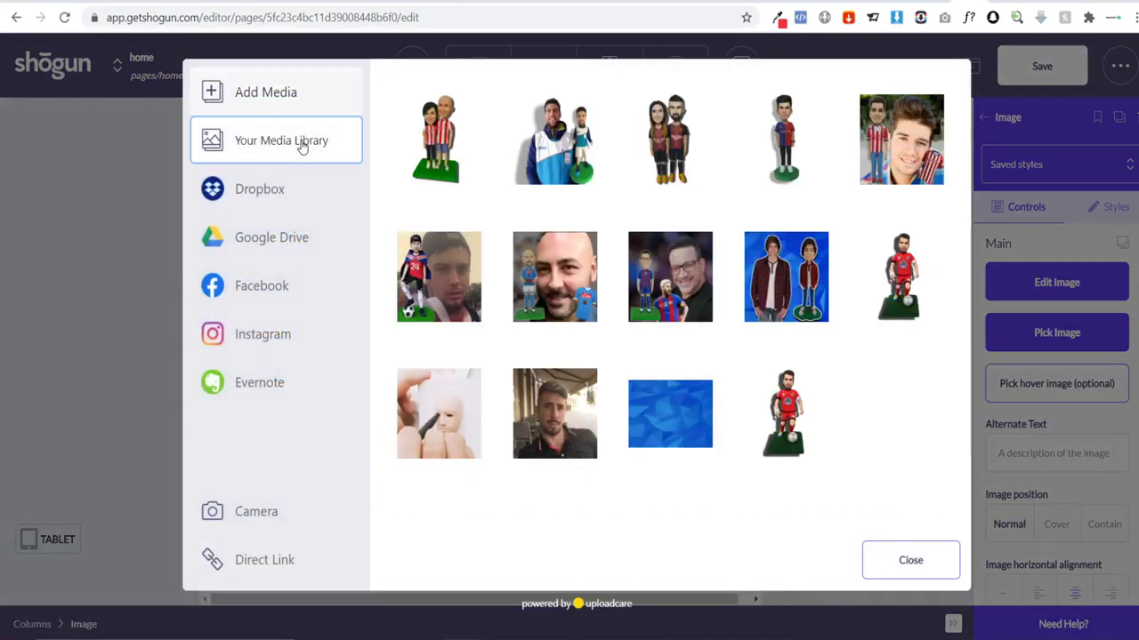
click(437, 140)
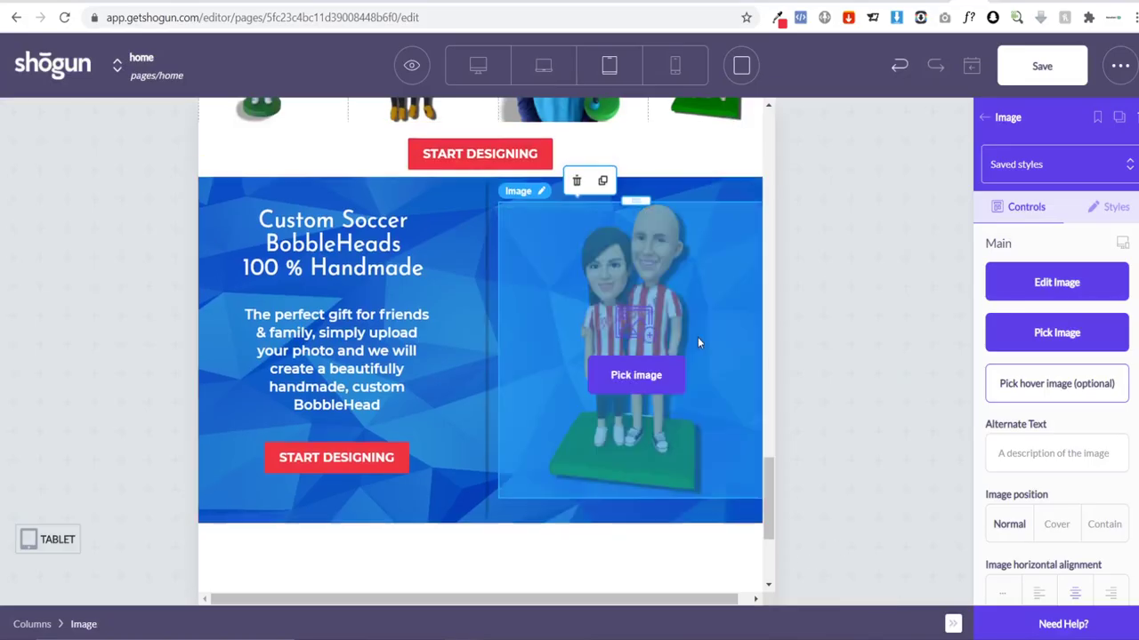
scroll(676, 338, up, 5)
scroll(650, 219, down, 1)
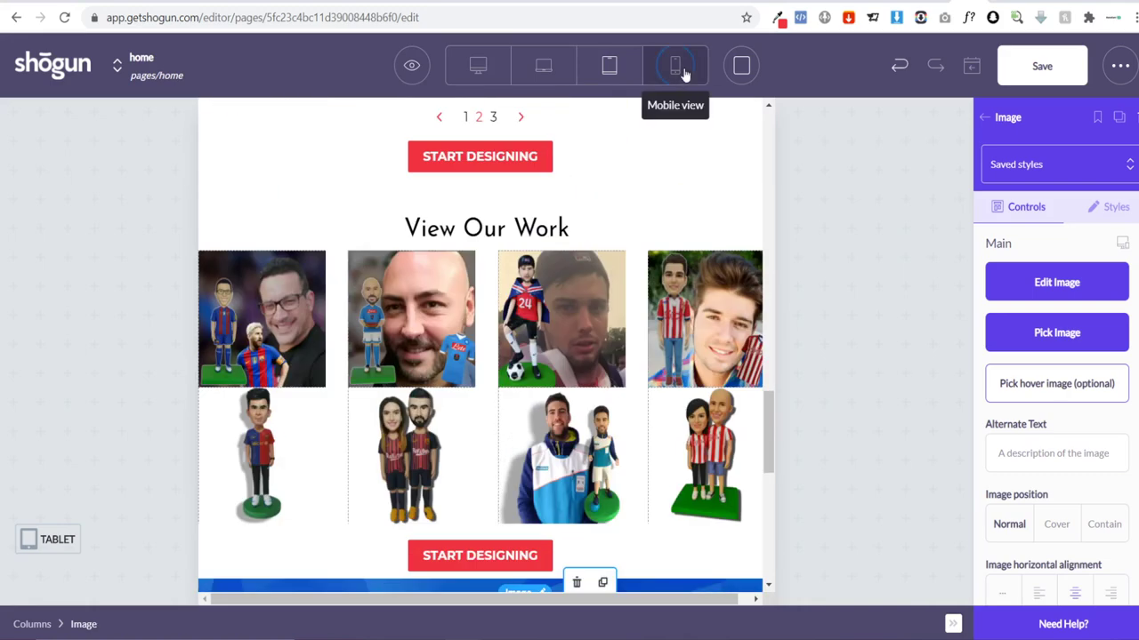
Step: Preview the hero banners at mobile width, then return to tablet width
click(675, 65)
scroll(605, 218, down, 4)
scroll(602, 224, down, 8)
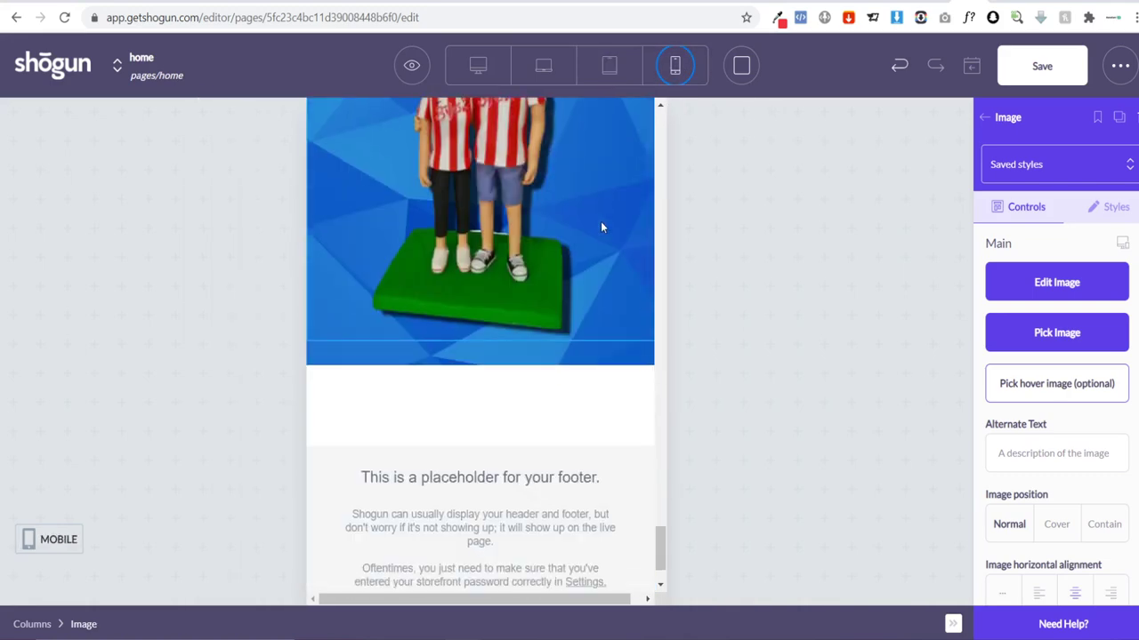
scroll(598, 241, up, 4)
scroll(601, 242, up, 10)
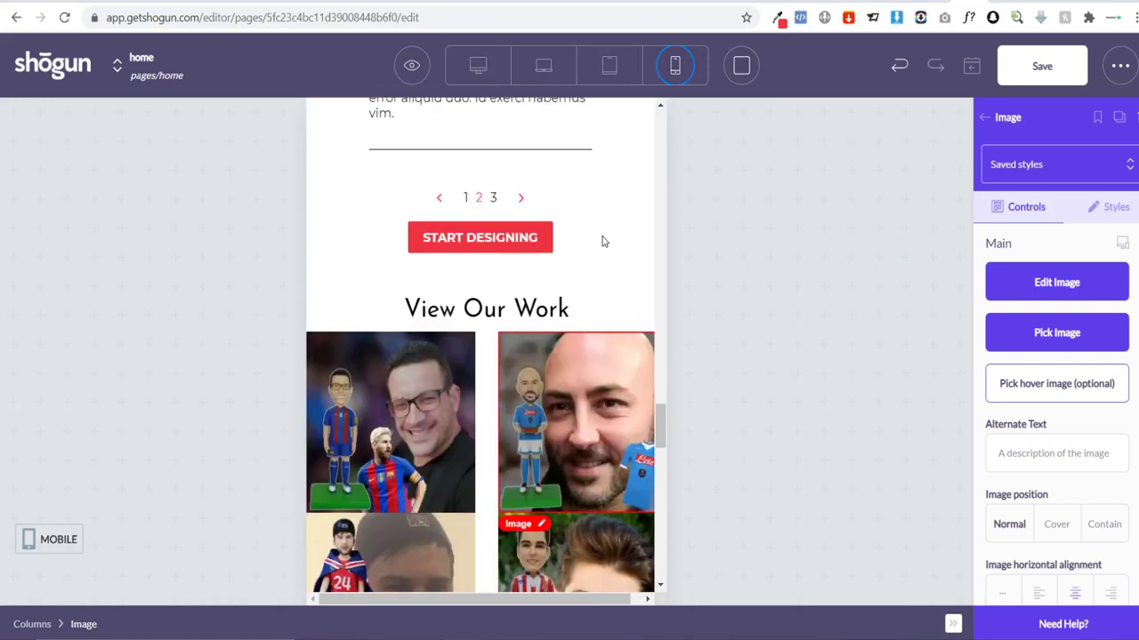
scroll(604, 241, up, 10)
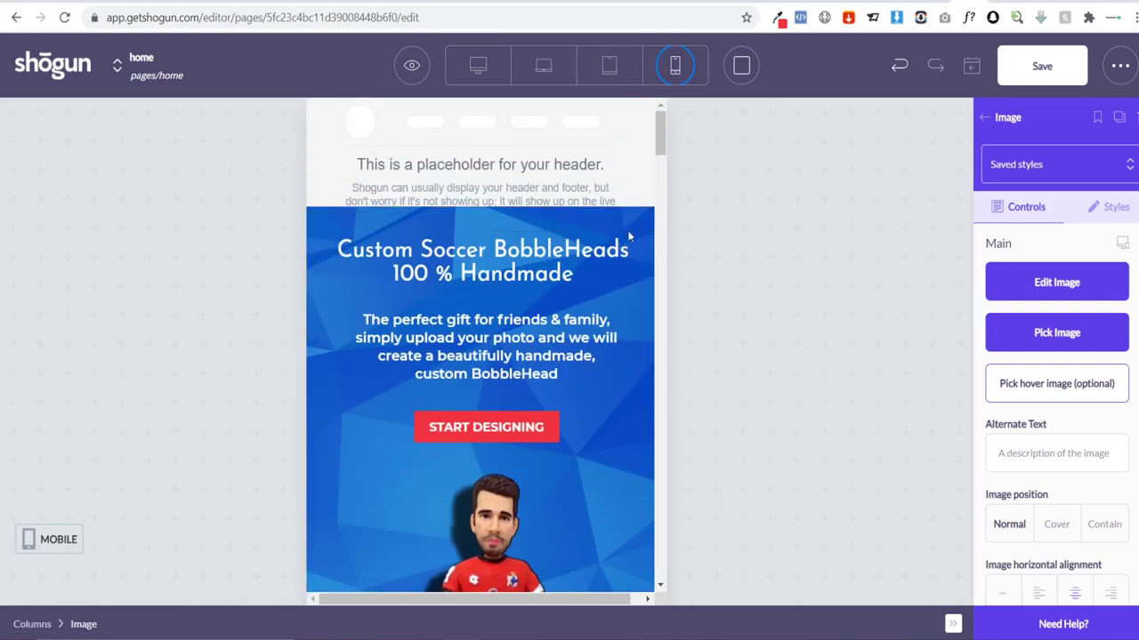
scroll(548, 206, down, 4)
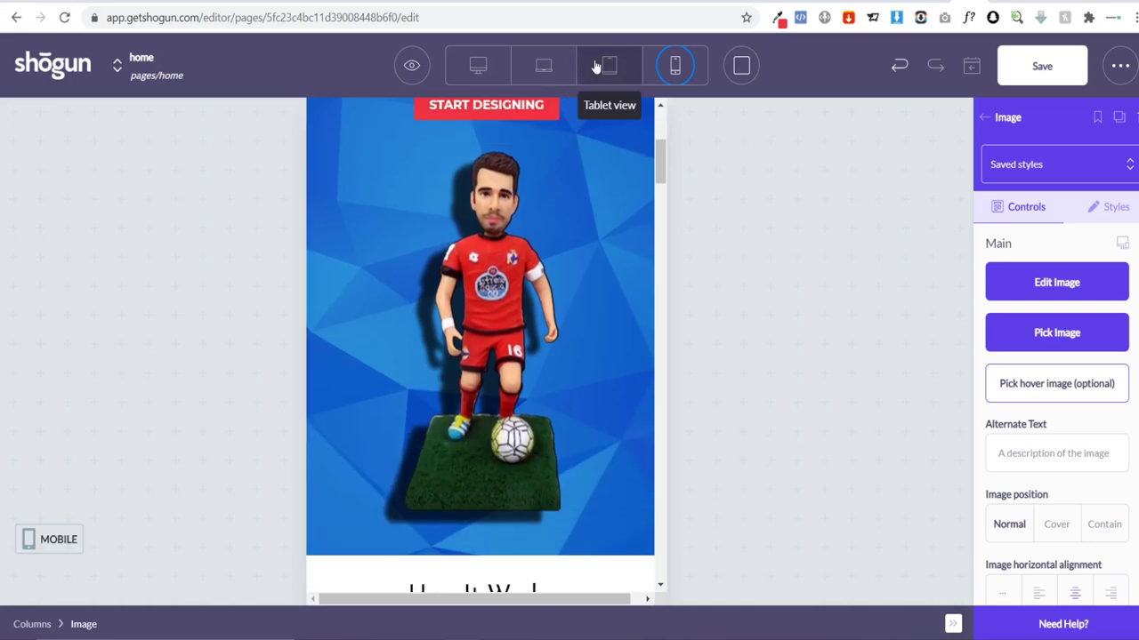
click(609, 65)
scroll(676, 232, up, 4)
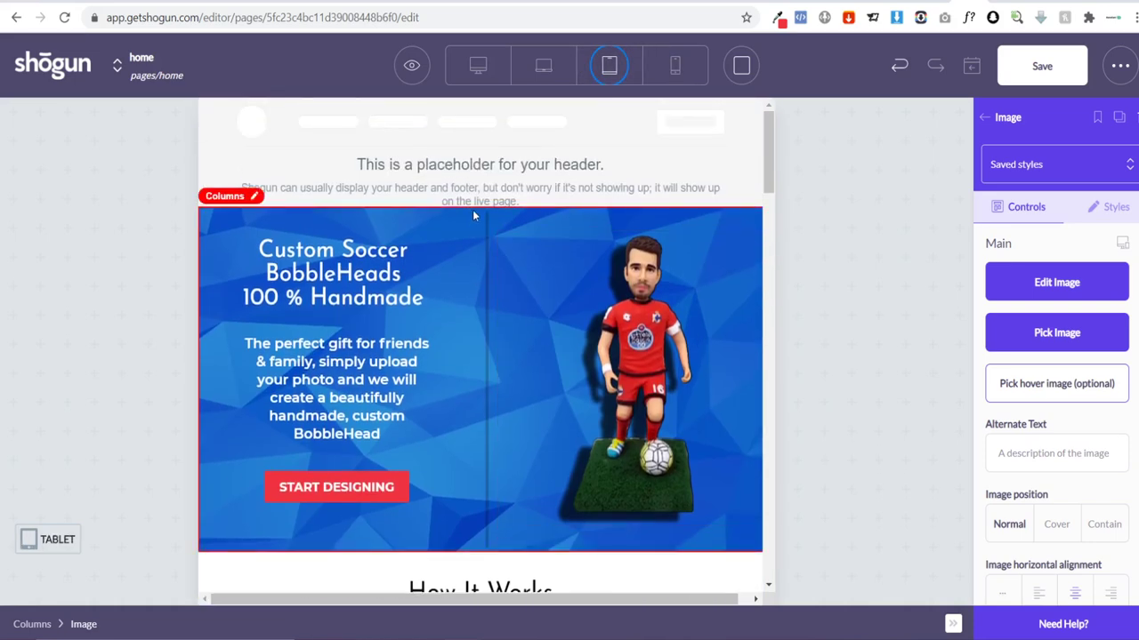
Step: Switch Tablet visibility off for the duplicate hero columns block
click(473, 210)
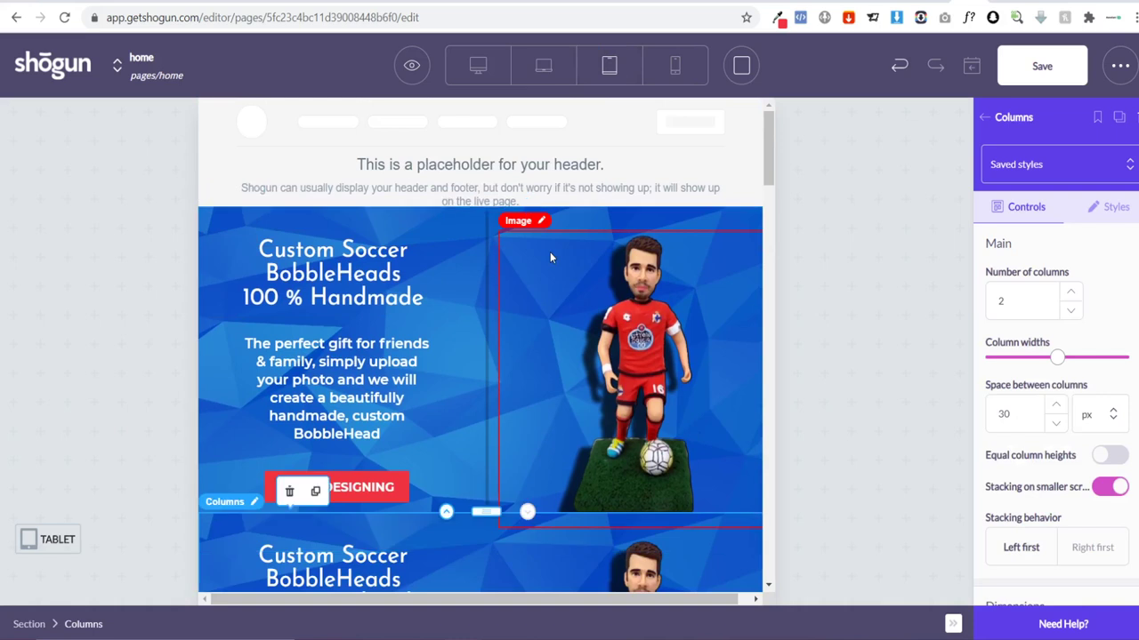
scroll(498, 311, down, 2)
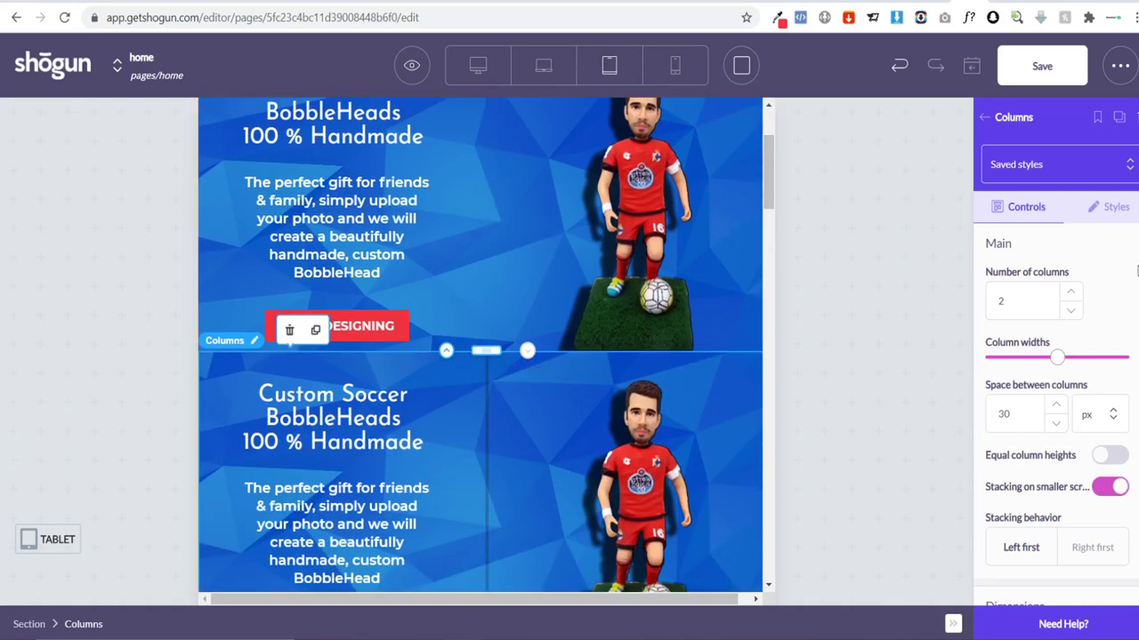
click(1106, 213)
scroll(1094, 254, down, 10)
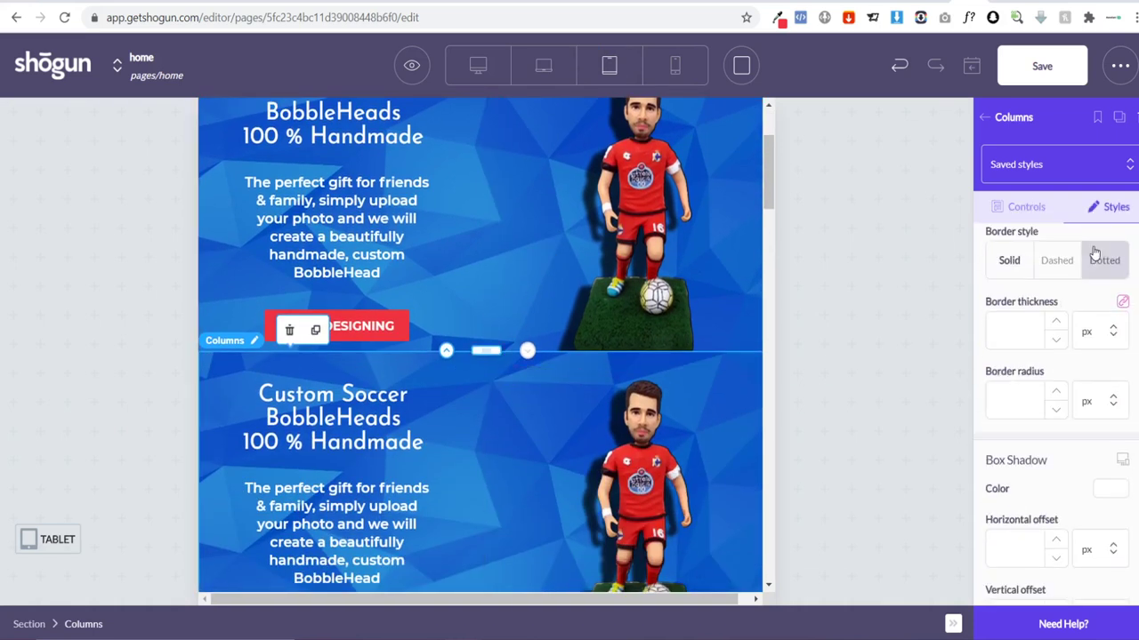
scroll(1111, 285, down, 1)
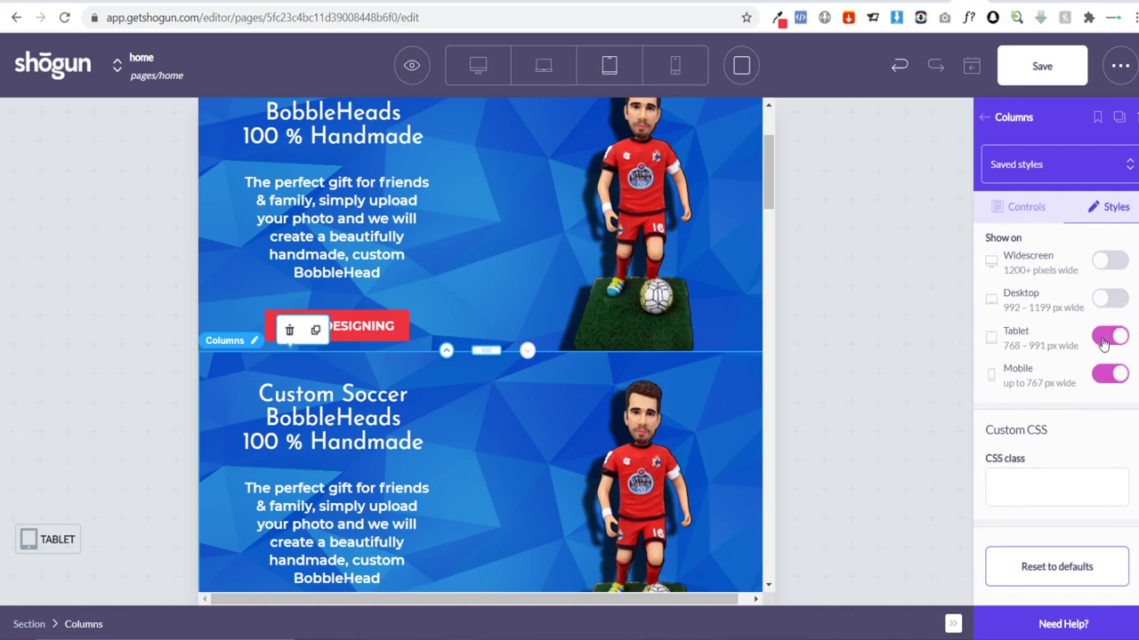
click(1107, 338)
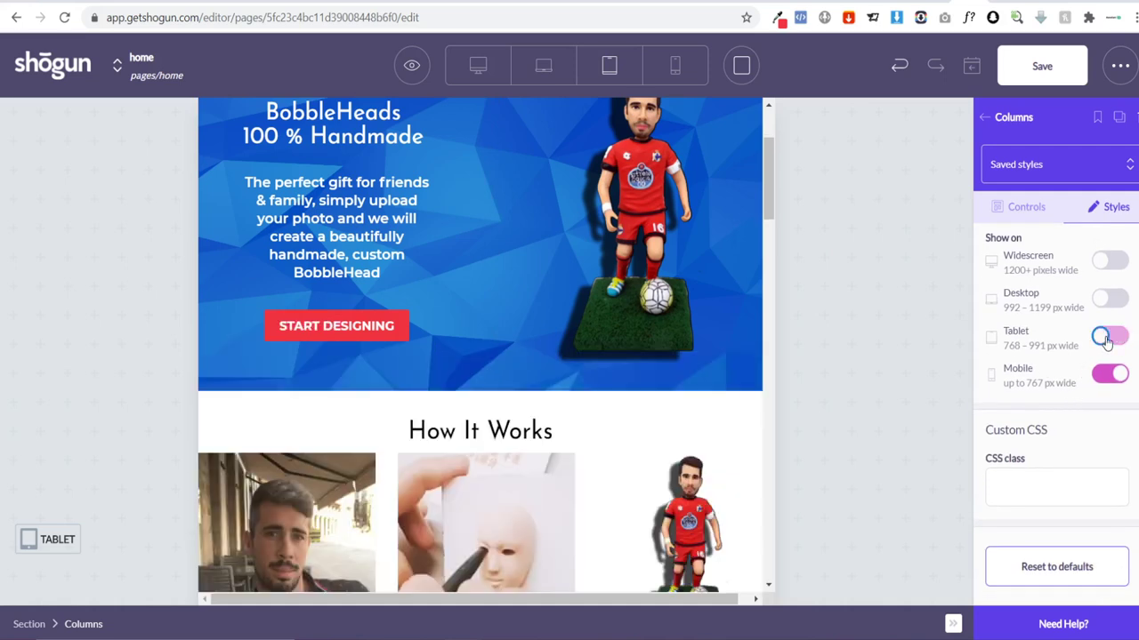
Step: Select the original hero columns block and open its Styles visibility settings
scroll(458, 218, up, 2)
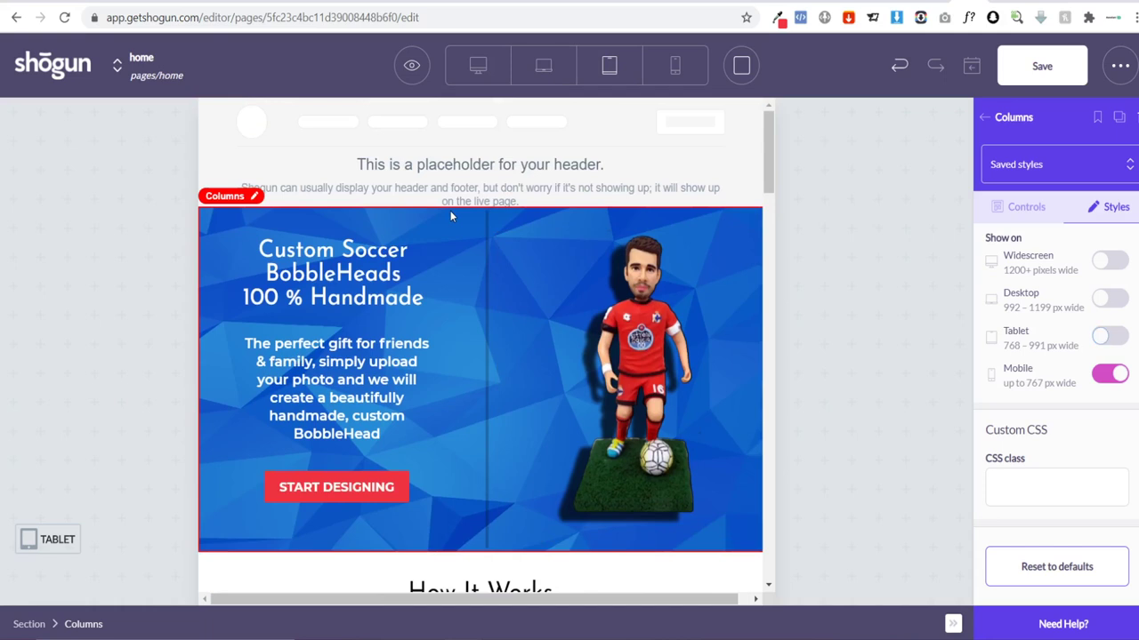
click(451, 216)
click(1088, 207)
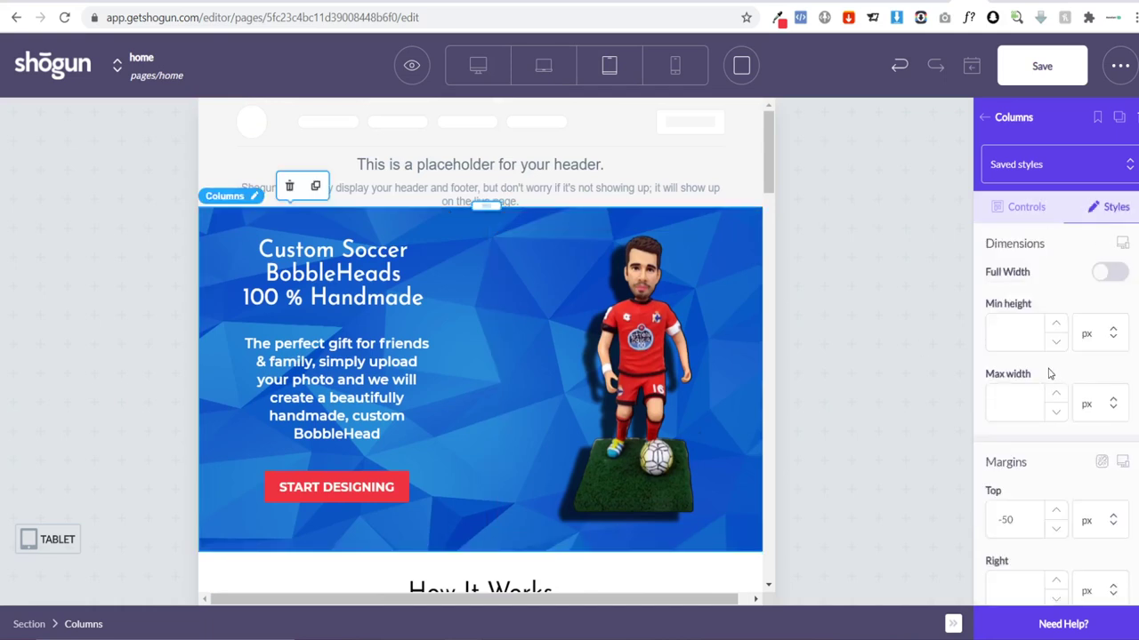
scroll(1103, 374, down, 10)
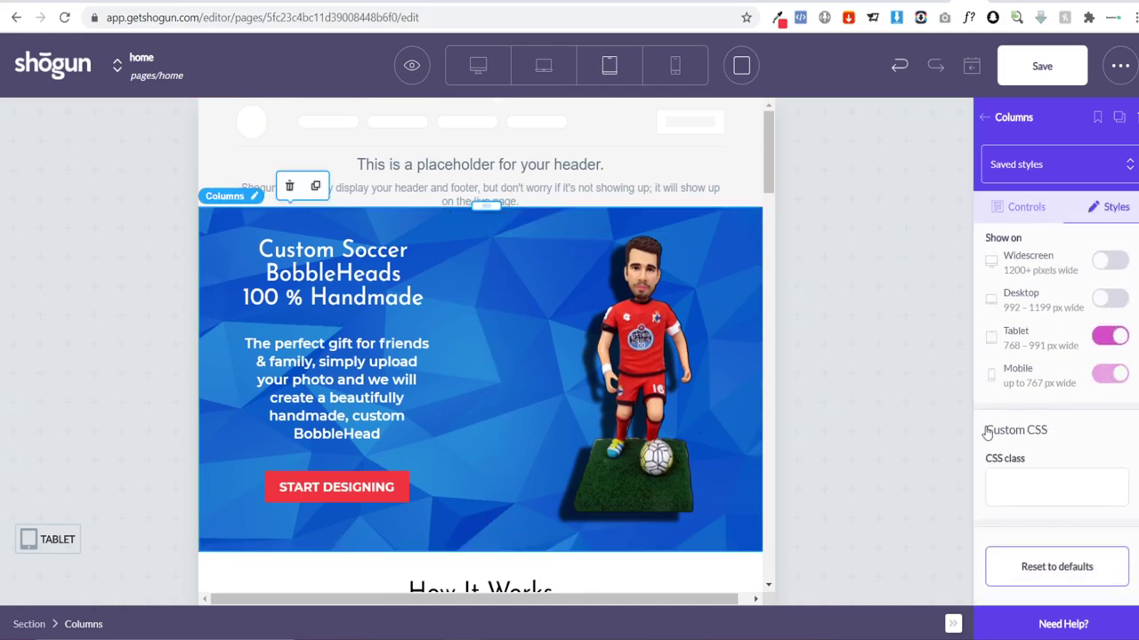
Step: In Mobile view, move the hero heading above the bobblehead image
click(675, 65)
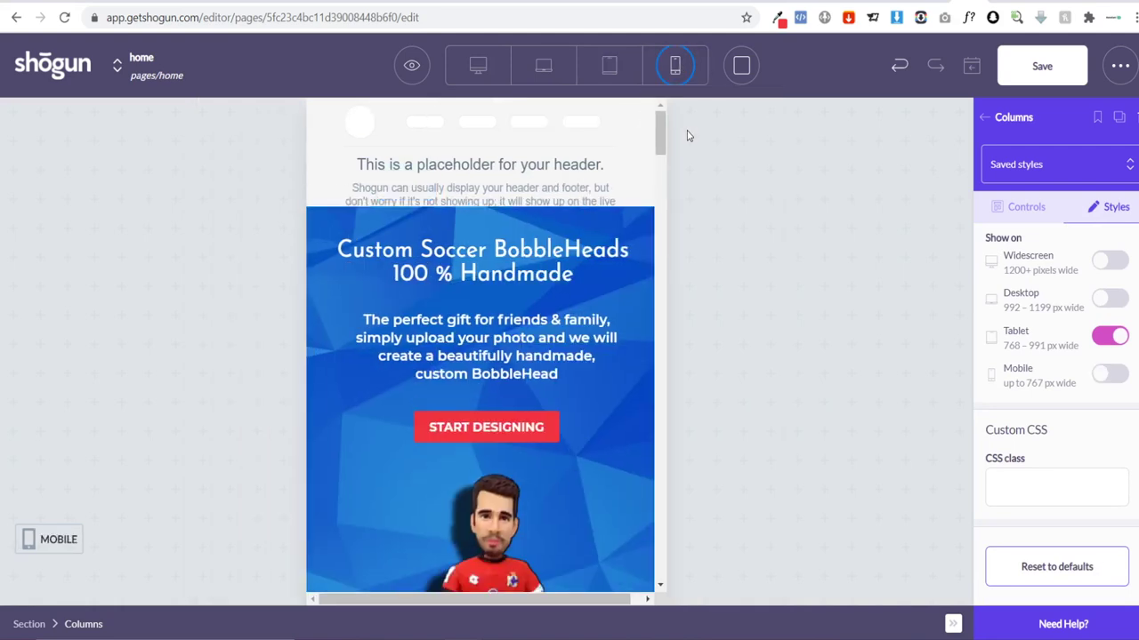
scroll(503, 318, down, 3)
scroll(581, 325, down, 2)
scroll(533, 334, up, 3)
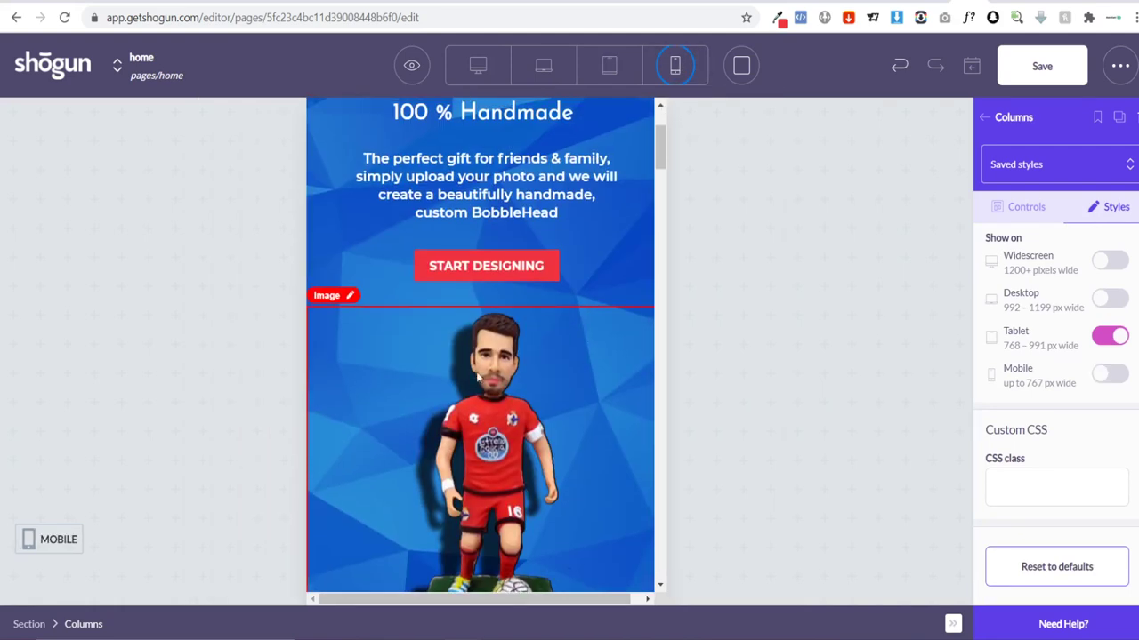
click(467, 345)
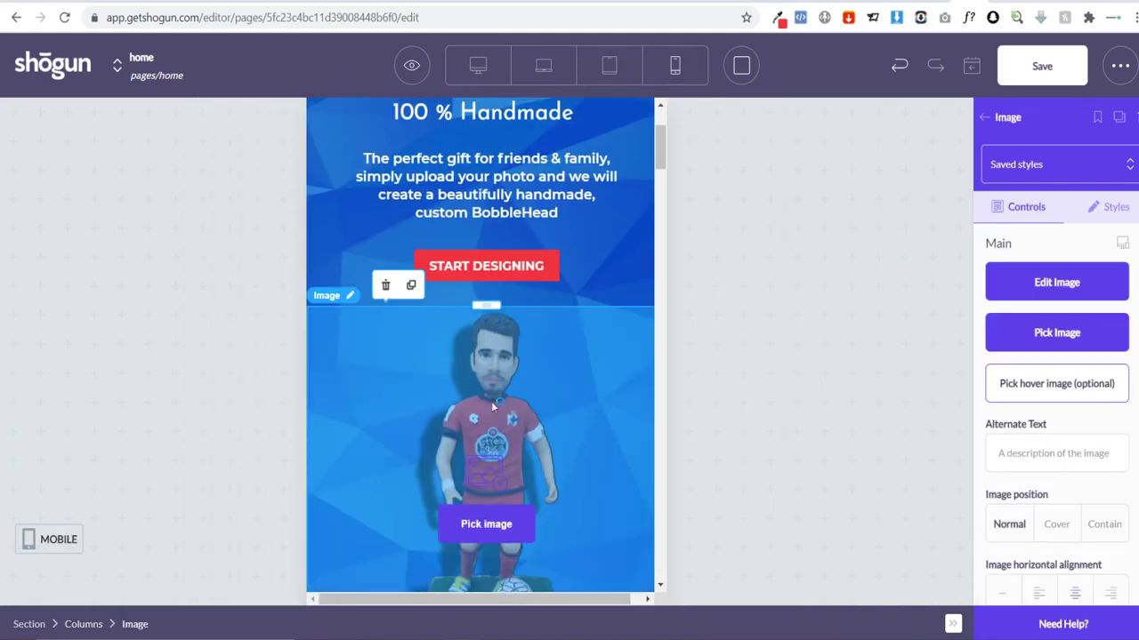
drag(495, 323, 481, 260)
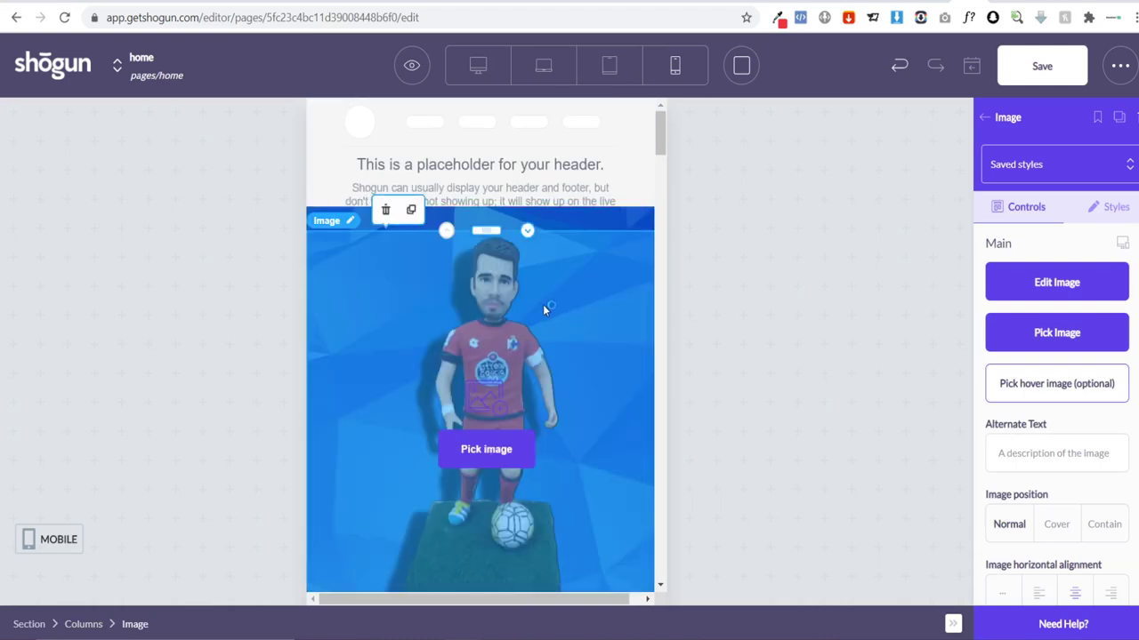
scroll(547, 301, down, 3)
scroll(553, 304, up, 3)
click(489, 480)
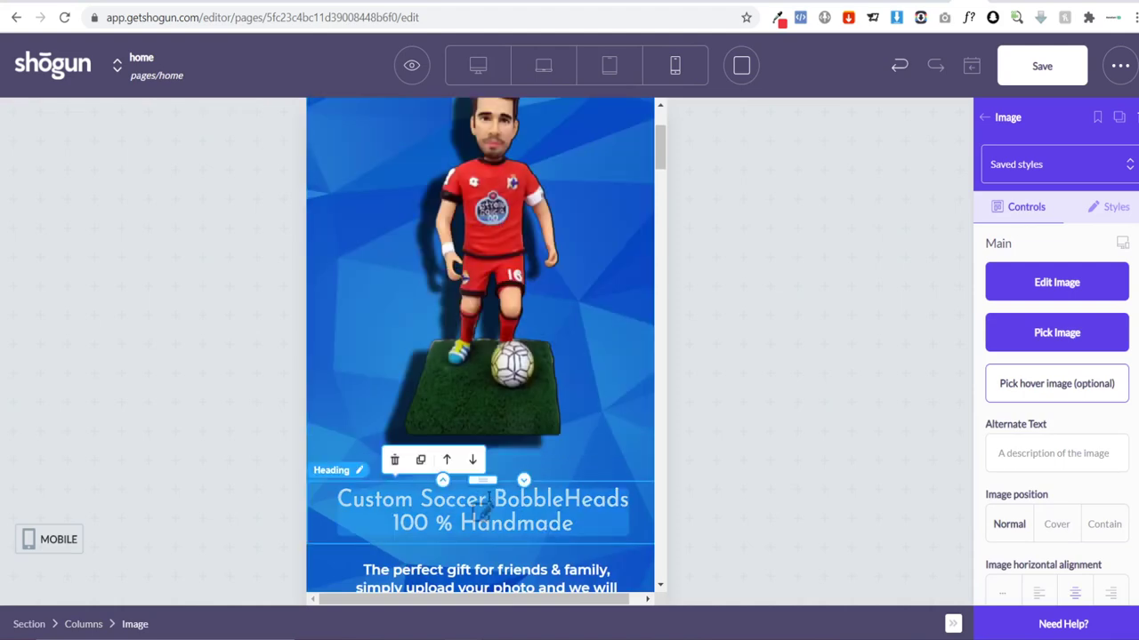
drag(489, 478, 501, 229)
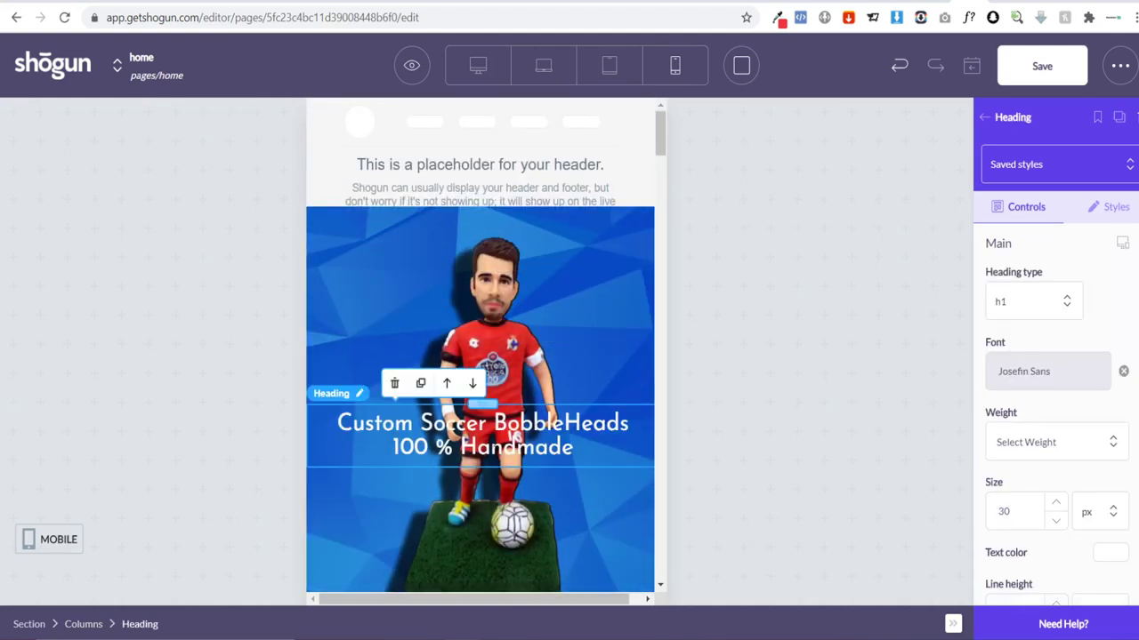
drag(485, 403, 495, 223)
click(759, 277)
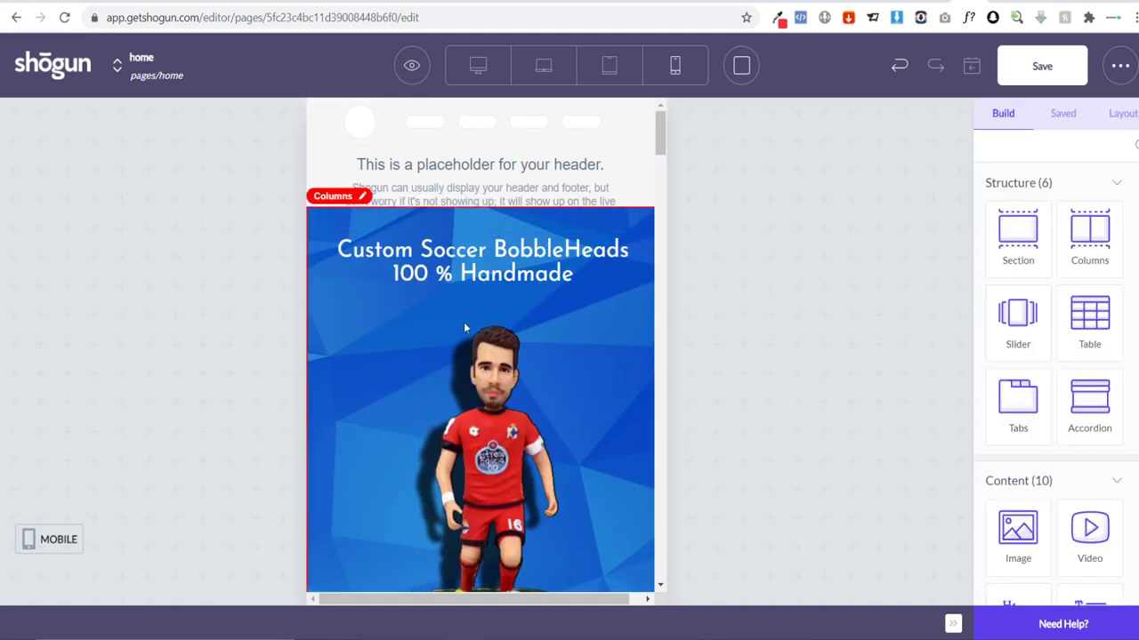
Step: Move the hero's description paragraph directly under the heading
scroll(501, 252, down, 5)
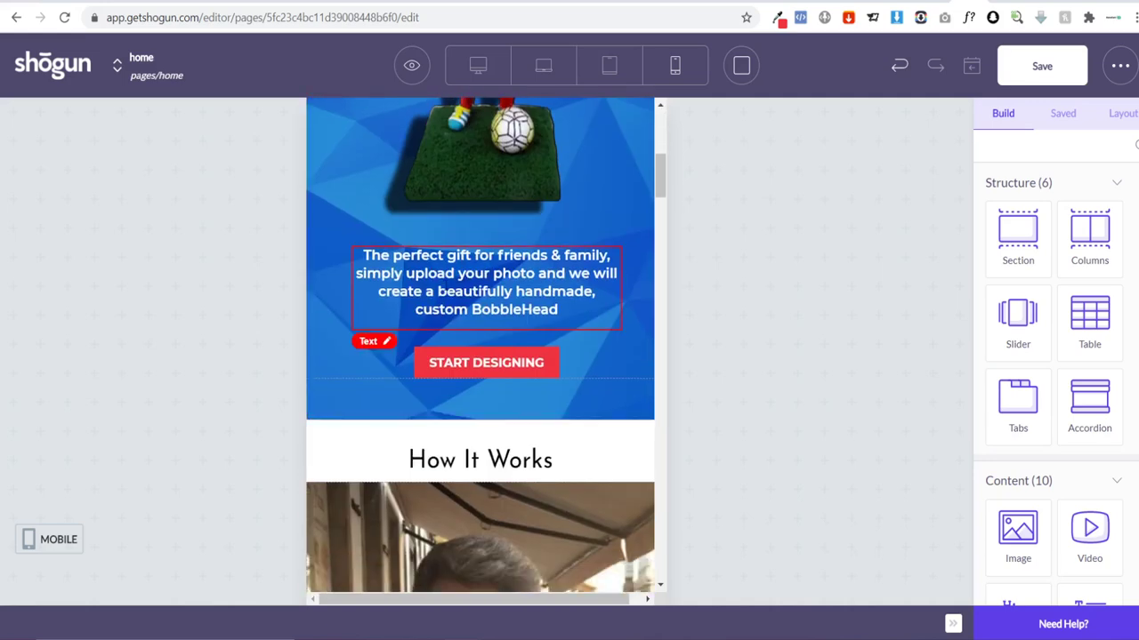
scroll(594, 395, up, 5)
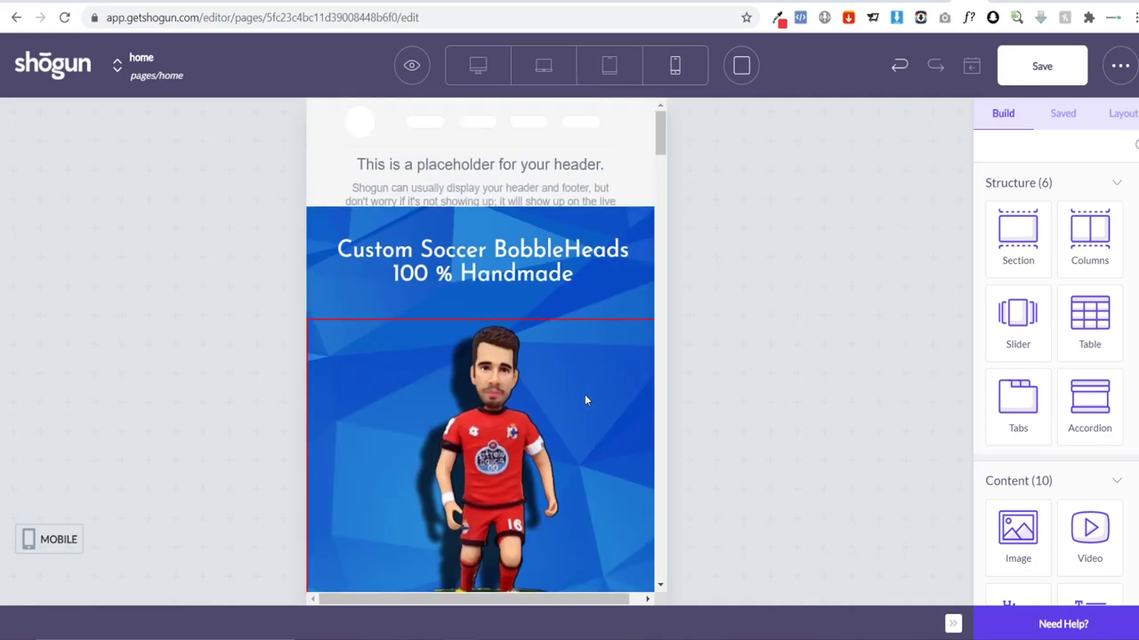
scroll(584, 393, down, 4)
scroll(583, 390, up, 3)
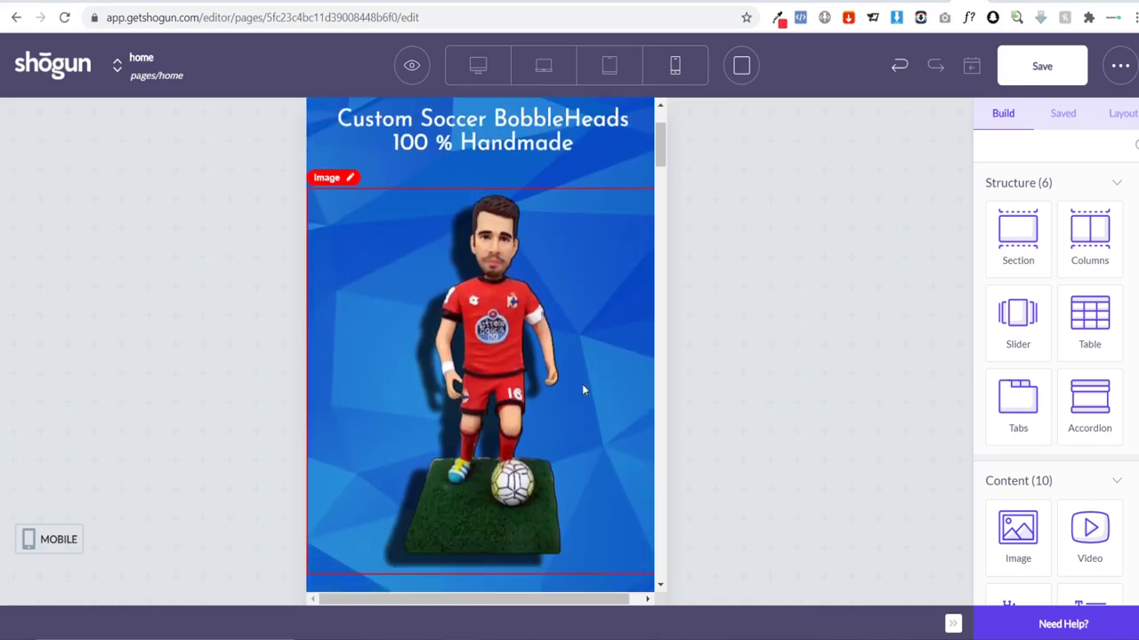
scroll(580, 385, down, 1)
scroll(576, 384, down, 1)
click(490, 505)
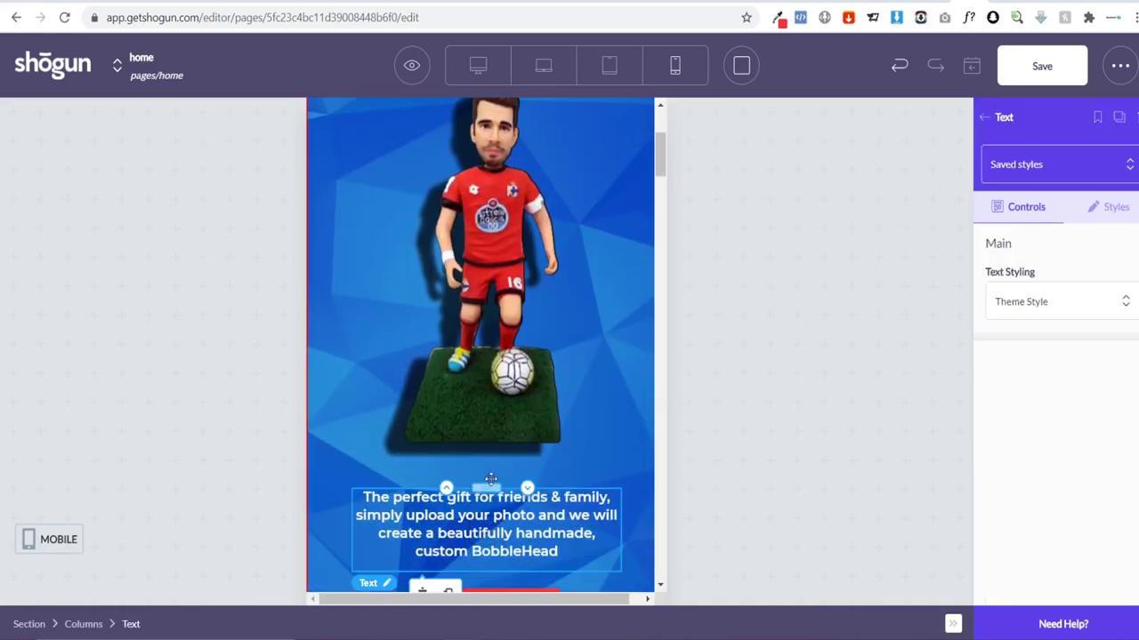
drag(489, 488, 488, 298)
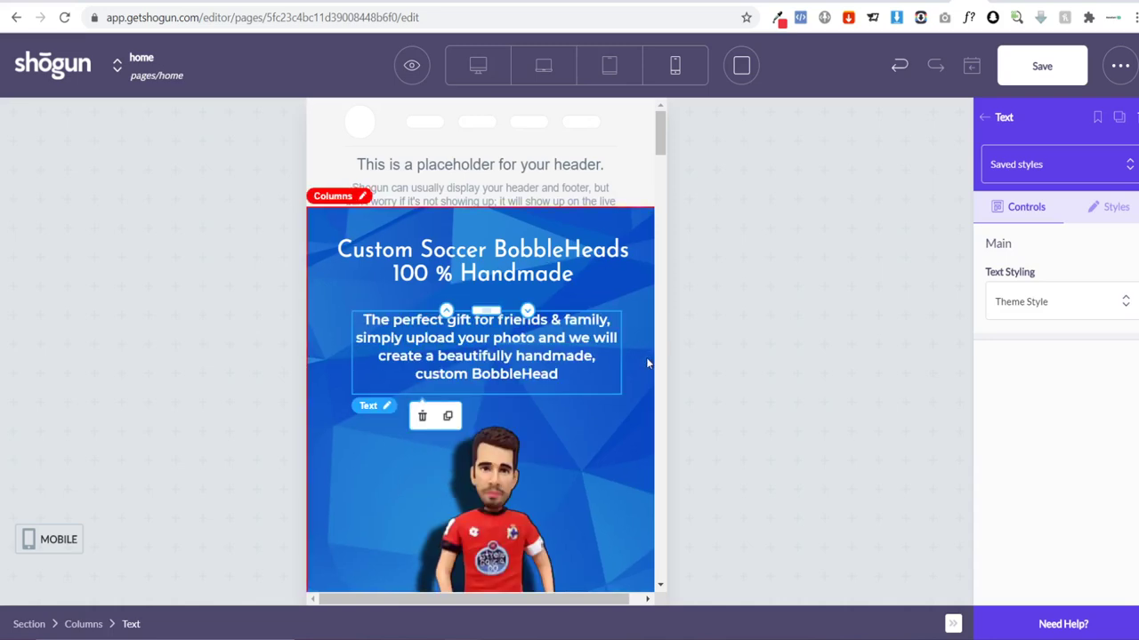
click(772, 389)
scroll(594, 315, down, 3)
scroll(599, 315, up, 3)
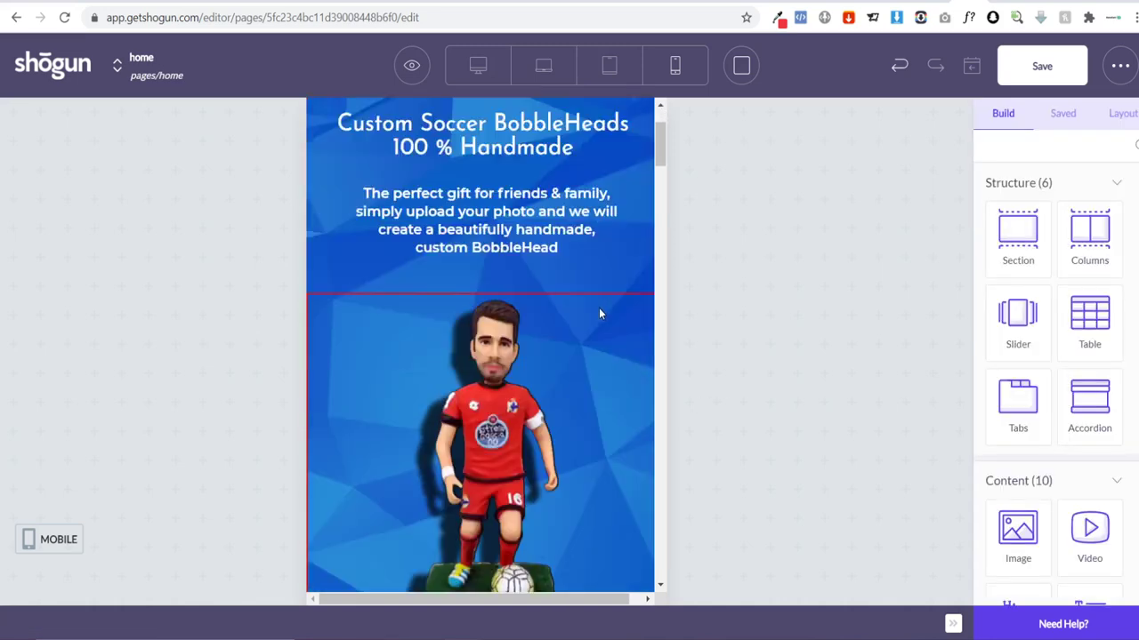
scroll(601, 313, down, 1)
scroll(600, 313, down, 3)
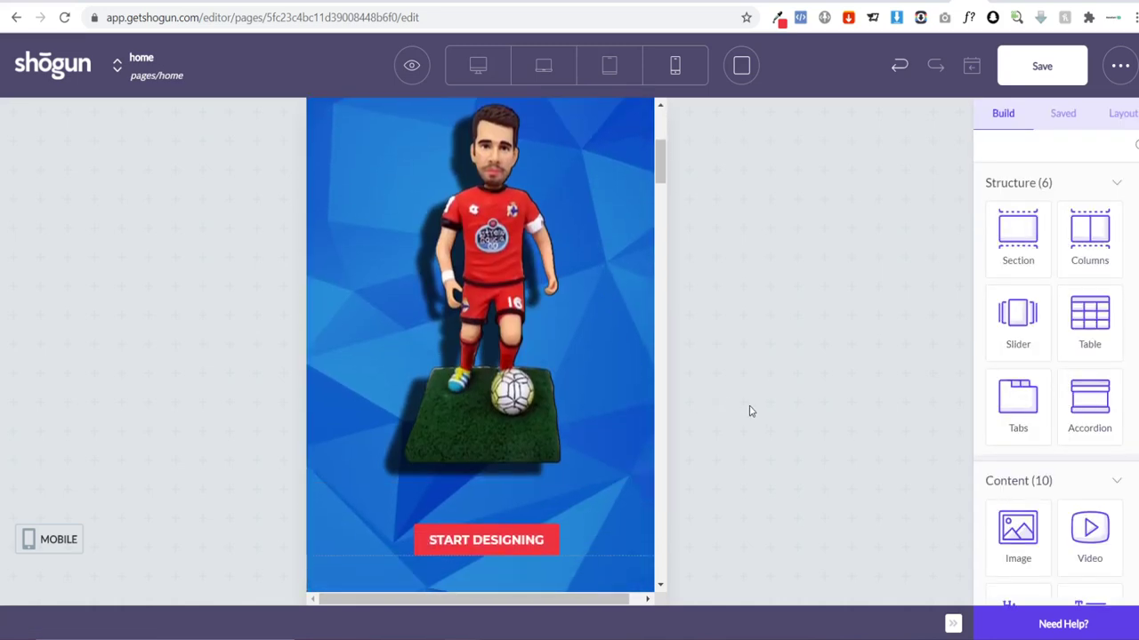
scroll(569, 333, up, 4)
scroll(569, 334, down, 8)
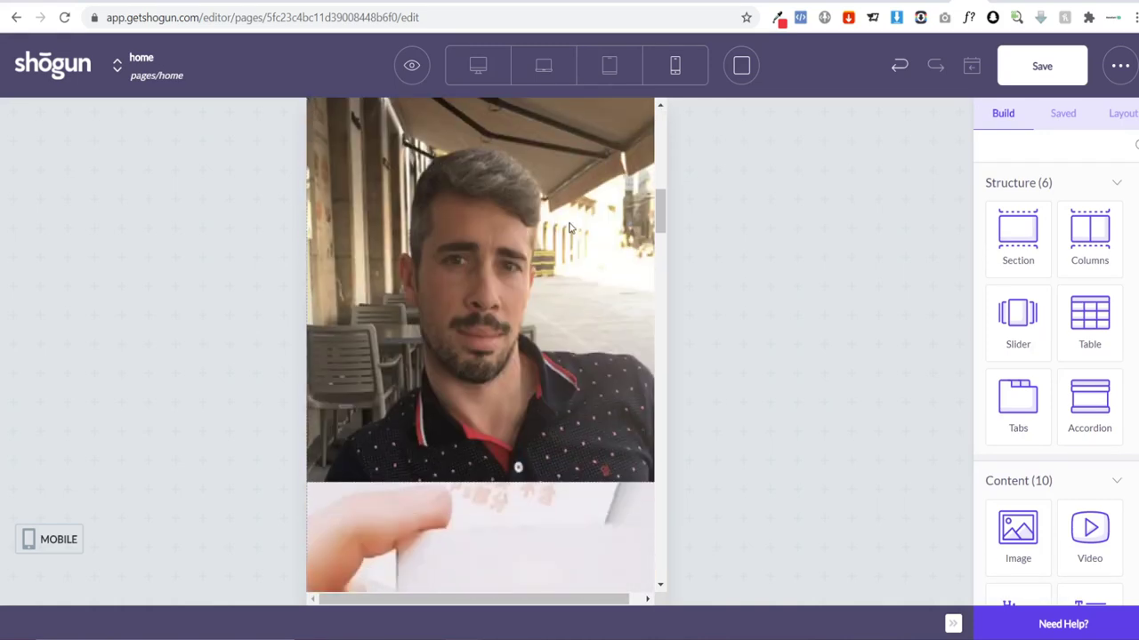
scroll(575, 214, down, 4)
scroll(542, 389, up, 6)
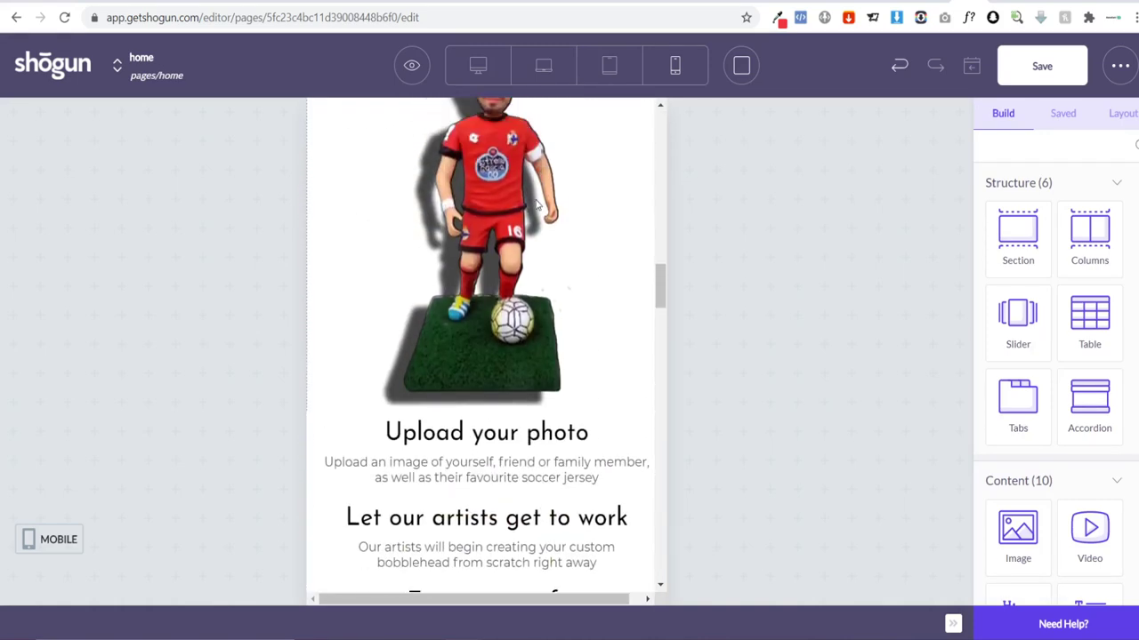
scroll(539, 351, down, 10)
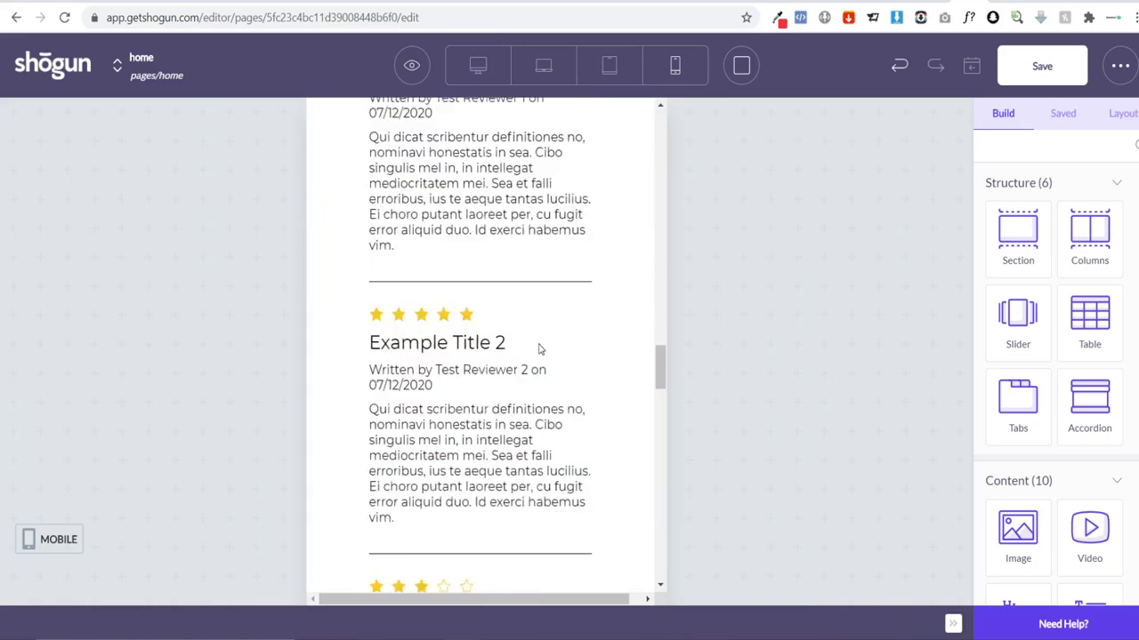
scroll(541, 347, down, 5)
scroll(580, 339, up, 7)
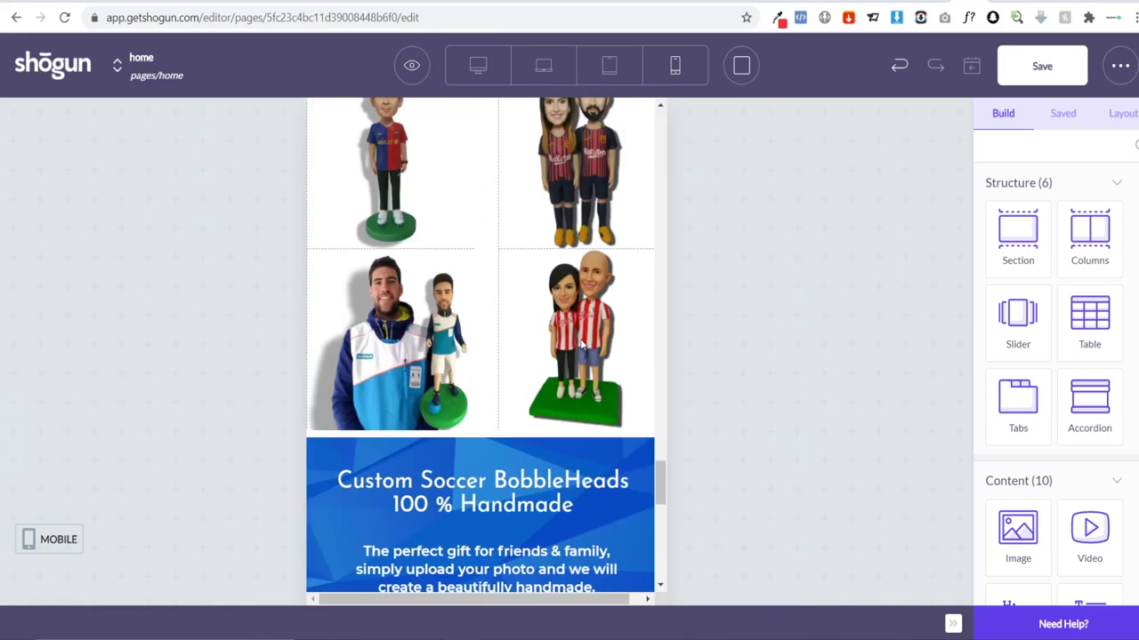
scroll(581, 344, down, 3)
scroll(580, 339, down, 1)
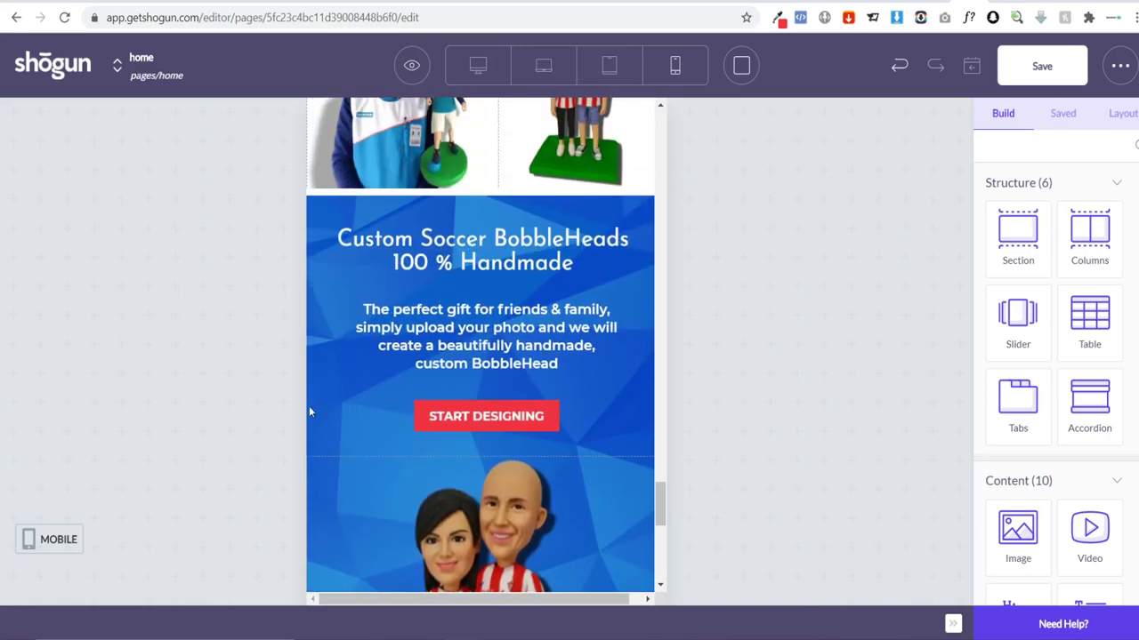
Step: In Tablet view, duplicate the bottom banner columns block and open the upper copy's Styles
click(596, 465)
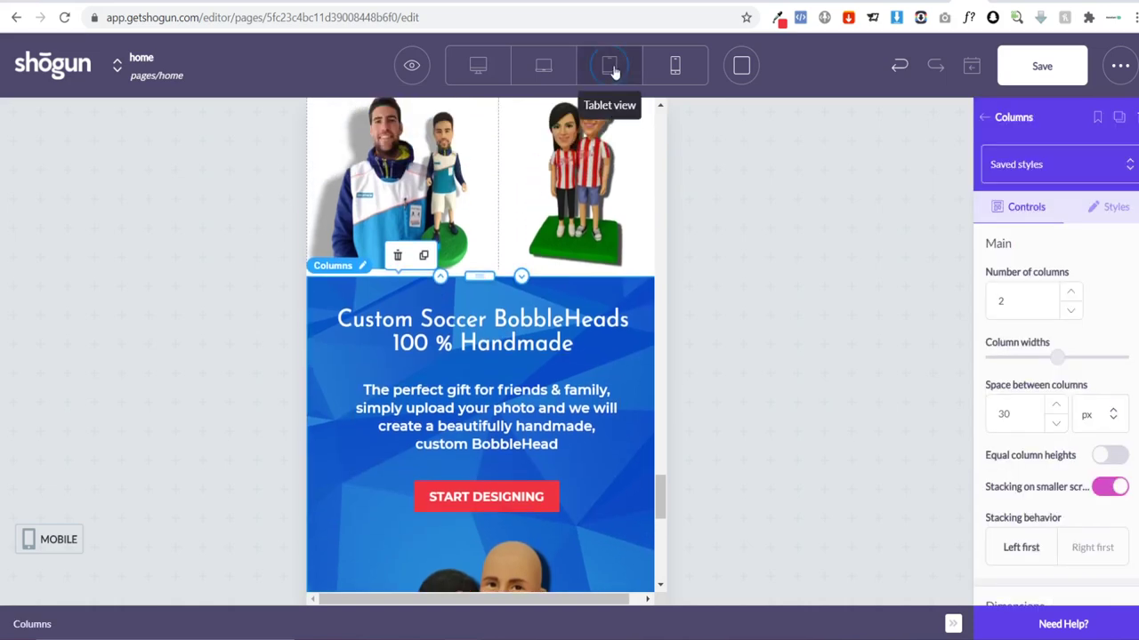
click(610, 67)
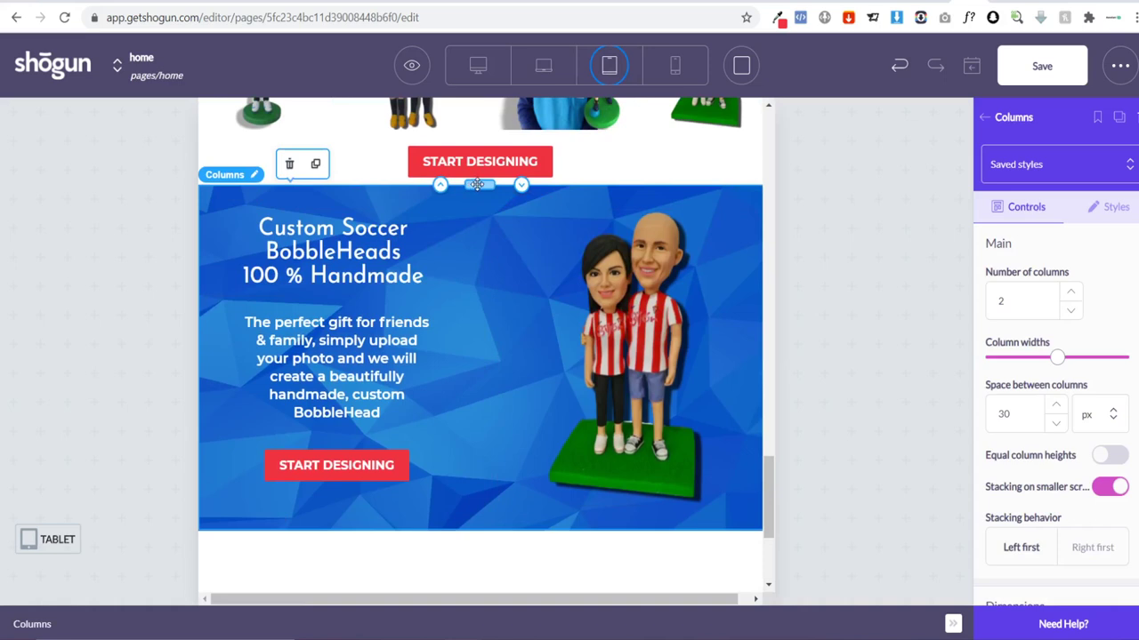
click(315, 164)
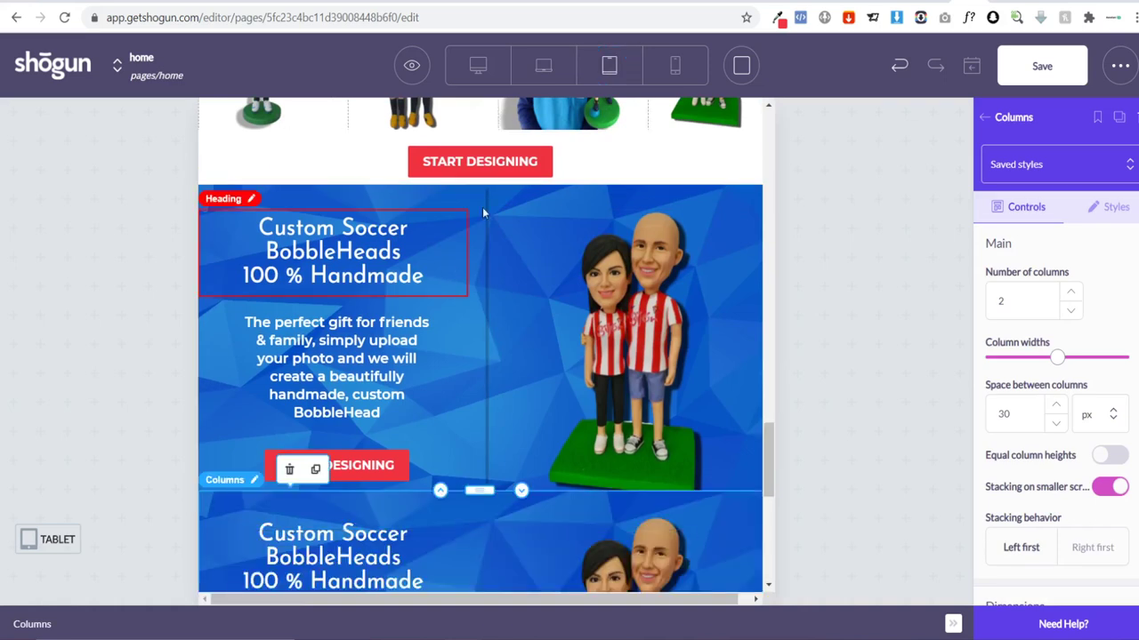
click(470, 197)
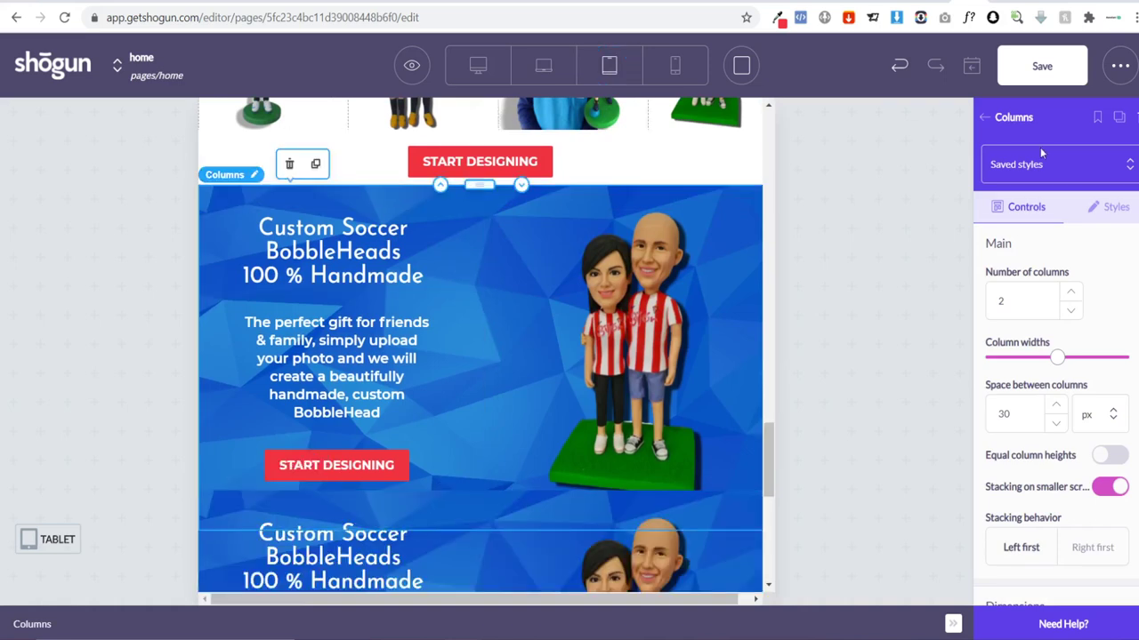
click(1103, 207)
scroll(1080, 356, down, 10)
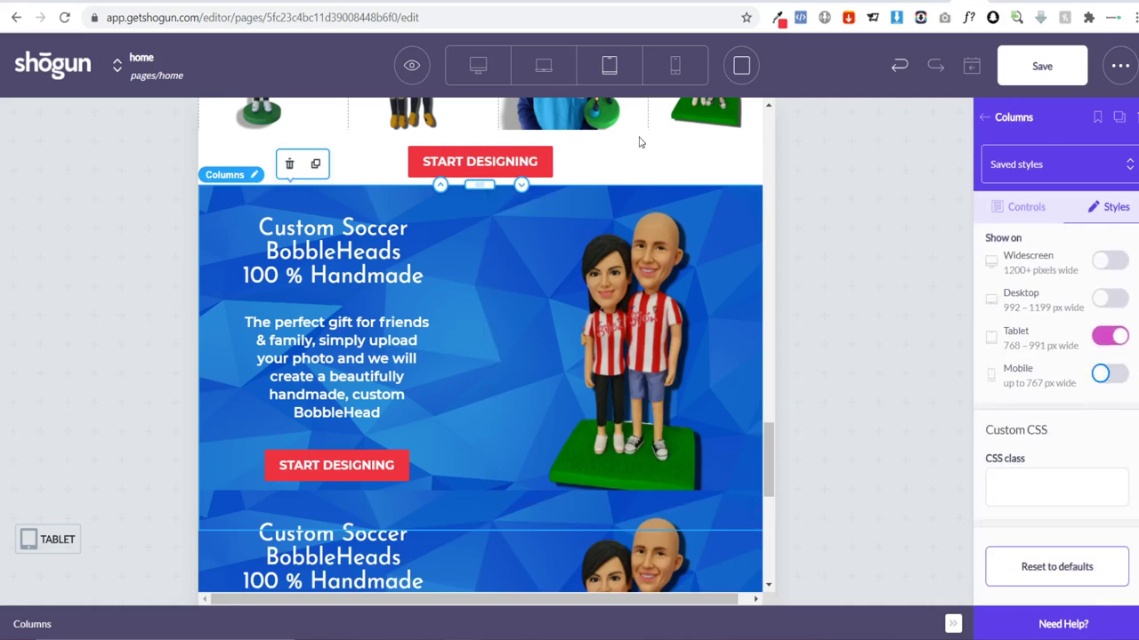
scroll(414, 536, down, 2)
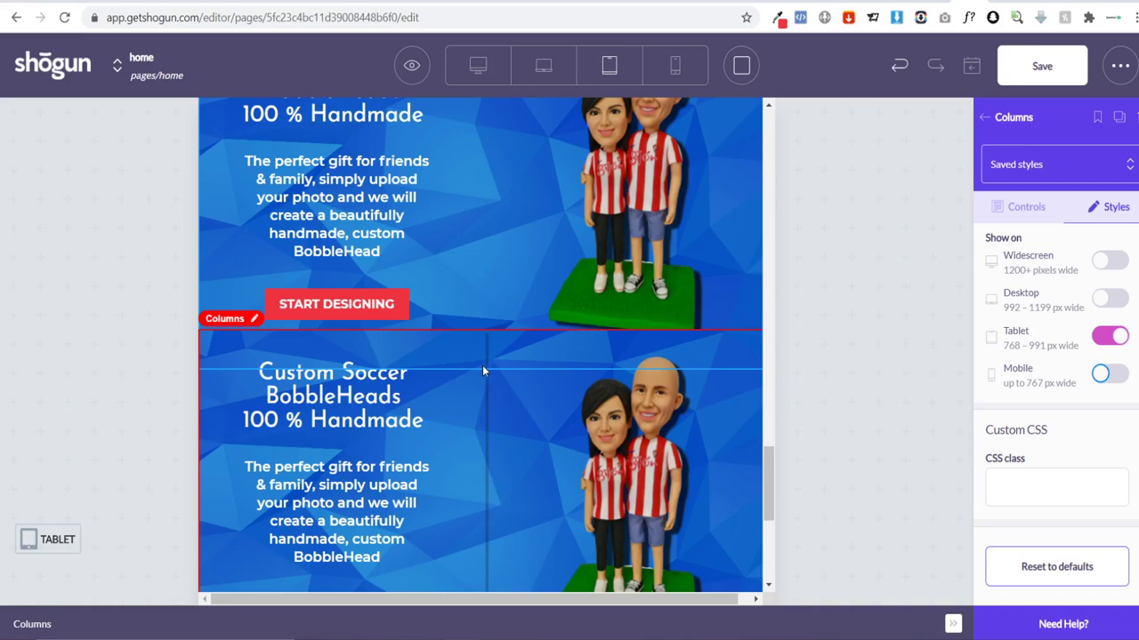
Step: Switch Tablet visibility off for the lower banner copy and preview at mobile width
click(483, 370)
click(1103, 206)
scroll(1094, 400, down, 10)
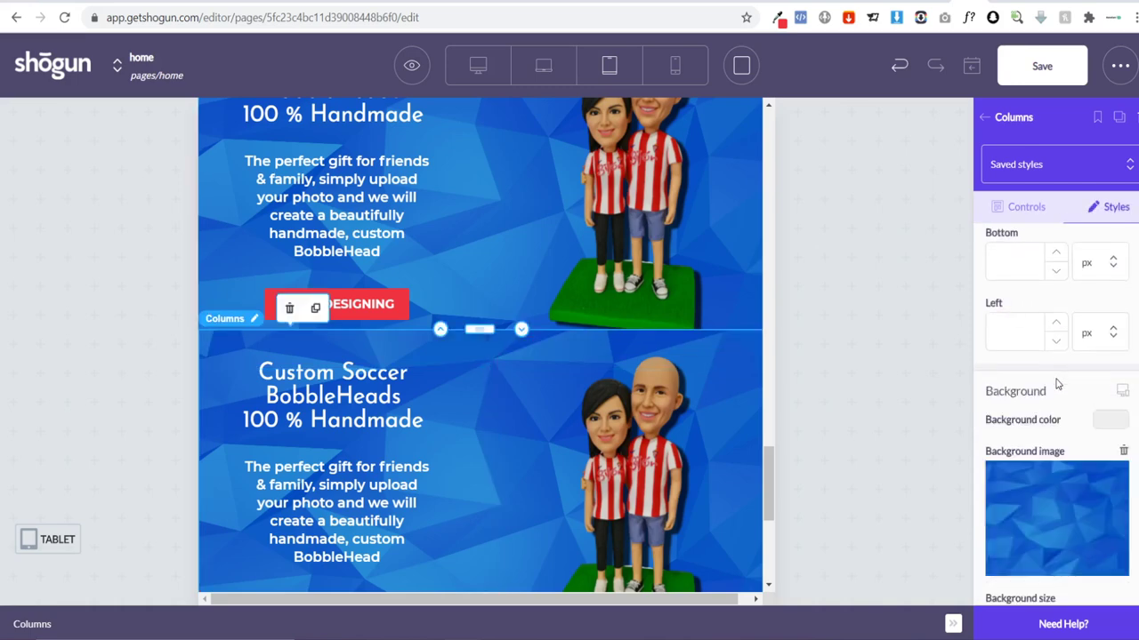
click(1107, 531)
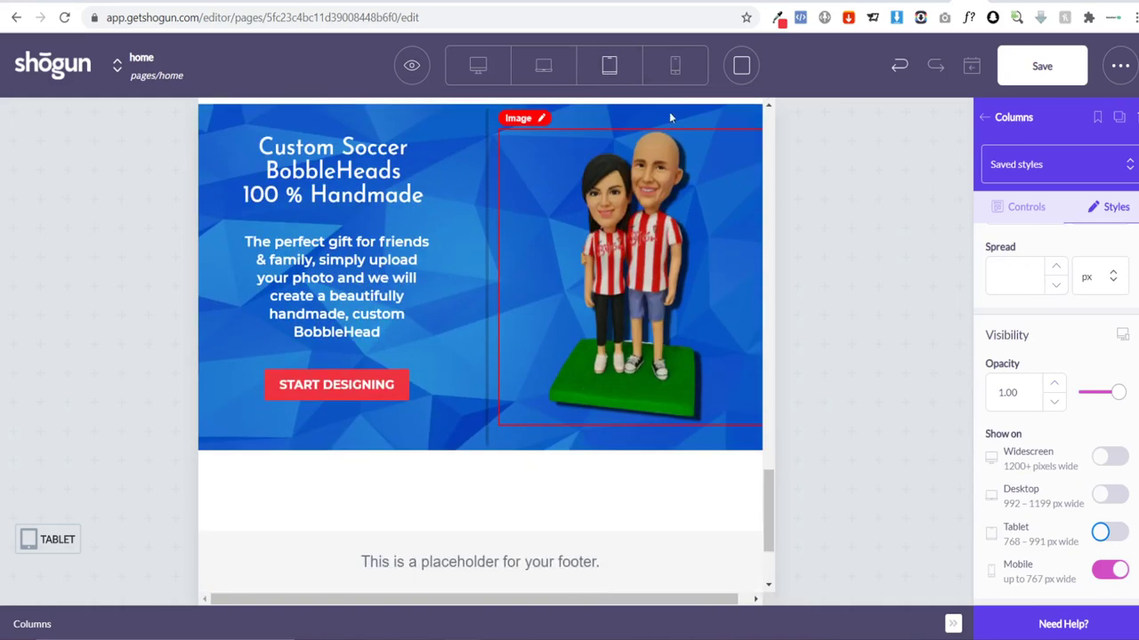
click(675, 65)
Step: Move the mobile banner's bobblehead image above its START DESIGNING button
scroll(521, 305, up, 3)
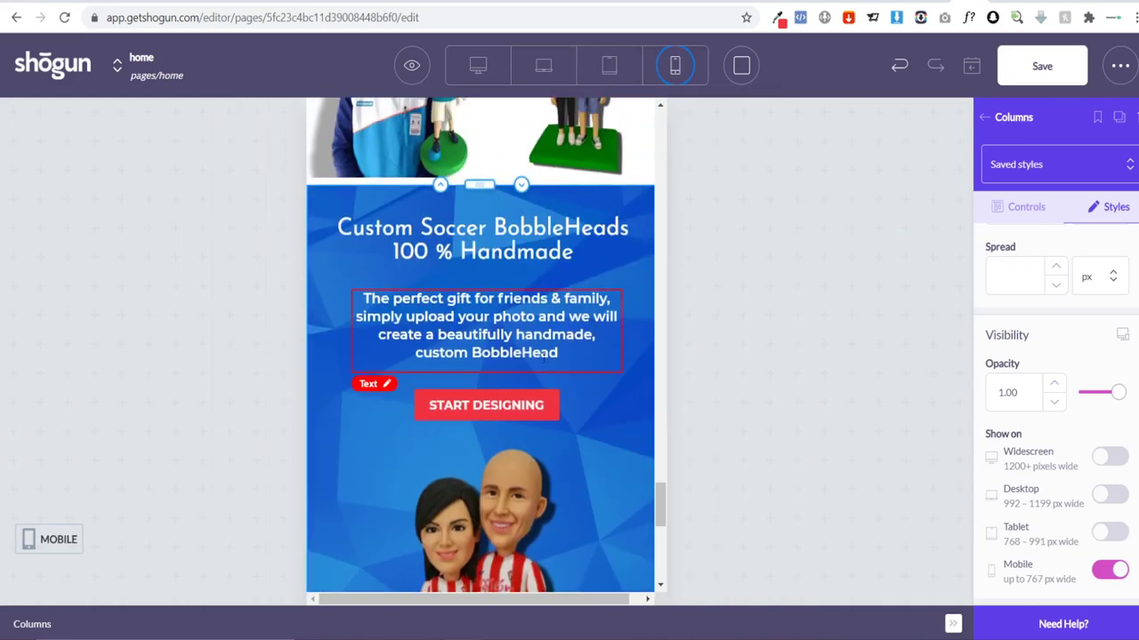
click(482, 519)
drag(486, 423, 485, 391)
scroll(616, 437, up, 10)
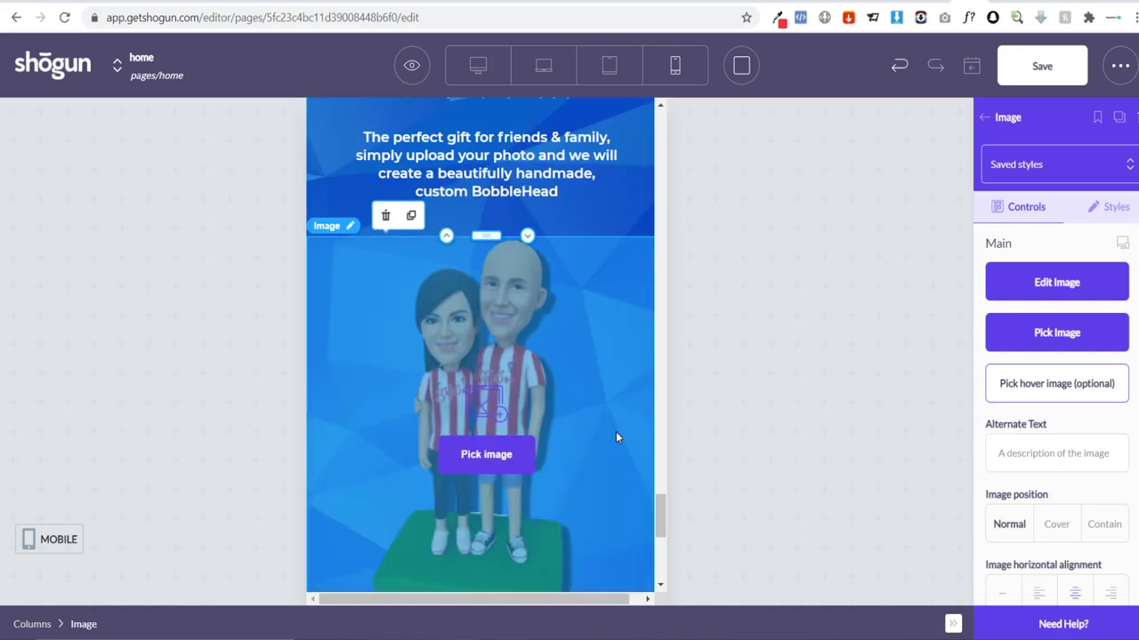
scroll(615, 436, down, 3)
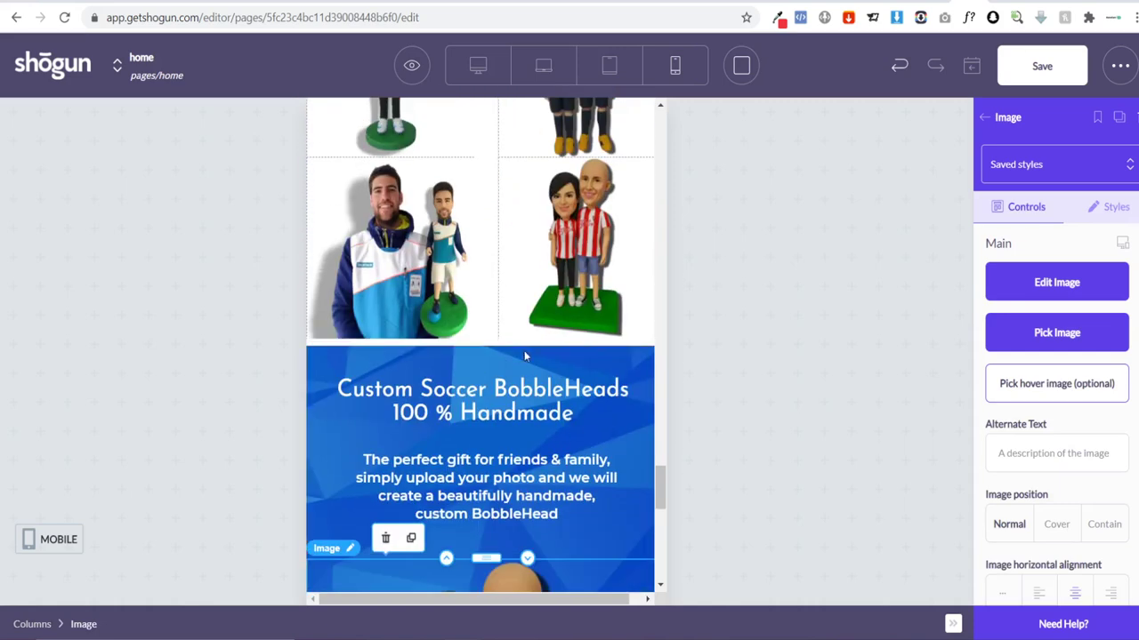
scroll(524, 355, down, 5)
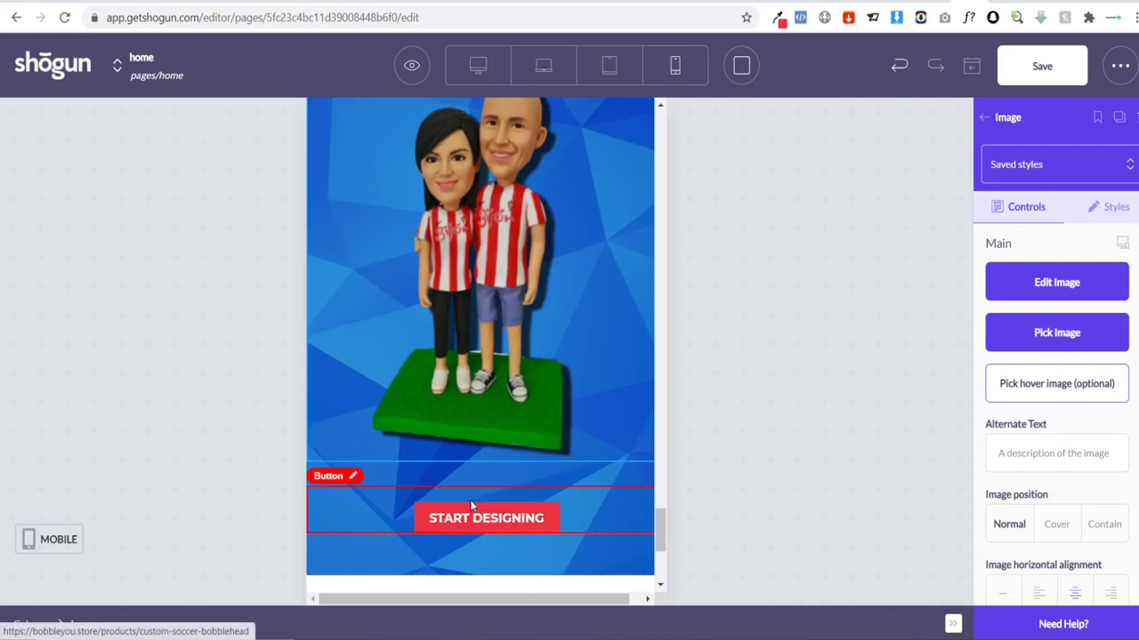
Step: Duplicate the START DESIGNING button, reposition the copy, and open its device visibility settings
click(471, 505)
click(414, 465)
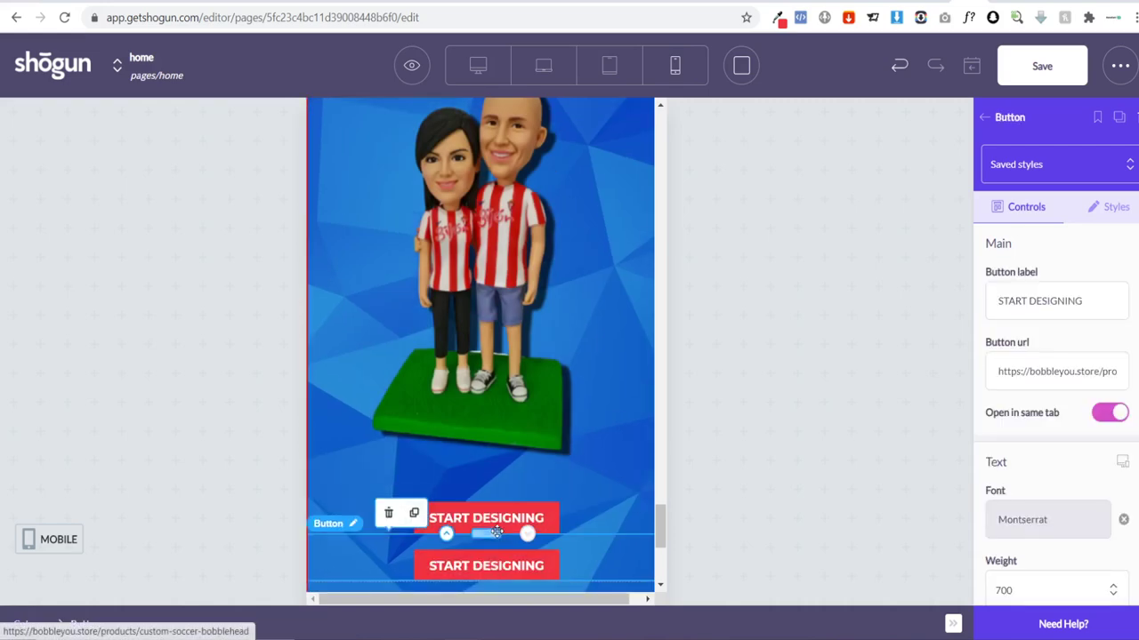
drag(496, 532, 495, 504)
scroll(480, 451, up, 8)
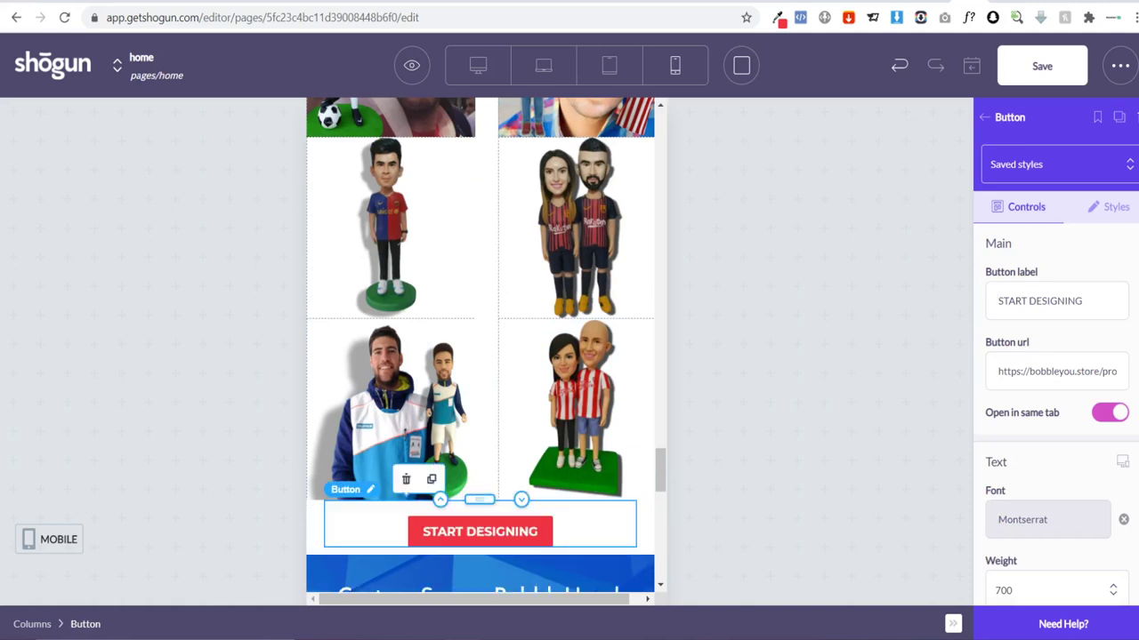
click(1130, 218)
scroll(1108, 283, down, 10)
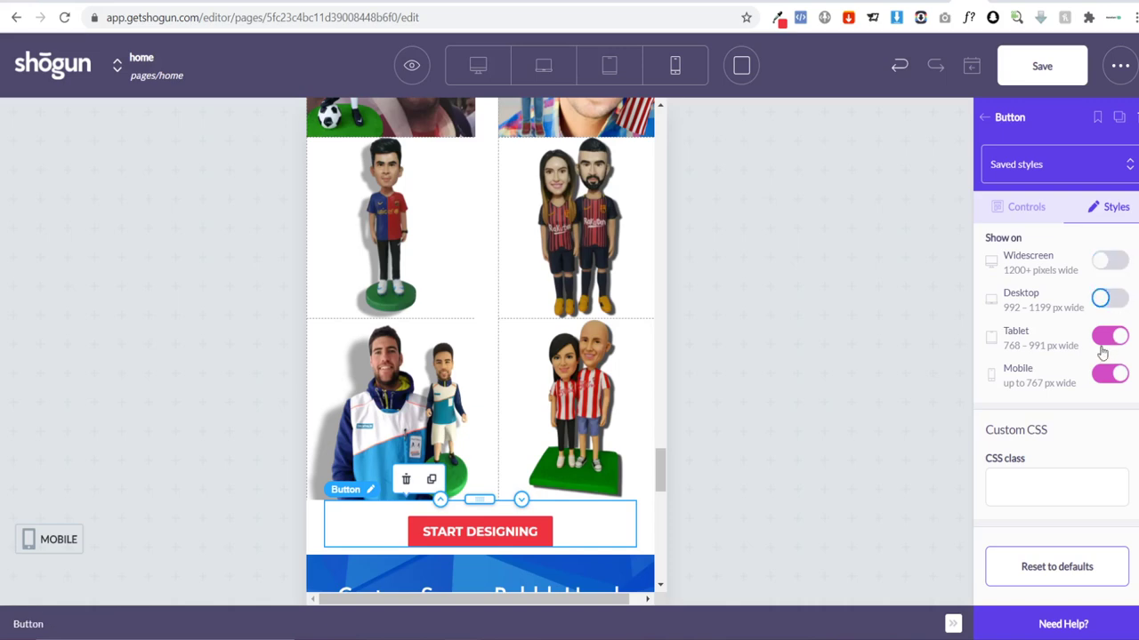
scroll(602, 526, up, 15)
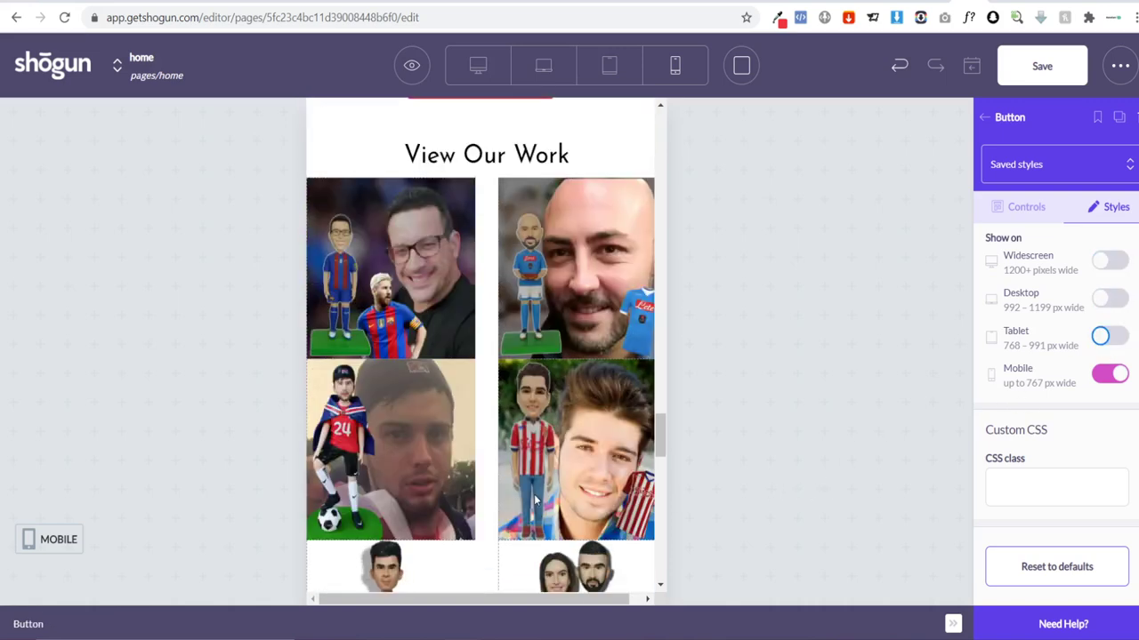
scroll(564, 431, up, 15)
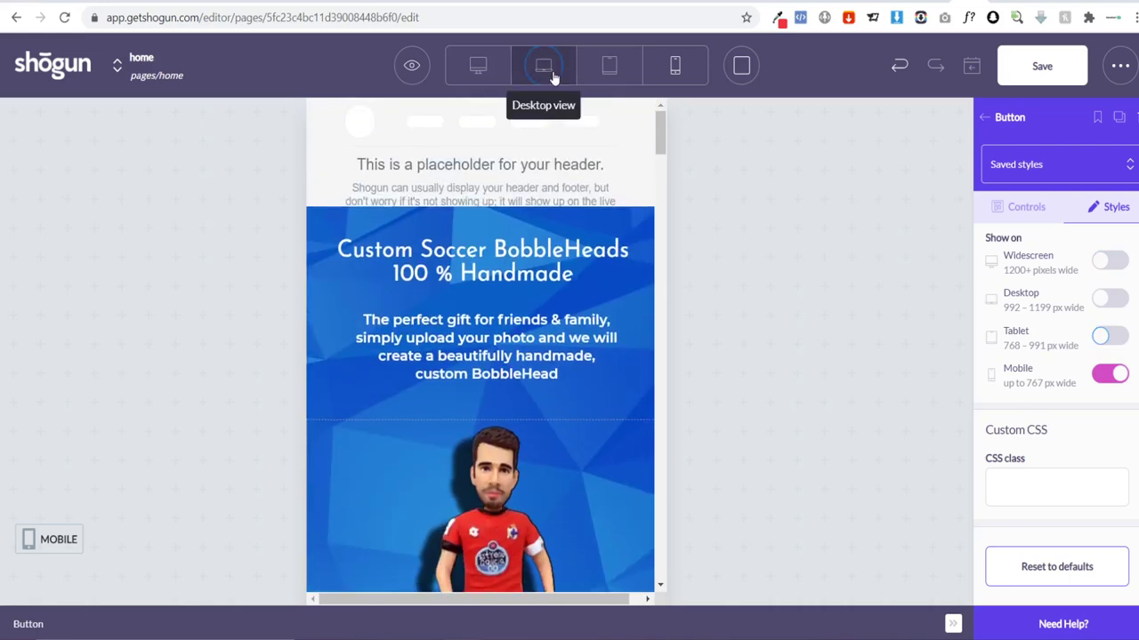
Step: In Desktop view, select the How It Works image row and open its Styles settings
click(543, 66)
scroll(570, 206, down, 5)
scroll(622, 355, down, 4)
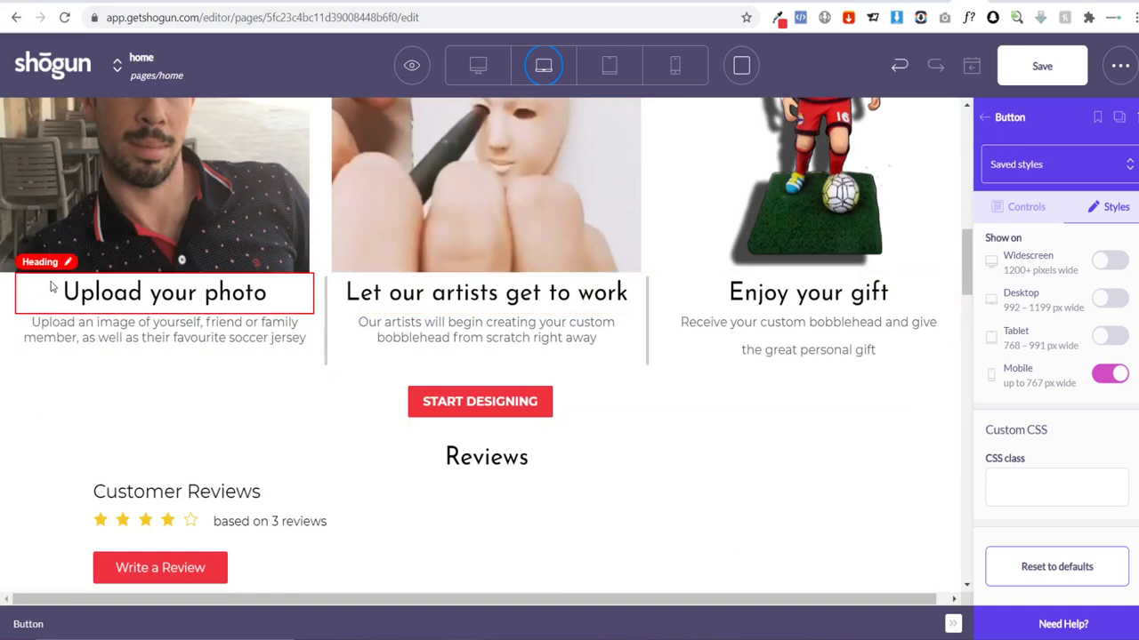
scroll(105, 240, up, 3)
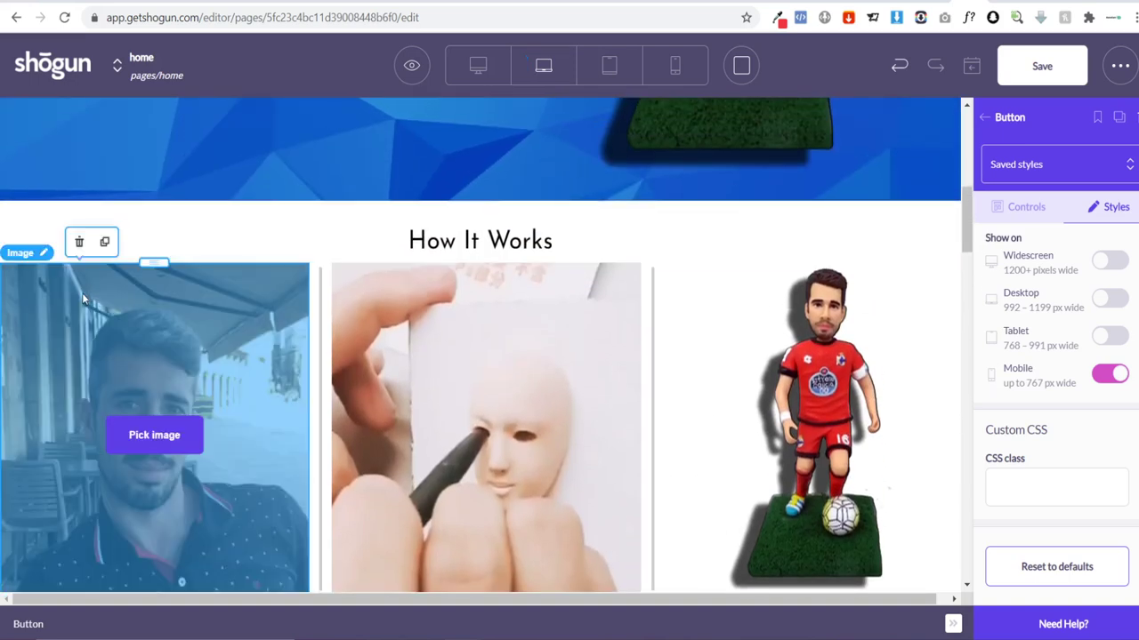
click(83, 300)
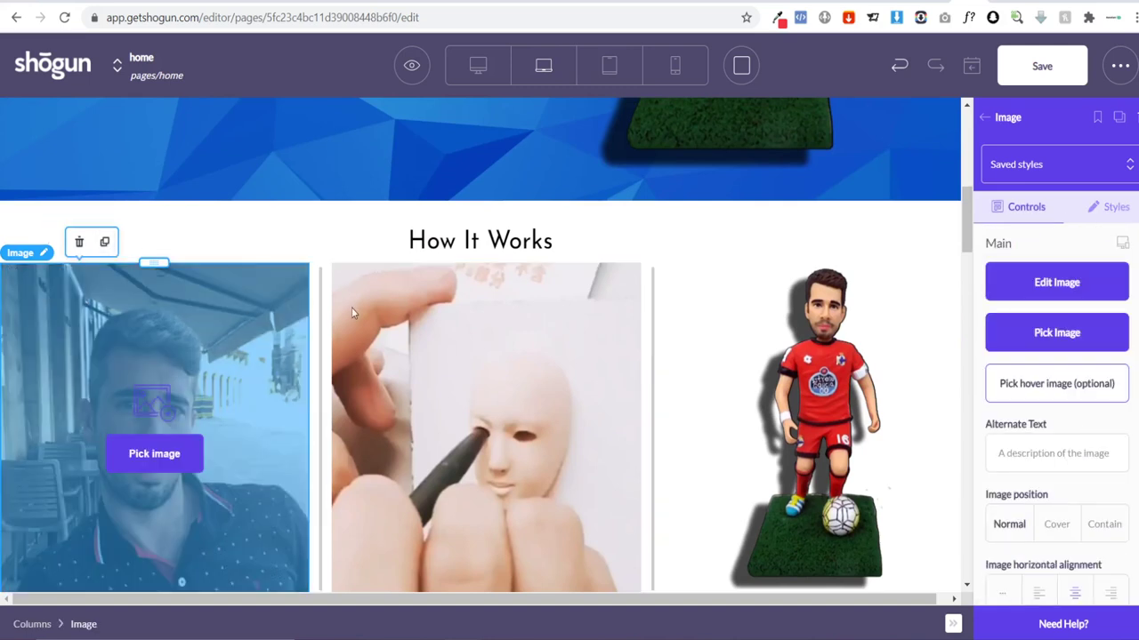
click(320, 278)
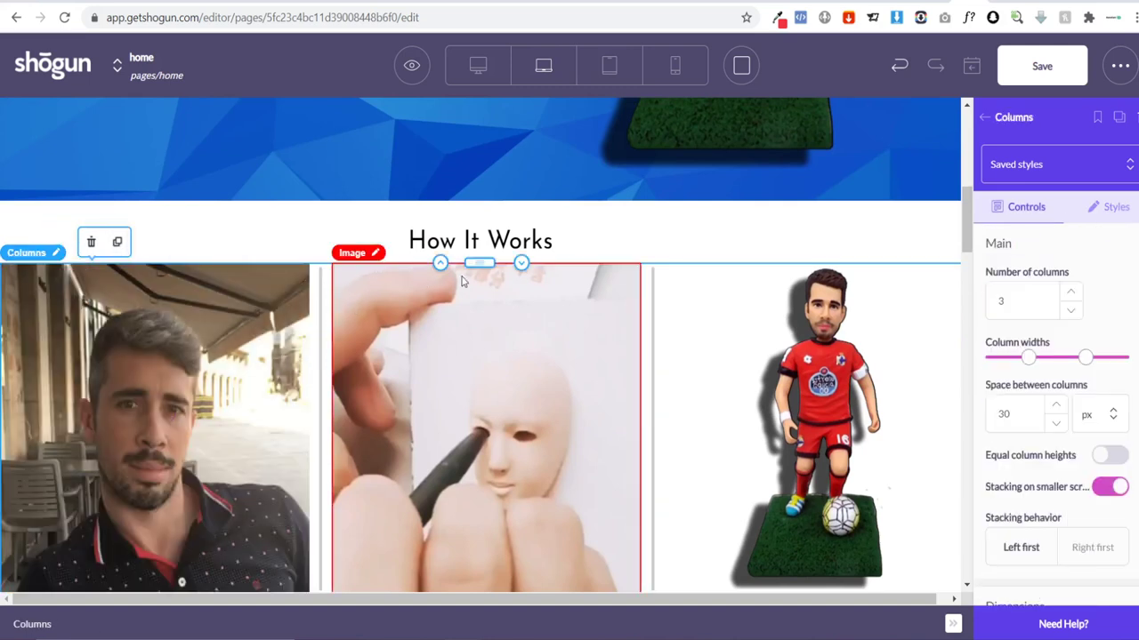
click(1115, 207)
scroll(1111, 355, down, 10)
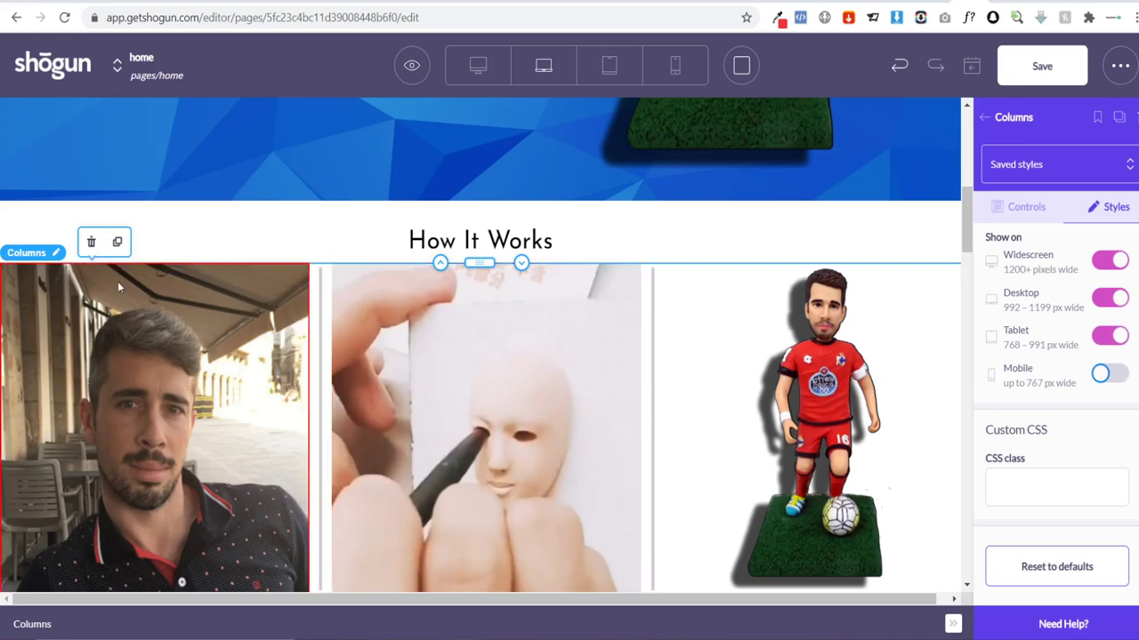
Step: Duplicate the How It Works image row and switch Desktop visibility off for the copy
click(116, 241)
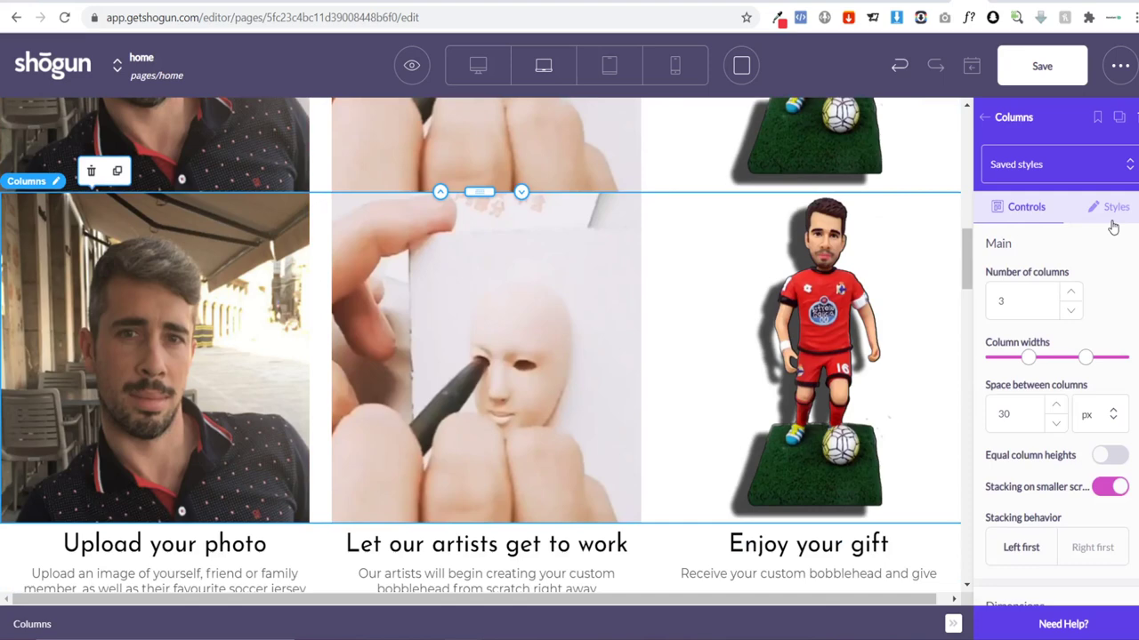
click(1110, 209)
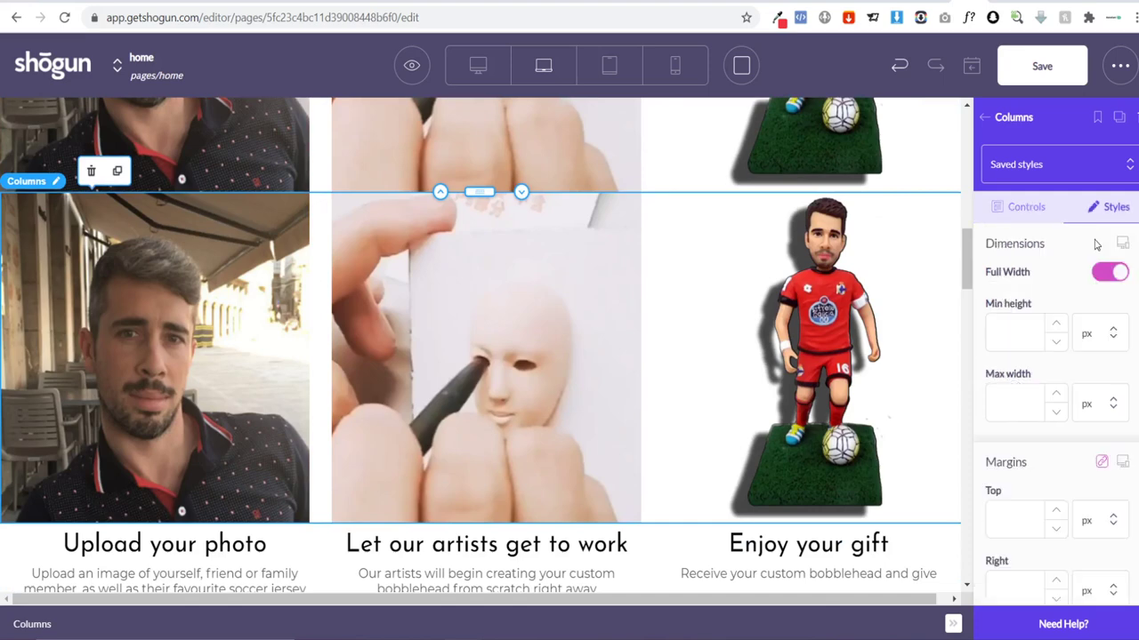
scroll(1081, 275, down, 10)
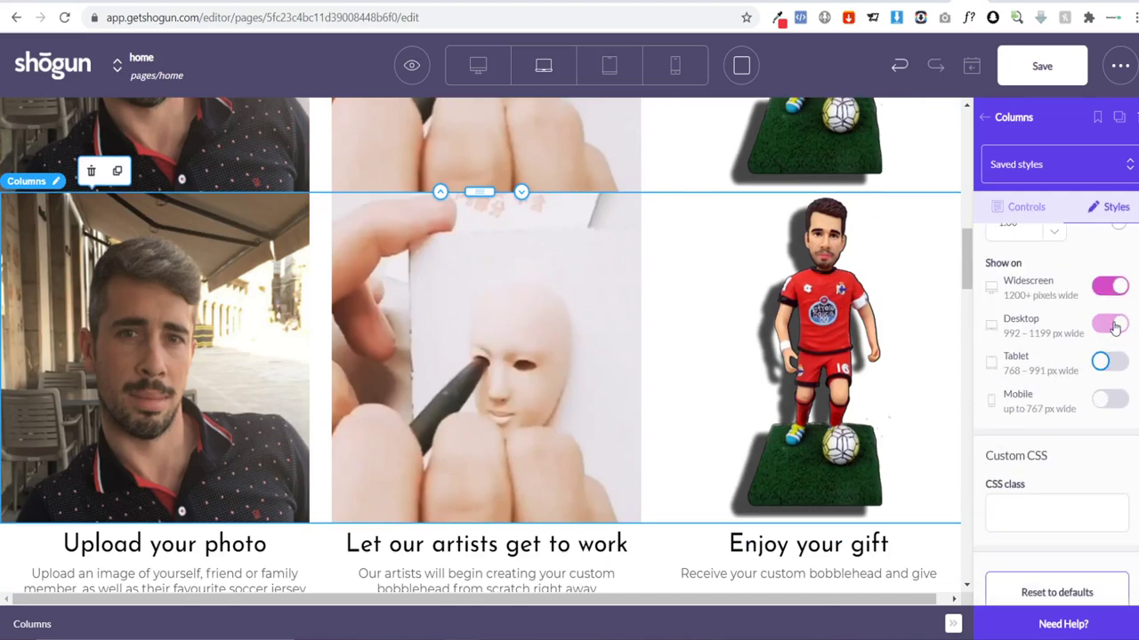
click(1119, 324)
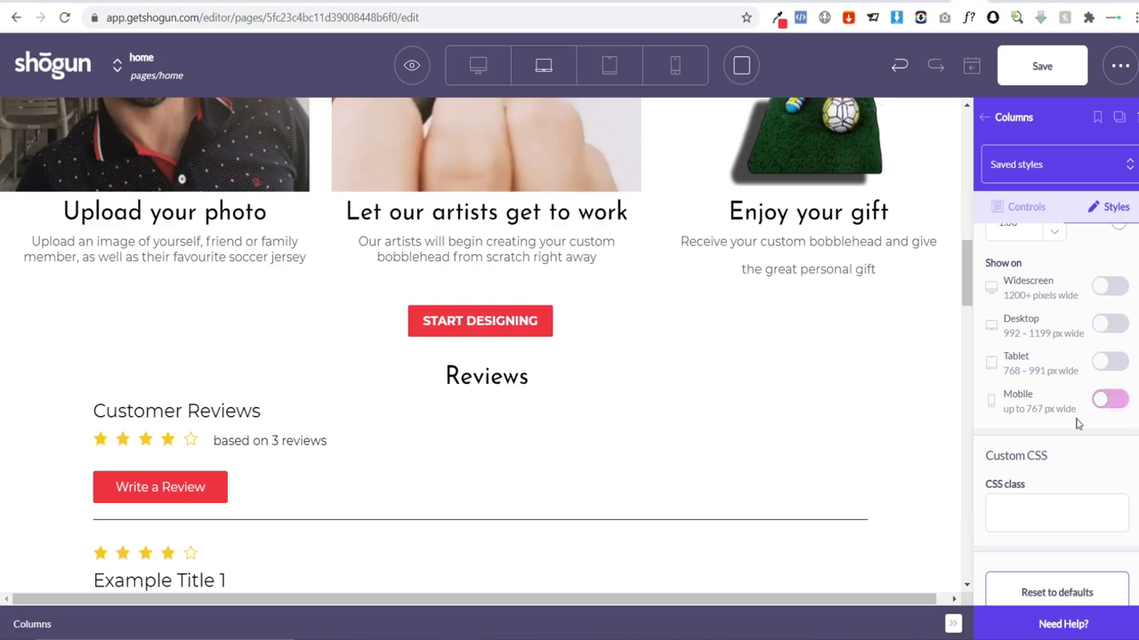
Step: Hide the How It Works captions row on Mobile, then open the copied row's Styles settings
scroll(498, 378, up, 2)
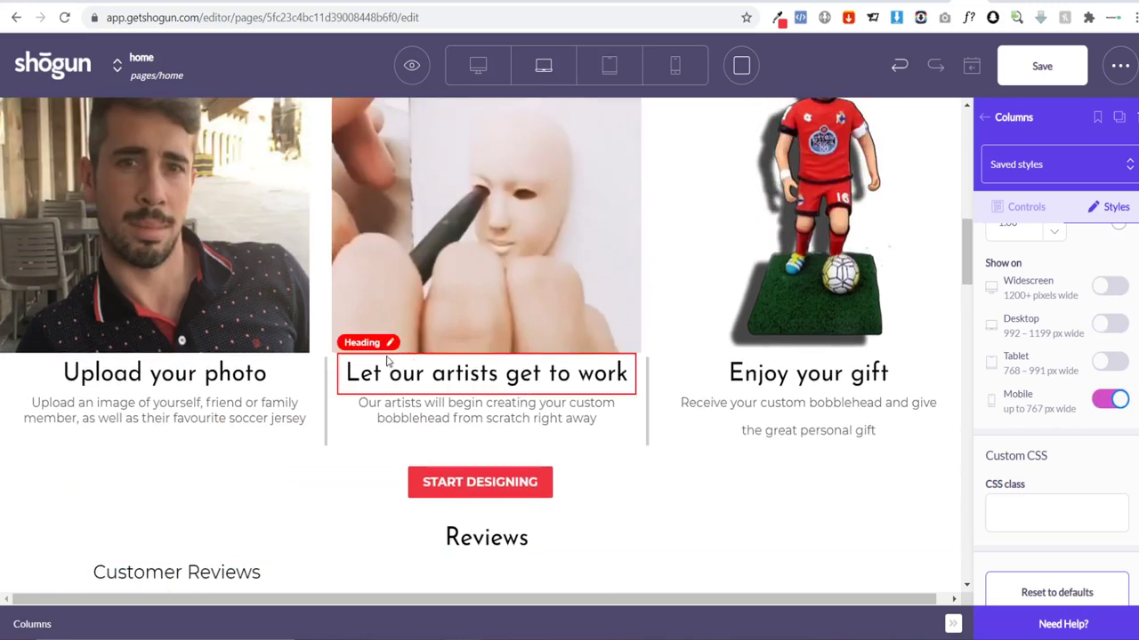
click(212, 450)
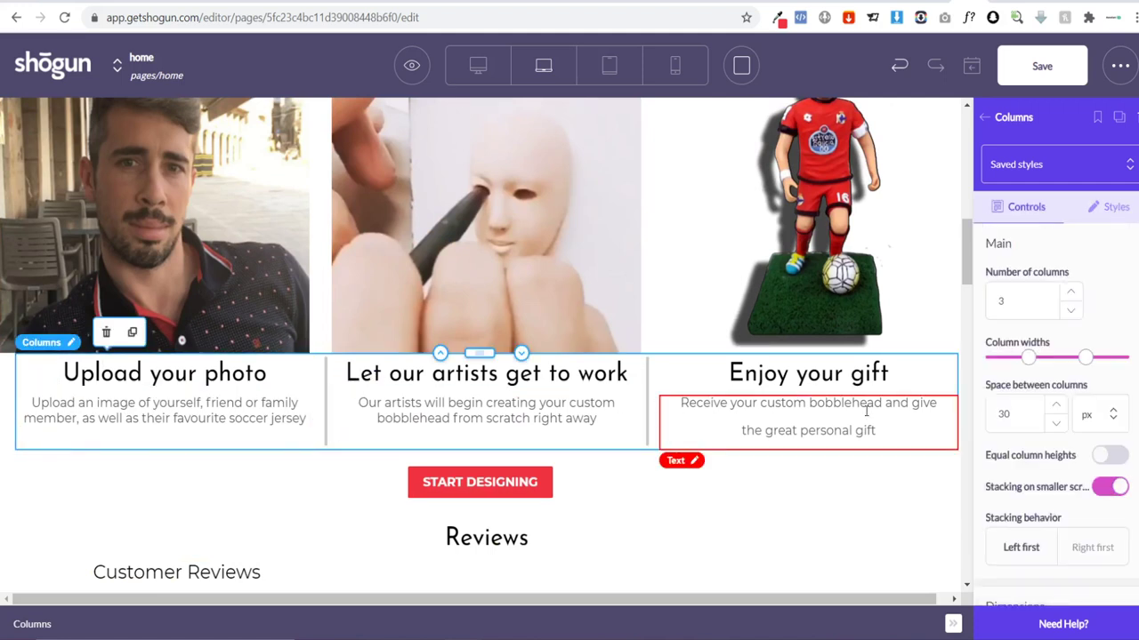
click(1107, 213)
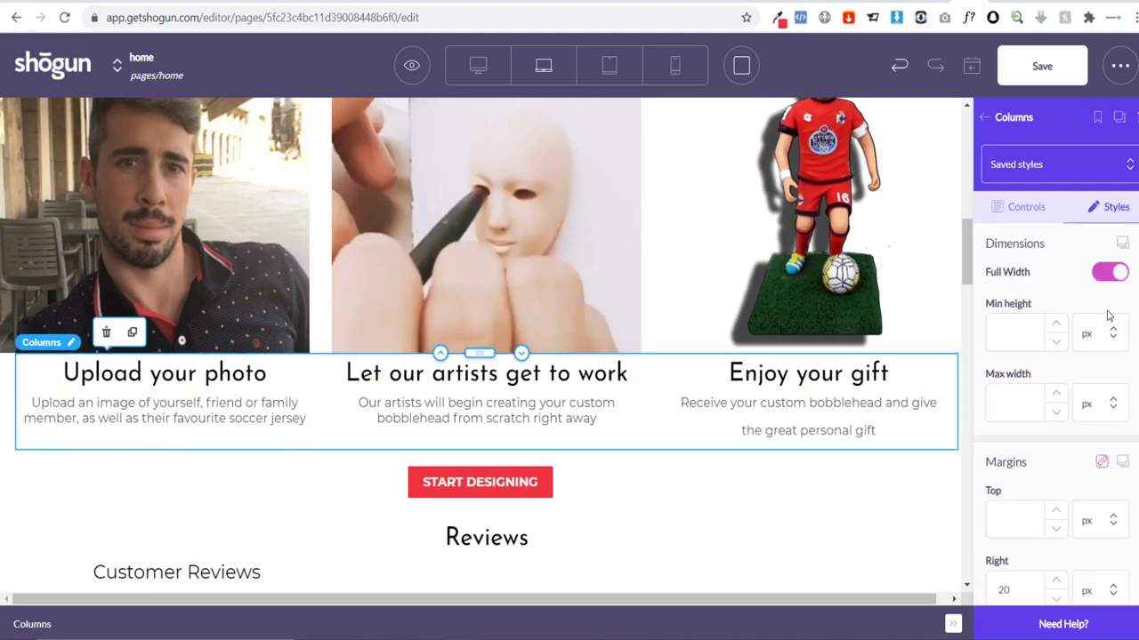
scroll(1103, 325, down, 6)
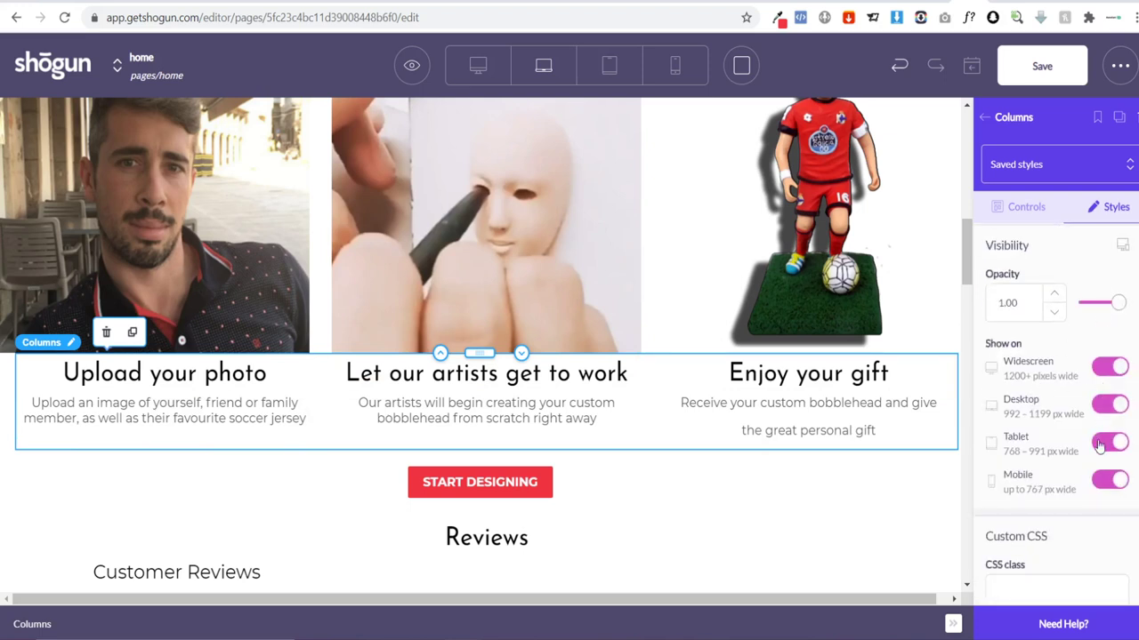
click(1103, 488)
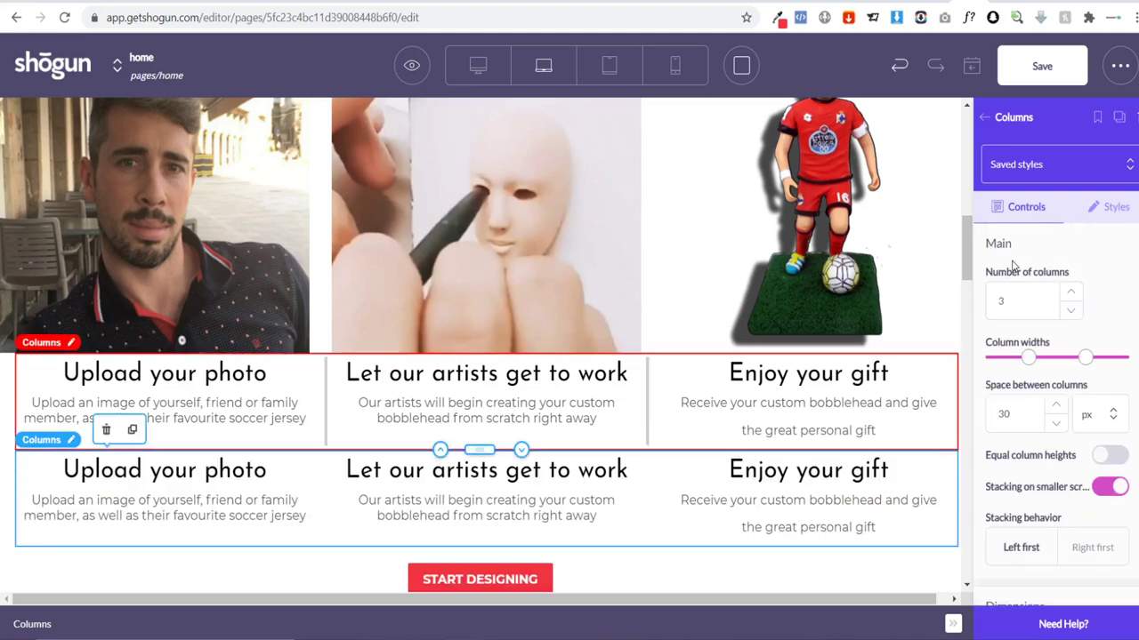
click(1095, 218)
scroll(1094, 372, down, 5)
scroll(1084, 379, down, 5)
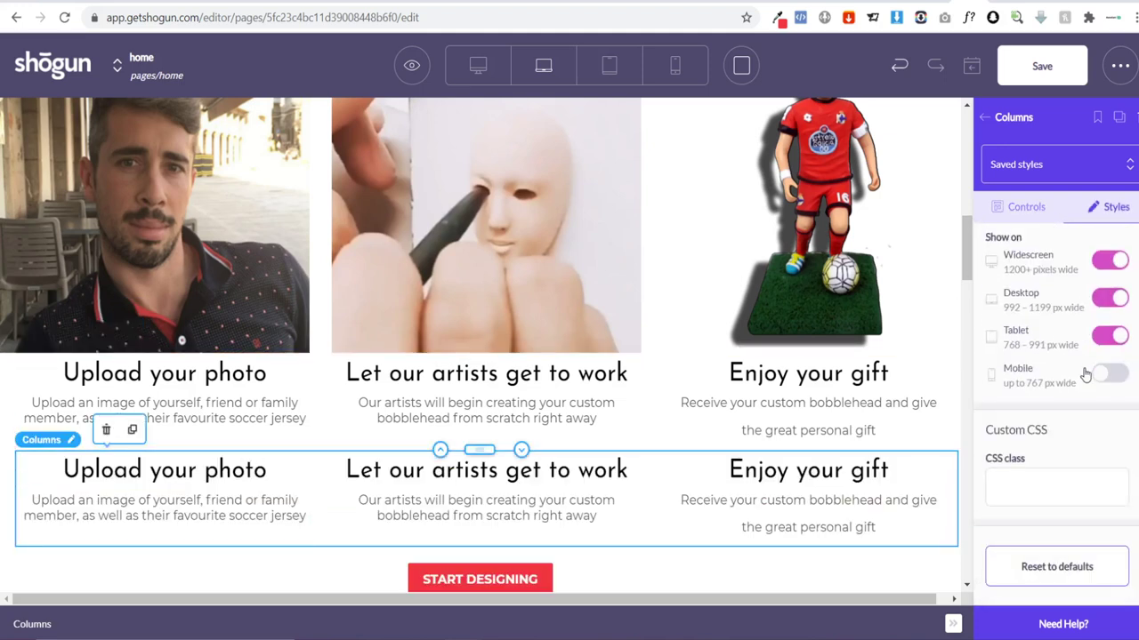
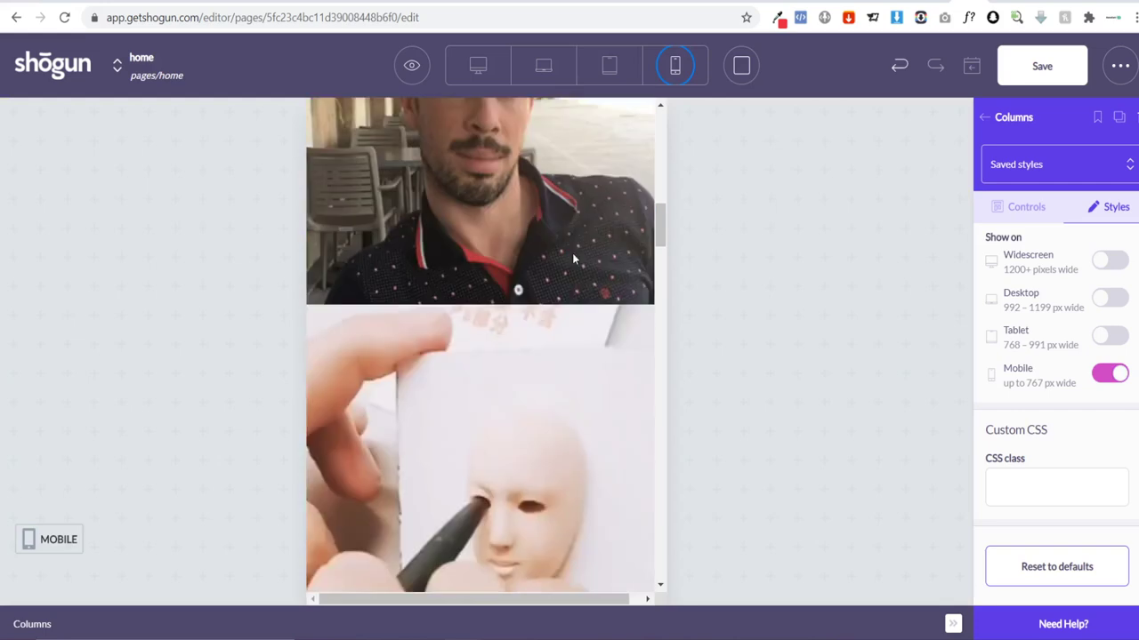
Step: Move the 'Upload your photo' heading and its upload-an-image description beneath the first image
scroll(576, 258, down, 5)
scroll(583, 258, up, 6)
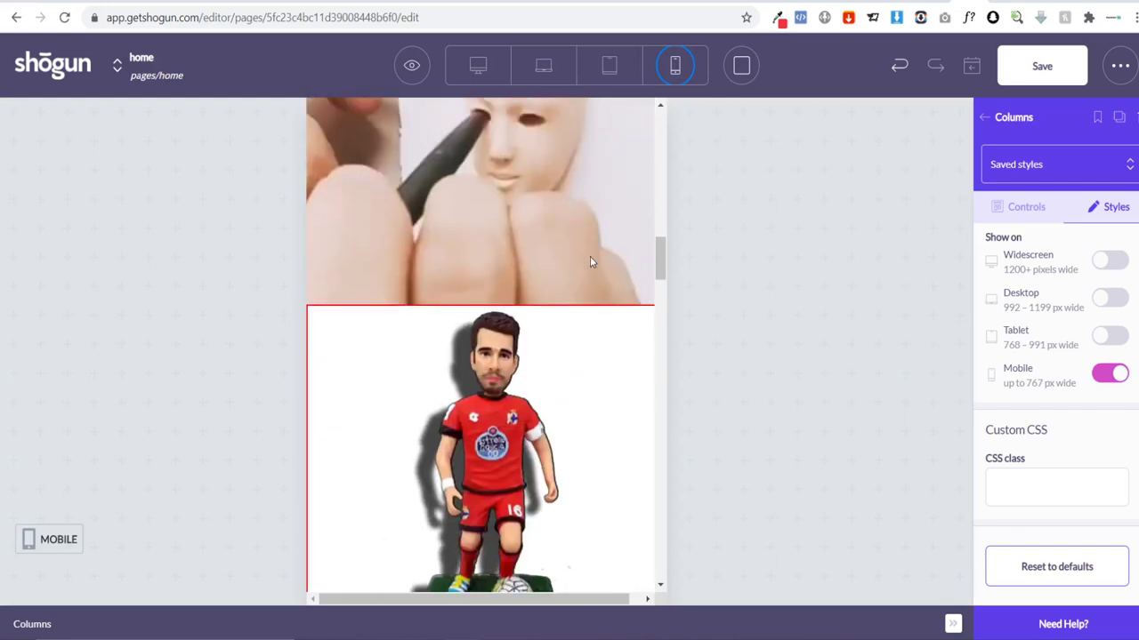
scroll(587, 266, down, 3)
scroll(578, 294, down, 1)
click(488, 382)
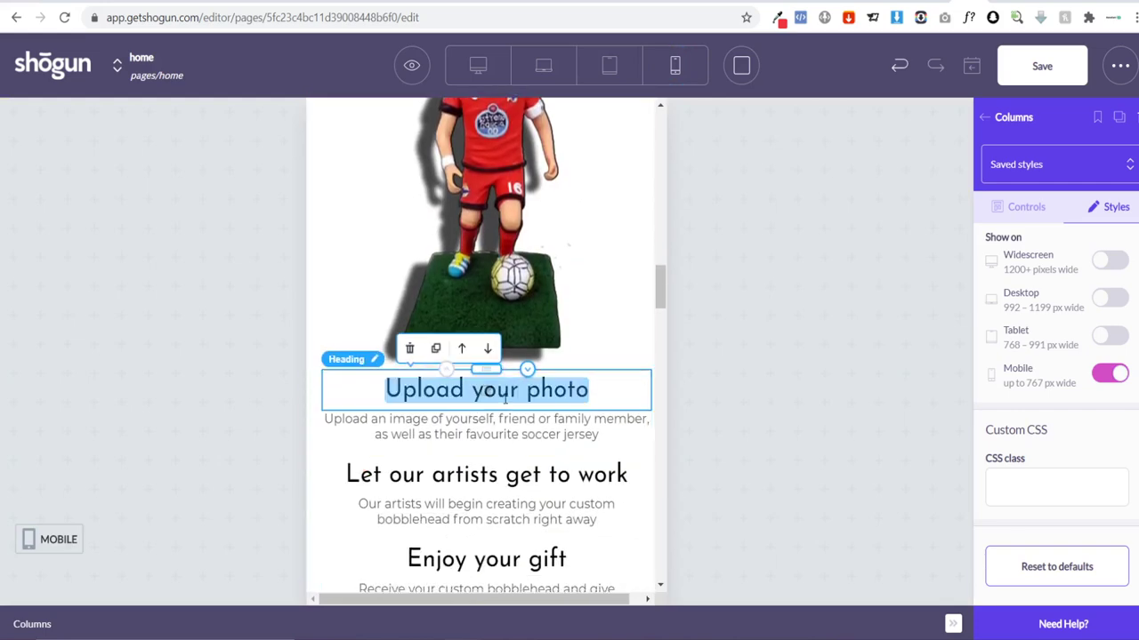
drag(487, 373, 519, 308)
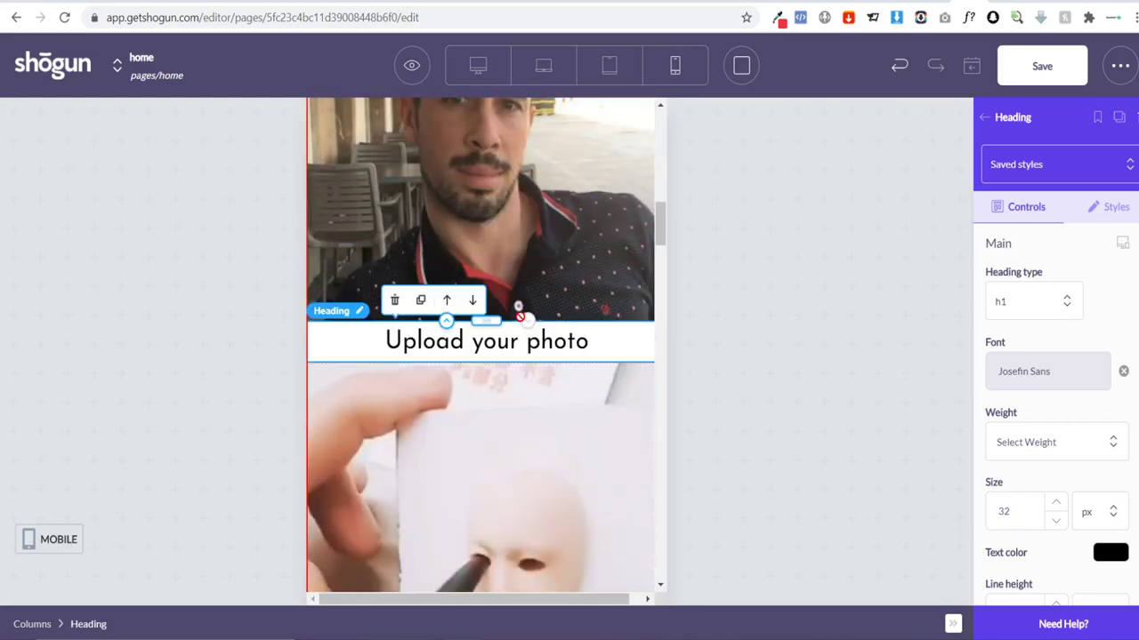
scroll(526, 371, down, 3)
scroll(526, 371, down, 5)
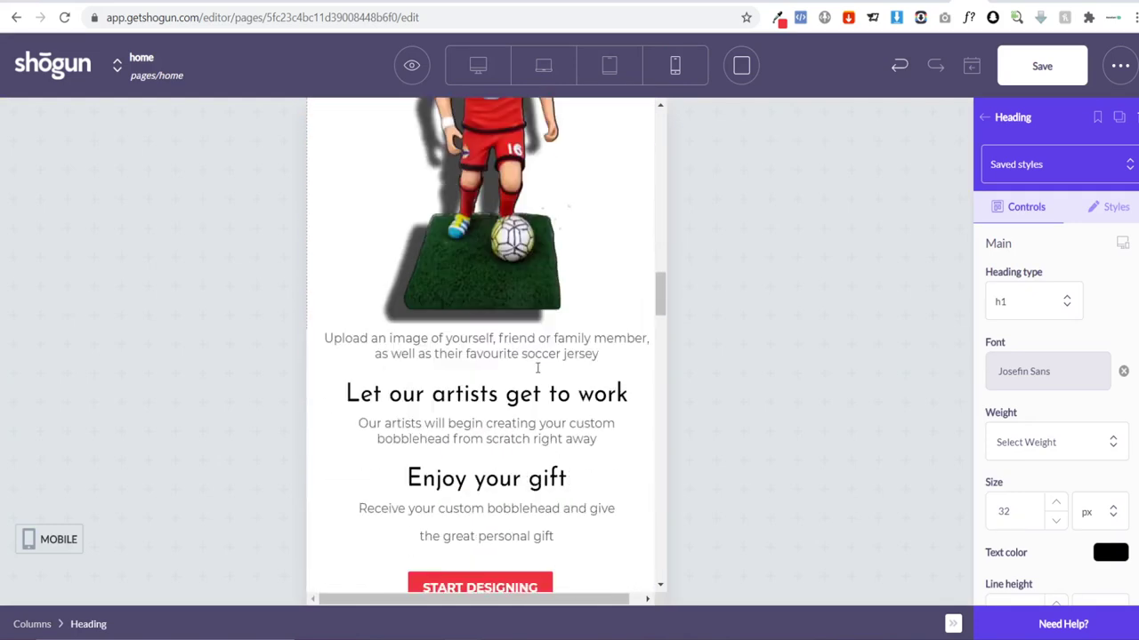
click(483, 356)
scroll(493, 342, up, 3)
scroll(547, 496, down, 3)
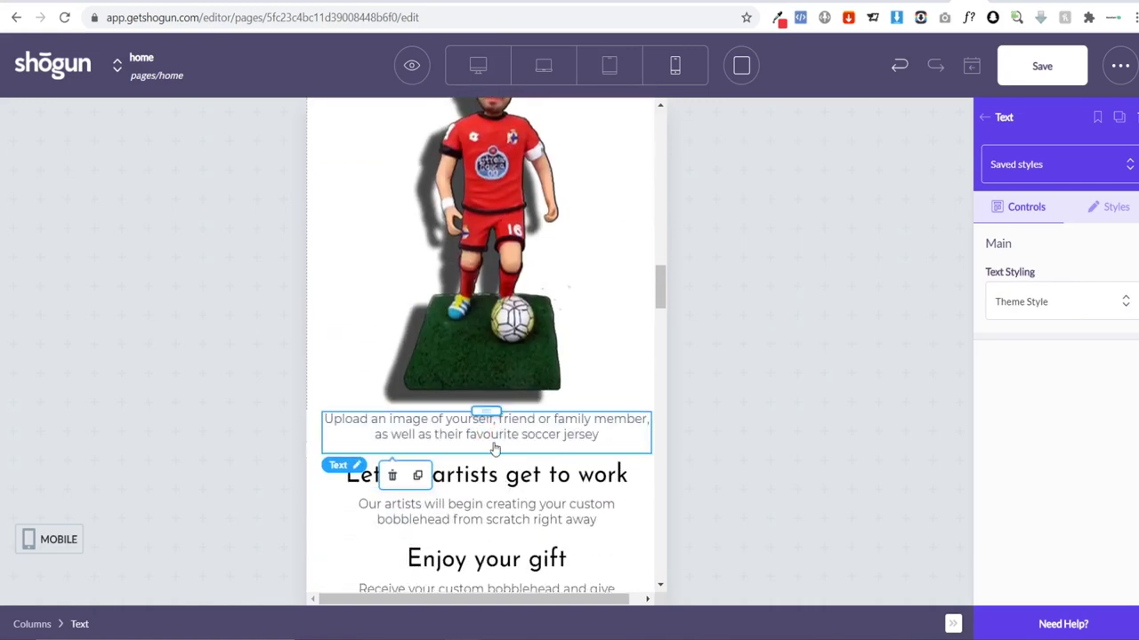
drag(493, 412, 496, 281)
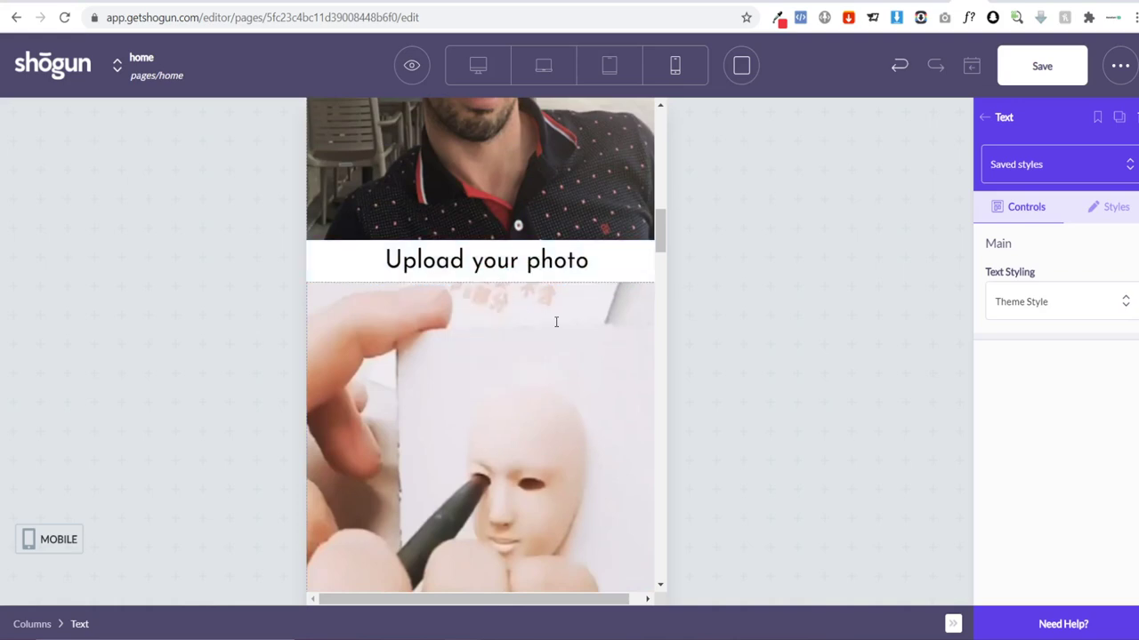
Step: Drag the next step's text block up beneath its image
scroll(561, 329, down, 5)
scroll(561, 341, down, 3)
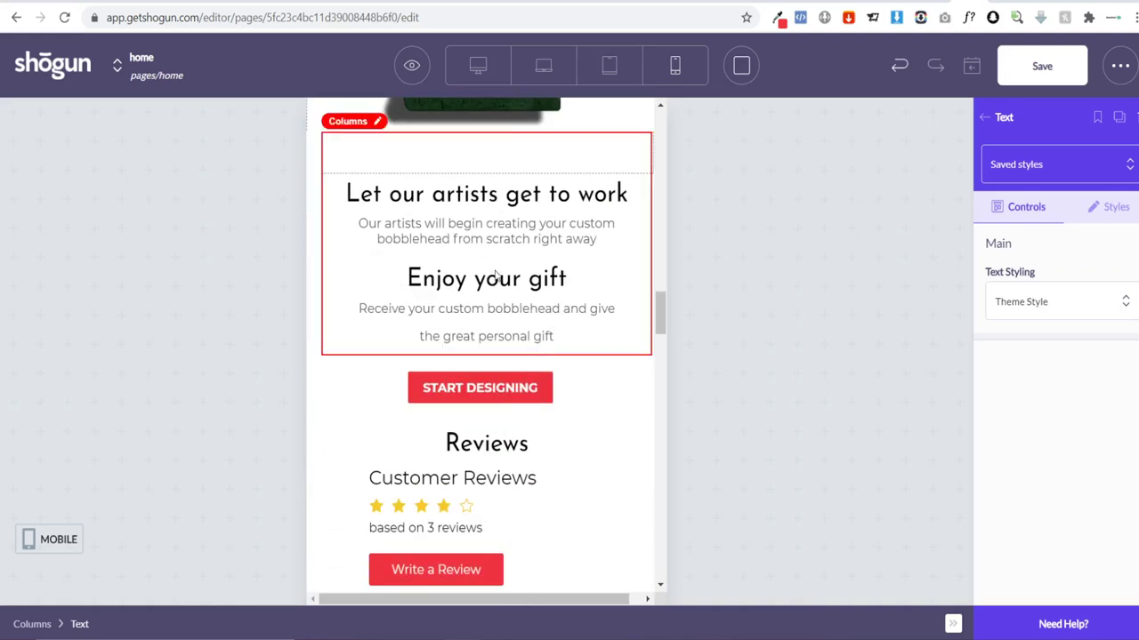
scroll(472, 449, up, 3)
drag(470, 442, 487, 361)
scroll(546, 377, down, 5)
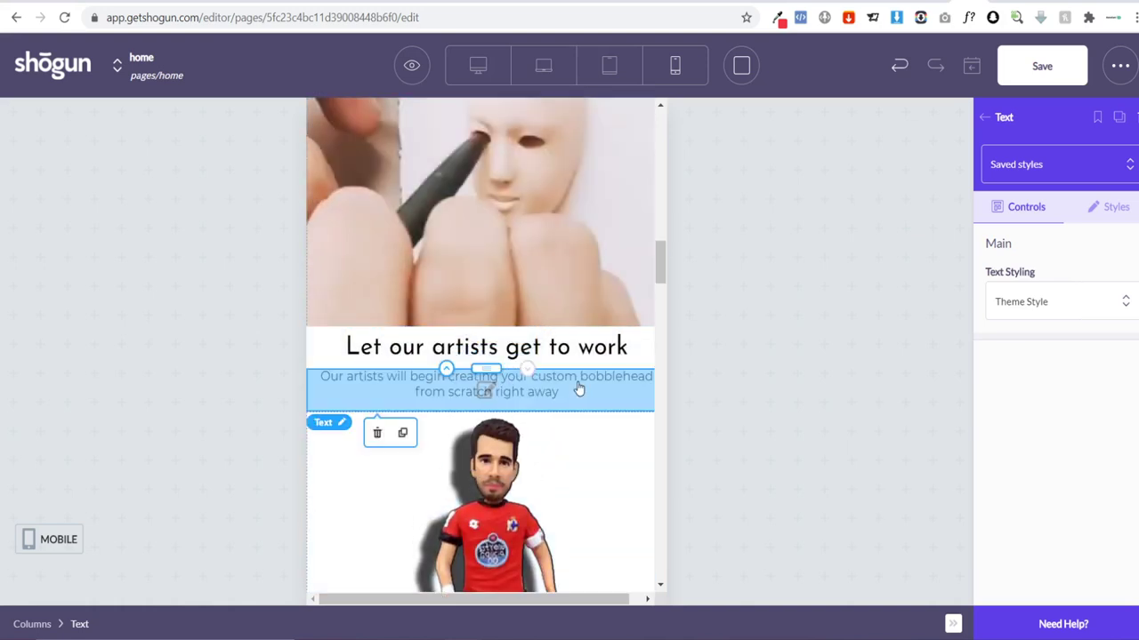
scroll(581, 394, down, 5)
Step: Put 'Enjoy your gift' and its description under the gift image, then delete the empty columns row
click(496, 427)
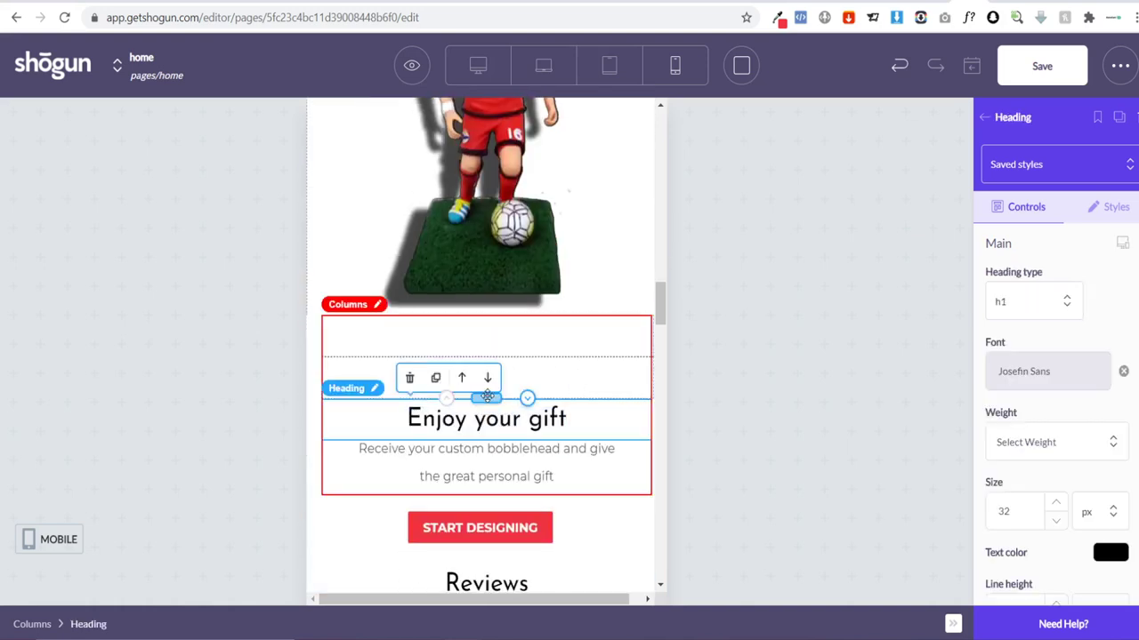
drag(492, 387, 495, 317)
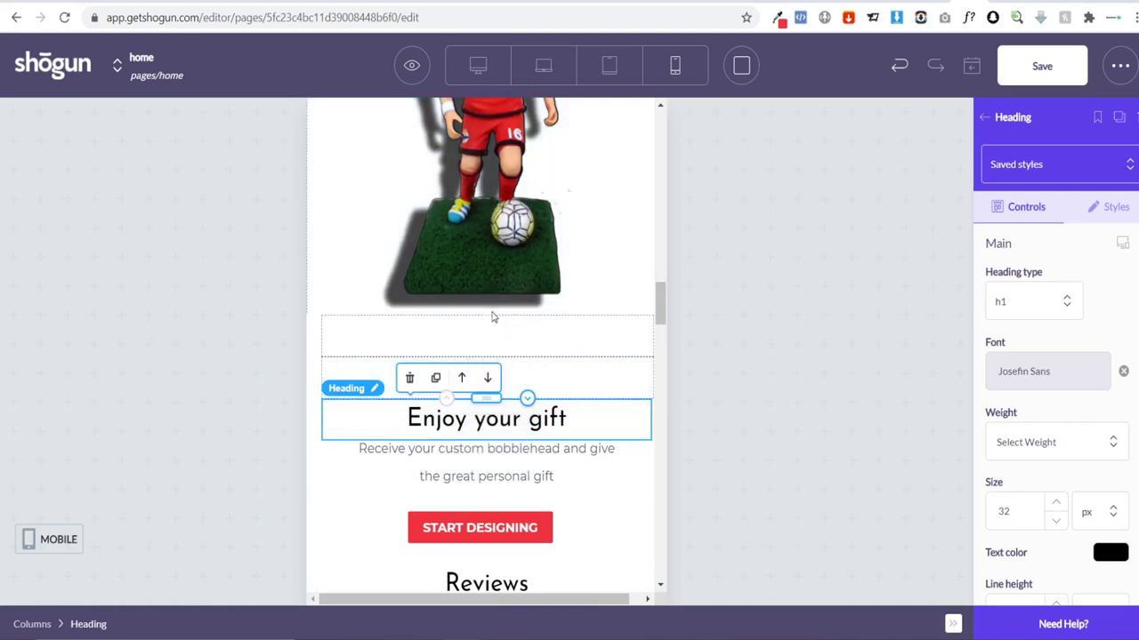
click(477, 442)
drag(477, 442, 489, 408)
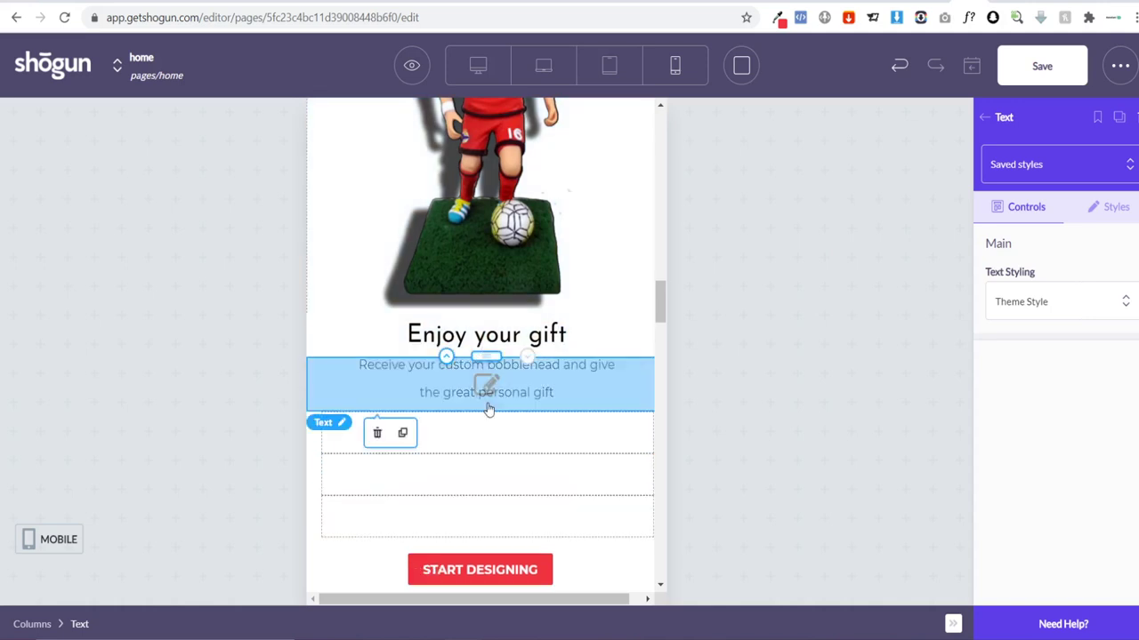
click(325, 450)
key(Delete)
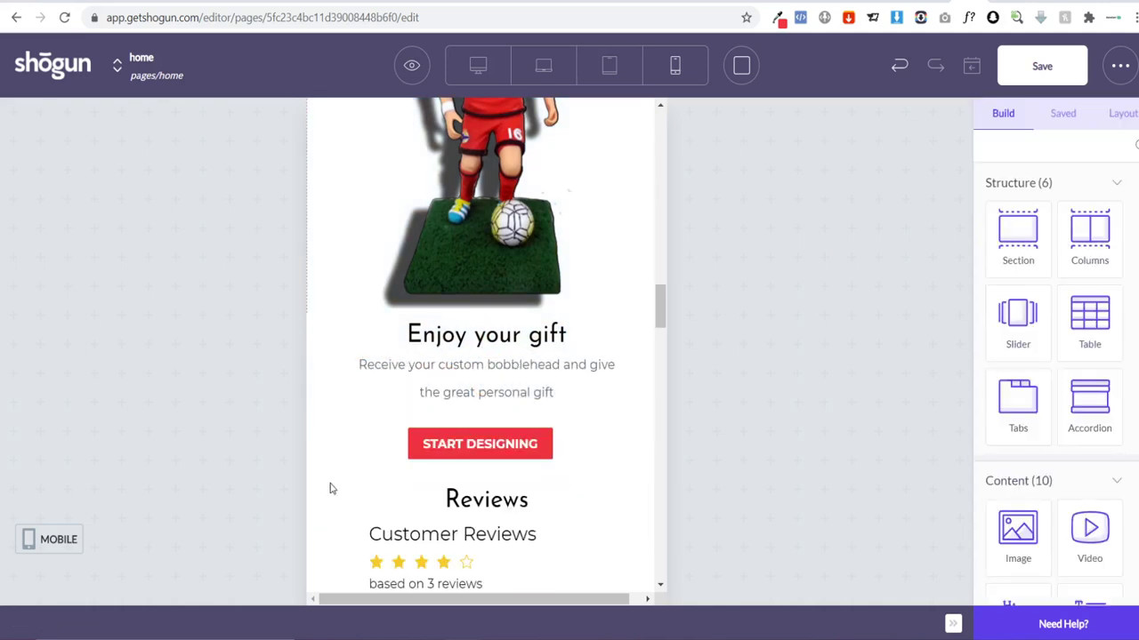
scroll(326, 386, up, 15)
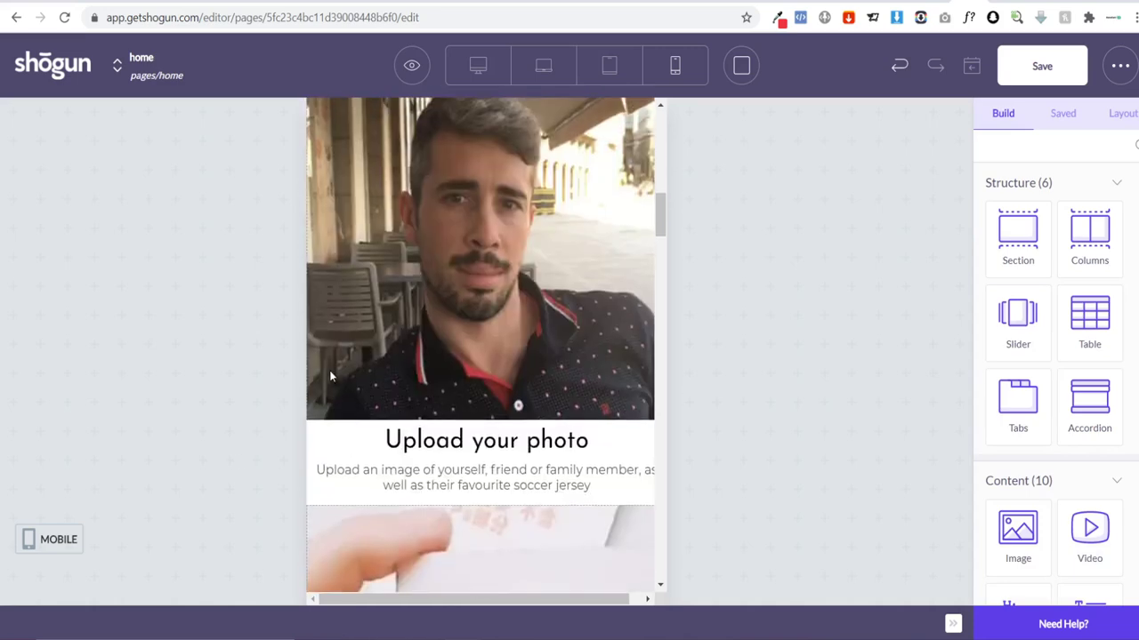
scroll(329, 377, up, 5)
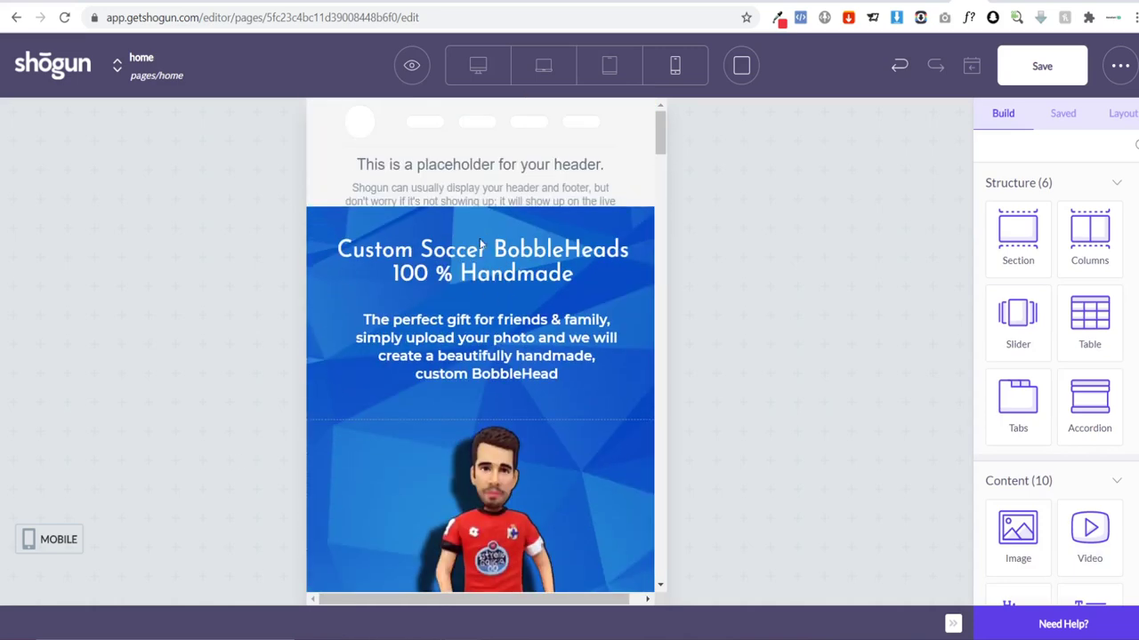
scroll(481, 245, down, 10)
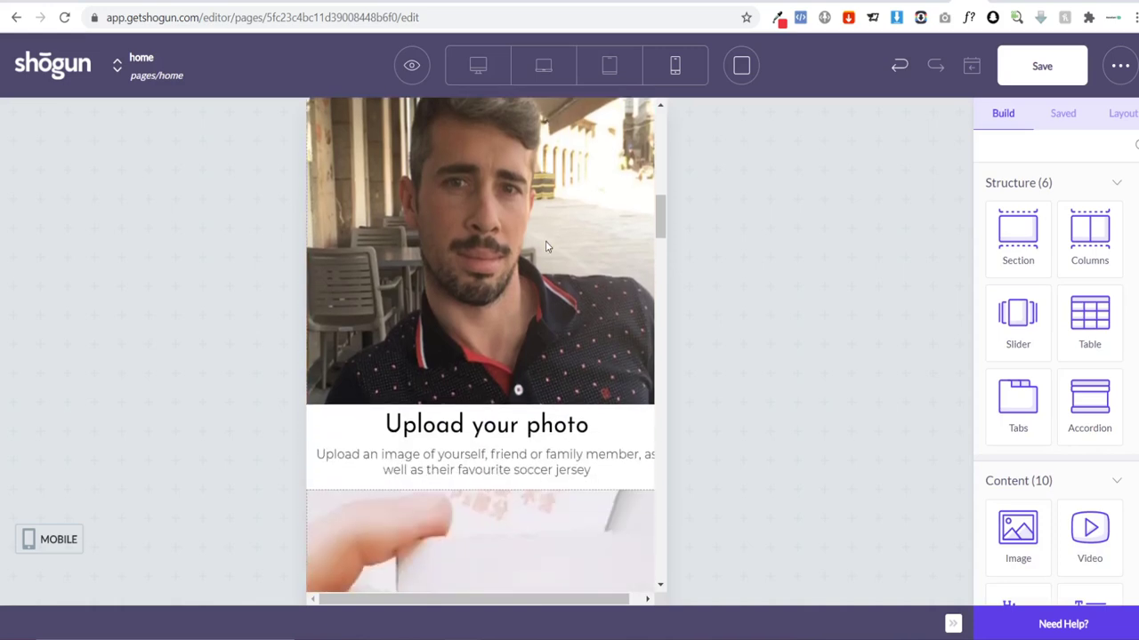
scroll(547, 246, down, 12)
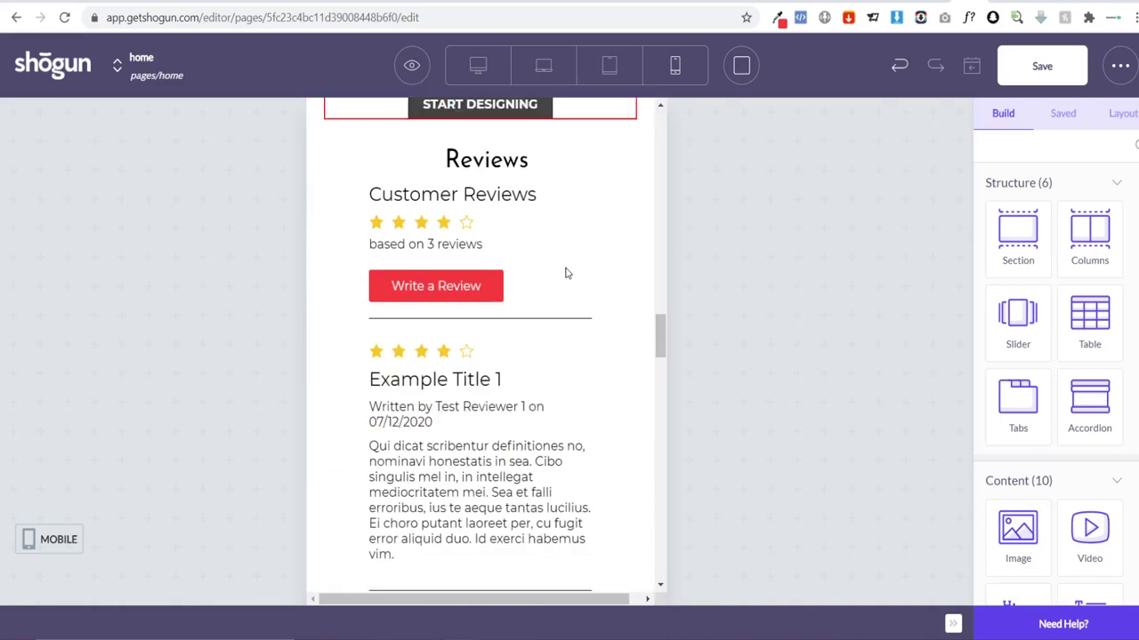
scroll(569, 272, up, 2)
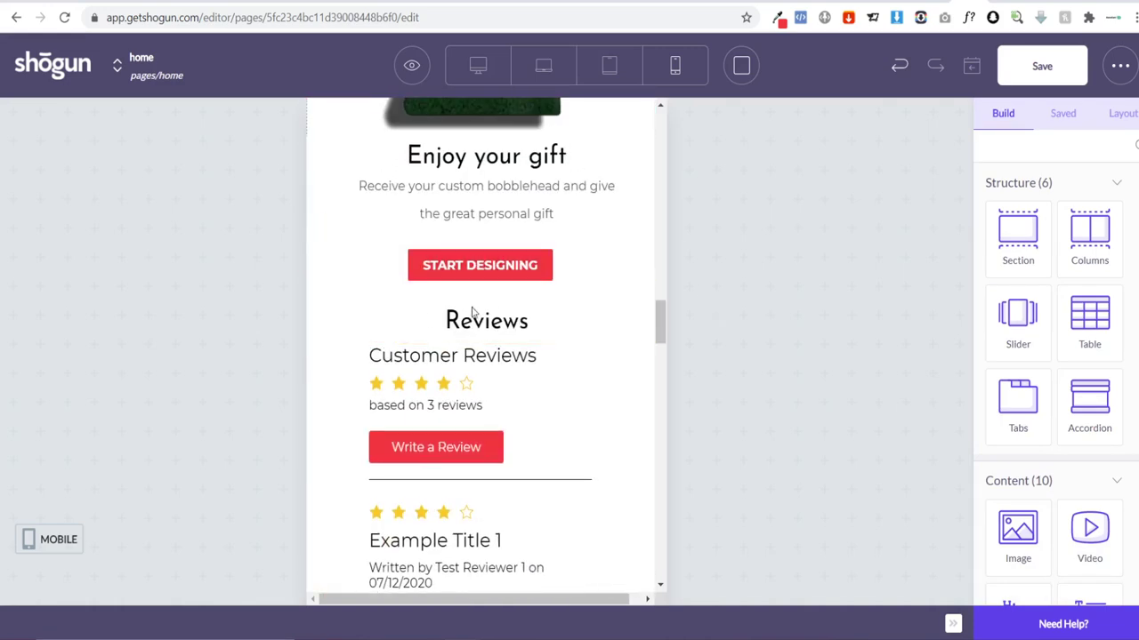
scroll(430, 321, down, 15)
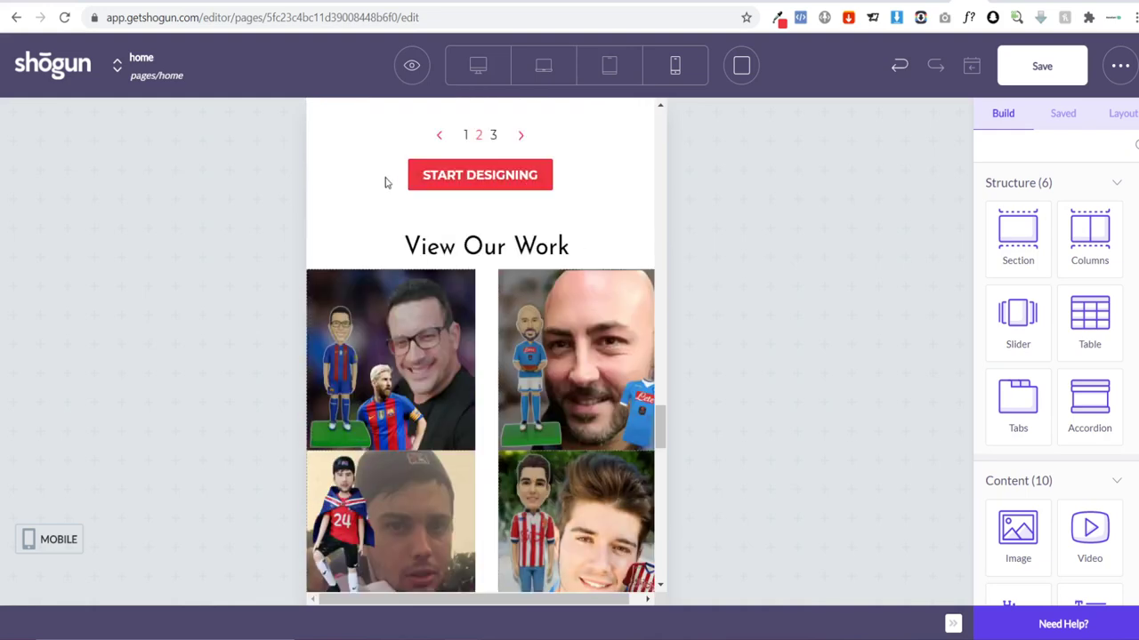
scroll(401, 267, down, 6)
scroll(547, 234, up, 4)
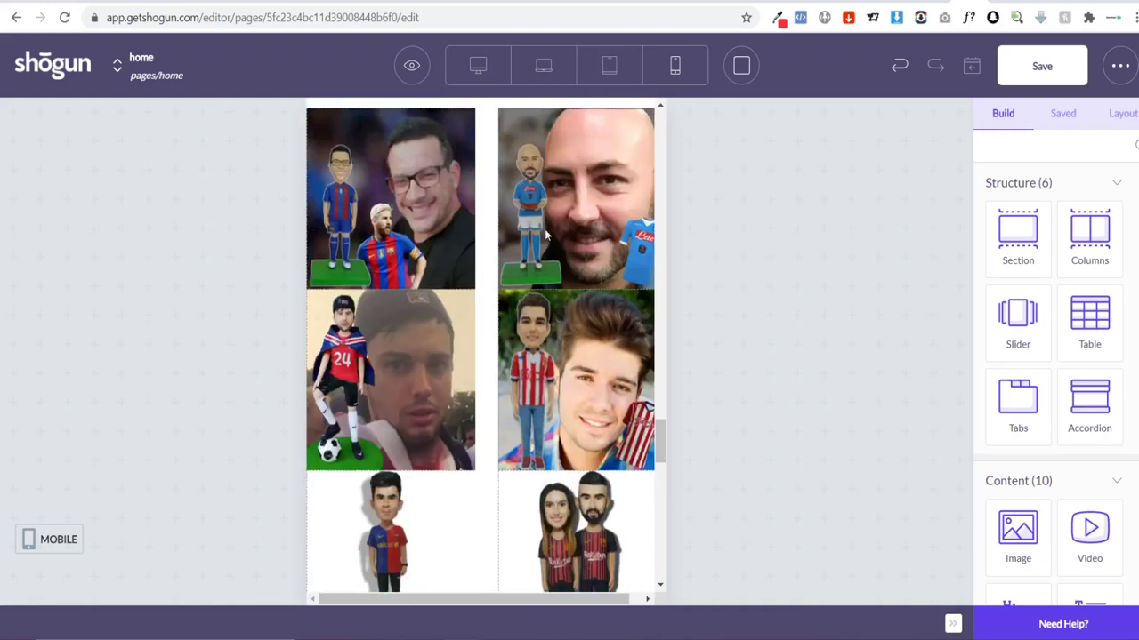
scroll(547, 234, down, 10)
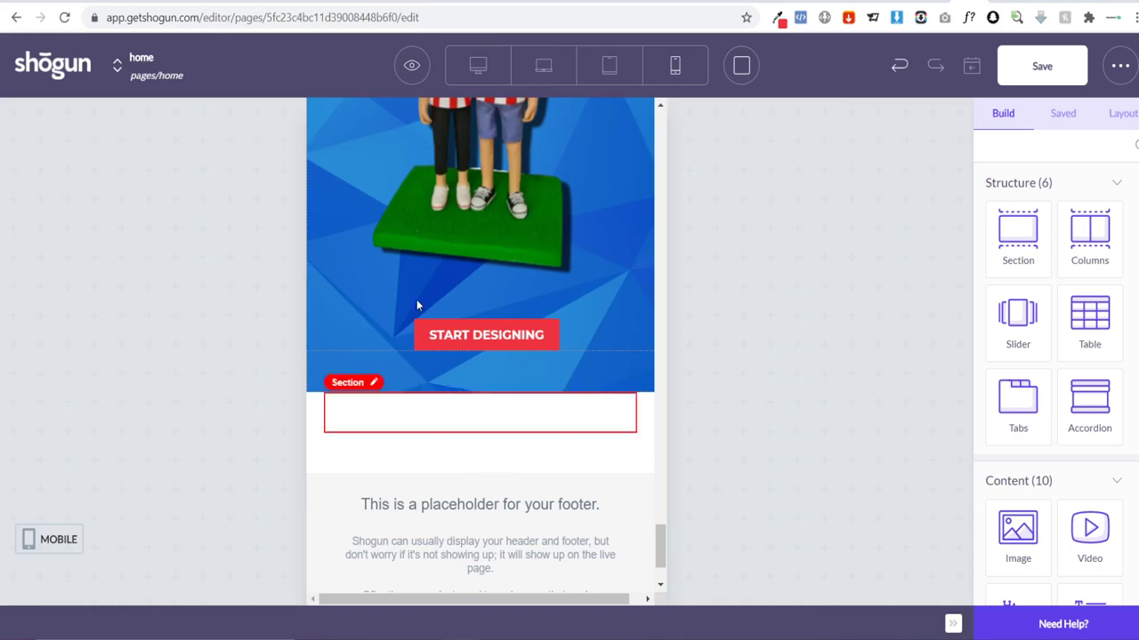
scroll(423, 264, up, 6)
scroll(578, 404, down, 3)
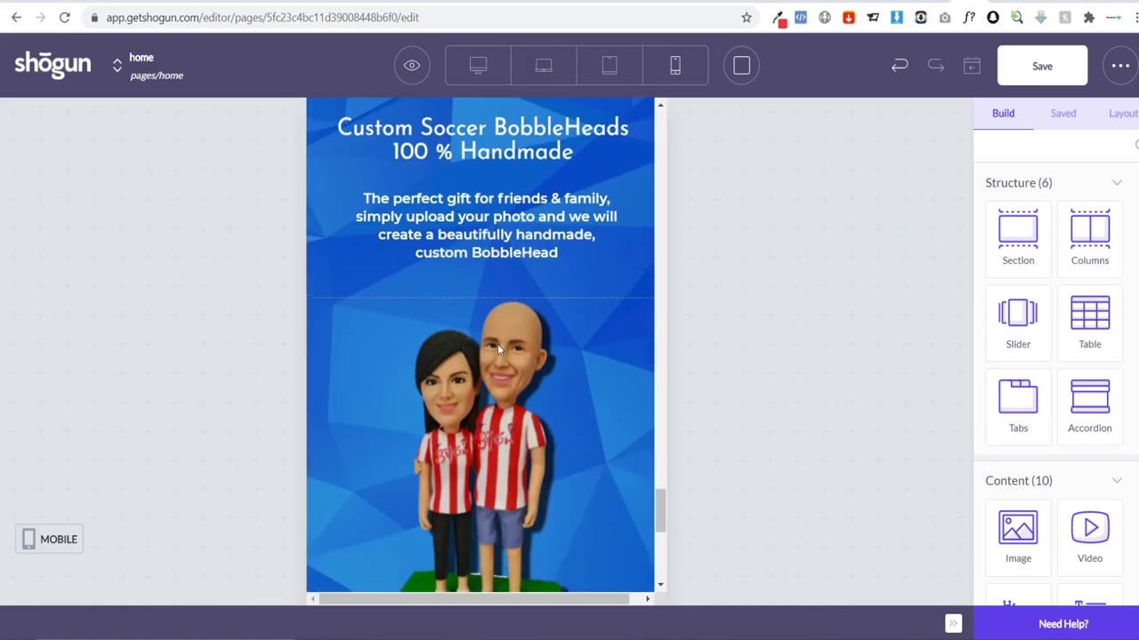
scroll(497, 343, up, 5)
click(610, 67)
scroll(695, 149, up, 5)
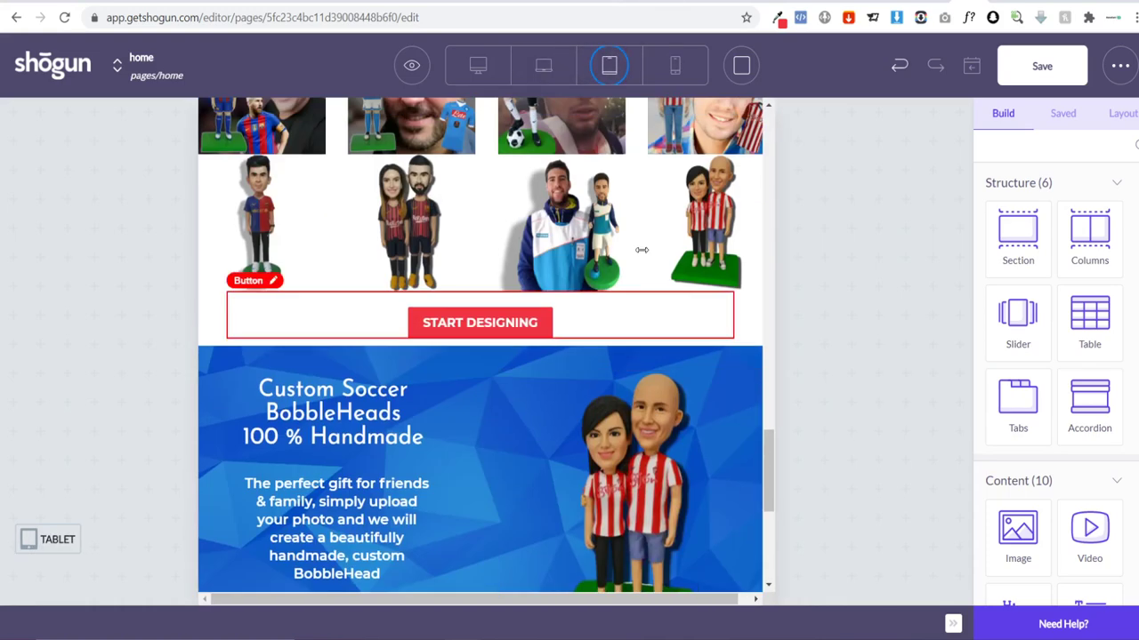
scroll(659, 259, down, 3)
scroll(659, 263, up, 15)
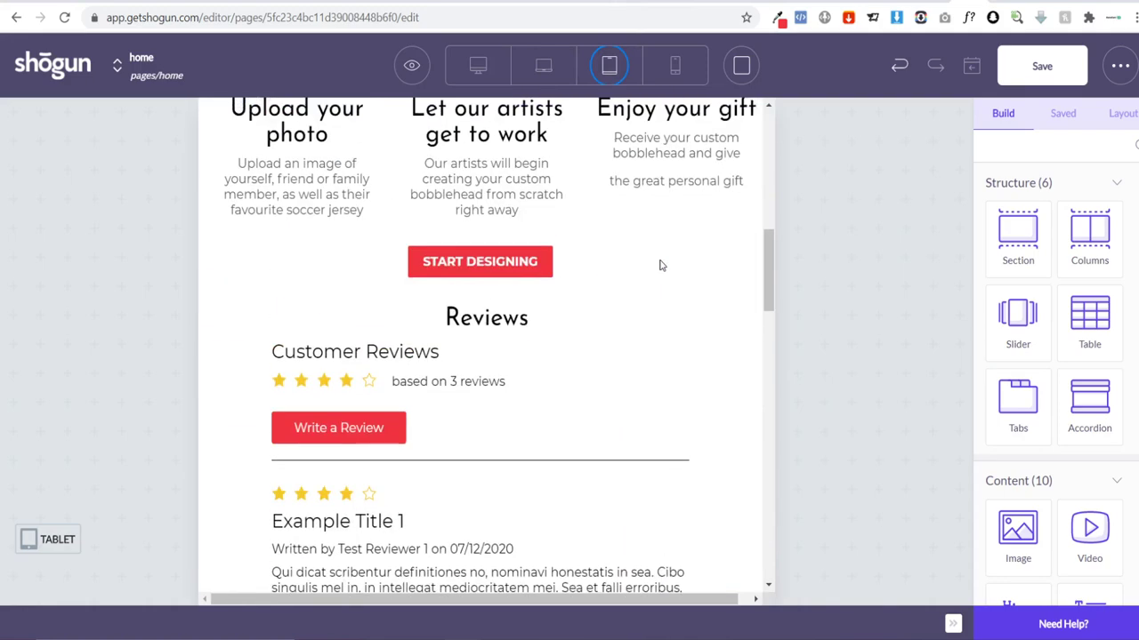
scroll(659, 265, up, 5)
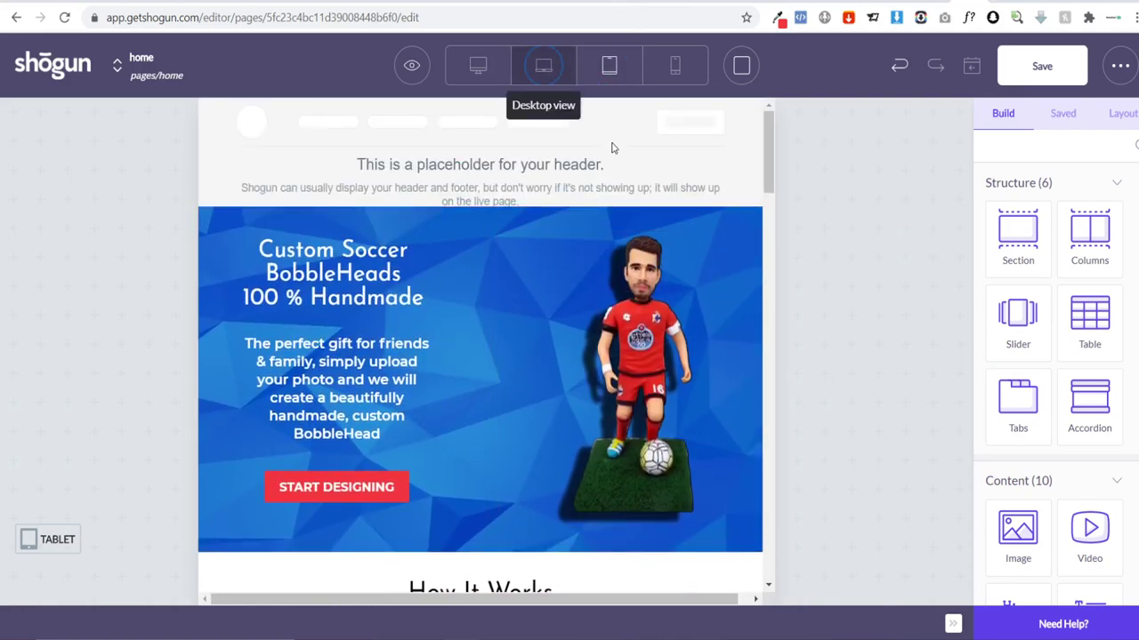
scroll(594, 182, down, 12)
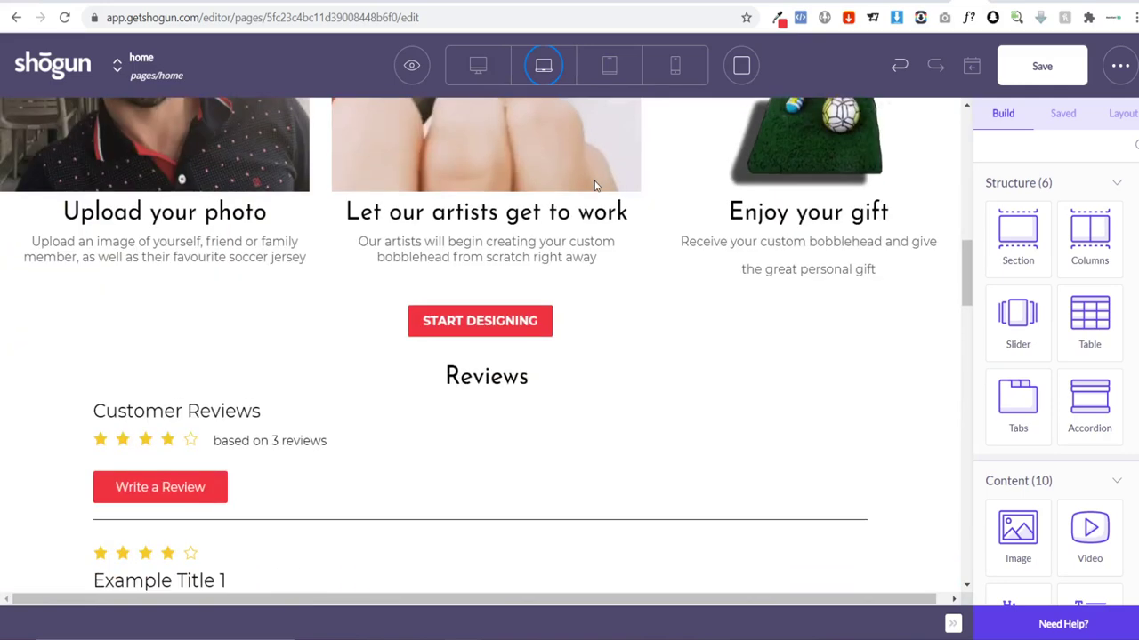
scroll(592, 182, up, 10)
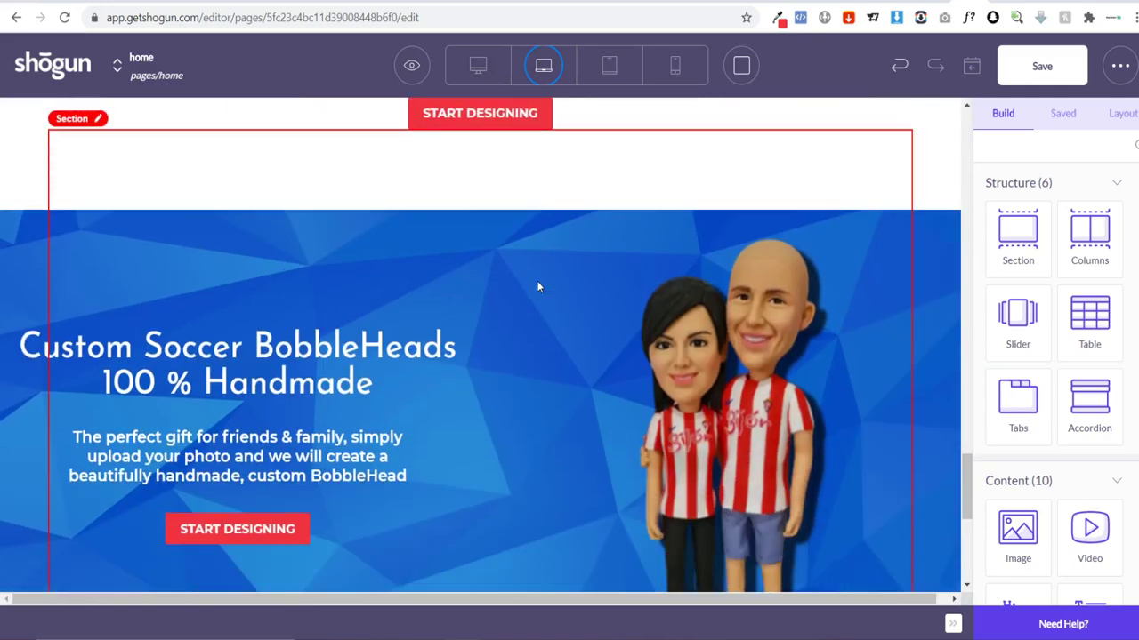
scroll(372, 307, down, 4)
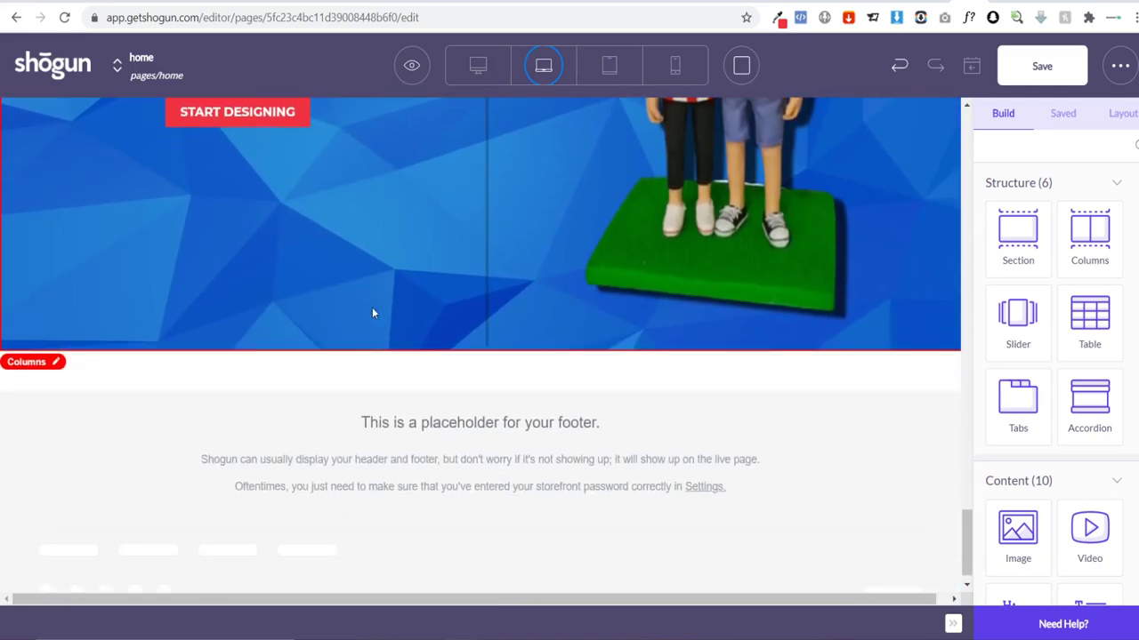
scroll(370, 307, up, 5)
scroll(370, 313, up, 15)
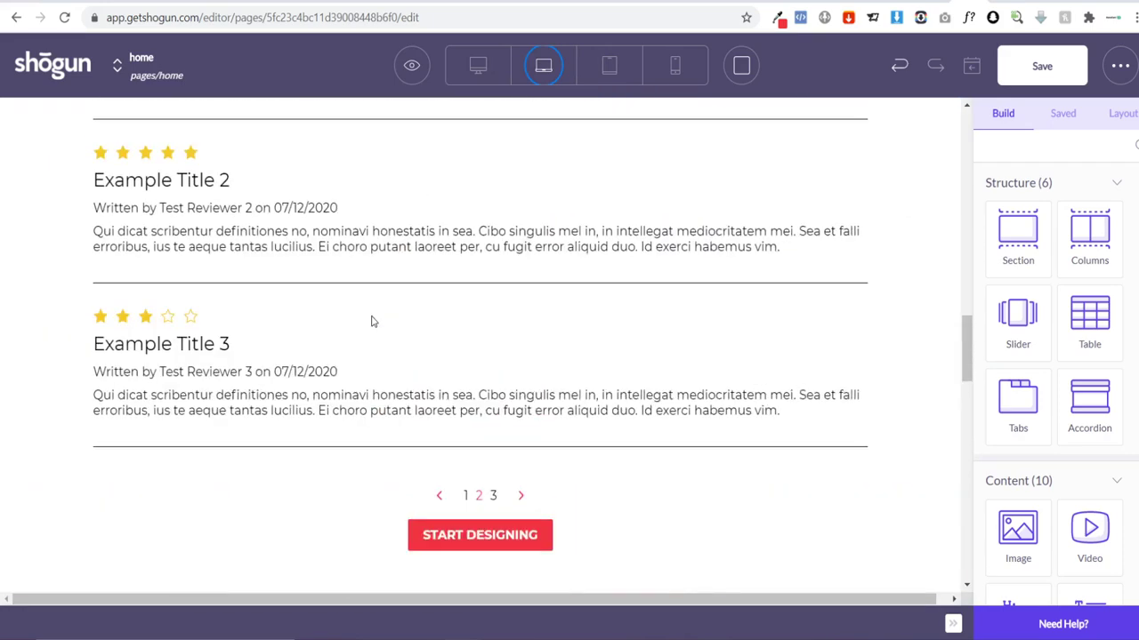
scroll(370, 315, up, 2)
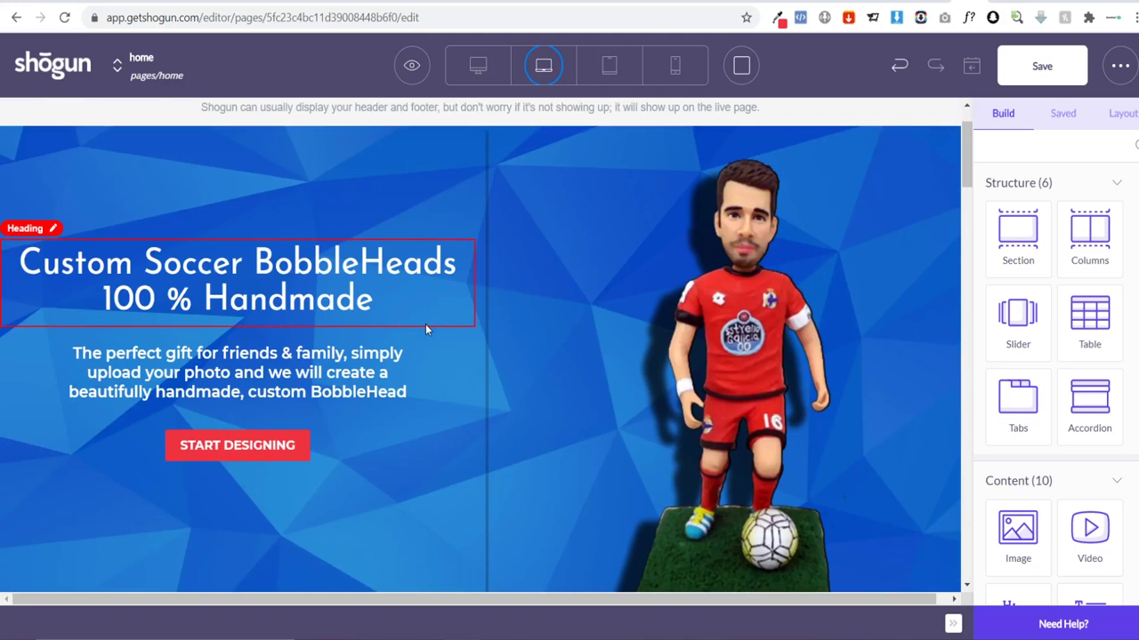
scroll(426, 329, up, 1)
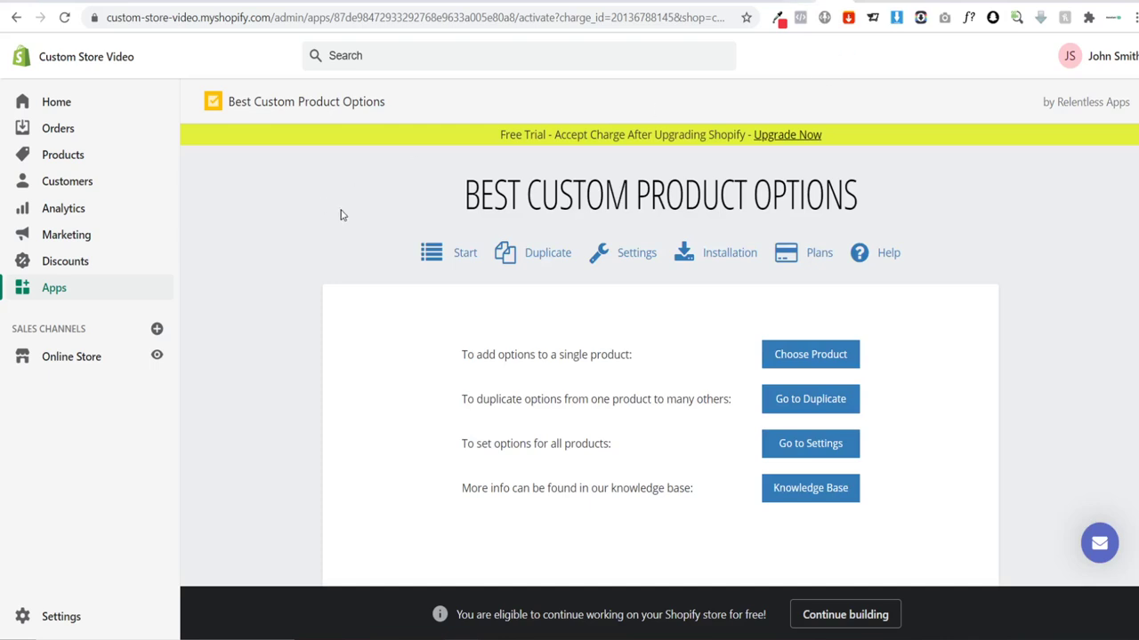
Step: Go to Settings > Legal and view the blank Refund, Privacy and Terms of service policies
click(74, 617)
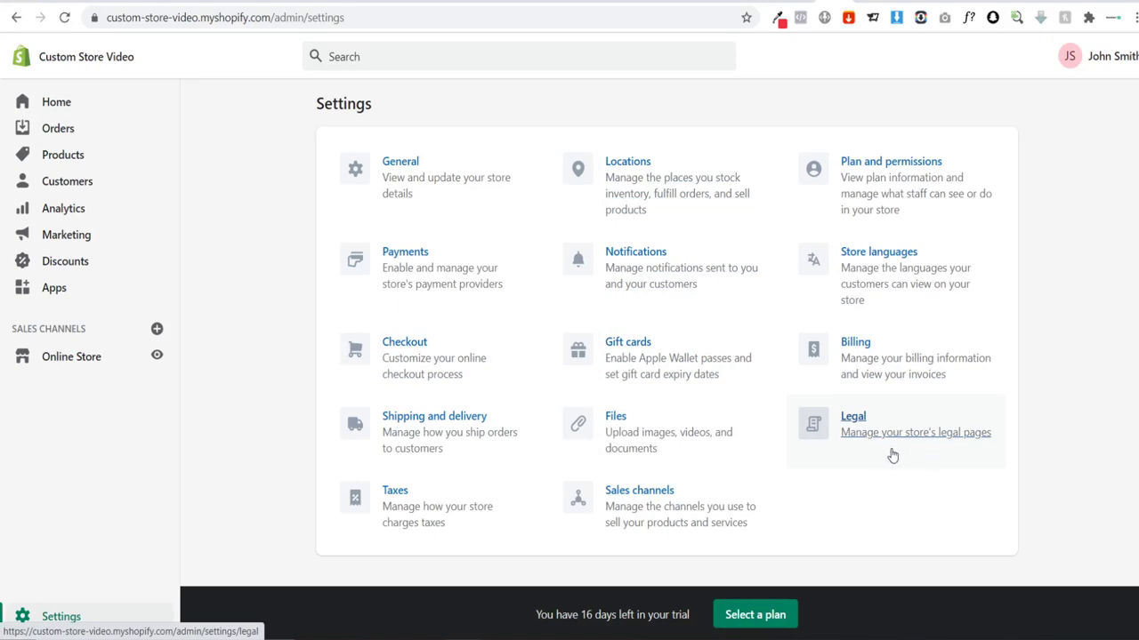
click(932, 440)
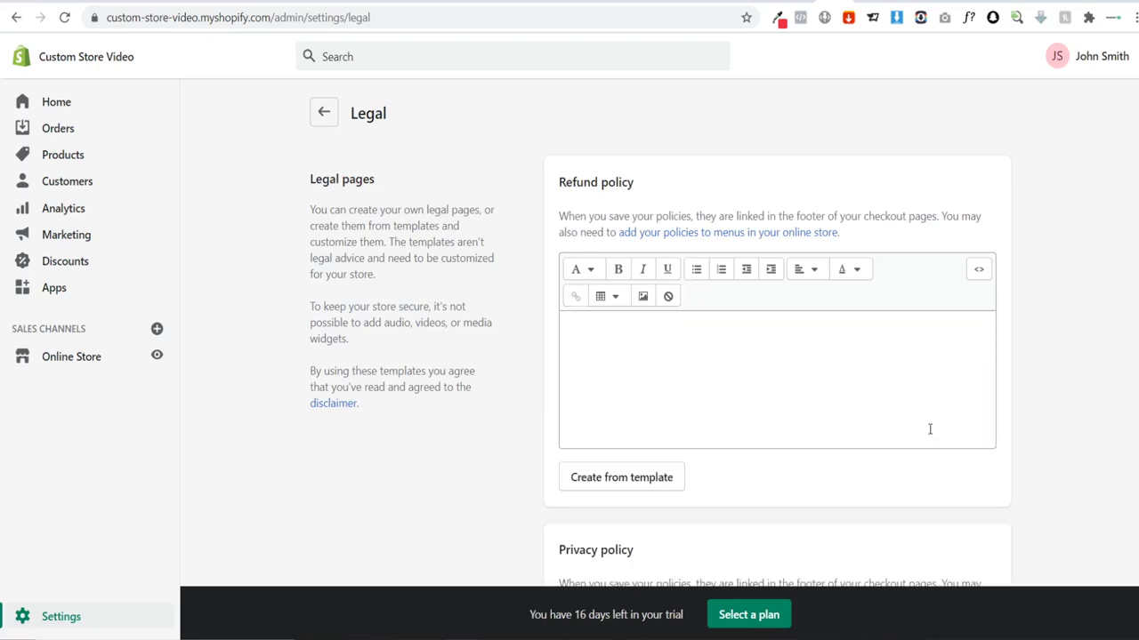
scroll(712, 356, down, 3)
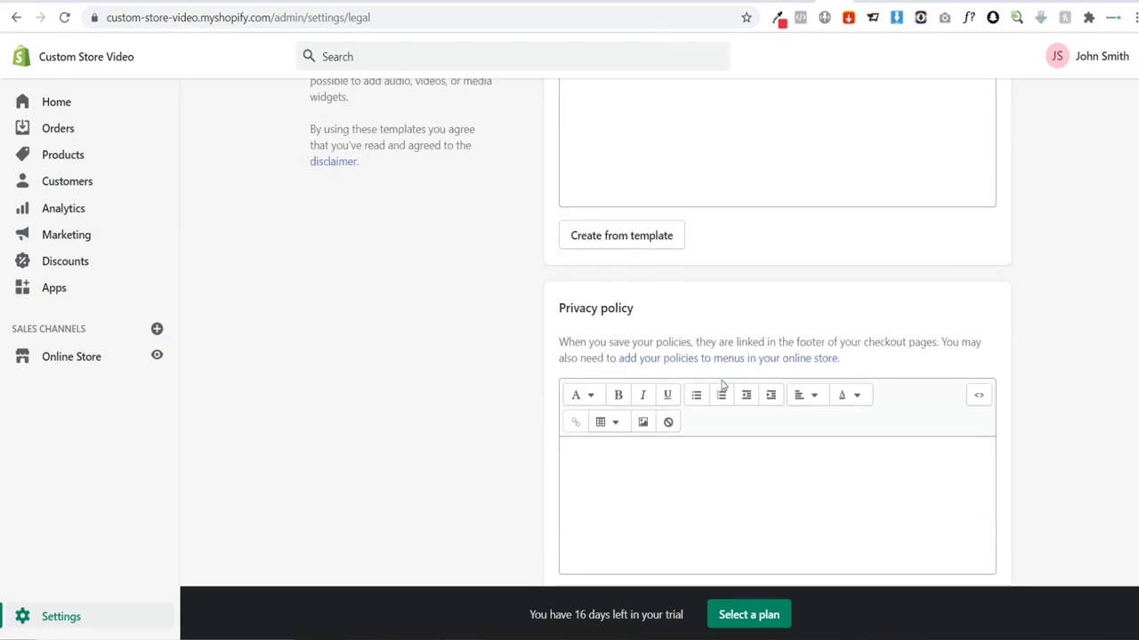
scroll(722, 384, down, 10)
scroll(719, 391, up, 6)
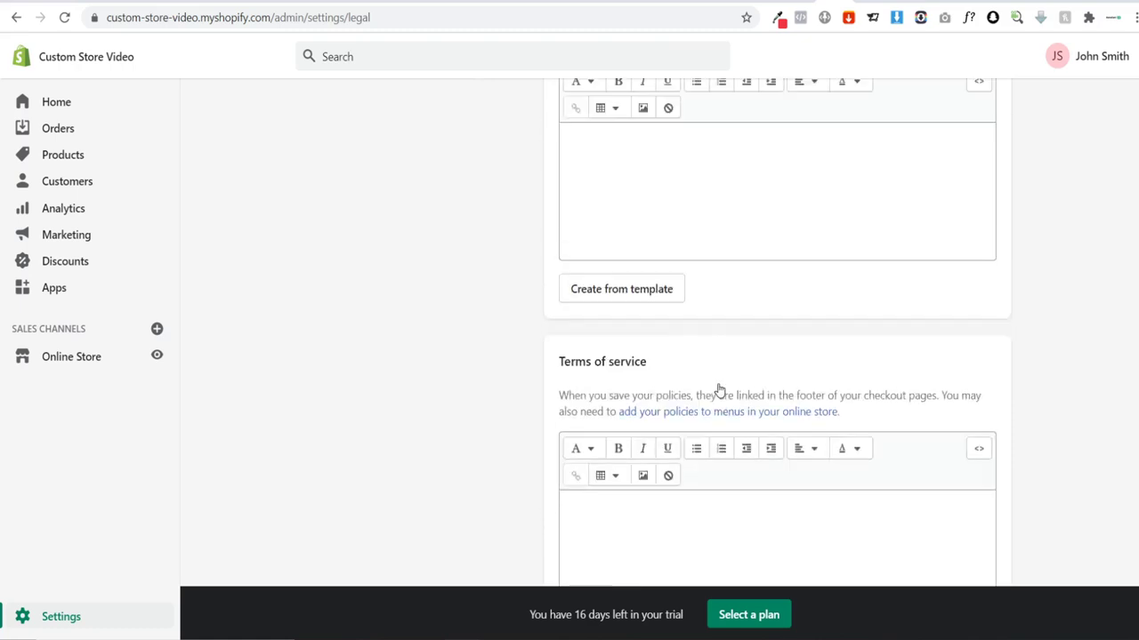
scroll(730, 387, up, 6)
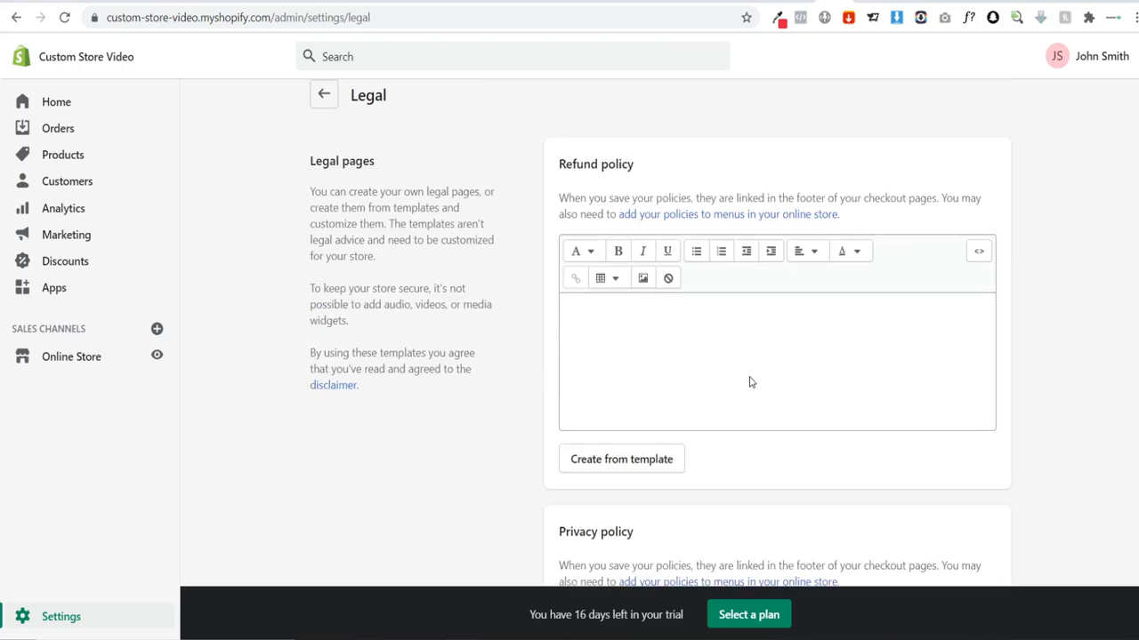
Step: Fill the Refund policy with Shopify's template text
click(603, 478)
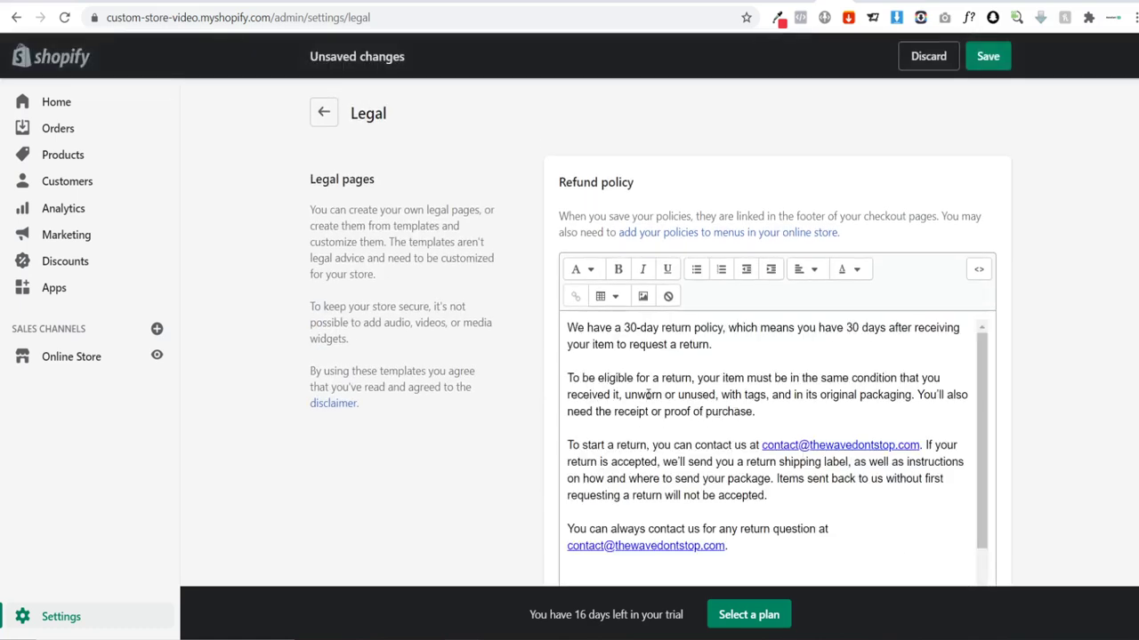
scroll(636, 382, down, 8)
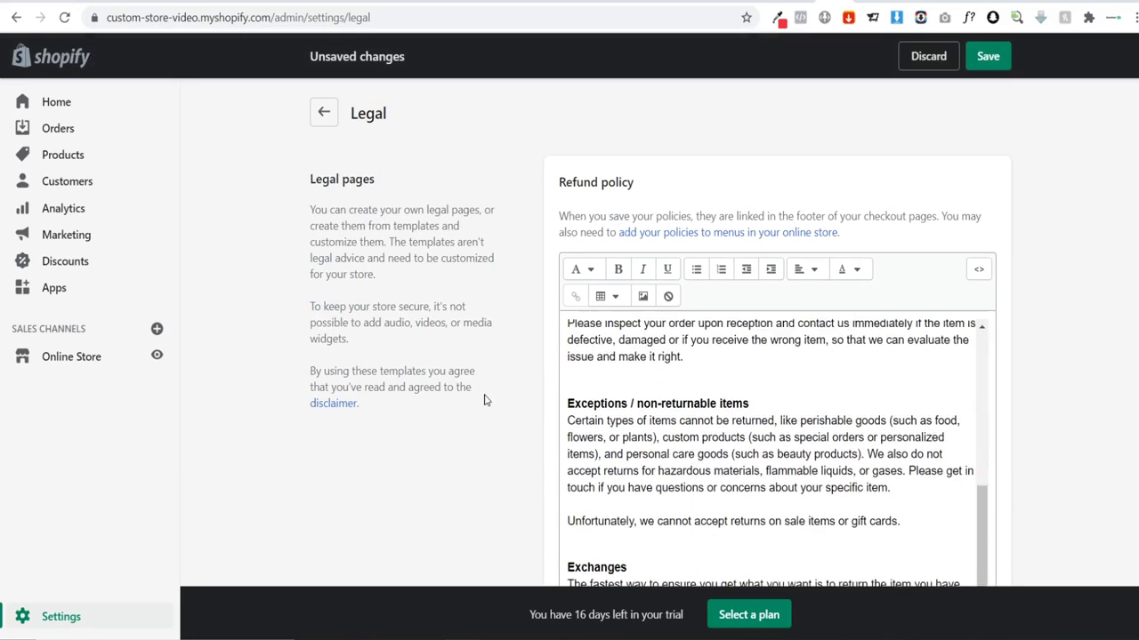
scroll(648, 441, up, 4)
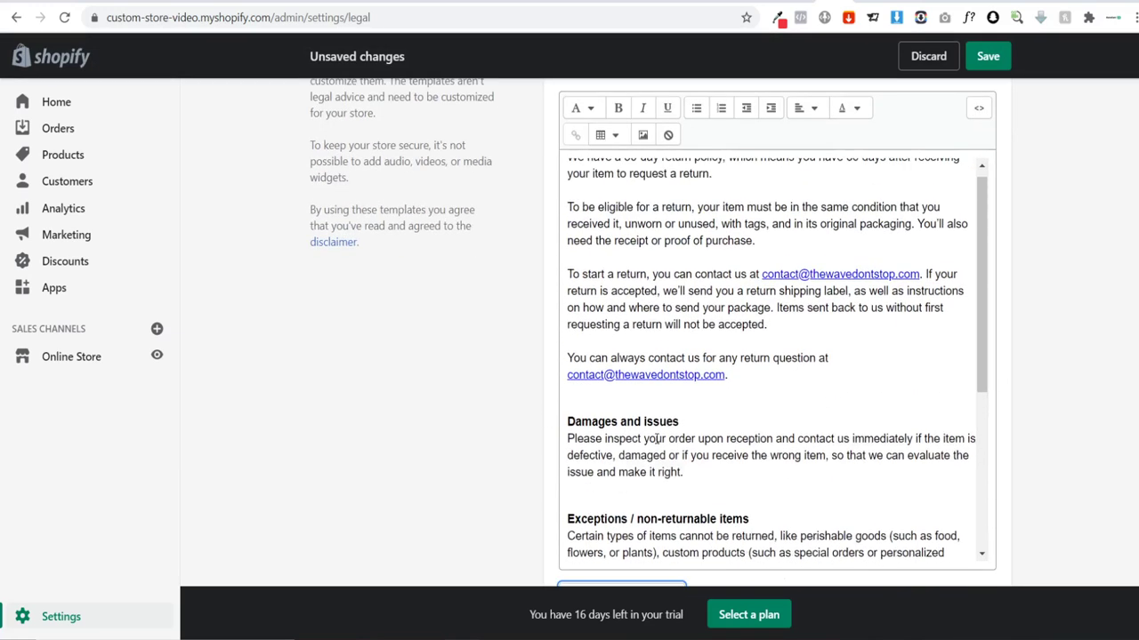
scroll(489, 392, up, 1)
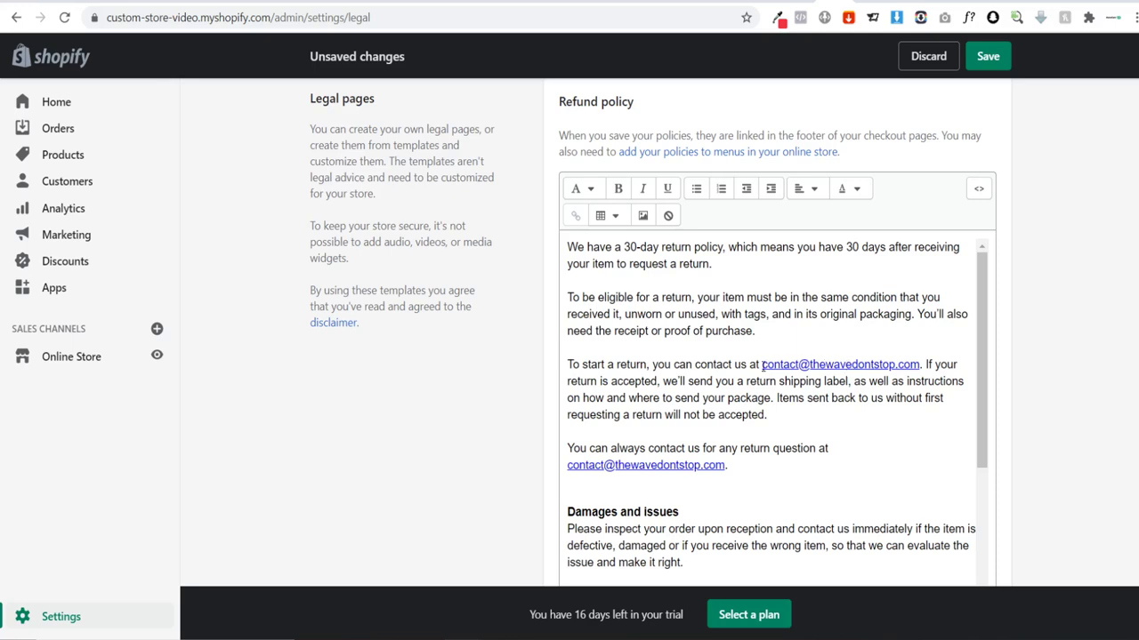
Step: Replace the first contact e-mail with the store's help address and link it
drag(762, 368, 922, 365)
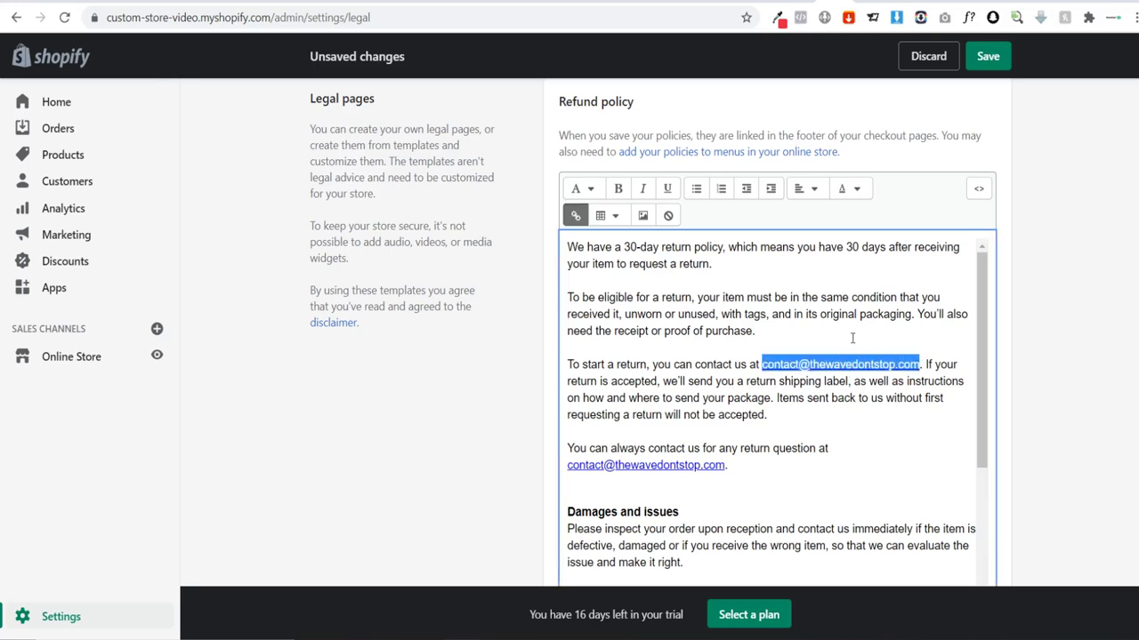
key(Left)
drag(762, 366, 920, 366)
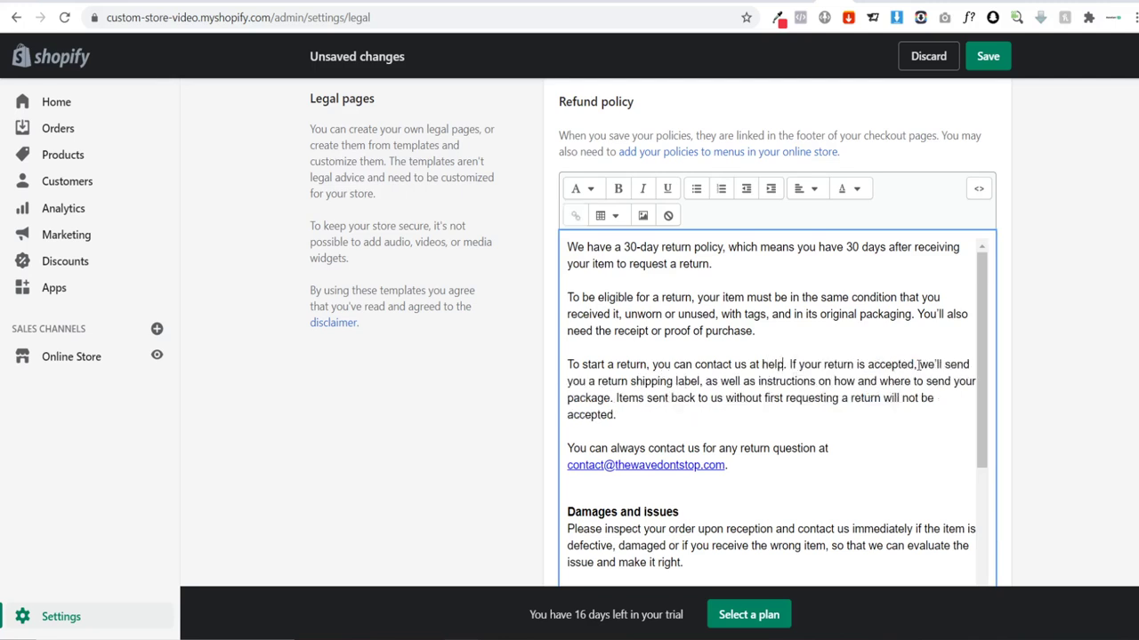
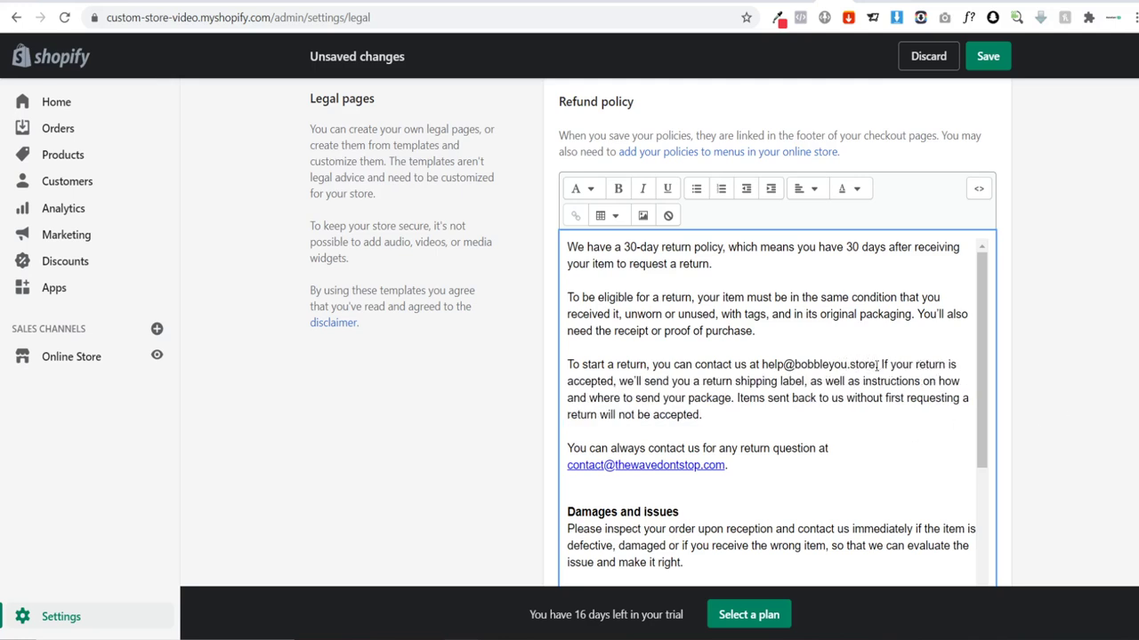
drag(761, 365, 877, 365)
click(758, 365)
click(575, 215)
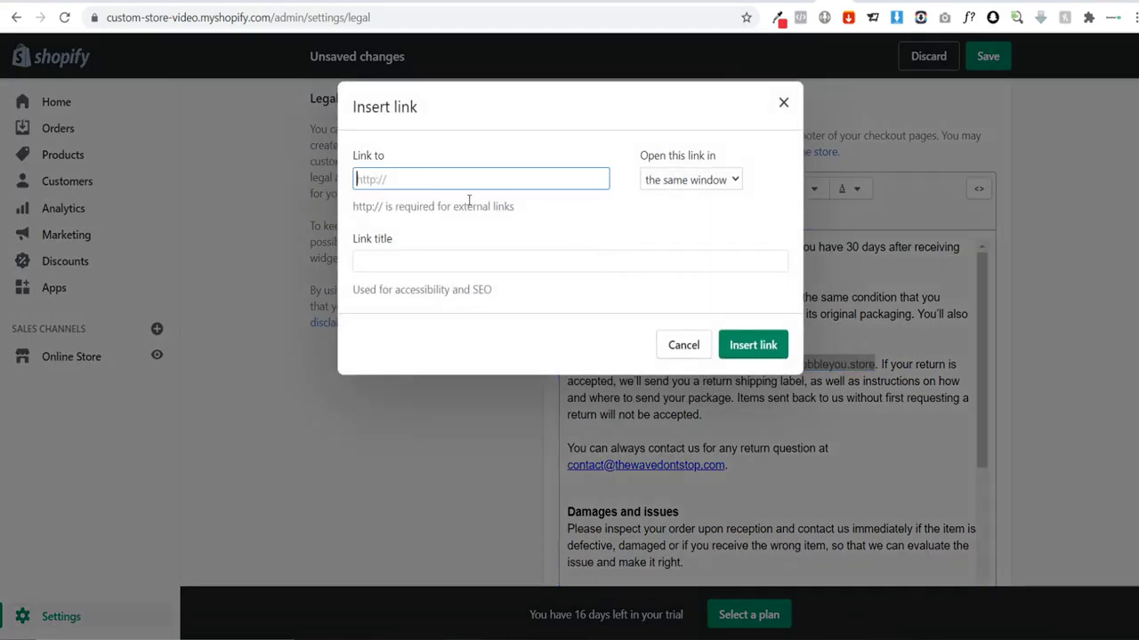
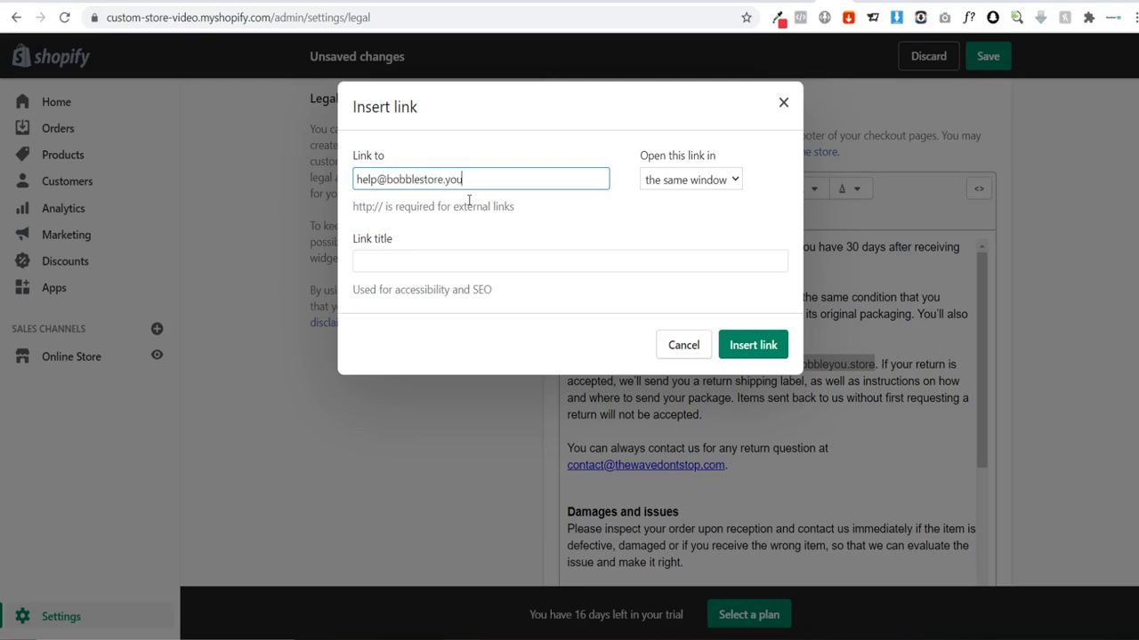
click(739, 344)
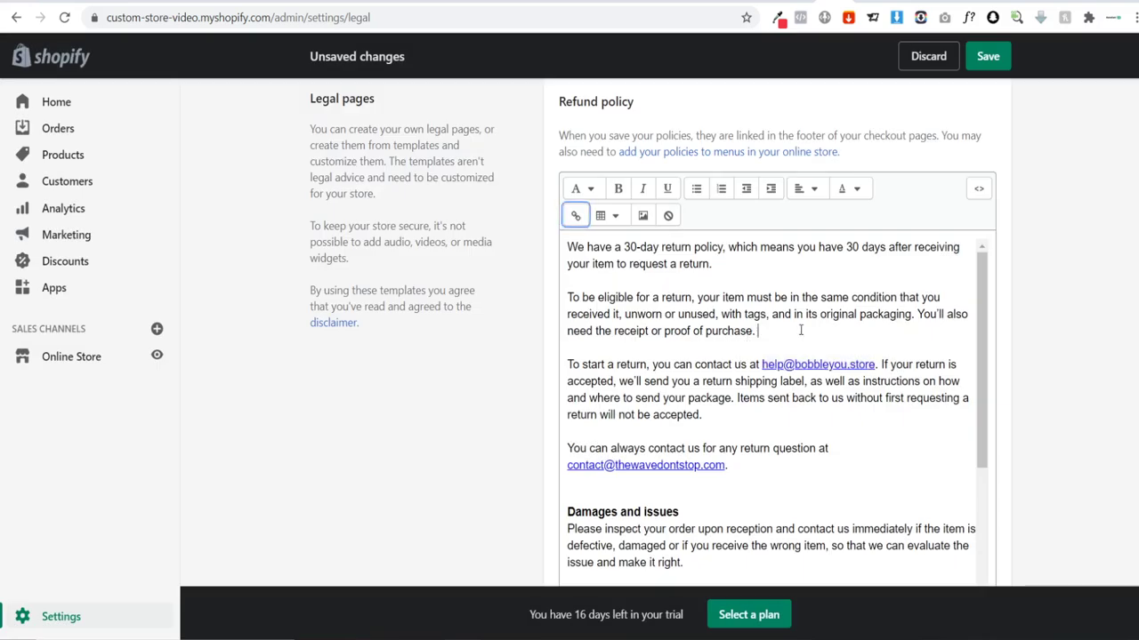
click(801, 330)
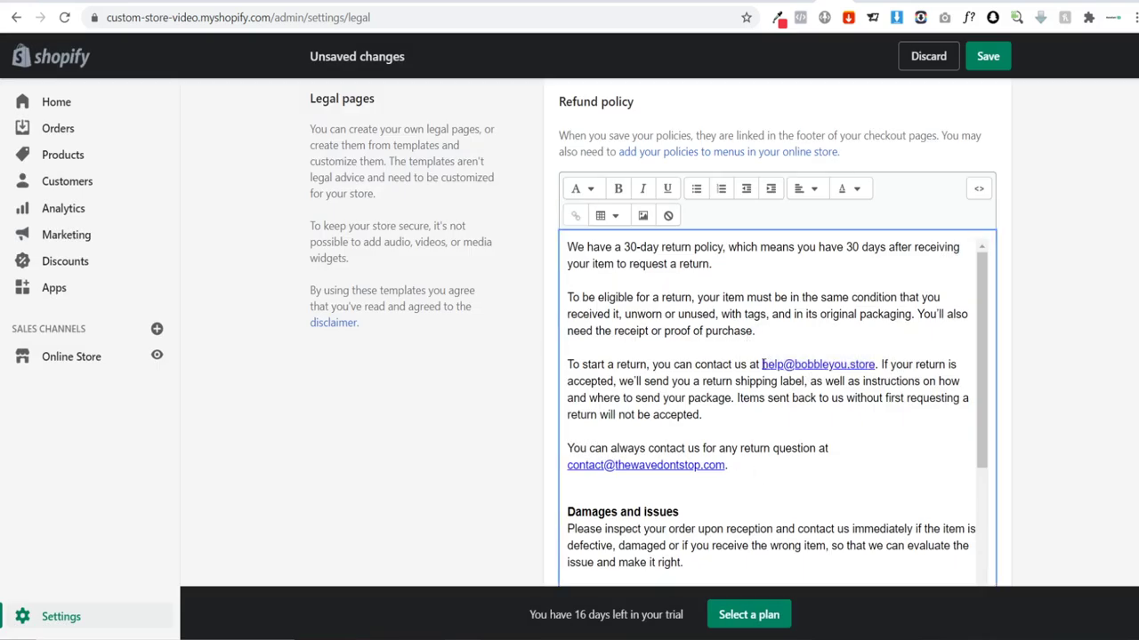
Step: Copy the linked help address over the second old contact e-mail
drag(762, 364, 876, 365)
key(ctrl+c)
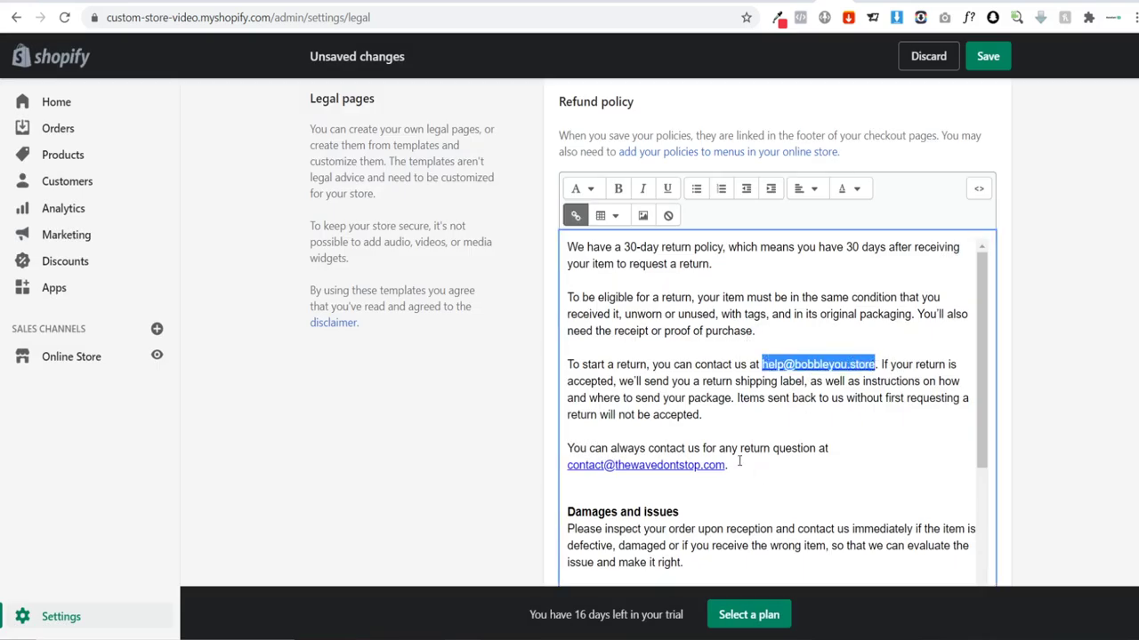
drag(727, 464, 569, 469)
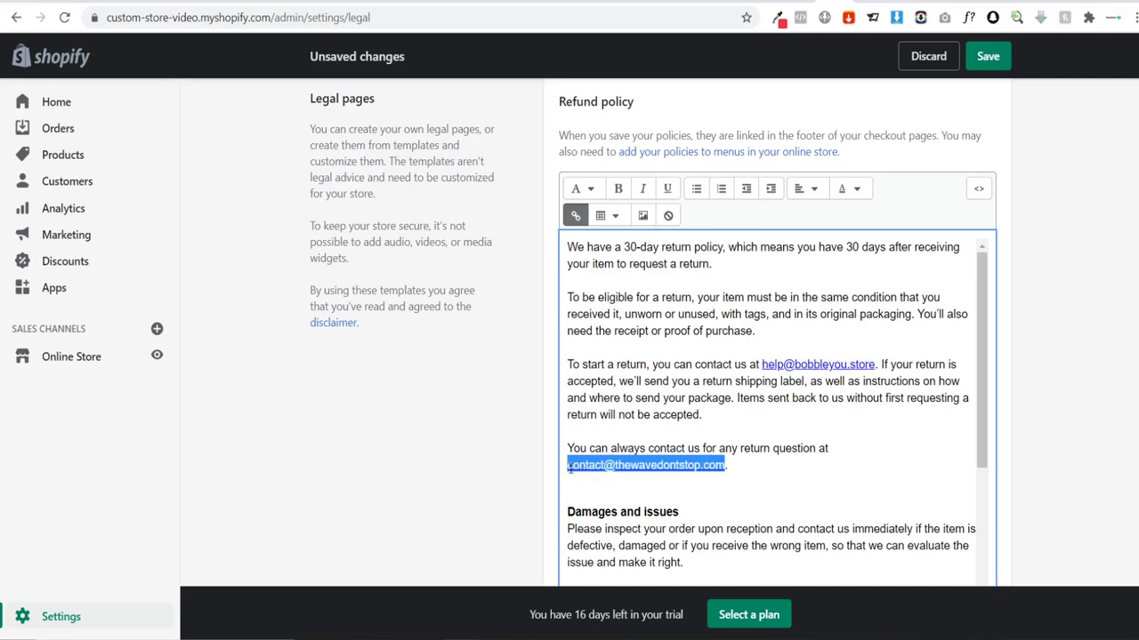
key(ctrl+v)
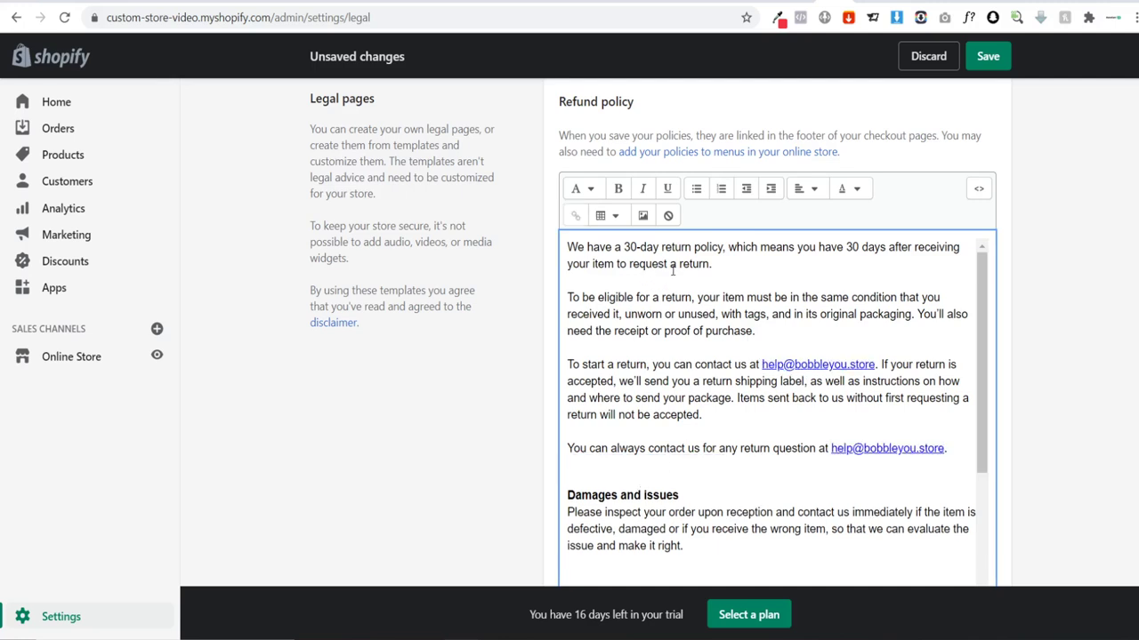
Step: Change both 30-day return periods to 14 days and review the policy
click(628, 247)
key(BackSpace)
key(Delete)
text(14)
click(859, 247)
key(BackSpace)
key(BackSpace)
text(14)
click(800, 297)
scroll(674, 360, down, 3)
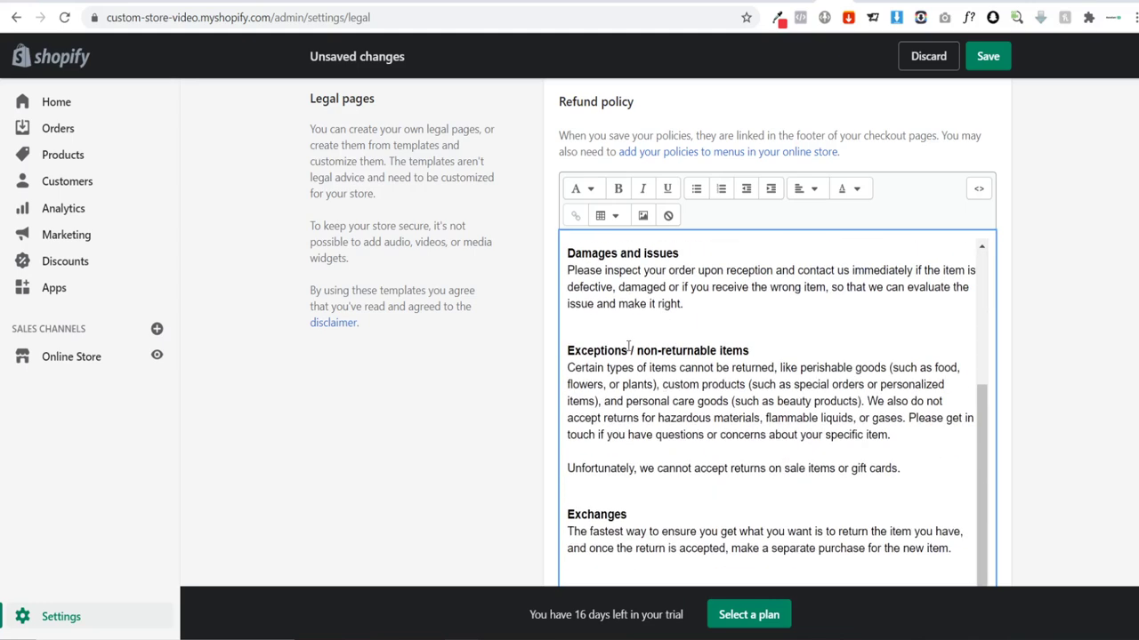
scroll(651, 401, up, 1)
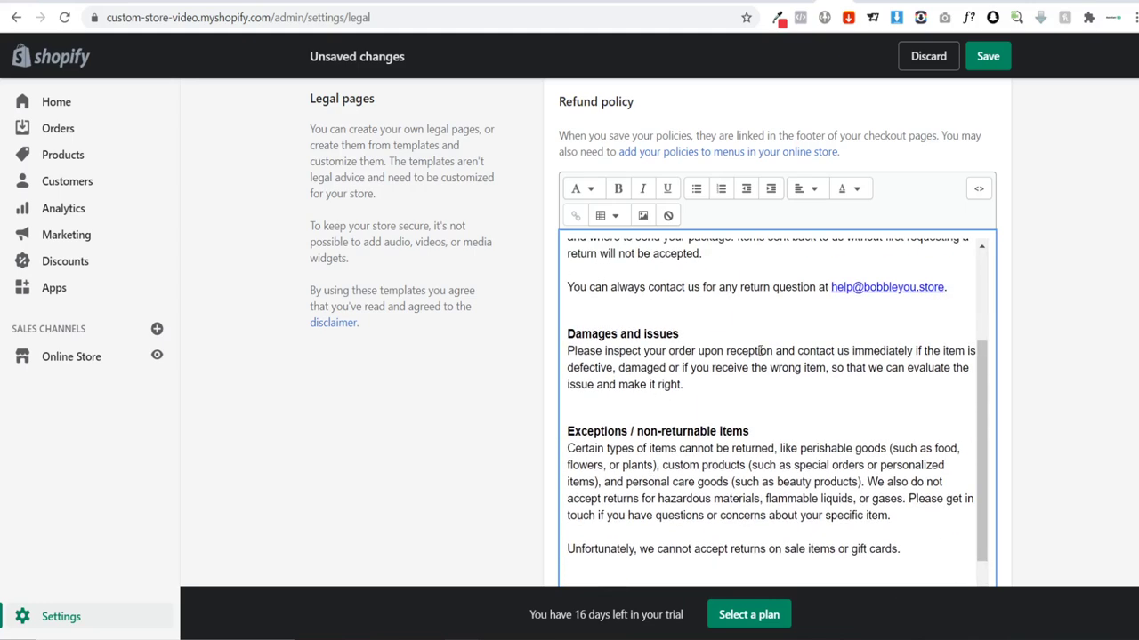
scroll(760, 351, down, 3)
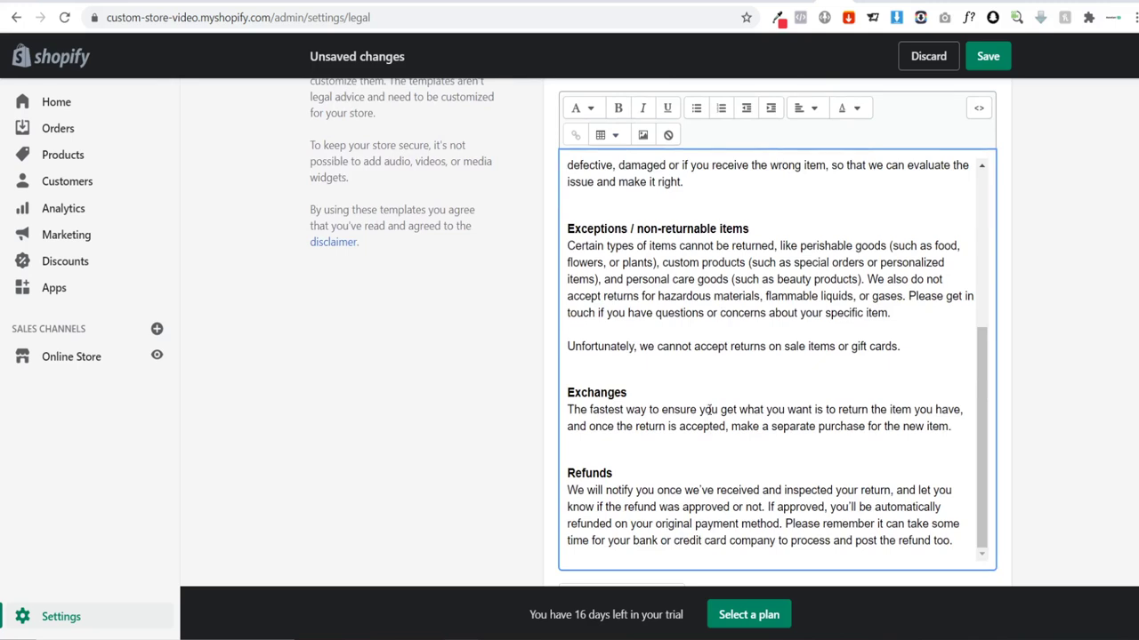
scroll(695, 403, up, 6)
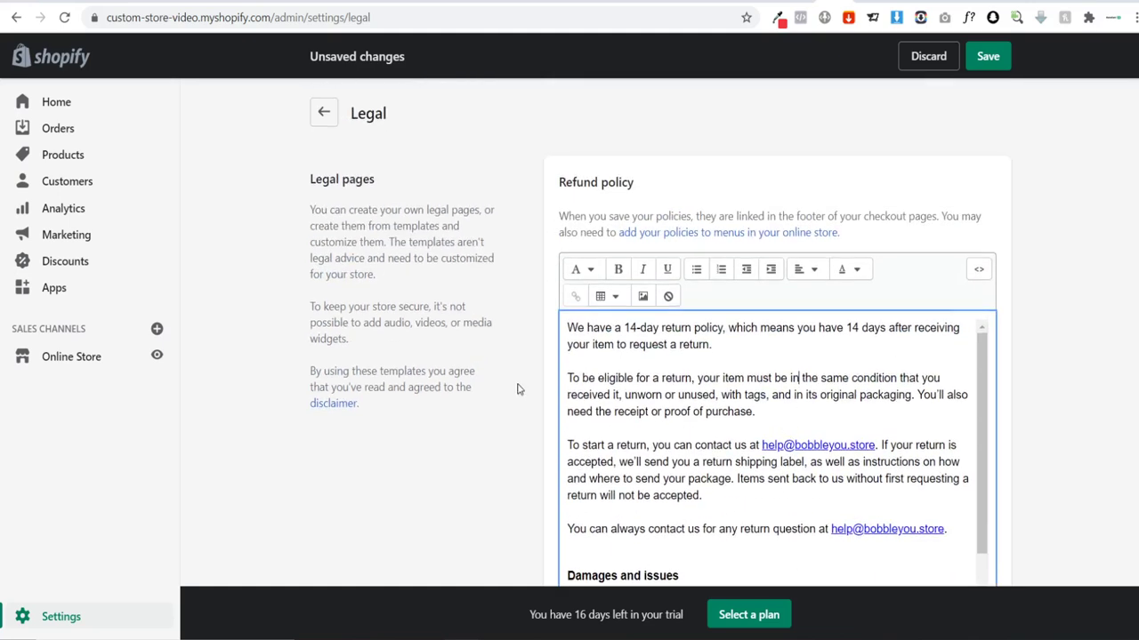
scroll(516, 383, down, 7)
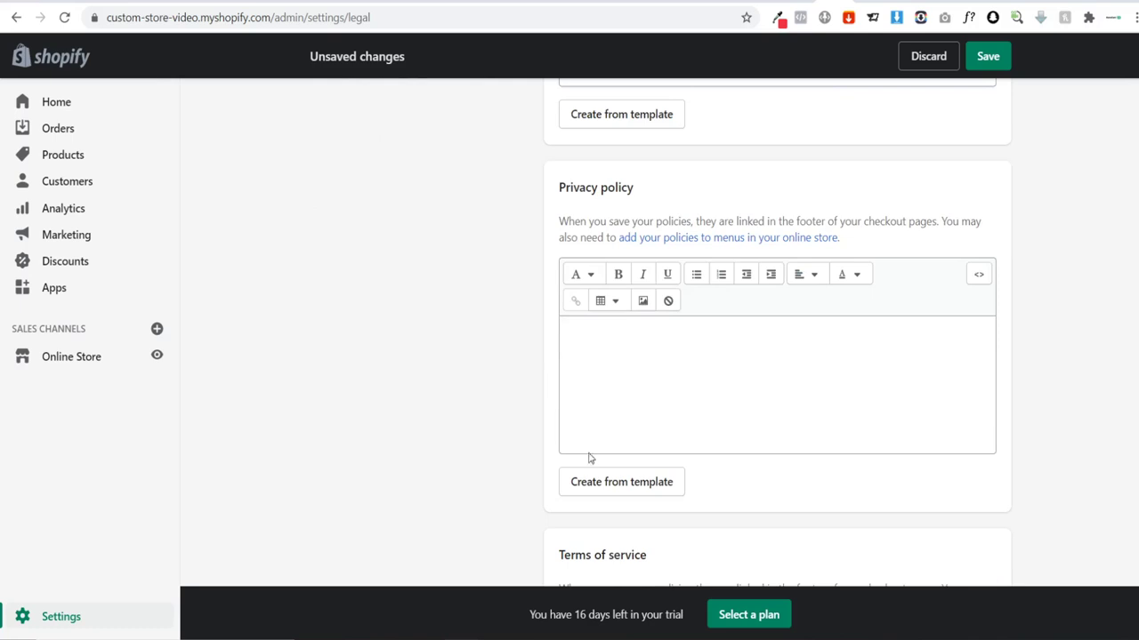
click(599, 485)
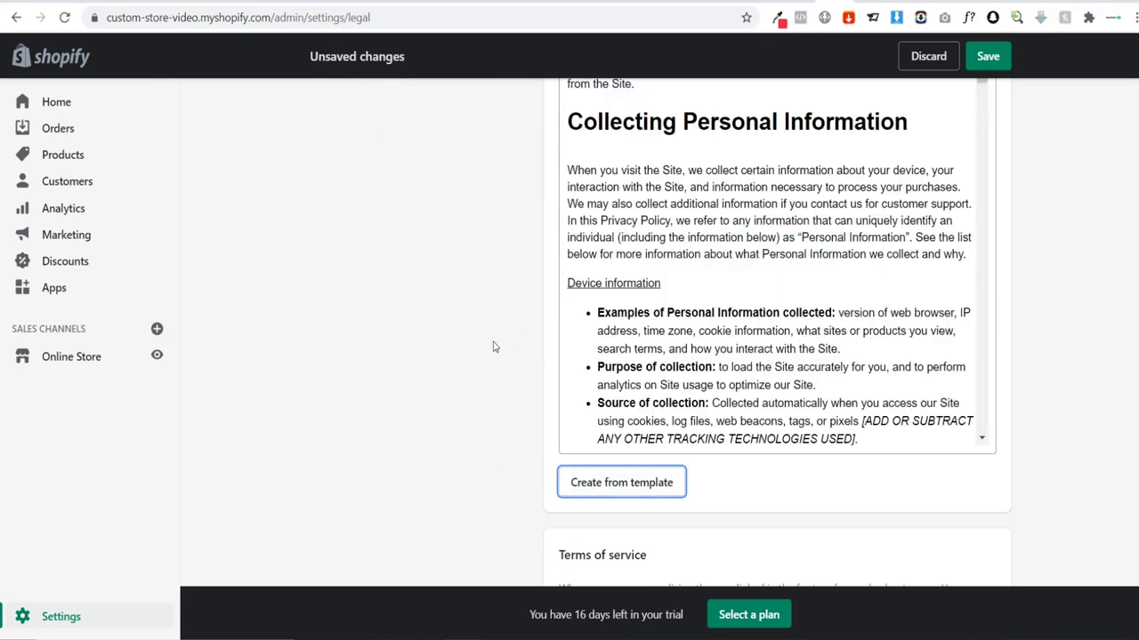
scroll(752, 280, down, 1)
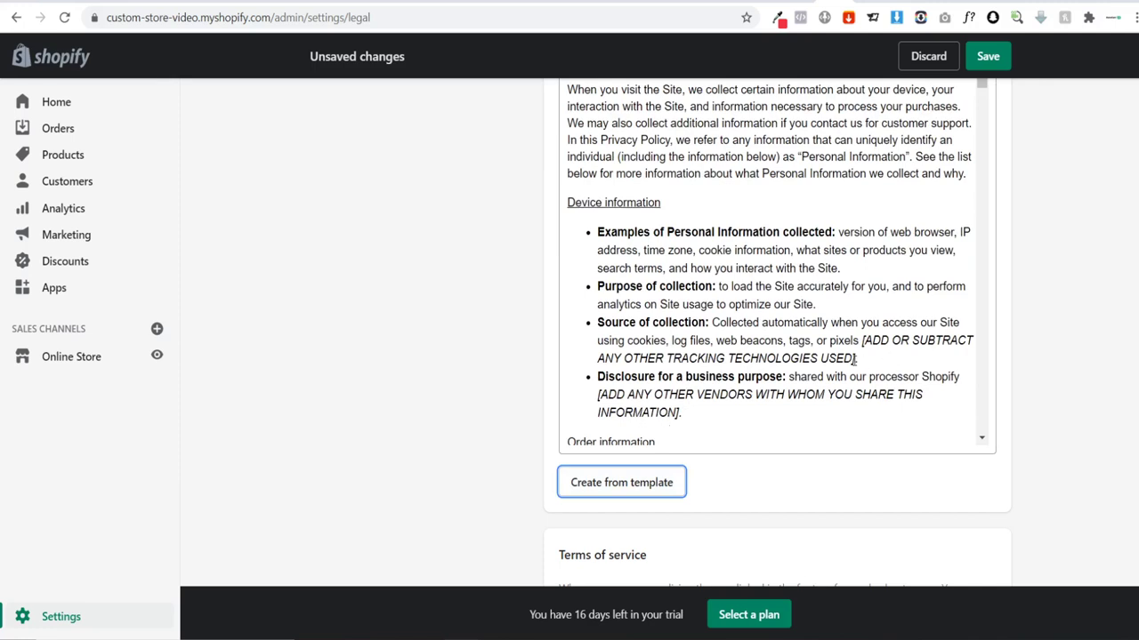
drag(859, 358, 863, 342)
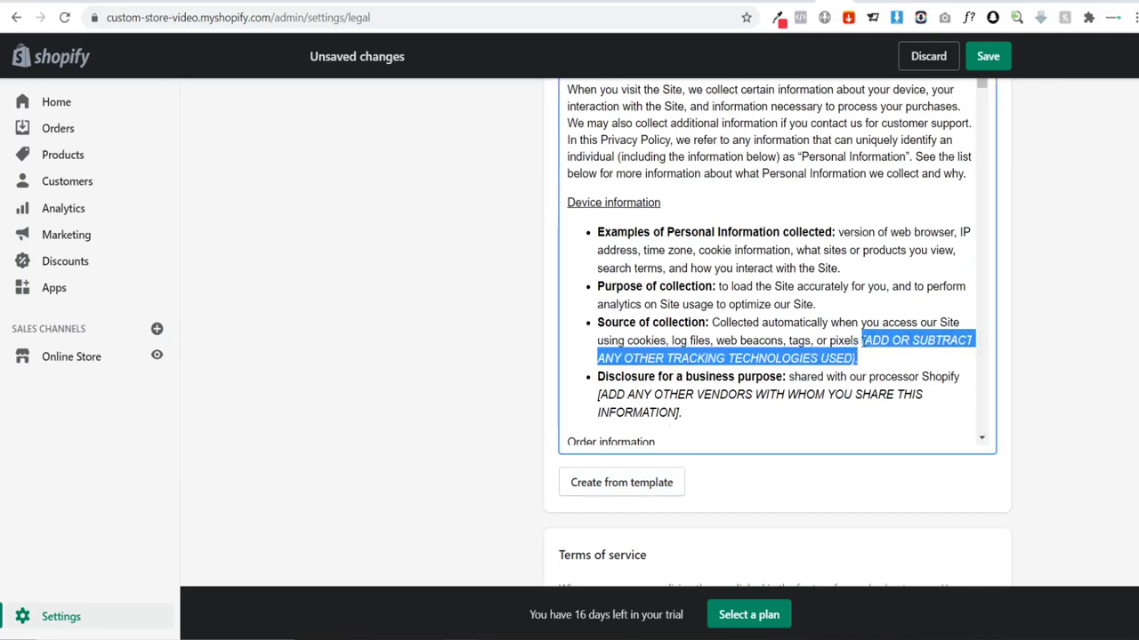
click(857, 358)
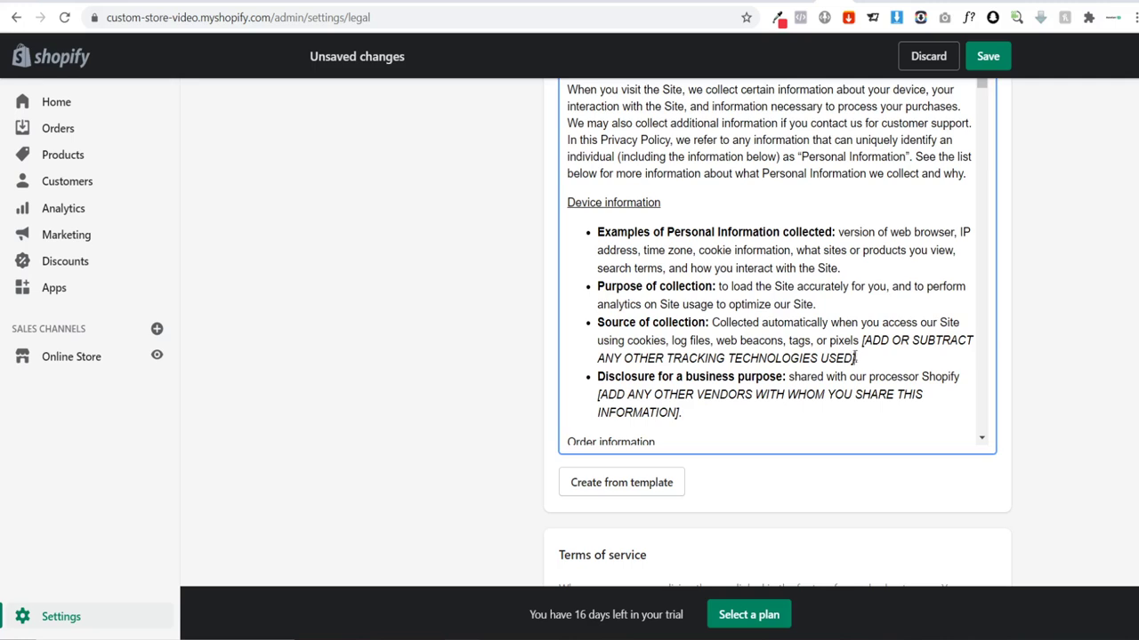
drag(857, 357, 863, 342)
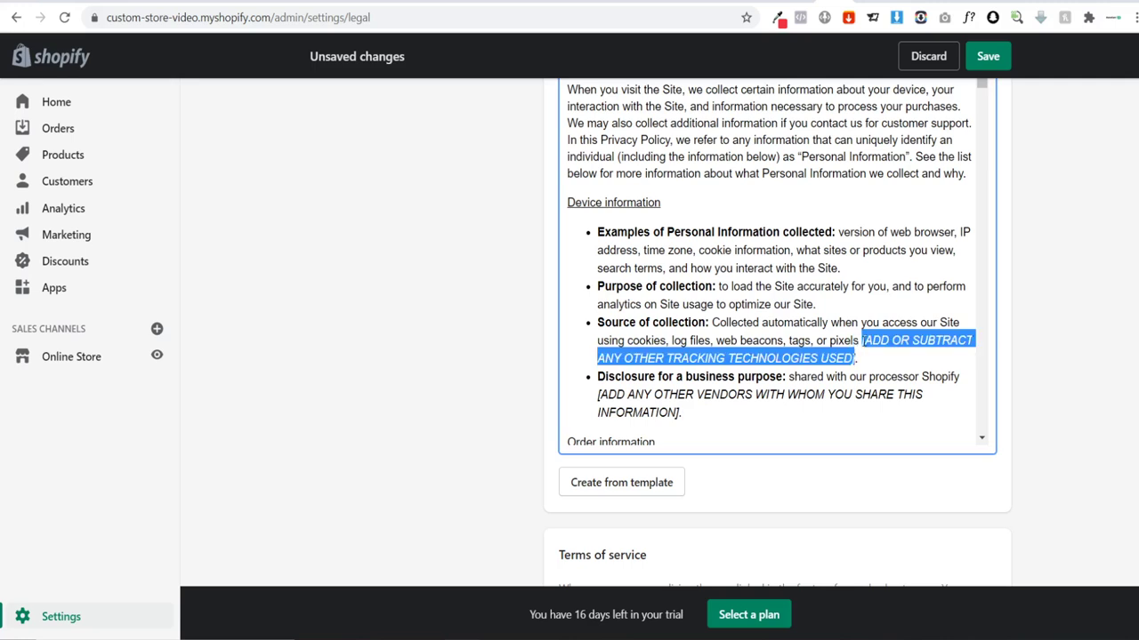
click(860, 358)
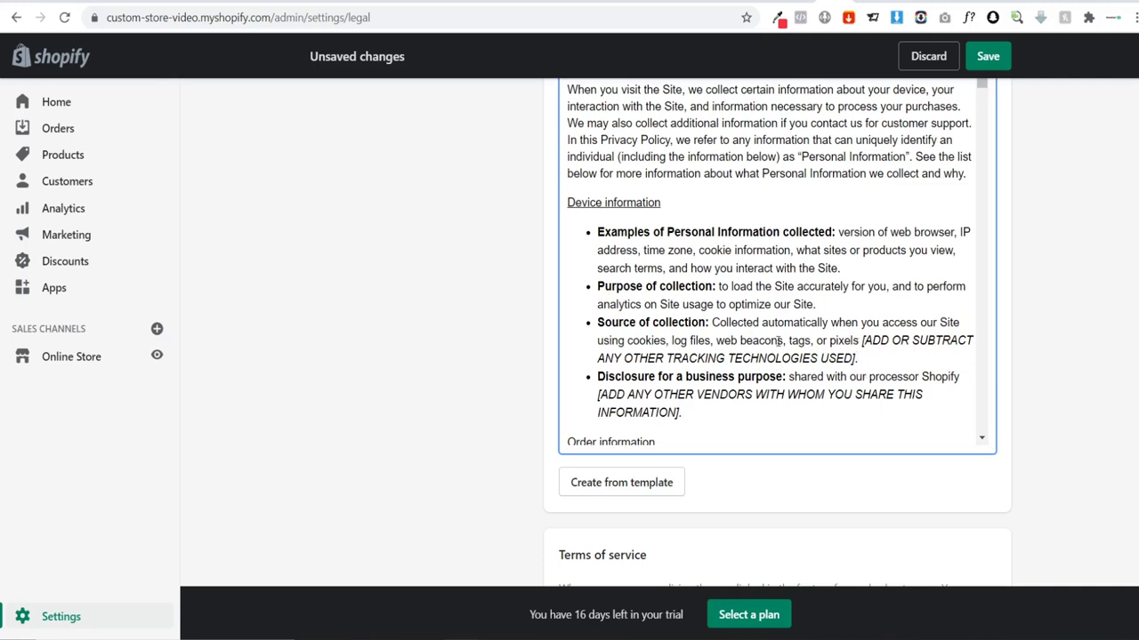
Step: Delete 'web beacons' plus the tracking technologies and other vendors placeholders from Device information
drag(783, 341, 715, 340)
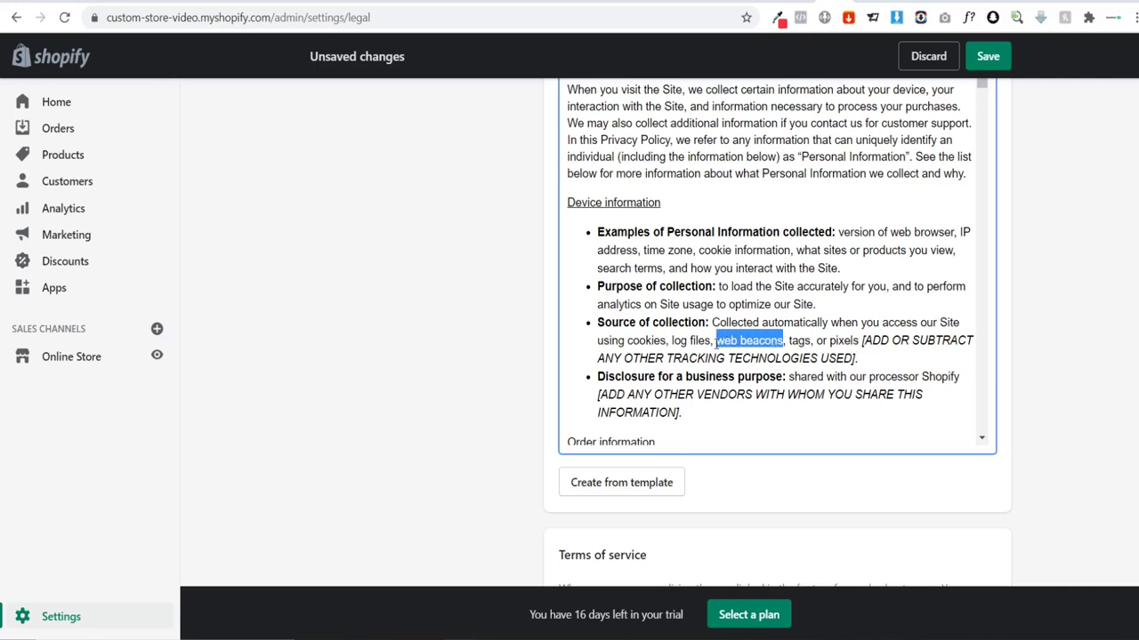
key(BackSpace)
key(BackSpace)
key(BackSpace)
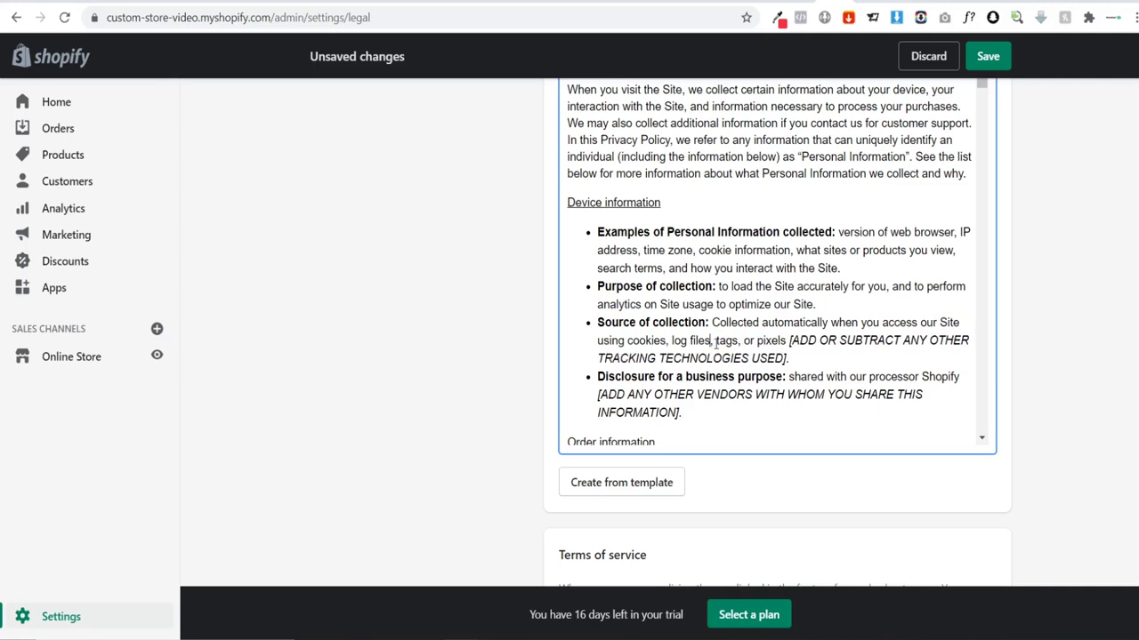
drag(800, 356, 789, 341)
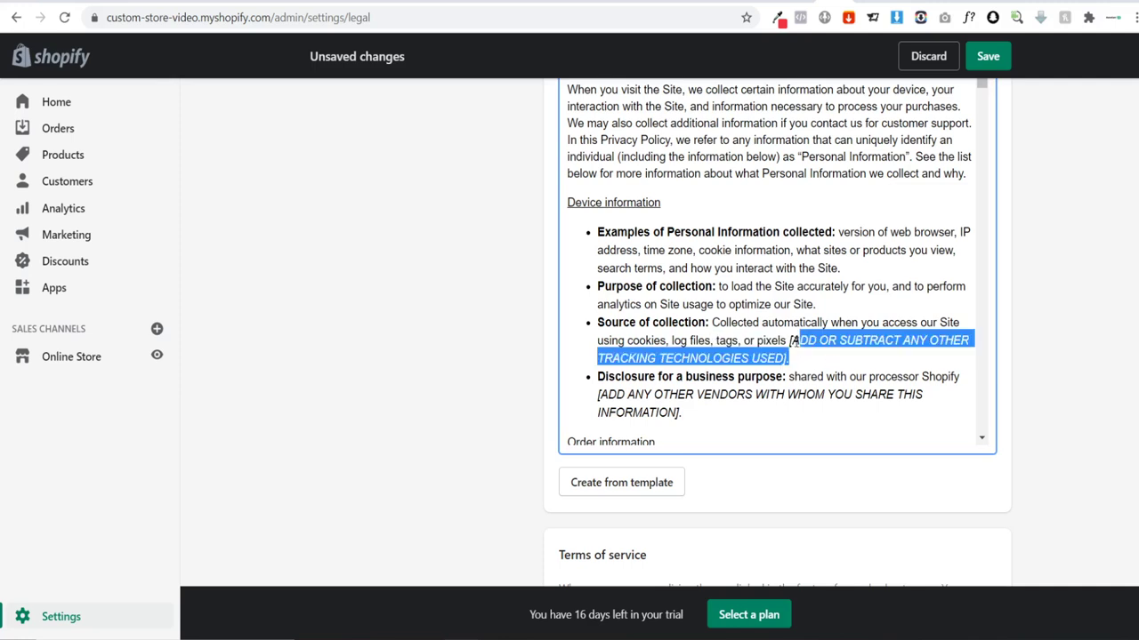
key(BackSpace)
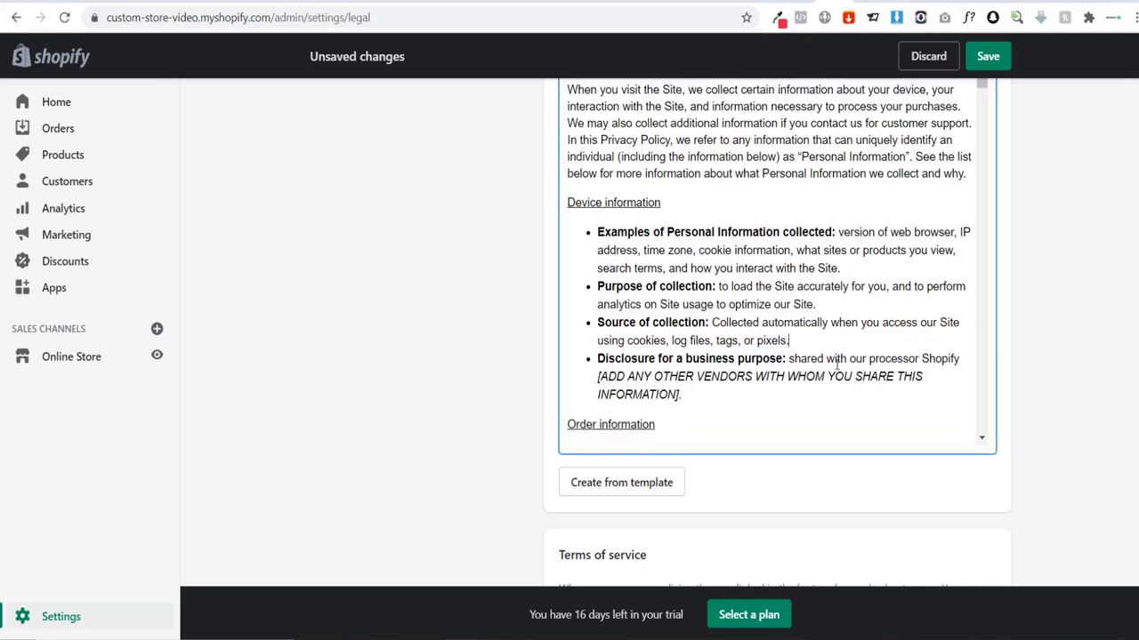
scroll(814, 369, down, 1)
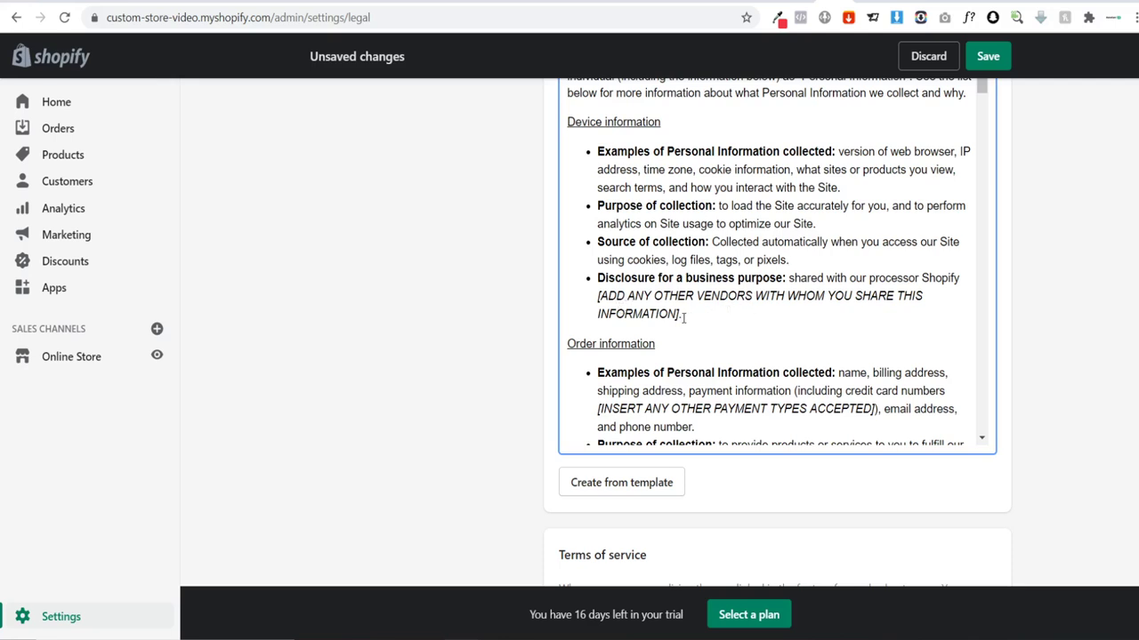
drag(679, 314, 644, 301)
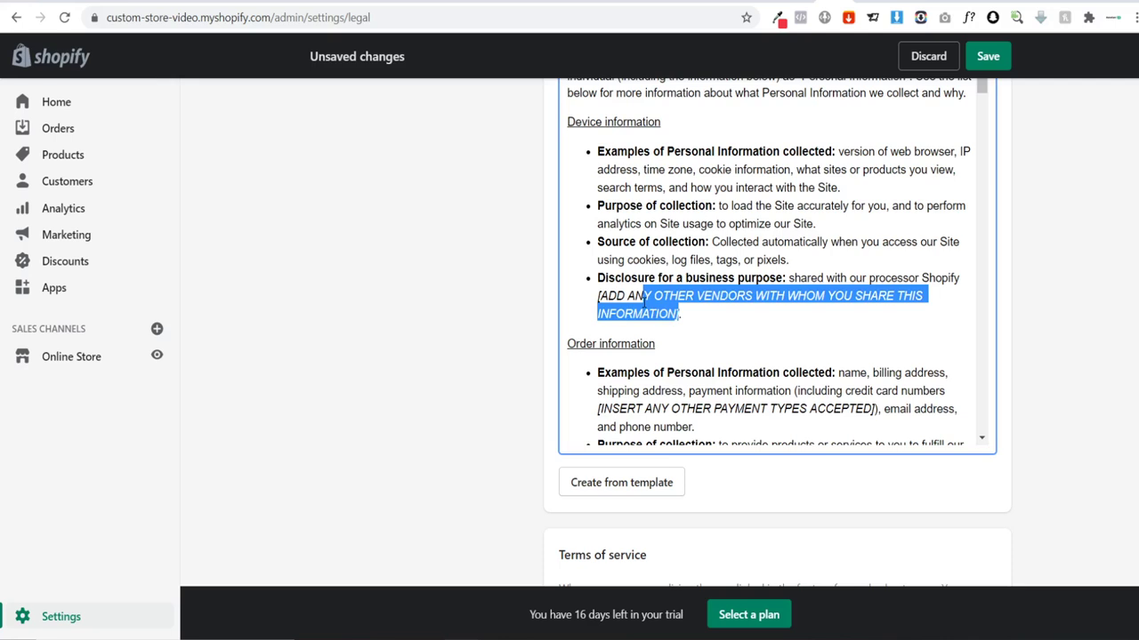
key(BackSpace)
key(BackSpace)
key(BackSpace)
key(BackSpace)
key(BackSpace)
key(BackSpace)
key(BackSpace)
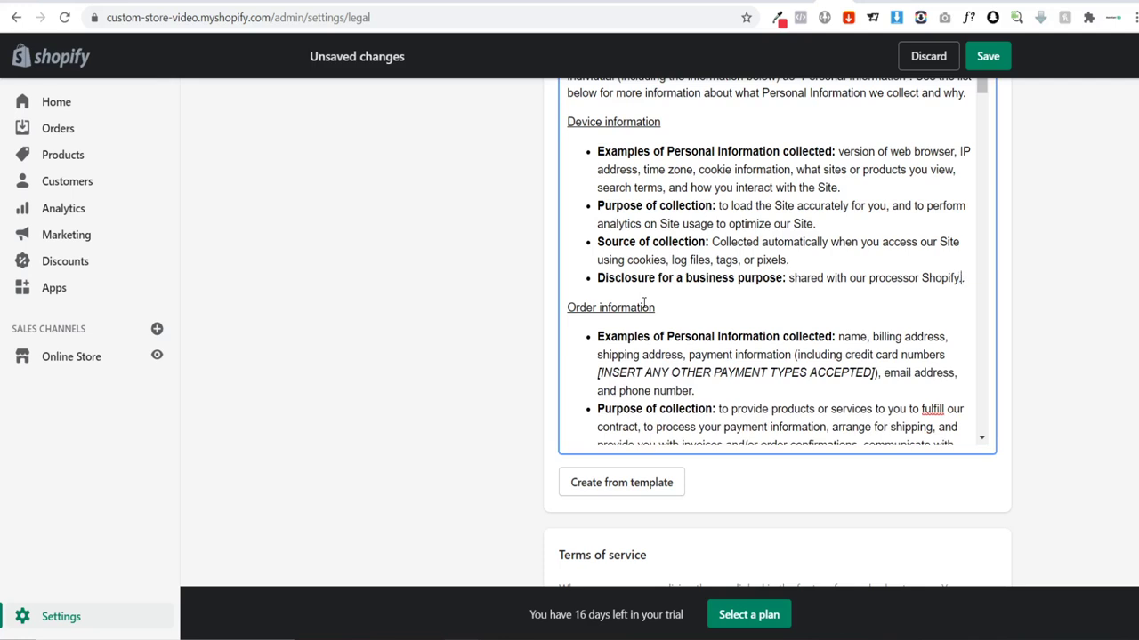
Step: Add a sentence saying address information is shared with the supplier and shipping provider to deliver goods
text(. We also s)
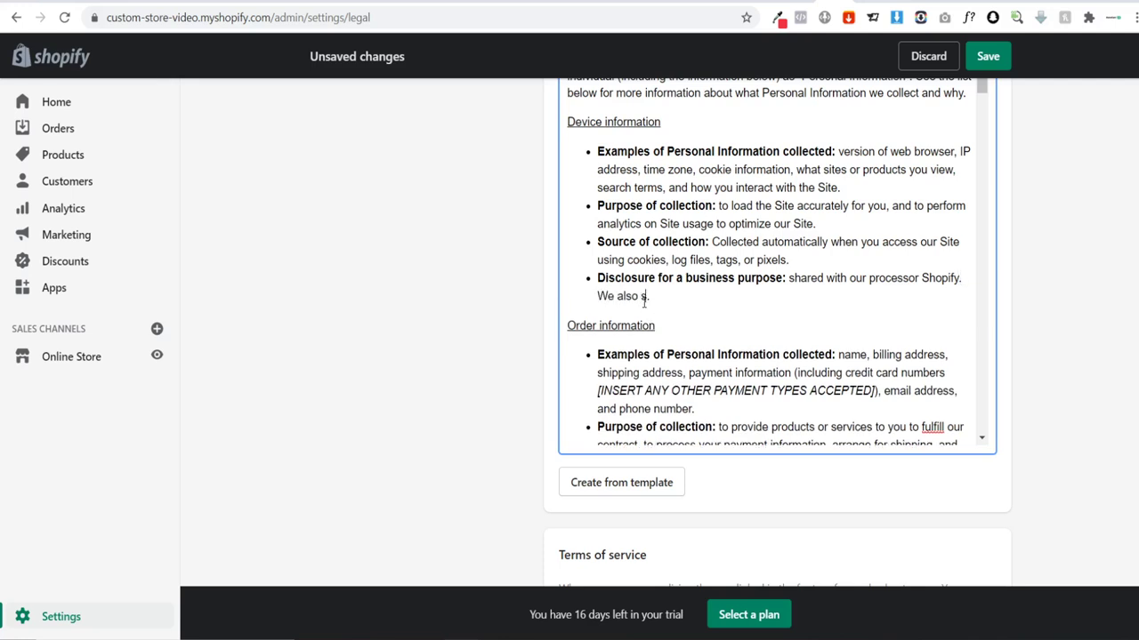
text(hare your)
text( add)
text(ddress info)
text(rmatio)
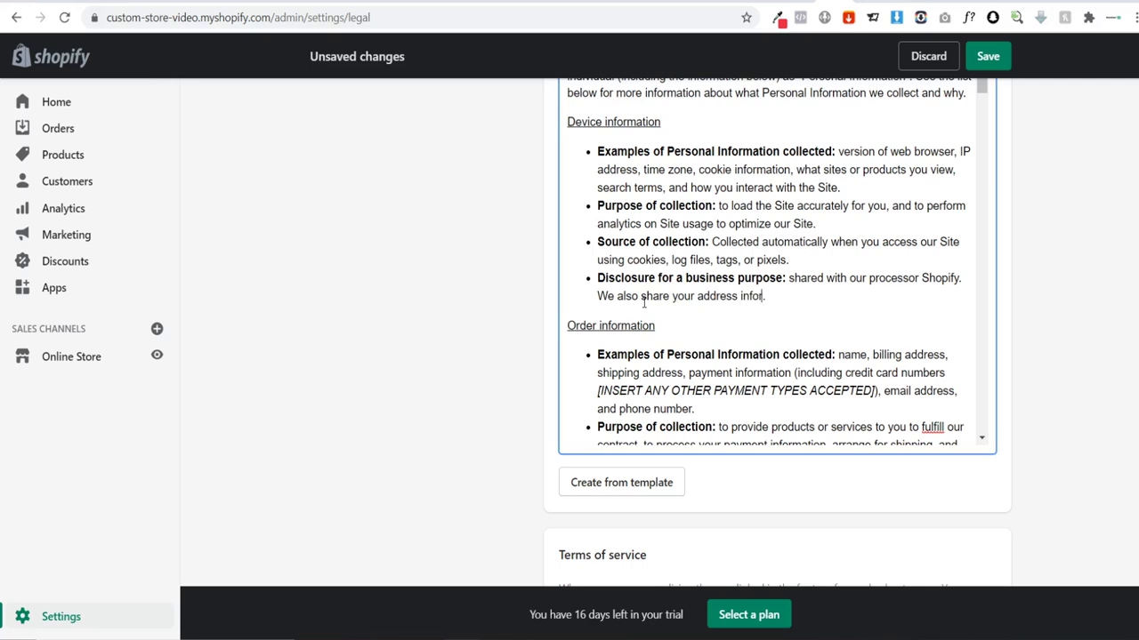
text(n with our supplier a)
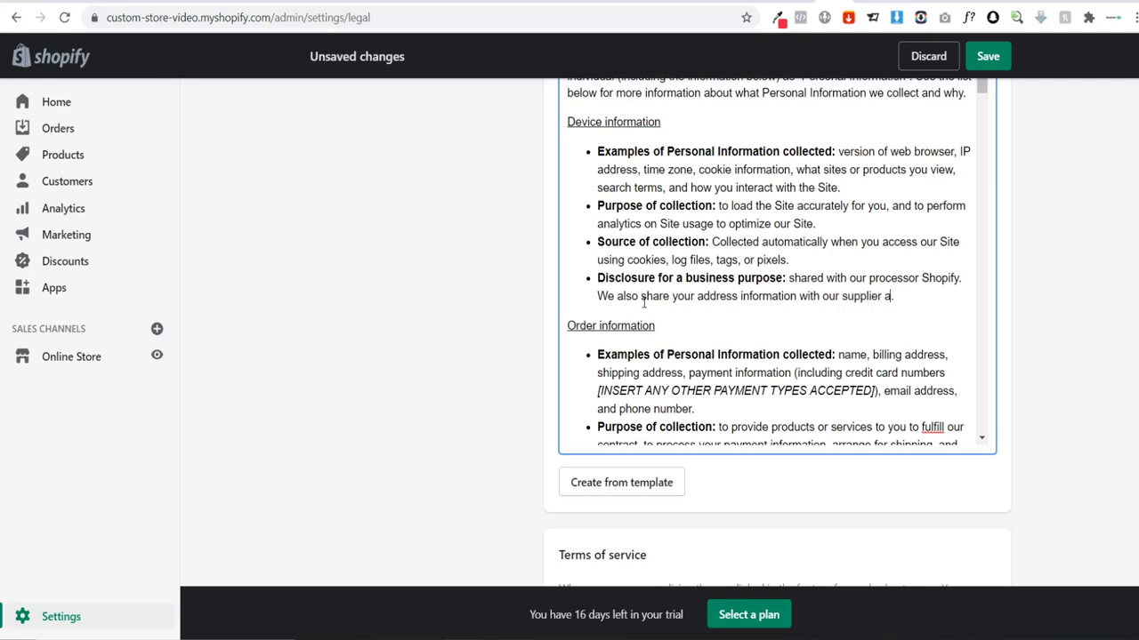
text(nd shipping provid)
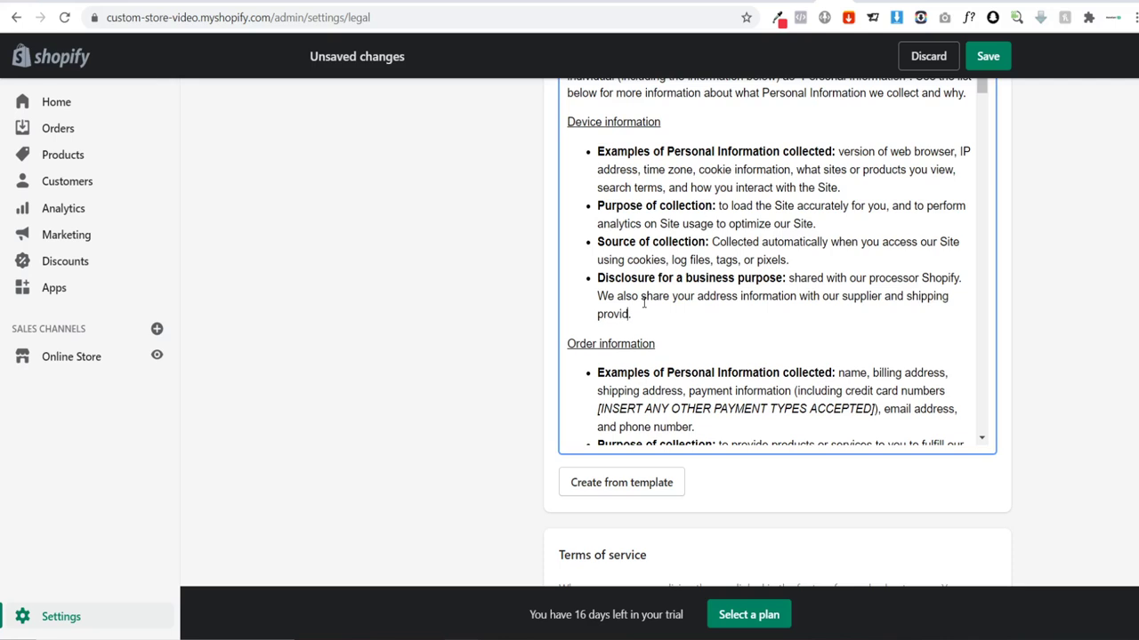
text(er in order for you ro)
text(receive yo)
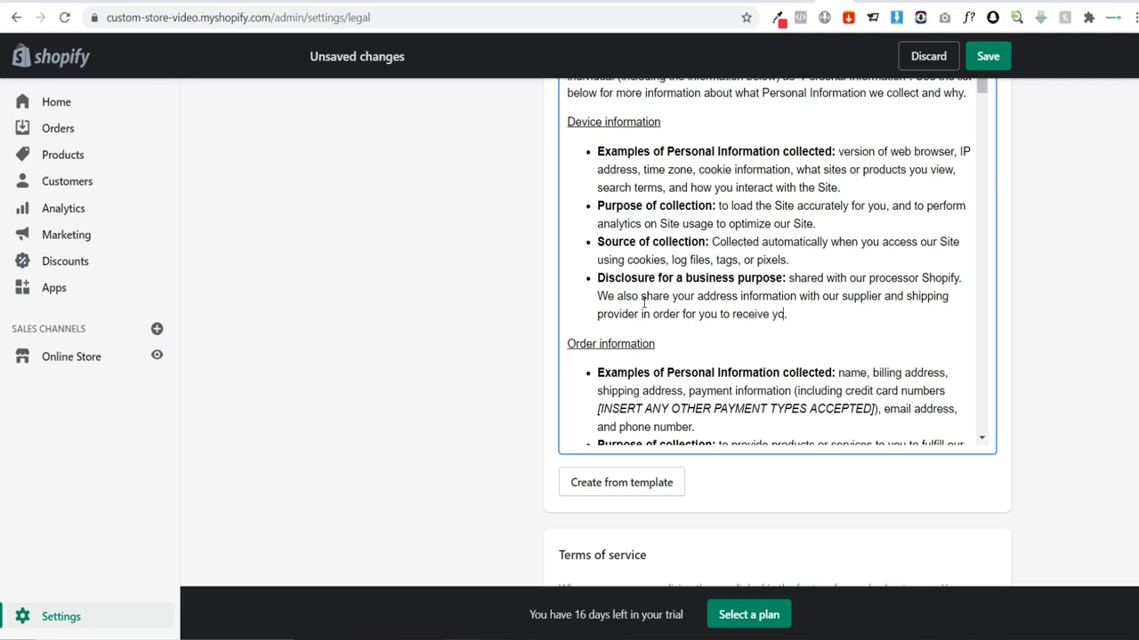
text(ur ho)
key(BackSpace)
text(goods)
scroll(855, 302, down, 2)
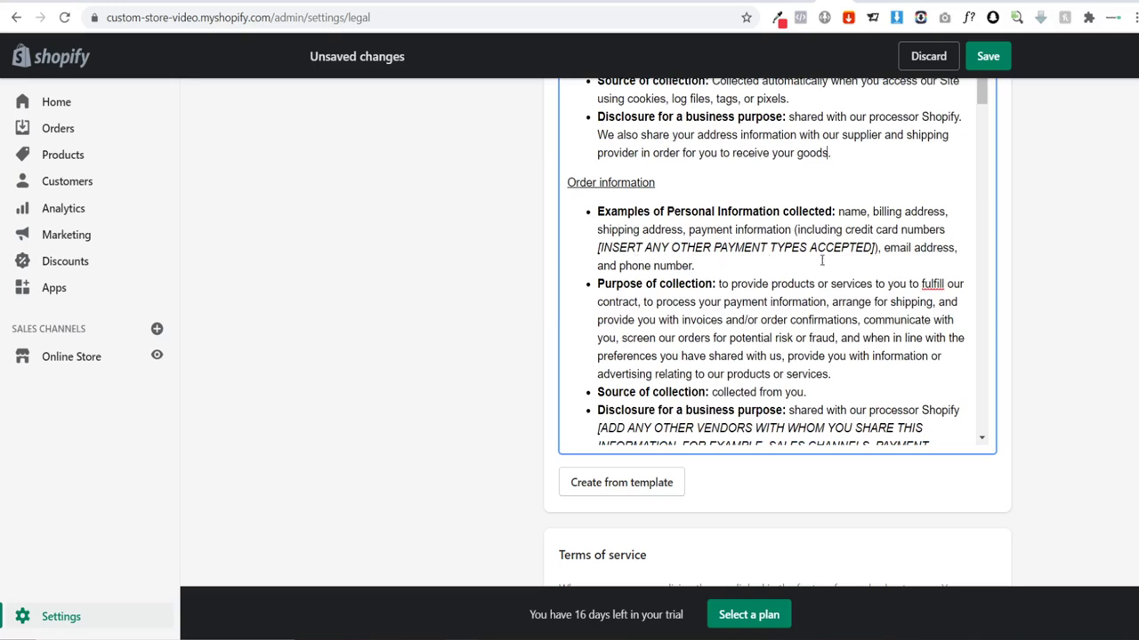
scroll(771, 266, down, 2)
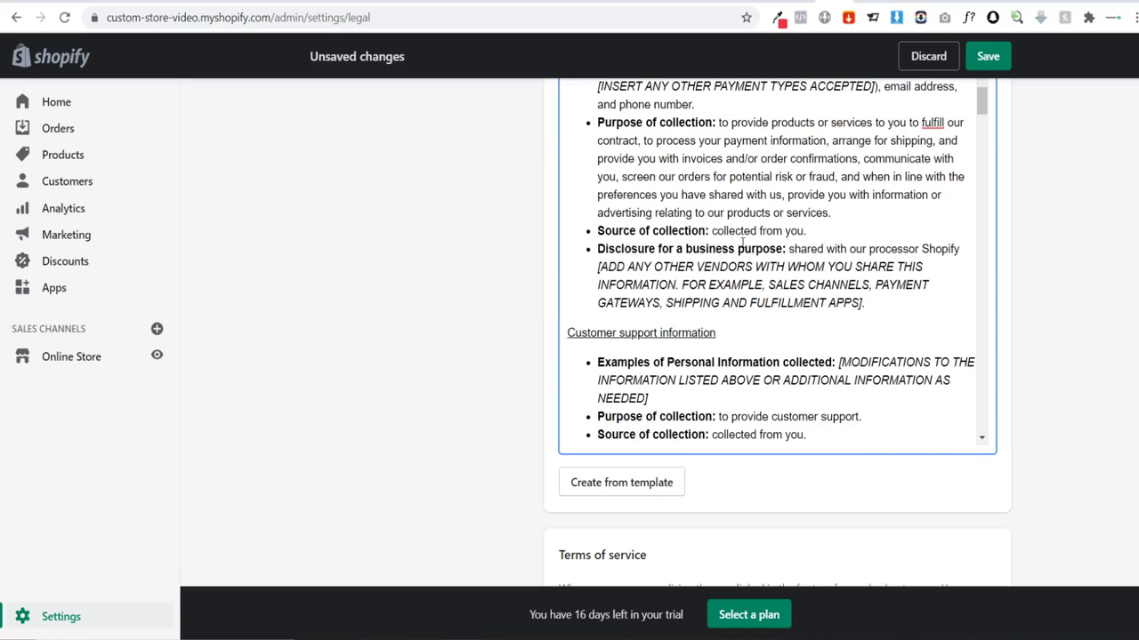
scroll(742, 242, up, 1)
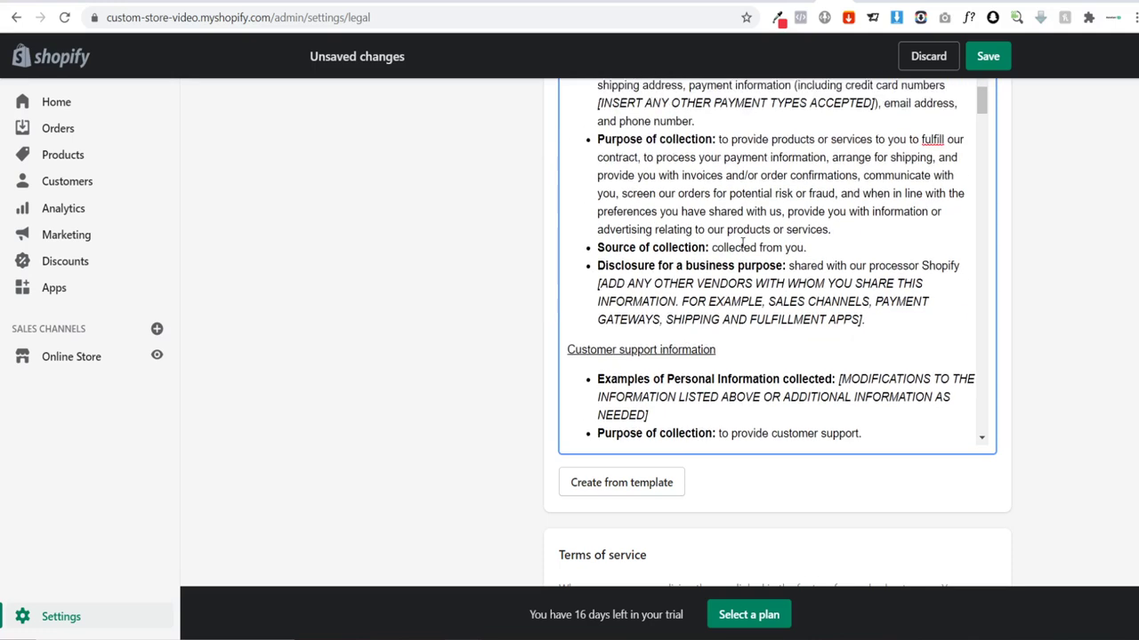
drag(620, 167, 722, 166)
click(780, 183)
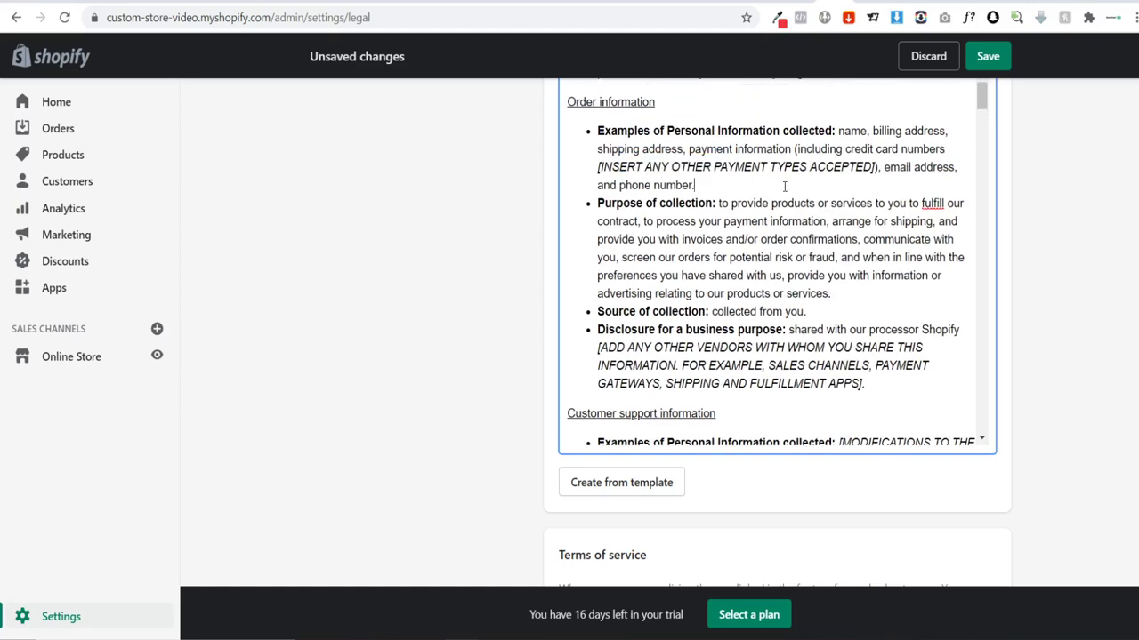
scroll(781, 200, down, 2)
scroll(772, 209, down, 8)
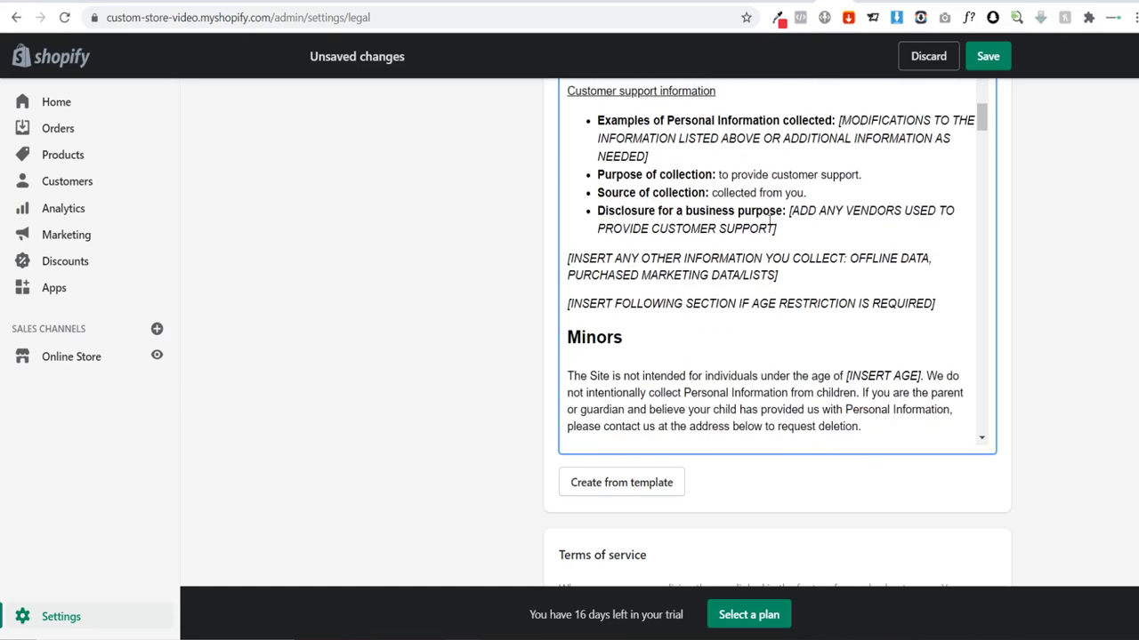
scroll(708, 250, down, 8)
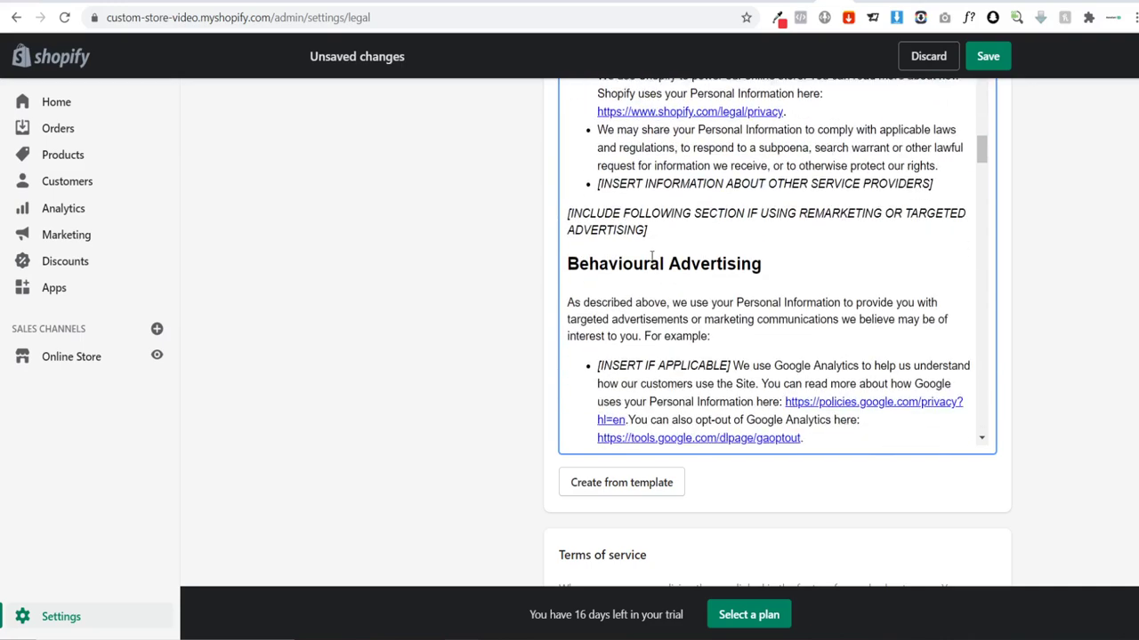
scroll(709, 249, down, 15)
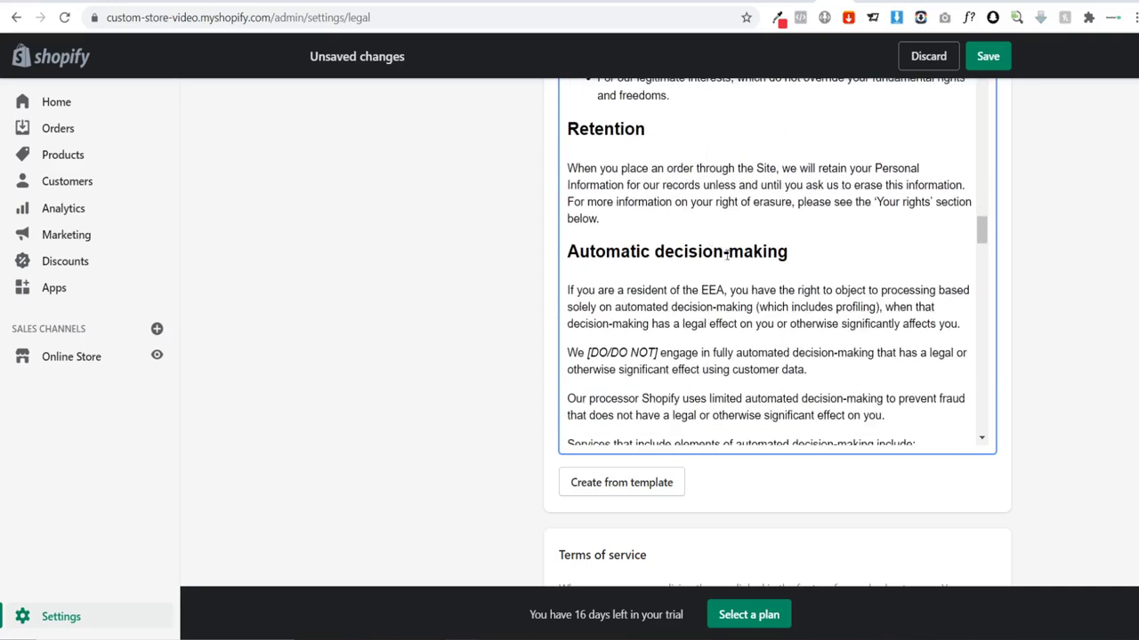
scroll(654, 272, down, 3)
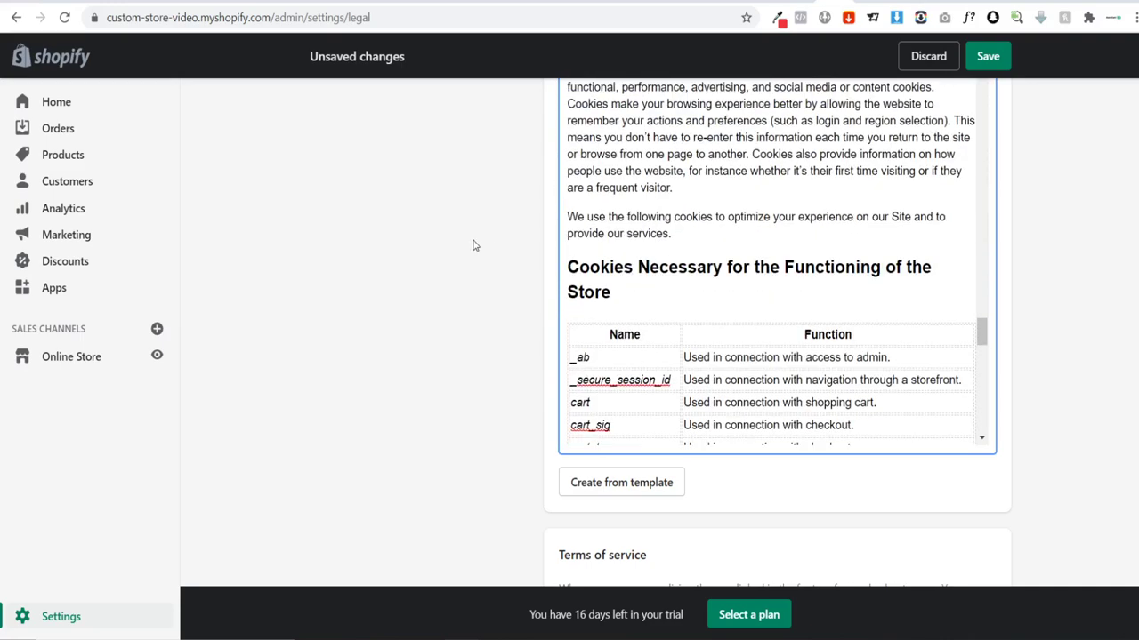
scroll(498, 241, down, 8)
Step: Fill the Terms of service from its template, review through Section 20, and enter the Shipping policy
click(620, 382)
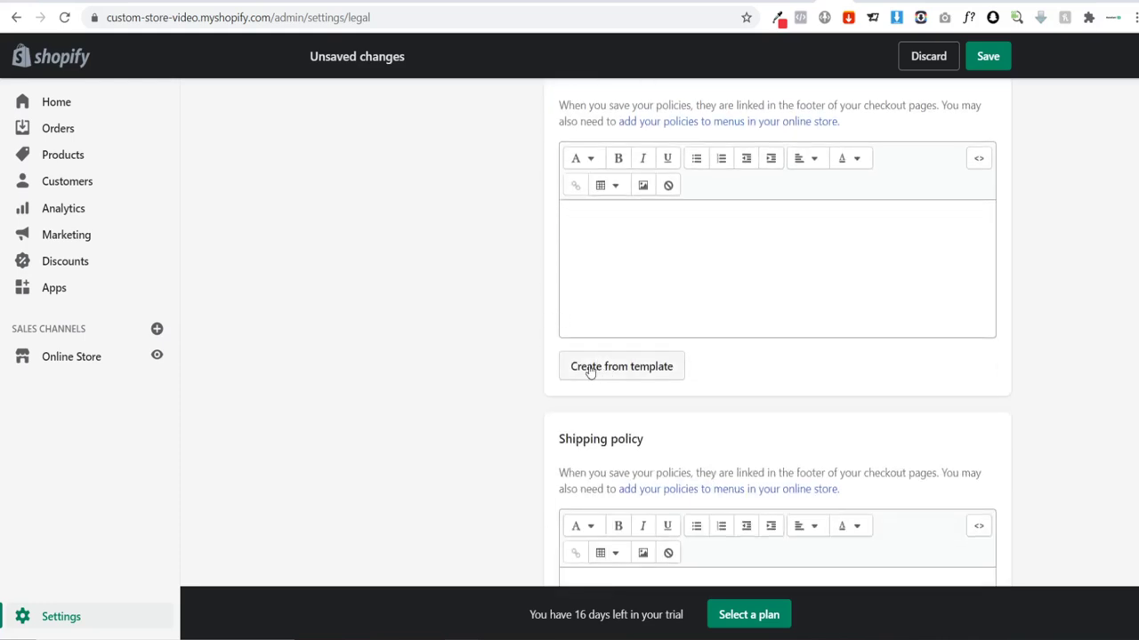
scroll(517, 300, up, 4)
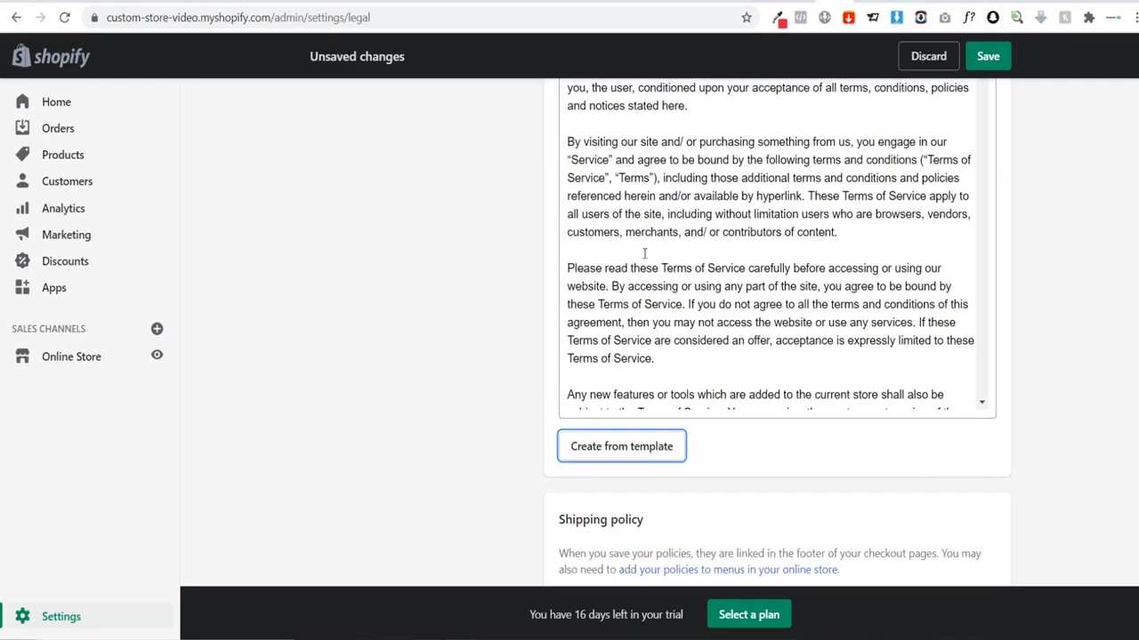
scroll(457, 311, down, 1)
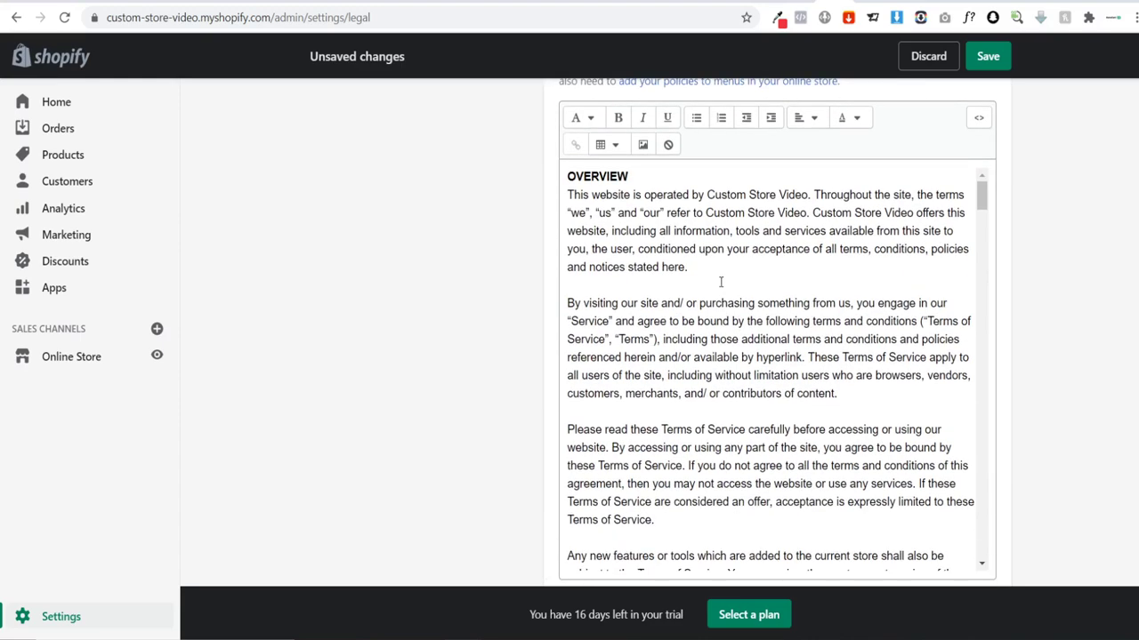
scroll(722, 282, down, 7)
scroll(700, 298, down, 15)
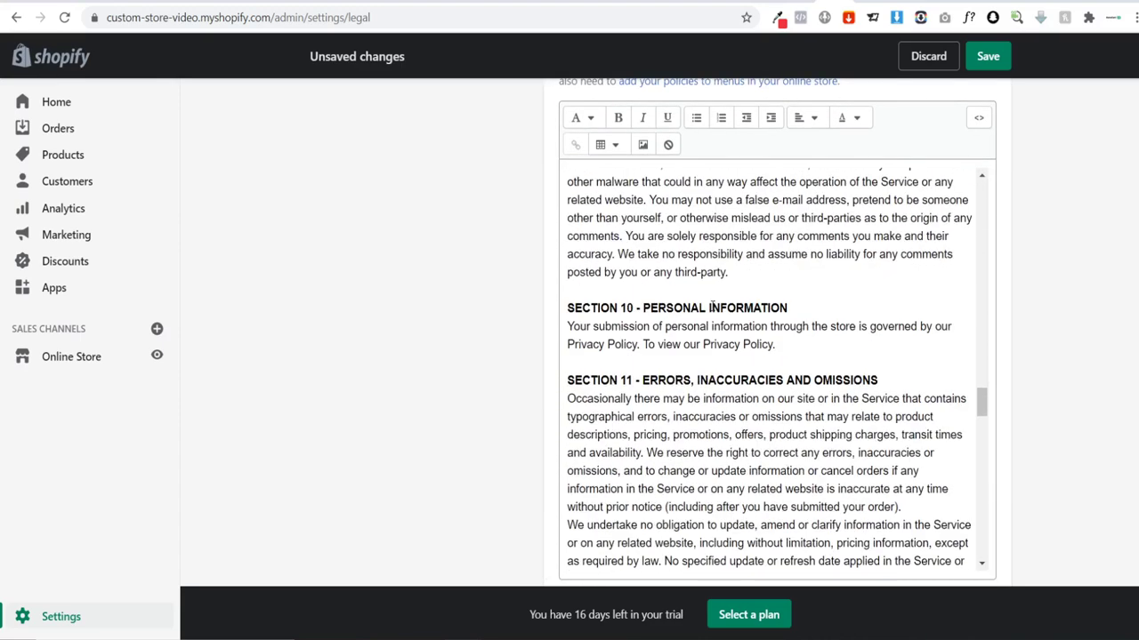
scroll(709, 307, down, 5)
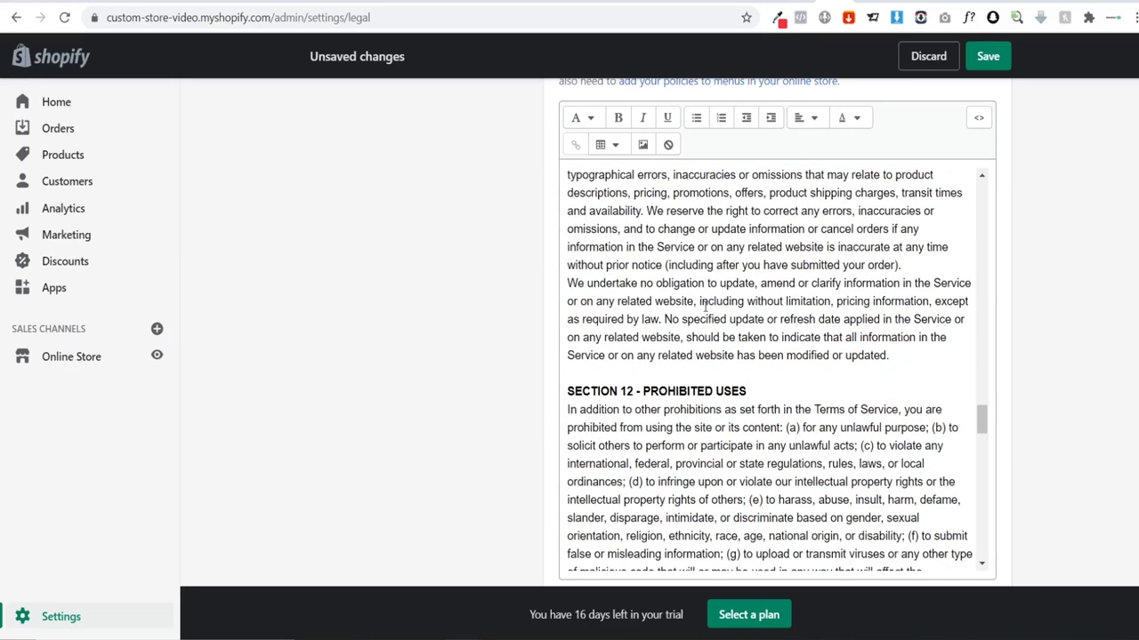
scroll(705, 307, down, 15)
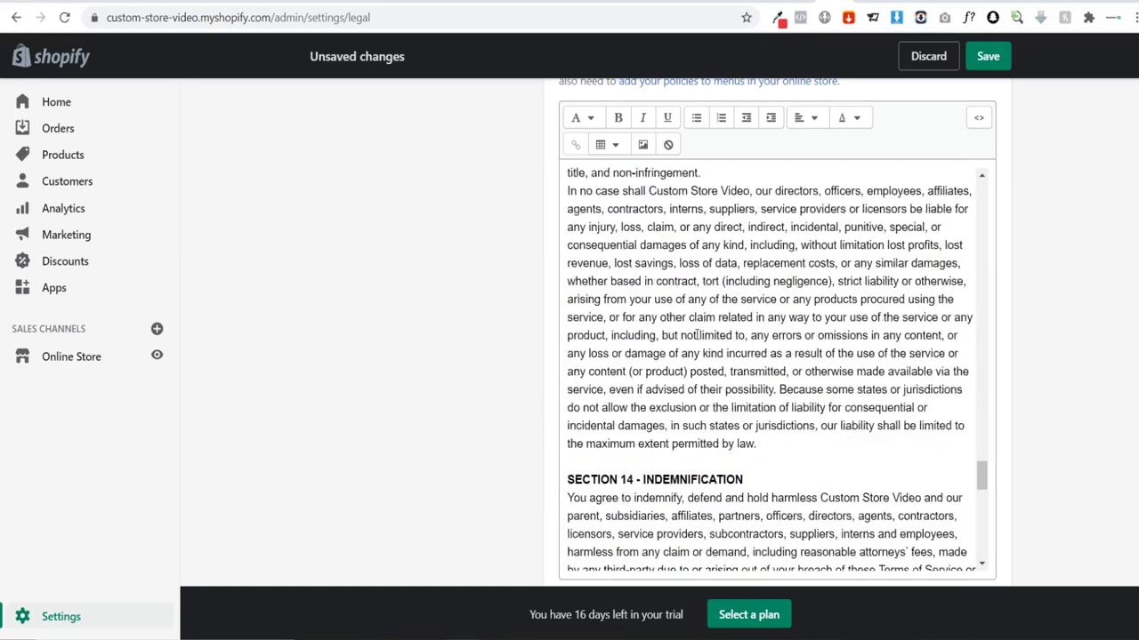
scroll(671, 336, down, 9)
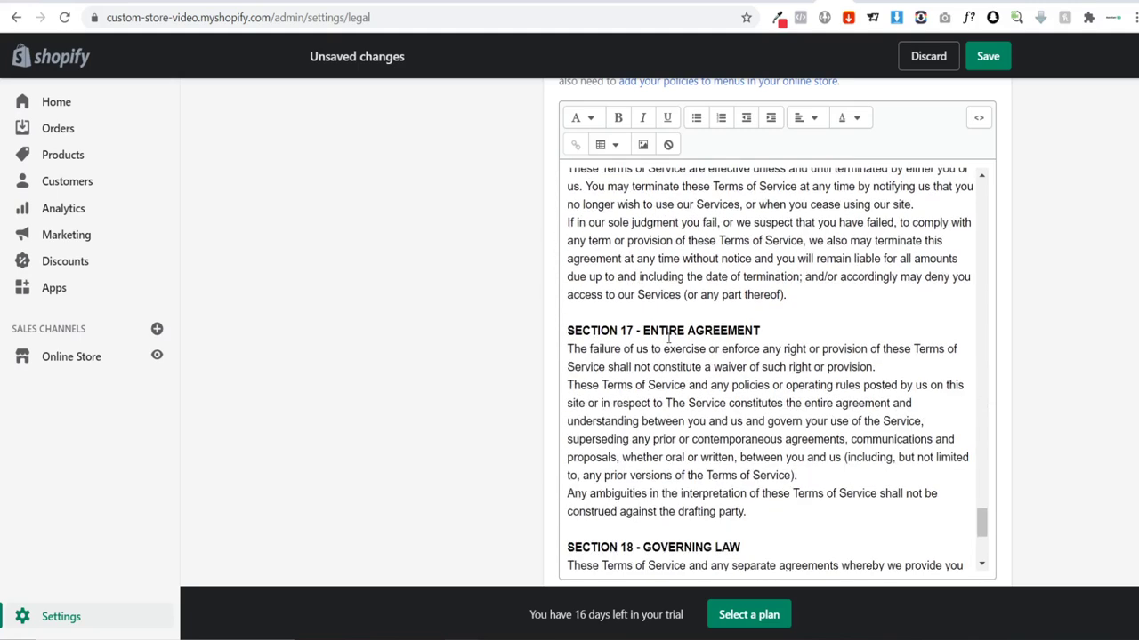
scroll(668, 336, down, 6)
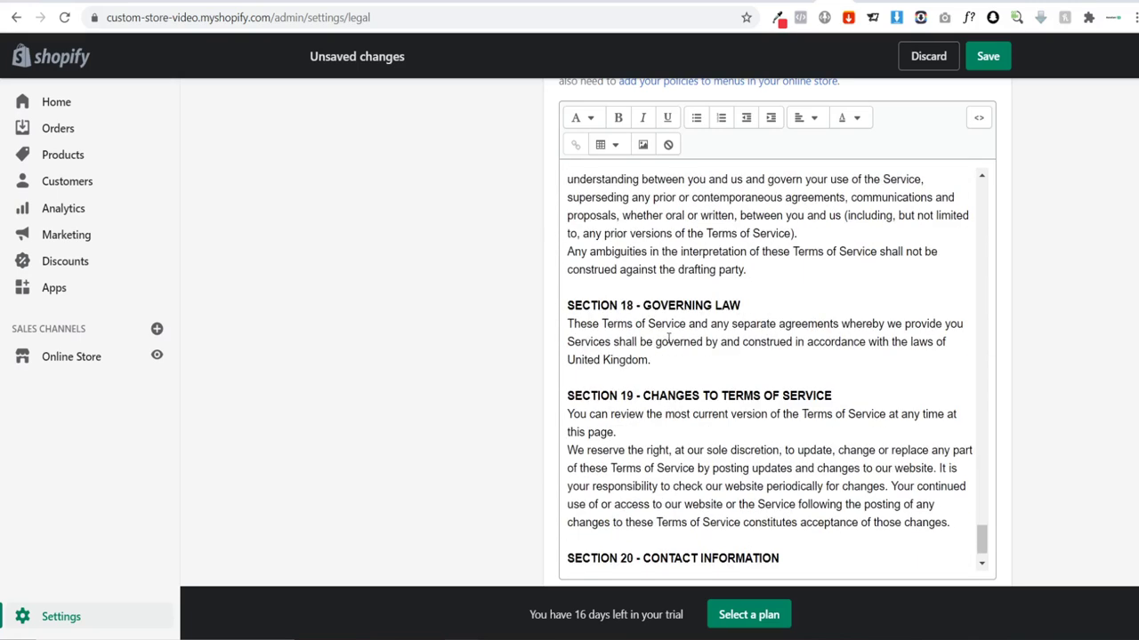
scroll(663, 335, down, 4)
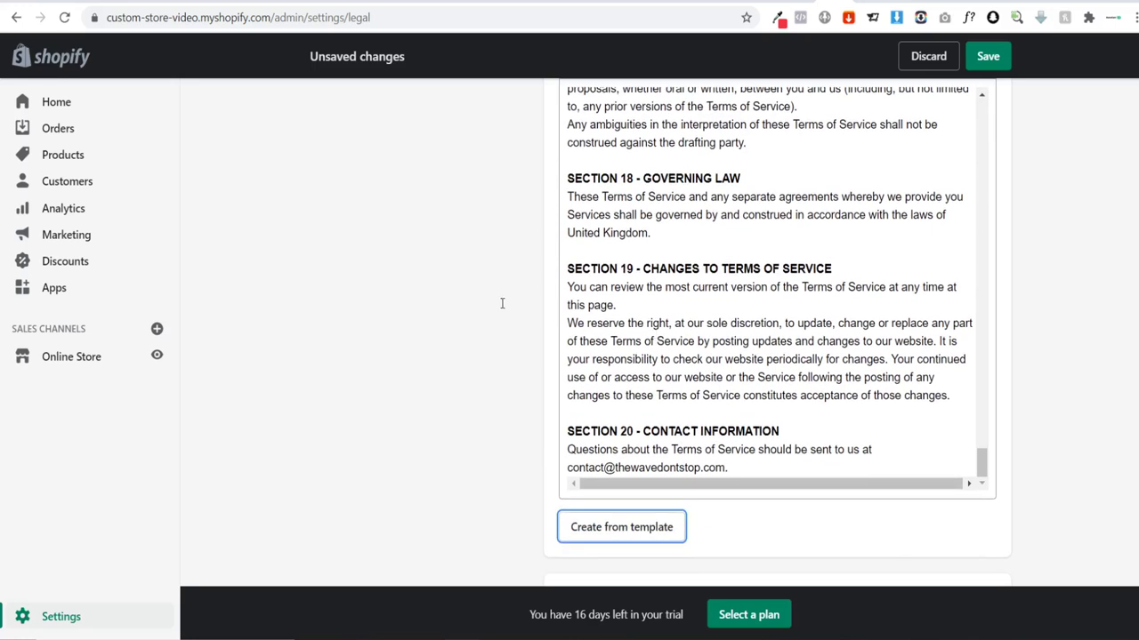
scroll(426, 307, down, 3)
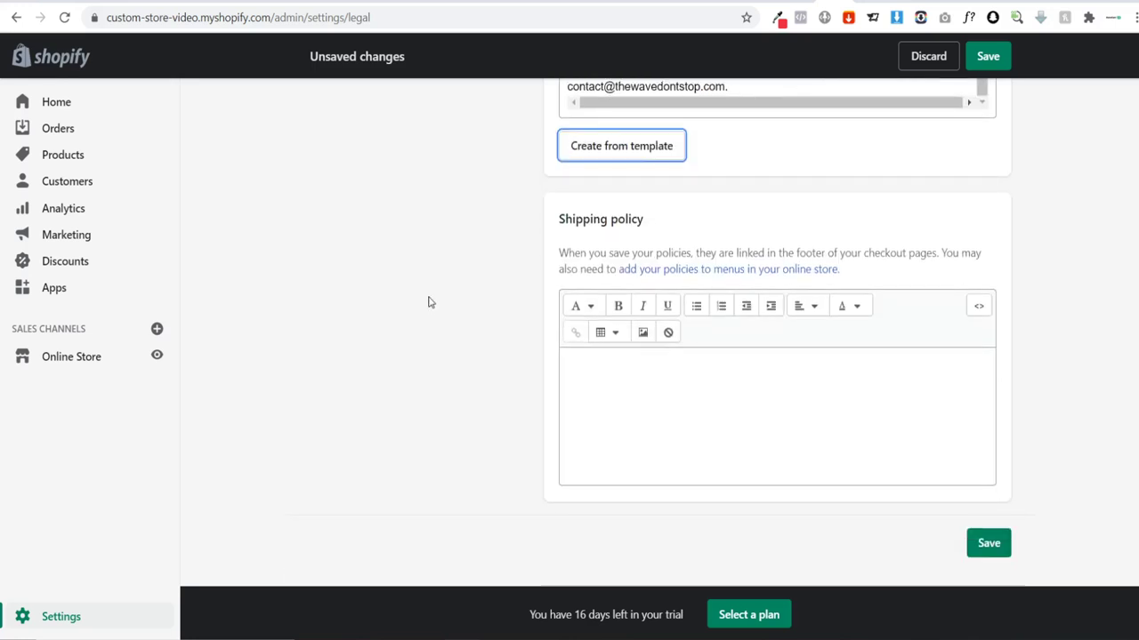
click(659, 394)
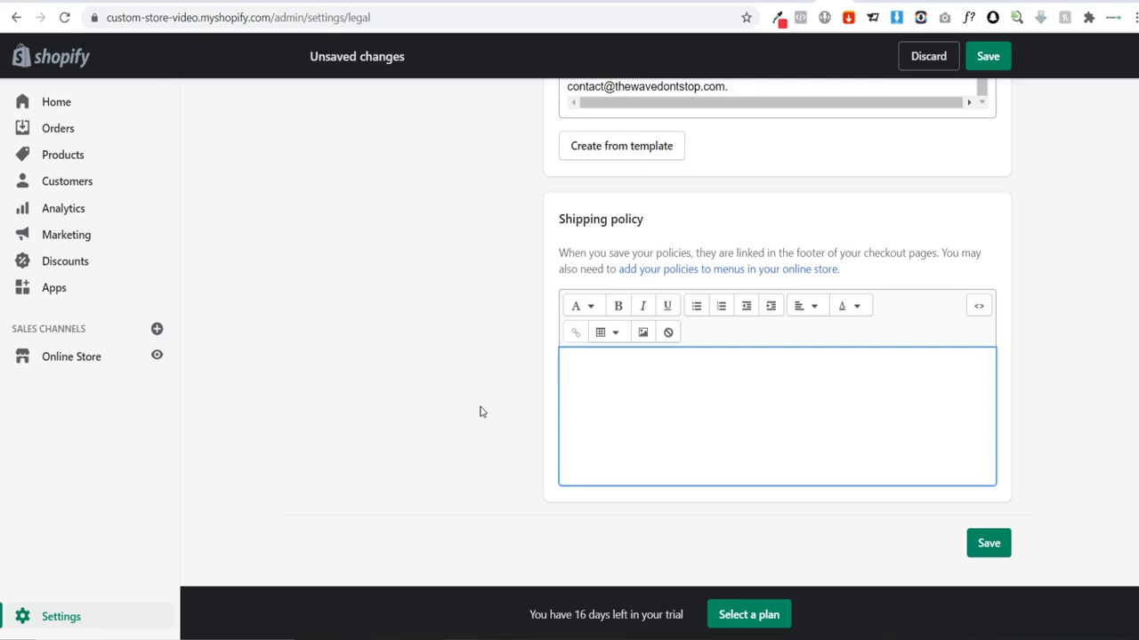
Step: Paste the prepared shipping text and check its shipping regions and excluded countries
text(BobbleYou ships to all major North American & European countries as well Australia & New Zealand. We do not ship to the following countries: North Korea, Sudan, Syria, Cuba, Iran As our items are completely handmade, it takes 8 - 10 days to create your items. Shipping times vary depending on which country you are based in, please see the following countries shipping times: United Kingdom - 5 - 10 working days United States - 5 - 10 working days Australia 10 - 15 working days)
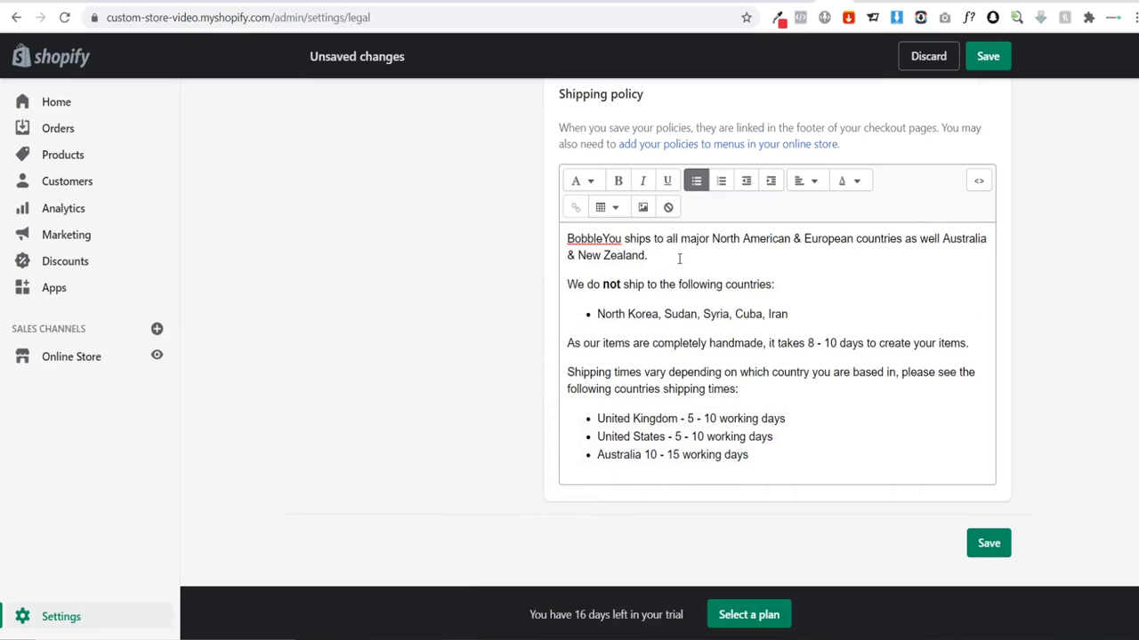
drag(648, 256, 712, 238)
click(710, 260)
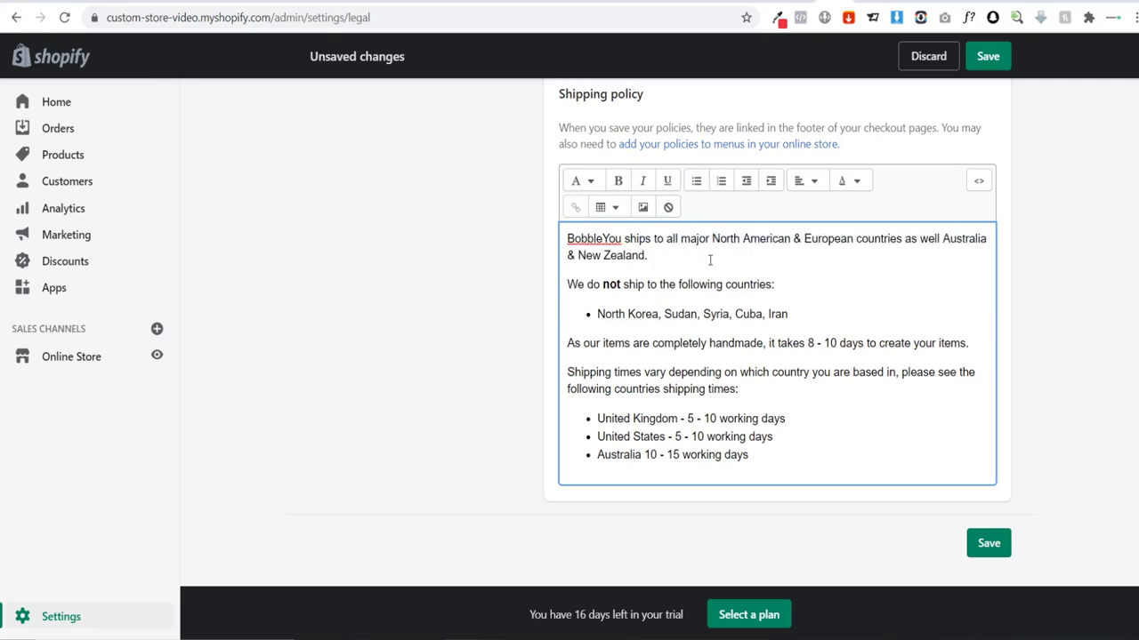
shift+click(715, 239)
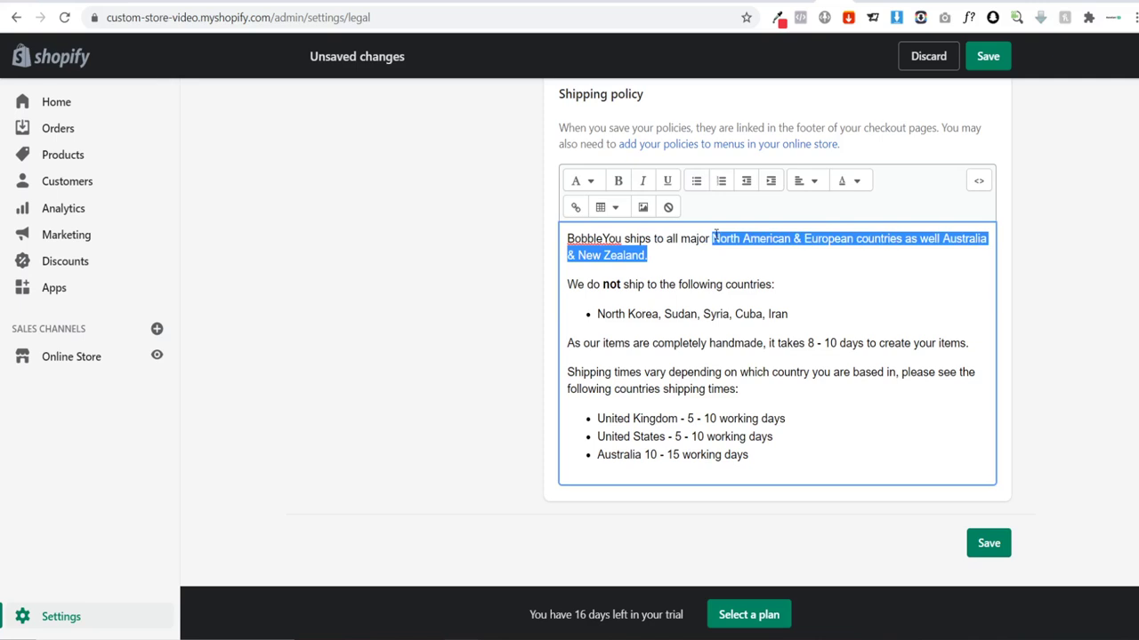
click(673, 259)
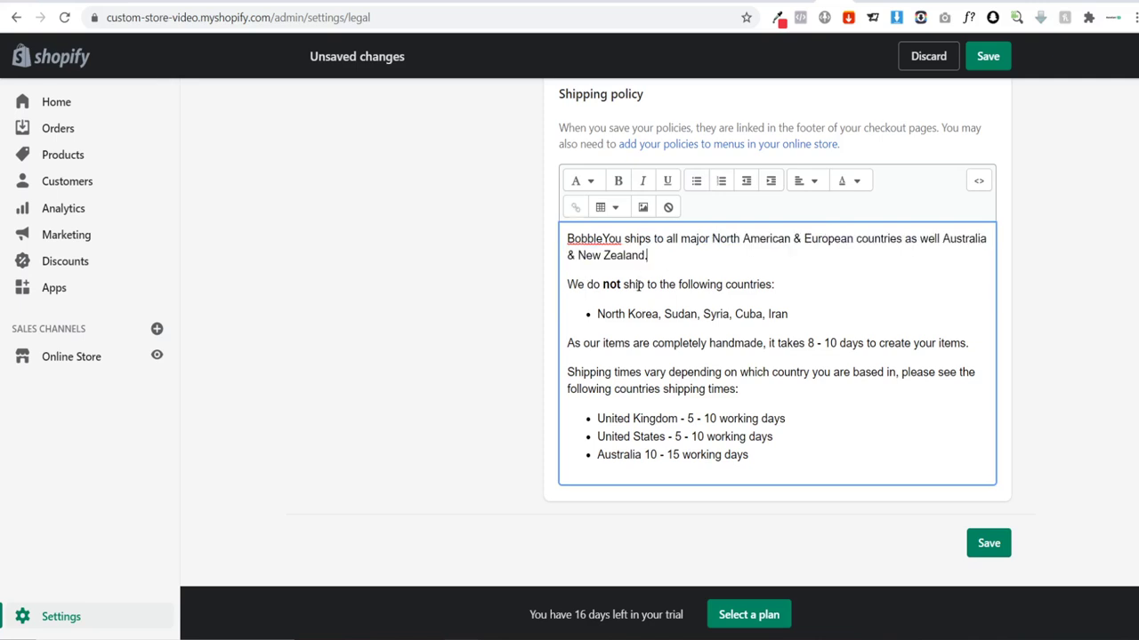
shift+click(795, 311)
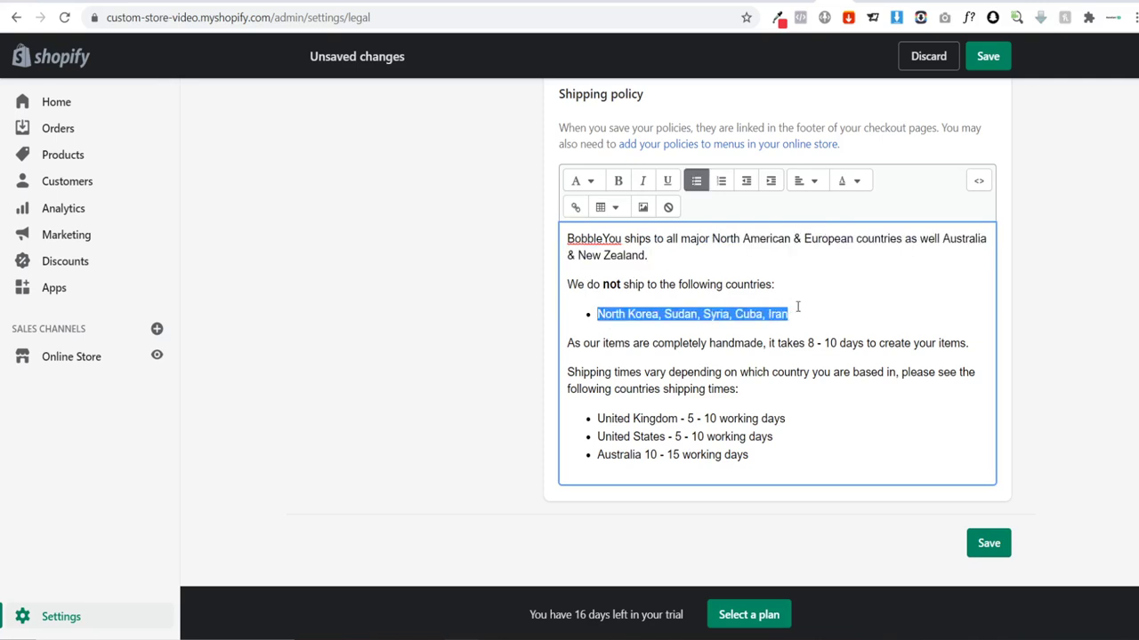
click(857, 313)
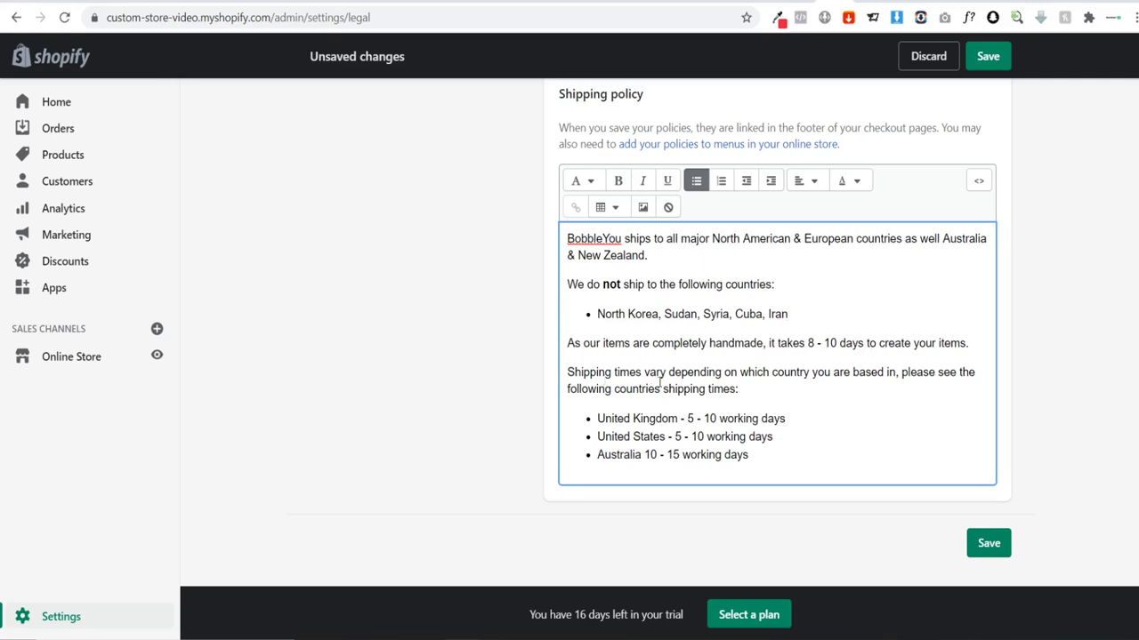
Step: Review the UK, US and Australia delivery times and the 8-10 day handmade lead time
drag(597, 418, 605, 418)
click(667, 419)
drag(704, 419, 716, 419)
click(772, 418)
triple_click(784, 342)
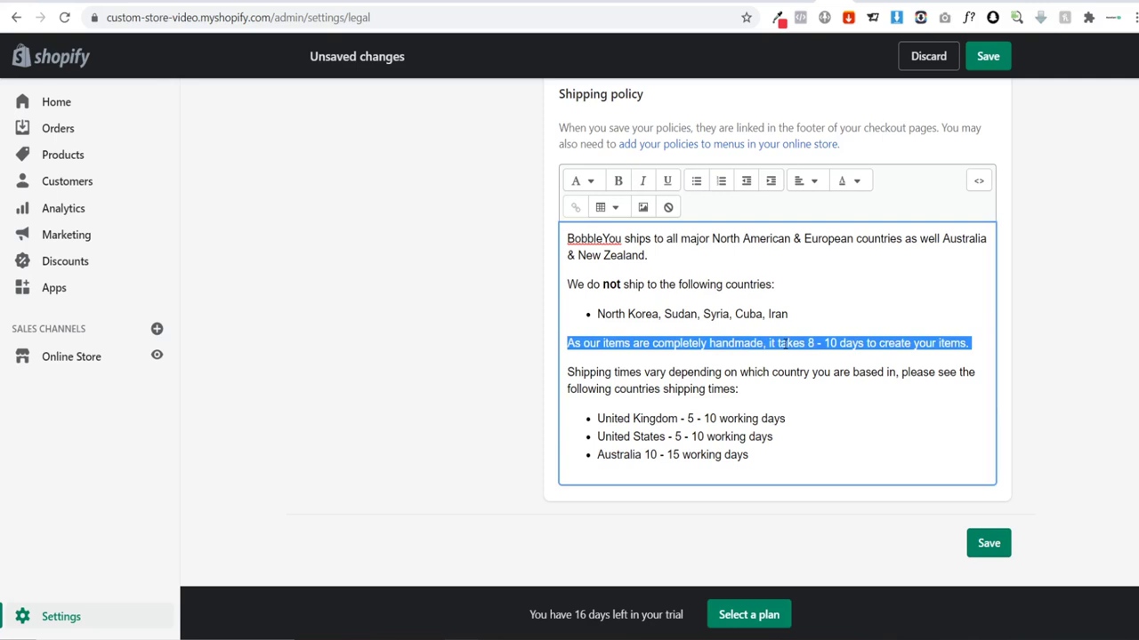
click(784, 344)
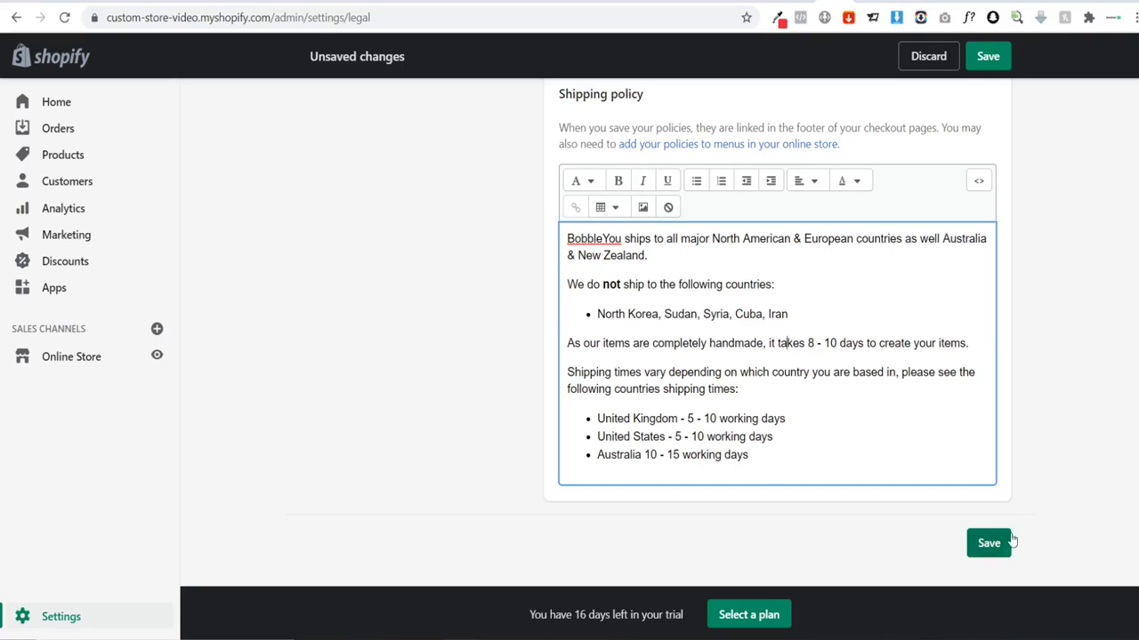
Step: Check the other policy editors, then save the legal policies page with Ctrl+S
scroll(1023, 427, up, 5)
scroll(854, 319, up, 5)
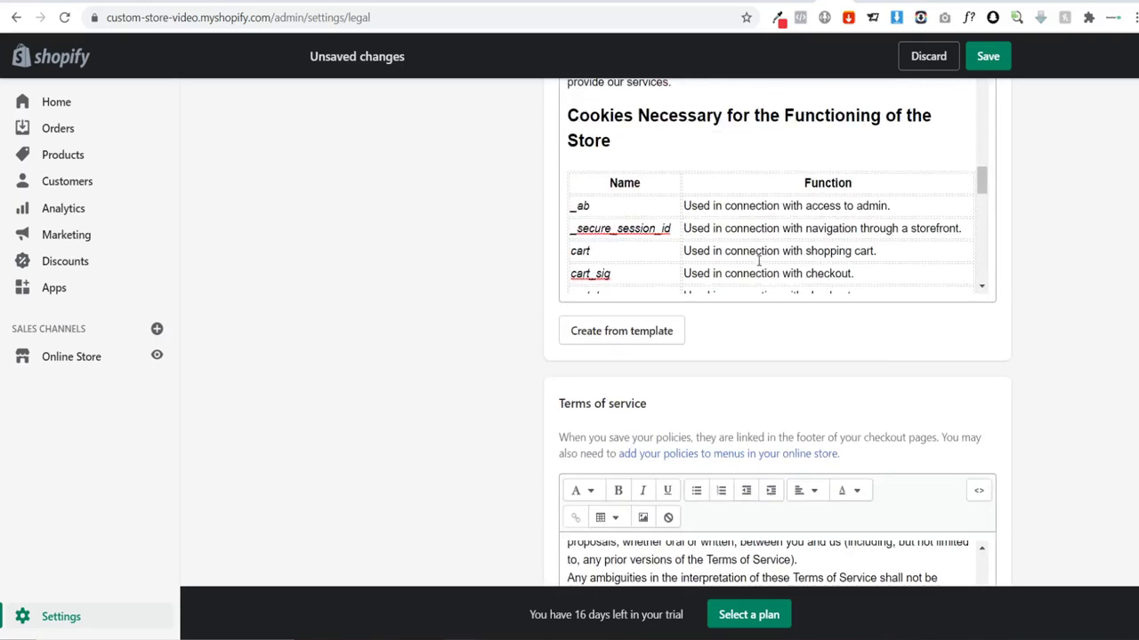
scroll(846, 272, down, 15)
scroll(1038, 385, down, 10)
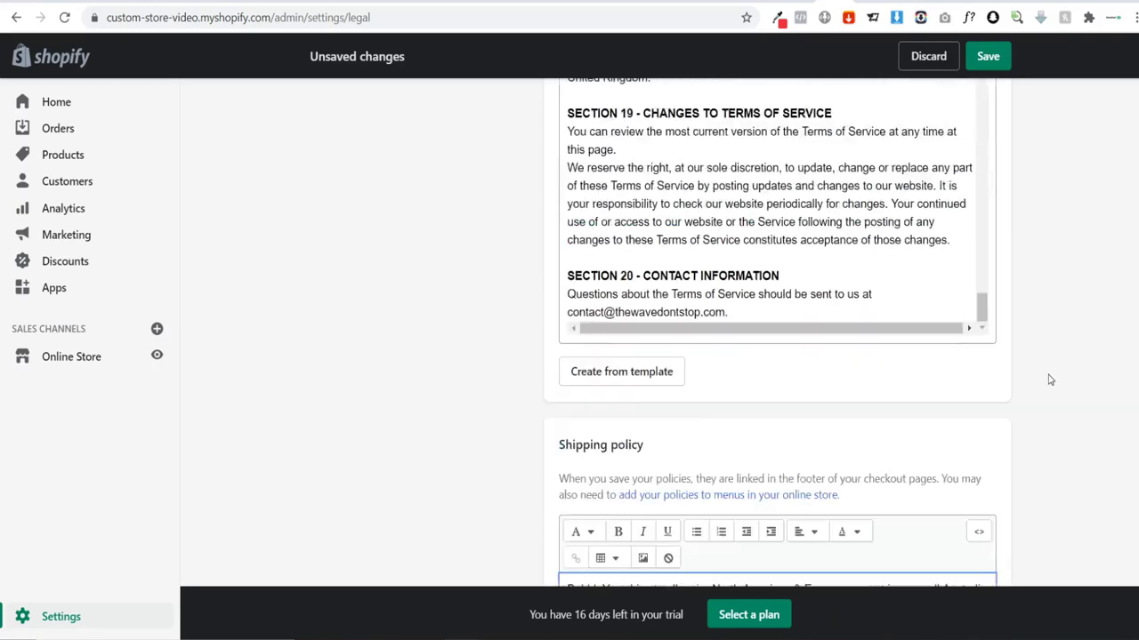
key(ctrl+s)
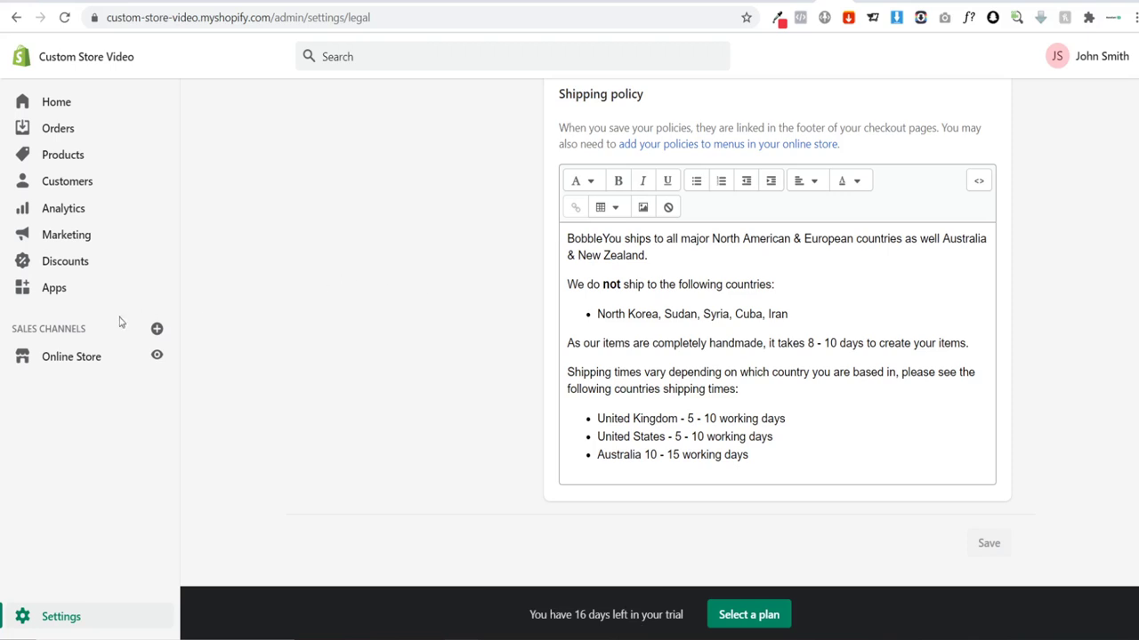
Step: Delete the Search item from the Footer menu in Online Store > Navigation
click(61, 361)
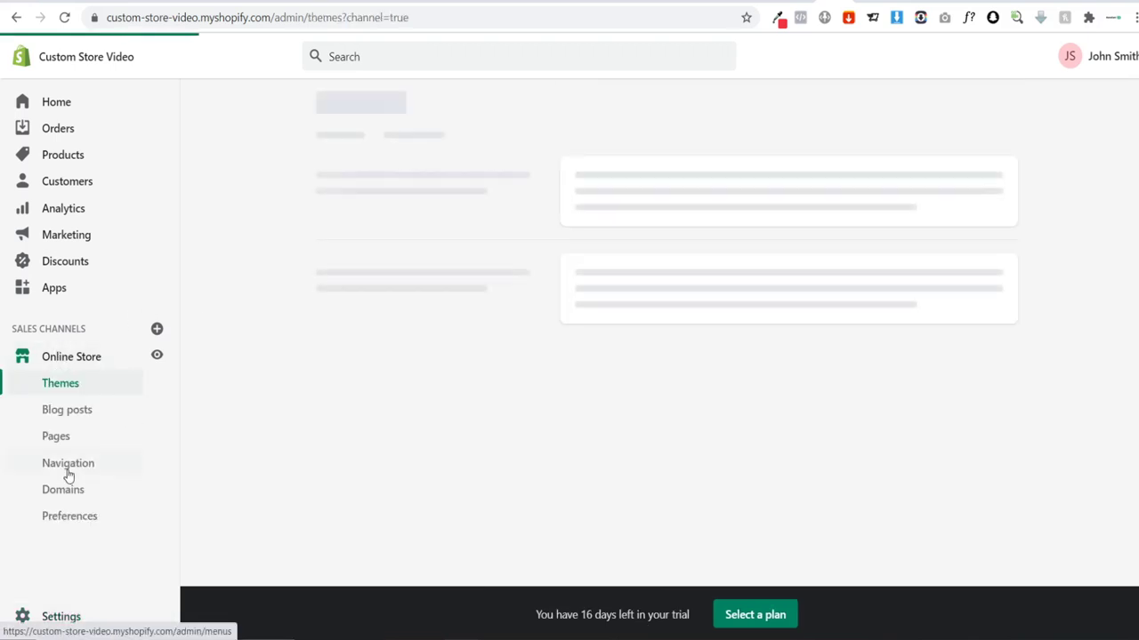
click(70, 473)
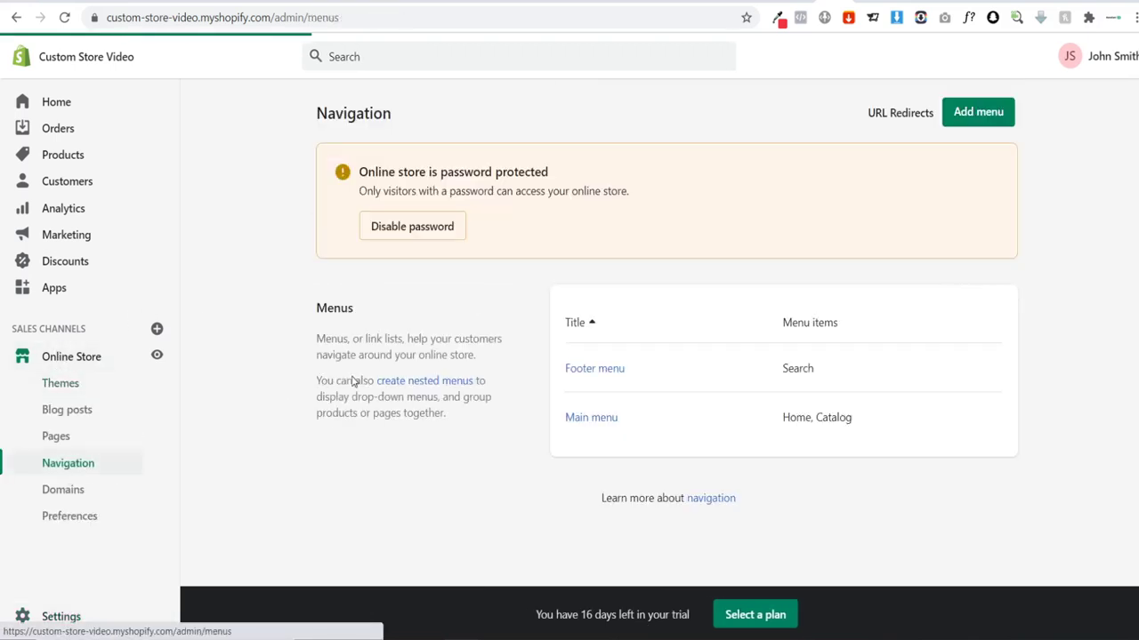
click(609, 369)
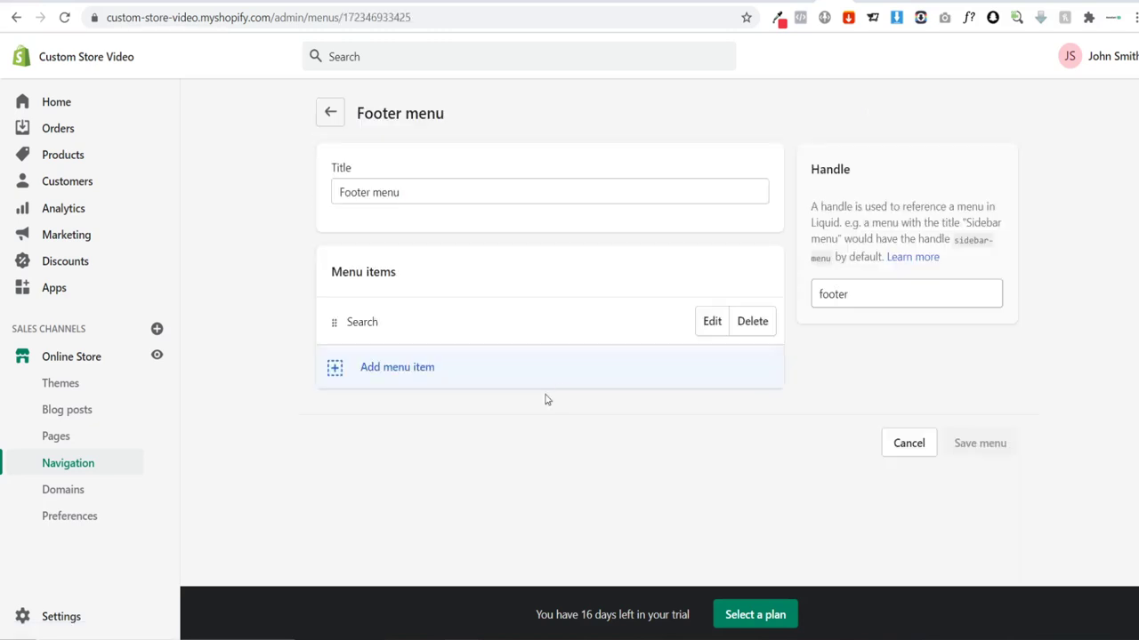
click(752, 328)
click(753, 213)
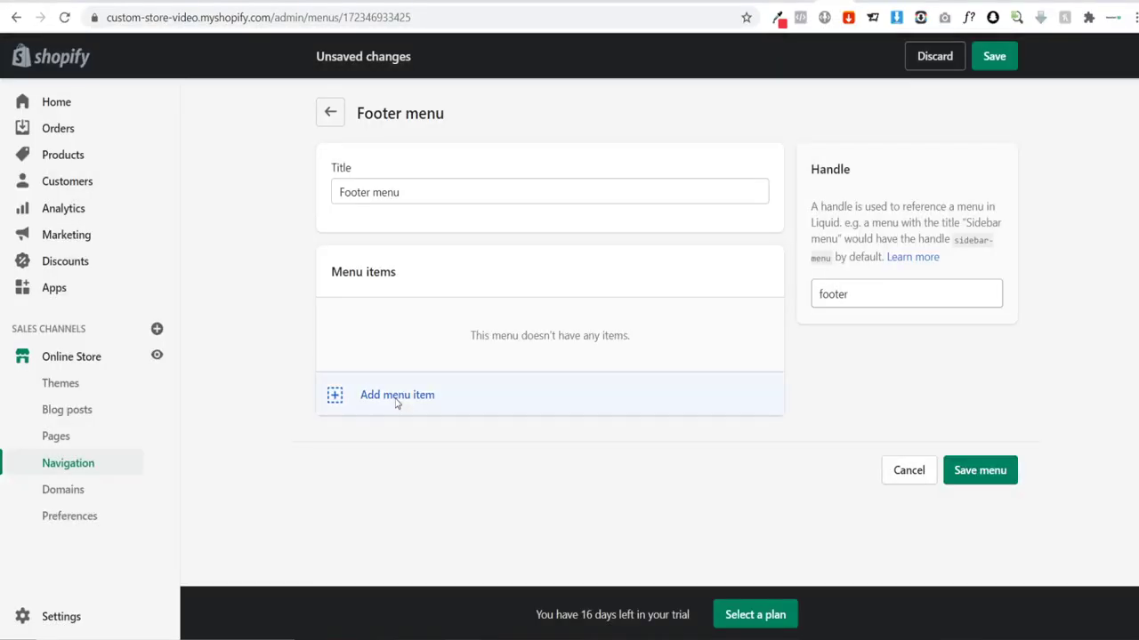
click(397, 401)
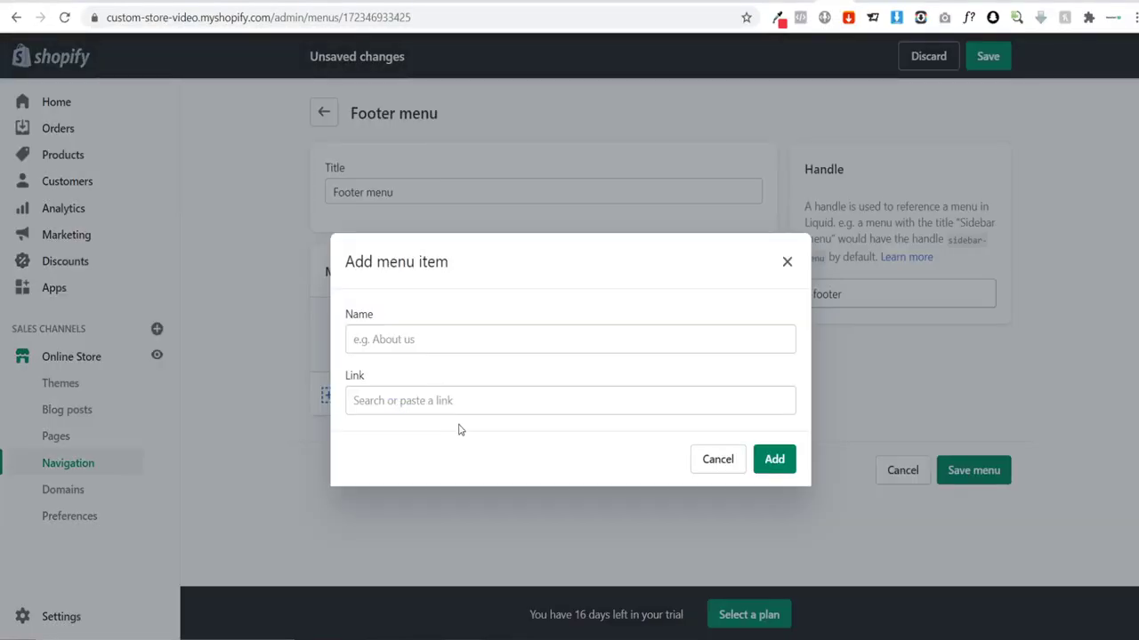
Step: Add a Contact Us item linked to the contact page to the Footer menu
click(396, 338)
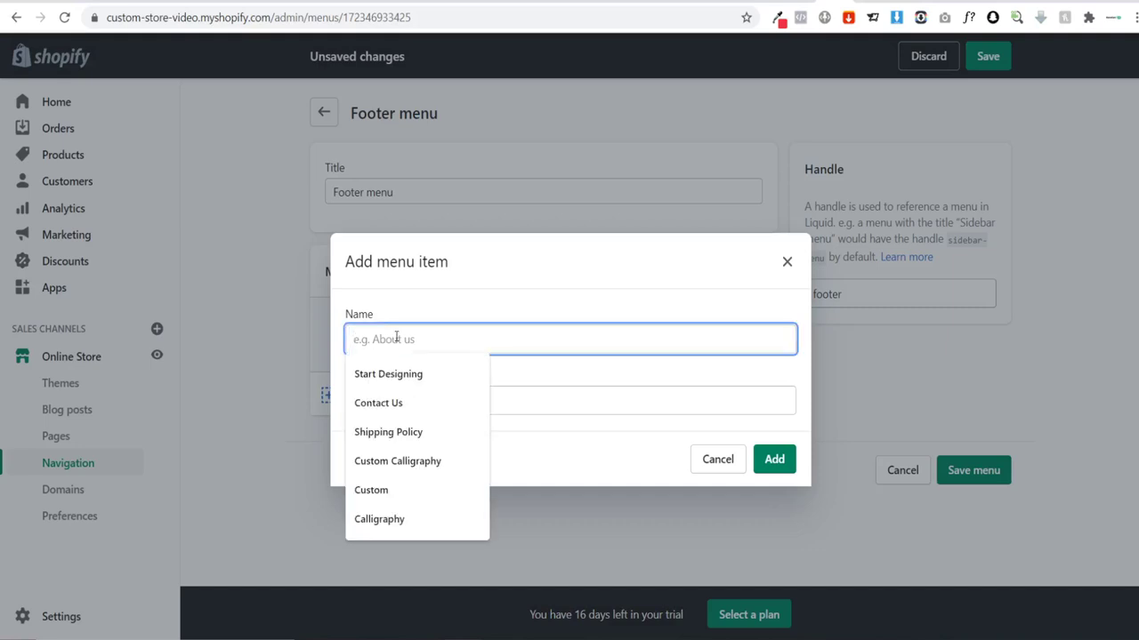
text(Con)
click(394, 375)
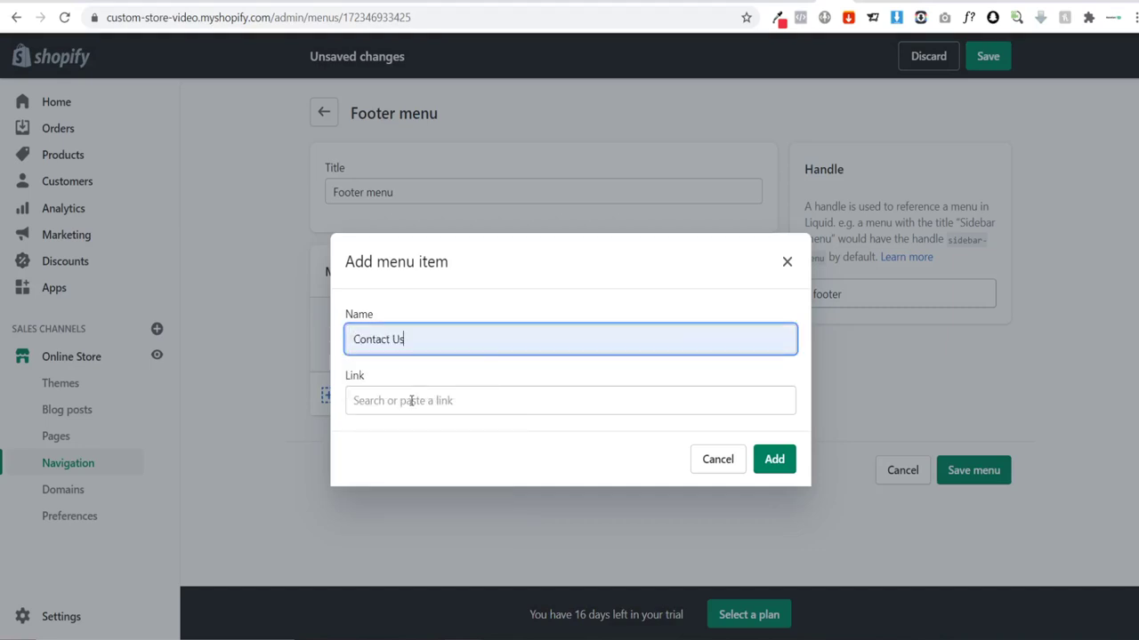
click(405, 400)
text(cont)
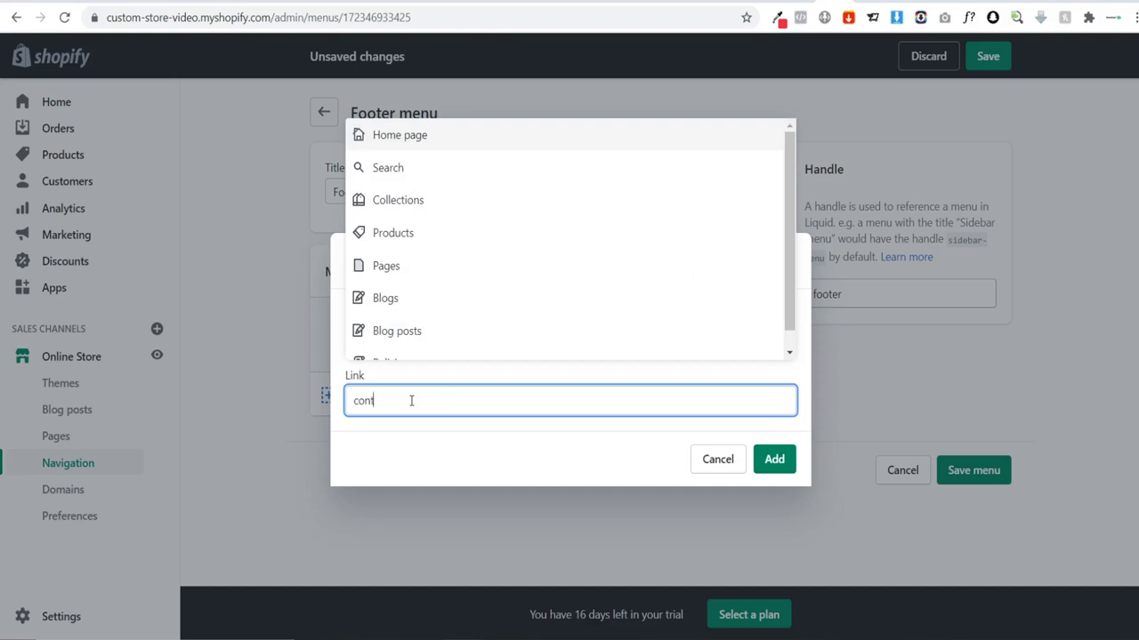
click(394, 354)
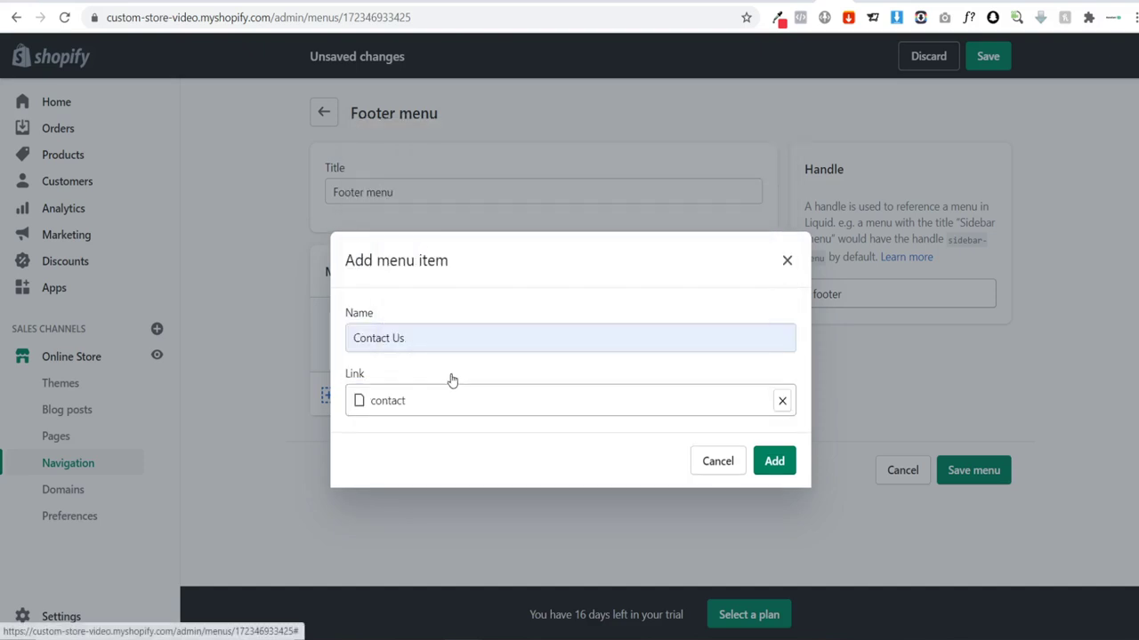
click(773, 462)
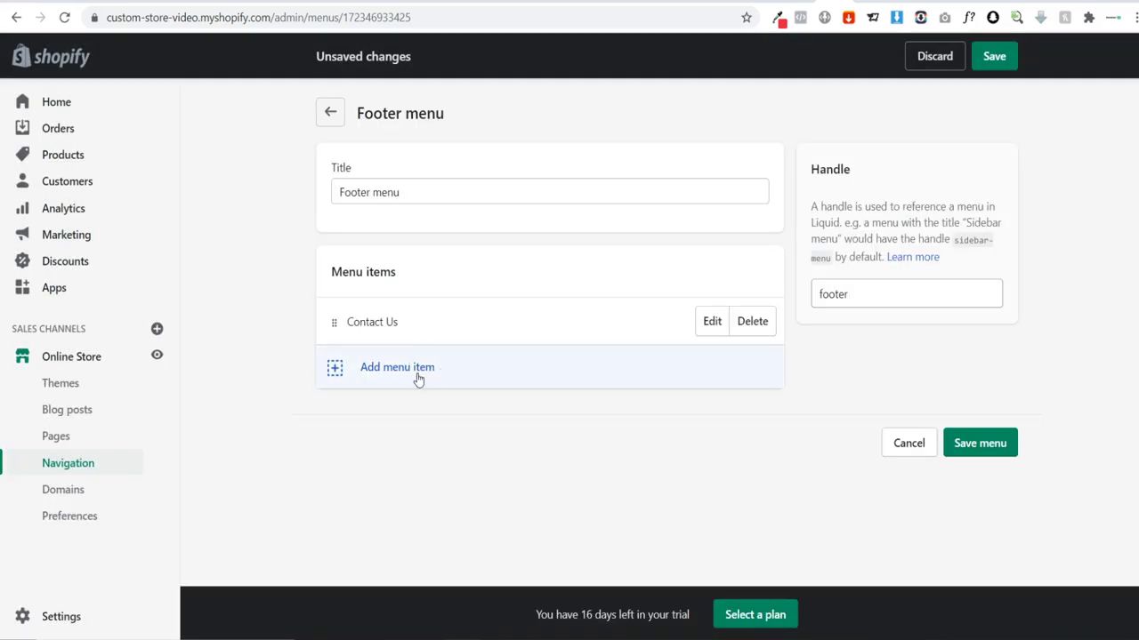
Step: Add a Shipping Policy item linked to the store's Shipping Policy page
click(394, 369)
click(398, 340)
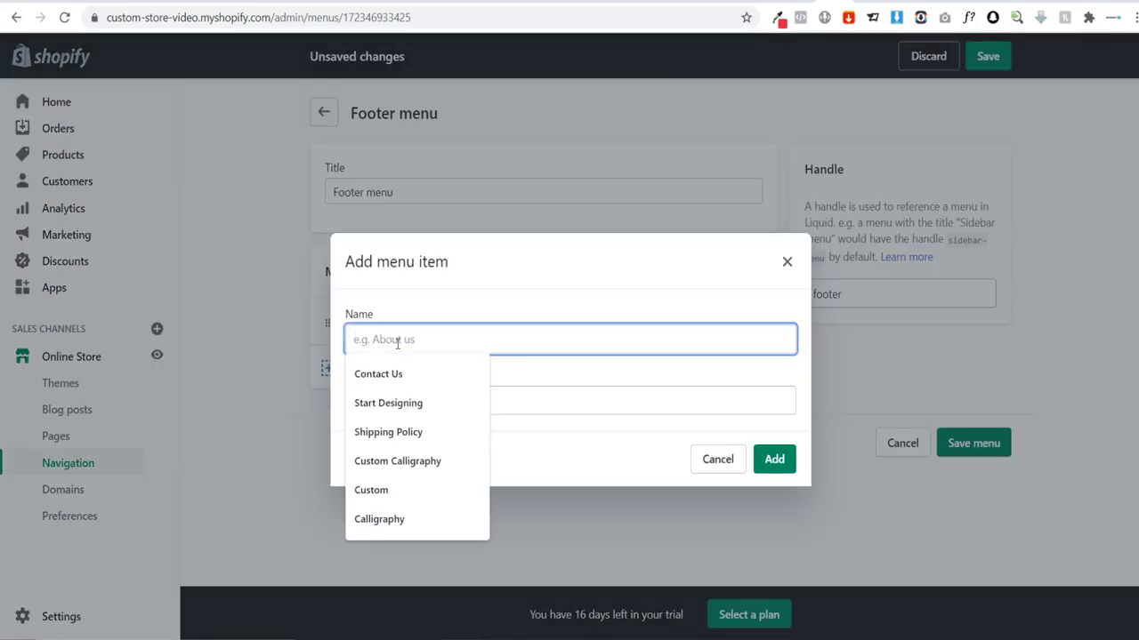
text(T)
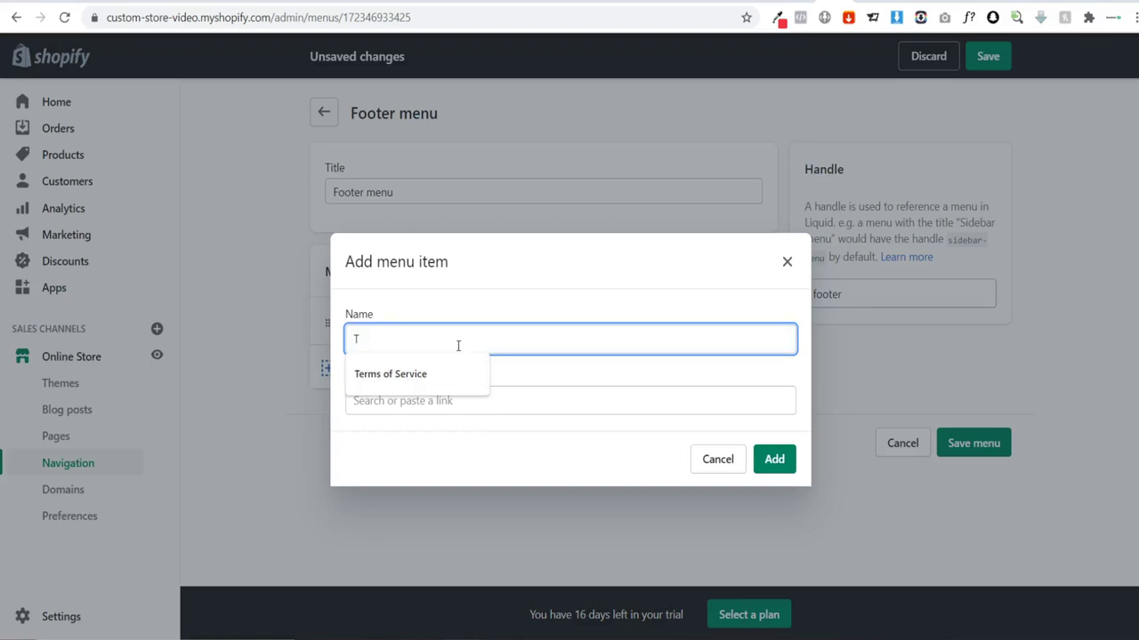
key(BackSpace)
text(Sh)
click(407, 374)
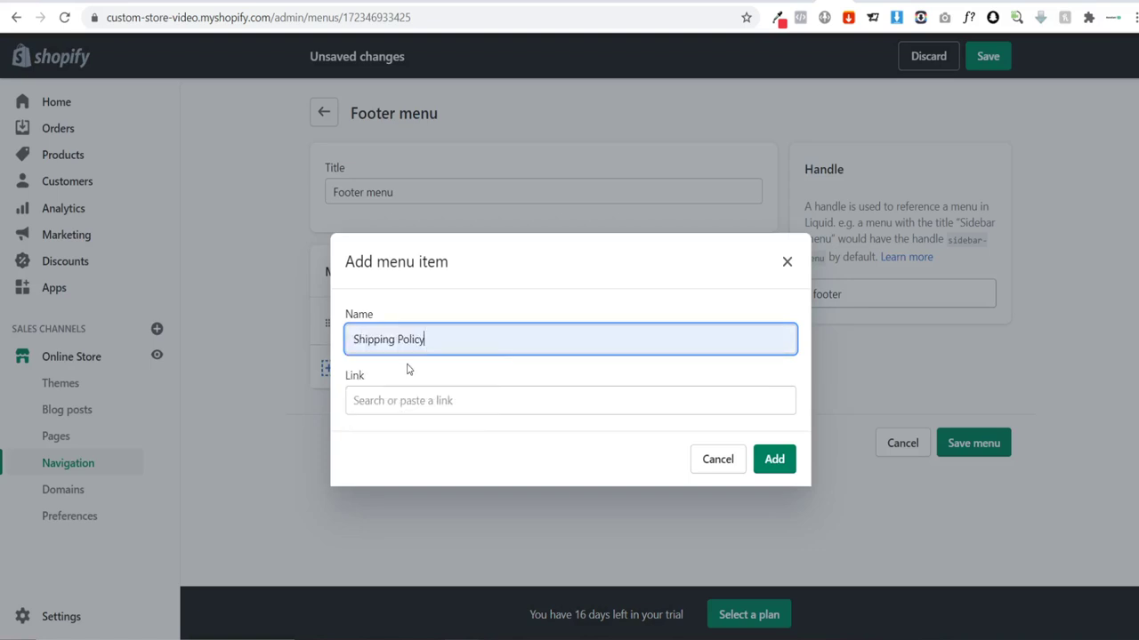
click(429, 396)
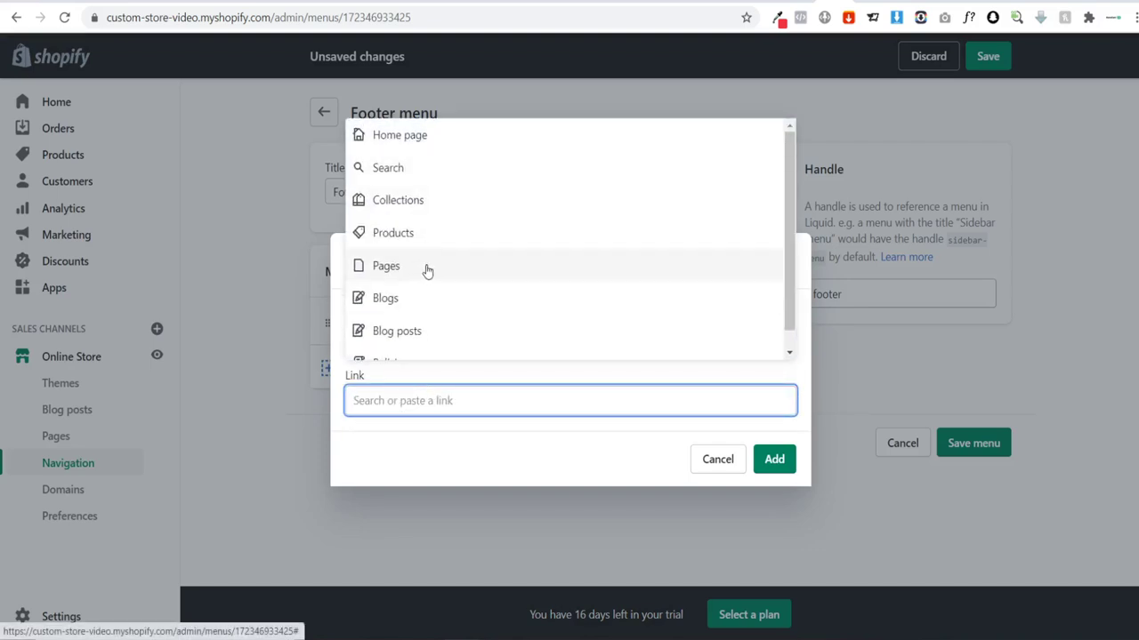
scroll(423, 268, down, 1)
click(428, 336)
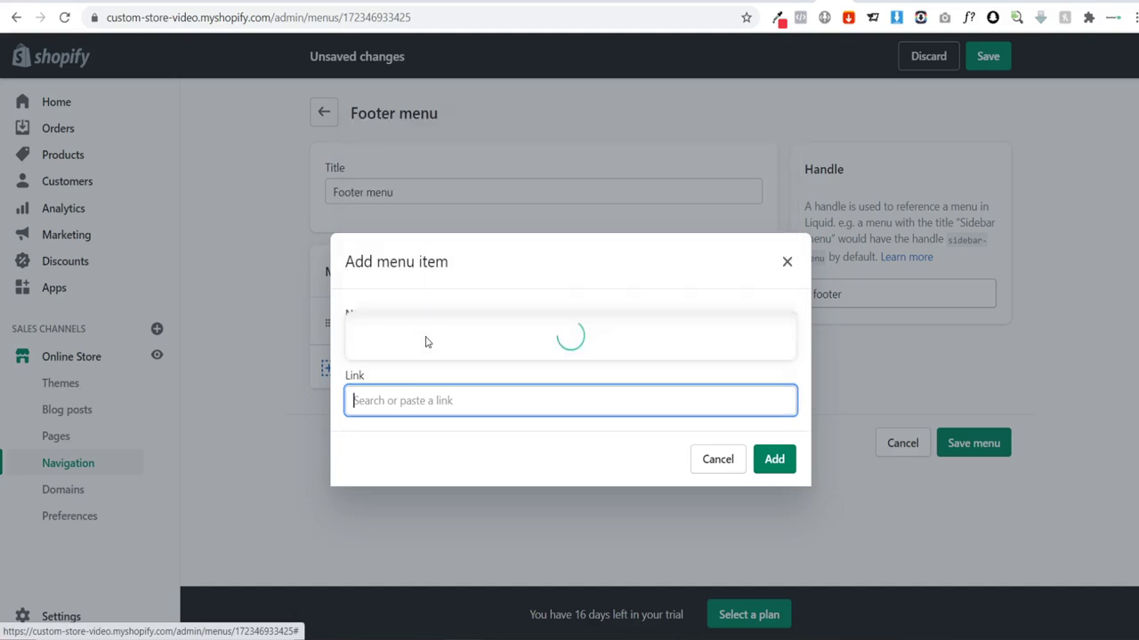
click(417, 314)
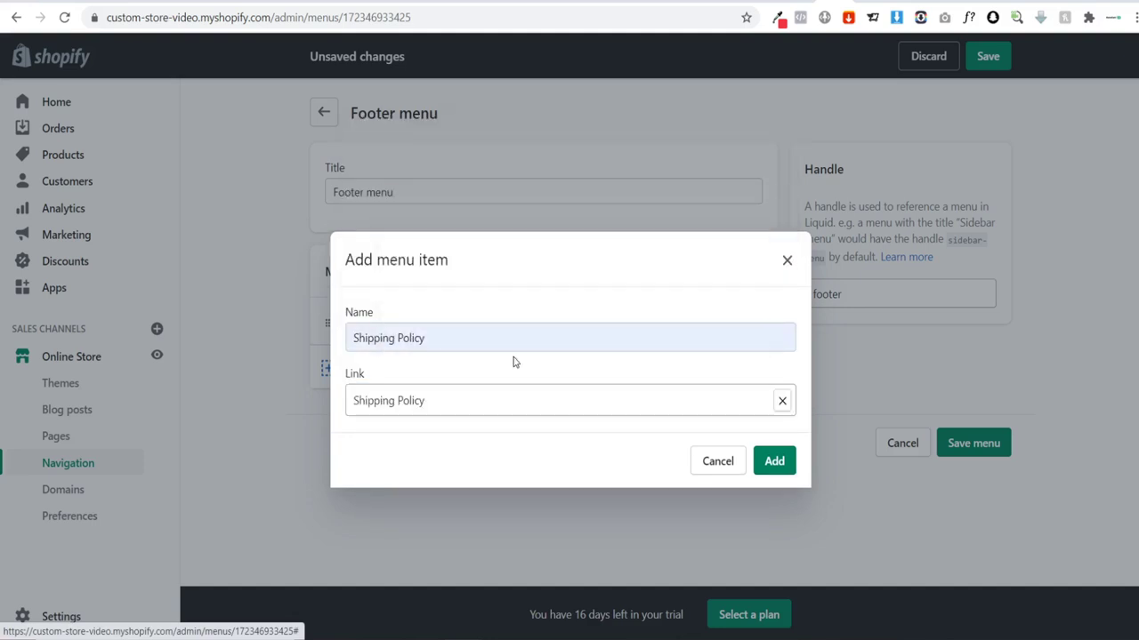
click(759, 470)
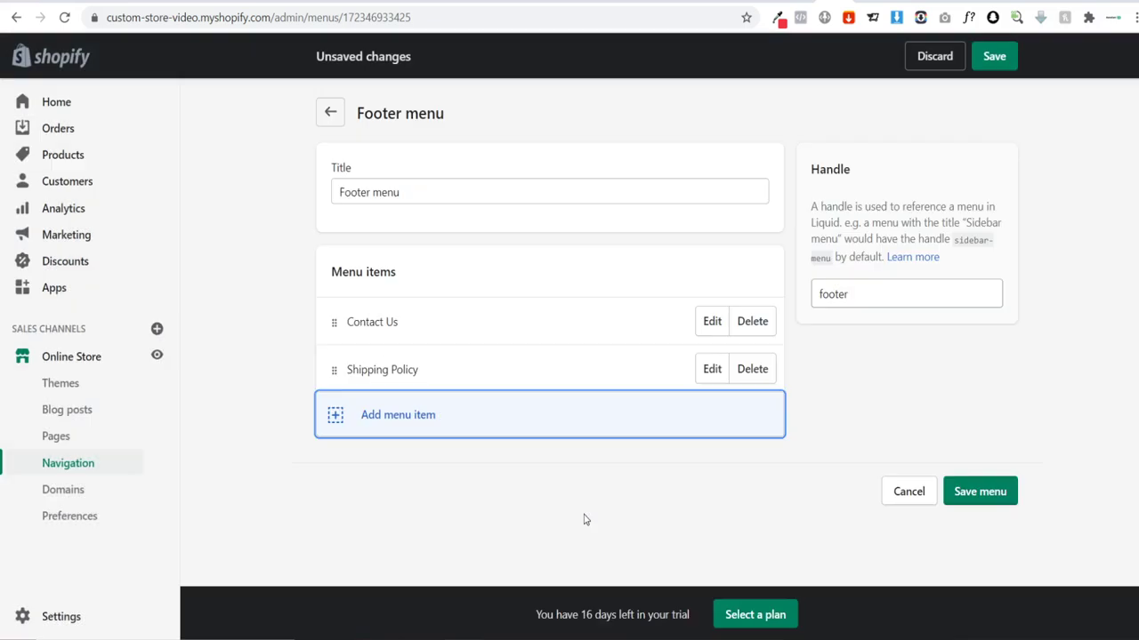
Step: Add a Refund Policy item linked to the Refund Policy page
click(374, 438)
click(391, 338)
text(R)
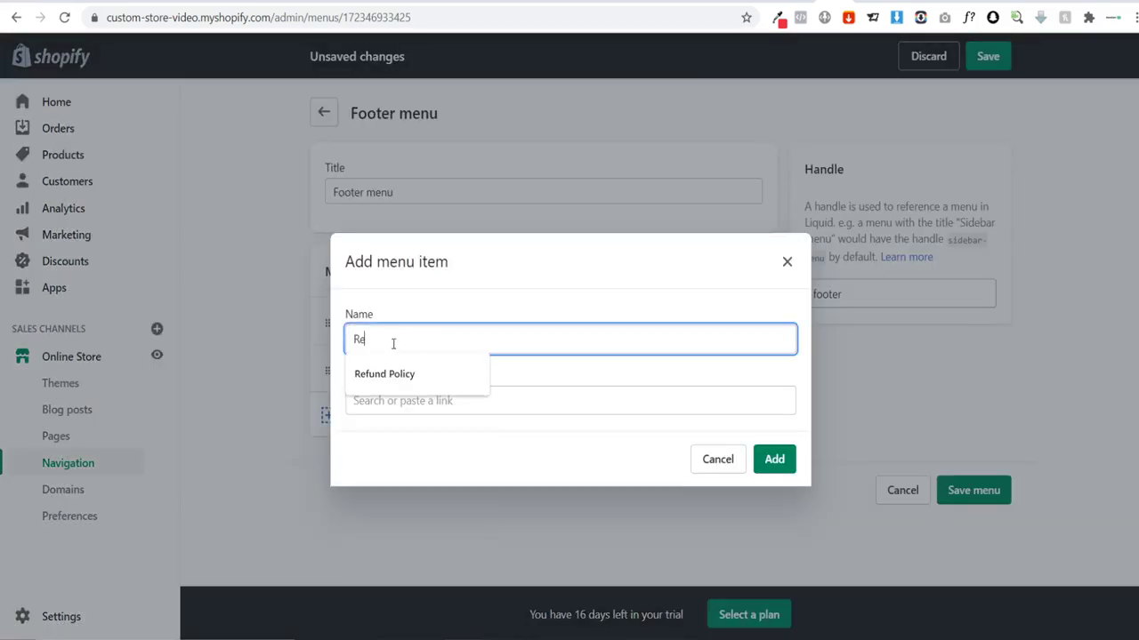
text(e)
click(418, 375)
click(418, 400)
scroll(418, 347, down, 1)
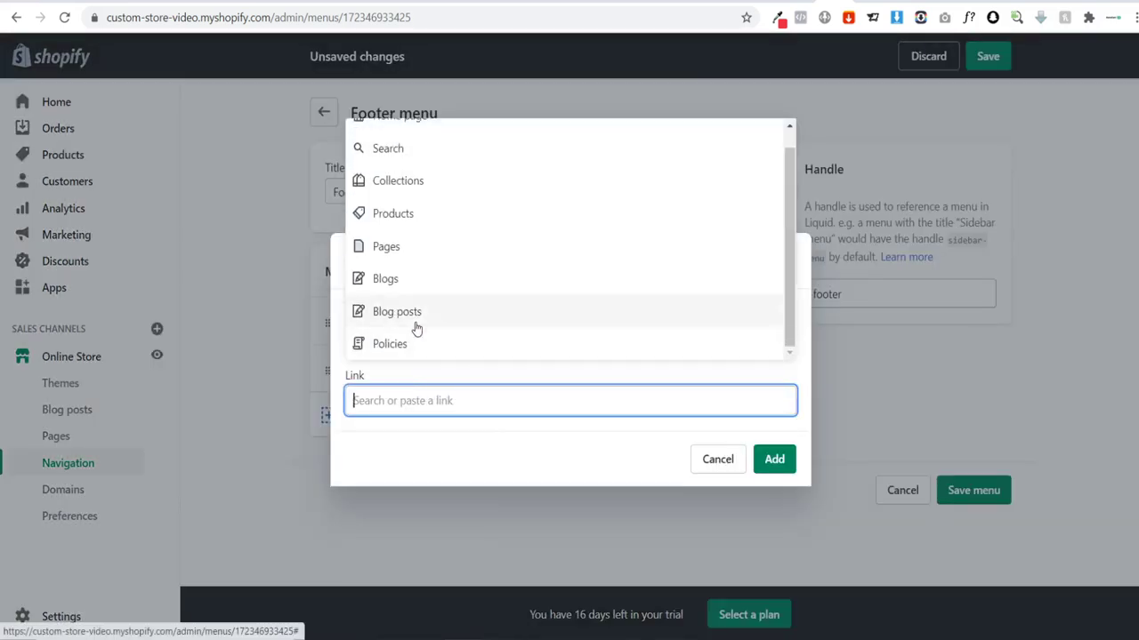
click(407, 341)
click(399, 285)
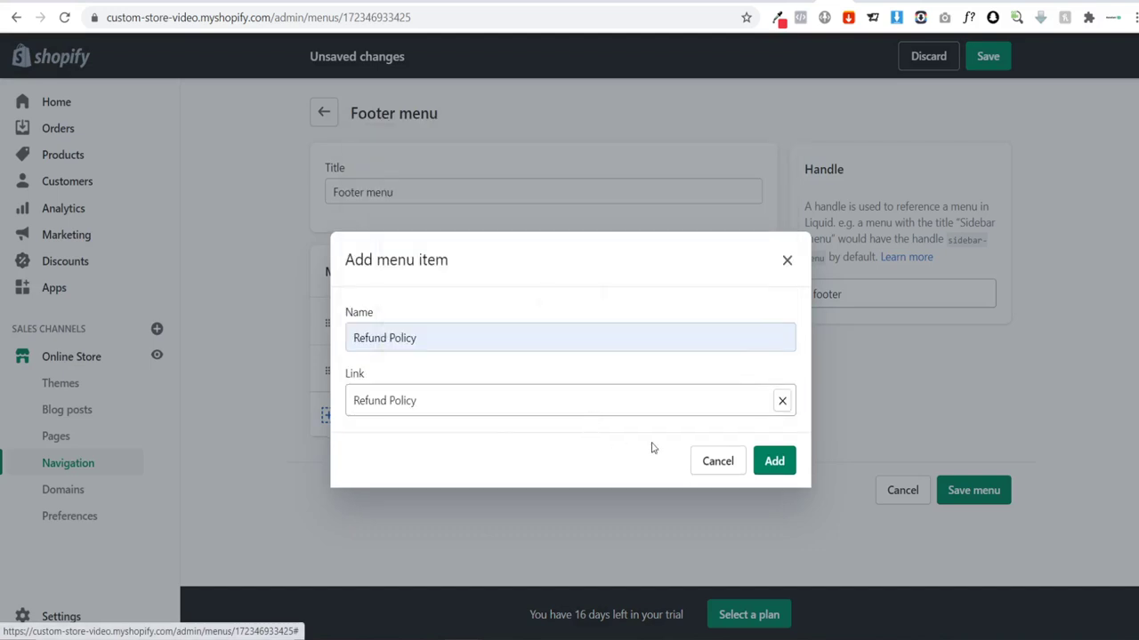
click(774, 461)
Step: Add a Privacy Policy item linked to the Privacy Policy page
click(379, 462)
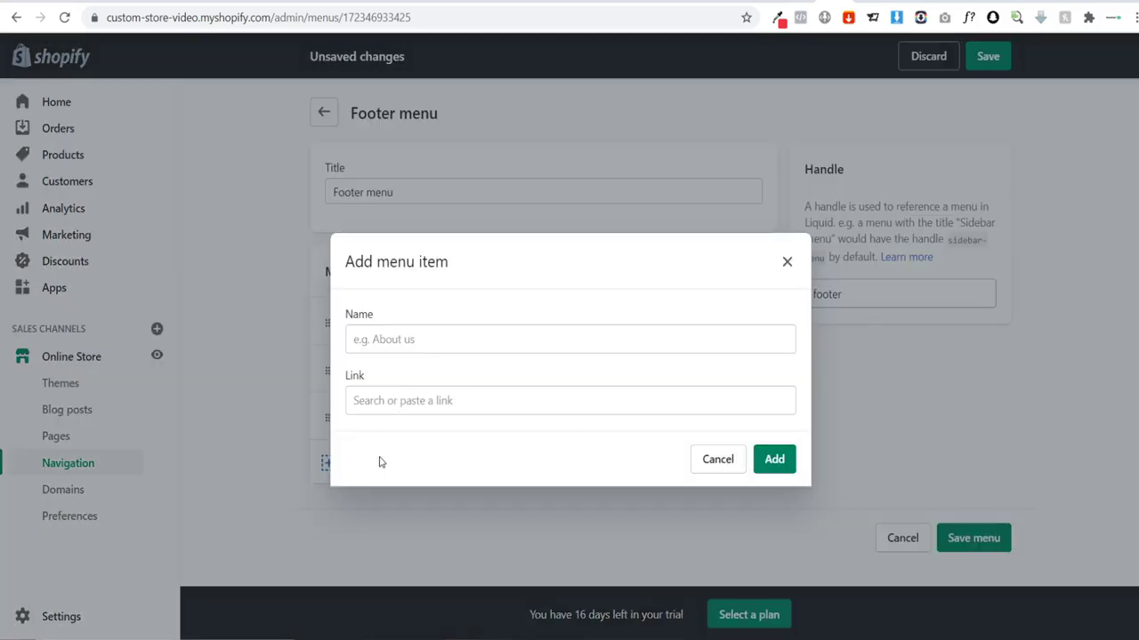
click(397, 340)
text(P)
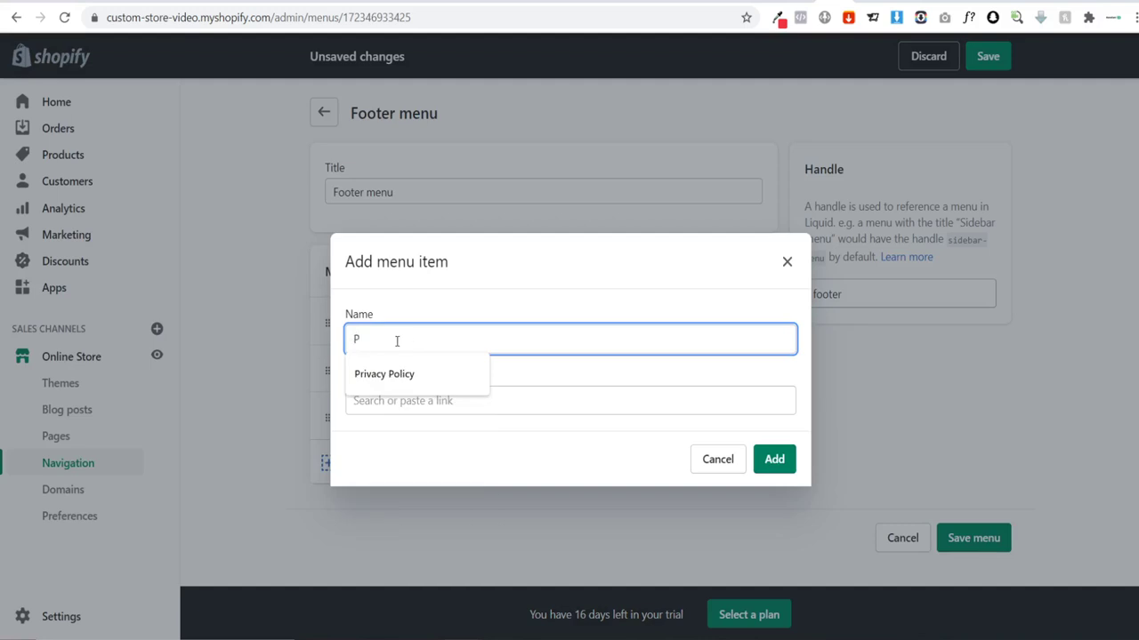
click(402, 374)
click(404, 400)
scroll(435, 347, down, 1)
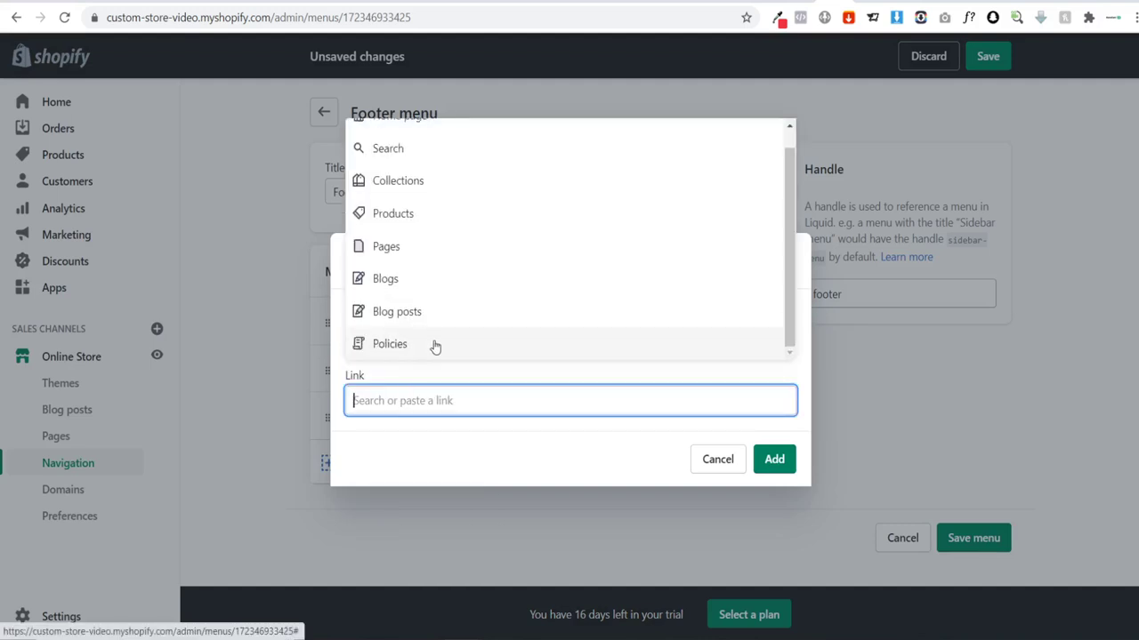
click(435, 347)
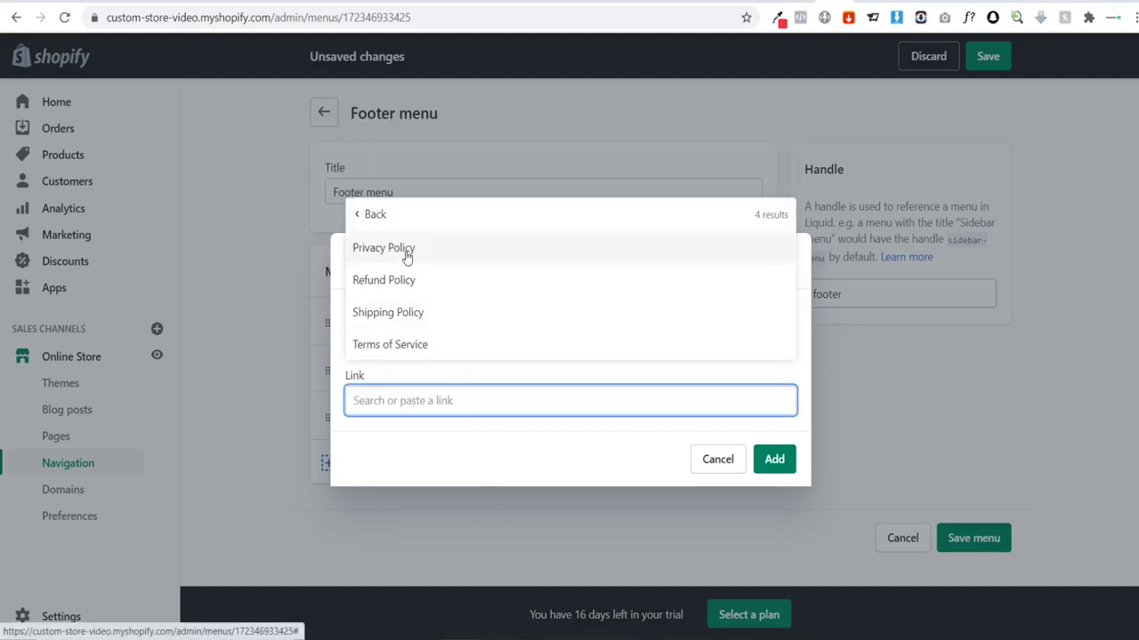
click(406, 255)
click(772, 464)
Step: Add a Terms of Service item linked to the Terms of Service page
click(415, 512)
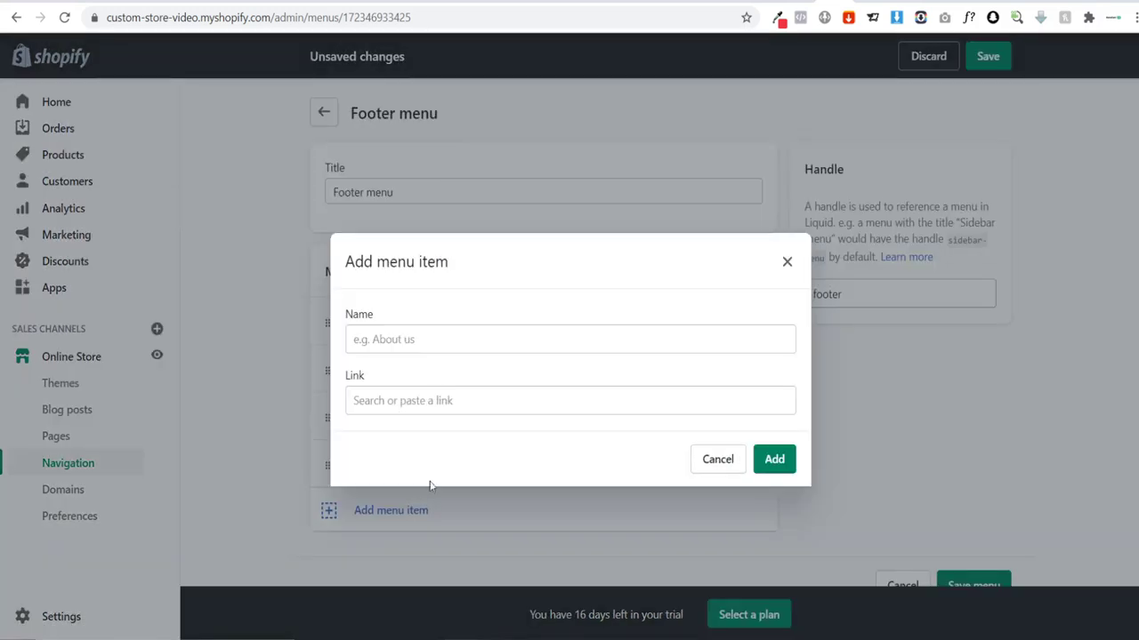
click(406, 347)
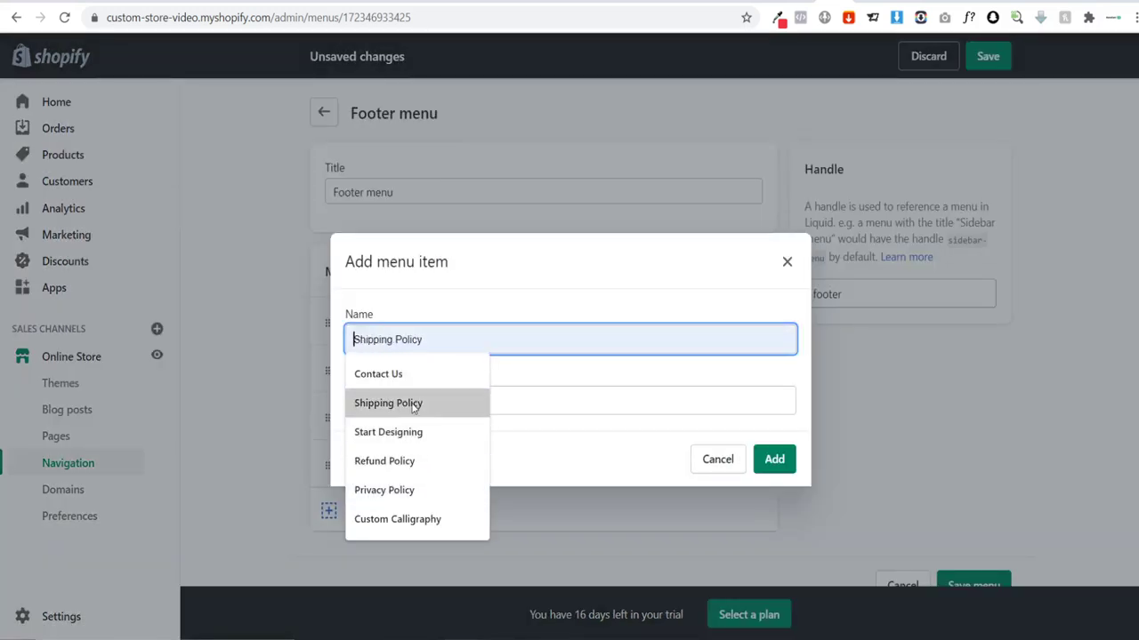
text(T)
click(458, 373)
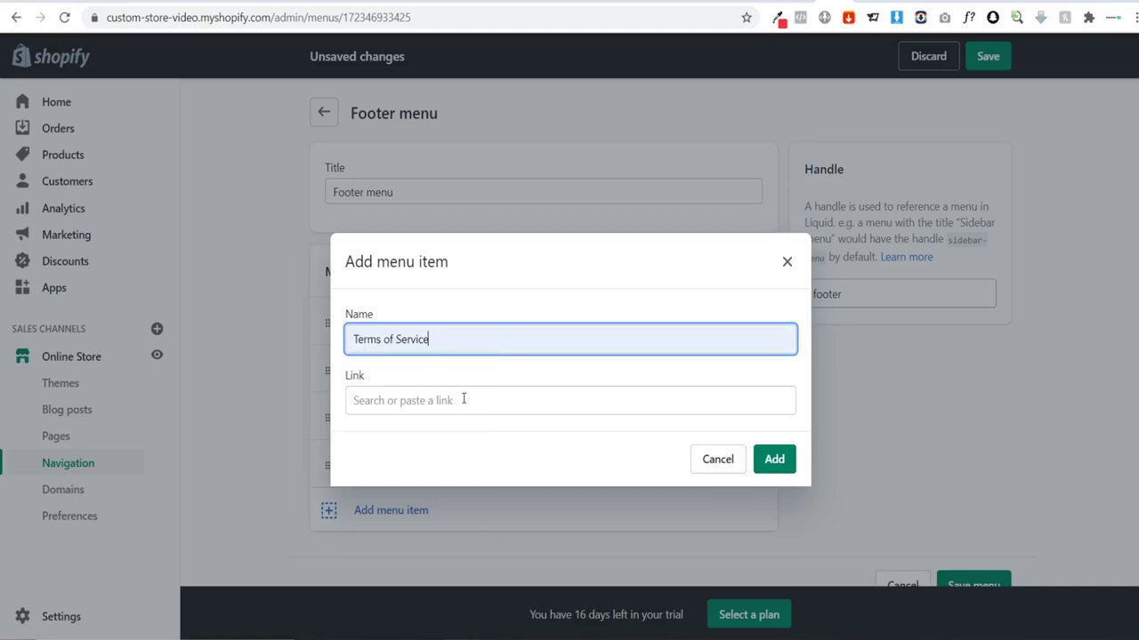
click(453, 401)
scroll(433, 284, down, 1)
click(415, 343)
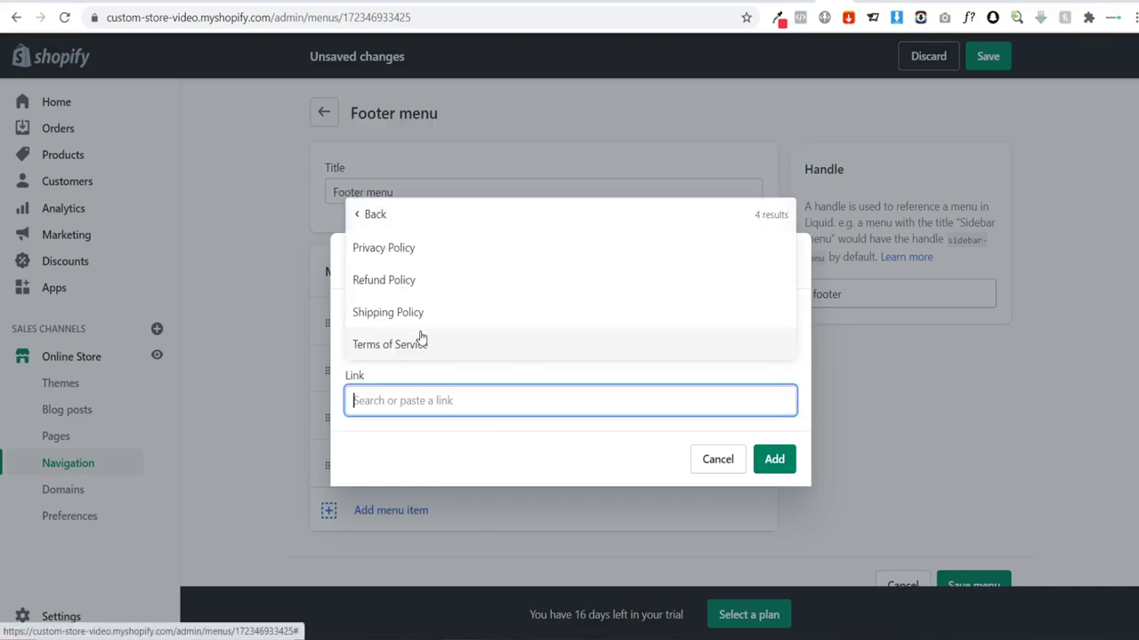
click(421, 353)
click(776, 460)
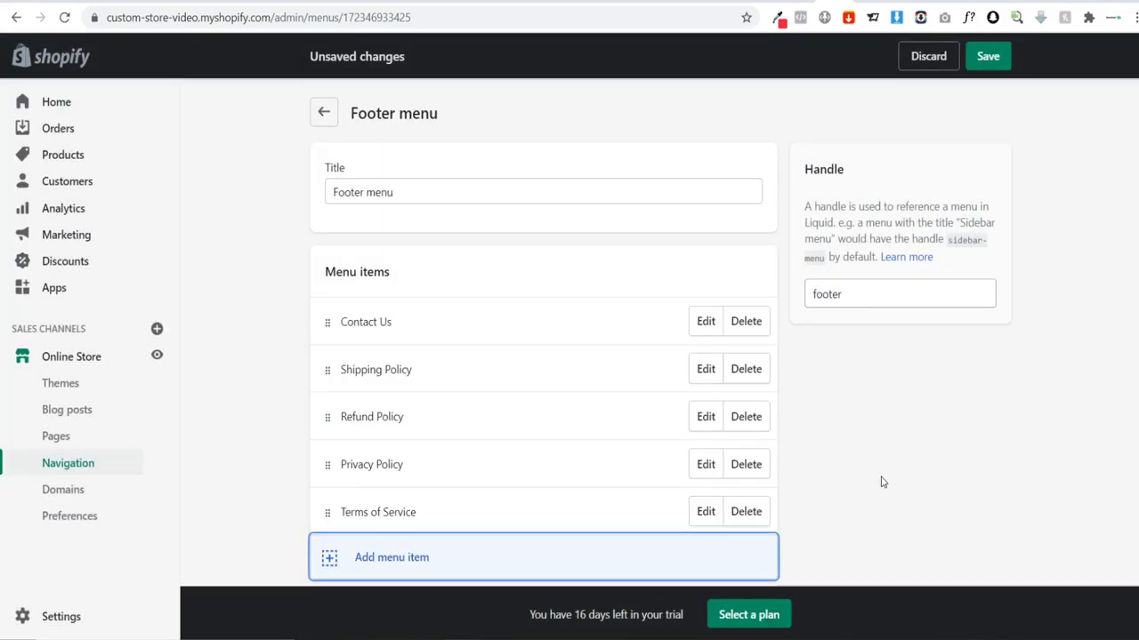
Step: Relink the Contact Us item to the store's contact page
scroll(387, 311, down, 1)
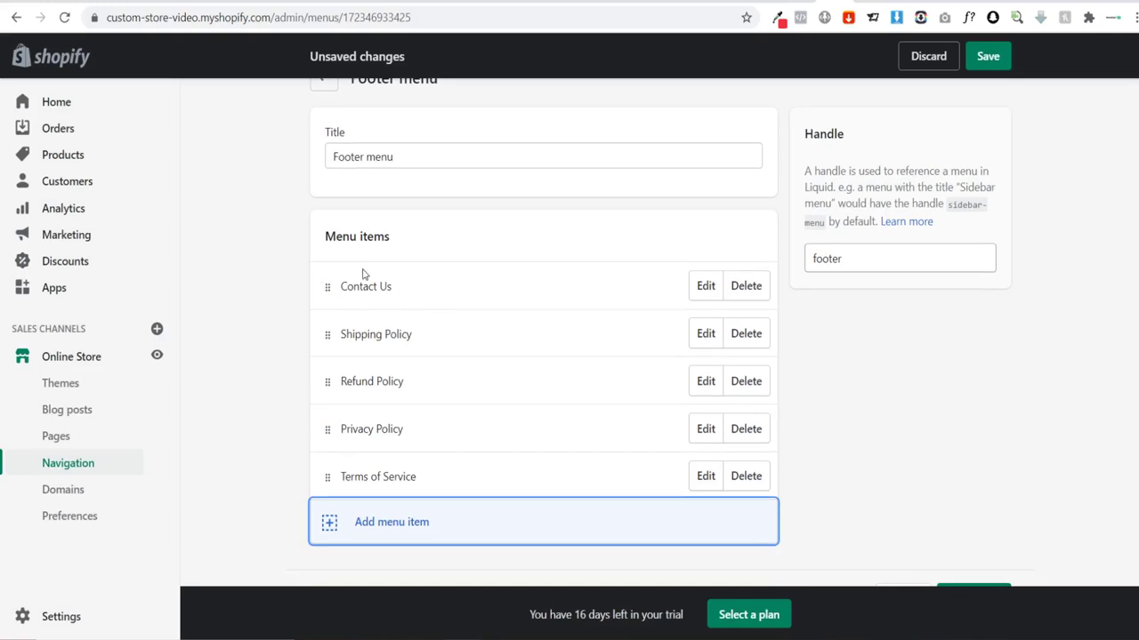
click(704, 287)
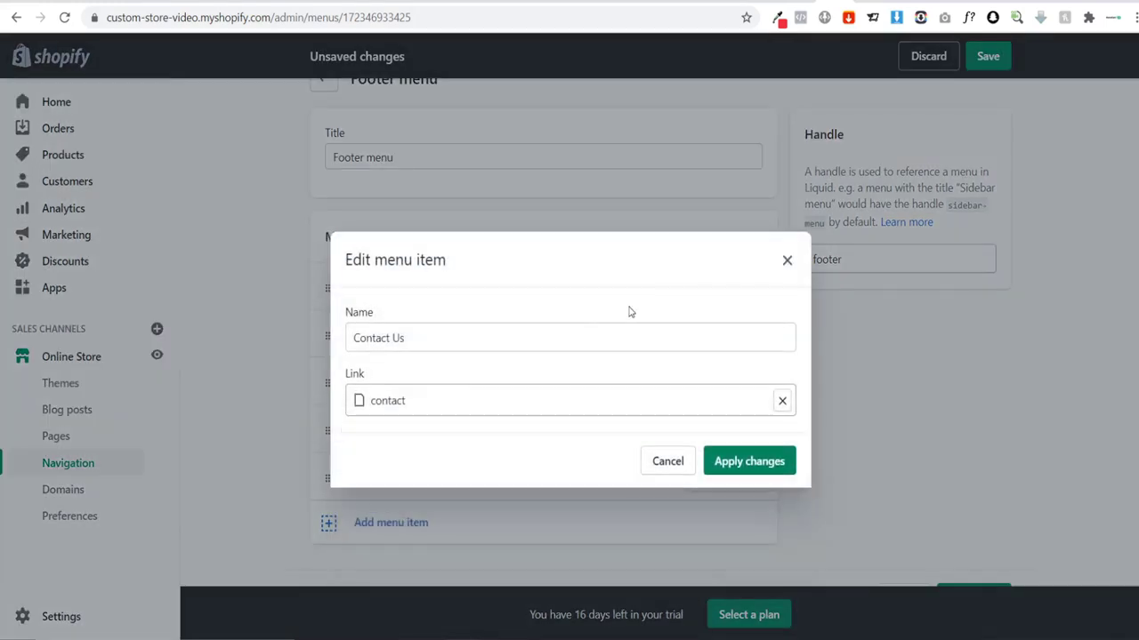
click(782, 401)
click(440, 267)
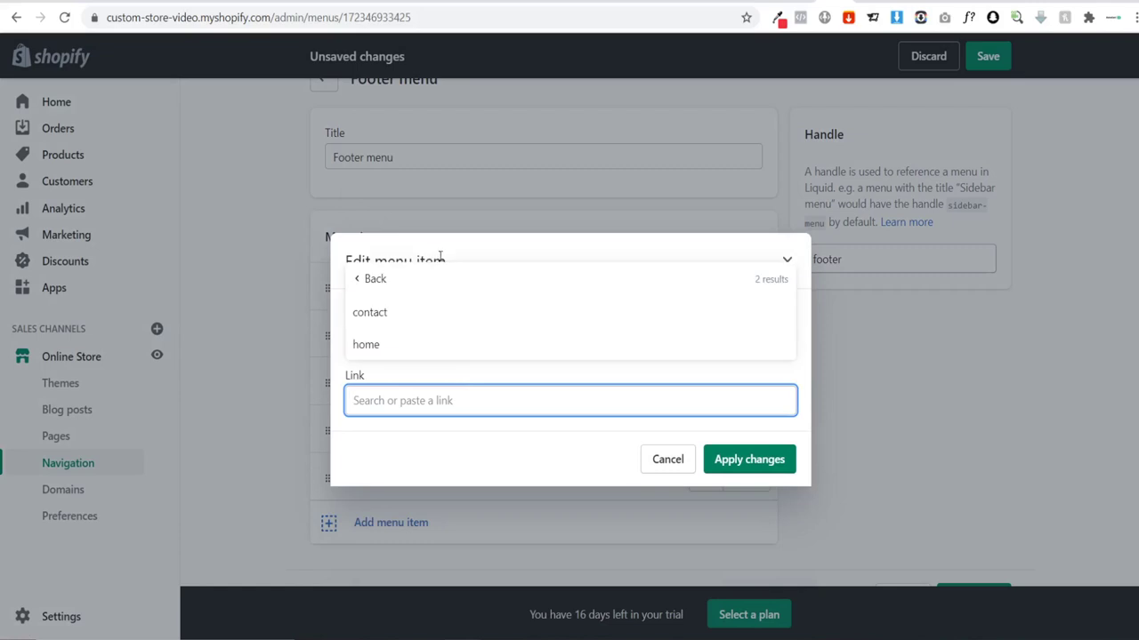
click(404, 316)
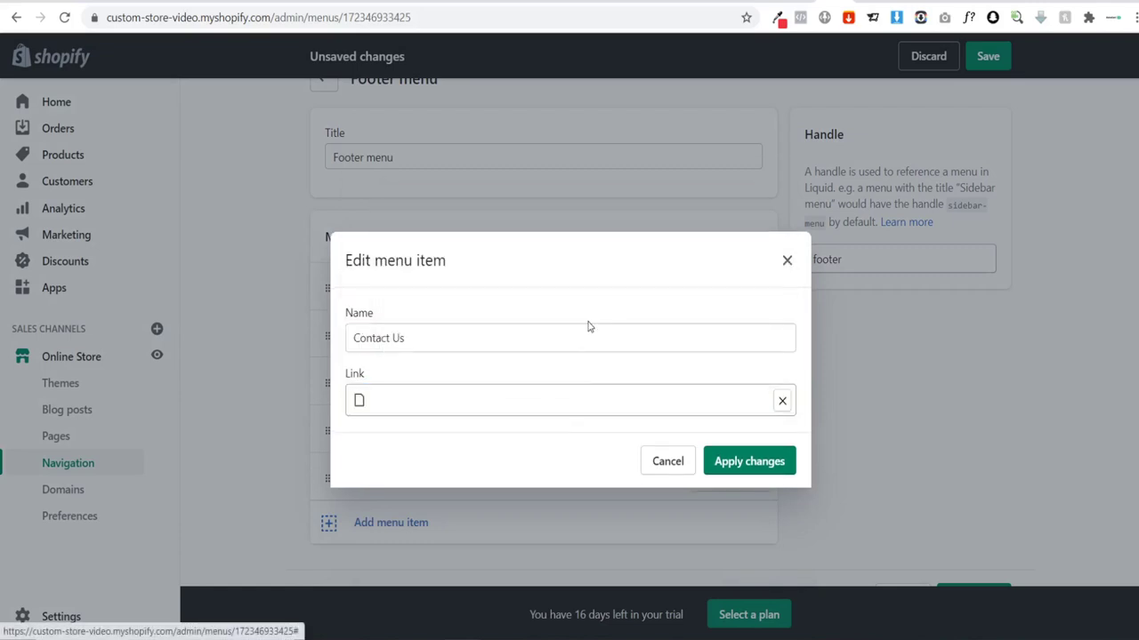
click(751, 470)
Step: Save the Footer menu and return to the Navigation menus list
scroll(949, 441, up, 1)
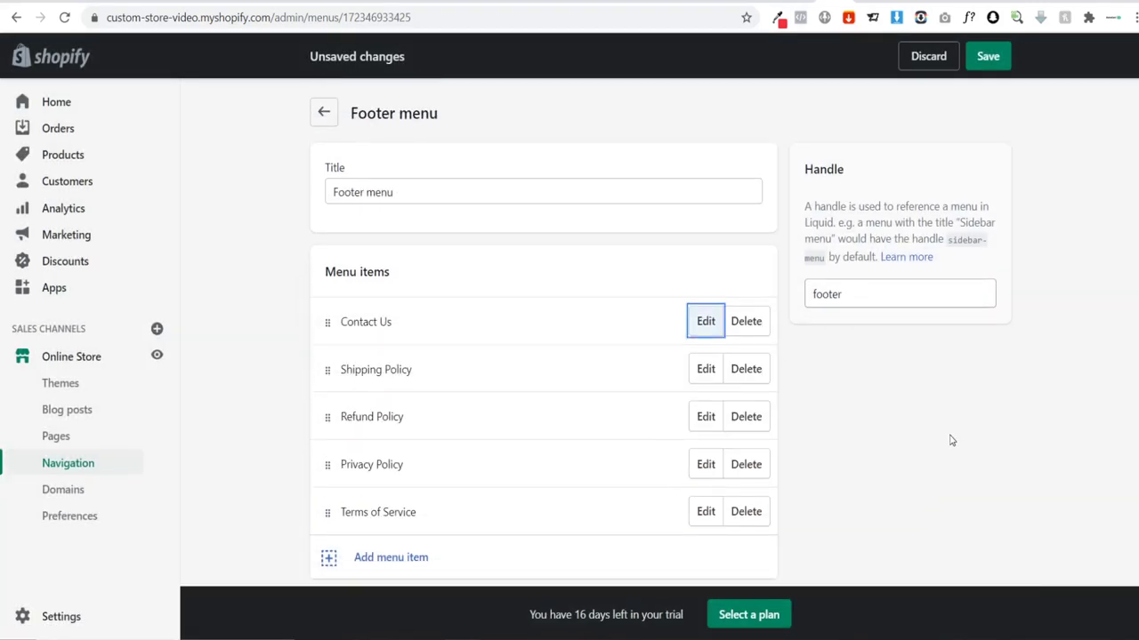
click(988, 55)
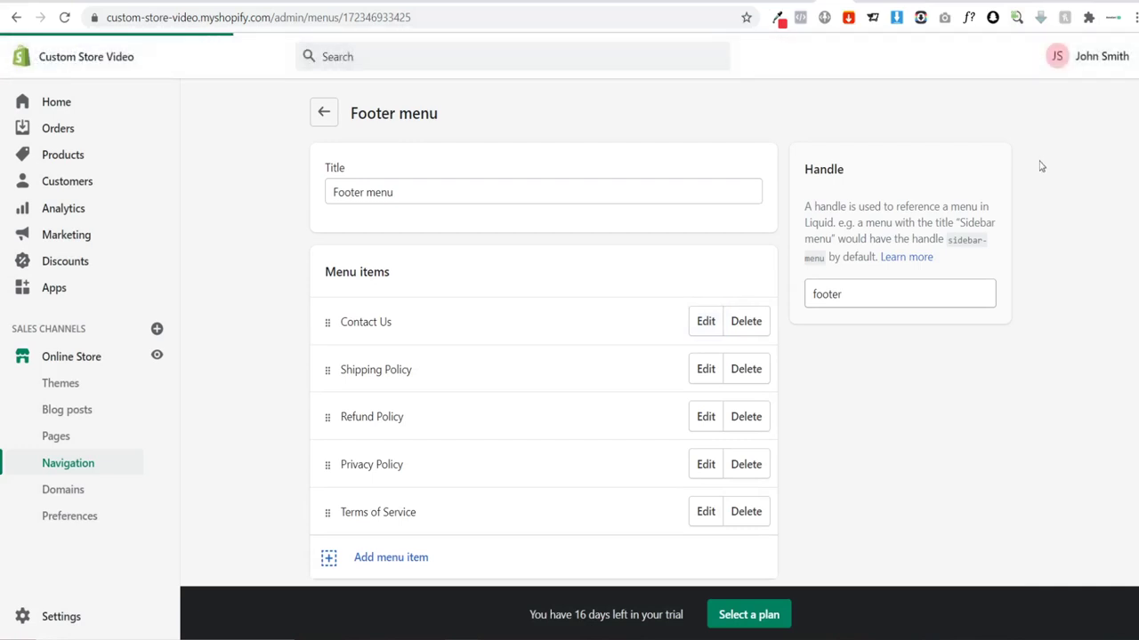
scroll(1041, 166, down, 1)
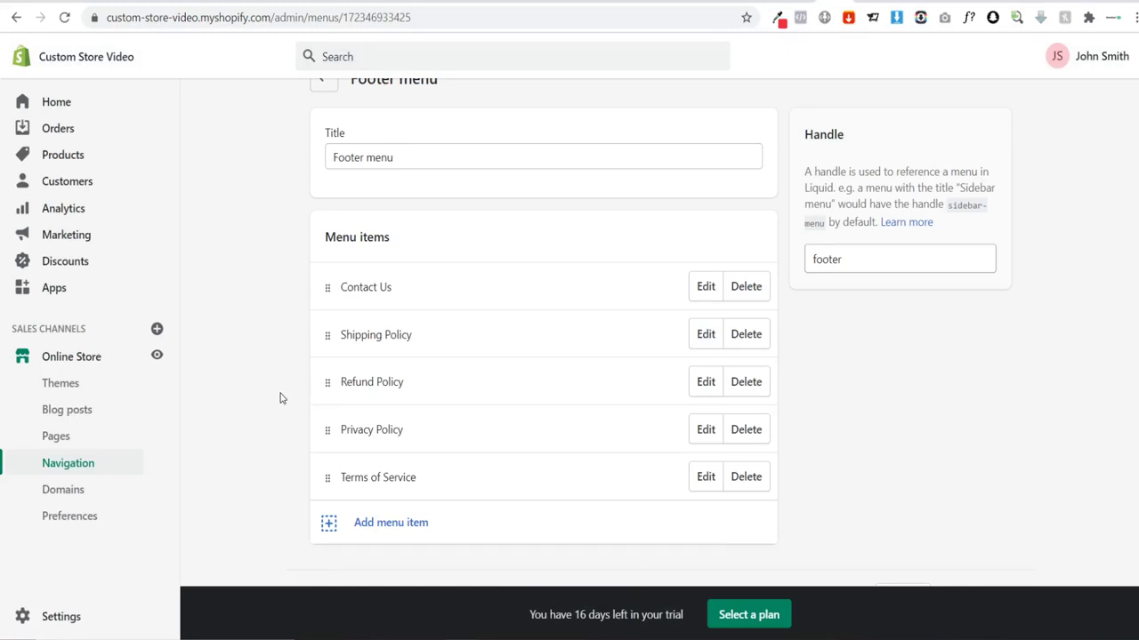
click(94, 464)
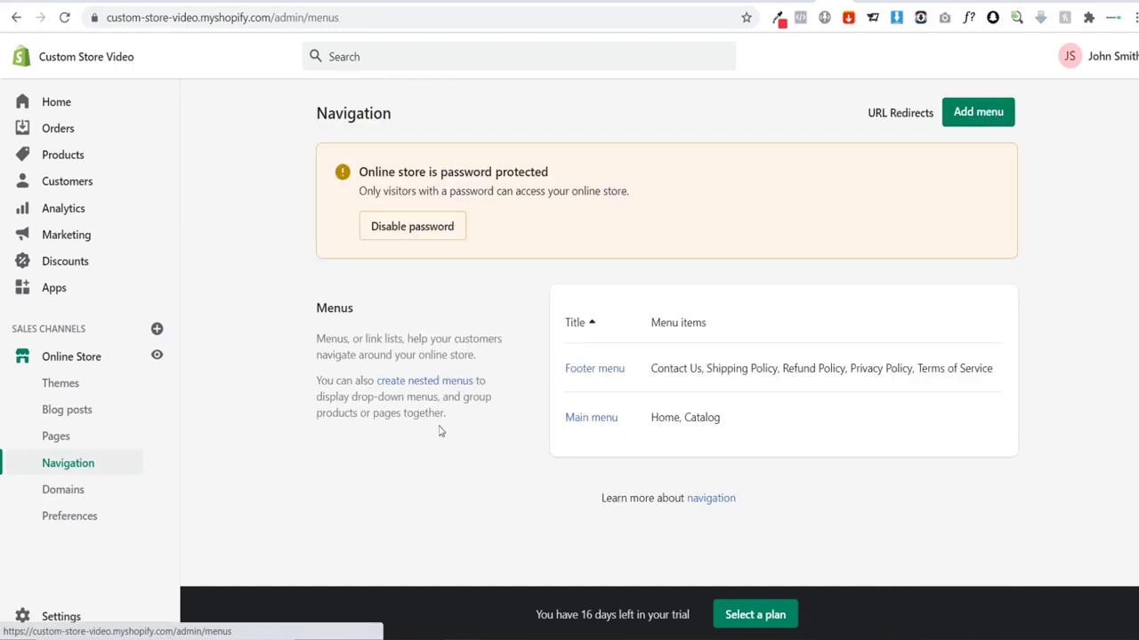
Step: Remove the Home and Catalog items from the Main menu
click(586, 422)
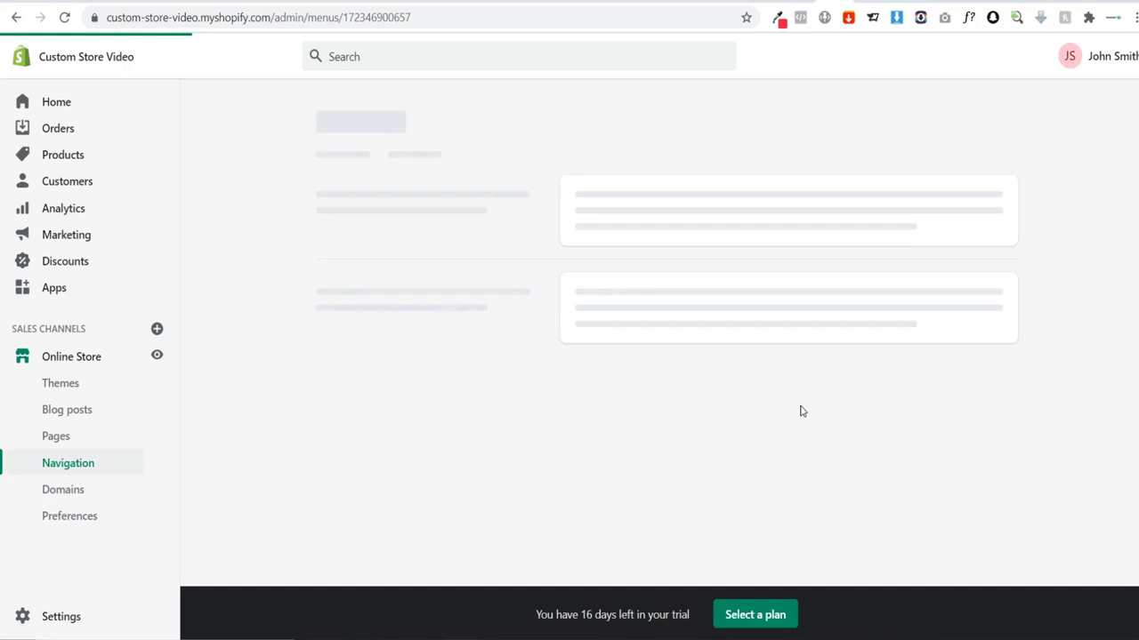
click(754, 325)
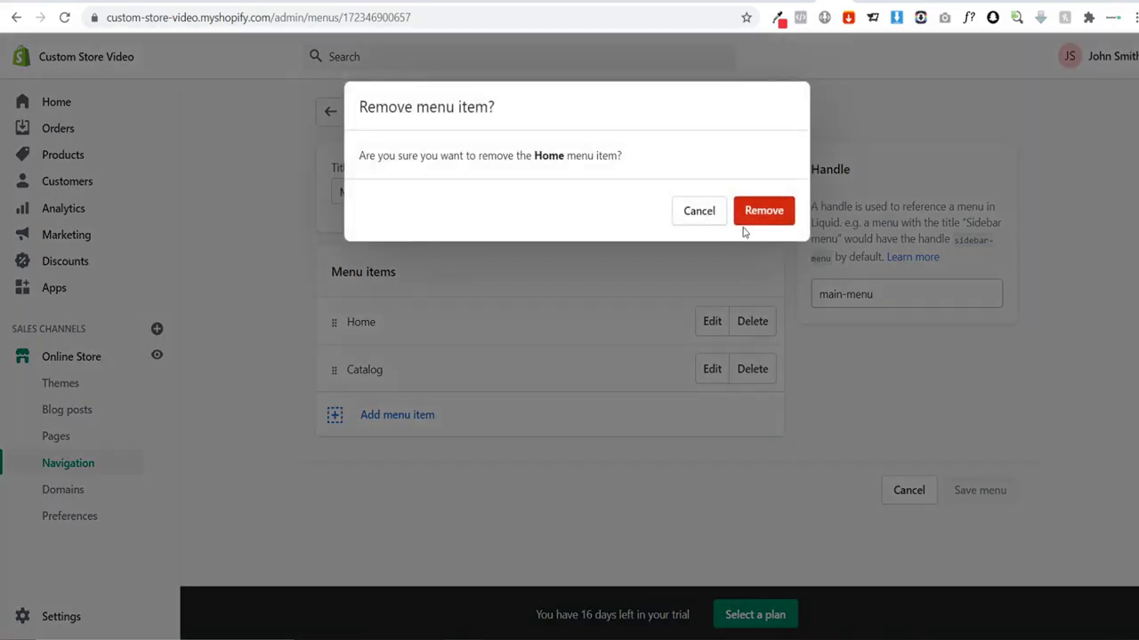
key(Return)
click(753, 321)
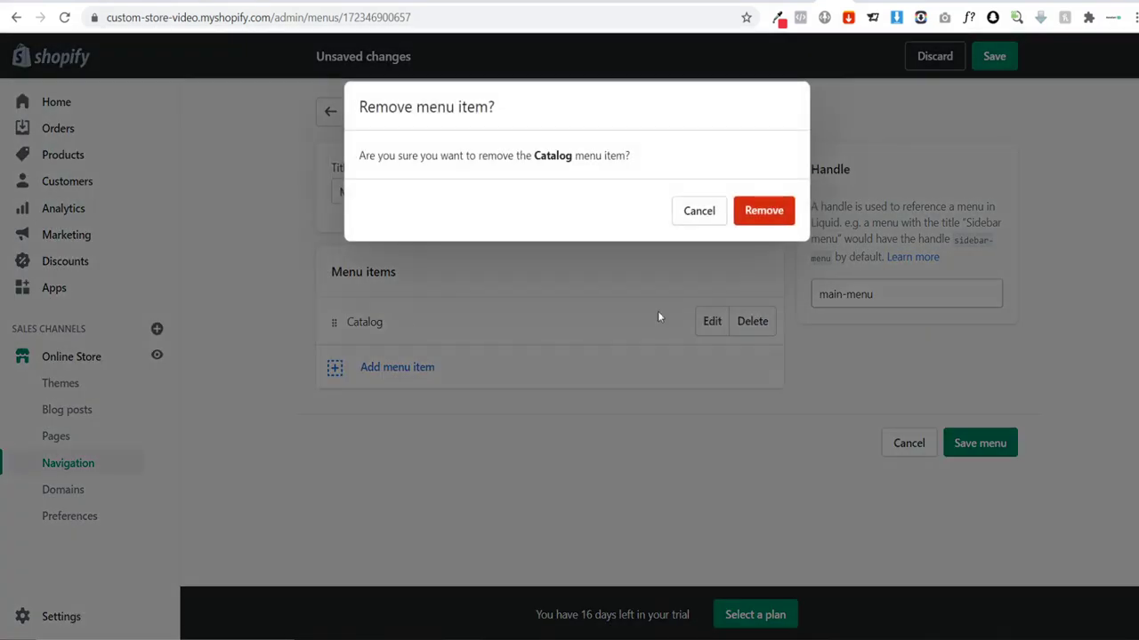
click(753, 220)
Step: Add a Start Designing item linked to the Custom Soccer BobbleHead product and save the menu
click(375, 403)
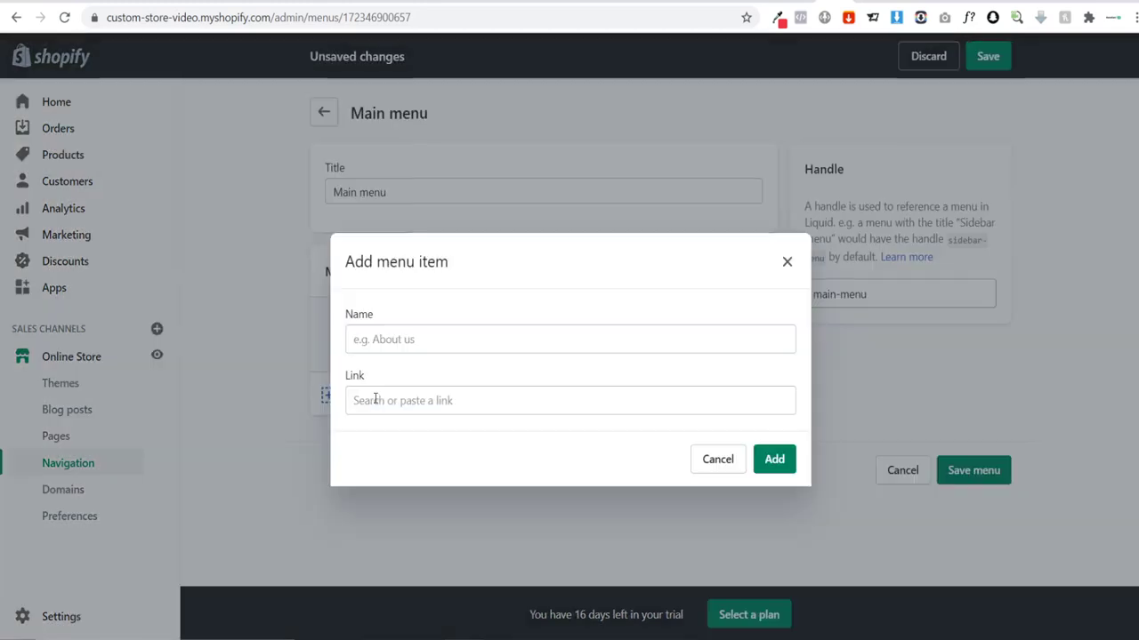
click(414, 343)
text(S)
click(406, 403)
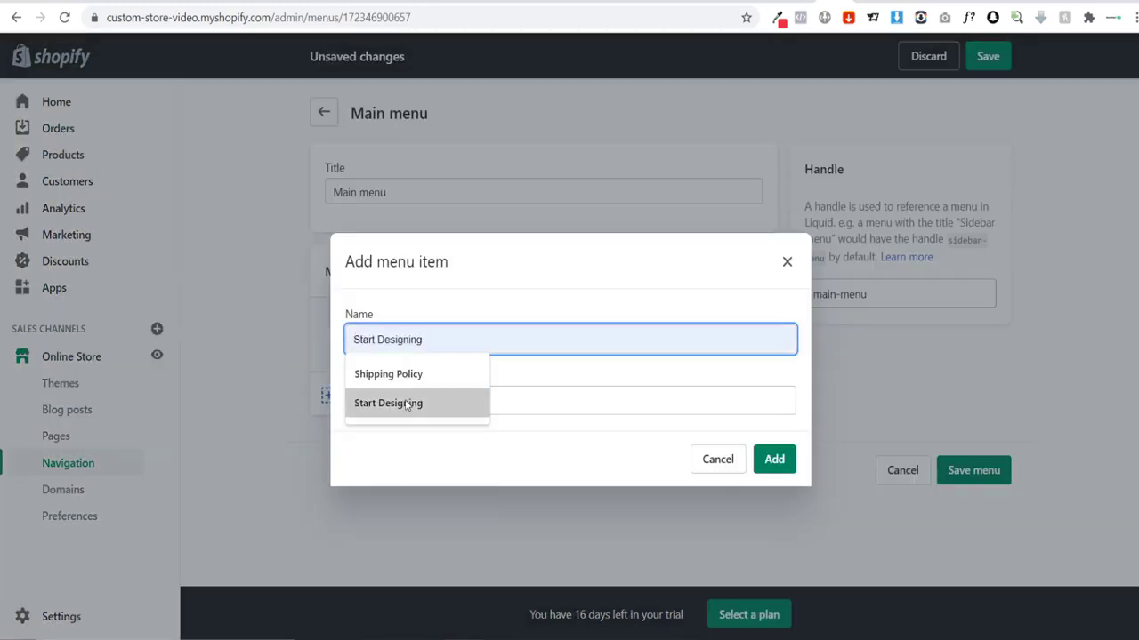
click(407, 401)
click(414, 242)
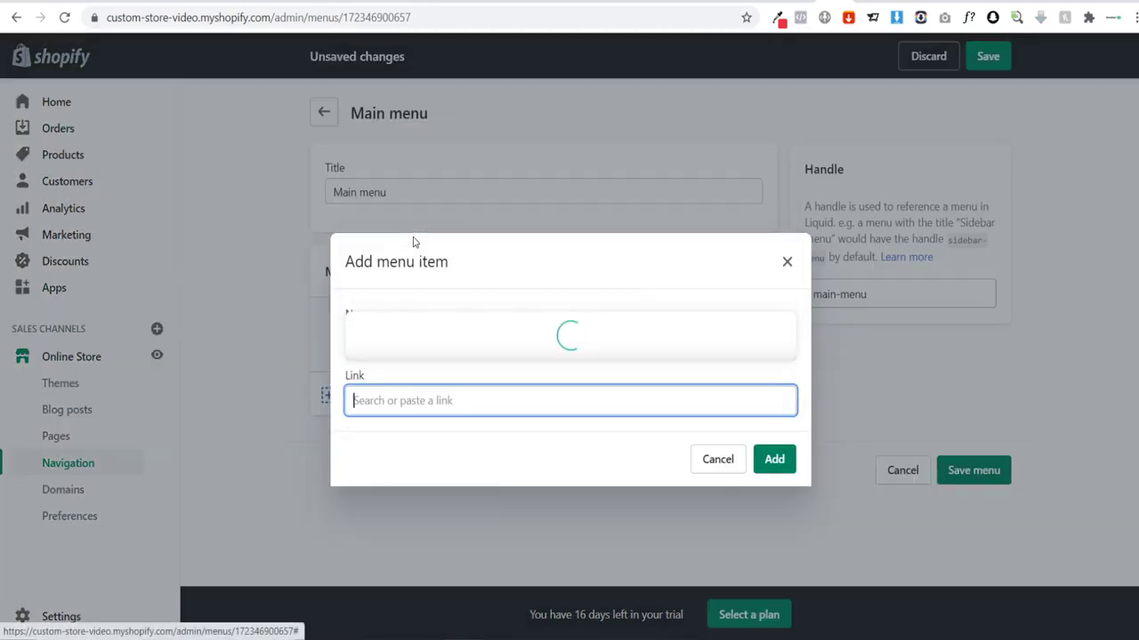
click(421, 348)
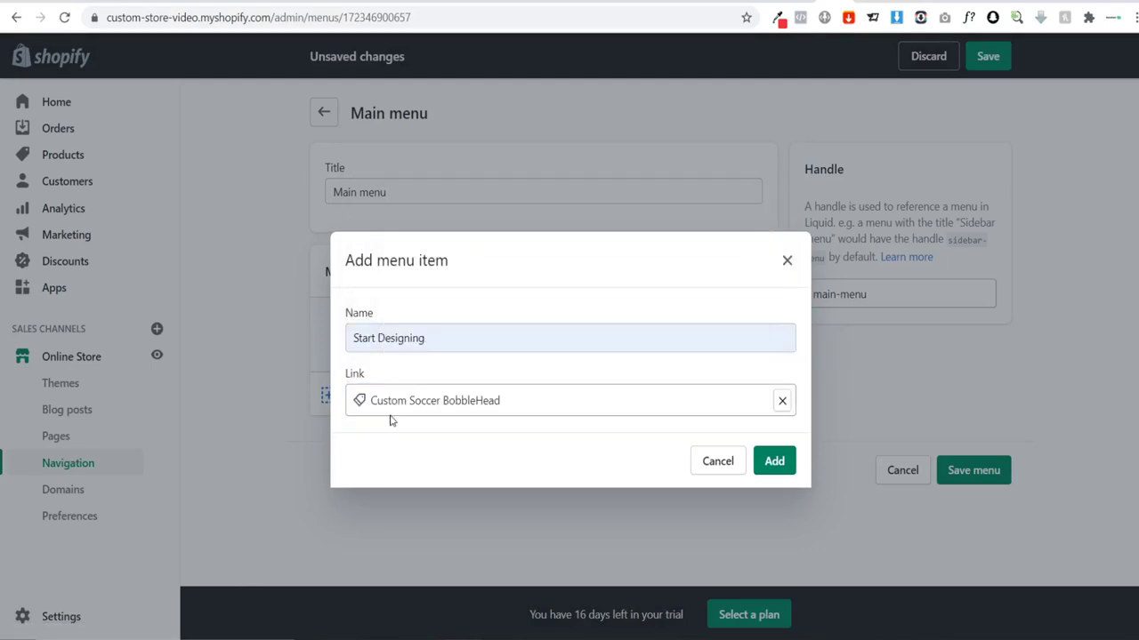
click(774, 461)
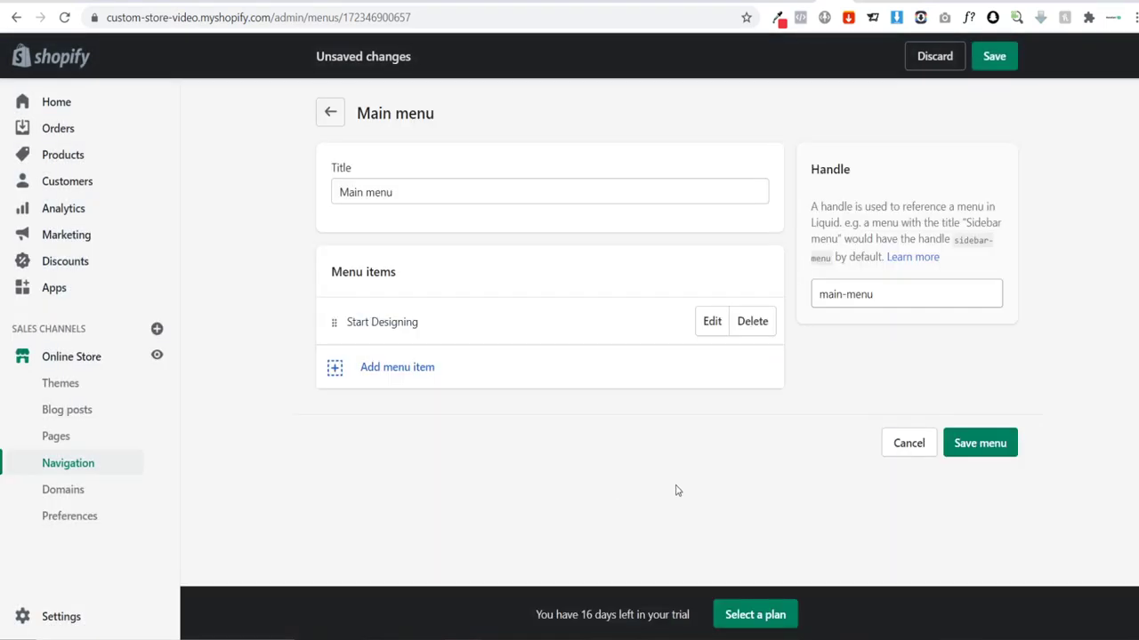
click(976, 457)
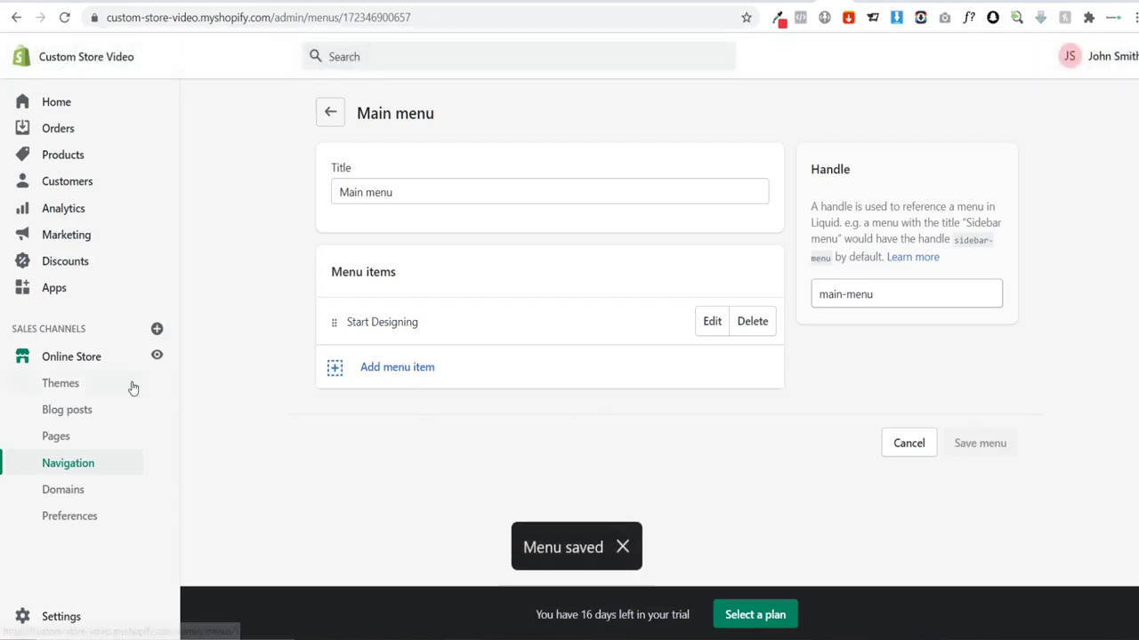
Step: Open the Debut theme editor and test that the Start Designing header link opens the product page
click(86, 360)
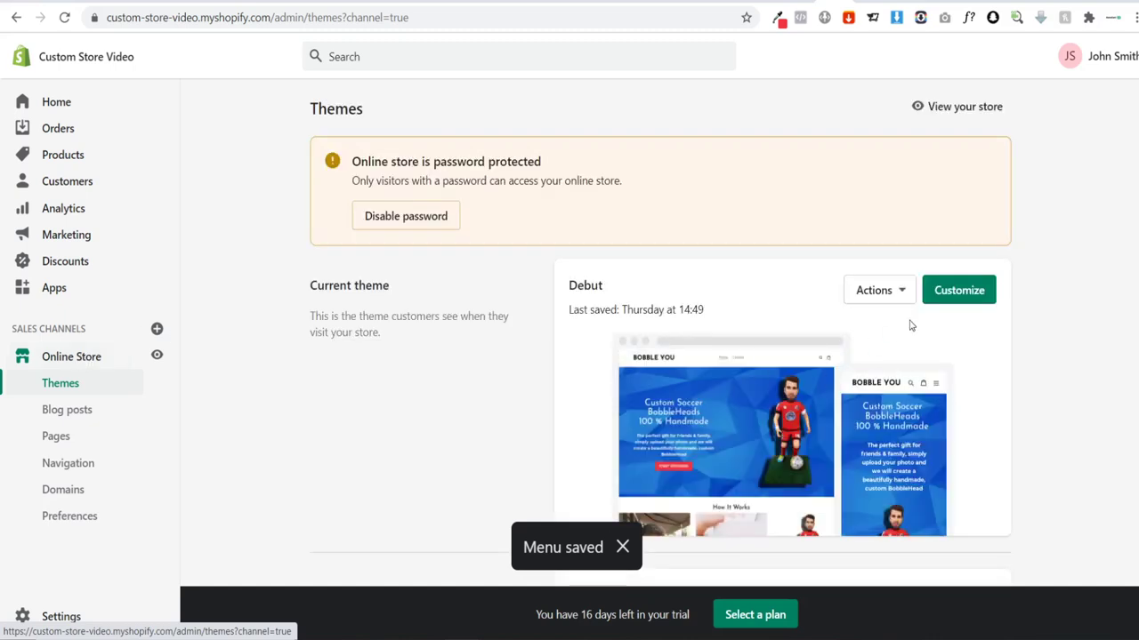
click(957, 293)
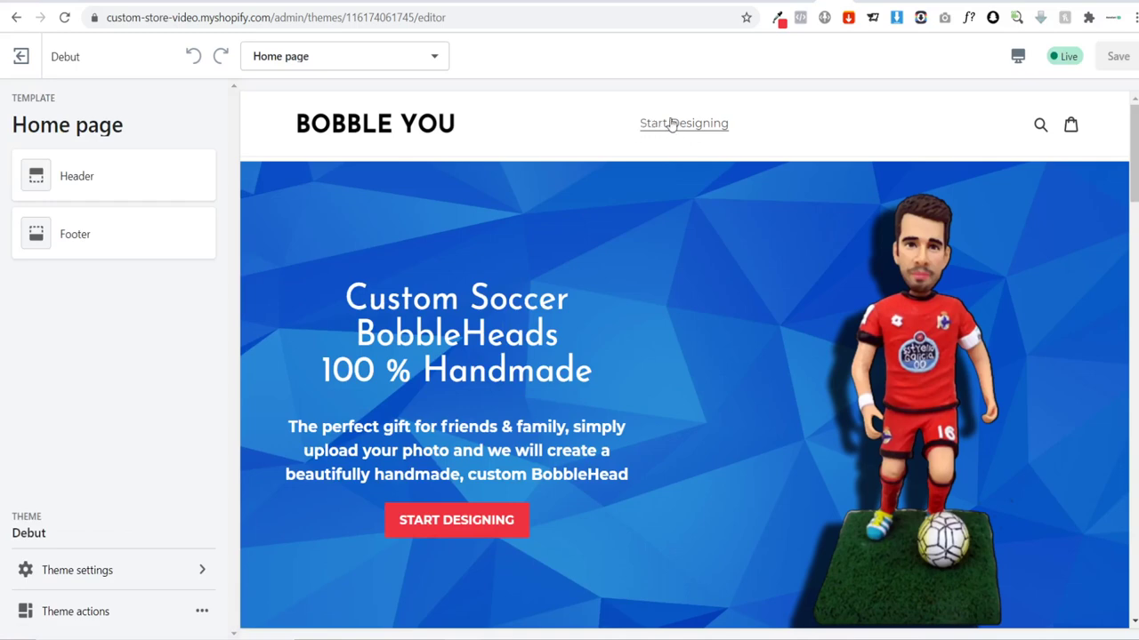
click(676, 125)
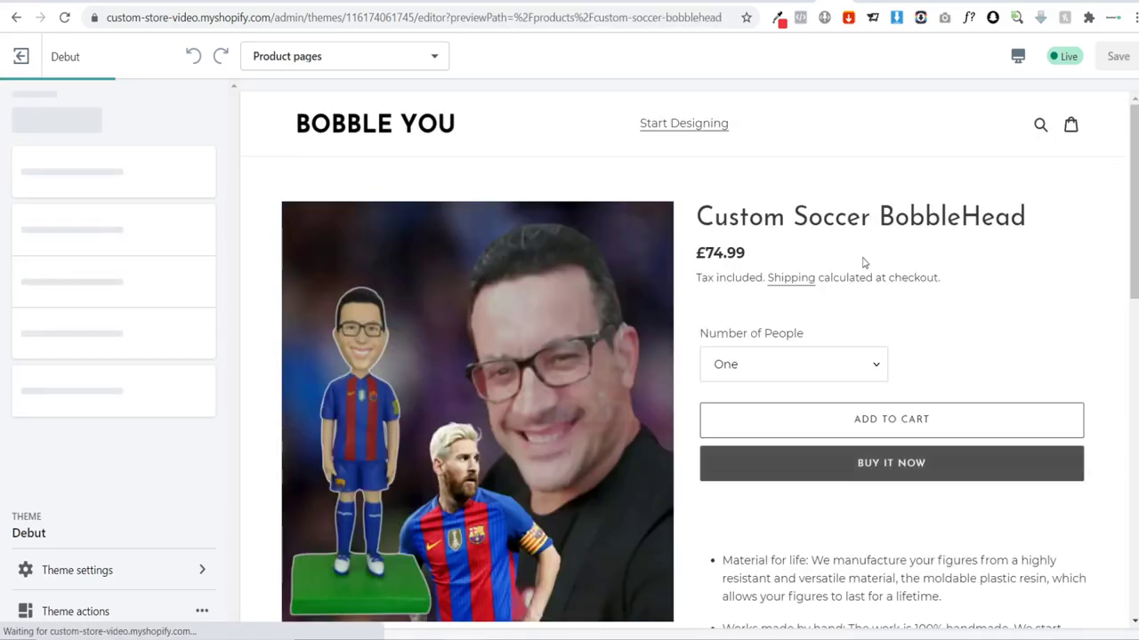
scroll(817, 242, down, 2)
scroll(817, 242, down, 3)
scroll(755, 371, up, 6)
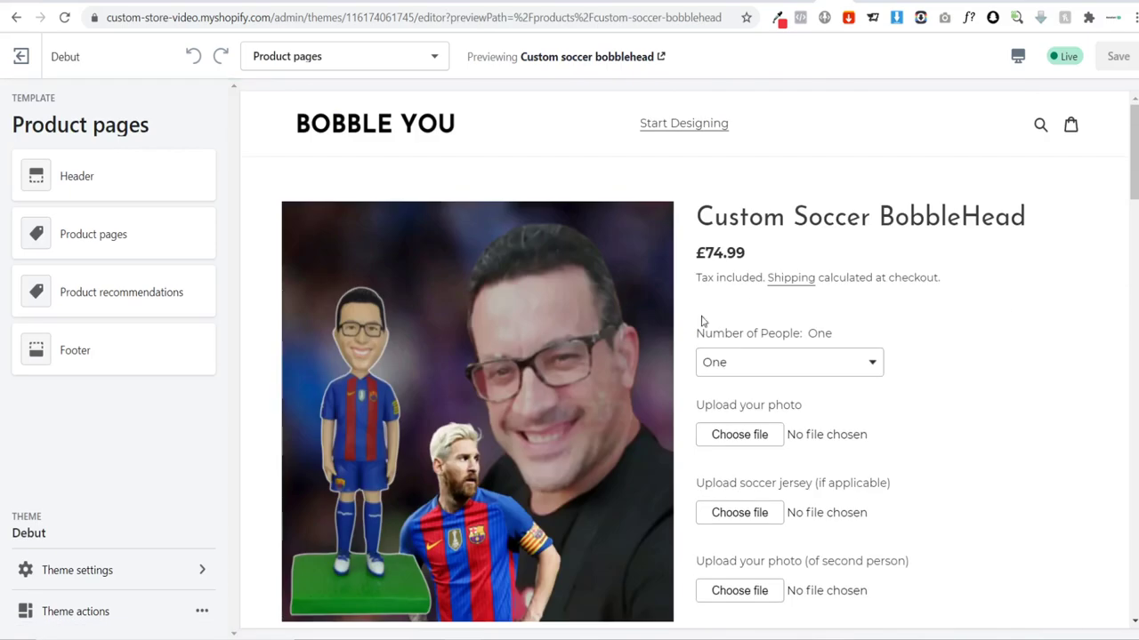
click(16, 17)
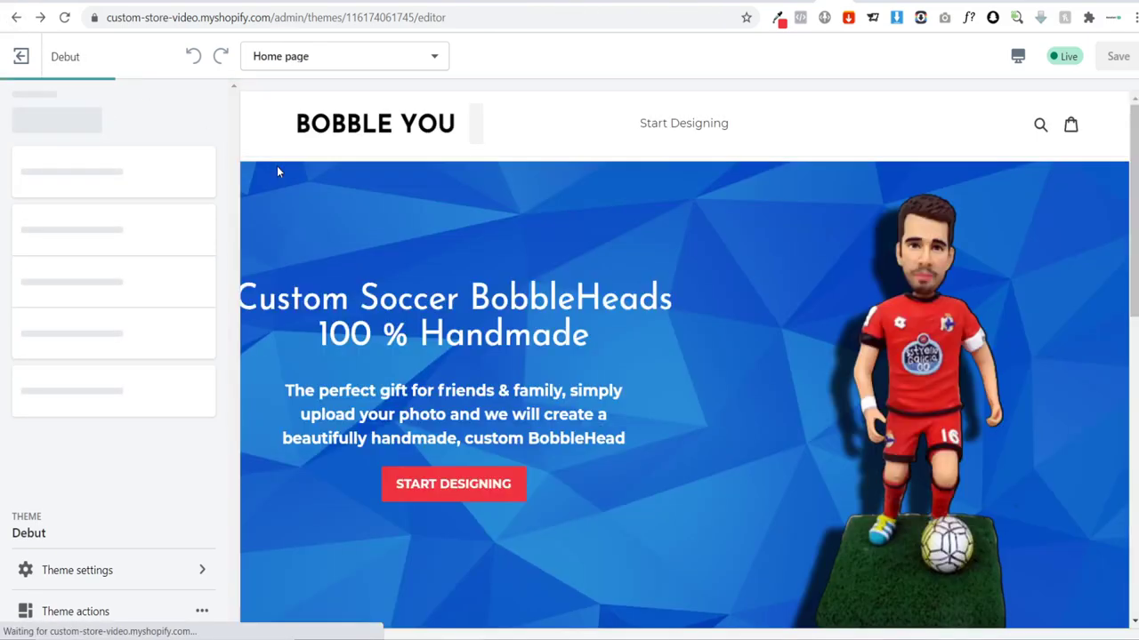
Step: Scroll the home page preview down and open the Footer section settings
scroll(600, 246, down, 15)
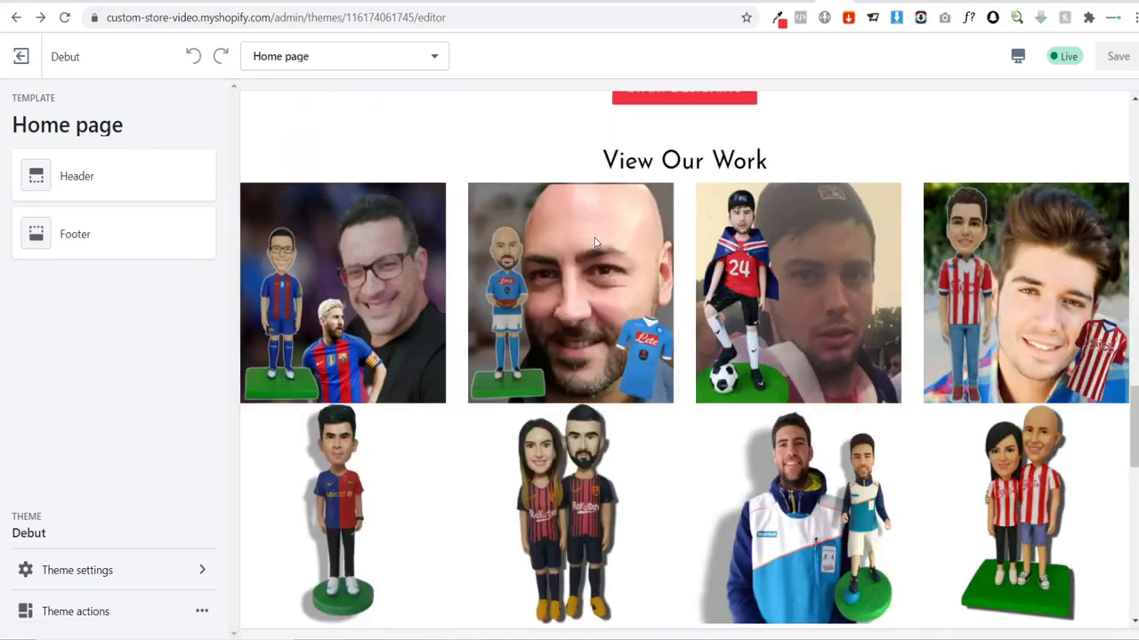
scroll(594, 241, down, 6)
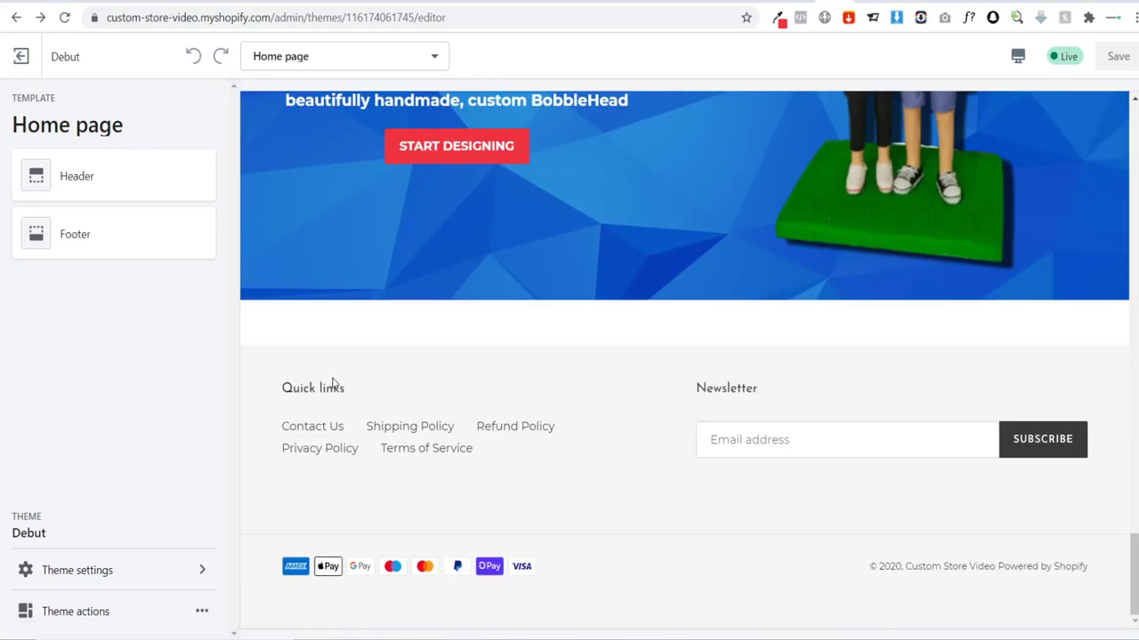
click(83, 246)
Step: Replace the Quick links footer block heading with 'Help'
scroll(157, 393, down, 1)
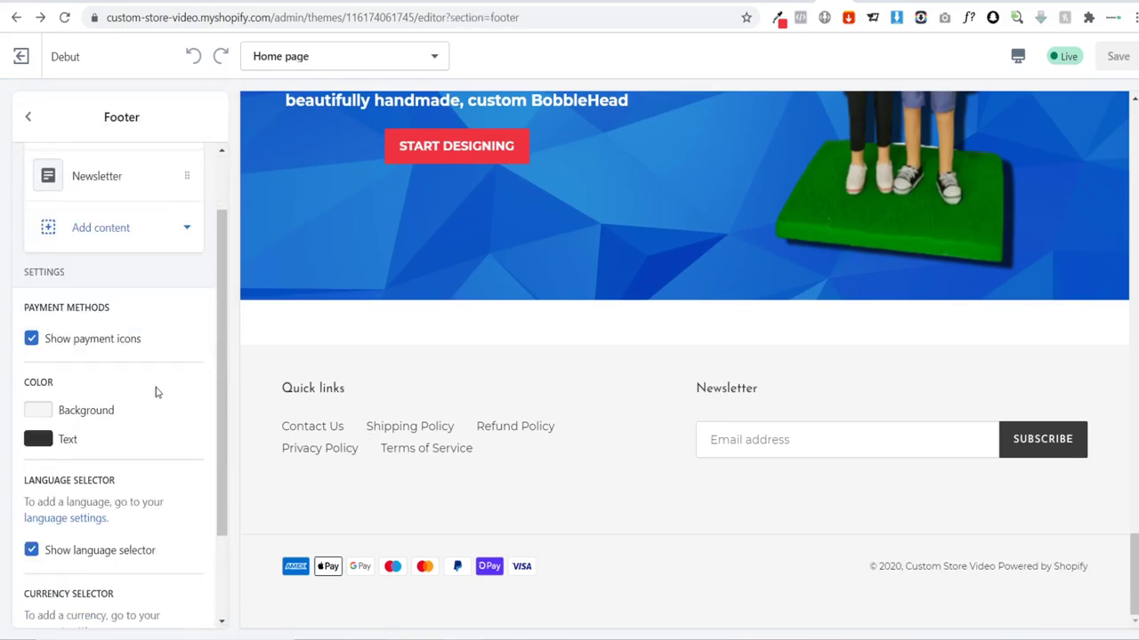
scroll(147, 338, up, 1)
click(107, 205)
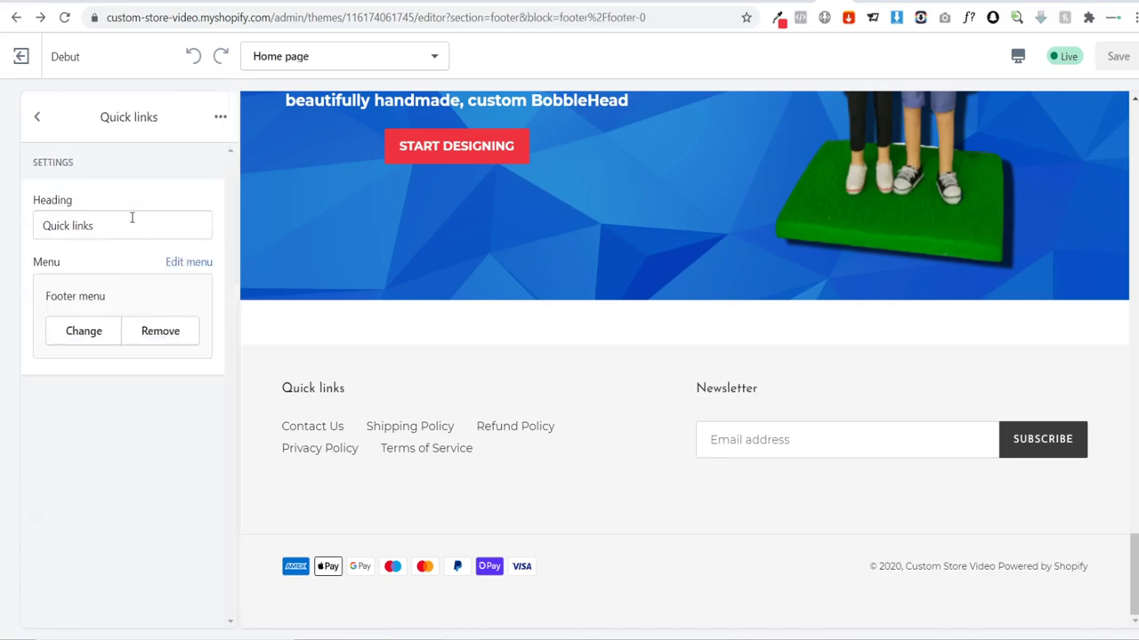
drag(107, 228, 1, 232)
text(HELP)
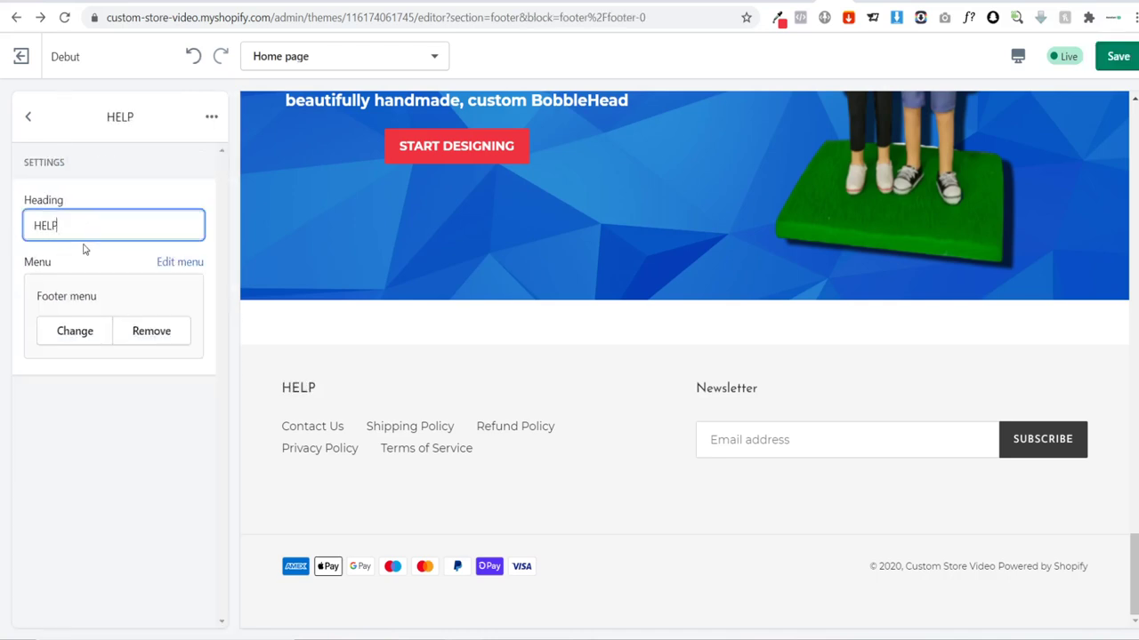
key(BackSpace)
key(BackSpace)
key(BackSpace)
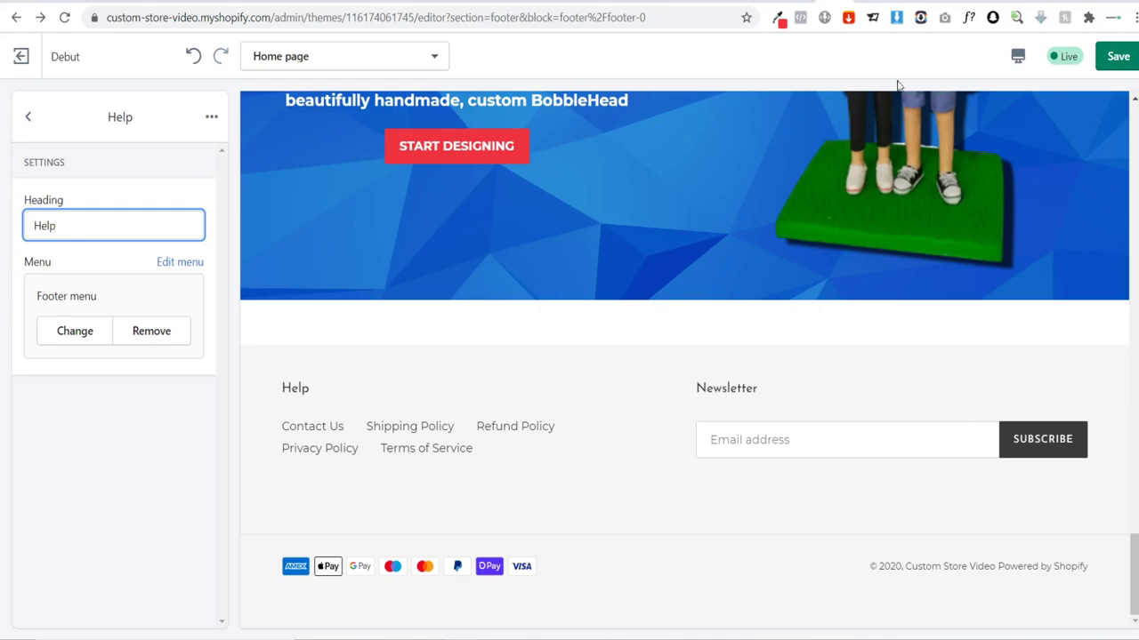
click(1022, 56)
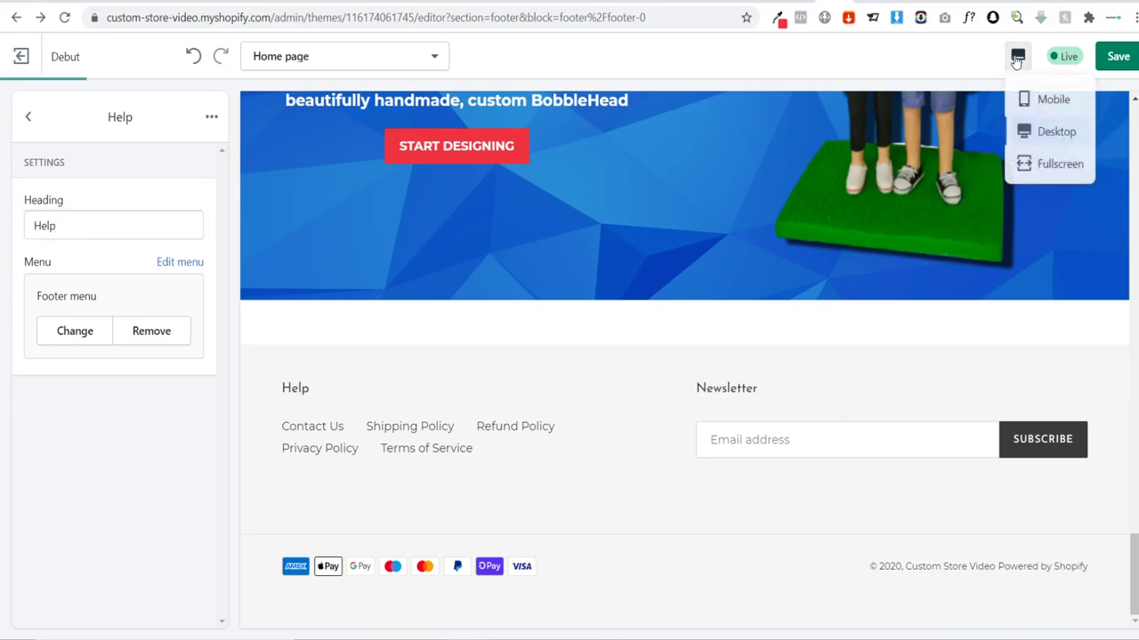
Step: Switch the preview to Mobile and scroll through the home page, Help footer and Start Designing buttons
click(1038, 107)
scroll(748, 218, down, 10)
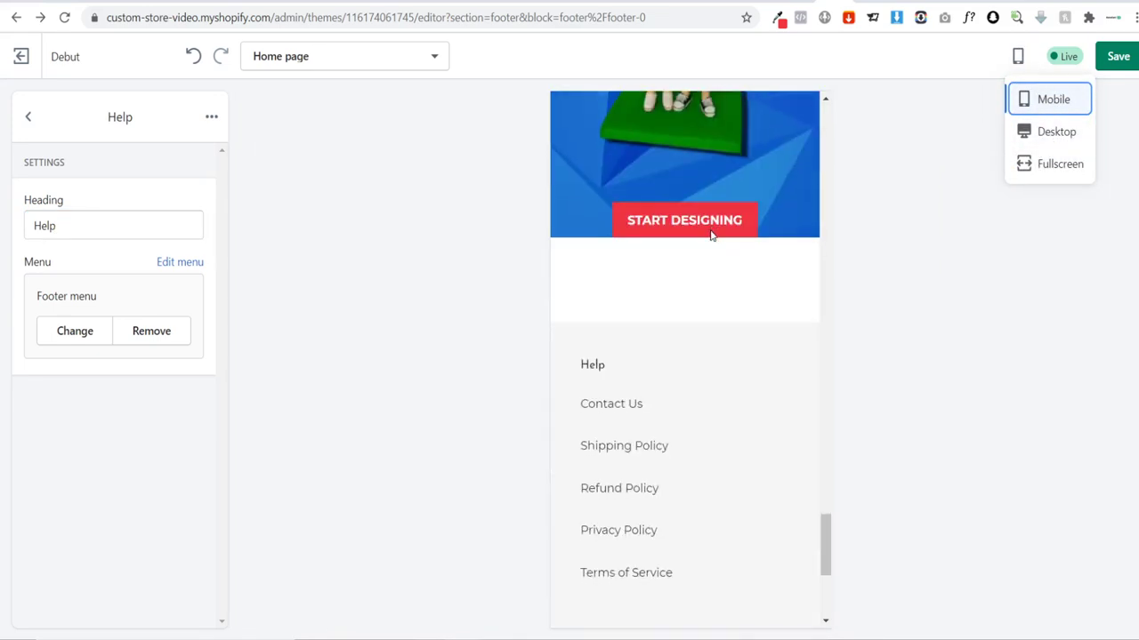
scroll(702, 236, down, 1)
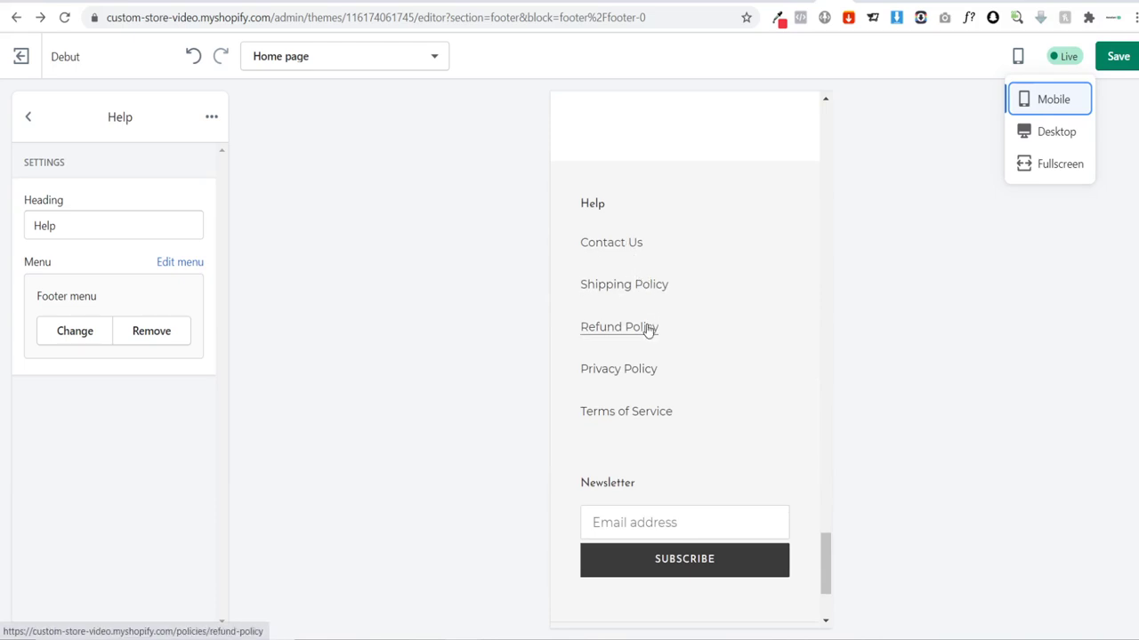
scroll(771, 399, down, 2)
scroll(770, 395, up, 5)
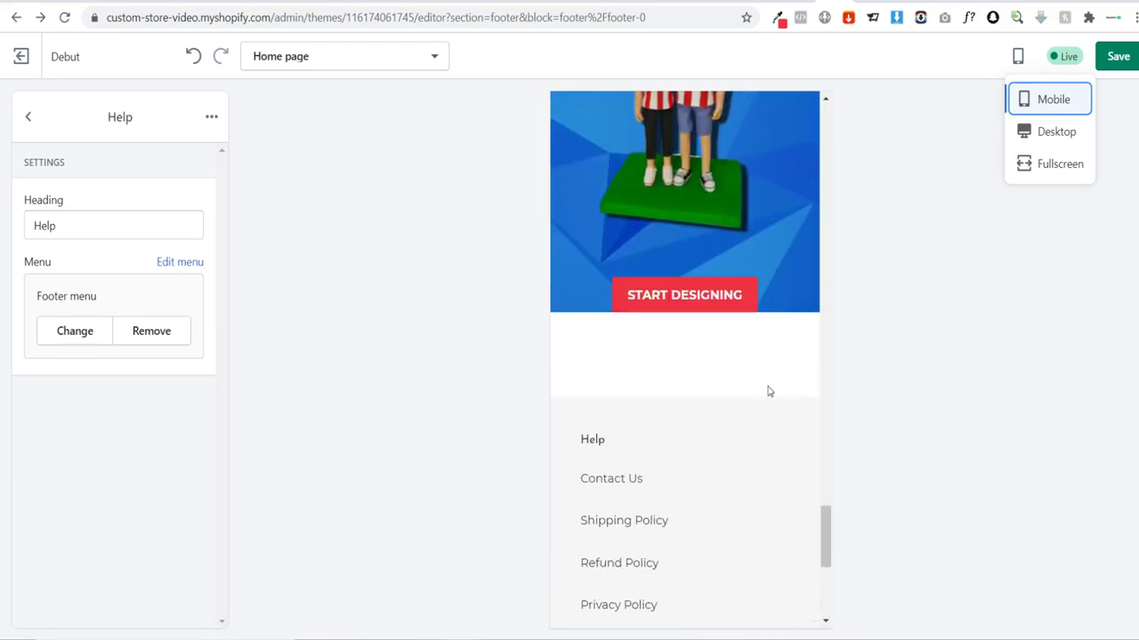
scroll(780, 367, up, 1)
scroll(791, 346, down, 2)
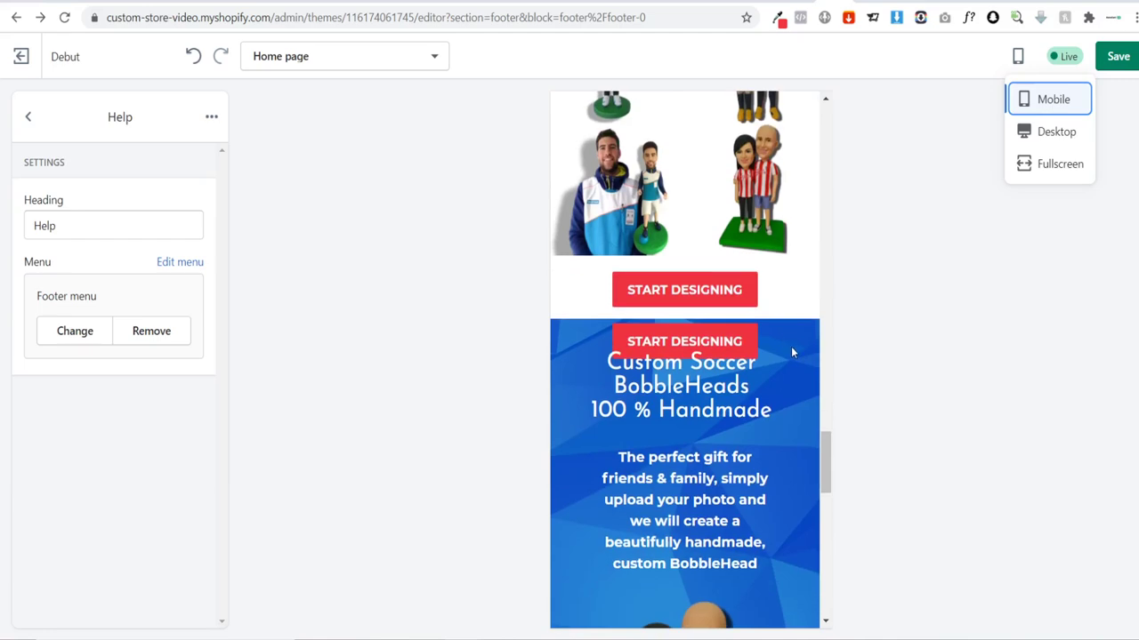
scroll(787, 342, up, 5)
scroll(783, 342, up, 10)
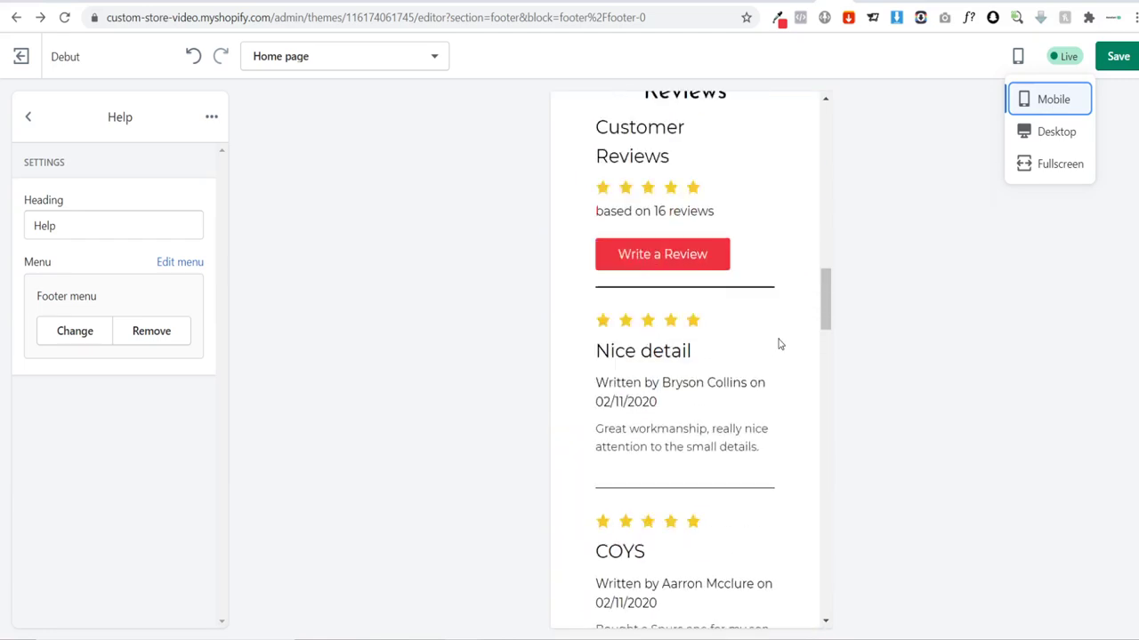
scroll(779, 344, up, 5)
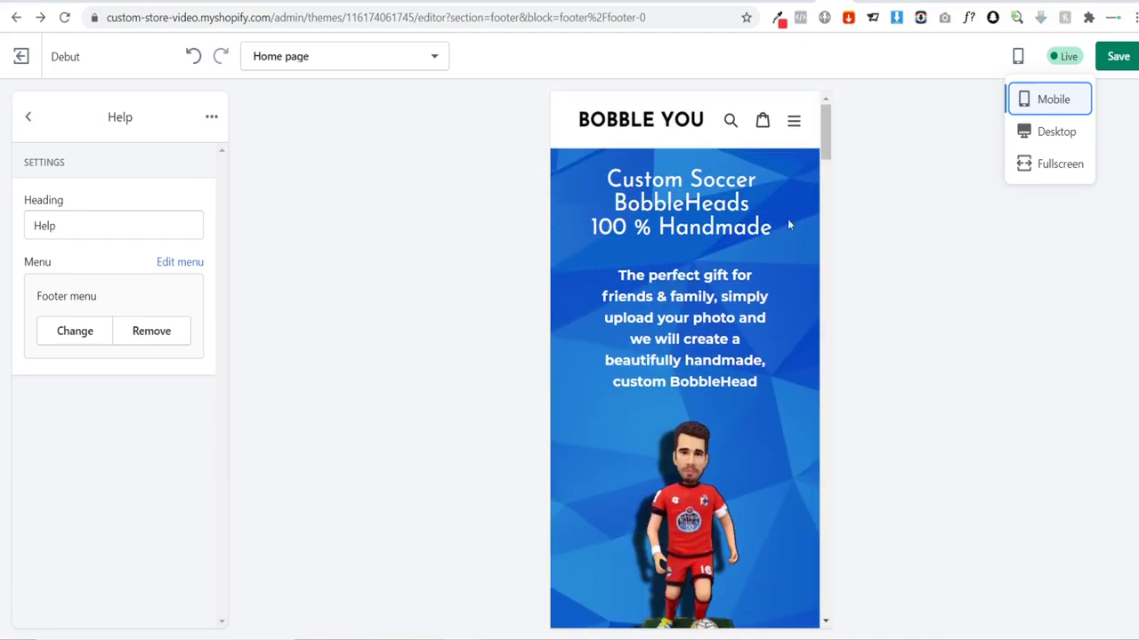
scroll(758, 252, down, 4)
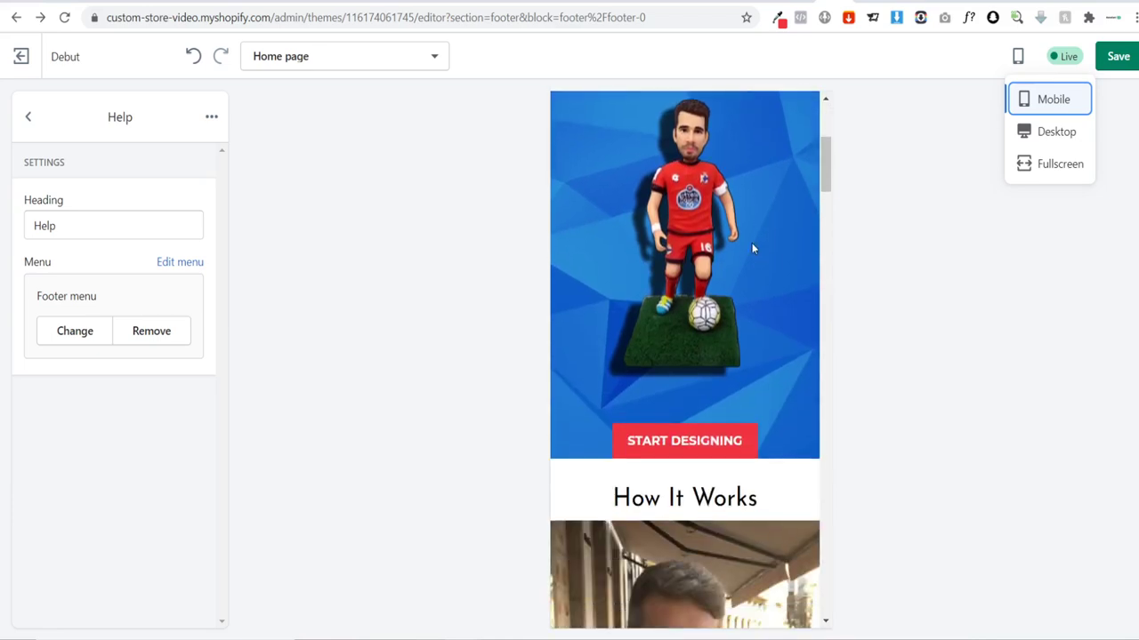
scroll(751, 243, up, 4)
scroll(751, 241, down, 10)
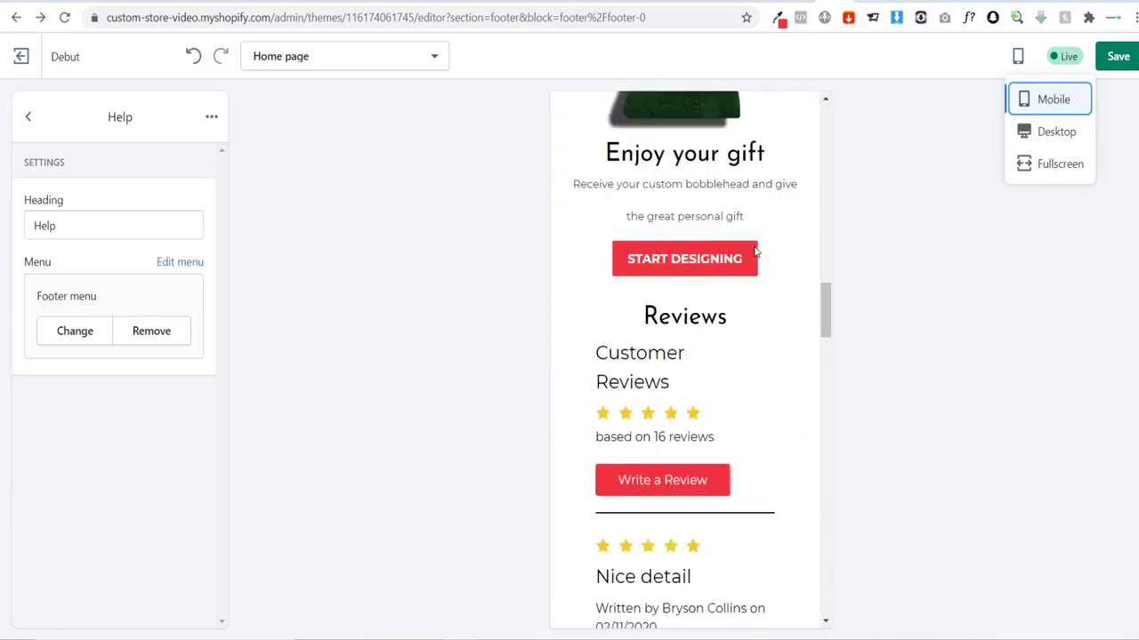
scroll(754, 252, down, 15)
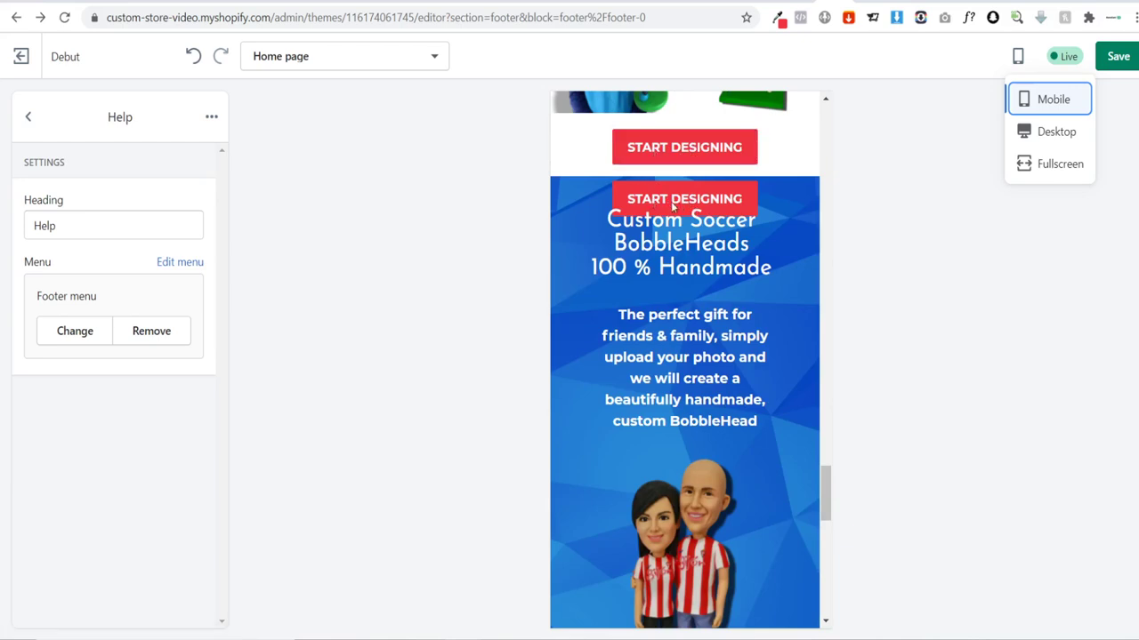
click(683, 206)
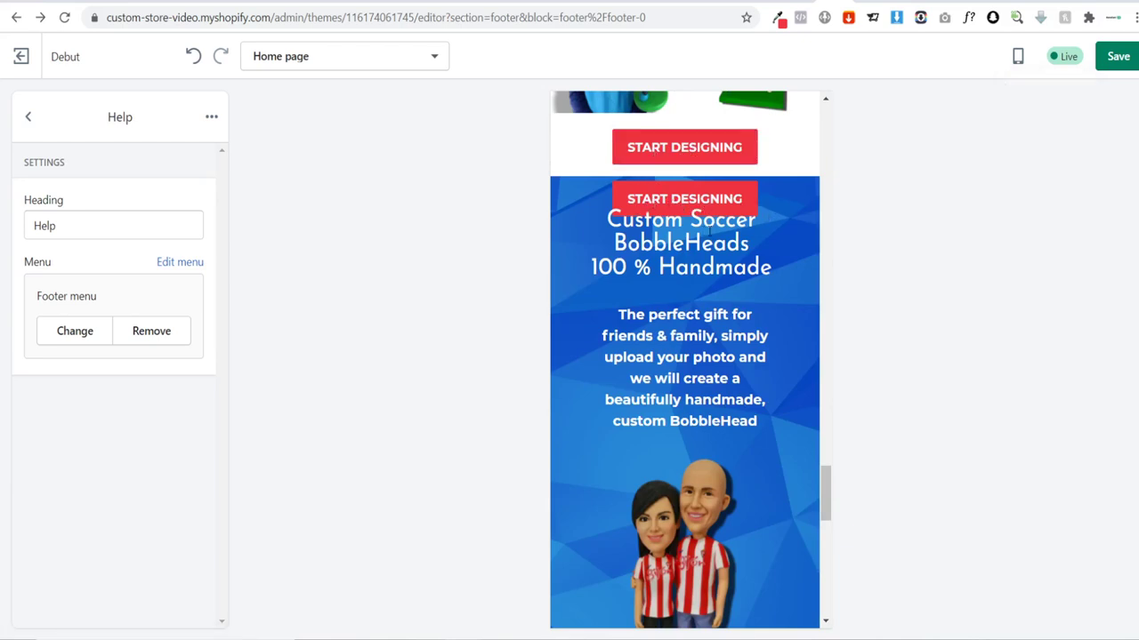
scroll(673, 205, down, 7)
scroll(714, 587, up, 1)
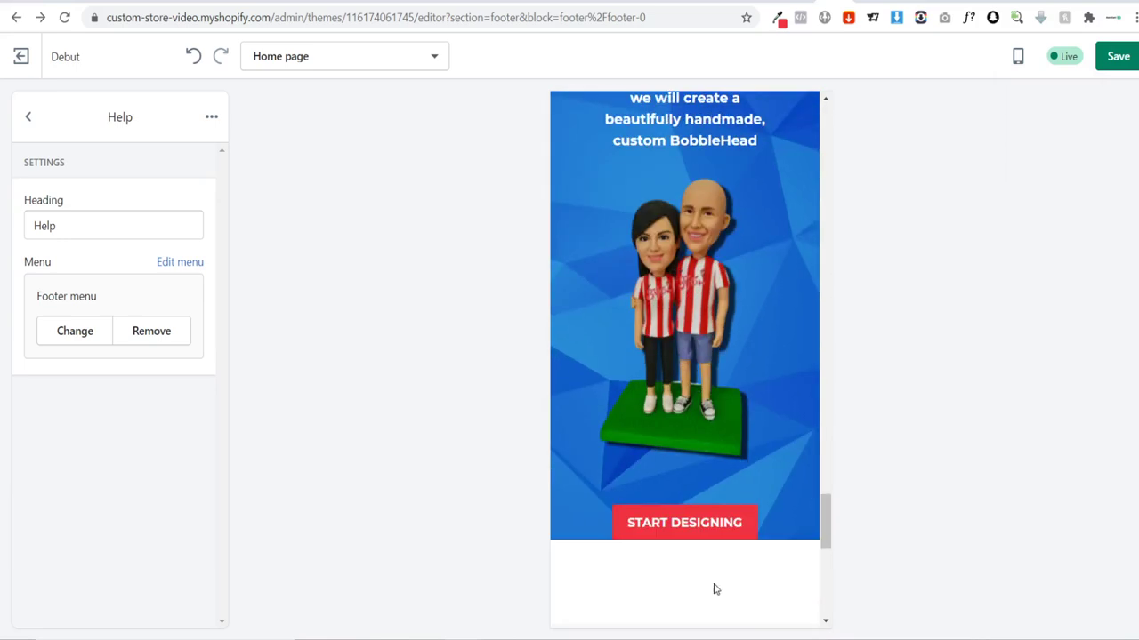
scroll(697, 496, down, 1)
scroll(697, 496, up, 5)
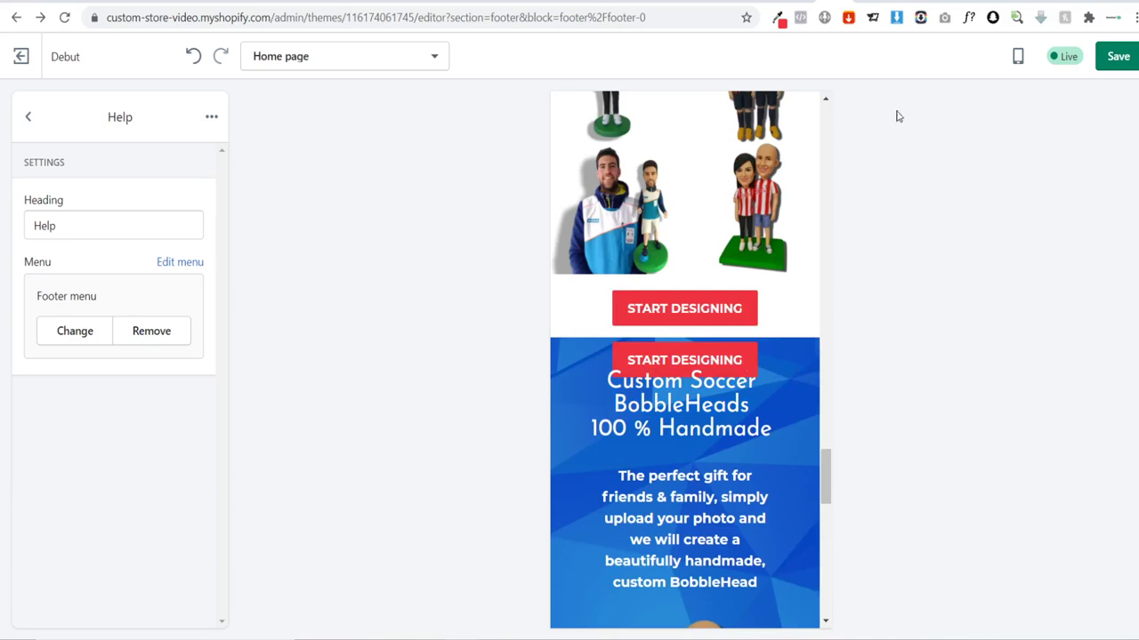
Step: In Shogun's mobile view, delete the START DESIGNING button overlapping the banner heading
click(962, 2)
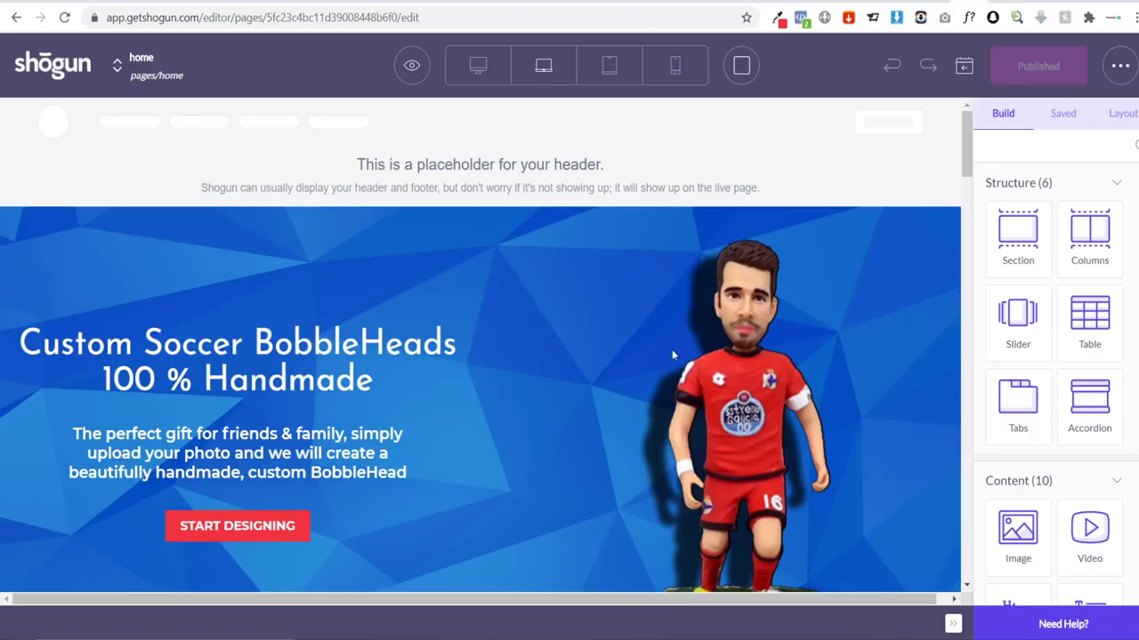
drag(966, 147, 990, 500)
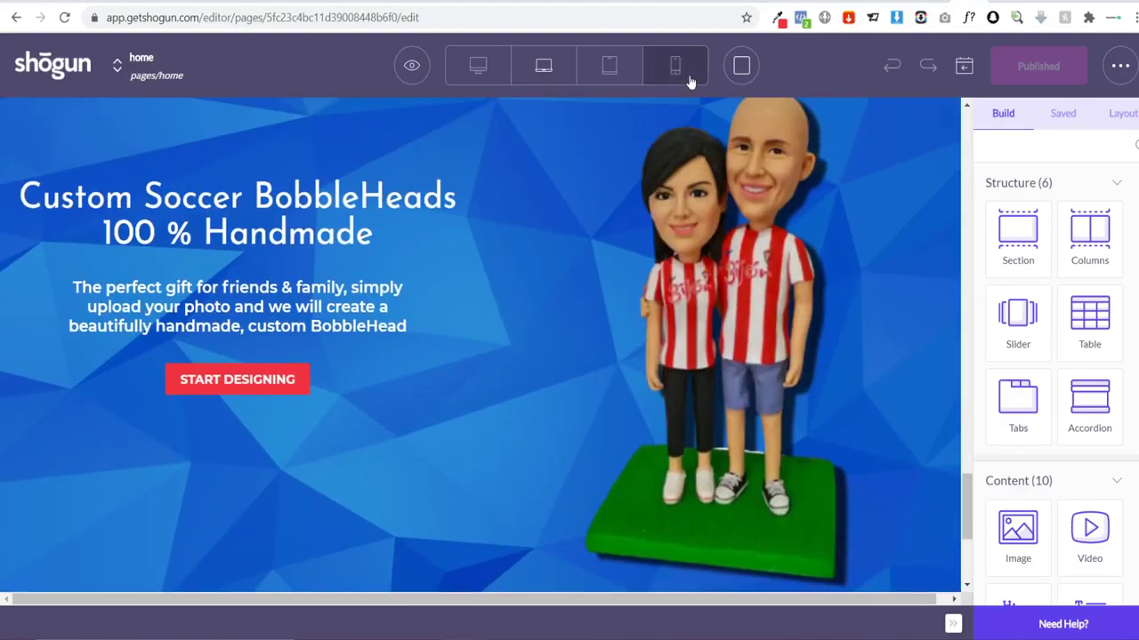
click(685, 78)
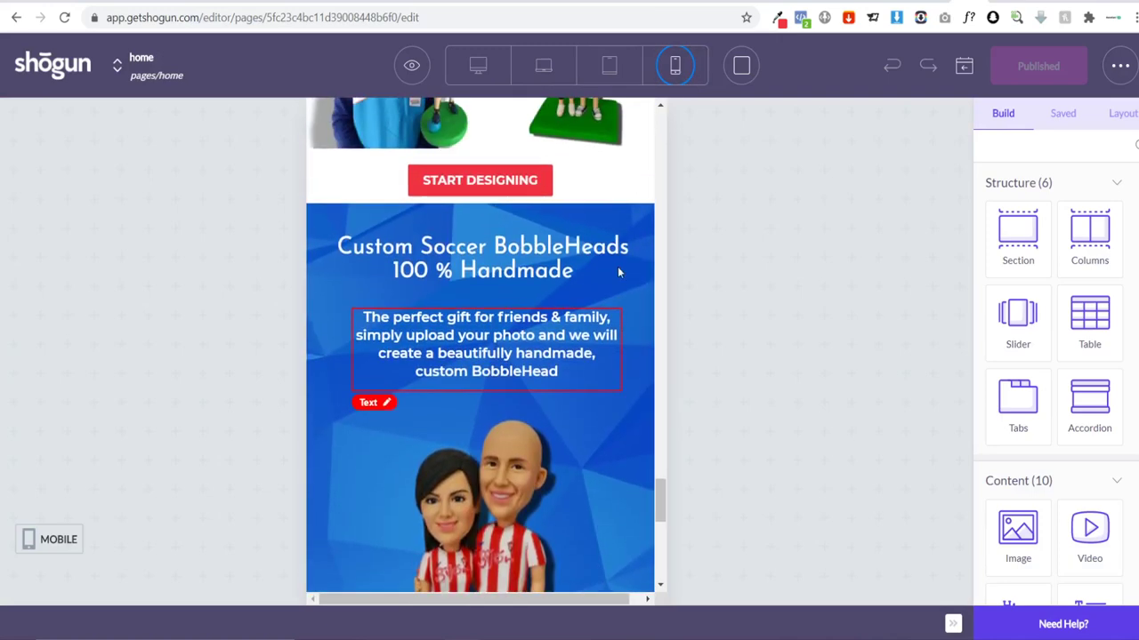
click(604, 201)
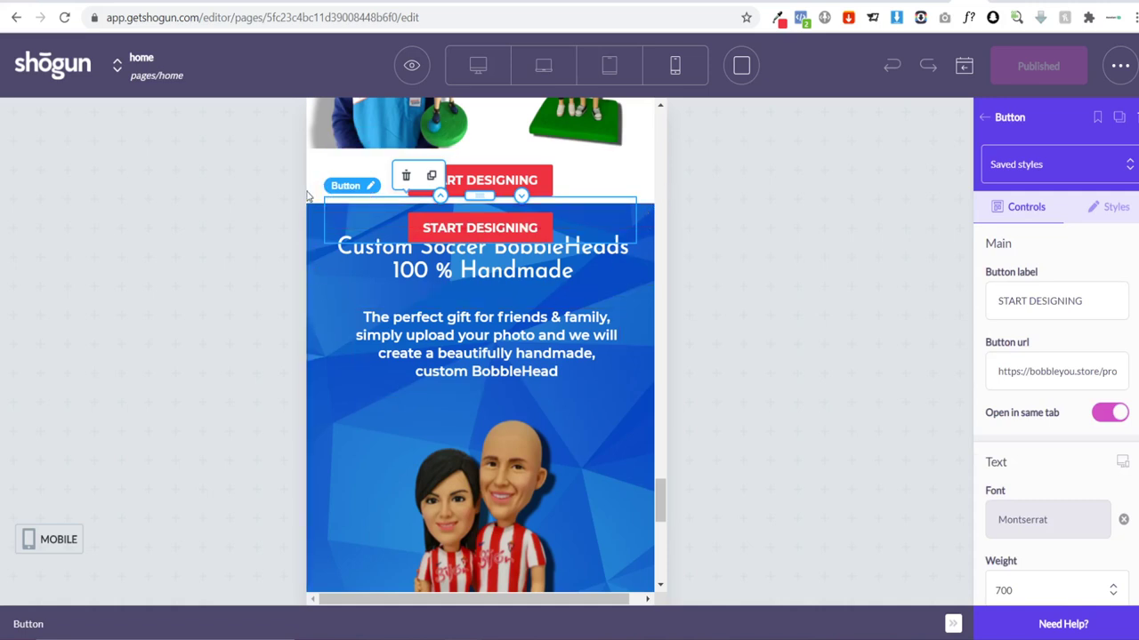
key(Escape)
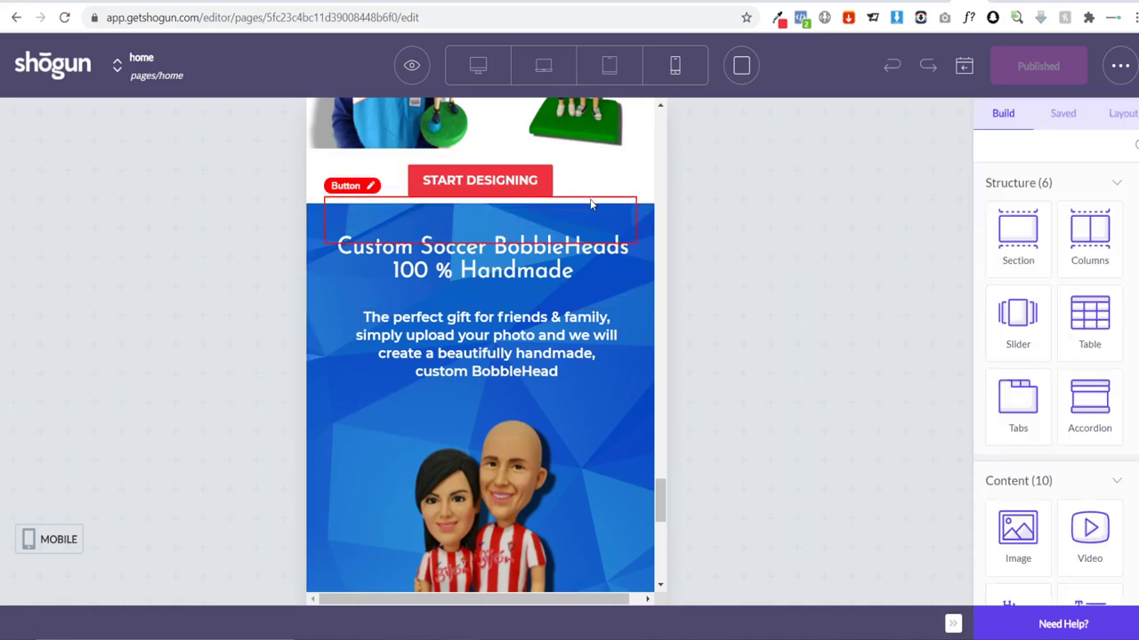
drag(602, 208, 480, 227)
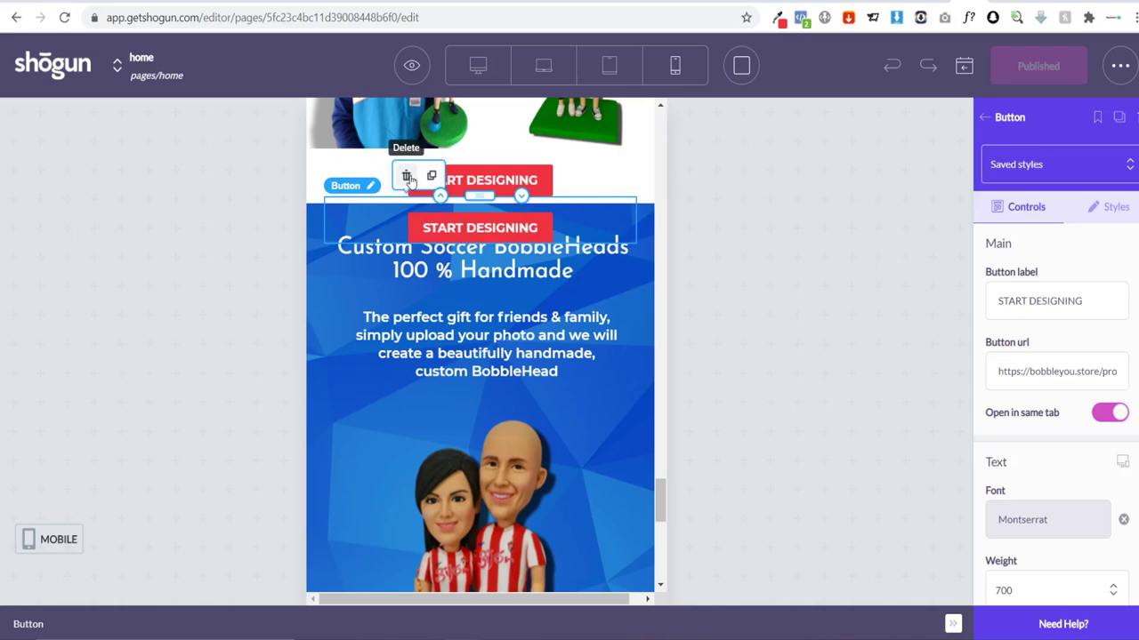
key(Delete)
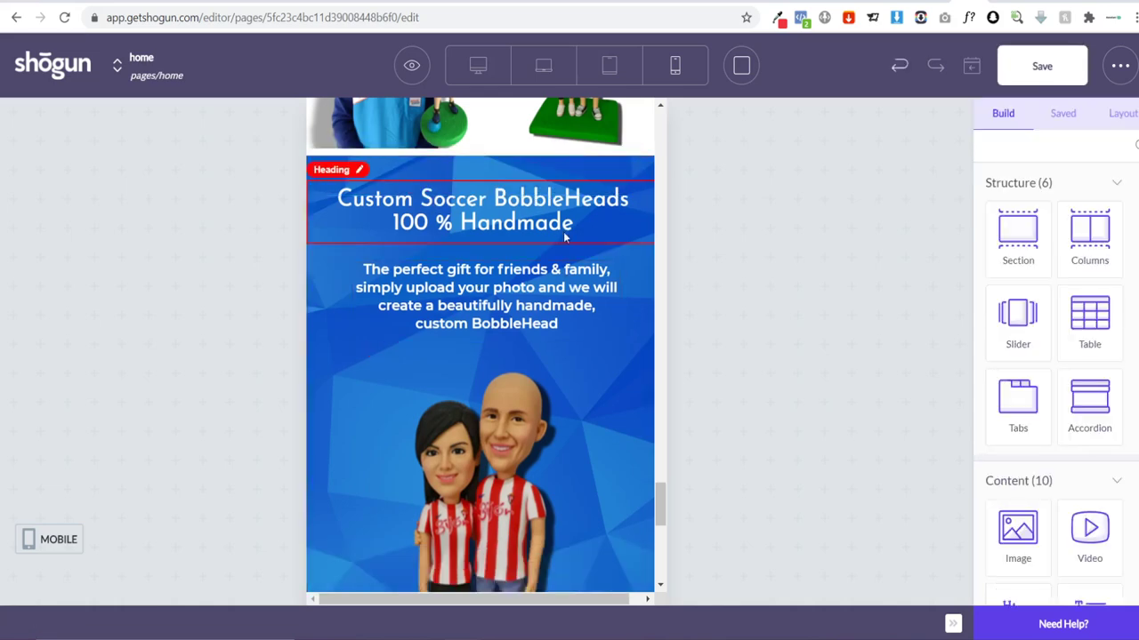
Step: Duplicate the bottom START DESIGNING button, move it up, and hide it on widescreen, desktop and tablet
scroll(494, 320, up, 2)
scroll(494, 320, down, 8)
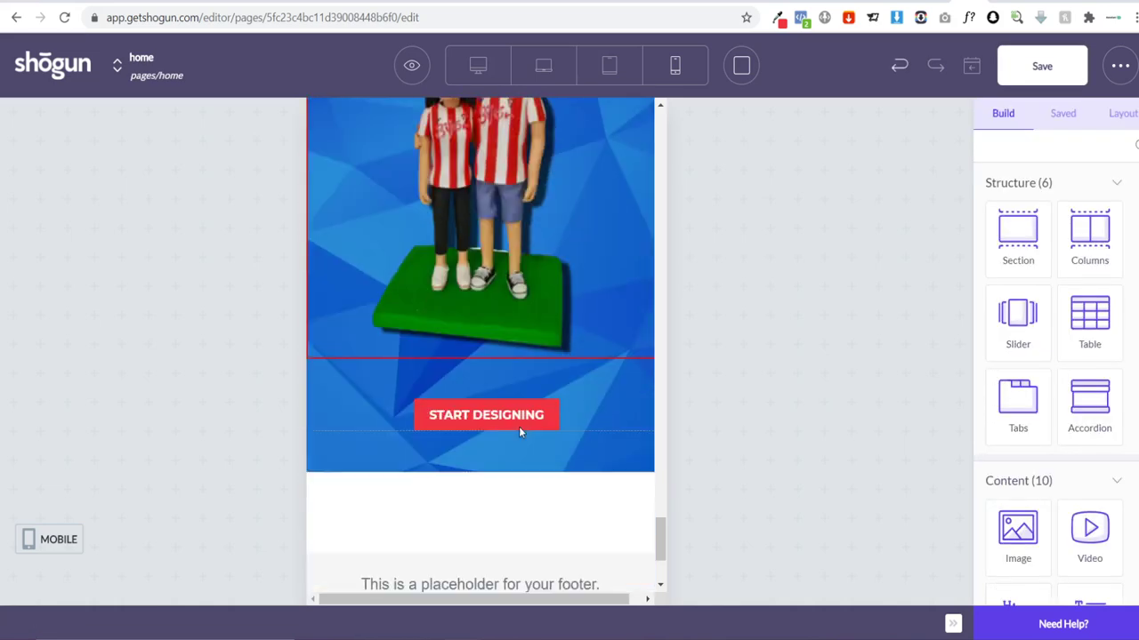
click(392, 391)
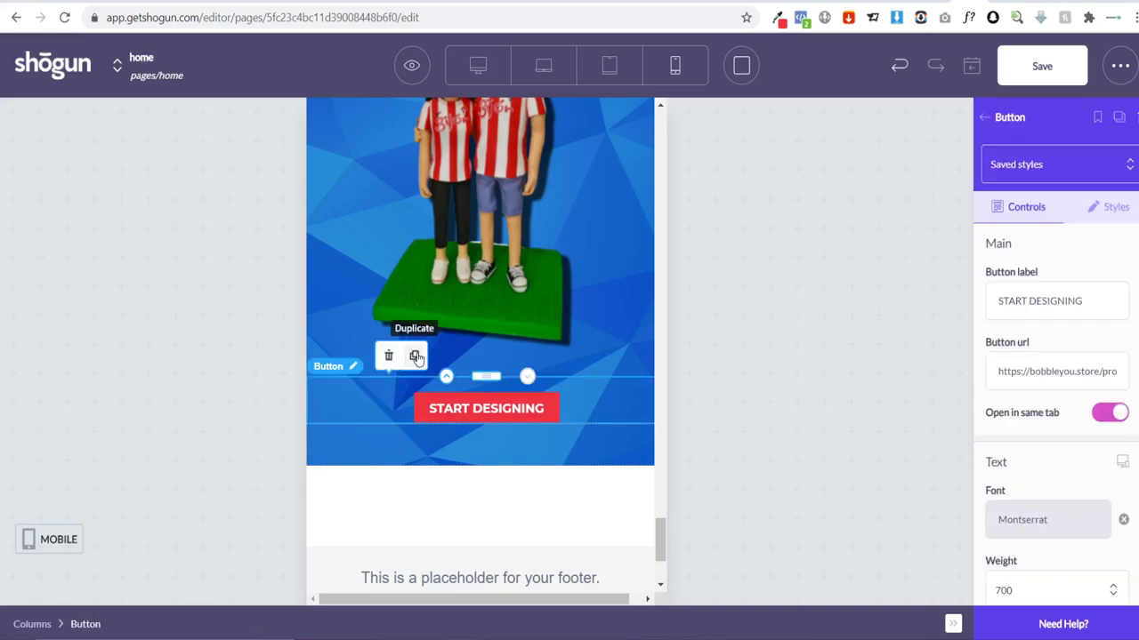
click(414, 357)
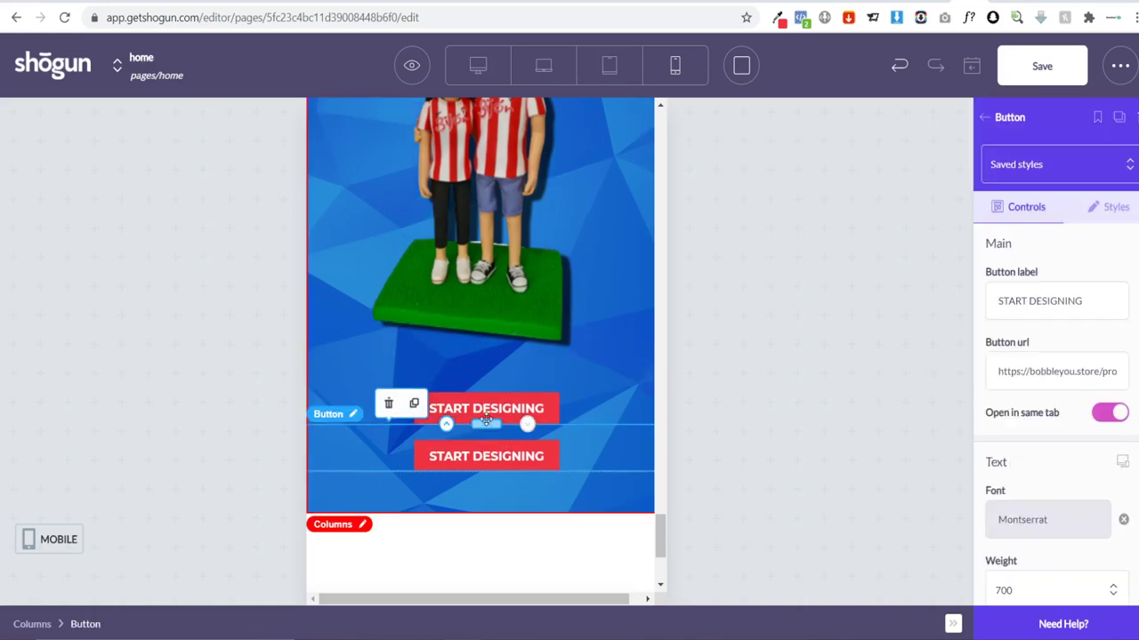
drag(486, 418, 489, 322)
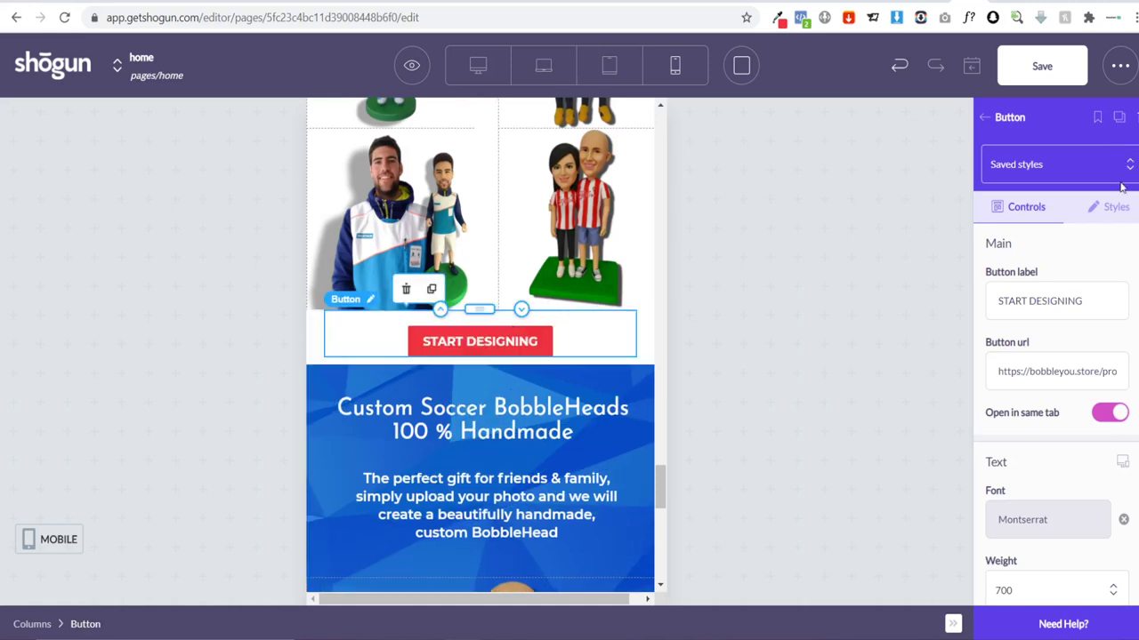
click(1116, 208)
scroll(1090, 316, down, 15)
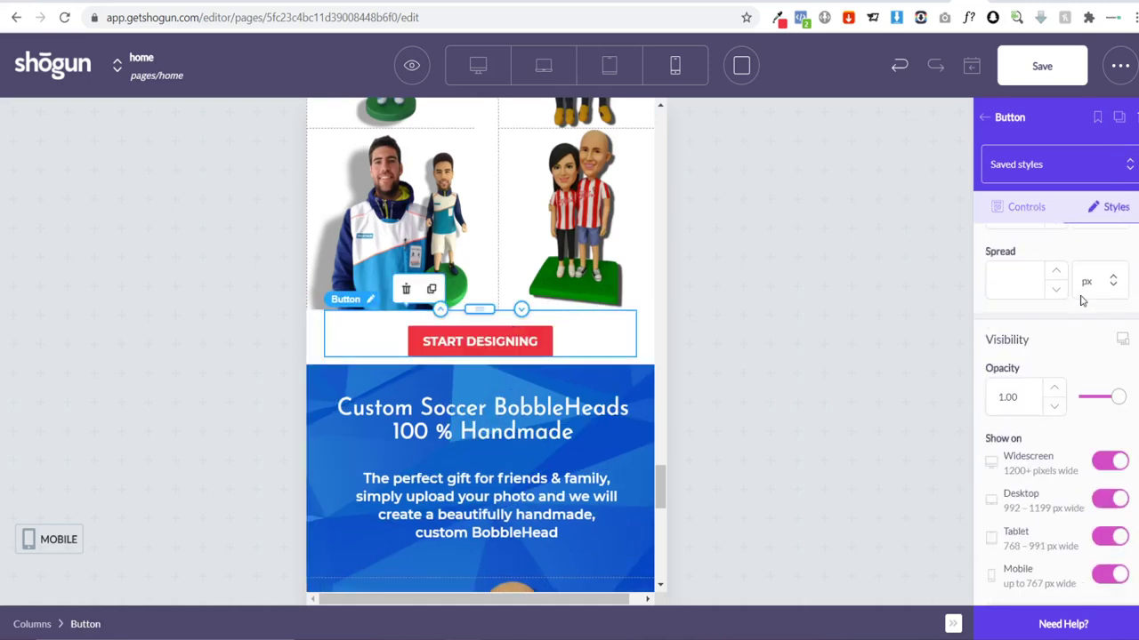
click(1109, 299)
click(1116, 338)
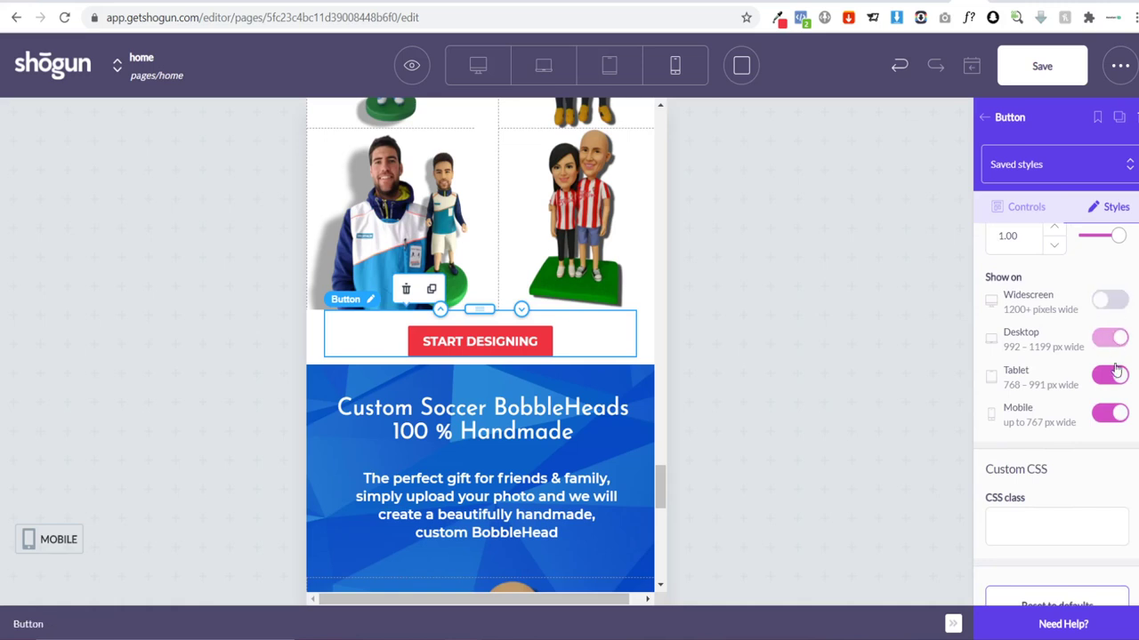
click(1112, 377)
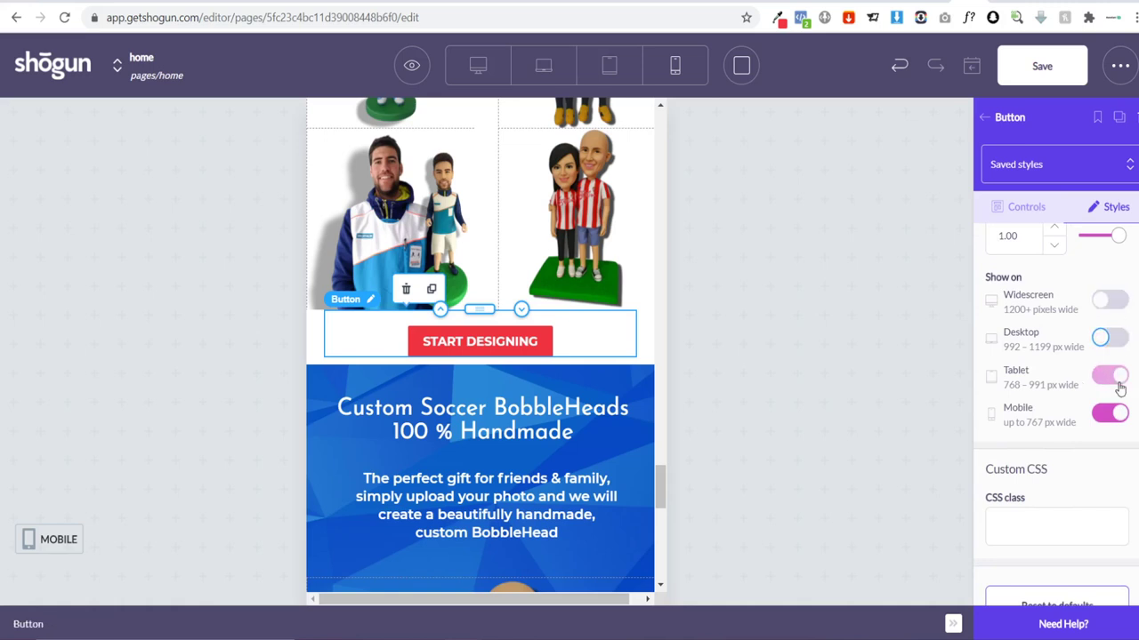
Step: Delete the duplicate button and the remaining START DESIGNING button covering the banner heading
click(580, 365)
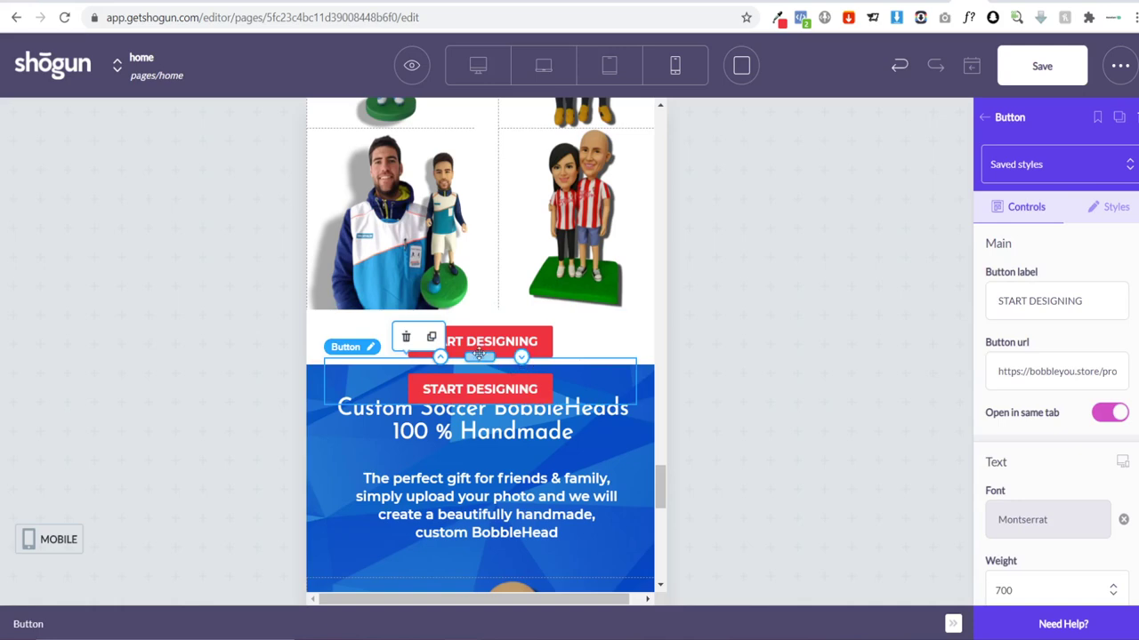
drag(478, 353, 491, 325)
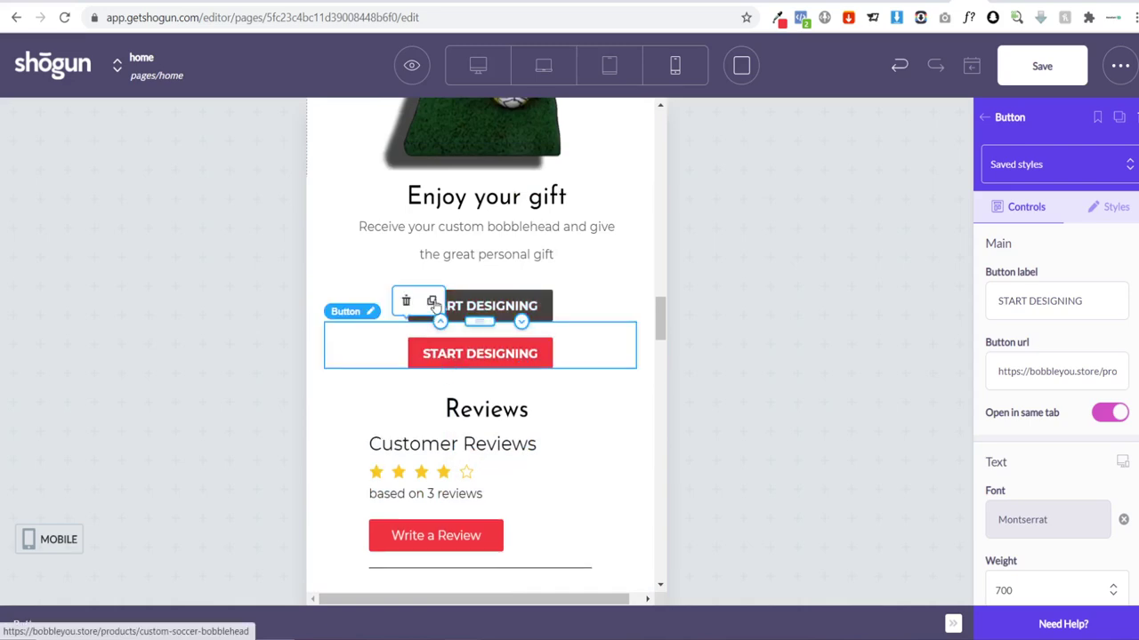
key(Delete)
scroll(392, 348, down, 10)
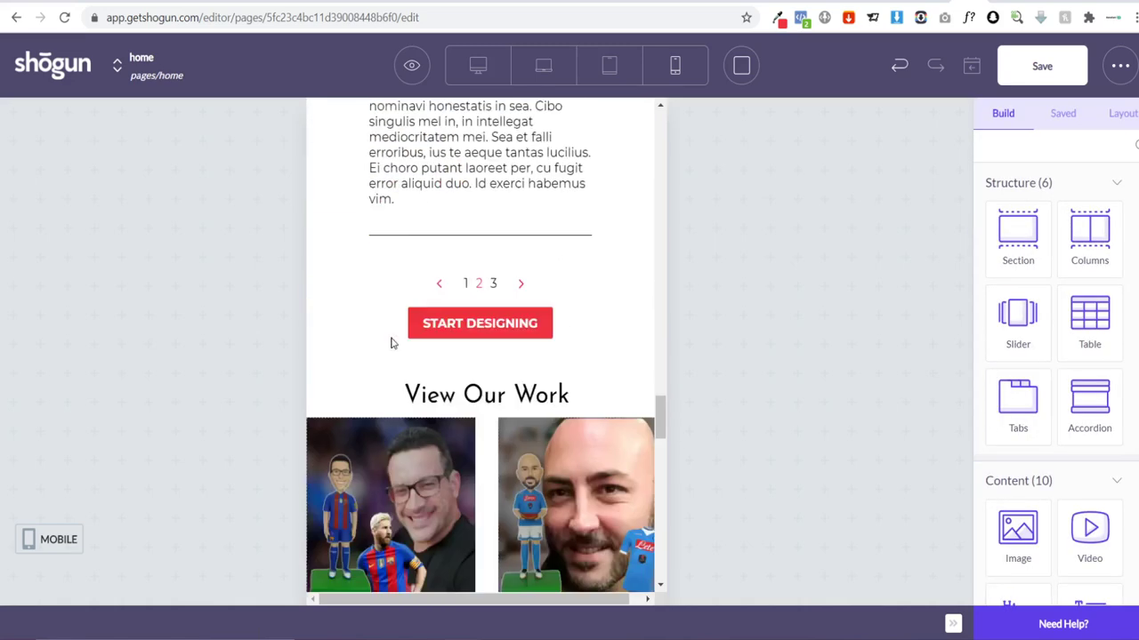
scroll(394, 334, down, 5)
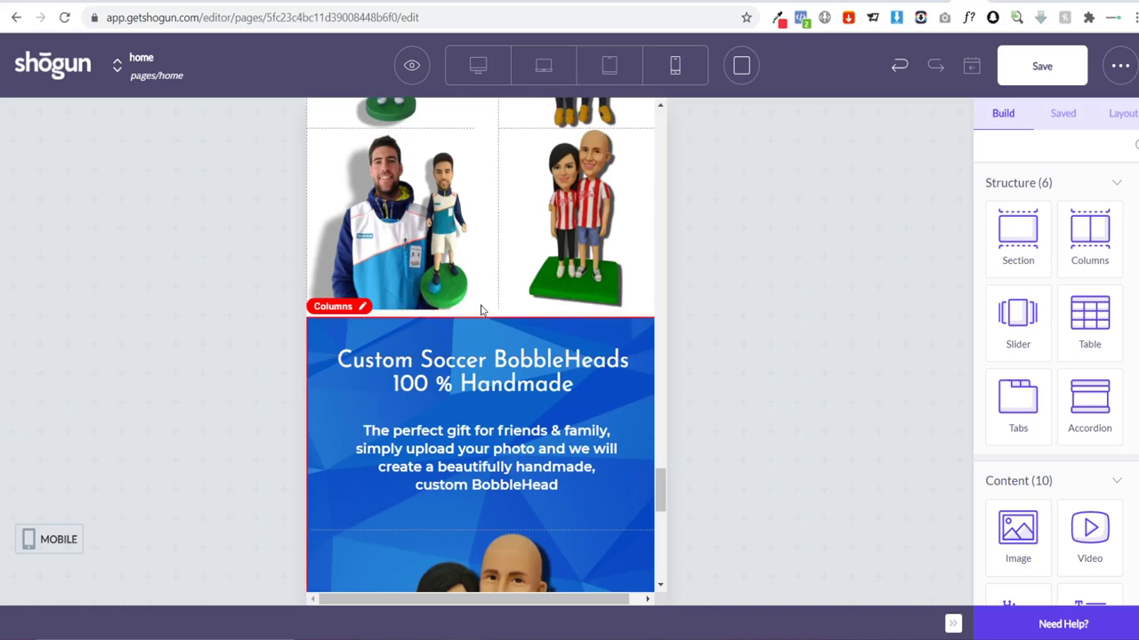
click(479, 310)
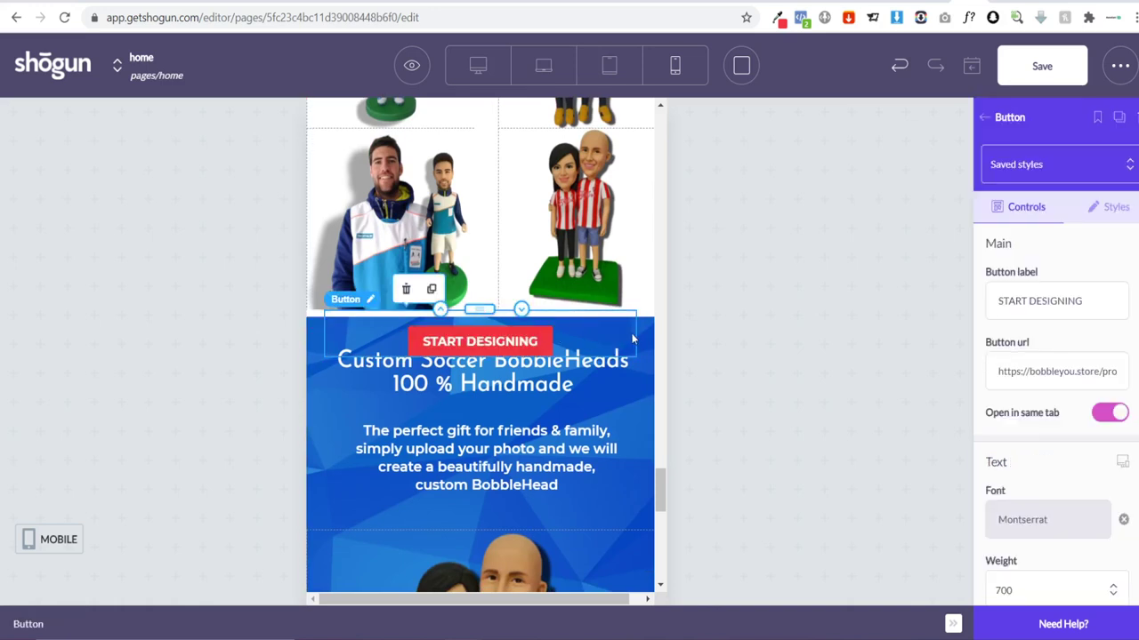
key(Delete)
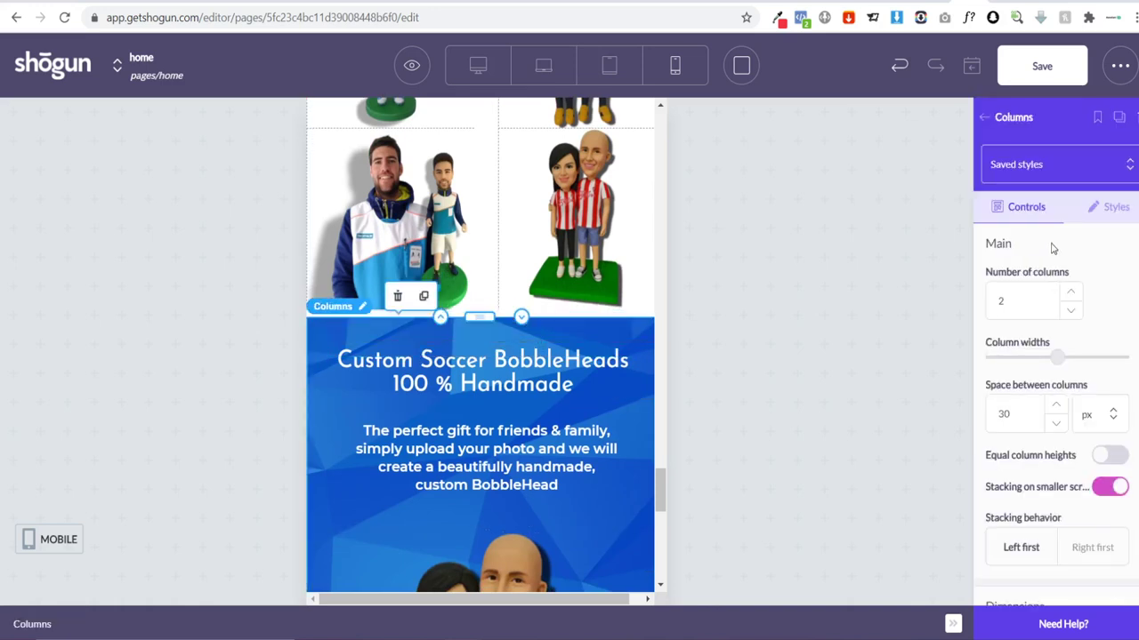
Step: Change the banner Columns section's top margin from -50 to 20 px
click(1083, 219)
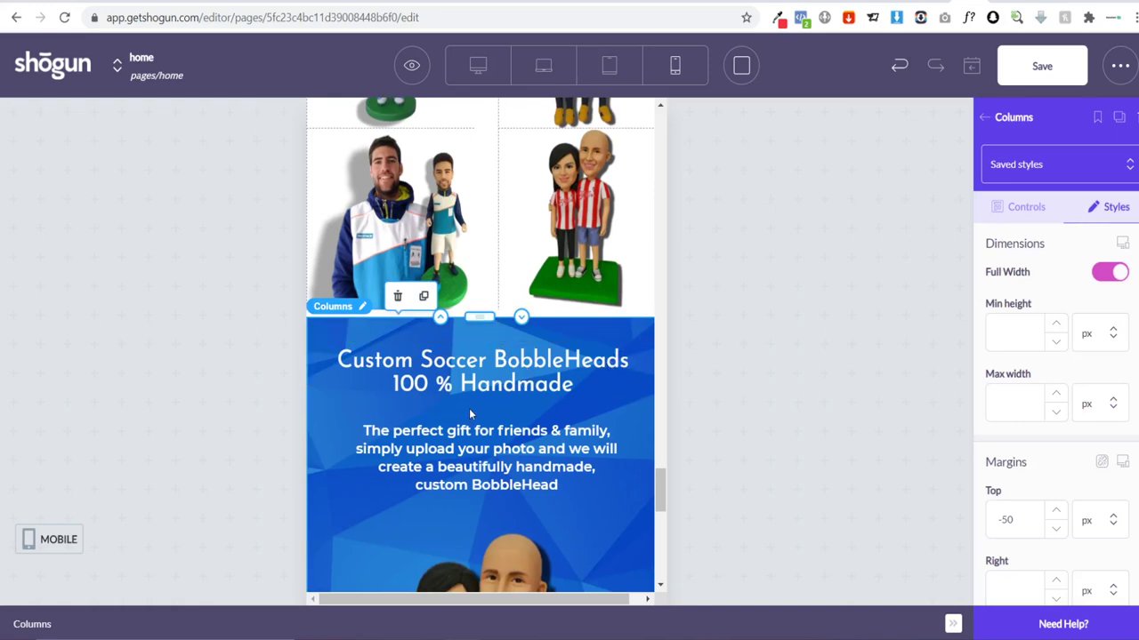
click(1009, 527)
key(BackSpace)
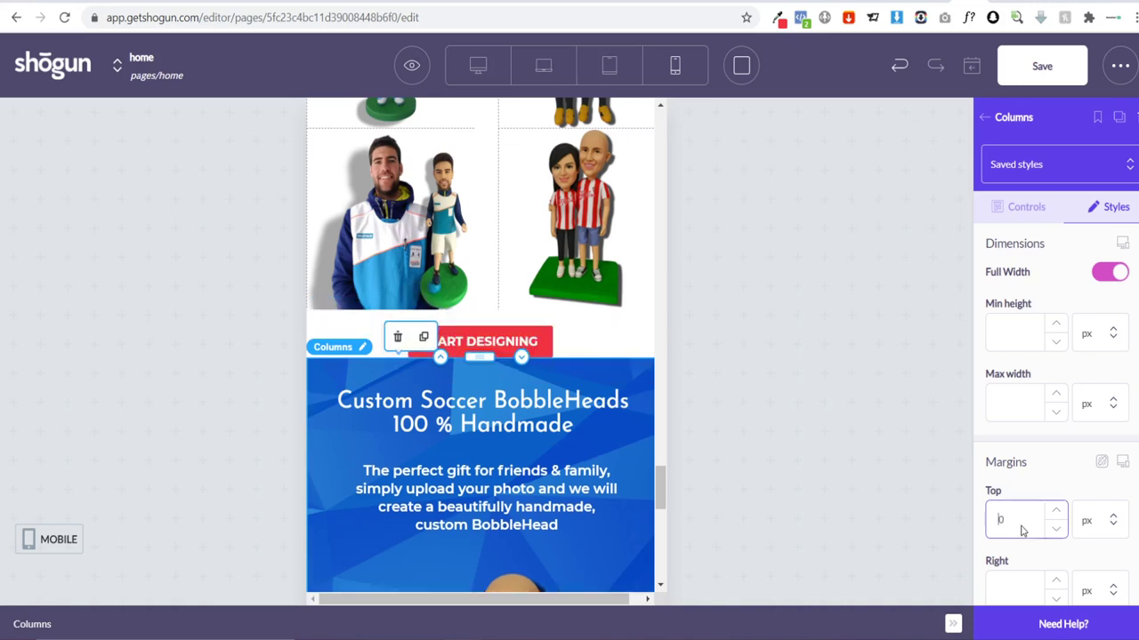
text(2)
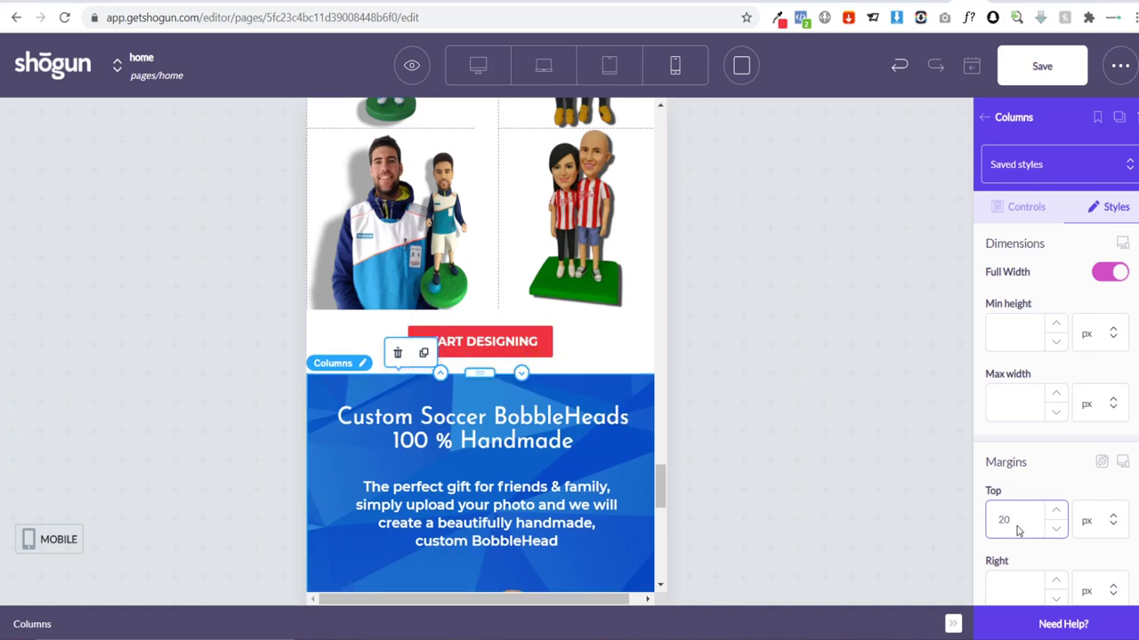
click(766, 461)
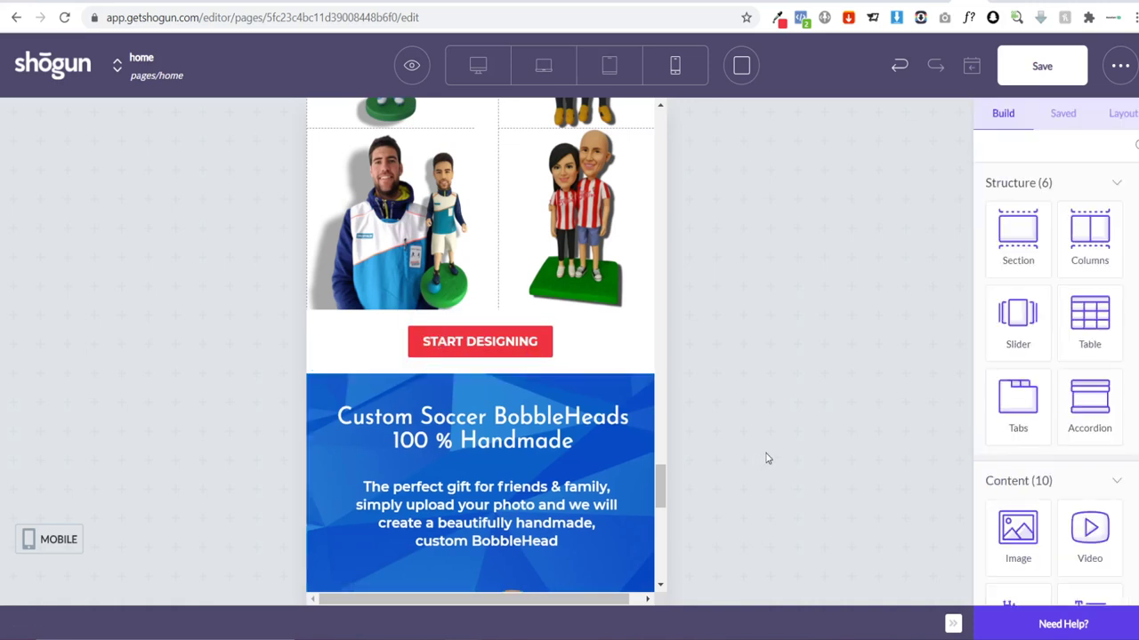
Step: Save and publish the Shogun page
scroll(525, 400, down, 4)
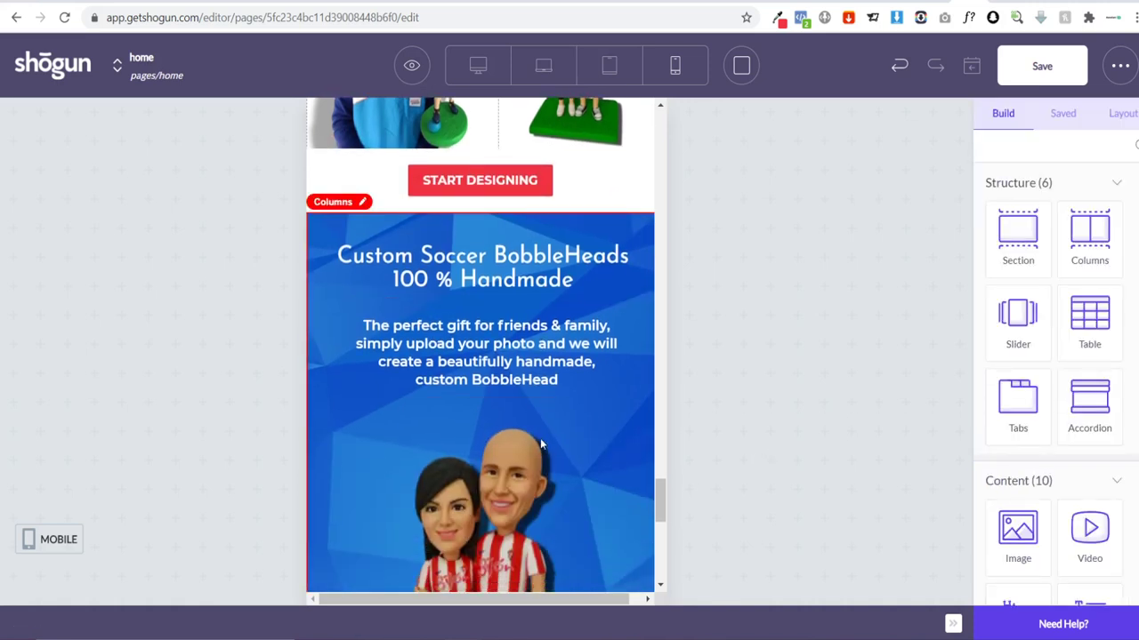
scroll(559, 438, down, 4)
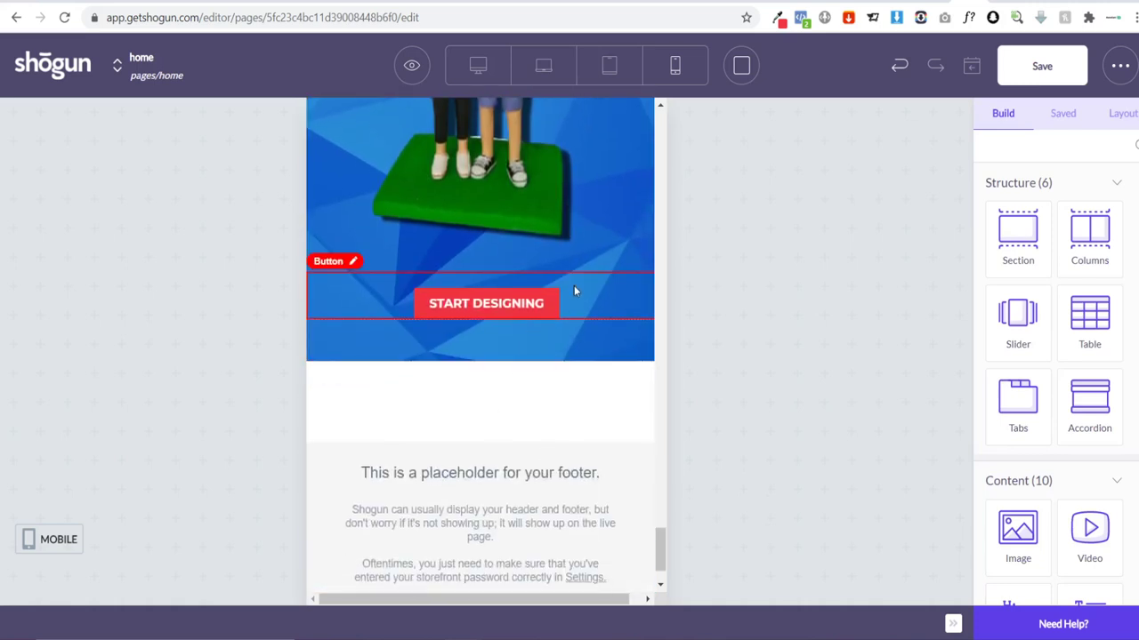
click(1017, 76)
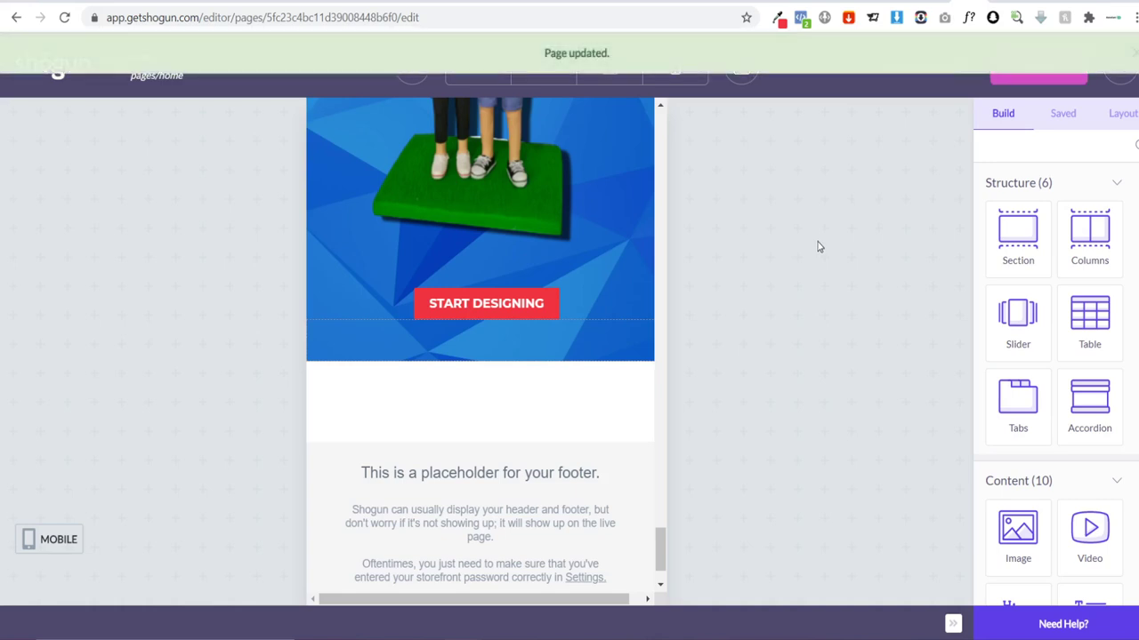
click(1059, 80)
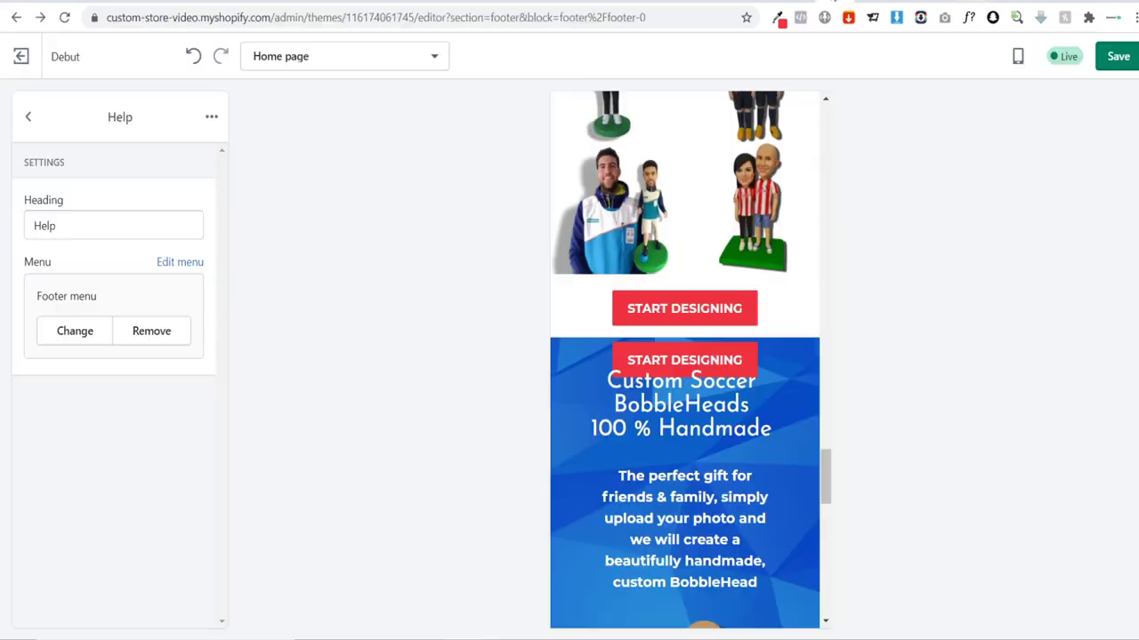
Step: Reload the Shopify theme editor and switch the preview to Mobile
click(64, 18)
click(662, 107)
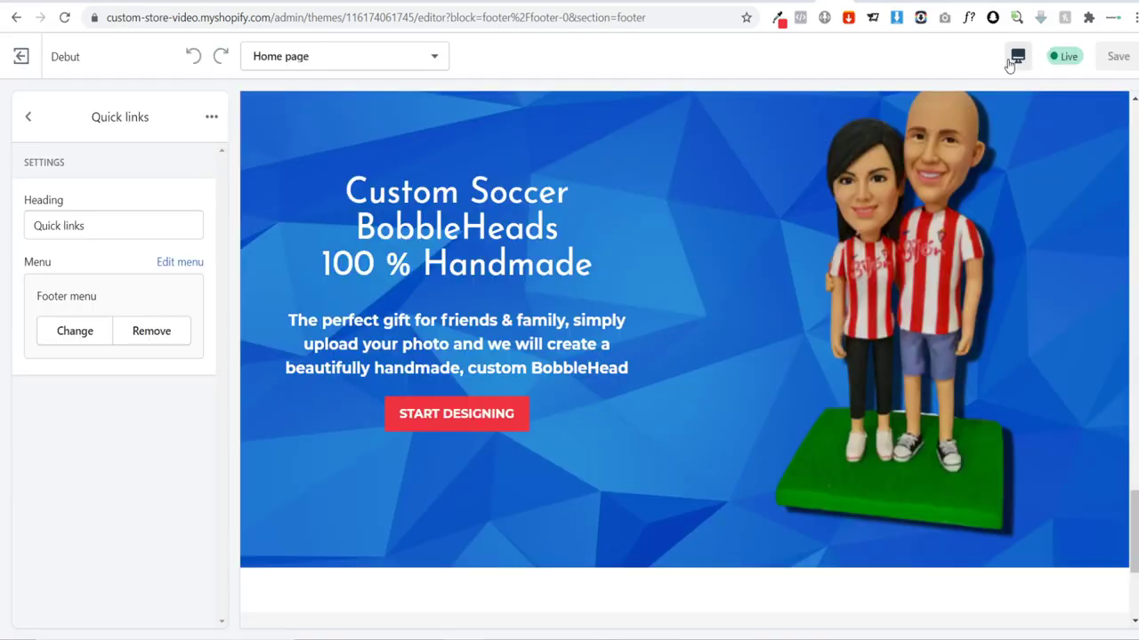
click(1018, 56)
click(1066, 105)
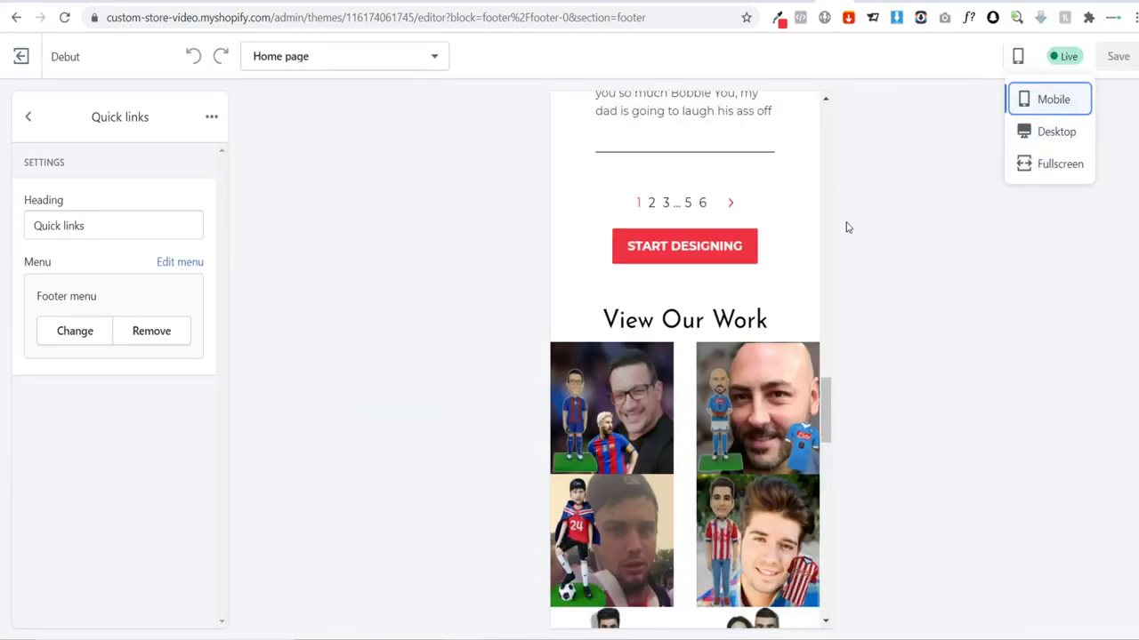
Step: Scroll the mobile home page preview to inspect the START DESIGNING buttons
scroll(774, 254, down, 8)
scroll(666, 262, up, 2)
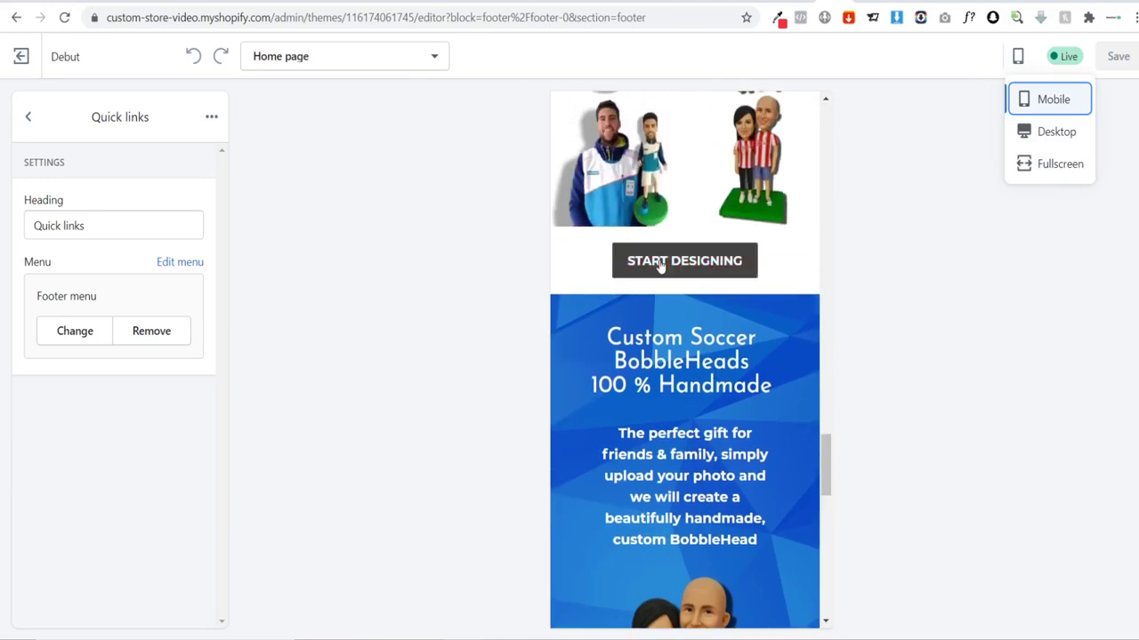
scroll(701, 318, down, 3)
scroll(701, 317, down, 3)
scroll(730, 317, up, 1)
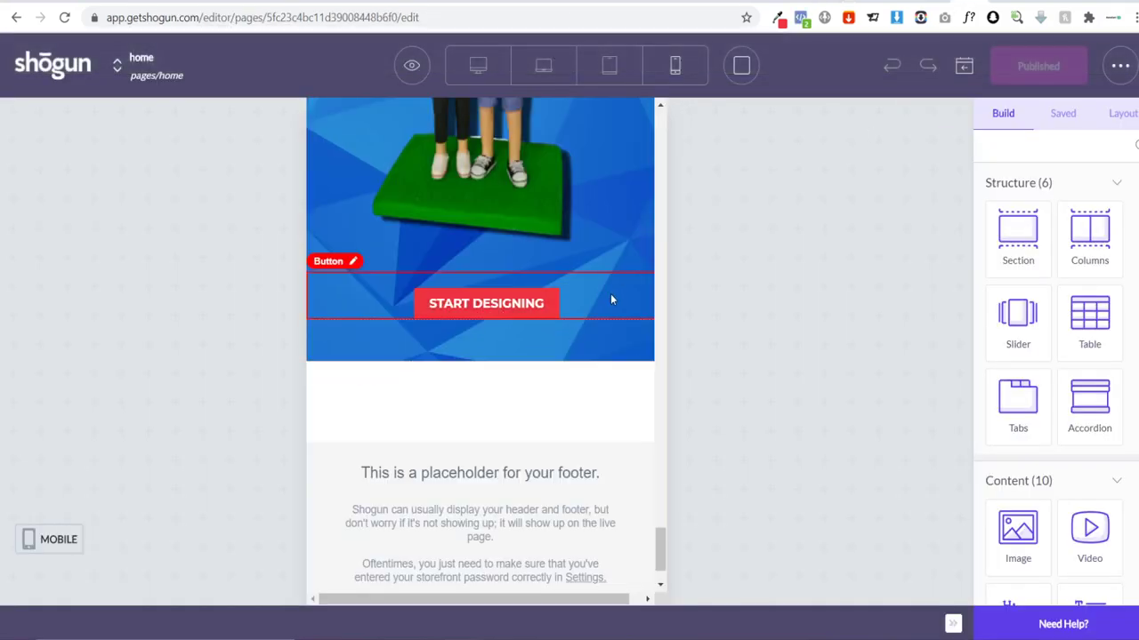
Step: Select the START DESIGNING button above the footer and bring up its styling options
click(611, 299)
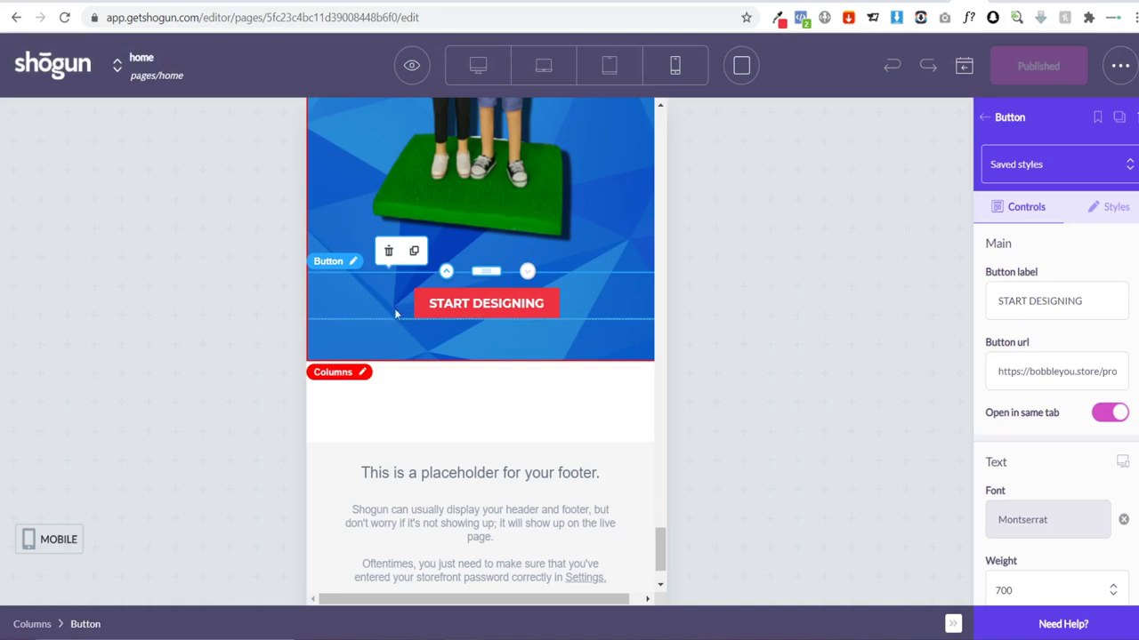
click(1097, 214)
scroll(1090, 266, down, 10)
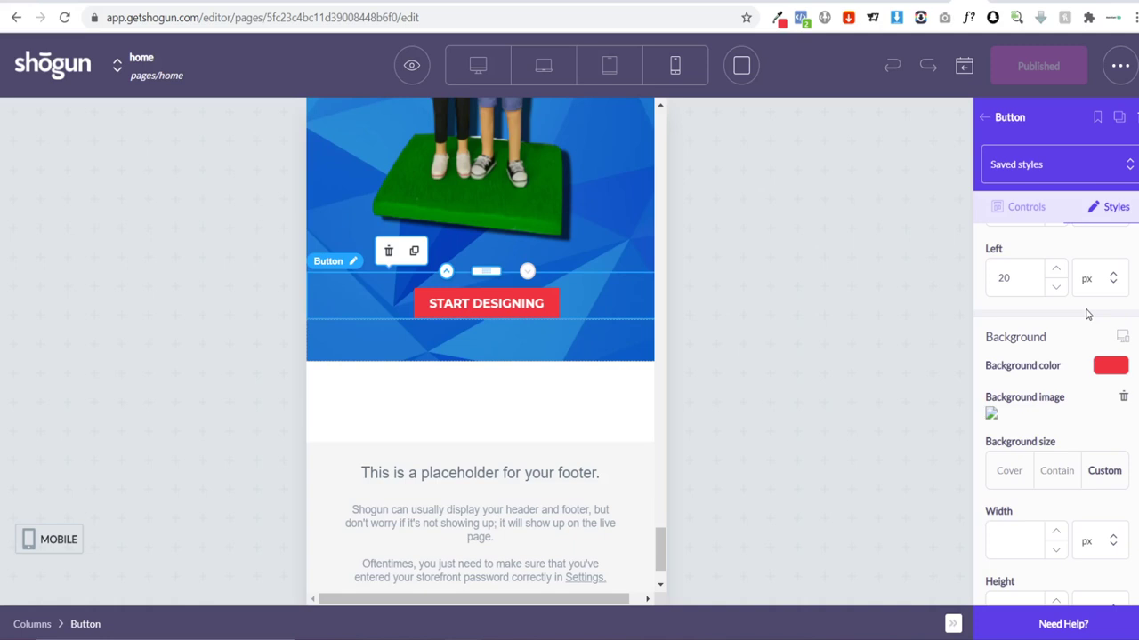
scroll(1089, 316, up, 4)
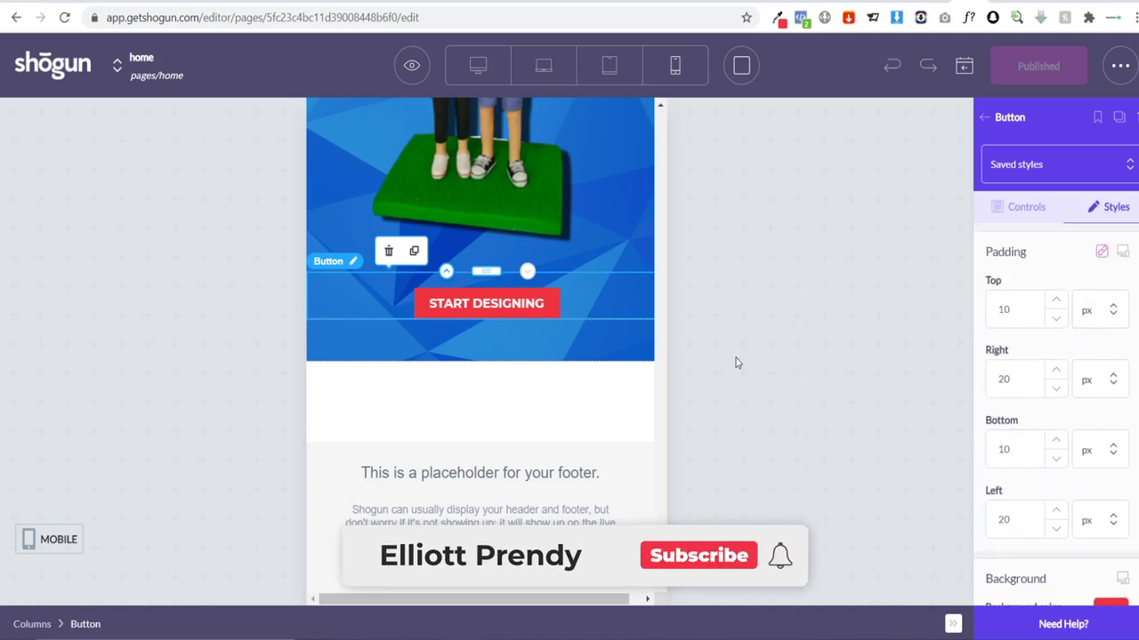
click(1003, 452)
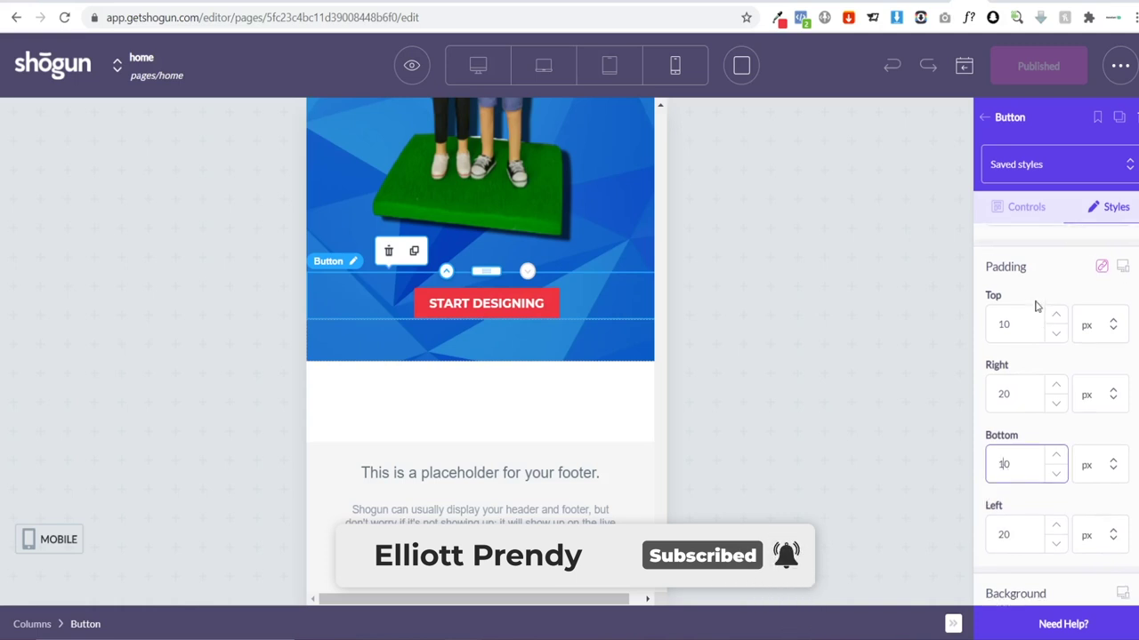
scroll(1056, 324, up, 5)
scroll(1049, 343, down, 1)
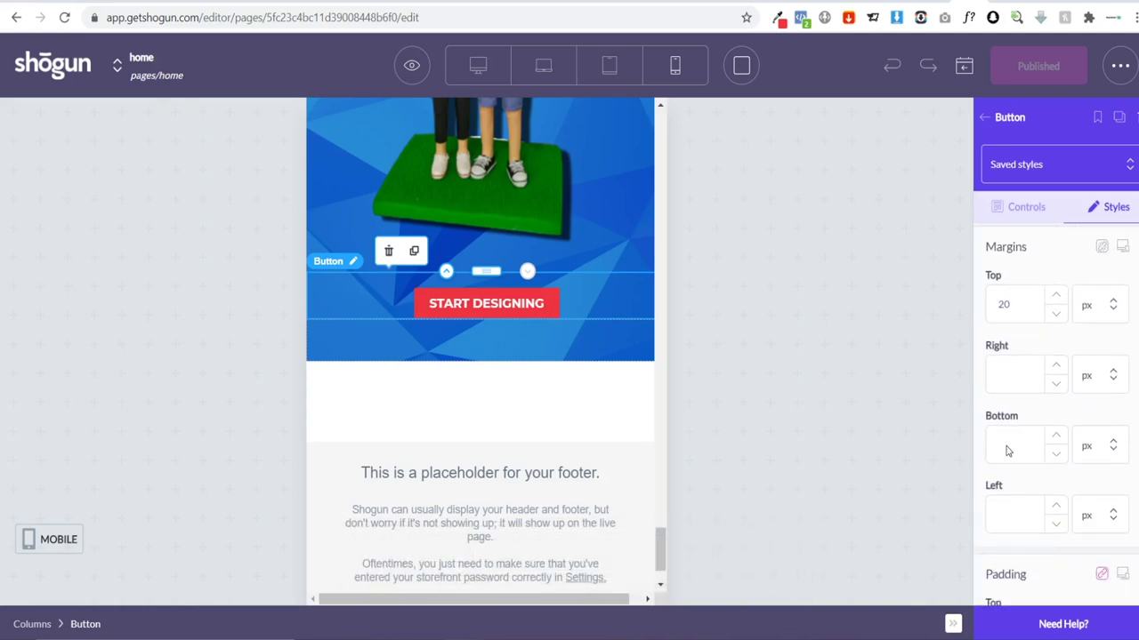
Step: Set the button's bottom margin to 30 px, then save and publish the home page
click(1007, 449)
text(20)
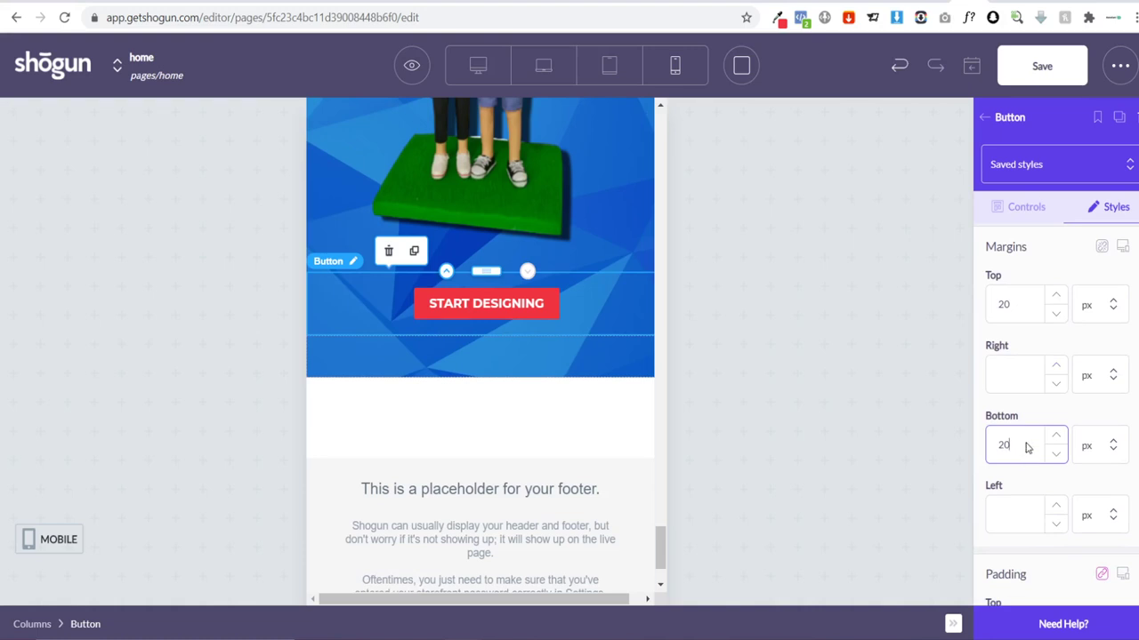
key(BackSpace)
key(BackSpace)
text(30)
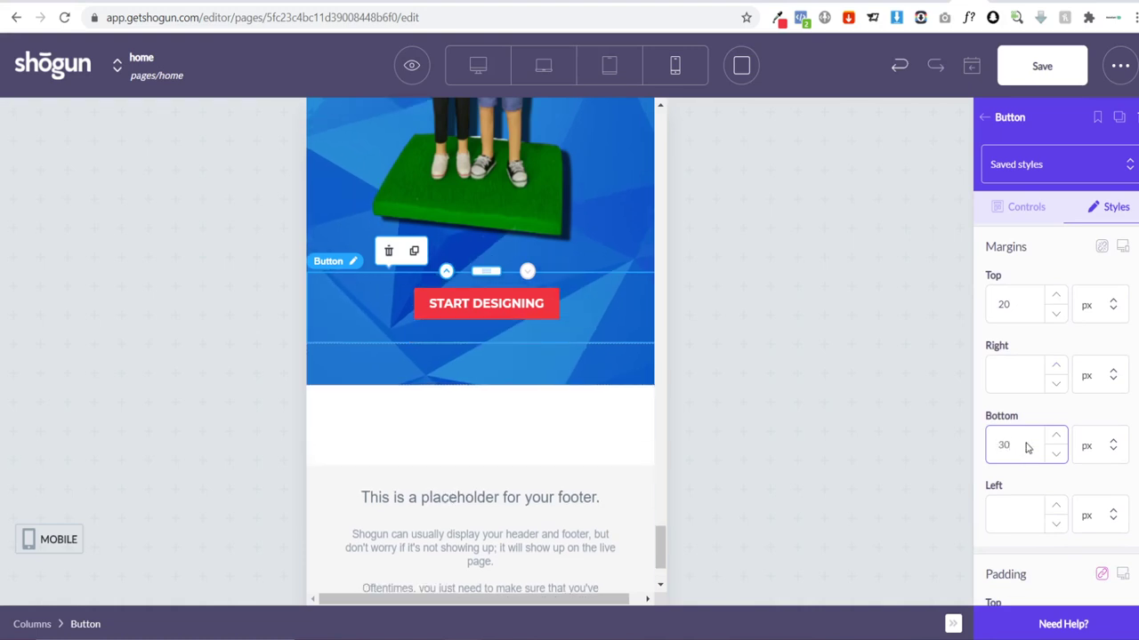
click(1058, 74)
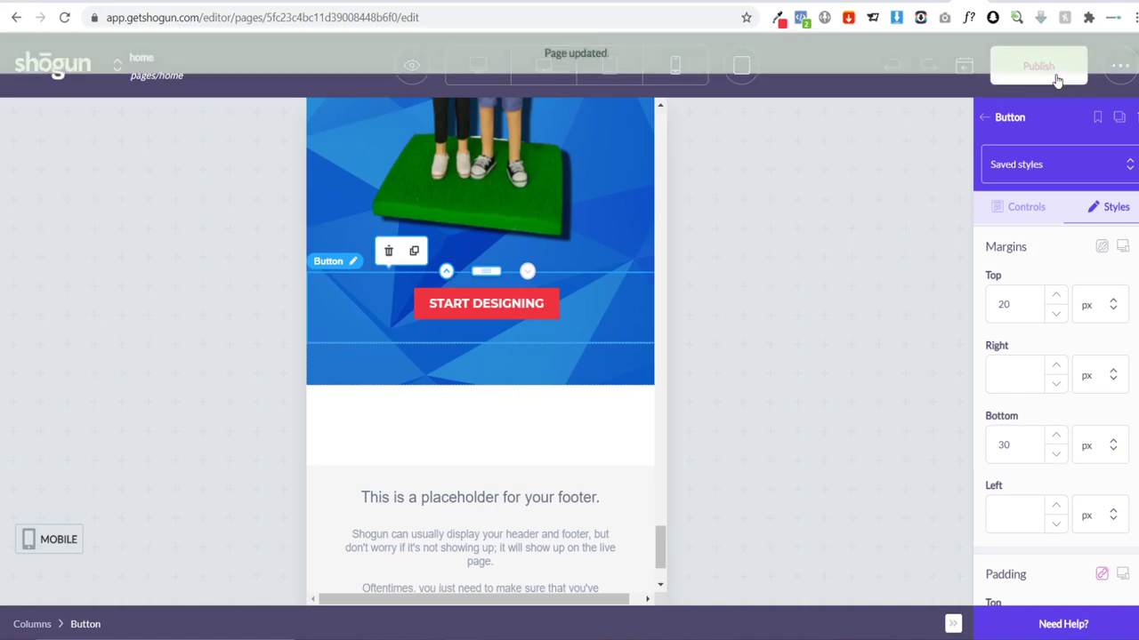
click(1041, 74)
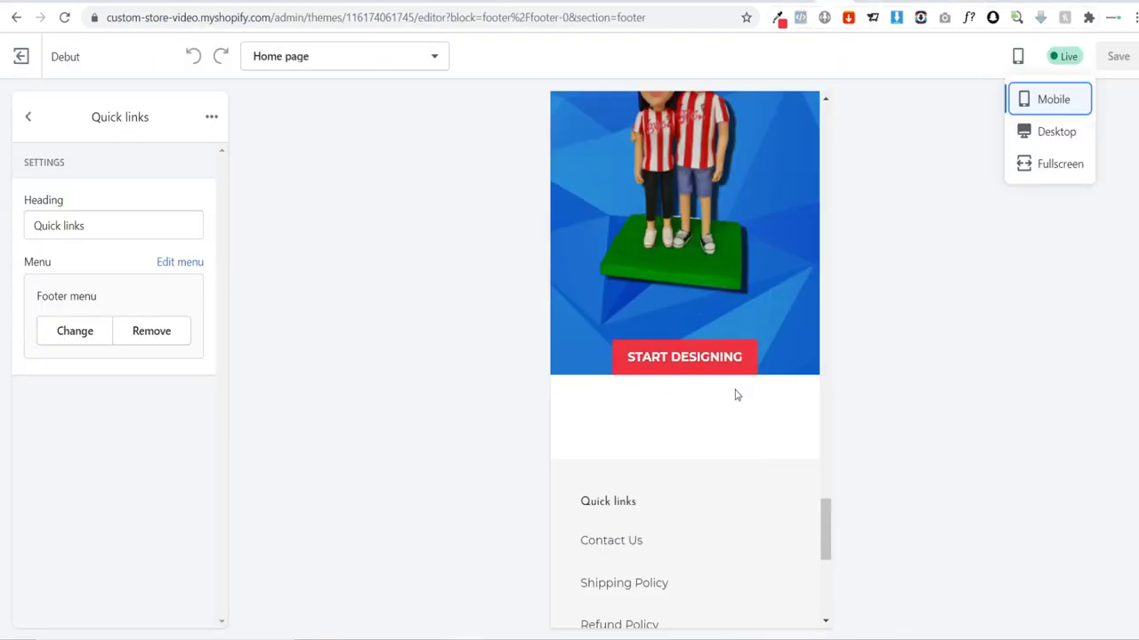
Step: Rename the footer menu heading from Quick links to Help and save the theme
click(426, 375)
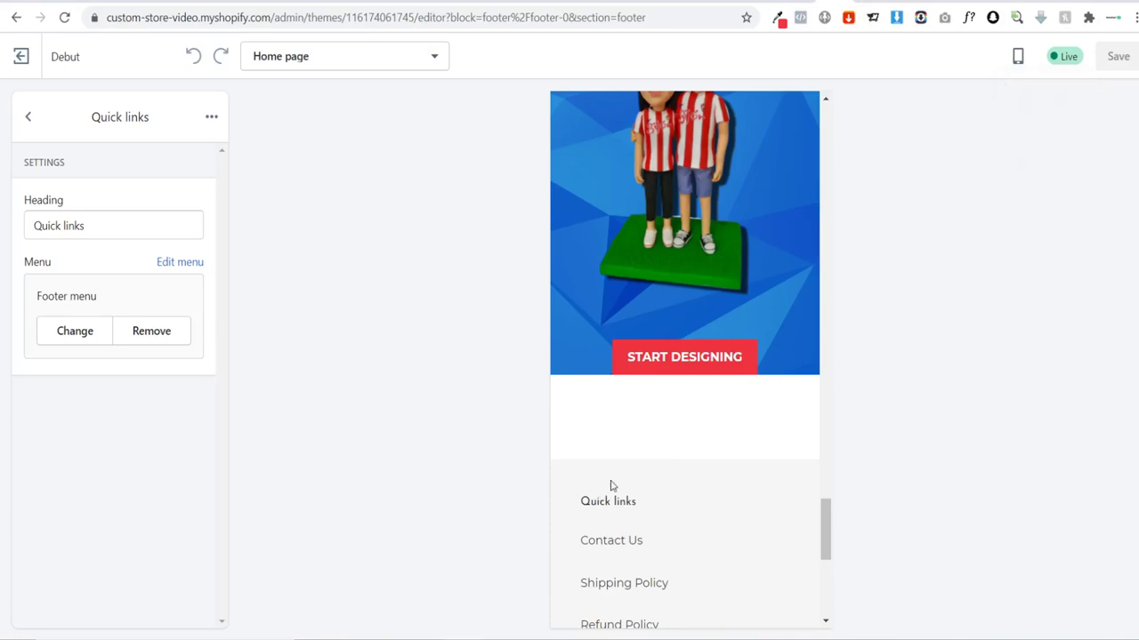
scroll(610, 483, down, 5)
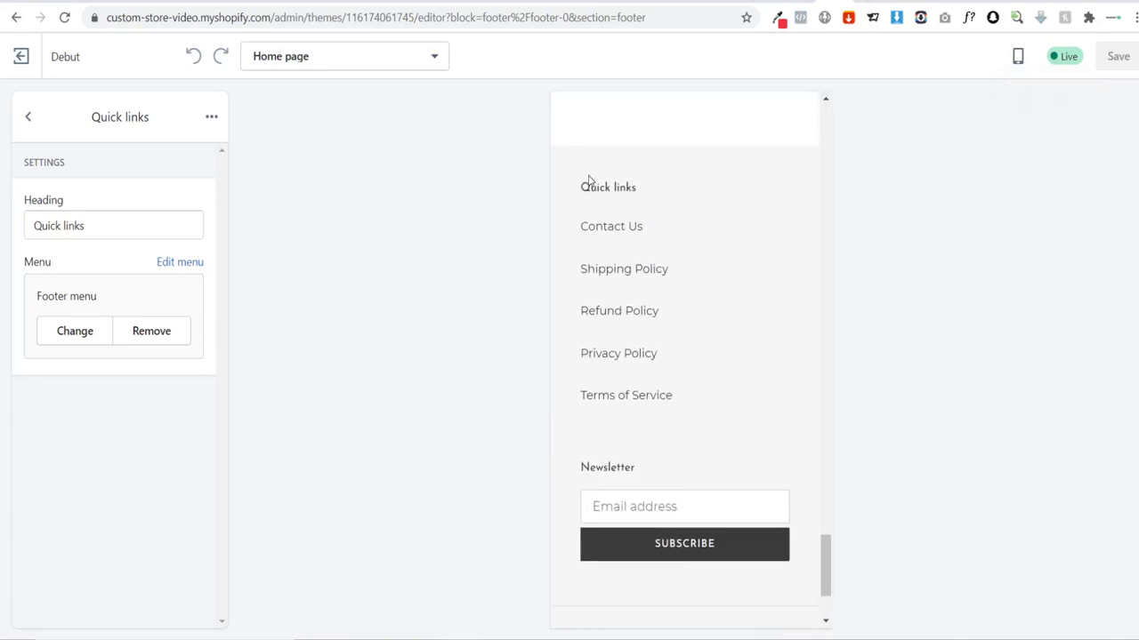
drag(132, 222, 2, 226)
text(Help)
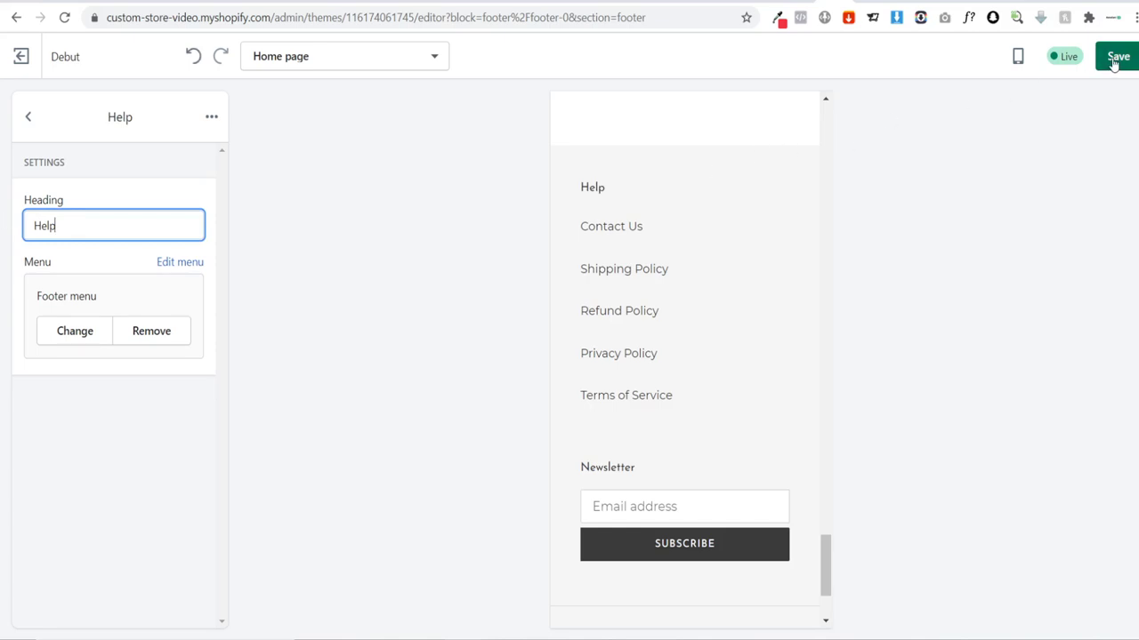
click(1112, 56)
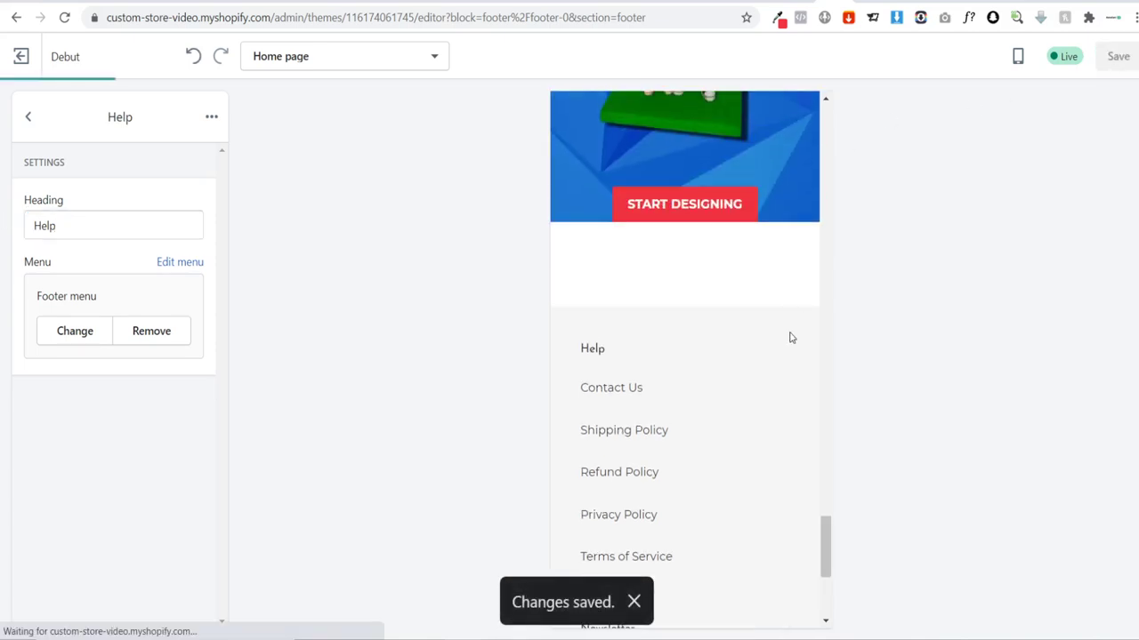
click(621, 352)
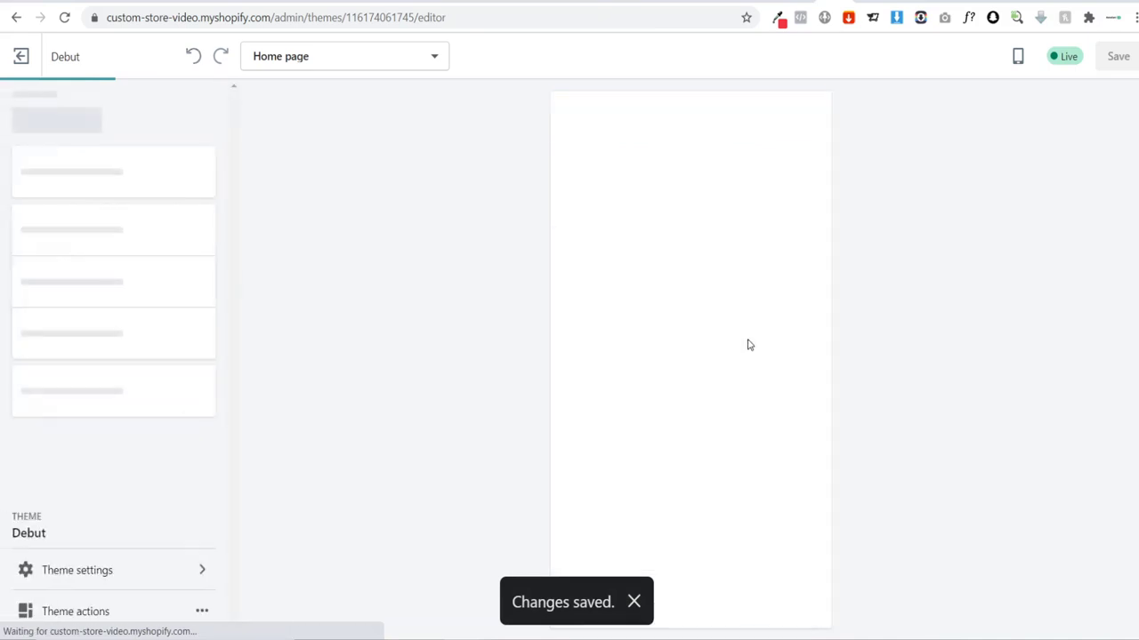
Step: Review the Shipping Policy page, then open and scroll through the Privacy Policy page
scroll(765, 226, down, 5)
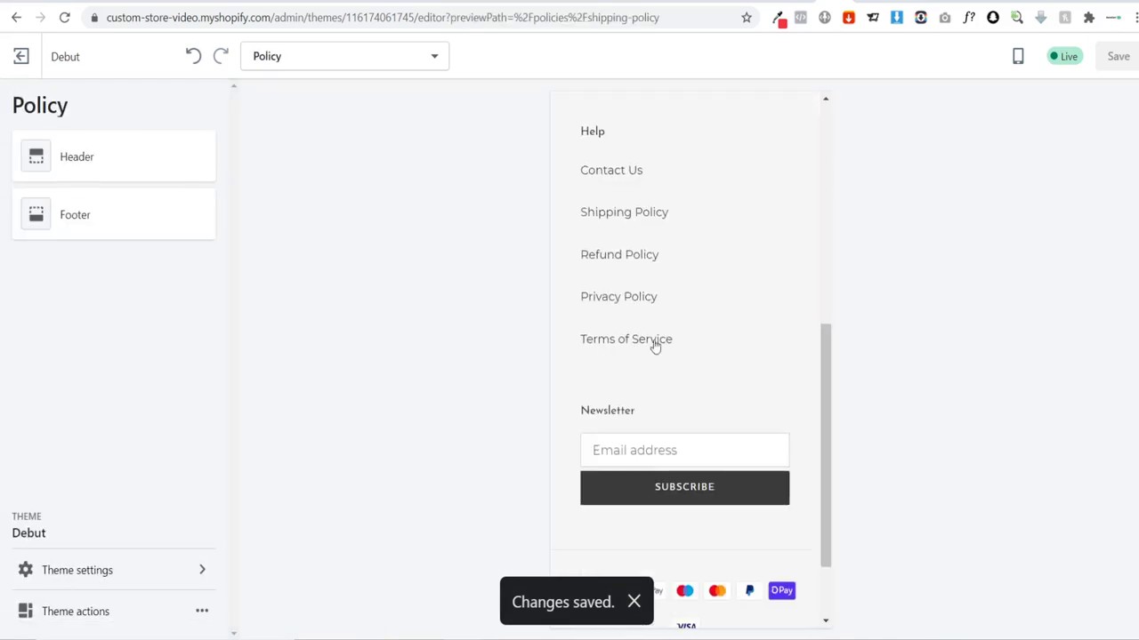
click(630, 297)
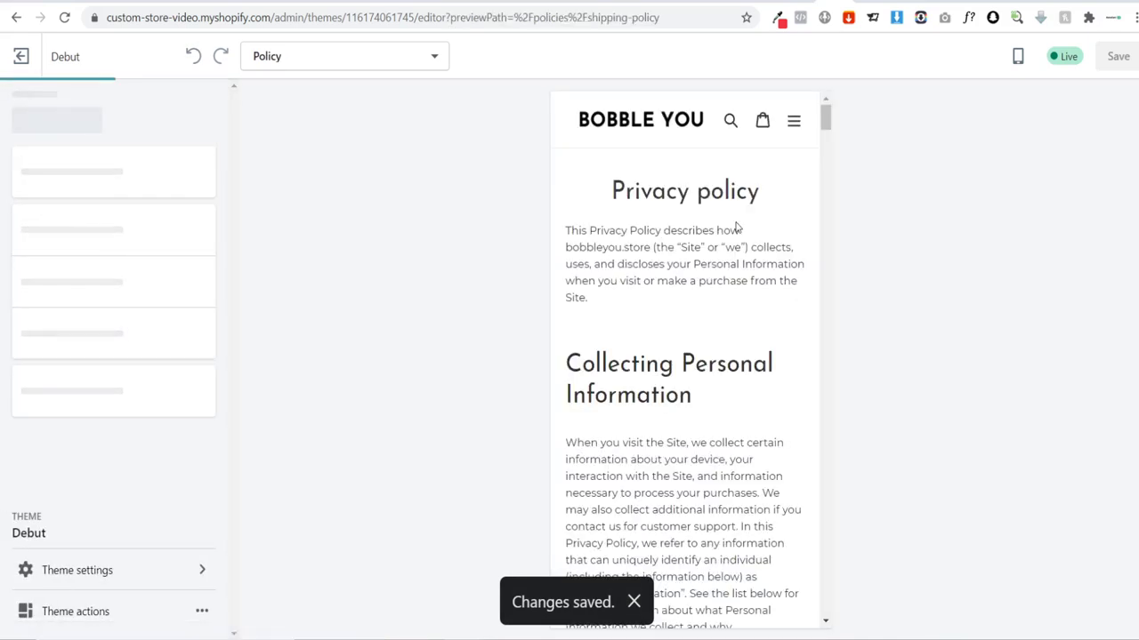
scroll(752, 244, down, 5)
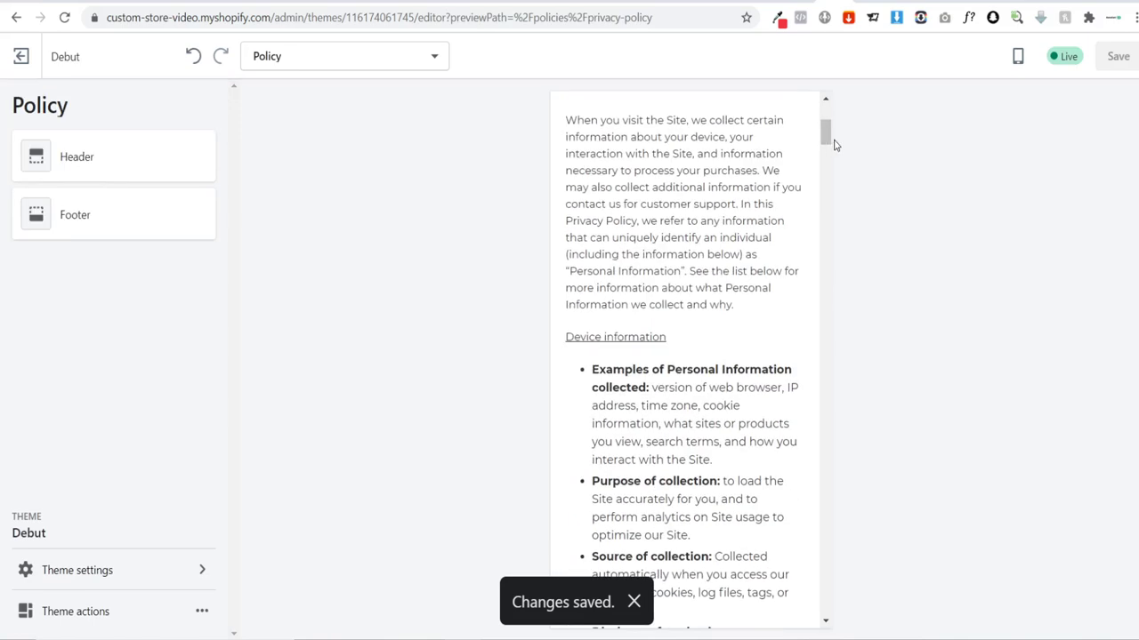
drag(825, 134, 825, 613)
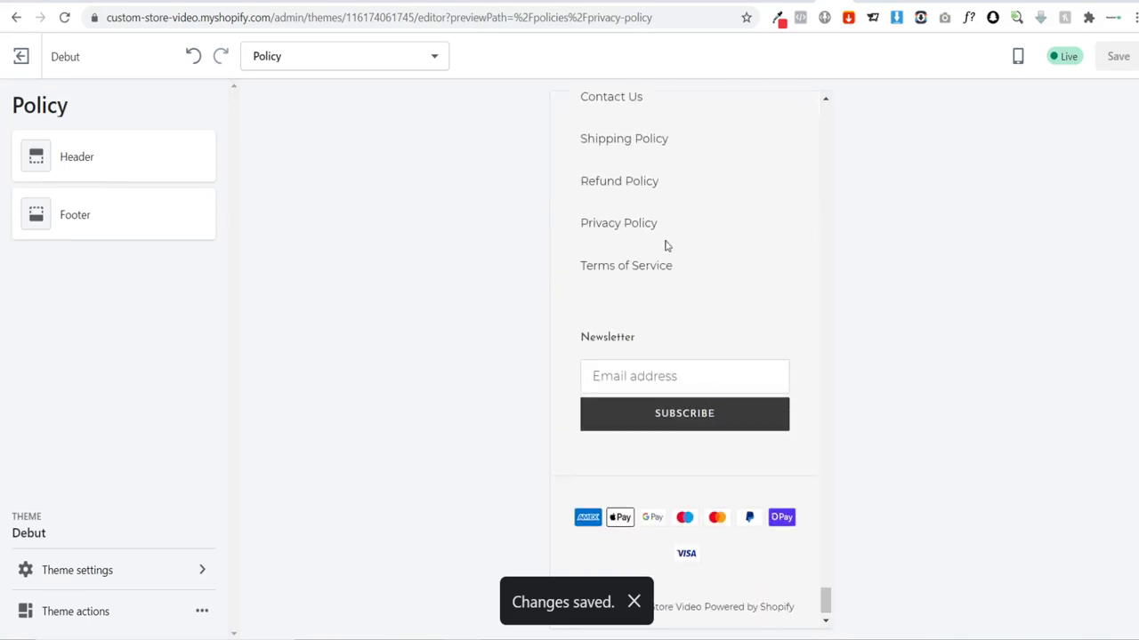
Step: Open the Contact Us page and look over its name, email and message form
click(605, 102)
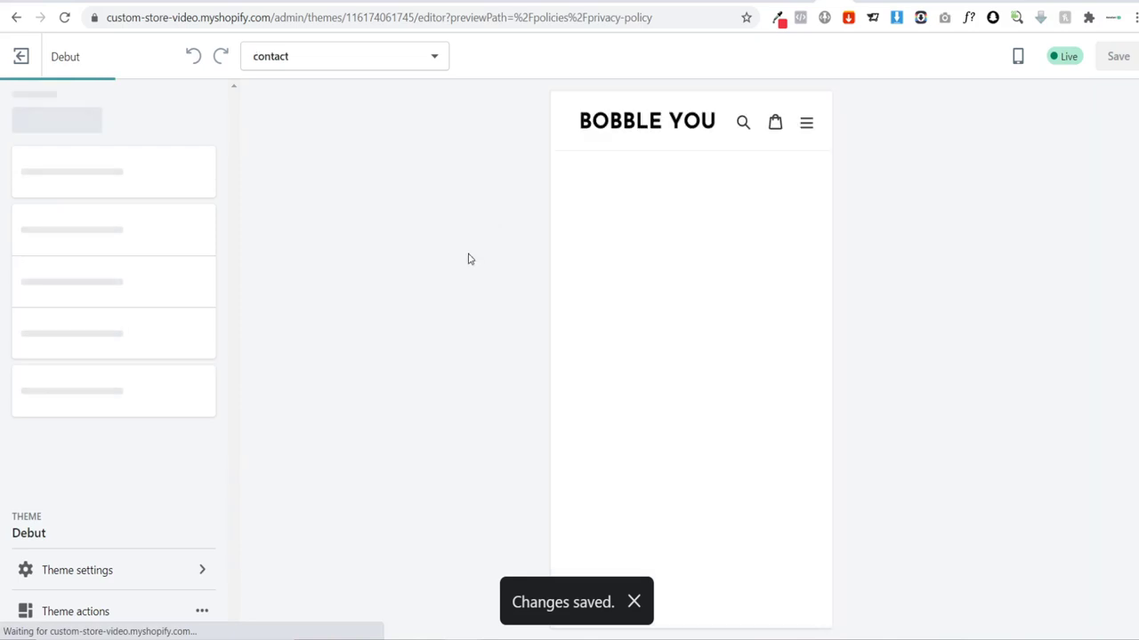
scroll(696, 376, down, 3)
scroll(738, 394, up, 1)
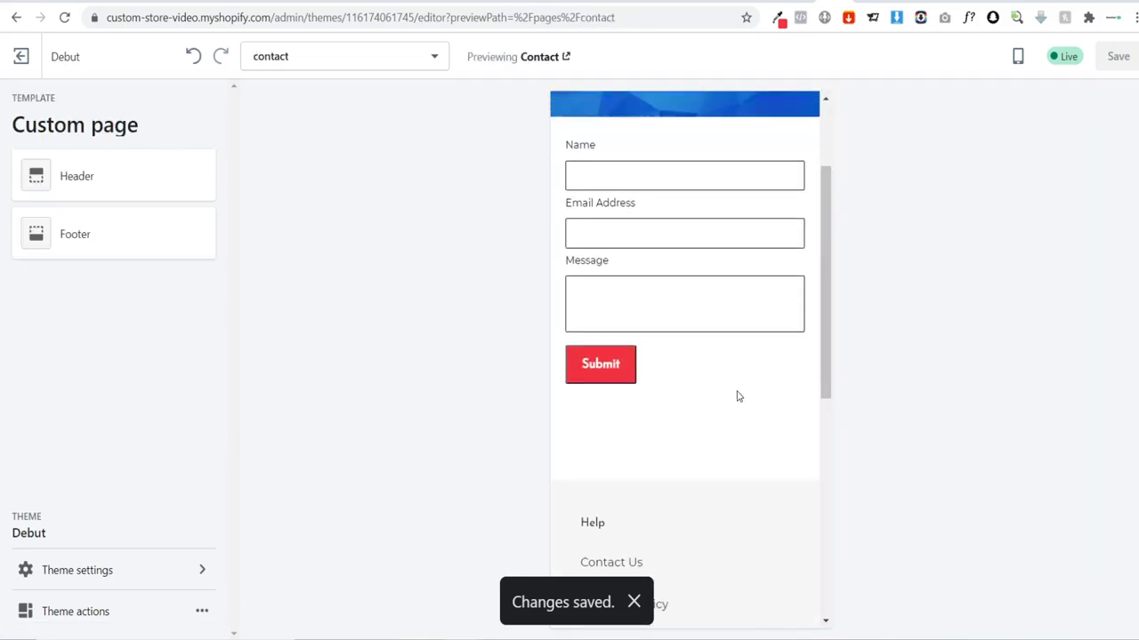
scroll(737, 391, up, 2)
scroll(737, 391, down, 4)
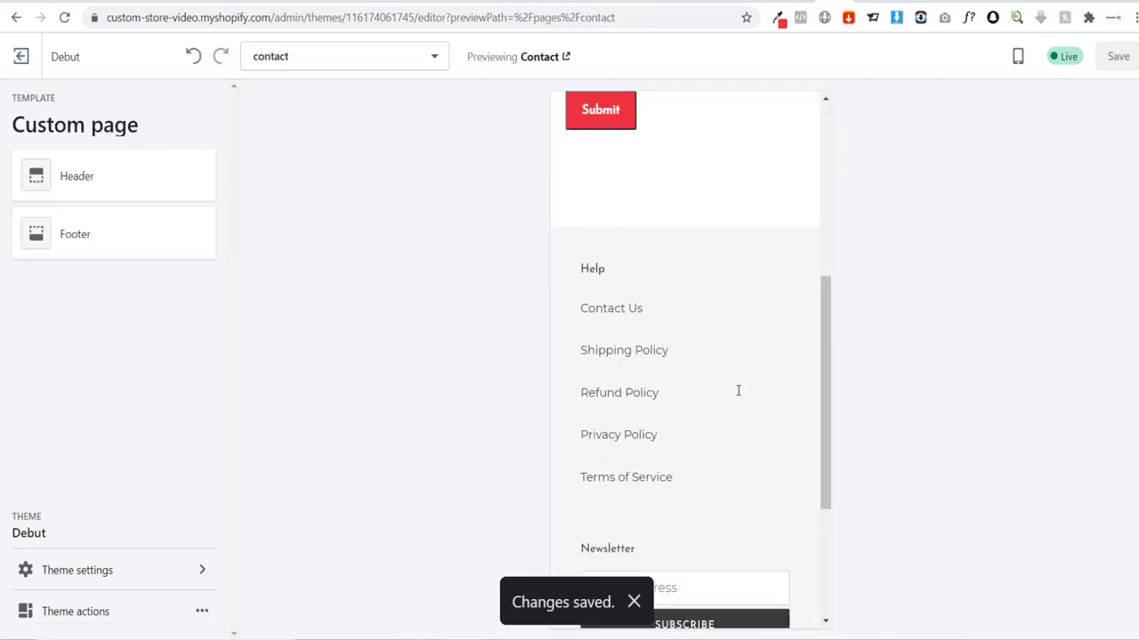
scroll(740, 391, up, 4)
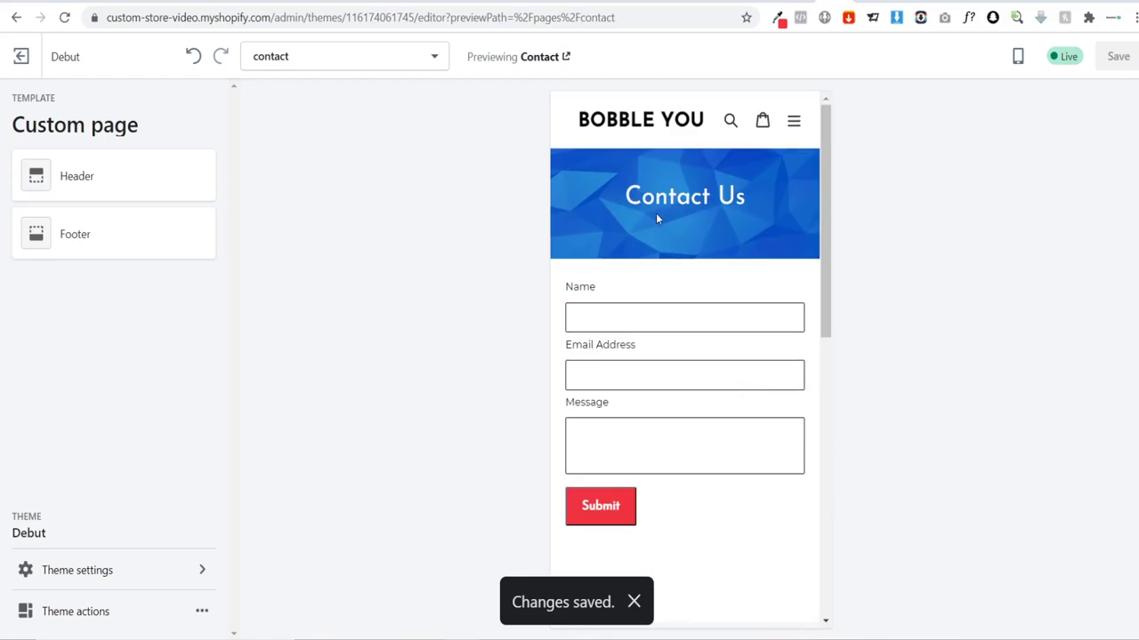
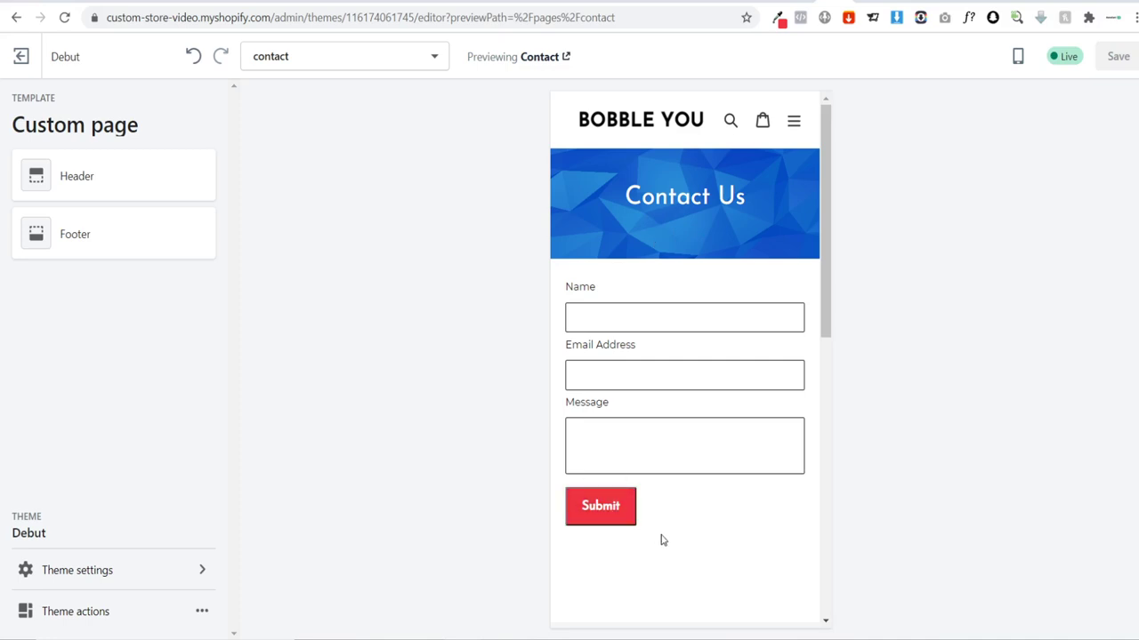
Step: Toggle the mobile menu, then load the Home page via the BOBBLE YOU logo and scroll it
click(794, 120)
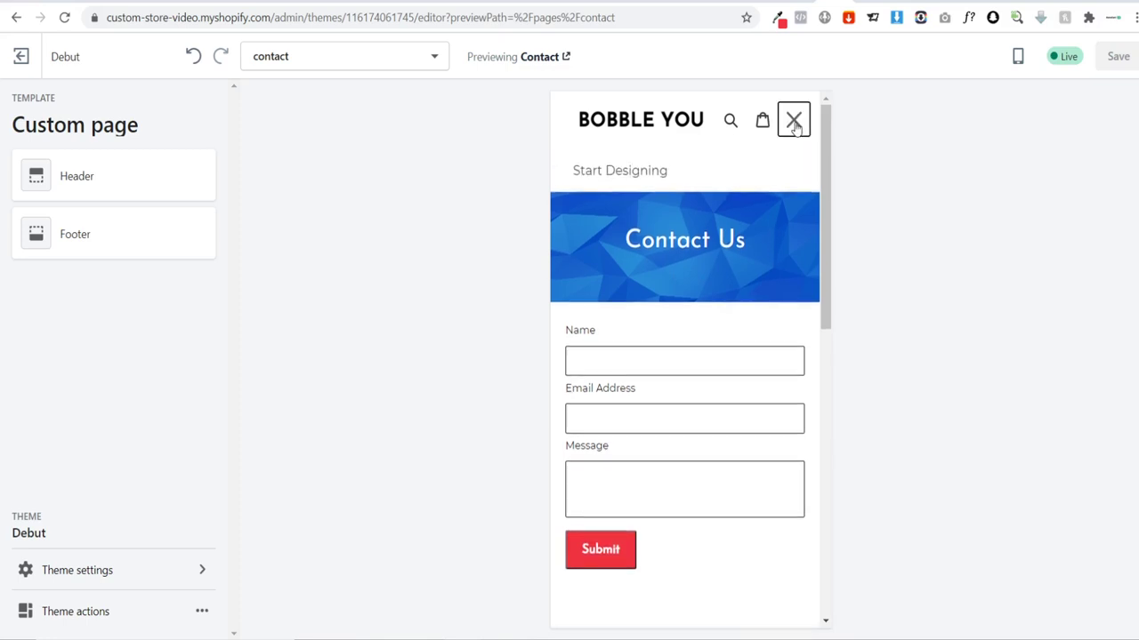
click(793, 120)
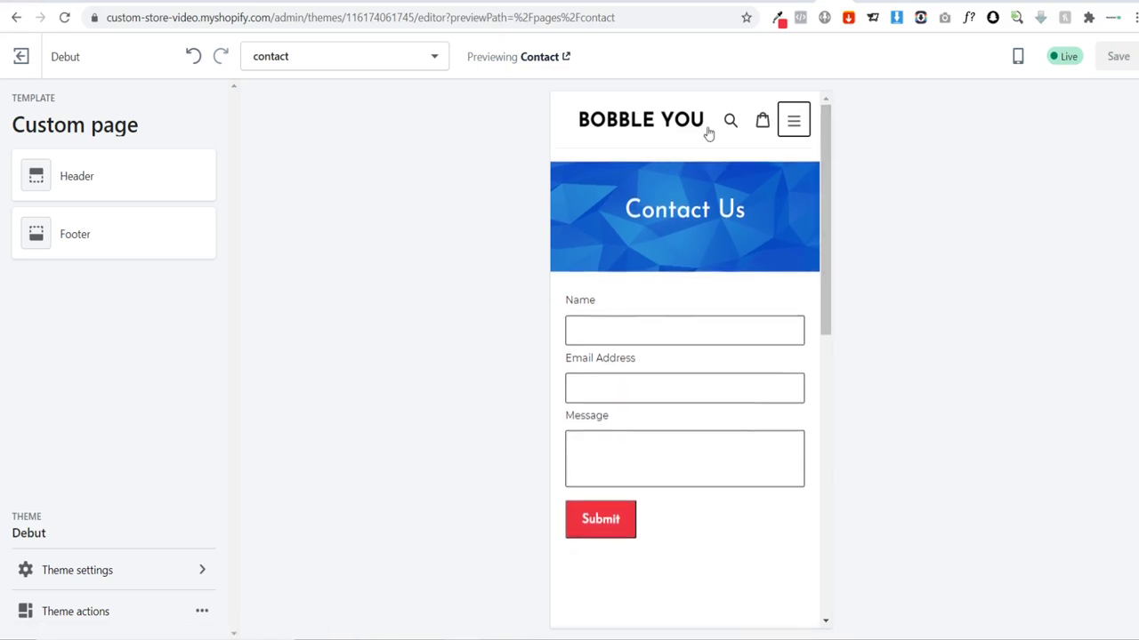
click(674, 121)
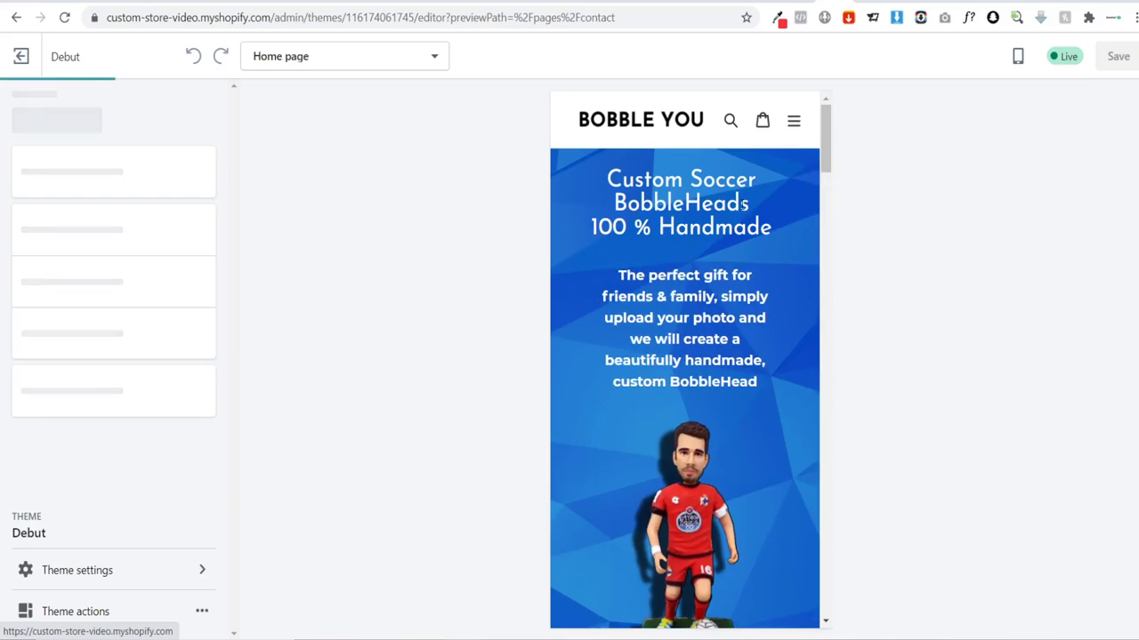
scroll(712, 178, down, 6)
scroll(778, 222, down, 15)
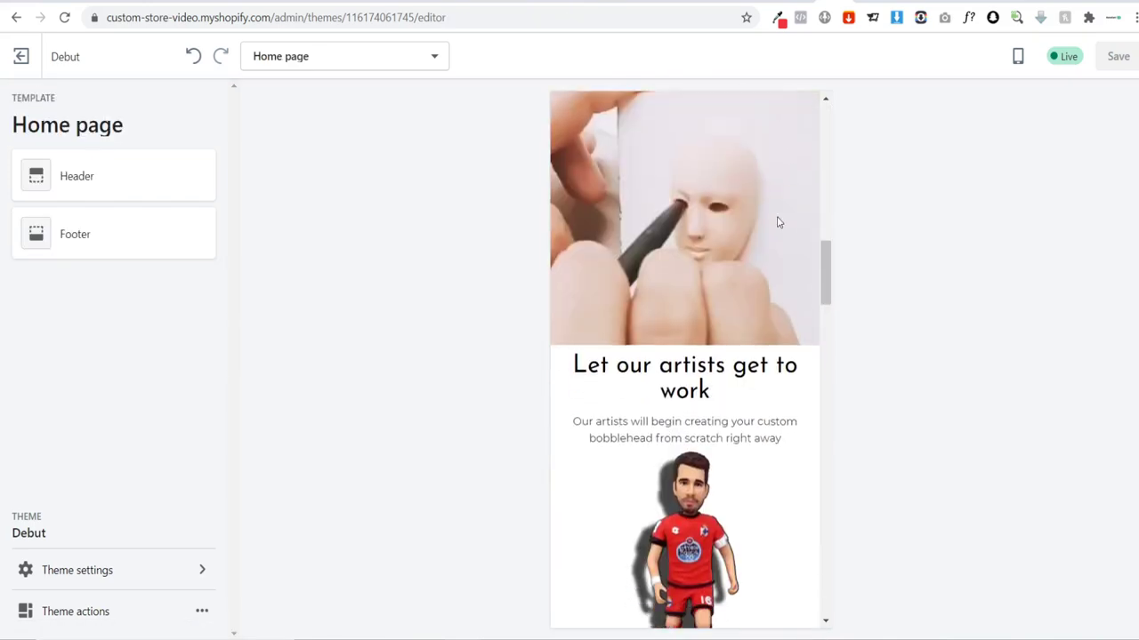
scroll(777, 223, down, 3)
scroll(777, 229, up, 15)
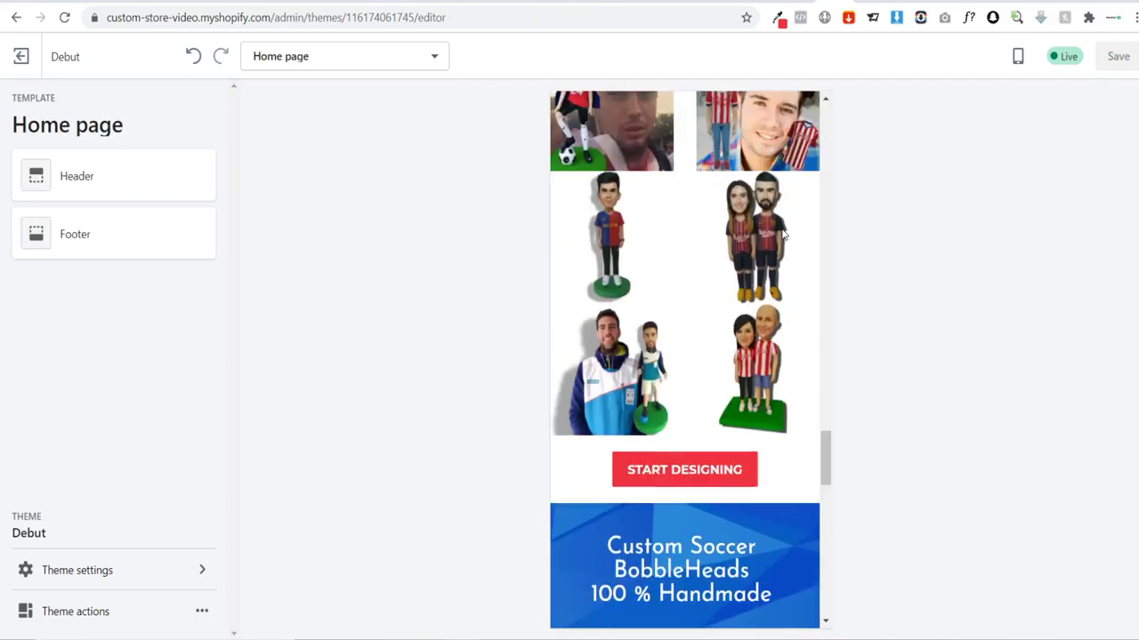
scroll(777, 232, up, 6)
scroll(783, 331, down, 3)
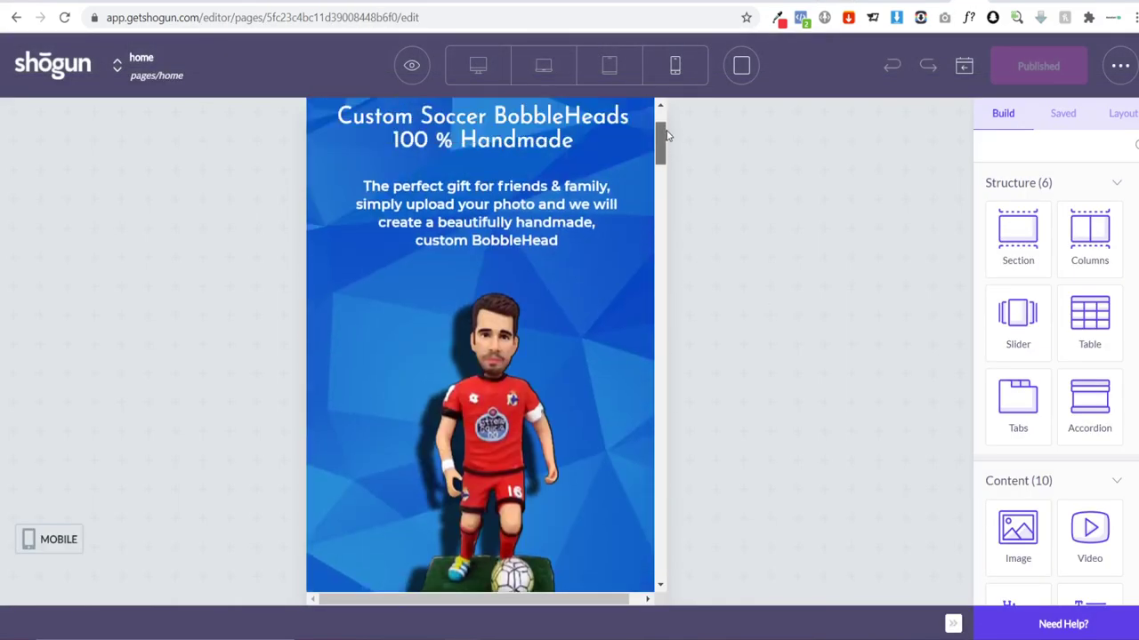
Step: Set the START DESIGNING button's bottom margin to 30 px, then save and publish the page
click(594, 324)
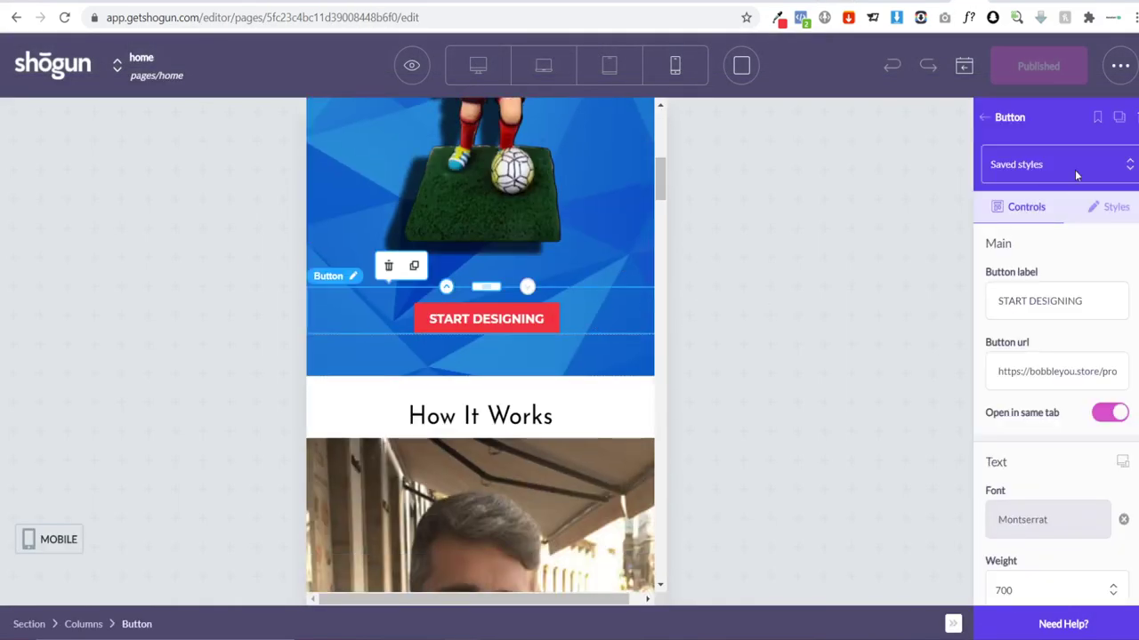
click(1112, 206)
scroll(1067, 338, down, 10)
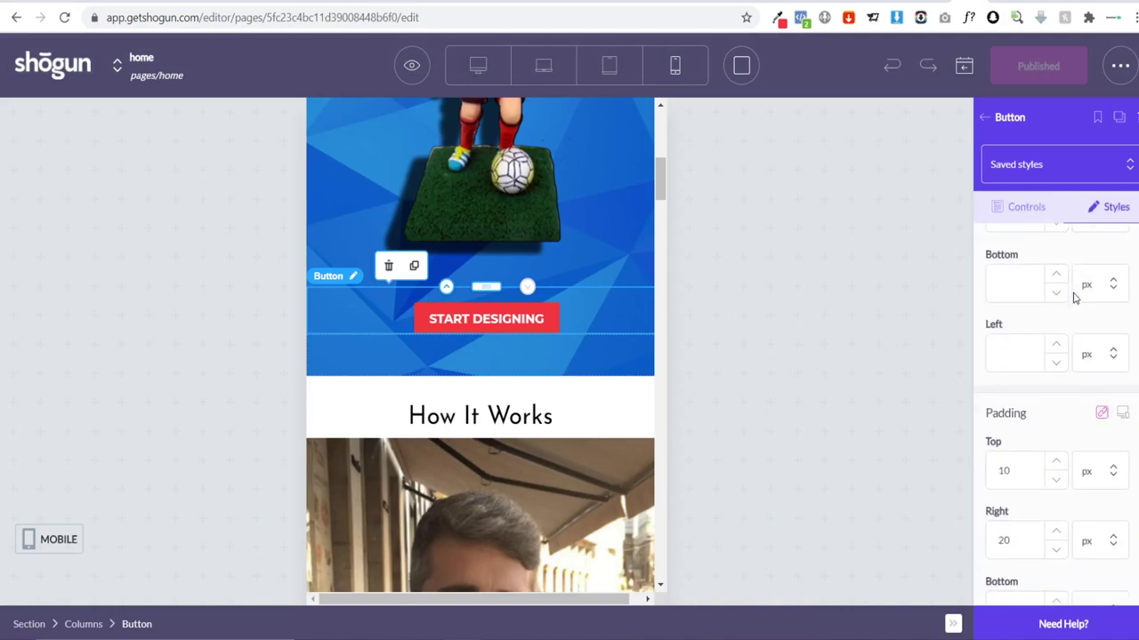
scroll(1046, 372, down, 3)
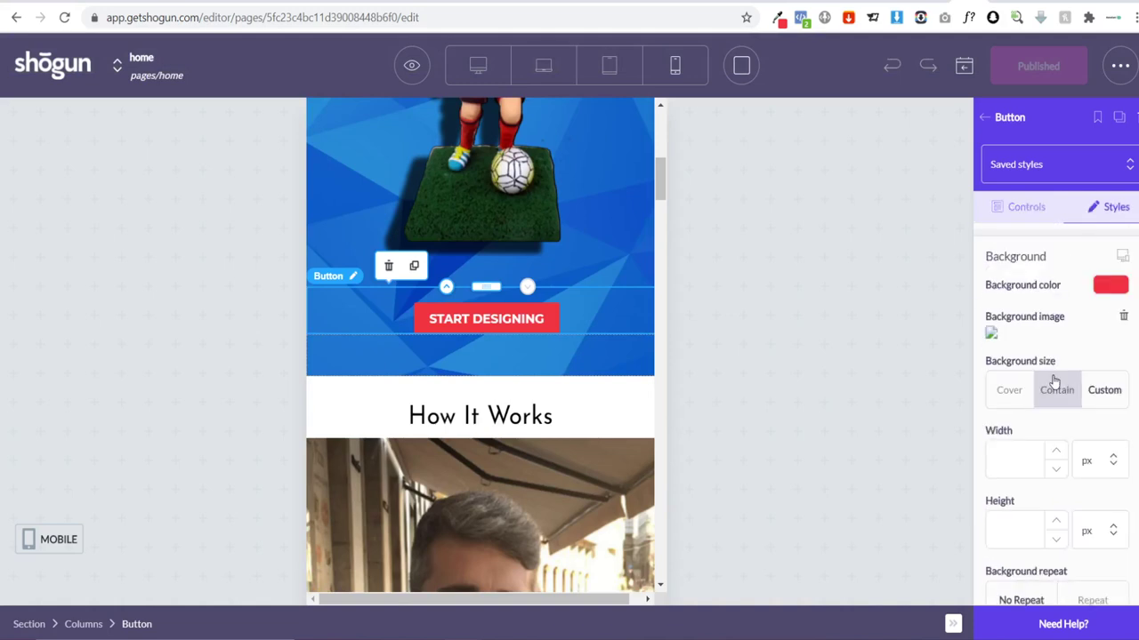
scroll(1054, 381, up, 6)
scroll(1058, 379, up, 2)
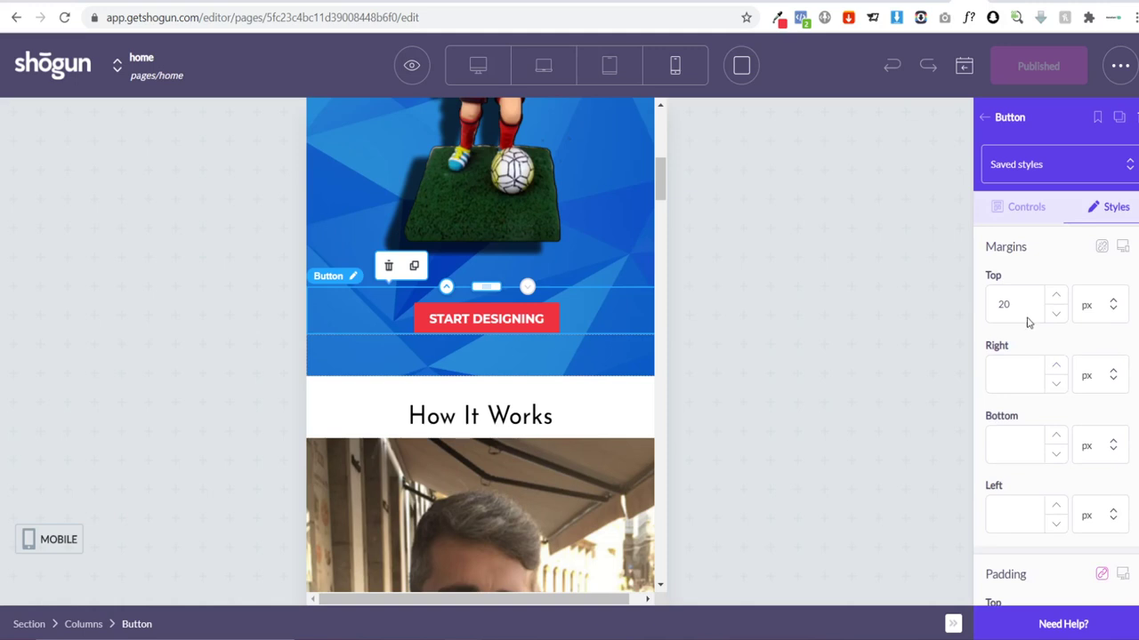
click(1020, 453)
text(30)
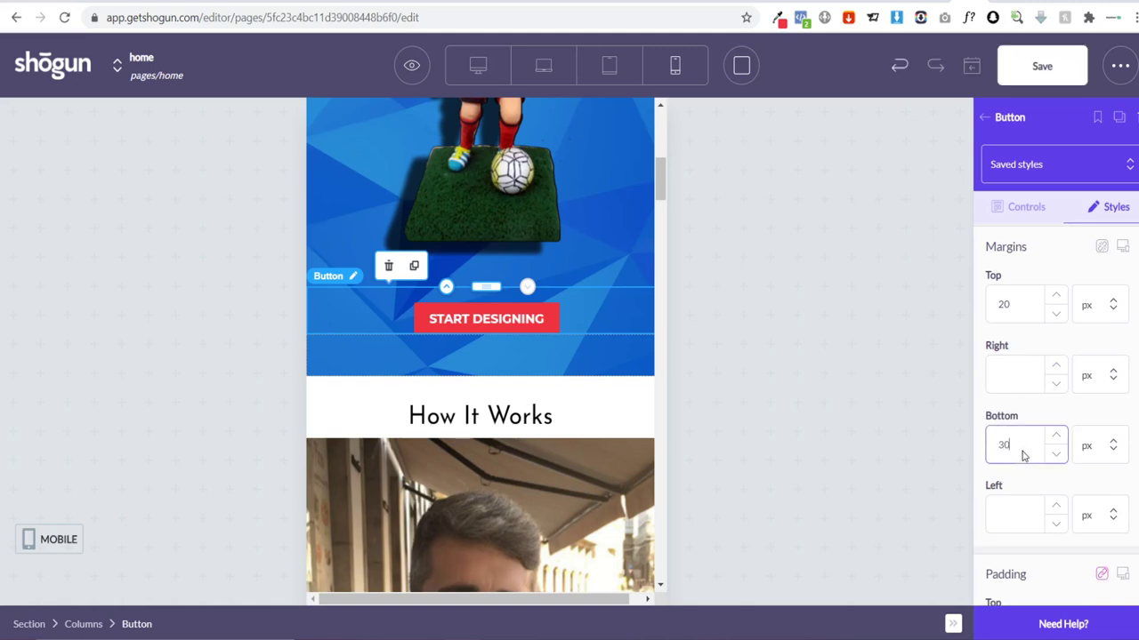
click(1039, 66)
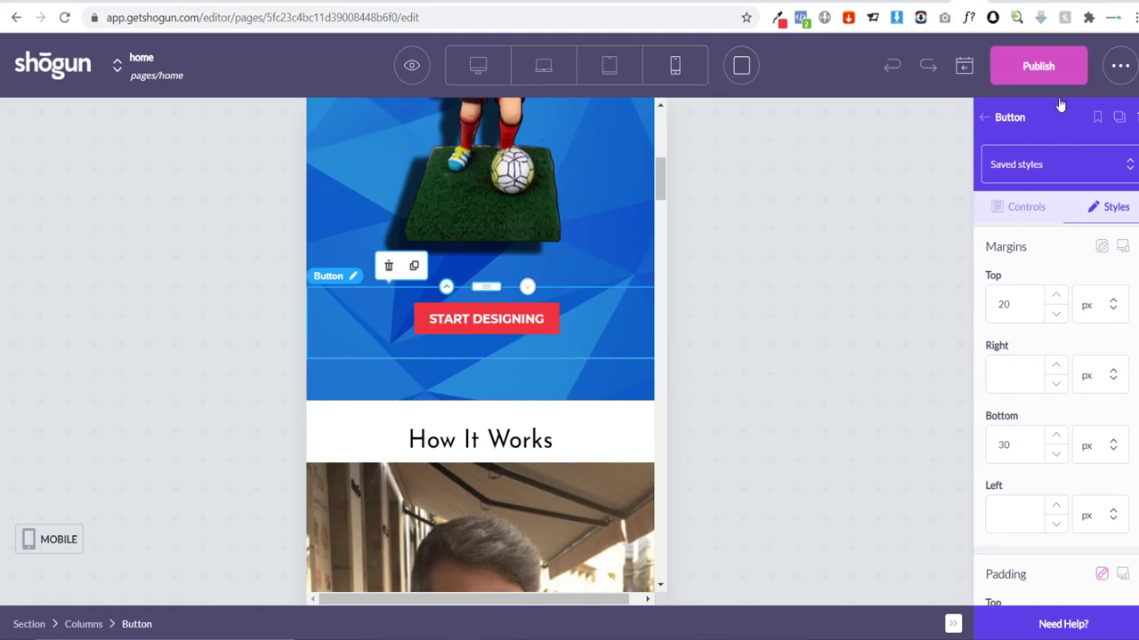
click(1046, 71)
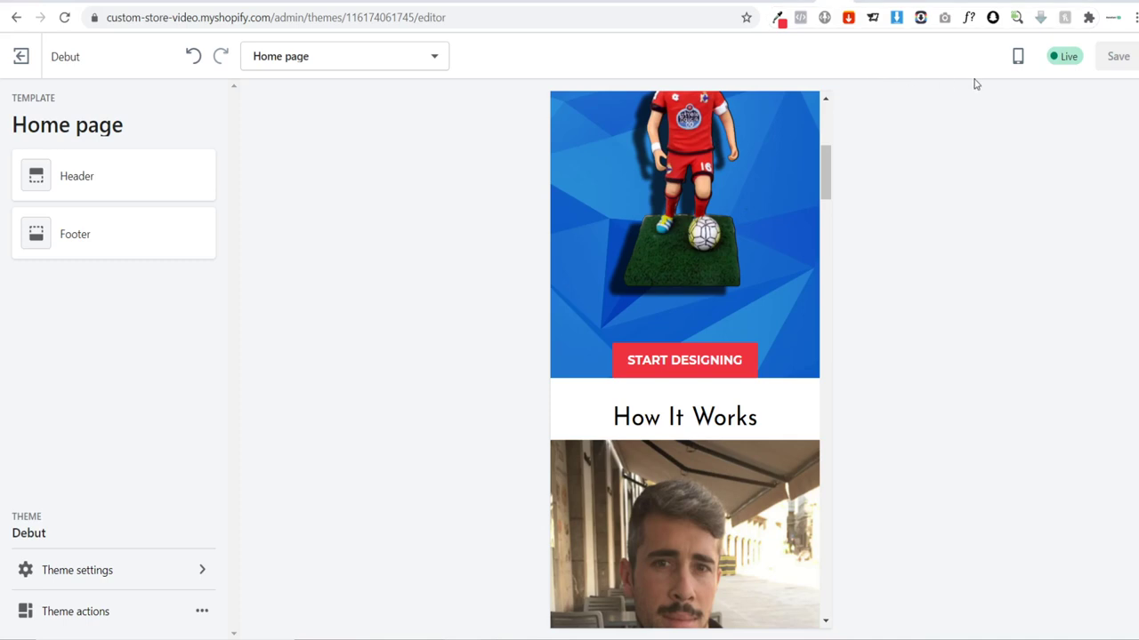
Step: Reload the theme editor to show the published home page
click(64, 17)
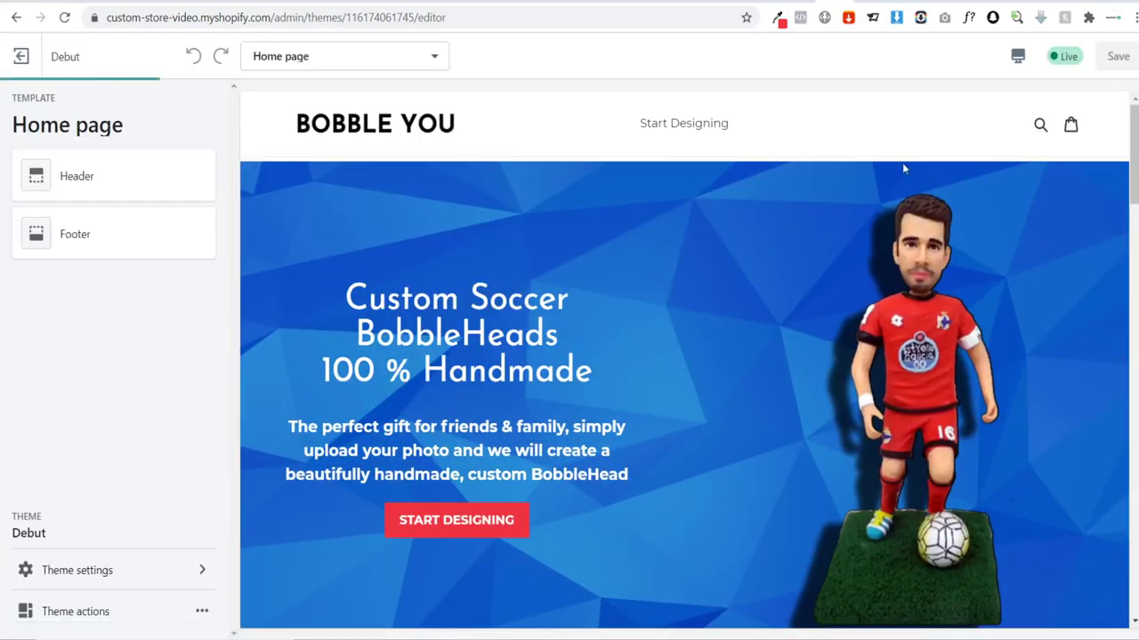
scroll(856, 203, down, 20)
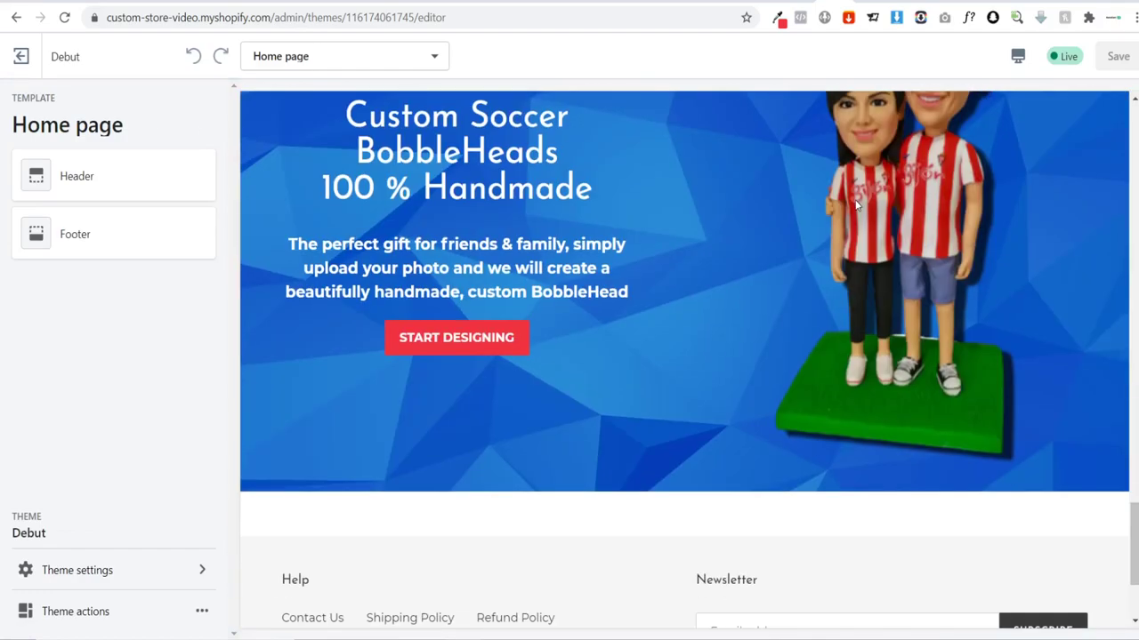
scroll(854, 205, up, 20)
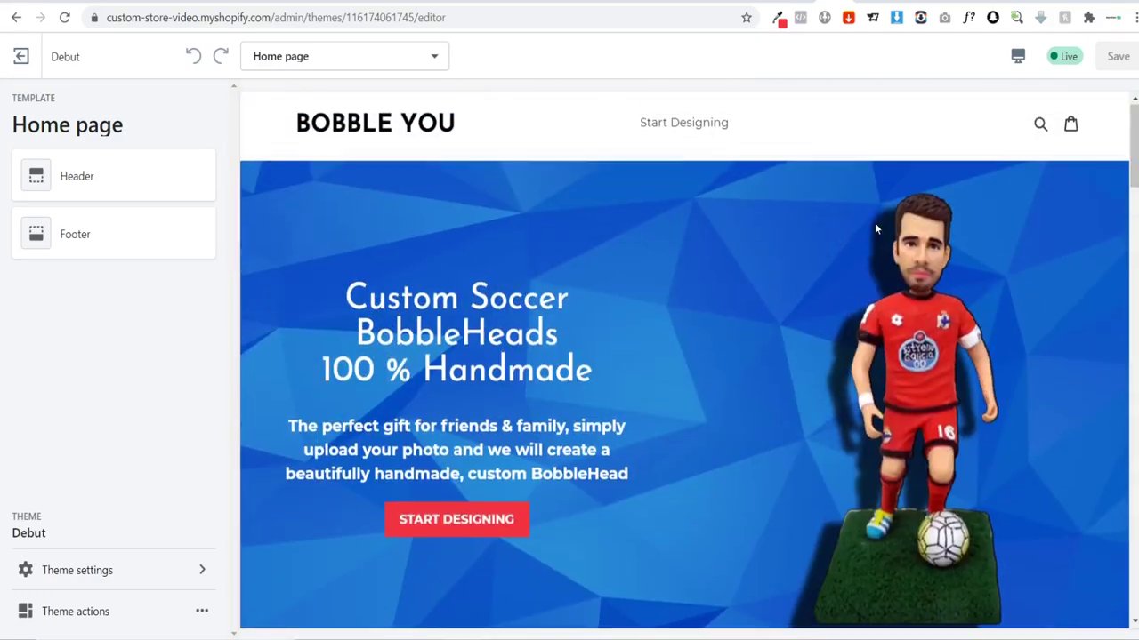
Step: Preview the home page in the Mobile layout and scroll through it
click(1018, 56)
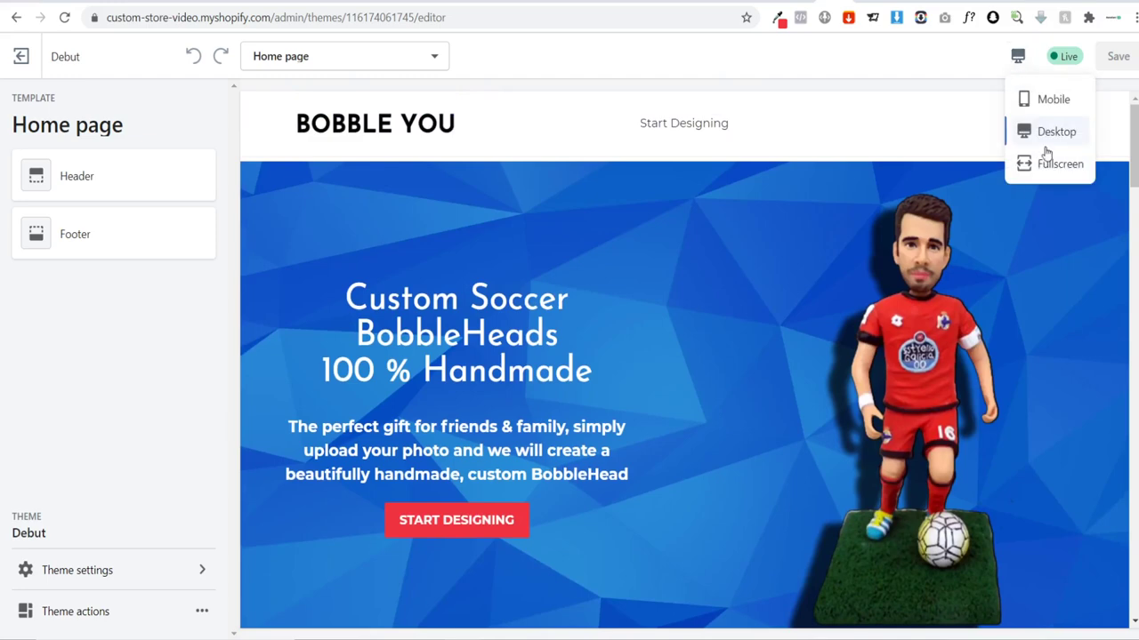
click(1055, 100)
scroll(745, 213, down, 4)
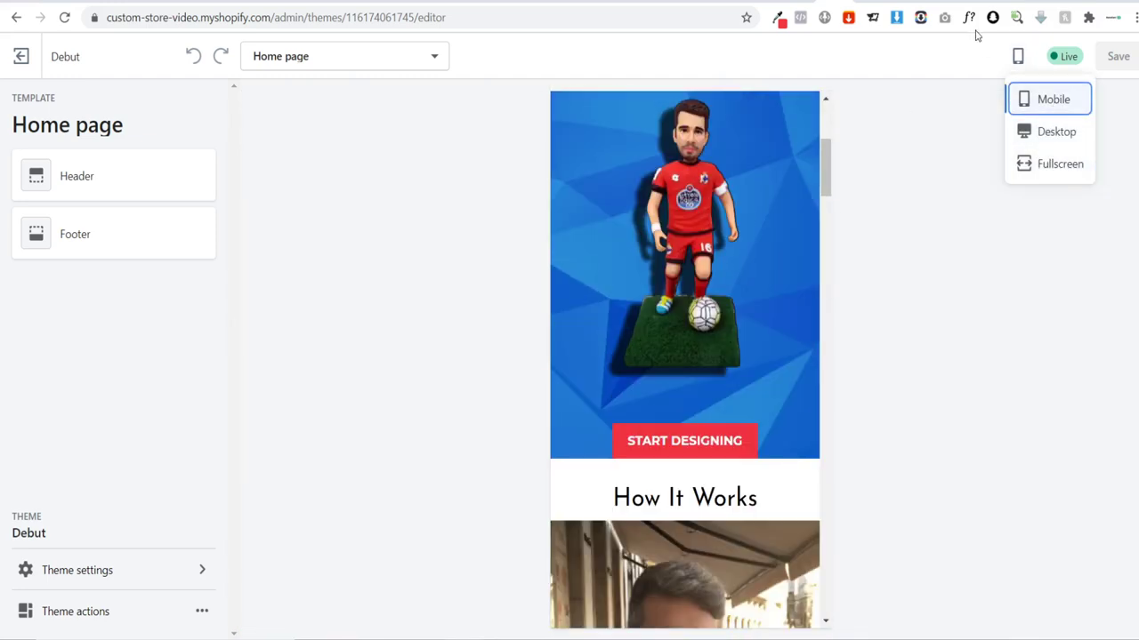
scroll(745, 395, down, 15)
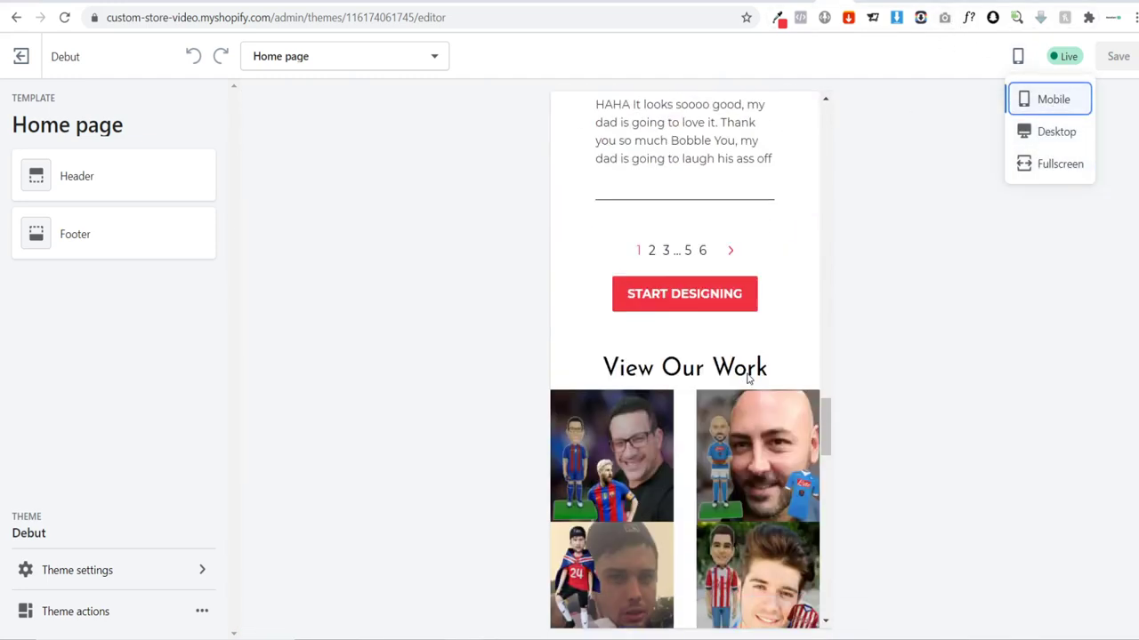
scroll(744, 369, up, 12)
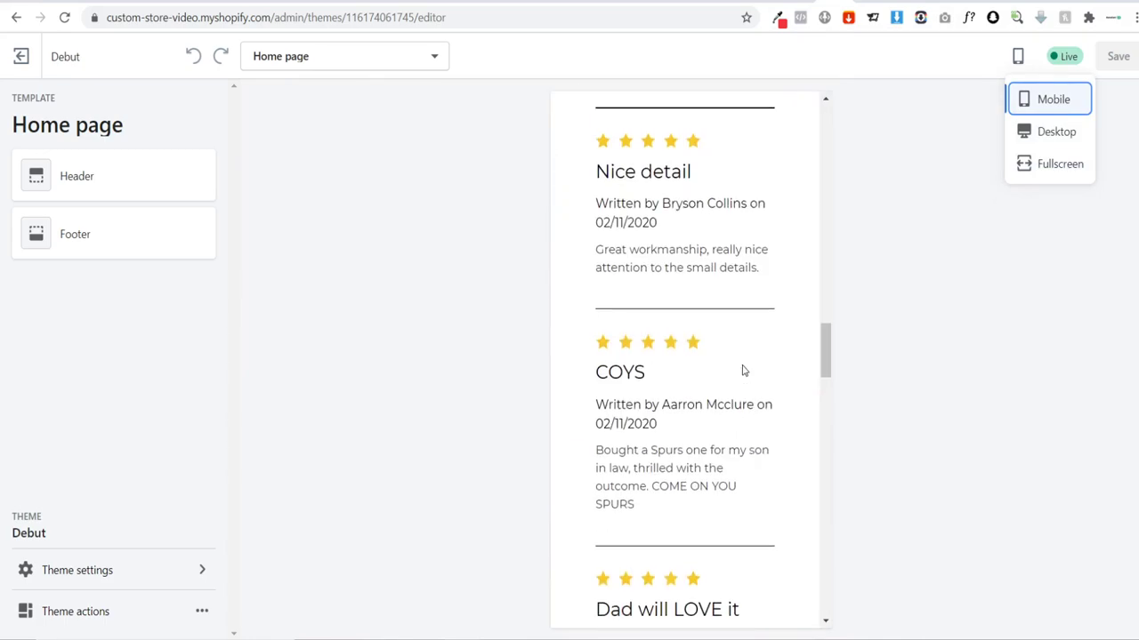
scroll(744, 369, up, 5)
Step: Switch the preview back to the Desktop layout and scroll through the home page
click(1055, 133)
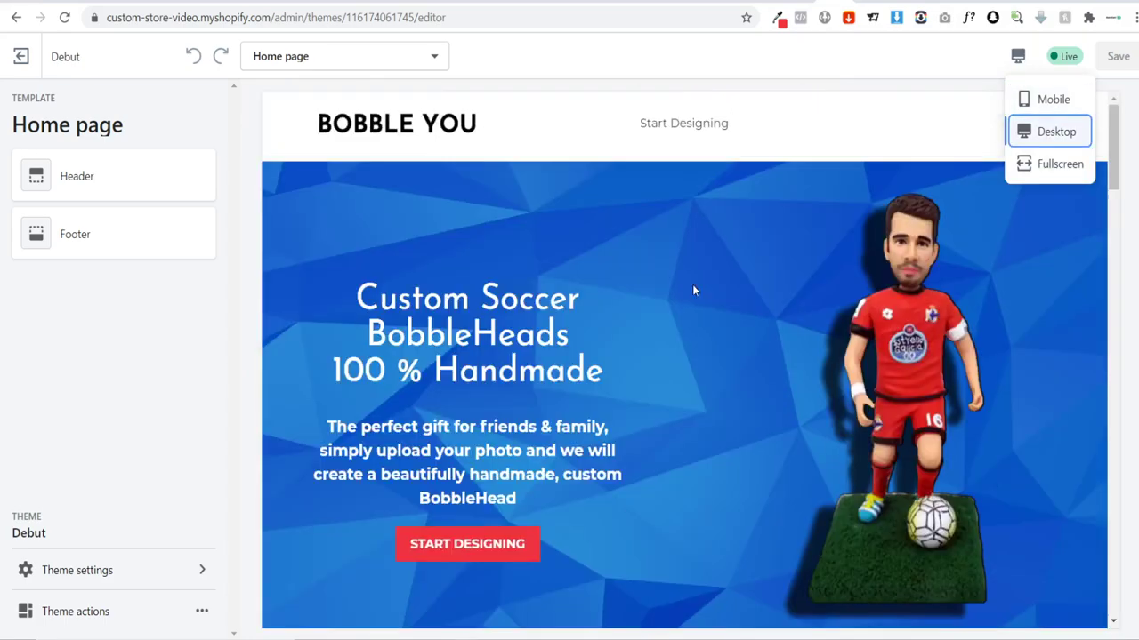
scroll(778, 313, down, 10)
scroll(778, 312, down, 10)
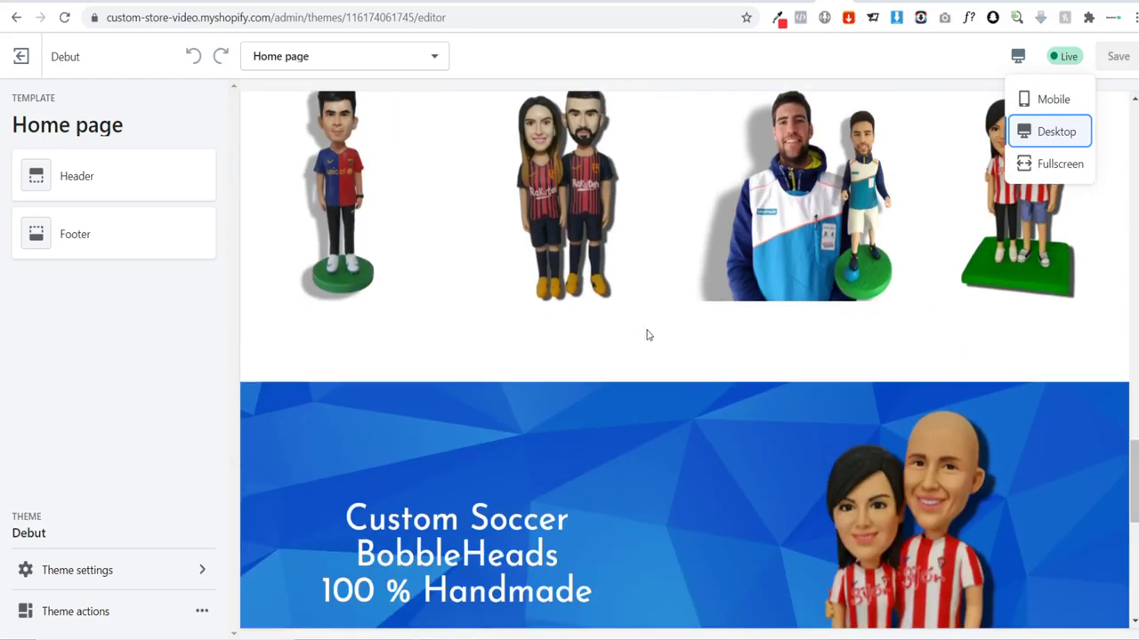
click(693, 337)
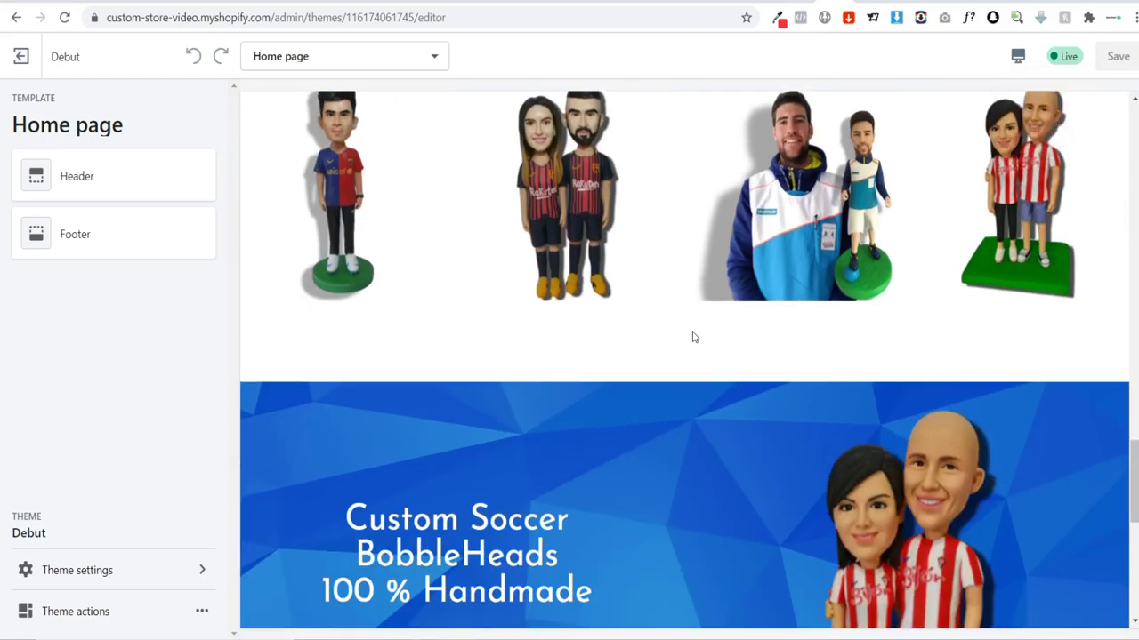
scroll(548, 318, up, 5)
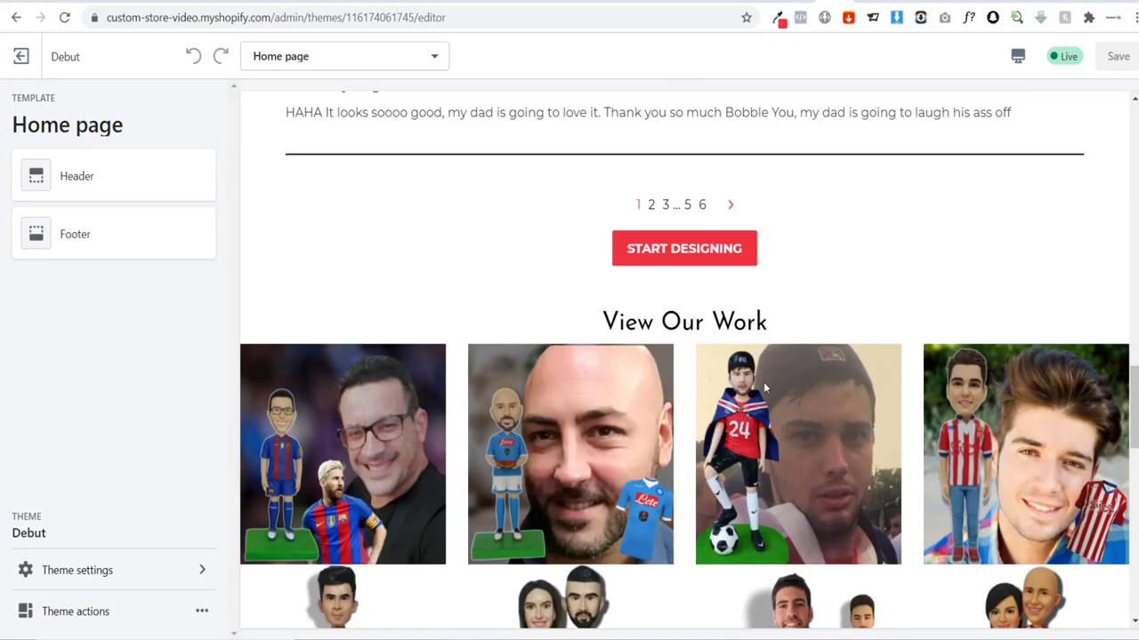
scroll(763, 373, down, 10)
scroll(755, 376, up, 3)
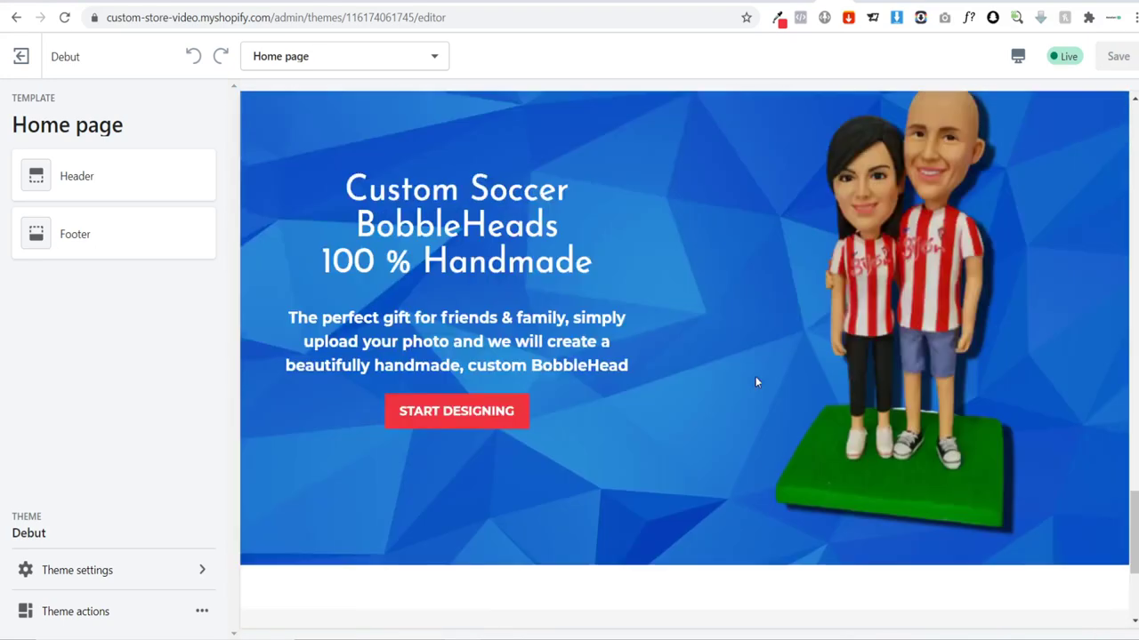
scroll(836, 385, up, 20)
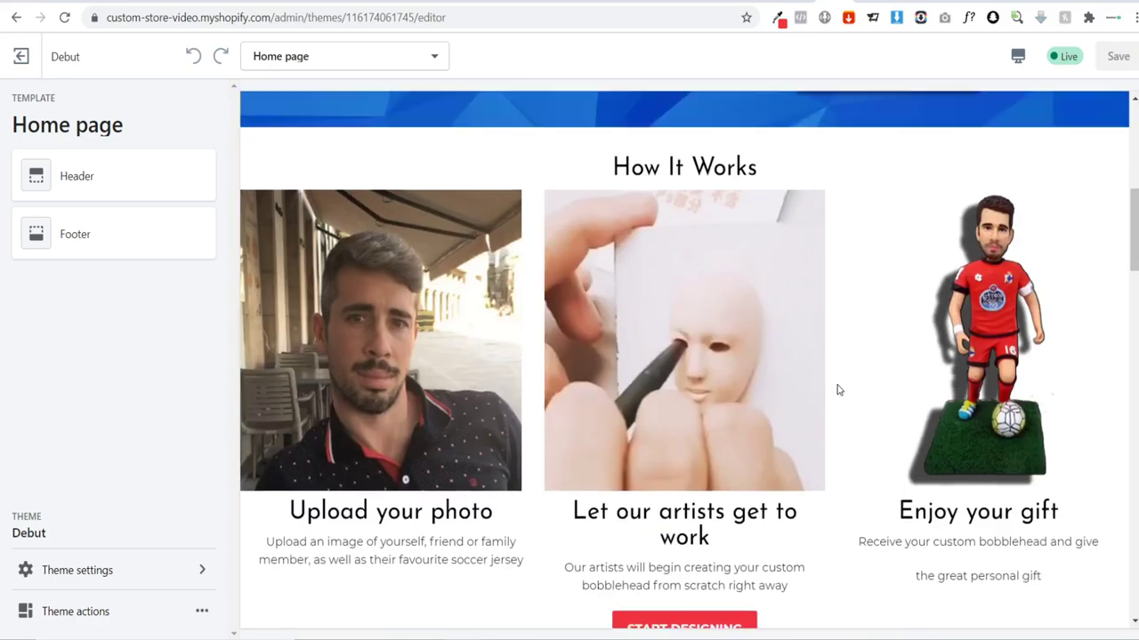
scroll(836, 389, up, 1)
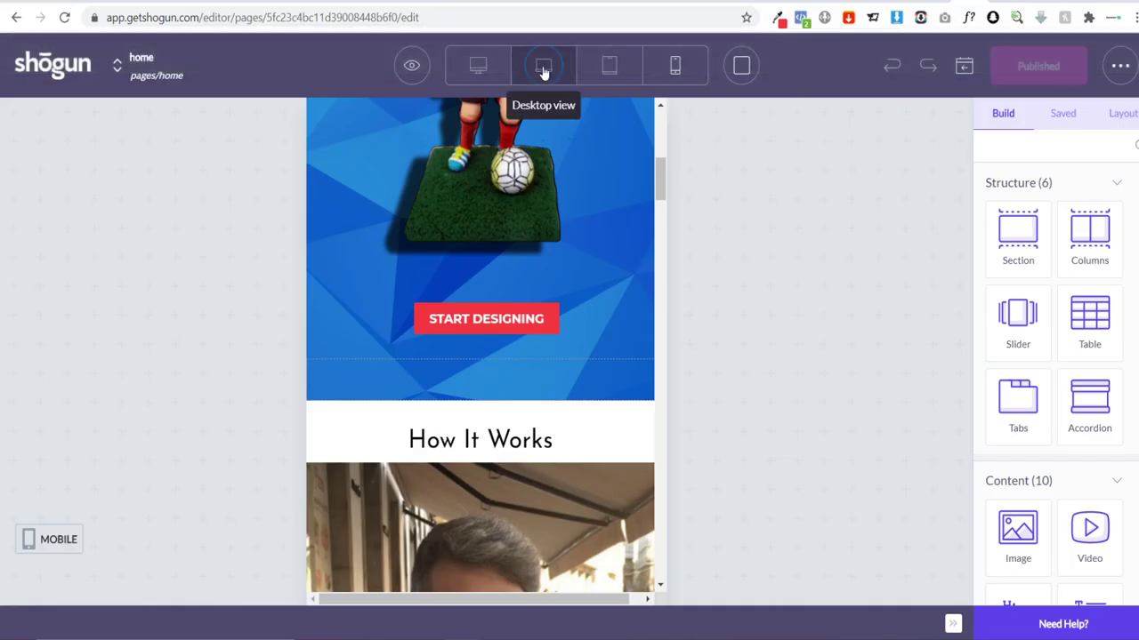
Step: Place a copy of the START DESIGNING button below the View Our Work gallery
click(543, 66)
scroll(763, 264, down, 15)
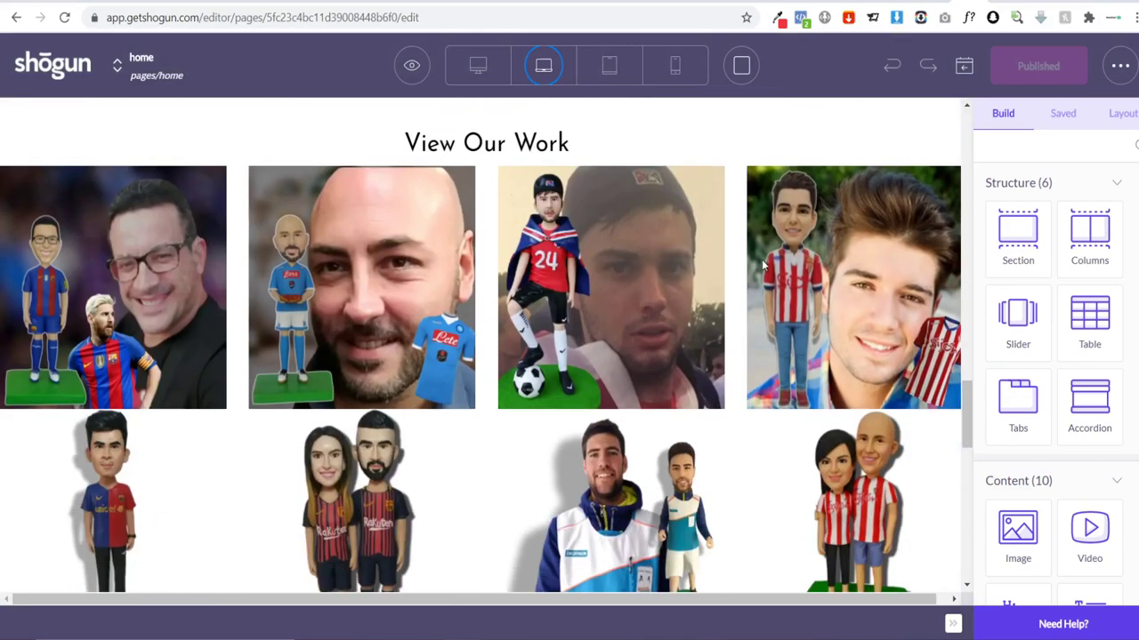
scroll(421, 290, down, 3)
scroll(498, 361, up, 8)
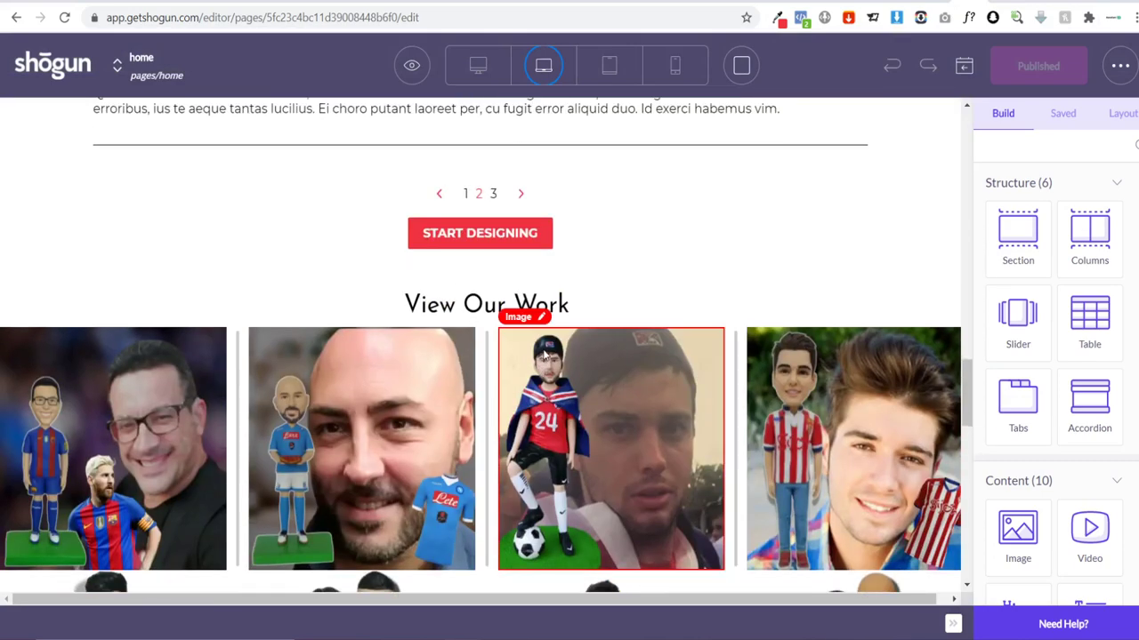
click(558, 389)
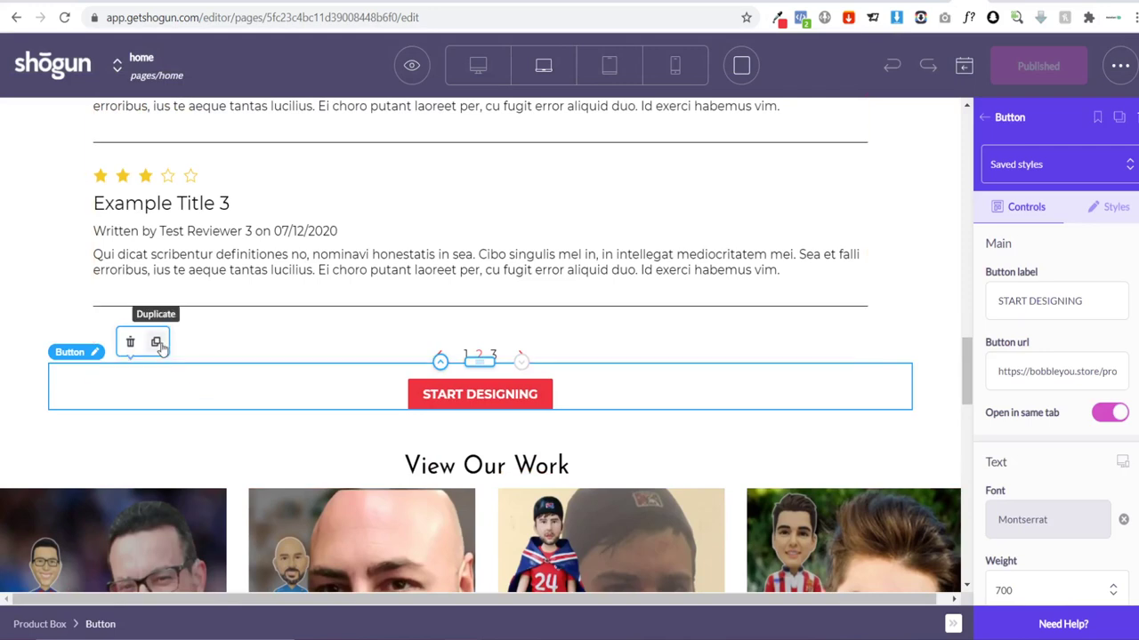
scroll(521, 394, down, 1)
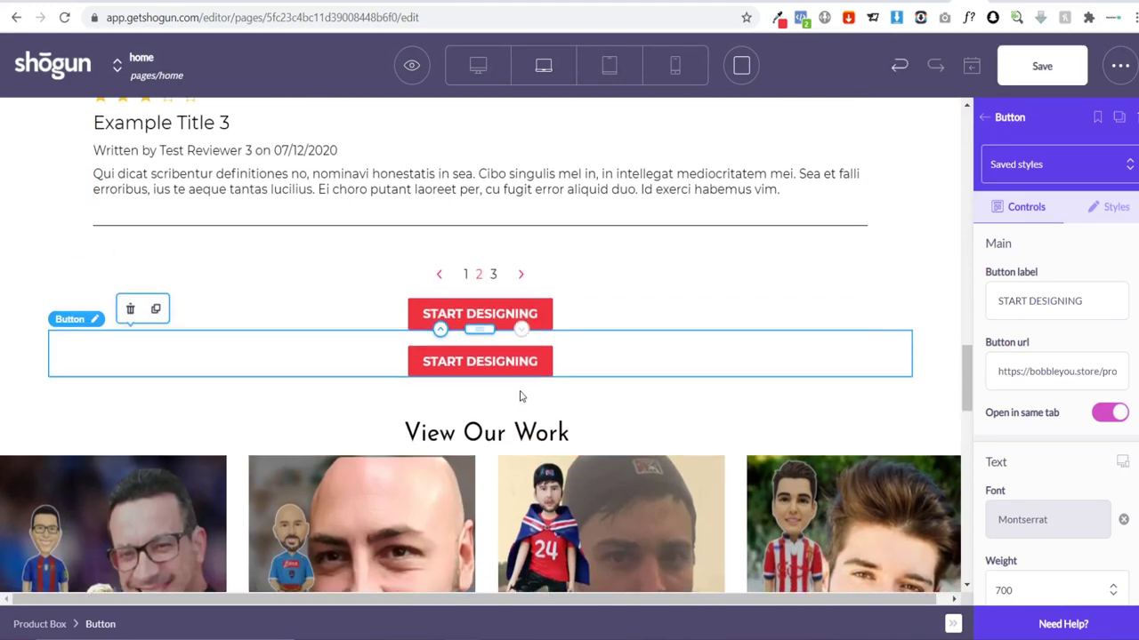
drag(488, 440, 518, 383)
scroll(483, 424, down, 7)
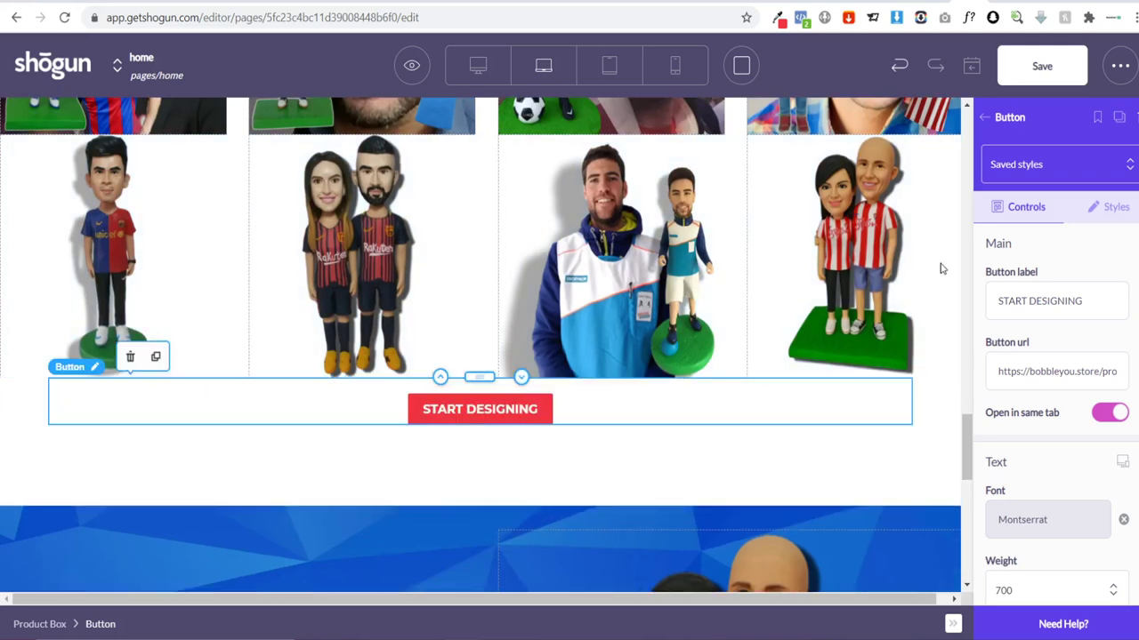
Step: Hide the new button on Tablet and Mobile, leaving it on widescreen and desktop
click(1104, 207)
scroll(1098, 350, down, 10)
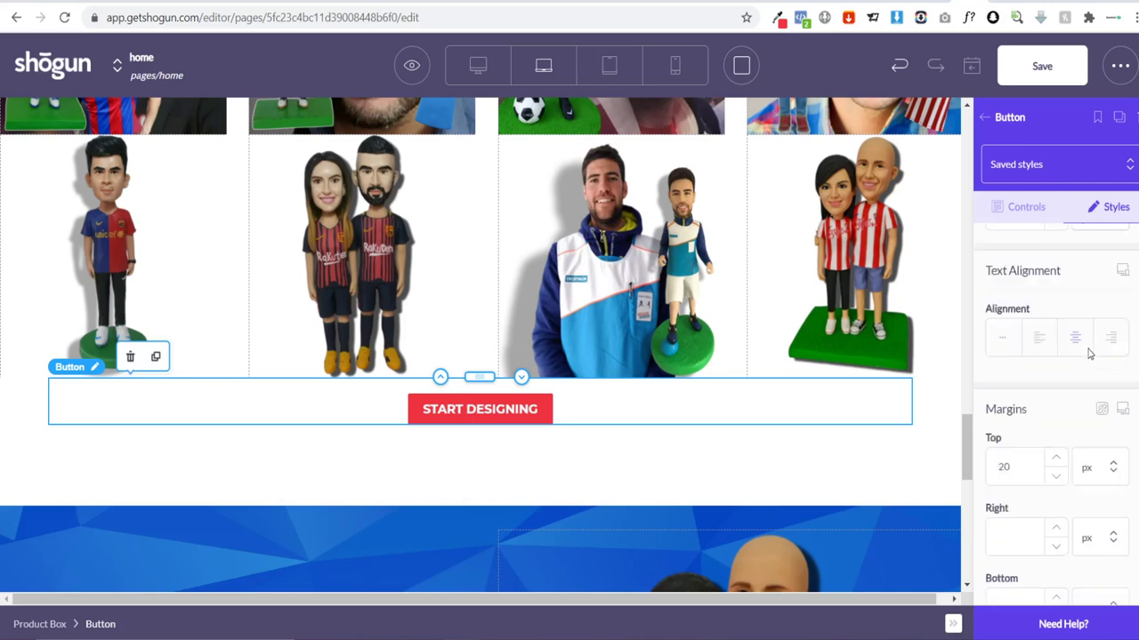
scroll(1091, 359, down, 6)
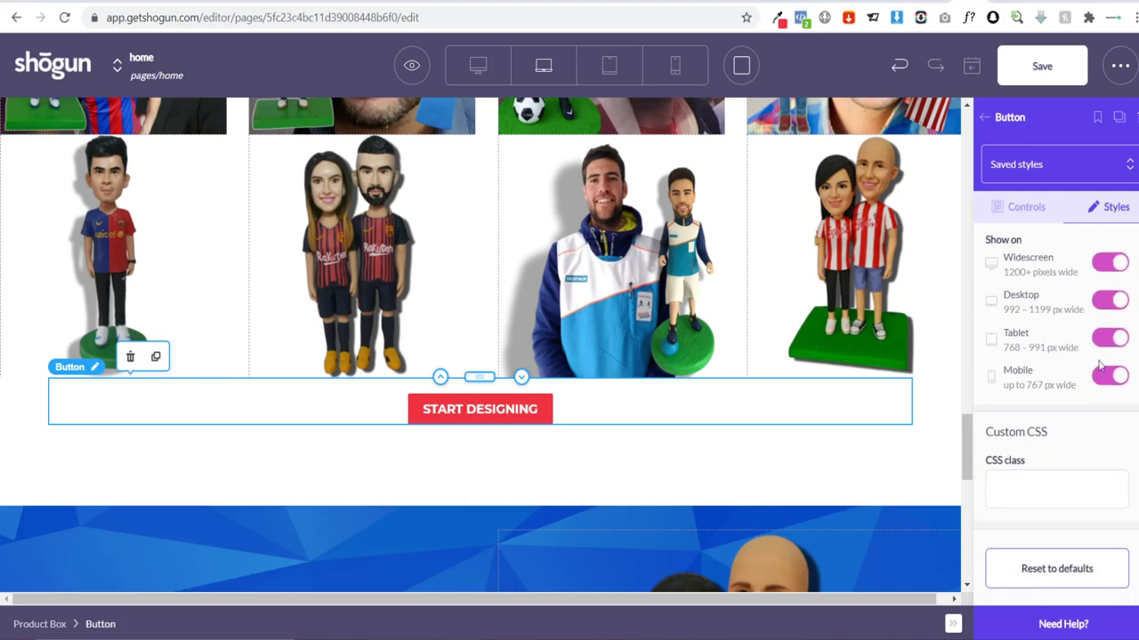
click(1110, 336)
click(1111, 377)
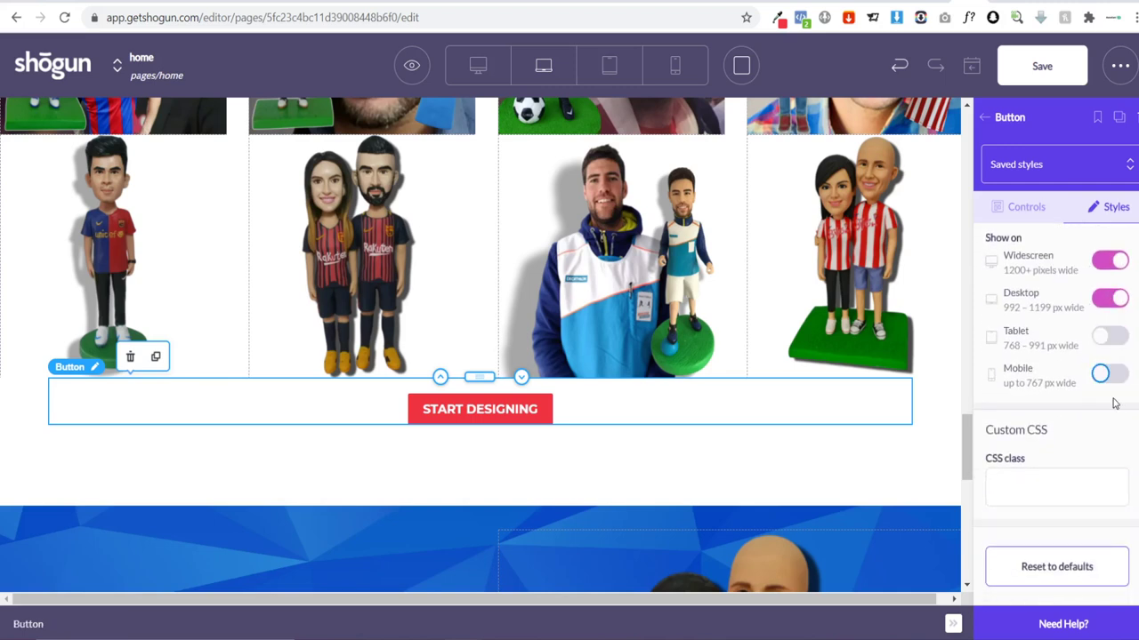
scroll(615, 501, up, 2)
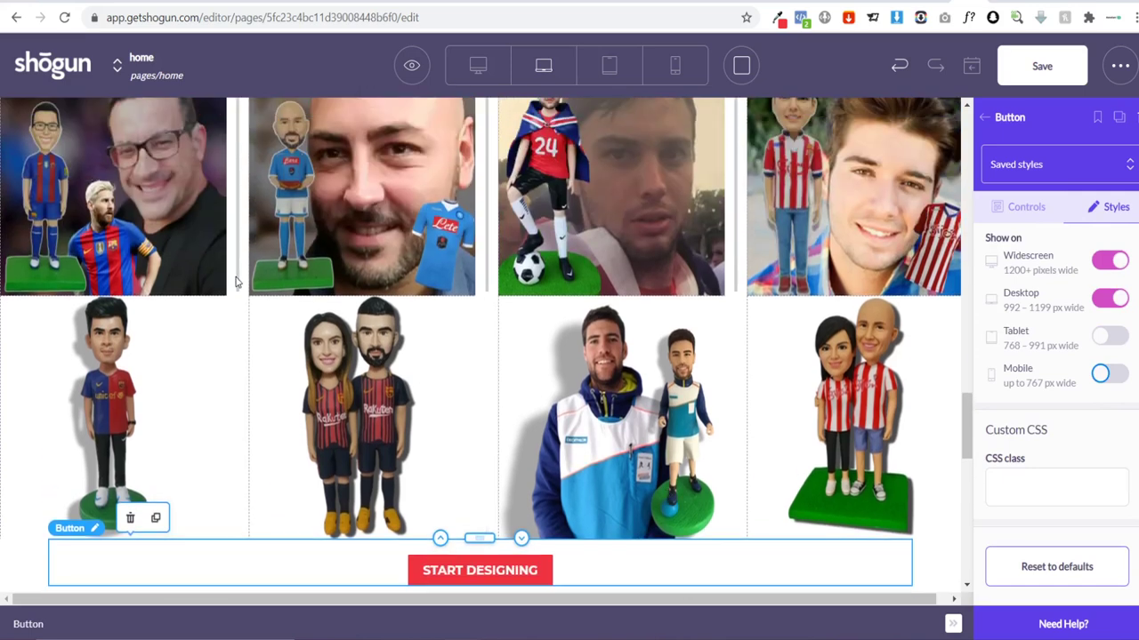
scroll(233, 276, up, 1)
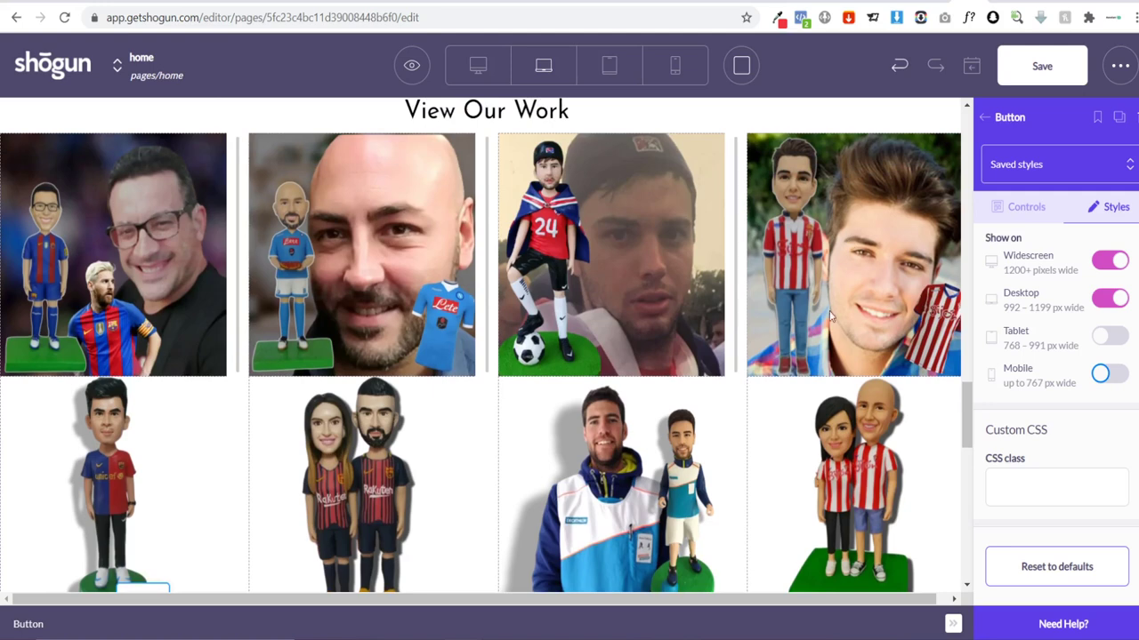
Step: Set the first gallery image to Open Lightbox when clicked
click(145, 249)
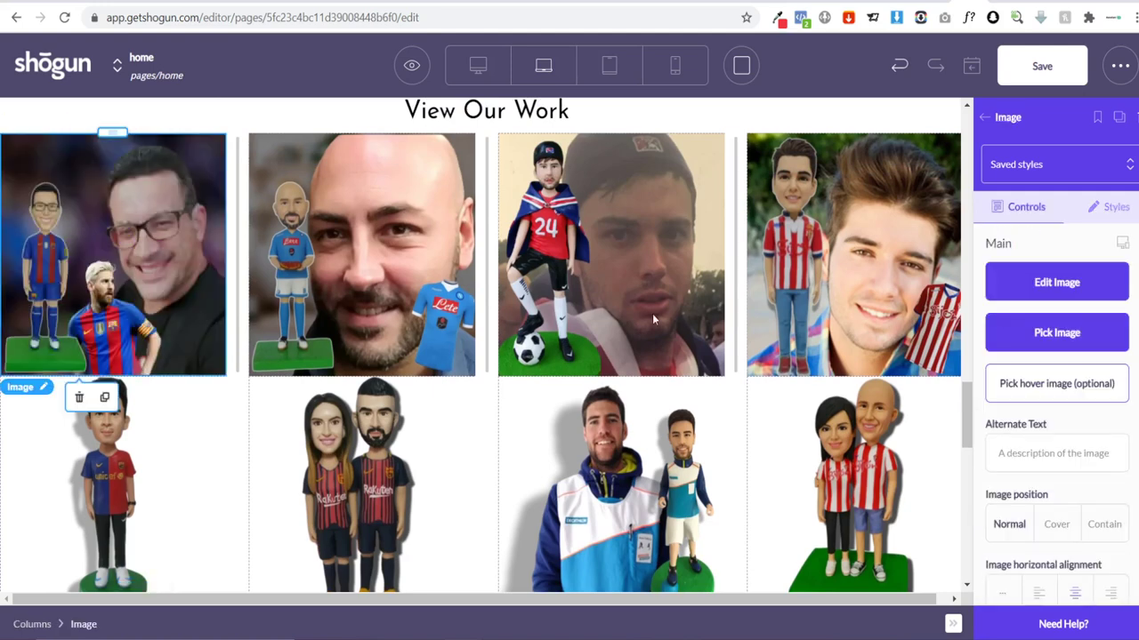
scroll(1081, 305, down, 5)
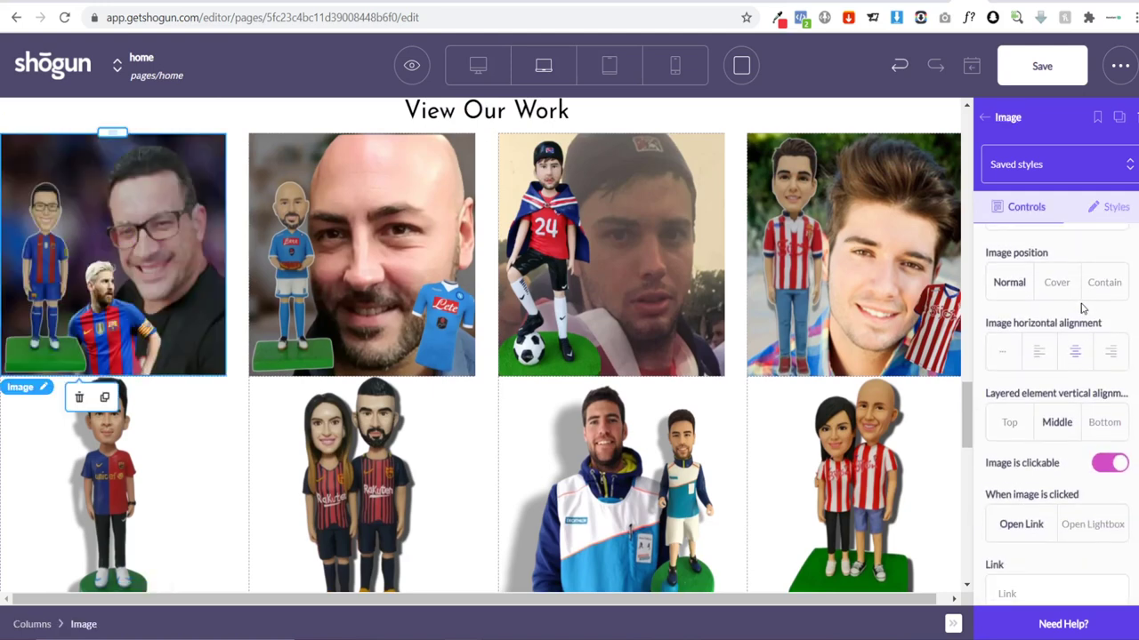
scroll(1058, 316, down, 1)
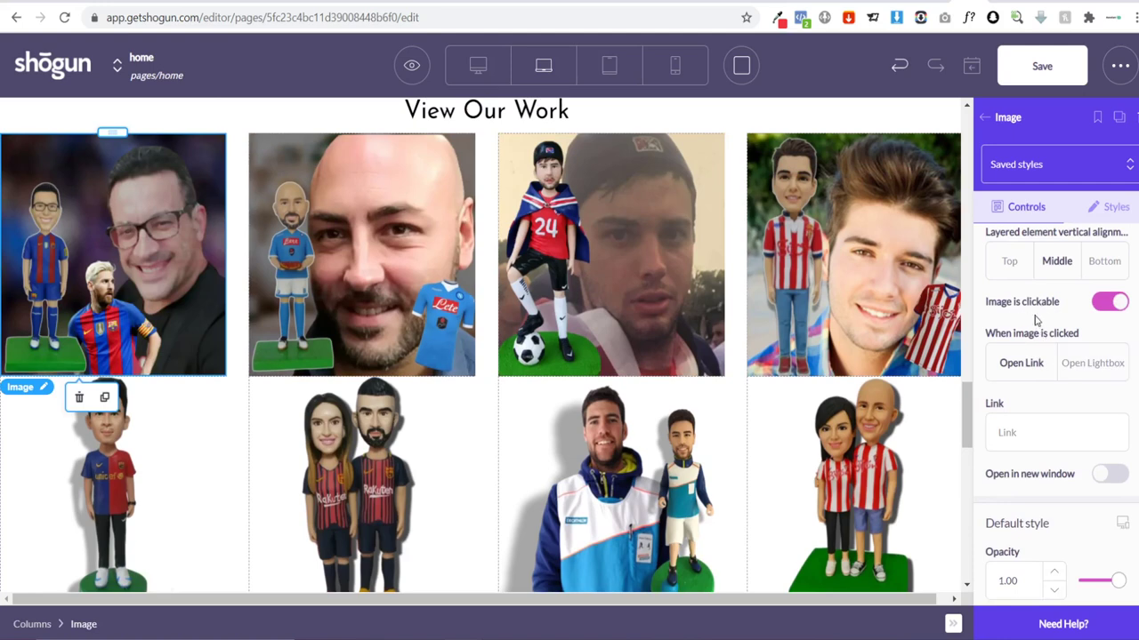
scroll(1039, 305, down, 1)
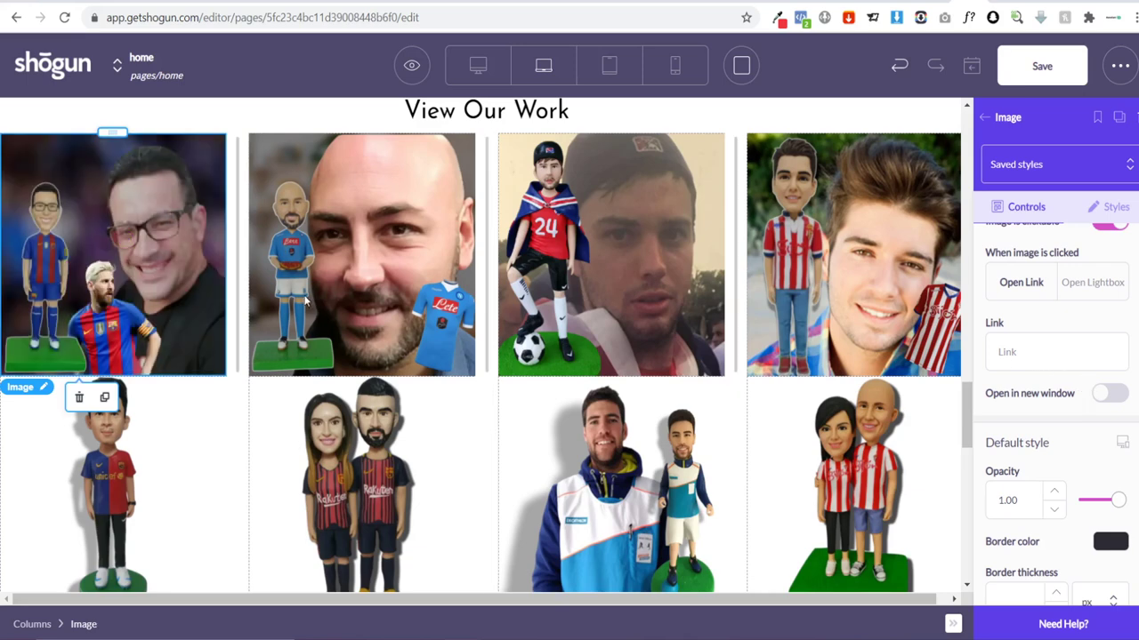
click(1096, 299)
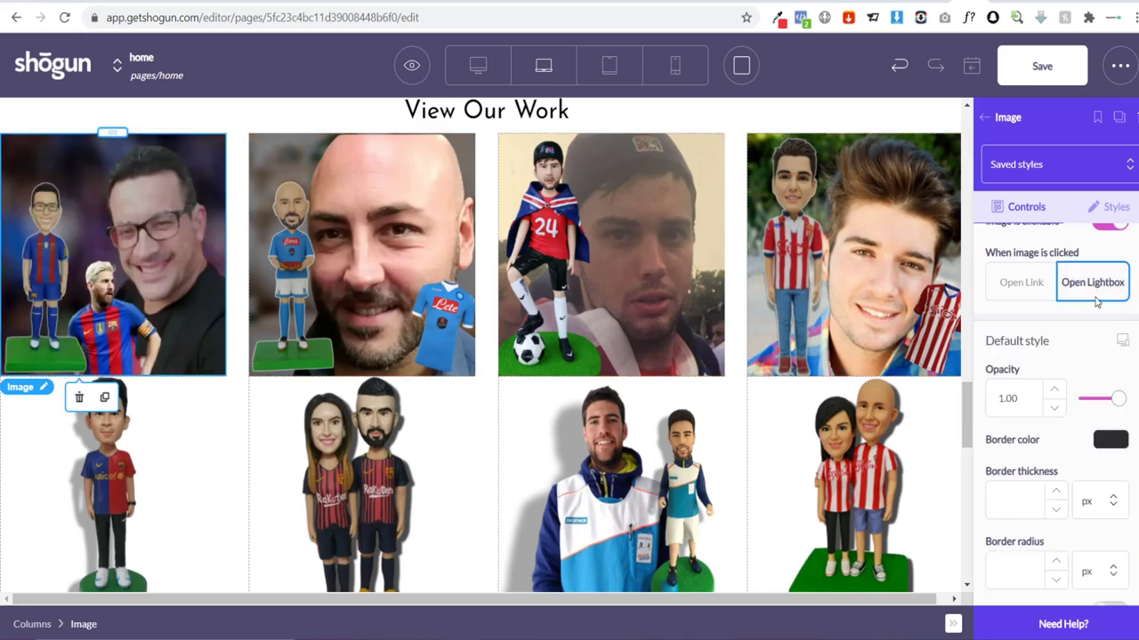
Step: Set the second gallery image to Open Lightbox as well, then save the page
click(341, 196)
click(1101, 208)
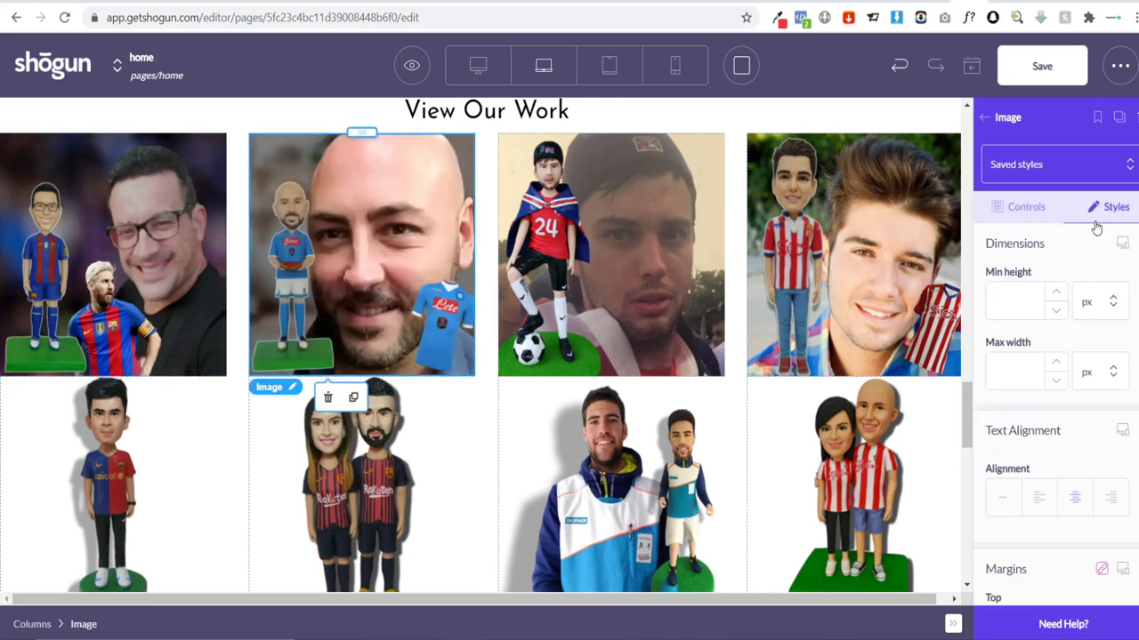
scroll(1056, 391, down, 5)
scroll(1056, 389, down, 3)
click(1025, 207)
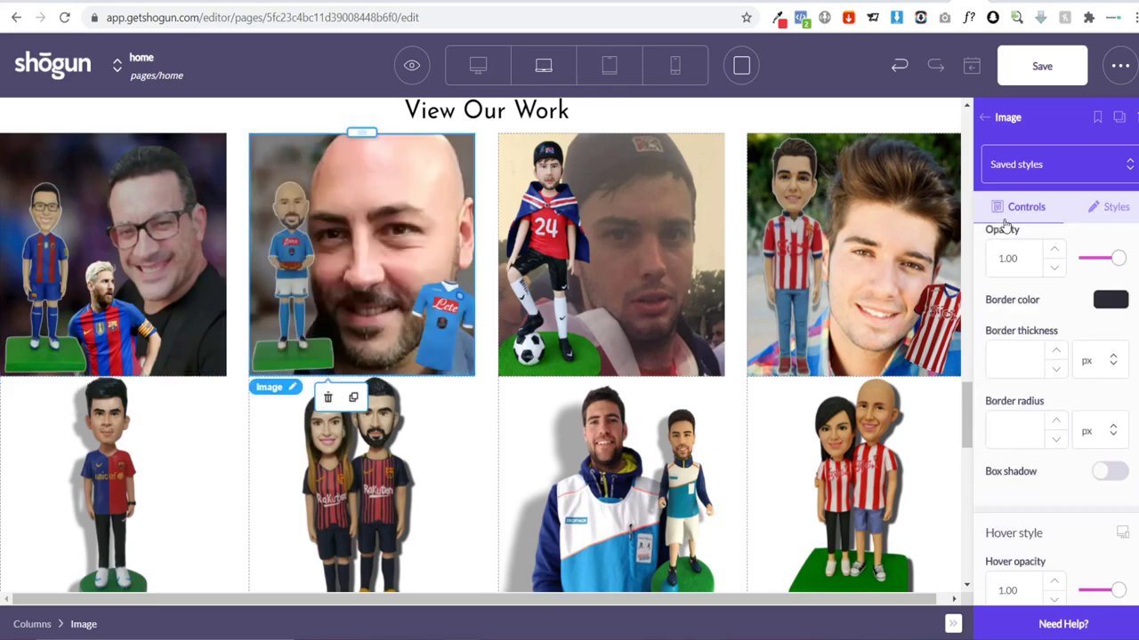
mouse_move(357, 208)
scroll(1062, 382, down, 2)
scroll(1065, 384, up, 3)
scroll(1064, 384, up, 5)
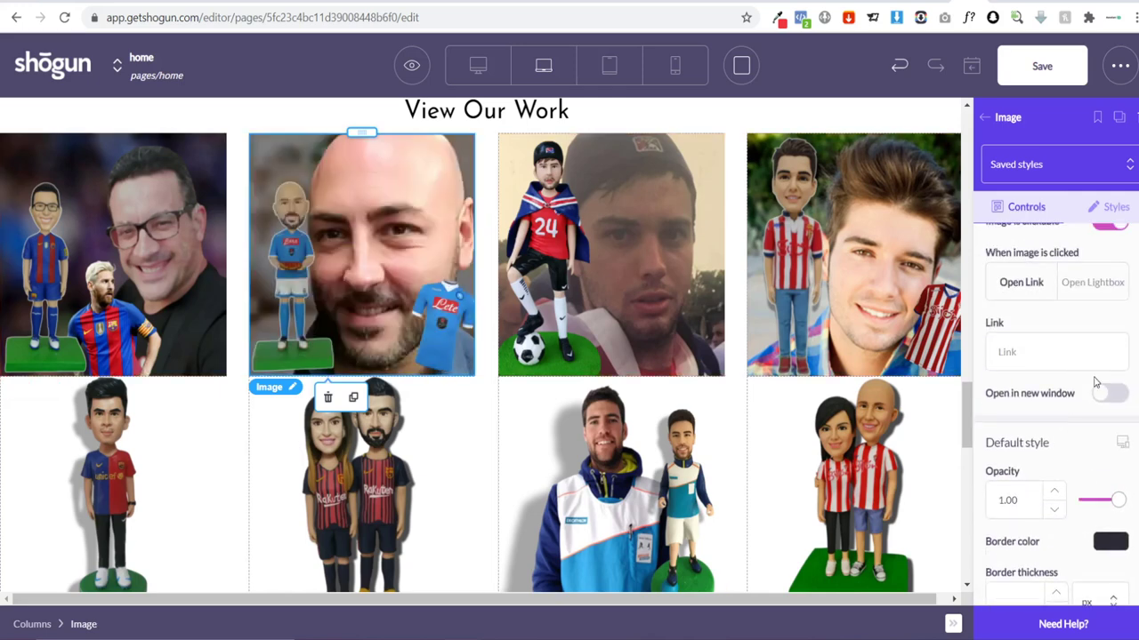
click(1098, 376)
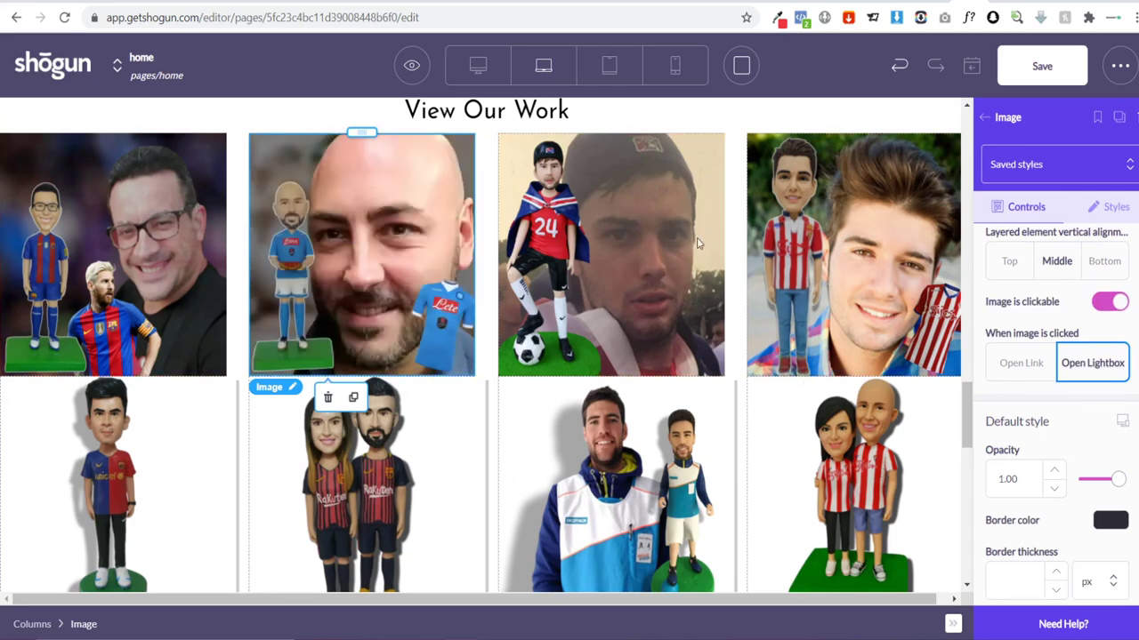
click(1041, 75)
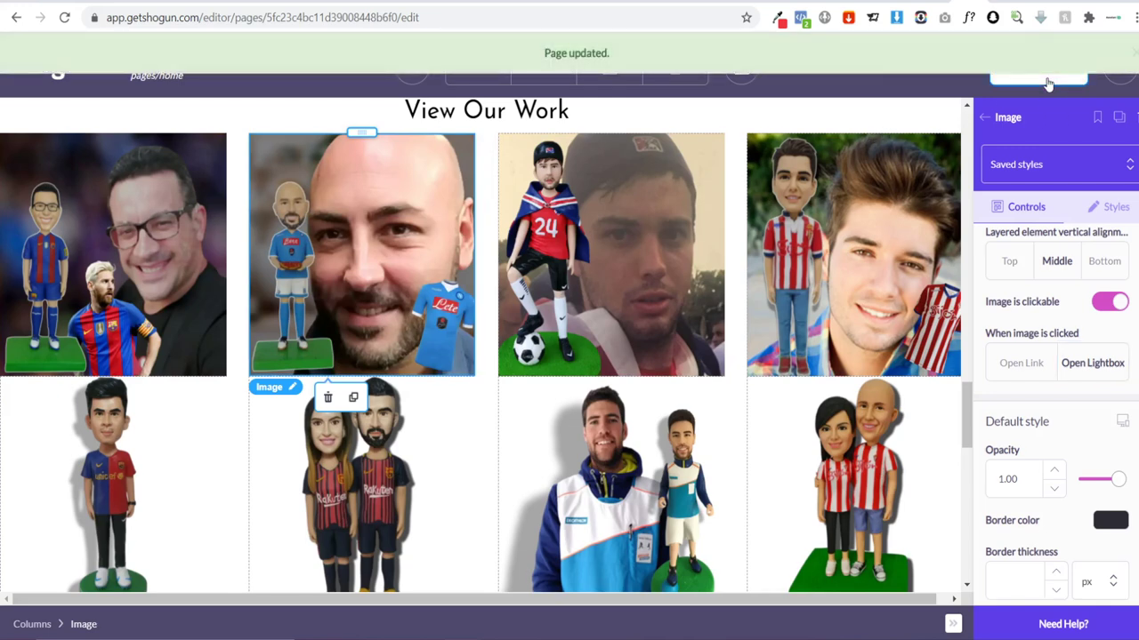
Step: Publish the page and reload the theme editor's home page preview
click(1046, 84)
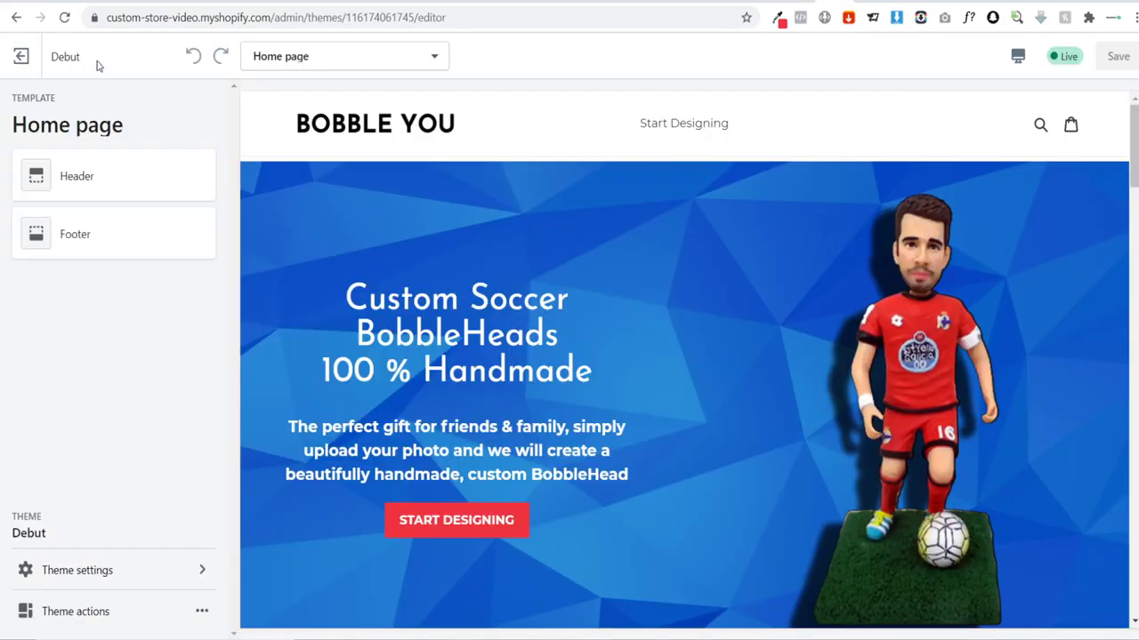
click(64, 17)
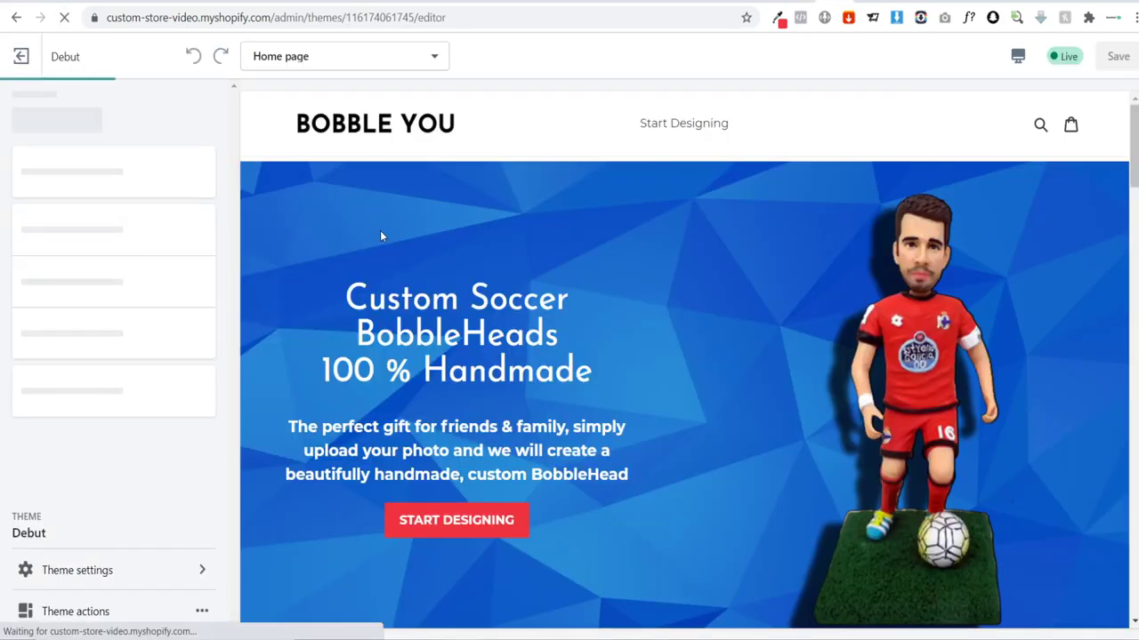
scroll(458, 206, down, 5)
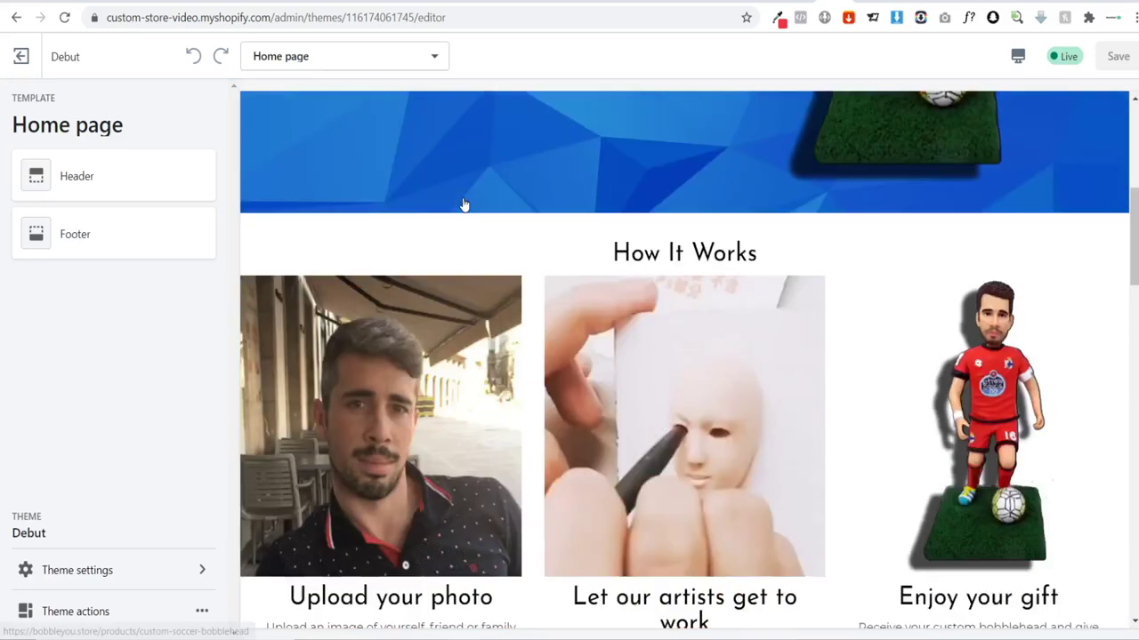
scroll(462, 204, down, 15)
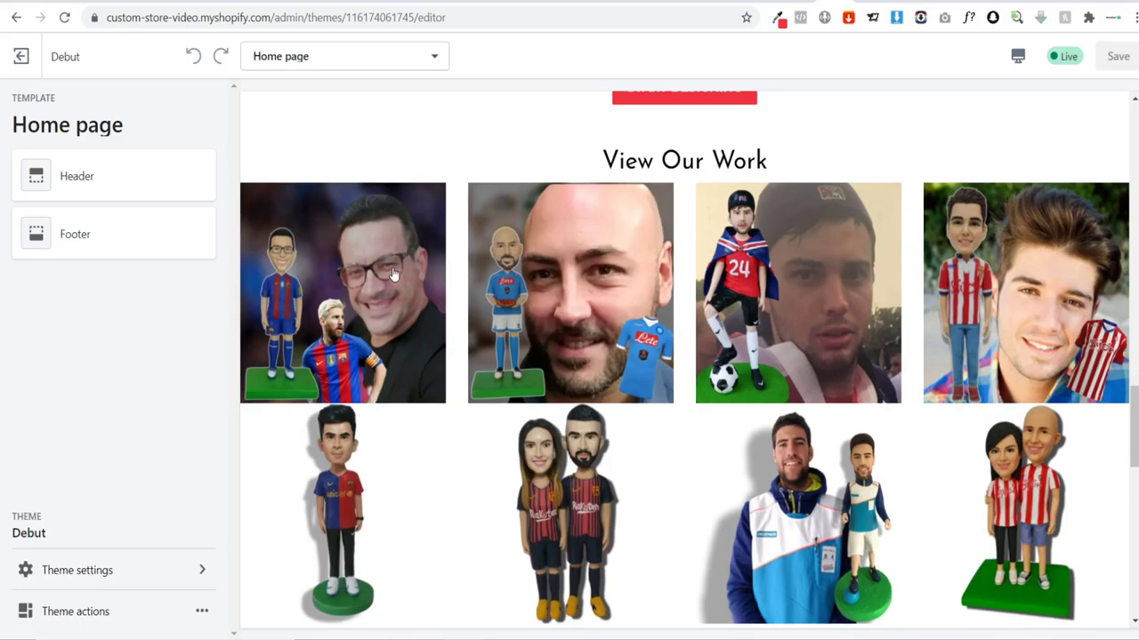
Step: Confirm the first two gallery images open enlarged in a lightbox and close again
click(384, 276)
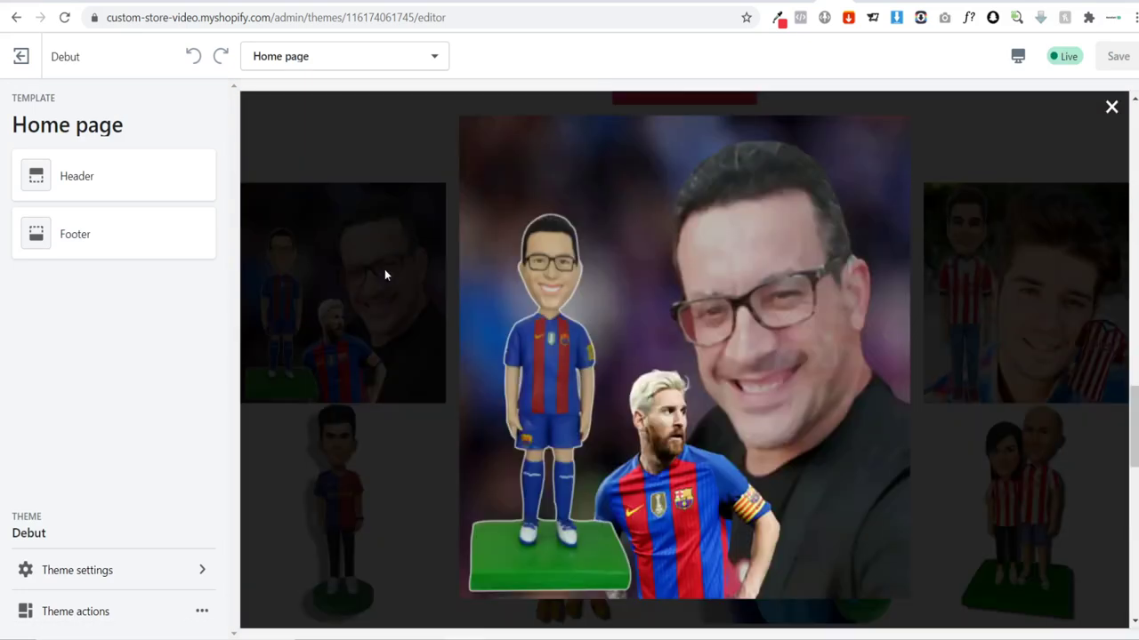
click(1109, 109)
click(571, 329)
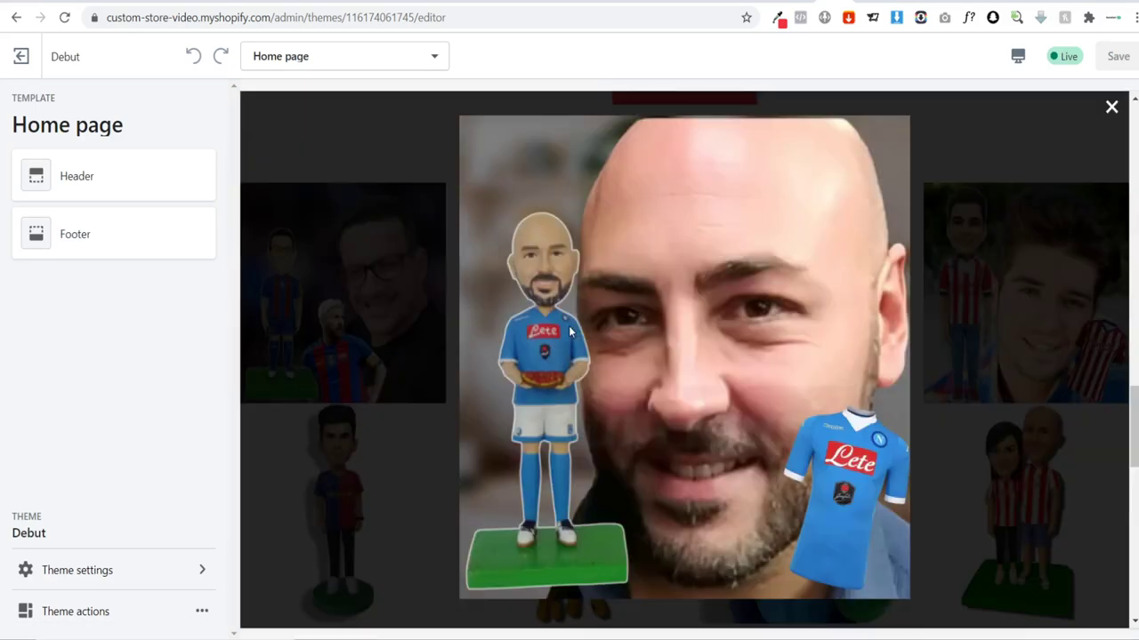
click(1111, 108)
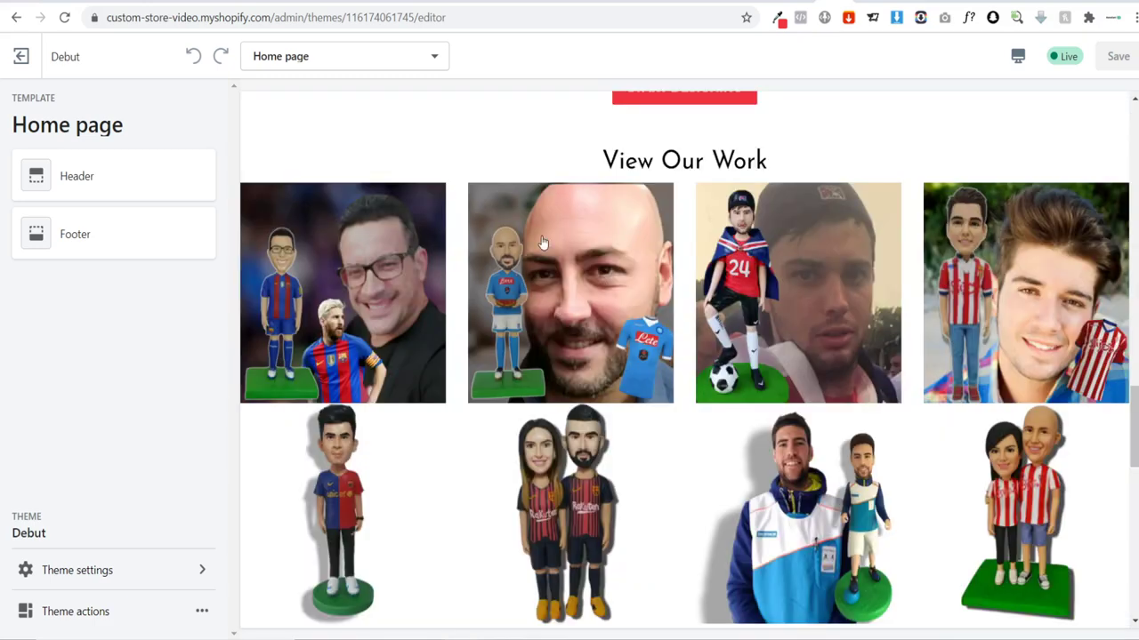
click(352, 235)
click(1109, 108)
scroll(979, 356, down, 2)
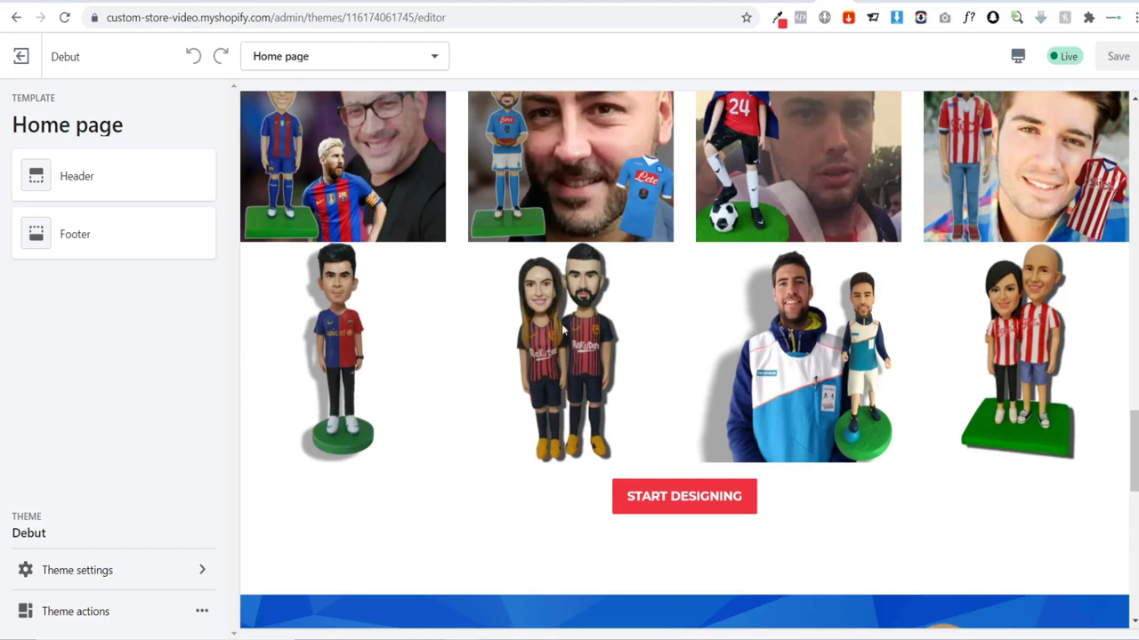
scroll(598, 292, down, 2)
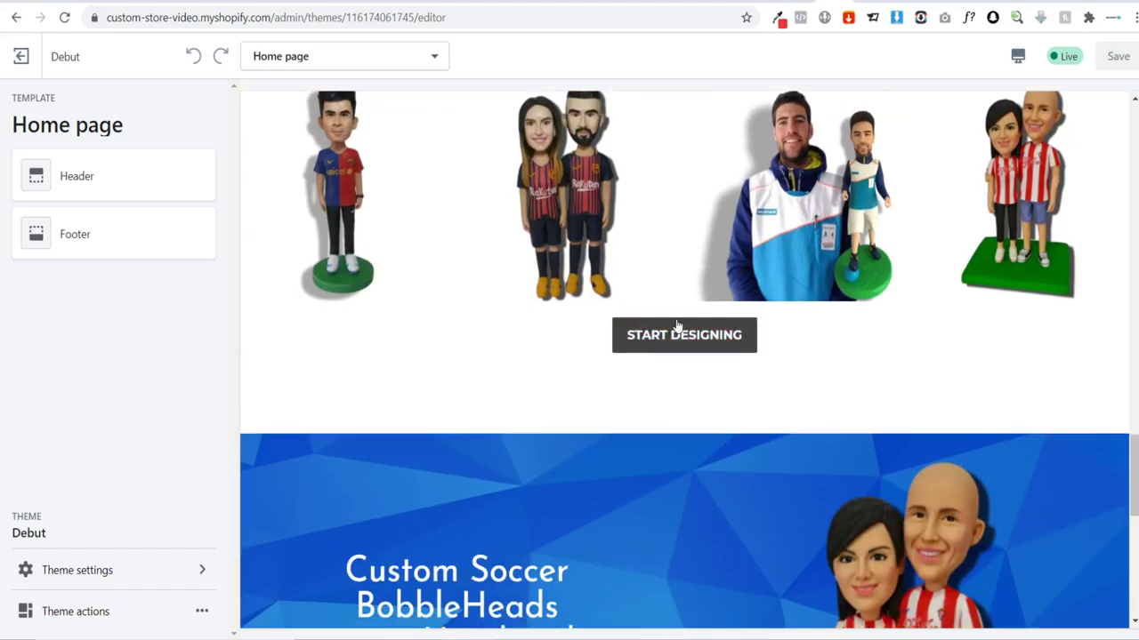
scroll(712, 391, down, 6)
scroll(800, 267, up, 10)
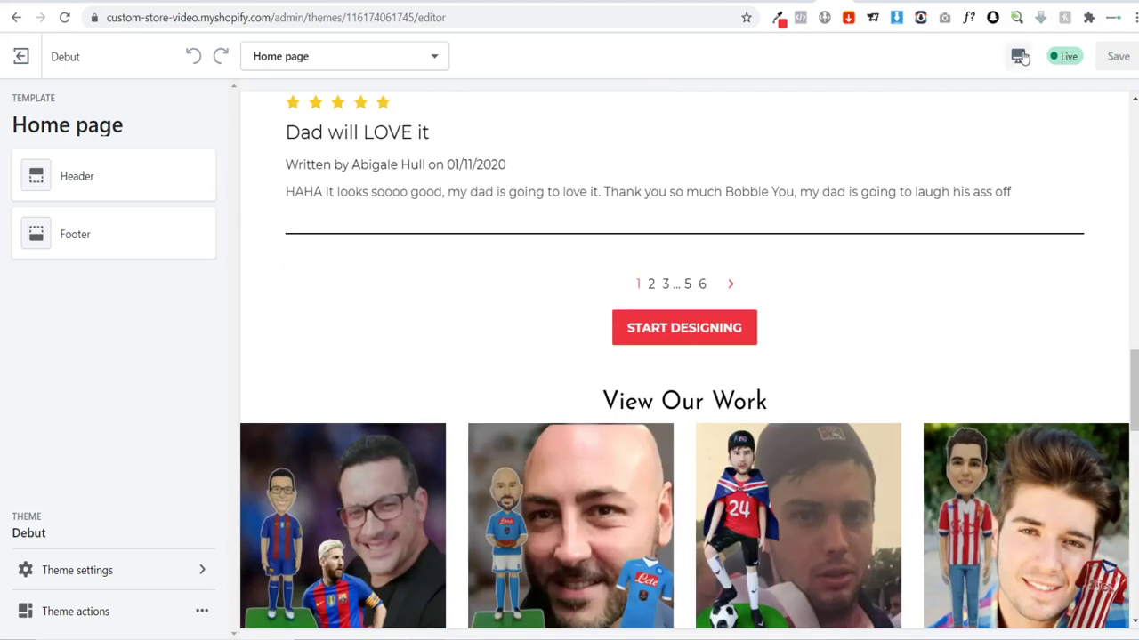
click(1017, 56)
Step: Switch the preview to the Mobile layout and scroll through the home page
click(1050, 99)
scroll(598, 182, up, 15)
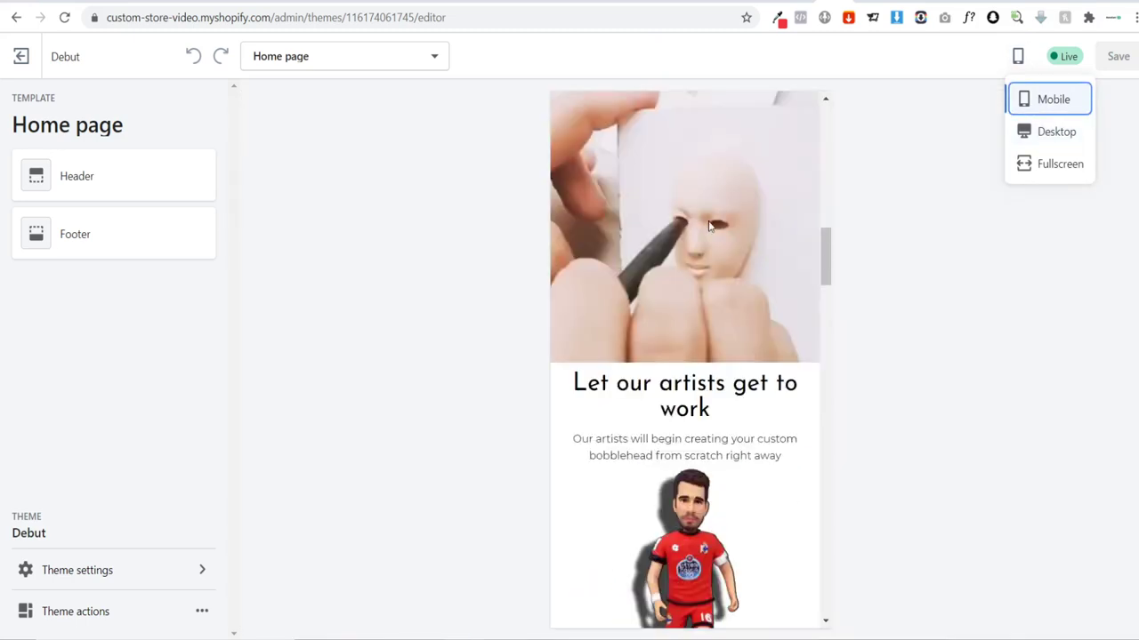
scroll(732, 258, down, 3)
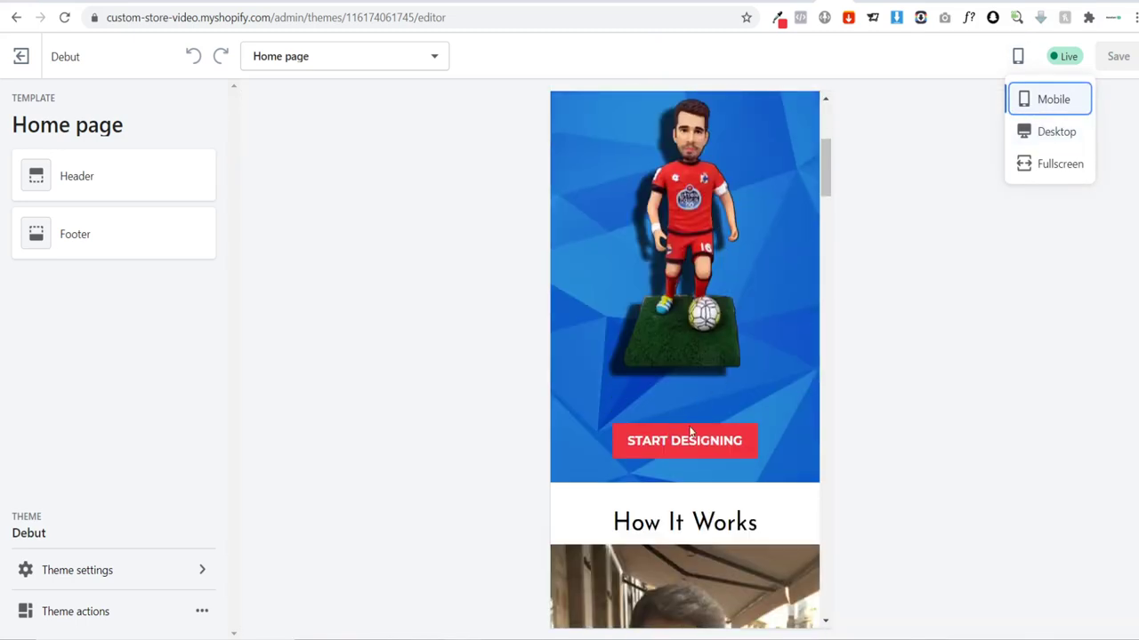
scroll(690, 432, down, 1)
scroll(728, 369, up, 5)
scroll(740, 321, down, 12)
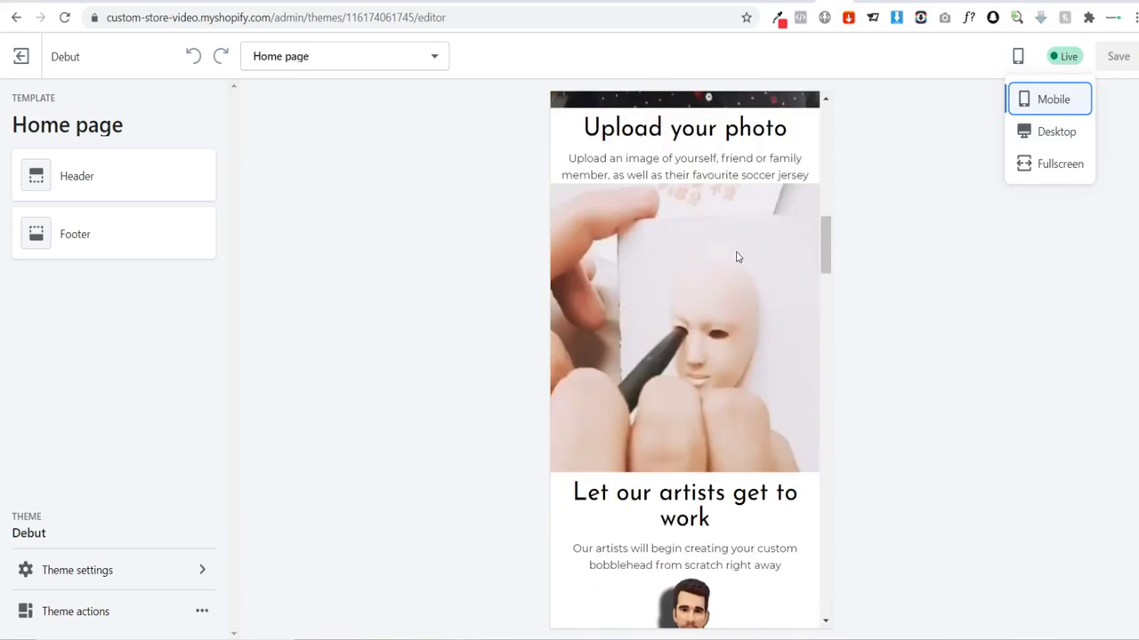
scroll(736, 257, down, 10)
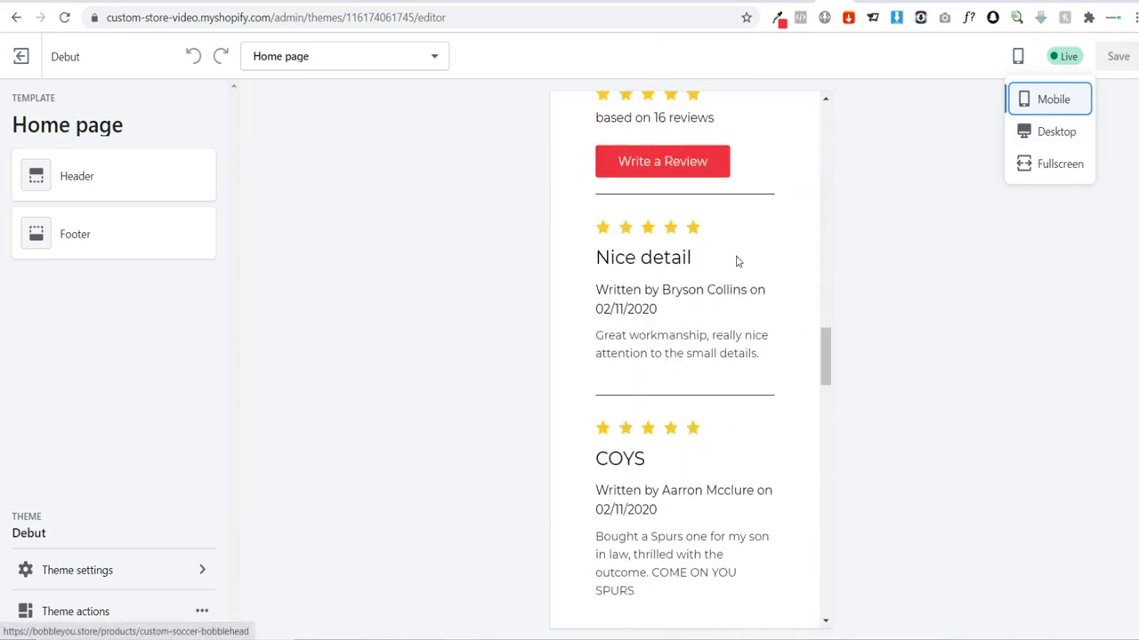
scroll(735, 259, down, 15)
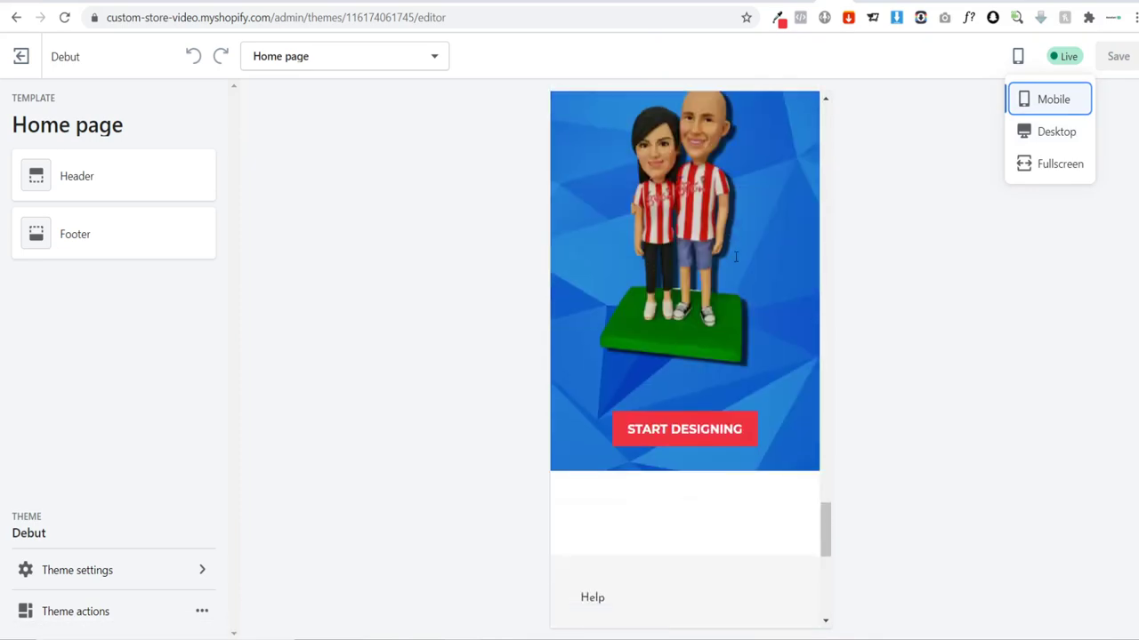
scroll(735, 257, up, 8)
Step: Check that both gallery images open enlarged in the mobile preview
click(633, 308)
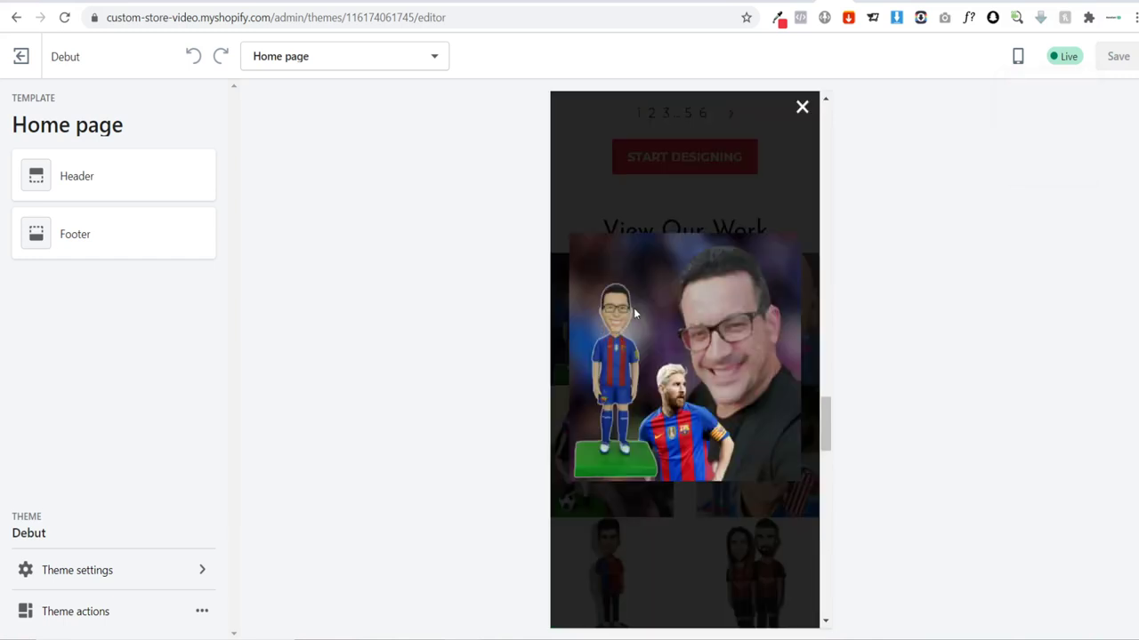
click(799, 109)
click(755, 289)
click(799, 111)
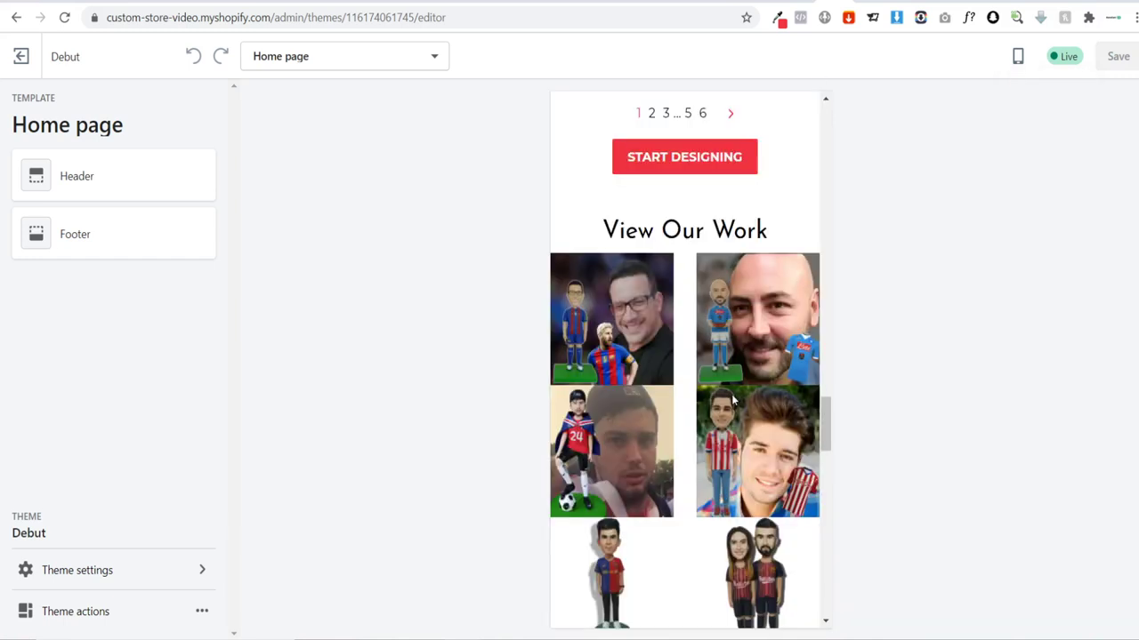
scroll(731, 448, down, 2)
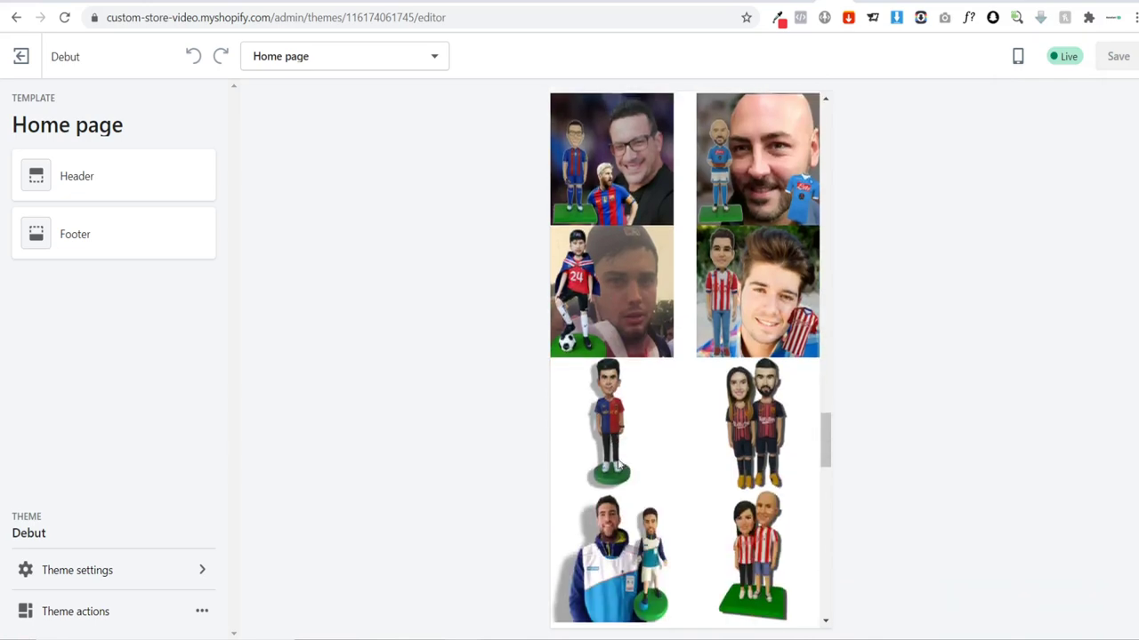
scroll(764, 421, up, 10)
scroll(763, 418, up, 12)
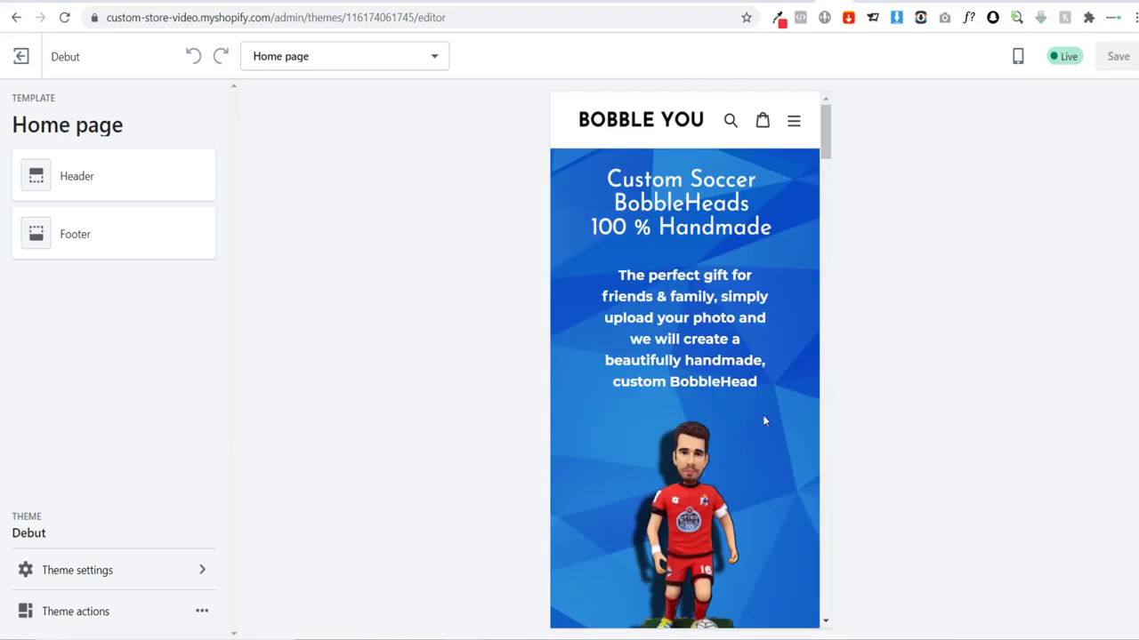
scroll(653, 274, down, 1)
scroll(713, 175, up, 2)
Step: Return the preview to the Desktop layout and scroll the home page
click(1020, 59)
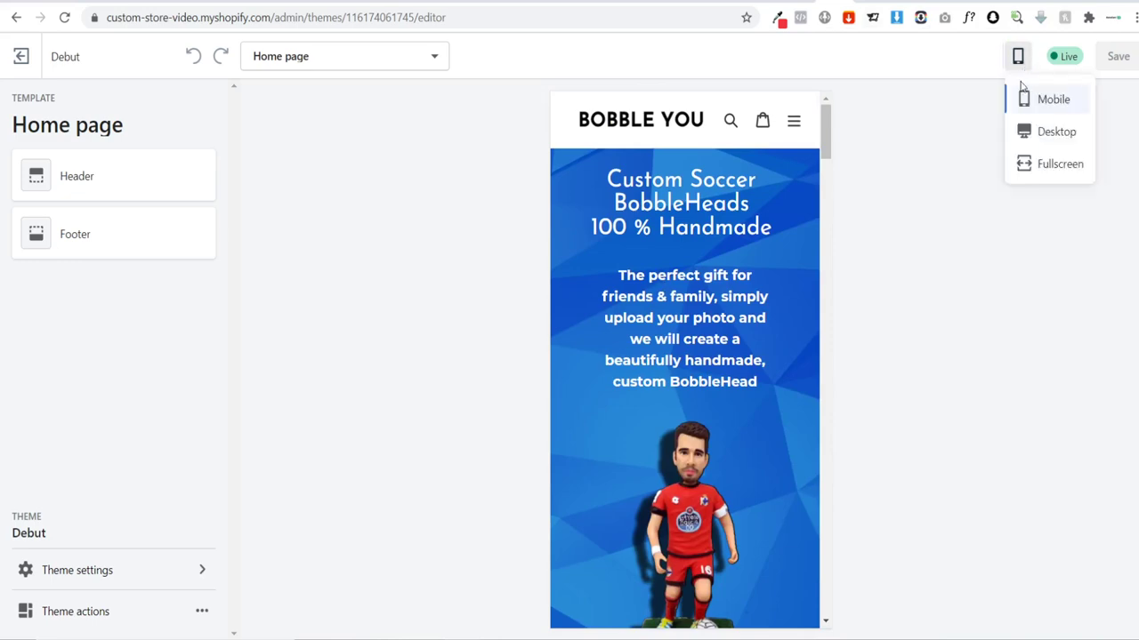
click(1056, 132)
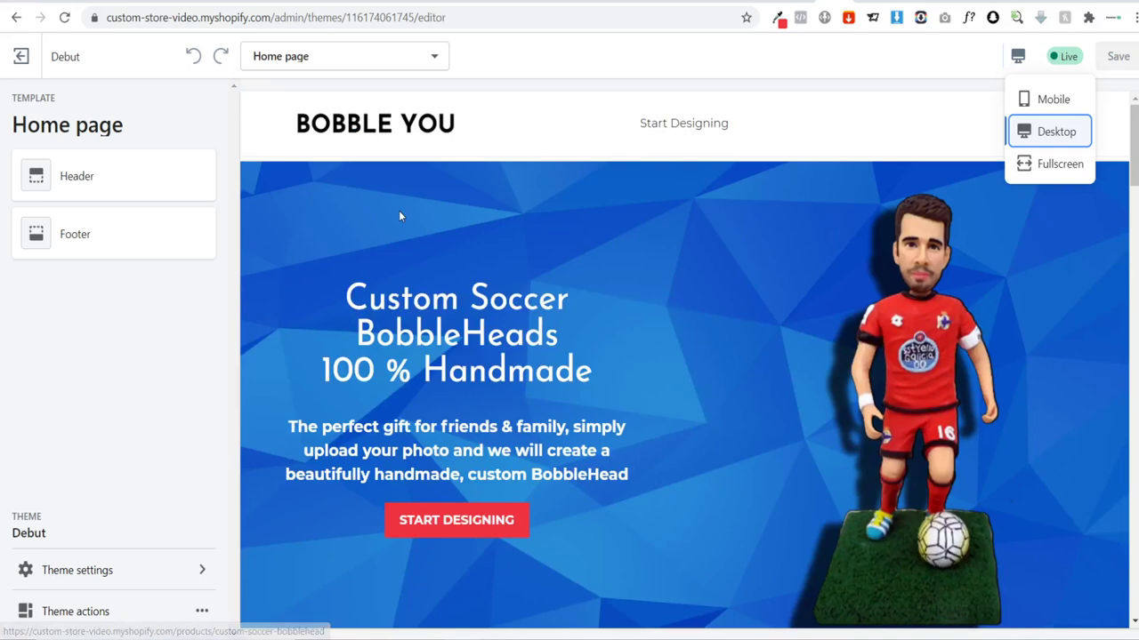
click(247, 168)
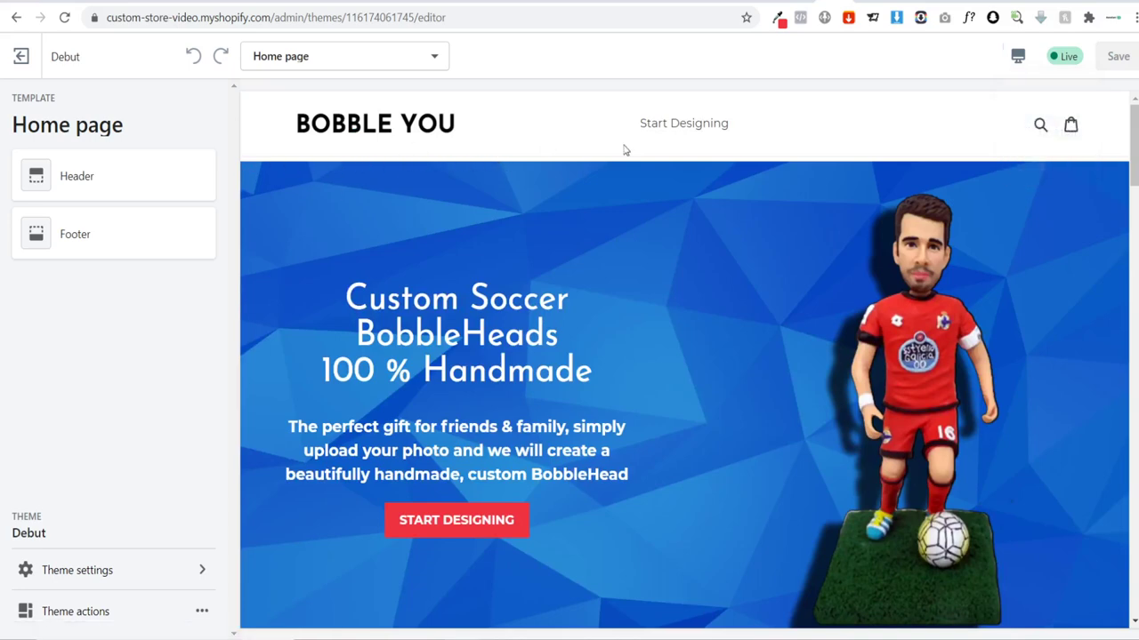
scroll(838, 216, down, 6)
scroll(833, 217, up, 6)
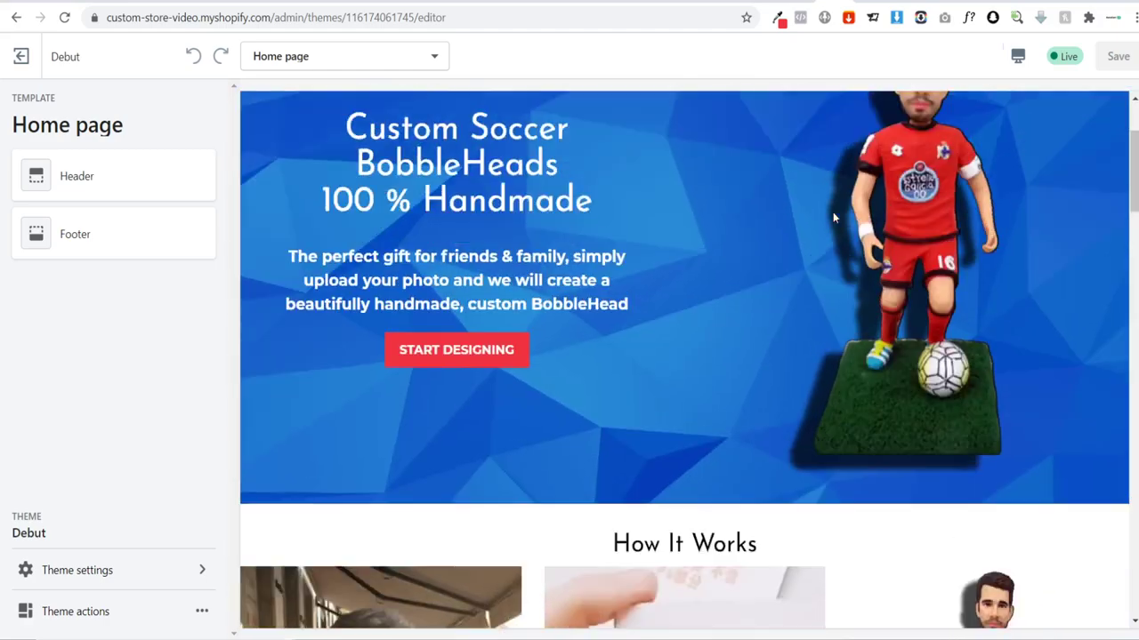
scroll(714, 213, down, 9)
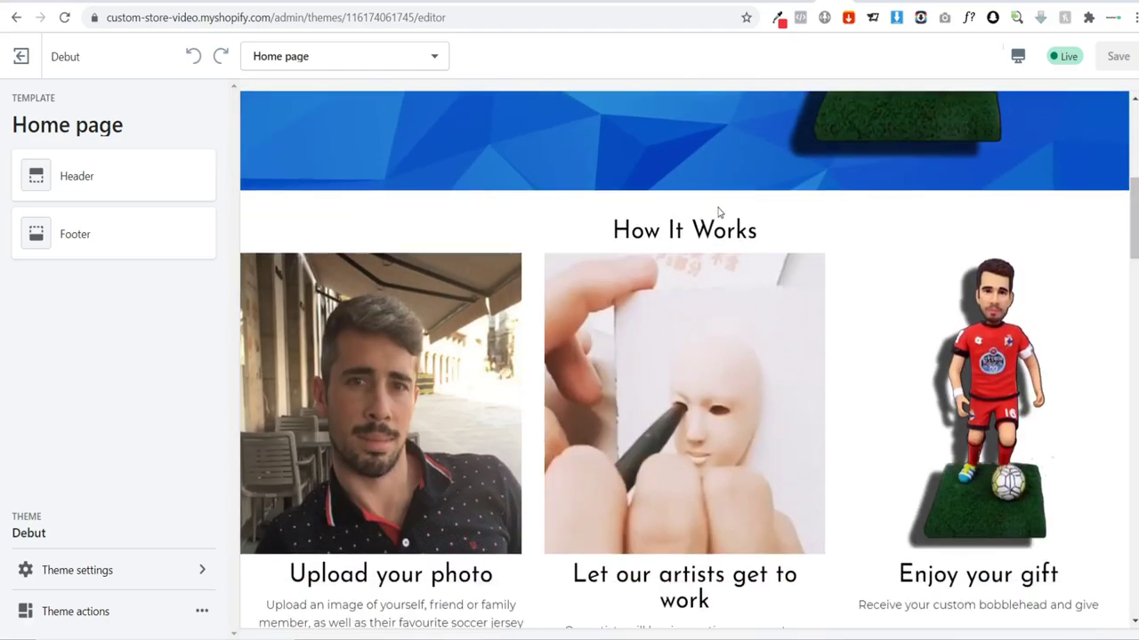
scroll(719, 218, down, 15)
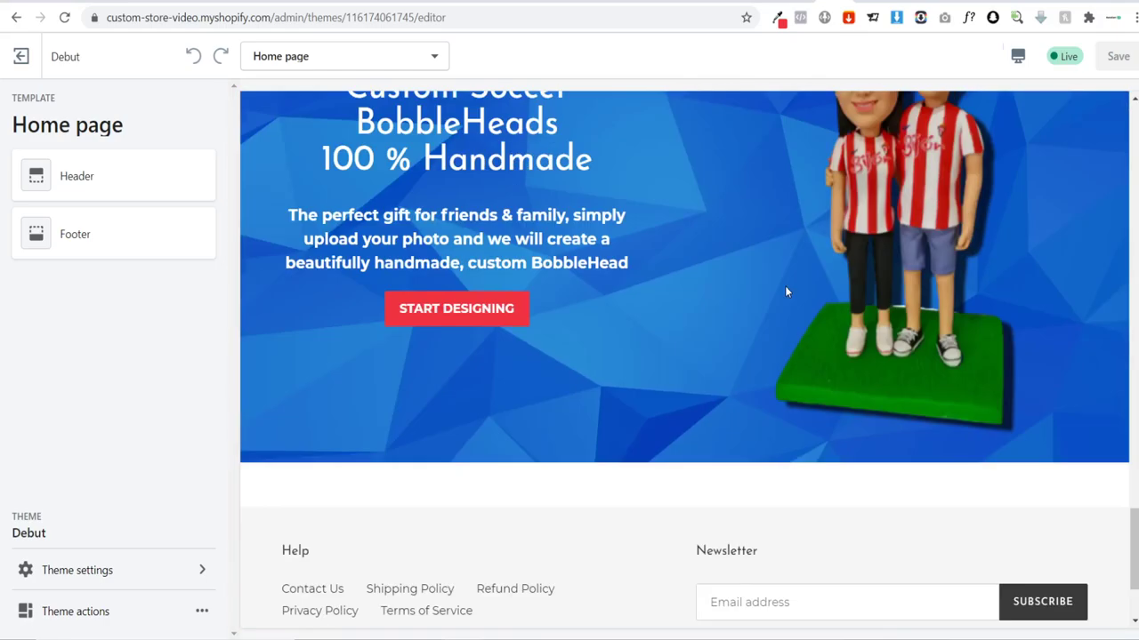
scroll(781, 293, up, 8)
scroll(778, 302, up, 10)
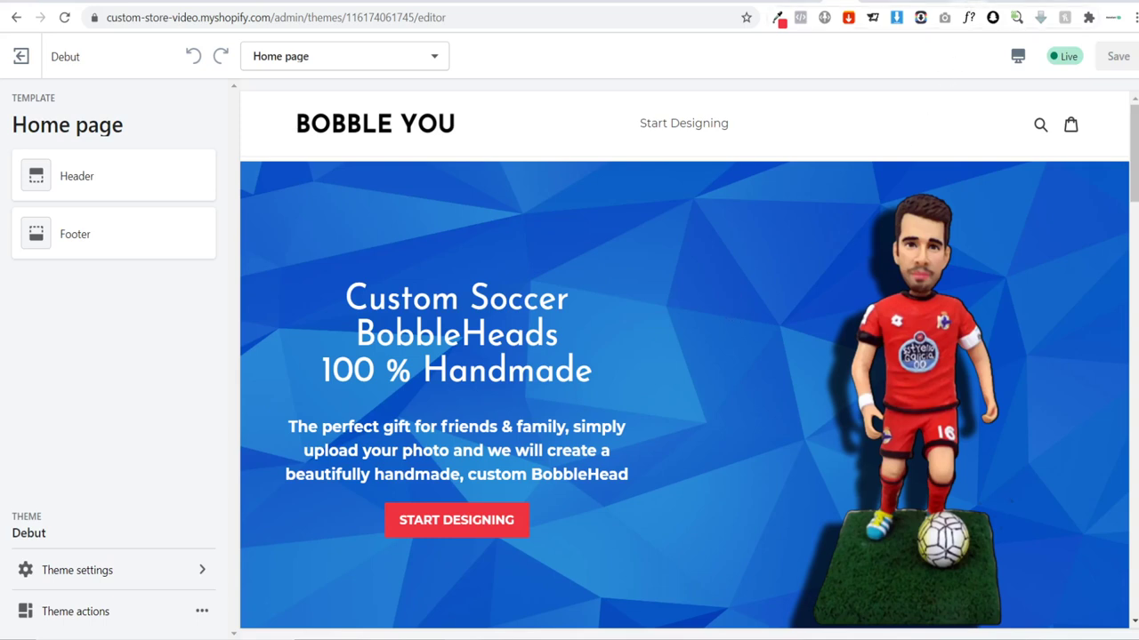
Step: Select and copy the step 4 CSS code block in the Debut sticky-header guide
key(ctrl+Tab)
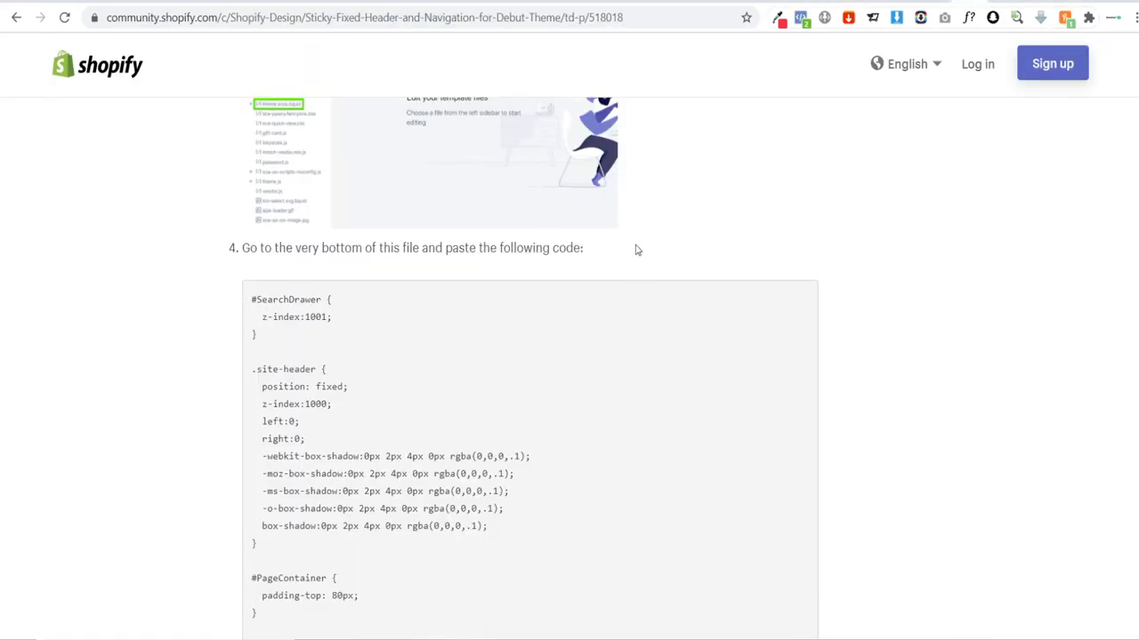
scroll(424, 376, up, 3)
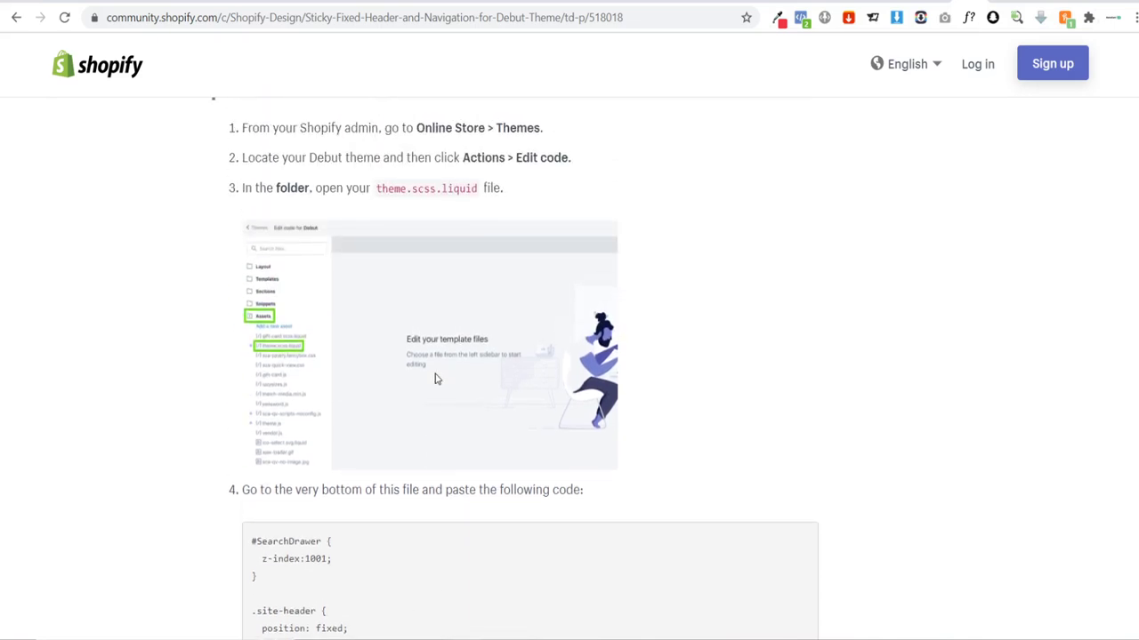
scroll(562, 349, down, 1)
scroll(562, 349, up, 3)
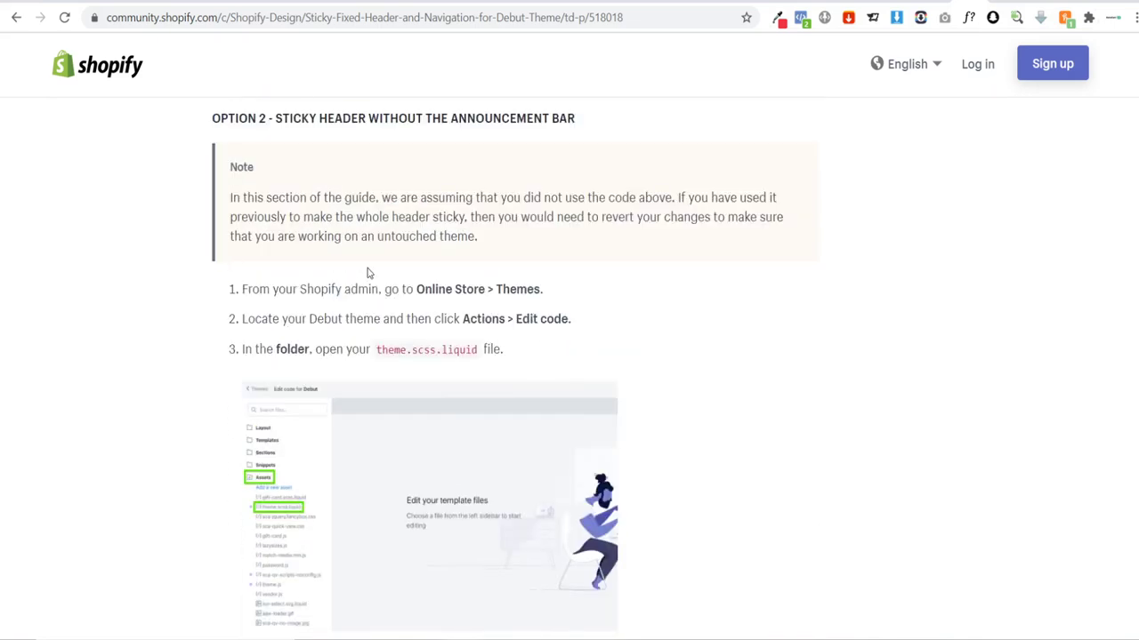
scroll(369, 273, down, 5)
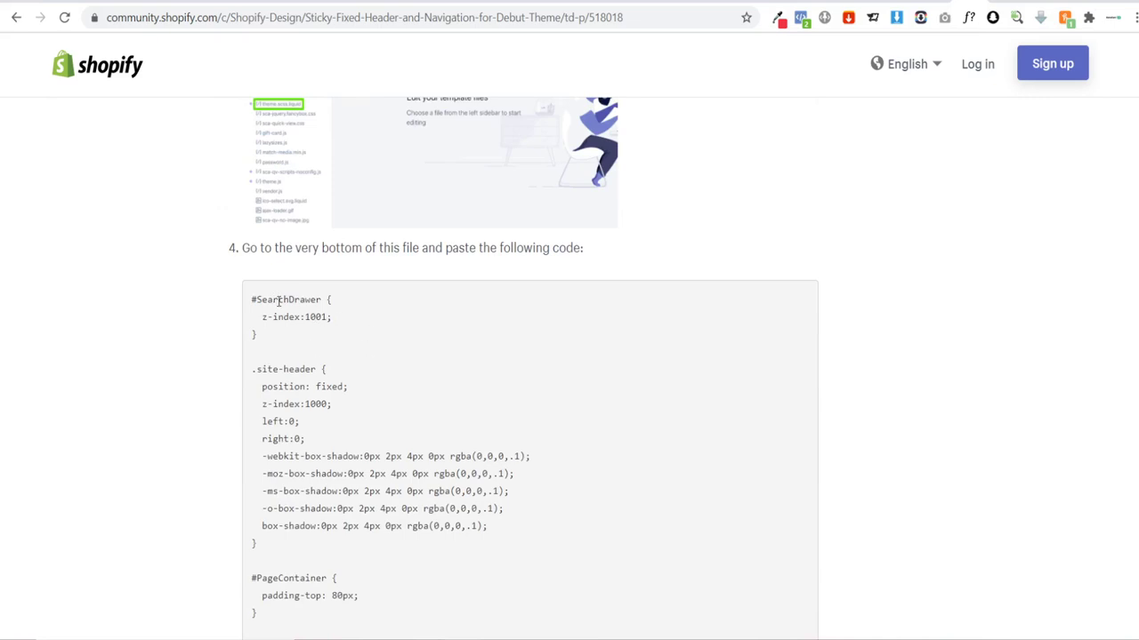
drag(250, 304, 522, 560)
key(ctrl+c)
scroll(330, 314, down, 2)
scroll(470, 492, up, 2)
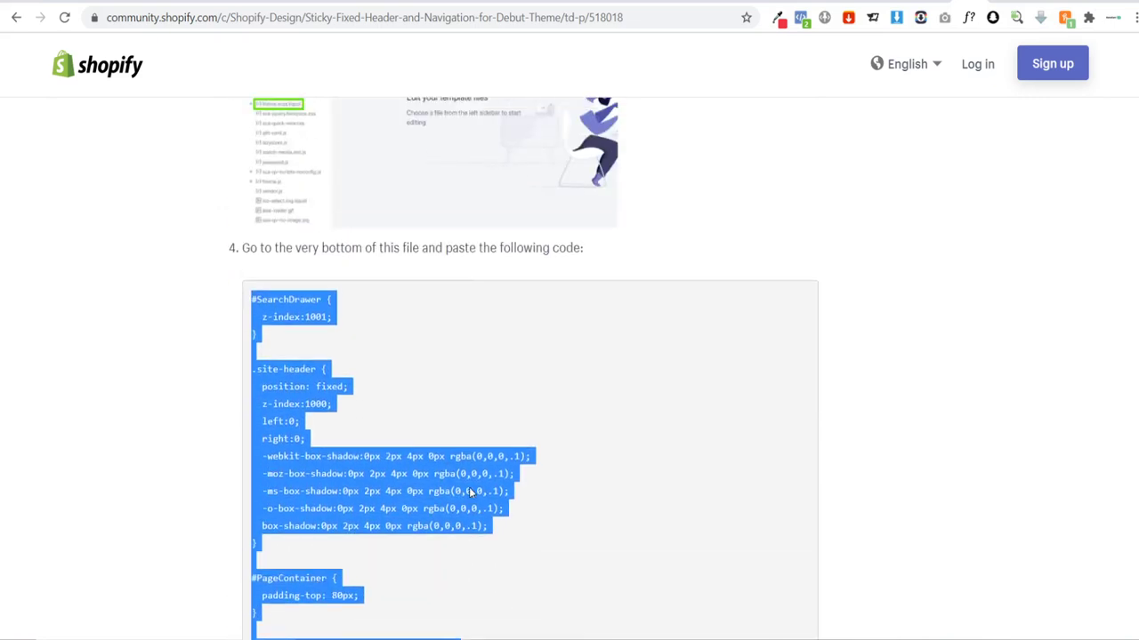
key(ctrl+Tab)
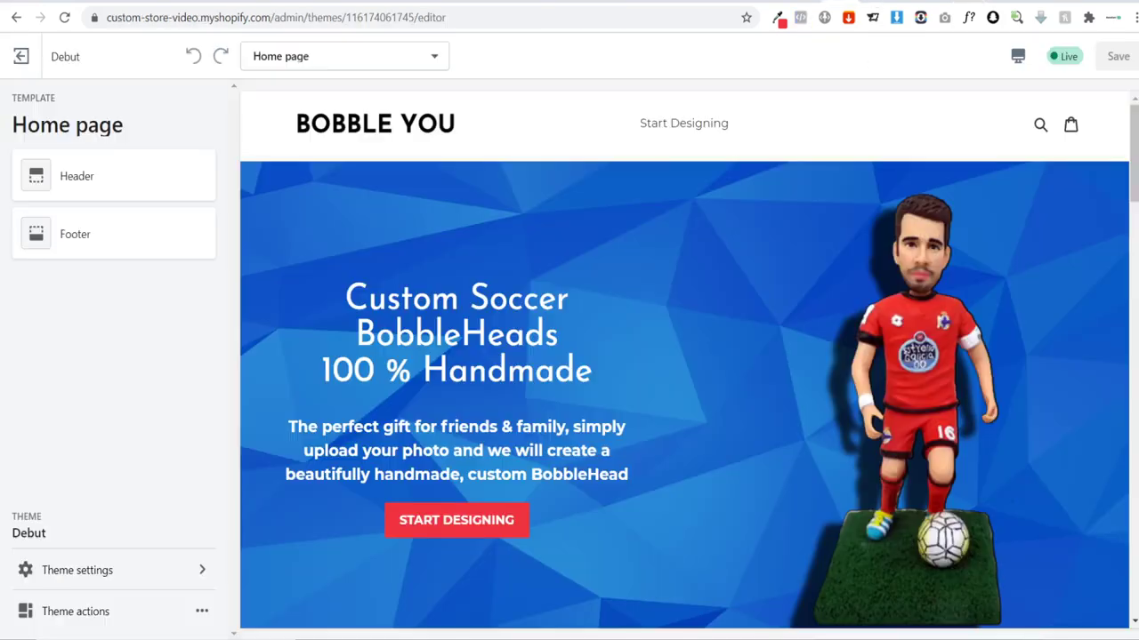
Step: Open the Debut theme's code editor and load Assets > theme.css
click(21, 58)
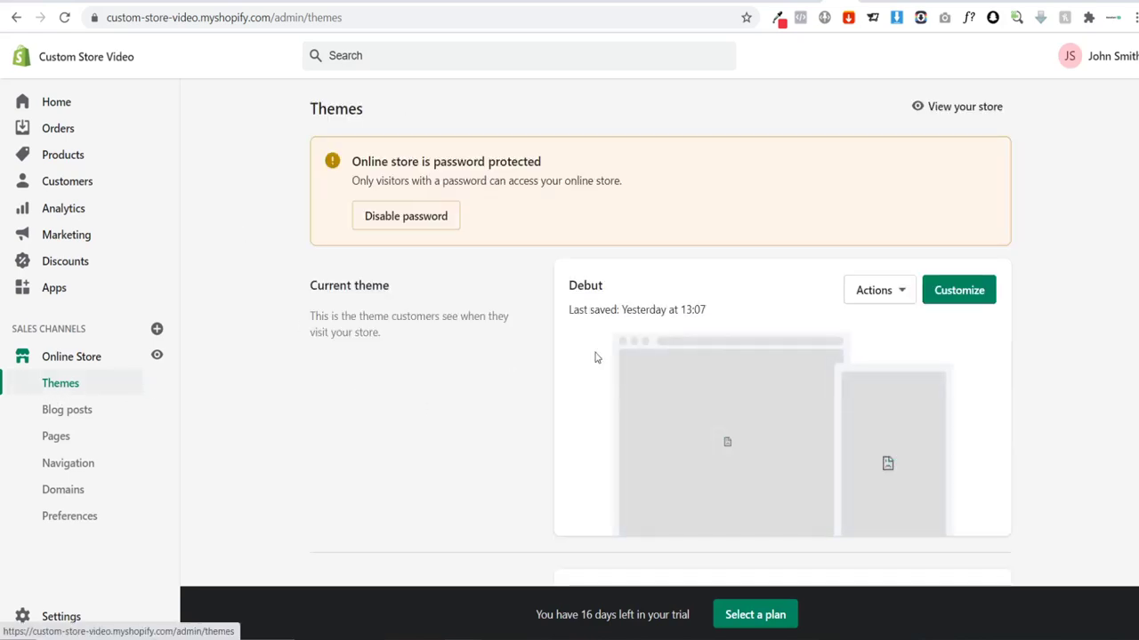
click(888, 294)
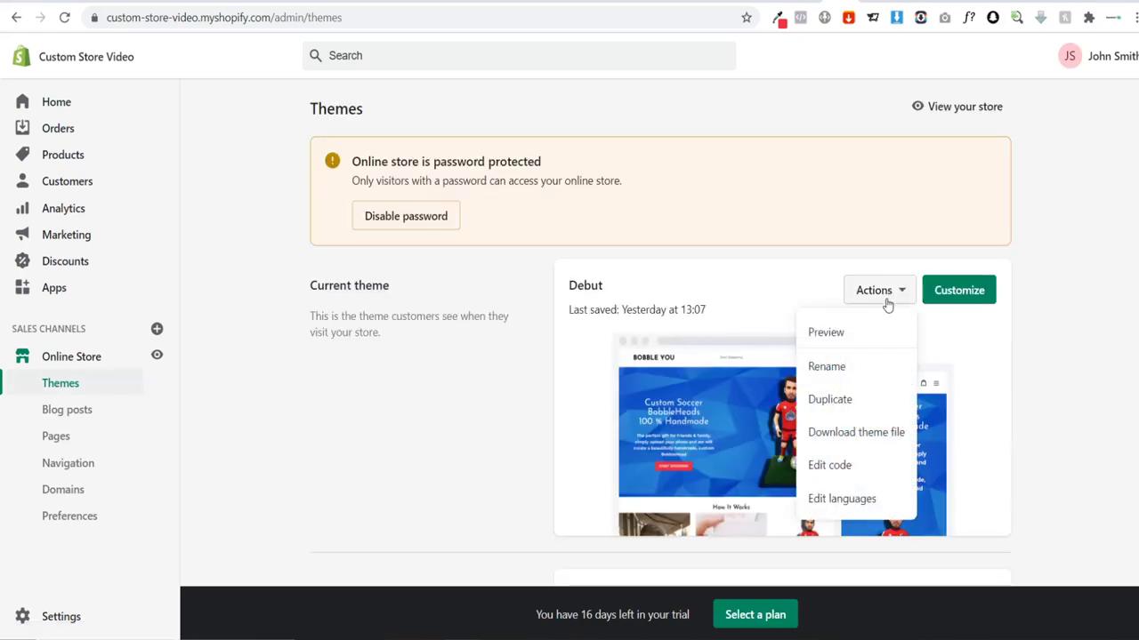
click(852, 466)
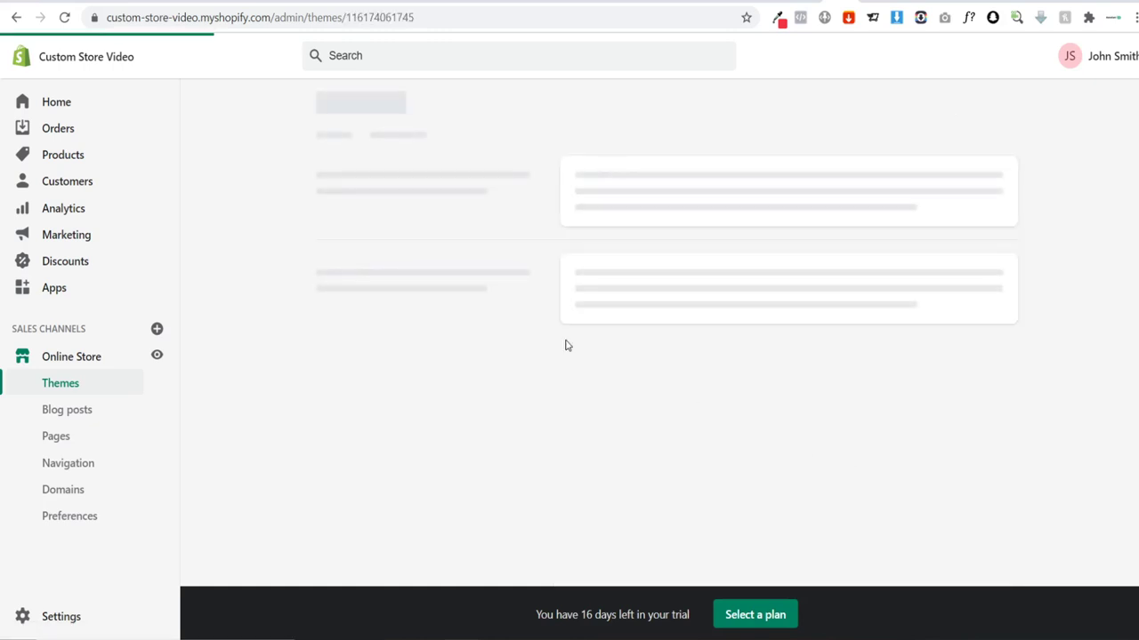
drag(385, 153, 409, 439)
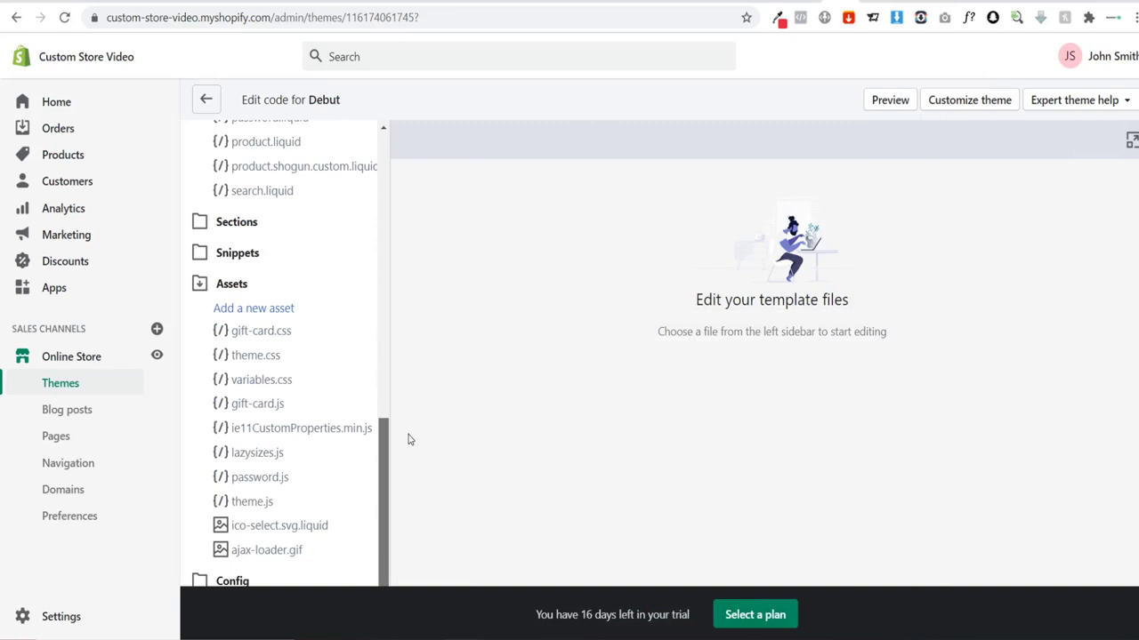
click(232, 287)
click(237, 551)
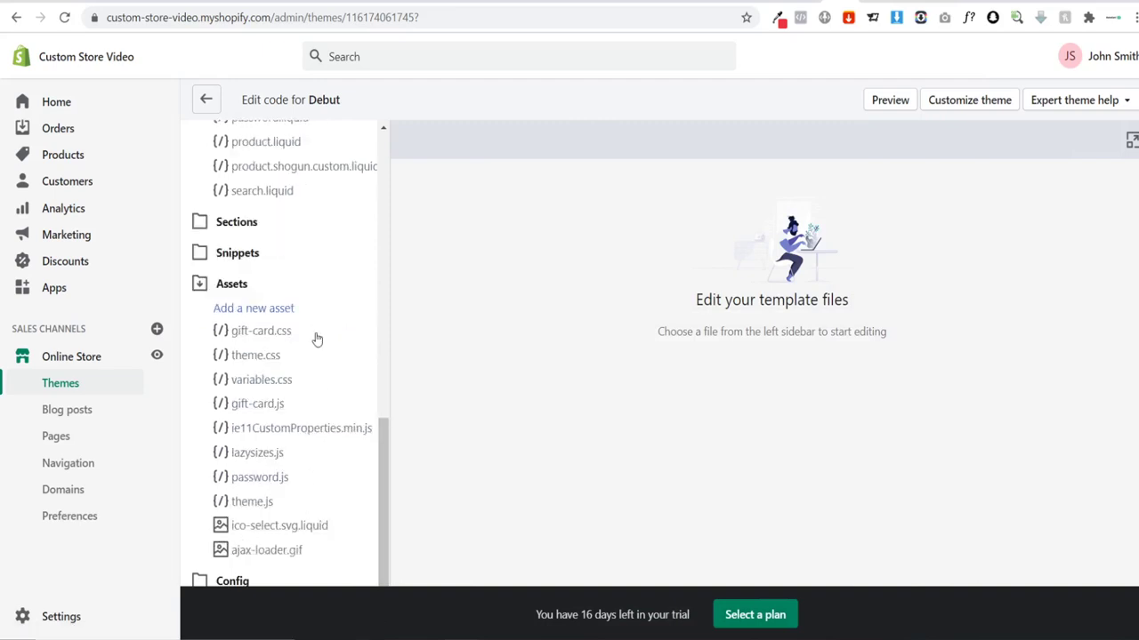
click(264, 363)
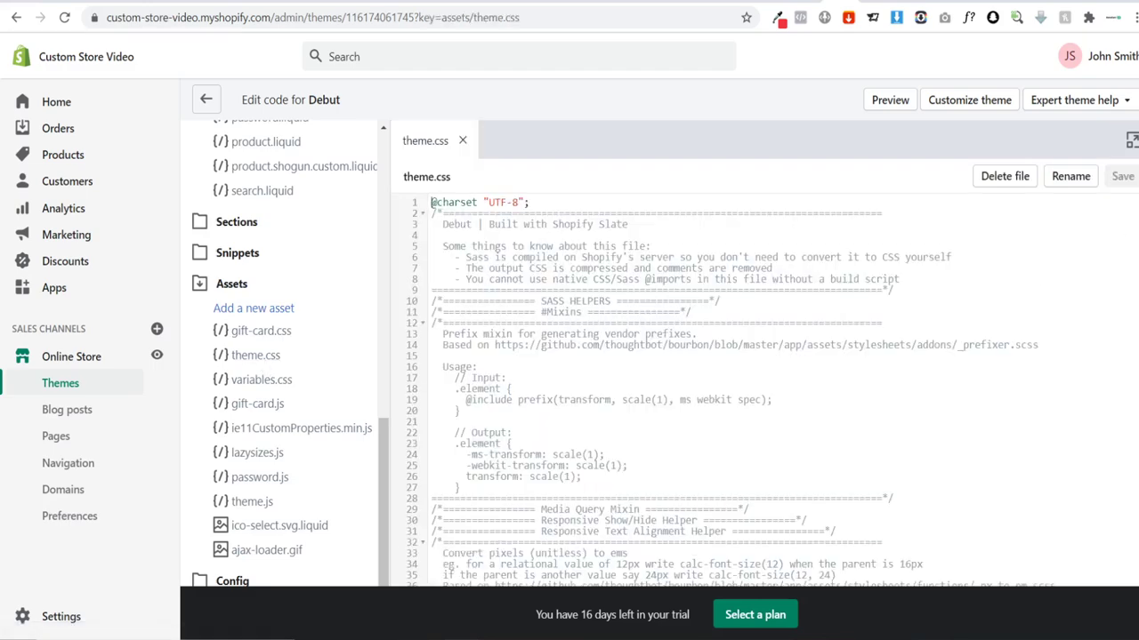
Step: Paste the sticky-header CSS on a new line at the end of theme.css and save
scroll(777, 360, down, 6)
scroll(778, 360, down, 20)
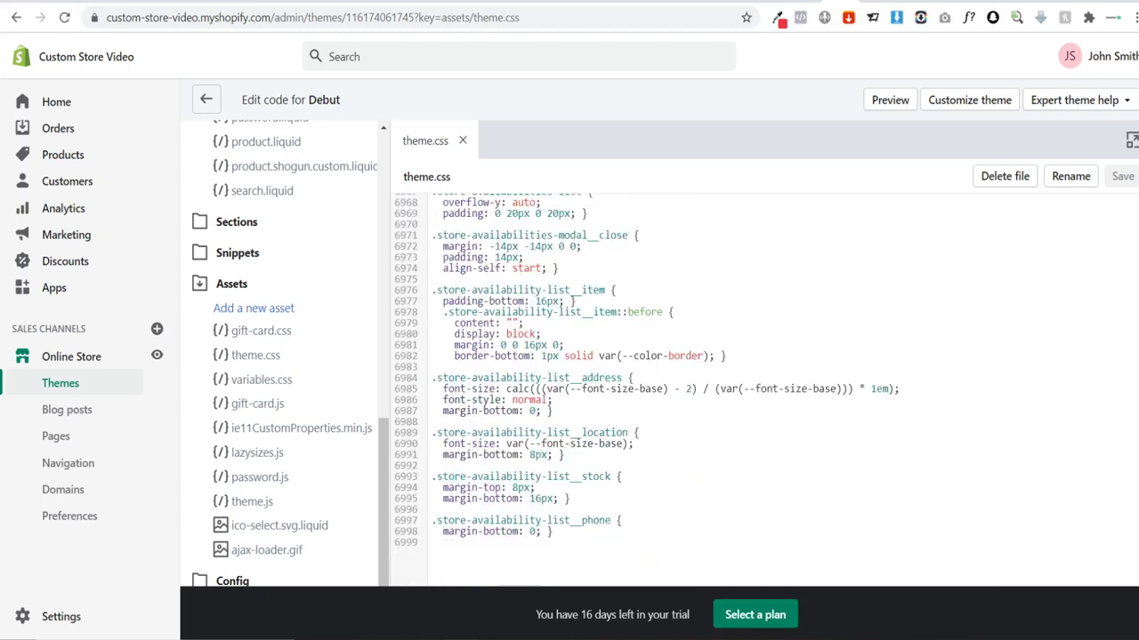
click(612, 526)
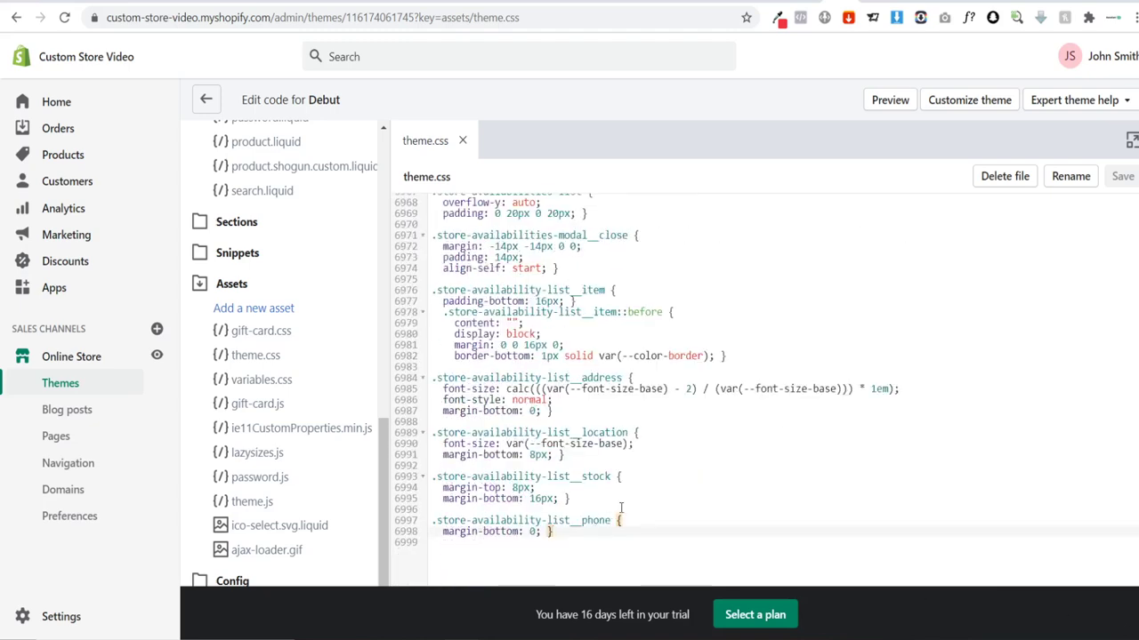
key(Return)
key(ctrl+v)
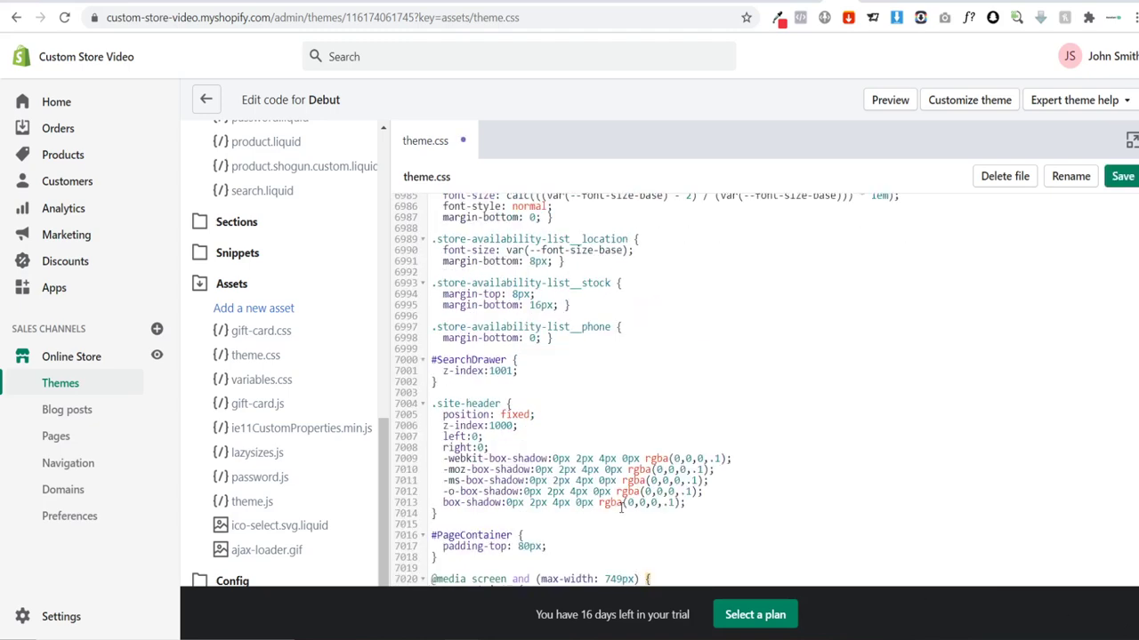
scroll(637, 498, down, 2)
click(1126, 180)
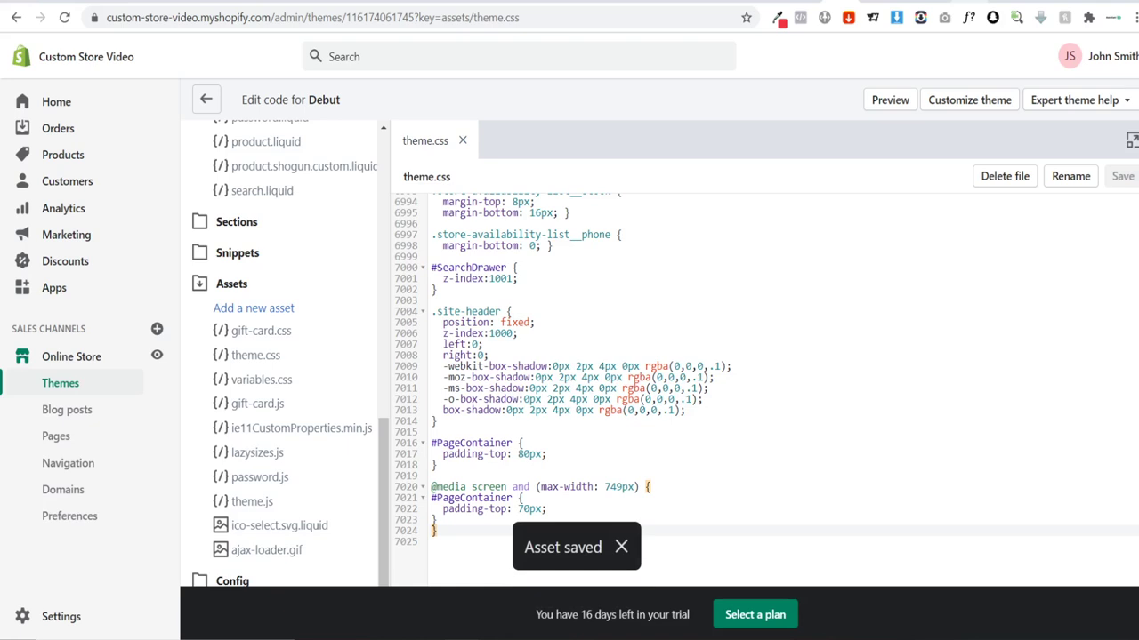
key(ctrl+Tab)
Step: Select the headerSize code block and reopen theme.js in the theme code editor
scroll(248, 293, down, 5)
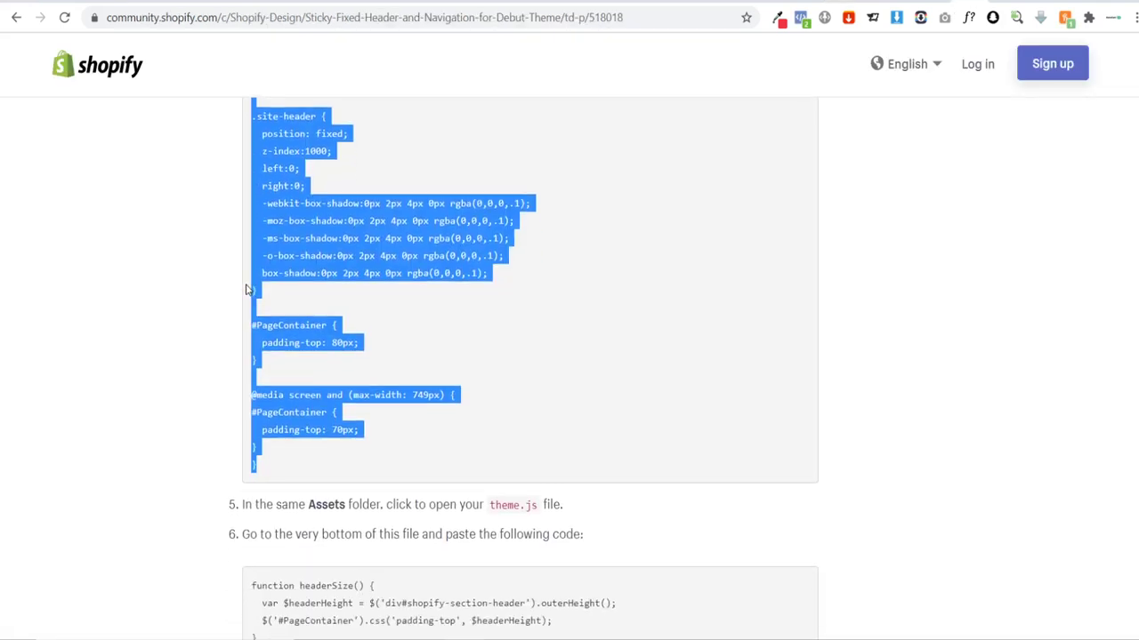
drag(279, 551, 225, 280)
key(ctrl+c)
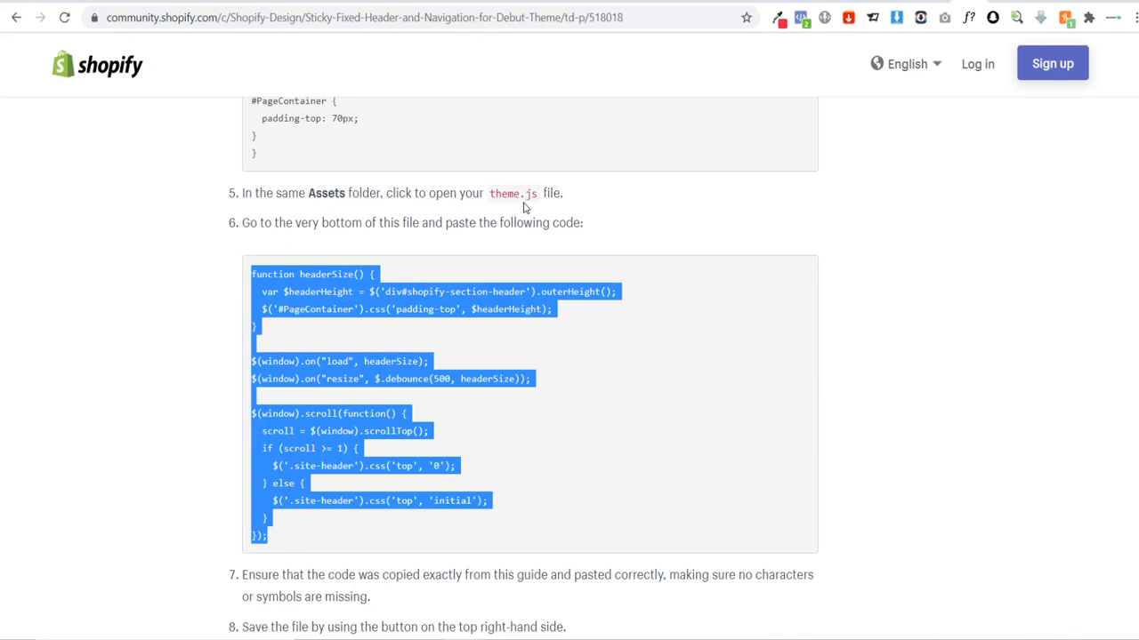
click(825, 8)
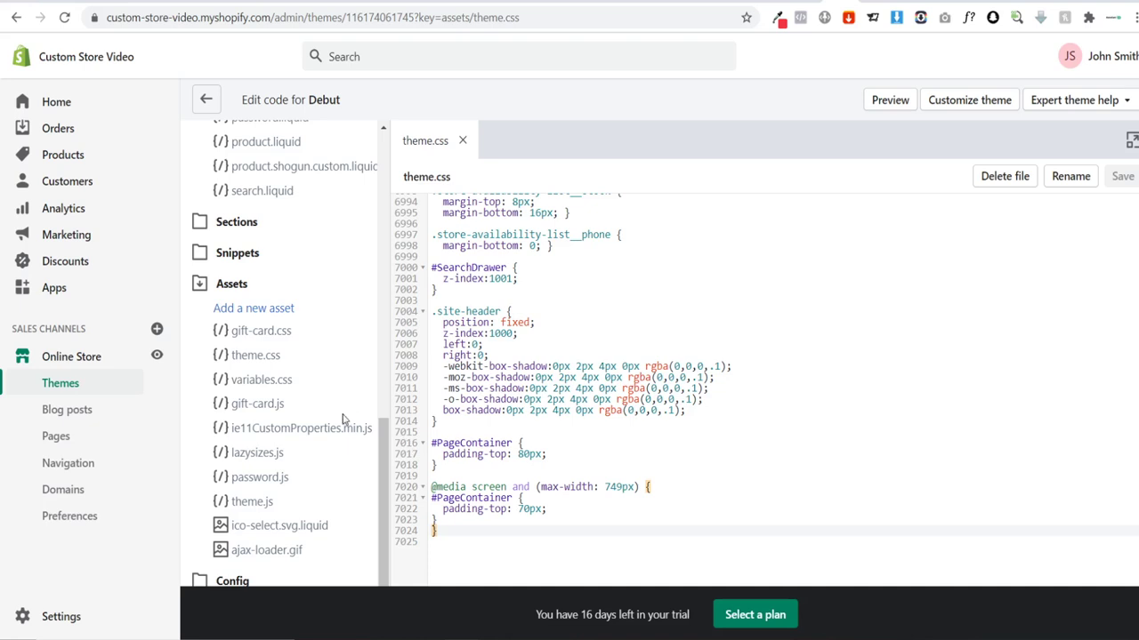
click(263, 508)
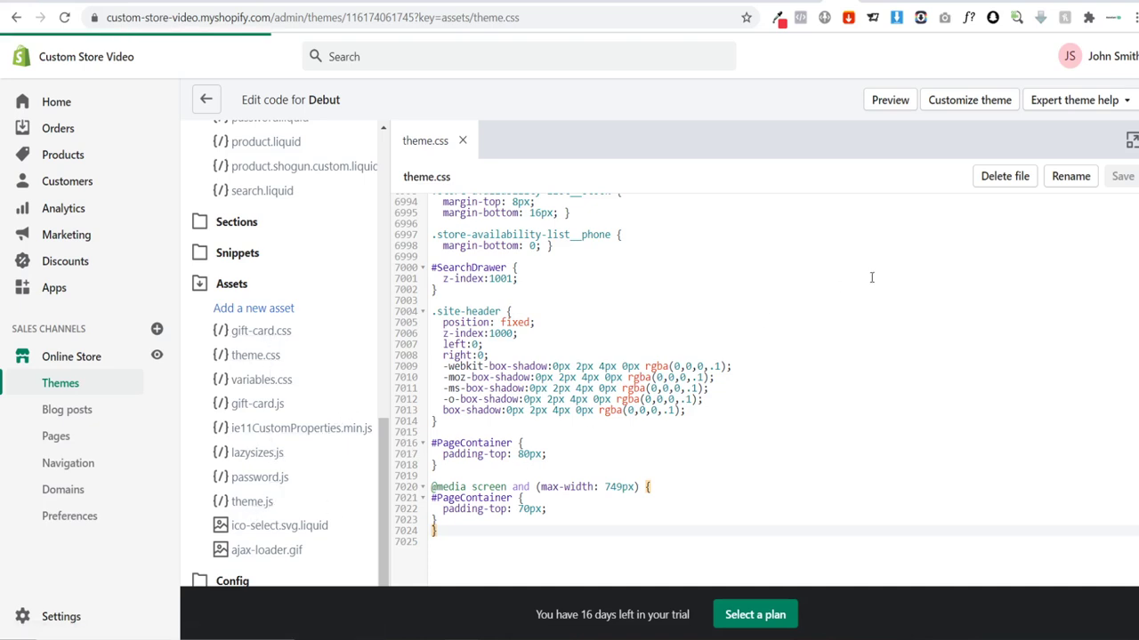
Step: Paste the headerSize code on a new line after theme.js's last brace and save
scroll(765, 392, down, 20)
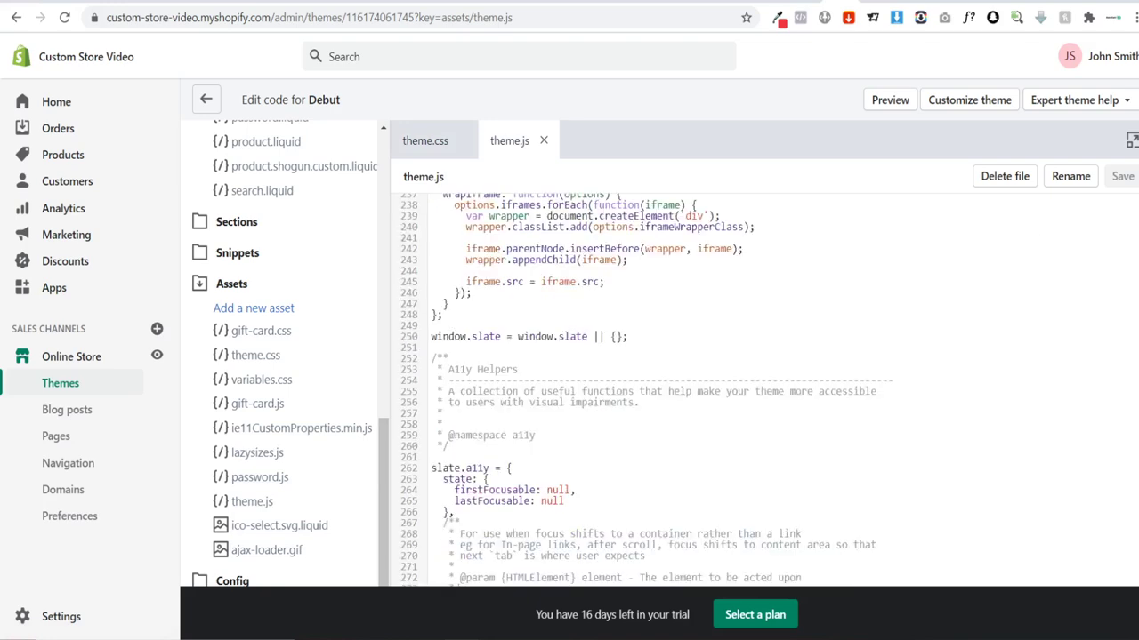
scroll(765, 392, down, 10)
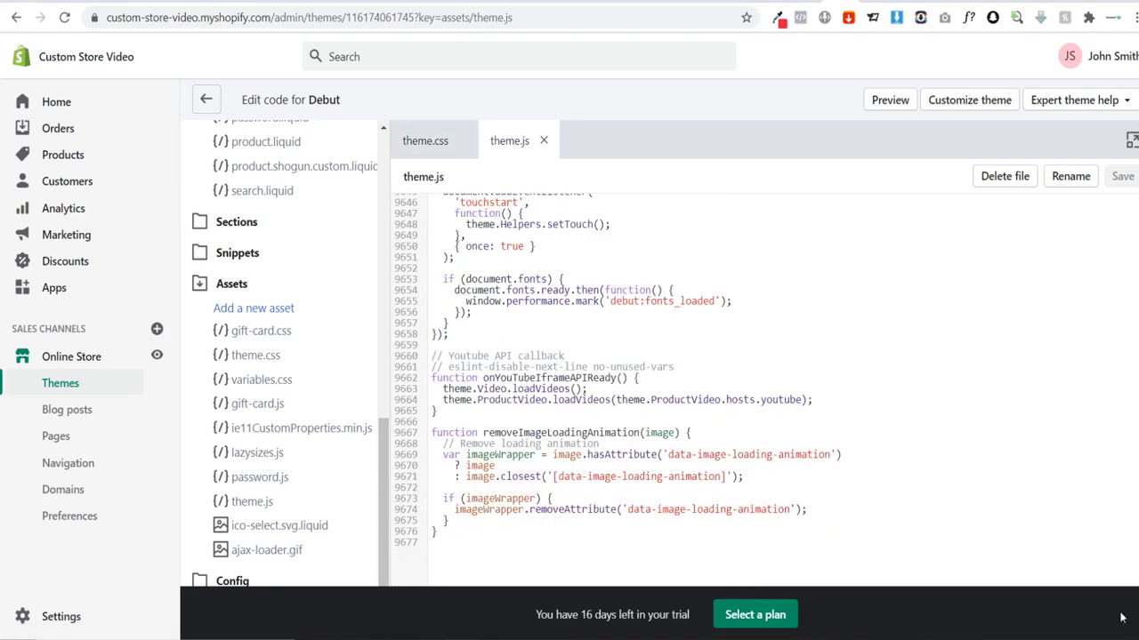
click(485, 532)
key(Return)
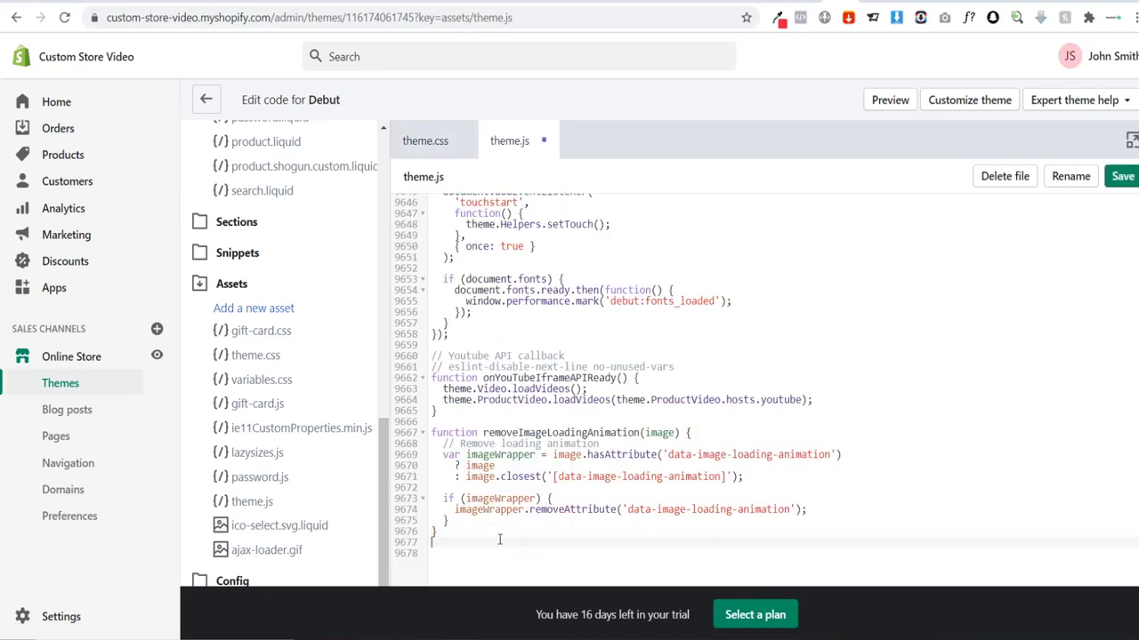
key(ctrl+v)
click(1122, 177)
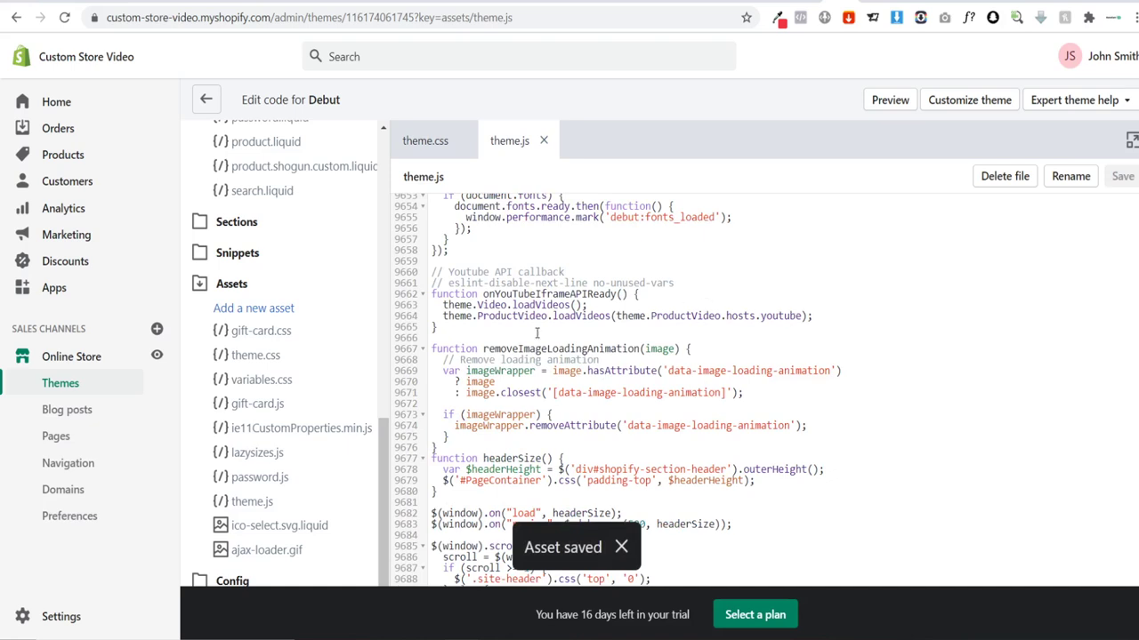
Step: Open the live bobbleyou.store storefront and scroll through its homepage
click(158, 358)
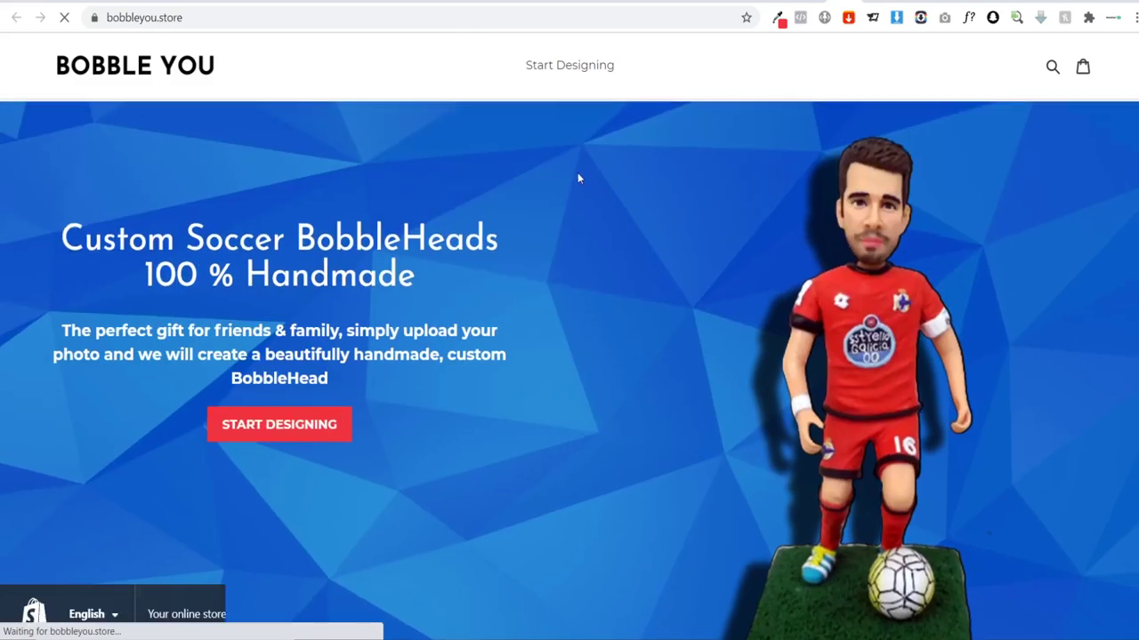
scroll(578, 173, down, 5)
scroll(577, 173, down, 15)
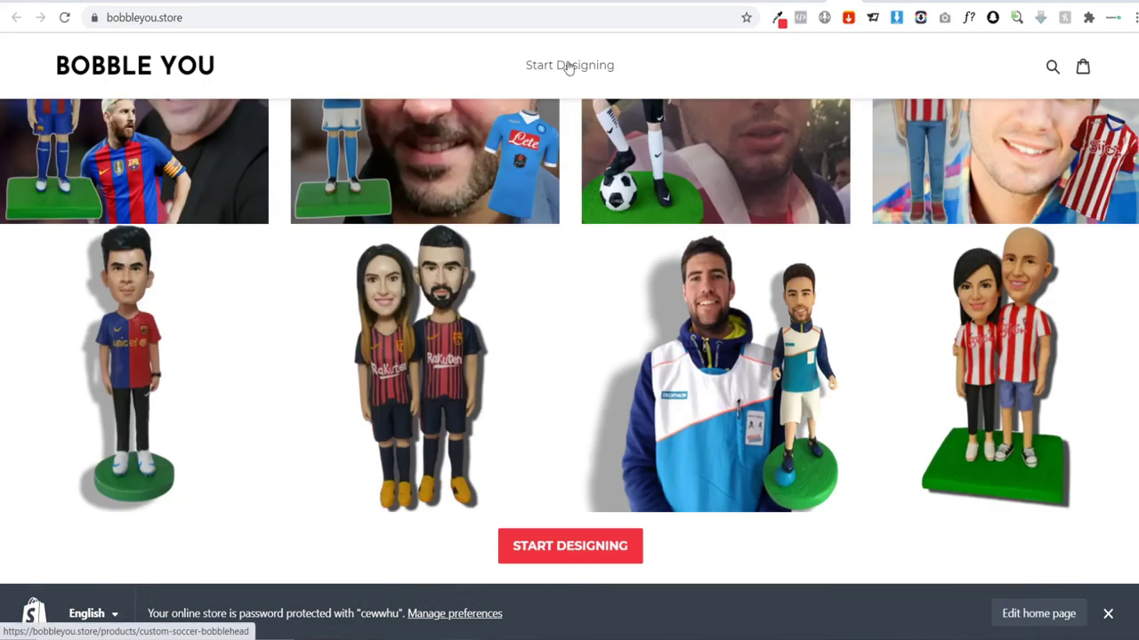
scroll(551, 202, down, 8)
scroll(553, 198, down, 4)
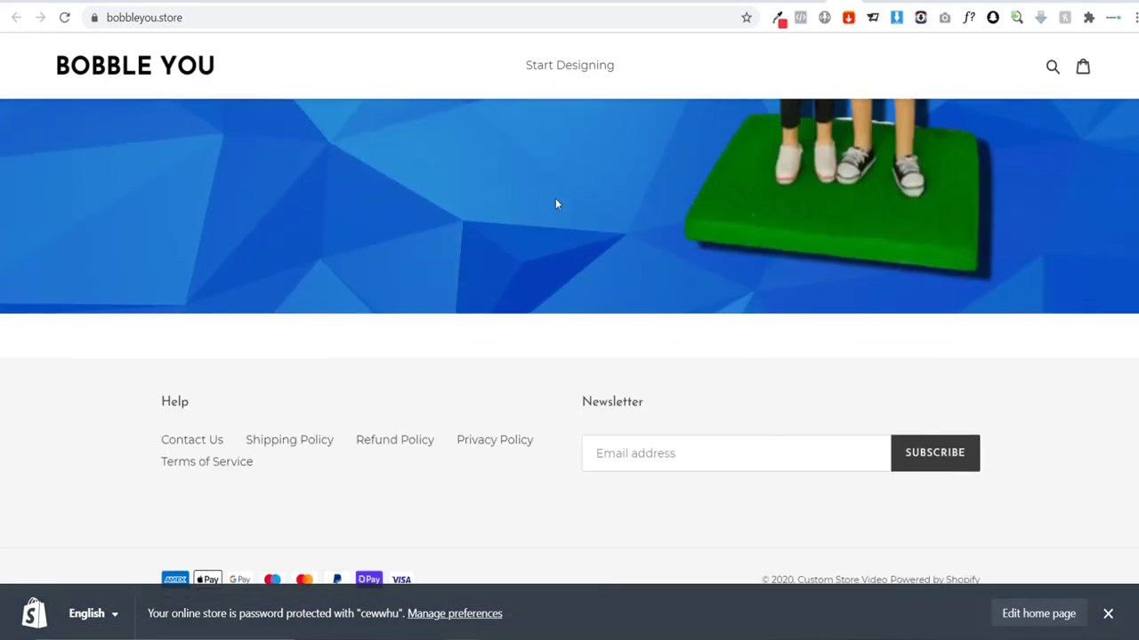
scroll(558, 203, up, 15)
scroll(562, 213, up, 10)
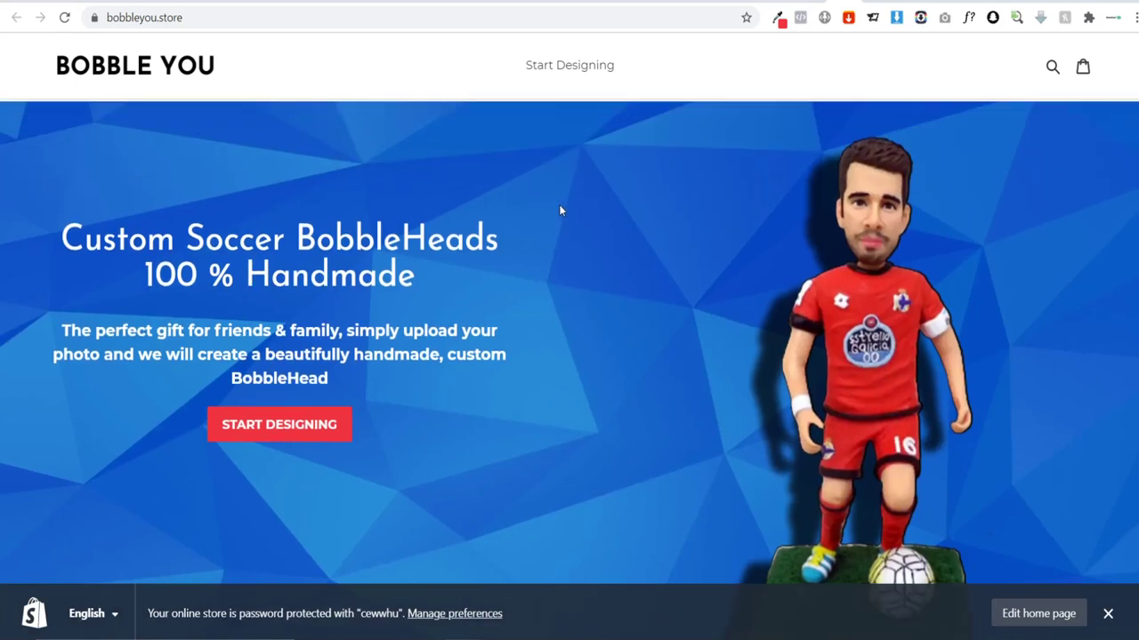
Step: Close the password-protection notice bar and browse the rest of the storefront
click(1110, 613)
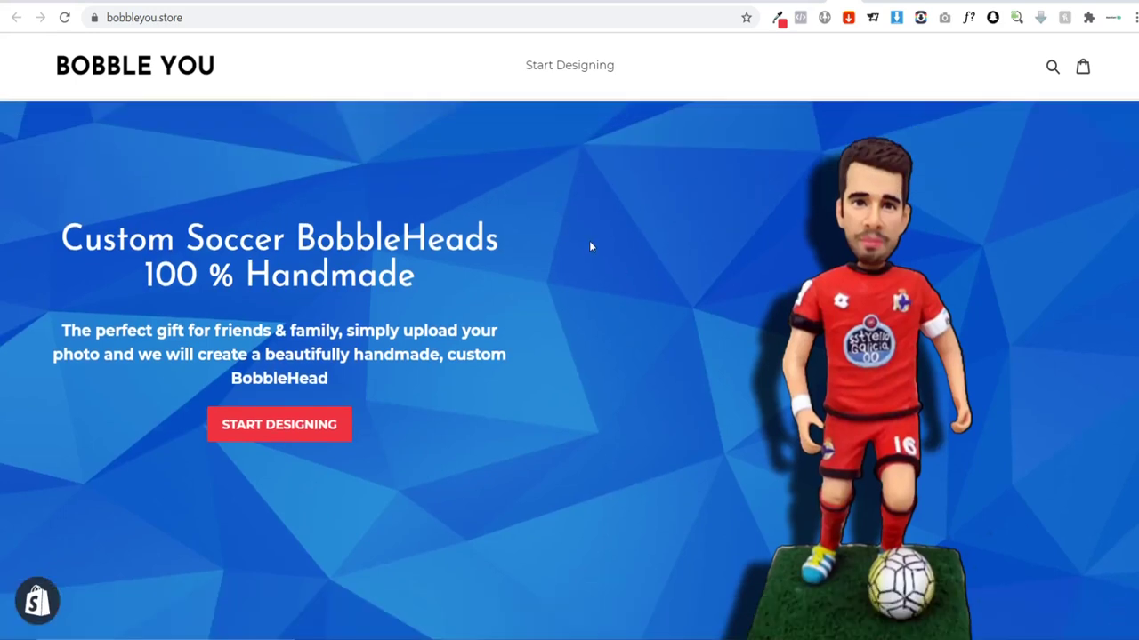
scroll(567, 236, down, 10)
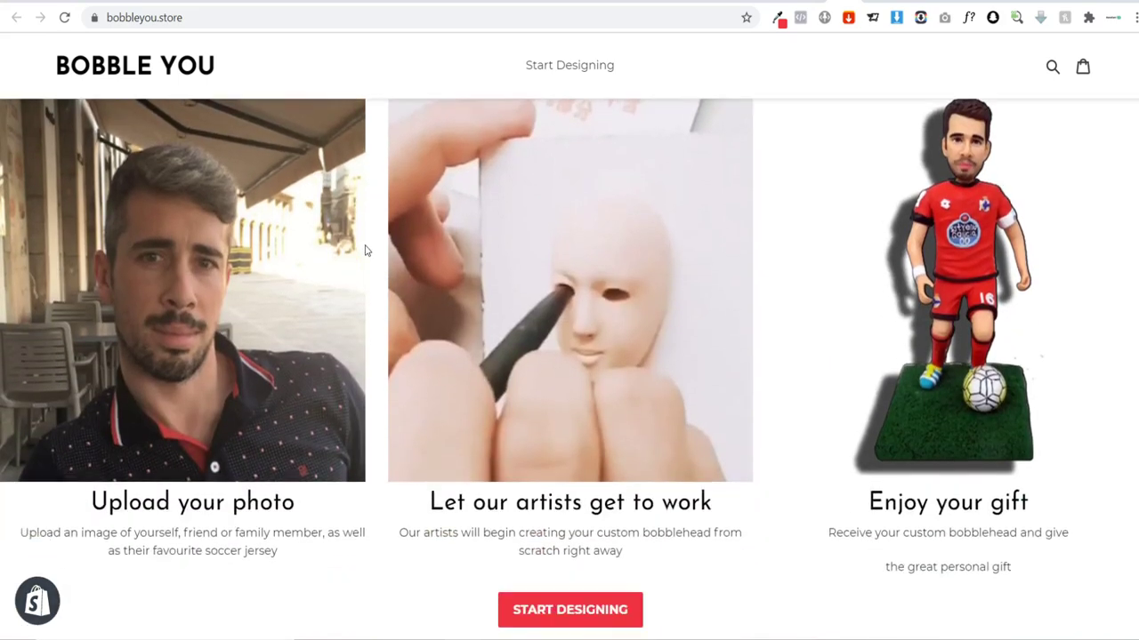
scroll(704, 254, down, 10)
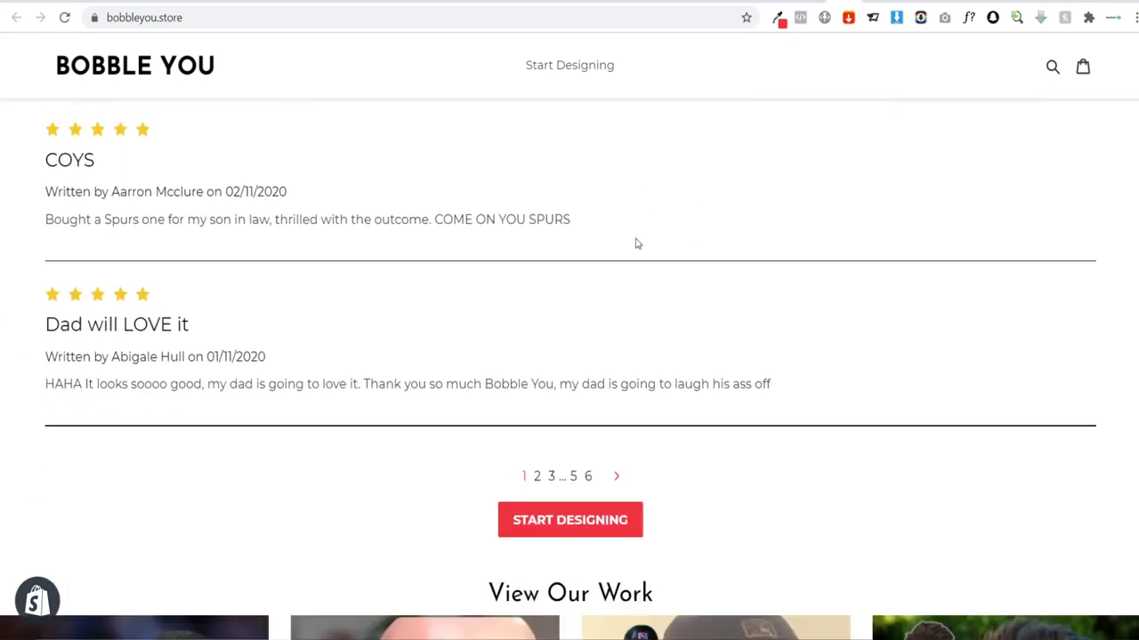
scroll(650, 275, down, 5)
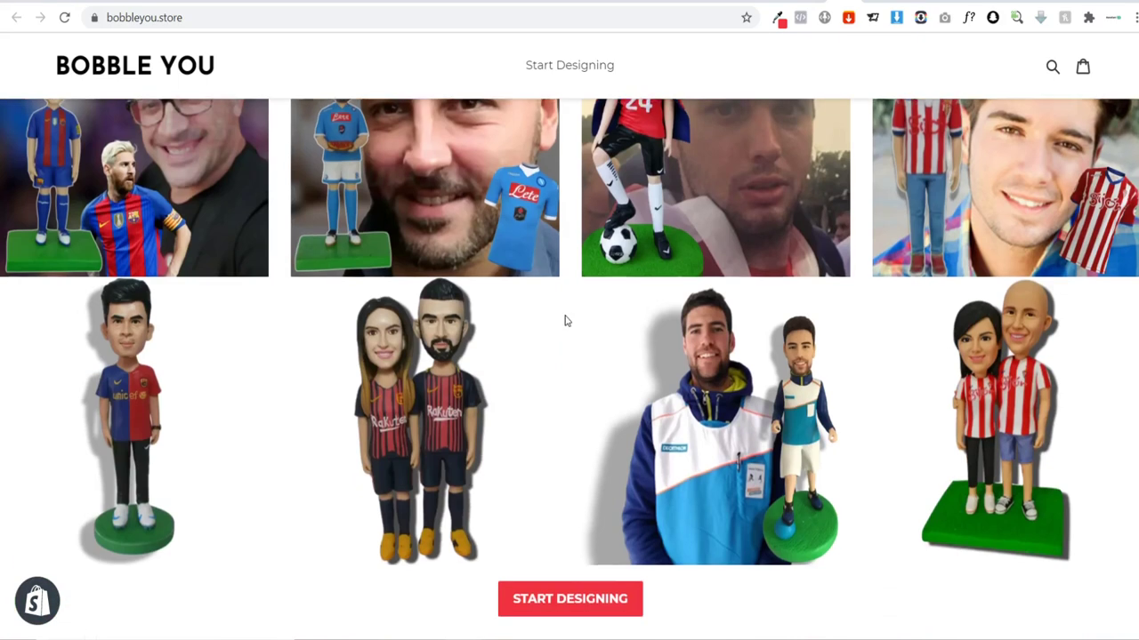
scroll(431, 308, up, 12)
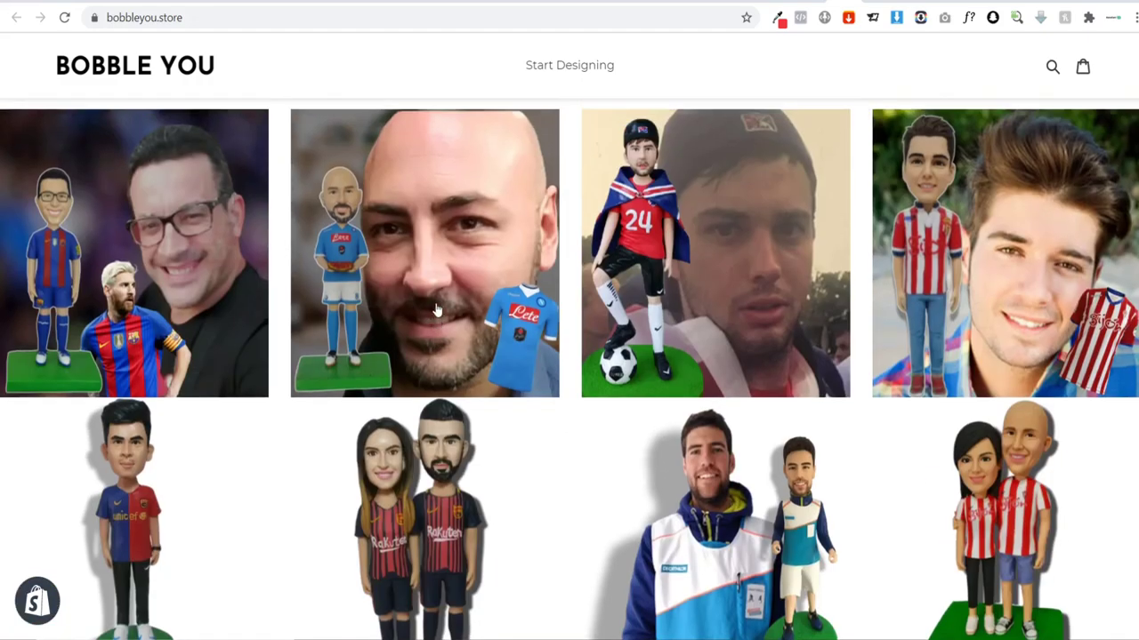
scroll(436, 310, up, 6)
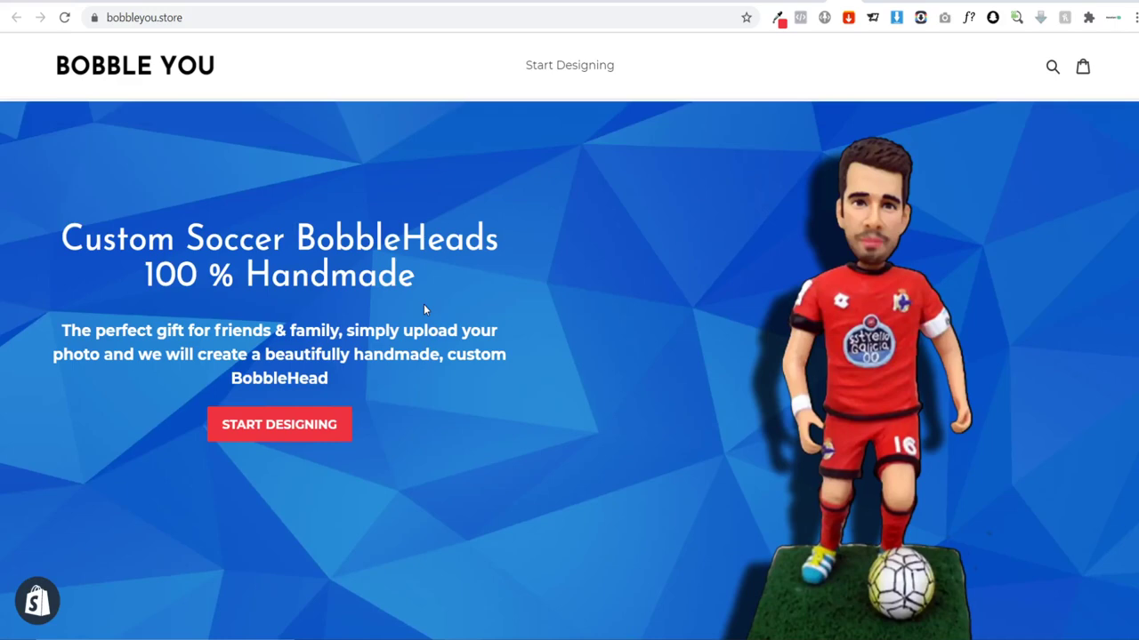
scroll(492, 301, down, 4)
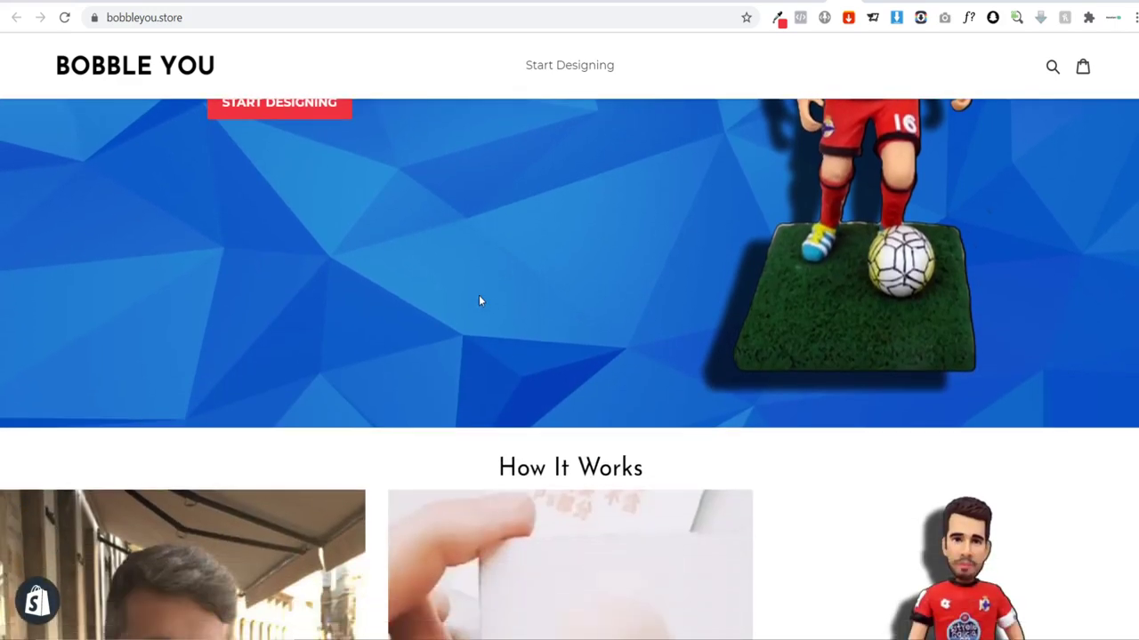
scroll(479, 301, down, 4)
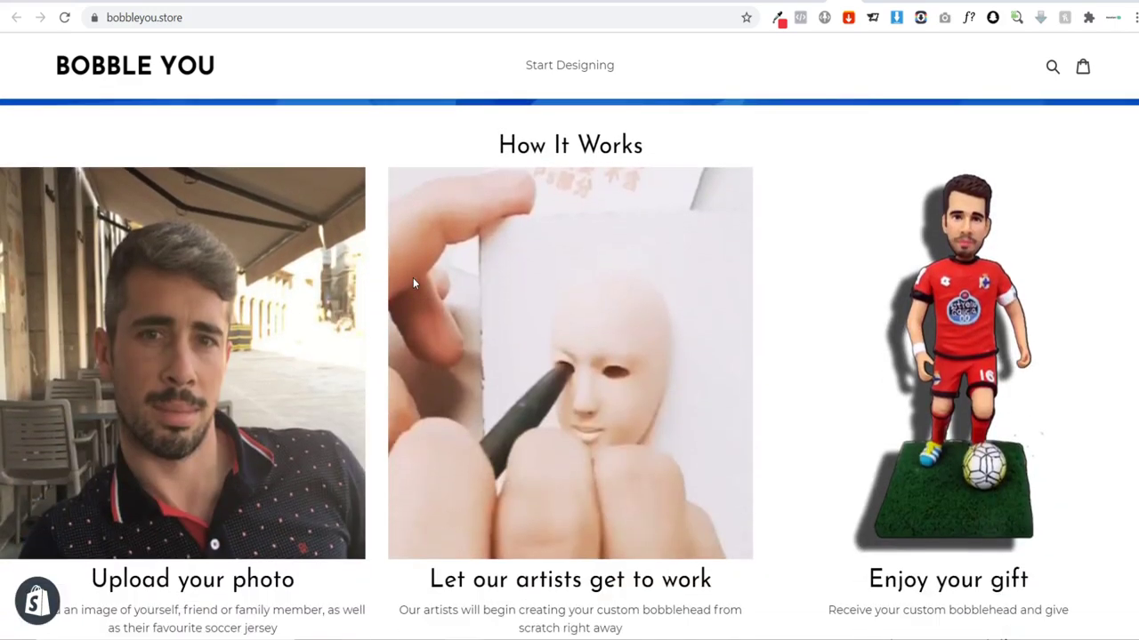
scroll(413, 283, down, 3)
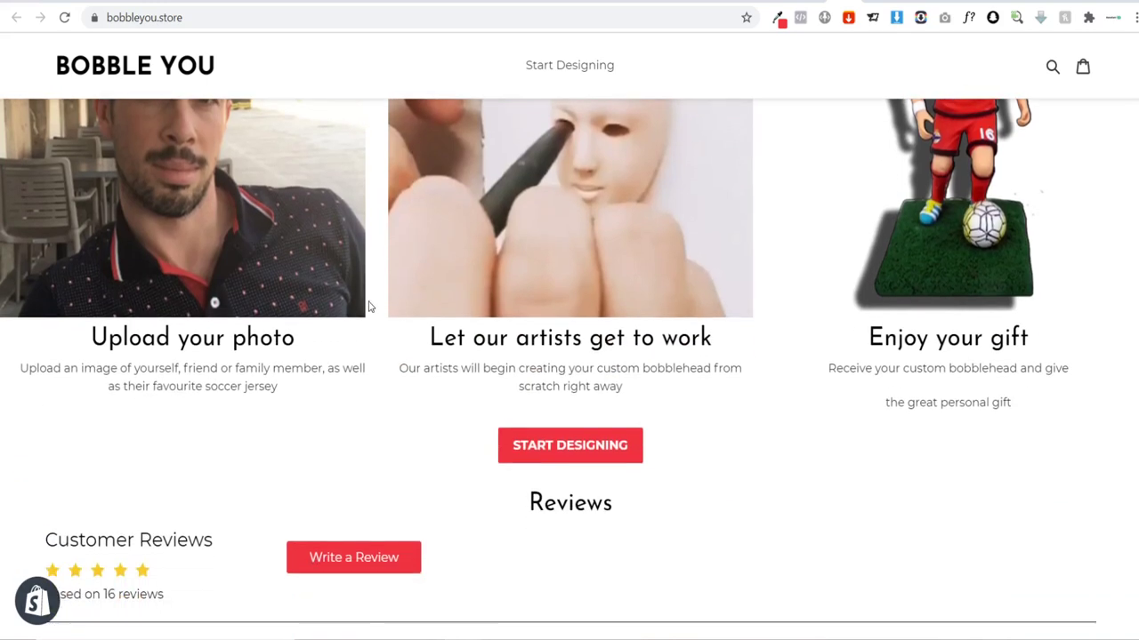
scroll(495, 323, up, 10)
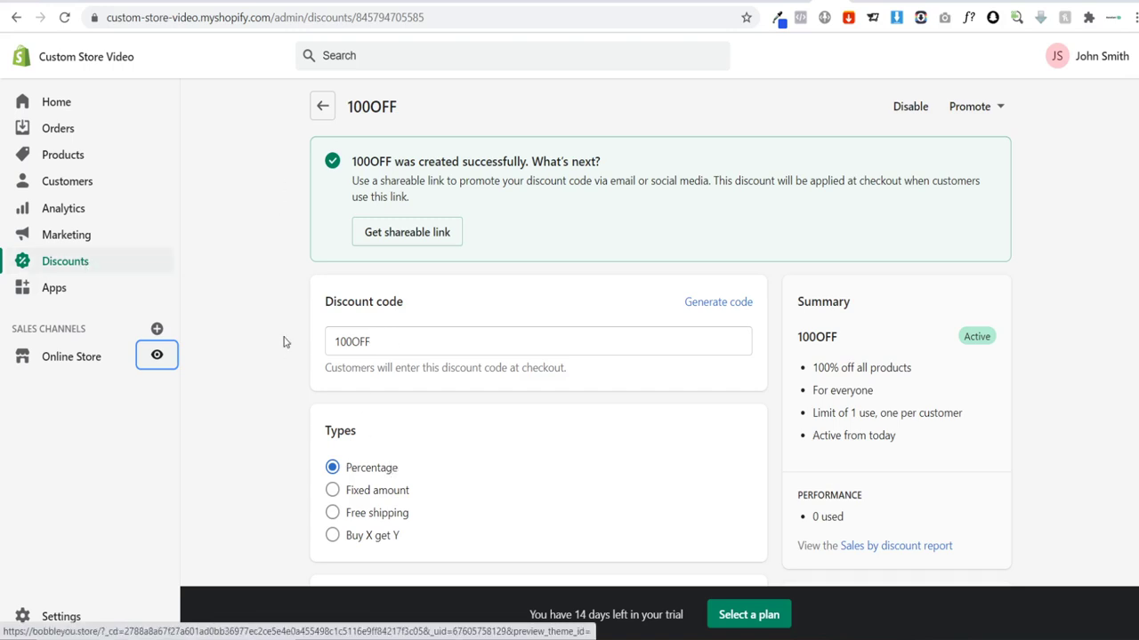
Step: Scroll to review the cart holding one Custom Soccer BobbleHead at £74.99
scroll(353, 436, down, 3)
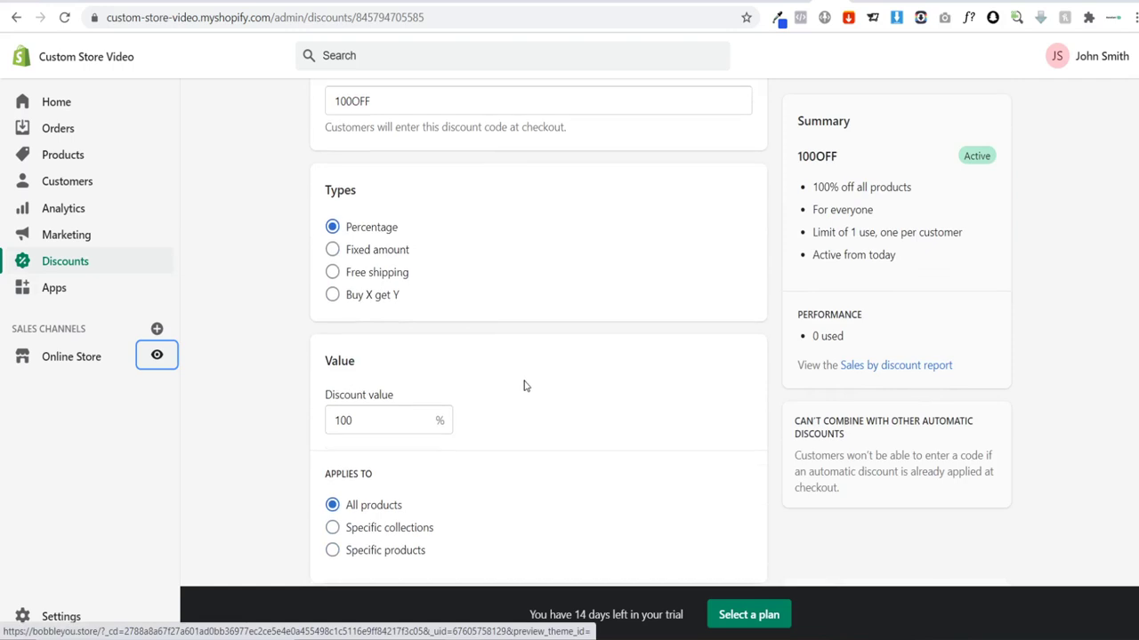
scroll(523, 374, up, 2)
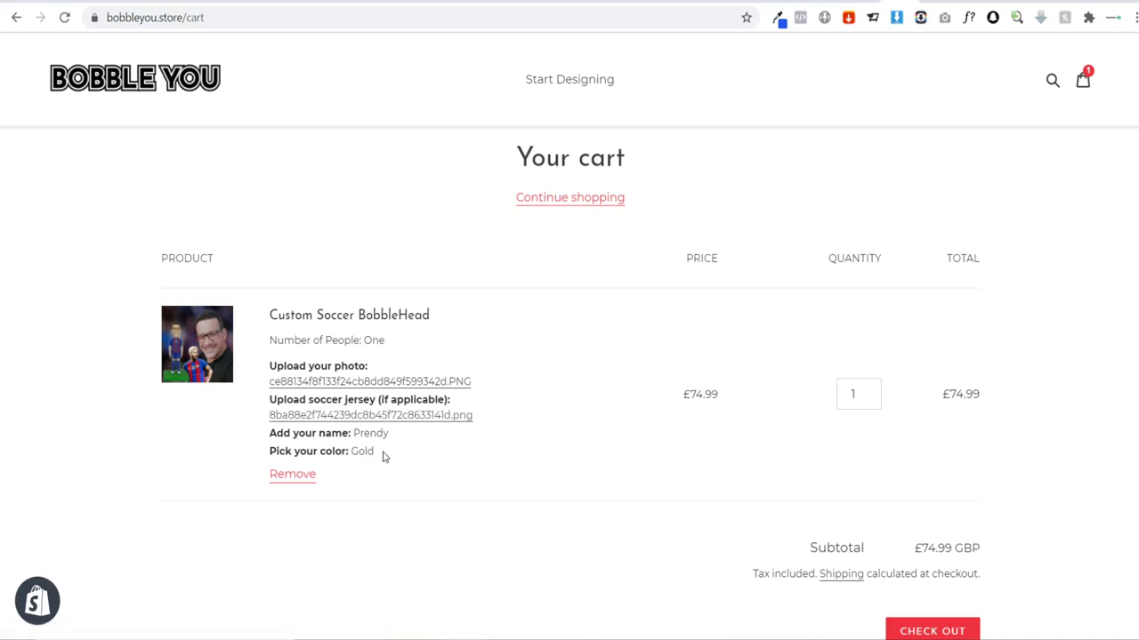
Step: Go from the cart to checkout and apply the discount code 100off
scroll(712, 462, down, 1)
click(920, 549)
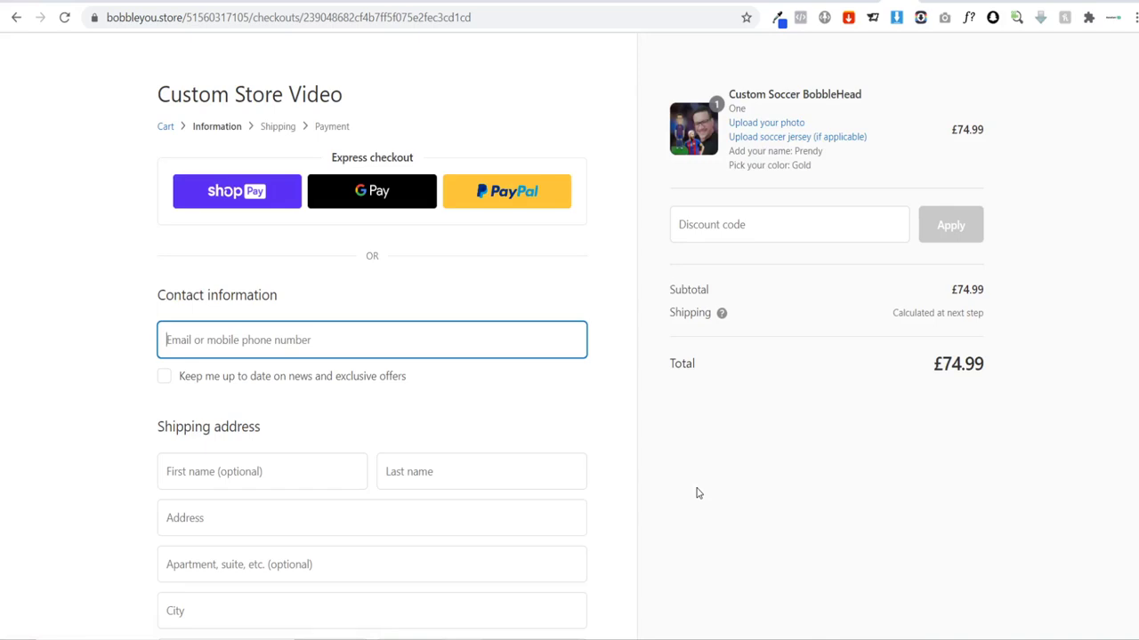
click(727, 224)
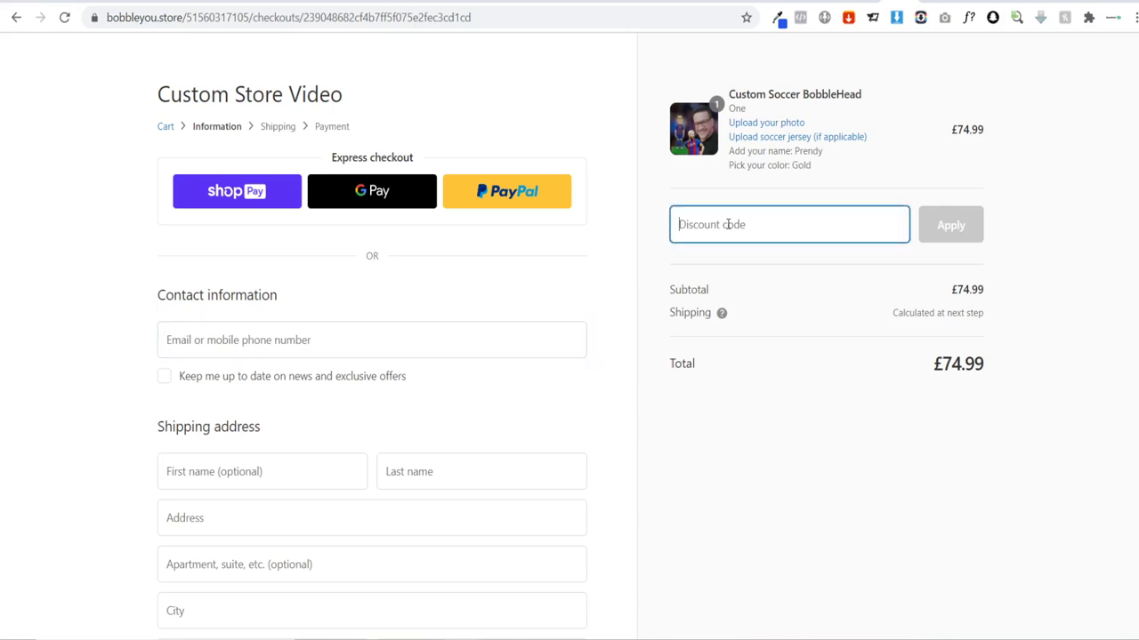
text(100o)
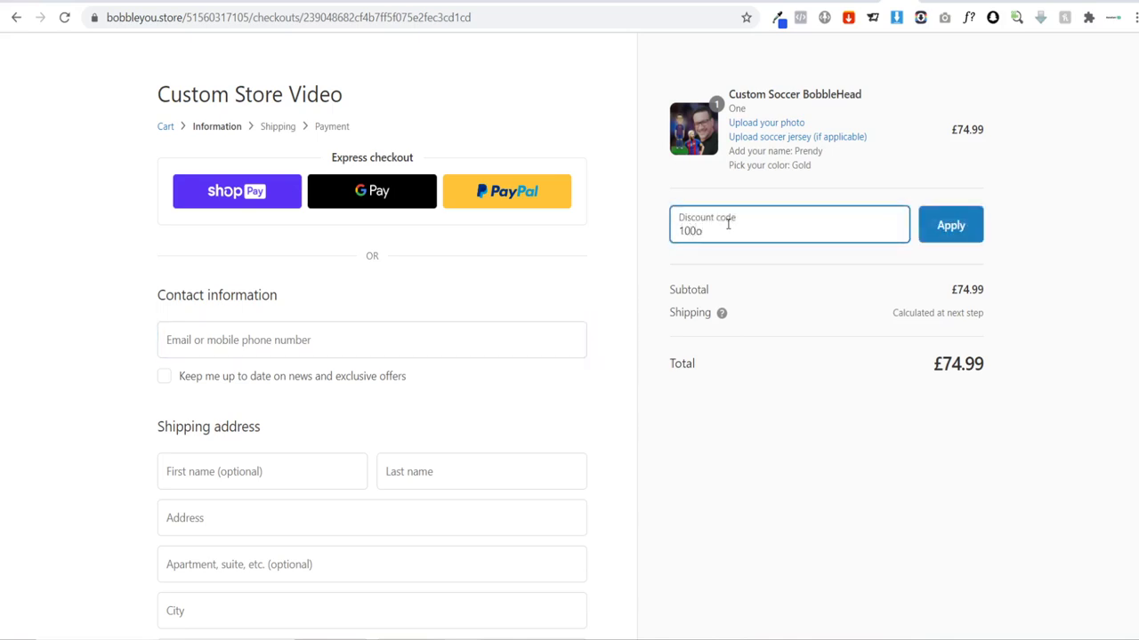
text(ff)
key(Return)
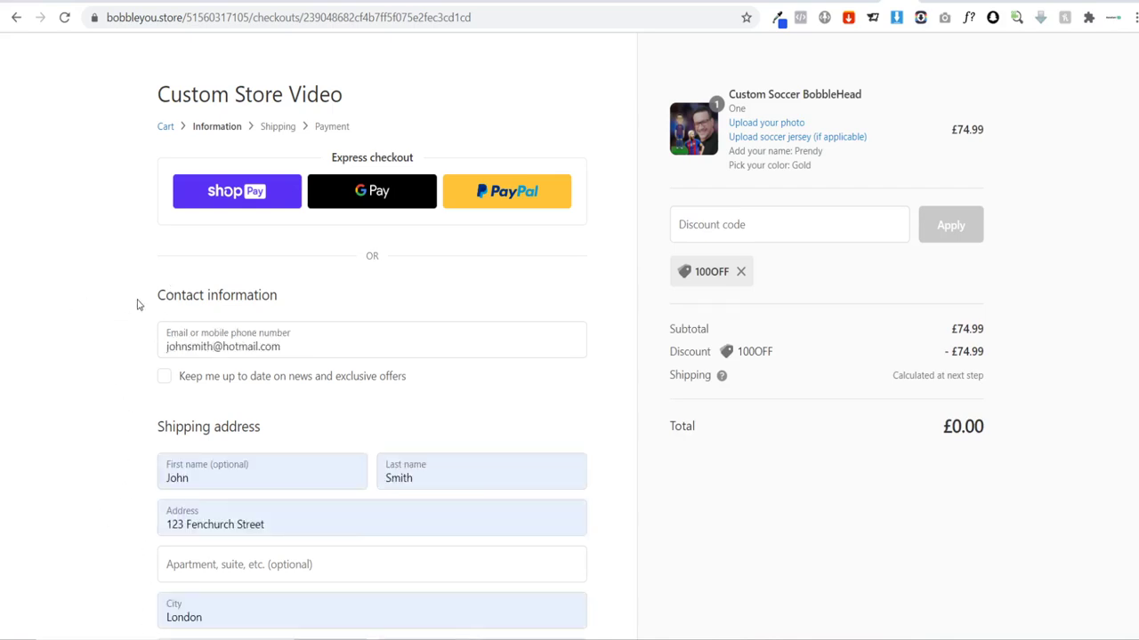
Step: Continue through shipping and payment and place the £0.00 test order
scroll(75, 279, down, 2)
scroll(75, 279, down, 1)
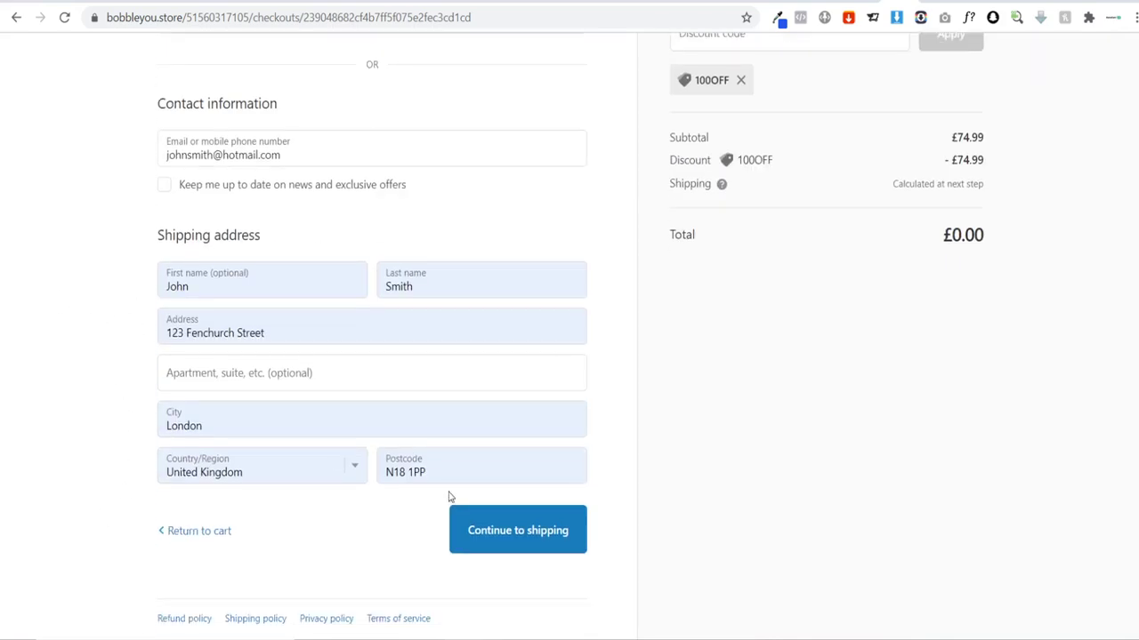
click(472, 529)
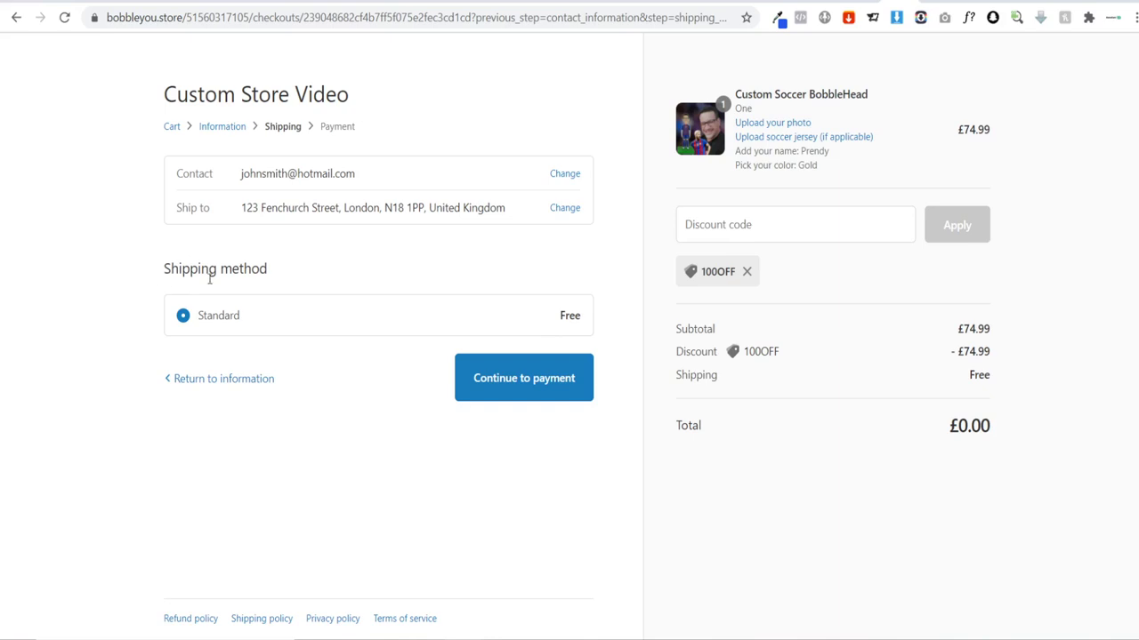
click(542, 389)
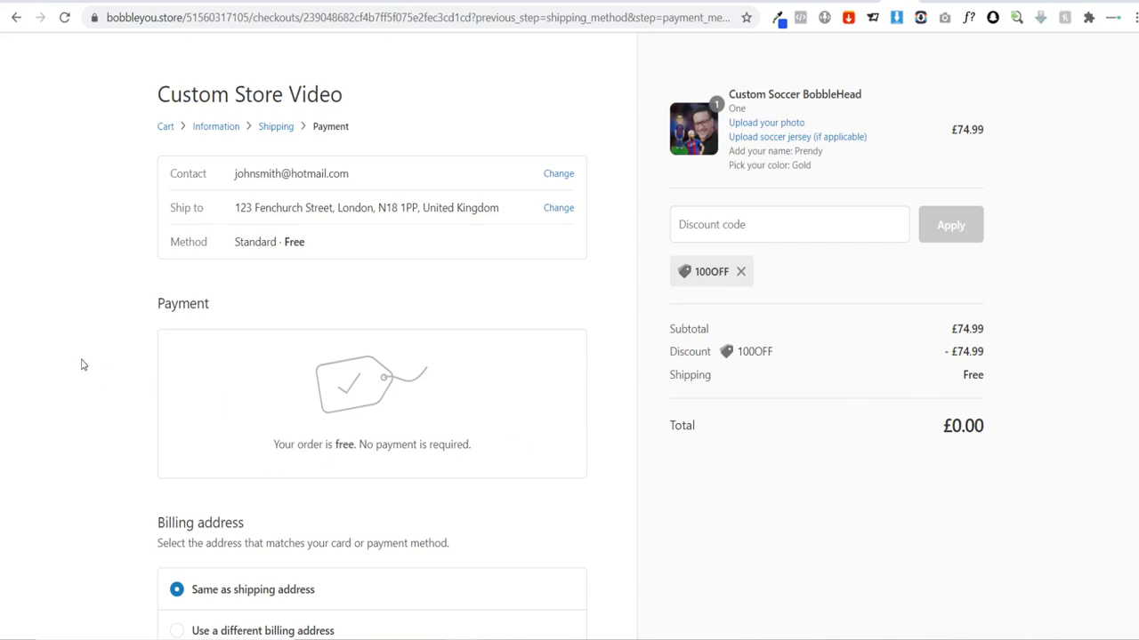
scroll(81, 365, down, 3)
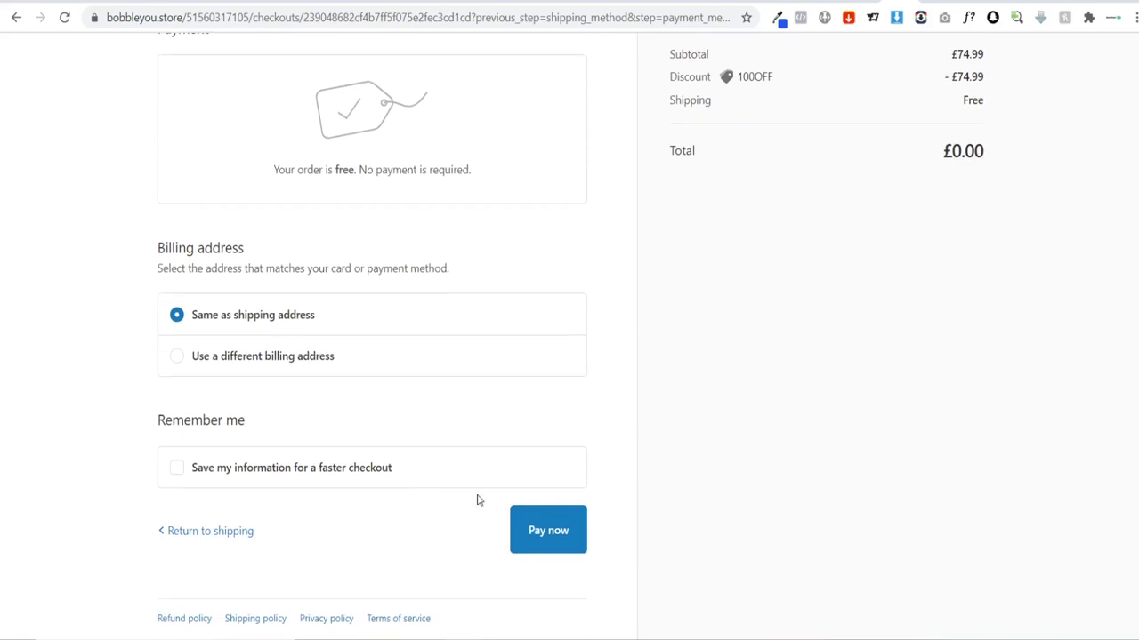
click(546, 541)
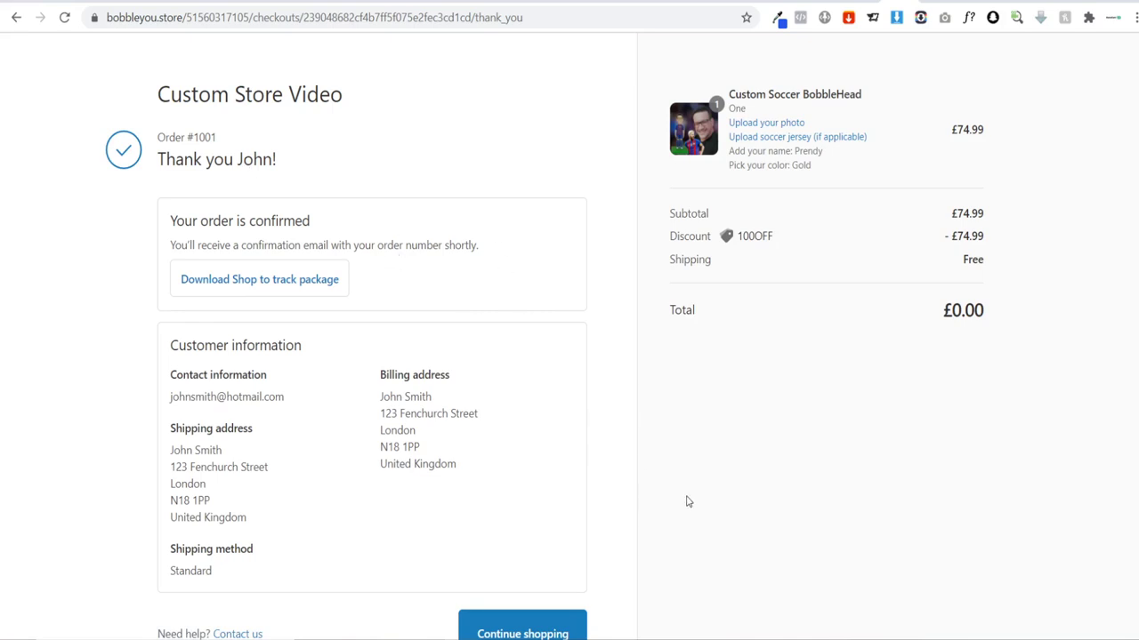
Step: Open order #1001 in the store admin and download the customer's uploaded photo
click(831, 4)
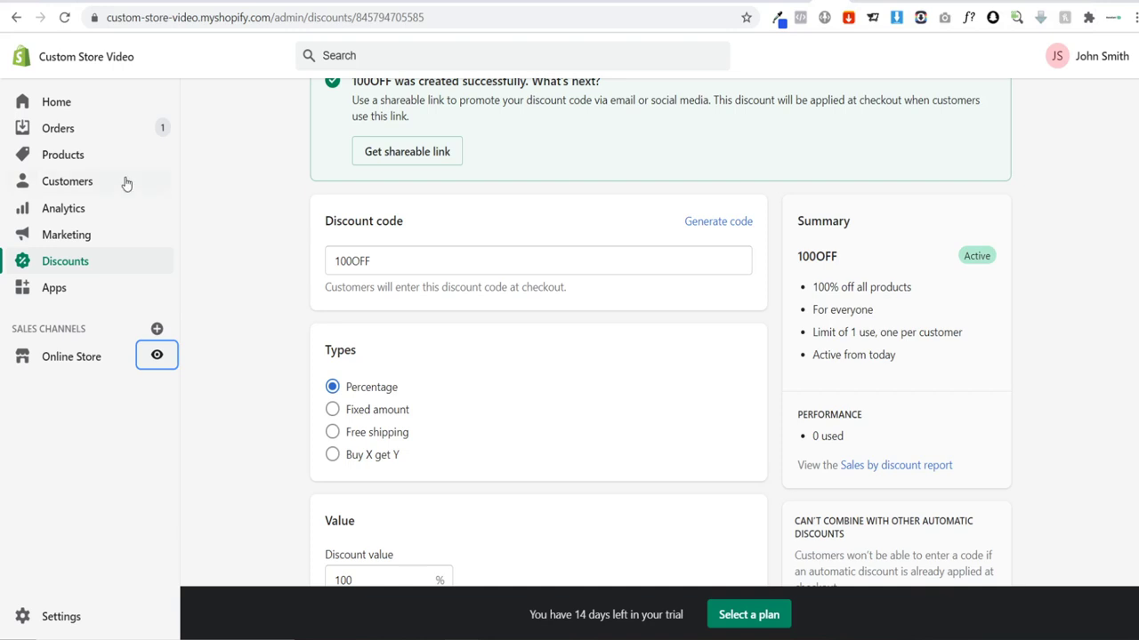
click(70, 133)
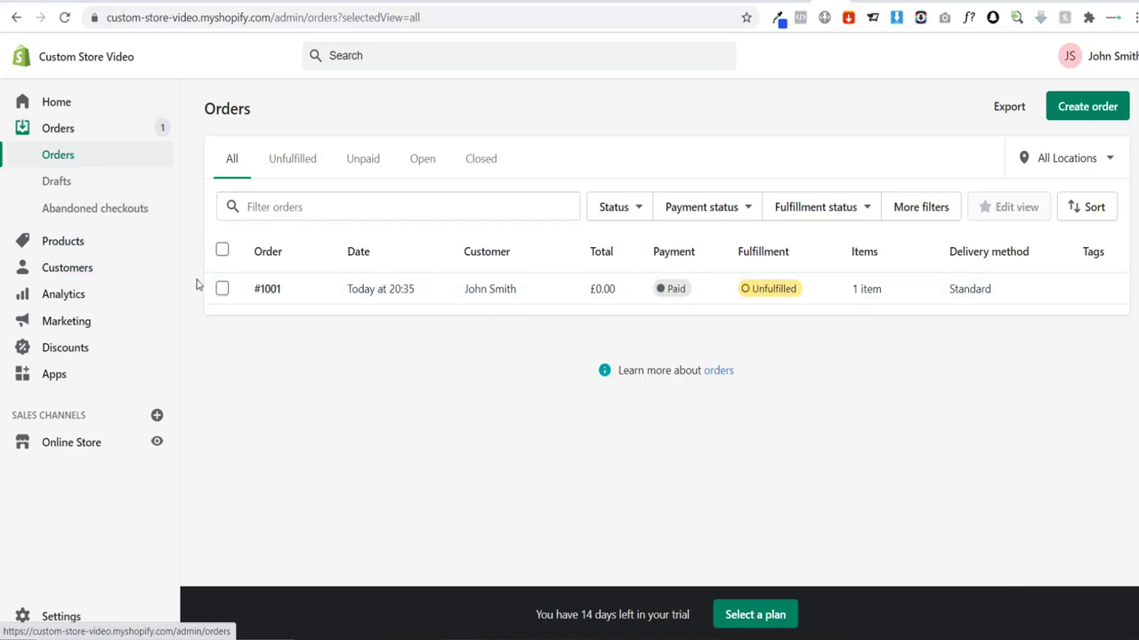
click(318, 294)
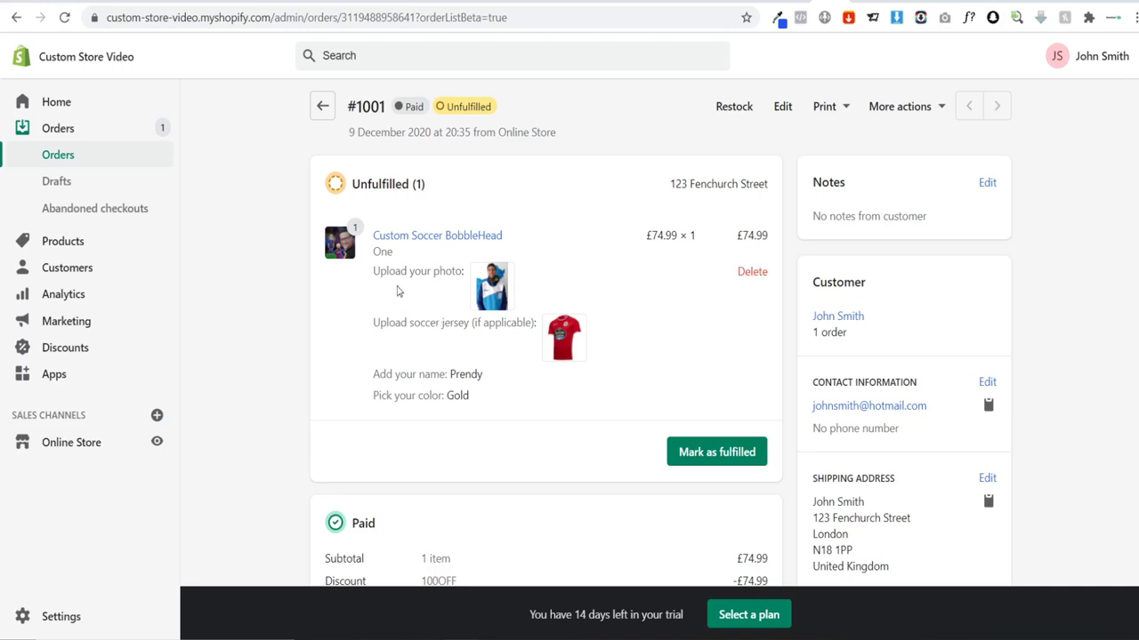
click(499, 290)
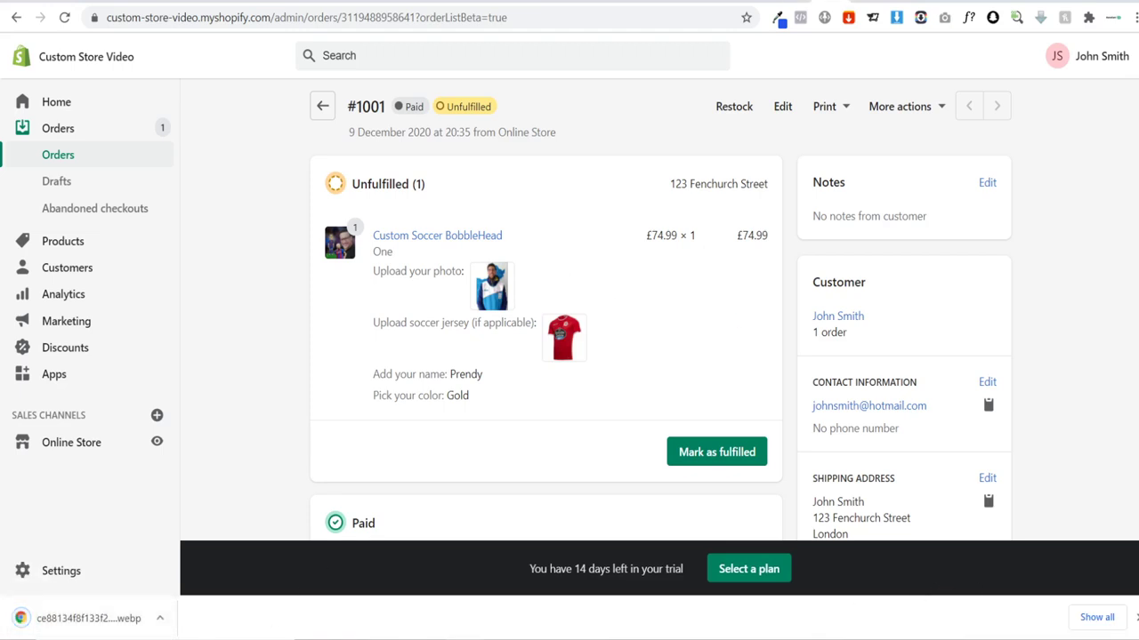
click(1136, 618)
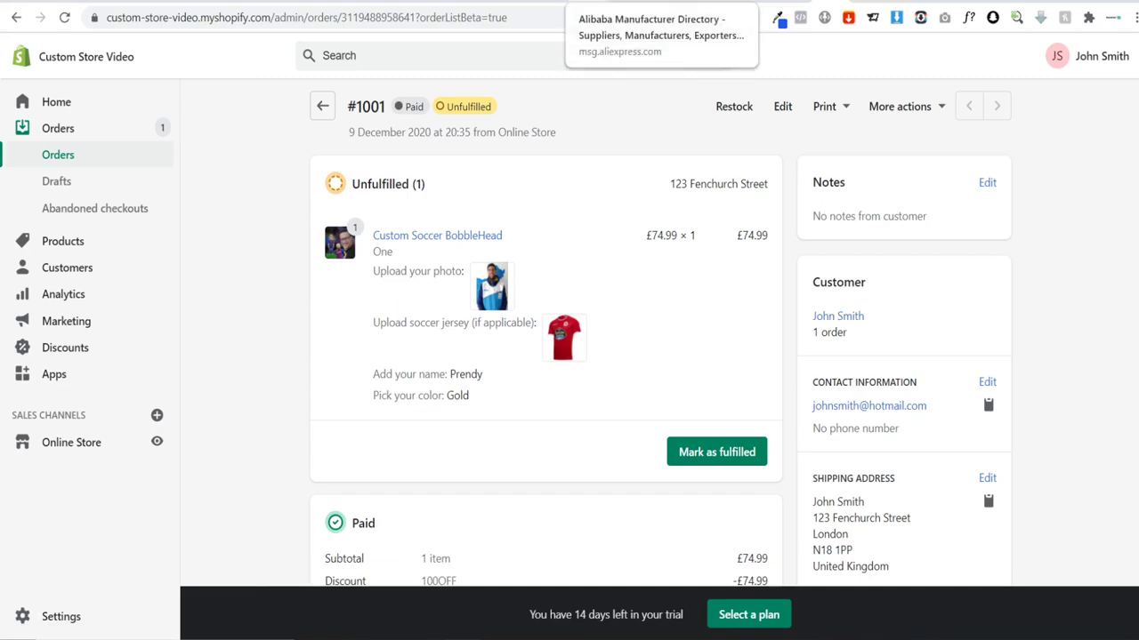
click(620, 8)
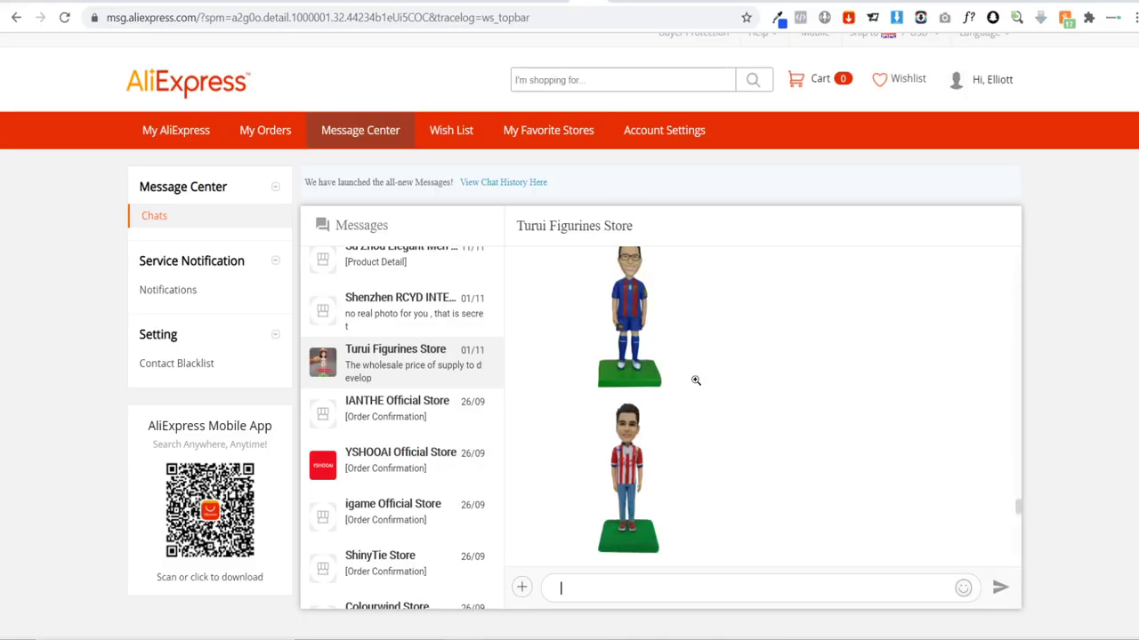
click(620, 4)
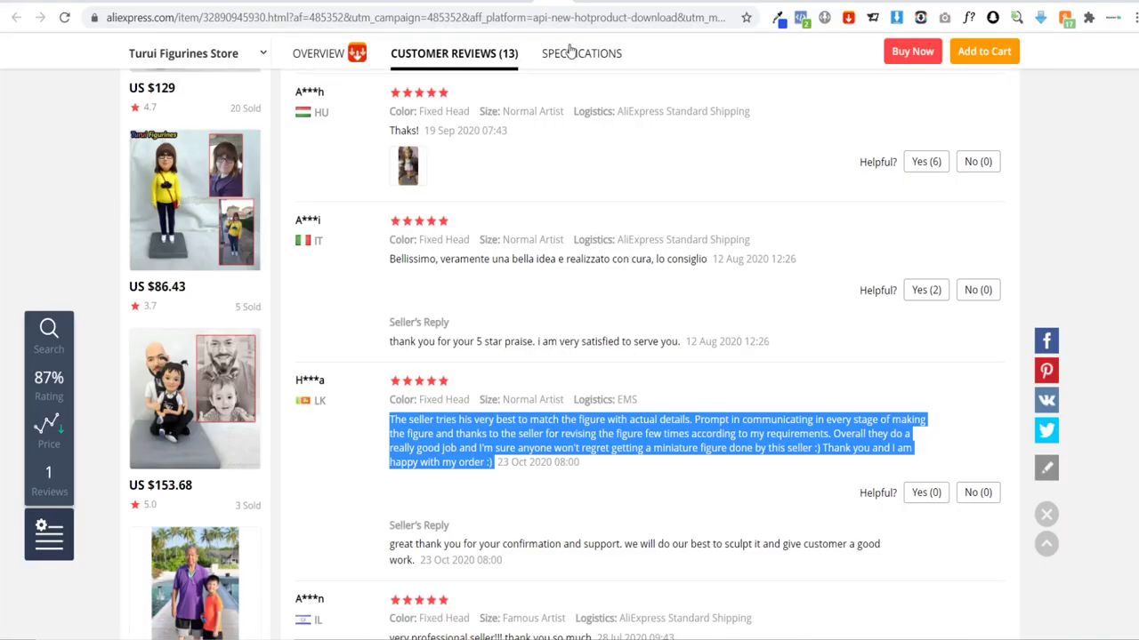
scroll(1101, 248, up, 15)
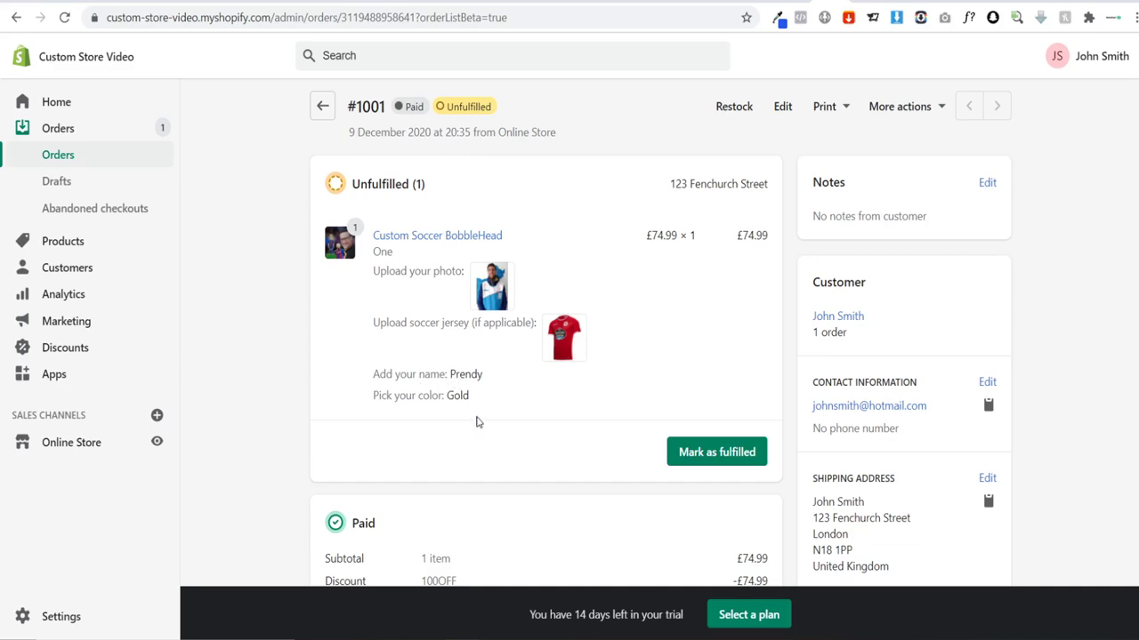
click(589, 2)
click(591, 2)
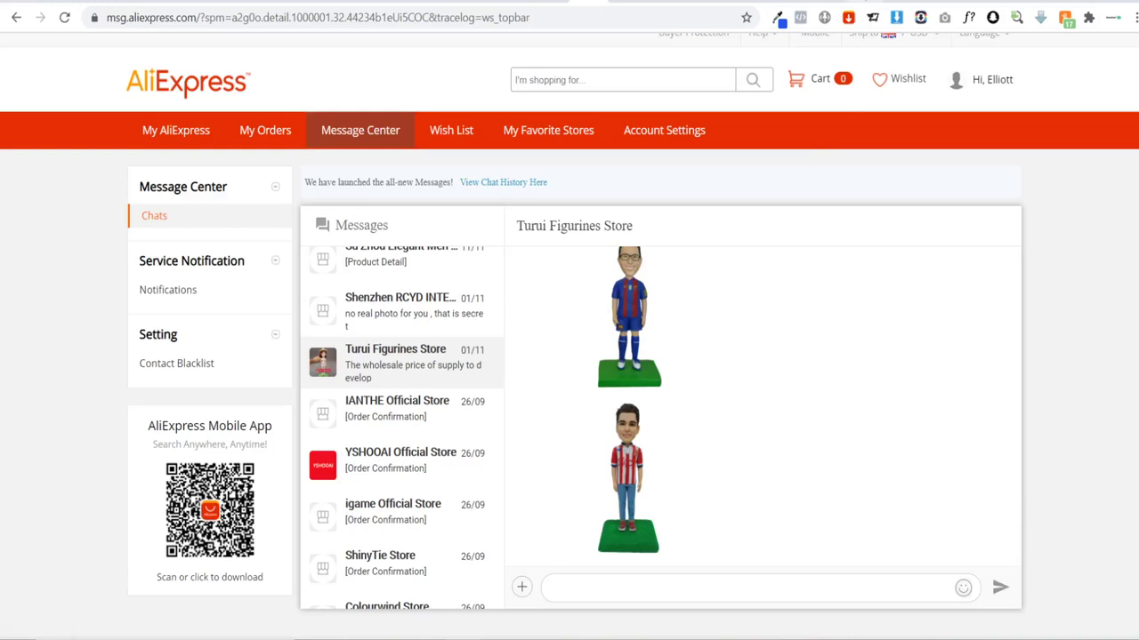
click(801, 1)
click(833, 2)
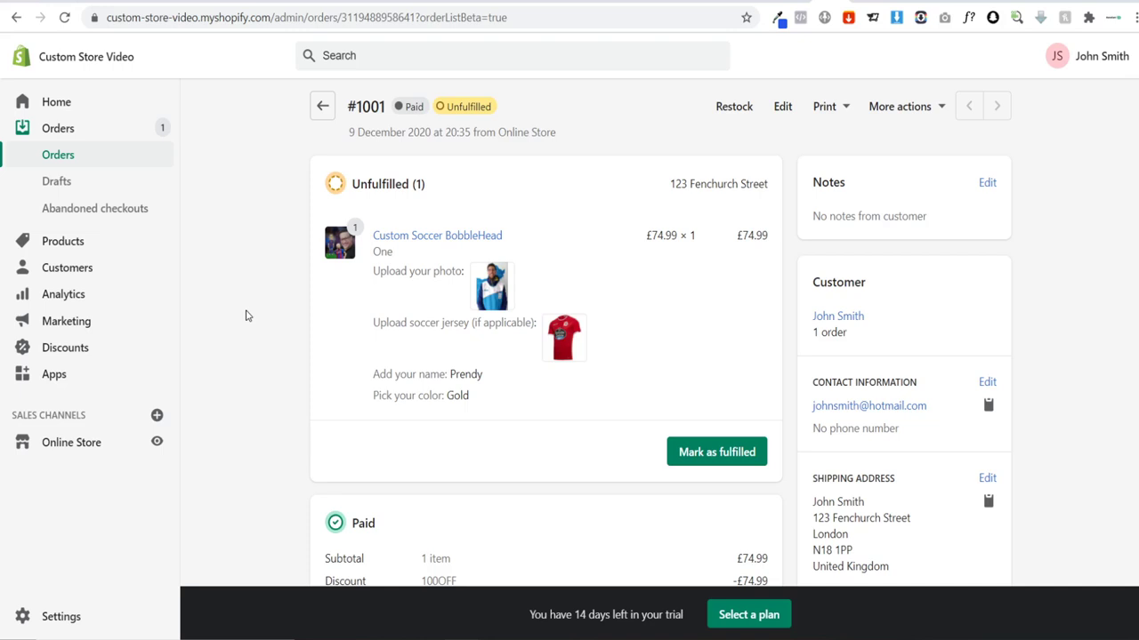
click(967, 2)
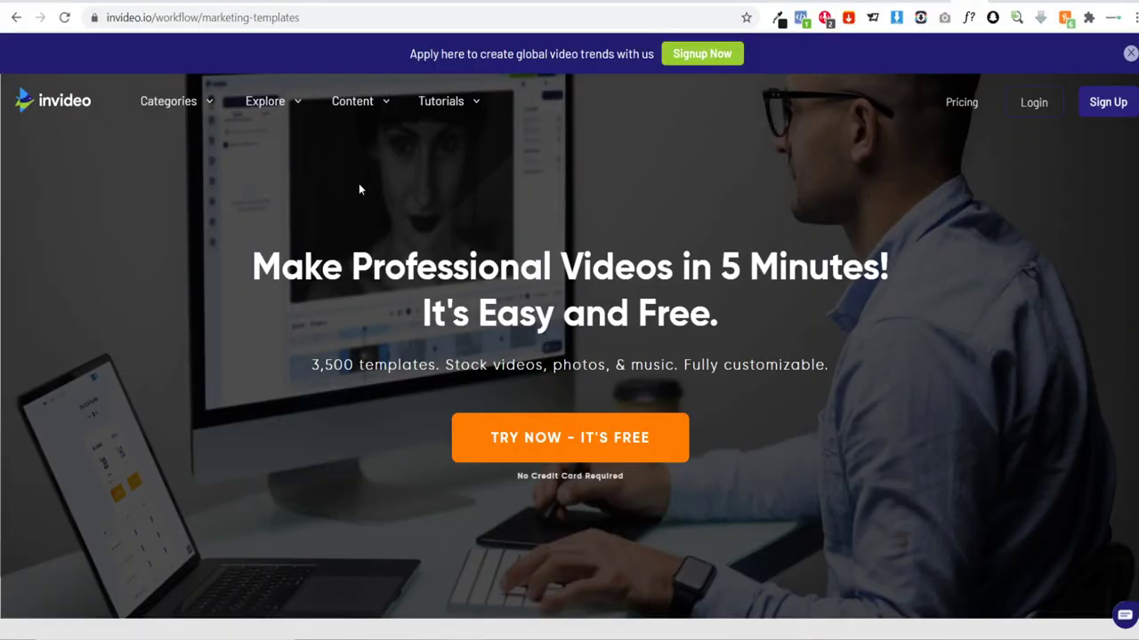
Step: Open InVideo's pricing page and compare the monthly and yearly plan prices
mouse_move(166, 108)
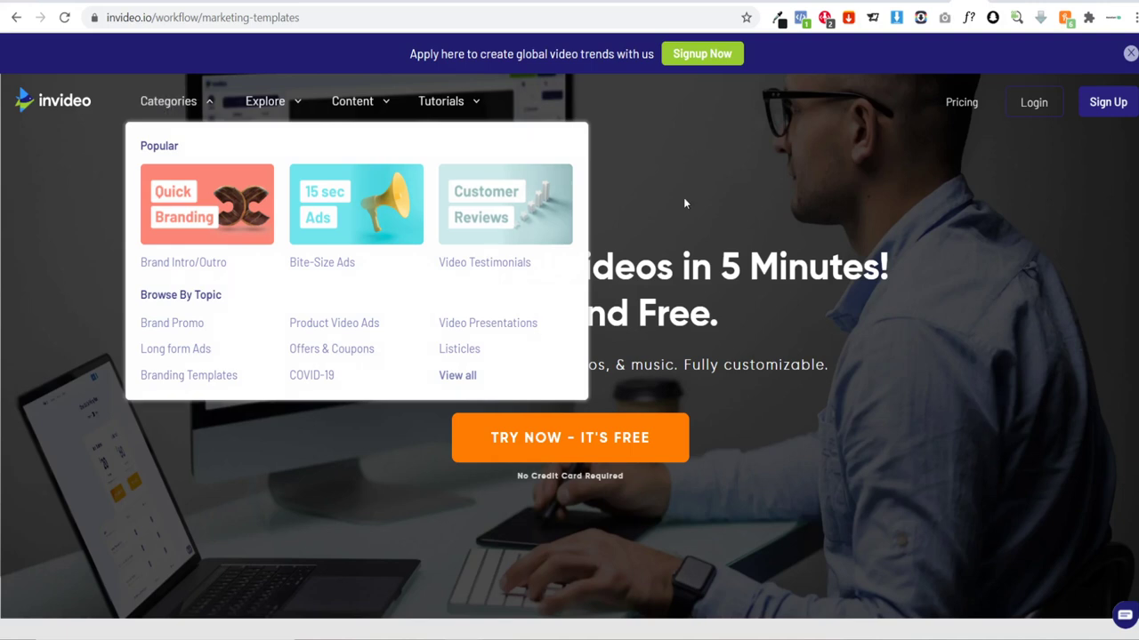
click(961, 105)
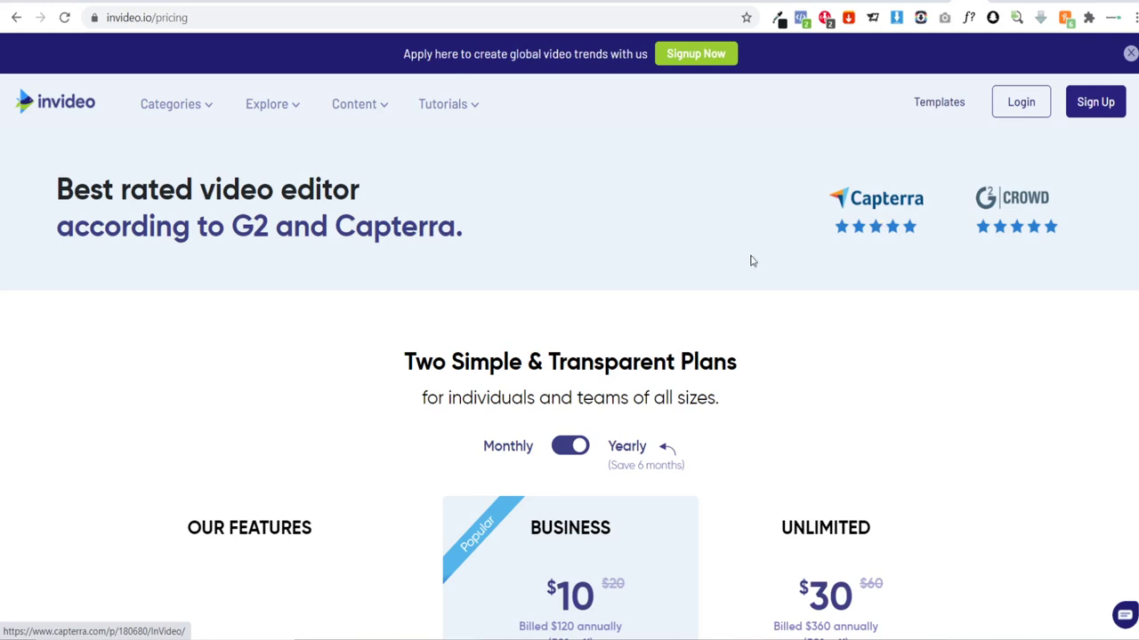
scroll(688, 249, down, 3)
click(574, 206)
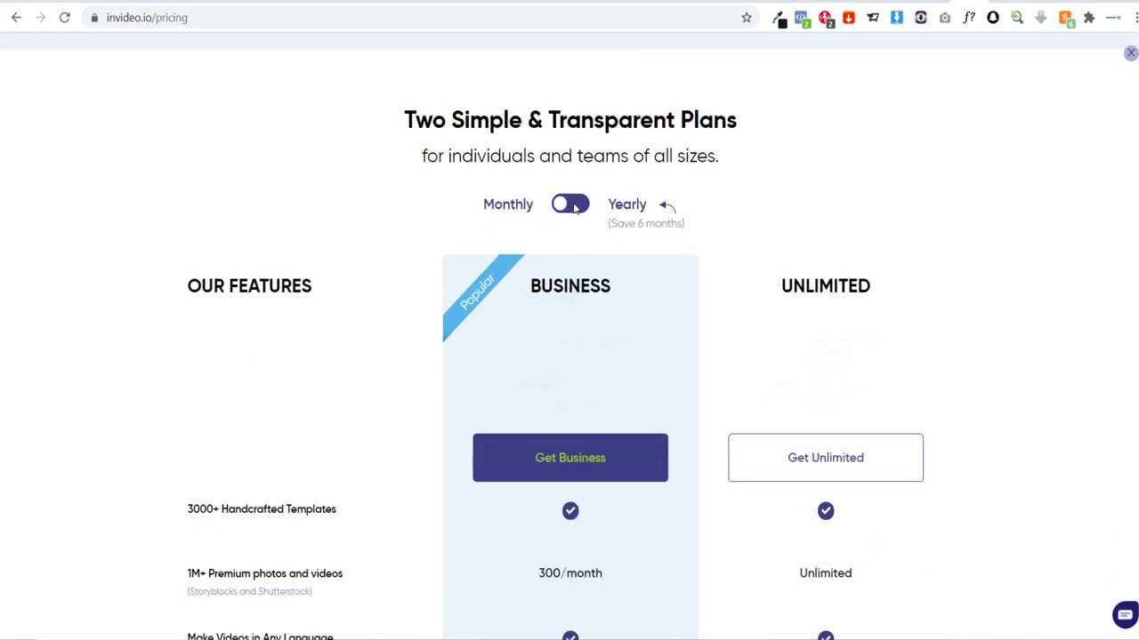
click(566, 209)
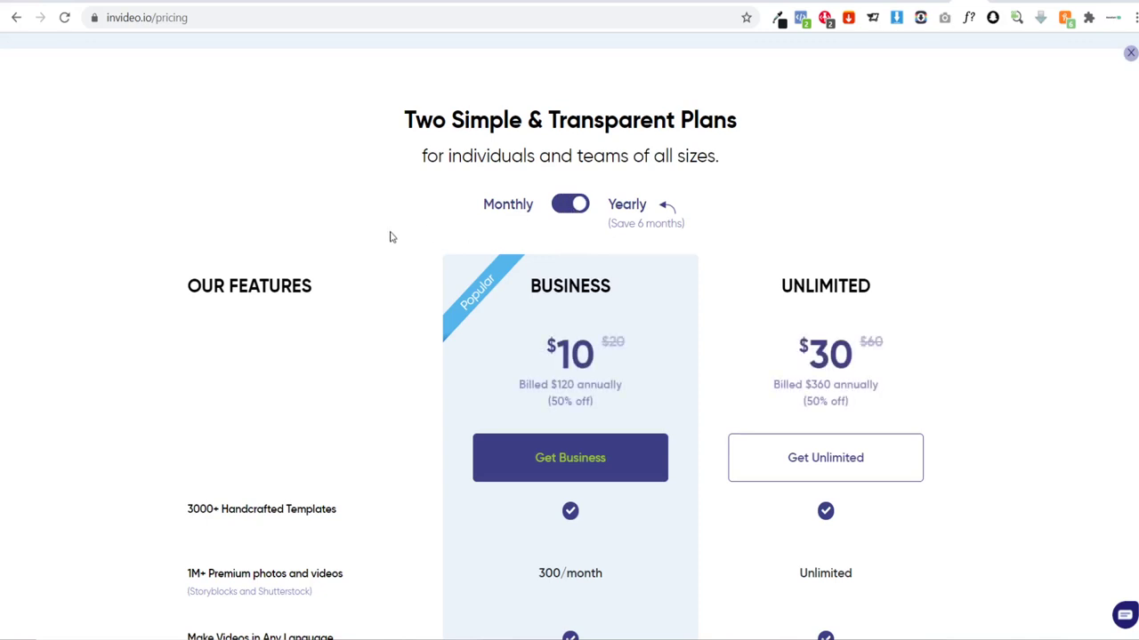
click(580, 208)
click(579, 213)
scroll(369, 265, up, 3)
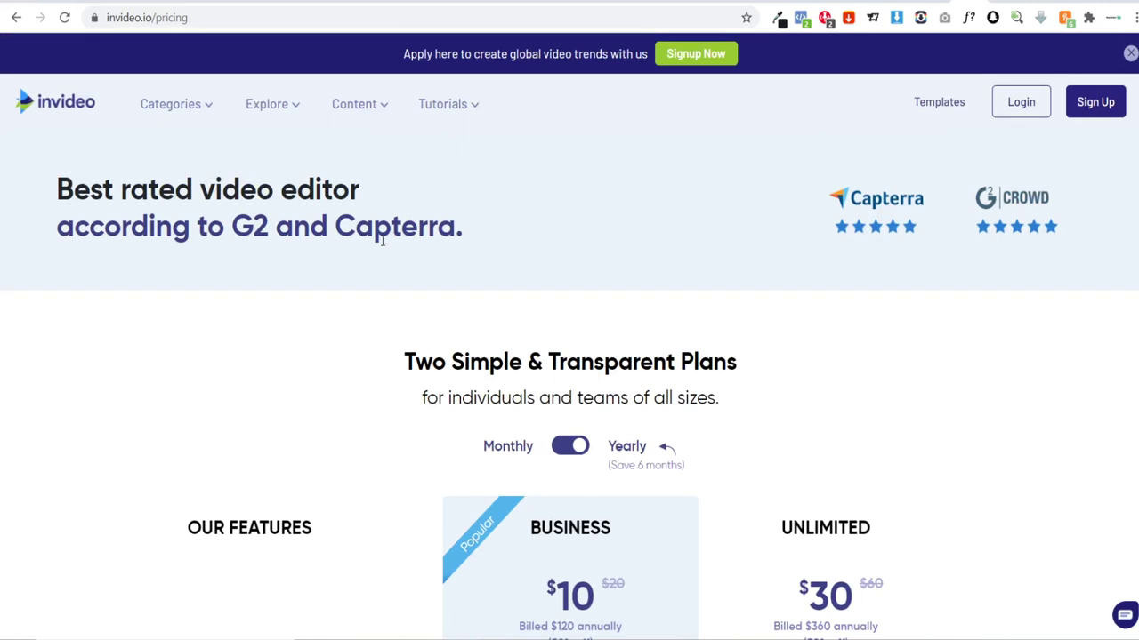
Step: Log in with the saved sign-in details and bring up the Categories menu
click(1020, 107)
click(165, 424)
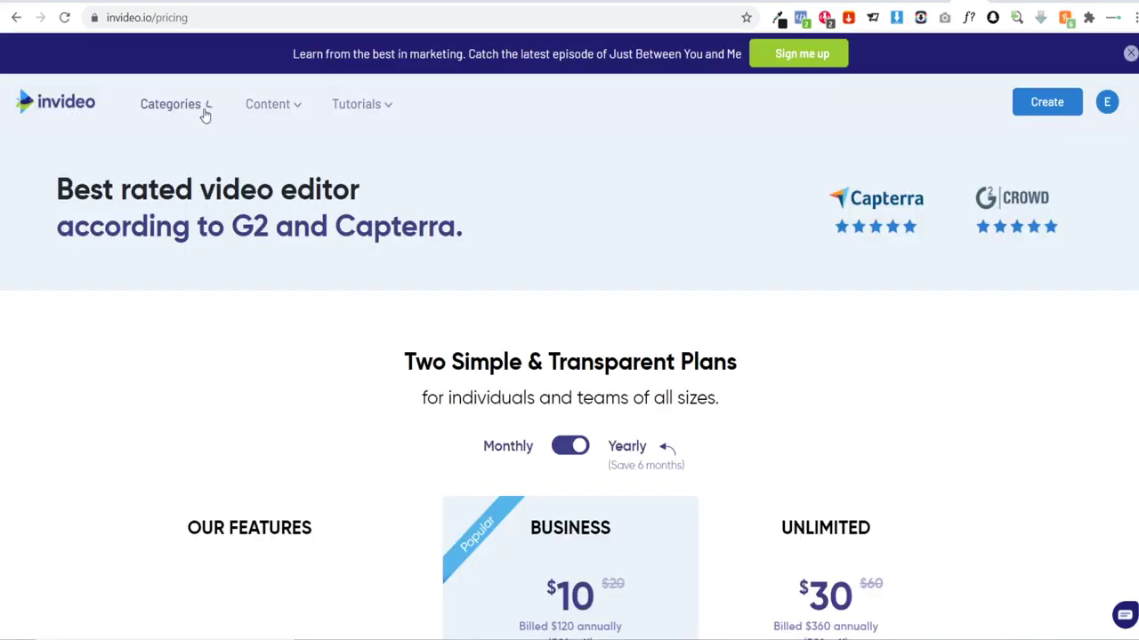
mouse_move(206, 112)
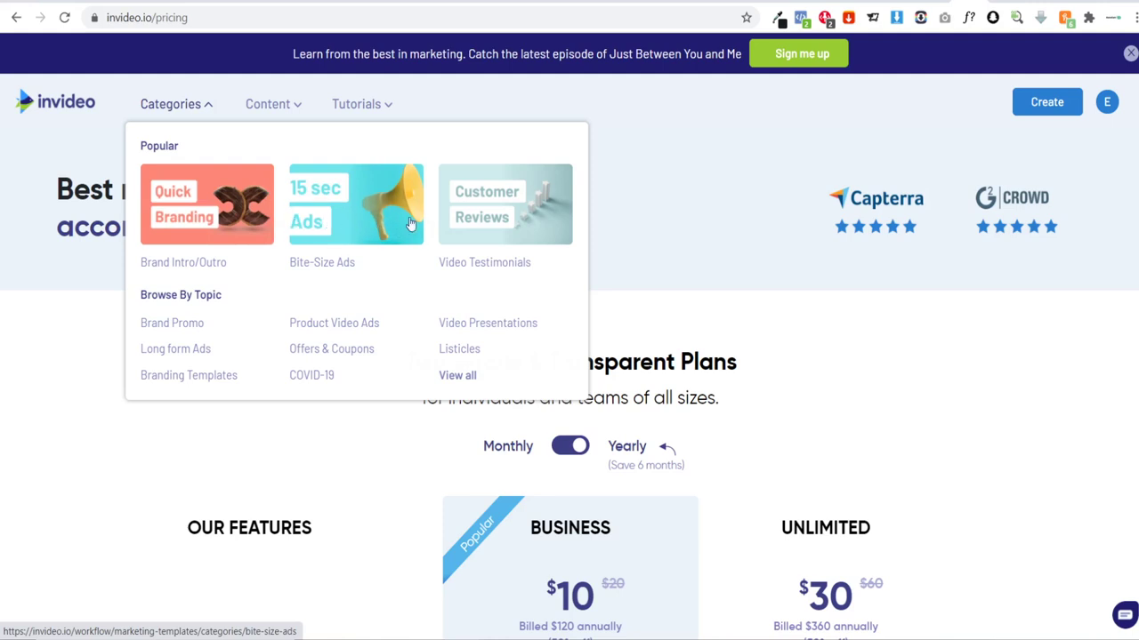
Step: In 15 sec Ads, find the Square (1:1) EOY Sale Ad template and use it
click(330, 229)
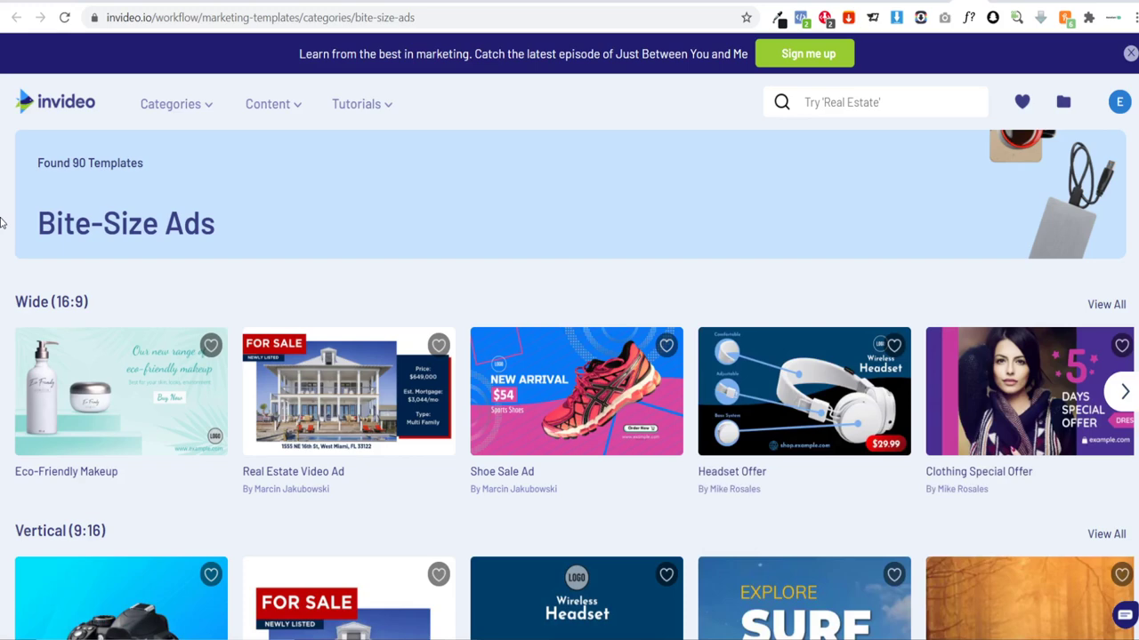
scroll(2, 223, down, 9)
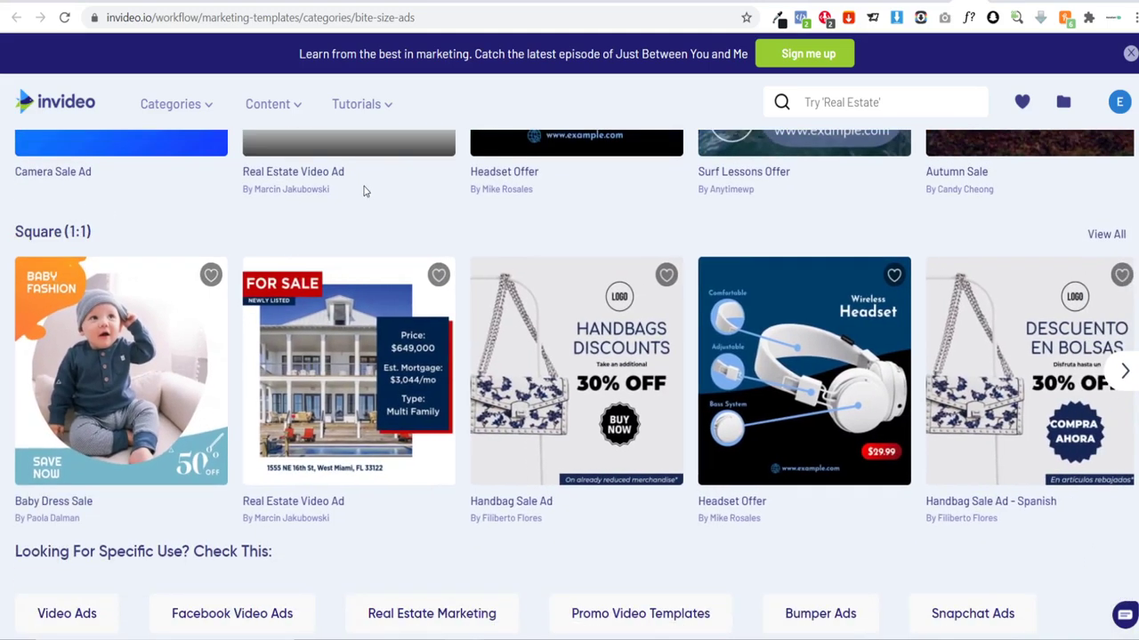
click(1125, 372)
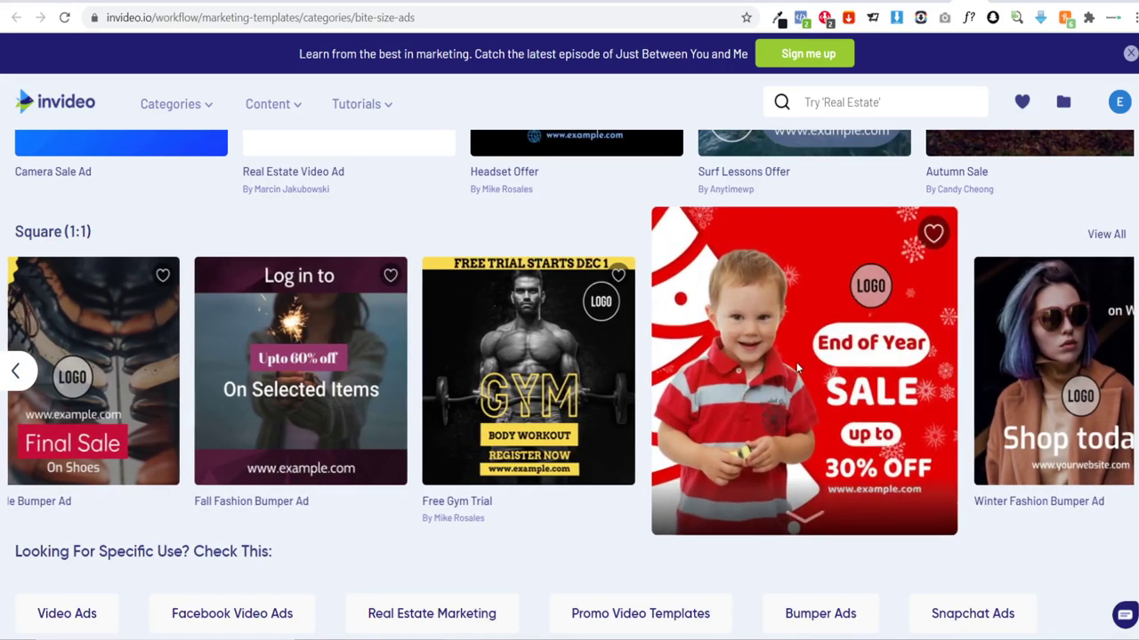
click(823, 379)
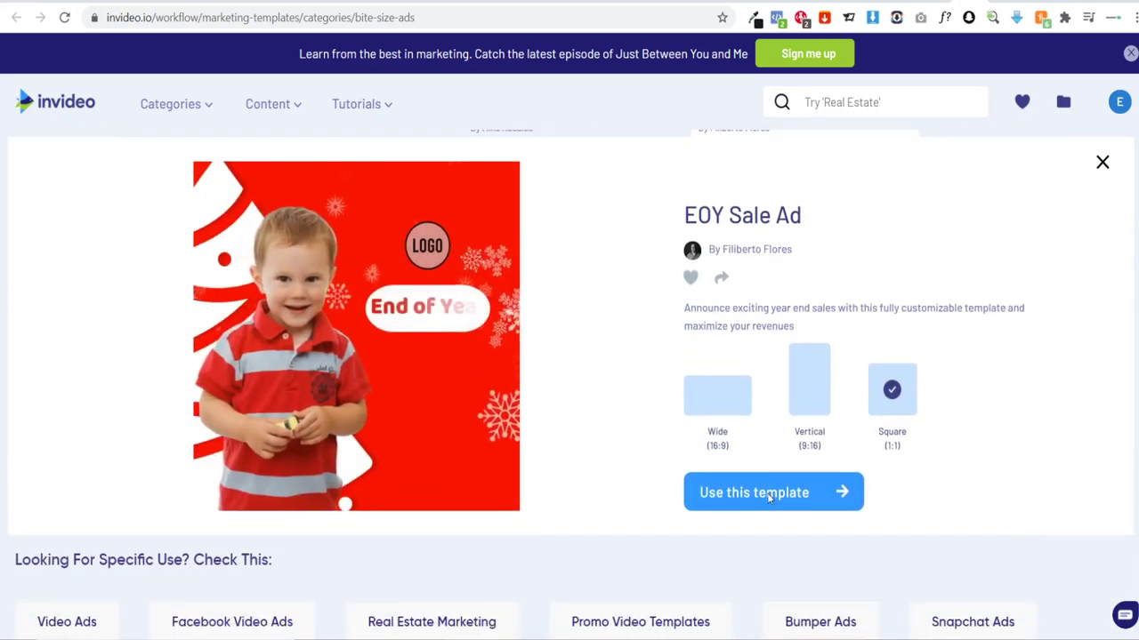
click(753, 494)
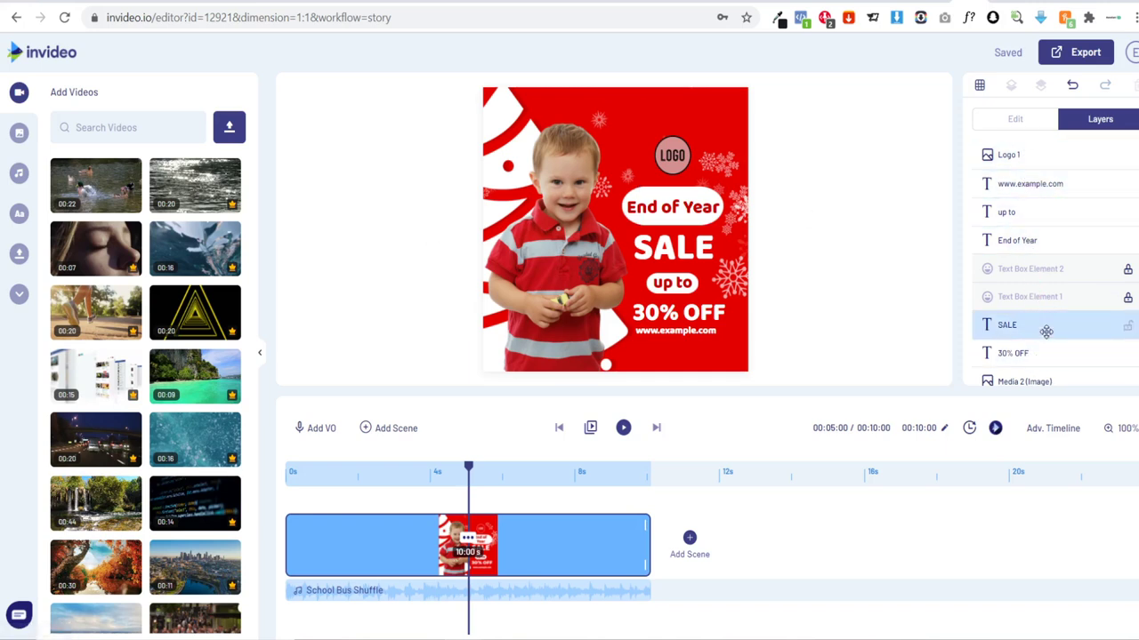
Step: Unlock the Tree, Tree - Behind, Overlay 1, Background 1 and both text box layers
scroll(1042, 325, down, 3)
scroll(1047, 335, up, 3)
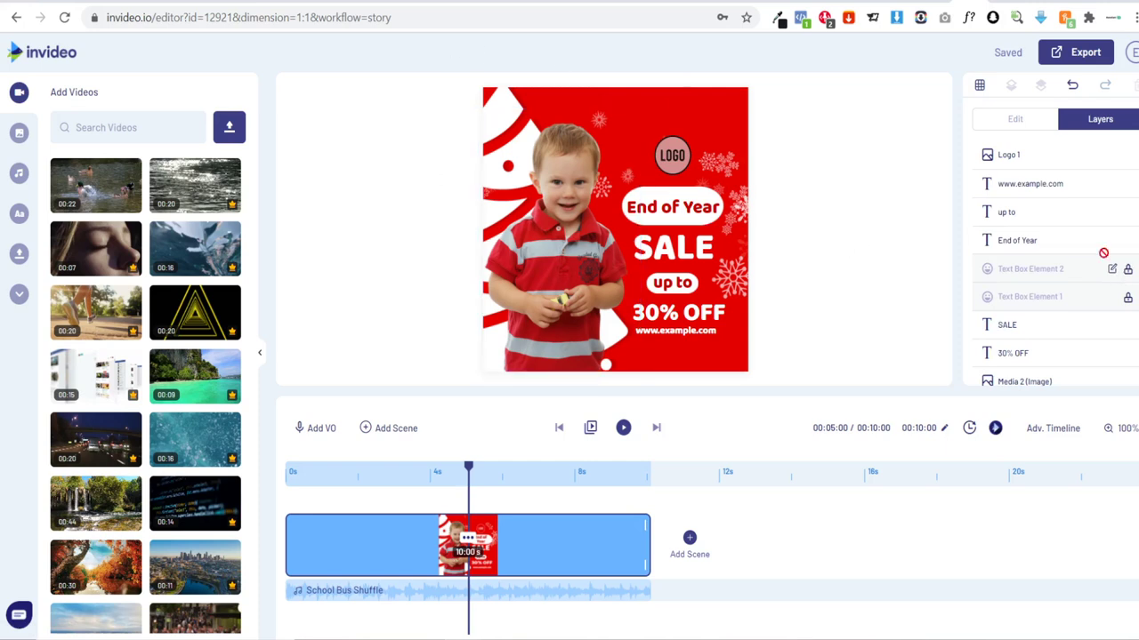
scroll(1109, 258, down, 3)
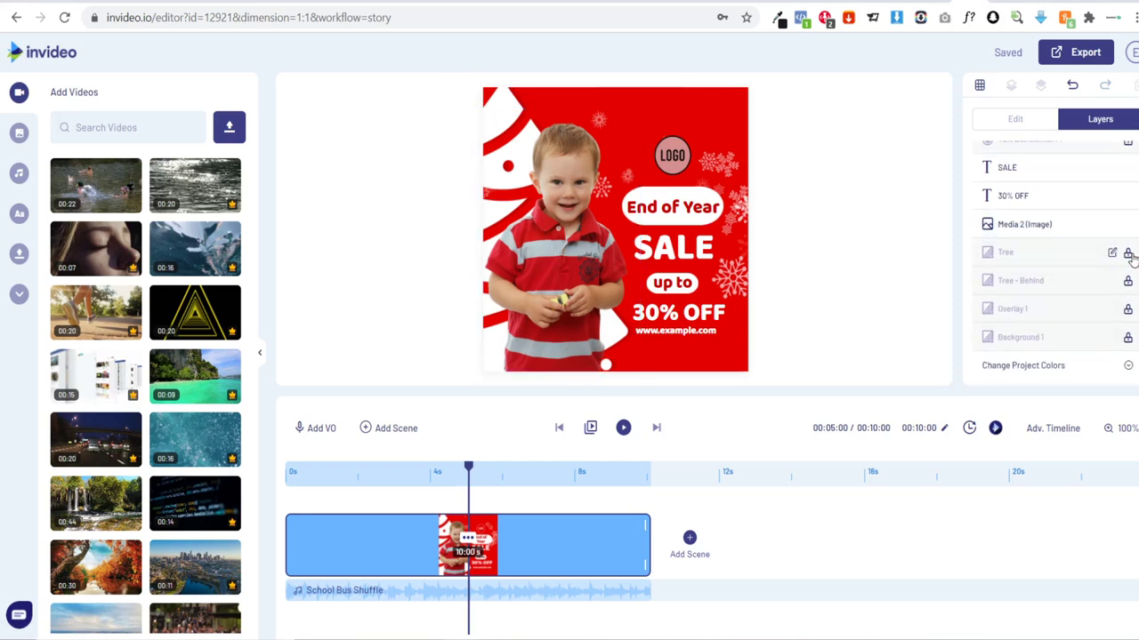
click(1127, 254)
click(1127, 281)
click(1127, 309)
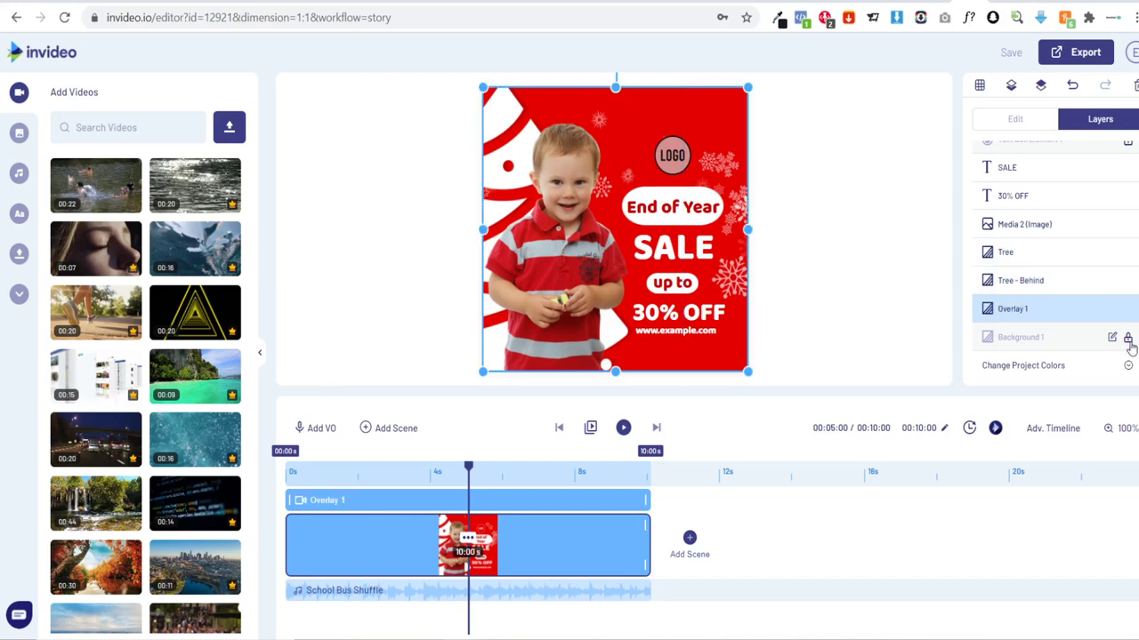
click(1127, 337)
scroll(1068, 267, up, 2)
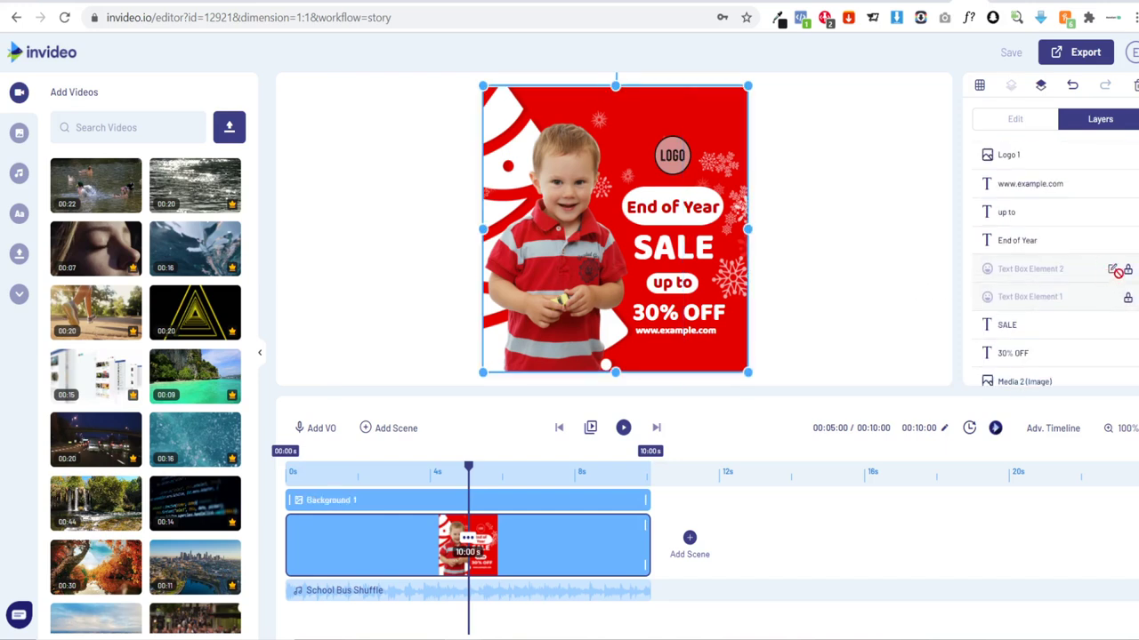
click(1127, 269)
click(1127, 297)
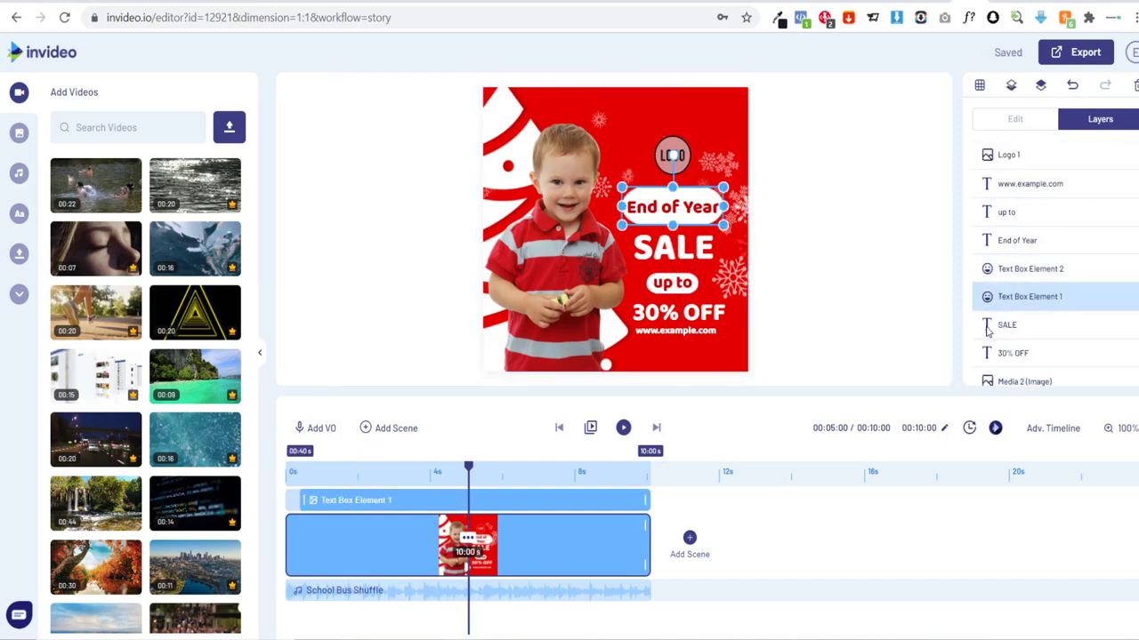
click(851, 254)
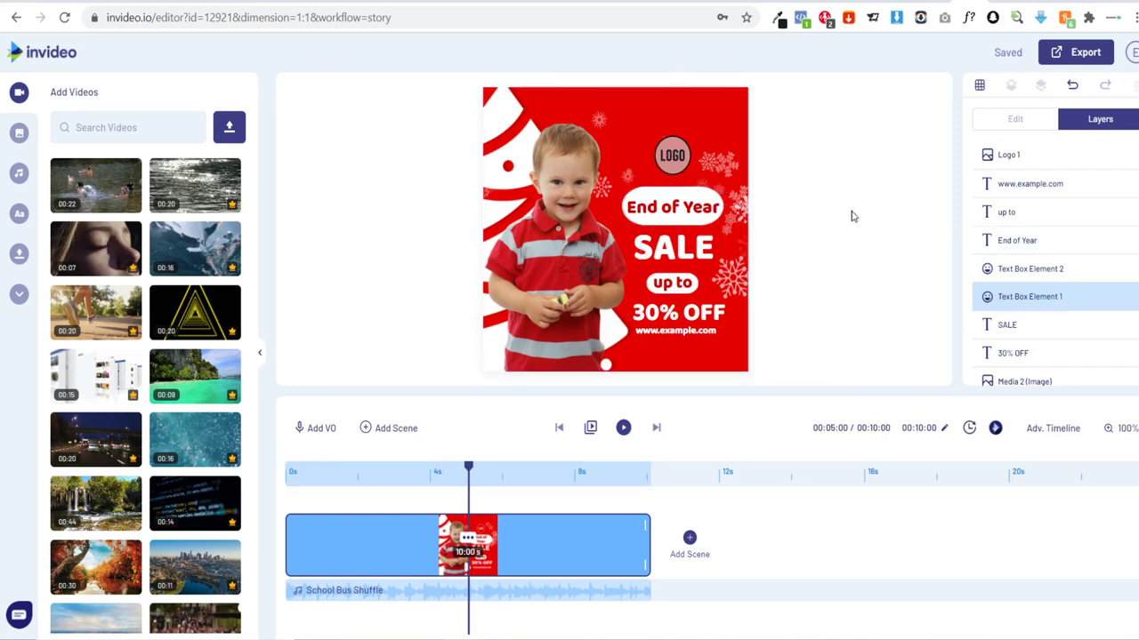
Step: Delete the Tree, Tree - Behind and Overlay 1 layers, then select Background 1
scroll(1003, 267, down, 3)
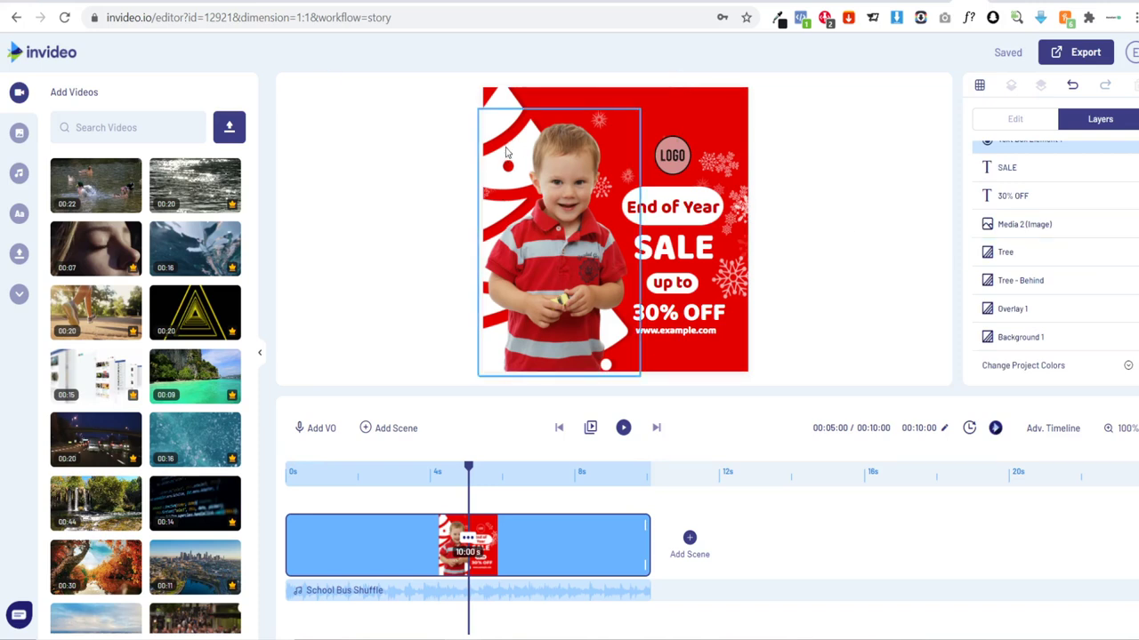
click(1053, 251)
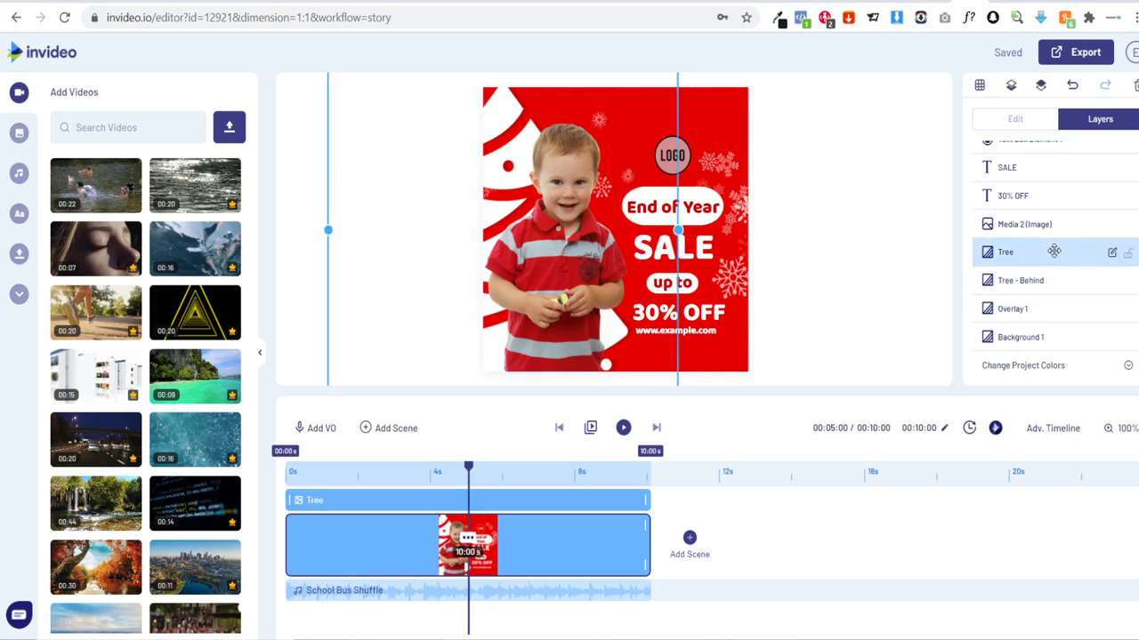
key(Delete)
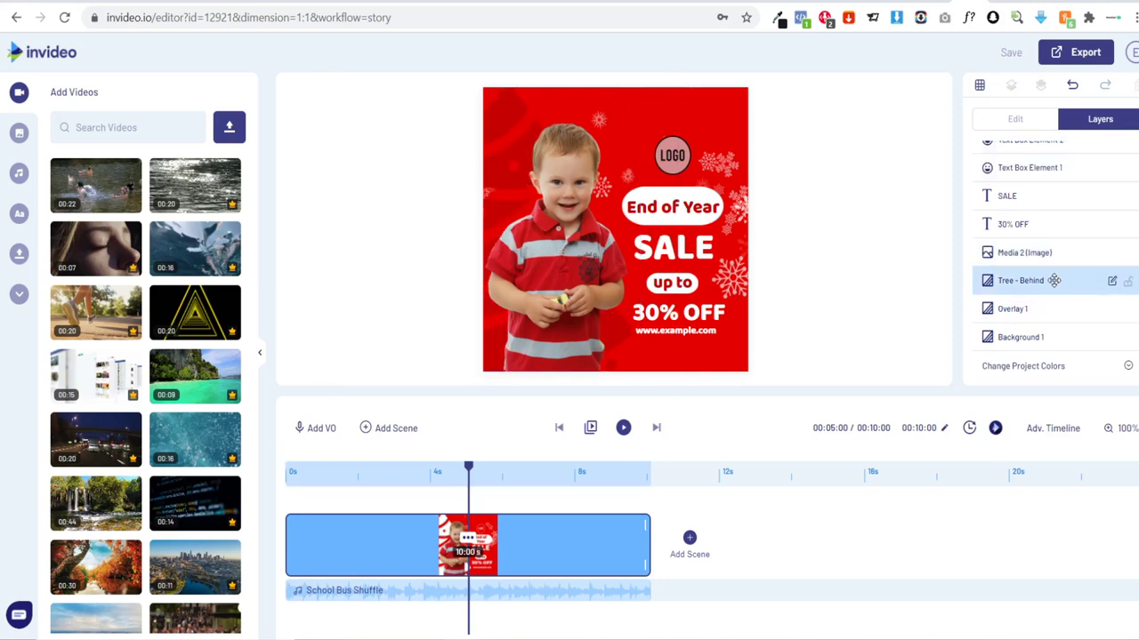
click(1053, 281)
key(Delete)
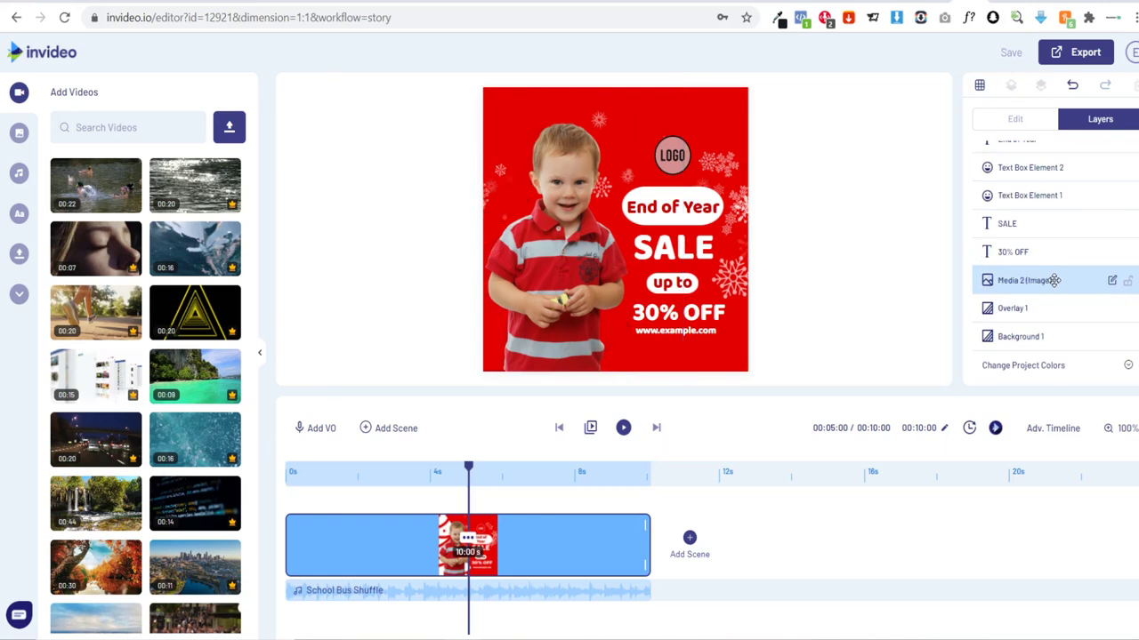
click(1036, 304)
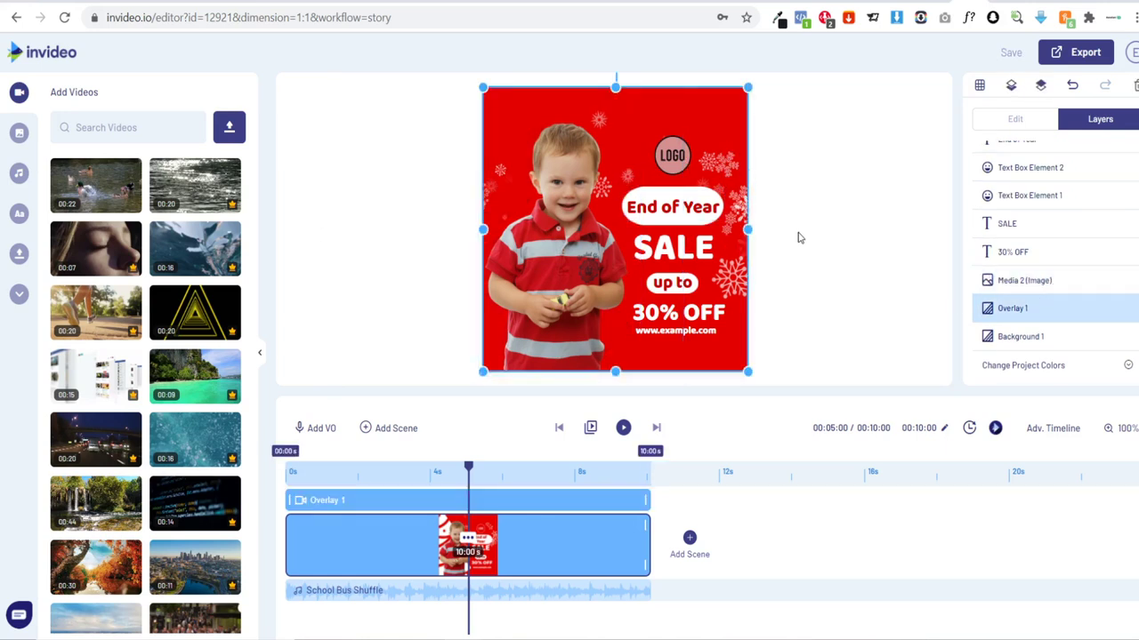
key(Delete)
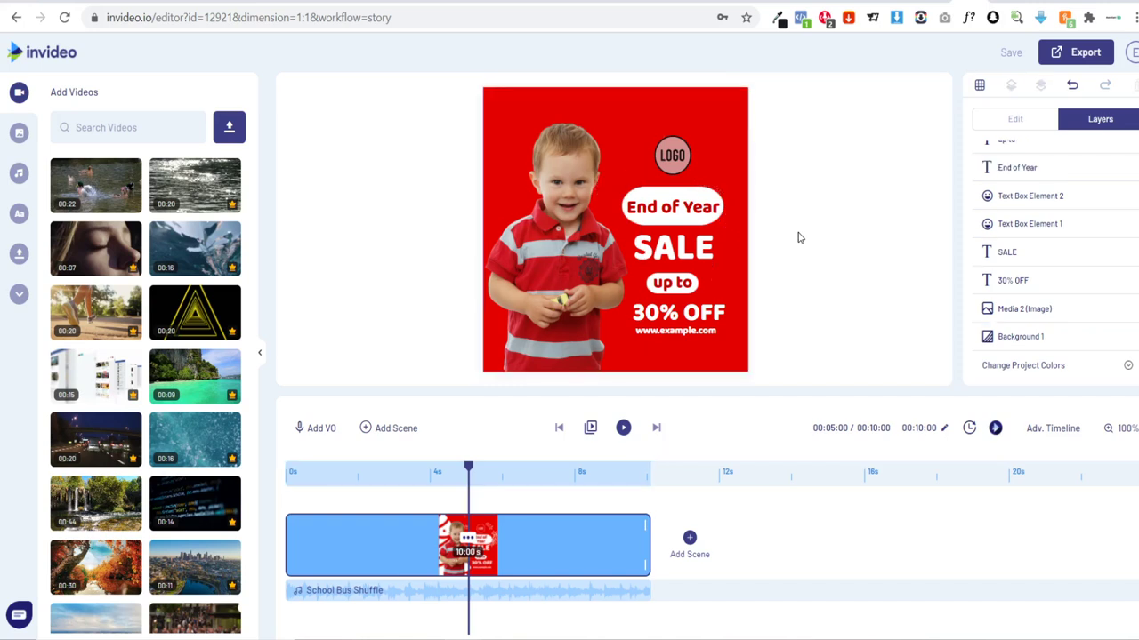
click(1037, 338)
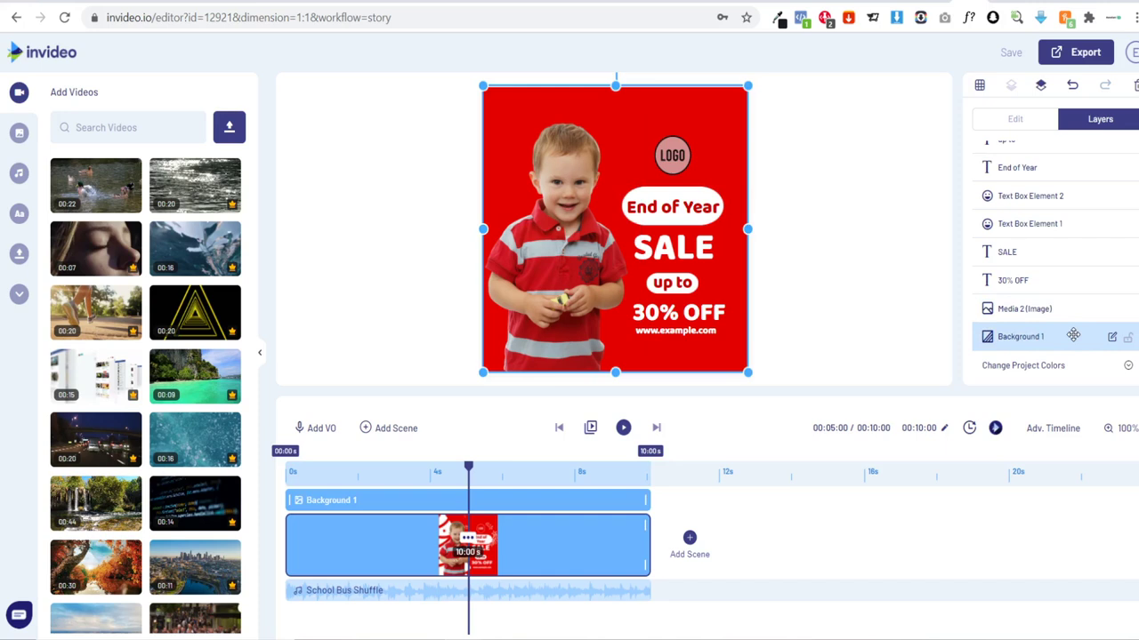
Step: Change the Background 1 colour to a green shade
click(1014, 121)
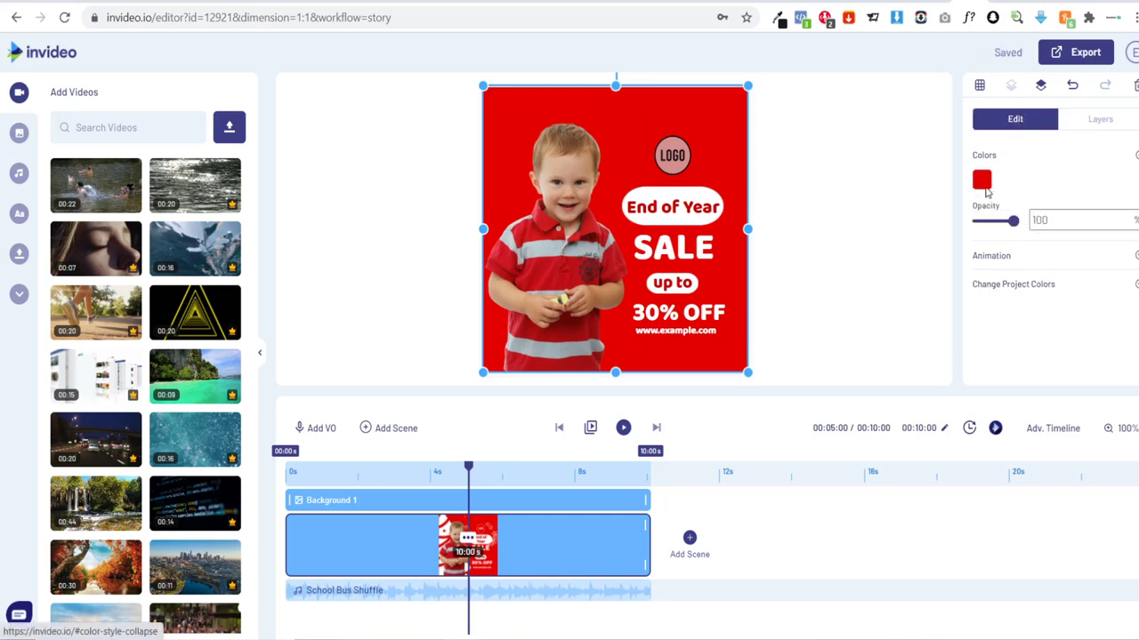
click(982, 181)
click(1047, 319)
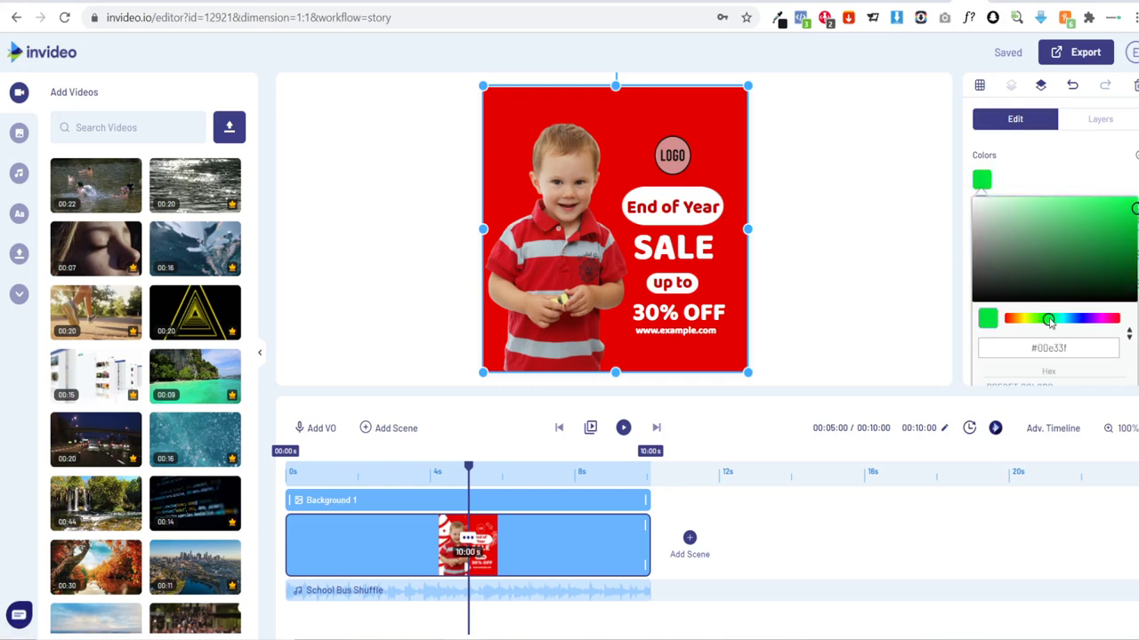
drag(1049, 322, 1039, 320)
click(911, 302)
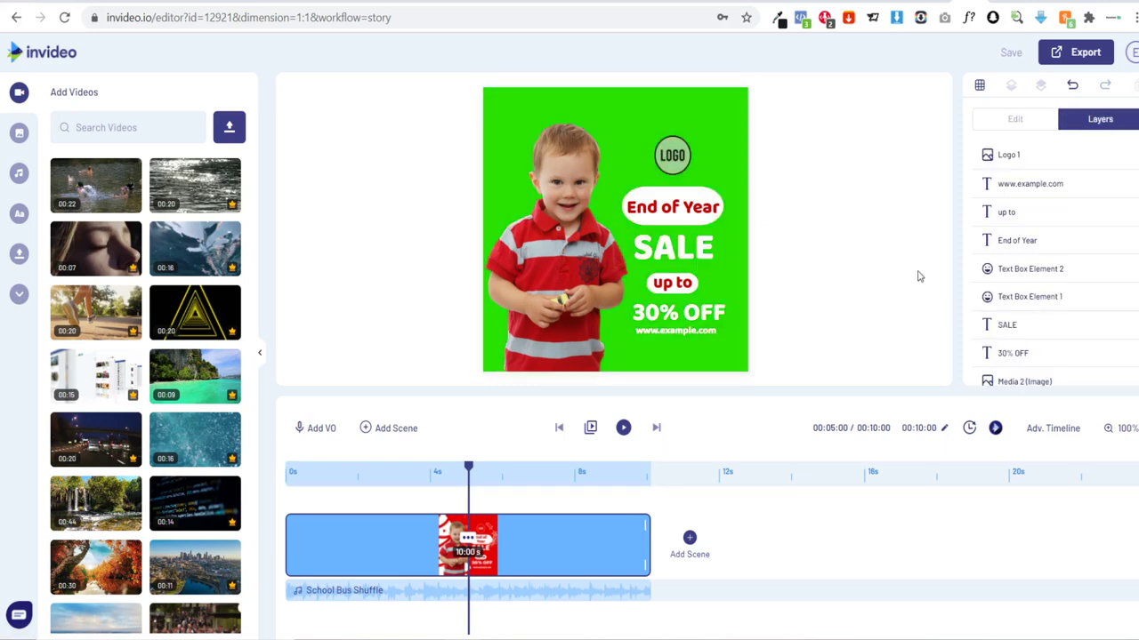
Step: Add 2.jpg from Uploads and stretch it to cover the whole canvas
scroll(1009, 305, down, 3)
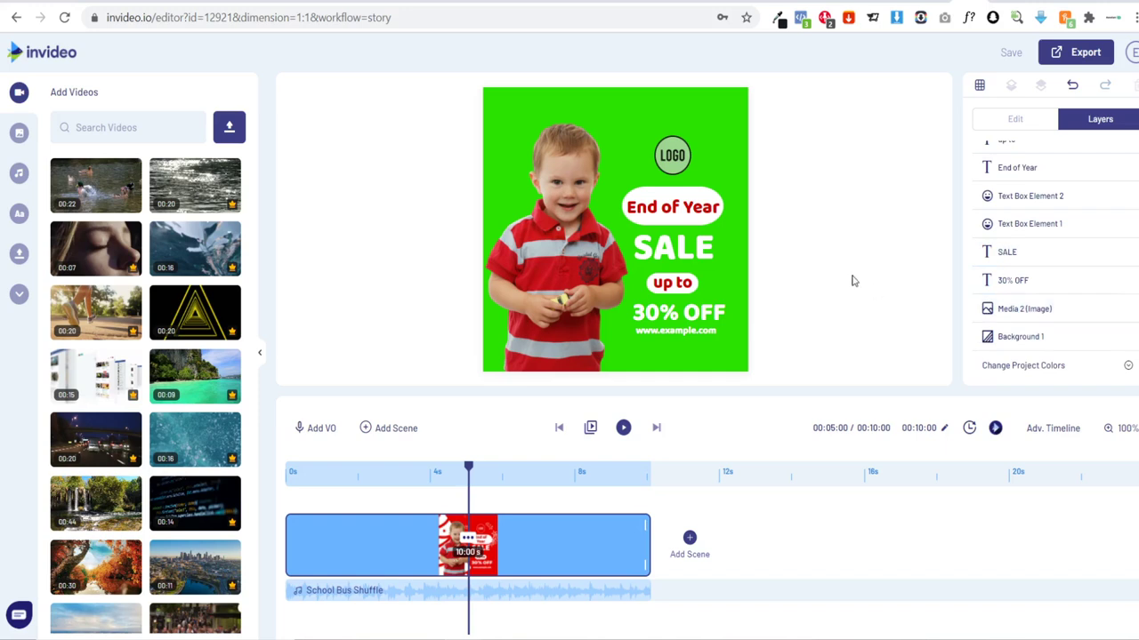
click(19, 255)
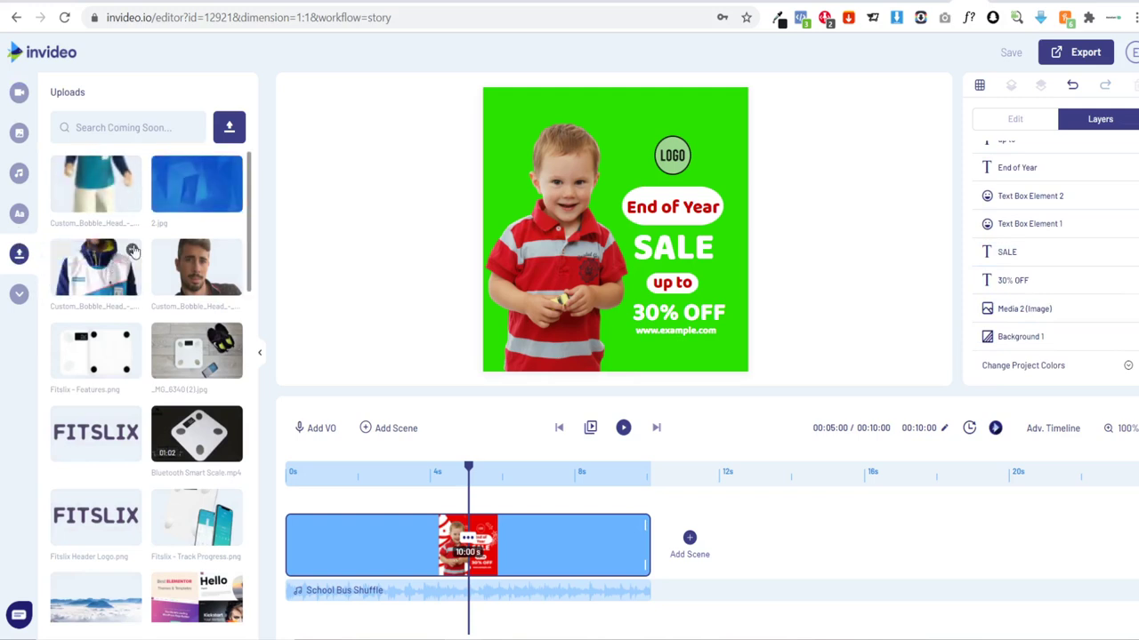
click(187, 191)
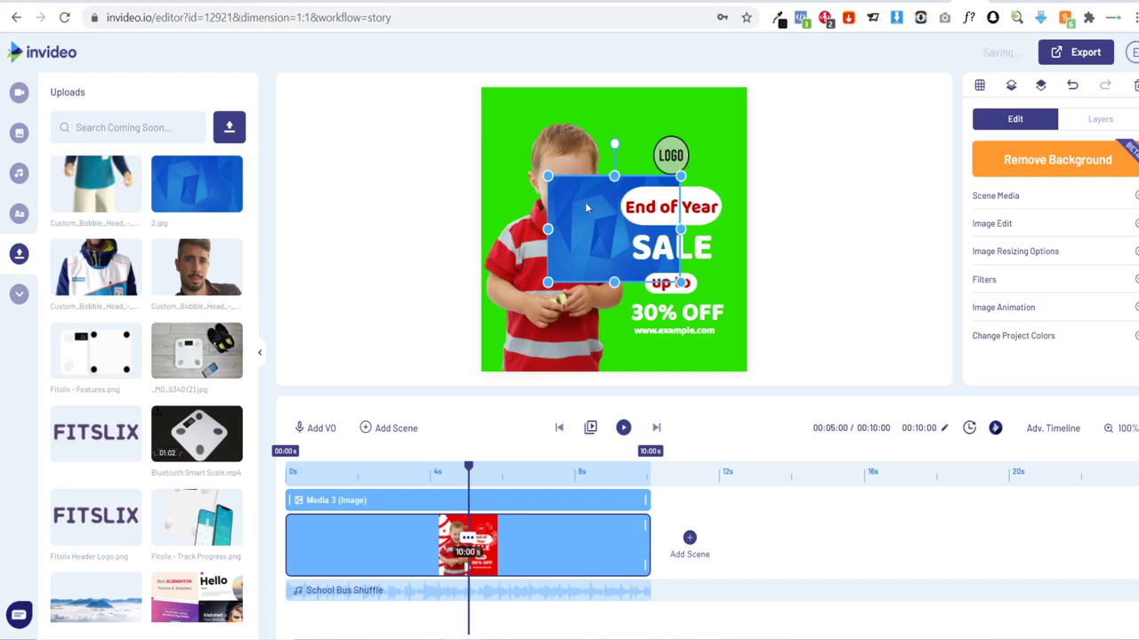
drag(601, 234, 532, 144)
drag(612, 190, 809, 404)
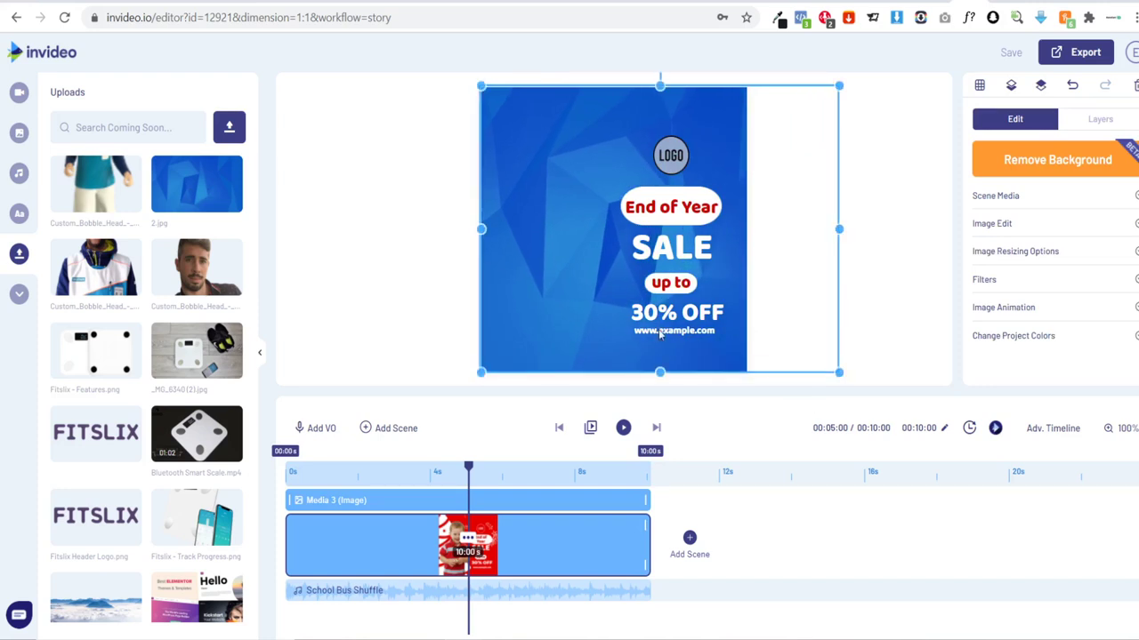
drag(591, 277, 567, 276)
click(850, 264)
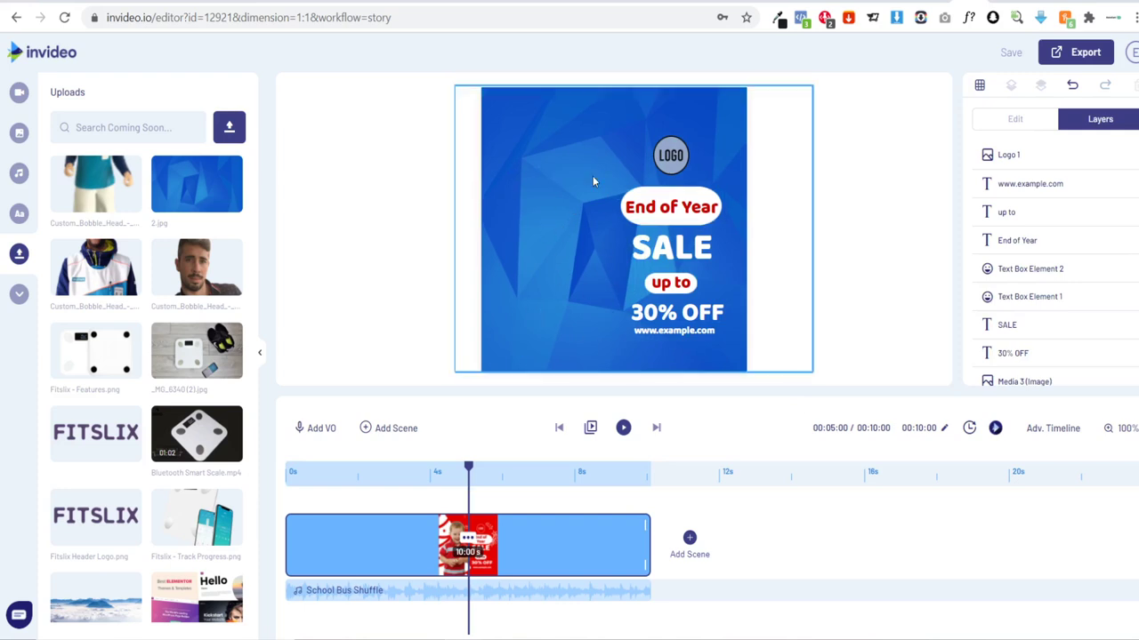
Step: Move the Media 3 blue image layer below the child photo in Layers
scroll(1081, 333, down, 2)
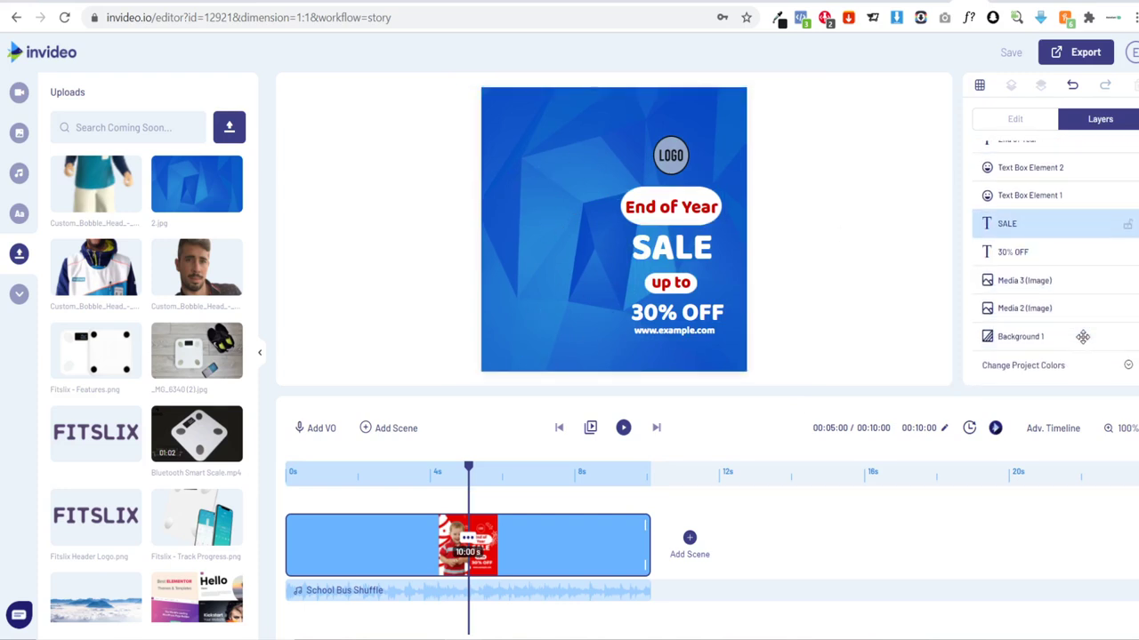
click(1021, 269)
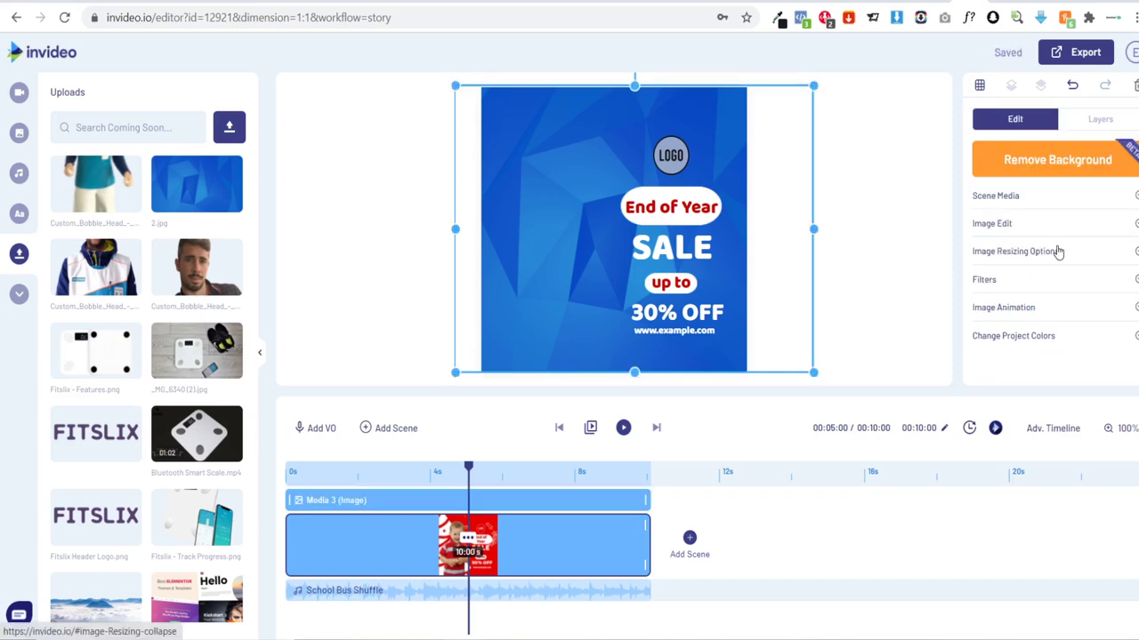
click(1083, 127)
scroll(1072, 240, down, 3)
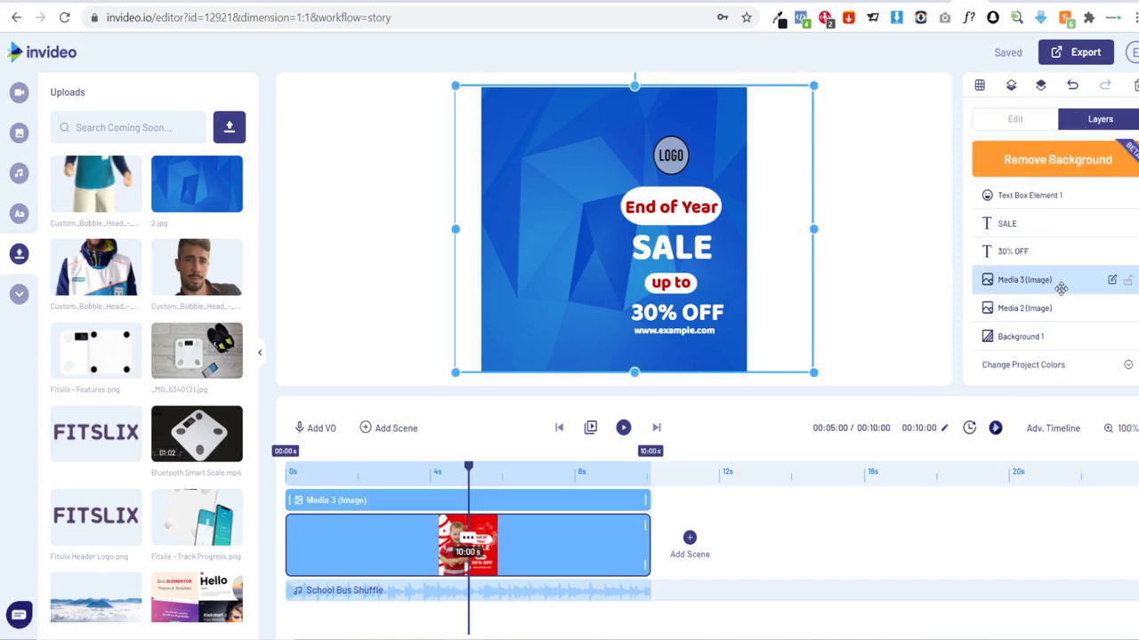
drag(1037, 283, 1037, 308)
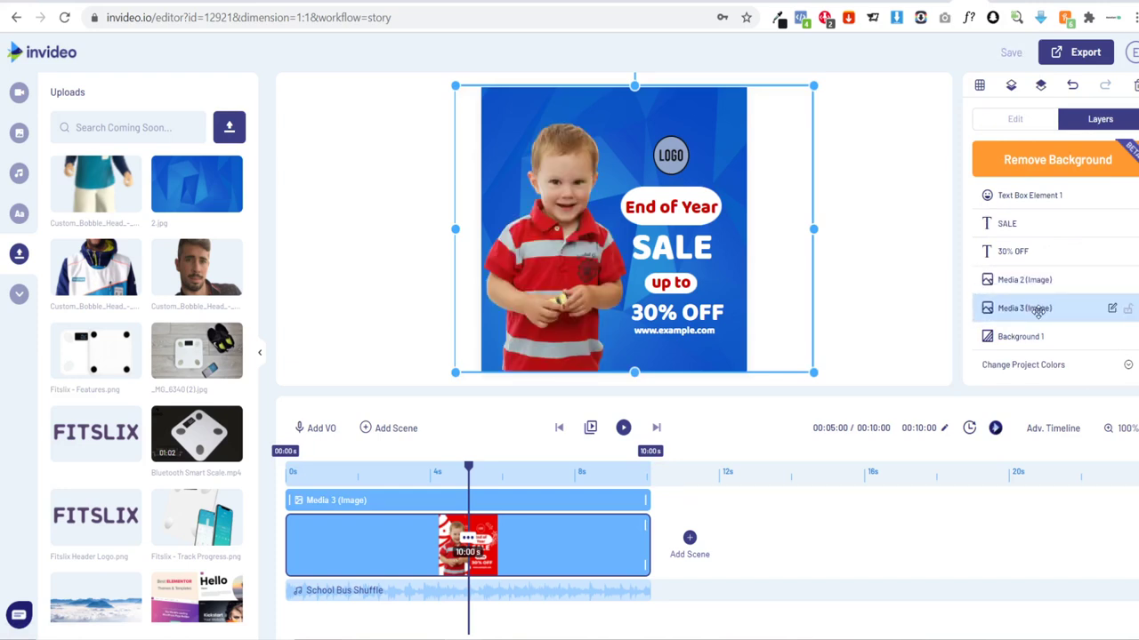
click(923, 257)
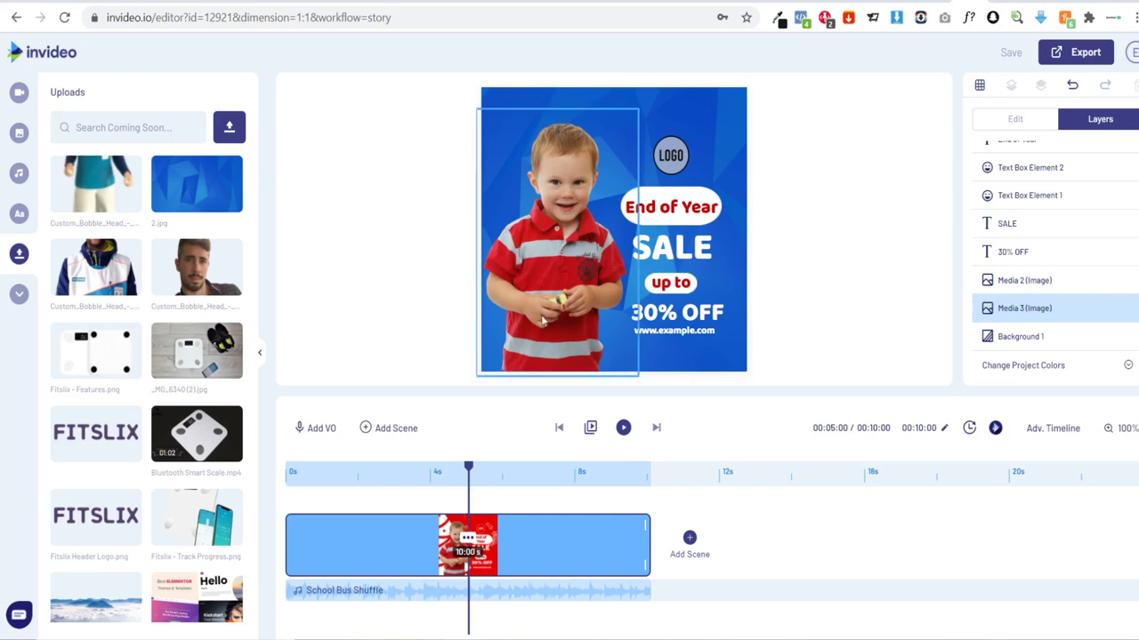
Step: Drop the hoodie-man upload onto the child photo to bring up the replace prompt
click(561, 242)
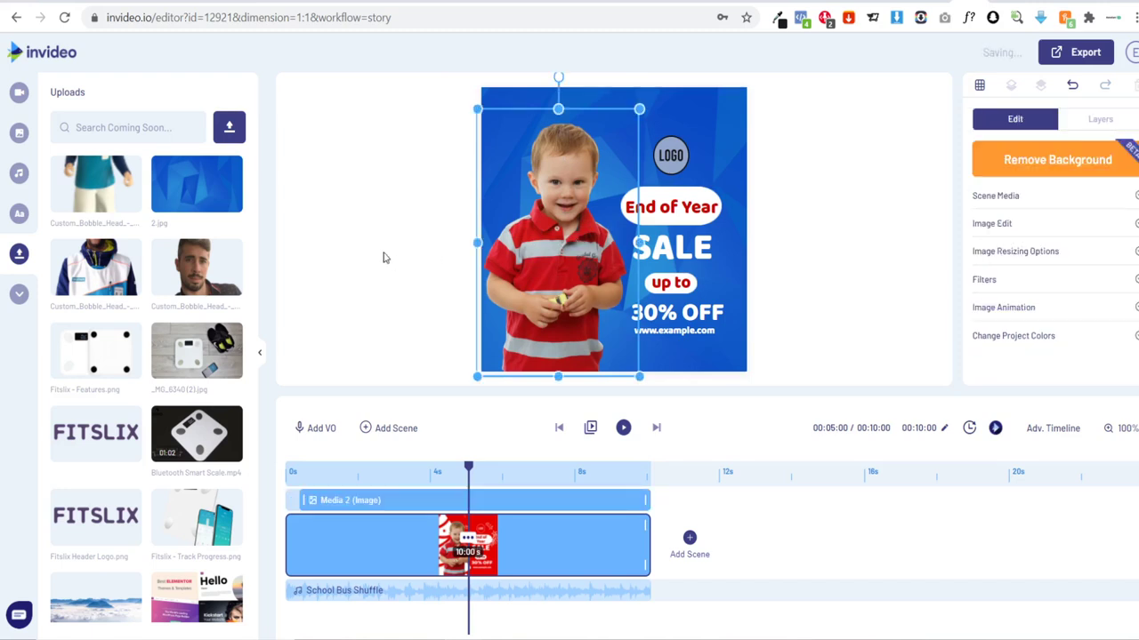
click(79, 283)
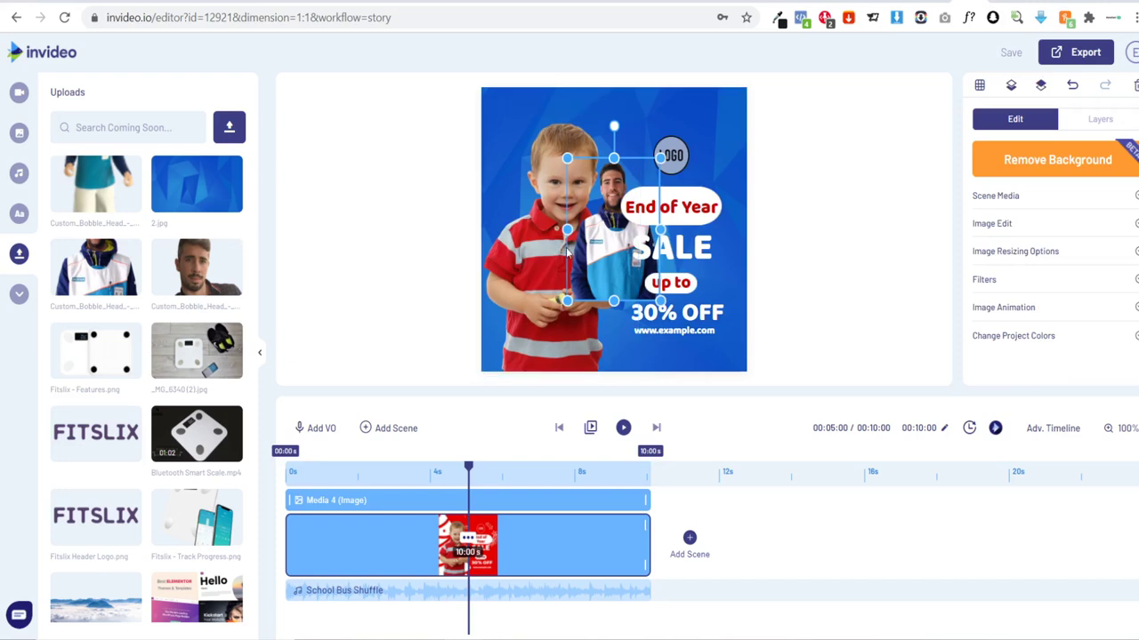
key(Delete)
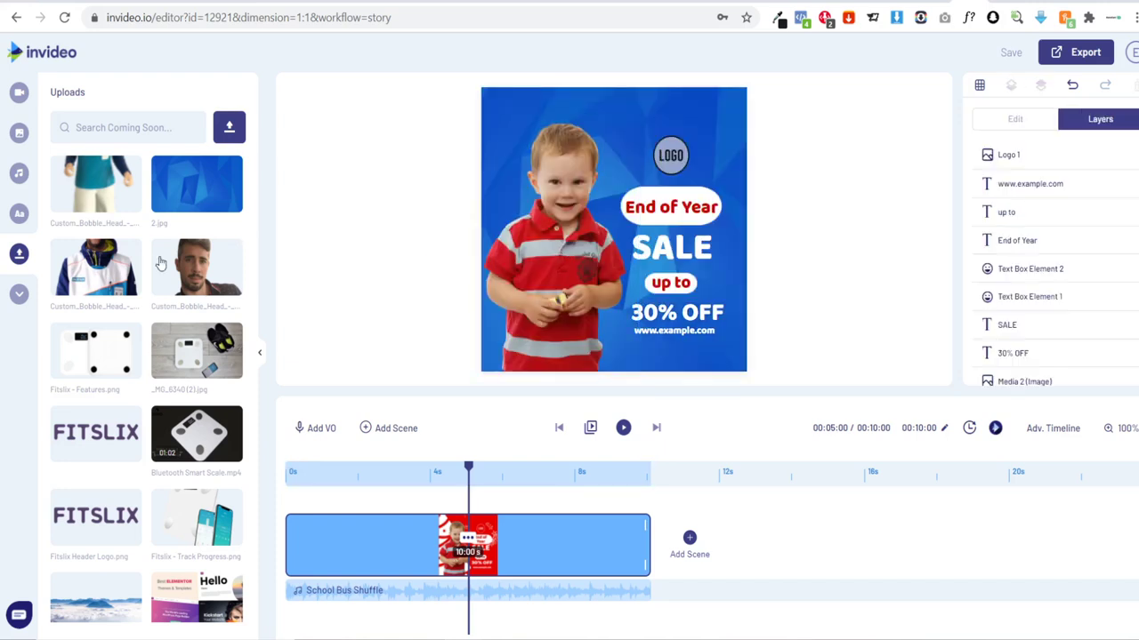
drag(142, 275, 569, 252)
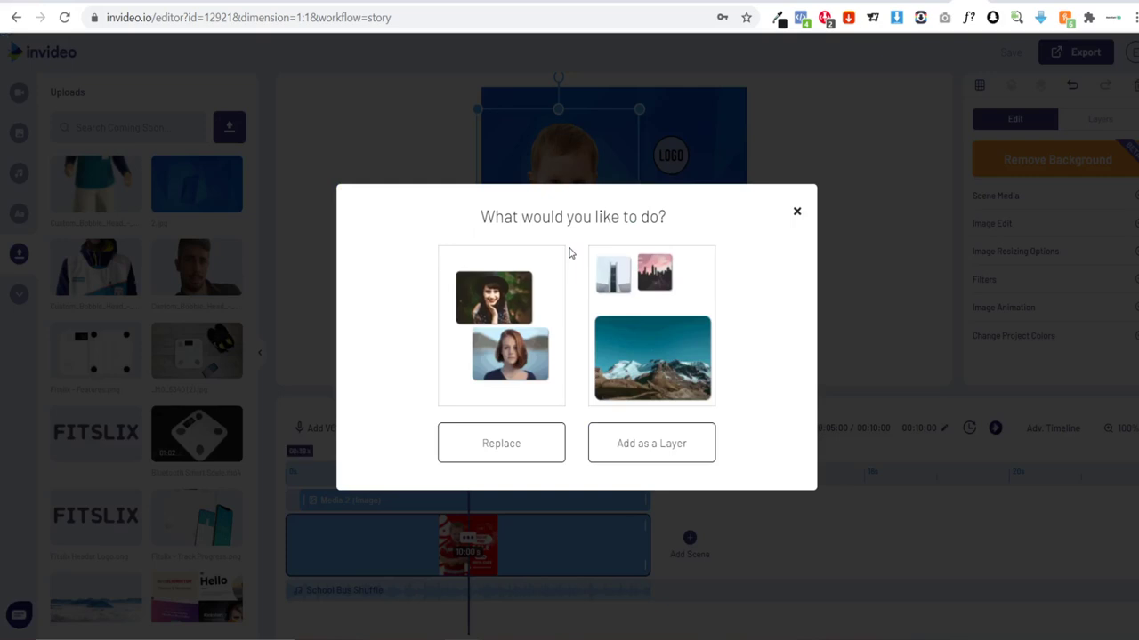
Step: Replace the child photo with the man's photo, nudge it into place, and delete the LOGO placeholder
click(485, 445)
drag(570, 245, 571, 252)
click(734, 221)
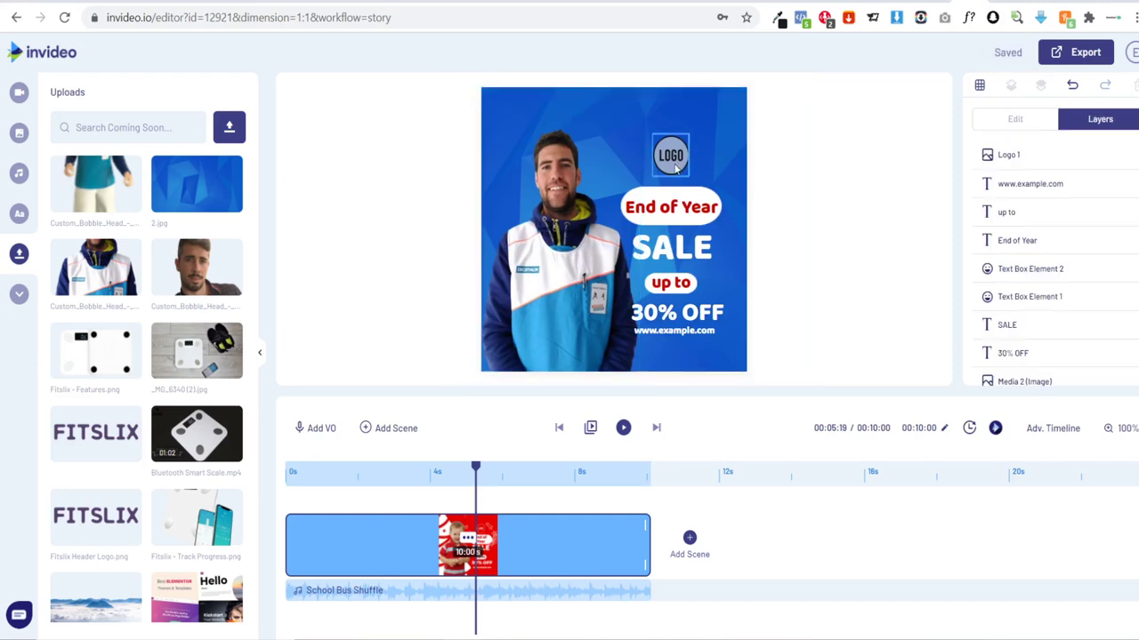
click(675, 168)
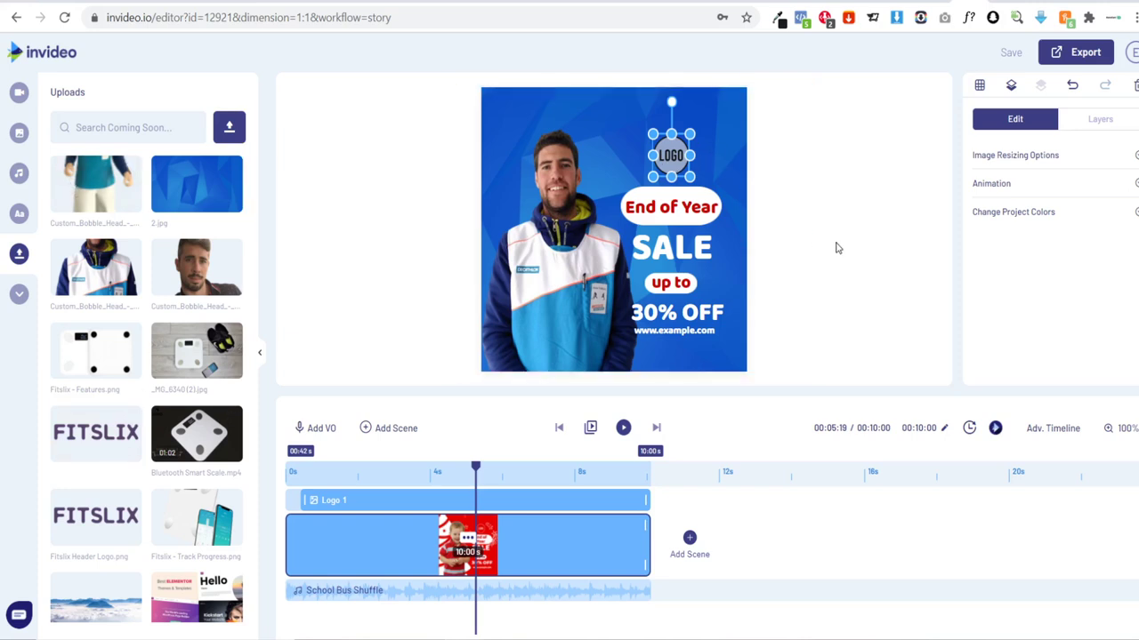
key(Delete)
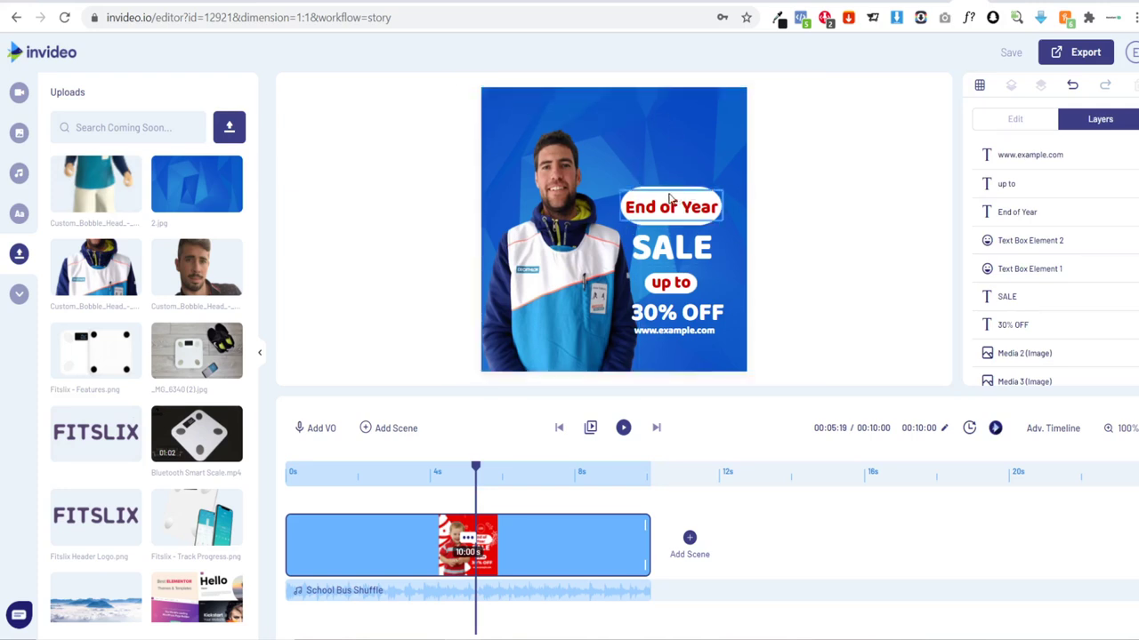
Step: Move the white pill up and retype the End of Year headline as 'Custom BobbleHeads' on it
drag(668, 190, 598, 117)
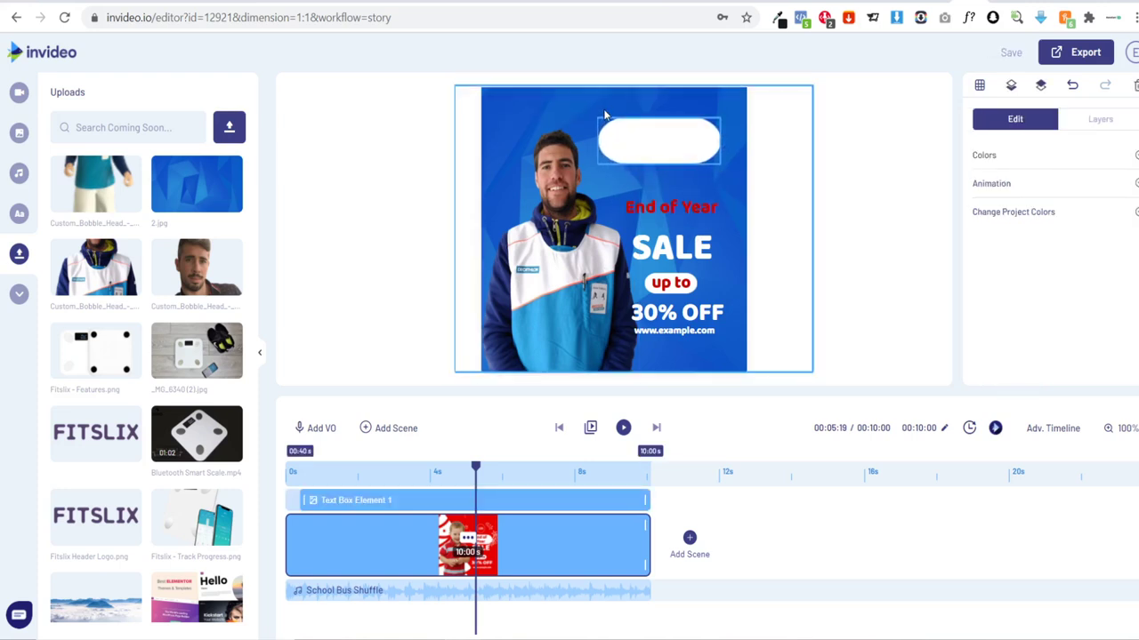
click(661, 205)
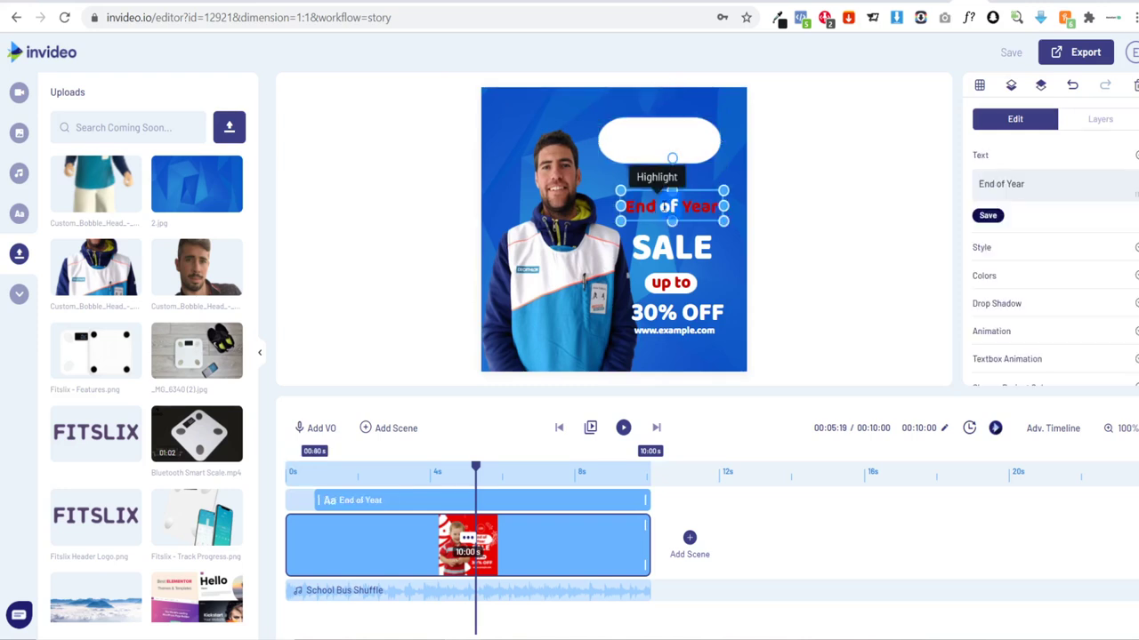
double_click(662, 207)
text(Cu)
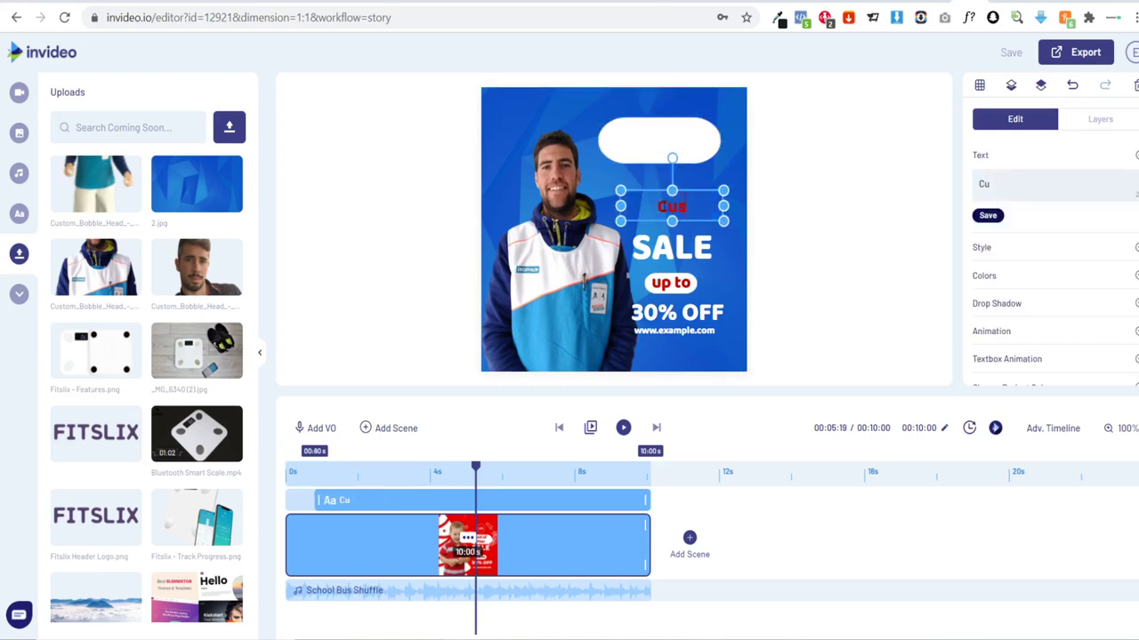
text(stom Bo)
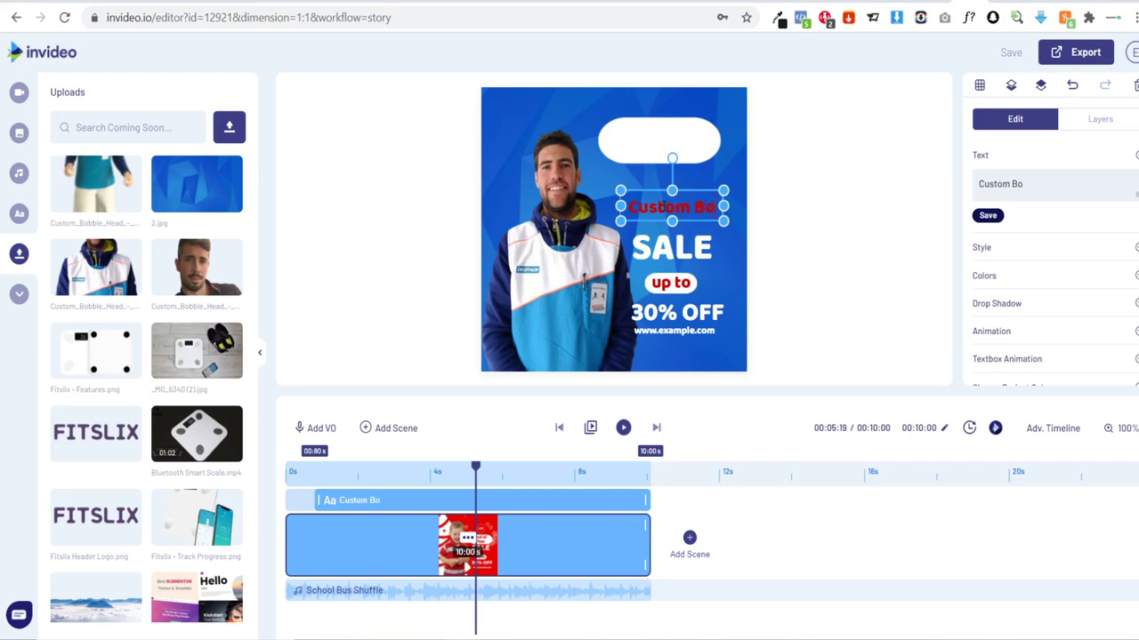
text(bbleHeads)
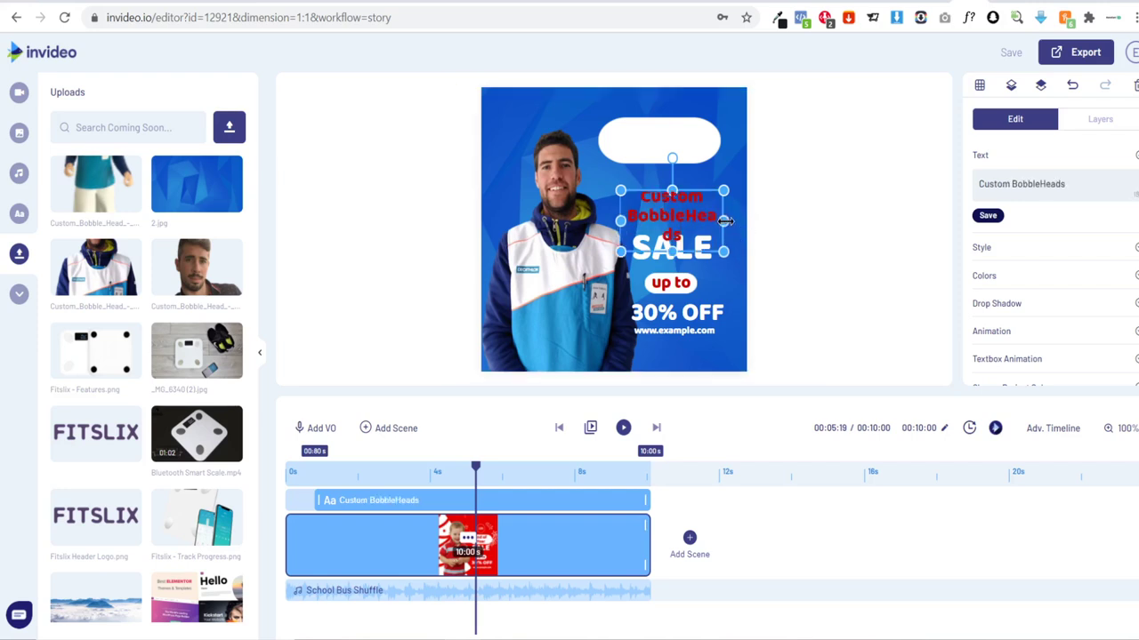
drag(726, 220, 736, 220)
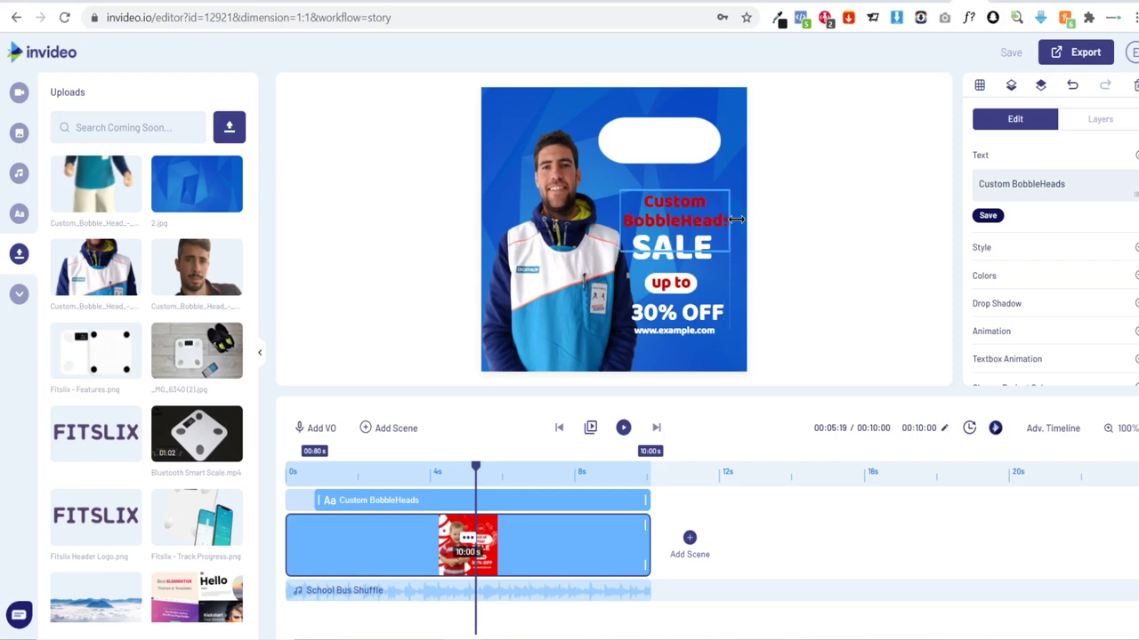
drag(678, 178, 665, 132)
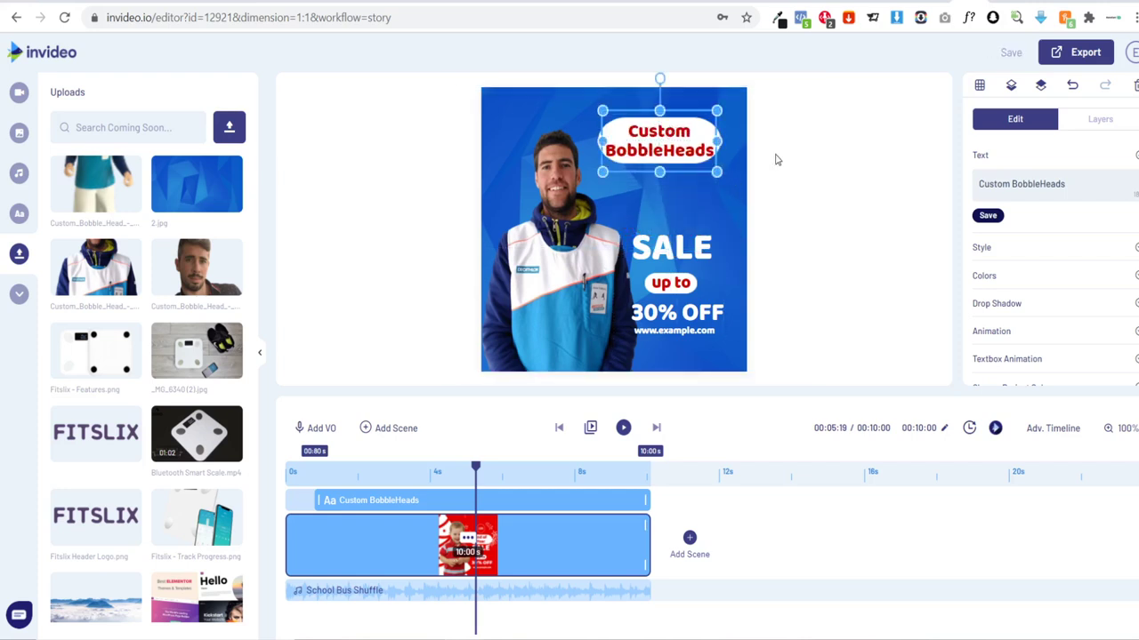
click(842, 211)
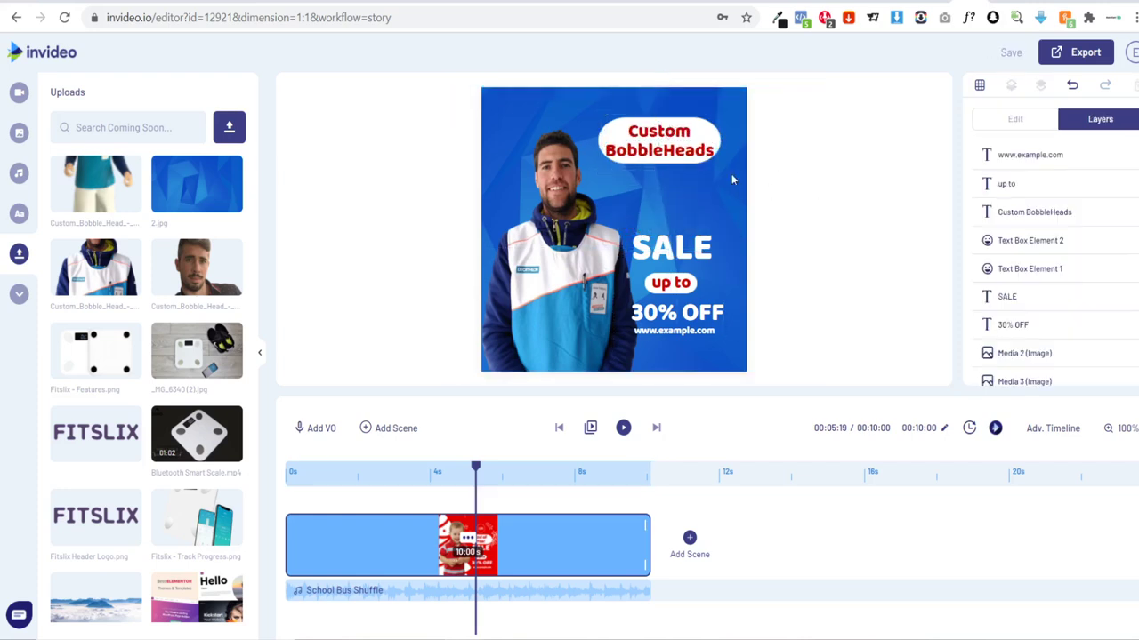
Step: Widen the white pill on both sides so the headline fits comfortably
click(603, 133)
drag(592, 136, 587, 136)
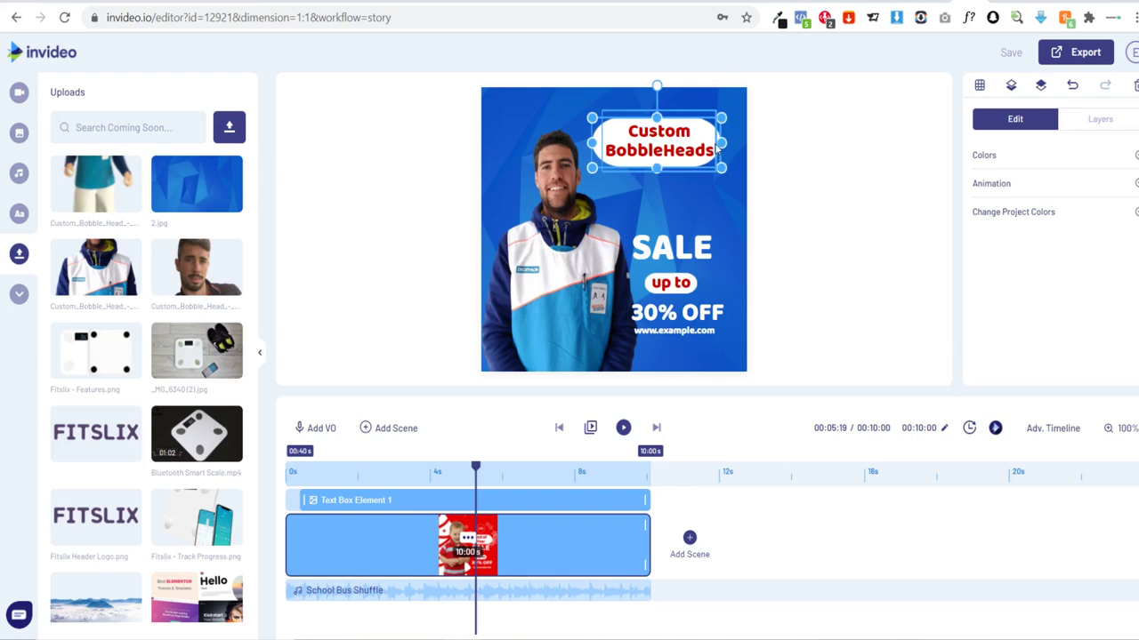
drag(718, 144, 719, 139)
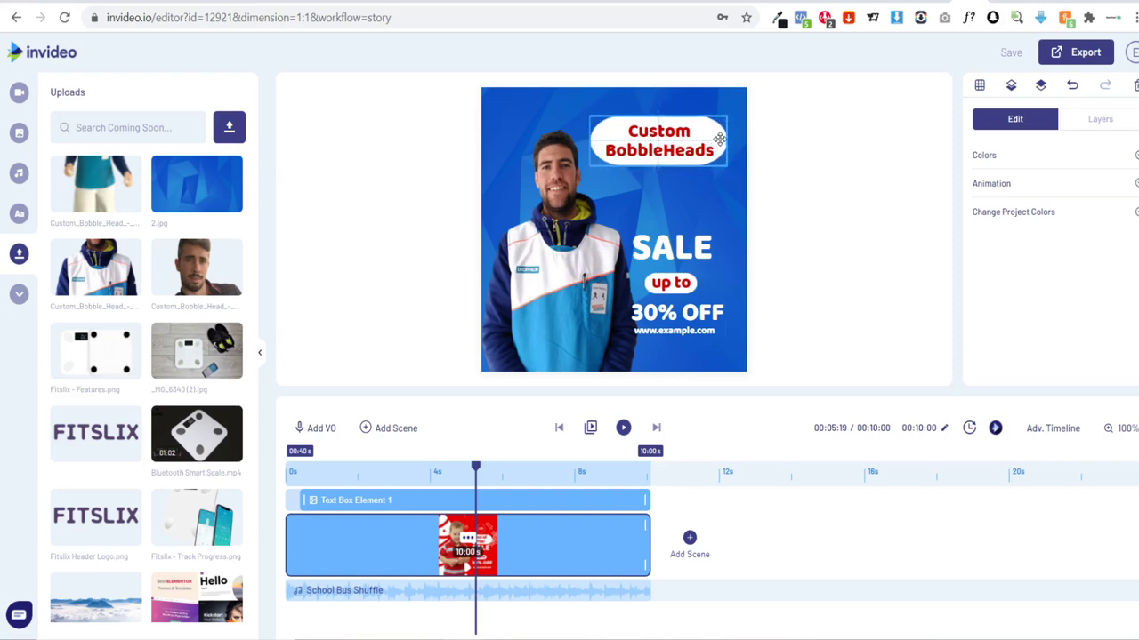
click(811, 185)
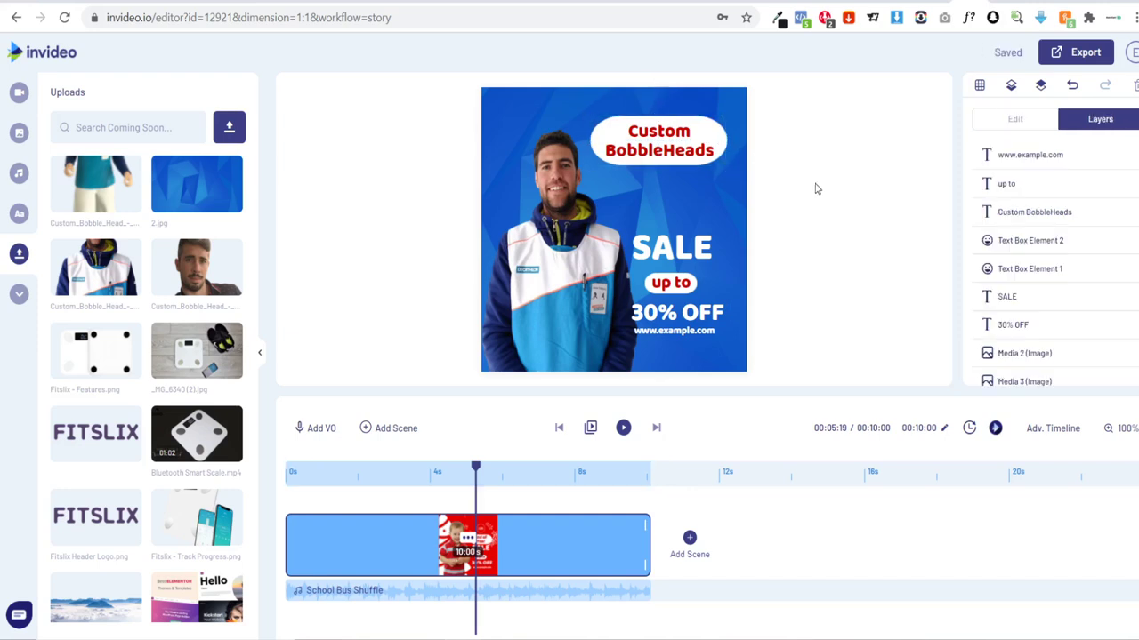
click(652, 135)
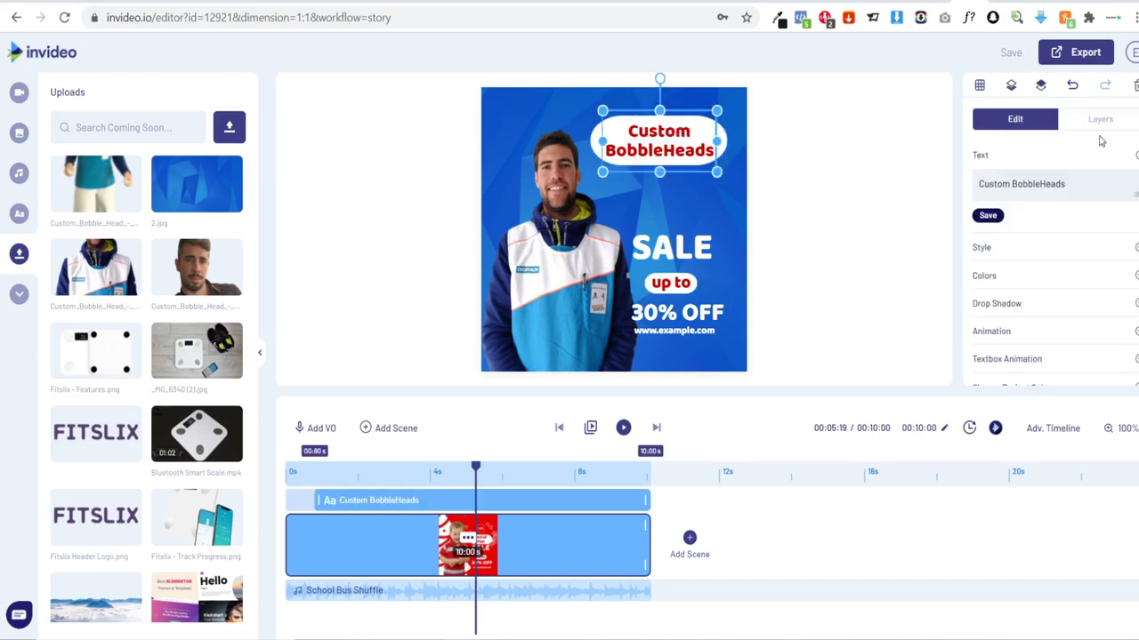
Step: Set the Custom BobbleHeads headline text colour to black
click(994, 276)
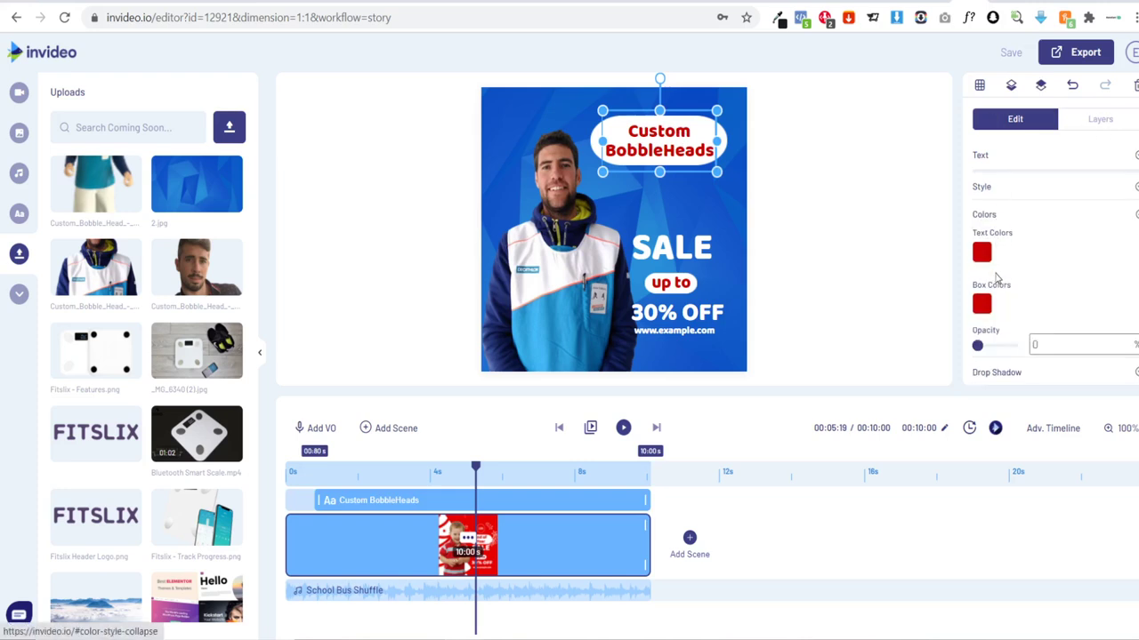
click(982, 198)
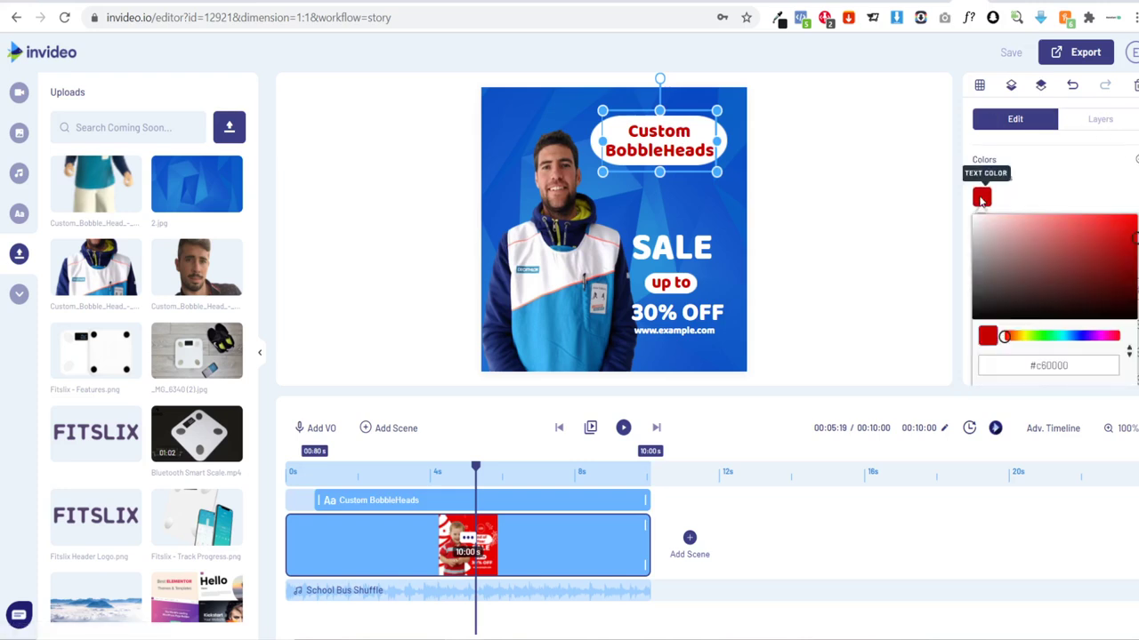
drag(1021, 320, 969, 319)
click(881, 288)
click(881, 288)
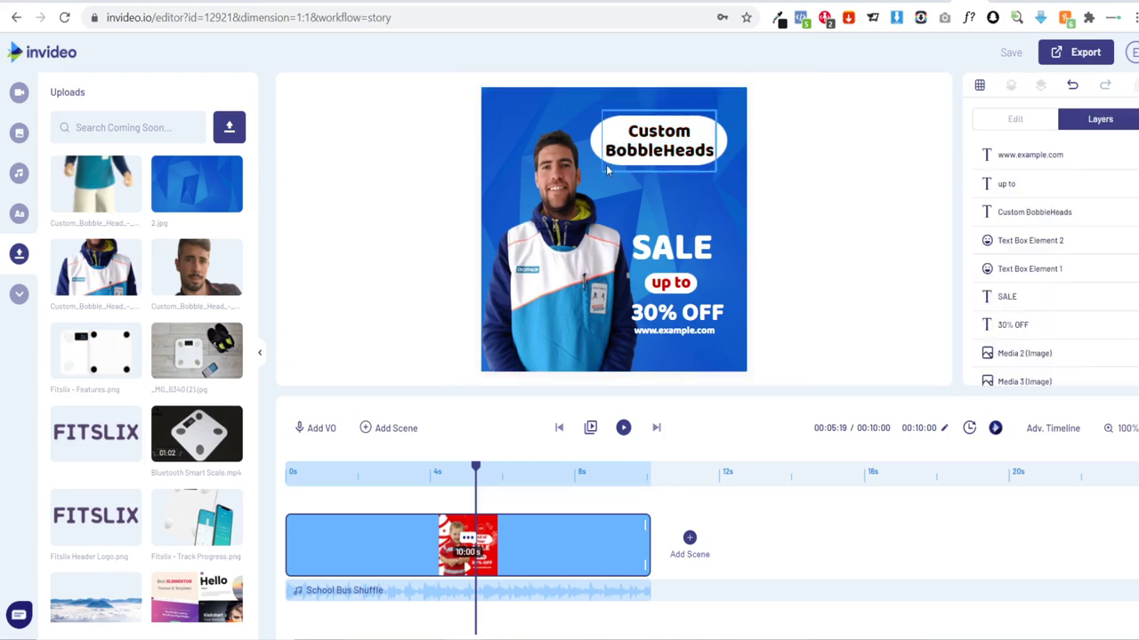
Step: Change the headline font to Josefin Sans and nudge it slightly left inside the pill
click(668, 126)
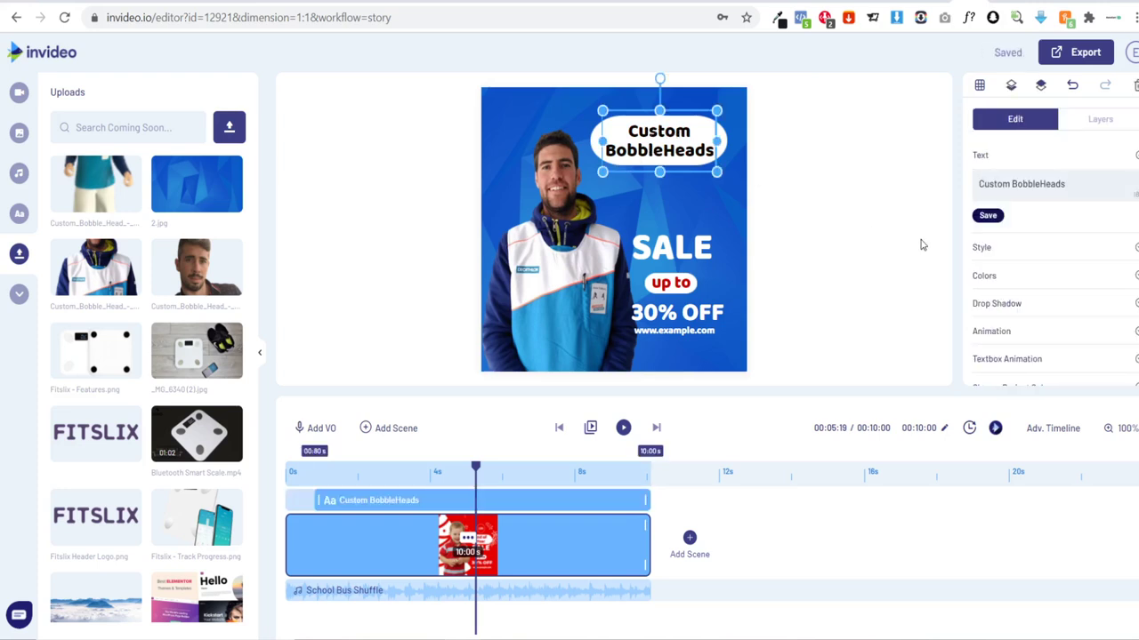
click(987, 250)
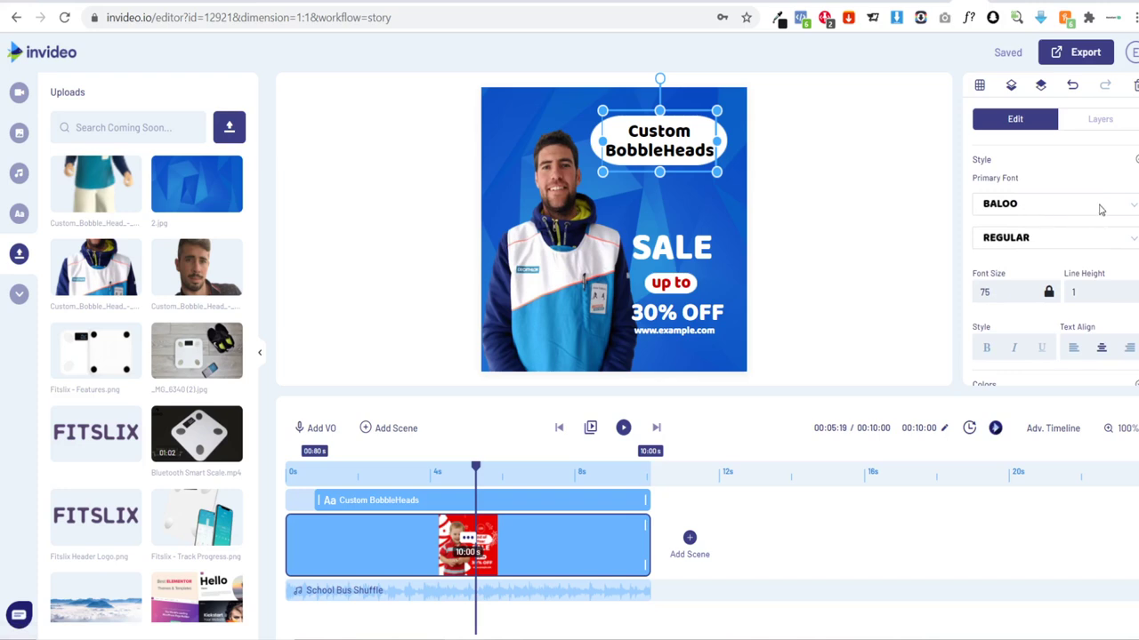
click(1099, 206)
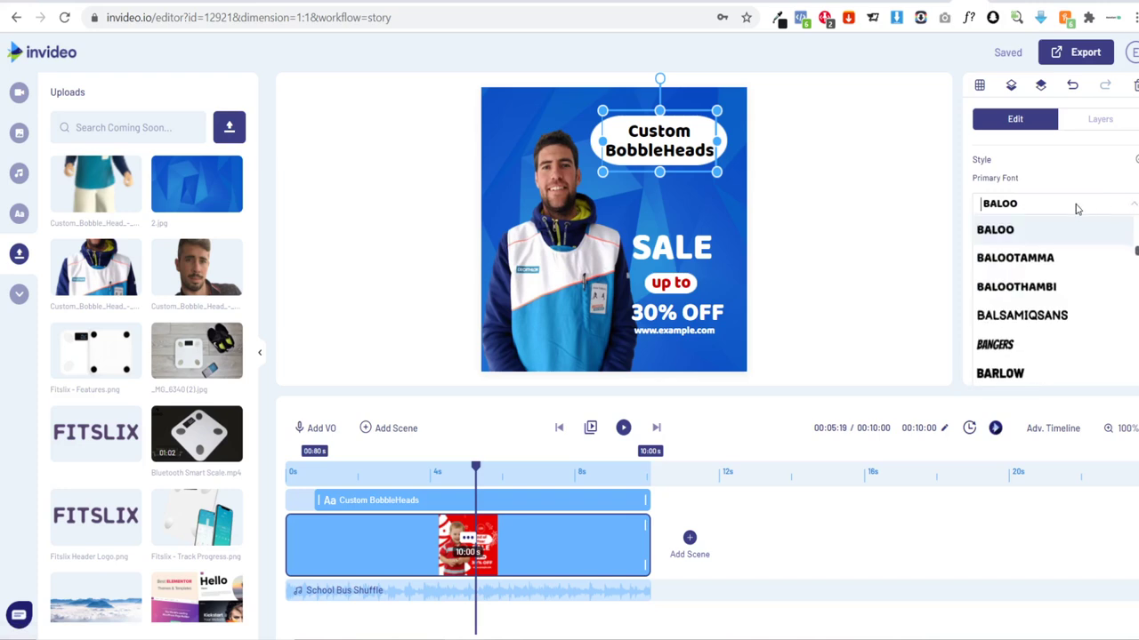
text(jos)
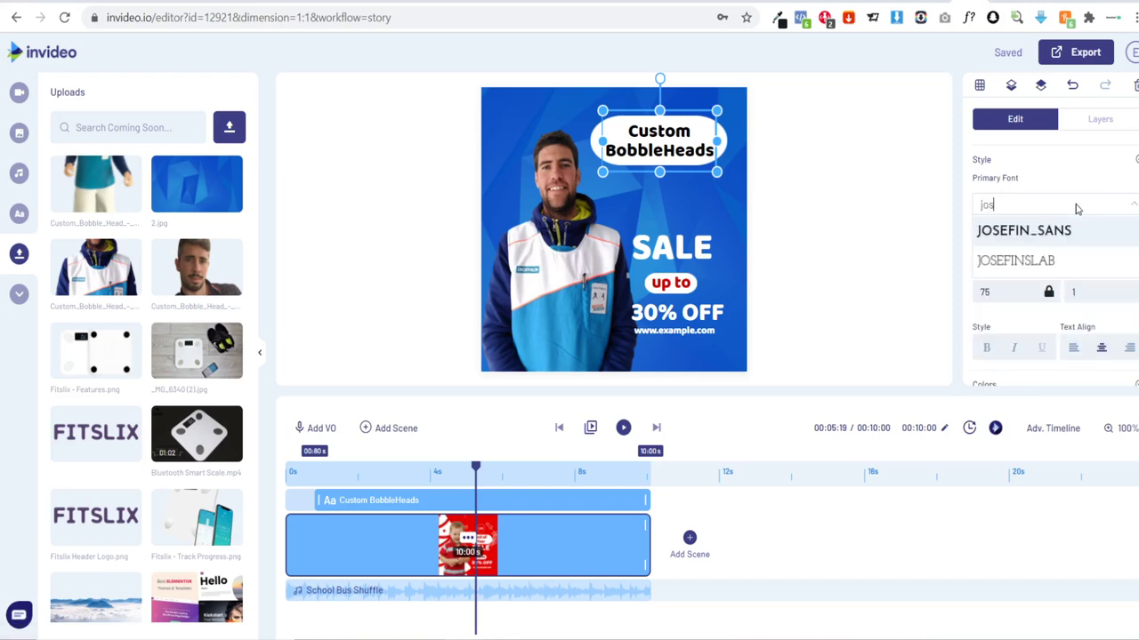
text(e)
click(1064, 230)
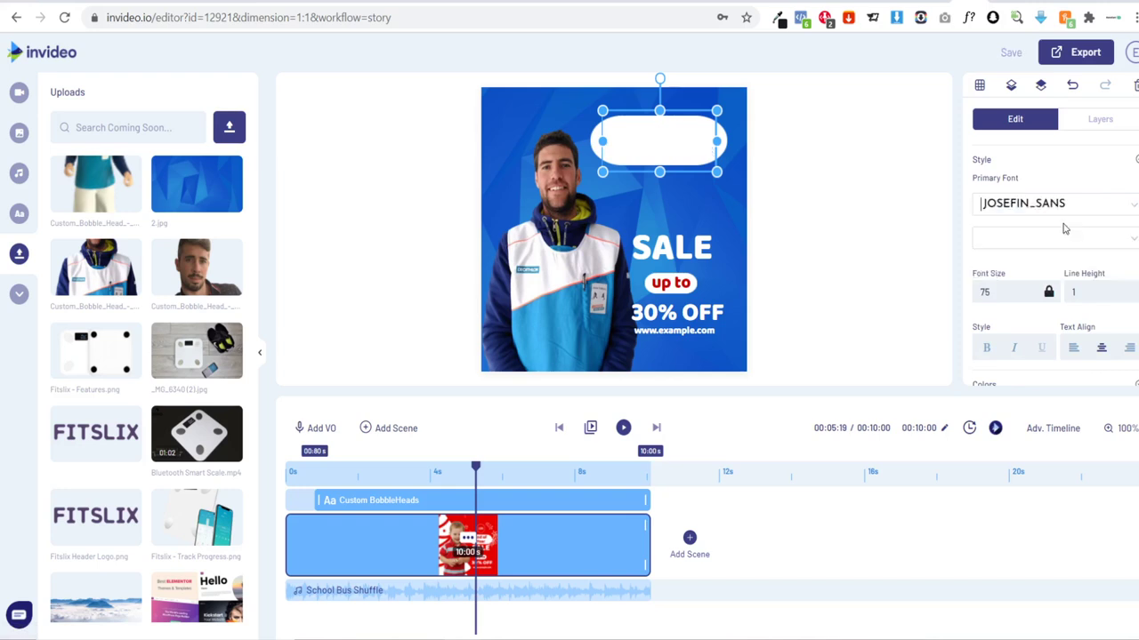
click(907, 236)
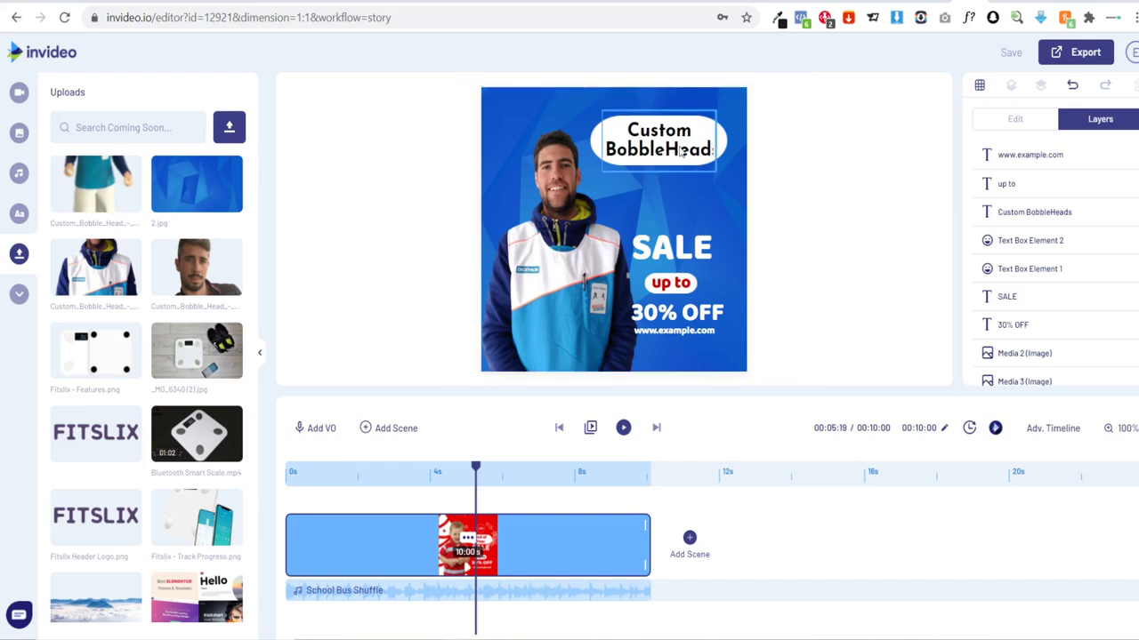
click(715, 142)
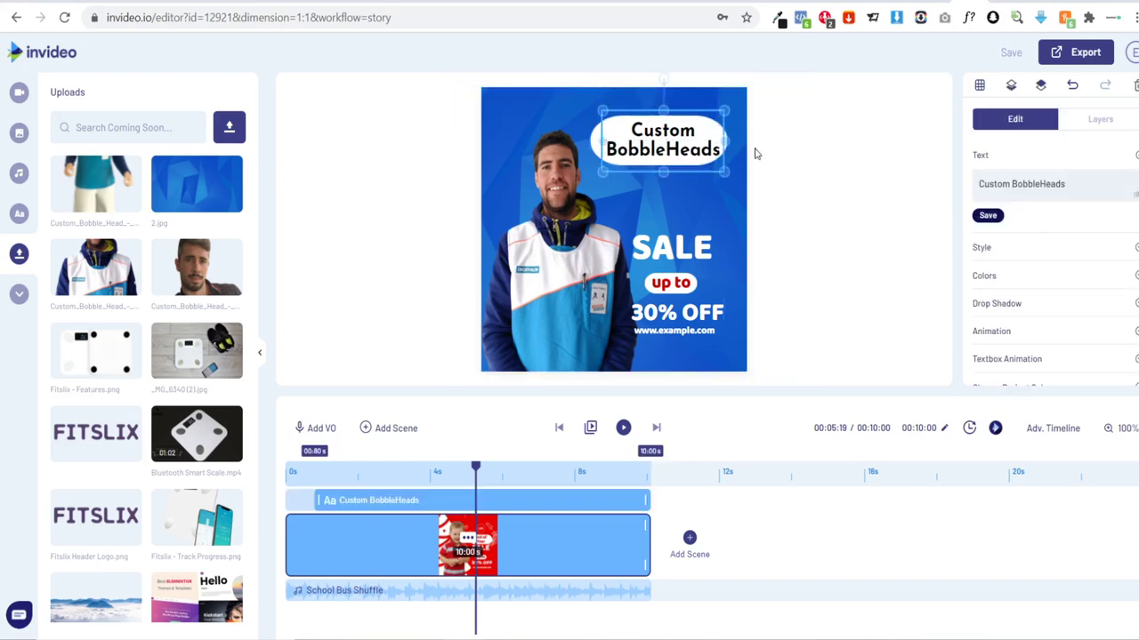
drag(674, 142, 670, 142)
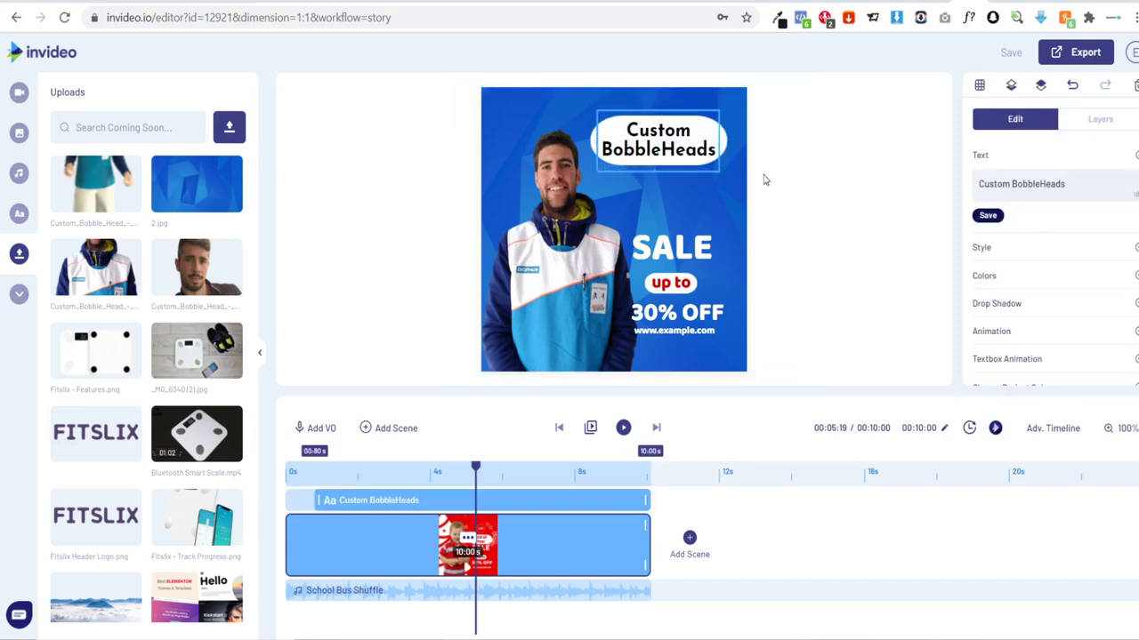
click(803, 198)
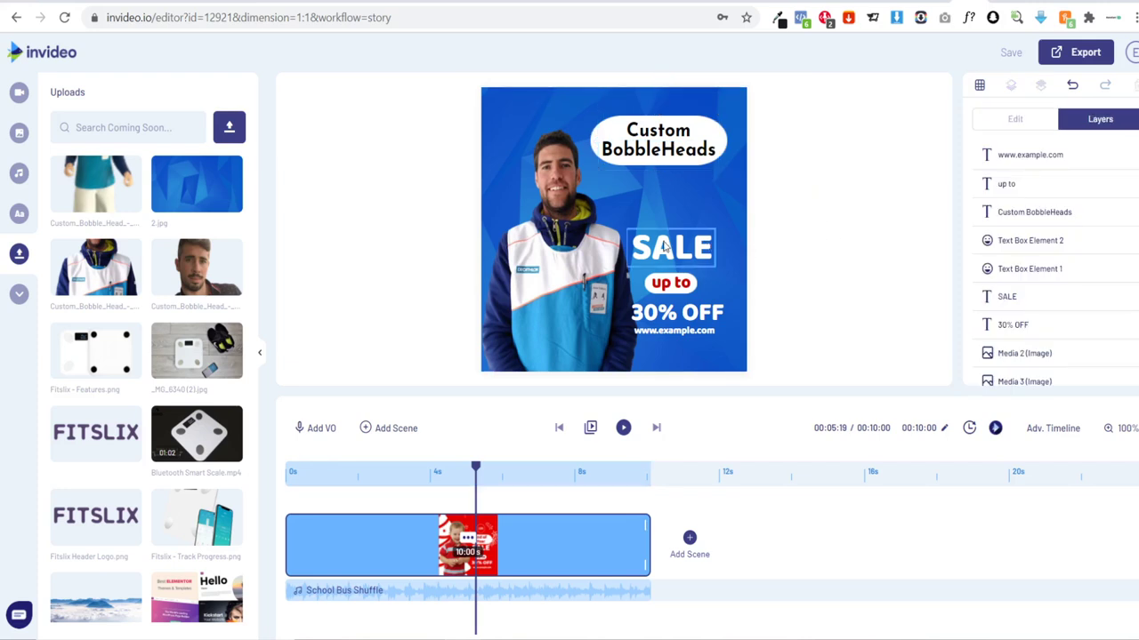
Step: Replace the SALE text with 'Upload your photo'
click(703, 246)
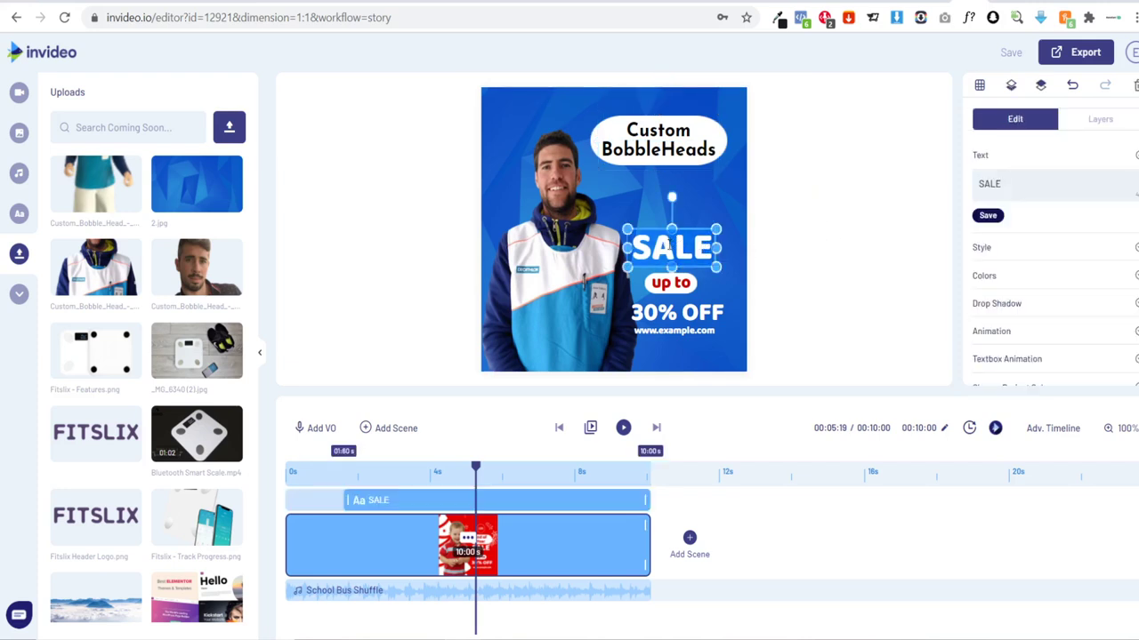
double_click(669, 244)
text(Uplo)
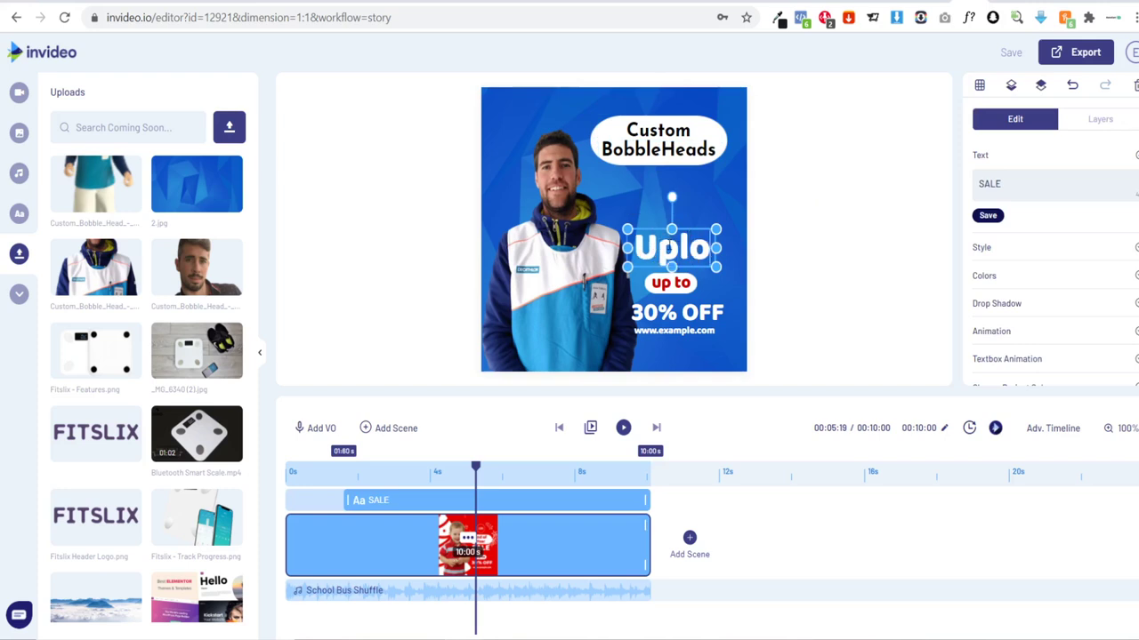
text(ad your p)
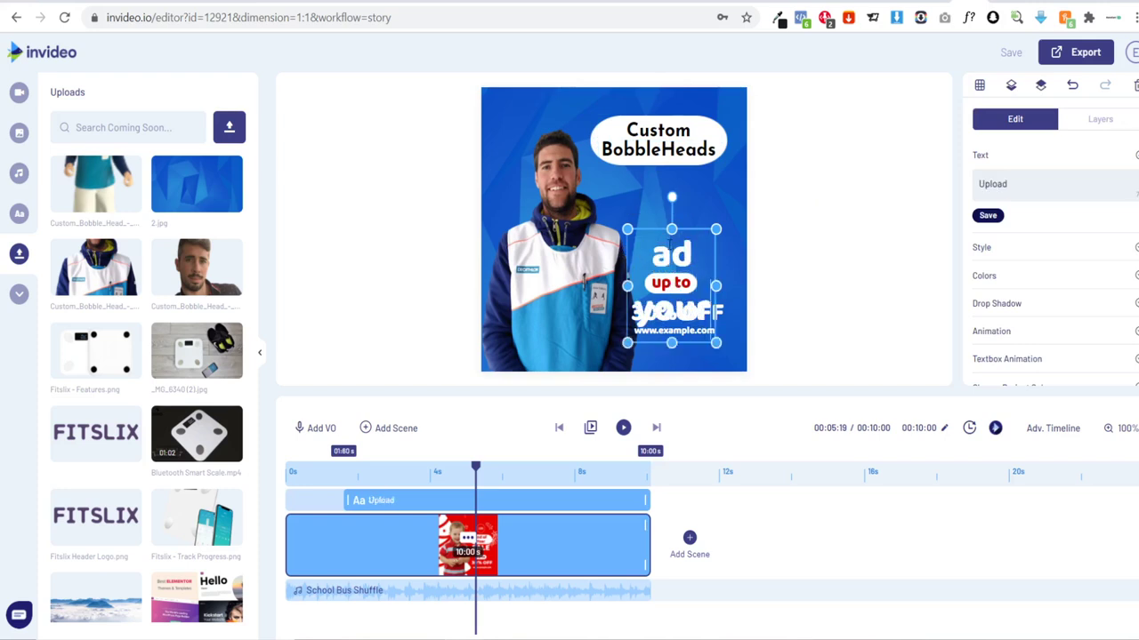
text(hoto)
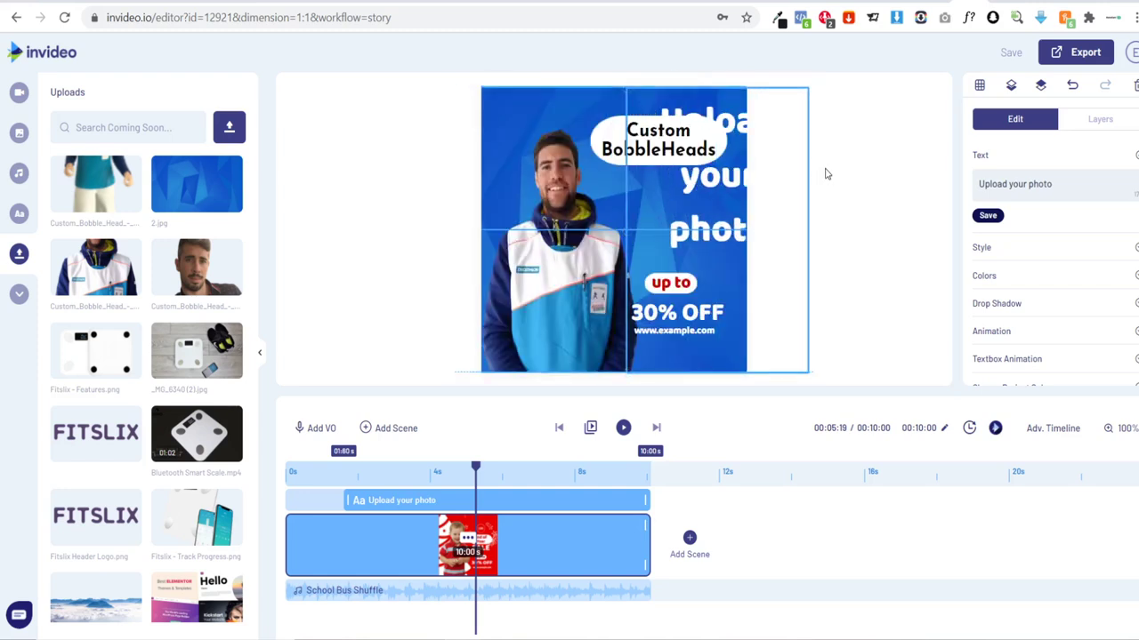
click(823, 172)
Step: Set the 'Upload your photo' tagline font to Montserrat Bold
click(654, 197)
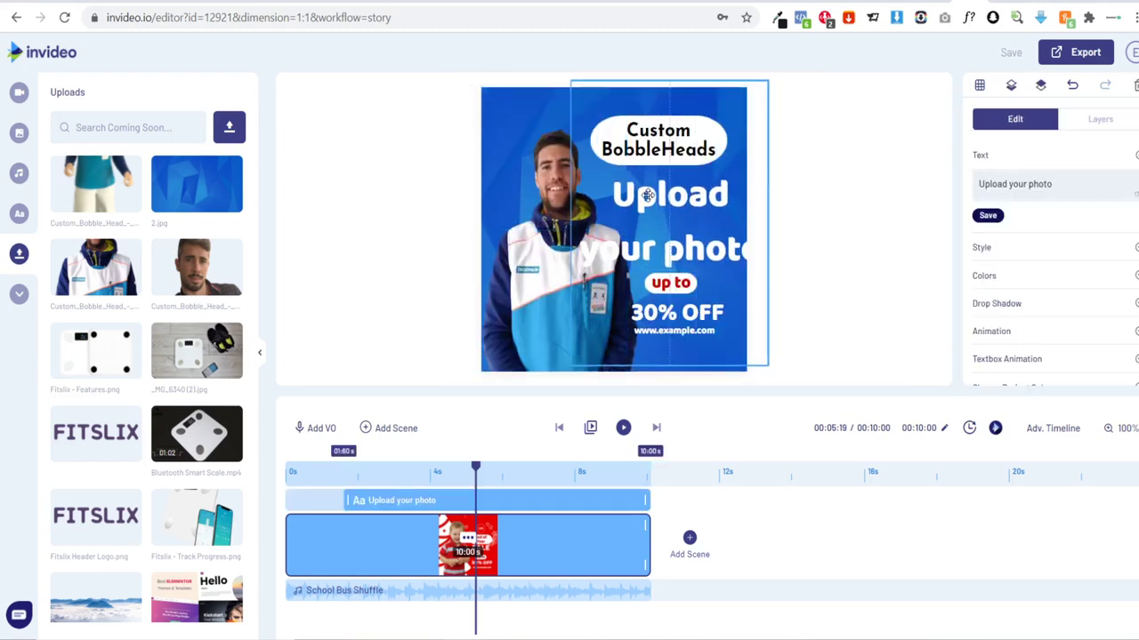
click(997, 251)
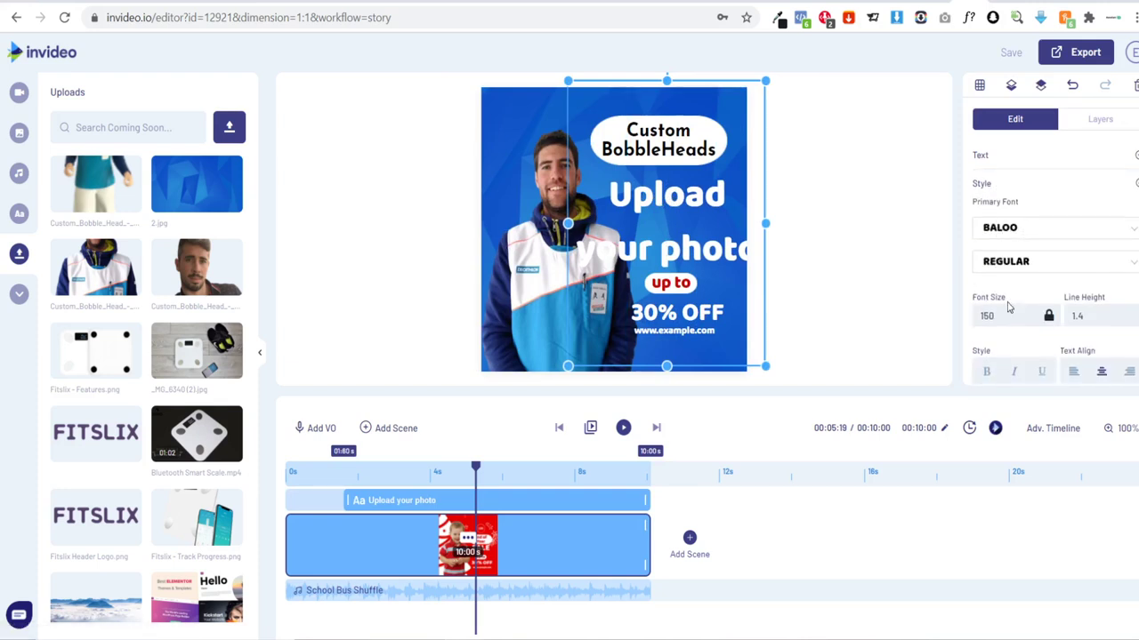
scroll(1001, 302, down, 1)
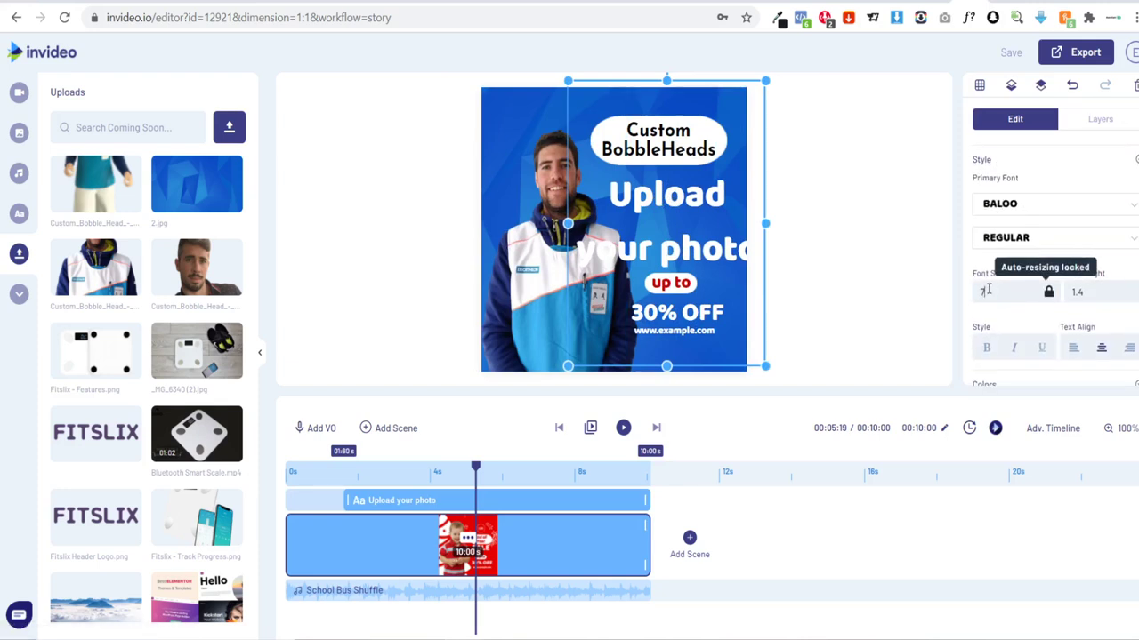
click(1019, 207)
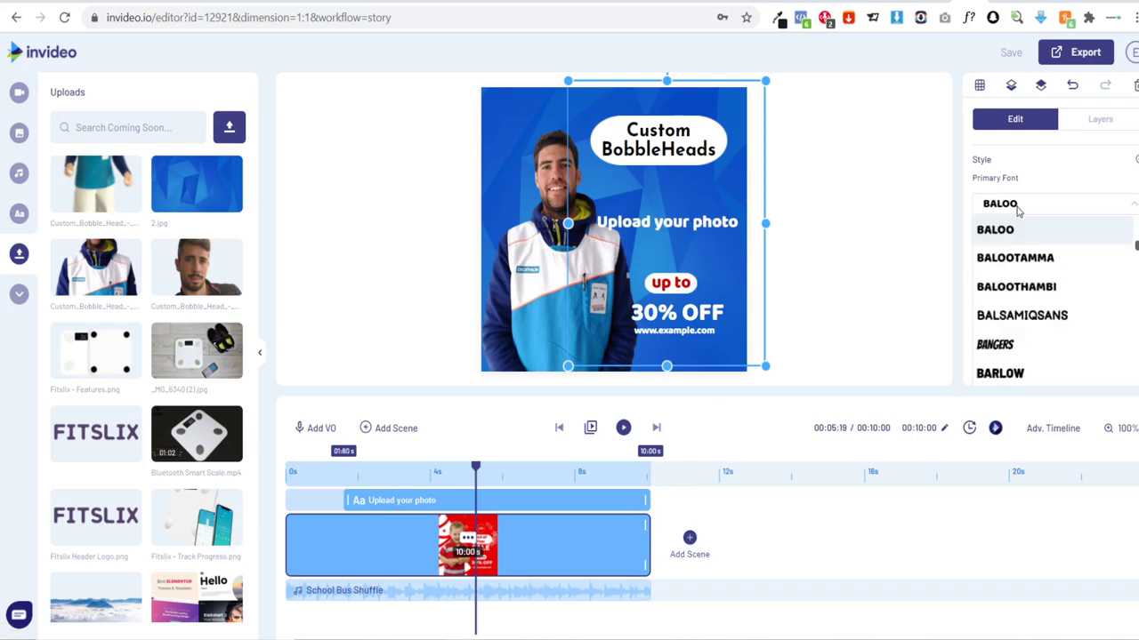
text(monts)
click(1023, 231)
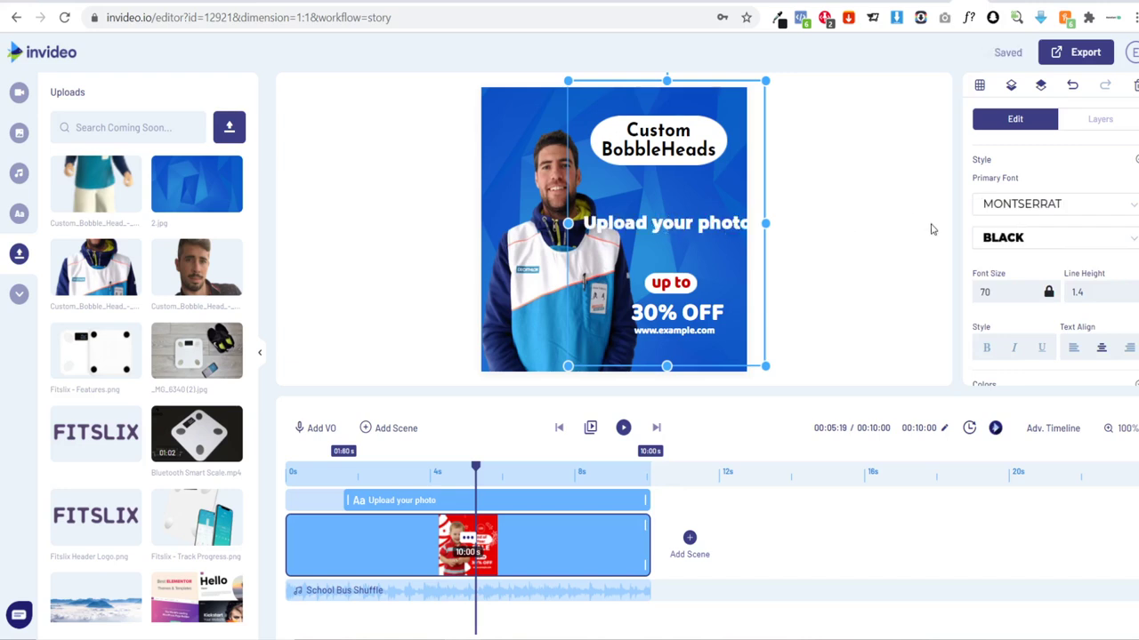
click(1036, 239)
scroll(1048, 287, down, 2)
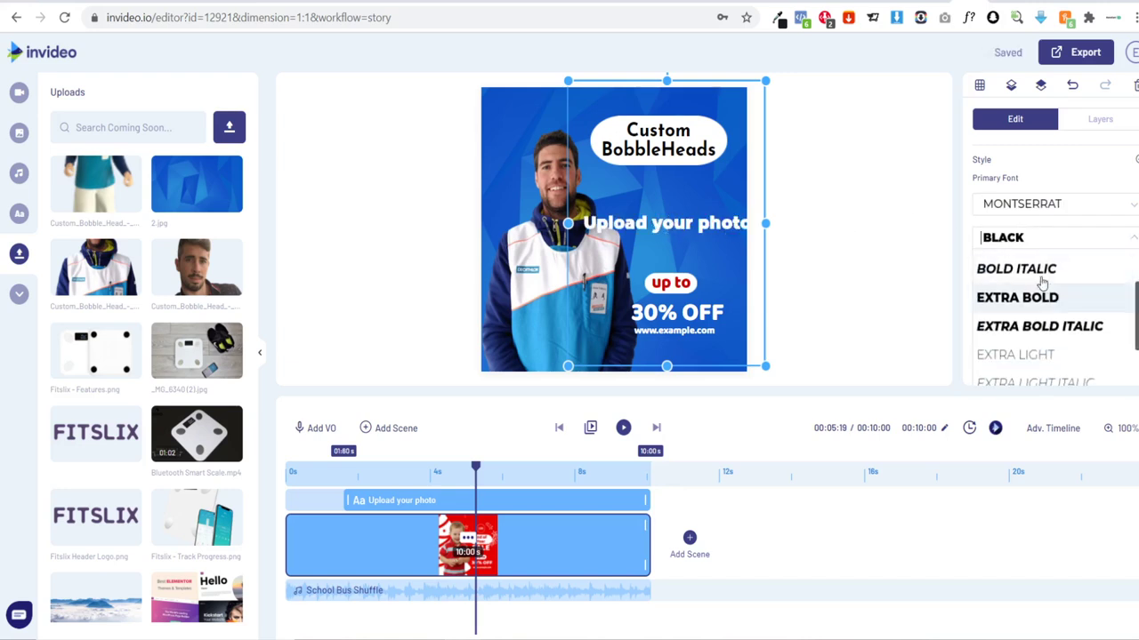
scroll(1047, 292, up, 2)
click(998, 319)
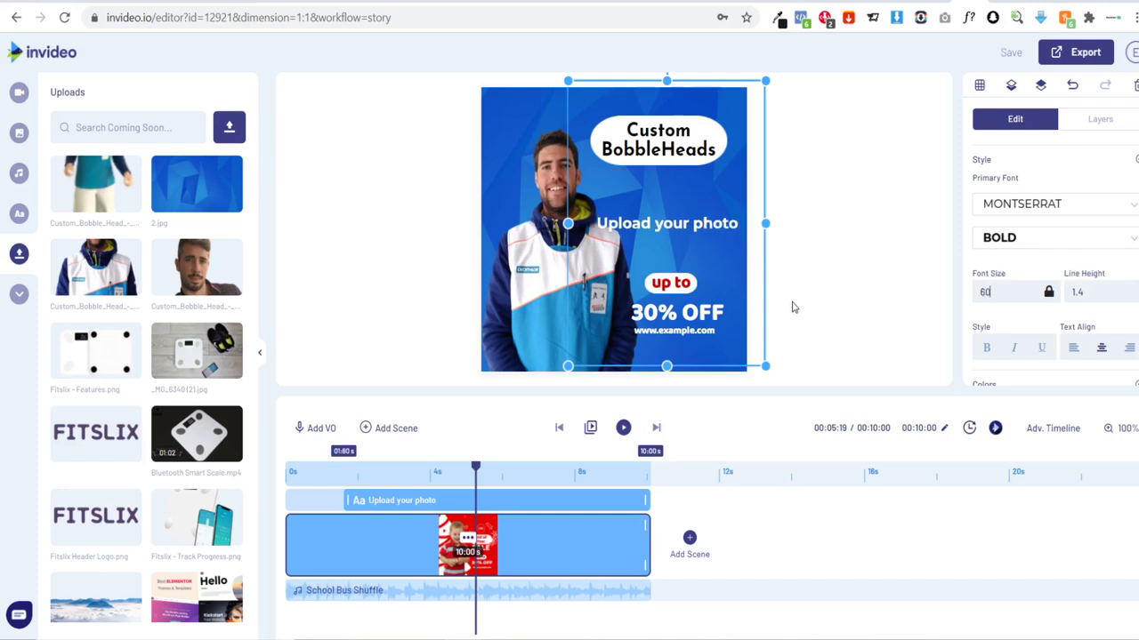
click(668, 227)
Step: Tighten the tagline box around its text just under the headline
click(668, 118)
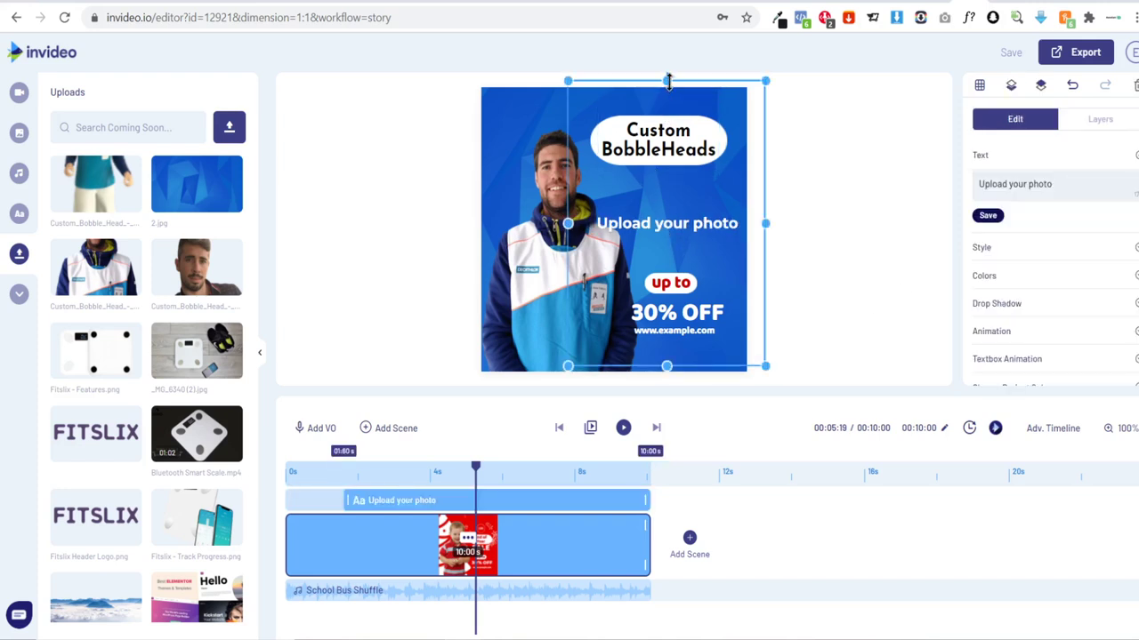
drag(667, 81, 672, 204)
drag(667, 365, 666, 307)
drag(667, 204, 667, 175)
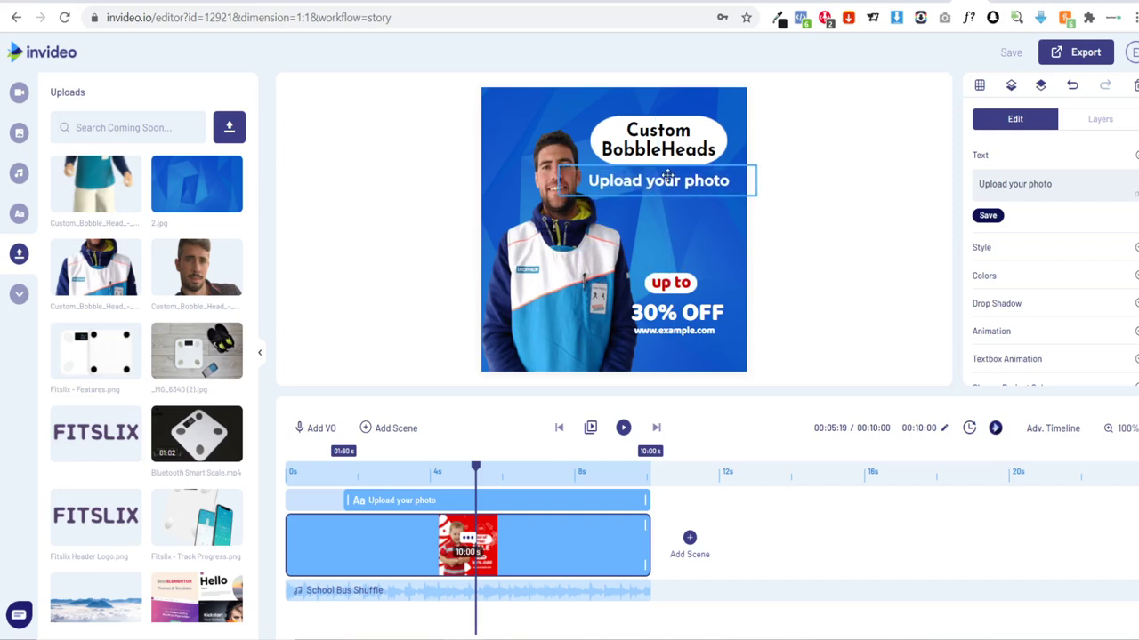
click(827, 248)
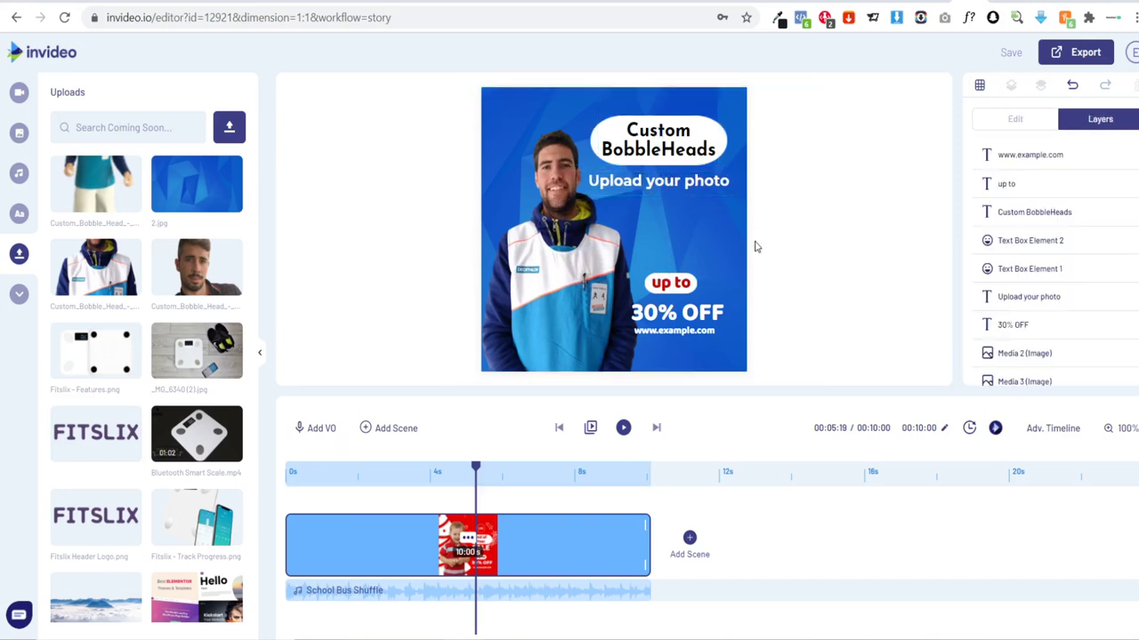
Step: Delete 'up to' and retype 30% OFF as 'Let our artists get to work', wrapped to two lines
click(673, 290)
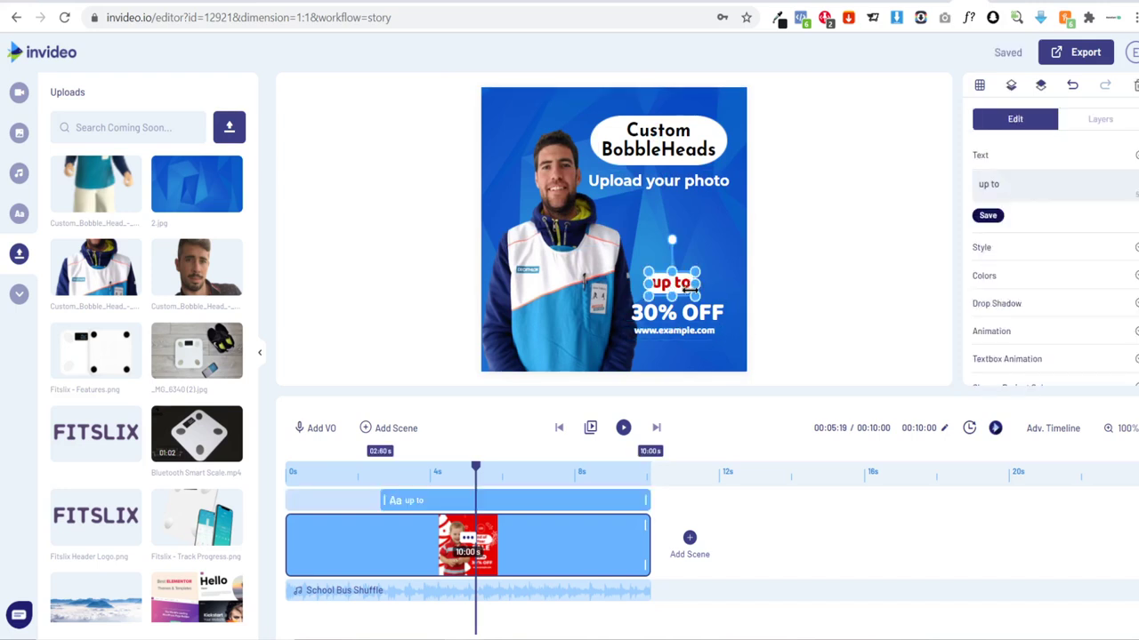
key(Delete)
drag(690, 309, 669, 224)
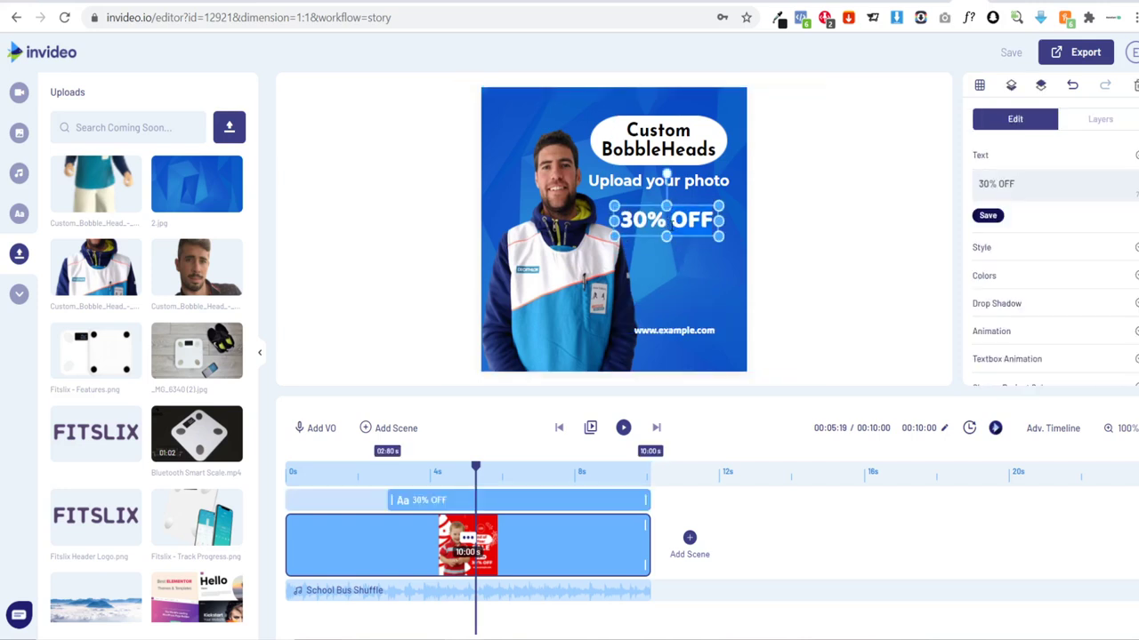
double_click(666, 219)
key(BackSpace)
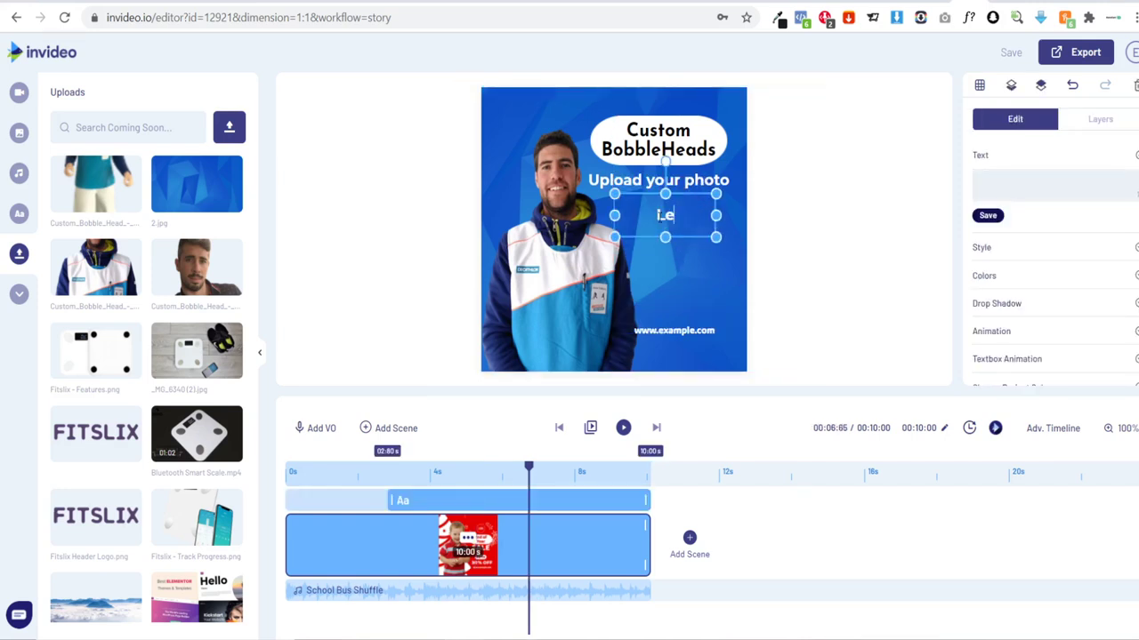
text(Let our arti)
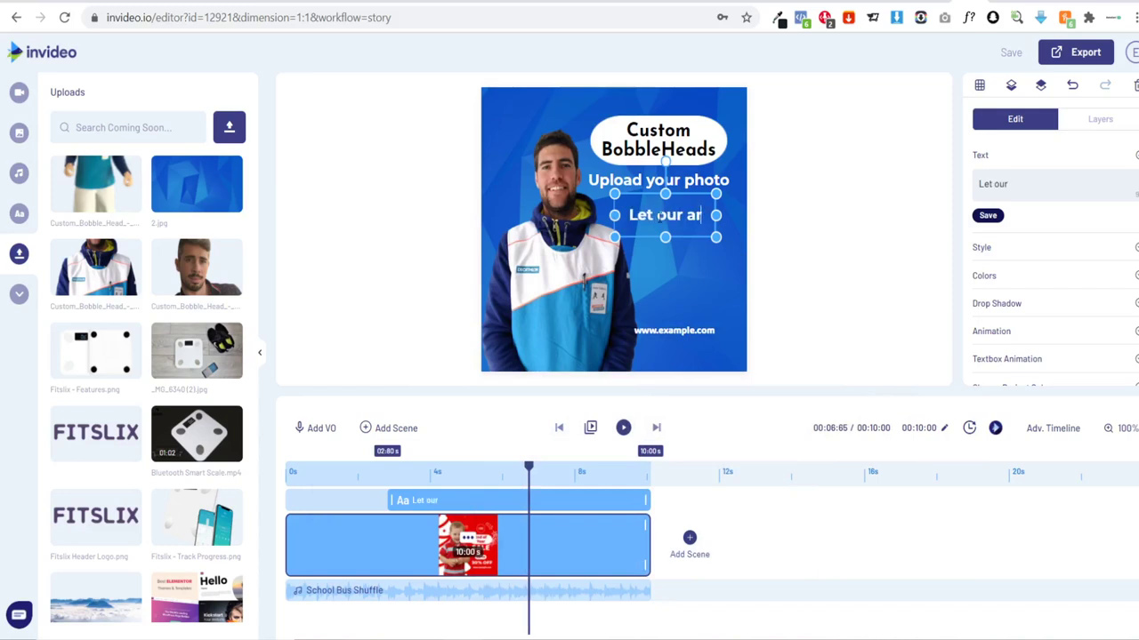
text(sts get)
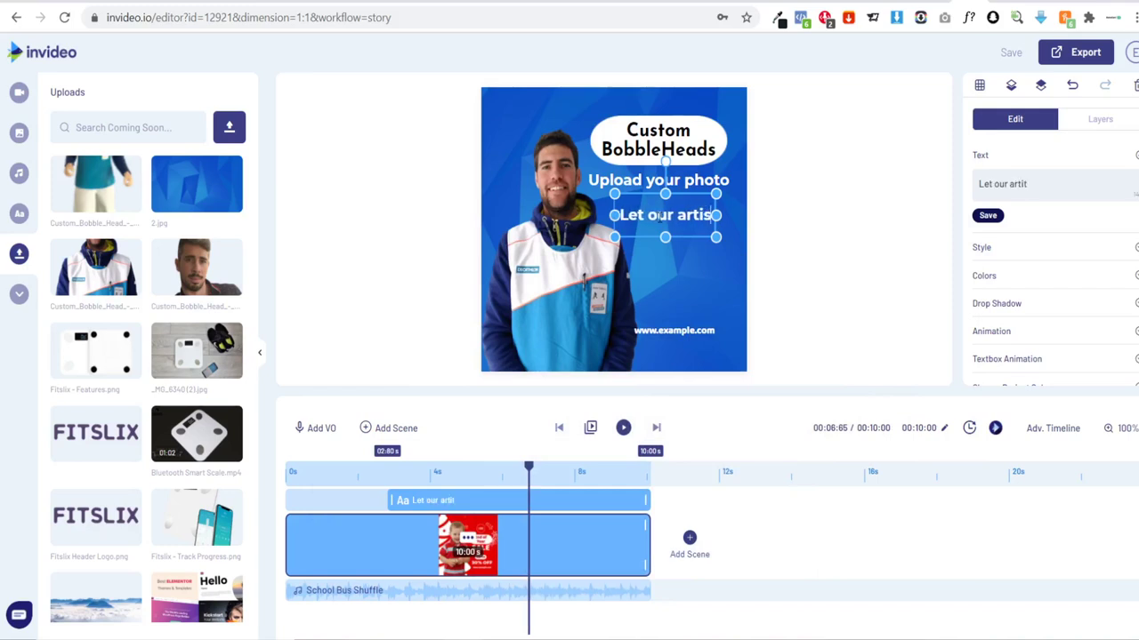
text( to work)
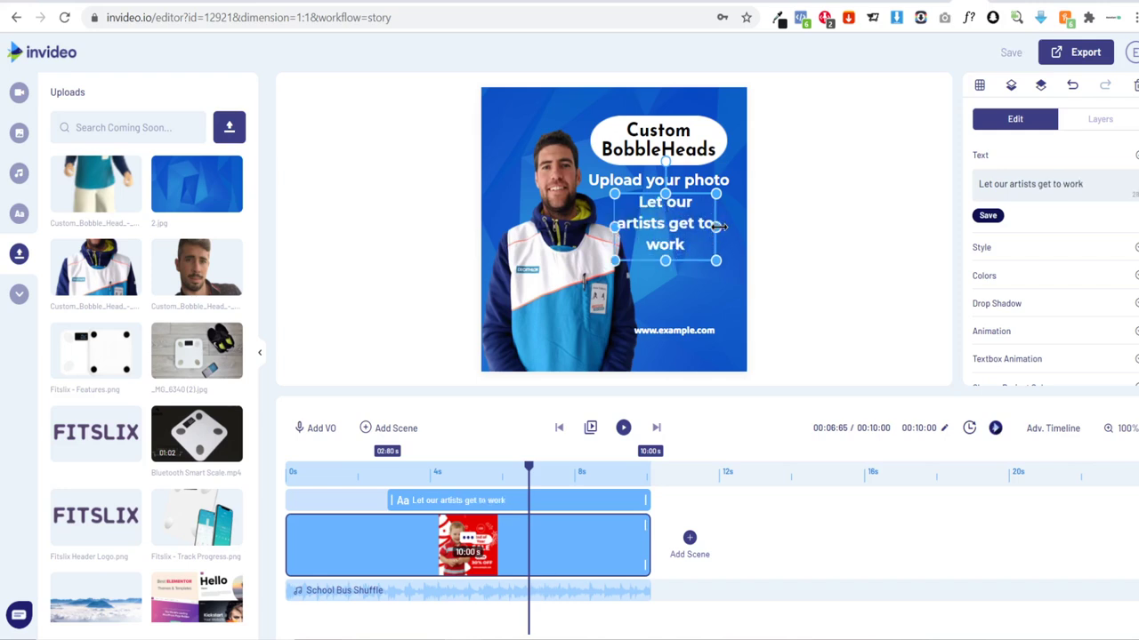
drag(719, 227, 739, 227)
drag(674, 212, 676, 209)
Step: Set the new tagline to Light weight and fine-tune both taglines' positions
click(996, 253)
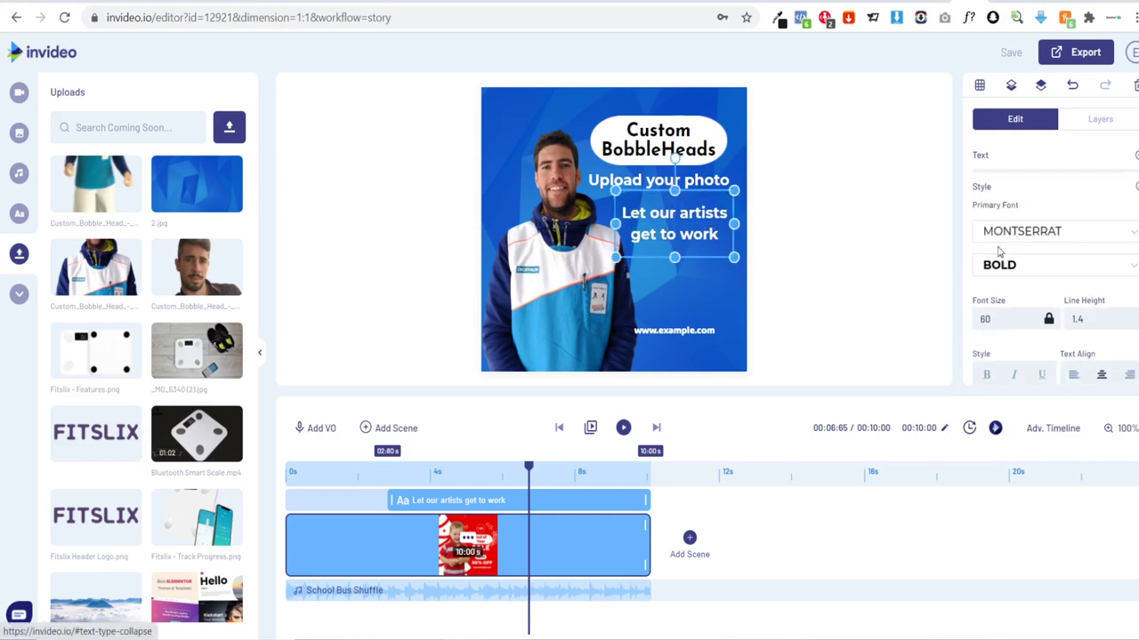
click(1021, 261)
scroll(1034, 327, down, 5)
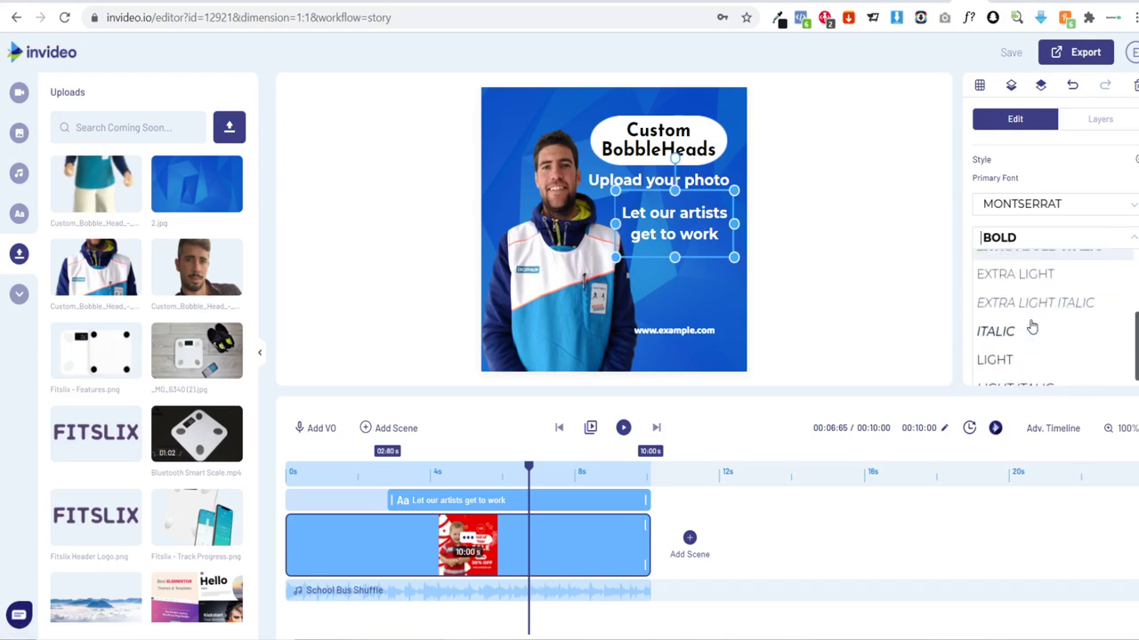
click(1032, 359)
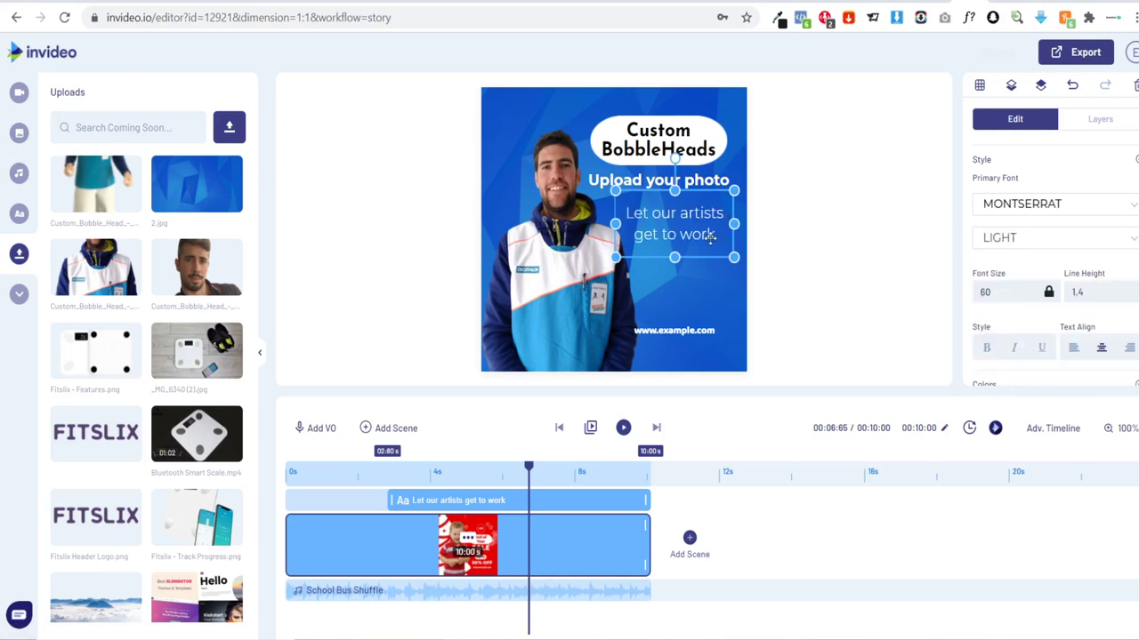
drag(692, 228, 698, 230)
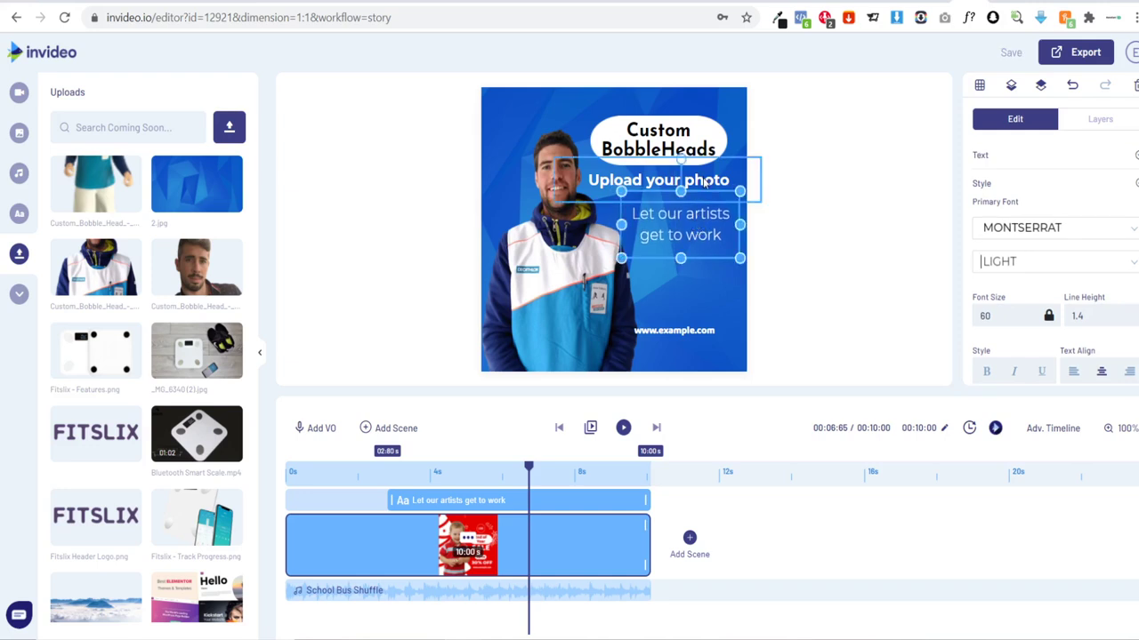
drag(705, 182, 698, 222)
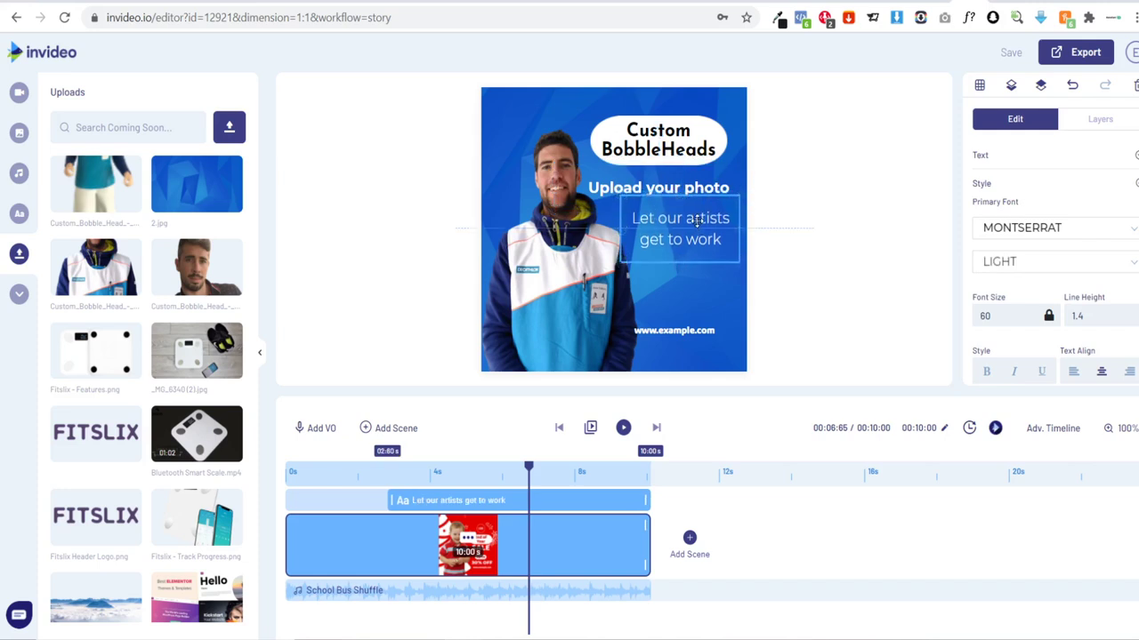
click(667, 331)
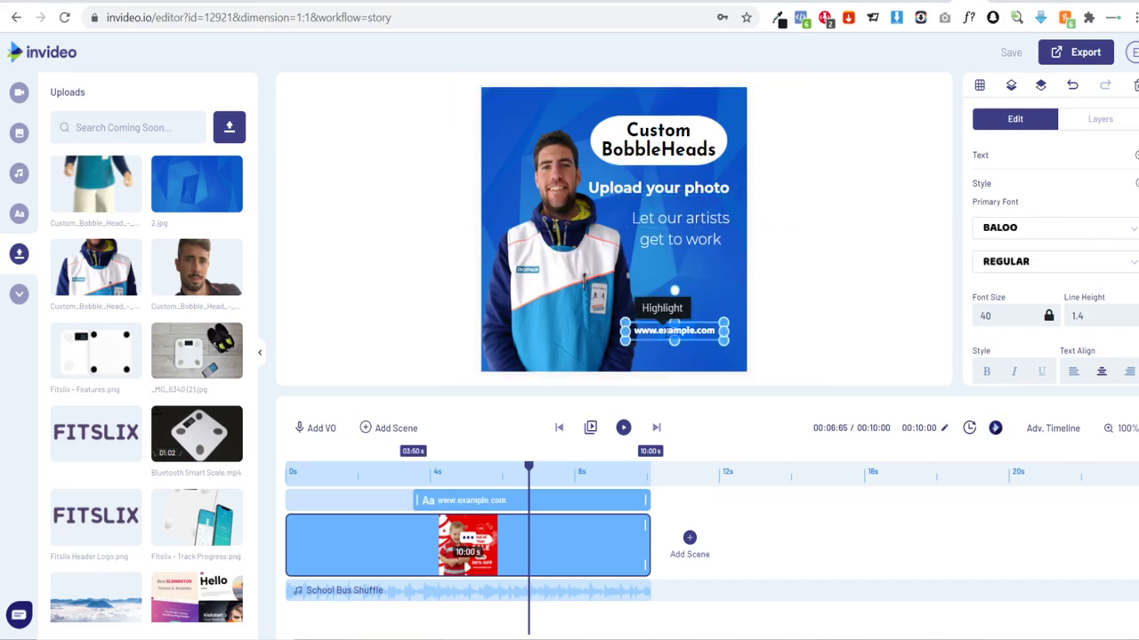
text(bobbleyou)
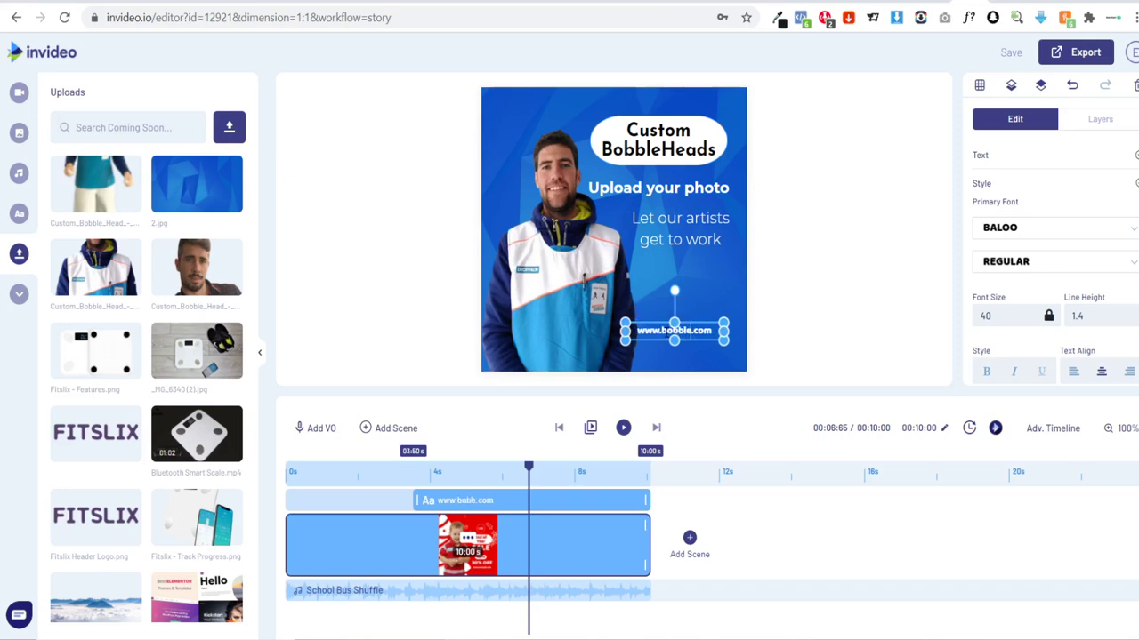
text(.store.)
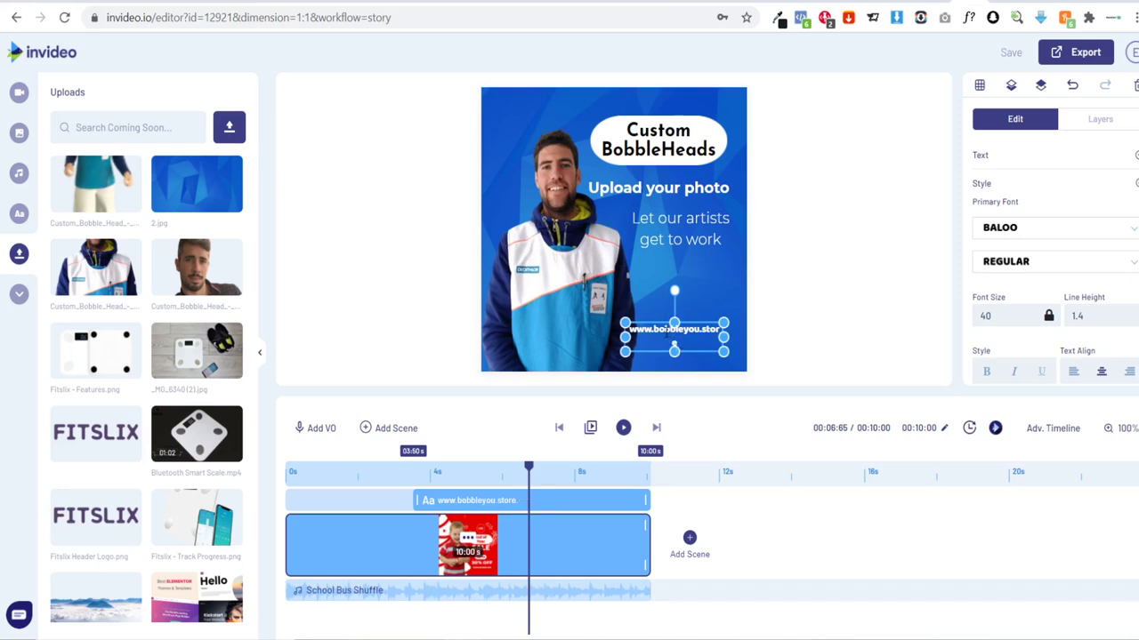
drag(724, 337, 710, 348)
click(696, 329)
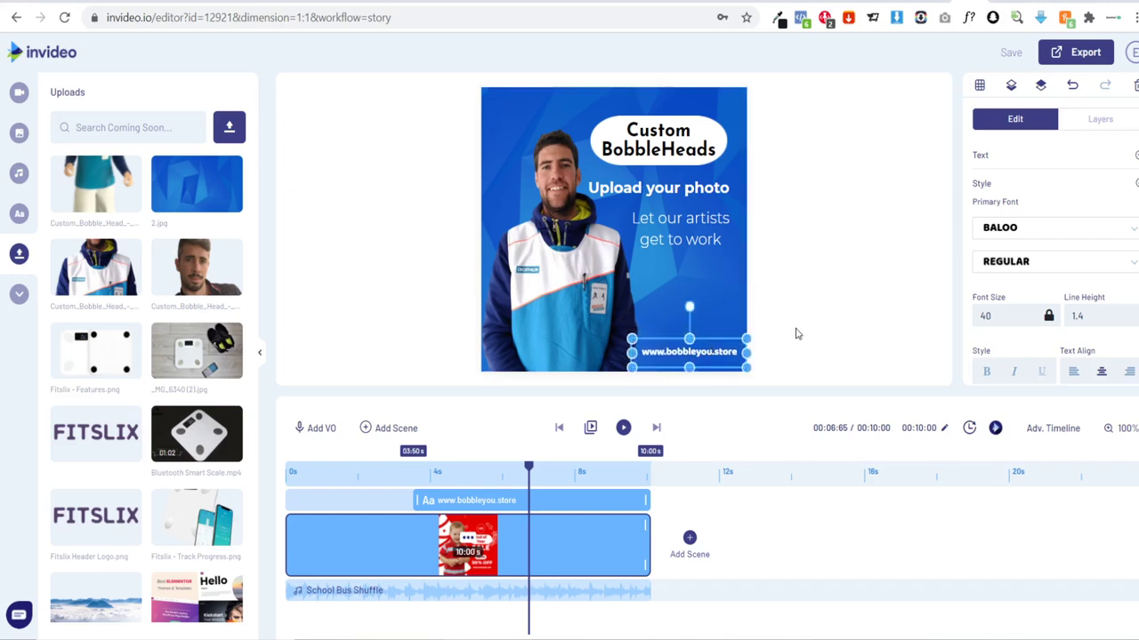
click(842, 324)
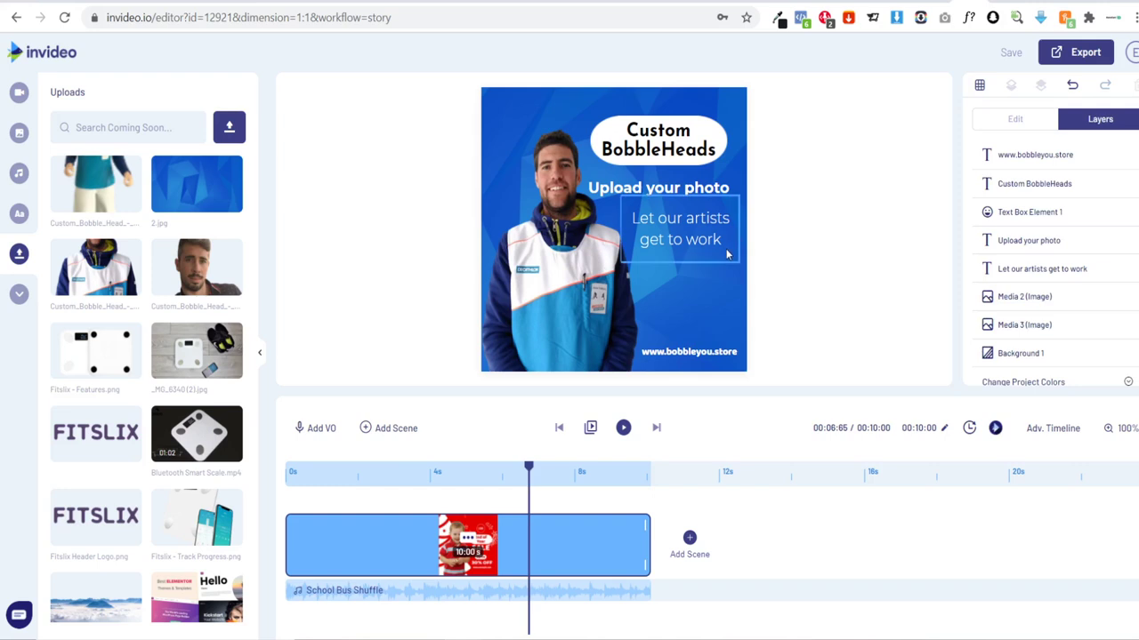
drag(89, 199, 583, 338)
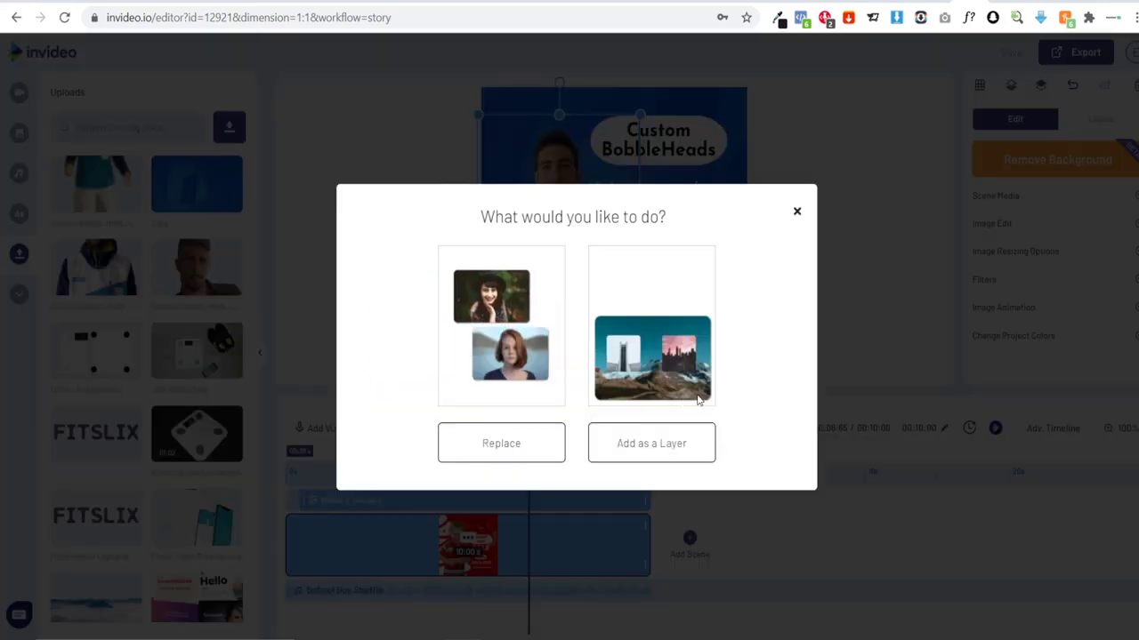
click(797, 212)
click(824, 226)
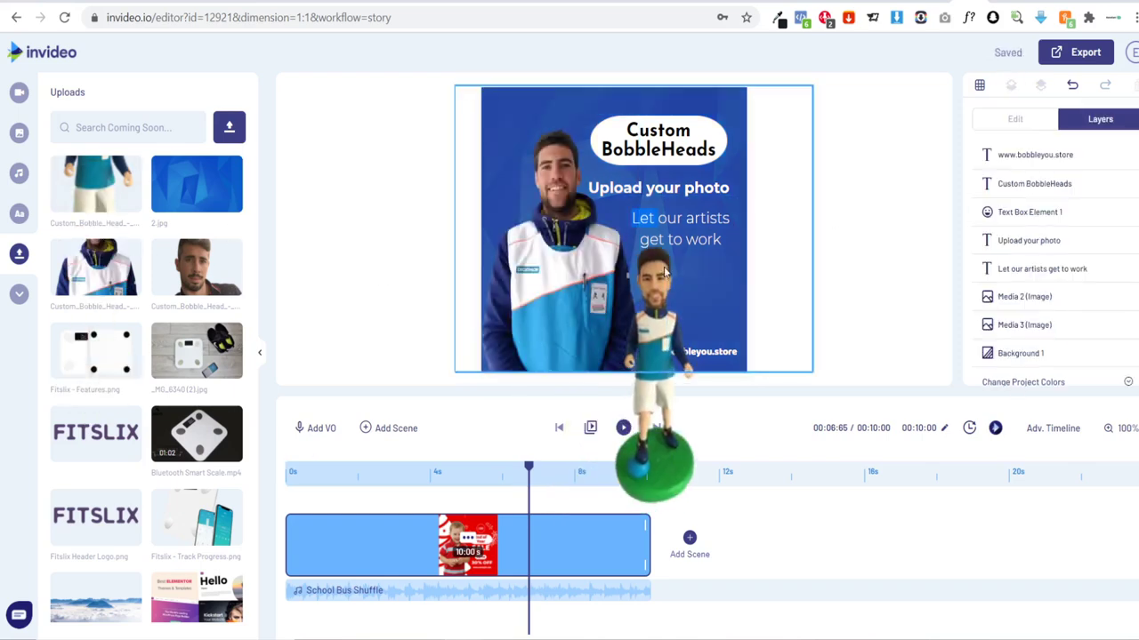
drag(665, 272, 667, 285)
key(Escape)
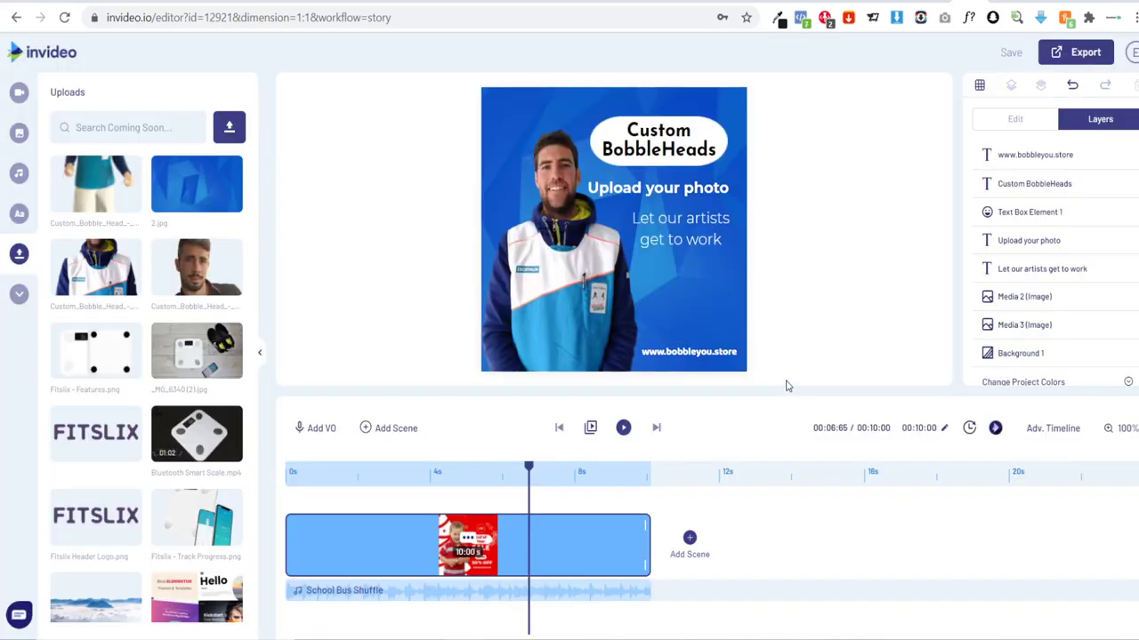
Step: Add the bobblehead figurine beside the man and enlarge it
drag(655, 281, 620, 290)
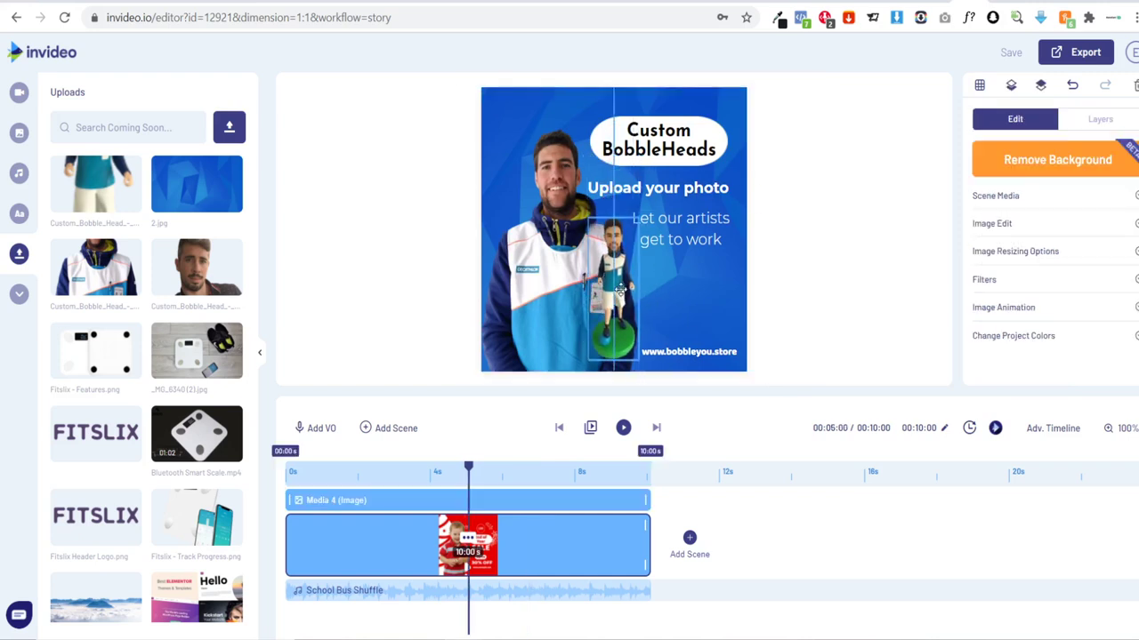
drag(587, 174, 611, 266)
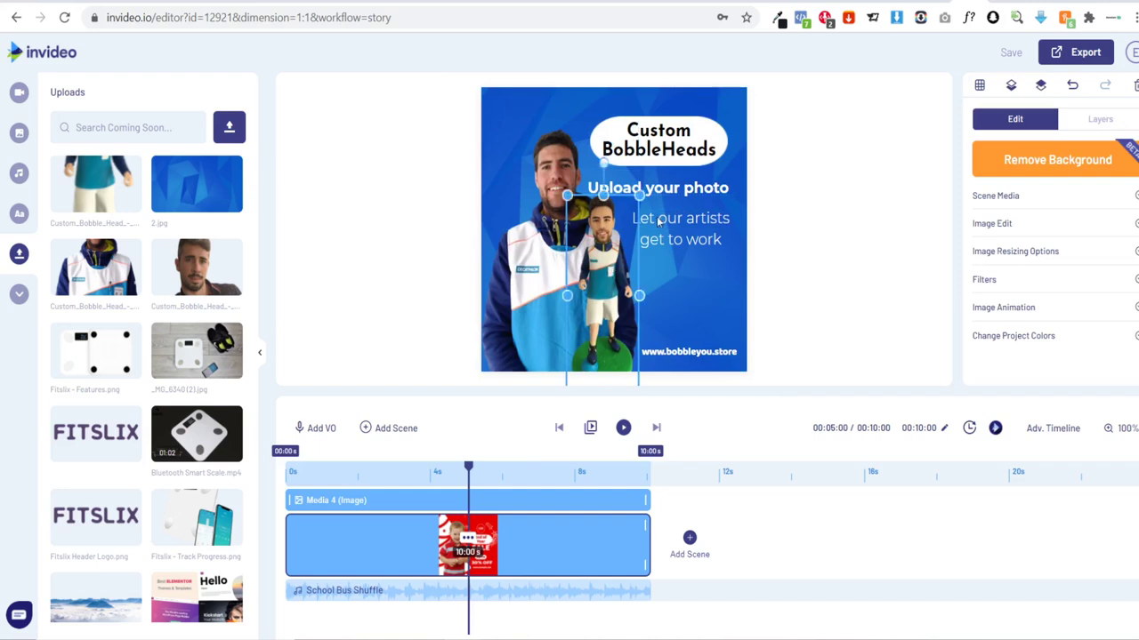
click(689, 190)
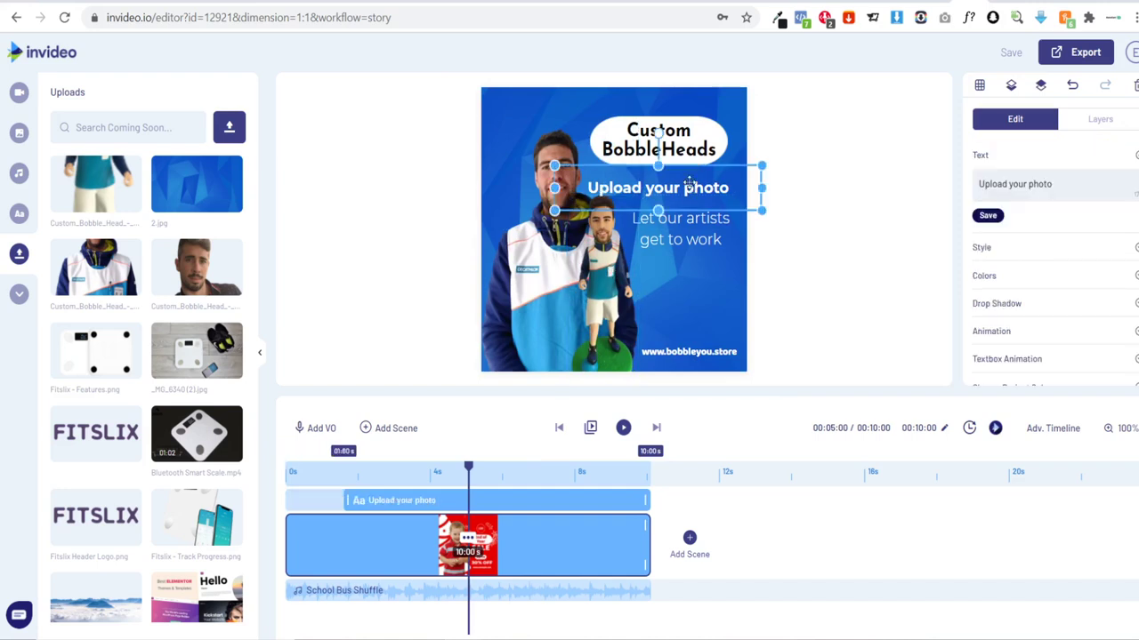
click(818, 166)
Step: Move the Custom BobbleHeads headline and both taglines slightly higher
click(718, 143)
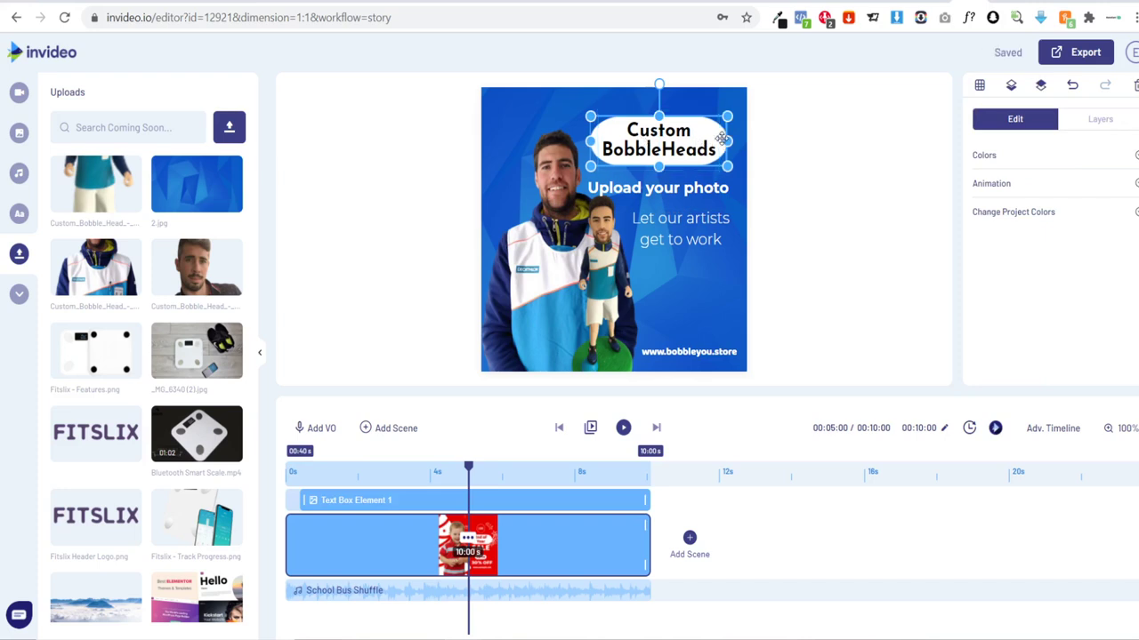
click(720, 126)
drag(720, 124, 680, 125)
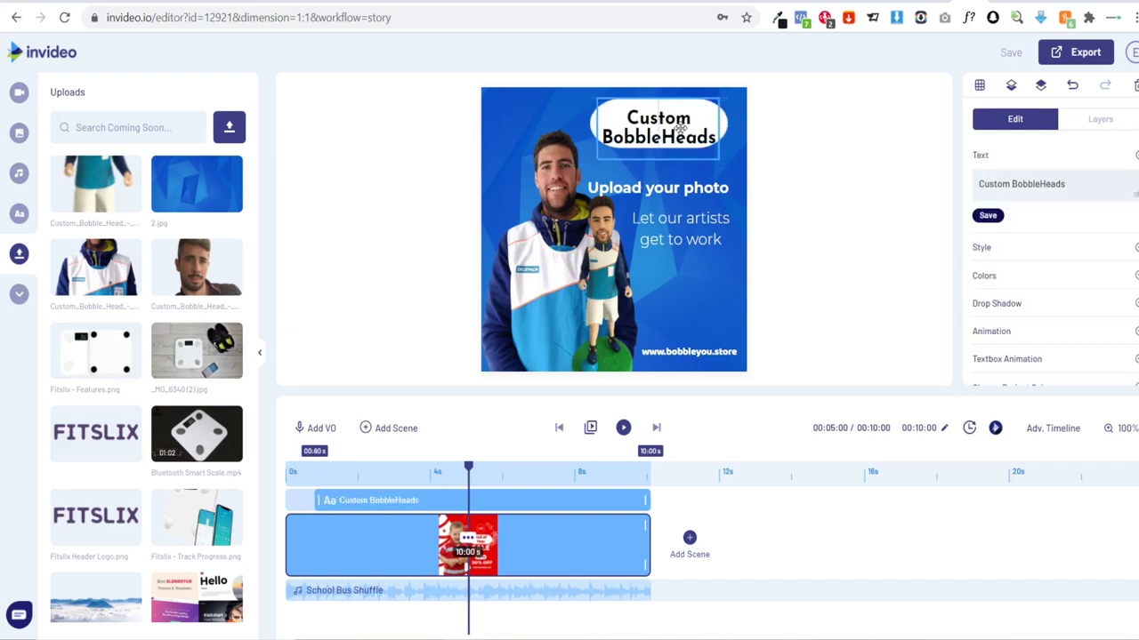
drag(685, 182, 684, 166)
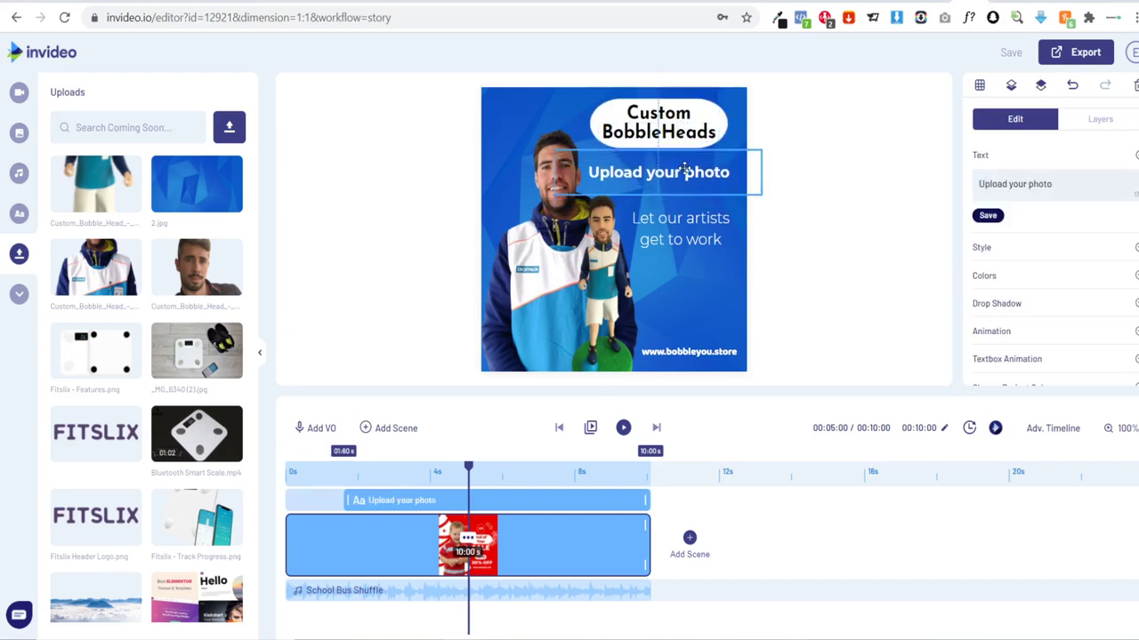
drag(702, 219, 701, 206)
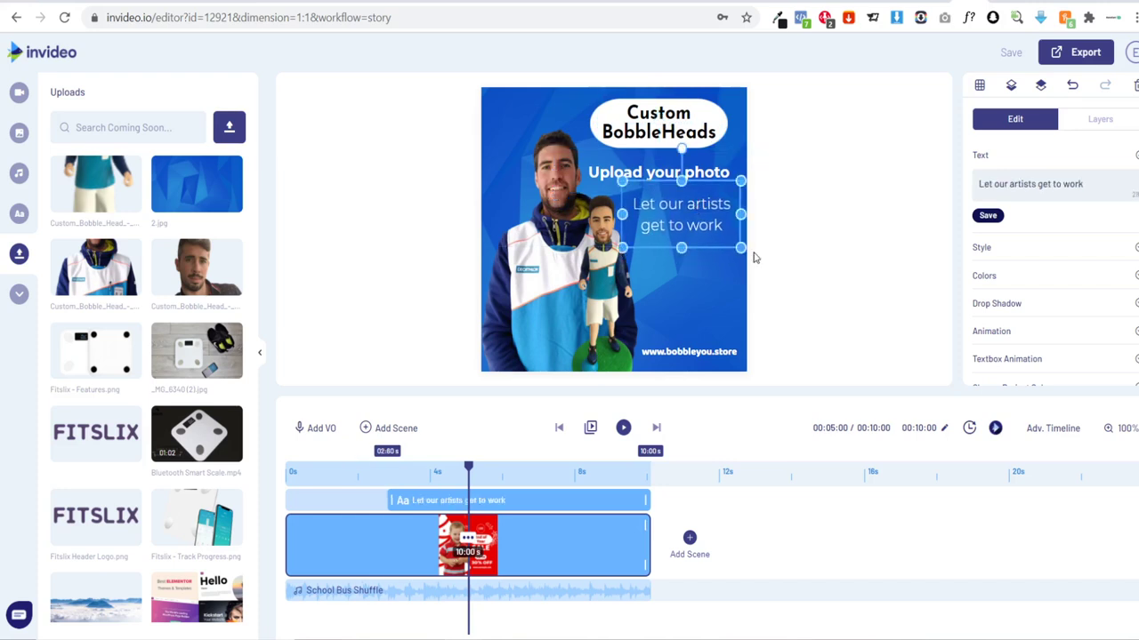
click(816, 315)
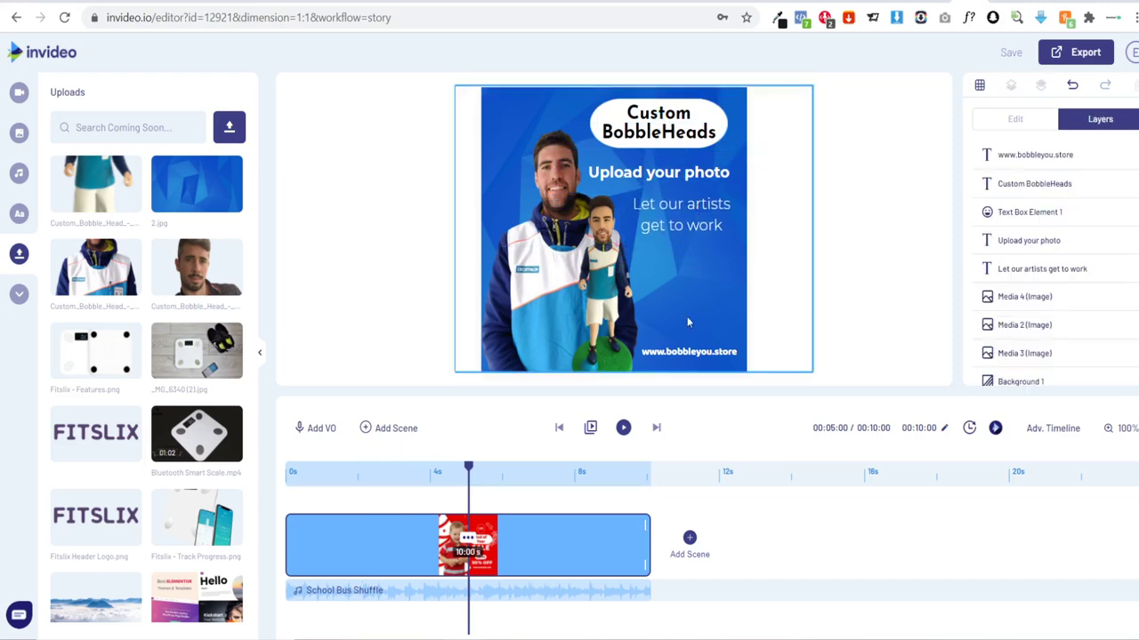
Step: Give the bobblehead figurine a Shift From Left entrance animation lasting 3 seconds
click(521, 307)
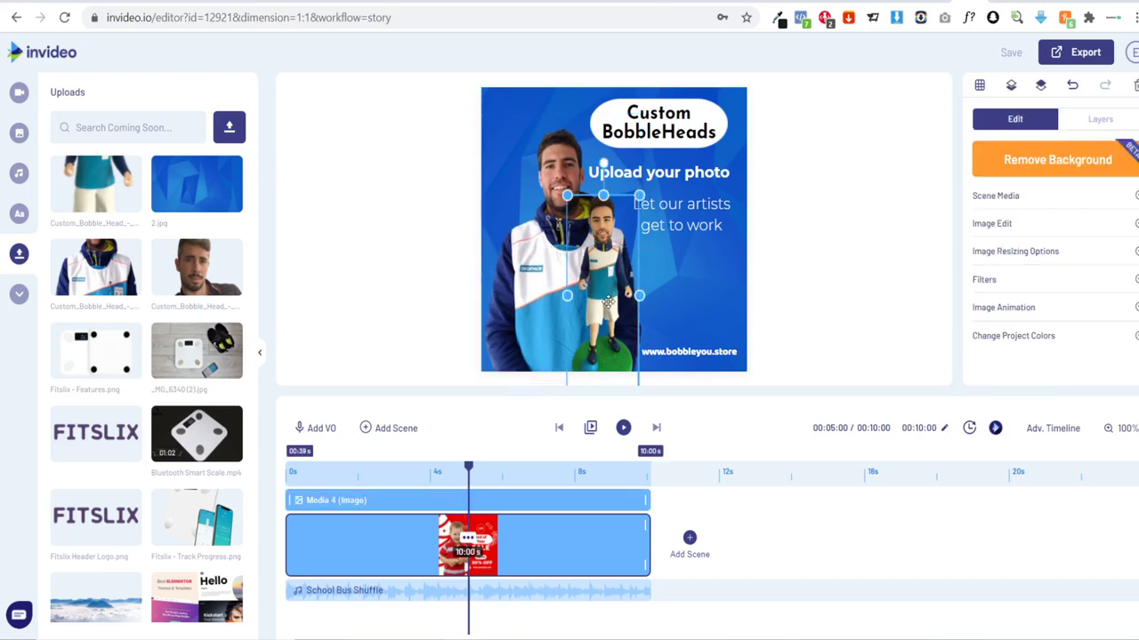
click(827, 305)
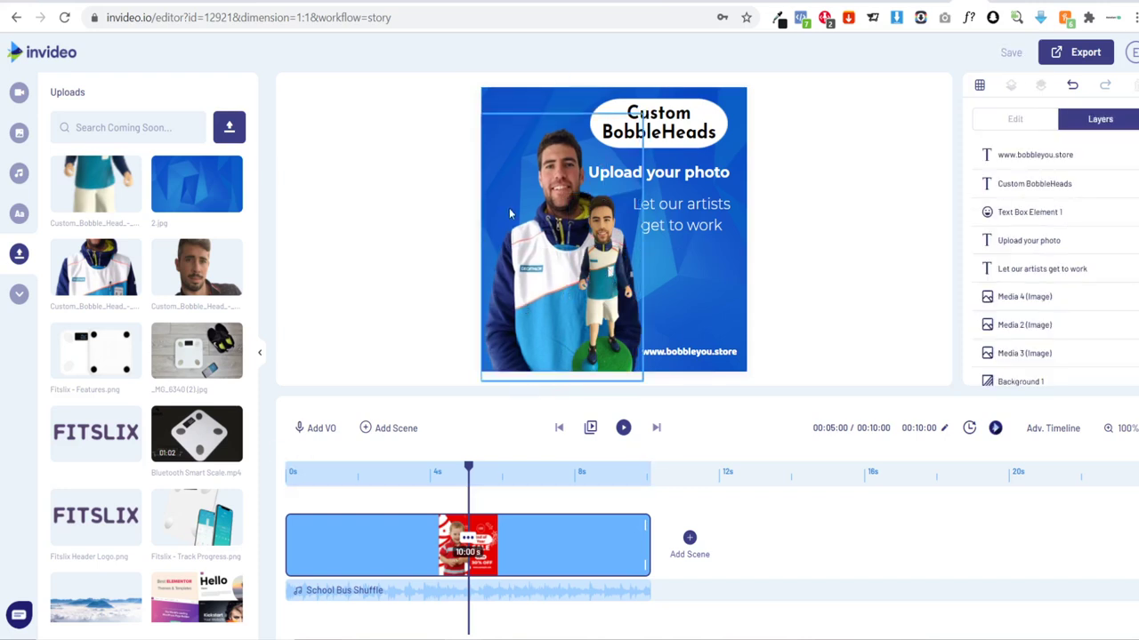
click(603, 308)
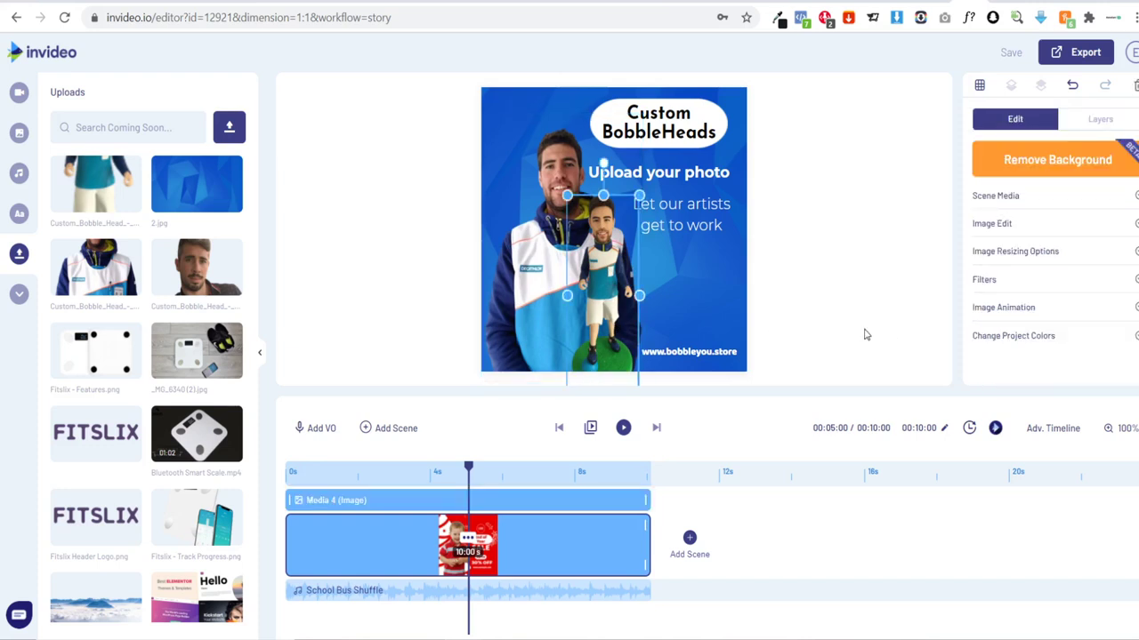
click(1059, 308)
scroll(1062, 313, down, 2)
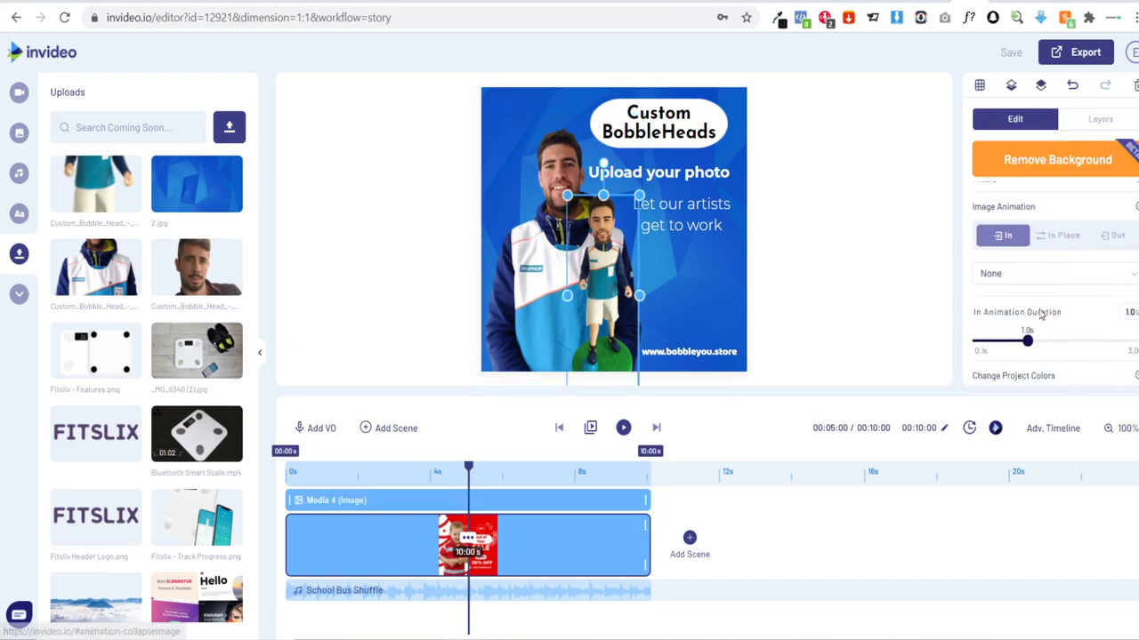
scroll(1011, 258, down, 1)
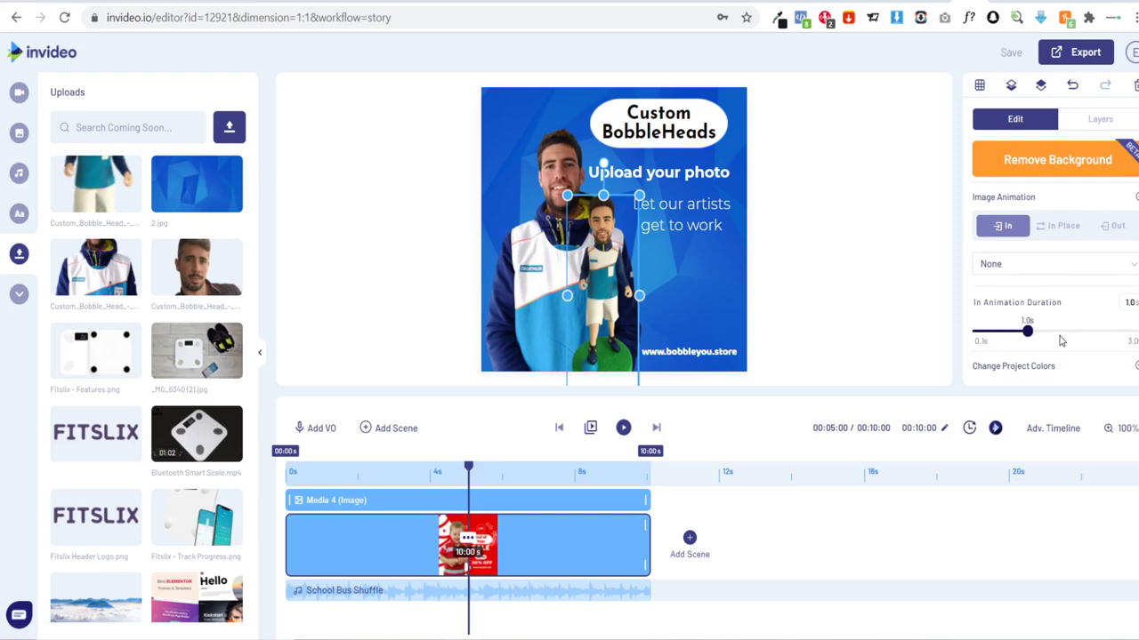
click(998, 267)
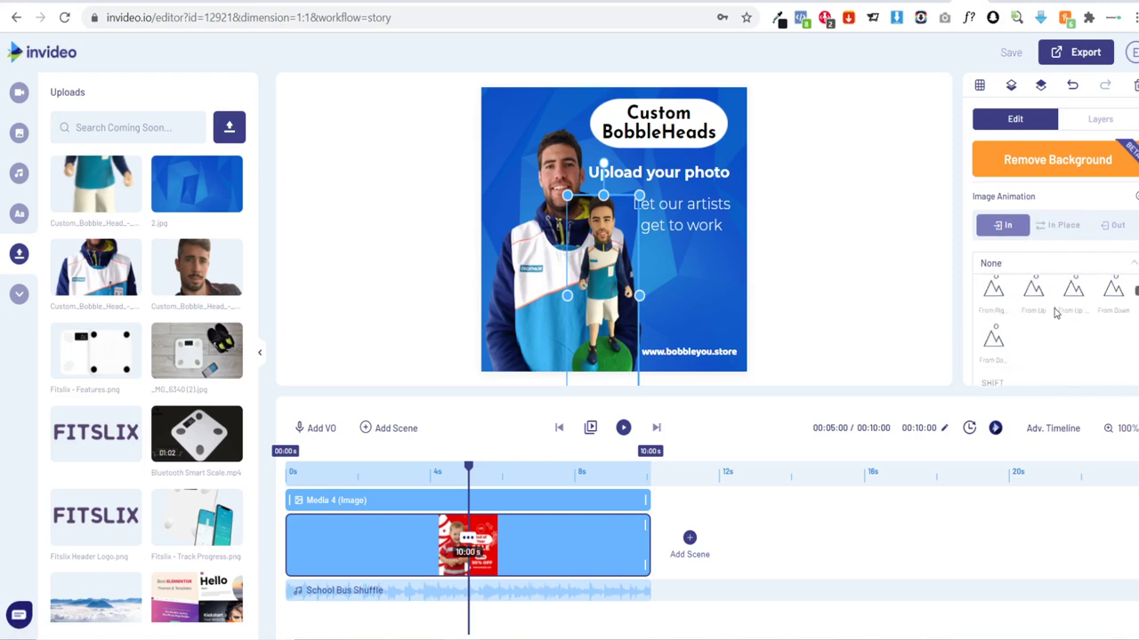
scroll(1005, 331, down, 3)
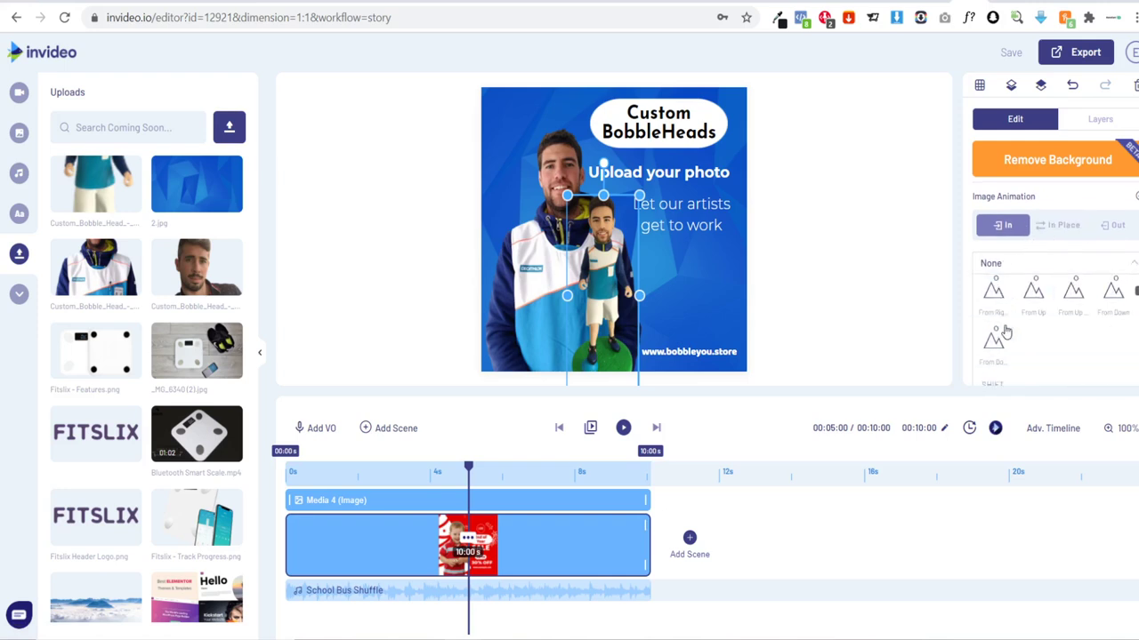
click(996, 336)
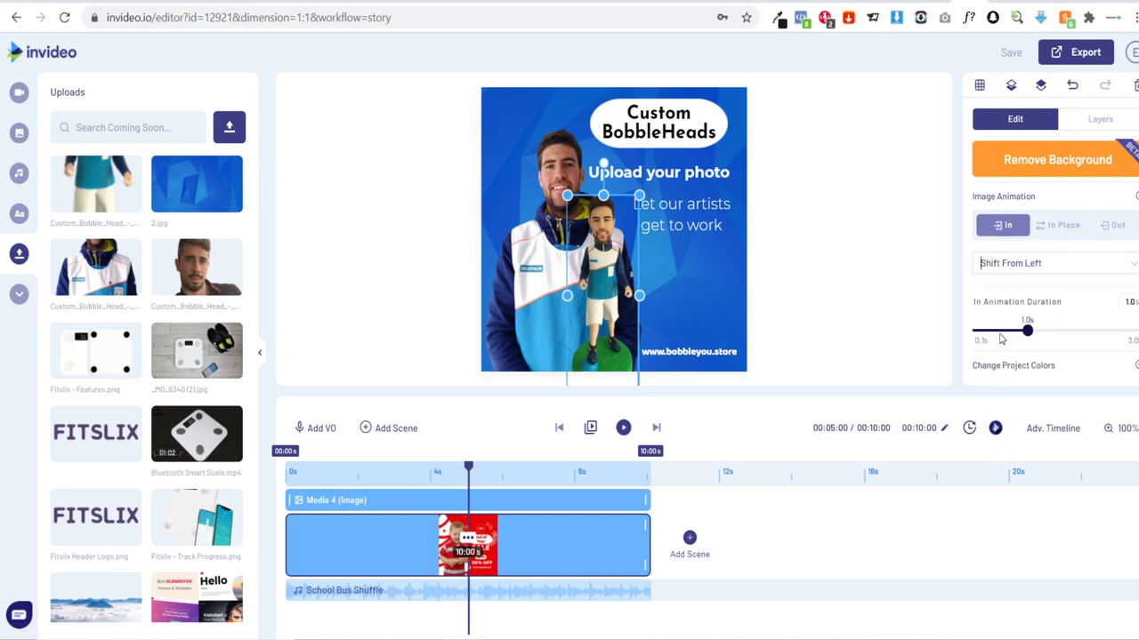
drag(1027, 331, 1136, 331)
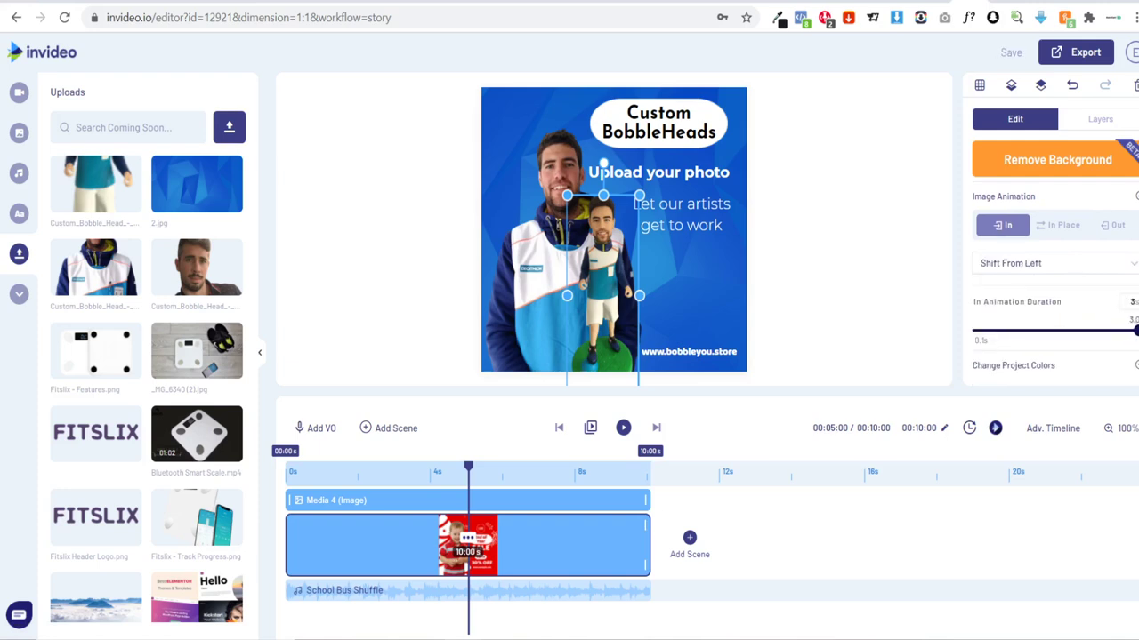
click(886, 265)
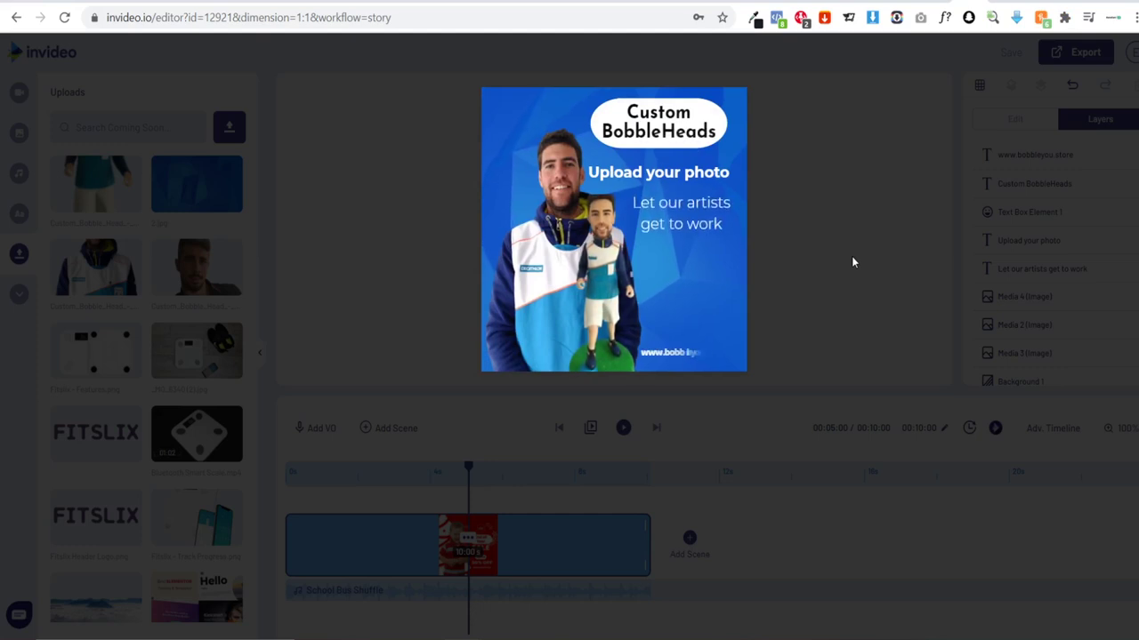
mouse_move(735, 267)
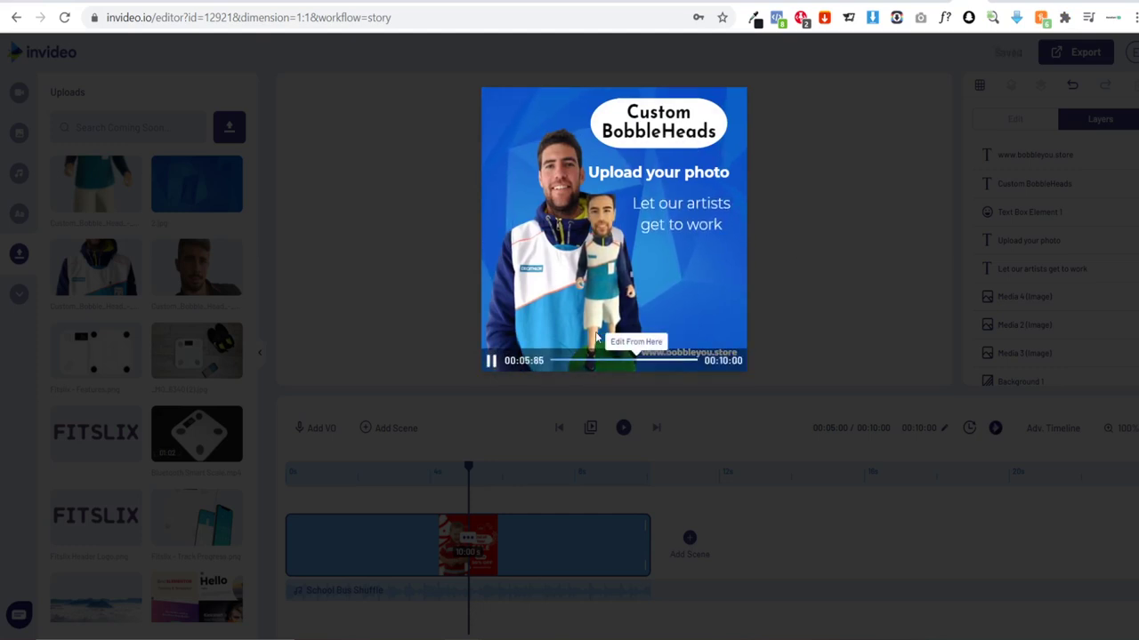
click(445, 293)
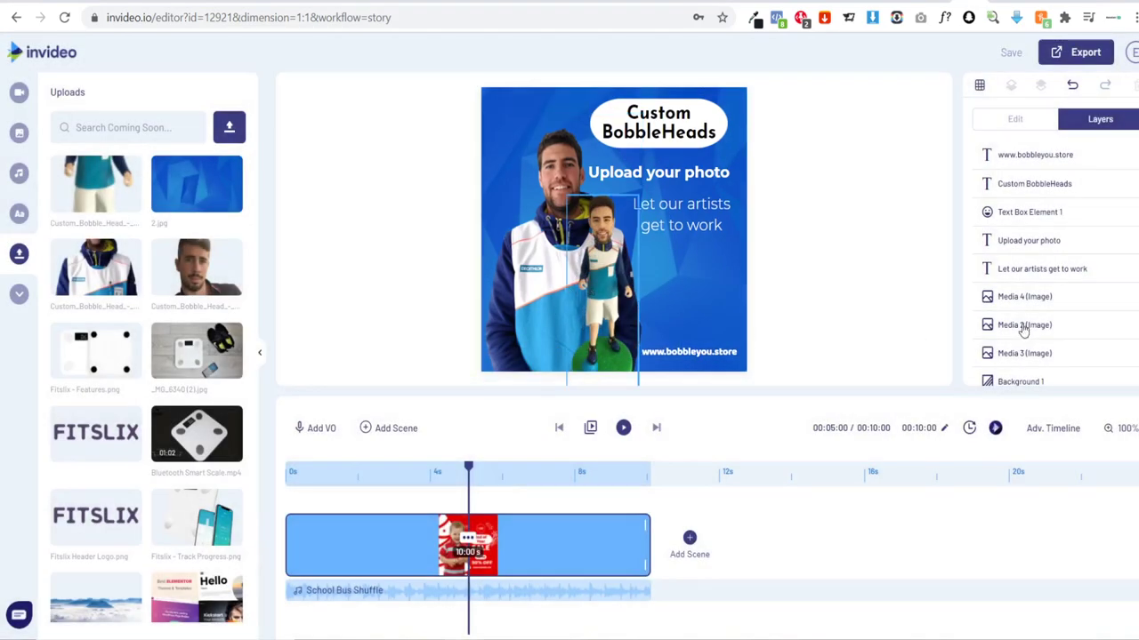
Step: Switch the figurine's entrance animation preset to Slide From Left
click(1023, 327)
click(1018, 309)
scroll(1032, 311, down, 1)
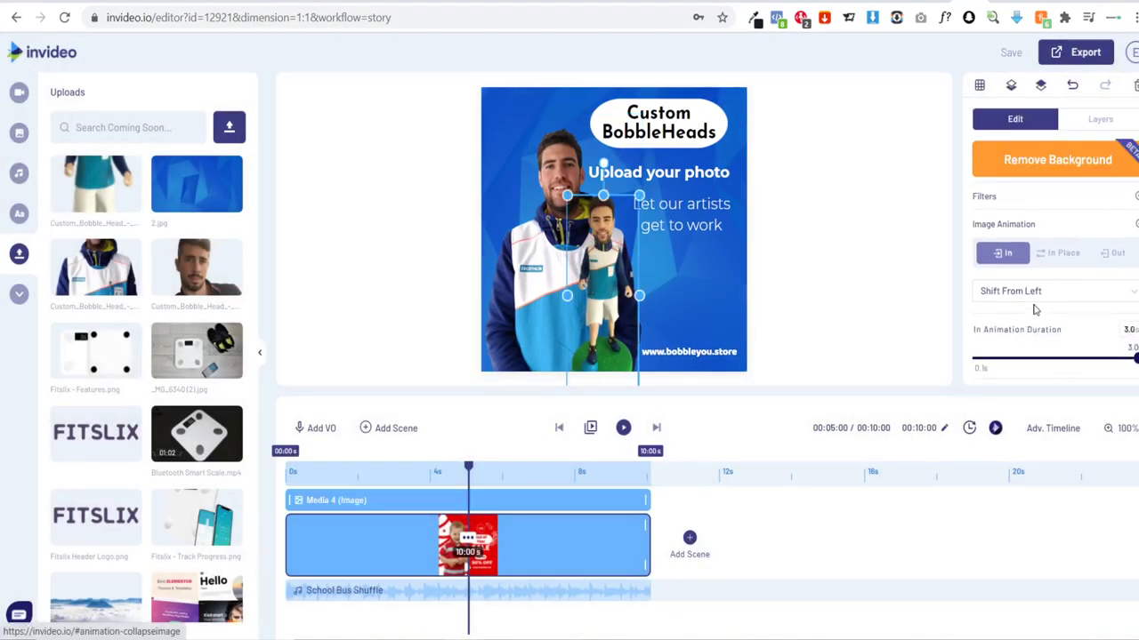
click(1023, 267)
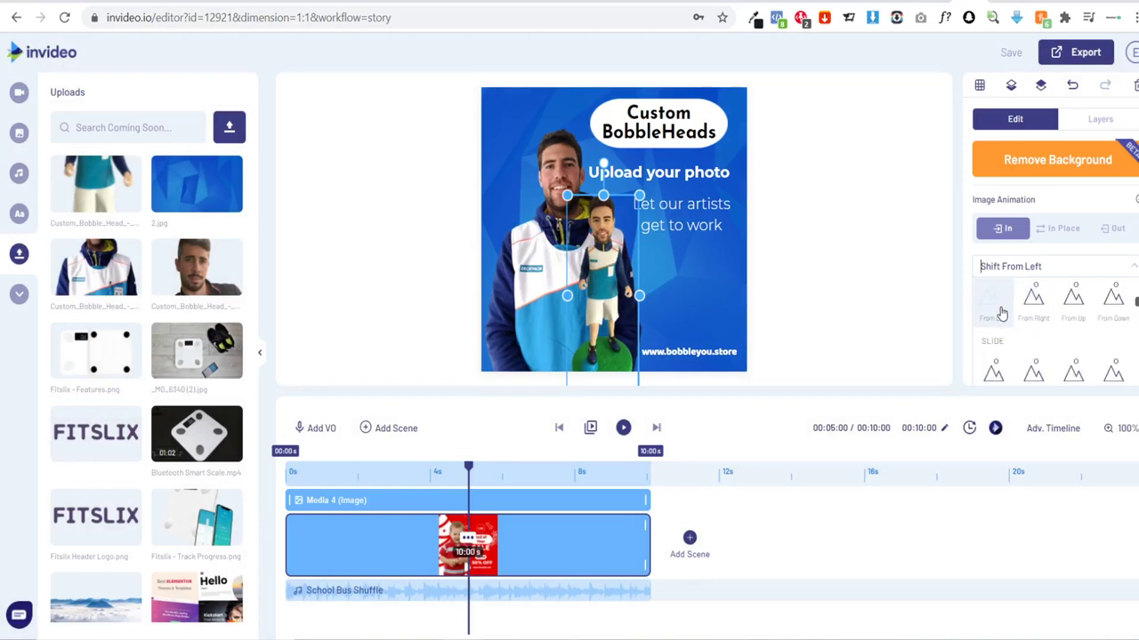
scroll(1000, 320, down, 2)
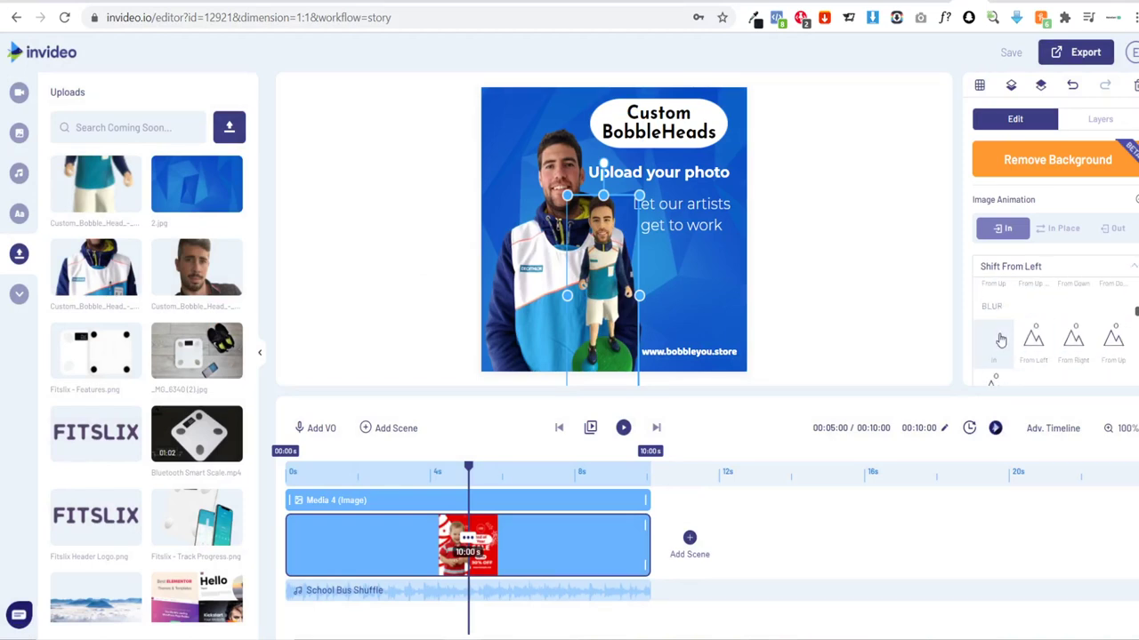
scroll(1009, 336, up, 3)
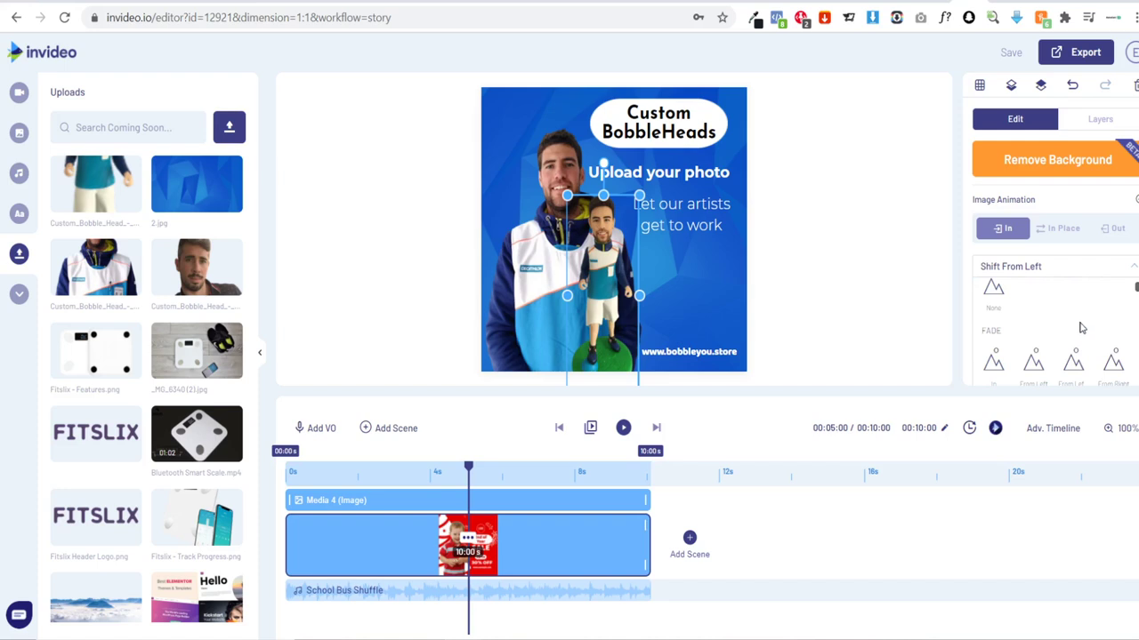
scroll(1014, 354, up, 3)
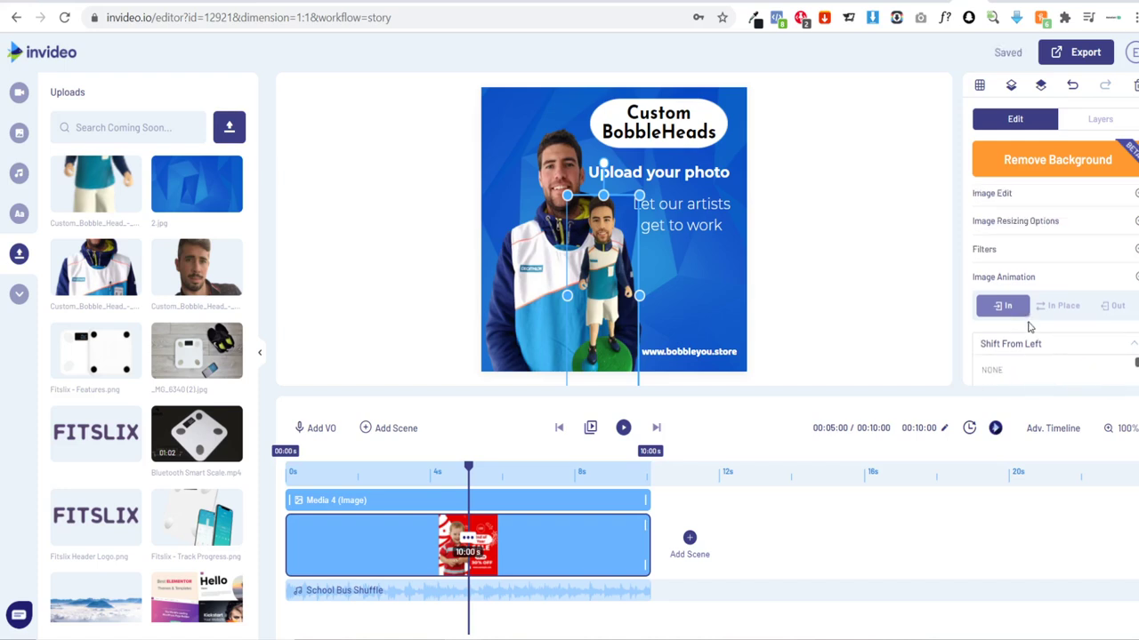
scroll(1032, 329, down, 2)
scroll(1032, 303, down, 1)
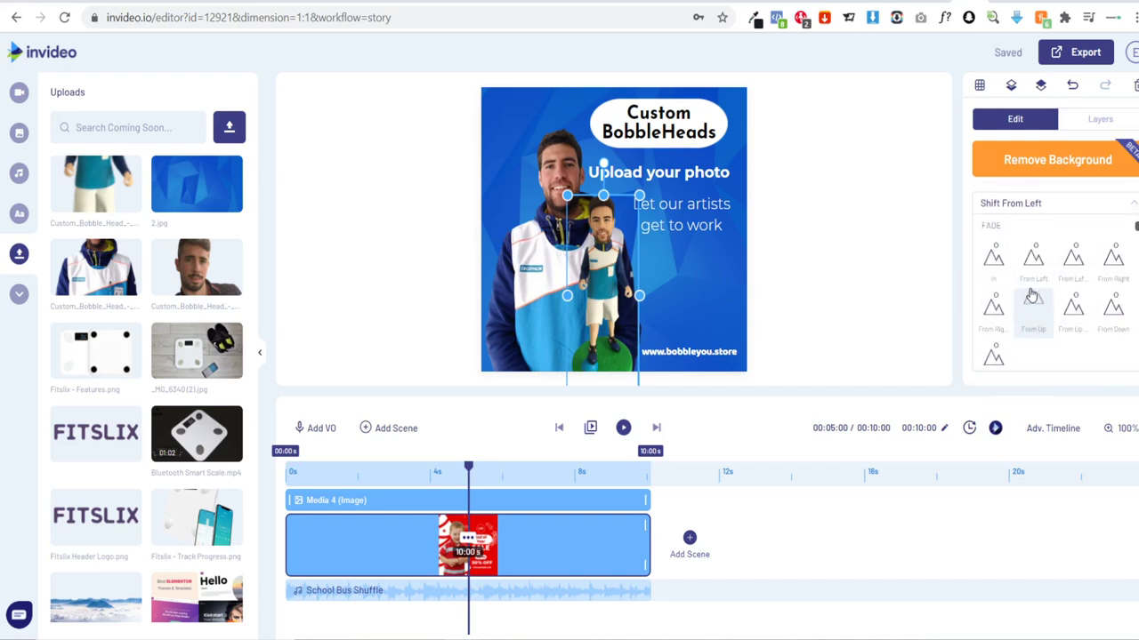
scroll(1032, 295, down, 2)
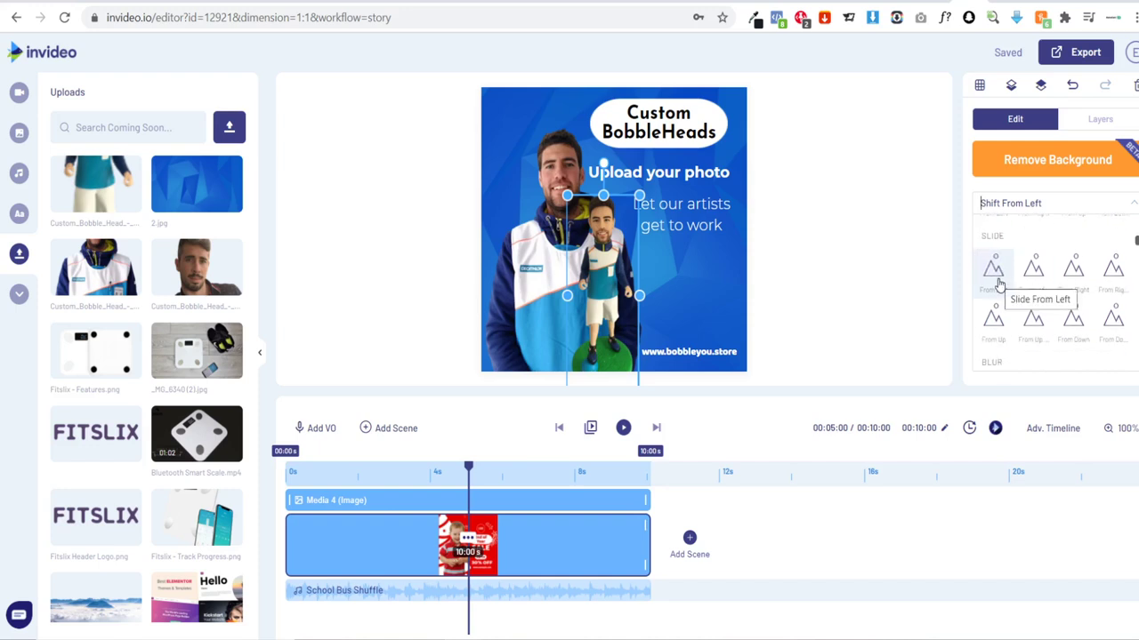
click(994, 272)
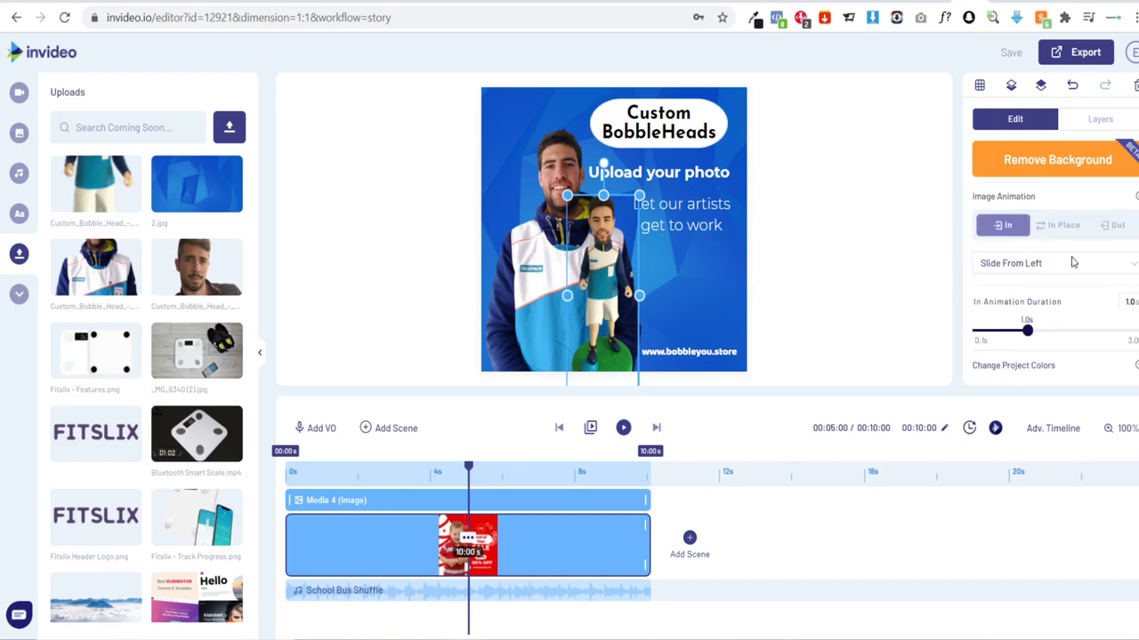
scroll(1072, 263, up, 3)
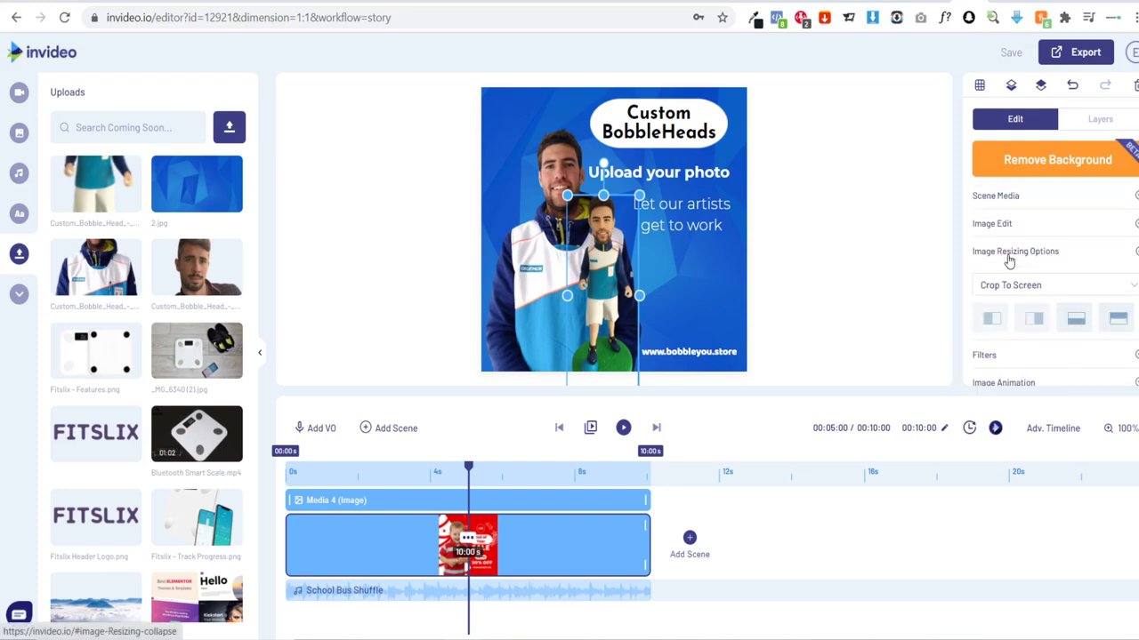
Step: Toggle the figurine's image edit and animation sections in the settings panel
scroll(1023, 271, down, 1)
scroll(1003, 314, up, 1)
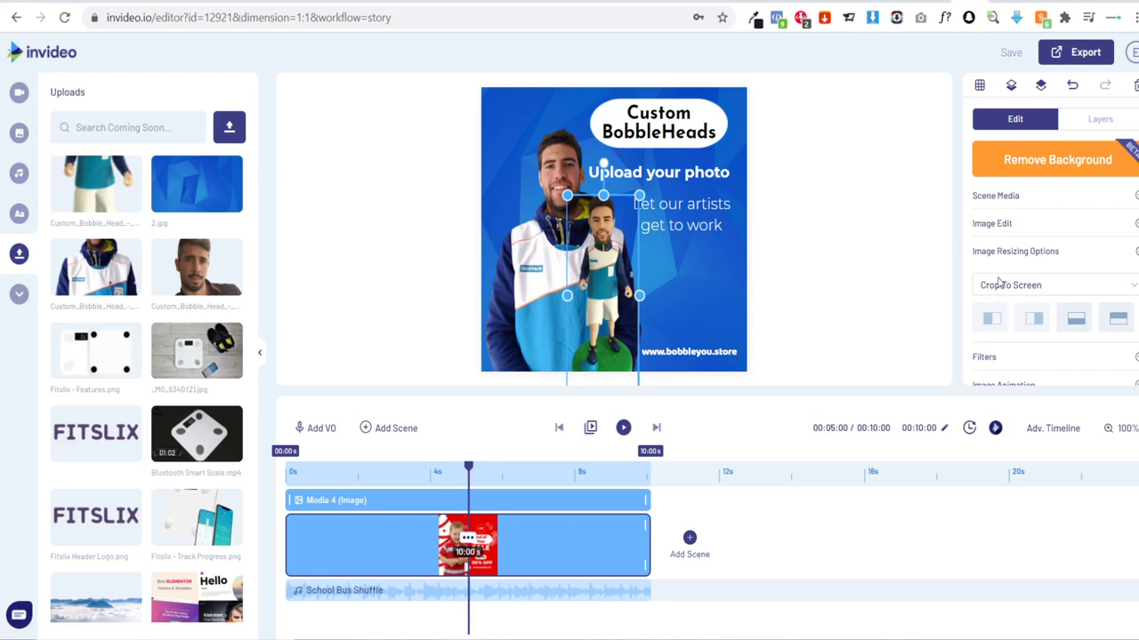
click(1009, 253)
click(1008, 225)
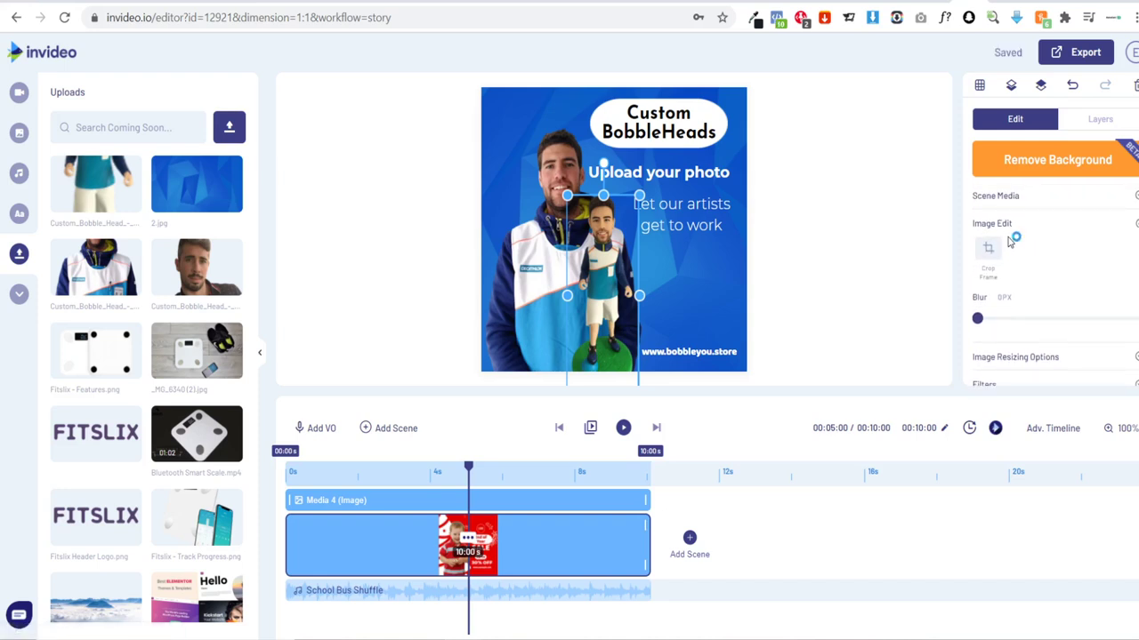
click(1008, 225)
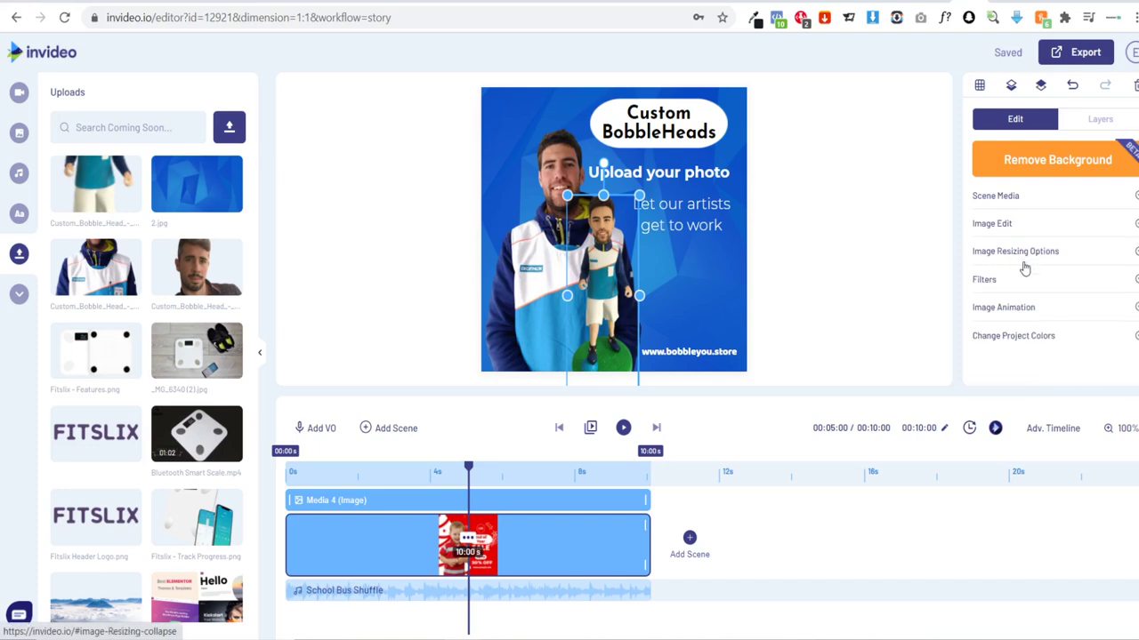
click(1015, 312)
Step: Raise the figurine slightly and play the scene to preview its slide-in
click(839, 318)
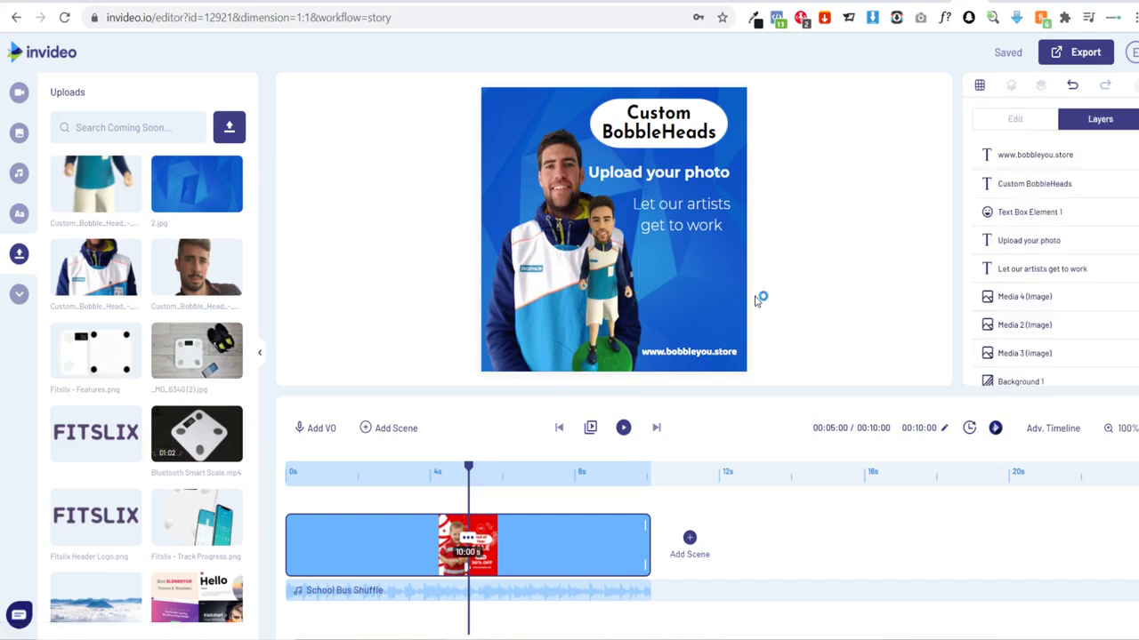
click(603, 206)
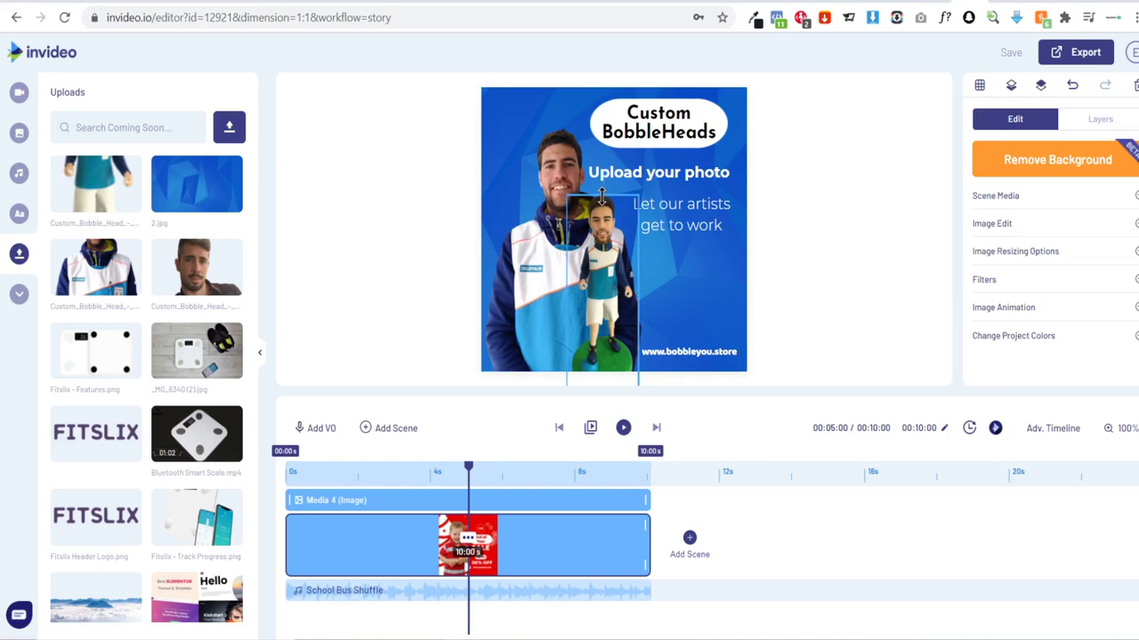
drag(602, 207, 602, 195)
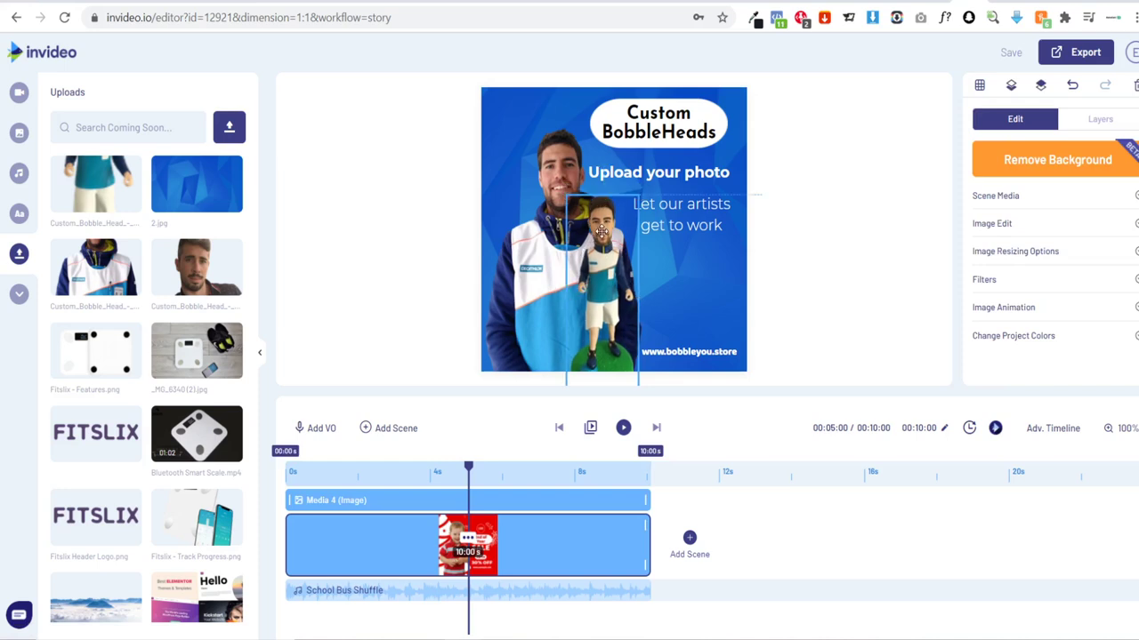
click(561, 427)
click(623, 428)
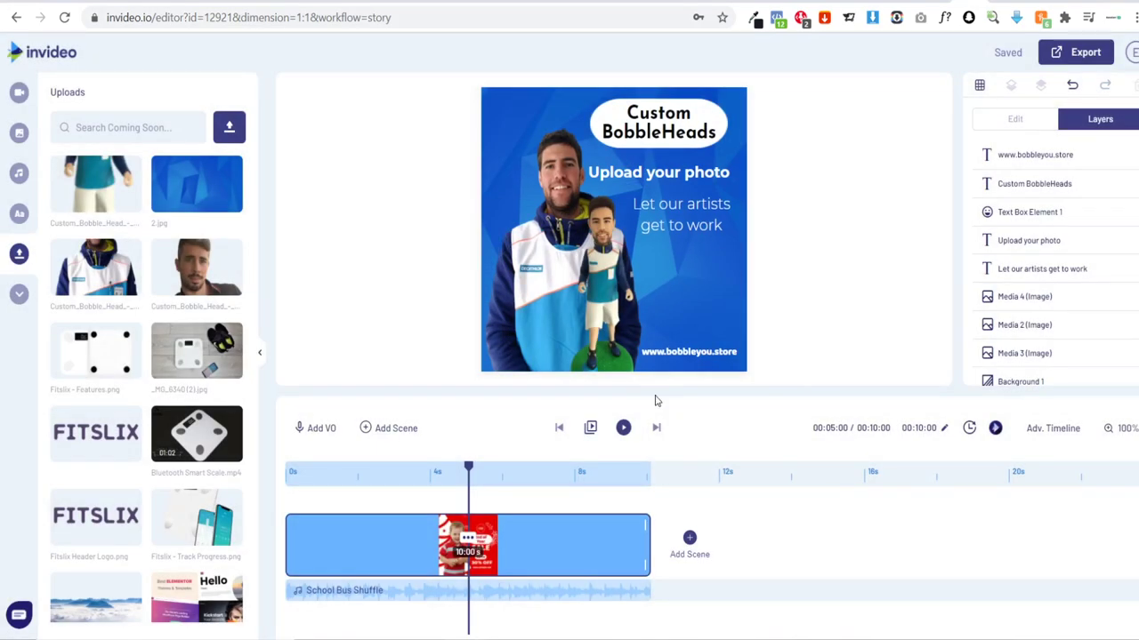
Step: Set the bobblehead image's In Animation Duration to 3 seconds
click(618, 272)
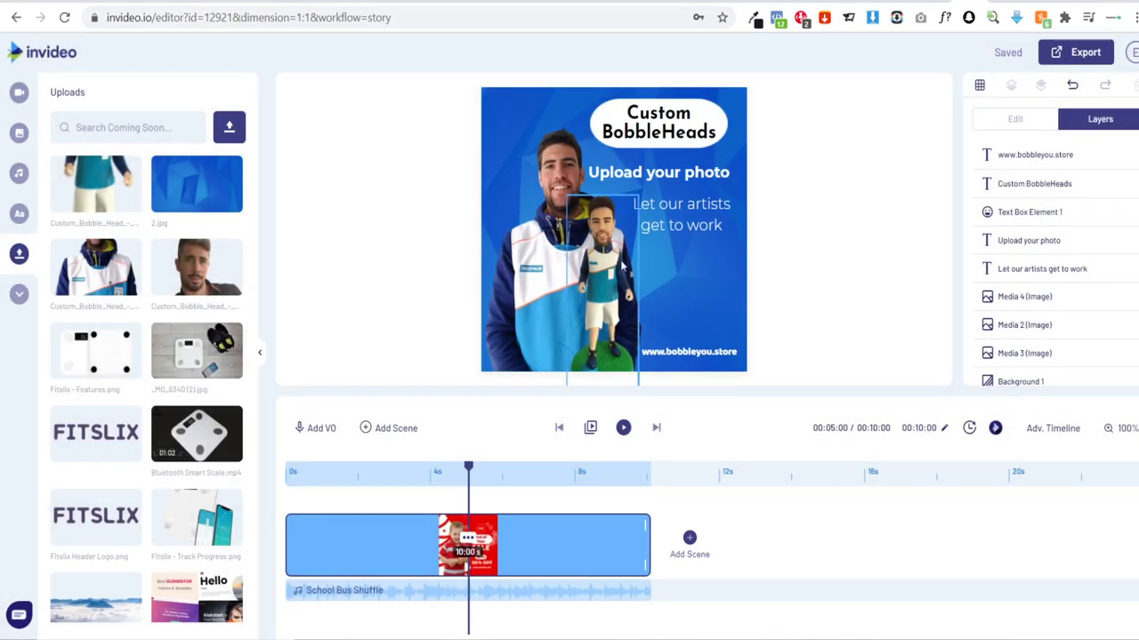
click(622, 267)
click(1042, 311)
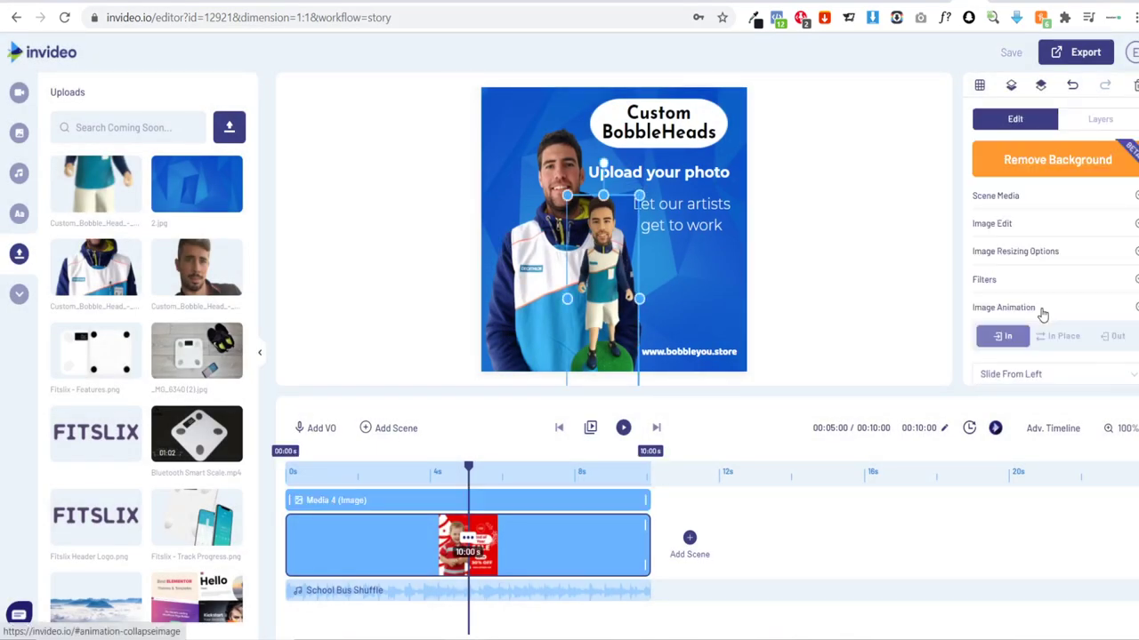
scroll(1045, 311, down, 1)
drag(1029, 335, 1137, 334)
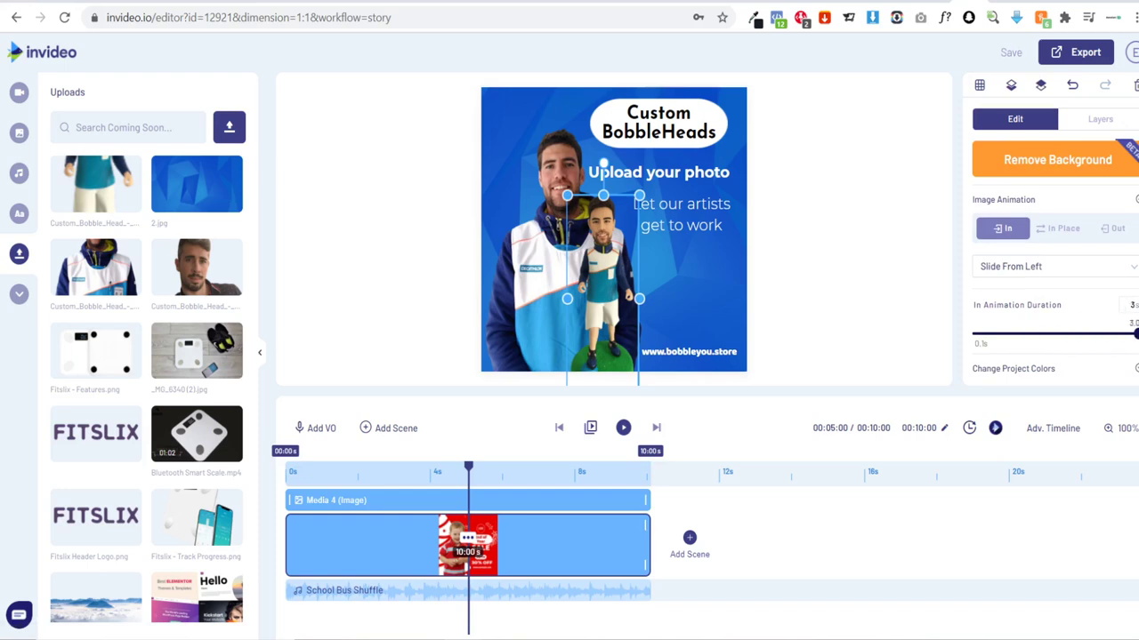
scroll(1054, 305, up, 1)
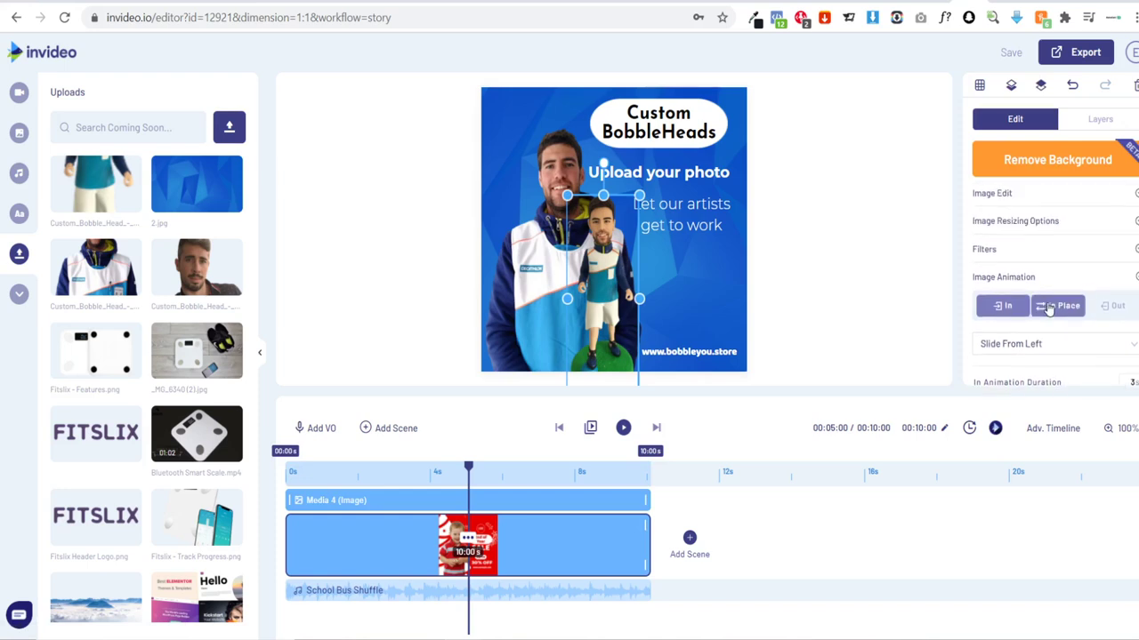
Step: Set the bobblehead image's resizing option to Stretch To Screen
click(1011, 221)
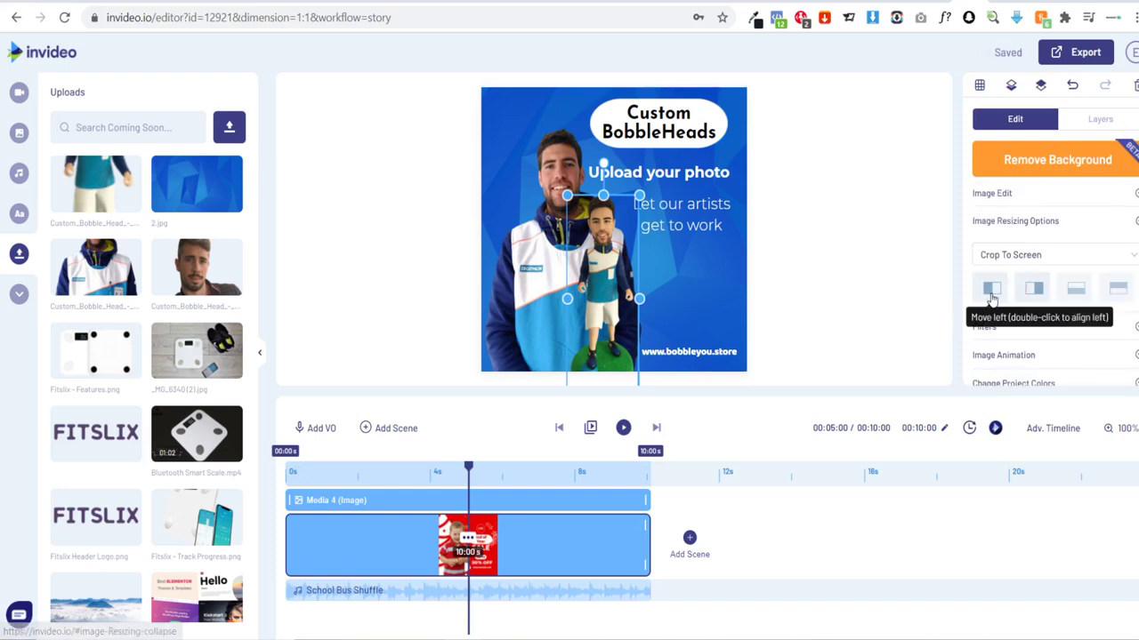
click(1020, 239)
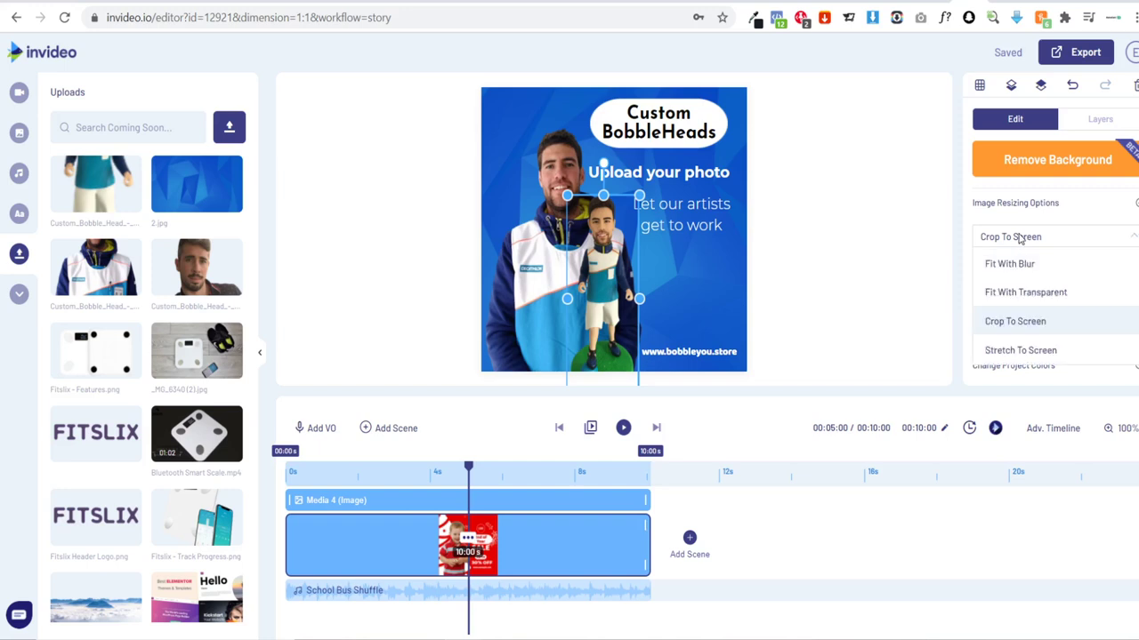
click(1020, 350)
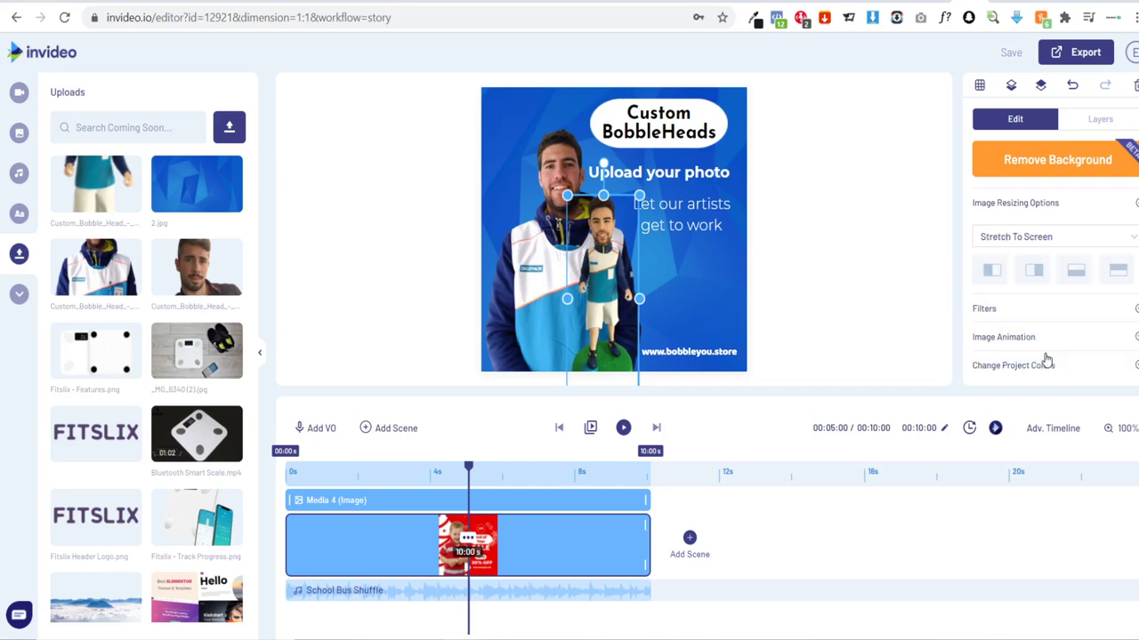
click(892, 288)
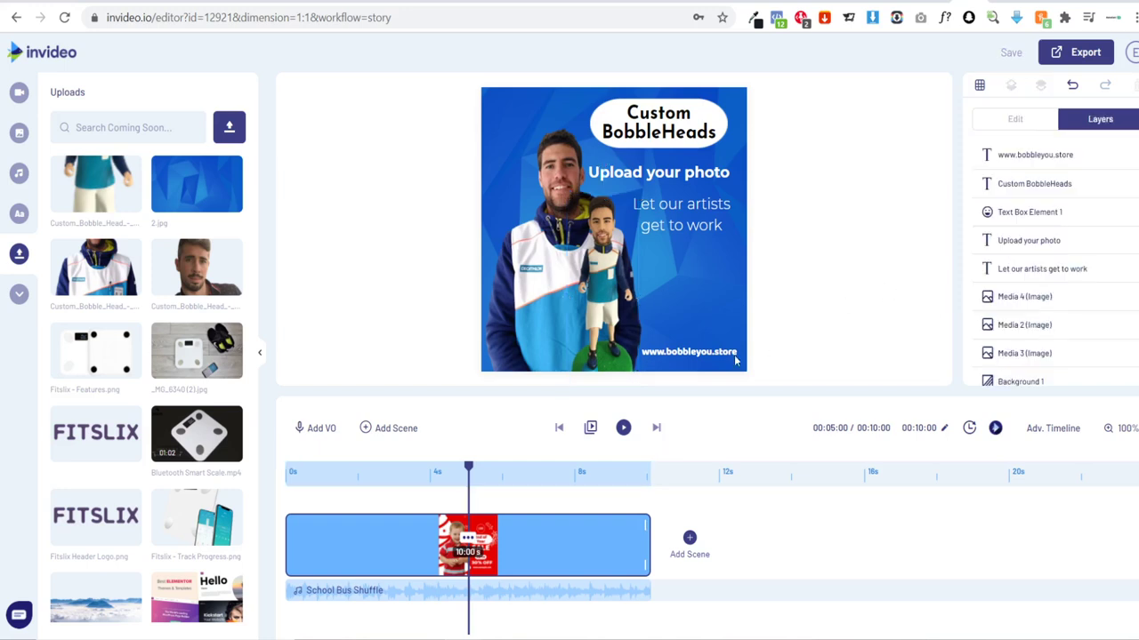
click(622, 427)
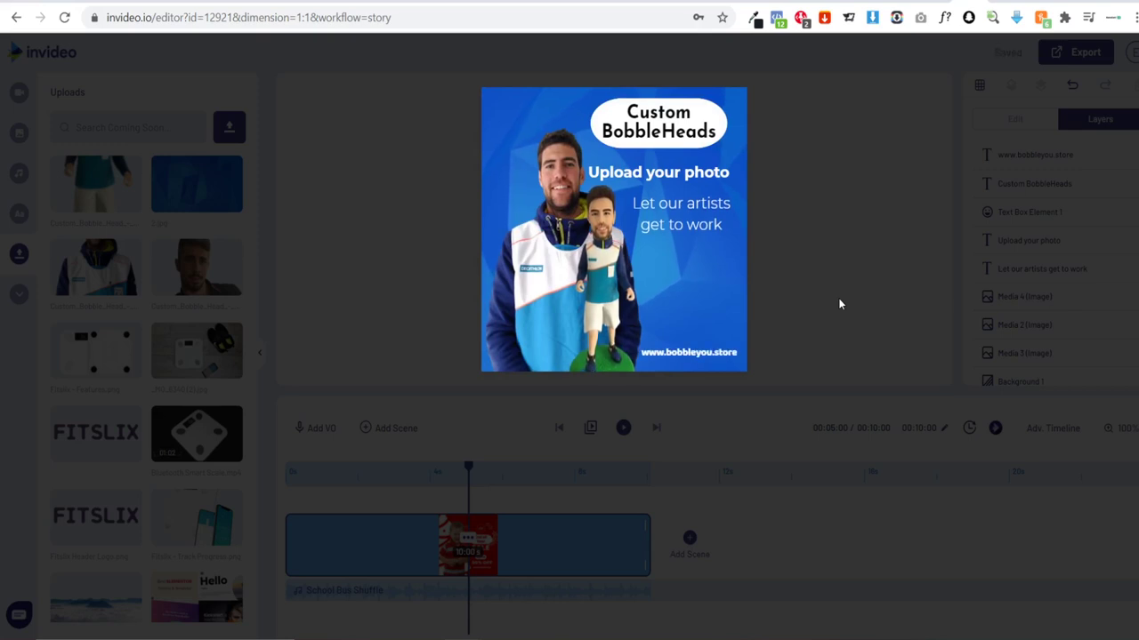
mouse_move(652, 356)
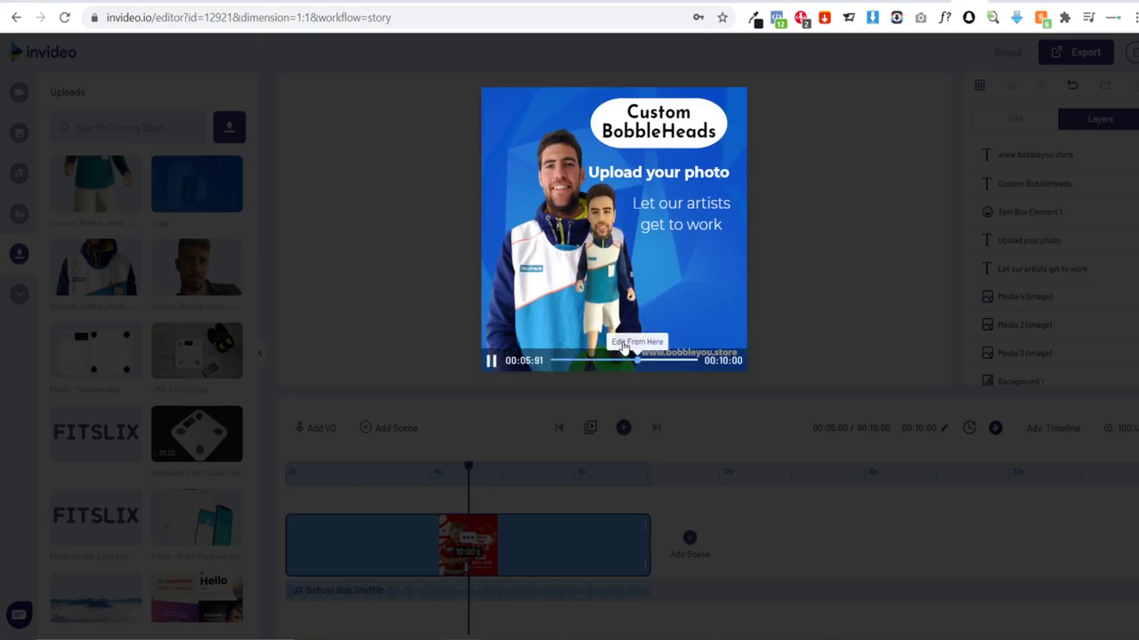
click(489, 363)
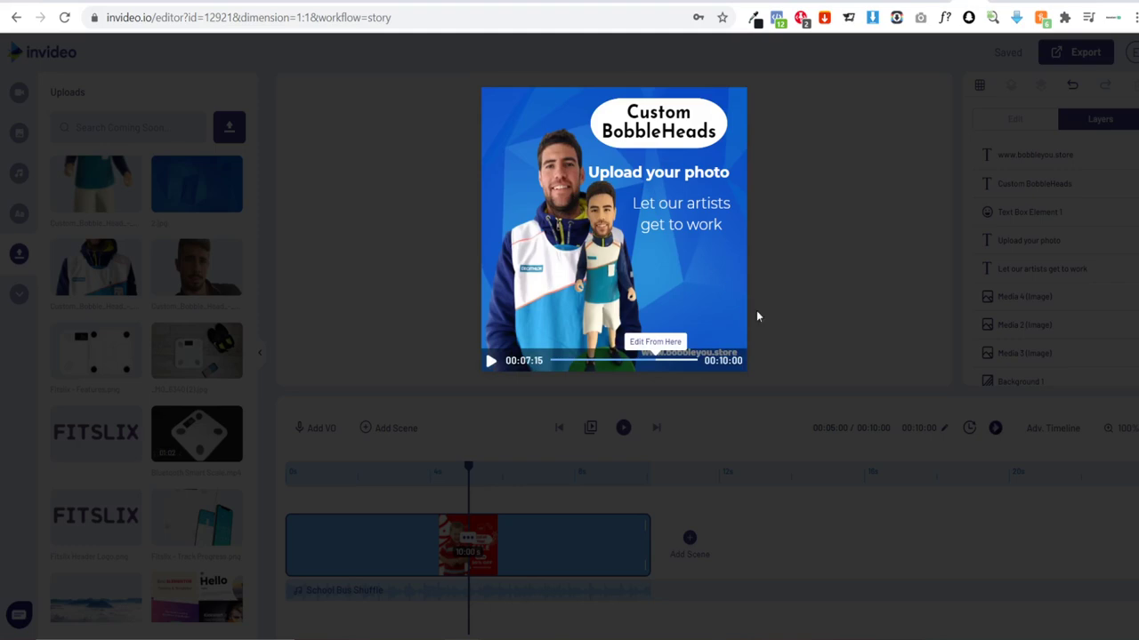
click(822, 318)
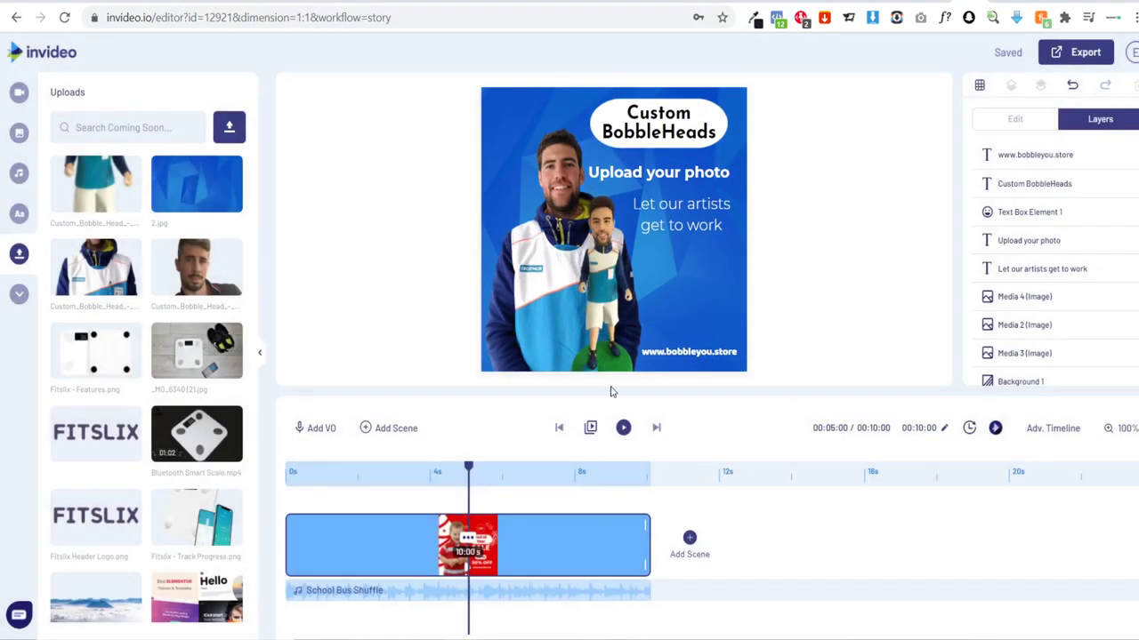
Step: Delete the School Bus Shuffle audio track and bring up the music genre list
mouse_move(487, 599)
click(543, 594)
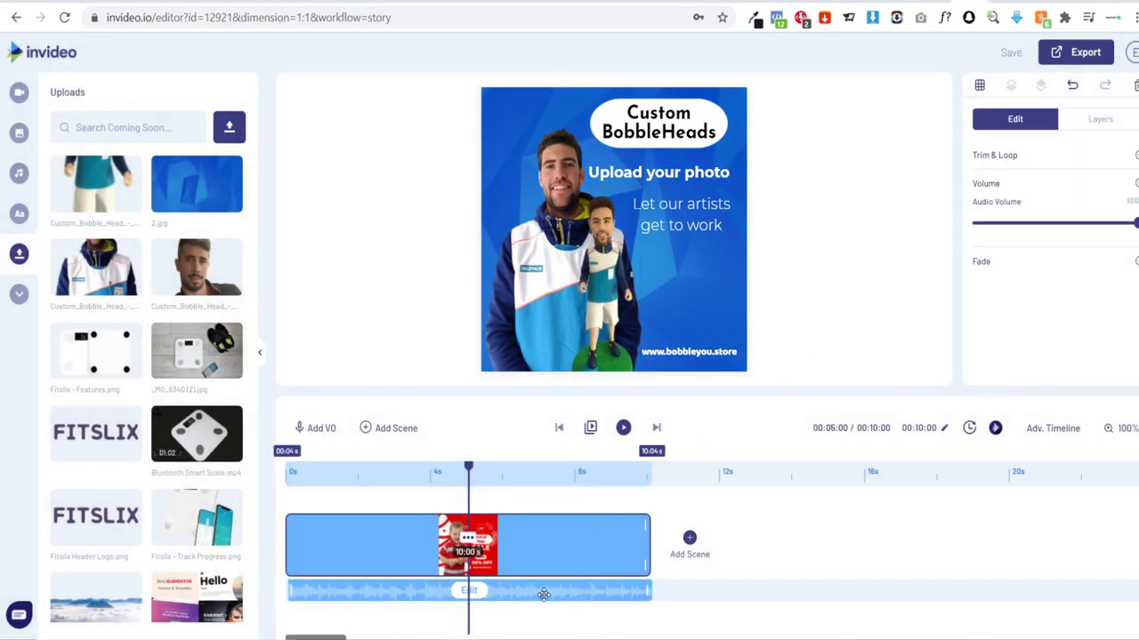
key(Delete)
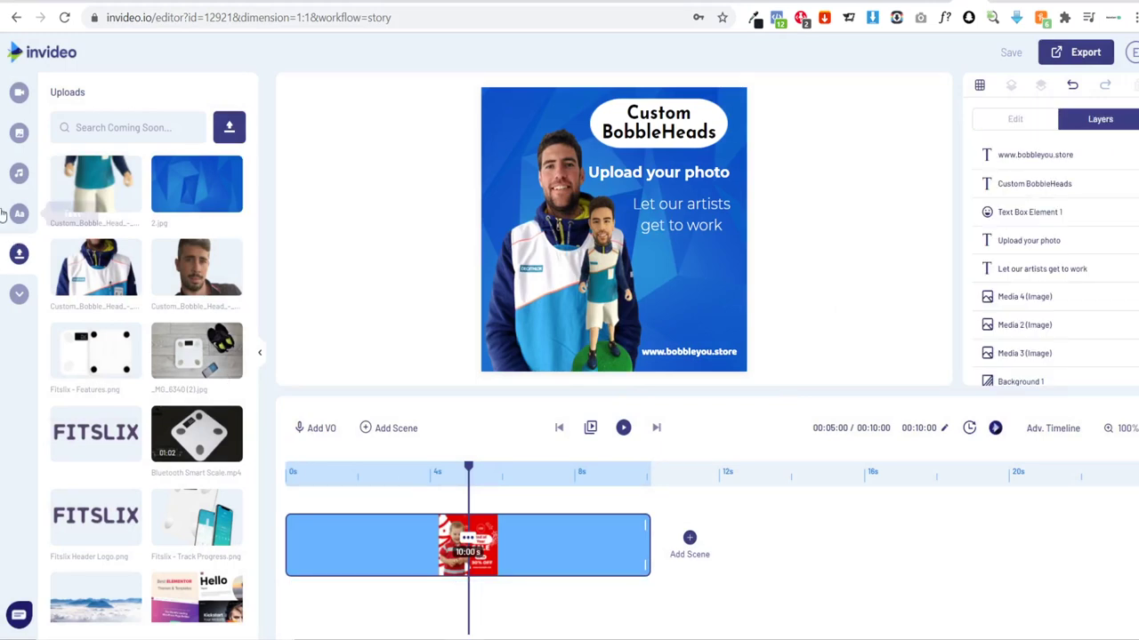
click(19, 173)
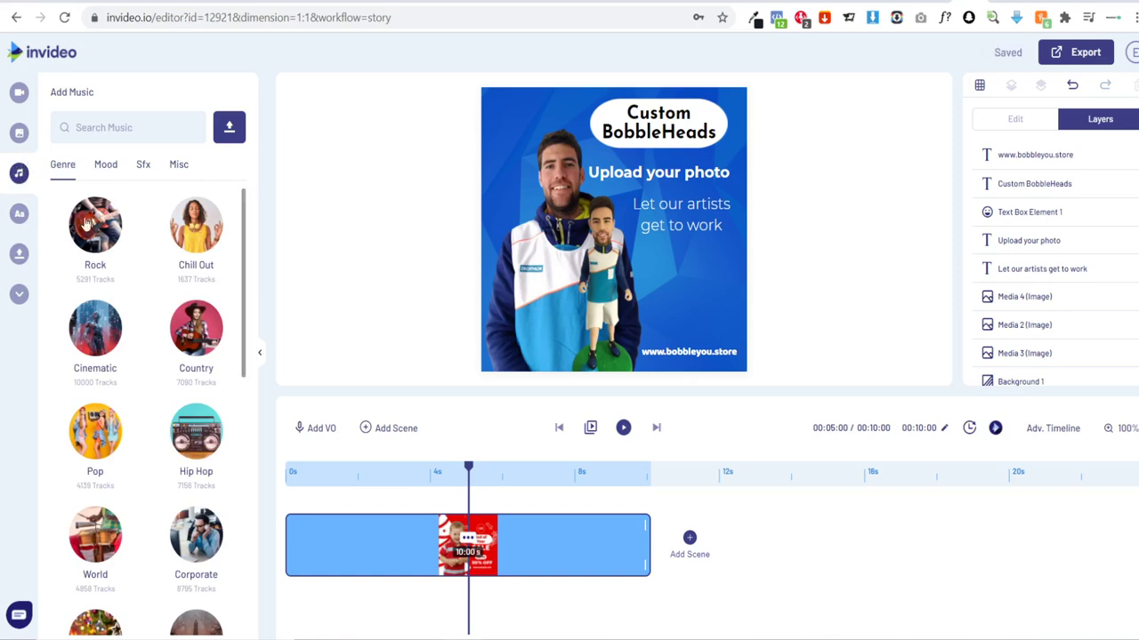
Step: Preview Hip Hop tracks Warm Summer, Swag it out, The Punisher and Little Secrets
click(100, 350)
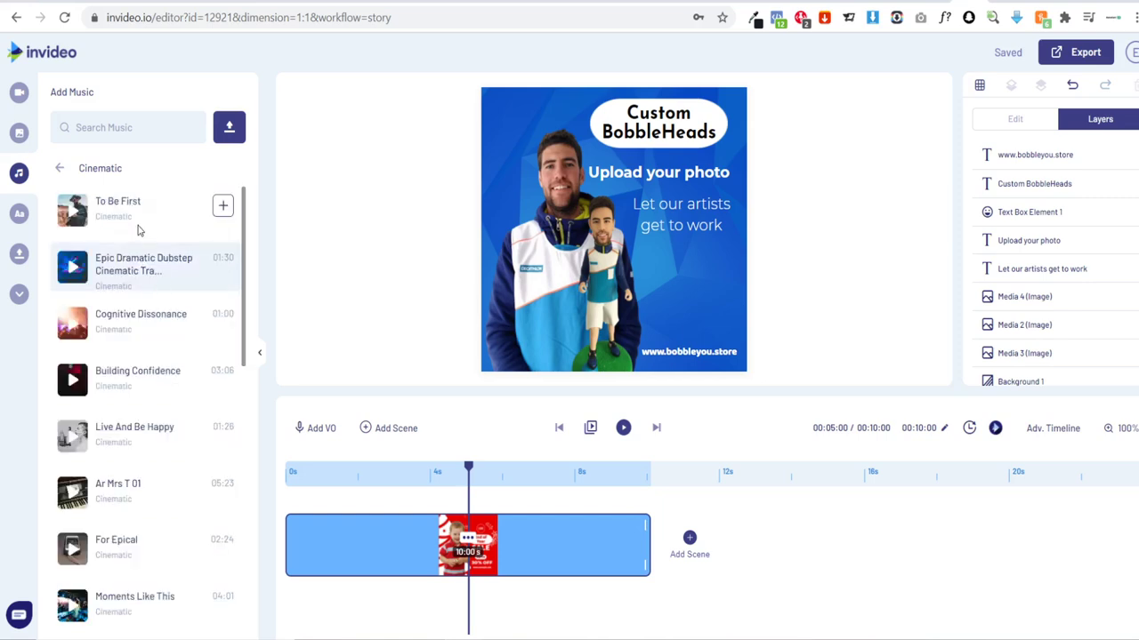
click(60, 169)
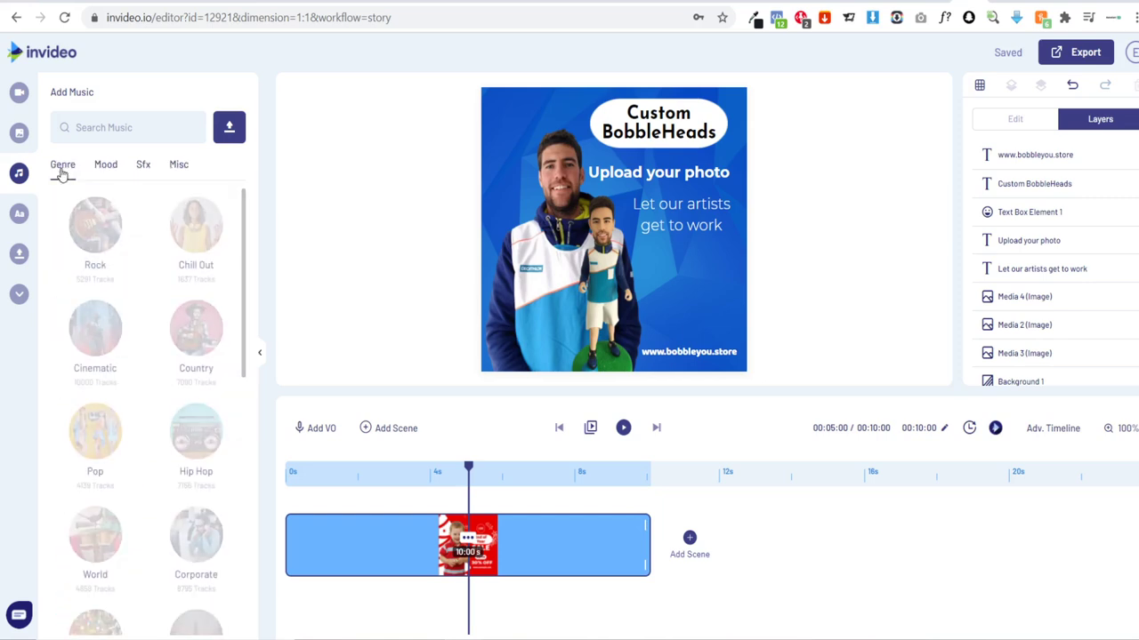
click(199, 436)
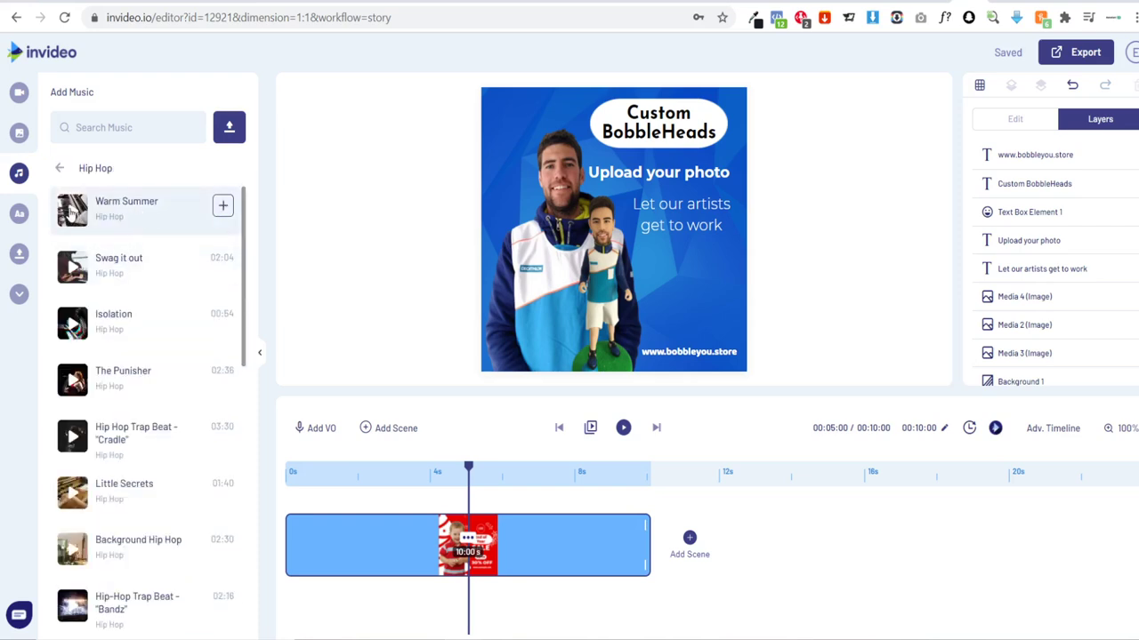
click(72, 212)
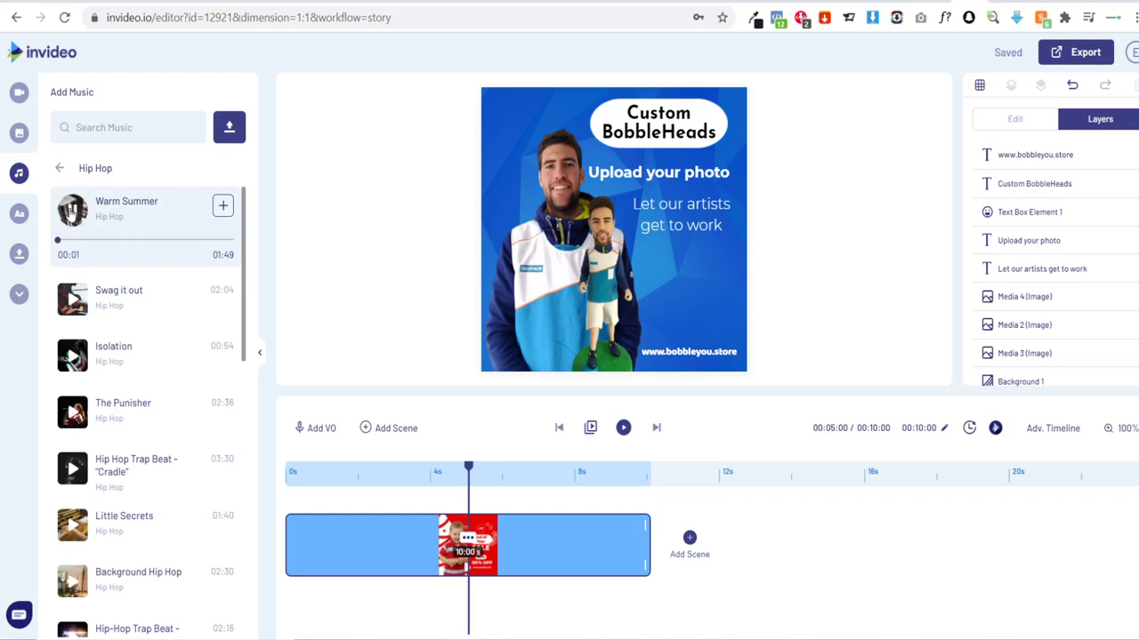
click(71, 275)
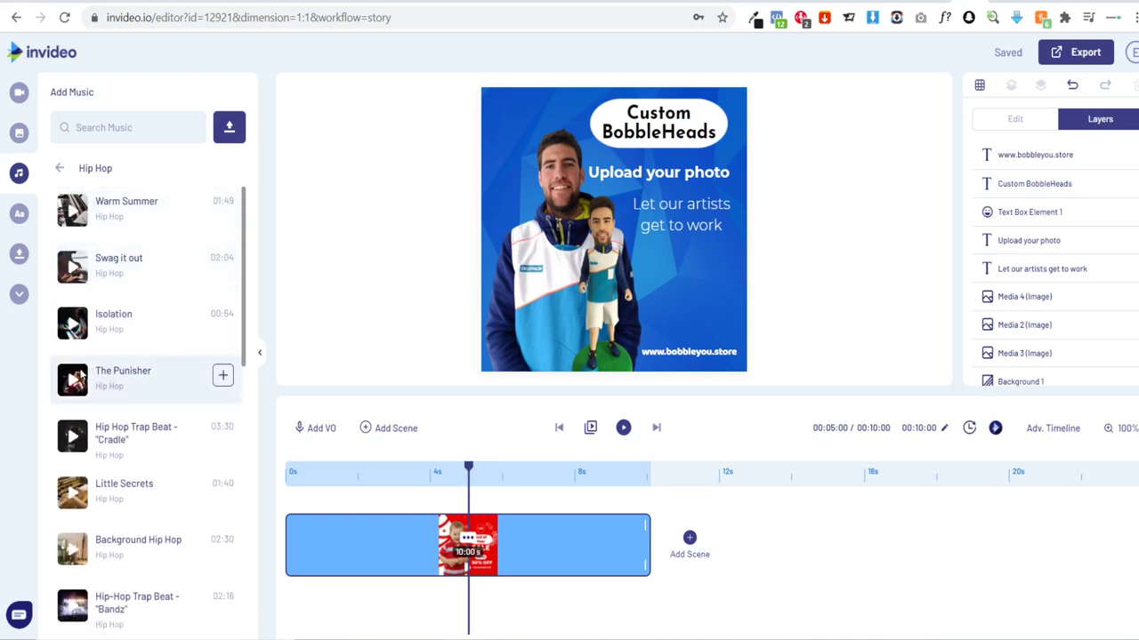
click(72, 379)
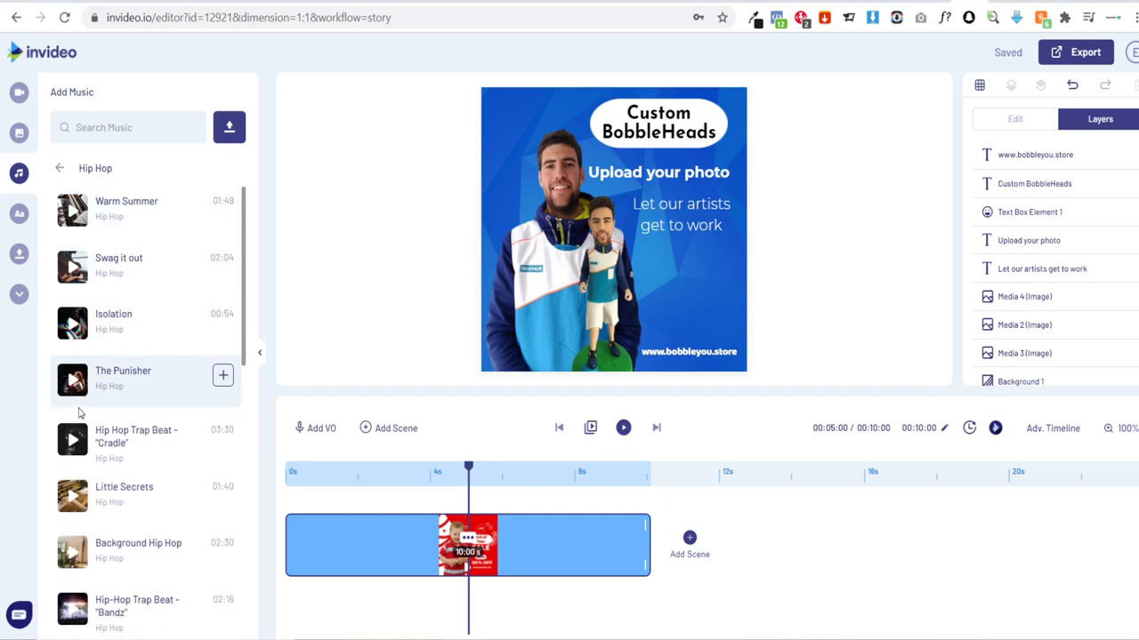
click(74, 497)
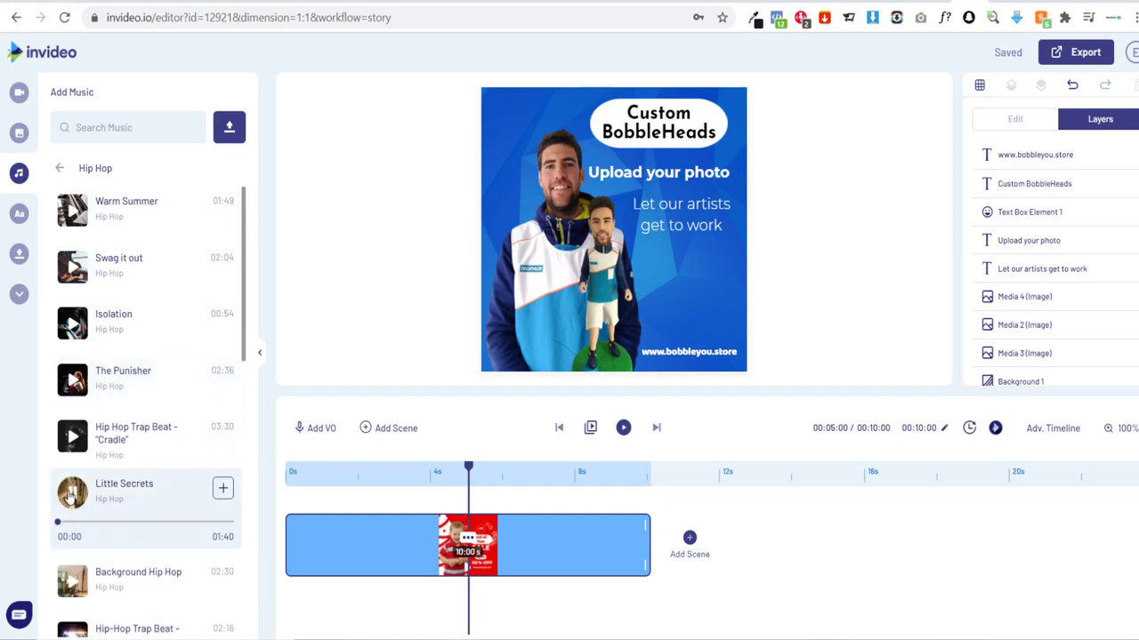
Step: Stop the preview and add Little Secrets to the video
click(74, 498)
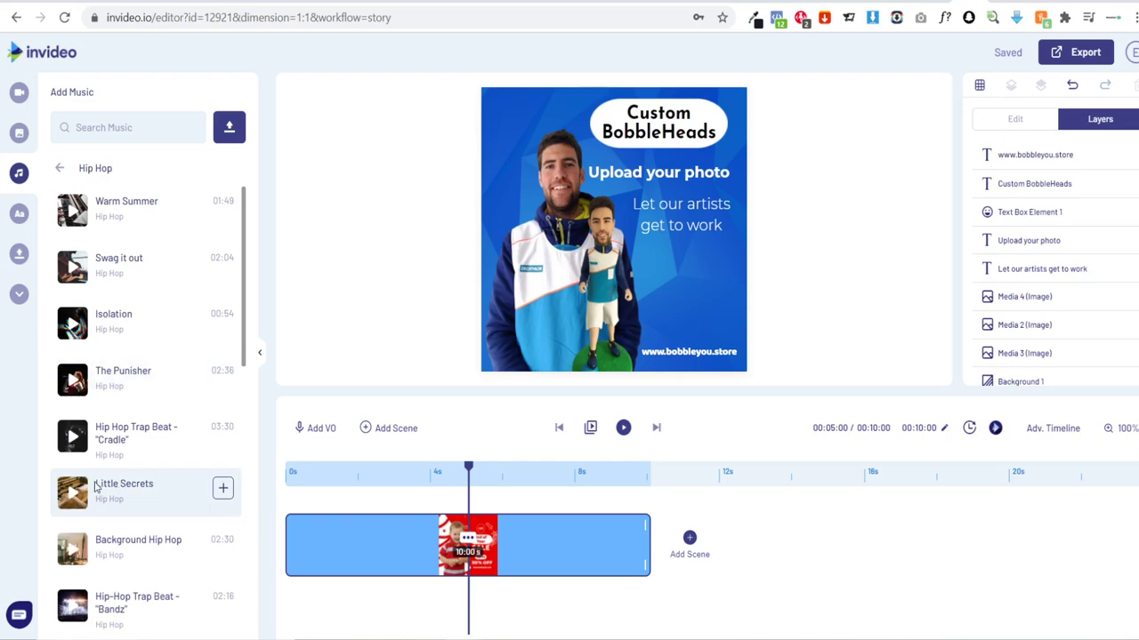
drag(96, 483, 151, 499)
click(223, 490)
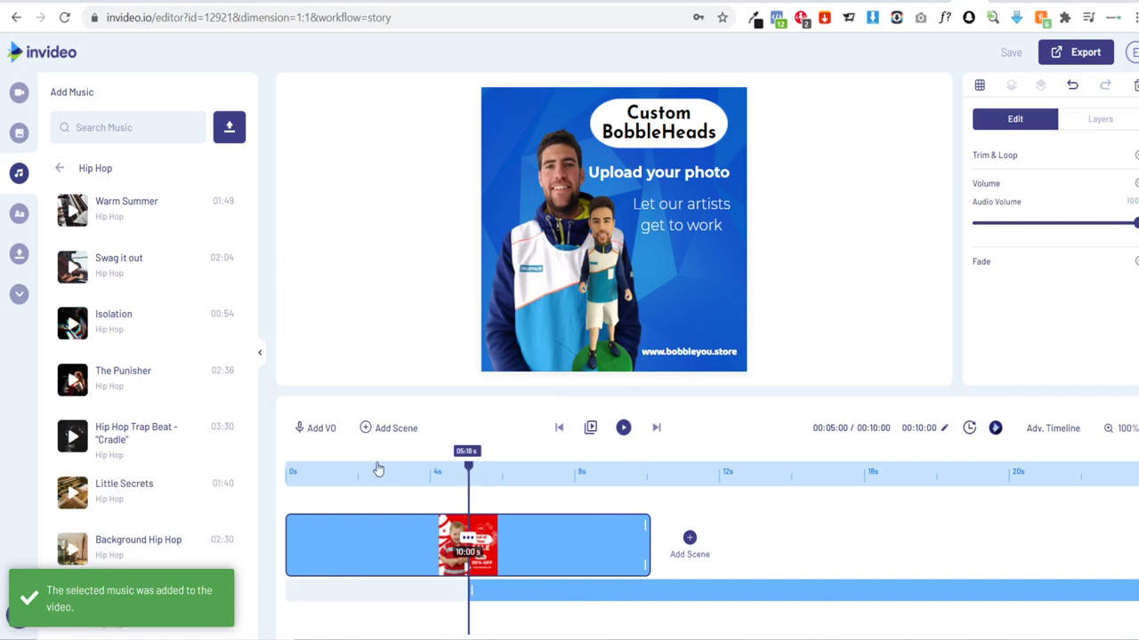
Step: Move the Little Secrets clip to start at 0s and trim its end to about 10s
drag(378, 469, 259, 483)
drag(533, 594, 348, 591)
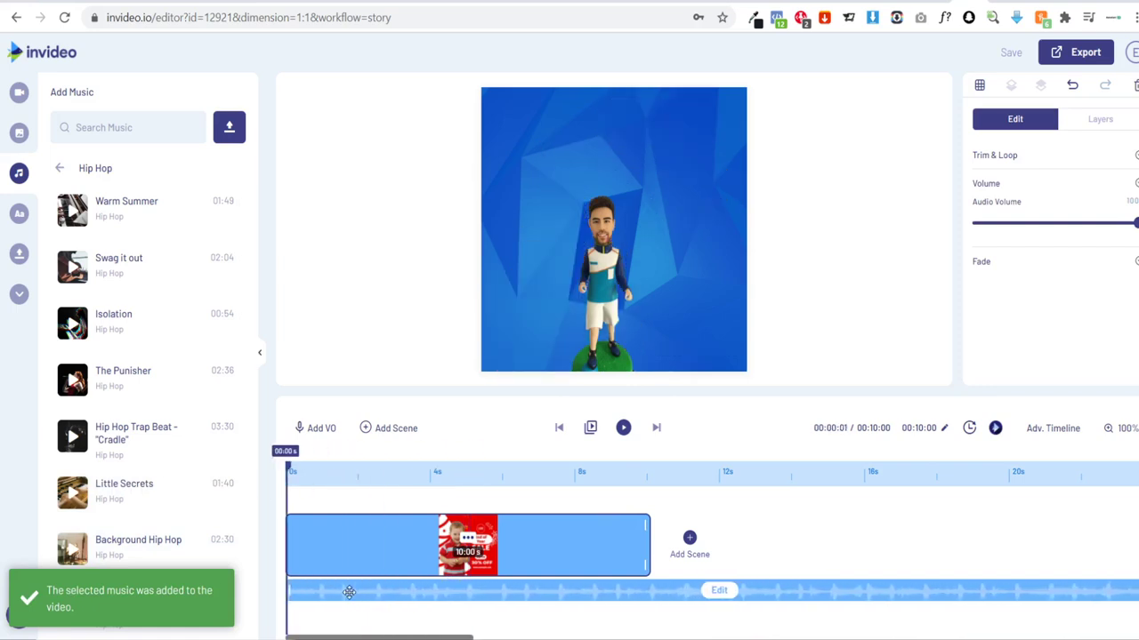
drag(371, 636, 1051, 616)
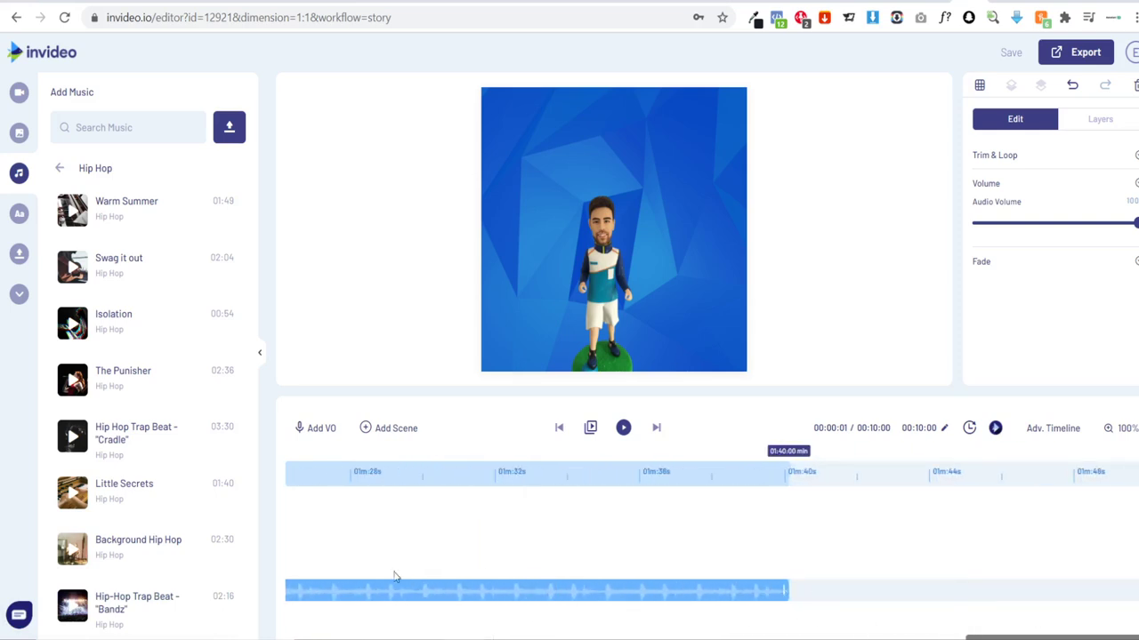
click(537, 590)
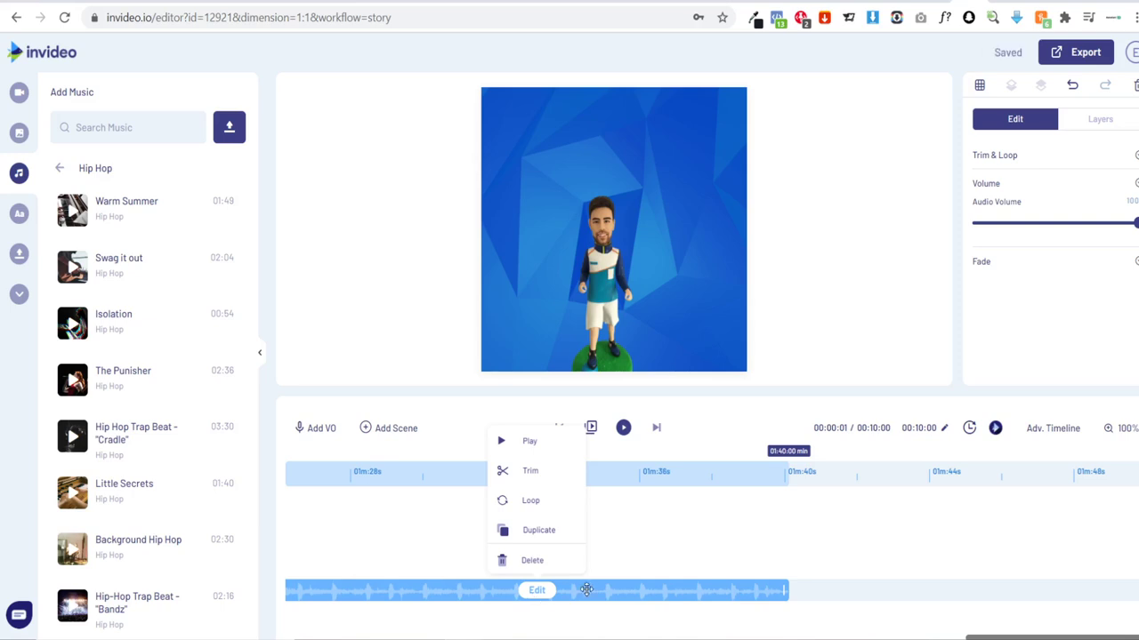
click(525, 473)
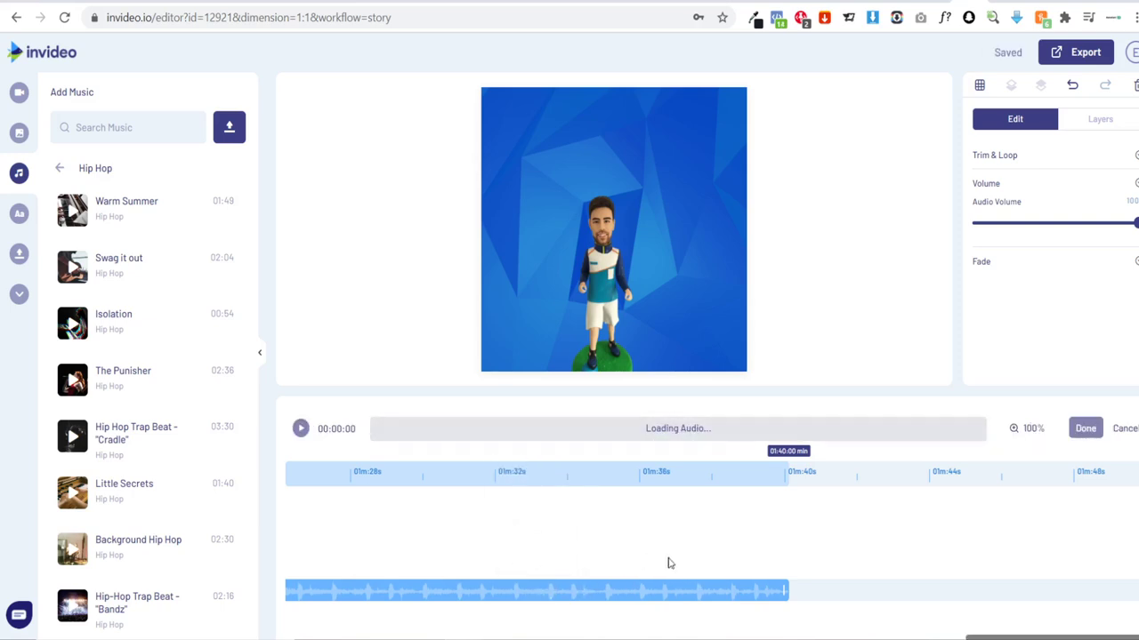
drag(783, 591, 312, 590)
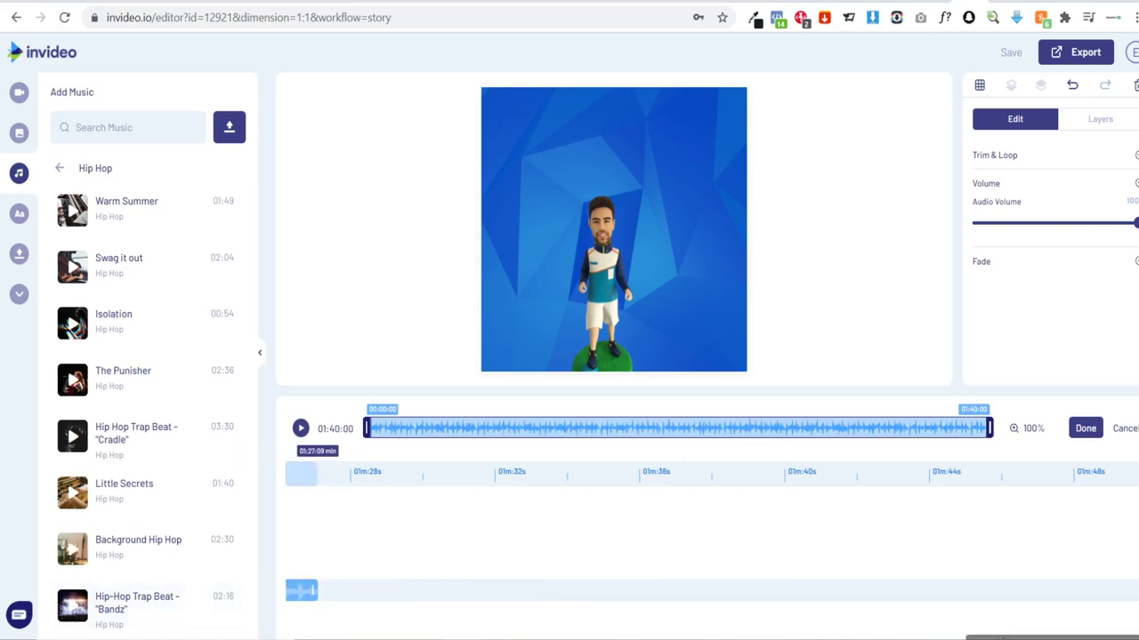
drag(1003, 637, 922, 639)
drag(945, 590, 321, 596)
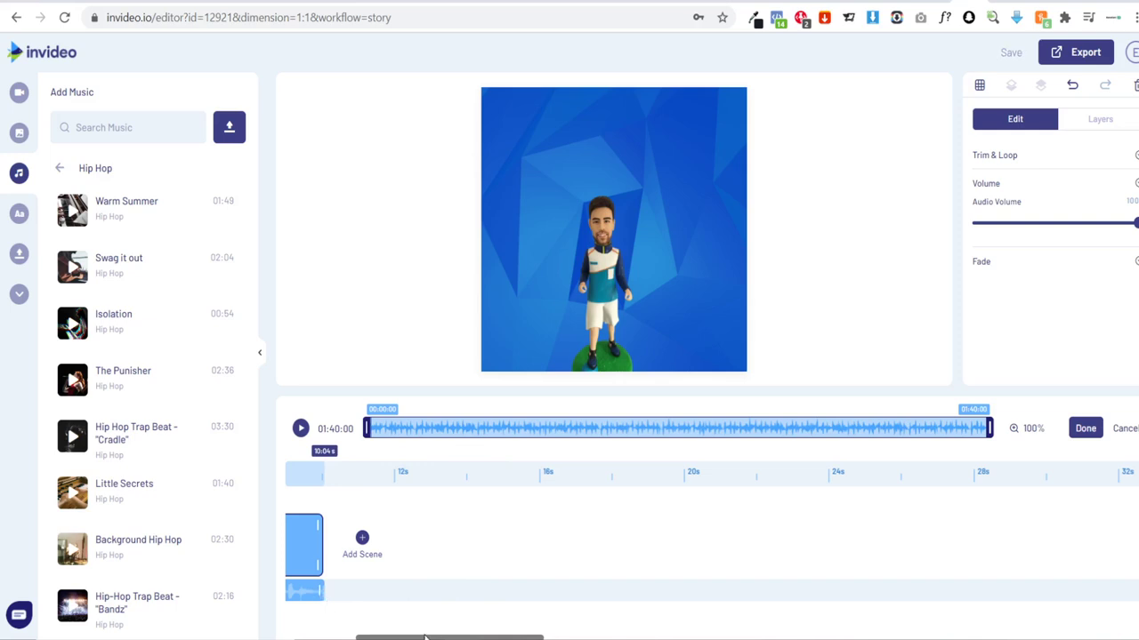
Step: Listen to the trimmed music, confirm the trim, and play the scene preview
scroll(418, 638, left, 5)
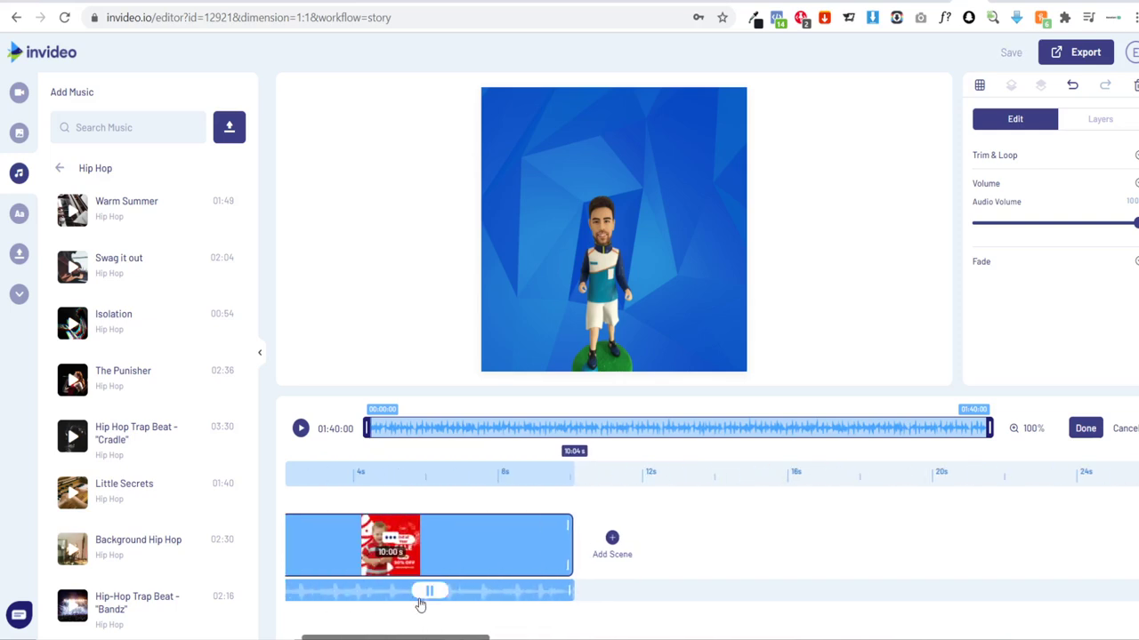
scroll(434, 638, left, 2)
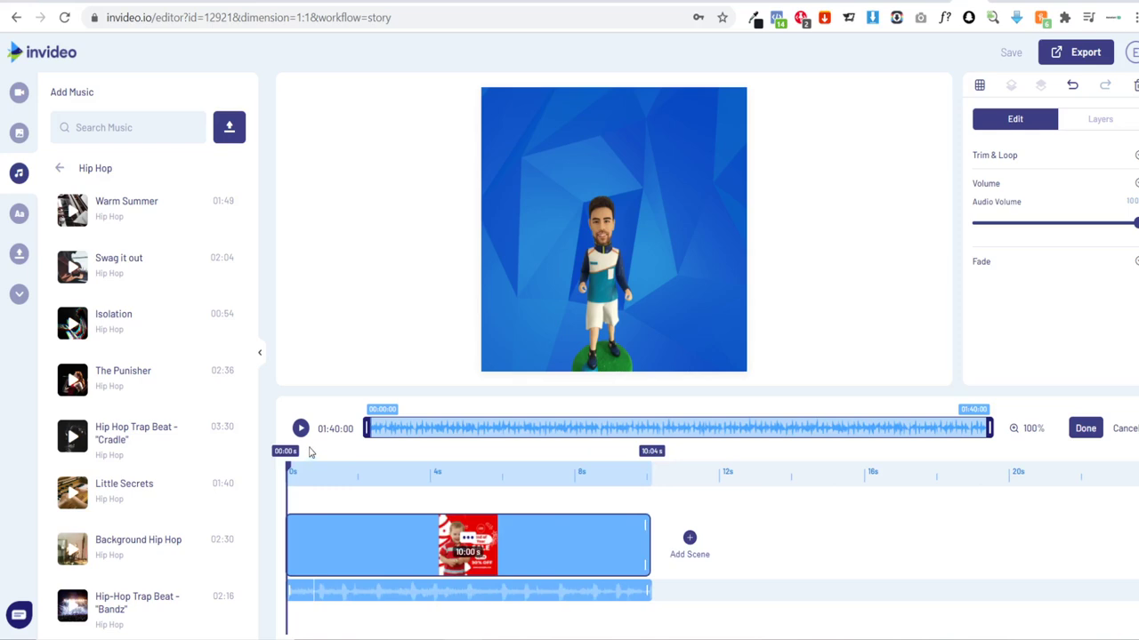
click(301, 428)
click(301, 430)
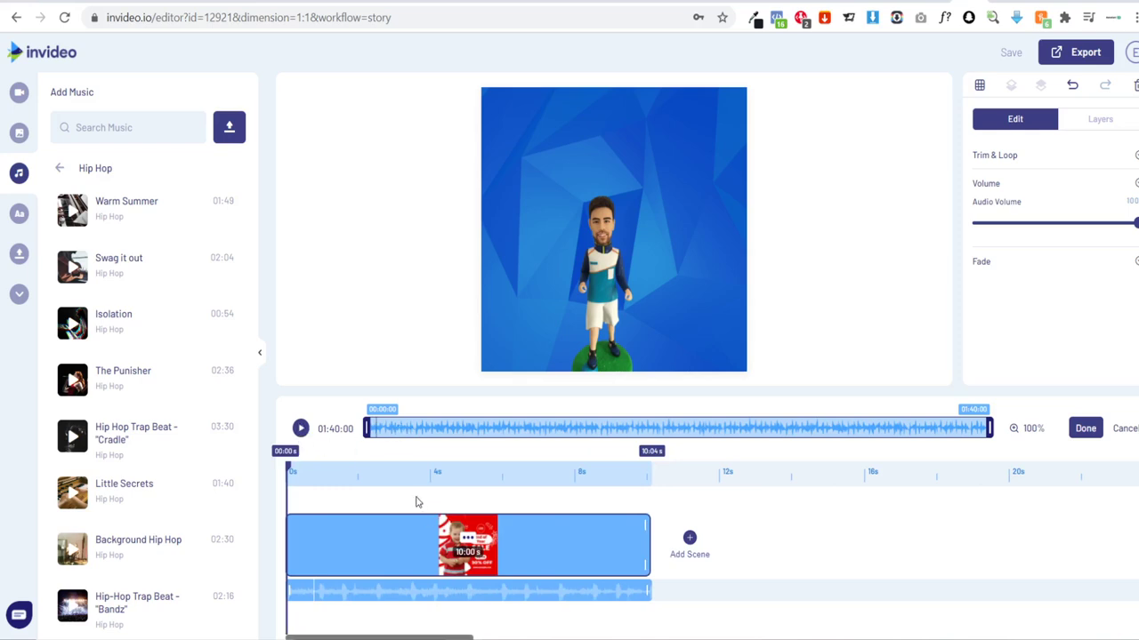
click(429, 338)
click(619, 428)
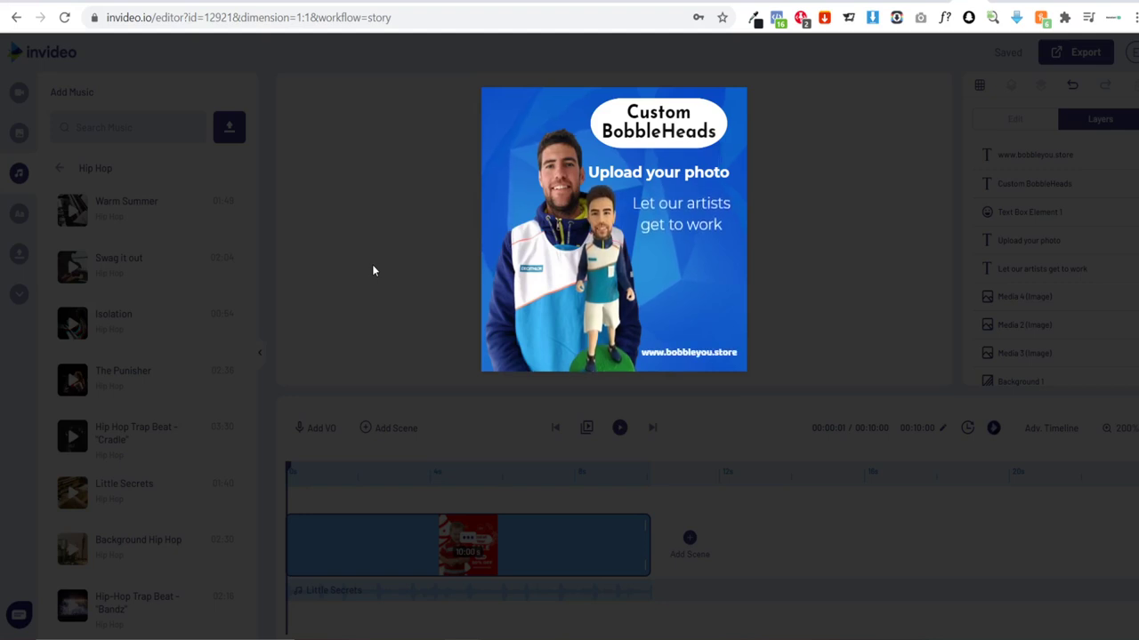
Step: Watch the scene preview, then export the finished BobbleHeads ad
mouse_move(617, 360)
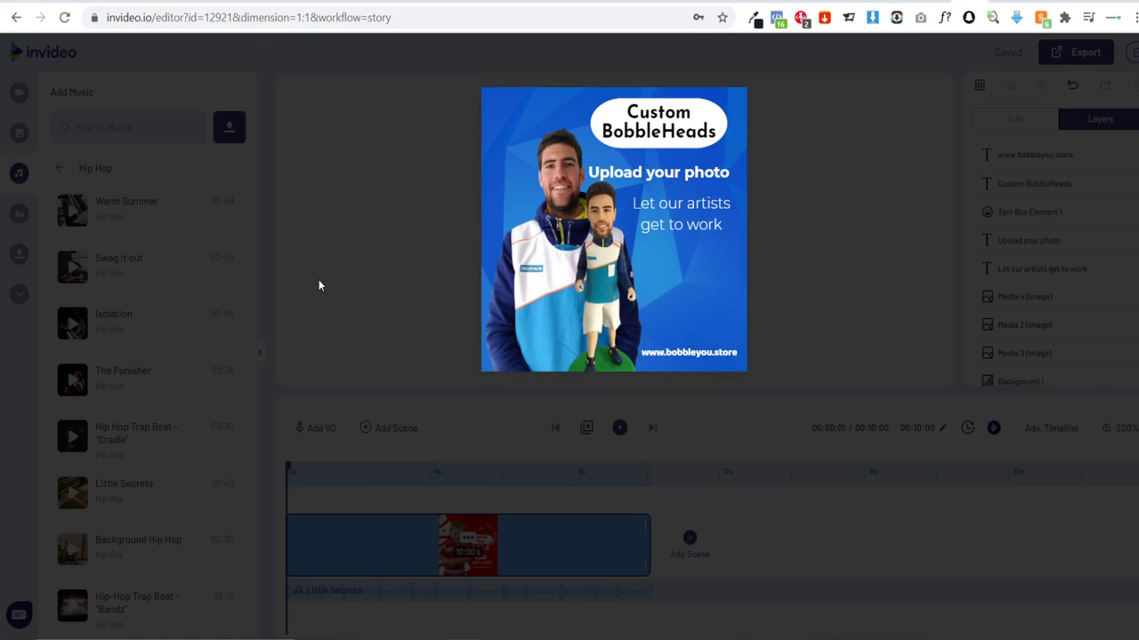
mouse_move(716, 339)
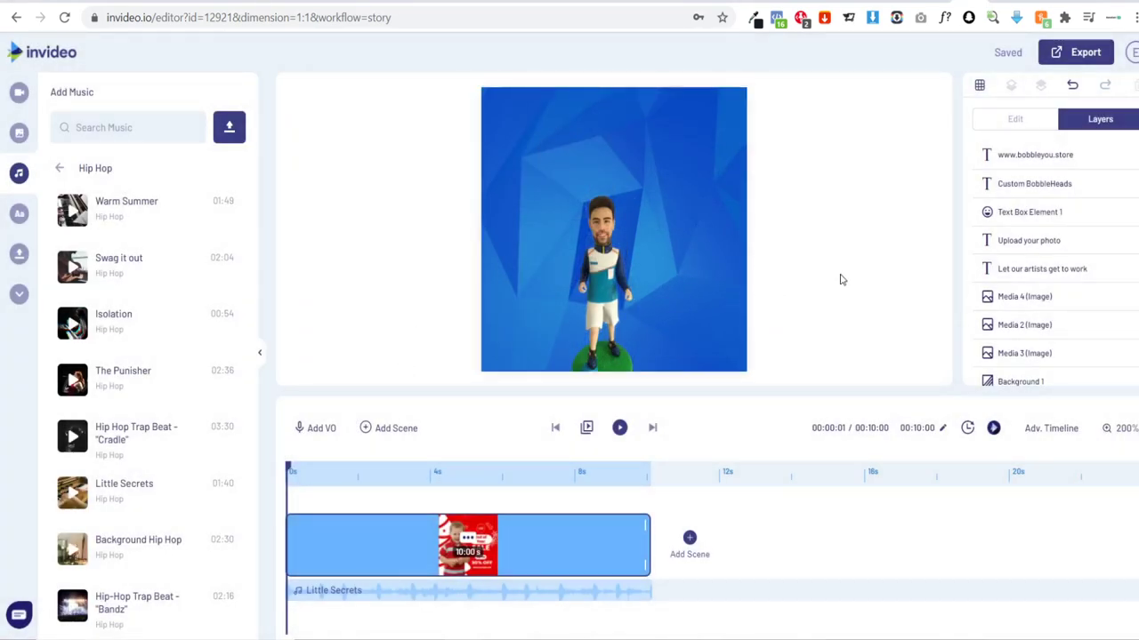
click(1072, 53)
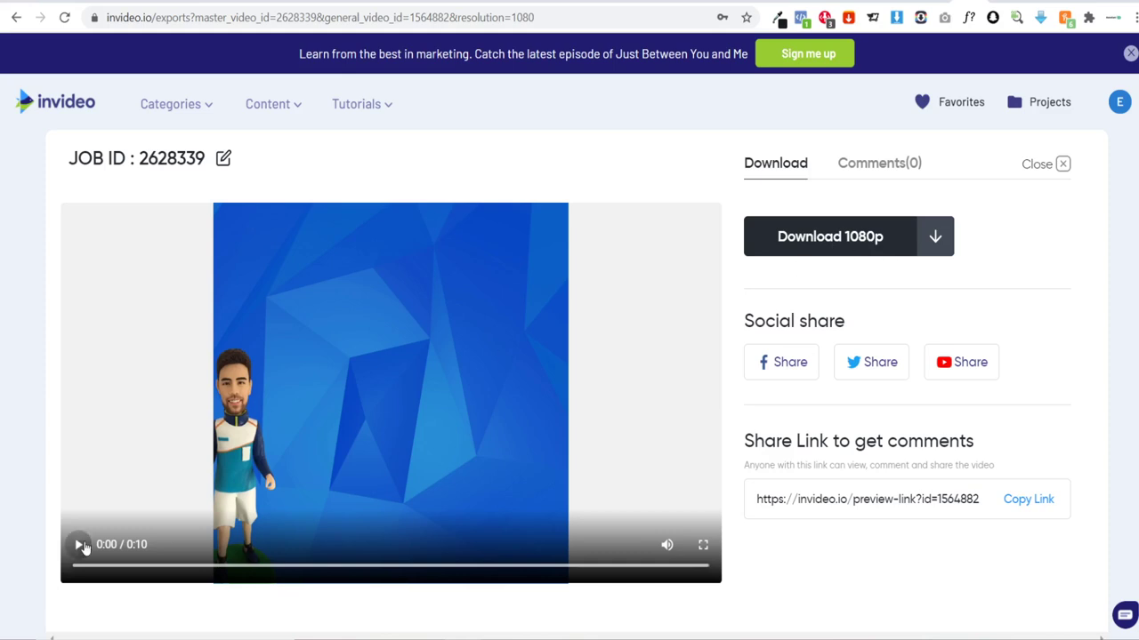
Step: Play the exported 1080p video on the download page, then pause it
click(79, 545)
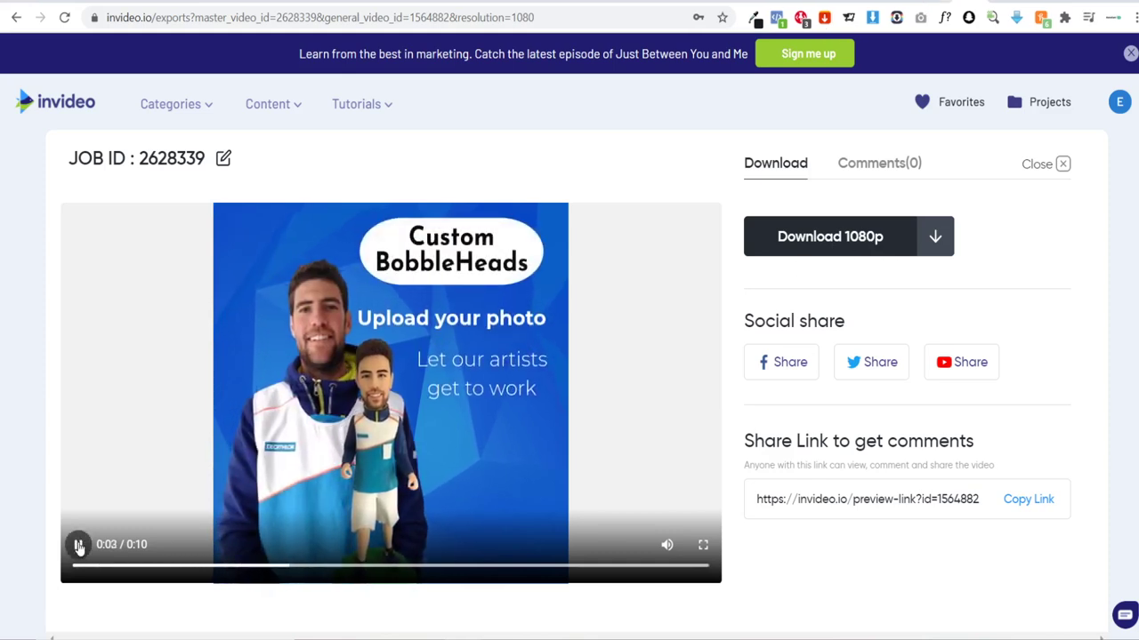
click(79, 545)
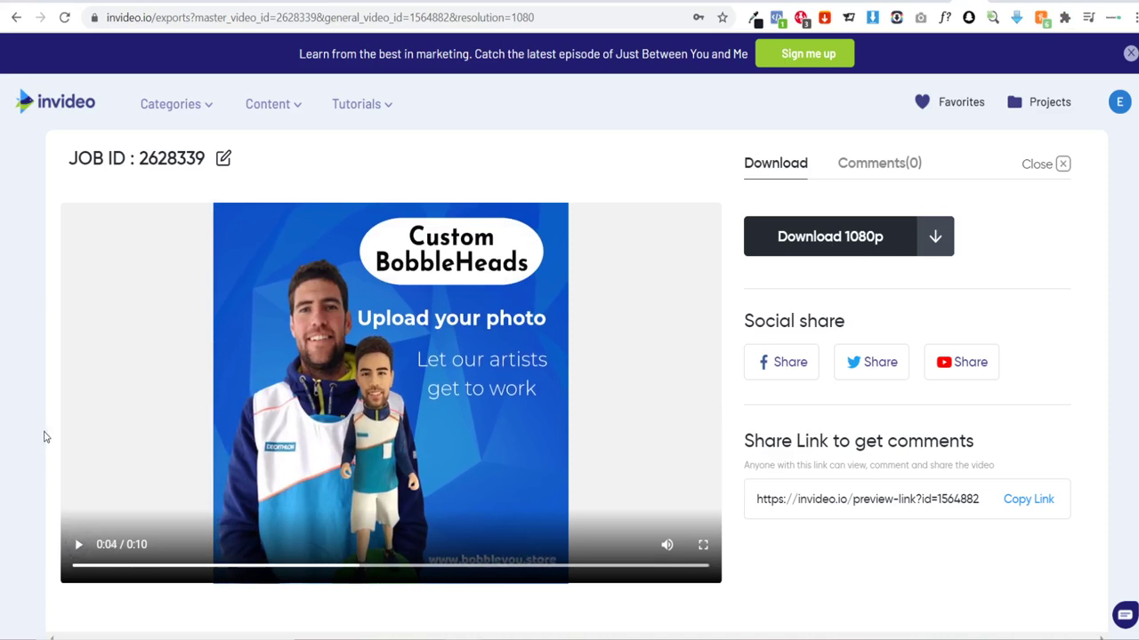